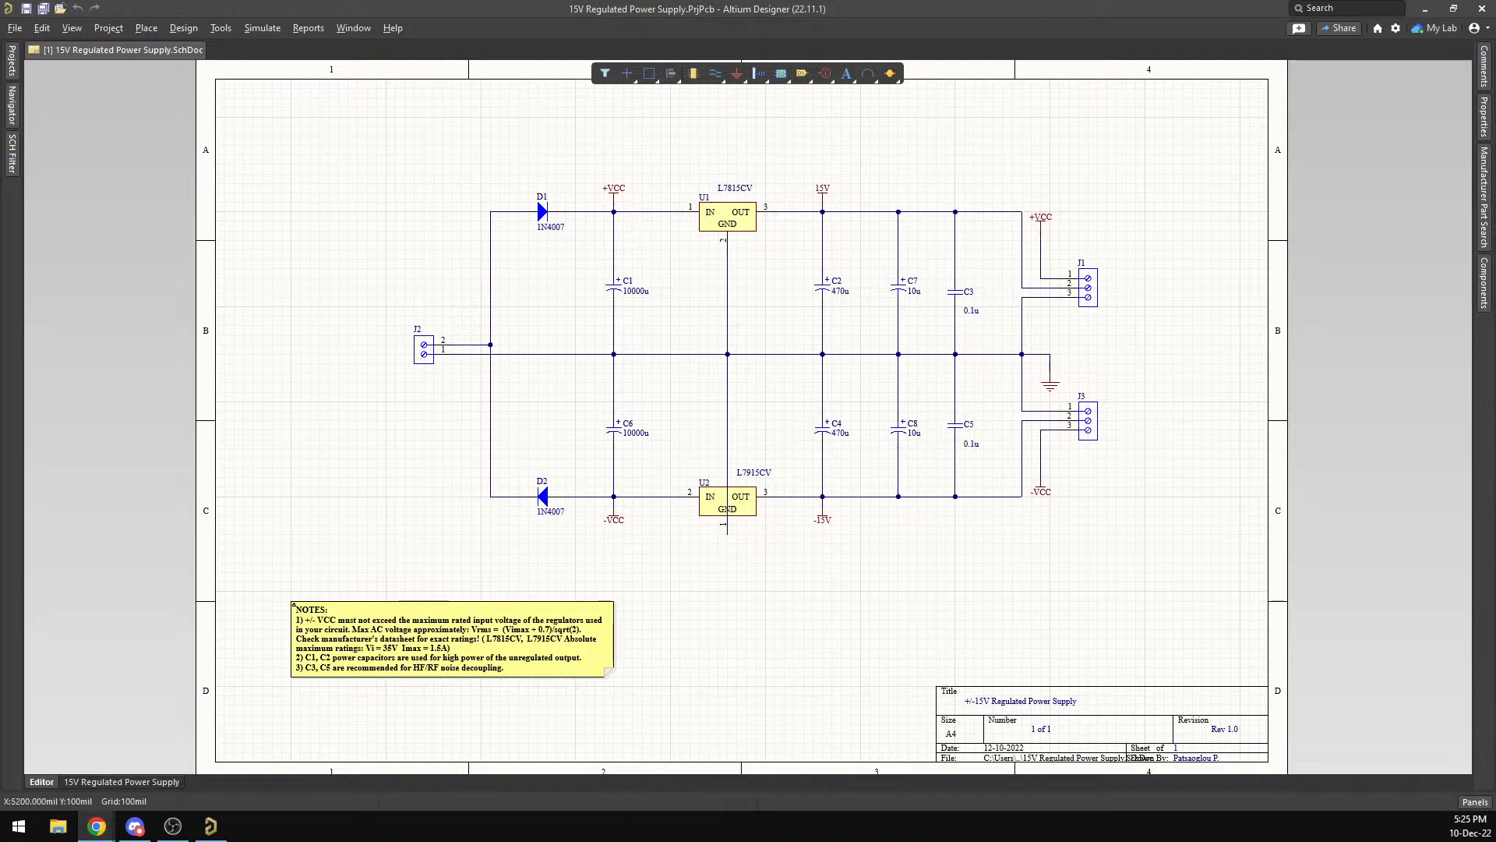
Switch to Chrome, review the RegulatedPowerSupply repository's README with its description, prototype board photos and measurements, and return to the Altium schematic.
{"action": "left_click", "coordinate": [755, 592]}
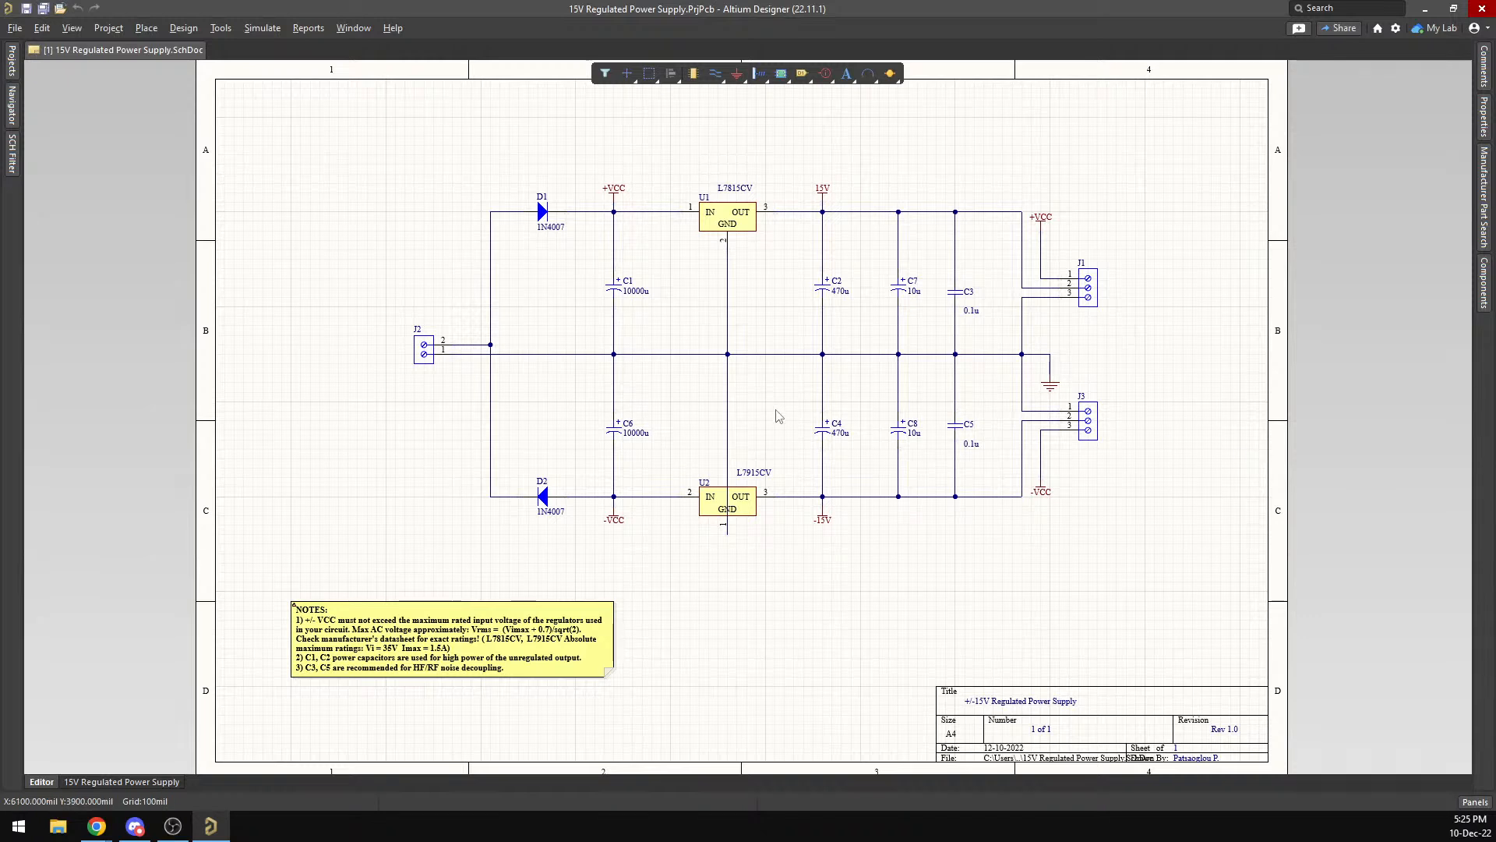
{"action": "mouse_move", "coordinate": [96, 826]}
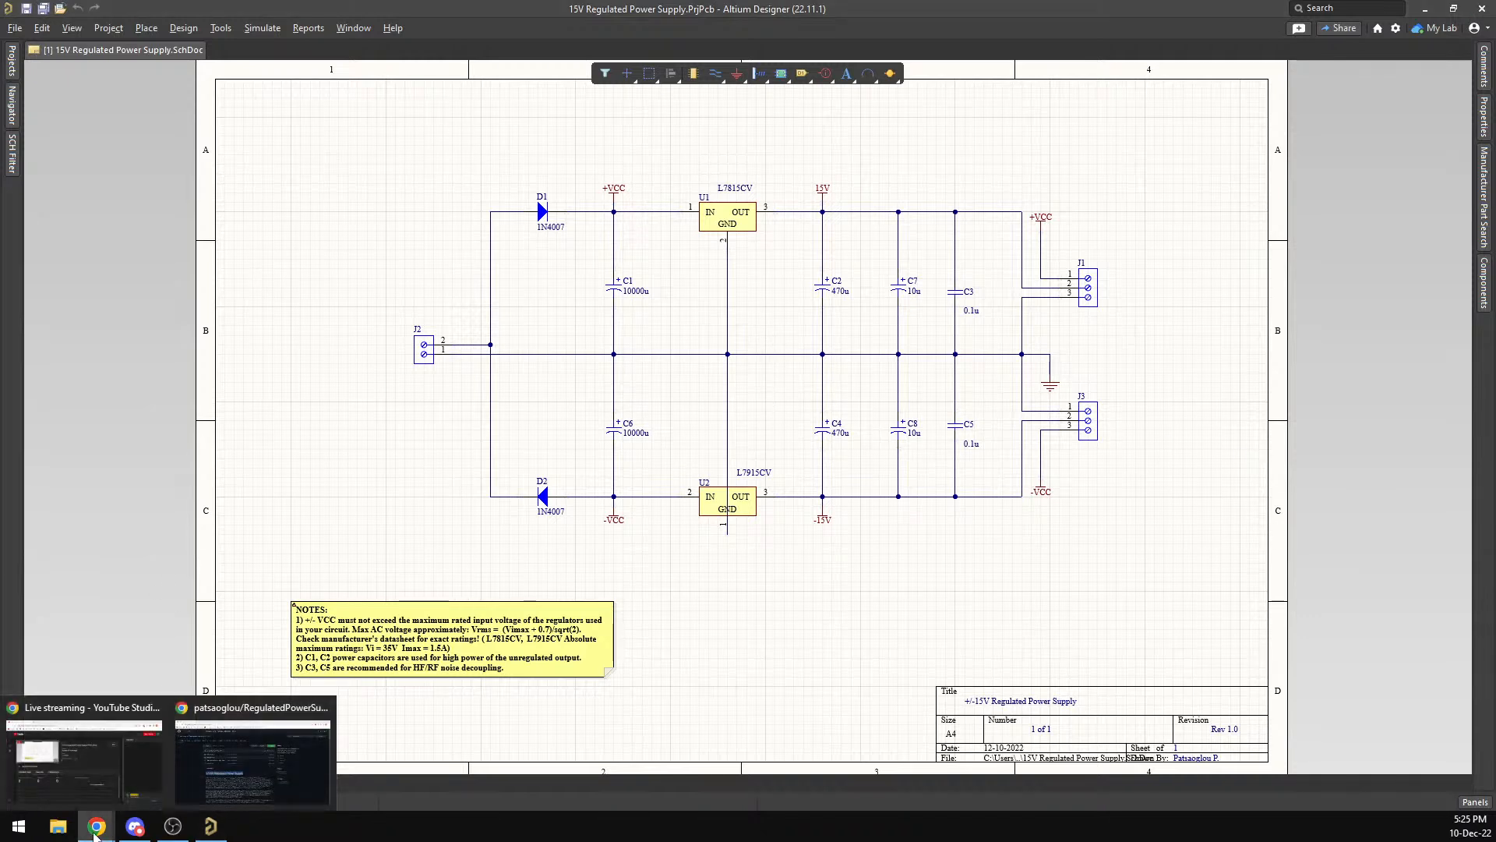
{"action": "left_click", "coordinate": [204, 773]}
{"action": "scroll", "coordinate": [499, 405], "scroll_direction": "down", "scroll_amount": 4}
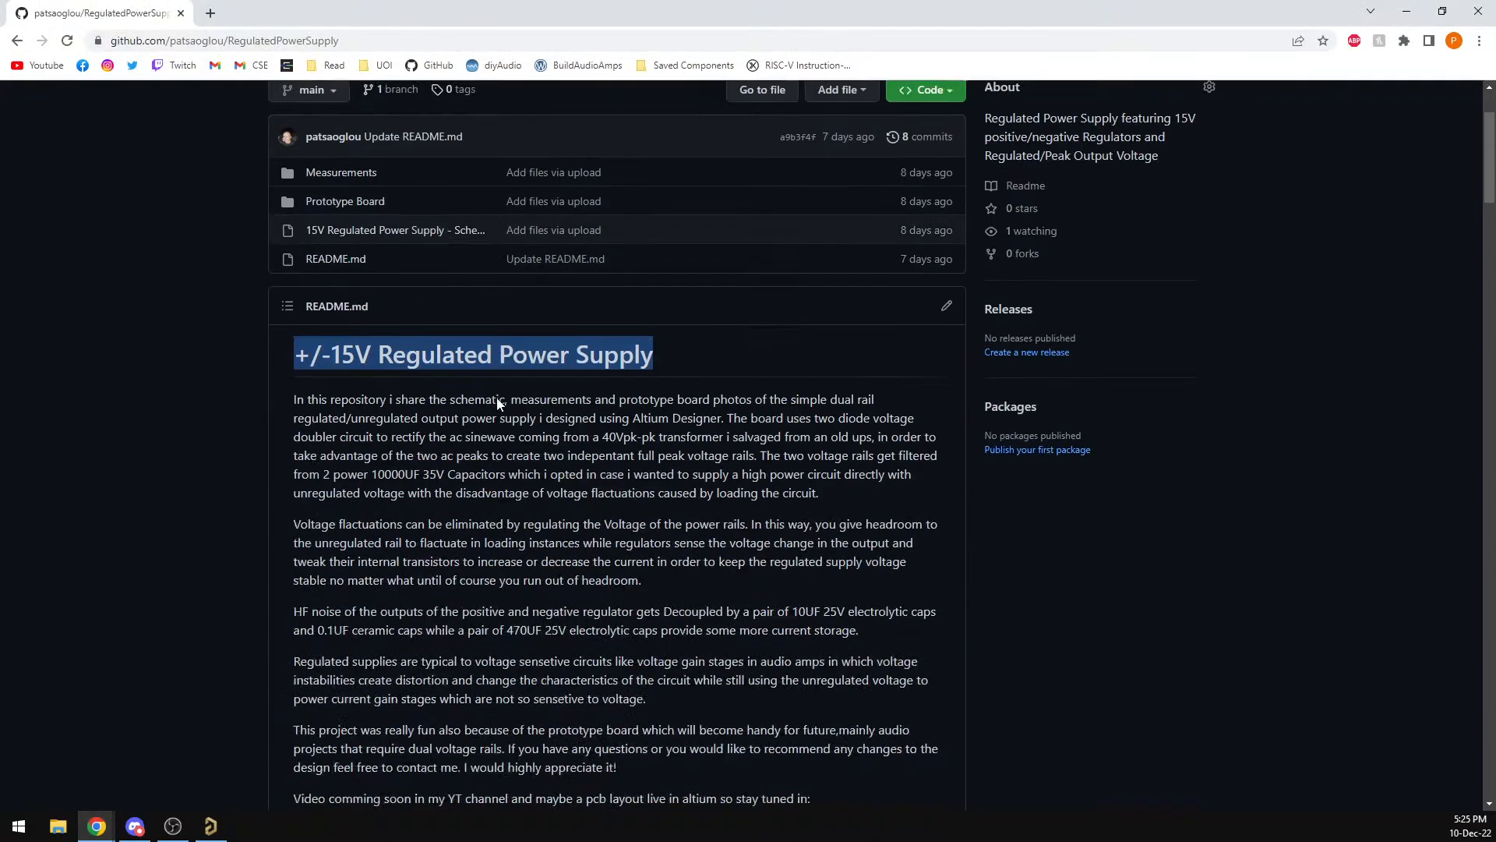
{"action": "scroll", "coordinate": [418, 335], "scroll_direction": "down", "scroll_amount": 10}
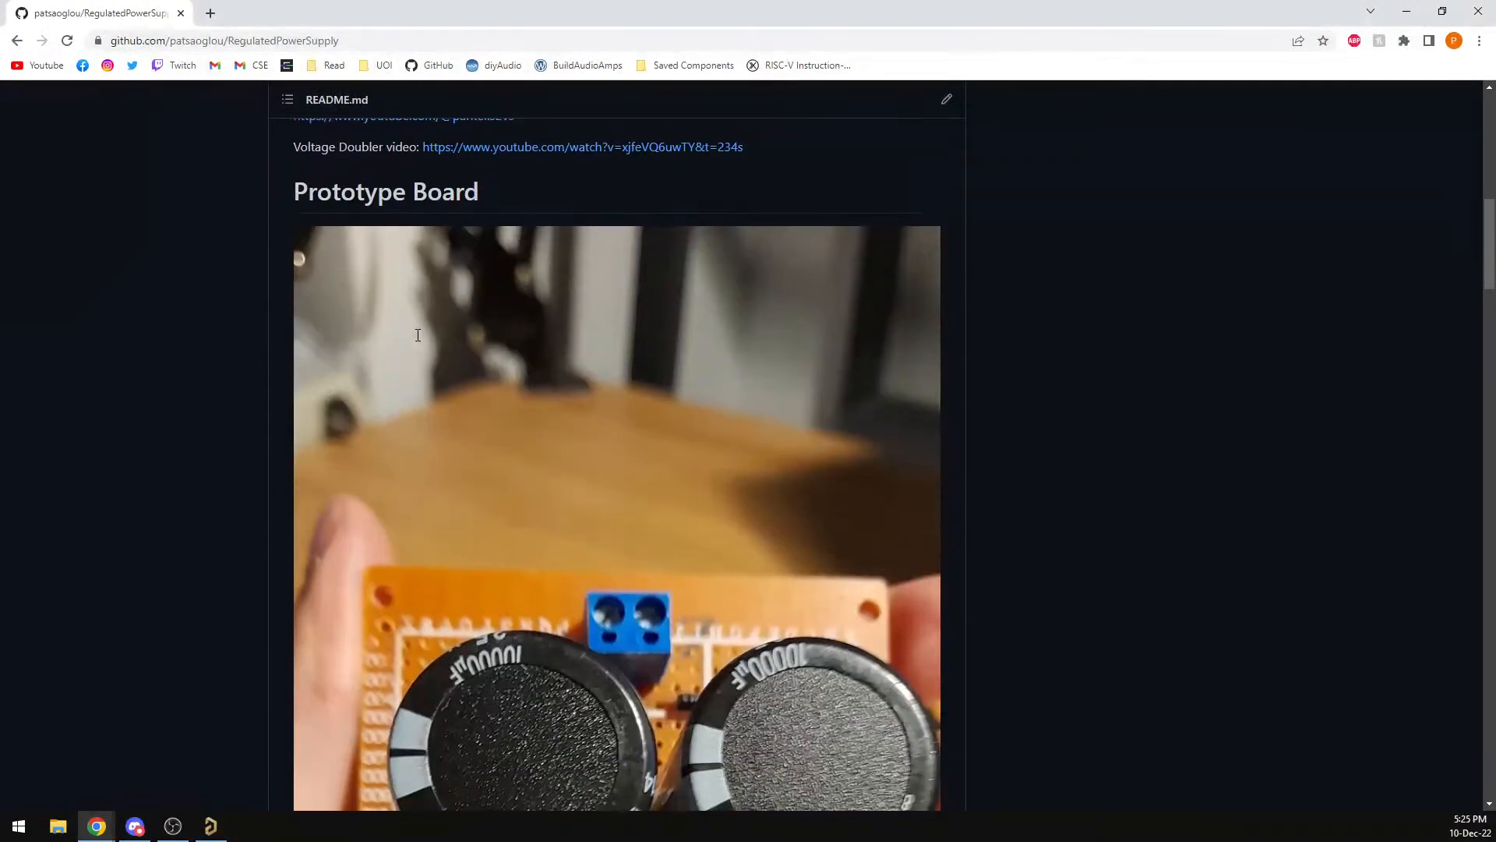
{"action": "scroll", "coordinate": [418, 335], "scroll_direction": "down", "scroll_amount": 20}
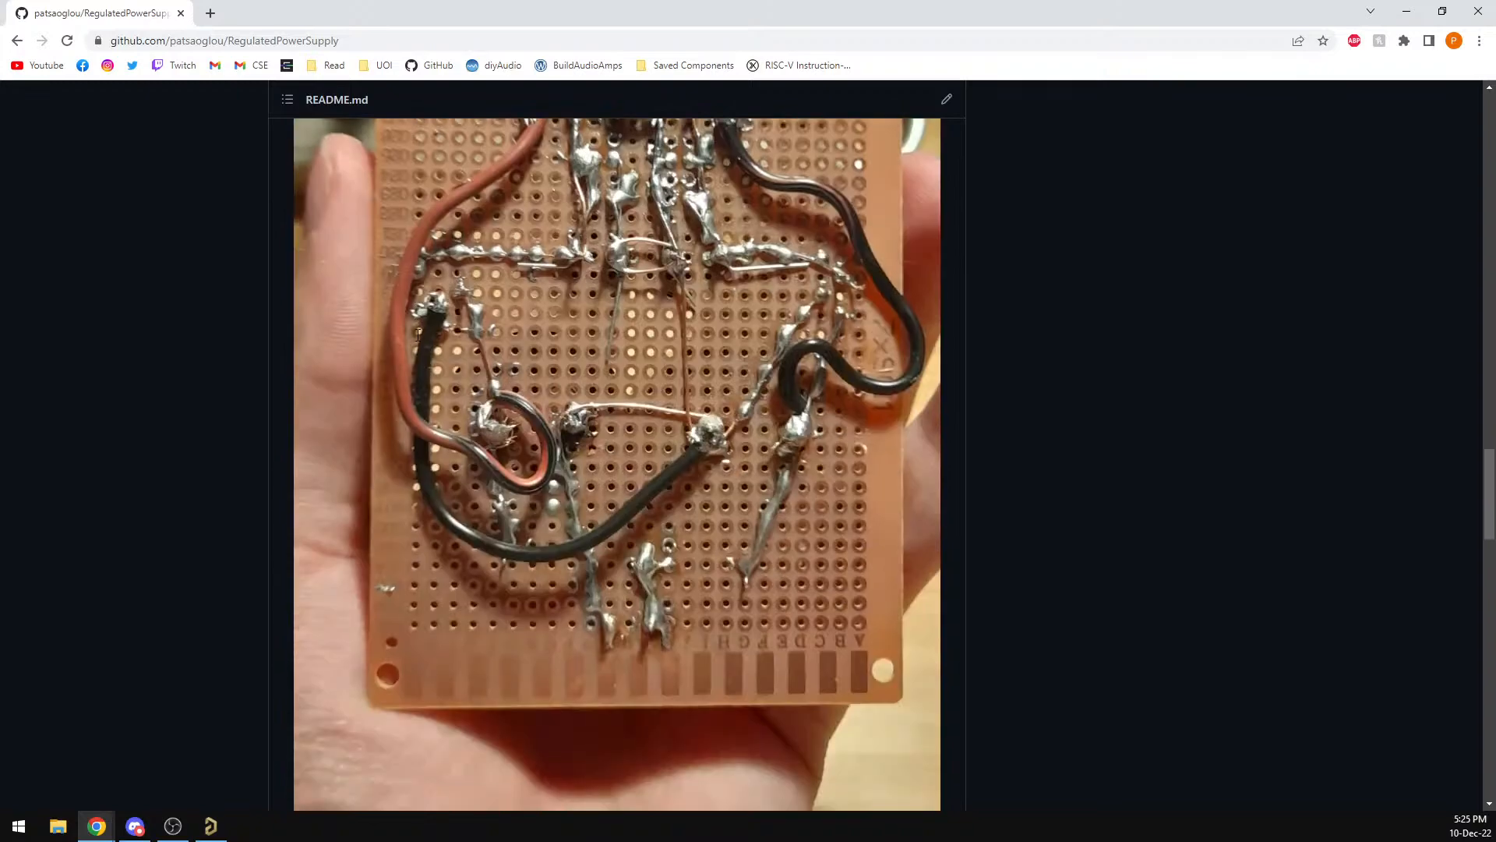
{"action": "scroll", "coordinate": [418, 335], "scroll_direction": "down", "scroll_amount": 5}
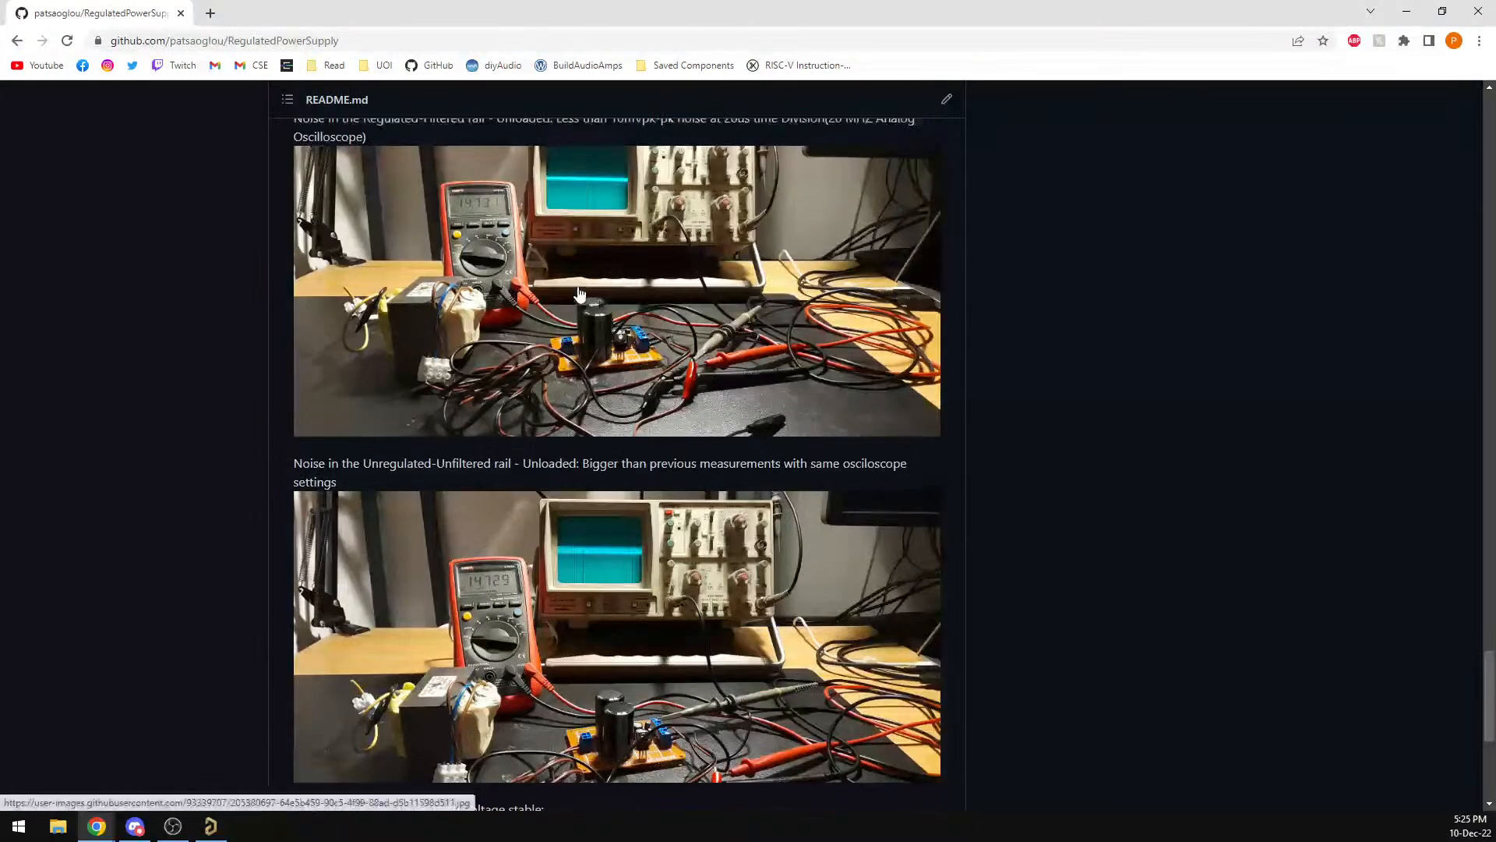
{"action": "scroll", "coordinate": [645, 508], "scroll_direction": "up", "scroll_amount": 15}
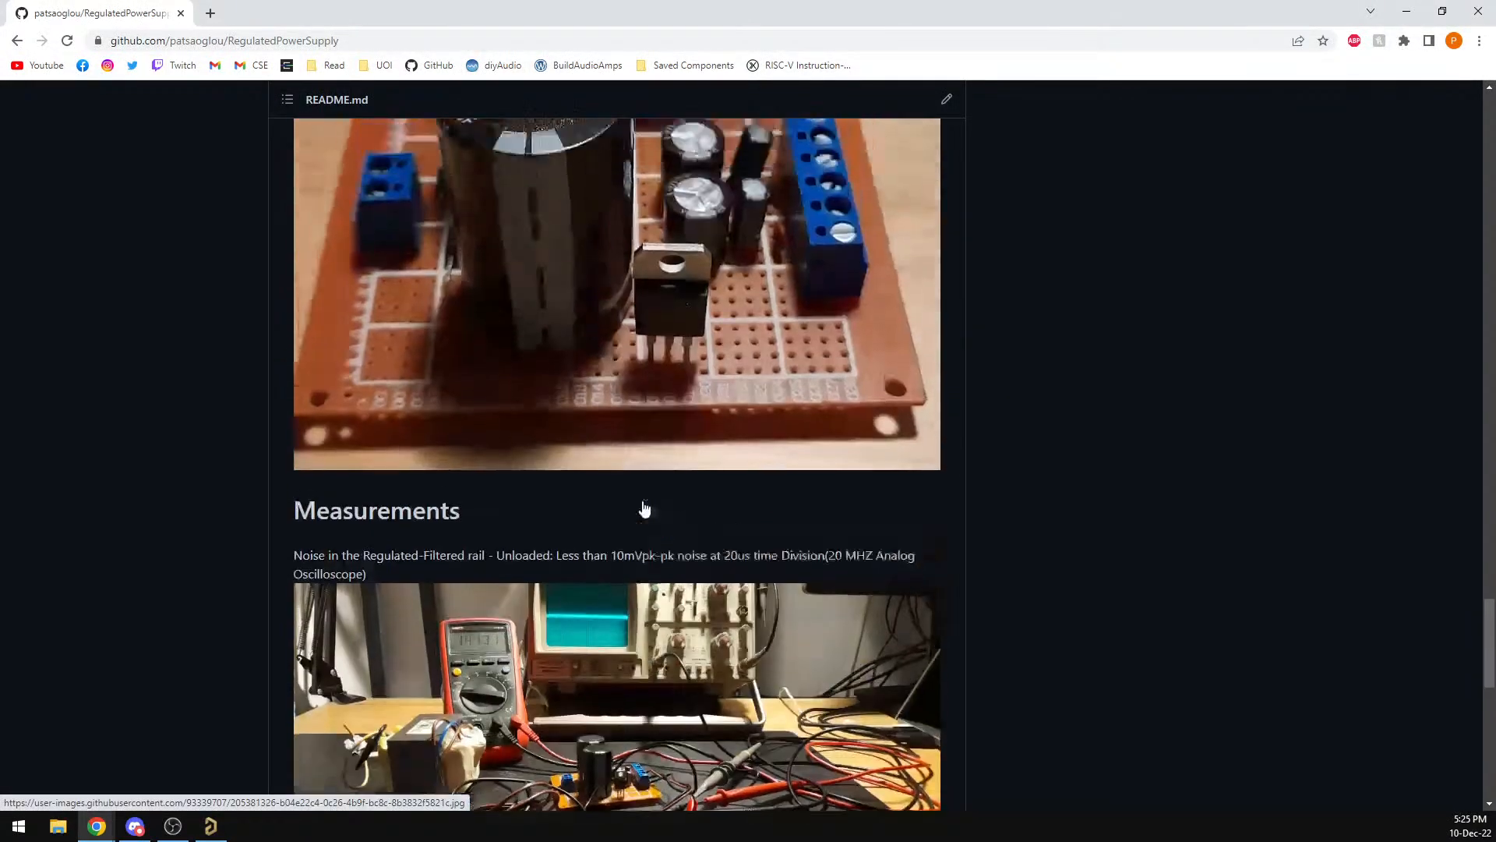
{"action": "scroll", "coordinate": [644, 508], "scroll_direction": "up", "scroll_amount": 5}
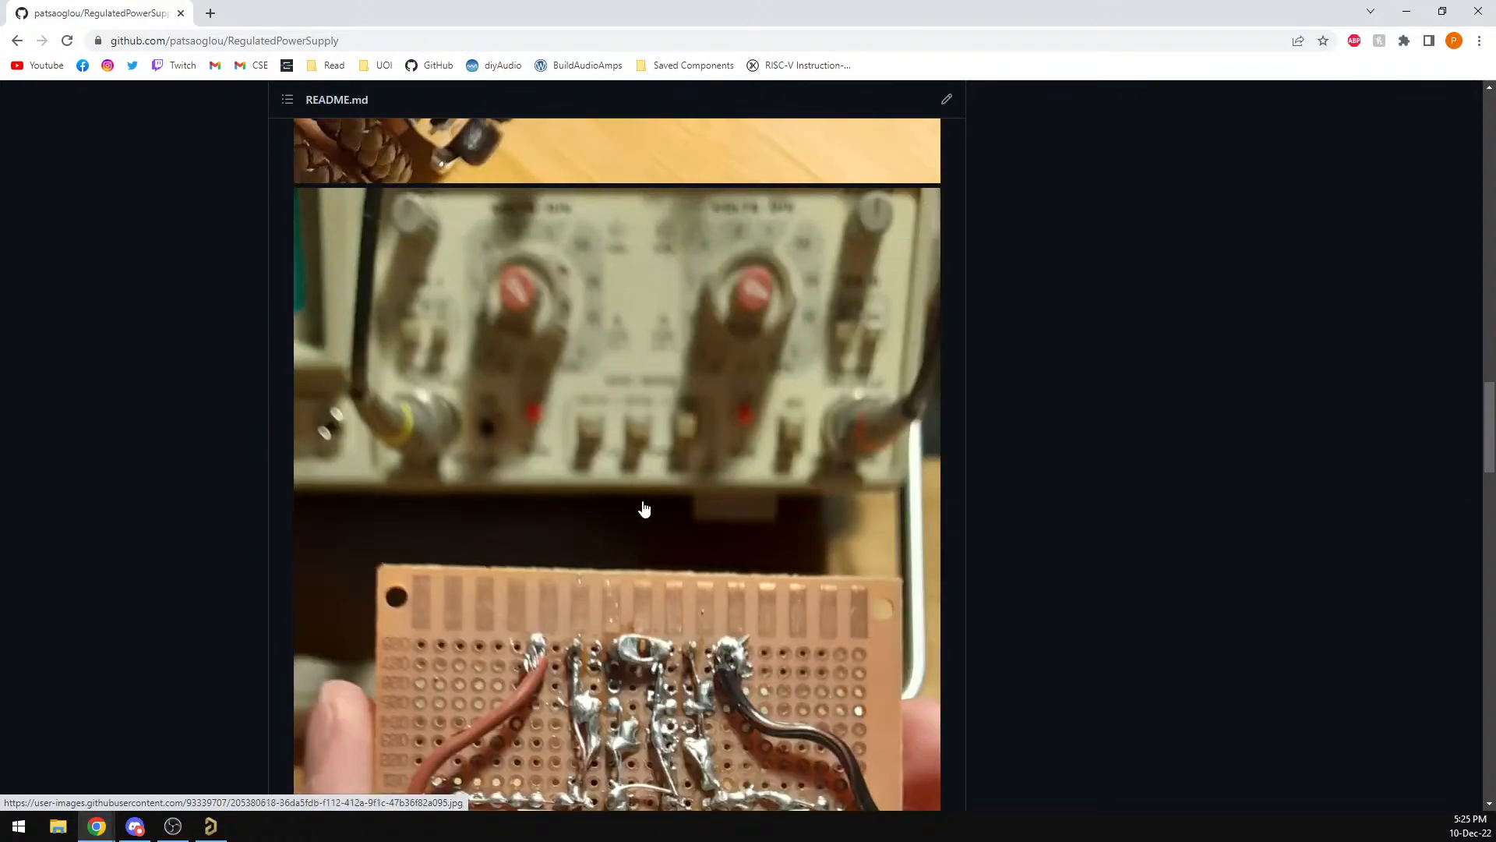
{"action": "scroll", "coordinate": [644, 508], "scroll_direction": "up", "scroll_amount": 20}
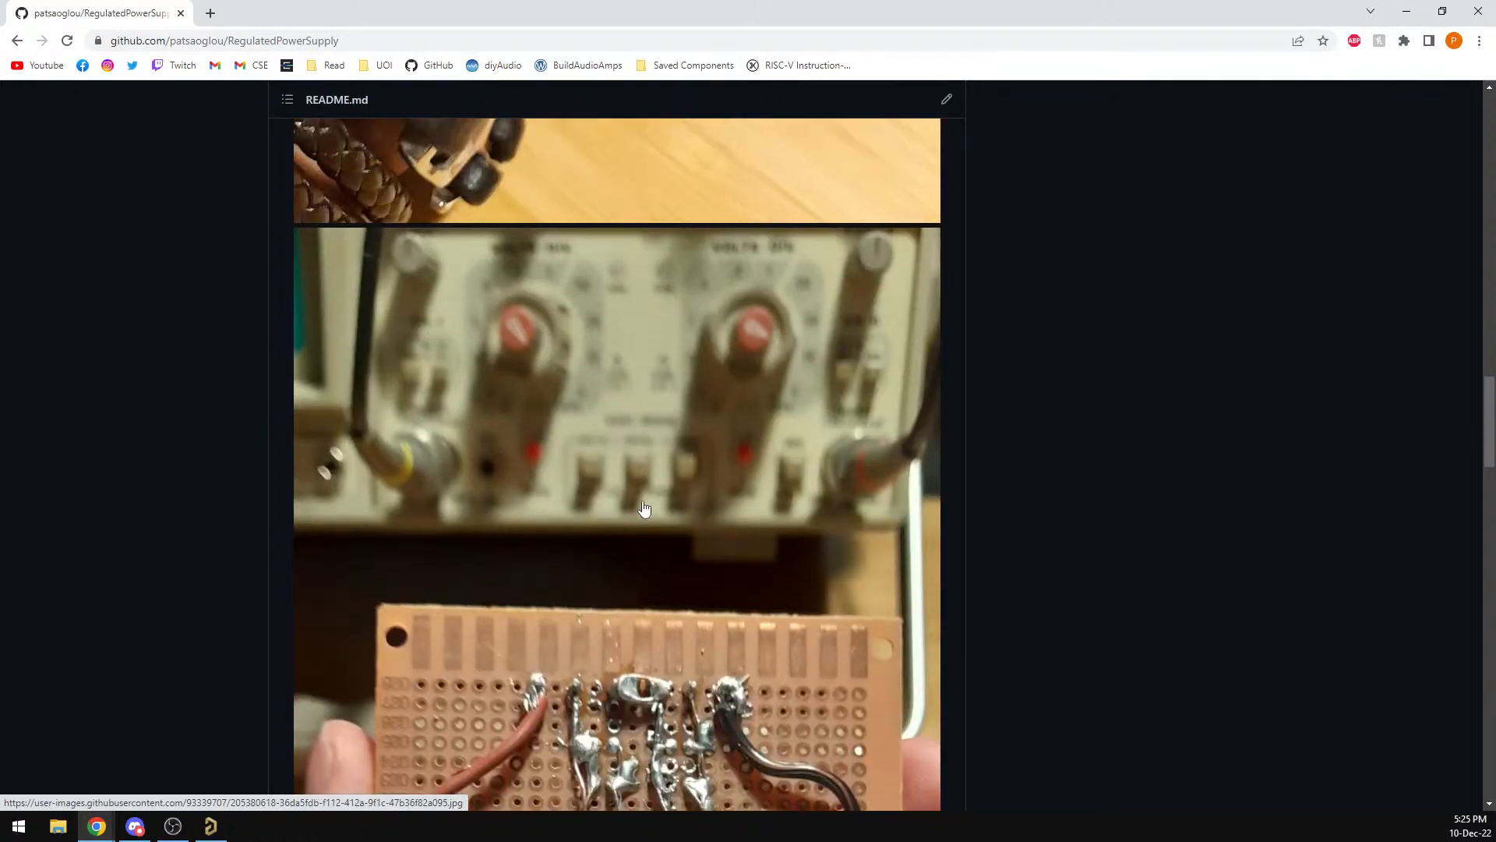
{"action": "scroll", "coordinate": [644, 508], "scroll_direction": "up", "scroll_amount": 5}
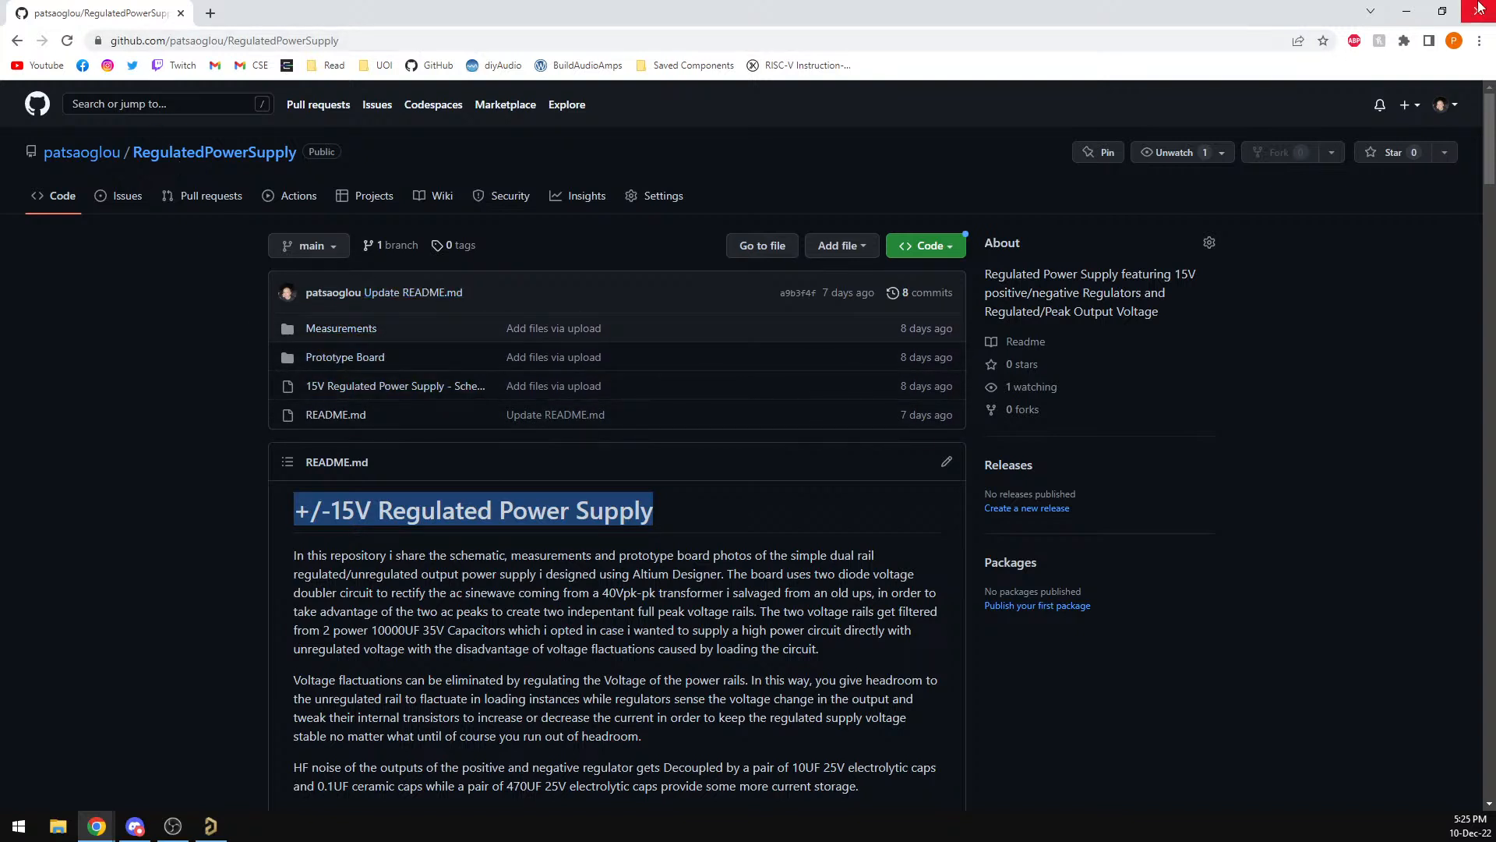
{"action": "left_click", "coordinate": [1407, 10]}
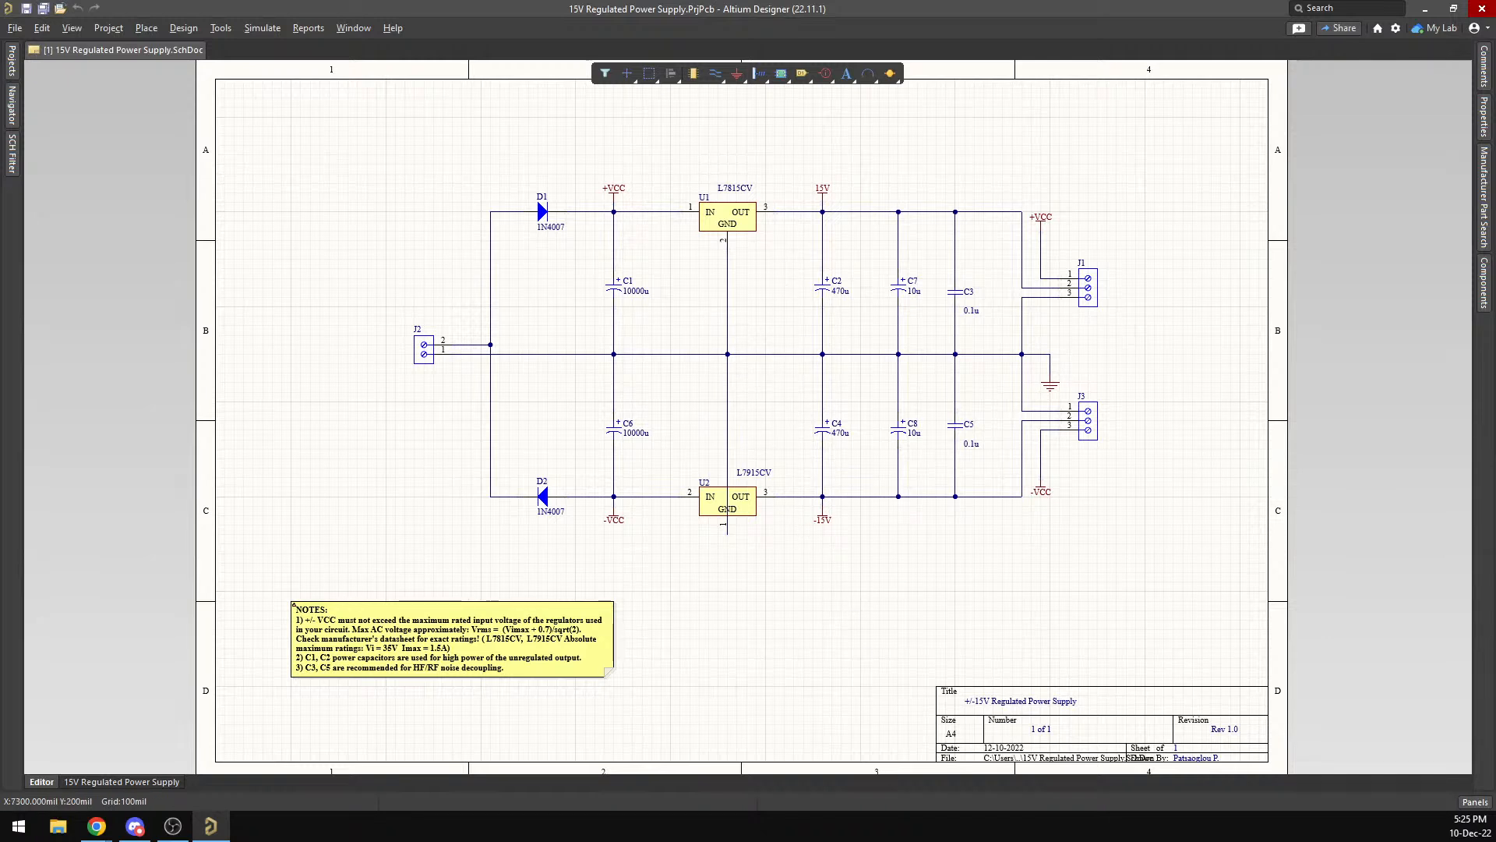
{"action": "key", "text": "alt+Tab"}
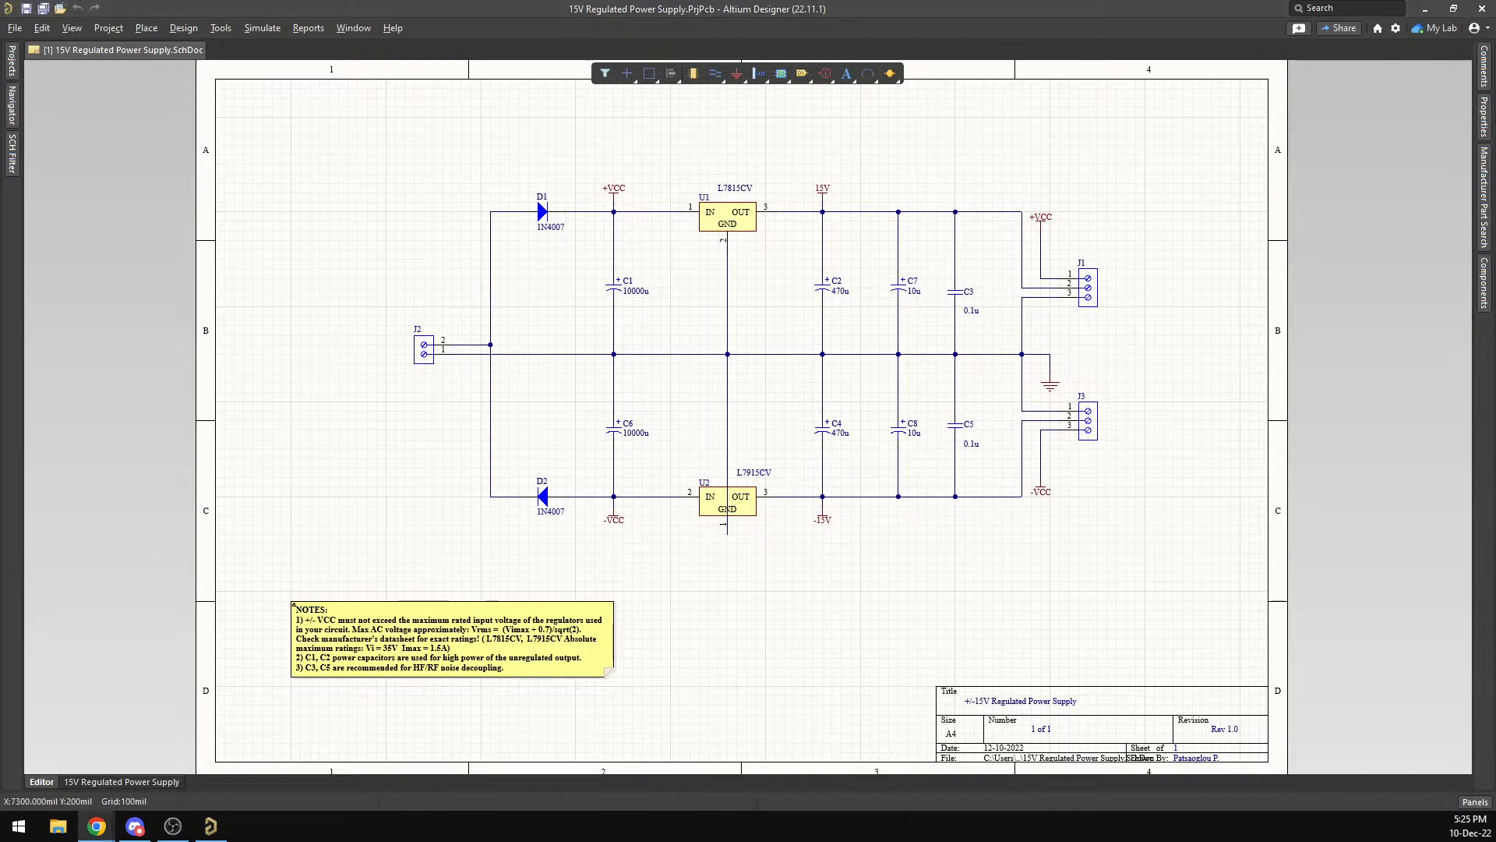
{"action": "left_click", "coordinate": [583, 421]}
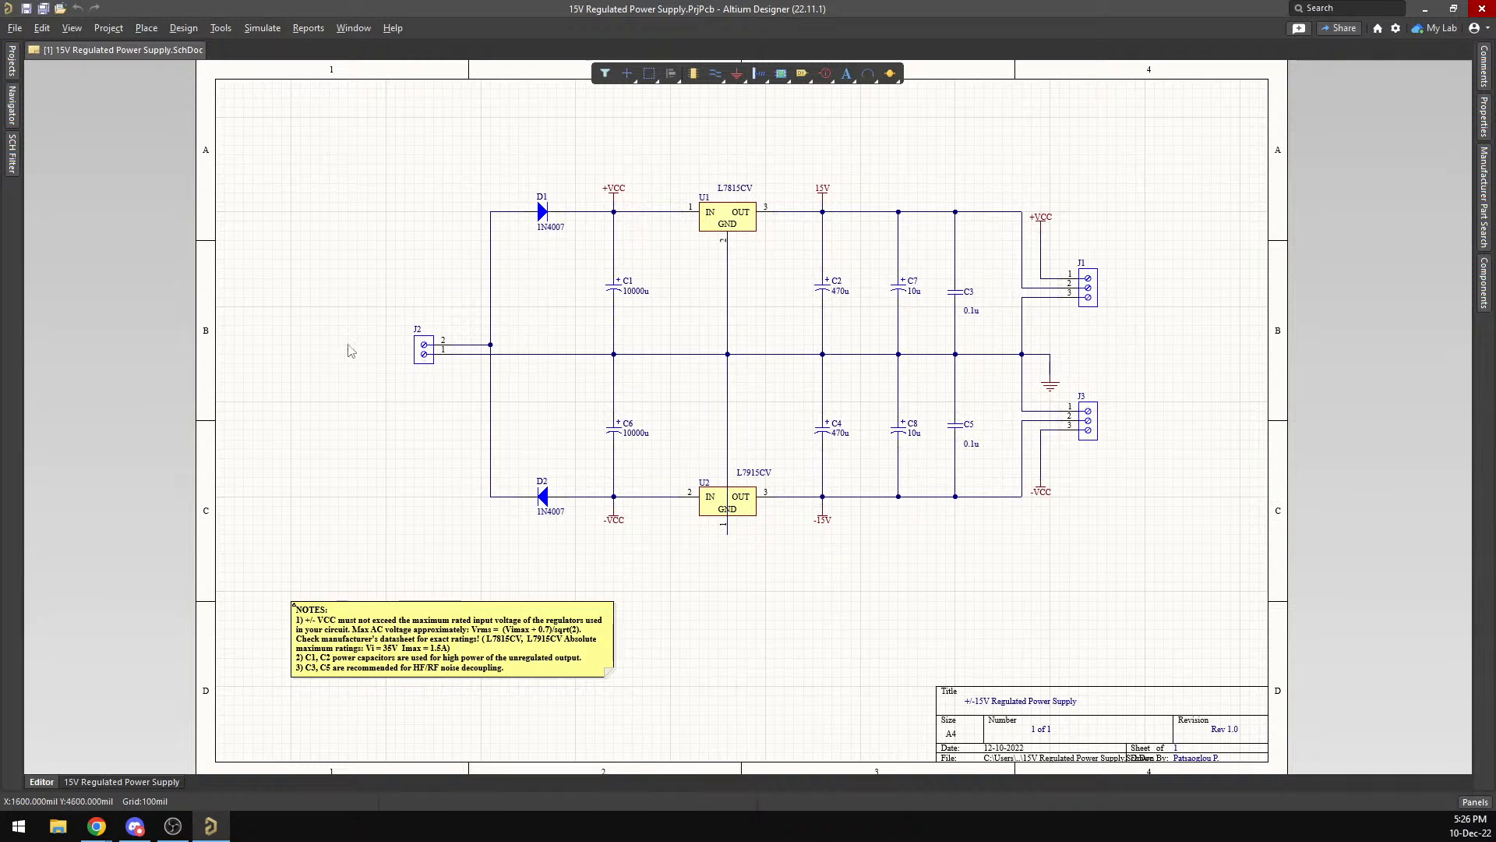
{"action": "mouse_move", "coordinate": [438, 363]}
{"action": "left_click_drag", "start_coordinate": [377, 152], "coordinate": [1151, 568]}
{"action": "left_click", "coordinate": [1210, 509]}
{"action": "left_click", "coordinate": [42, 28]}
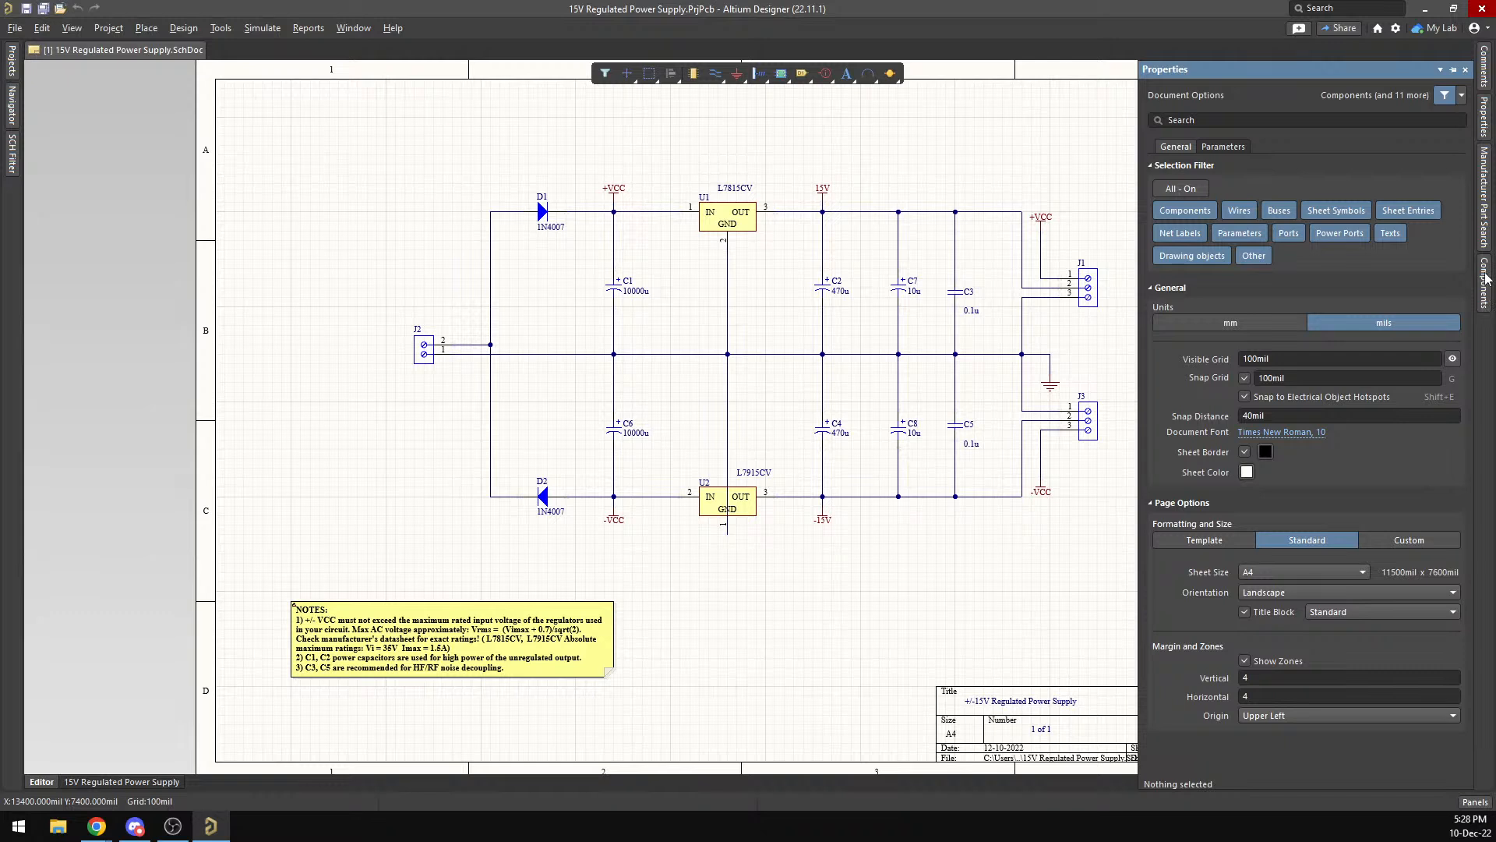
Open the component library browser and list the components of all libraries.
{"action": "left_click", "coordinate": [1486, 278]}
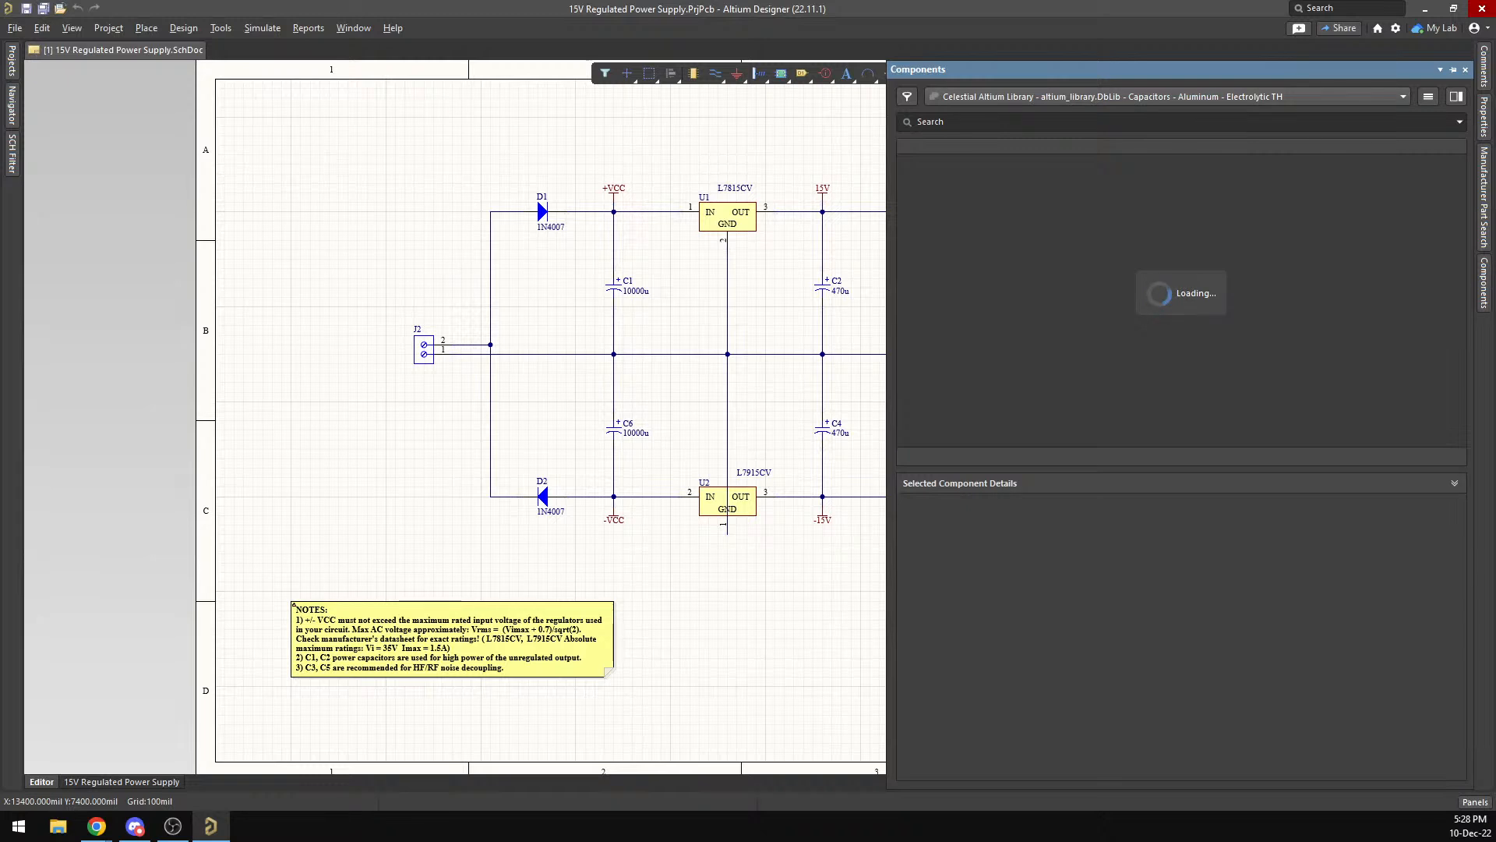
{"action": "key", "text": "alt+Tab"}
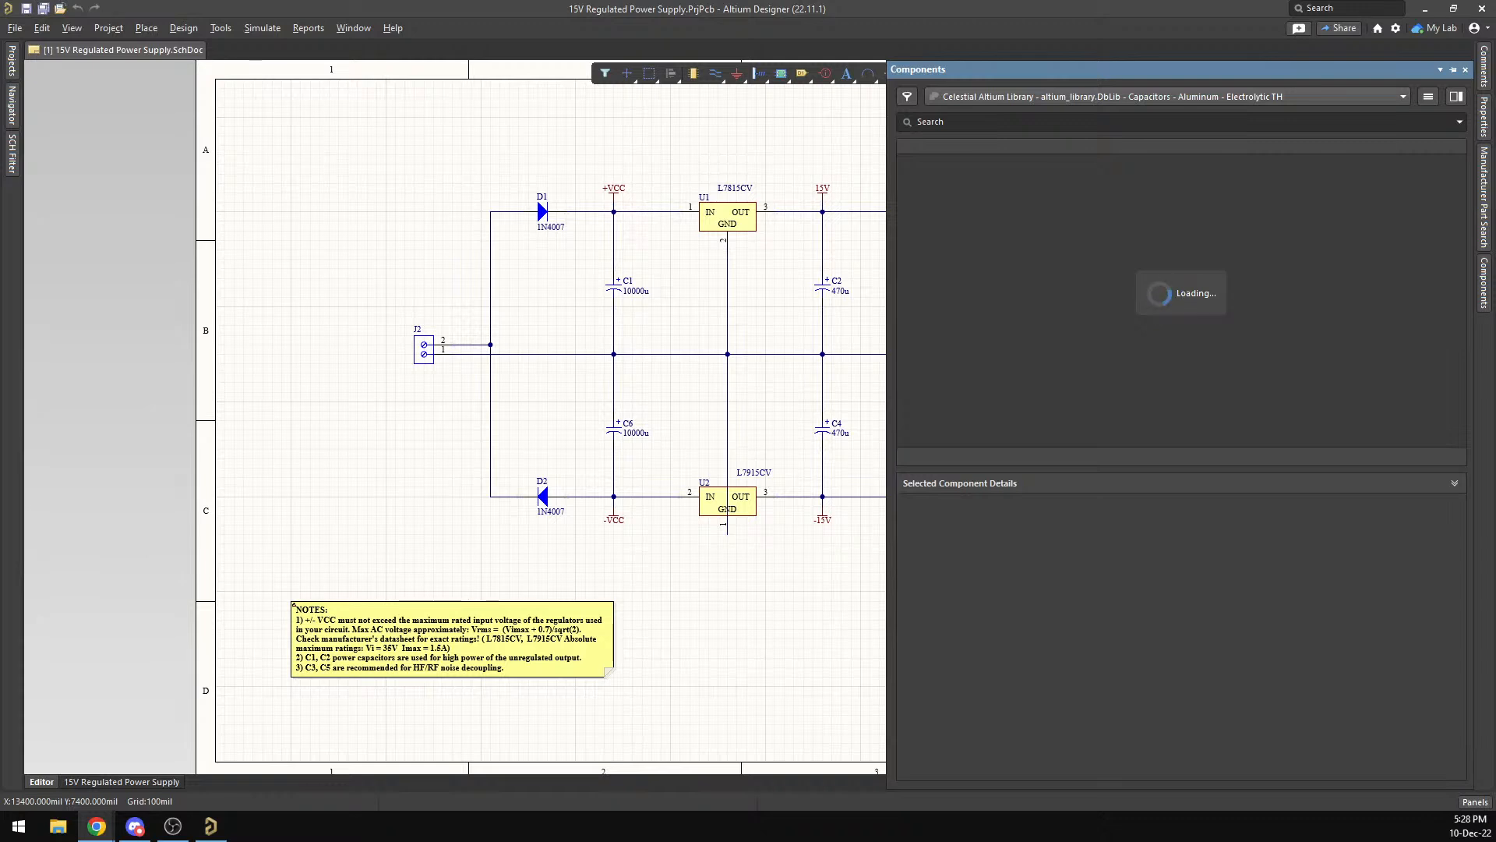
{"action": "key", "text": "alt+Tab"}
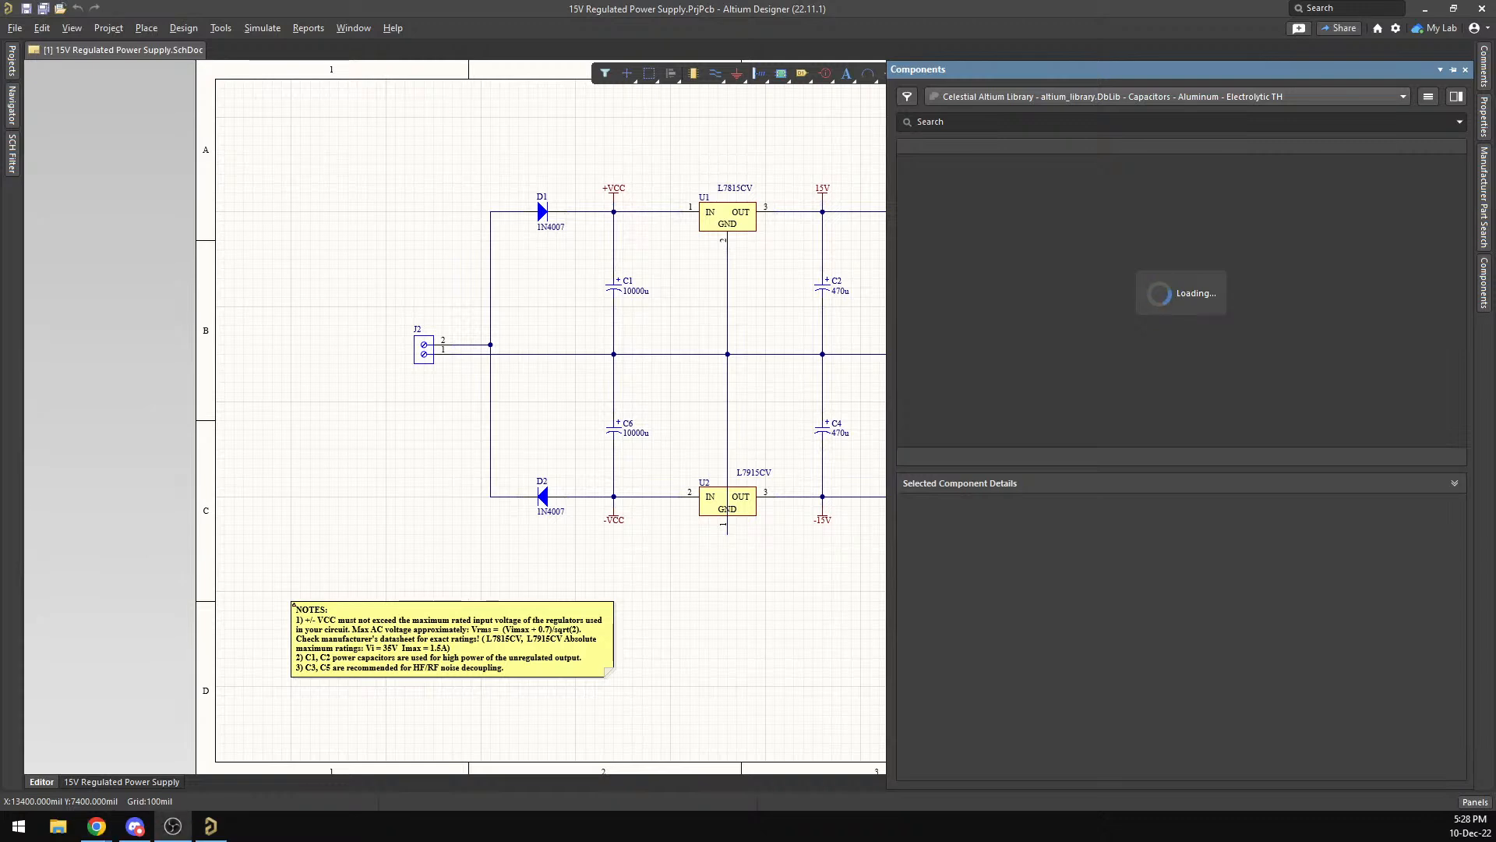
{"action": "key", "text": "alt+Tab"}
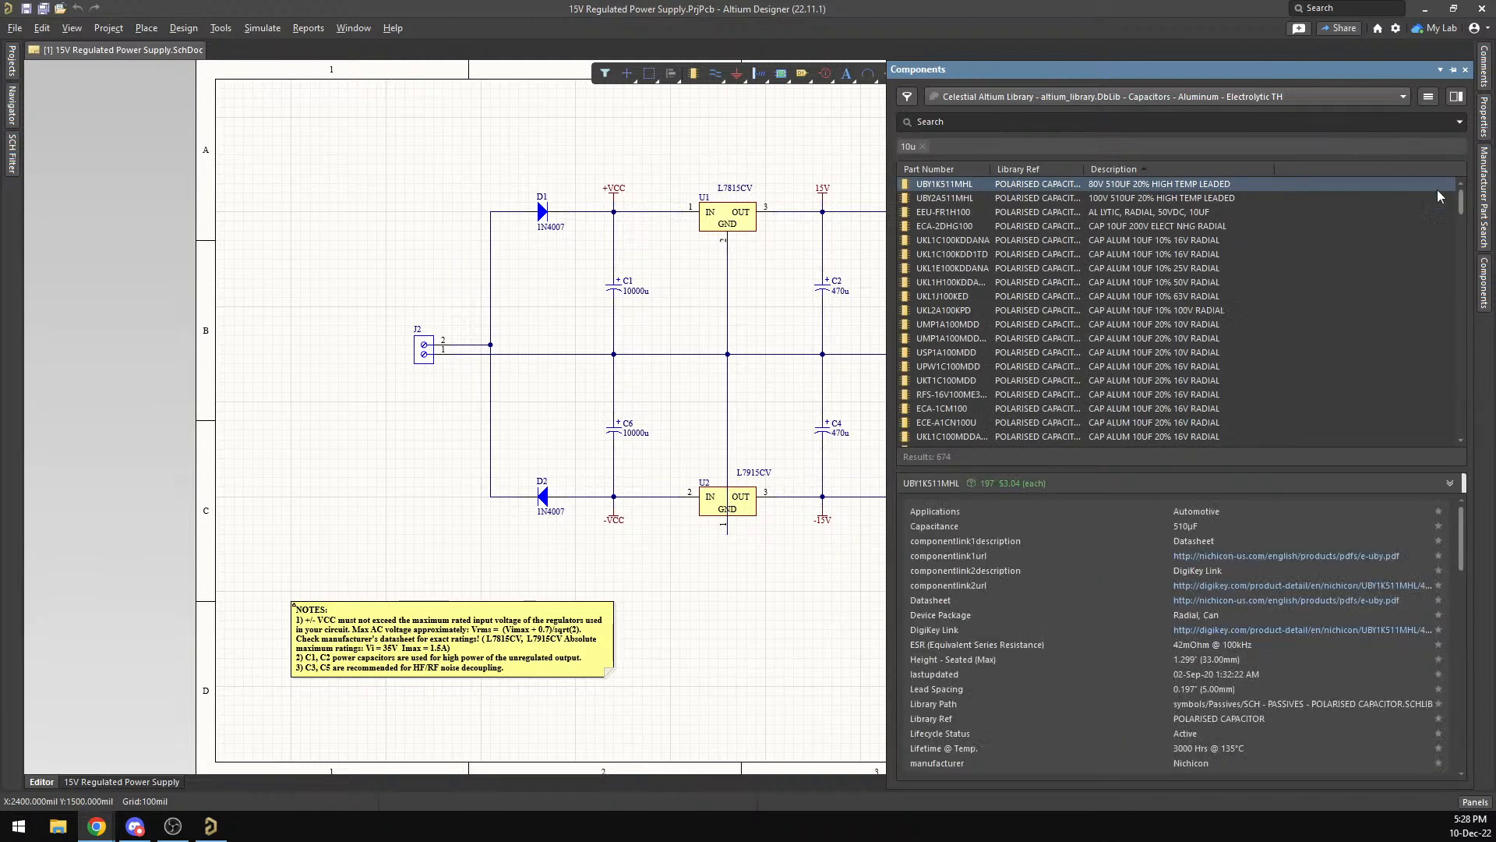
{"action": "left_click", "coordinate": [1386, 96]}
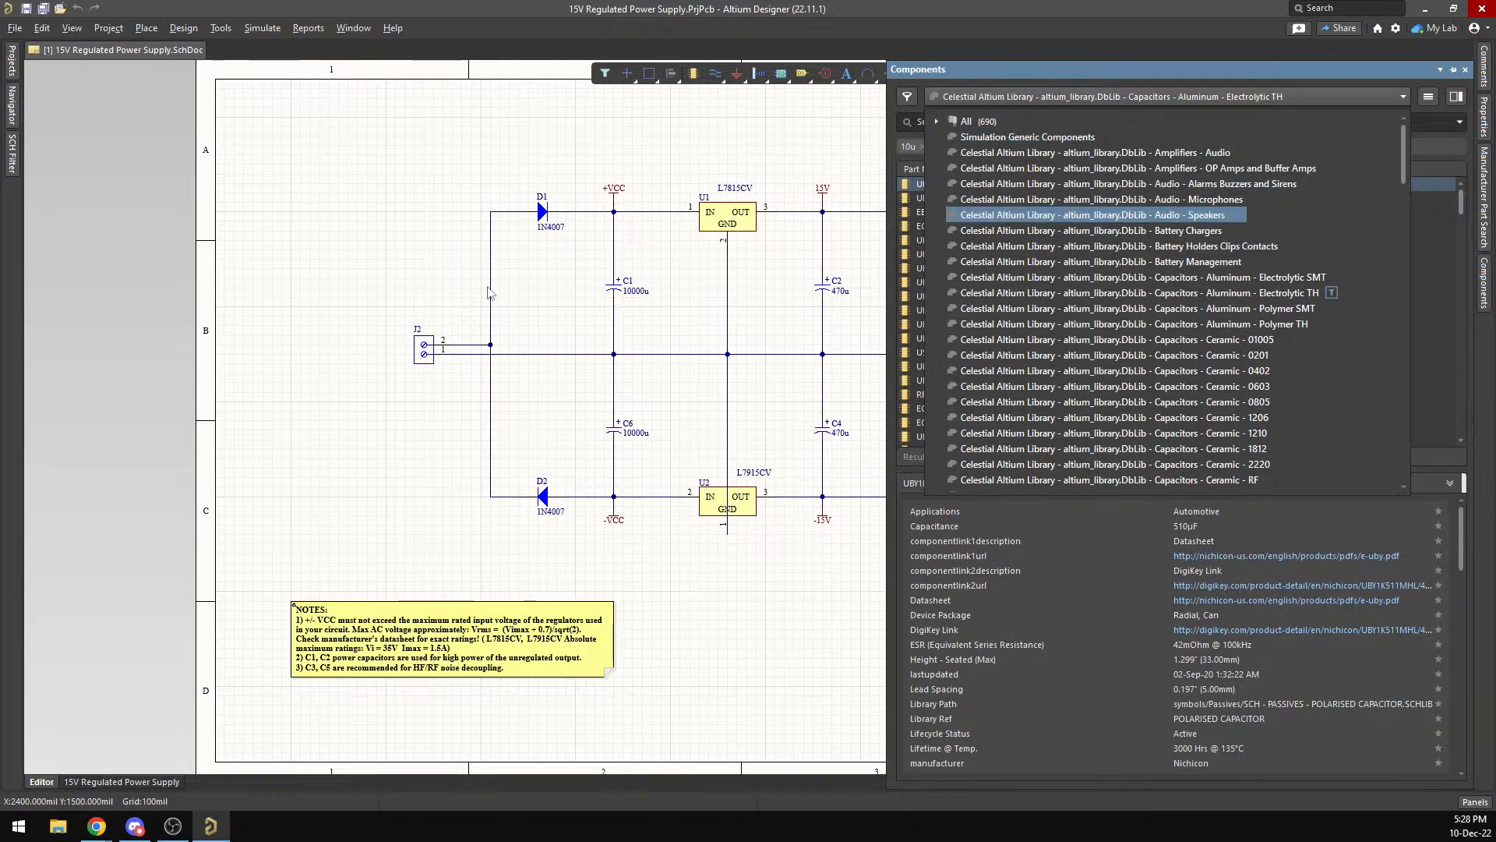
{"action": "left_click", "coordinate": [974, 123]}
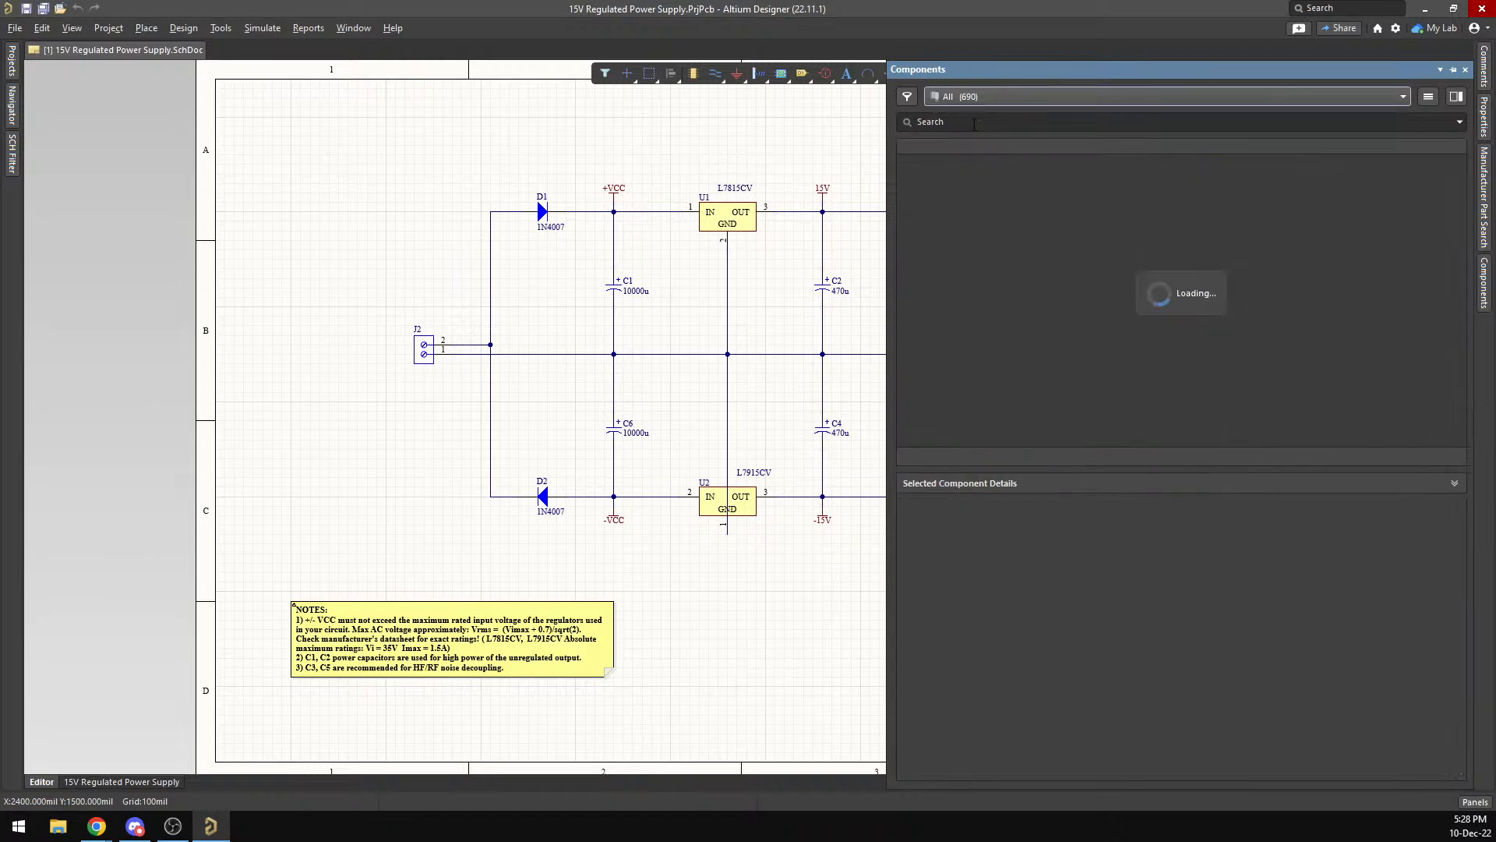
Look through the available component libraries and show the contents of Miscellaneous Connectors.IntLib.
{"action": "left_click", "coordinate": [993, 95]}
{"action": "scroll", "coordinate": [1030, 374], "scroll_direction": "down", "scroll_amount": 3}
{"action": "scroll", "coordinate": [1029, 374], "scroll_direction": "down", "scroll_amount": 20}
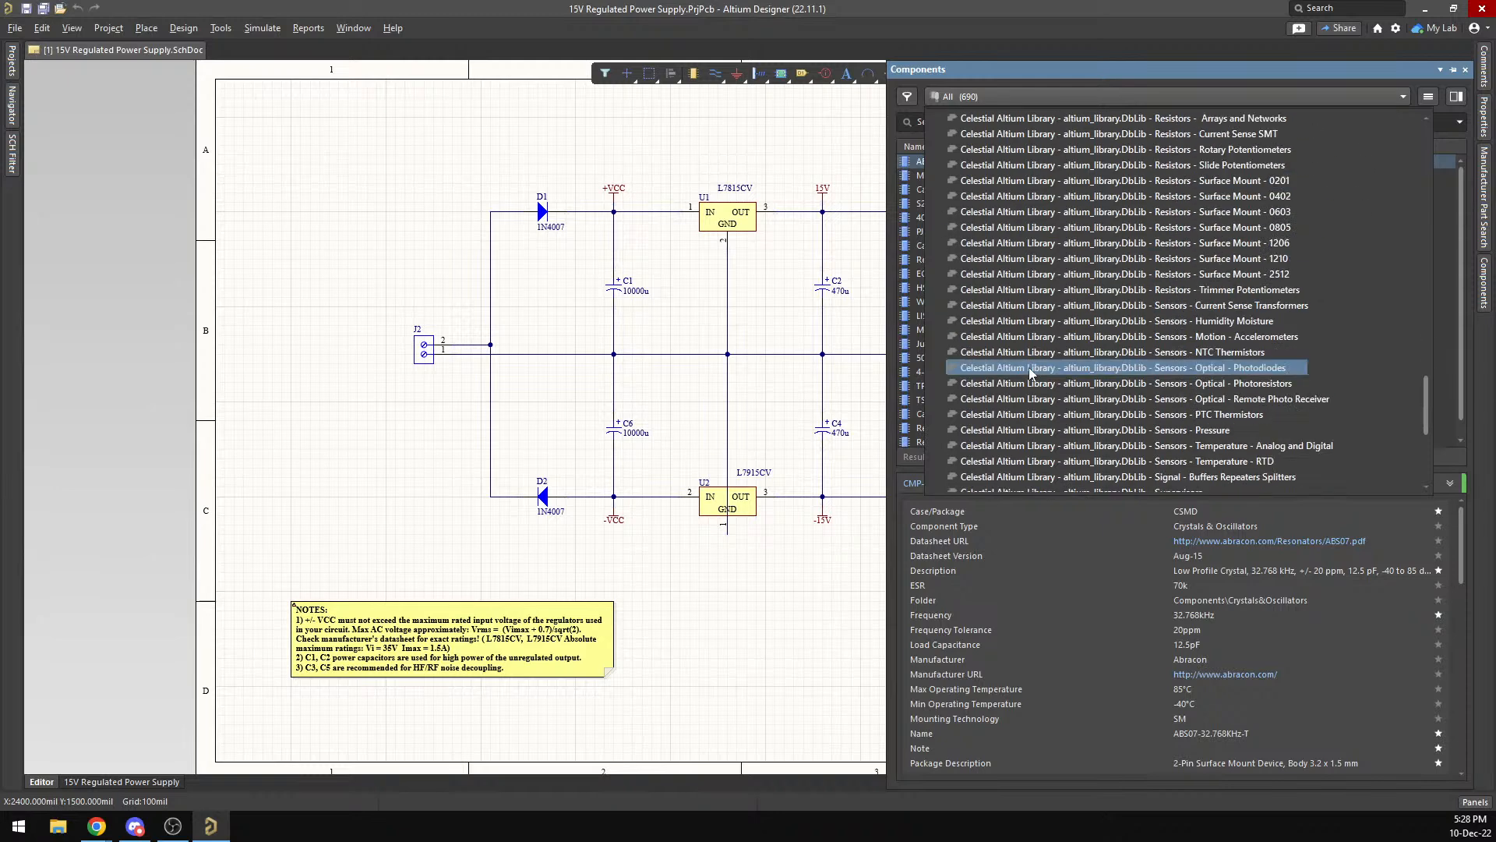
{"action": "scroll", "coordinate": [1030, 374], "scroll_direction": "down", "scroll_amount": 2}
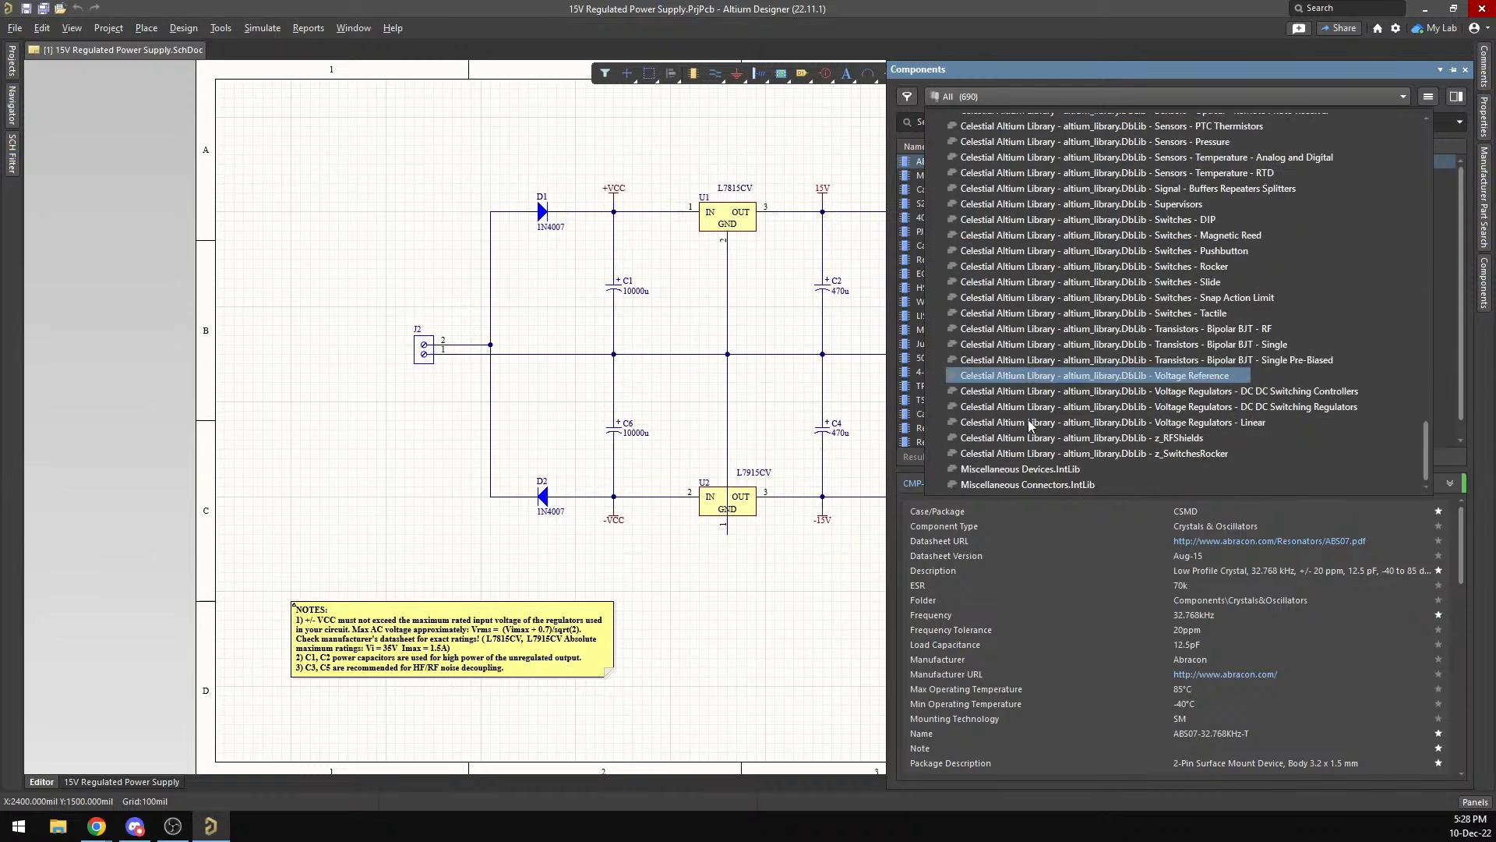
{"action": "left_click", "coordinate": [1010, 484]}
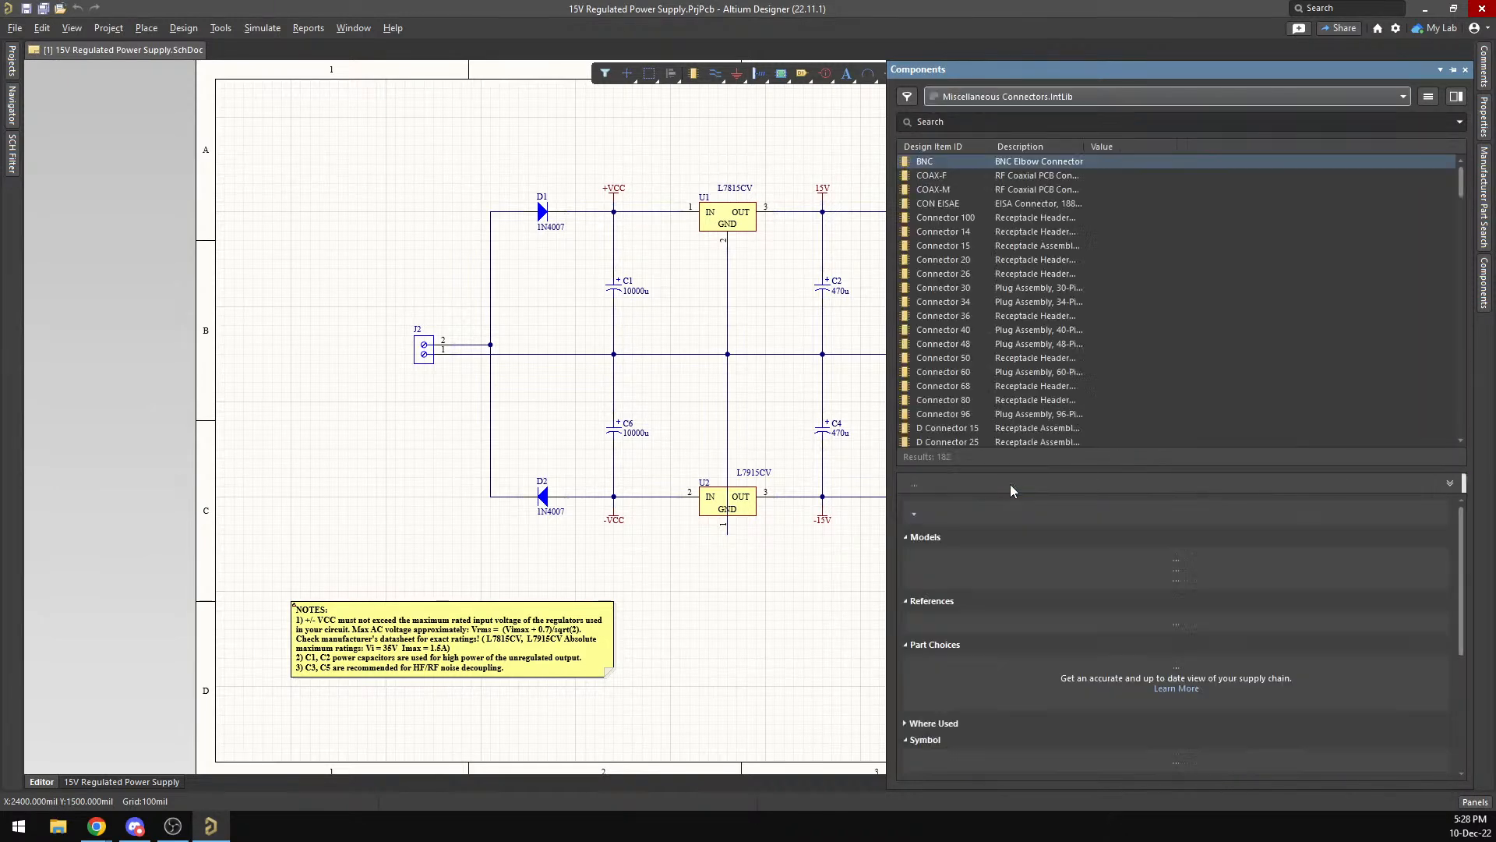
Switch the component library to Miscellaneous Devices.IntLib and remove its "100" search filter.
{"action": "left_click", "coordinate": [1060, 97]}
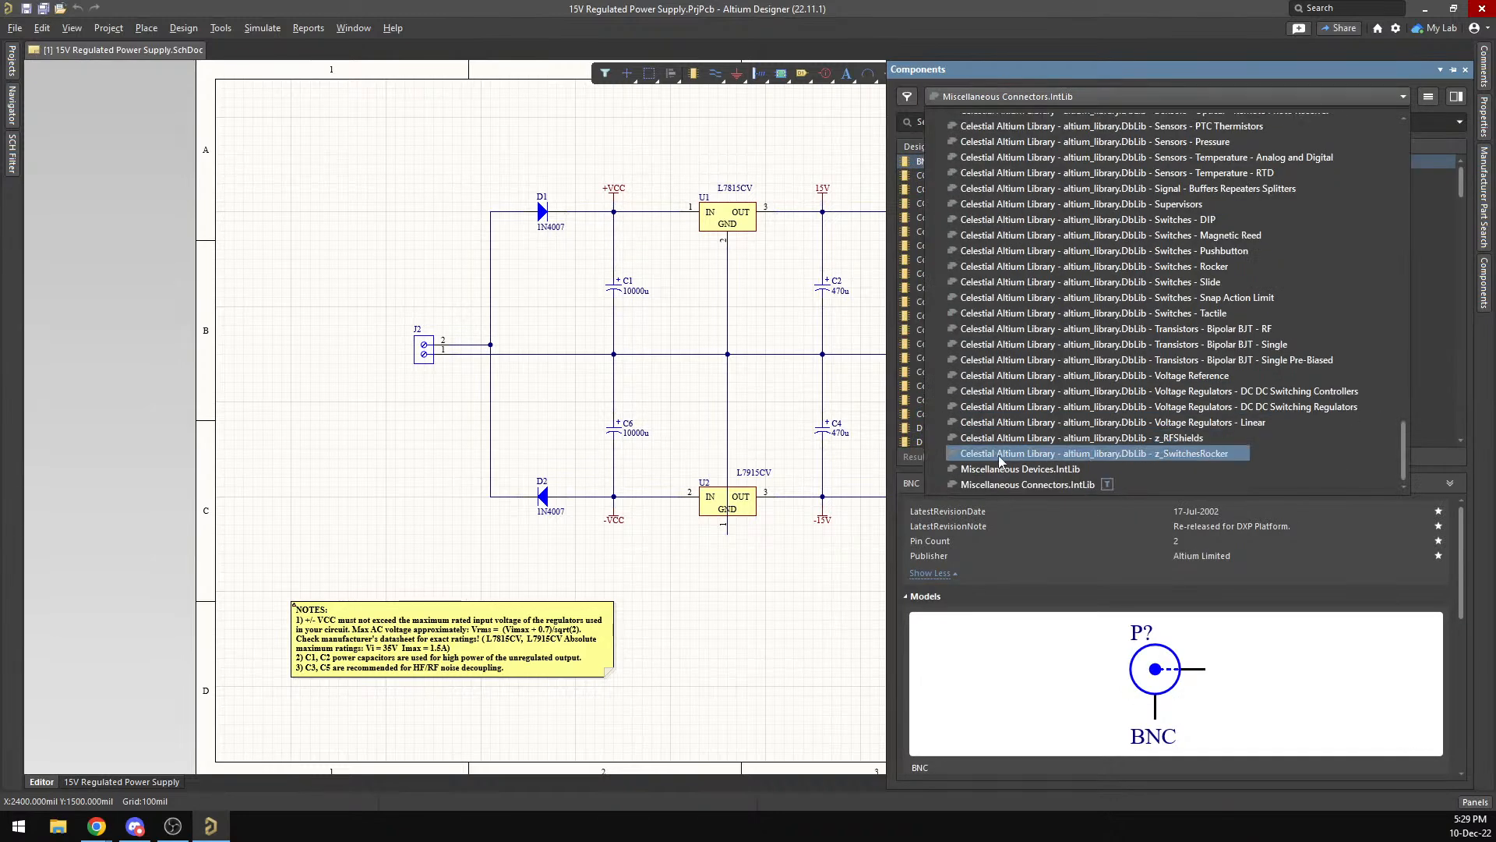
{"action": "left_click", "coordinate": [1001, 471]}
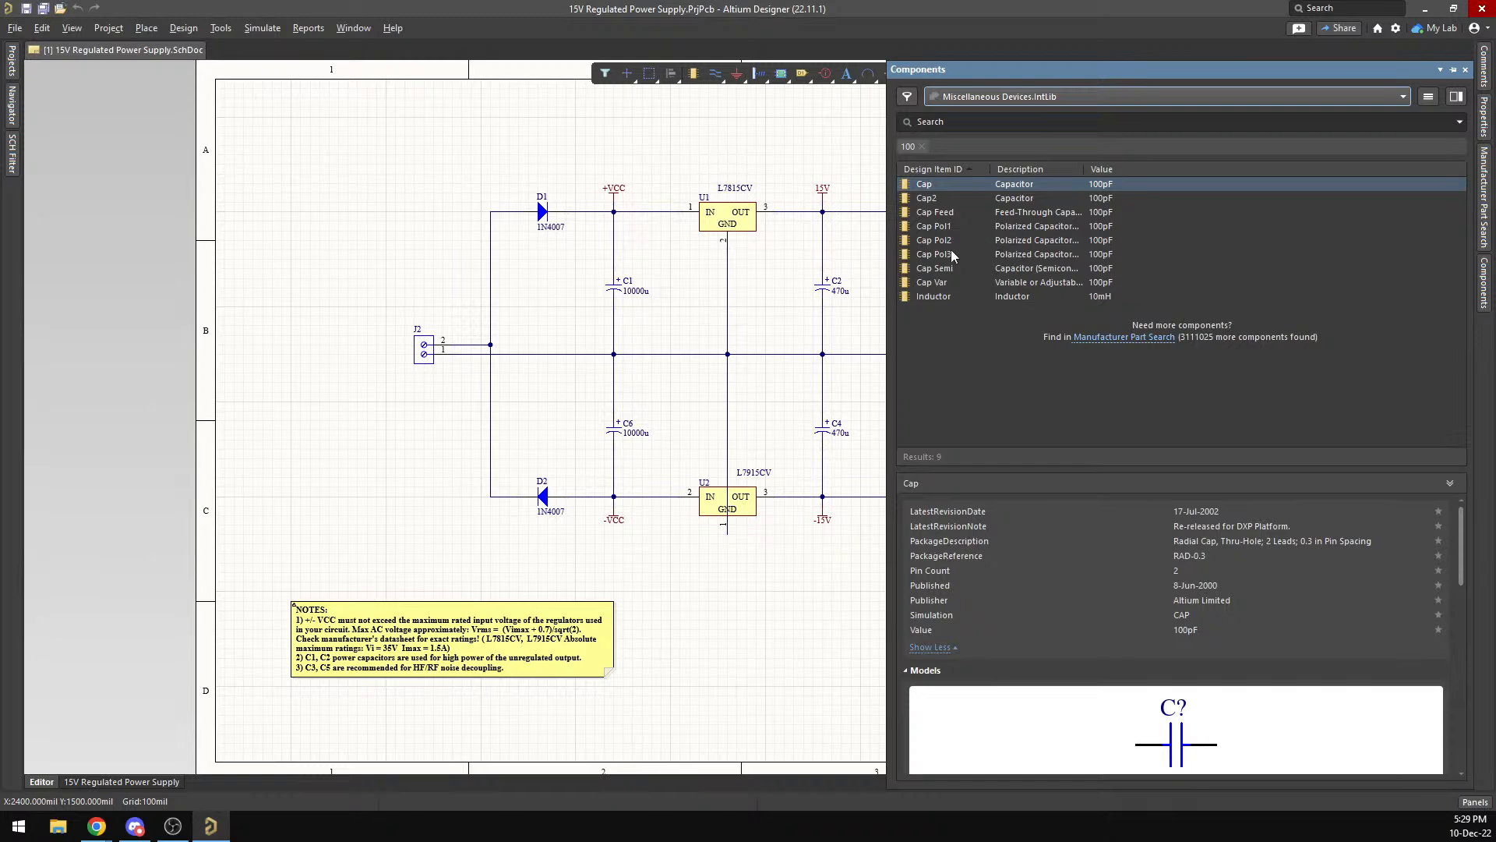
{"action": "left_click", "coordinate": [922, 146]}
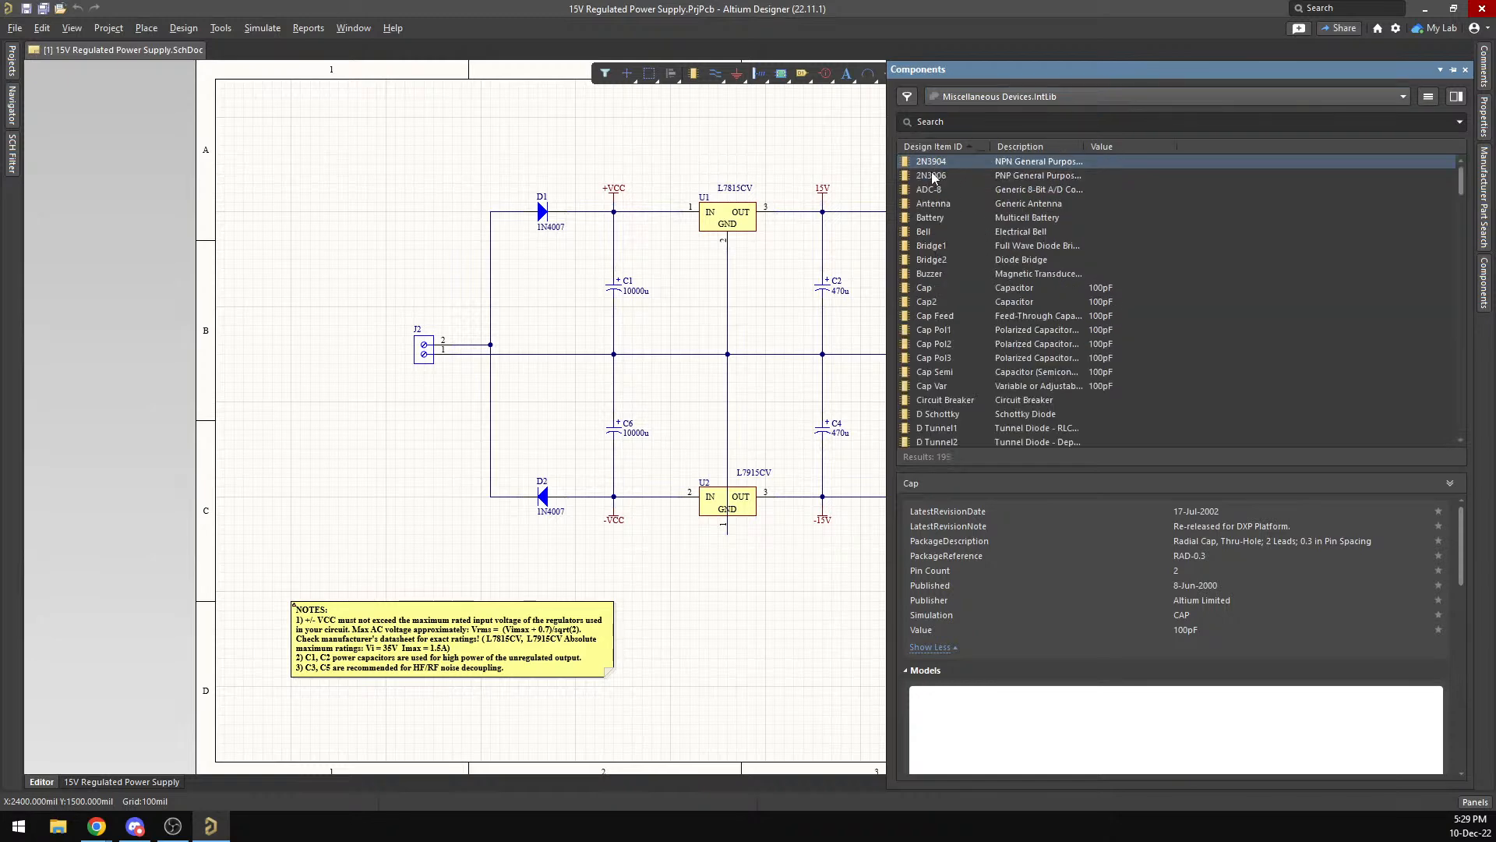
Browse the Miscellaneous Devices library for the Res1 resistor and inspect its schematic symbol and footprint.
{"action": "scroll", "coordinate": [957, 273], "scroll_direction": "down", "scroll_amount": 10}
{"action": "scroll", "coordinate": [959, 288], "scroll_direction": "down", "scroll_amount": 20}
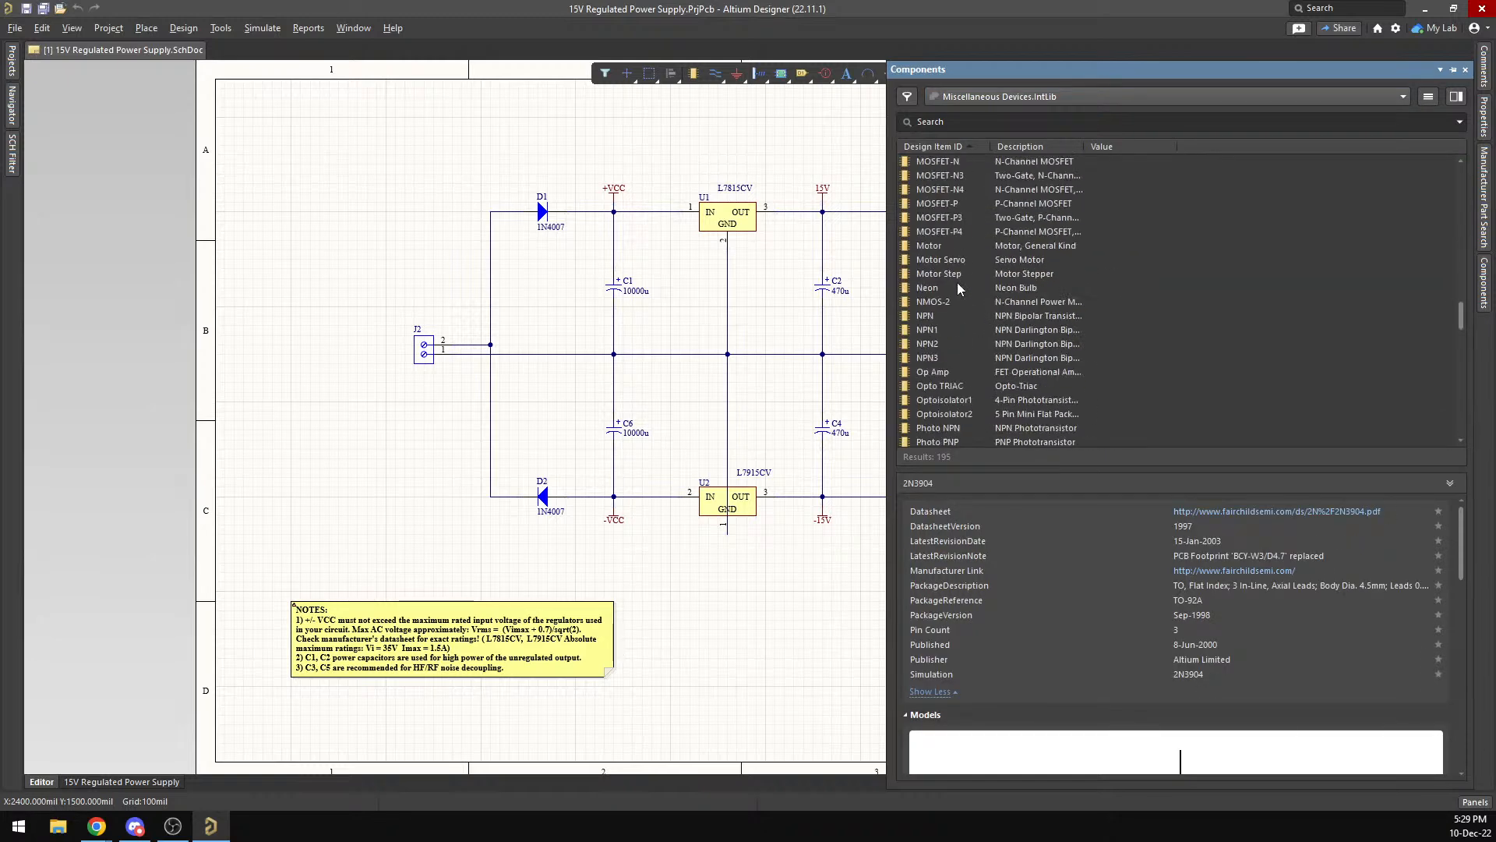
{"action": "scroll", "coordinate": [958, 288], "scroll_direction": "down", "scroll_amount": 7}
{"action": "scroll", "coordinate": [957, 288], "scroll_direction": "up", "scroll_amount": 12}
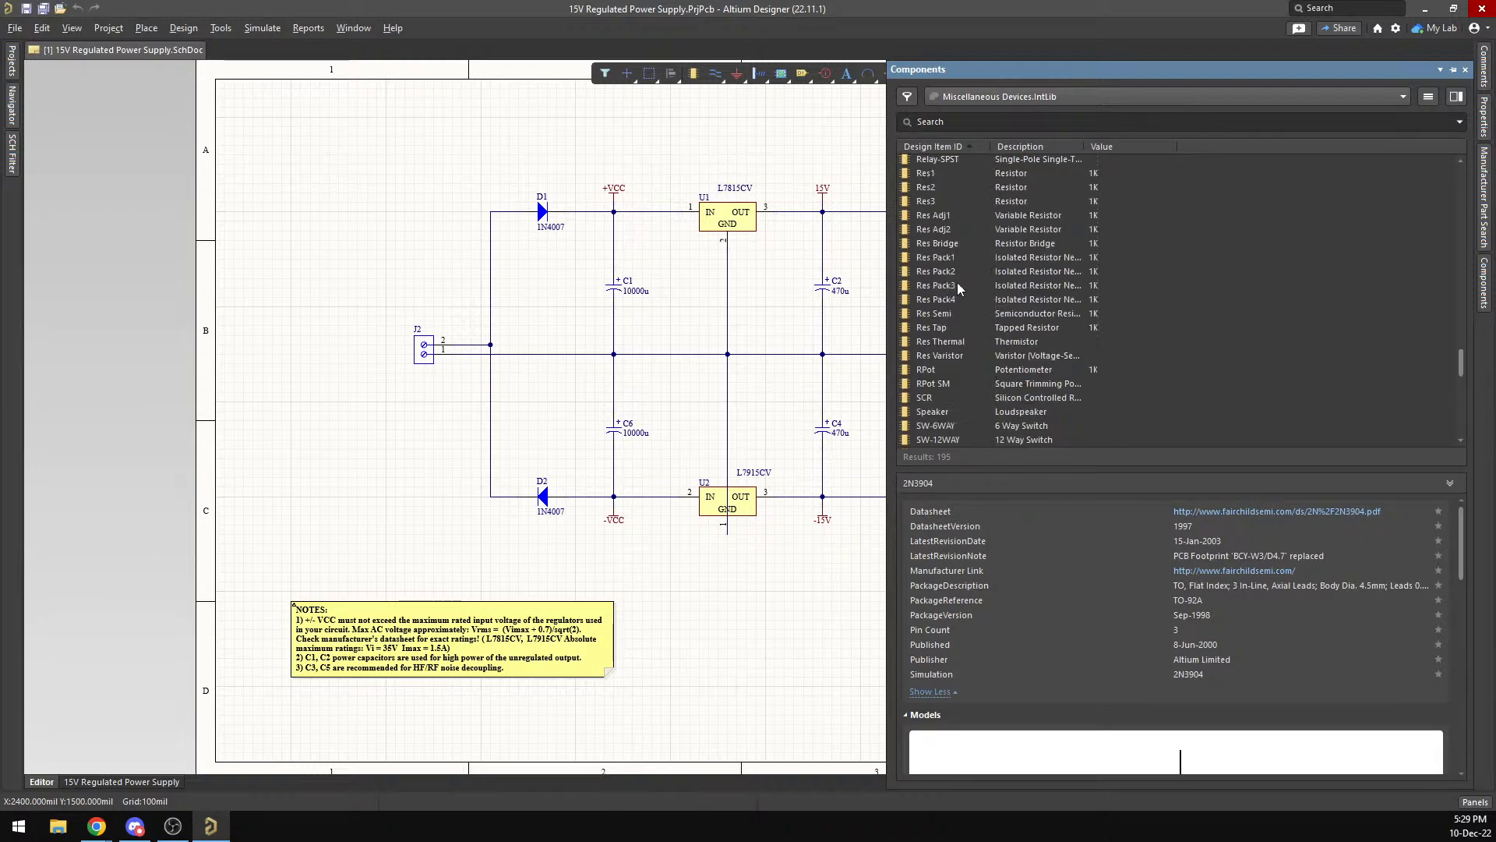
{"action": "left_click", "coordinate": [947, 299]}
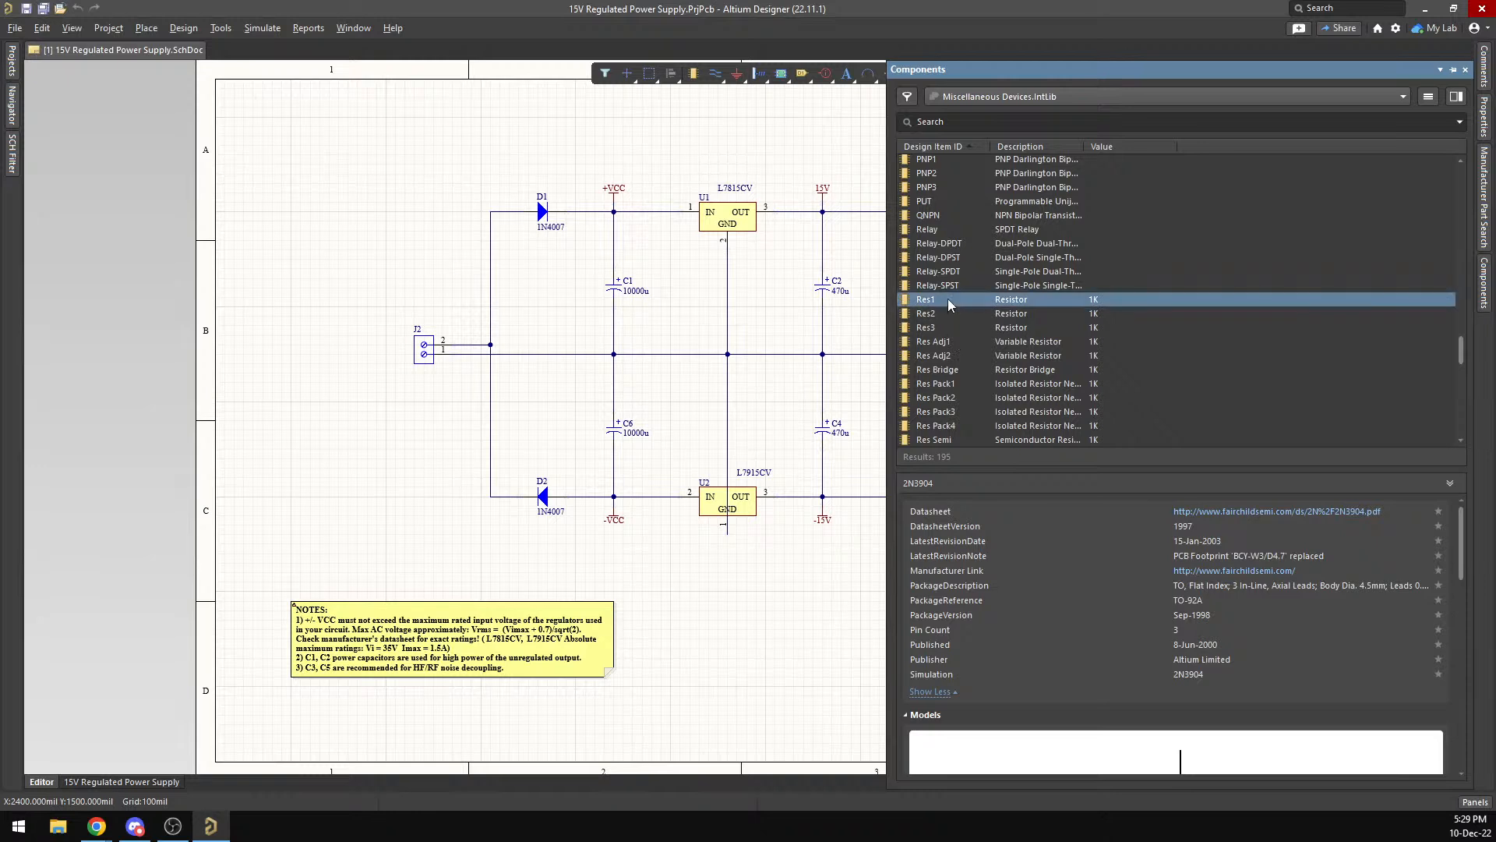
{"action": "scroll", "coordinate": [1127, 590], "scroll_direction": "down", "scroll_amount": 3}
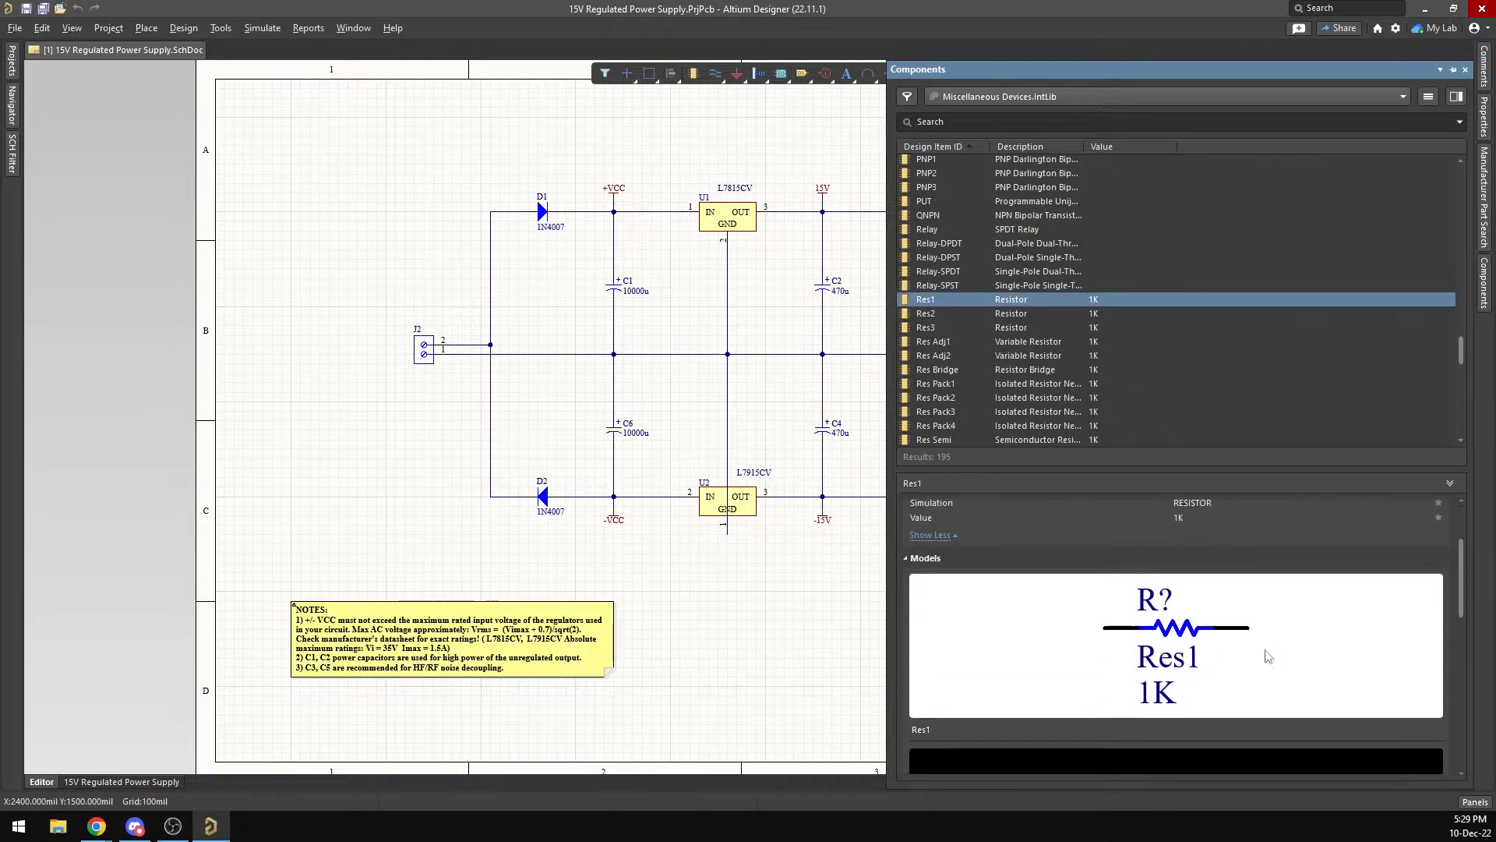
{"action": "scroll", "coordinate": [1193, 627], "scroll_direction": "down", "scroll_amount": 2}
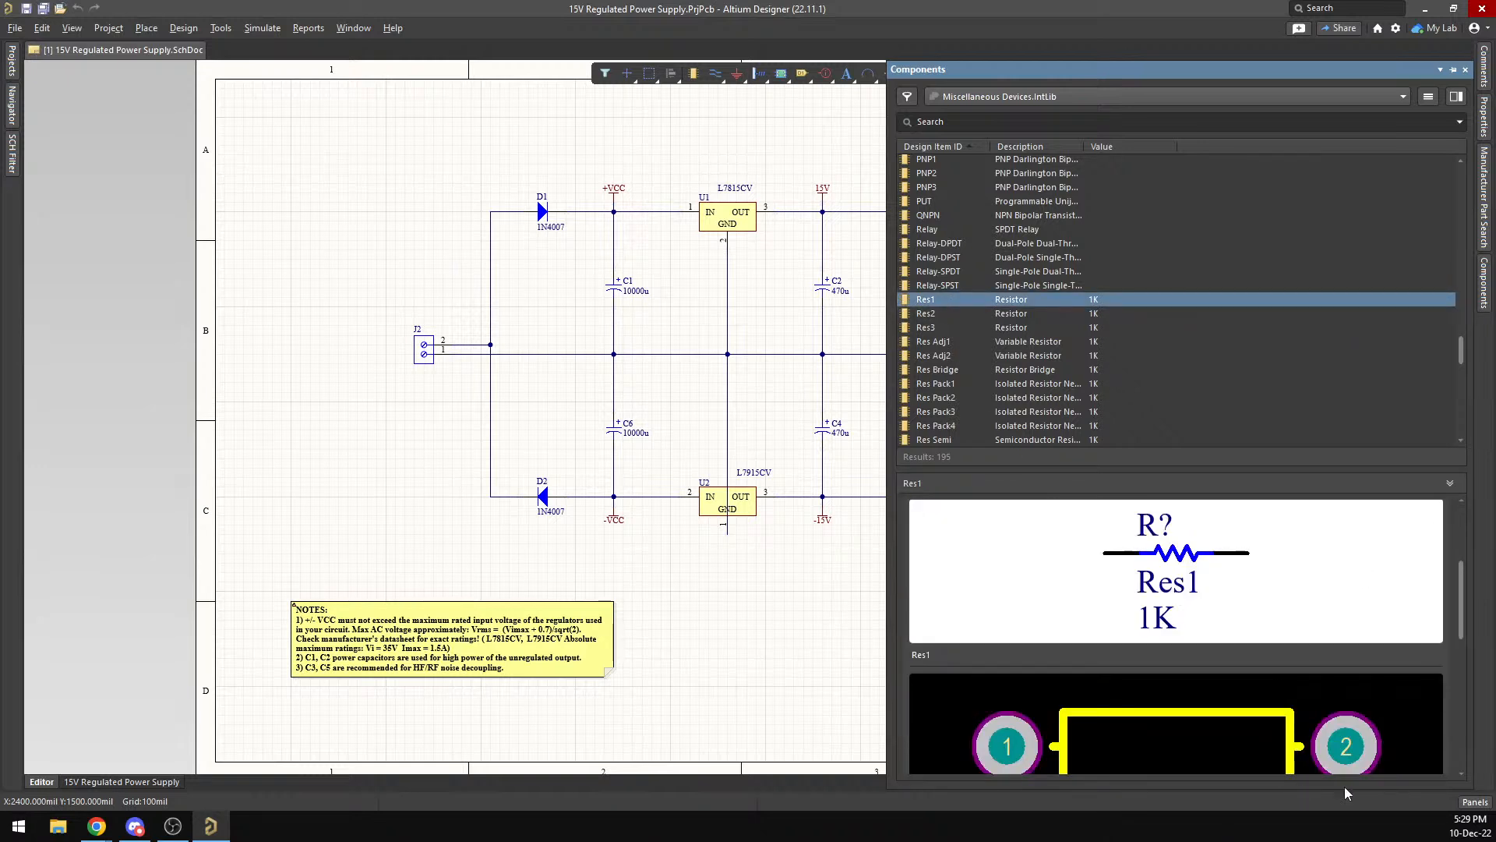
Compare the symbols of resistors Res2 and Res3, check the Res3 footprint options, and reselect Res1.
{"action": "left_click", "coordinate": [1027, 312]}
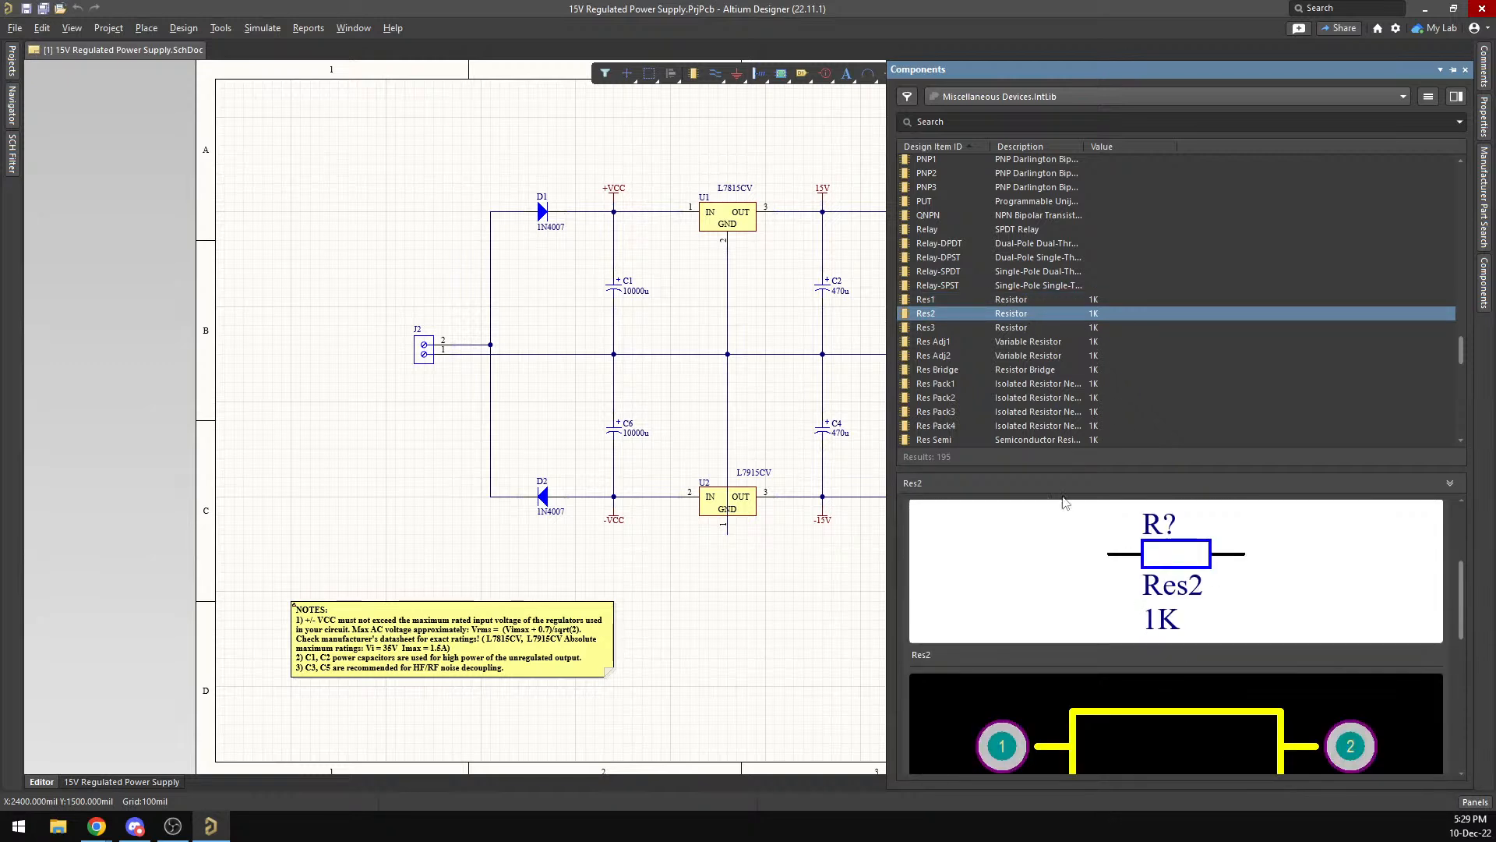
{"action": "left_click", "coordinate": [1037, 327]}
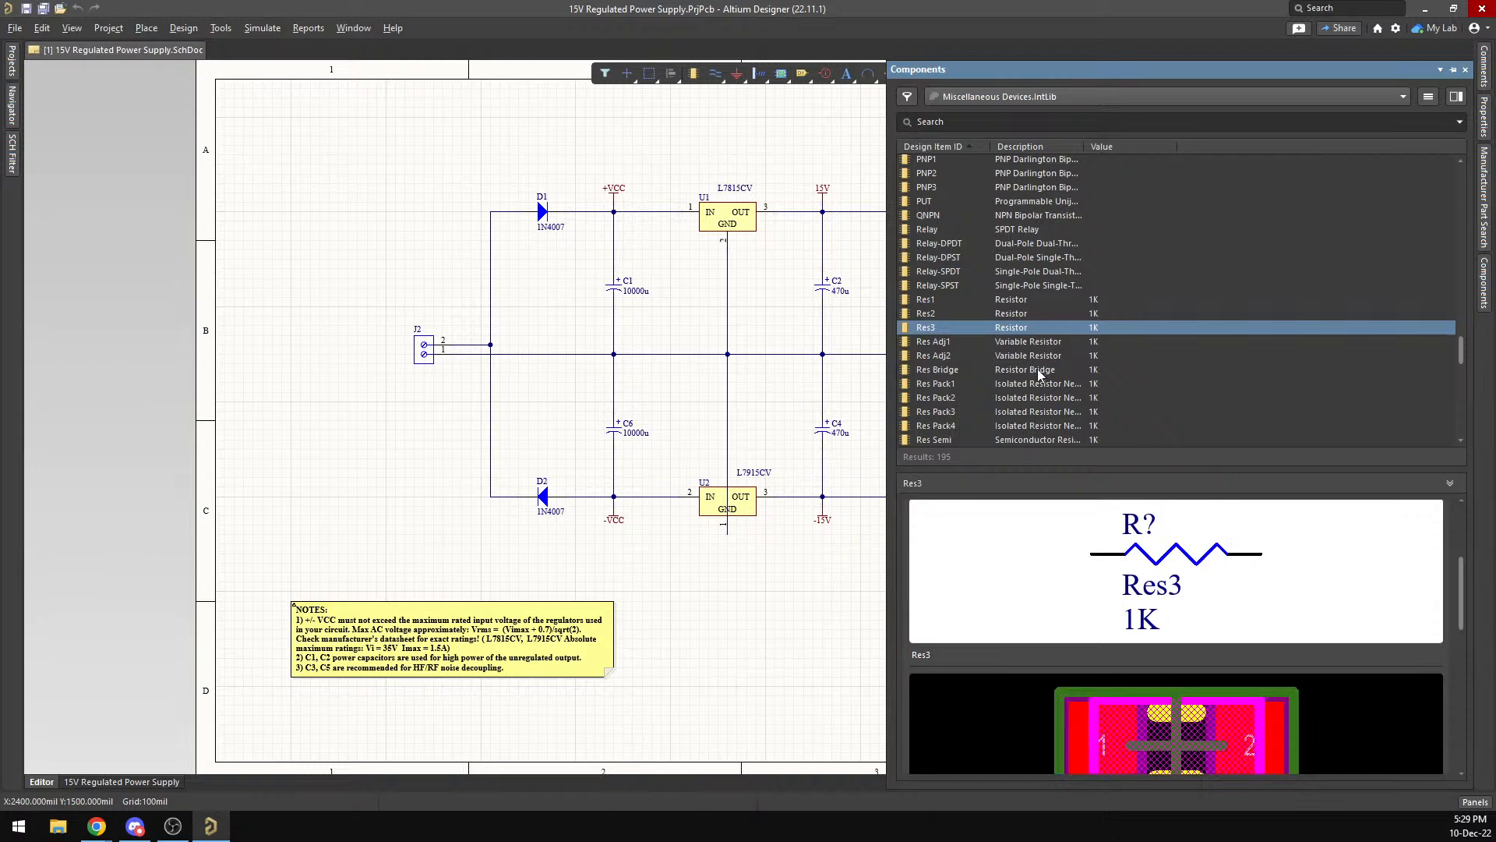
{"action": "scroll", "coordinate": [1165, 747], "scroll_direction": "down", "scroll_amount": 2}
{"action": "scroll", "coordinate": [1166, 746], "scroll_direction": "down", "scroll_amount": 3}
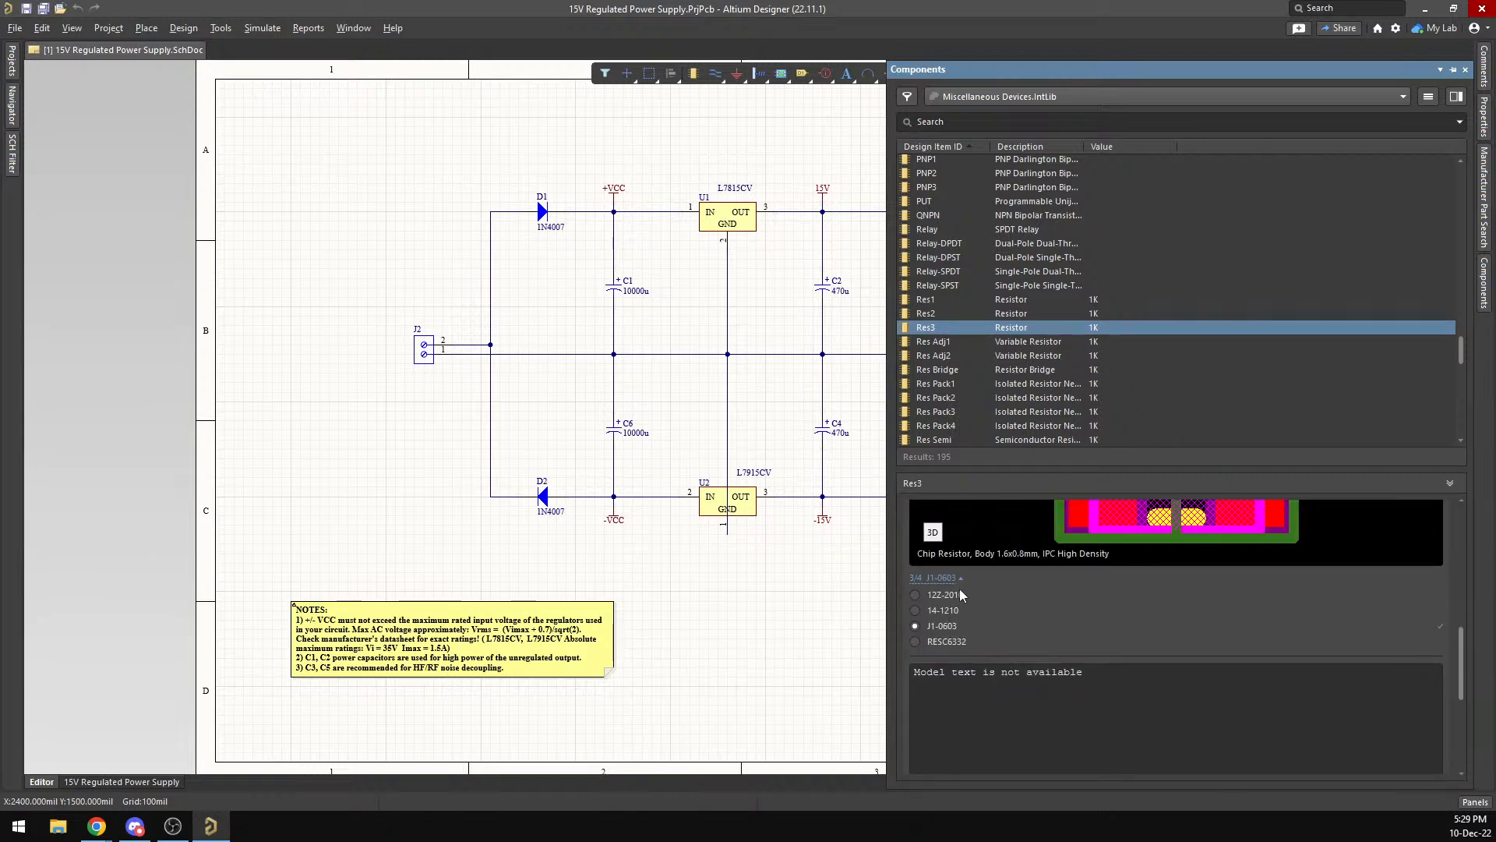
{"action": "left_click", "coordinate": [985, 314]}
{"action": "left_click", "coordinate": [991, 301]}
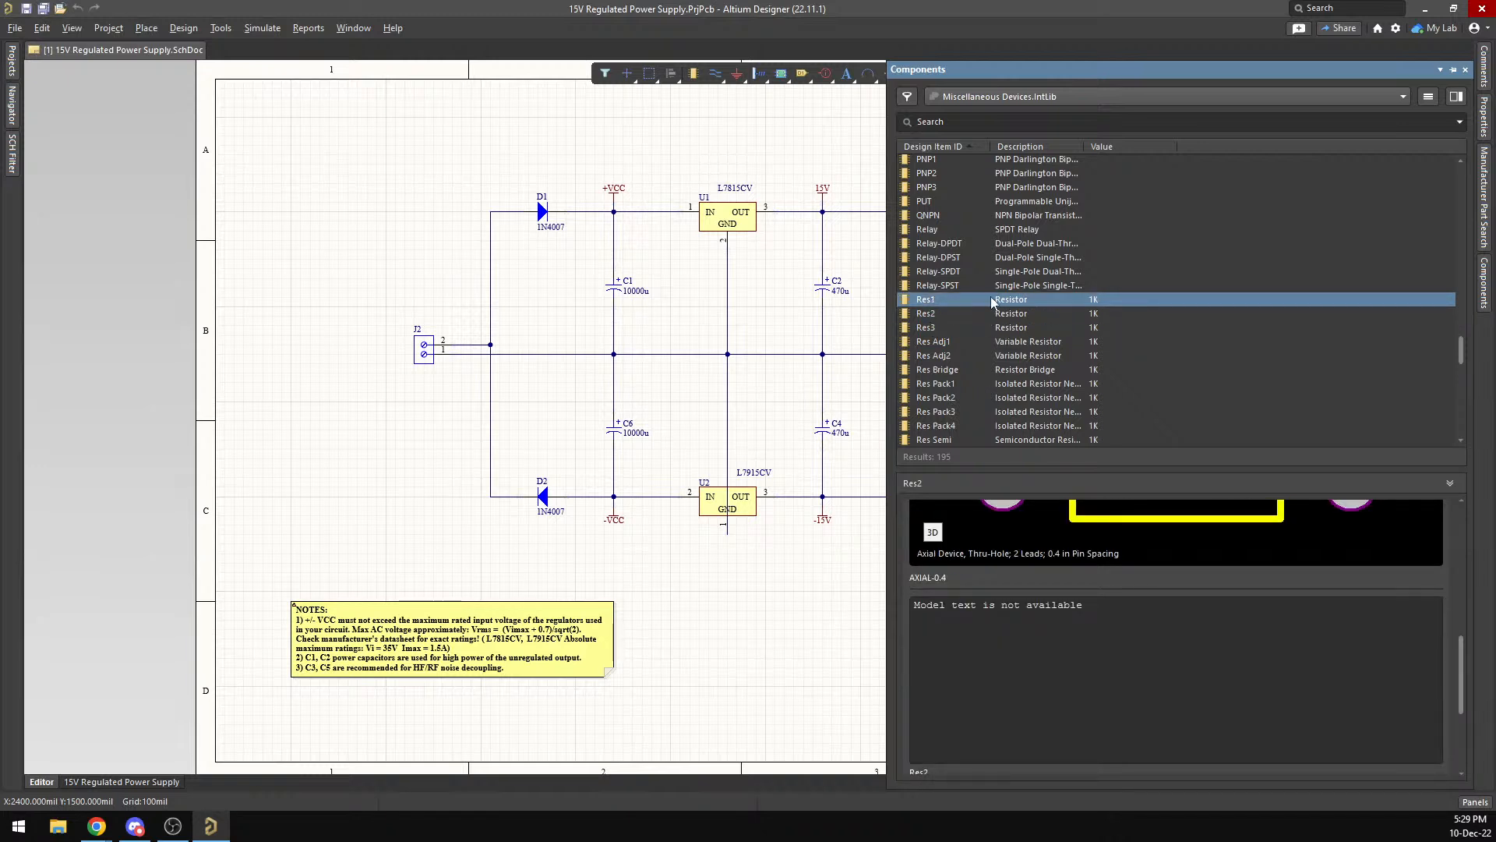
Place a vertical Res2 resistor between C1 and U1 and a copy of it below, beside C6.
{"action": "left_click", "coordinate": [998, 315]}
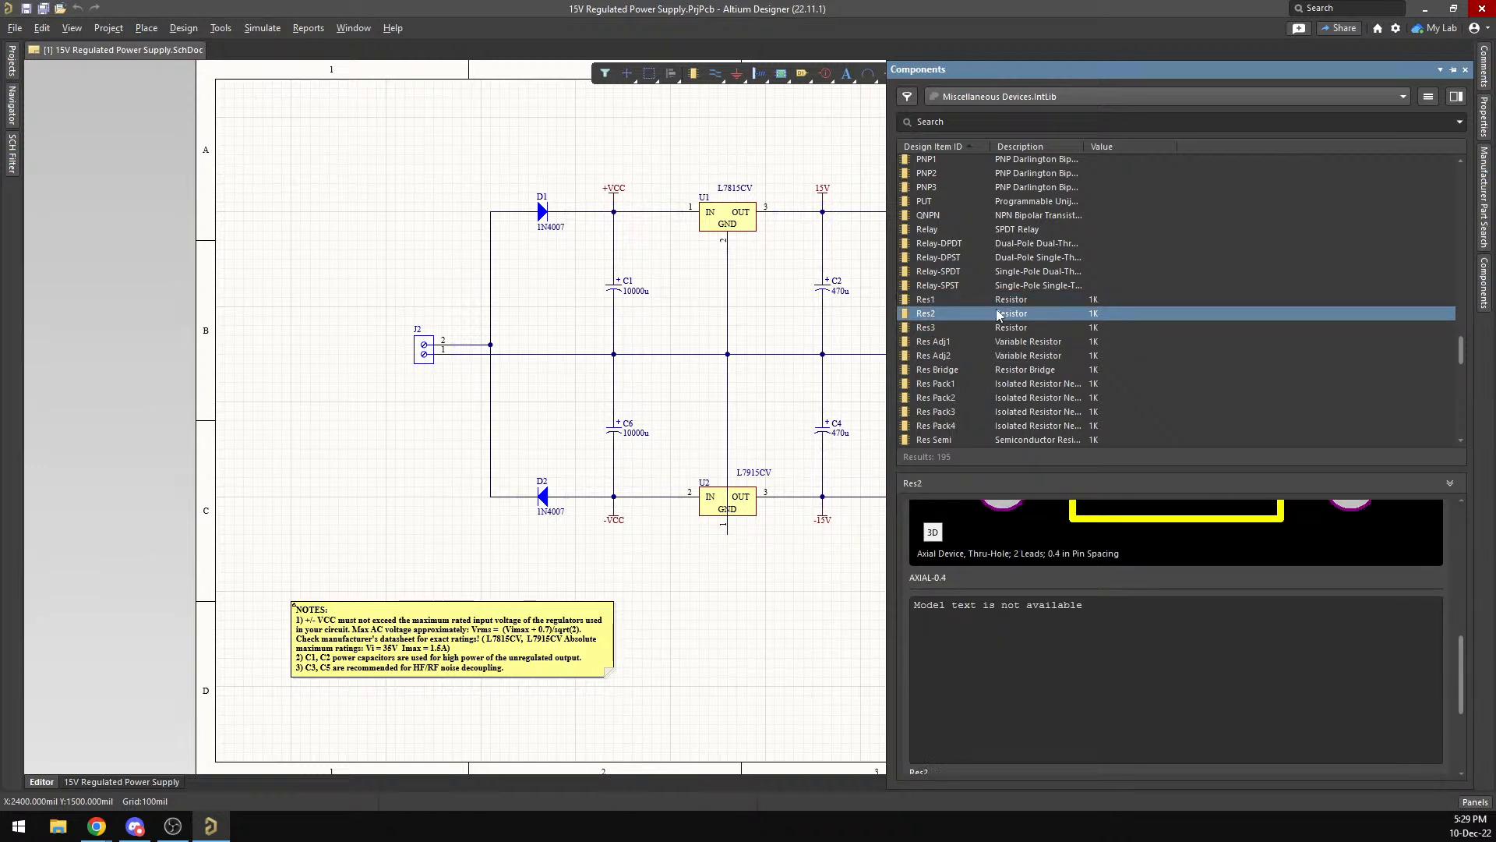
{"action": "left_click_drag", "start_coordinate": [967, 311], "coordinate": [674, 308]}
{"action": "key", "text": "Delete"}
{"action": "key", "text": "space"}
{"action": "key", "text": "ctrl+v"}
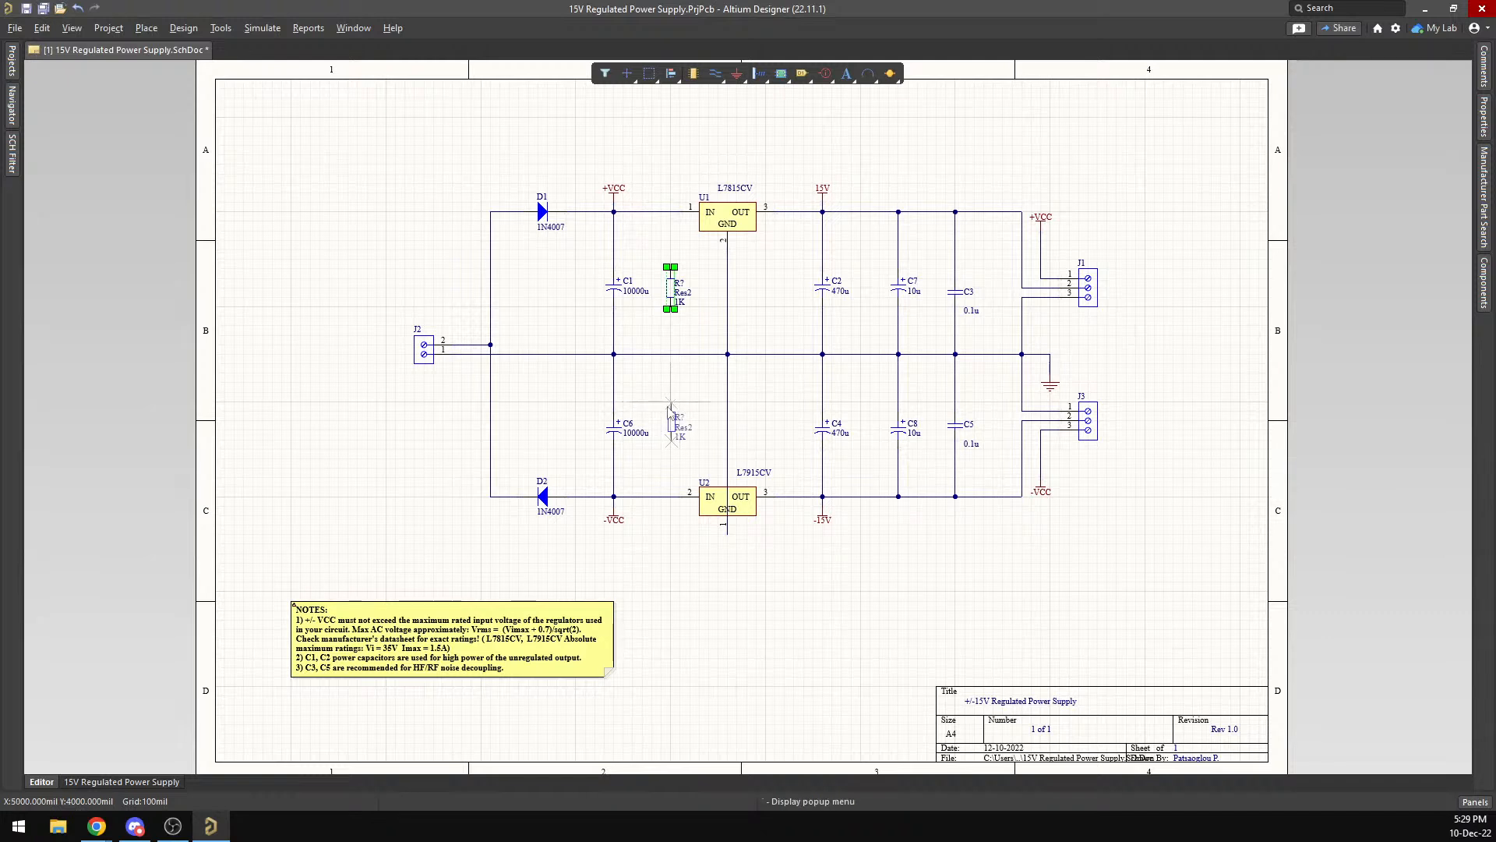
{"action": "left_click", "coordinate": [670, 406]}
{"action": "left_click", "coordinate": [703, 391]}
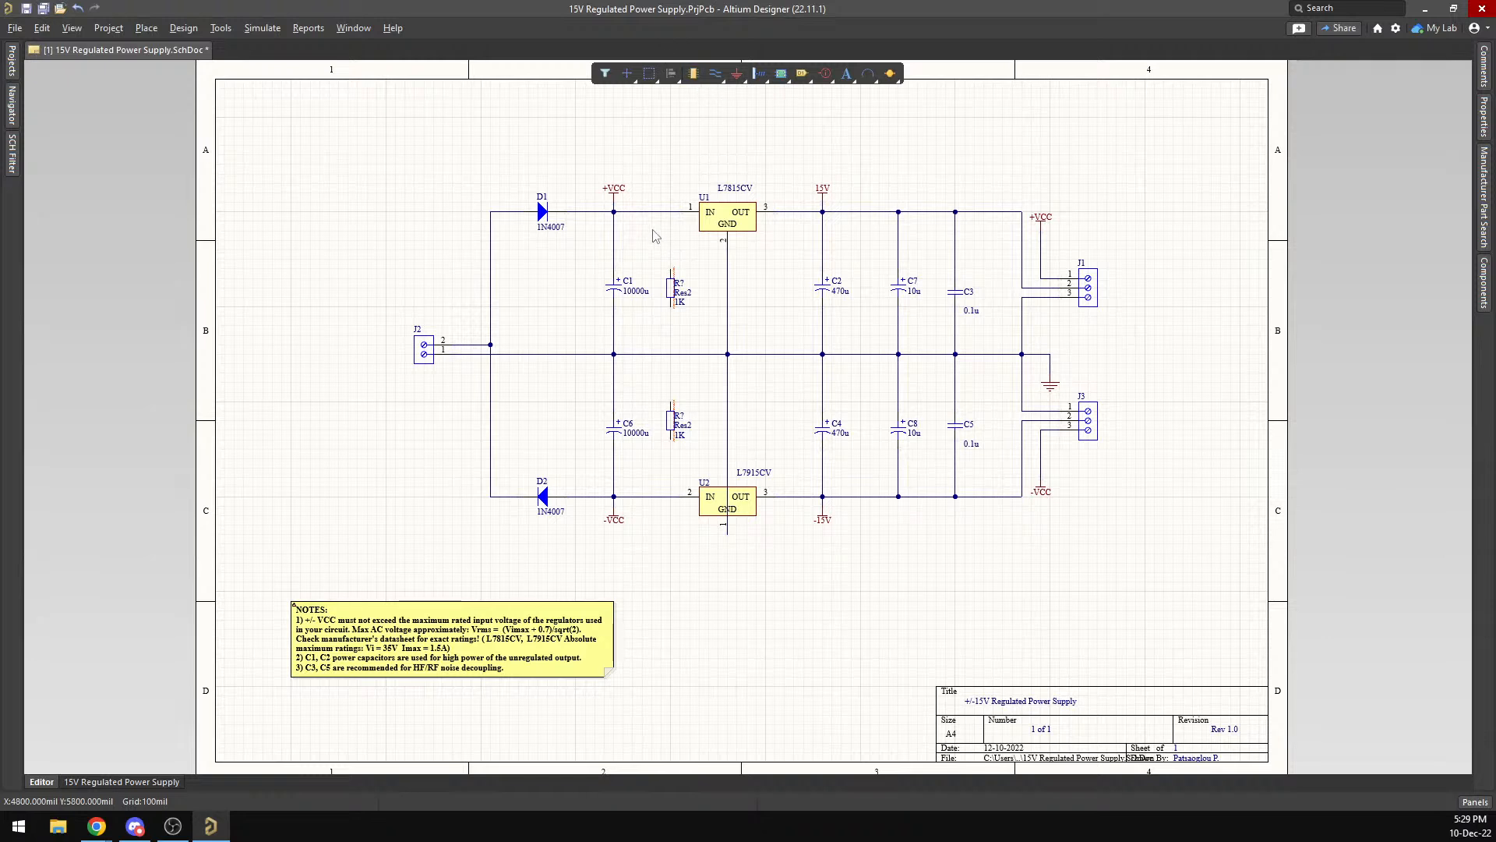
Wire the upper resistor between the +VCC rail and the middle ground line.
{"action": "key", "text": "ctrl+w"}
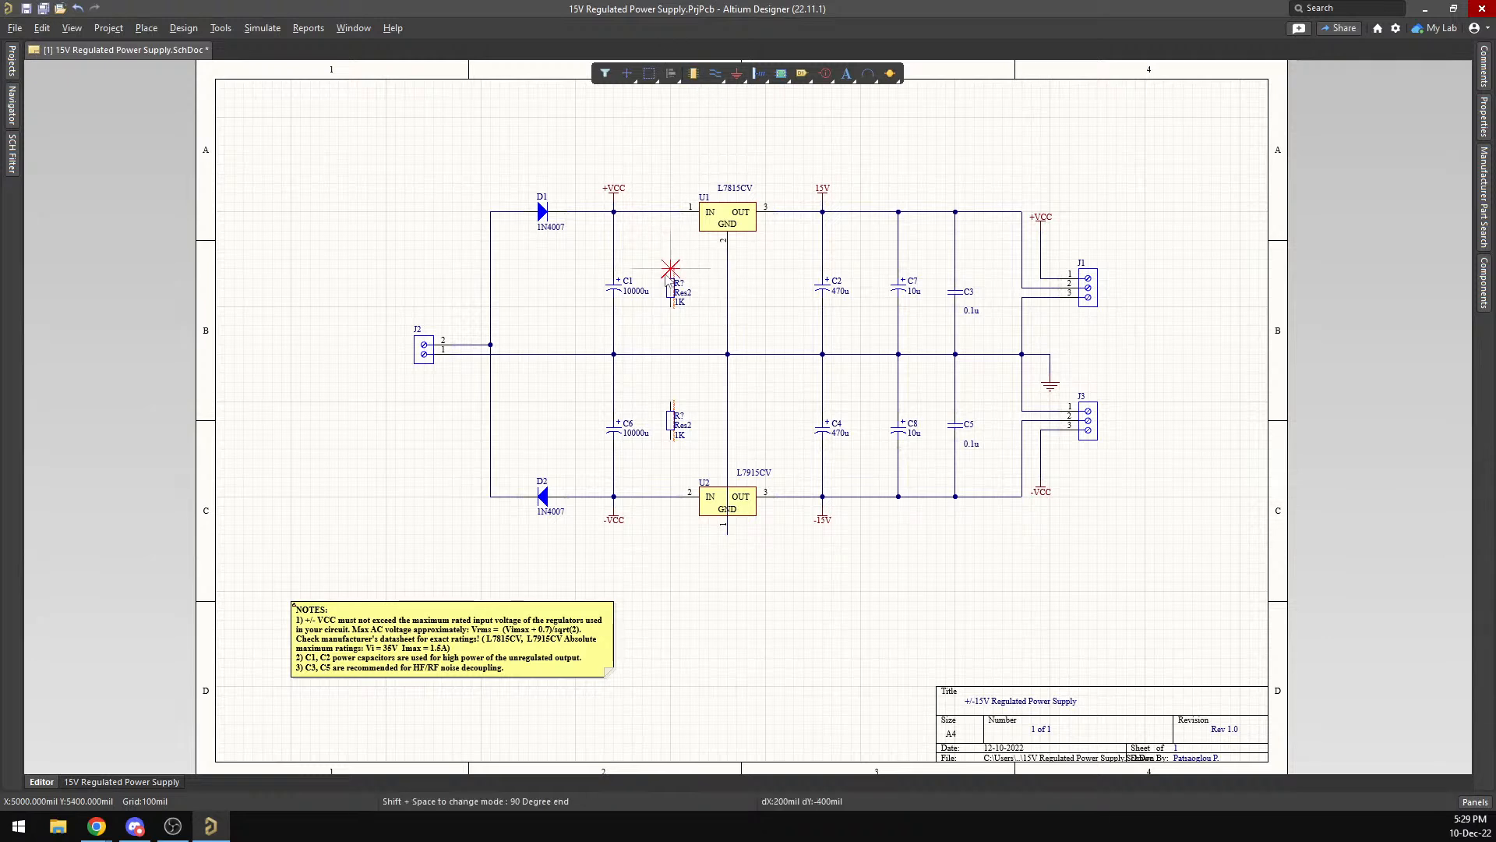
{"action": "key", "text": "Escape"}
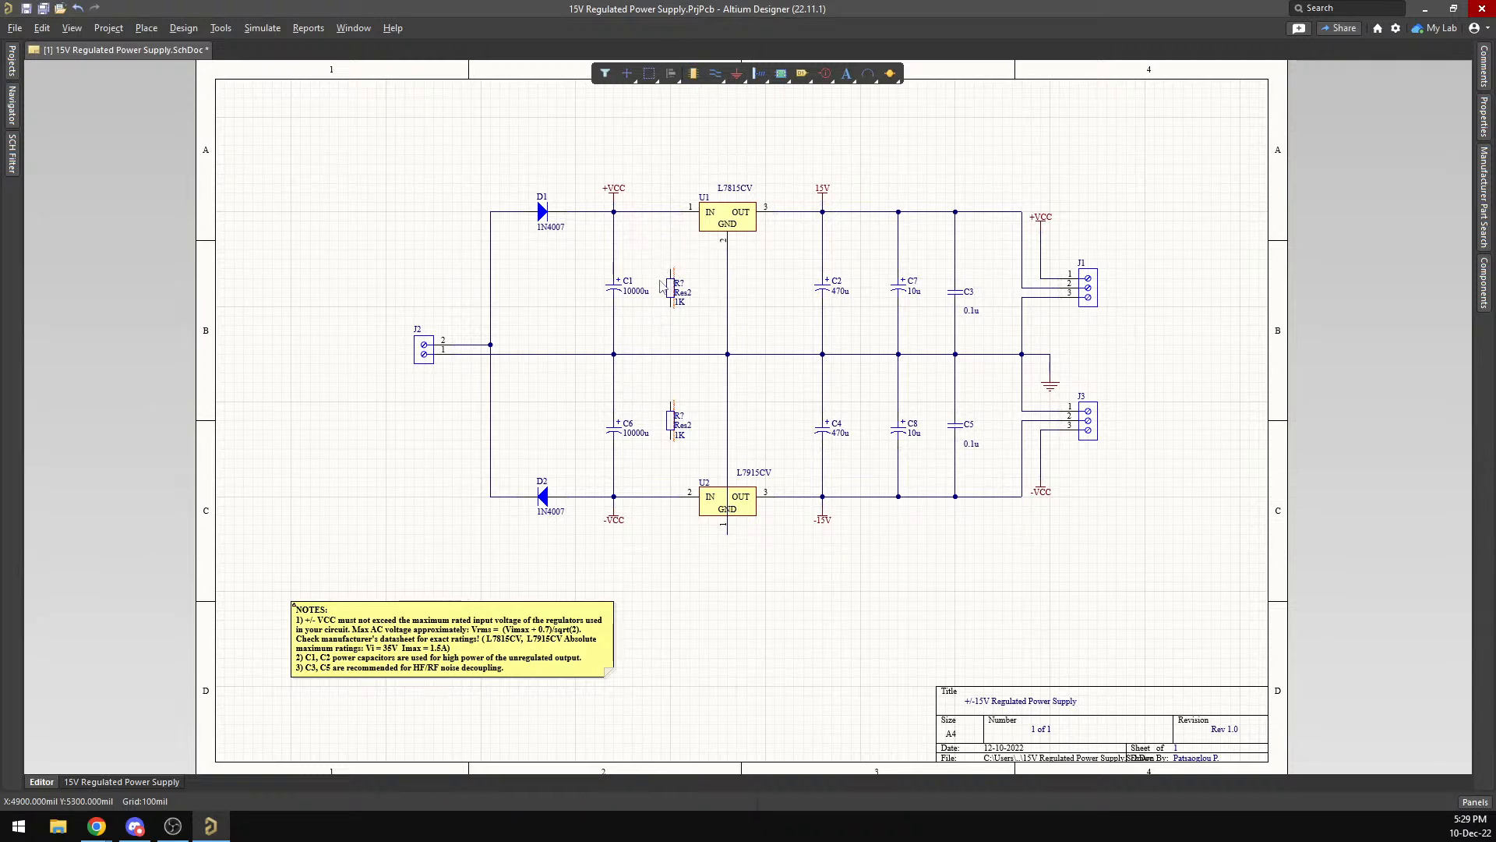
{"action": "key", "text": "ctrl+w"}
{"action": "left_click", "coordinate": [670, 268]}
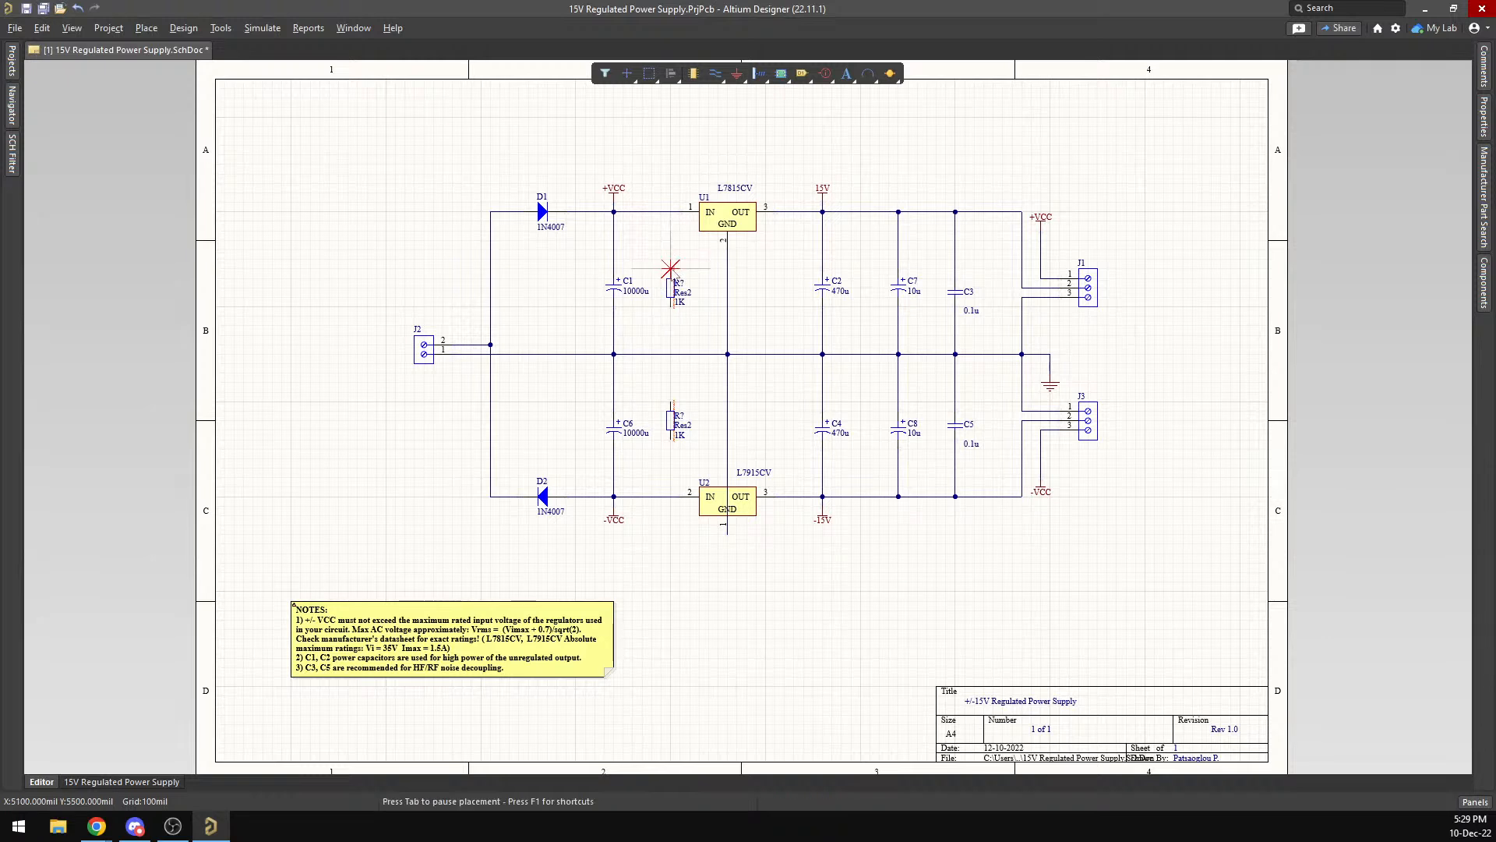
{"action": "left_click", "coordinate": [670, 211]}
{"action": "left_click", "coordinate": [670, 308]}
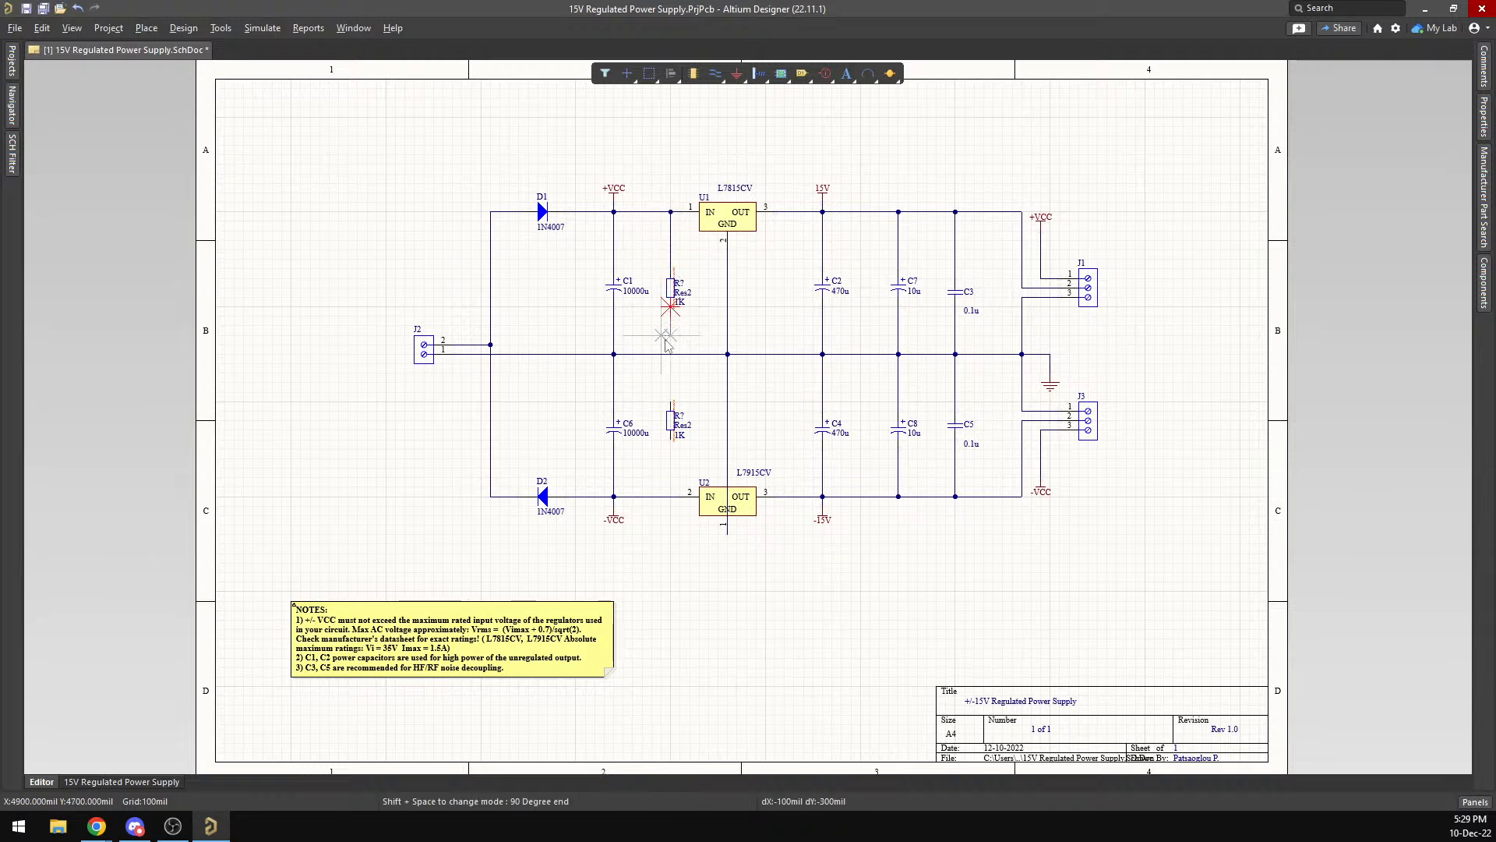
{"action": "left_click", "coordinate": [670, 353]}
Wire the lower resistor between the middle ground line and the -VCC rail.
{"action": "left_click", "coordinate": [670, 402]}
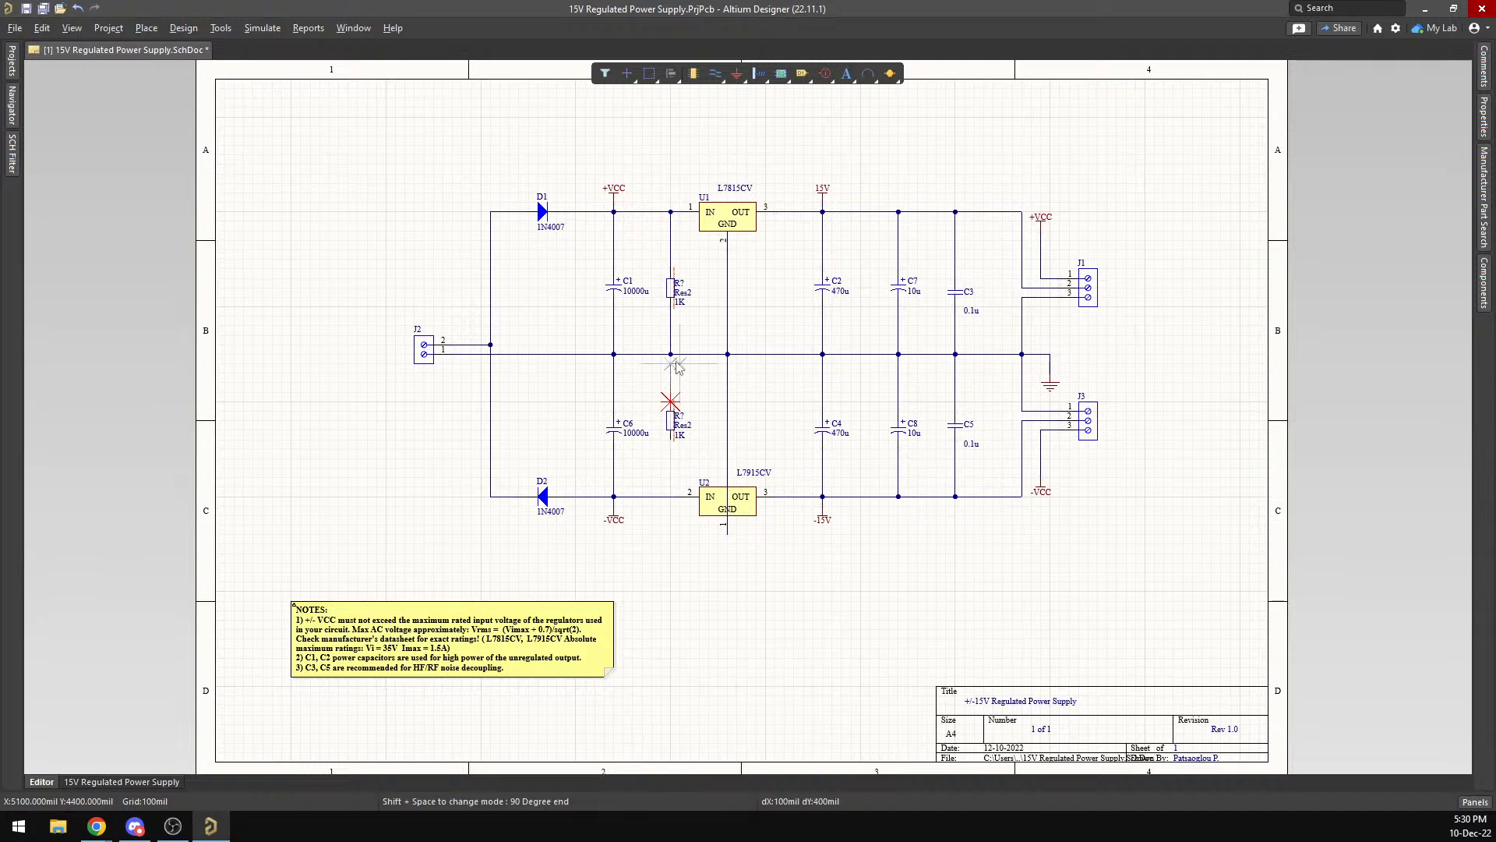
{"action": "left_click", "coordinate": [670, 355]}
{"action": "left_click", "coordinate": [670, 440]}
{"action": "left_click", "coordinate": [670, 495]}
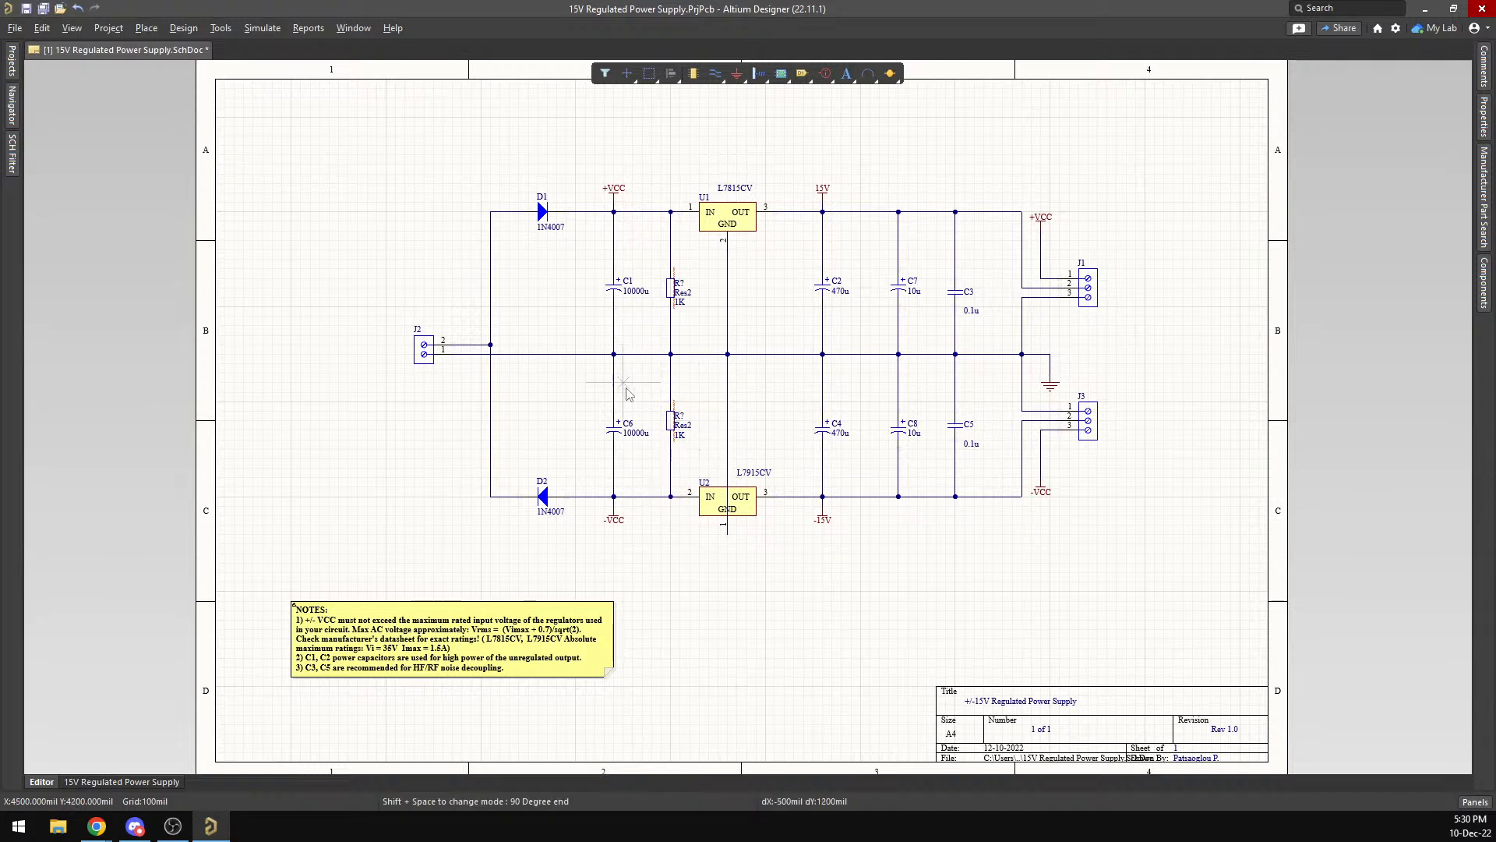
{"action": "right_click", "coordinate": [695, 315]}
Set the lower resistor's Value parameter to 1k.
{"action": "left_click", "coordinate": [677, 446]}
{"action": "double_click", "coordinate": [684, 437]}
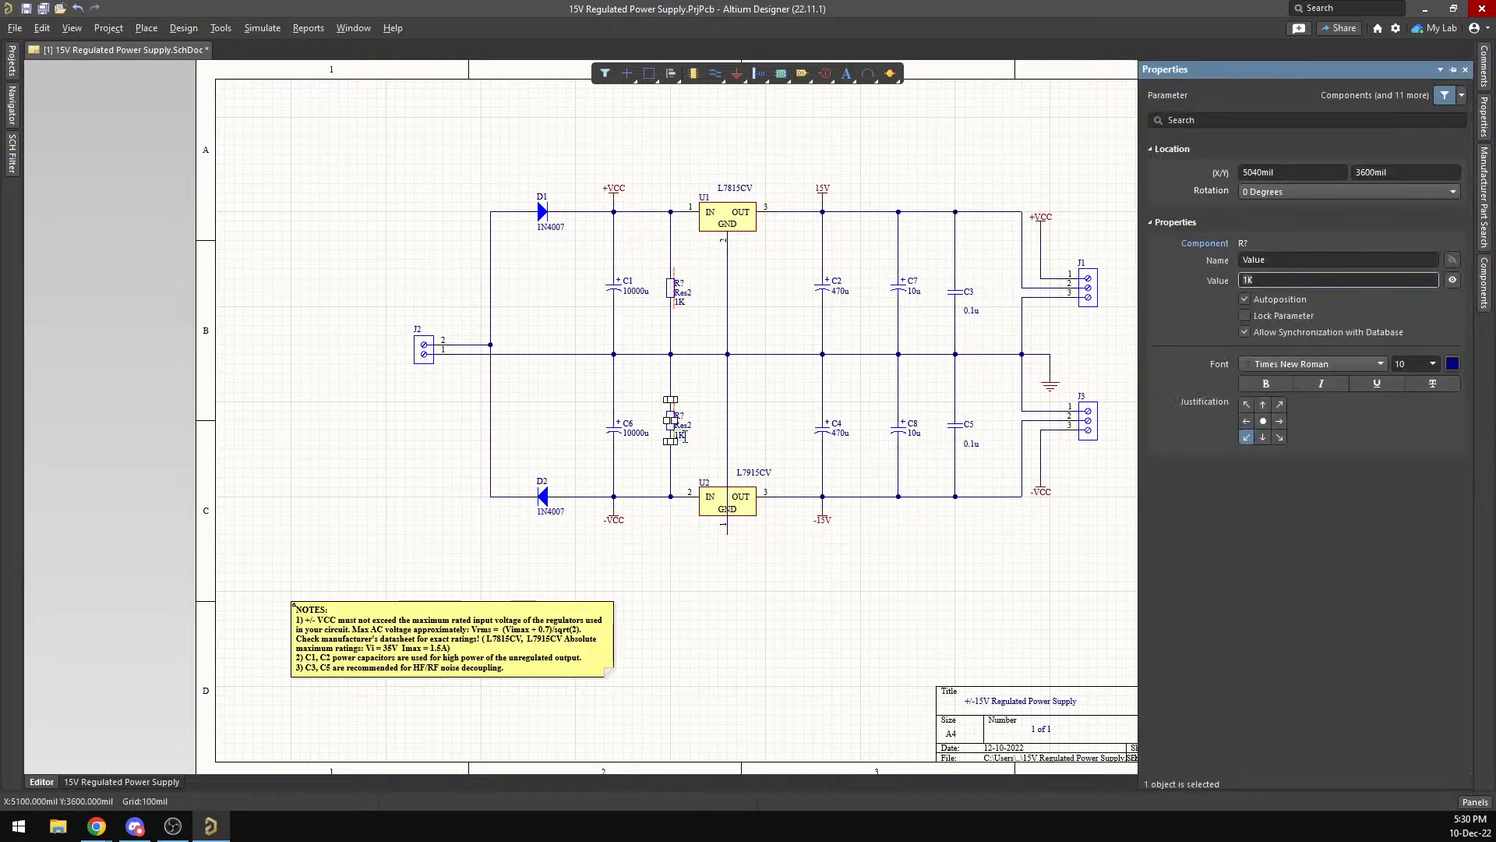
{"action": "left_click", "coordinate": [1294, 261]}
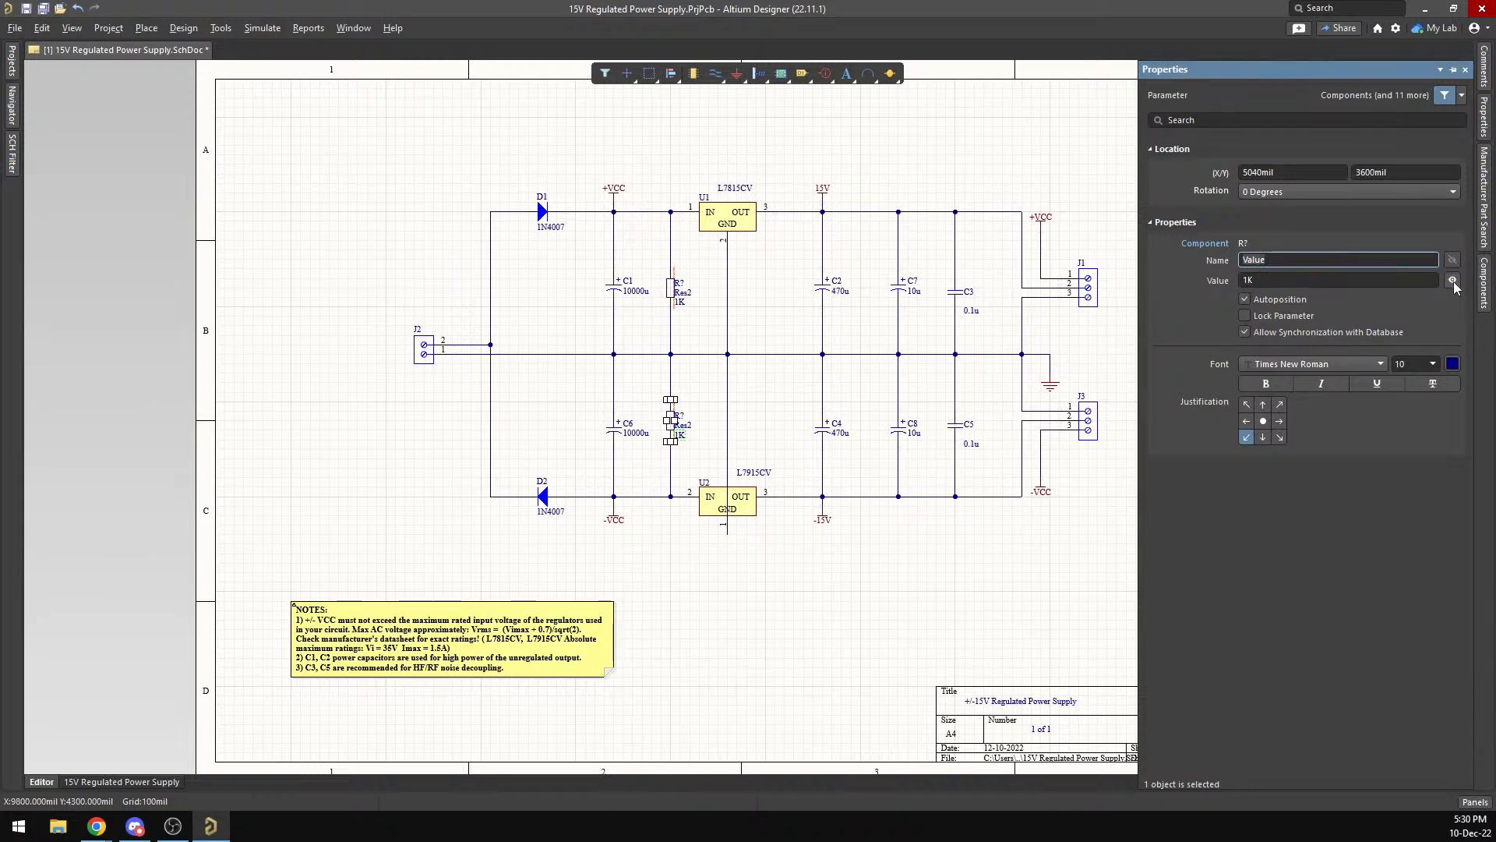
{"action": "left_click", "coordinate": [1376, 280]}
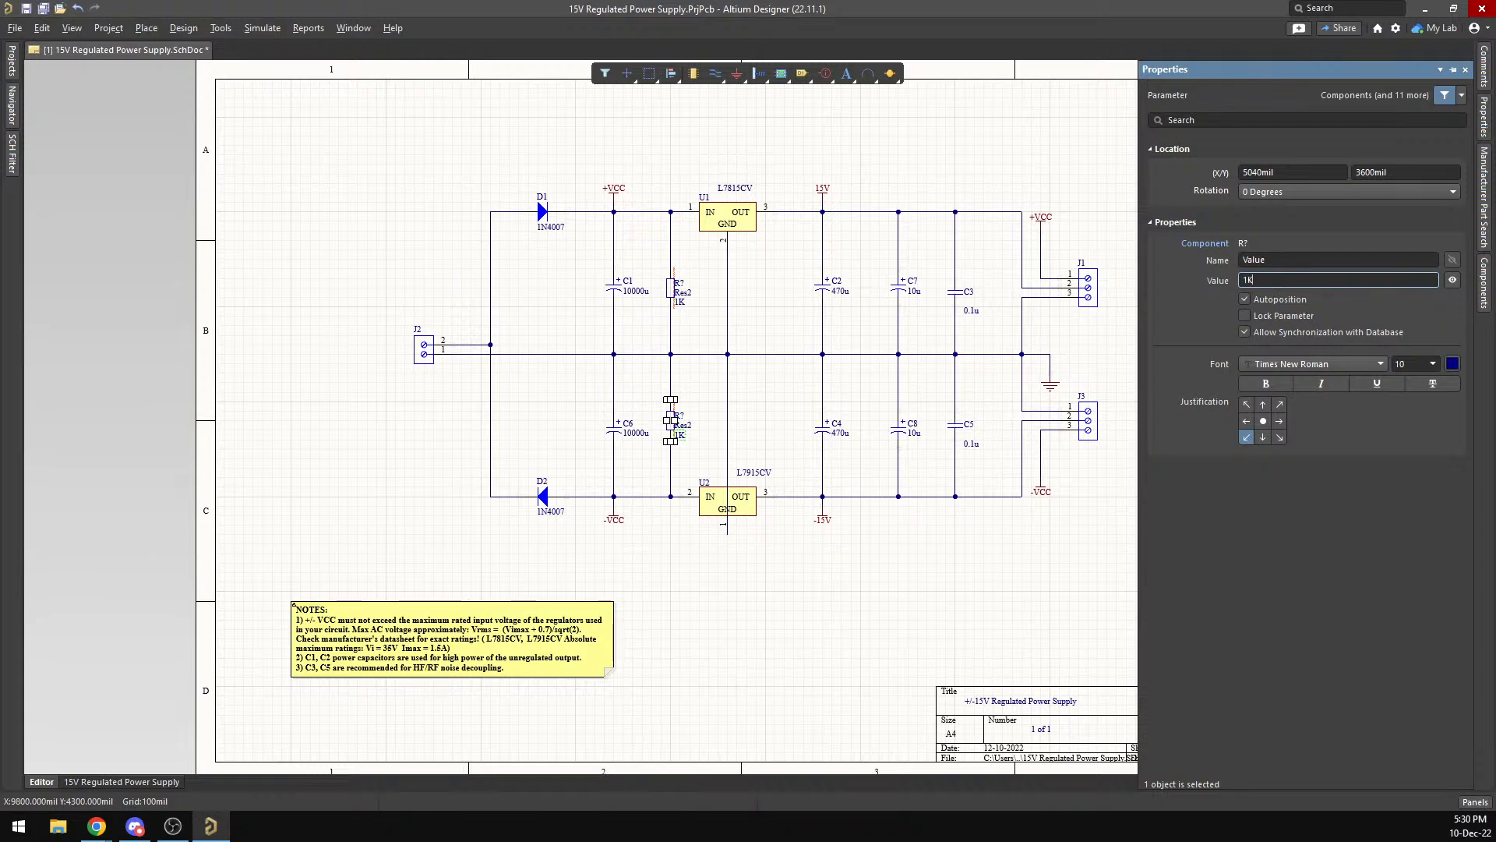
{"action": "key", "text": "BackSpace"}
{"action": "type", "text": "k"}
{"action": "left_click", "coordinate": [1279, 301]}
{"action": "left_click", "coordinate": [1279, 301]}
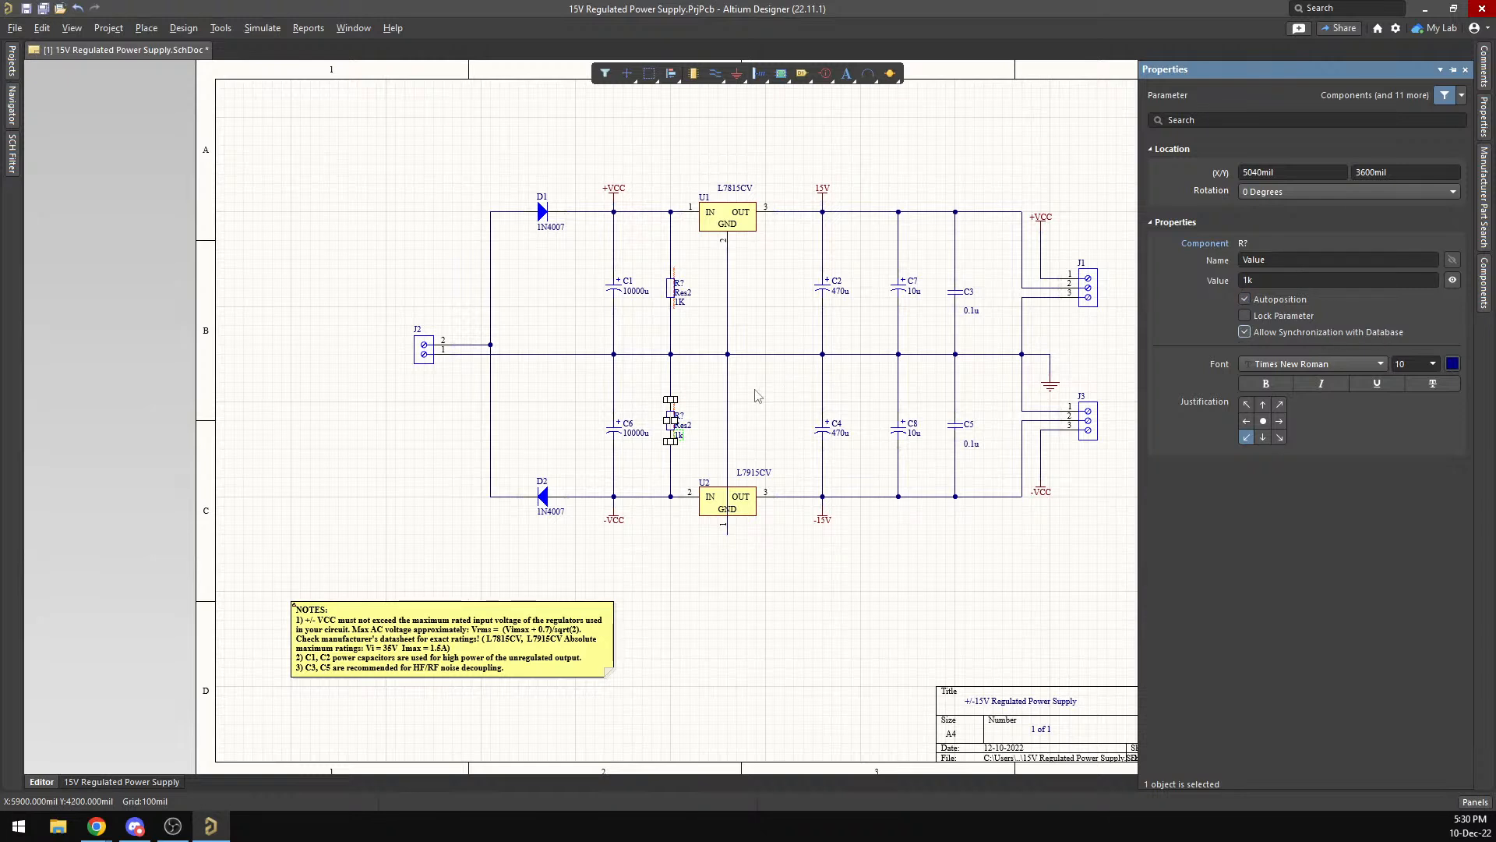
{"action": "left_click", "coordinate": [710, 427]}
{"action": "left_click", "coordinate": [688, 425]}
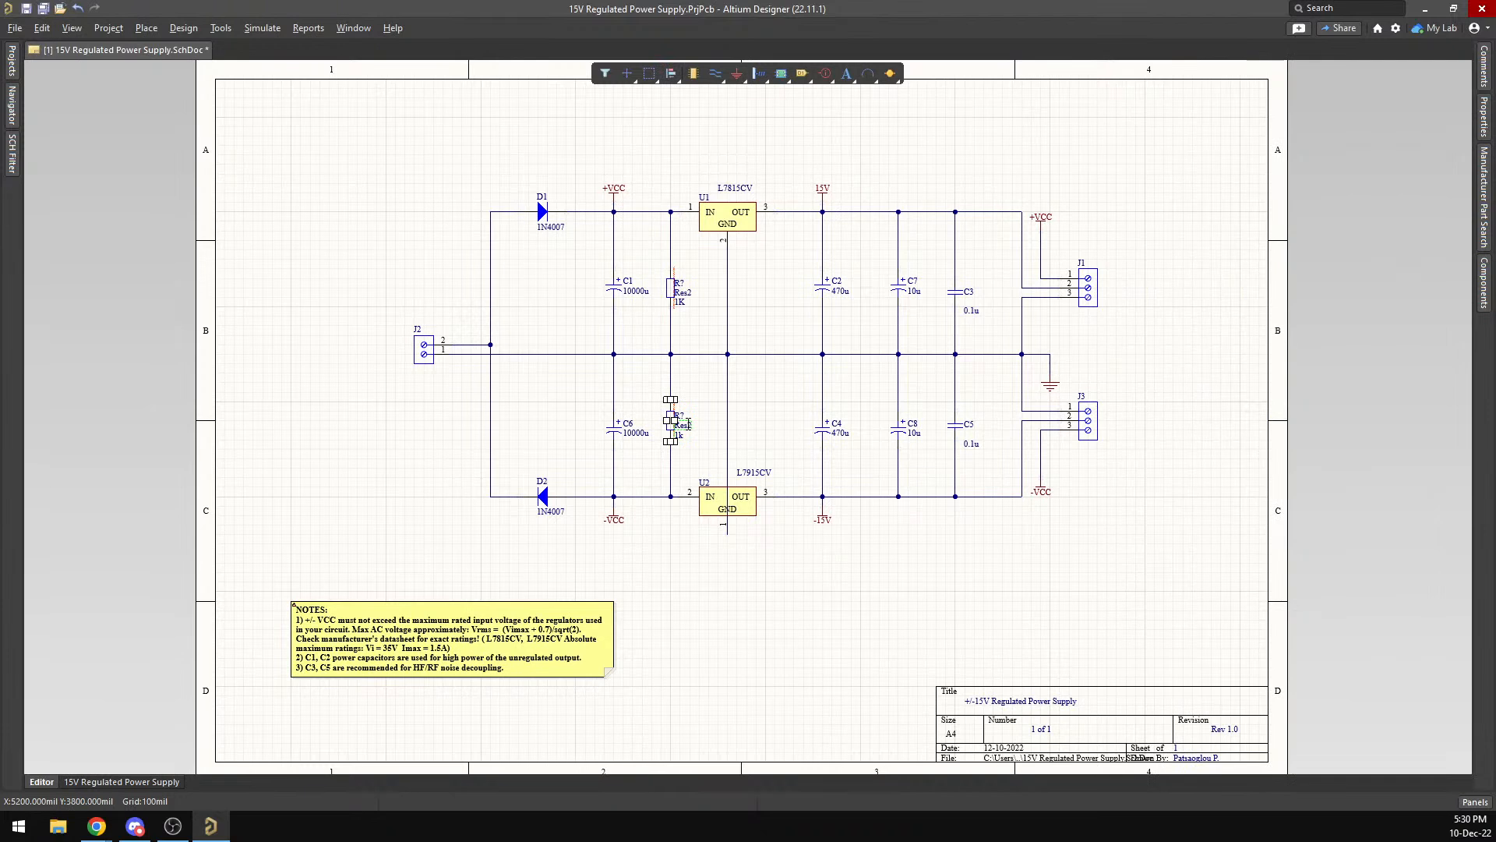
{"action": "left_click", "coordinate": [683, 425]}
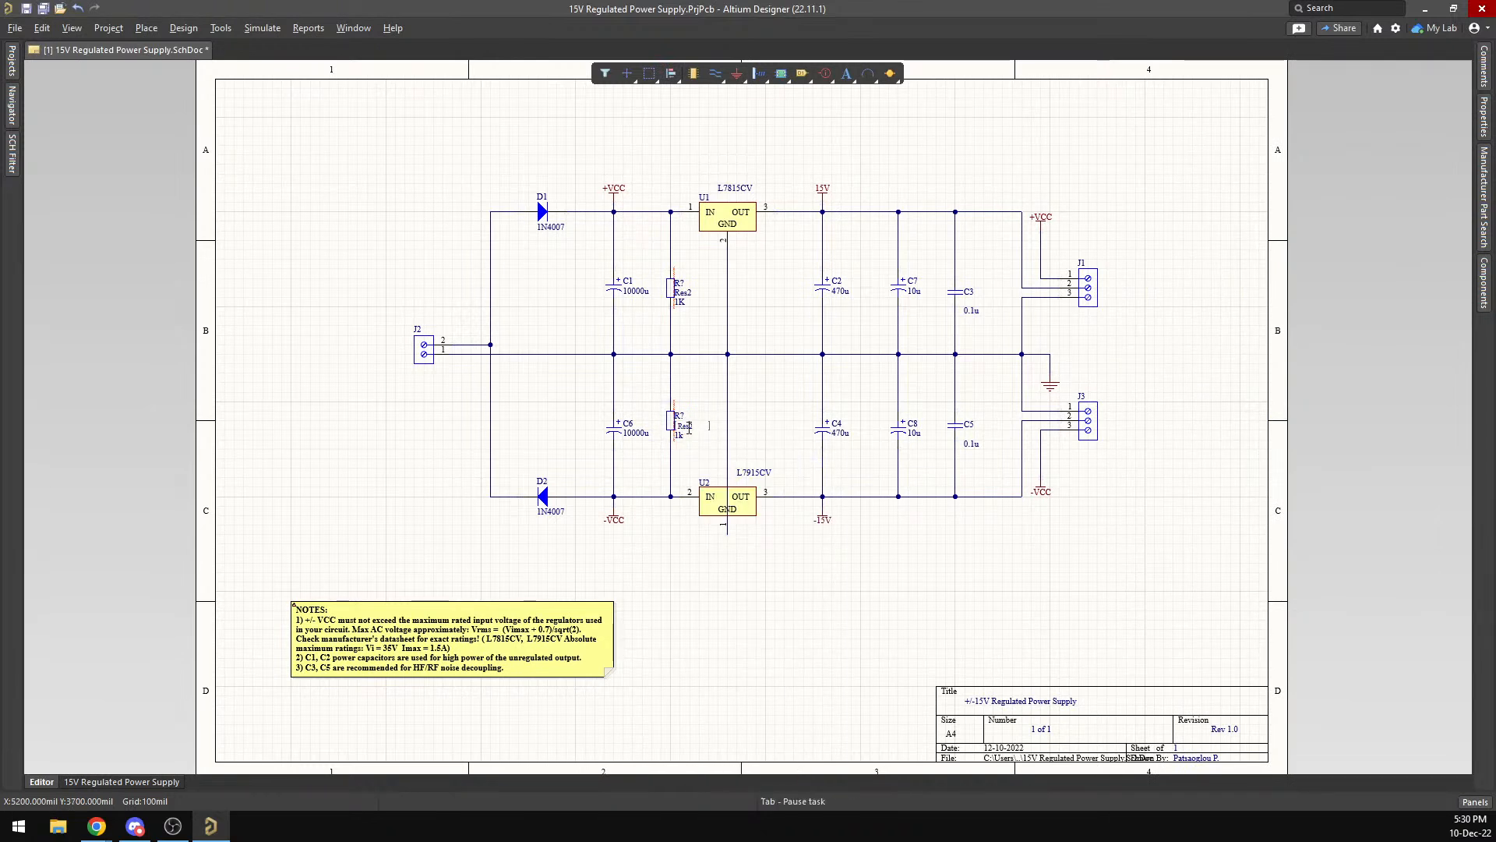
{"action": "right_click", "coordinate": [669, 421]}
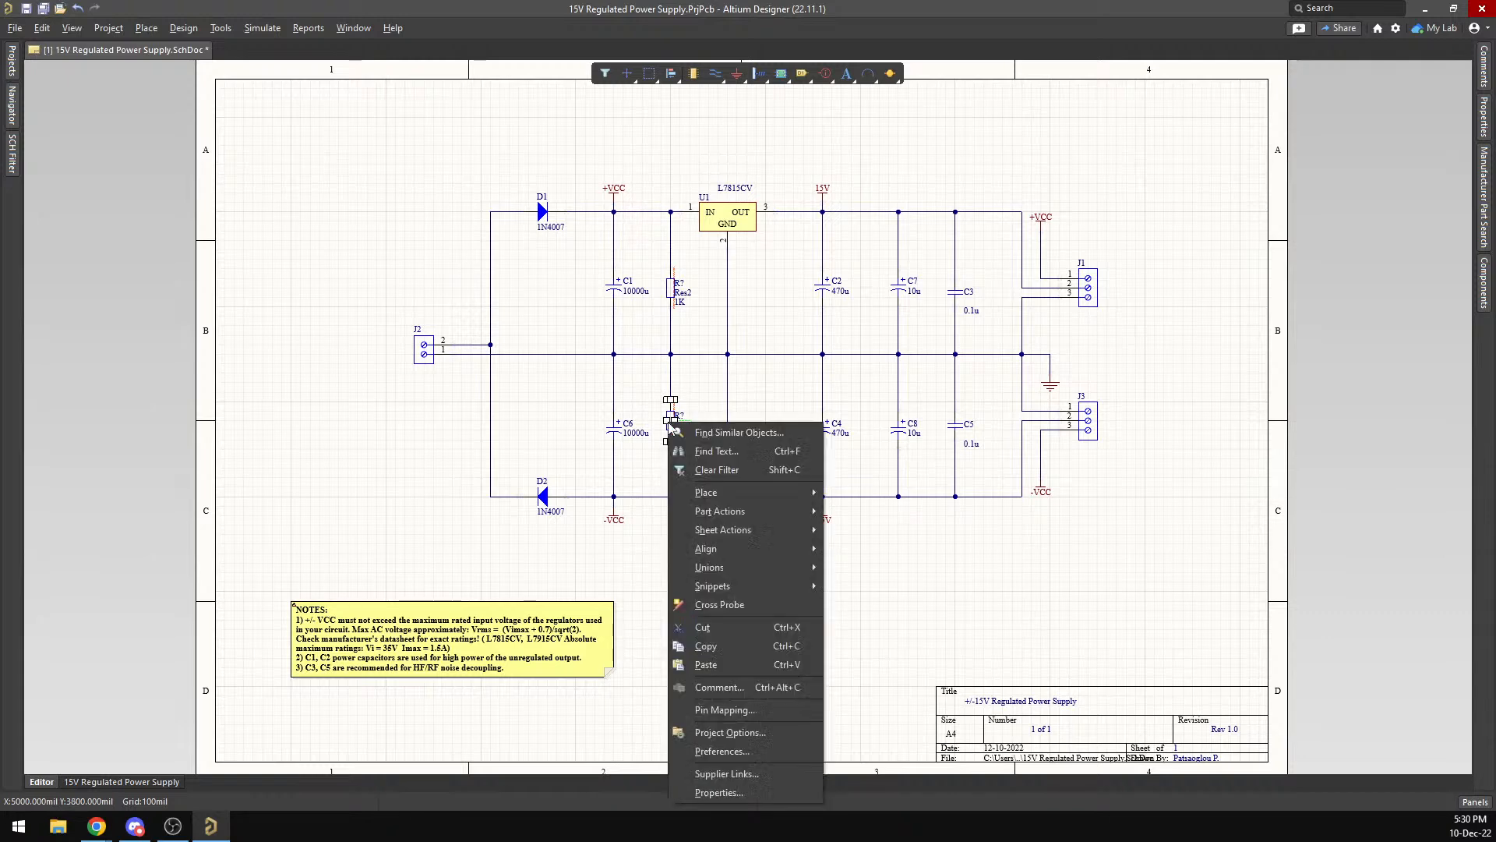
{"action": "left_click", "coordinate": [718, 751]}
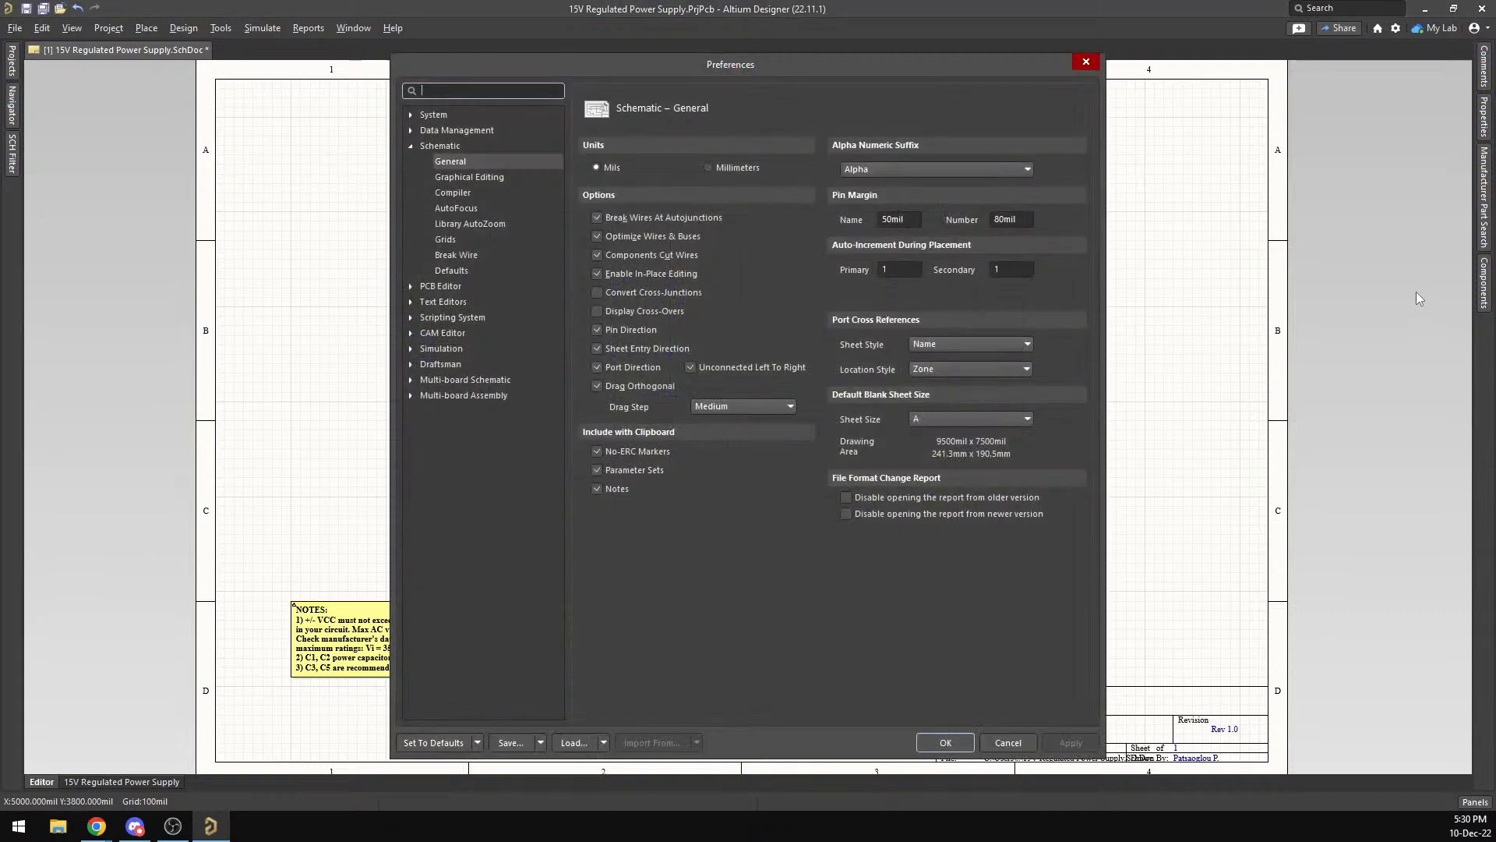
{"action": "left_click", "coordinate": [1087, 66]}
Hide the Res2 comment of the lower resistor in its component properties.
{"action": "right_click", "coordinate": [668, 431]}
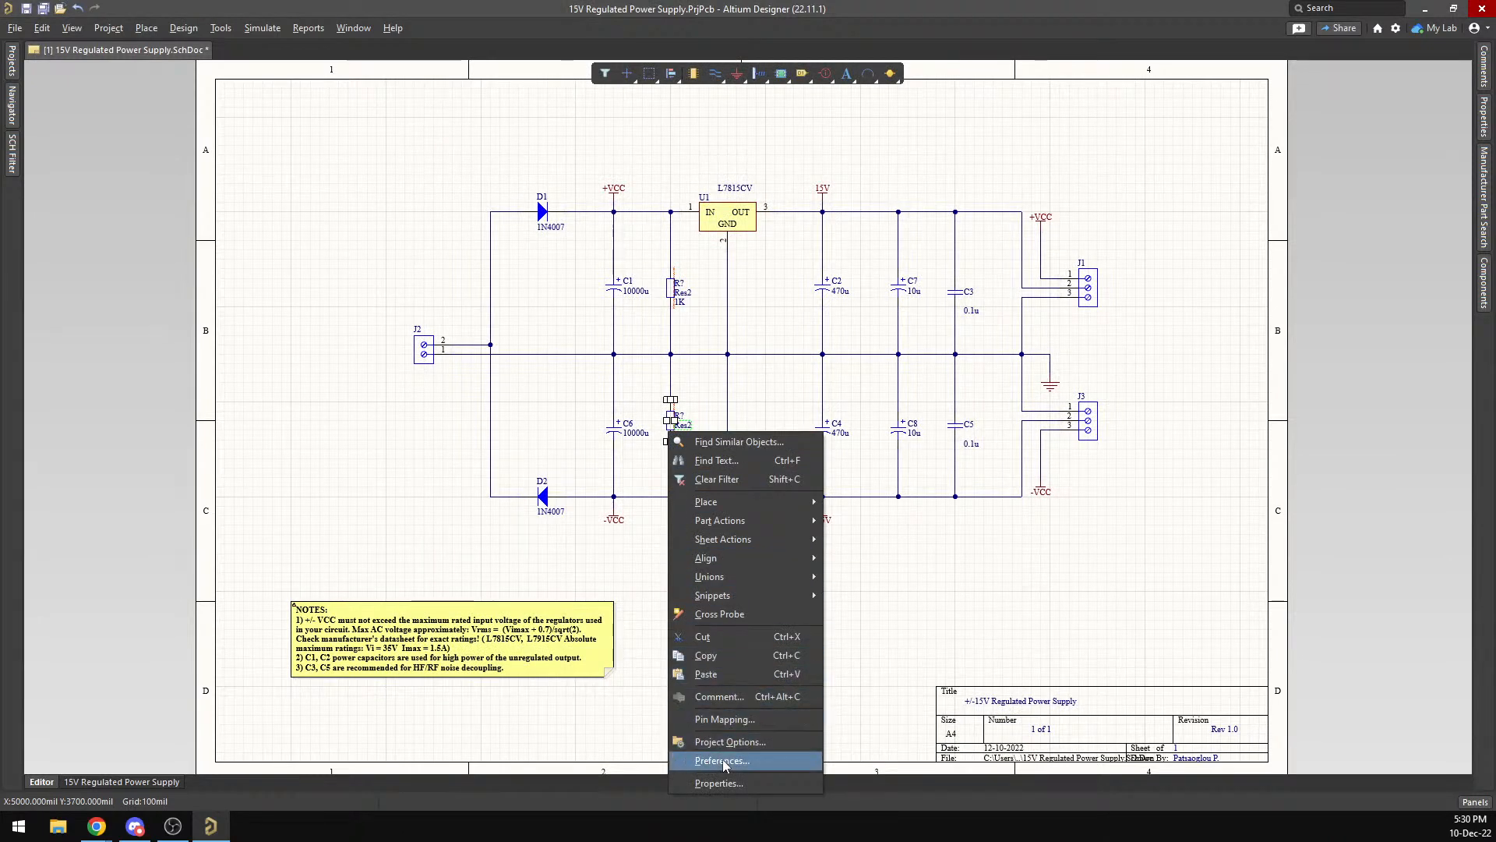
{"action": "left_click", "coordinate": [738, 796]}
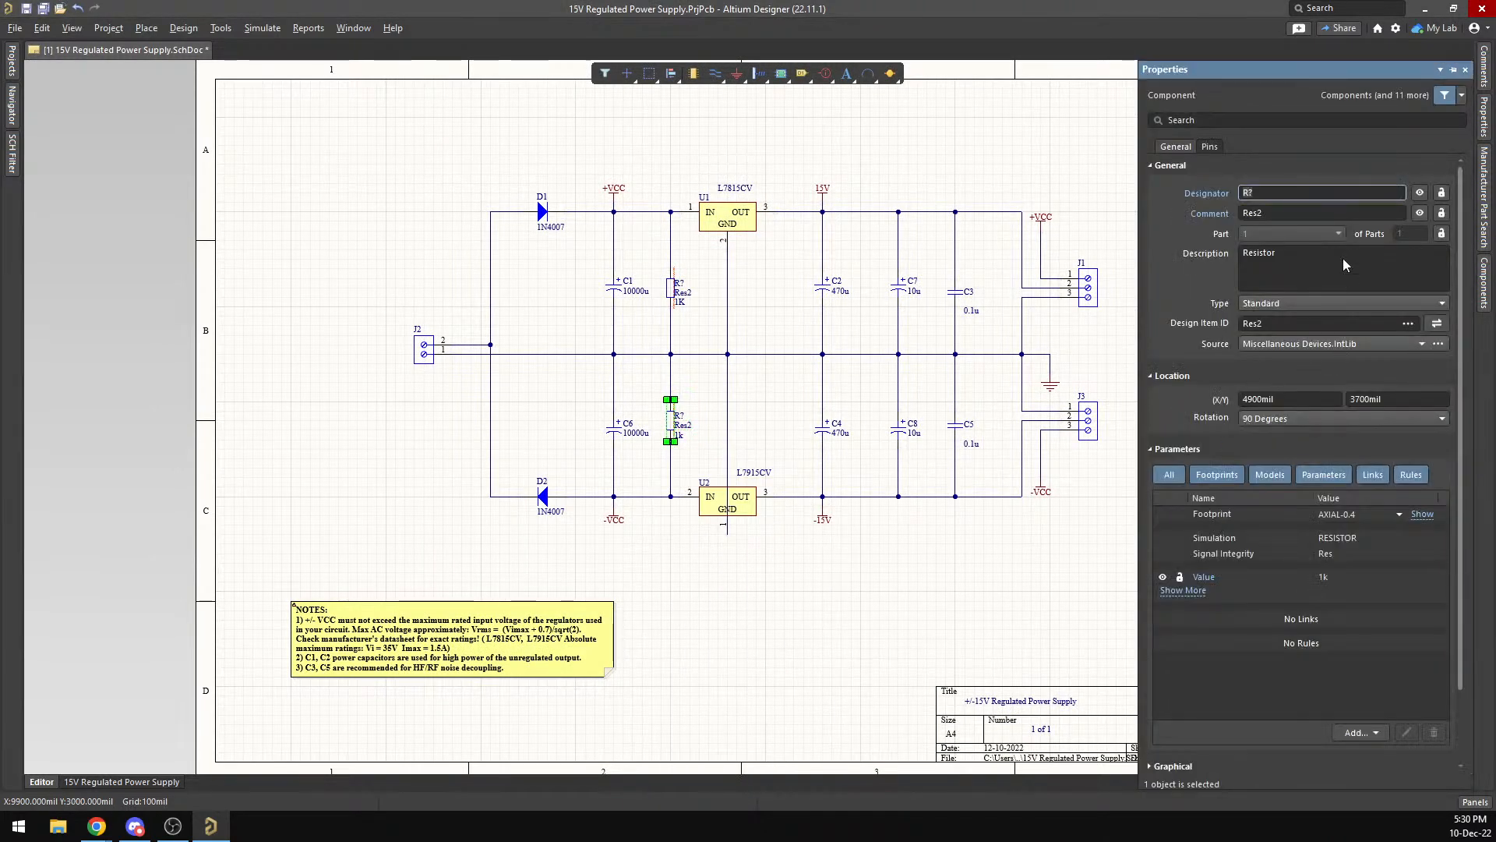
{"action": "left_click", "coordinate": [1420, 213]}
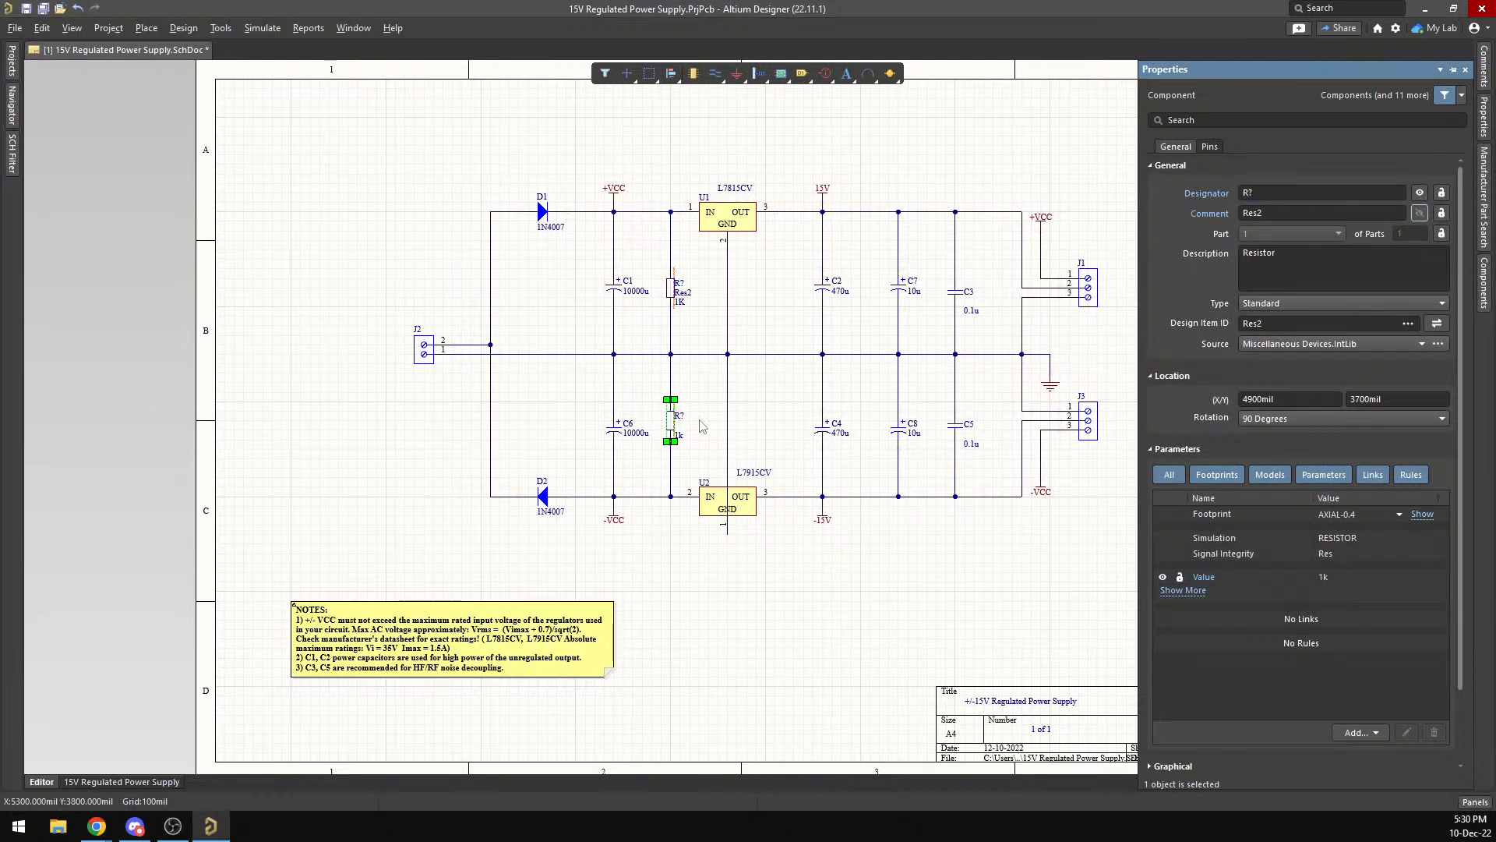
{"action": "left_click", "coordinate": [696, 450]}
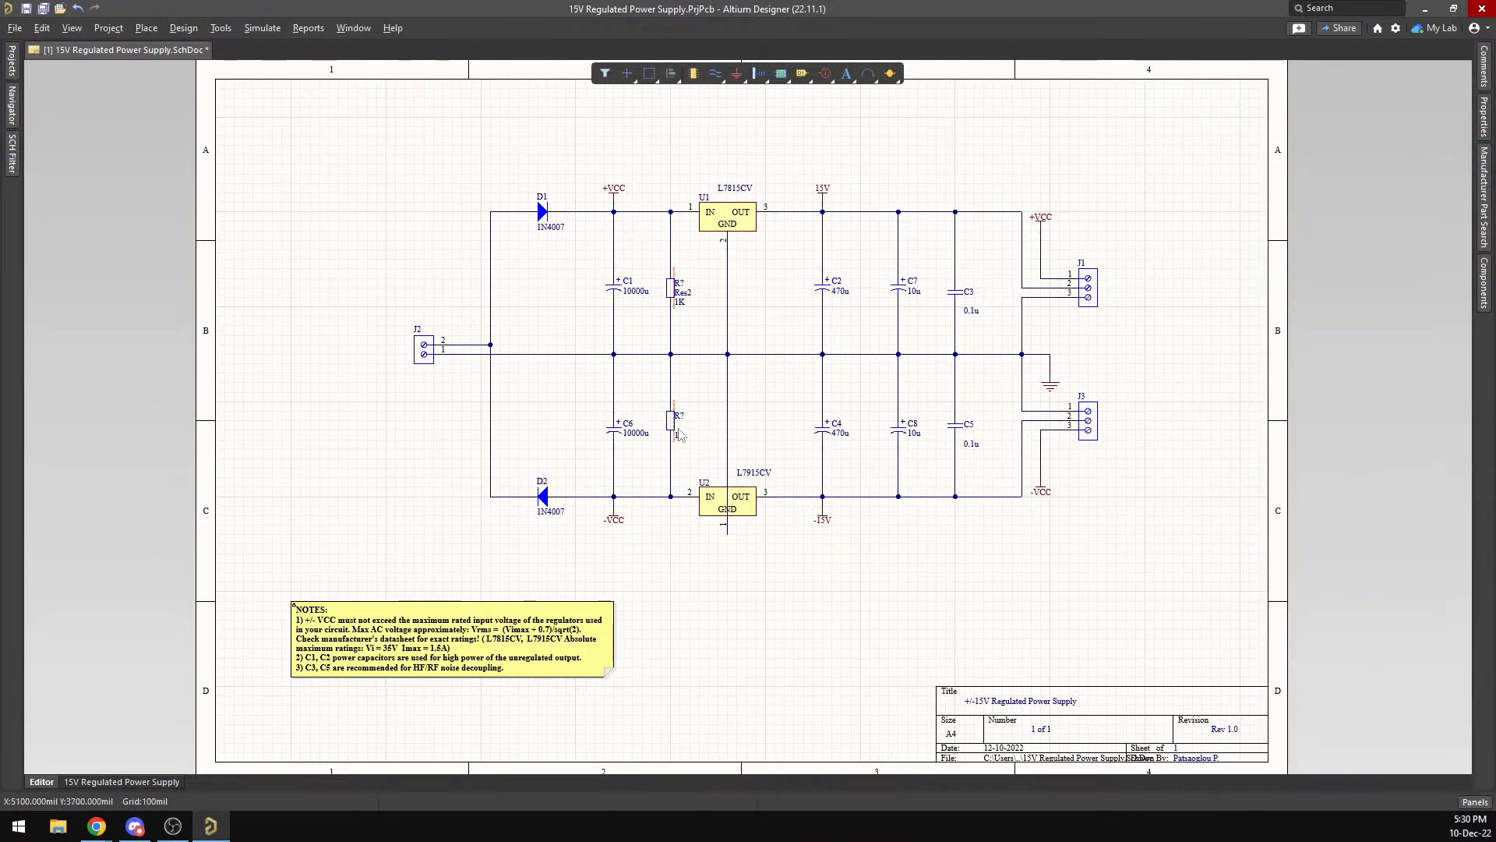
Replace the upper resistor with a copy of the lower 1k resistor, fitted into the existing wire gap.
{"action": "left_click", "coordinate": [672, 424]}
{"action": "left_click", "coordinate": [670, 287]}
{"action": "left_click", "coordinate": [671, 289]}
{"action": "left_click", "coordinate": [670, 289]}
{"action": "key", "text": "Delete"}
{"action": "left_click", "coordinate": [670, 421]}
{"action": "key", "text": "ctrl+c"}
{"action": "key", "text": "ctrl+v"}
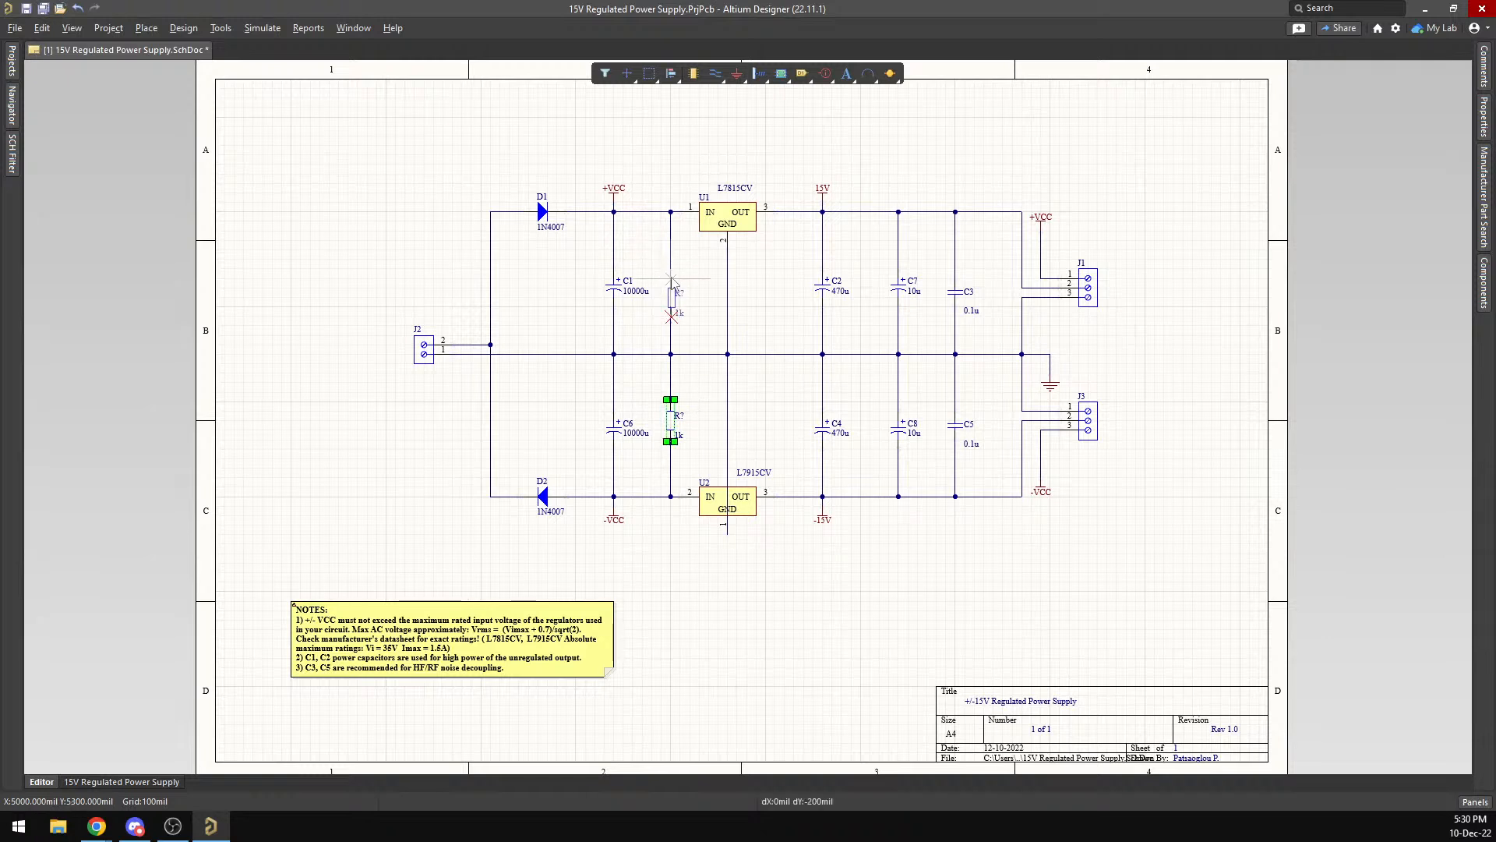
{"action": "left_click", "coordinate": [672, 271]}
{"action": "left_click", "coordinate": [732, 300]}
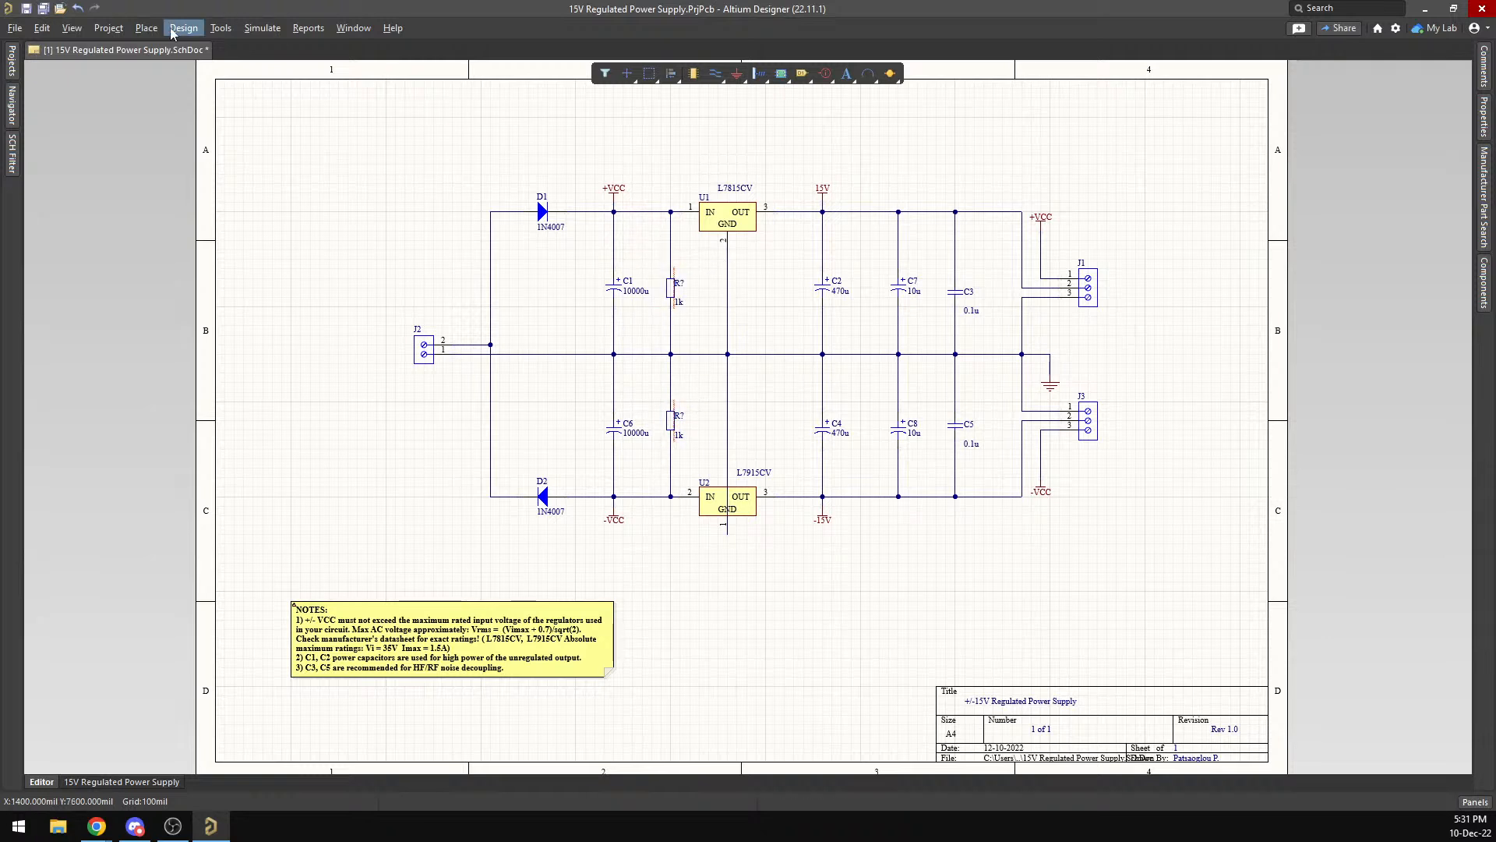
Start annotating the schematic and update the proposed change list for the undesignated resistors.
{"action": "left_click", "coordinate": [184, 28]}
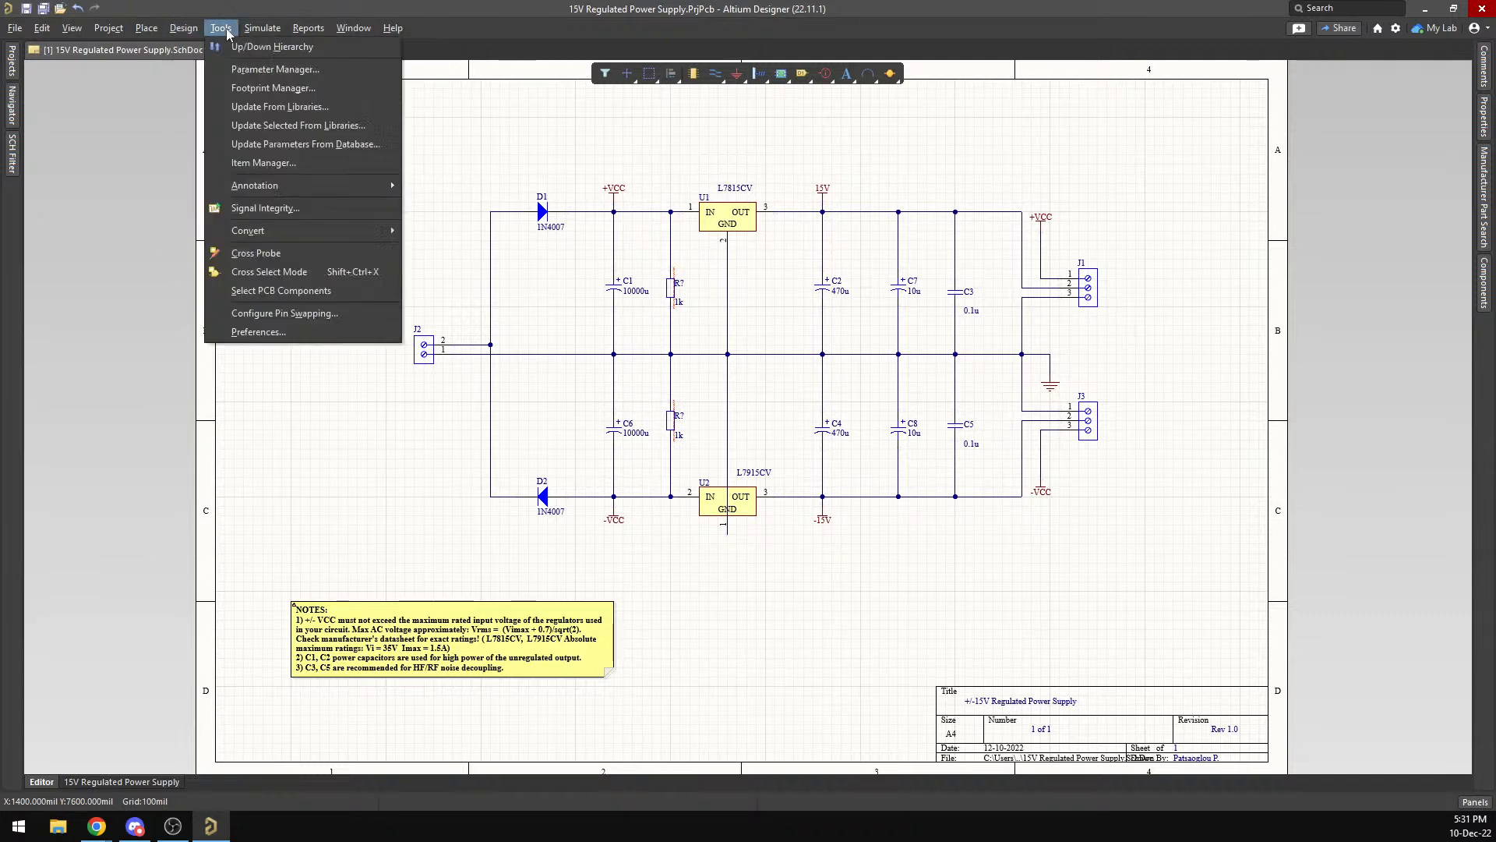
{"action": "mouse_move", "coordinate": [234, 28]}
{"action": "mouse_move", "coordinate": [258, 185]}
{"action": "left_click", "coordinate": [461, 188]}
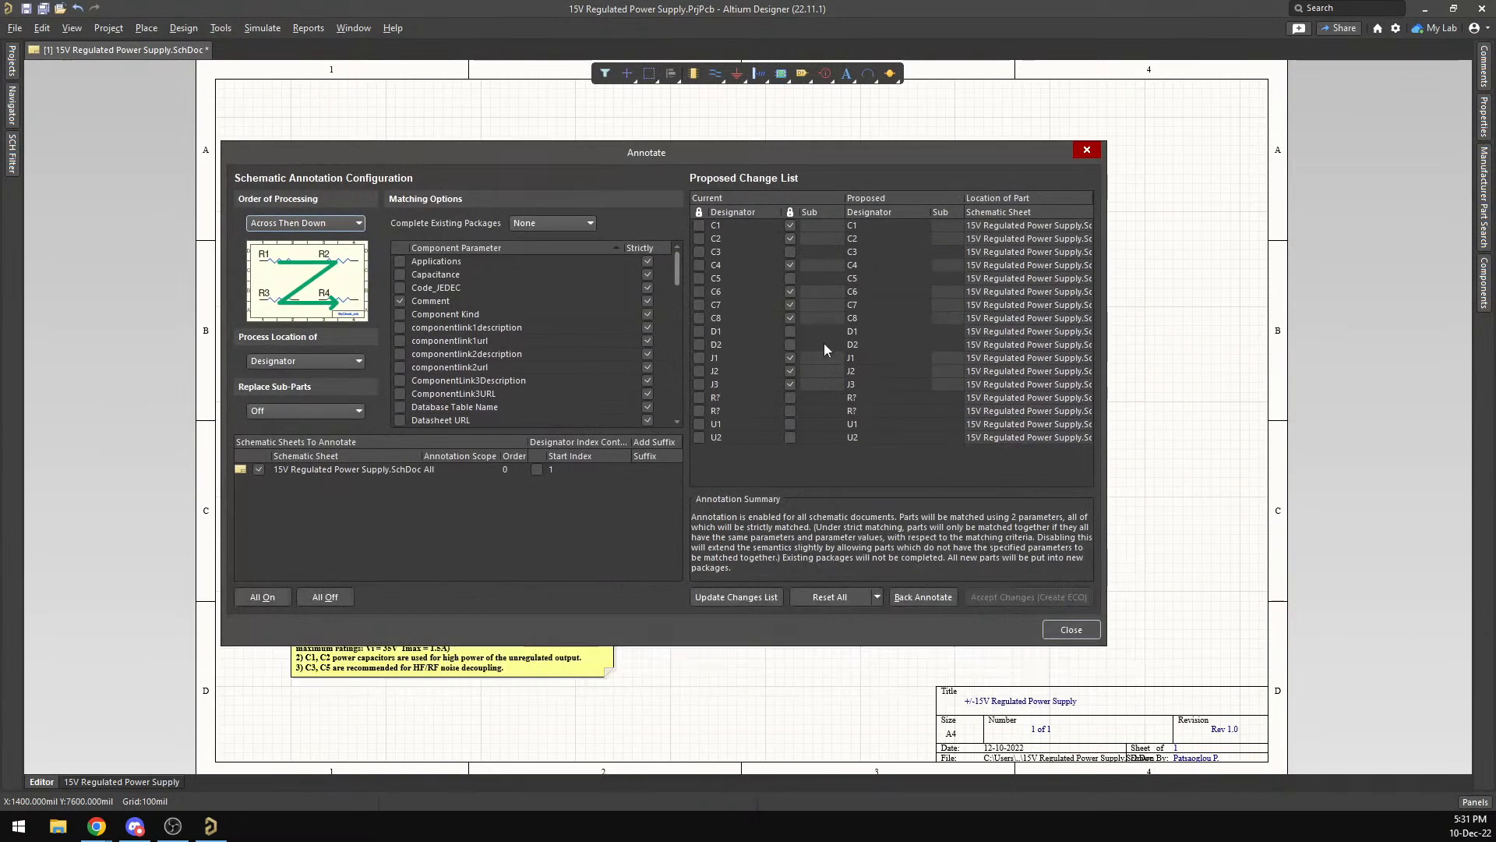
{"action": "left_click", "coordinate": [737, 597]}
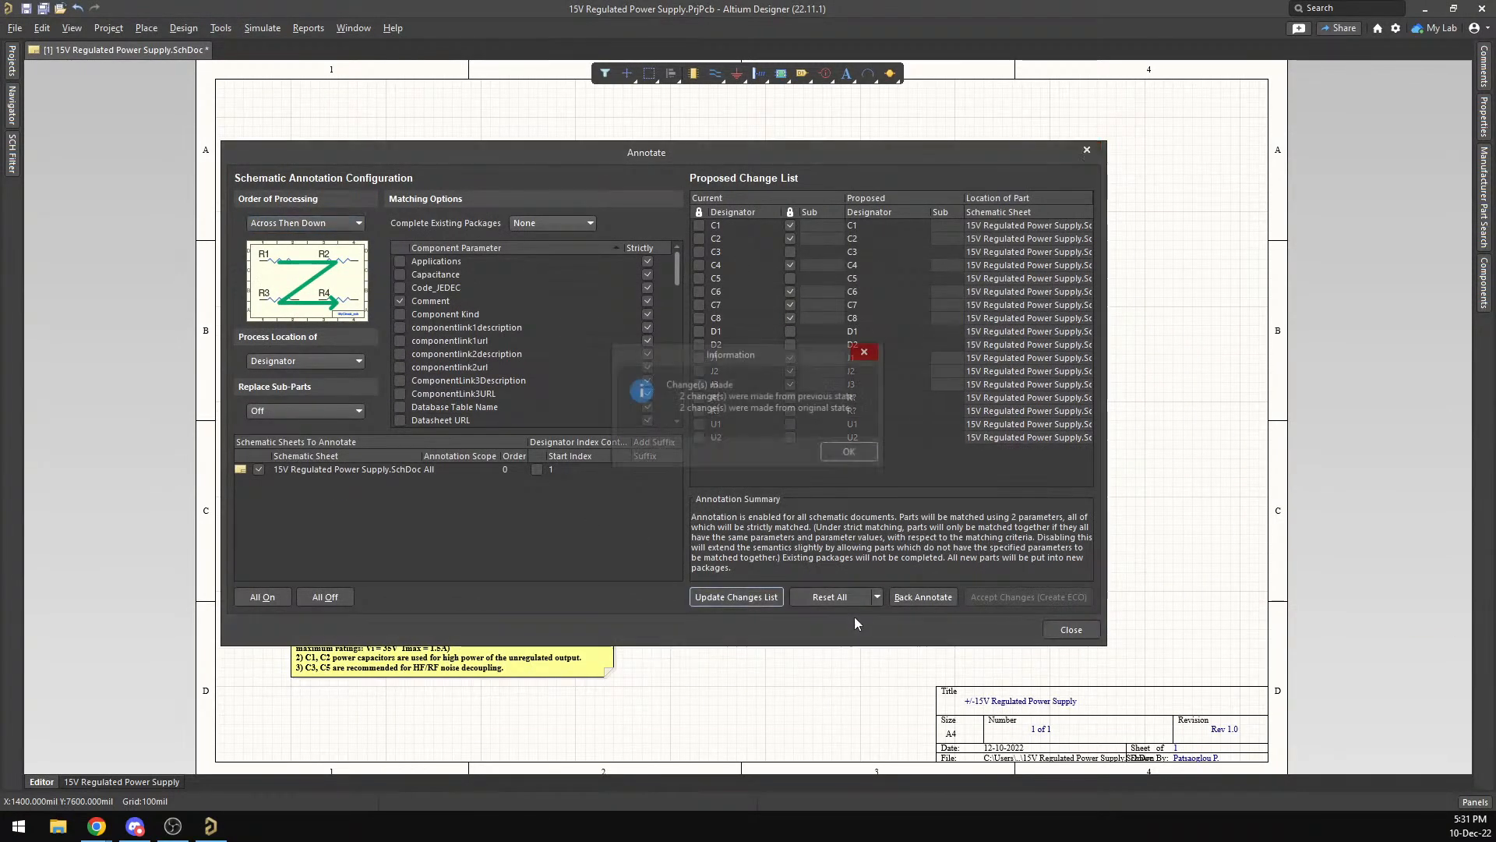
{"action": "left_click", "coordinate": [847, 451]}
Validate and execute the engineering change order that designates the resistors R1 and R2, and save the schematic.
{"action": "left_click", "coordinate": [1018, 596]}
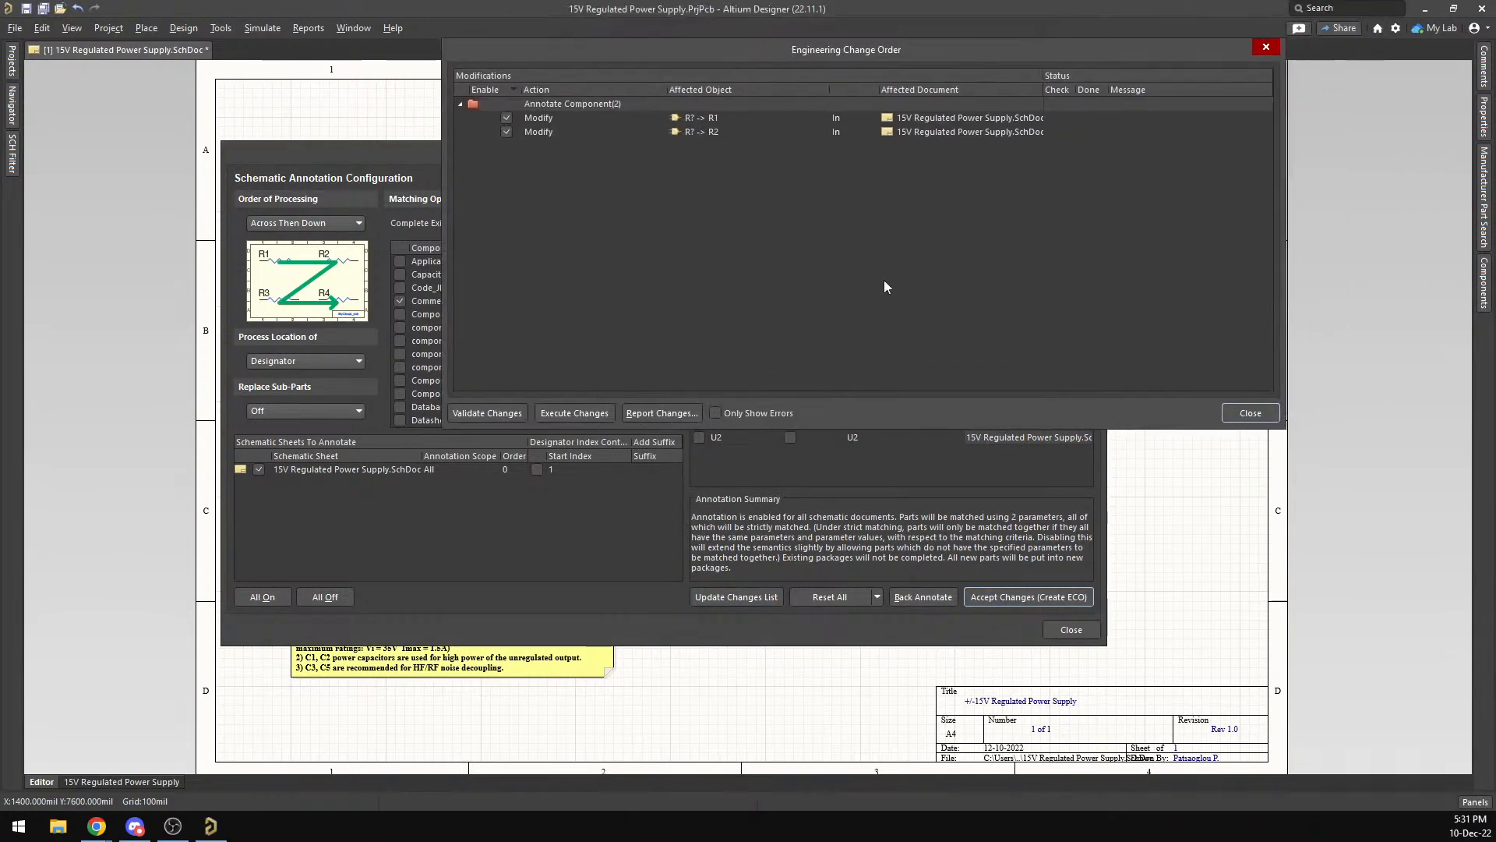
{"action": "left_click", "coordinate": [513, 413]}
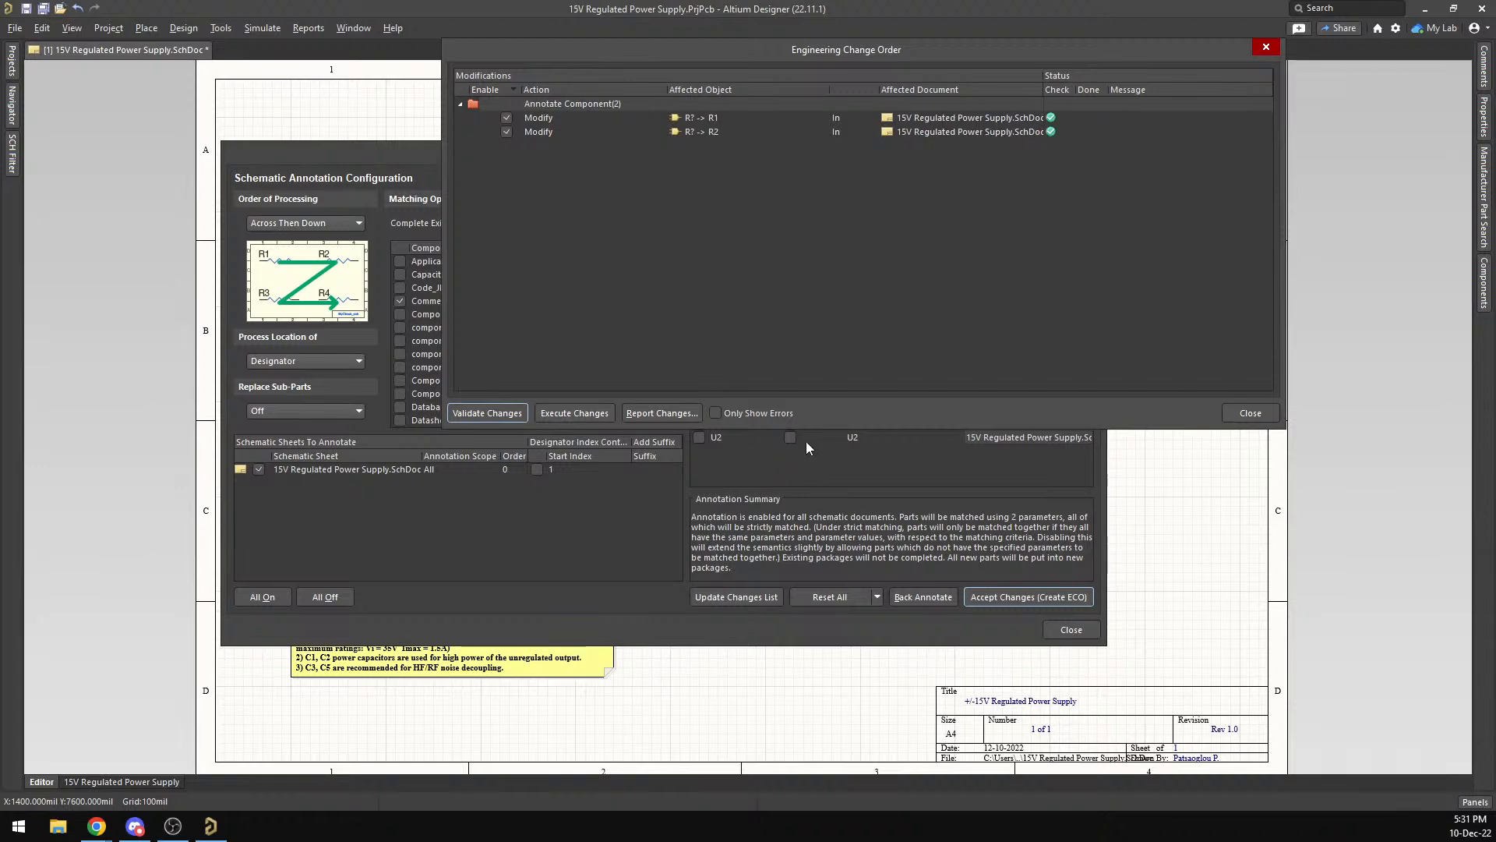
{"action": "left_click", "coordinate": [574, 413]}
{"action": "left_click", "coordinate": [1249, 413]}
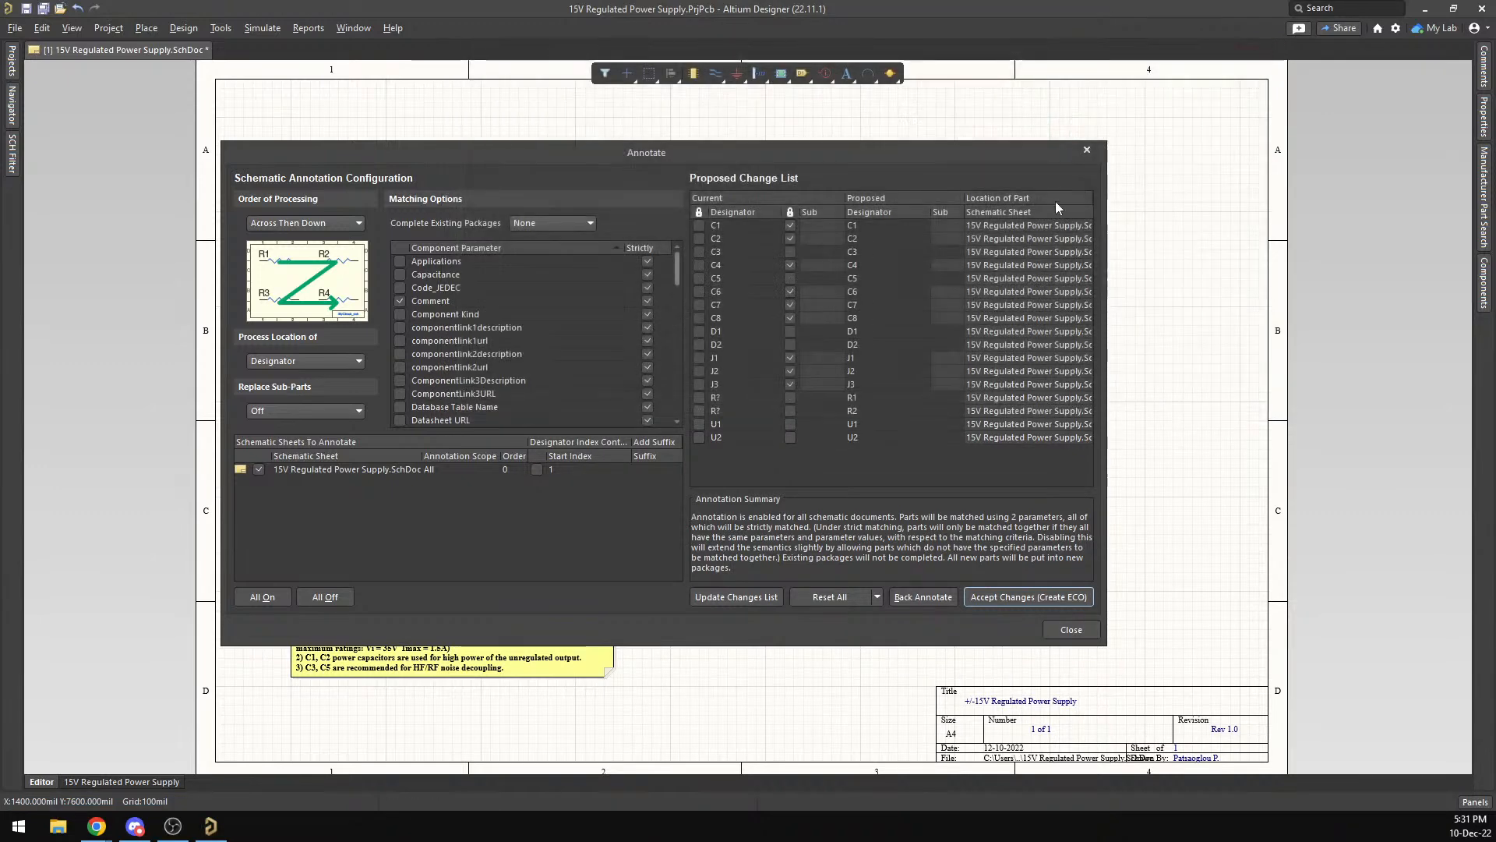
{"action": "left_click", "coordinate": [1096, 149]}
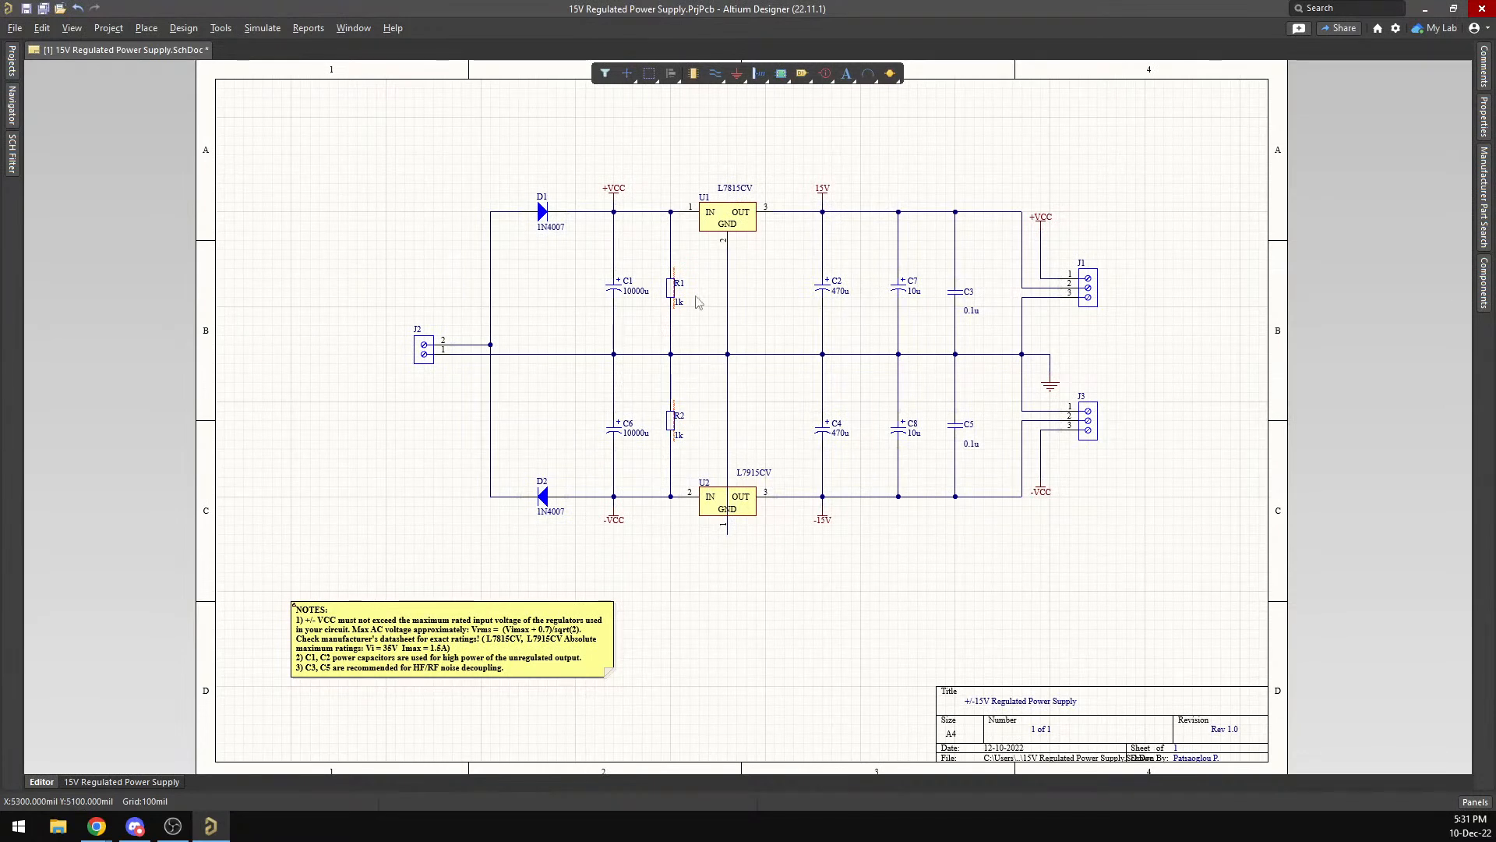
{"action": "key", "text": "ctrl+s"}
Check the flagged resistor R2, and close and reopen 15V Regulated Power Supply.SchDoc from the project.
{"action": "left_click", "coordinate": [672, 423]}
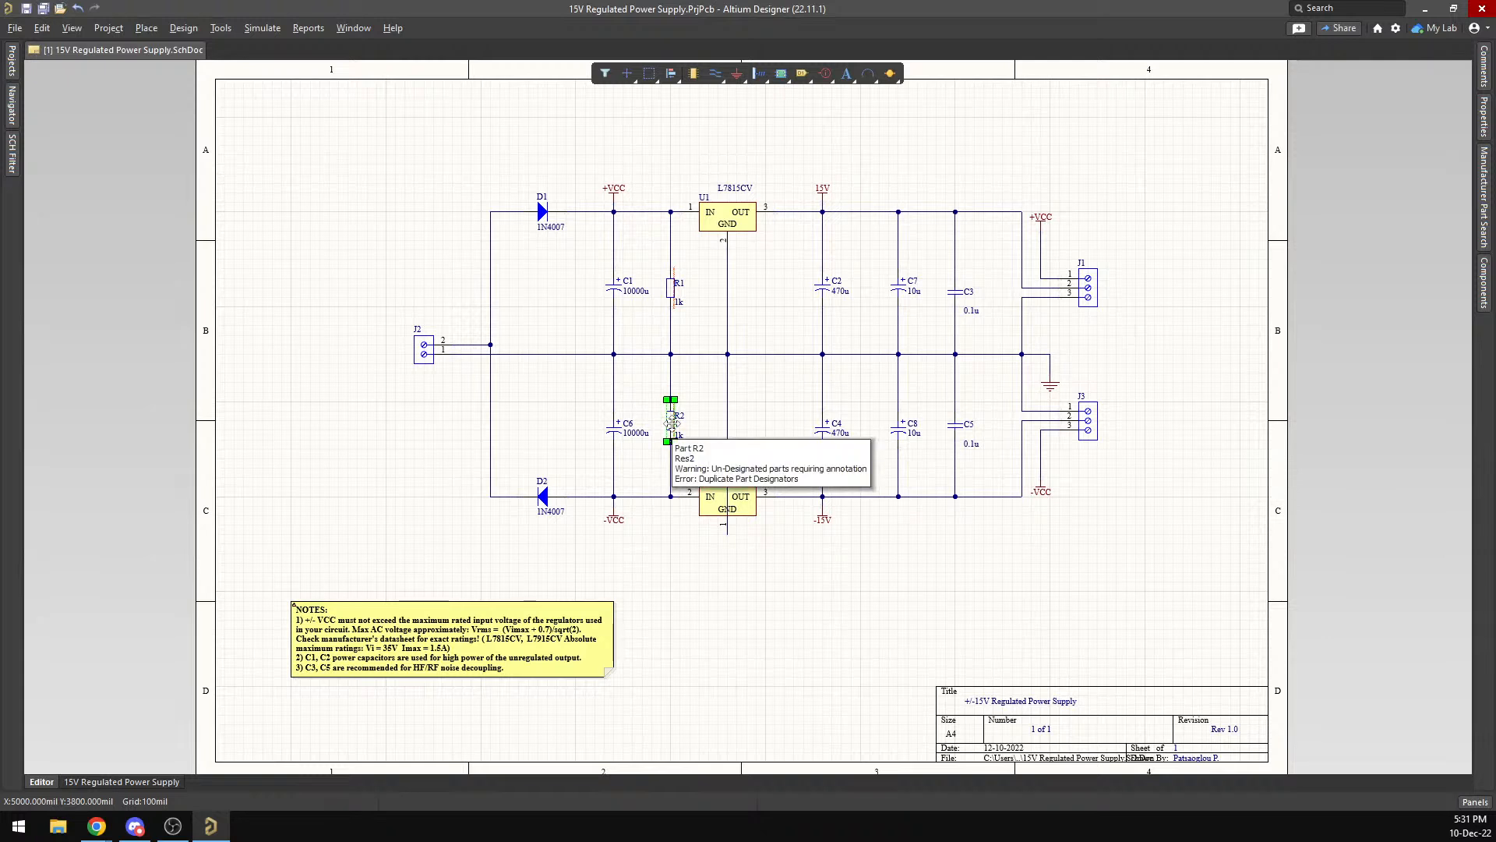
{"action": "left_click", "coordinate": [699, 439]}
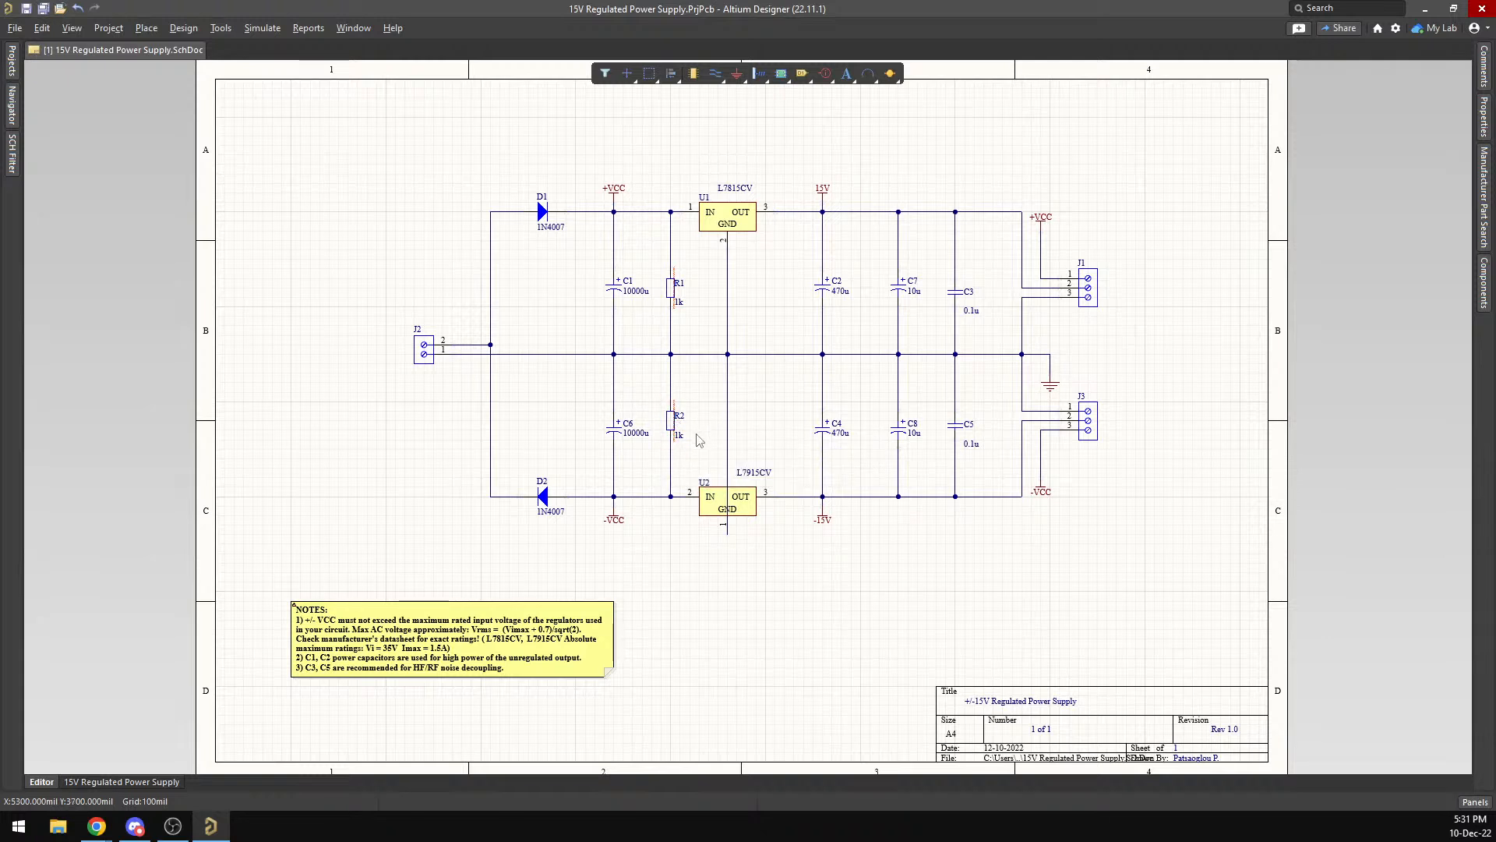
{"action": "right_click", "coordinate": [160, 53]}
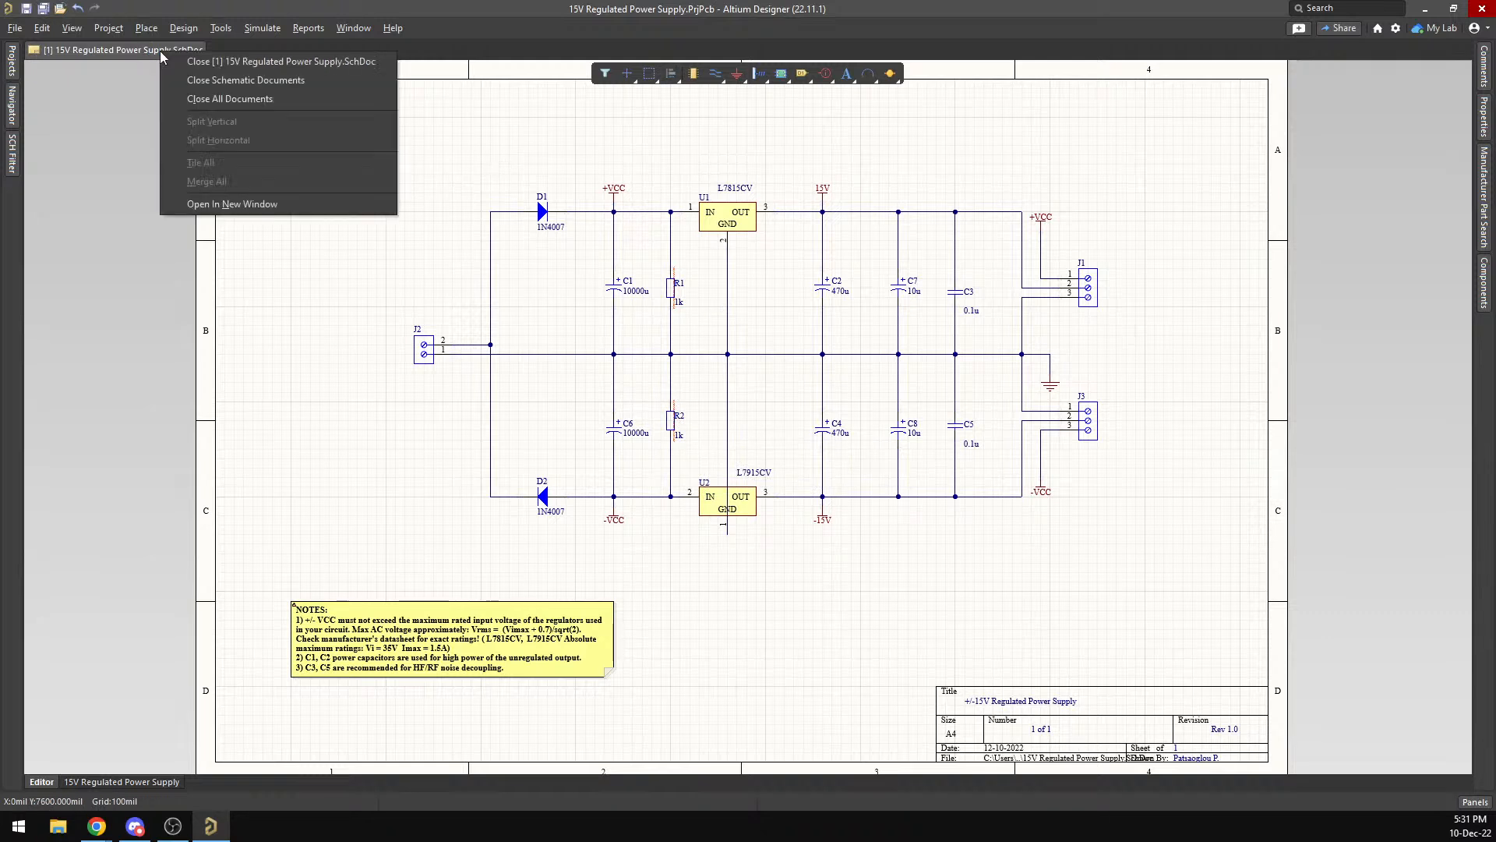
{"action": "left_click", "coordinate": [251, 66]}
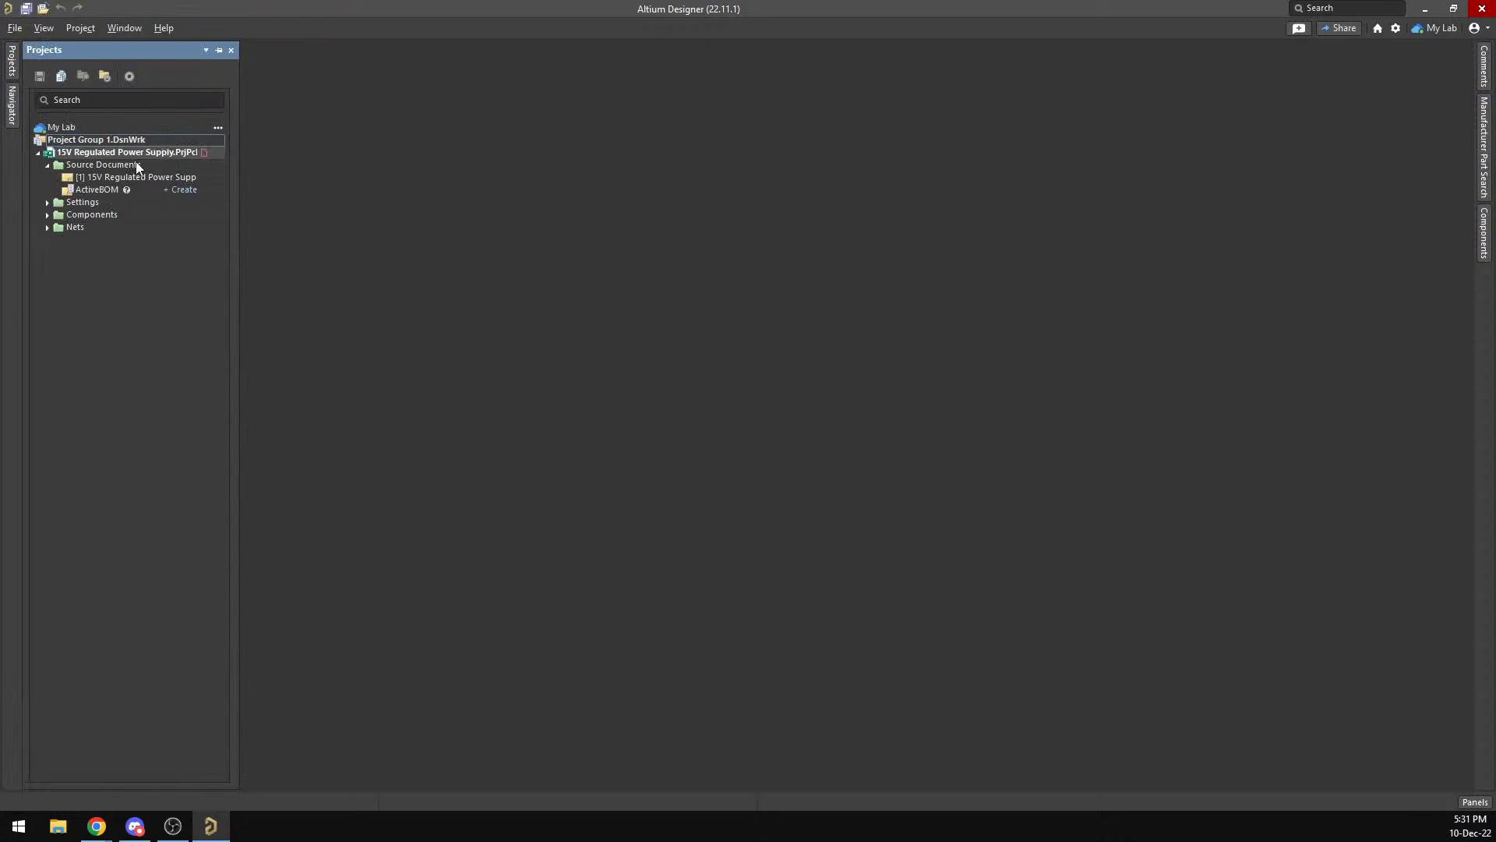
{"action": "double_click", "coordinate": [121, 179]}
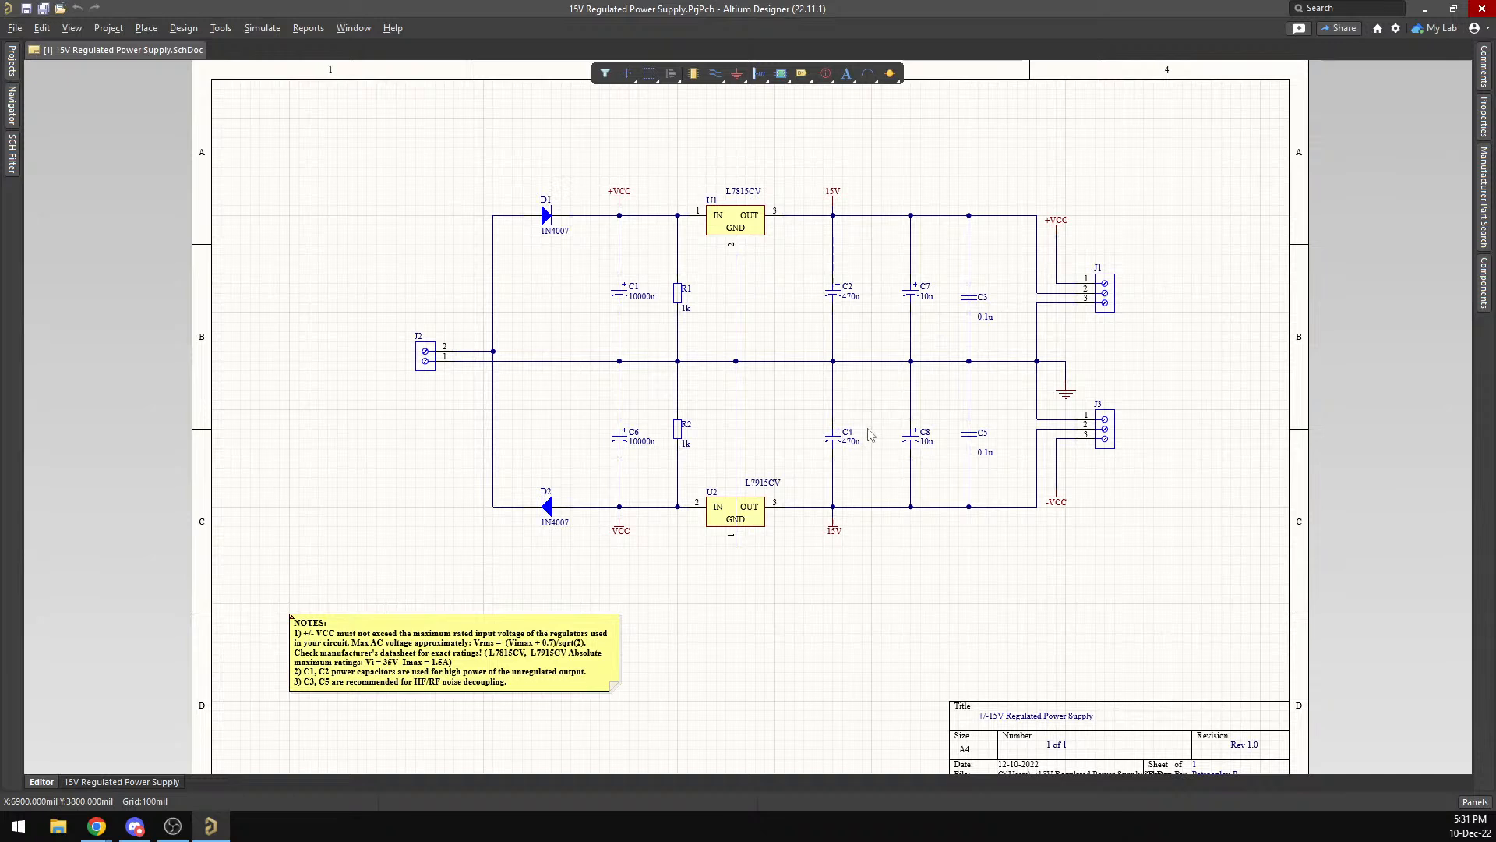
Open the Windows Calculator and calculate 20 divided by 1000.
{"action": "left_click", "coordinate": [6, 832]}
{"action": "type", "text": "ca"}
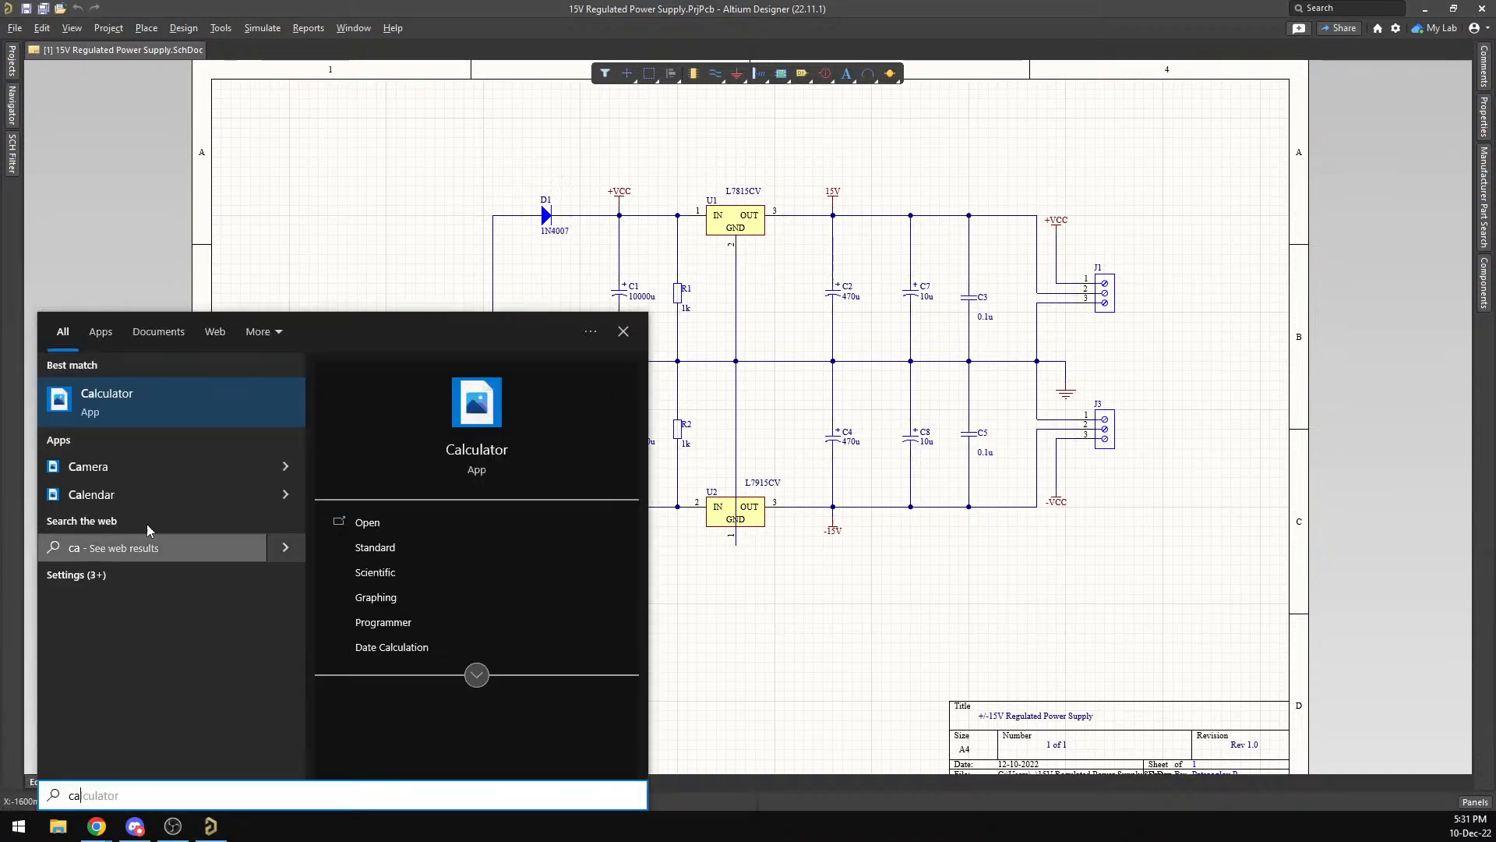
{"action": "left_click", "coordinate": [186, 412]}
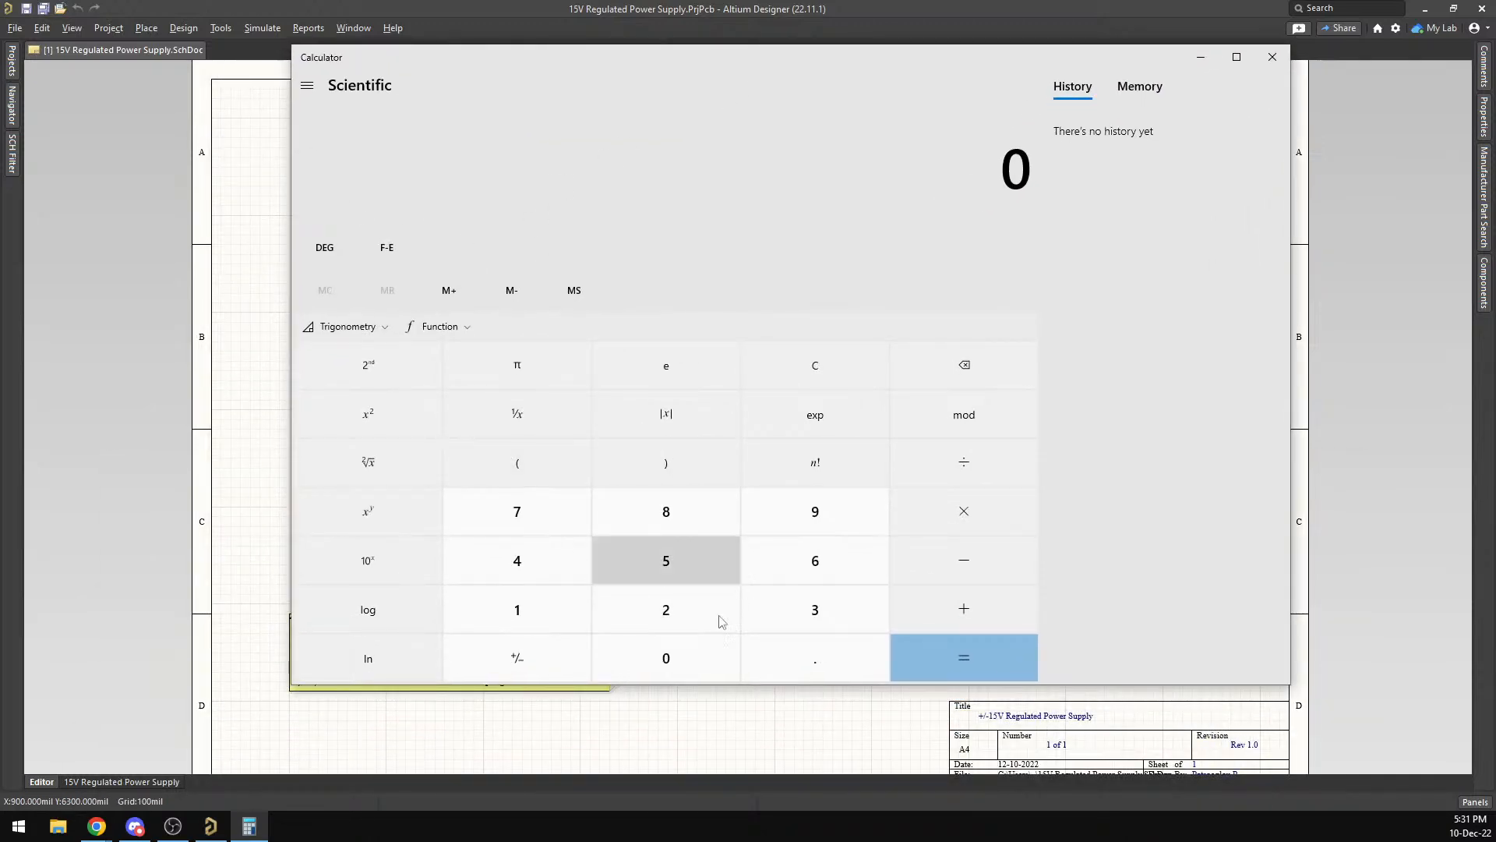
{"action": "left_click", "coordinate": [622, 613]}
{"action": "left_click", "coordinate": [663, 656]}
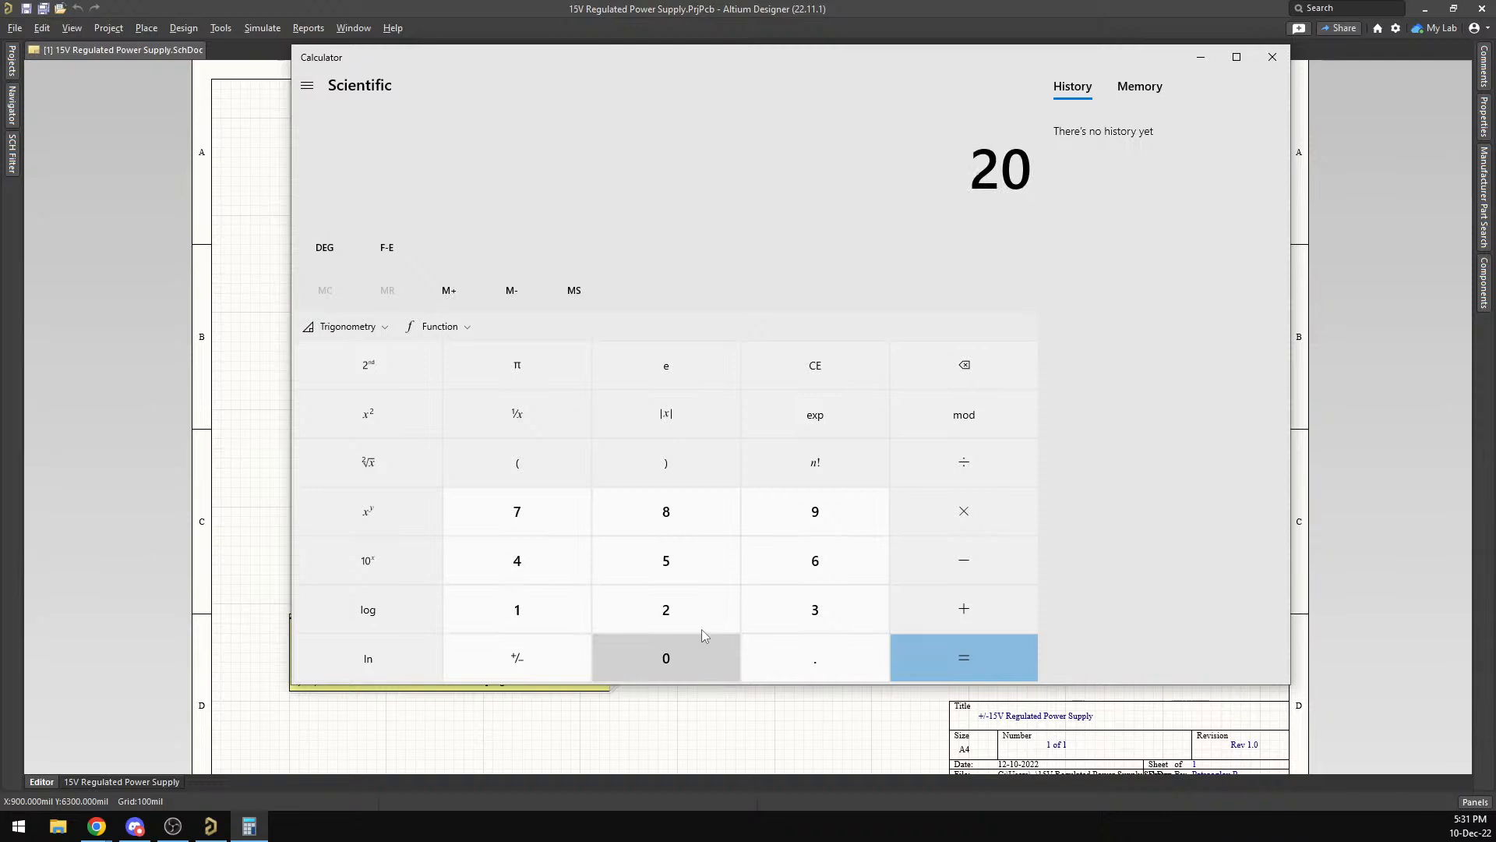
{"action": "left_click", "coordinate": [964, 462]}
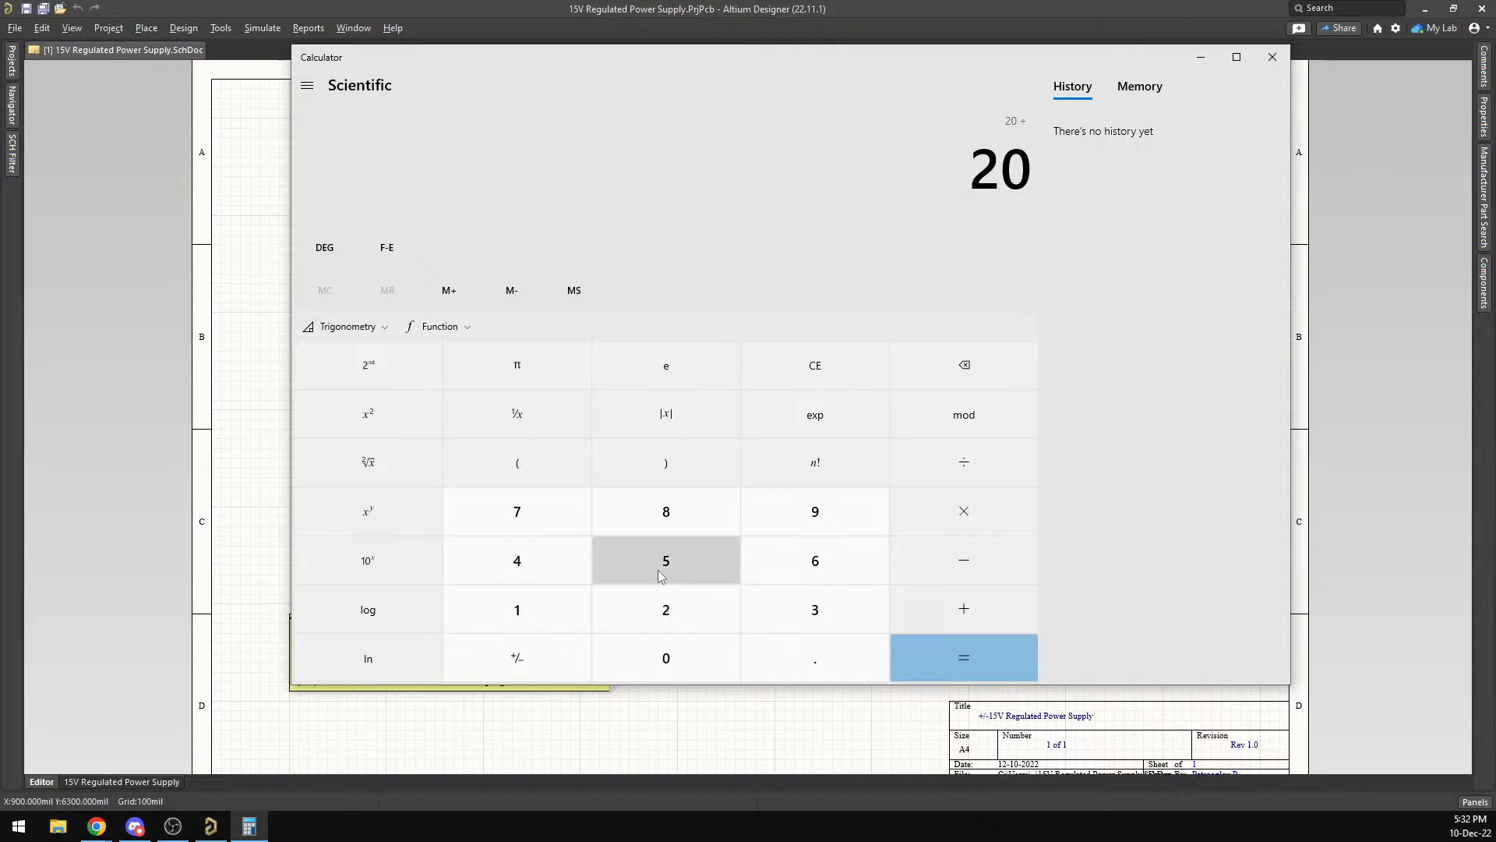
{"action": "left_click", "coordinate": [539, 602]}
{"action": "left_click", "coordinate": [707, 664]}
{"action": "double_click", "coordinate": [708, 663]}
{"action": "left_click", "coordinate": [975, 667]}
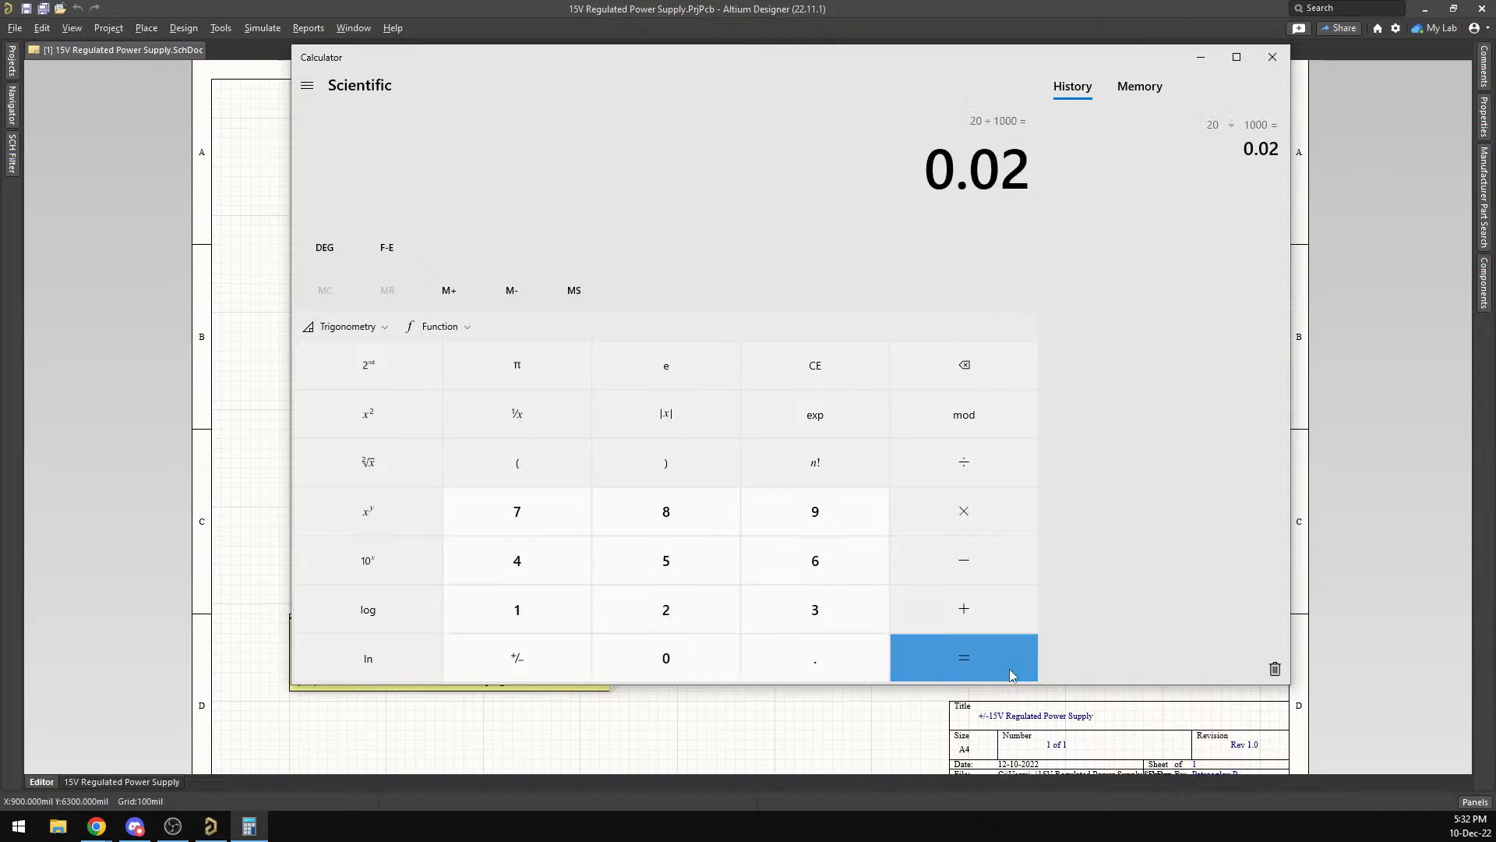
{"action": "left_click_drag", "start_coordinate": [1030, 175], "coordinate": [925, 176]}
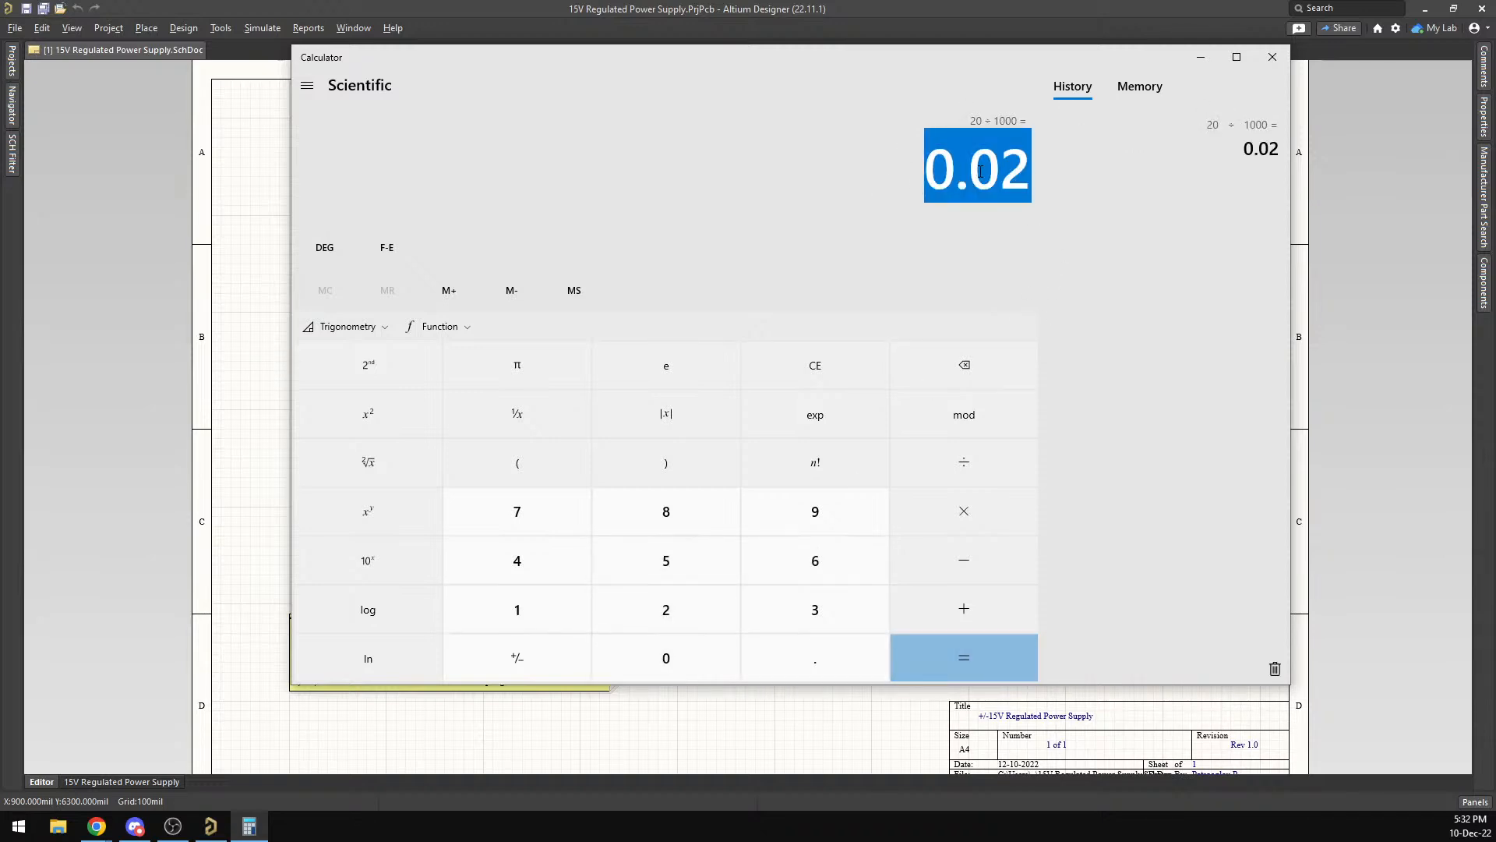
{"action": "left_click", "coordinate": [1028, 190]}
{"action": "left_click_drag", "start_coordinate": [1032, 174], "coordinate": [872, 174]}
{"action": "left_click", "coordinate": [970, 201]}
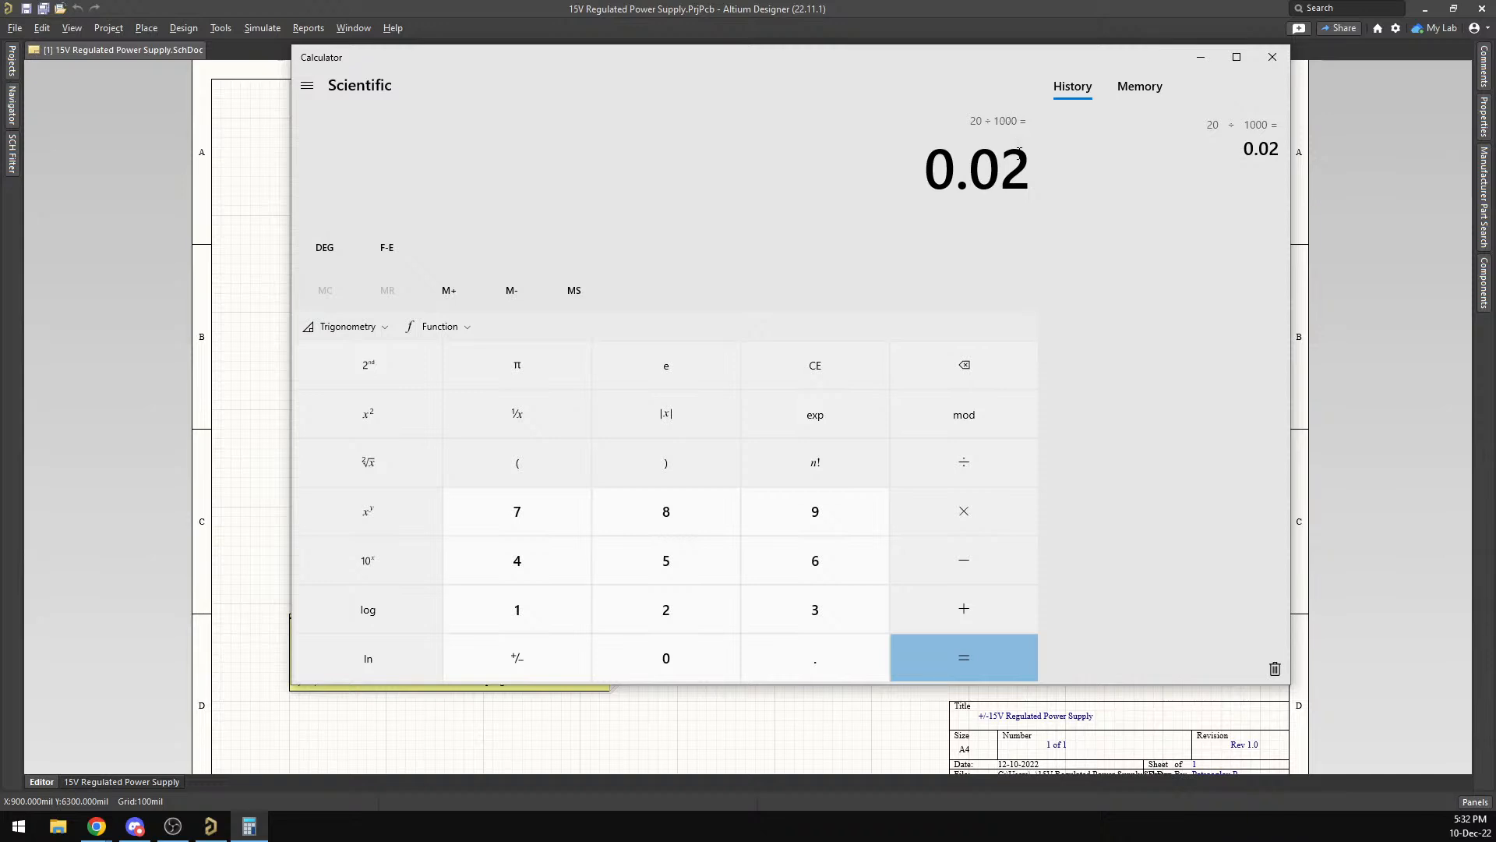
{"action": "left_click_drag", "start_coordinate": [1011, 173], "coordinate": [923, 173]}
{"action": "left_click", "coordinate": [1044, 176]}
{"action": "left_click_drag", "start_coordinate": [1044, 177], "coordinate": [878, 161]}
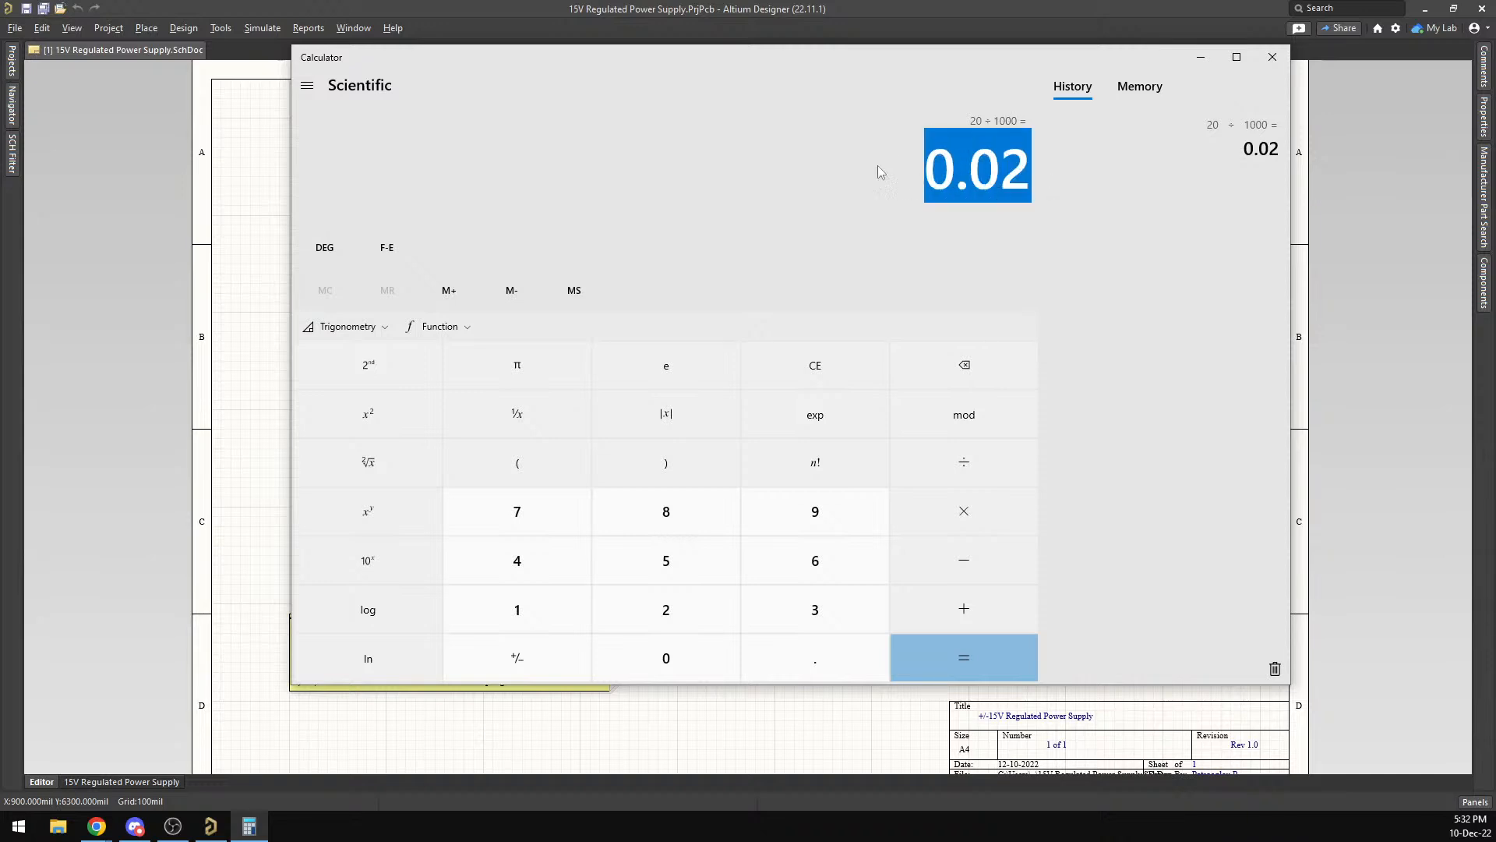
{"action": "left_click", "coordinate": [1012, 162]}
{"action": "double_click", "coordinate": [1012, 161]}
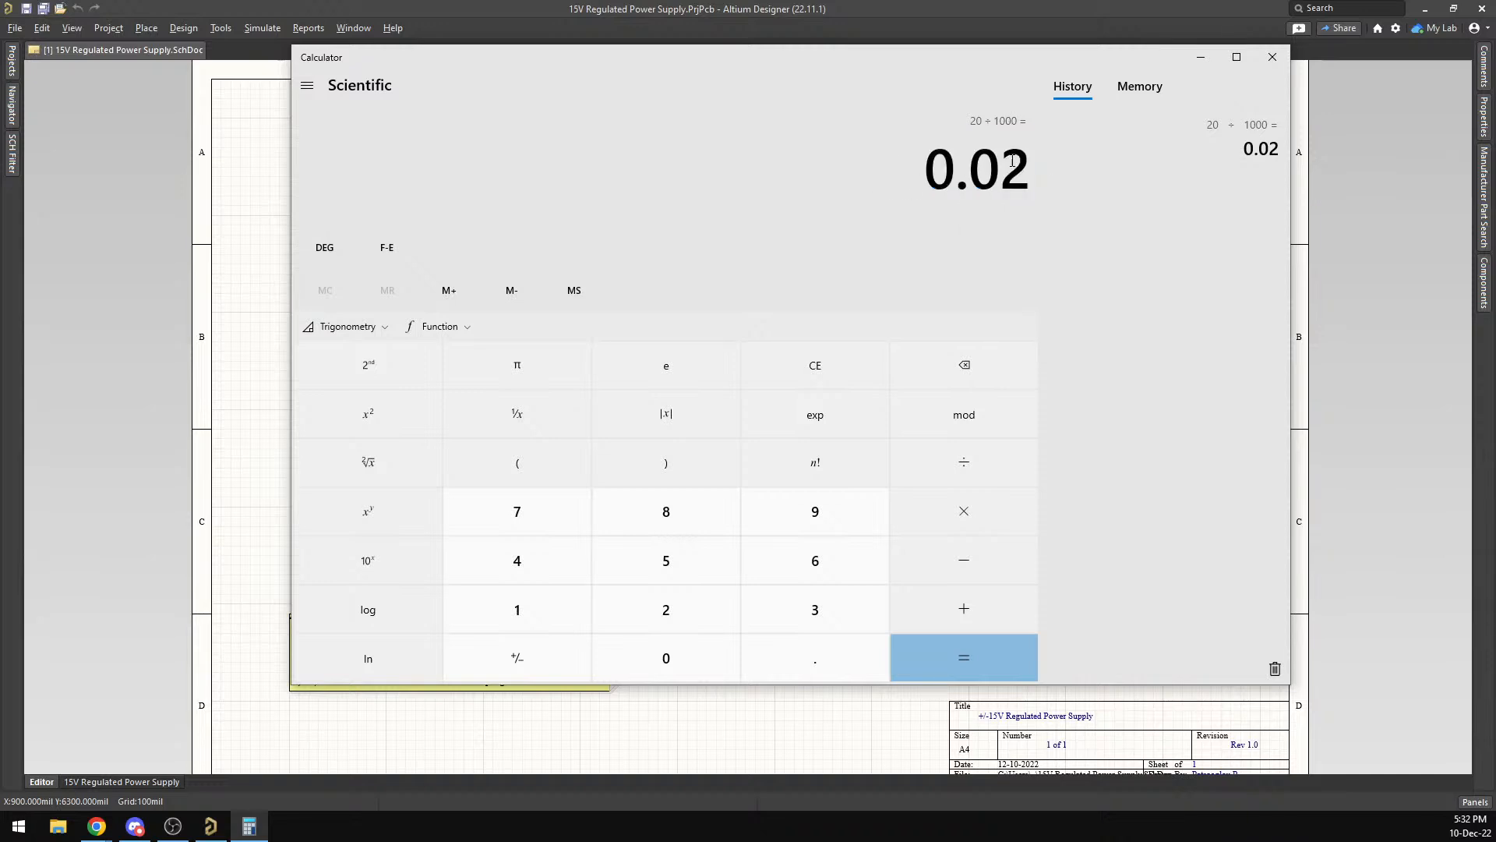
{"action": "left_click", "coordinate": [1015, 162]}
{"action": "mouse_move", "coordinate": [1027, 165]}
{"action": "left_mouse_down"}
{"action": "mouse_move", "coordinate": [955, 172]}
{"action": "mouse_move", "coordinate": [1044, 187]}
{"action": "left_mouse_up"}
{"action": "left_click", "coordinate": [909, 176]}
Multiply the calculated quotient by 20 and close the Calculator.
{"action": "left_click", "coordinate": [937, 518]}
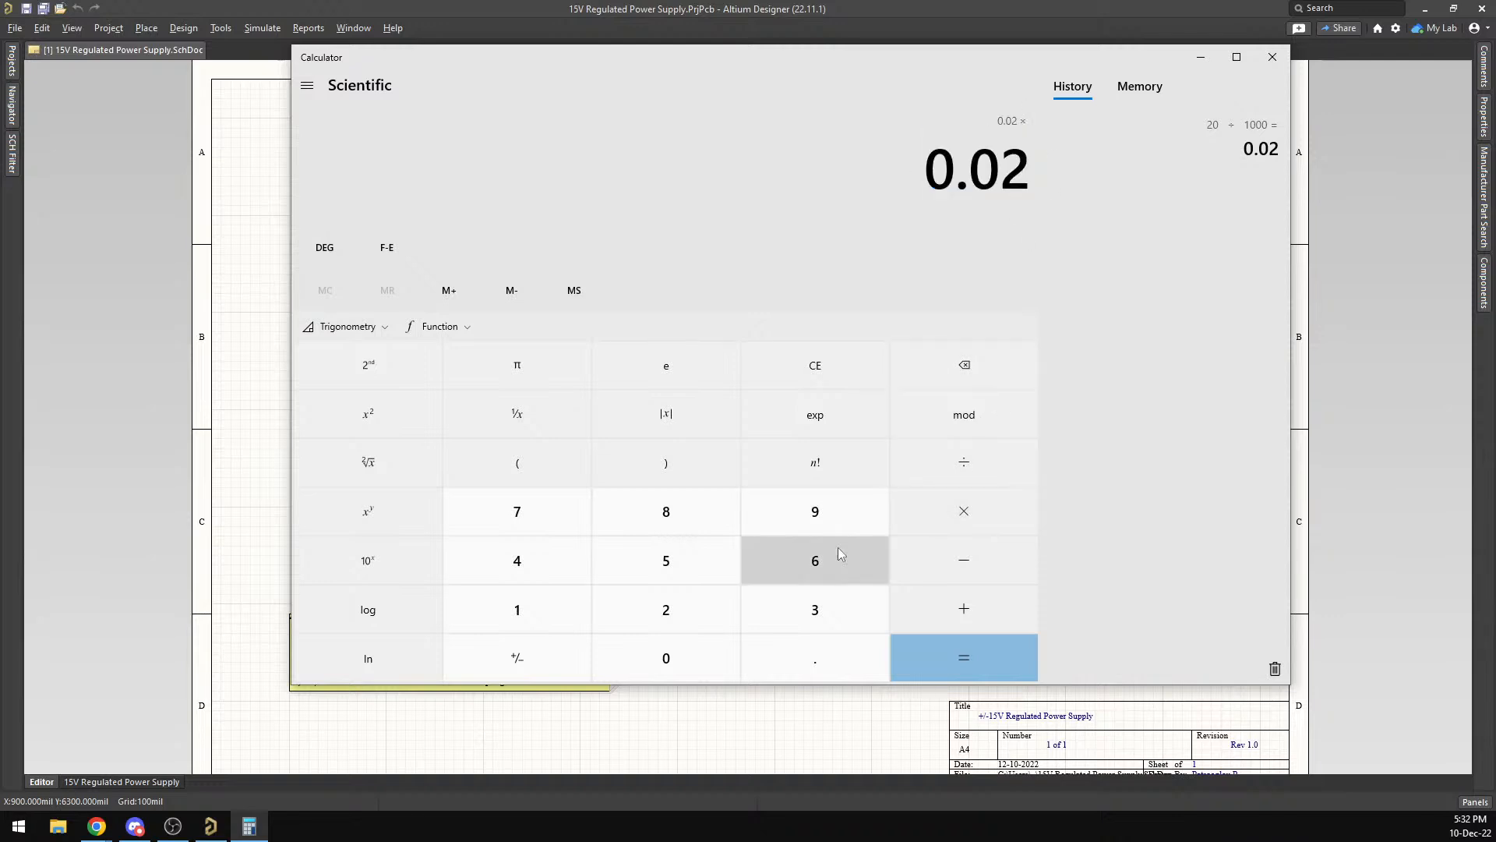
{"action": "left_click", "coordinate": [624, 614]}
{"action": "left_click", "coordinate": [680, 655]}
{"action": "left_click", "coordinate": [938, 653]}
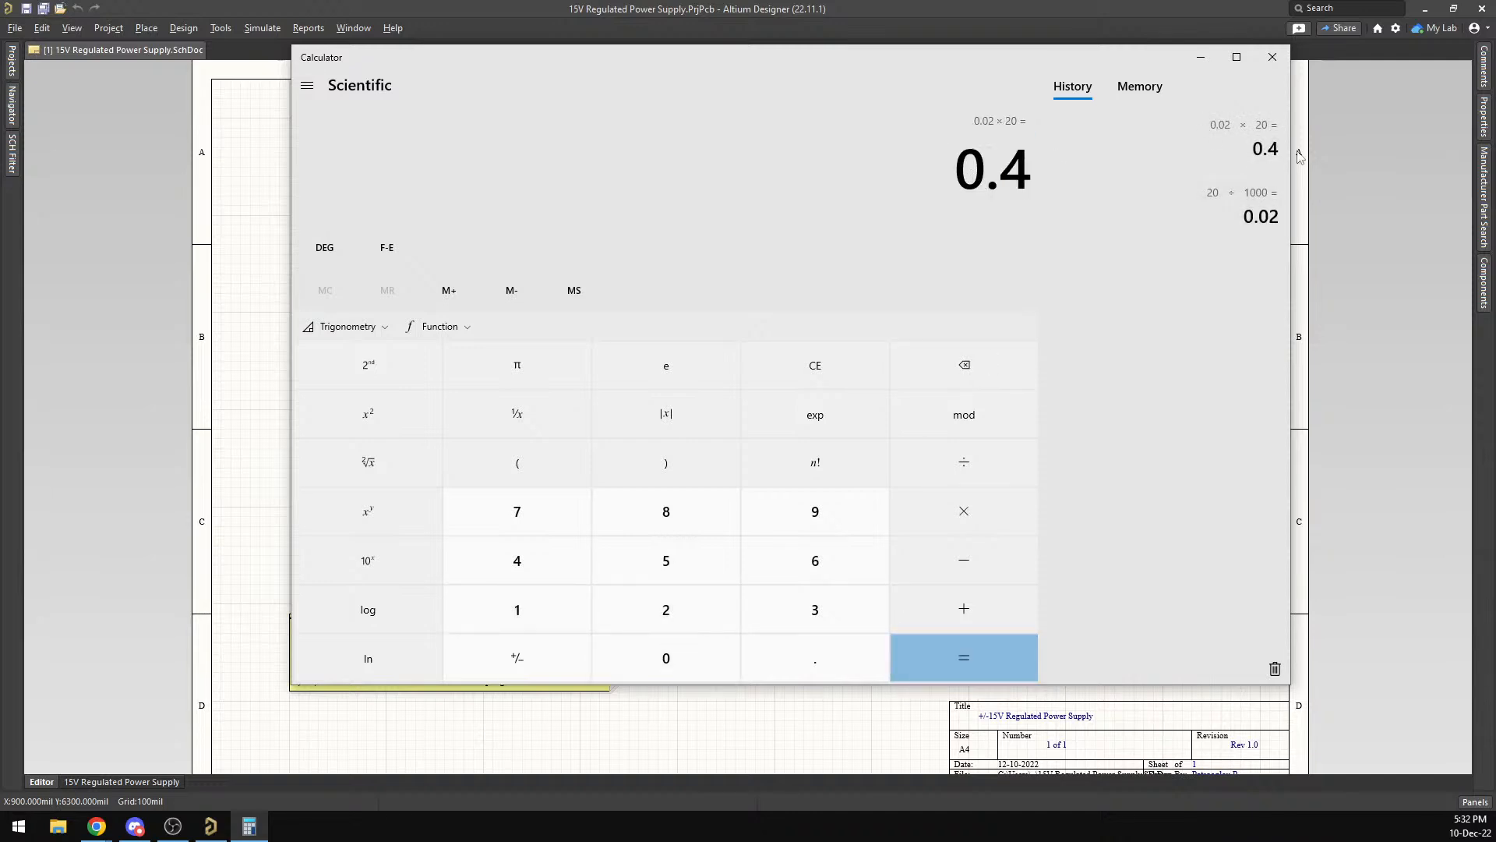
{"action": "left_click", "coordinate": [1239, 207]}
{"action": "left_click", "coordinate": [1273, 56]}
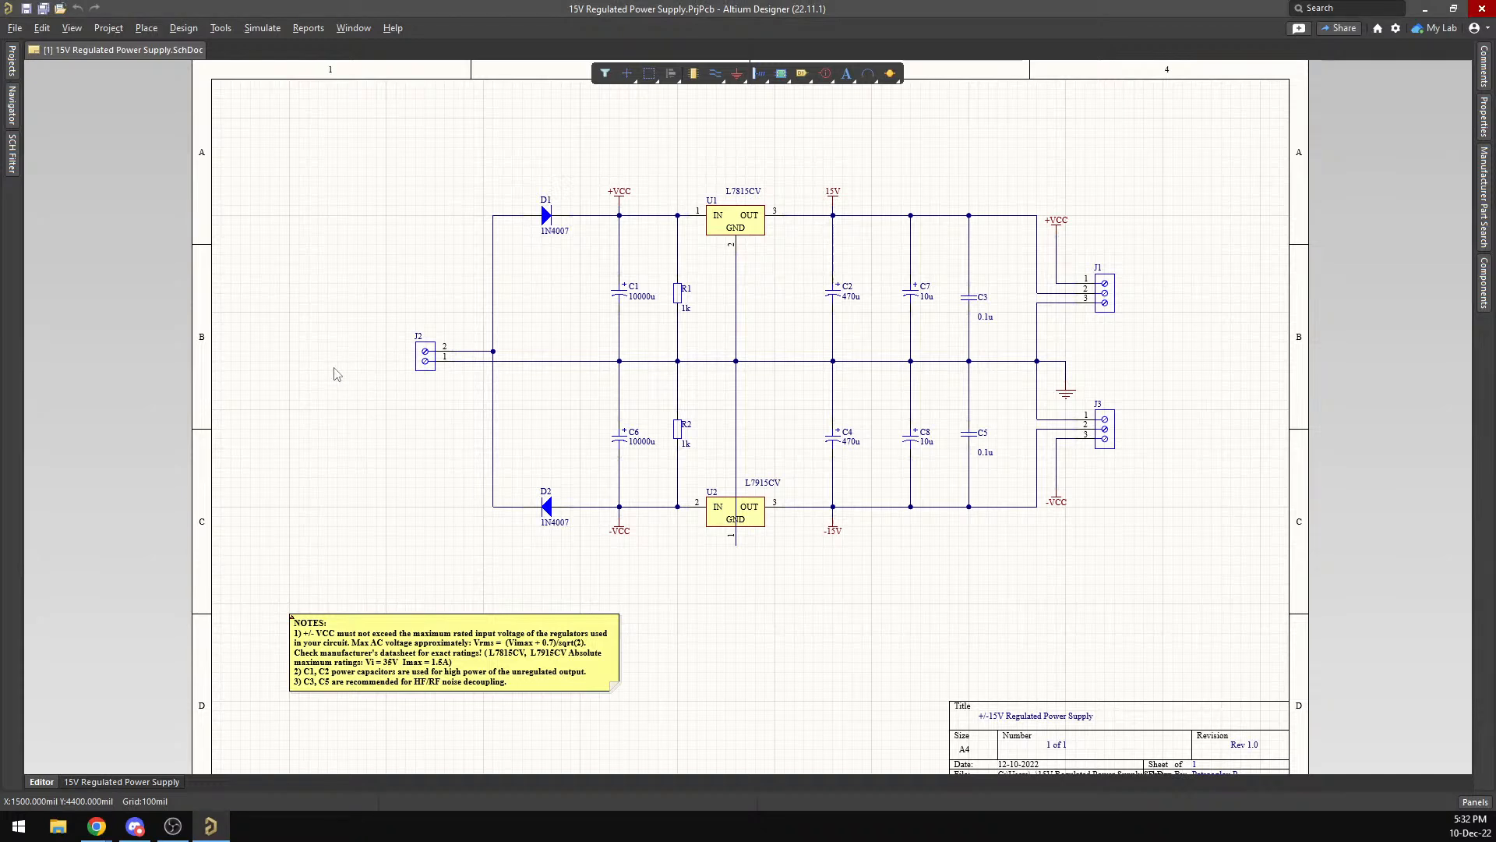
Create a new PCB document in the 15V Regulated Power Supply project.
{"action": "left_click", "coordinate": [15, 28]}
{"action": "left_click", "coordinate": [340, 165]}
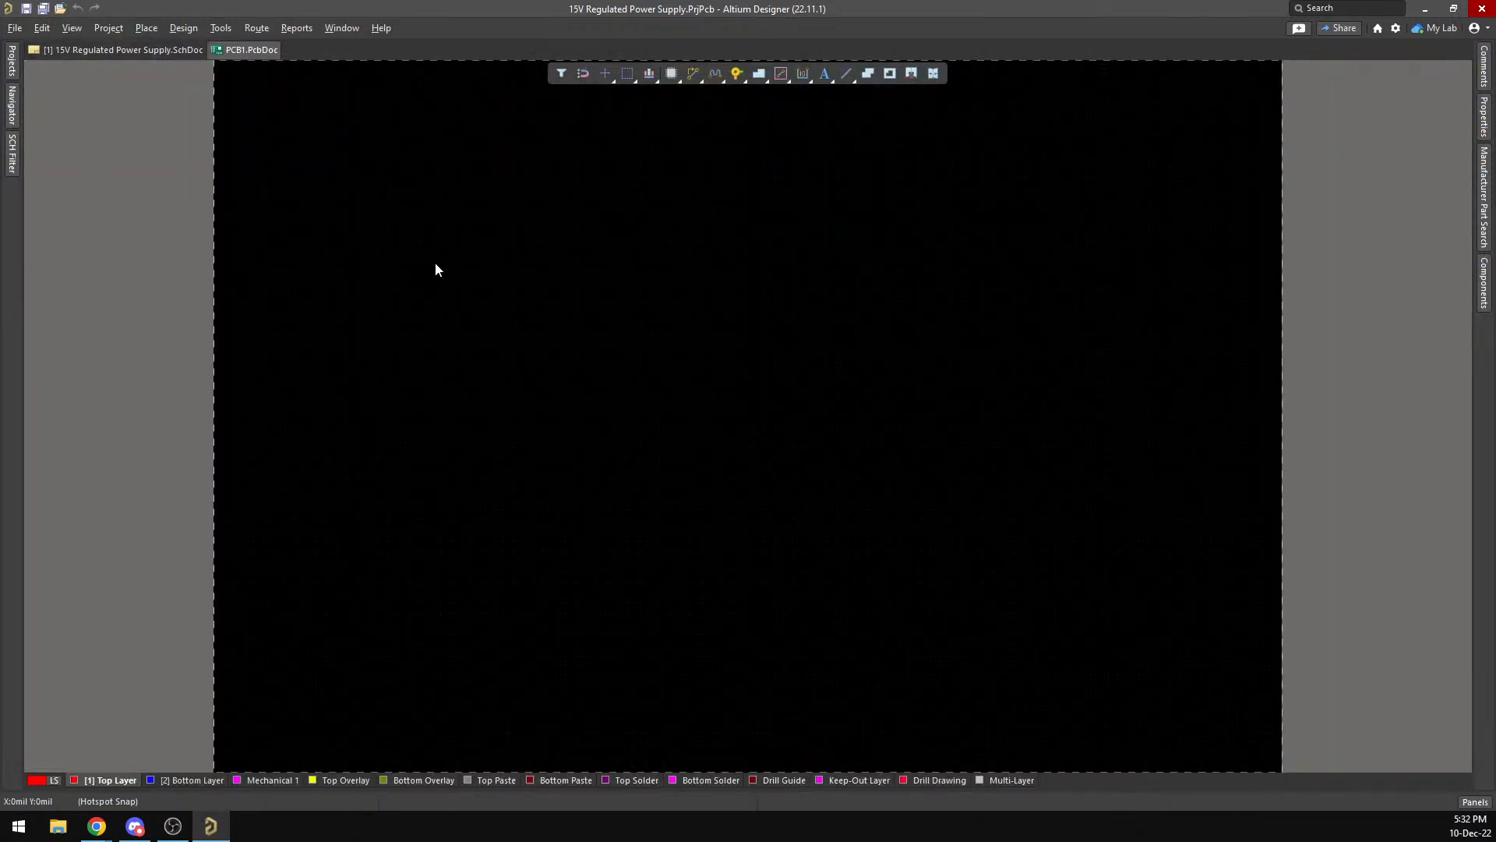
{"action": "left_click", "coordinate": [191, 31]}
{"action": "left_click", "coordinate": [220, 28]}
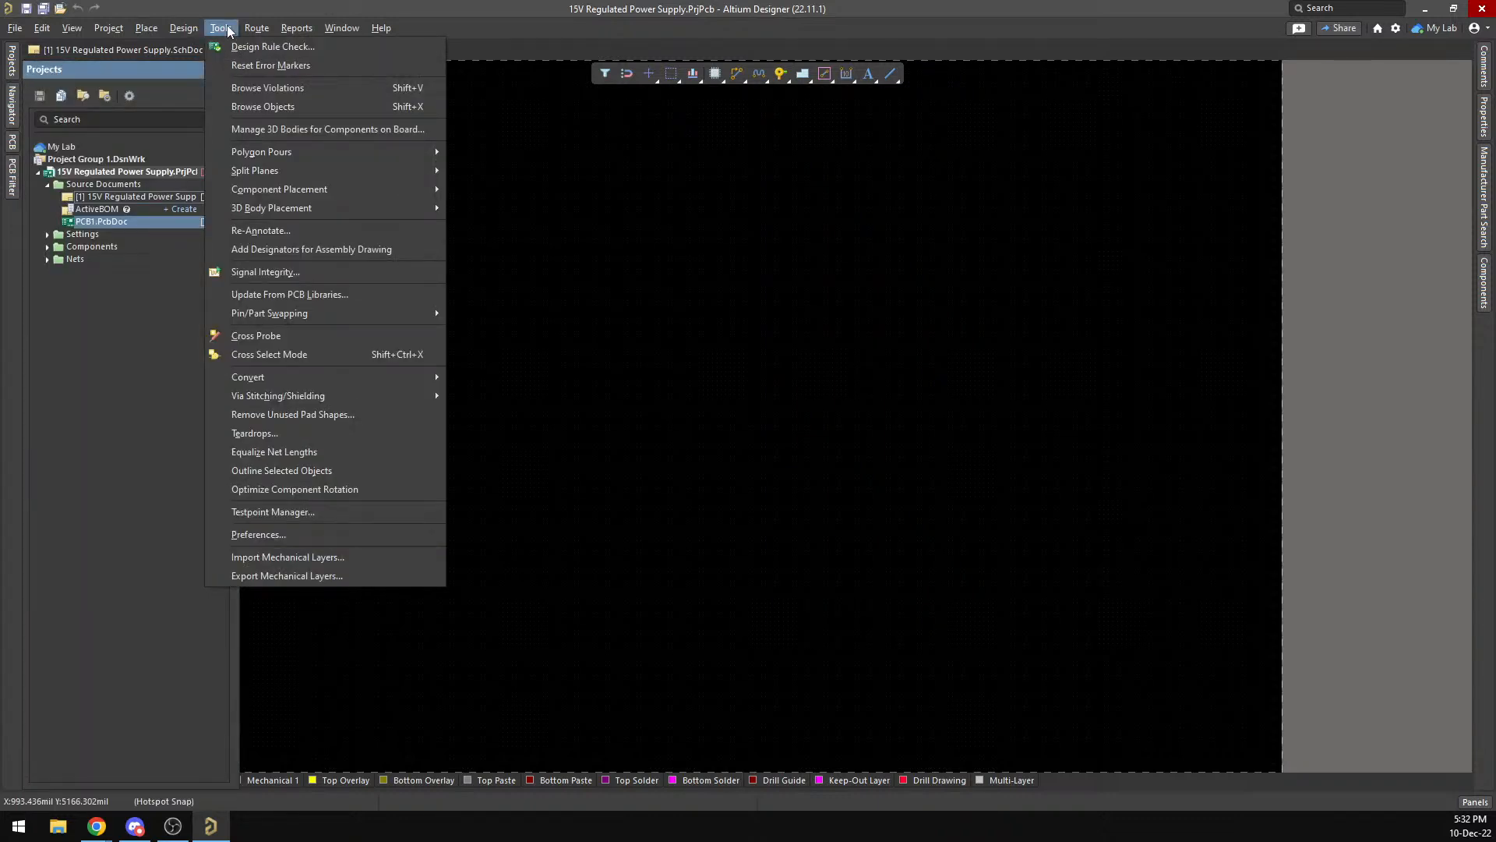
{"action": "left_click", "coordinate": [275, 535]}
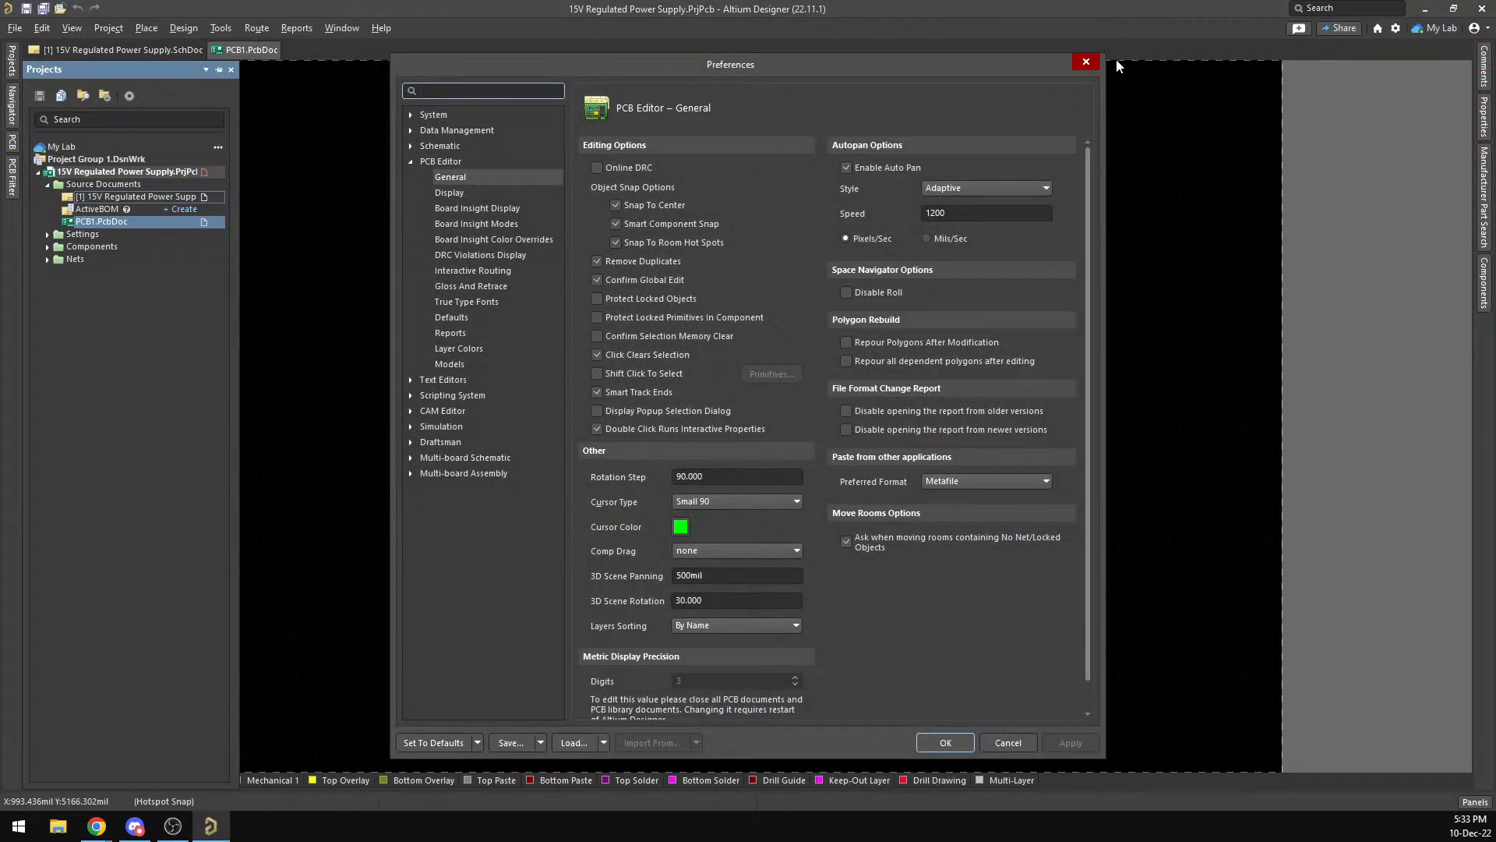
{"action": "left_click", "coordinate": [1086, 62]}
Review the minimum clearance table of the electrical Clearance rule in the PCB design rules, and close the rules editor.
{"action": "left_click", "coordinate": [221, 28]}
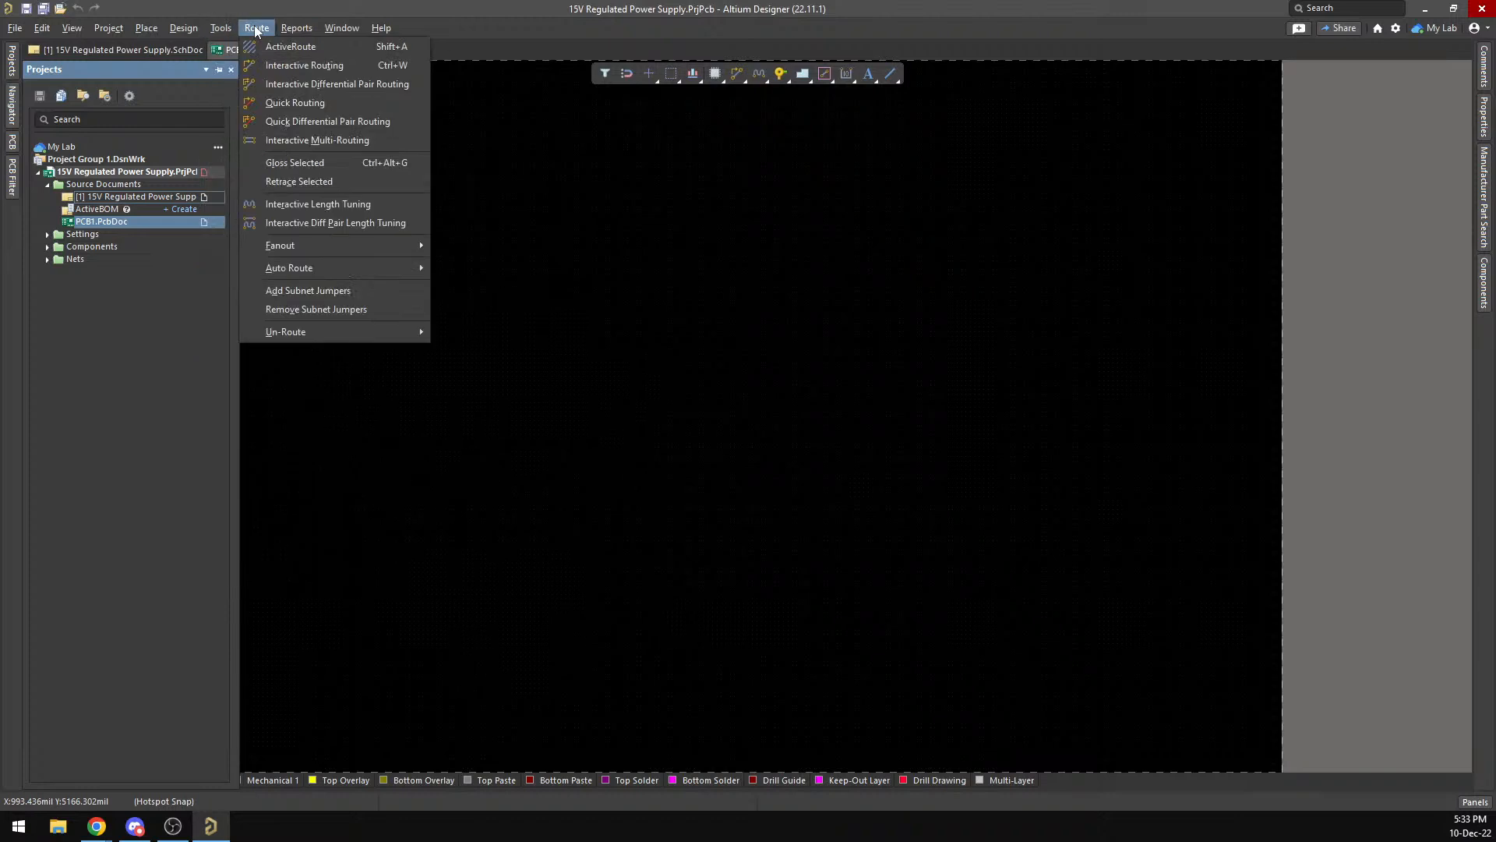
{"action": "mouse_move", "coordinate": [187, 28]}
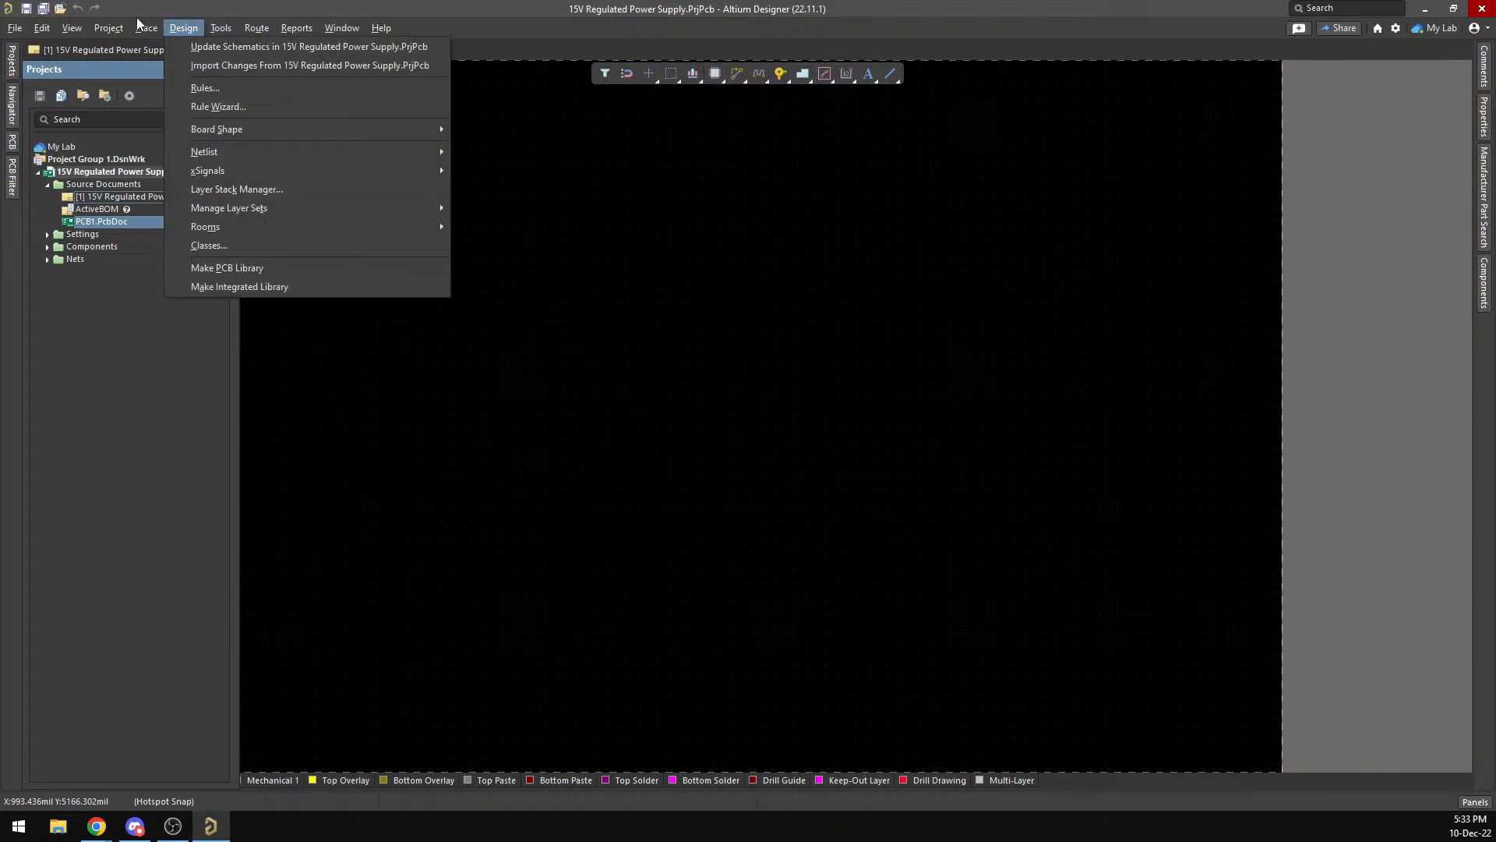
{"action": "left_click", "coordinate": [195, 67]}
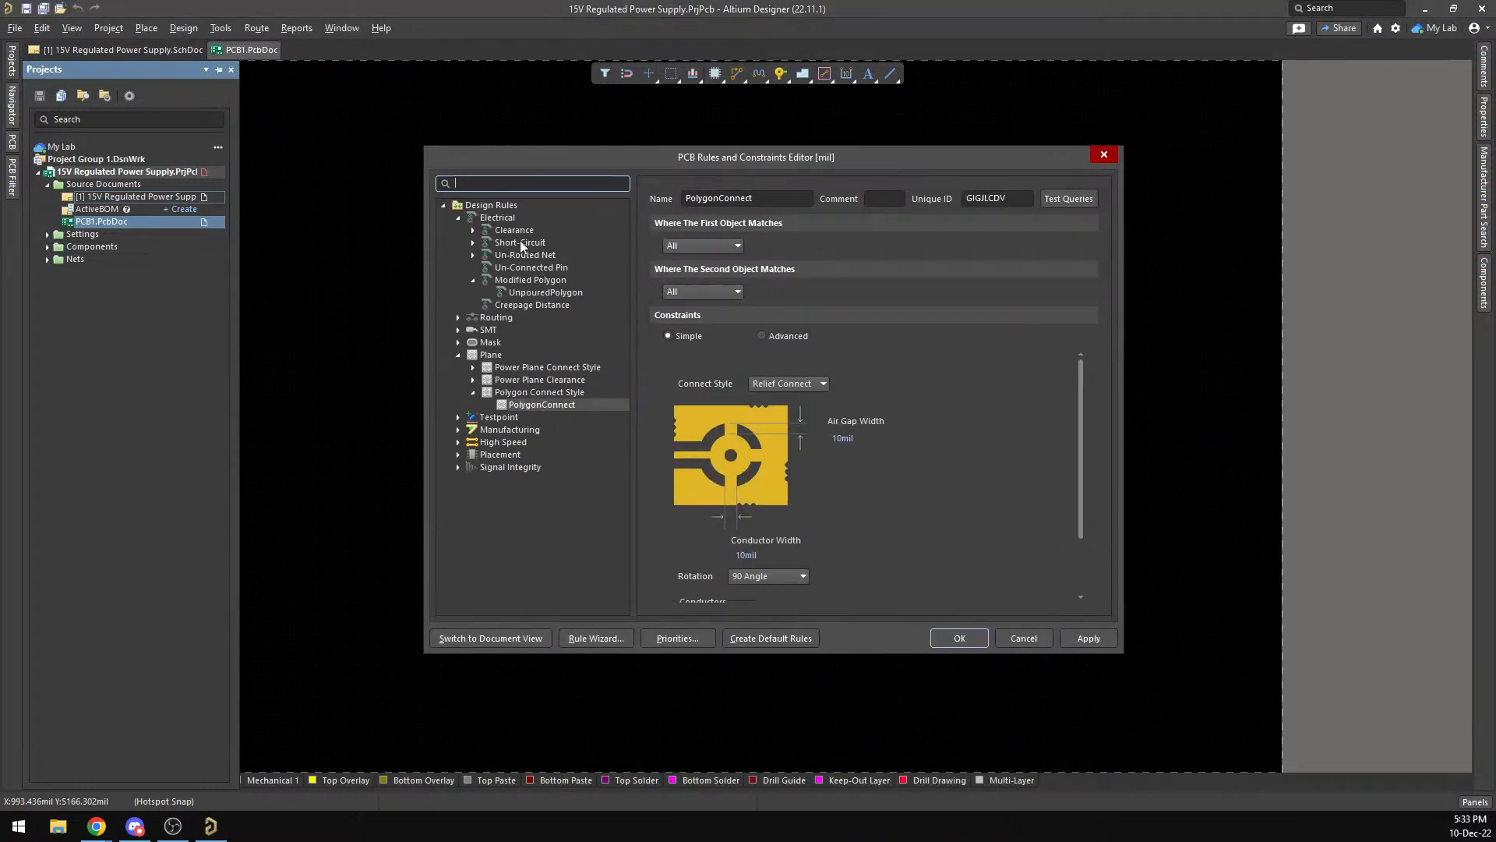
{"action": "left_click", "coordinate": [511, 230]}
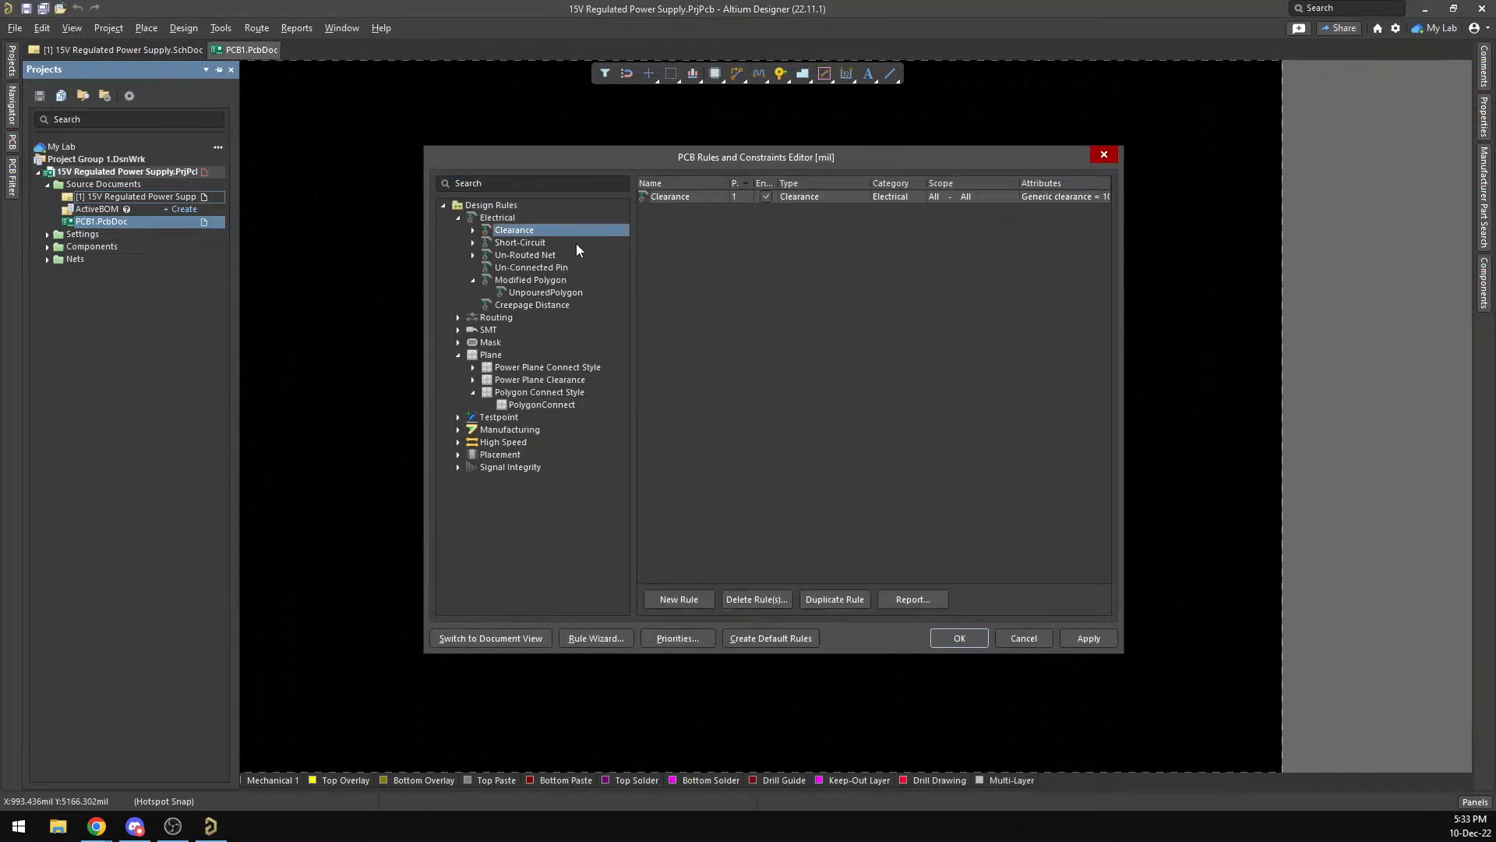
{"action": "left_click", "coordinate": [473, 230]}
{"action": "left_click", "coordinate": [519, 242]}
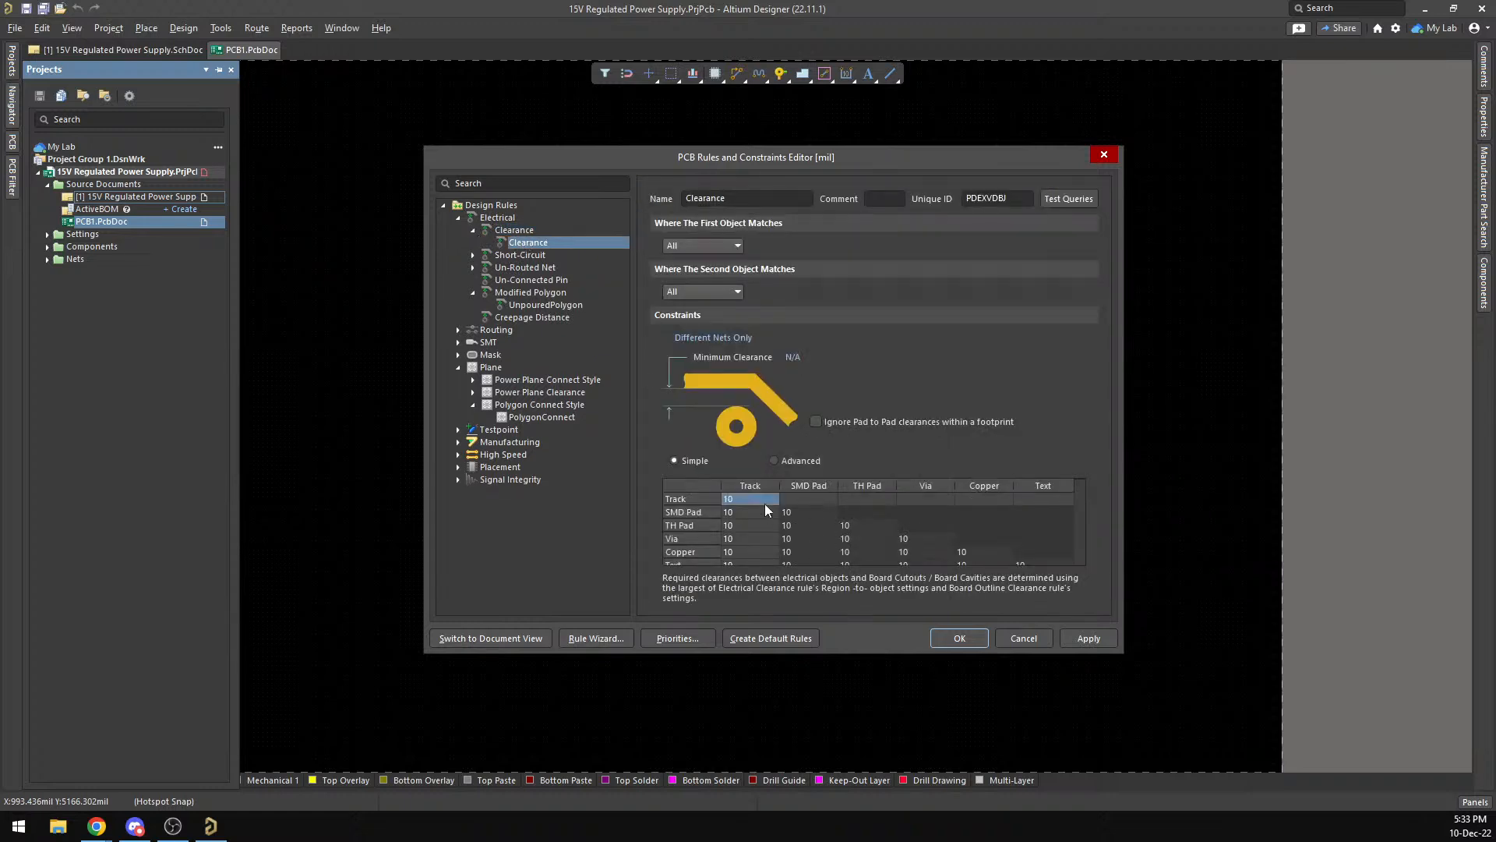
{"action": "left_click", "coordinate": [759, 503]}
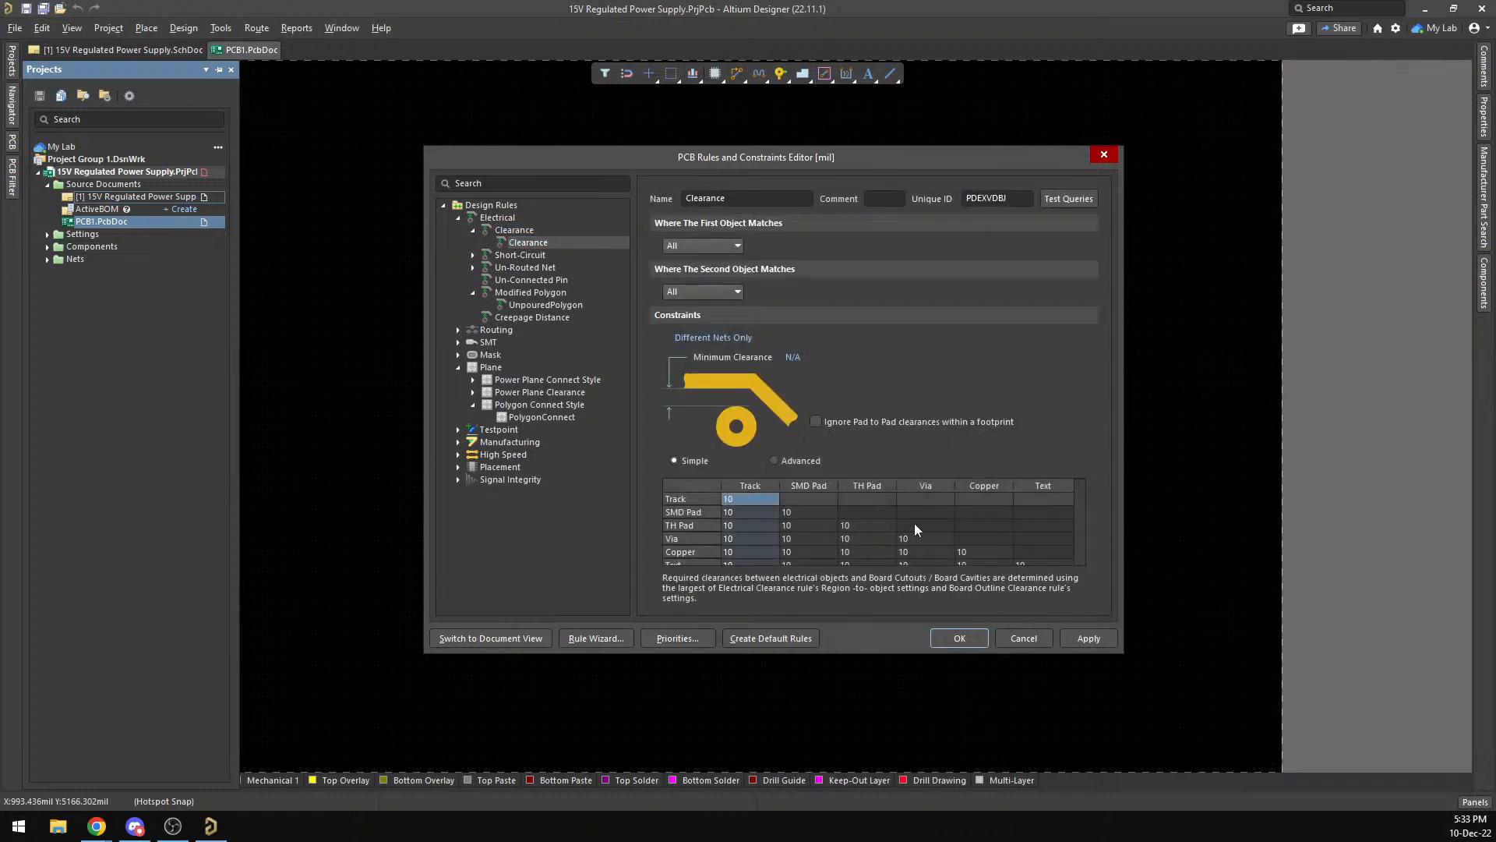
{"action": "scroll", "coordinate": [912, 533], "scroll_direction": "down", "scroll_amount": 1}
{"action": "left_click", "coordinate": [1104, 154]}
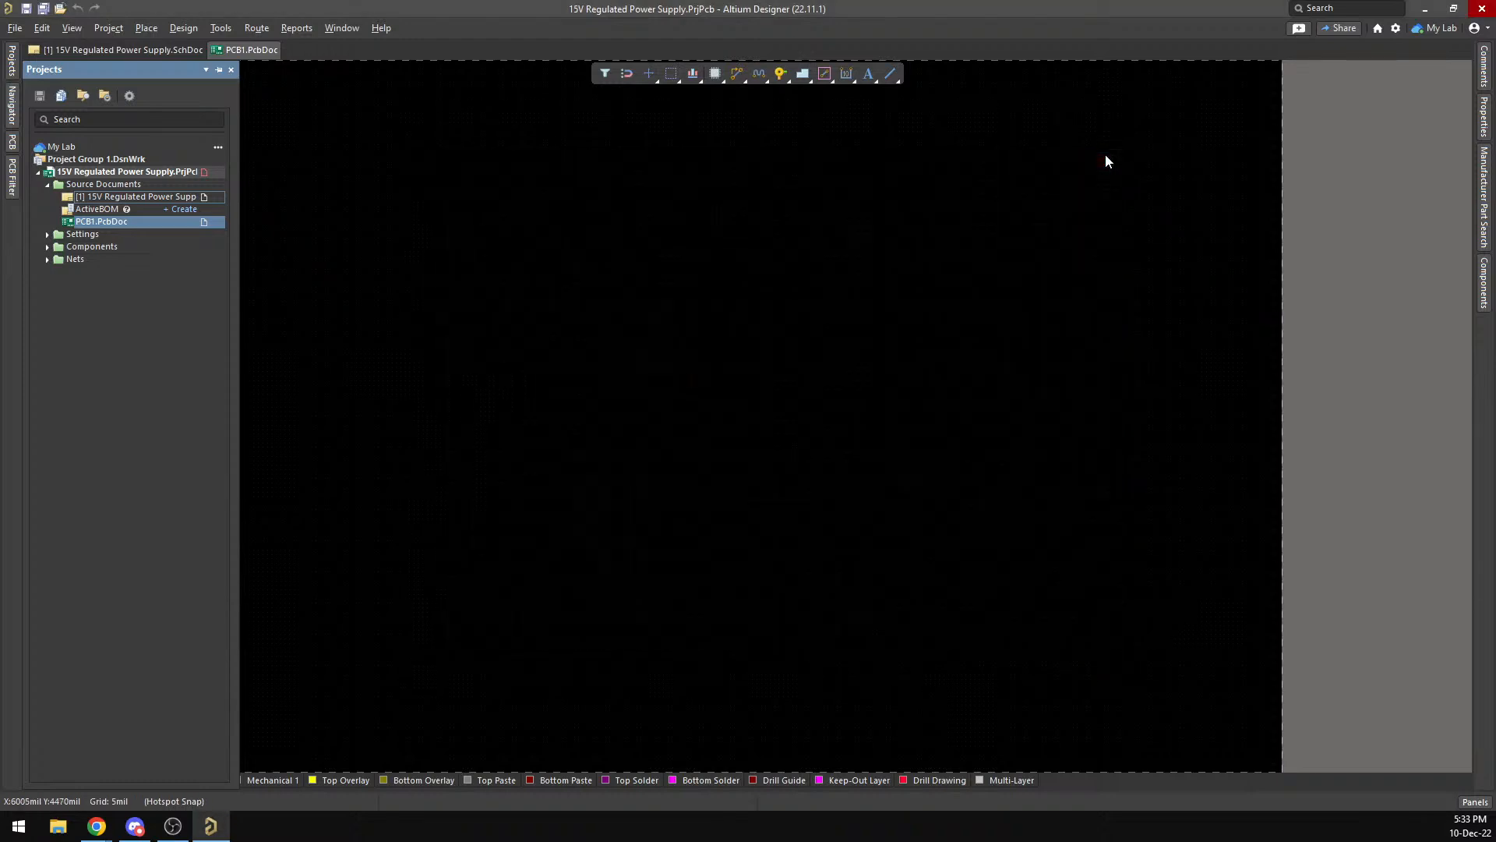
Change the new board's measurement units to mm in its board properties.
{"action": "left_click", "coordinate": [1485, 109]}
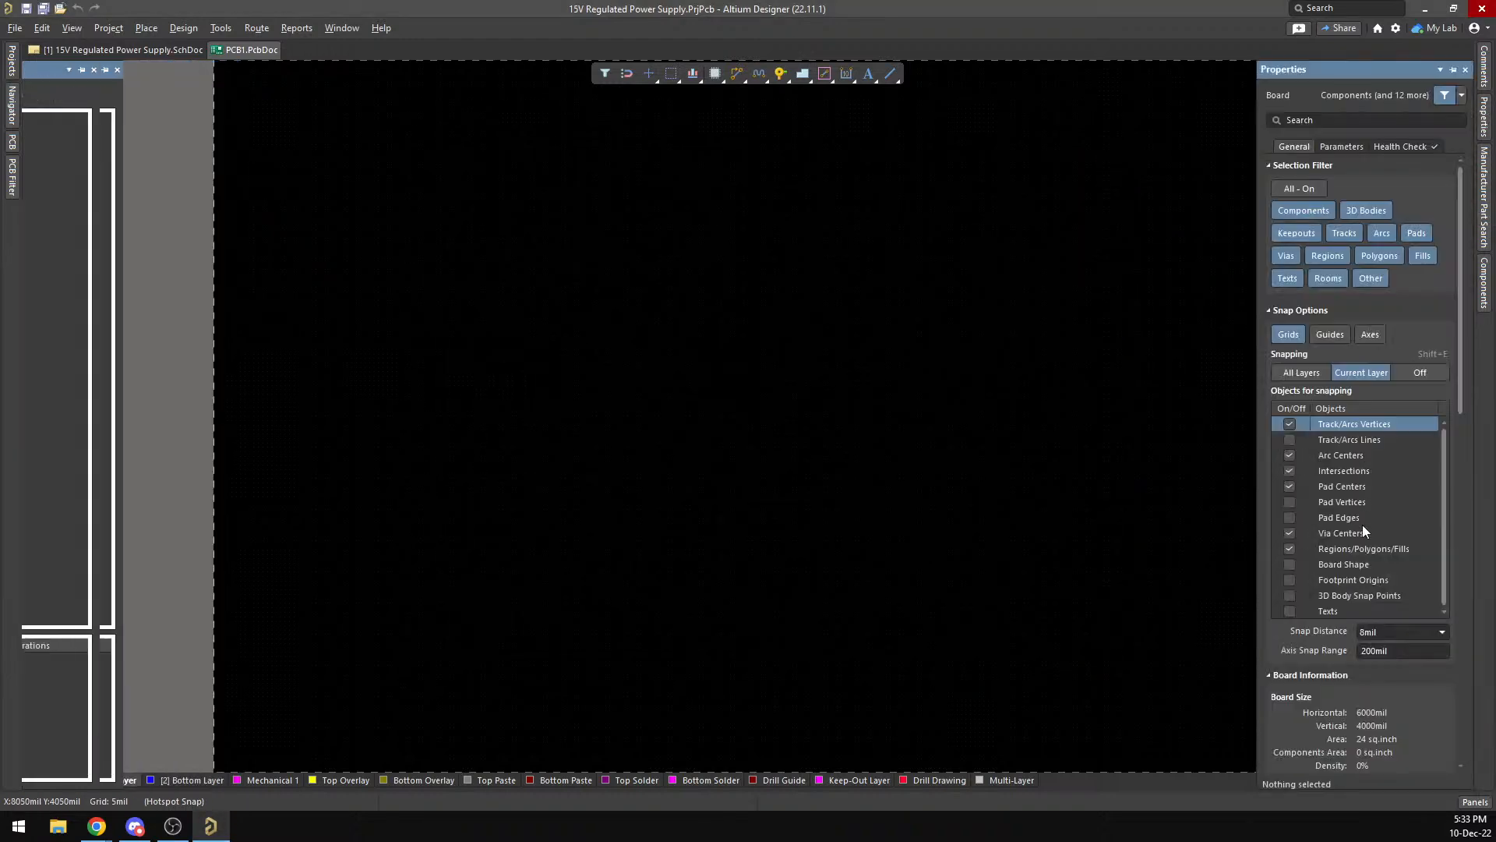
{"action": "scroll", "coordinate": [1376, 577], "scroll_direction": "down", "scroll_amount": 10}
{"action": "scroll", "coordinate": [1376, 576], "scroll_direction": "down", "scroll_amount": 6}
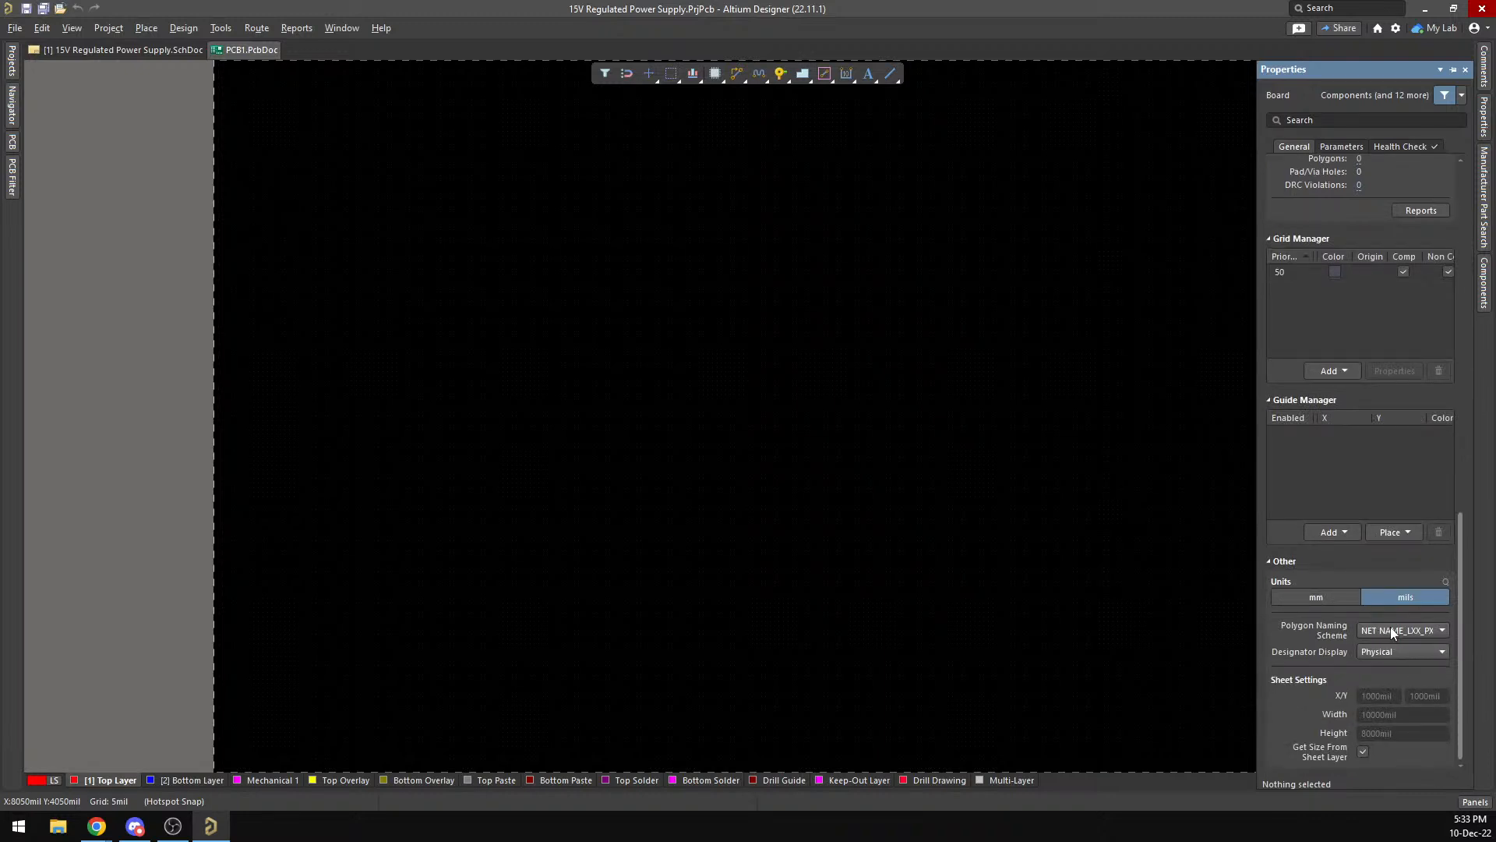
{"action": "left_click", "coordinate": [1338, 604]}
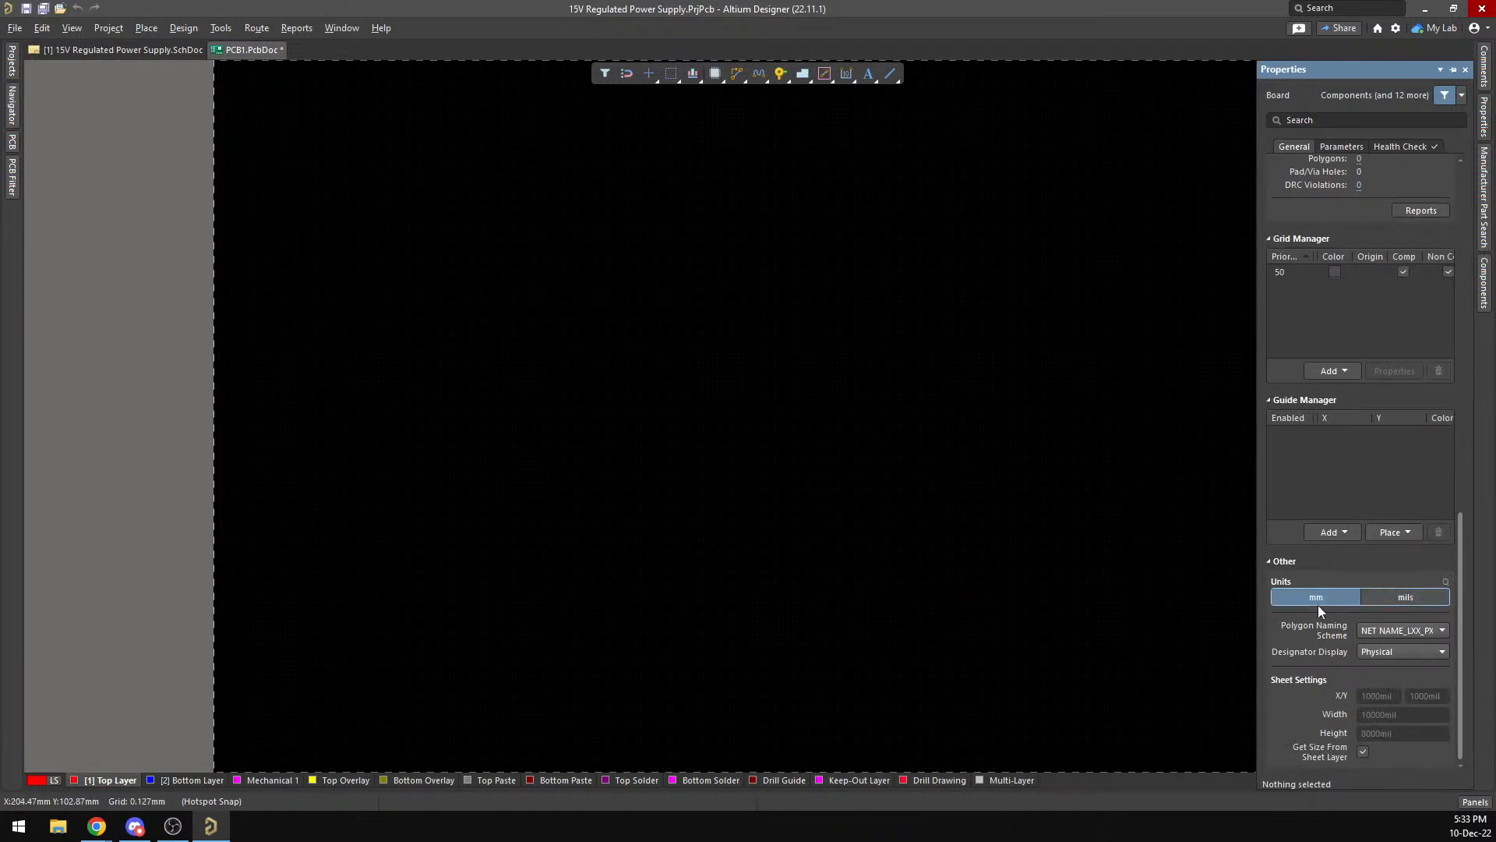
{"action": "left_click", "coordinate": [1041, 569]}
Reopen the PCB design rules at the minimum clearance table of the electrical Clearance rule.
{"action": "left_click", "coordinate": [221, 28]}
{"action": "mouse_move", "coordinate": [176, 28]}
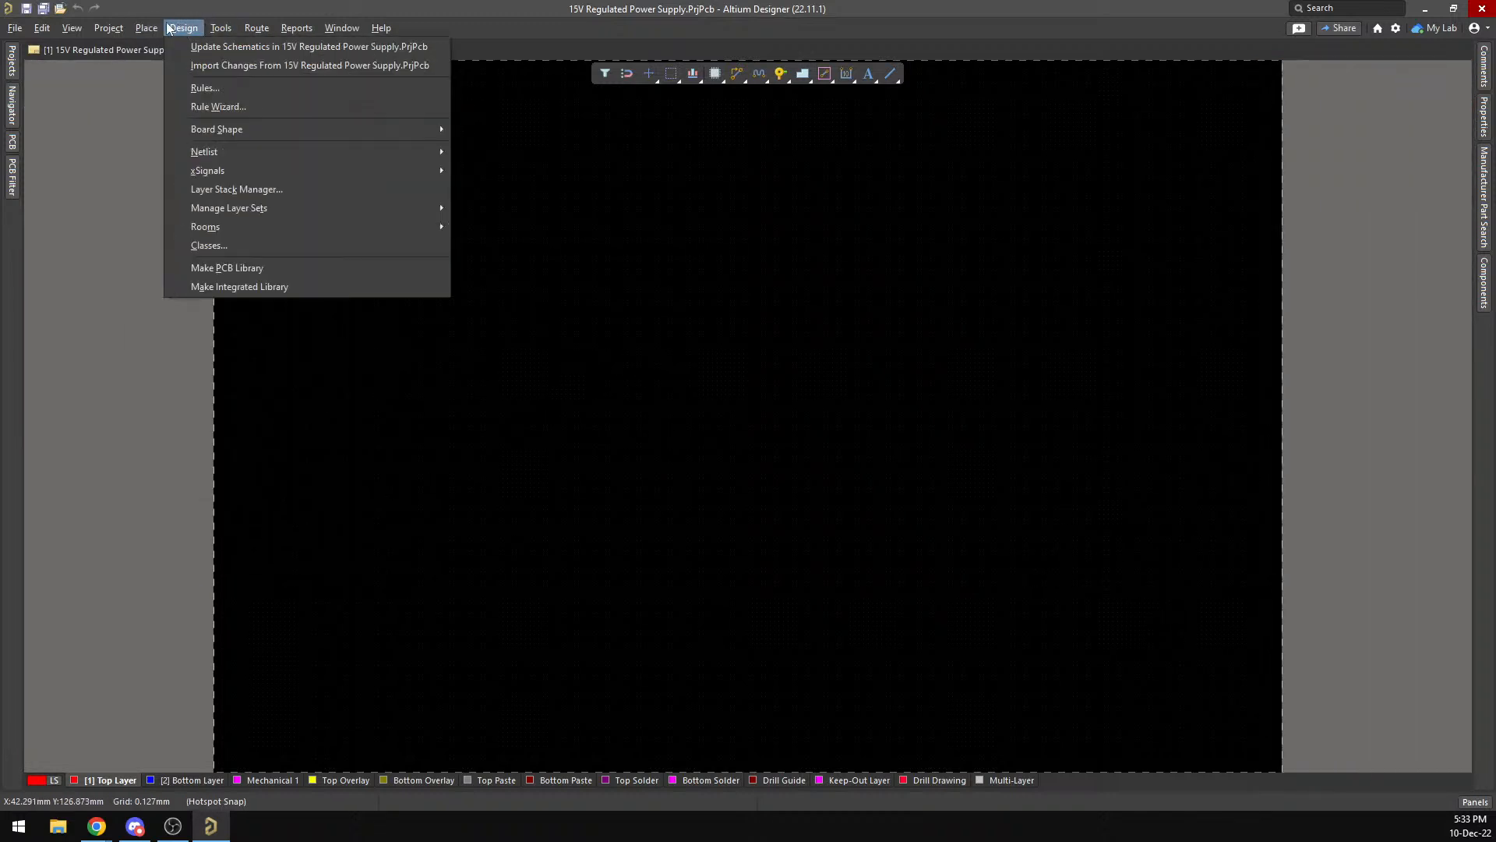
{"action": "left_click", "coordinate": [208, 91]}
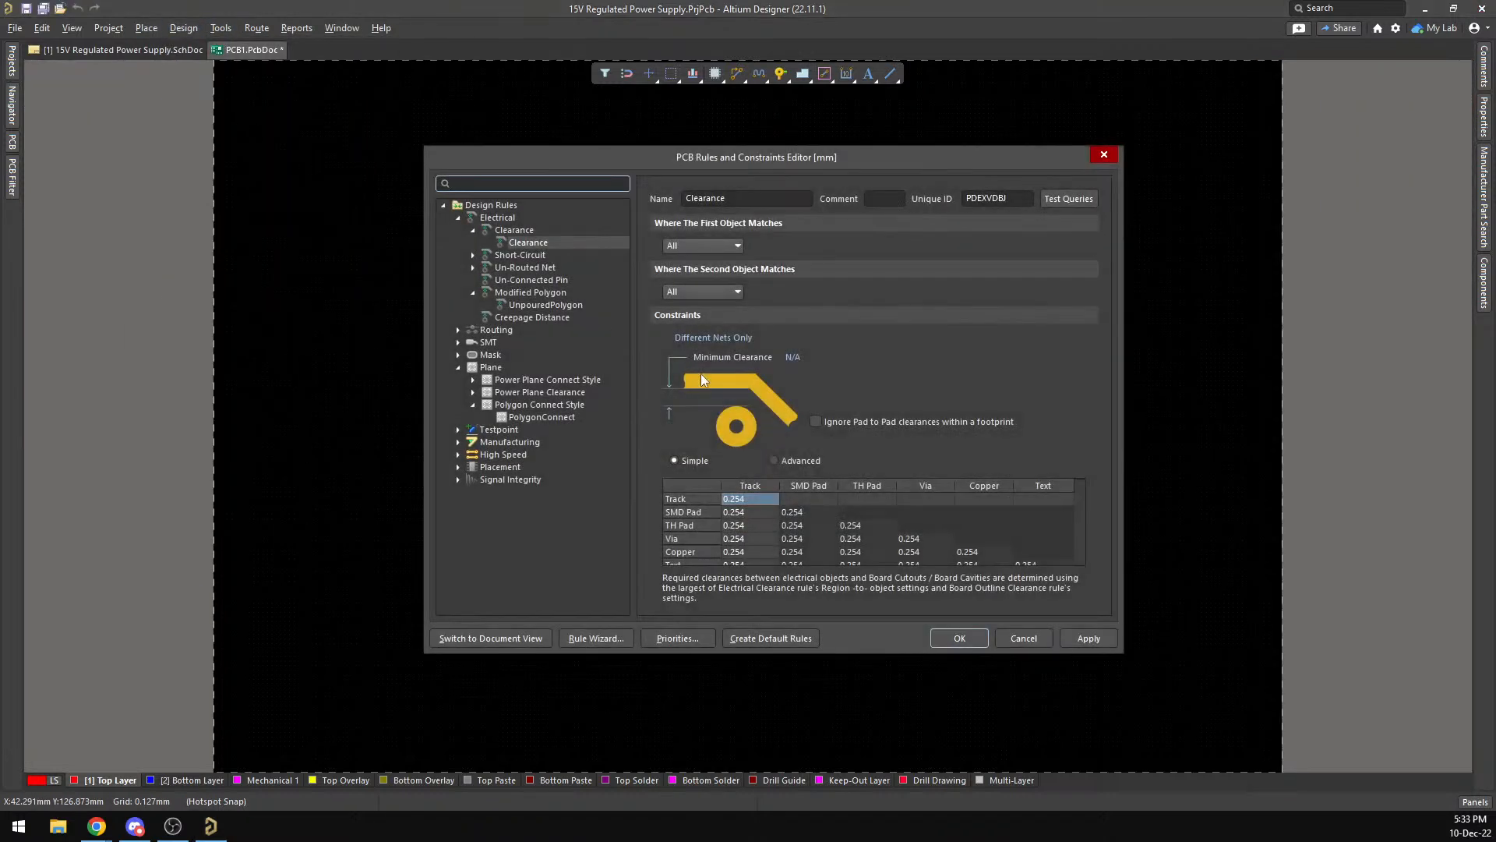
{"action": "left_click", "coordinate": [736, 497]}
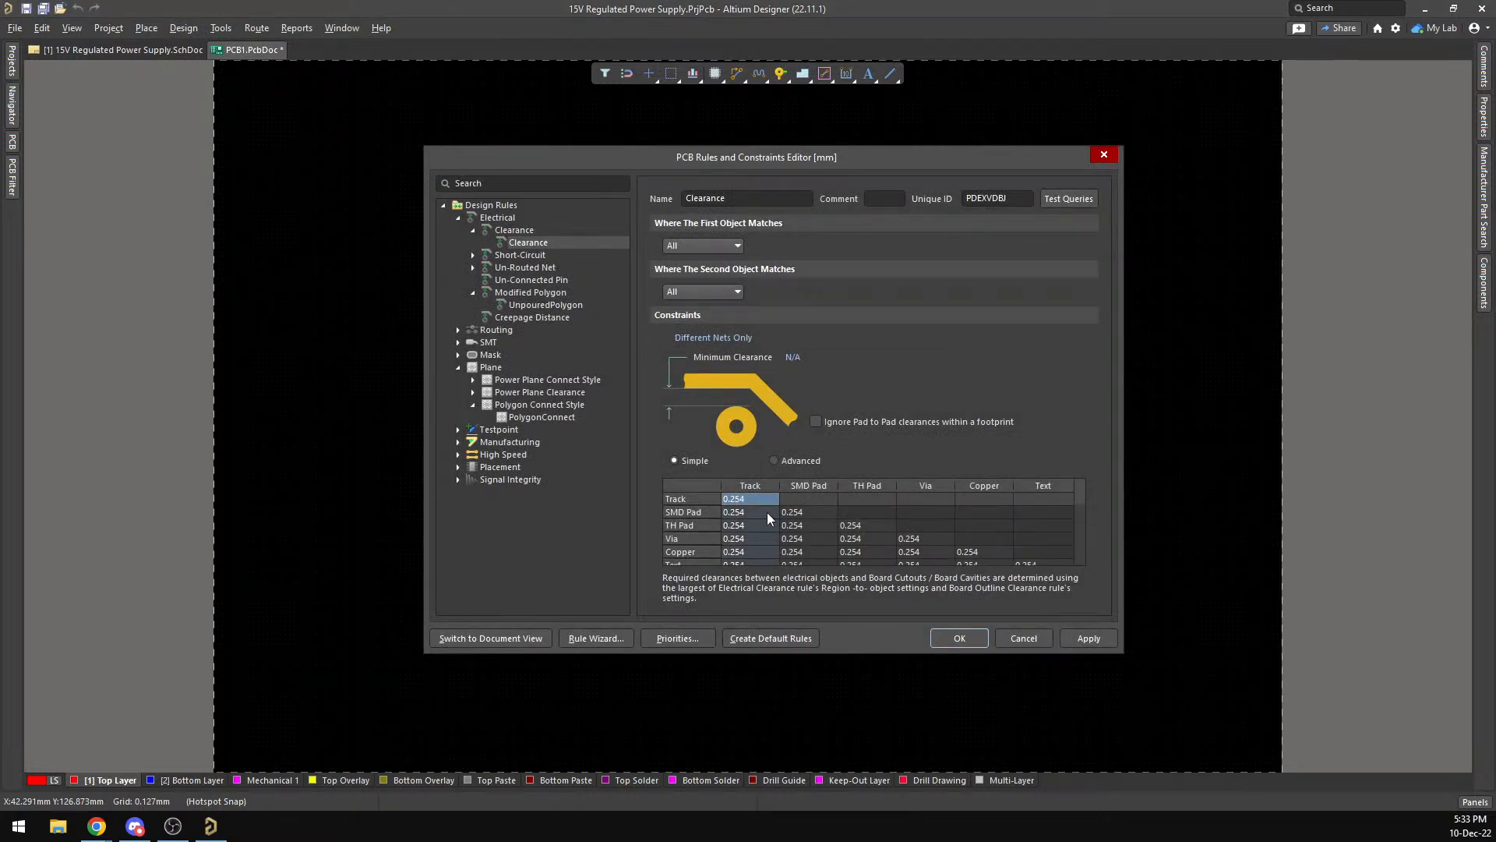
{"action": "left_click_drag", "start_coordinate": [748, 499], "coordinate": [1044, 552]}
{"action": "scroll", "coordinate": [768, 520], "scroll_direction": "up", "scroll_amount": 1}
{"action": "left_click", "coordinate": [740, 503]}
{"action": "key", "text": "ctrl+a"}
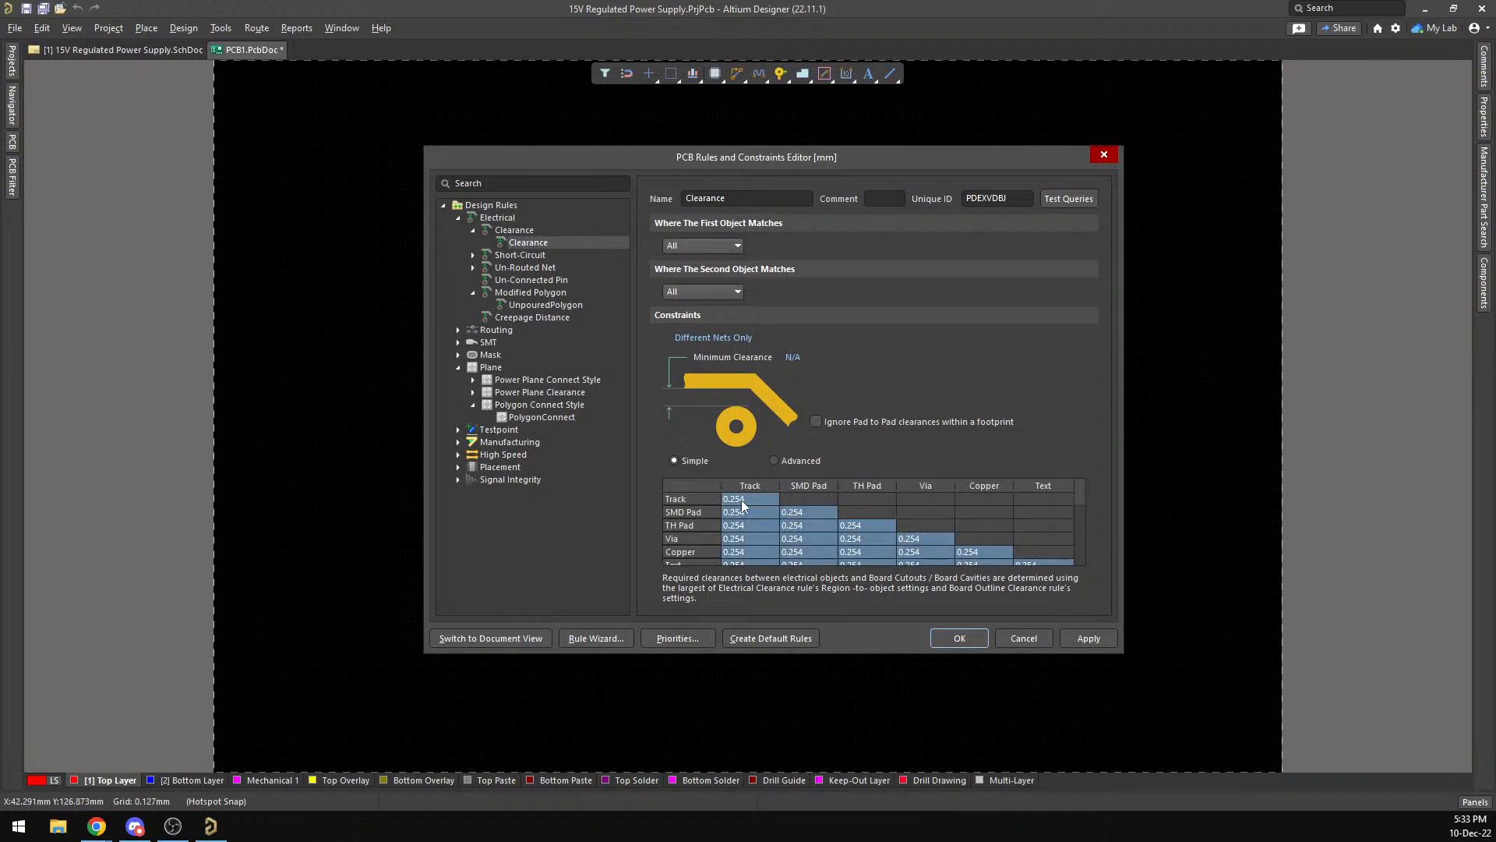
{"action": "left_click", "coordinate": [740, 503]}
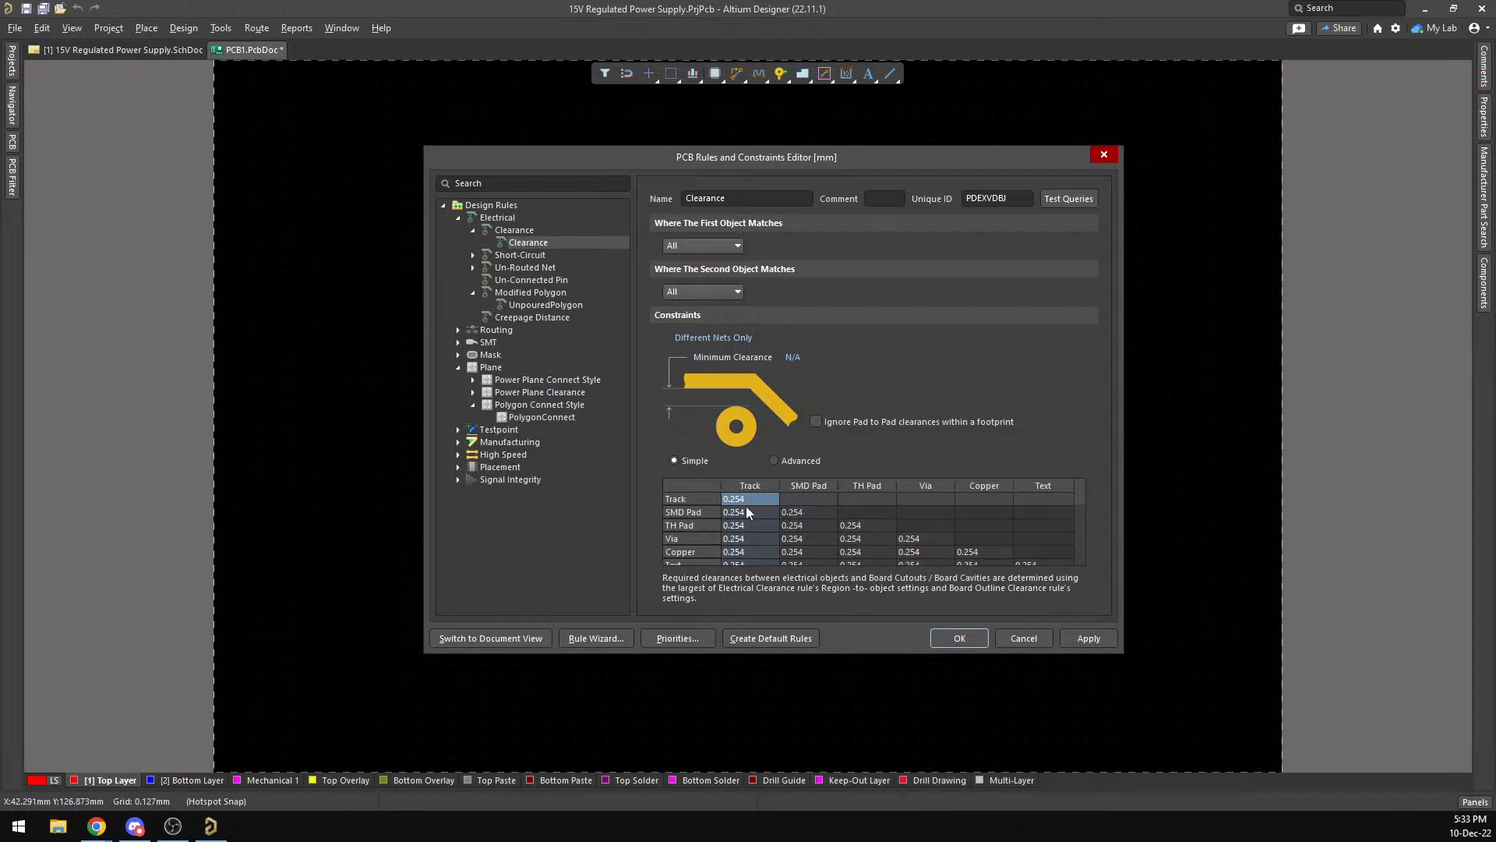
{"action": "left_click", "coordinate": [786, 466]}
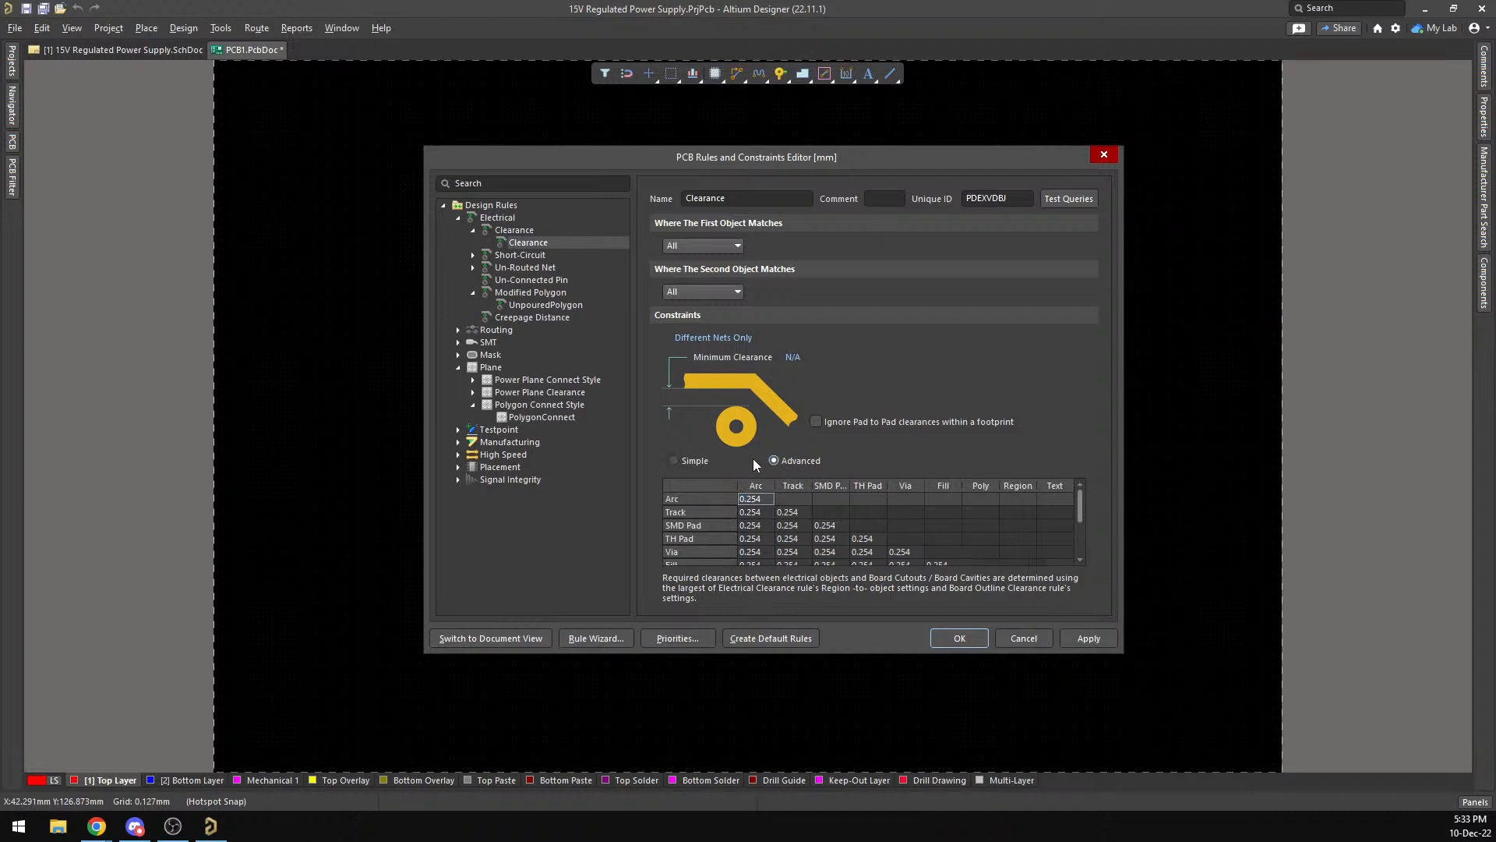
{"action": "left_click", "coordinate": [708, 460]}
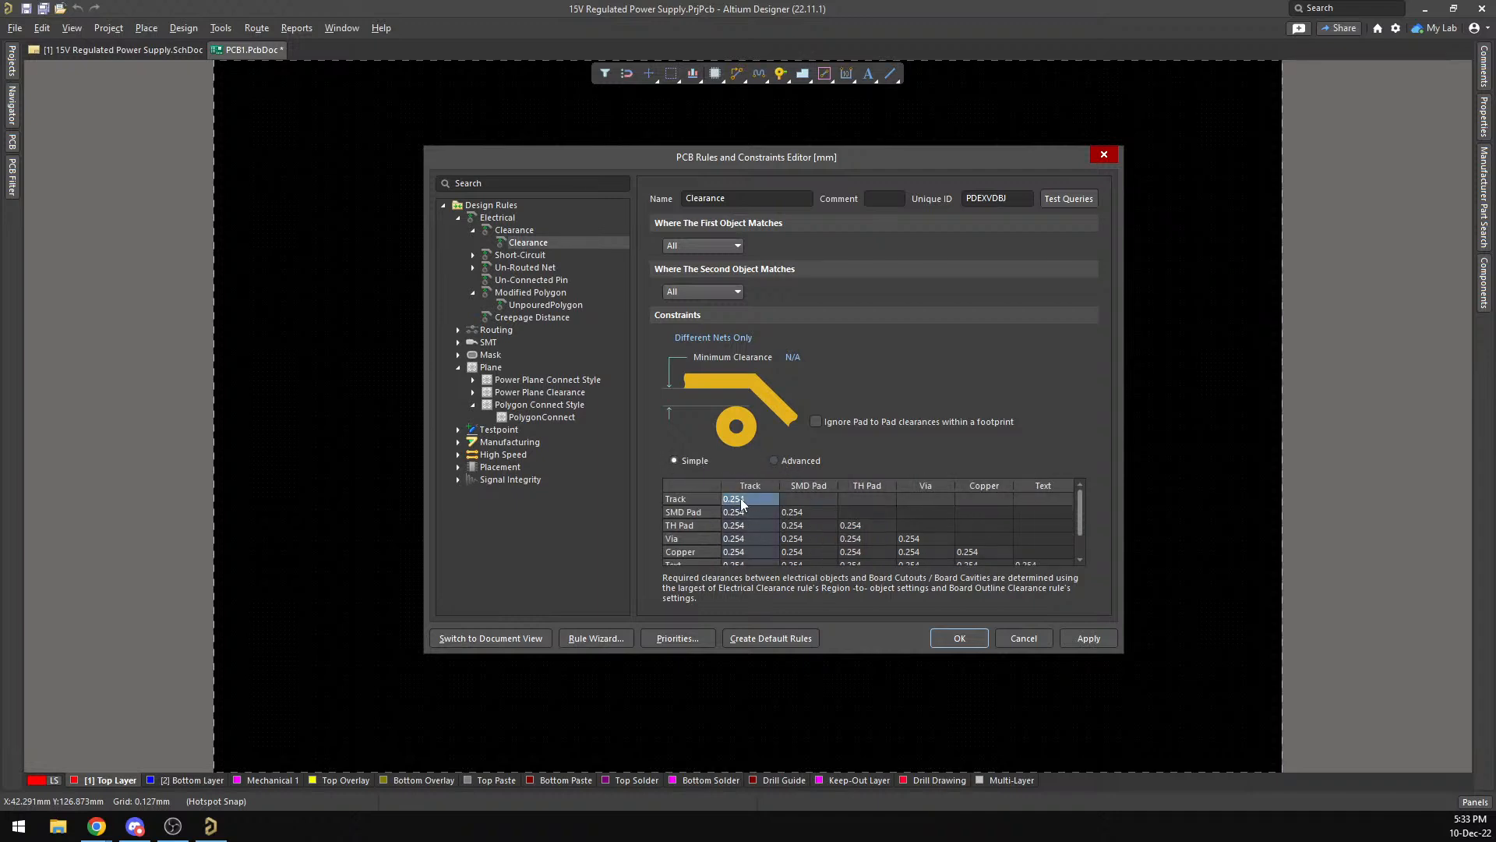
Set every object-to-object value in the Clearance rule's simple table to 0.2 mm.
{"action": "left_click", "coordinate": [741, 501]}
{"action": "key", "text": "ctrl+a"}
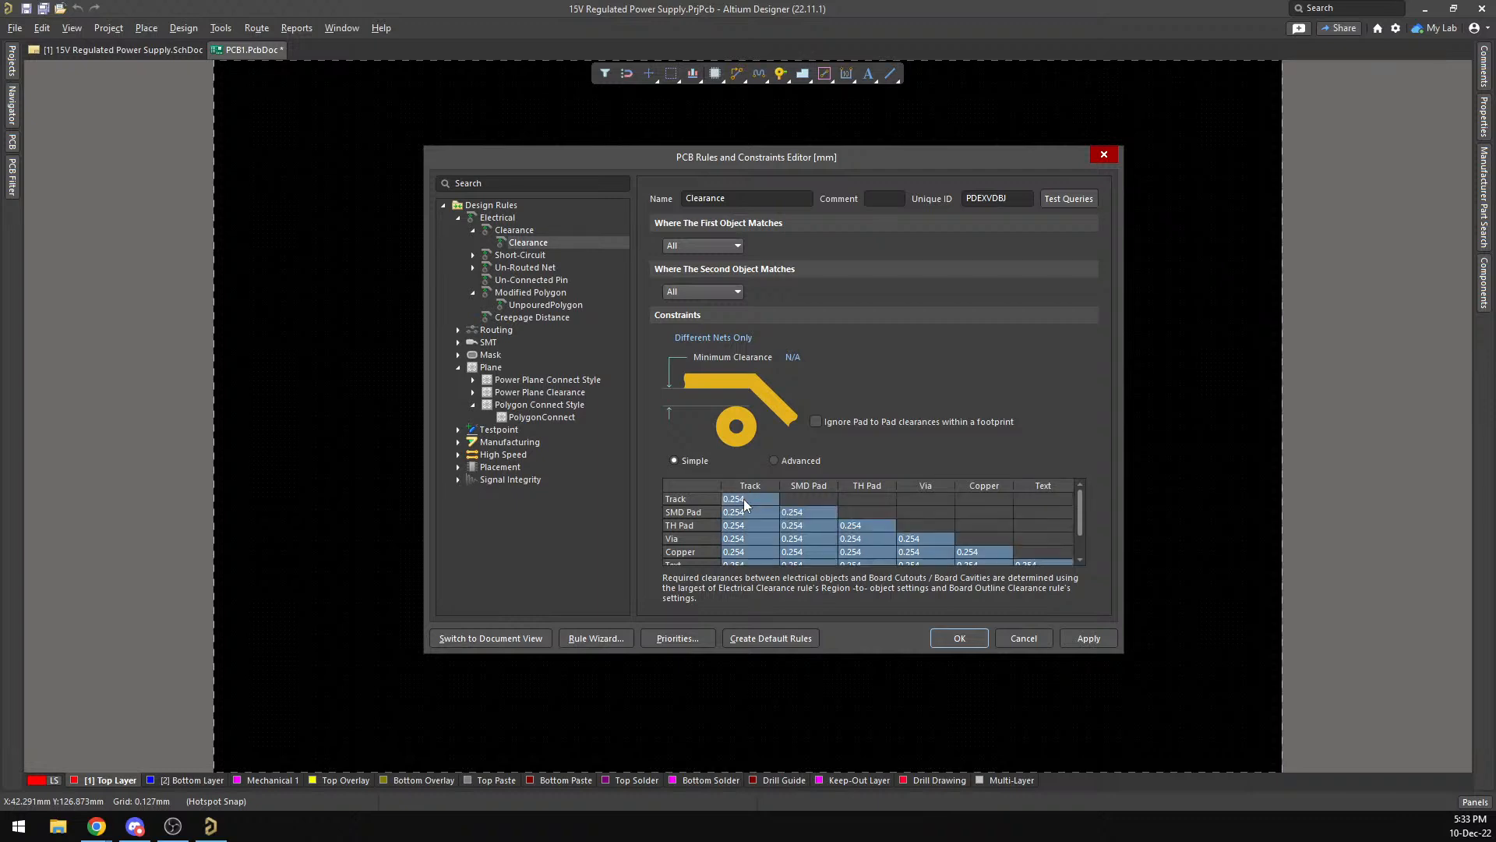
{"action": "type", "text": "0"}
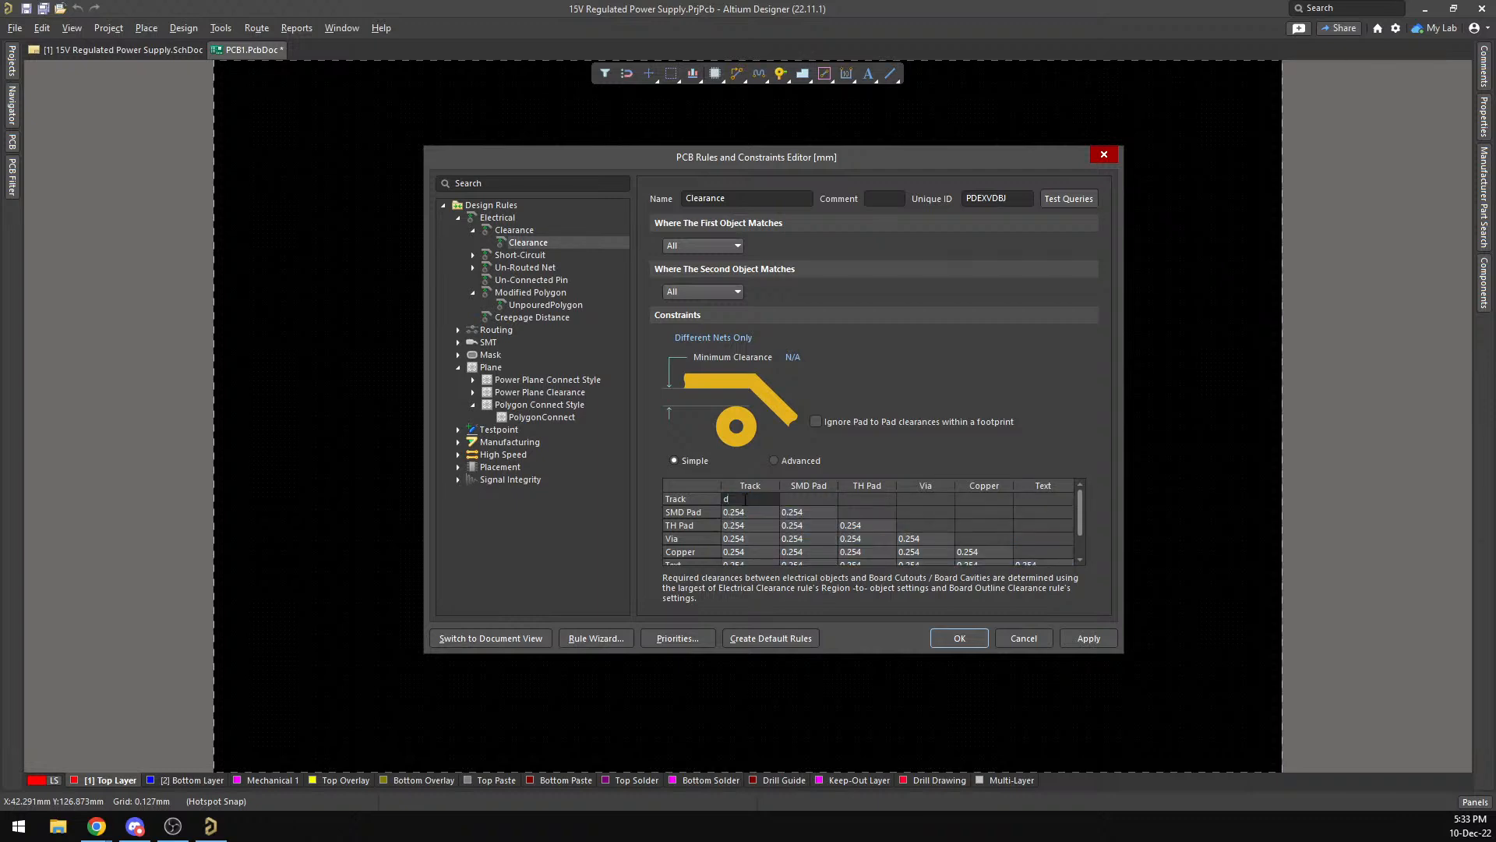
{"action": "key", "text": "BackSpace"}
{"action": "type", "text": "0.2"}
{"action": "key", "text": "Return"}
{"action": "scroll", "coordinate": [883, 518], "scroll_direction": "down", "scroll_amount": 1}
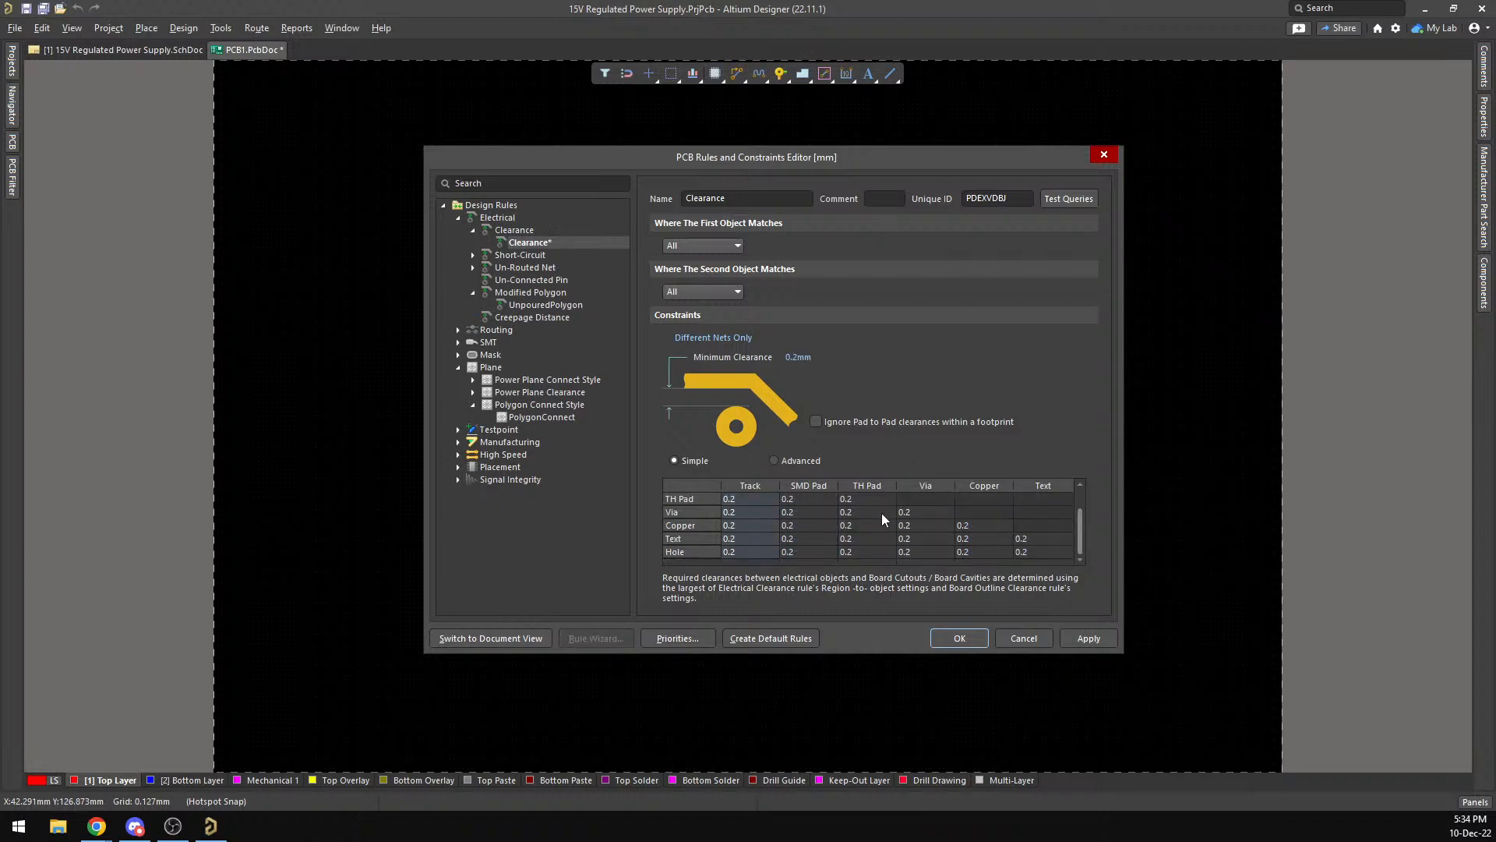
Check the Clearance rule's minimum clearance values and apply the edited rule to the board.
{"action": "scroll", "coordinate": [820, 504], "scroll_direction": "up", "scroll_amount": 1}
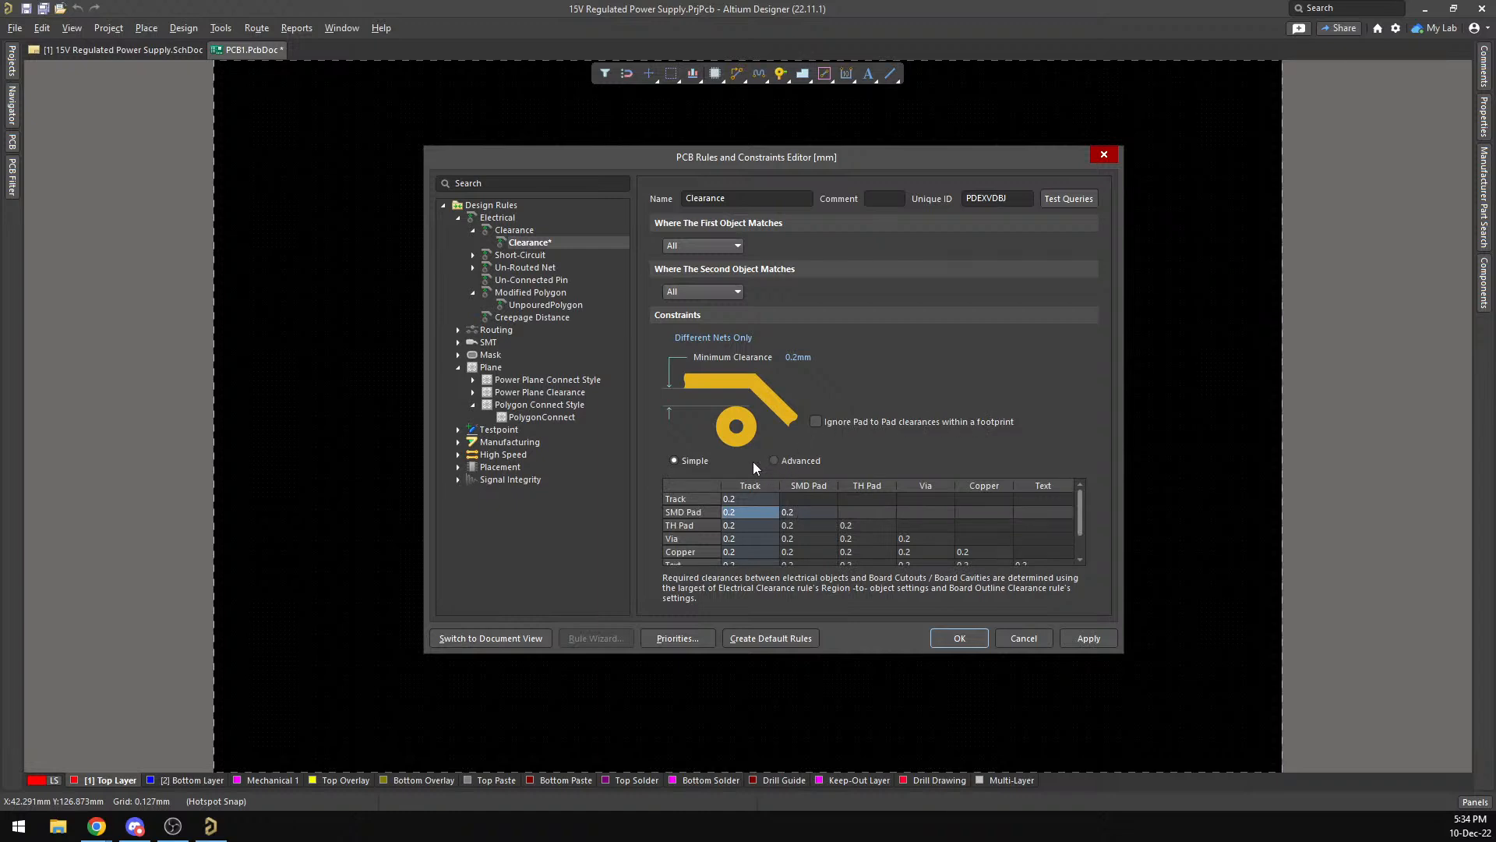
{"action": "left_click", "coordinate": [799, 358]}
{"action": "left_click", "coordinate": [1082, 638]}
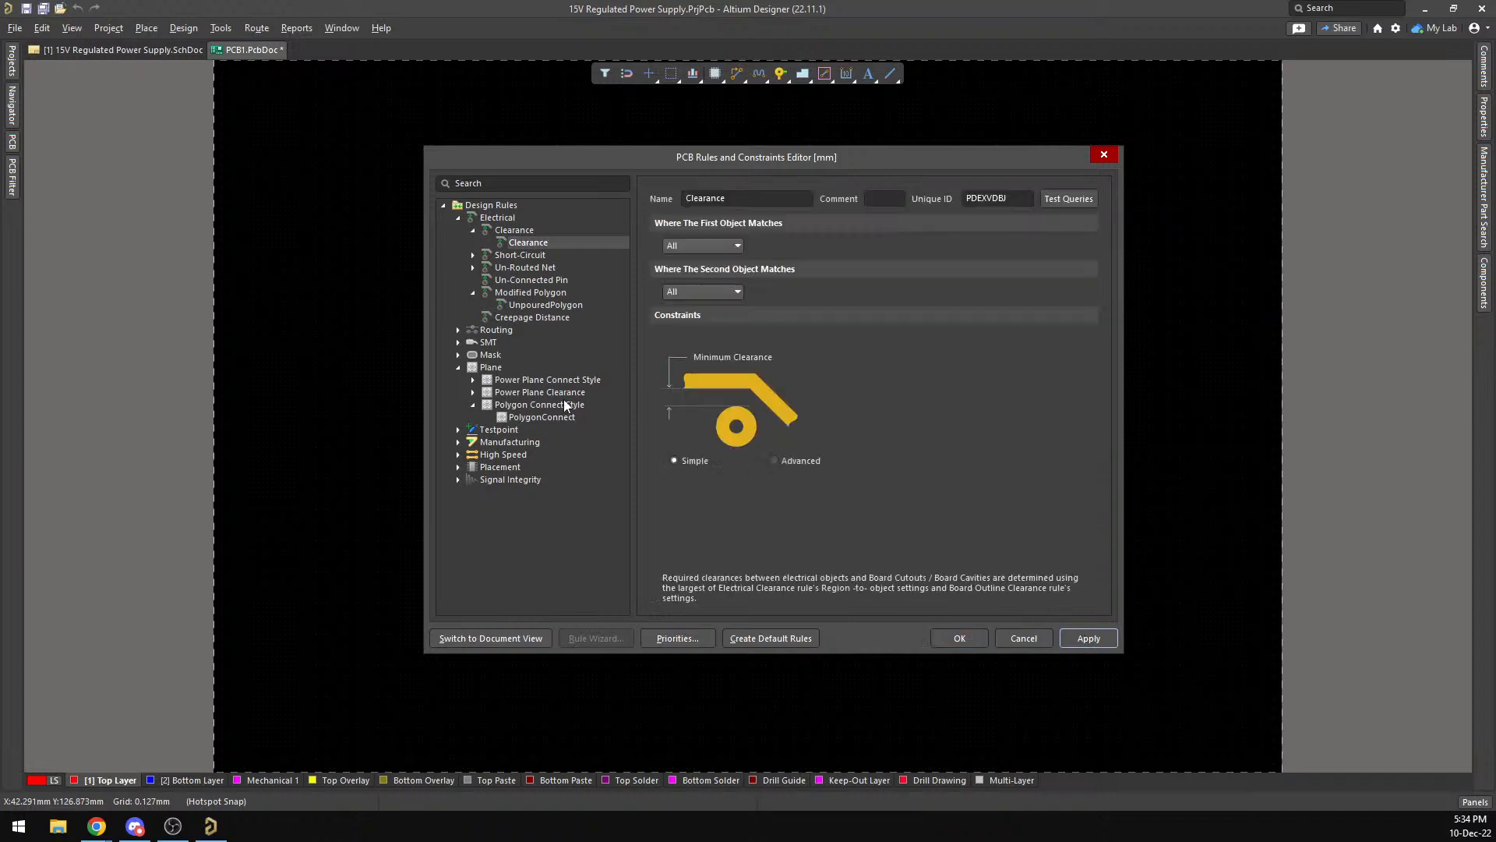
Look over the ShortCircuit rule and enable the check for incomplete connections in the UnRoutedNet rule.
{"action": "double_click", "coordinate": [484, 255]}
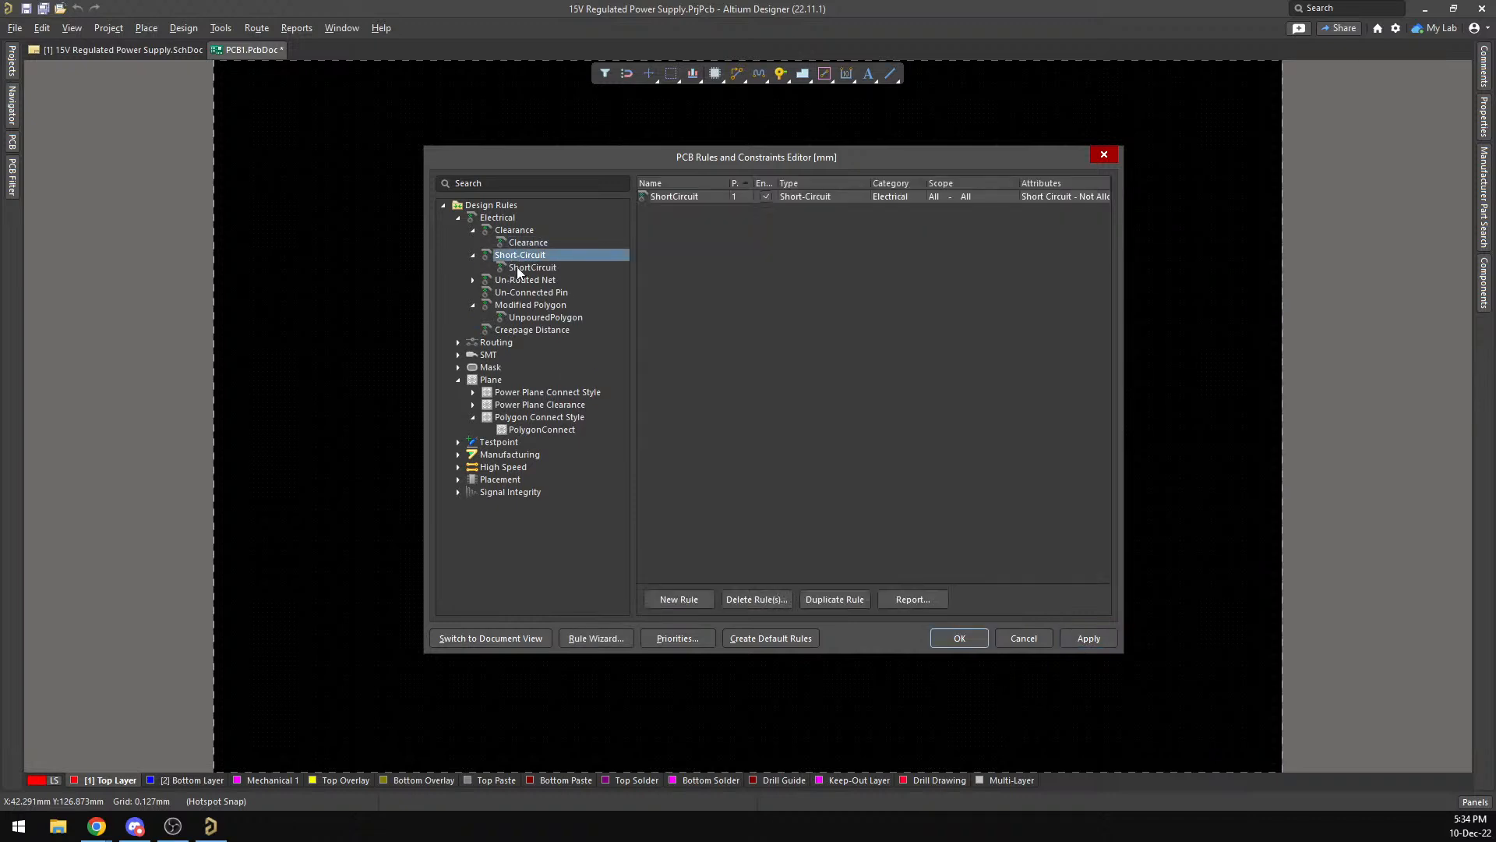
{"action": "left_click", "coordinate": [532, 268]}
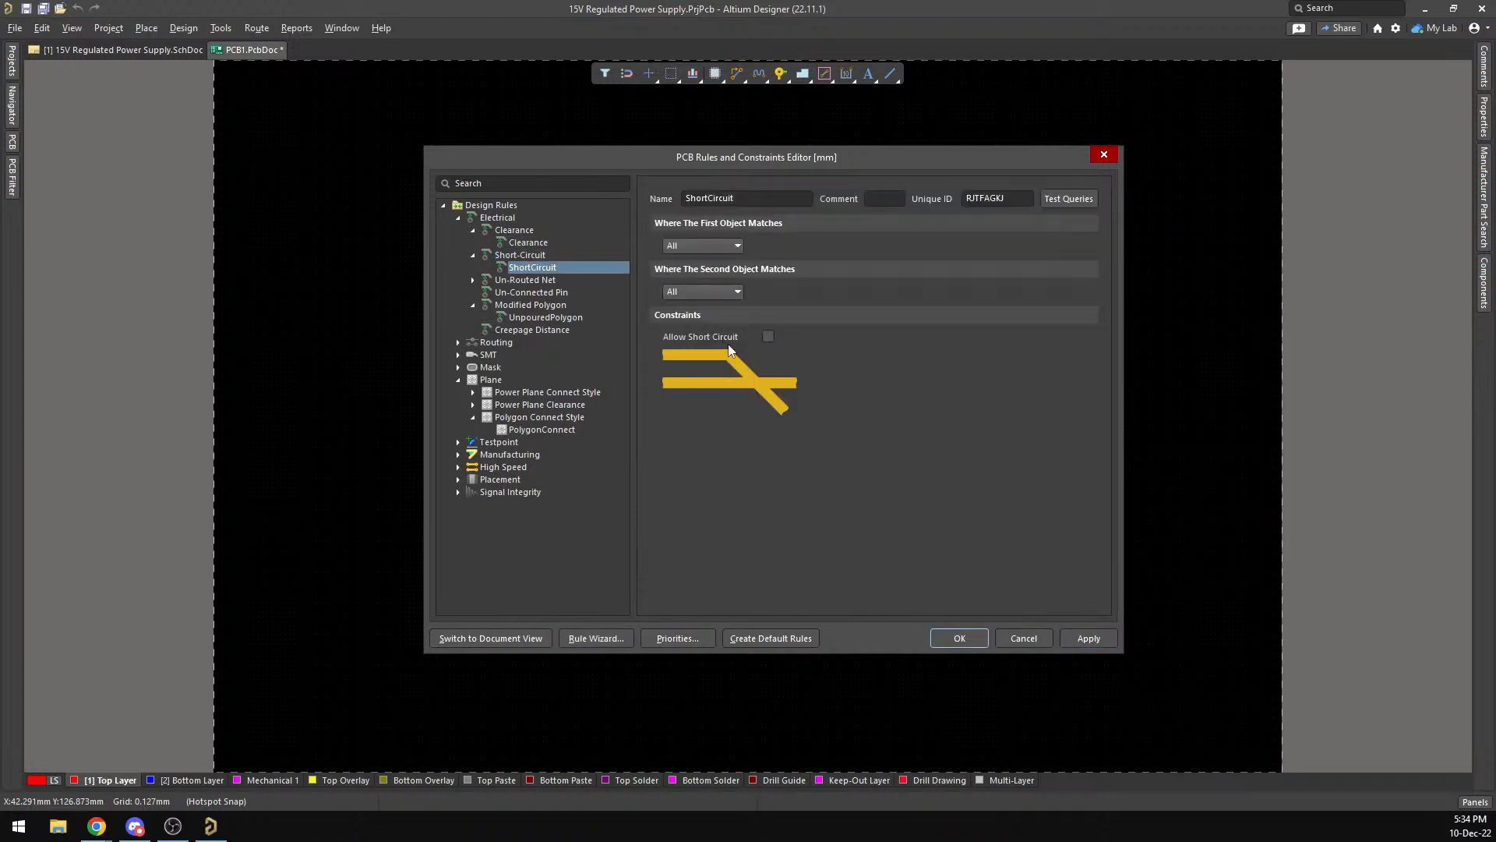
{"action": "left_click", "coordinate": [527, 281]}
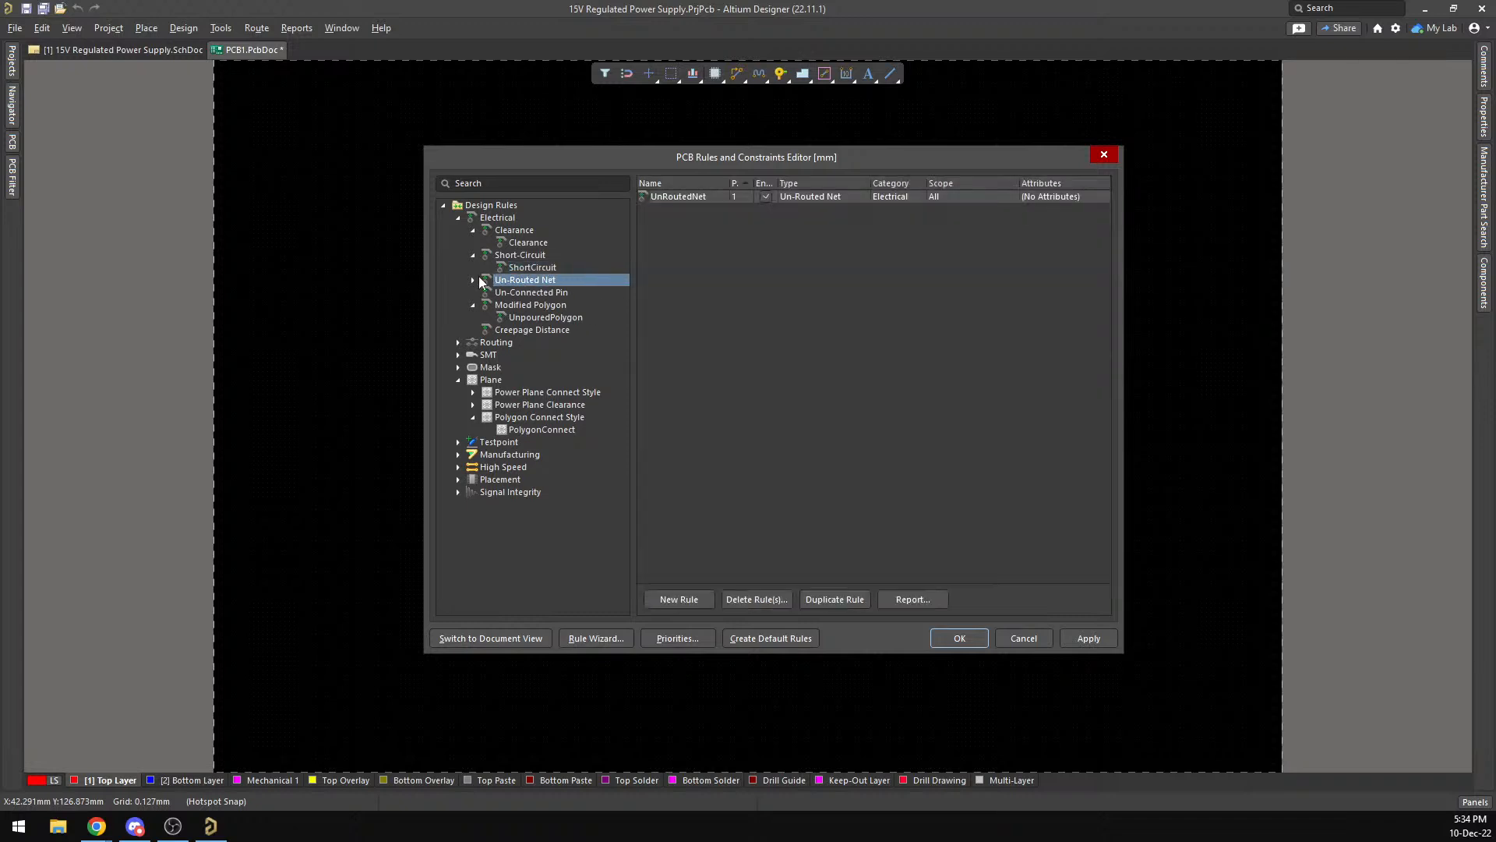
{"action": "double_click", "coordinate": [484, 281]}
{"action": "left_click", "coordinate": [526, 292]}
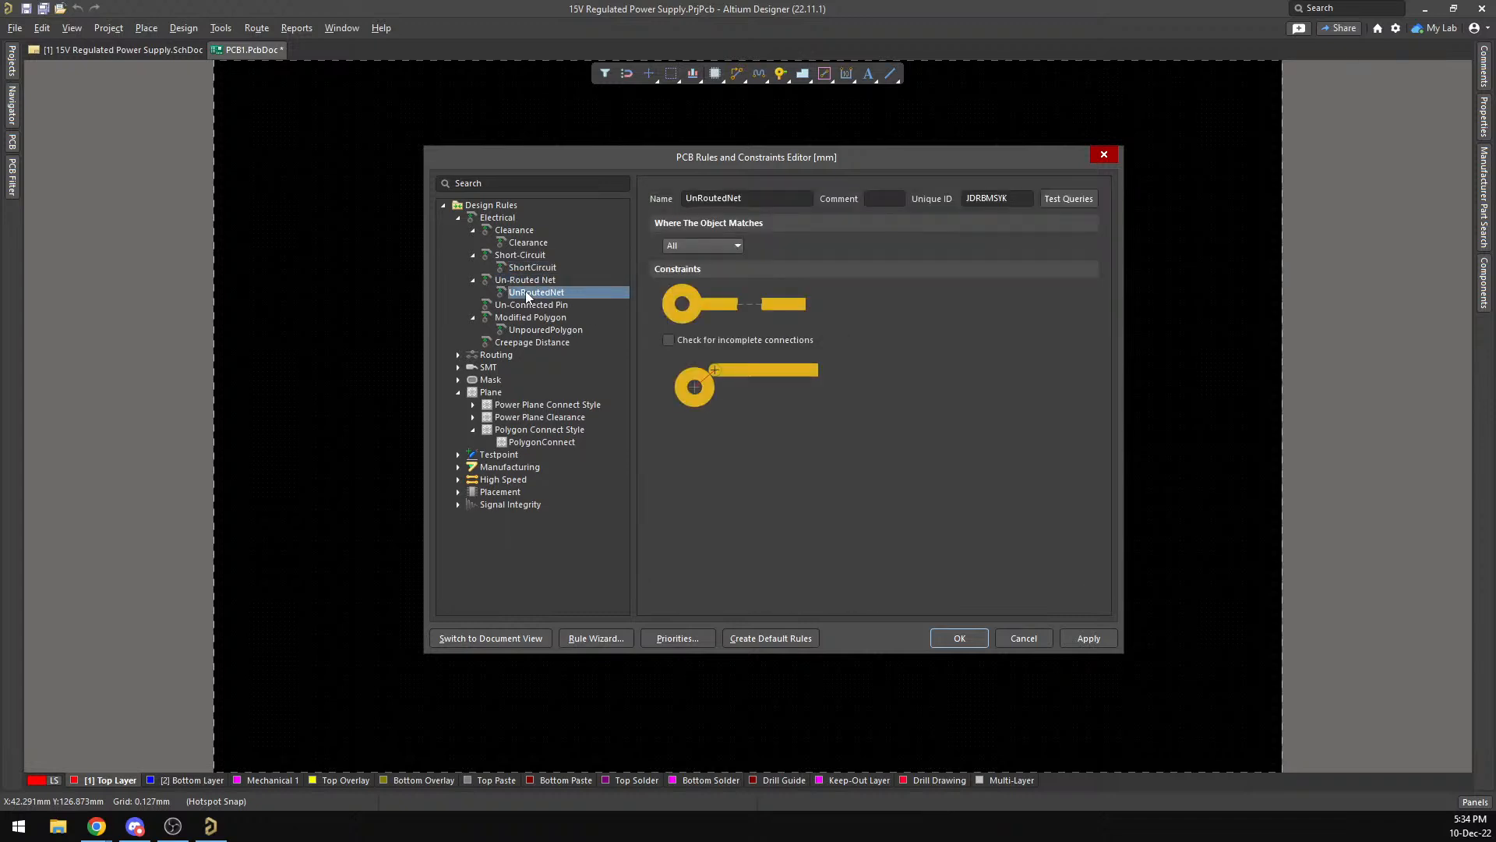
{"action": "left_click", "coordinate": [722, 337]}
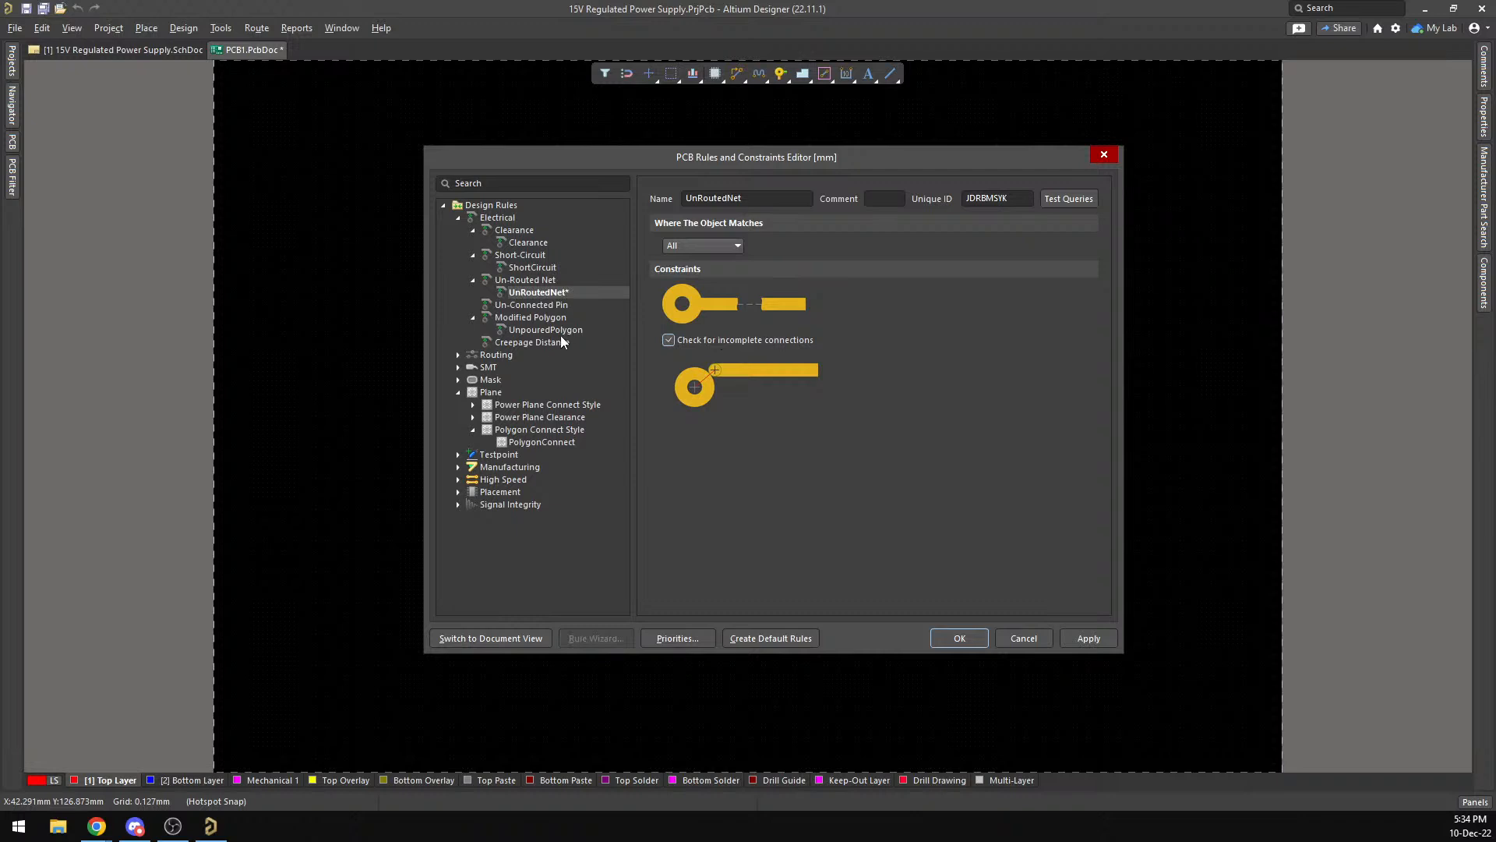
Examine the remaining electrical rules: Un-Connected Pin, the UnpouredPolygon constraints and Creepage Distance.
{"action": "left_click", "coordinate": [537, 305]}
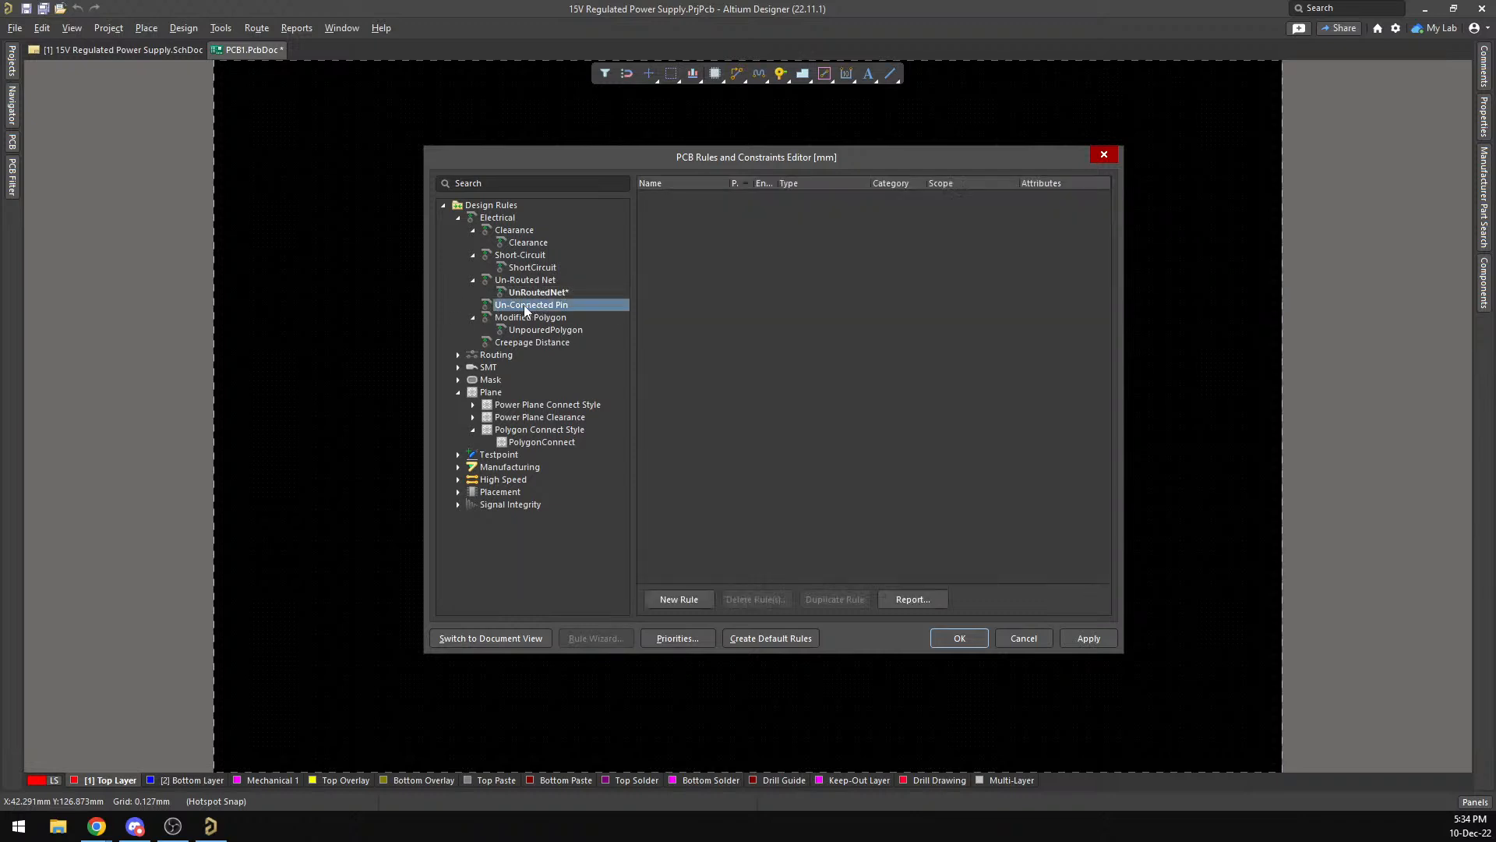
{"action": "double_click", "coordinate": [507, 320]}
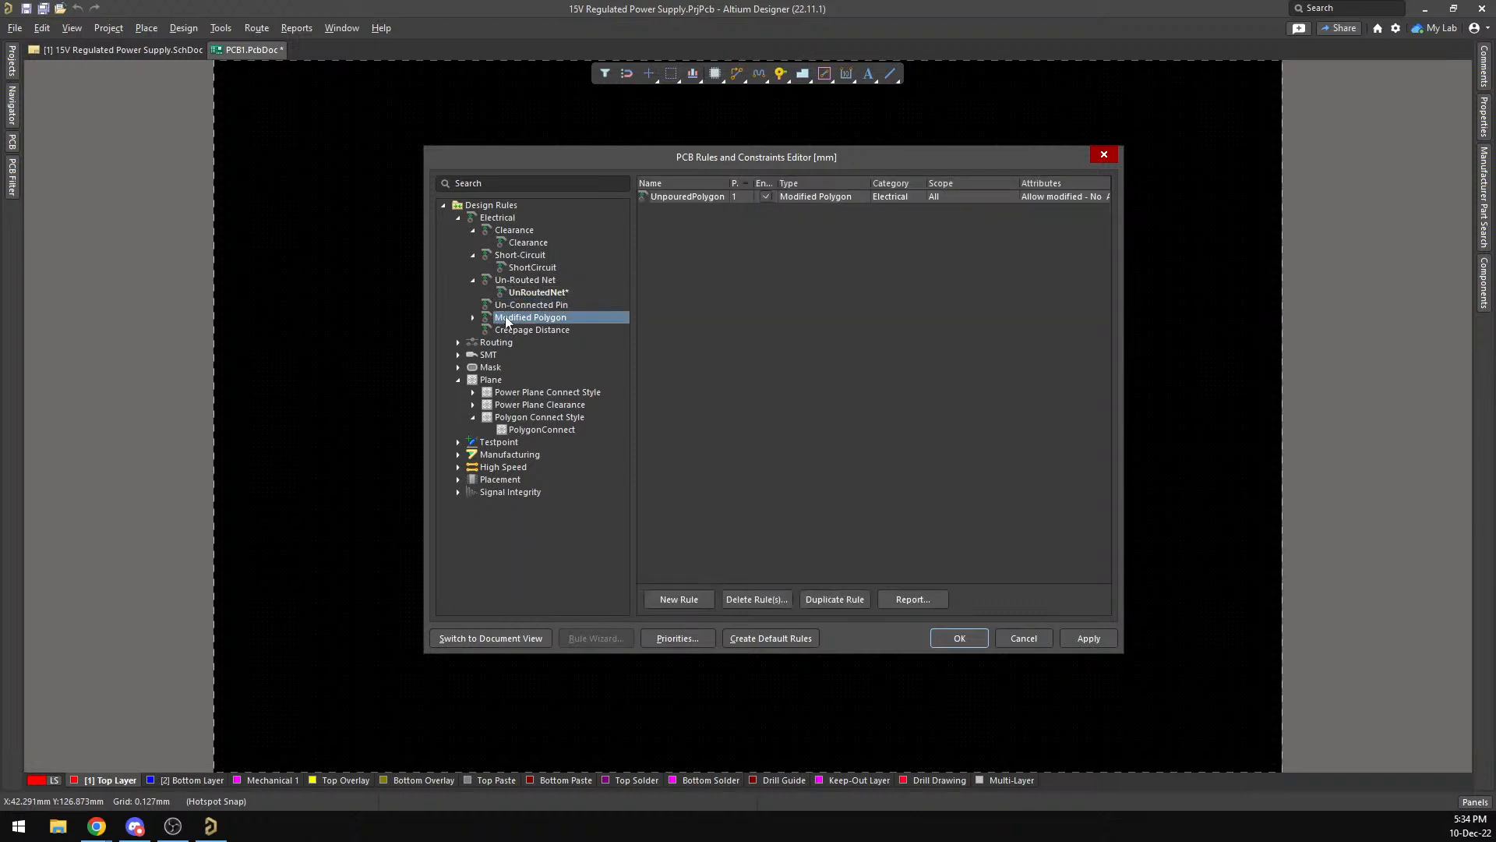
{"action": "double_click", "coordinate": [506, 319]}
{"action": "left_click", "coordinate": [575, 330]}
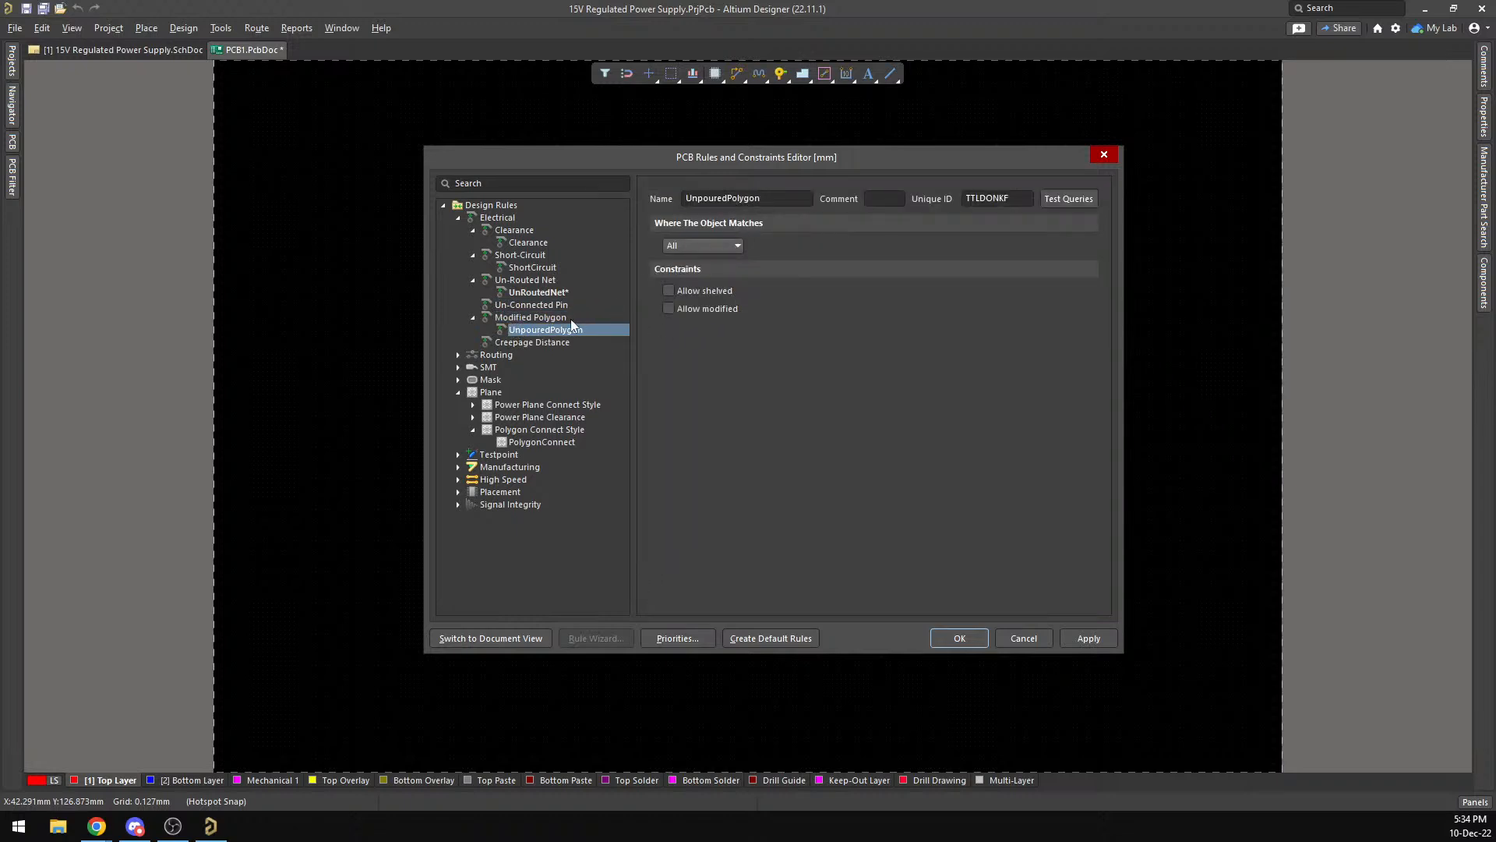
{"action": "left_click", "coordinate": [526, 343]}
Set the minimum width in the routing Width rule to 0.2 mm.
{"action": "double_click", "coordinate": [474, 352]}
{"action": "left_click", "coordinate": [511, 367]}
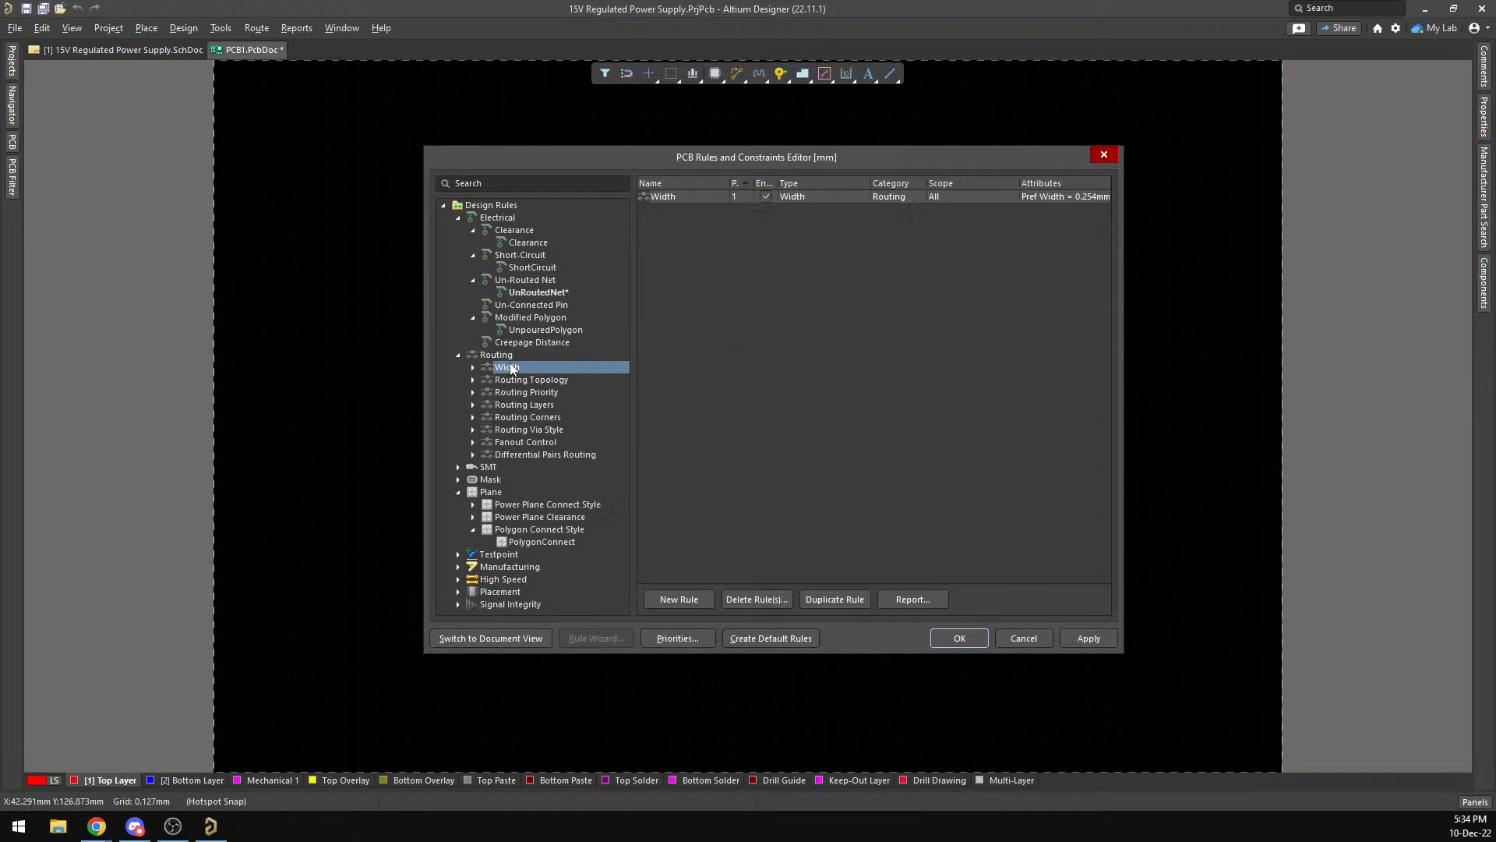
{"action": "left_click", "coordinate": [473, 367]}
{"action": "left_click", "coordinate": [514, 380]}
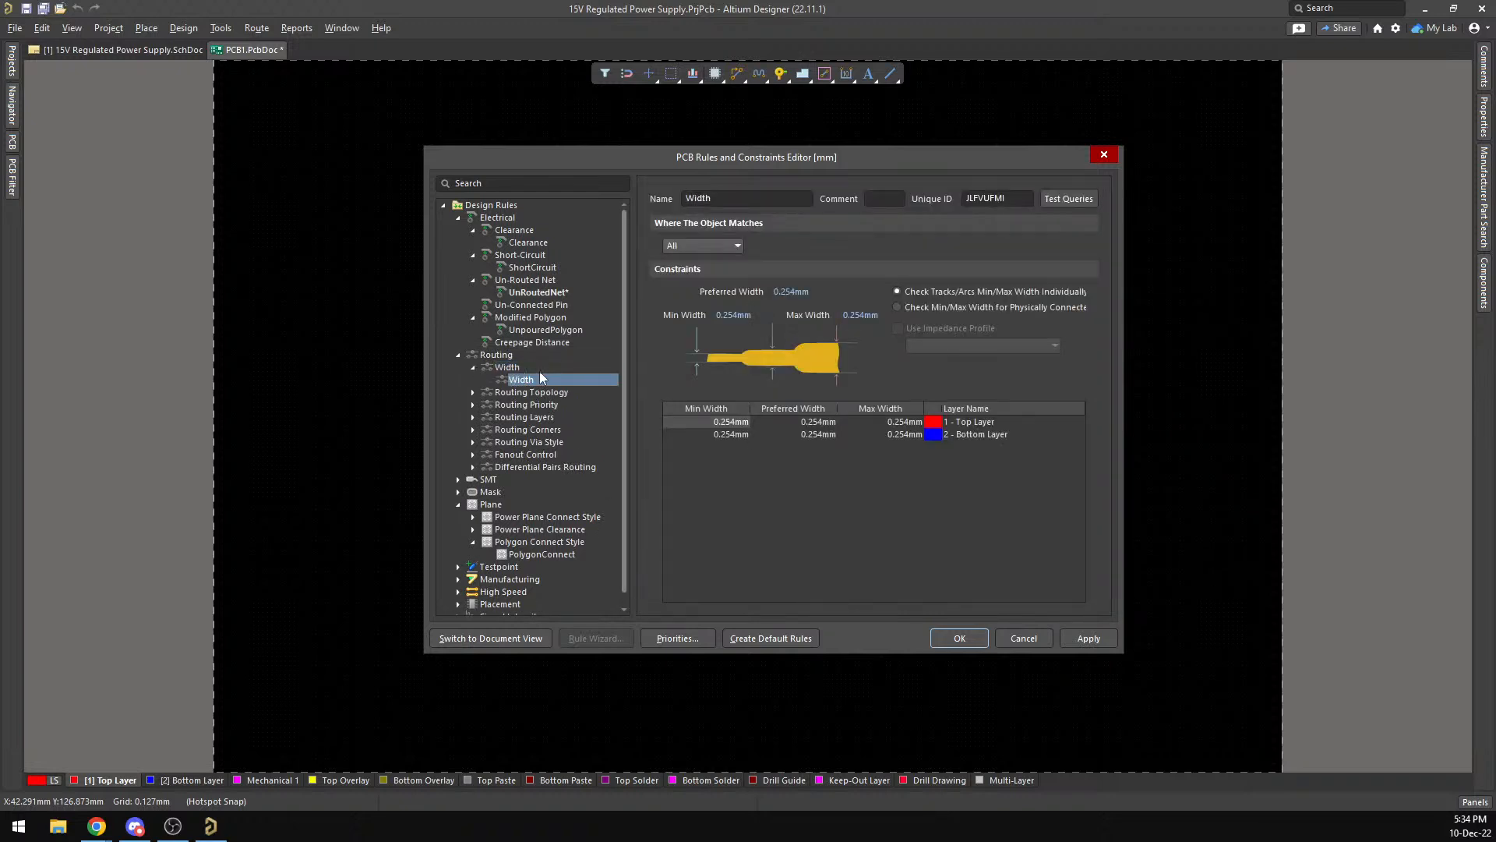
{"action": "left_click", "coordinate": [733, 314]}
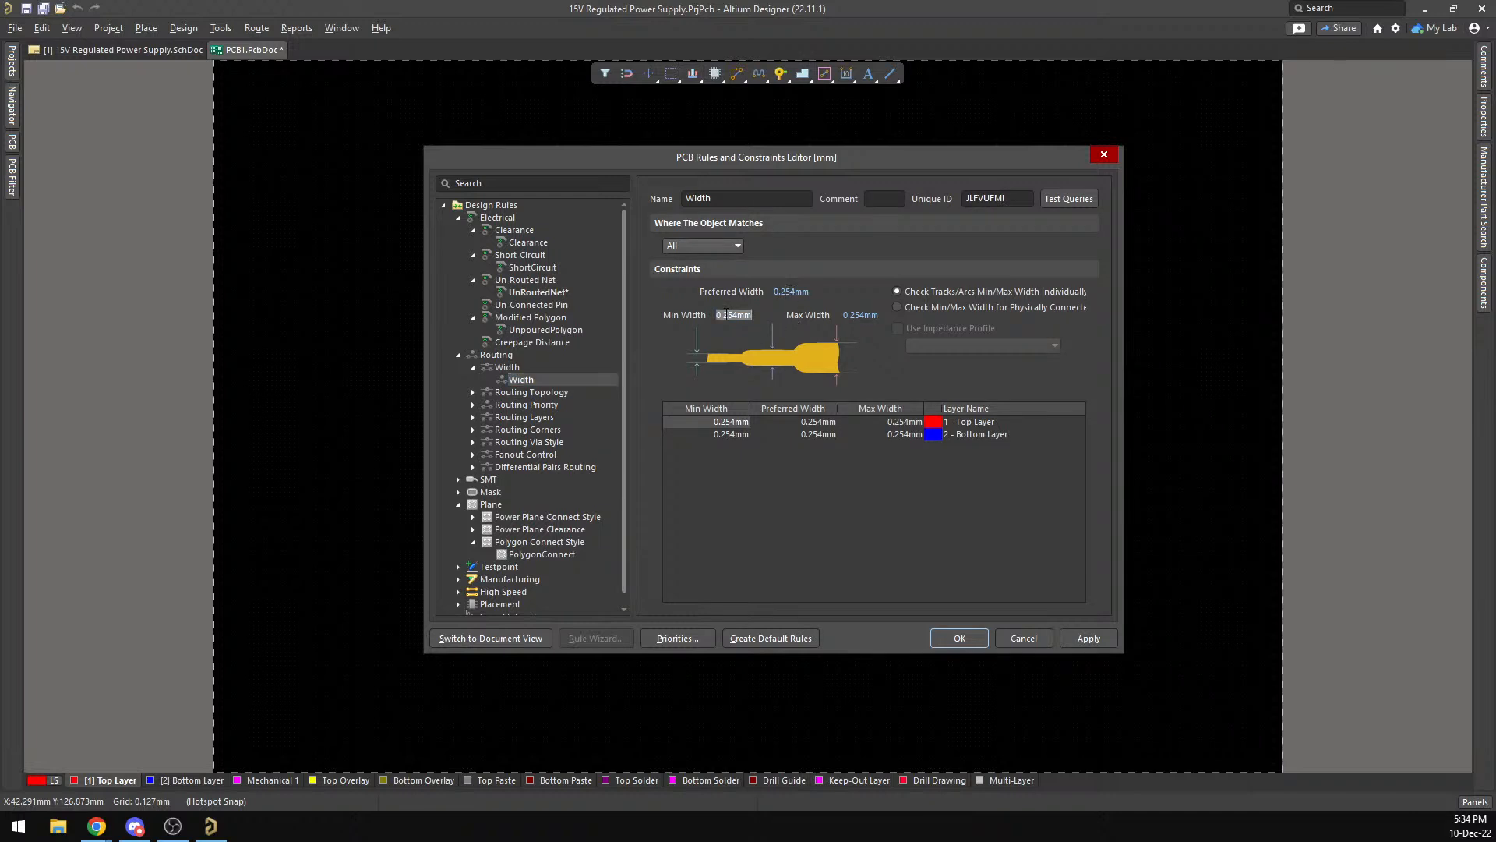
{"action": "left_click", "coordinate": [733, 314]}
{"action": "left_click_drag", "start_coordinate": [744, 315], "coordinate": [729, 315]}
{"action": "double_click", "coordinate": [735, 315]}
{"action": "double_click", "coordinate": [740, 317]}
{"action": "left_click", "coordinate": [752, 316]}
{"action": "key", "text": "BackSpace"}
{"action": "key", "text": "BackSpace"}
{"action": "key", "text": "Return"}
Set the Width rule's preferred width to 0.5 mm and maximum width to 1 mm, and apply the changes.
{"action": "double_click", "coordinate": [799, 292]}
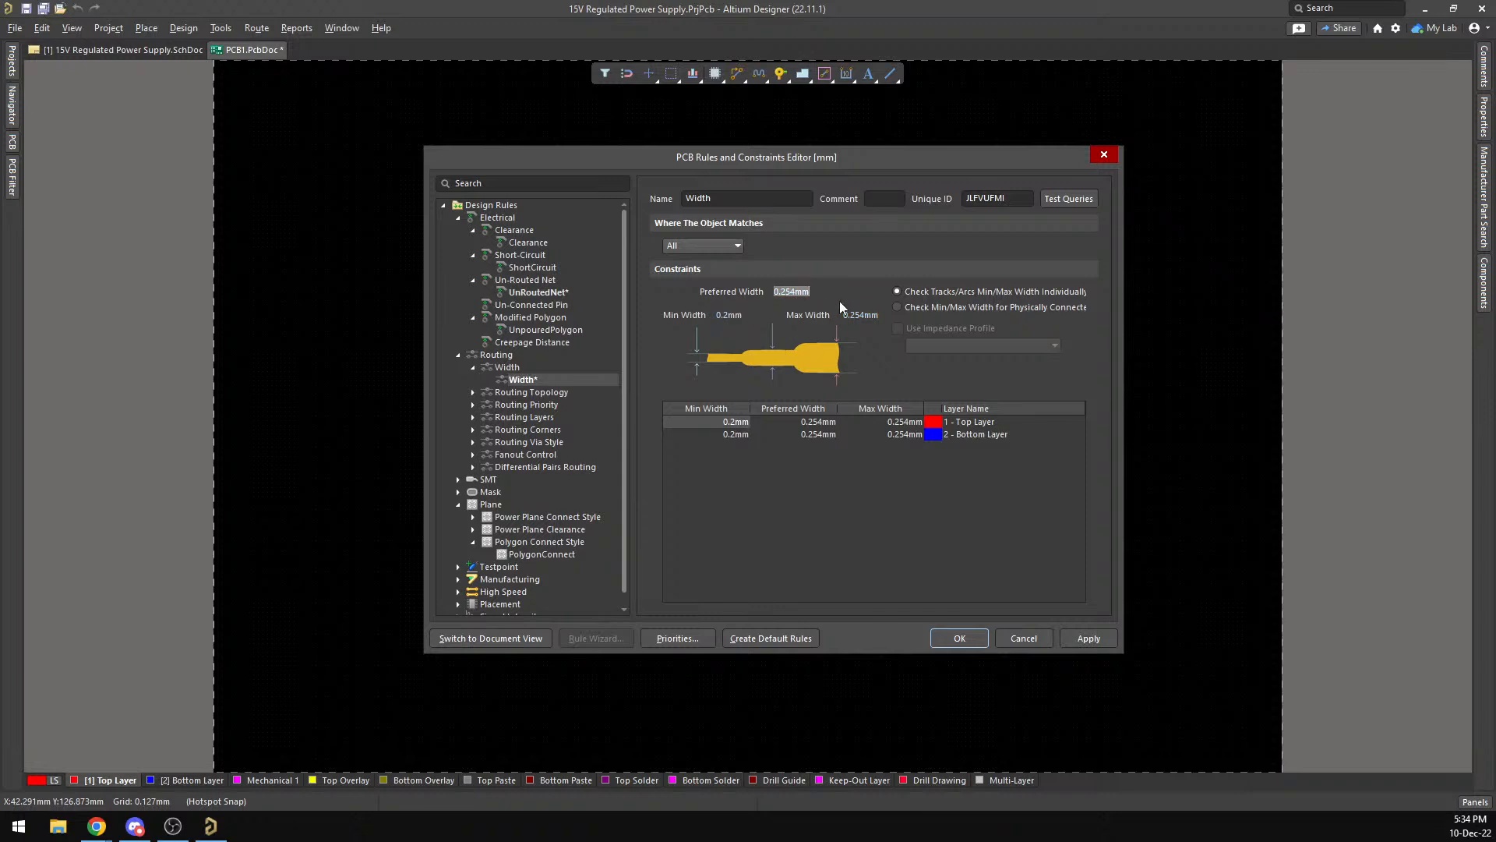
{"action": "type", "text": "0.5"}
{"action": "key", "text": "Return"}
{"action": "double_click", "coordinate": [860, 315]}
{"action": "key", "text": "BackSpace"}
{"action": "key", "text": "alt+Tab"}
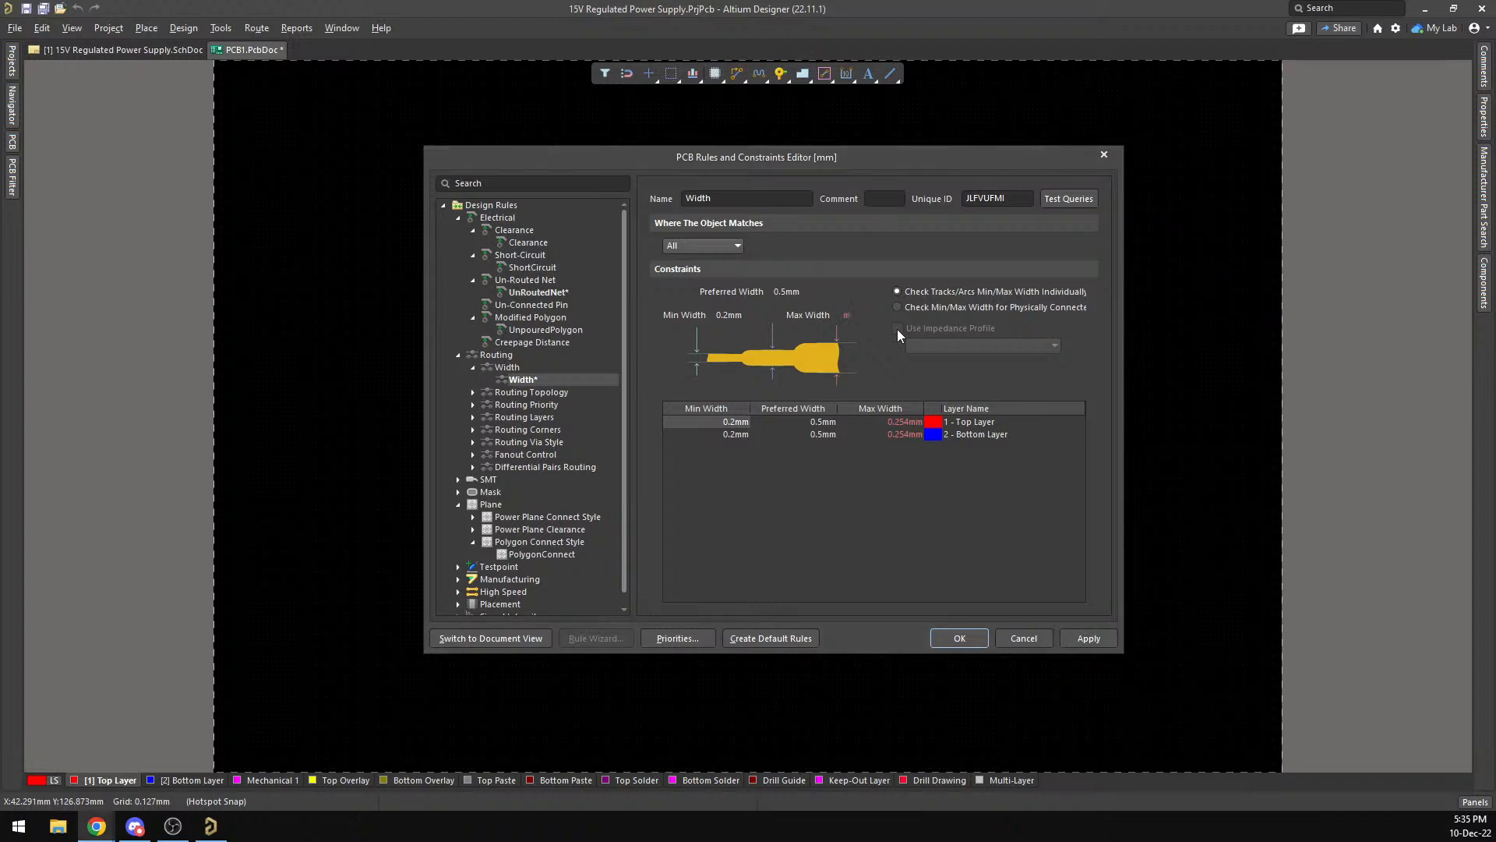
{"action": "key", "text": "alt+Tab"}
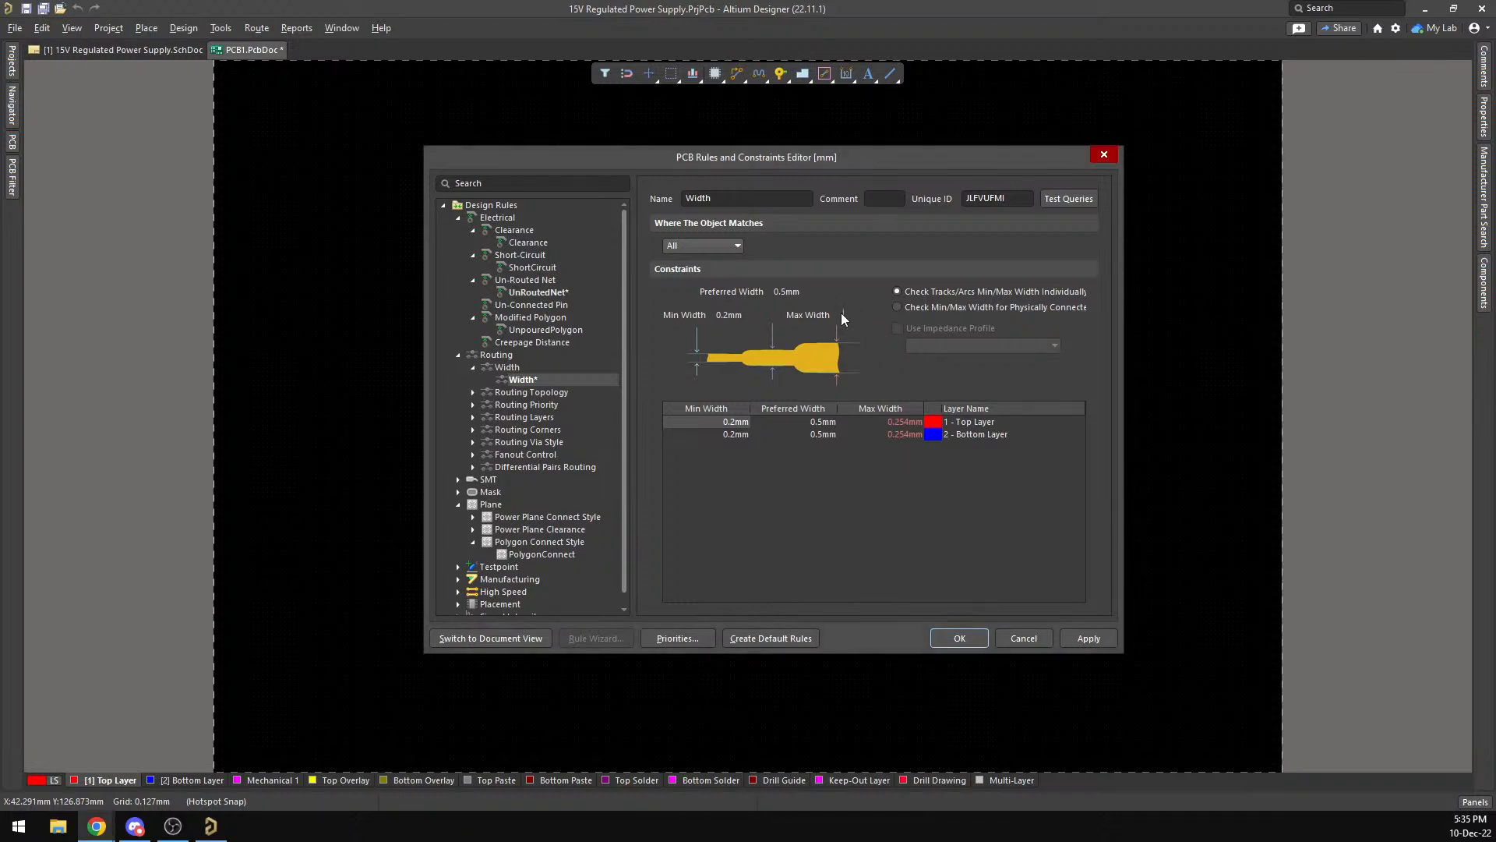
{"action": "key", "text": "Return"}
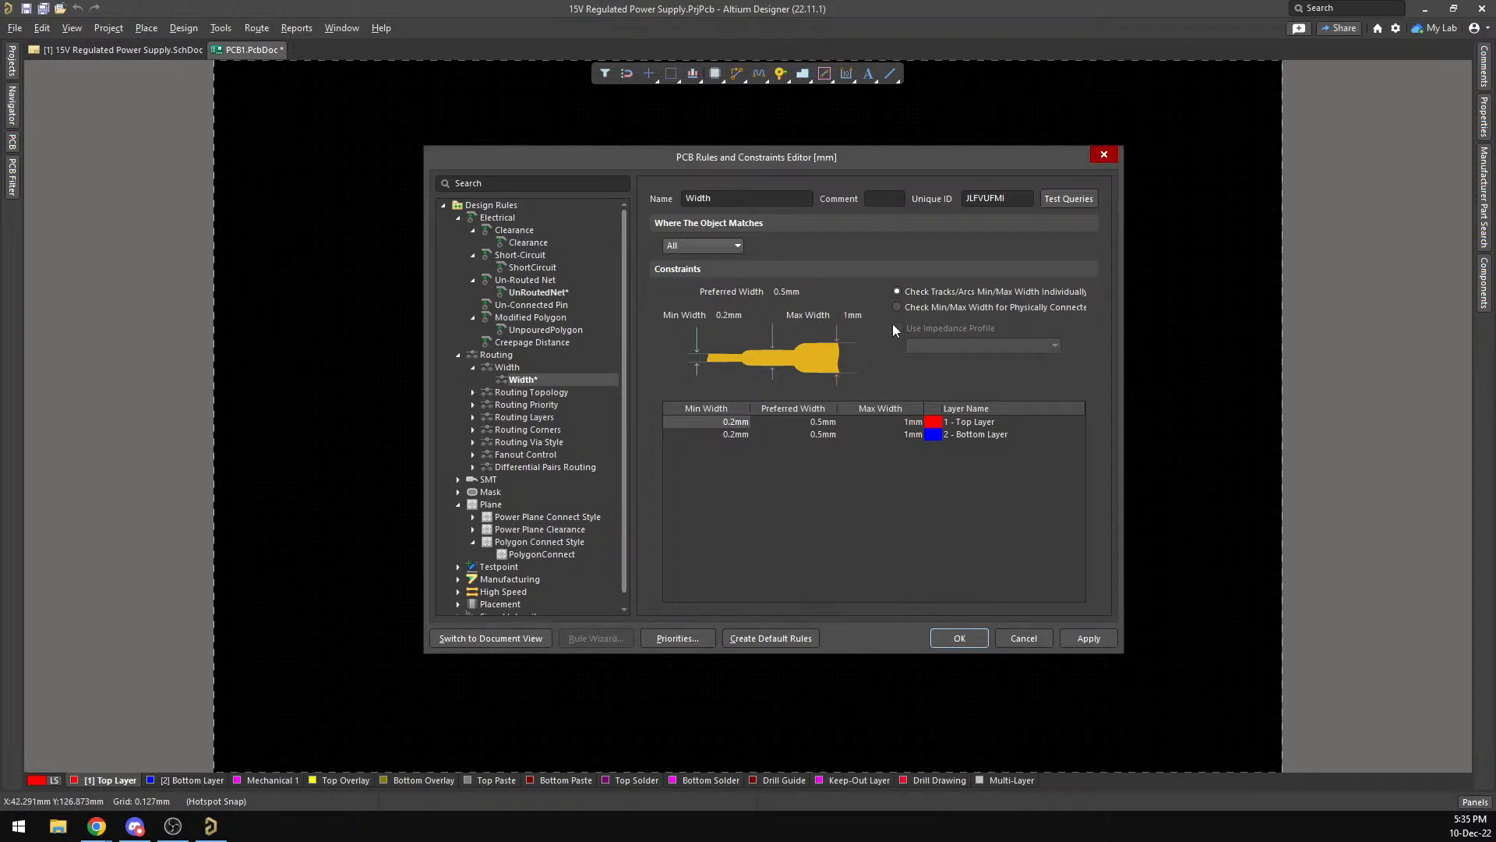
{"action": "left_click", "coordinate": [713, 316]}
{"action": "left_click", "coordinate": [1098, 641]}
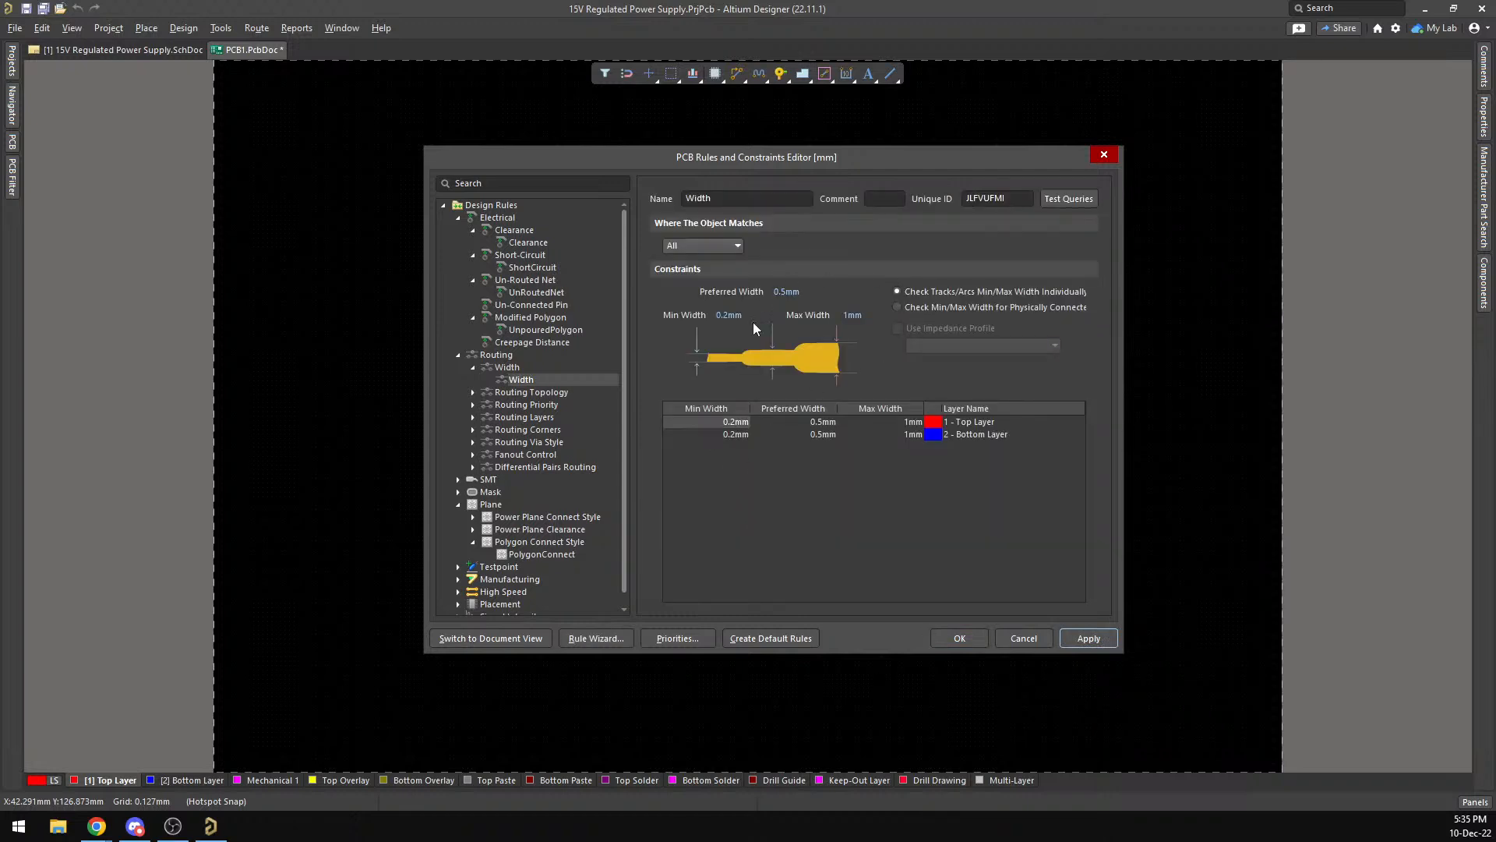
Examine the constraints of the RoutingTopology, RoutingPriority and RoutingLayers rules.
{"action": "left_click", "coordinate": [555, 404]}
{"action": "left_click", "coordinate": [473, 393]}
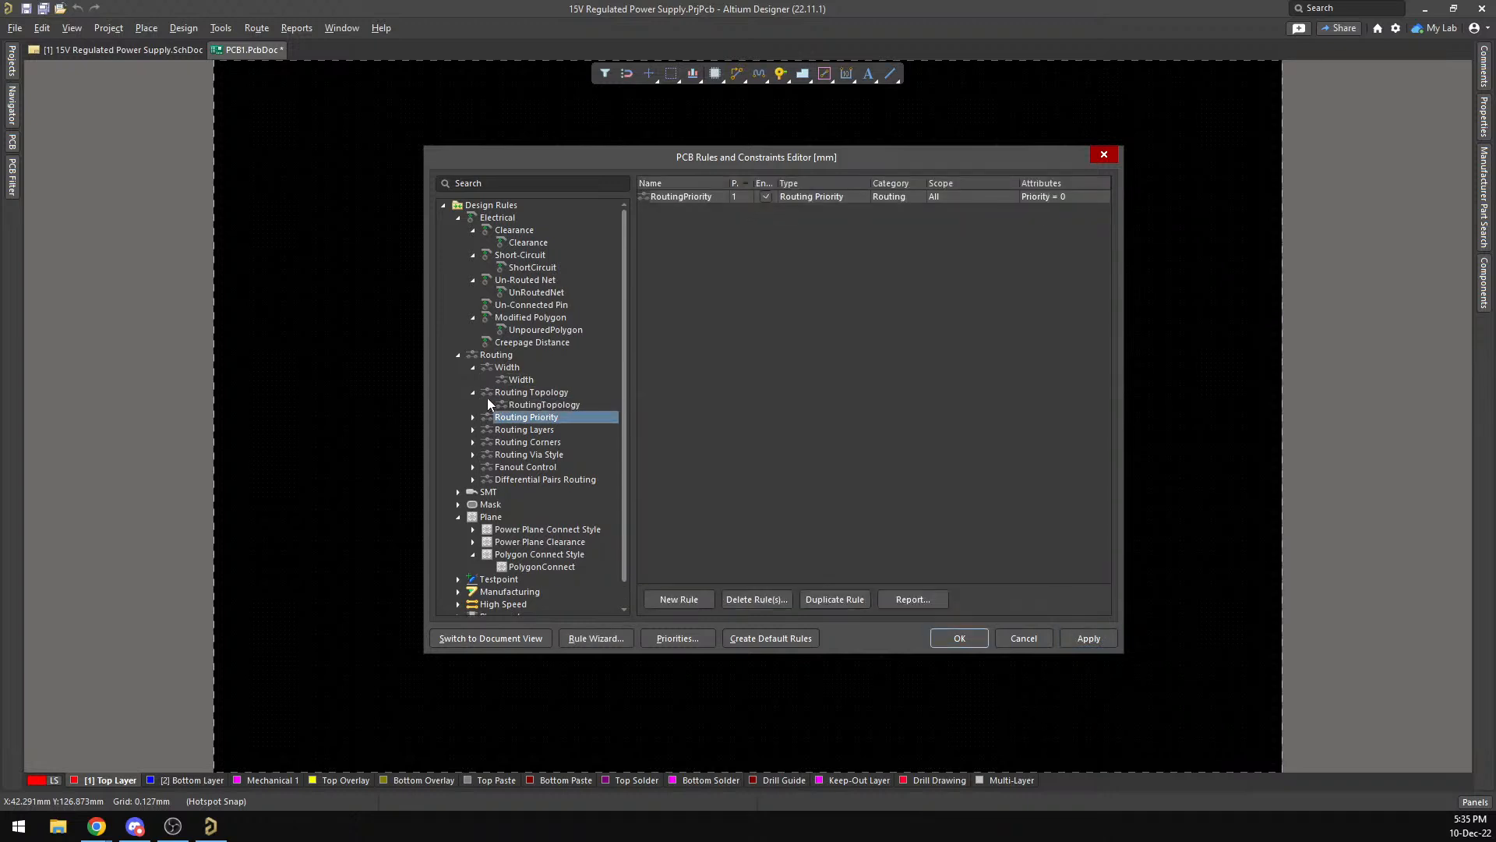
{"action": "left_click", "coordinate": [516, 405]}
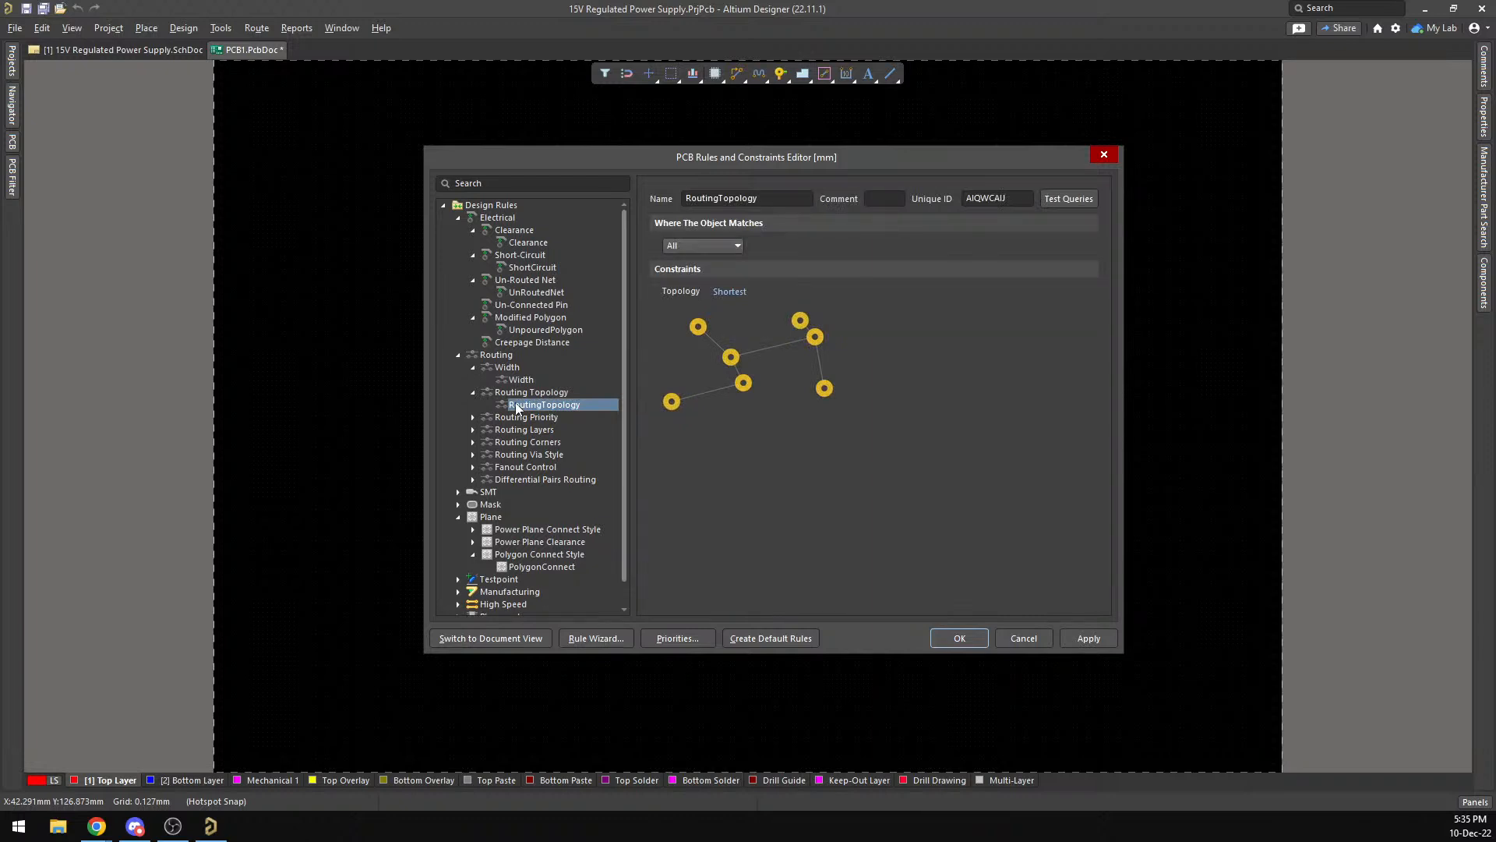
{"action": "left_click", "coordinate": [512, 420]}
{"action": "left_click", "coordinate": [475, 417]}
{"action": "left_click", "coordinate": [525, 431]}
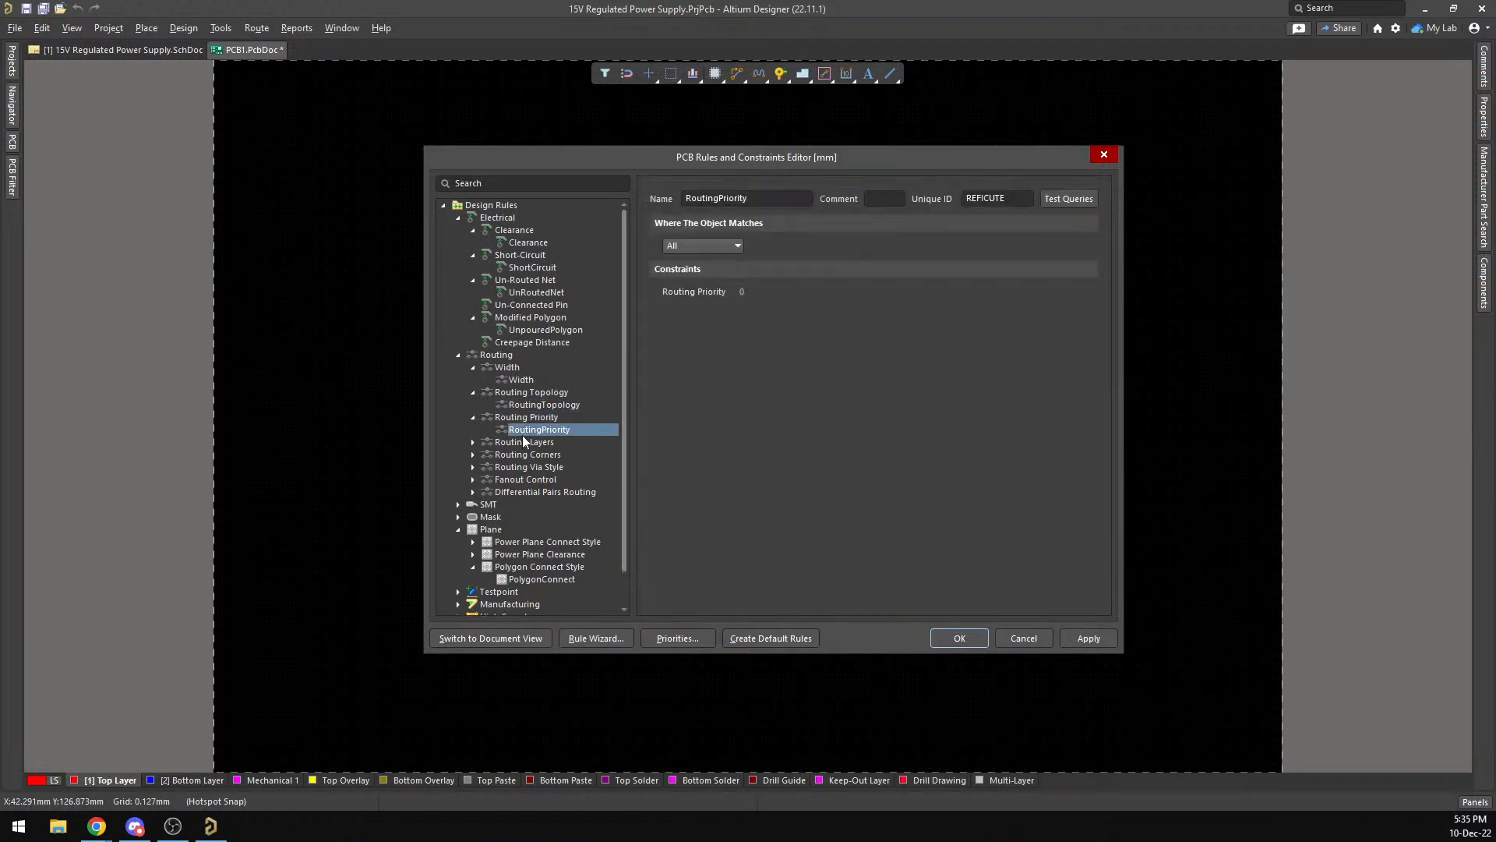
{"action": "left_click", "coordinate": [473, 442]}
{"action": "left_click", "coordinate": [503, 454]}
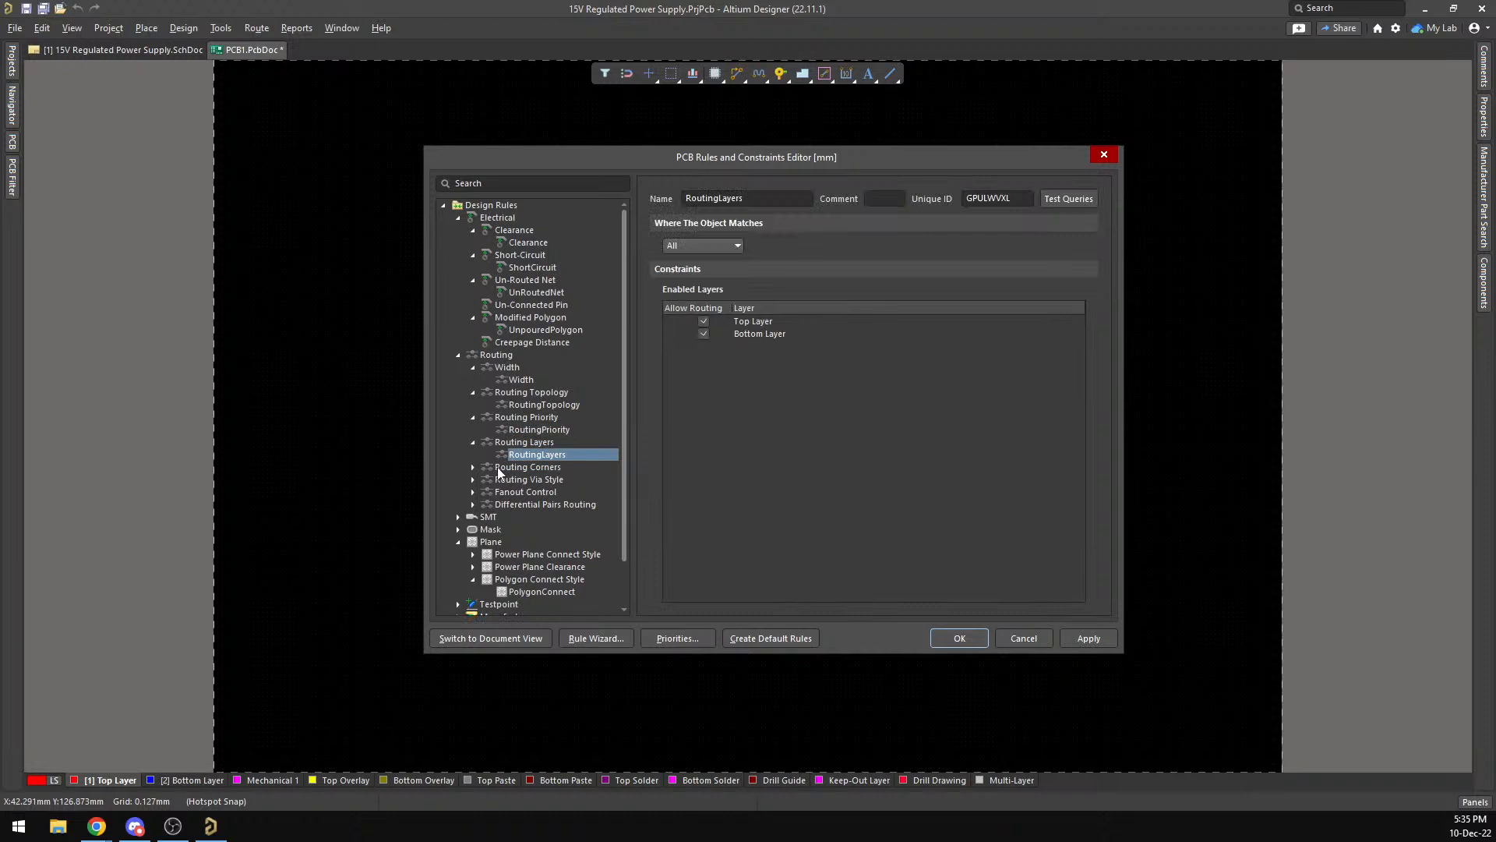
Examine the corner style and setback in the RoutingCorners rule and the via sizes in the RoutingVias rule.
{"action": "left_click", "coordinate": [499, 468]}
{"action": "left_click", "coordinate": [473, 467]}
{"action": "left_click", "coordinate": [509, 480]}
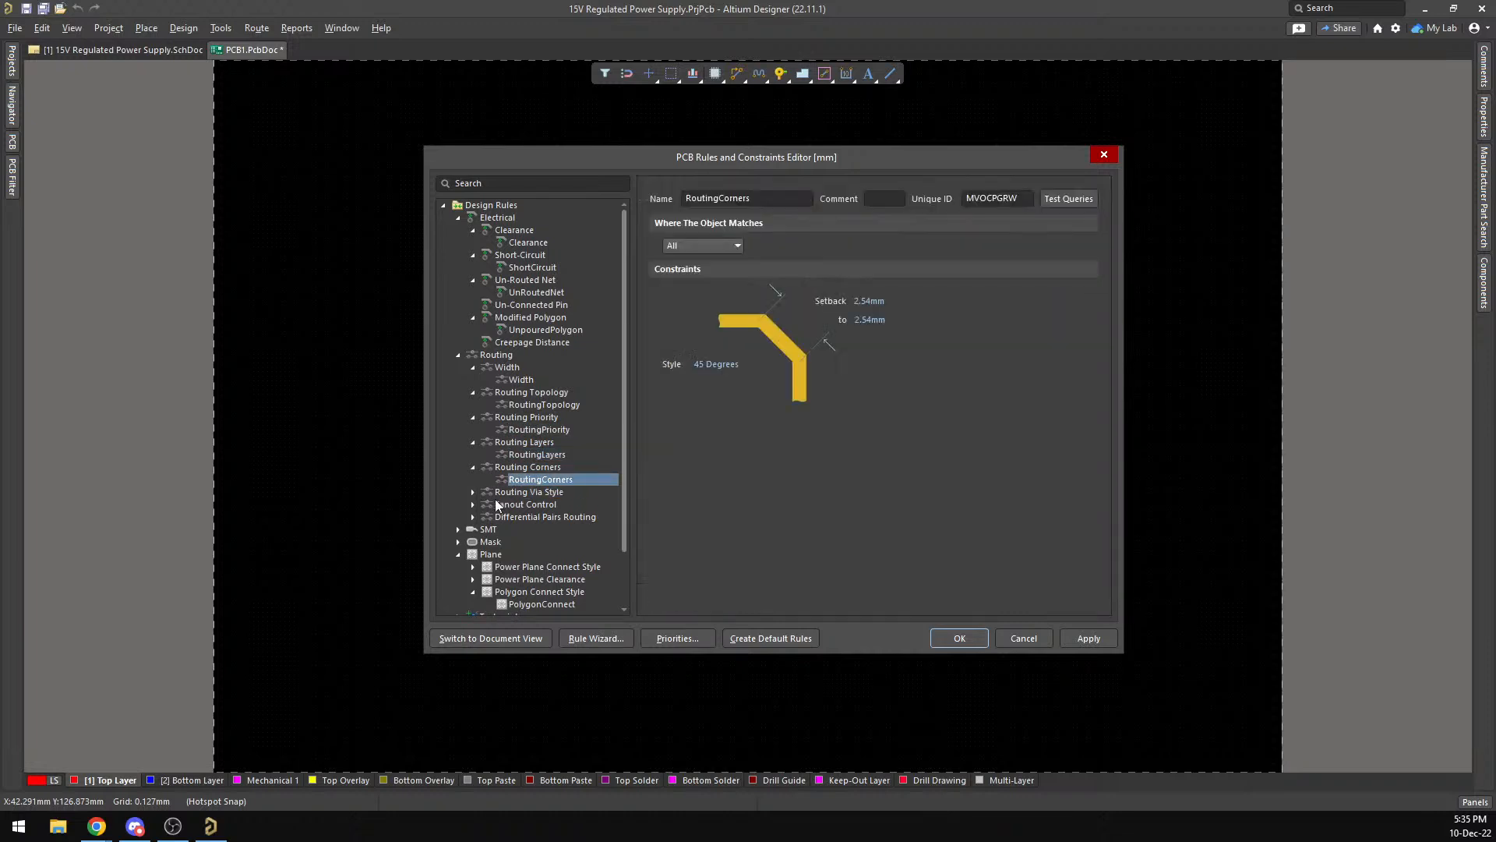
{"action": "left_click", "coordinate": [506, 493]}
{"action": "left_click", "coordinate": [475, 493]}
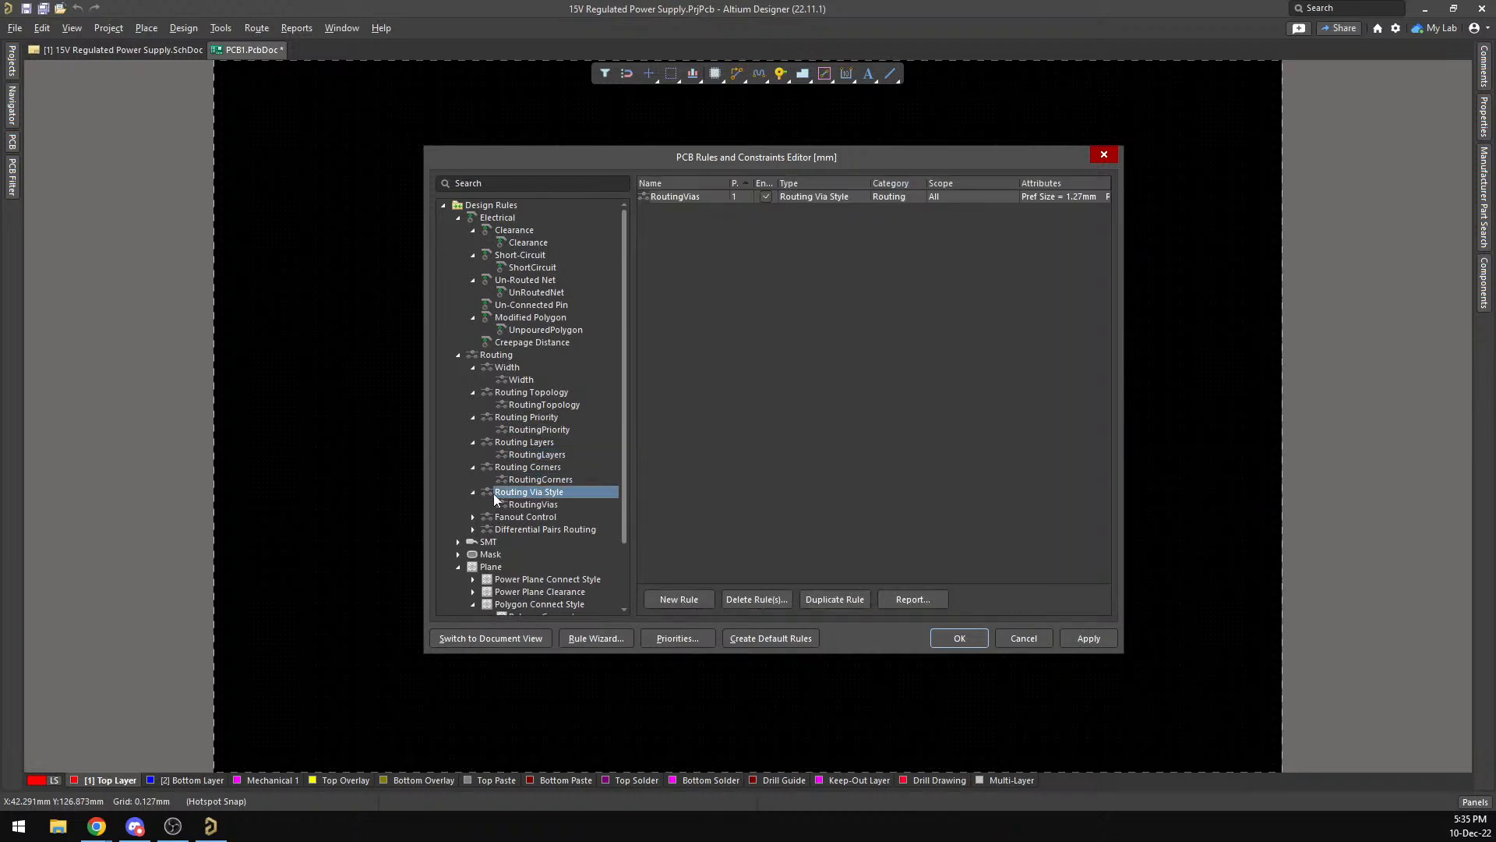
{"action": "left_click", "coordinate": [504, 505]}
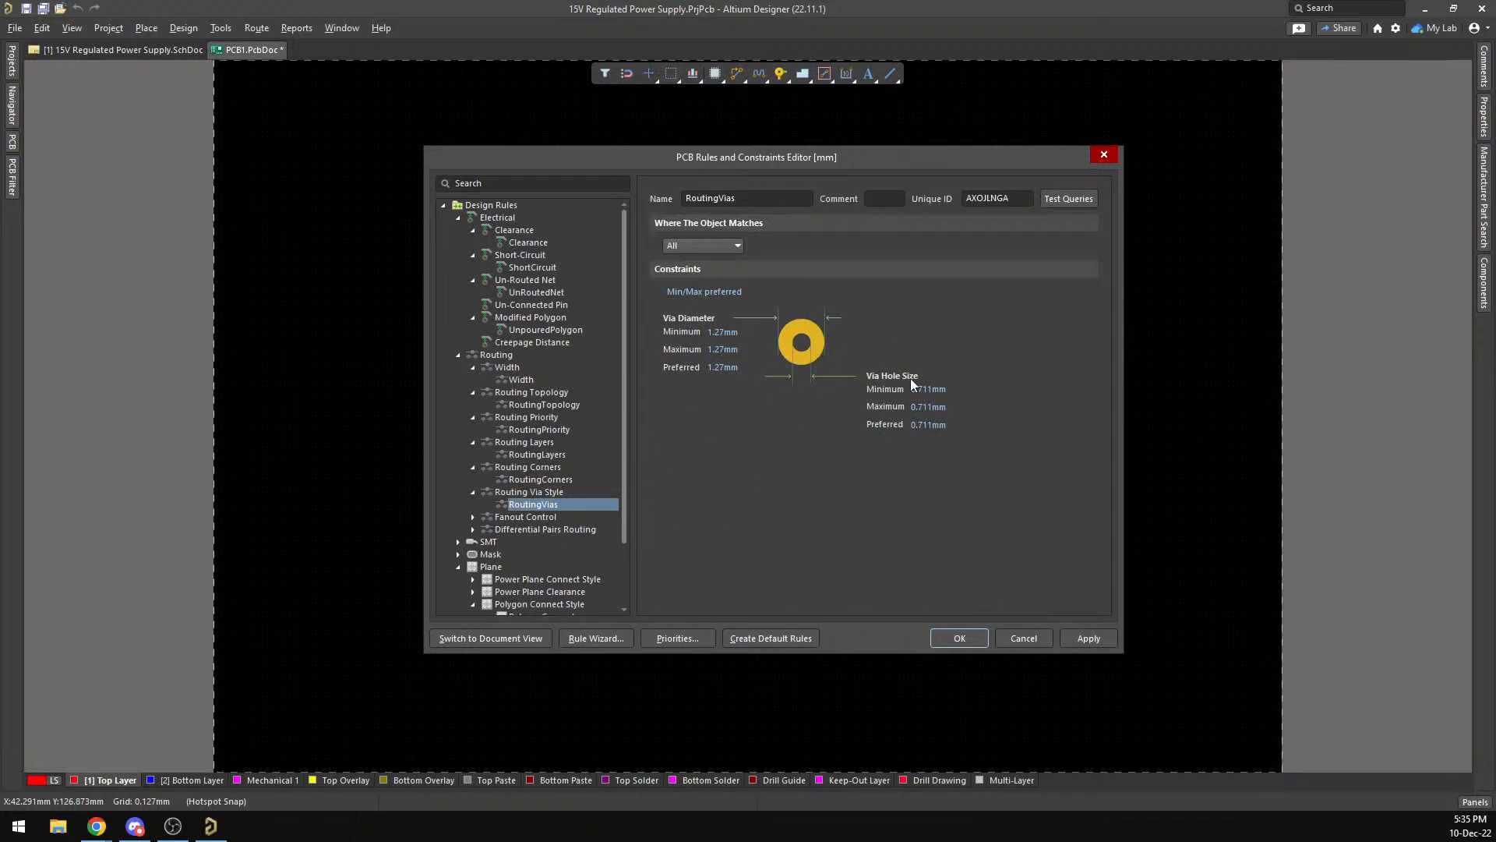
Examine the Fanout Control rules and the width and gap constraints of the DiffPairsRouting rule.
{"action": "left_click", "coordinate": [526, 517]}
{"action": "double_click", "coordinate": [502, 517]}
{"action": "left_click", "coordinate": [515, 530]}
{"action": "left_click", "coordinate": [533, 541]}
{"action": "scroll", "coordinate": [525, 559], "scroll_direction": "down", "scroll_amount": 2}
{"action": "double_click", "coordinate": [536, 518]}
{"action": "left_click", "coordinate": [527, 529]}
{"action": "scroll", "coordinate": [527, 527], "scroll_direction": "down", "scroll_amount": 2}
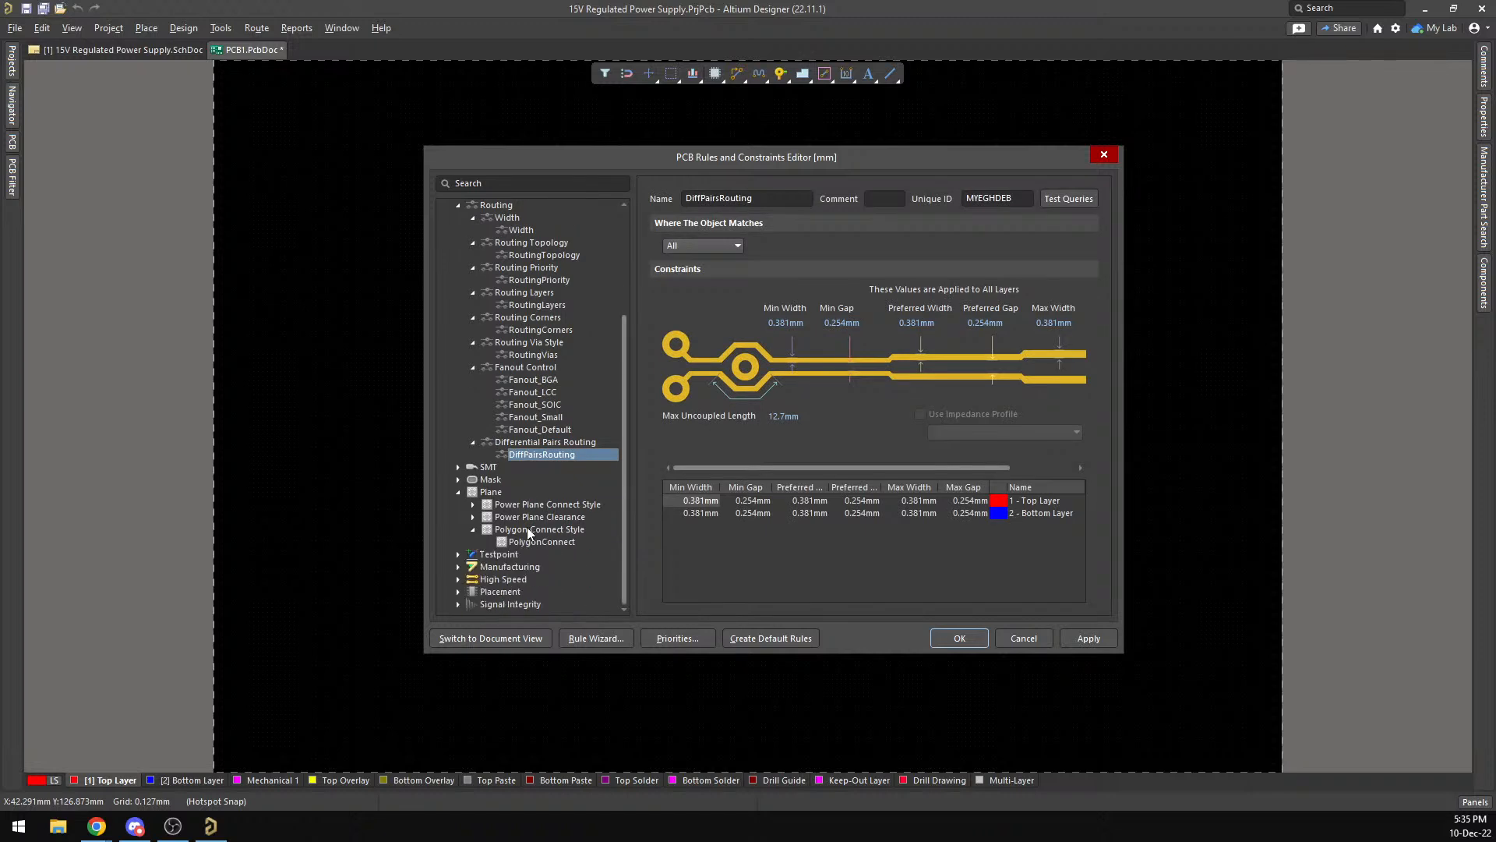
Look through the SMT rule types and expand the Mask rule category.
{"action": "double_click", "coordinate": [491, 468]}
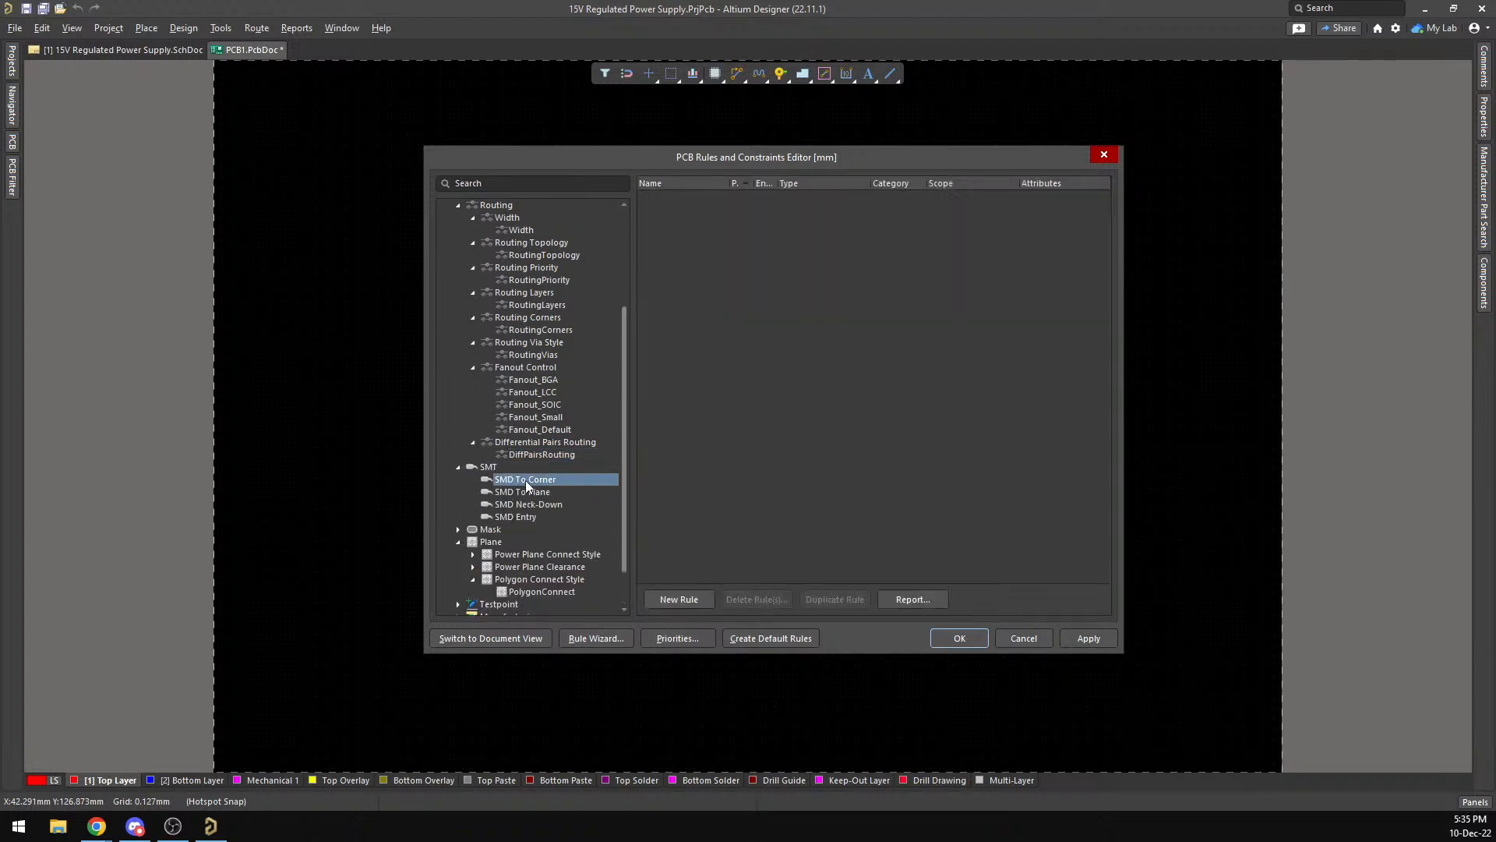
{"action": "left_click", "coordinate": [522, 493]}
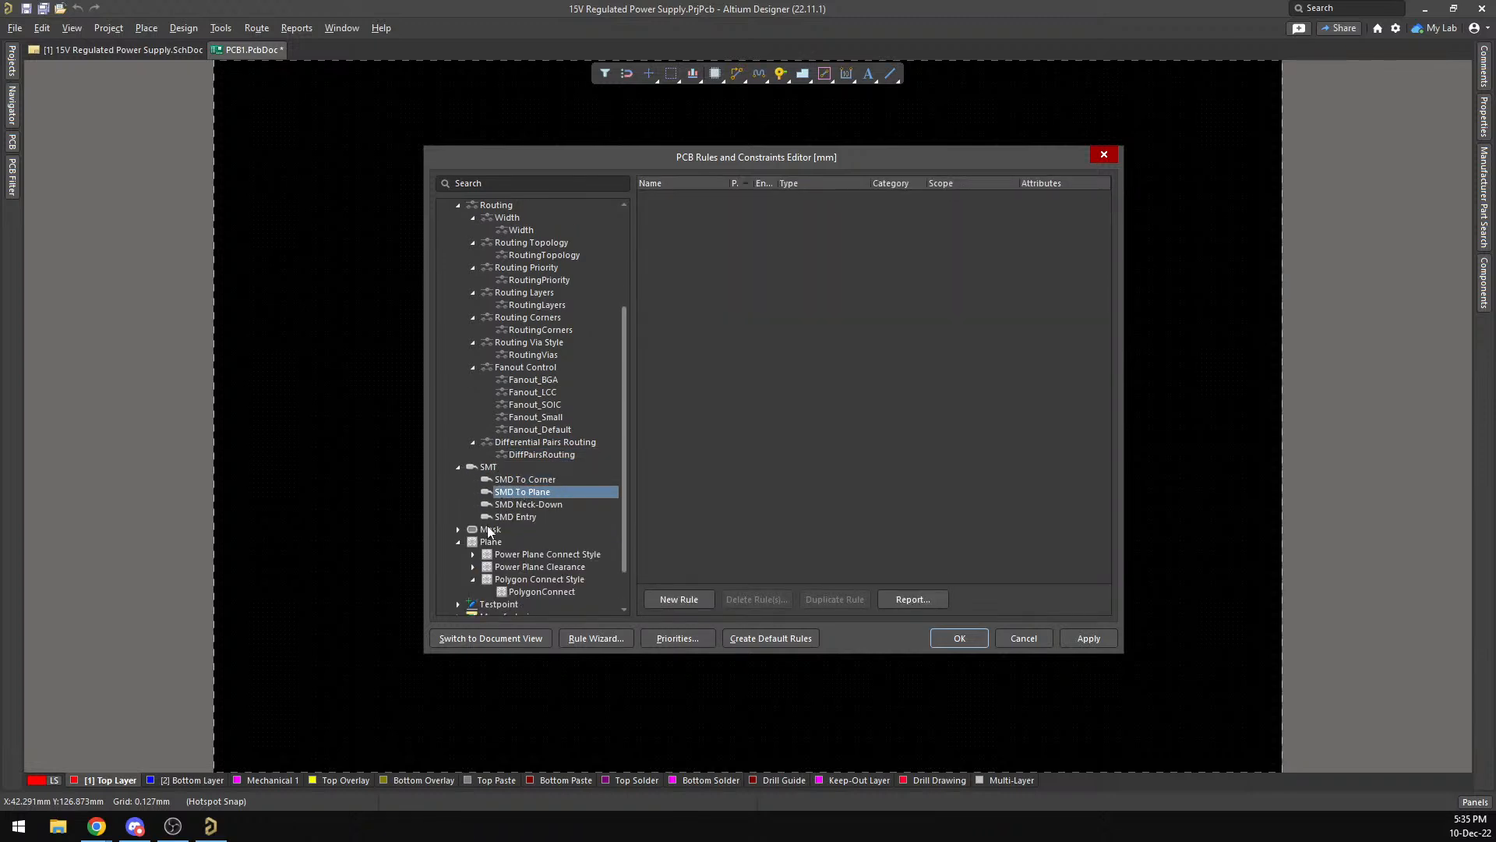
{"action": "double_click", "coordinate": [489, 528]}
{"action": "scroll", "coordinate": [491, 529], "scroll_direction": "down", "scroll_amount": 2}
Change the PlaneConnect rule's connect style to Direct Connect and apply the change.
{"action": "left_click", "coordinate": [483, 493]}
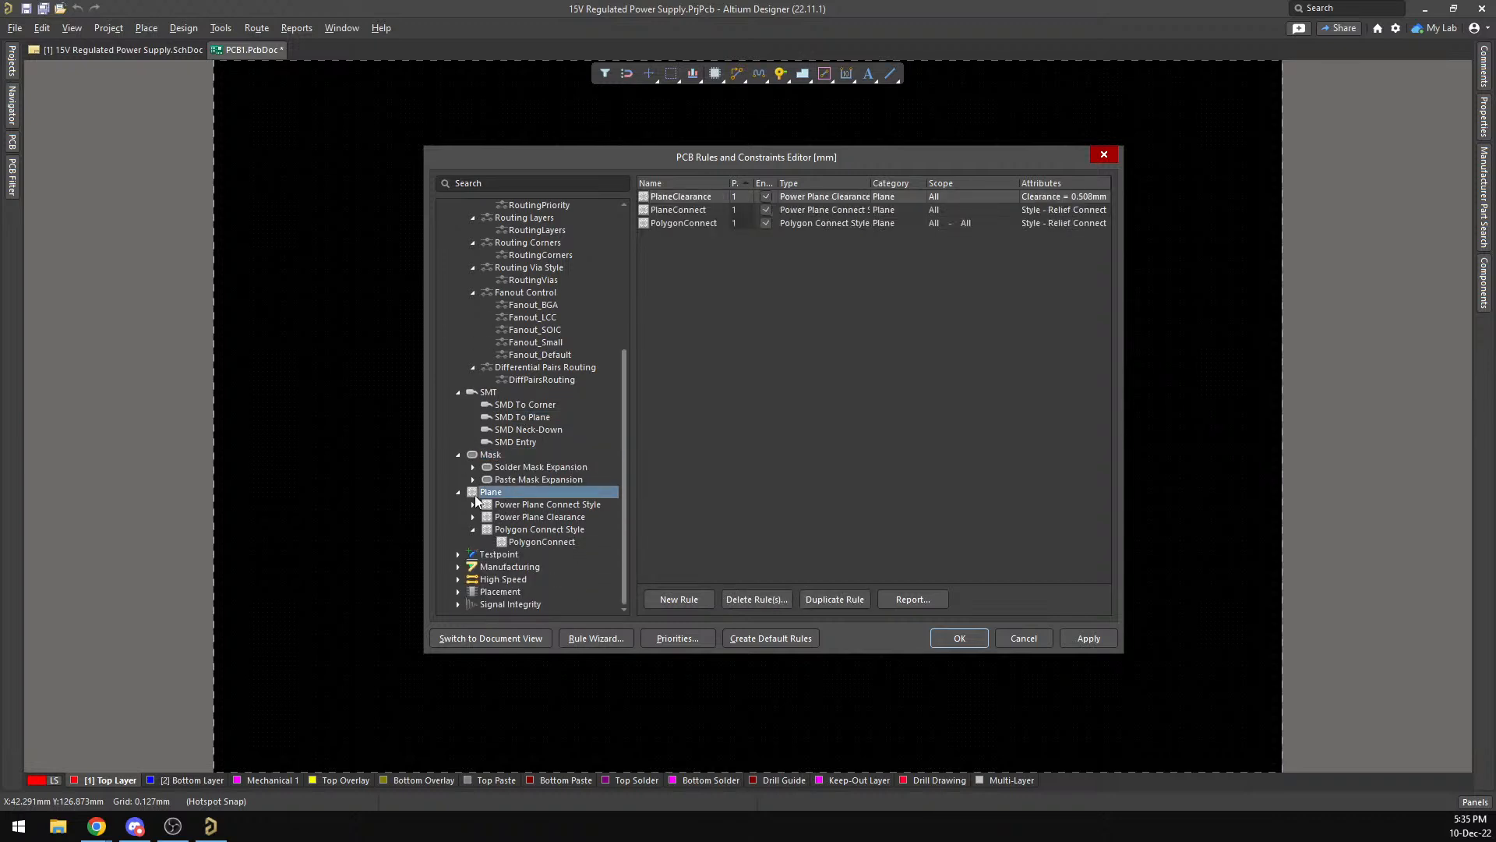
{"action": "left_click", "coordinate": [569, 506]}
{"action": "double_click", "coordinate": [569, 508]}
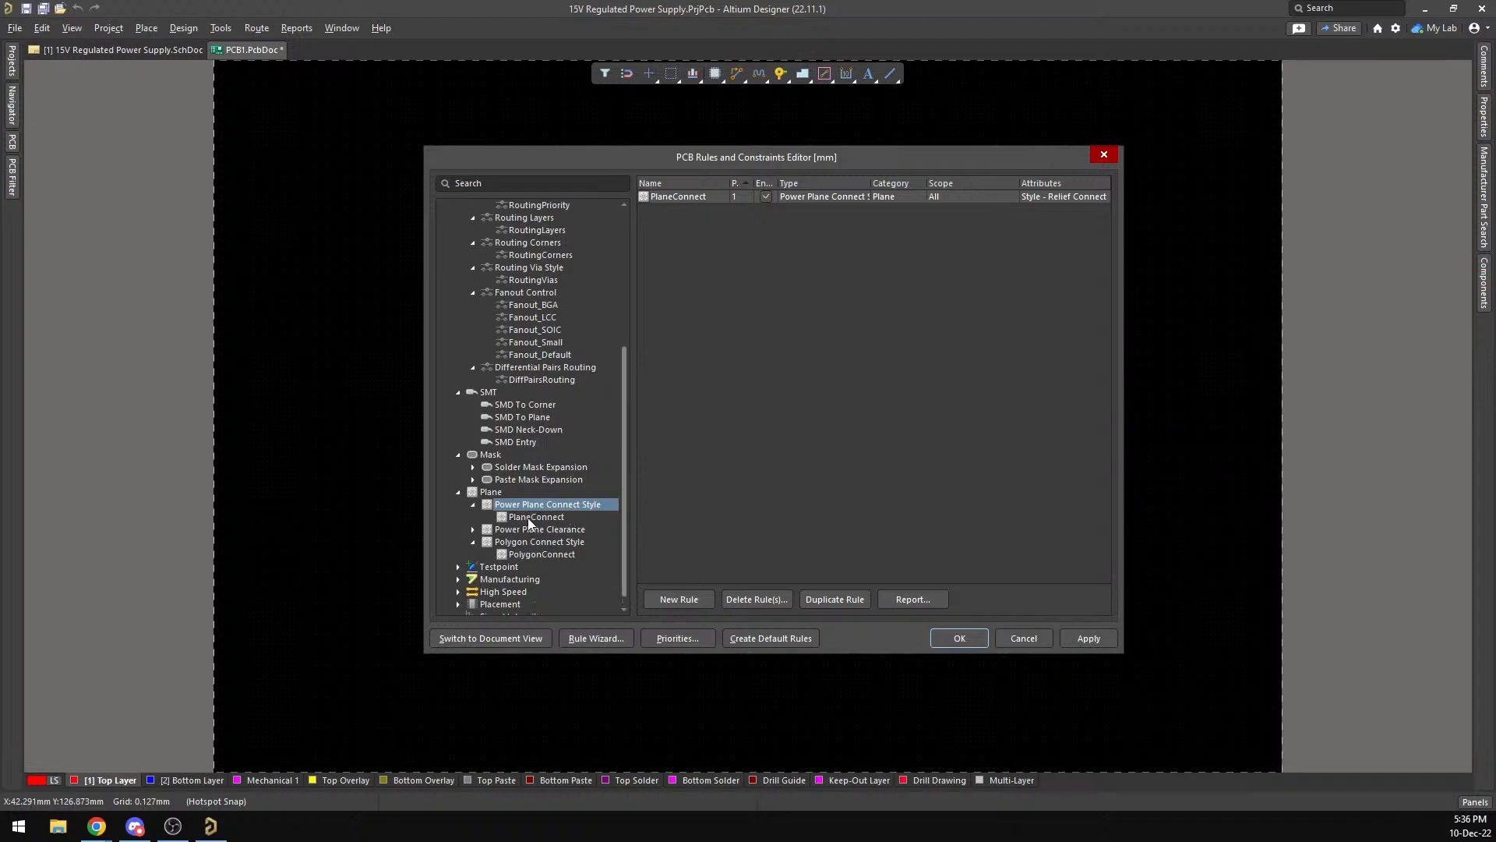
{"action": "left_click", "coordinate": [536, 517]}
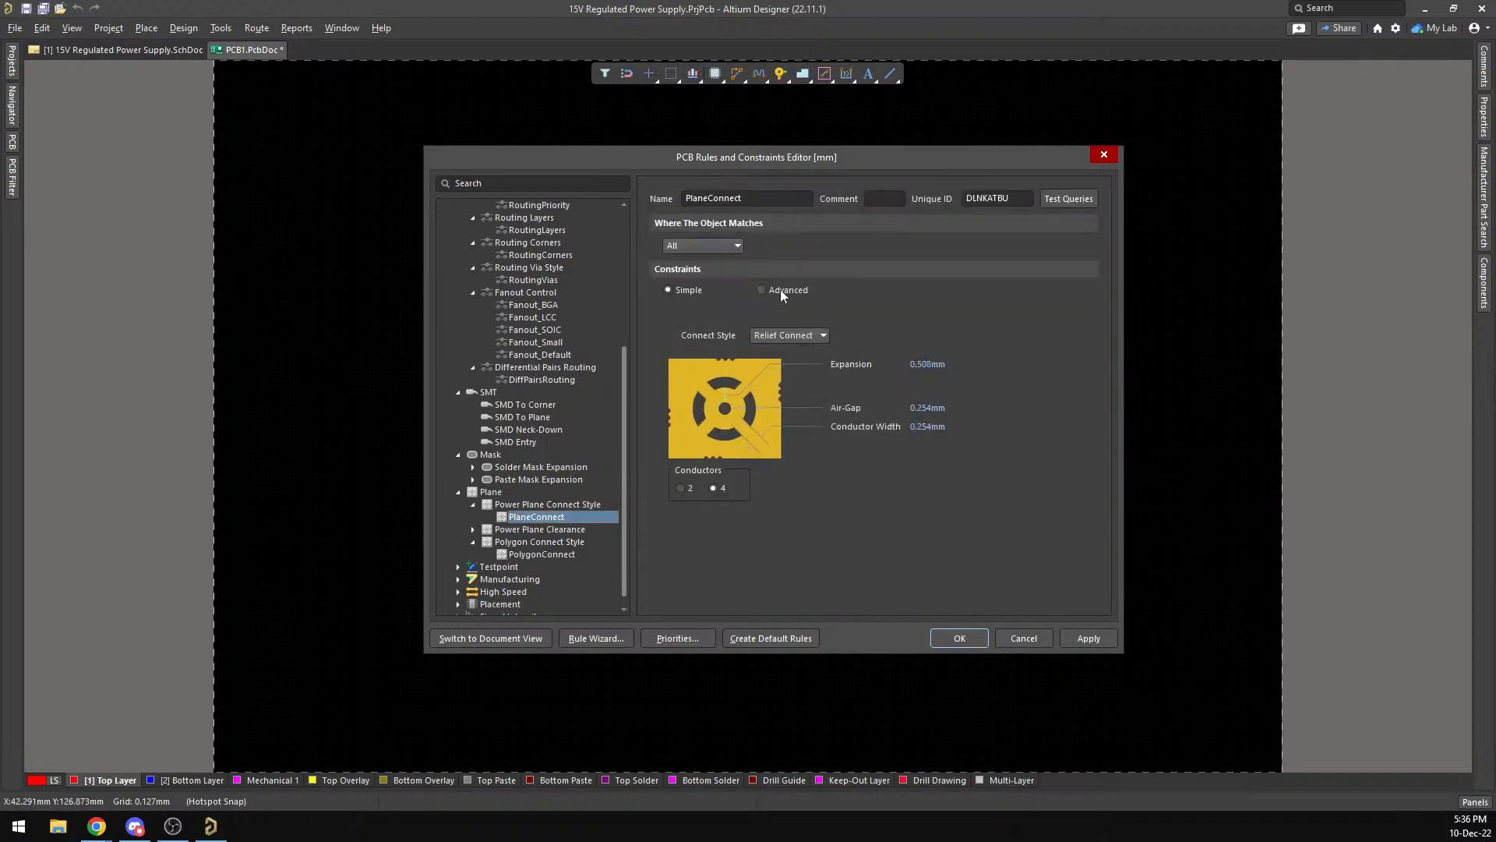
{"action": "left_click", "coordinate": [789, 335]}
{"action": "left_click", "coordinate": [809, 362]}
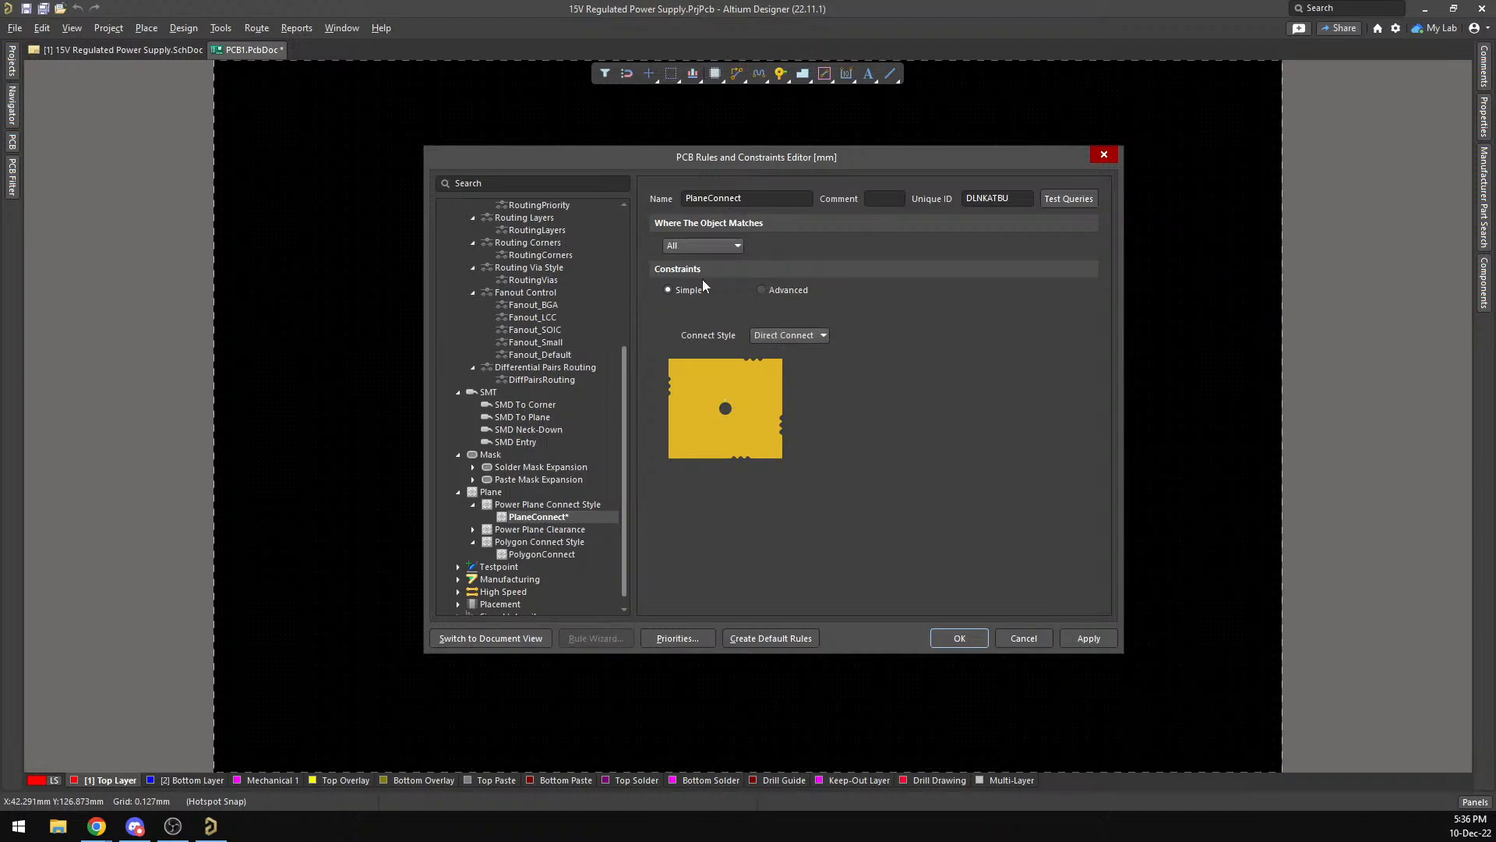
{"action": "left_click", "coordinate": [542, 541]}
{"action": "left_click", "coordinate": [536, 517]}
{"action": "left_click", "coordinate": [1082, 641]}
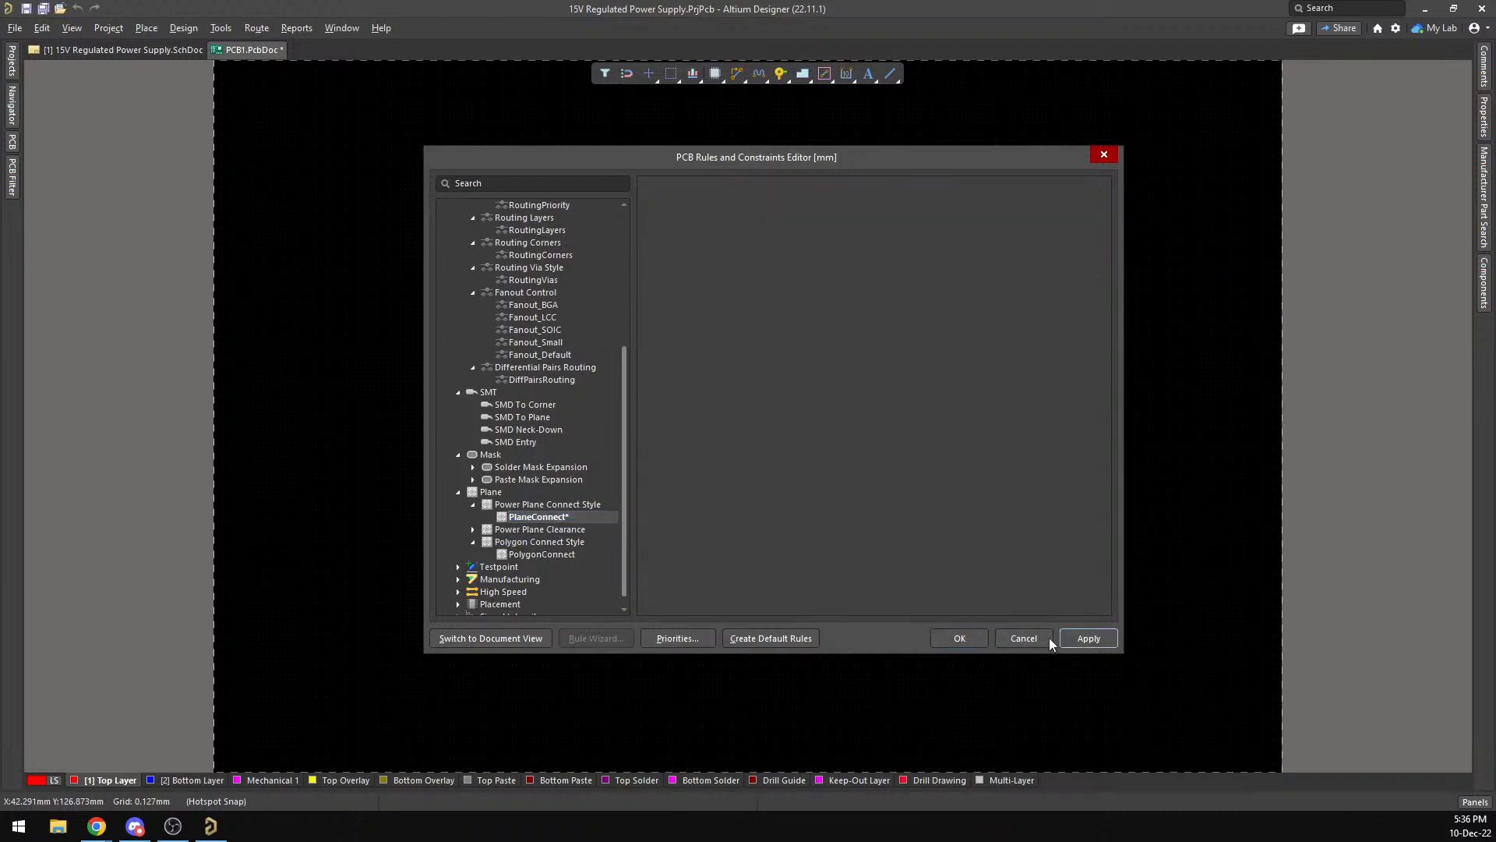
Open the PlaneClearance rule in the Power Plane Clearance category to view its constraint.
{"action": "left_click", "coordinate": [535, 528]}
{"action": "left_click", "coordinate": [474, 529]}
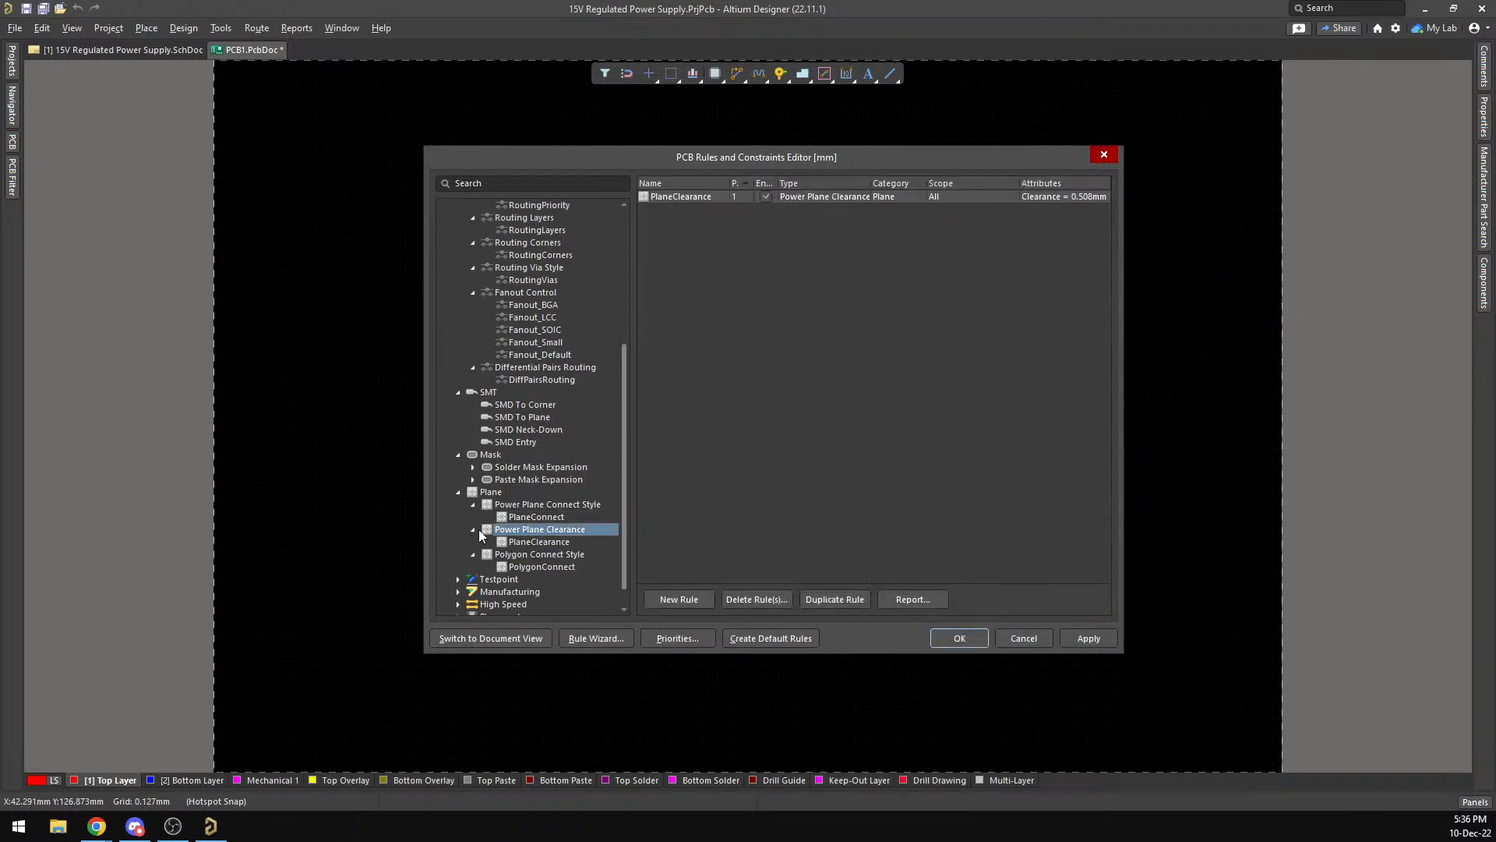
{"action": "left_click", "coordinate": [537, 541]}
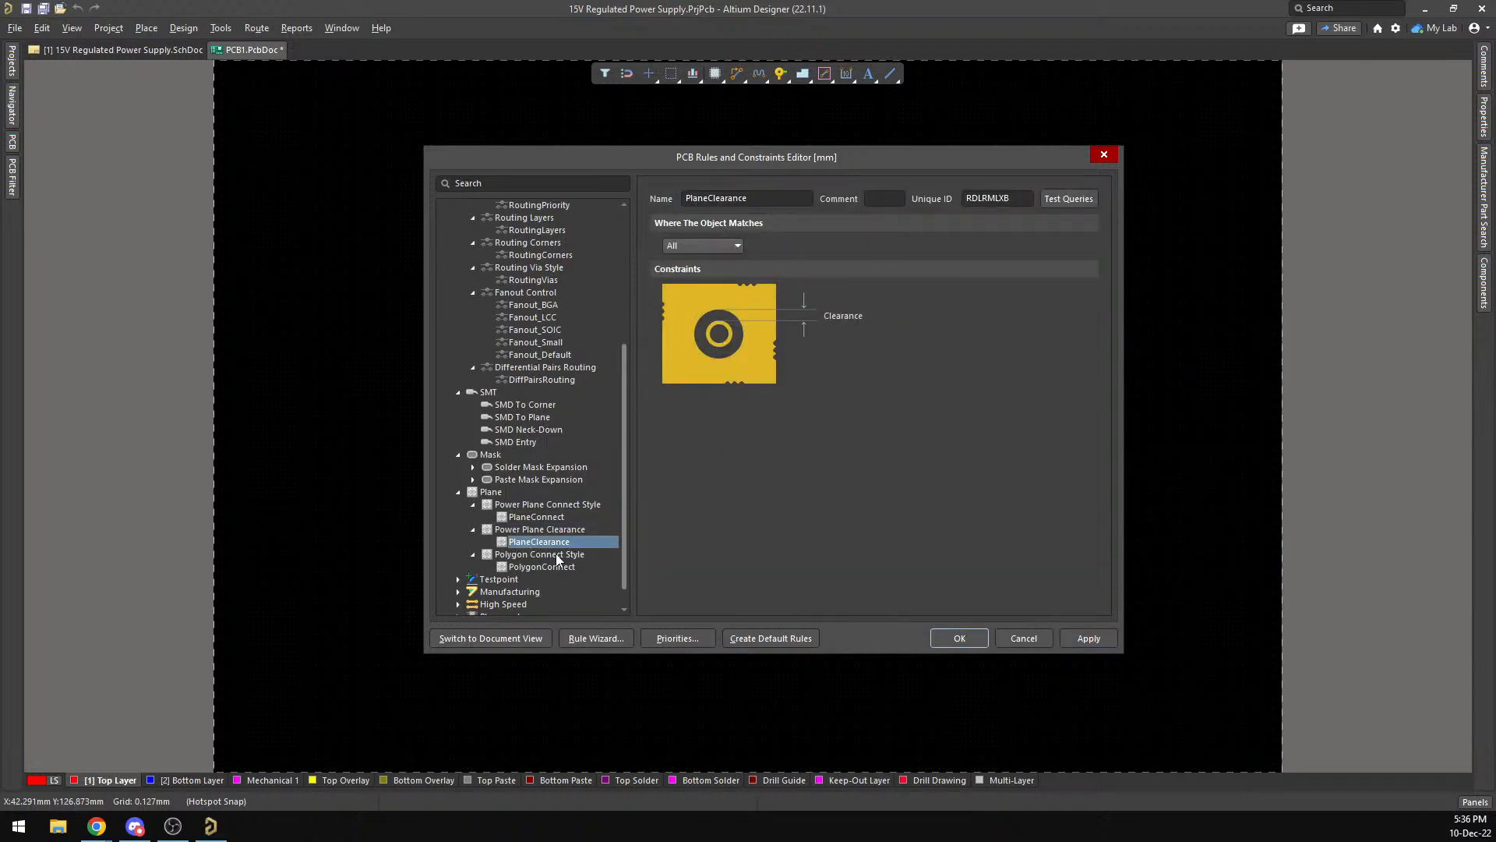
Change the PolygonConnect rule's connect style to Direct Connect and apply the change.
{"action": "left_click", "coordinate": [527, 556]}
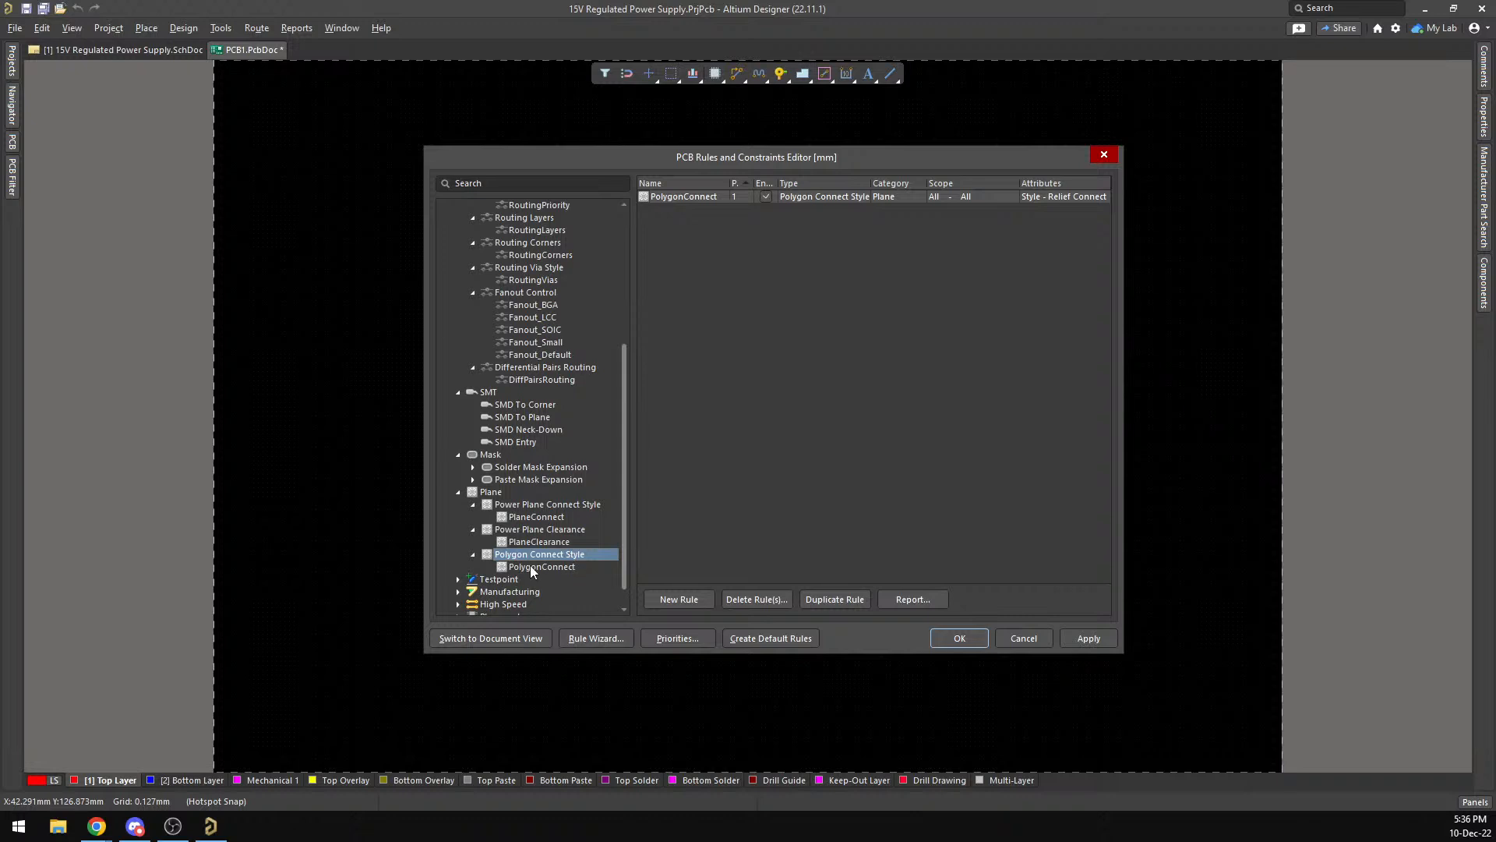
{"action": "left_click", "coordinate": [543, 567]}
{"action": "left_click", "coordinate": [806, 384]}
{"action": "left_click", "coordinate": [802, 403]}
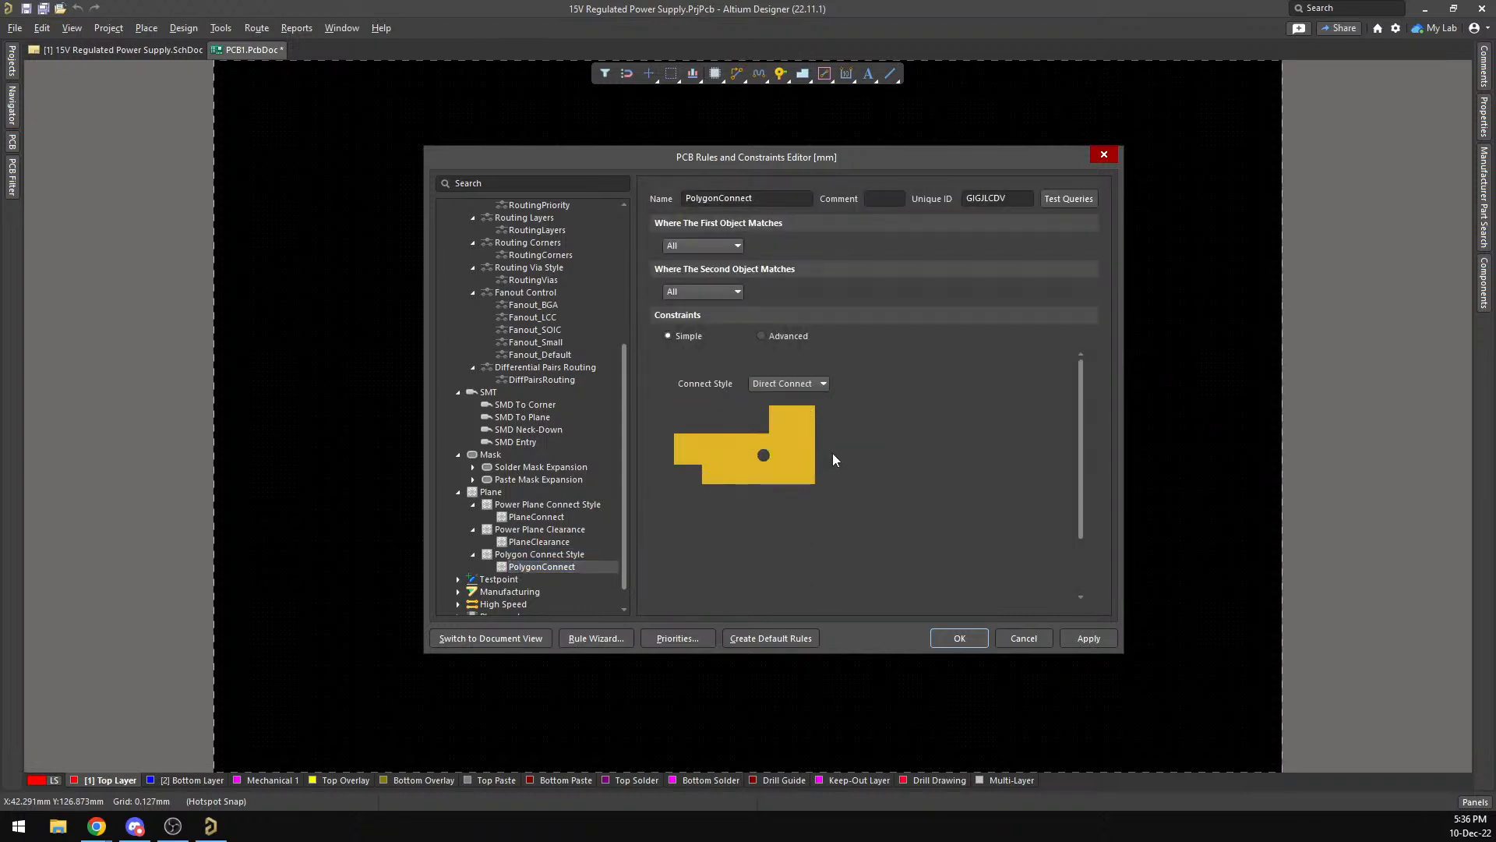
{"action": "left_click", "coordinate": [1083, 640]}
Look through the Testpoint and Manufacturing rule categories and expand the High Speed category.
{"action": "scroll", "coordinate": [582, 547], "scroll_direction": "down", "scroll_amount": 1}
{"action": "left_click", "coordinate": [501, 556]}
{"action": "left_click", "coordinate": [506, 566]}
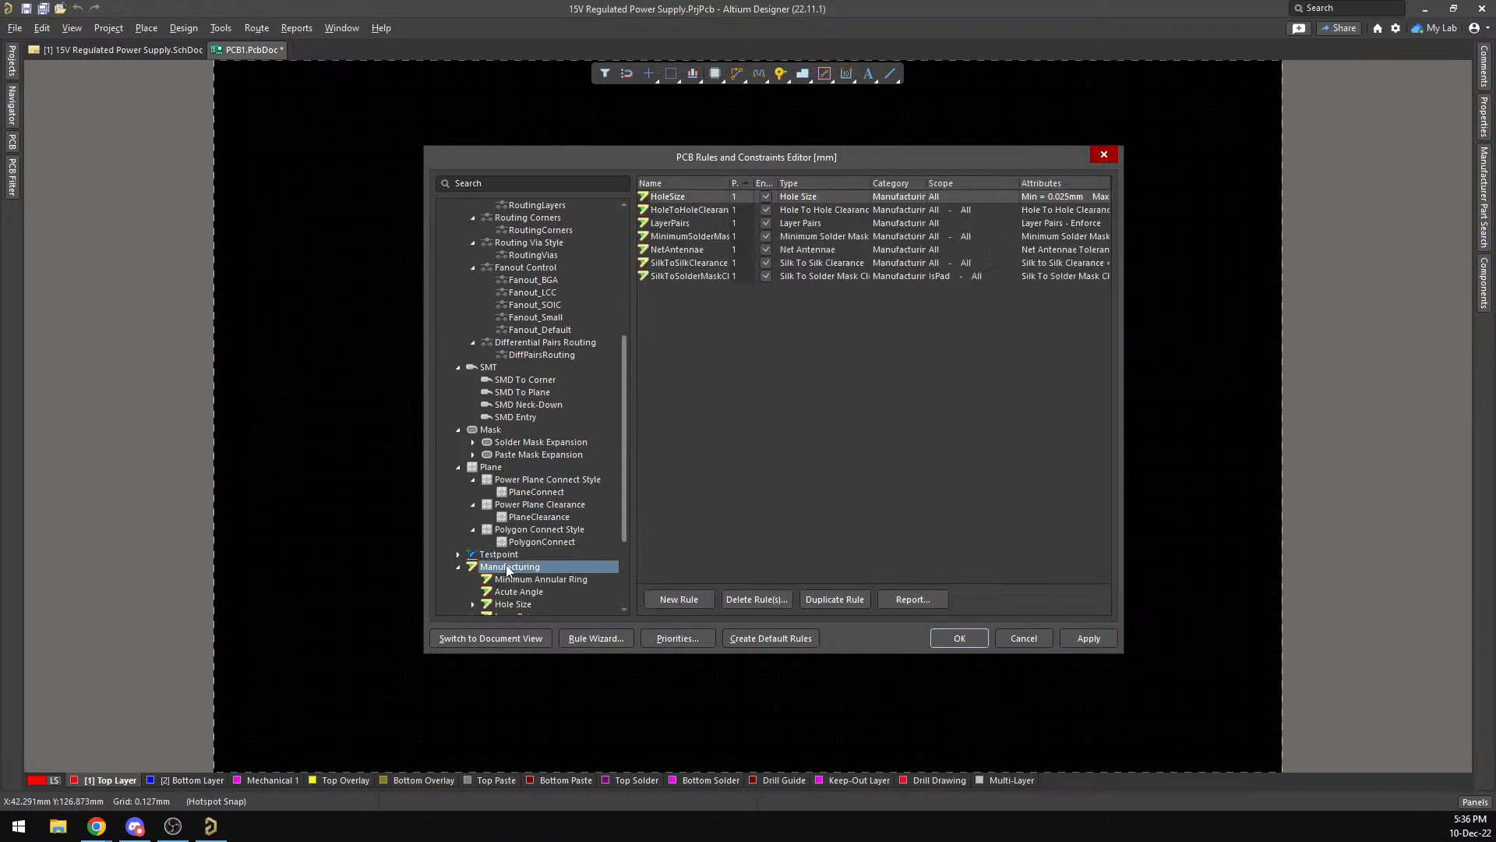
{"action": "double_click", "coordinate": [522, 567]}
{"action": "double_click", "coordinate": [503, 579]}
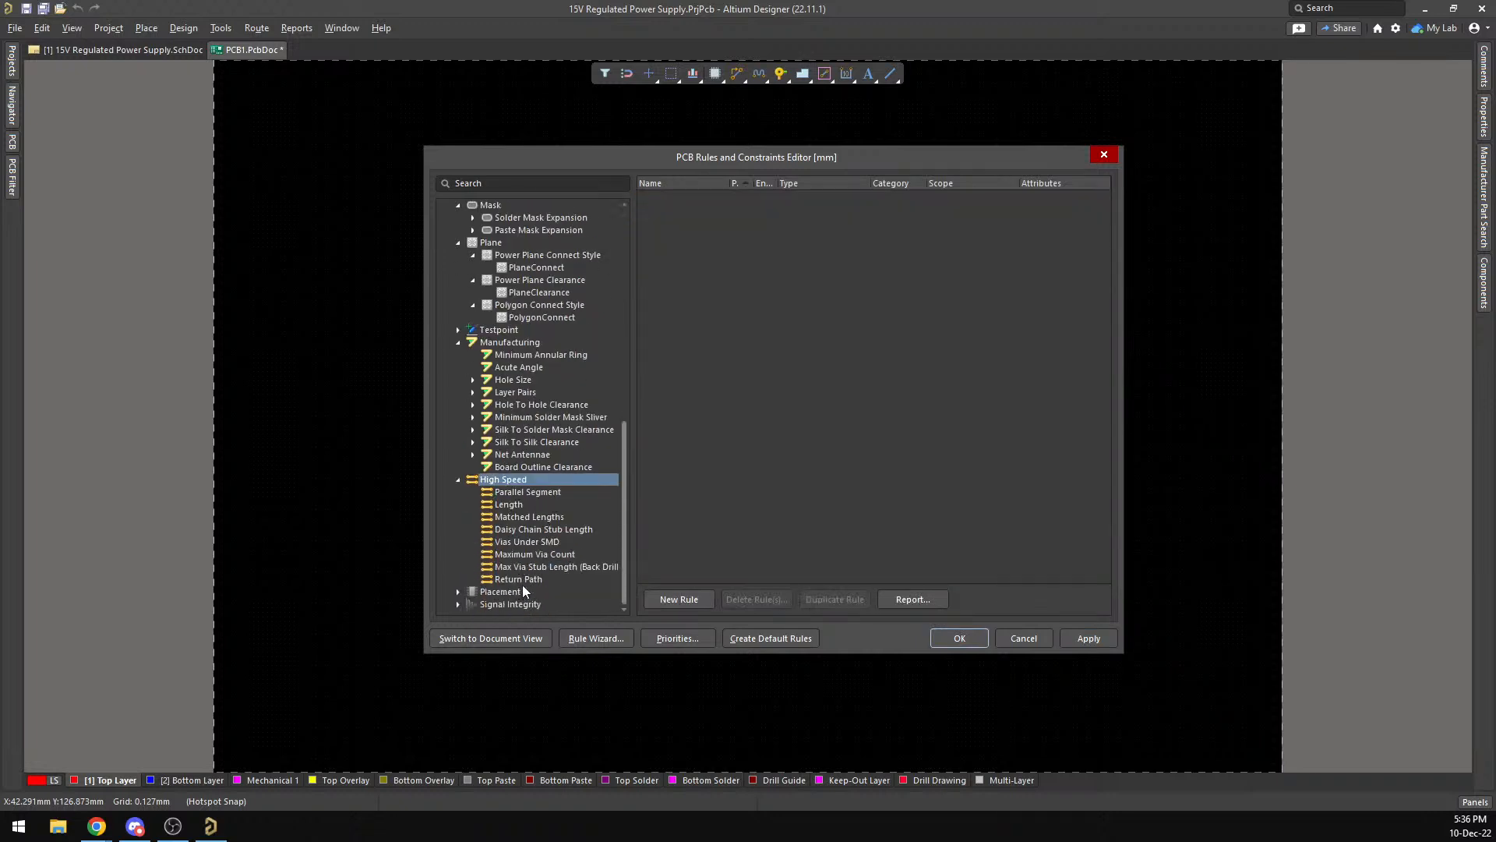
Accept the design rules and save the board document as PCB1 in the 15V Regulated Power Supply folder.
{"action": "left_click", "coordinate": [955, 637]}
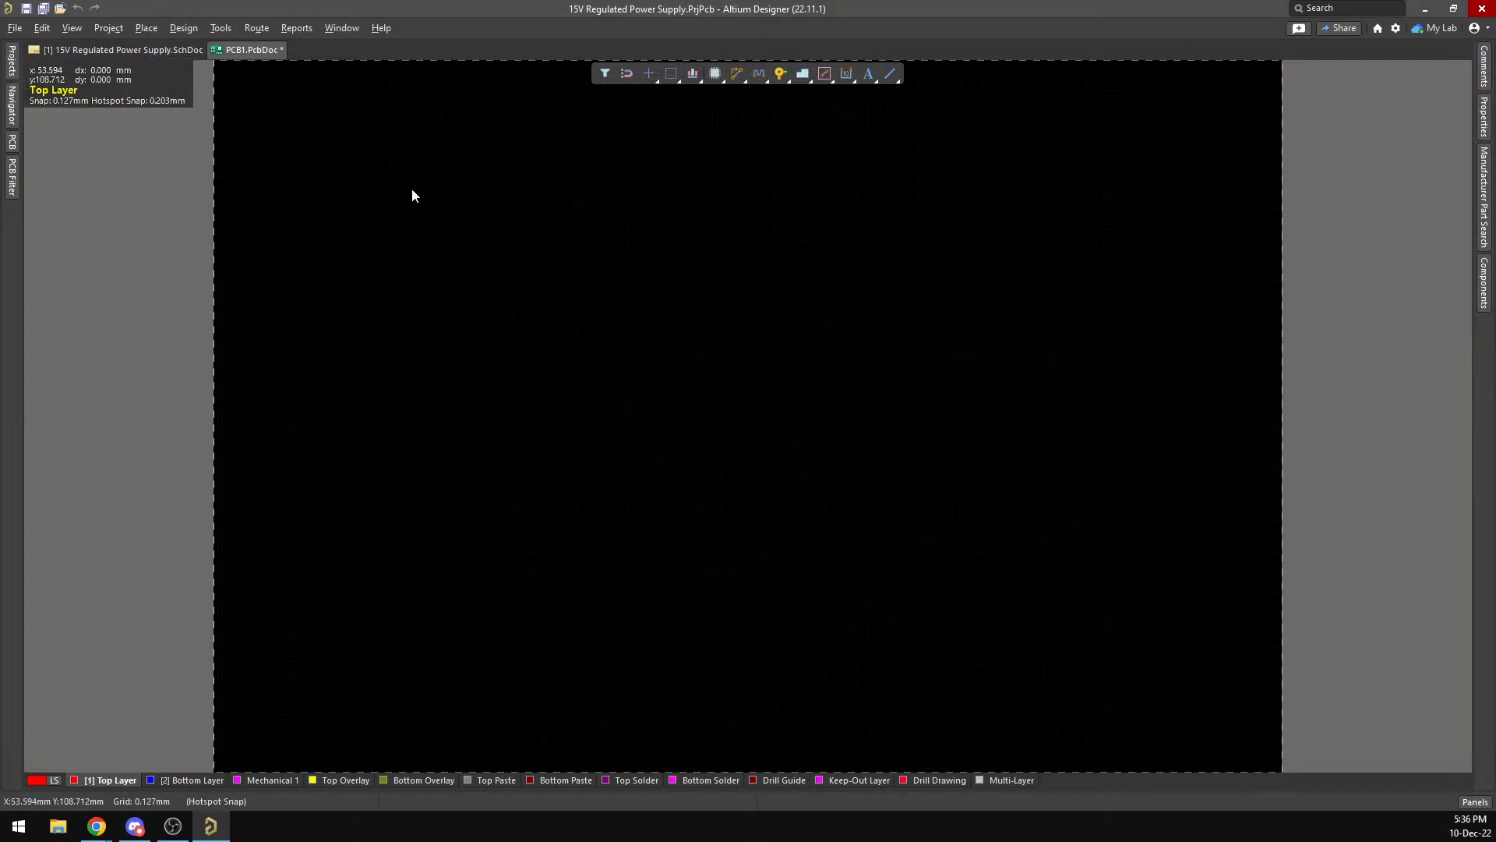
{"action": "key", "text": "ctrl+s"}
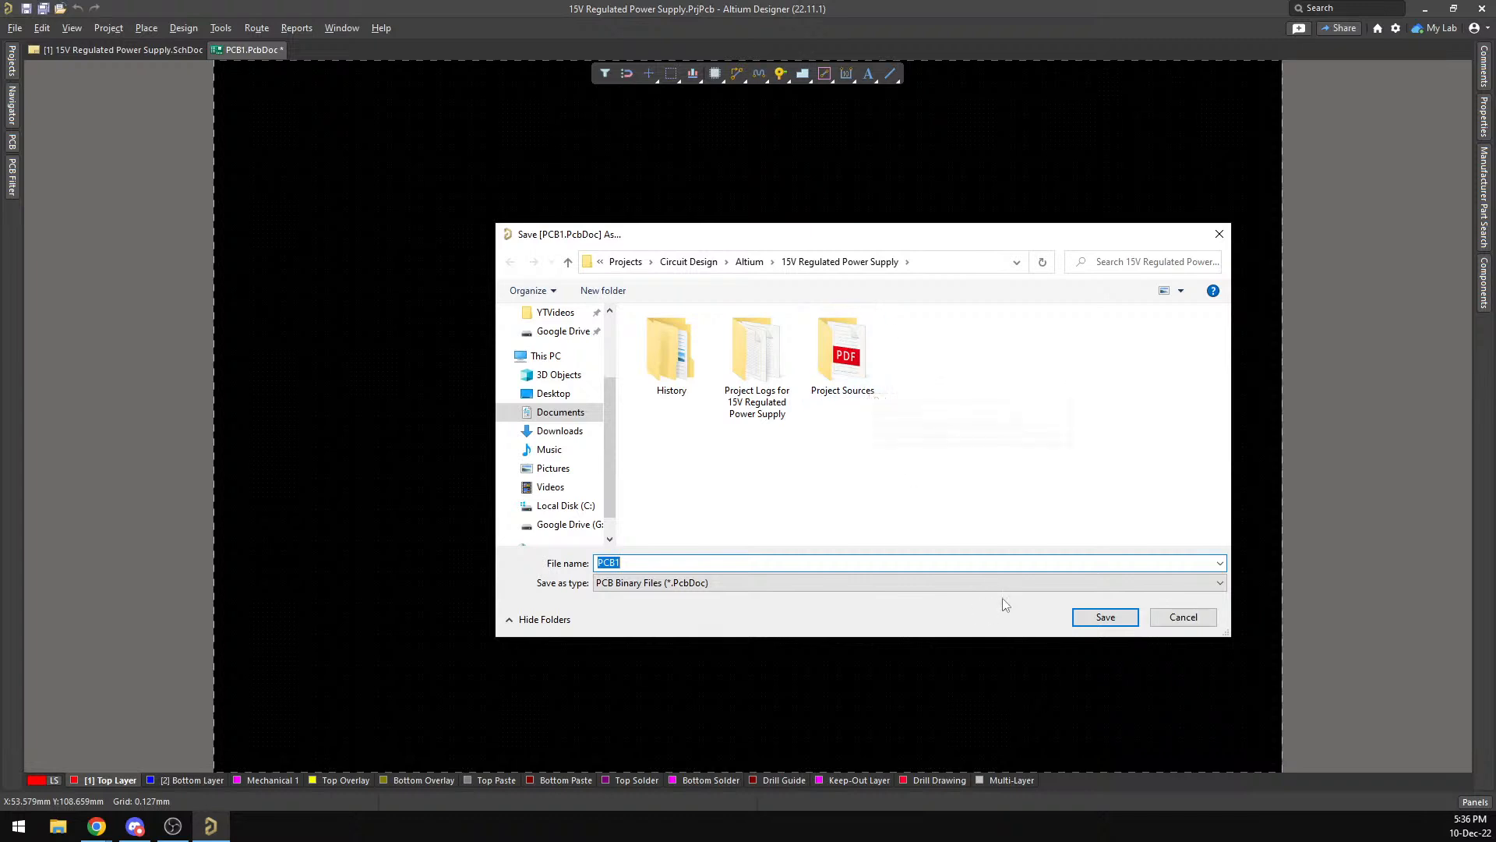
{"action": "key", "text": "Return"}
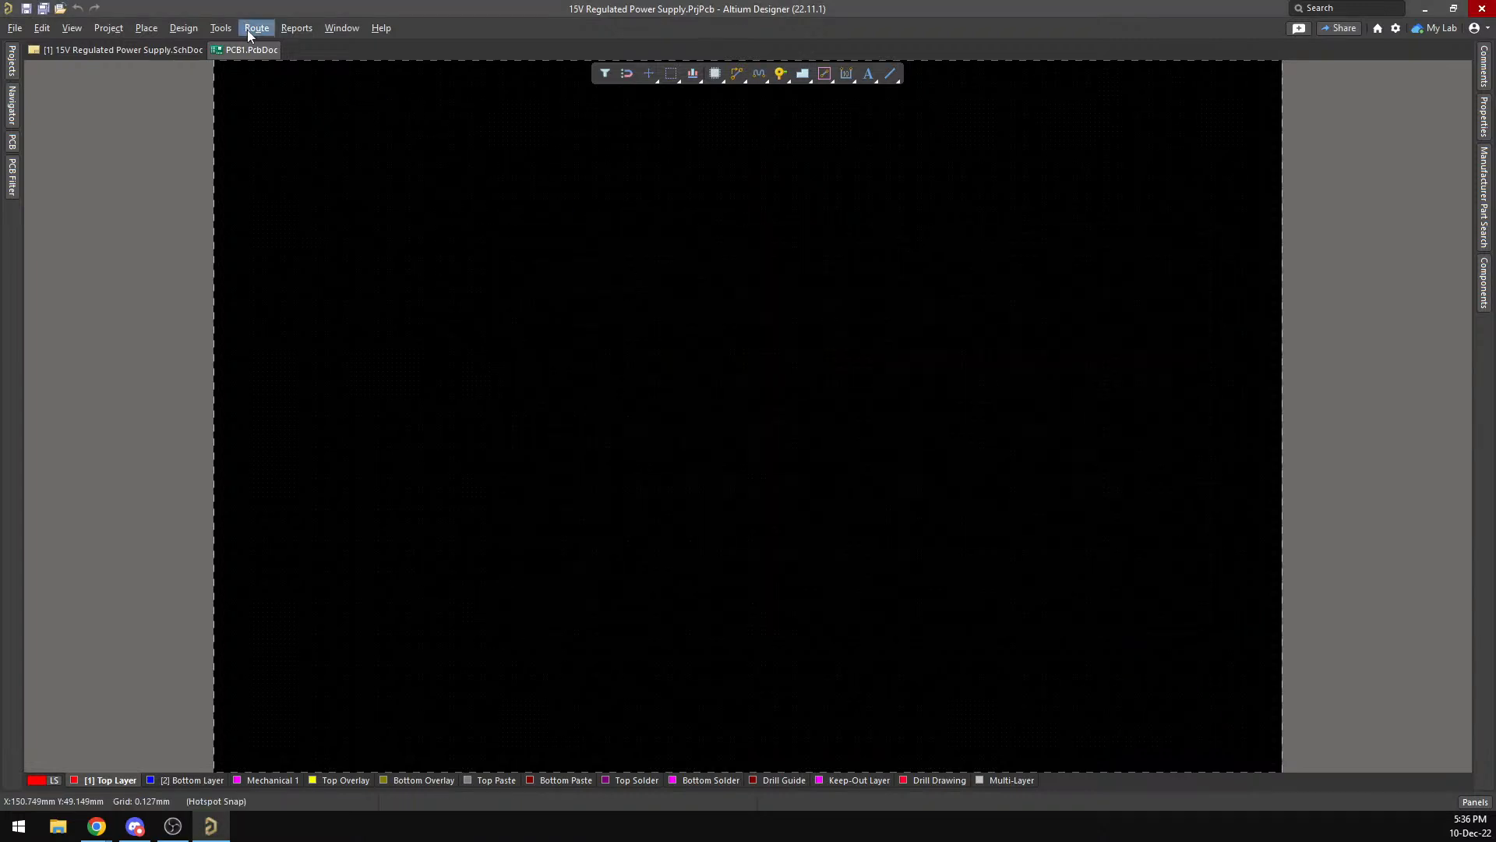
Load a two-layer stackup preset with surface finish layers and a Core-043 dielectric in the Layer Stack Manager, and save it.
{"action": "left_click", "coordinate": [219, 28]}
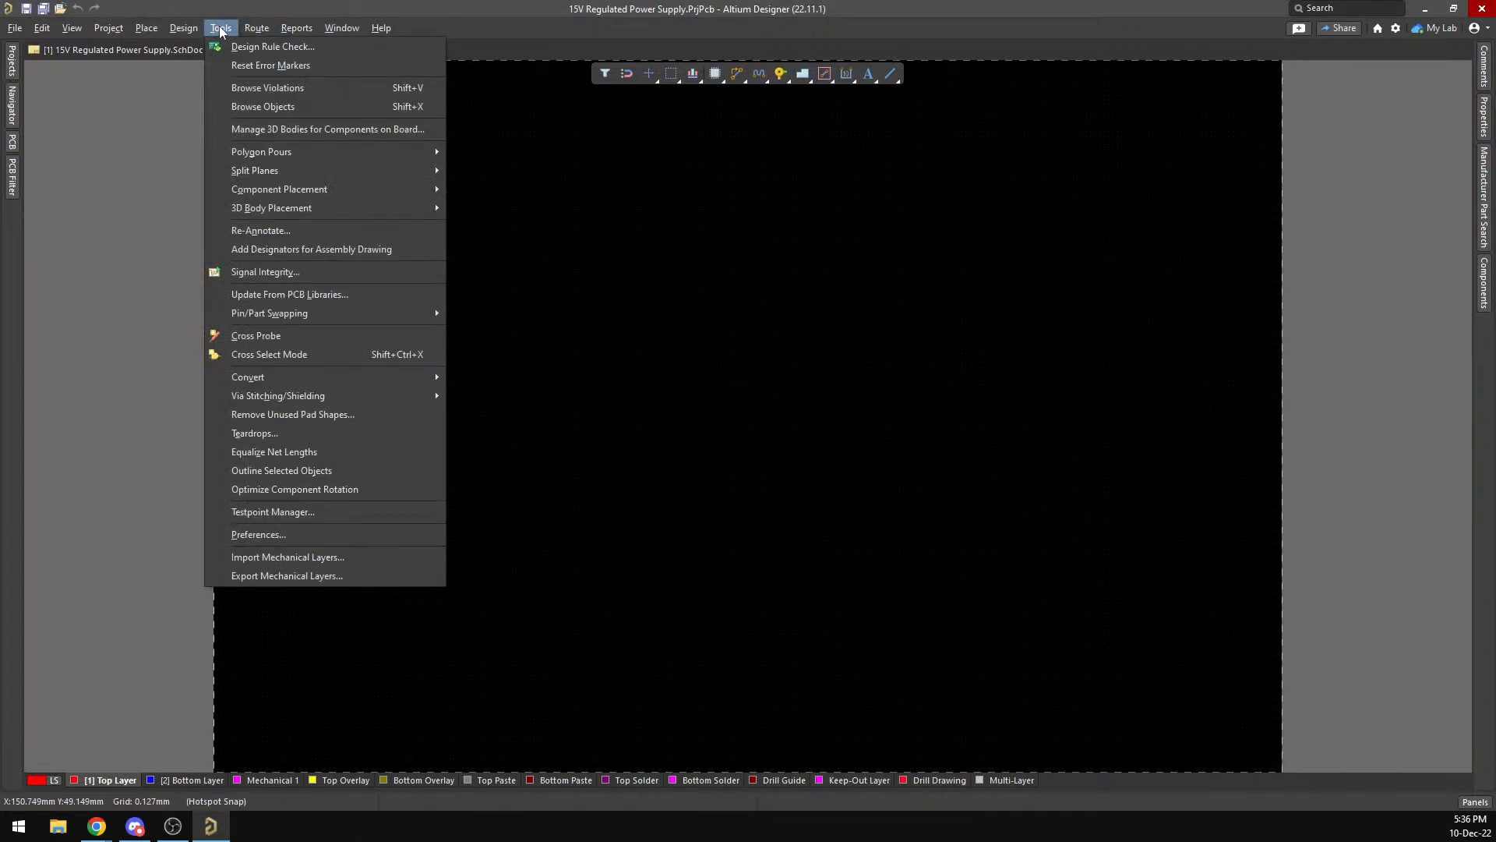
{"action": "mouse_move", "coordinate": [186, 30]}
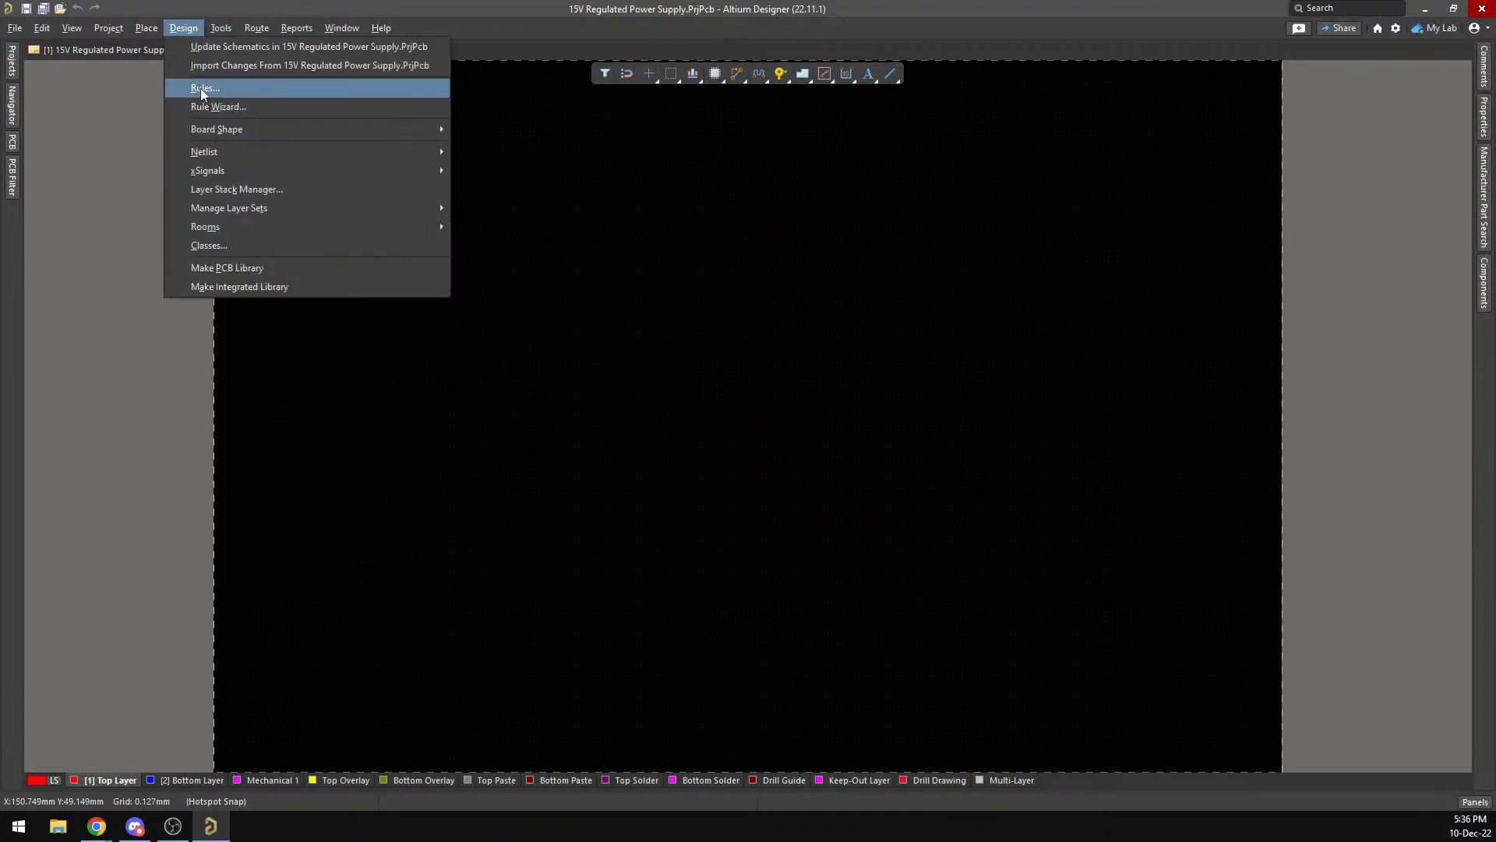
{"action": "mouse_move", "coordinate": [225, 129]}
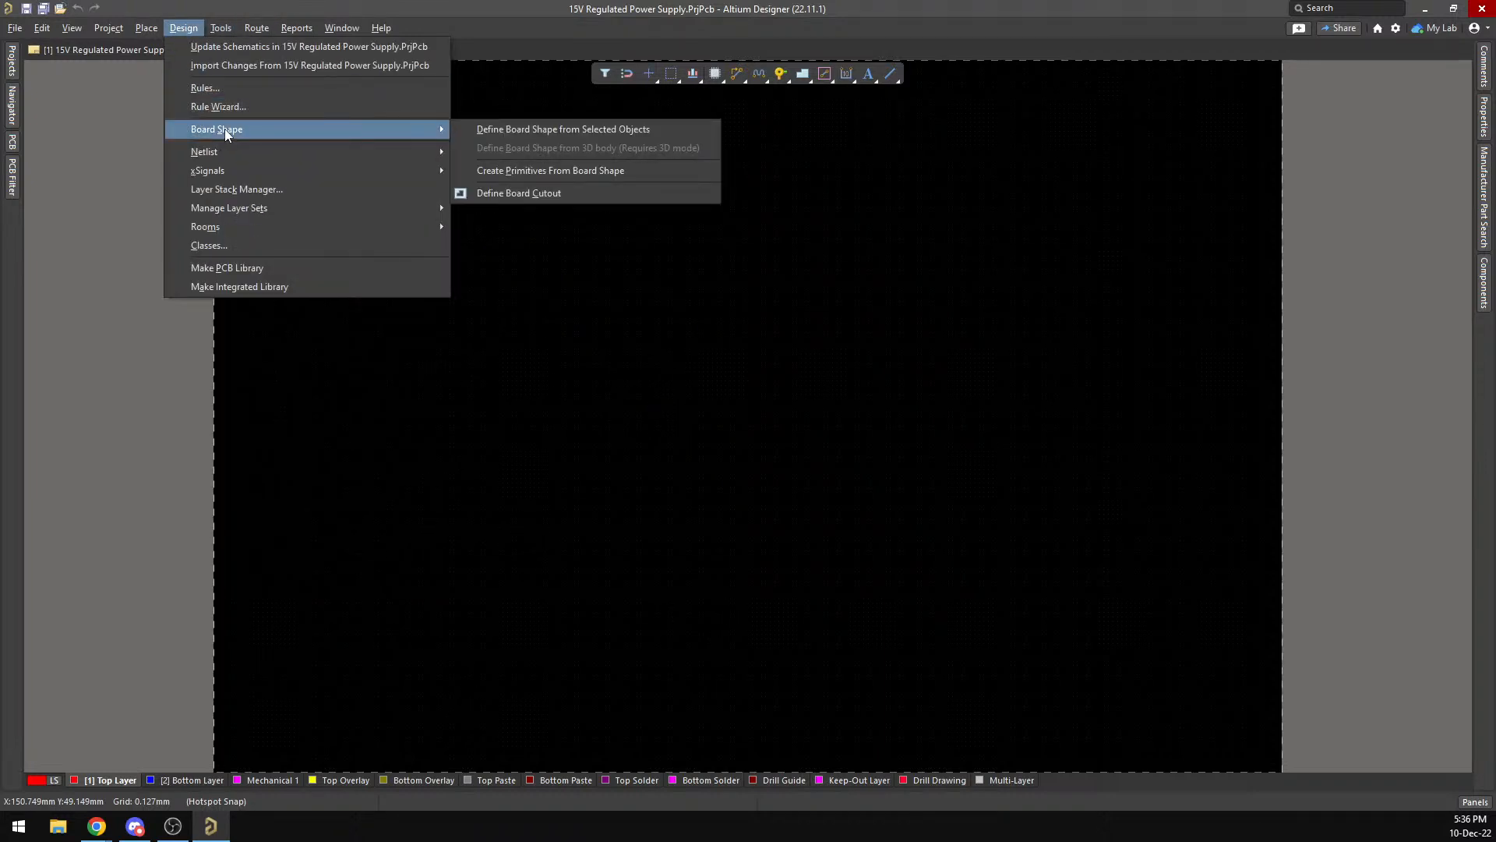
{"action": "left_click", "coordinate": [266, 186]}
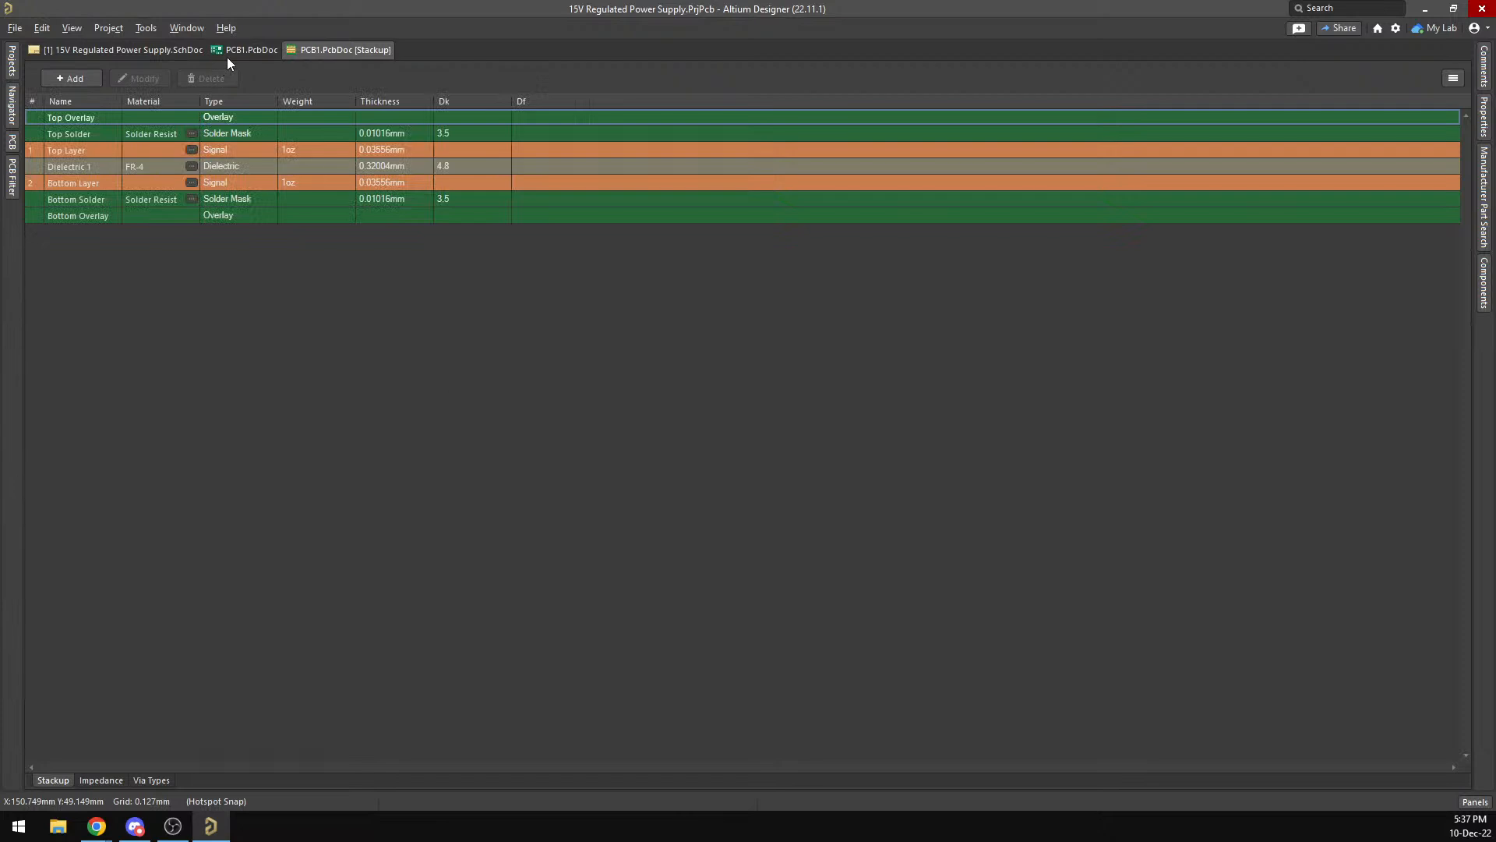
{"action": "left_click", "coordinate": [148, 28]}
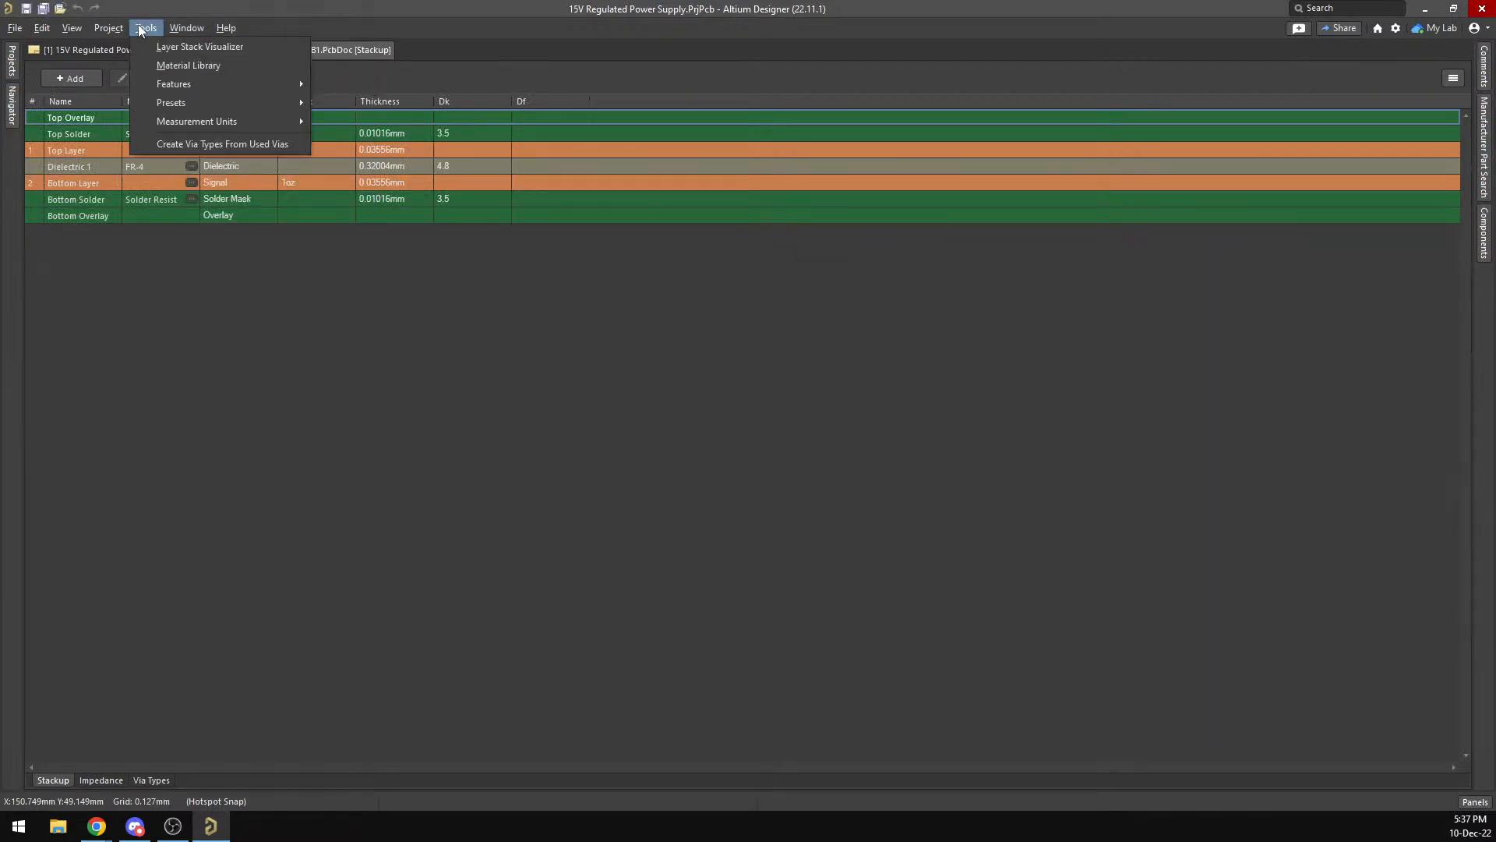
{"action": "mouse_move", "coordinate": [173, 103]}
{"action": "left_click", "coordinate": [355, 109]}
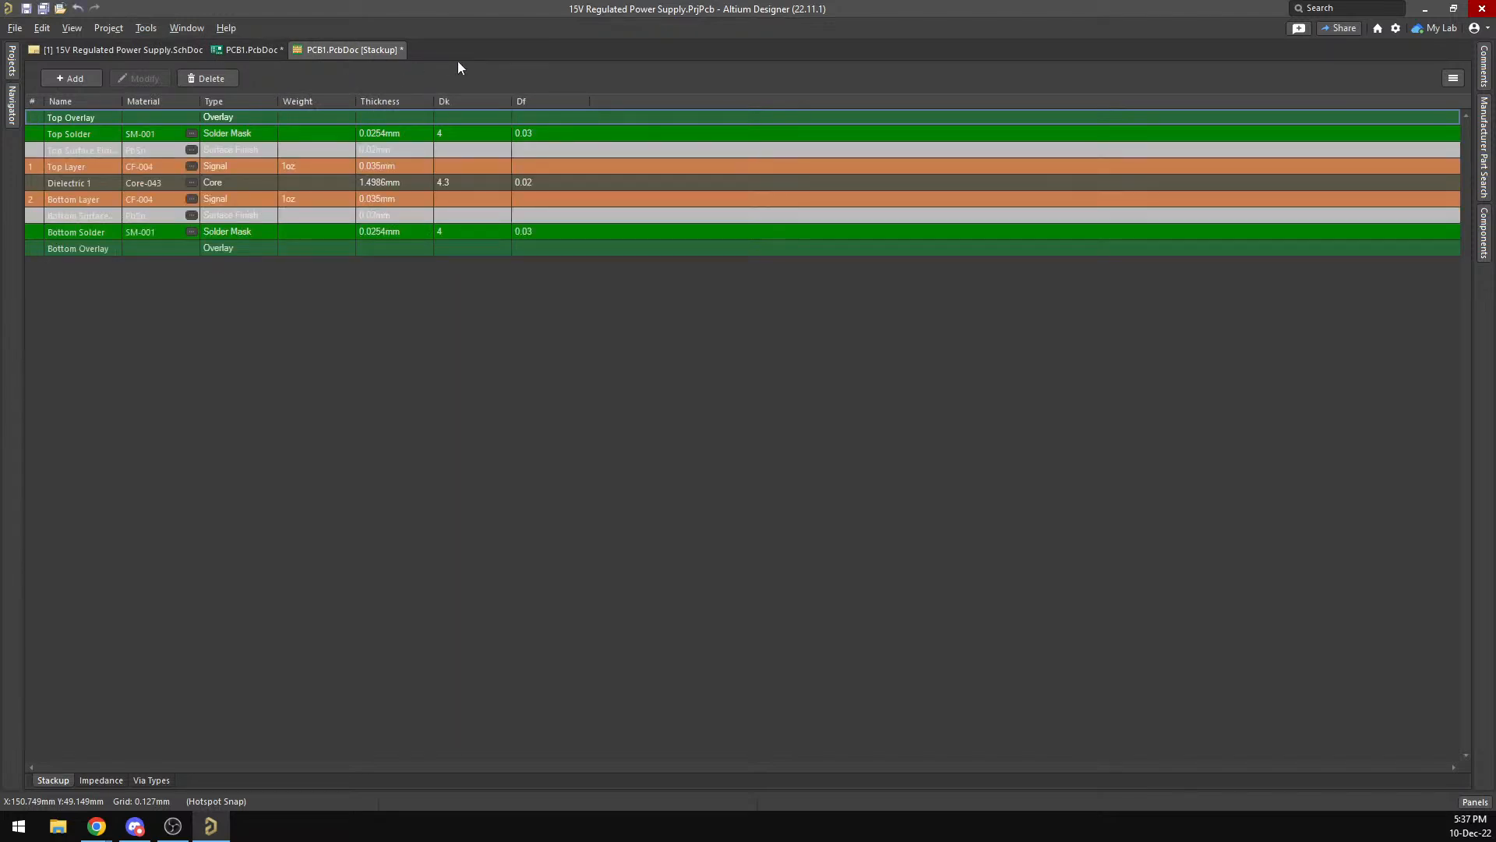
{"action": "key", "text": "ctrl+s"}
Close the PCB1 stackup document to return to the board layout.
{"action": "key", "text": "F11"}
{"action": "left_click", "coordinate": [773, 291]}
{"action": "right_click", "coordinate": [377, 55]}
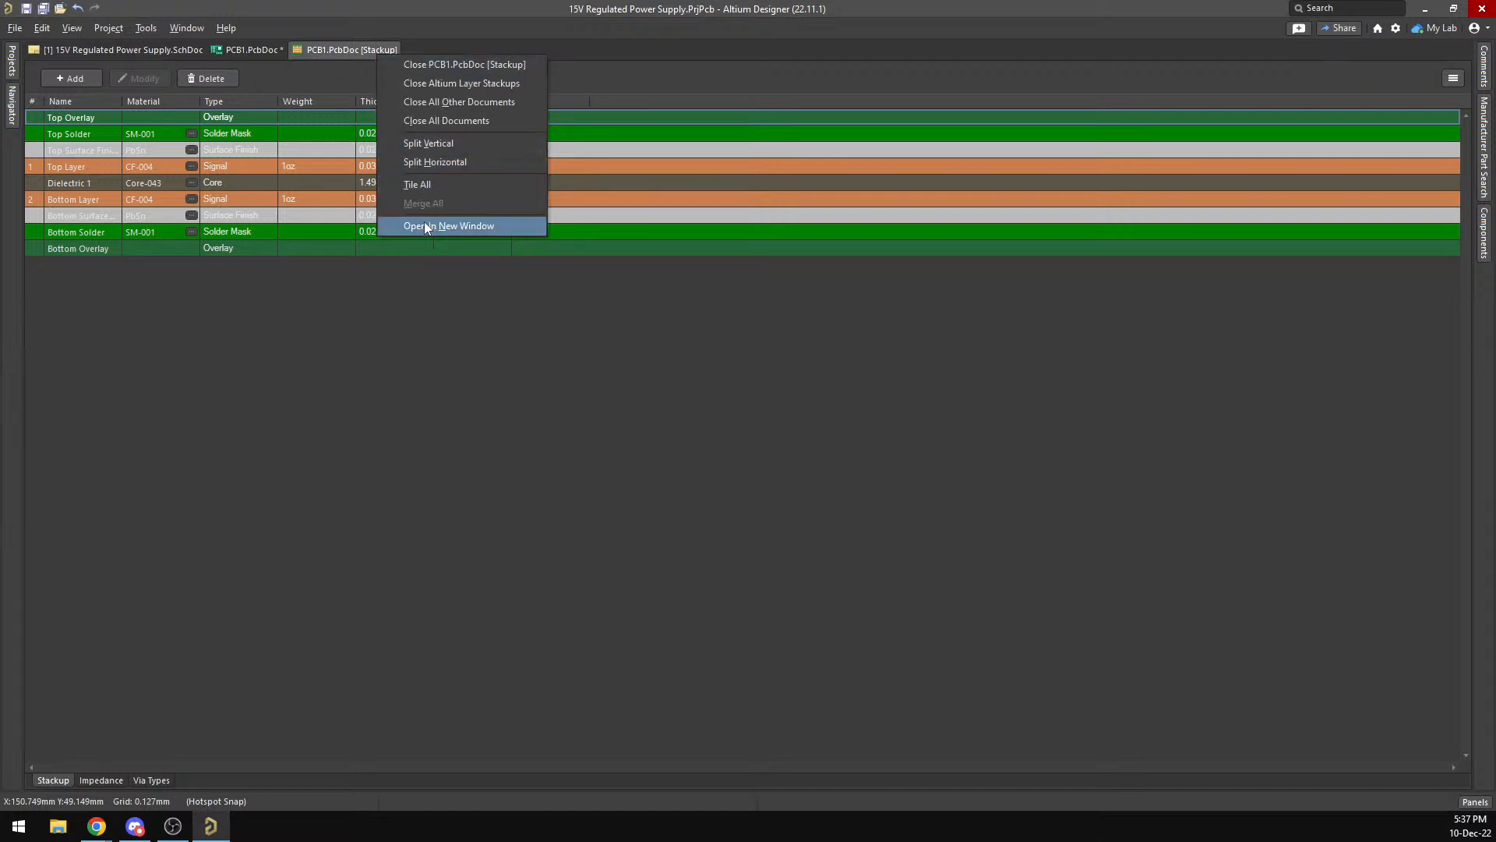
{"action": "left_click", "coordinate": [462, 67]}
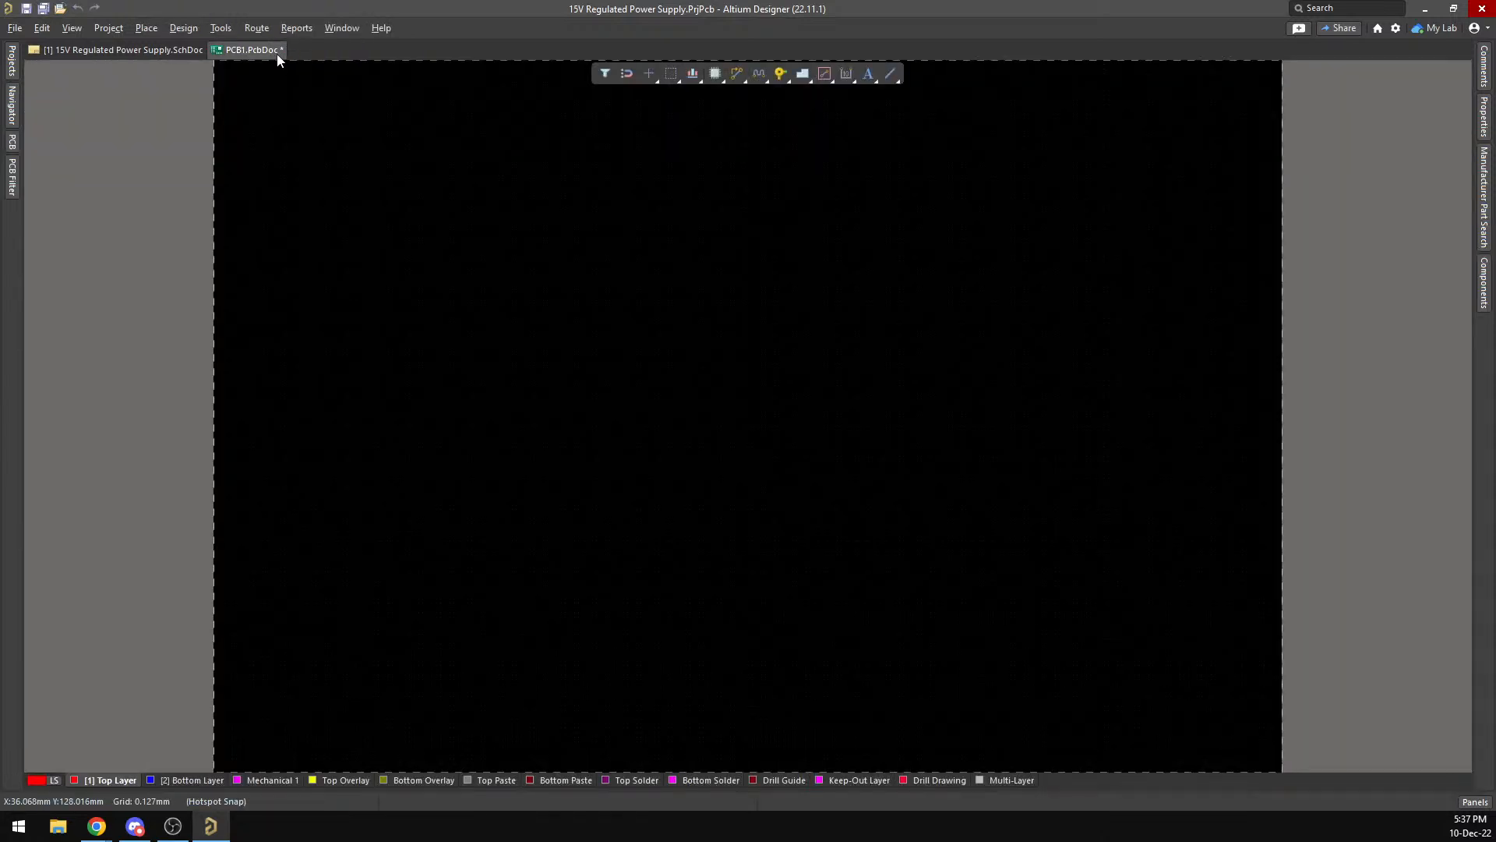
Import the changes from the 15V Regulated Power Supply project into the PCB, validating and executing the engineering change order.
{"action": "left_click", "coordinate": [165, 29]}
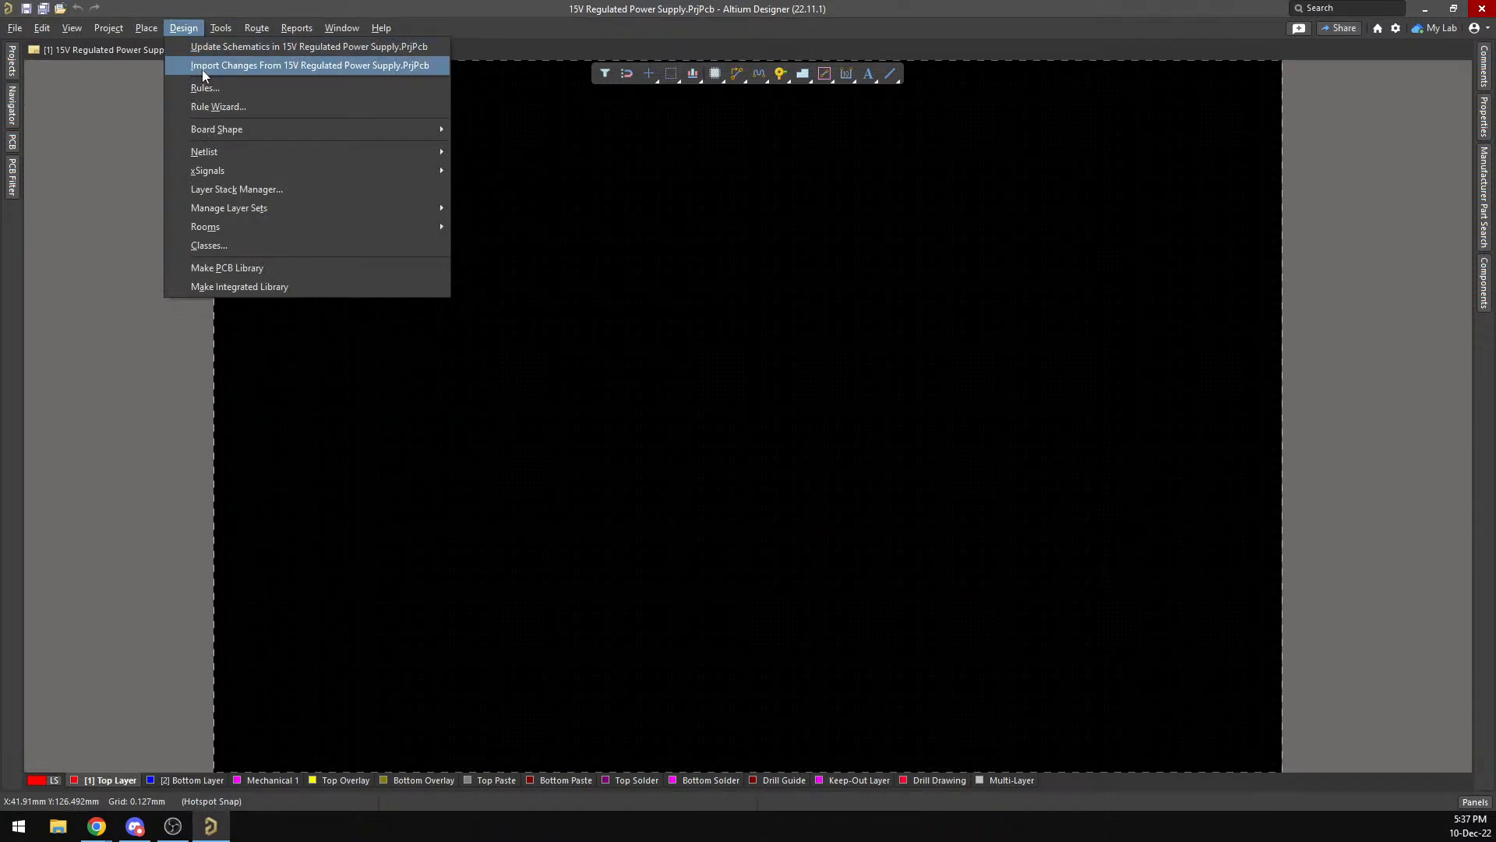
{"action": "left_click", "coordinate": [203, 68]}
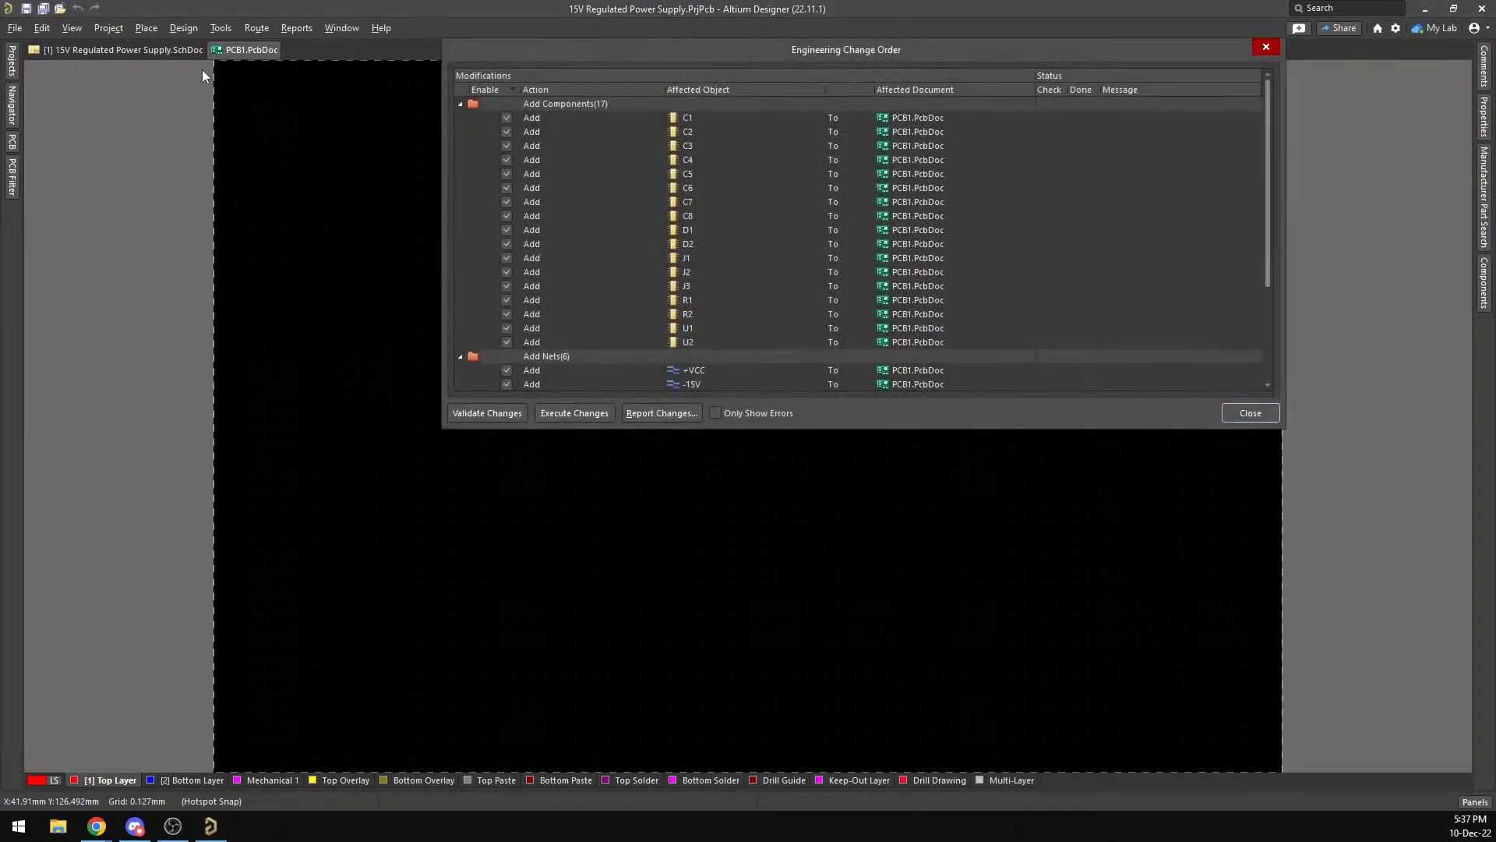
{"action": "scroll", "coordinate": [729, 273], "scroll_direction": "down", "scroll_amount": 3}
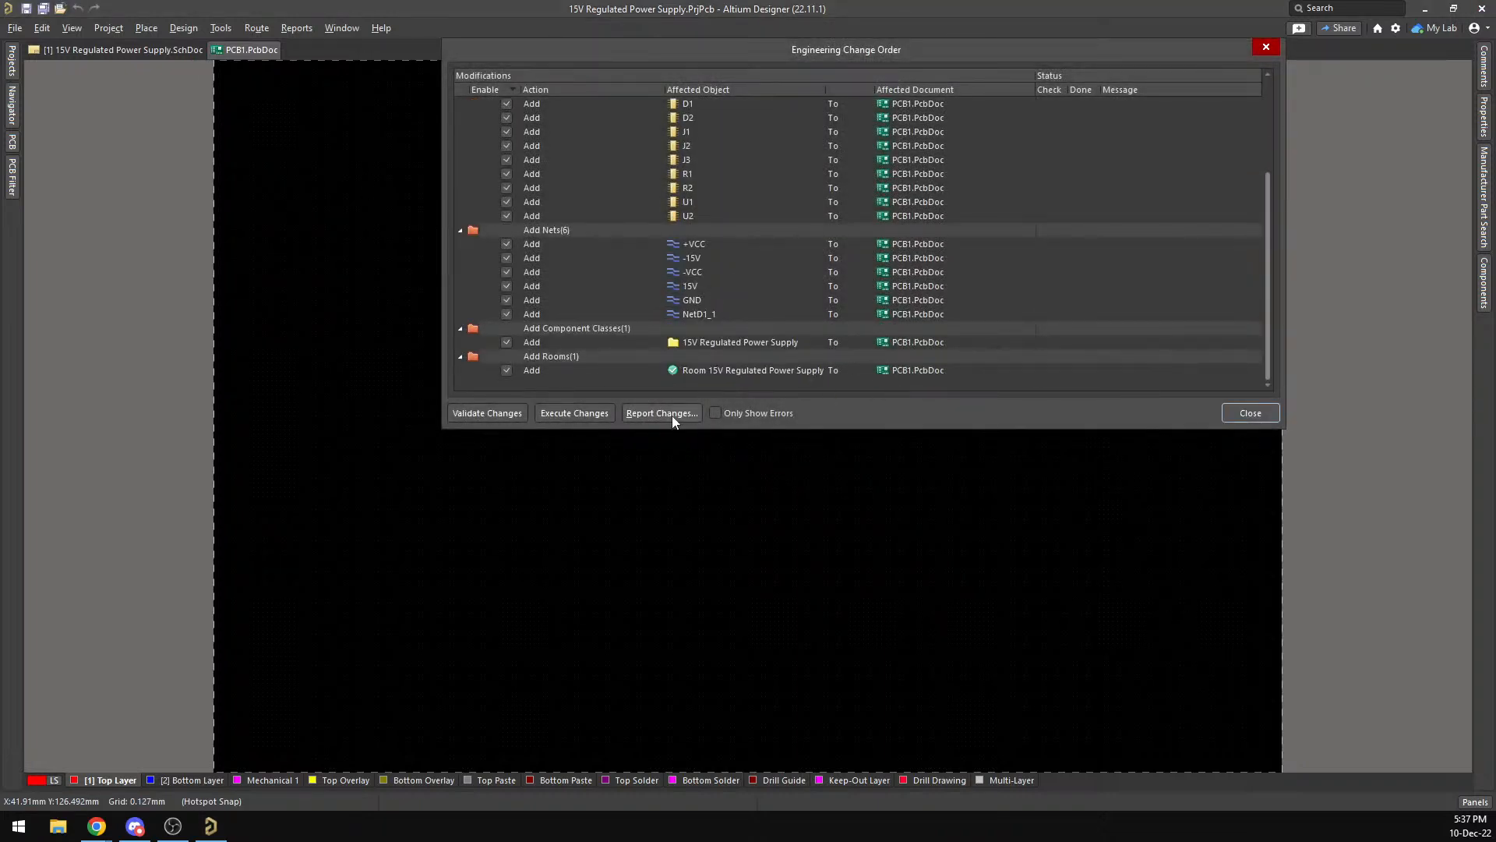
{"action": "left_click", "coordinate": [487, 413]}
{"action": "left_click", "coordinate": [605, 413]}
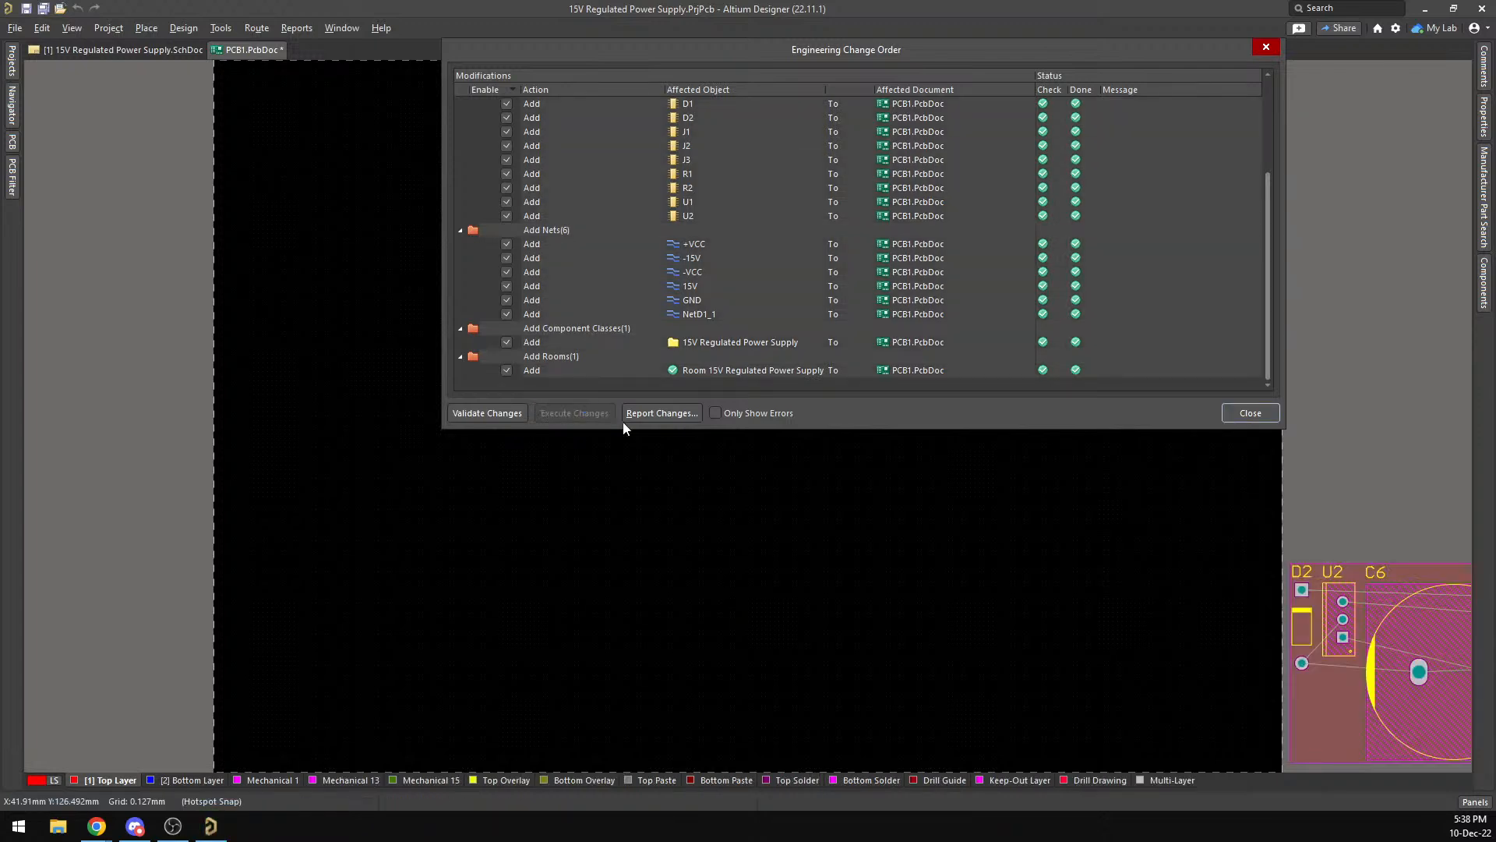
{"action": "left_click", "coordinate": [1249, 413]}
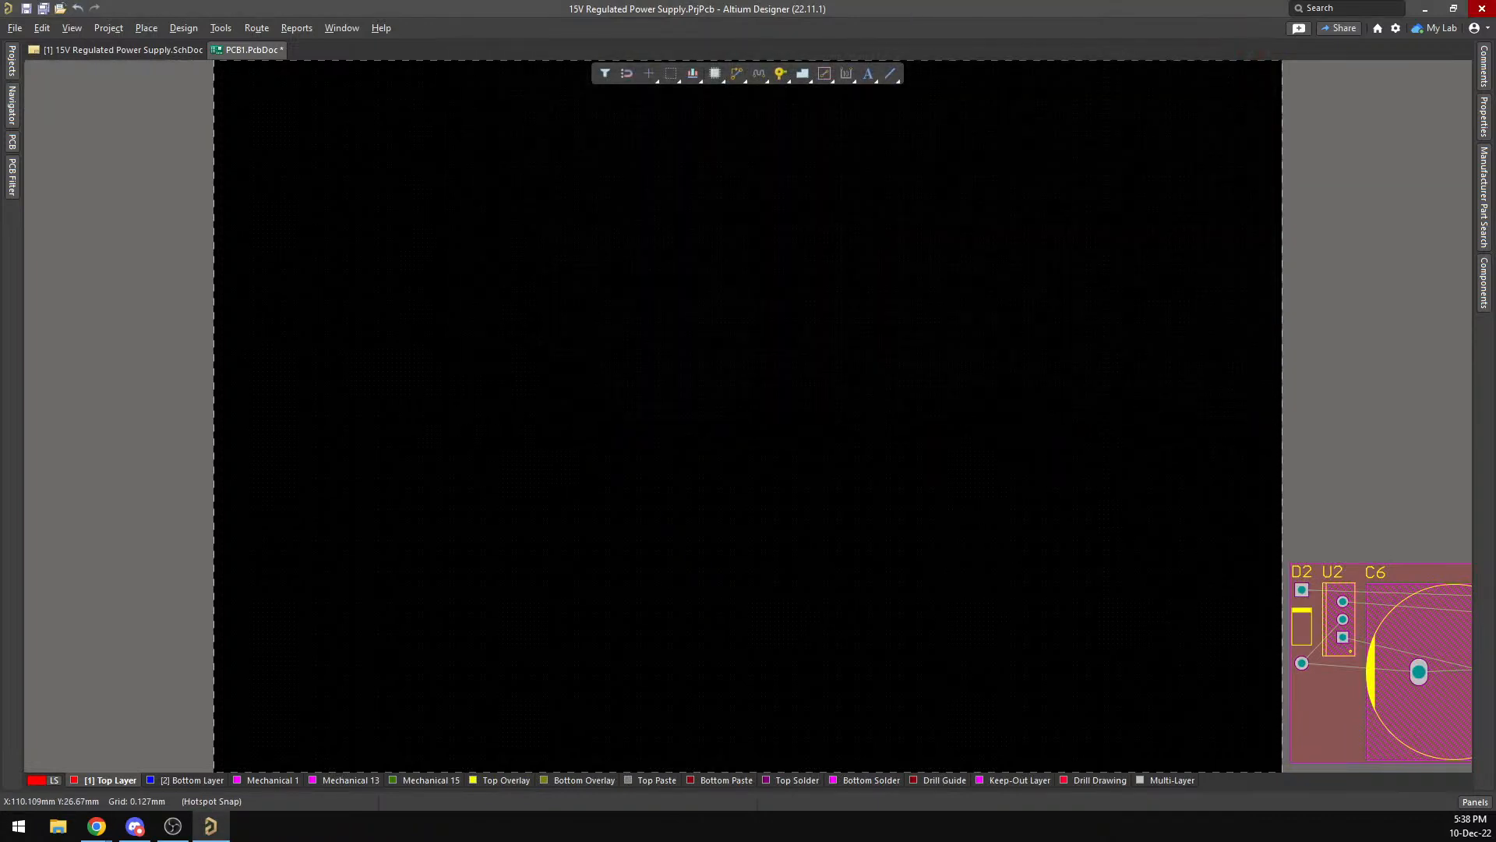
Examine the imported components and their connection lines in the room beside the board.
{"action": "left_click_drag", "start_coordinate": [955, 504], "coordinate": [866, 483]}
{"action": "left_click_drag", "start_coordinate": [1335, 449], "coordinate": [1164, 408]}
{"action": "right_click_drag", "start_coordinate": [1217, 418], "coordinate": [1036, 411]}
{"action": "right_click", "coordinate": [1052, 404]}
{"action": "right_click", "coordinate": [1030, 297]}
{"action": "right_click", "coordinate": [823, 357]}
{"action": "right_click", "coordinate": [711, 375]}
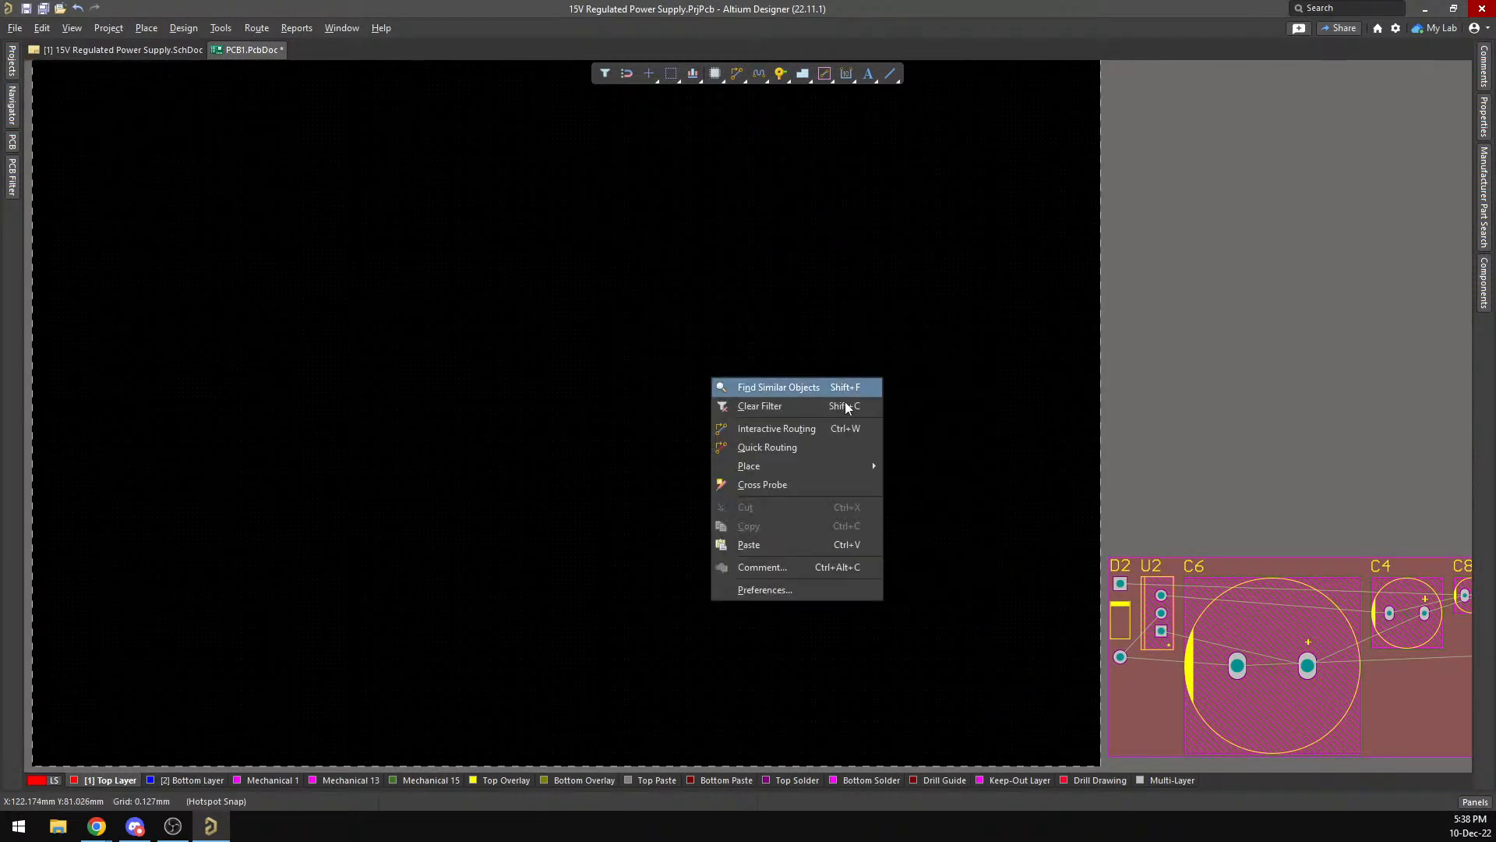
{"action": "right_click", "coordinate": [1184, 466]}
{"action": "left_click", "coordinate": [1161, 435]}
{"action": "right_click_drag", "start_coordinate": [1212, 431], "coordinate": [260, 199]}
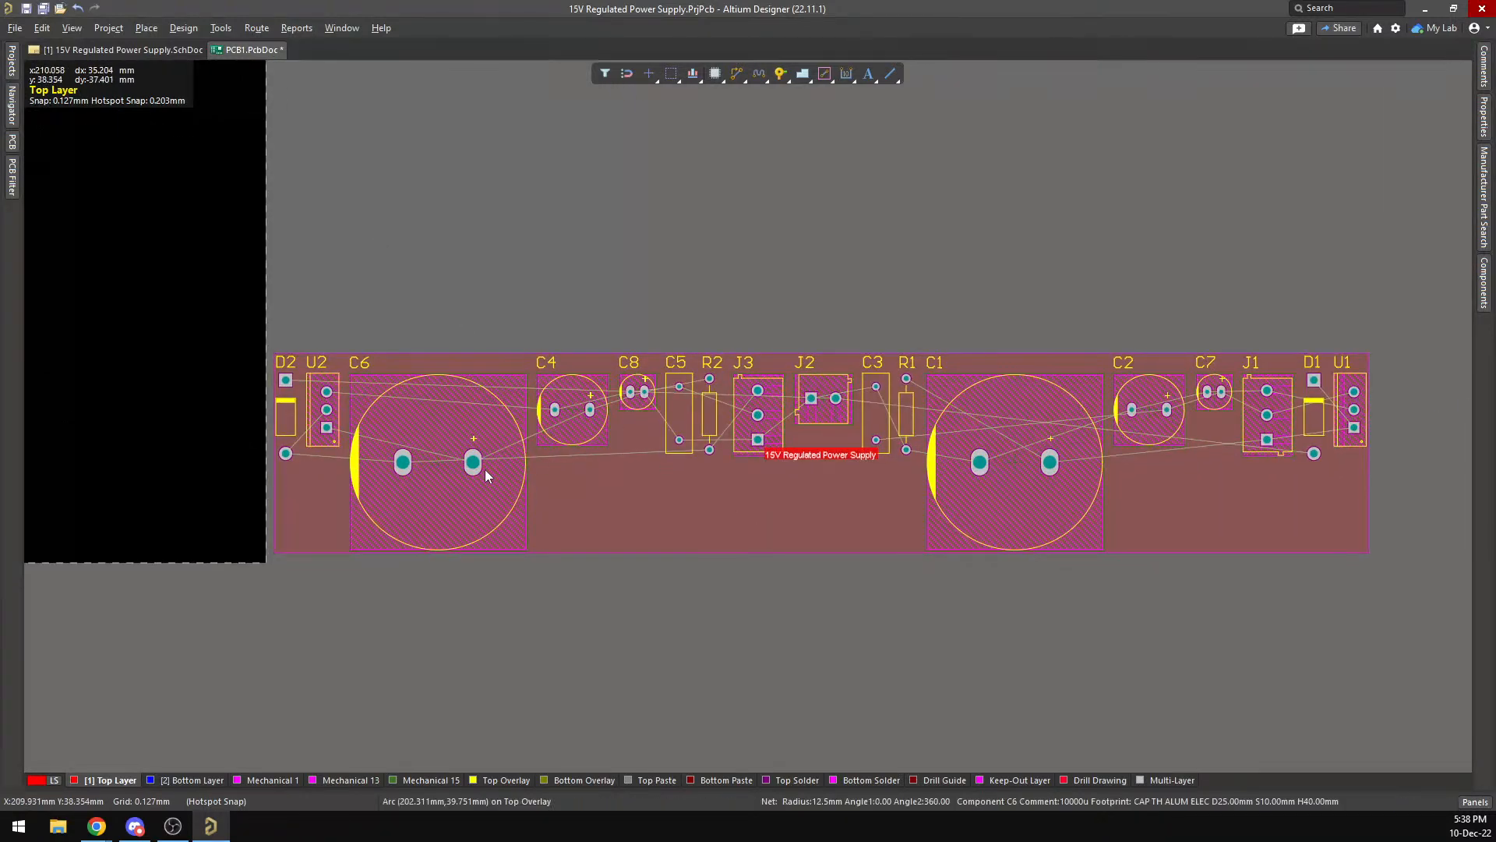
{"action": "scroll", "coordinate": [597, 257], "scroll_direction": "down", "scroll_amount": 2, "text": "ctrl"}
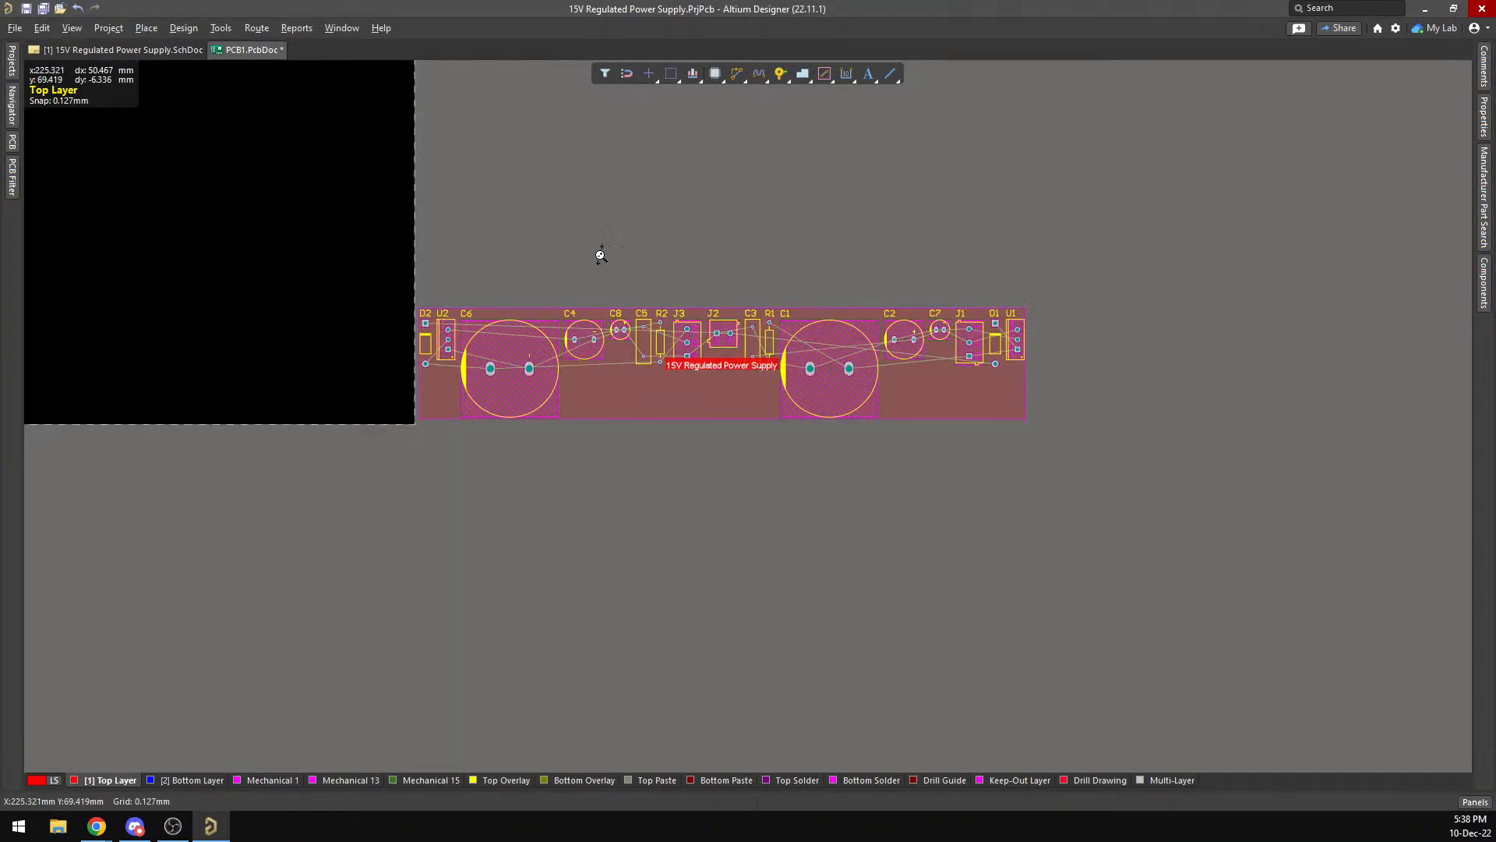
{"action": "right_click_drag", "start_coordinate": [619, 246], "coordinate": [979, 385]}
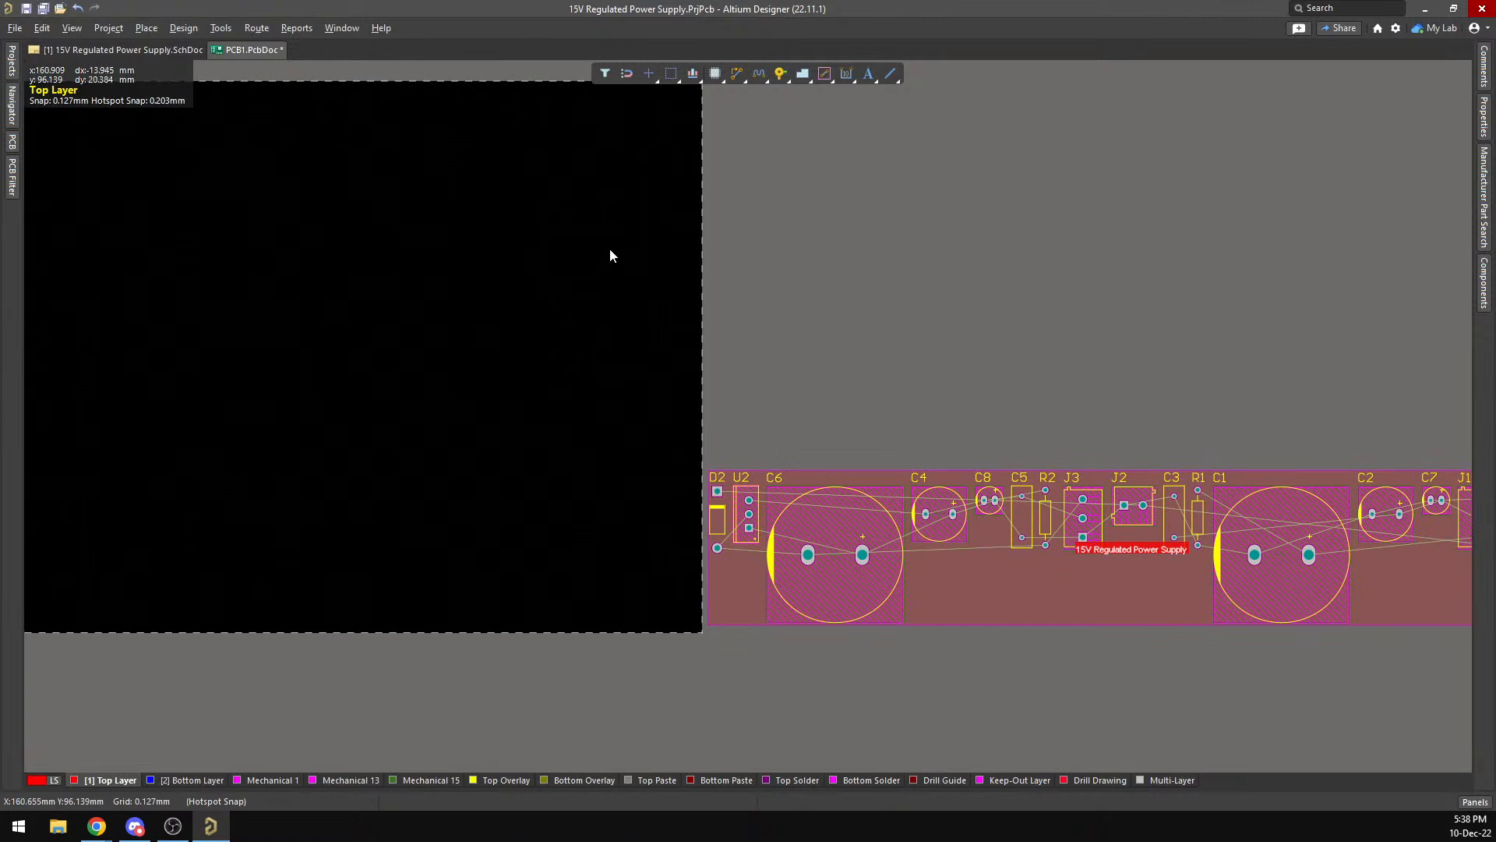
Delete the 15V Regulated Power Supply room surrounding the imported components.
{"action": "right_click_drag", "start_coordinate": [670, 265], "coordinate": [772, 301]}
{"action": "left_click", "coordinate": [899, 310]}
{"action": "left_click", "coordinate": [932, 327]}
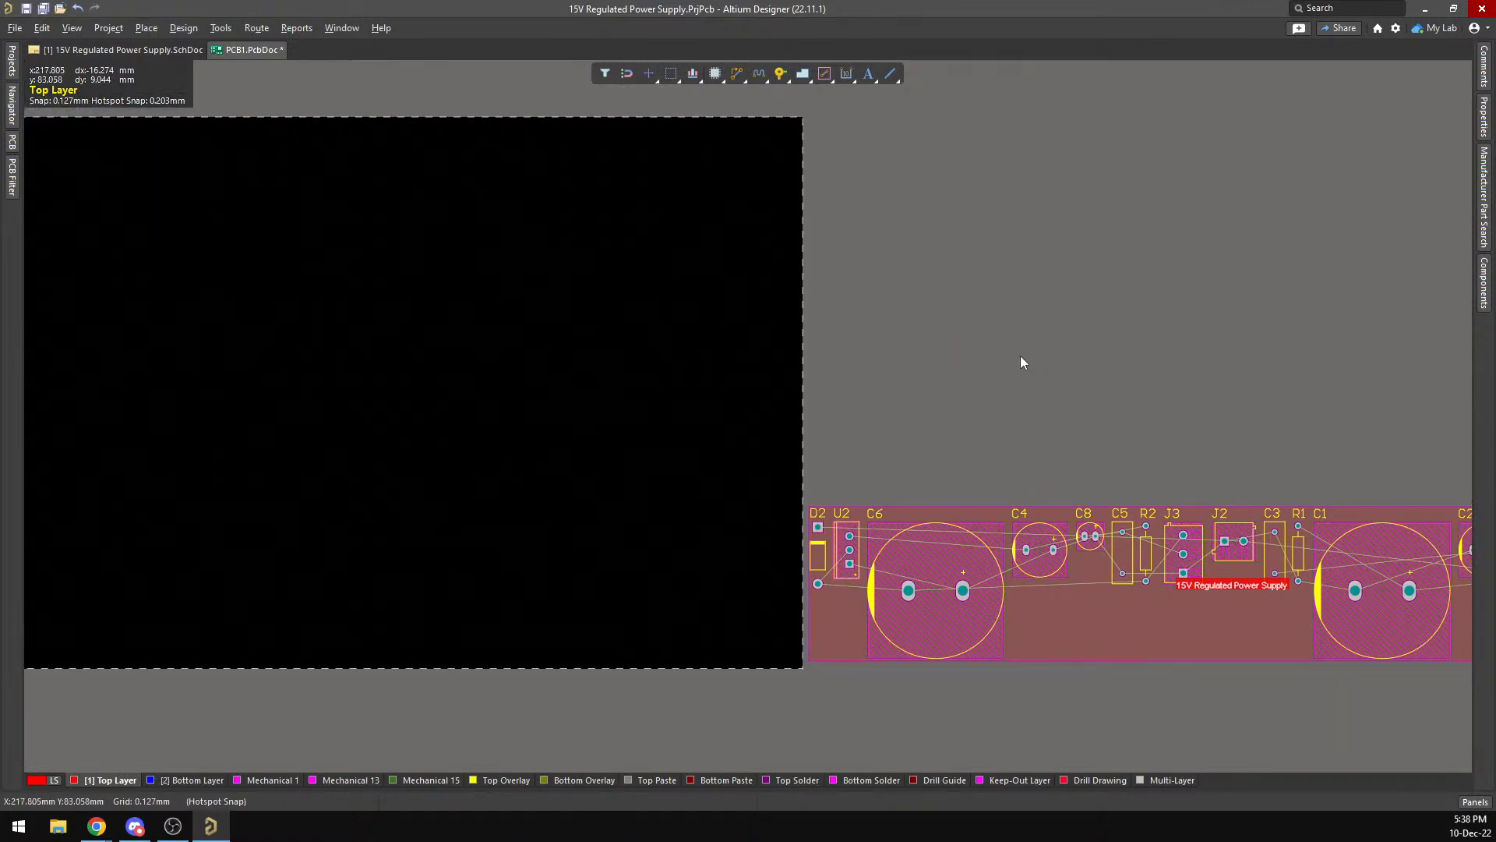
{"action": "right_click_drag", "start_coordinate": [1023, 362], "coordinate": [1036, 417]}
{"action": "left_click", "coordinate": [1085, 550]}
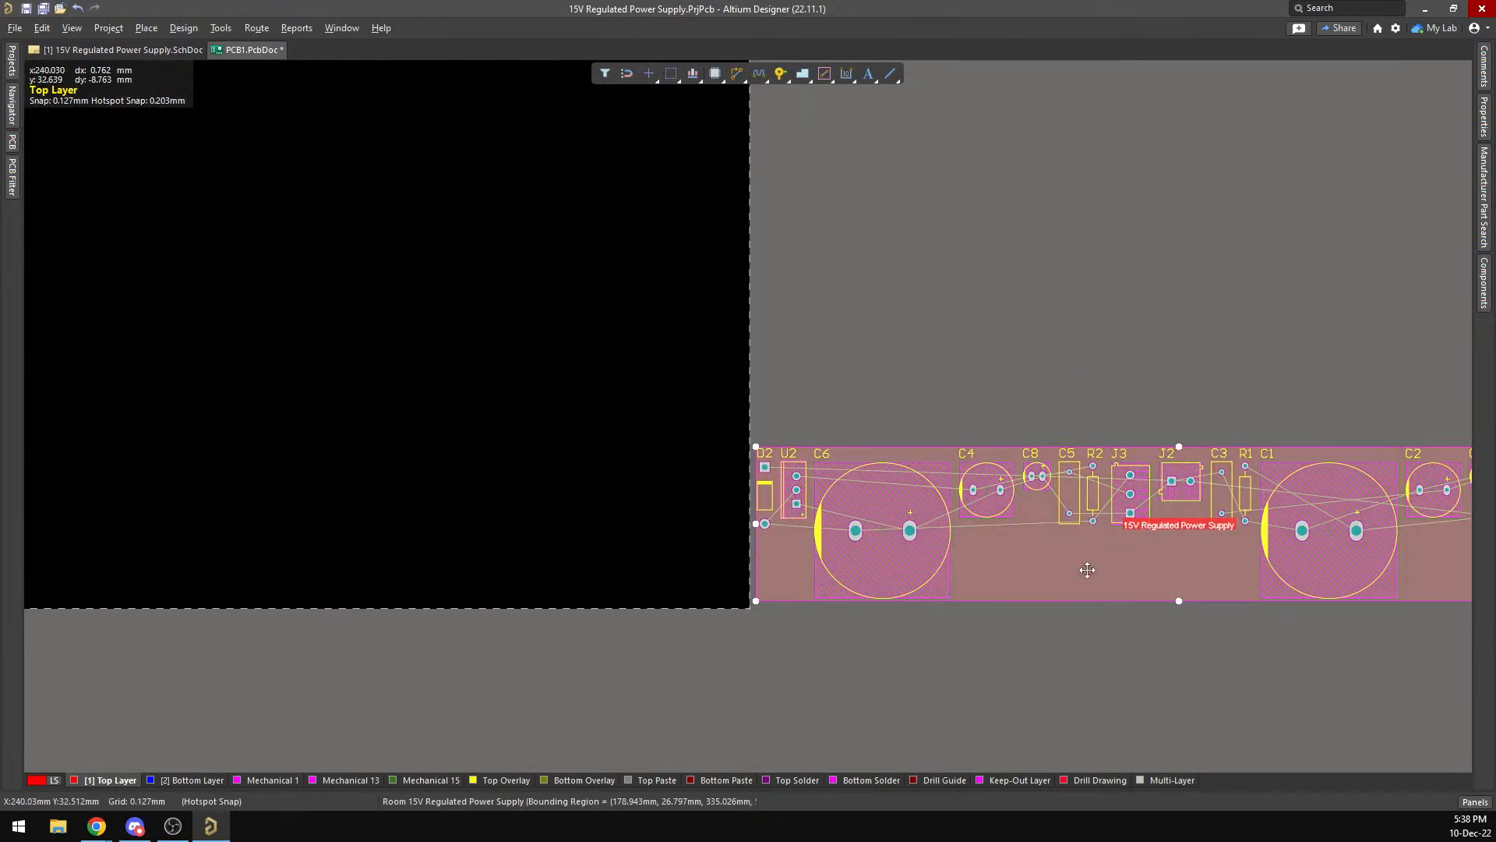
{"action": "key", "text": "Delete"}
Move the row of imported components onto the board area and place diode D2 below the row, near the board's middle.
{"action": "left_click_drag", "start_coordinate": [759, 404], "coordinate": [1454, 622]}
{"action": "left_click_drag", "start_coordinate": [1052, 516], "coordinate": [226, 289]}
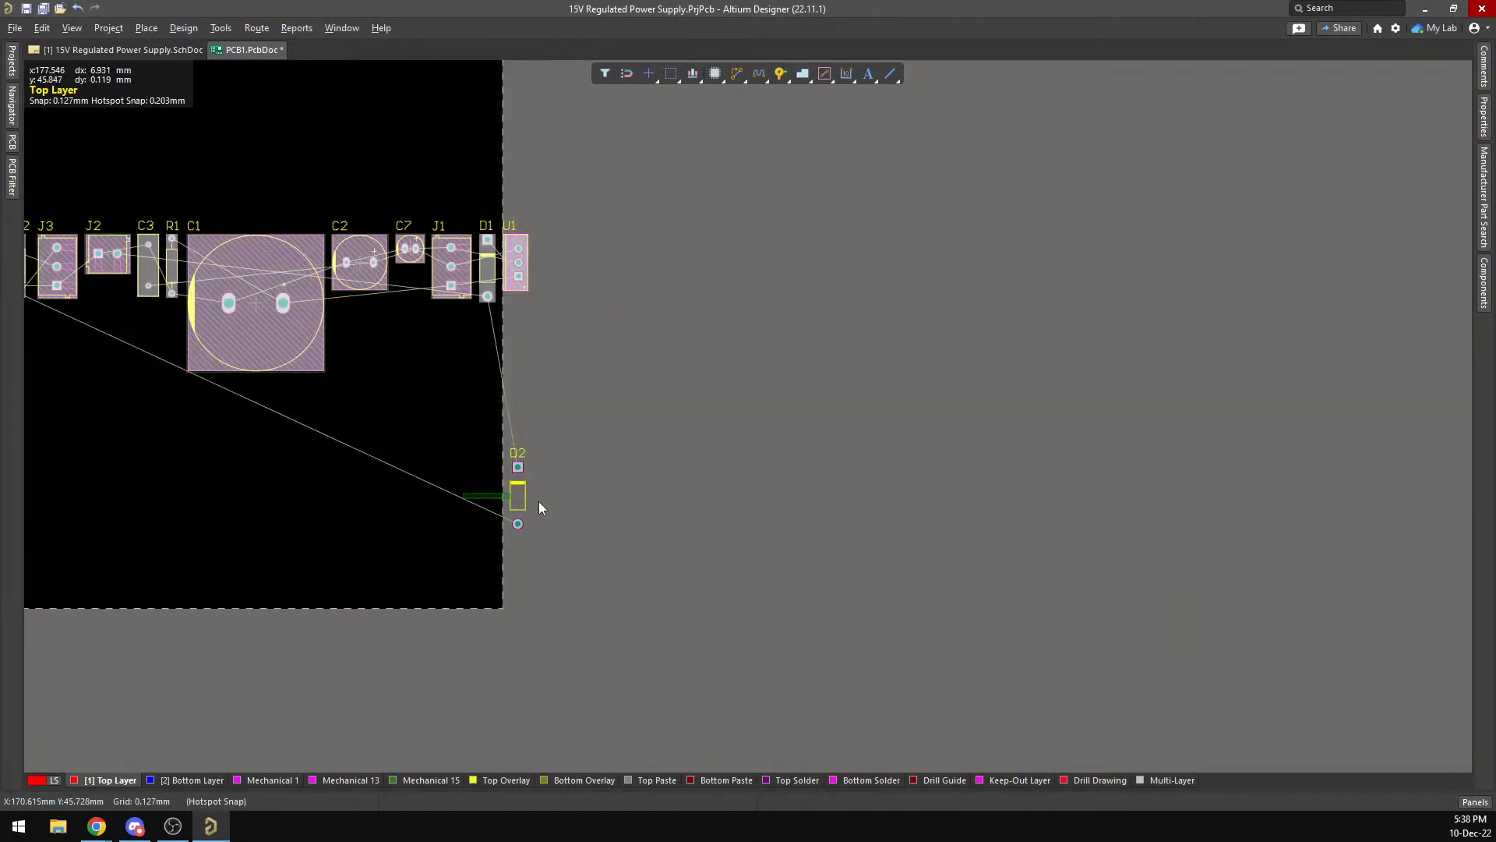
{"action": "left_click_drag", "start_coordinate": [513, 497], "coordinate": [288, 480]}
{"action": "right_click_drag", "start_coordinate": [476, 531], "coordinate": [1101, 614]}
{"action": "left_click_drag", "start_coordinate": [944, 560], "coordinate": [697, 500]}
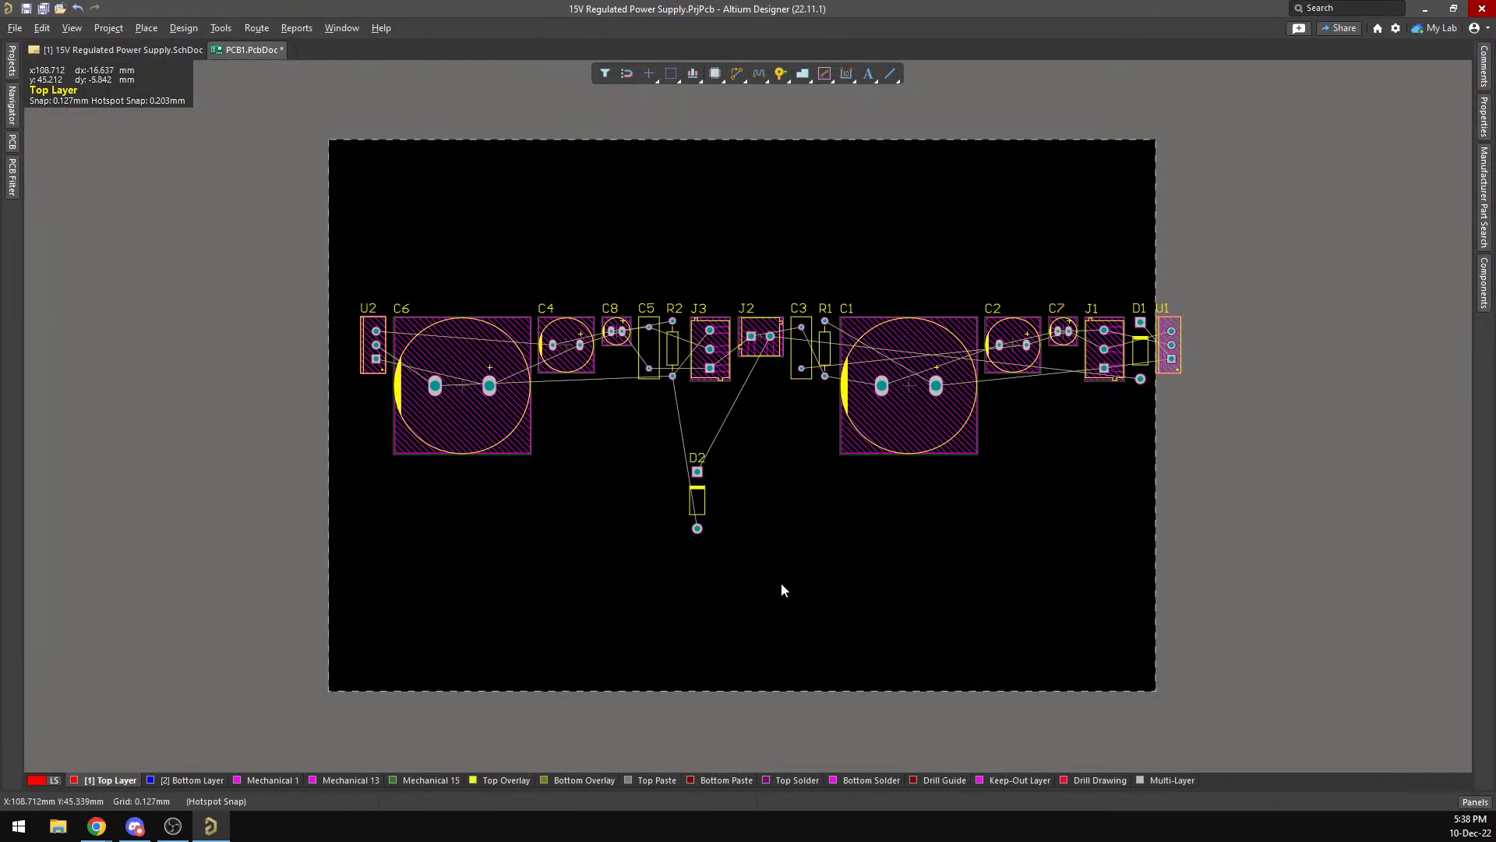
Switch the board to 3D view and examine the placed component models from several angles.
{"action": "key", "text": "3"}
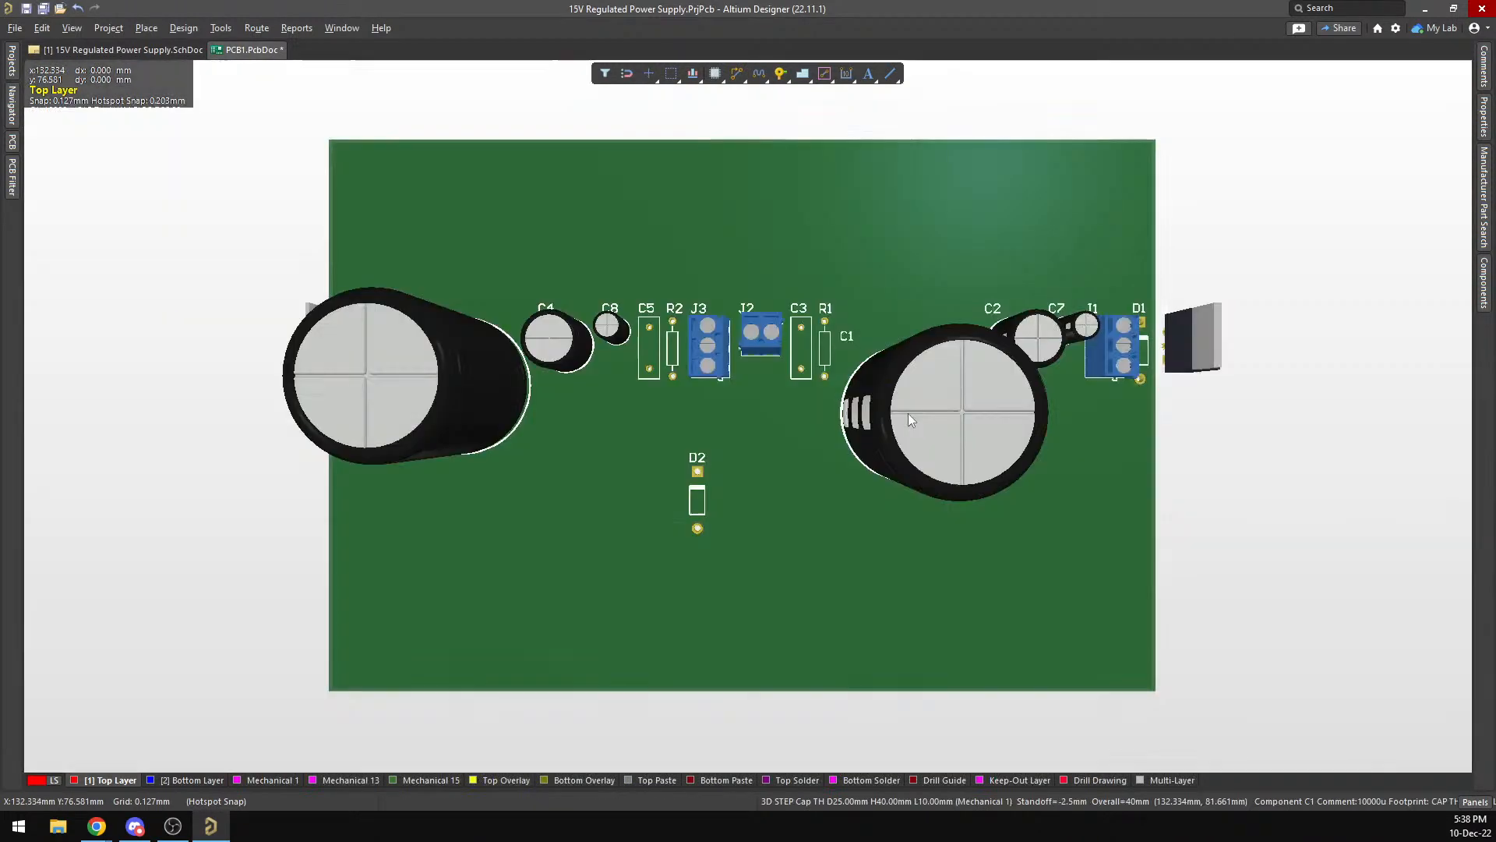
{"action": "middle_click_drag", "start_coordinate": [863, 596], "coordinate": [863, 591]}
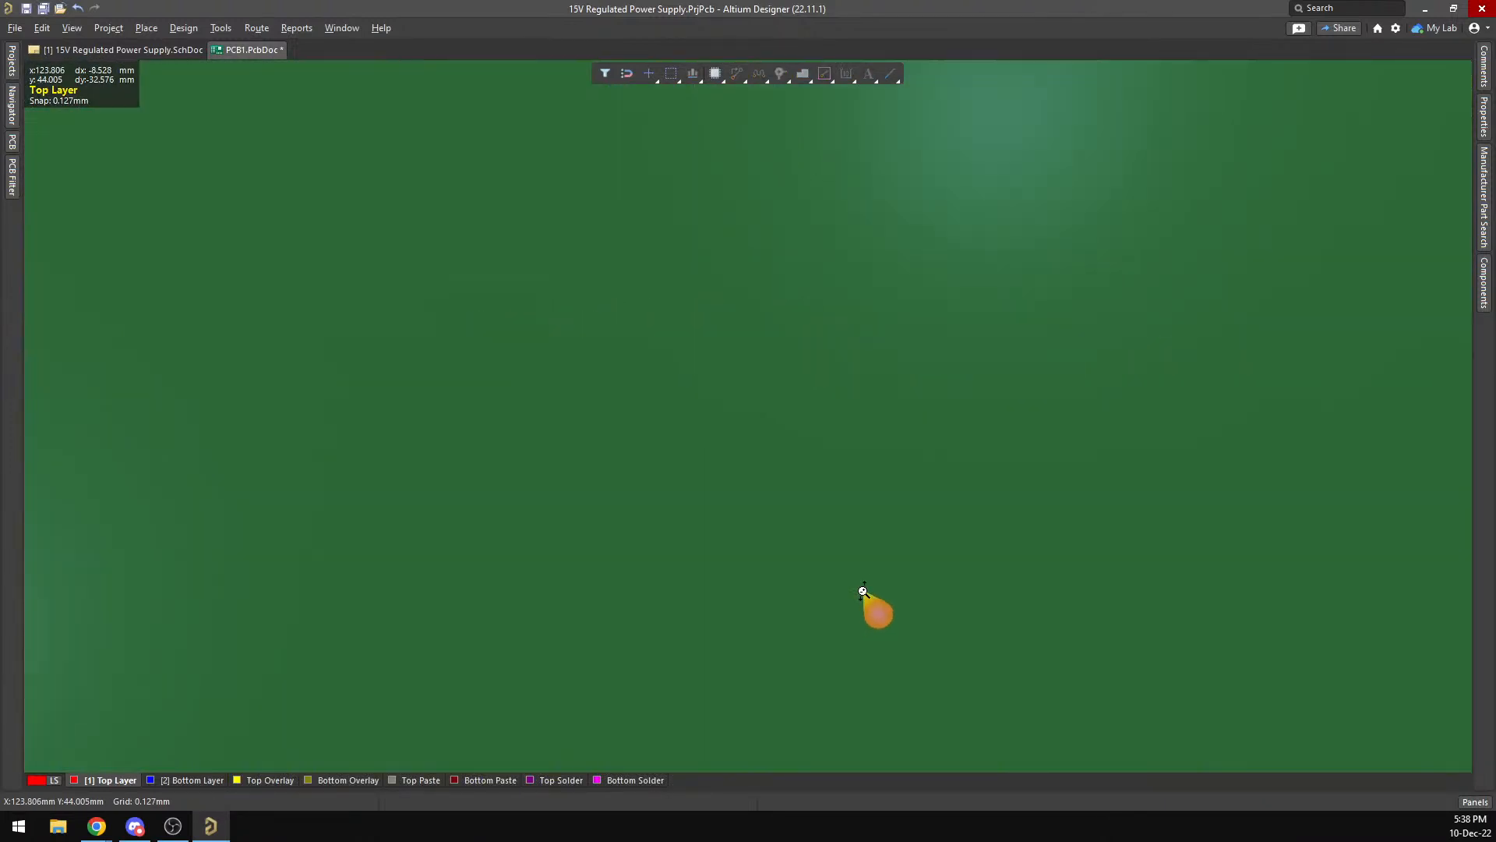
{"action": "middle_click_drag", "start_coordinate": [866, 401], "coordinate": [867, 413]}
{"action": "right_click", "coordinate": [867, 413]}
{"action": "right_click", "coordinate": [868, 354]}
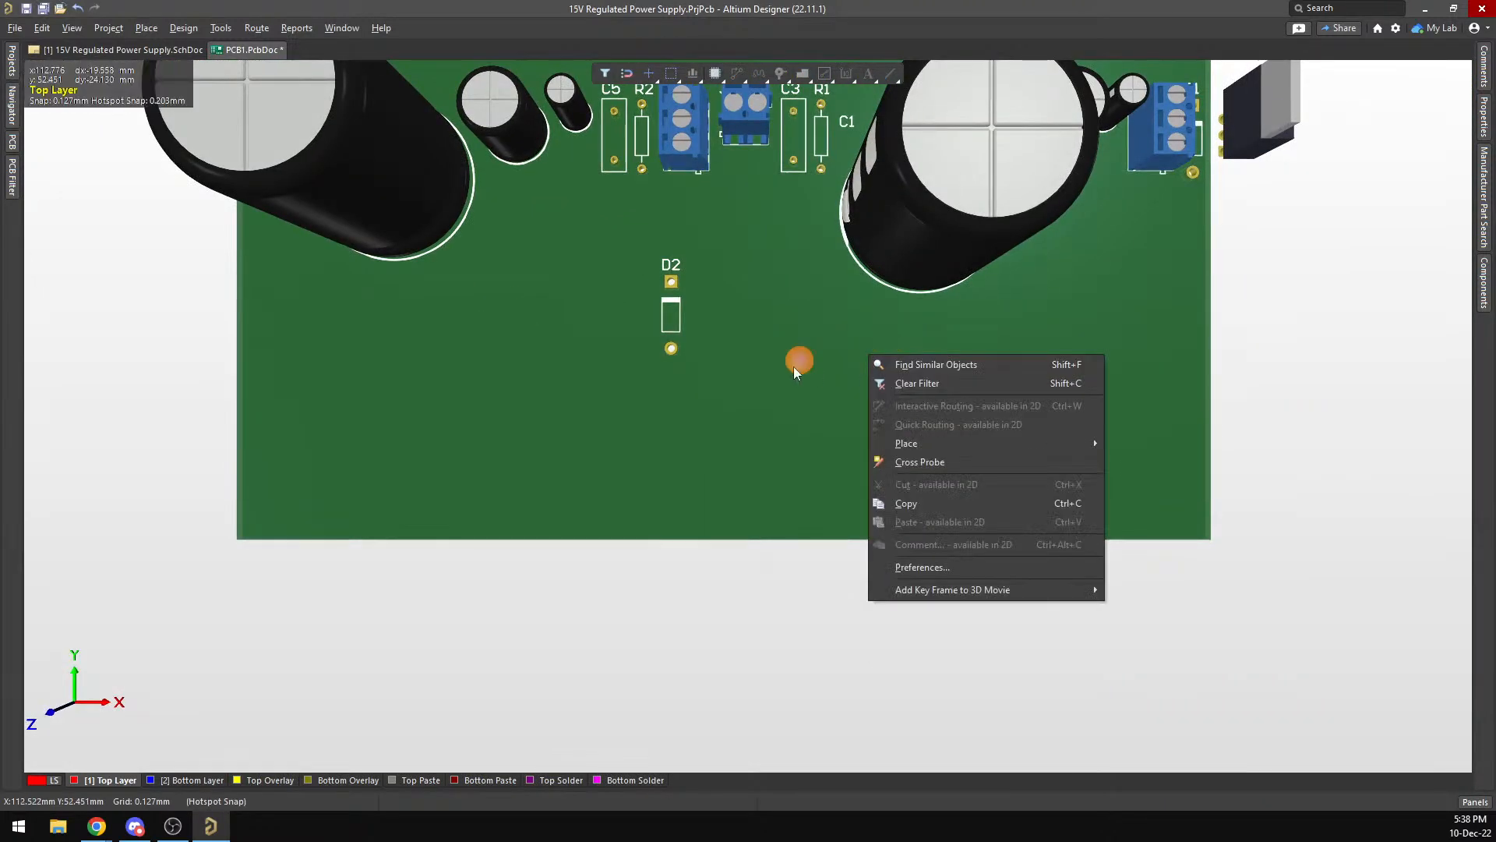
{"action": "left_click", "coordinate": [794, 366]}
{"action": "left_click_drag", "start_coordinate": [796, 348], "coordinate": [826, 419], "text": "shift"}
{"action": "right_click", "coordinate": [866, 438], "text": "shift"}
{"action": "left_click", "coordinate": [907, 386]}
{"action": "right_click", "coordinate": [876, 362], "text": "shift"}
{"action": "right_click_drag", "start_coordinate": [818, 382], "coordinate": [1090, 214], "text": "shift"}
{"action": "right_click_drag", "start_coordinate": [706, 311], "coordinate": [945, 508], "text": "shift"}
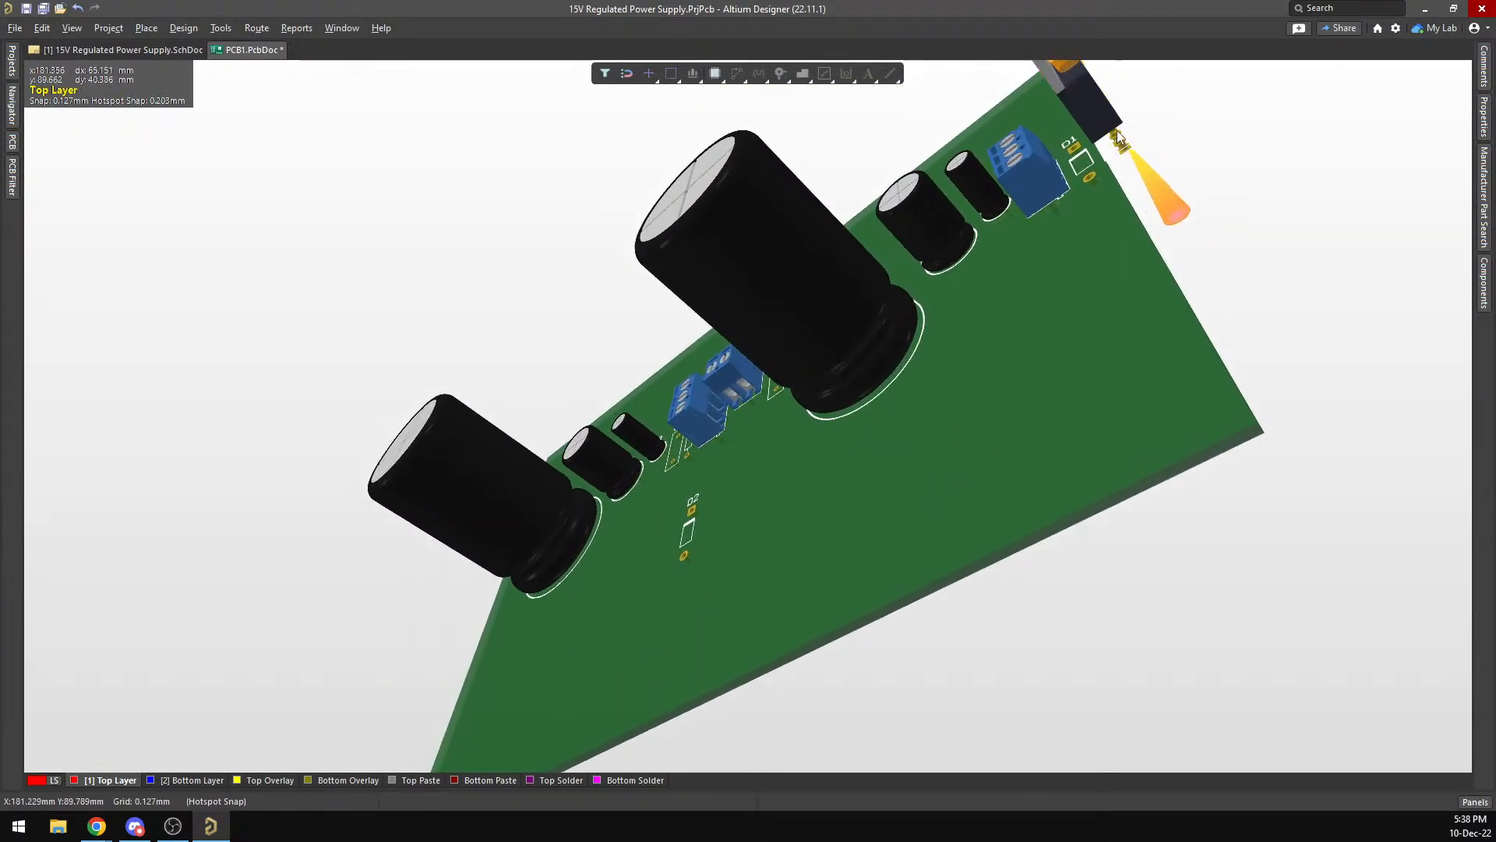
{"action": "right_click_drag", "start_coordinate": [1139, 219], "coordinate": [1453, 180], "text": "shift"}
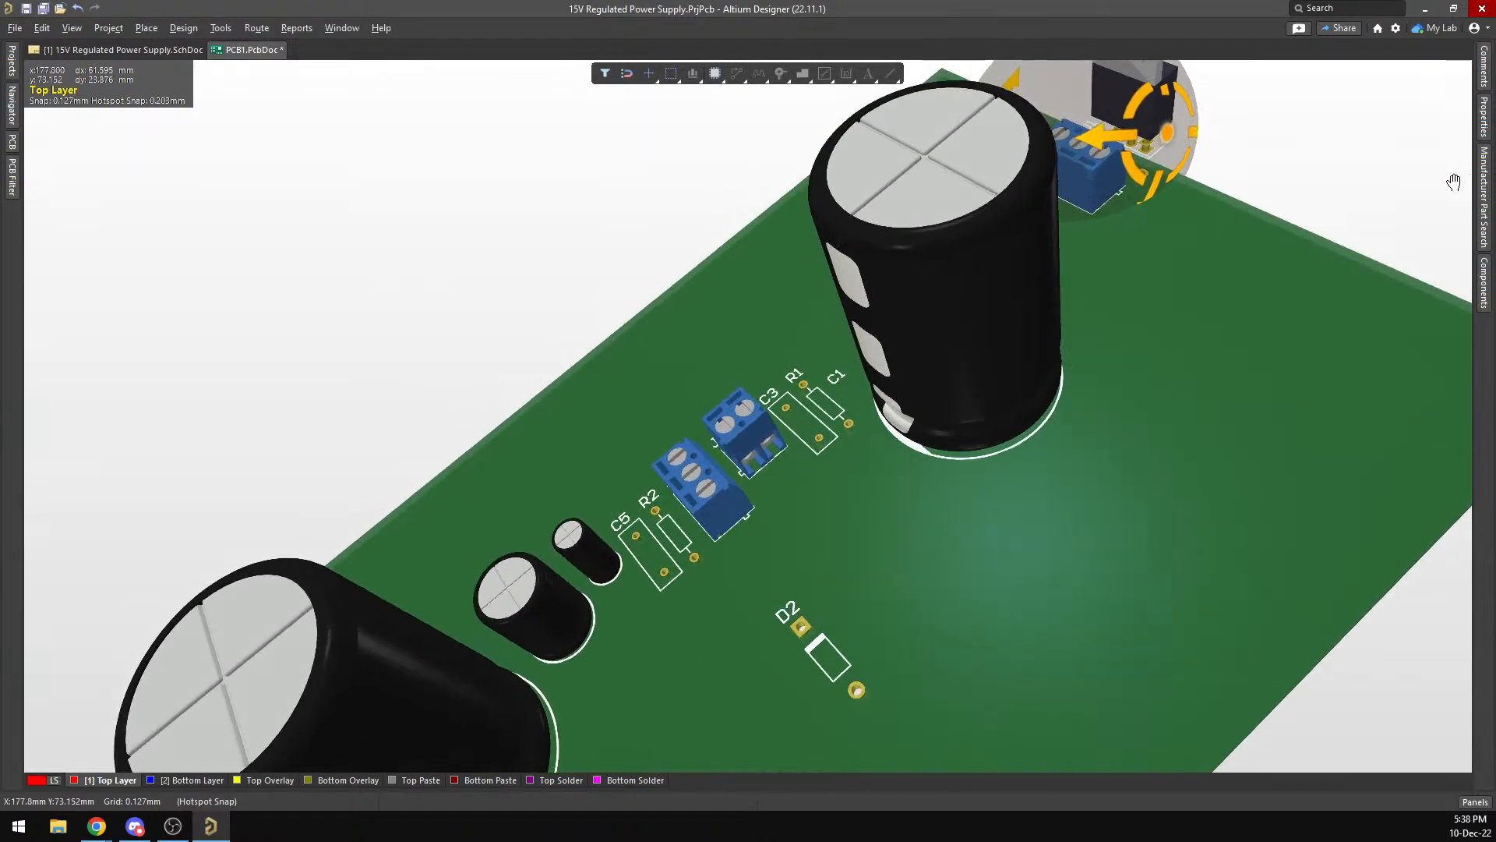
{"action": "right_click_drag", "start_coordinate": [597, 533], "coordinate": [561, 366]}
{"action": "right_click_drag", "start_coordinate": [1256, 224], "coordinate": [995, 358], "text": "shift"}
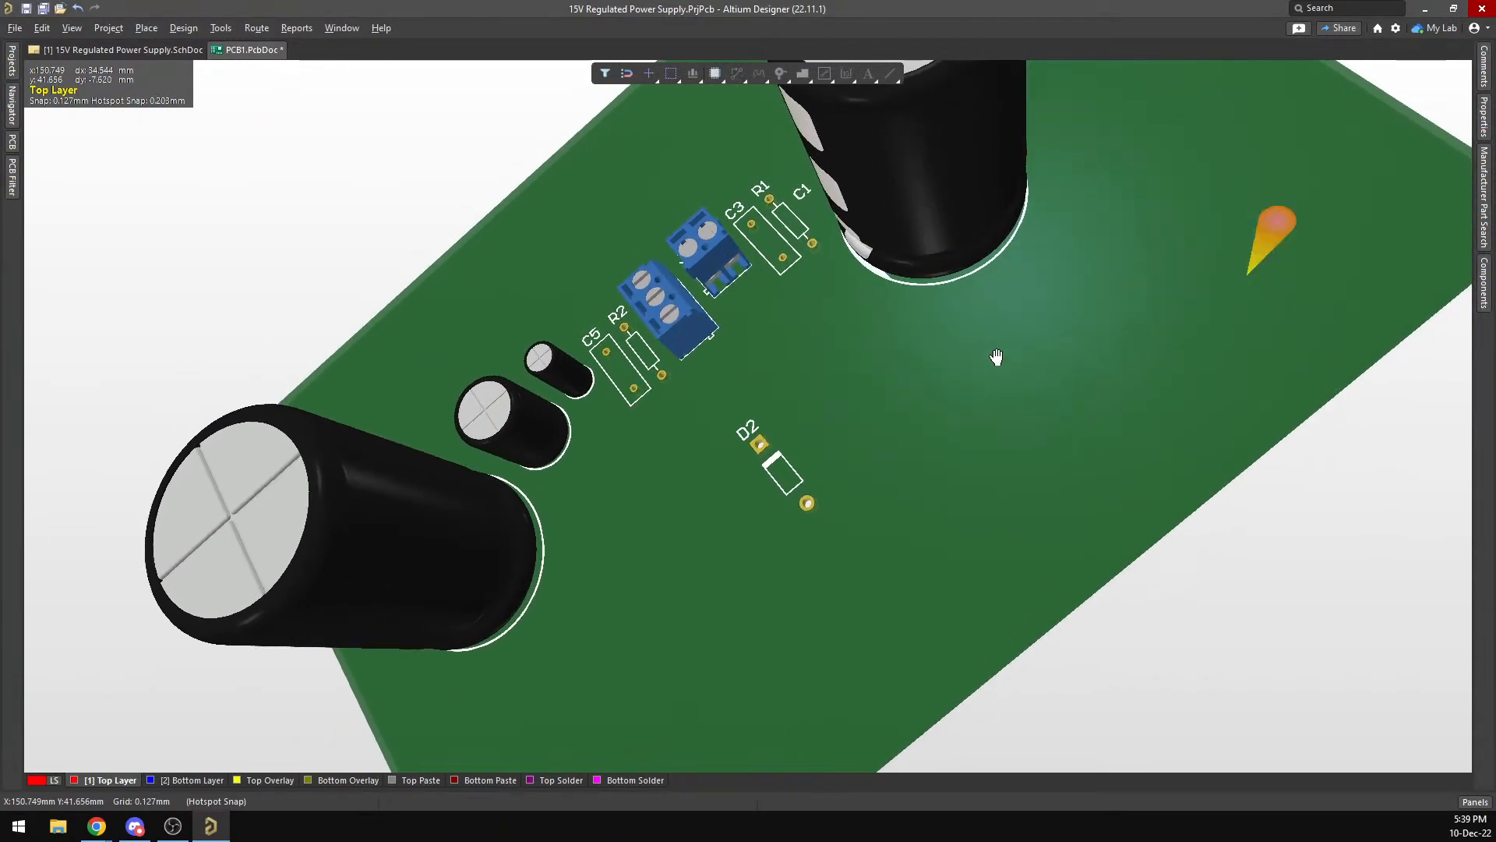
{"action": "scroll", "coordinate": [580, 533], "scroll_direction": "up", "scroll_amount": 5, "text": "ctrl"}
{"action": "scroll", "coordinate": [578, 531], "scroll_direction": "down", "scroll_amount": 1, "text": "ctrl"}
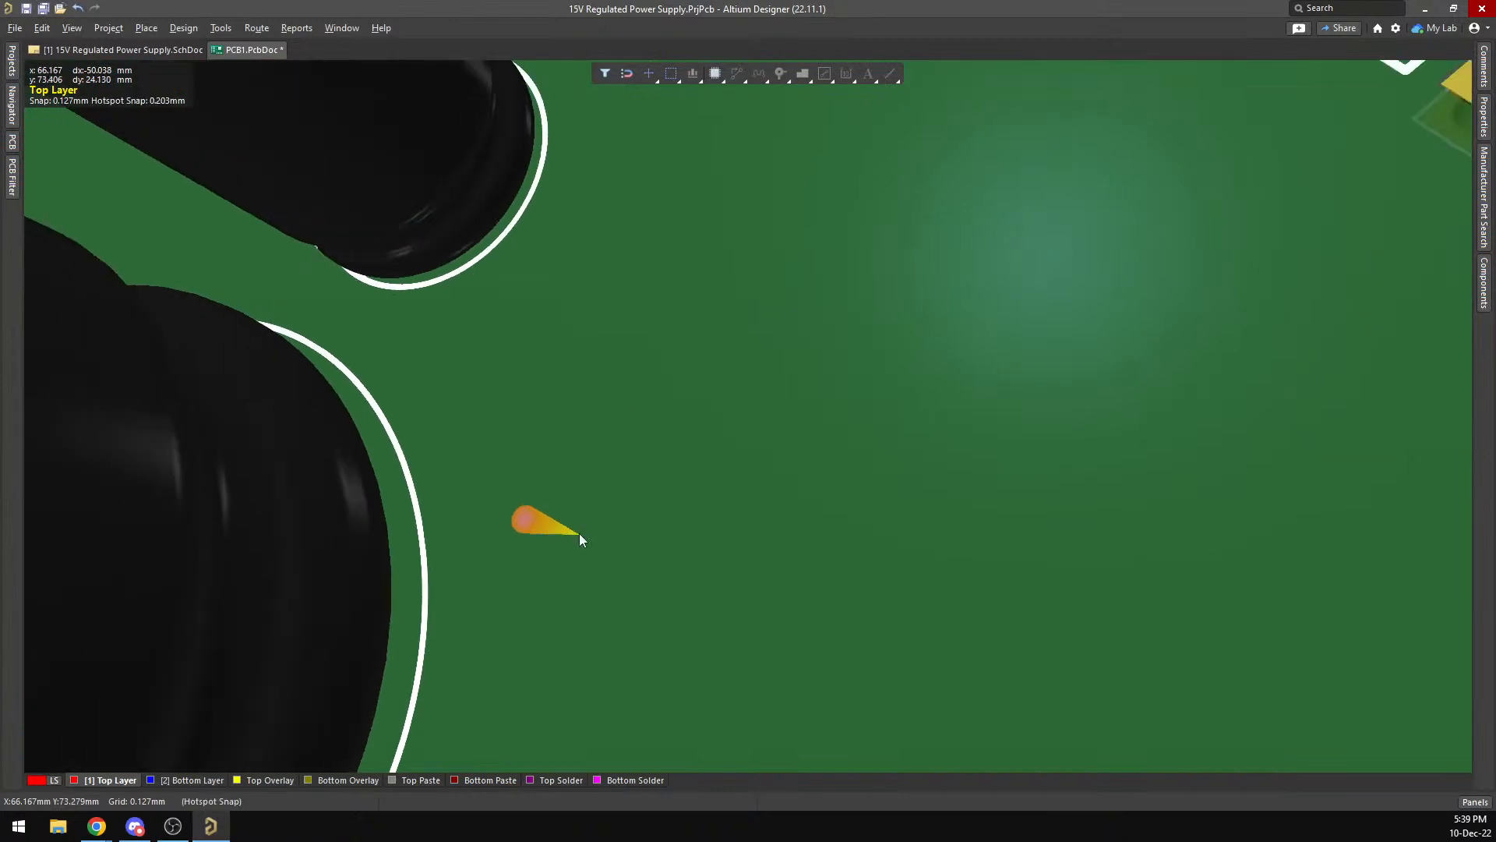
Inspect the whole board and its tall capacitor models in 3D, tilting from oblique angles to a near top view.
{"action": "scroll", "coordinate": [705, 394], "scroll_direction": "down", "scroll_amount": 5, "text": "ctrl"}
{"action": "right_click_drag", "start_coordinate": [789, 555], "coordinate": [621, 515]}
{"action": "right_click_drag", "start_coordinate": [928, 277], "coordinate": [430, 530], "text": "shift"}
{"action": "right_click_drag", "start_coordinate": [952, 324], "coordinate": [877, 499], "text": "shift"}
{"action": "right_click_drag", "start_coordinate": [391, 560], "coordinate": [474, 393], "text": "shift"}
{"action": "right_click_drag", "start_coordinate": [768, 358], "coordinate": [442, 610], "text": "shift"}
{"action": "left_click_drag", "start_coordinate": [563, 512], "coordinate": [511, 578]}
{"action": "right_click_drag", "start_coordinate": [800, 463], "coordinate": [707, 594]}
{"action": "right_click_drag", "start_coordinate": [738, 502], "coordinate": [609, 485]}
{"action": "right_click_drag", "start_coordinate": [736, 377], "coordinate": [831, 440], "text": "shift"}
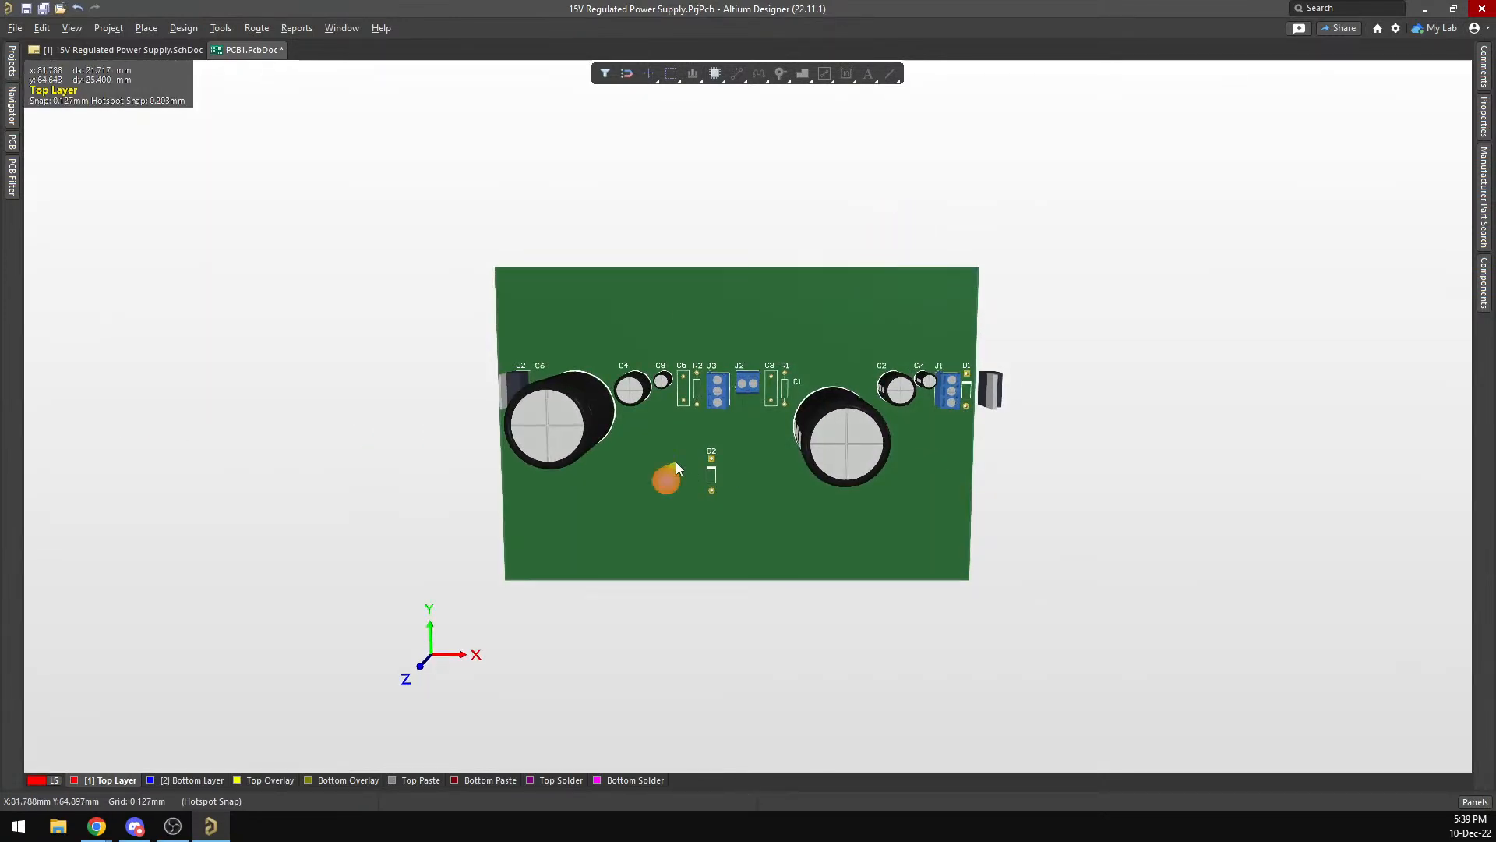
{"action": "scroll", "coordinate": [745, 457], "scroll_direction": "up", "scroll_amount": 2, "text": "shift"}
{"action": "scroll", "coordinate": [745, 457], "scroll_direction": "up", "scroll_amount": 4}
{"action": "scroll", "coordinate": [745, 457], "scroll_direction": "down", "scroll_amount": 5}
{"action": "left_click_drag", "start_coordinate": [873, 399], "coordinate": [860, 458]}
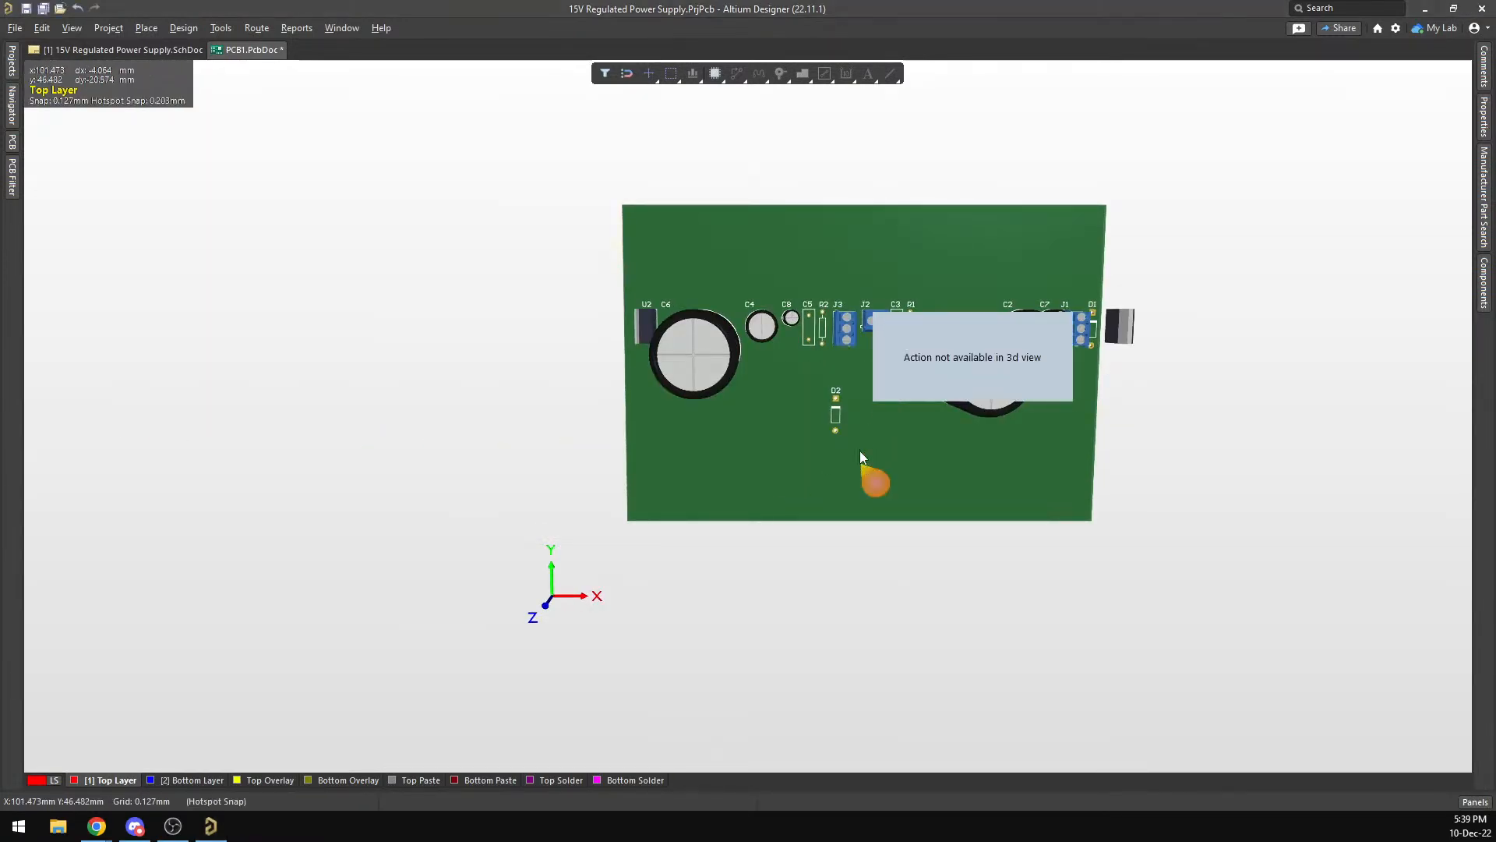
{"action": "scroll", "coordinate": [856, 418], "scroll_direction": "up", "scroll_amount": 3, "text": "shift"}
{"action": "scroll", "coordinate": [1041, 441], "scroll_direction": "down", "scroll_amount": 4, "text": "shift"}
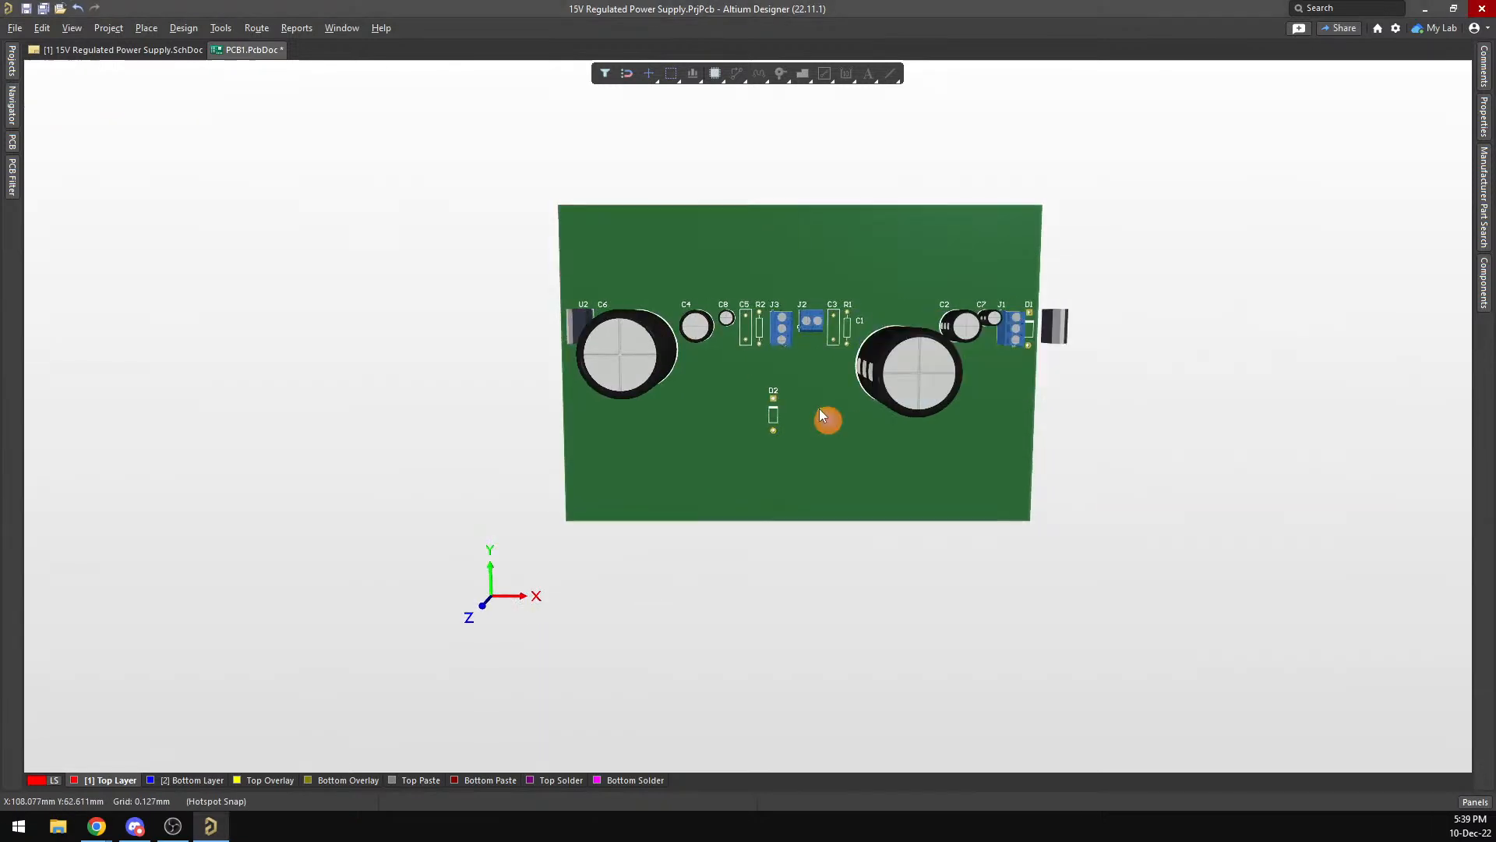
{"action": "key", "text": "alt"}
{"action": "scroll", "coordinate": [807, 386], "scroll_direction": "up", "scroll_amount": 2, "text": "shift"}
{"action": "scroll", "coordinate": [935, 396], "scroll_direction": "up", "scroll_amount": 5, "text": "ctrl"}
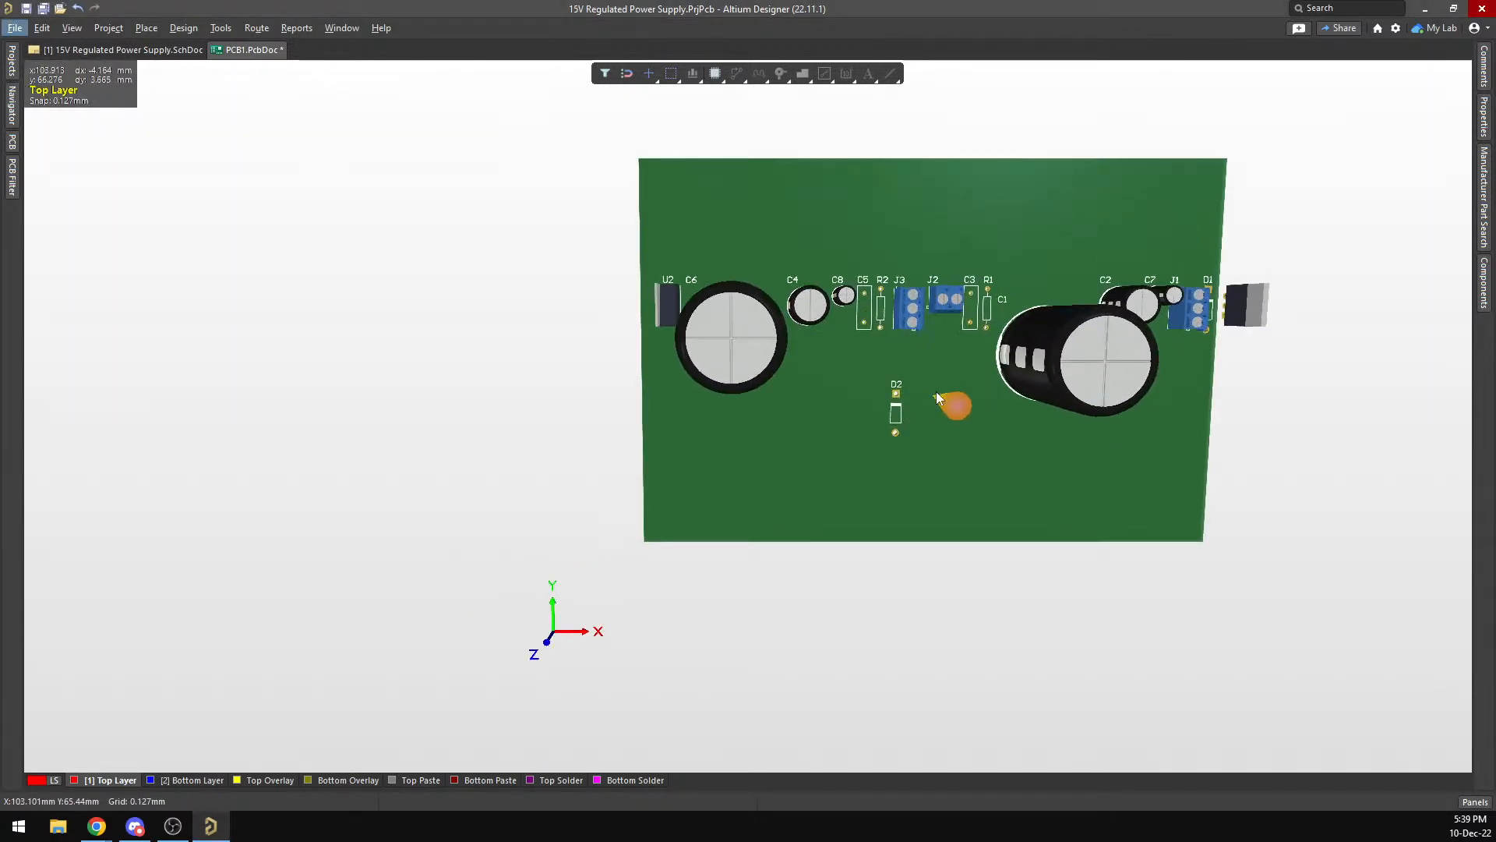
Move capacitor C3 out of the component row to the space below it, beside D2, and return the board to 2D view.
{"action": "left_click_drag", "start_coordinate": [982, 301], "coordinate": [945, 318]}
{"action": "right_click_drag", "start_coordinate": [977, 335], "coordinate": [879, 374]}
{"action": "middle_click_drag", "start_coordinate": [879, 370], "coordinate": [879, 374]}
{"action": "left_click_drag", "start_coordinate": [846, 343], "coordinate": [840, 350]}
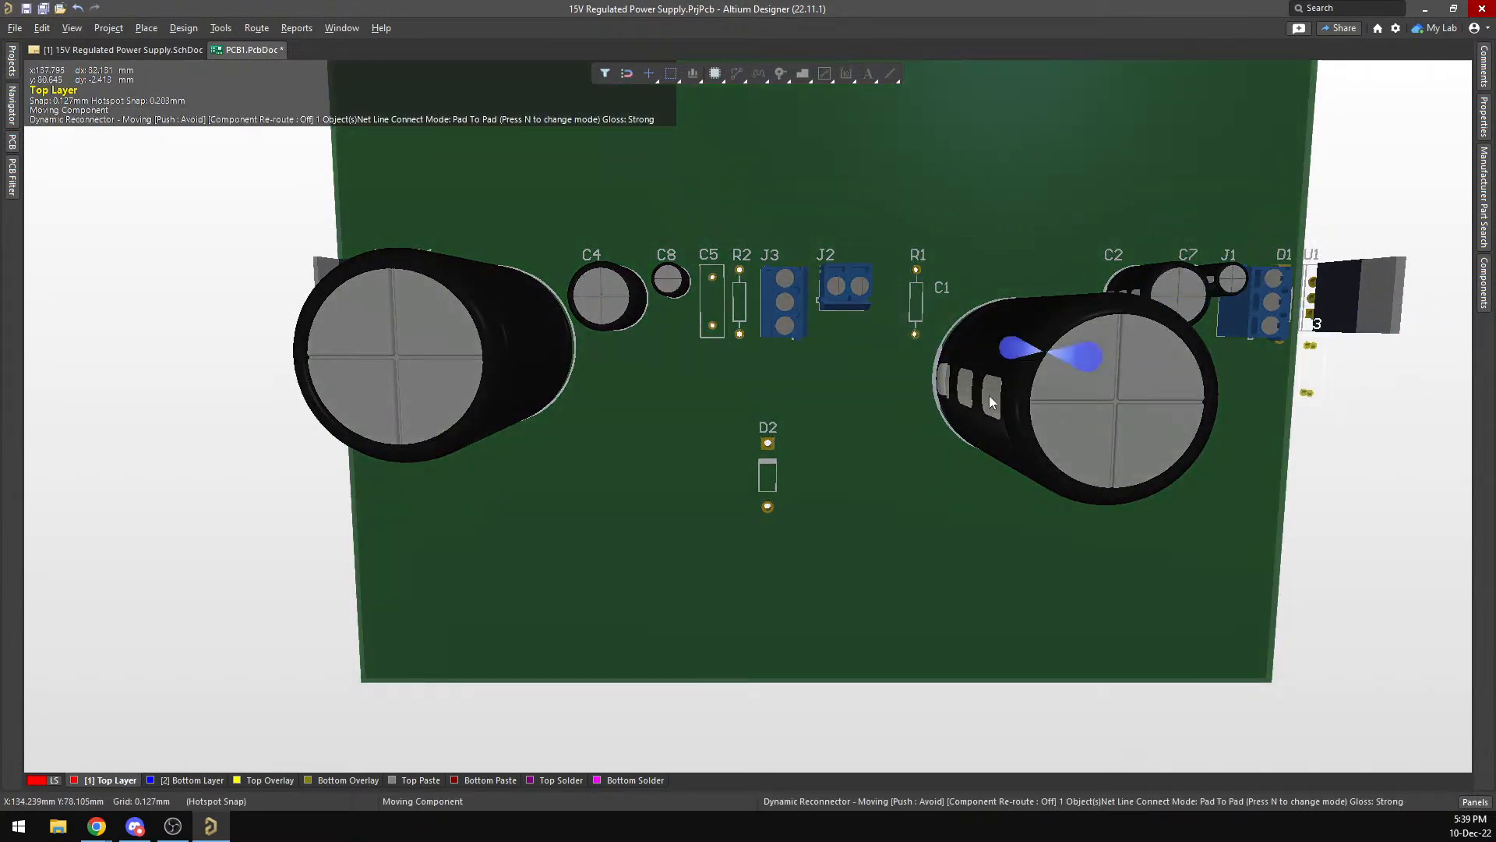
{"action": "left_click_drag", "start_coordinate": [849, 420], "coordinate": [849, 422]}
{"action": "key", "text": "2"}
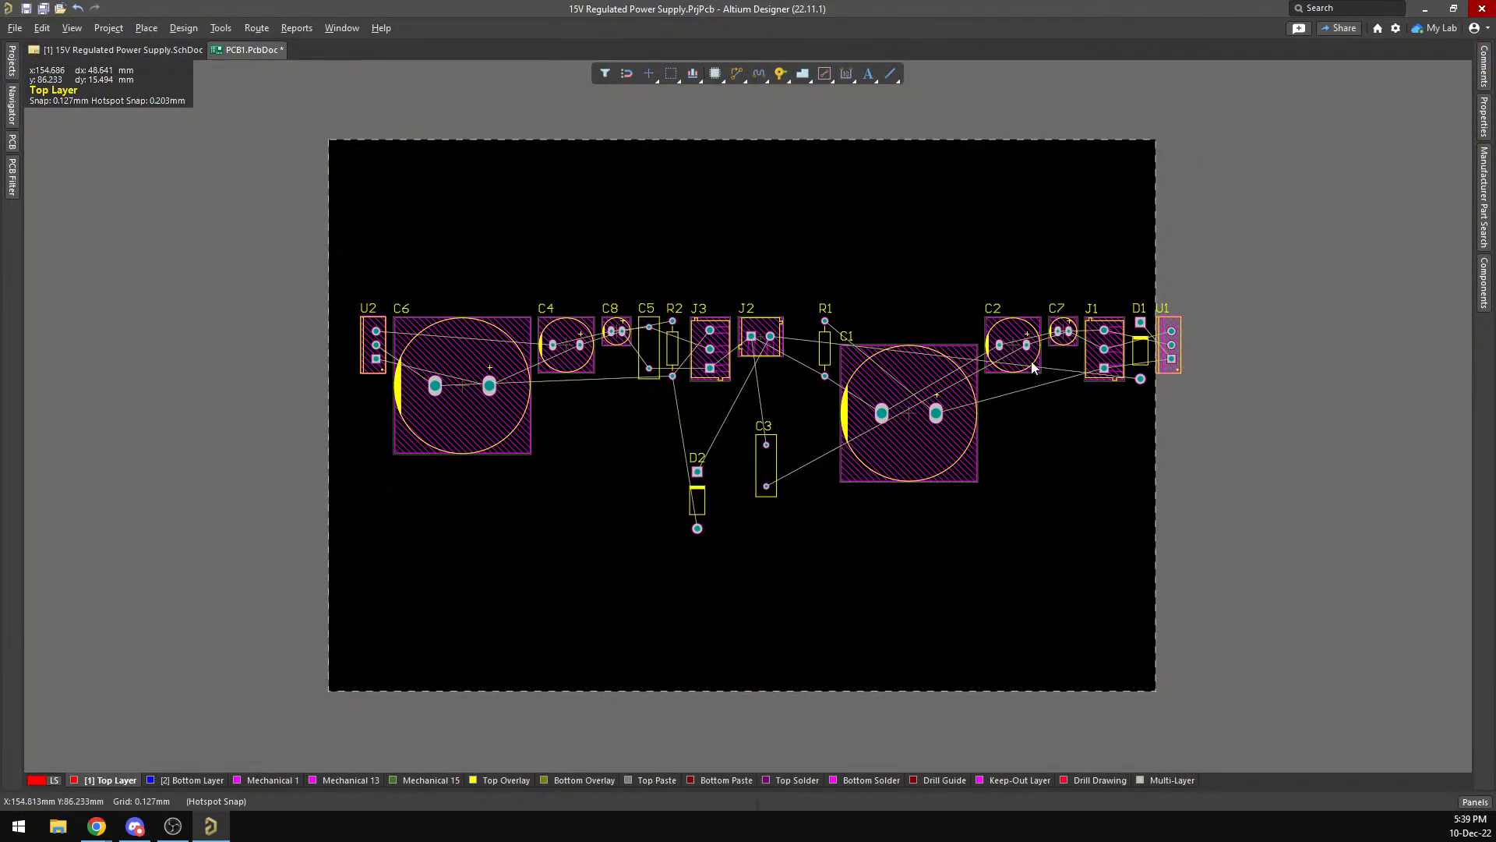
Move connector J2 out of the row to the middle of the board's upper edge.
{"action": "left_click_drag", "start_coordinate": [808, 348], "coordinate": [847, 304]}
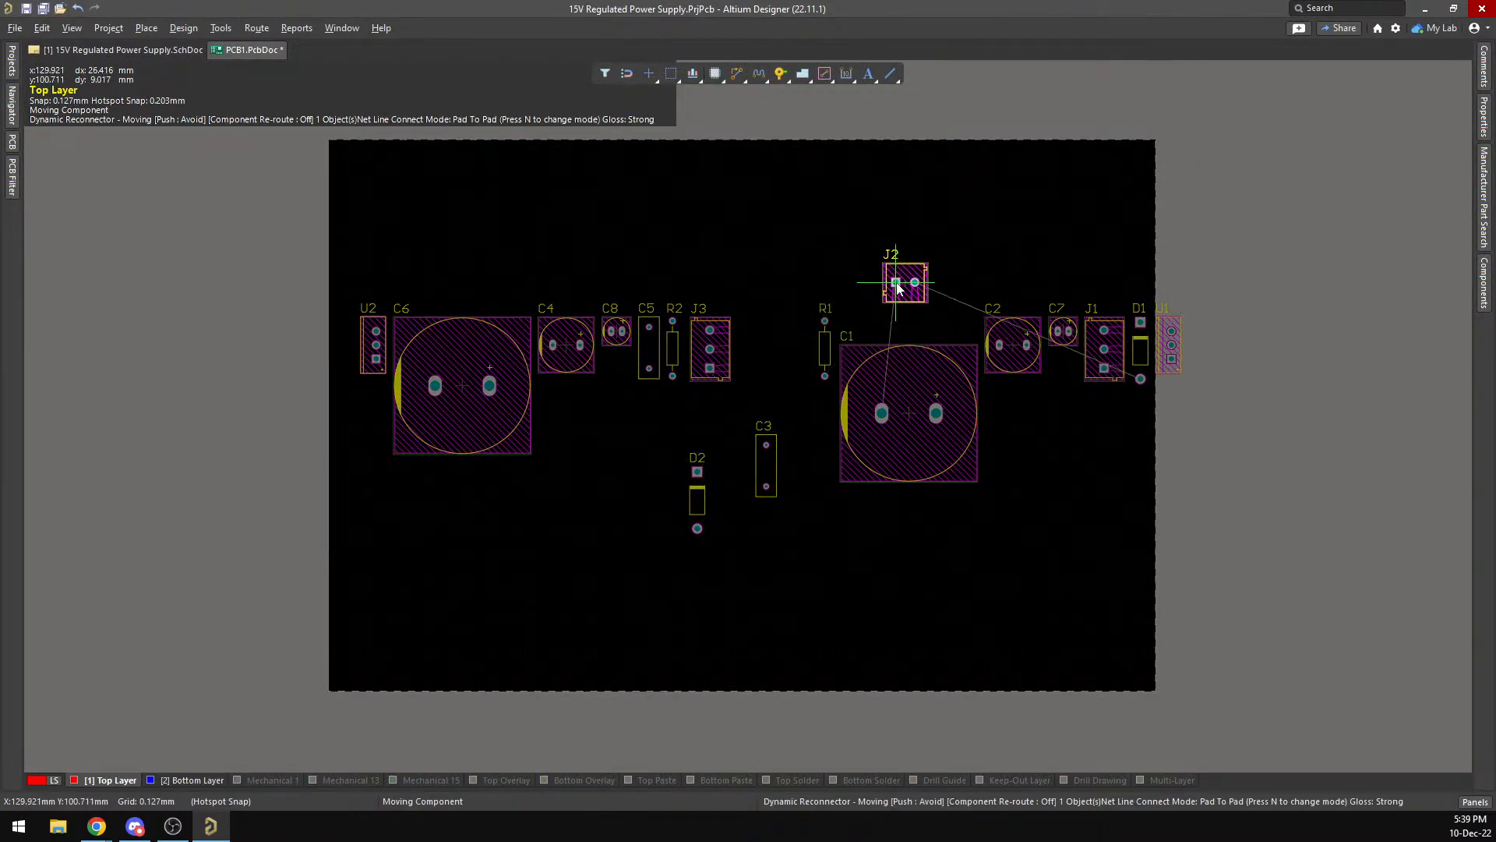
{"action": "left_click_drag", "start_coordinate": [854, 247], "coordinate": [807, 175]}
{"action": "scroll", "coordinate": [891, 279], "scroll_direction": "up", "scroll_amount": 2}
{"action": "scroll", "coordinate": [891, 279], "scroll_direction": "down", "scroll_amount": 2}
{"action": "scroll", "coordinate": [898, 257], "scroll_direction": "up", "scroll_amount": 5, "text": "ctrl"}
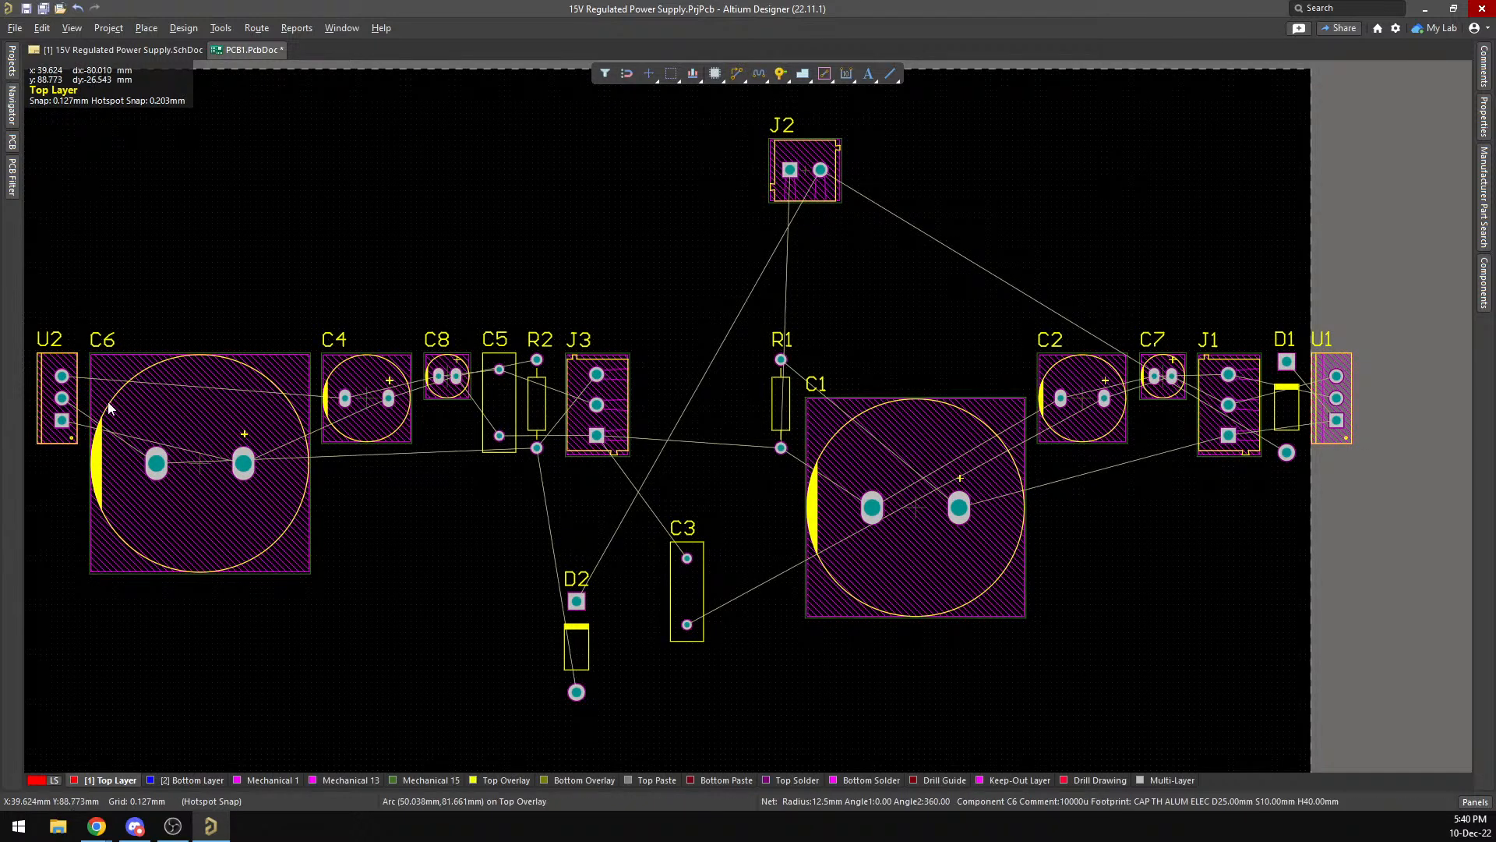
Place diodes D2 and D1 horizontally in staggered positions below J2, with D2 above and D1 lower right.
{"action": "left_click_drag", "start_coordinate": [581, 578], "coordinate": [652, 421]}
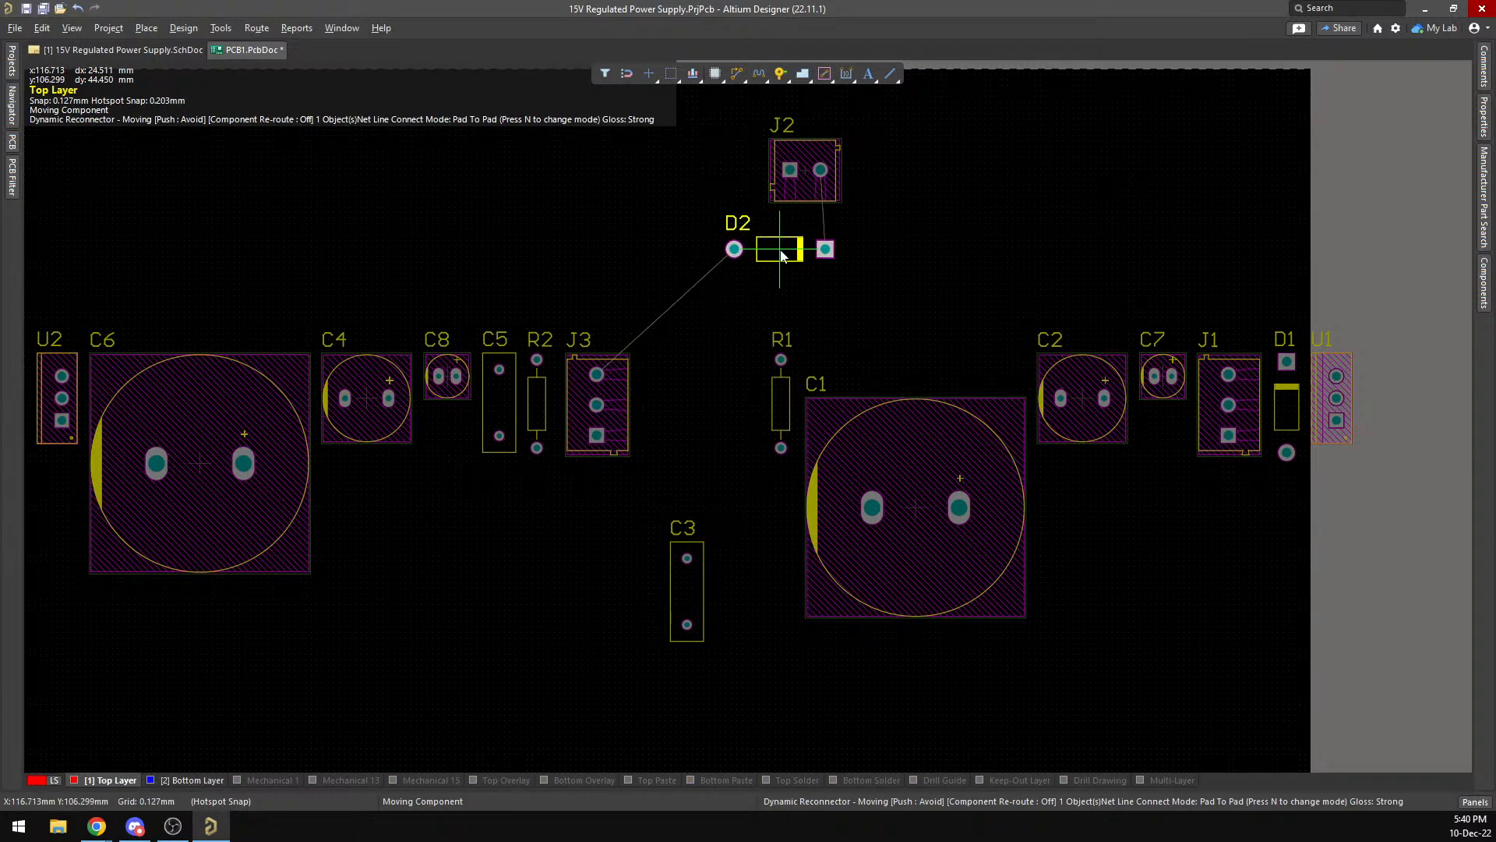
{"action": "left_click_drag", "start_coordinate": [776, 253], "coordinate": [775, 253]}
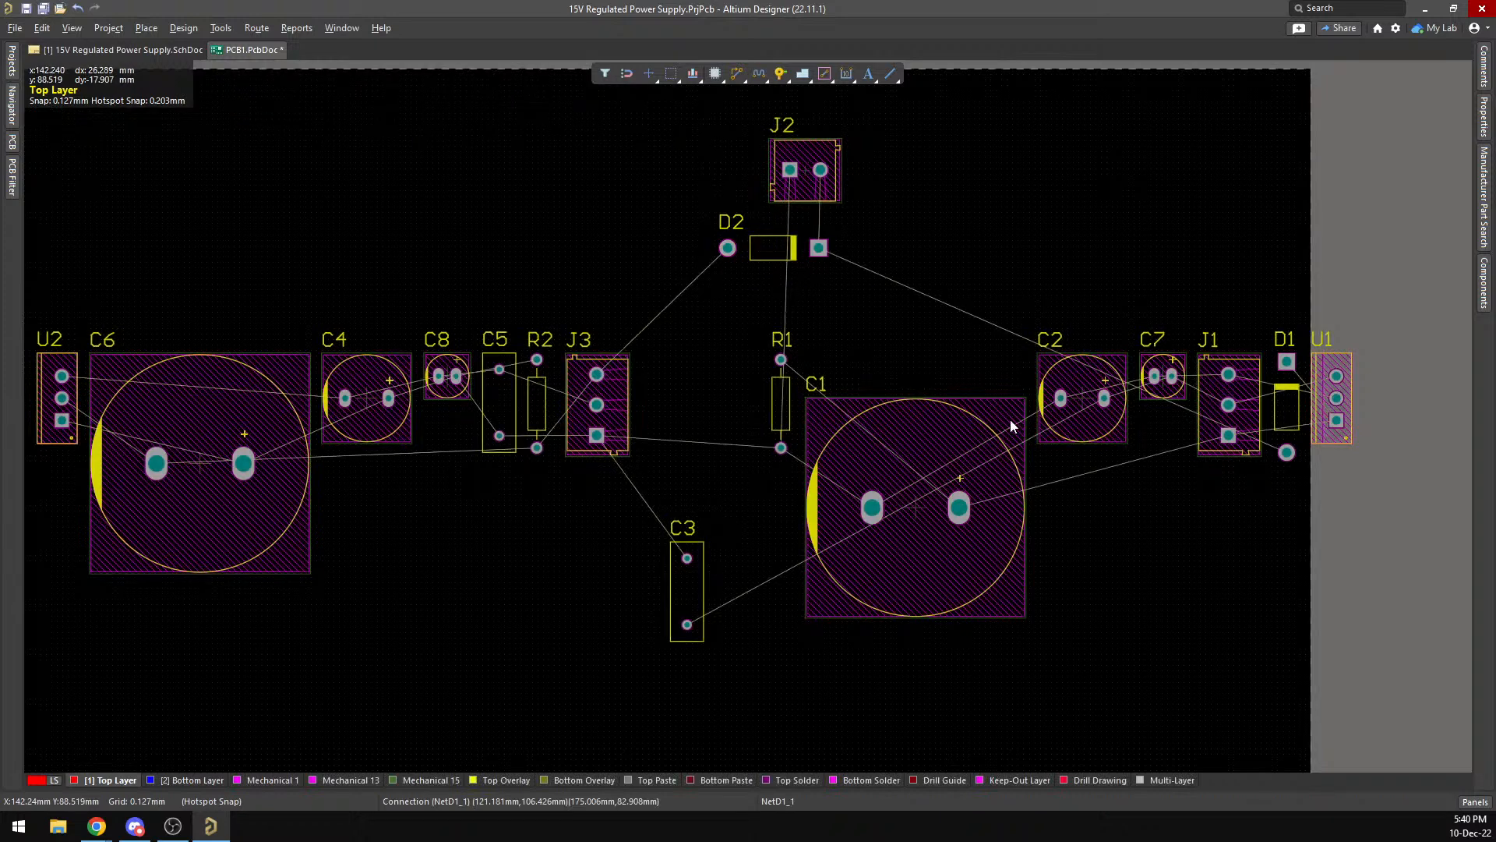
{"action": "left_click_drag", "start_coordinate": [1288, 411], "coordinate": [968, 328]}
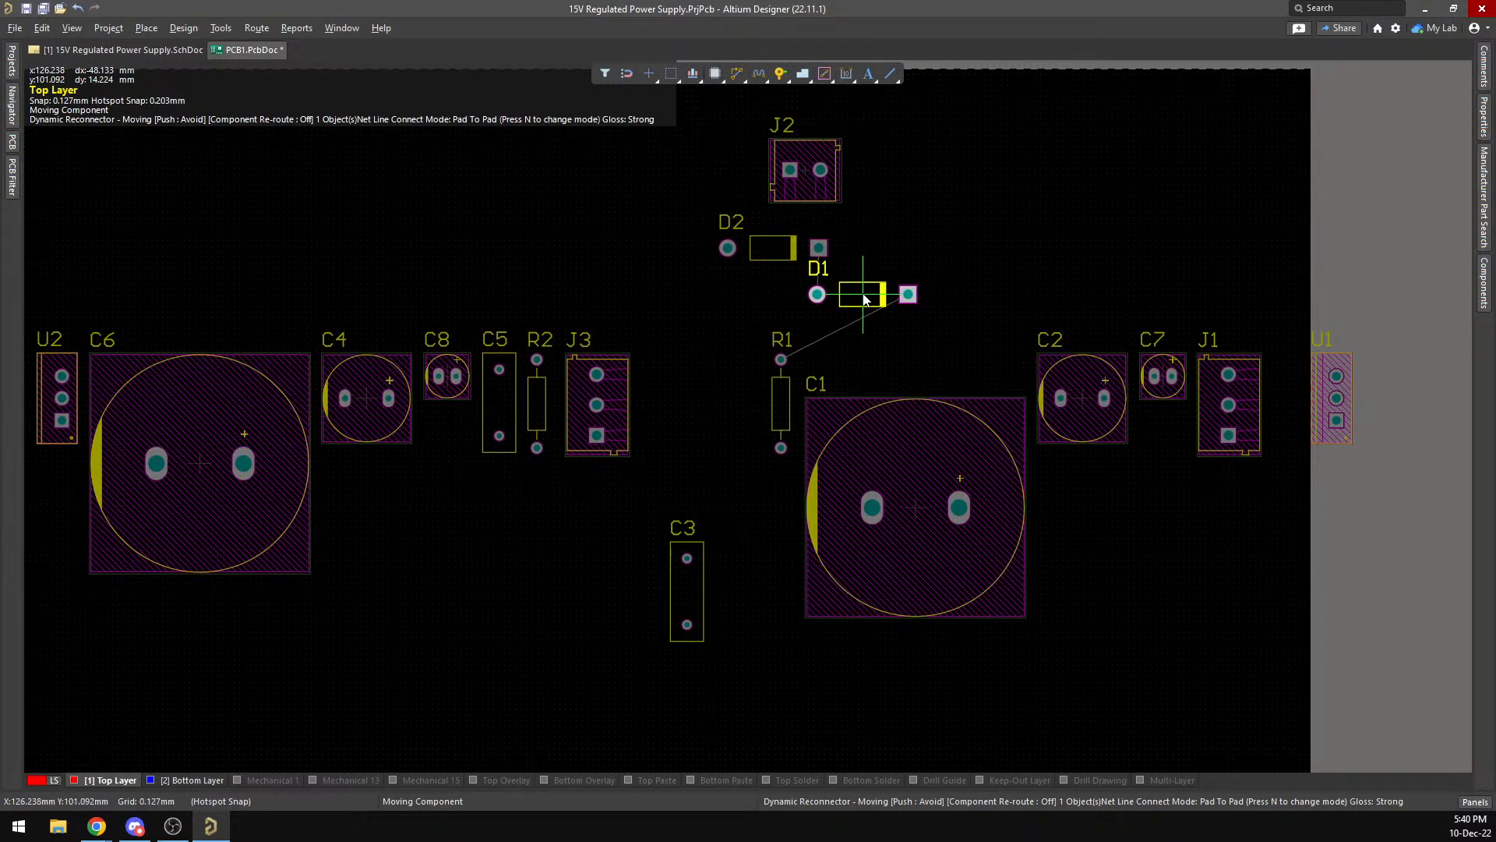
{"action": "left_click_drag", "start_coordinate": [862, 295], "coordinate": [863, 294]}
{"action": "left_click_drag", "start_coordinate": [773, 248], "coordinate": [772, 234]}
{"action": "left_click_drag", "start_coordinate": [863, 301], "coordinate": [863, 290]}
Place capacitor C1 beneath diode D1 and move resistor R1 away to the board's lower right area.
{"action": "left_click_drag", "start_coordinate": [950, 516], "coordinate": [937, 520]}
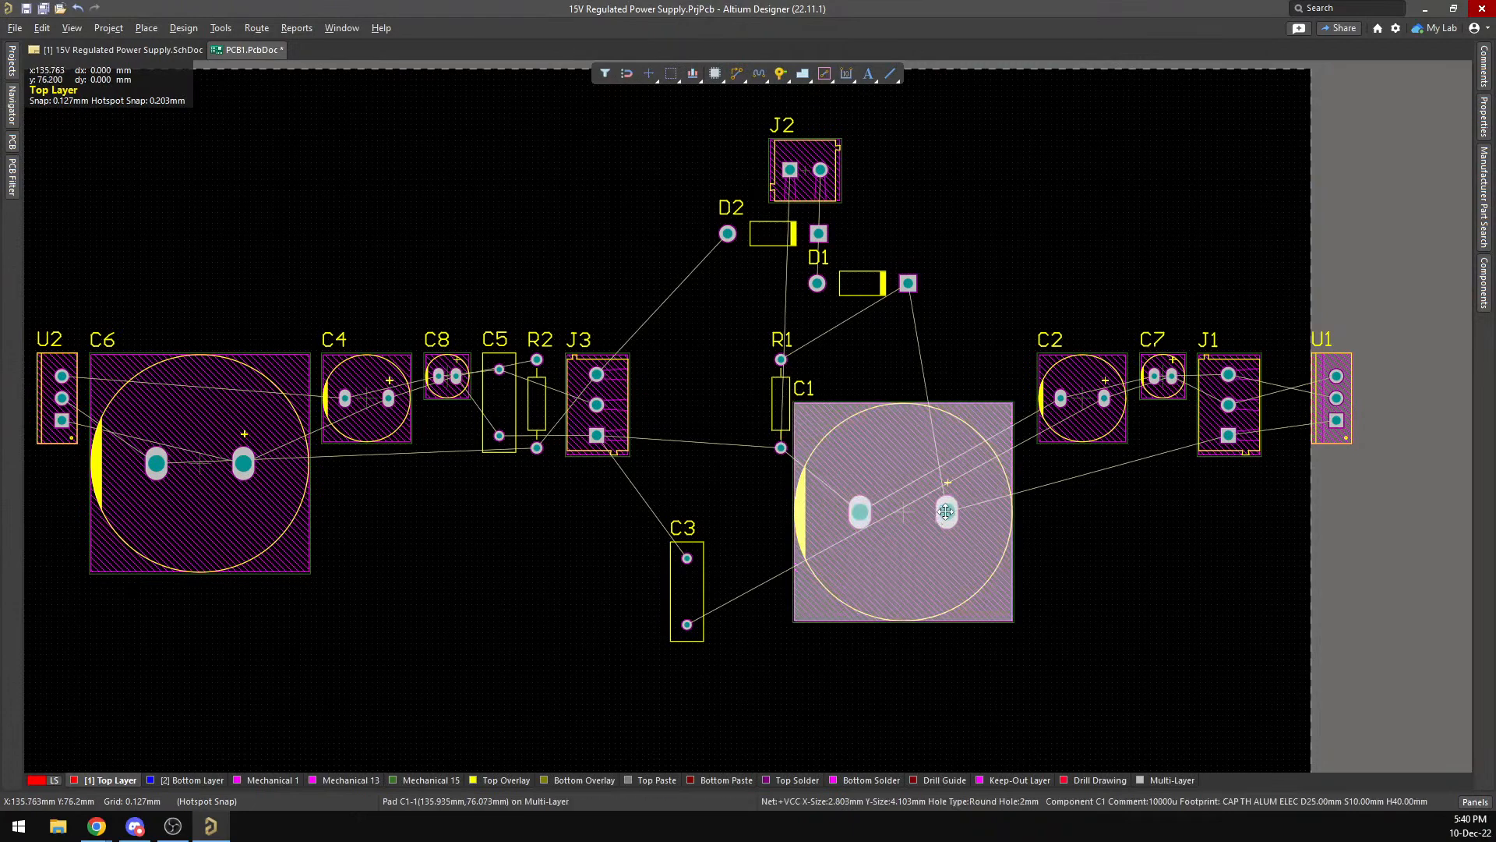
{"action": "right_click", "coordinate": [947, 512]}
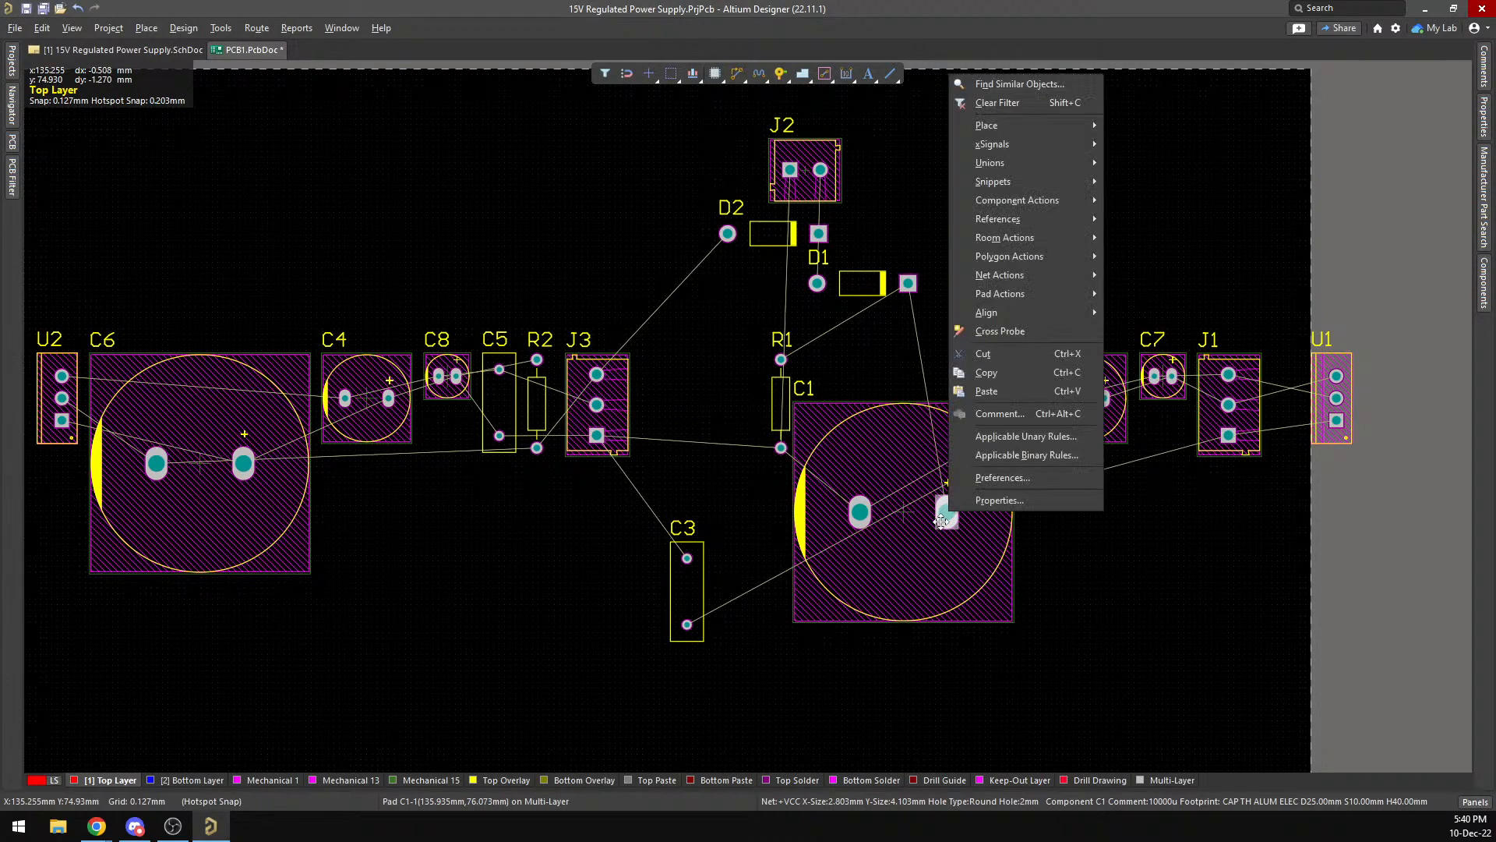
{"action": "scroll", "coordinate": [940, 520], "scroll_direction": "up", "scroll_amount": 4, "text": "ctrl"}
{"action": "left_click", "coordinate": [1005, 549]}
{"action": "mouse_move", "coordinate": [821, 416]}
{"action": "left_mouse_down"}
{"action": "mouse_move", "coordinate": [781, 388]}
{"action": "mouse_move", "coordinate": [829, 265]}
{"action": "left_mouse_up"}
{"action": "scroll", "coordinate": [821, 416], "scroll_direction": "down", "scroll_amount": 4, "text": "ctrl"}
{"action": "mouse_move", "coordinate": [713, 331]}
{"action": "left_mouse_down"}
{"action": "mouse_move", "coordinate": [728, 543]}
{"action": "mouse_move", "coordinate": [767, 571]}
{"action": "left_mouse_up"}
{"action": "left_click_drag", "start_coordinate": [836, 351], "coordinate": [794, 375]}
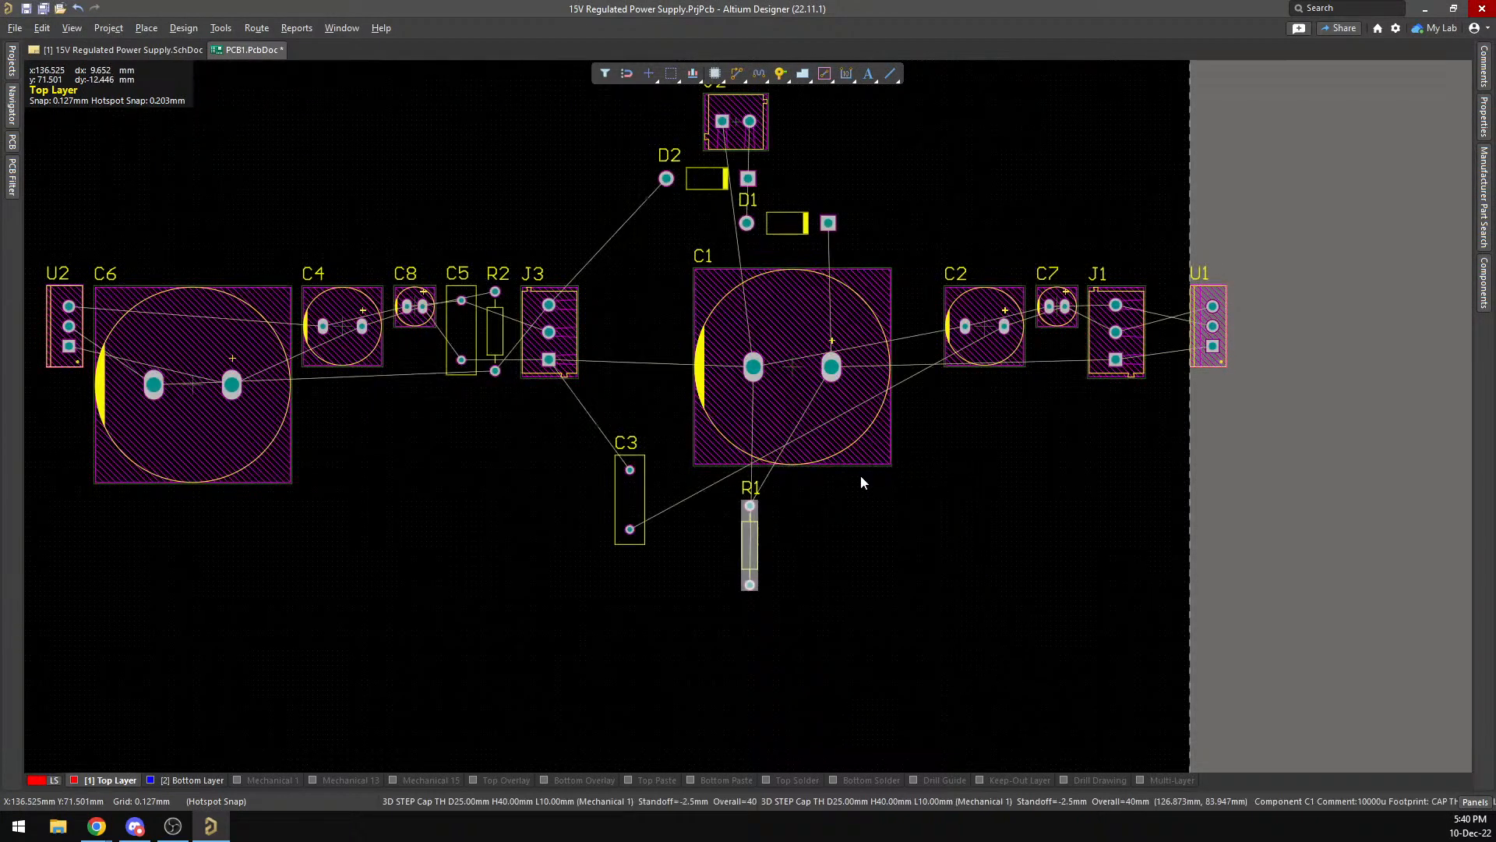
{"action": "left_click_drag", "start_coordinate": [749, 545], "coordinate": [708, 274]}
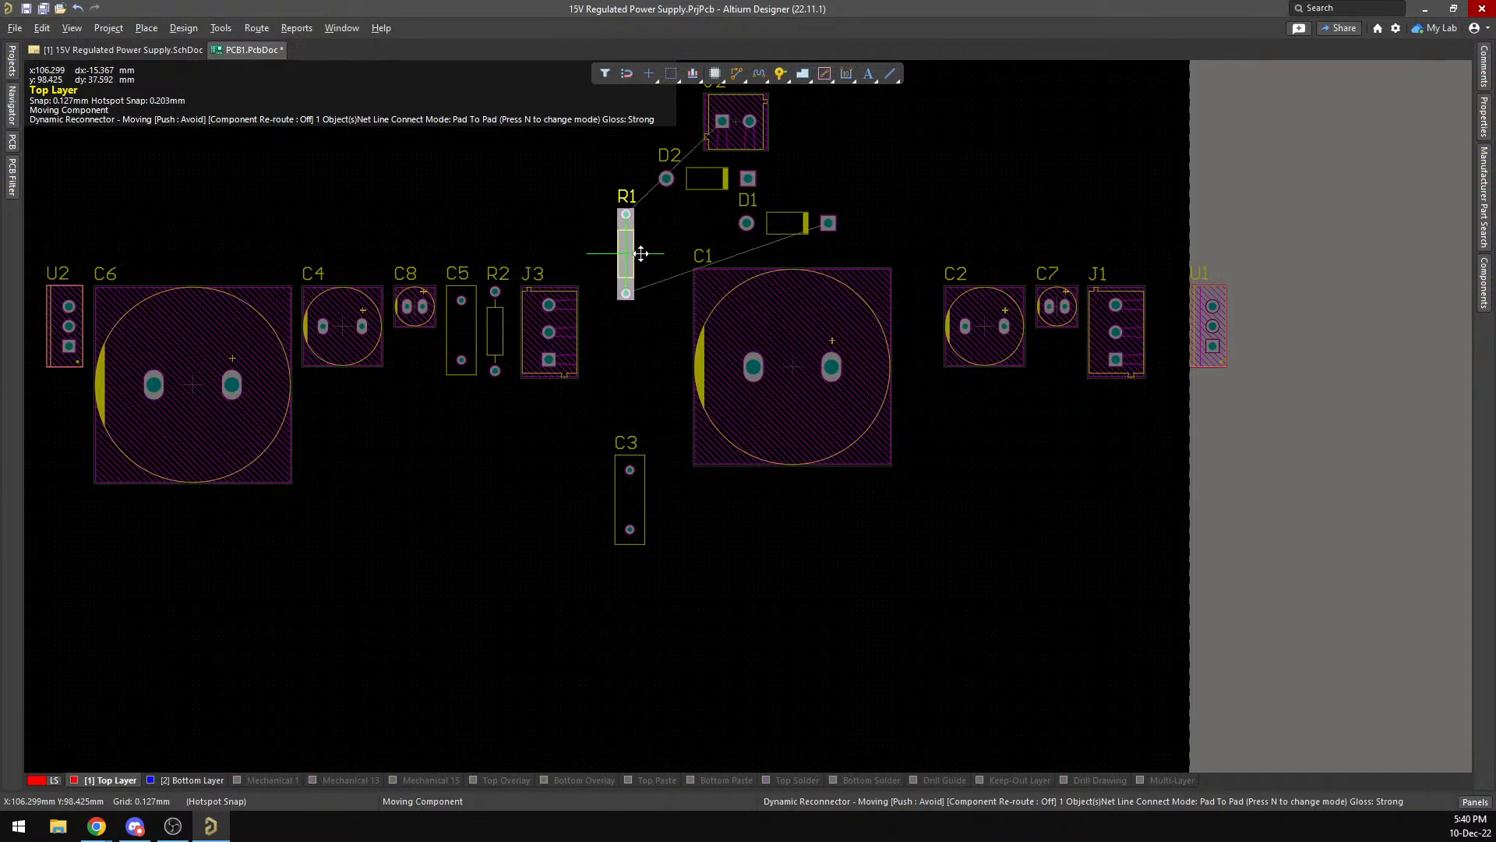
{"action": "left_click_drag", "start_coordinate": [1140, 536], "coordinate": [1048, 552]}
Align D1's left pad under D2's right pad and reposition C1 just below D1.
{"action": "left_click_drag", "start_coordinate": [792, 367], "coordinate": [831, 349]}
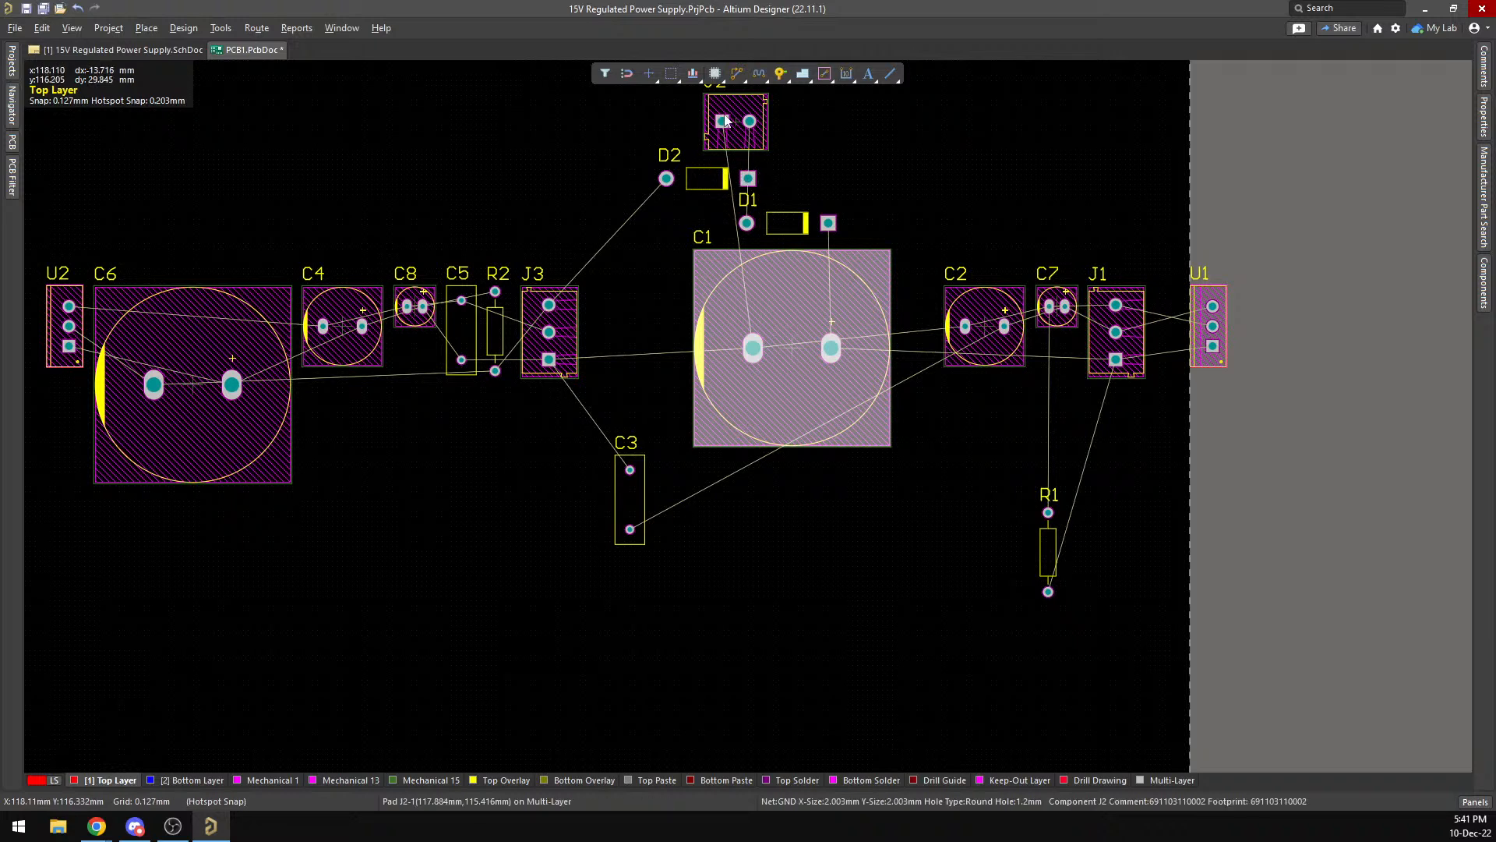
{"action": "left_click_drag", "start_coordinate": [796, 230], "coordinate": [810, 230]}
{"action": "left_click_drag", "start_coordinate": [709, 182], "coordinate": [708, 176]}
{"action": "left_click_drag", "start_coordinate": [800, 224], "coordinate": [791, 221]}
{"action": "left_click_drag", "start_coordinate": [787, 325], "coordinate": [760, 355]}
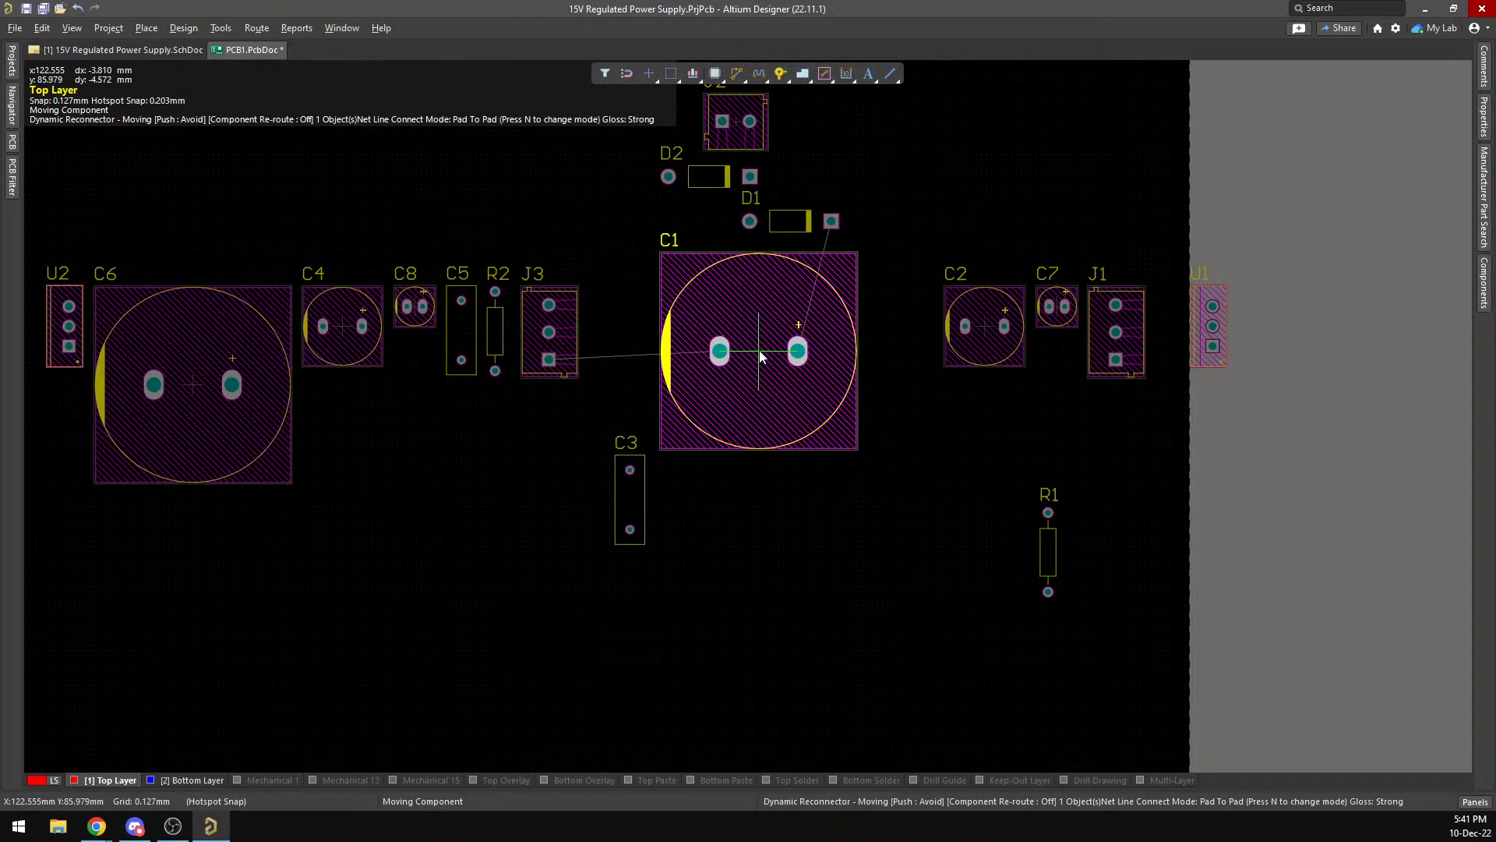
{"action": "left_click_drag", "start_coordinate": [761, 356], "coordinate": [827, 354]}
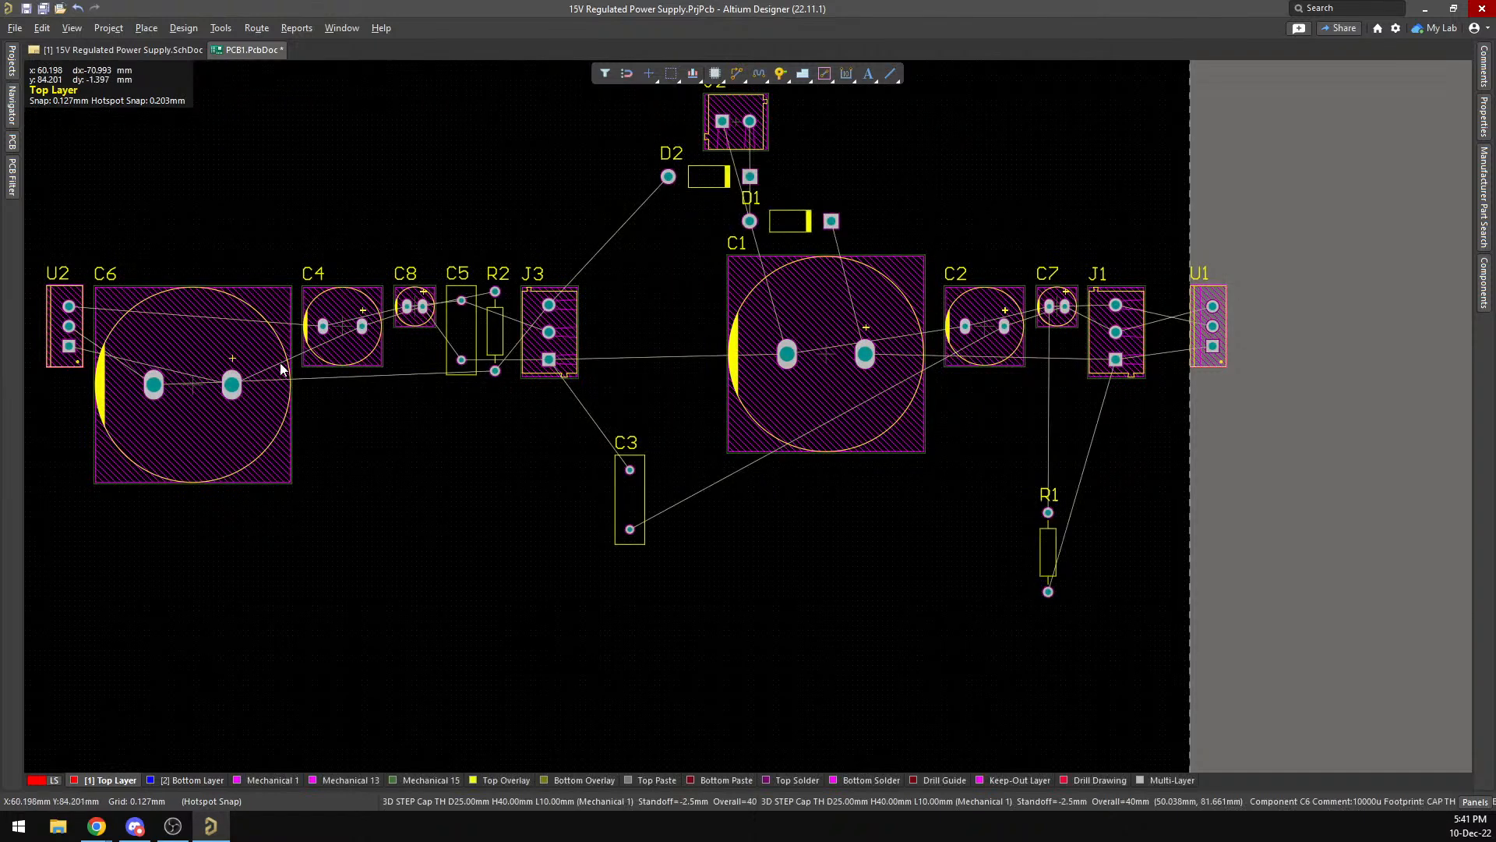
Move C8, C5, R2, J3, C3 and C4 to the lower part of the board and place C6 left of C1.
{"action": "left_click_drag", "start_coordinate": [313, 222], "coordinate": [397, 355]}
{"action": "left_click_drag", "start_coordinate": [681, 588], "coordinate": [681, 587]}
{"action": "left_click_drag", "start_coordinate": [549, 343], "coordinate": [546, 637]}
{"action": "left_click_drag", "start_coordinate": [346, 324], "coordinate": [317, 660]}
{"action": "left_click_drag", "start_coordinate": [231, 384], "coordinate": [651, 362]}
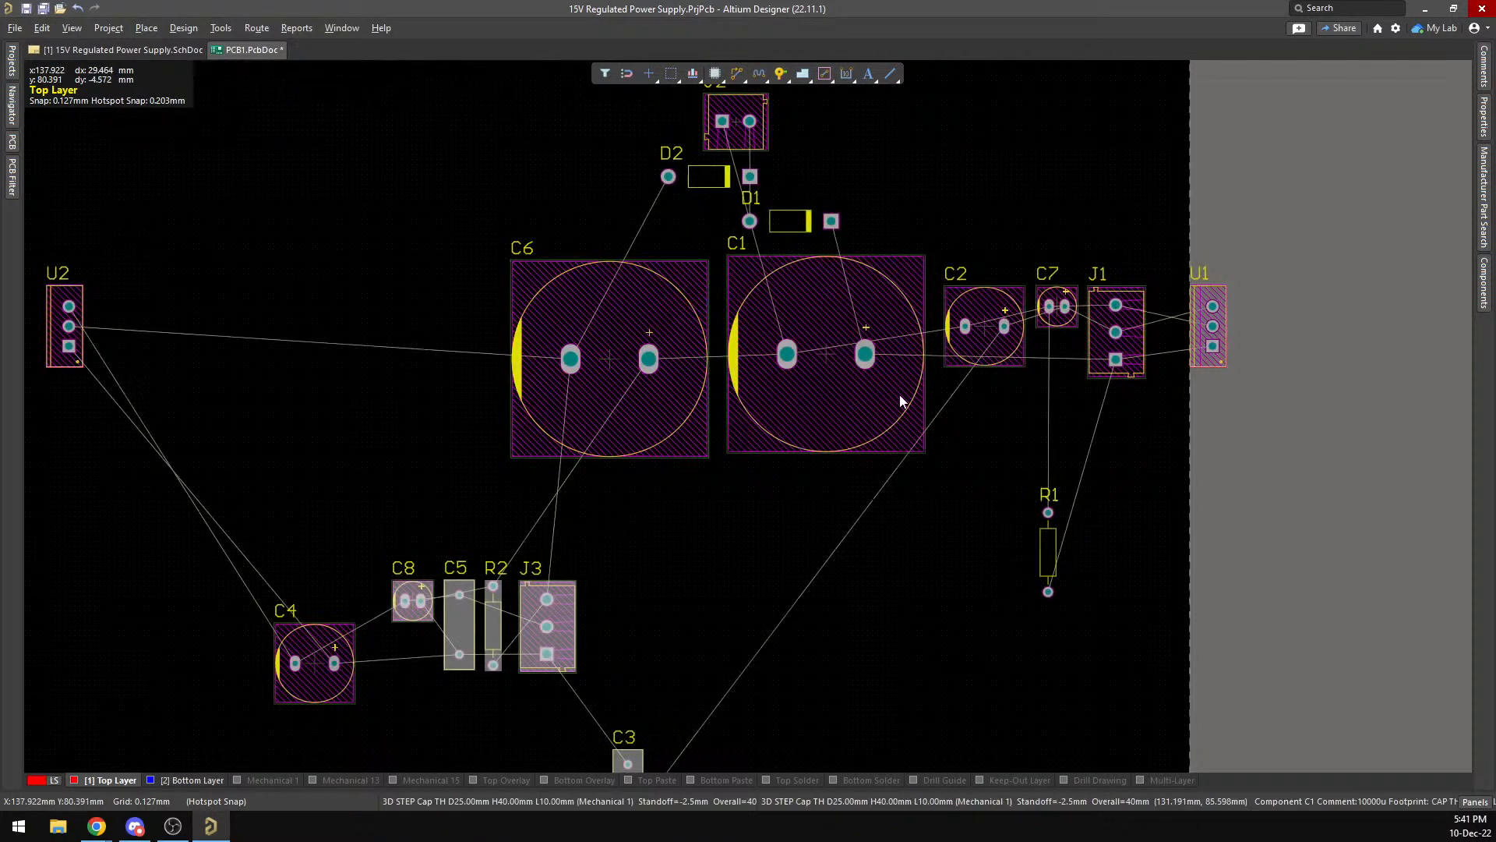
Move C2, R1, J1, C7 and U1 down to the lower part of the board, clear of C1.
{"action": "left_click_drag", "start_coordinate": [985, 326], "coordinate": [619, 690]}
{"action": "left_click_drag", "start_coordinate": [1044, 537], "coordinate": [830, 741]}
{"action": "left_click_drag", "start_coordinate": [1091, 351], "coordinate": [1015, 740]}
{"action": "left_click_drag", "start_coordinate": [1054, 308], "coordinate": [1152, 659]}
{"action": "left_click_drag", "start_coordinate": [1213, 326], "coordinate": [950, 721]}
Space capacitors C6 and C1 side by side below the diodes with a small gap, checking their clearance in 3D.
{"action": "left_click_drag", "start_coordinate": [828, 315], "coordinate": [855, 359]}
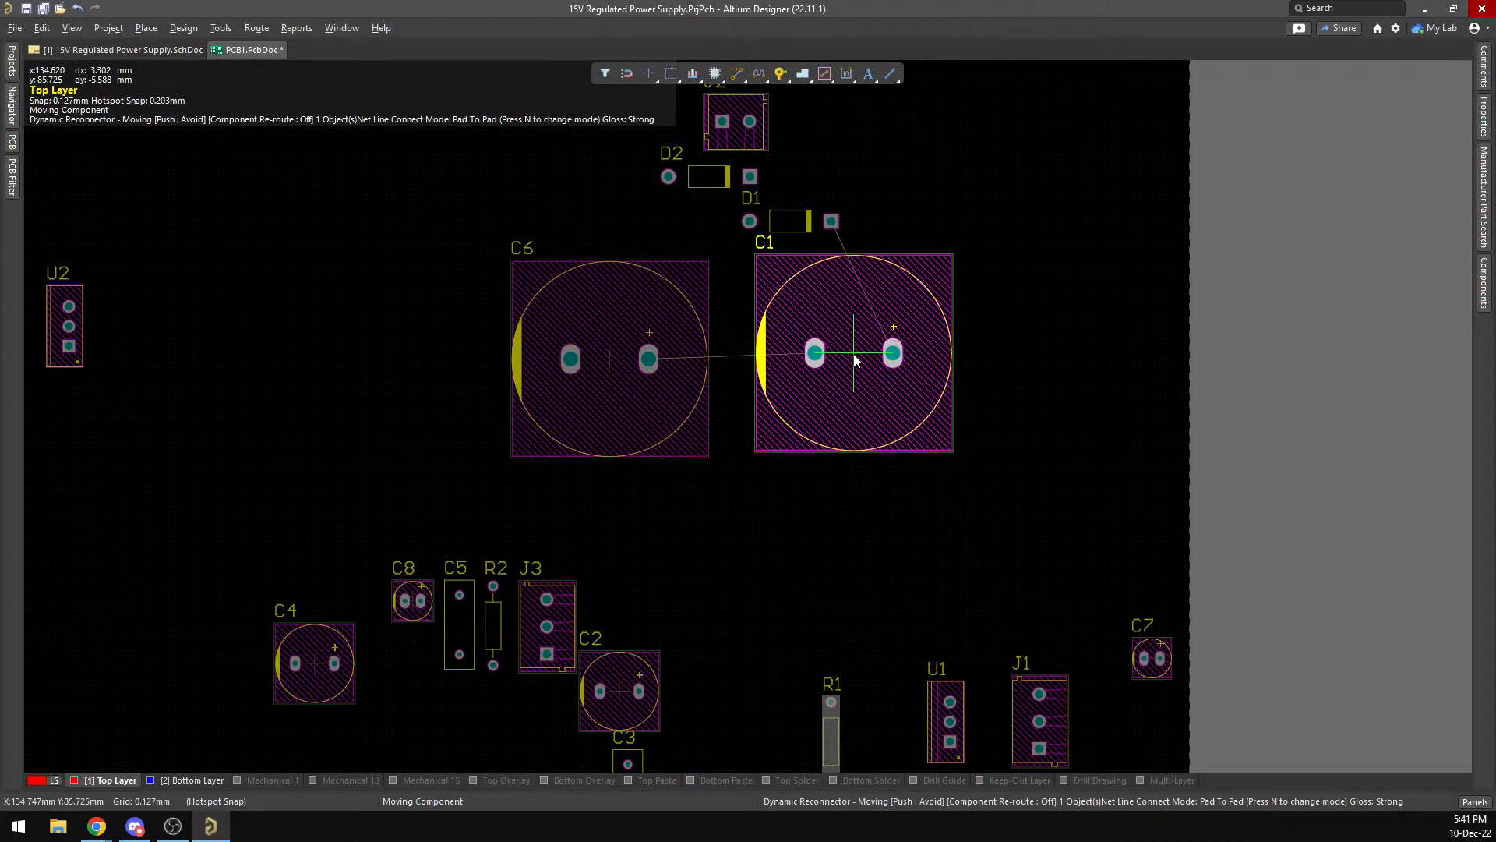
{"action": "left_click_drag", "start_coordinate": [854, 359], "coordinate": [855, 359]}
{"action": "left_click_drag", "start_coordinate": [652, 364], "coordinate": [669, 360]}
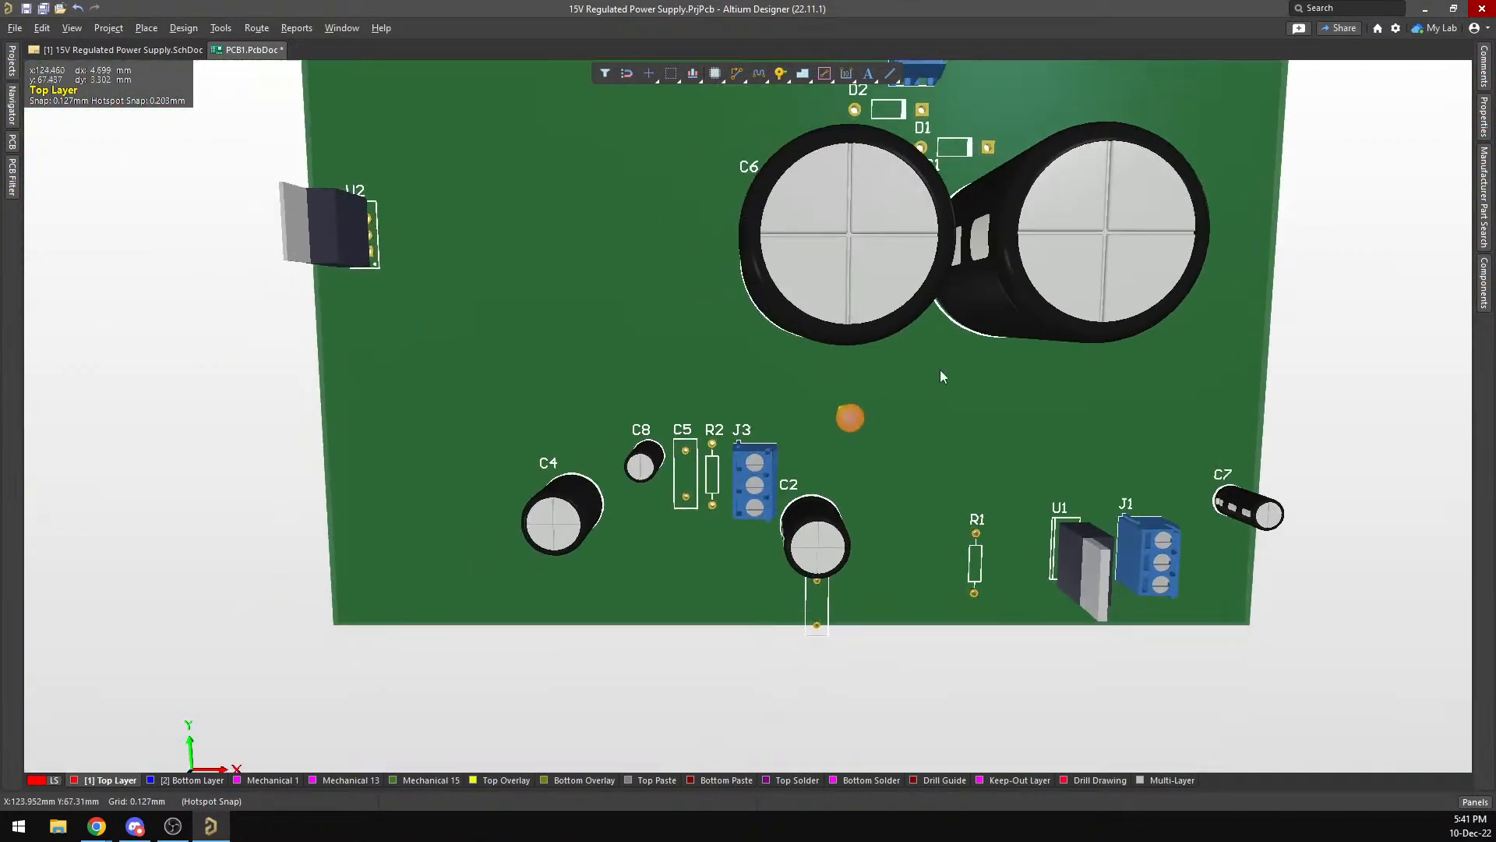
{"action": "right_click_drag", "start_coordinate": [907, 412], "coordinate": [755, 483]}
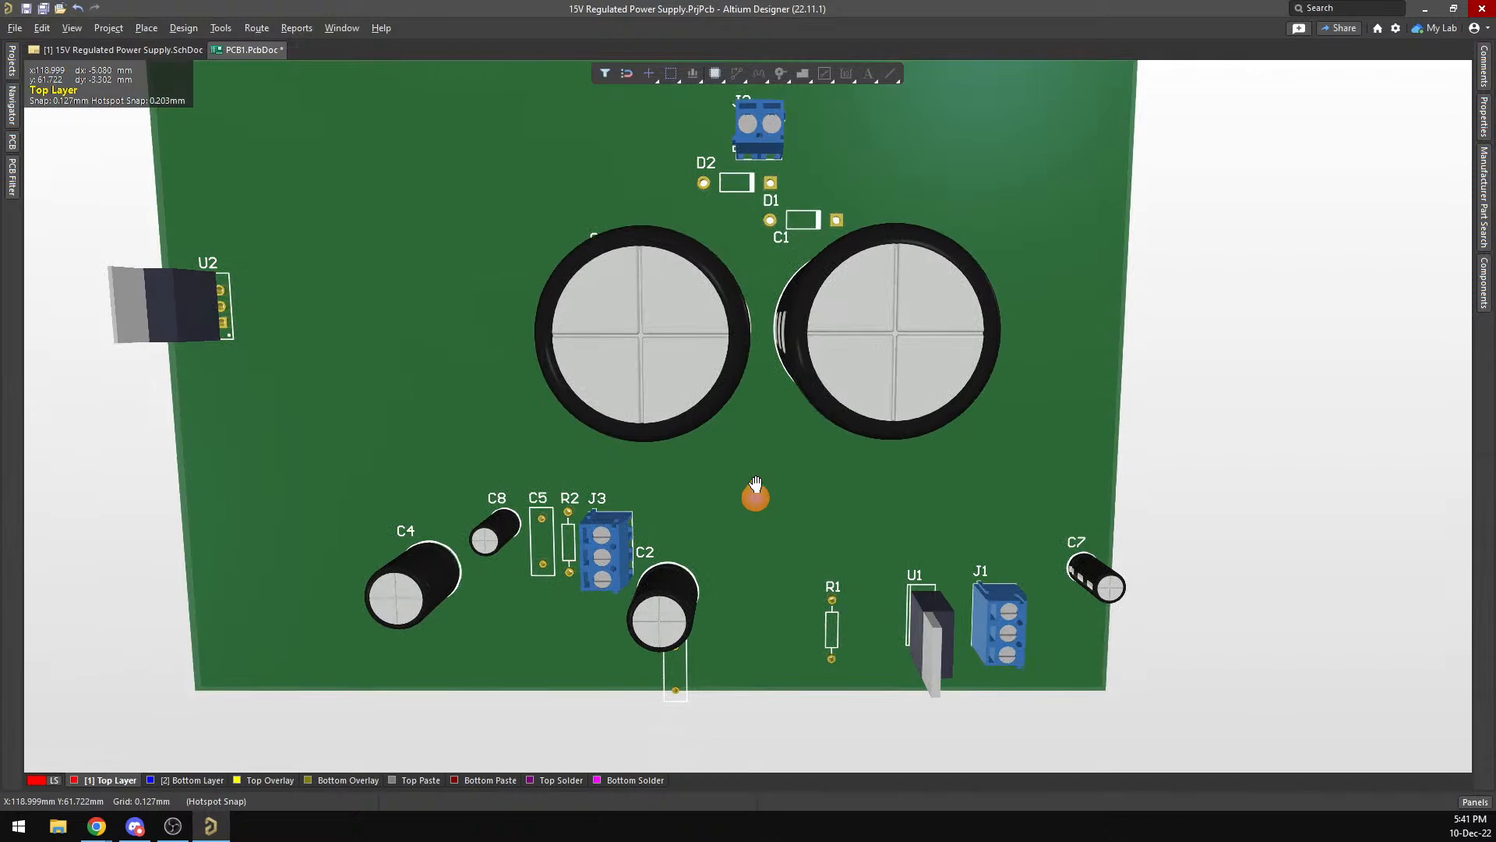
{"action": "key", "text": "2"}
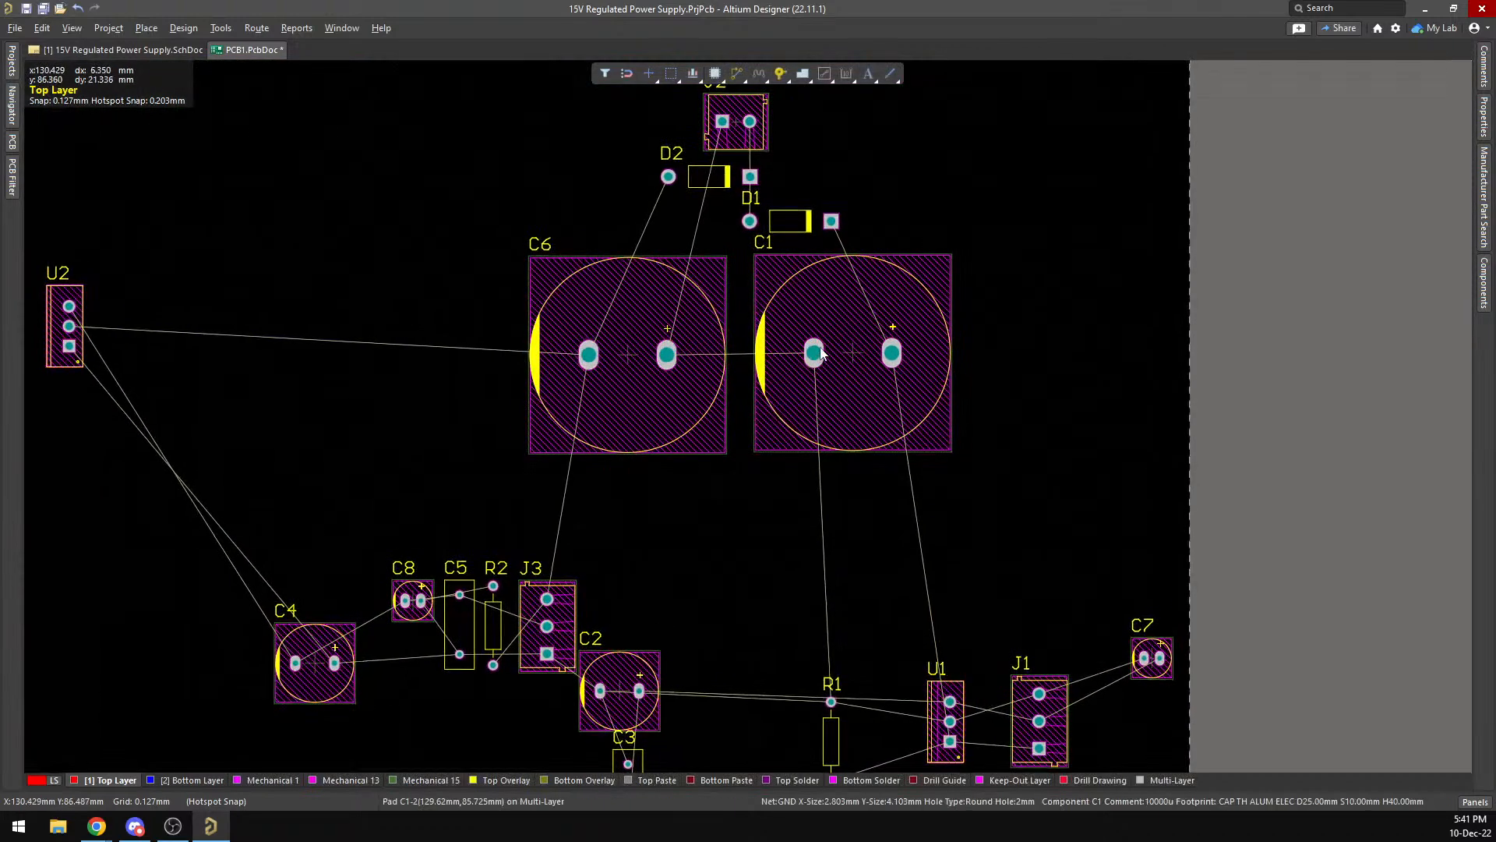
{"action": "mouse_move", "coordinate": [666, 354]}
{"action": "left_mouse_down"}
{"action": "mouse_move", "coordinate": [668, 339]}
{"action": "mouse_move", "coordinate": [664, 356]}
{"action": "left_mouse_up"}
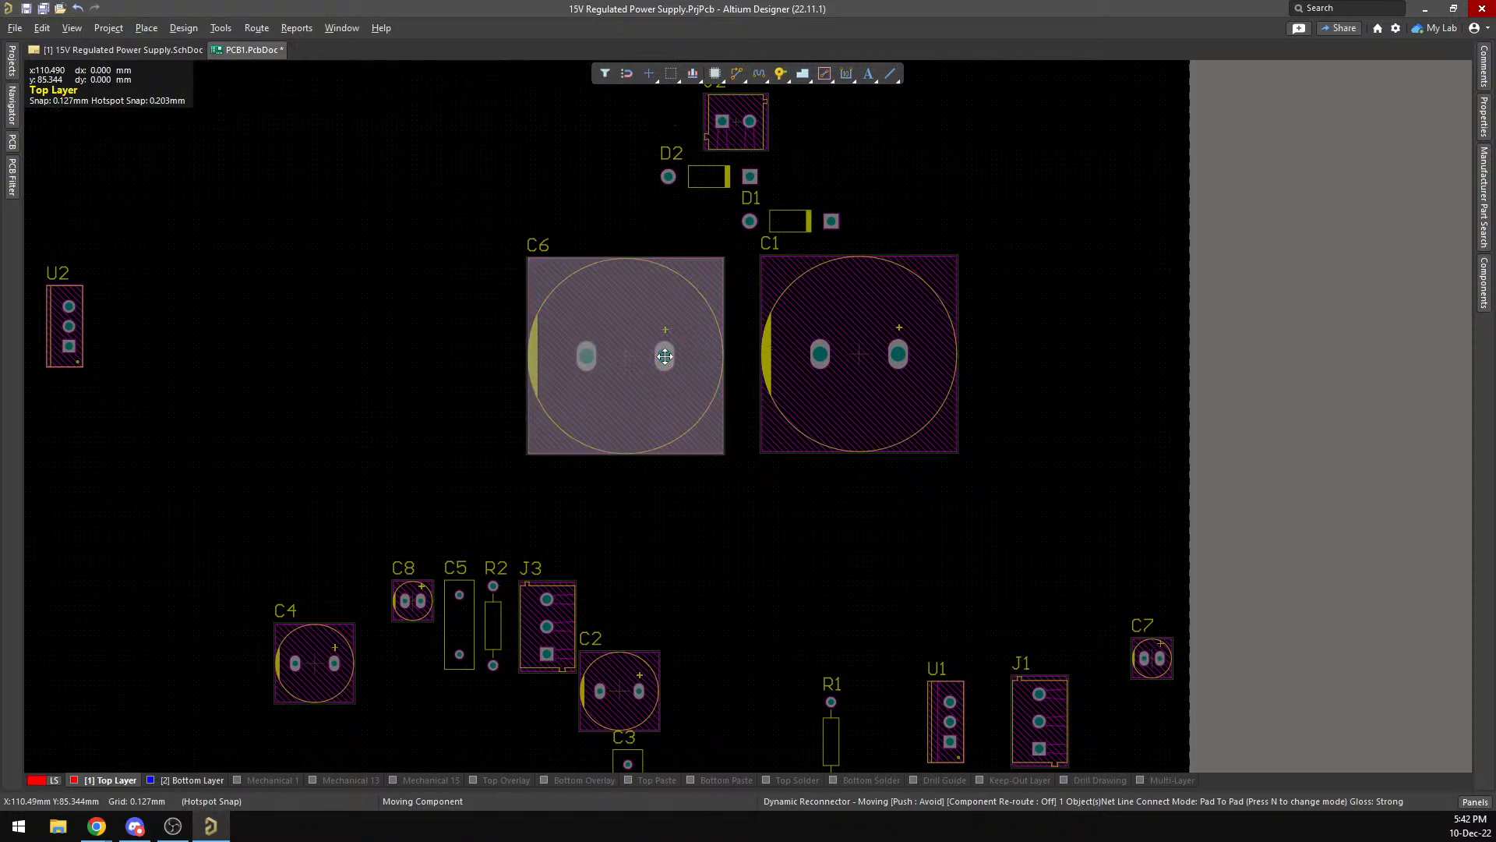
{"action": "left_click_drag", "start_coordinate": [860, 367], "coordinate": [842, 354]}
Rotate regulator U1 by 180 degrees and place it below the right side of C1.
{"action": "scroll", "coordinate": [952, 498], "scroll_direction": "down", "scroll_amount": 2}
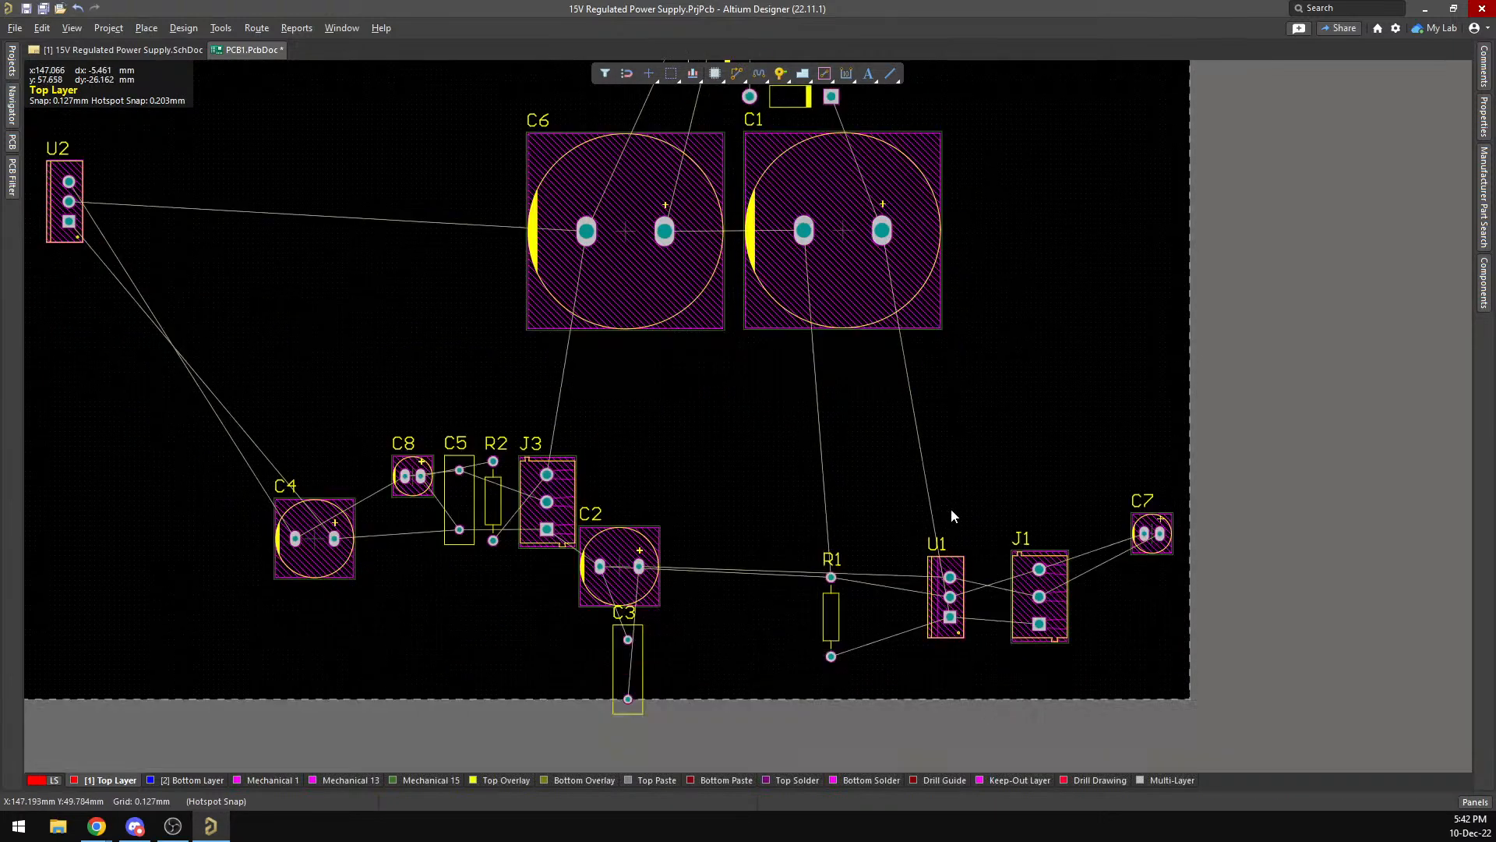
{"action": "left_click_drag", "start_coordinate": [945, 596], "coordinate": [932, 473]}
{"action": "scroll", "coordinate": [932, 473], "scroll_direction": "up", "scroll_amount": 7}
{"action": "scroll", "coordinate": [948, 488], "scroll_direction": "down", "scroll_amount": 6}
{"action": "scroll", "coordinate": [947, 505], "scroll_direction": "up", "scroll_amount": 5, "text": "ctrl"}
{"action": "left_click_drag", "start_coordinate": [921, 543], "coordinate": [819, 434]}
{"action": "key", "text": "space"}
{"action": "key", "text": "space"}
{"action": "scroll", "coordinate": [797, 445], "scroll_direction": "down", "scroll_amount": 4, "text": "ctrl"}
{"action": "scroll", "coordinate": [796, 445], "scroll_direction": "down", "scroll_amount": 1, "text": "ctrl"}
{"action": "scroll", "coordinate": [881, 534], "scroll_direction": "down", "scroll_amount": 1}
{"action": "scroll", "coordinate": [865, 542], "scroll_direction": "up", "scroll_amount": 2}
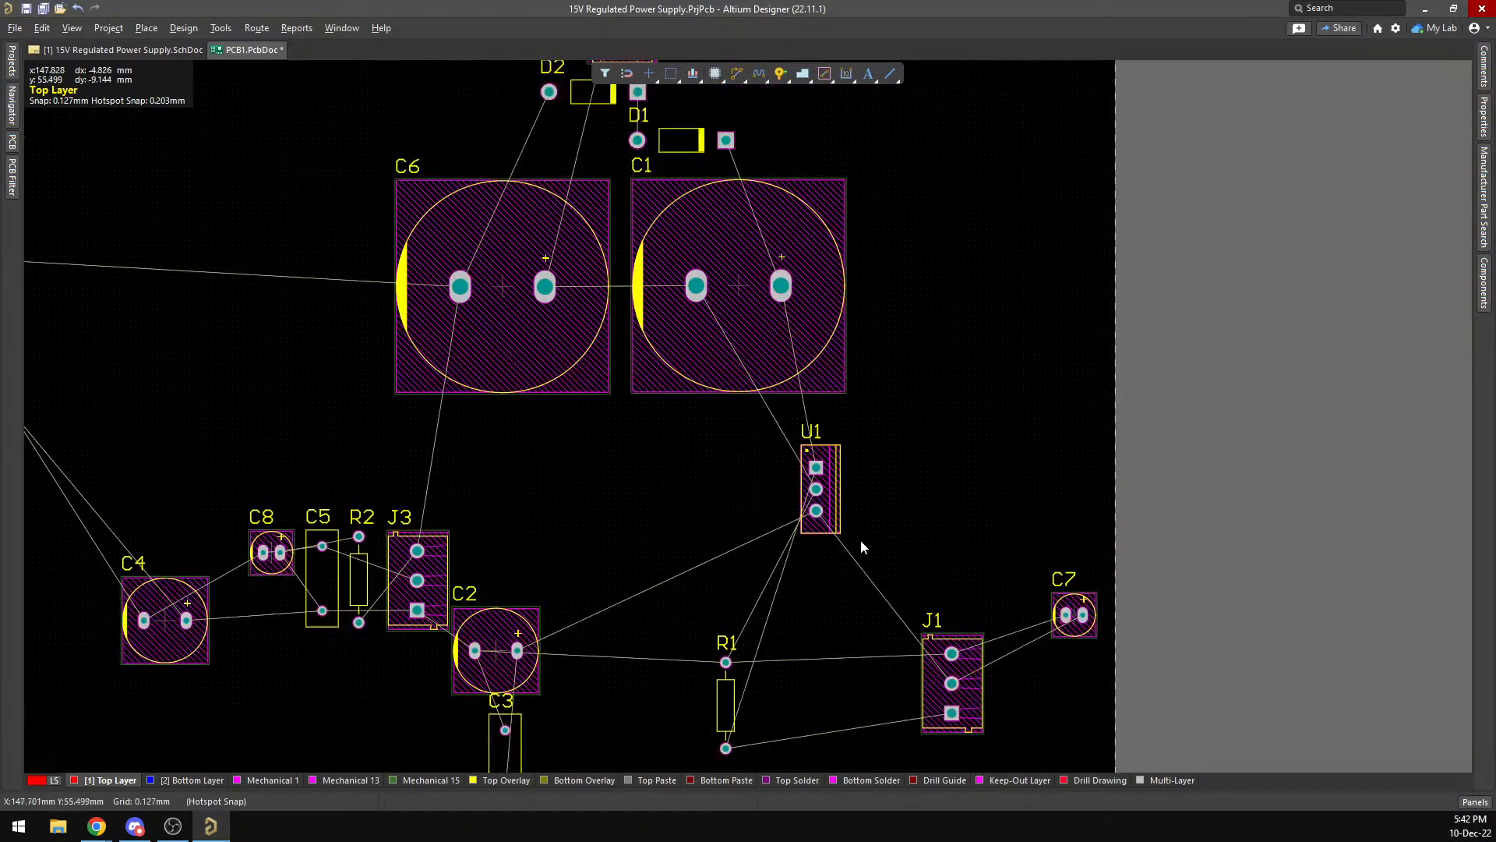
Place capacitor C2 below C1 and align U1's top pad directly under C1's positive pad.
{"action": "left_click_drag", "start_coordinate": [537, 647], "coordinate": [717, 584]}
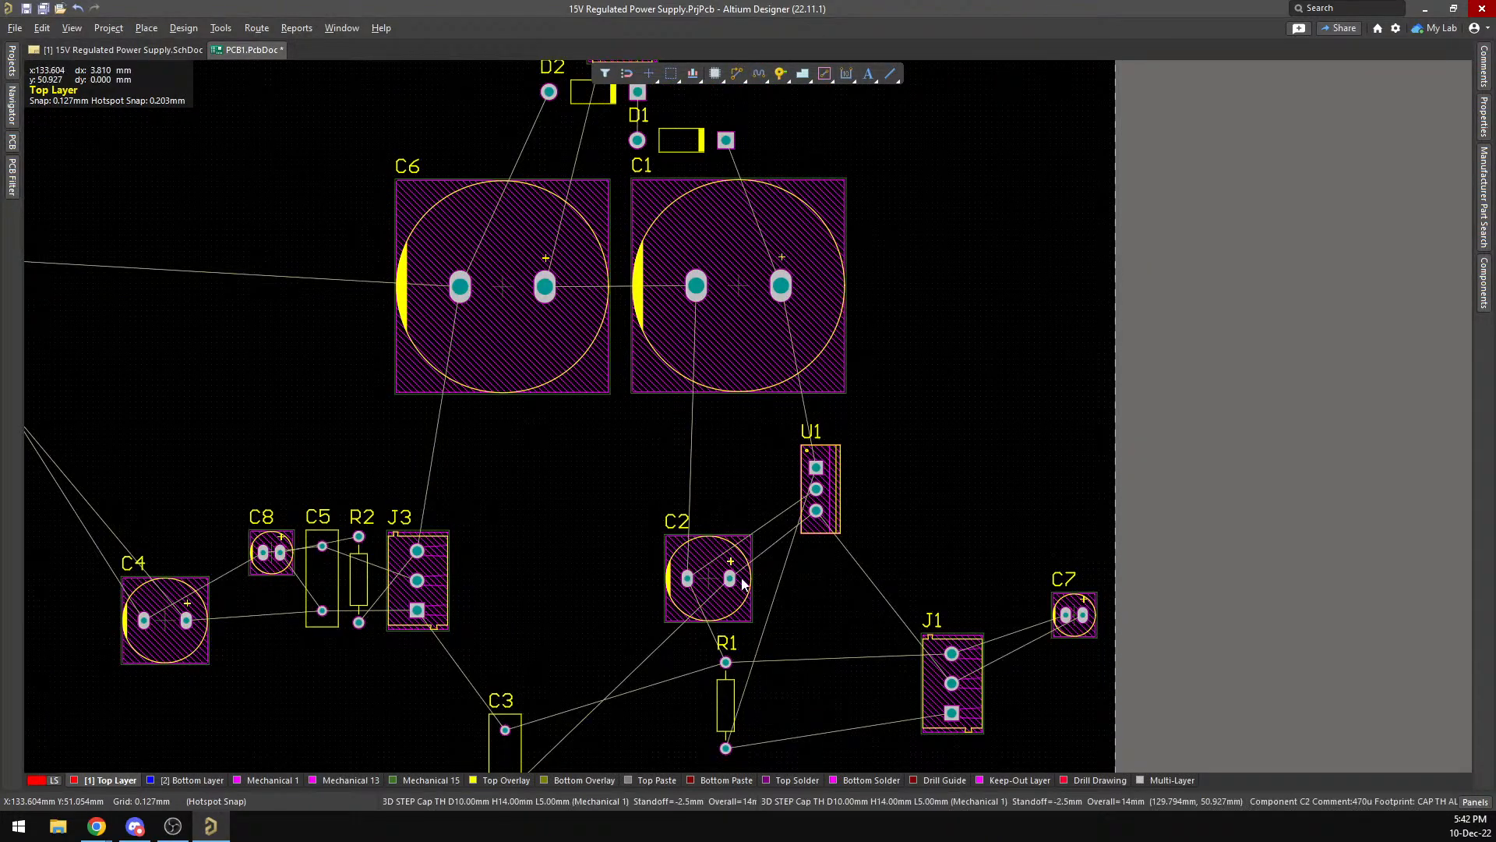
{"action": "left_click_drag", "start_coordinate": [711, 580], "coordinate": [724, 583]}
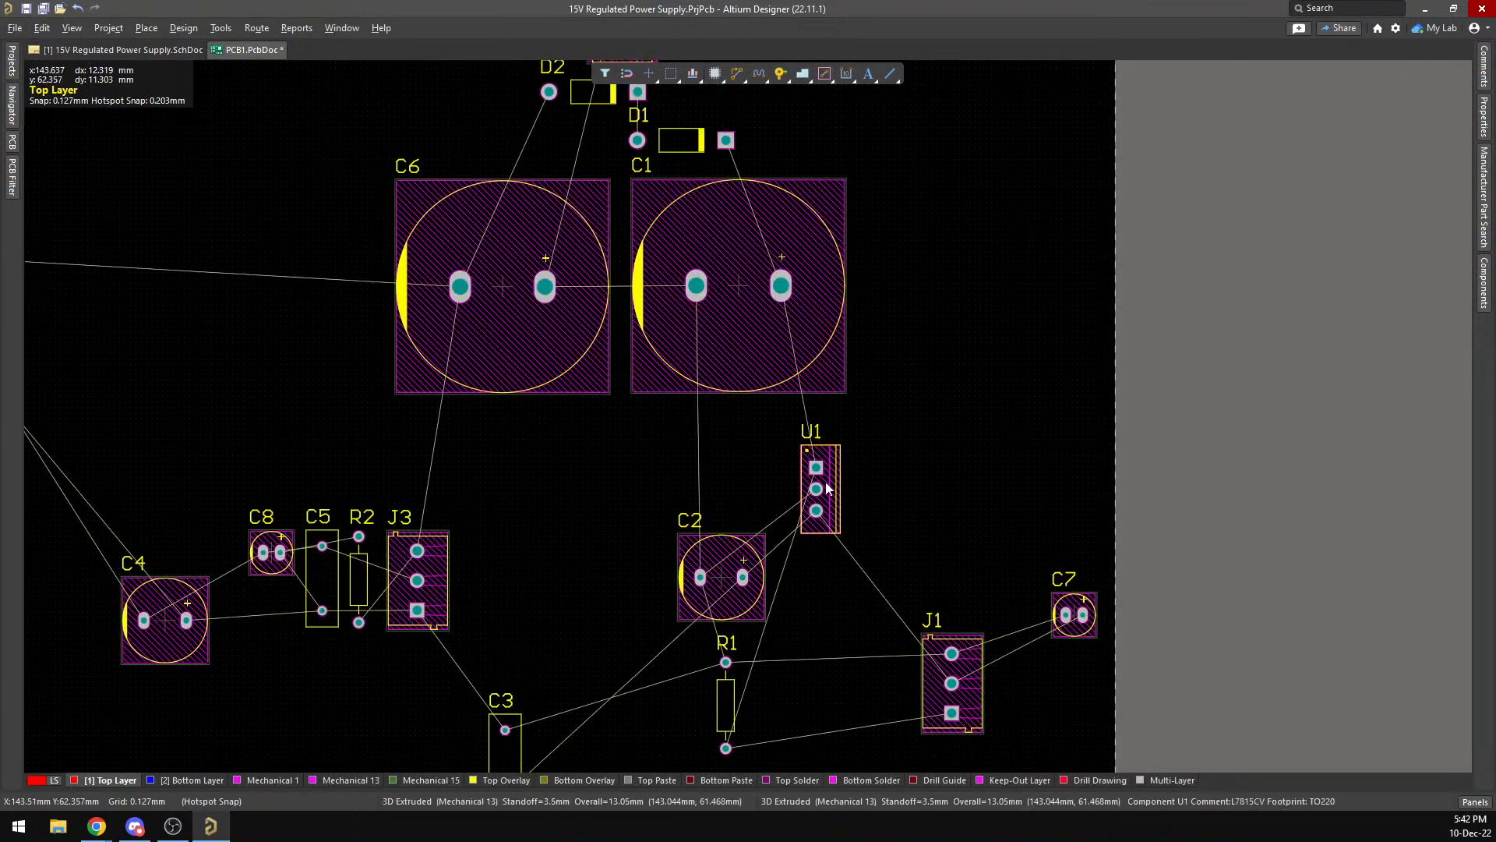
{"action": "left_click_drag", "start_coordinate": [816, 488], "coordinate": [783, 472]}
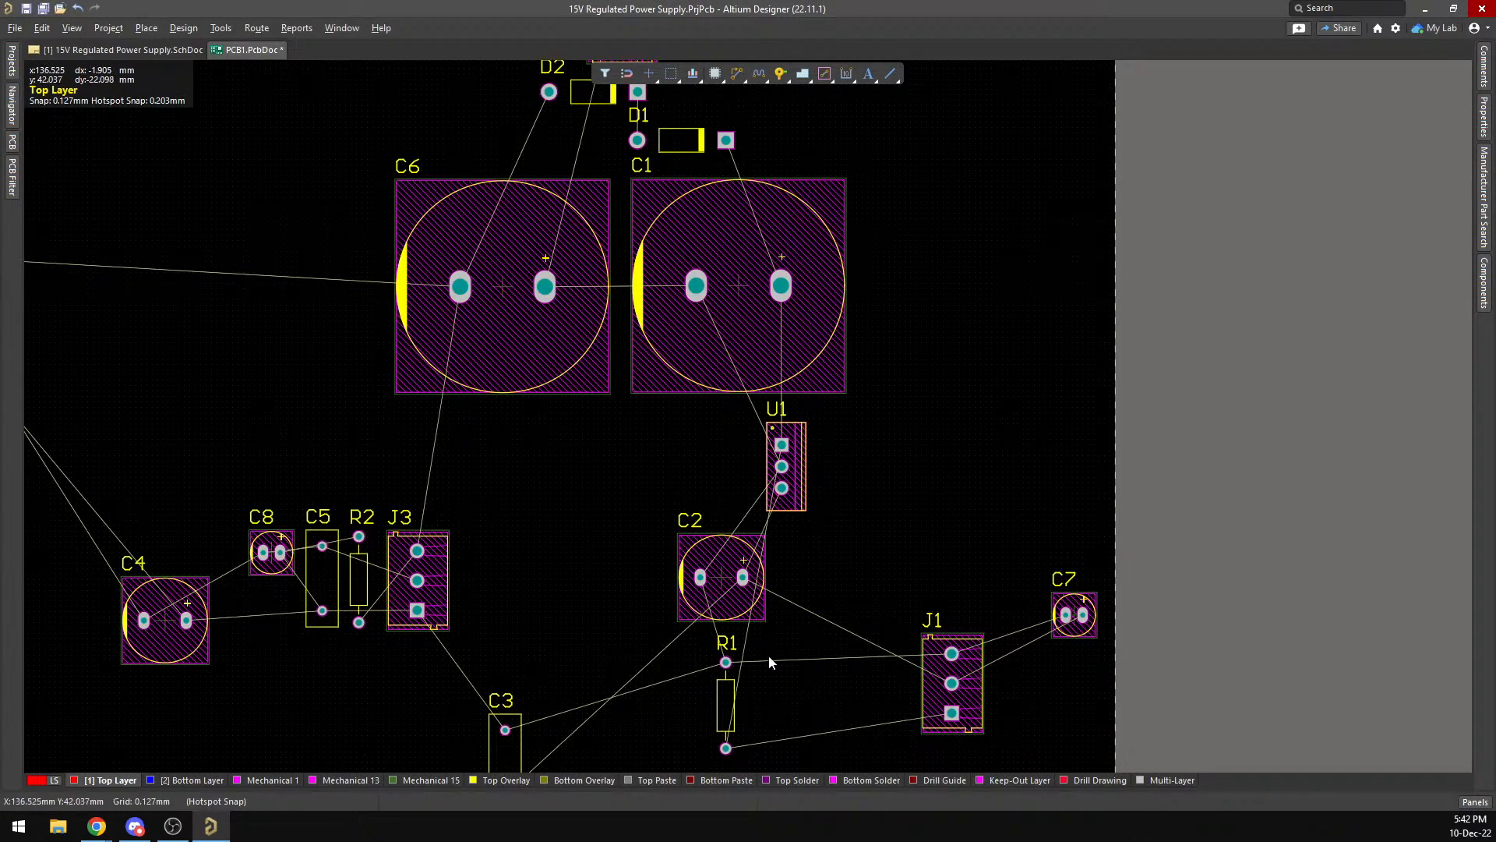
{"action": "mouse_move", "coordinate": [724, 583]}
{"action": "left_mouse_down"}
{"action": "mouse_move", "coordinate": [740, 584]}
{"action": "mouse_move", "coordinate": [724, 578]}
{"action": "left_mouse_up"}
Move resistors R1 and R2 to the free area at the board's left and C5 down beside C4.
{"action": "left_click_drag", "start_coordinate": [536, 582], "coordinate": [626, 510]}
{"action": "right_click_drag", "start_coordinate": [566, 563], "coordinate": [696, 496]}
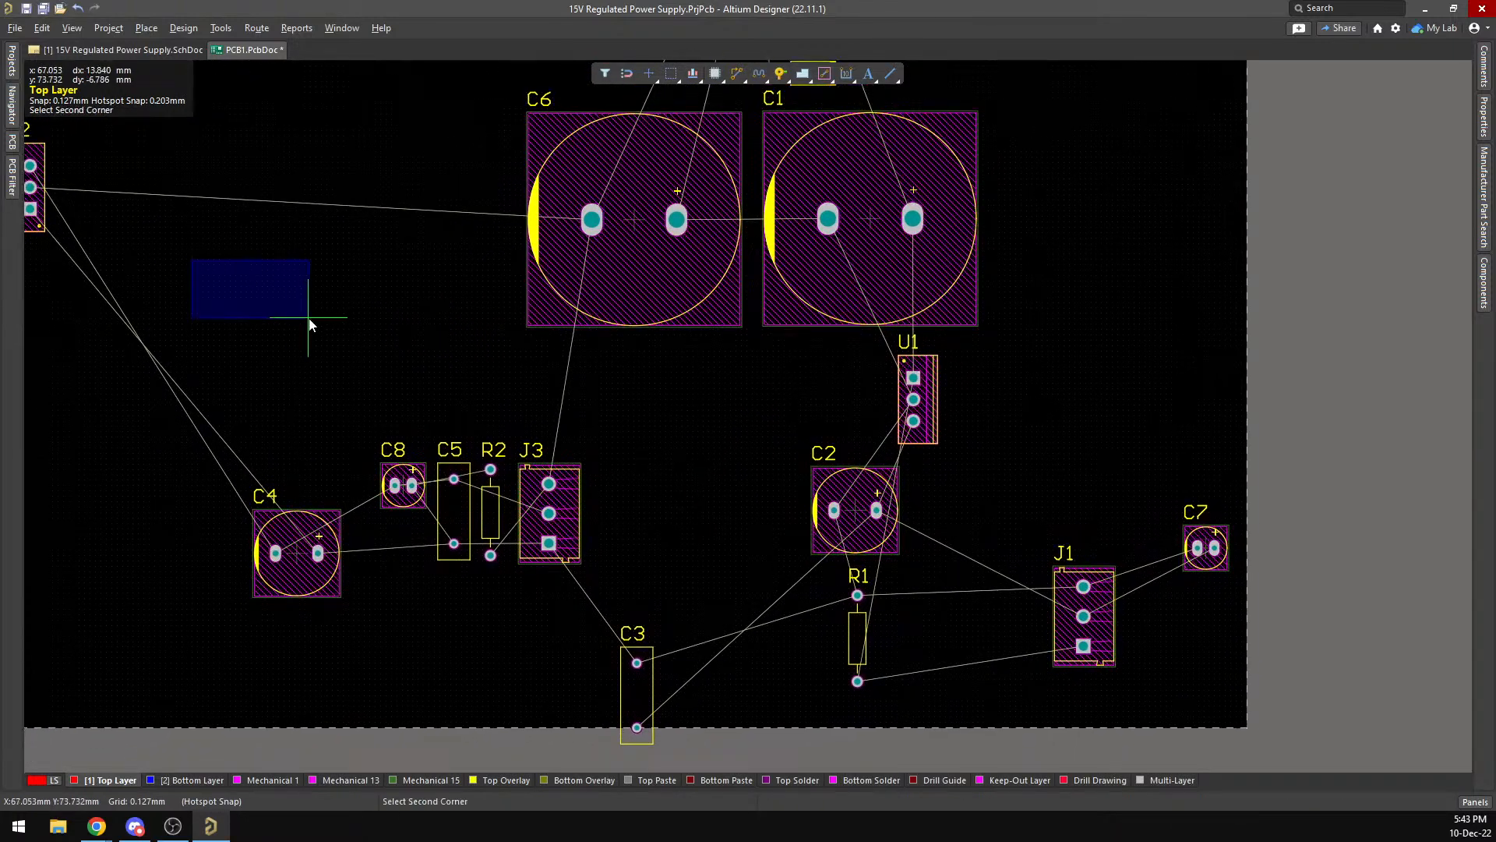
{"action": "right_click_drag", "start_coordinate": [313, 343], "coordinate": [325, 379]}
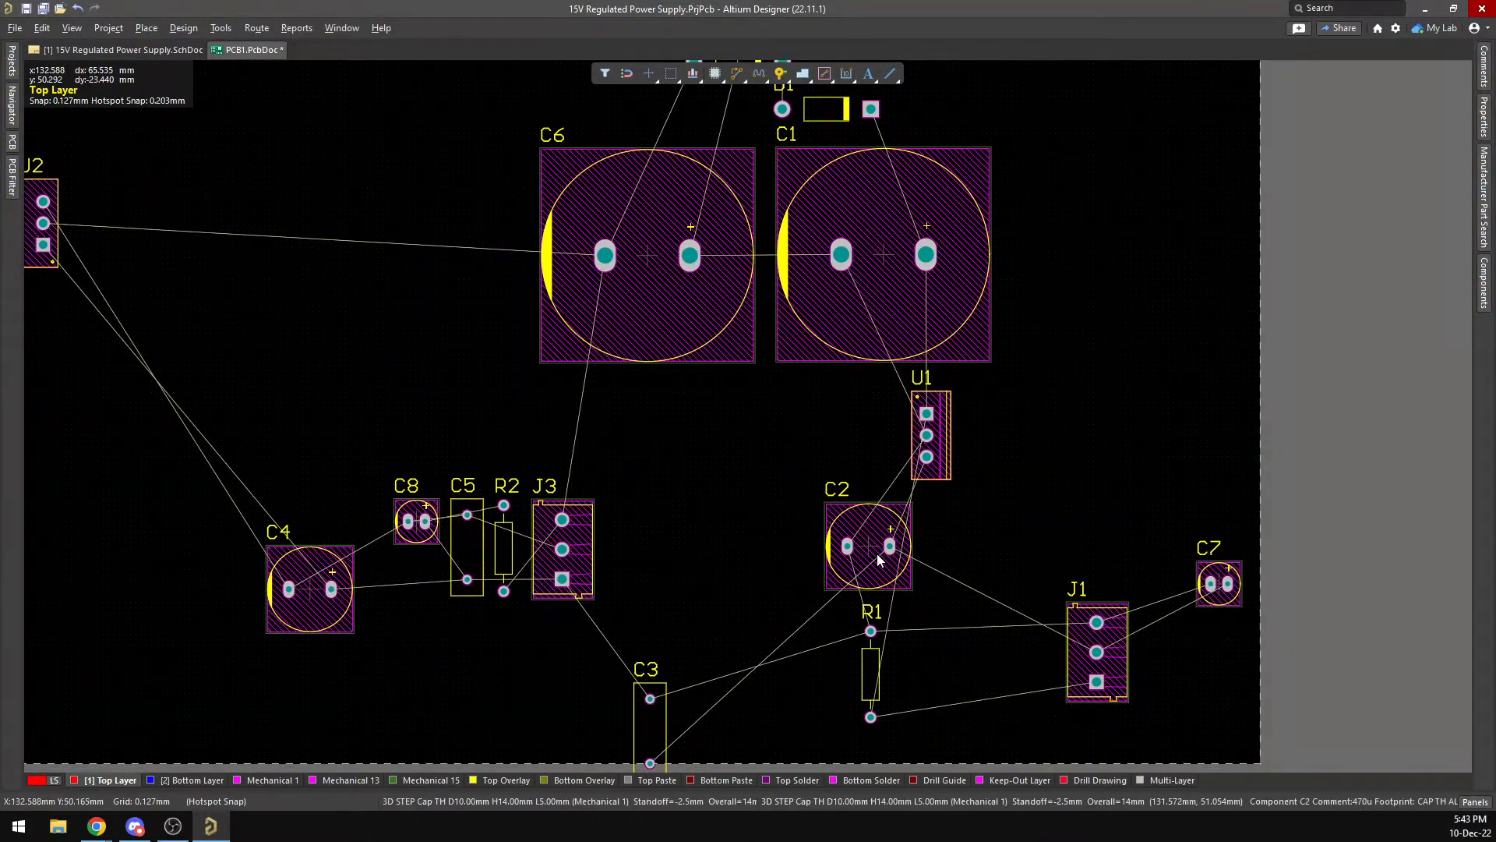
{"action": "left_click_drag", "start_coordinate": [872, 668], "coordinate": [262, 302]}
{"action": "mouse_move", "coordinate": [503, 548]}
{"action": "left_mouse_down"}
{"action": "mouse_move", "coordinate": [428, 453]}
{"action": "mouse_move", "coordinate": [204, 388]}
{"action": "mouse_move", "coordinate": [208, 364]}
{"action": "mouse_move", "coordinate": [637, 634]}
{"action": "mouse_move", "coordinate": [845, 705]}
{"action": "mouse_move", "coordinate": [409, 692]}
{"action": "left_mouse_up"}
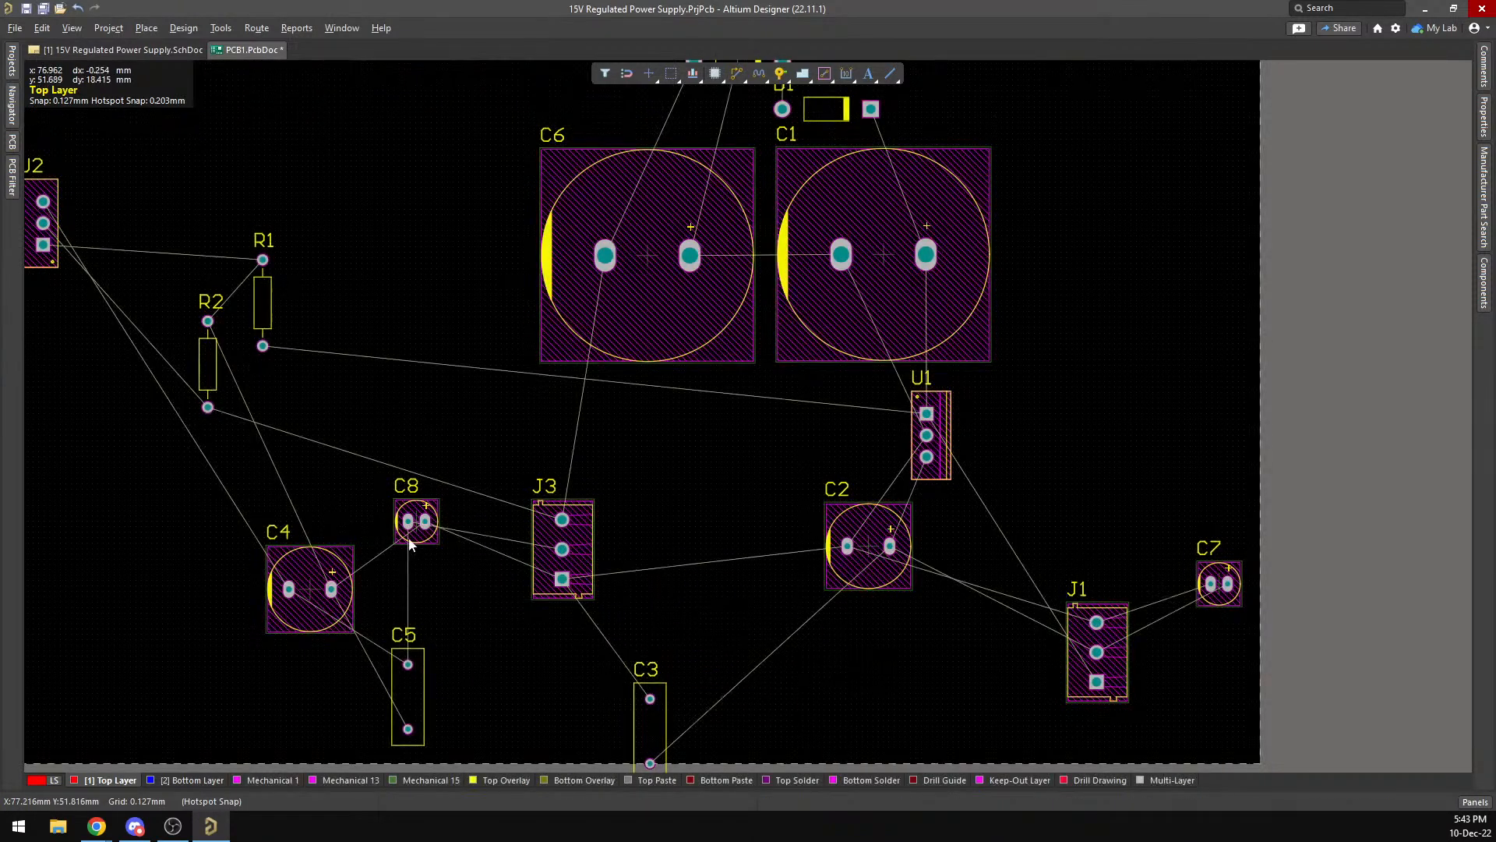
Move capacitor C8 below J3 and place capacitor C7 directly below C2.
{"action": "mouse_move", "coordinate": [413, 528]}
{"action": "left_mouse_down"}
{"action": "mouse_move", "coordinate": [783, 664]}
{"action": "mouse_move", "coordinate": [912, 637]}
{"action": "mouse_move", "coordinate": [719, 619]}
{"action": "mouse_move", "coordinate": [621, 630]}
{"action": "left_mouse_up"}
{"action": "left_click_drag", "start_coordinate": [1215, 586], "coordinate": [853, 653]}
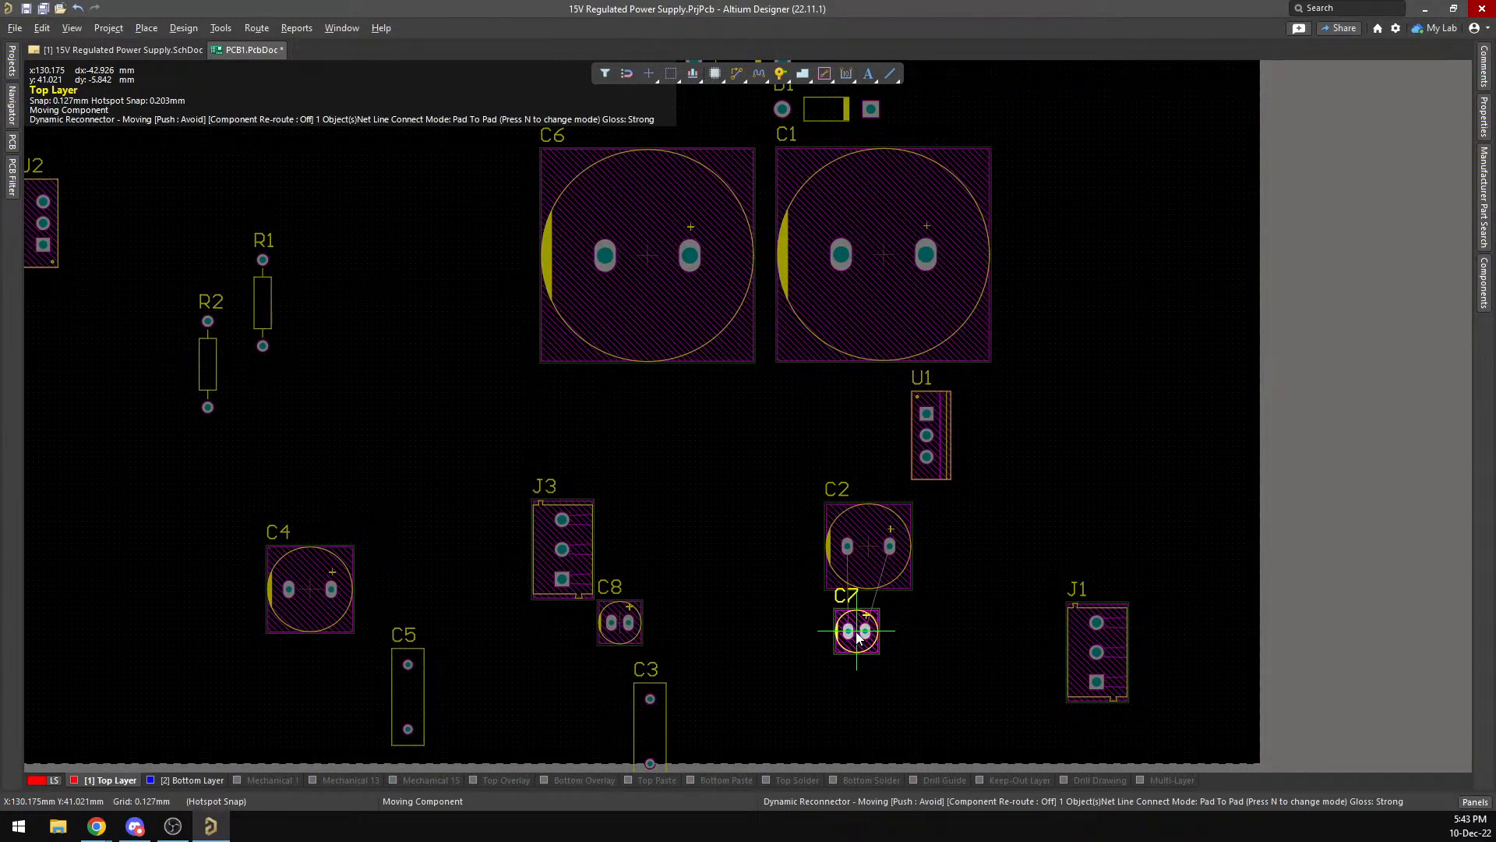
{"action": "left_click_drag", "start_coordinate": [857, 637], "coordinate": [857, 638]}
{"action": "scroll", "coordinate": [883, 615], "scroll_direction": "up", "scroll_amount": 3}
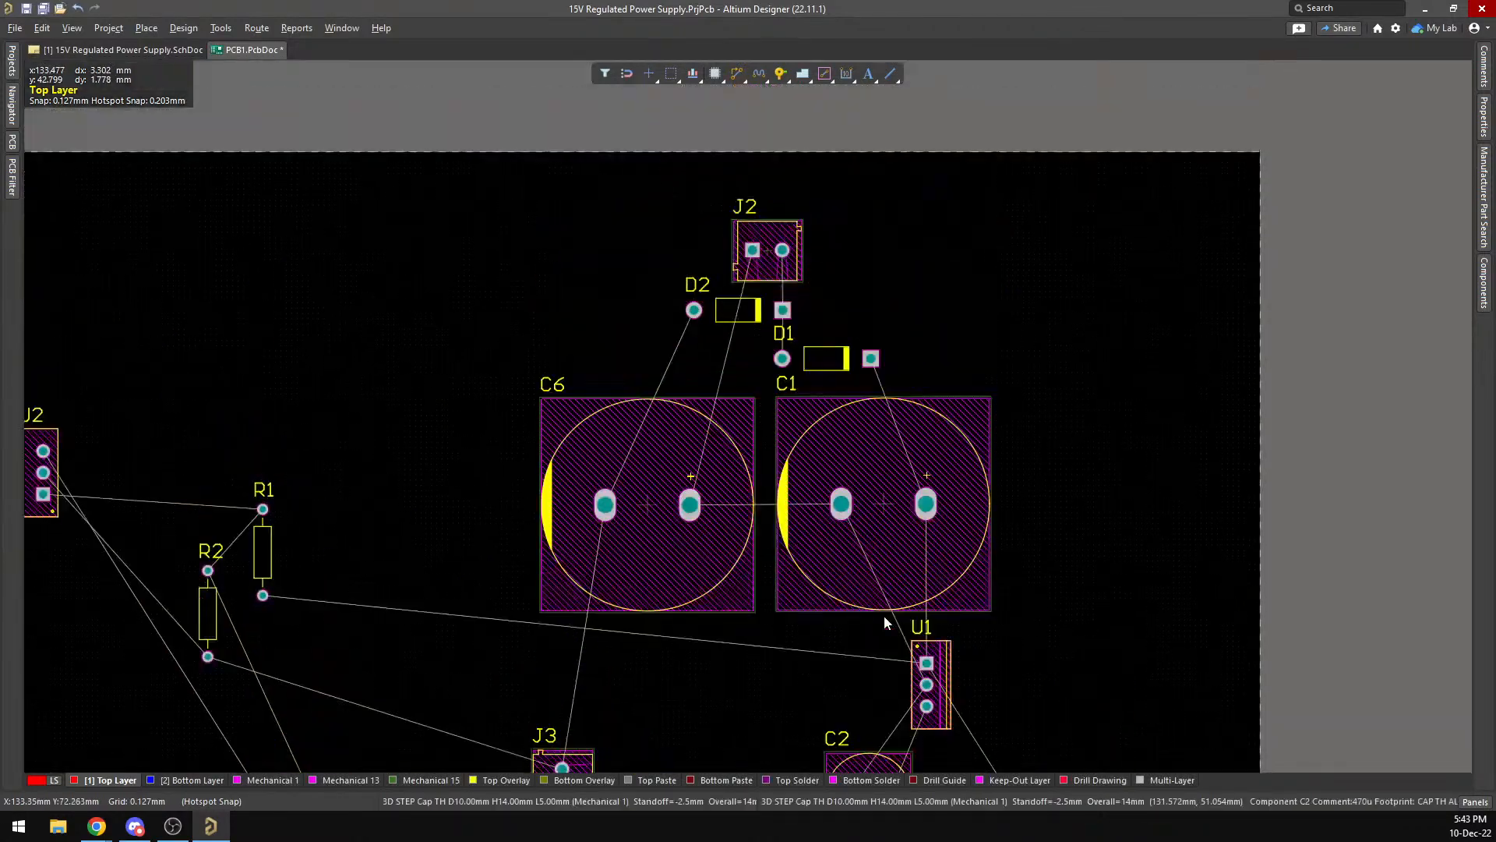
{"action": "scroll", "coordinate": [884, 615], "scroll_direction": "down", "scroll_amount": 5}
{"action": "scroll", "coordinate": [857, 471], "scroll_direction": "up", "scroll_amount": 3, "text": "ctrl"}
{"action": "scroll", "coordinate": [857, 470], "scroll_direction": "up", "scroll_amount": 2, "text": "ctrl"}
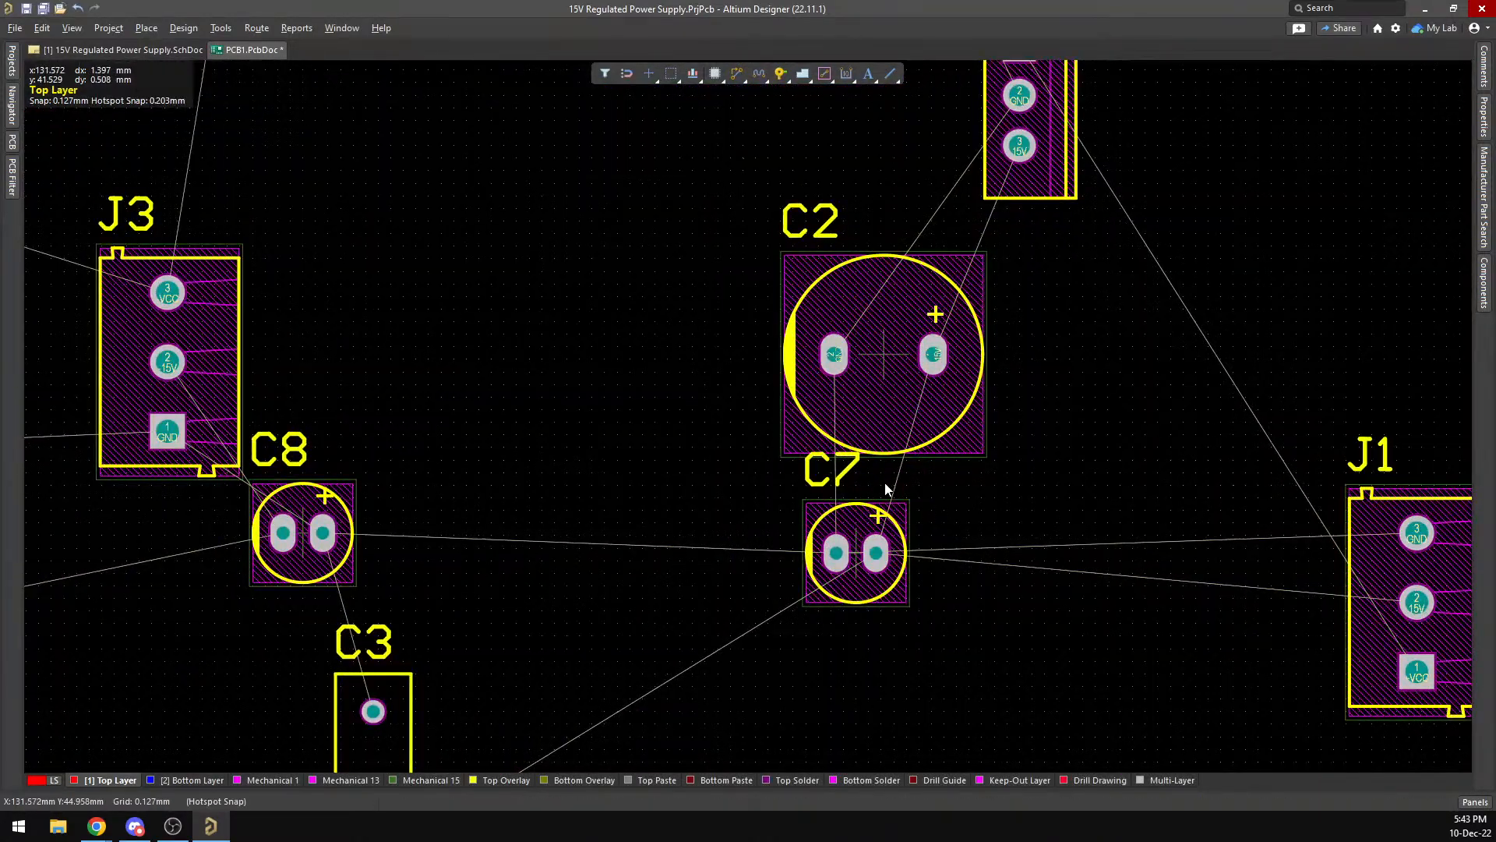
Move C2 up closer to C1 and shift U1 slightly right to widen the gap between them.
{"action": "scroll", "coordinate": [885, 479], "scroll_direction": "up", "scroll_amount": 6}
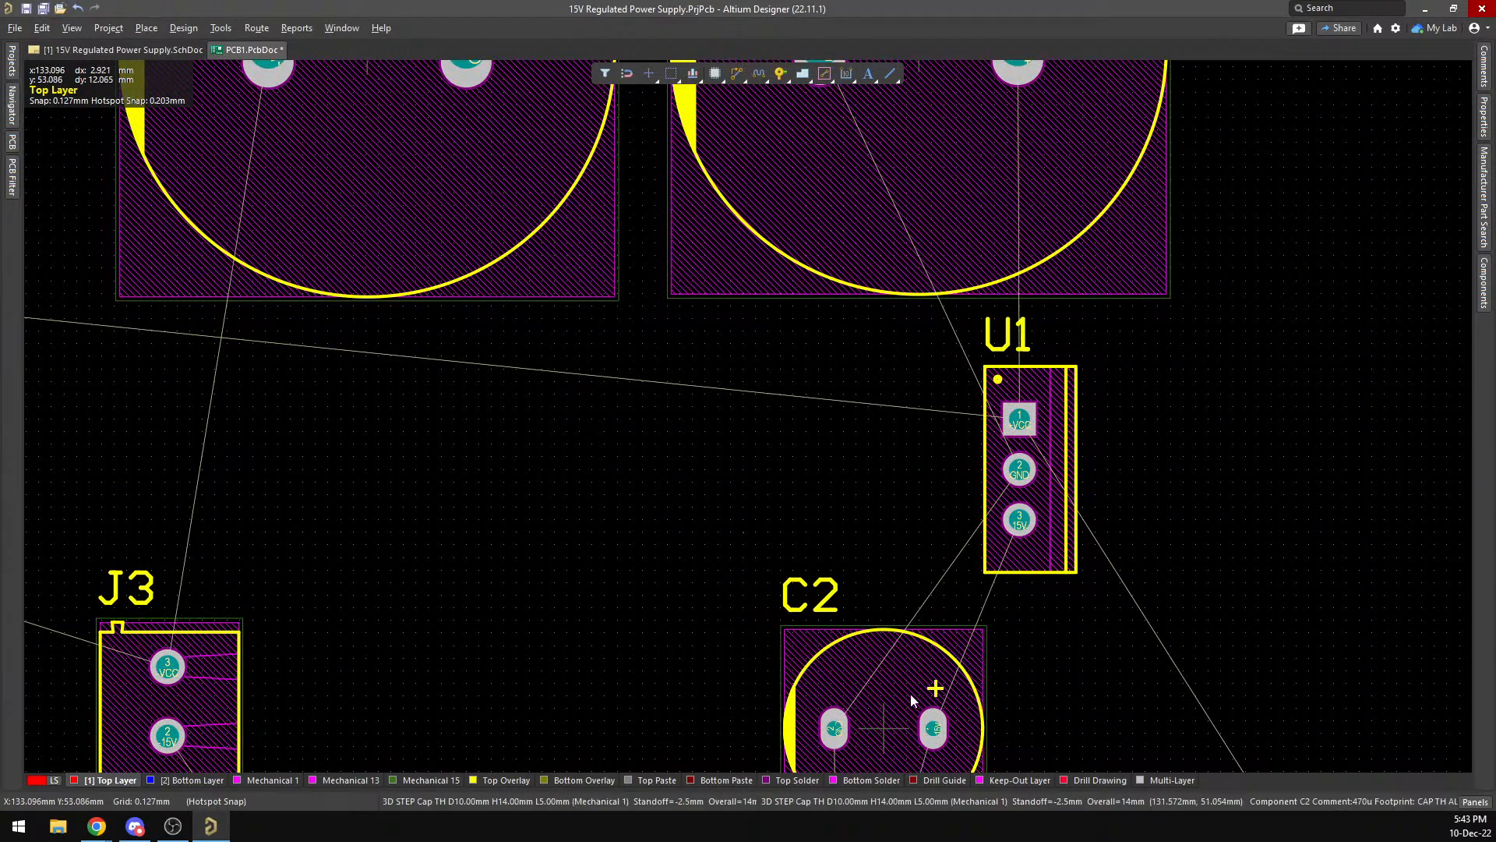
{"action": "left_click_drag", "start_coordinate": [886, 729], "coordinate": [857, 642]}
{"action": "left_click_drag", "start_coordinate": [1024, 475], "coordinate": [1070, 472]}
{"action": "left_click_drag", "start_coordinate": [906, 638], "coordinate": [868, 631]}
{"action": "scroll", "coordinate": [832, 572], "scroll_direction": "up", "scroll_amount": 2}
{"action": "scroll", "coordinate": [831, 565], "scroll_direction": "down", "scroll_amount": 2}
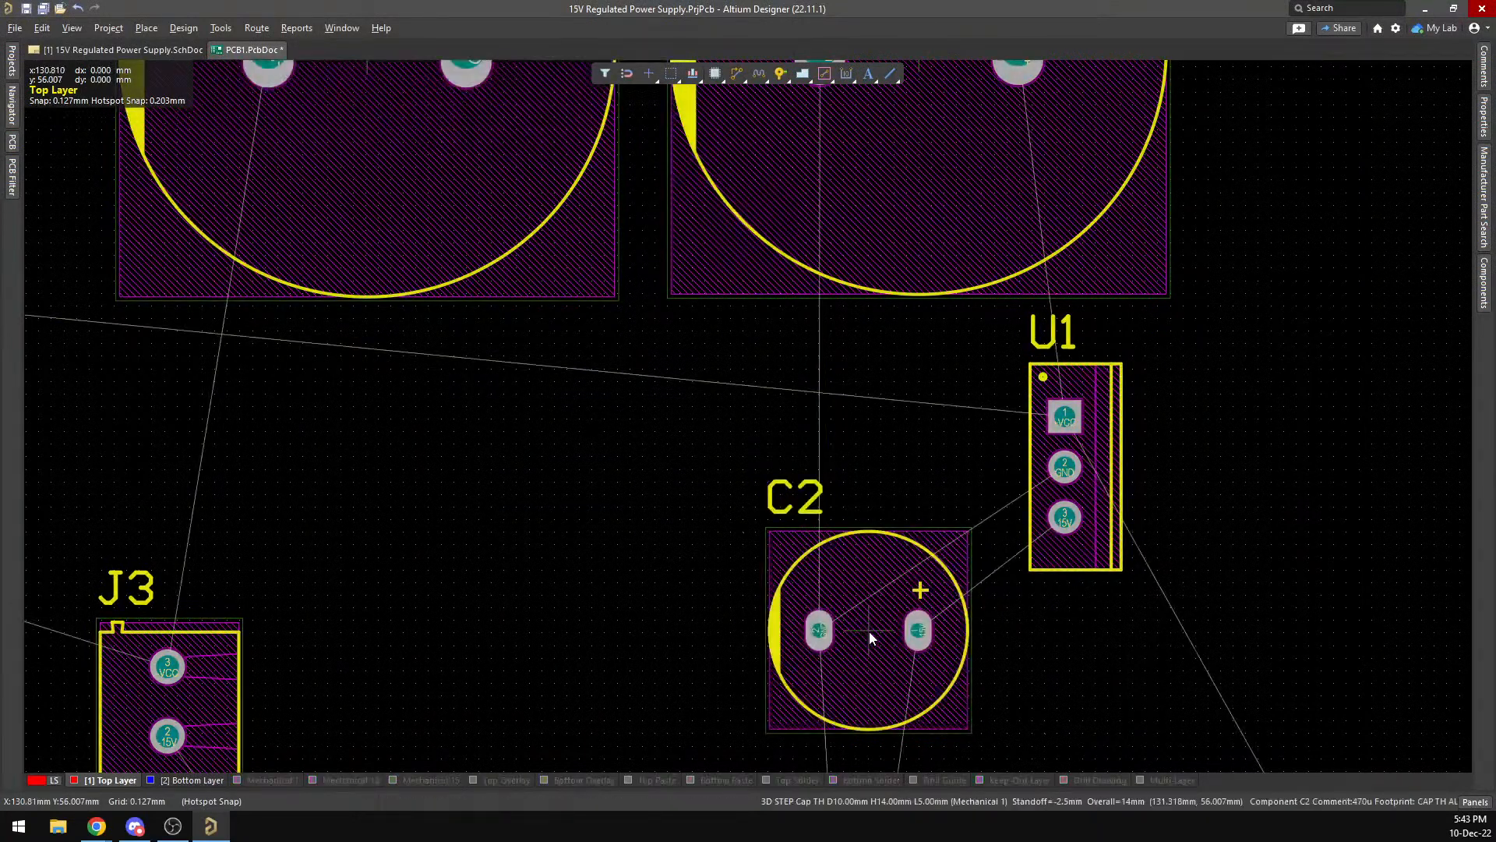
Move C7 up directly below C2 and bring connector J1 in to the lower right of C7.
{"action": "scroll", "coordinate": [868, 631], "scroll_direction": "down", "scroll_amount": 5}
{"action": "left_click_drag", "start_coordinate": [862, 556], "coordinate": [838, 471]}
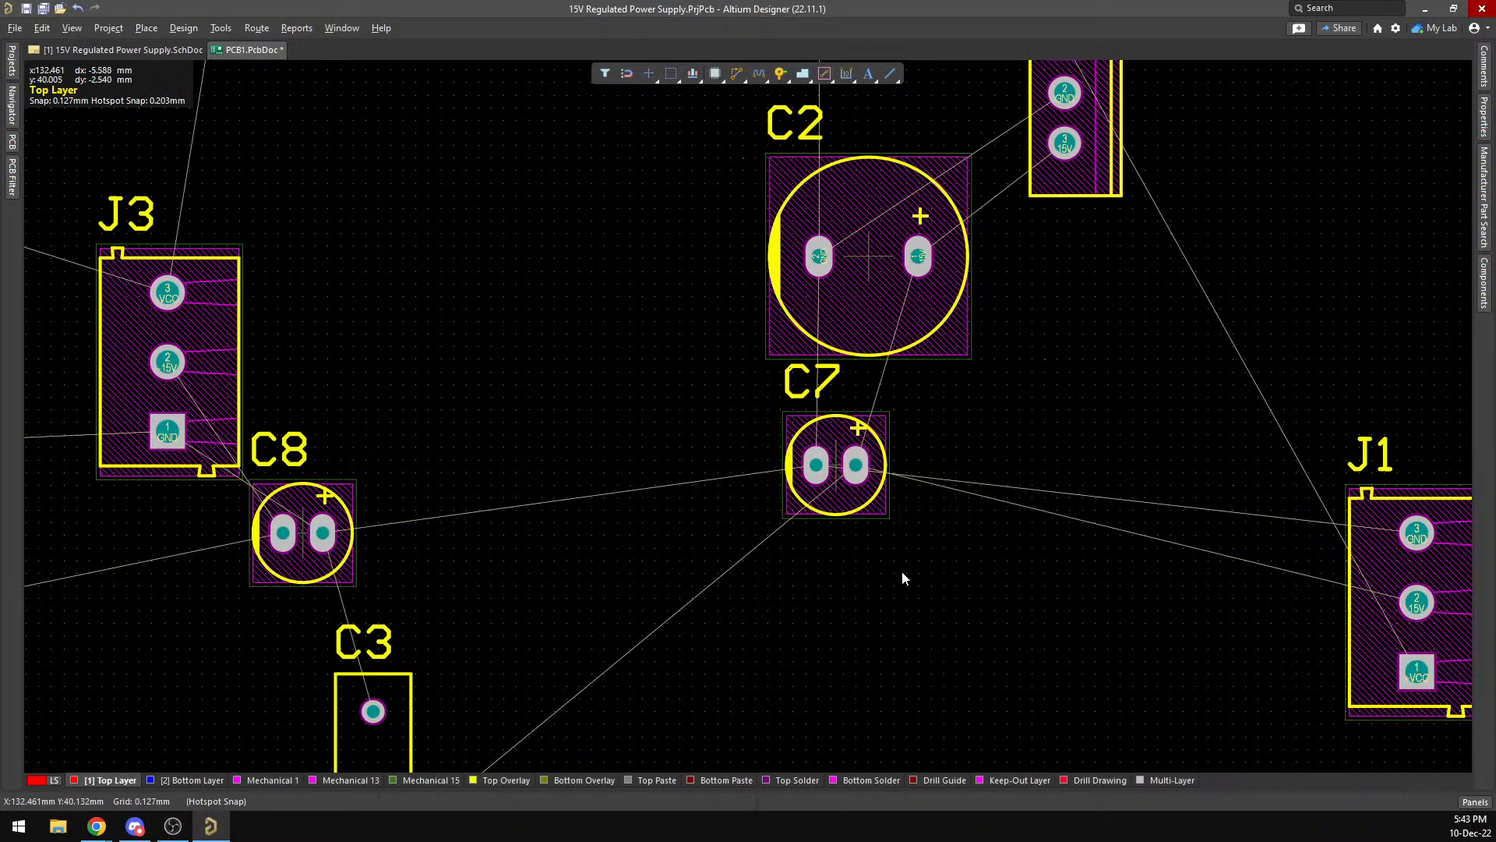
{"action": "scroll", "coordinate": [901, 577], "scroll_direction": "down", "scroll_amount": 2}
{"action": "scroll", "coordinate": [901, 578], "scroll_direction": "up", "scroll_amount": 3}
{"action": "left_click_drag", "start_coordinate": [1363, 635], "coordinate": [945, 677]}
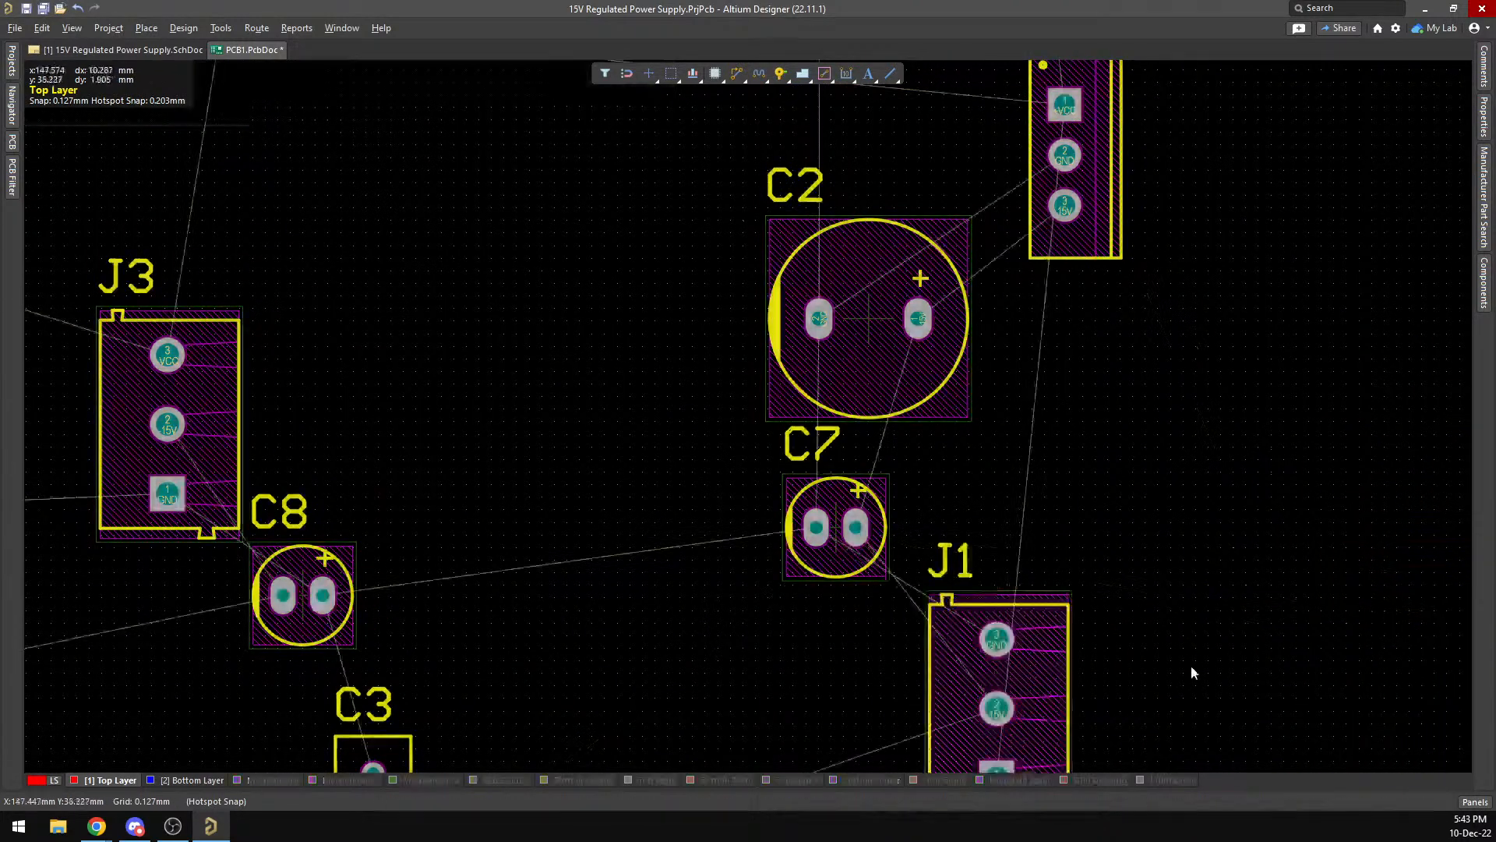
{"action": "scroll", "coordinate": [1130, 653], "scroll_direction": "up", "scroll_amount": 3}
{"action": "scroll", "coordinate": [1130, 653], "scroll_direction": "down", "scroll_amount": 5}
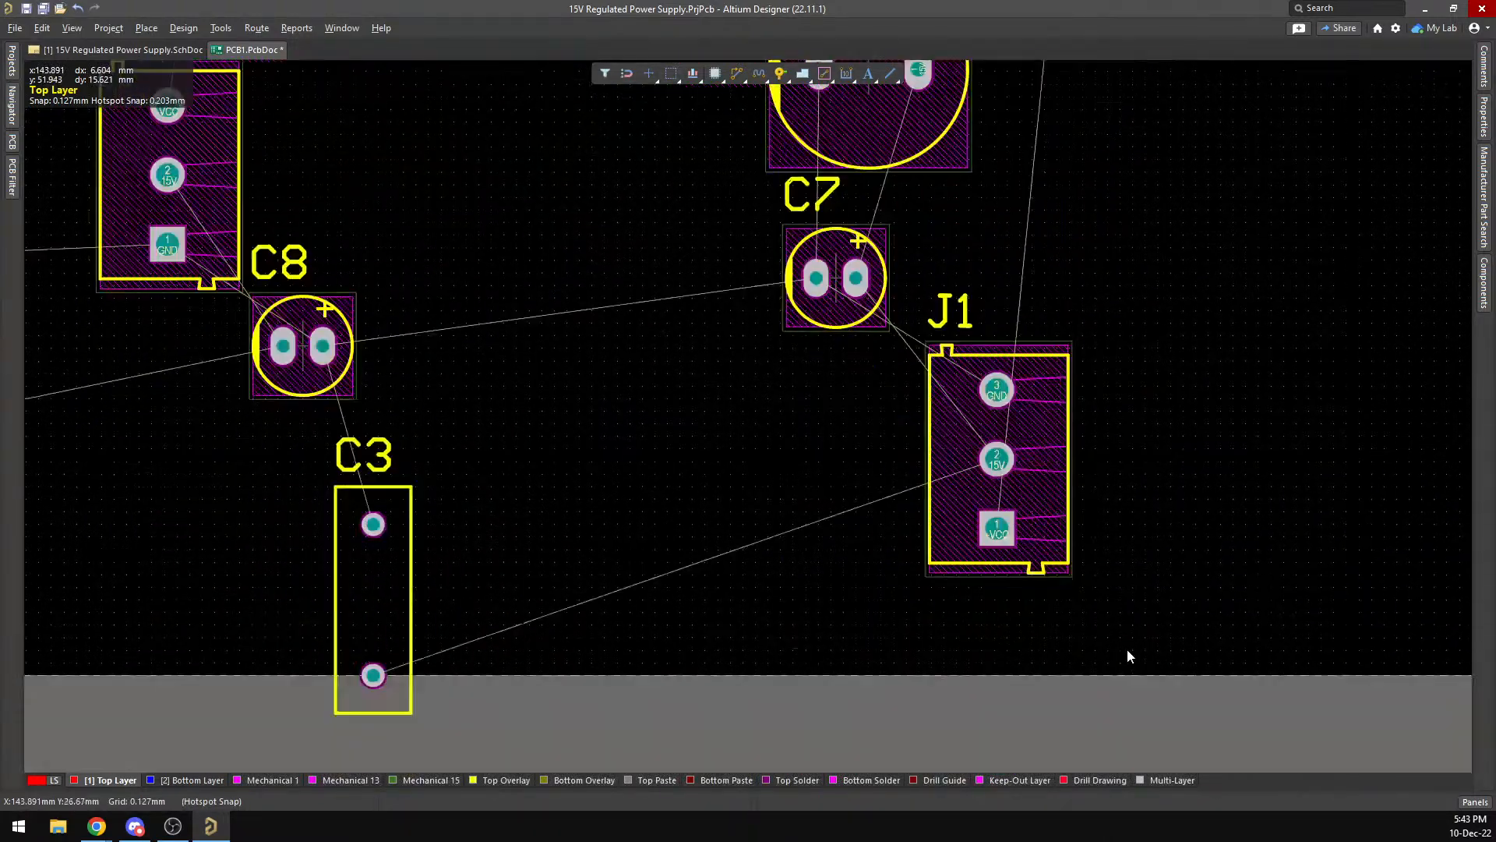
Rotate C3 to horizontal and place it below C7, moving J1 right to make room.
{"action": "left_click_drag", "start_coordinate": [372, 600], "coordinate": [844, 540]}
{"action": "key", "text": "space"}
{"action": "left_click_drag", "start_coordinate": [1017, 467], "coordinate": [1261, 550]}
{"action": "left_click_drag", "start_coordinate": [785, 525], "coordinate": [842, 393]}
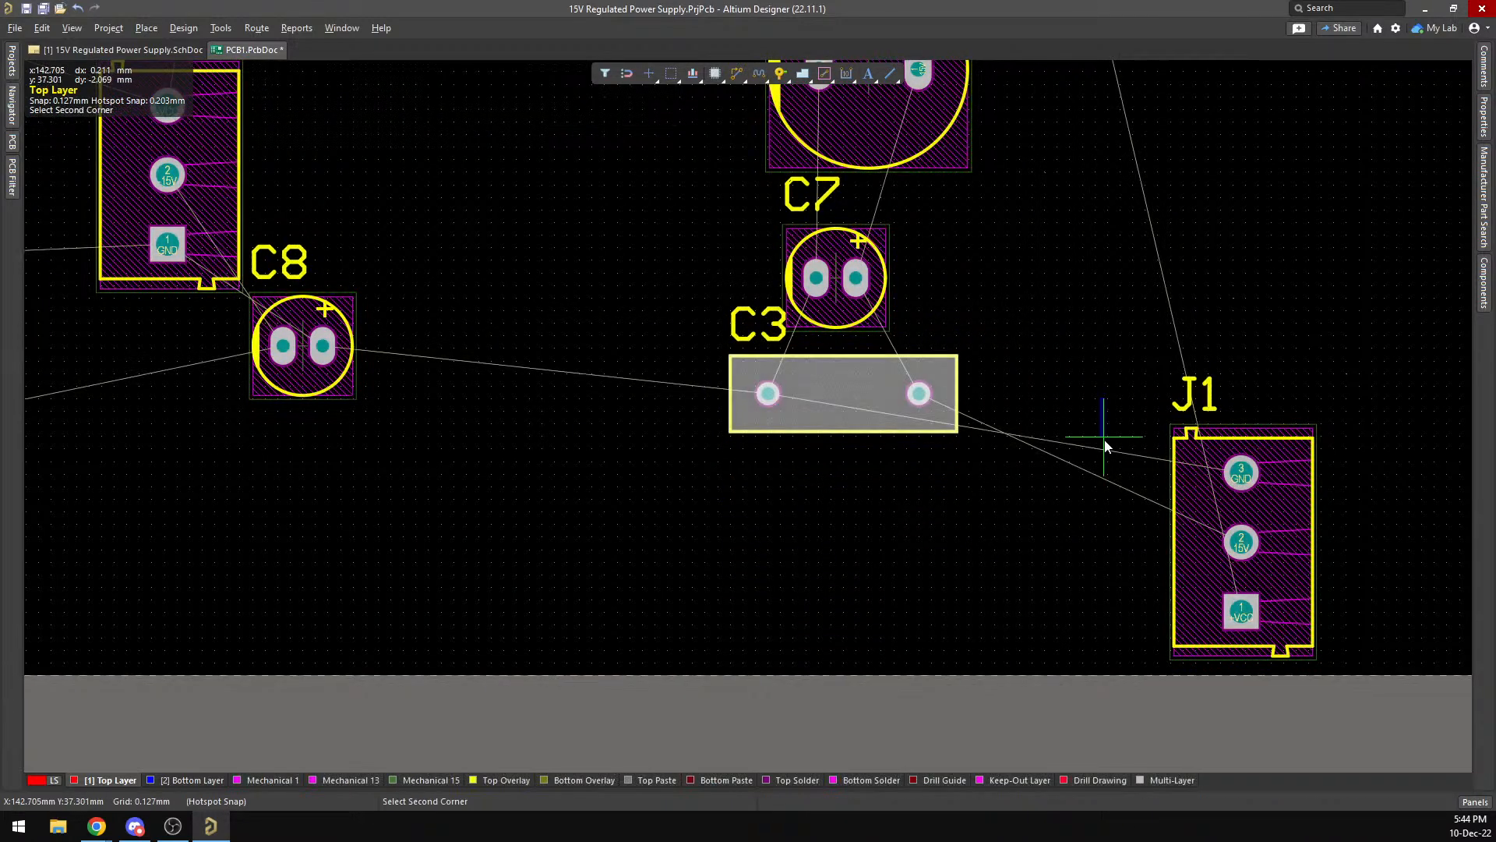
Set the snap grid to 0.500 mm and close up C7 and C3 beneath C2.
{"action": "scroll", "coordinate": [974, 397], "scroll_direction": "up", "scroll_amount": 3}
{"action": "left_click_drag", "start_coordinate": [838, 466], "coordinate": [837, 438]}
{"action": "right_click", "coordinate": [1079, 408]}
{"action": "key", "text": "g"}
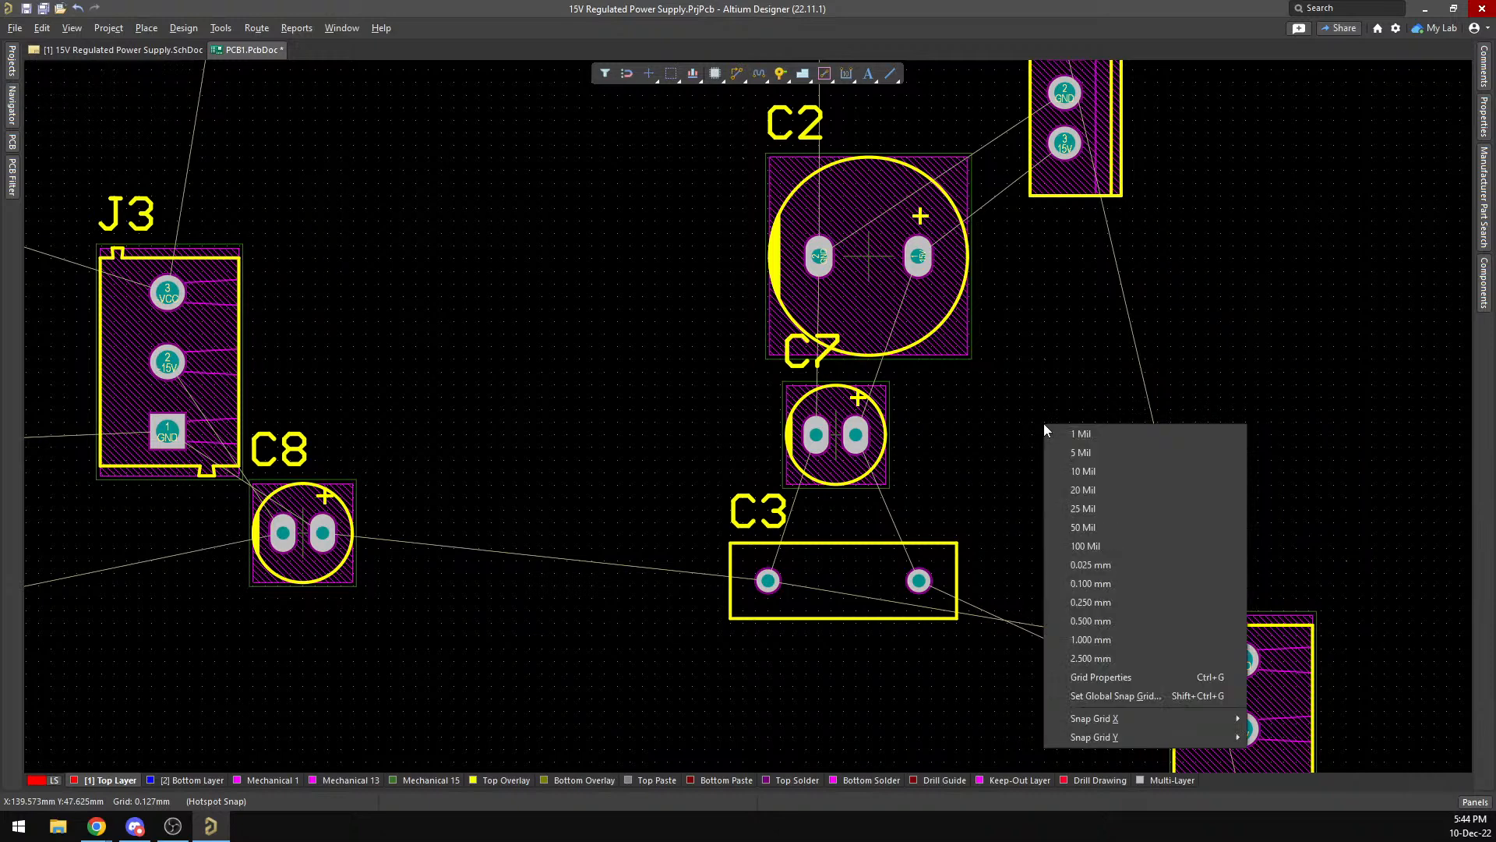
{"action": "left_click", "coordinate": [1096, 620]}
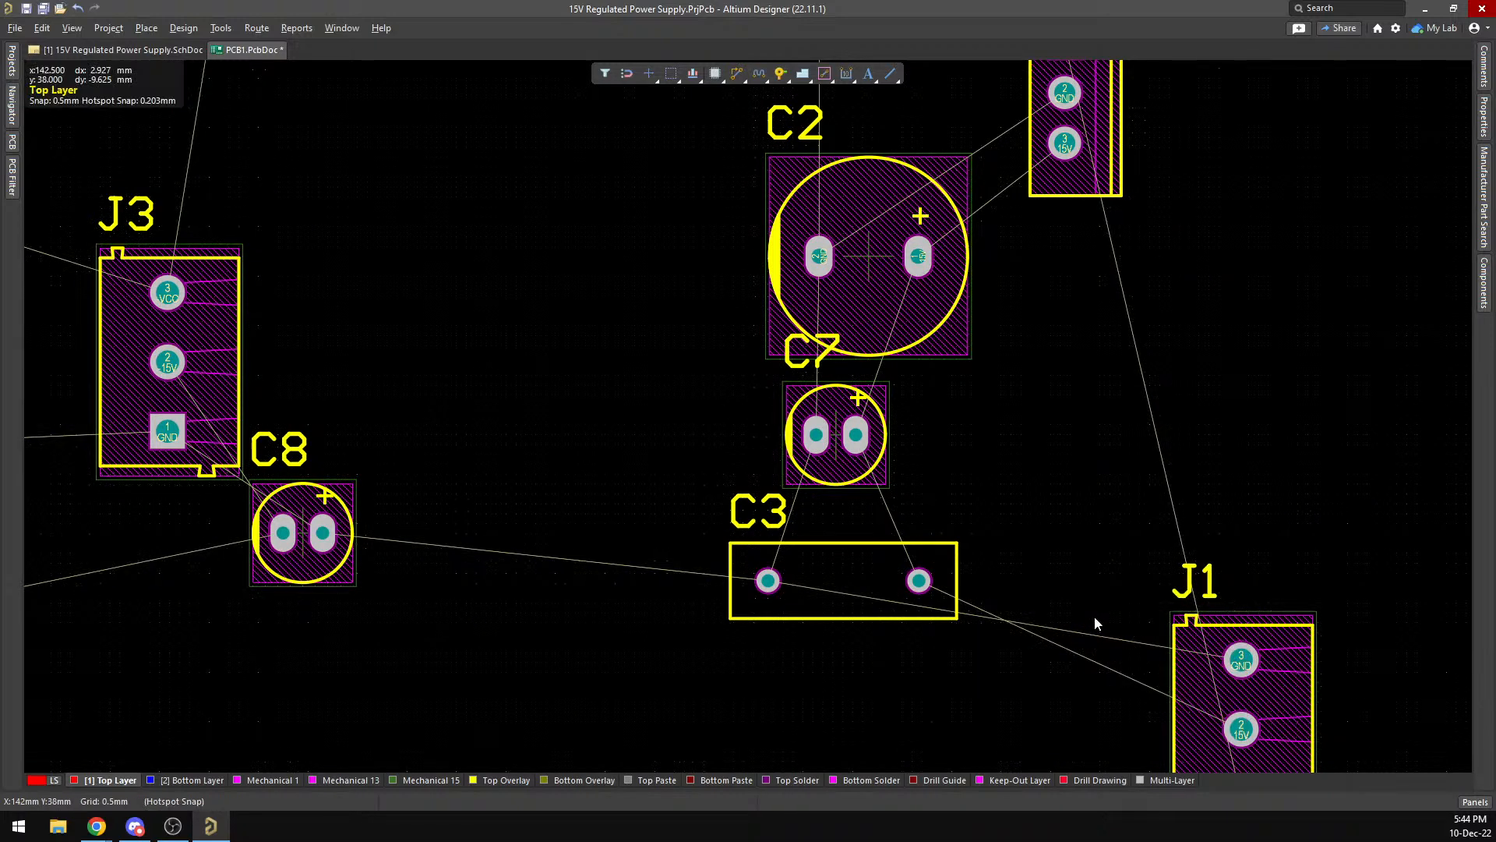
{"action": "left_click_drag", "start_coordinate": [855, 434], "coordinate": [868, 441]}
{"action": "left_click_drag", "start_coordinate": [844, 583], "coordinate": [845, 554]}
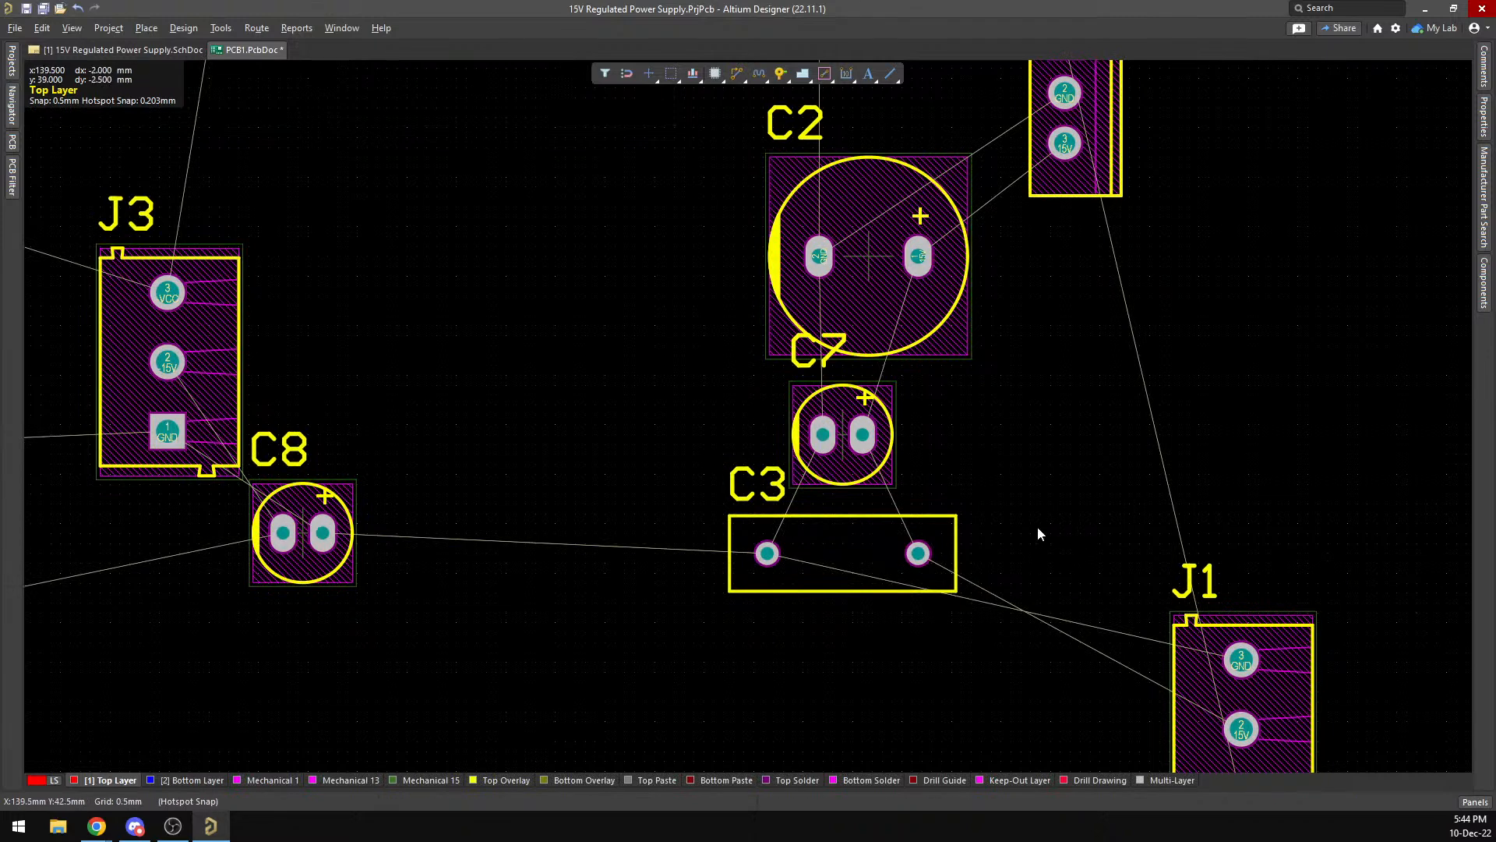
Rotate connector J1 to horizontal and place it below C3 near the board's lower edge.
{"action": "scroll", "coordinate": [998, 517], "scroll_direction": "down", "scroll_amount": 3}
{"action": "left_click_drag", "start_coordinate": [1240, 542], "coordinate": [897, 552]}
{"action": "key", "text": "space"}
{"action": "scroll", "coordinate": [304, 346], "scroll_direction": "down", "scroll_amount": 1, "text": "ctrl"}
{"action": "scroll", "coordinate": [642, 340], "scroll_direction": "down", "scroll_amount": 4, "text": "ctrl"}
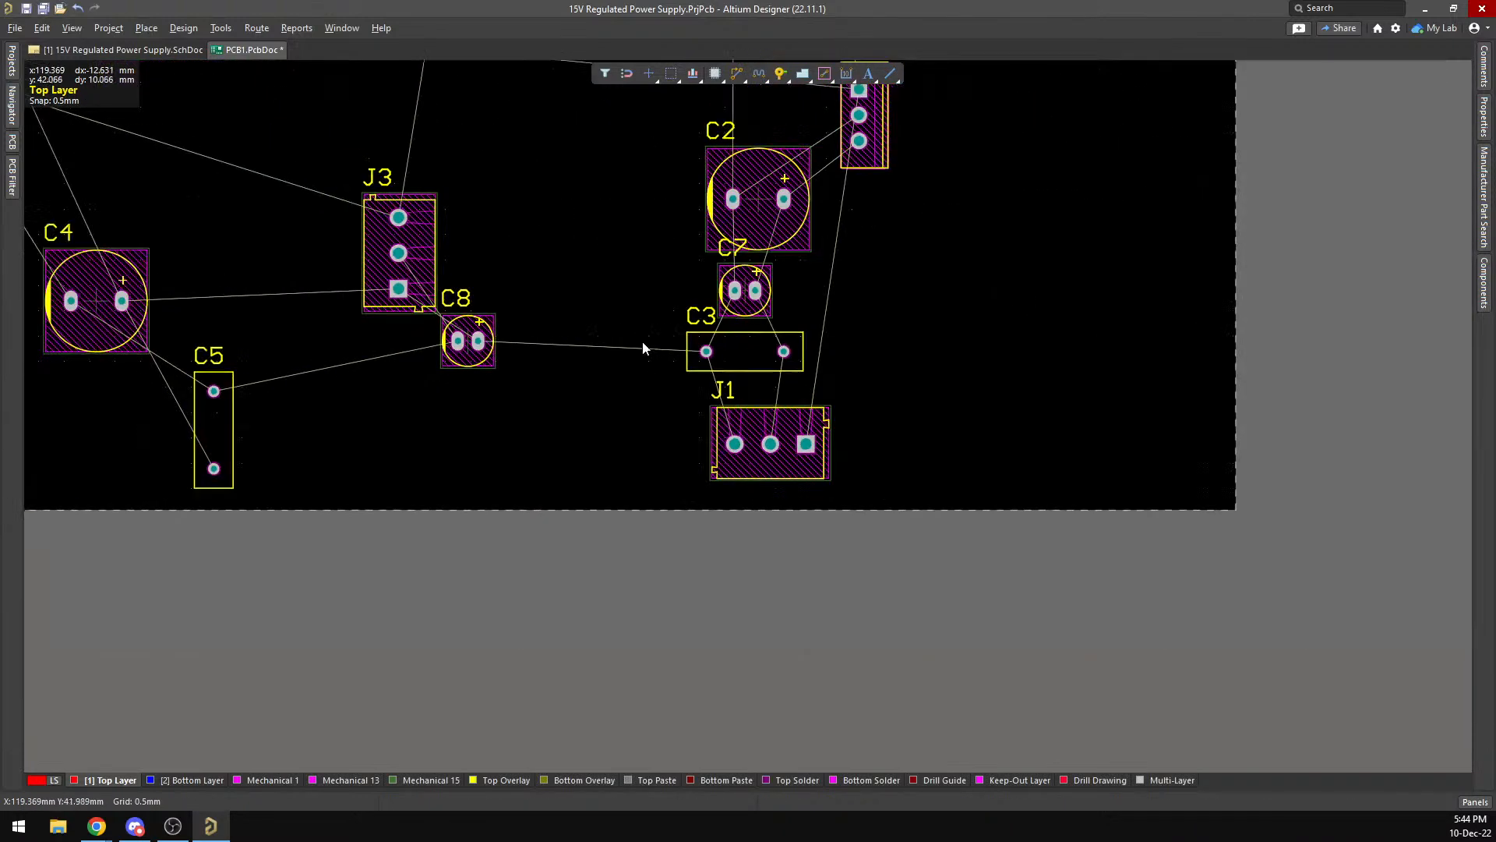
Measure the vertical distance from near the board's upper edge to its lower edge, right of the components.
{"action": "scroll", "coordinate": [444, 300], "scroll_direction": "up", "scroll_amount": 2}
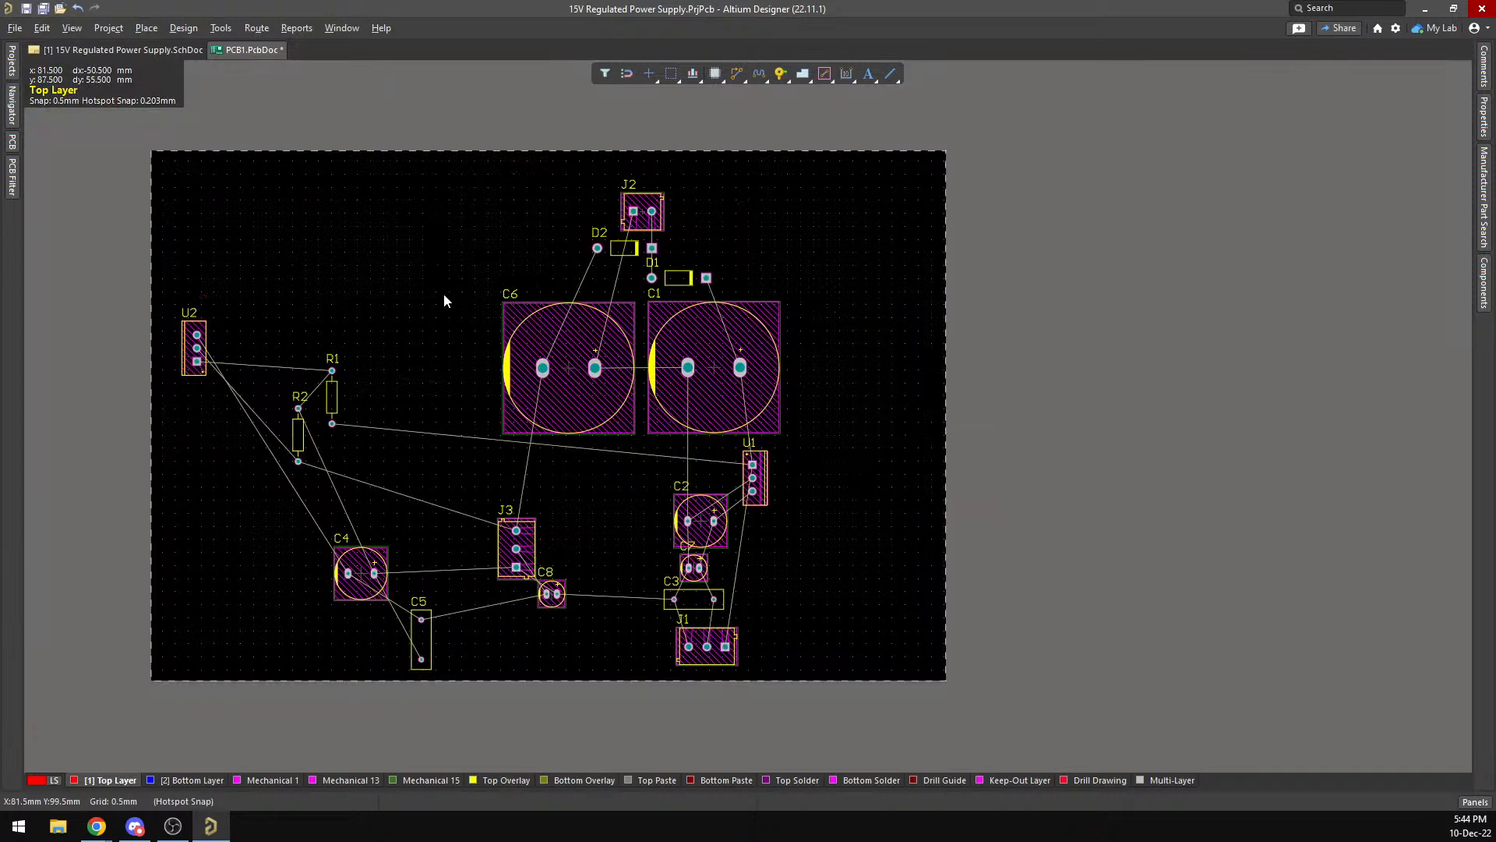
{"action": "key", "text": "ctrl+m"}
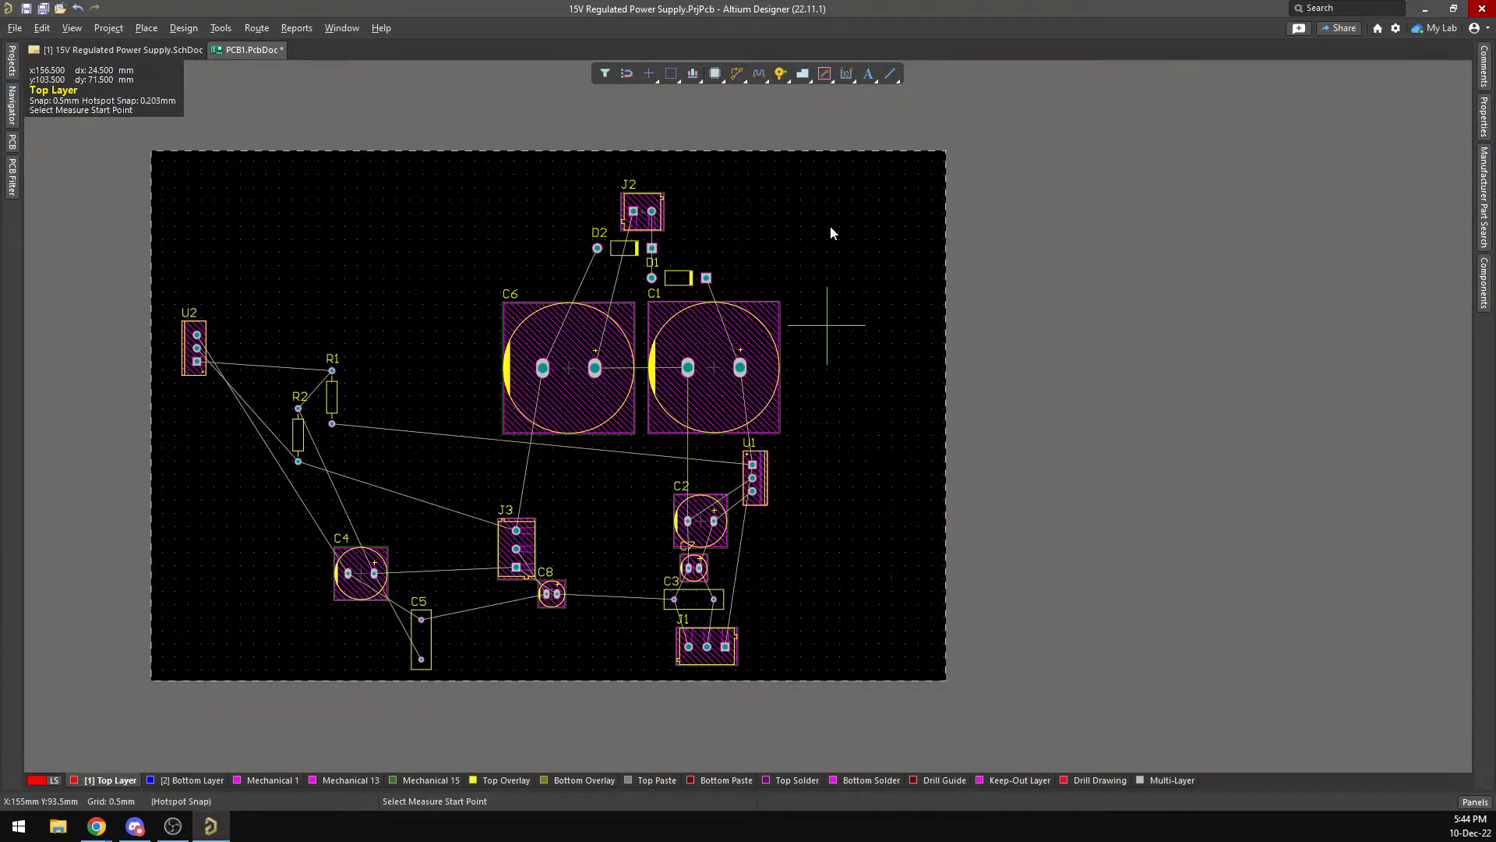
{"action": "left_click", "coordinate": [829, 181]}
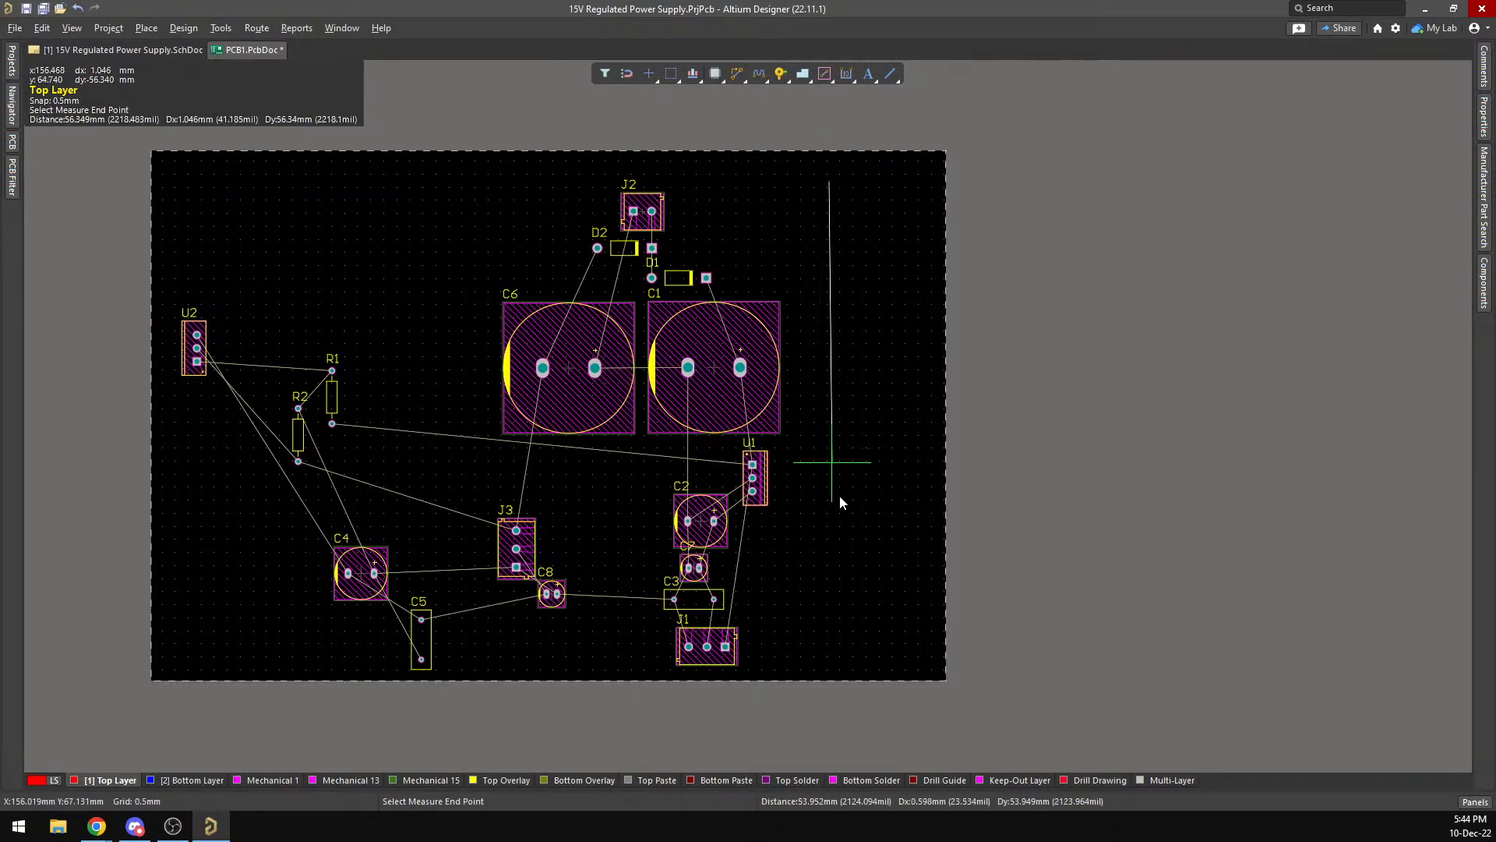
{"action": "left_click", "coordinate": [830, 681]}
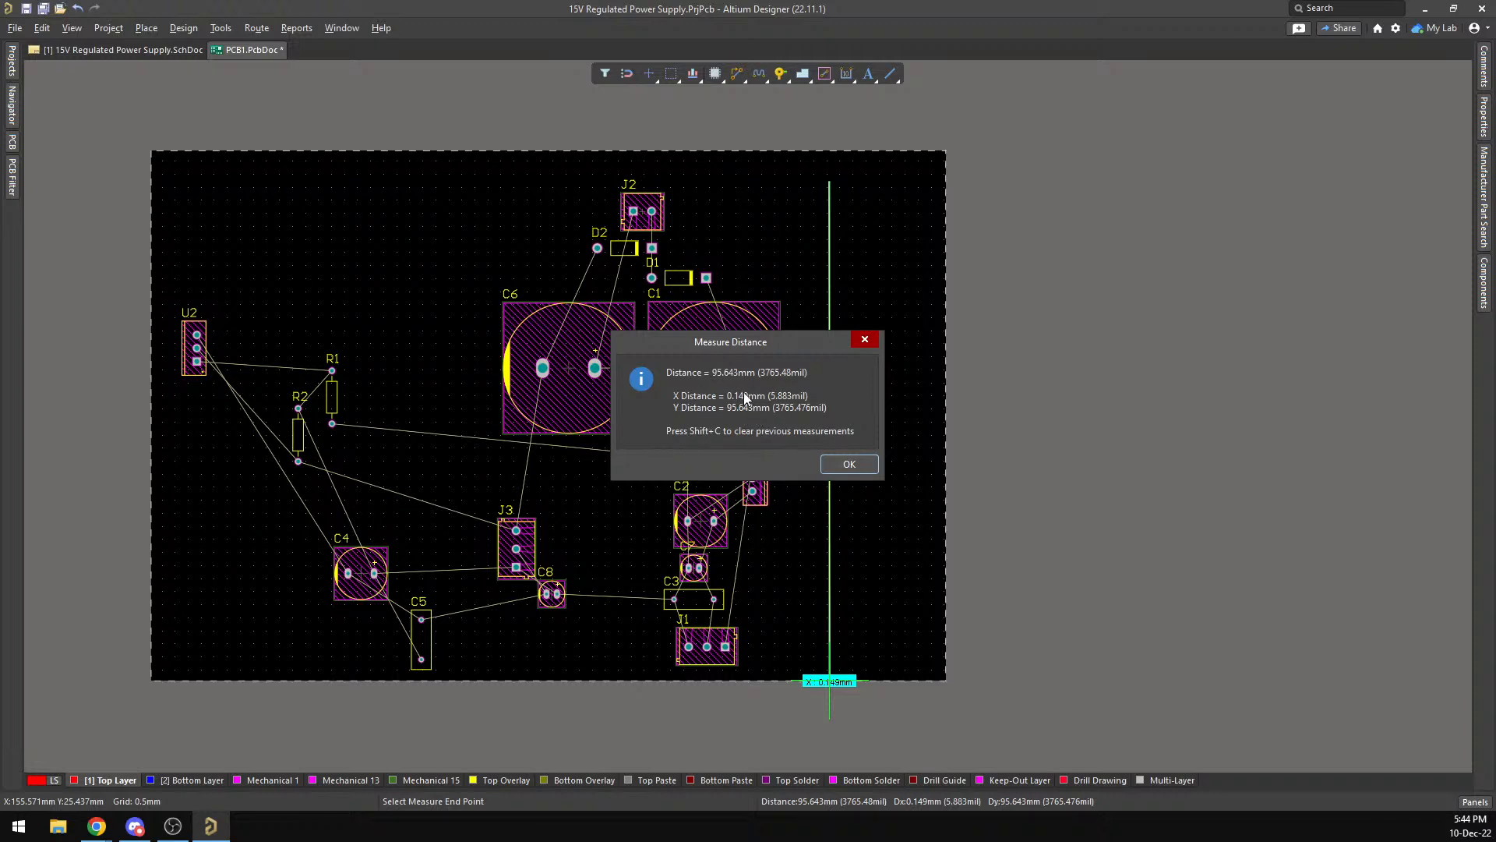
{"action": "left_click", "coordinate": [864, 341]}
Rotate resistor R1 to horizontal and place it between C1 and C2, beside U1's upper pad.
{"action": "scroll", "coordinate": [607, 483], "scroll_direction": "down", "scroll_amount": 2}
{"action": "scroll", "coordinate": [601, 491], "scroll_direction": "up", "scroll_amount": 5}
{"action": "scroll", "coordinate": [658, 501], "scroll_direction": "down", "scroll_amount": 5}
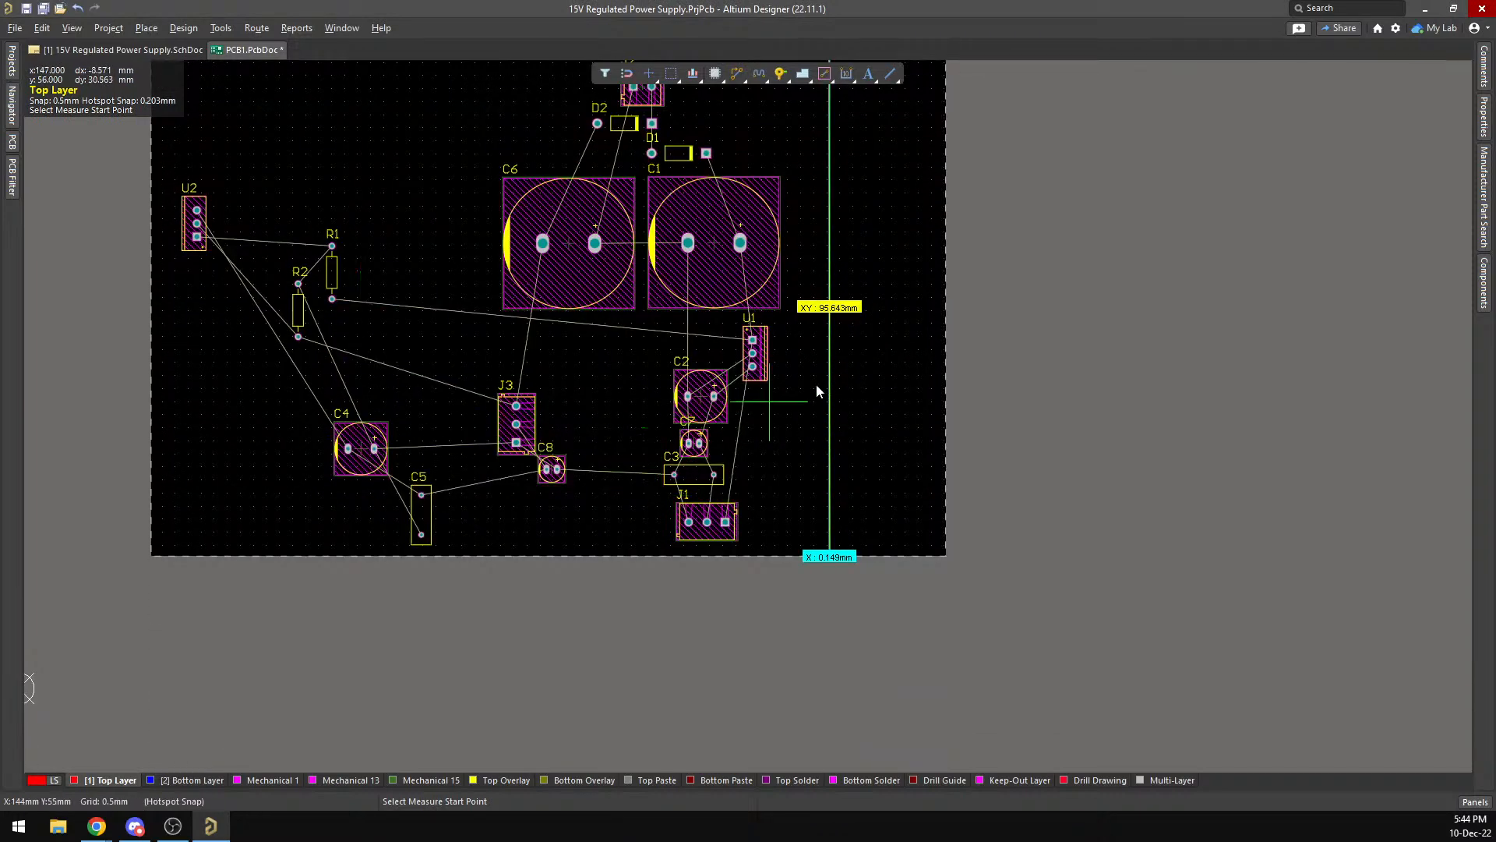
{"action": "left_click_drag", "start_coordinate": [334, 274], "coordinate": [475, 345]}
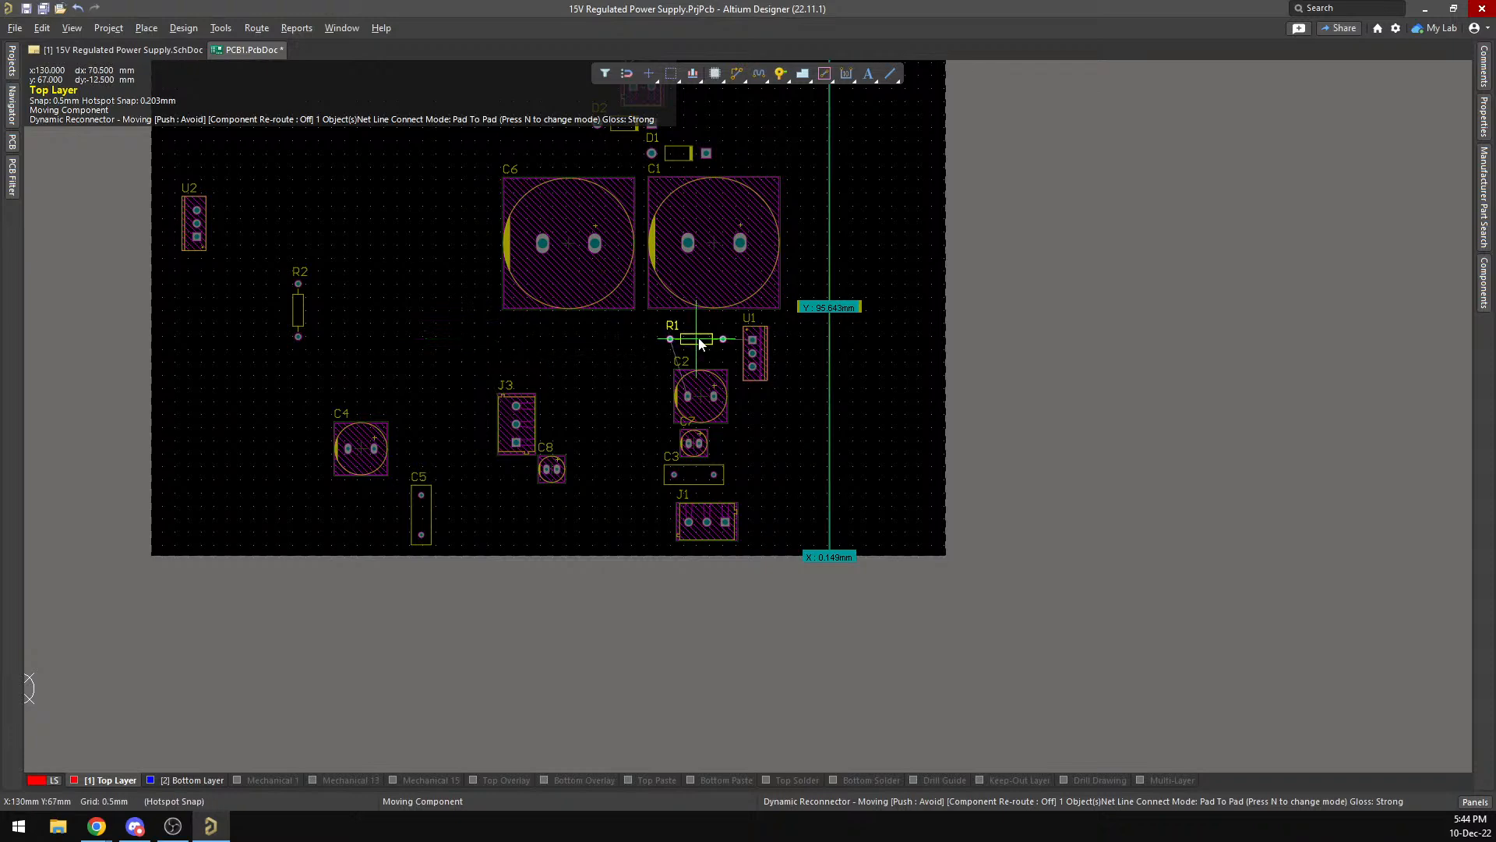
{"action": "mouse_move", "coordinate": [702, 333]}
{"action": "left_mouse_down"}
{"action": "mouse_move", "coordinate": [711, 320]}
{"action": "mouse_move", "coordinate": [710, 361]}
{"action": "left_mouse_up"}
{"action": "scroll", "coordinate": [705, 335], "scroll_direction": "up", "scroll_amount": 5, "text": "ctrl"}
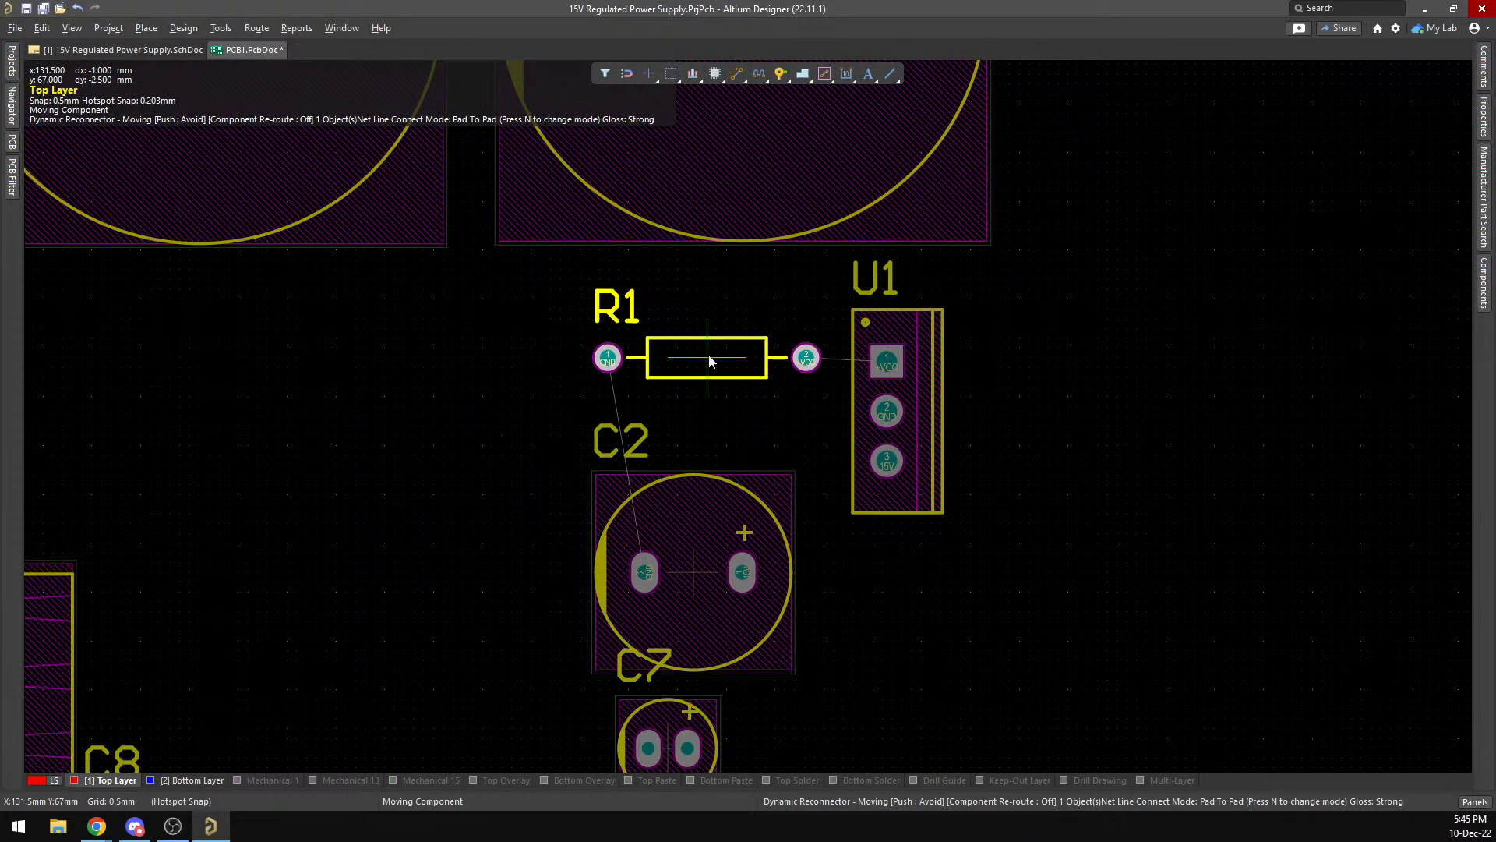
{"action": "left_click_drag", "start_coordinate": [710, 361], "coordinate": [708, 325]}
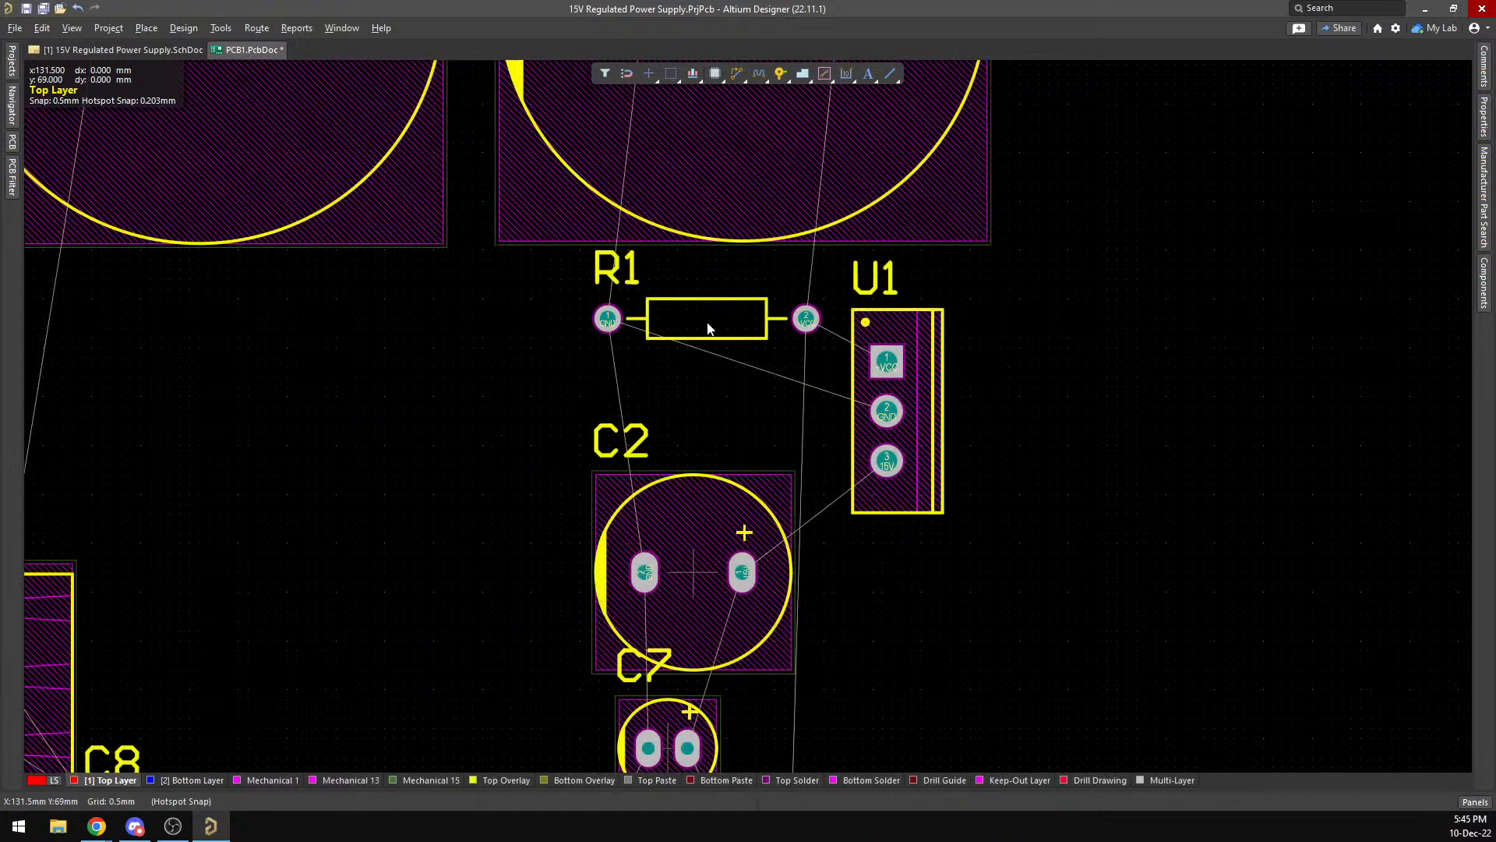
Move C2 up closer beneath R1, to the left of U1.
{"action": "left_click_drag", "start_coordinate": [692, 562], "coordinate": [699, 506]}
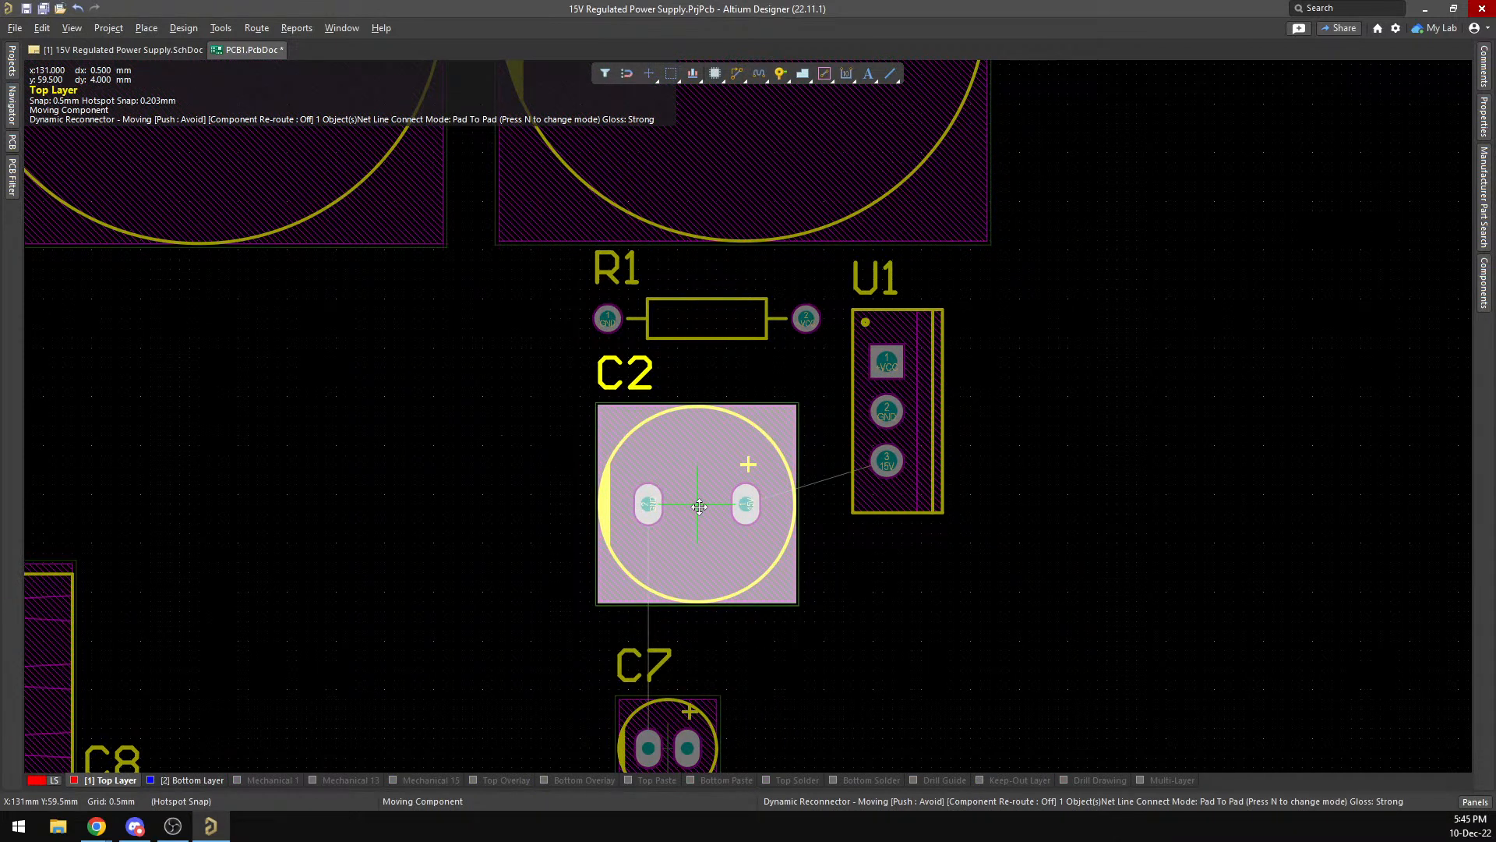
{"action": "left_click_drag", "start_coordinate": [699, 506], "coordinate": [700, 523]}
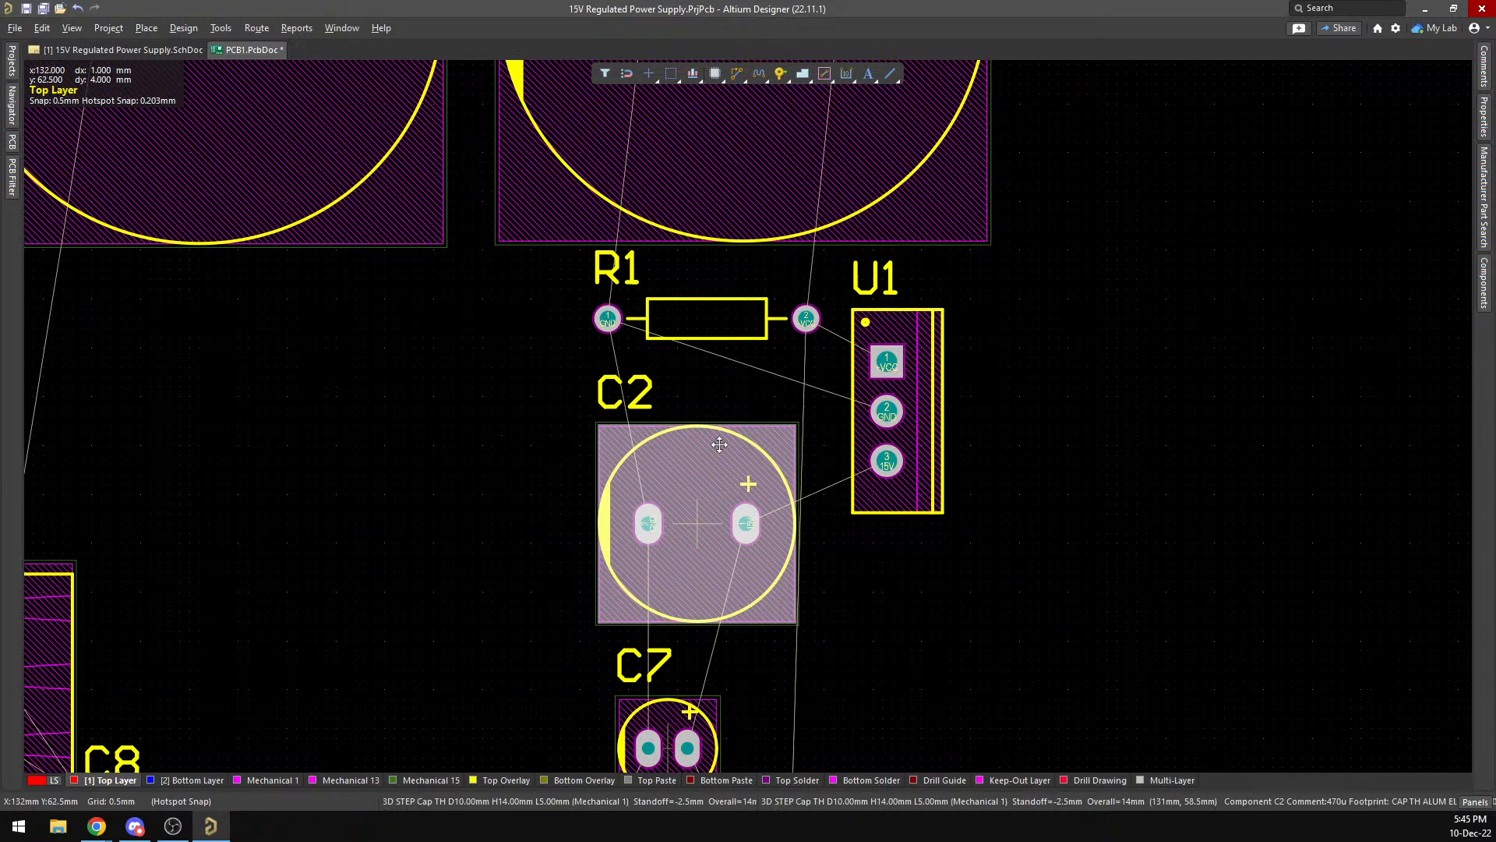
{"action": "left_click_drag", "start_coordinate": [700, 524], "coordinate": [696, 523]}
Move C7 and C3 up beneath C2 and shift C3 left so its right pad sits under C7's positive pad.
{"action": "scroll", "coordinate": [691, 516], "scroll_direction": "up", "scroll_amount": 3}
{"action": "scroll", "coordinate": [690, 512], "scroll_direction": "down", "scroll_amount": 3}
{"action": "scroll", "coordinate": [689, 512], "scroll_direction": "down", "scroll_amount": 2}
{"action": "left_click_drag", "start_coordinate": [672, 574], "coordinate": [674, 528]}
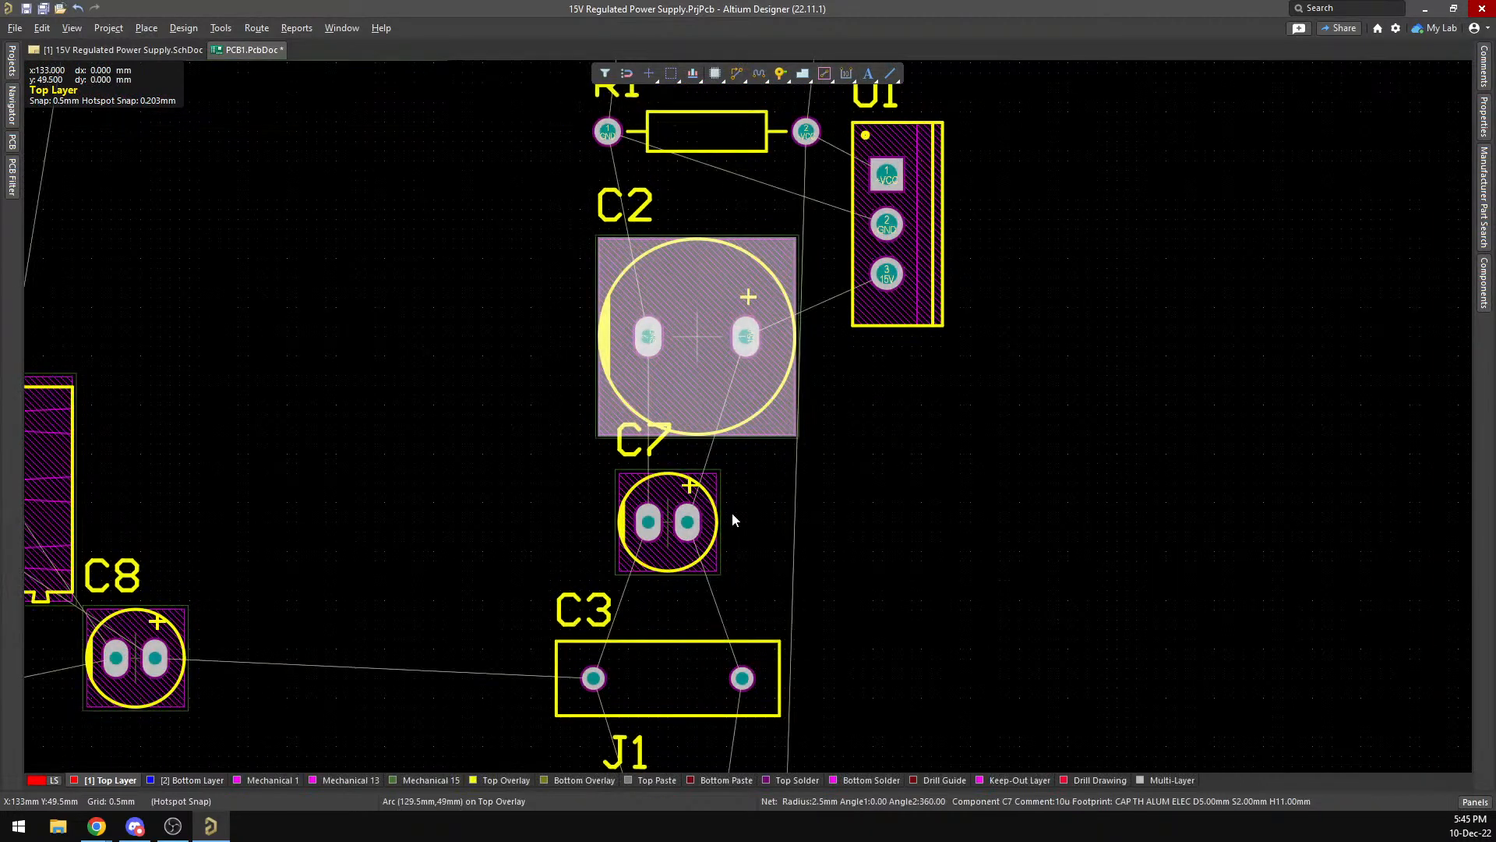
{"action": "left_click_drag", "start_coordinate": [658, 673], "coordinate": [669, 644]}
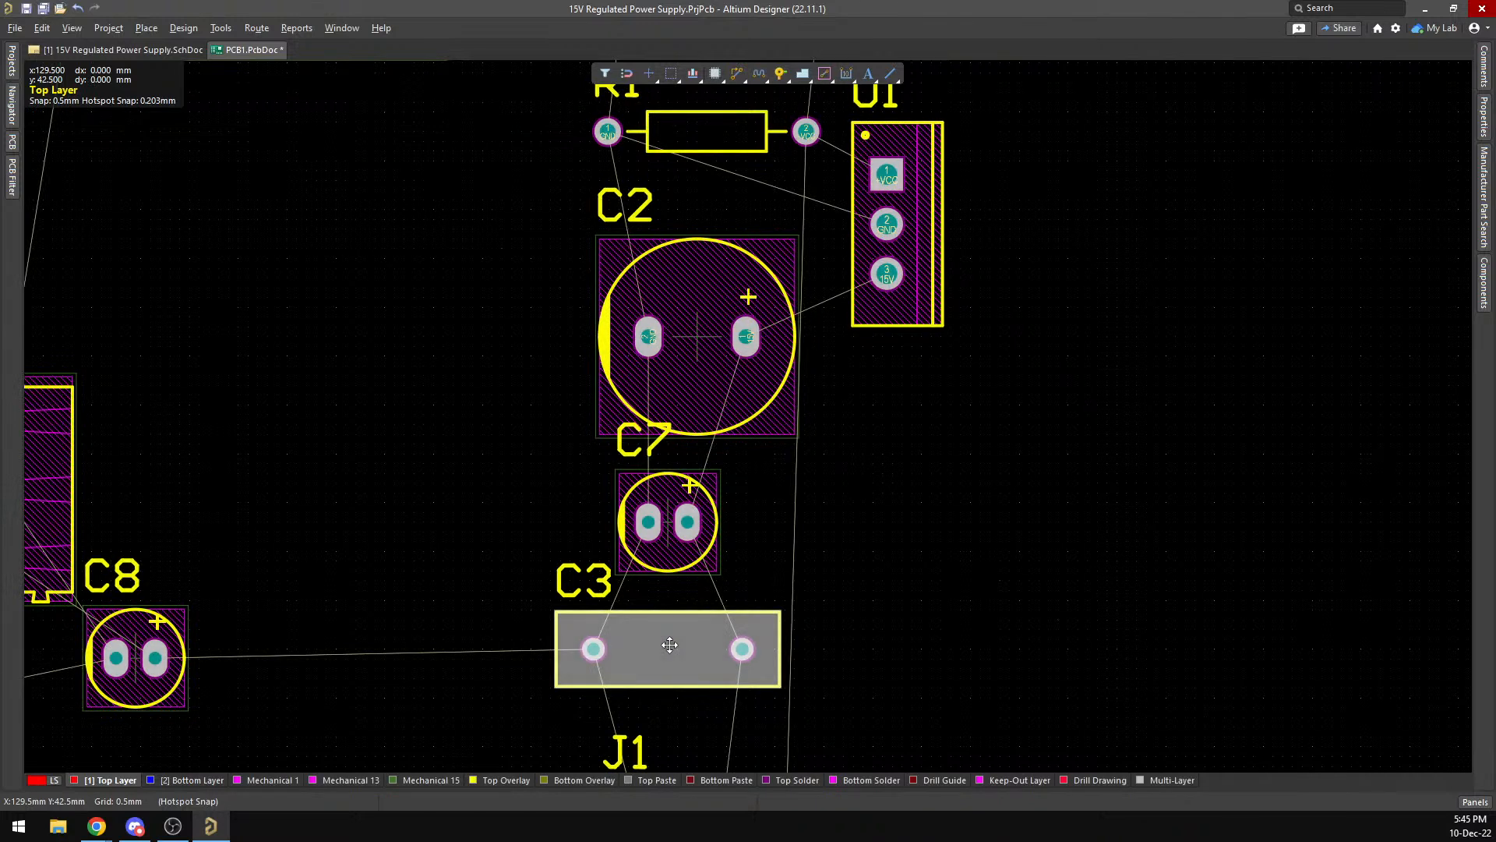
{"action": "mouse_move", "coordinate": [675, 524]}
{"action": "left_mouse_down"}
{"action": "mouse_move", "coordinate": [710, 532]}
{"action": "mouse_move", "coordinate": [669, 522]}
{"action": "mouse_move", "coordinate": [699, 524]}
{"action": "left_mouse_up"}
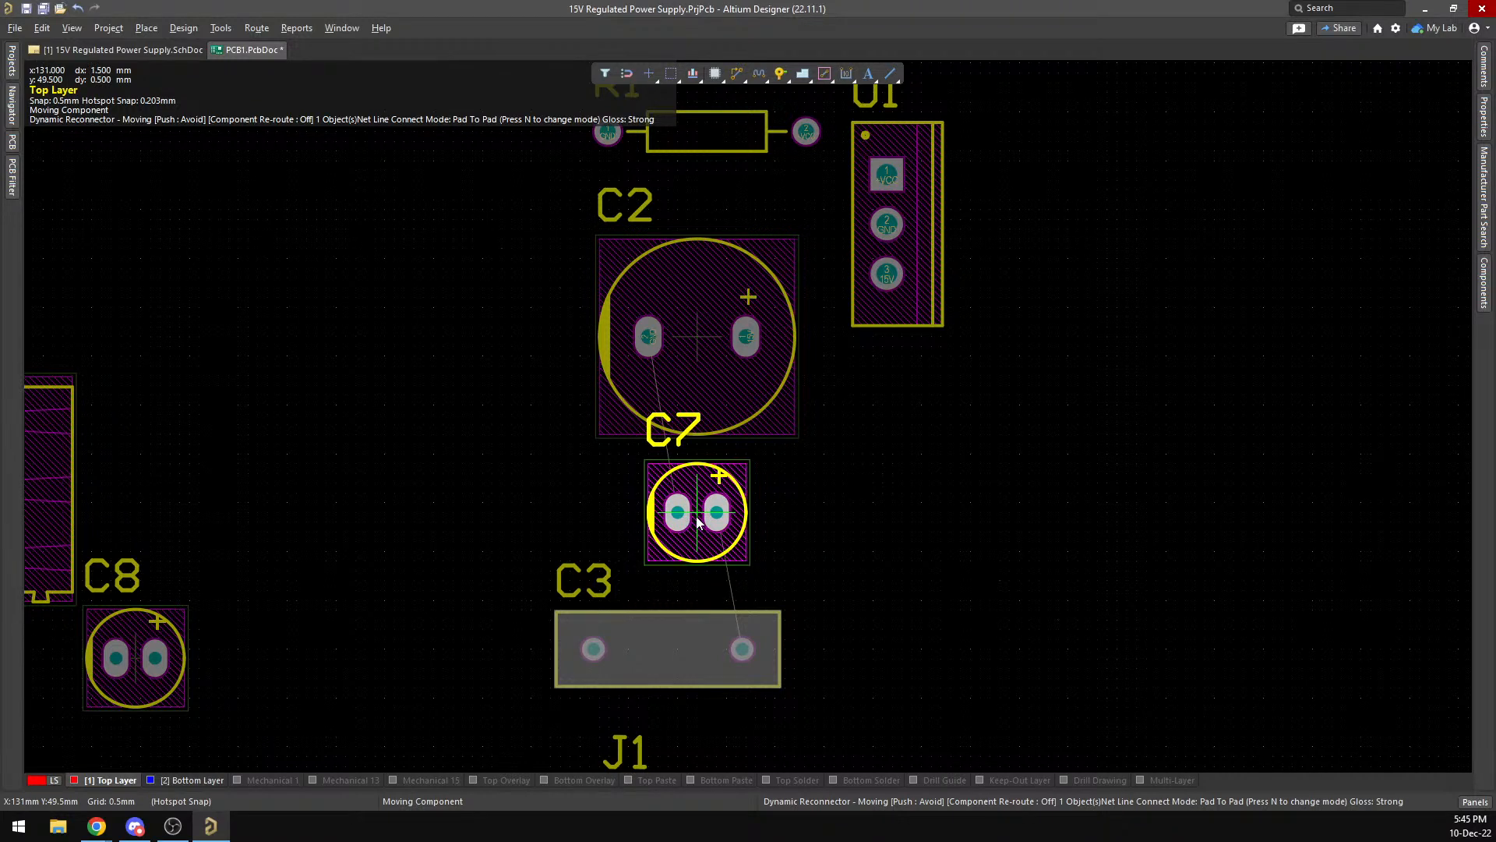
{"action": "left_click_drag", "start_coordinate": [699, 524], "coordinate": [664, 519]}
{"action": "left_click_drag", "start_coordinate": [678, 641], "coordinate": [606, 642]}
{"action": "scroll", "coordinate": [857, 531], "scroll_direction": "up", "scroll_amount": 2}
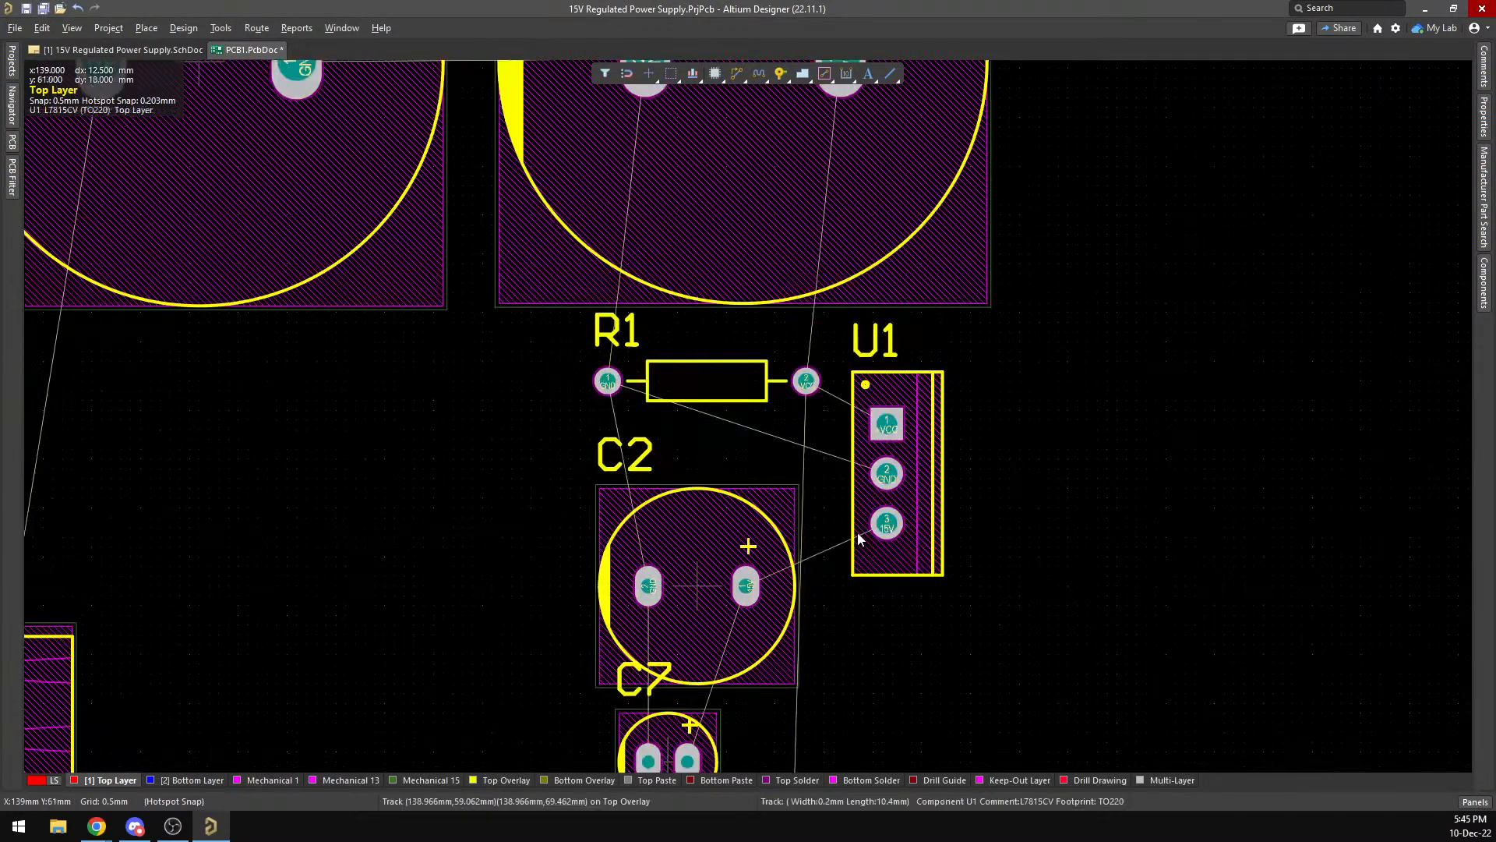
Check the component spacing around U1, C2, C7 and C3 in the 3D view and return to 2D.
{"action": "scroll", "coordinate": [932, 580], "scroll_direction": "down", "scroll_amount": 1}
{"action": "key", "text": "3"}
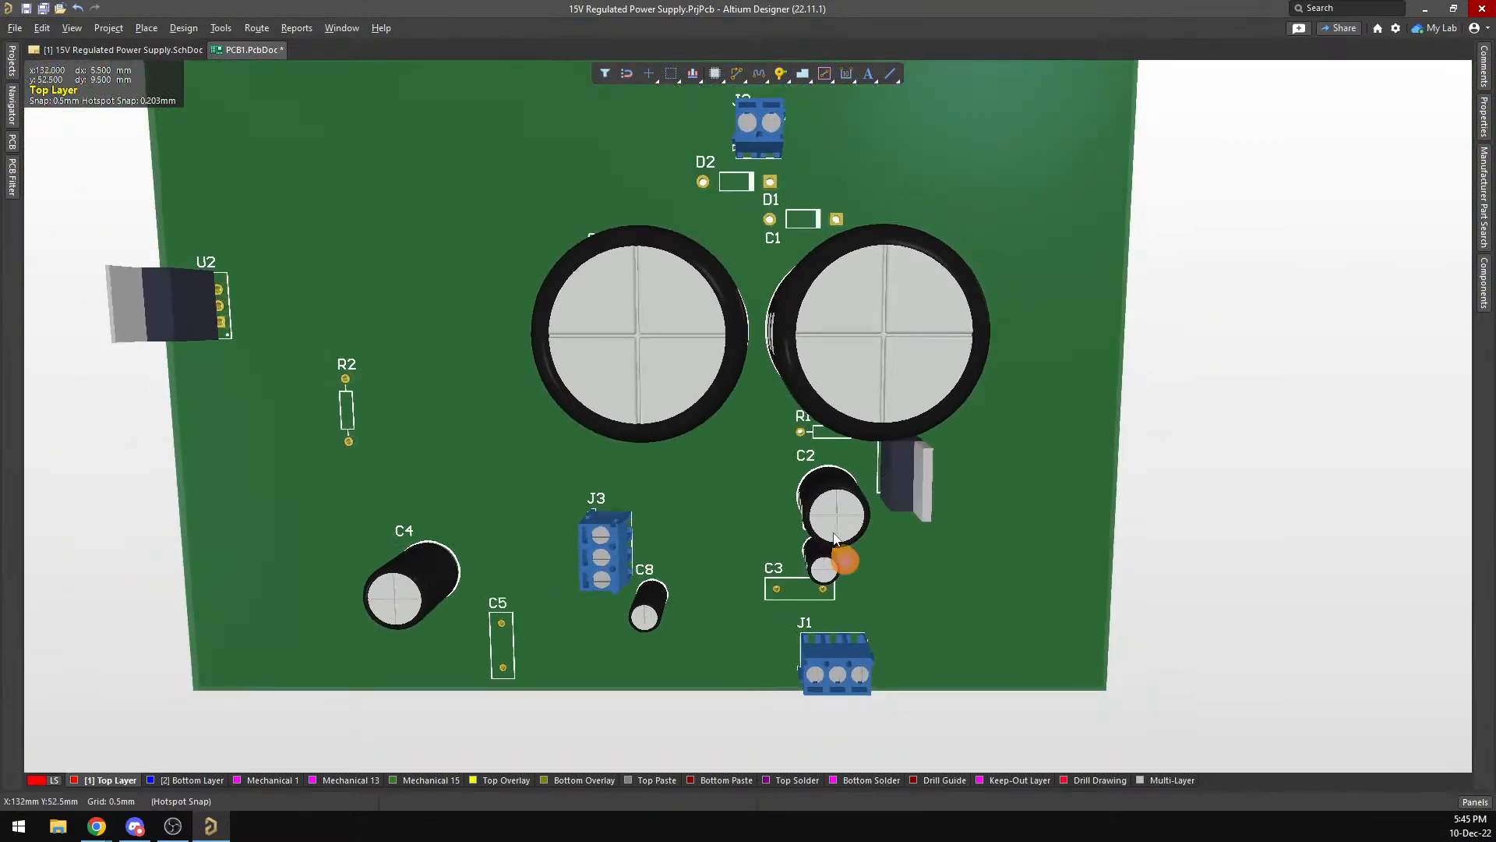
{"action": "scroll", "coordinate": [857, 467], "scroll_direction": "down", "scroll_amount": 3}
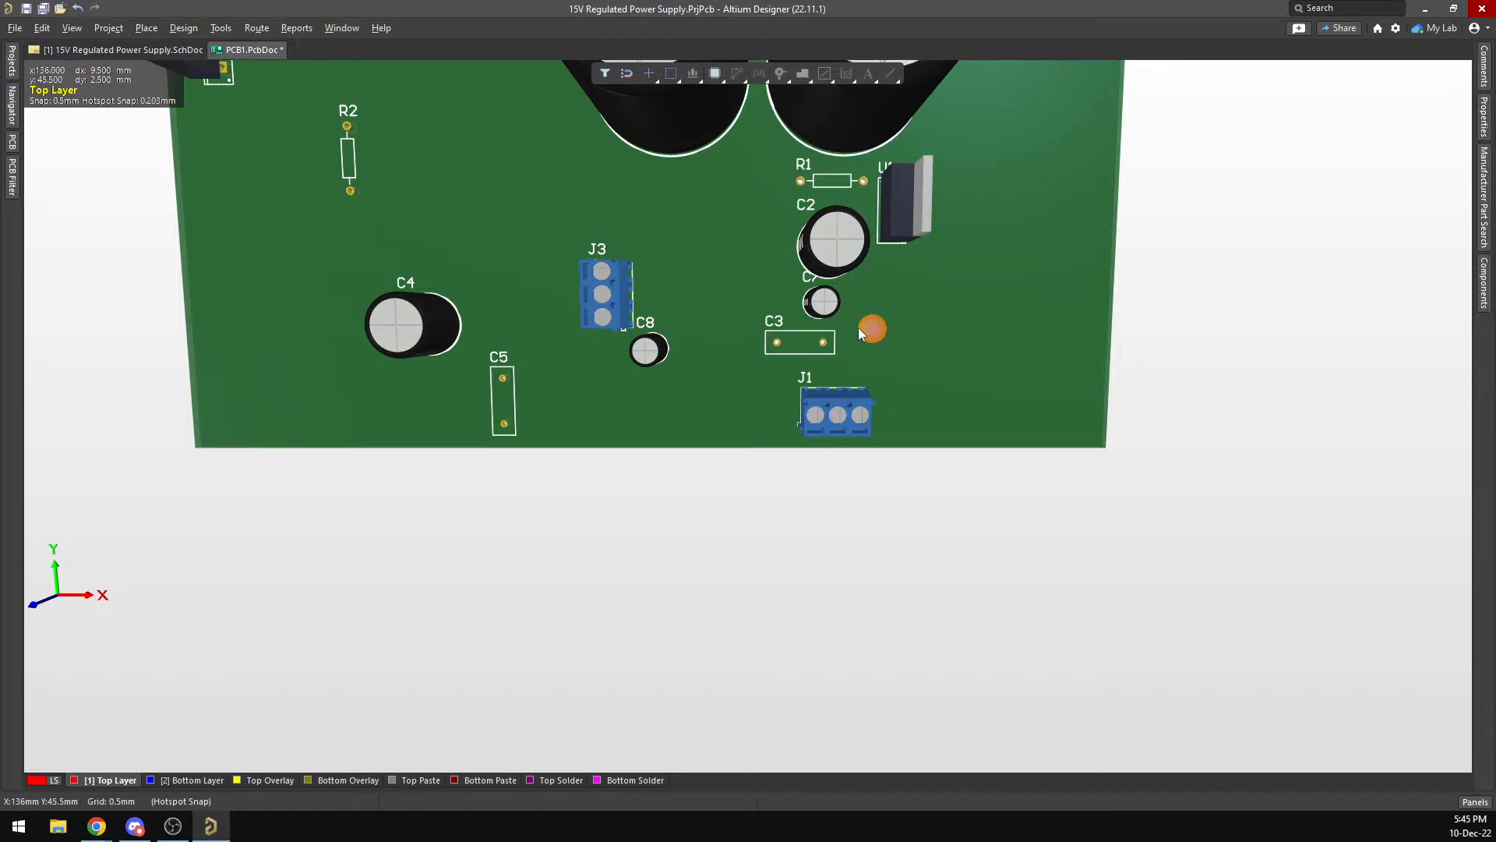
{"action": "key", "text": "2"}
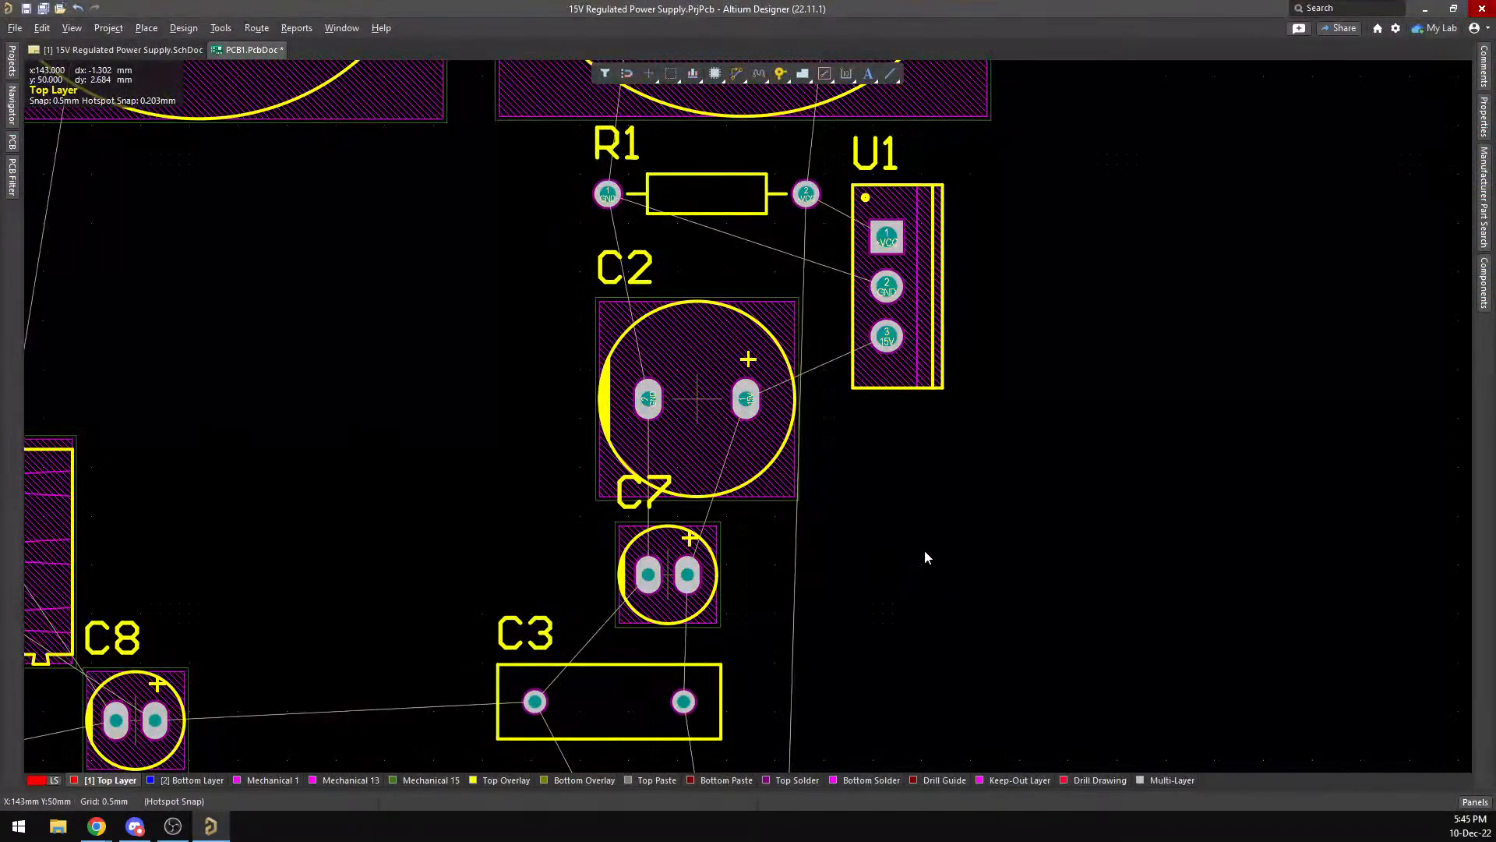
Rotate connector J3 to horizontal and move C8 to the left of C7.
{"action": "right_click_drag", "start_coordinate": [904, 559], "coordinate": [1035, 447]}
{"action": "right_click_drag", "start_coordinate": [485, 321], "coordinate": [498, 557]}
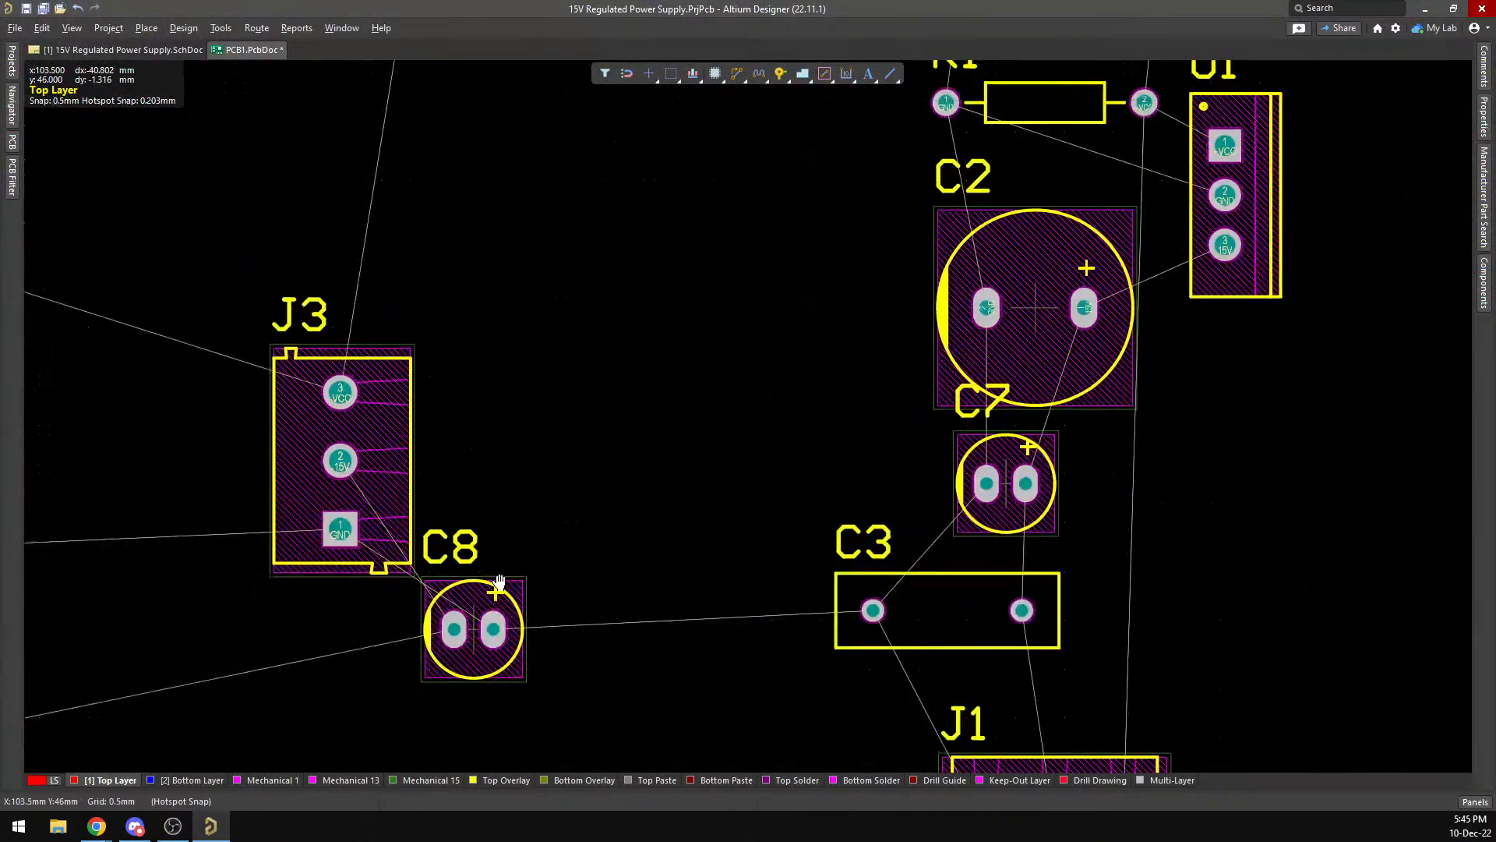
{"action": "right_click_drag", "start_coordinate": [539, 365], "coordinate": [518, 601]}
{"action": "right_click_drag", "start_coordinate": [434, 418], "coordinate": [591, 257]}
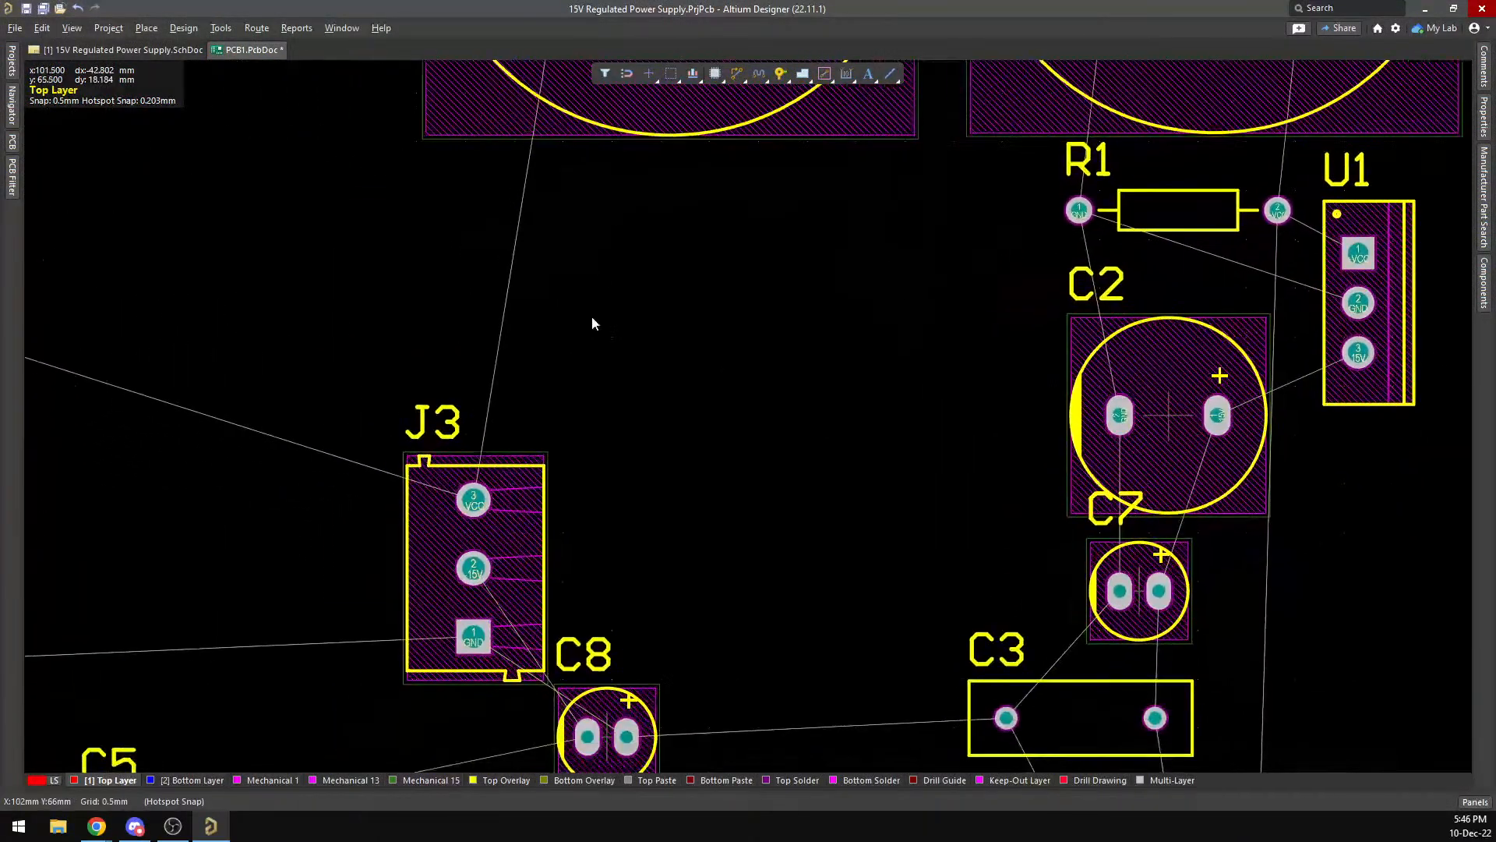
{"action": "left_click_drag", "start_coordinate": [459, 569], "coordinate": [450, 650]}
{"action": "key", "text": "space"}
{"action": "left_click_drag", "start_coordinate": [607, 725], "coordinate": [820, 596]}
Line up J3 and J1 side by side below C8 and C3.
{"action": "scroll", "coordinate": [790, 605], "scroll_direction": "down", "scroll_amount": 5}
{"action": "left_click_drag", "start_coordinate": [1203, 561], "coordinate": [1090, 491]}
{"action": "left_click_drag", "start_coordinate": [310, 288], "coordinate": [856, 494]}
Select connectors J3 and J1 together and shift them slightly to the right.
{"action": "left_click_drag", "start_coordinate": [624, 377], "coordinate": [1380, 639]}
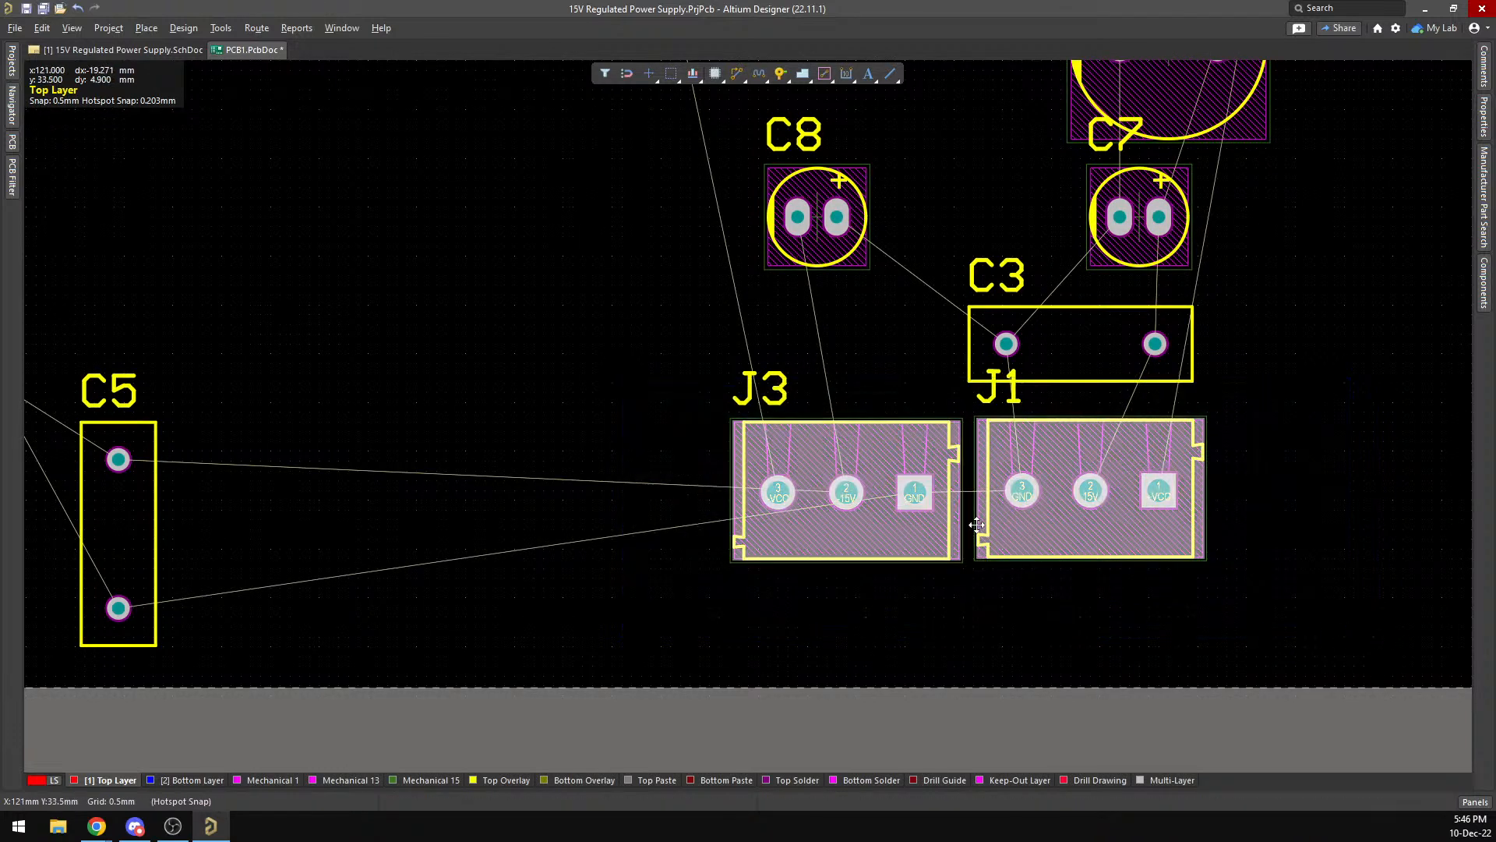
{"action": "scroll", "coordinate": [967, 489], "scroll_direction": "down", "scroll_amount": 3}
{"action": "scroll", "coordinate": [970, 477], "scroll_direction": "up", "scroll_amount": 5}
{"action": "scroll", "coordinate": [971, 471], "scroll_direction": "down", "scroll_amount": 4, "text": "ctrl"}
{"action": "mouse_move", "coordinate": [990, 520]}
{"action": "left_mouse_down"}
{"action": "mouse_move", "coordinate": [1019, 314]}
{"action": "mouse_move", "coordinate": [1047, 581]}
{"action": "mouse_move", "coordinate": [1012, 547]}
{"action": "mouse_move", "coordinate": [1010, 521]}
{"action": "left_mouse_up"}
{"action": "left_click", "coordinate": [1078, 470]}
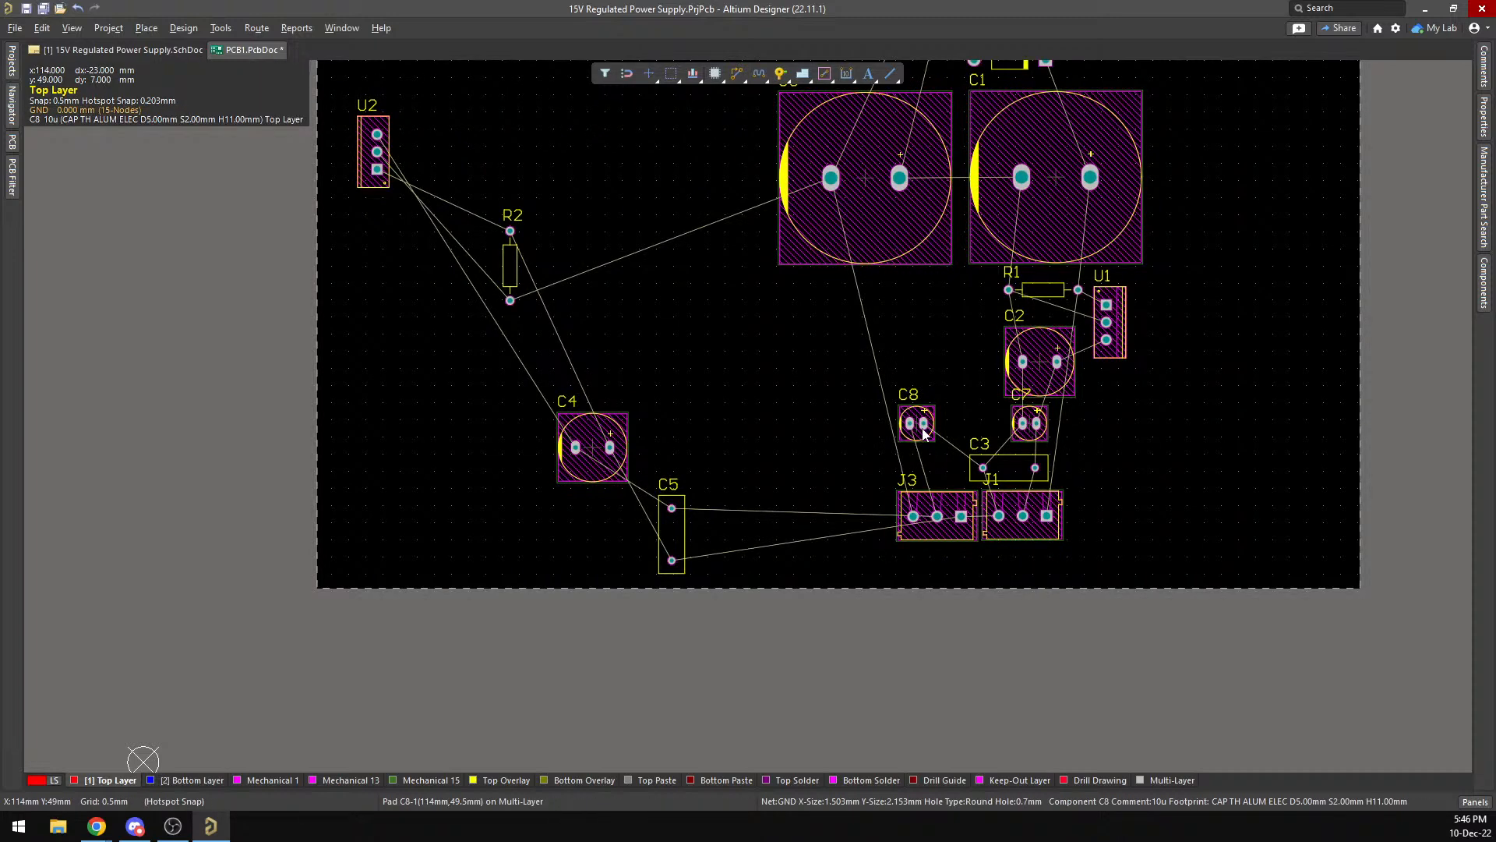
Move capacitor C4 above C8, aligned horizontally with C2.
{"action": "left_click_drag", "start_coordinate": [584, 446], "coordinate": [873, 340]}
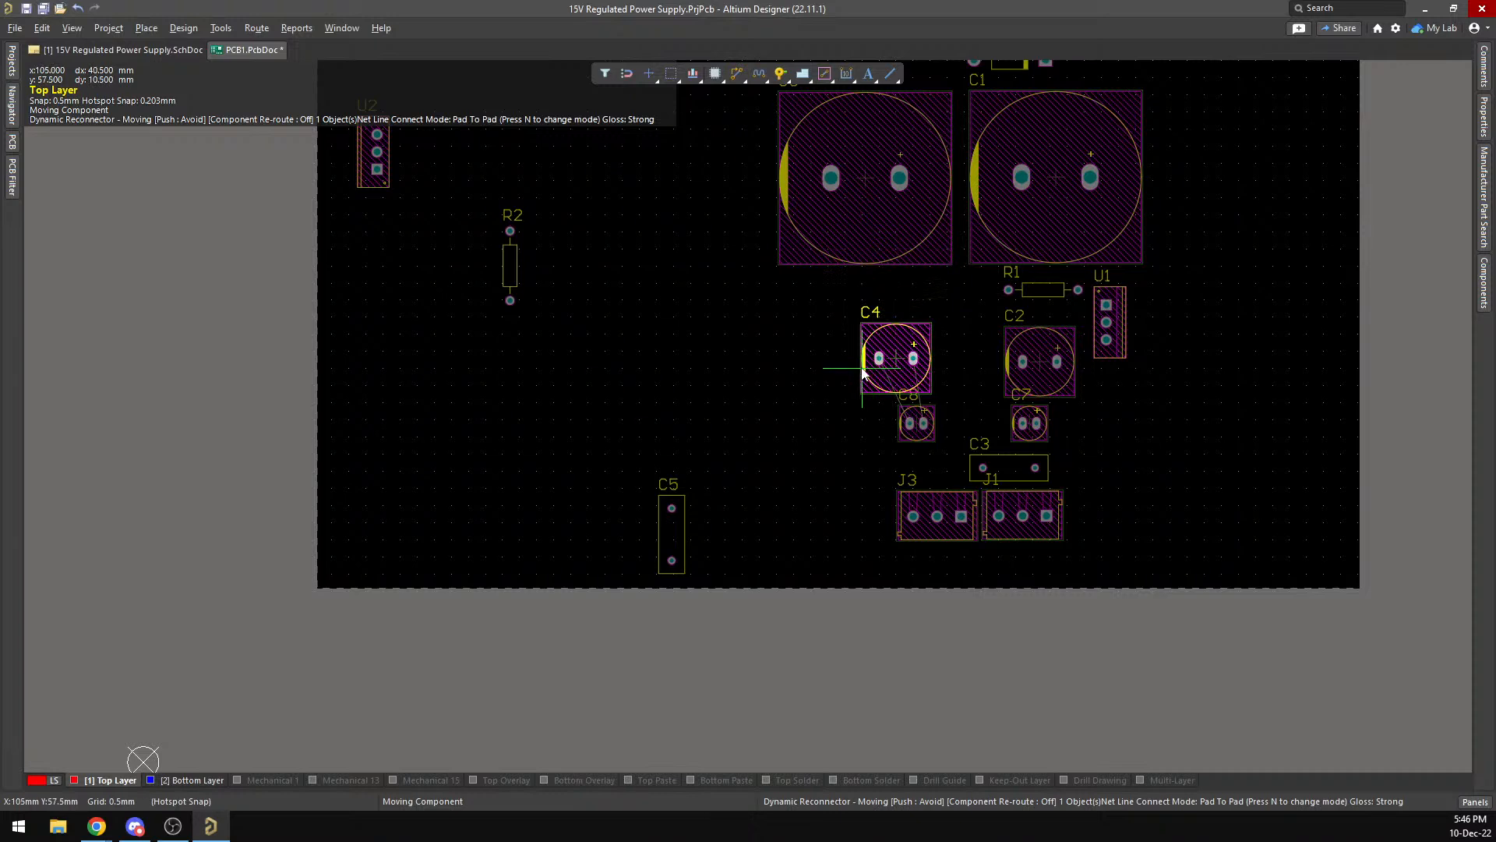
{"action": "mouse_move", "coordinate": [883, 360]}
{"action": "left_mouse_down"}
{"action": "mouse_move", "coordinate": [978, 363]}
{"action": "mouse_move", "coordinate": [876, 367]}
{"action": "left_mouse_up"}
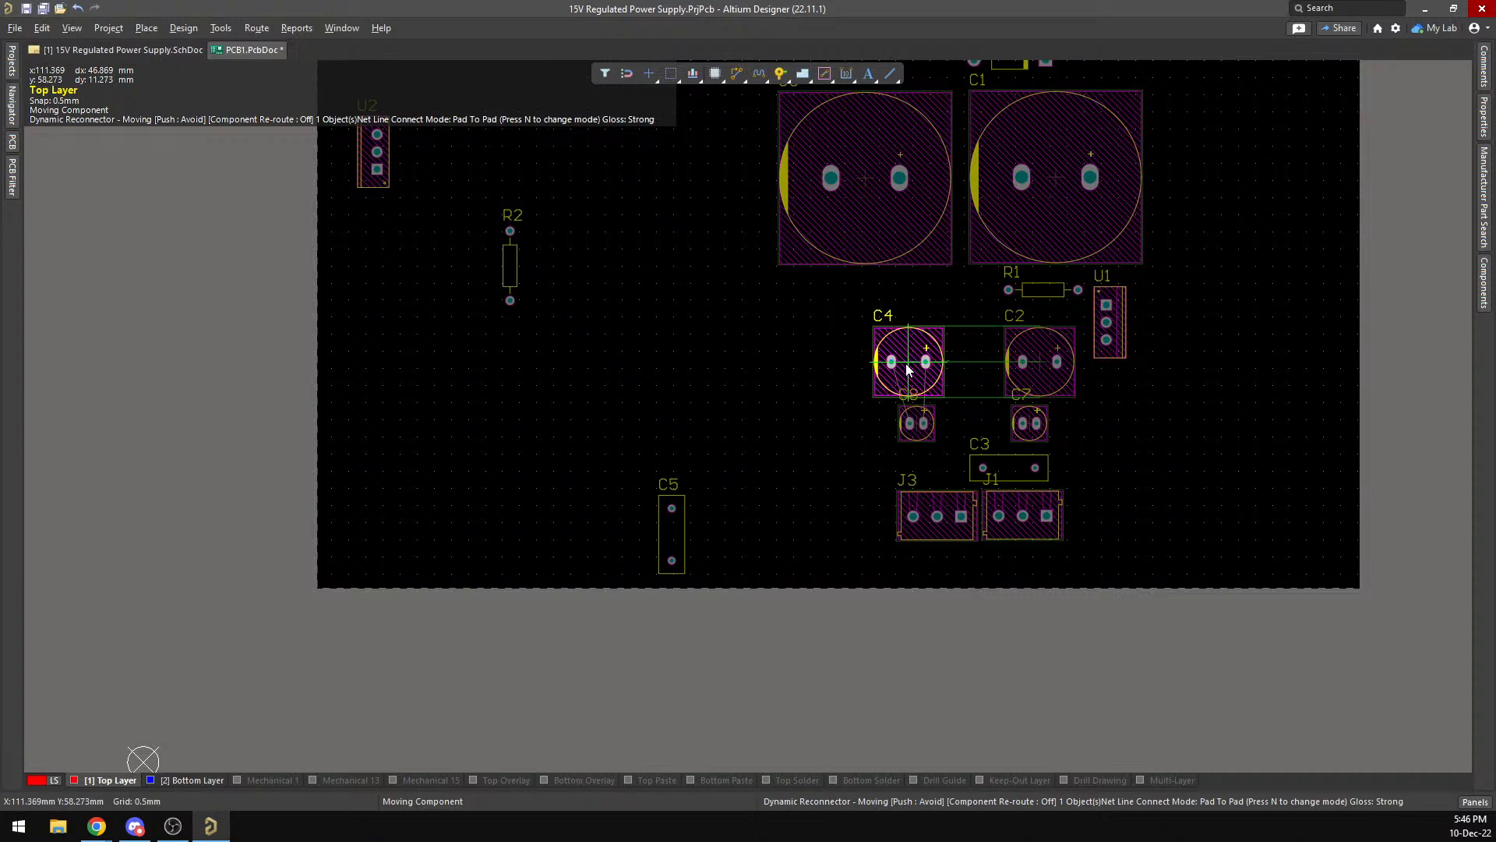
{"action": "mouse_move", "coordinate": [891, 369]}
{"action": "left_mouse_down"}
{"action": "mouse_move", "coordinate": [859, 366]}
{"action": "mouse_move", "coordinate": [889, 369]}
{"action": "left_mouse_up"}
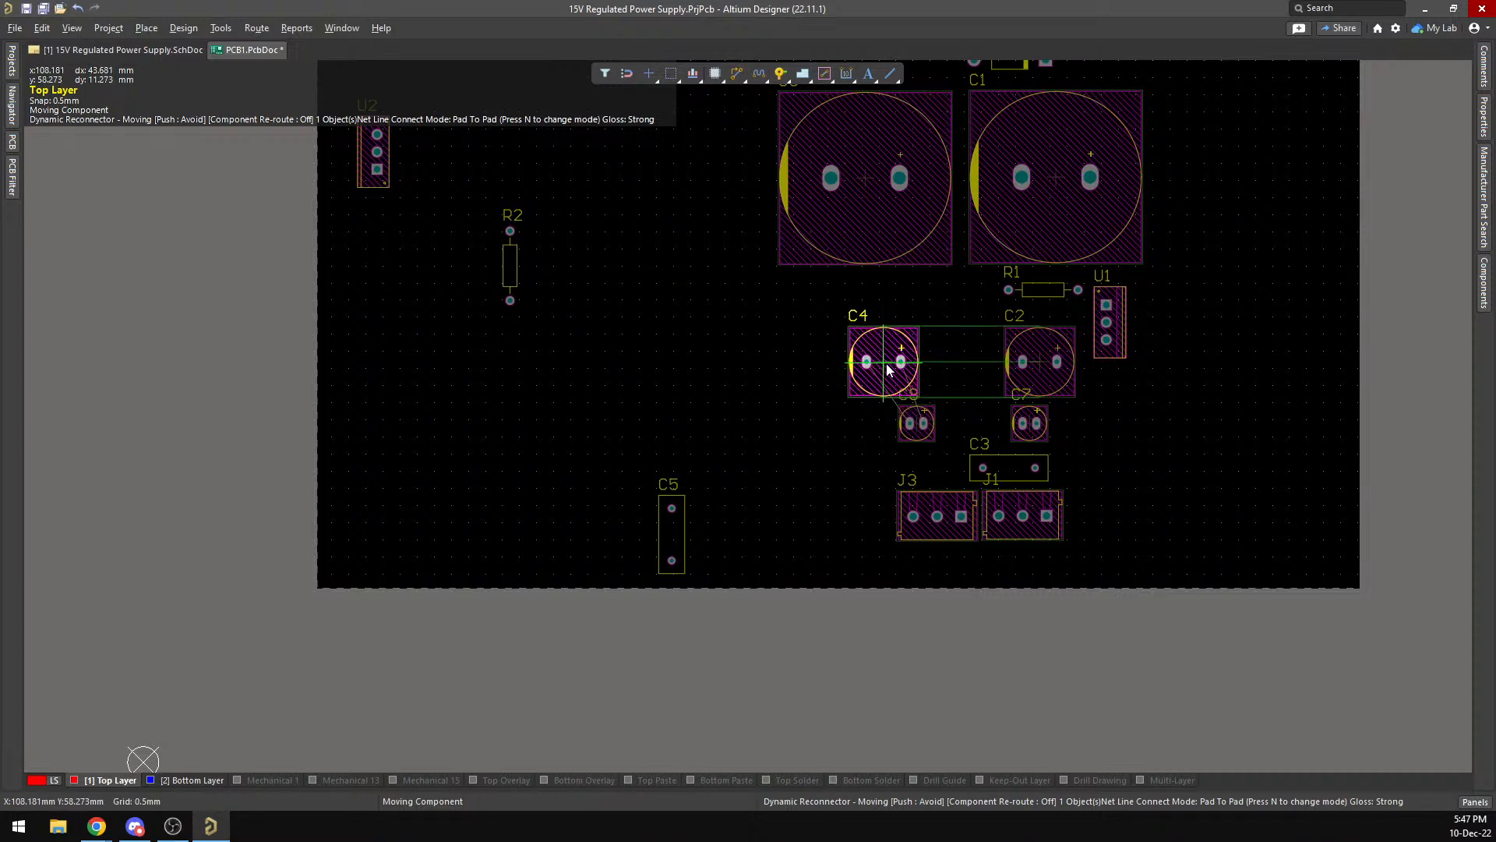
{"action": "left_click_drag", "start_coordinate": [889, 370], "coordinate": [877, 369]}
Place regulator U2 to the left of C4 and nudge both slightly right.
{"action": "left_click_drag", "start_coordinate": [377, 143], "coordinate": [808, 316]}
{"action": "left_click_drag", "start_coordinate": [873, 365], "coordinate": [887, 363]}
{"action": "left_click_drag", "start_coordinate": [807, 332], "coordinate": [819, 332]}
Place resistor R2 horizontally above C4, in line with R1, and shift C8 slightly left beneath C4.
{"action": "left_click_drag", "start_coordinate": [512, 277], "coordinate": [884, 294]}
{"action": "key", "text": "space"}
{"action": "key", "text": "space"}
{"action": "key", "text": "space"}
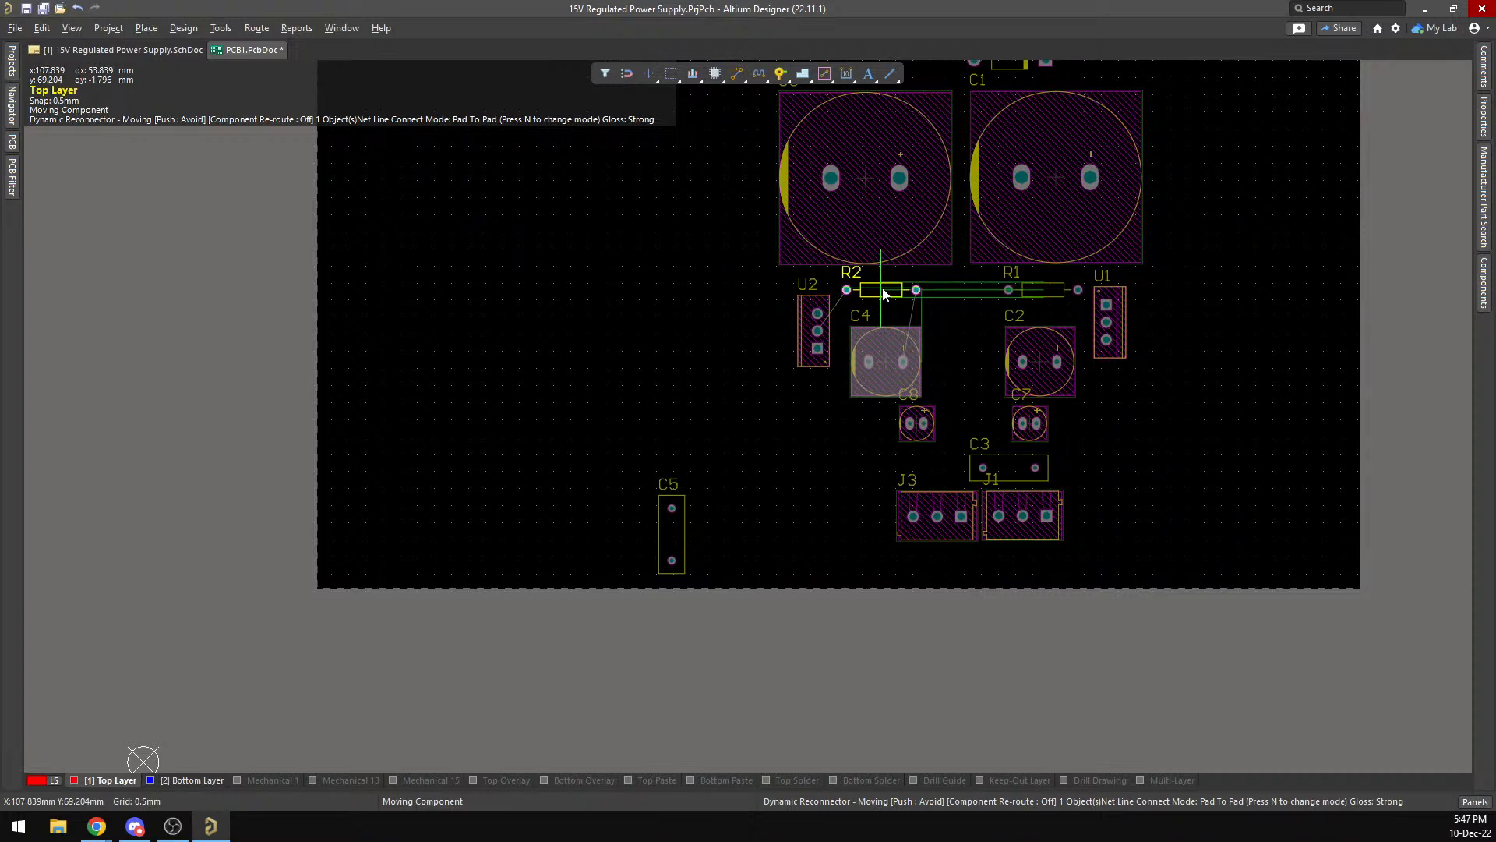
{"action": "left_click_drag", "start_coordinate": [884, 294], "coordinate": [878, 294]}
{"action": "mouse_move", "coordinate": [926, 433]}
{"action": "left_mouse_down"}
{"action": "mouse_move", "coordinate": [886, 434]}
{"action": "mouse_move", "coordinate": [905, 432]}
{"action": "left_mouse_up"}
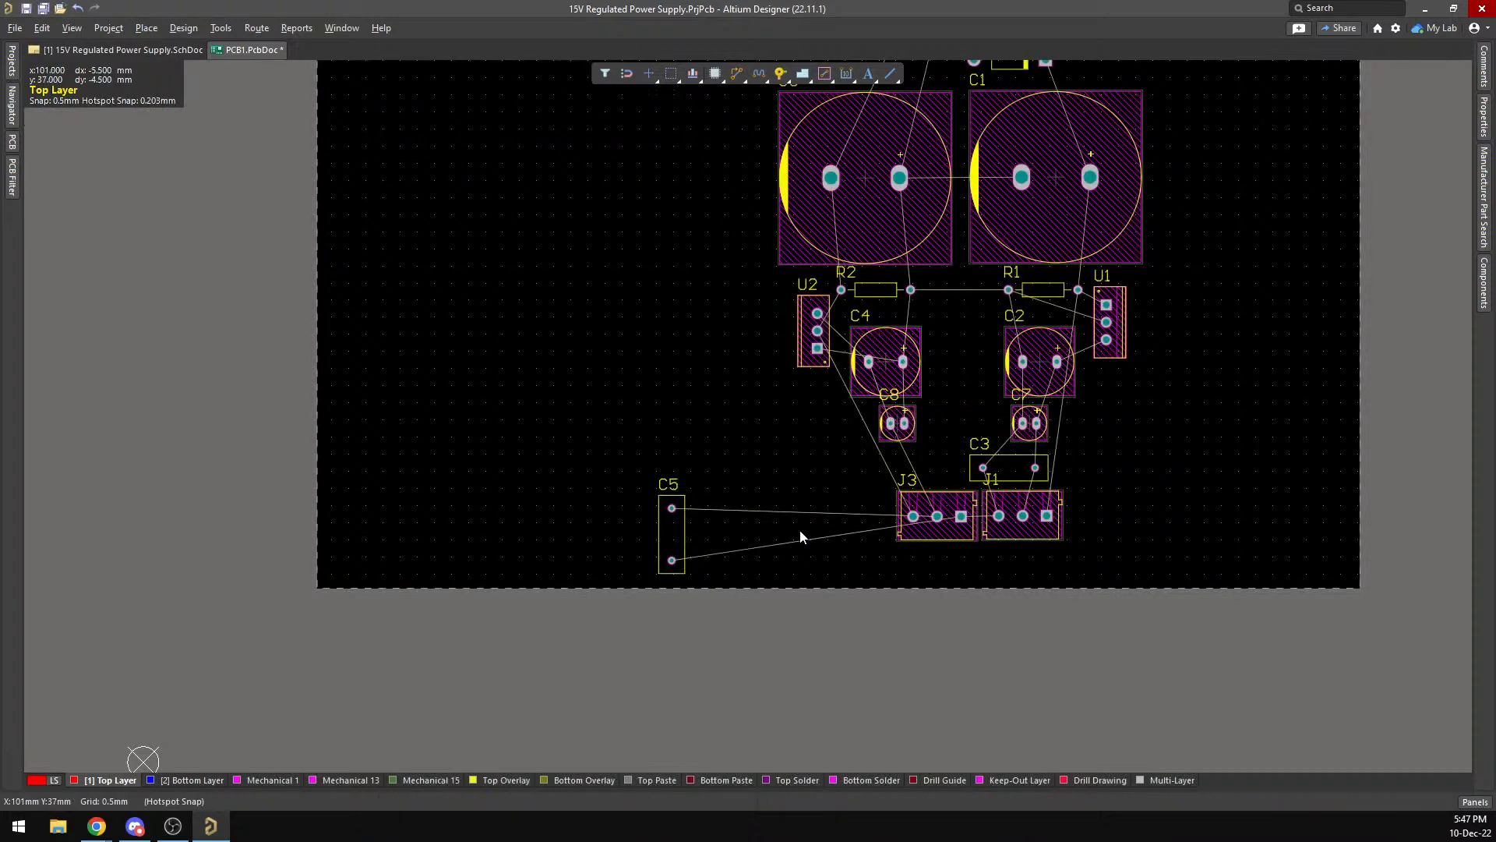
Rotate capacitor C5 to horizontal and place it below C8, level with C3.
{"action": "key", "text": "space"}
{"action": "left_click_drag", "start_coordinate": [672, 545], "coordinate": [920, 470]}
{"action": "key", "text": "space"}
{"action": "key", "text": "space"}
{"action": "key", "text": "space"}
{"action": "key", "text": "space"}
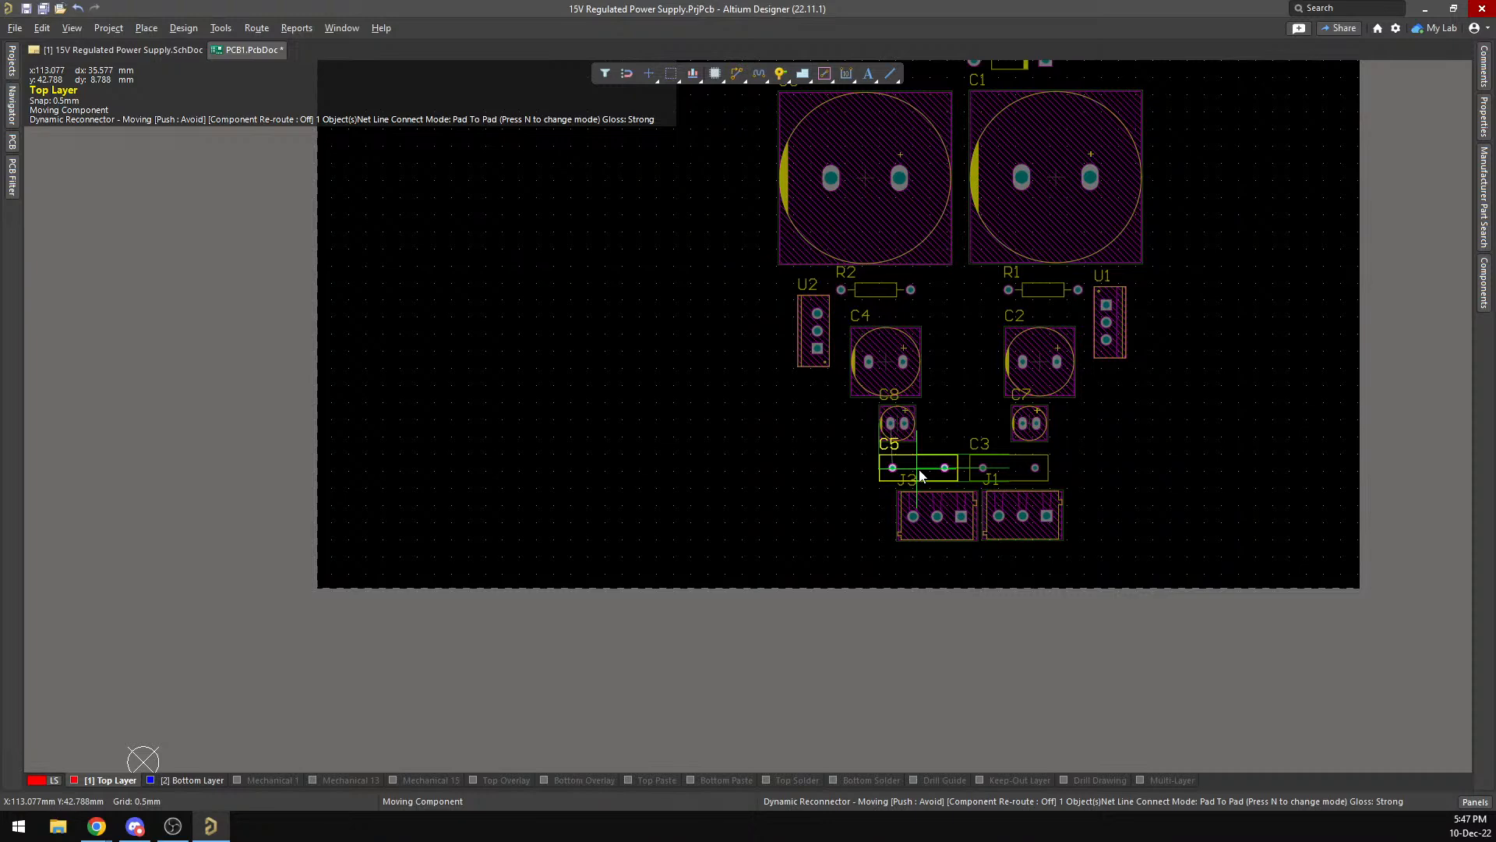
{"action": "left_click_drag", "start_coordinate": [919, 475], "coordinate": [920, 475]}
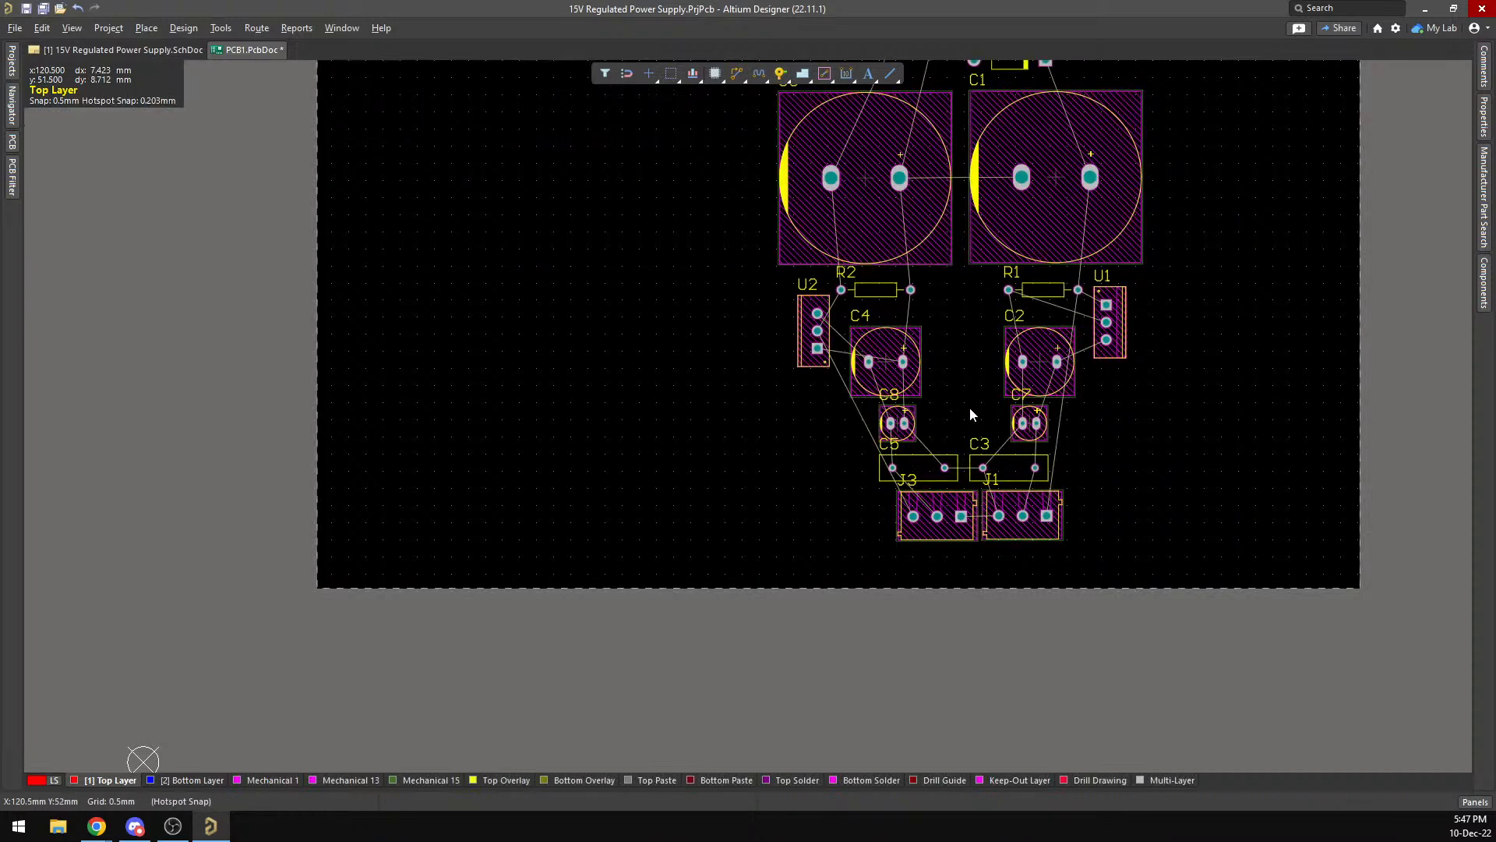
Check the layout in 3D and nudge the large capacitors C6 and C1 slightly left.
{"action": "scroll", "coordinate": [966, 448], "scroll_direction": "down", "scroll_amount": 2}
{"action": "scroll", "coordinate": [965, 451], "scroll_direction": "up", "scroll_amount": 6}
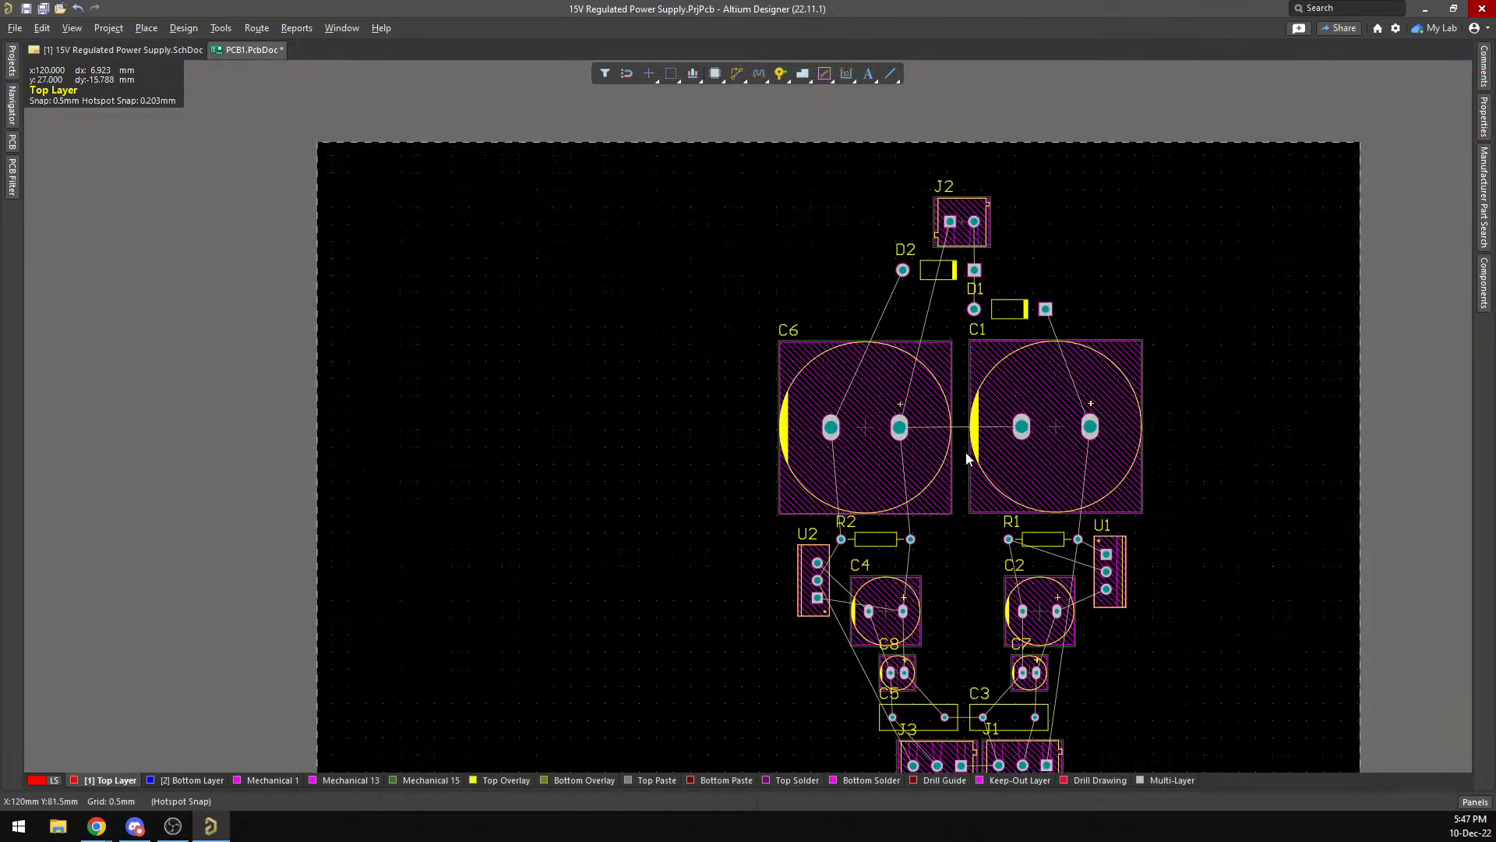
{"action": "key", "text": "3"}
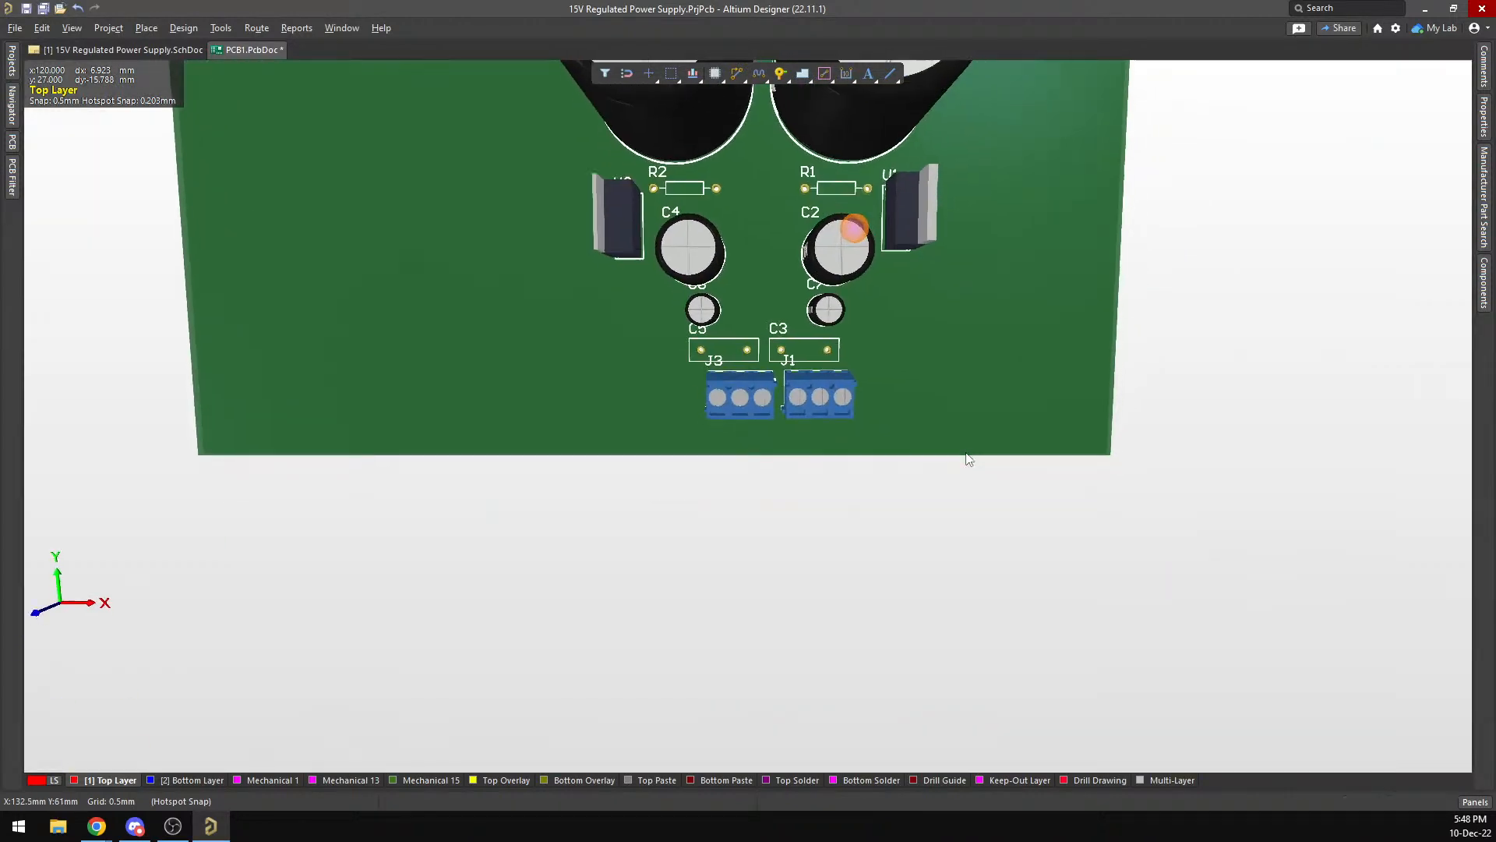
{"action": "right_click_drag", "start_coordinate": [949, 340], "coordinate": [929, 410]}
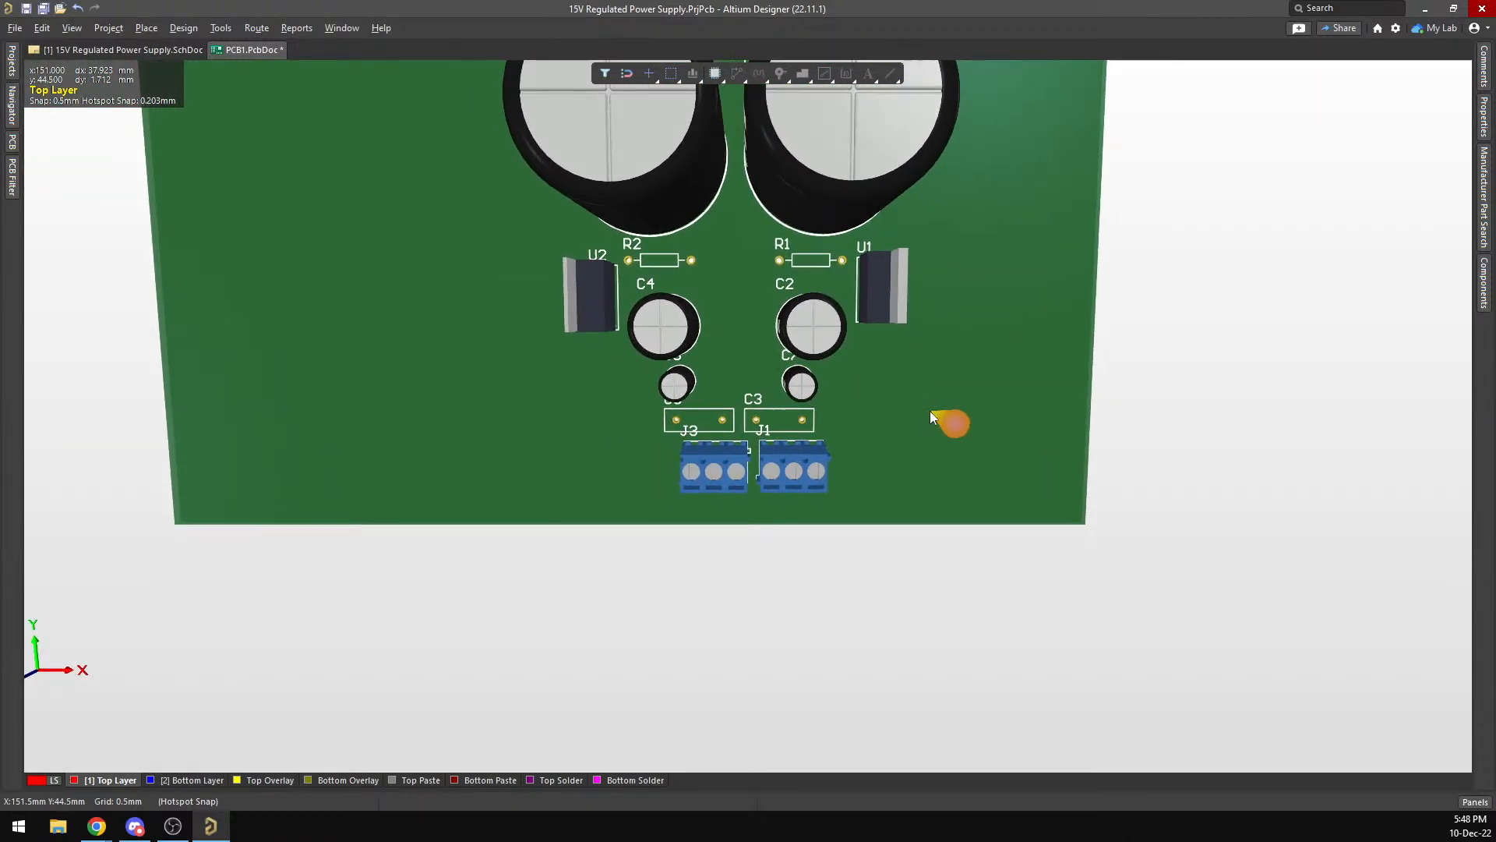
{"action": "key", "text": "2"}
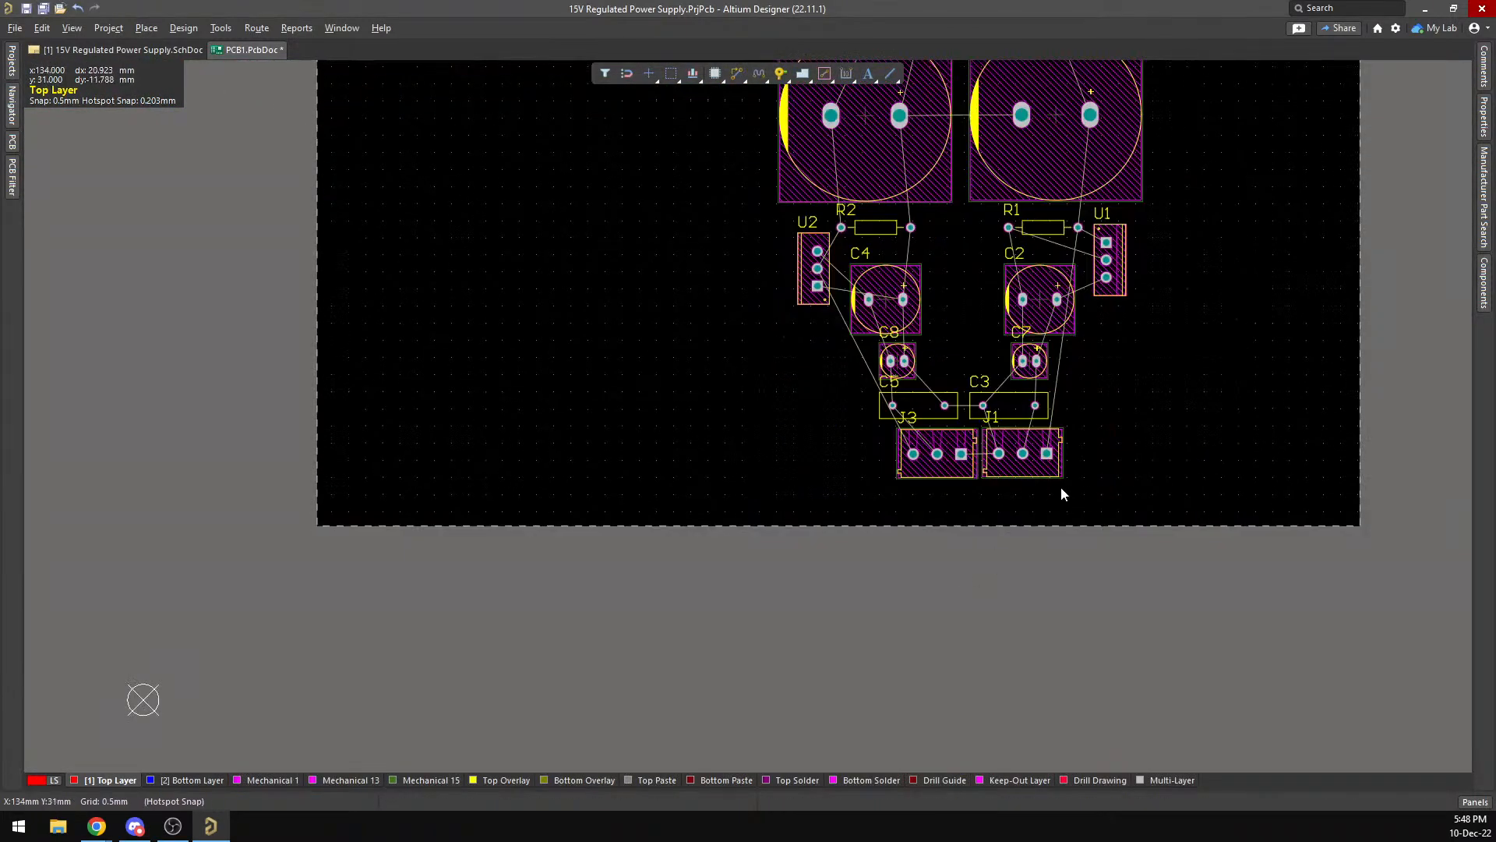
{"action": "scroll", "coordinate": [974, 205], "scroll_direction": "up", "scroll_amount": 5}
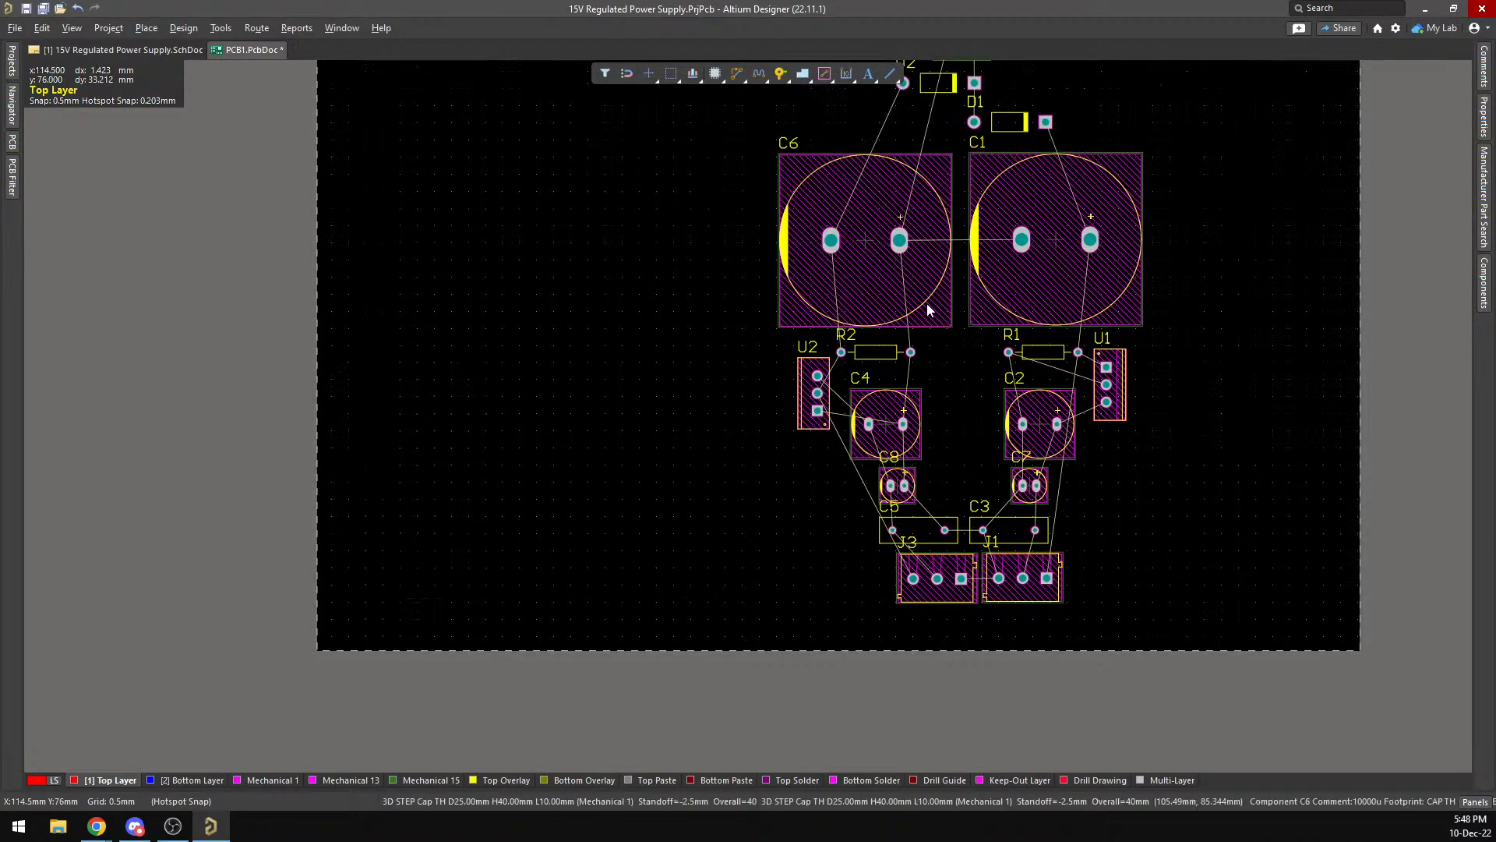
{"action": "left_click_drag", "start_coordinate": [900, 366], "coordinate": [896, 373]}
{"action": "left_click_drag", "start_coordinate": [1045, 340], "coordinate": [1061, 363]}
Select connectors J3 and J1 together and move them left and up, beneath C5 and C3.
{"action": "scroll", "coordinate": [1123, 420], "scroll_direction": "down", "scroll_amount": 4}
{"action": "left_click_drag", "start_coordinate": [861, 495], "coordinate": [1102, 551]}
{"action": "mouse_move", "coordinate": [1024, 518]}
{"action": "left_mouse_down"}
{"action": "mouse_move", "coordinate": [1001, 524]}
{"action": "mouse_move", "coordinate": [1020, 525]}
{"action": "mouse_move", "coordinate": [1012, 413]}
{"action": "mouse_move", "coordinate": [983, 507]}
{"action": "mouse_move", "coordinate": [1008, 505]}
{"action": "left_mouse_up"}
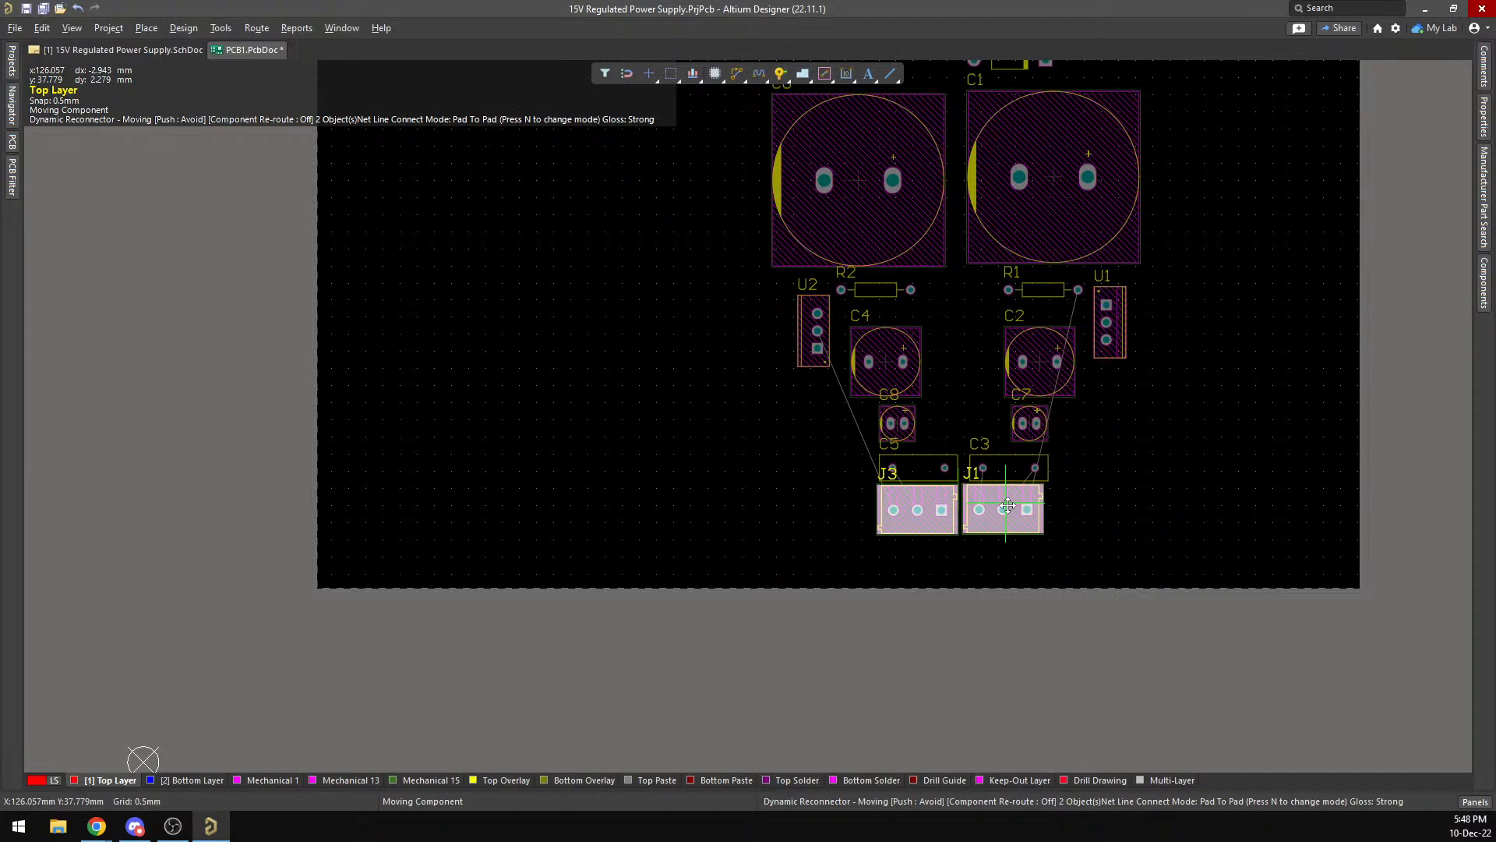
{"action": "left_click_drag", "start_coordinate": [994, 507], "coordinate": [1002, 506]}
{"action": "scroll", "coordinate": [1002, 507], "scroll_direction": "up", "scroll_amount": 3}
{"action": "scroll", "coordinate": [1002, 507], "scroll_direction": "down", "scroll_amount": 3}
{"action": "scroll", "coordinate": [1002, 507], "scroll_direction": "up", "scroll_amount": 6, "text": "ctrl"}
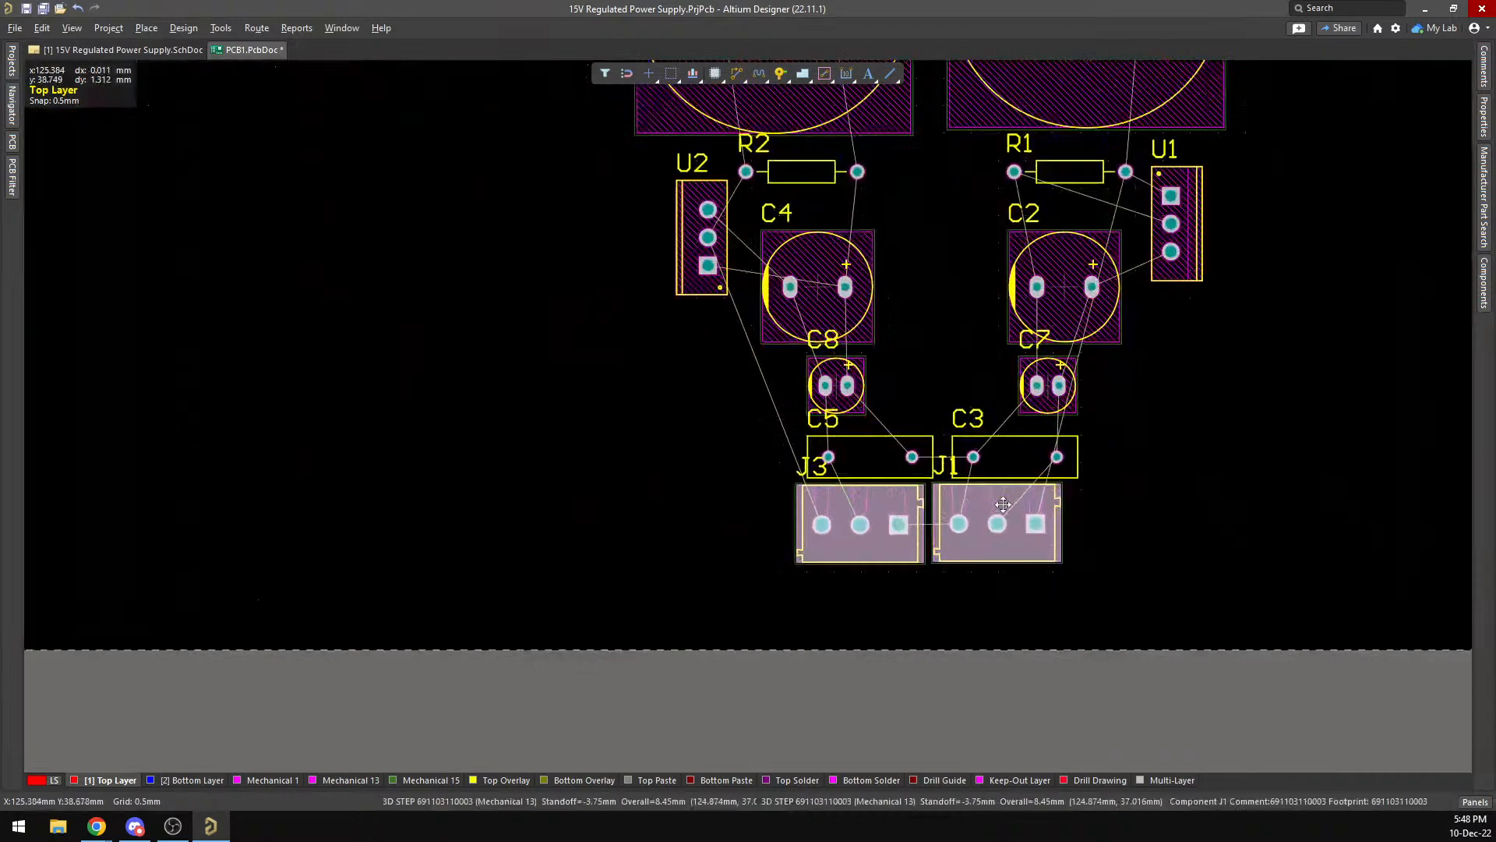
{"action": "scroll", "coordinate": [1002, 507], "scroll_direction": "up", "scroll_amount": 2, "text": "ctrl"}
Fine-tune the positions of connectors J3 and J1 so they sit squarely under C5 and C3.
{"action": "left_click_drag", "start_coordinate": [938, 509], "coordinate": [940, 508]}
{"action": "scroll", "coordinate": [940, 509], "scroll_direction": "down", "scroll_amount": 5, "text": "ctrl"}
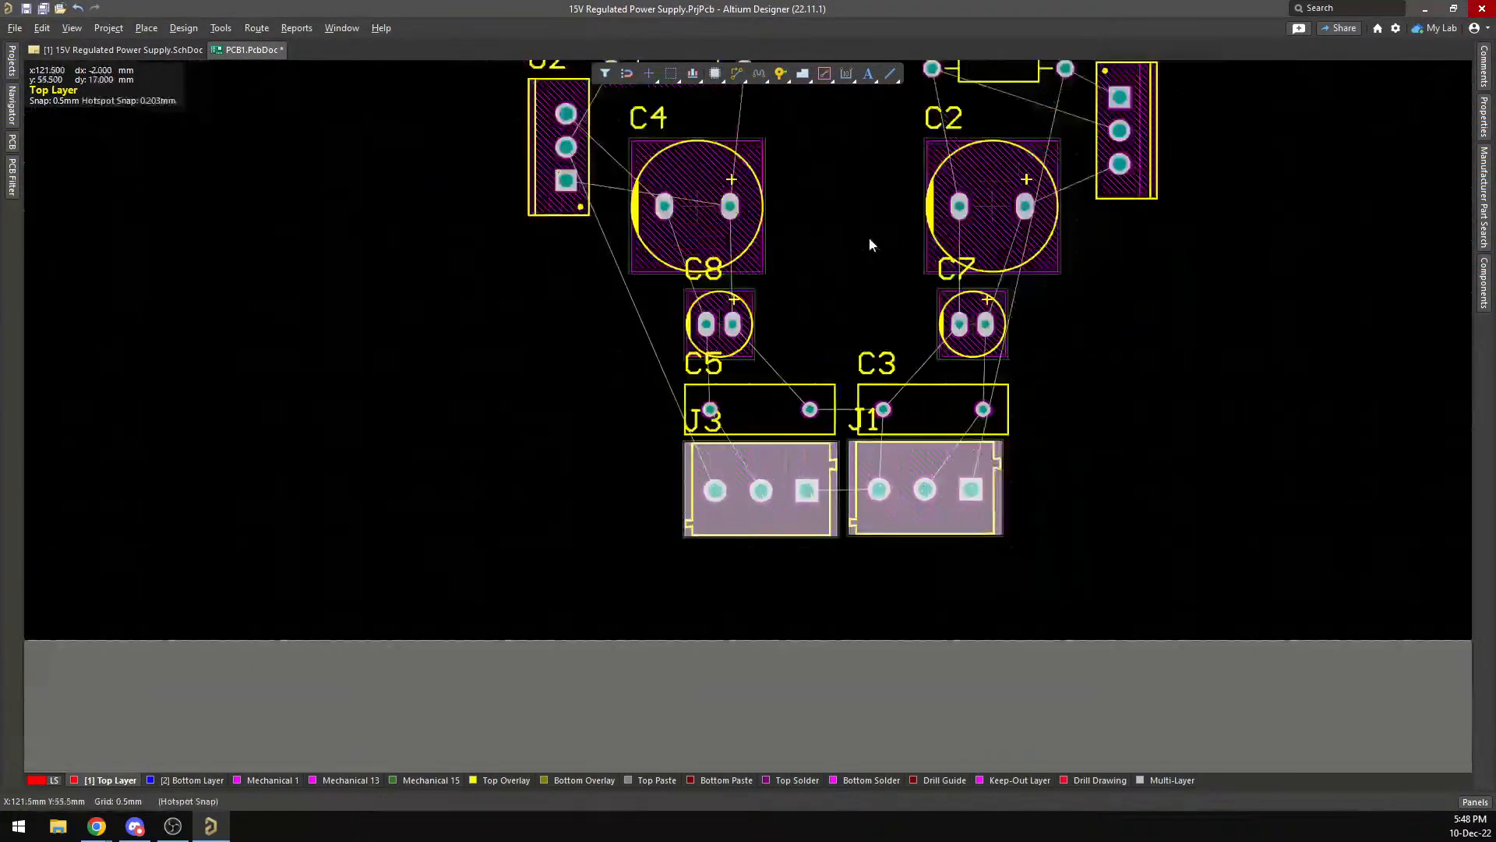
{"action": "right_click_drag", "start_coordinate": [878, 191], "coordinate": [856, 379]}
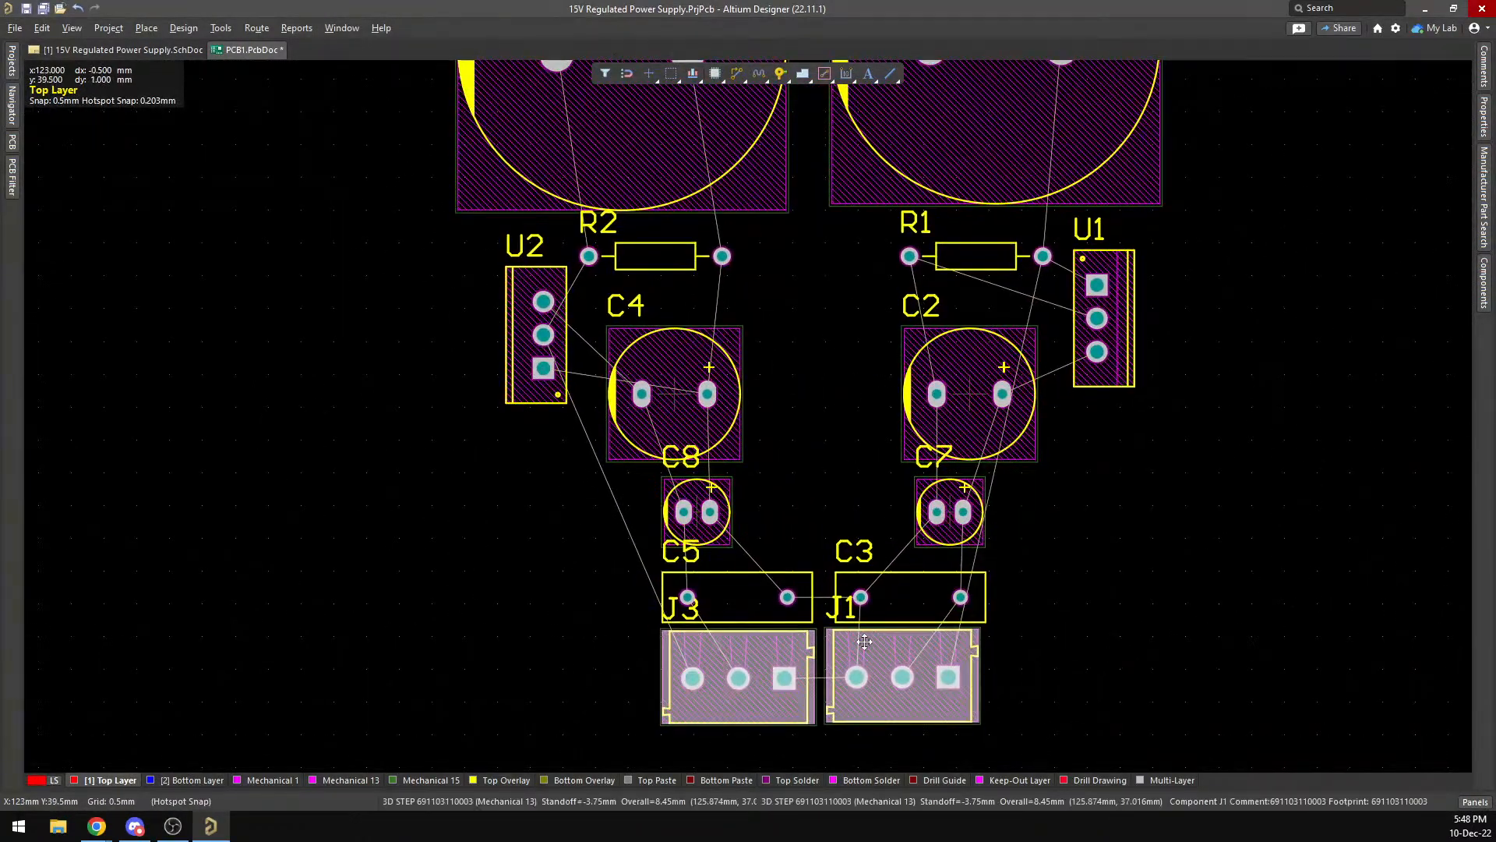
{"action": "left_click_drag", "start_coordinate": [889, 649], "coordinate": [881, 649]}
{"action": "scroll", "coordinate": [853, 444], "scroll_direction": "down", "scroll_amount": 3}
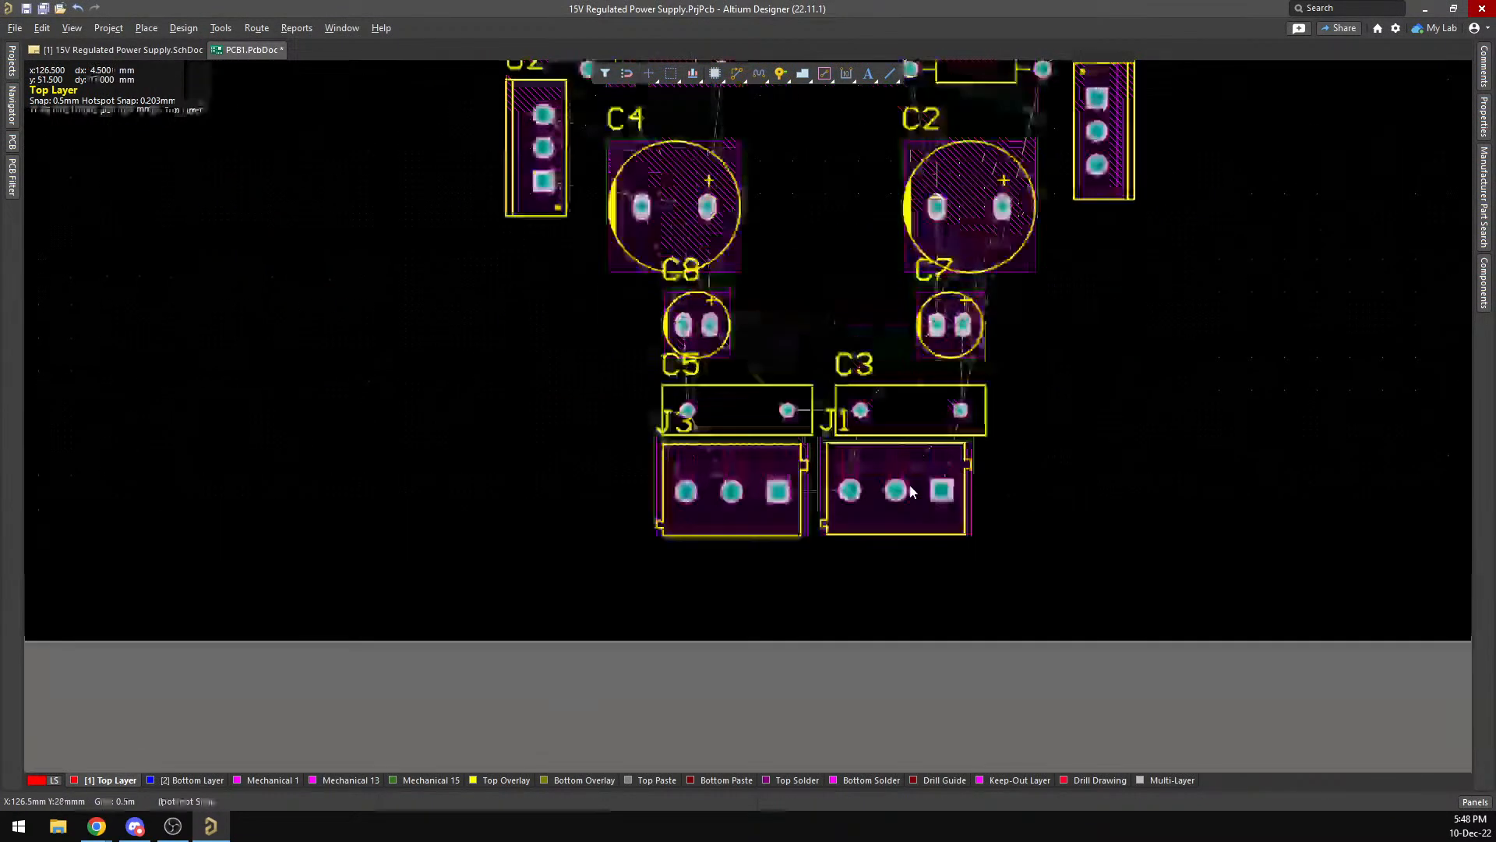
{"action": "scroll", "coordinate": [784, 441], "scroll_direction": "up", "scroll_amount": 2}
{"action": "mouse_move", "coordinate": [728, 525]}
{"action": "left_mouse_down"}
{"action": "mouse_move", "coordinate": [699, 528]}
{"action": "mouse_move", "coordinate": [728, 526]}
{"action": "left_mouse_up"}
{"action": "left_click_drag", "start_coordinate": [927, 549], "coordinate": [892, 529]}
Shift connector J2 slightly left and move diodes D2 and D1 left to line up with its second pad.
{"action": "scroll", "coordinate": [798, 545], "scroll_direction": "up", "scroll_amount": 5}
{"action": "right_click_drag", "start_coordinate": [830, 618], "coordinate": [821, 668]}
{"action": "right_click_drag", "start_coordinate": [818, 328], "coordinate": [800, 577]}
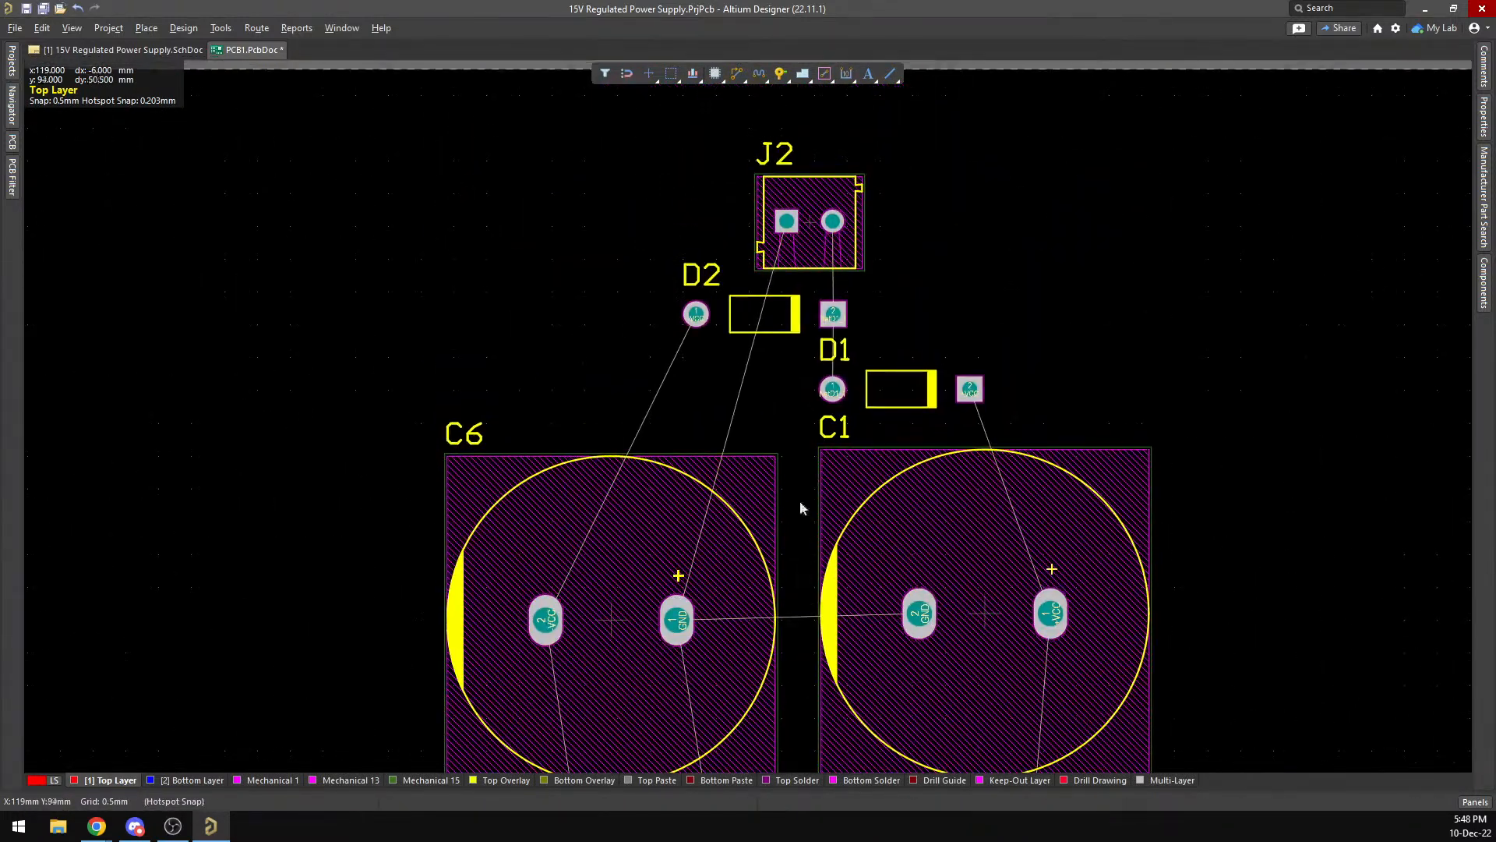
{"action": "left_click_drag", "start_coordinate": [809, 228], "coordinate": [798, 235]}
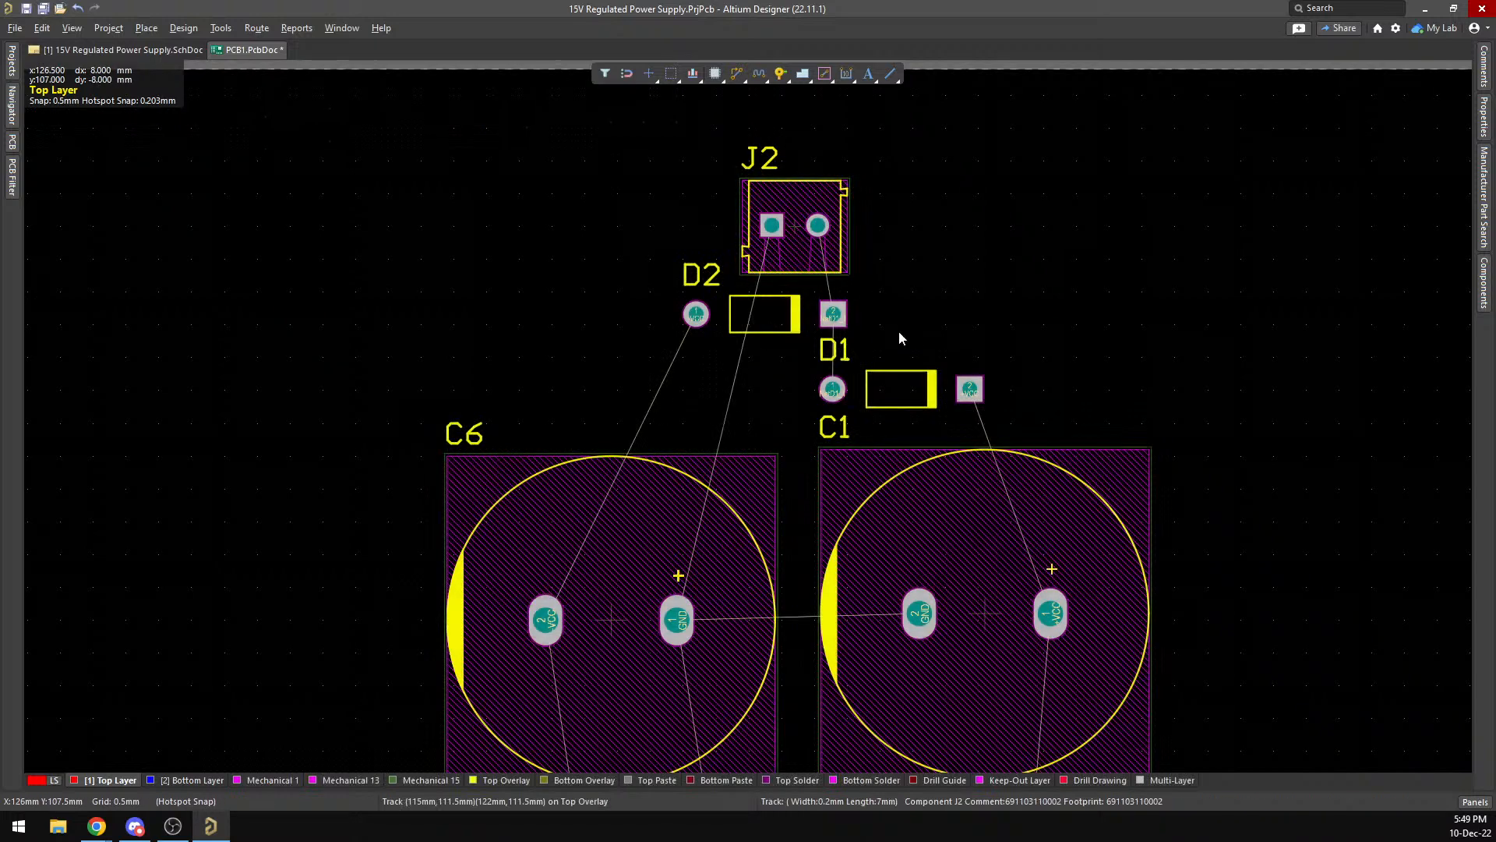
{"action": "left_click_drag", "start_coordinate": [762, 320], "coordinate": [748, 322]}
{"action": "left_click_drag", "start_coordinate": [903, 388], "coordinate": [883, 388]}
Examine the whole board in 3D from several angles, checking the spacing between the connectors, diodes and capacitors.
{"action": "scroll", "coordinate": [857, 351], "scroll_direction": "down", "scroll_amount": 8}
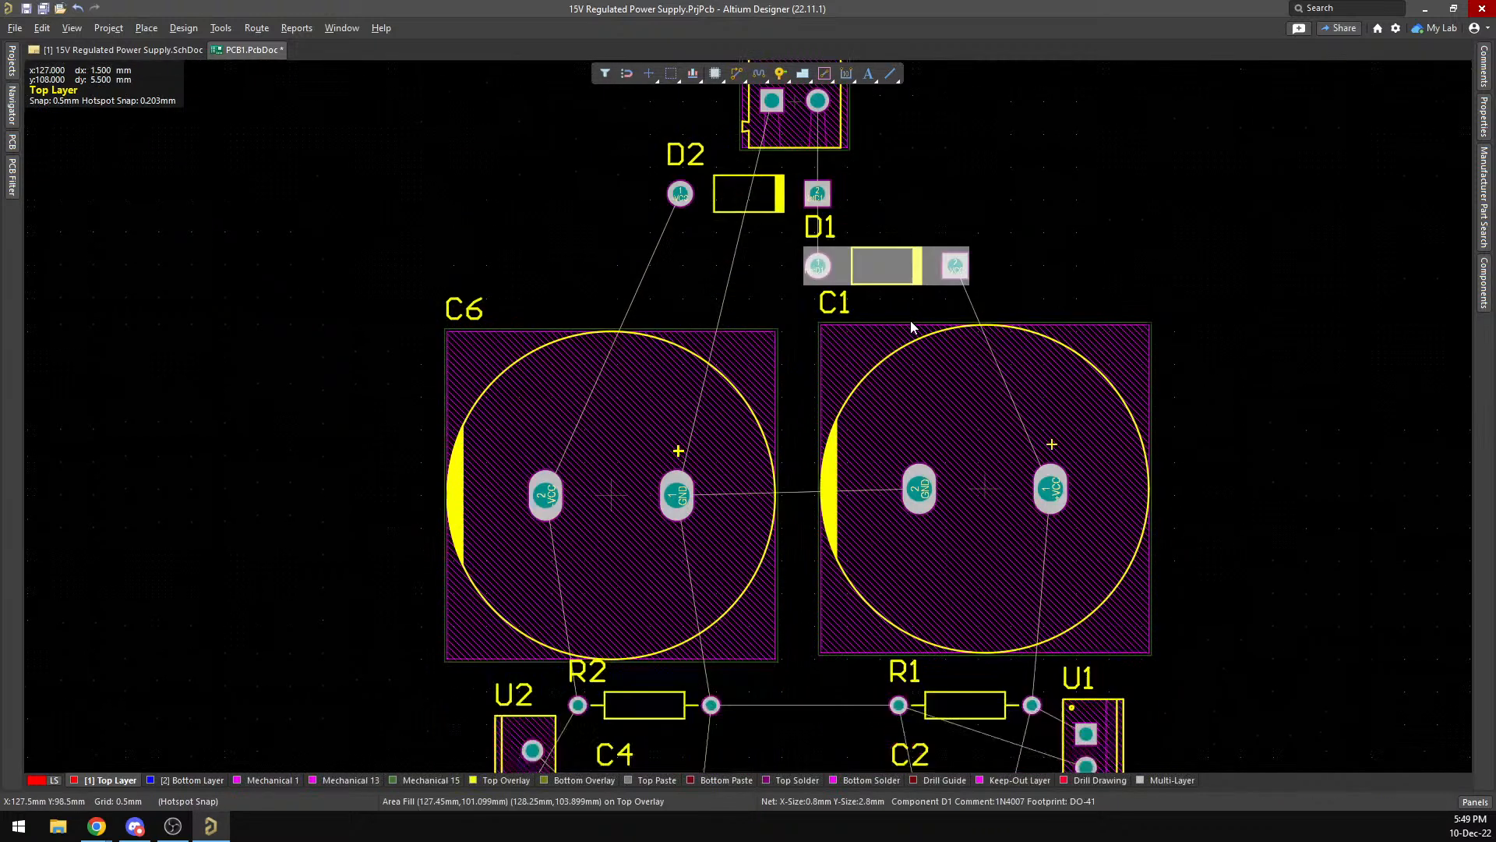
{"action": "key", "text": "3"}
{"action": "right_click_drag", "start_coordinate": [805, 340], "coordinate": [701, 357]}
{"action": "right_click_drag", "start_coordinate": [688, 490], "coordinate": [695, 477]}
{"action": "right_click_drag", "start_coordinate": [695, 475], "coordinate": [706, 342], "text": "shift"}
{"action": "right_click_drag", "start_coordinate": [715, 421], "coordinate": [745, 699]}
{"action": "right_click_drag", "start_coordinate": [775, 566], "coordinate": [782, 632], "text": "shift"}
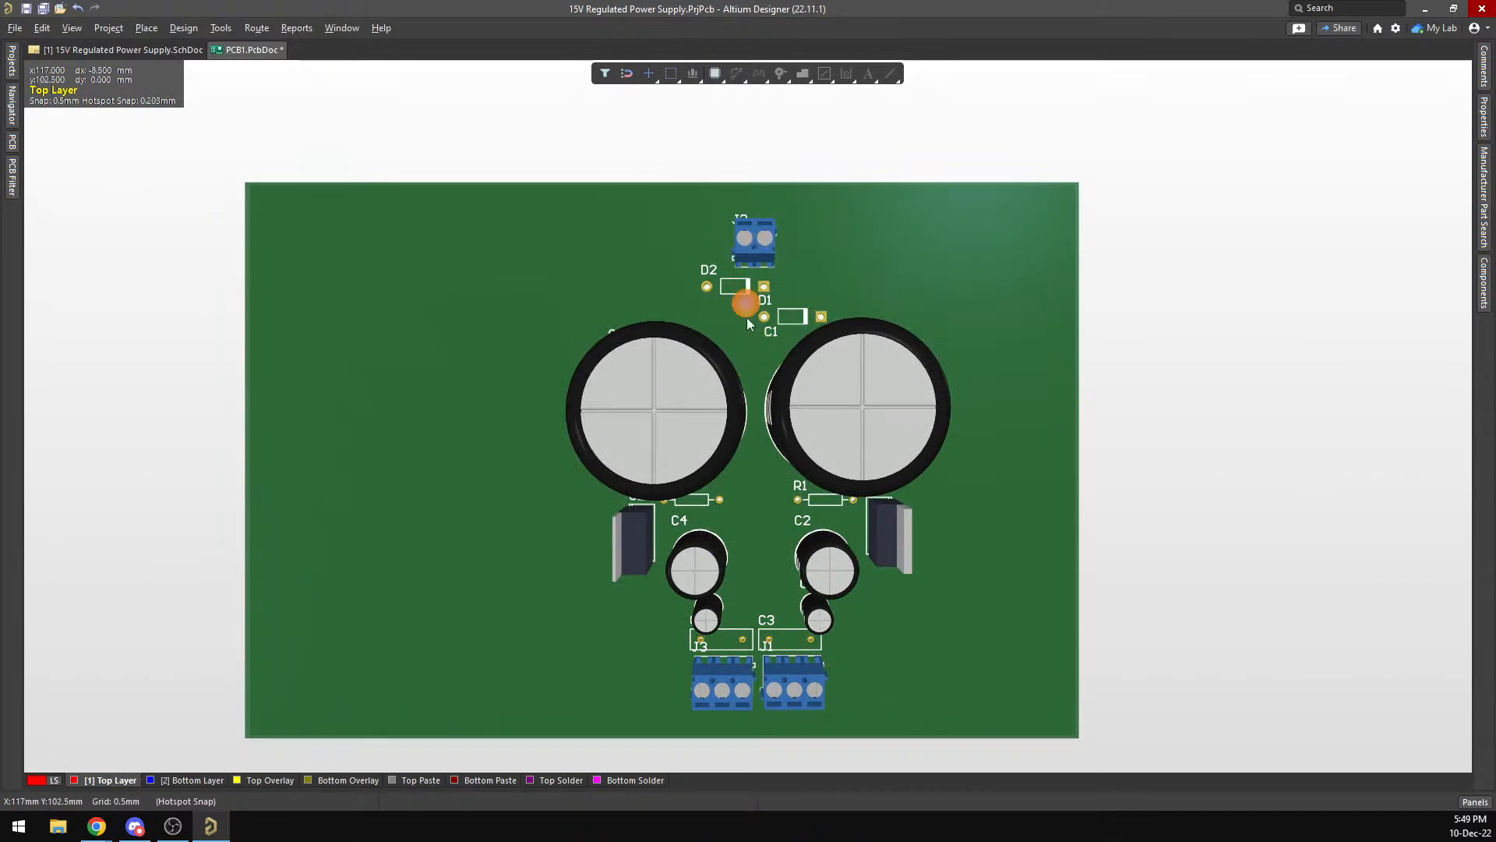
{"action": "right_click_drag", "start_coordinate": [803, 381], "coordinate": [807, 510], "text": "shift"}
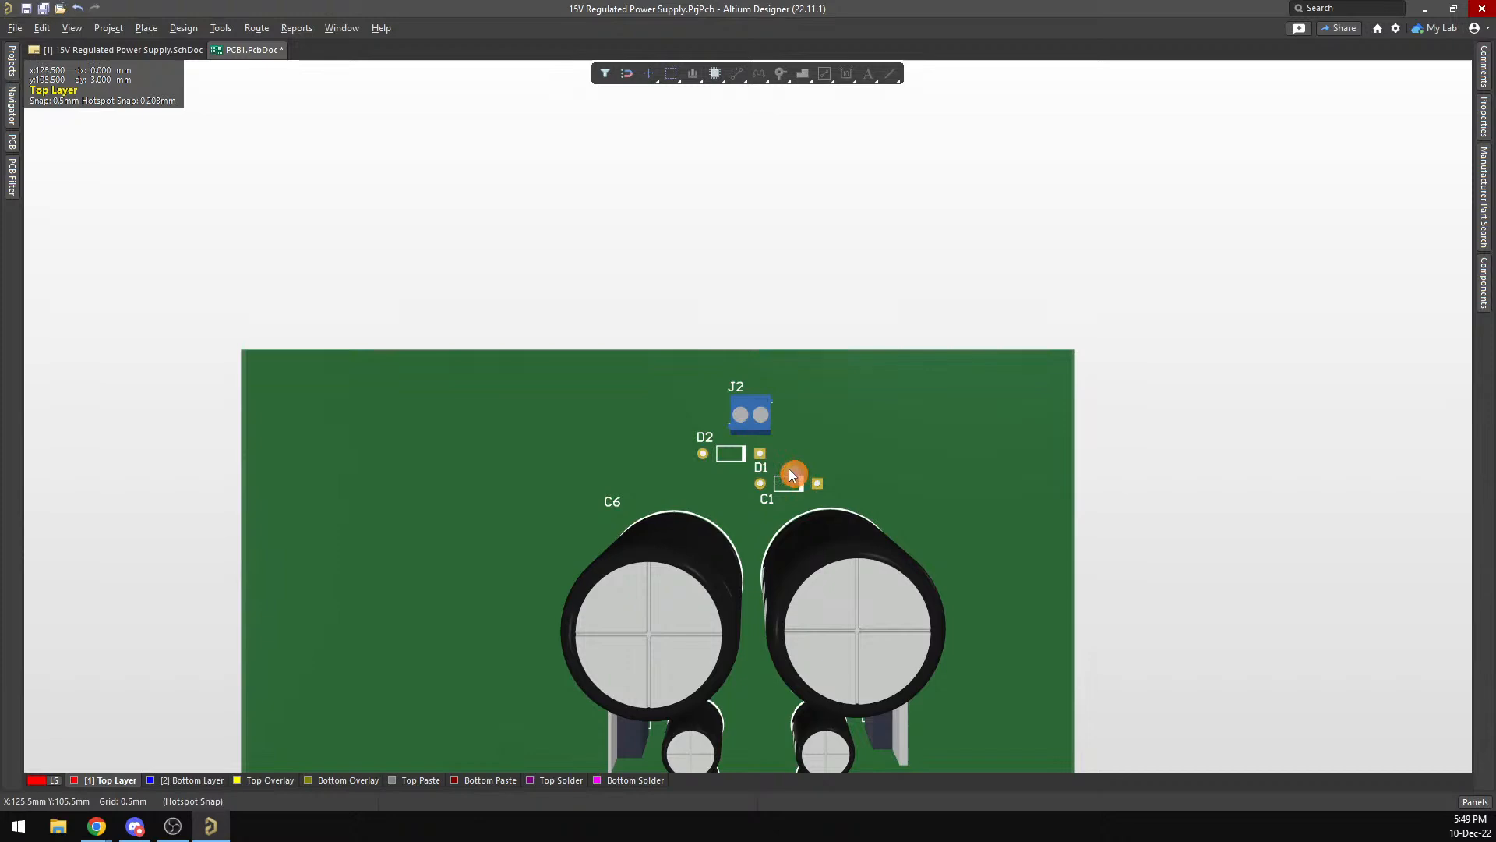
{"action": "key", "text": "2"}
Move diode D1 up closer to D2, keeping its left pad below D2's right pad.
{"action": "scroll", "coordinate": [811, 443], "scroll_direction": "up", "scroll_amount": 2, "text": "ctrl"}
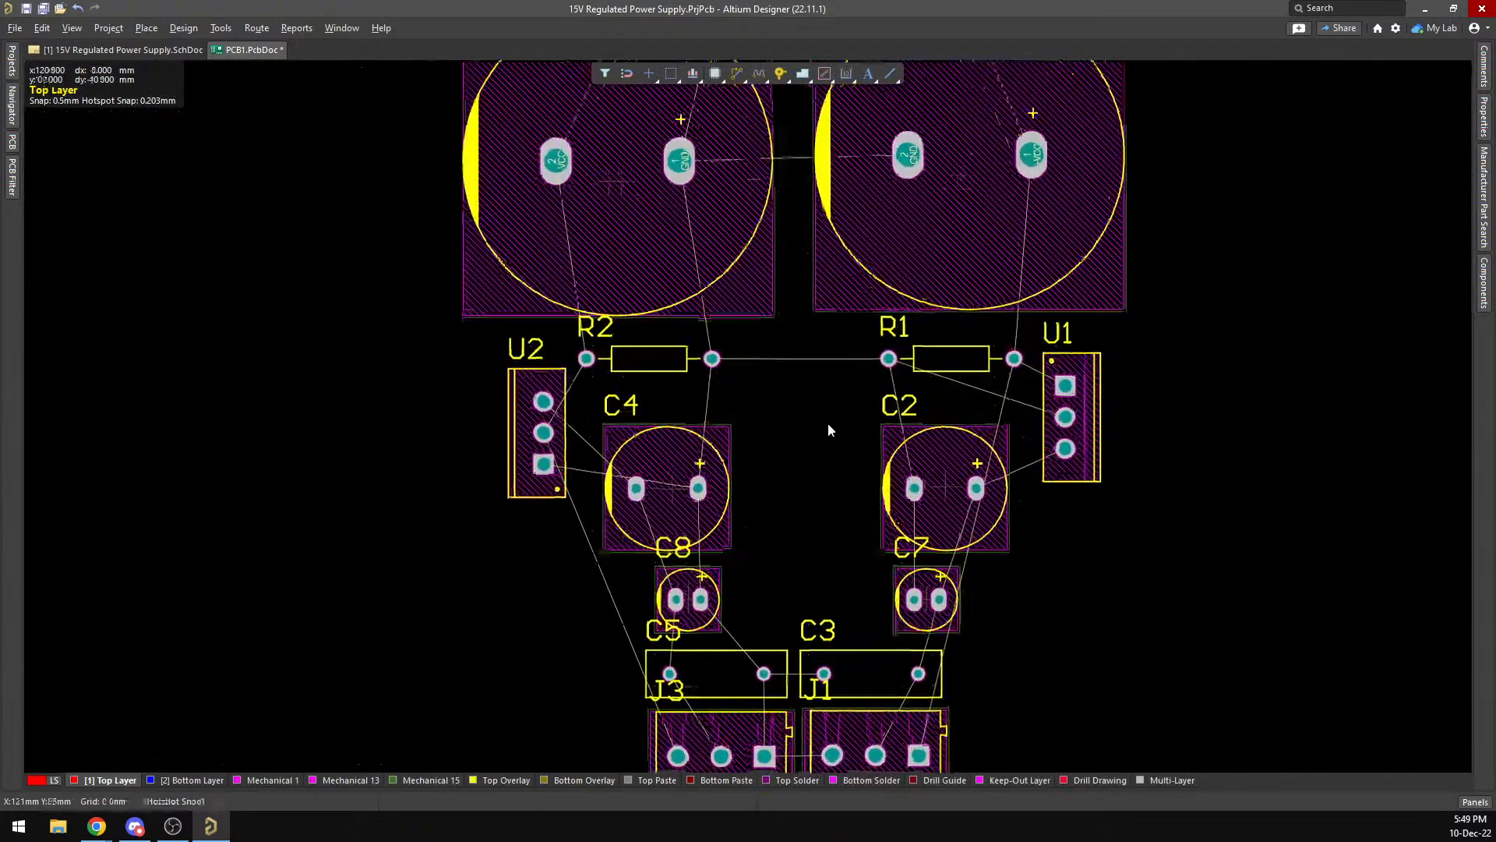
{"action": "right_click_drag", "start_coordinate": [801, 308], "coordinate": [801, 609]}
{"action": "right_click_drag", "start_coordinate": [738, 347], "coordinate": [722, 553]}
{"action": "left_click_drag", "start_coordinate": [612, 288], "coordinate": [1003, 424]}
{"action": "left_click_drag", "start_coordinate": [849, 395], "coordinate": [869, 367]}
{"action": "left_click", "coordinate": [871, 427]}
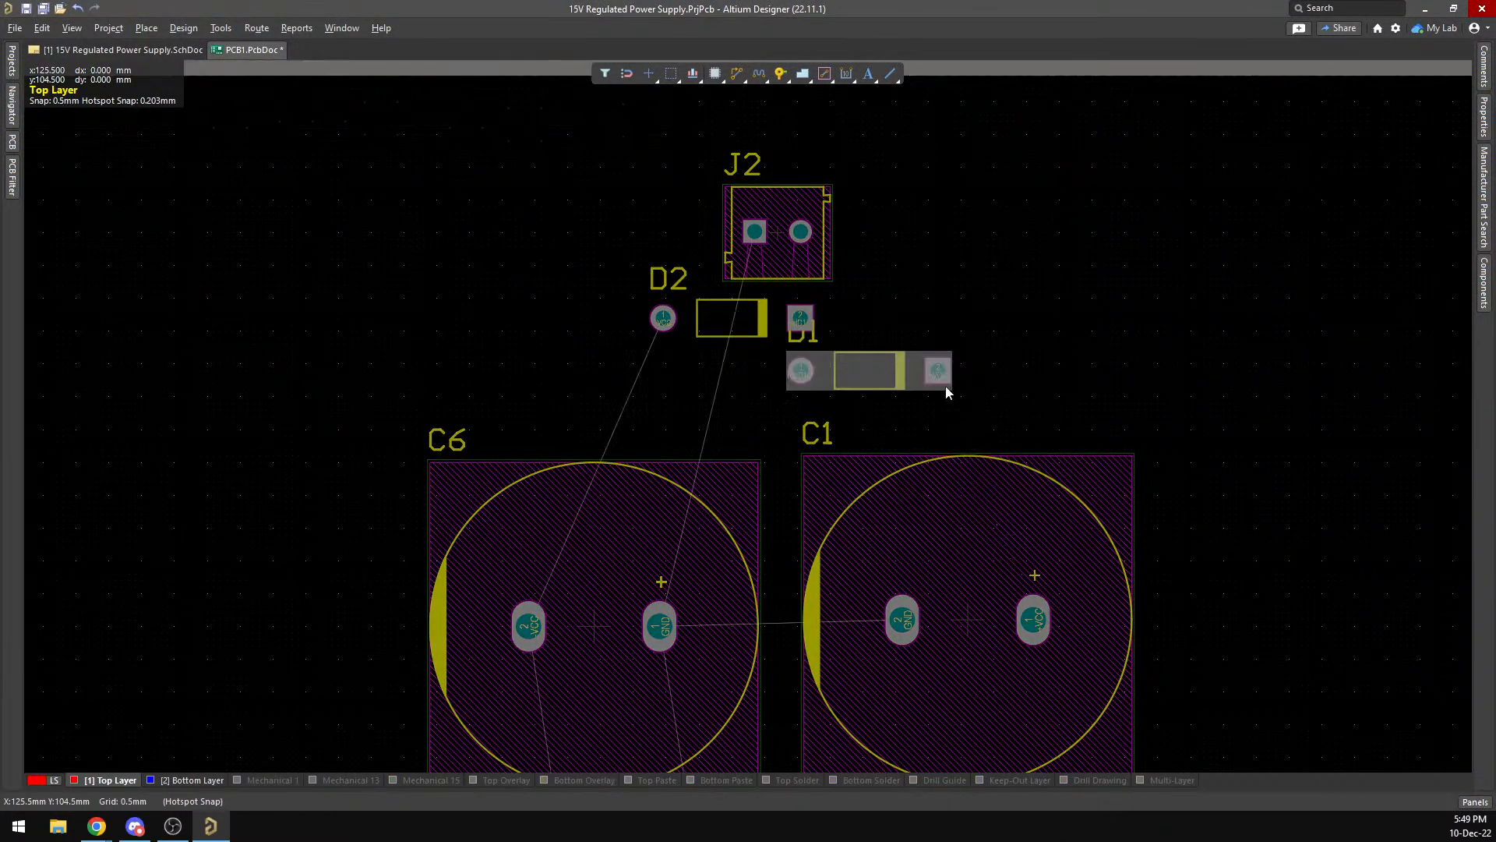
Select J2, D2 and D1 together and move them down closer to C6 and C1.
{"action": "left_click_drag", "start_coordinate": [527, 147], "coordinate": [1086, 409]}
{"action": "left_click_drag", "start_coordinate": [762, 212], "coordinate": [762, 251]}
{"action": "left_click", "coordinate": [1194, 167]}
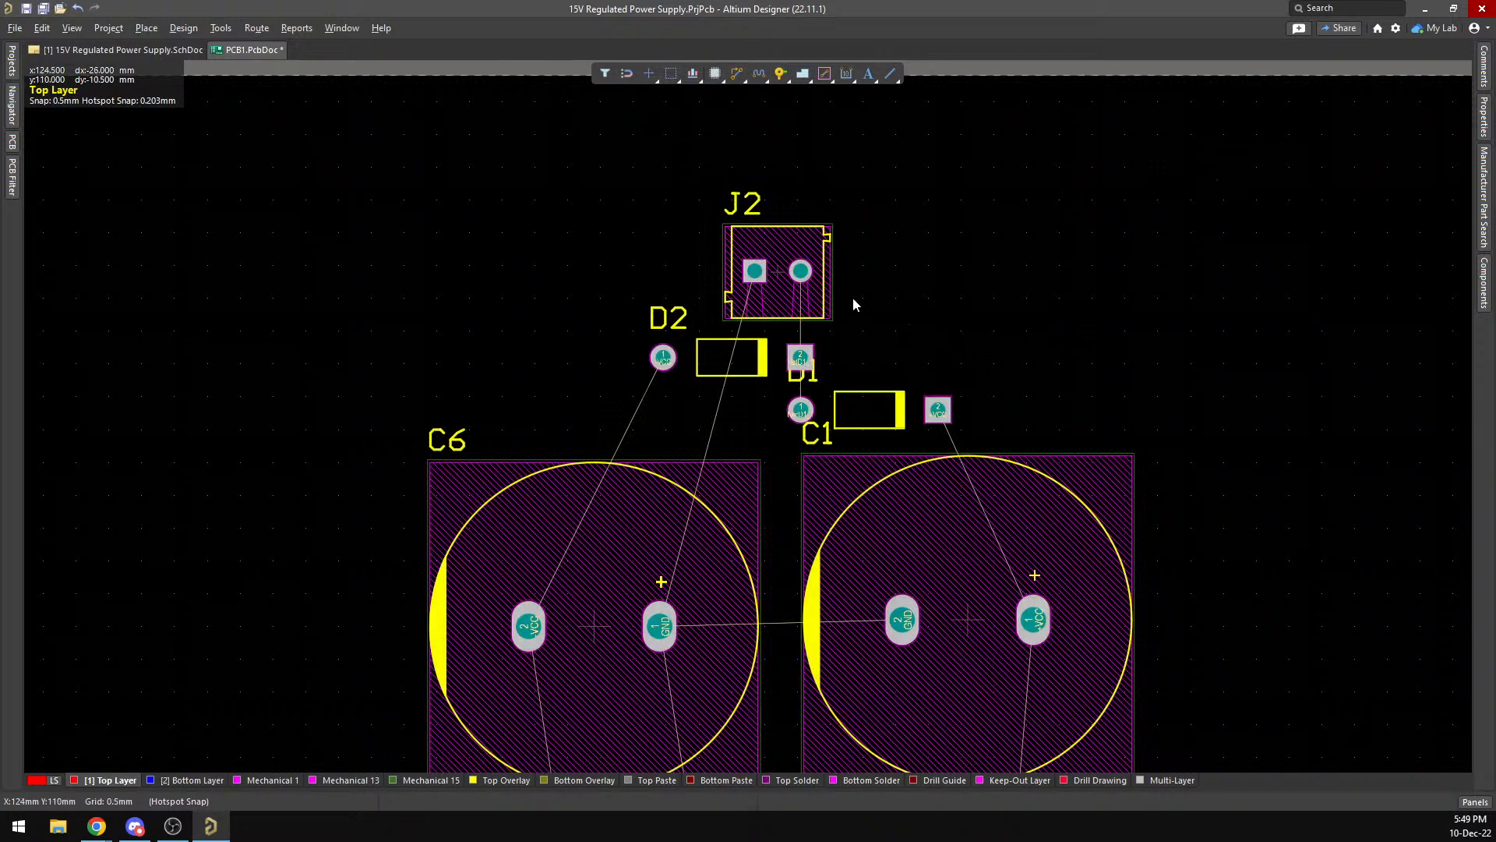
Check the board in 3D, lower resistor R2 closer to C4 and shift regulator U2 slightly left.
{"action": "key", "text": "3"}
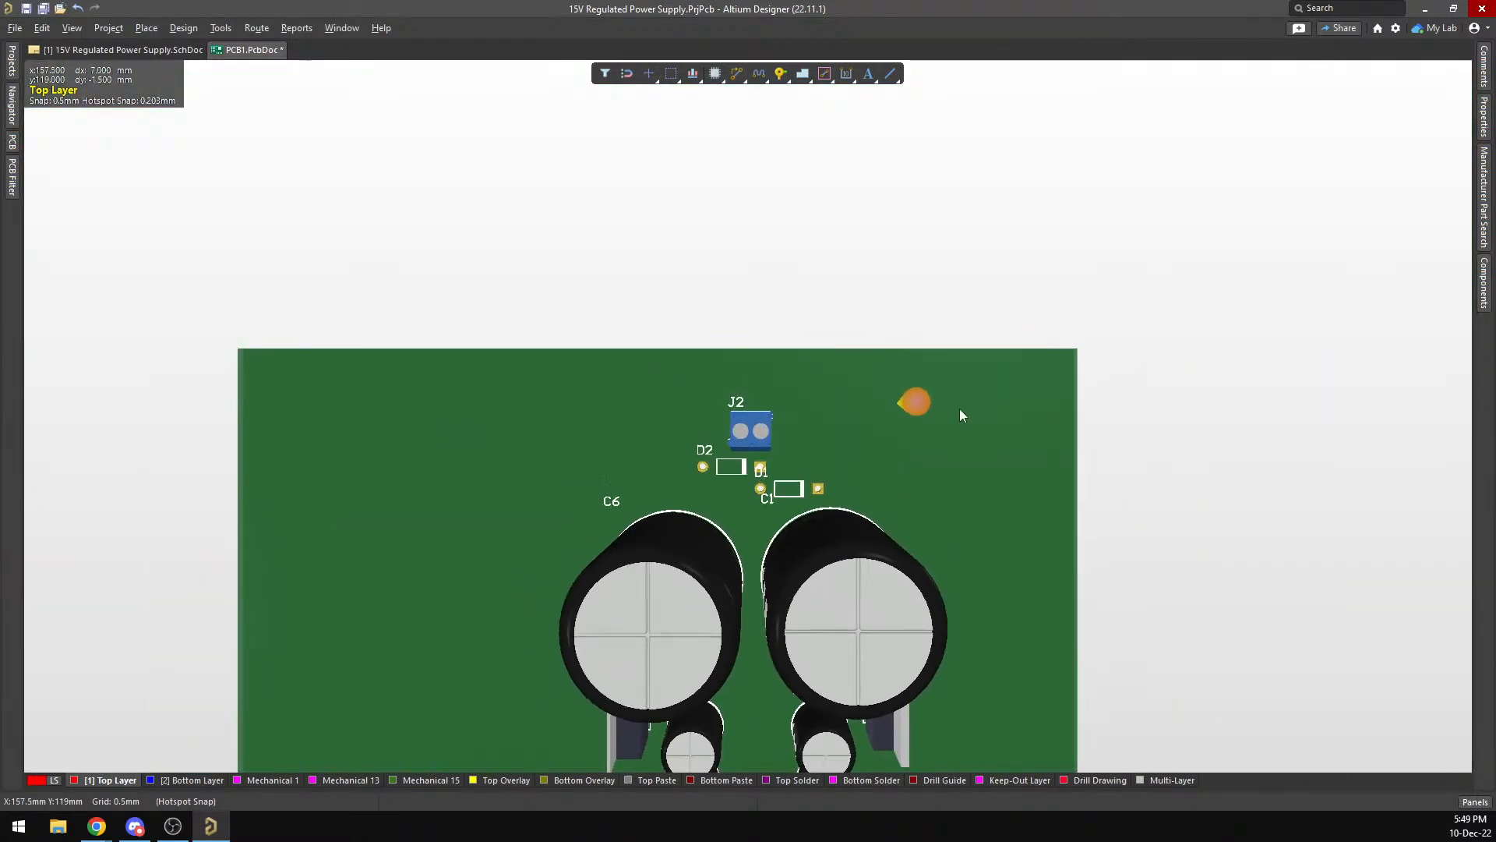
{"action": "right_click_drag", "start_coordinate": [926, 434], "coordinate": [942, 264]}
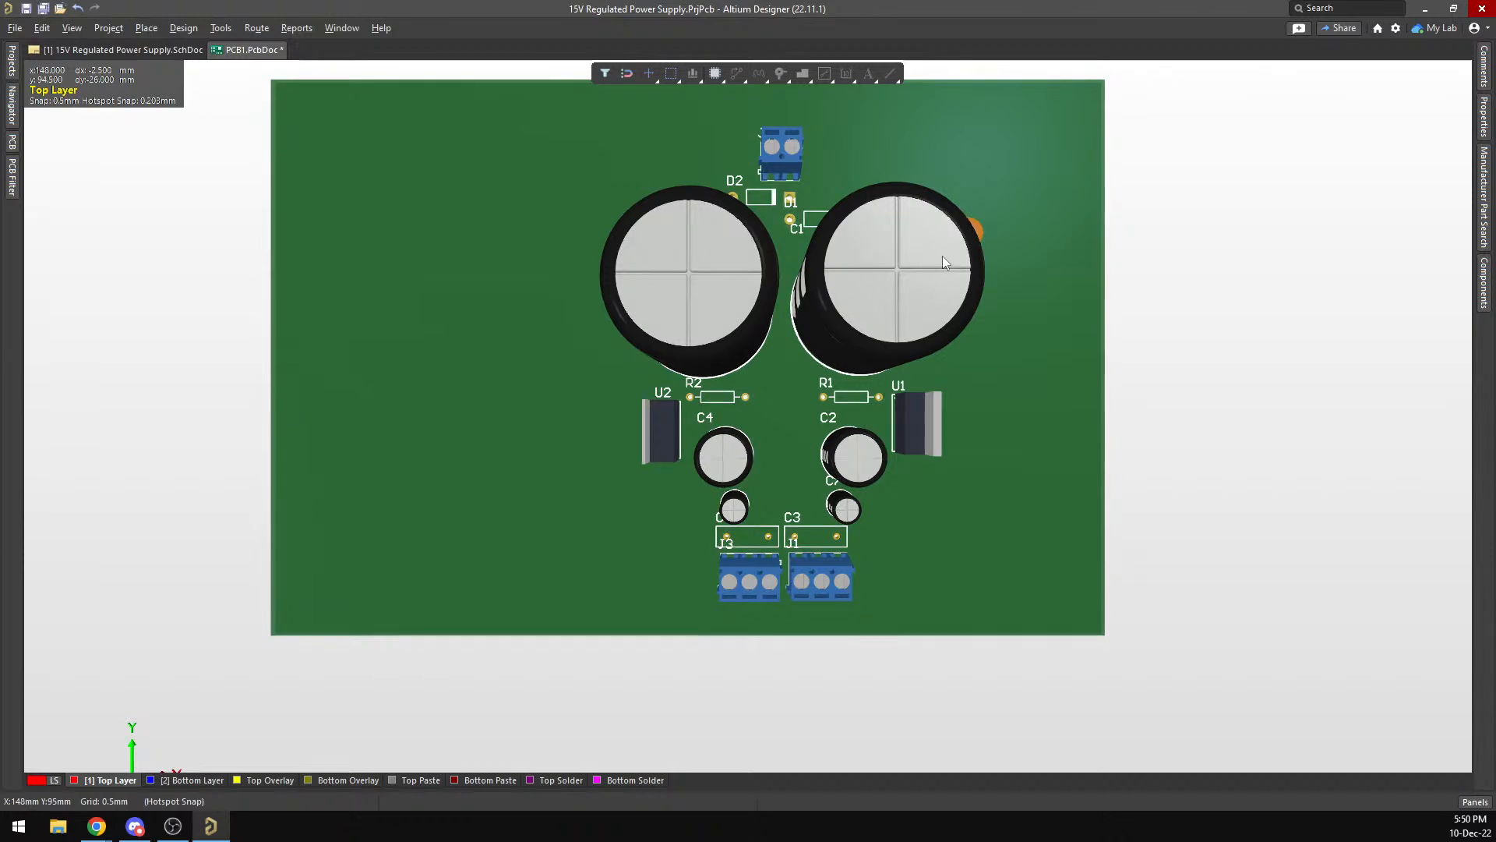
{"action": "key", "text": "2"}
{"action": "scroll", "coordinate": [766, 455], "scroll_direction": "up", "scroll_amount": 1, "text": "ctrl"}
{"action": "scroll", "coordinate": [662, 545], "scroll_direction": "down", "scroll_amount": 5}
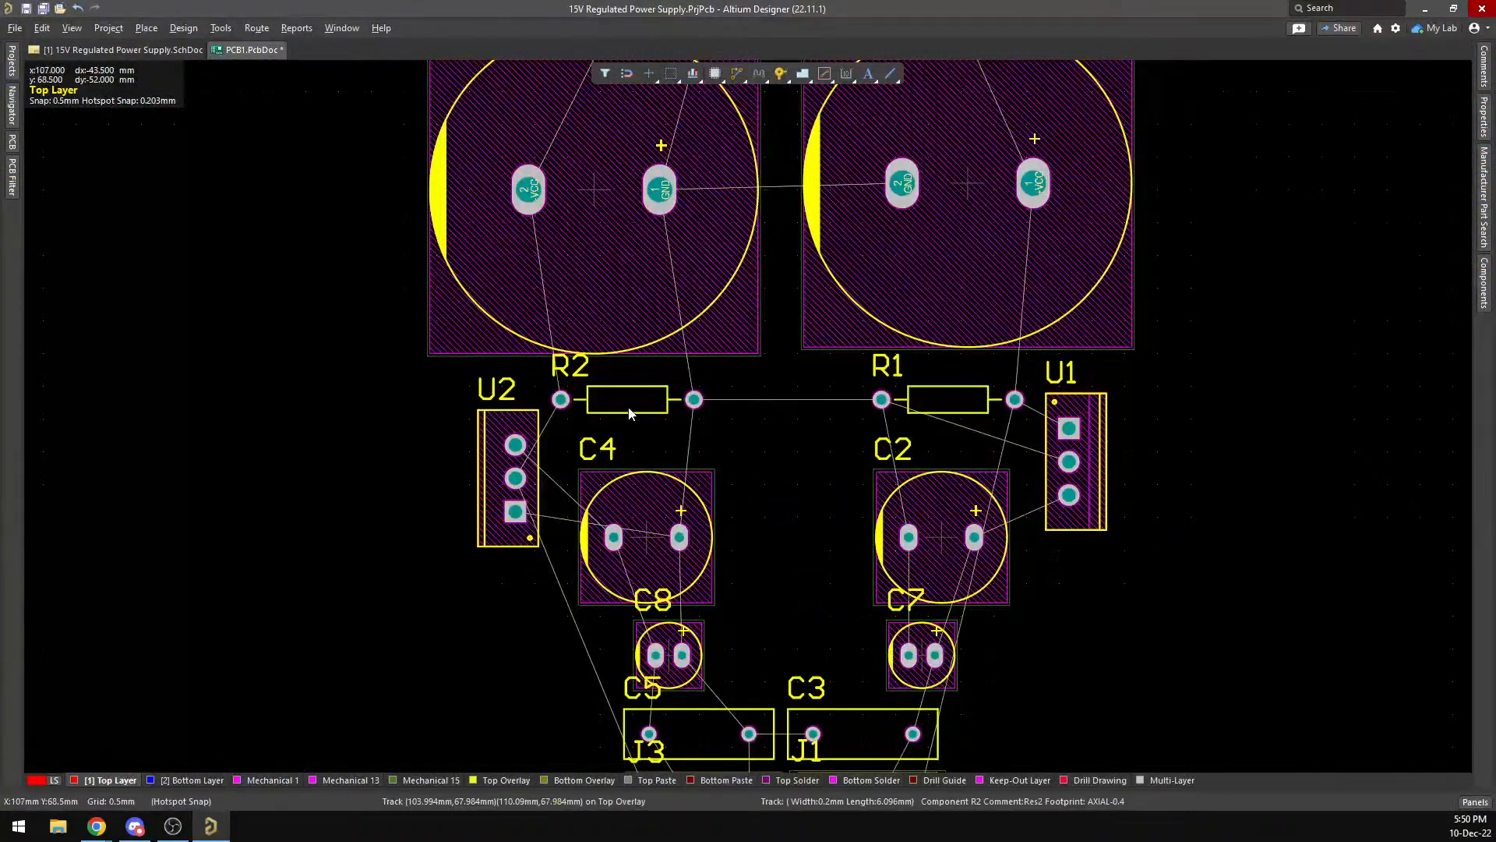
{"action": "left_click_drag", "start_coordinate": [633, 400], "coordinate": [631, 428]}
{"action": "left_click_drag", "start_coordinate": [517, 465], "coordinate": [496, 480]}
Shift regulator U1 slightly right and move C1 down so its pads are level with those of C6.
{"action": "left_click_drag", "start_coordinate": [1051, 465], "coordinate": [1080, 486]}
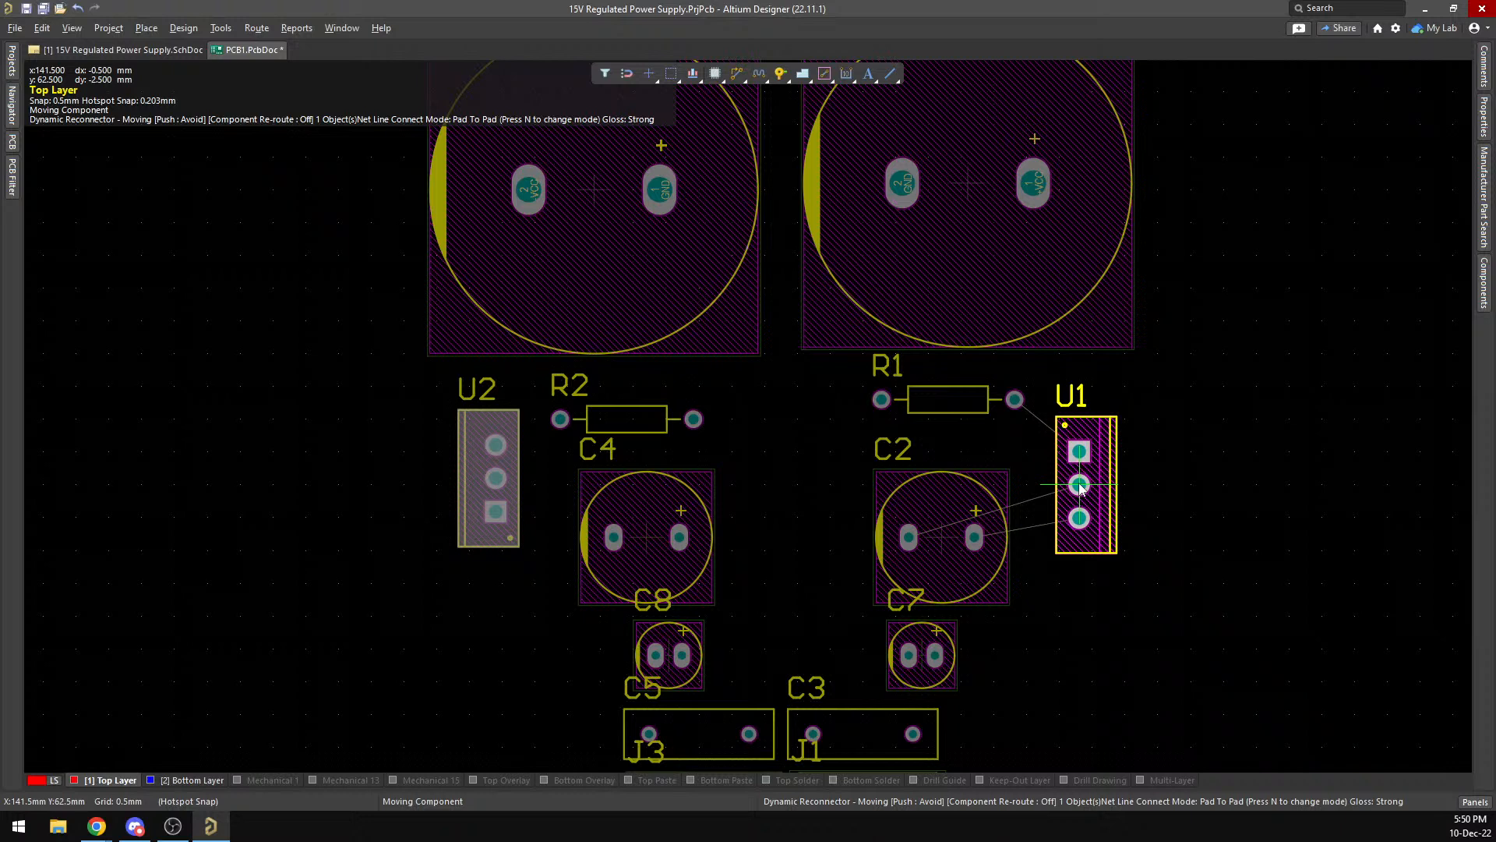
{"action": "left_click_drag", "start_coordinate": [1080, 484], "coordinate": [1067, 486]}
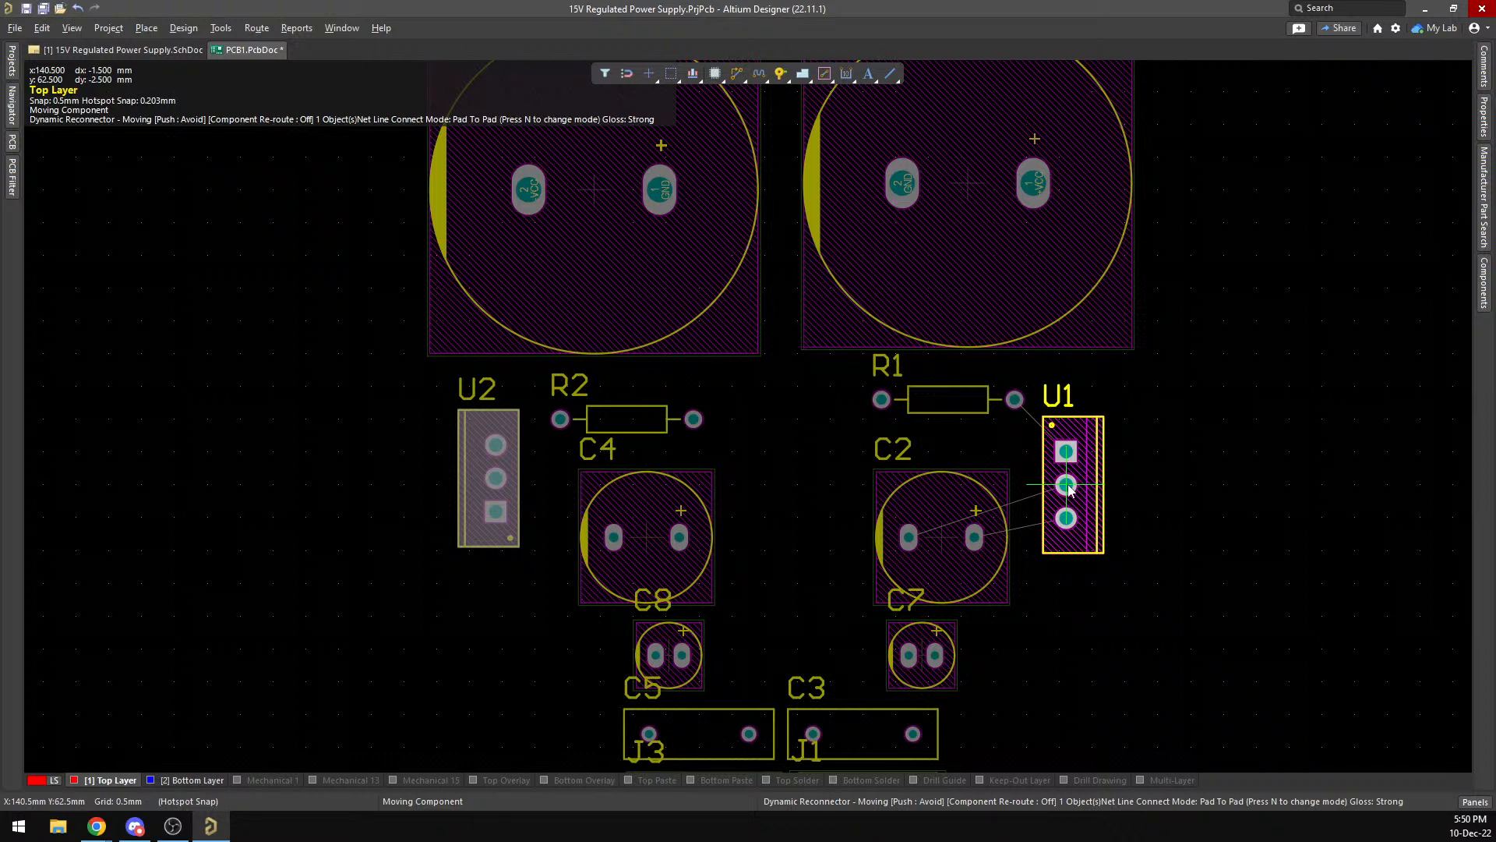
{"action": "left_click_drag", "start_coordinate": [1072, 490], "coordinate": [1082, 462]}
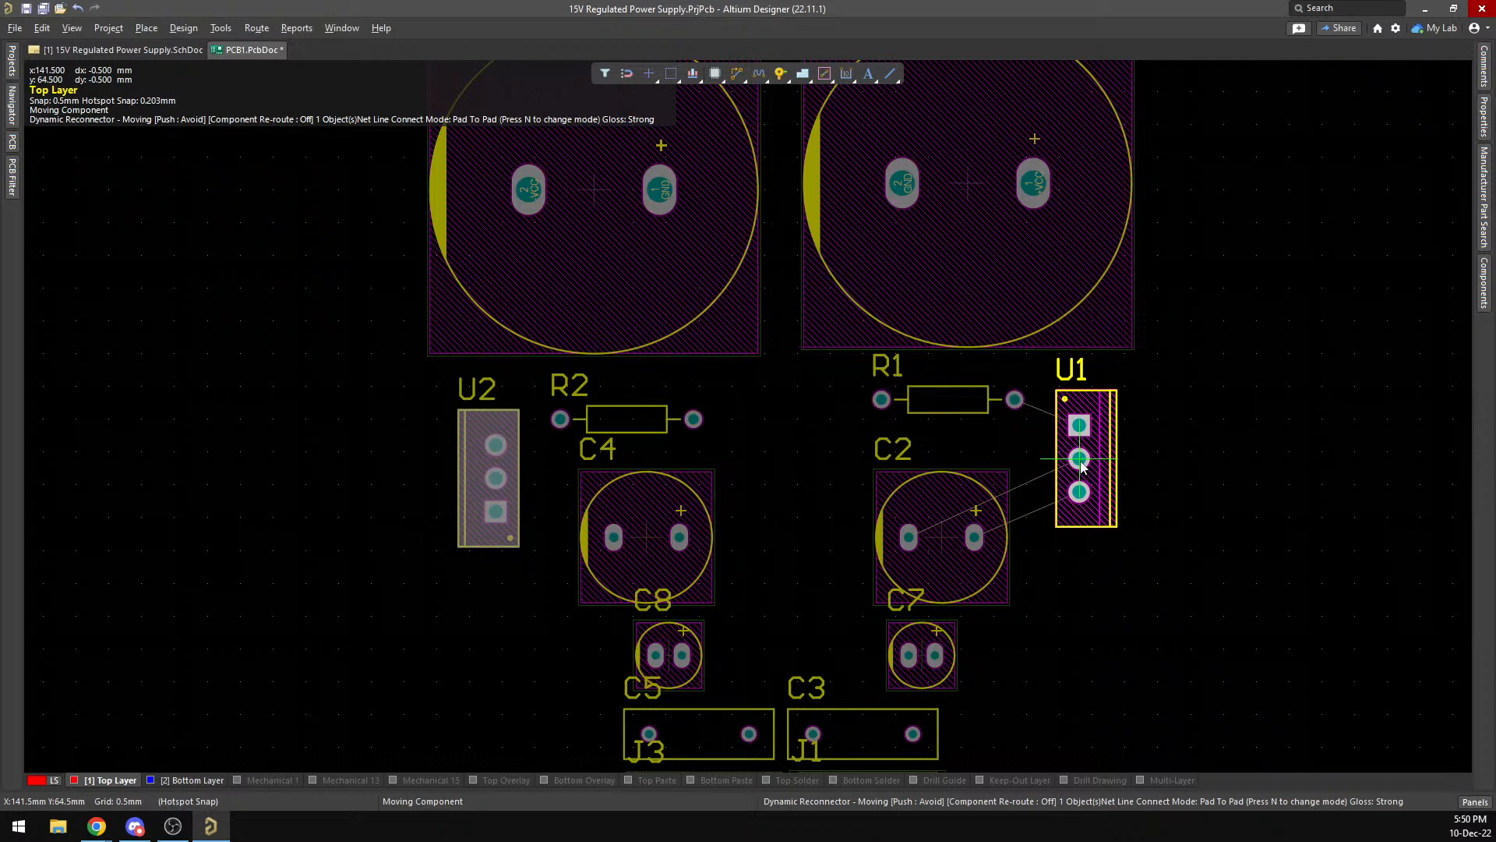
{"action": "left_click_drag", "start_coordinate": [1082, 465], "coordinate": [1081, 465]}
{"action": "left_click_drag", "start_coordinate": [902, 183], "coordinate": [902, 190]}
{"action": "left_click", "coordinate": [1165, 272]}
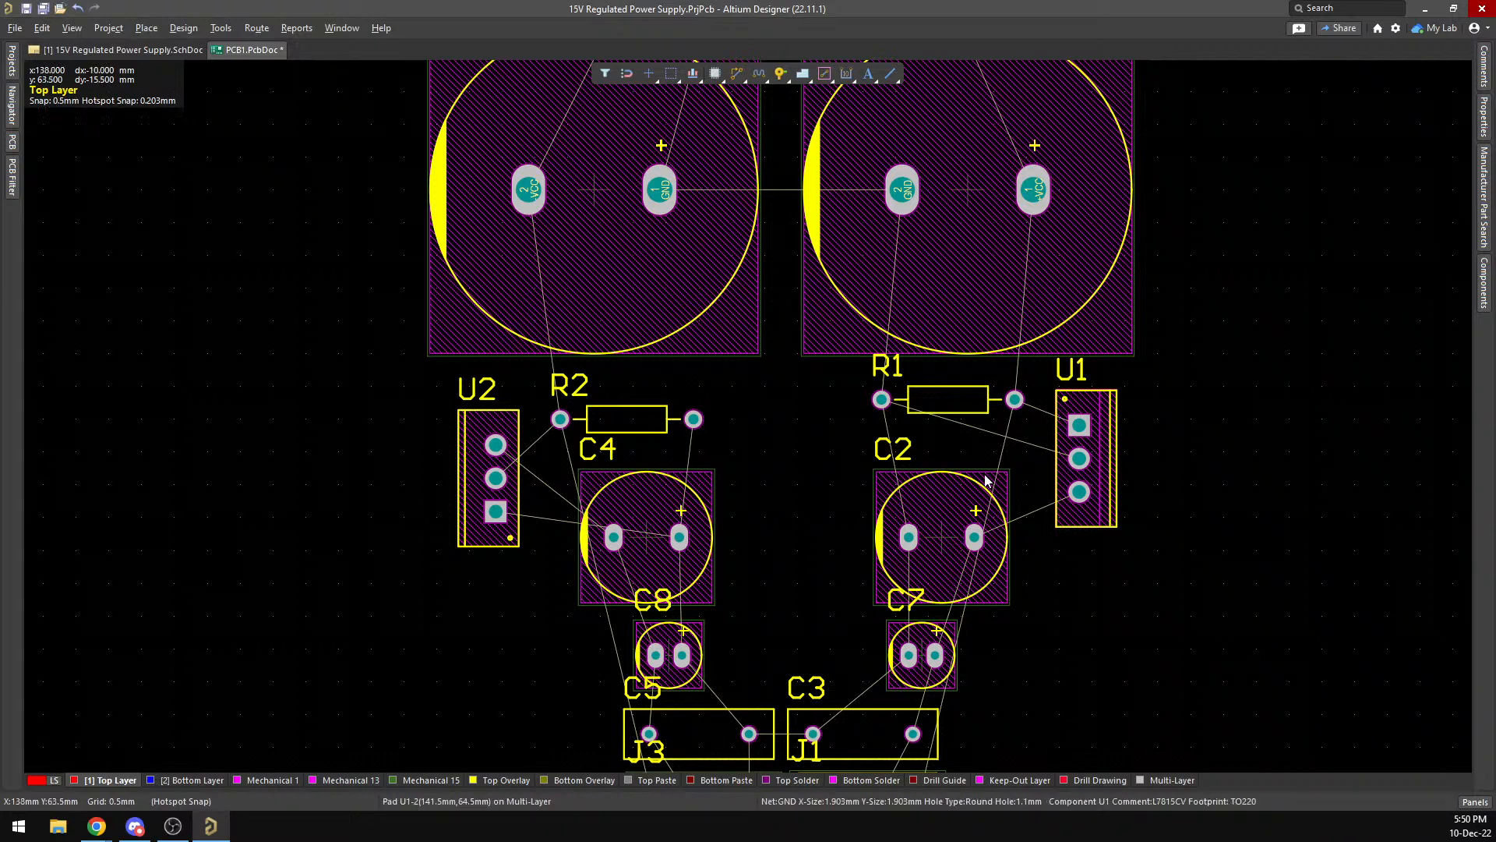
Nudge regulator U2 slightly right and move U1 down and left so it is level with U2.
{"action": "left_click_drag", "start_coordinate": [473, 481], "coordinate": [482, 478]}
{"action": "left_click", "coordinate": [548, 459]}
{"action": "left_click_drag", "start_coordinate": [1079, 460], "coordinate": [1082, 481]}
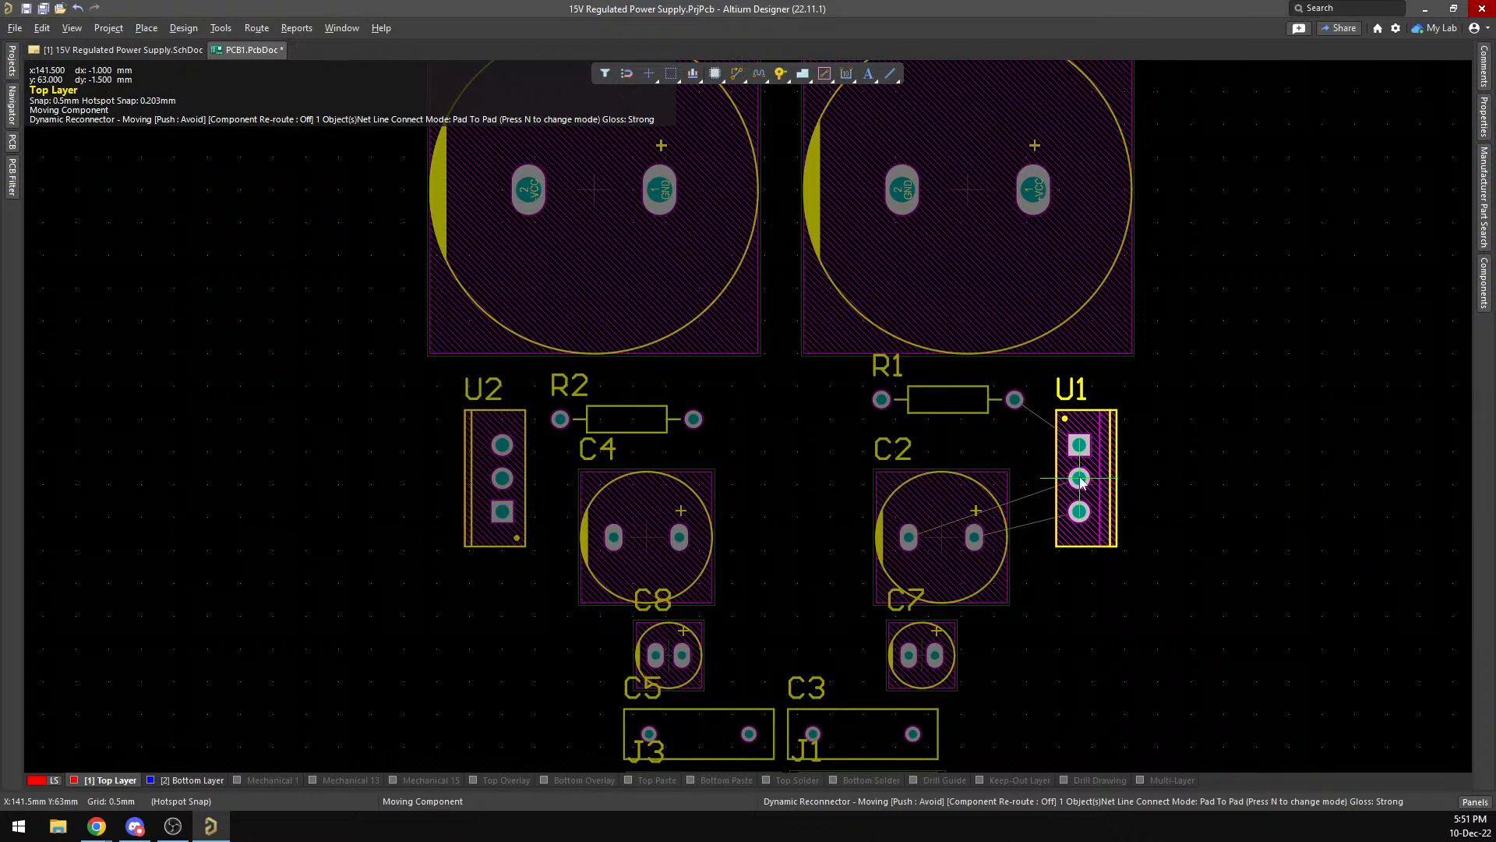
{"action": "left_click_drag", "start_coordinate": [1080, 481], "coordinate": [1066, 484]}
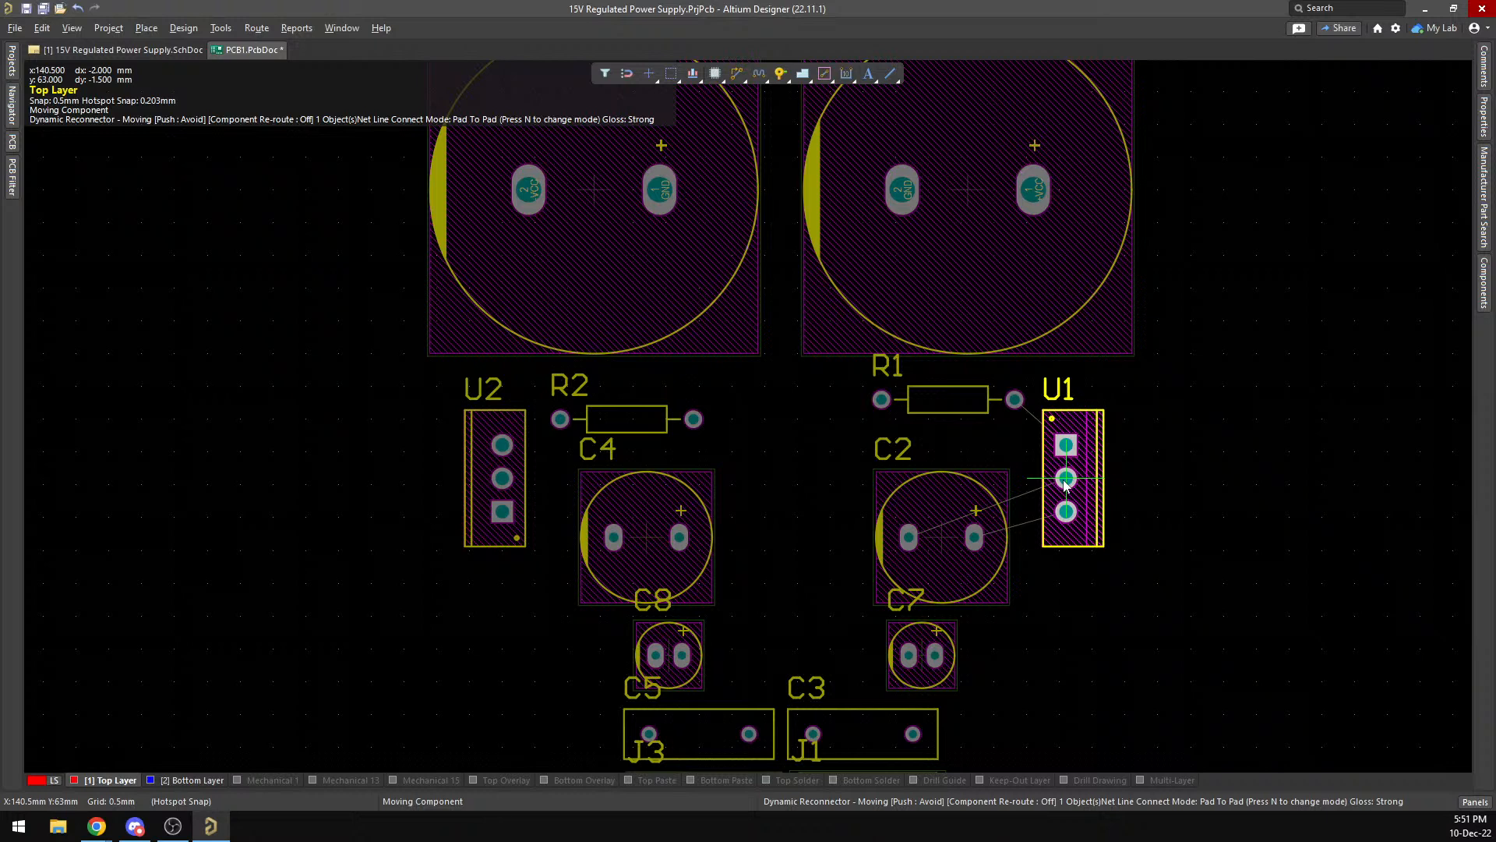
{"action": "left_click_drag", "start_coordinate": [1066, 484], "coordinate": [1066, 484]}
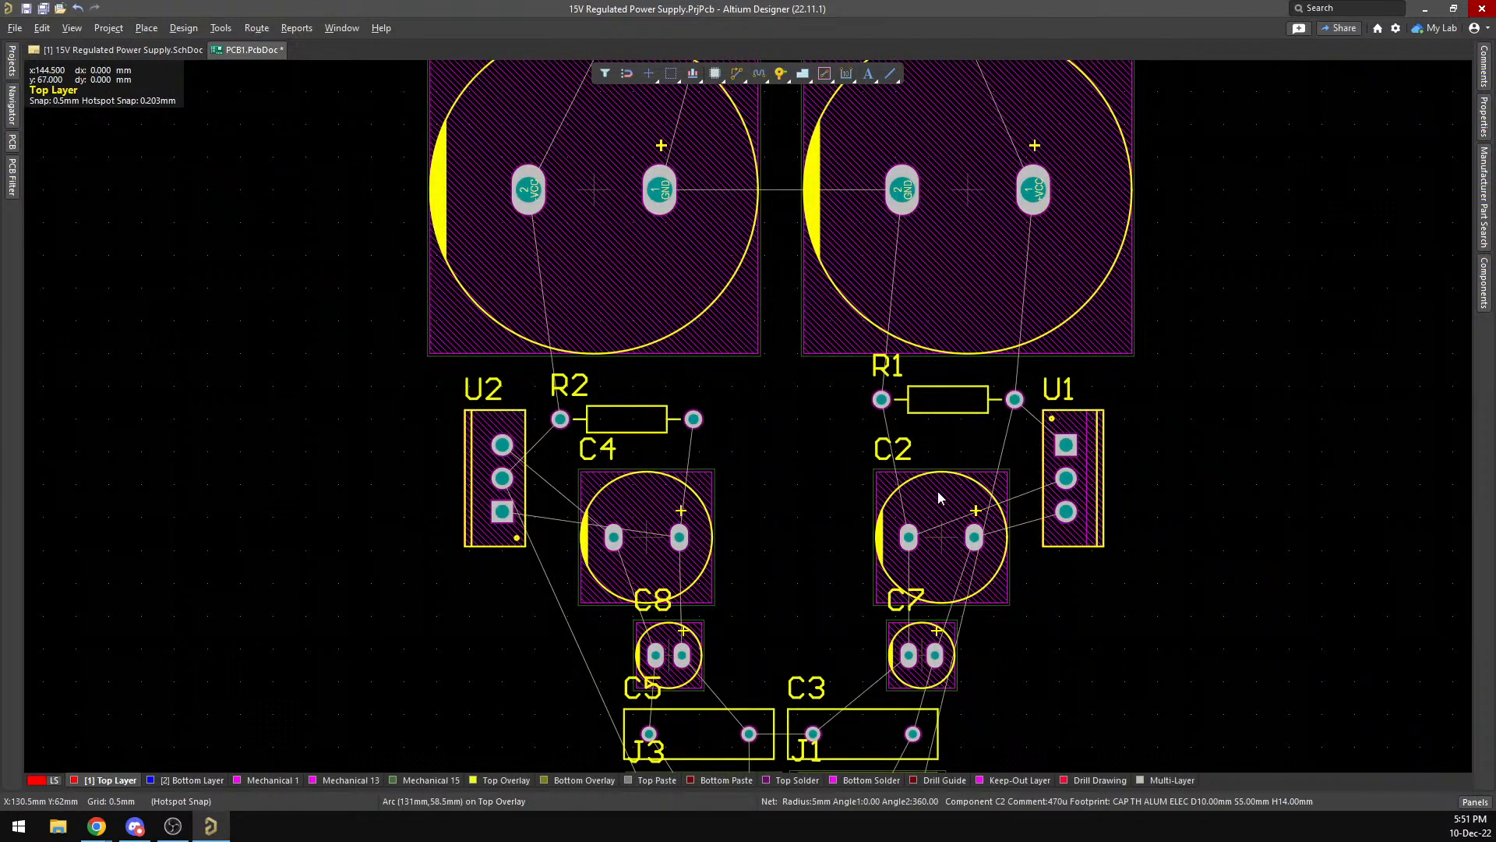
Check the board in 3D, lower R1 level with R2, and shift R1 left and R2 right toward each other.
{"action": "key", "text": "3"}
{"action": "right_click_drag", "start_coordinate": [811, 482], "coordinate": [768, 525]}
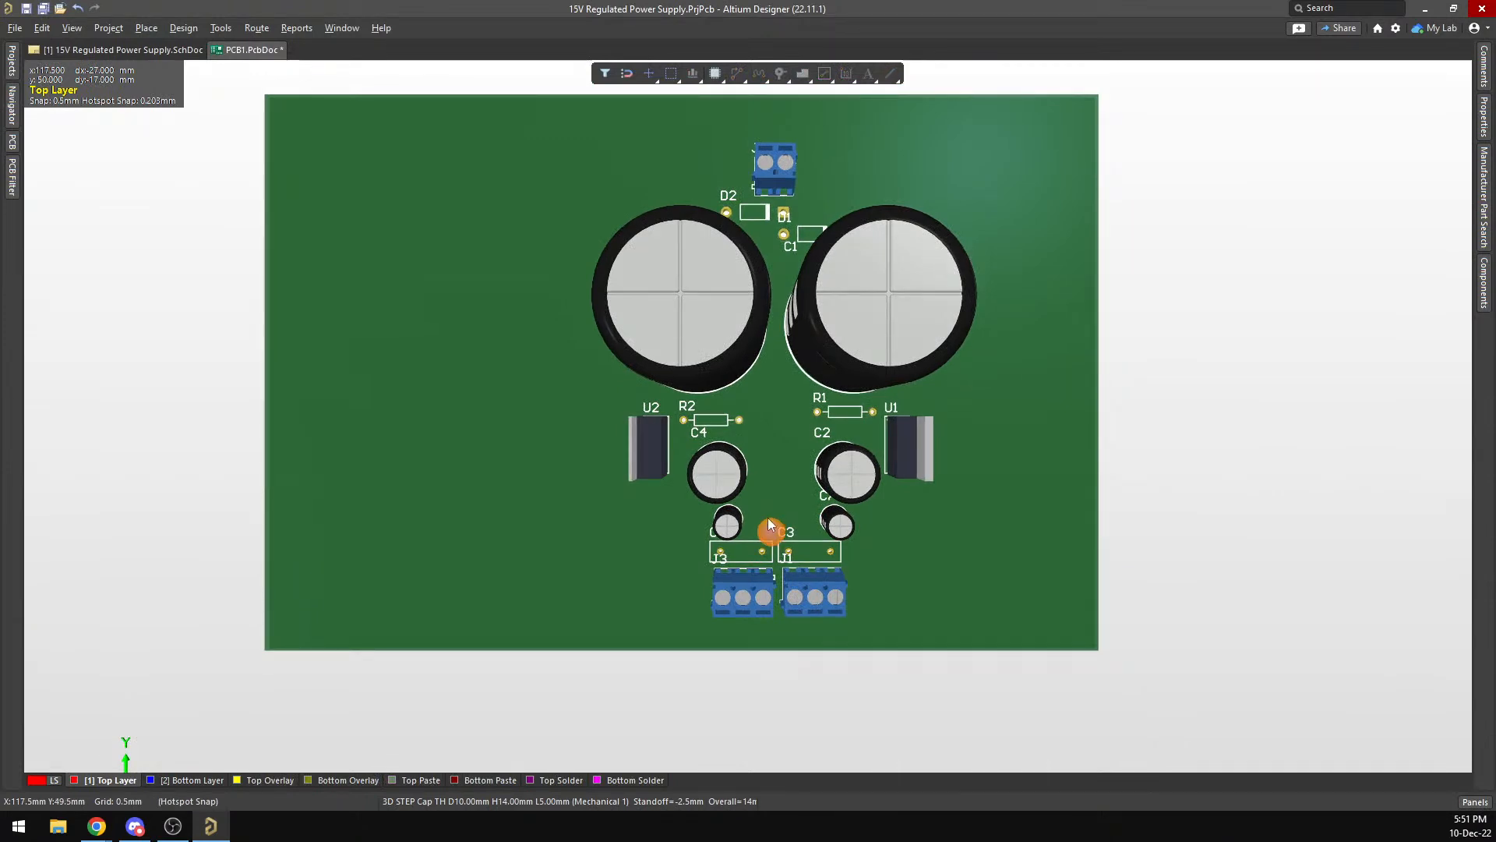
{"action": "key", "text": "2"}
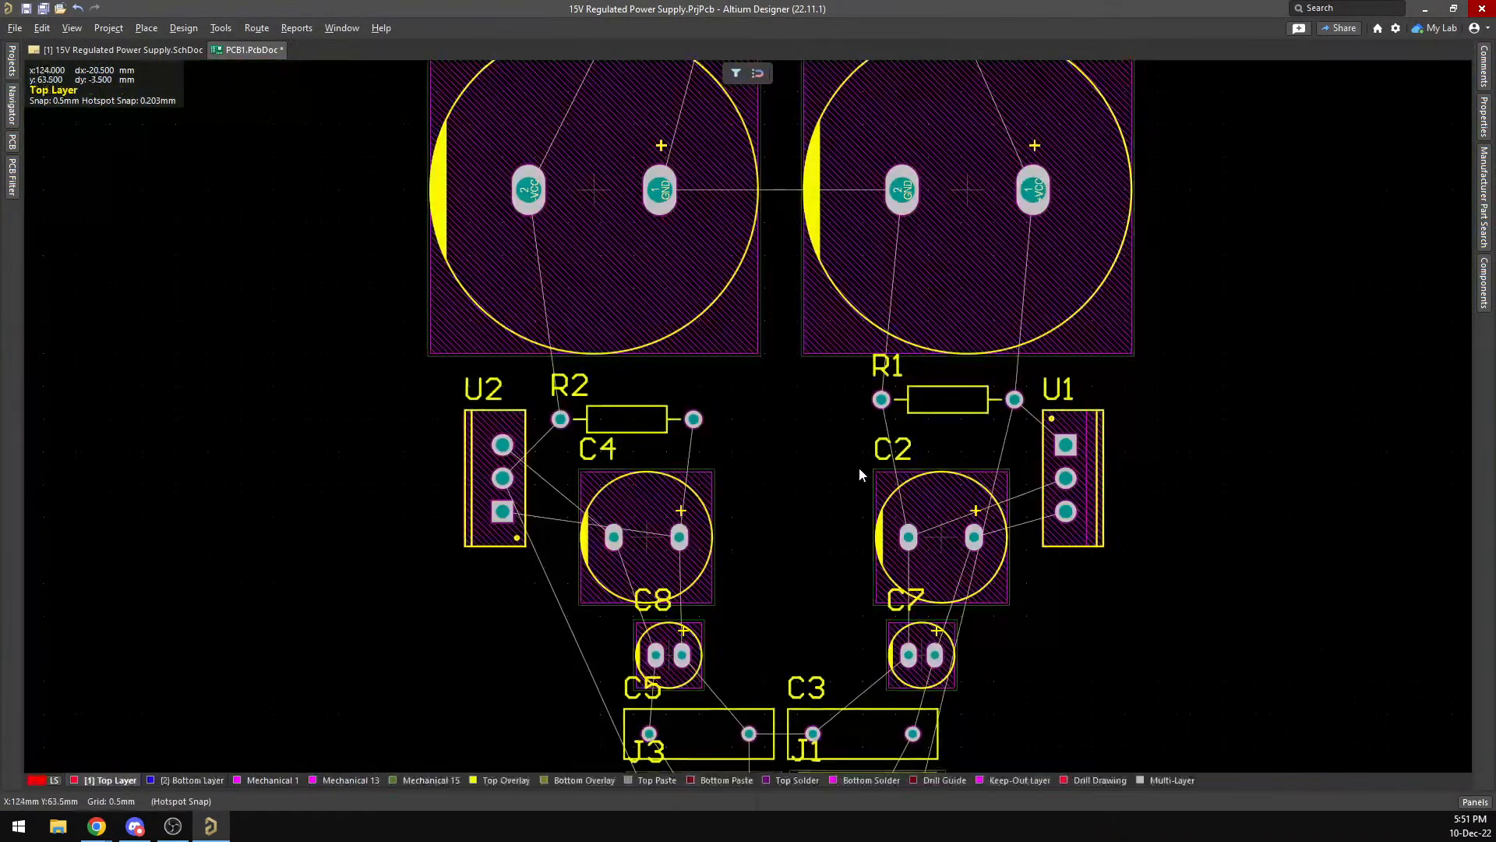
{"action": "mouse_move", "coordinate": [939, 405]}
{"action": "left_mouse_down"}
{"action": "mouse_move", "coordinate": [949, 423]}
{"action": "mouse_move", "coordinate": [936, 424]}
{"action": "left_mouse_up"}
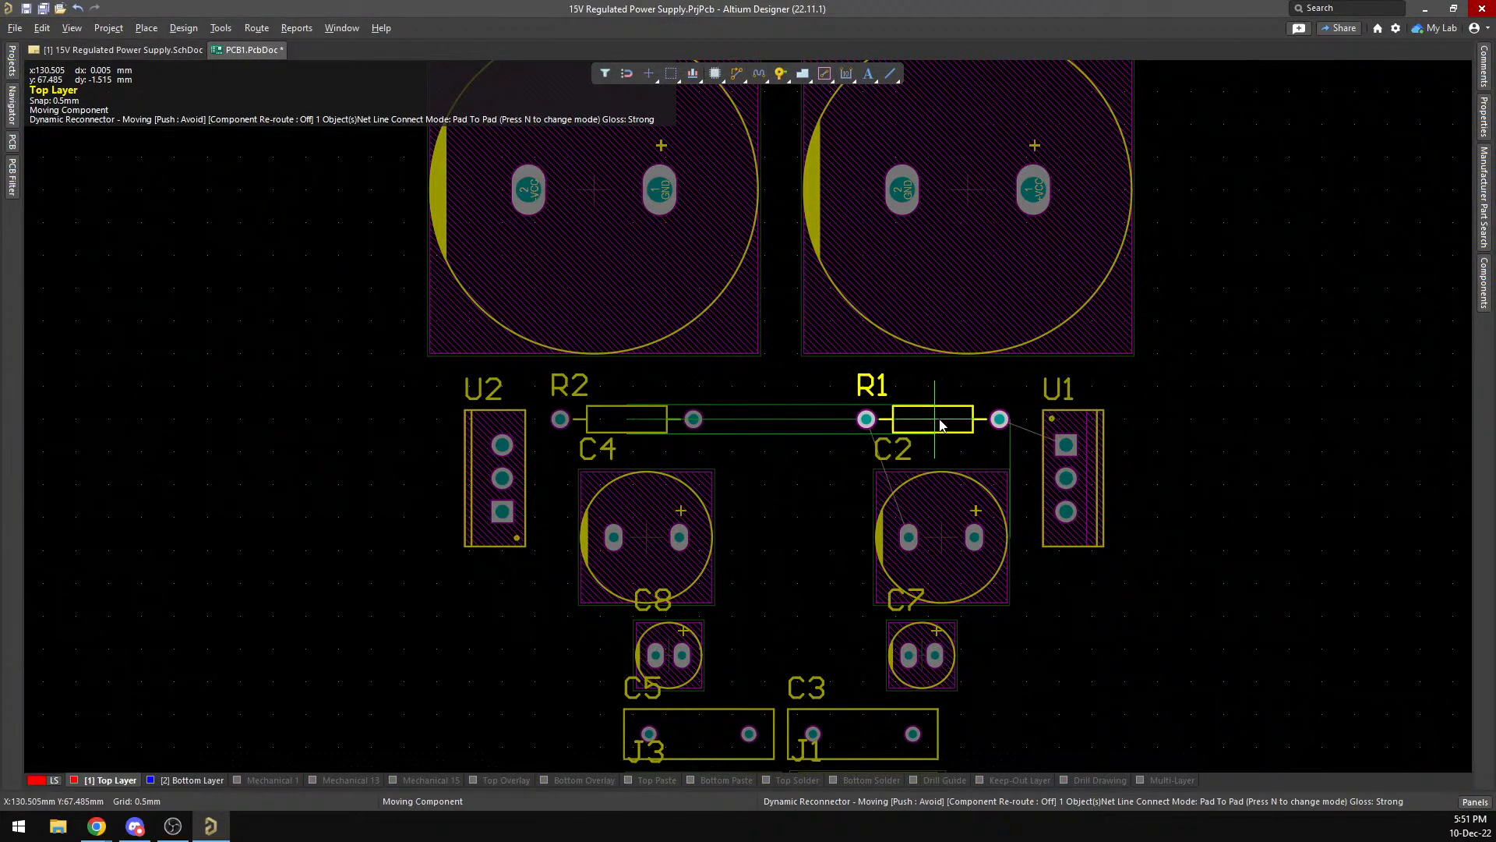
{"action": "left_click_drag", "start_coordinate": [935, 425], "coordinate": [936, 424]}
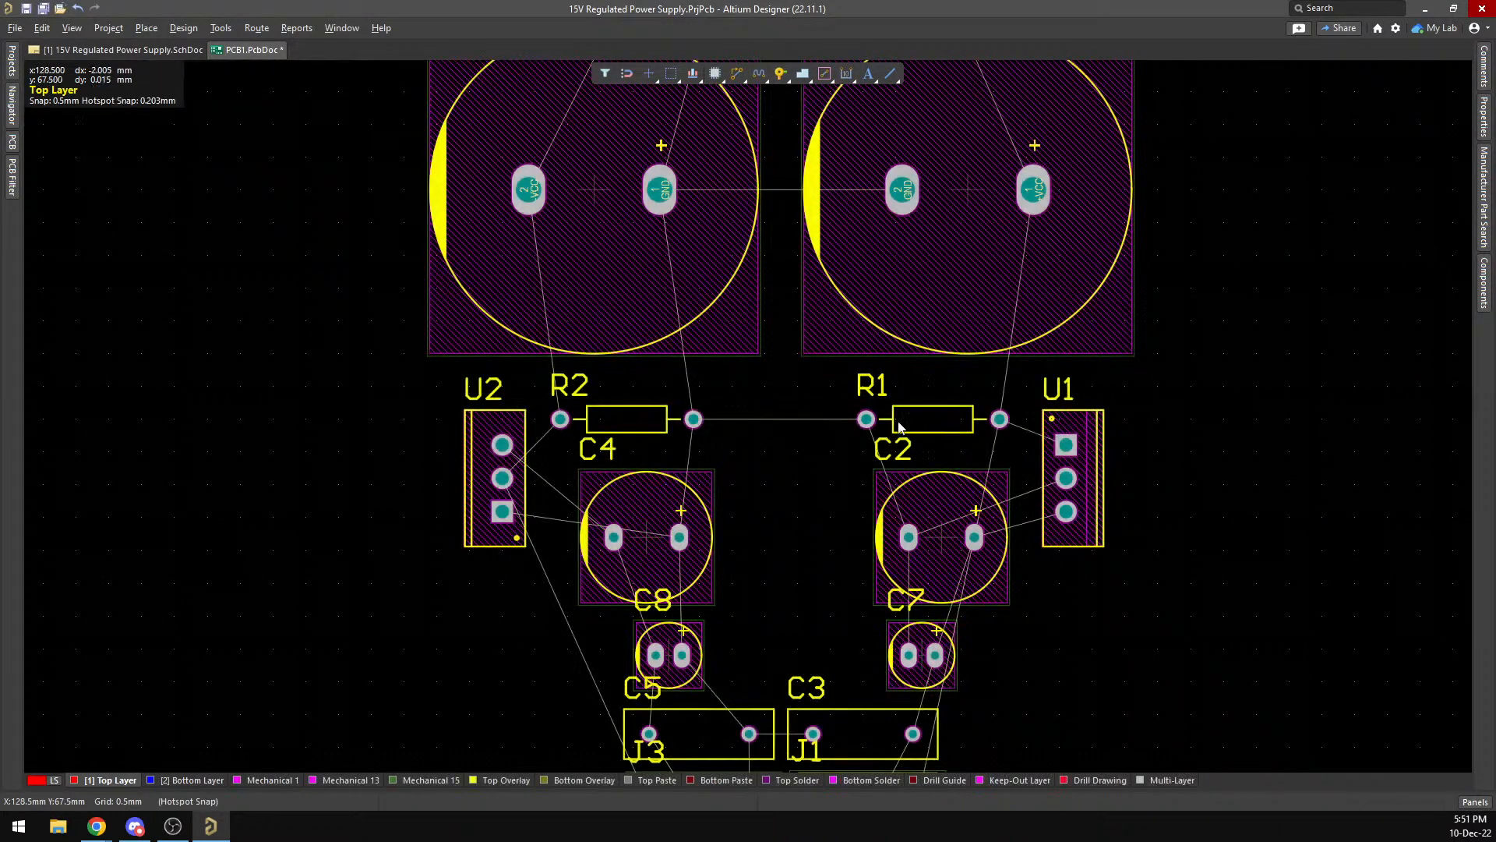
{"action": "left_click_drag", "start_coordinate": [626, 421], "coordinate": [656, 424]}
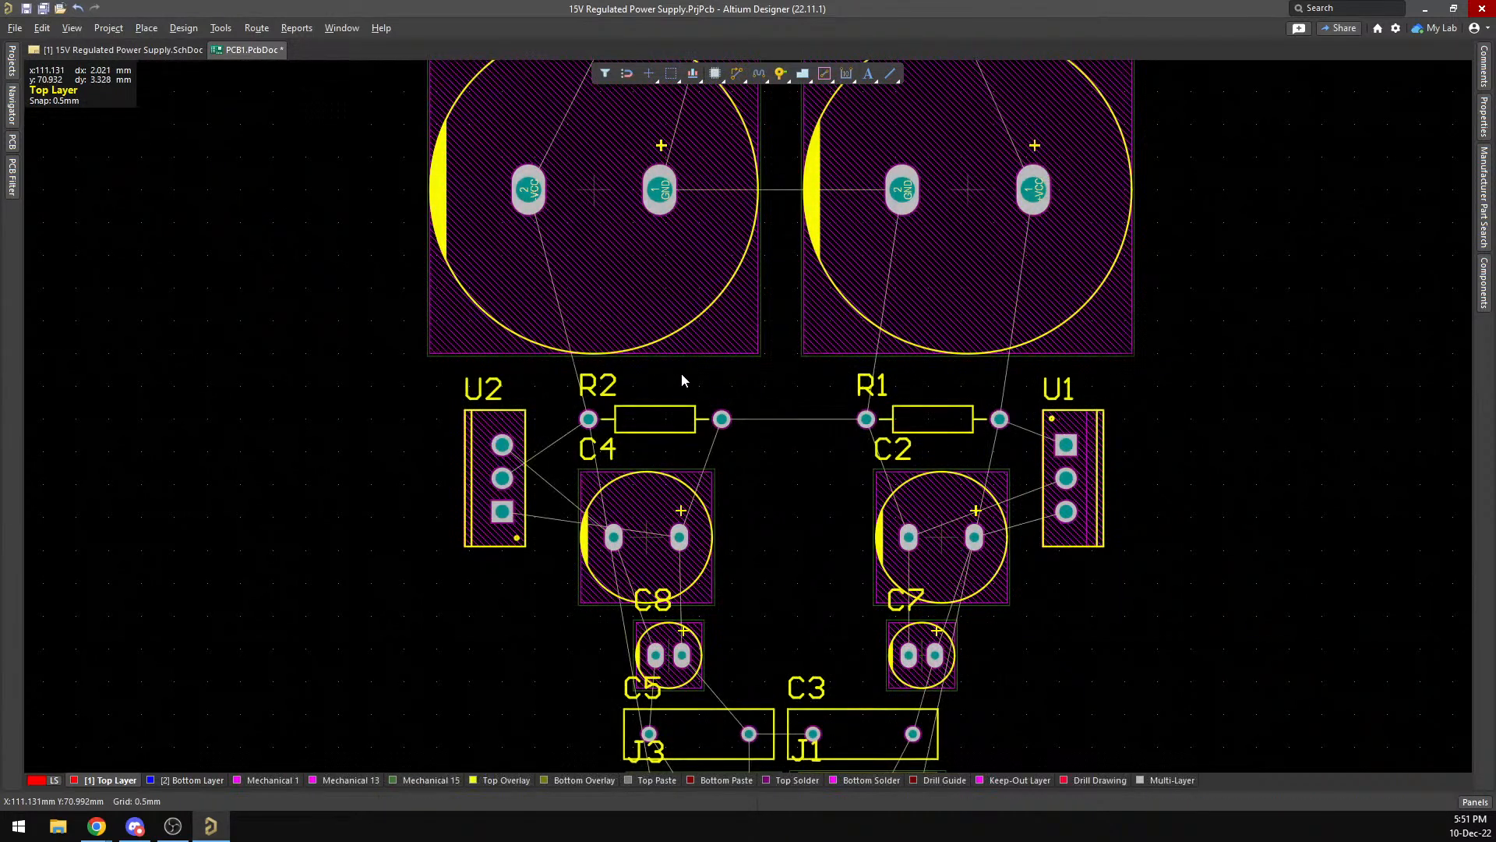
Try regulator U2 slightly lower and closer to C4, and return it to its place level with U1.
{"action": "mouse_move", "coordinate": [511, 470]}
{"action": "left_mouse_down"}
{"action": "mouse_move", "coordinate": [494, 497]}
{"action": "mouse_move", "coordinate": [527, 496]}
{"action": "left_mouse_up"}
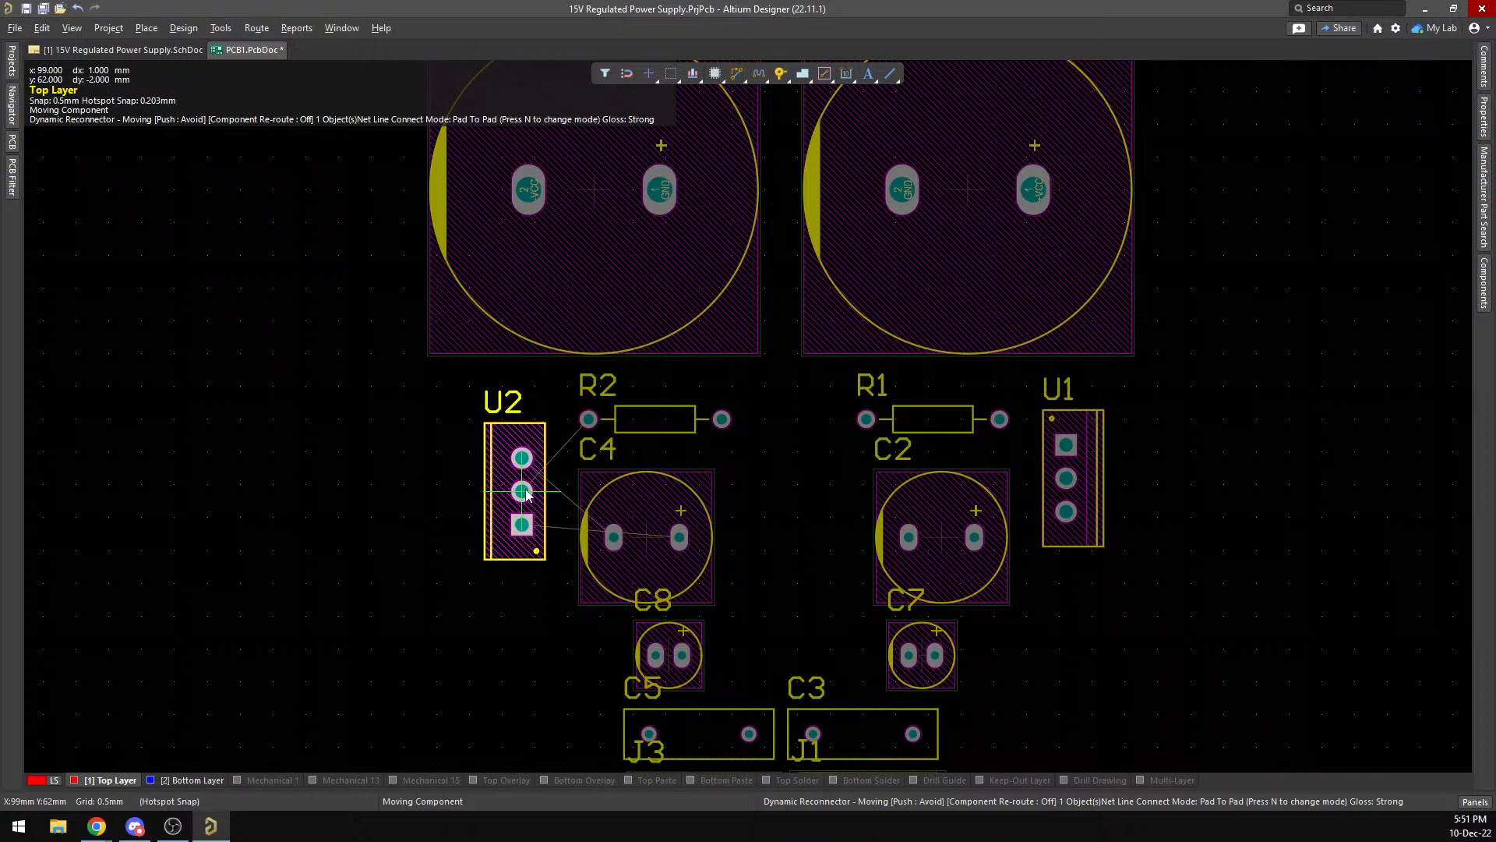
{"action": "mouse_move", "coordinate": [527, 494]}
{"action": "left_mouse_down"}
{"action": "mouse_move", "coordinate": [504, 498]}
{"action": "mouse_move", "coordinate": [503, 484]}
{"action": "left_mouse_up"}
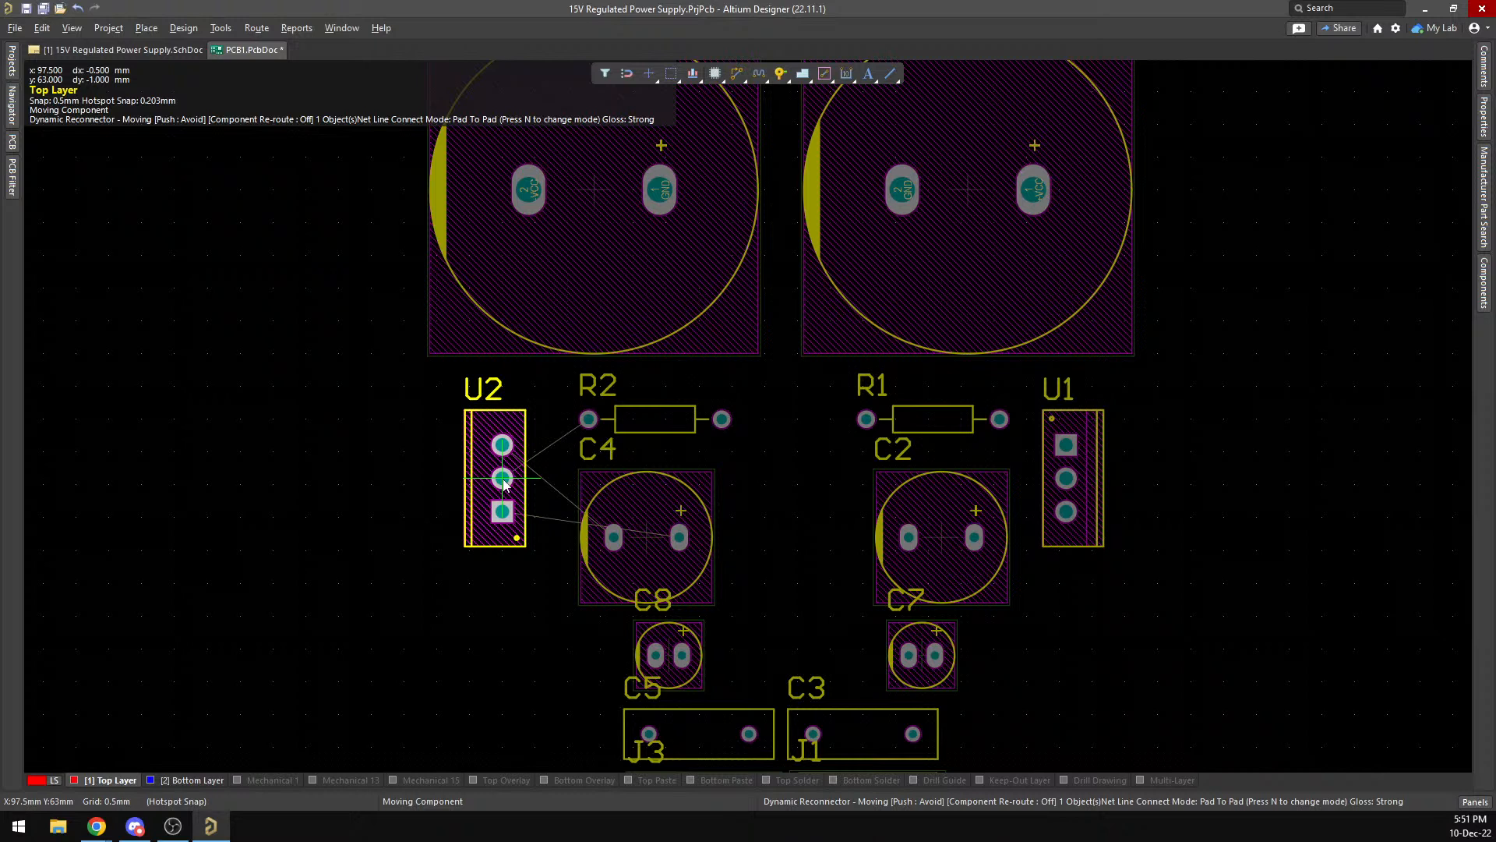
{"action": "left_click", "coordinate": [504, 483]}
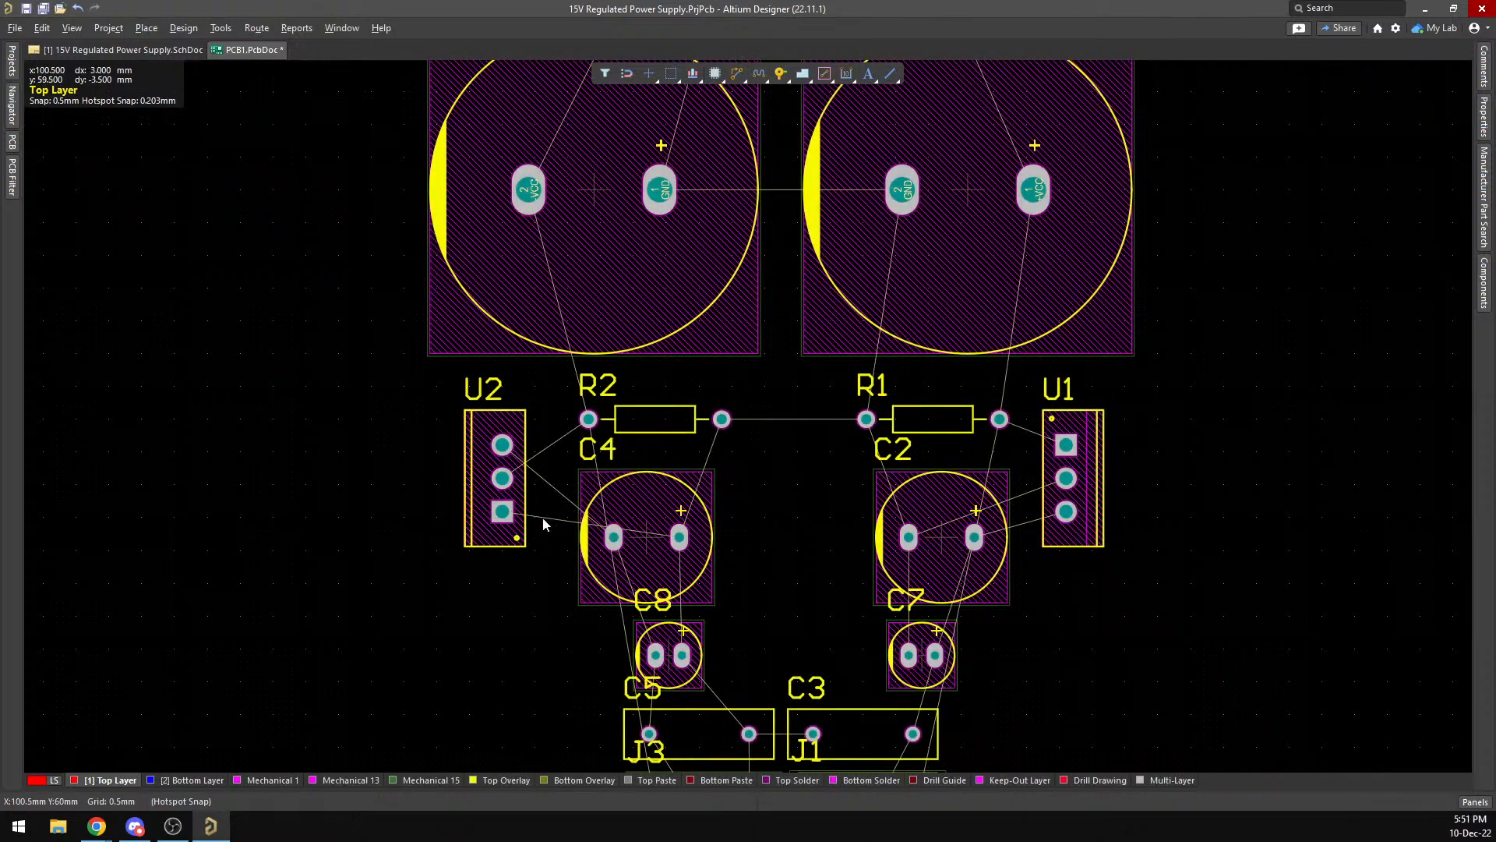
Inspect the placement in 3D and shift C2 and R1 slightly left toward C4 and R2.
{"action": "key", "text": "3"}
{"action": "mouse_move", "coordinate": [558, 461]}
{"action": "right_mouse_down"}
{"action": "mouse_move", "coordinate": [569, 478]}
{"action": "mouse_move", "coordinate": [605, 402]}
{"action": "mouse_move", "coordinate": [603, 326]}
{"action": "mouse_move", "coordinate": [566, 382]}
{"action": "mouse_move", "coordinate": [564, 555]}
{"action": "mouse_move", "coordinate": [561, 512]}
{"action": "mouse_move", "coordinate": [591, 514]}
{"action": "mouse_move", "coordinate": [557, 507]}
{"action": "mouse_move", "coordinate": [561, 456]}
{"action": "mouse_move", "coordinate": [558, 485]}
{"action": "right_mouse_up"}
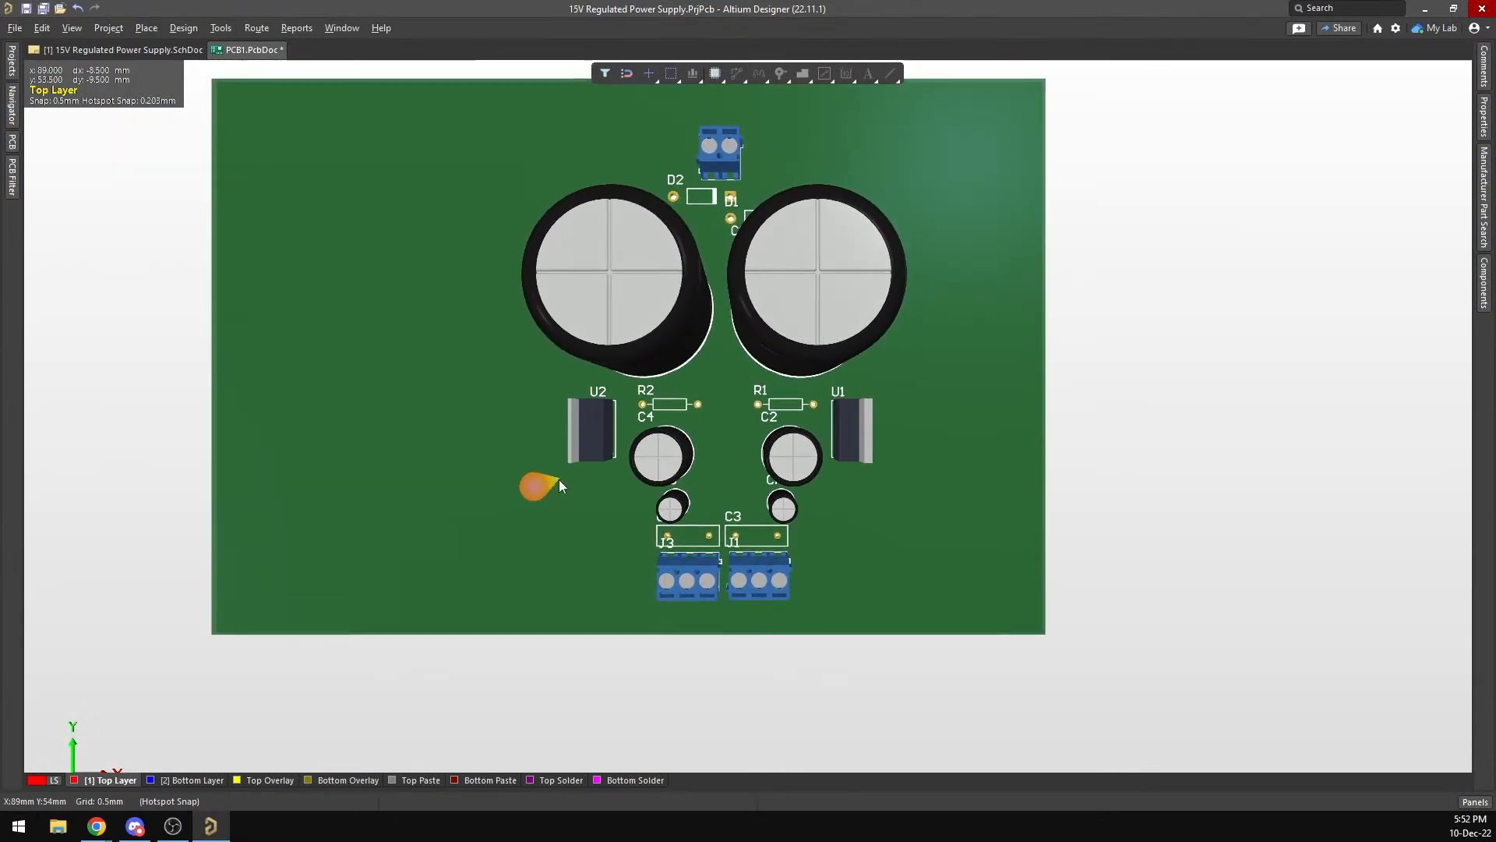
{"action": "key", "text": "2"}
{"action": "scroll", "coordinate": [589, 483], "scroll_direction": "up", "scroll_amount": 4, "text": "ctrl"}
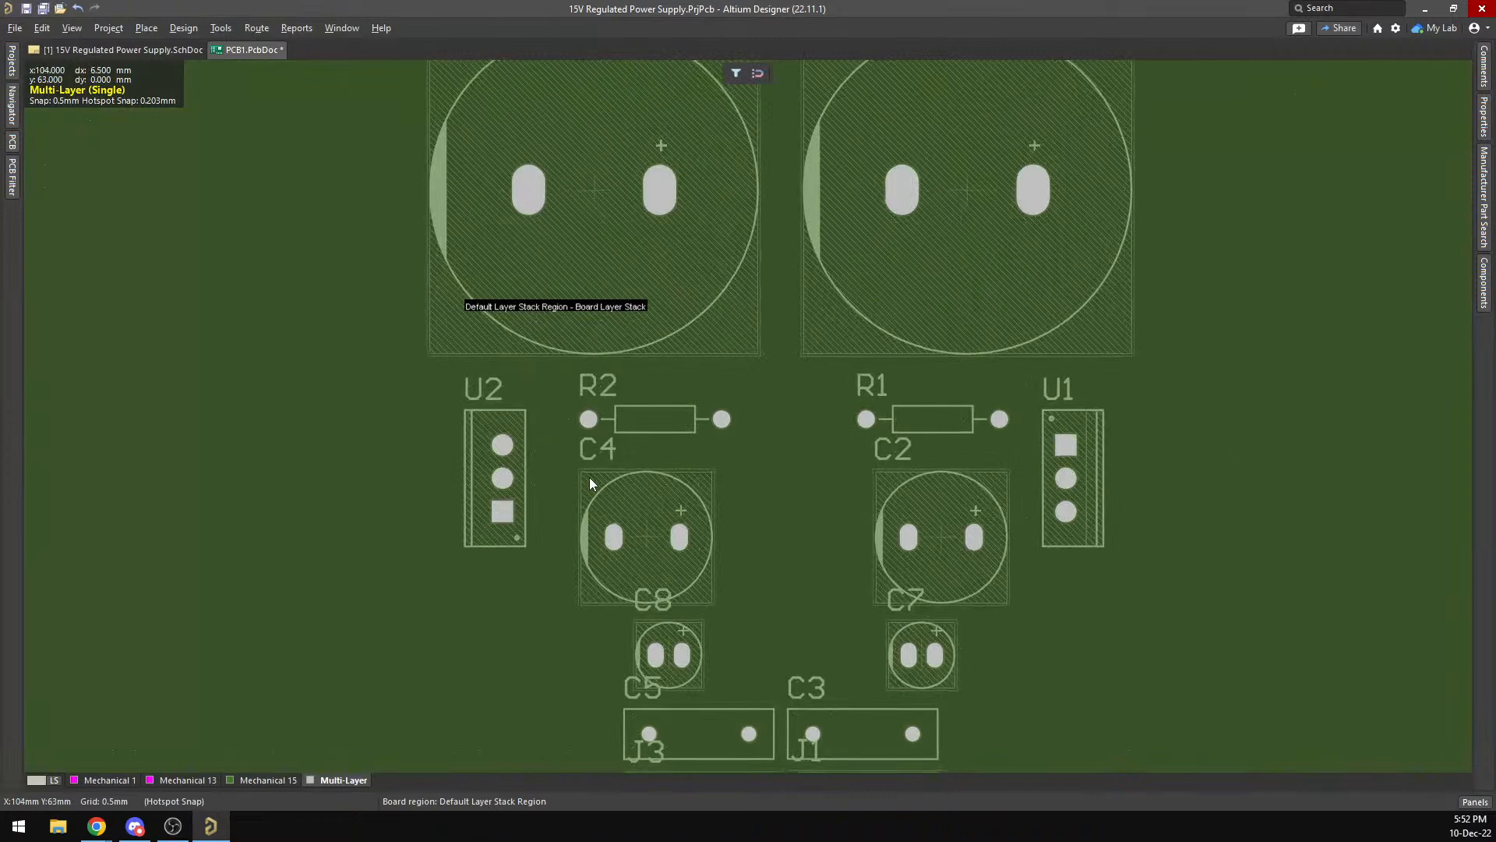
{"action": "key", "text": "3"}
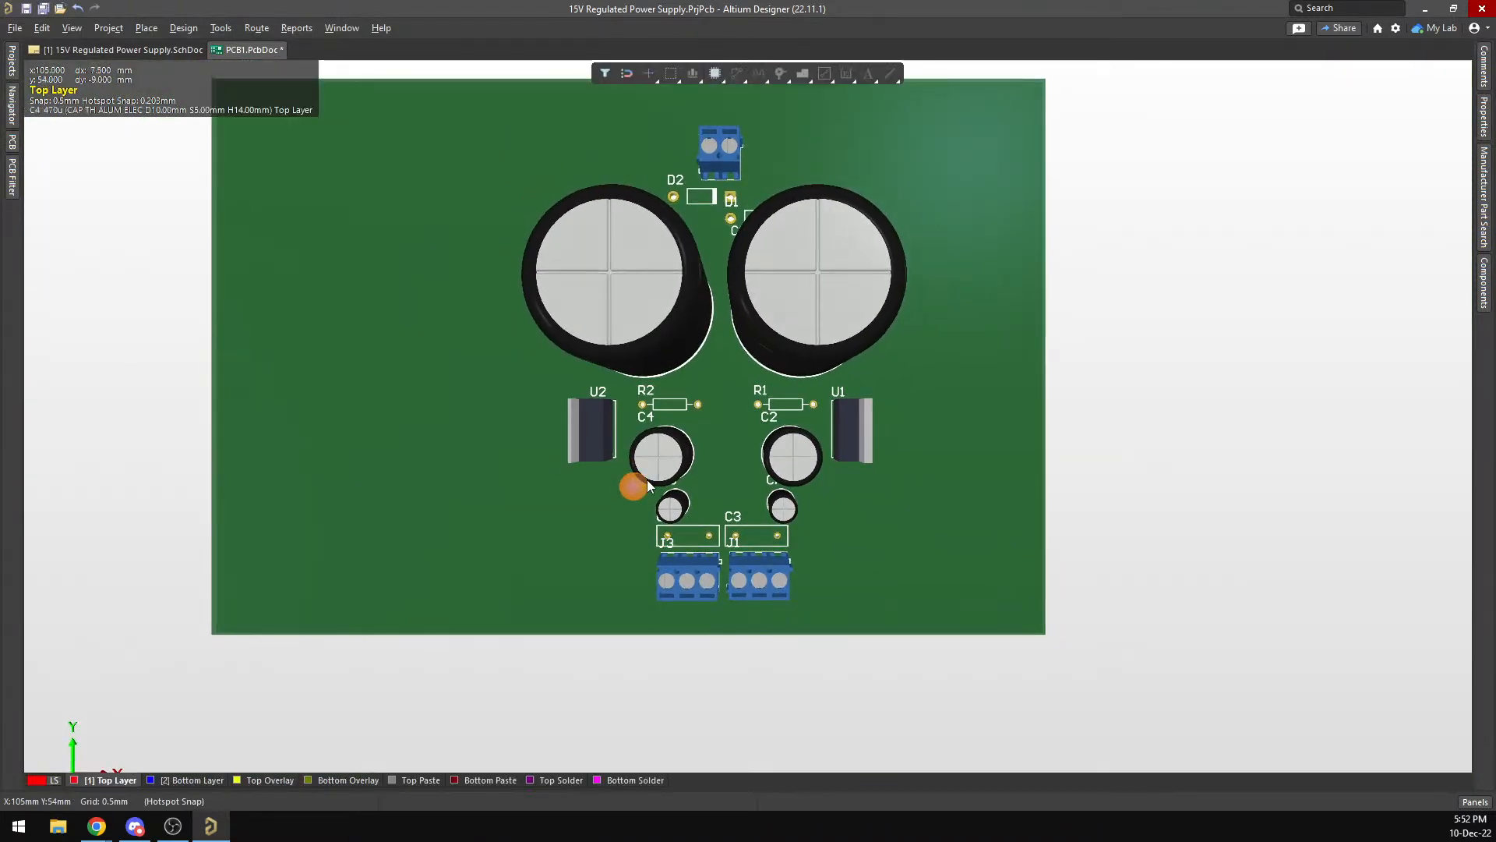
{"action": "key", "text": "2"}
{"action": "scroll", "coordinate": [651, 514], "scroll_direction": "up", "scroll_amount": 2, "text": "ctrl"}
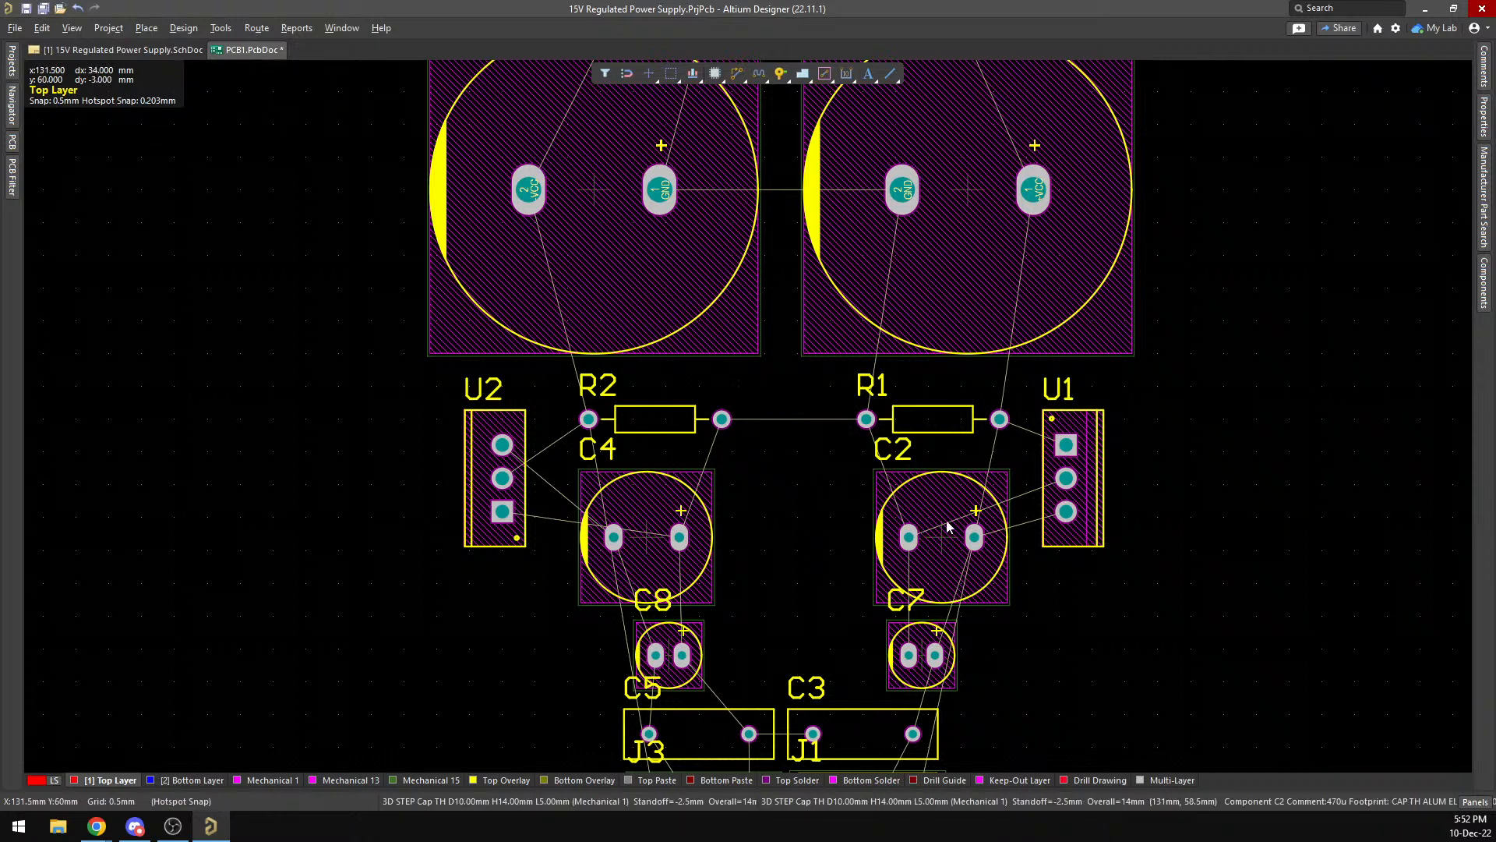
{"action": "left_click_drag", "start_coordinate": [949, 526], "coordinate": [920, 540]}
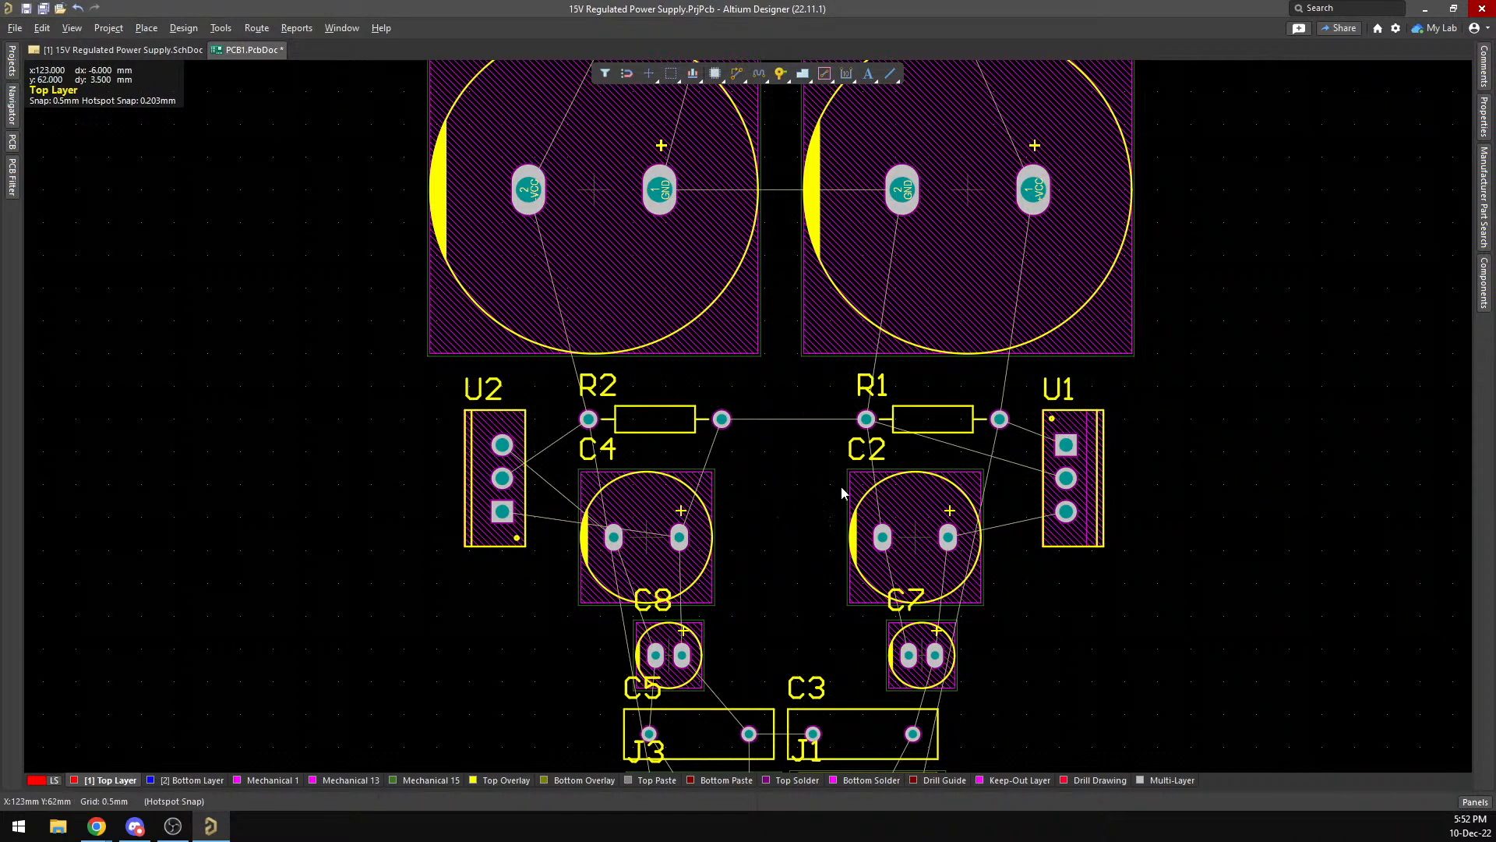
{"action": "left_click_drag", "start_coordinate": [916, 421], "coordinate": [908, 429]}
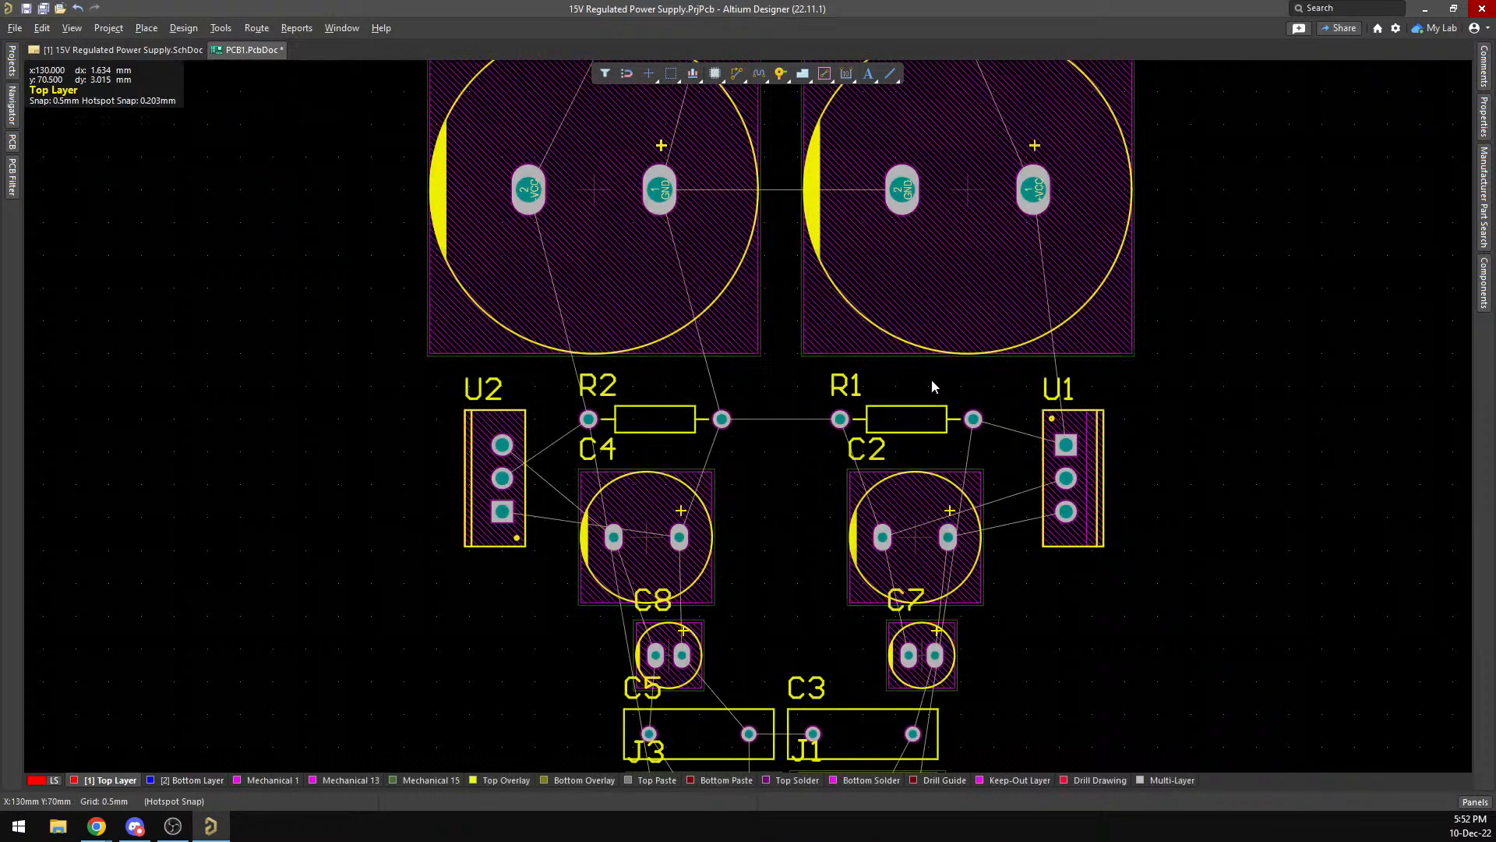
Move C7 left until its edge lines up with C2, and nudge C8 right to line up with C4's right edge.
{"action": "scroll", "coordinate": [816, 514], "scroll_direction": "down", "scroll_amount": 1}
{"action": "scroll", "coordinate": [817, 514], "scroll_direction": "down", "scroll_amount": 1}
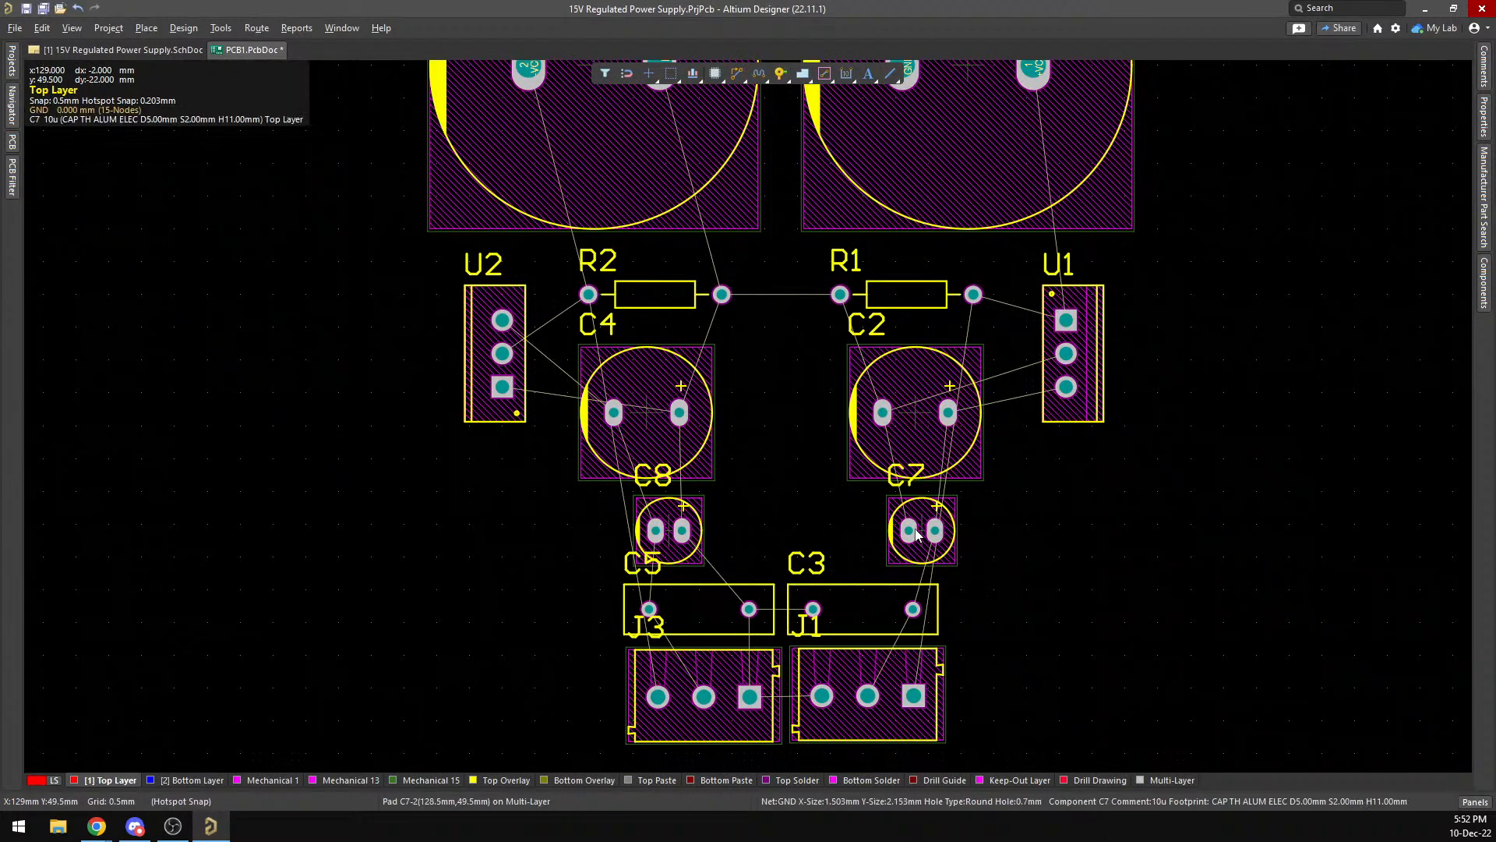
{"action": "left_click_drag", "start_coordinate": [916, 535], "coordinate": [884, 537]}
{"action": "left_click_drag", "start_coordinate": [669, 531], "coordinate": [679, 530]}
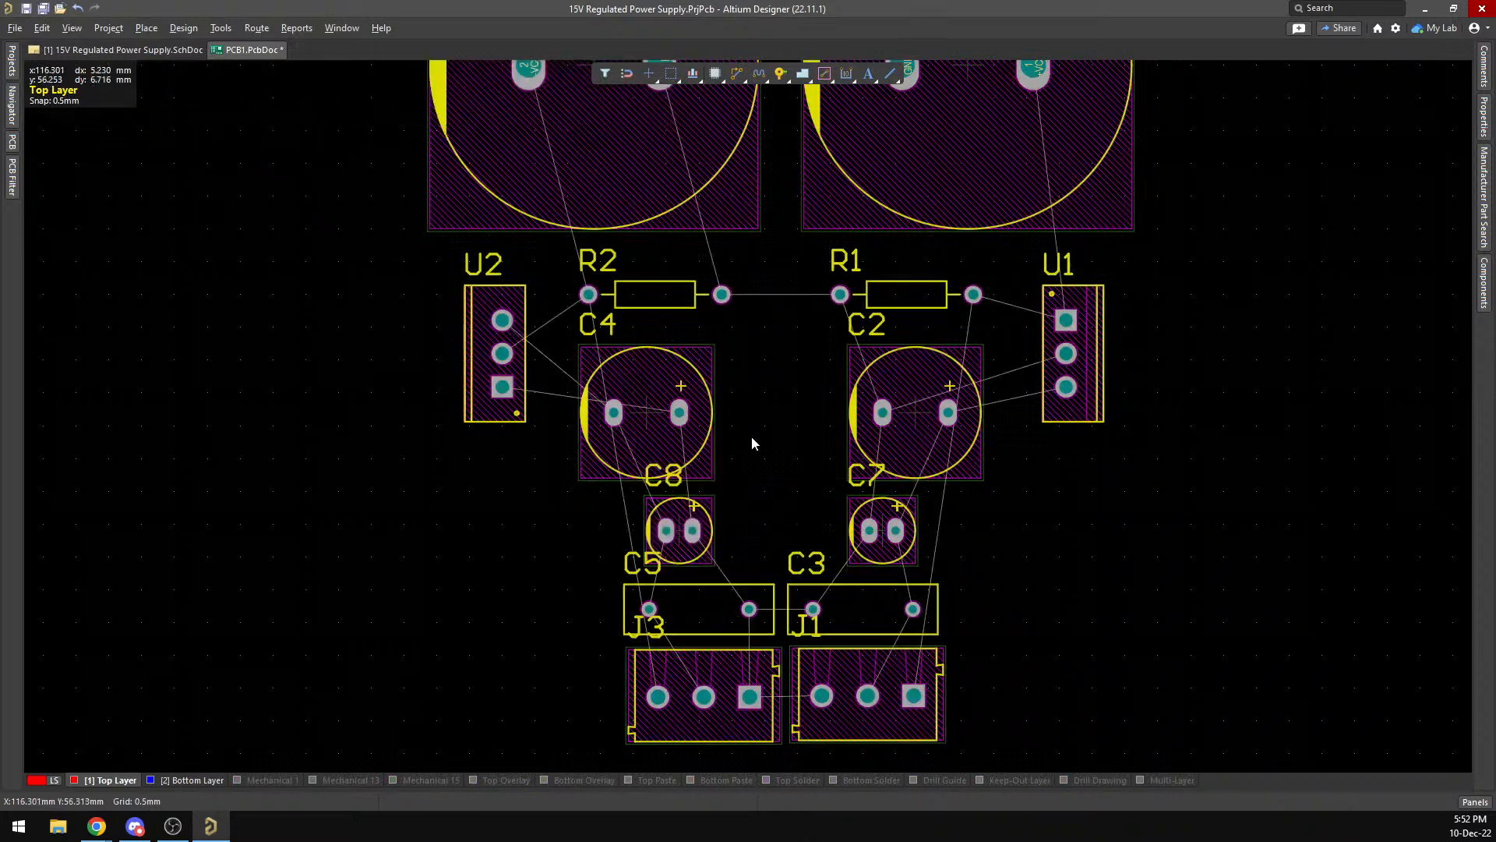
Check the board in 3D and lower C6 and C1 slightly toward R2 and R1, keeping their pads level.
{"action": "scroll", "coordinate": [826, 541], "scroll_direction": "down", "scroll_amount": 3}
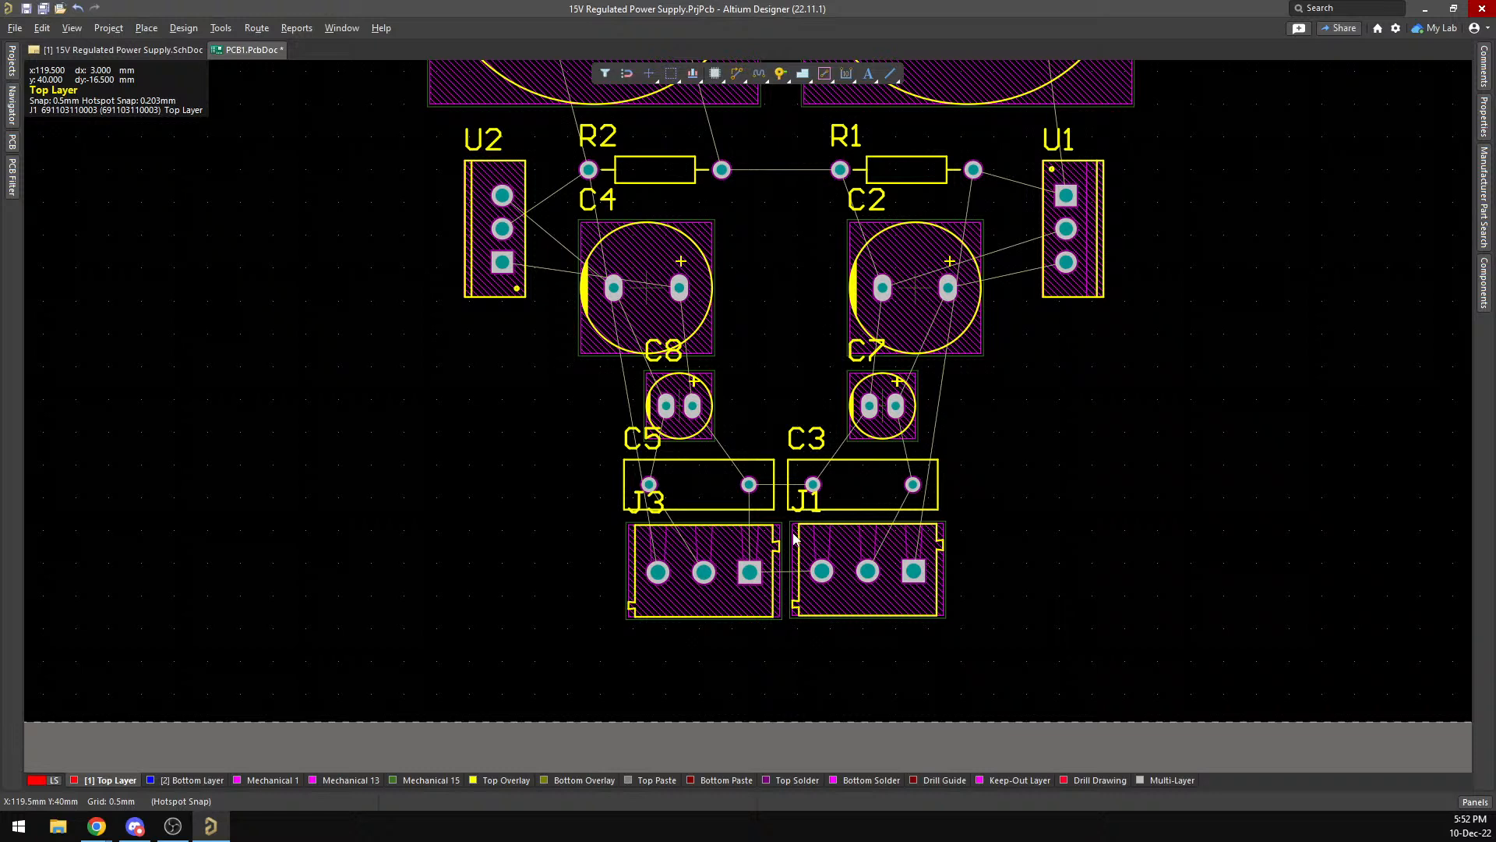
{"action": "left_click_drag", "start_coordinate": [561, 511], "coordinate": [1030, 632]}
{"action": "key", "text": "3"}
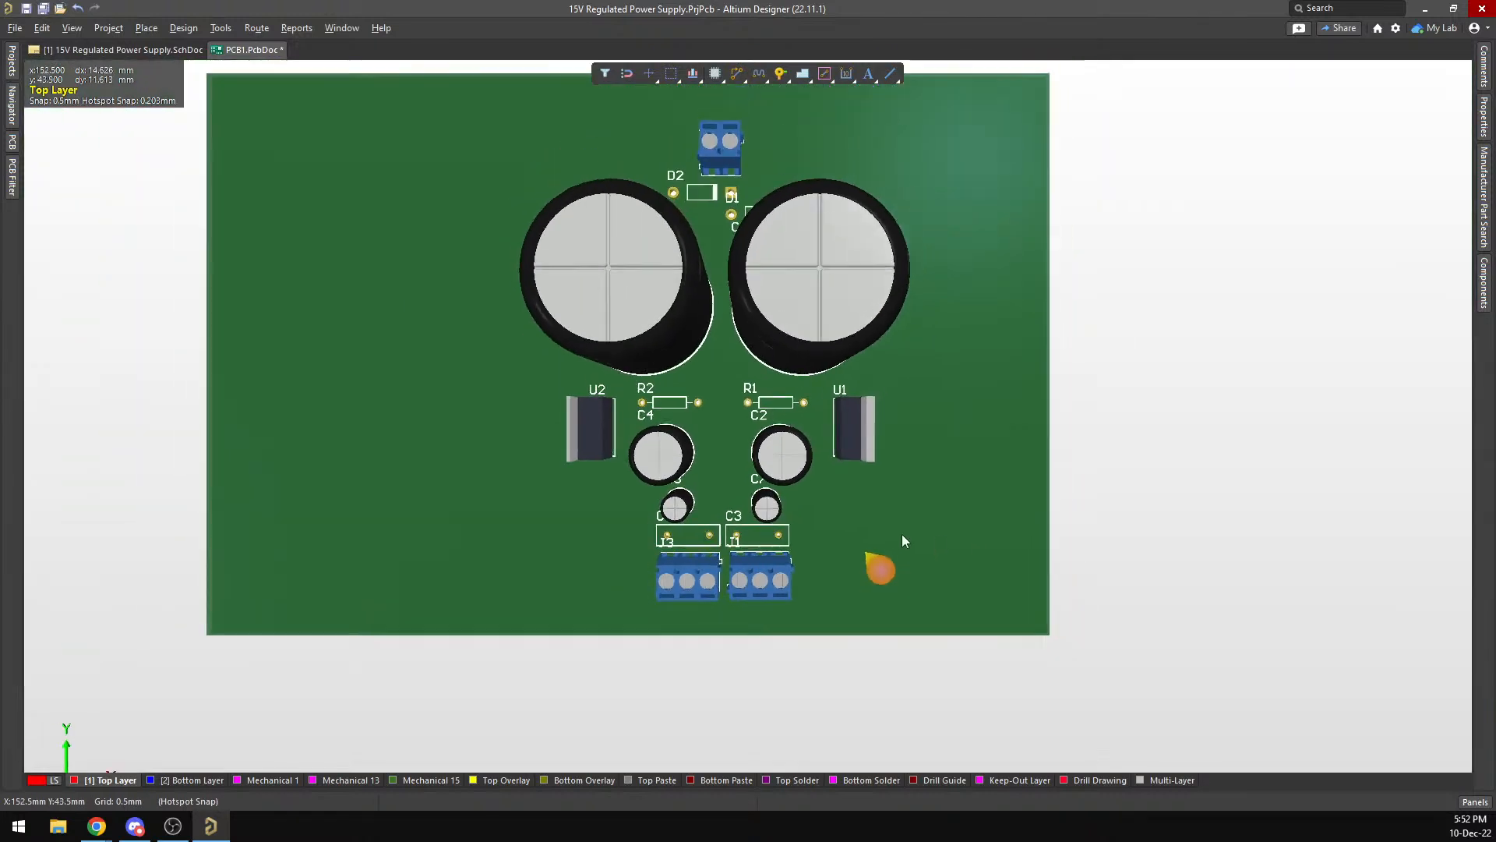
{"action": "right_click_drag", "start_coordinate": [753, 273], "coordinate": [695, 474]}
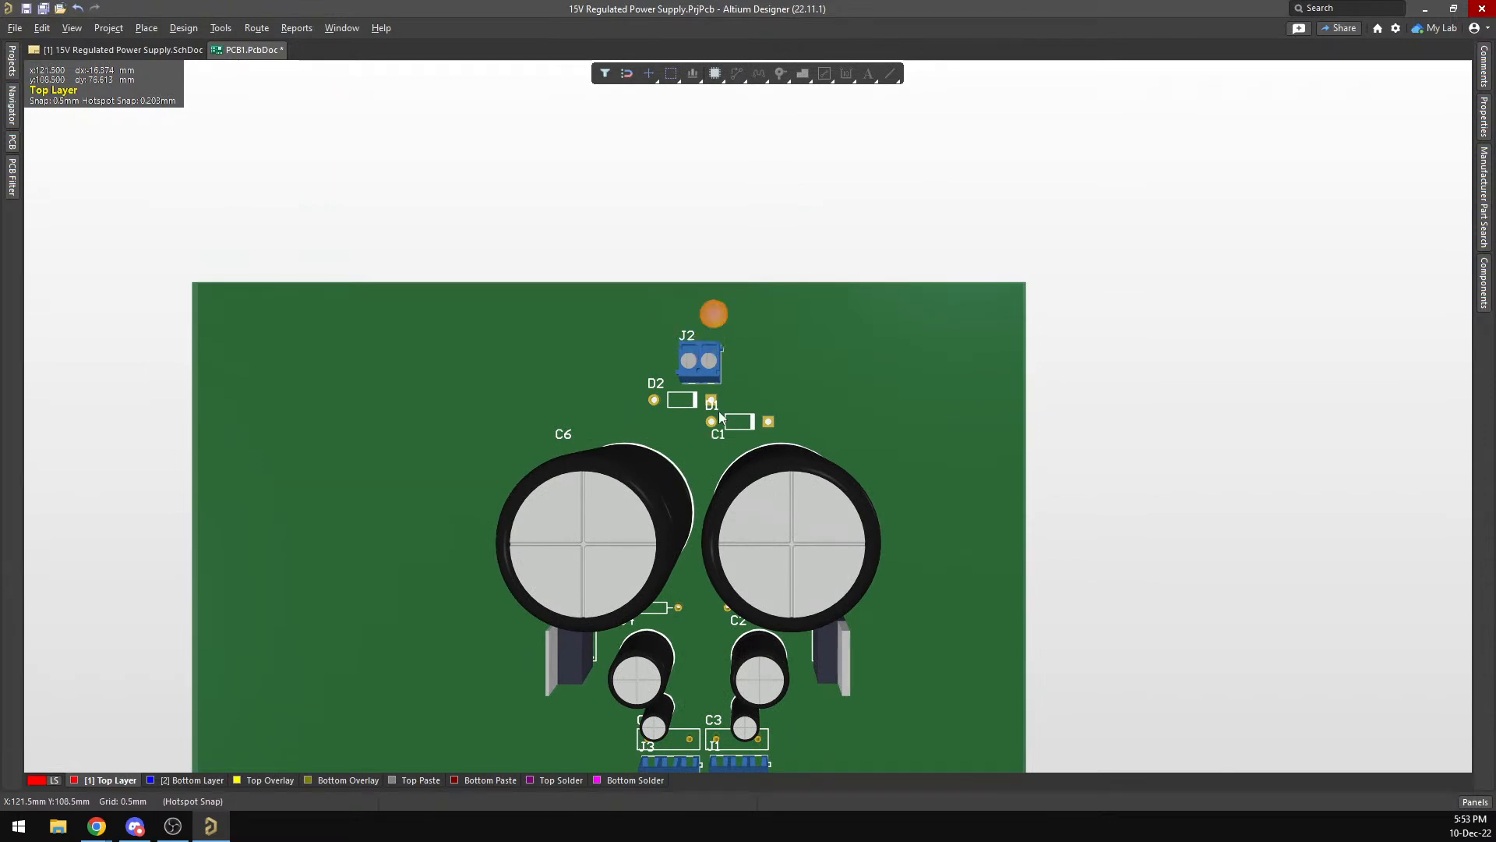
{"action": "key", "text": "2"}
{"action": "scroll", "coordinate": [746, 419], "scroll_direction": "up", "scroll_amount": 5}
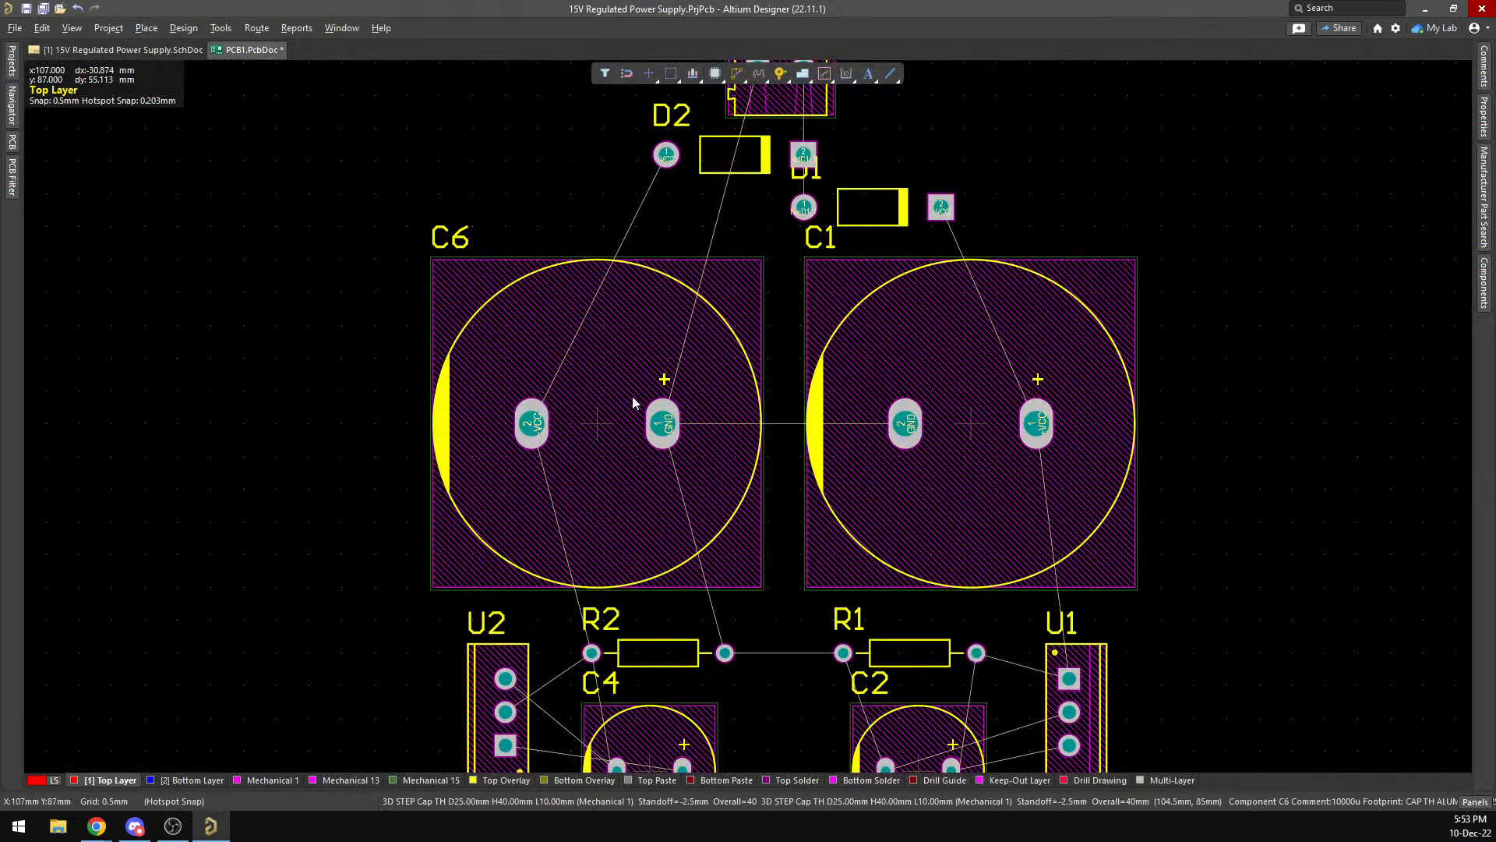
{"action": "left_click_drag", "start_coordinate": [663, 427], "coordinate": [663, 438]}
{"action": "left_click_drag", "start_coordinate": [969, 434], "coordinate": [969, 443]}
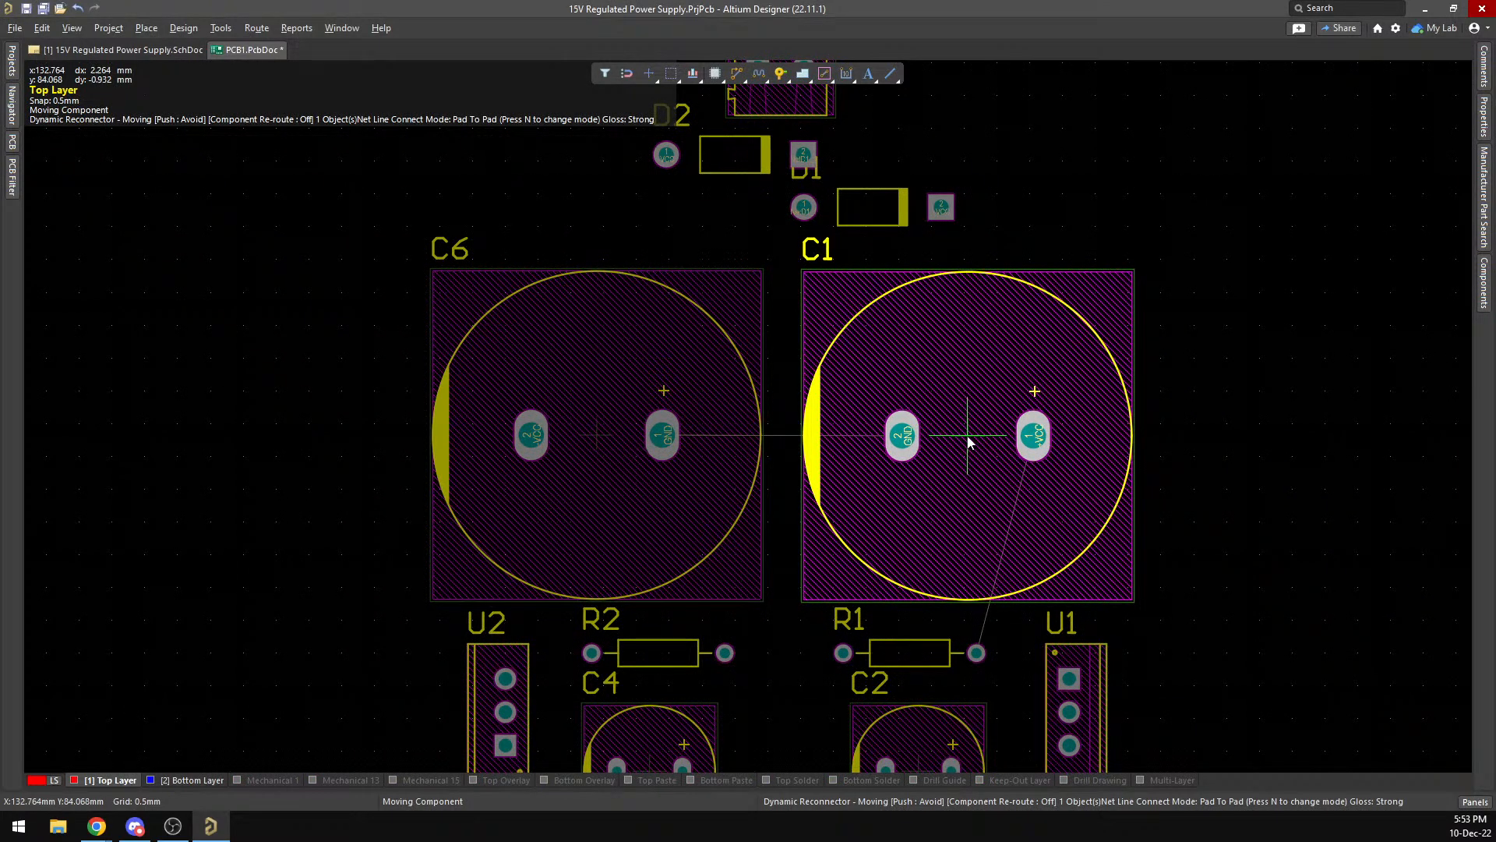
{"action": "left_click_drag", "start_coordinate": [968, 442], "coordinate": [972, 441]}
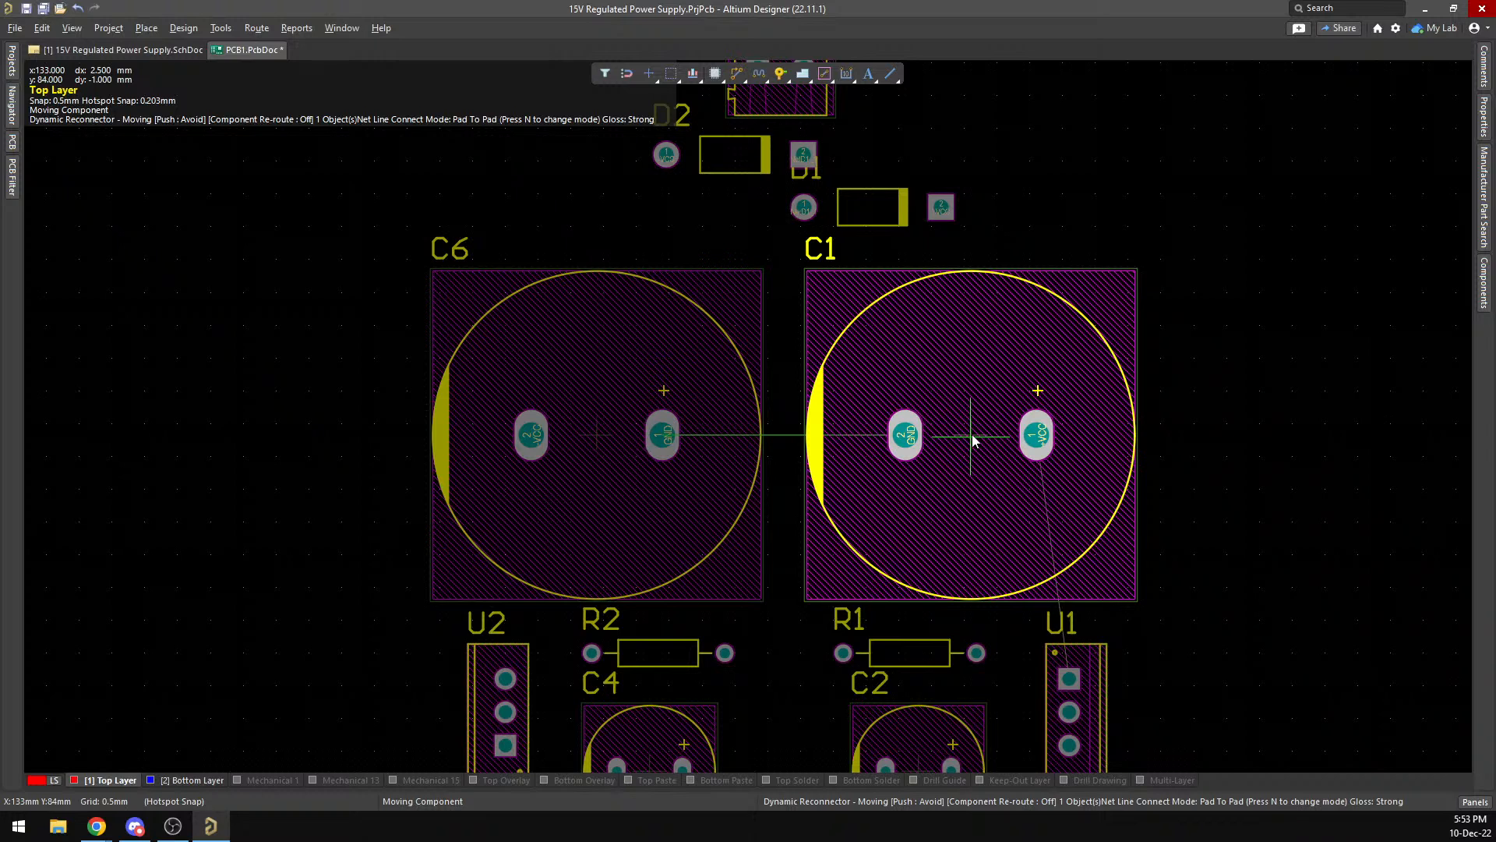
{"action": "left_click_drag", "start_coordinate": [972, 441], "coordinate": [972, 441]}
Move D1, D2 and connector J2 down closer to the tops of C6 and C1, keeping their stacked arrangement.
{"action": "scroll", "coordinate": [1051, 515], "scroll_direction": "down", "scroll_amount": 2}
{"action": "scroll", "coordinate": [1051, 515], "scroll_direction": "down", "scroll_amount": 2}
{"action": "scroll", "coordinate": [1051, 515], "scroll_direction": "down", "scroll_amount": 4}
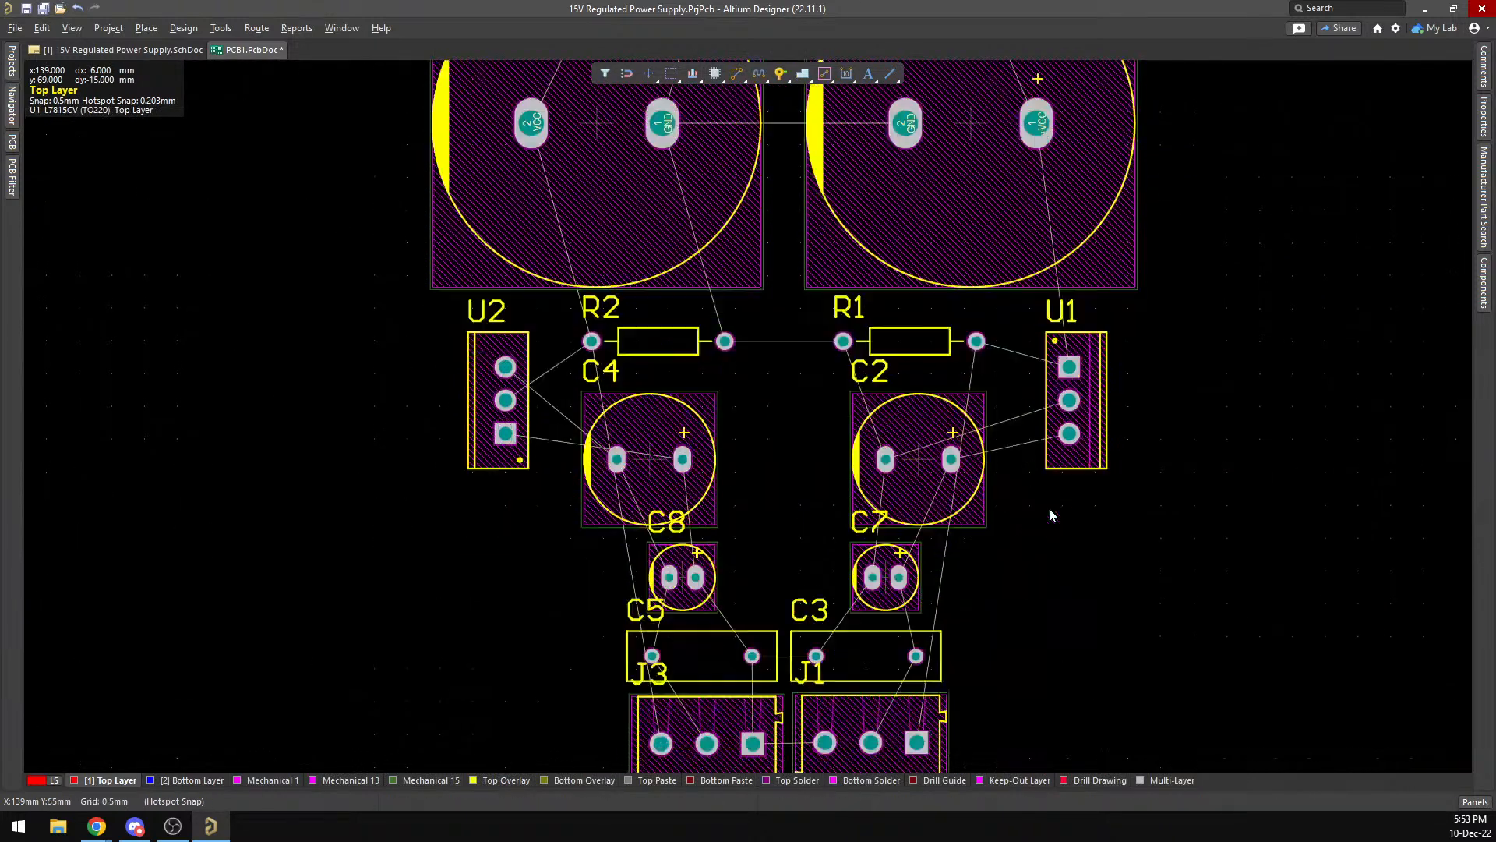
{"action": "scroll", "coordinate": [1051, 515], "scroll_direction": "up", "scroll_amount": 5}
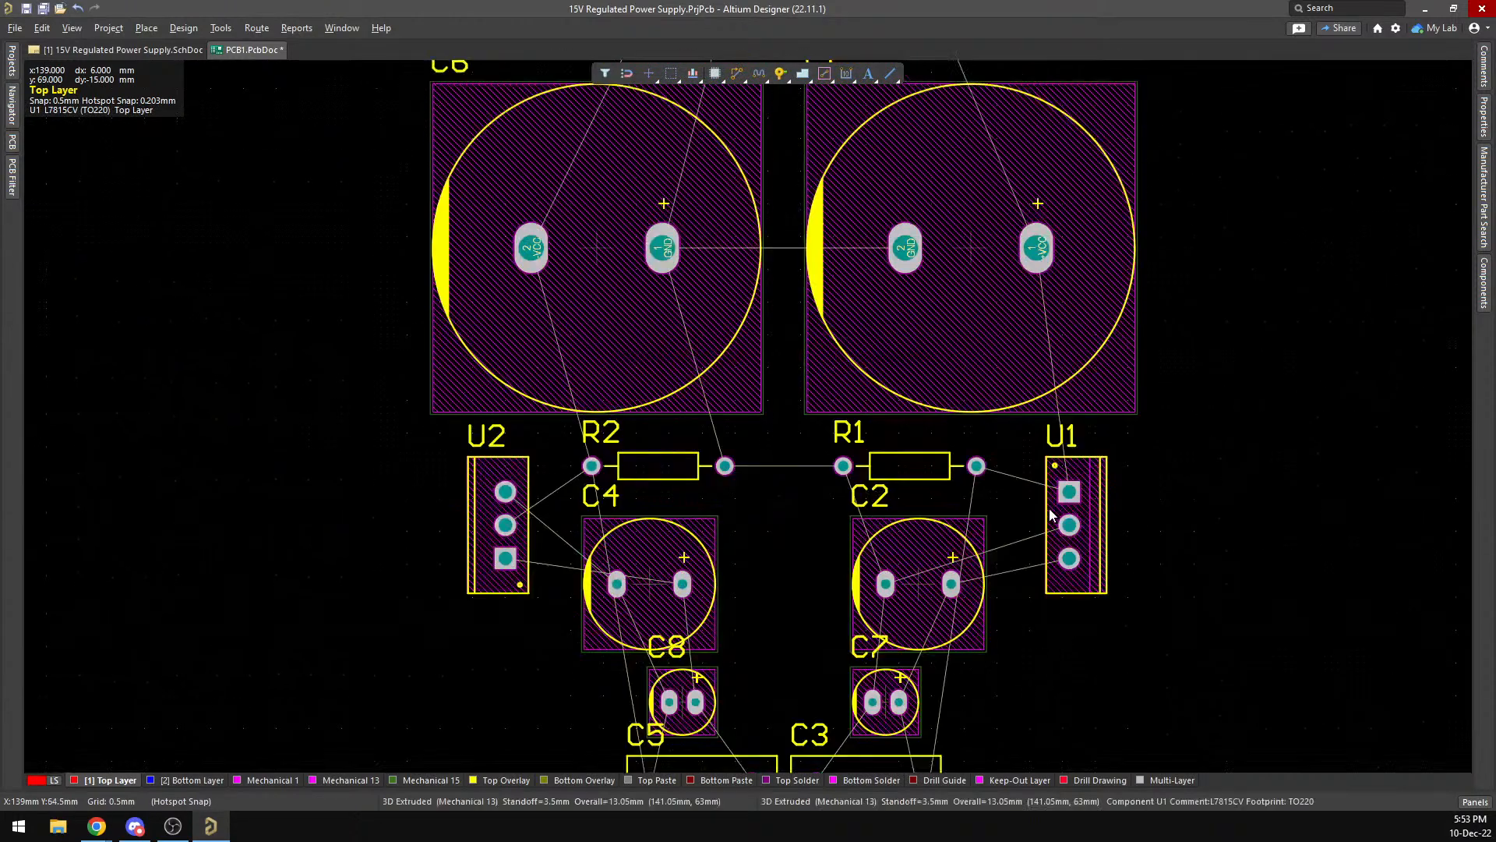
{"action": "scroll", "coordinate": [1050, 513], "scroll_direction": "up", "scroll_amount": 9}
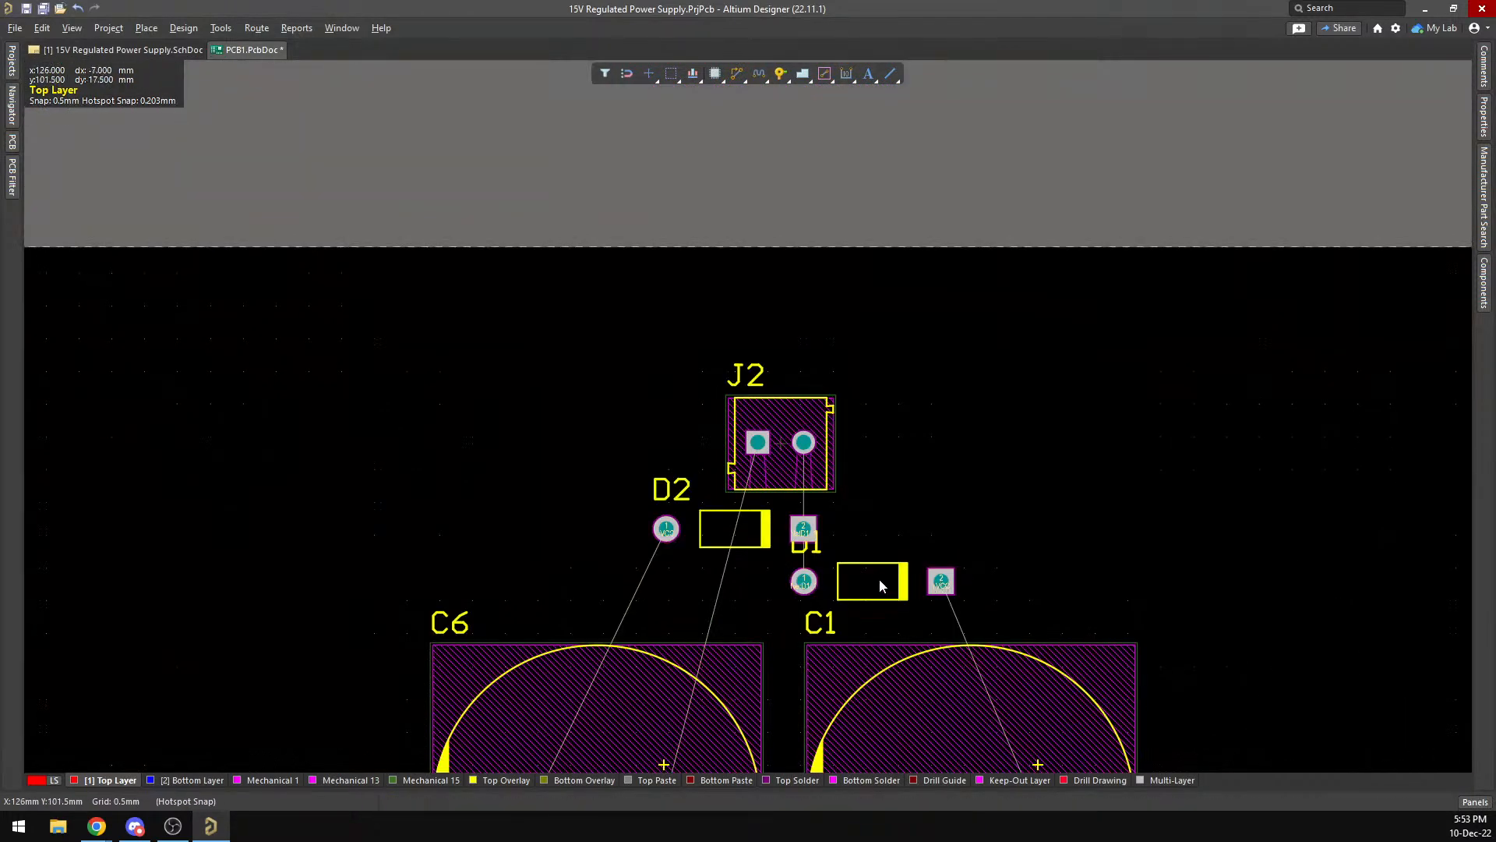
{"action": "left_click_drag", "start_coordinate": [872, 609], "coordinate": [872, 608]}
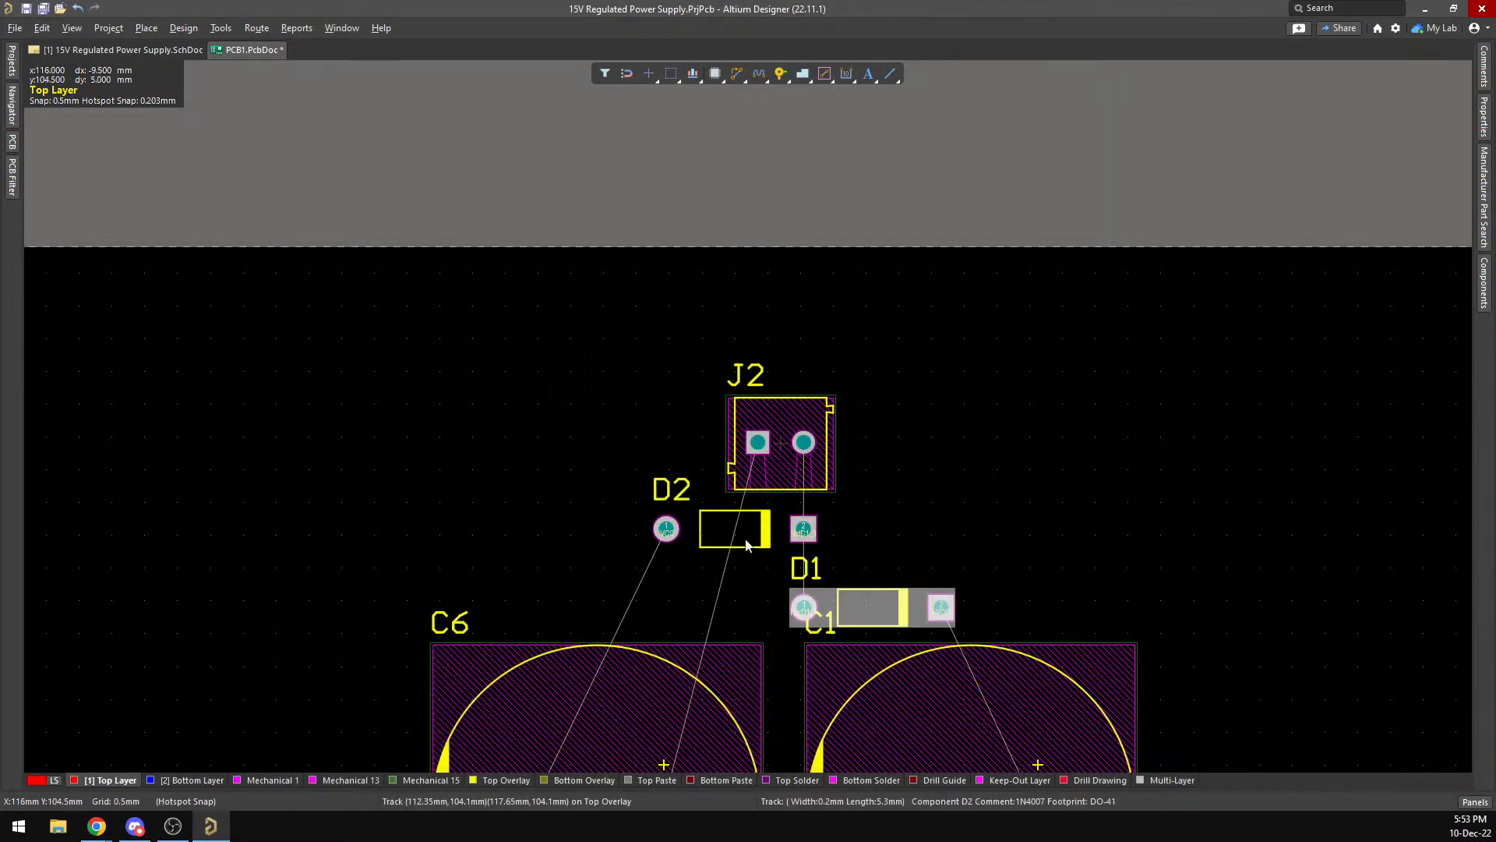
{"action": "left_click_drag", "start_coordinate": [718, 533], "coordinate": [718, 566]}
{"action": "left_click_drag", "start_coordinate": [769, 461], "coordinate": [781, 481]}
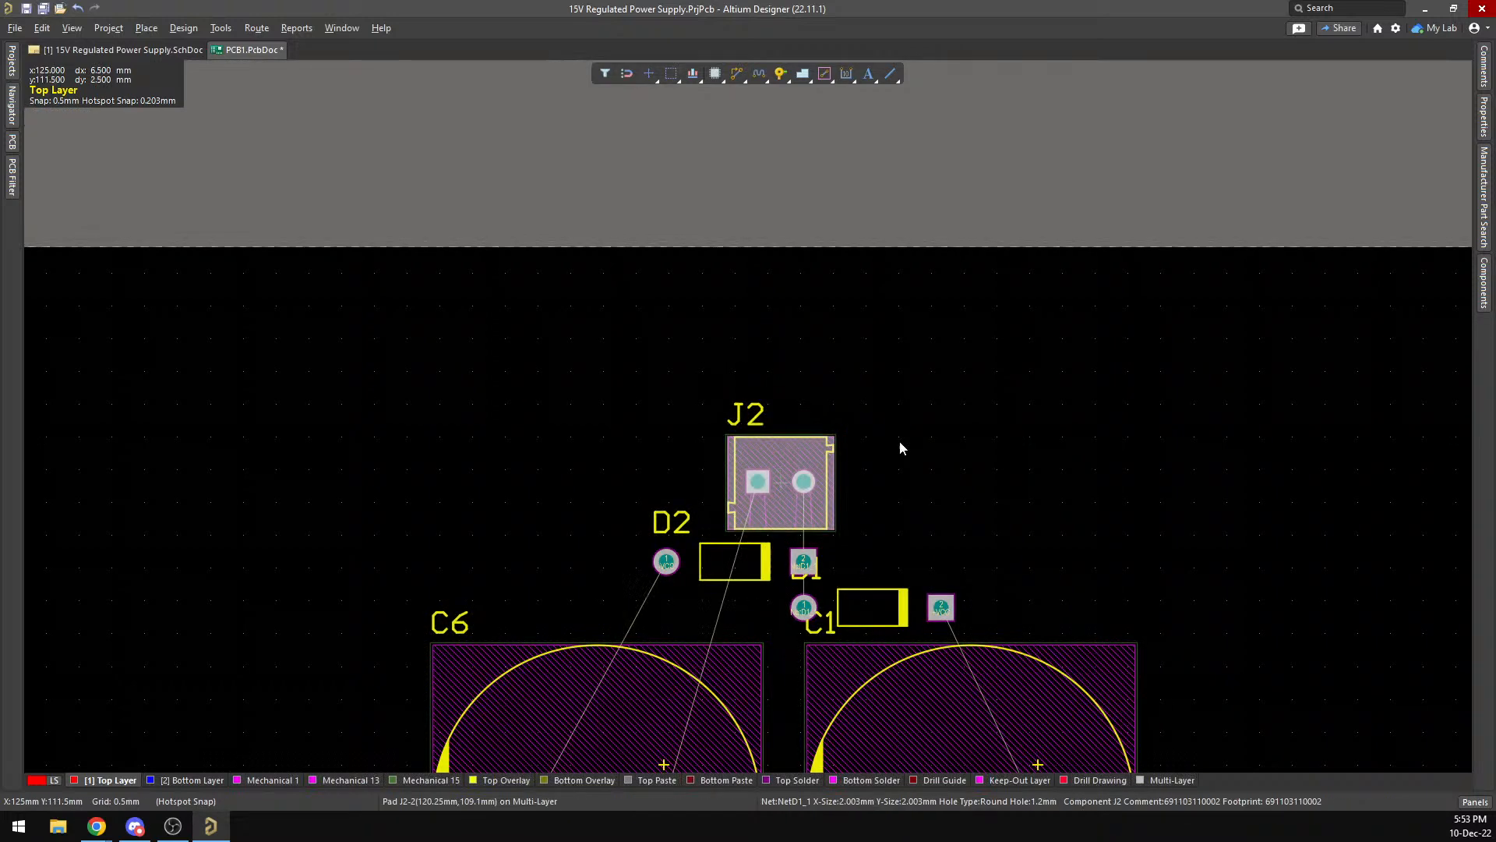
Review the complete component placement from J2 down to J3 and J1, both in 2D and in a tilted 3D view.
{"action": "scroll", "coordinate": [1069, 502], "scroll_direction": "down", "scroll_amount": 5}
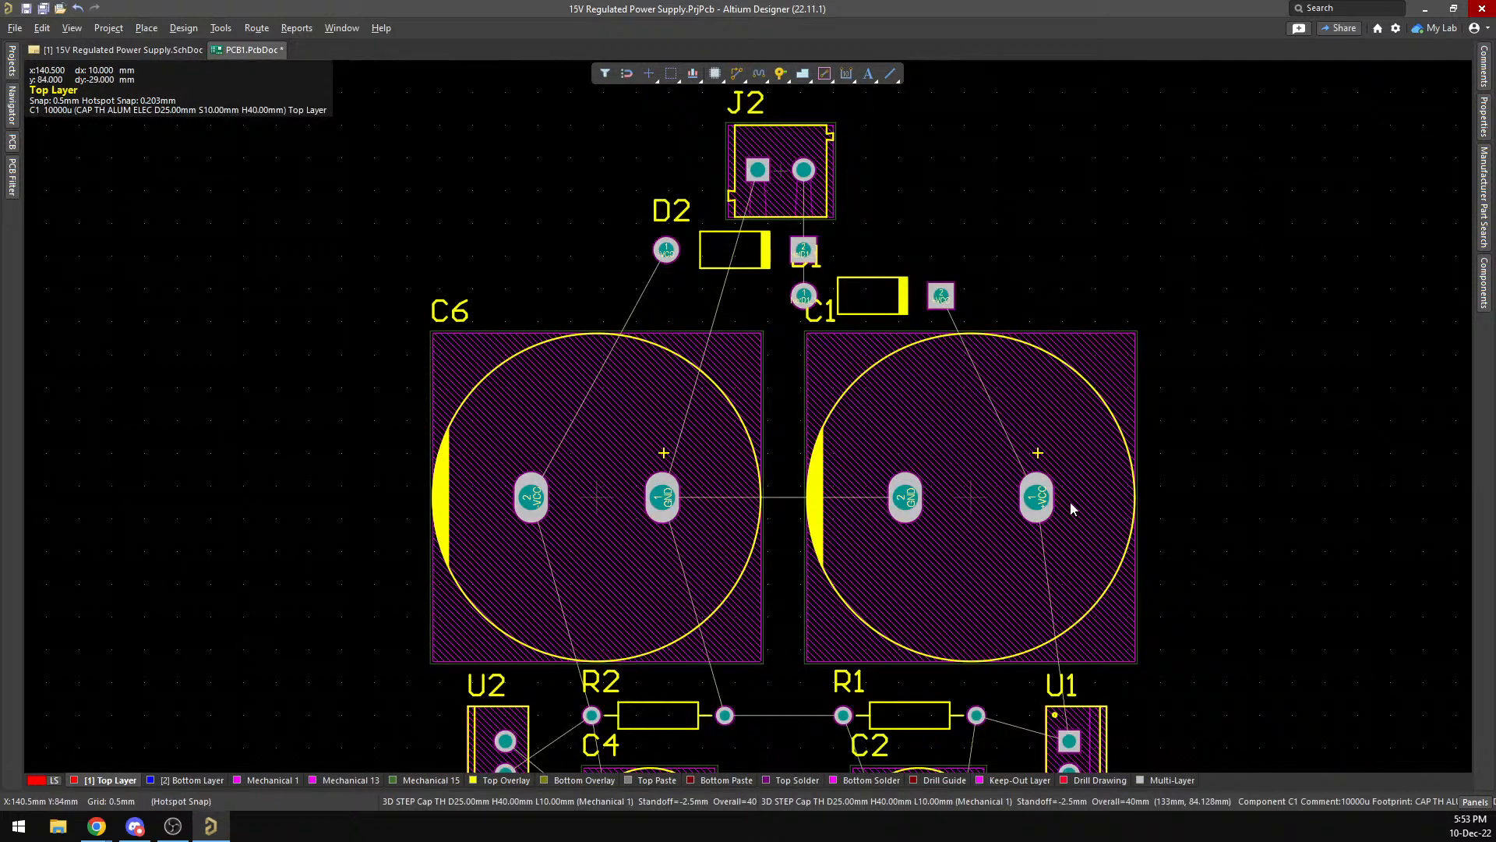
{"action": "scroll", "coordinate": [1071, 508], "scroll_direction": "down", "scroll_amount": 8}
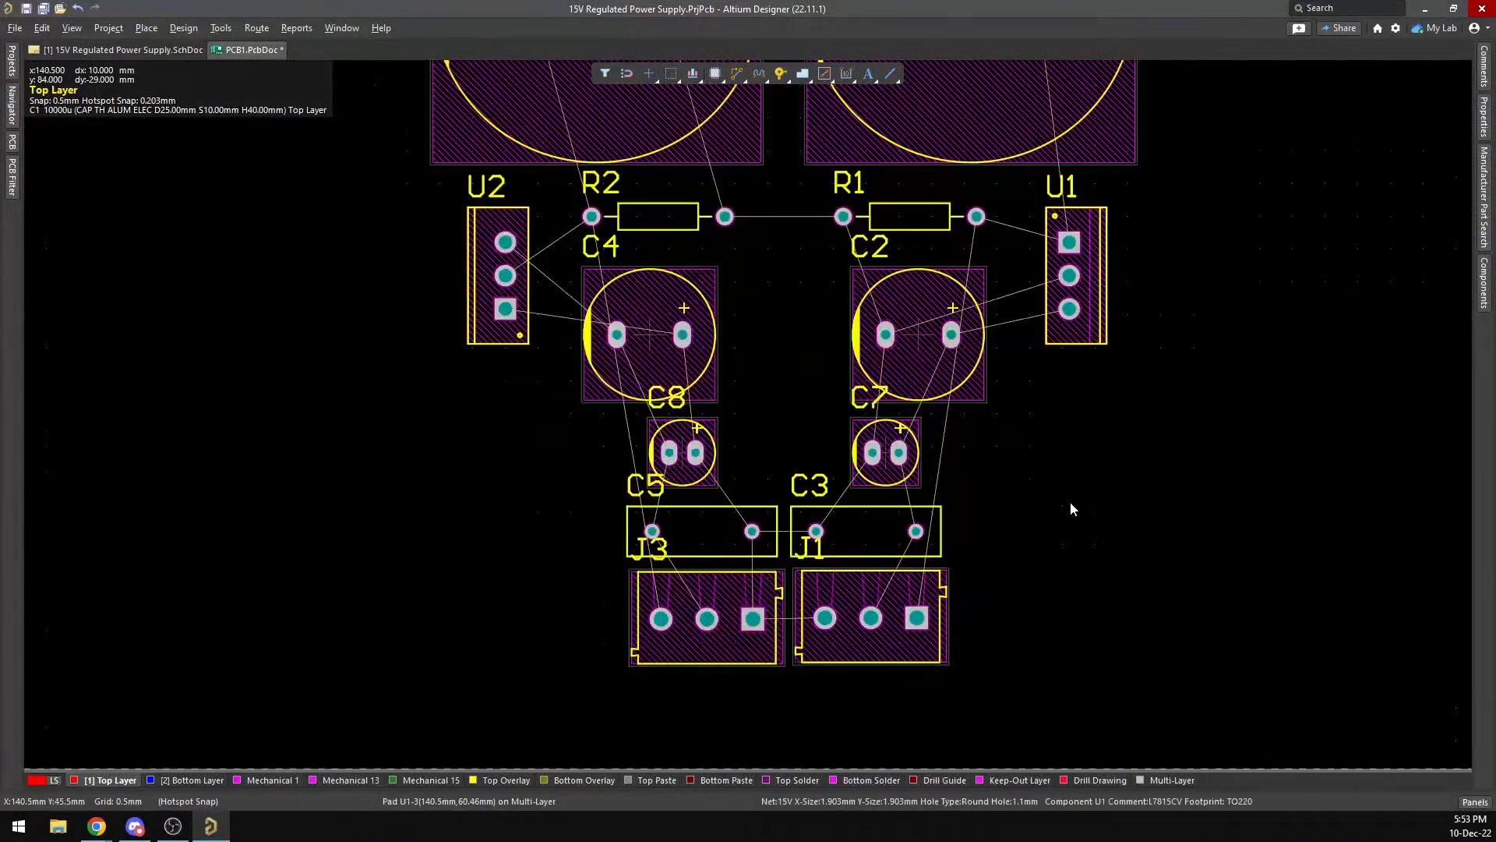
{"action": "key", "text": "3"}
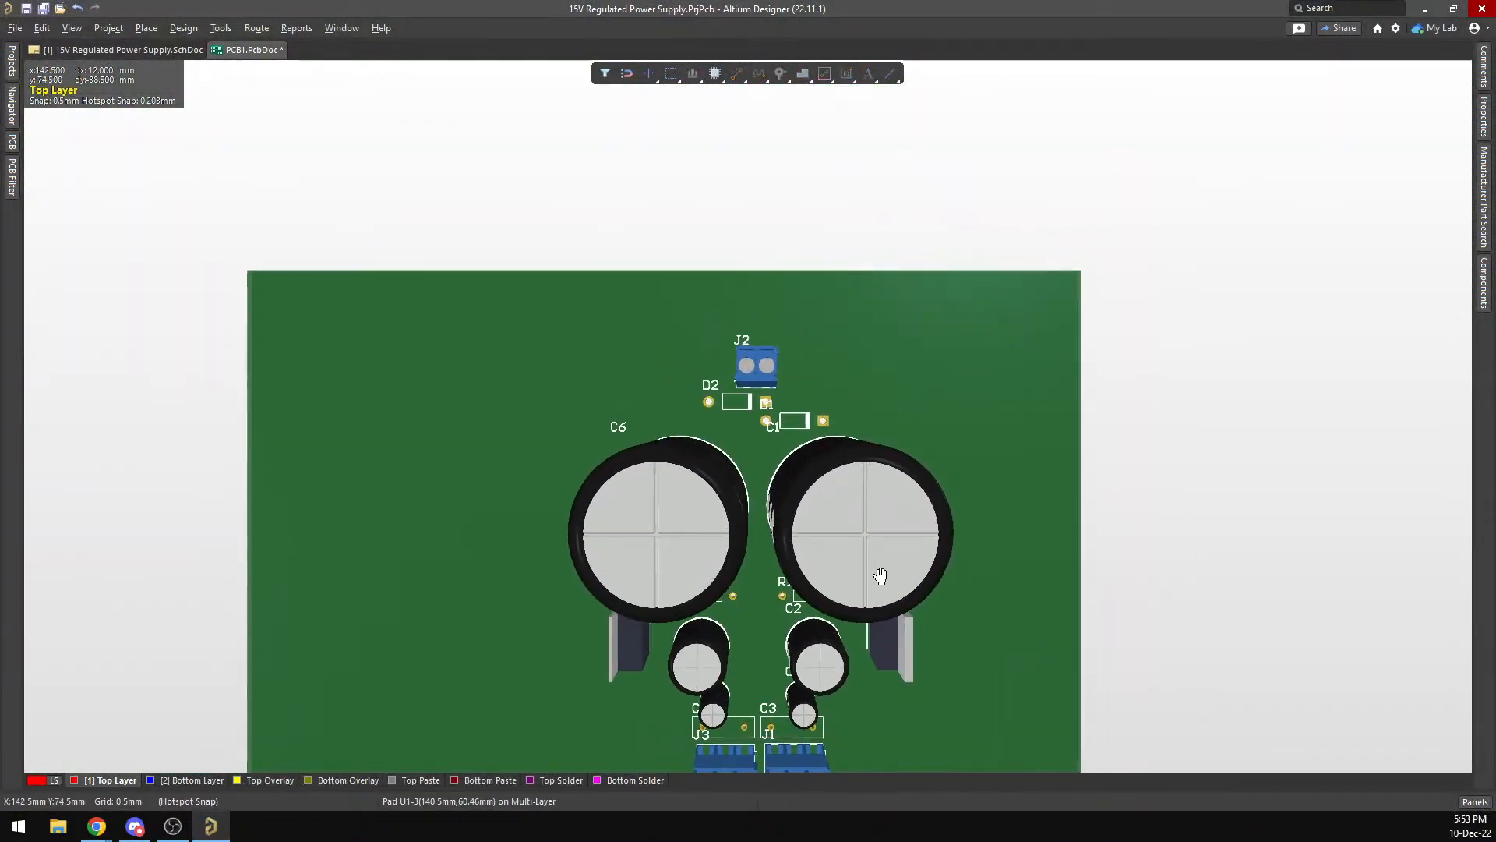
{"action": "right_click_drag", "start_coordinate": [787, 614], "coordinate": [787, 516], "text": "shift"}
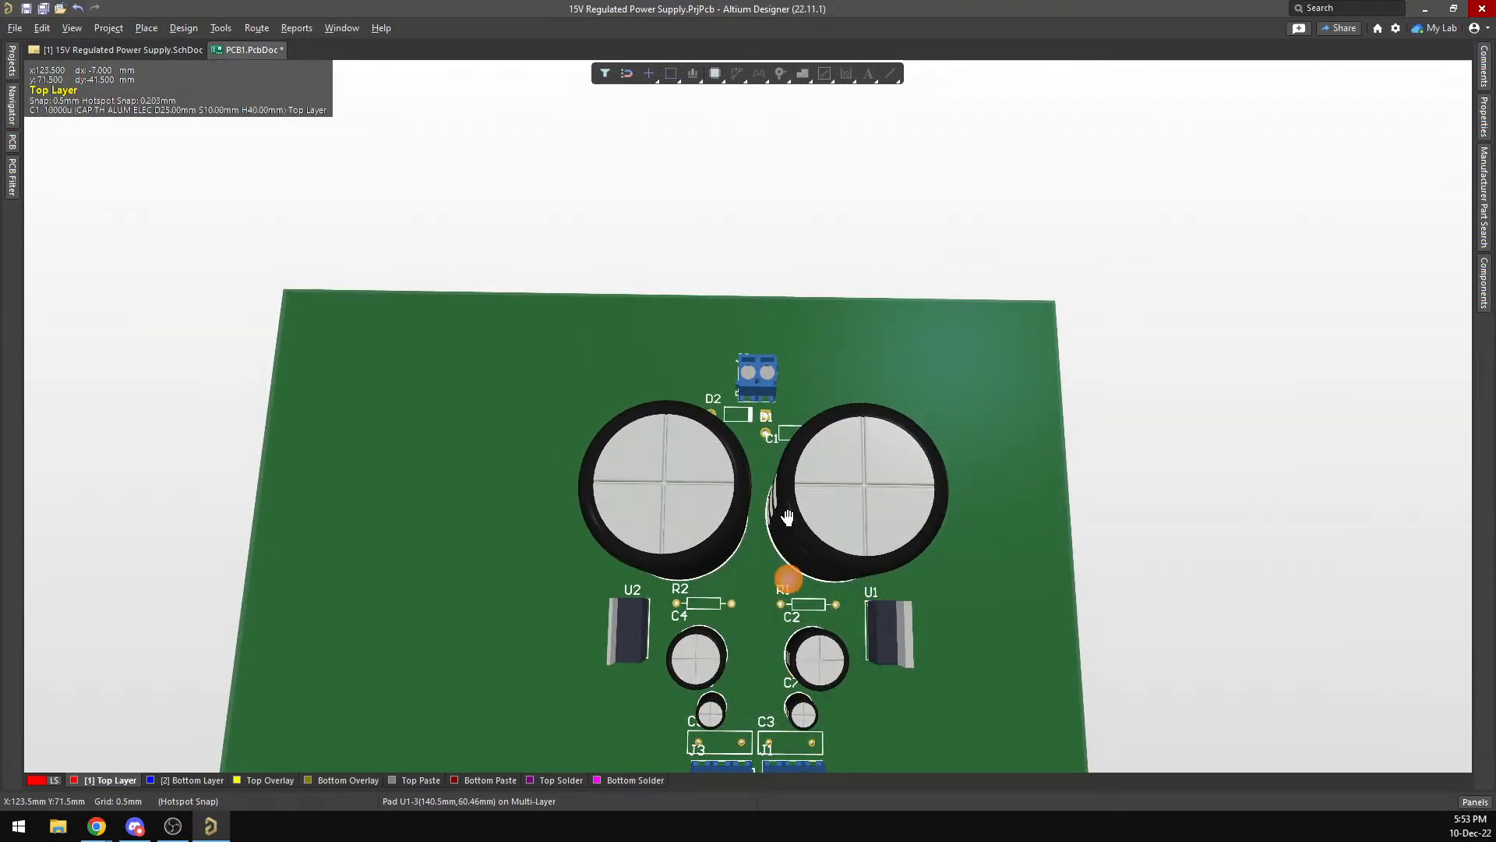
{"action": "key", "text": "2"}
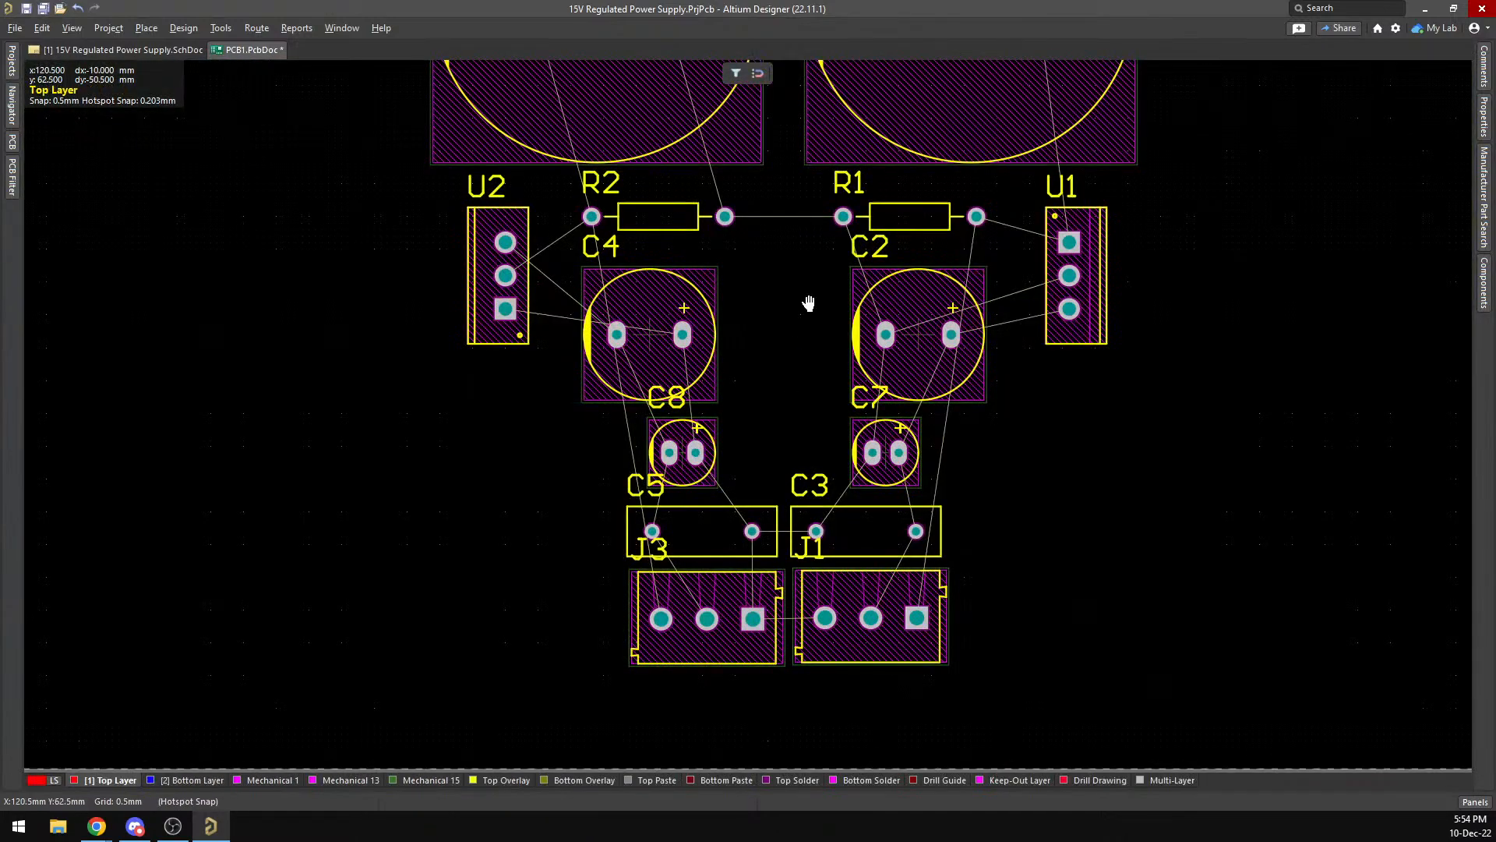
{"action": "right_click_drag", "start_coordinate": [808, 303], "coordinate": [782, 515]}
{"action": "right_click_drag", "start_coordinate": [762, 328], "coordinate": [764, 505]}
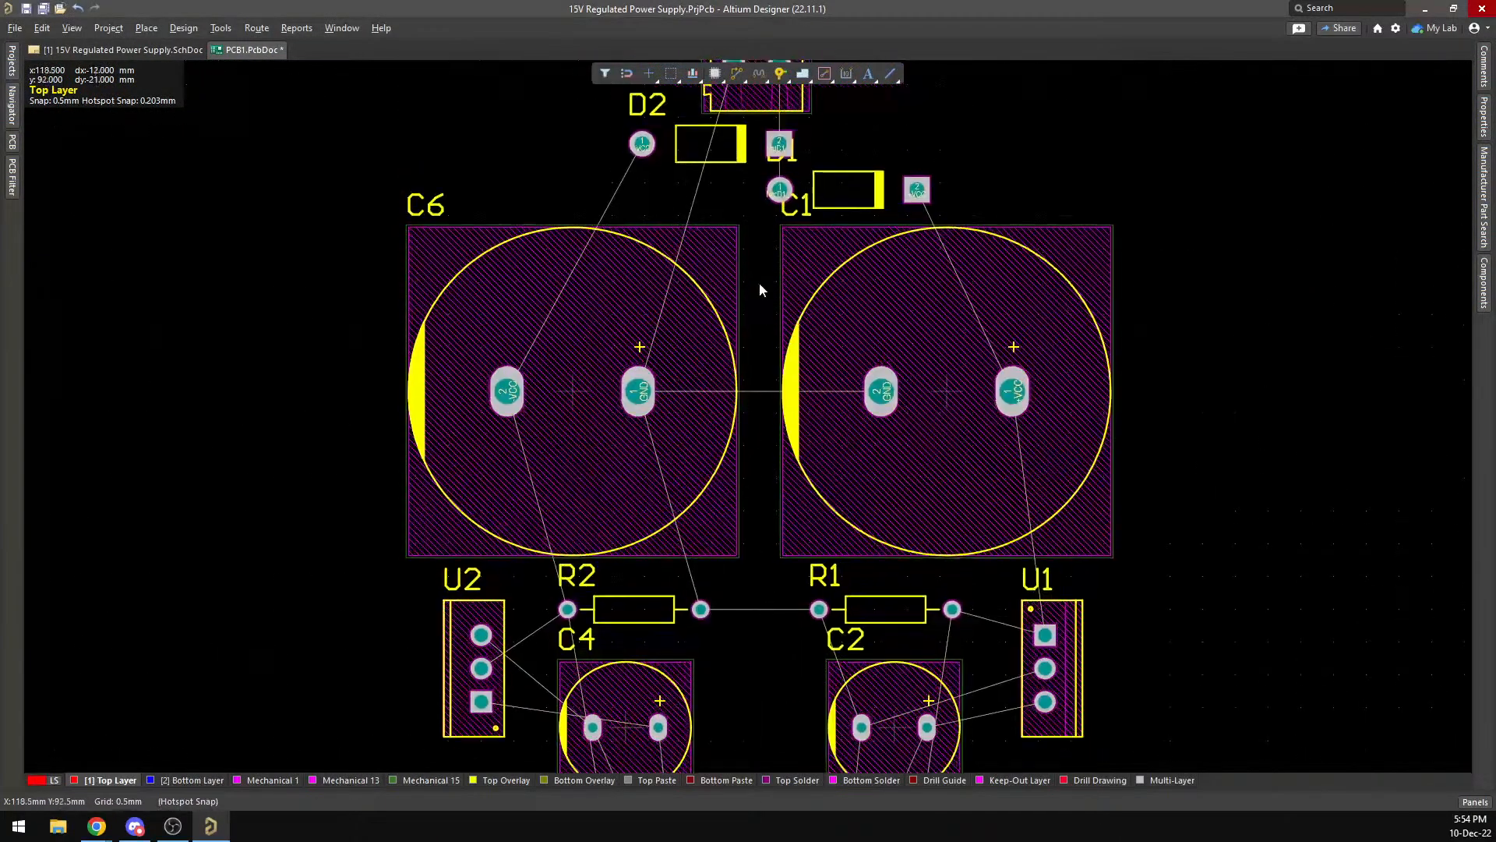
{"action": "right_click_drag", "start_coordinate": [759, 292], "coordinate": [750, 537]}
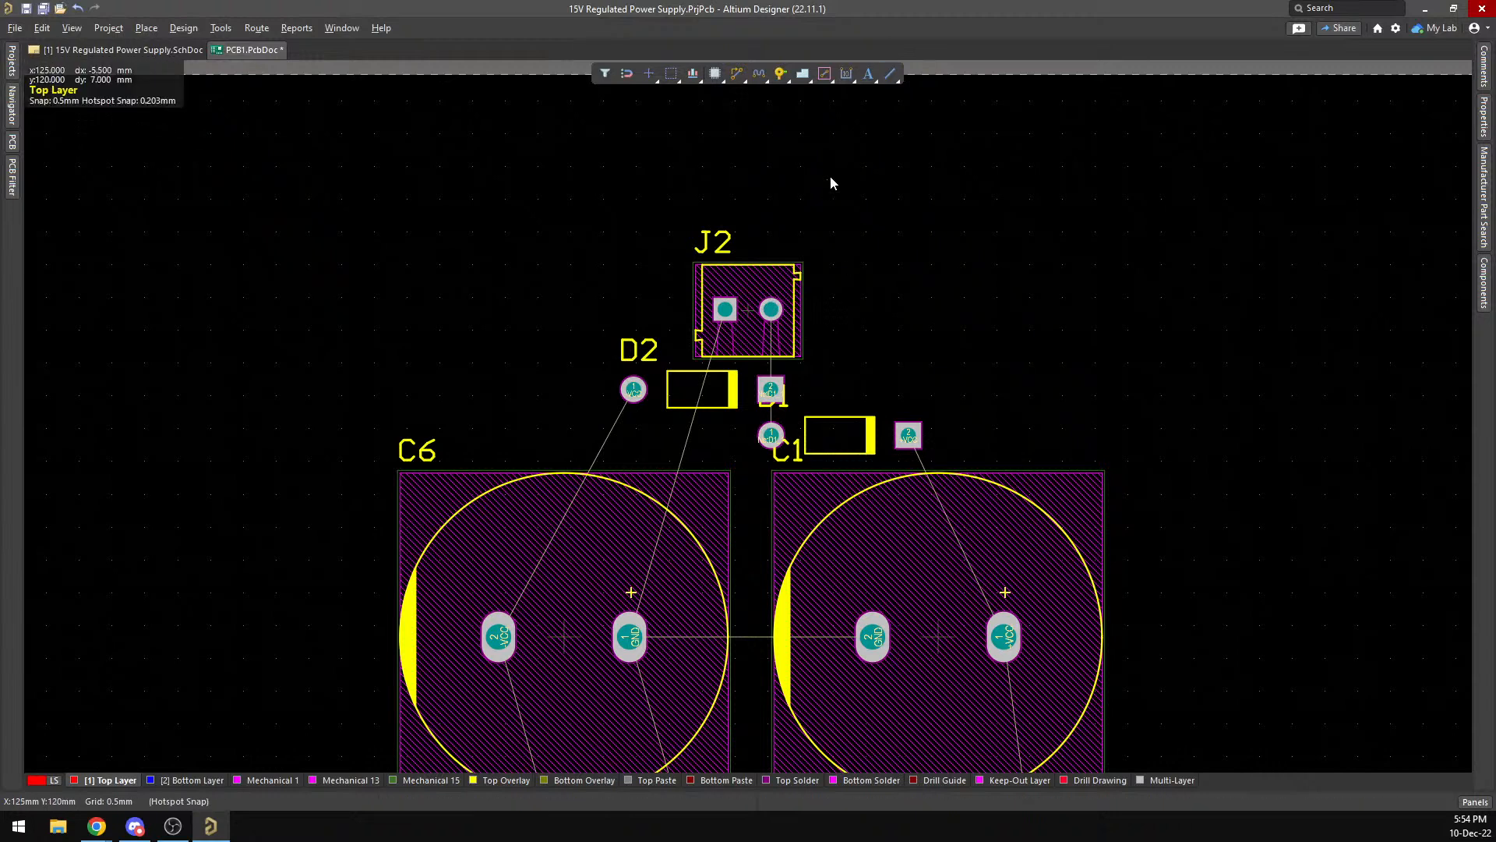
{"action": "right_click_drag", "start_coordinate": [970, 254], "coordinate": [1097, 136]}
{"action": "scroll", "coordinate": [1098, 136], "scroll_direction": "down", "scroll_amount": 5, "text": "ctrl"}
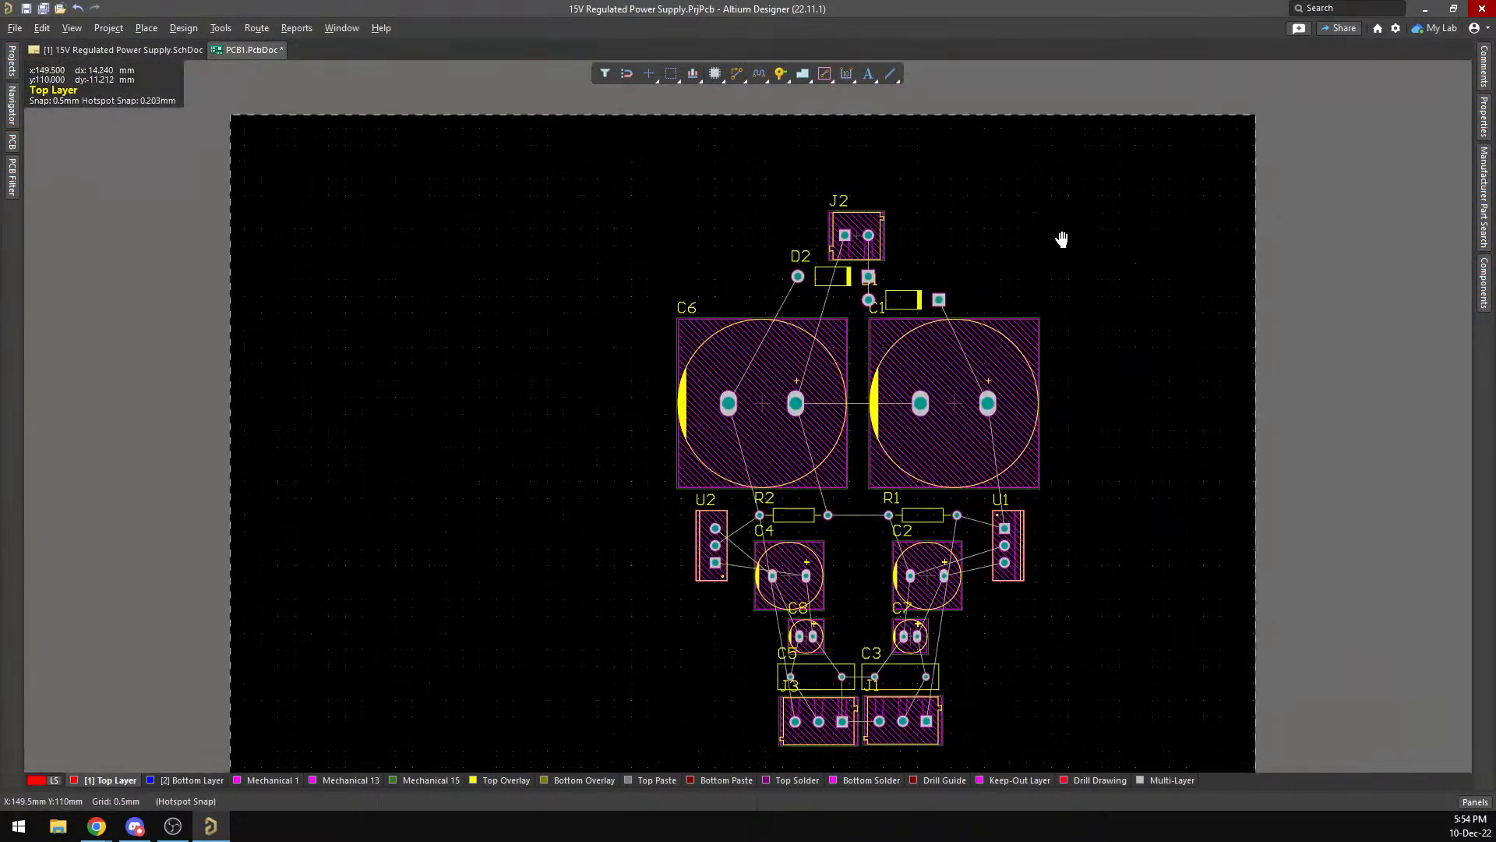
Open the component properties of connector J2 and hide its designator, and hide capacitor C1's designator as well.
{"action": "right_click_drag", "start_coordinate": [1061, 239], "coordinate": [1053, 220]}
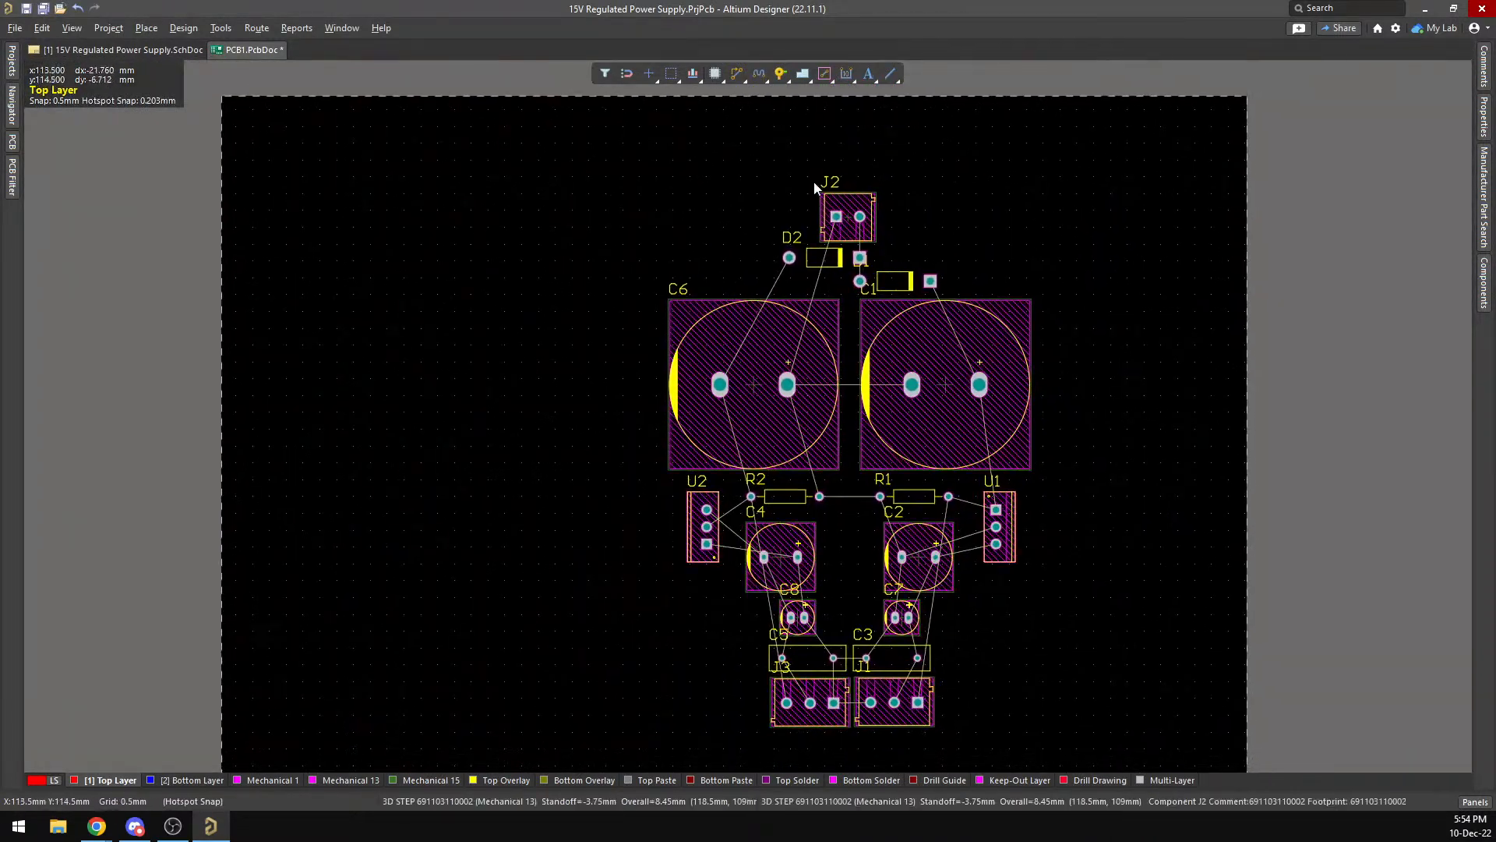
{"action": "right_click", "coordinate": [852, 209]}
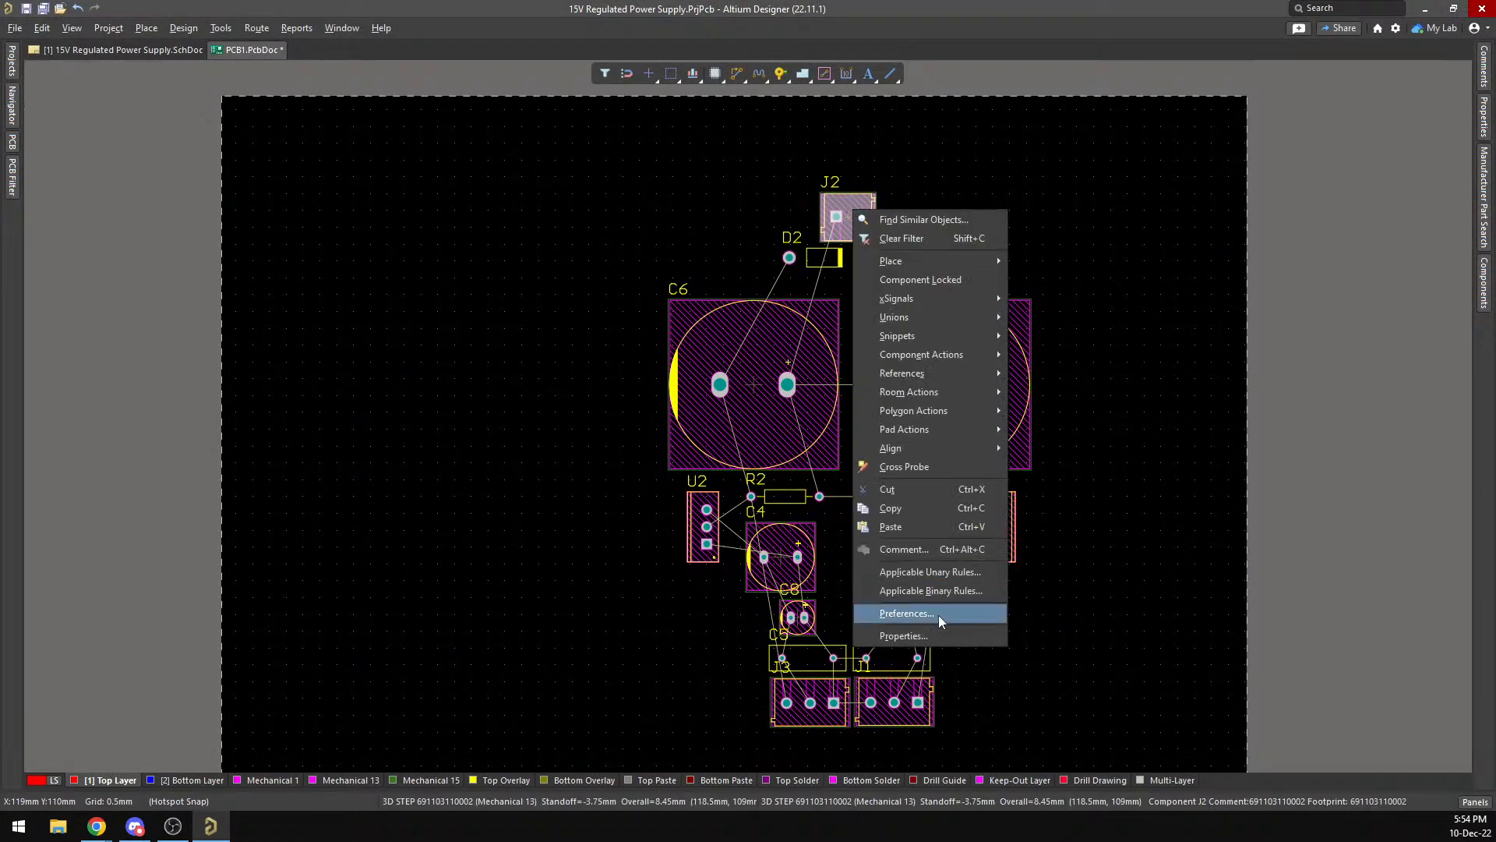
{"action": "key", "text": "Escape"}
{"action": "right_click", "coordinate": [861, 218]}
{"action": "right_click", "coordinate": [843, 224]}
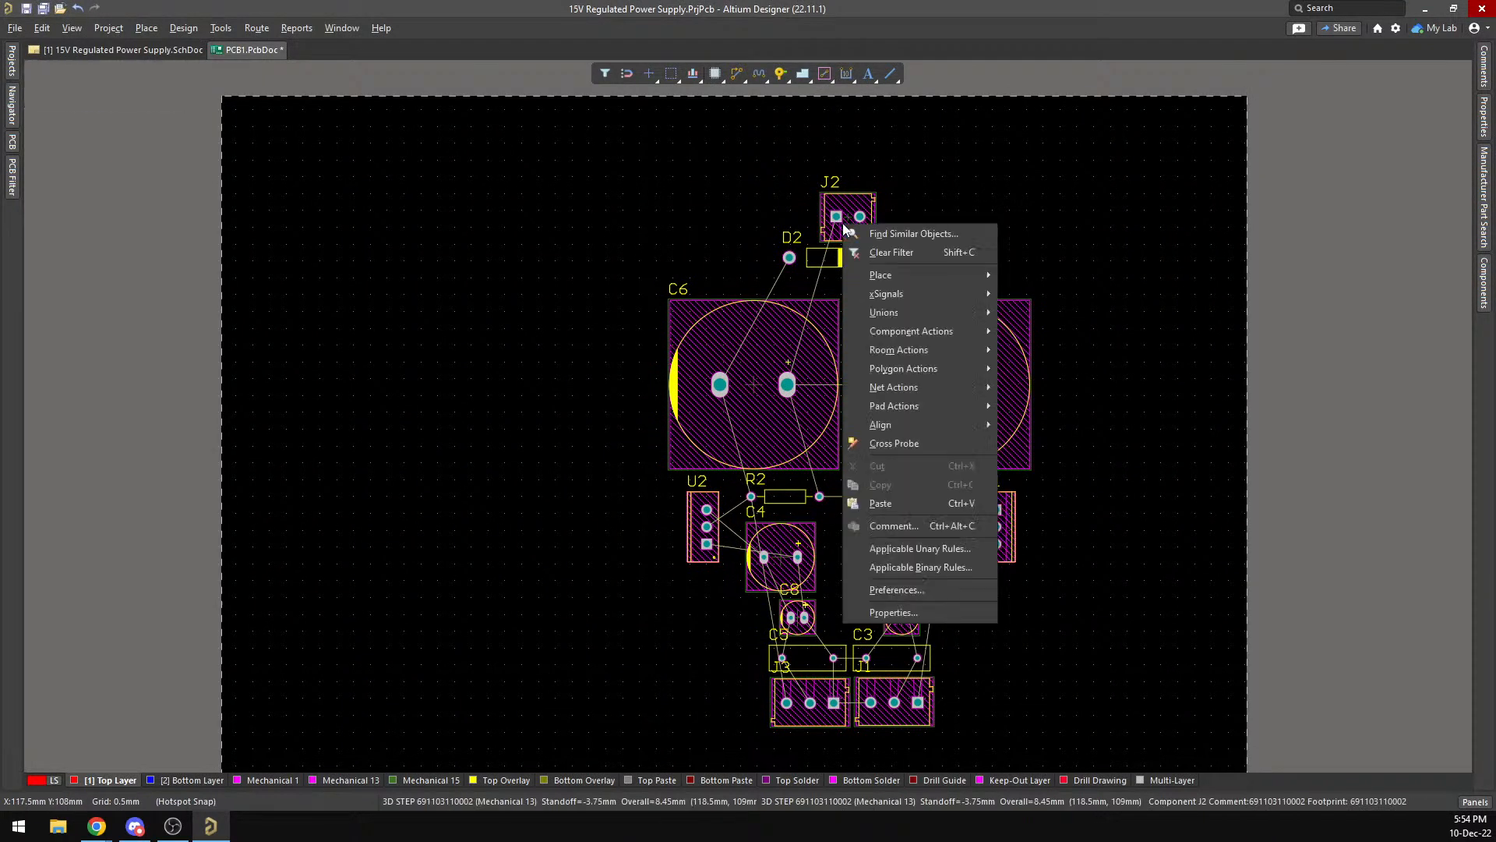
{"action": "left_click", "coordinate": [874, 616]}
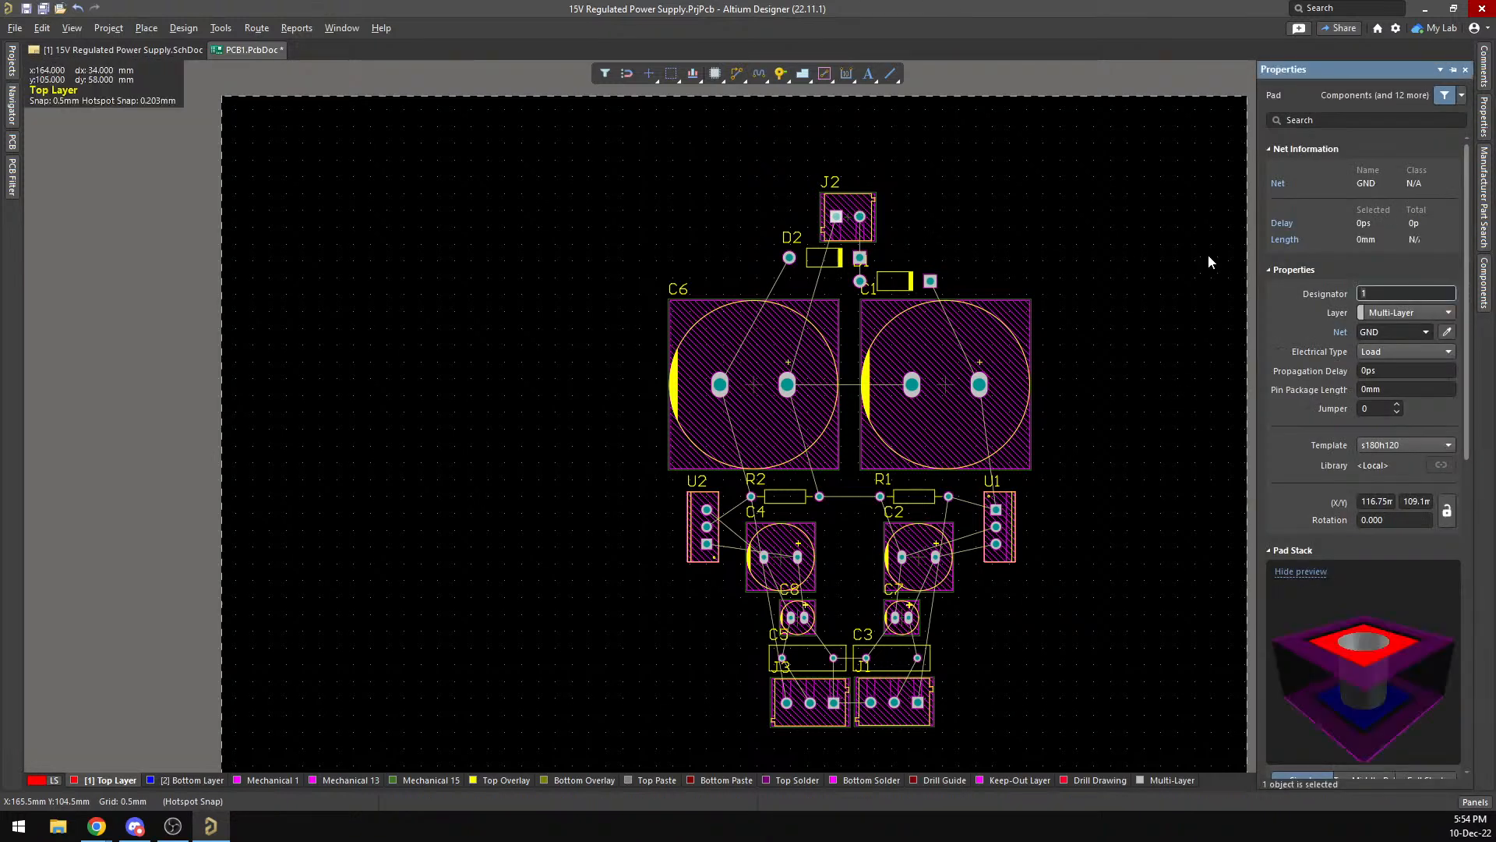
{"action": "right_click", "coordinate": [856, 229]}
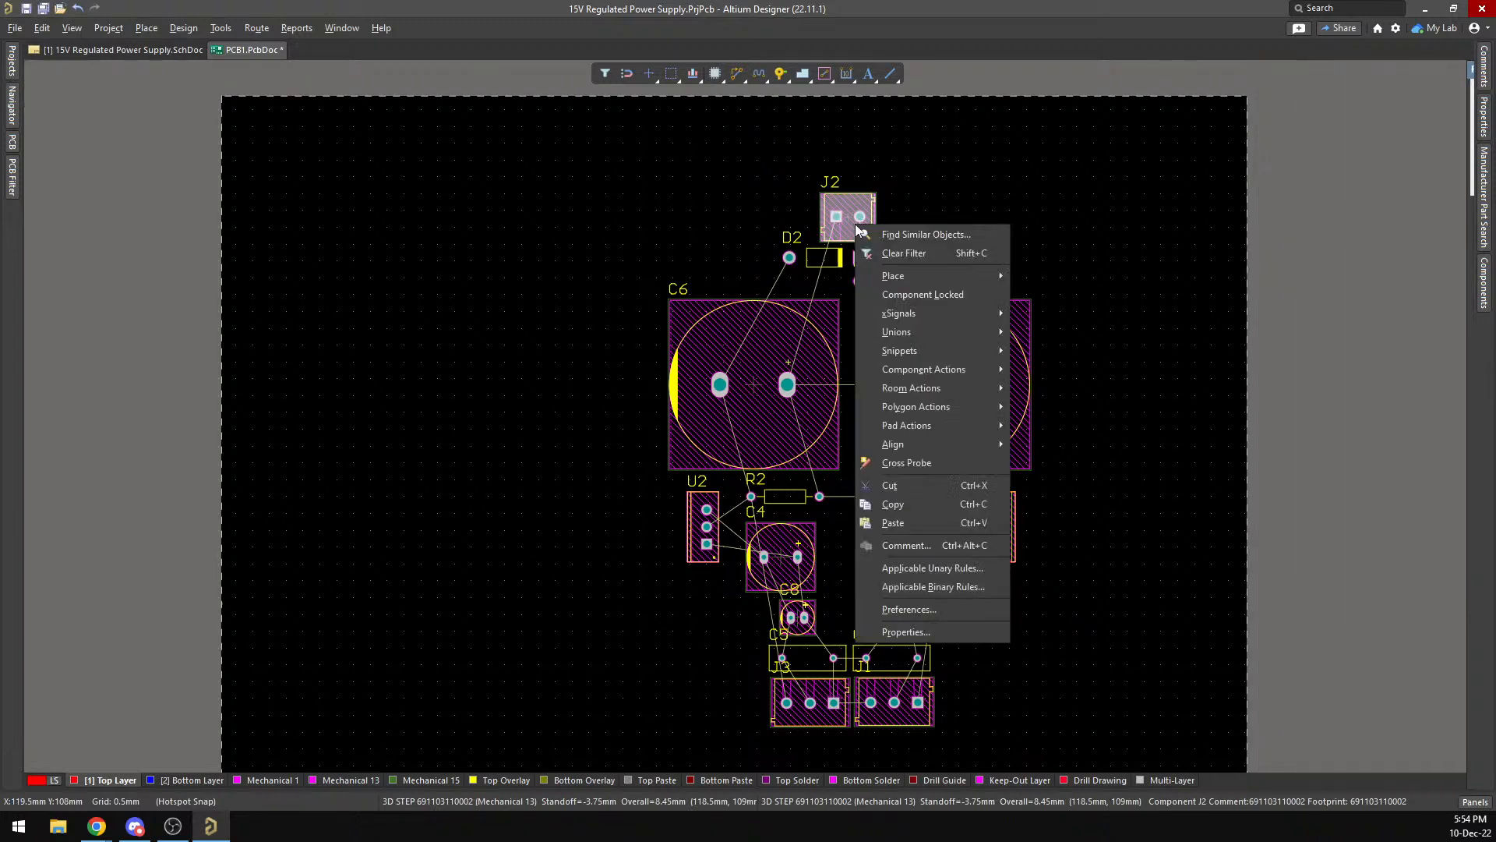
{"action": "left_click", "coordinate": [948, 628]}
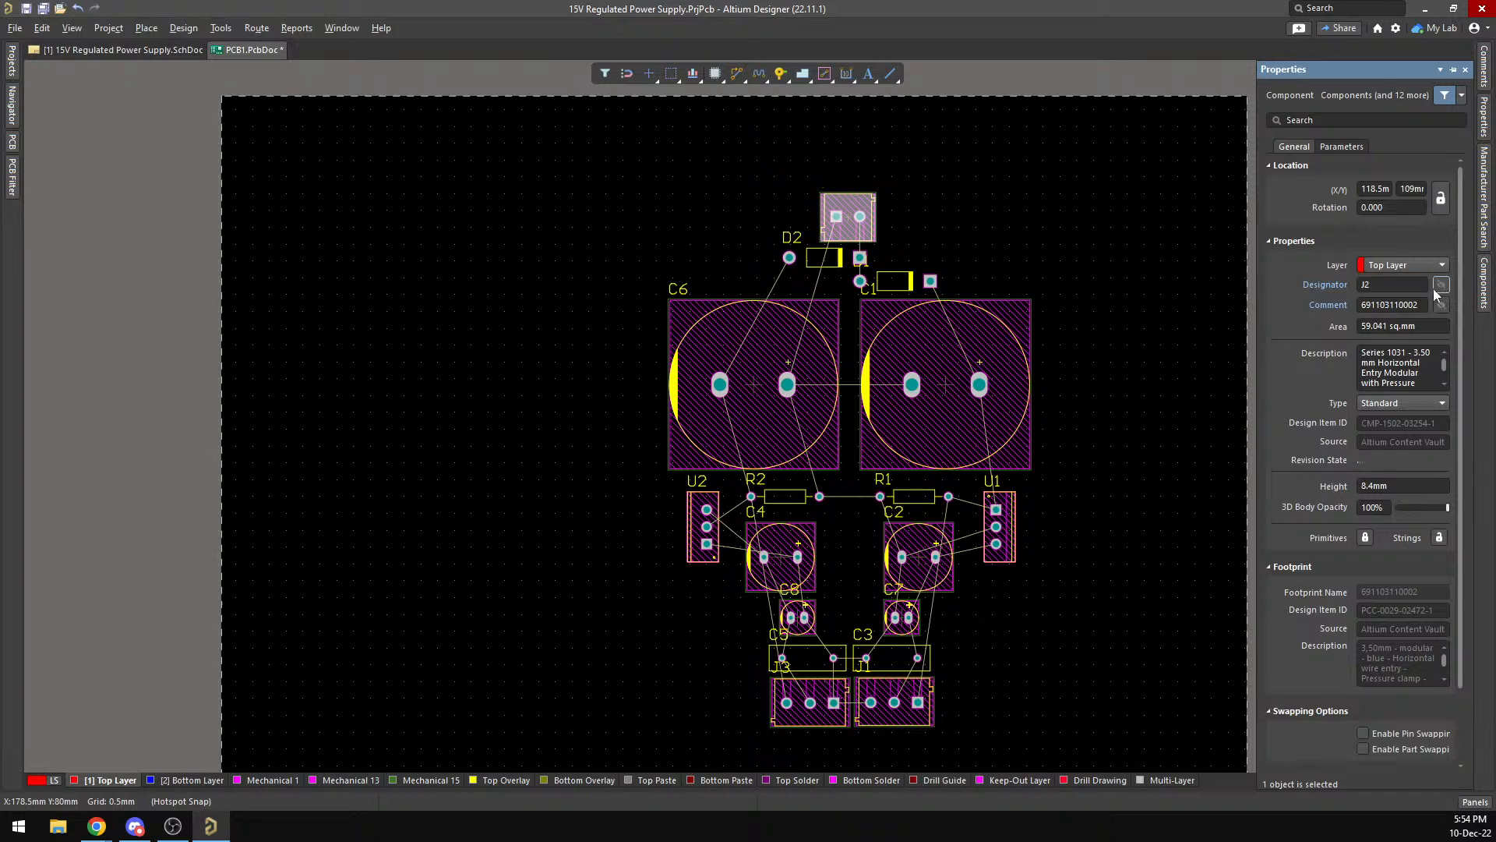
{"action": "left_click", "coordinate": [959, 389]}
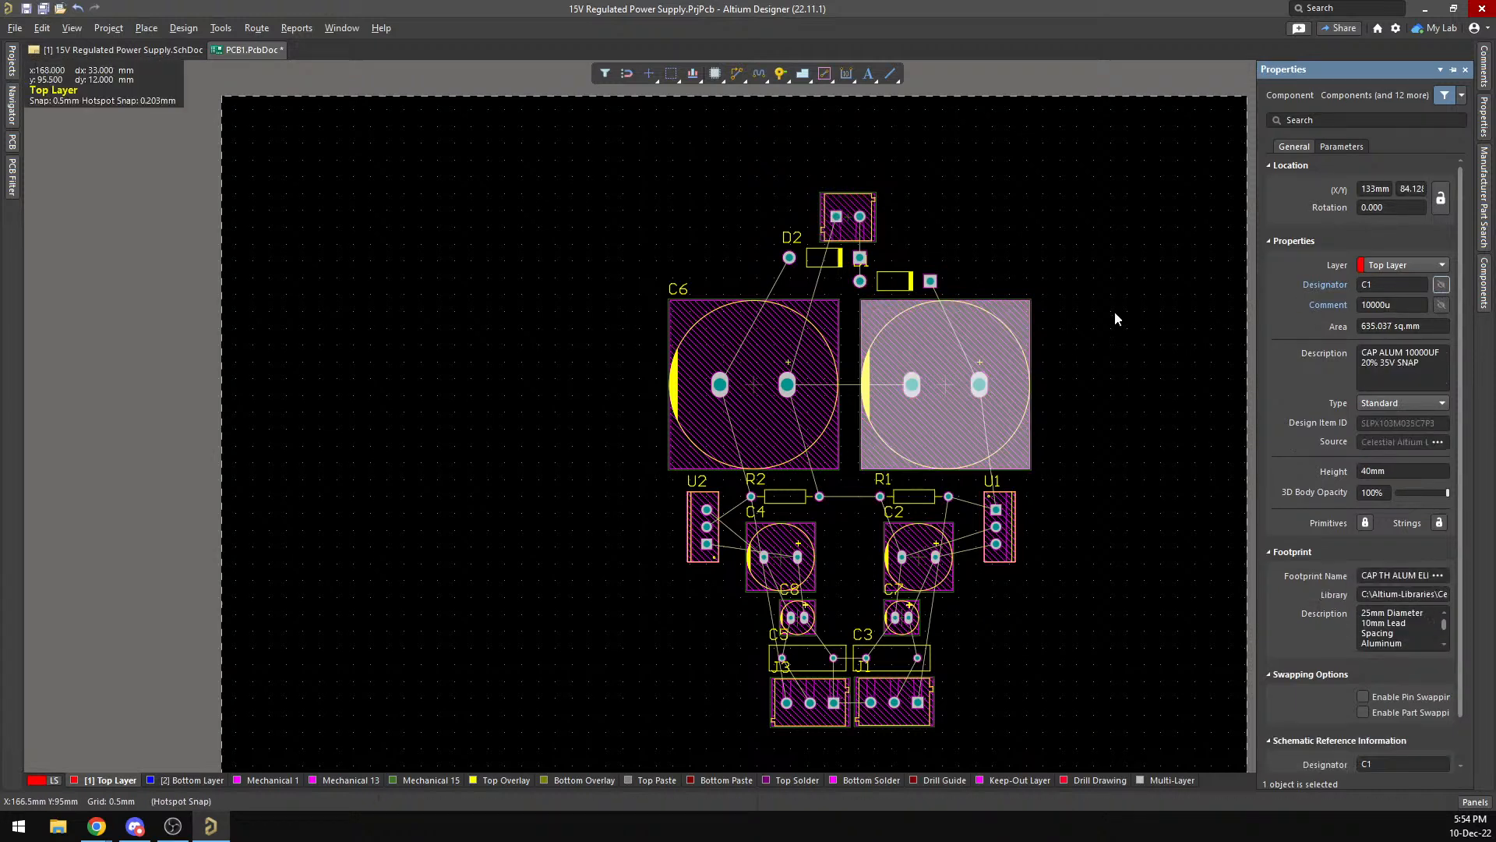
Hide the designators of diode D2 and capacitor C6 in their component properties.
{"action": "left_click", "coordinate": [889, 281]}
{"action": "left_click", "coordinate": [814, 252]}
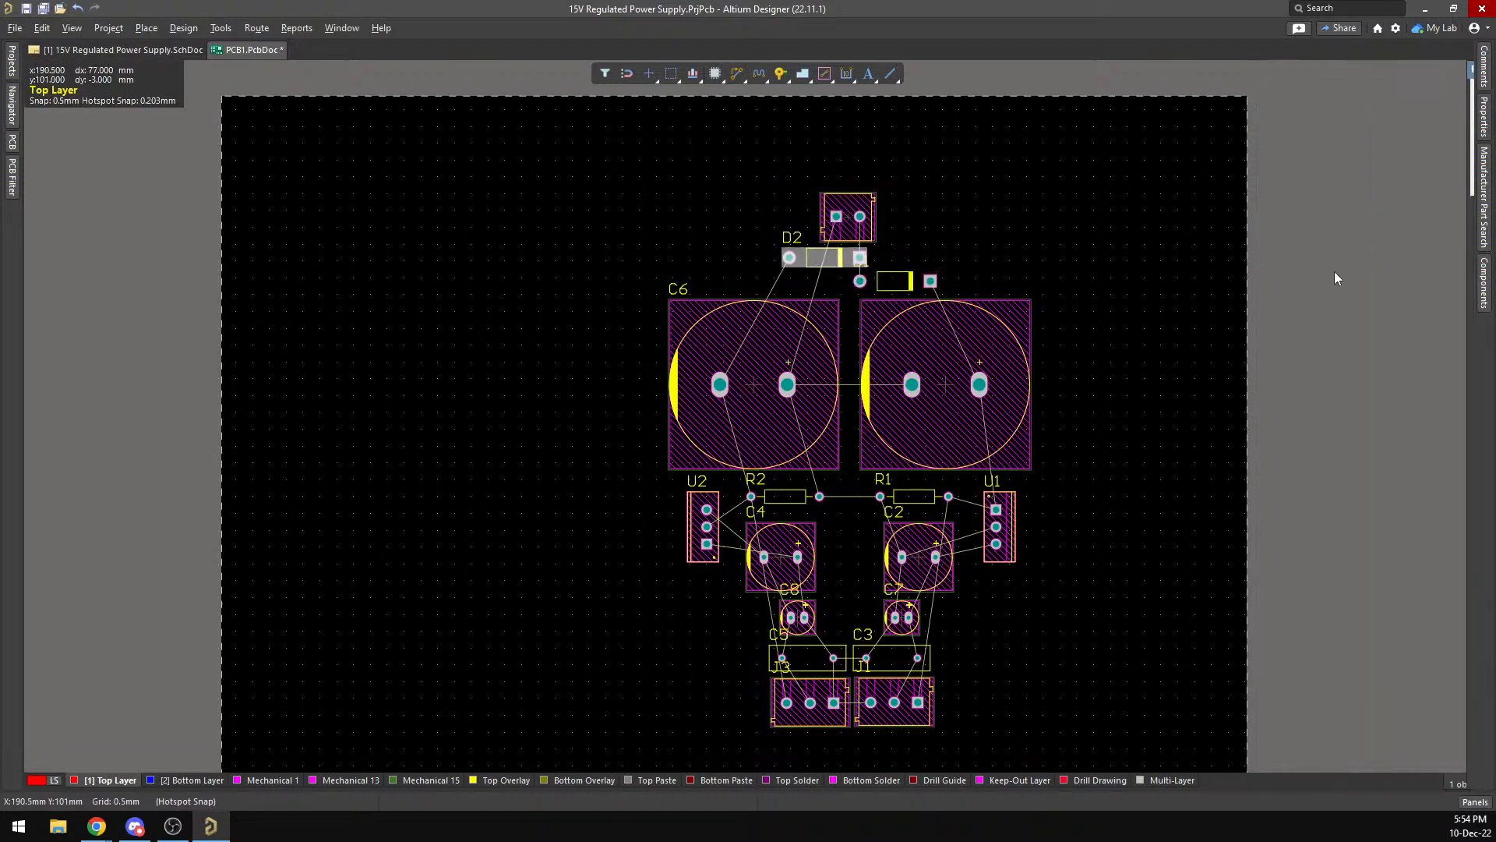
{"action": "right_click", "coordinate": [837, 258]}
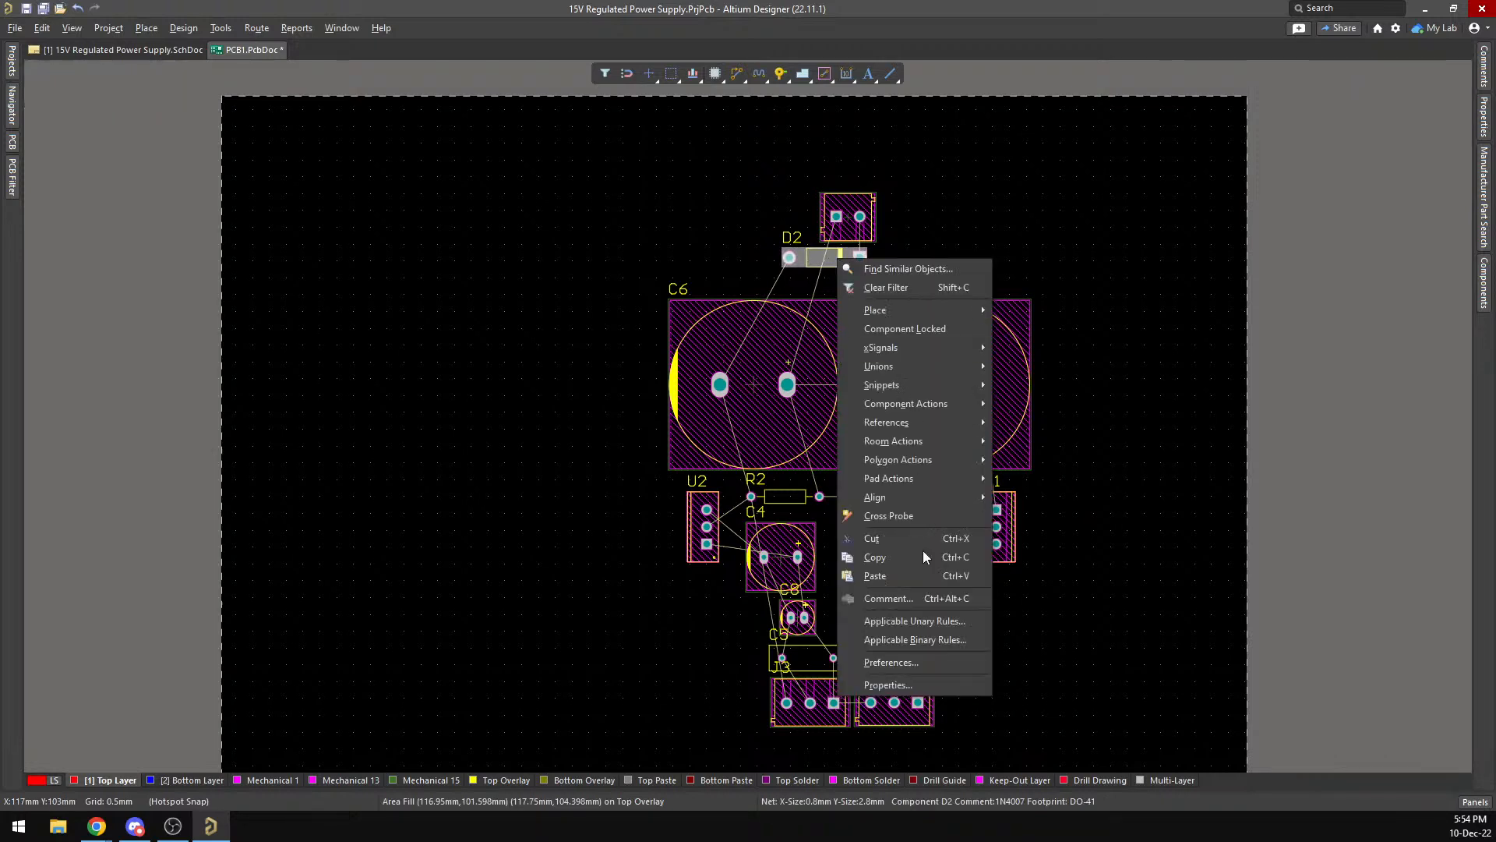
{"action": "left_click", "coordinate": [905, 682]}
{"action": "left_click", "coordinate": [1442, 285]}
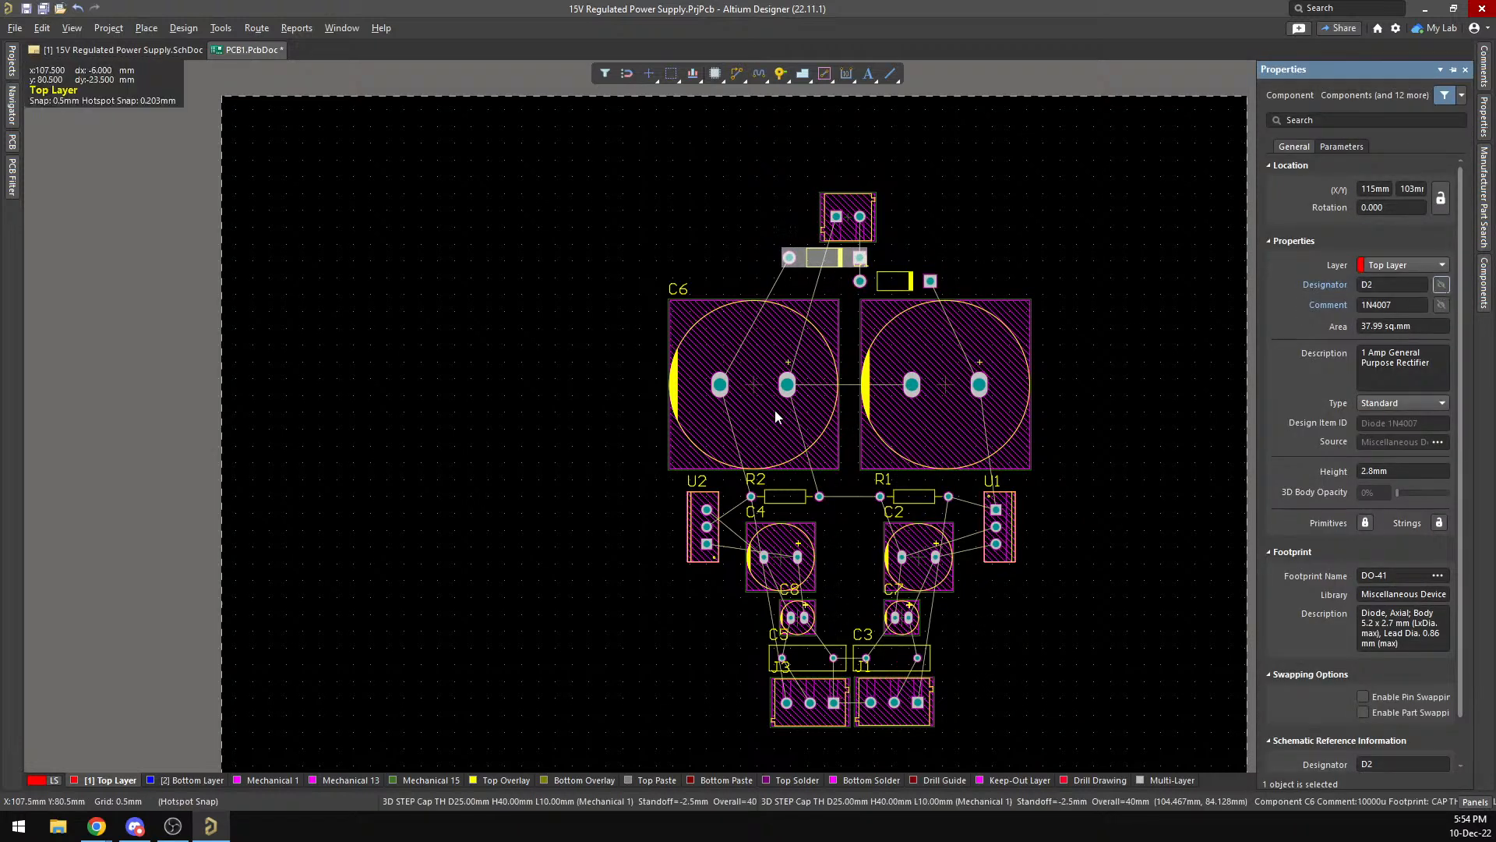
{"action": "left_click", "coordinate": [775, 417]}
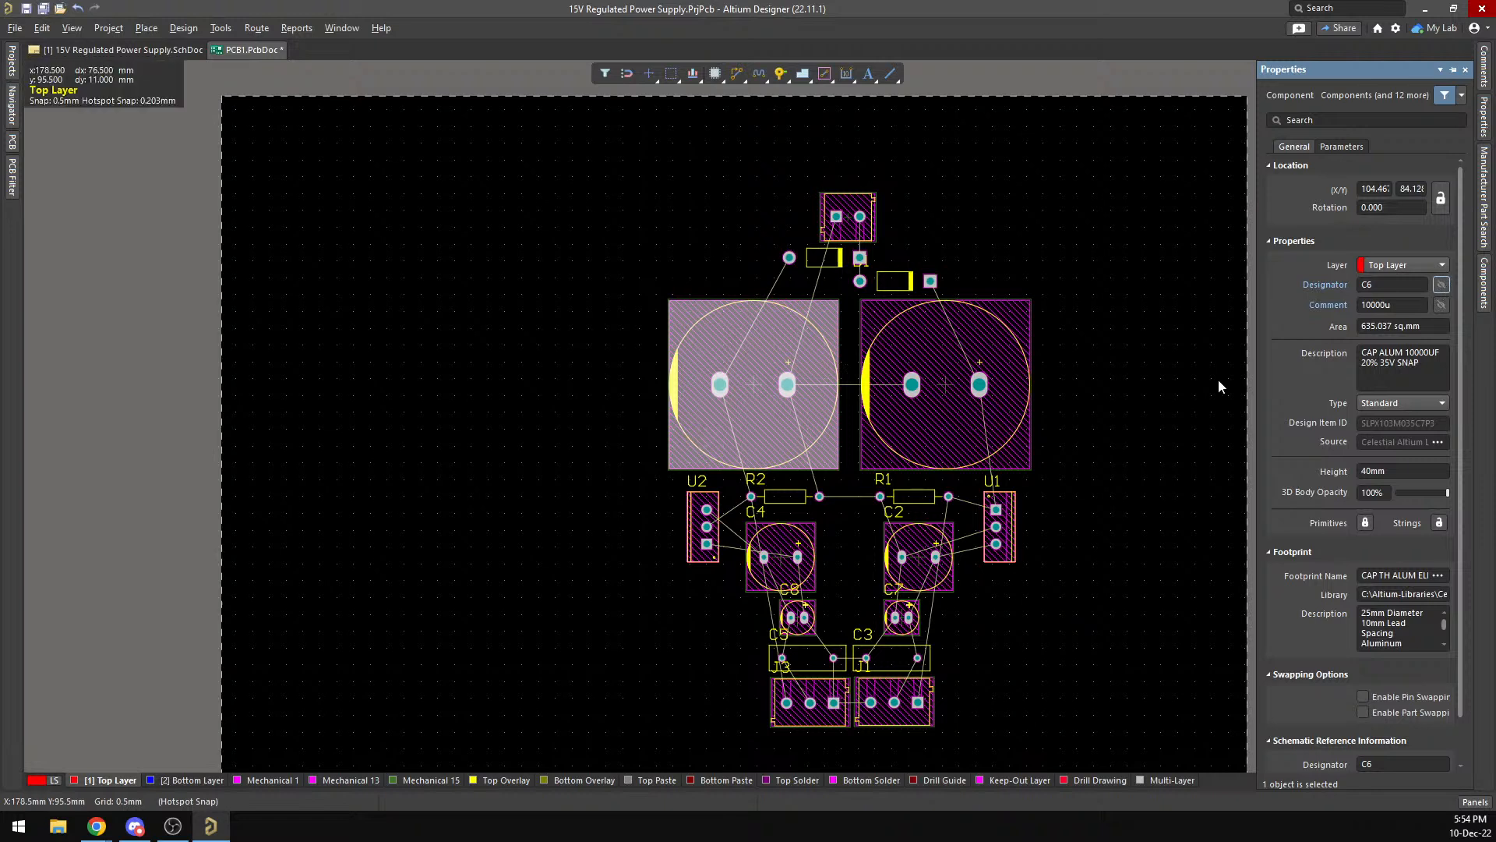
Hide the designators of resistor R1, capacitor C2 and regulator U1.
{"action": "left_click", "coordinate": [918, 495]}
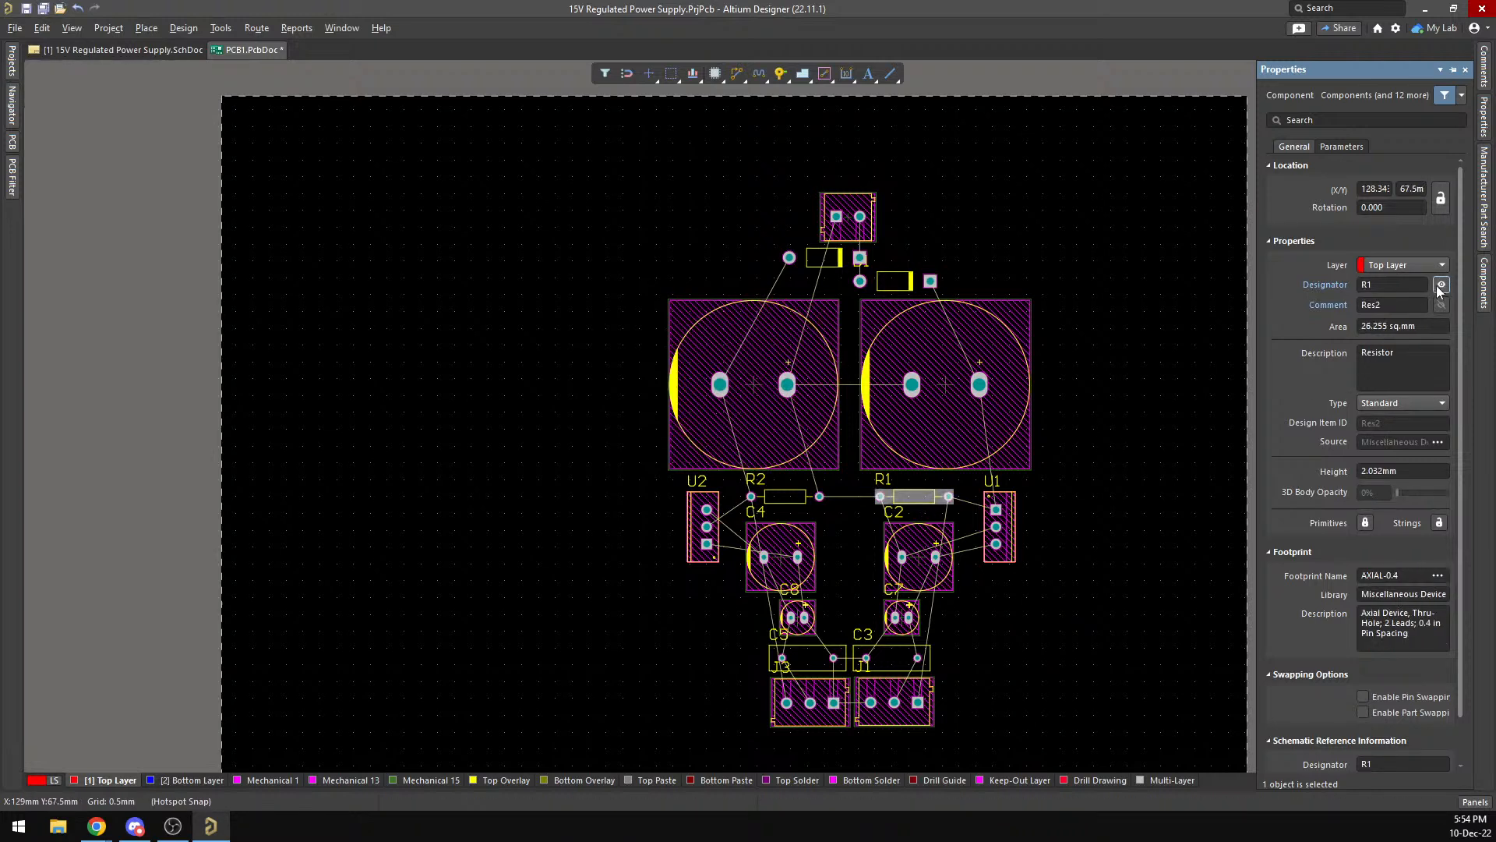
{"action": "left_click", "coordinate": [919, 549]}
{"action": "left_click", "coordinate": [1442, 285]}
{"action": "left_click", "coordinate": [999, 526]}
{"action": "left_click", "coordinate": [1442, 285]}
Hide the designators of capacitor C4, resistor R2 and regulator U2.
{"action": "left_click", "coordinate": [780, 555]}
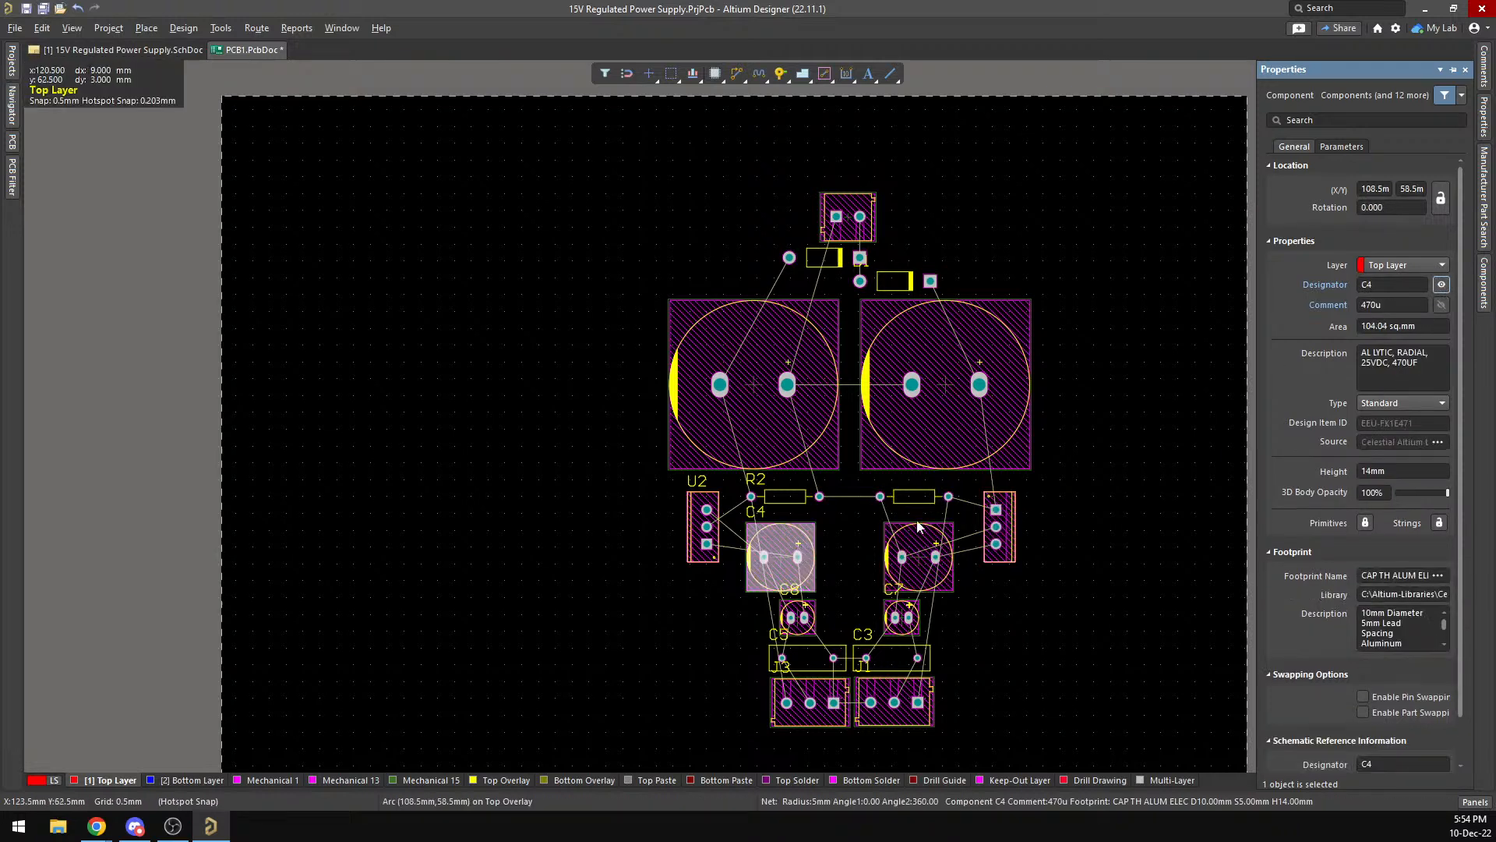
{"action": "left_click", "coordinate": [1441, 284]}
{"action": "left_click", "coordinate": [786, 496]}
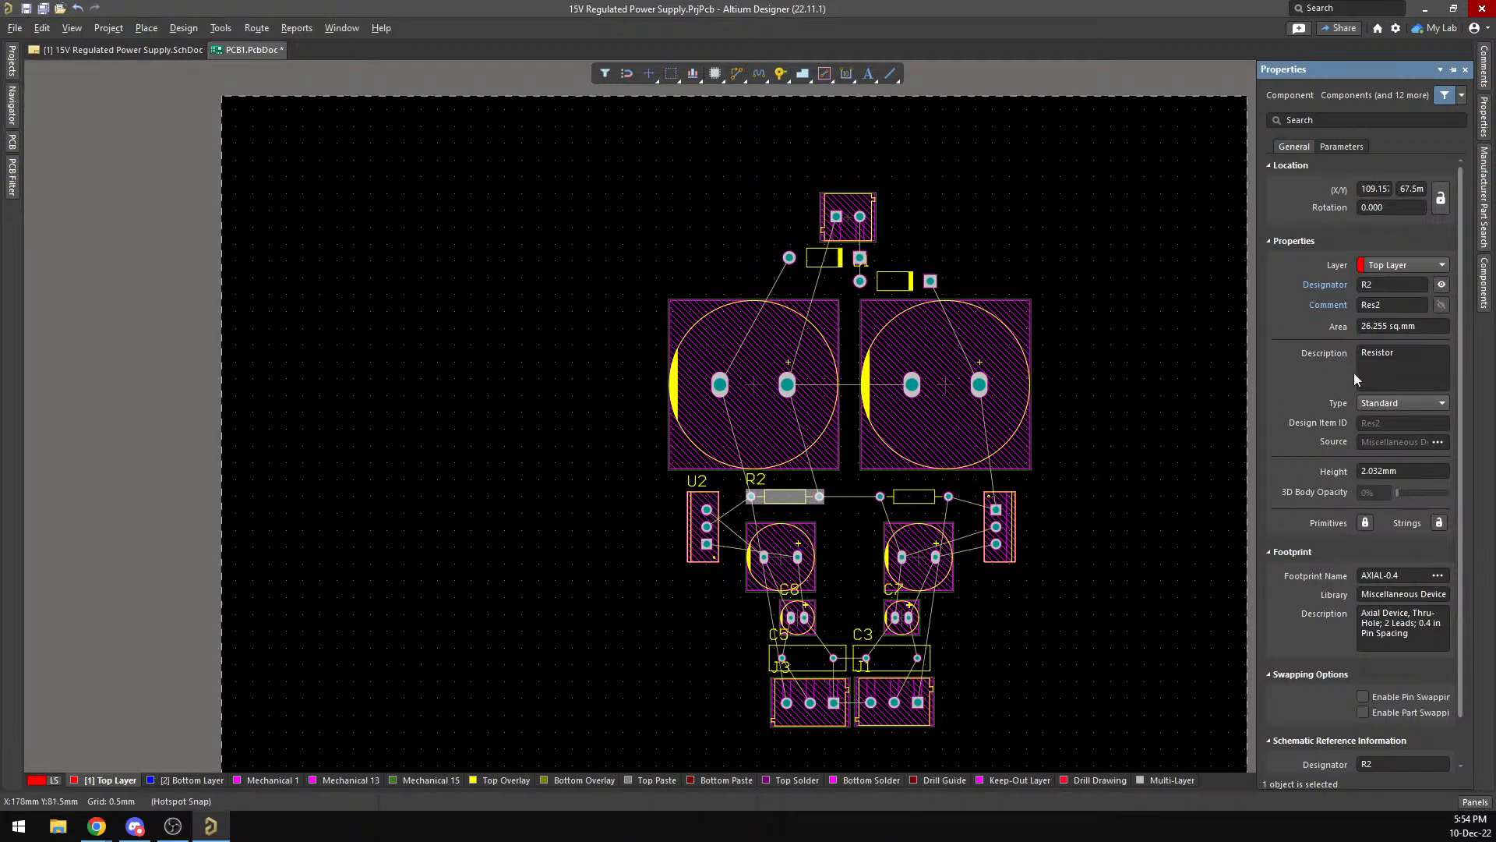
{"action": "left_click", "coordinate": [703, 527]}
{"action": "left_click", "coordinate": [1441, 284]}
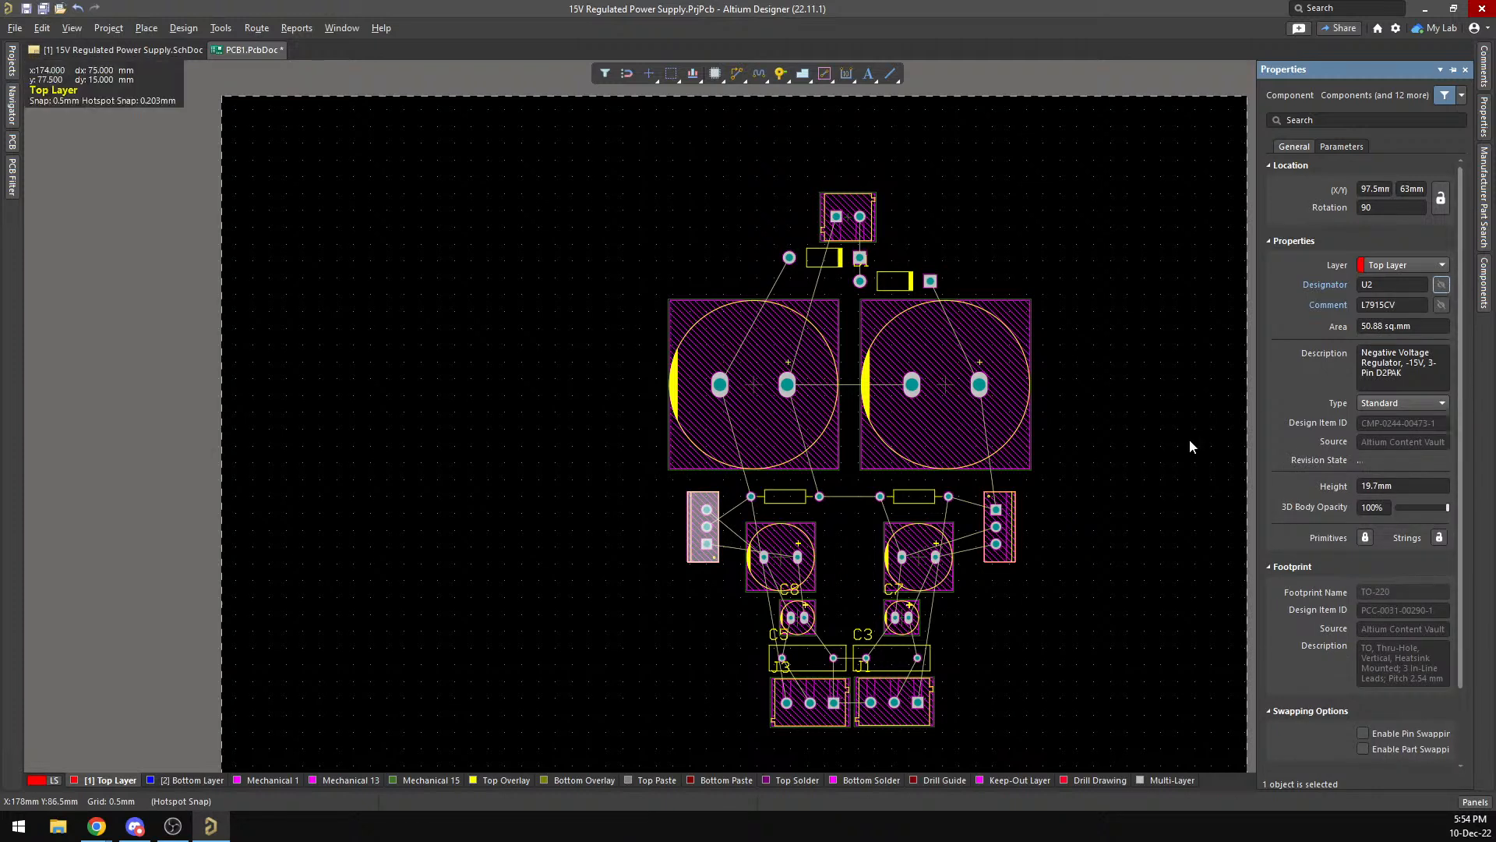
{"action": "left_click", "coordinate": [780, 575]}
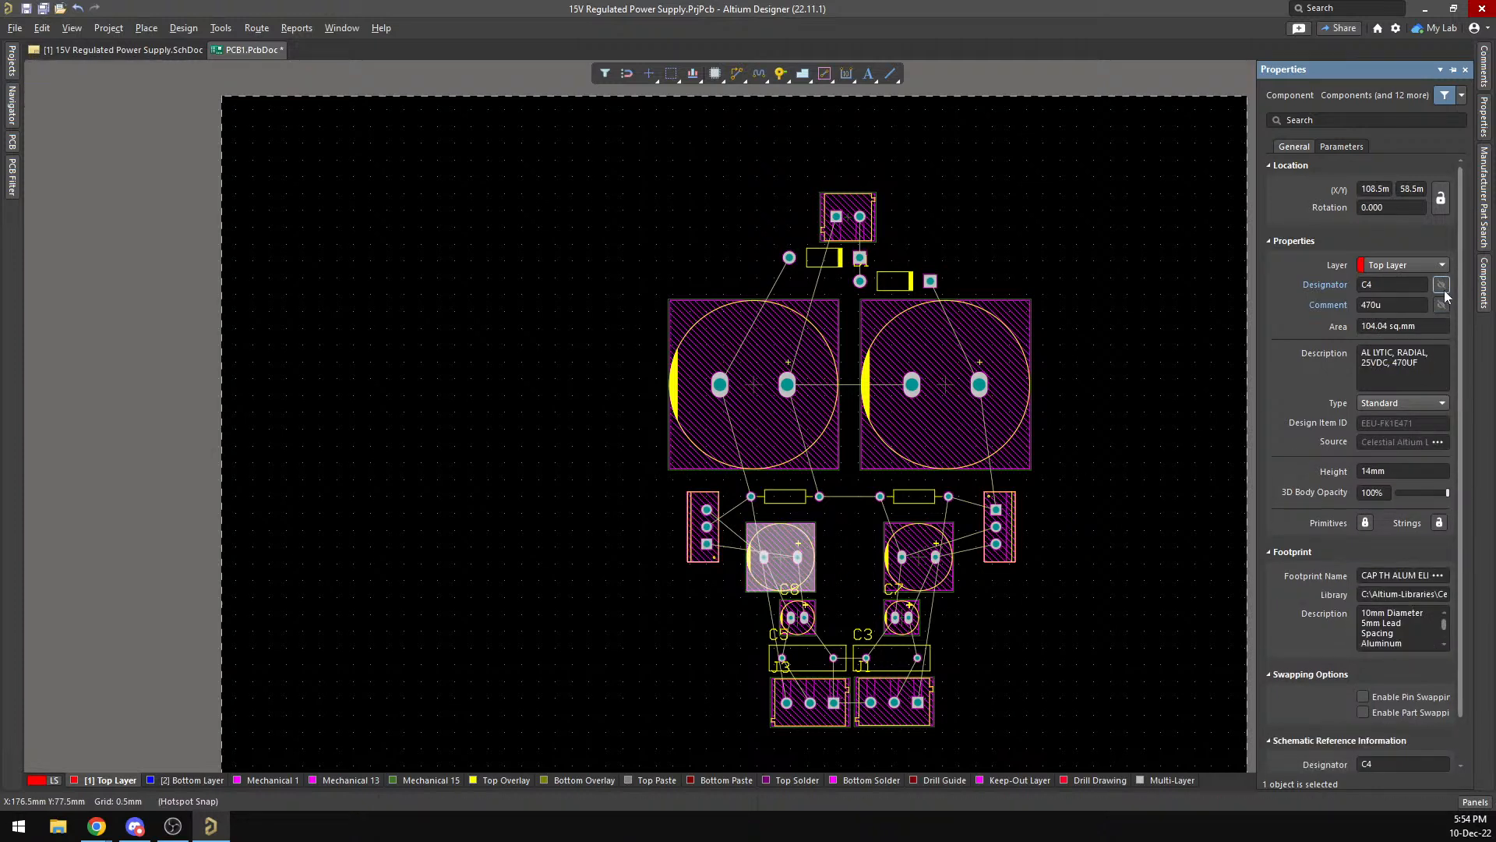
Hide the designators of capacitors C7 and C3 and connector J1, selecting each whole component rather than its pad.
{"action": "left_click", "coordinate": [899, 621]}
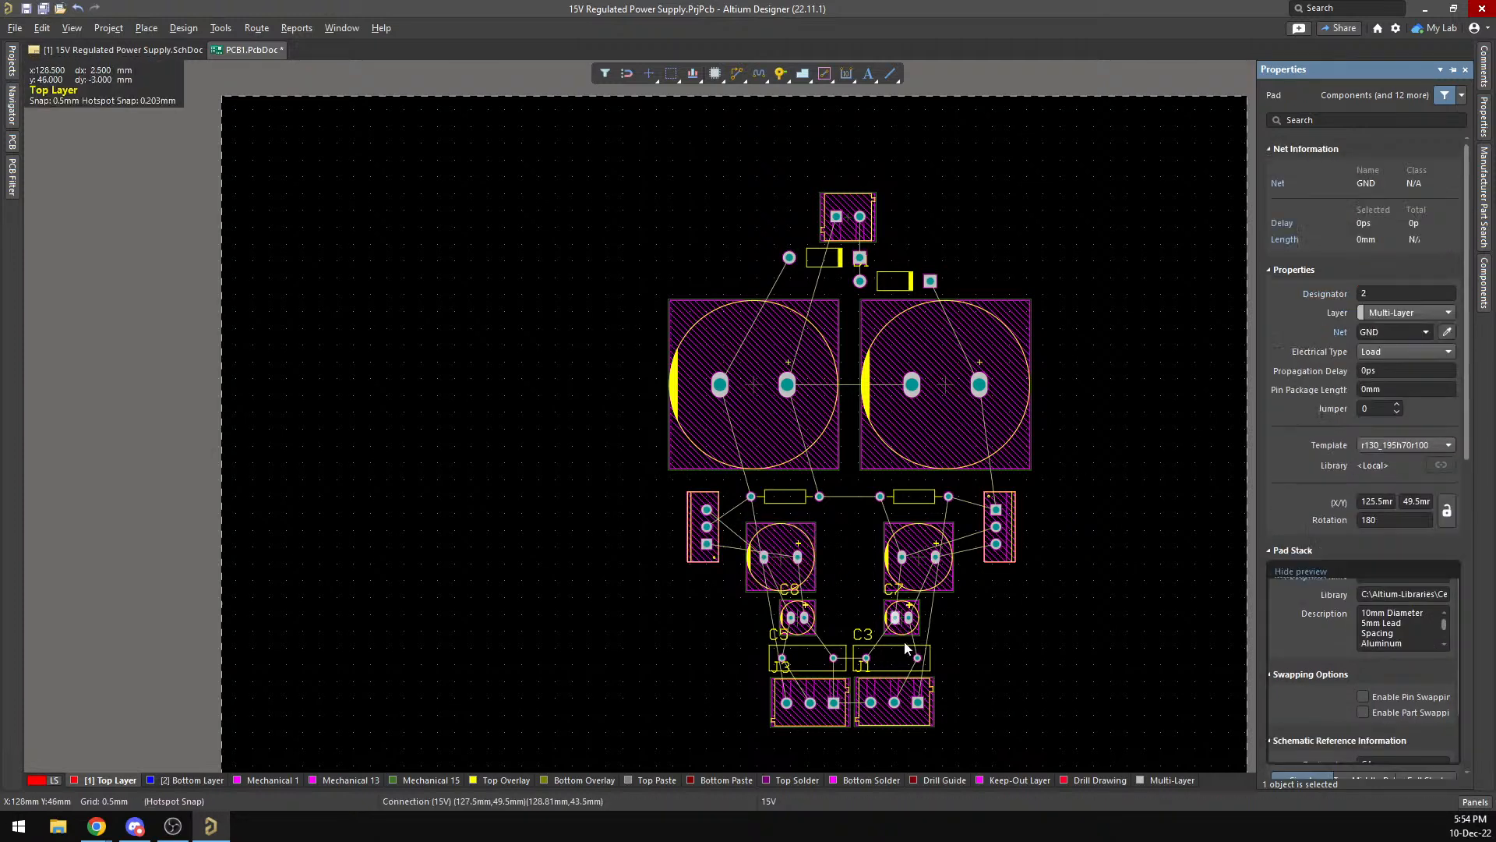
{"action": "right_click", "coordinate": [900, 621]}
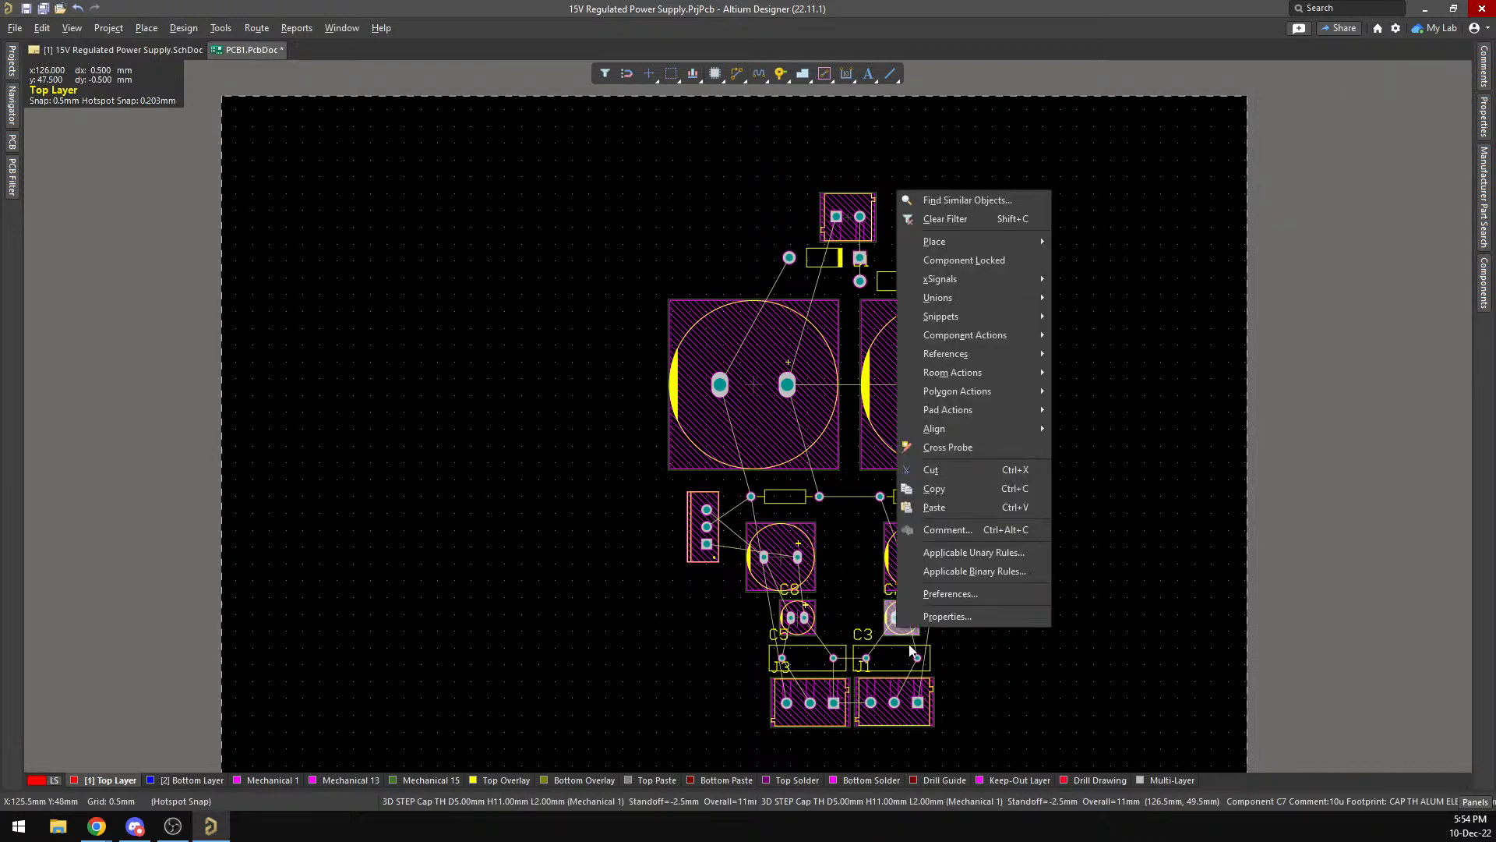
{"action": "left_click", "coordinate": [935, 616]}
{"action": "left_click", "coordinate": [1444, 285]}
{"action": "left_click", "coordinate": [898, 661]}
{"action": "left_click", "coordinate": [1444, 285]}
{"action": "left_click", "coordinate": [894, 713]}
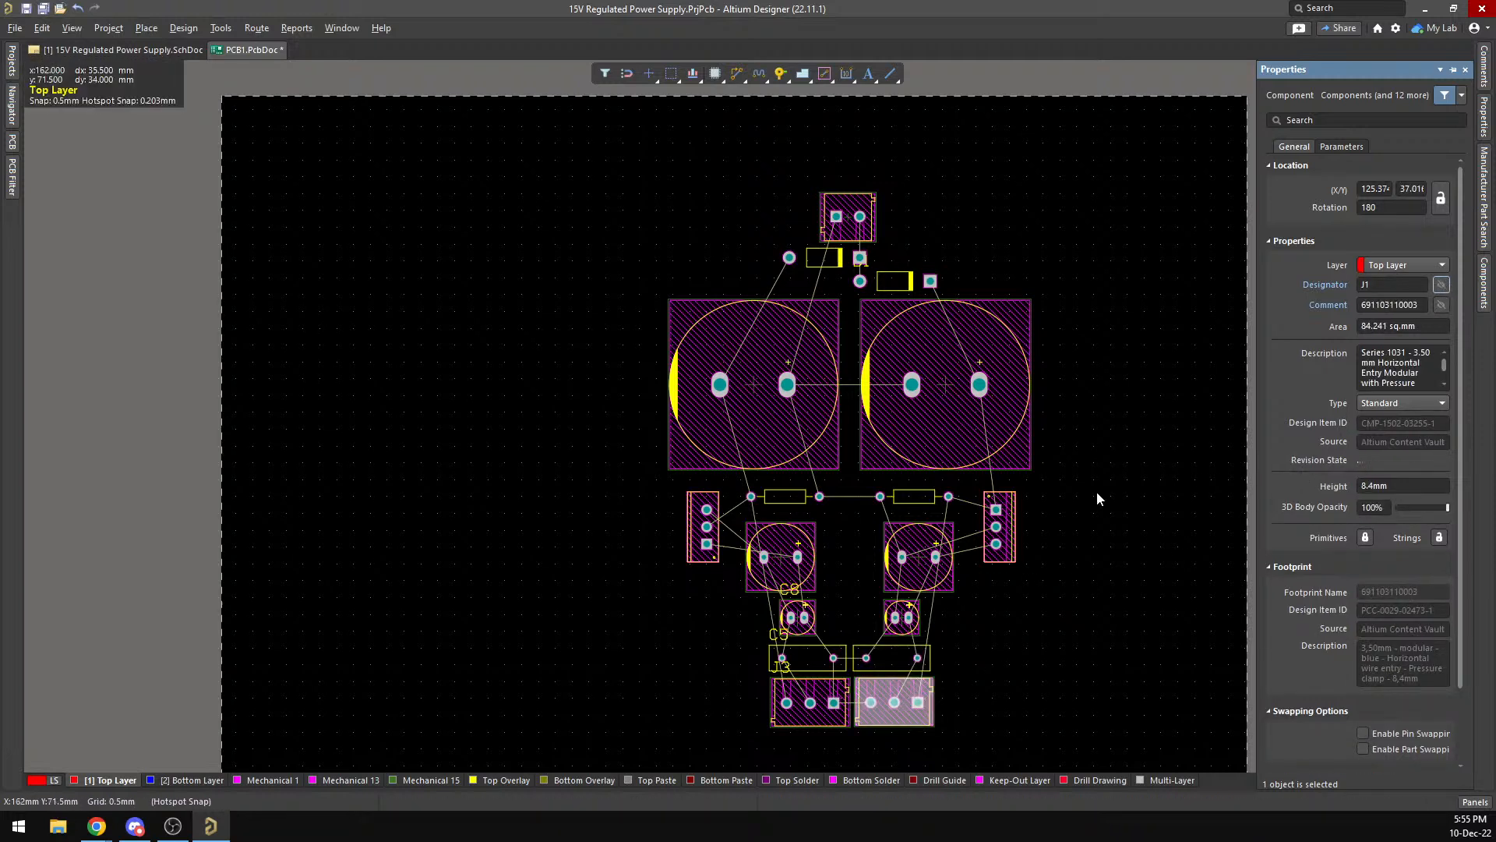
Hide the designators of connector J3 and capacitors C5 and C8.
{"action": "left_click", "coordinate": [820, 683]}
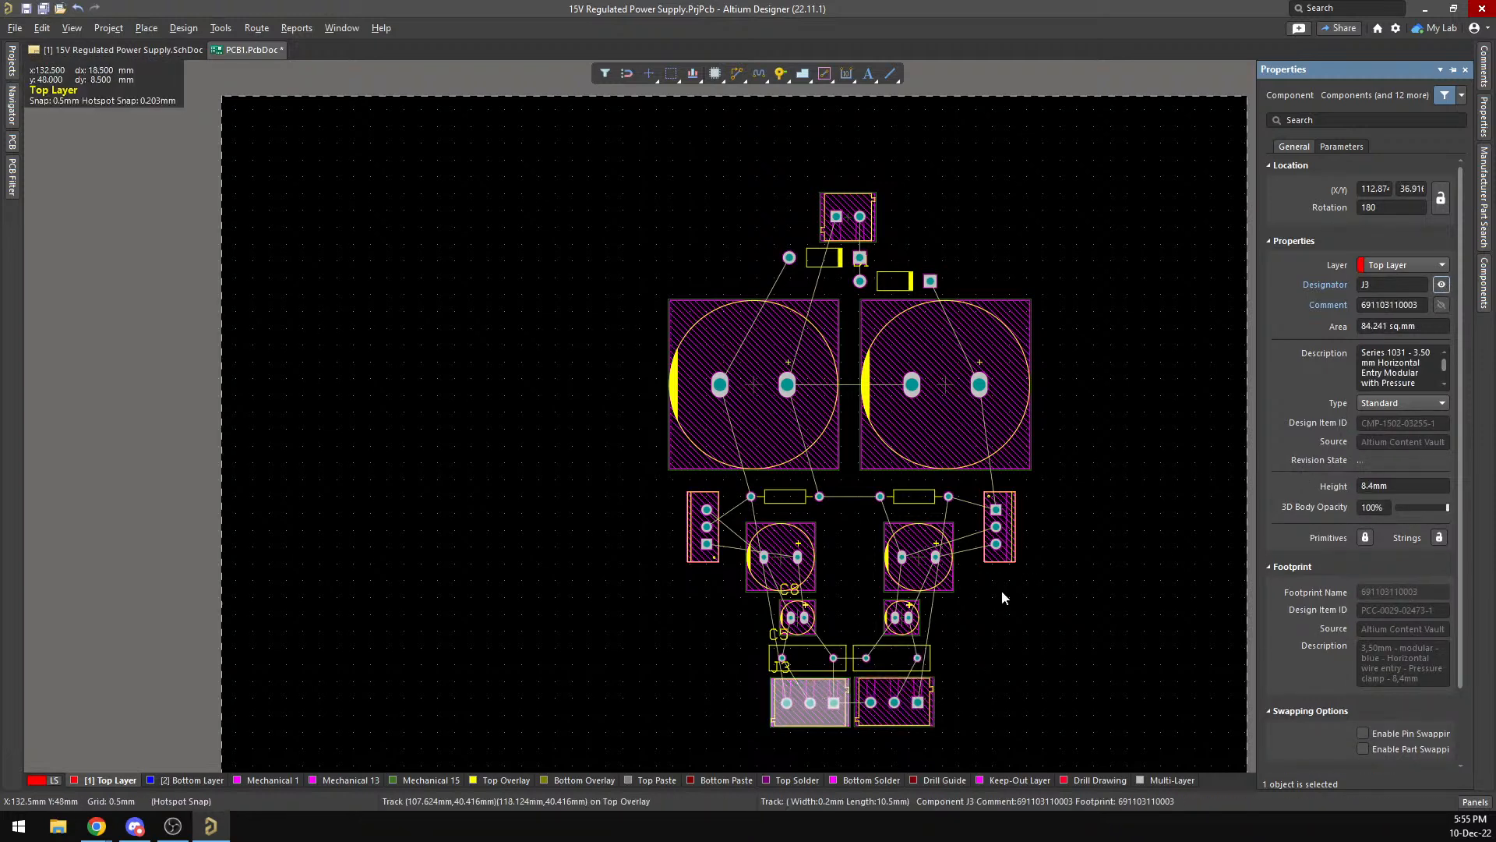
{"action": "left_click", "coordinate": [1441, 286]}
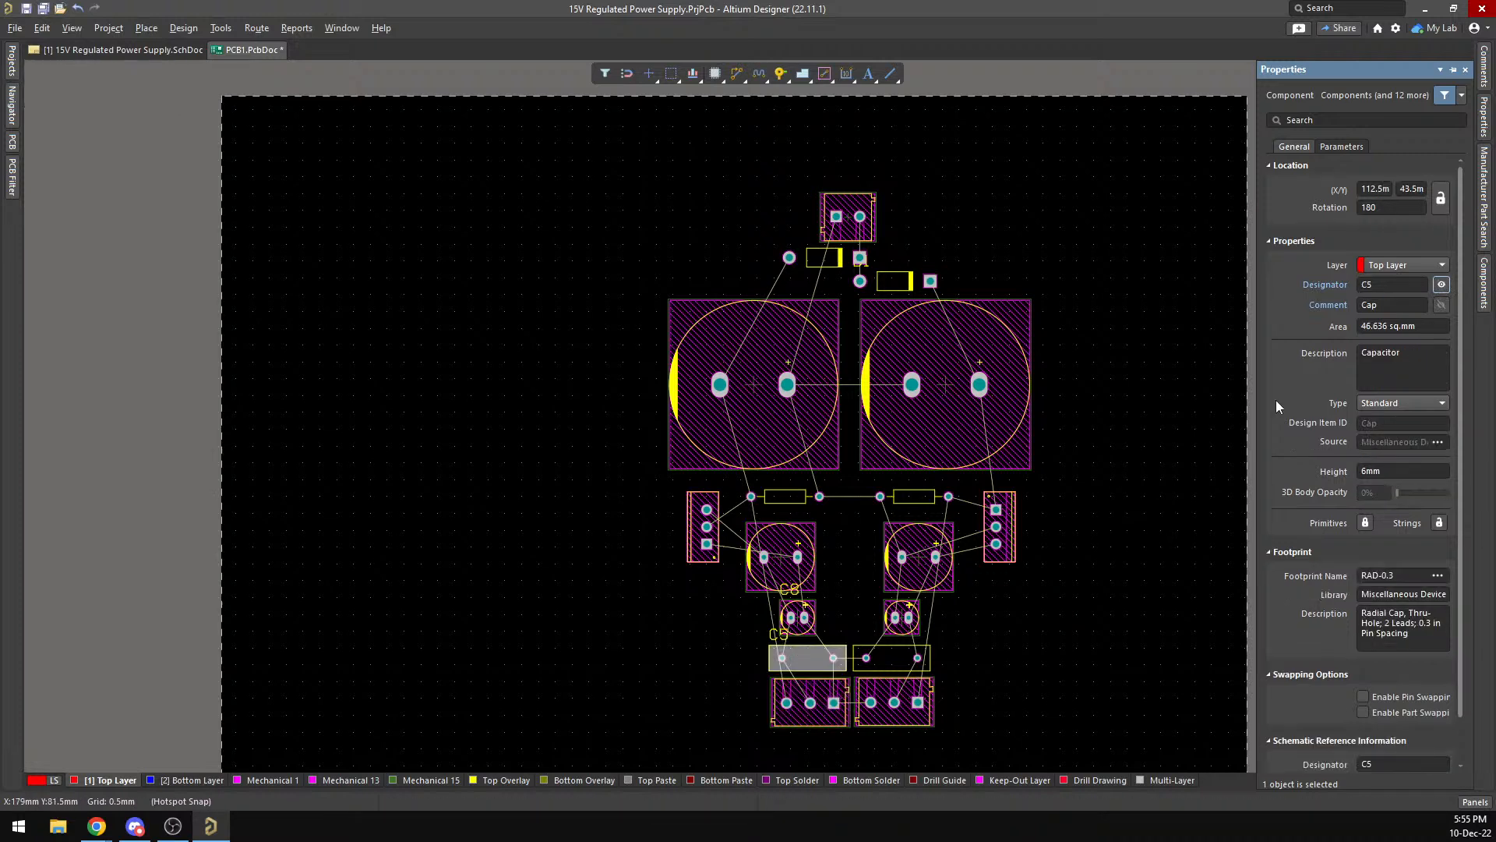
{"action": "left_click", "coordinate": [797, 617]}
{"action": "left_click", "coordinate": [1441, 284]}
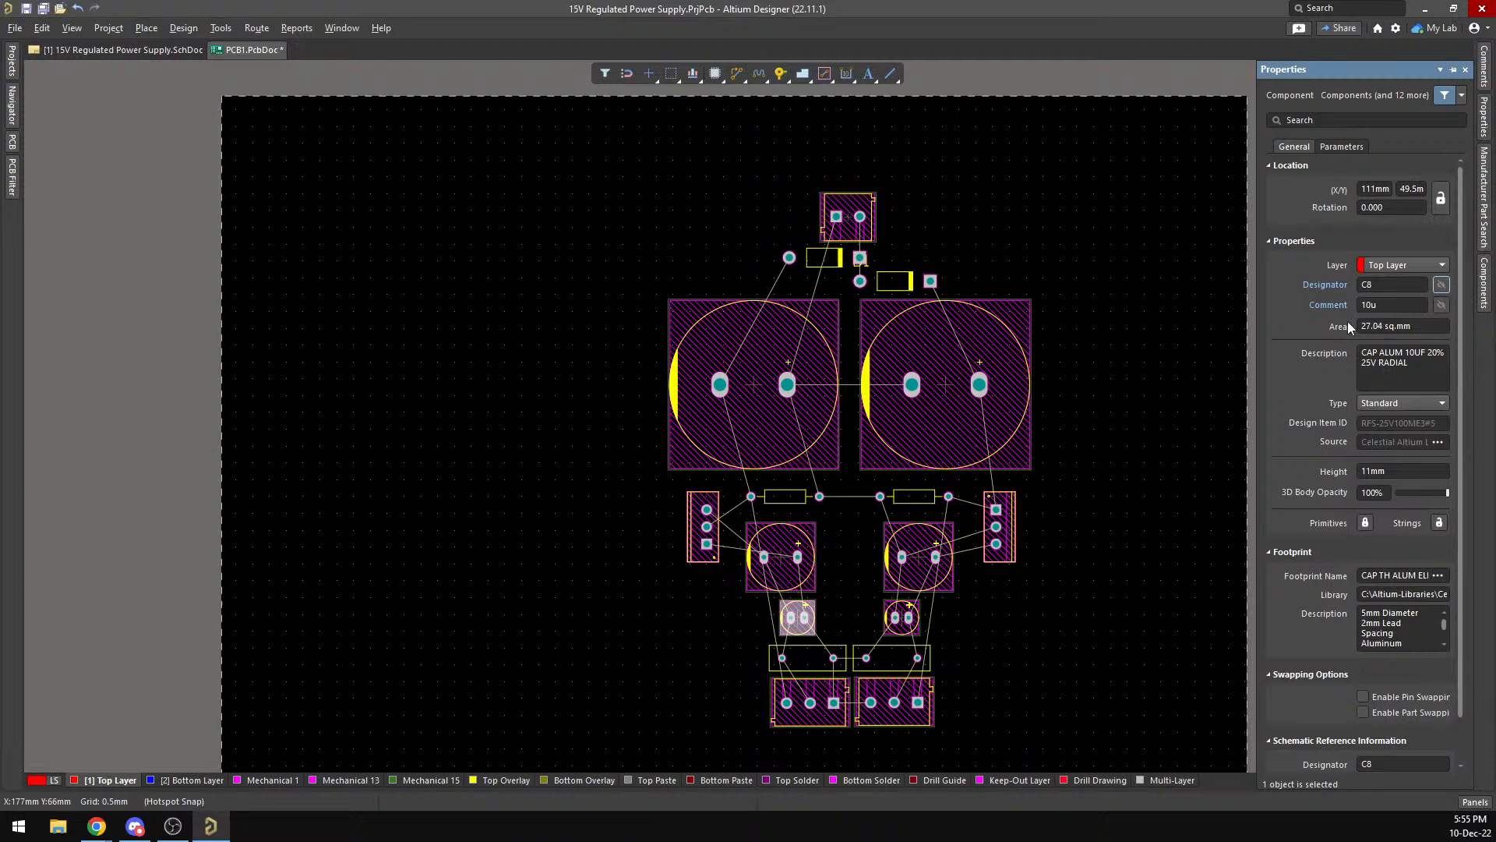
{"action": "left_click", "coordinate": [1003, 643]}
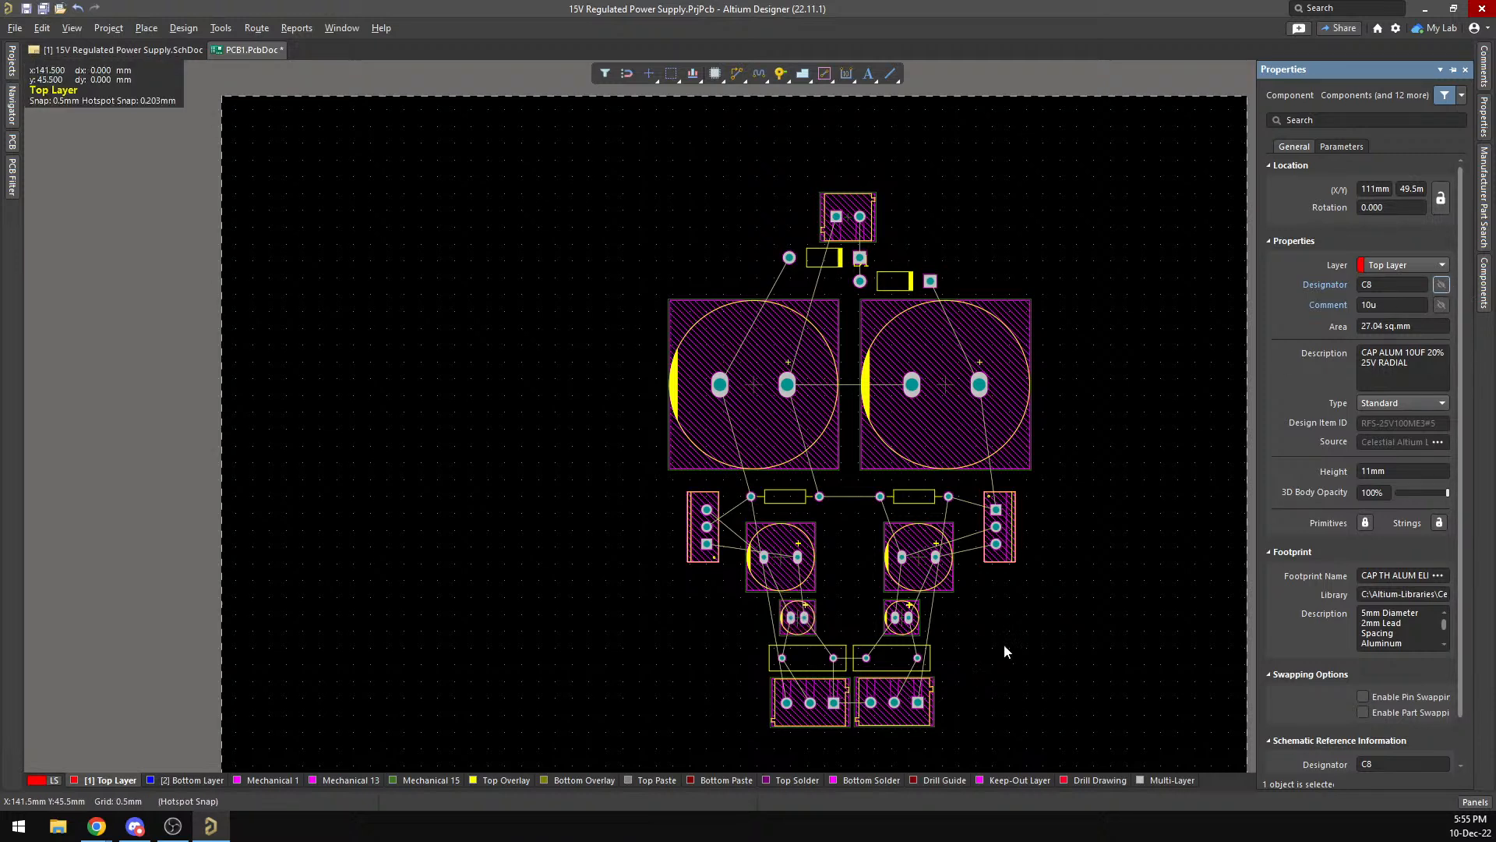
Hide the designator of diode D1 in its component properties and clear the selection.
{"action": "left_click", "coordinate": [881, 273]}
{"action": "right_click", "coordinate": [881, 273]}
{"action": "left_click", "coordinate": [913, 705]}
{"action": "left_click", "coordinate": [1012, 230]}
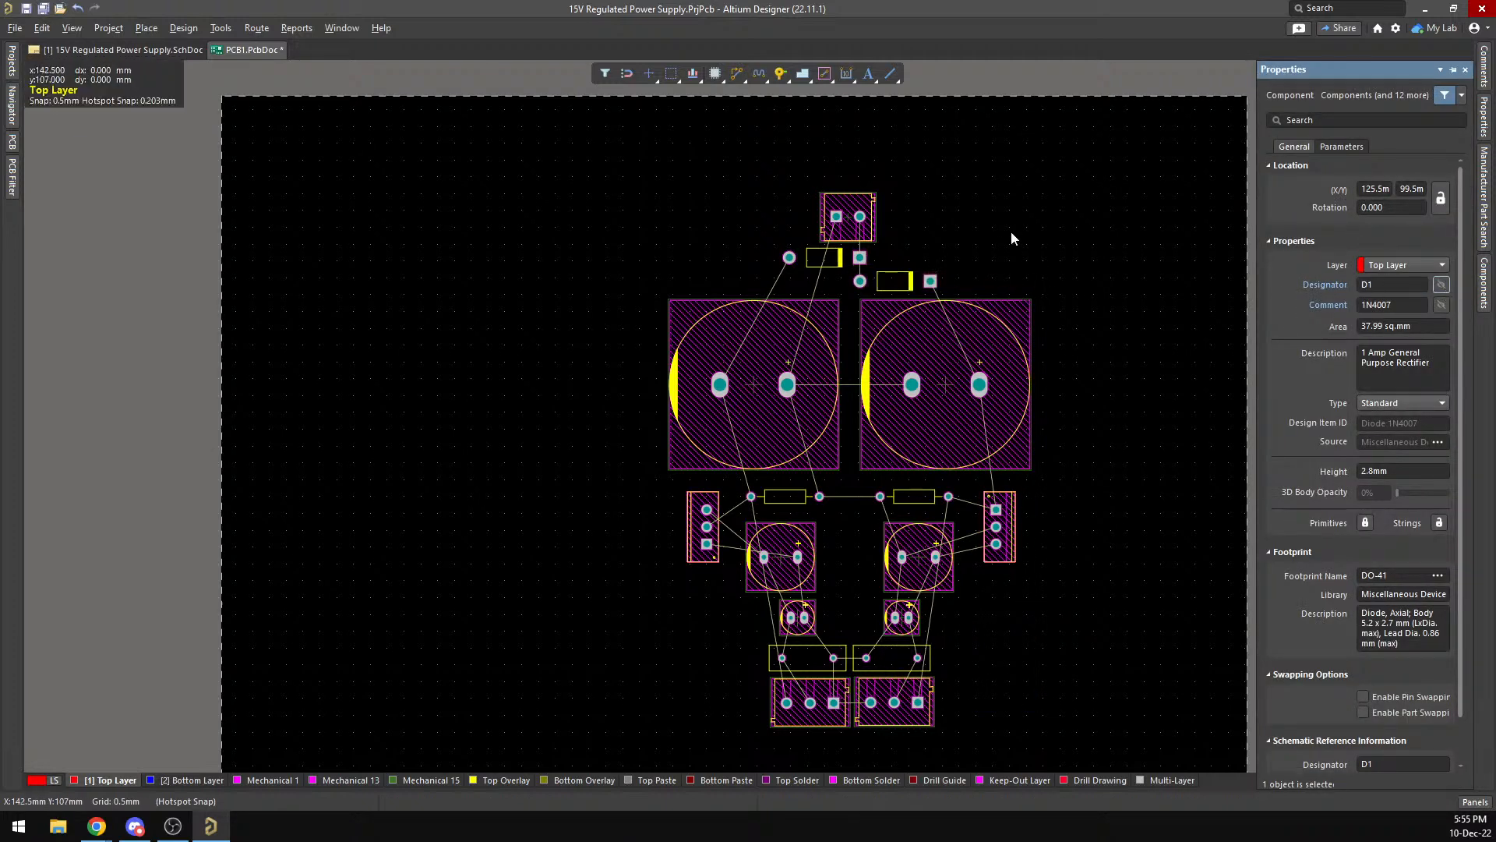
{"action": "scroll", "coordinate": [1009, 245], "scroll_direction": "up", "scroll_amount": 2}
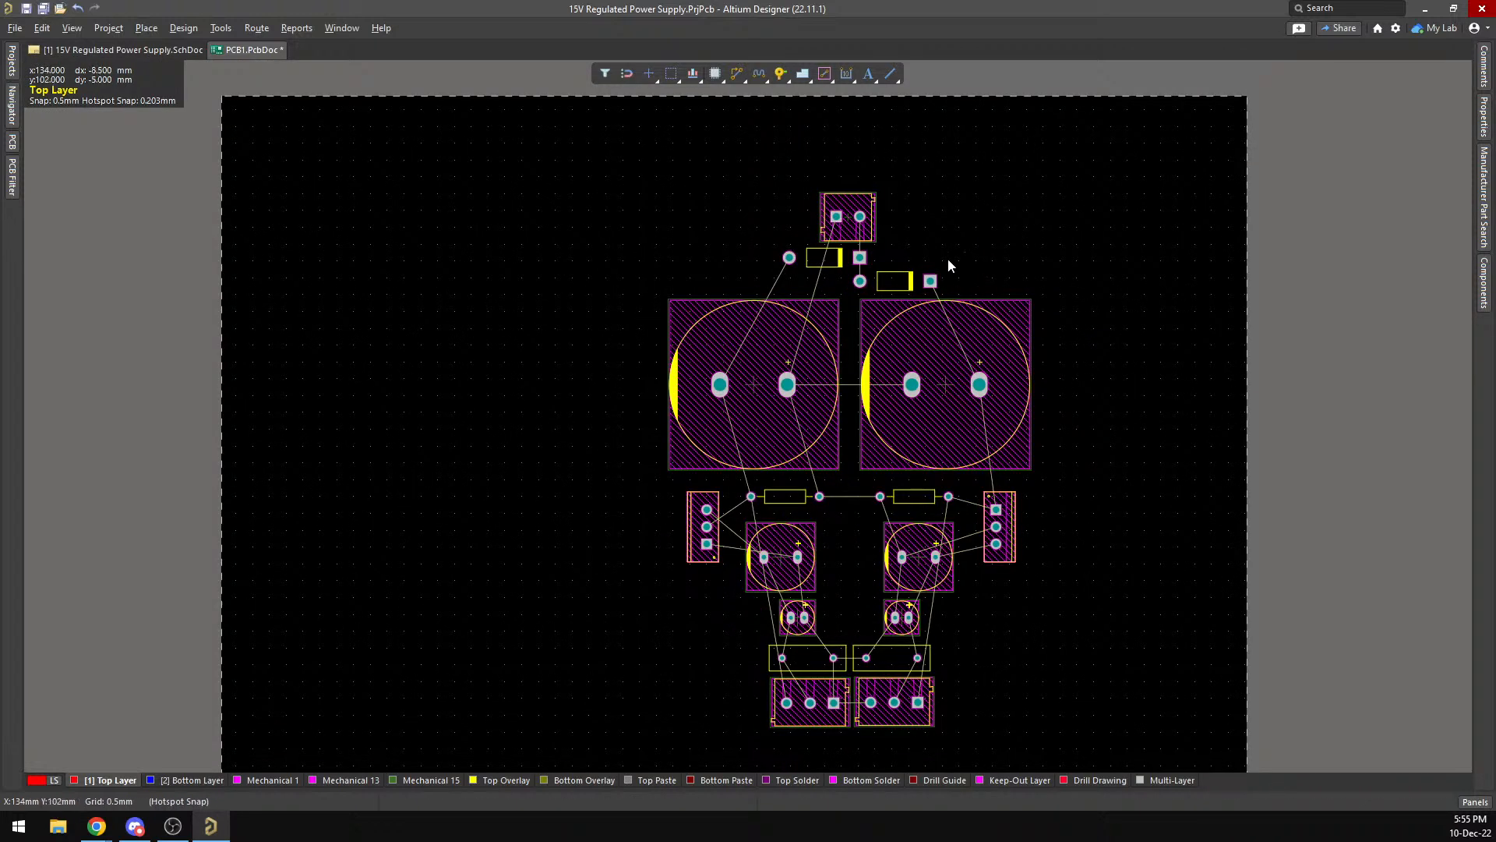
Draw a rectangle about 57.5 by 82.5 mm on the Top Layer, enclosing all components from J2 down to J3 and J1.
{"action": "left_click", "coordinate": [893, 79]}
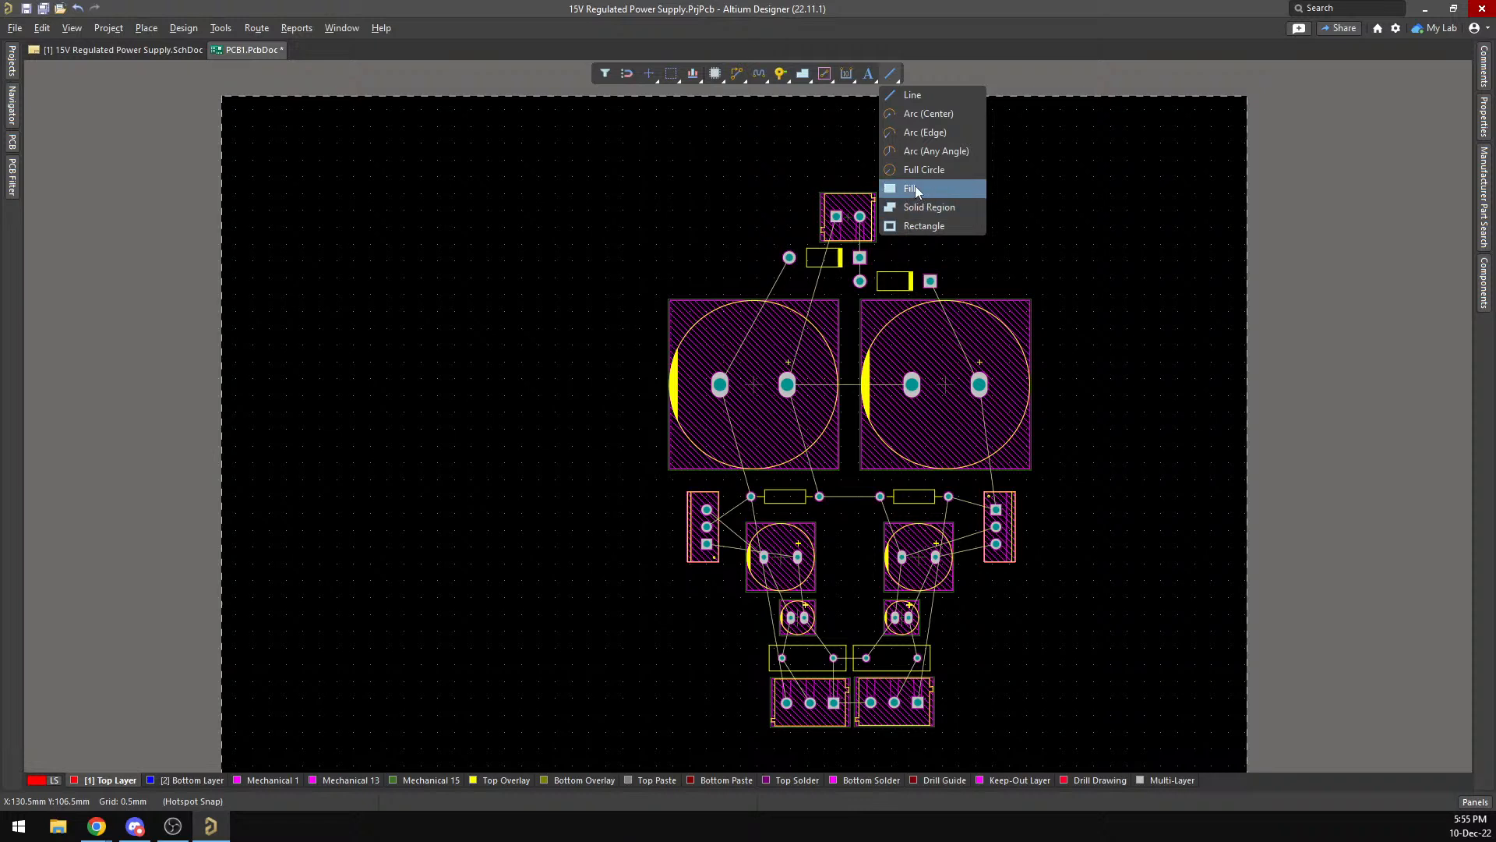
{"action": "left_click", "coordinate": [915, 187]}
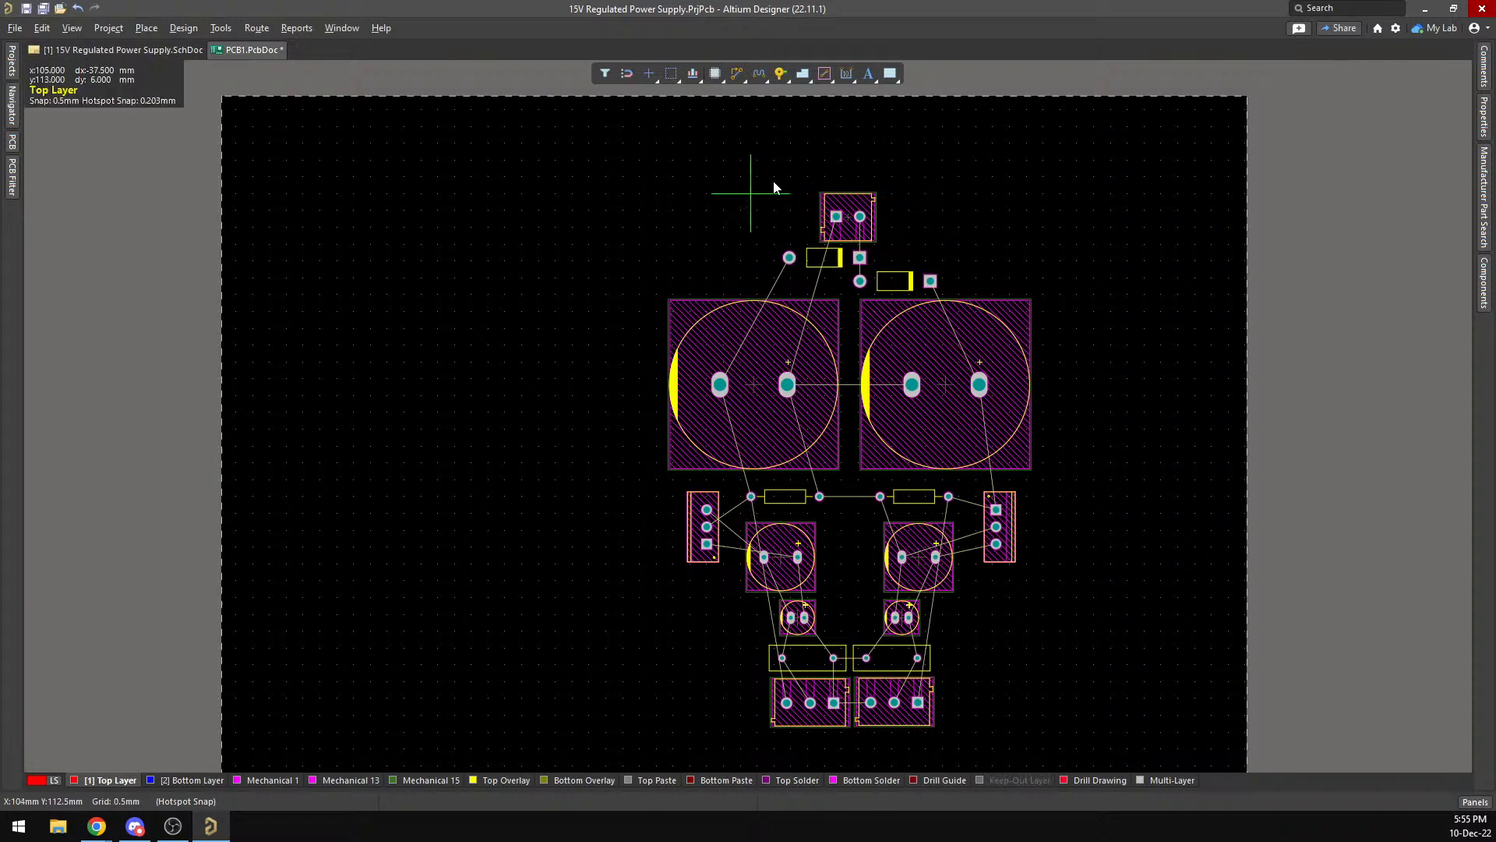
{"action": "left_click", "coordinate": [890, 73]}
{"action": "left_click", "coordinate": [924, 215]}
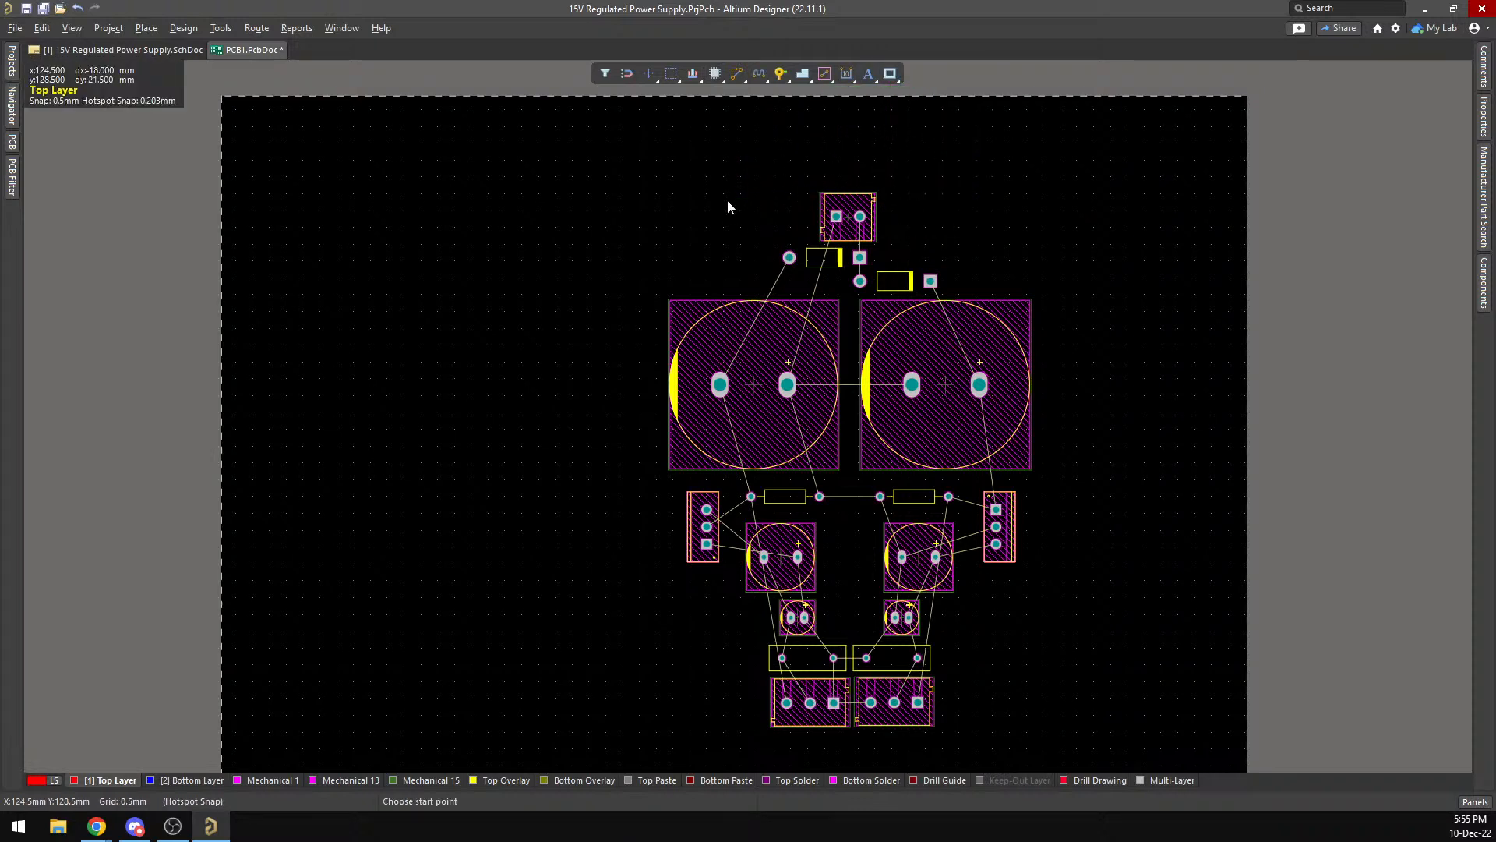
{"action": "left_click", "coordinate": [656, 177]}
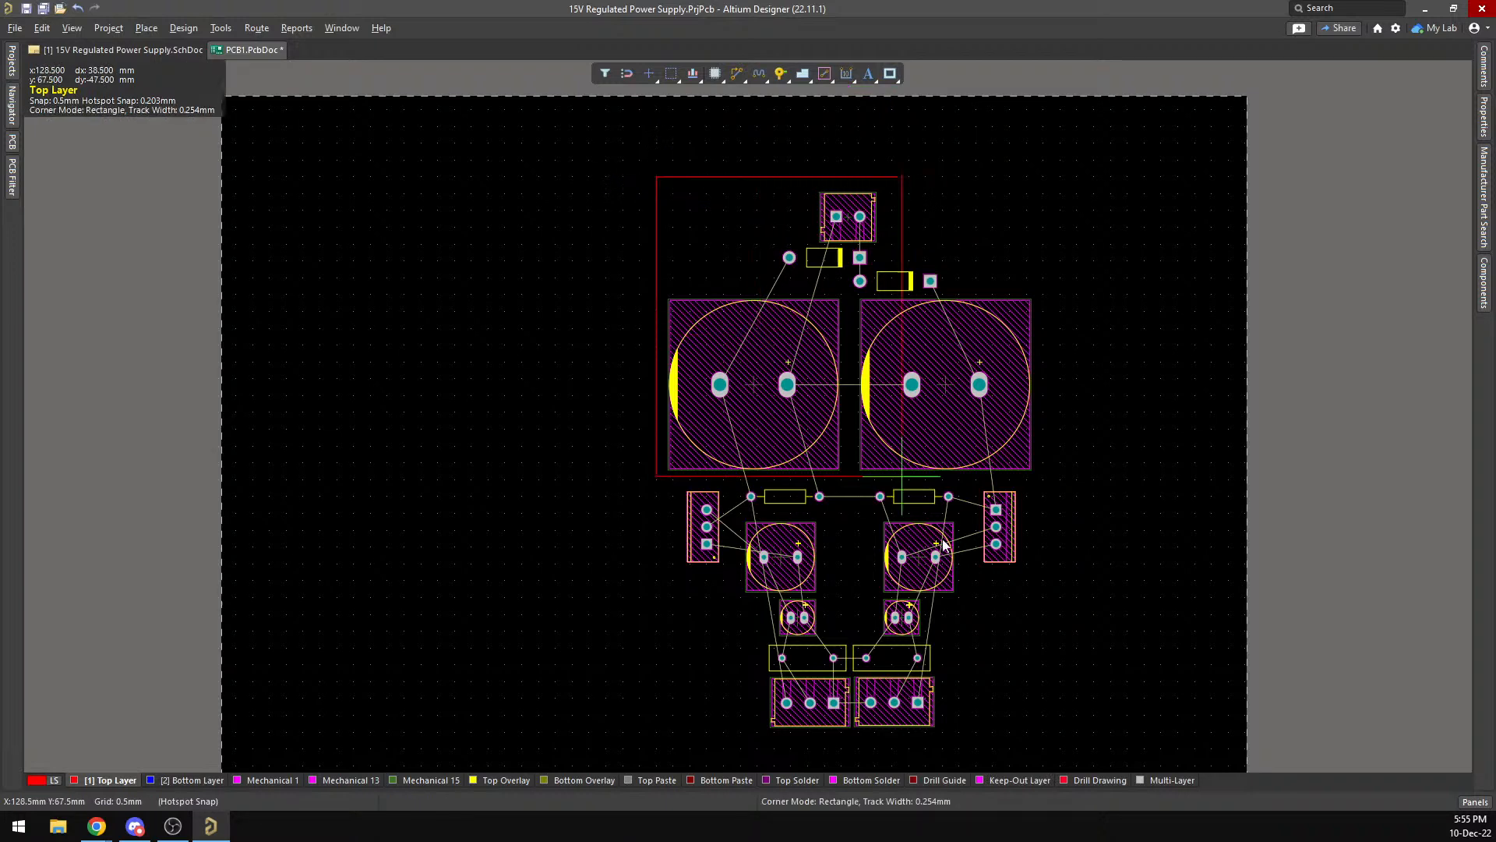
{"action": "left_click", "coordinate": [1044, 732]}
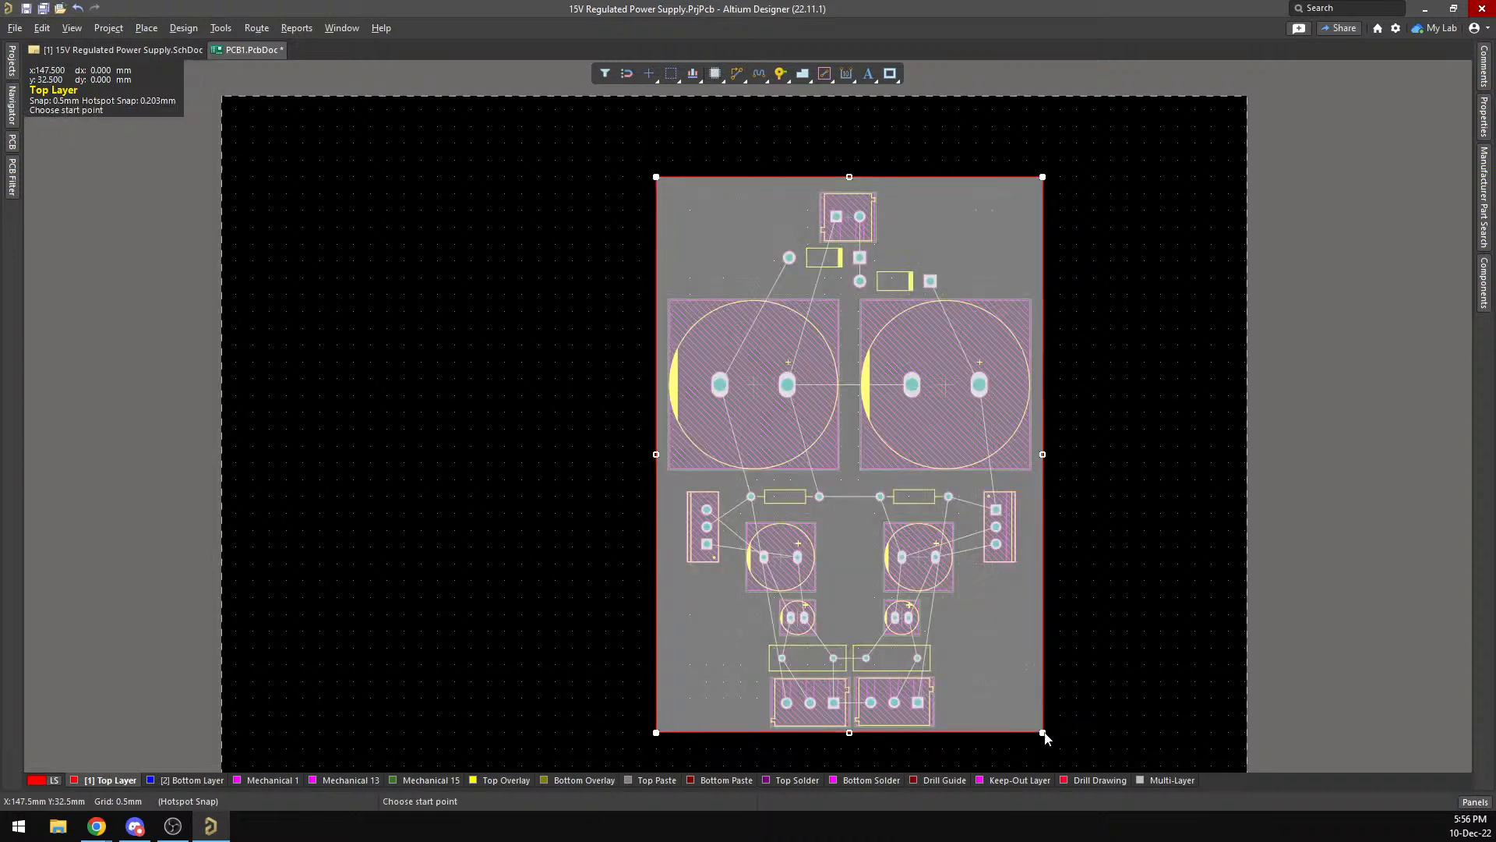
{"action": "left_click", "coordinate": [850, 177]}
{"action": "left_click", "coordinate": [851, 187]}
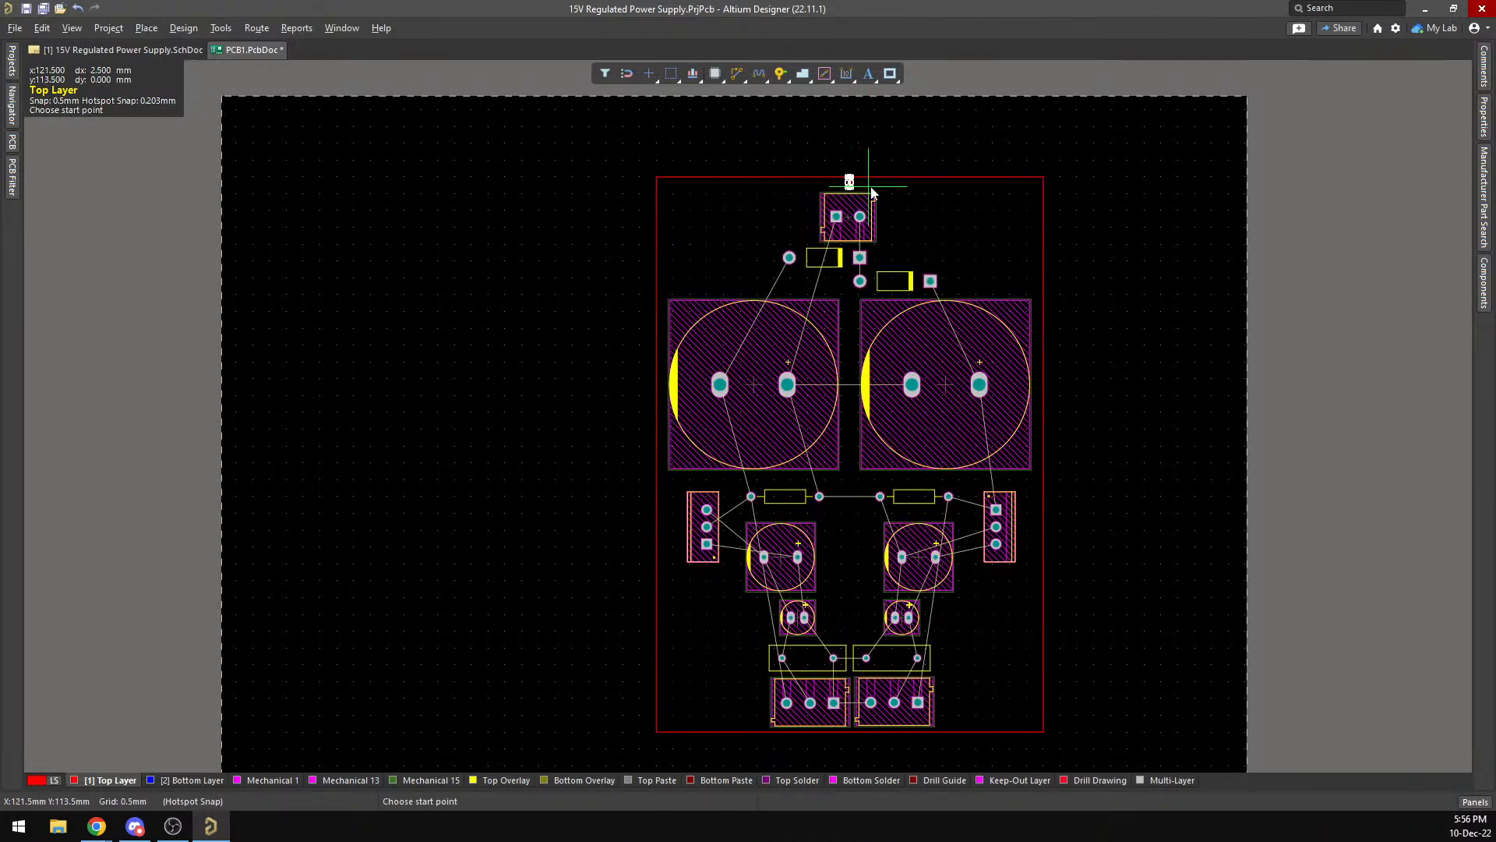
{"action": "scroll", "coordinate": [887, 195], "scroll_direction": "up", "scroll_amount": 4, "text": "ctrl"}
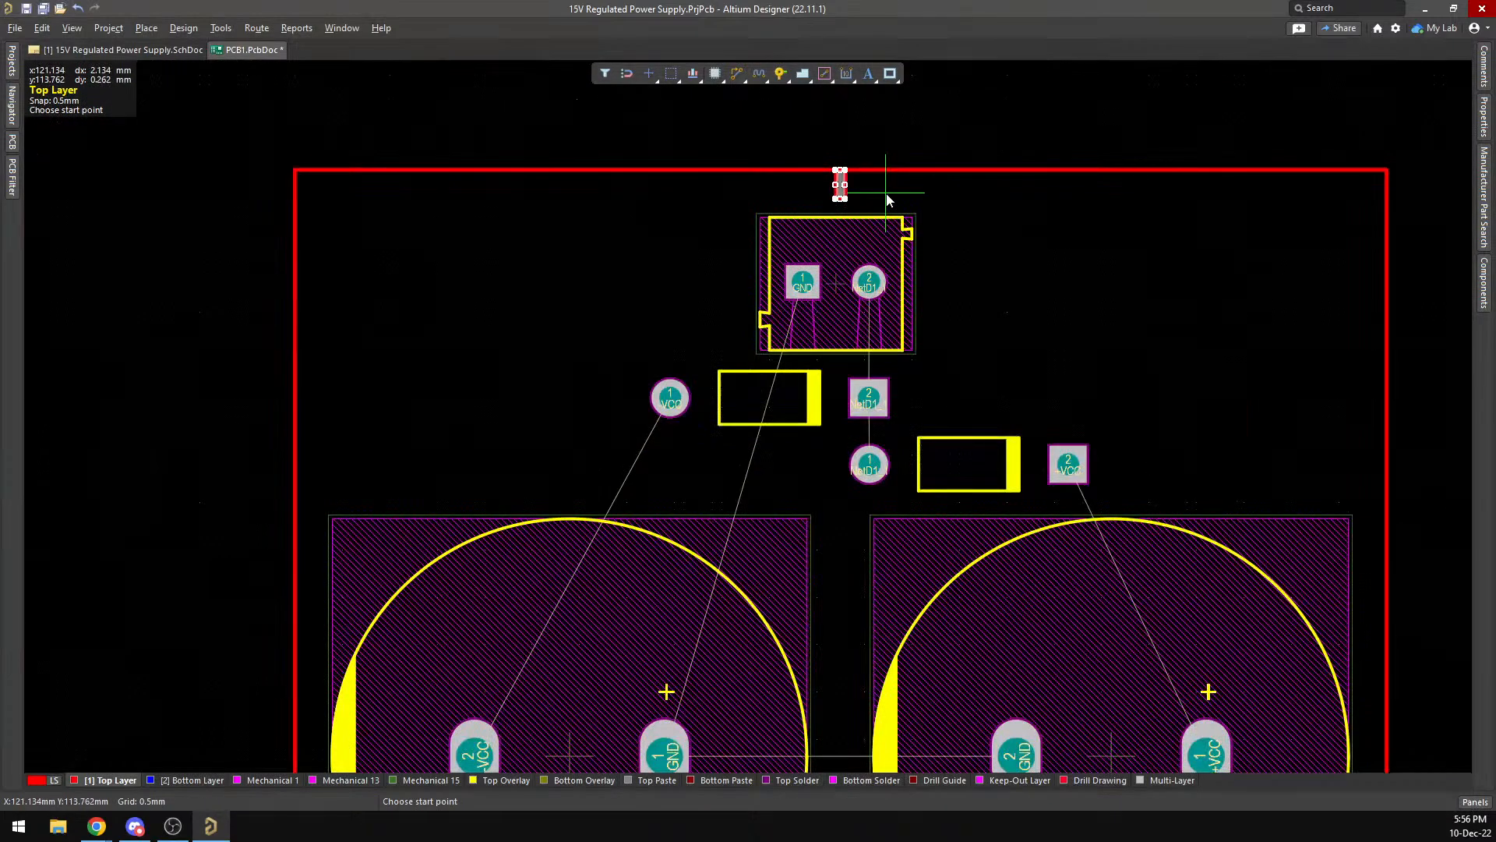
{"action": "key", "text": "Delete"}
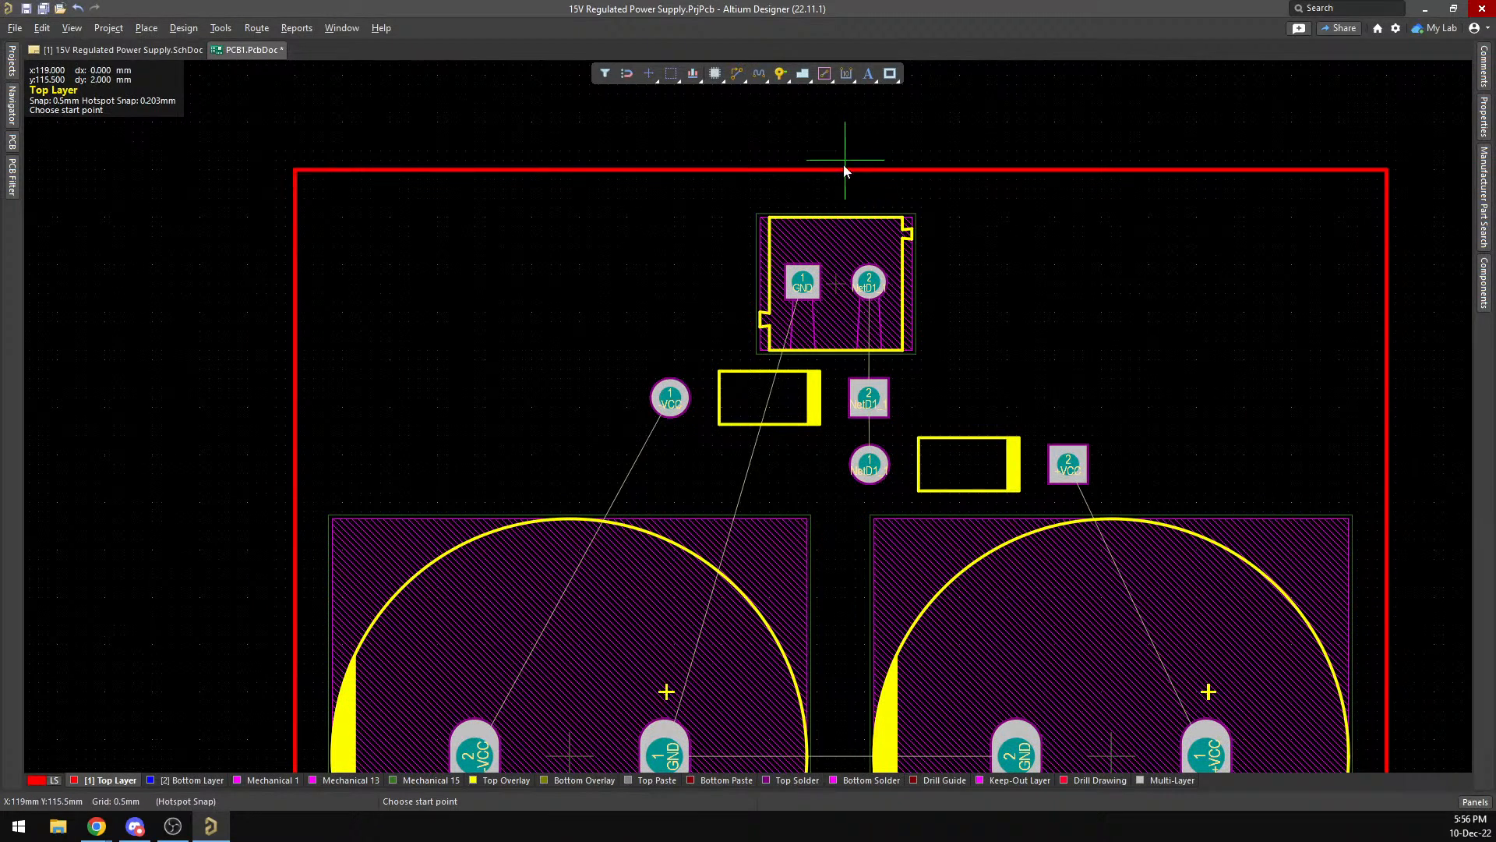
{"action": "key", "text": "Escape"}
Lower the top edge of the board rectangle about 1.5 mm, closer to connector J2.
{"action": "left_click", "coordinate": [840, 170]}
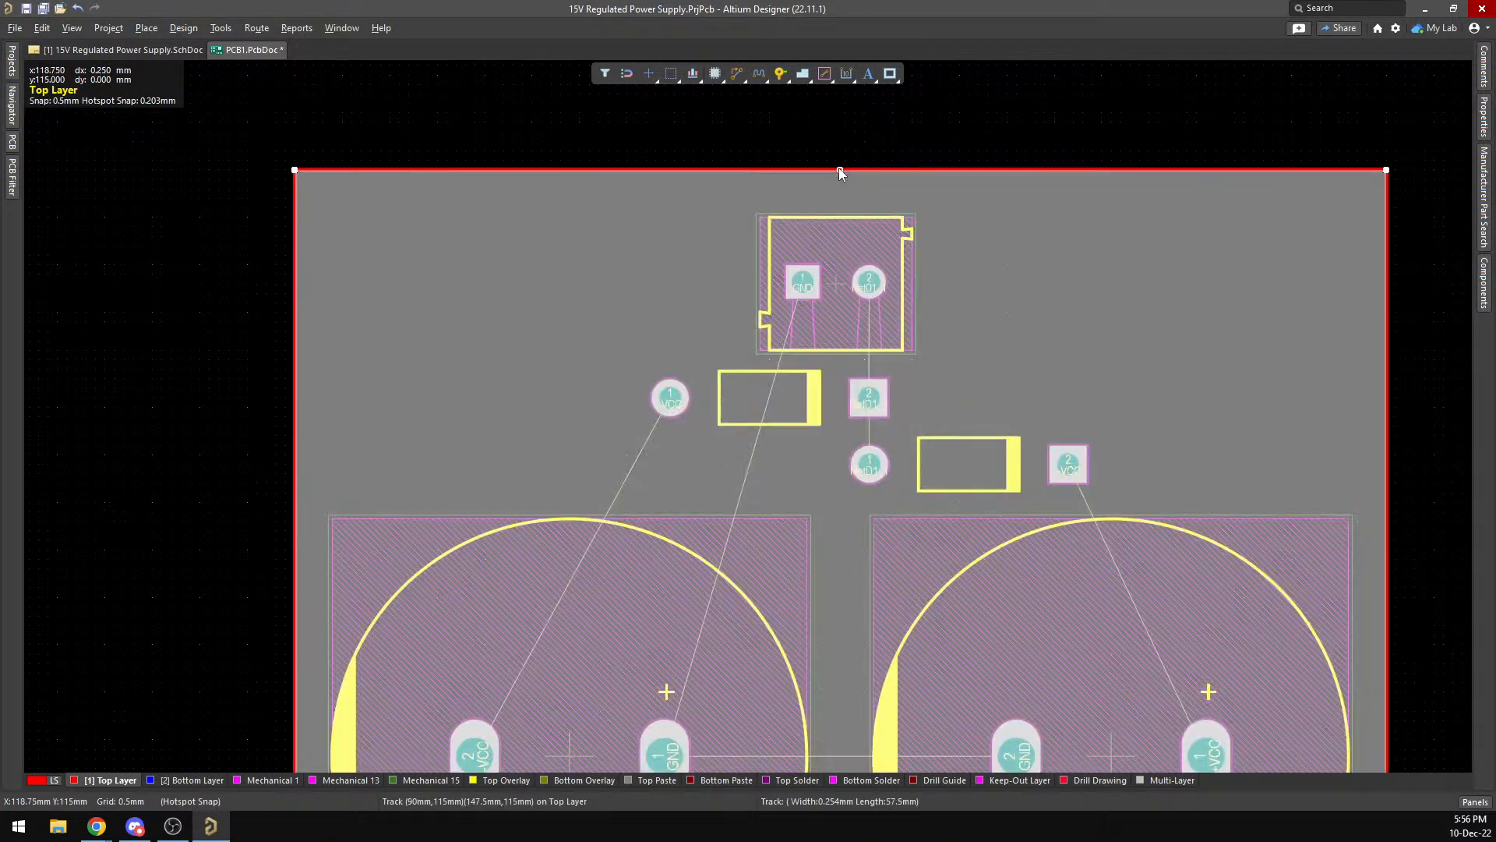
{"action": "mouse_move", "coordinate": [840, 170]}
{"action": "left_mouse_down"}
{"action": "mouse_move", "coordinate": [835, 217]}
{"action": "mouse_move", "coordinate": [832, 195]}
{"action": "left_mouse_up"}
{"action": "scroll", "coordinate": [833, 233], "scroll_direction": "down", "scroll_amount": 10}
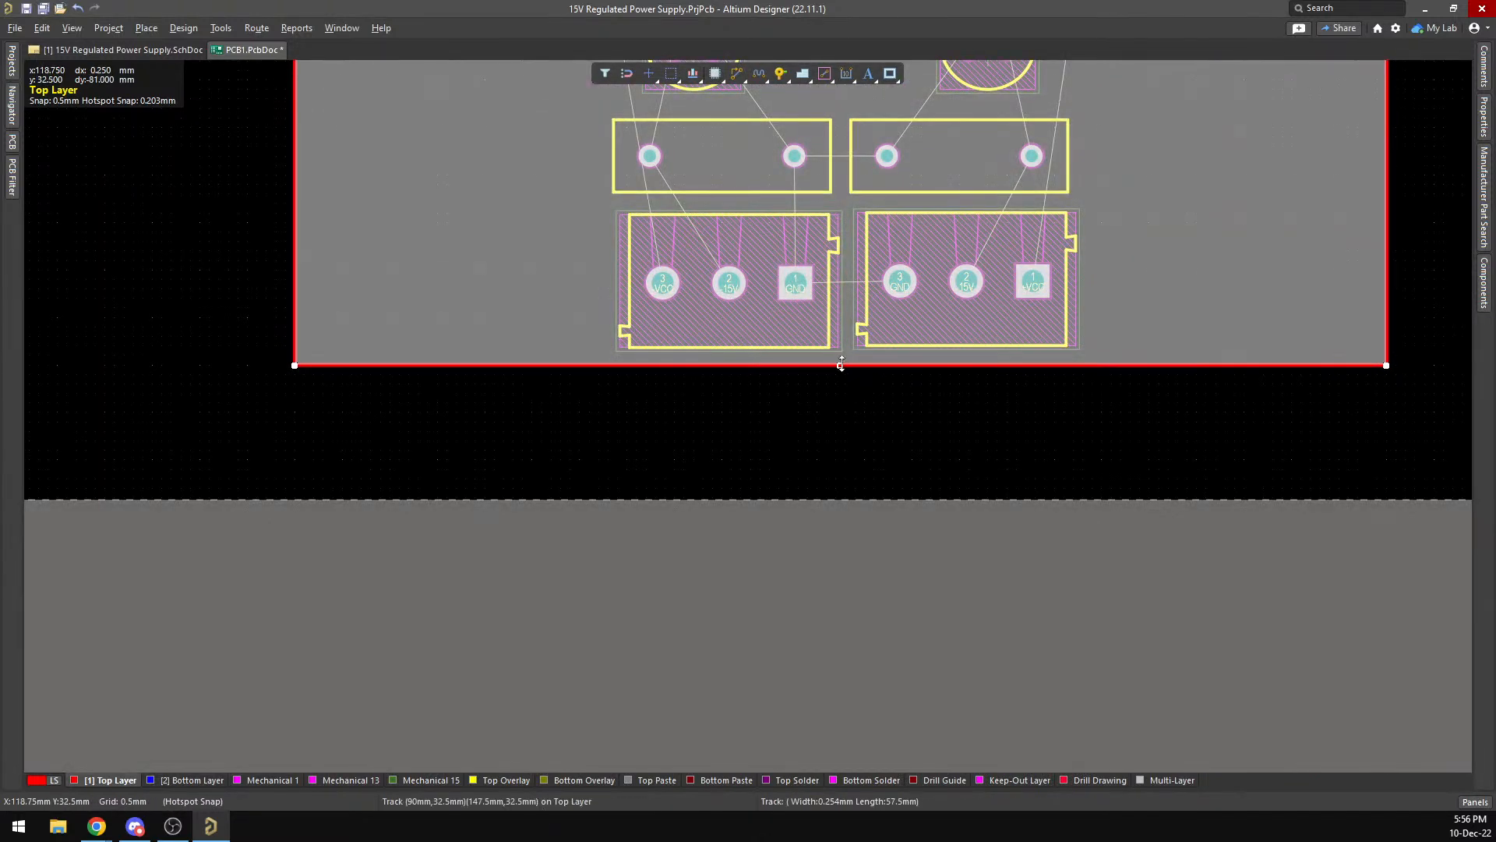
Move the bottom edge of the board rectangle about 0.5 mm farther from connectors J3 and J1.
{"action": "left_click_drag", "start_coordinate": [841, 363], "coordinate": [841, 374]}
{"action": "scroll", "coordinate": [845, 285], "scroll_direction": "up", "scroll_amount": 10}
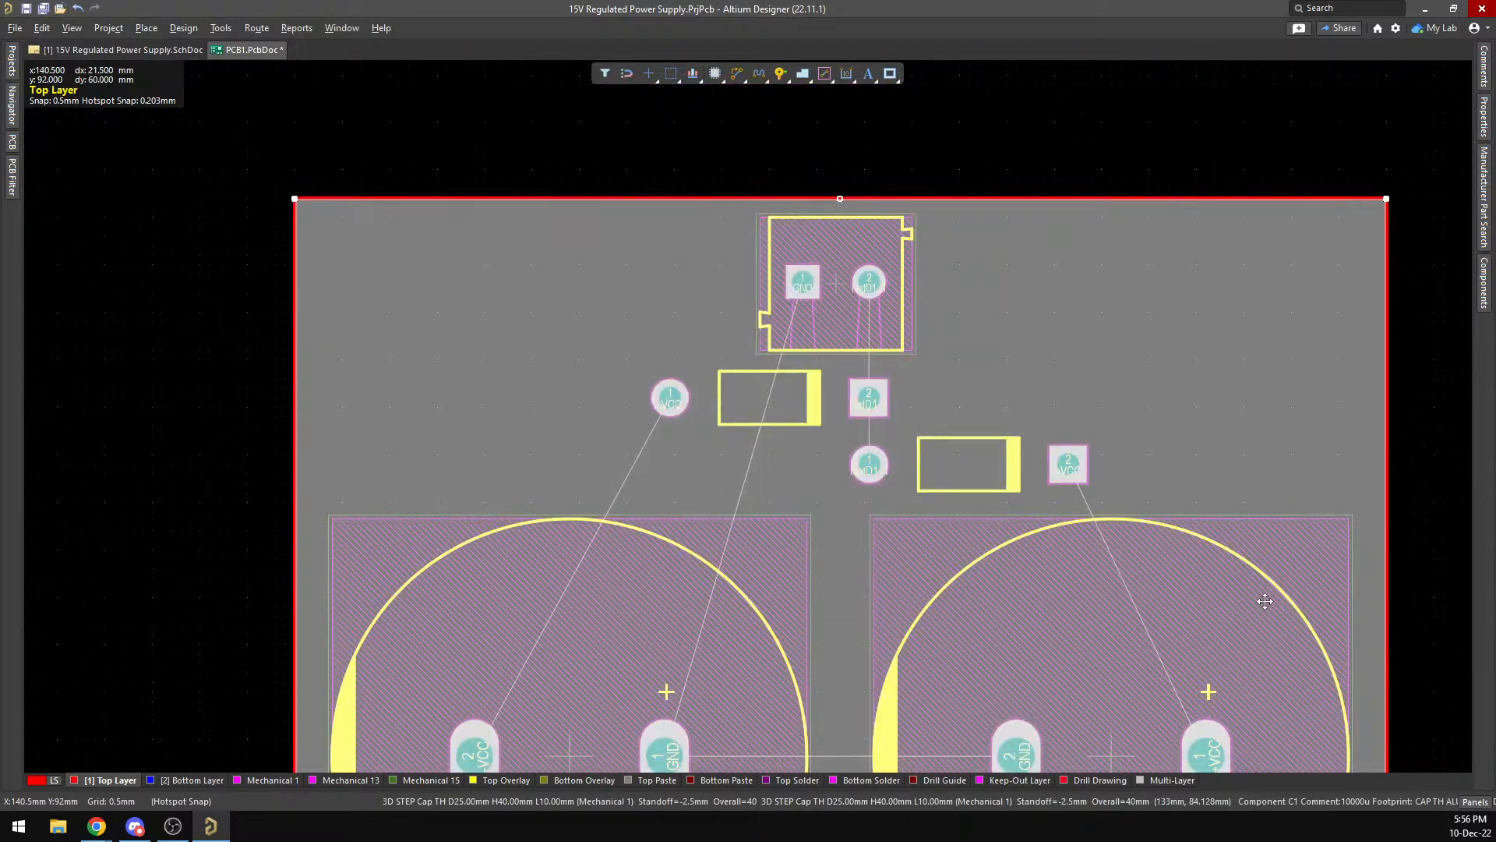
{"action": "scroll", "coordinate": [980, 272], "scroll_direction": "down", "scroll_amount": 5}
{"action": "scroll", "coordinate": [980, 271], "scroll_direction": "down", "scroll_amount": 2, "text": "ctrl"}
{"action": "scroll", "coordinate": [980, 271], "scroll_direction": "down", "scroll_amount": 4, "text": "ctrl"}
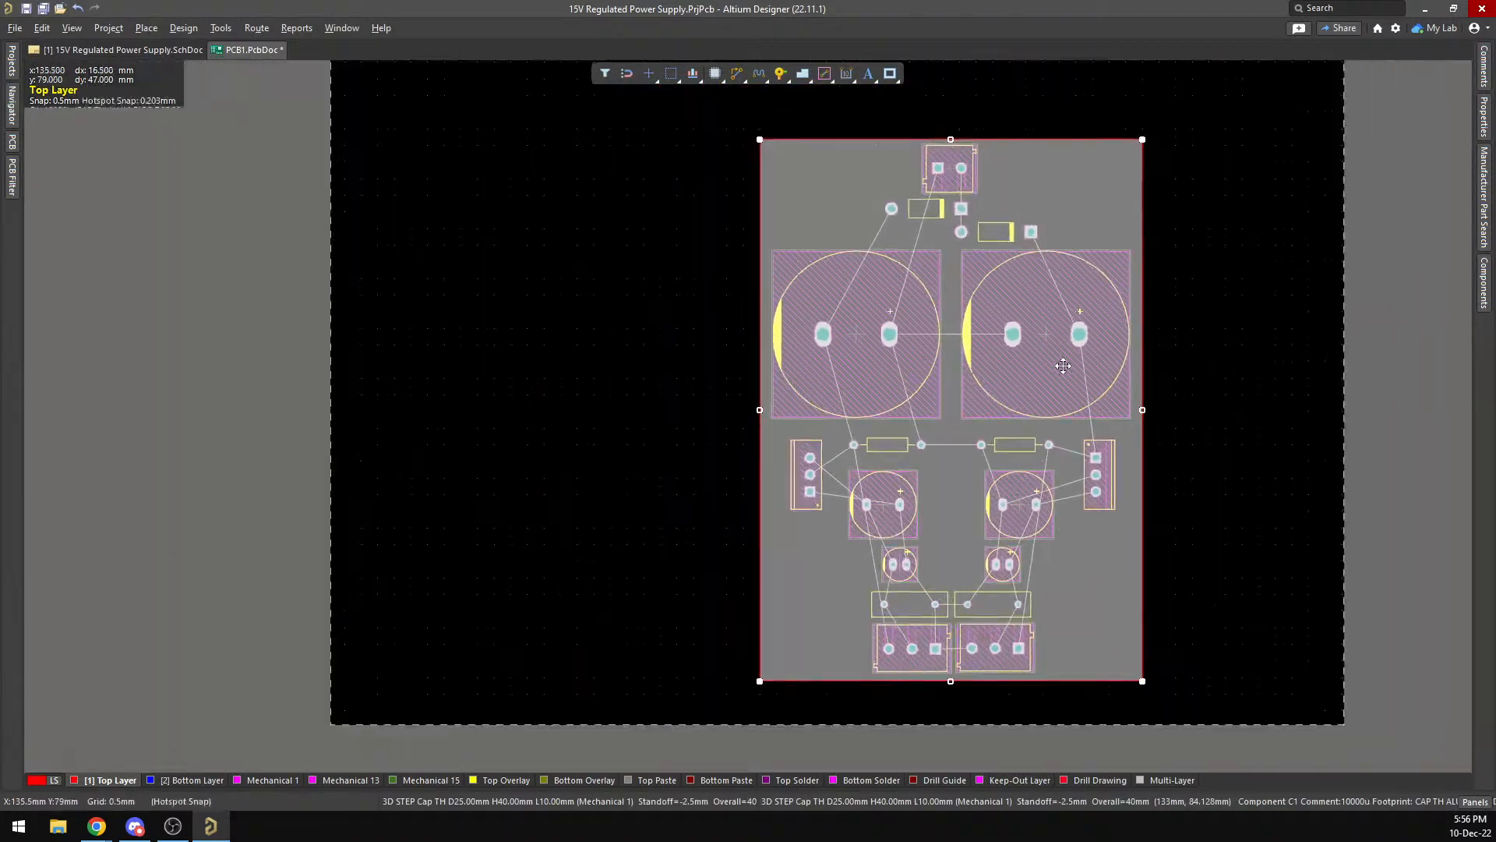
{"action": "right_click_drag", "start_coordinate": [1263, 333], "coordinate": [1141, 396]}
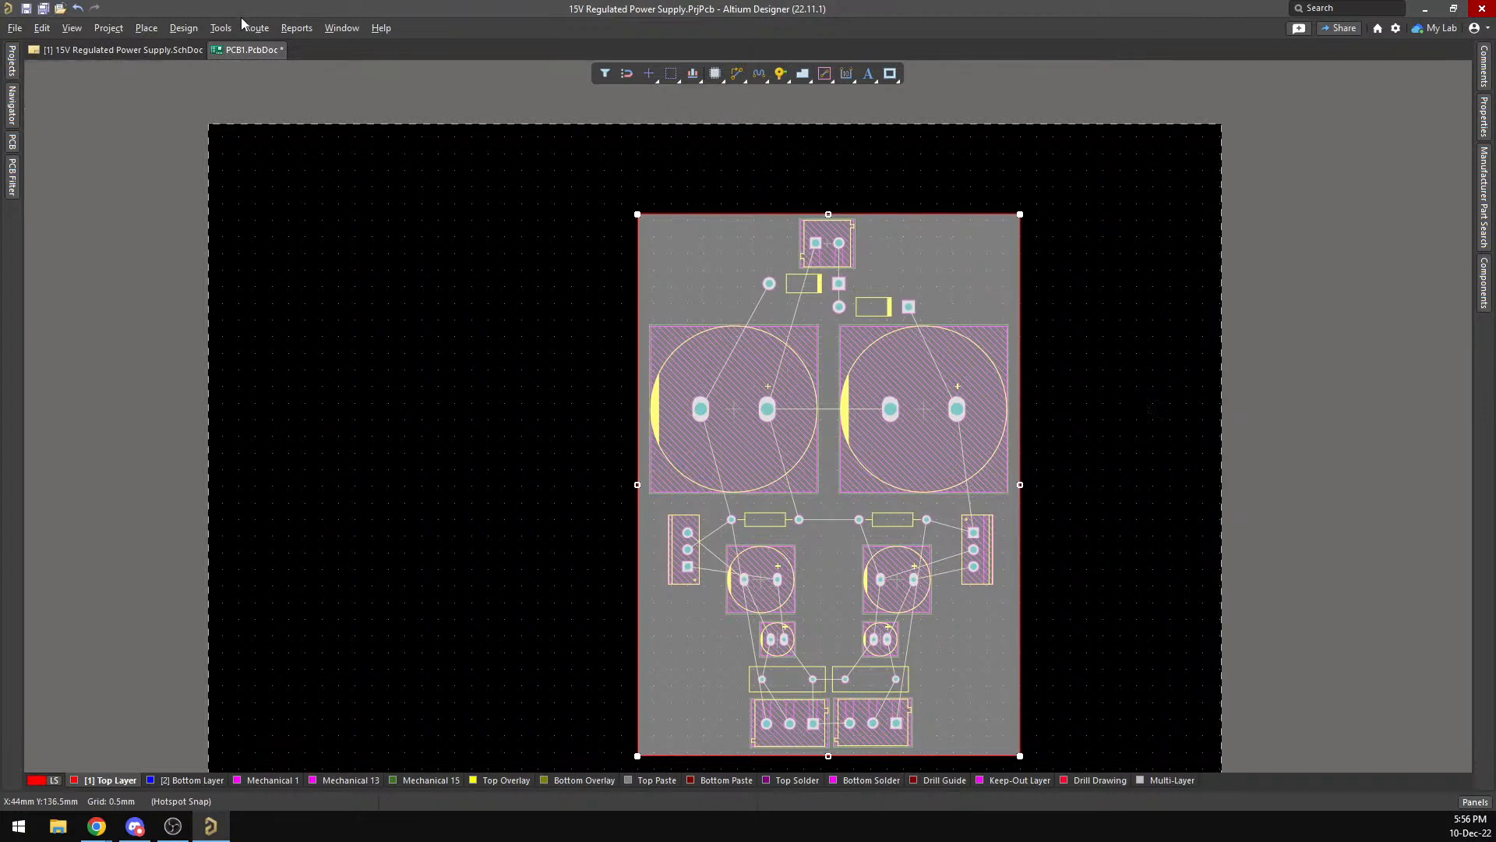
Define the board shape from the selected rectangle around the components and clear the selection.
{"action": "left_click", "coordinate": [184, 28]}
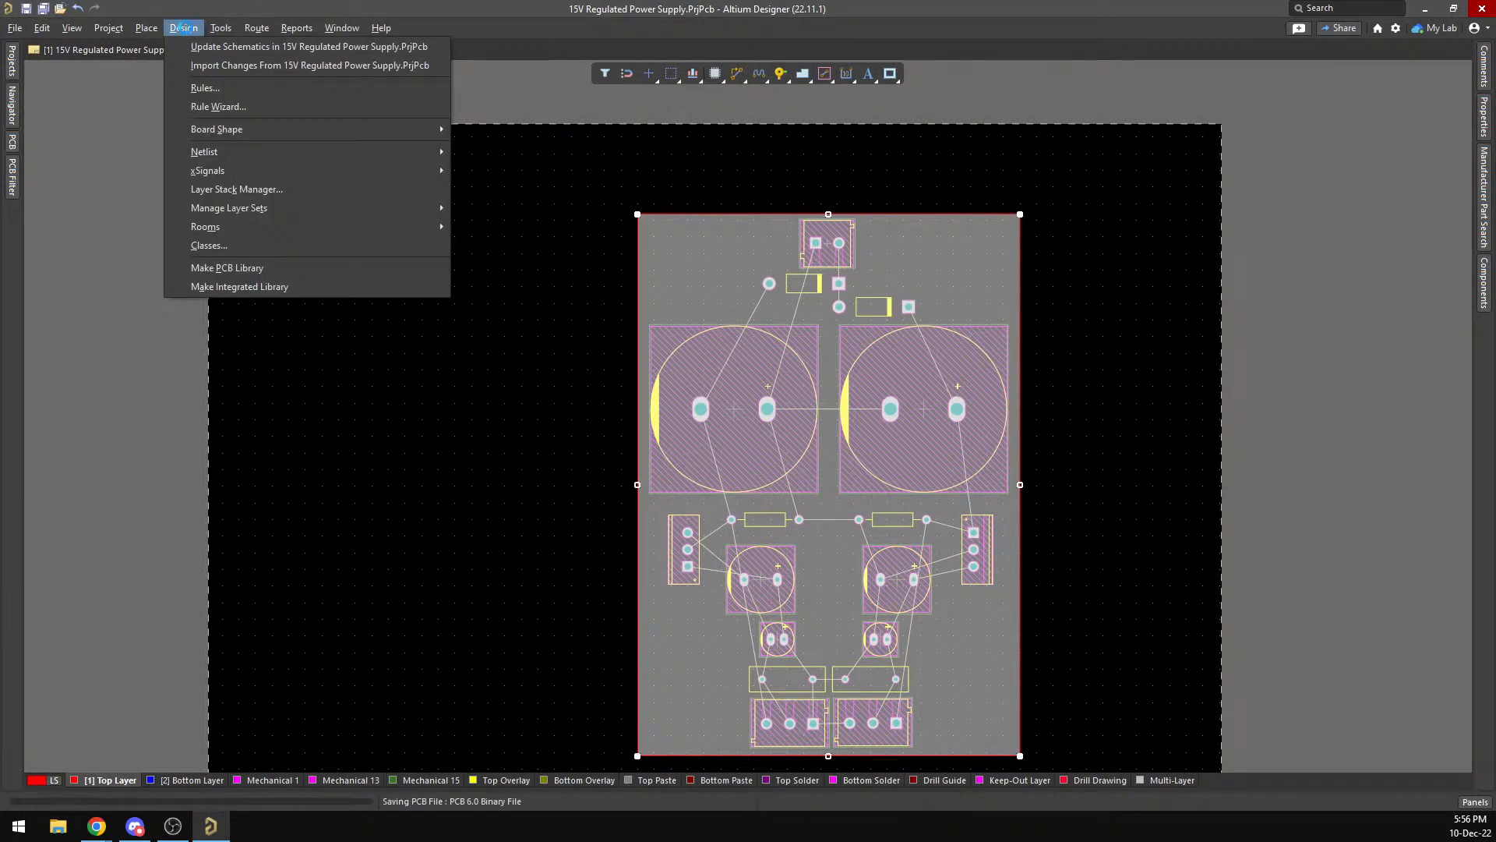
{"action": "mouse_move", "coordinate": [421, 130]}
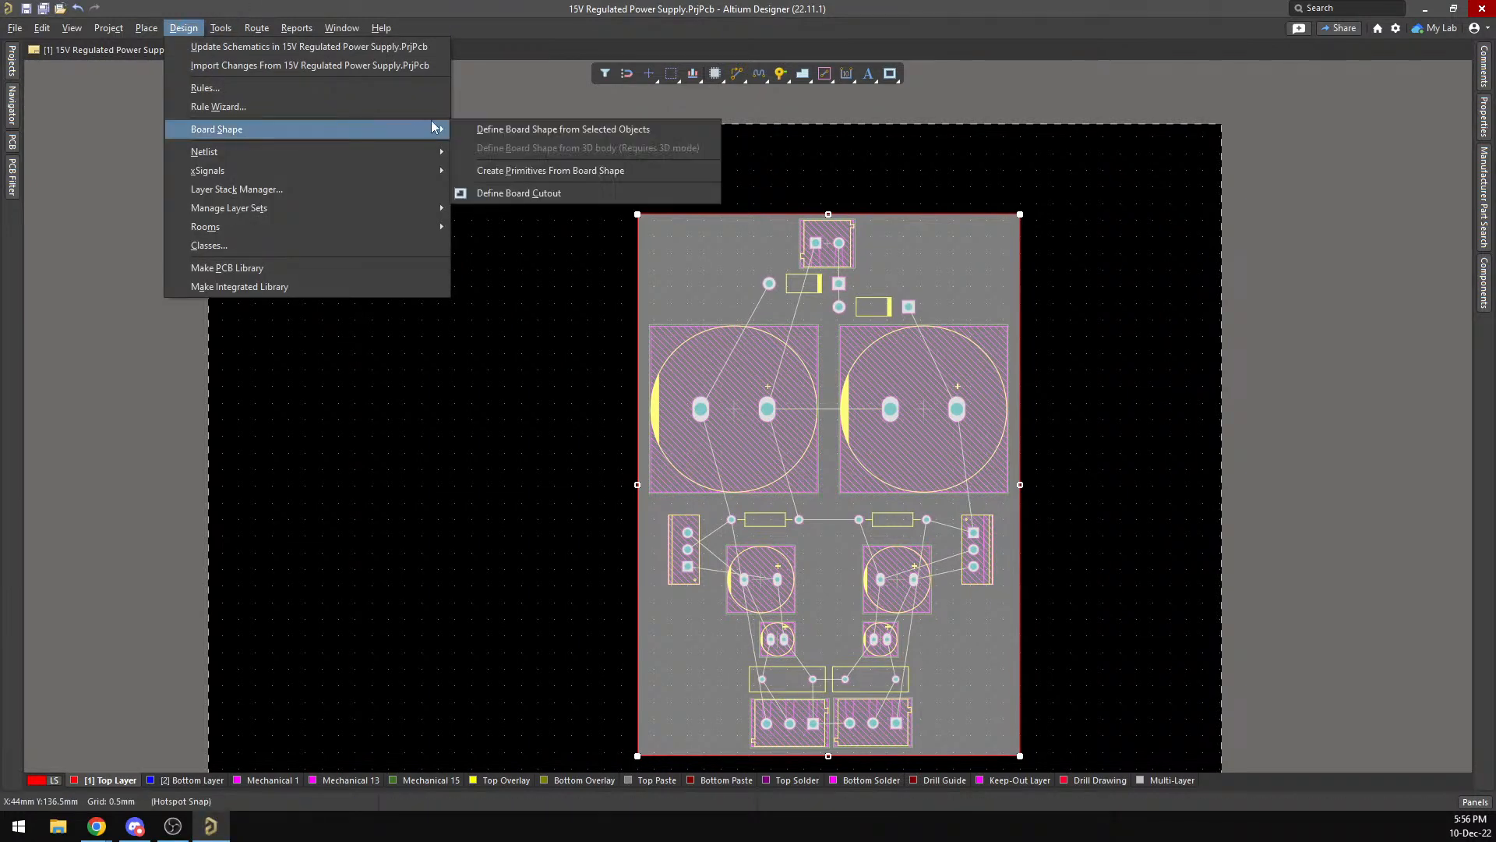
{"action": "left_click", "coordinate": [546, 126]}
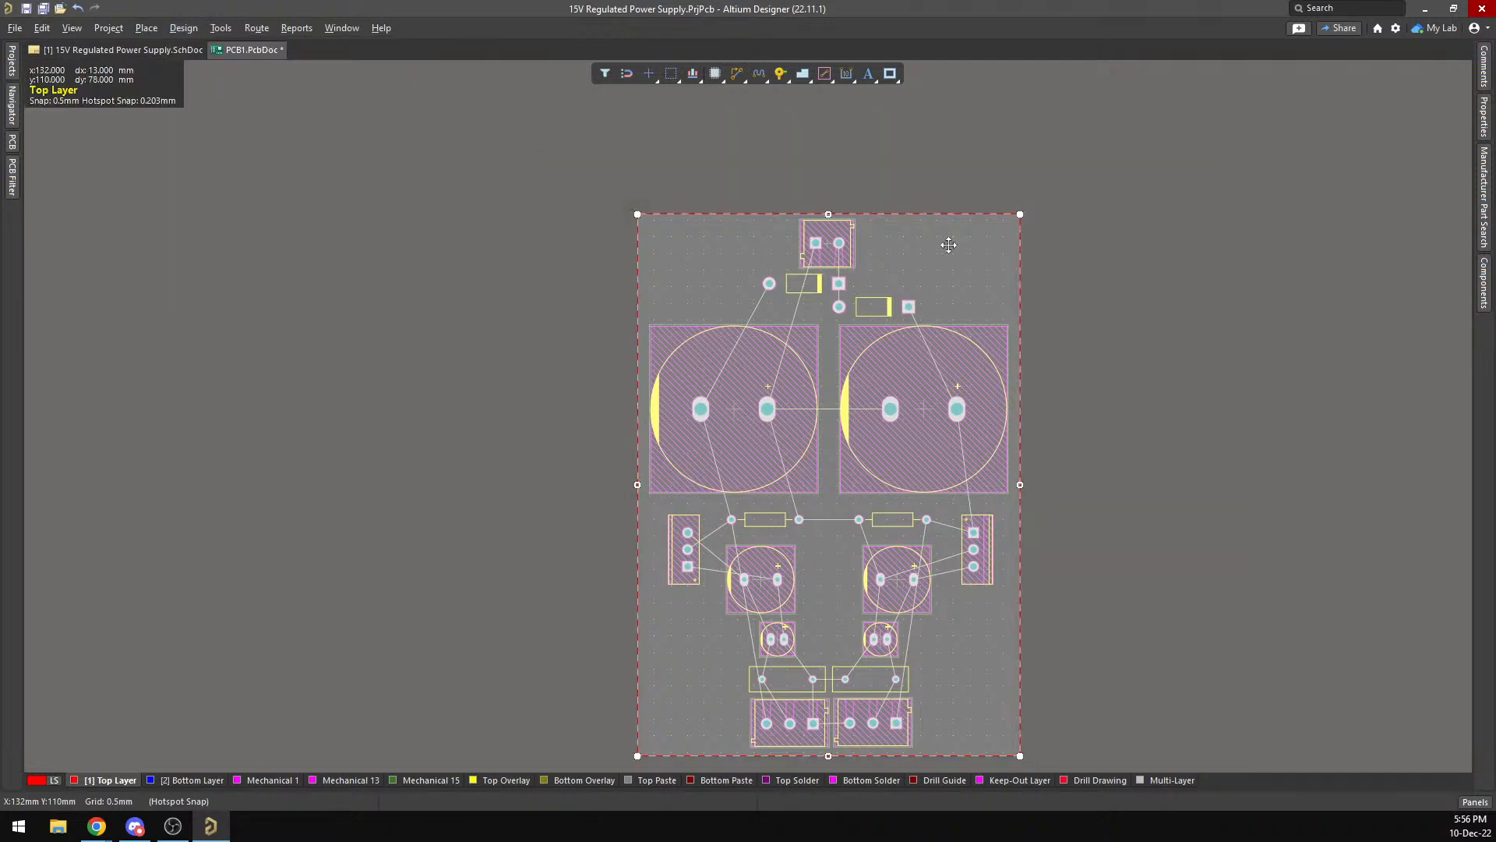
{"action": "double_click", "coordinate": [1082, 374]}
{"action": "key", "text": "shift+h"}
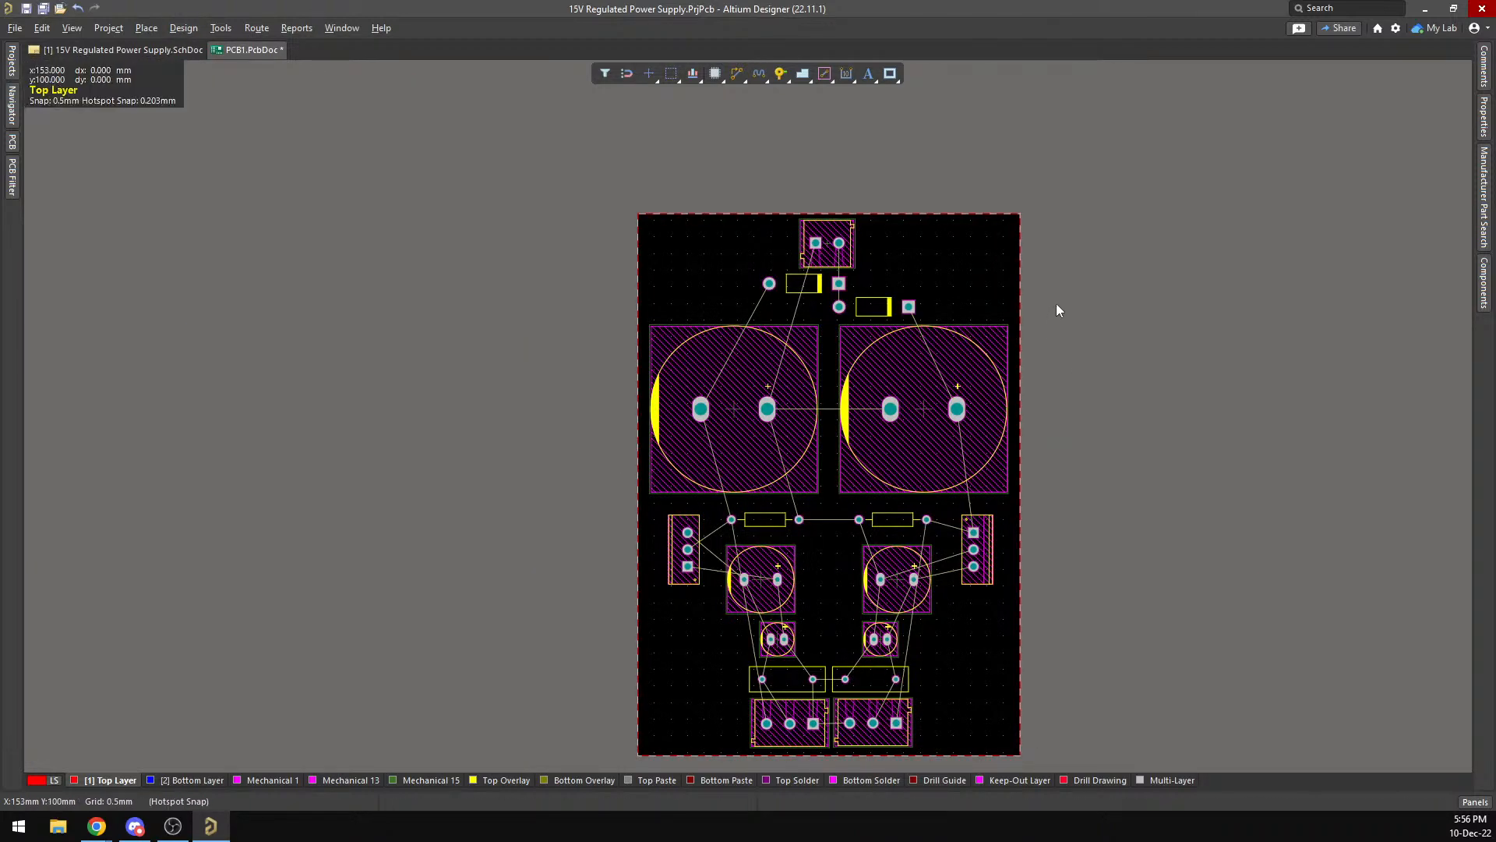
Inspect the board in 3D from several angles, then examine the 2D pad nets of the two three-pin connectors.
{"action": "key", "text": "3"}
{"action": "right_click_drag", "start_coordinate": [1044, 387], "coordinate": [1013, 317]}
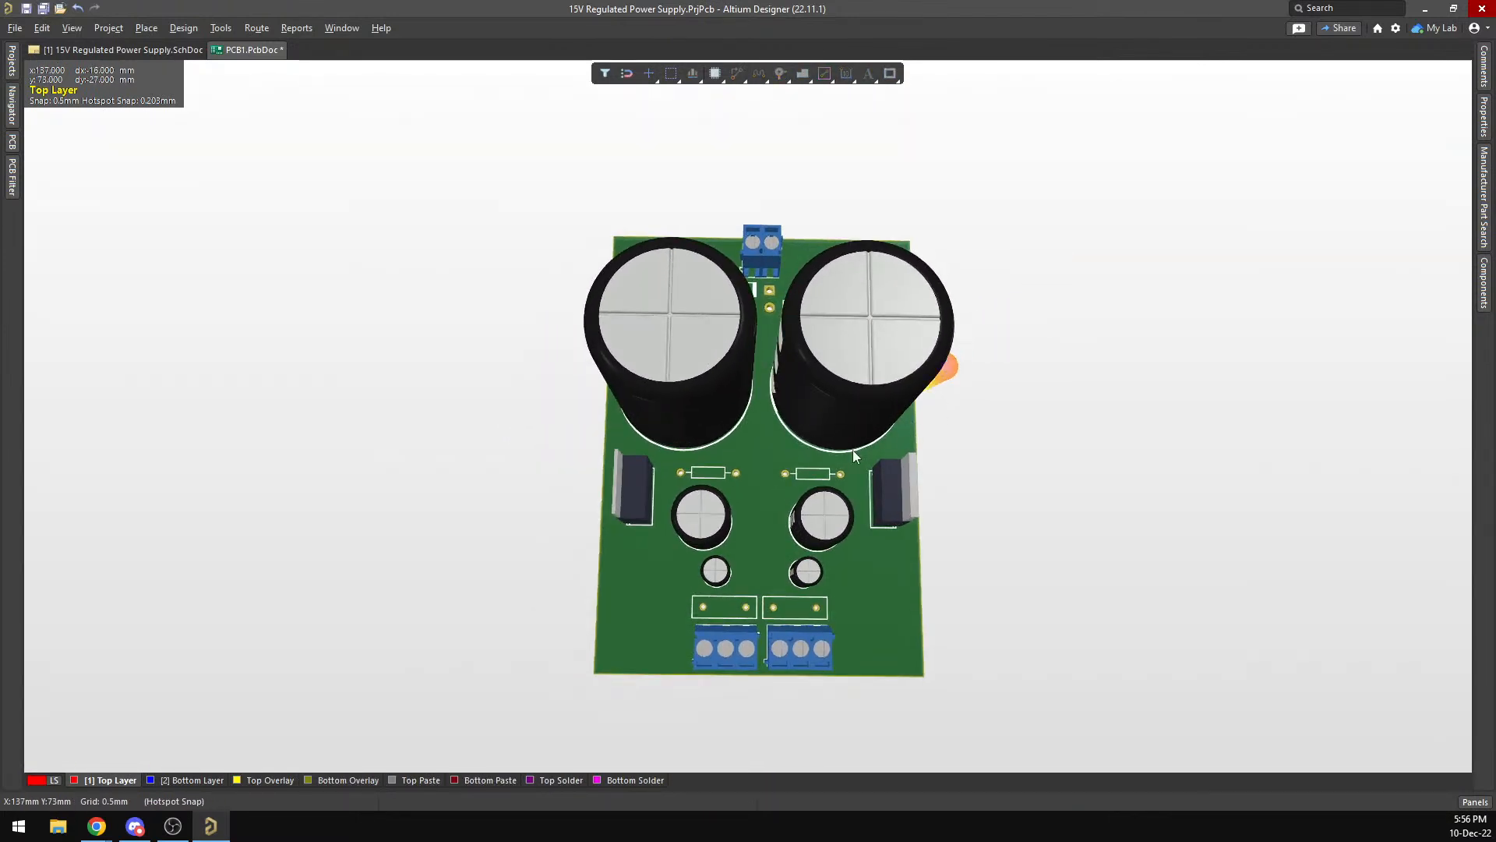
{"action": "scroll", "coordinate": [841, 482], "scroll_direction": "up", "scroll_amount": 1, "text": "ctrl"}
{"action": "right_click_drag", "start_coordinate": [799, 353], "coordinate": [558, 577], "text": "shift"}
{"action": "right_click_drag", "start_coordinate": [1079, 520], "coordinate": [821, 630], "text": "shift"}
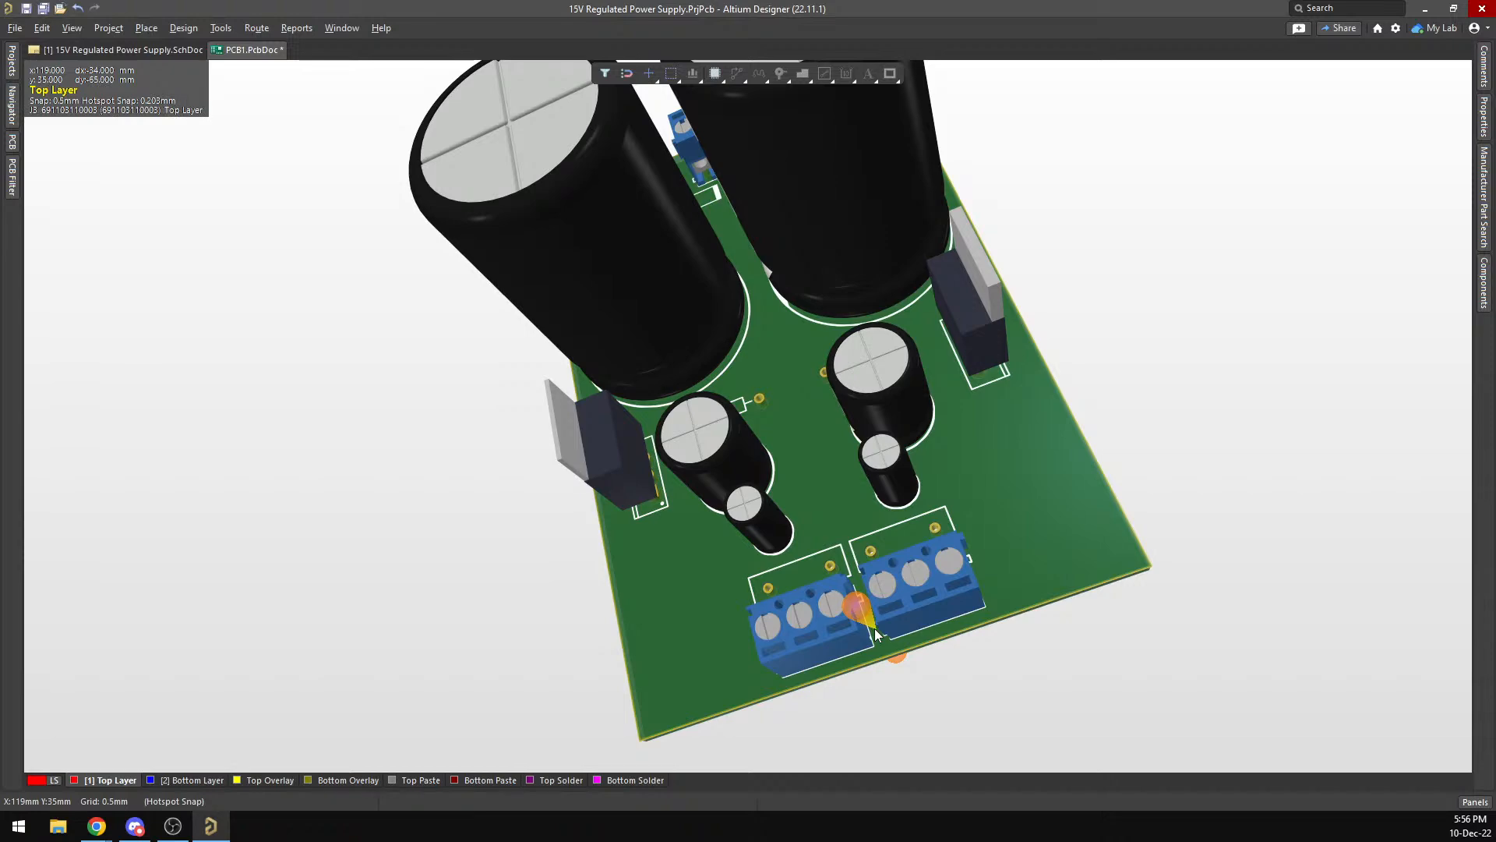
{"action": "right_click_drag", "start_coordinate": [874, 628], "coordinate": [984, 636]}
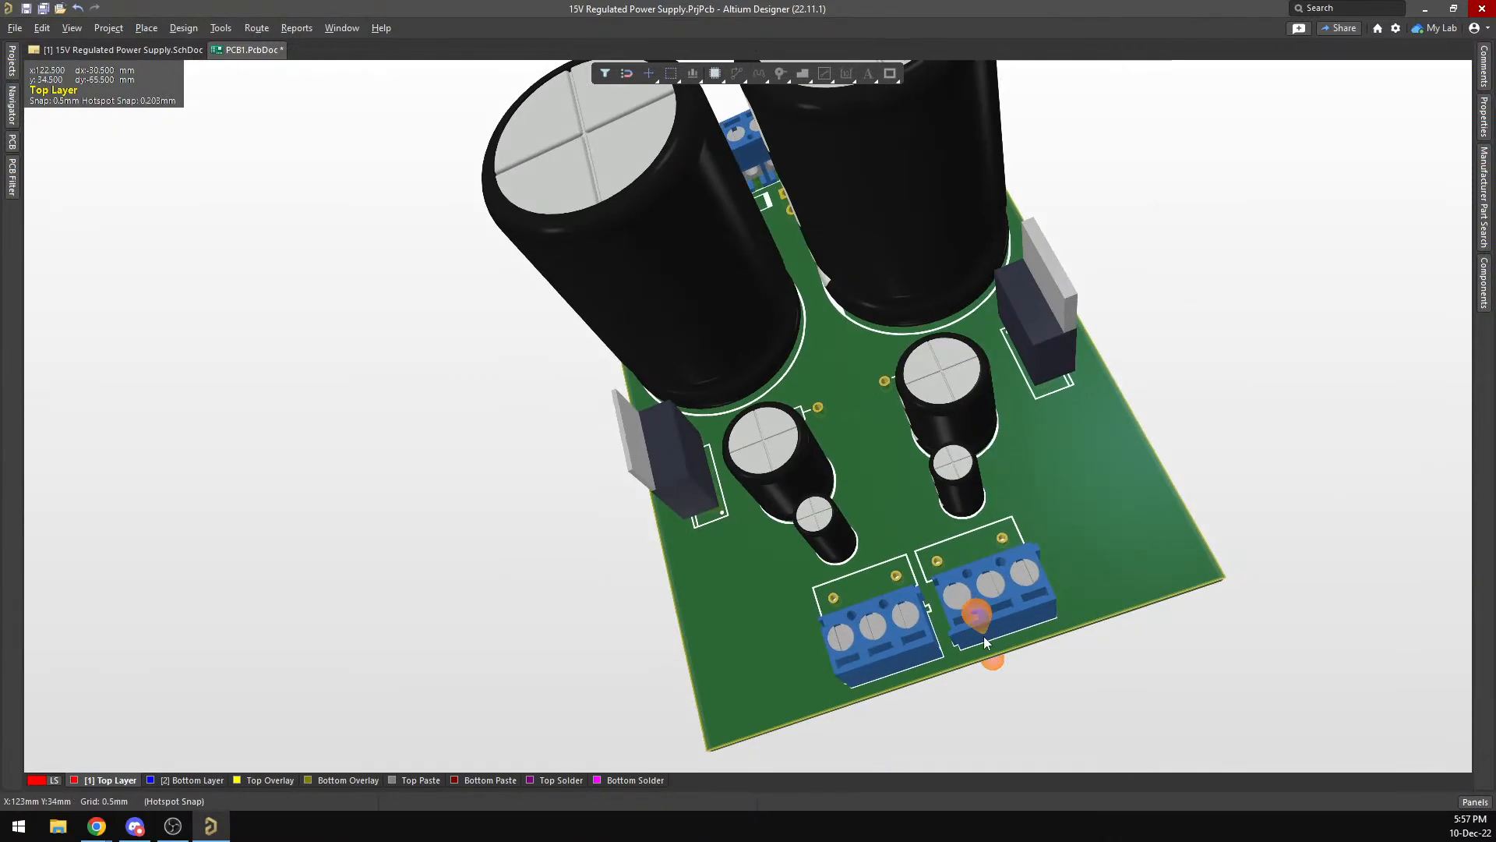
{"action": "key", "text": "2"}
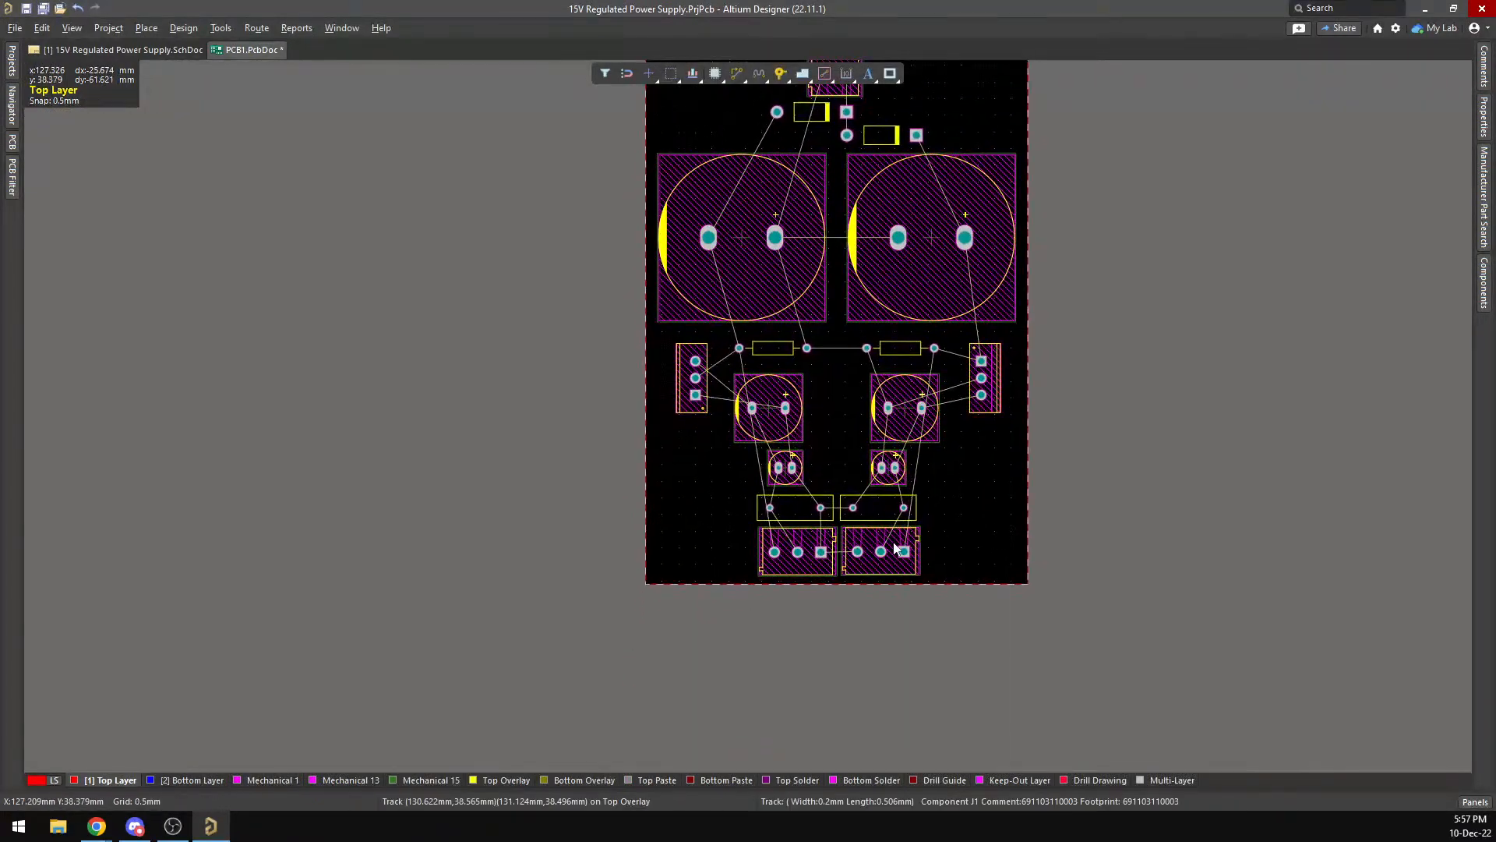
{"action": "scroll", "coordinate": [896, 550], "scroll_direction": "up", "scroll_amount": 5, "text": "ctrl"}
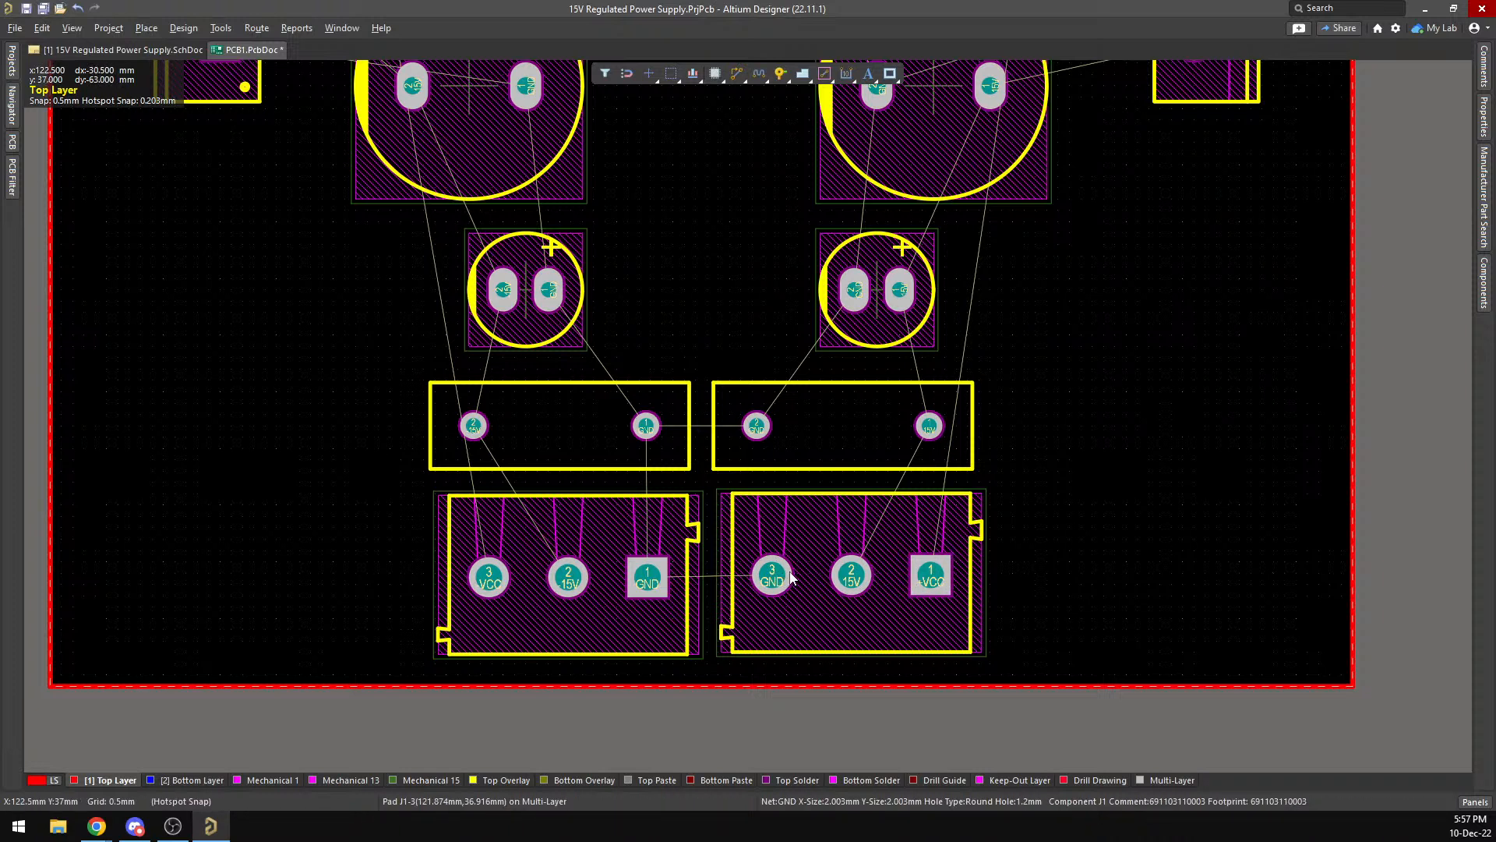
Save the PCB document and switch to the schematic, focusing on connector J1.
{"action": "key", "text": "ctrl+s"}
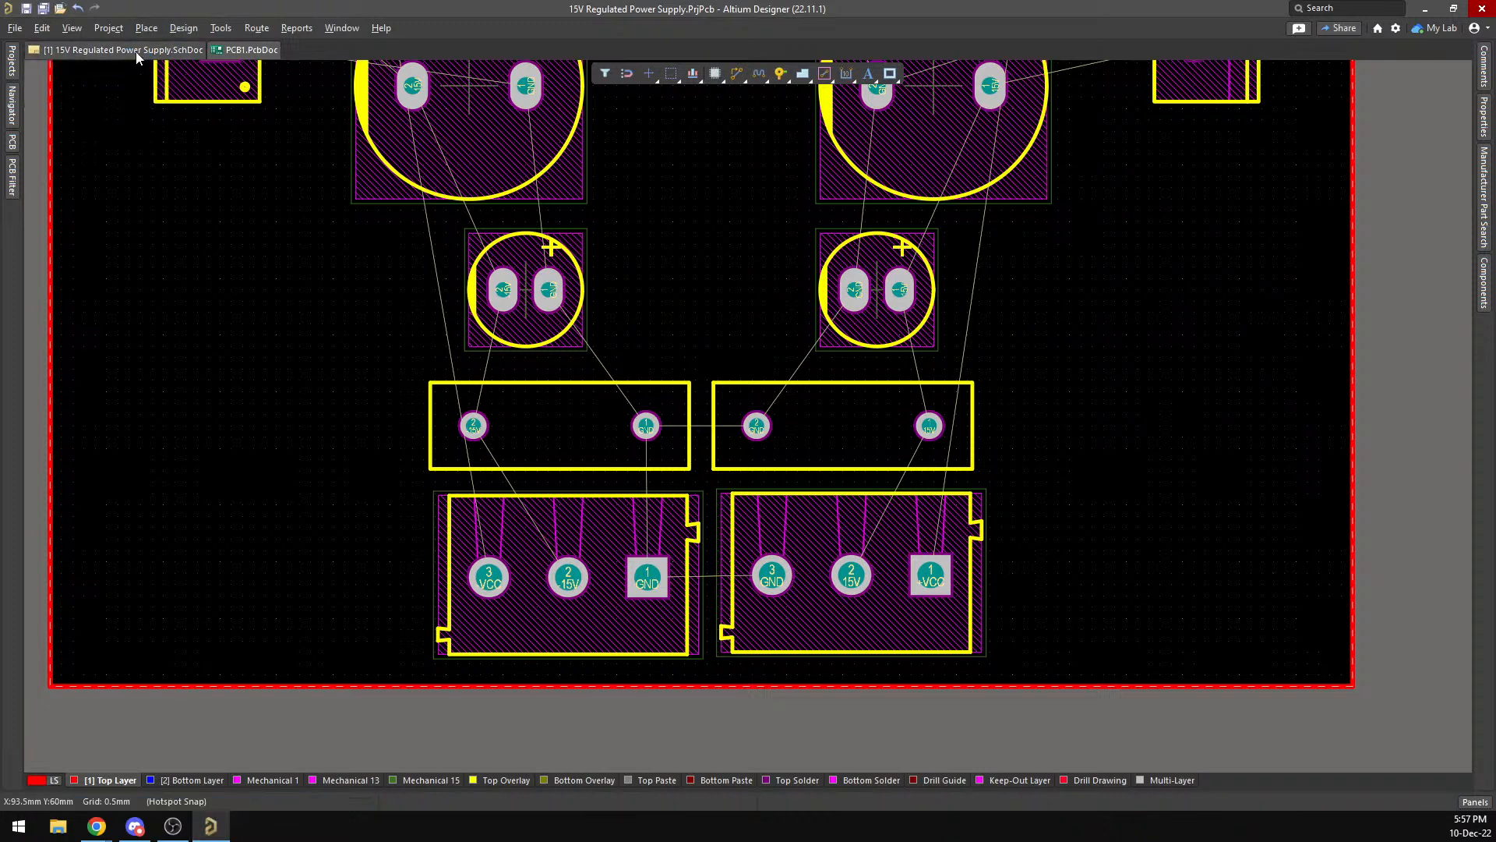
{"action": "left_click", "coordinate": [137, 51]}
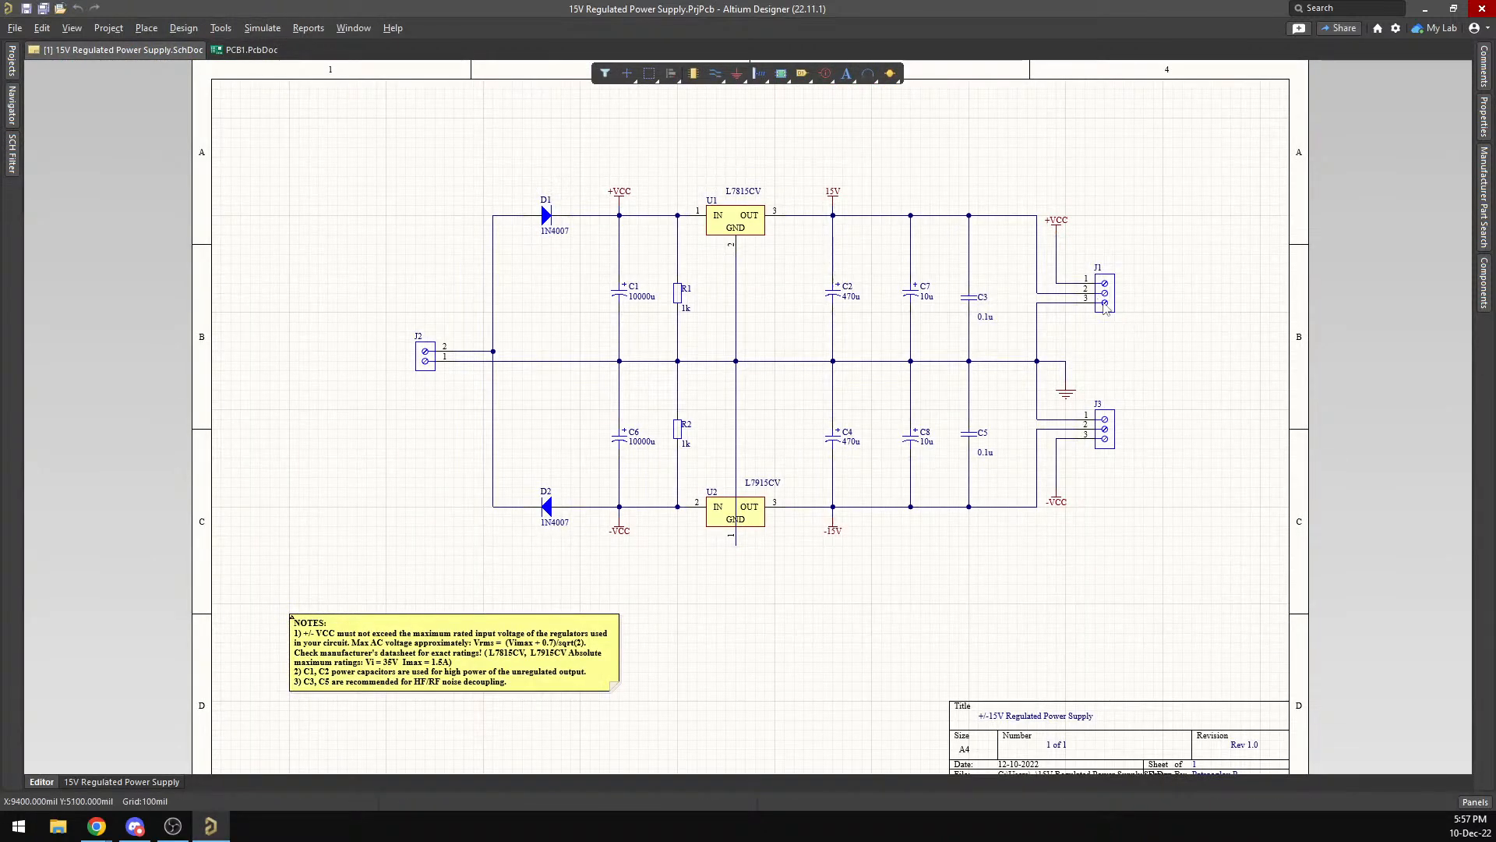
{"action": "scroll", "coordinate": [1135, 267], "scroll_direction": "up", "scroll_amount": 5, "text": "ctrl"}
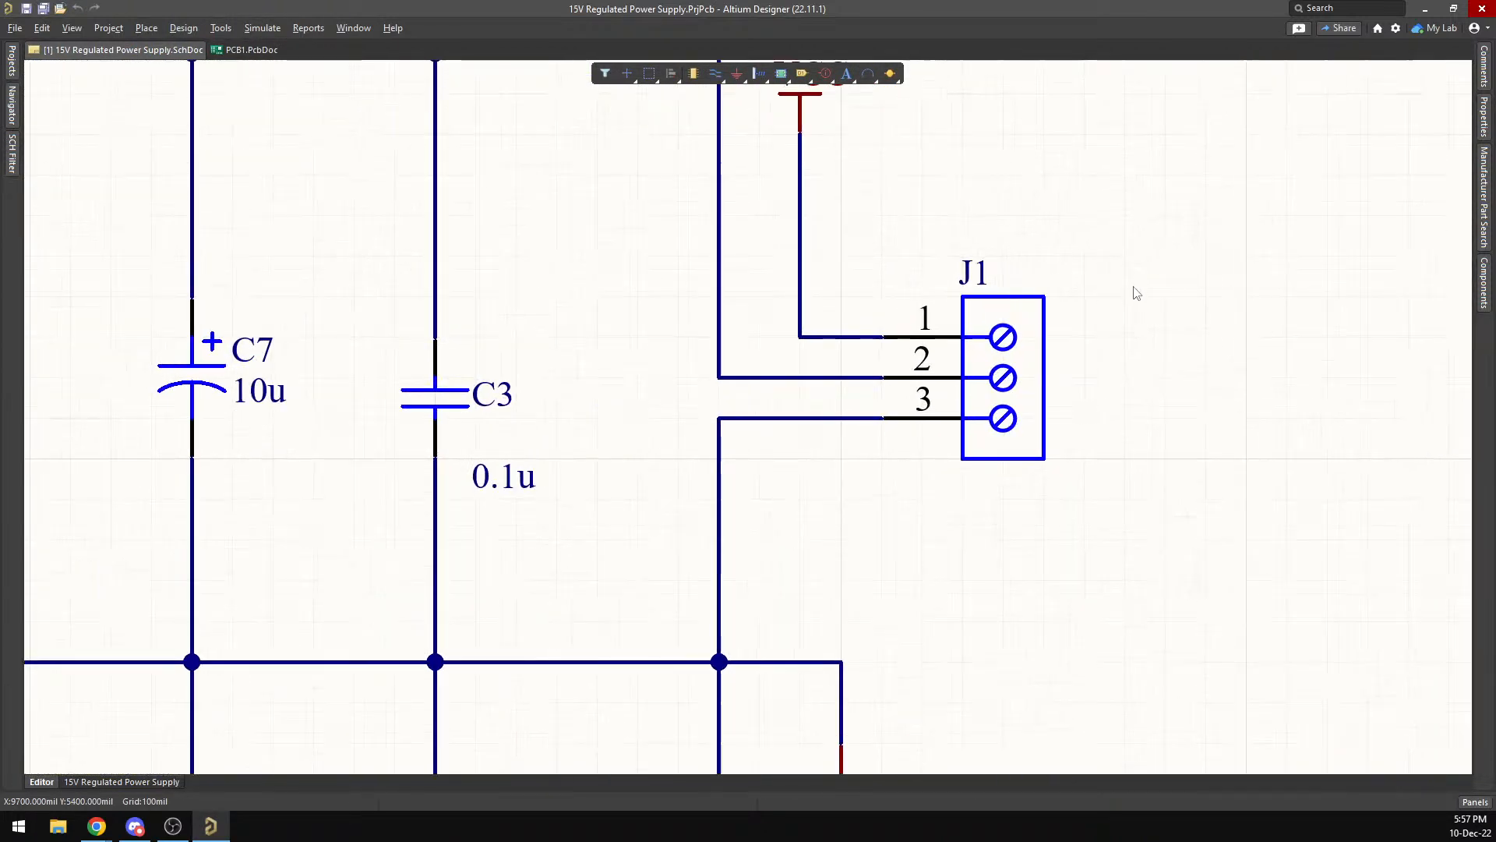
Place a copy of connector J1 beside the original and delete the original connector.
{"action": "left_click", "coordinate": [943, 351]}
{"action": "key", "text": "ctrl+c"}
{"action": "key", "text": "ctrl+v"}
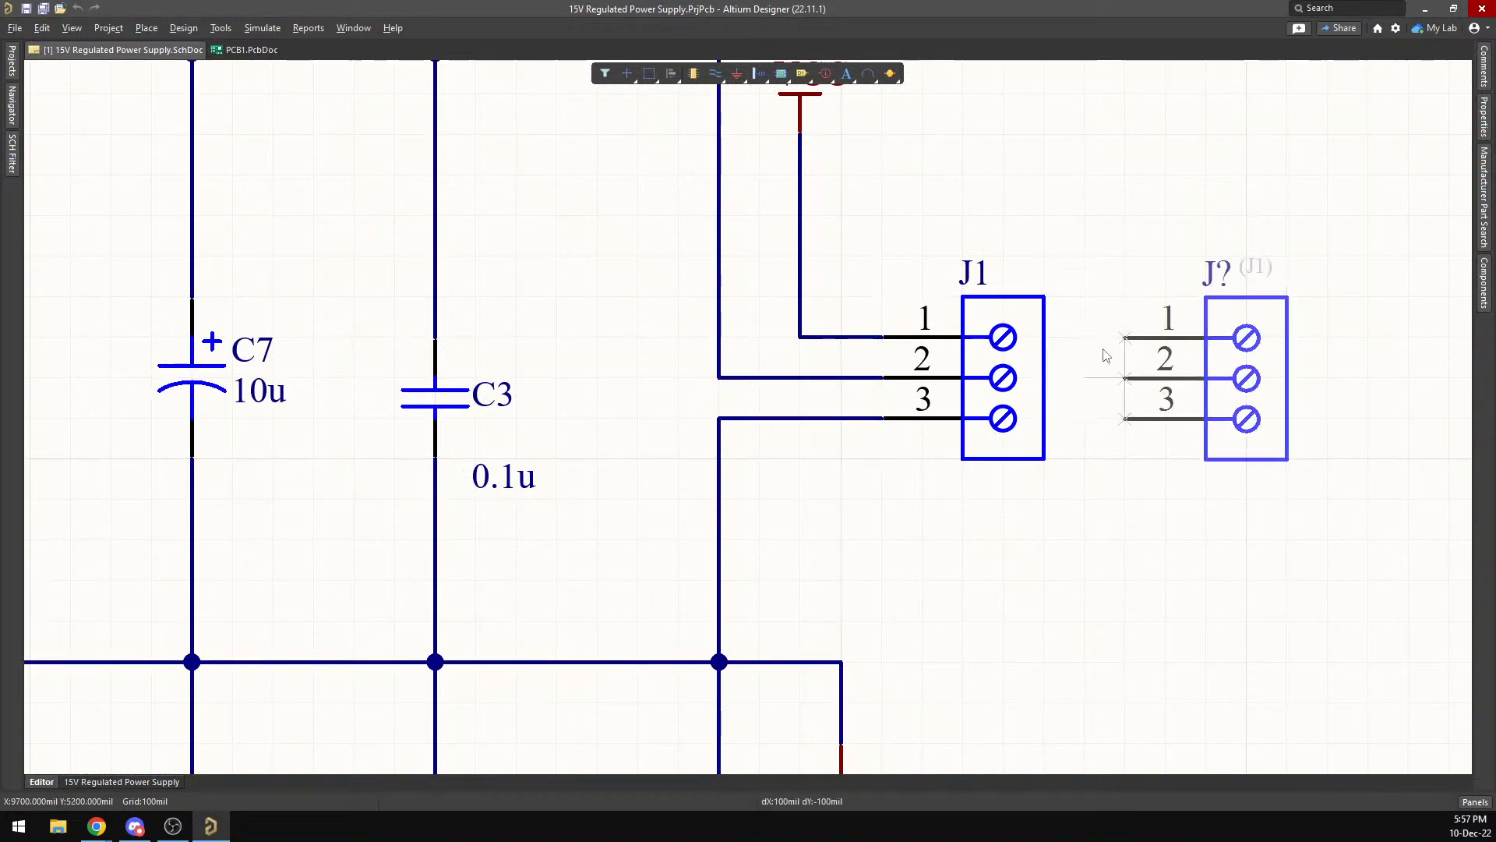
{"action": "left_click", "coordinate": [1124, 376]}
{"action": "left_click", "coordinate": [1034, 373]}
{"action": "key", "text": "Delete"}
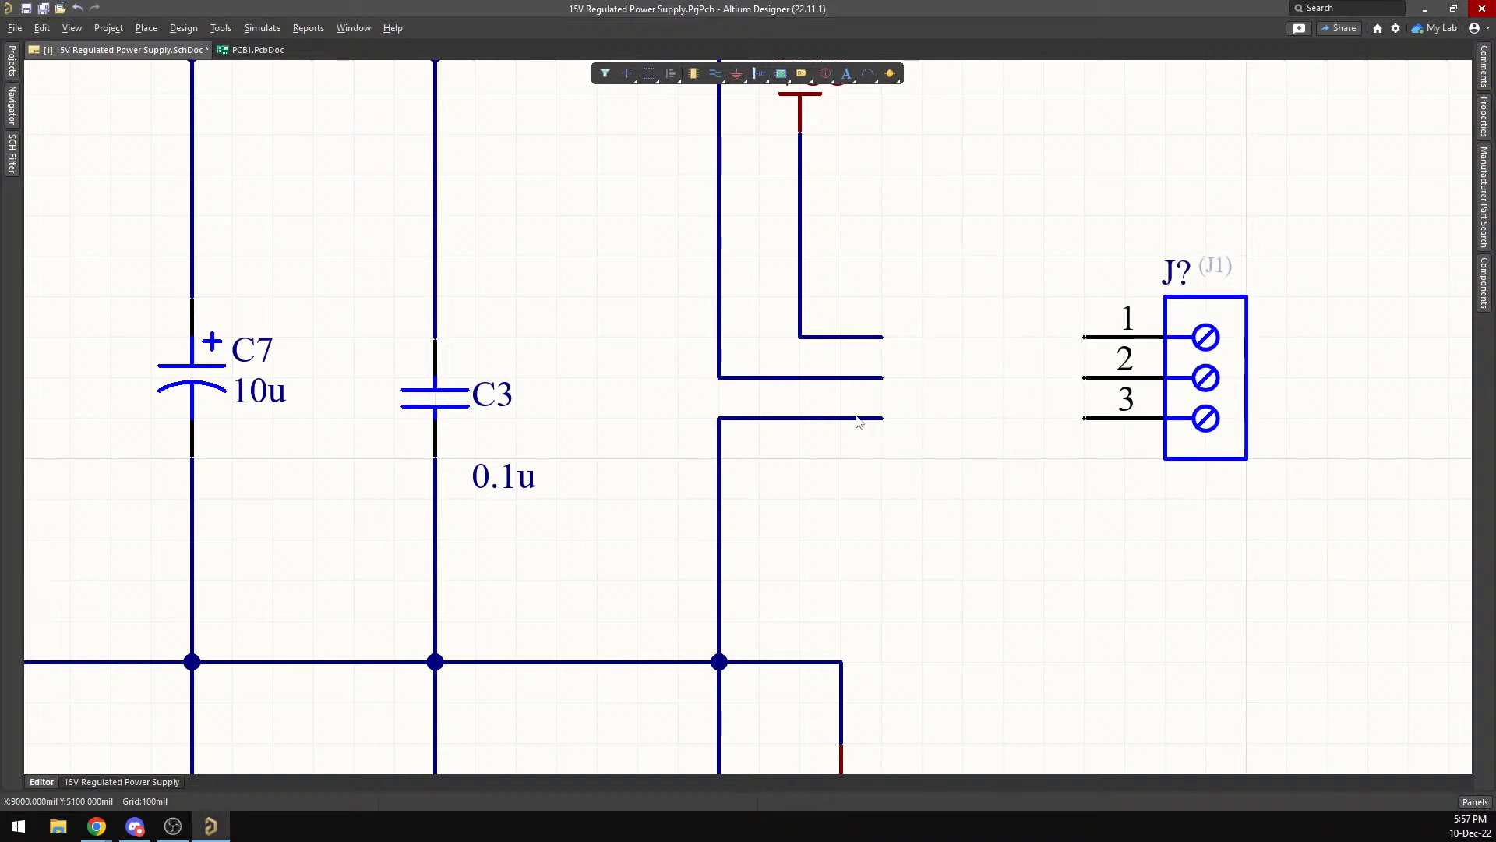
Try moving the copied connector closer to the open wires and rerouting the +VCC port with its wire beneath it.
{"action": "mouse_move", "coordinate": [1074, 382]}
{"action": "left_mouse_down"}
{"action": "mouse_move", "coordinate": [948, 384]}
{"action": "mouse_move", "coordinate": [989, 382]}
{"action": "left_mouse_up"}
{"action": "left_click_drag", "start_coordinate": [761, 98], "coordinate": [964, 426]}
{"action": "key", "text": "space"}
{"action": "left_click", "coordinate": [963, 486]}
{"action": "key", "text": "space"}
{"action": "left_click_drag", "start_coordinate": [1020, 577], "coordinate": [926, 546]}
{"action": "mouse_move", "coordinate": [1021, 414]}
{"action": "left_mouse_down"}
{"action": "mouse_move", "coordinate": [980, 453]}
{"action": "mouse_move", "coordinate": [933, 438]}
{"action": "mouse_move", "coordinate": [911, 454]}
{"action": "left_mouse_up"}
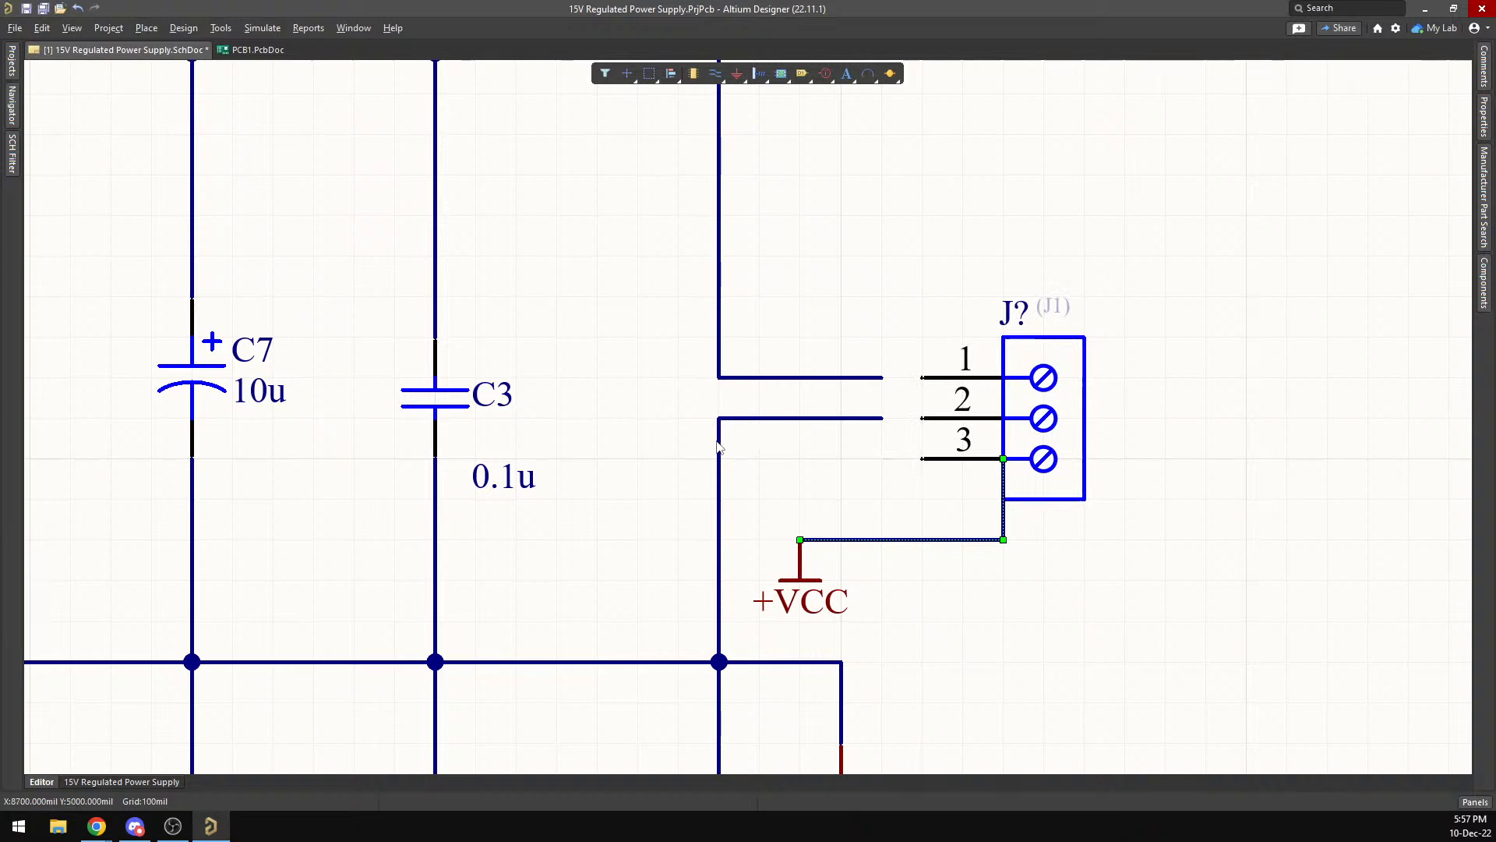
{"action": "left_click_drag", "start_coordinate": [729, 445], "coordinate": [731, 444]}
{"action": "left_click", "coordinate": [778, 421]}
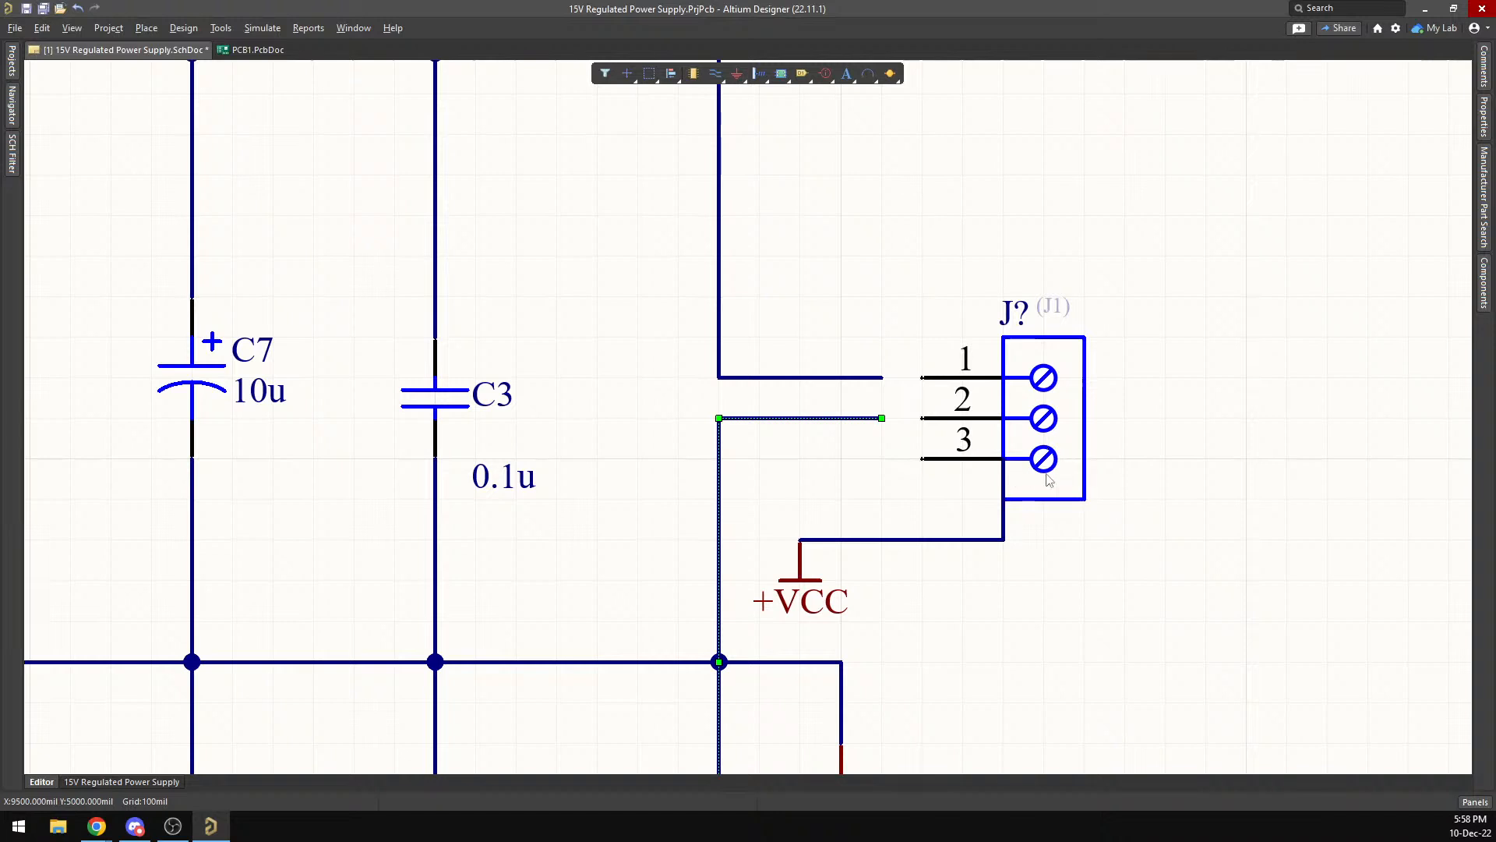
Undo the repositioning of the copied connector and the +VCC port with its wire.
{"action": "key", "text": "ctrl+z"}
{"action": "key", "text": "ctrl+z"}
{"action": "key", "text": "ctrl+z"}
{"action": "key", "text": "ctrl+z"}
Try rotating the copied connector 180 degrees with its pins at the open wire ends, and undo the placement.
{"action": "left_click_drag", "start_coordinate": [1149, 394], "coordinate": [871, 380]}
{"action": "key", "text": "space"}
{"action": "key", "text": "space"}
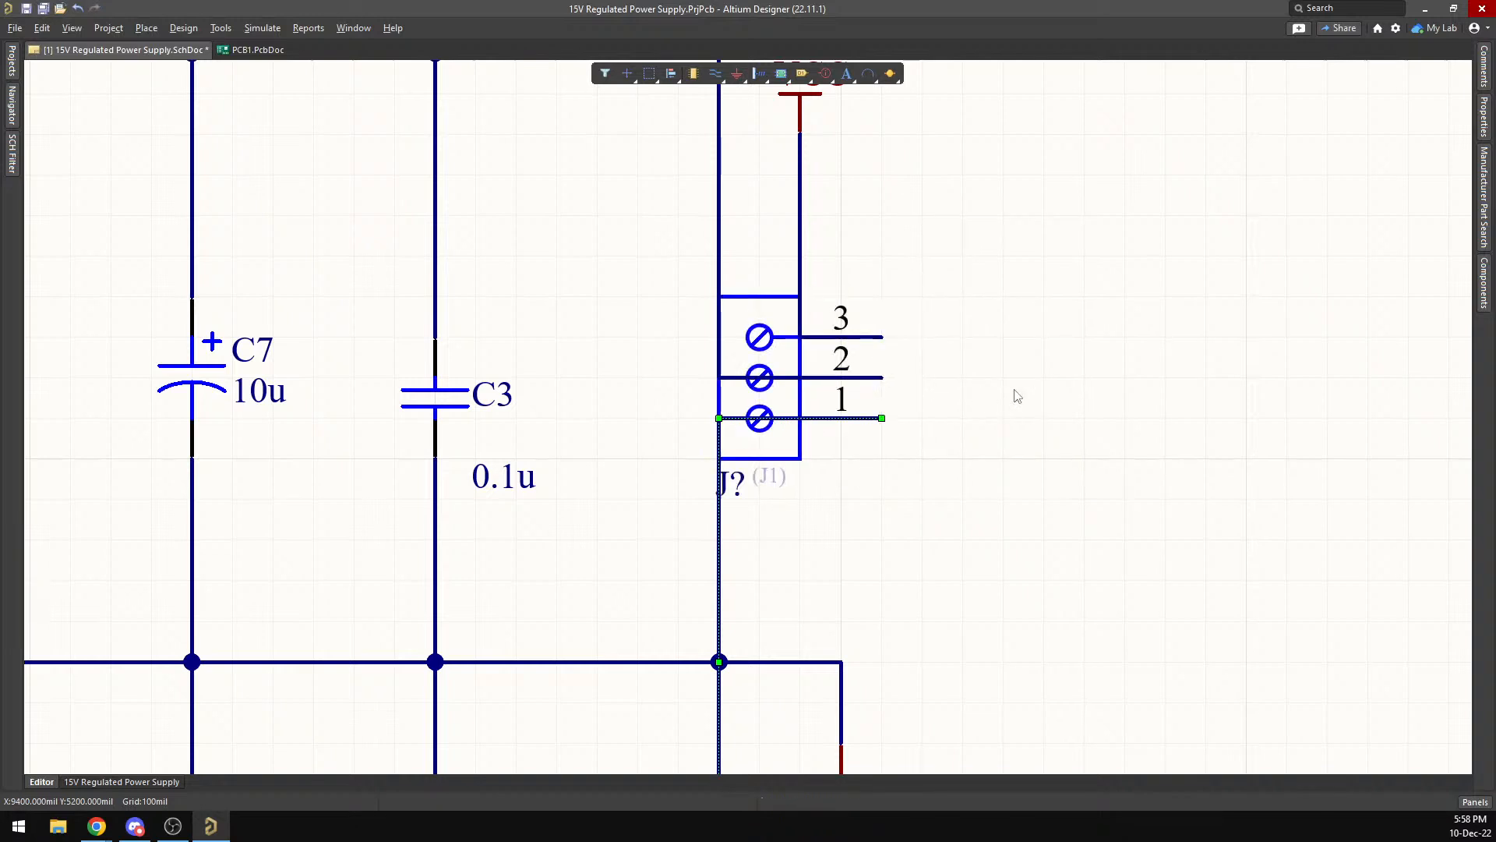
{"action": "left_click", "coordinate": [924, 390]}
{"action": "mouse_move", "coordinate": [769, 365]}
{"action": "left_mouse_down"}
{"action": "mouse_move", "coordinate": [730, 365]}
{"action": "mouse_move", "coordinate": [770, 404]}
{"action": "mouse_move", "coordinate": [770, 365]}
{"action": "left_mouse_up"}
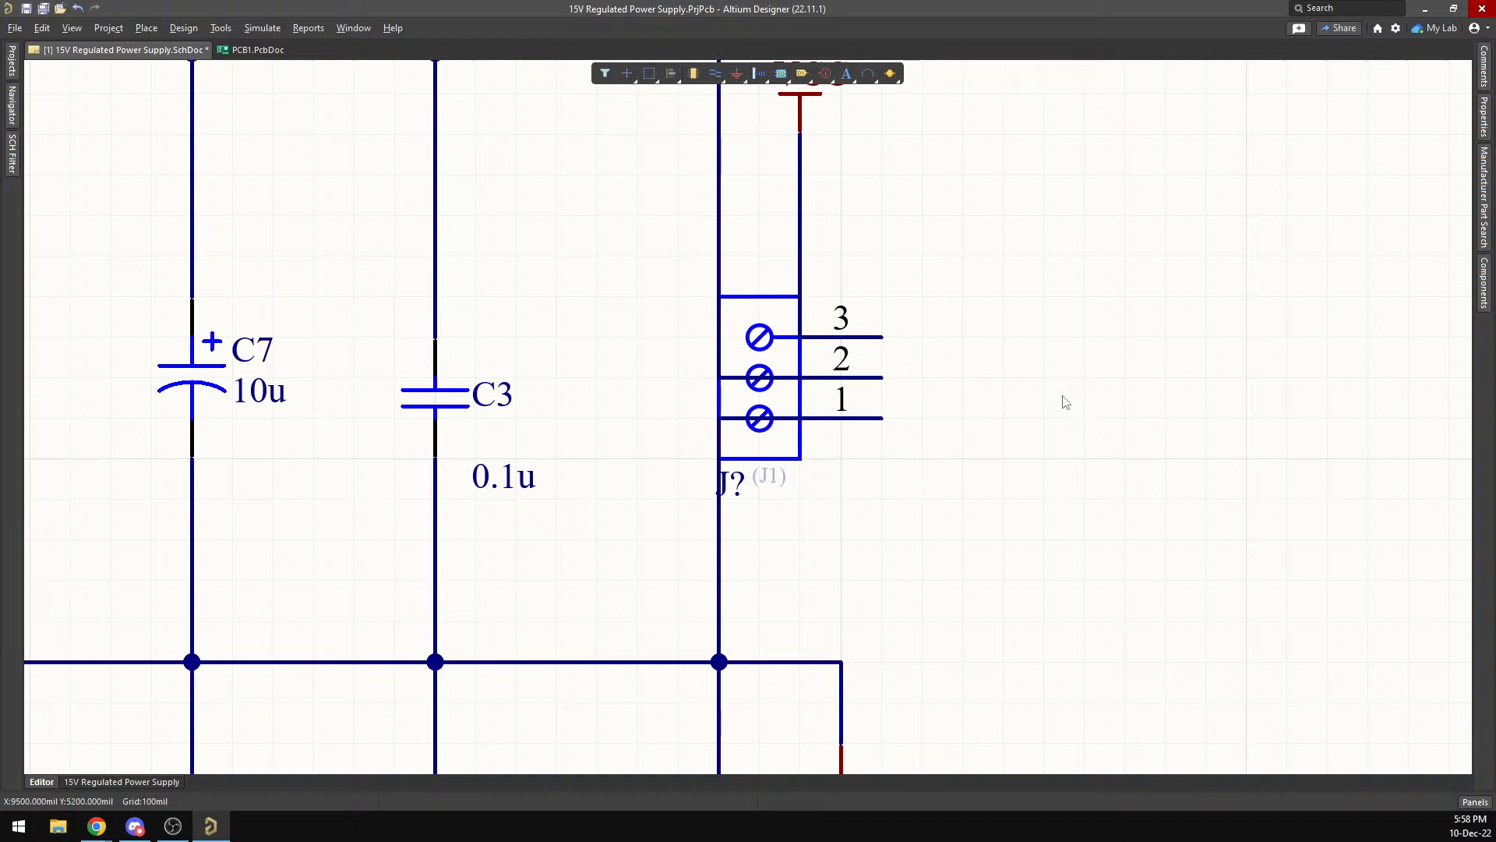
{"action": "scroll", "coordinate": [945, 351], "scroll_direction": "up", "scroll_amount": 3}
{"action": "key", "text": "ctrl+z"}
{"action": "left_click", "coordinate": [1151, 427]}
{"action": "right_click", "coordinate": [1153, 427]}
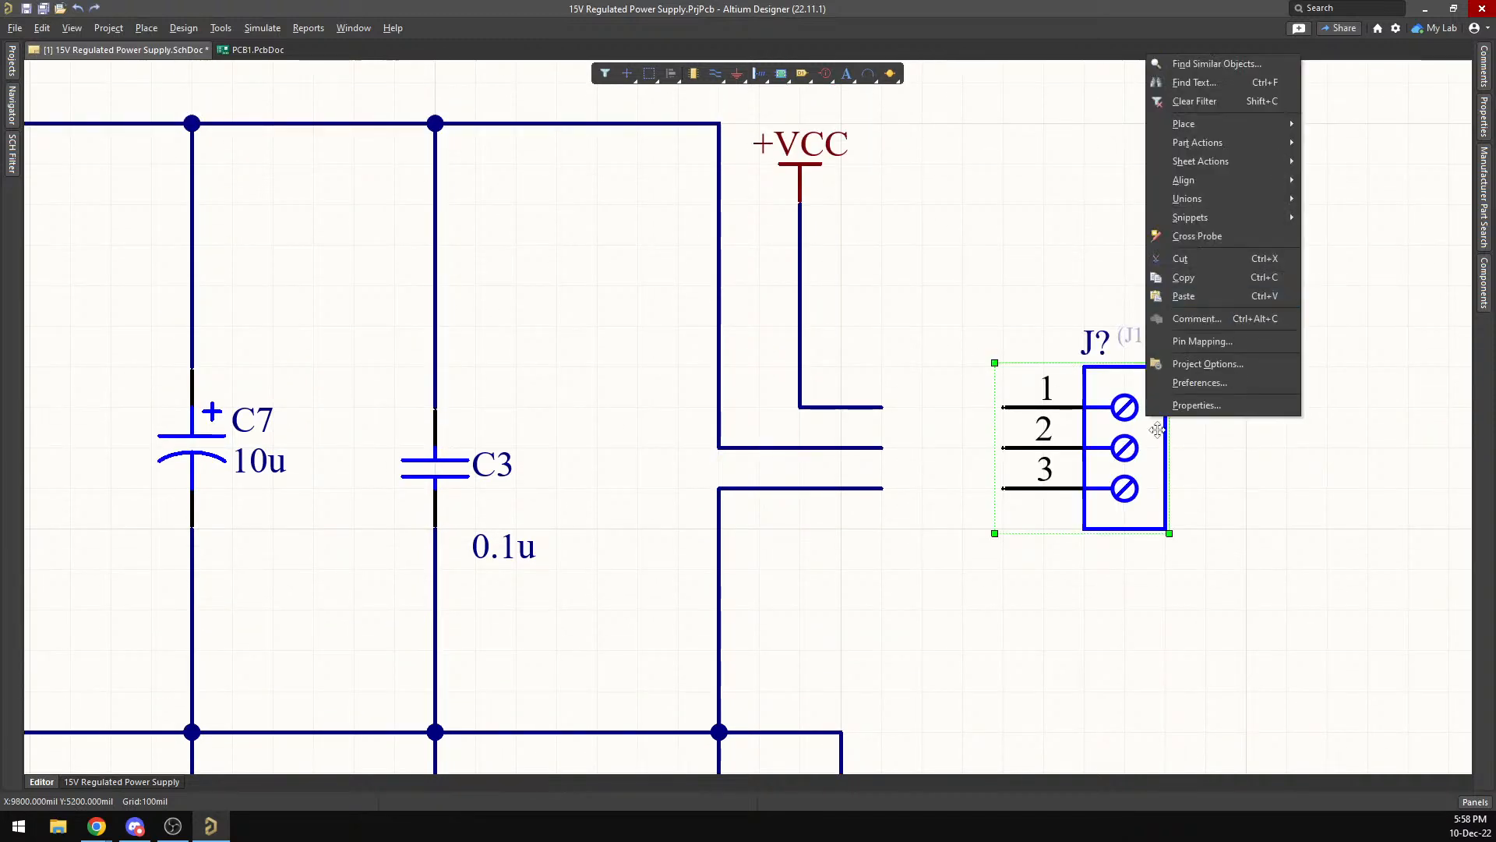
{"action": "key", "text": "Escape"}
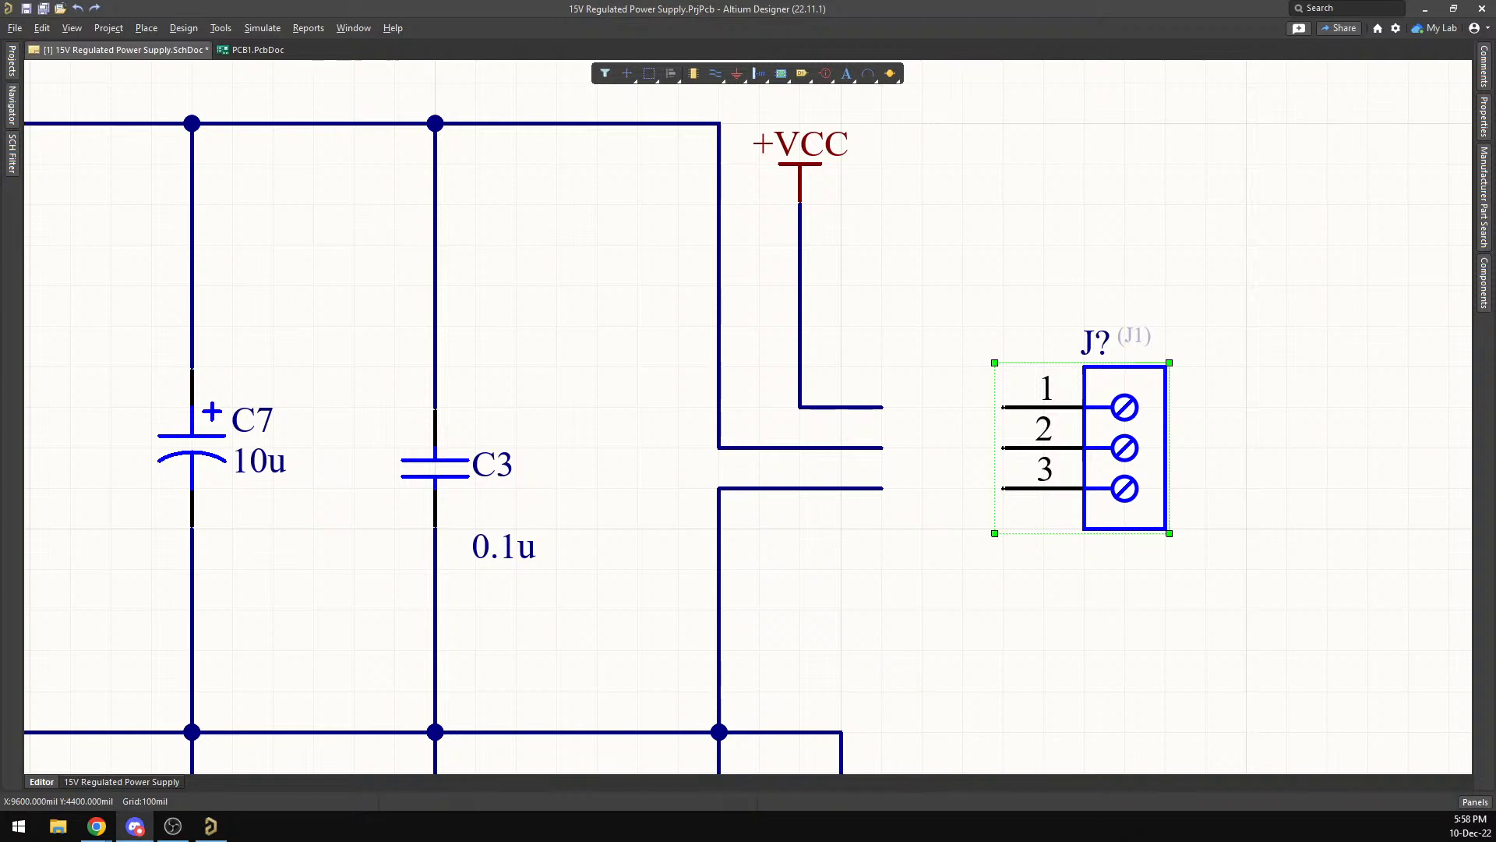
{"action": "right_click", "coordinate": [1137, 449]}
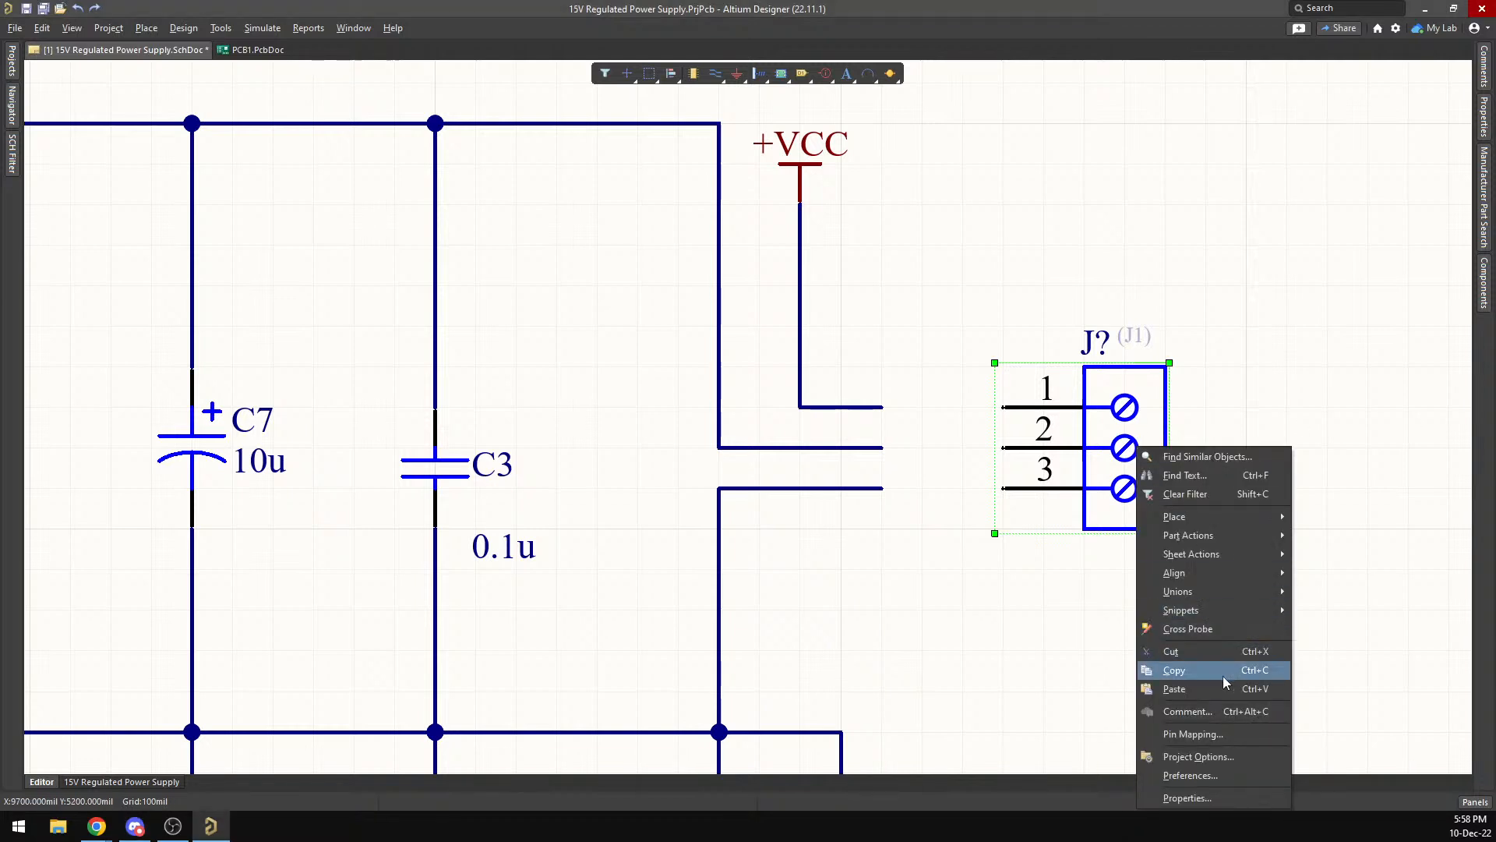
{"action": "mouse_move", "coordinate": [1228, 574]}
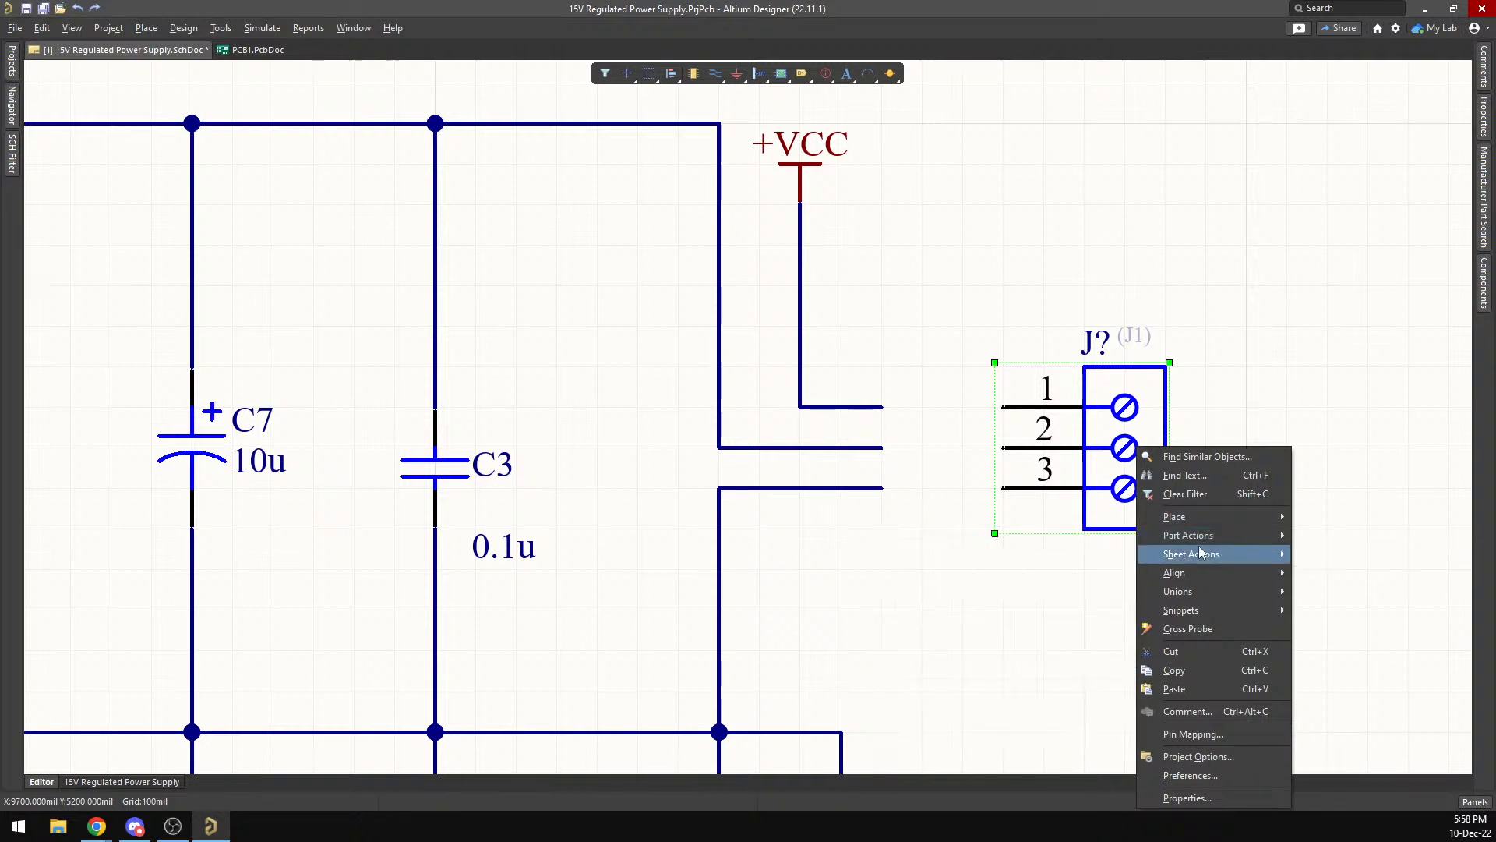
{"action": "mouse_move", "coordinate": [1198, 535]}
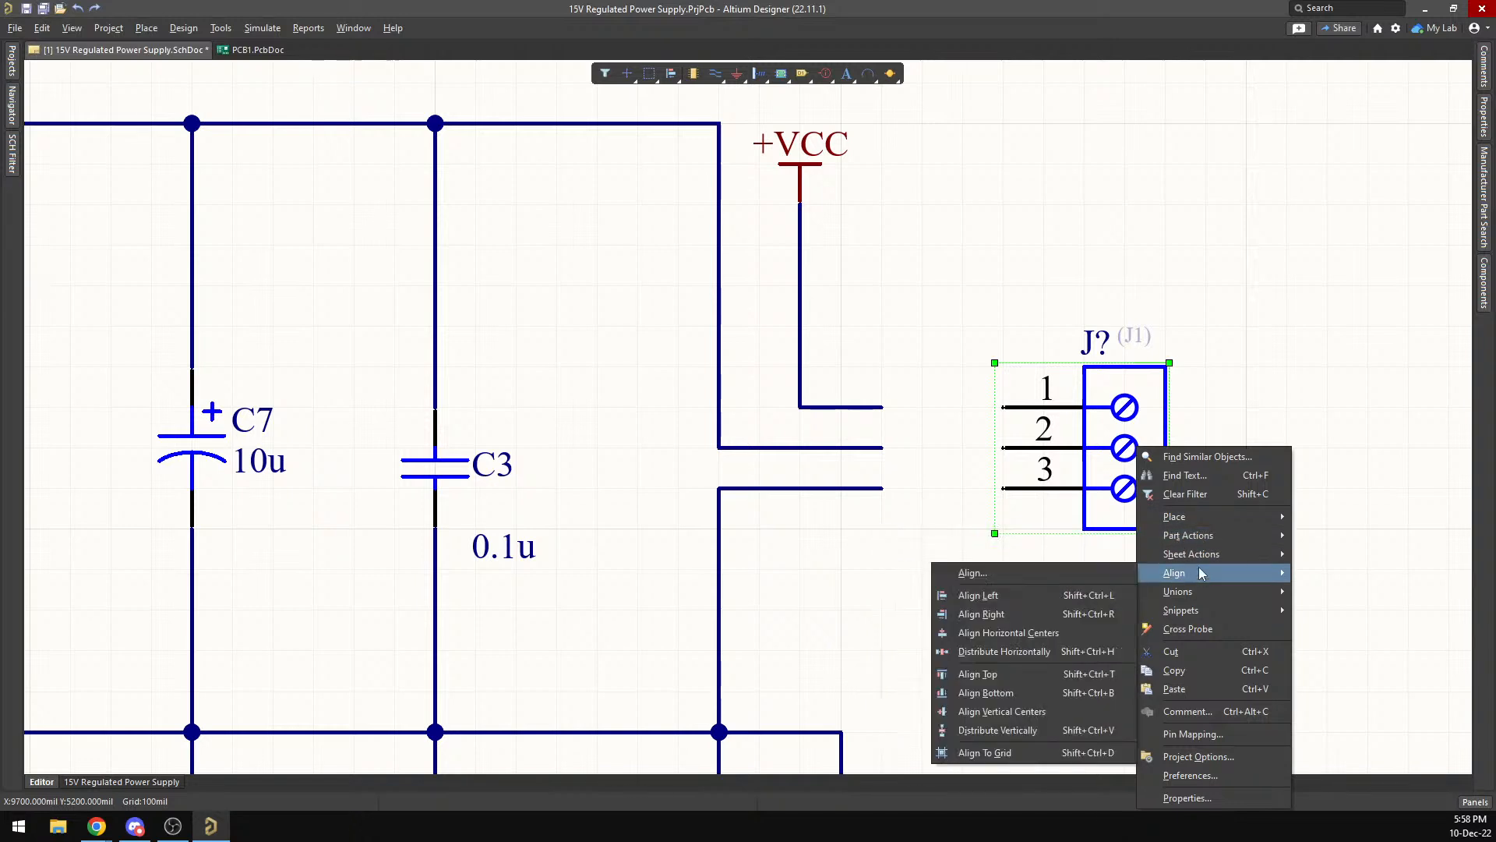
{"action": "left_click", "coordinate": [1197, 628]}
{"action": "key", "text": "Escape"}
{"action": "mouse_move", "coordinate": [1017, 455]}
{"action": "left_mouse_down"}
{"action": "mouse_move", "coordinate": [977, 455]}
{"action": "mouse_move", "coordinate": [1018, 455]}
{"action": "left_mouse_up"}
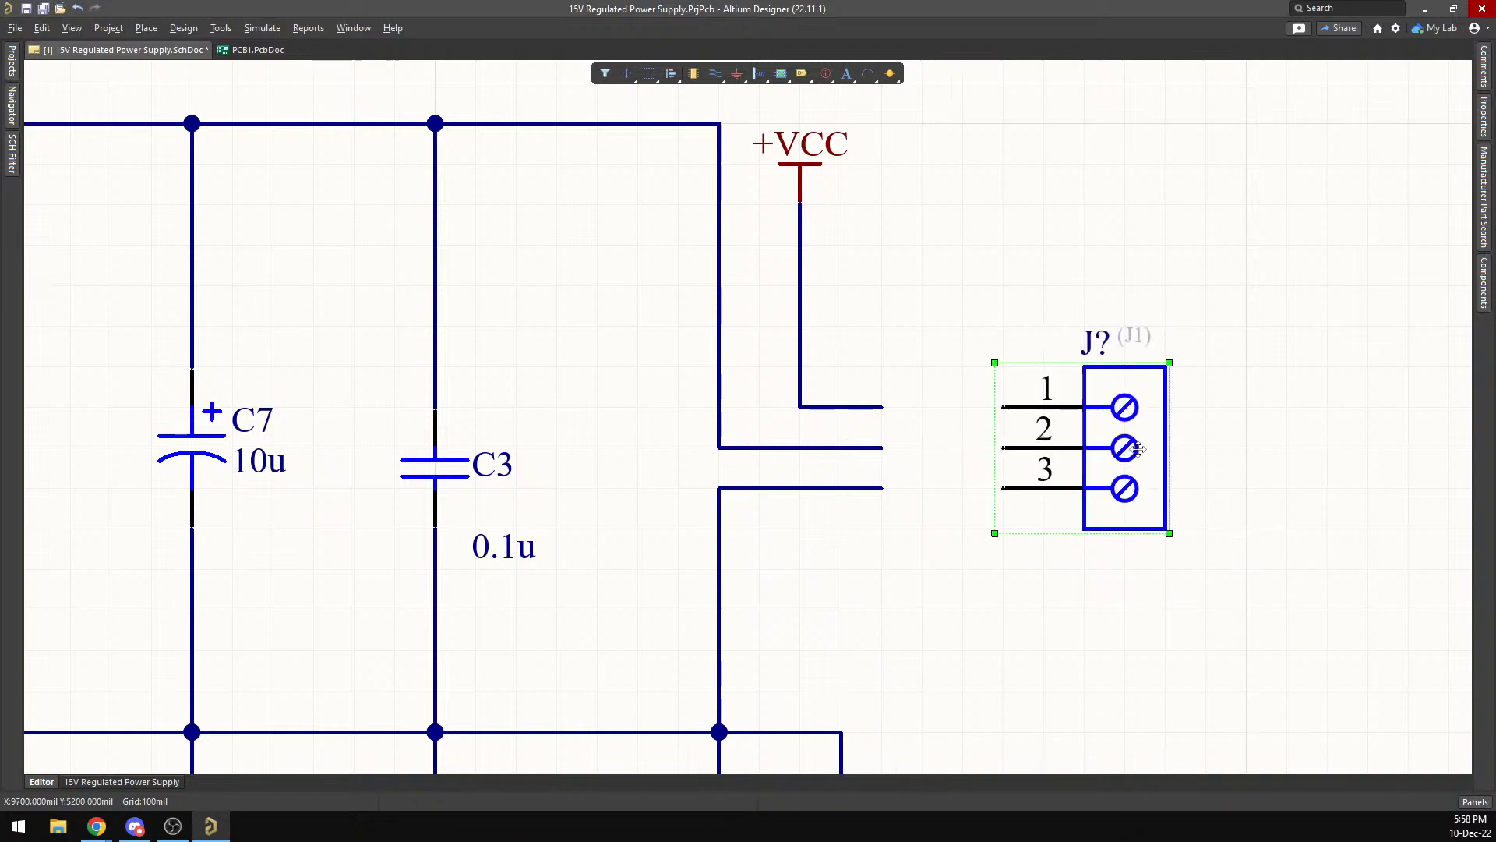
Open the copied connector's properties and select Pin 1 in its pin list.
{"action": "double_click", "coordinate": [1141, 447]}
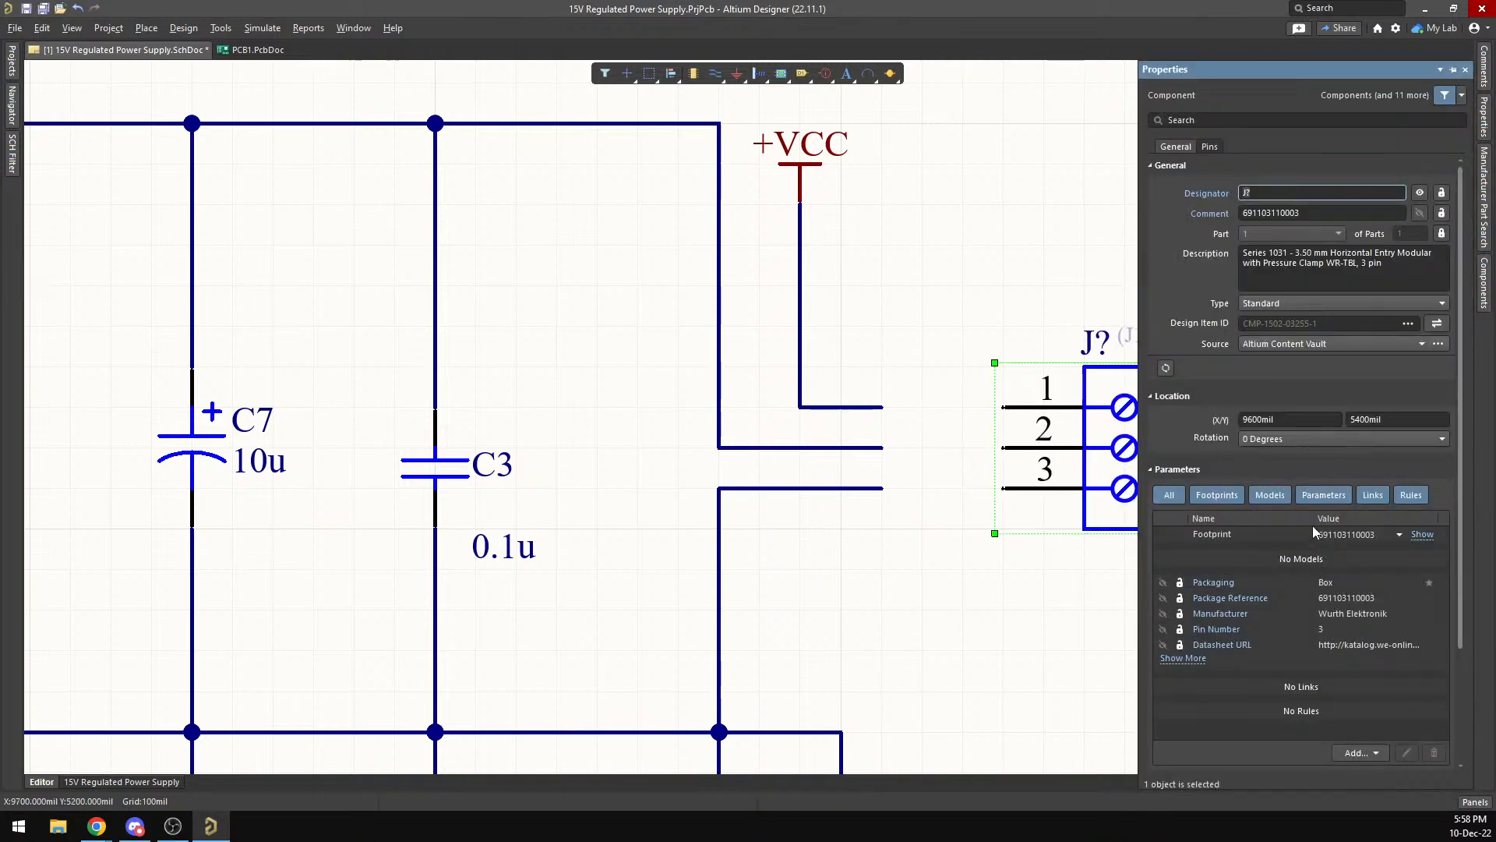
{"action": "scroll", "coordinate": [1299, 657], "scroll_direction": "down", "scroll_amount": 3}
{"action": "scroll", "coordinate": [1304, 687], "scroll_direction": "up", "scroll_amount": 3}
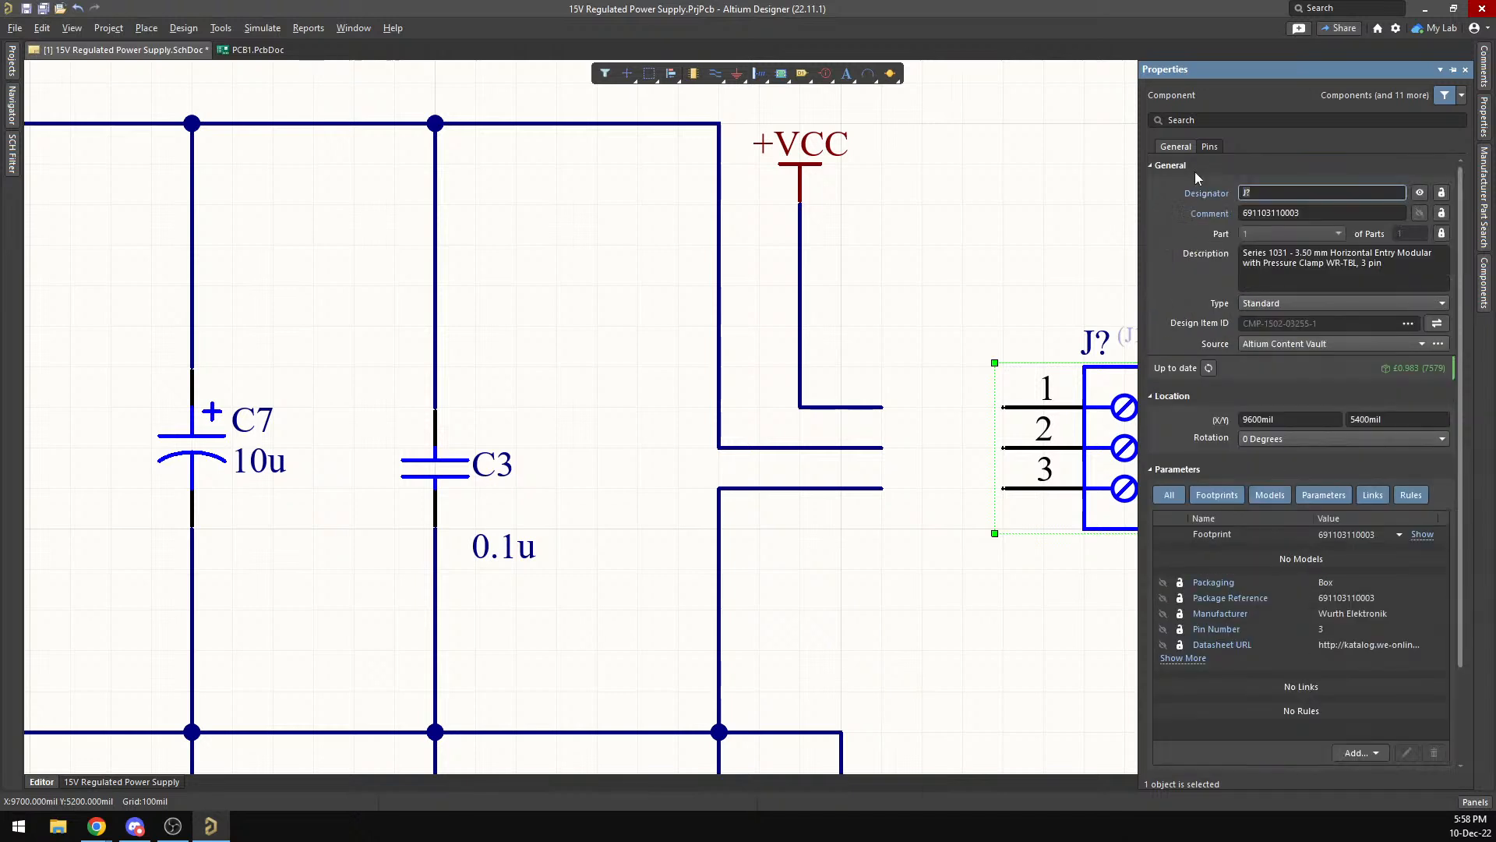
{"action": "left_click", "coordinate": [1210, 147]}
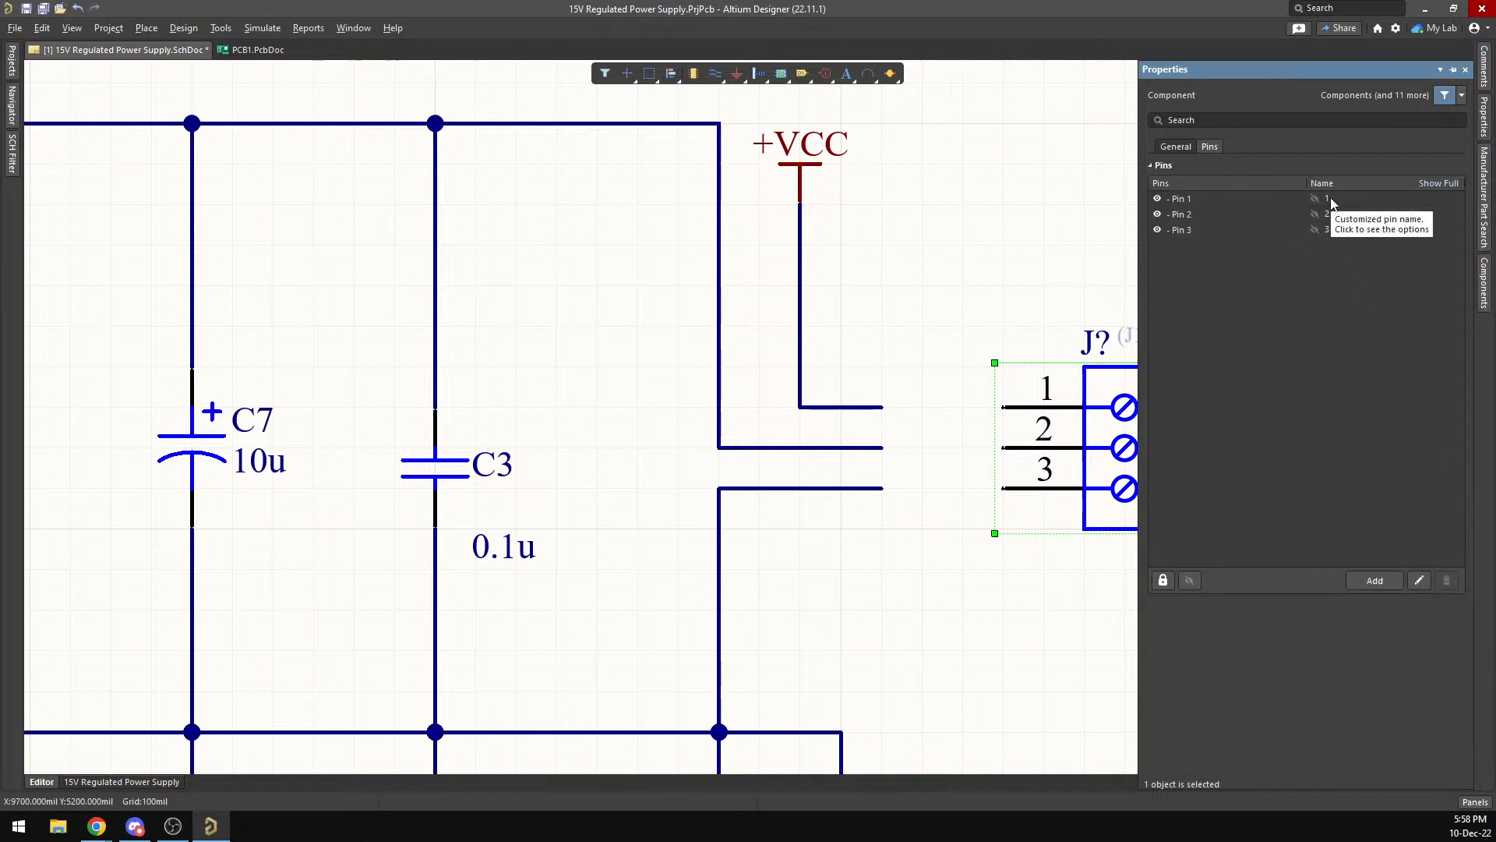
{"action": "left_click", "coordinate": [1214, 207]}
{"action": "left_click", "coordinate": [1230, 199]}
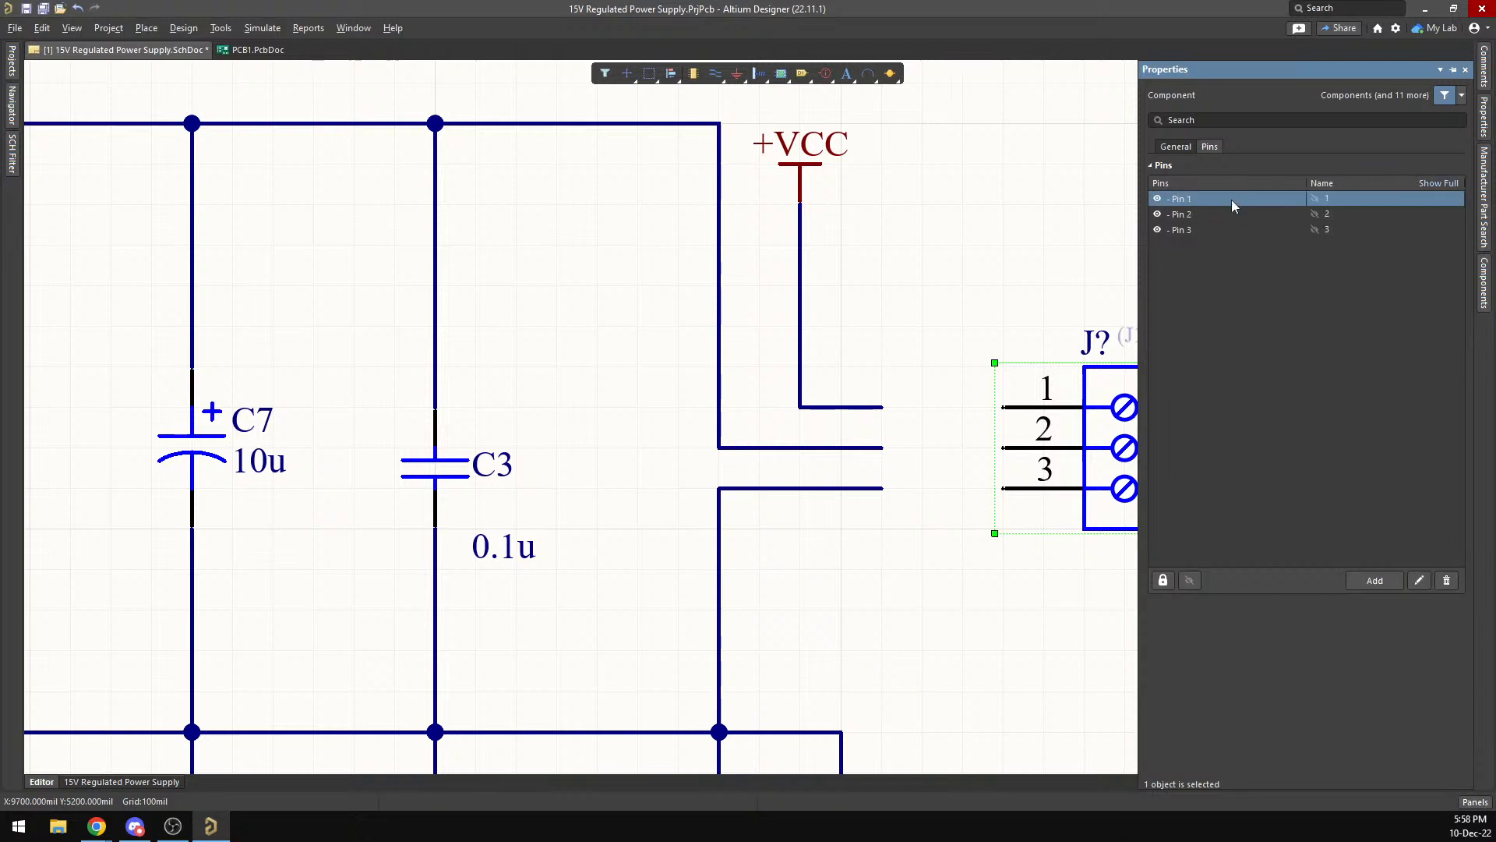
Try to edit the name of Pin 1 and set the name of Pin 3 to 4.
{"action": "left_click", "coordinate": [1328, 201]}
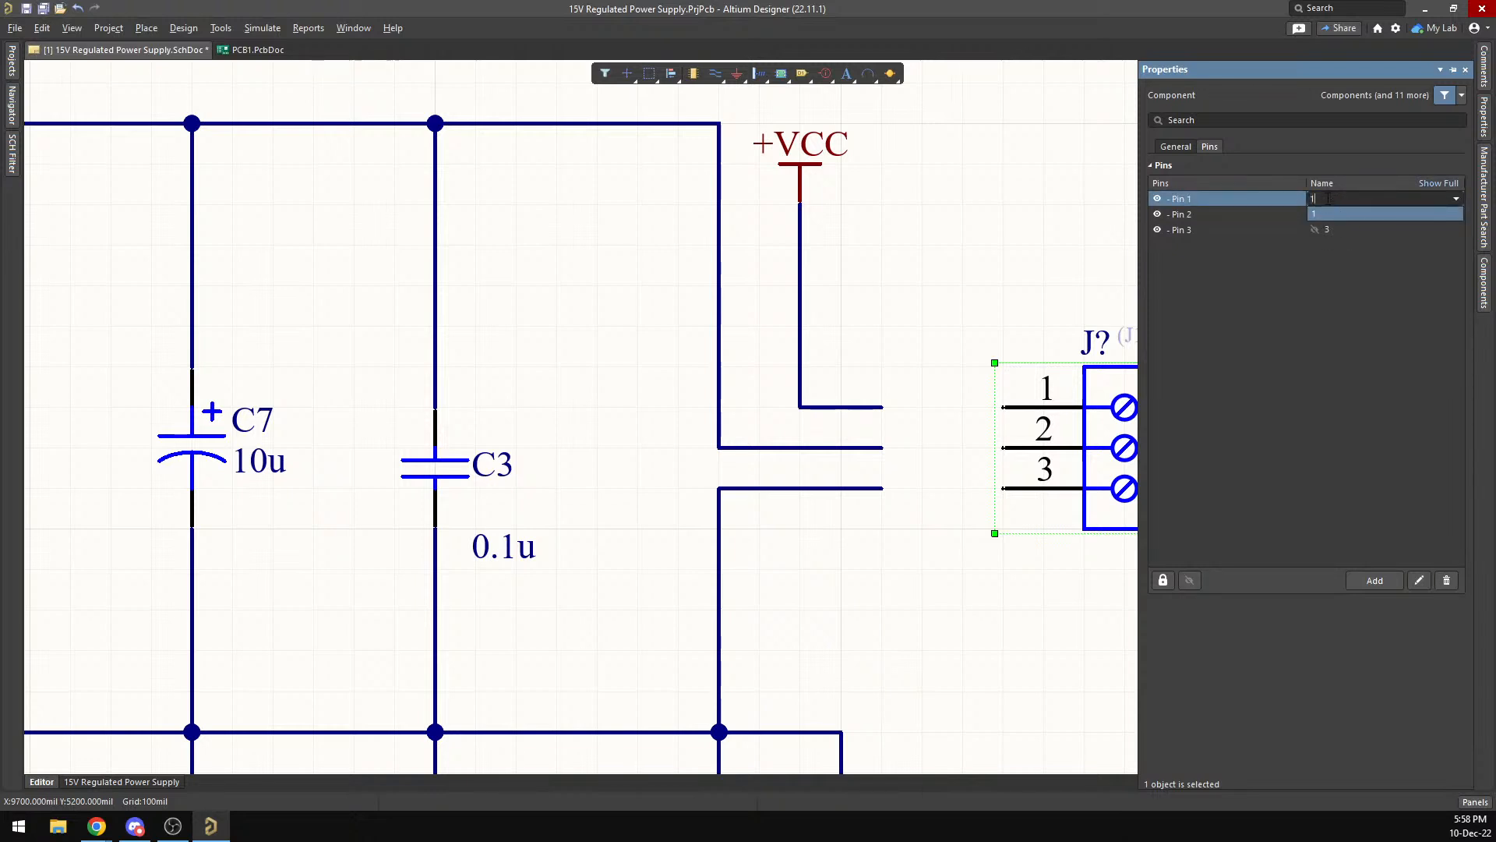
{"action": "type", "text": "4"}
{"action": "key", "text": "Return"}
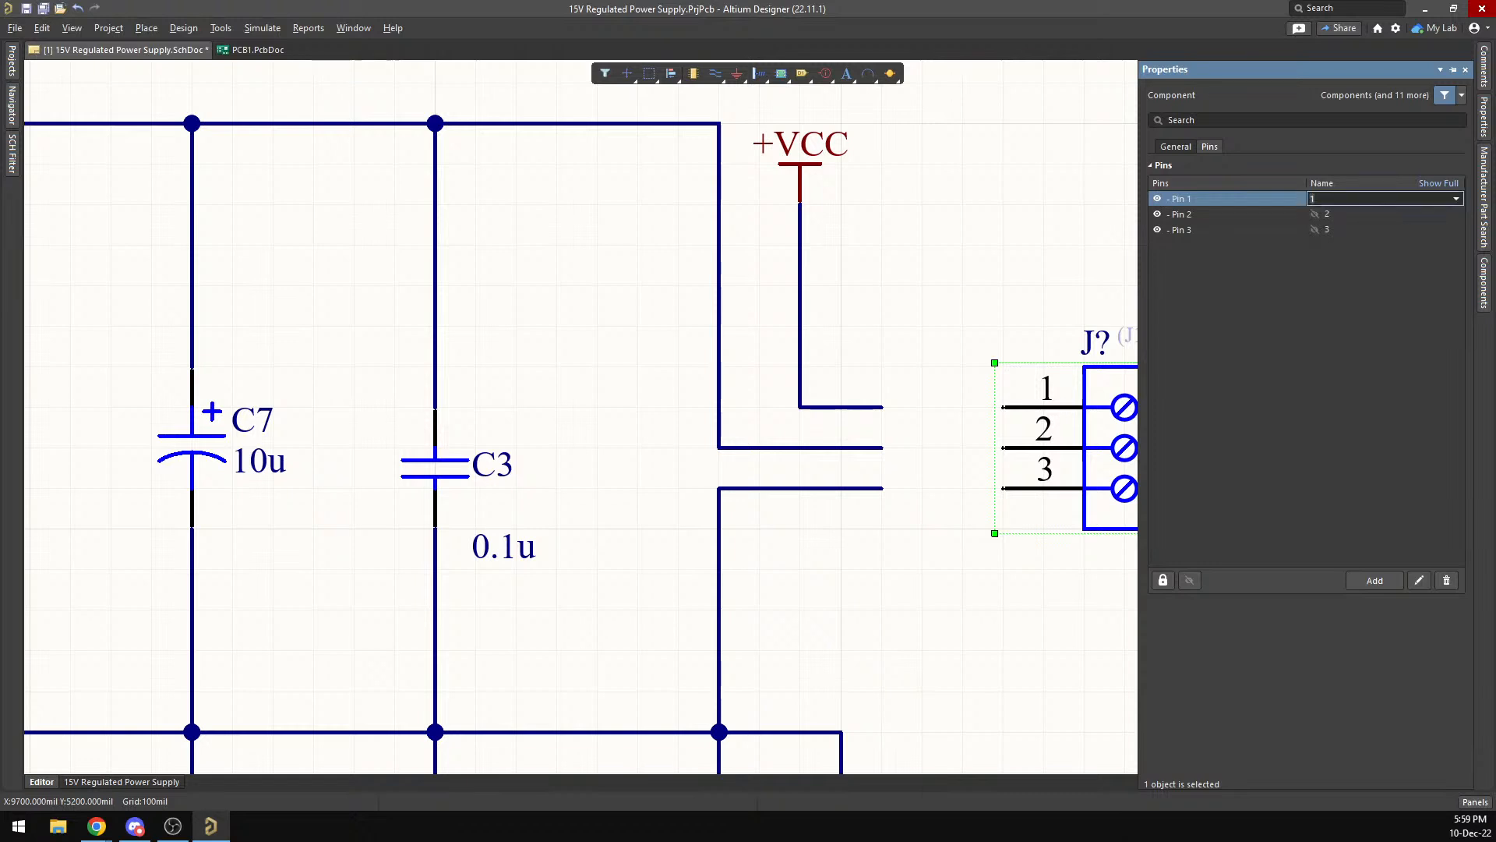
{"action": "left_click", "coordinate": [1331, 229]}
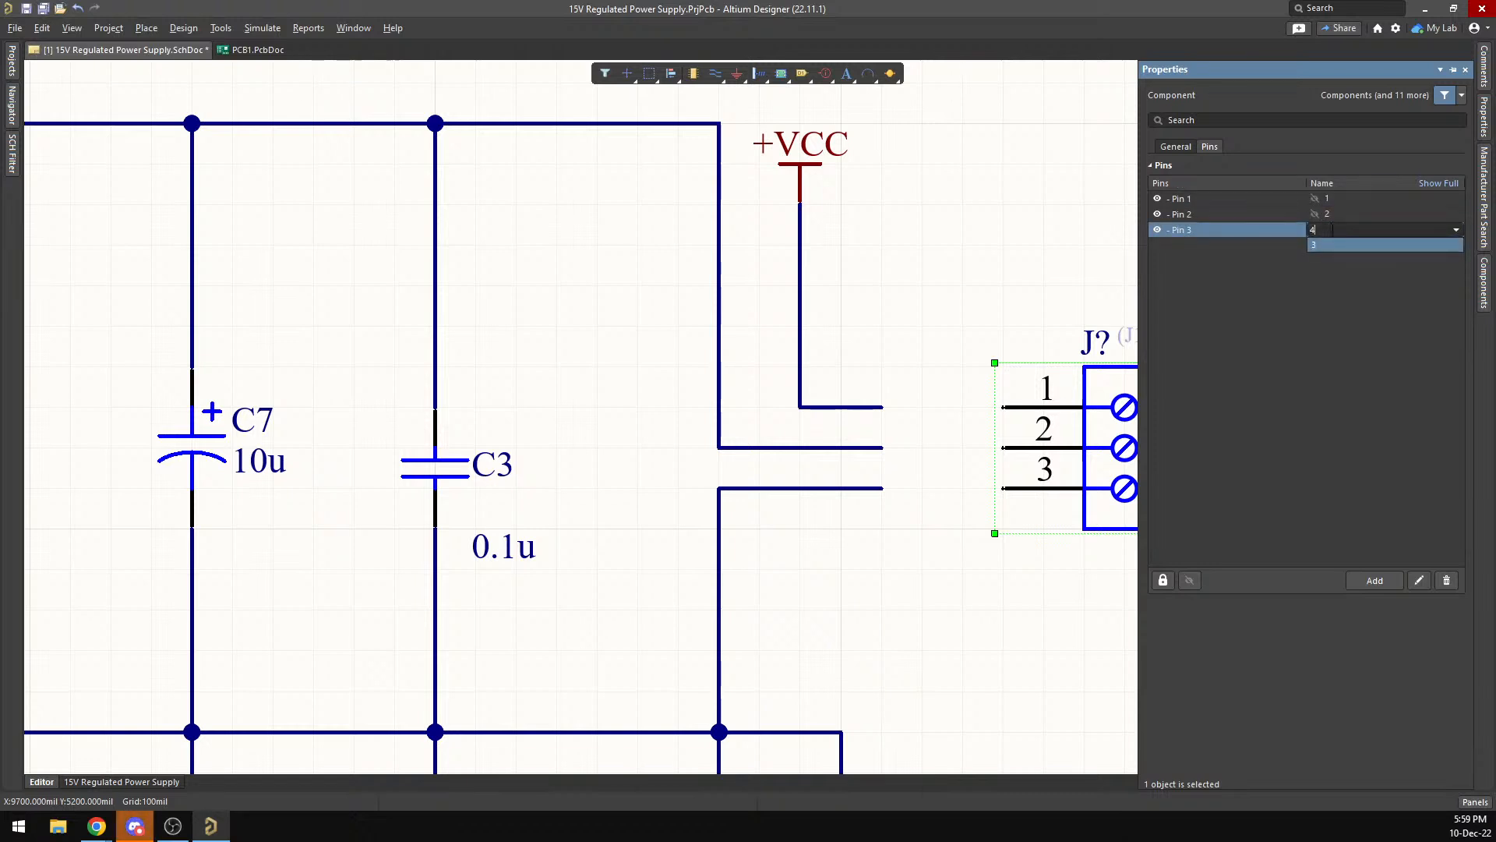
{"action": "key", "text": "Return"}
{"action": "left_click", "coordinate": [1273, 236]}
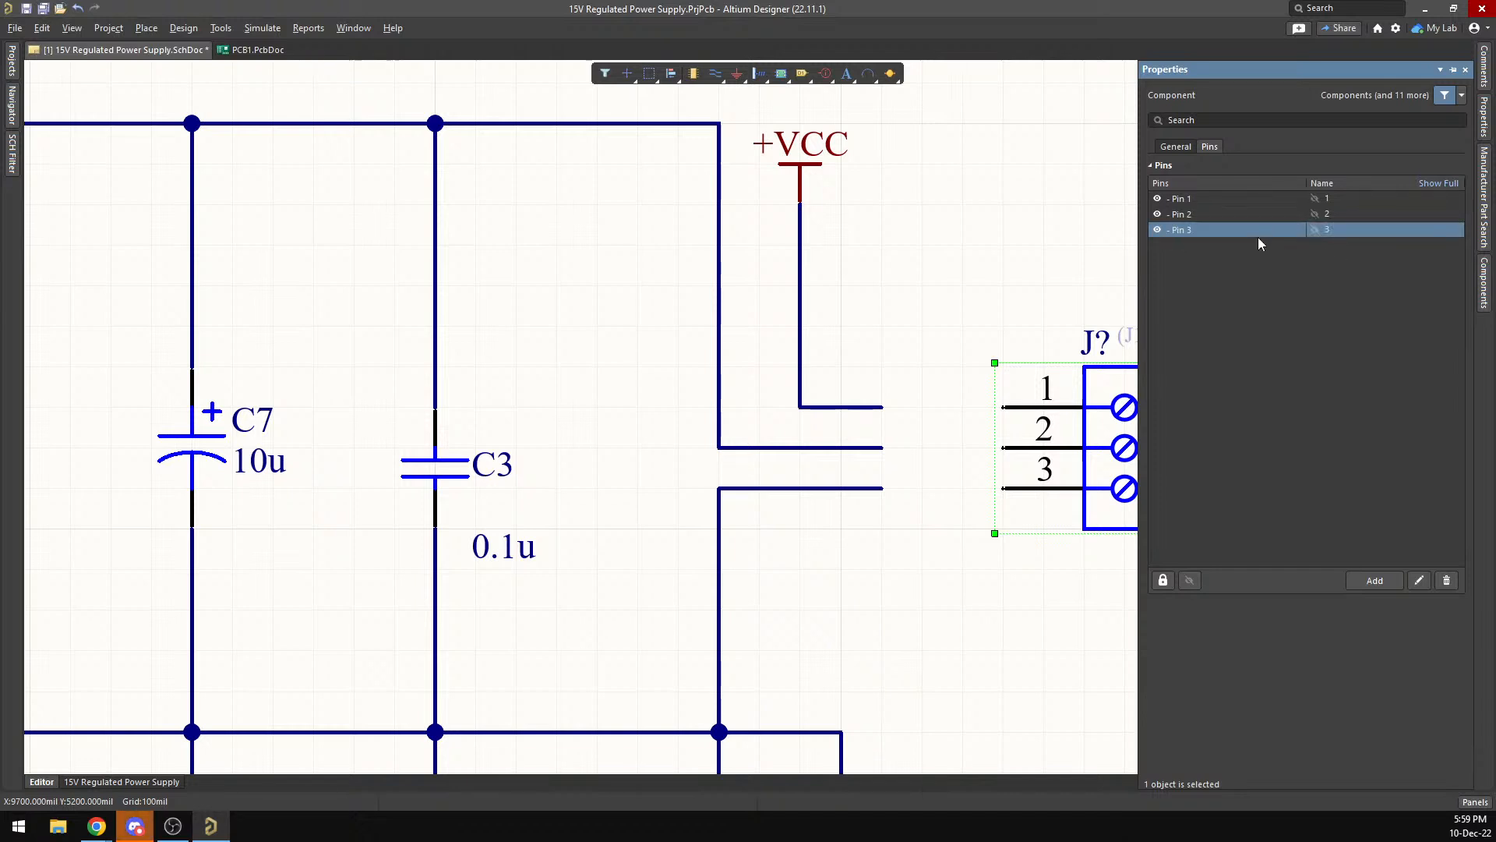
Turn on the display of all pins for the selected unannotated connector.
{"action": "left_click", "coordinate": [1186, 214]}
{"action": "right_click", "coordinate": [1184, 212]}
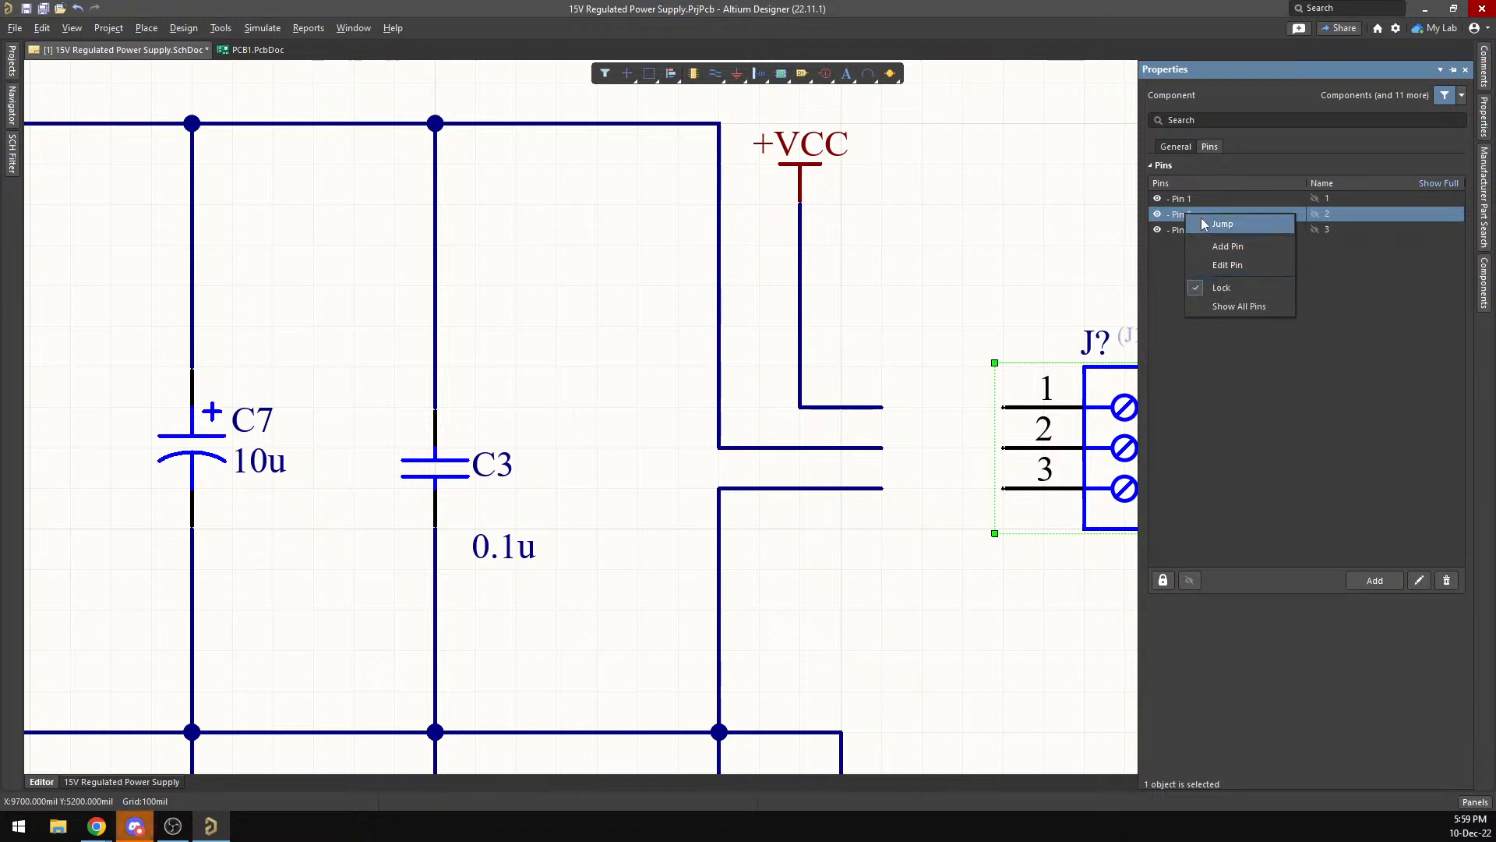
{"action": "left_click", "coordinate": [1186, 198]}
{"action": "right_click", "coordinate": [1186, 198]}
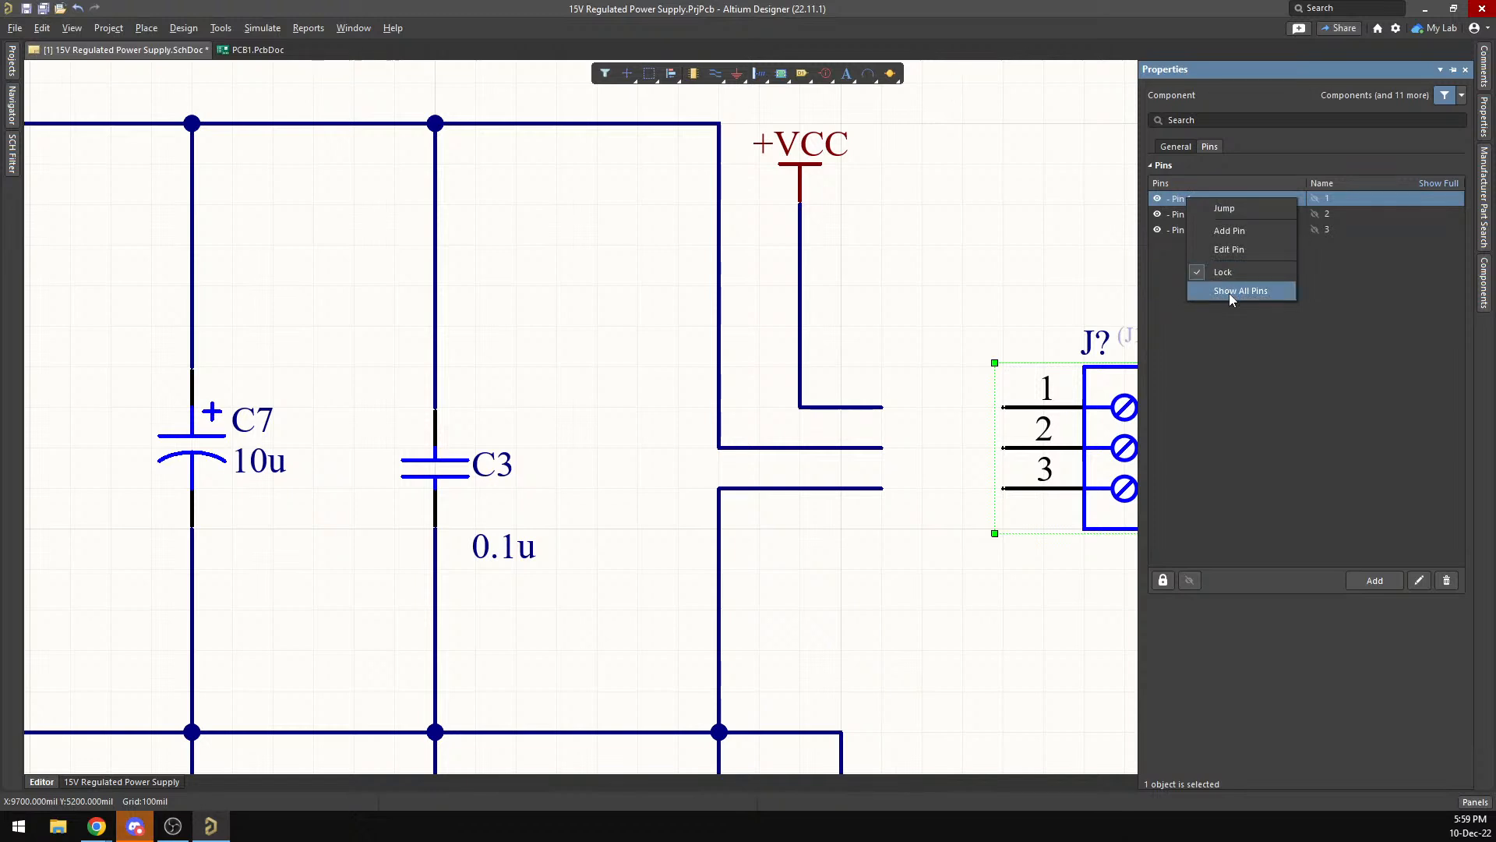
{"action": "left_click", "coordinate": [1230, 290]}
Examine the connector's pin designators, names, types and symbol settings in the Component Pin Editor.
{"action": "right_click", "coordinate": [1194, 196]}
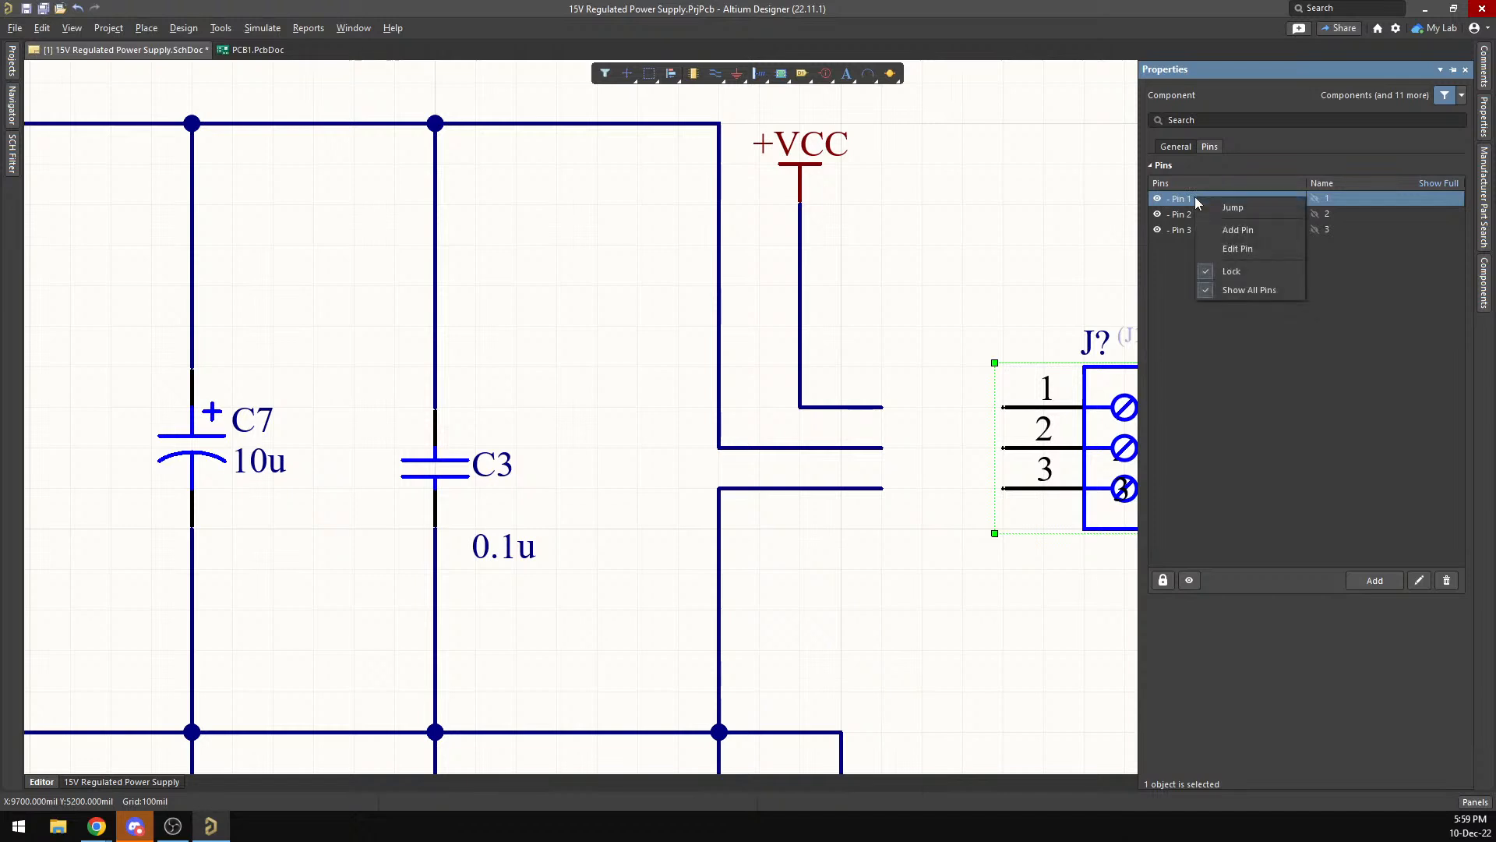
{"action": "left_click", "coordinate": [1238, 249]}
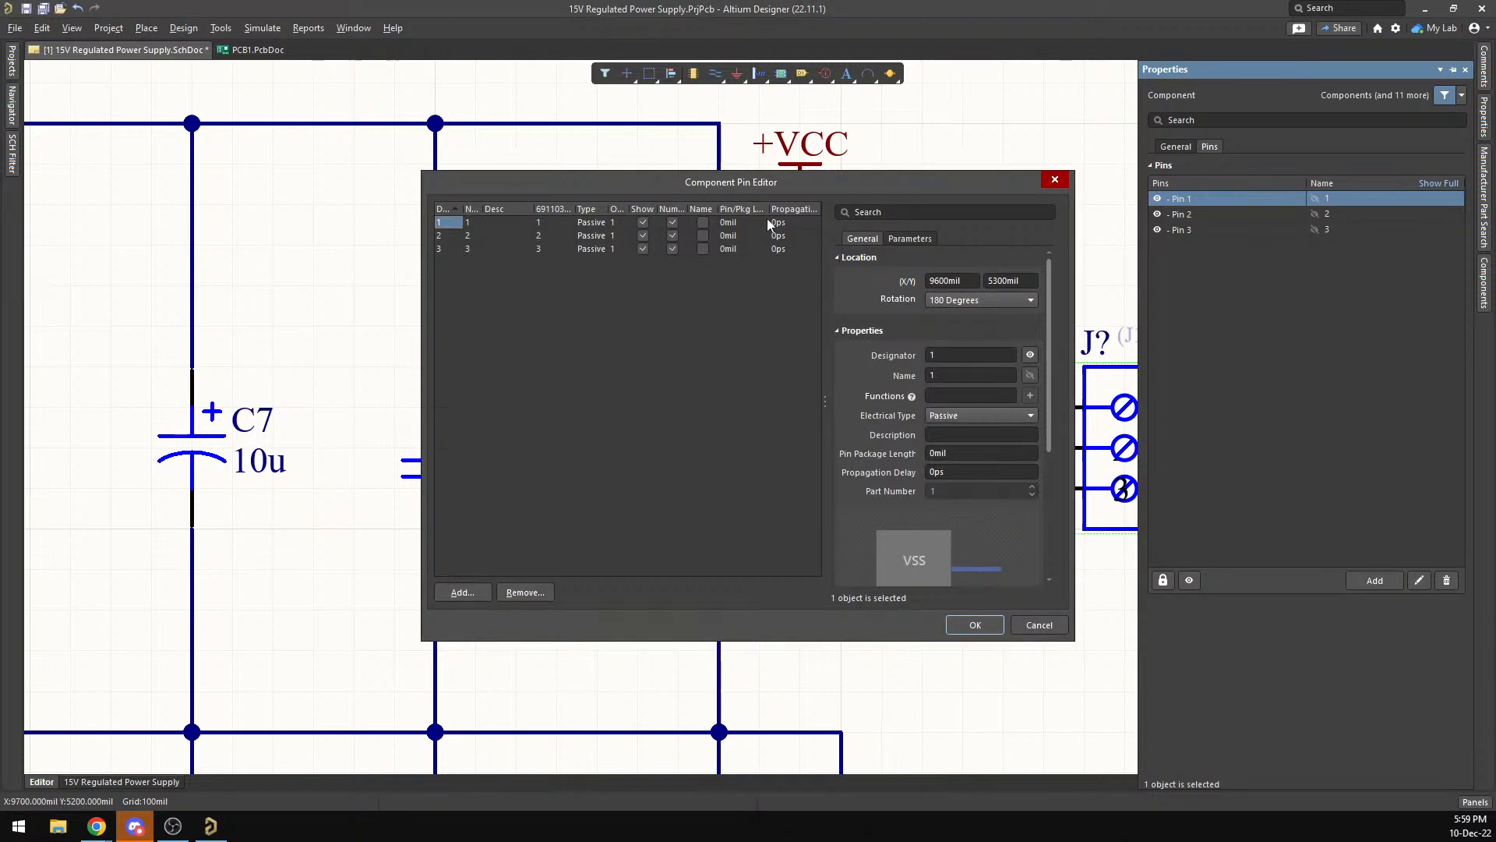
{"action": "left_click", "coordinate": [920, 238]}
{"action": "left_click", "coordinate": [865, 238]}
{"action": "left_click_drag", "start_coordinate": [624, 179], "coordinate": [645, 200]}
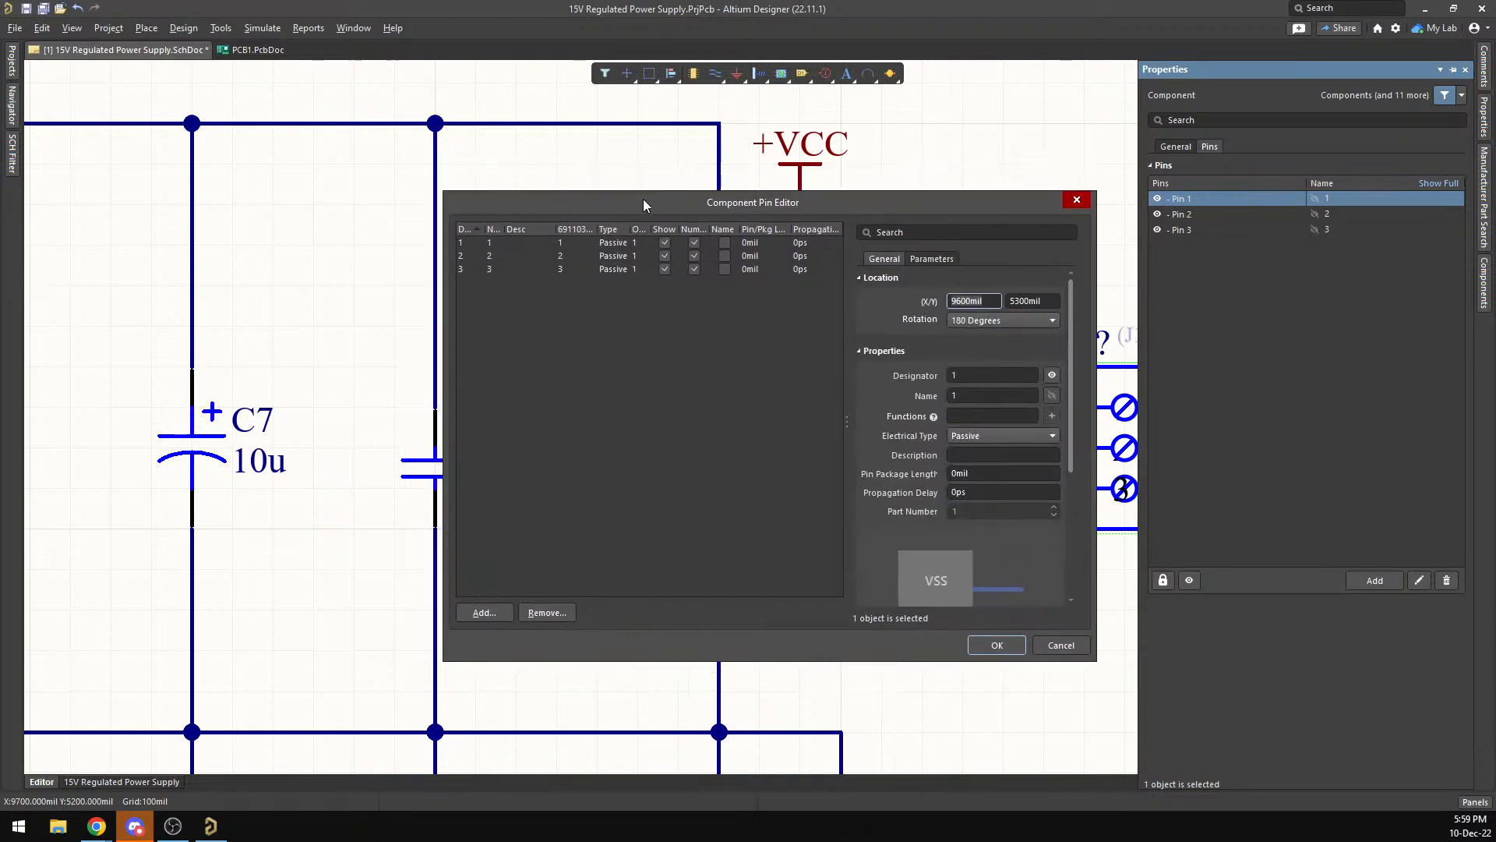
{"action": "left_click", "coordinate": [573, 242]}
{"action": "left_click", "coordinate": [487, 243]}
{"action": "left_click_drag", "start_coordinate": [486, 227], "coordinate": [725, 230]}
{"action": "left_click", "coordinate": [725, 243]}
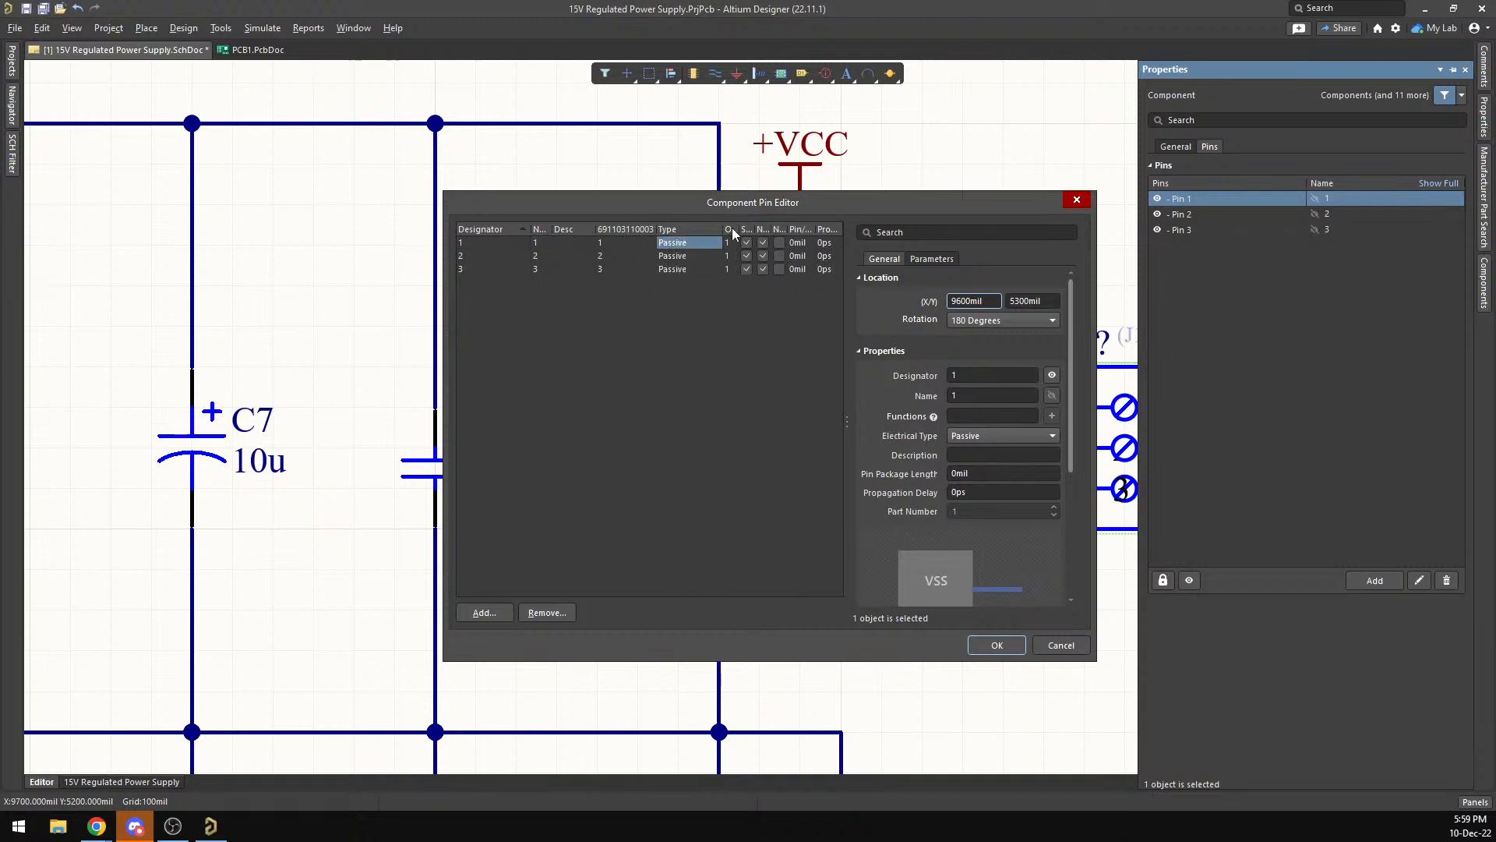
{"action": "scroll", "coordinate": [958, 450], "scroll_direction": "down", "scroll_amount": 3}
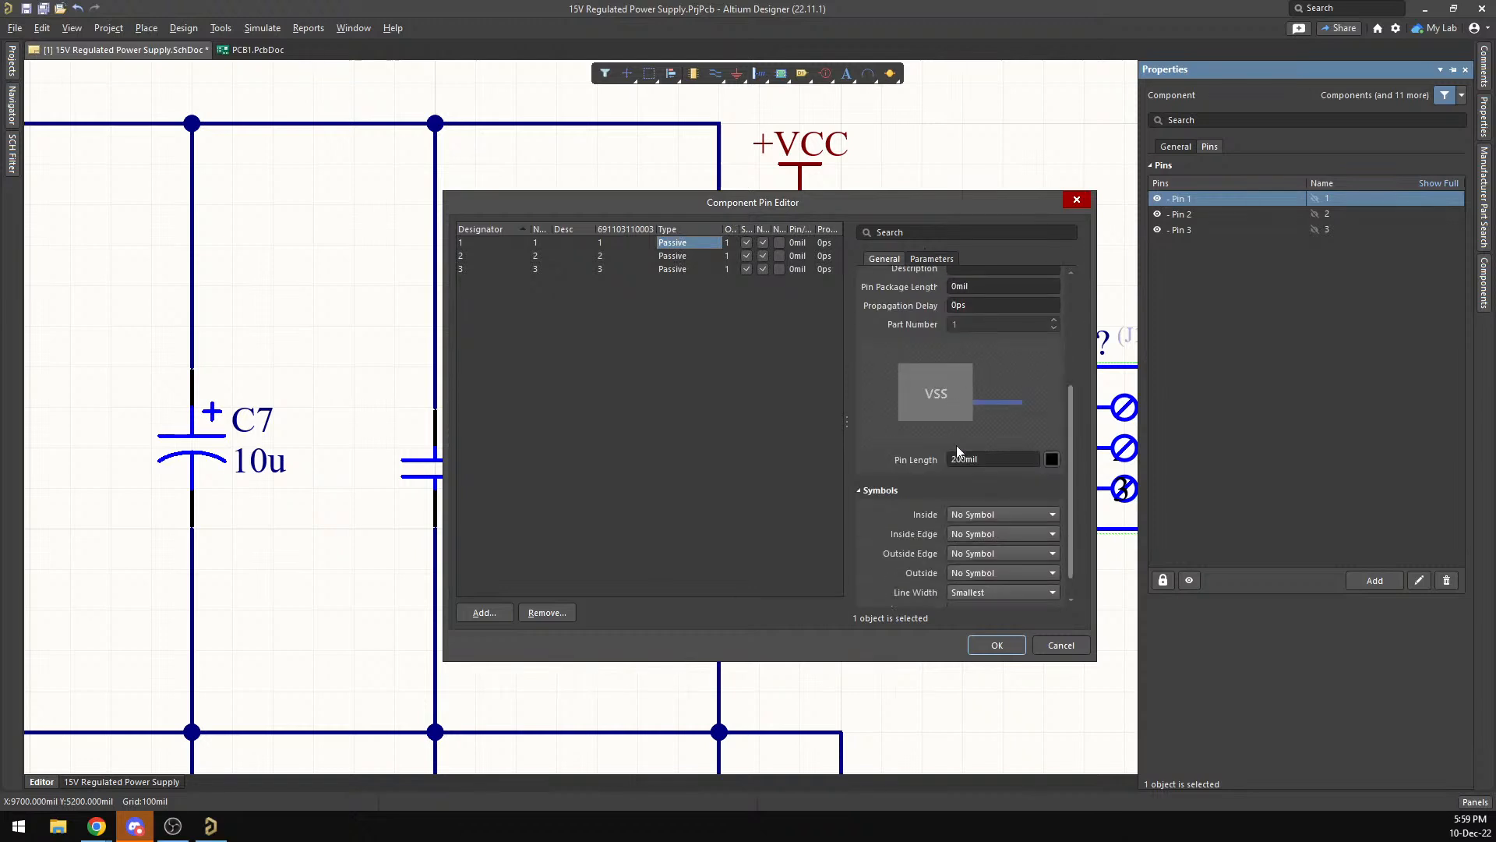
{"action": "scroll", "coordinate": [956, 446], "scroll_direction": "up", "scroll_amount": 3}
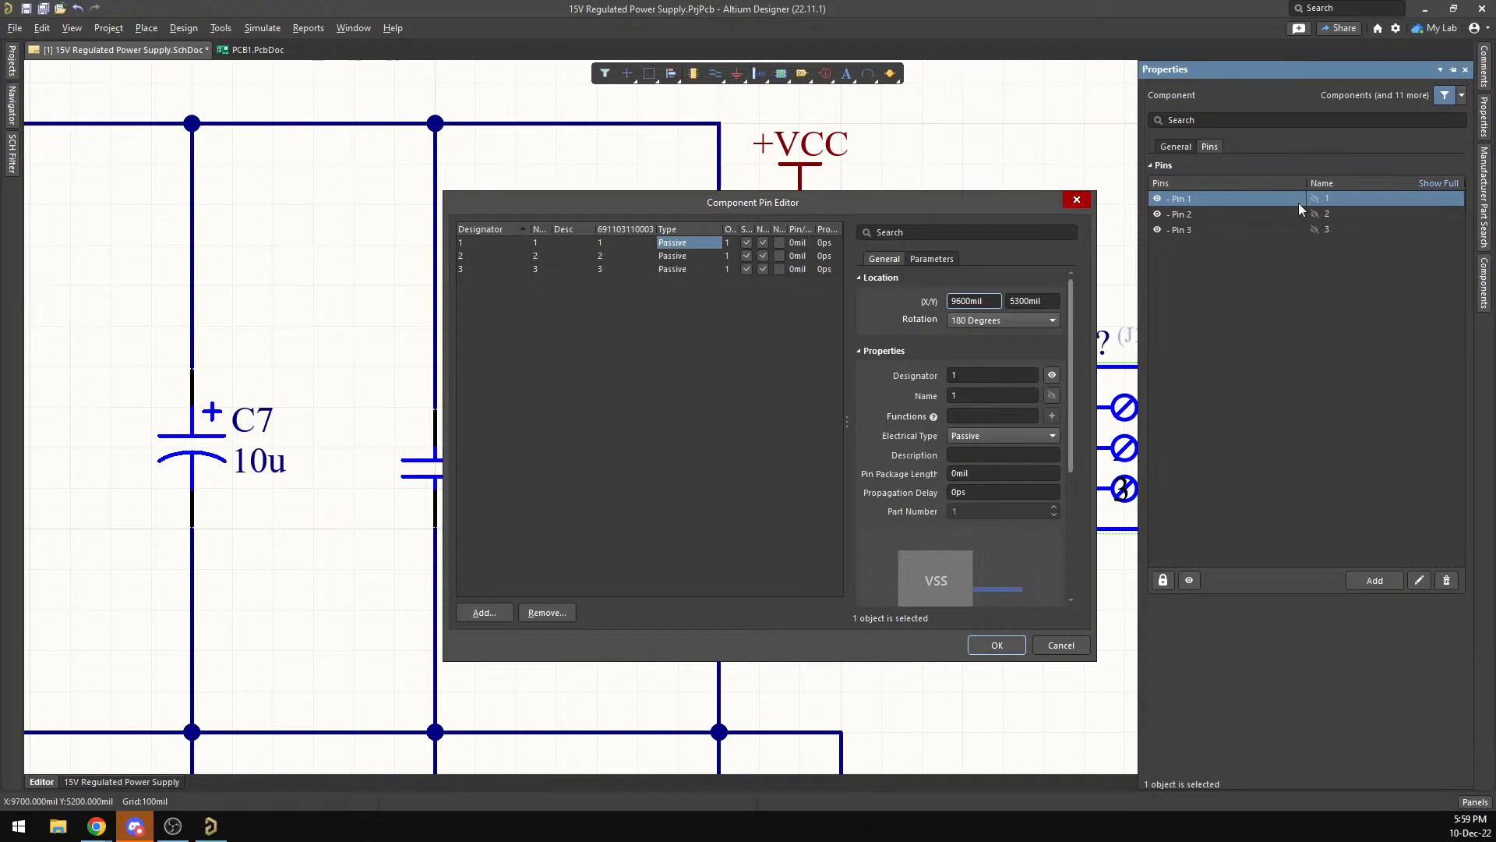
{"action": "double_click", "coordinate": [505, 243]}
{"action": "key", "text": "Tab"}
{"action": "left_click_drag", "start_coordinate": [793, 203], "coordinate": [769, 219]}
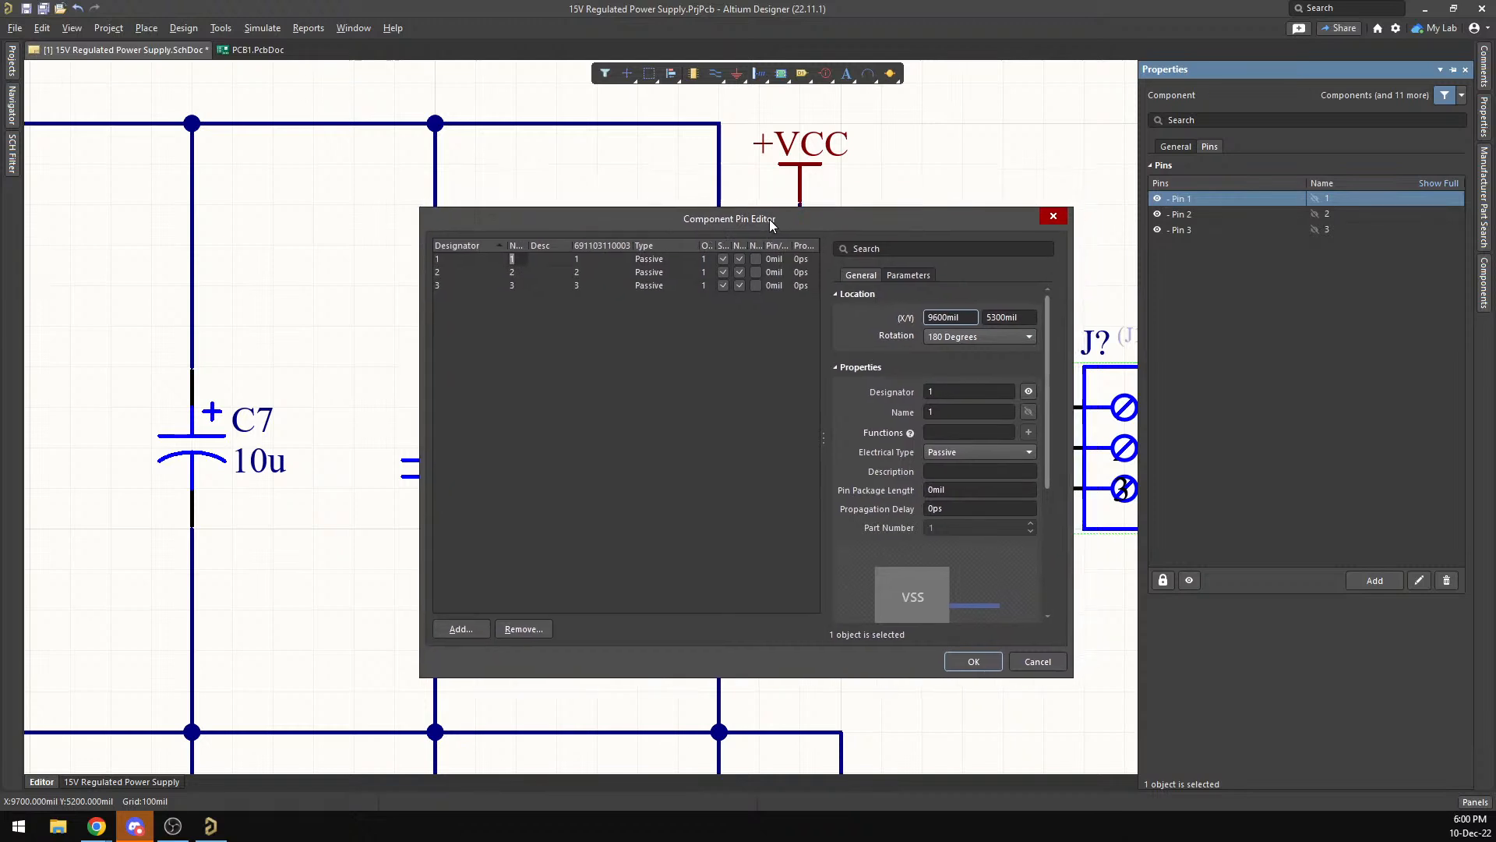
{"action": "left_click_drag", "start_coordinate": [530, 246], "coordinate": [558, 246]}
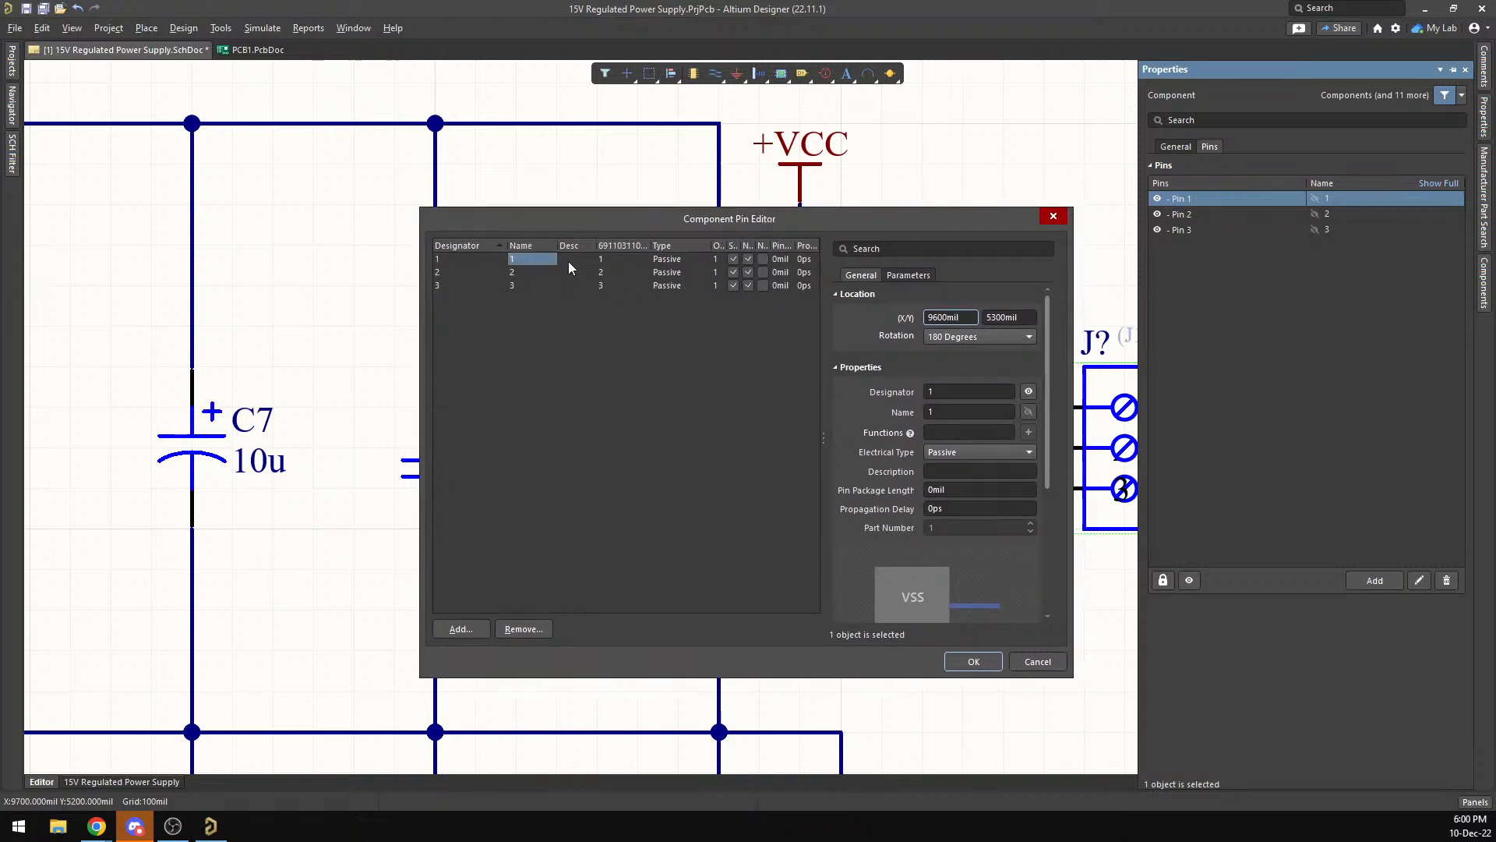
{"action": "left_click_drag", "start_coordinate": [665, 222], "coordinate": [441, 260]}
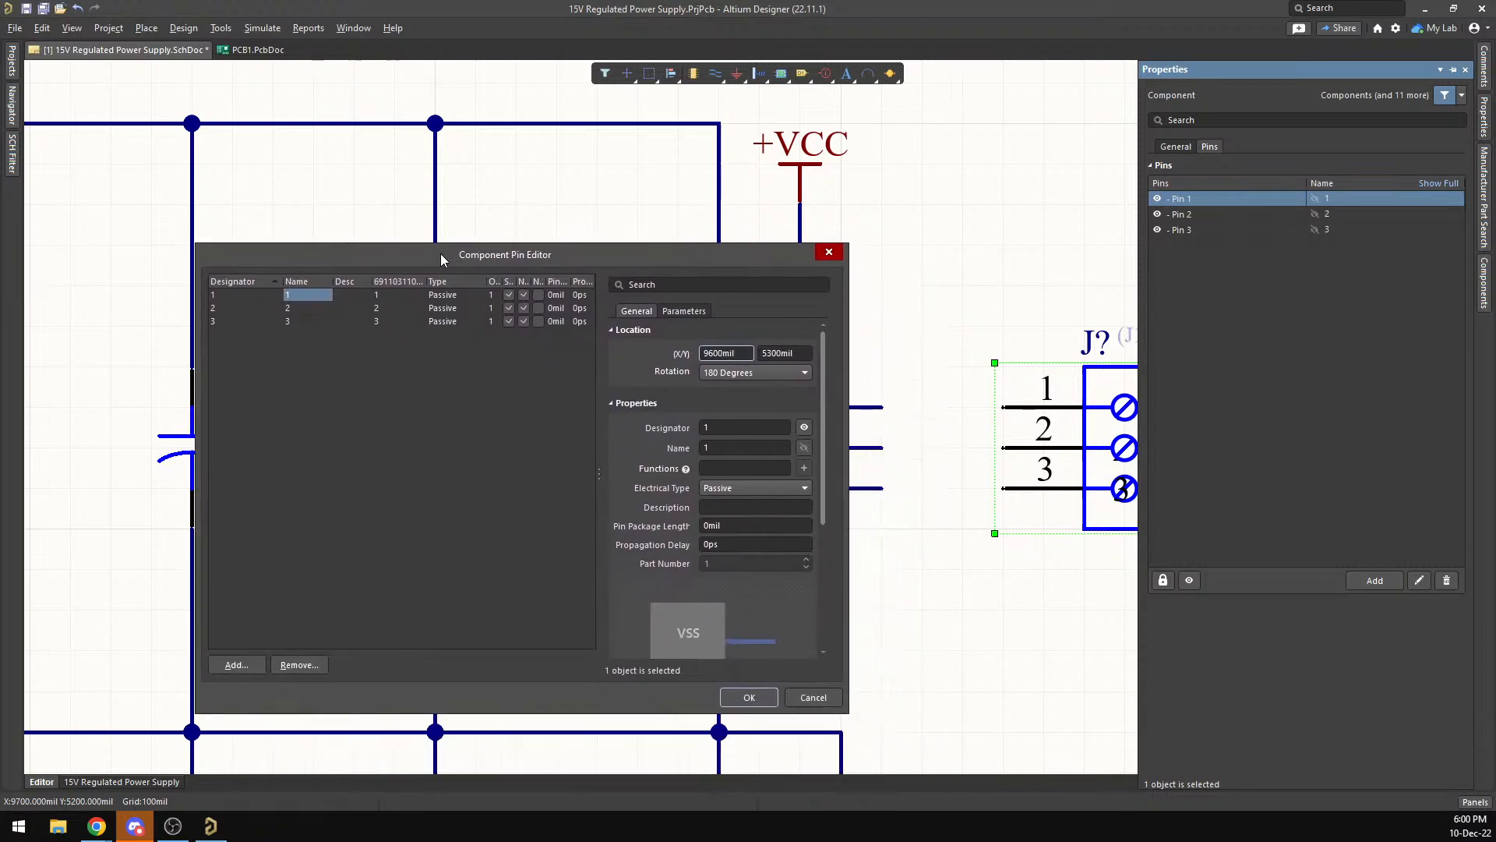
{"action": "left_click", "coordinate": [829, 254]}
{"action": "left_click_drag", "start_coordinate": [1116, 538], "coordinate": [1034, 418]}
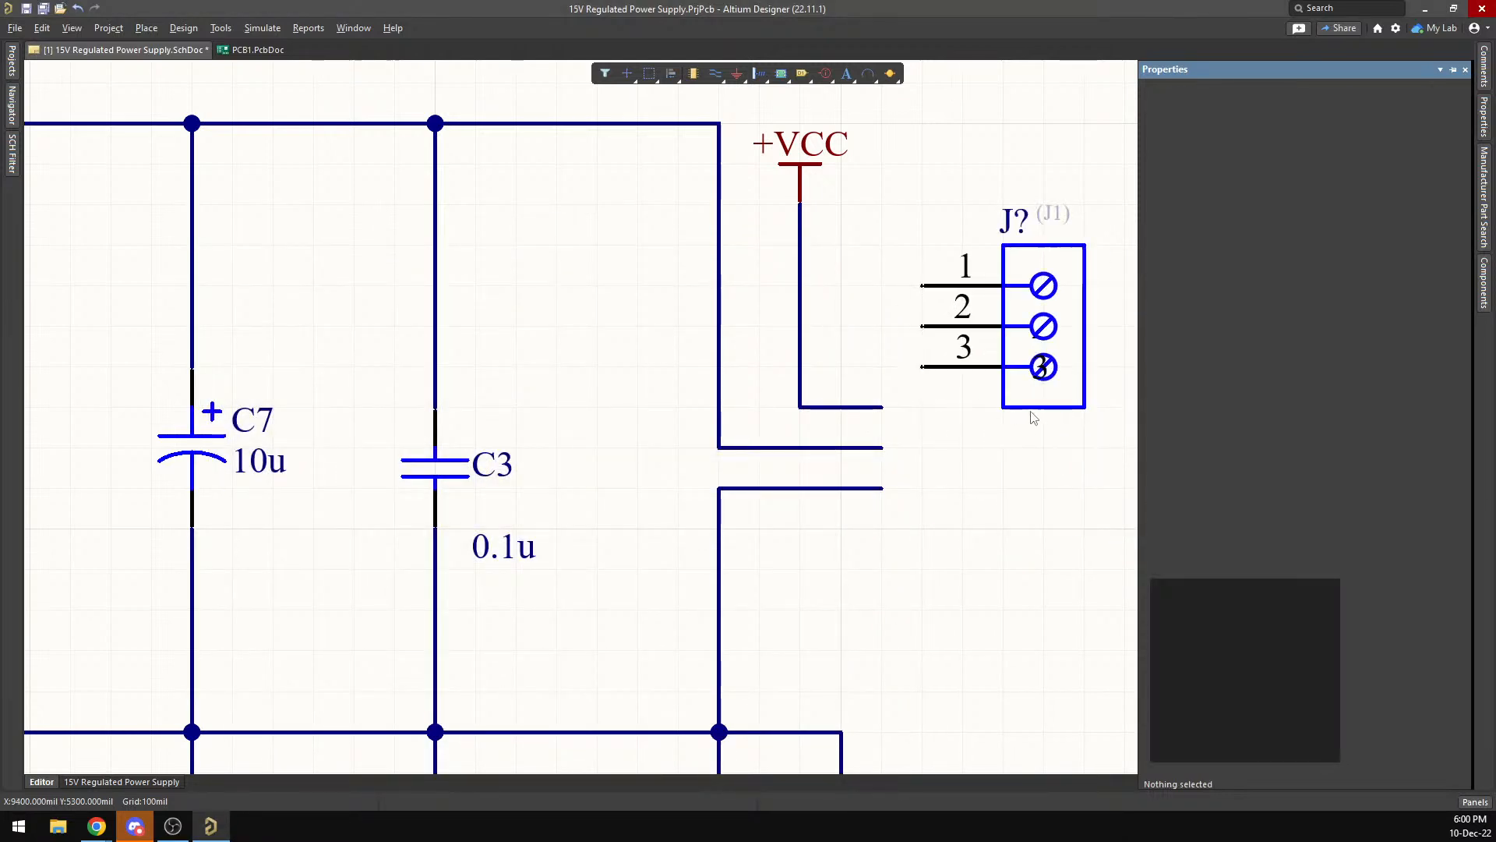
Copy connector J3 and place the duplicate beside it, away from the wires.
{"action": "left_click", "coordinate": [1060, 376]}
{"action": "scroll", "coordinate": [1091, 442], "scroll_direction": "down", "scroll_amount": 3}
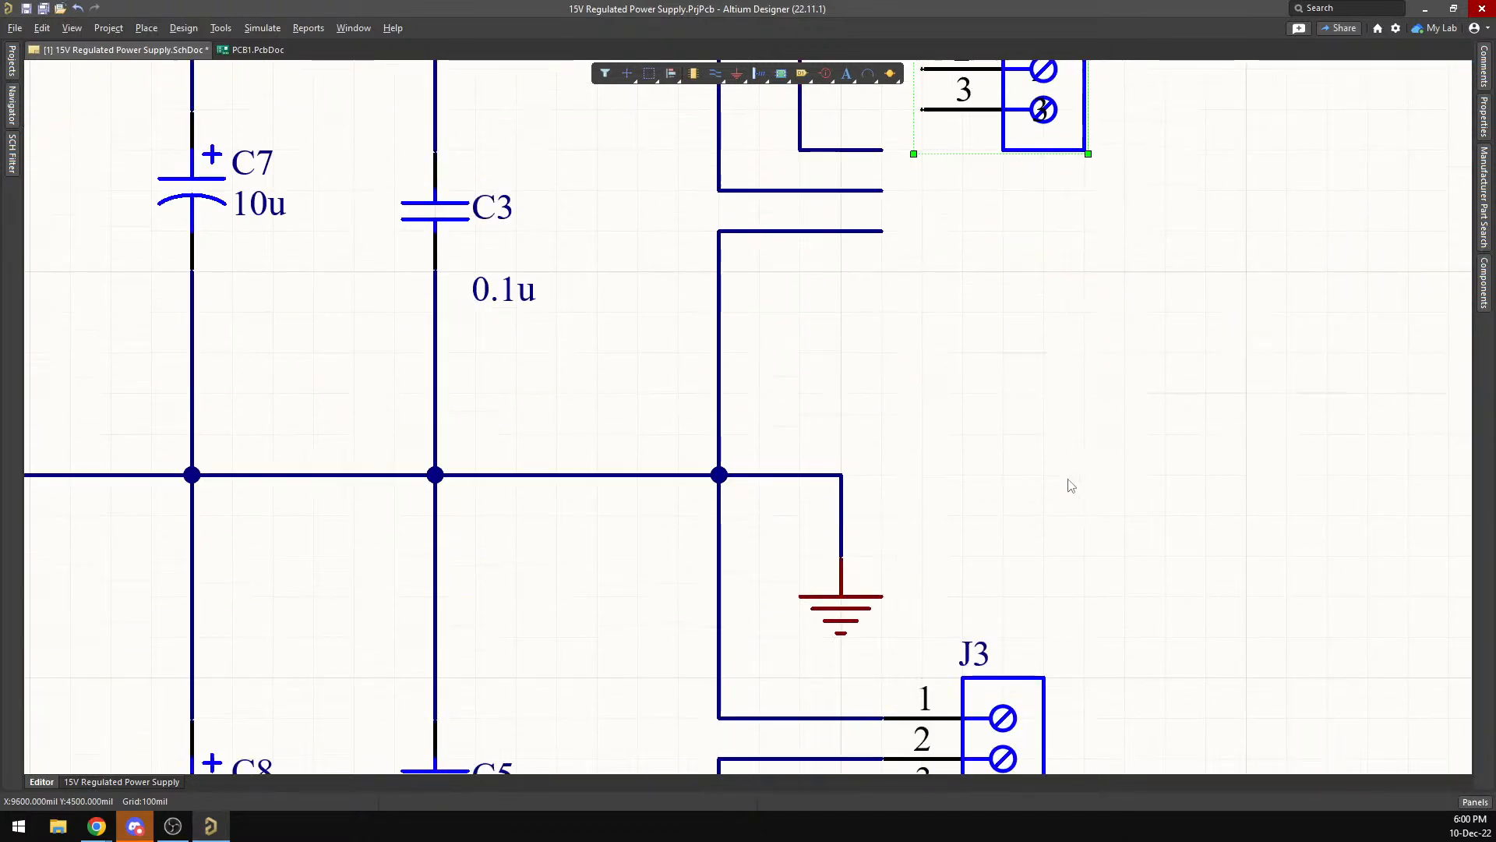
{"action": "scroll", "coordinate": [1072, 485], "scroll_direction": "down", "scroll_amount": 3}
{"action": "left_click", "coordinate": [1043, 485]}
{"action": "key", "text": "ctrl+c"}
{"action": "key", "text": "ctrl+v"}
{"action": "left_click", "coordinate": [1152, 505]}
Delete the old unannotated connector near the three open wires below +VCC.
{"action": "scroll", "coordinate": [1119, 358], "scroll_direction": "up", "scroll_amount": 6}
{"action": "left_click", "coordinate": [1045, 352]}
{"action": "key", "text": "Delete"}
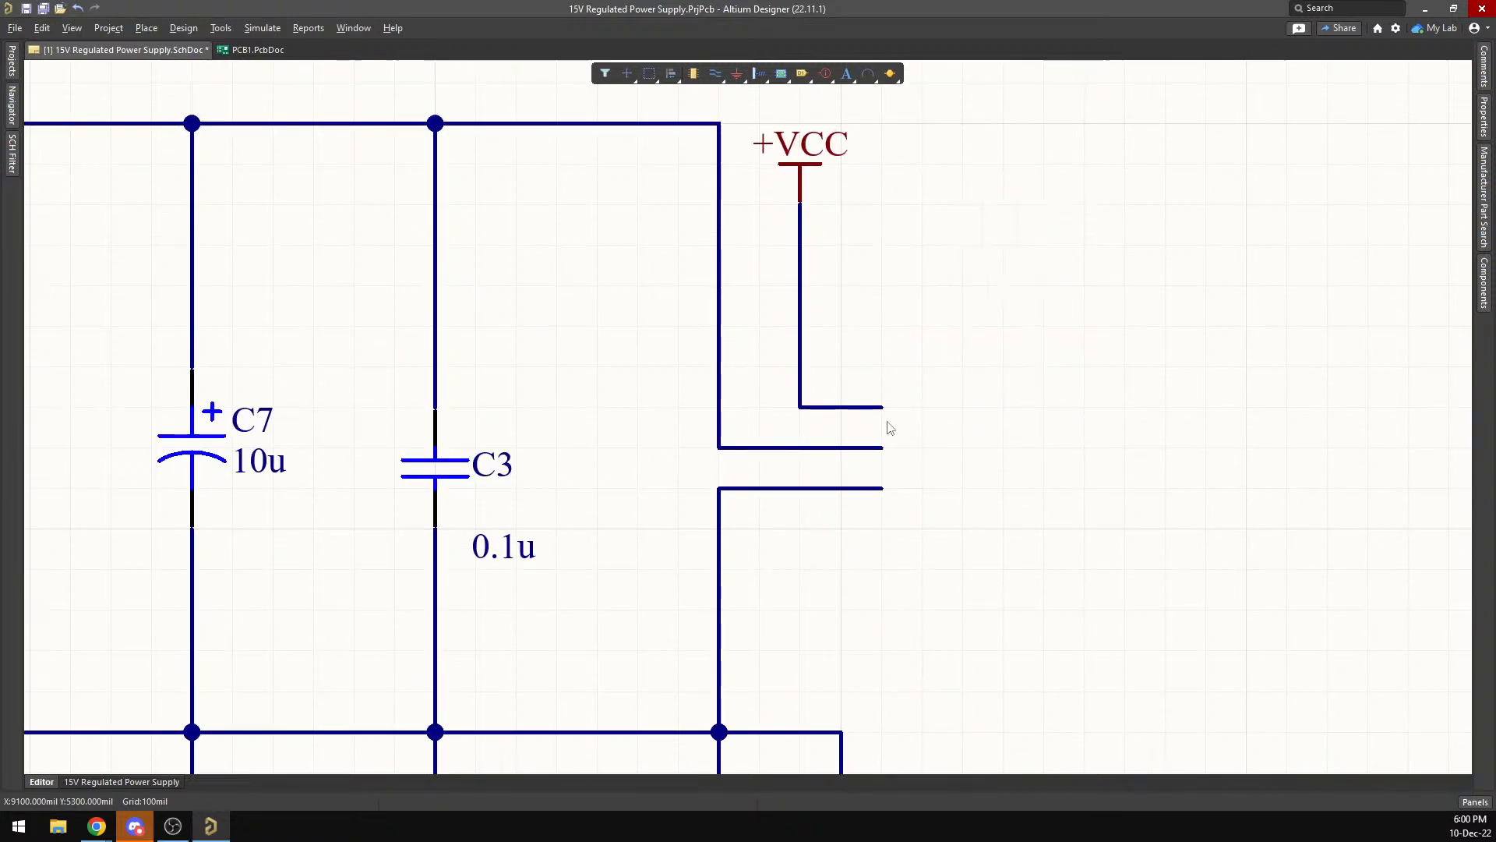
Move the pasted connector to the open area above J3, at about X 9600 mil, Y 4700 mil.
{"action": "scroll", "coordinate": [831, 524], "scroll_direction": "down", "scroll_amount": 4}
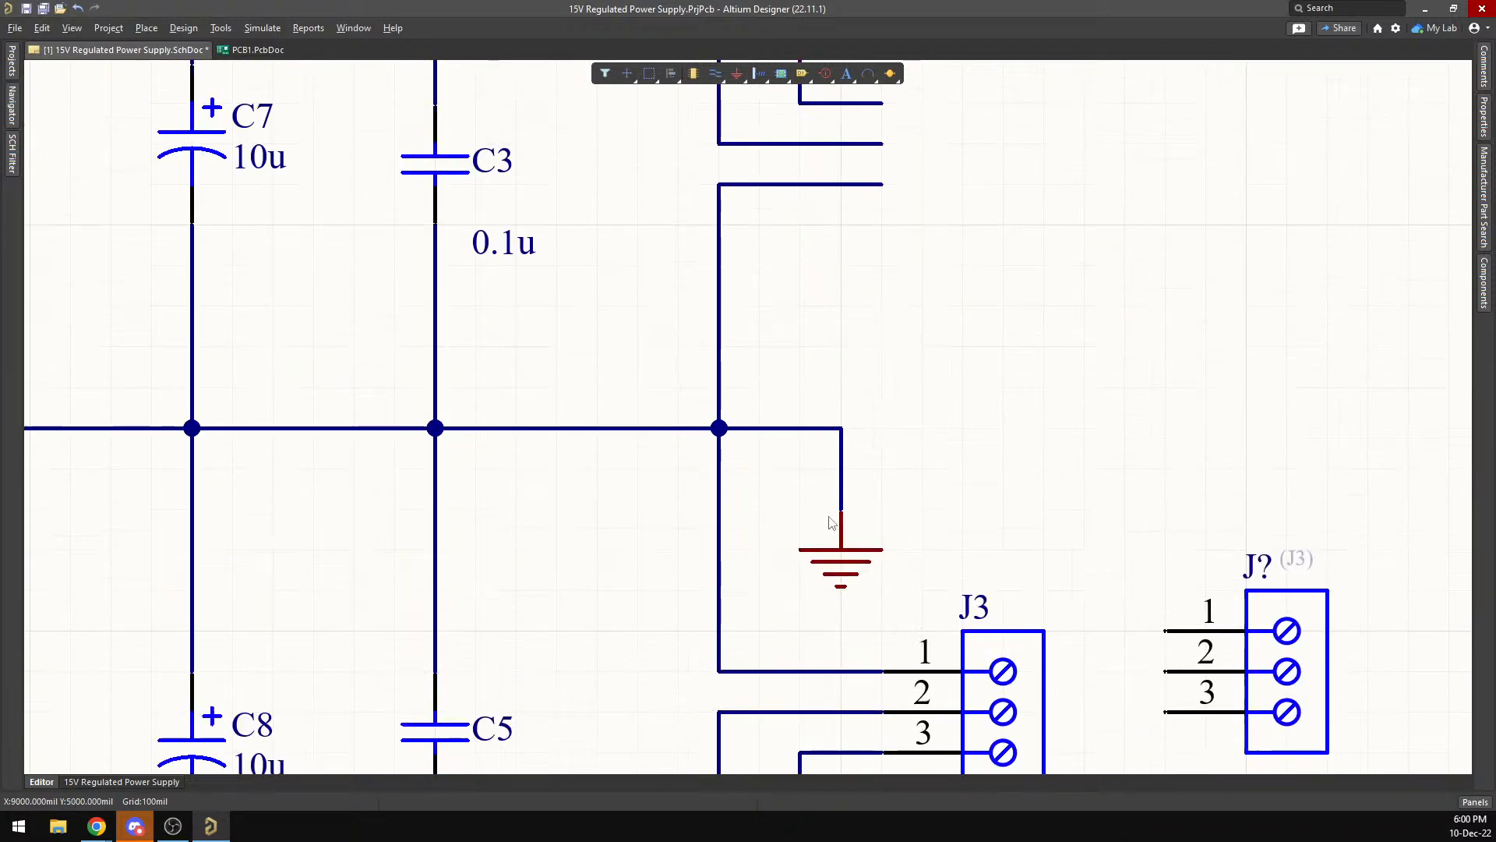
{"action": "scroll", "coordinate": [832, 524], "scroll_direction": "down", "scroll_amount": 2}
{"action": "left_click_drag", "start_coordinate": [1317, 557], "coordinate": [1144, 571]}
{"action": "right_click", "coordinate": [1224, 556]}
{"action": "left_click", "coordinate": [1232, 573]}
{"action": "left_click", "coordinate": [1233, 572]}
{"action": "right_click", "coordinate": [1253, 545]}
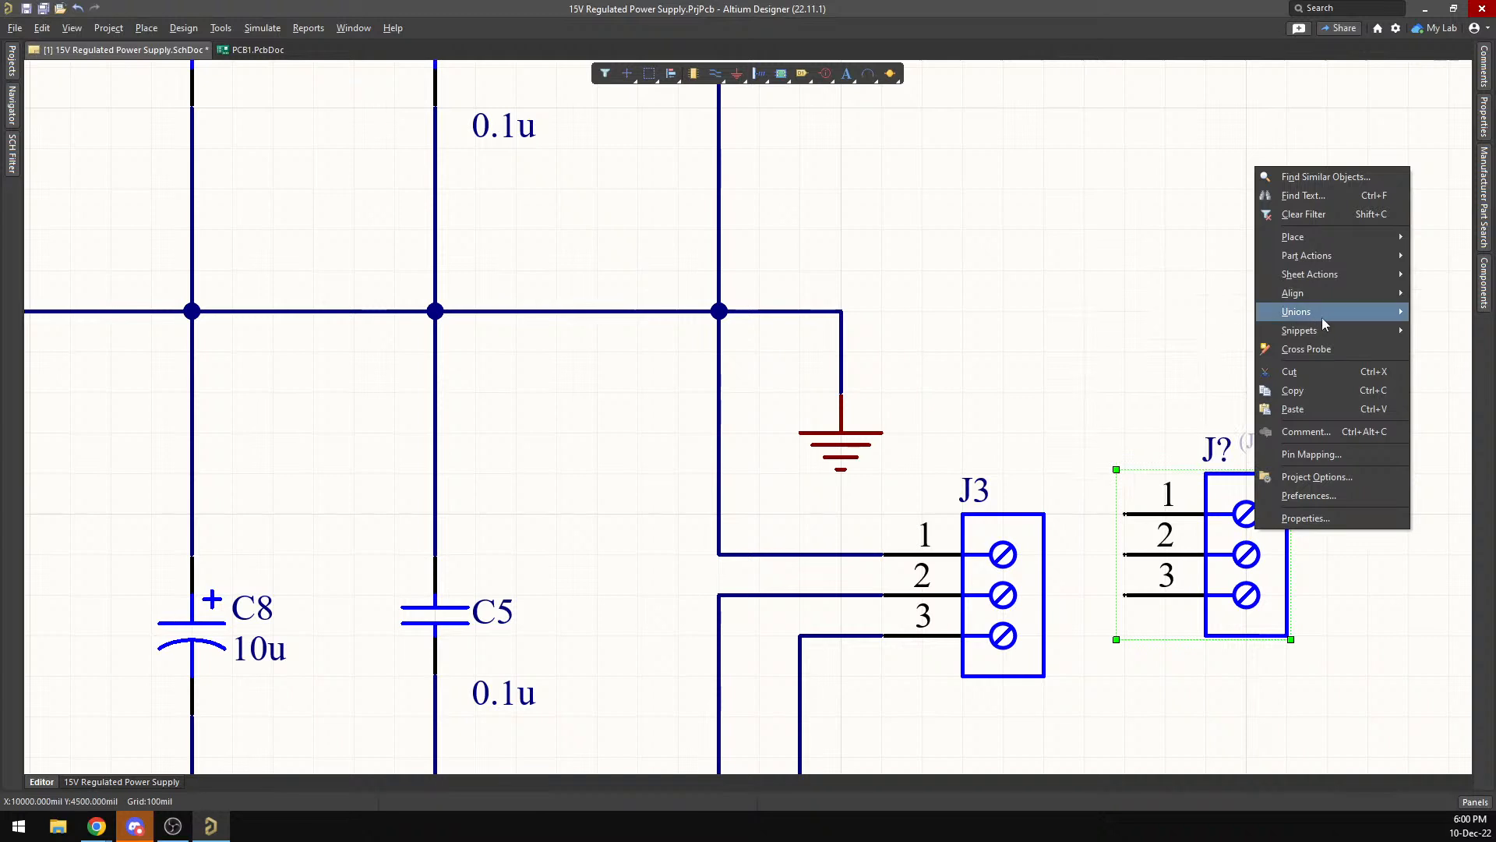
{"action": "mouse_move", "coordinate": [1331, 252]}
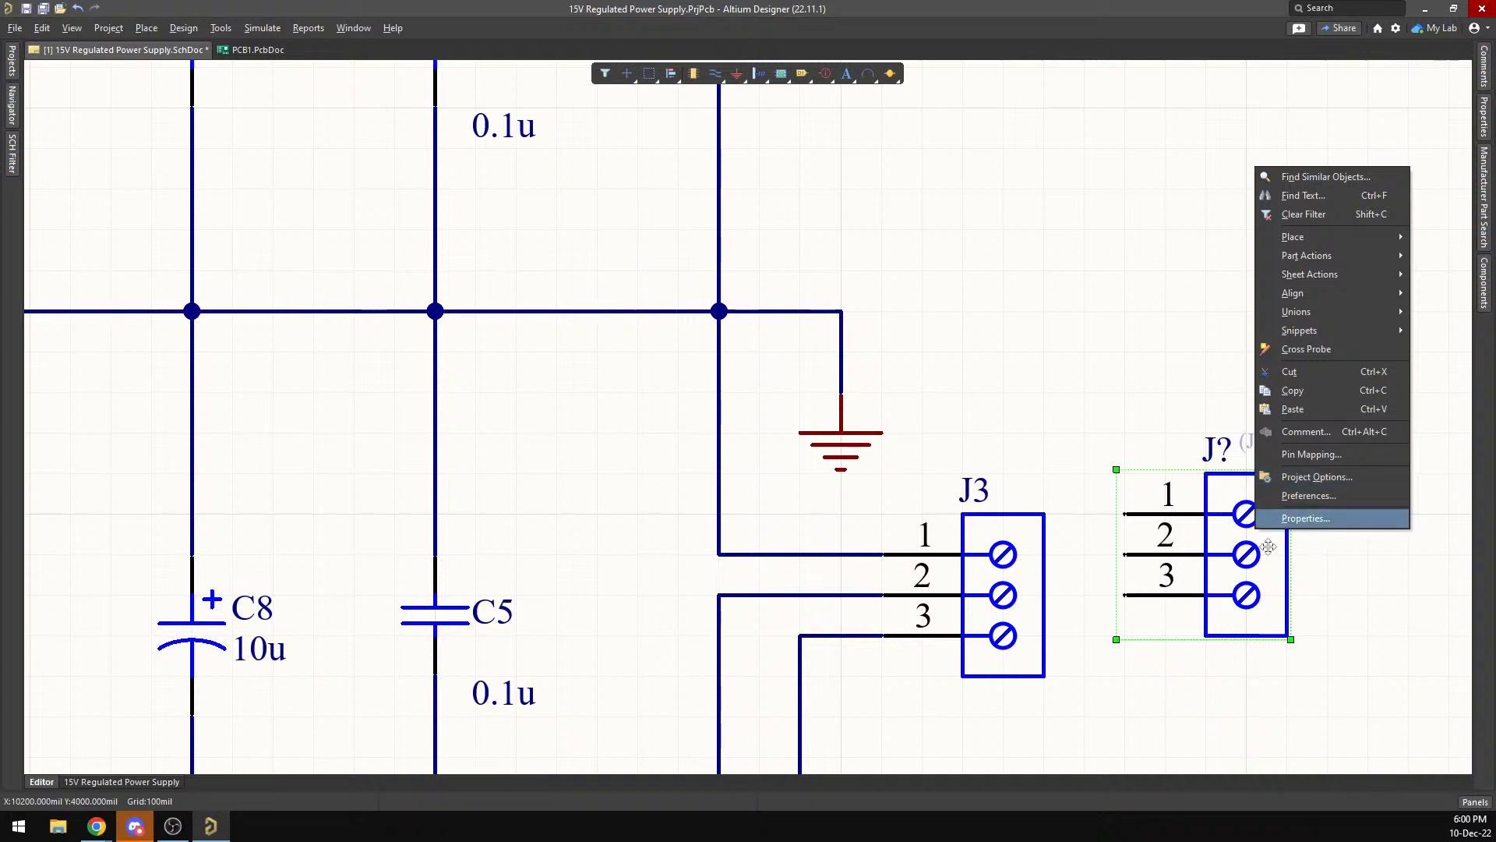
{"action": "left_click", "coordinate": [1243, 577]}
{"action": "left_click_drag", "start_coordinate": [1244, 578], "coordinate": [1119, 340]}
Bring up the pasted connector's pins for editing in the Component Pin Editor.
{"action": "double_click", "coordinate": [1114, 337]}
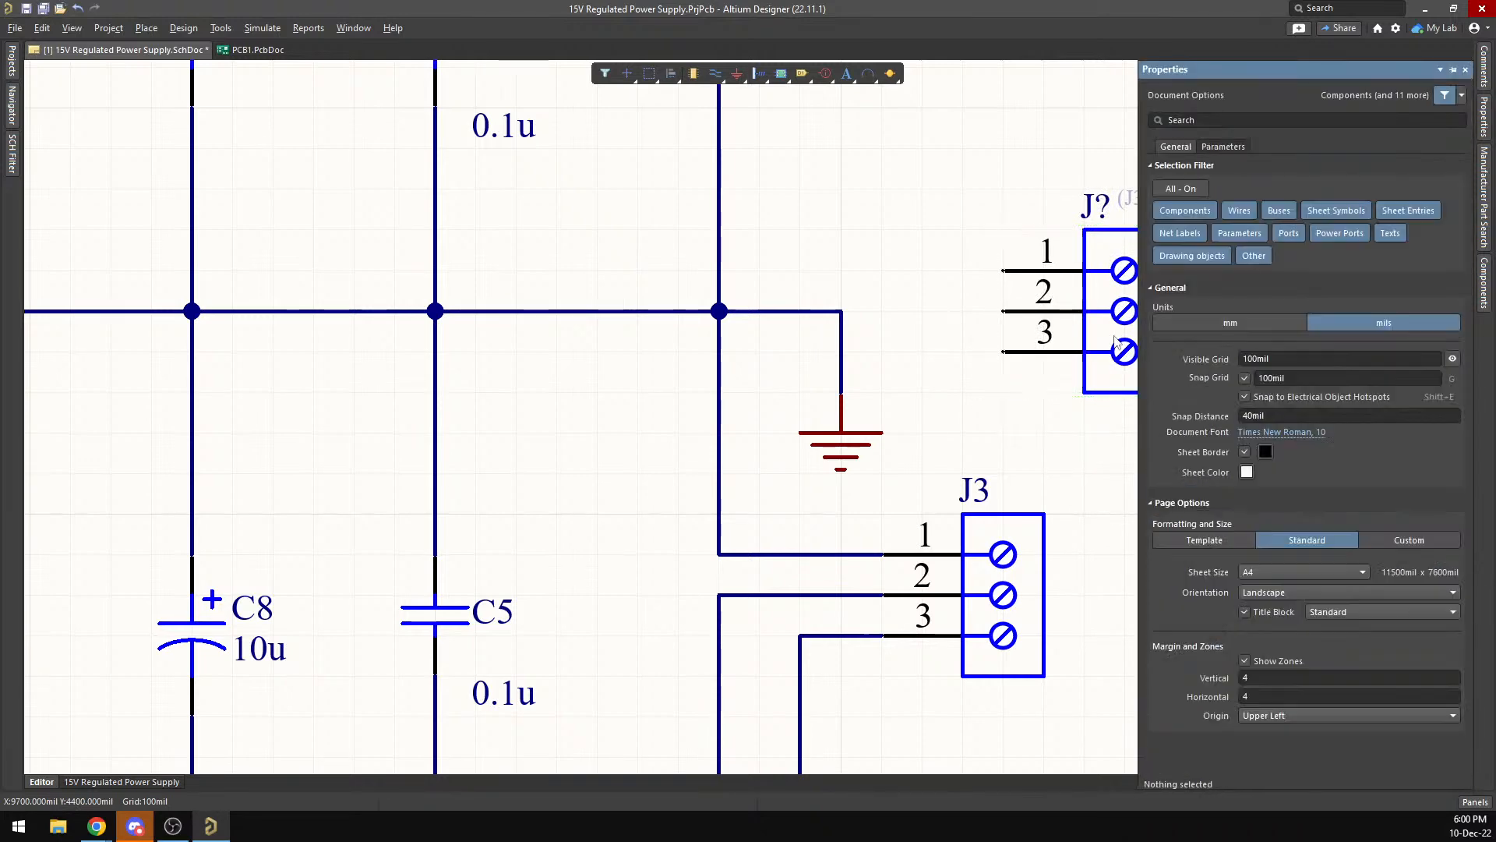
{"action": "left_click", "coordinate": [1114, 286]}
{"action": "double_click", "coordinate": [1114, 286]}
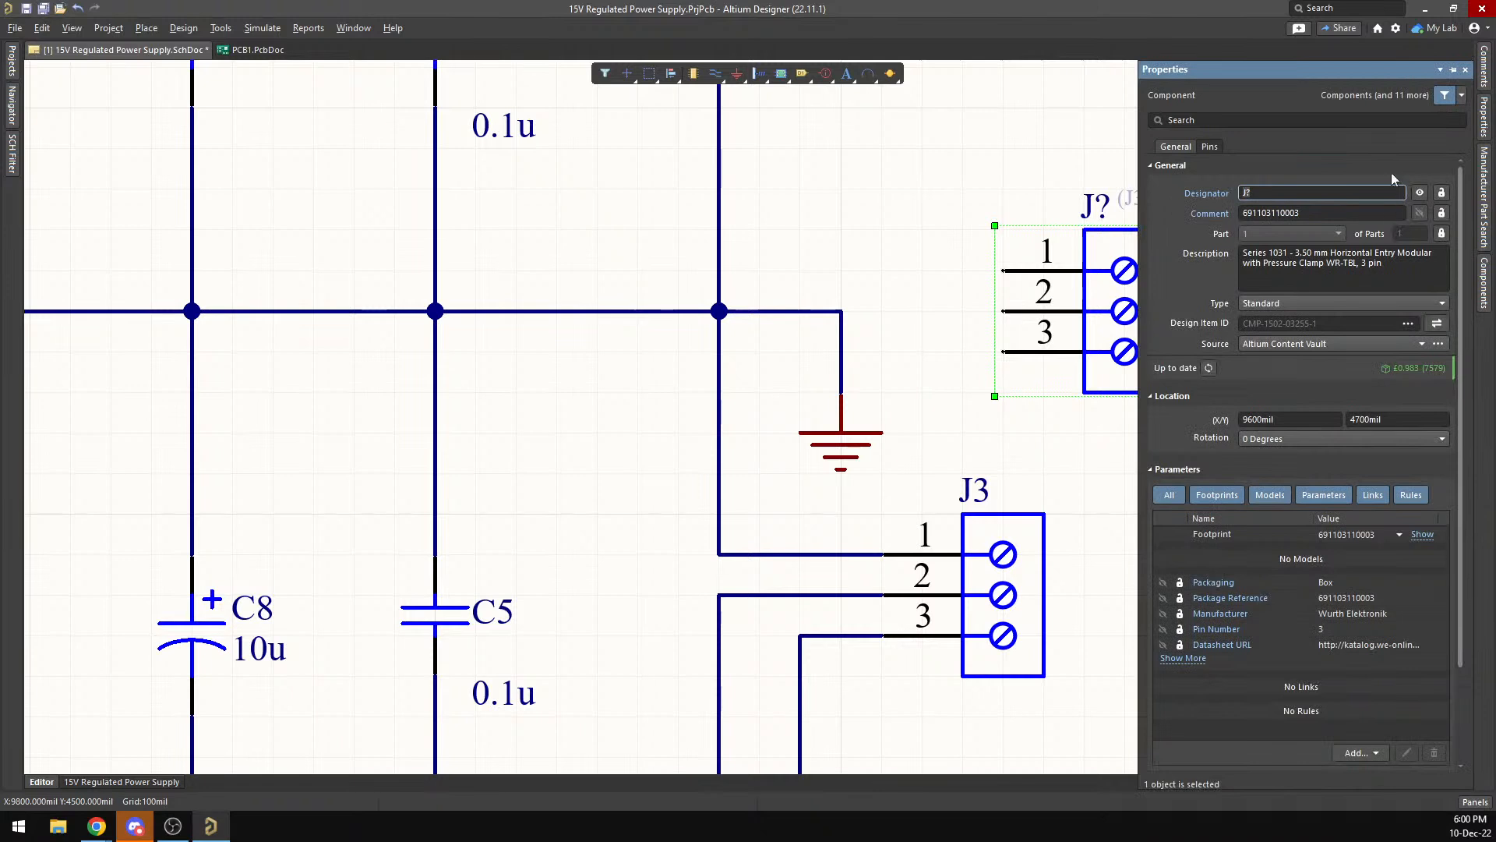
{"action": "left_click", "coordinate": [1210, 147]}
{"action": "left_click", "coordinate": [1420, 187]}
{"action": "left_click", "coordinate": [1434, 184]}
{"action": "left_click", "coordinate": [1175, 199]}
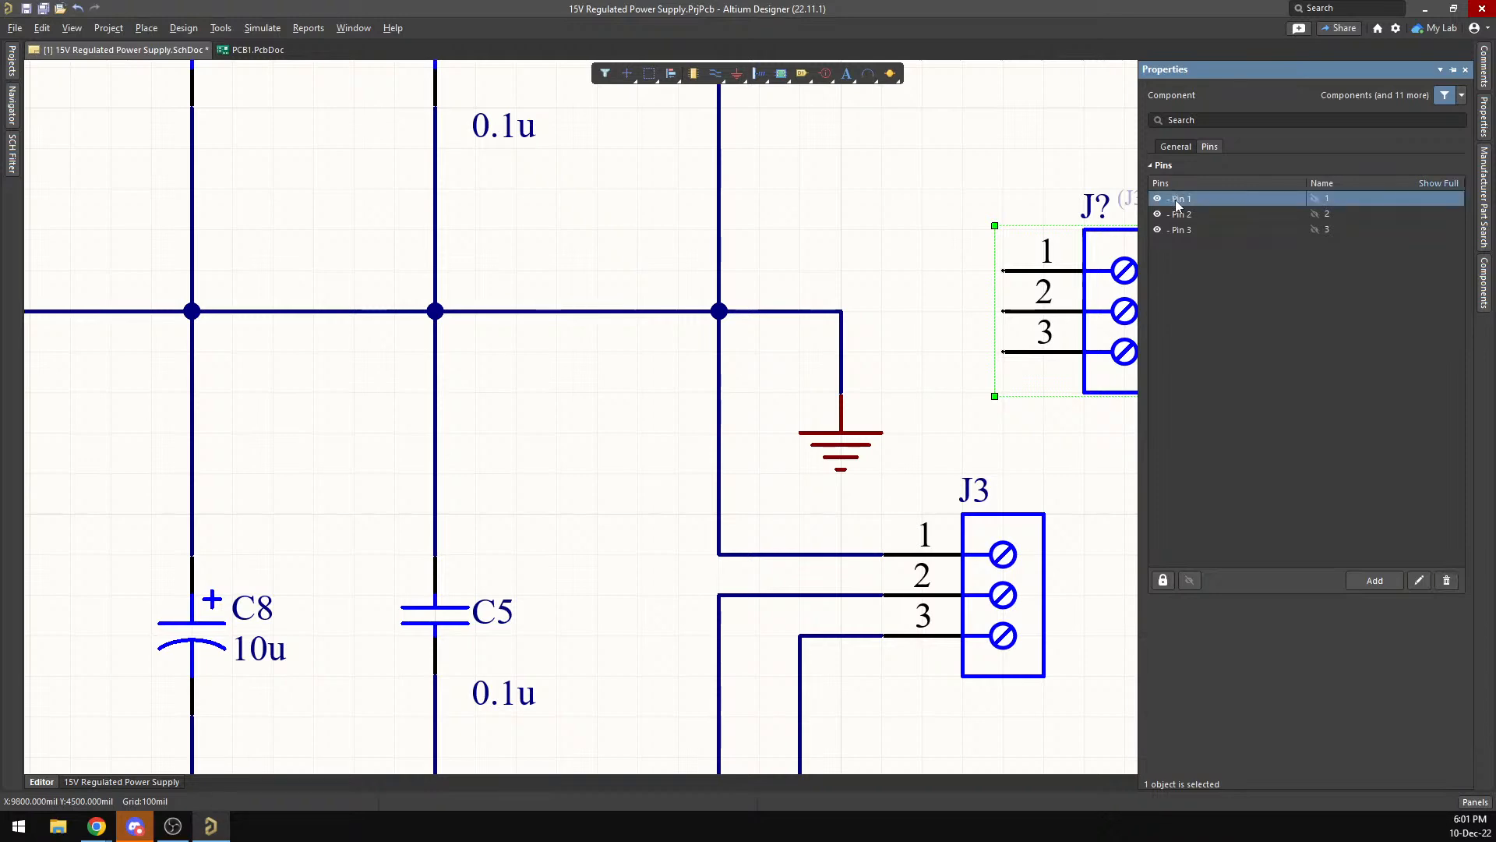
{"action": "right_click", "coordinate": [1177, 204]}
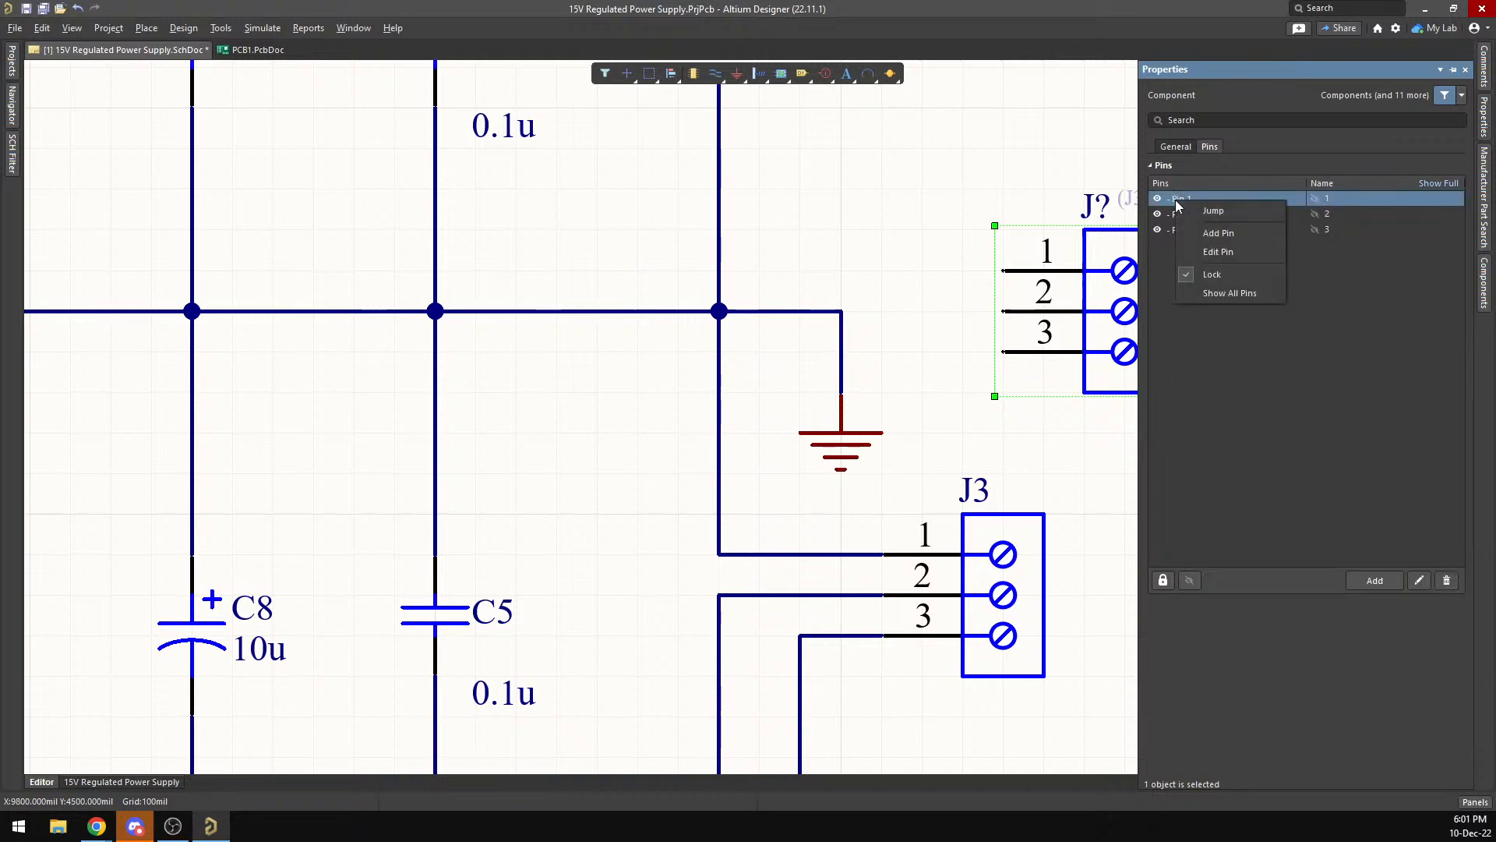
{"action": "left_click", "coordinate": [1218, 252]}
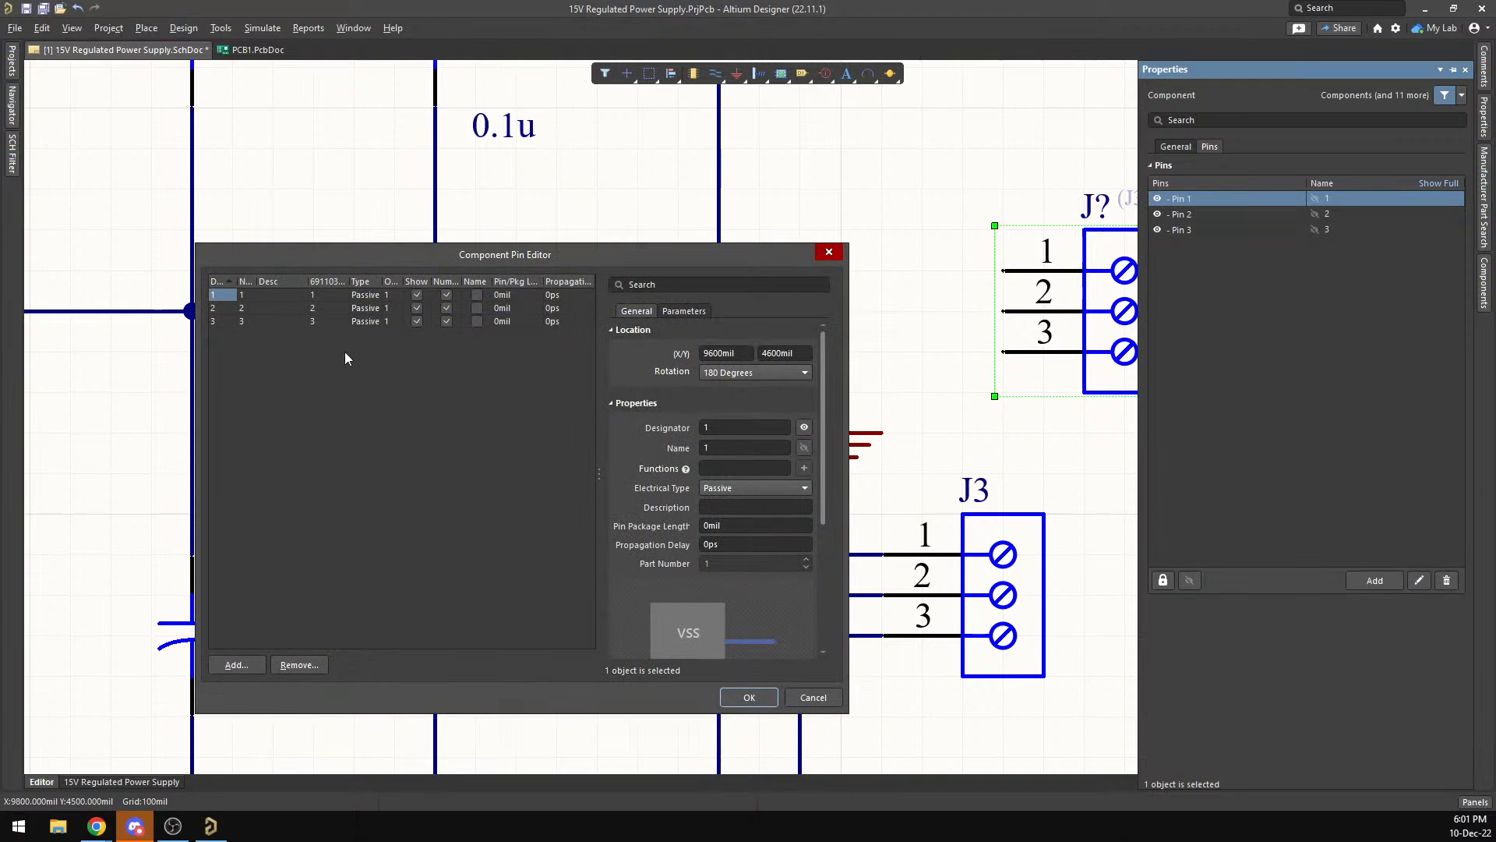
Swap the outer pin names, naming pin 1 as 3 and pin 3 as 1, and apply the changes.
{"action": "left_click_drag", "start_coordinate": [257, 281], "coordinate": [318, 281]}
{"action": "left_click", "coordinate": [265, 295]}
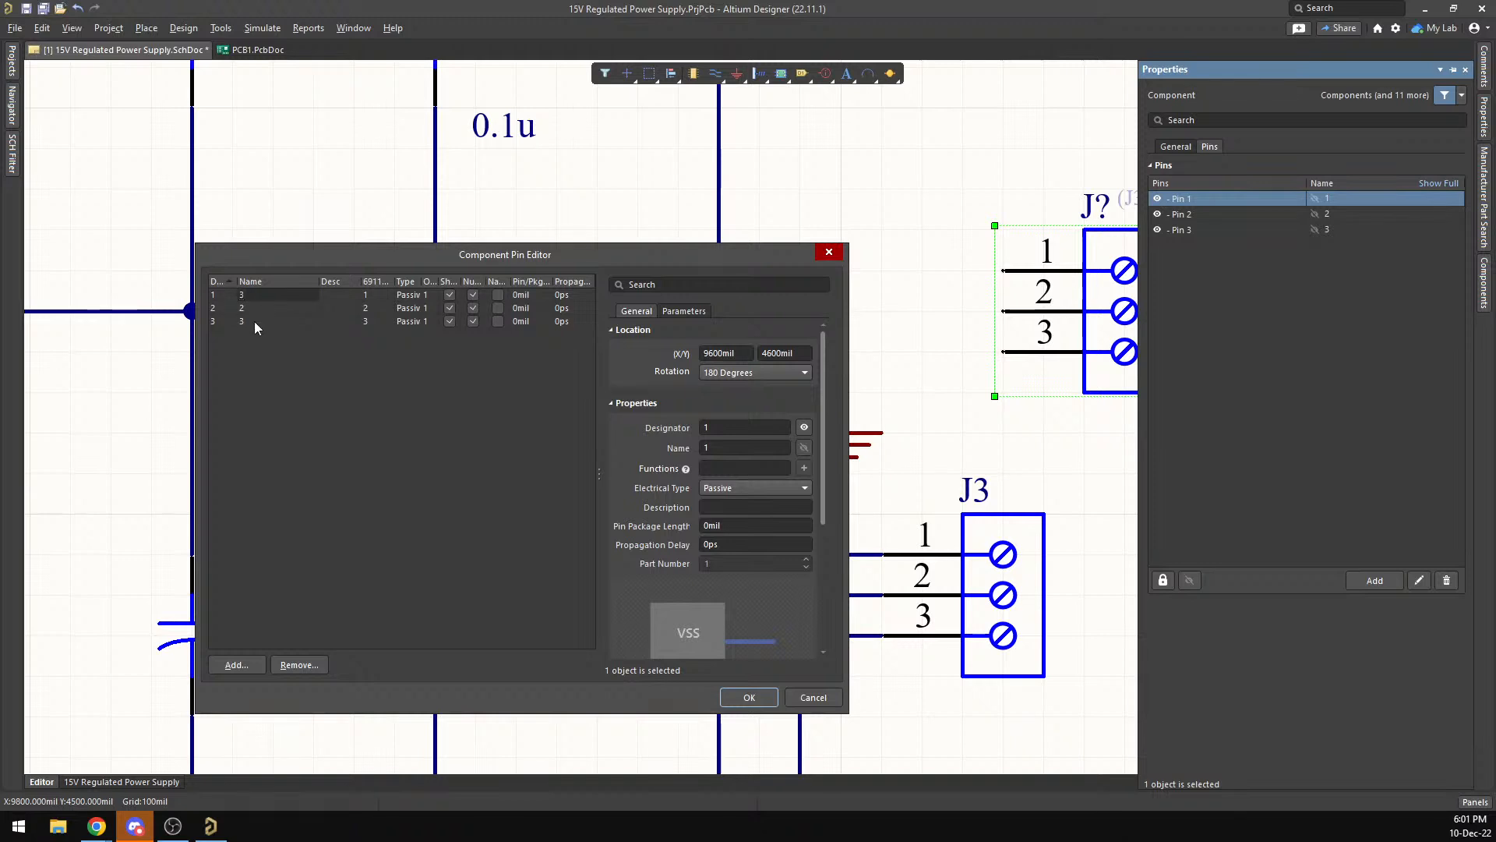
{"action": "left_click", "coordinate": [255, 323]}
{"action": "type", "text": "1"}
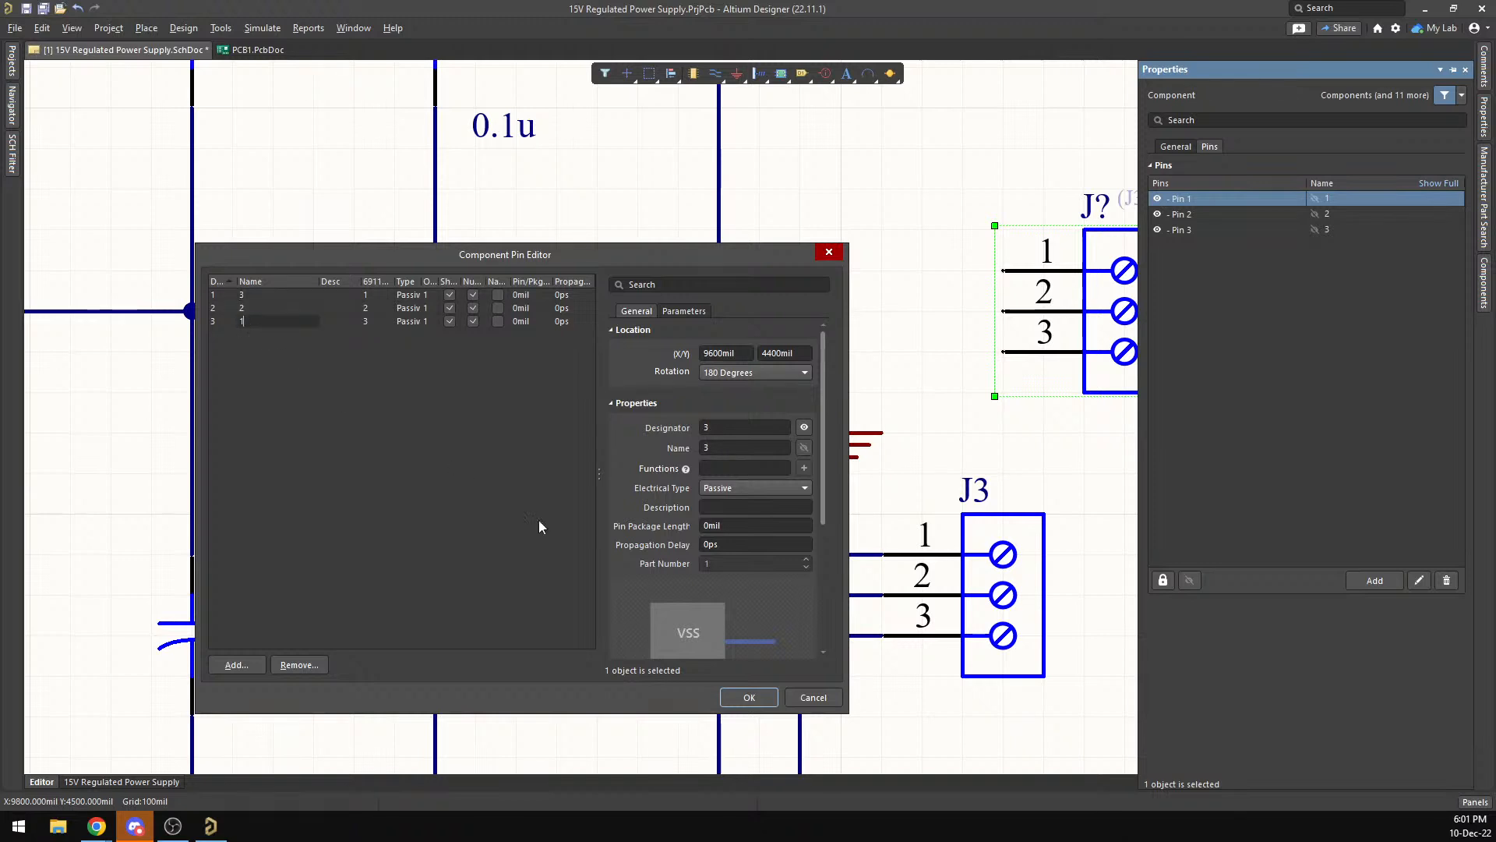
{"action": "left_click", "coordinate": [749, 697]}
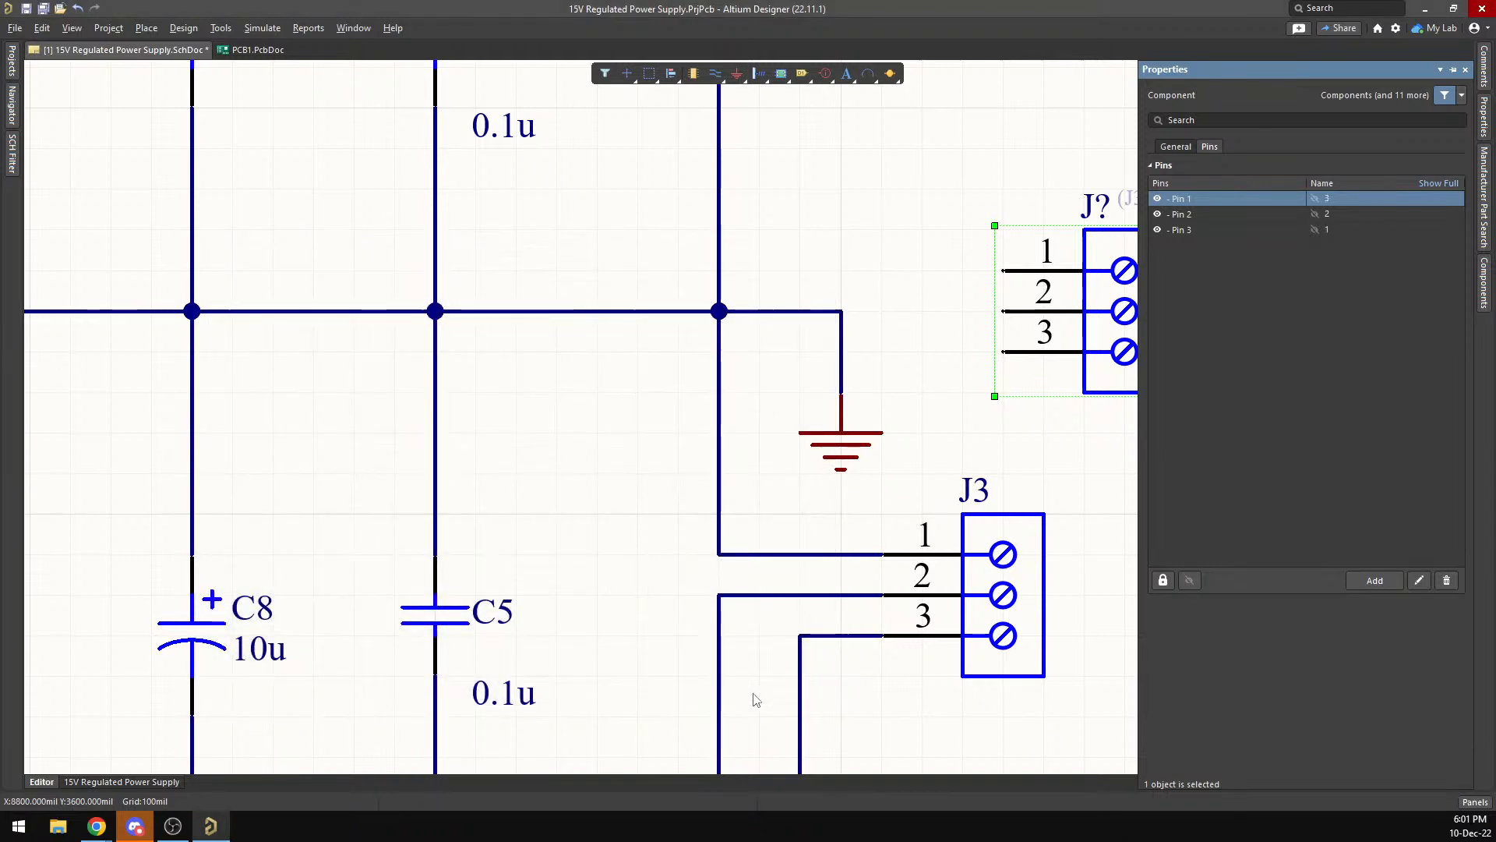
Reopen the pasted connector's properties and review the names in its pin list.
{"action": "left_click", "coordinate": [1076, 311]}
{"action": "left_click", "coordinate": [1102, 289]}
{"action": "double_click", "coordinate": [1084, 285]}
{"action": "left_click", "coordinate": [1210, 150]}
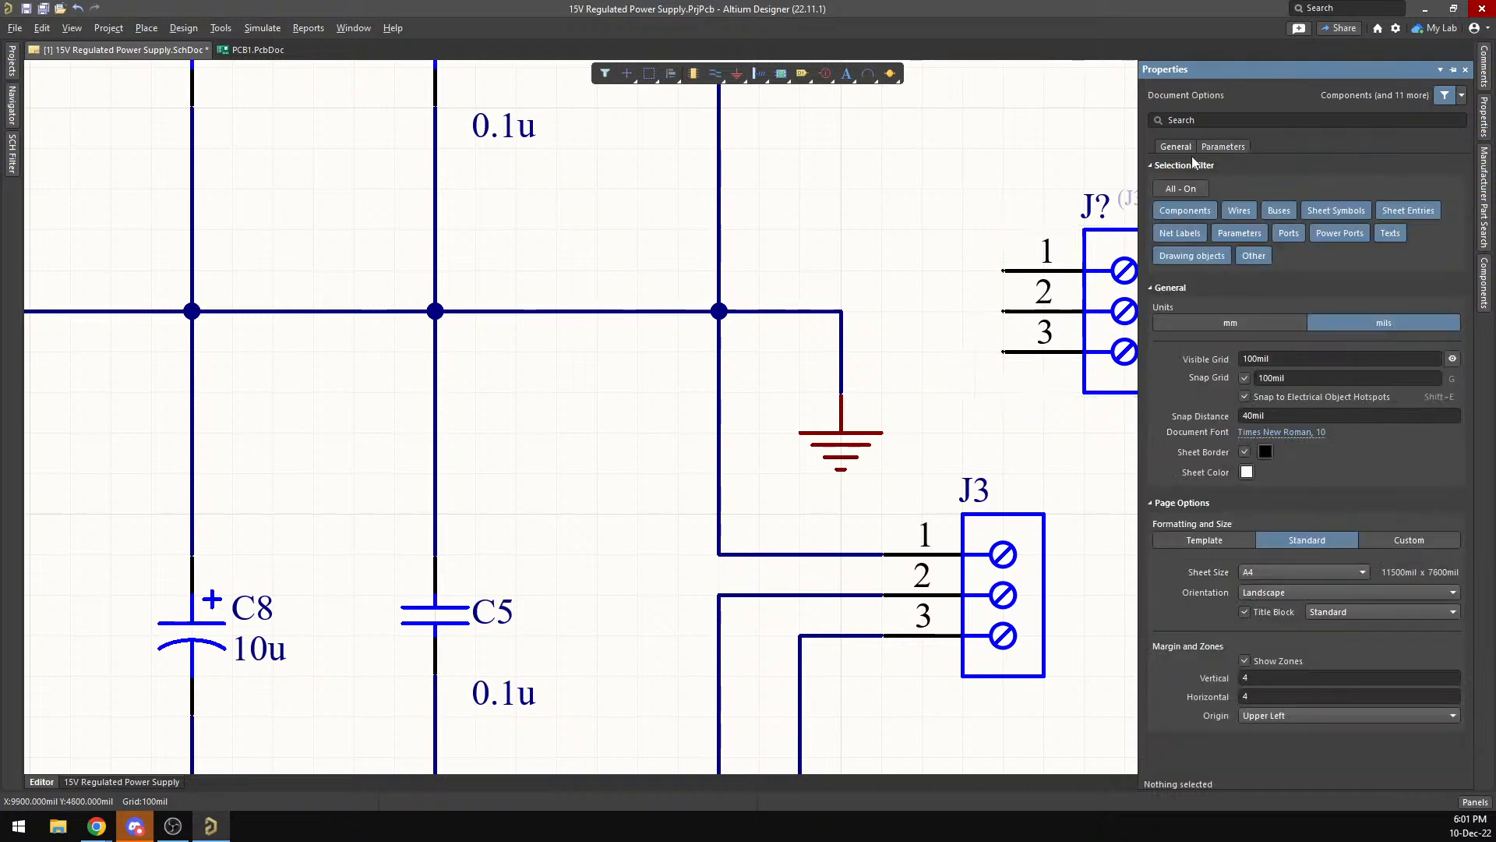
{"action": "right_click", "coordinate": [1096, 287]}
{"action": "left_click", "coordinate": [1127, 638]}
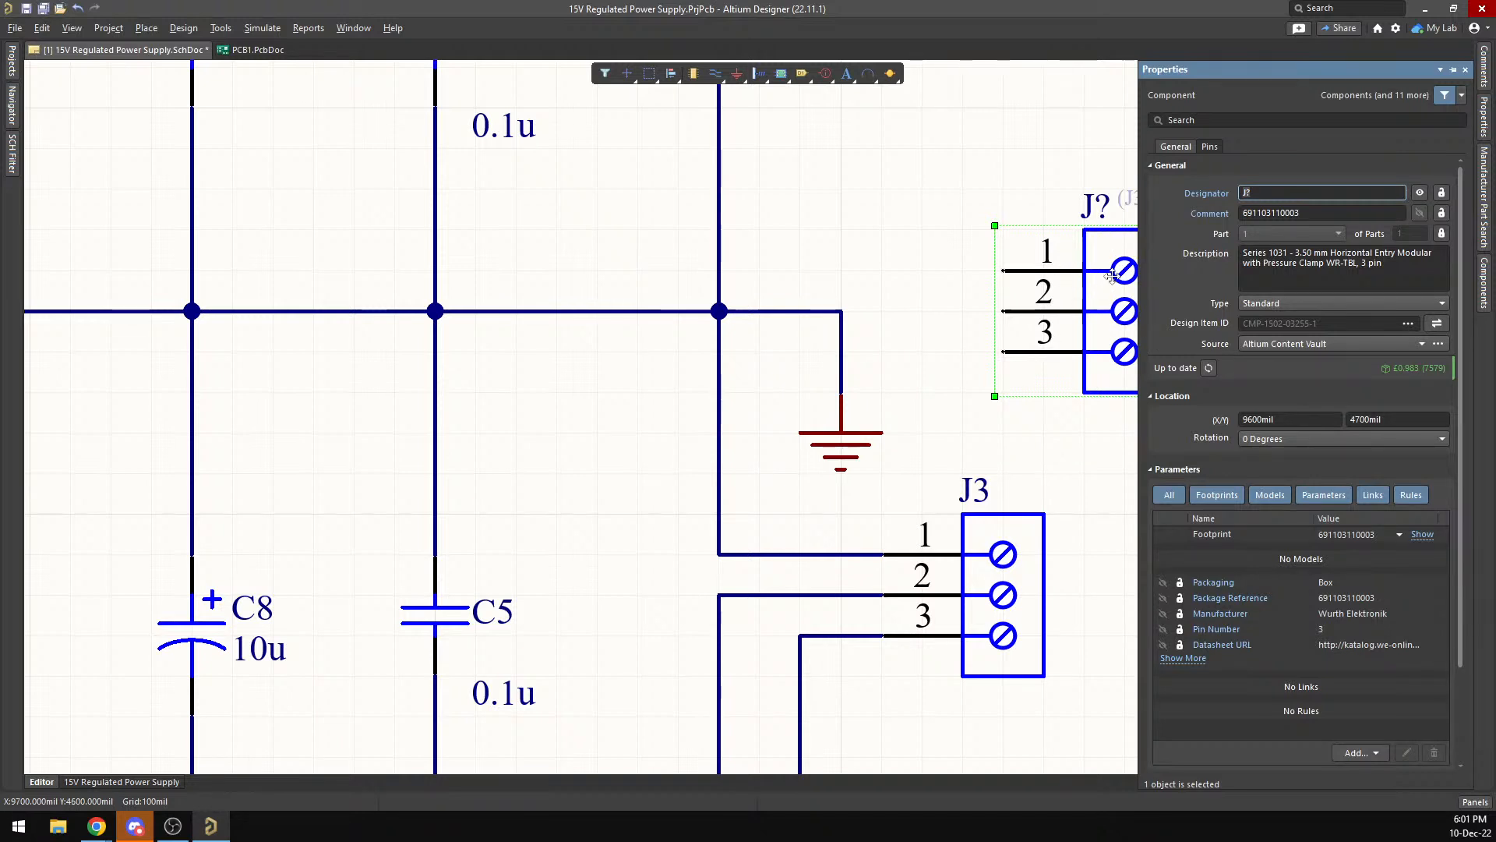
{"action": "right_click", "coordinate": [1087, 291]}
{"action": "left_click", "coordinate": [1129, 645]}
{"action": "left_click", "coordinate": [1209, 147]}
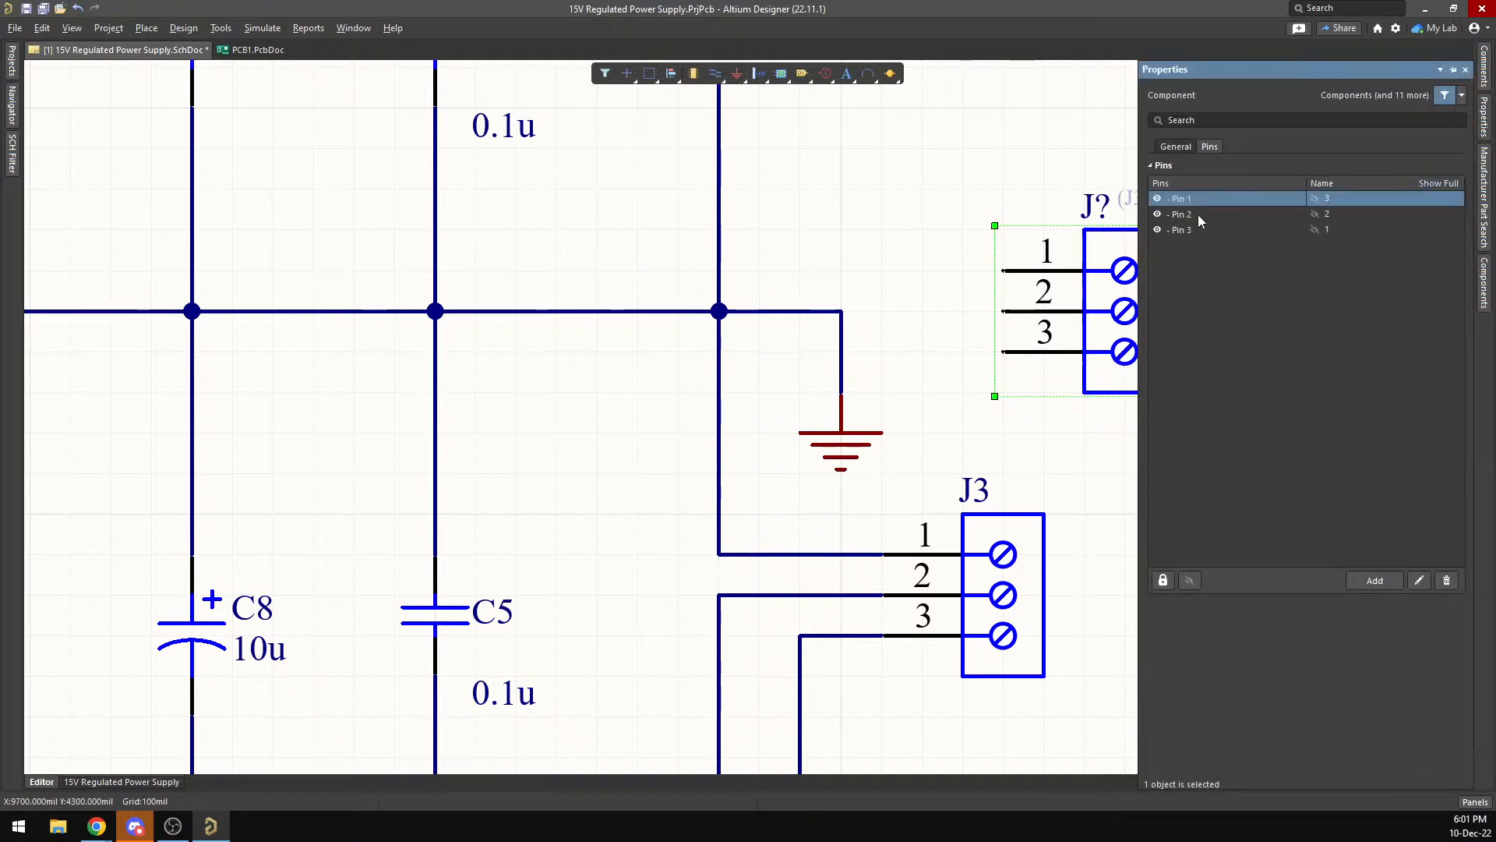
Flip the pasted connector vertically and back, and attach its pins to the three open wire ends below +VCC.
{"action": "left_click_drag", "start_coordinate": [1102, 292], "coordinate": [964, 271]}
{"action": "key", "text": "y"}
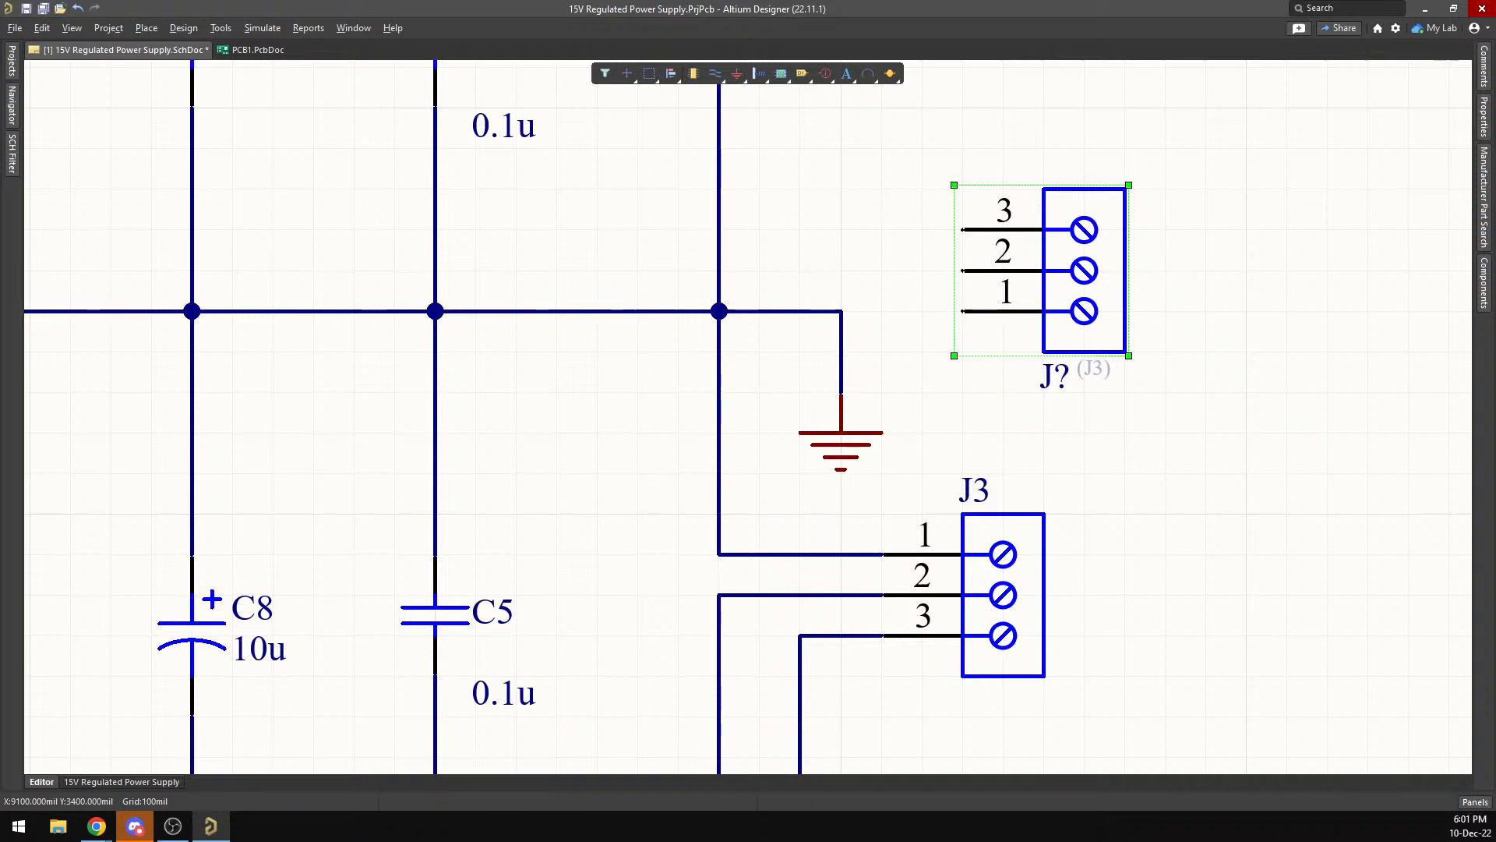
{"action": "left_click_drag", "start_coordinate": [1096, 284], "coordinate": [970, 312]}
{"action": "key", "text": "y"}
{"action": "scroll", "coordinate": [1122, 437], "scroll_direction": "up", "scroll_amount": 3}
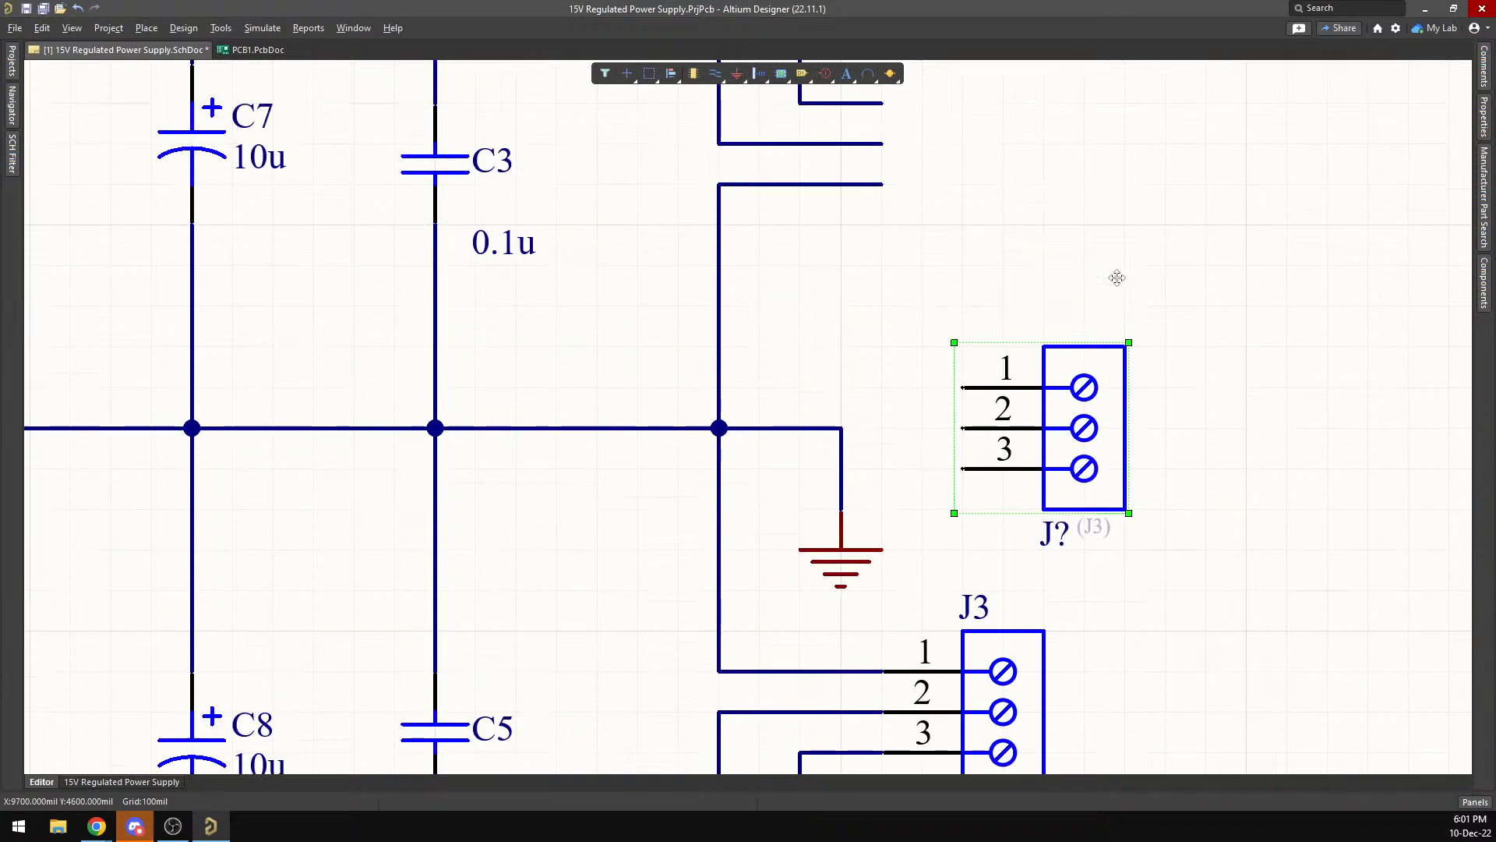
{"action": "left_click_drag", "start_coordinate": [1126, 617], "coordinate": [1058, 335]}
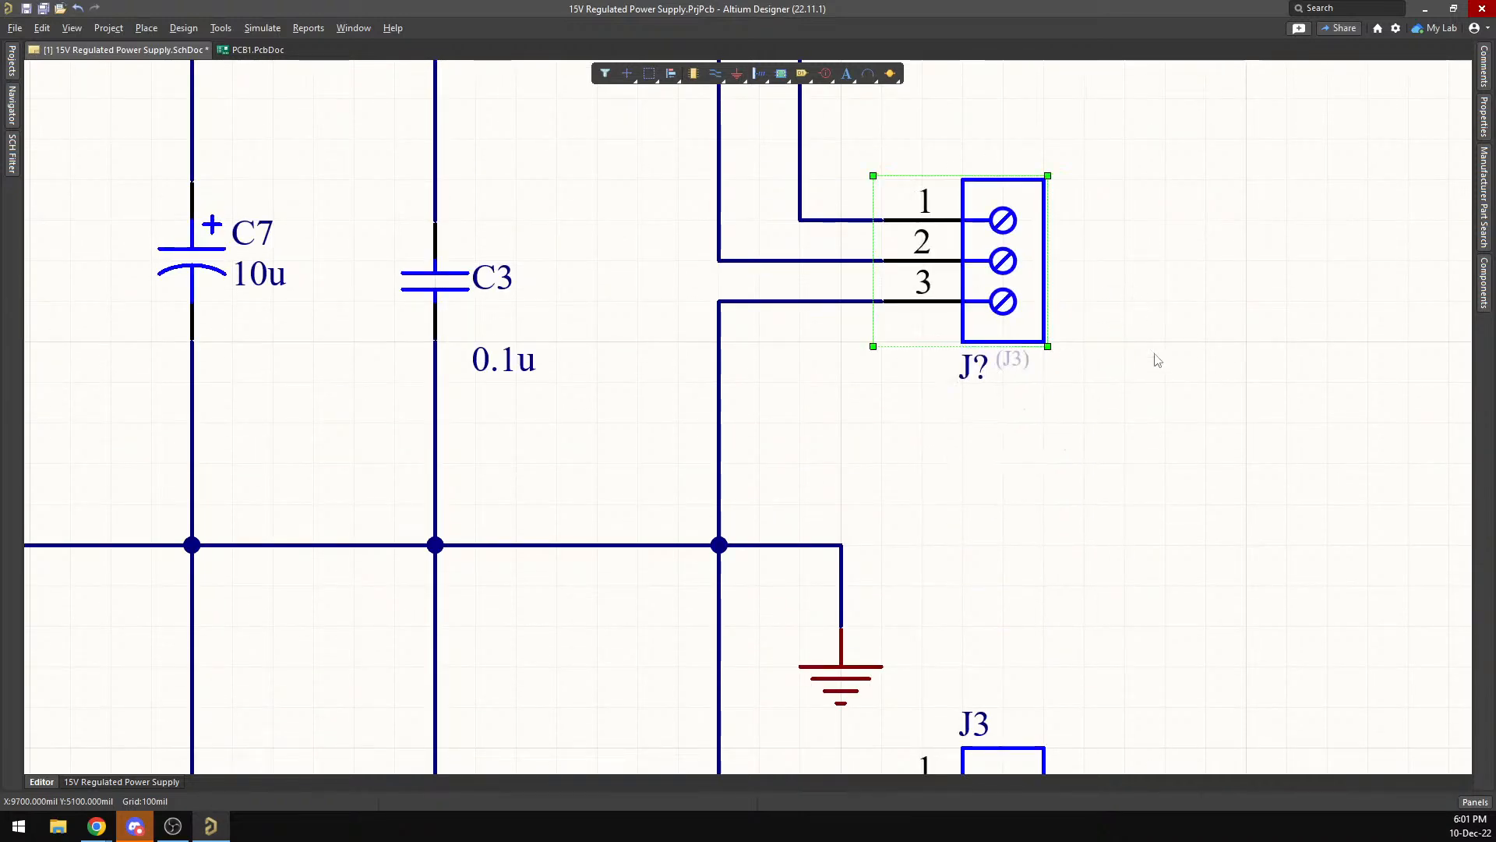
Paste another copy of connector J3 beside the original, leaving its wires unconnected.
{"action": "scroll", "coordinate": [1153, 374], "scroll_direction": "down", "scroll_amount": 1}
{"action": "scroll", "coordinate": [1163, 420], "scroll_direction": "down", "scroll_amount": 3}
{"action": "mouse_move", "coordinate": [896, 550]}
{"action": "left_mouse_down"}
{"action": "mouse_move", "coordinate": [940, 557]}
{"action": "mouse_move", "coordinate": [879, 556]}
{"action": "left_mouse_up"}
{"action": "left_click", "coordinate": [1016, 579]}
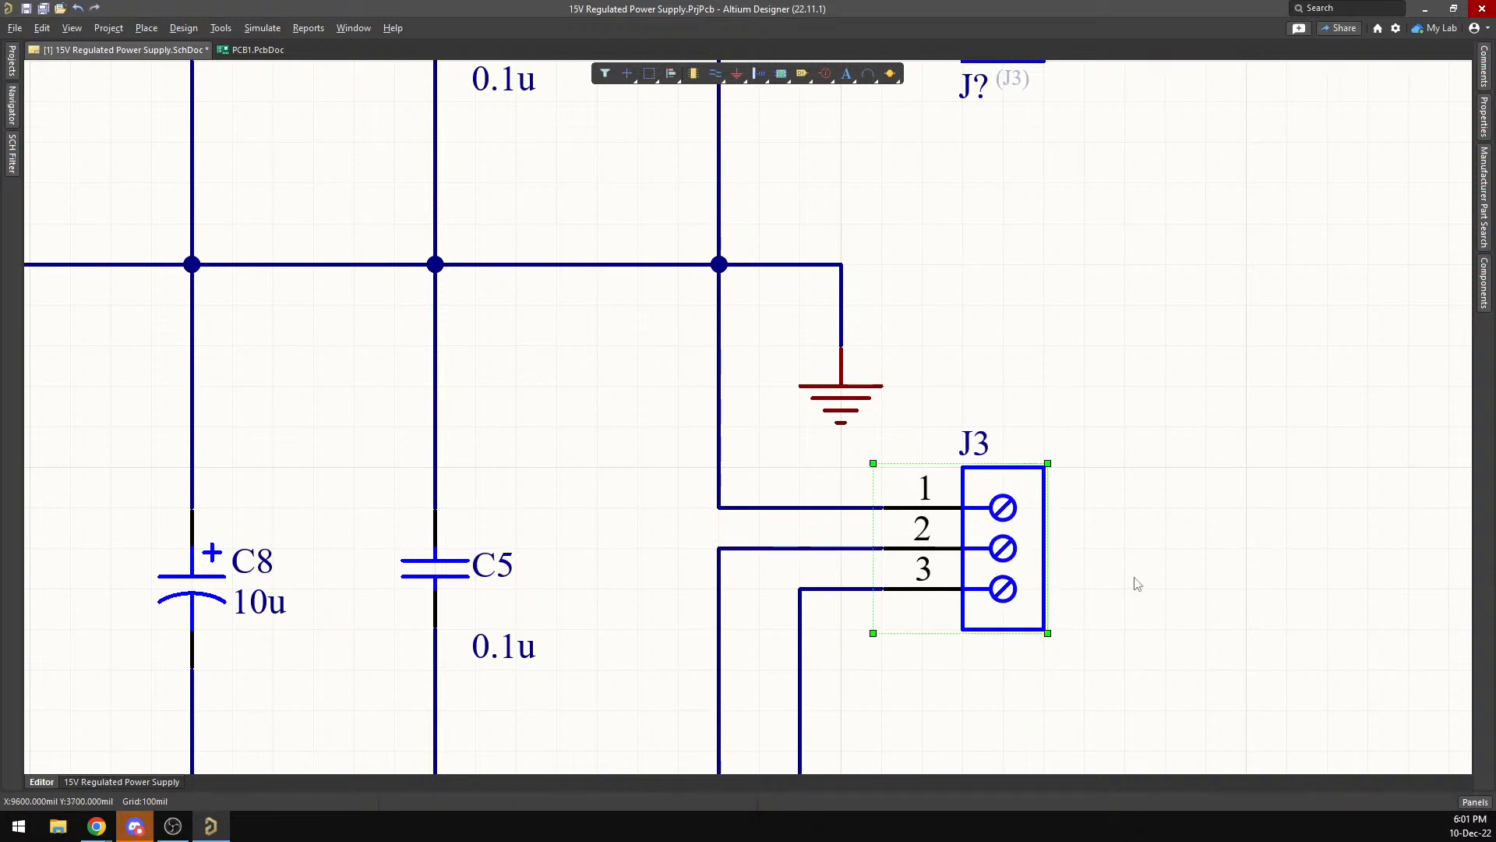
{"action": "key", "text": "ctrl+shift+v"}
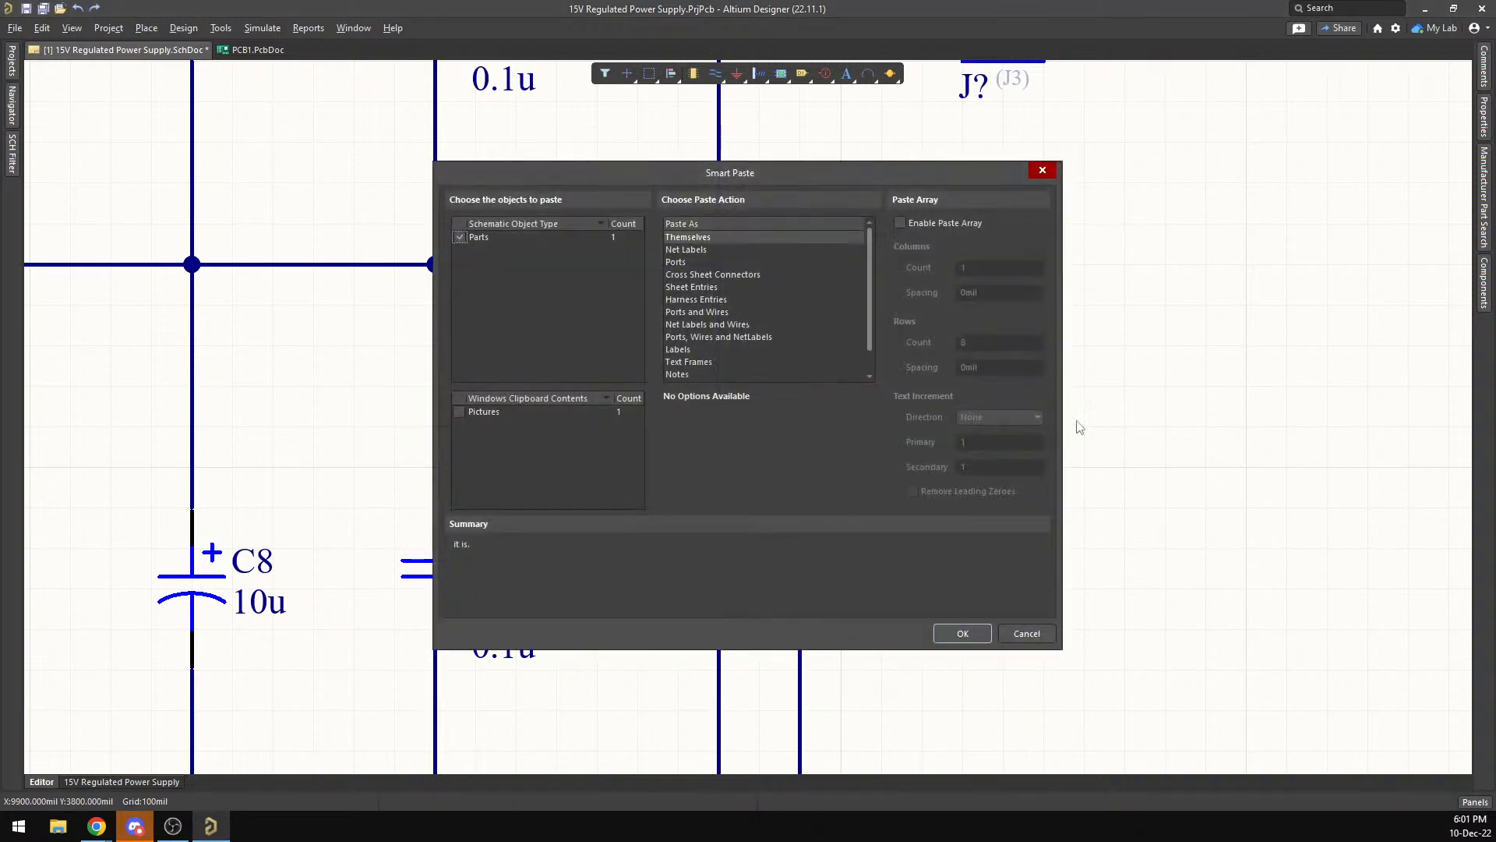
{"action": "left_click", "coordinate": [1039, 173]}
{"action": "key", "text": "ctrl+v"}
{"action": "left_click", "coordinate": [1165, 547]}
Delete the original wired connector J3 and move its pasted copy closer to the three open wire ends.
{"action": "left_click", "coordinate": [1025, 563]}
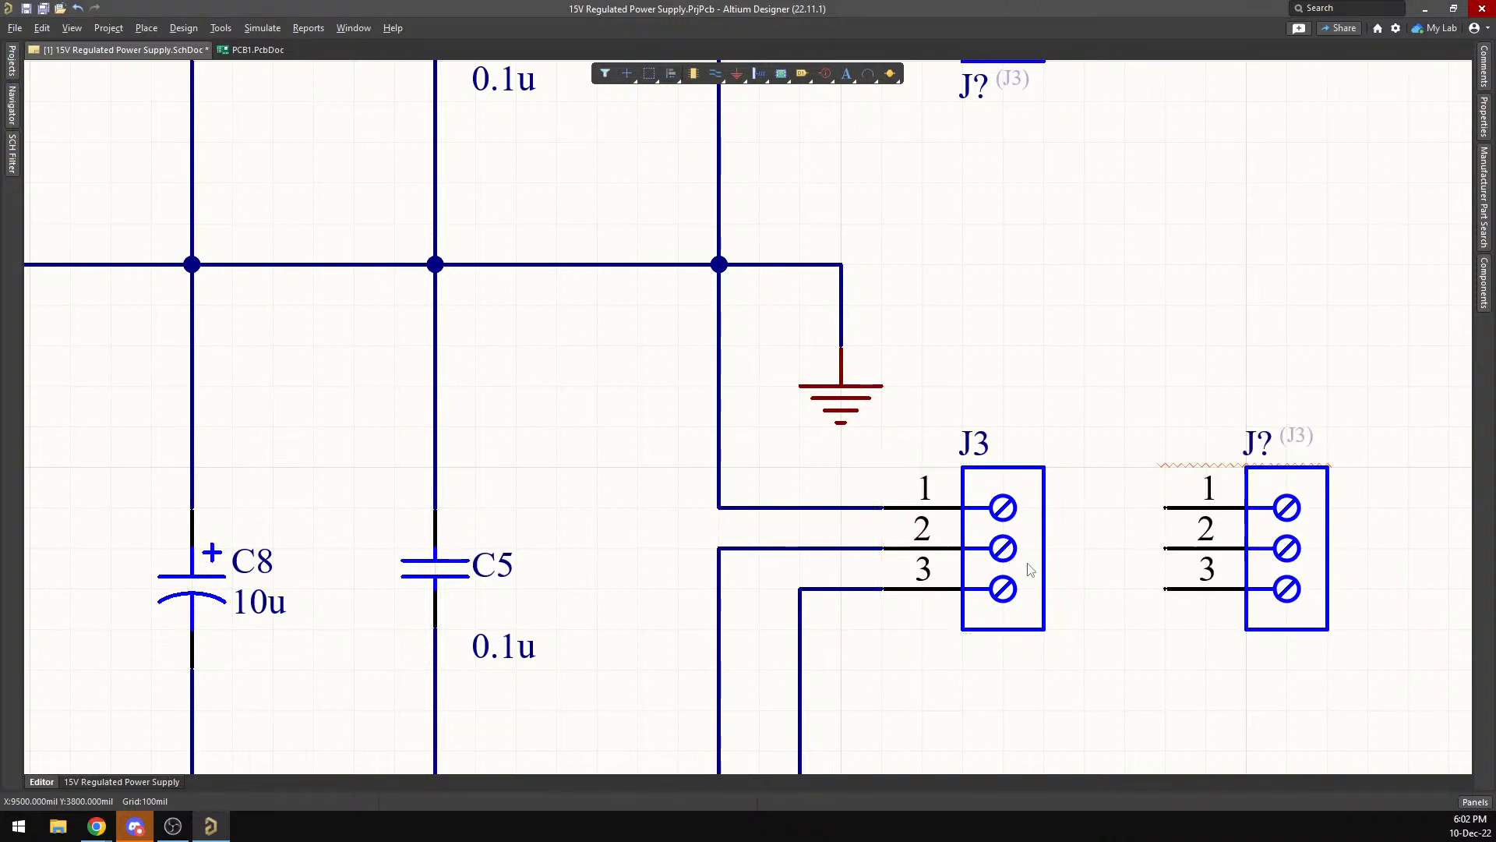
{"action": "left_click", "coordinate": [1027, 546]}
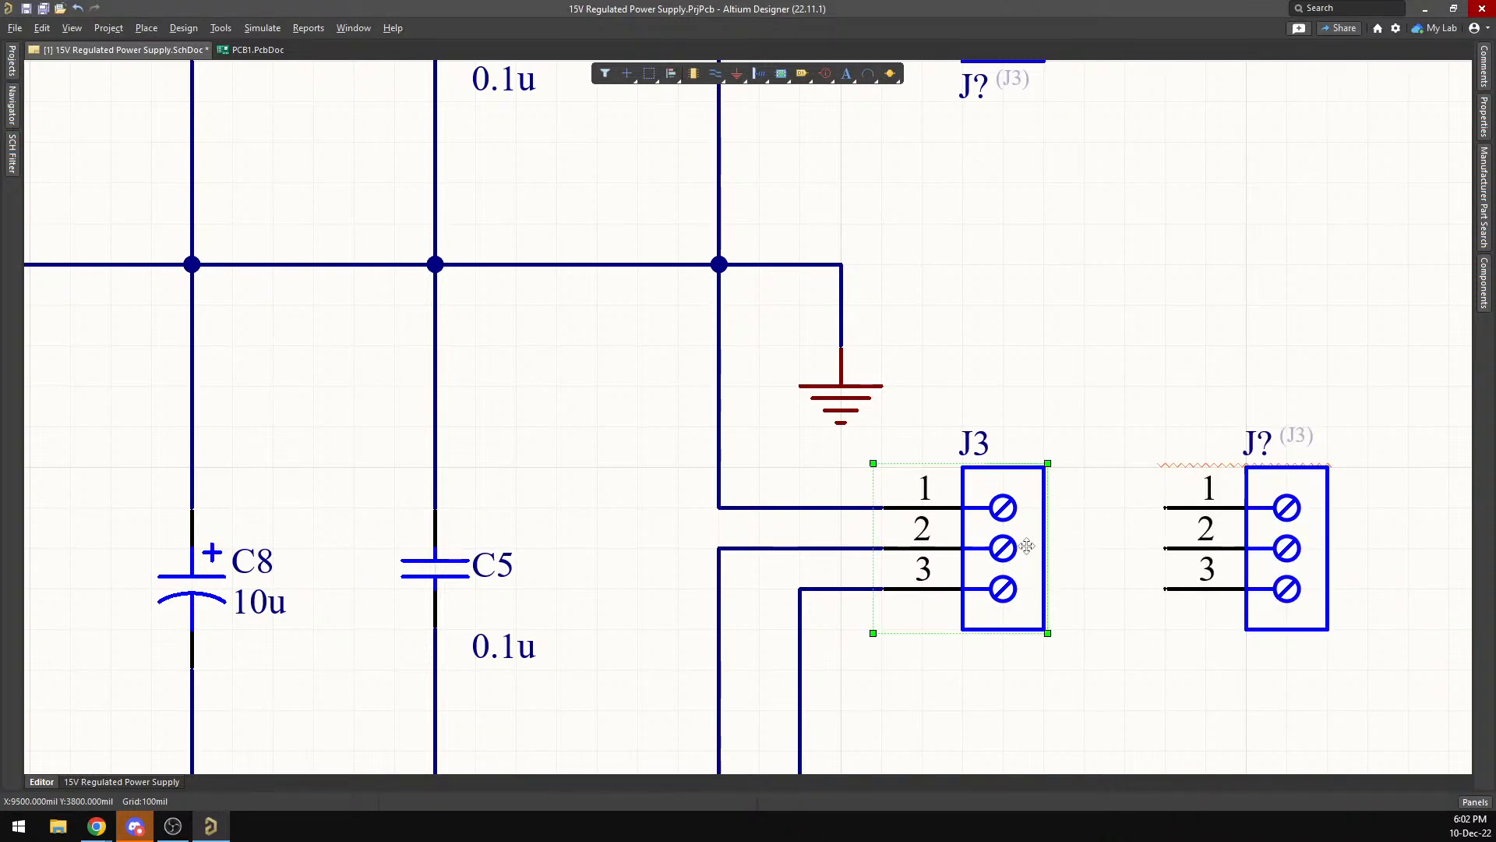
{"action": "key", "text": "Delete"}
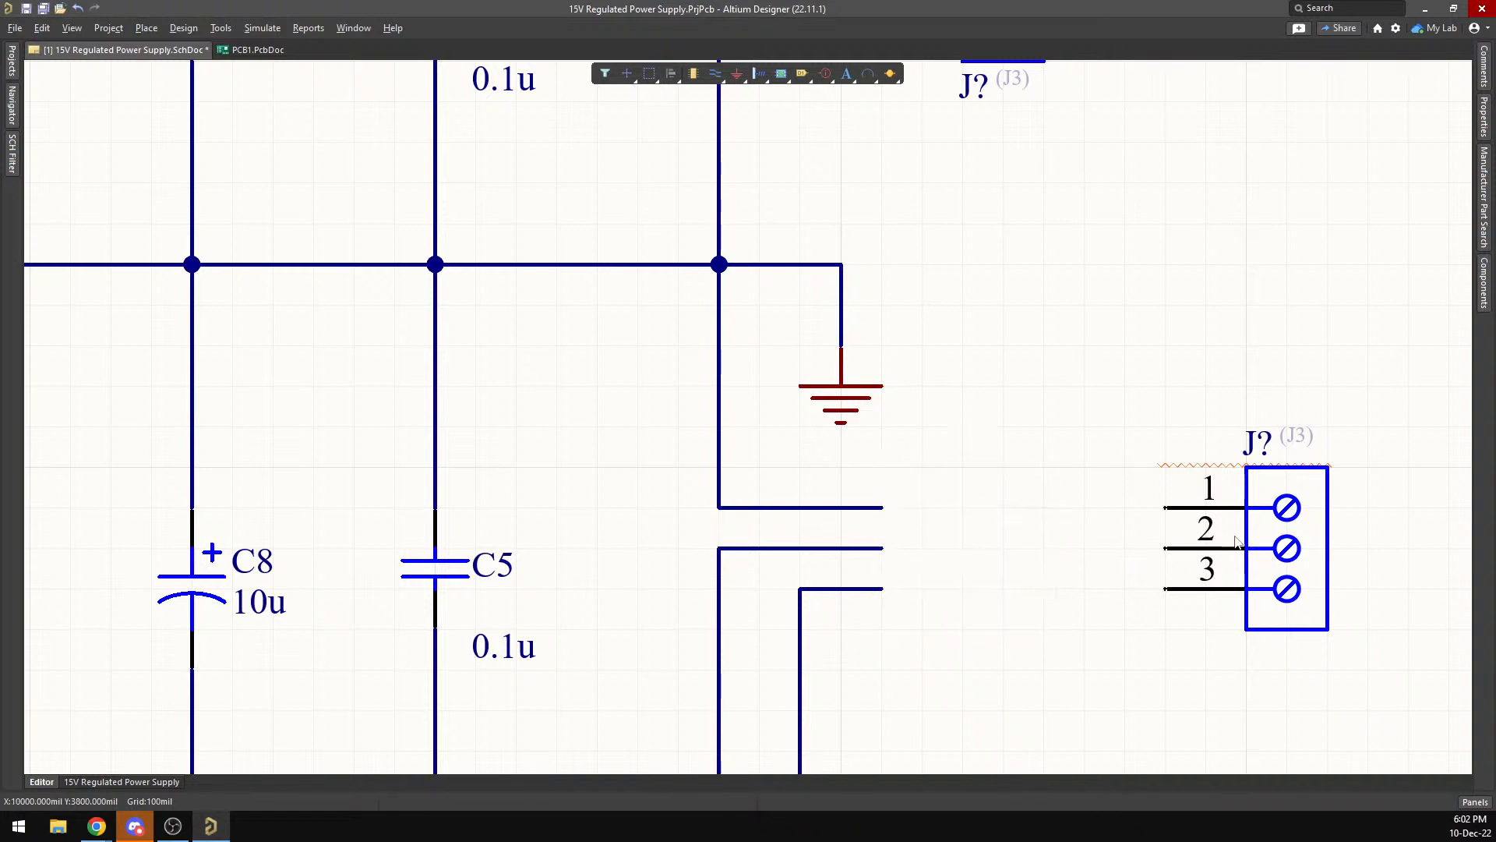
{"action": "left_click", "coordinate": [1161, 510]}
Paste a copy of the upper three-pin connector beside it and delete the wired original.
{"action": "scroll", "coordinate": [1066, 523], "scroll_direction": "up", "scroll_amount": 9}
{"action": "scroll", "coordinate": [1094, 577], "scroll_direction": "down", "scroll_amount": 1}
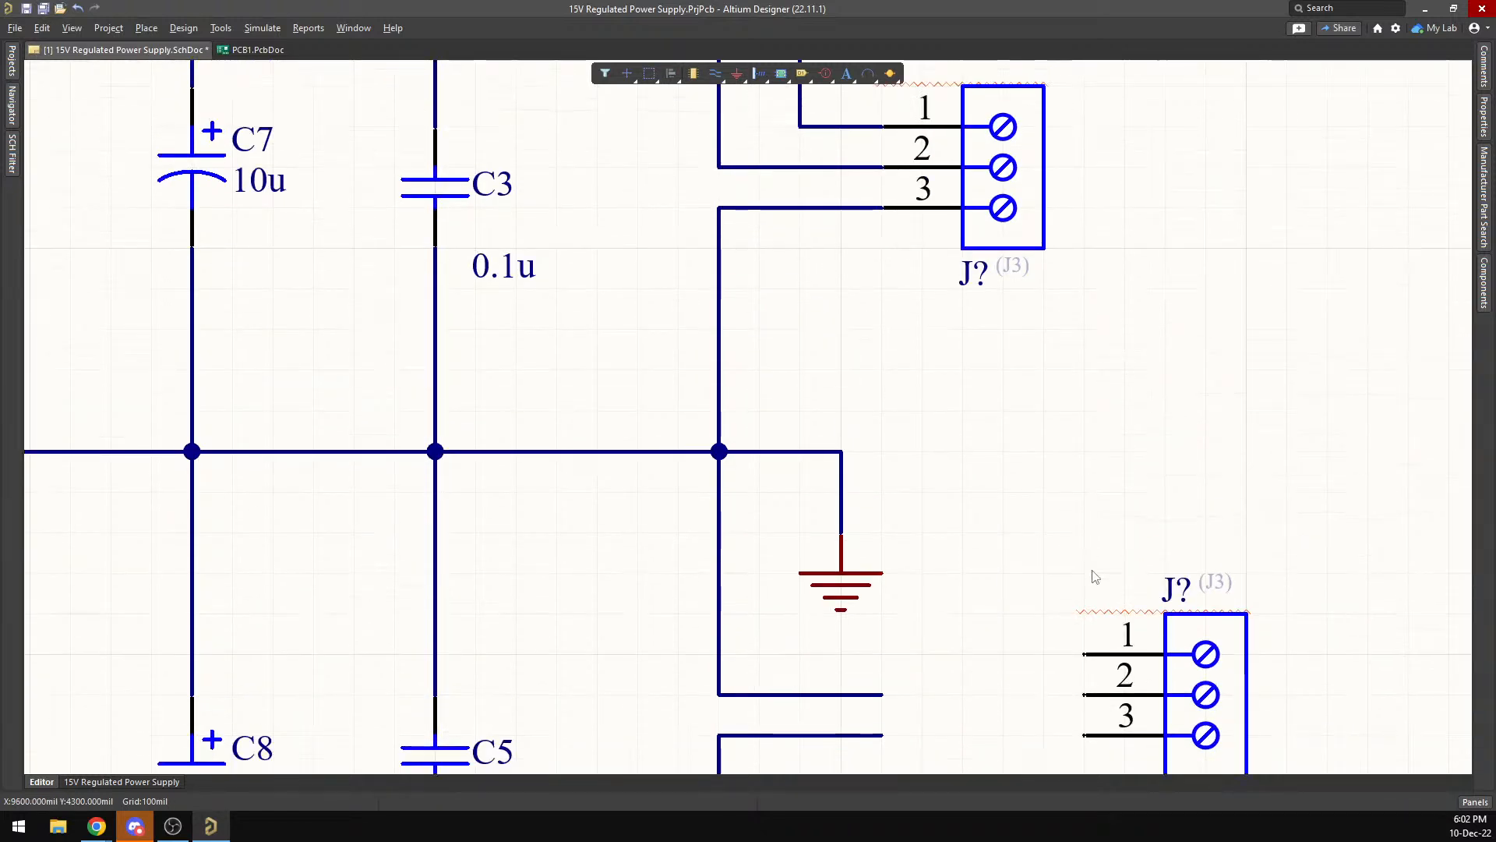
{"action": "scroll", "coordinate": [1018, 562], "scroll_direction": "up", "scroll_amount": 1}
{"action": "left_click", "coordinate": [1010, 312]}
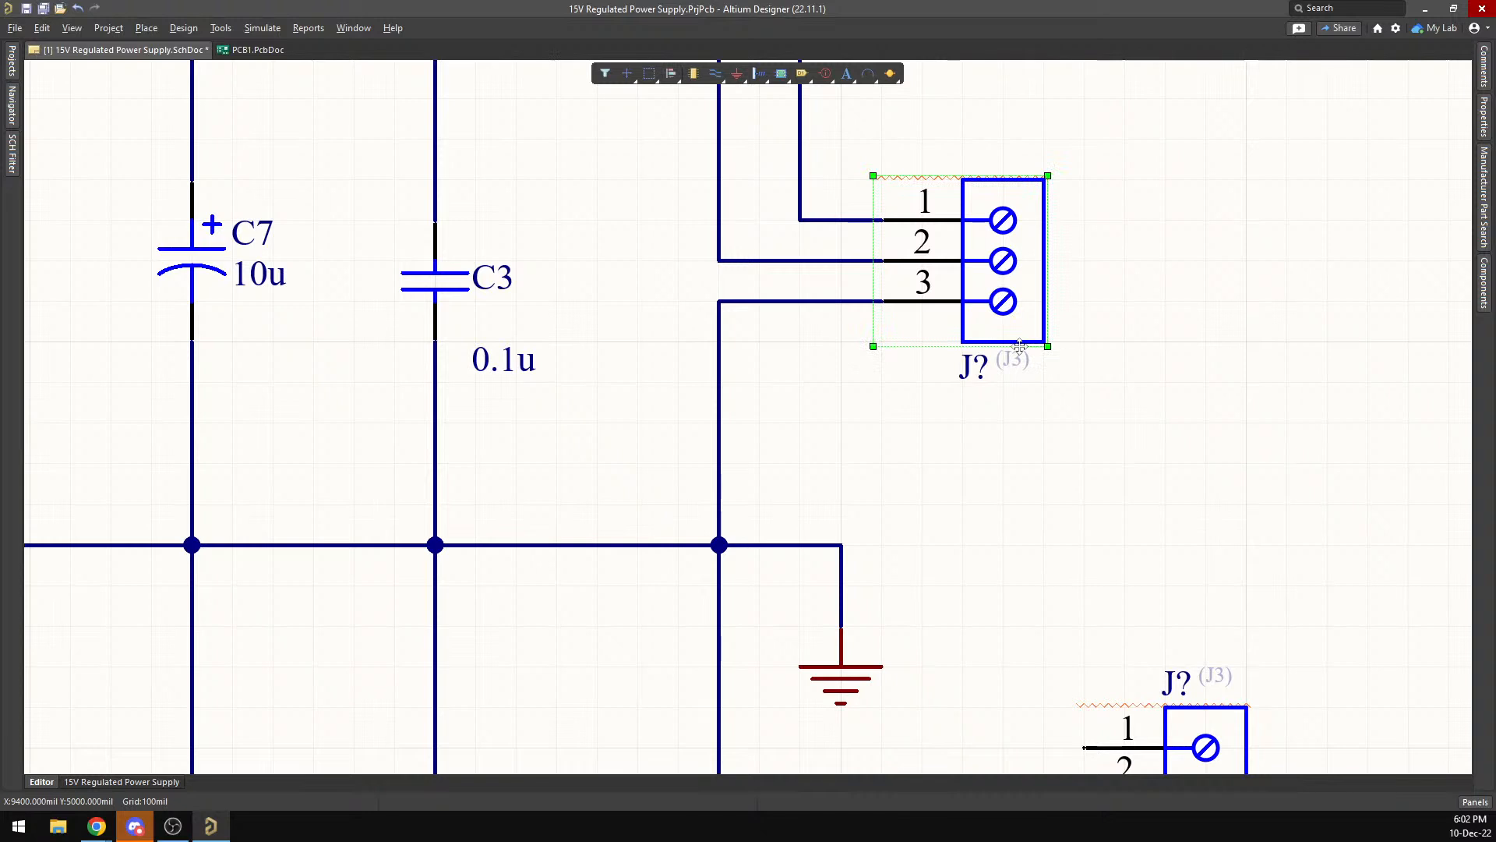
{"action": "key", "text": "ctrl+v"}
{"action": "left_click", "coordinate": [1022, 279]}
{"action": "left_click", "coordinate": [1025, 286]}
{"action": "key", "text": "Delete"}
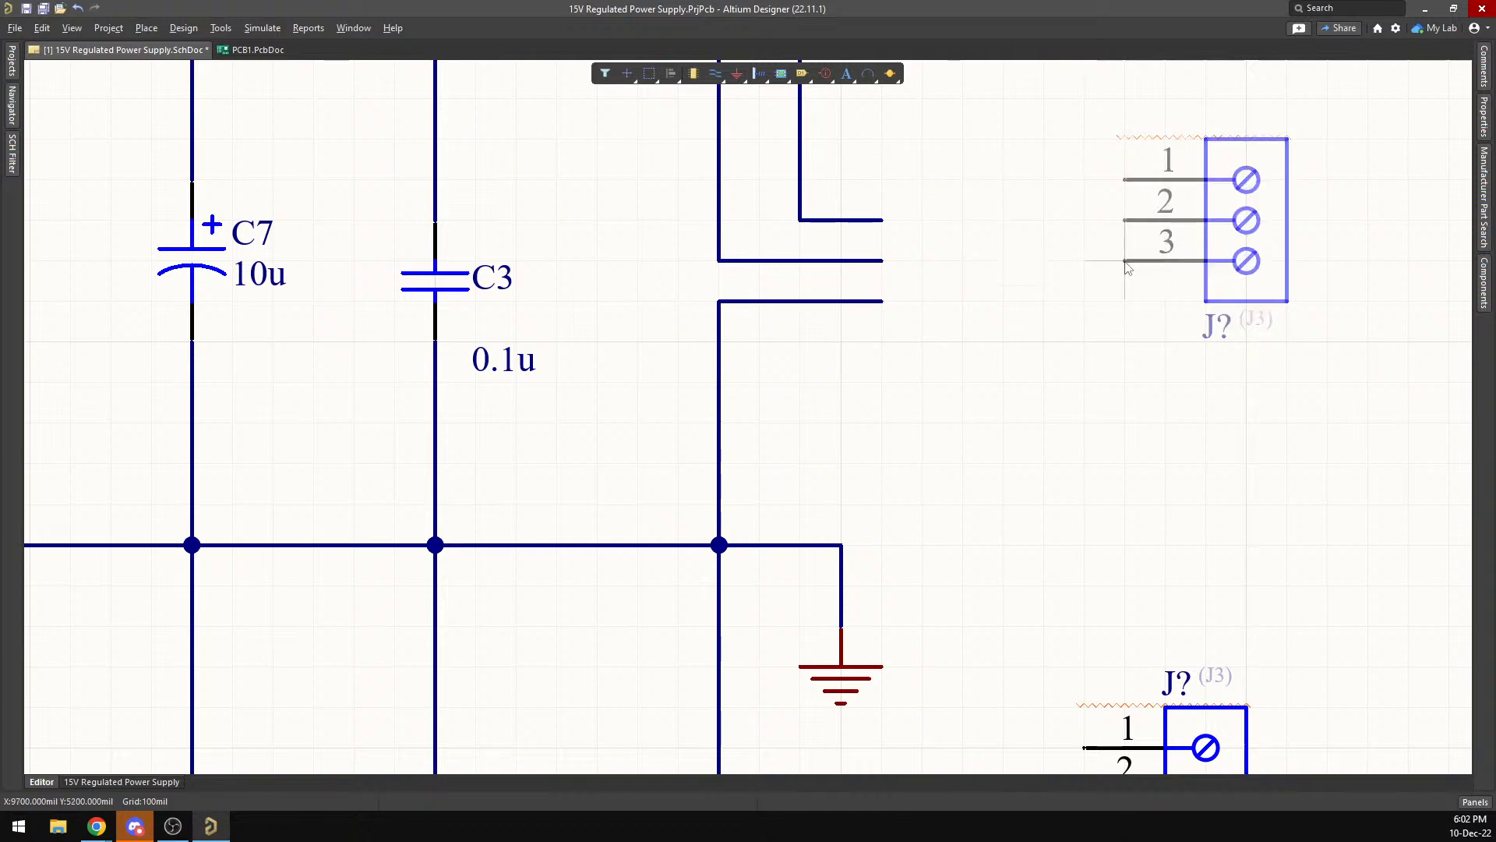
Flip the upper connector copy vertically so pin 3 is uppermost, and attach it to the three open upper wire ends.
{"action": "left_click", "coordinate": [1217, 244]}
{"action": "right_click", "coordinate": [1218, 244]}
{"action": "left_click", "coordinate": [1179, 321]}
{"action": "left_click_drag", "start_coordinate": [1238, 249], "coordinate": [1125, 261]}
{"action": "key", "text": "y"}
{"action": "key", "text": "y"}
{"action": "key", "text": "y"}
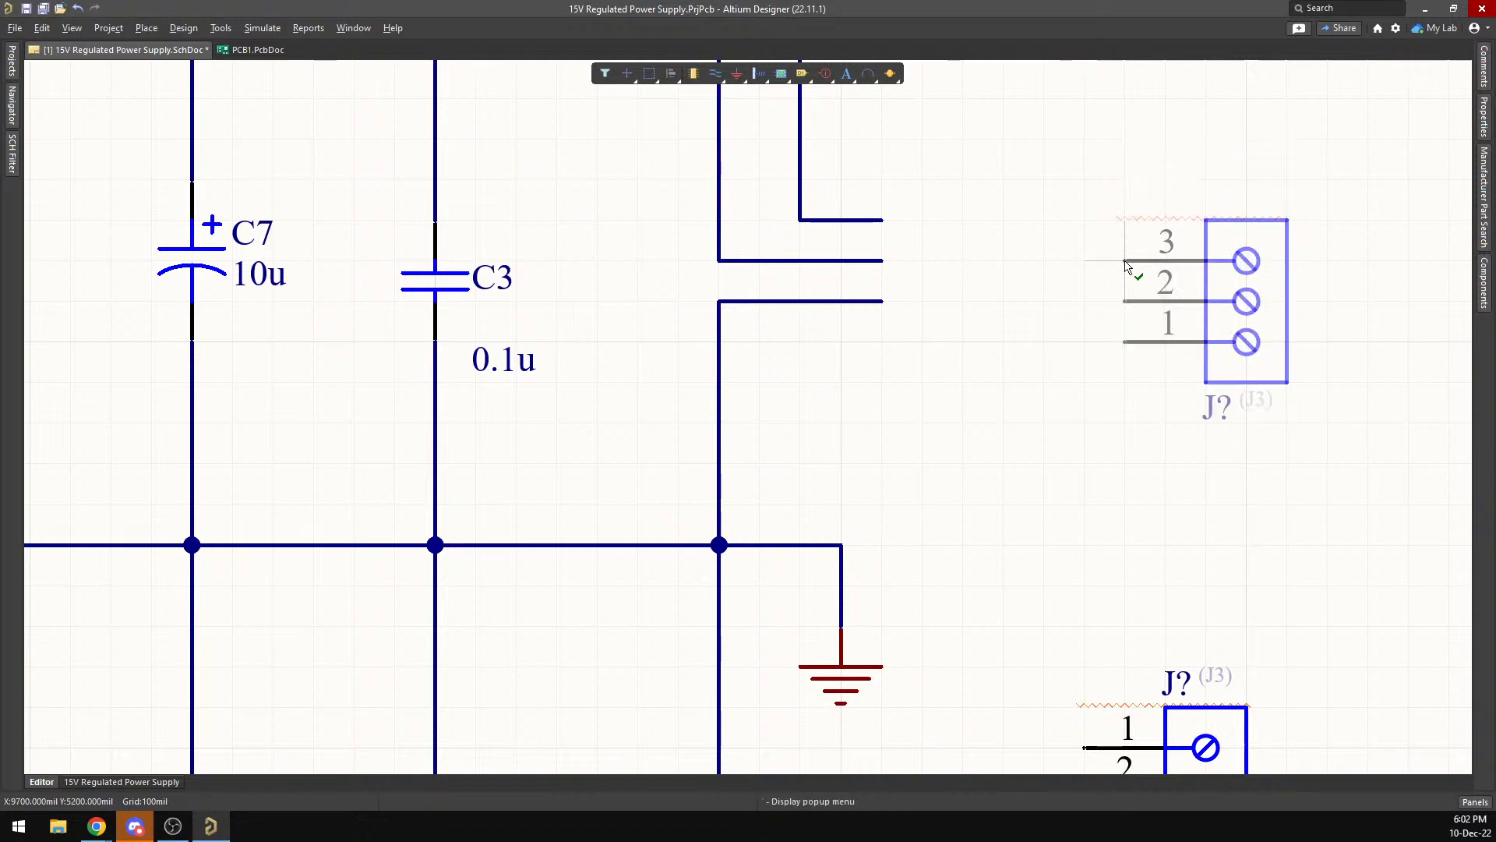
{"action": "left_click", "coordinate": [883, 220]}
Flip the lower connector copy vertically and attach its pins 3, 2 and 1 to the open wire ends below the ground symbol.
{"action": "scroll", "coordinate": [1184, 390], "scroll_direction": "down", "scroll_amount": 5}
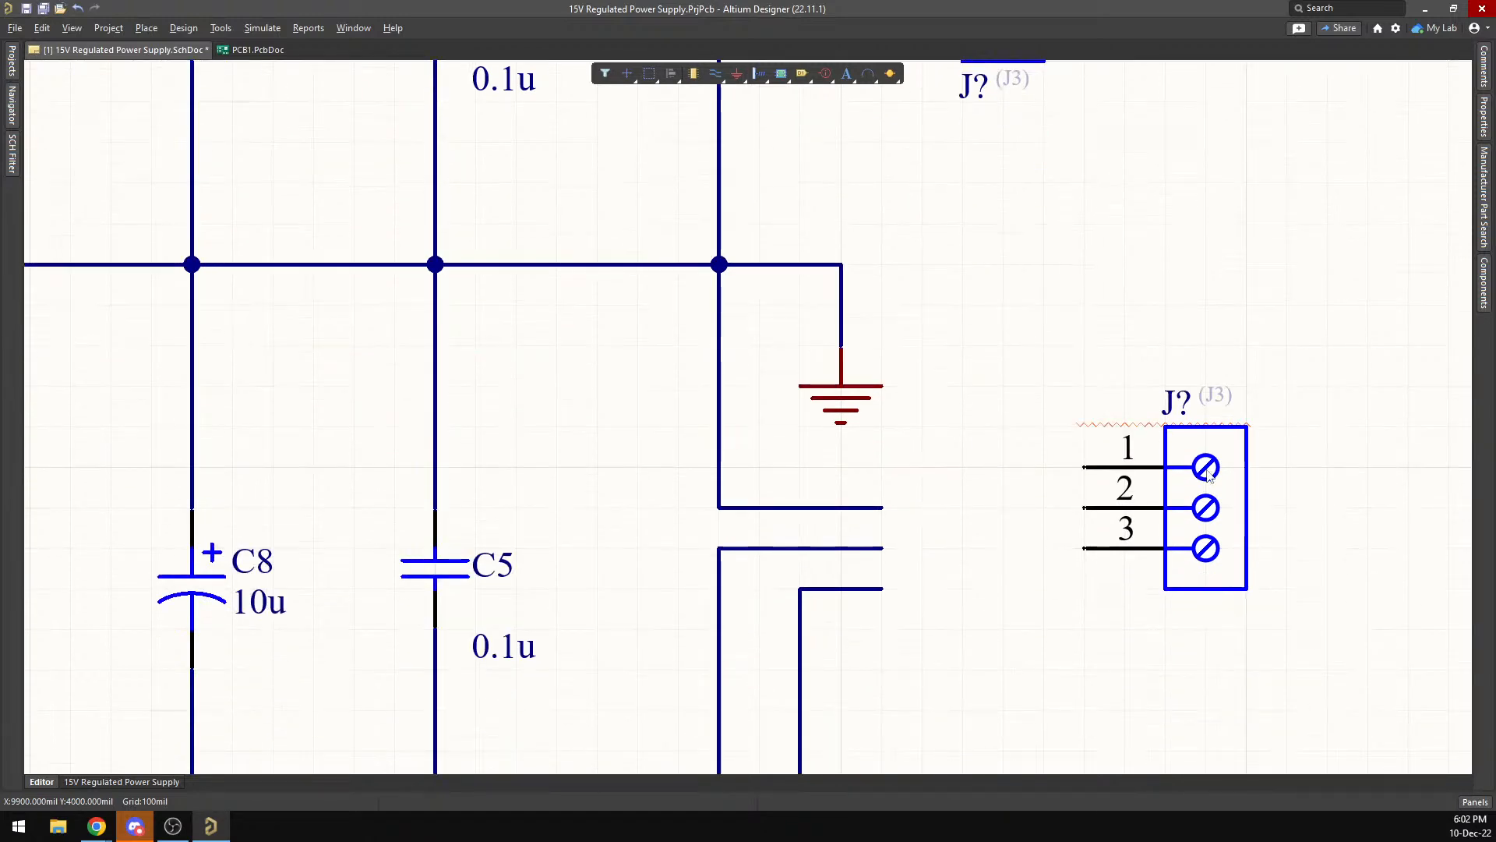
{"action": "key", "text": "y"}
{"action": "left_click", "coordinate": [894, 590]}
{"action": "scroll", "coordinate": [1203, 377], "scroll_direction": "down", "scroll_amount": 2}
{"action": "scroll", "coordinate": [857, 272], "scroll_direction": "up", "scroll_amount": 2}
Open the schematic annotation tool and update its proposed change list to number the two unnumbered connectors.
{"action": "left_click", "coordinate": [261, 28]}
{"action": "left_click", "coordinate": [259, 29]}
{"action": "left_click", "coordinate": [260, 28]}
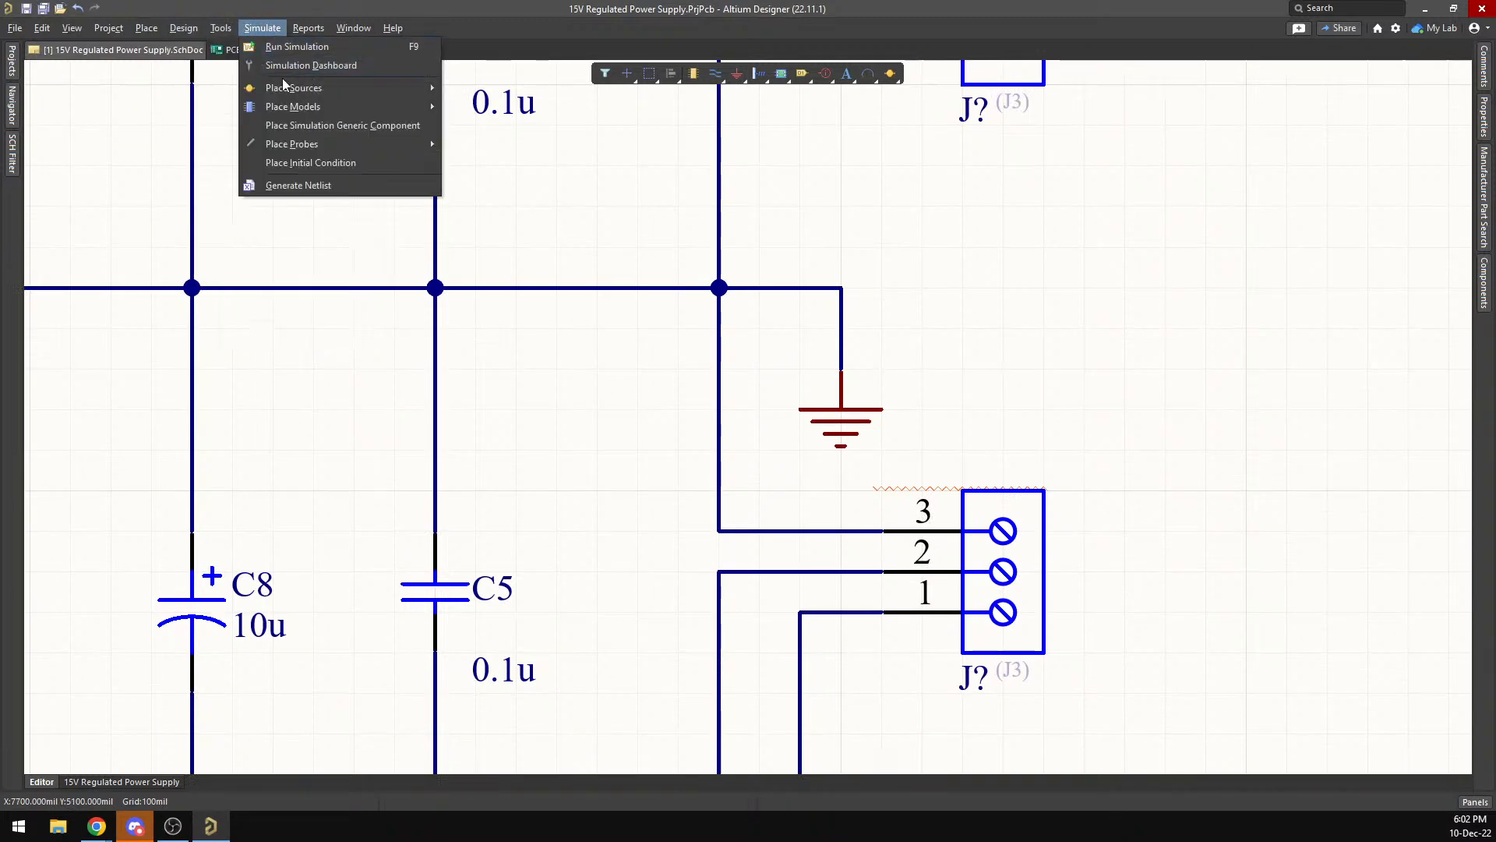
{"action": "mouse_move", "coordinate": [296, 31]}
{"action": "mouse_move", "coordinate": [224, 29]}
{"action": "mouse_move", "coordinate": [327, 185]}
{"action": "left_click", "coordinate": [467, 185]}
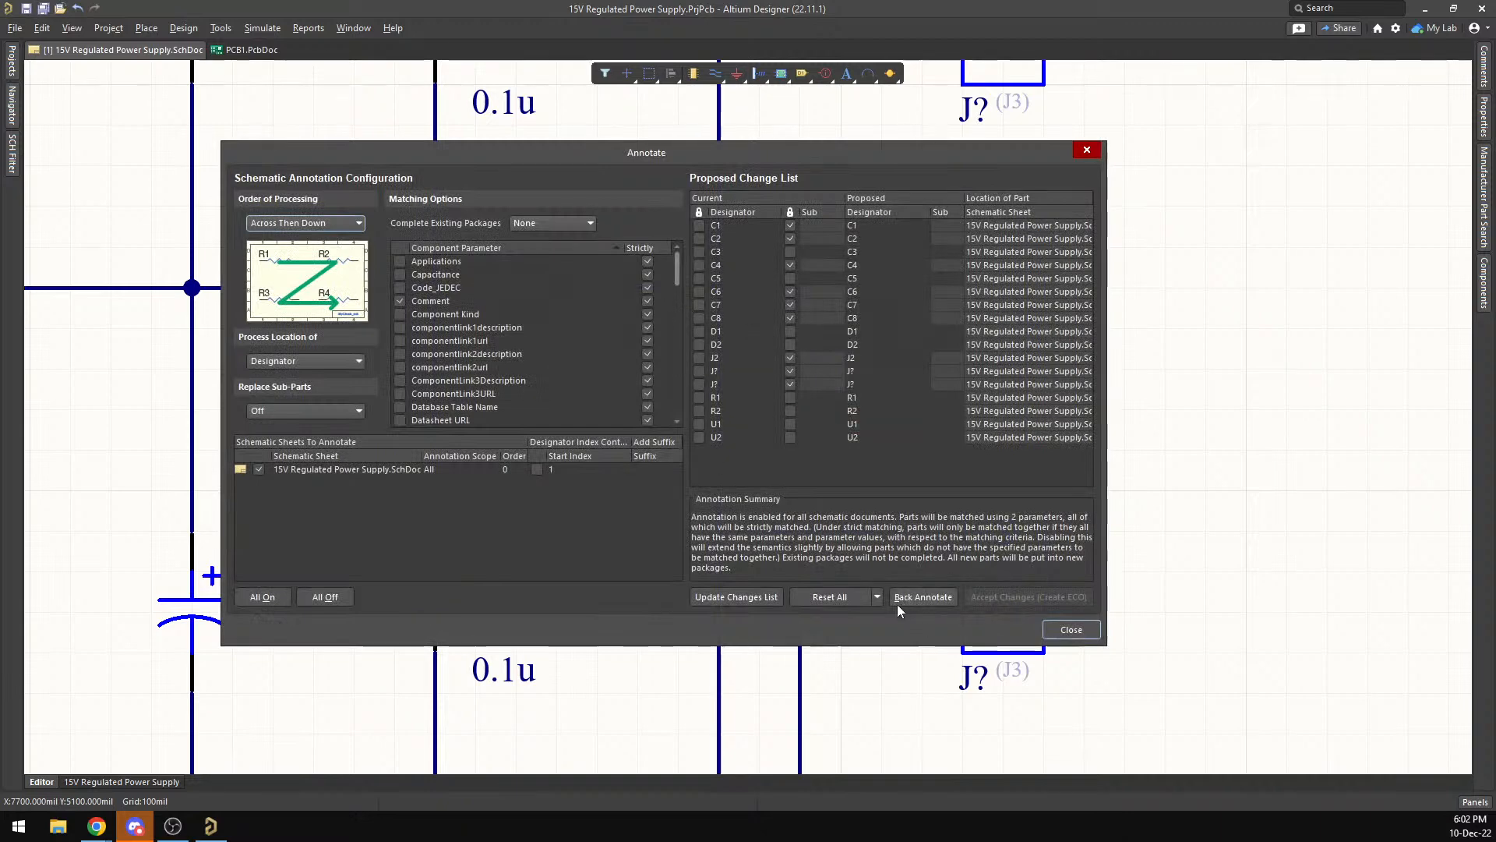
{"action": "left_click", "coordinate": [740, 603]}
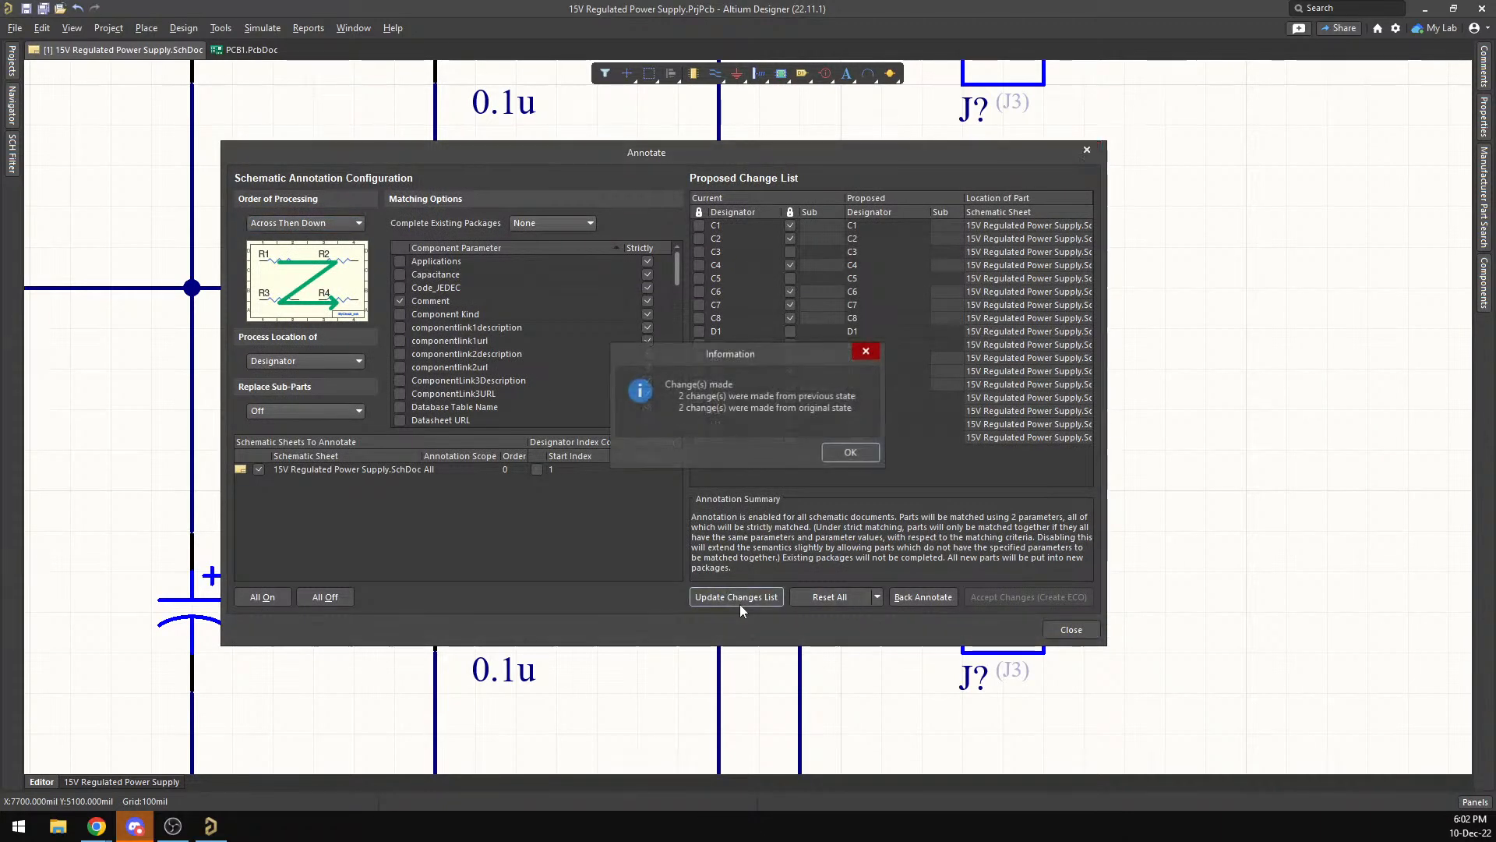
{"action": "left_click", "coordinate": [851, 445]}
Accept the annotation as an engineering change order, execute it and close the annotation tool.
{"action": "left_click", "coordinate": [1032, 598]}
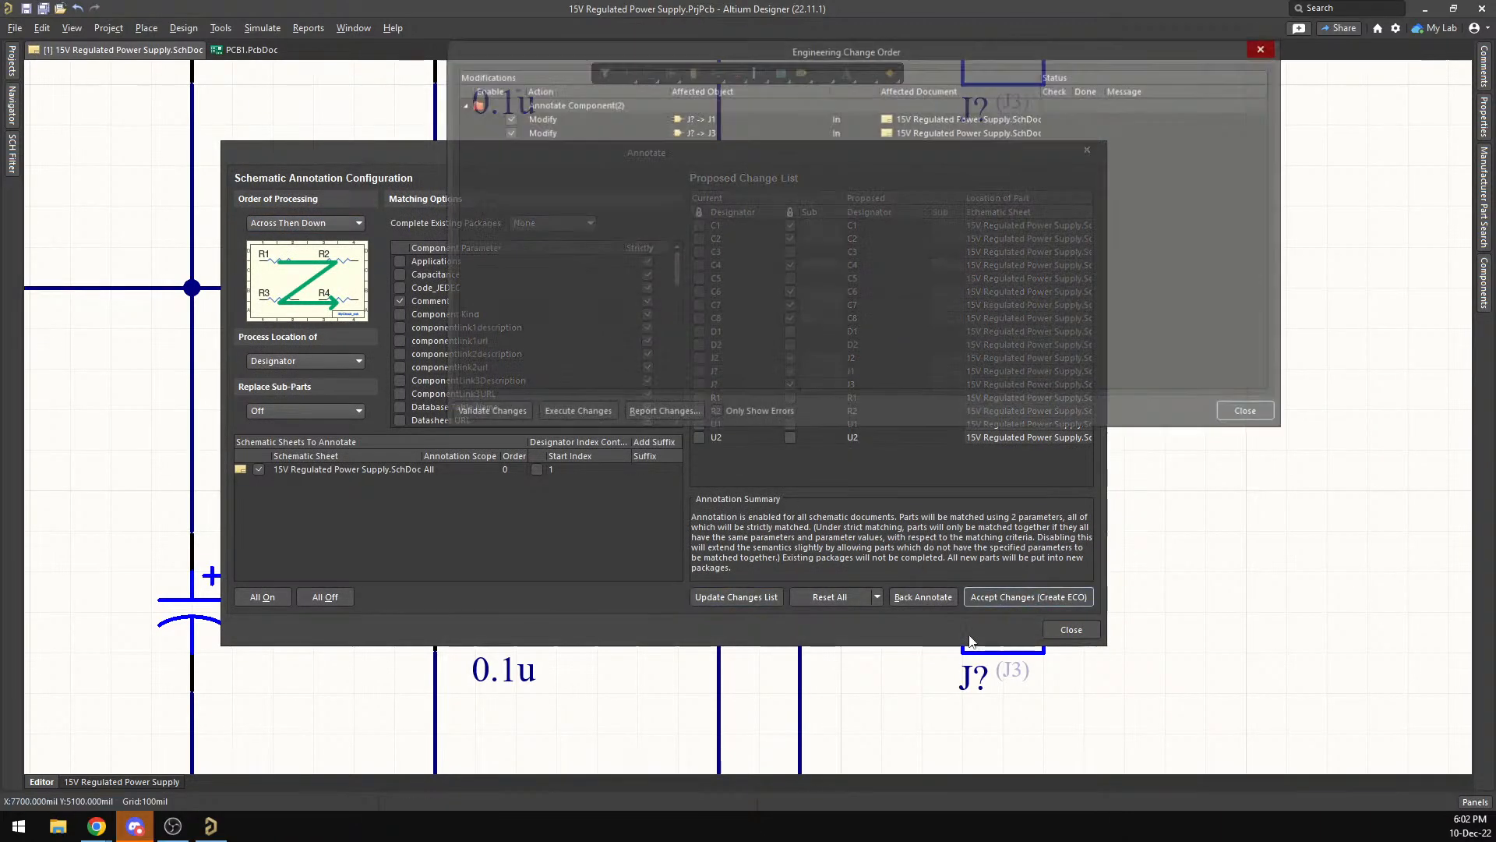
{"action": "left_click", "coordinate": [571, 414]}
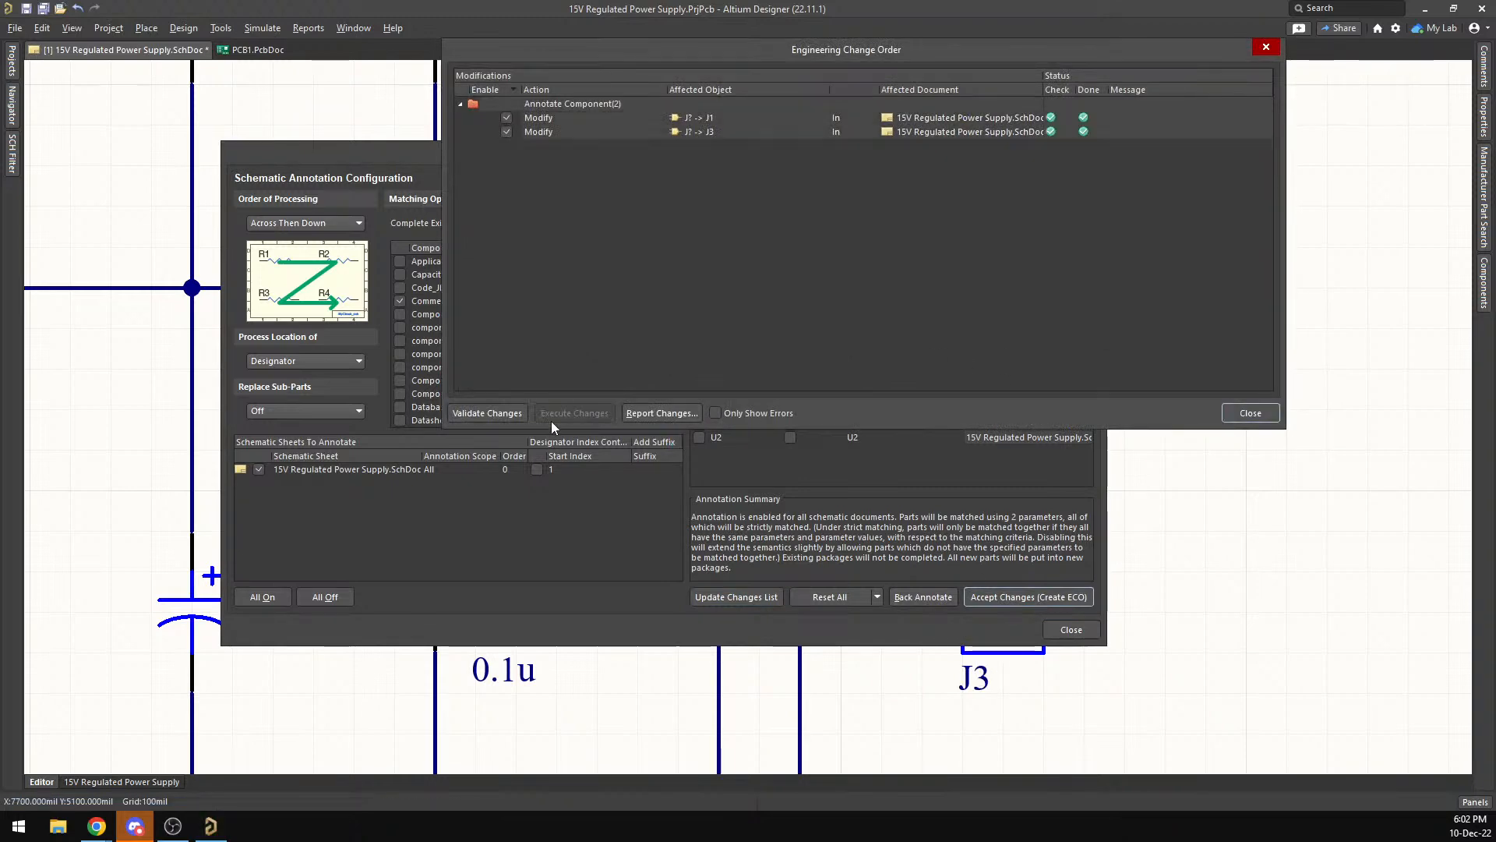
{"action": "left_click", "coordinate": [1249, 413]}
{"action": "left_click", "coordinate": [1070, 630]}
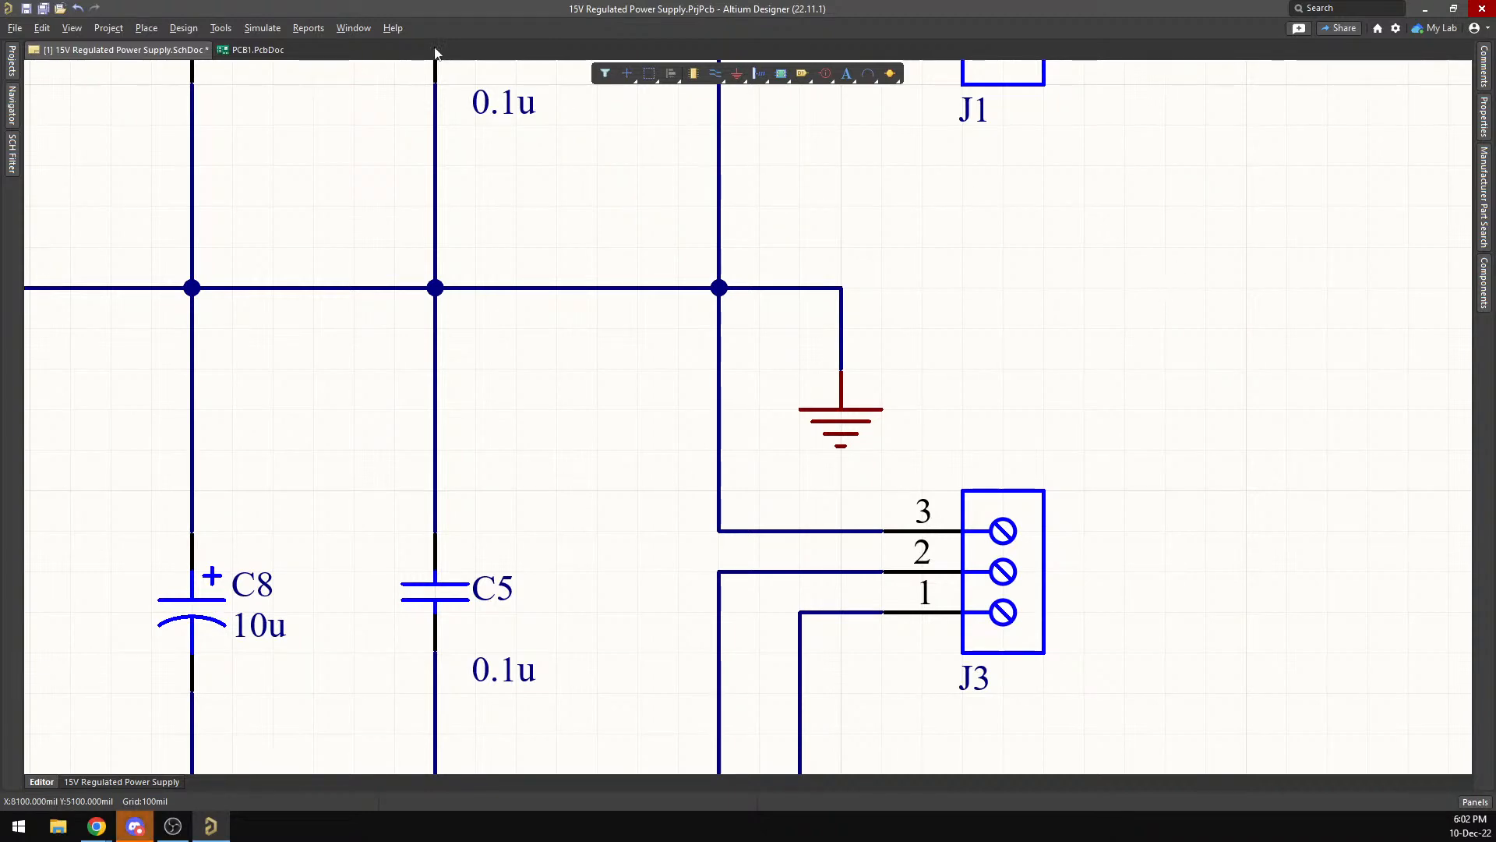
Switch to the PCB1.PcbDoc board layout.
{"action": "left_click", "coordinate": [258, 49]}
{"action": "scroll", "coordinate": [634, 305], "scroll_direction": "up", "scroll_amount": 4}
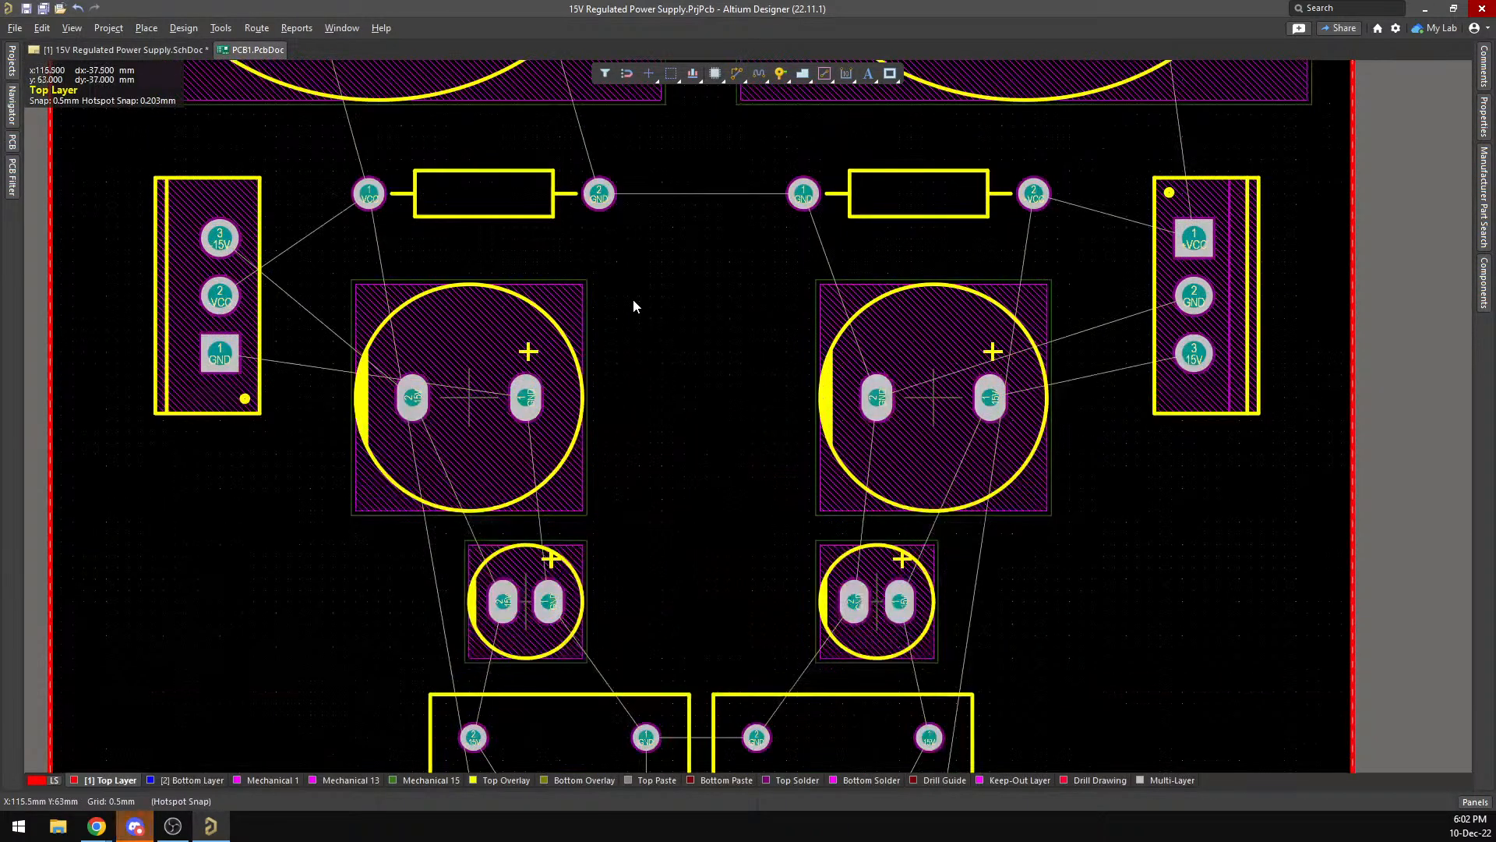
{"action": "scroll", "coordinate": [634, 305], "scroll_direction": "down", "scroll_amount": 2}
{"action": "scroll", "coordinate": [650, 307], "scroll_direction": "up", "scroll_amount": 3}
{"action": "left_click", "coordinate": [184, 28]}
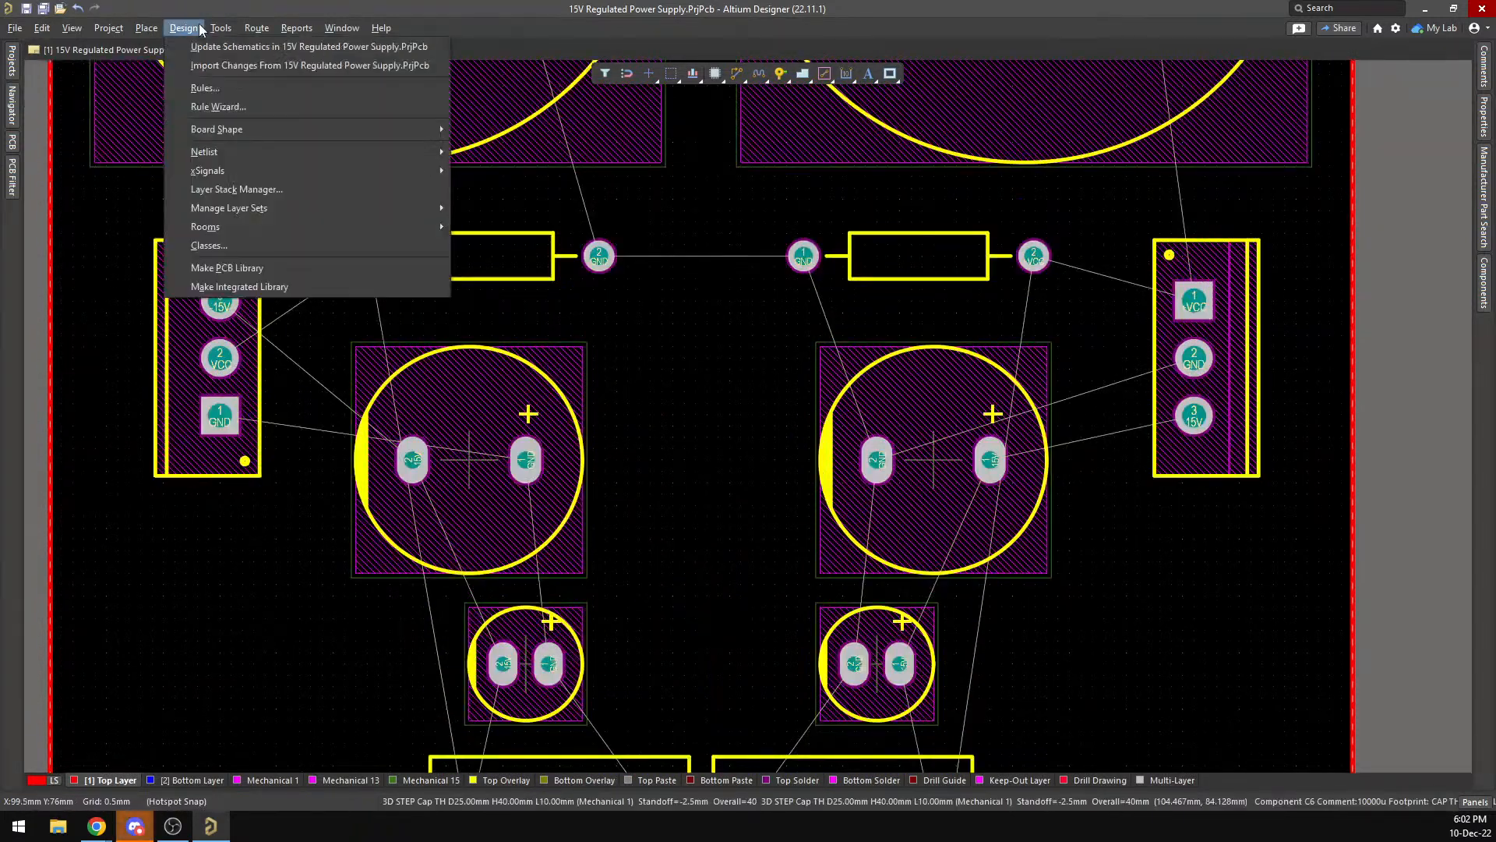
{"action": "left_click", "coordinate": [195, 47]}
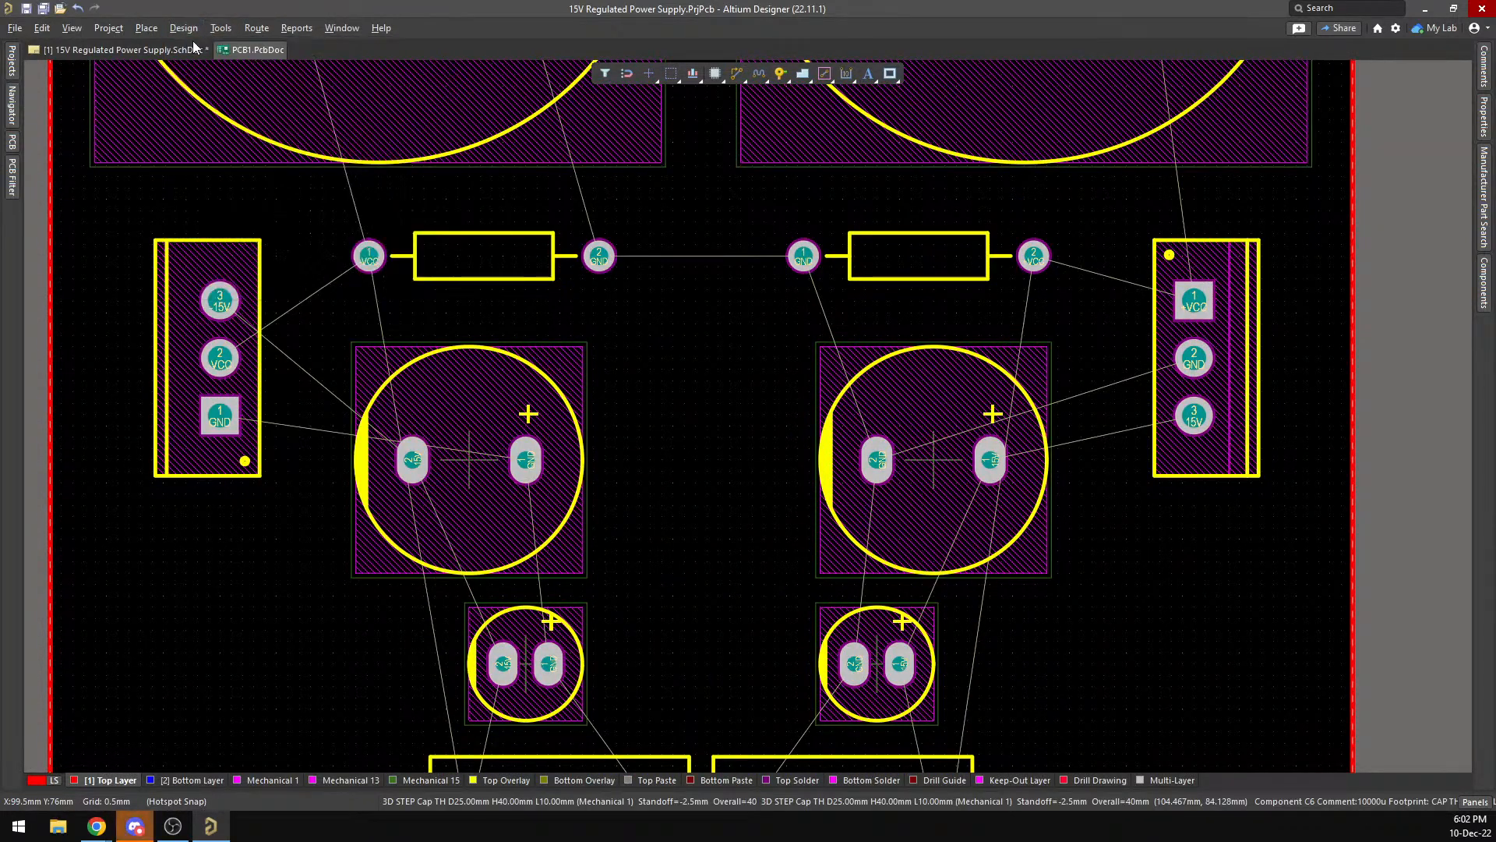
{"action": "left_click", "coordinate": [956, 310]}
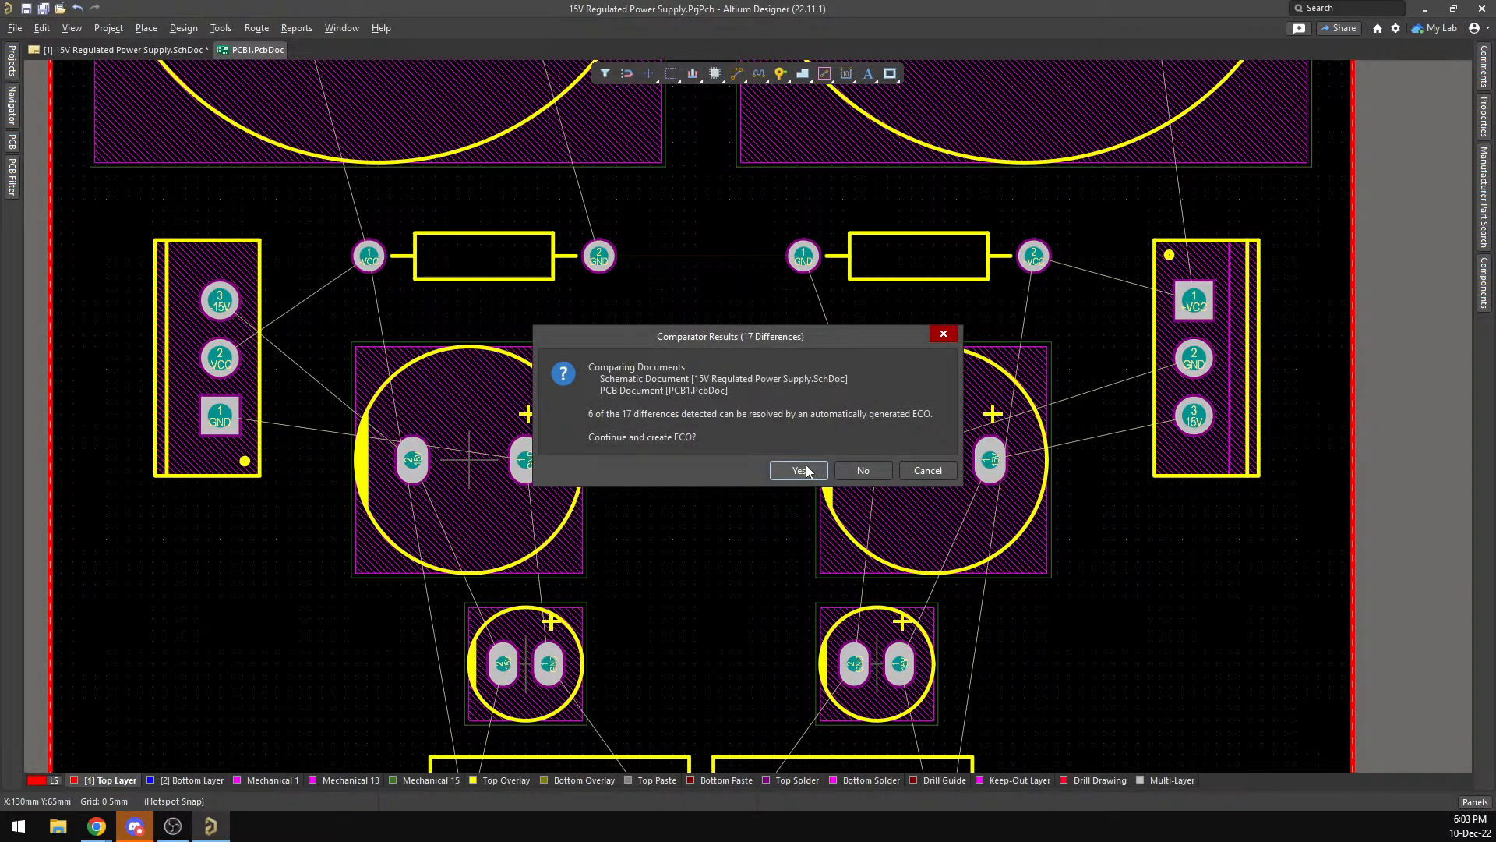
{"action": "left_click", "coordinate": [944, 334]}
Import the project's schematic changes into the PCB, creating component links automatically and executing the change order.
{"action": "left_click", "coordinate": [185, 28]}
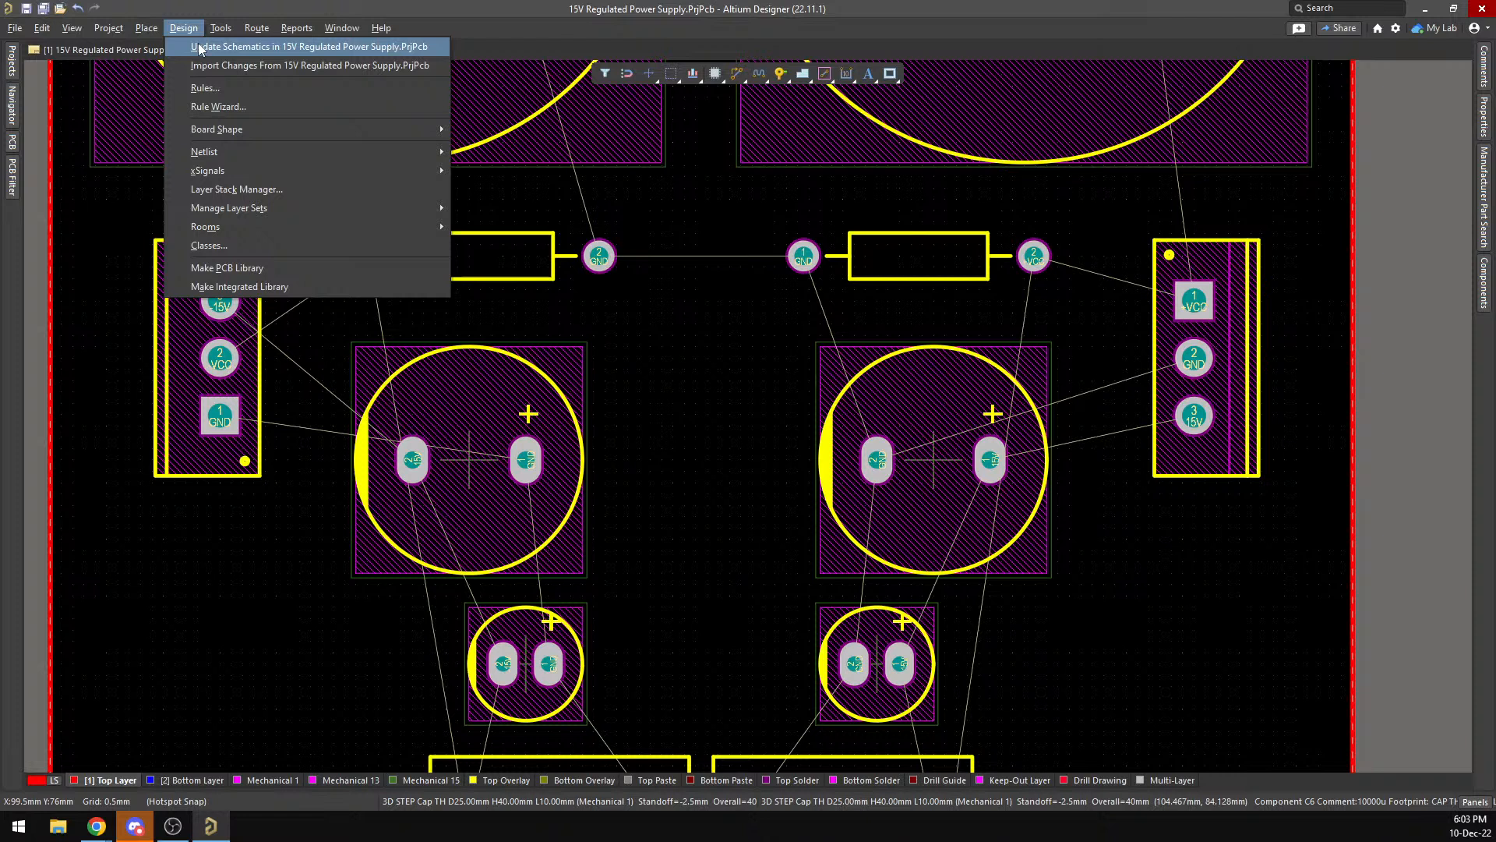
{"action": "left_click", "coordinate": [199, 67]}
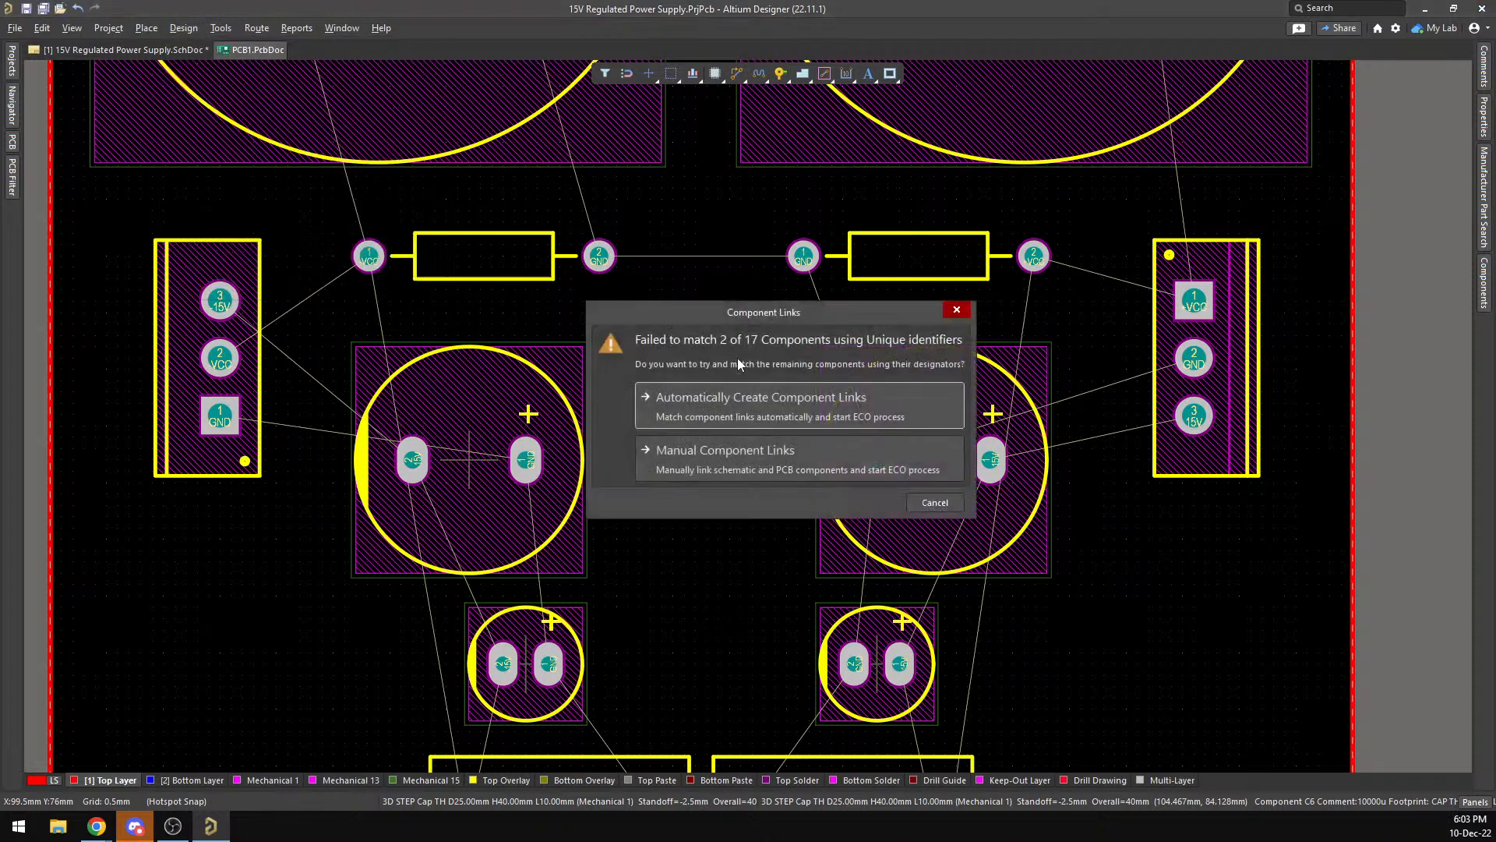
{"action": "left_click", "coordinate": [783, 403]}
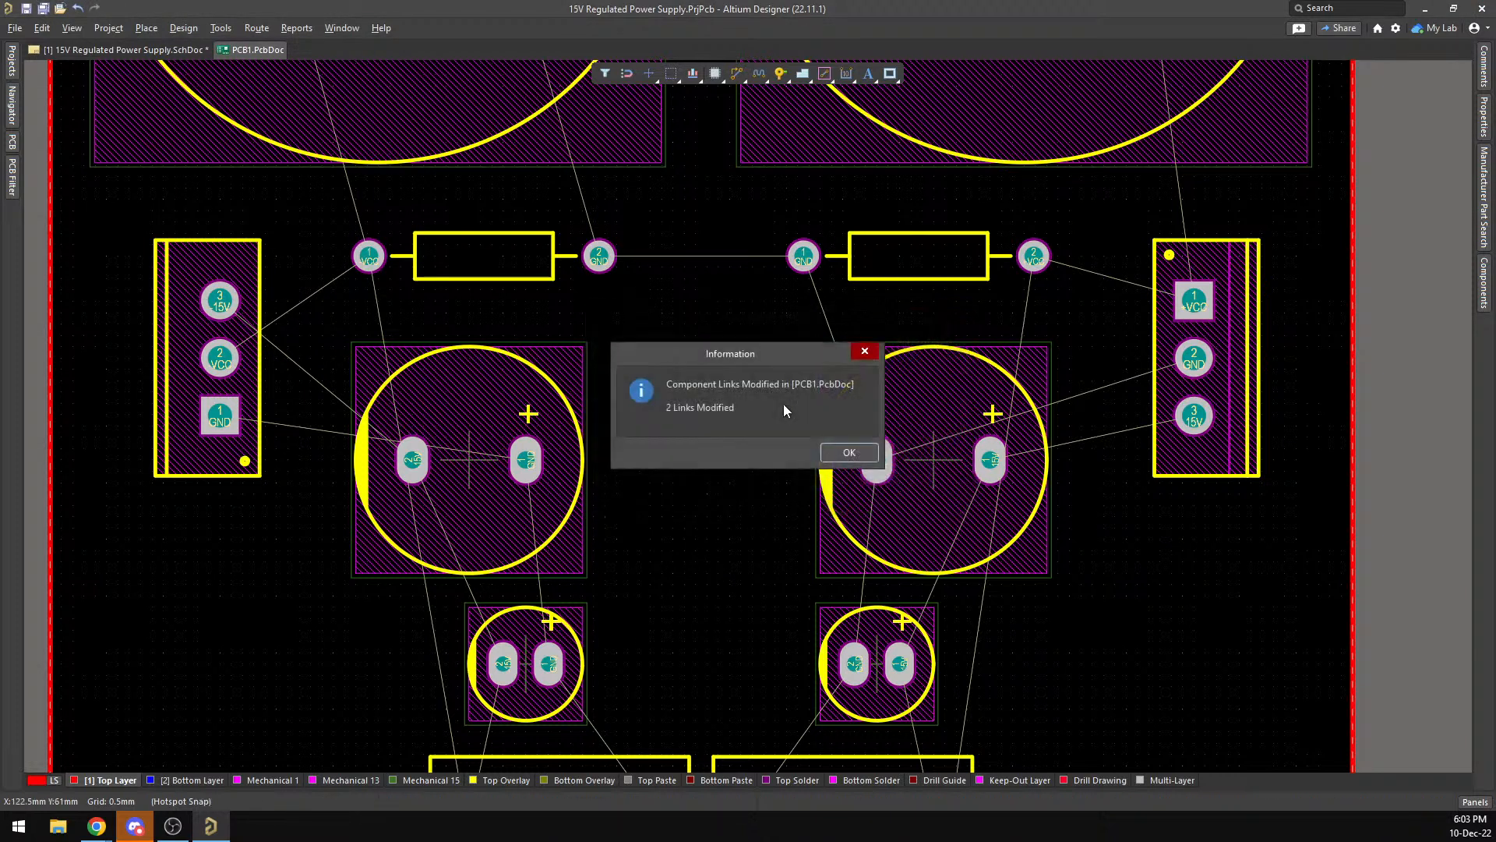
{"action": "left_click", "coordinate": [838, 447]}
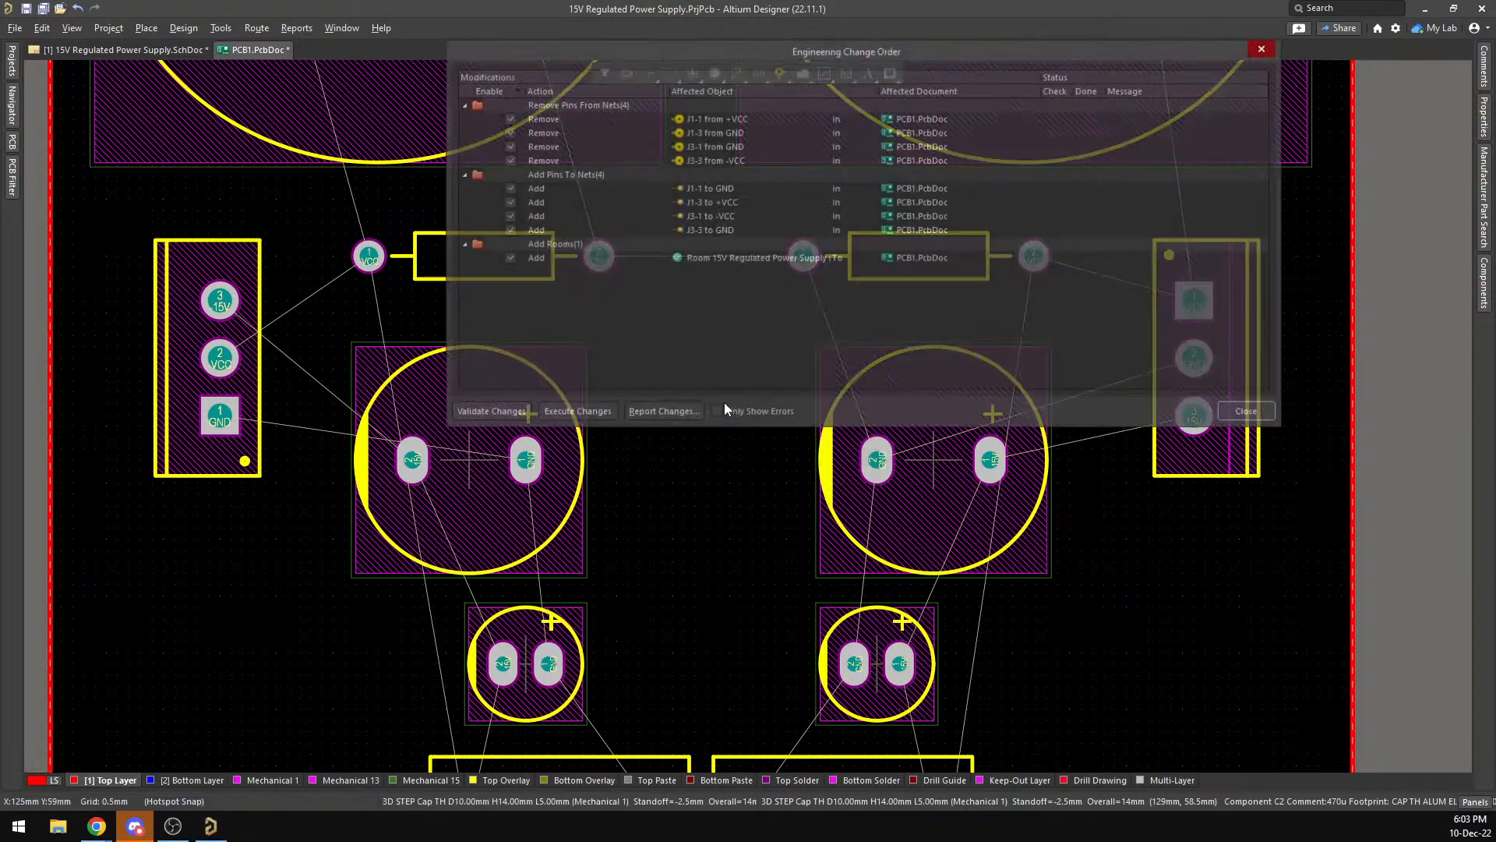
{"action": "left_click", "coordinate": [558, 412]}
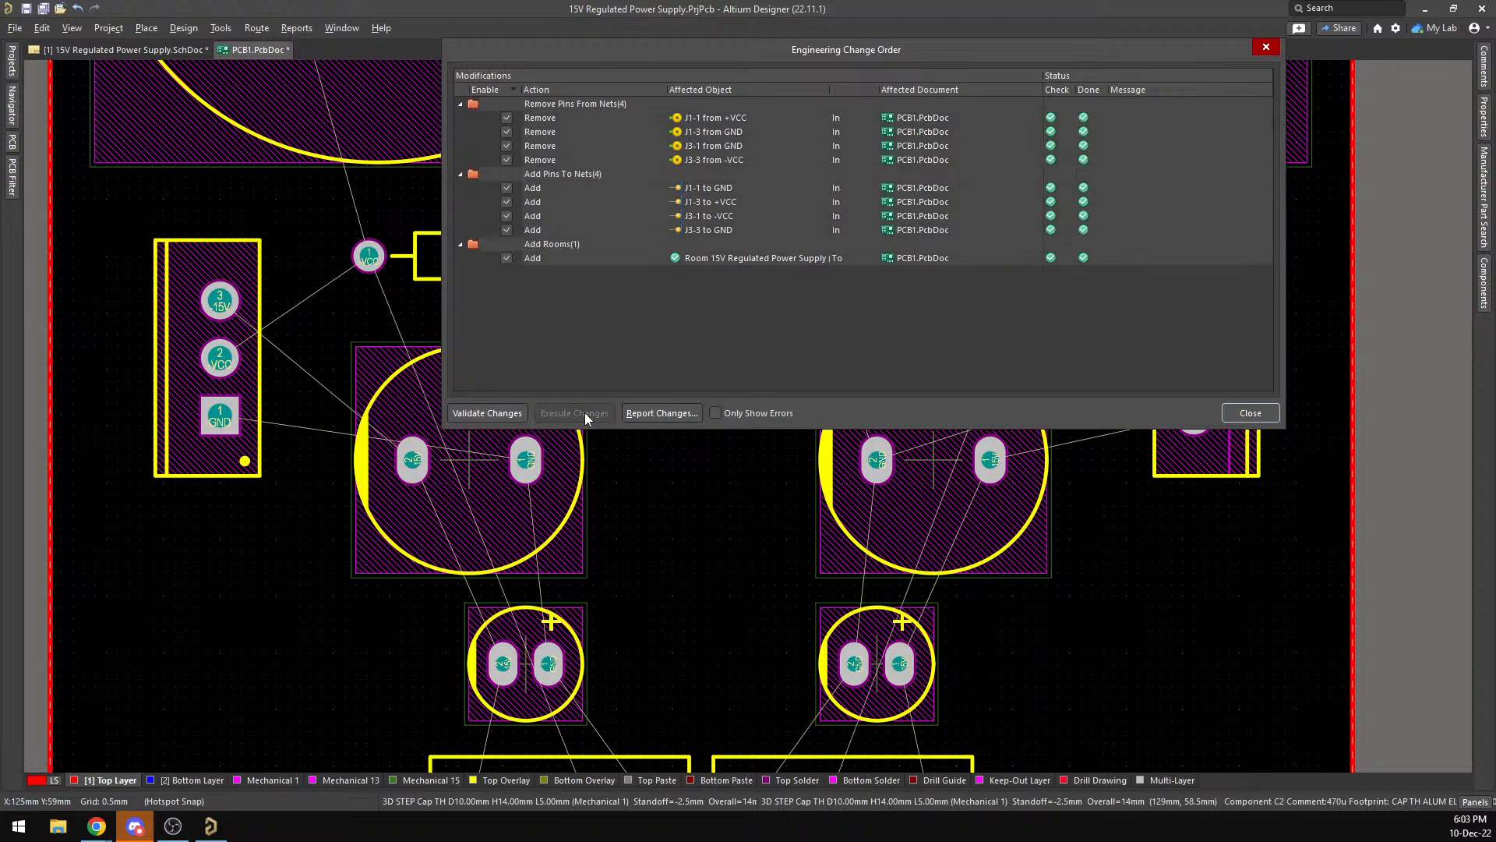
{"action": "left_click", "coordinate": [1256, 417]}
Rotate both output connectors 180 degrees, set them side by side near the board's lower edge, and save the PCB.
{"action": "scroll", "coordinate": [973, 555], "scroll_direction": "down", "scroll_amount": 5}
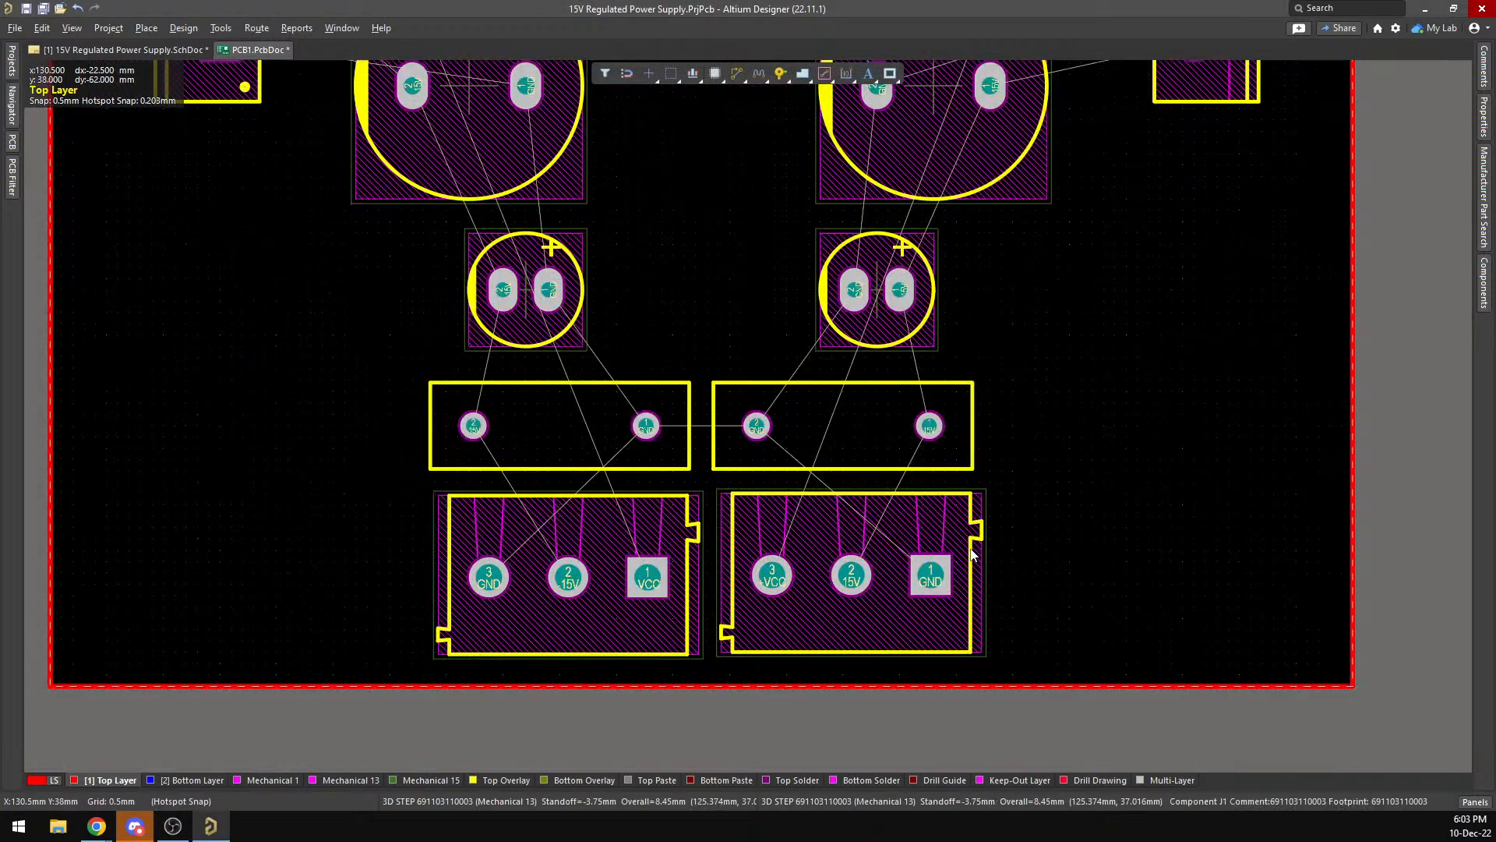
{"action": "key", "text": "space"}
{"action": "left_click_drag", "start_coordinate": [869, 541], "coordinate": [856, 579]}
{"action": "mouse_move", "coordinate": [779, 545]}
{"action": "left_mouse_down"}
{"action": "mouse_move", "coordinate": [766, 575]}
{"action": "mouse_move", "coordinate": [768, 558]}
{"action": "left_mouse_up"}
{"action": "key", "text": "space"}
{"action": "key", "text": "space"}
{"action": "left_click_drag", "start_coordinate": [639, 564], "coordinate": [469, 573]}
{"action": "left_click_drag", "start_coordinate": [781, 569], "coordinate": [775, 570]}
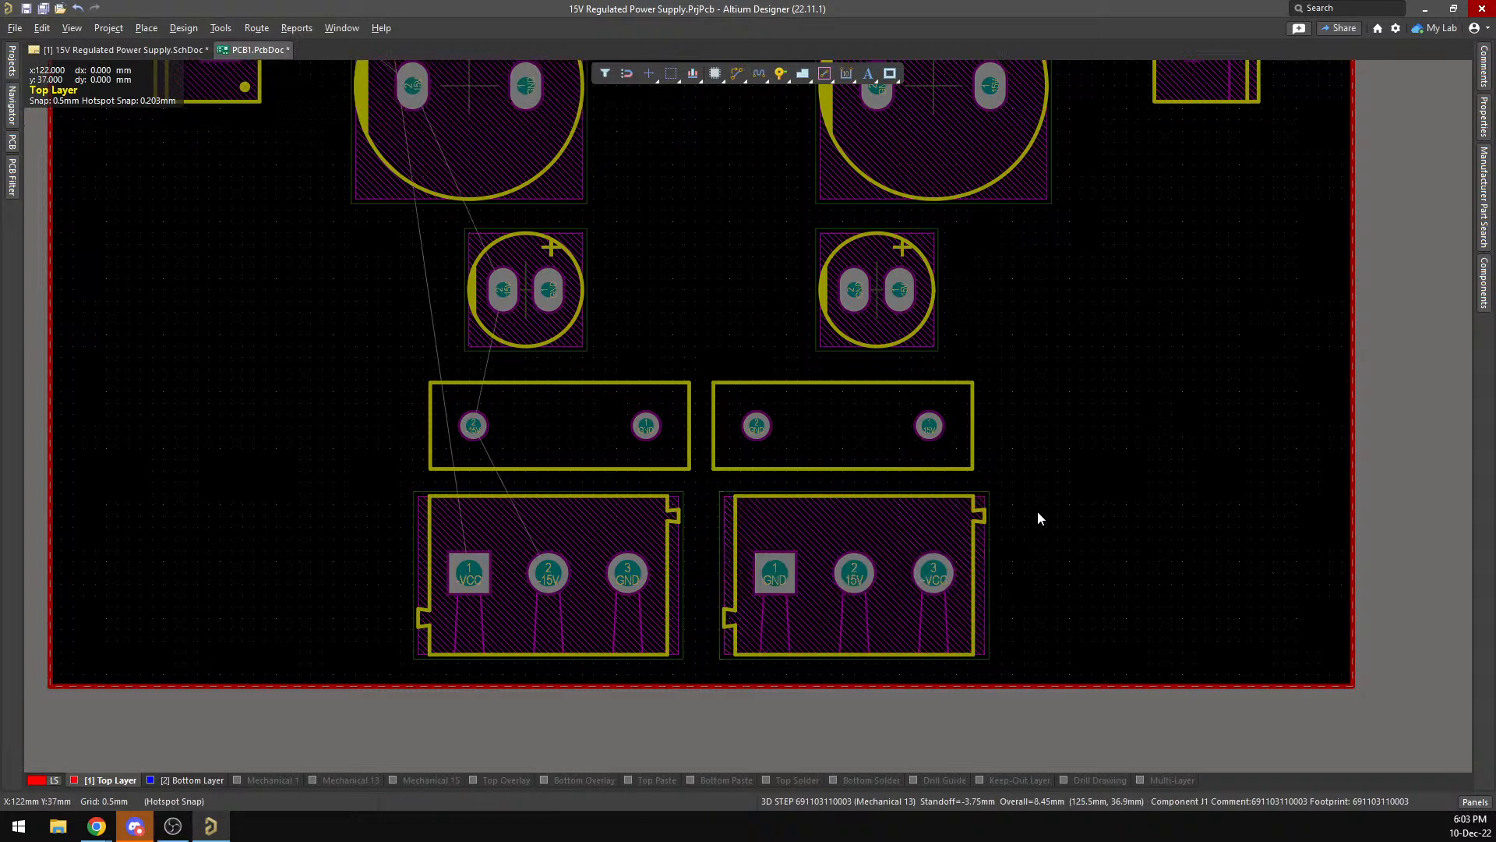
{"action": "key", "text": "ctrl+s"}
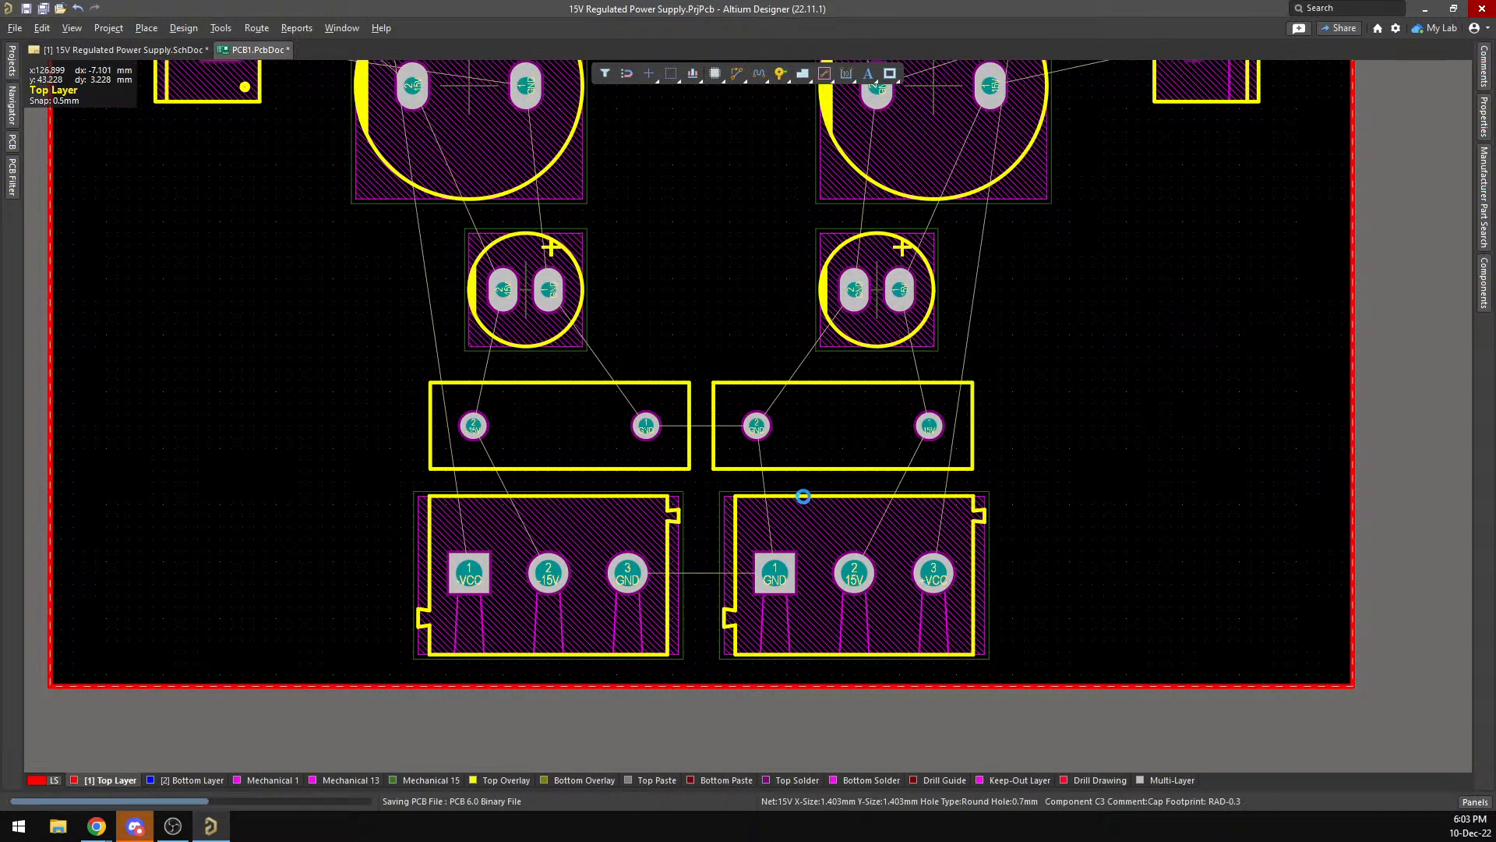
Examine the component placement in the 3D board view from a tilted angle and return to the 2D layout.
{"action": "scroll", "coordinate": [567, 431], "scroll_direction": "up", "scroll_amount": 9}
{"action": "scroll", "coordinate": [566, 430], "scroll_direction": "down", "scroll_amount": 8}
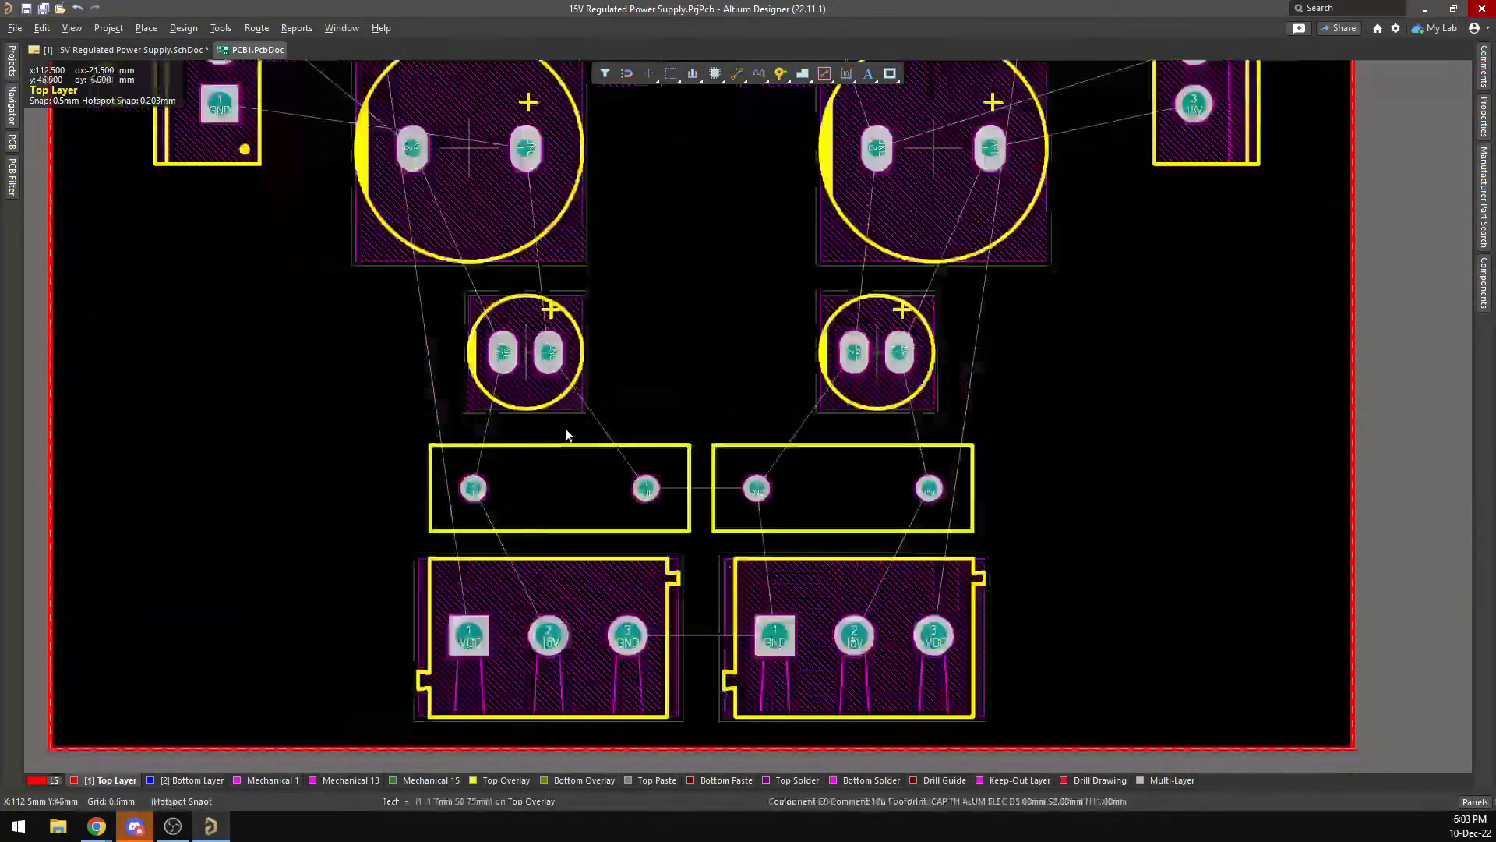
{"action": "scroll", "coordinate": [566, 435], "scroll_direction": "up", "scroll_amount": 5}
{"action": "key", "text": "3"}
{"action": "right_click_drag", "start_coordinate": [1064, 570], "coordinate": [1138, 643], "text": "shift"}
{"action": "right_click_drag", "start_coordinate": [1005, 568], "coordinate": [922, 498]}
{"action": "key", "text": "shift"}
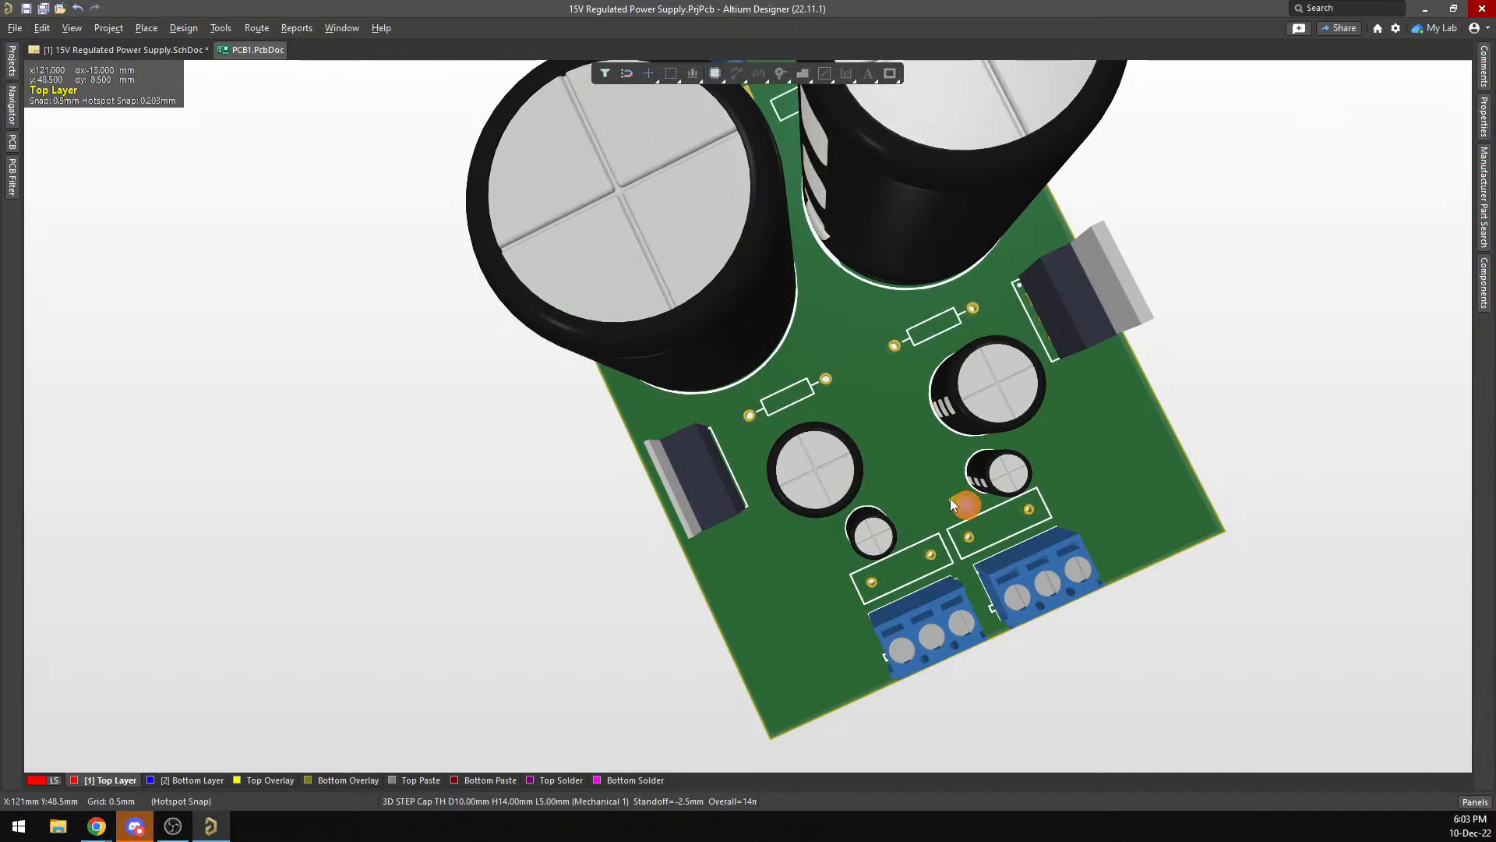
{"action": "key", "text": "2"}
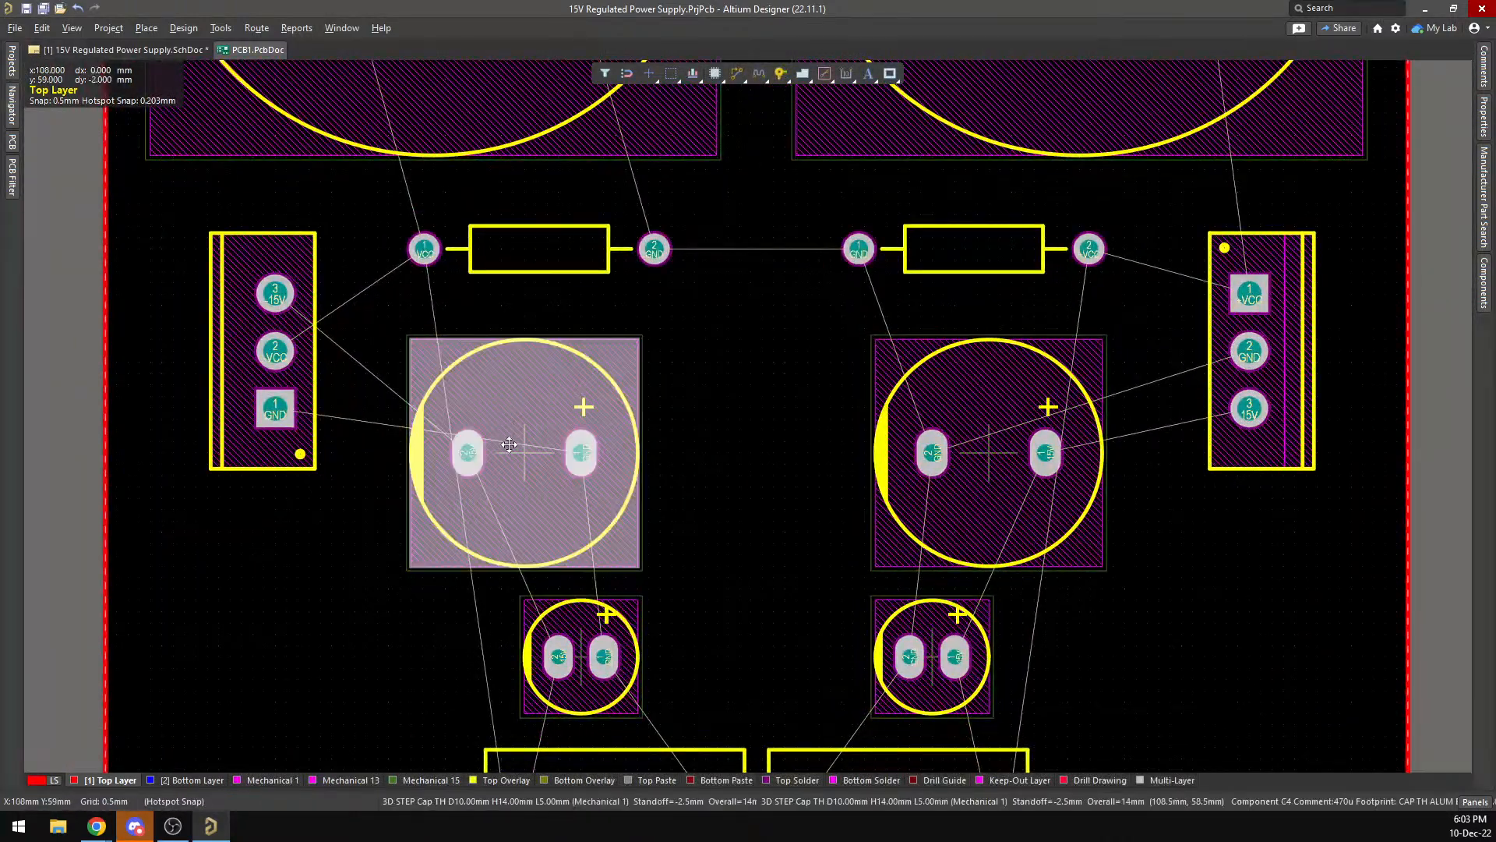
Move the two 470u and the two 10u capacitors up by about 1 mm, keeping each pair level.
{"action": "left_click_drag", "start_coordinate": [509, 445], "coordinate": [510, 421]}
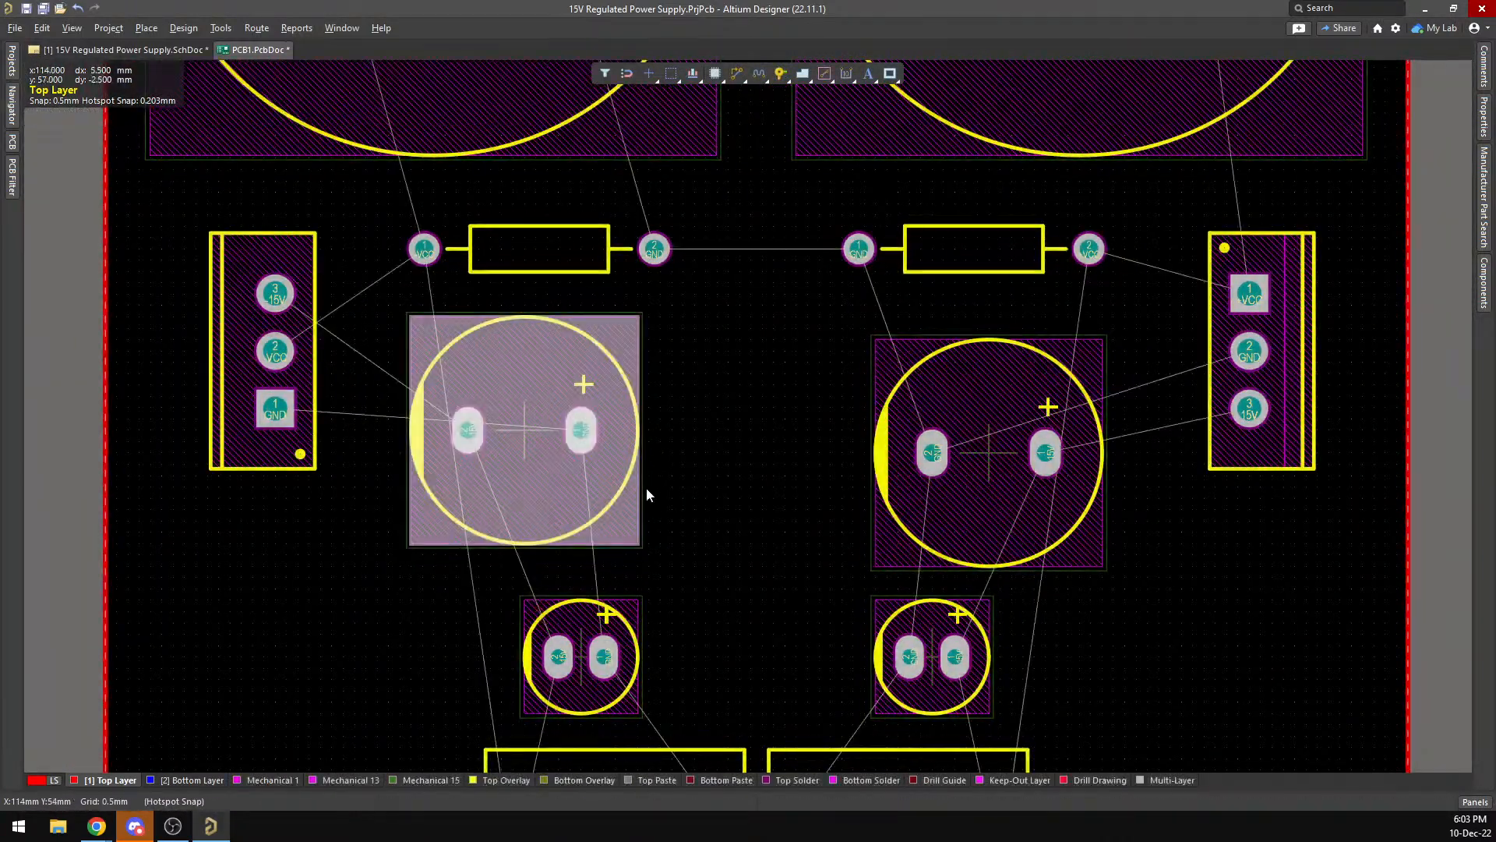
{"action": "scroll", "coordinate": [961, 359], "scroll_direction": "down", "scroll_amount": 1}
{"action": "left_click_drag", "start_coordinate": [963, 366], "coordinate": [989, 367]}
{"action": "scroll", "coordinate": [1135, 444], "scroll_direction": "down", "scroll_amount": 2}
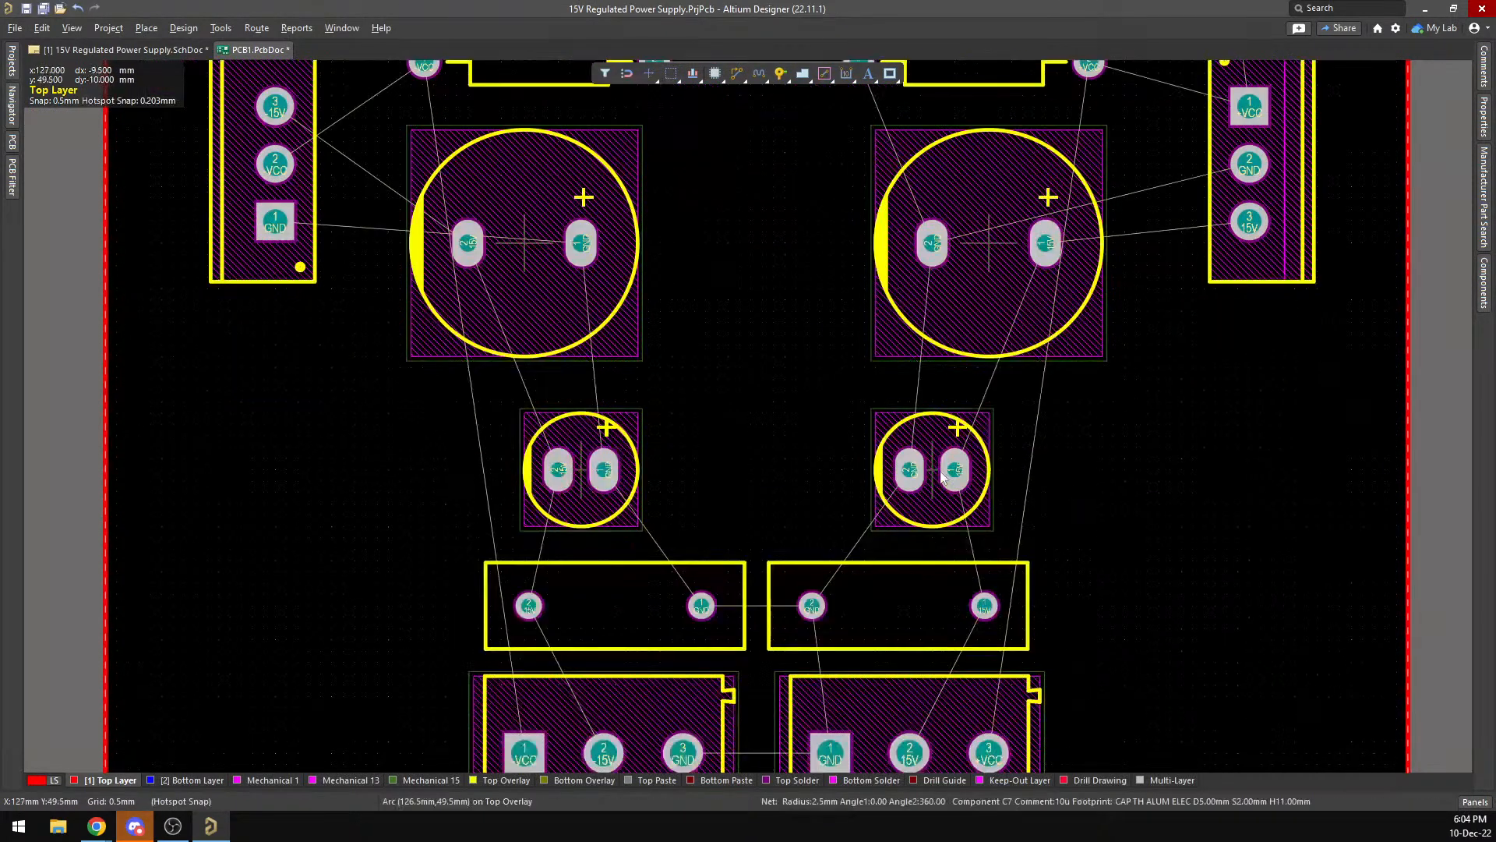
{"action": "left_click_drag", "start_coordinate": [932, 475], "coordinate": [931, 452]}
{"action": "left_click_drag", "start_coordinate": [586, 471], "coordinate": [586, 452]}
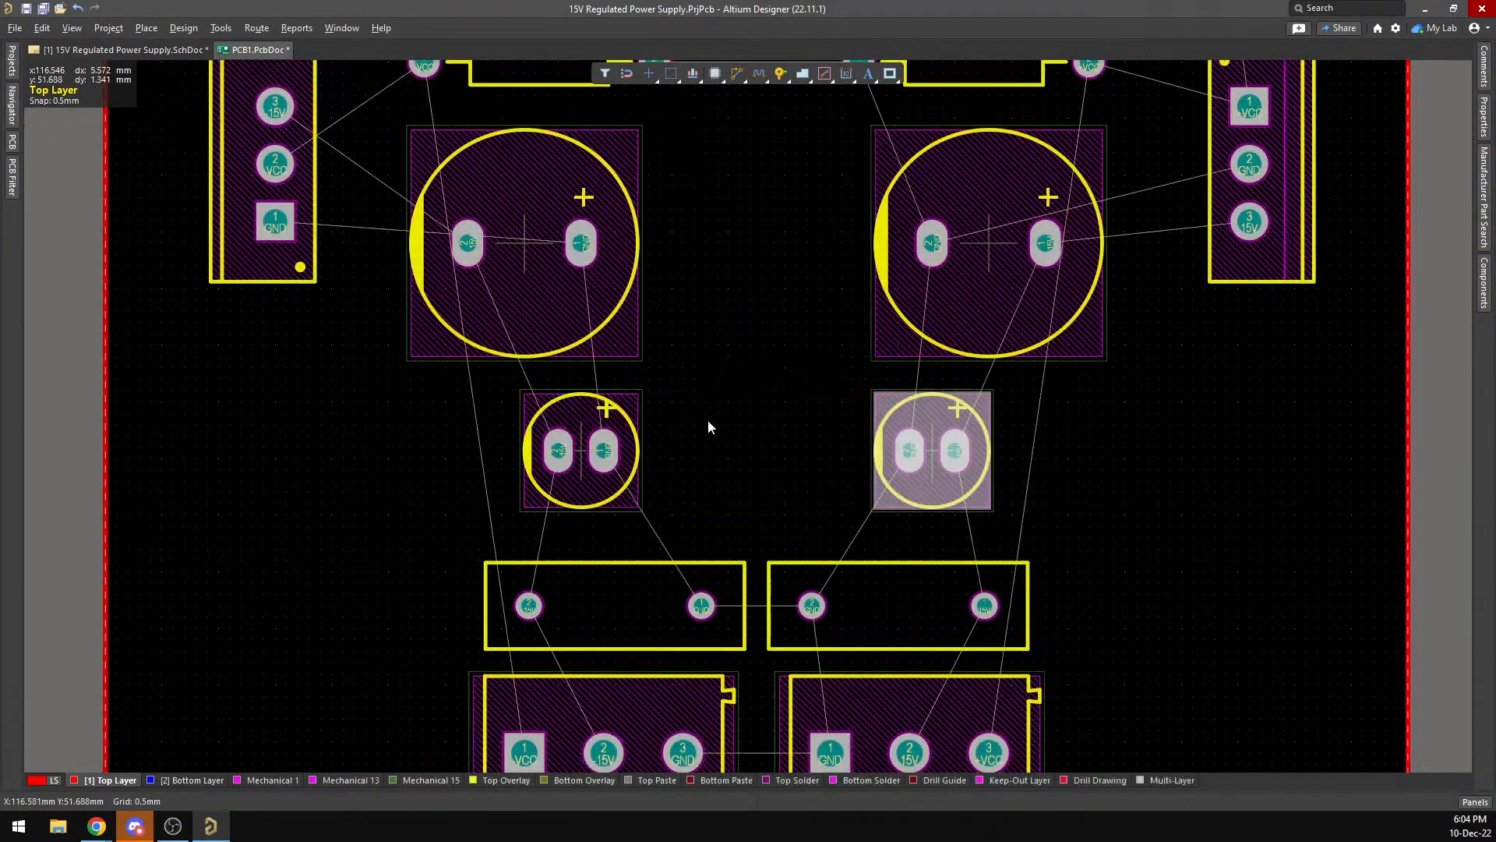
Move capacitors C5 and C3 up about 1.5 mm, away from the output connectors, keeping them level.
{"action": "scroll", "coordinate": [741, 574], "scroll_direction": "down", "scroll_amount": 3}
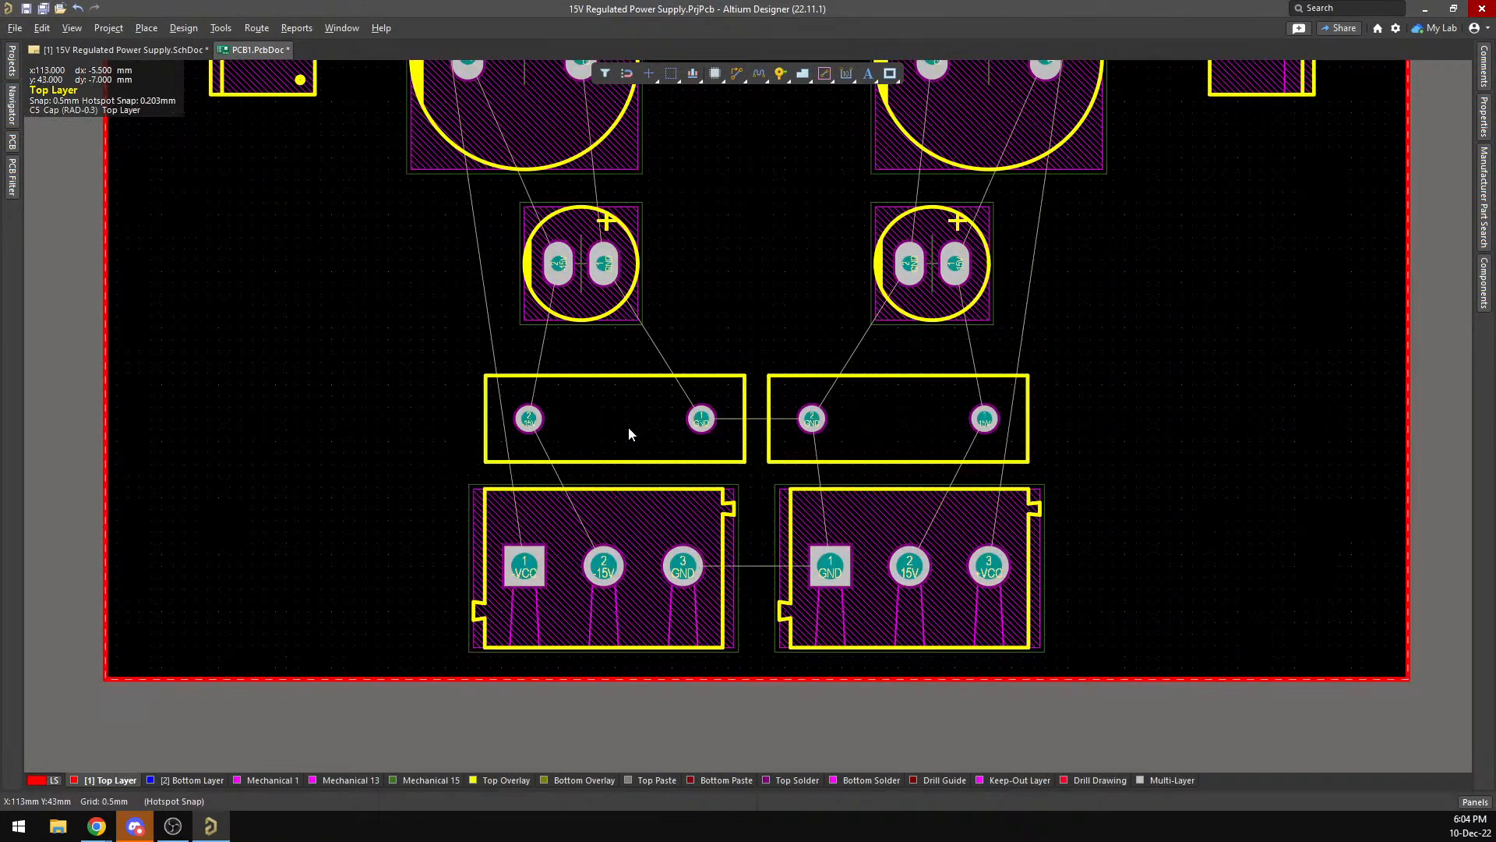
{"action": "left_click", "coordinate": [624, 431]}
{"action": "left_click_drag", "start_coordinate": [623, 431], "coordinate": [623, 391]}
{"action": "key", "text": "ctrl+z"}
{"action": "left_click", "coordinate": [907, 425]}
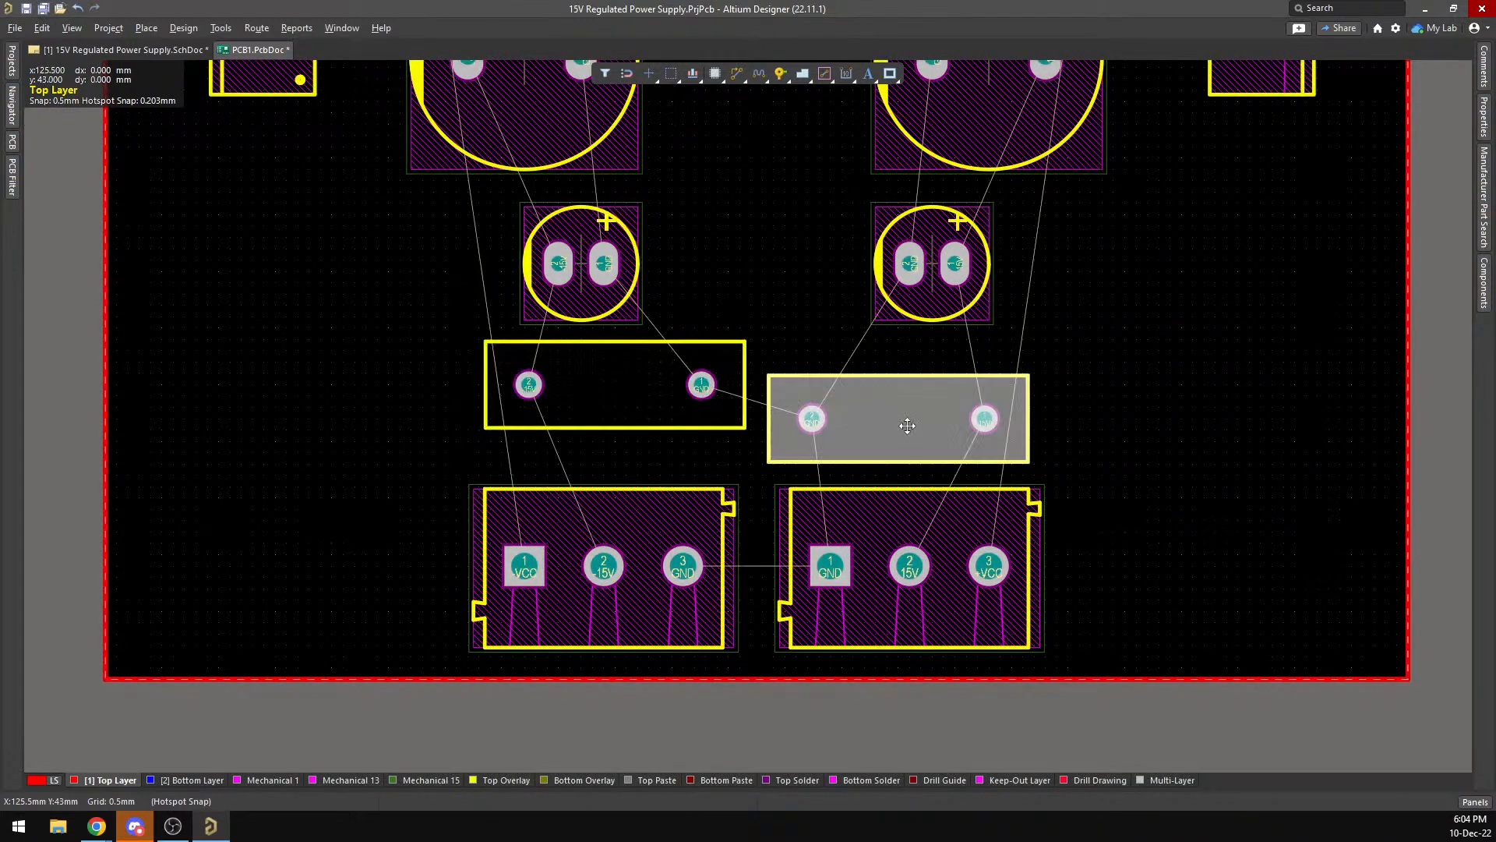
{"action": "mouse_move", "coordinate": [907, 426]}
{"action": "left_mouse_down"}
{"action": "mouse_move", "coordinate": [896, 391]}
{"action": "mouse_move", "coordinate": [904, 402]}
{"action": "left_mouse_up"}
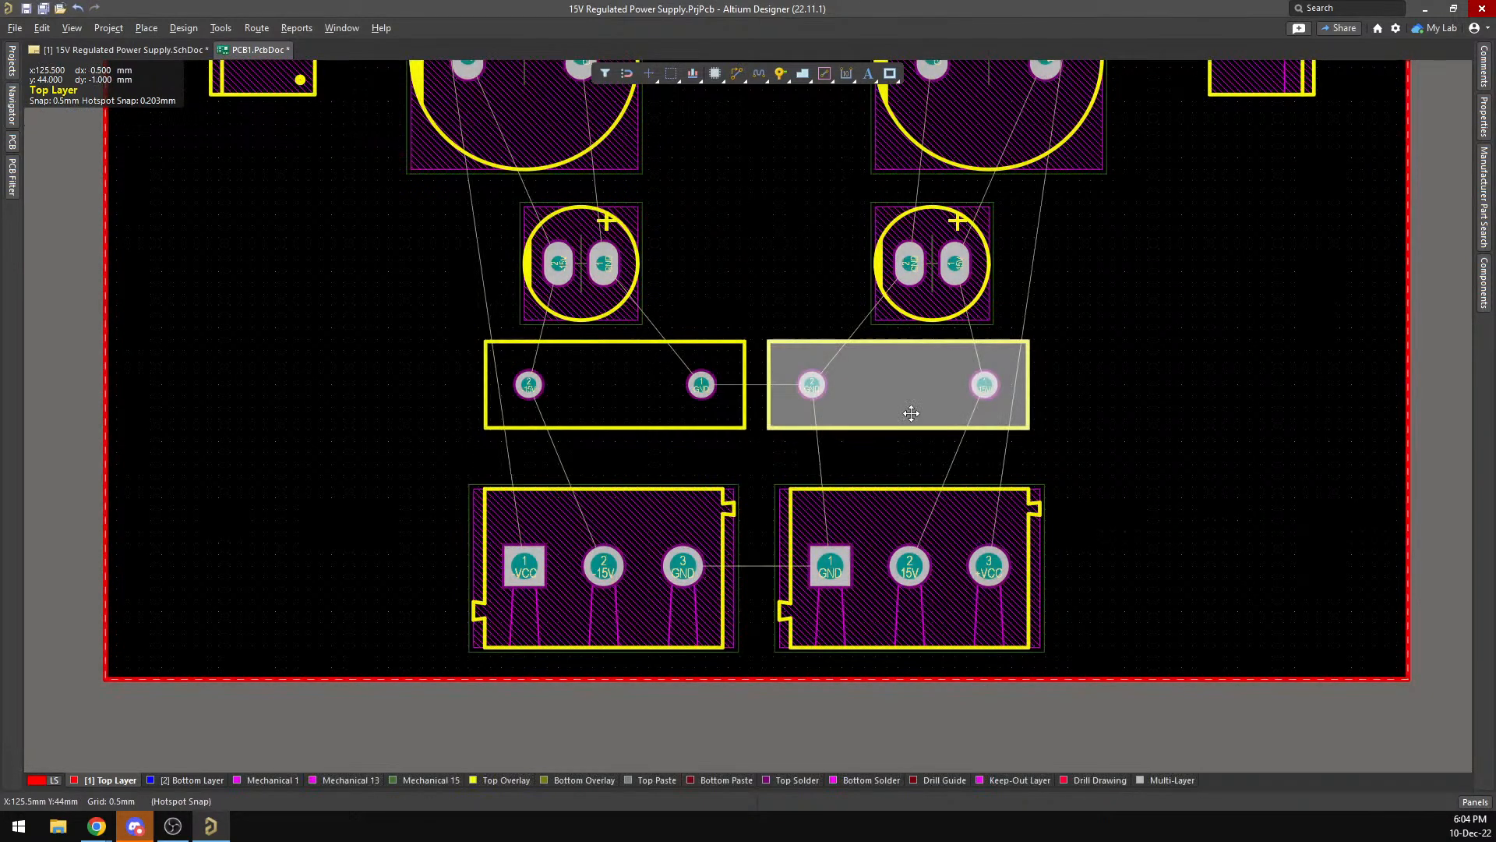
Move both output connectors up about 1.5 mm toward capacitors C5 and C3, keeping the connectors level.
{"action": "scroll", "coordinate": [908, 409], "scroll_direction": "down", "scroll_amount": 2, "text": "ctrl"}
{"action": "scroll", "coordinate": [974, 422], "scroll_direction": "down", "scroll_amount": 2}
{"action": "scroll", "coordinate": [880, 395], "scroll_direction": "up", "scroll_amount": 2, "text": "ctrl"}
{"action": "left_click", "coordinate": [881, 395]}
{"action": "left_click_drag", "start_coordinate": [880, 395], "coordinate": [880, 361]}
{"action": "left_click", "coordinate": [640, 360]}
{"action": "left_click_drag", "start_coordinate": [641, 360], "coordinate": [641, 326]}
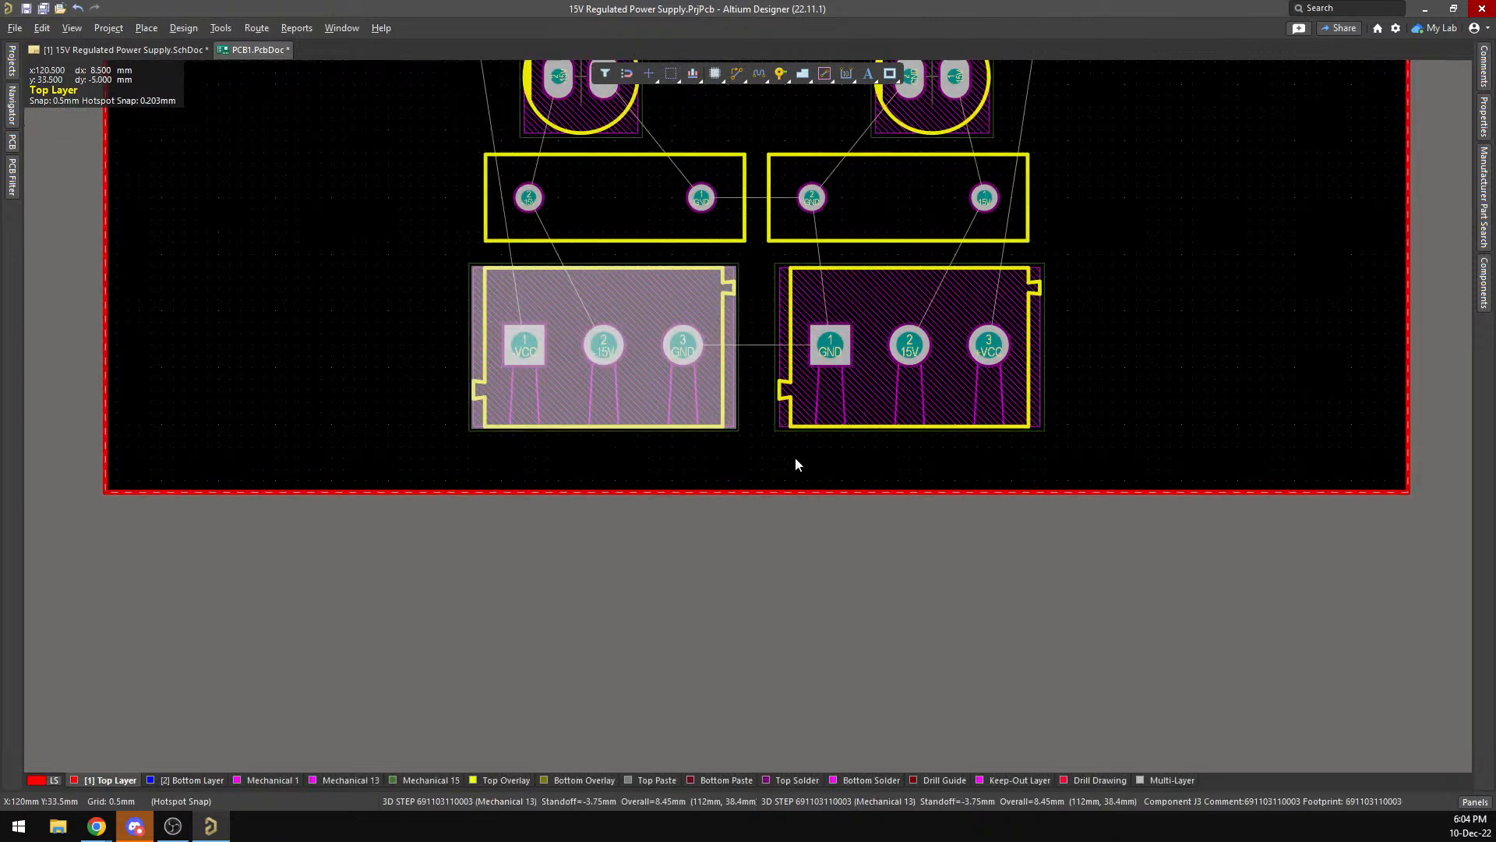
Move the outline's lower edge up to Y 33.5 mm and redefine the board shape from the selected outline.
{"action": "left_click", "coordinate": [762, 492]}
{"action": "left_click_drag", "start_coordinate": [762, 492], "coordinate": [758, 470]}
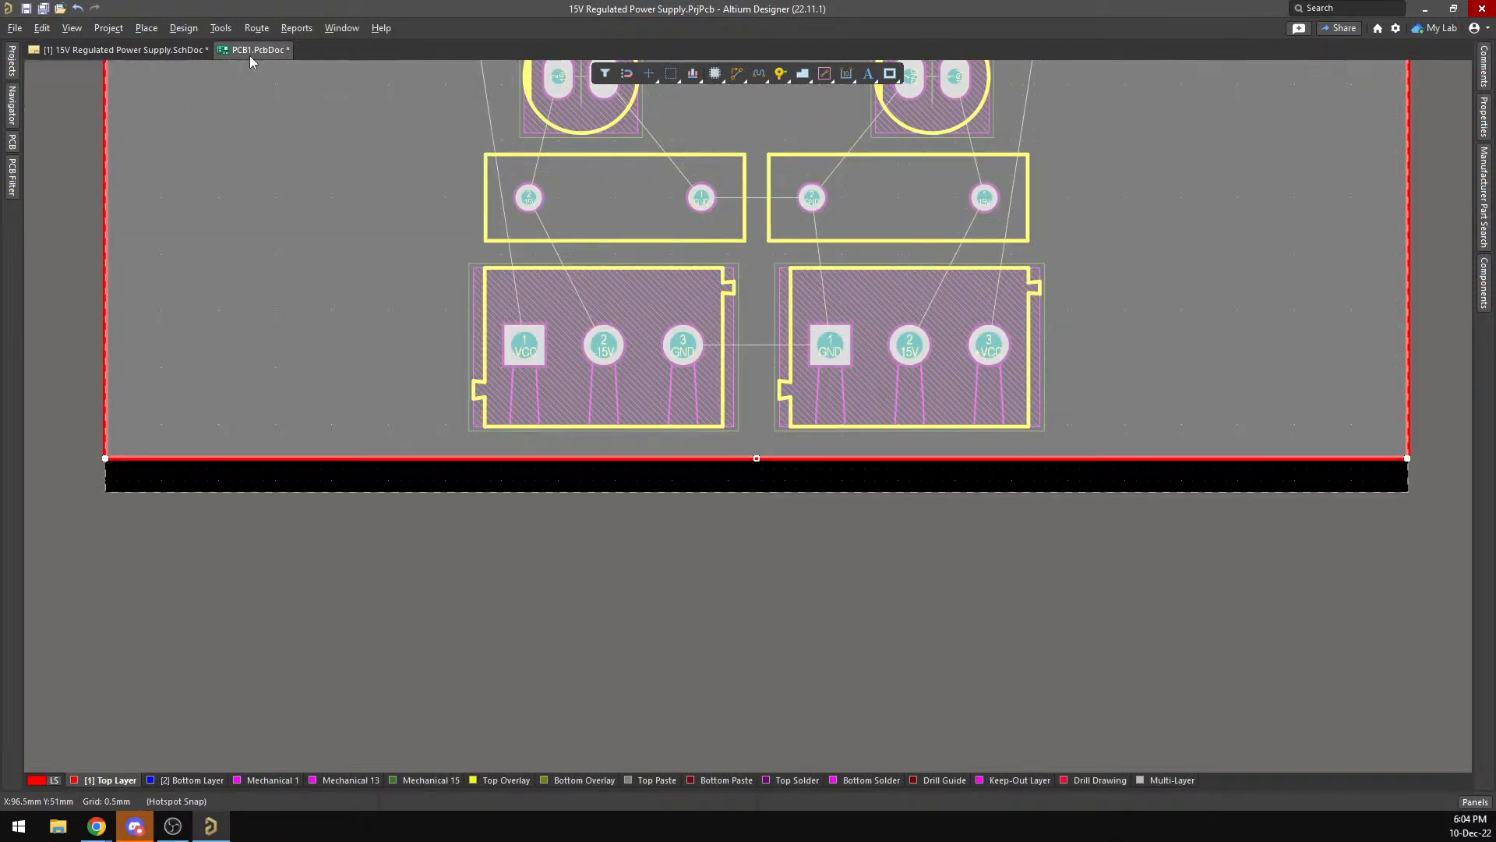
{"action": "left_click", "coordinate": [184, 28]}
{"action": "mouse_move", "coordinate": [223, 28]}
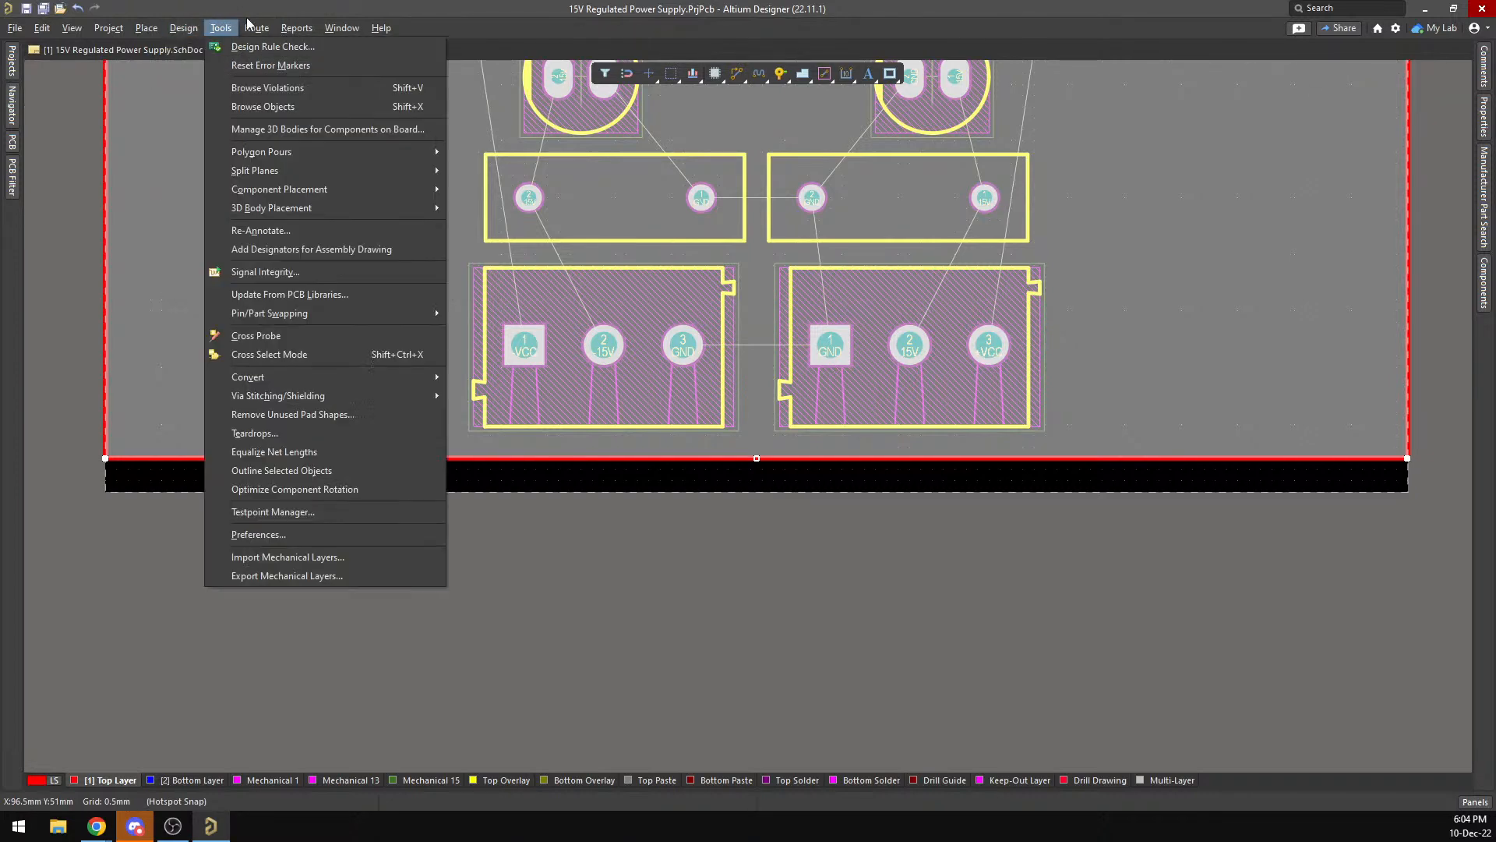
{"action": "left_click", "coordinate": [173, 30]}
{"action": "left_click", "coordinate": [173, 29]}
{"action": "mouse_move", "coordinate": [309, 138]}
{"action": "left_click", "coordinate": [495, 129]}
Move the outline's lower edge up another 0.5 mm toward the output connectors and redefine the board shape from the selected objects.
{"action": "scroll", "coordinate": [896, 506], "scroll_direction": "up", "scroll_amount": 5}
{"action": "scroll", "coordinate": [794, 638], "scroll_direction": "down", "scroll_amount": 2}
{"action": "scroll", "coordinate": [793, 638], "scroll_direction": "up", "scroll_amount": 10}
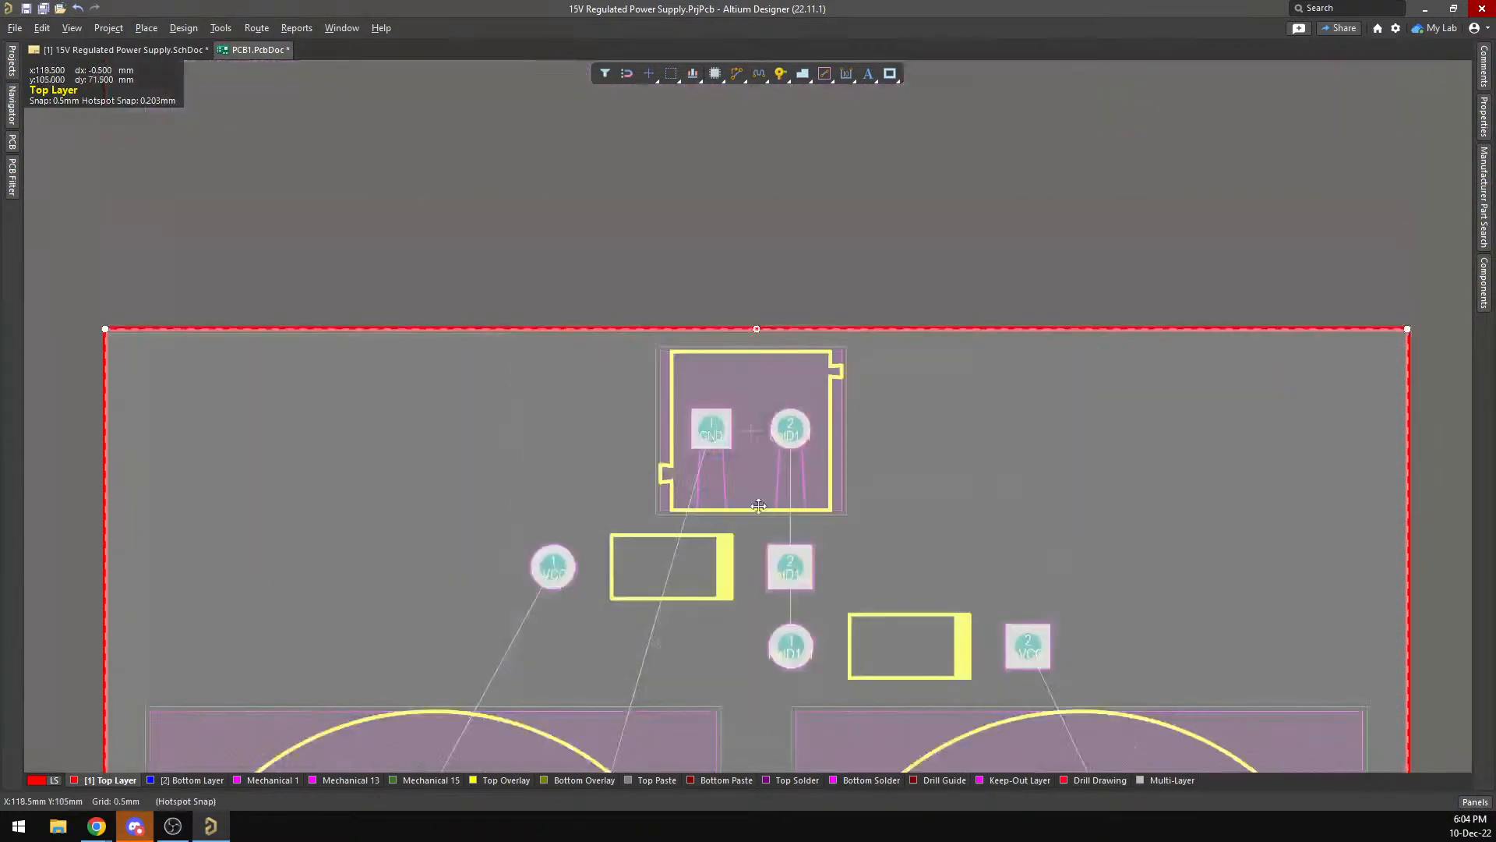
{"action": "scroll", "coordinate": [762, 465], "scroll_direction": "down", "scroll_amount": 10}
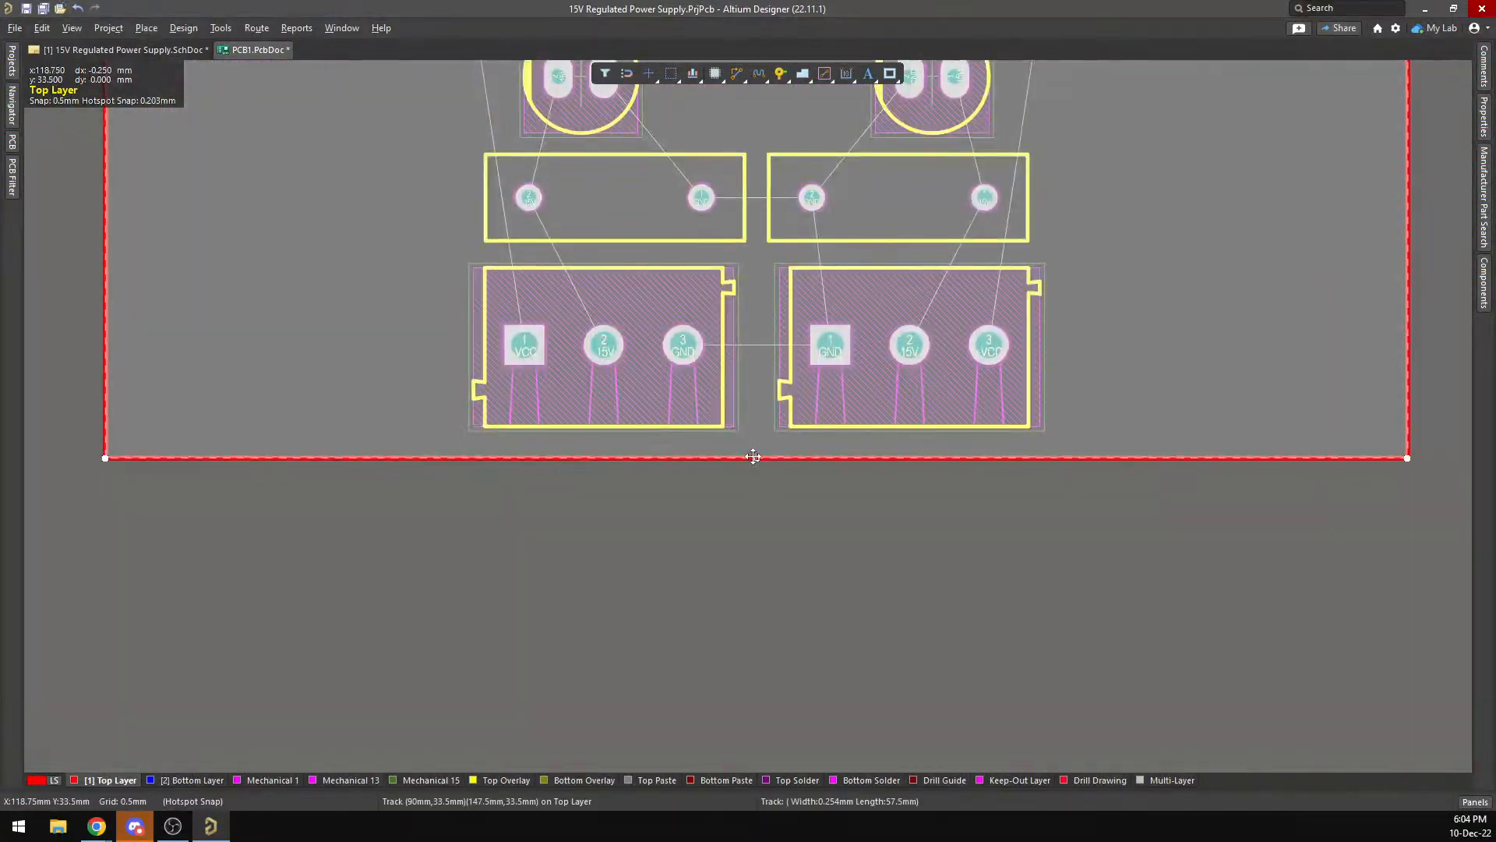
{"action": "left_click_drag", "start_coordinate": [755, 457], "coordinate": [759, 442]}
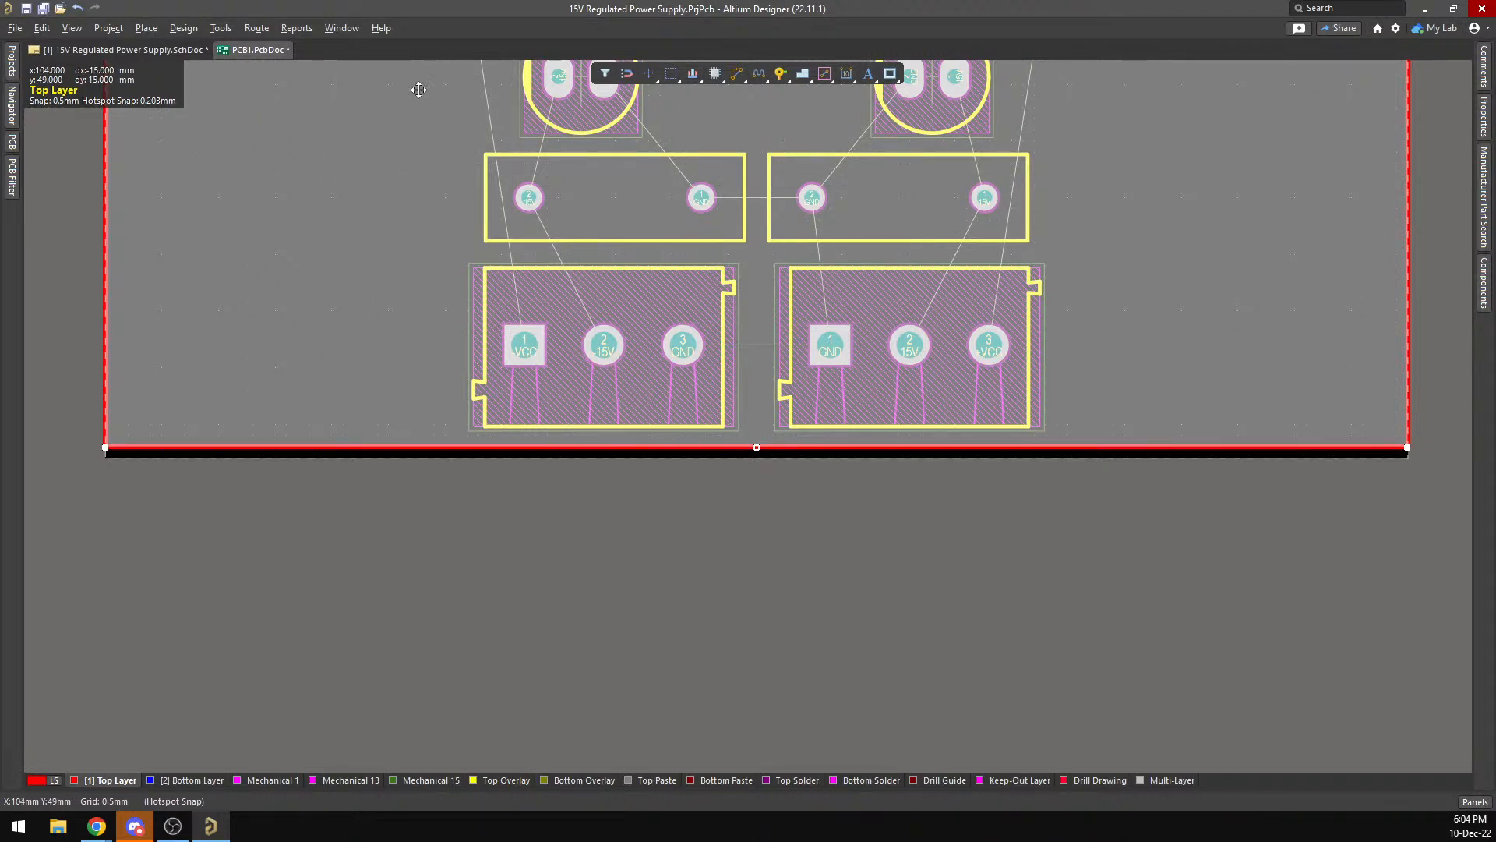
{"action": "left_click", "coordinate": [255, 28]}
{"action": "left_click", "coordinate": [256, 29]}
{"action": "left_click", "coordinate": [220, 28]}
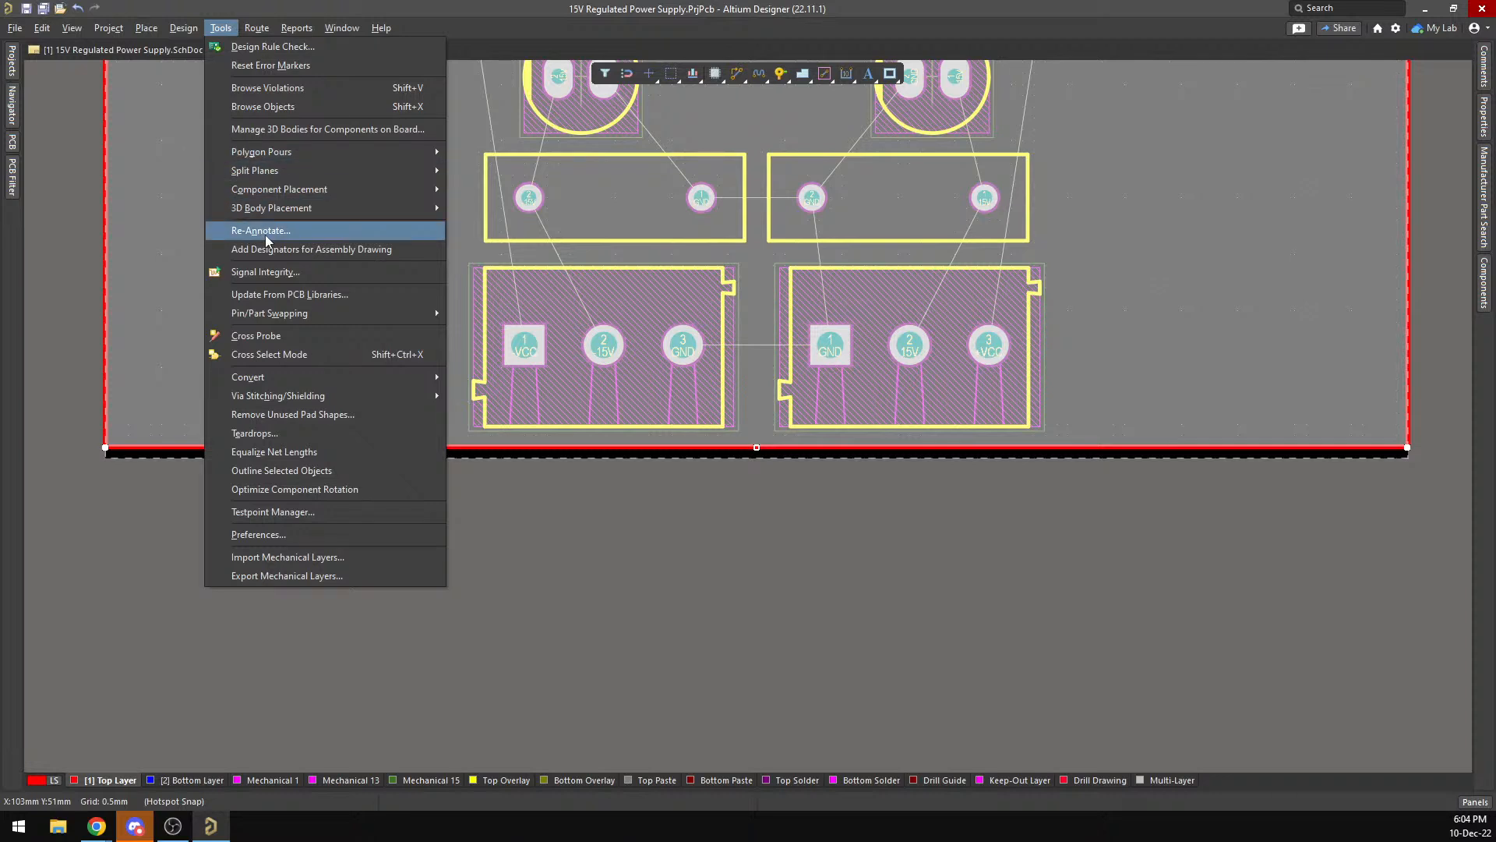
{"action": "mouse_move", "coordinate": [276, 191]}
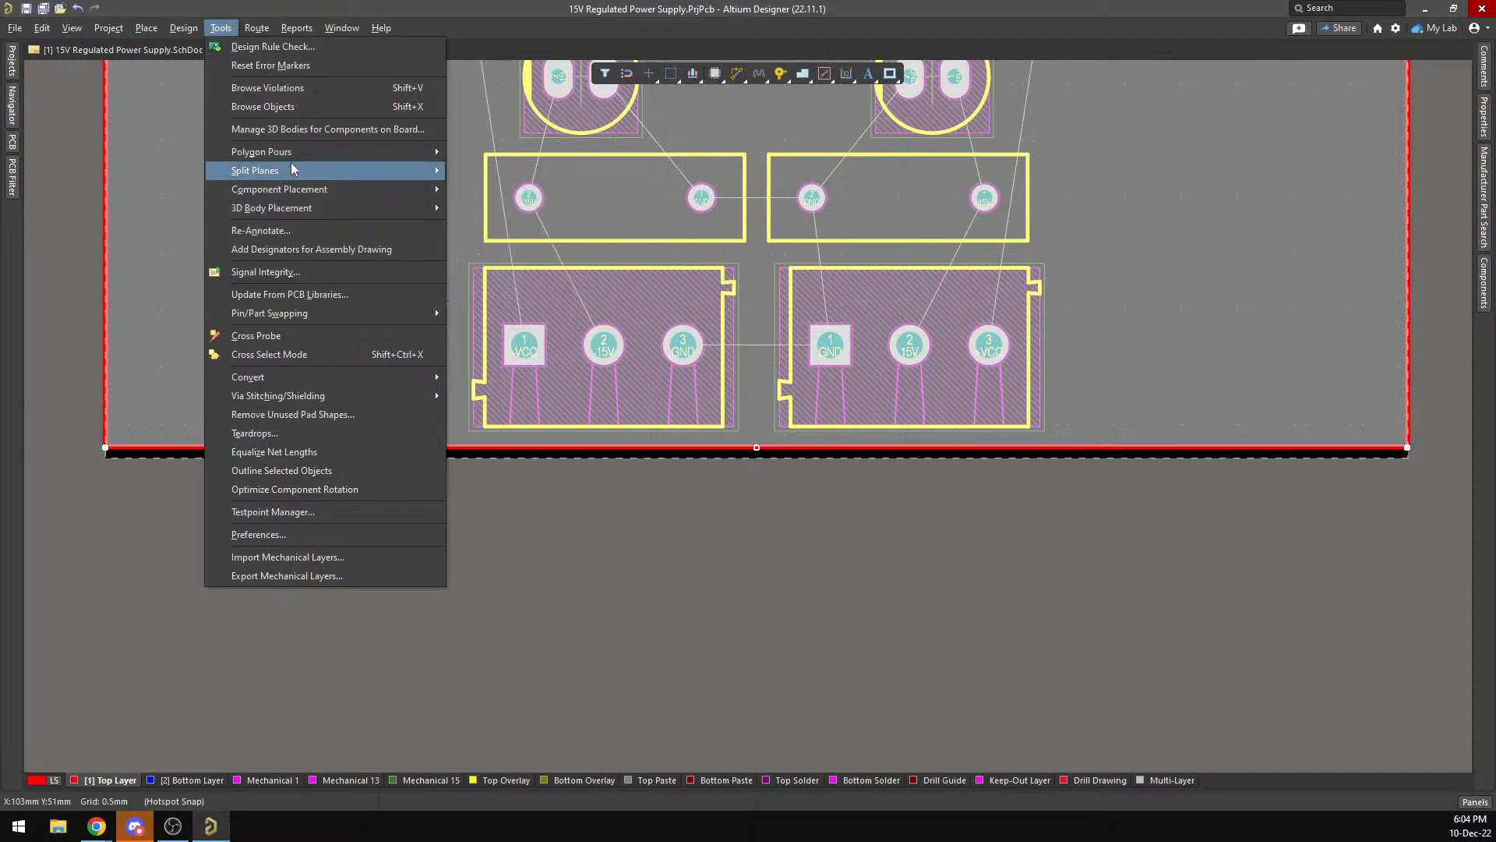
{"action": "mouse_move", "coordinate": [294, 156]}
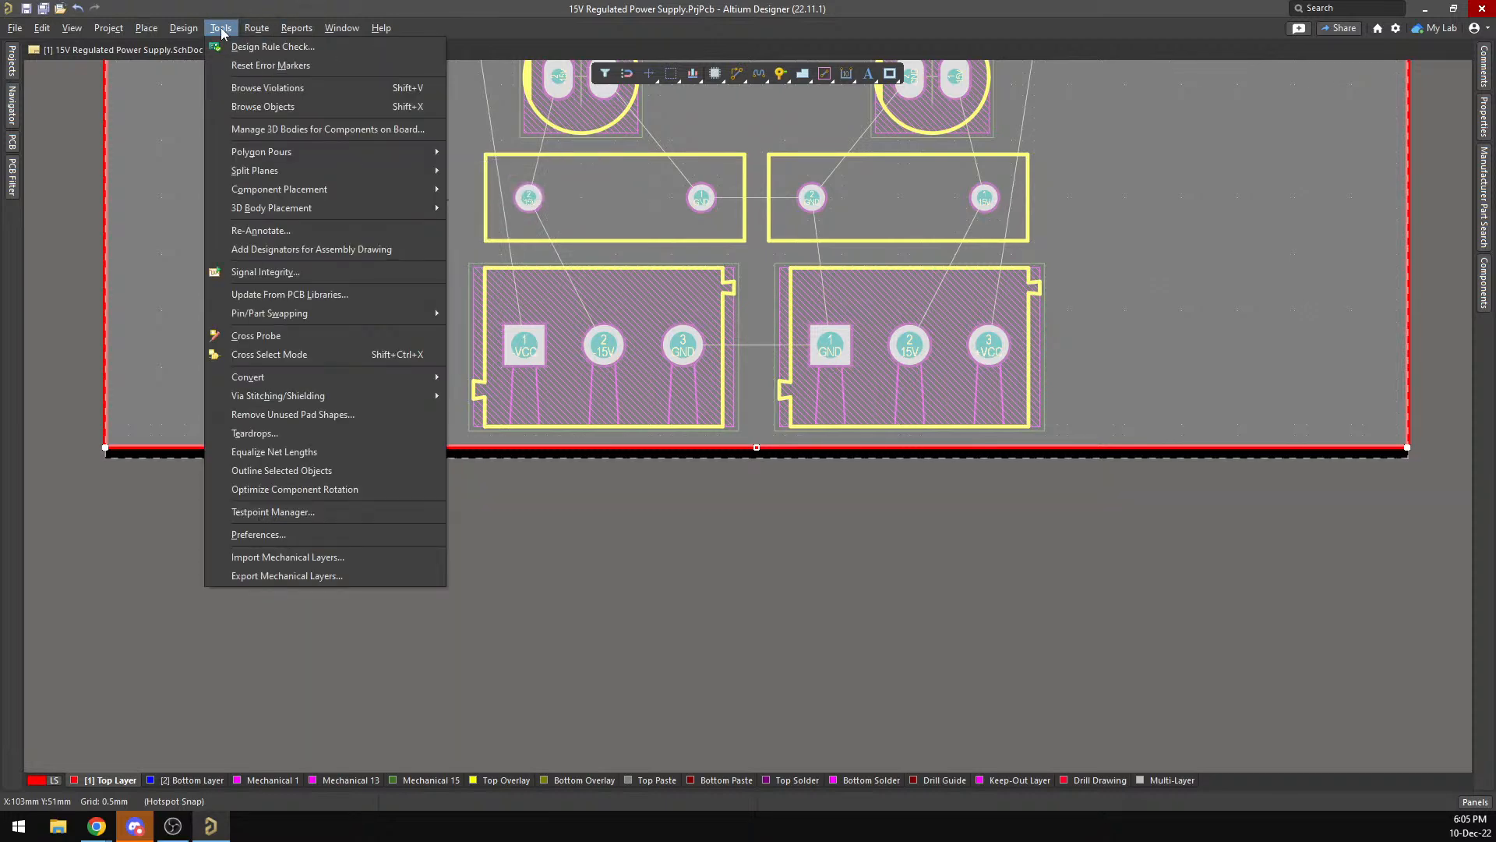
{"action": "mouse_move", "coordinate": [184, 27]}
{"action": "mouse_move", "coordinate": [229, 137]}
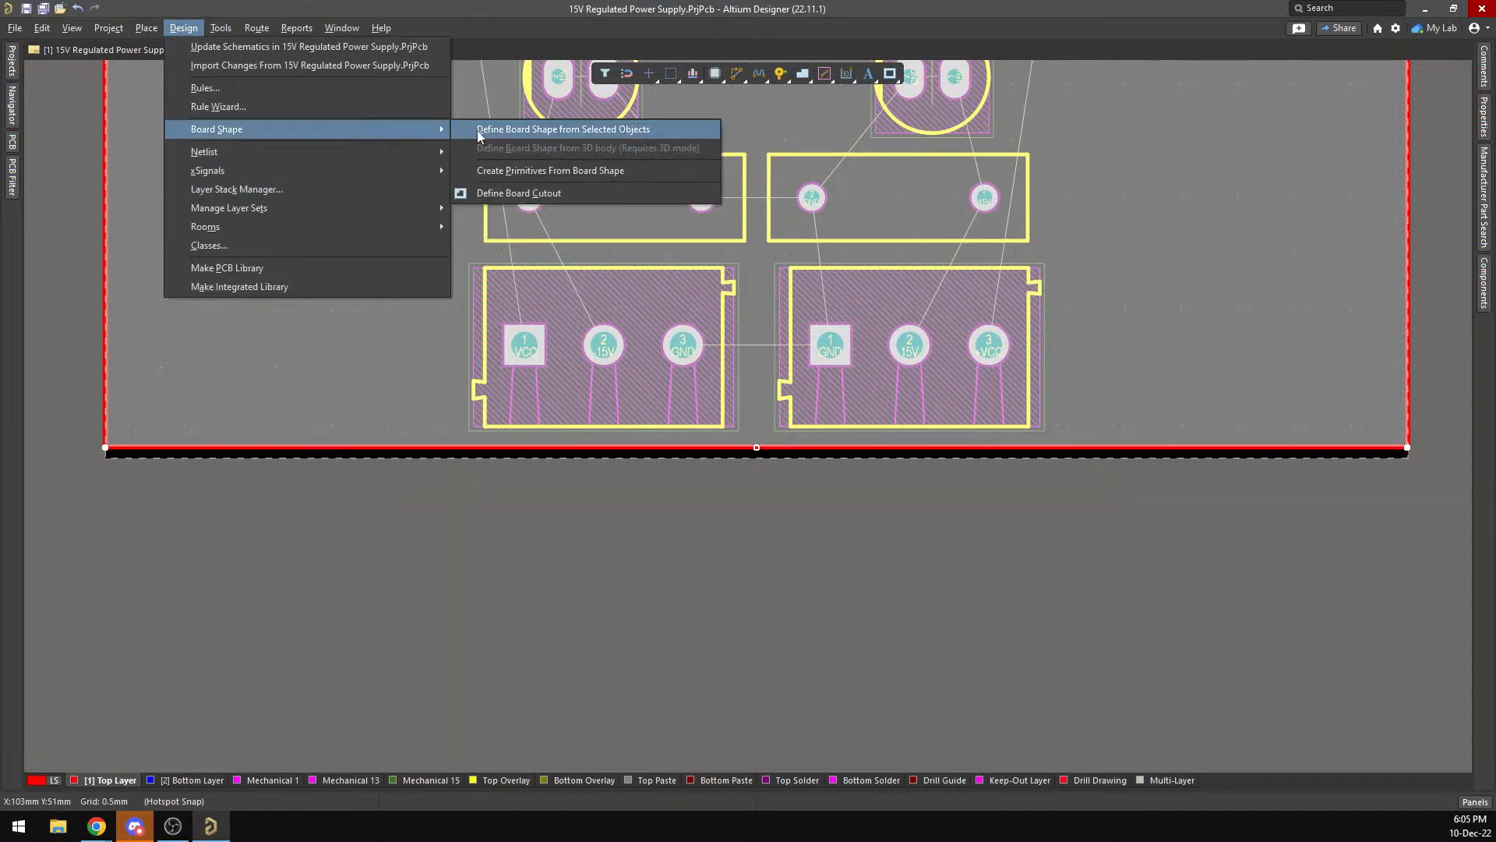
{"action": "left_click", "coordinate": [480, 133]}
Examine the shortened board in the 3D view from both ends and return to the 2D layout.
{"action": "scroll", "coordinate": [641, 390], "scroll_direction": "up", "scroll_amount": 4}
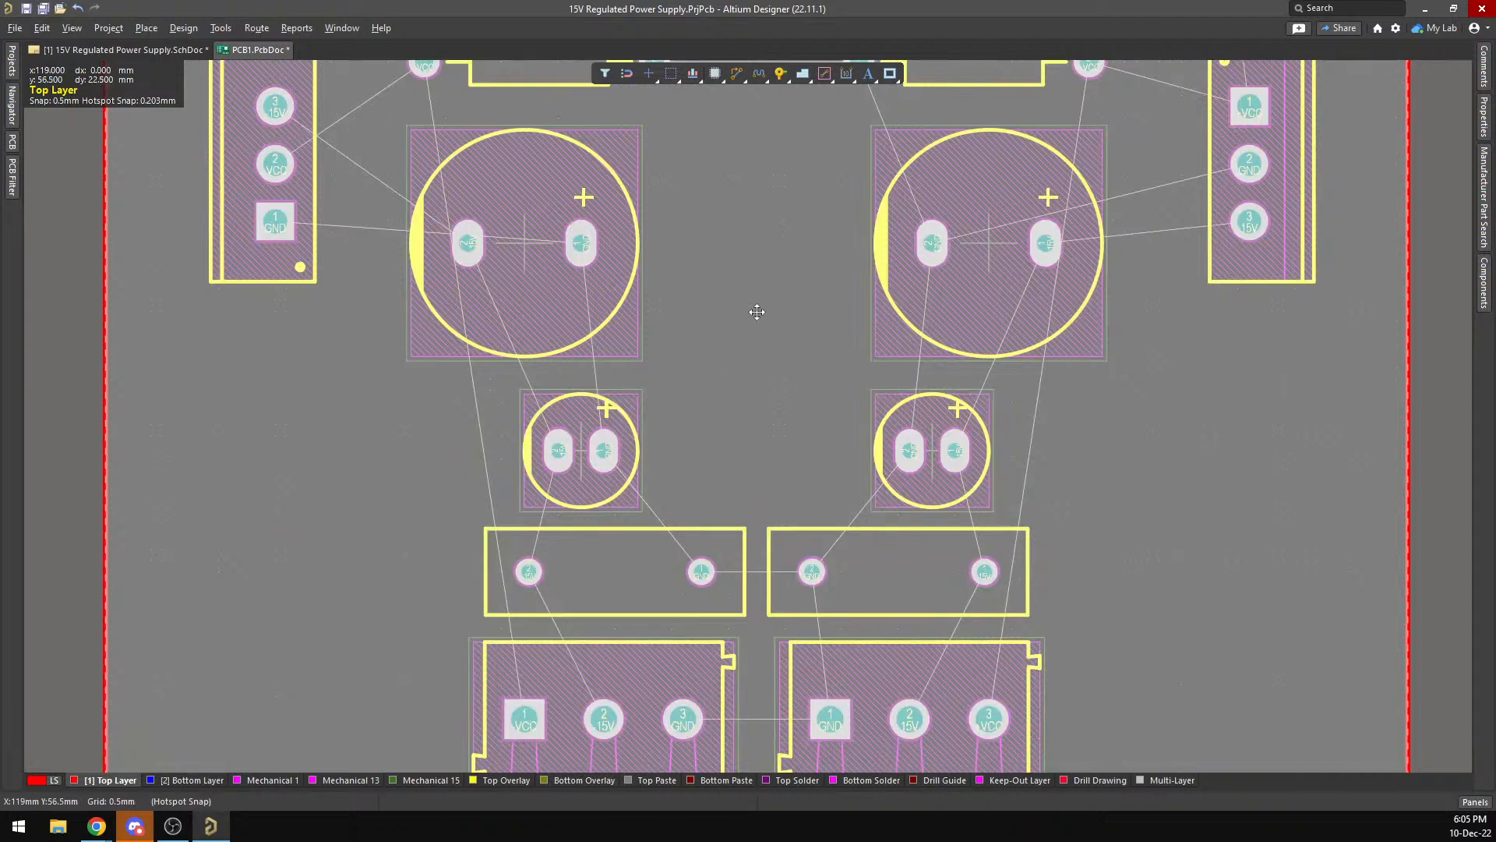
{"action": "key", "text": "3"}
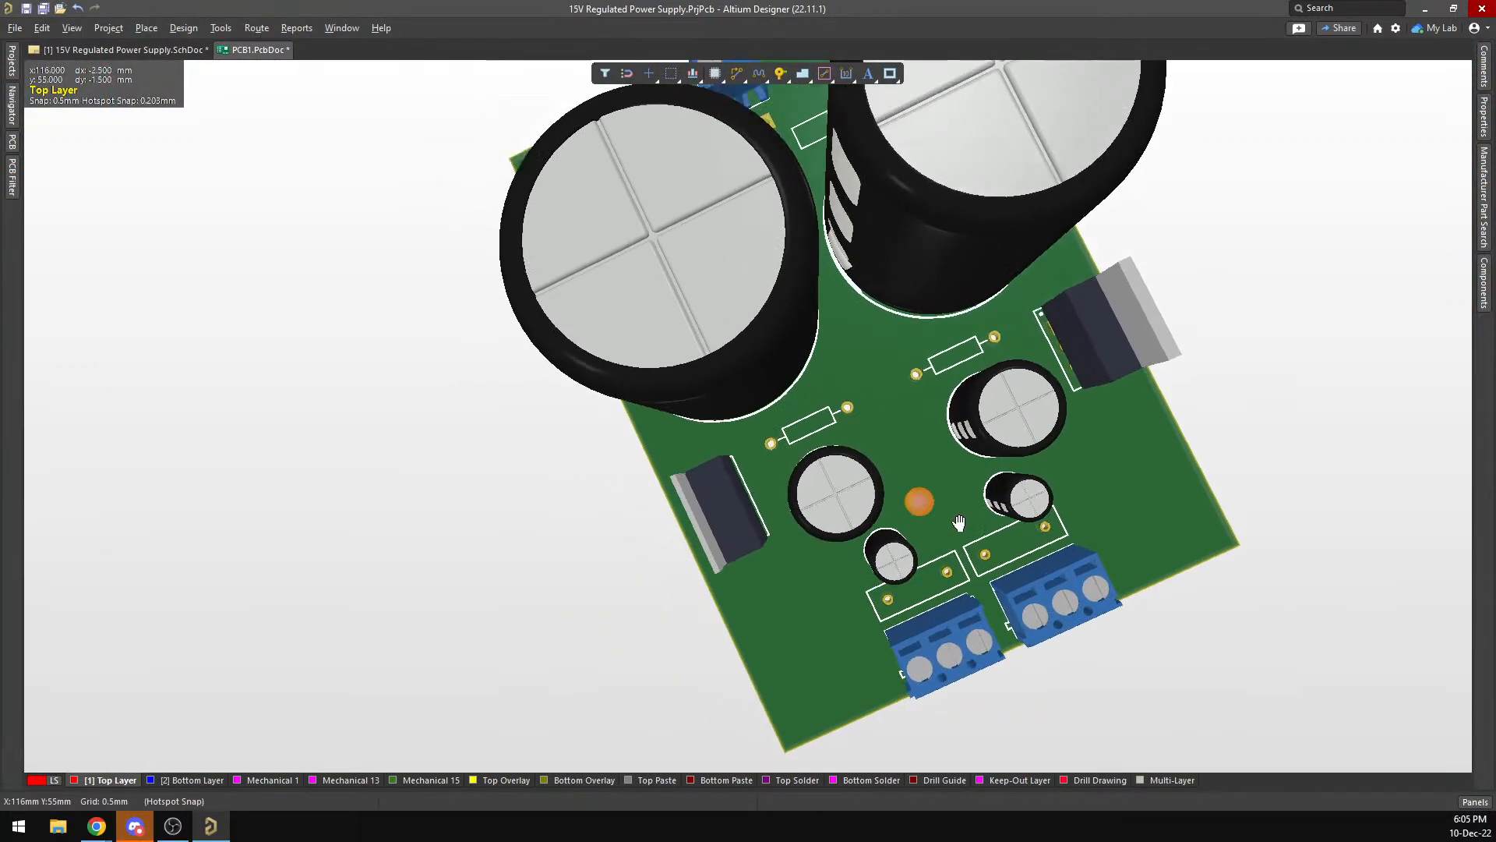
{"action": "right_click_drag", "start_coordinate": [959, 524], "coordinate": [961, 714]}
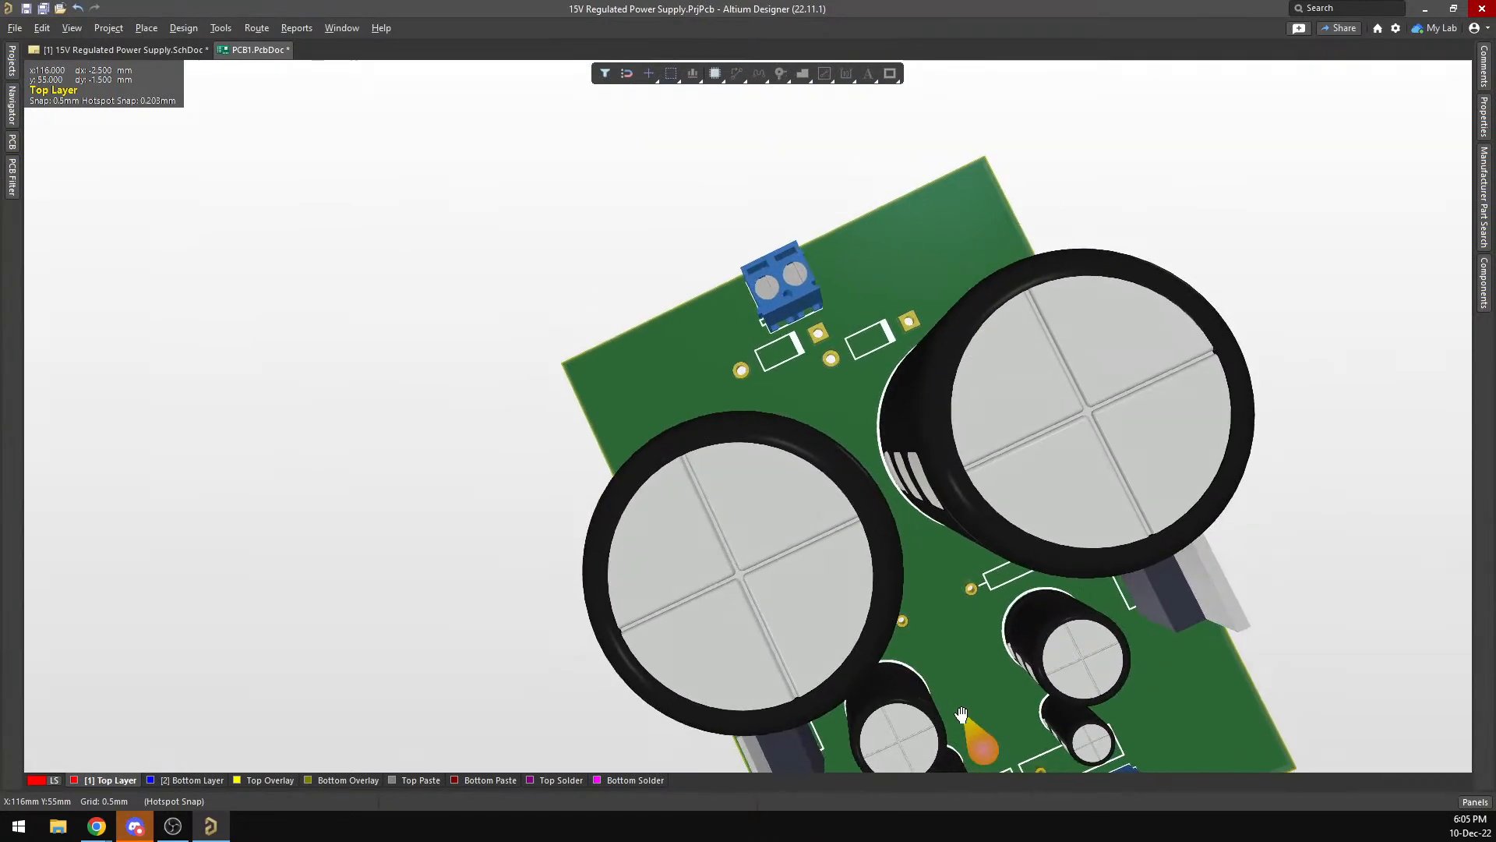
{"action": "mouse_move", "coordinate": [877, 345]}
{"action": "right_mouse_down"}
{"action": "mouse_move", "coordinate": [877, 538]}
{"action": "mouse_move", "coordinate": [853, 489]}
{"action": "mouse_move", "coordinate": [836, 500]}
{"action": "mouse_move", "coordinate": [870, 539]}
{"action": "mouse_move", "coordinate": [695, 262]}
{"action": "mouse_move", "coordinate": [677, 192]}
{"action": "right_mouse_up"}
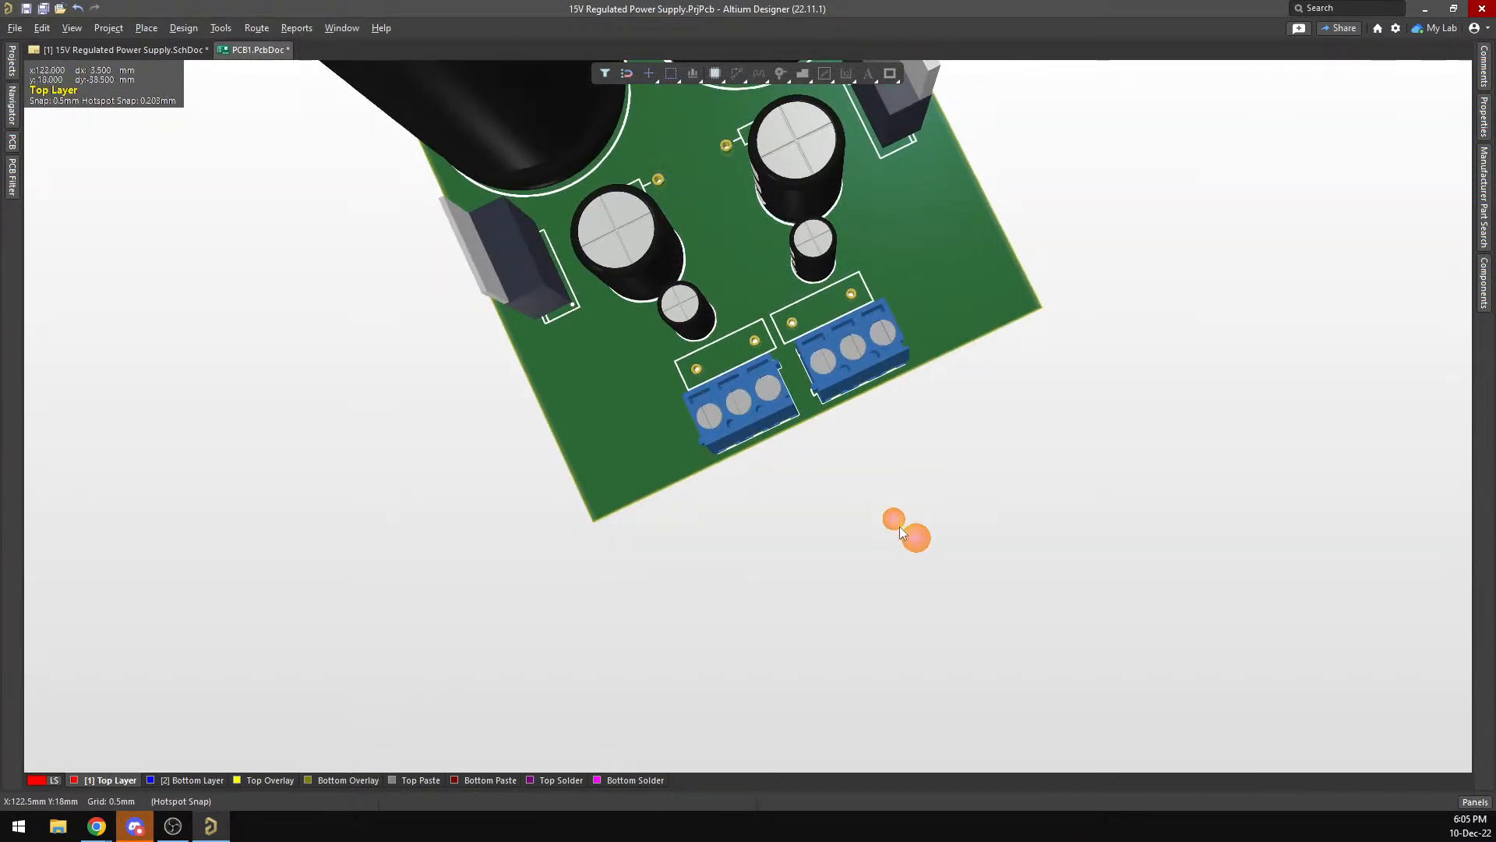
{"action": "key", "text": "2"}
Set the two output connectors closer together, centre the pair beneath capacitors C5 and C3, and save the PCB.
{"action": "left_click_drag", "start_coordinate": [792, 489], "coordinate": [818, 472]}
{"action": "left_click_drag", "start_coordinate": [684, 473], "coordinate": [720, 479]}
{"action": "left_click_drag", "start_coordinate": [459, 382], "coordinate": [1075, 558]}
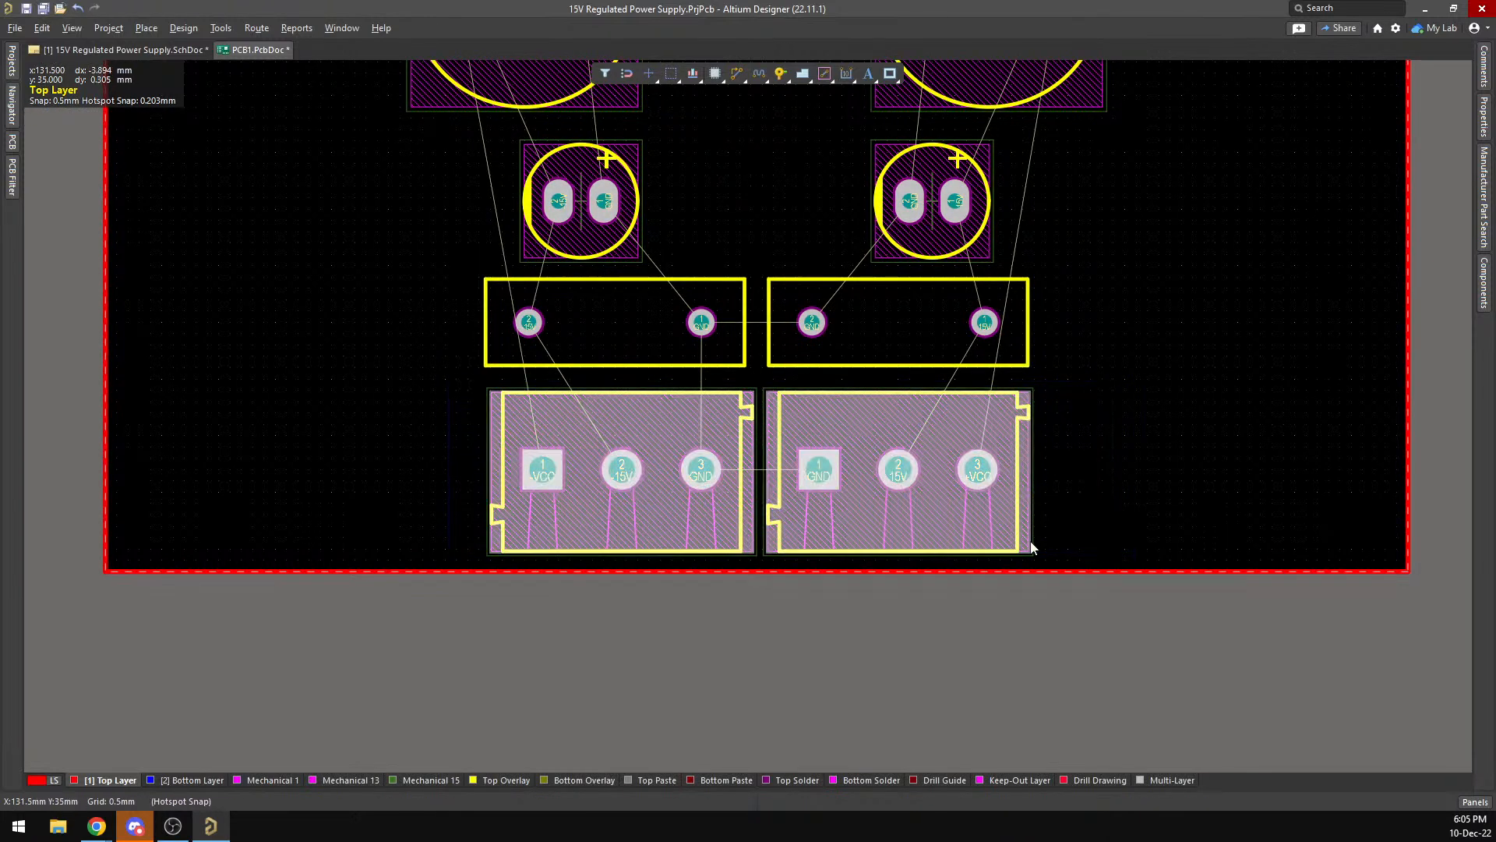
{"action": "left_click_drag", "start_coordinate": [907, 486], "coordinate": [901, 485]}
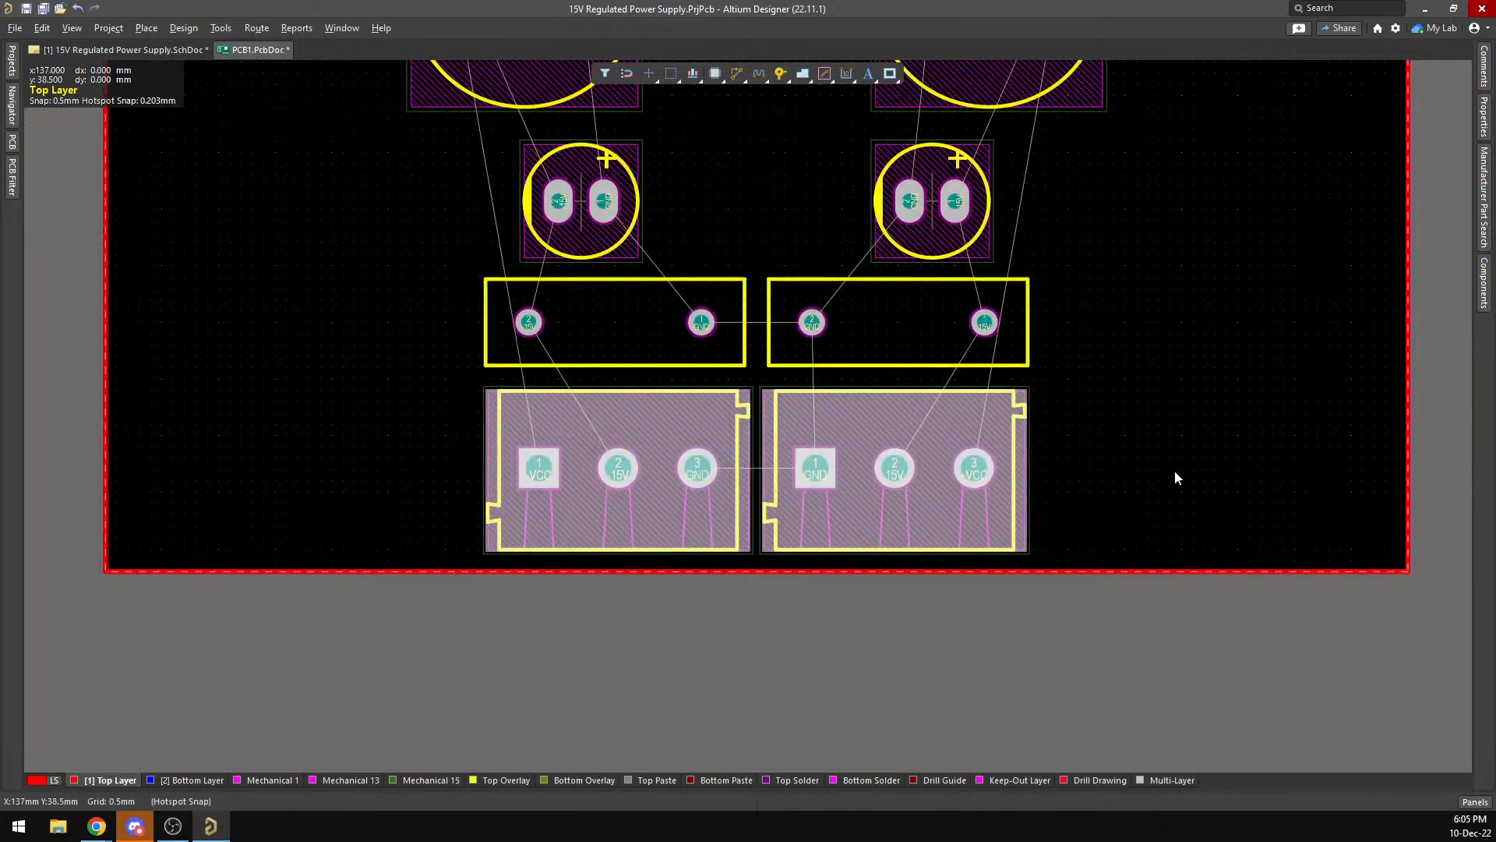
{"action": "left_click", "coordinate": [1175, 476]}
{"action": "key", "text": "ctrl+s"}
Examine the saved component placement in the 3D board view and return to the 2D layout.
{"action": "scroll", "coordinate": [779, 388], "scroll_direction": "up", "scroll_amount": 4}
{"action": "scroll", "coordinate": [775, 382], "scroll_direction": "up", "scroll_amount": 4}
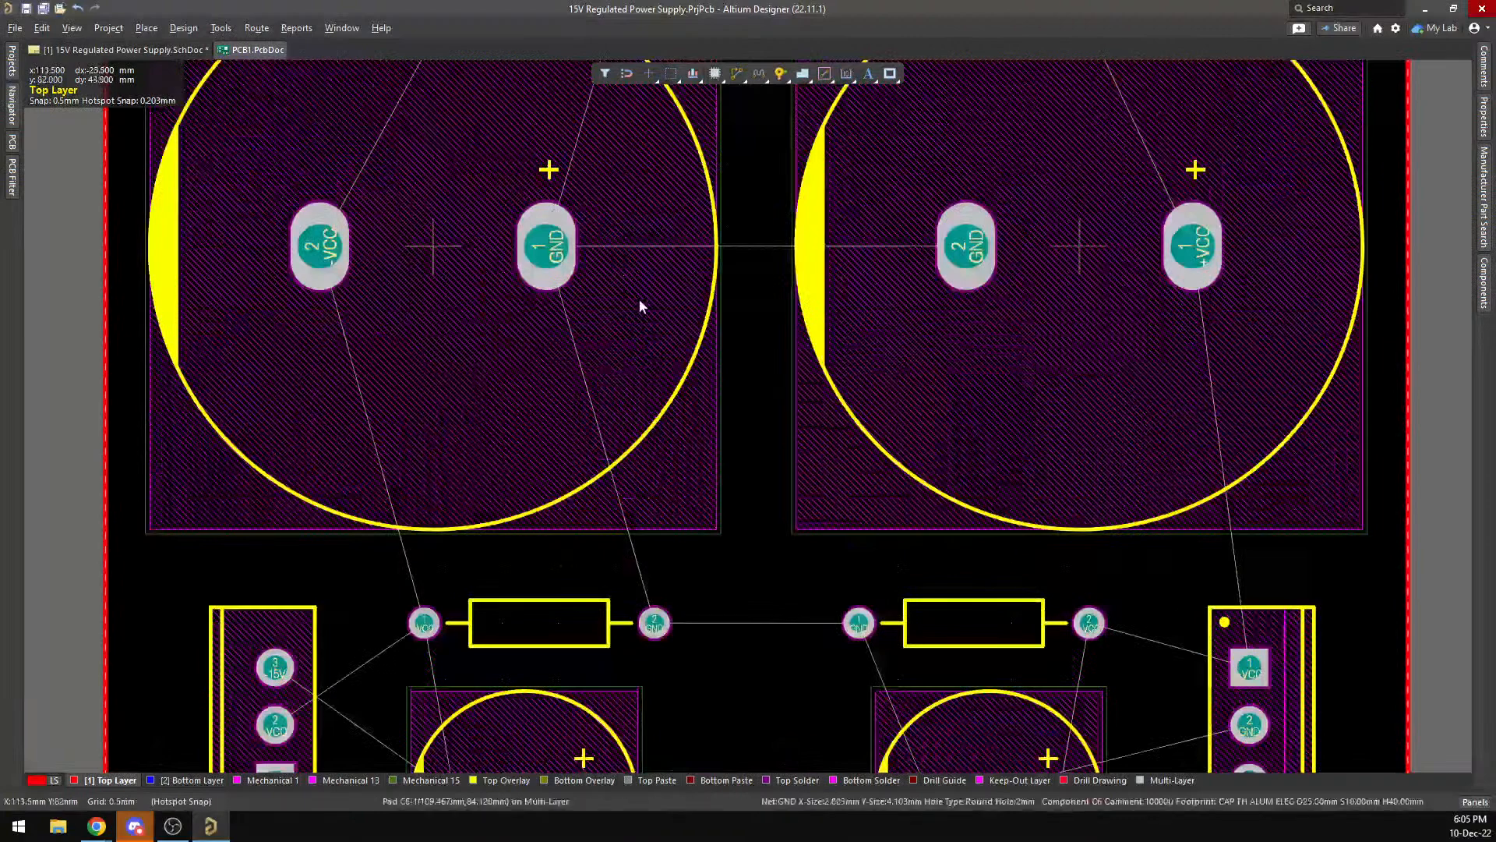
{"action": "key", "text": "3"}
{"action": "right_click_drag", "start_coordinate": [762, 353], "coordinate": [981, 735]}
{"action": "right_click_drag", "start_coordinate": [985, 509], "coordinate": [1194, 689], "text": "shift"}
{"action": "key", "text": "2"}
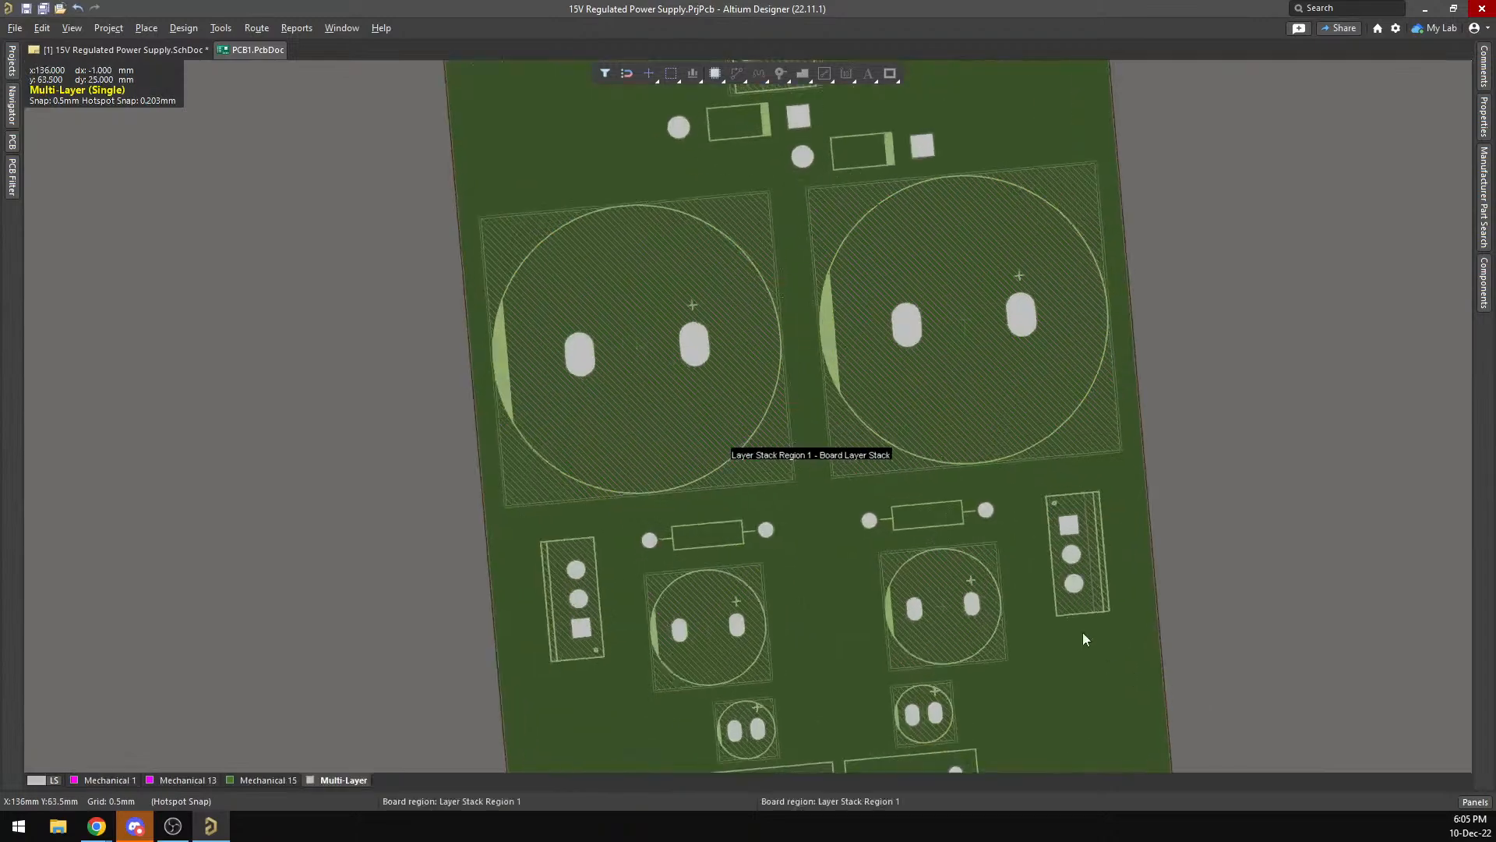
Make the Bottom Layer active and look over the whole board from the output connectors up to the input connector.
{"action": "scroll", "coordinate": [784, 470], "scroll_direction": "down", "scroll_amount": 3}
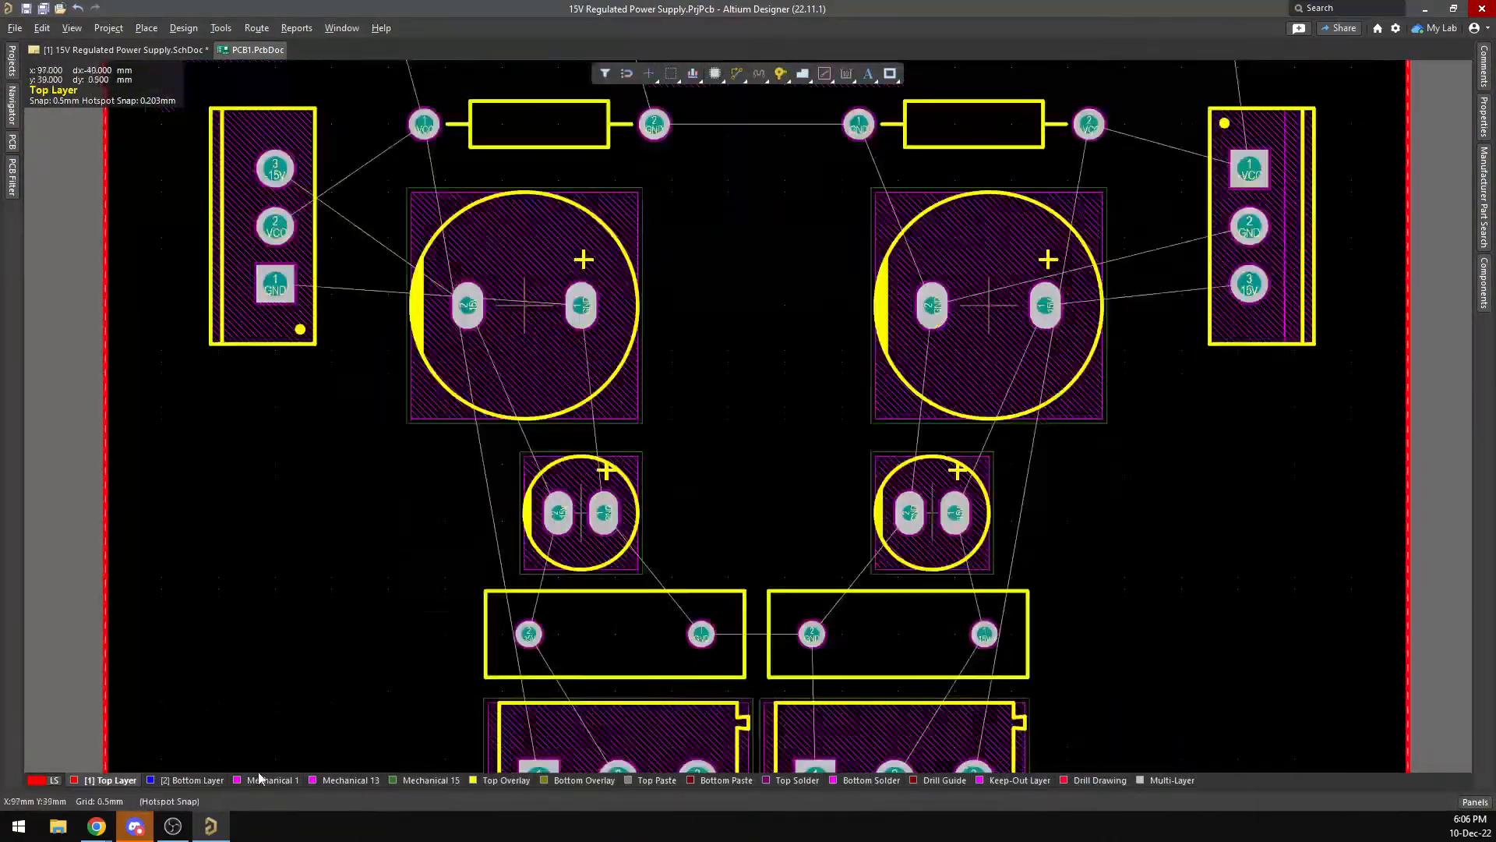
{"action": "left_click", "coordinate": [185, 781]}
{"action": "scroll", "coordinate": [466, 577], "scroll_direction": "up", "scroll_amount": 5}
{"action": "scroll", "coordinate": [466, 577], "scroll_direction": "down", "scroll_amount": 6}
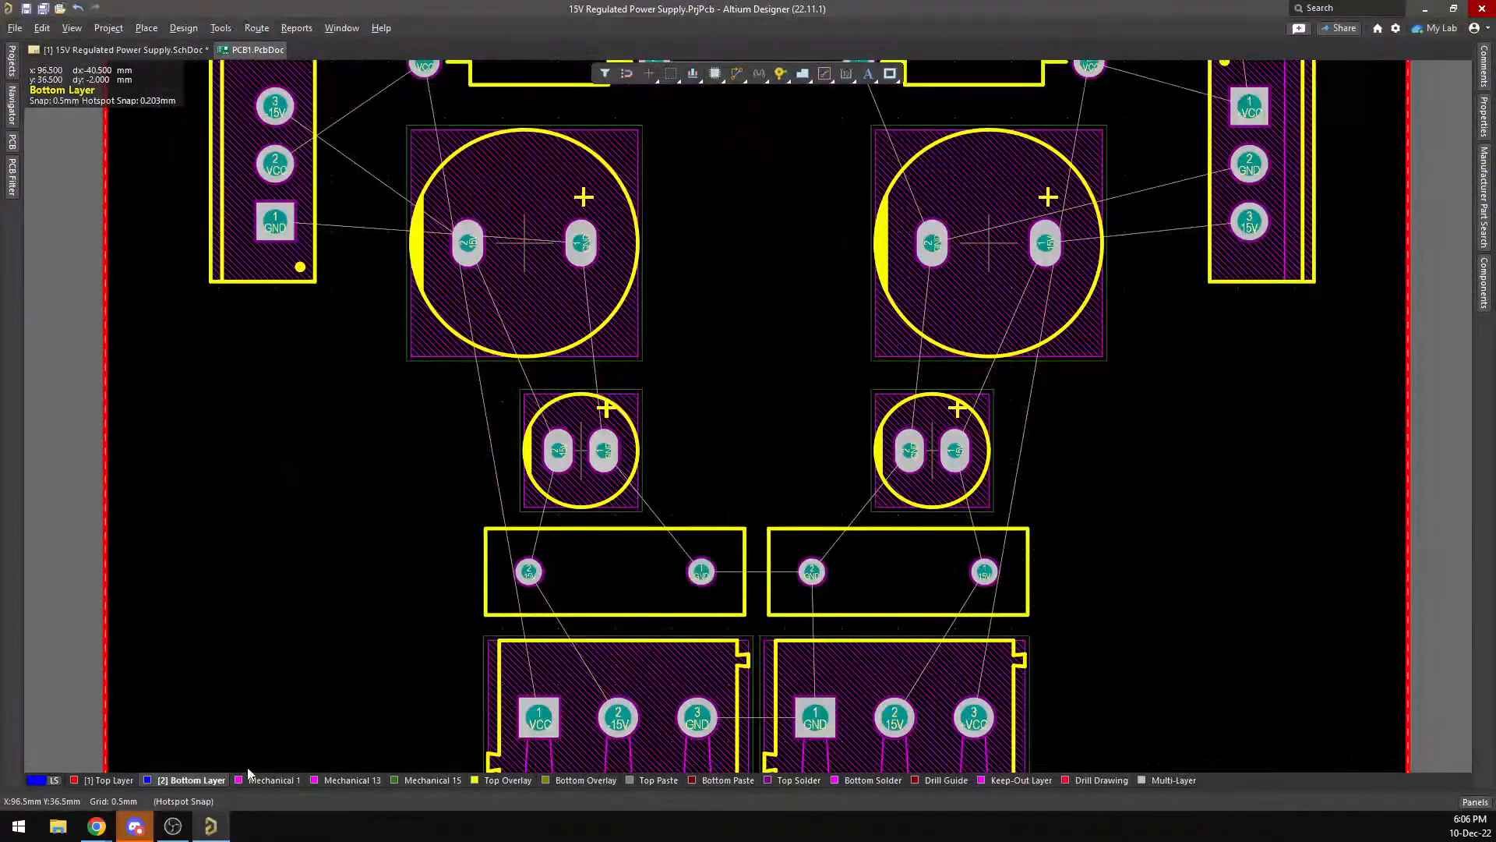
{"action": "scroll", "coordinate": [282, 555], "scroll_direction": "down", "scroll_amount": 6}
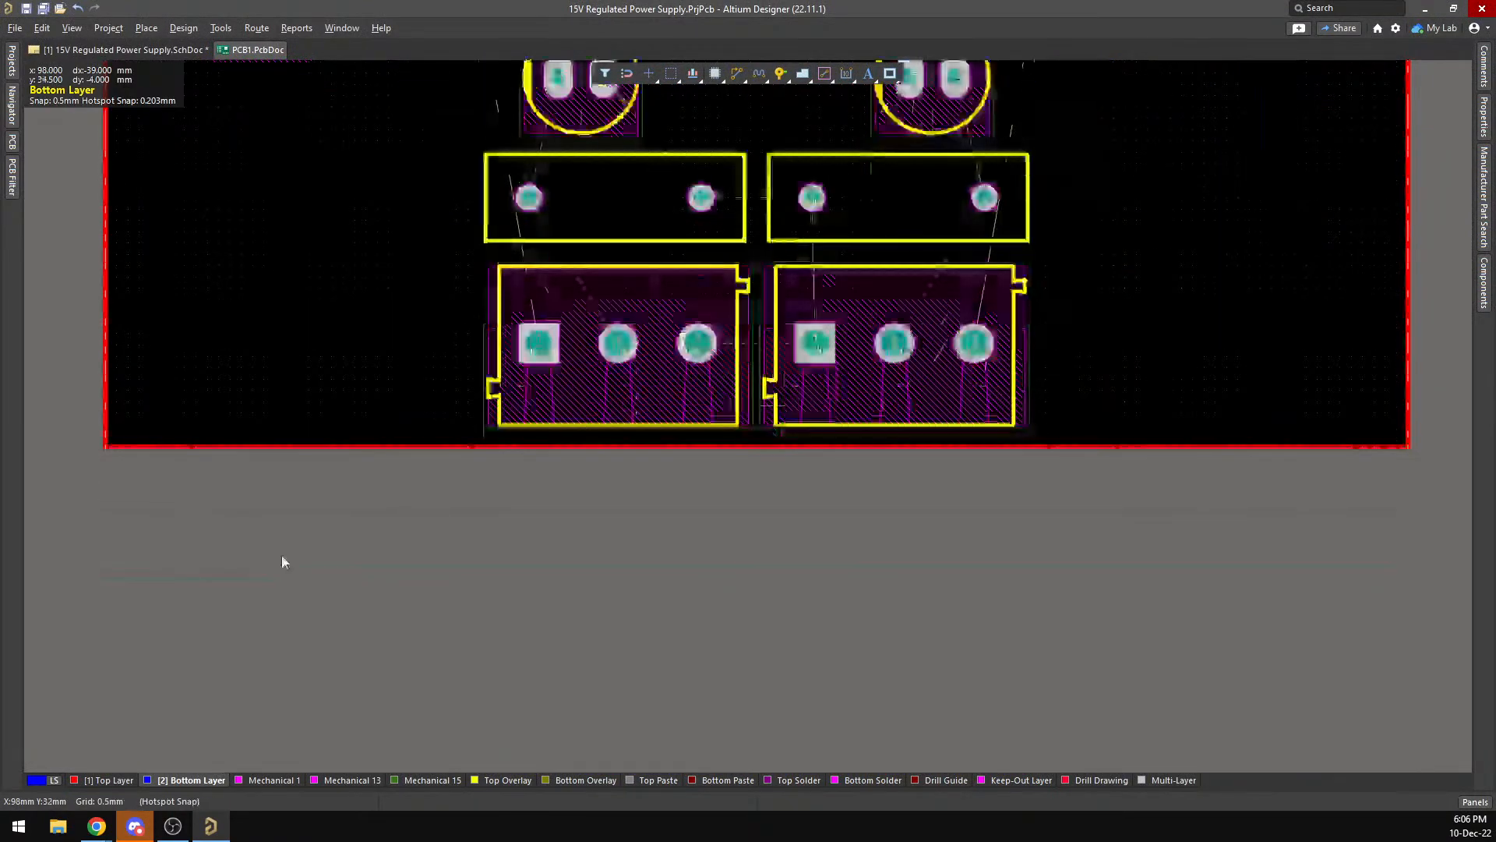
{"action": "scroll", "coordinate": [282, 554], "scroll_direction": "up", "scroll_amount": 3}
{"action": "scroll", "coordinate": [328, 563], "scroll_direction": "up", "scroll_amount": 10}
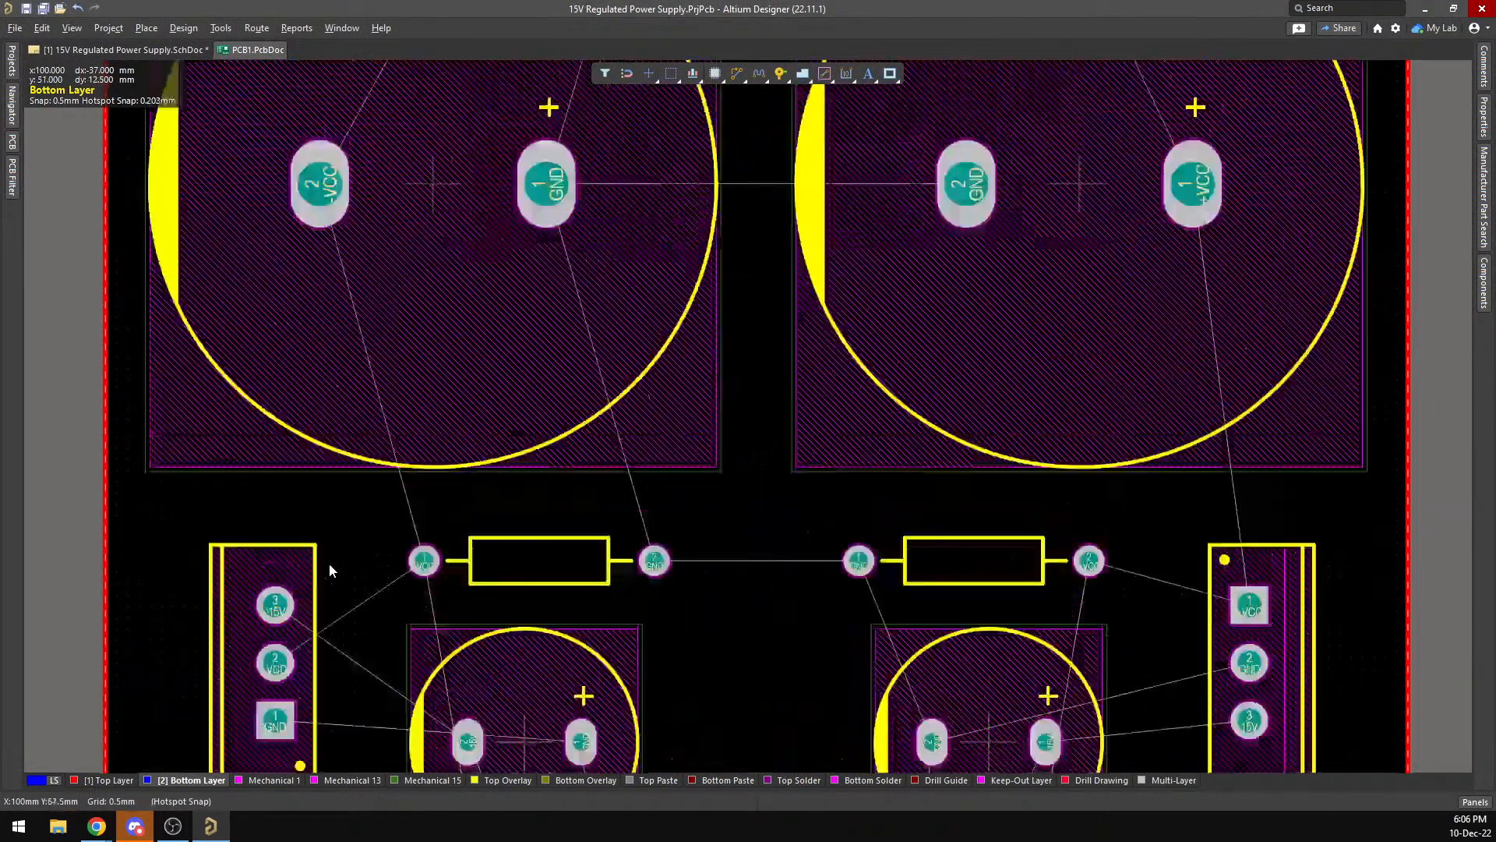
{"action": "scroll", "coordinate": [532, 538], "scroll_direction": "right", "scroll_amount": 5, "text": "shift"}
{"action": "scroll", "coordinate": [531, 537], "scroll_direction": "up", "scroll_amount": 4}
{"action": "scroll", "coordinate": [423, 594], "scroll_direction": "left", "scroll_amount": 6, "text": "shift"}
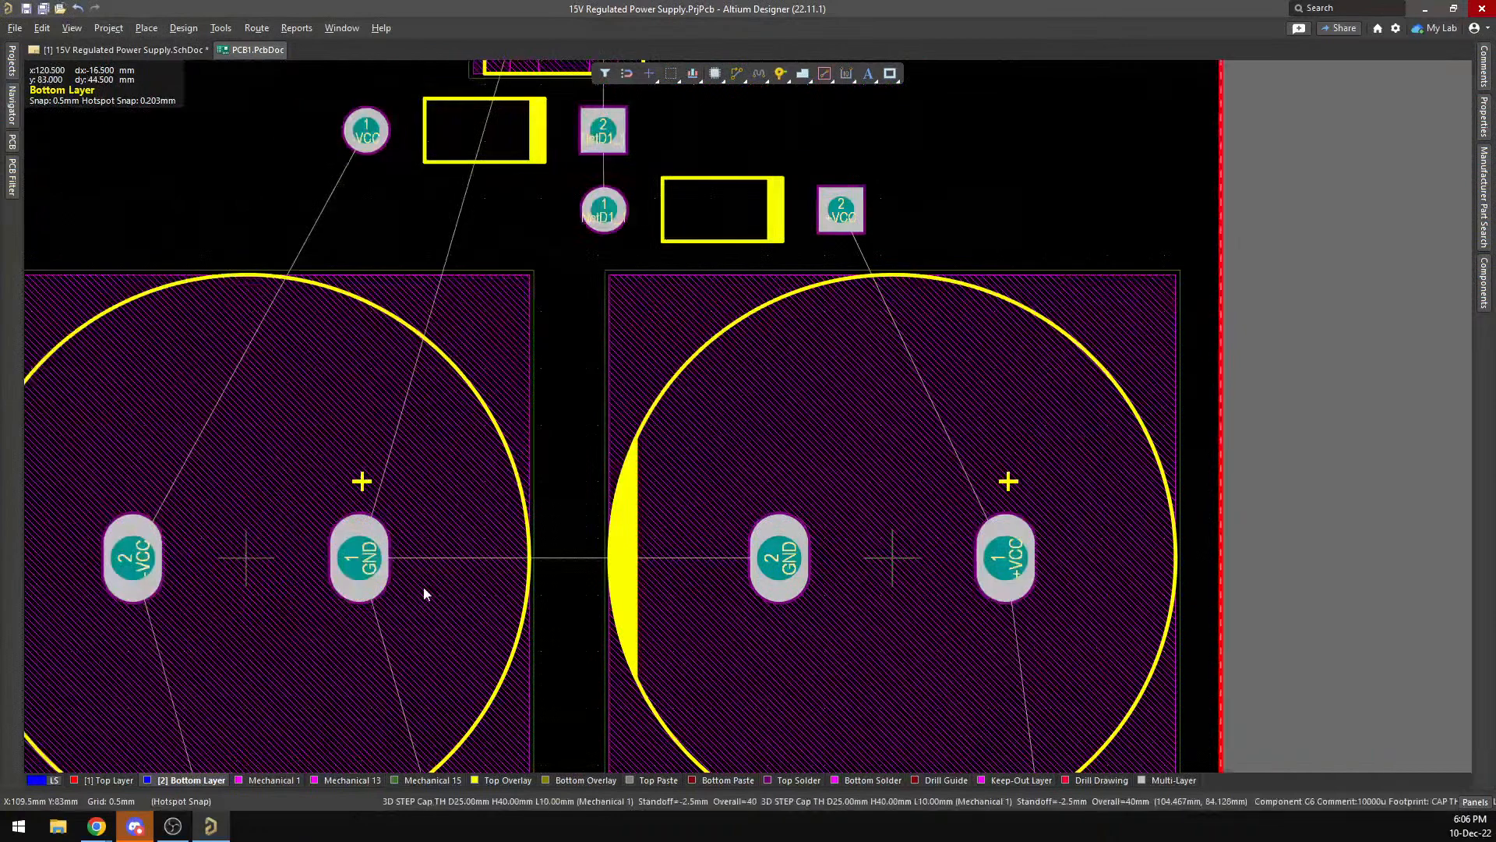
{"action": "scroll", "coordinate": [423, 590], "scroll_direction": "down", "scroll_amount": 4, "text": "ctrl"}
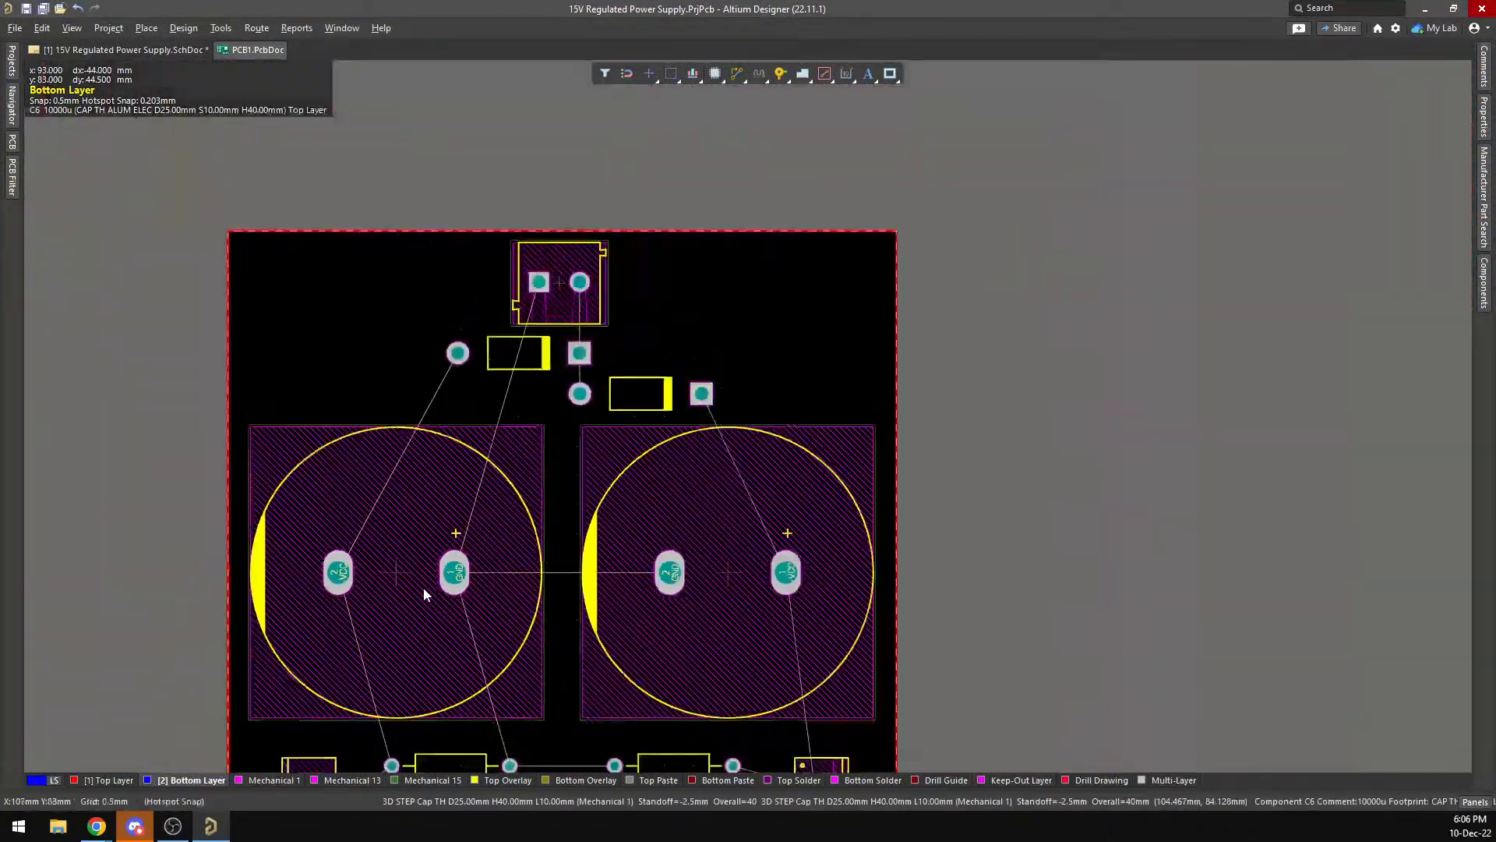
{"action": "left_click_drag", "start_coordinate": [423, 587], "coordinate": [606, 512]}
{"action": "key", "text": "ctrl+z"}
{"action": "left_click", "coordinate": [616, 519]}
Start a polygon pour on the Bottom Layer, discarding the misplaced first corner.
{"action": "right_click_drag", "start_coordinate": [586, 510], "coordinate": [744, 296]}
{"action": "scroll", "coordinate": [696, 408], "scroll_direction": "down", "scroll_amount": 2, "text": "ctrl"}
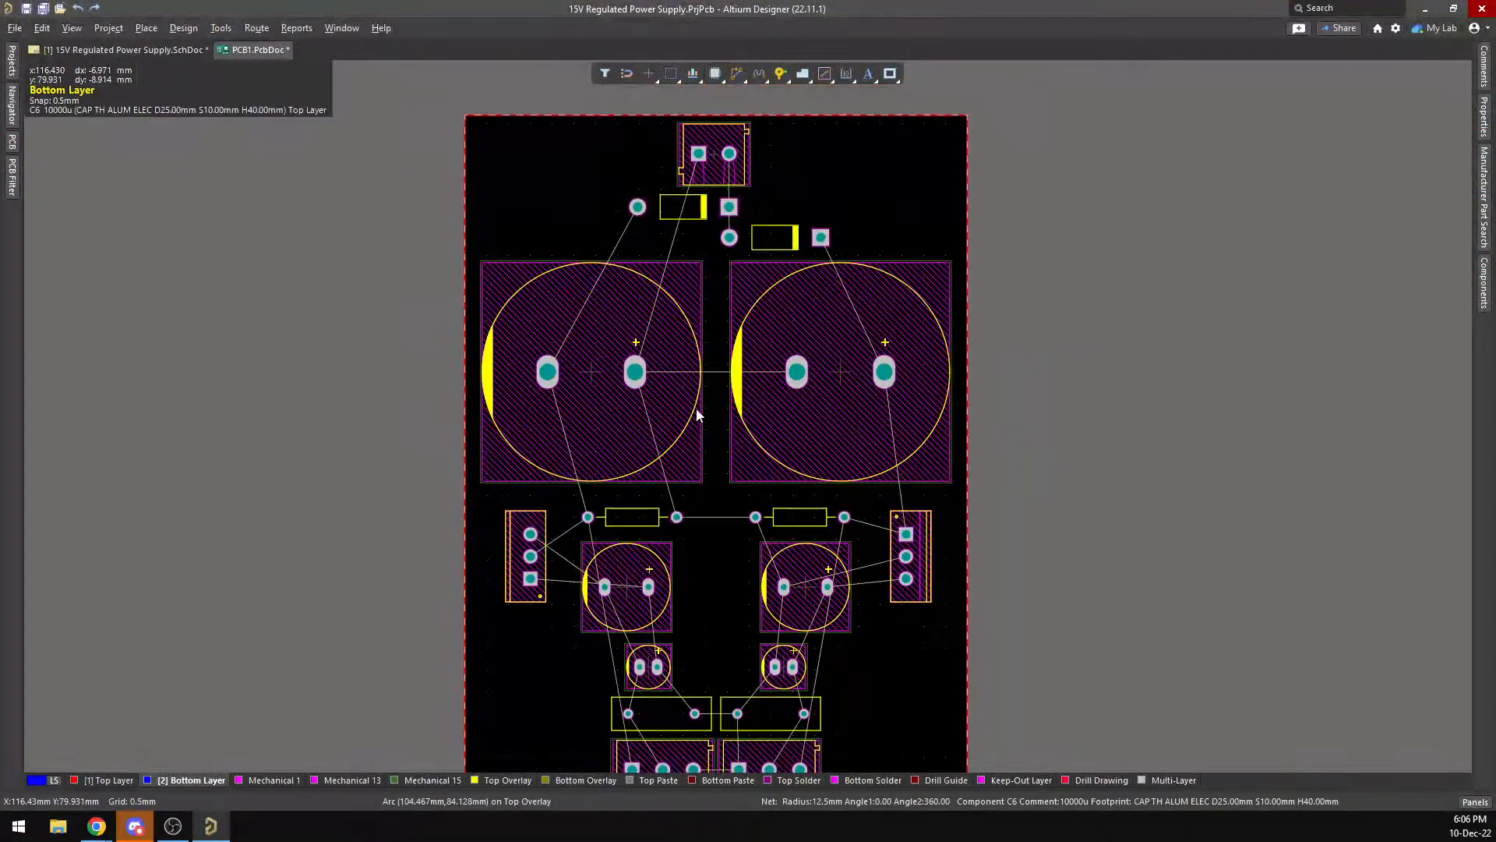
{"action": "scroll", "coordinate": [831, 185], "scroll_direction": "down", "scroll_amount": 2}
{"action": "scroll", "coordinate": [832, 185], "scroll_direction": "up", "scroll_amount": 2}
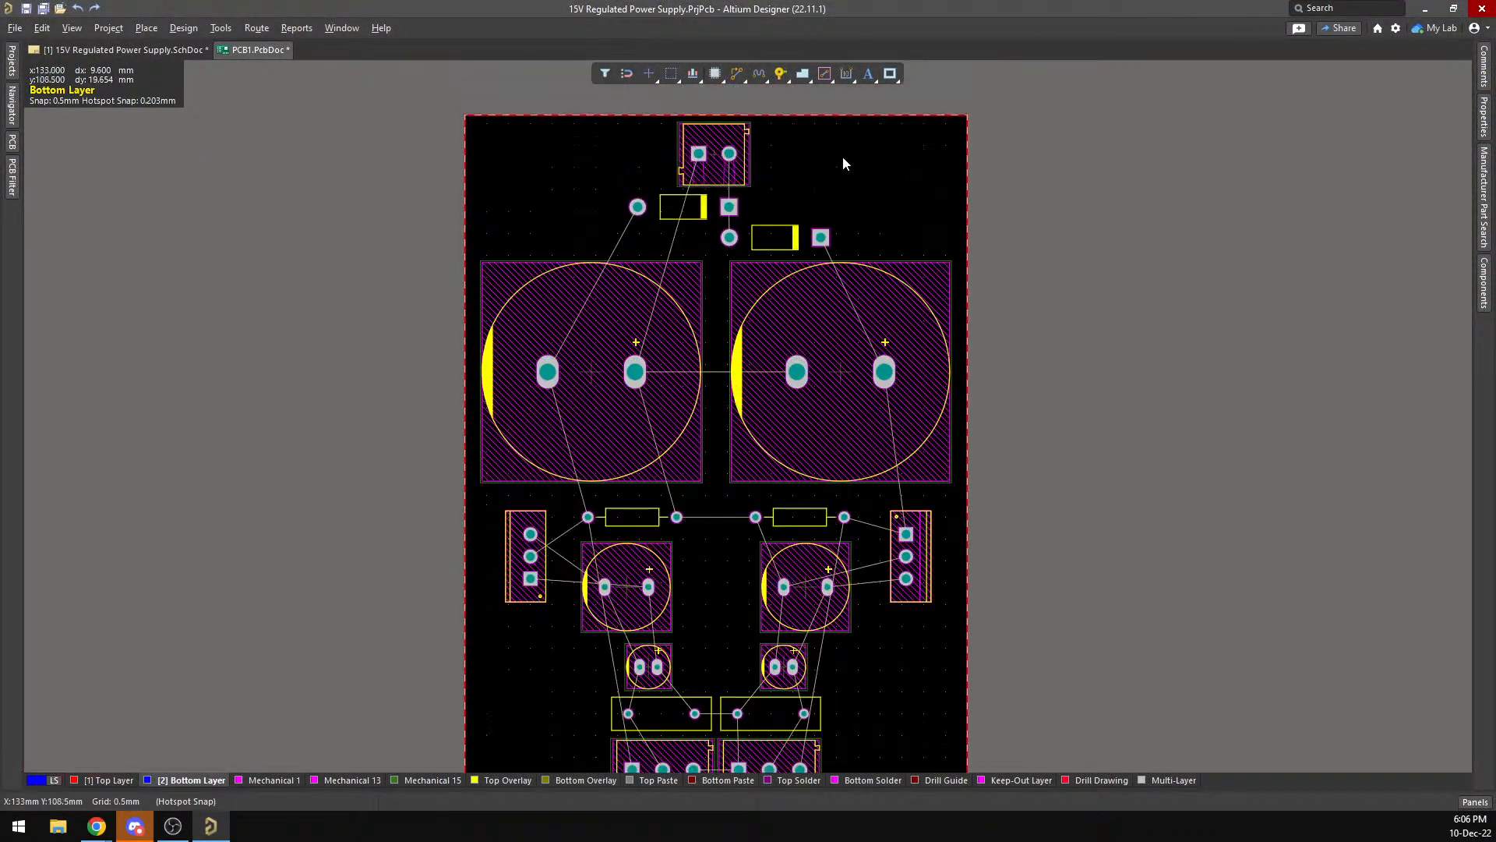
{"action": "scroll", "coordinate": [841, 155], "scroll_direction": "down", "scroll_amount": 1}
{"action": "scroll", "coordinate": [509, 187], "scroll_direction": "up", "scroll_amount": 1}
{"action": "right_click", "coordinate": [806, 77]}
{"action": "left_click", "coordinate": [811, 95]}
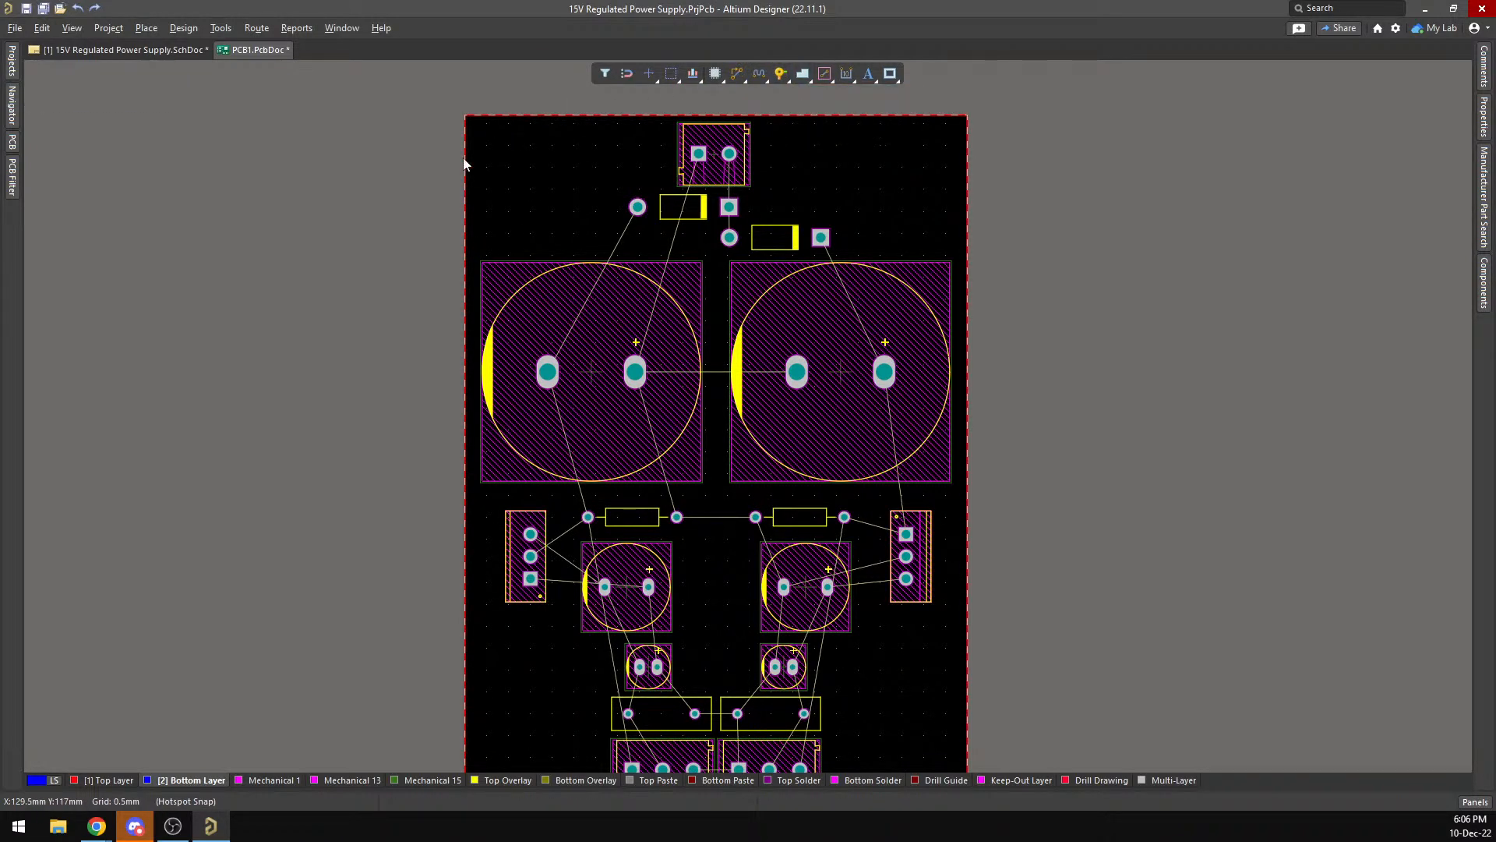
{"action": "left_click", "coordinate": [803, 74]}
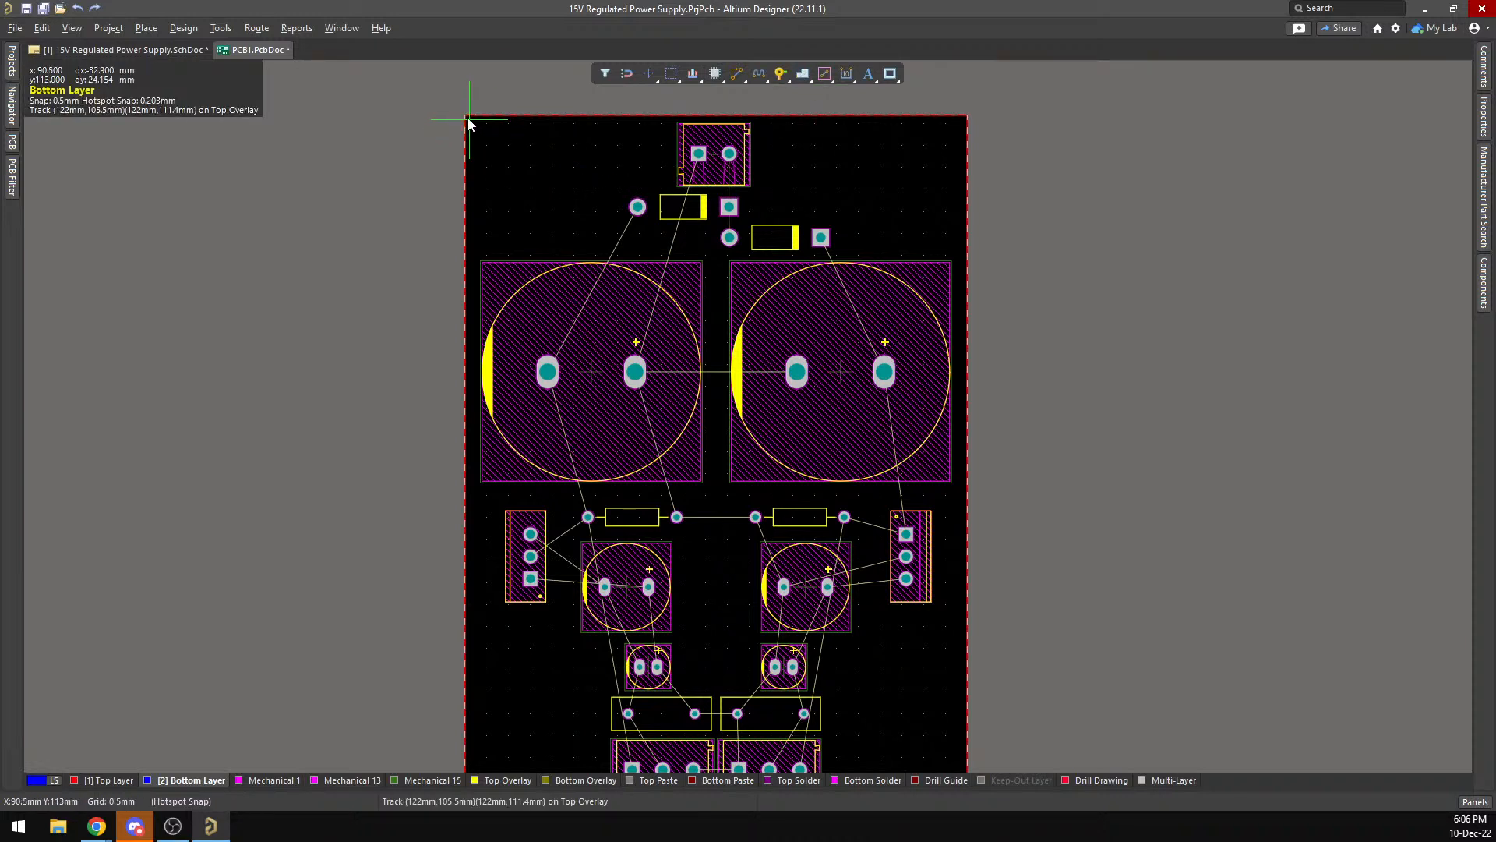
{"action": "scroll", "coordinate": [468, 123], "scroll_direction": "up", "scroll_amount": 8, "text": "ctrl"}
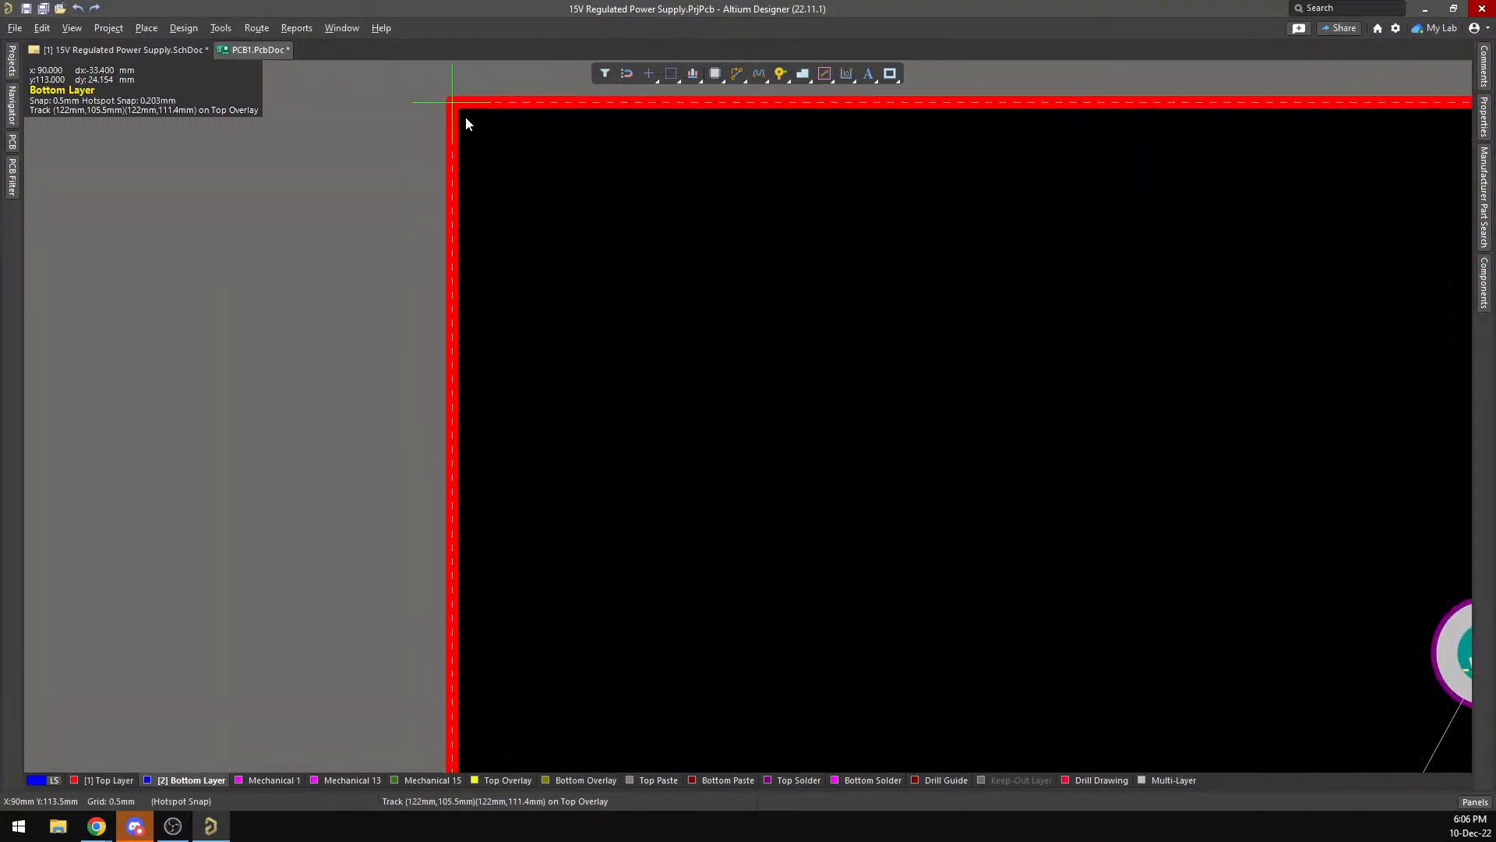
{"action": "scroll", "coordinate": [473, 129], "scroll_direction": "down", "scroll_amount": 6, "text": "ctrl"}
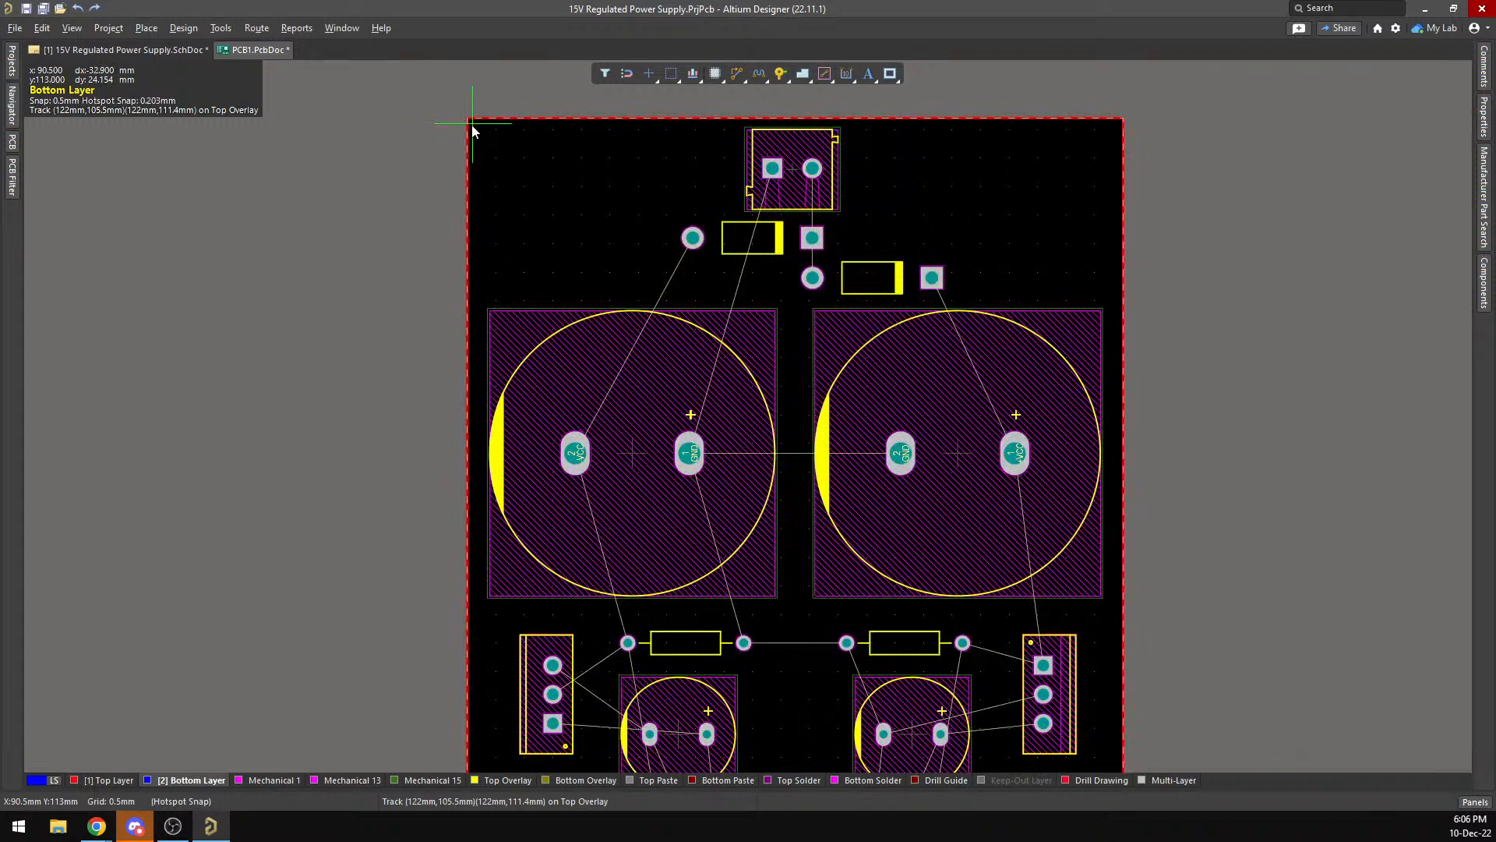
{"action": "left_click", "coordinate": [616, 287]}
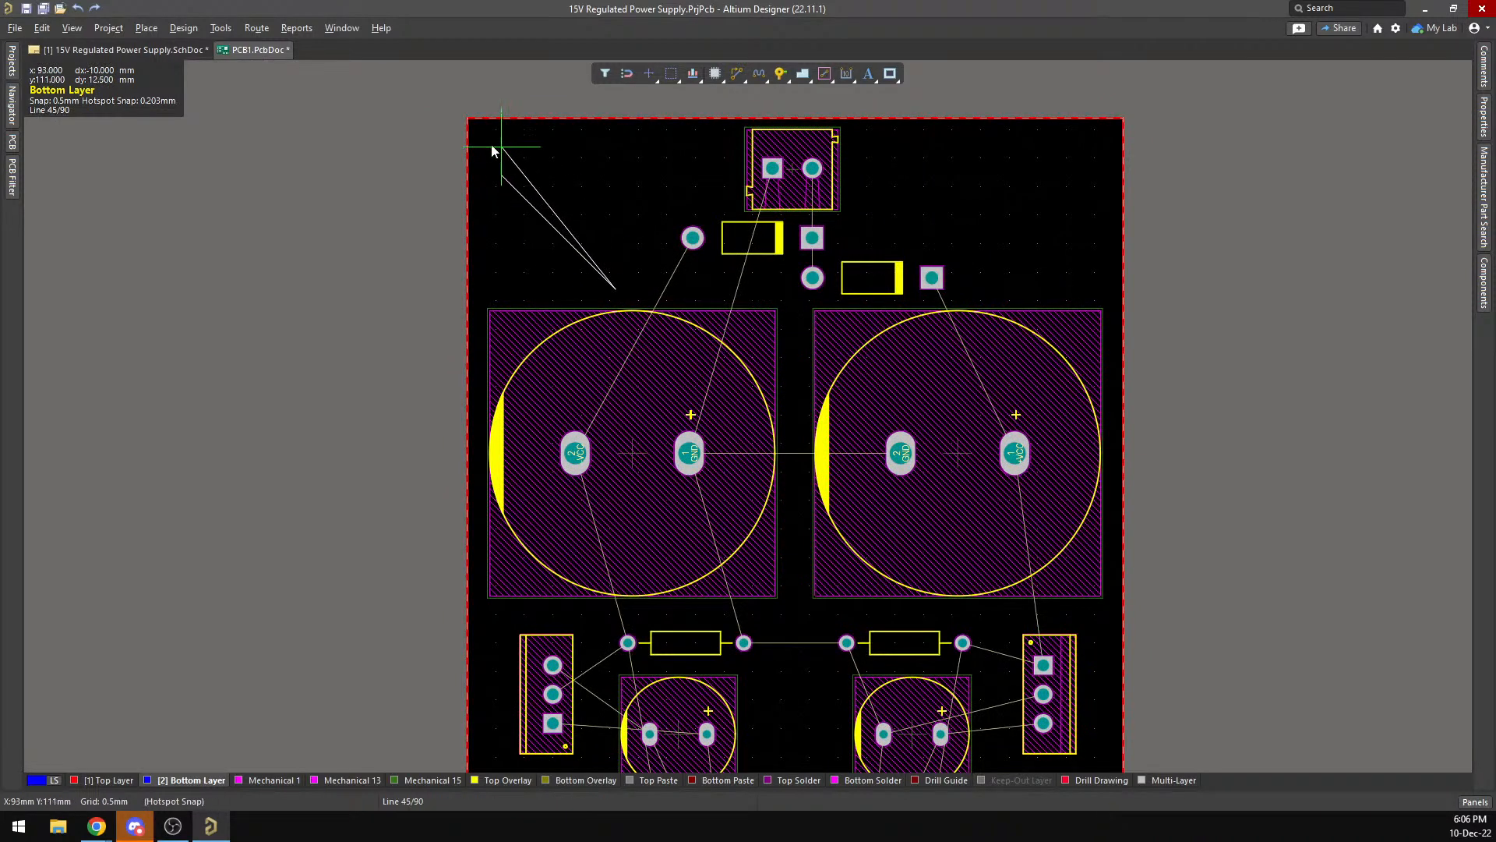
{"action": "key", "text": "Escape"}
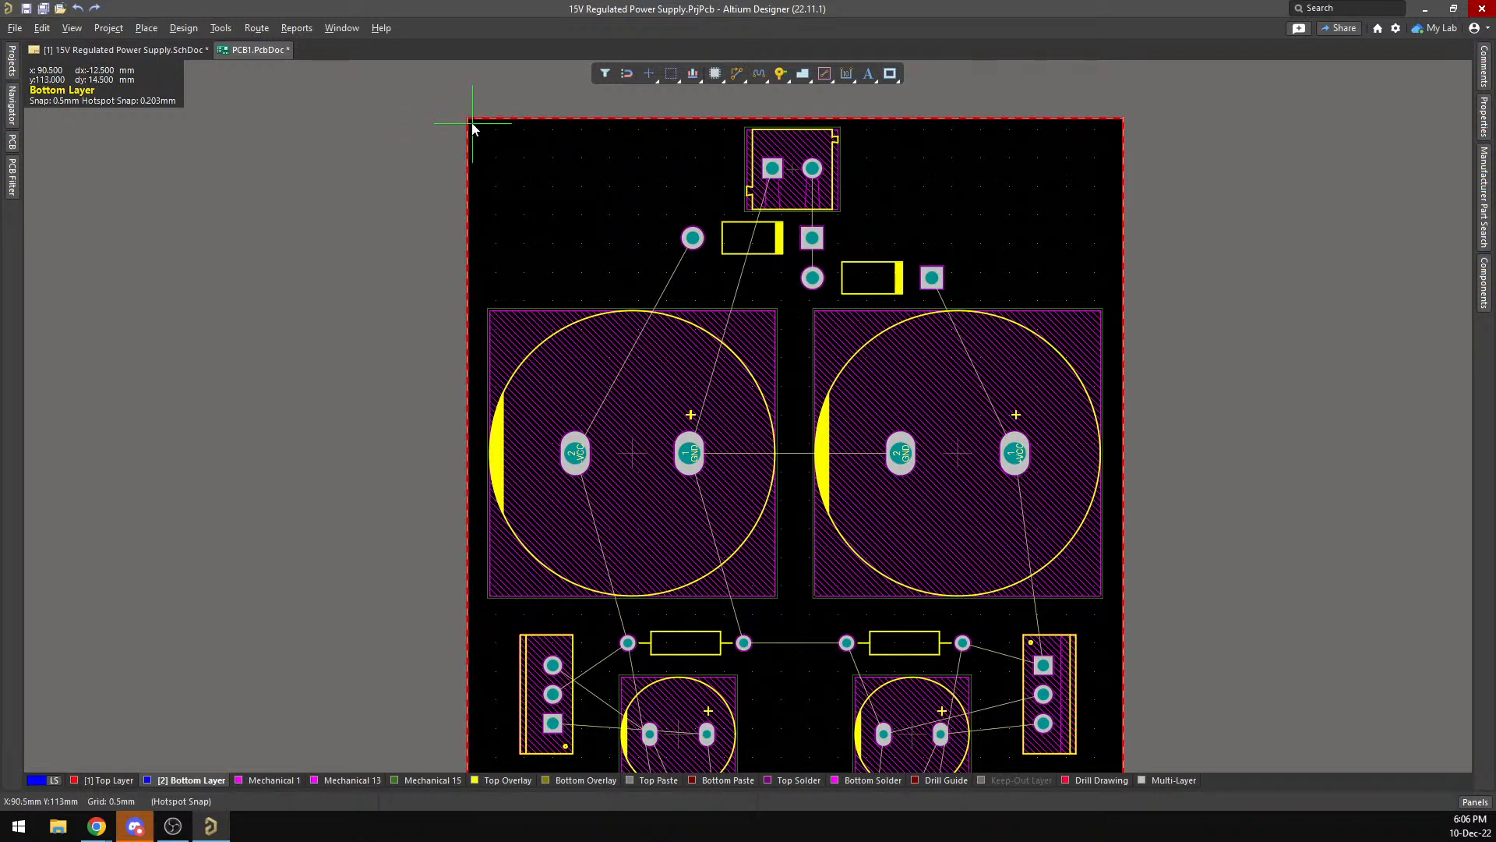
Draw the pour's upper and right-hand edges just inside the board outline, about 56.5 mm wide and 78.5 mm high.
{"action": "left_click", "coordinate": [472, 123]}
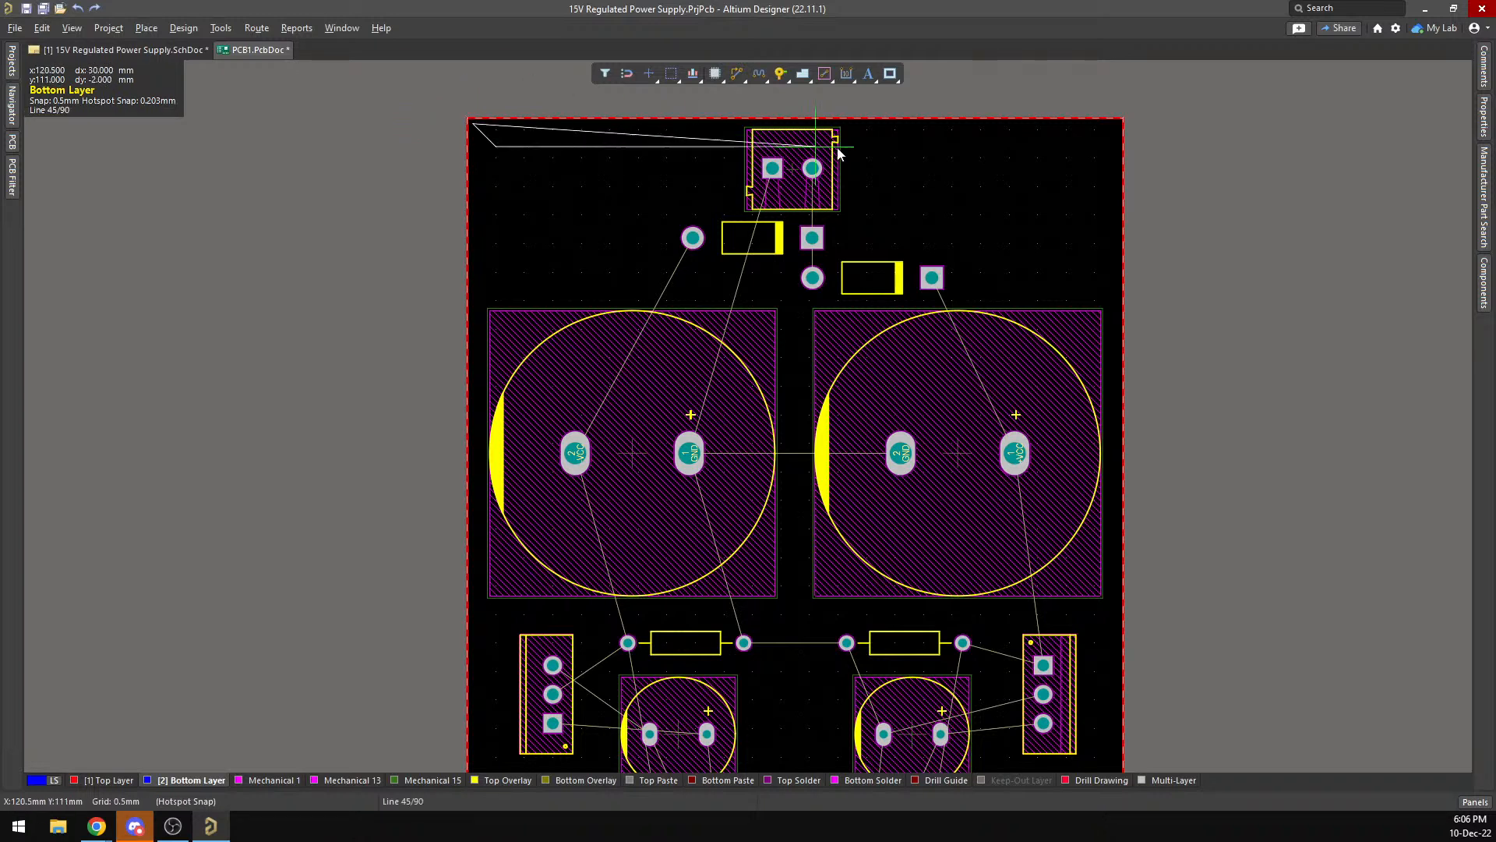
{"action": "left_click", "coordinate": [1117, 123]}
{"action": "scroll", "coordinate": [1111, 156], "scroll_direction": "down", "scroll_amount": 10}
{"action": "key", "text": "shift+space"}
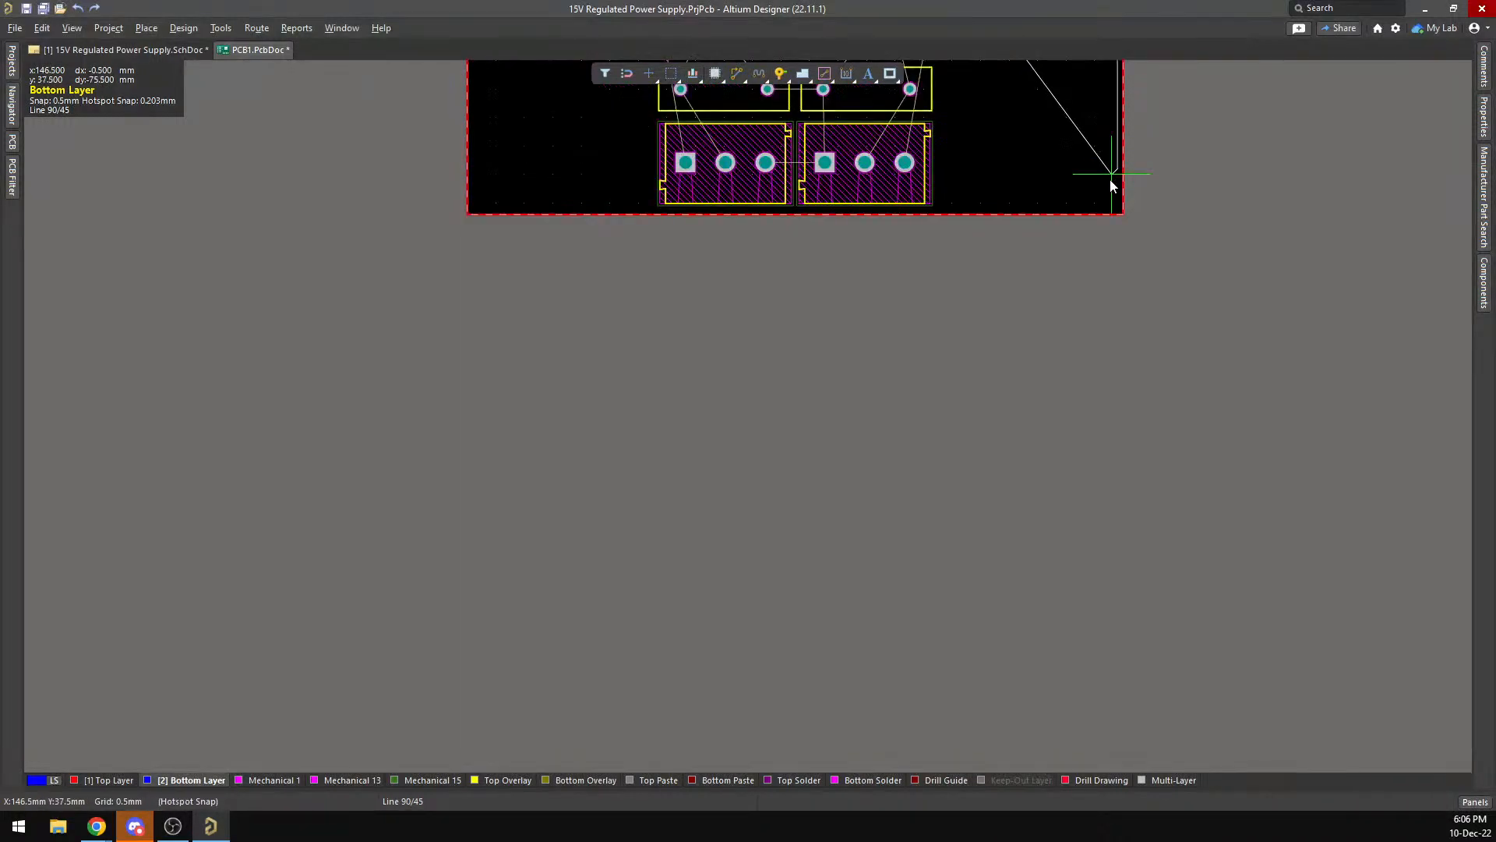
{"action": "scroll", "coordinate": [1118, 209], "scroll_direction": "up", "scroll_amount": 5}
{"action": "scroll", "coordinate": [1118, 210], "scroll_direction": "down", "scroll_amount": 5}
{"action": "scroll", "coordinate": [1117, 213], "scroll_direction": "up", "scroll_amount": 7, "text": "ctrl"}
{"action": "scroll", "coordinate": [1118, 212], "scroll_direction": "up", "scroll_amount": 2, "text": "ctrl"}
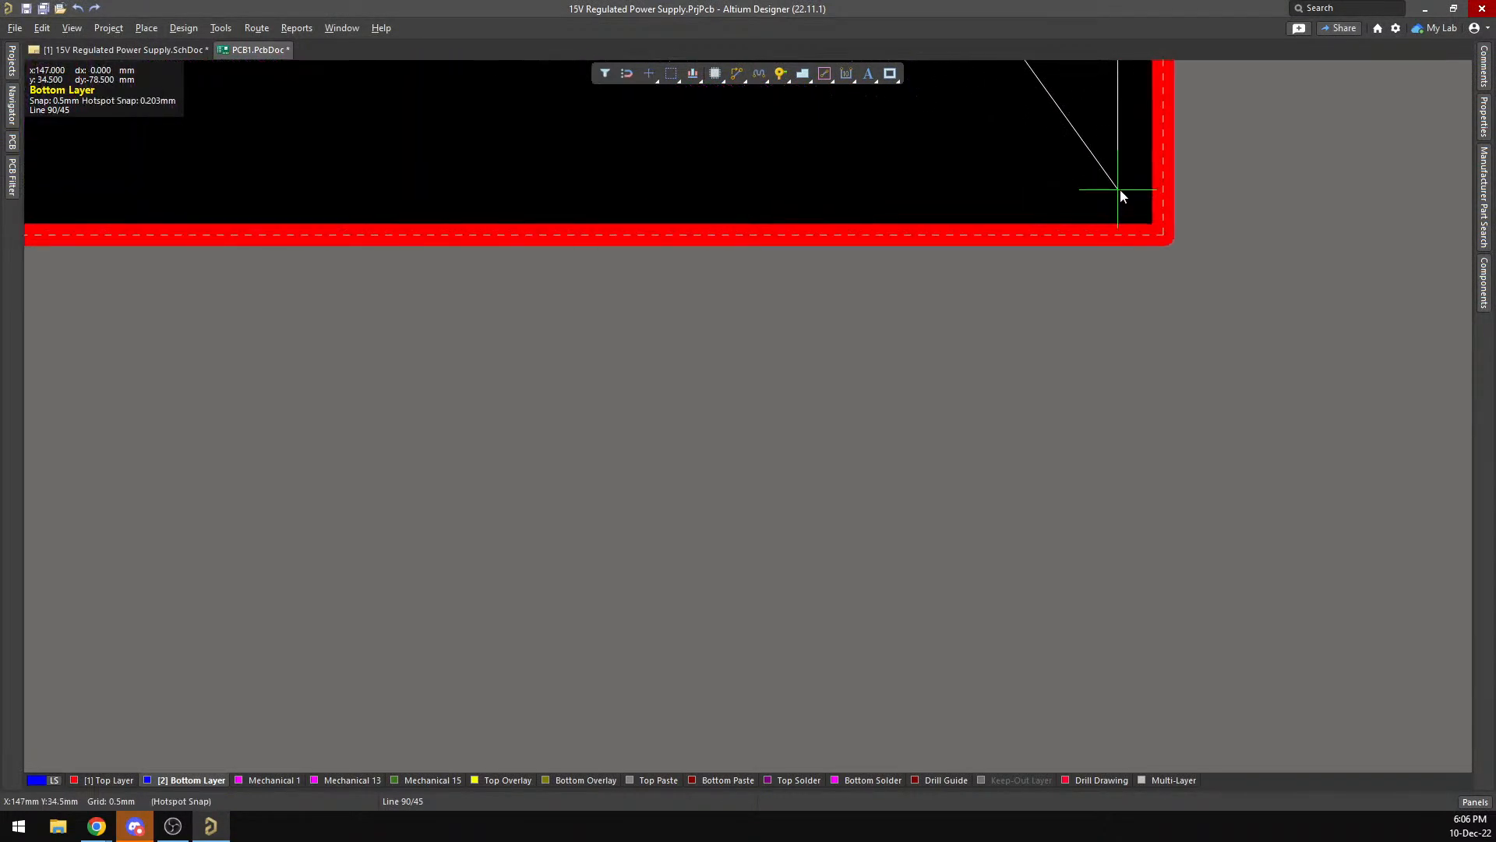
{"action": "scroll", "coordinate": [837, 178], "scroll_direction": "down", "scroll_amount": 7}
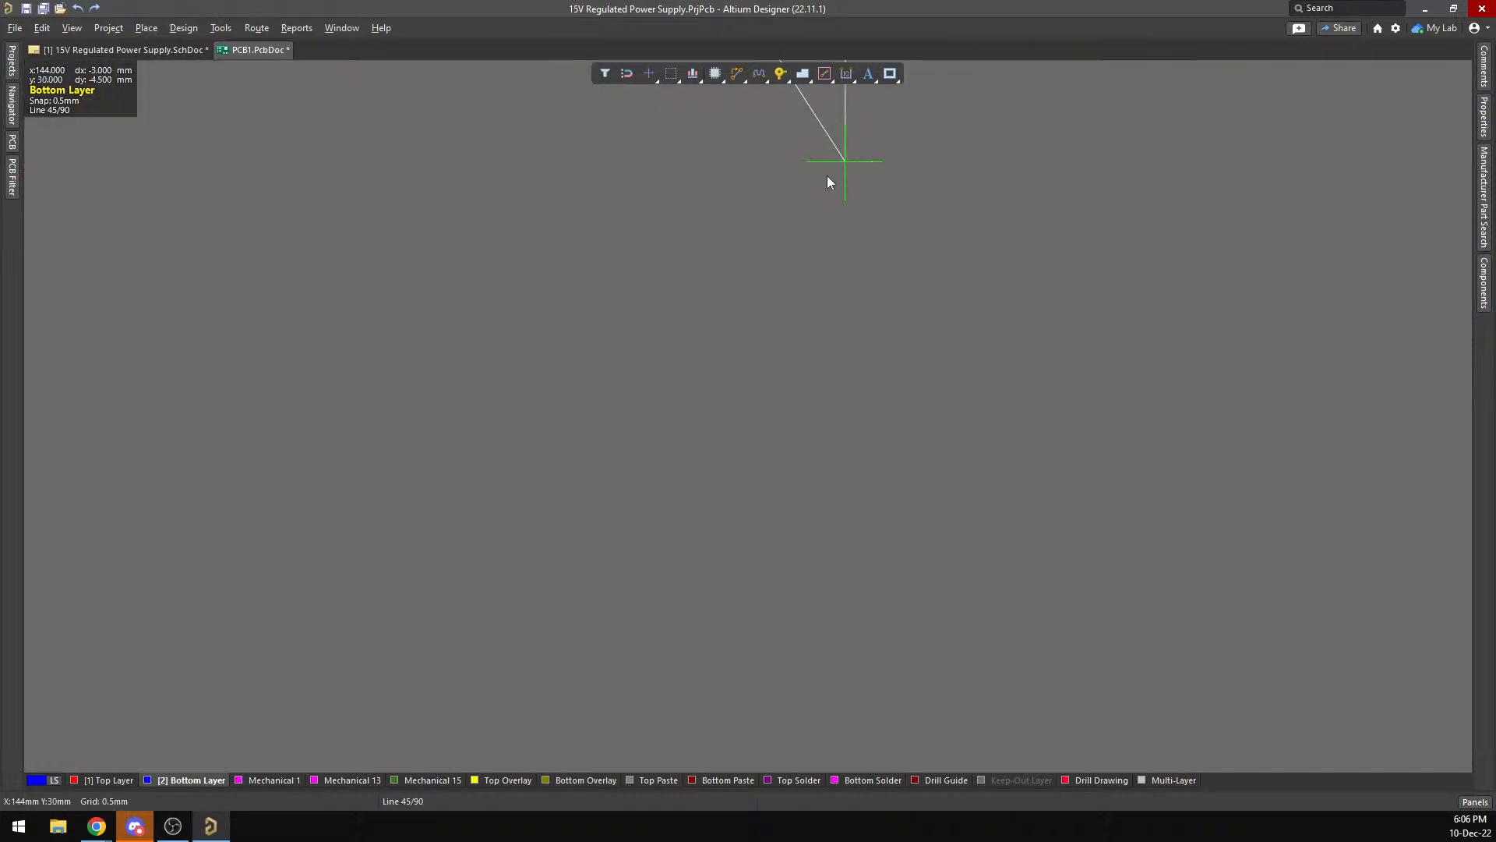
Add the lower-left corner just inside the board outline and complete the polygon pour around all components.
{"action": "scroll", "coordinate": [600, 187], "scroll_direction": "up", "scroll_amount": 12}
{"action": "scroll", "coordinate": [380, 270], "scroll_direction": "down", "scroll_amount": 4, "text": "ctrl"}
{"action": "scroll", "coordinate": [380, 270], "scroll_direction": "down", "scroll_amount": 2, "text": "ctrl"}
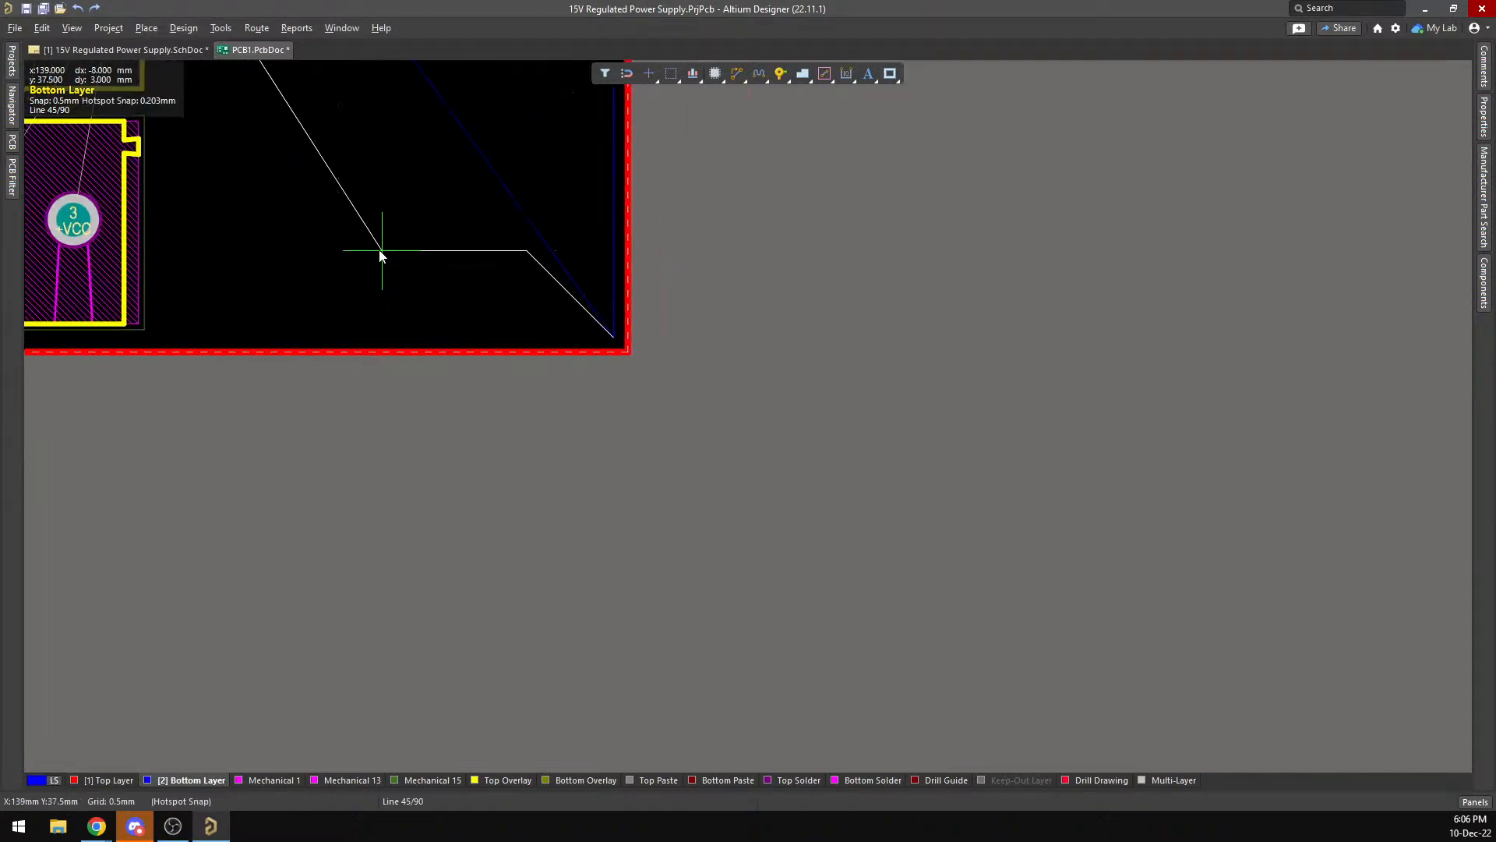
{"action": "key", "text": "alt"}
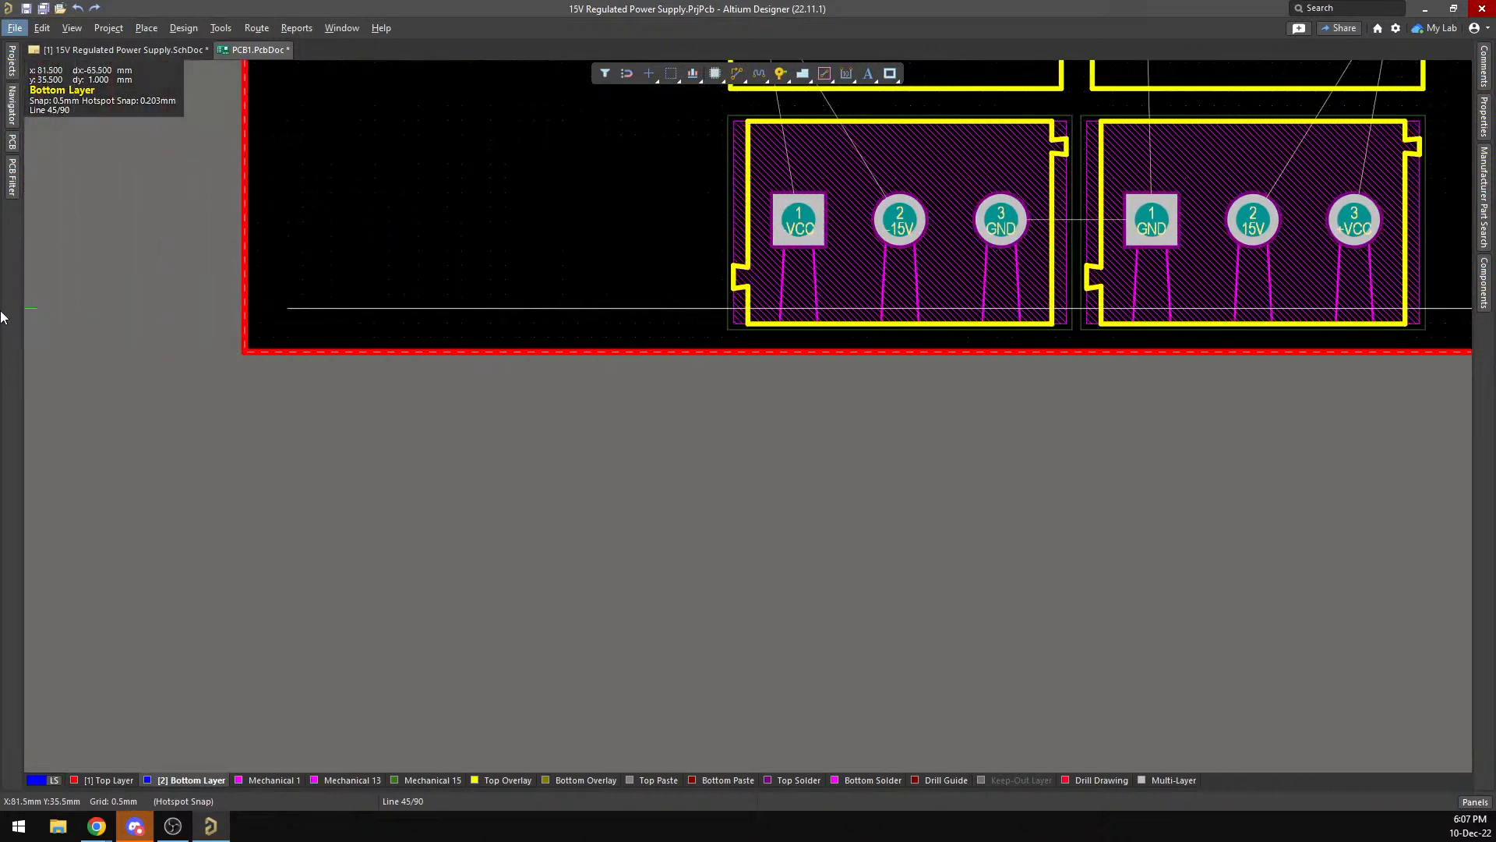
{"action": "left_click", "coordinate": [358, 342]}
{"action": "right_click", "coordinate": [495, 310]}
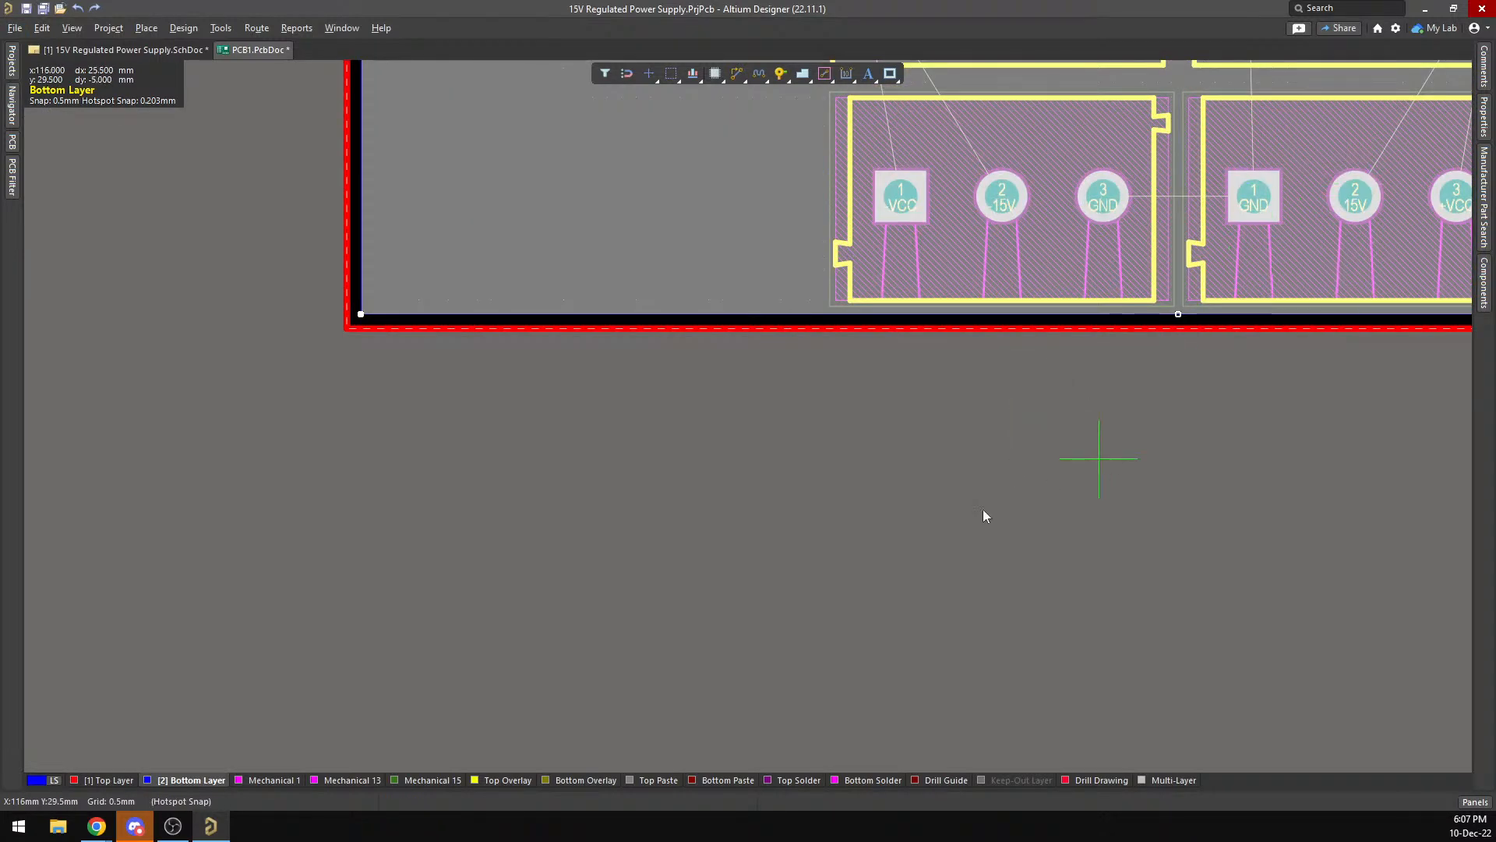
{"action": "right_click_drag", "start_coordinate": [1110, 399], "coordinate": [612, 536]}
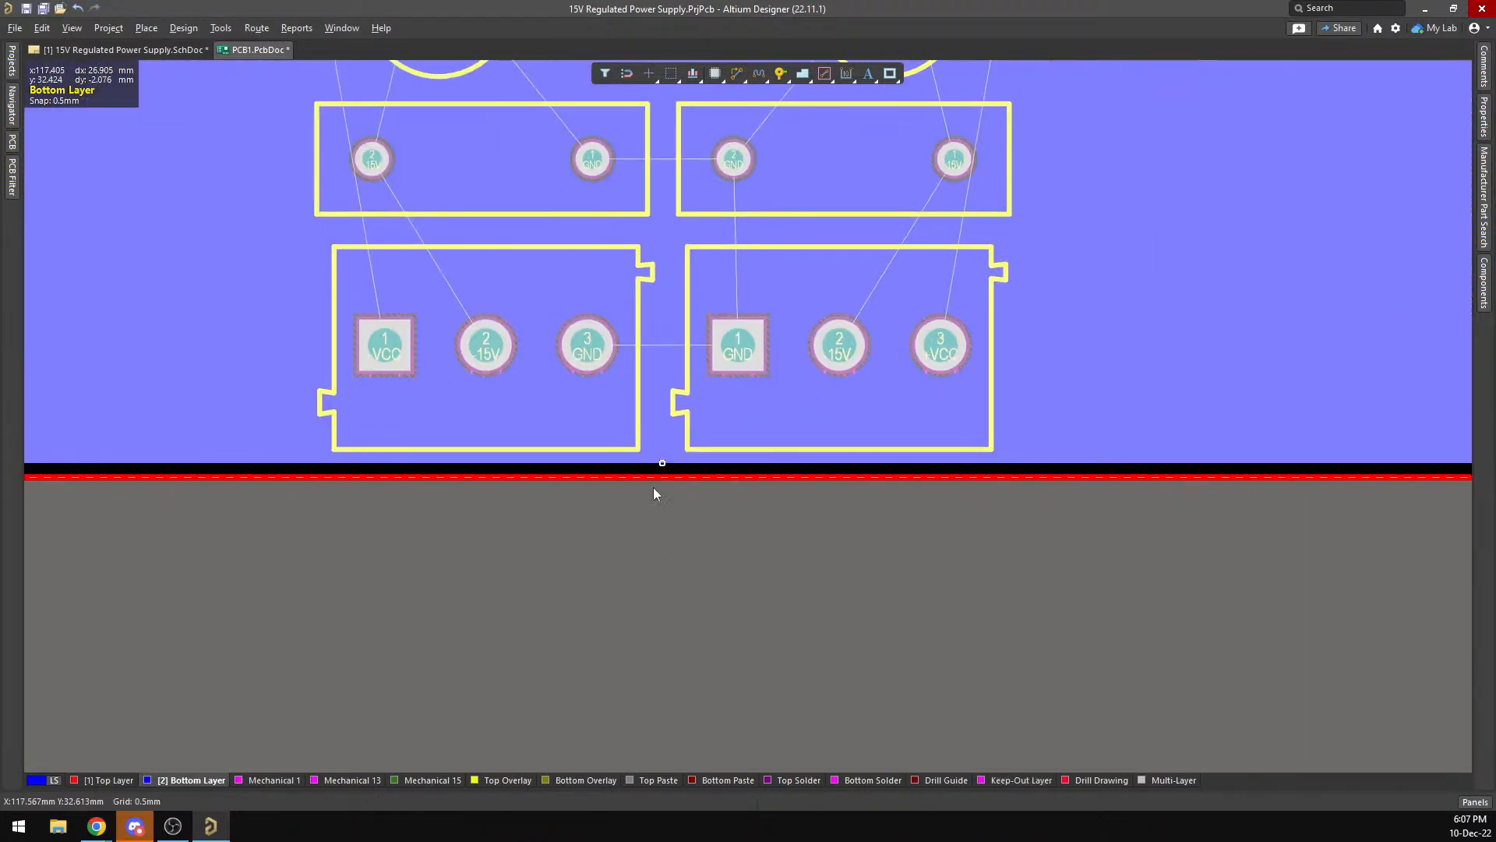
Repour all polygons on the board.
{"action": "scroll", "coordinate": [558, 303], "scroll_direction": "down", "scroll_amount": 5, "text": "ctrl"}
{"action": "scroll", "coordinate": [571, 266], "scroll_direction": "up", "scroll_amount": 12}
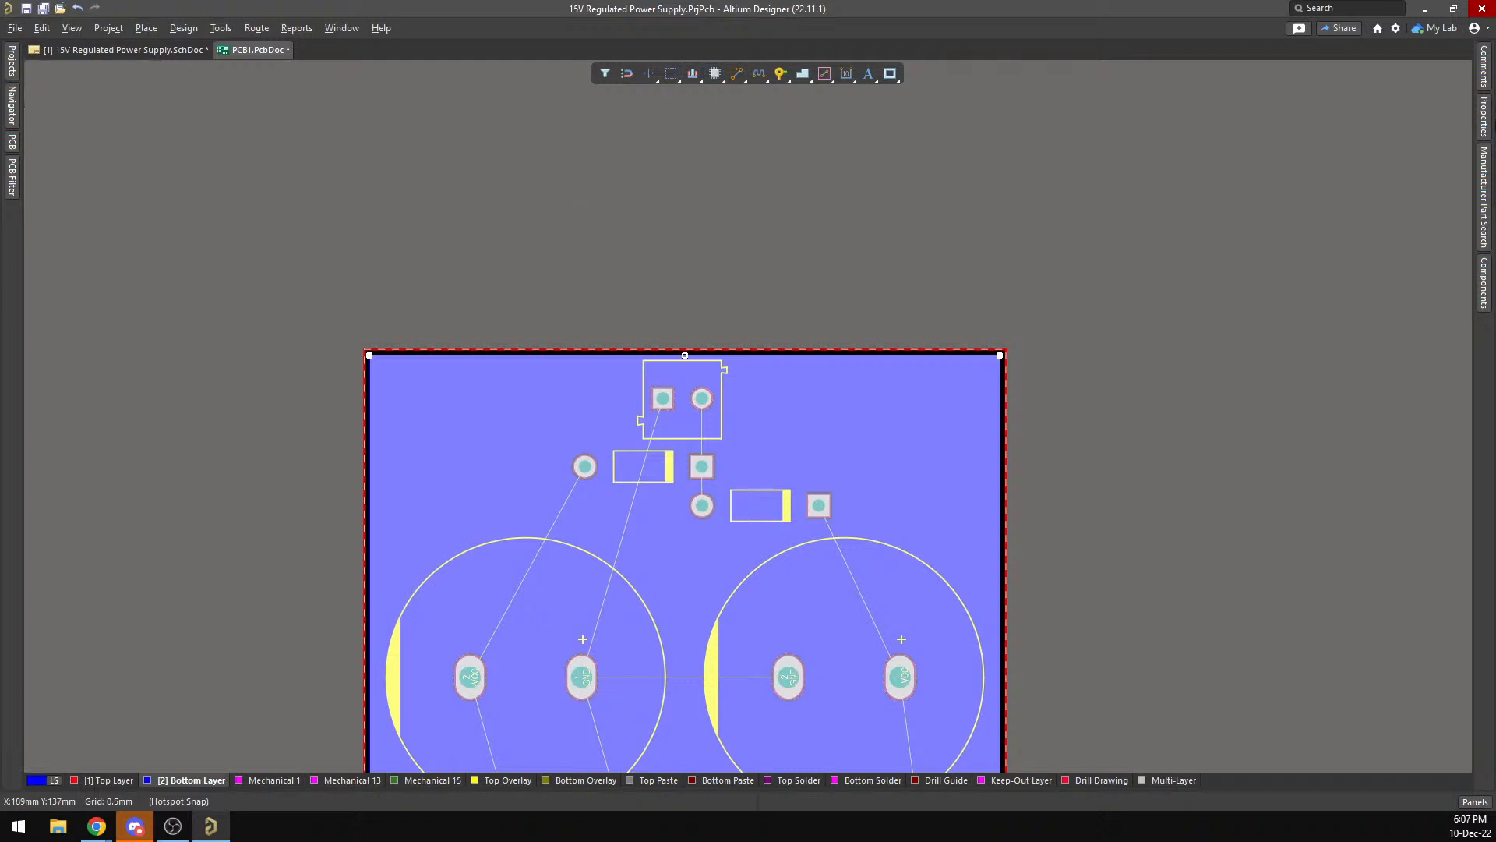
{"action": "left_click", "coordinate": [1485, 290]}
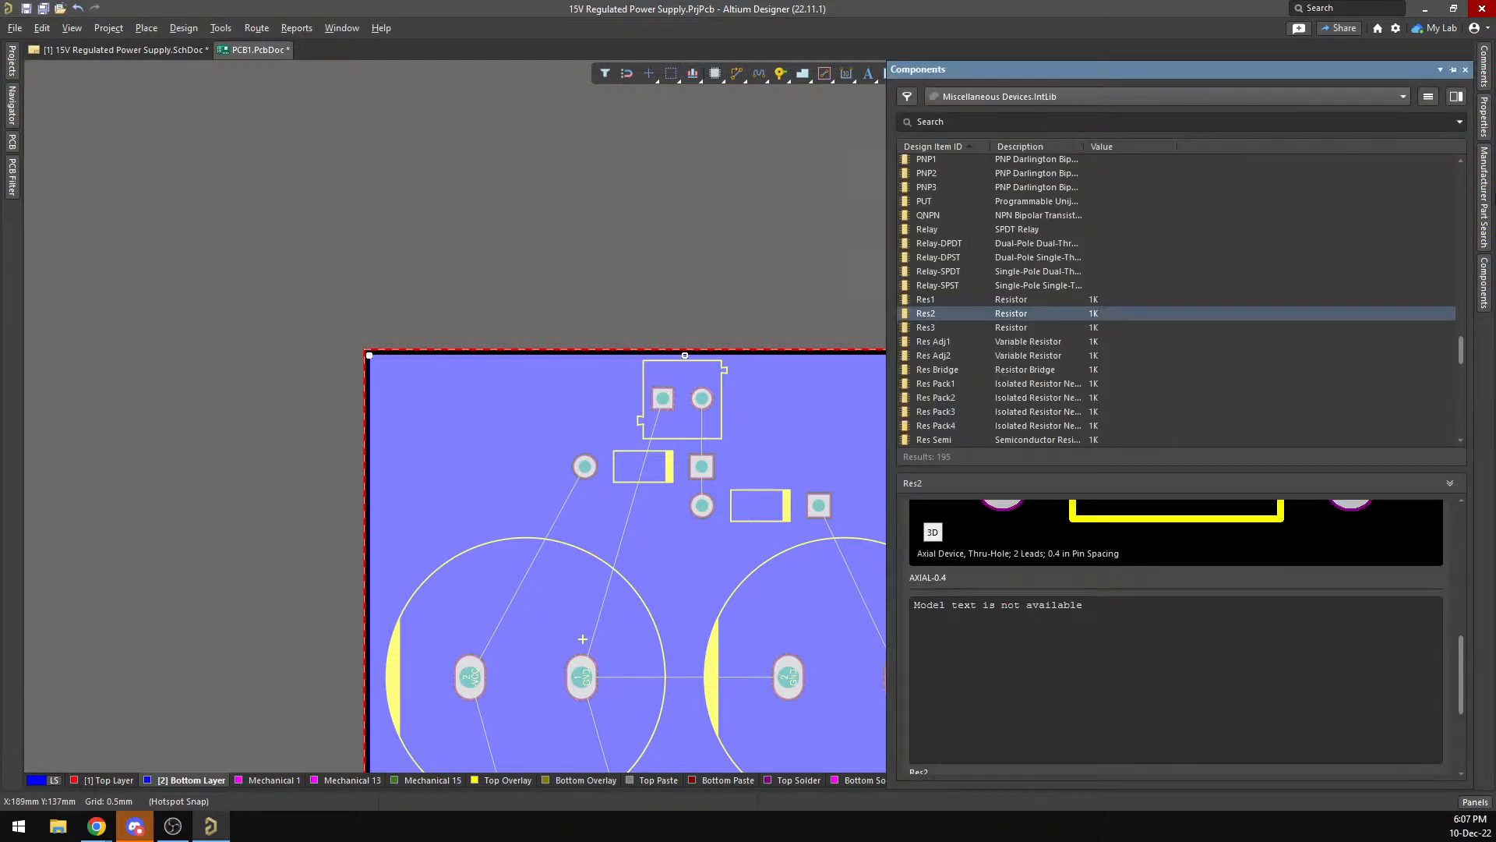
{"action": "right_click", "coordinate": [762, 411]}
{"action": "left_click", "coordinate": [204, 25]}
{"action": "left_click", "coordinate": [176, 28]}
{"action": "mouse_move", "coordinate": [236, 28]}
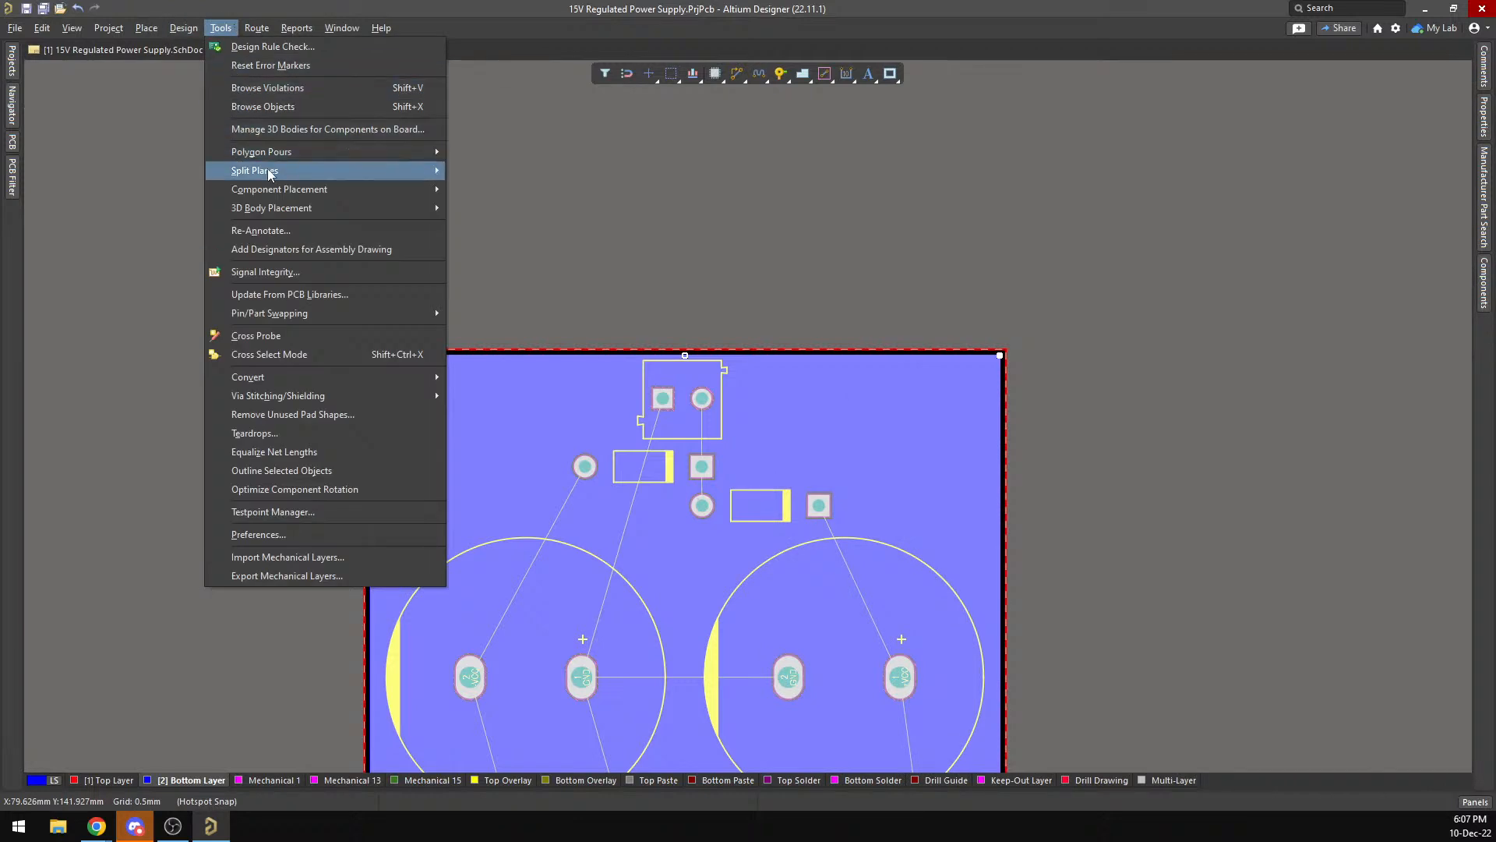
{"action": "mouse_move", "coordinate": [304, 152]}
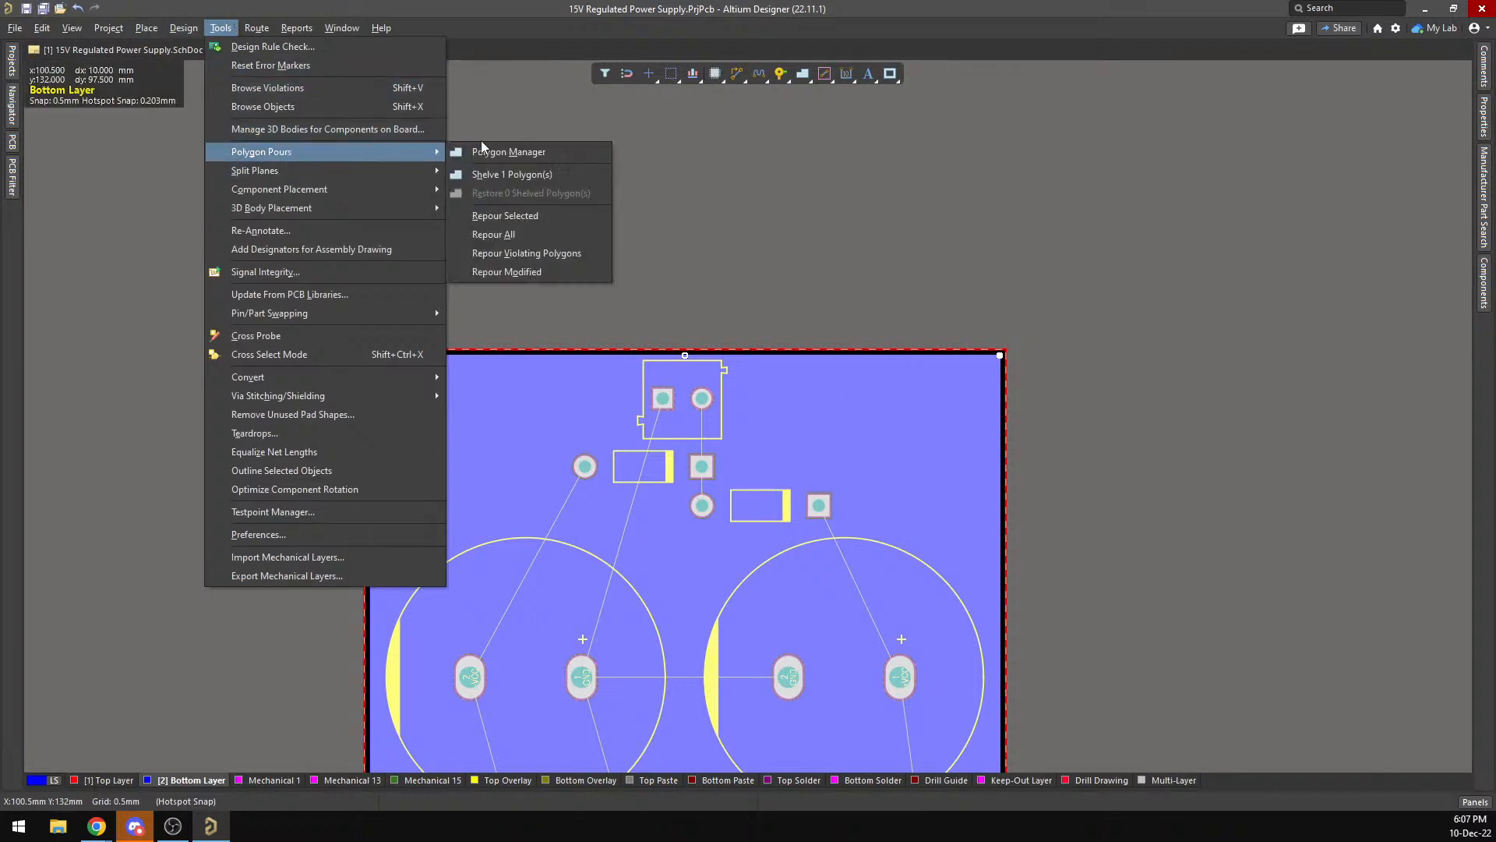
{"action": "left_click", "coordinate": [510, 235]}
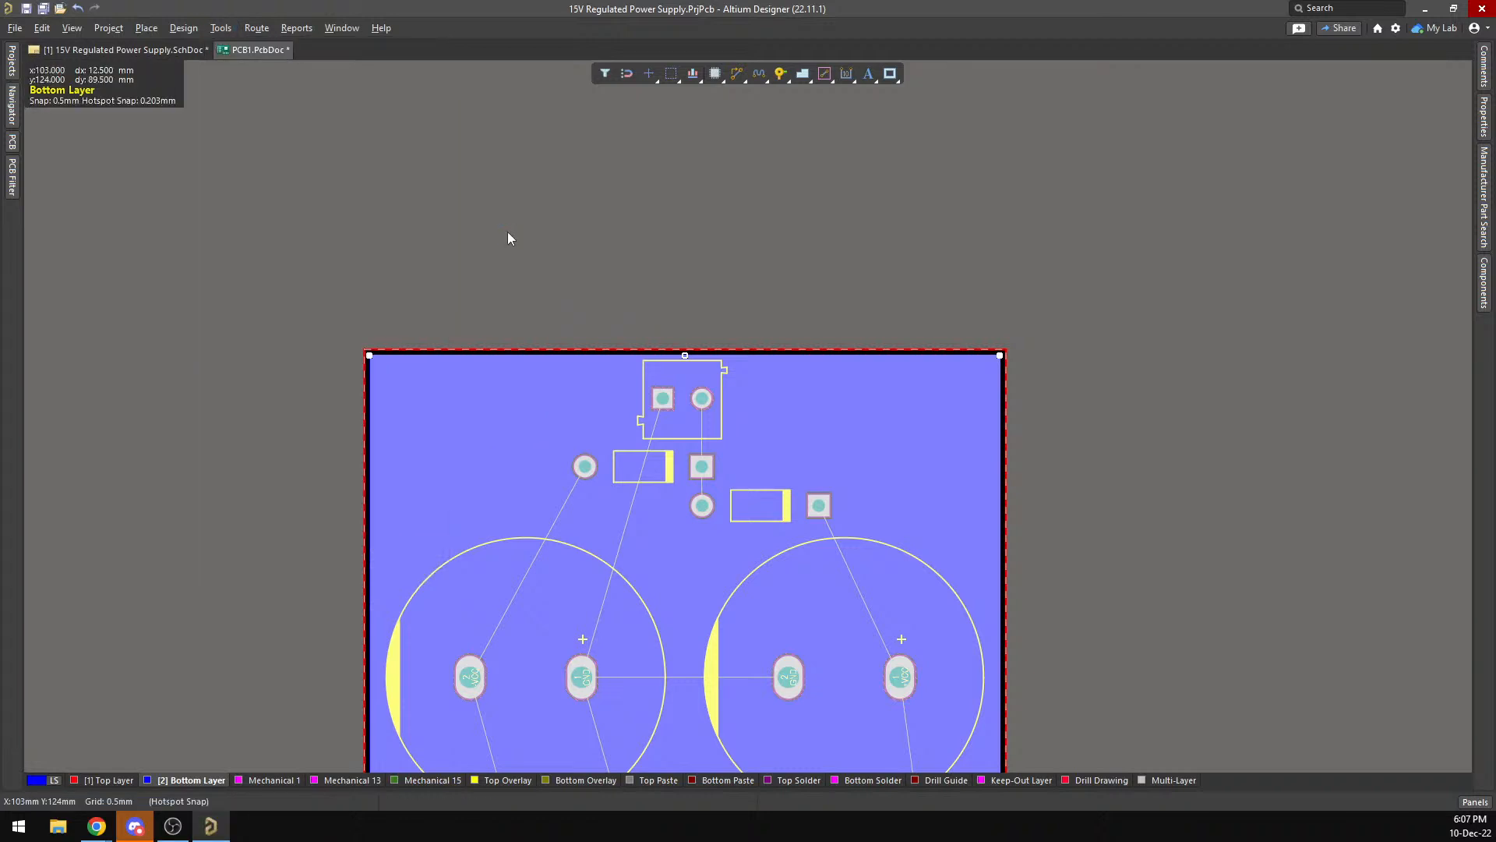
Check the poured area down to the output connectors and make the Top Layer active.
{"action": "scroll", "coordinate": [508, 231], "scroll_direction": "down", "scroll_amount": 5}
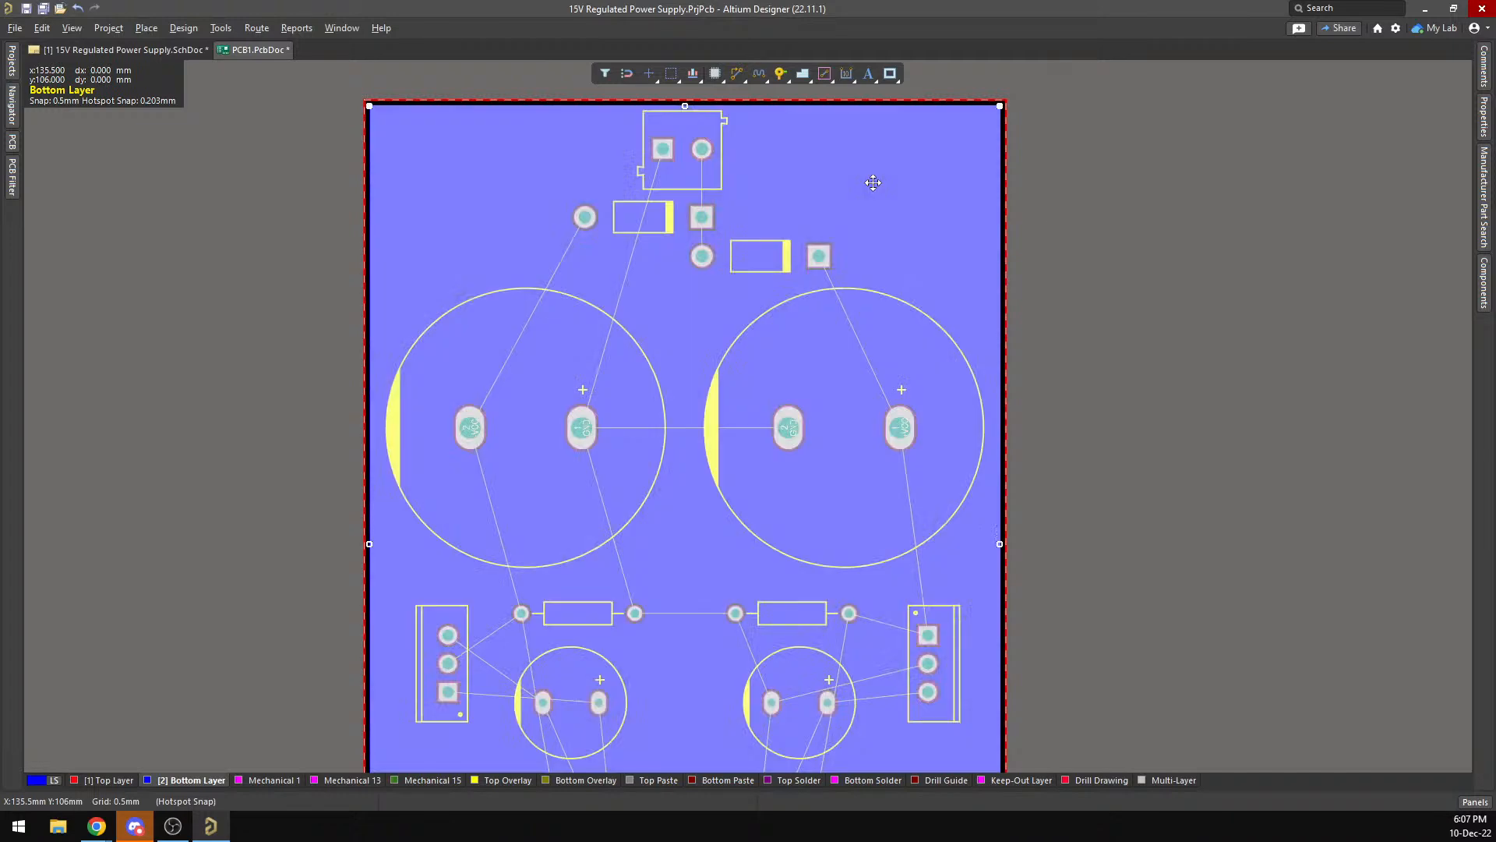
{"action": "scroll", "coordinate": [844, 240], "scroll_direction": "down", "scroll_amount": 8}
{"action": "scroll", "coordinate": [843, 240], "scroll_direction": "down", "scroll_amount": 3}
{"action": "left_click", "coordinate": [97, 779]}
{"action": "scroll", "coordinate": [258, 375], "scroll_direction": "up", "scroll_amount": 7}
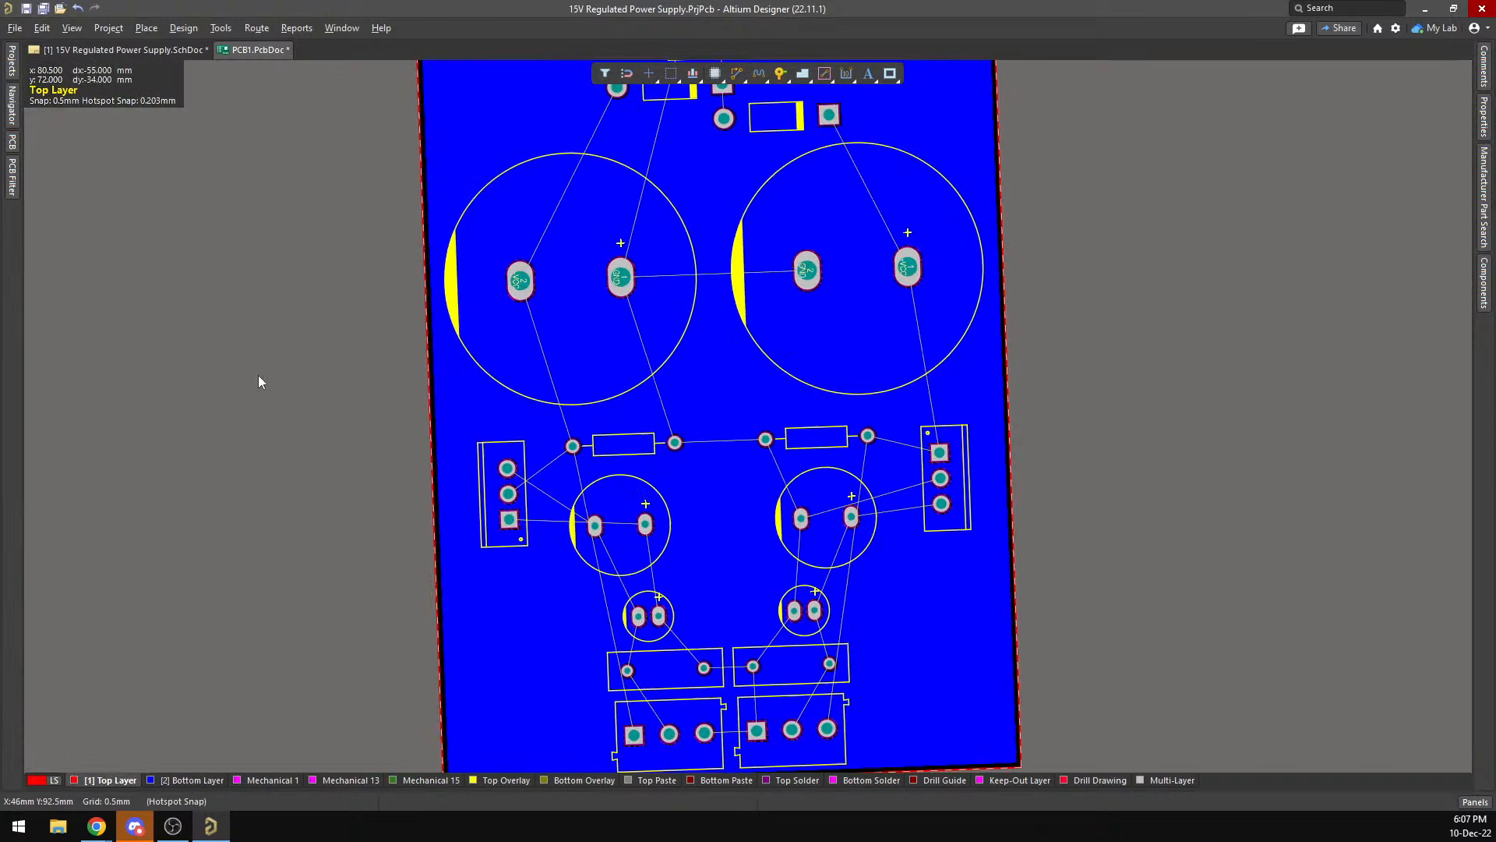
Examine the clearances between the copper pour and the pads on the board's underside in 3D, and return to 2D.
{"action": "key", "text": "3"}
{"action": "right_click_drag", "start_coordinate": [434, 361], "coordinate": [90, 451], "text": "shift"}
{"action": "right_click_drag", "start_coordinate": [559, 459], "coordinate": [519, 540]}
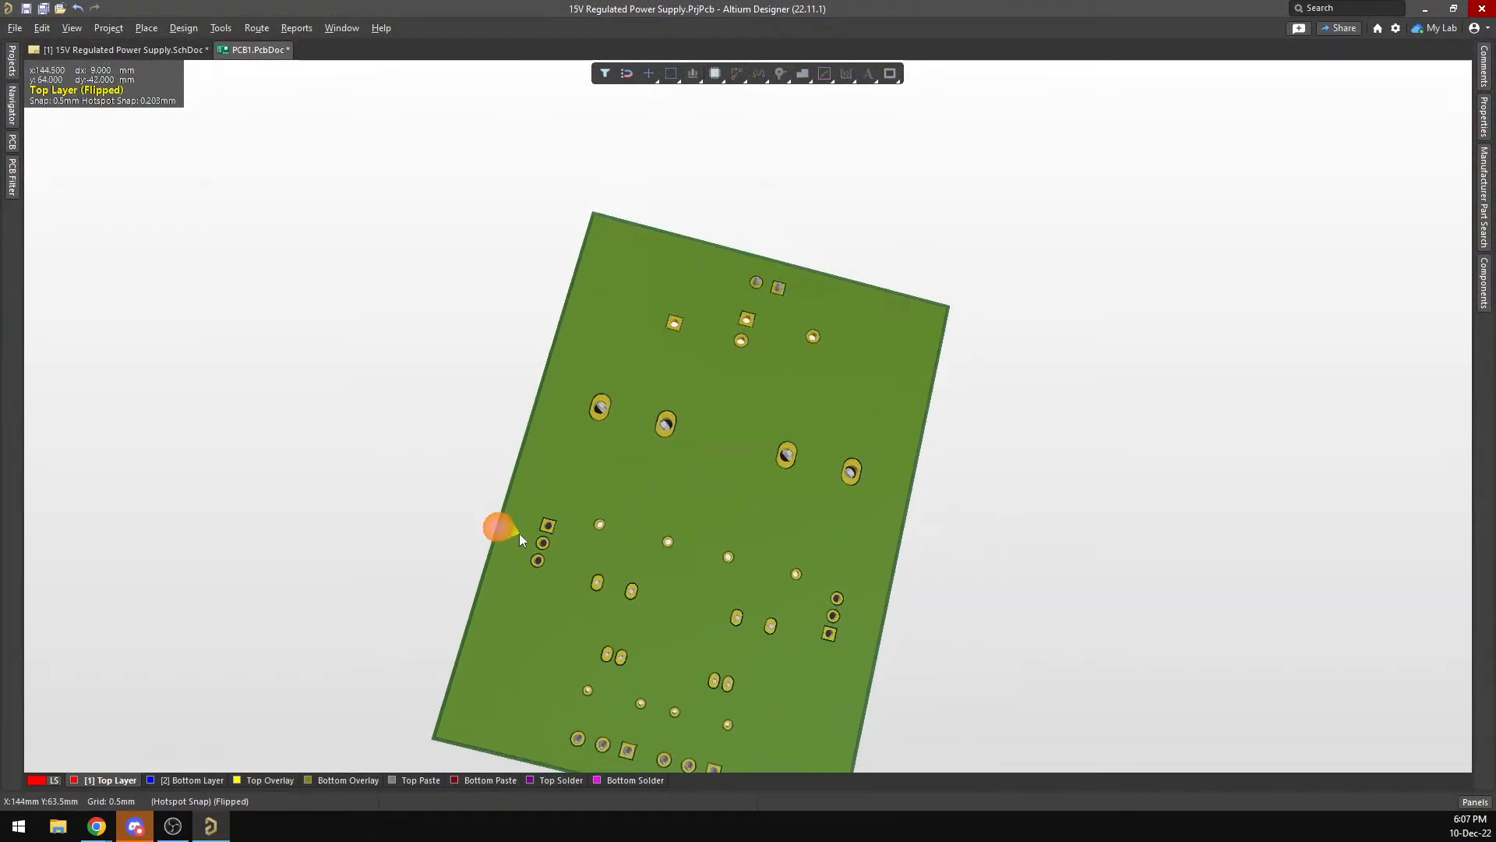
{"action": "scroll", "coordinate": [530, 518], "scroll_direction": "up", "scroll_amount": 1}
{"action": "scroll", "coordinate": [732, 430], "scroll_direction": "up", "scroll_amount": 1, "text": "ctrl"}
{"action": "scroll", "coordinate": [733, 429], "scroll_direction": "up", "scroll_amount": 3, "text": "ctrl"}
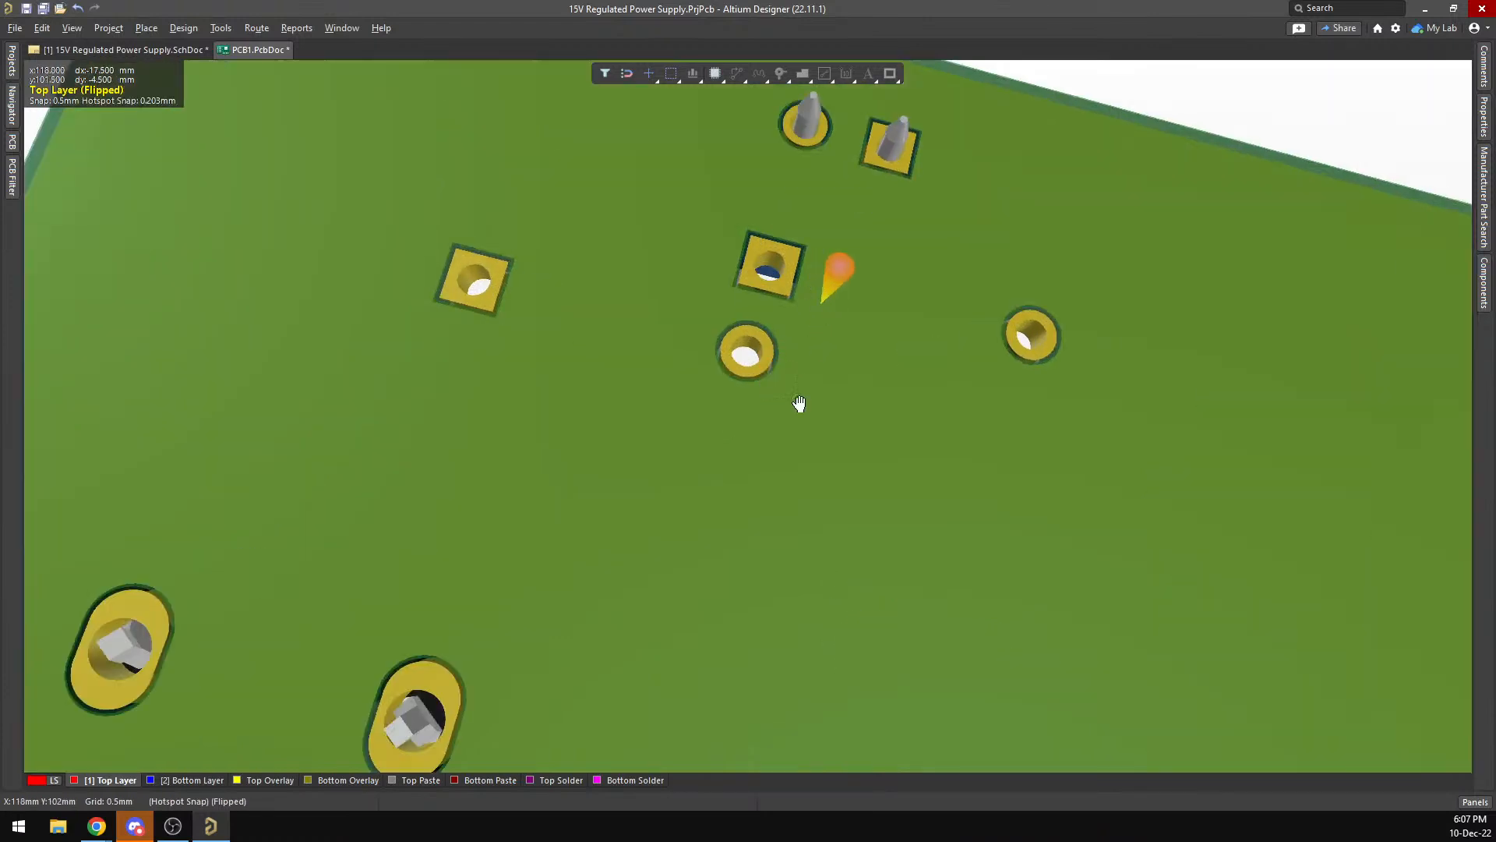
{"action": "right_click_drag", "start_coordinate": [742, 345], "coordinate": [793, 281]}
{"action": "right_click_drag", "start_coordinate": [786, 405], "coordinate": [832, 316]}
{"action": "right_click_drag", "start_coordinate": [736, 505], "coordinate": [851, 334]}
{"action": "right_click_drag", "start_coordinate": [782, 492], "coordinate": [871, 344]}
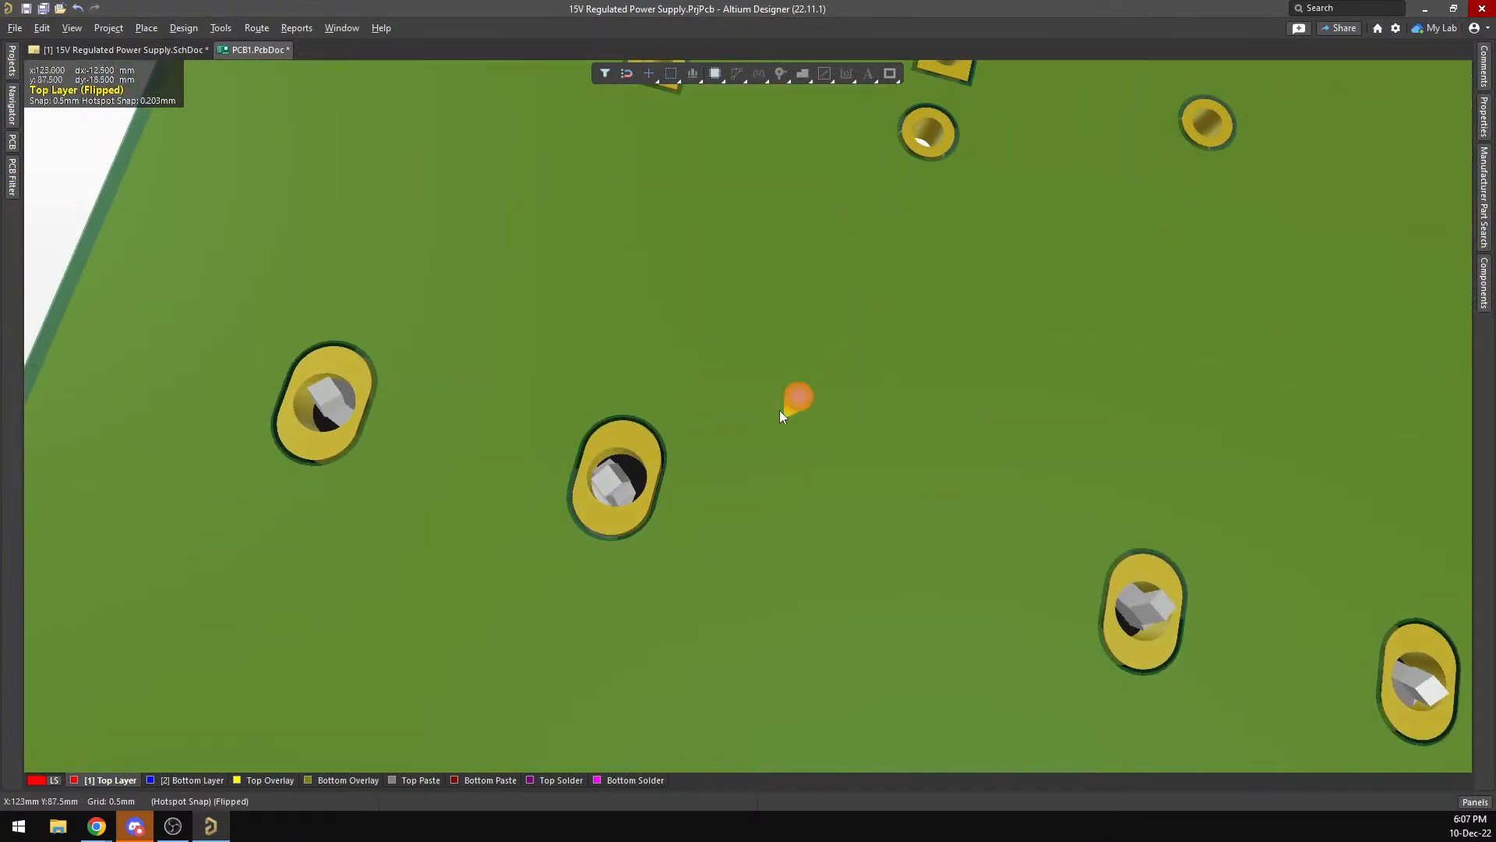
{"action": "right_click_drag", "start_coordinate": [782, 413], "coordinate": [781, 468]}
{"action": "key", "text": "2"}
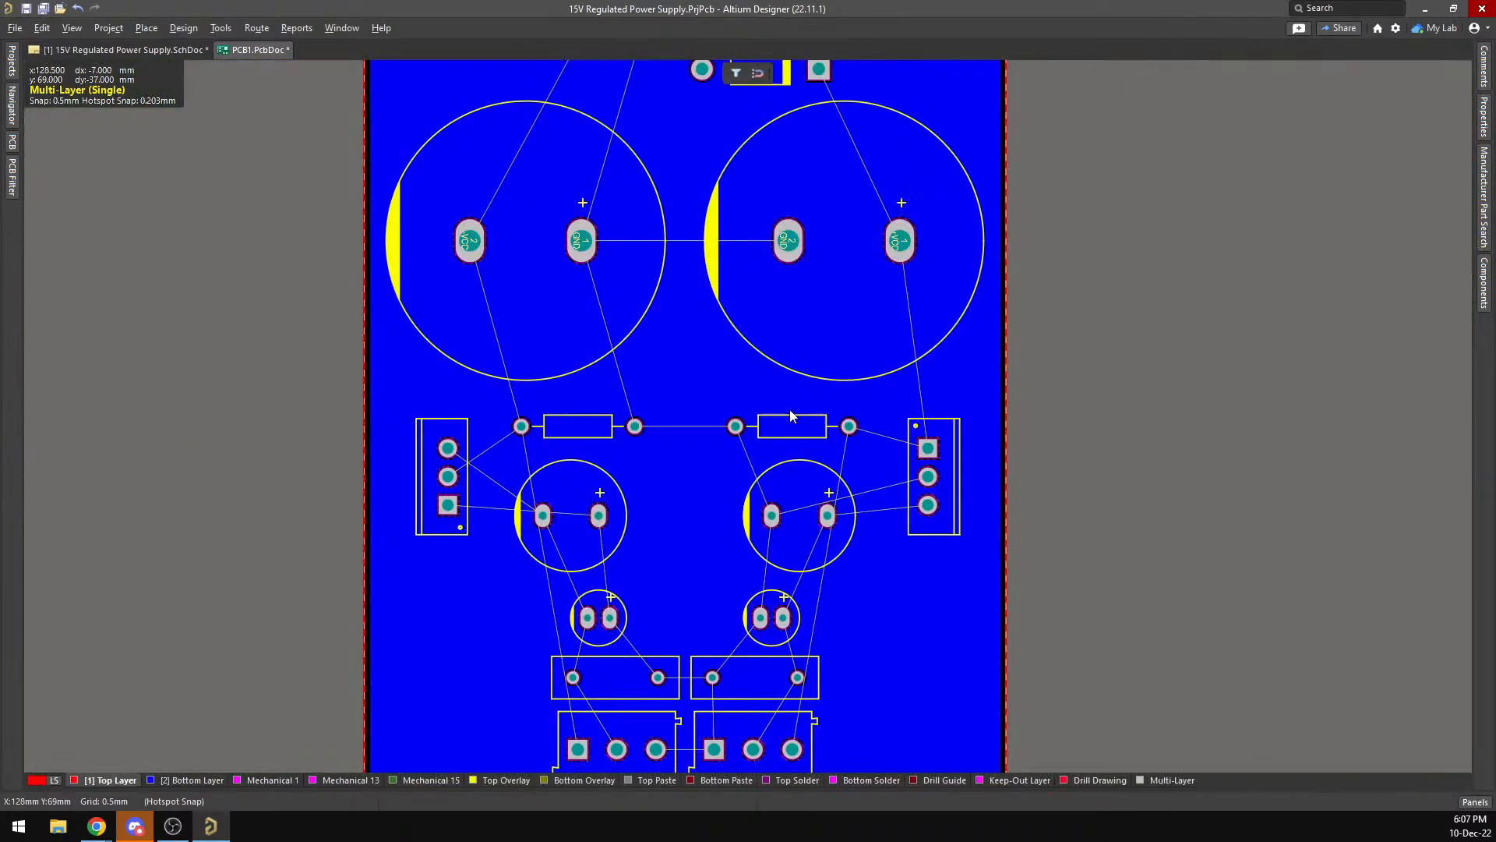
Make the Bottom Layer active and assign the polygon pour to the GND net.
{"action": "right_click", "coordinate": [712, 390]}
{"action": "left_click", "coordinate": [697, 369]}
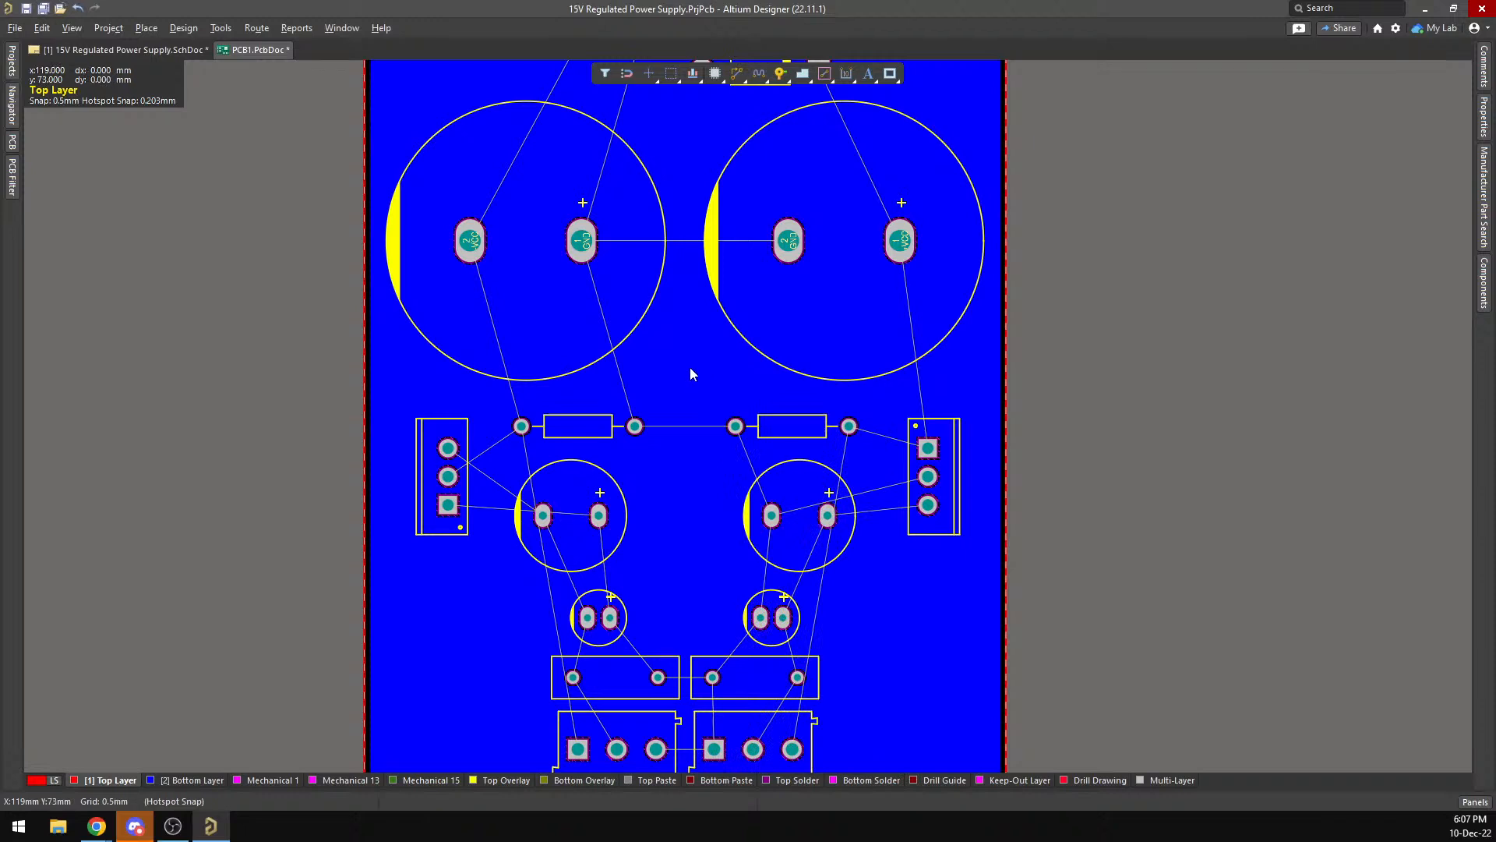
{"action": "right_click", "coordinate": [680, 330]}
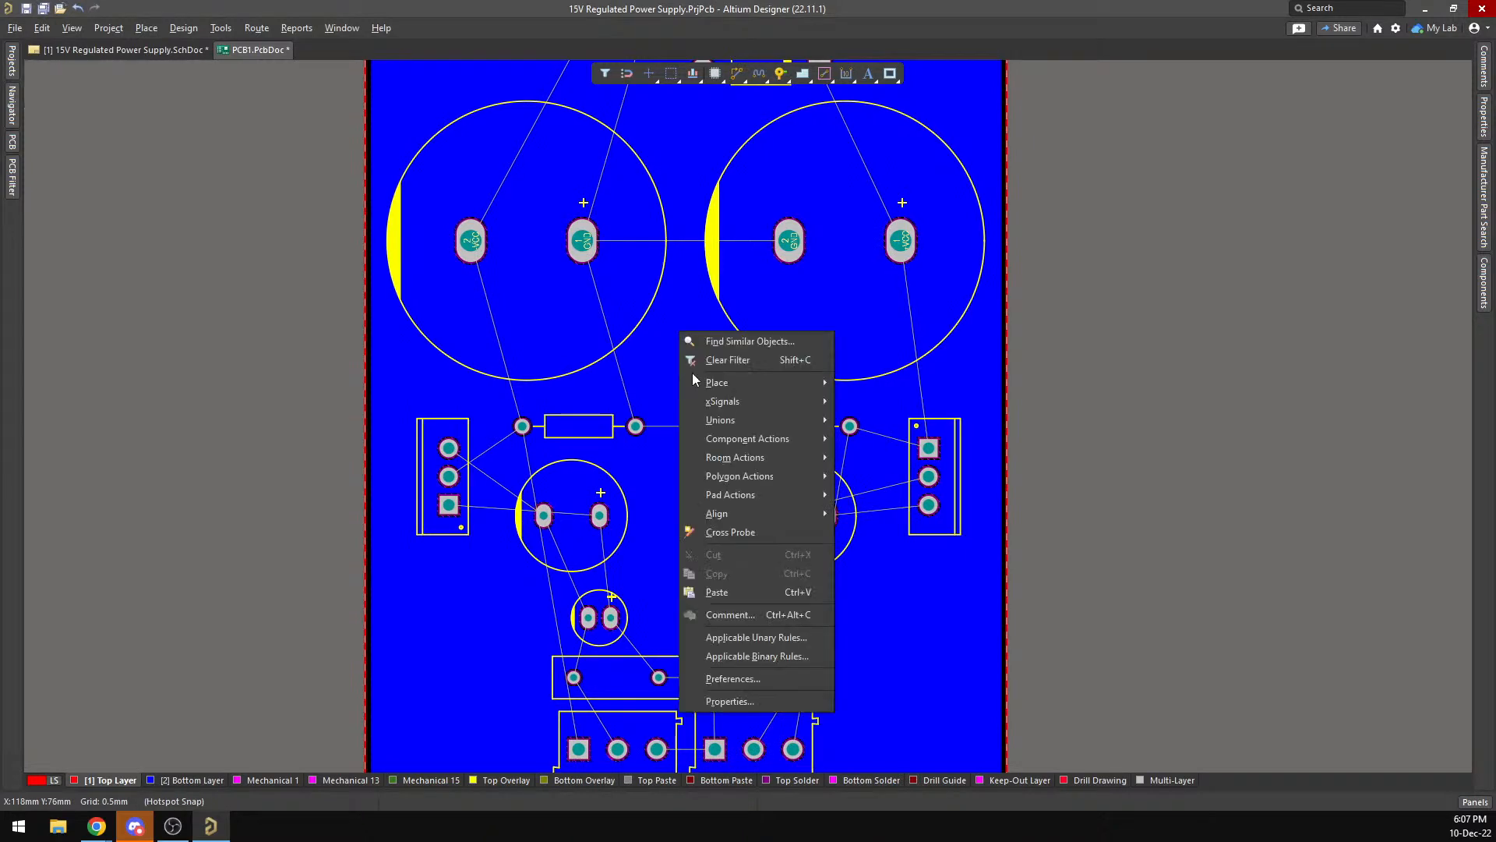
{"action": "left_click", "coordinate": [190, 779]}
{"action": "left_click", "coordinate": [682, 339]}
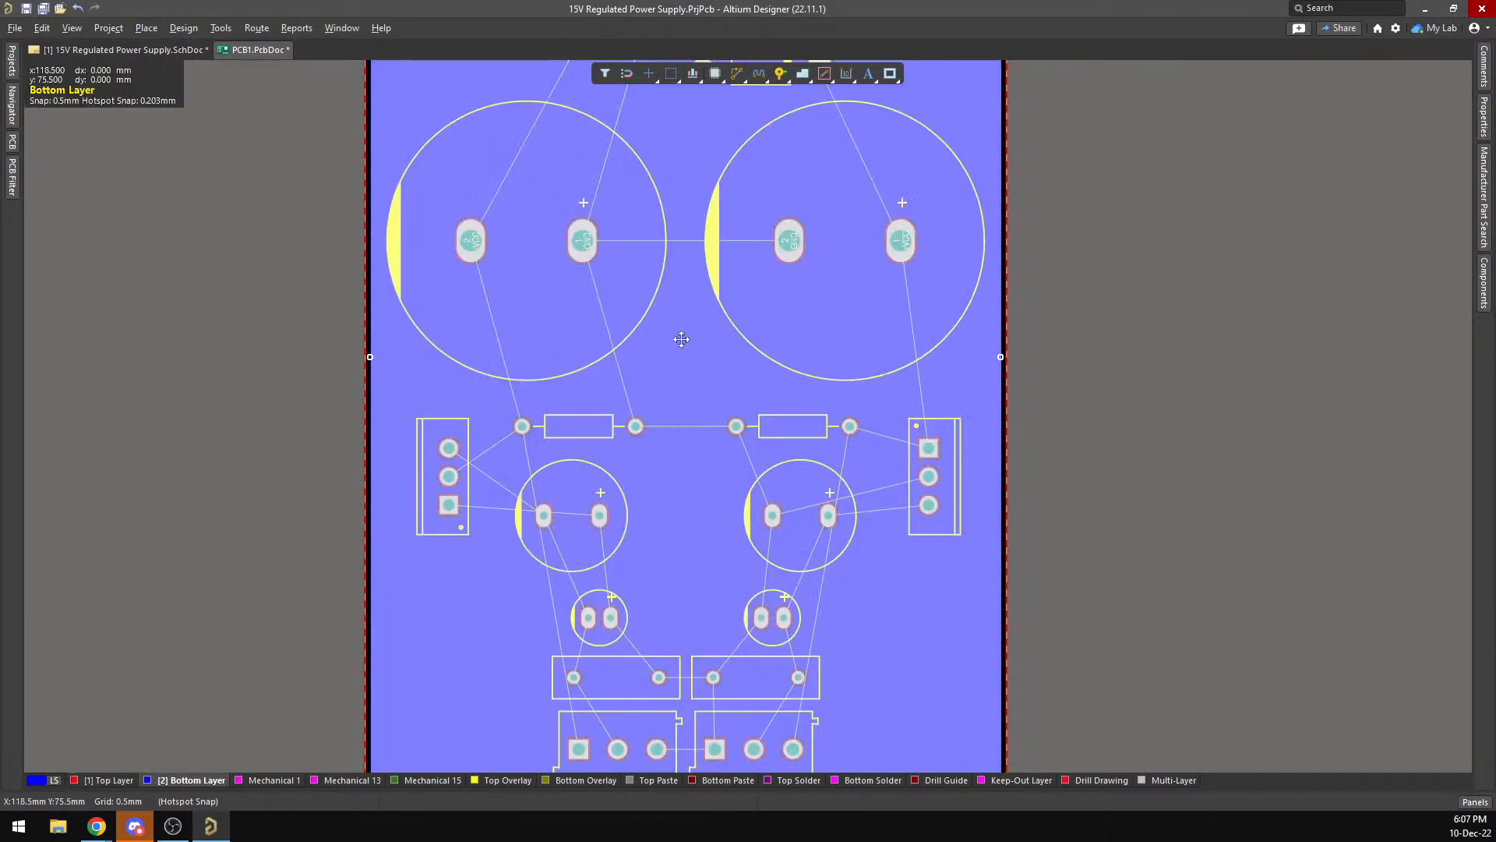
{"action": "right_click", "coordinate": [681, 339]}
{"action": "left_click", "coordinate": [769, 742]}
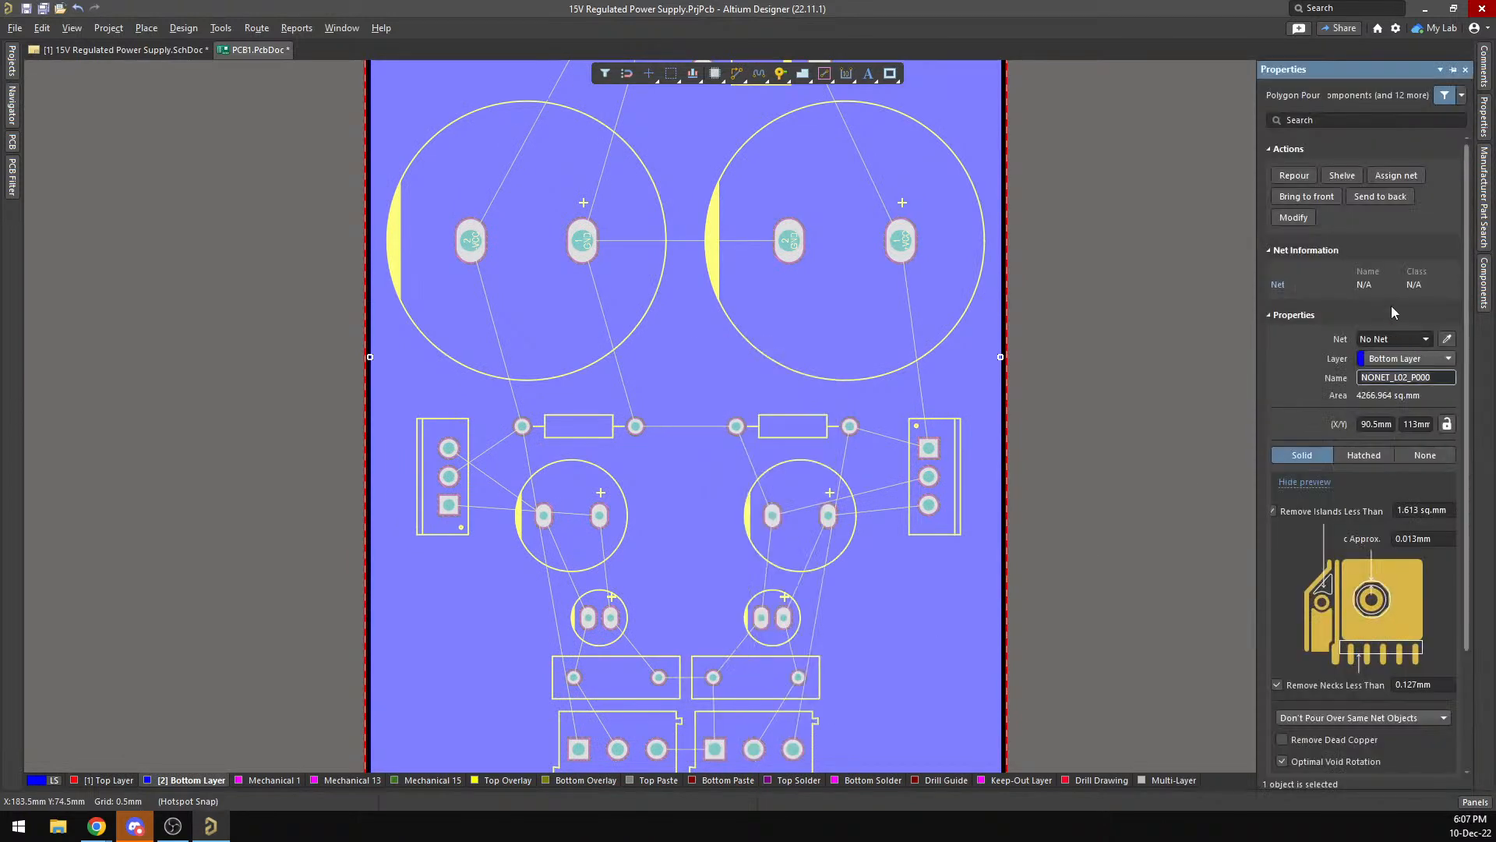
{"action": "left_click", "coordinate": [1426, 339]}
{"action": "left_click", "coordinate": [1404, 410]}
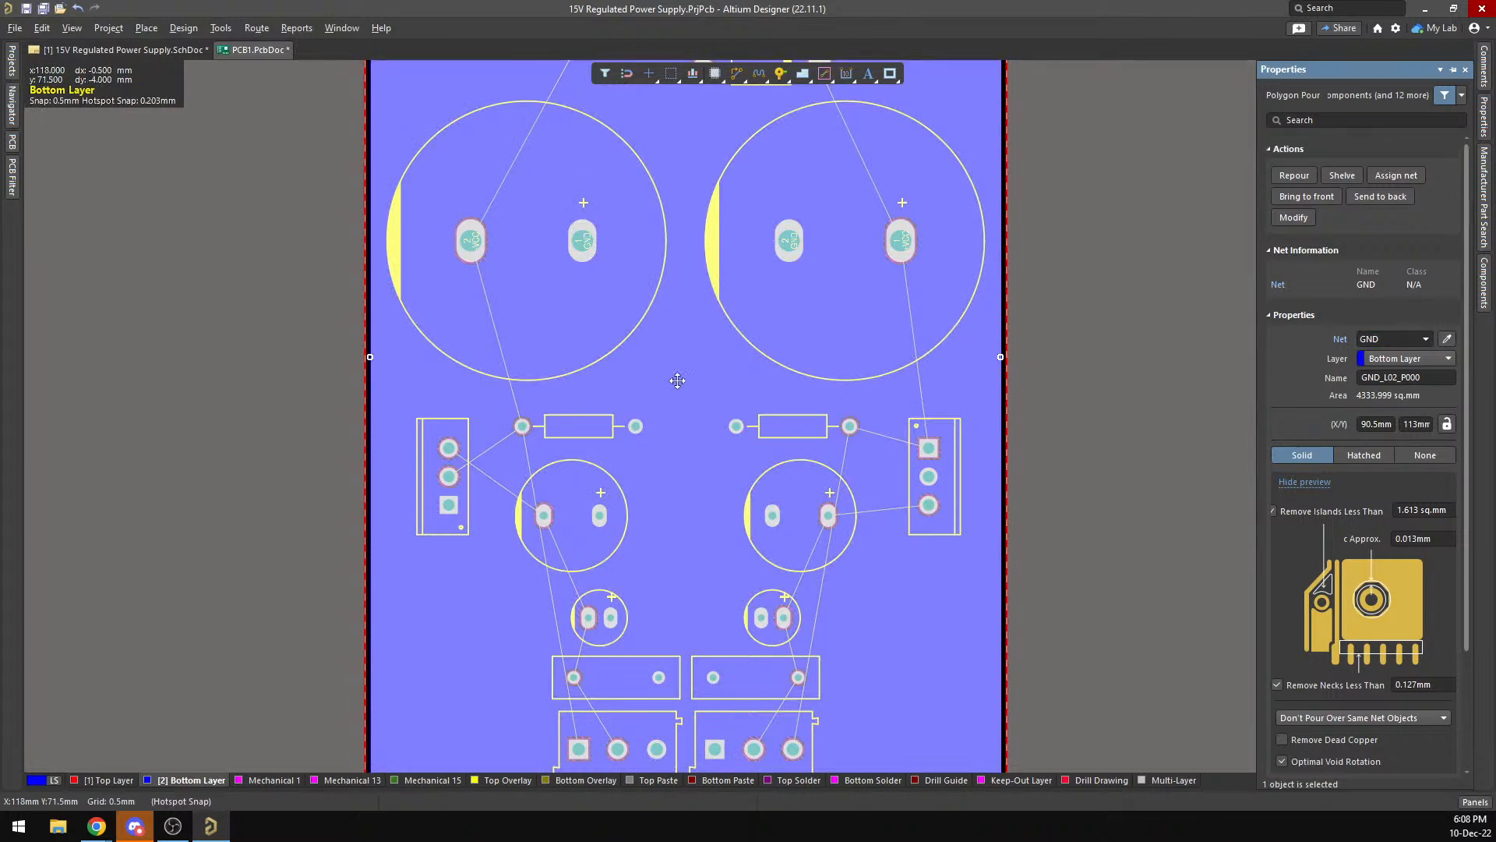
{"action": "left_click", "coordinate": [1217, 376]}
Examine how the capacitor pads connect to the GND pour in the 3D underside view, and return to 2D.
{"action": "key", "text": "3"}
{"action": "scroll", "coordinate": [780, 399], "scroll_direction": "down", "scroll_amount": 3, "text": "ctrl"}
{"action": "right_click_drag", "start_coordinate": [804, 486], "coordinate": [678, 312]}
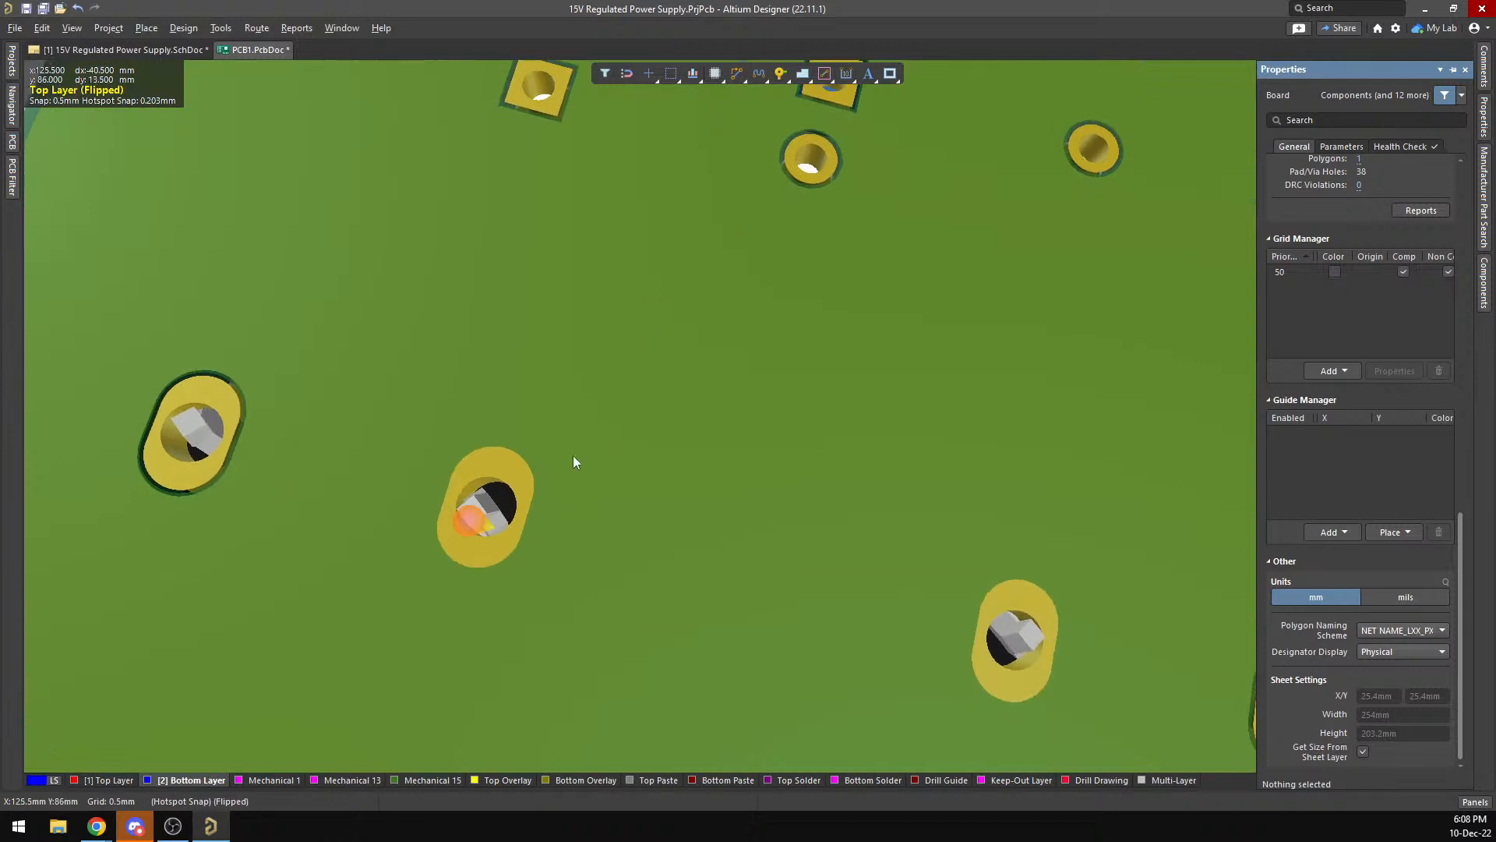
{"action": "right_click_drag", "start_coordinate": [581, 427], "coordinate": [676, 477]}
{"action": "key", "text": "1"}
{"action": "right_click_drag", "start_coordinate": [933, 440], "coordinate": [981, 421]}
{"action": "key", "text": "2"}
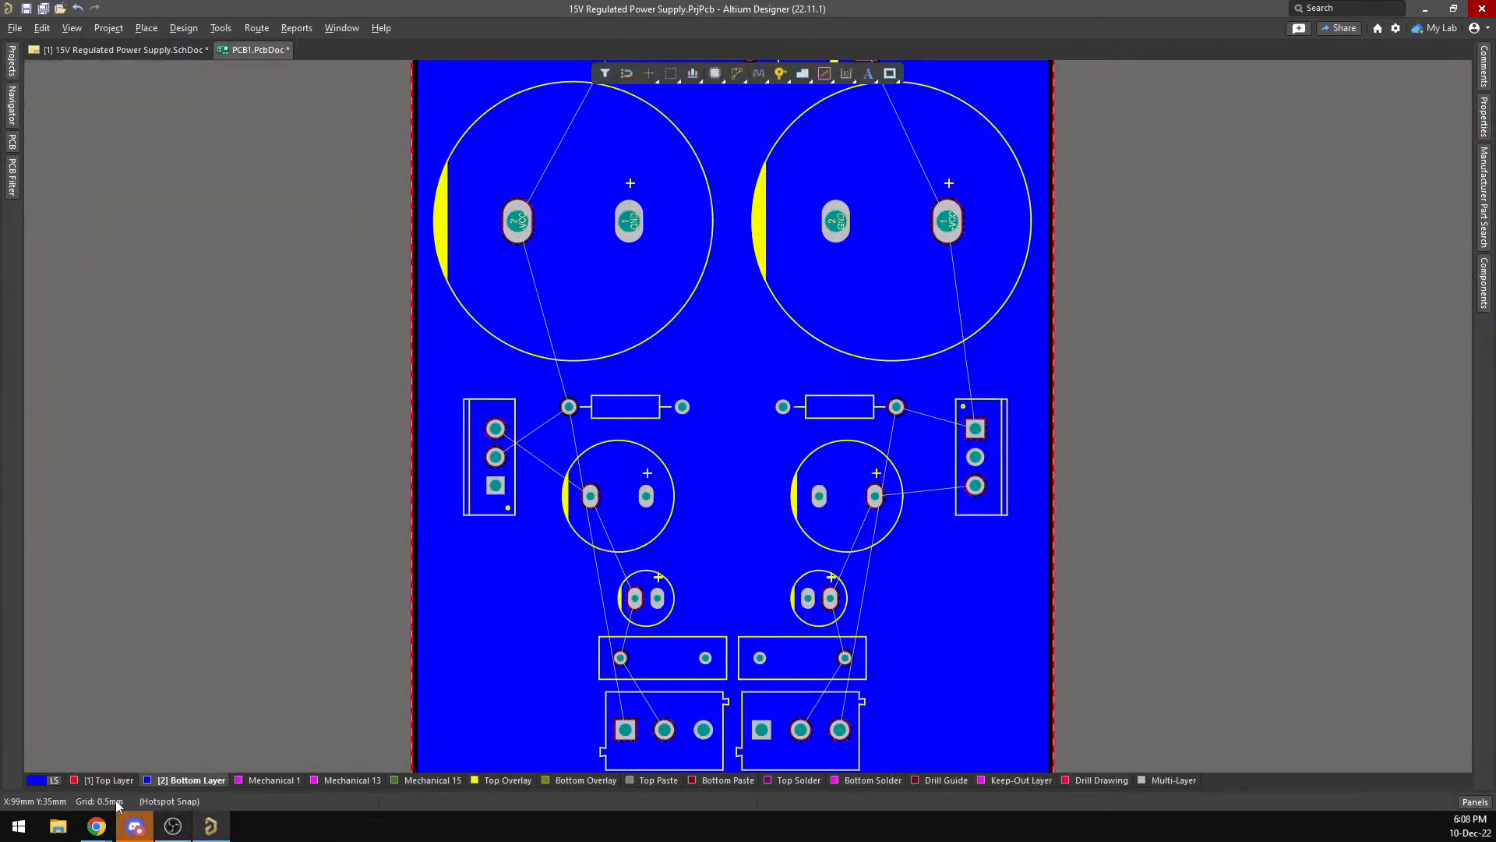
Make the Top Layer active and hide the Bottom Layer.
{"action": "scroll", "coordinate": [751, 459], "scroll_direction": "up", "scroll_amount": 1}
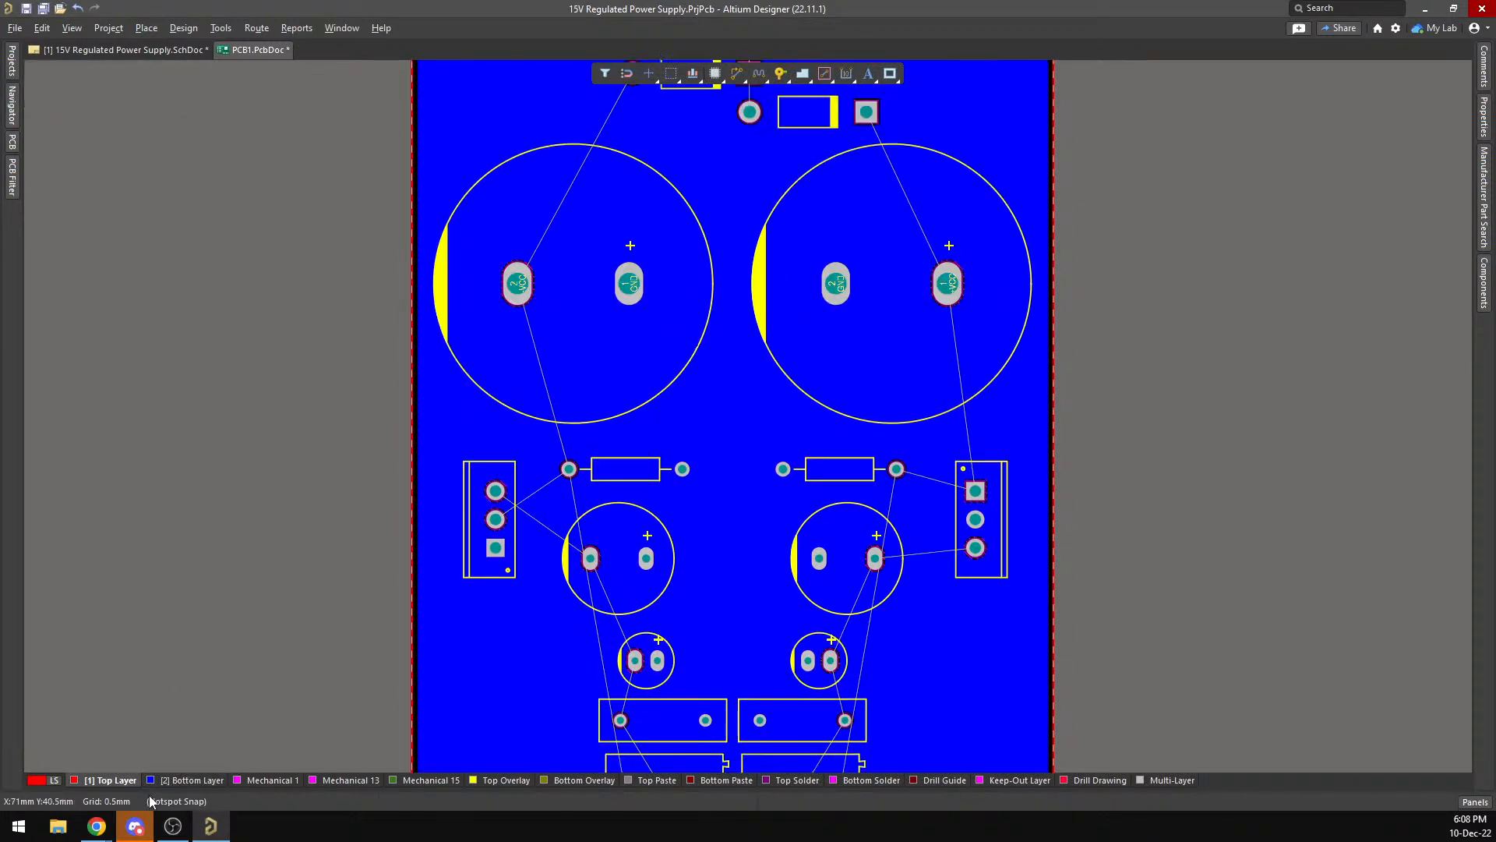
{"action": "scroll", "coordinate": [653, 520], "scroll_direction": "up", "scroll_amount": 3}
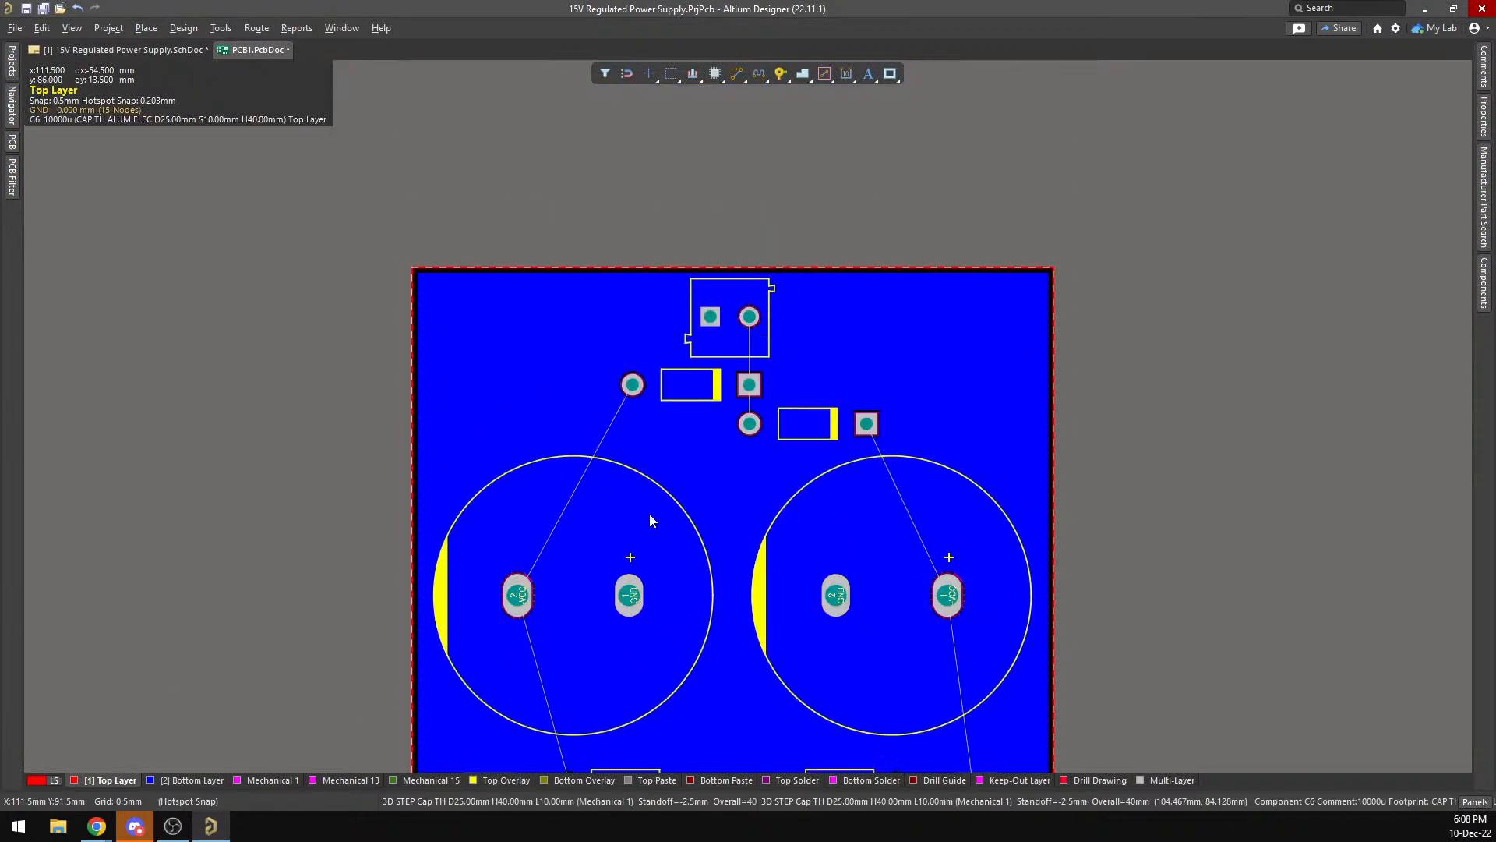
{"action": "right_click", "coordinate": [164, 780]}
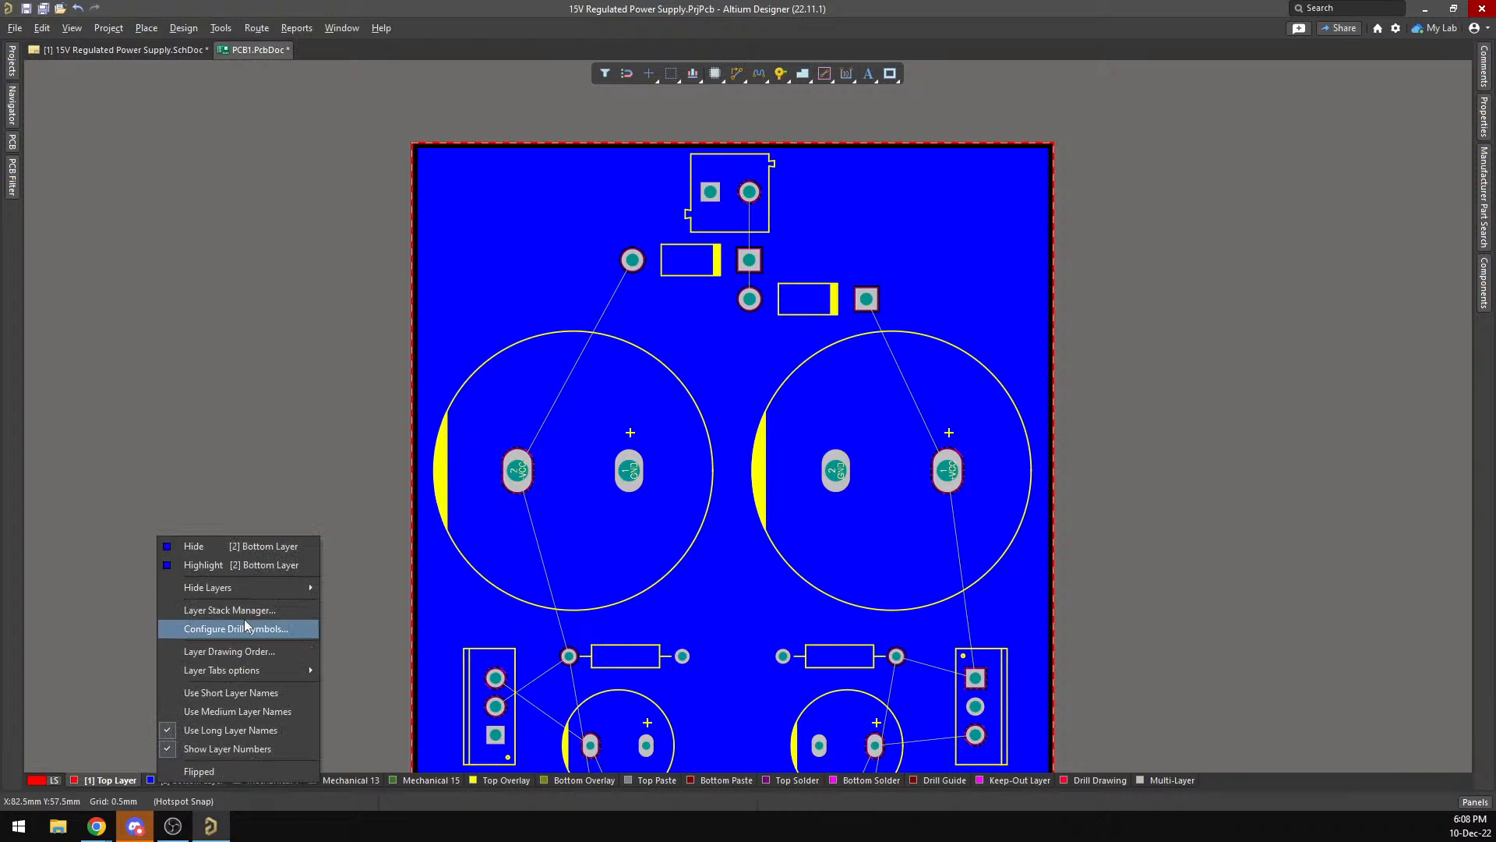
{"action": "left_click", "coordinate": [247, 550]}
Look over the remaining unrouted connections from the input connector and diodes down to the output connectors.
{"action": "scroll", "coordinate": [726, 456], "scroll_direction": "up", "scroll_amount": 6}
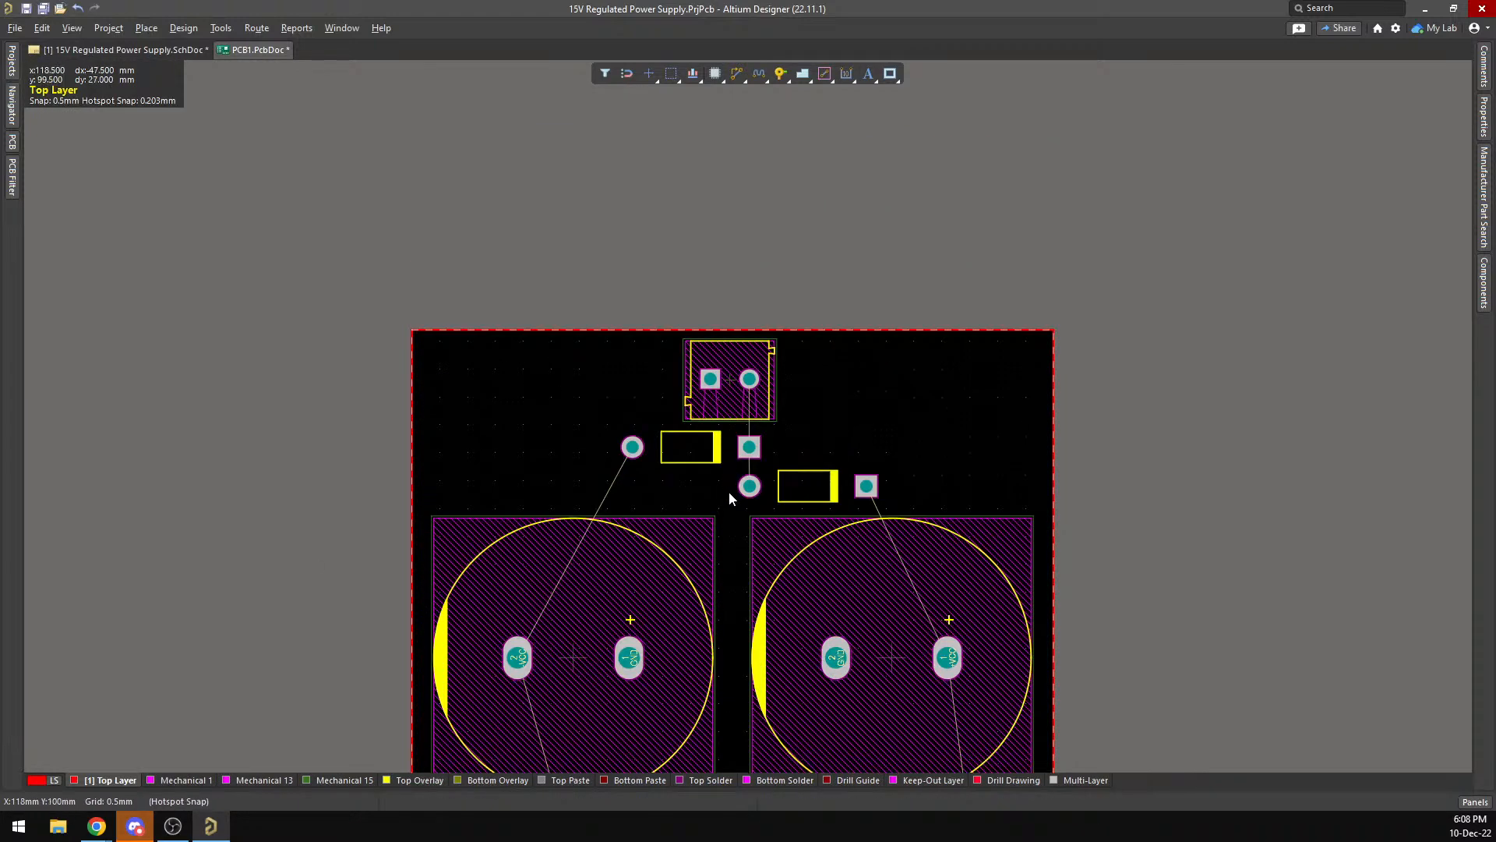
{"action": "scroll", "coordinate": [730, 501], "scroll_direction": "up", "scroll_amount": 5, "text": "ctrl"}
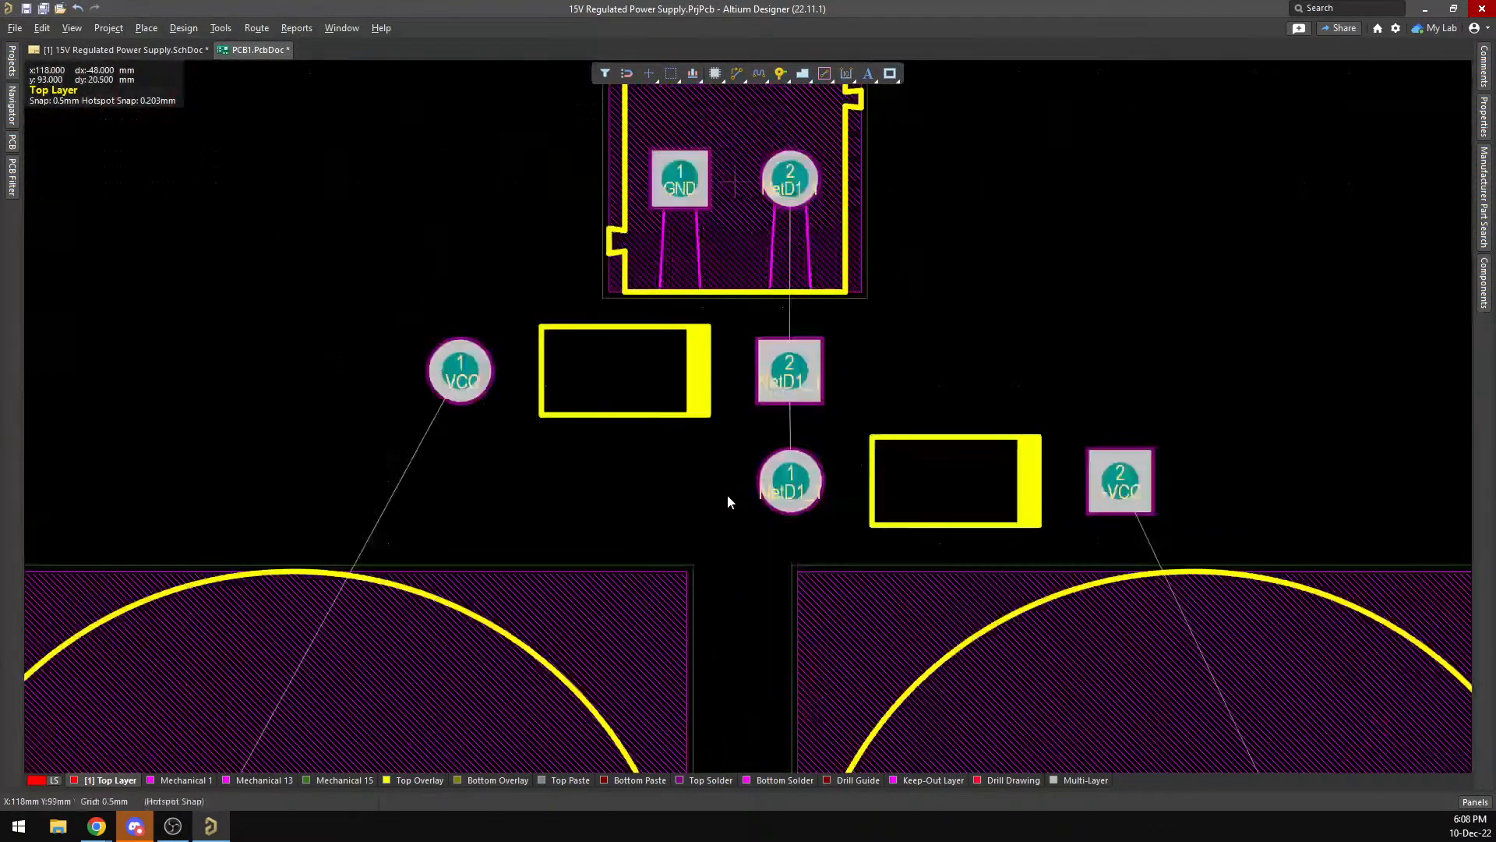
{"action": "scroll", "coordinate": [728, 501], "scroll_direction": "down", "scroll_amount": 2}
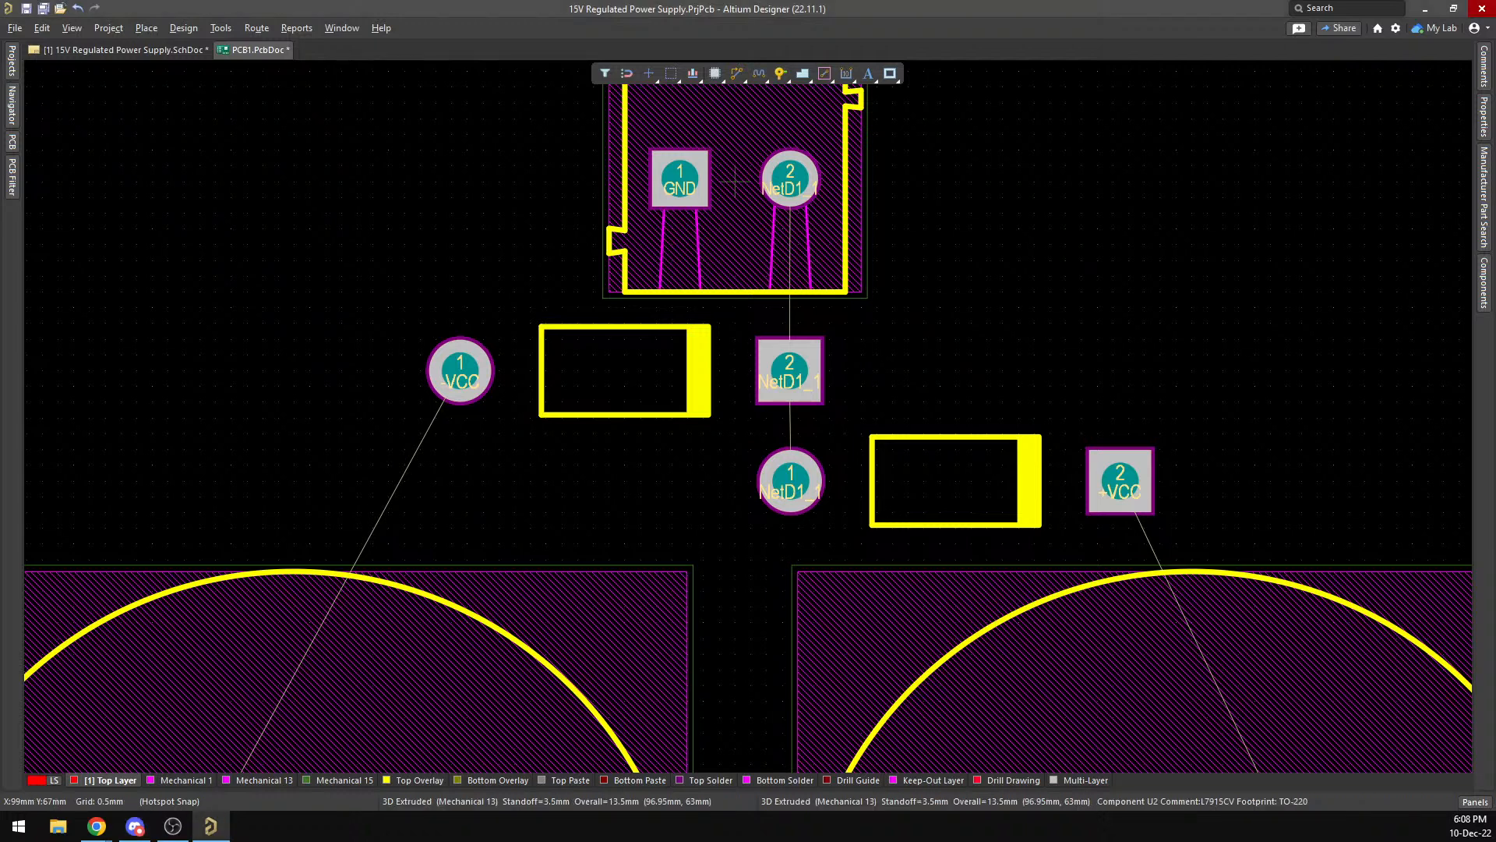
{"action": "scroll", "coordinate": [786, 615], "scroll_direction": "down", "scroll_amount": 4, "text": "ctrl"}
{"action": "scroll", "coordinate": [786, 621], "scroll_direction": "down", "scroll_amount": 3}
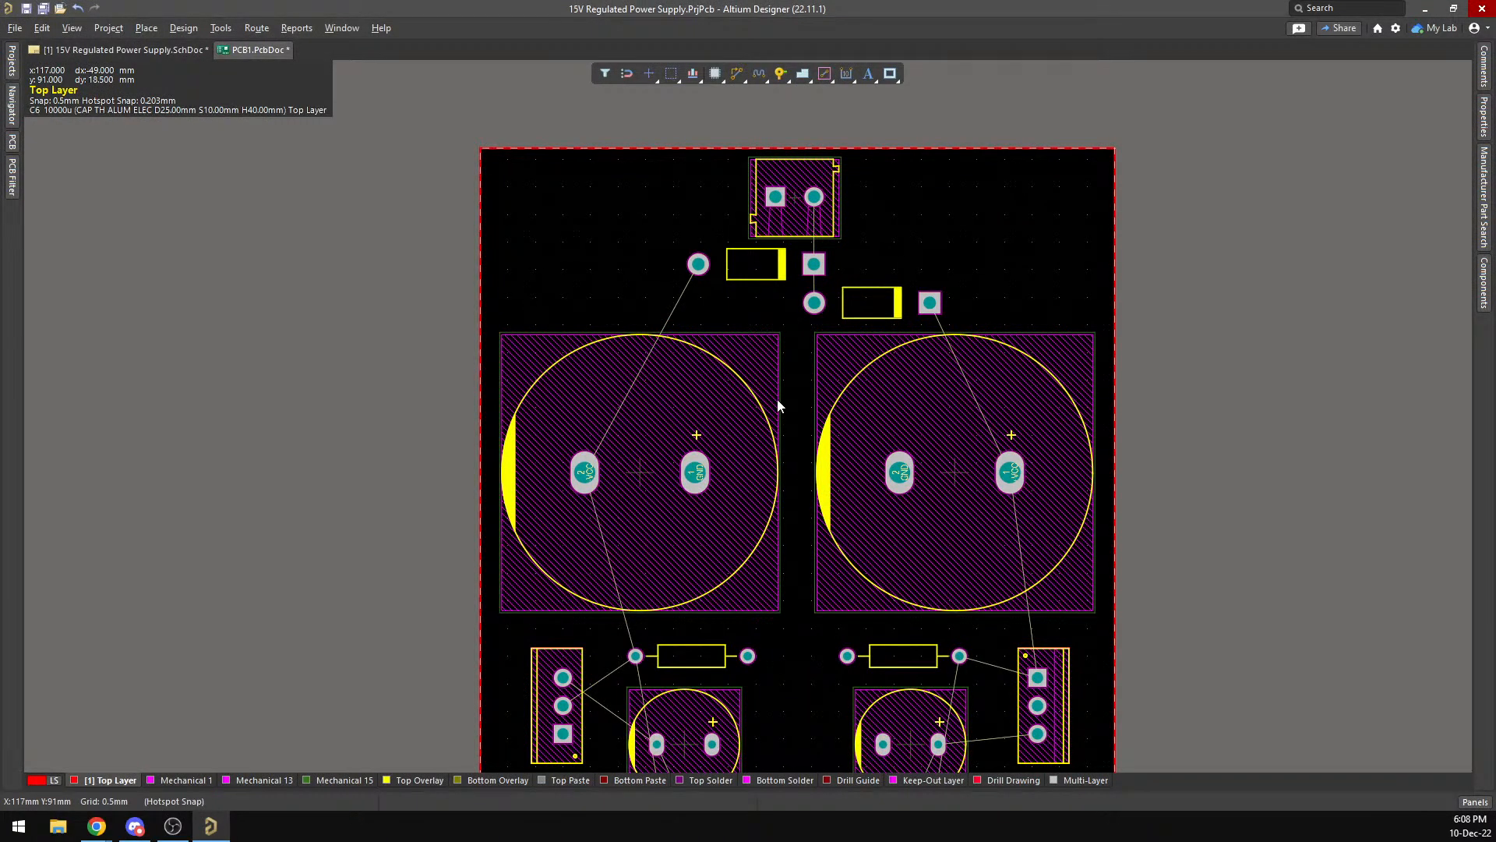
{"action": "scroll", "coordinate": [777, 405], "scroll_direction": "down", "scroll_amount": 6}
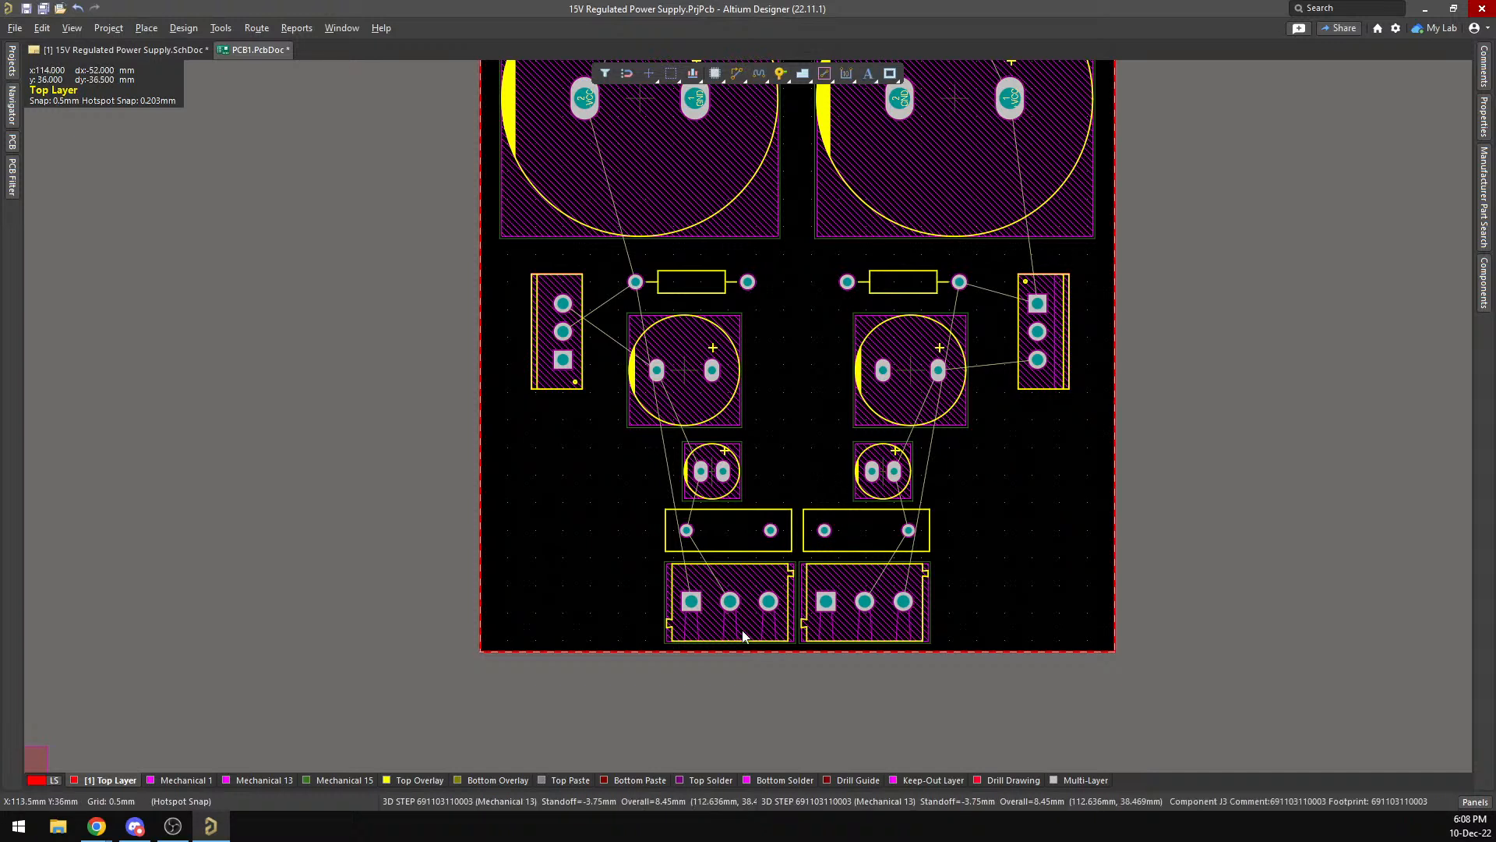
{"action": "scroll", "coordinate": [727, 193], "scroll_direction": "up", "scroll_amount": 5}
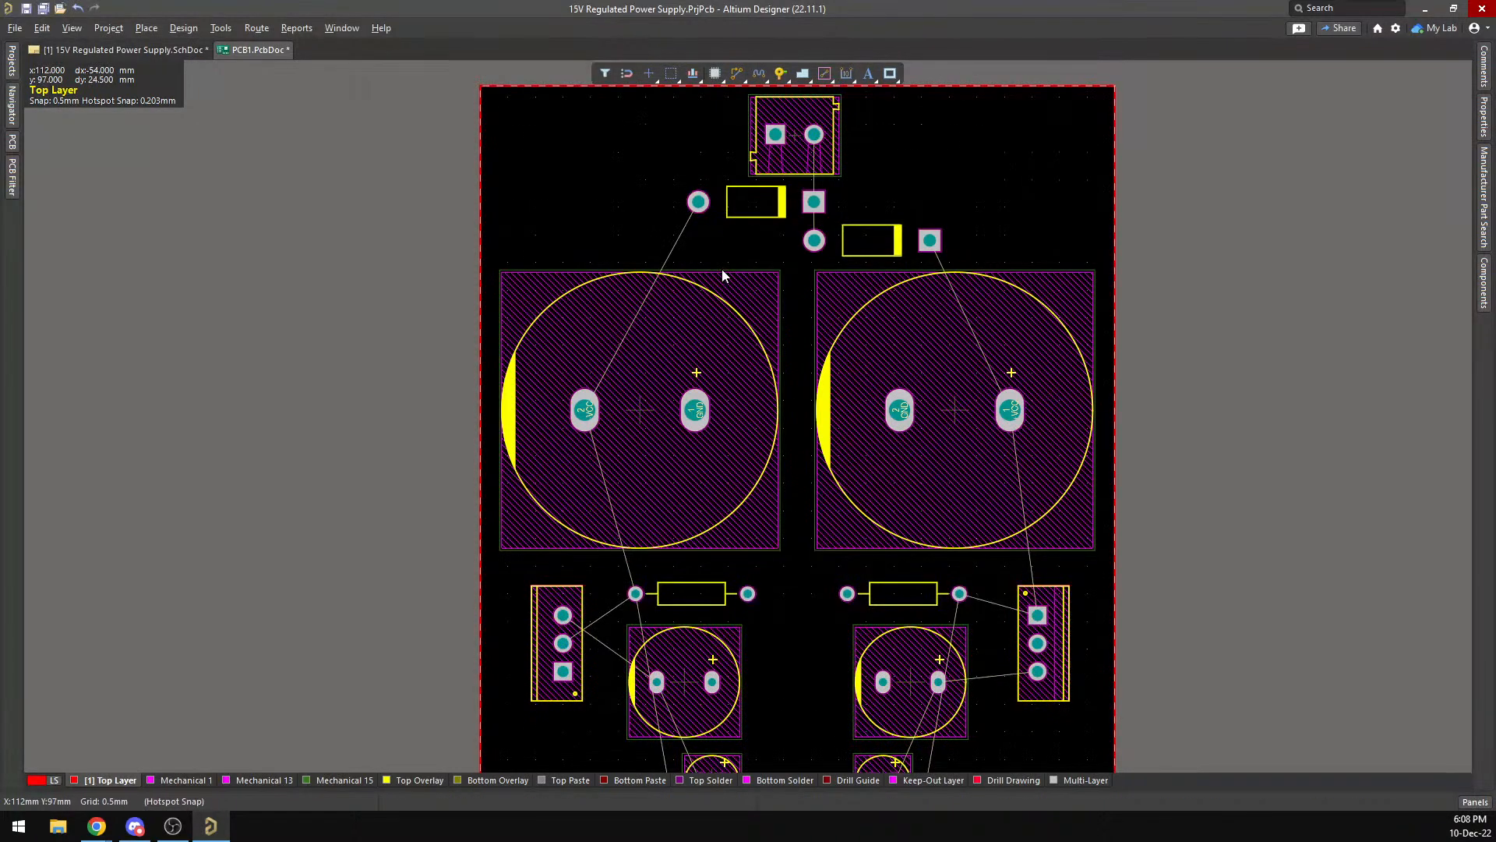
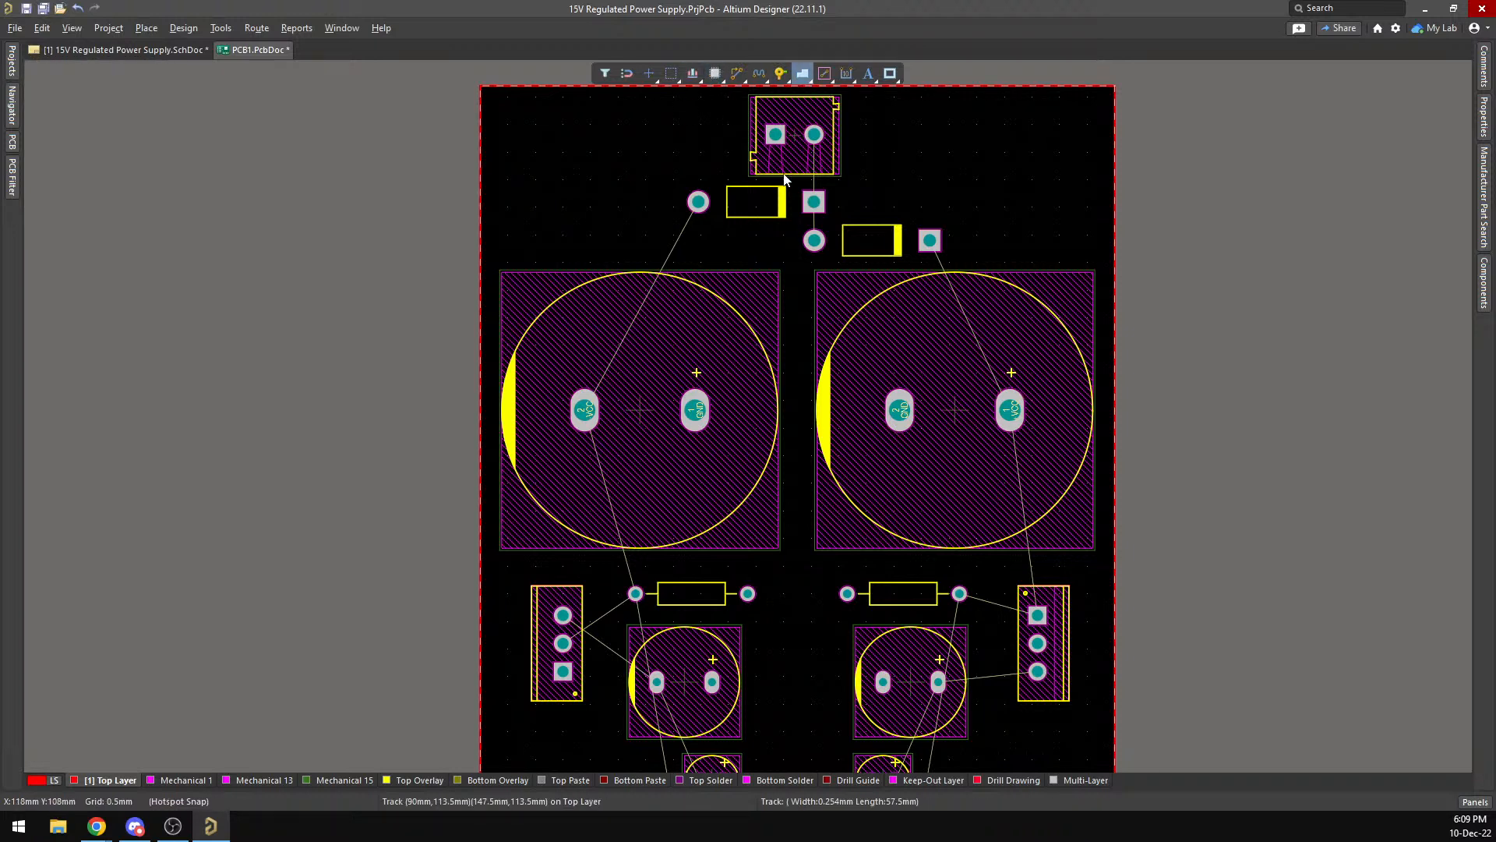
Start a polygon pour on the Top Layer, outlining it from around the input connector's GND pad, between the diodes, across the right large capacitor's upper edge.
{"action": "left_click", "coordinate": [754, 117]}
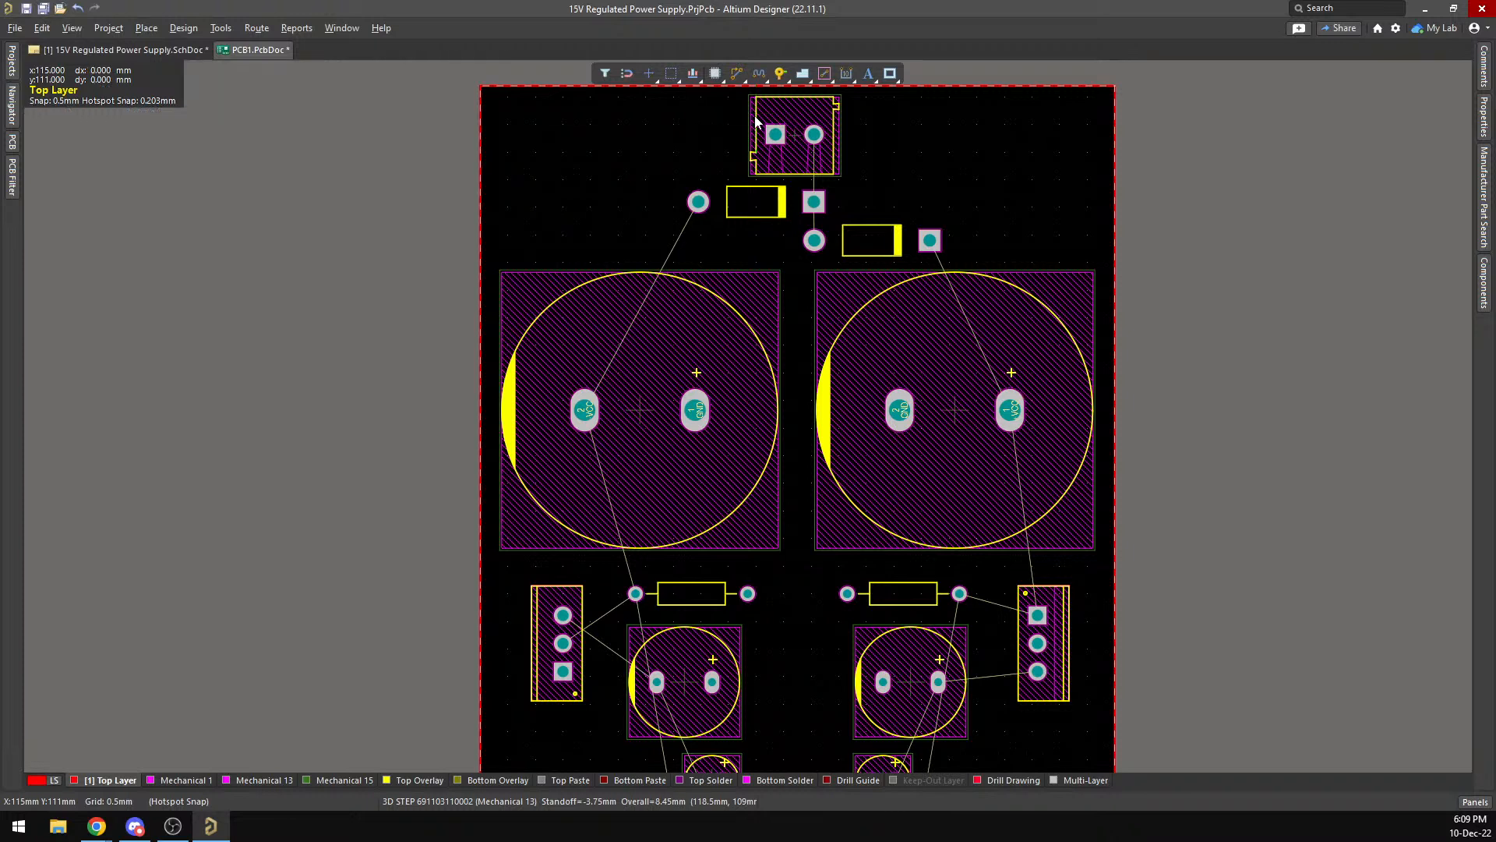
{"action": "left_click", "coordinate": [794, 118]}
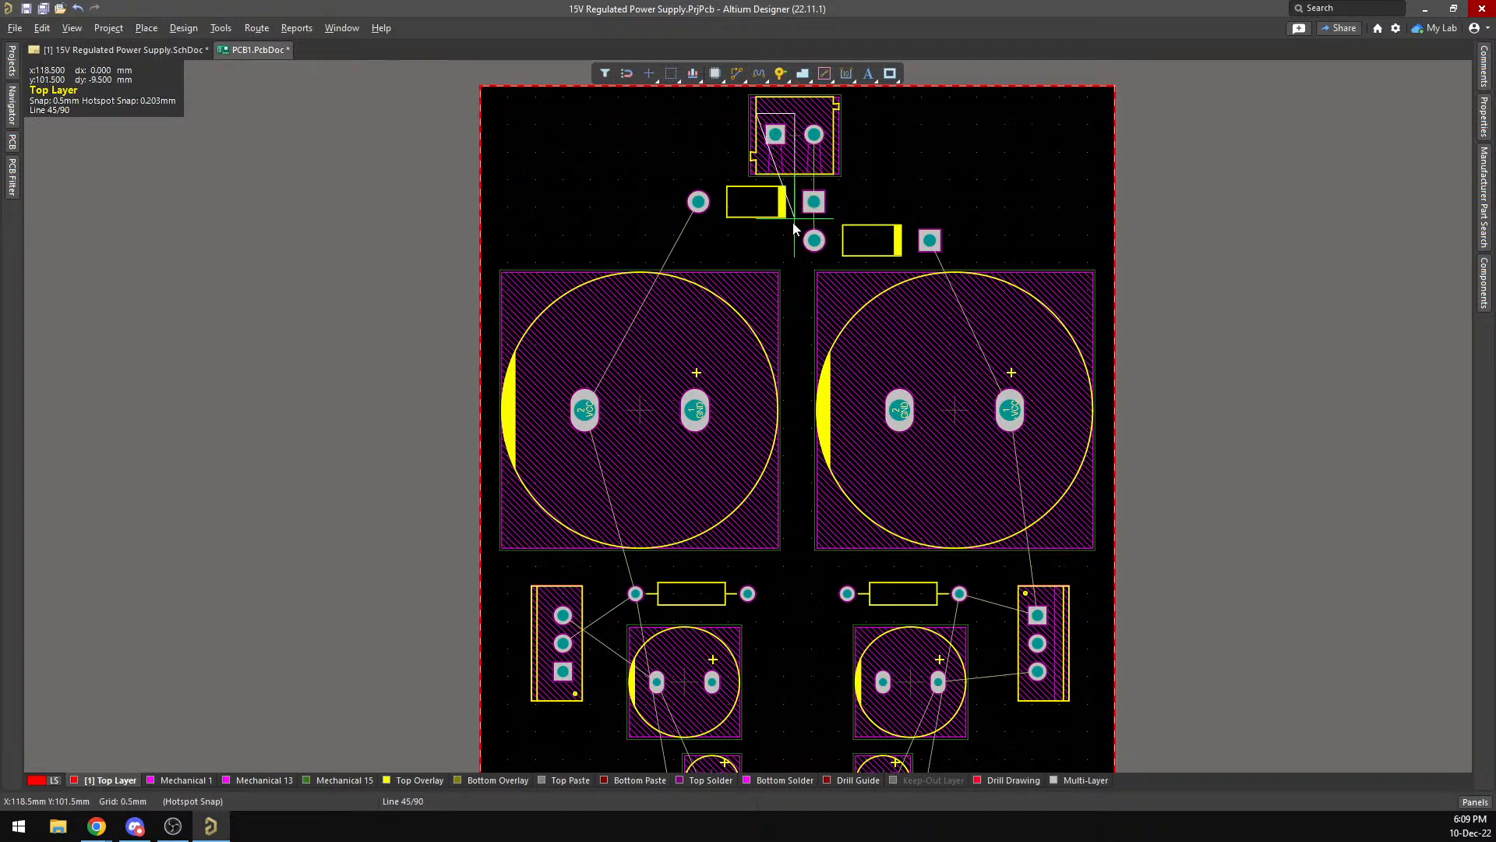
{"action": "left_click", "coordinate": [795, 241]}
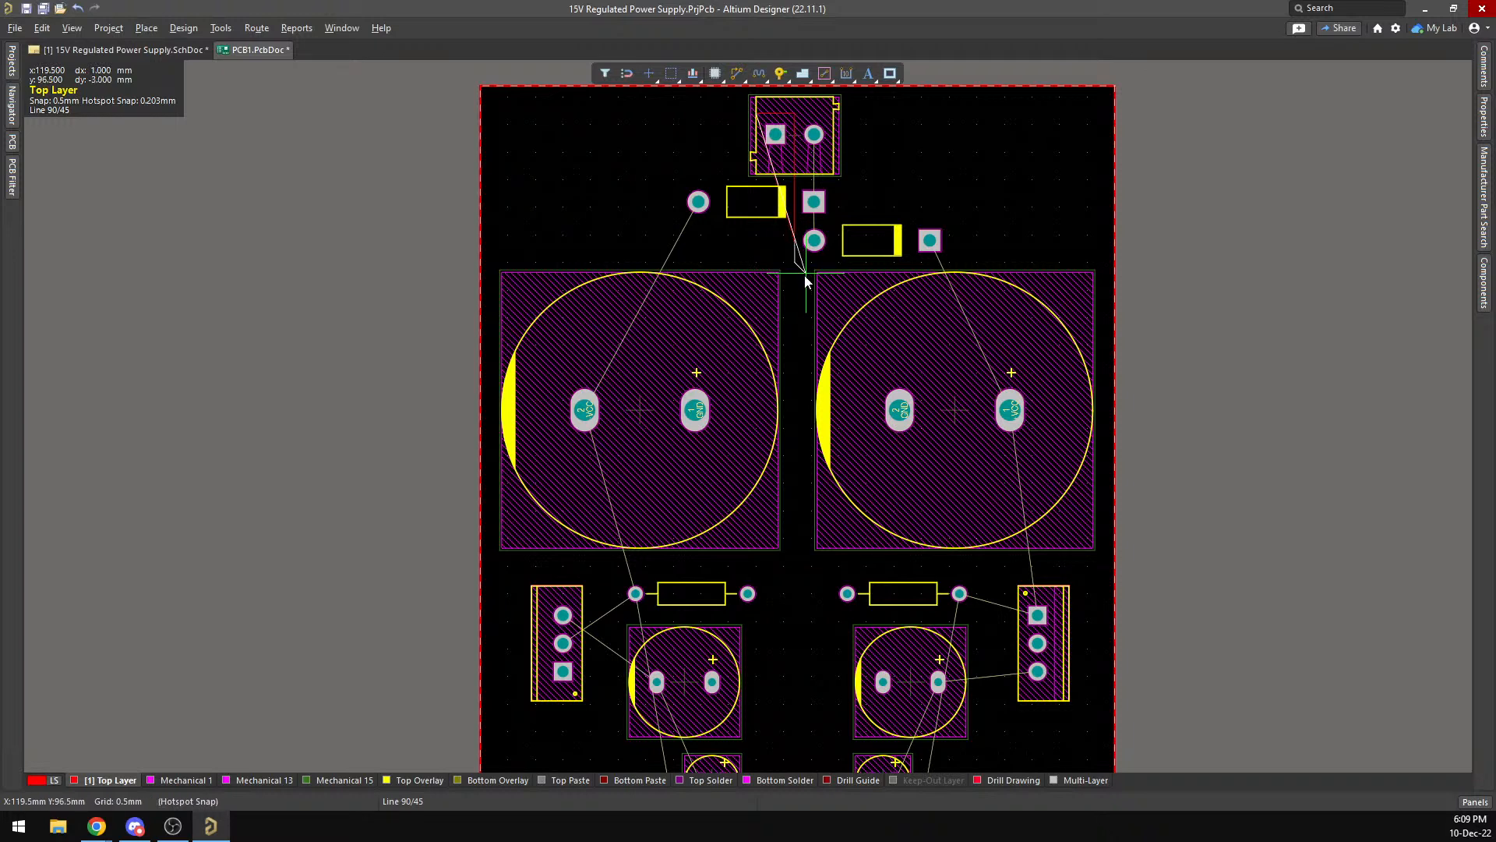
{"action": "left_click", "coordinate": [806, 282]}
{"action": "key", "text": "space"}
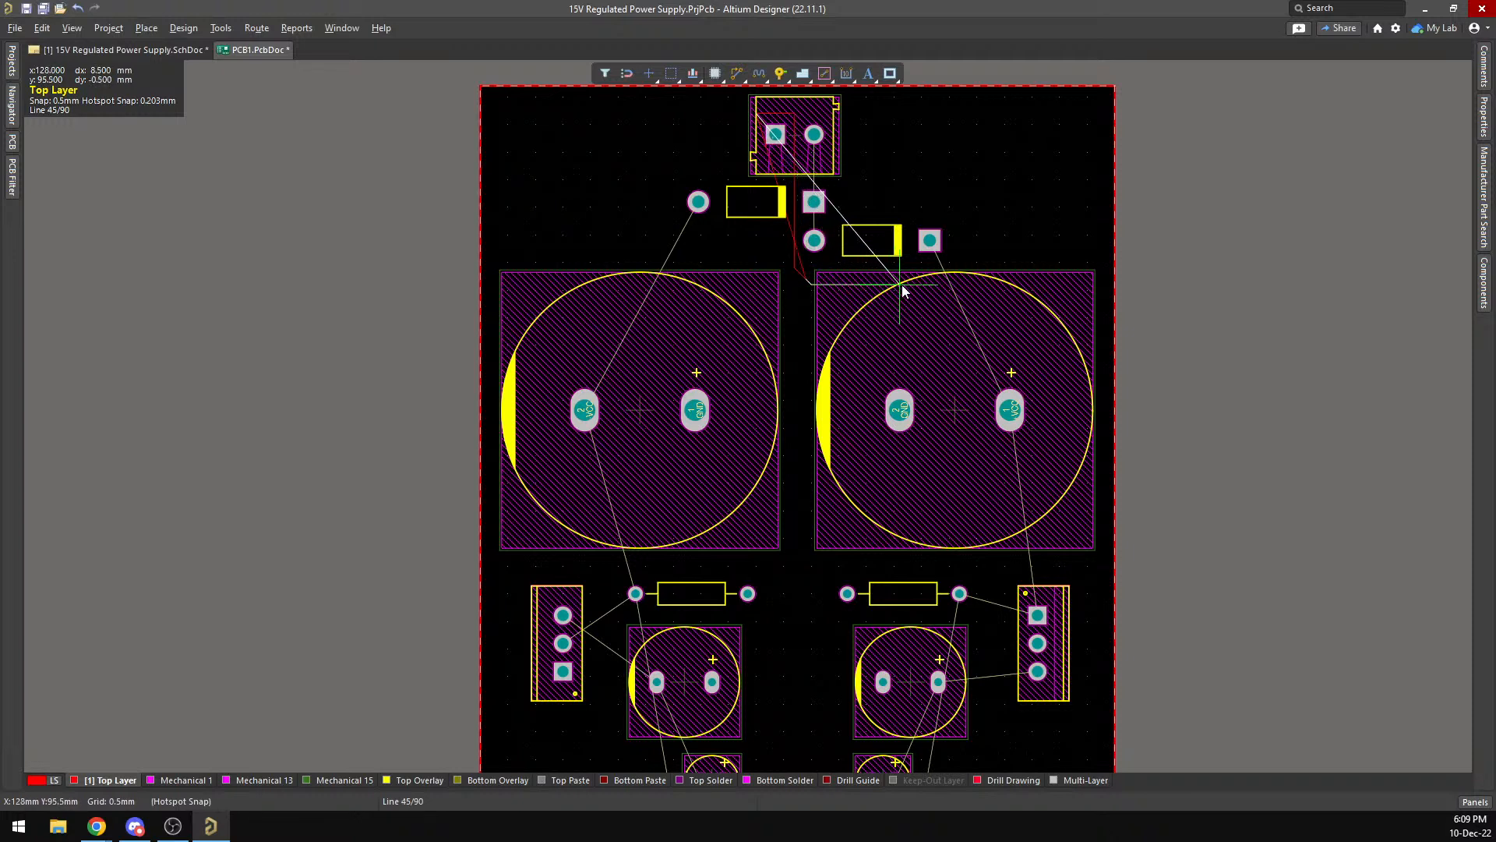
{"action": "left_click", "coordinate": [948, 292]}
{"action": "key", "text": "space"}
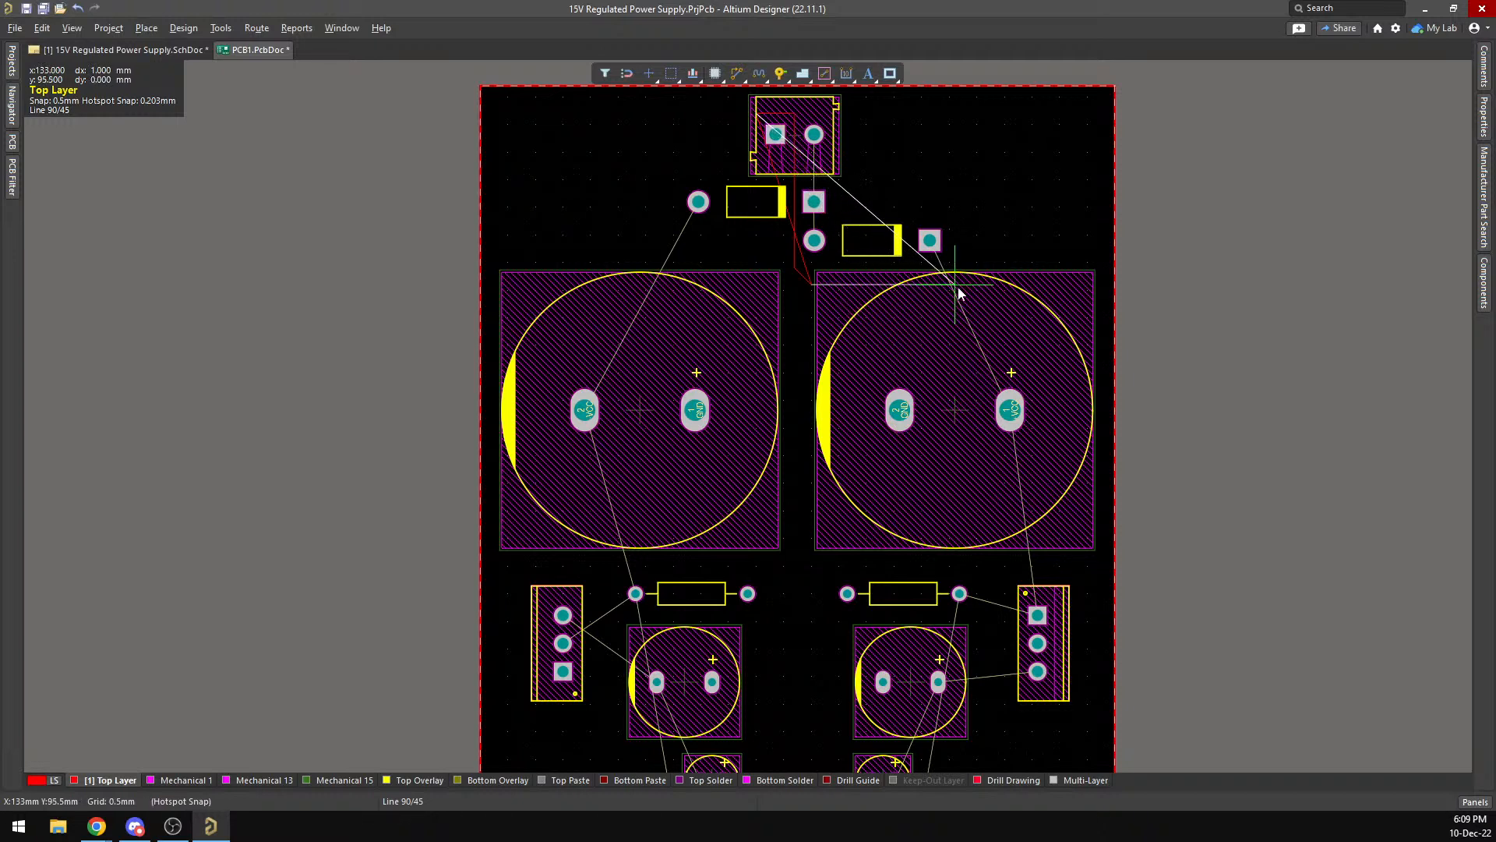
{"action": "key", "text": "space"}
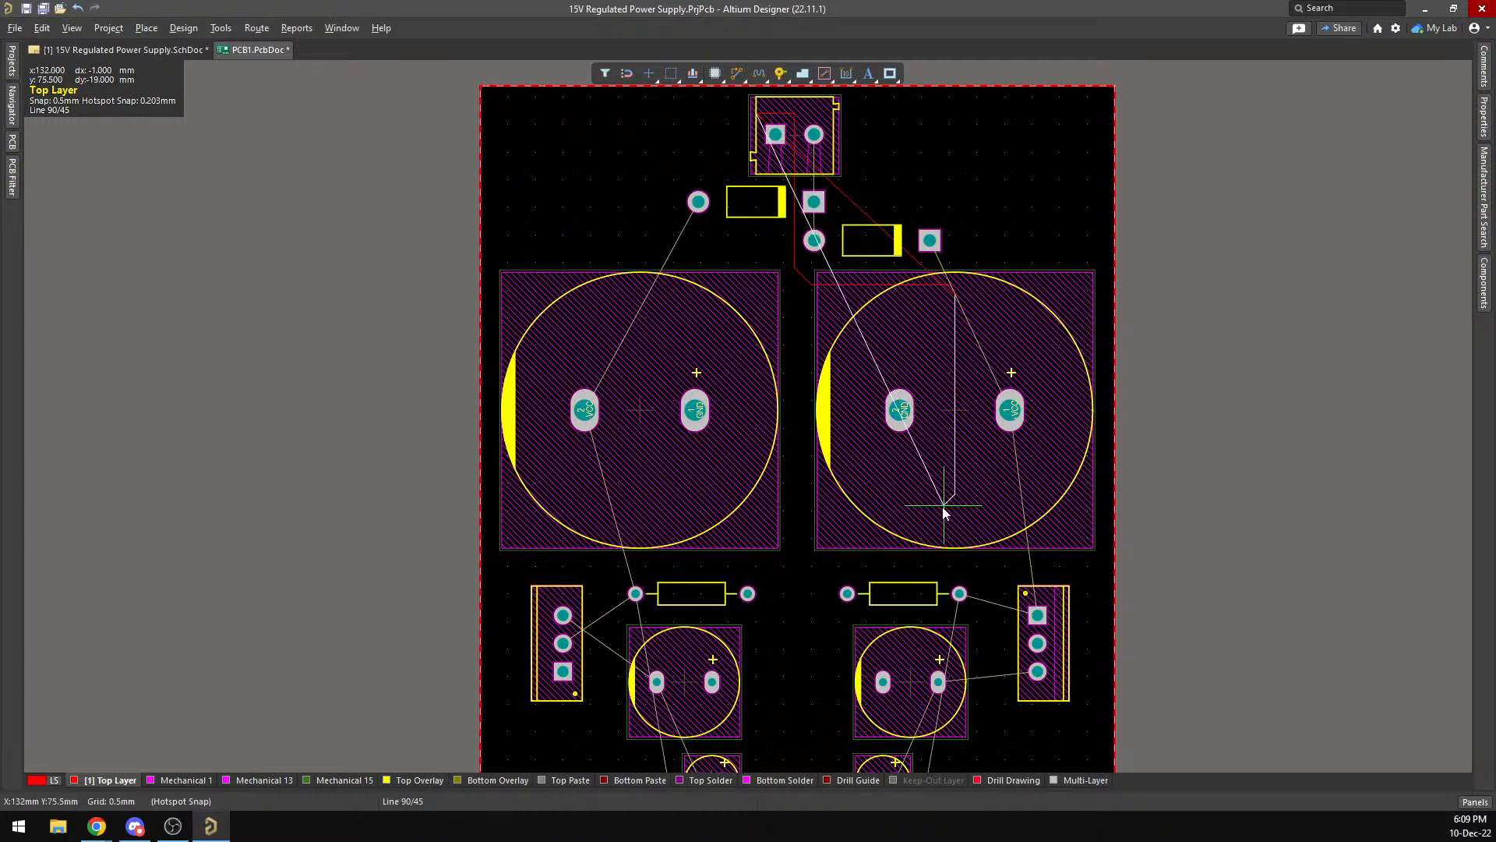
Continue the pour outline down through the right-hand capacitors, enclosing their GND pads, to below the right output connector's square pad.
{"action": "left_click", "coordinate": [907, 551]}
{"action": "scroll", "coordinate": [907, 554], "scroll_direction": "down", "scroll_amount": 3}
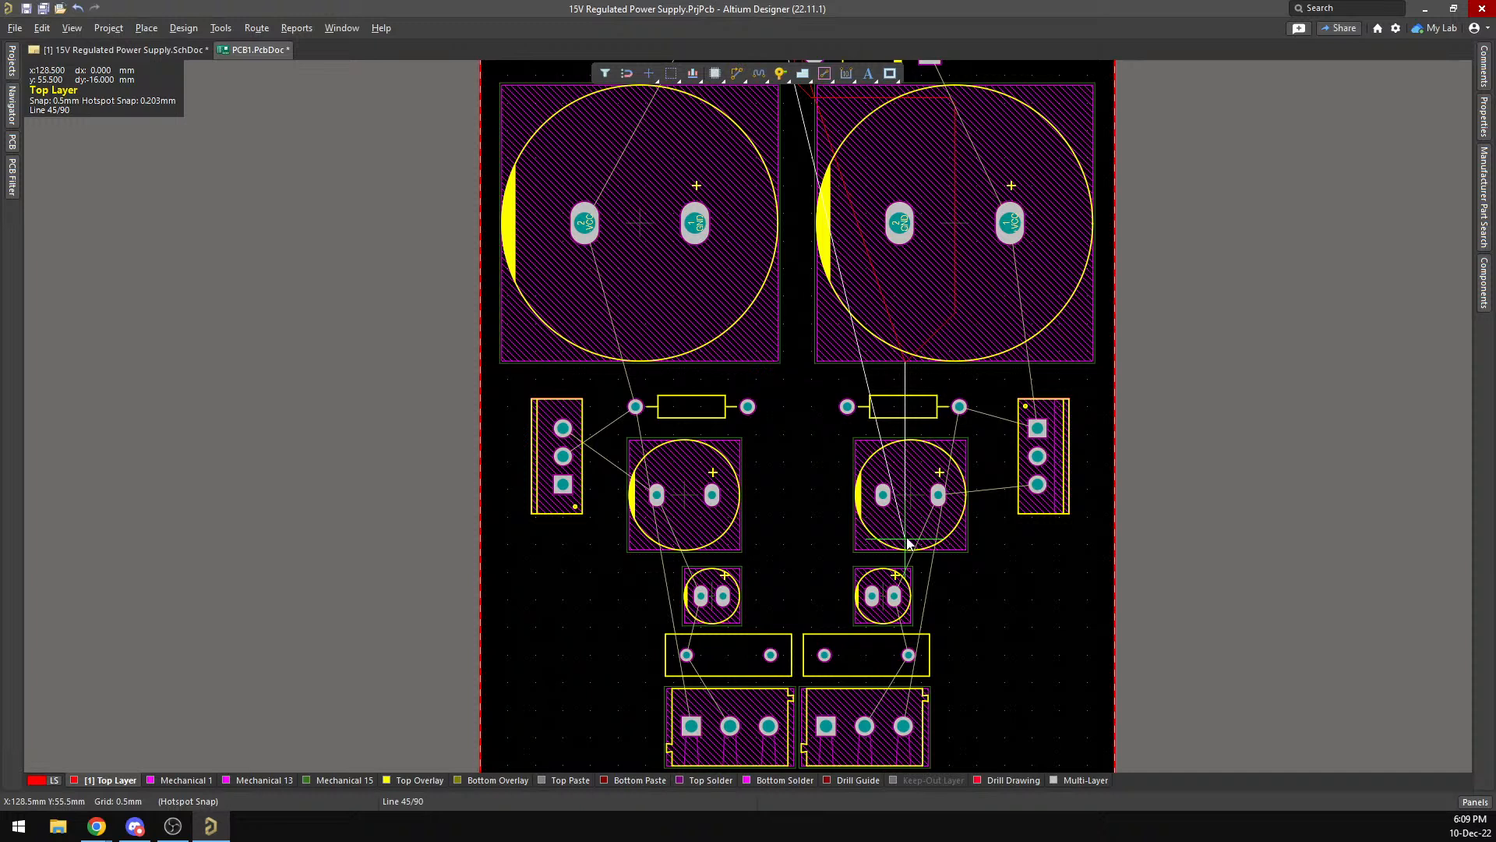
{"action": "left_click", "coordinate": [907, 543]}
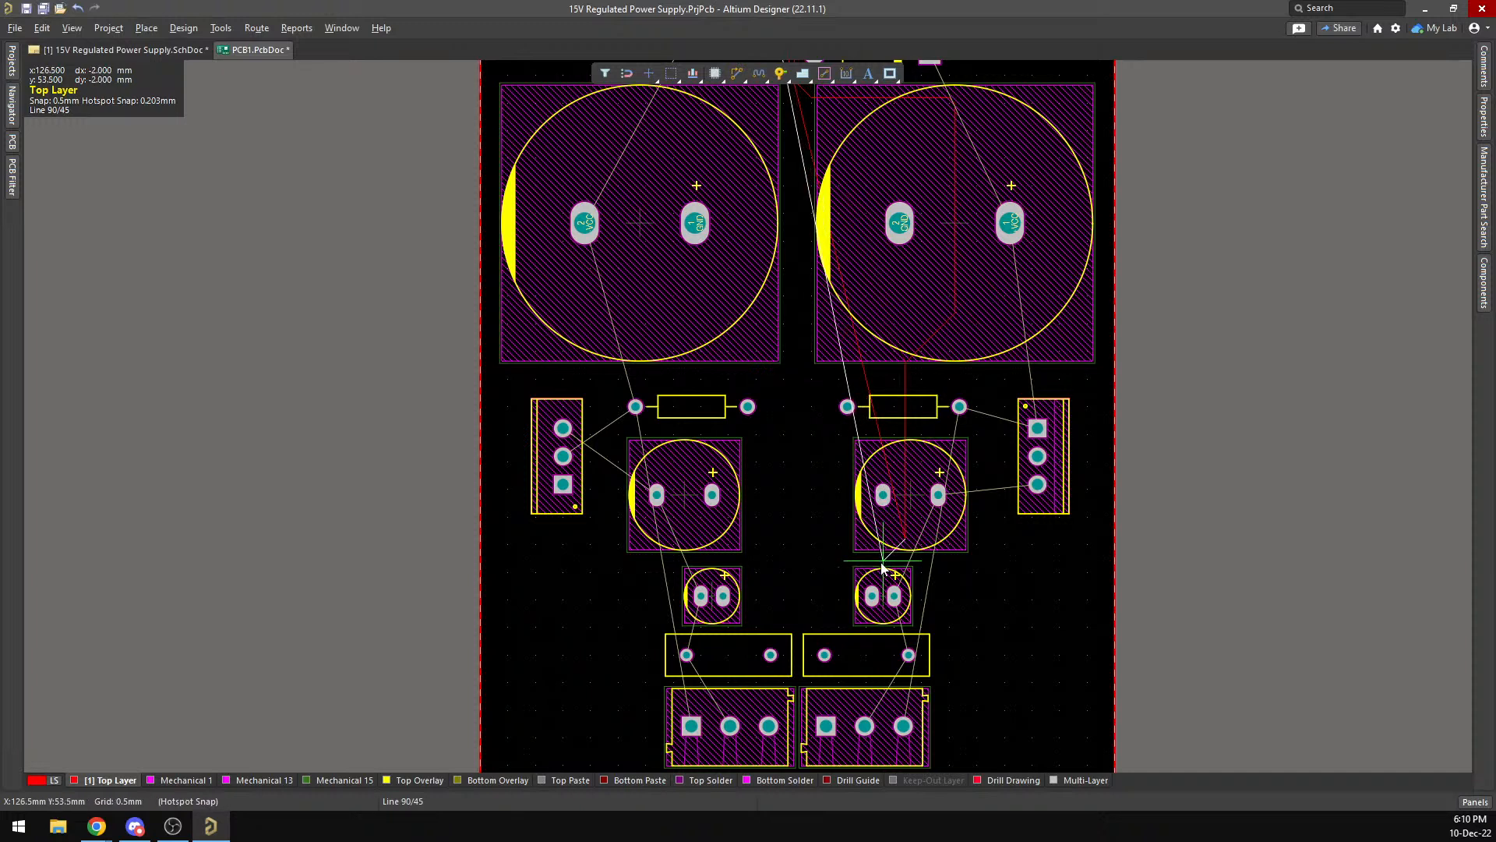
{"action": "scroll", "coordinate": [883, 568], "scroll_direction": "down", "scroll_amount": 2}
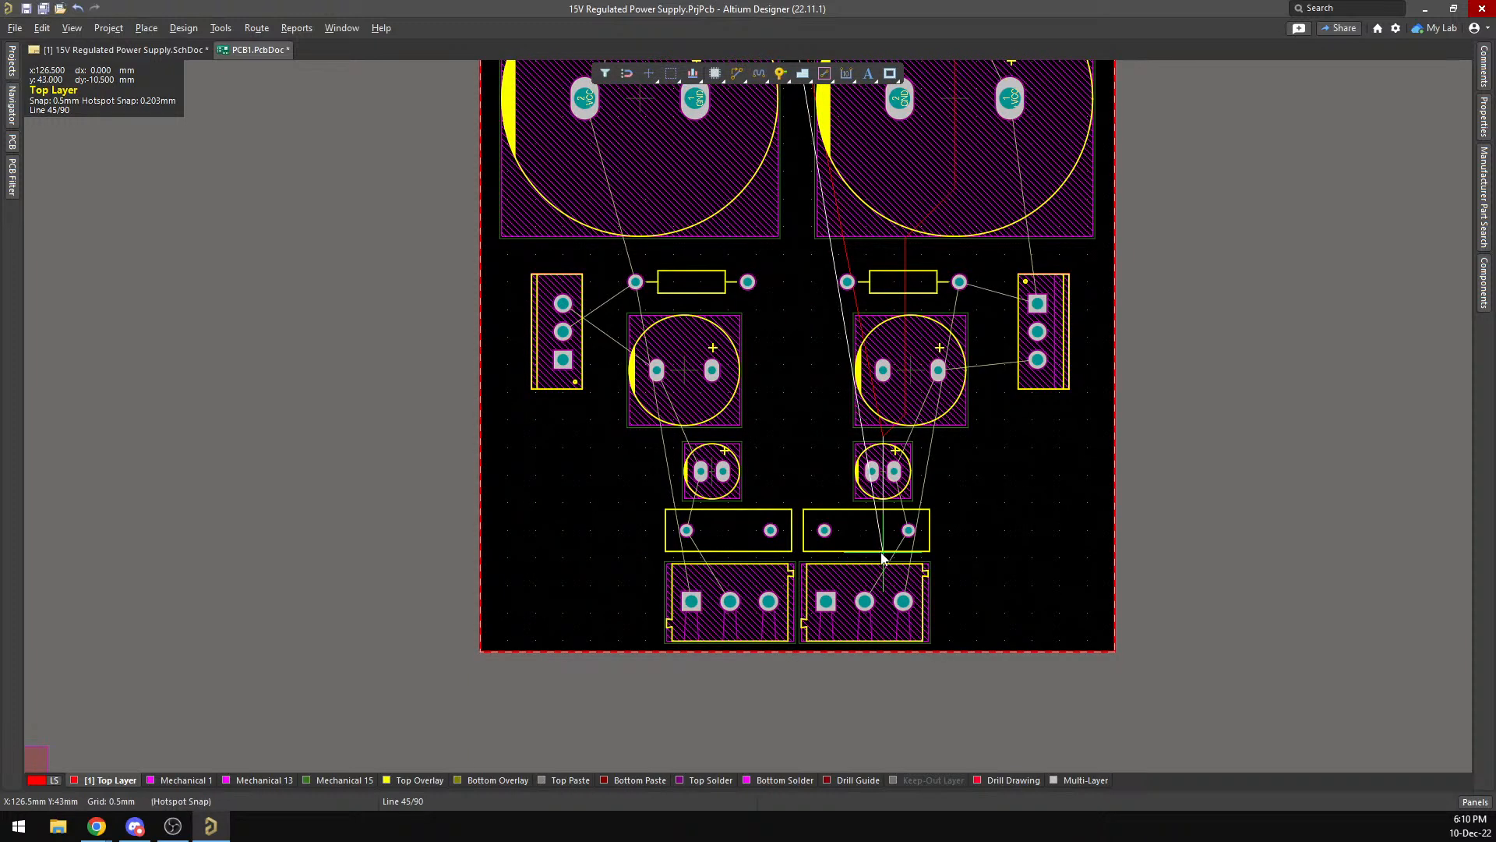
{"action": "left_click", "coordinate": [884, 530]}
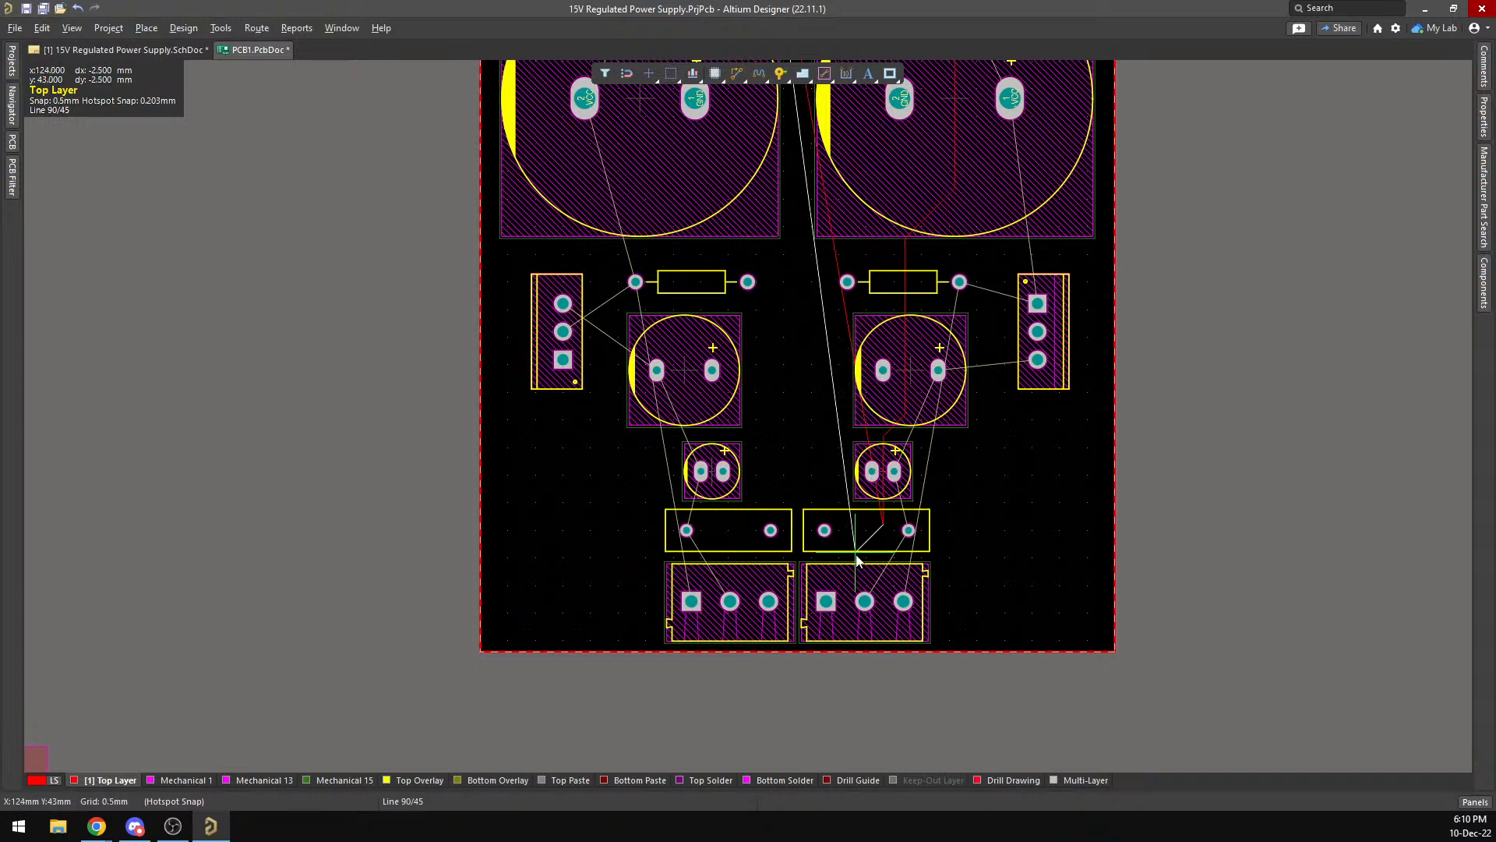
{"action": "left_click", "coordinate": [847, 565]}
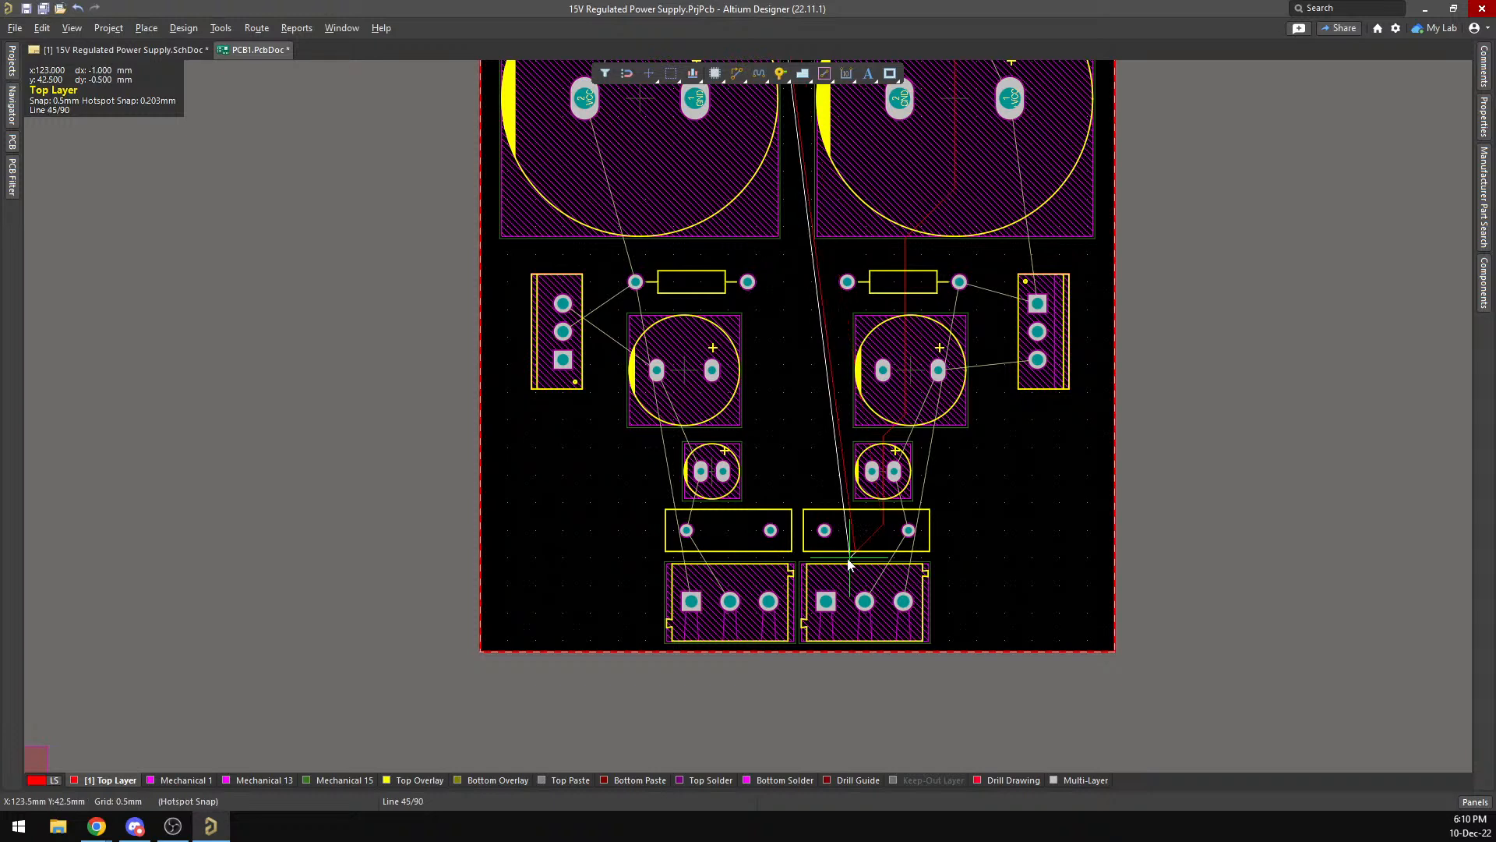
{"action": "left_click", "coordinate": [845, 624]}
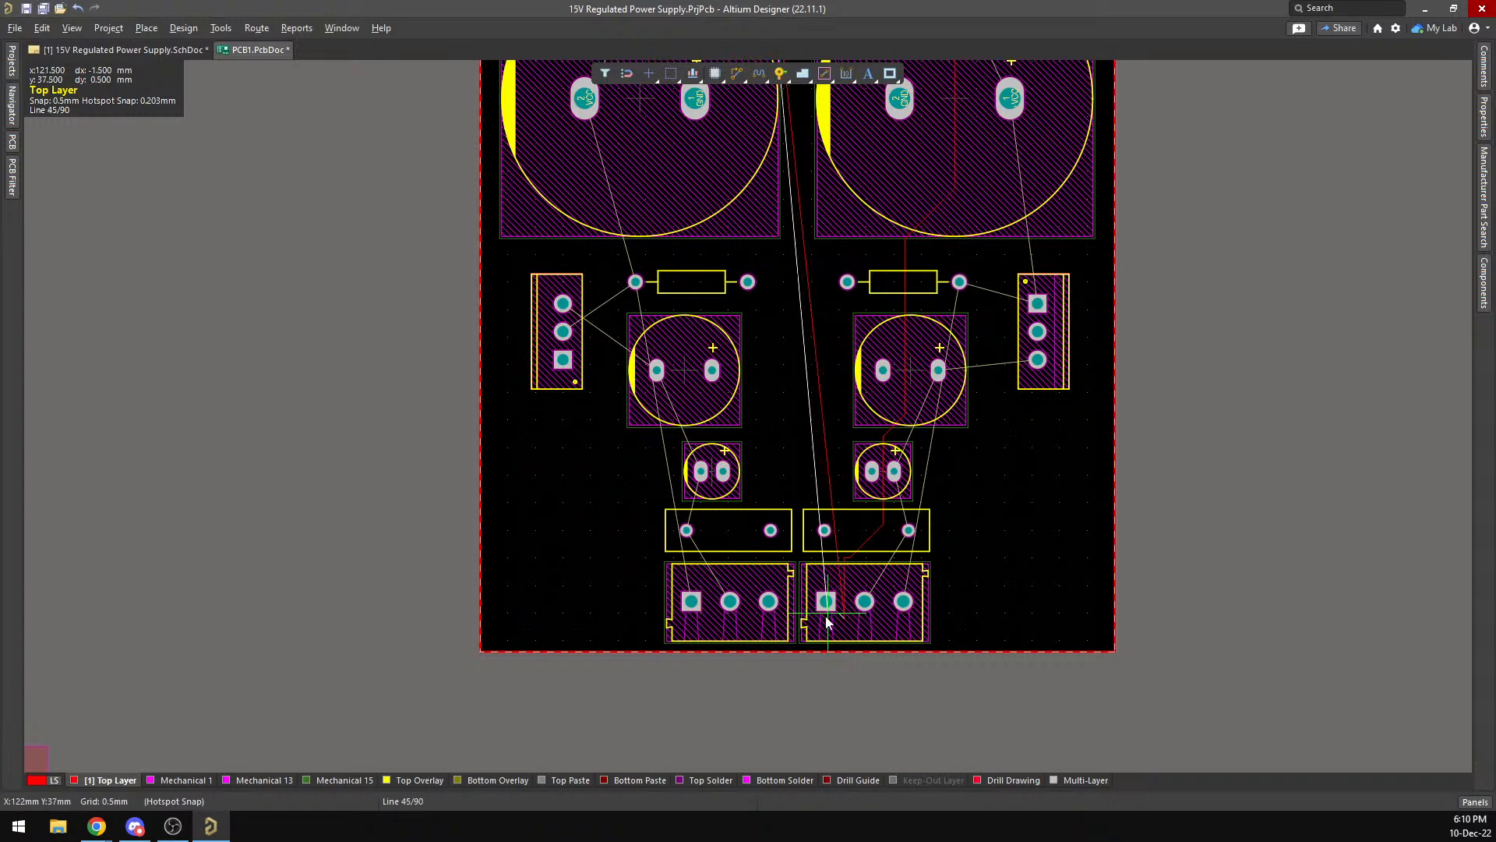
Extend the pour outline across to the left output connector's GND pad and up past the small left capacitor into the medium one.
{"action": "left_click", "coordinate": [750, 624]}
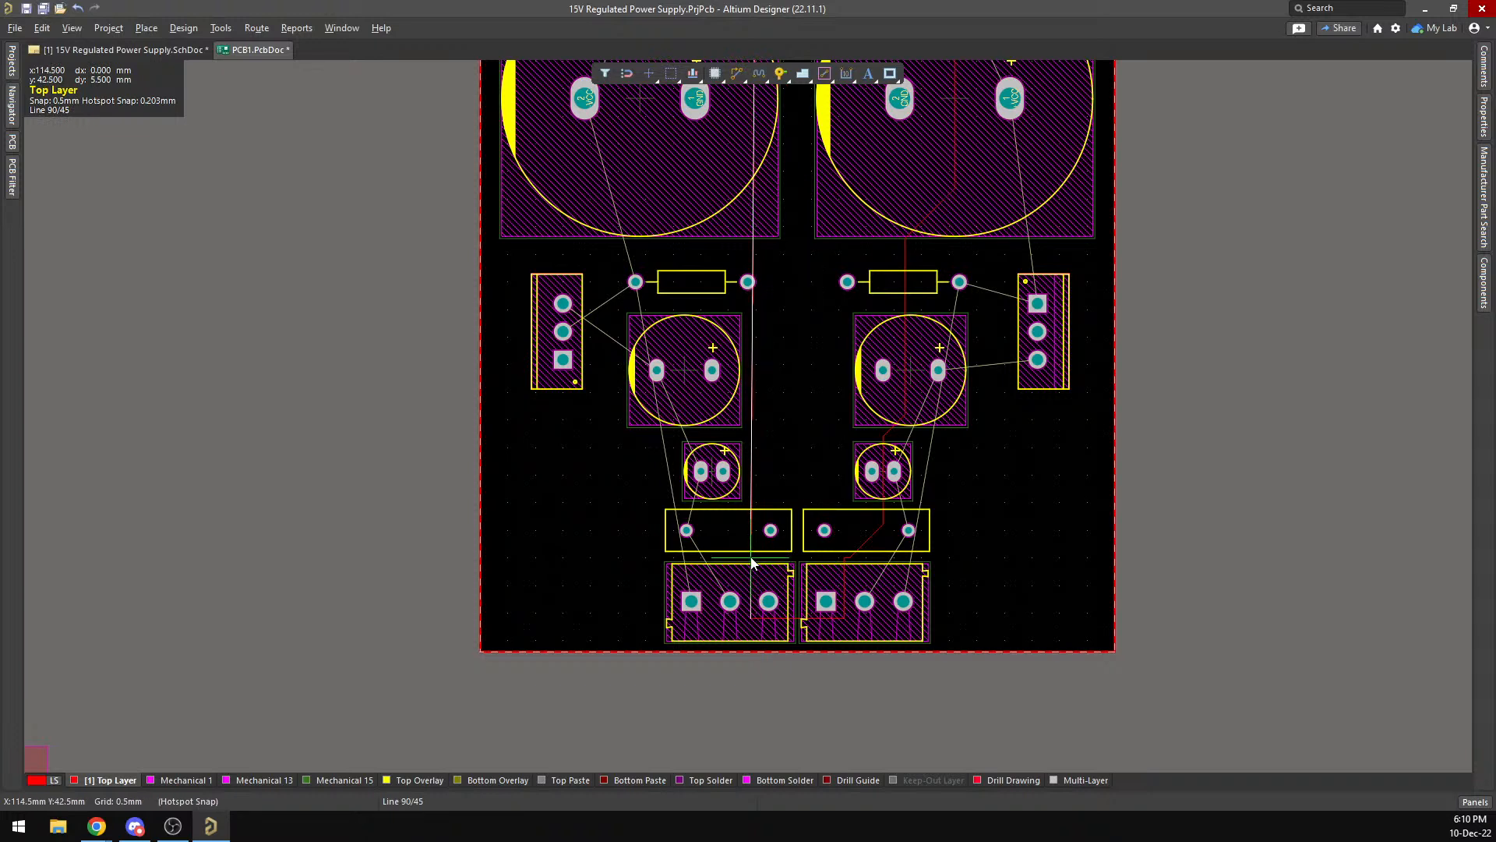
{"action": "left_click", "coordinate": [713, 521]}
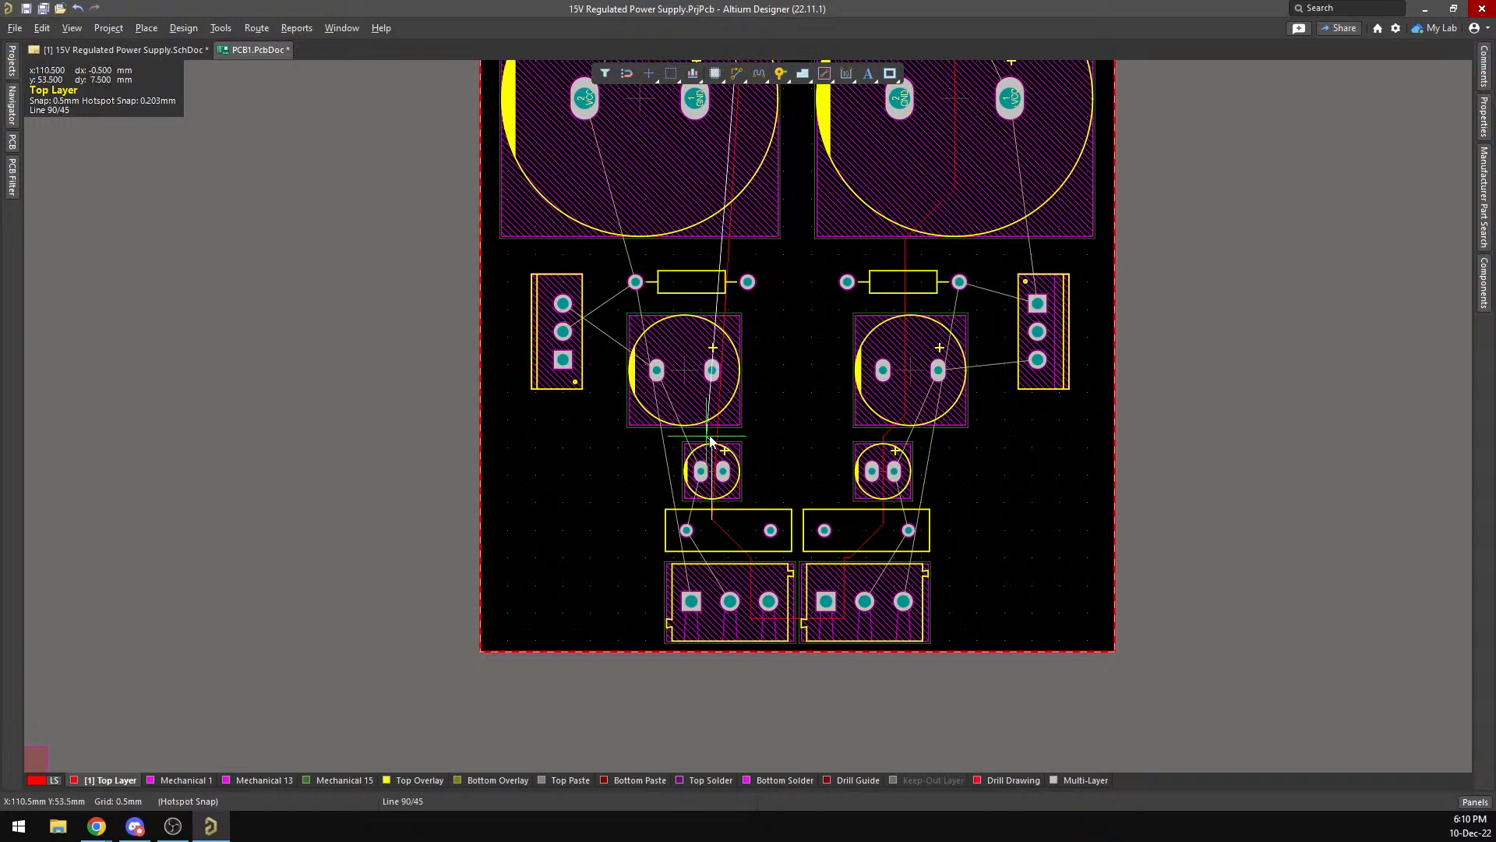
{"action": "scroll", "coordinate": [717, 452], "scroll_direction": "up", "scroll_amount": 2}
{"action": "scroll", "coordinate": [719, 452], "scroll_direction": "down", "scroll_amount": 1}
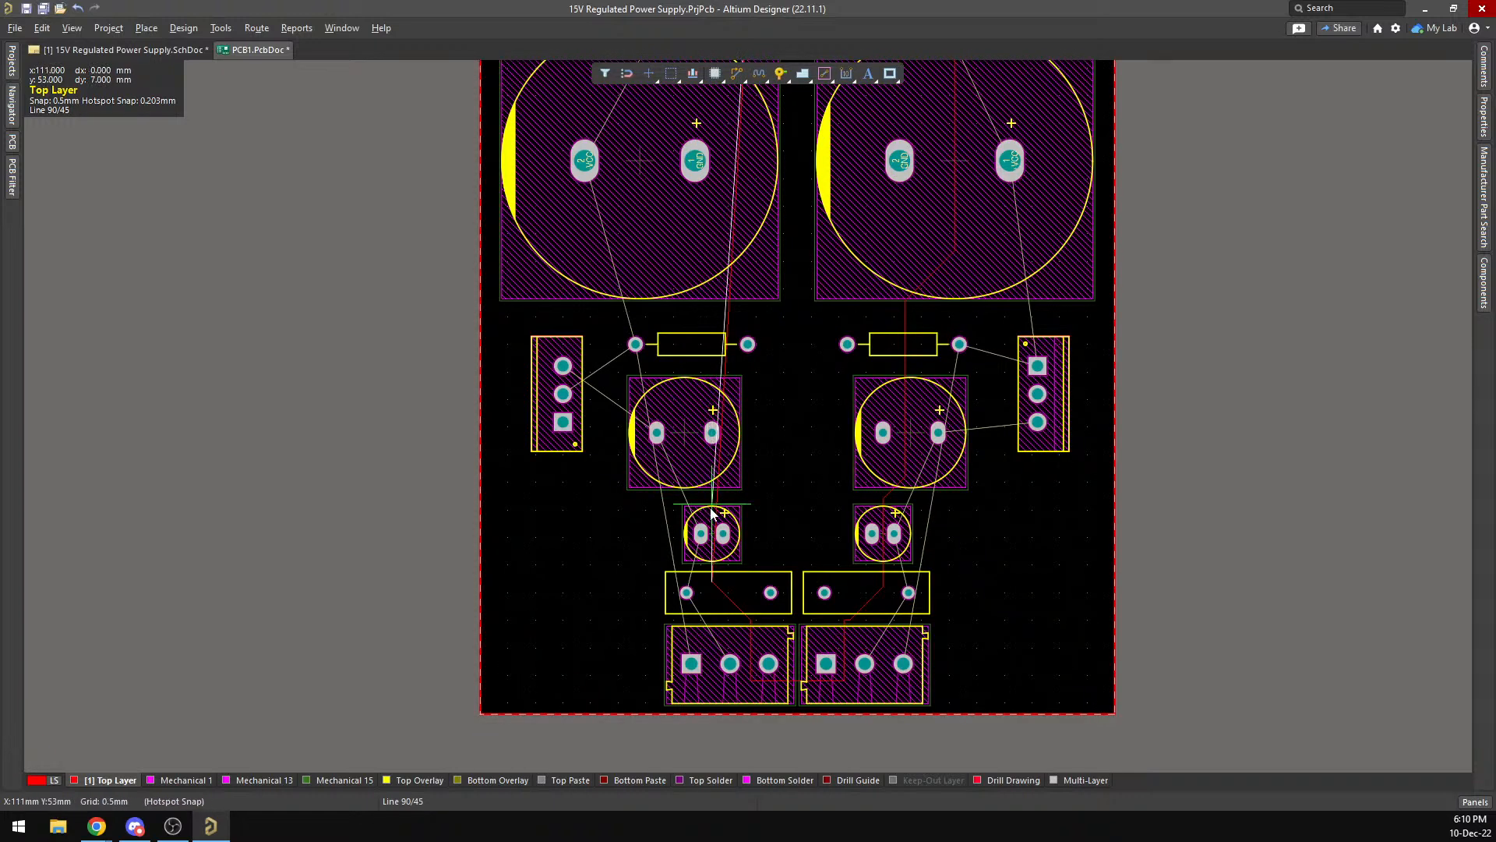
{"action": "key", "text": "space"}
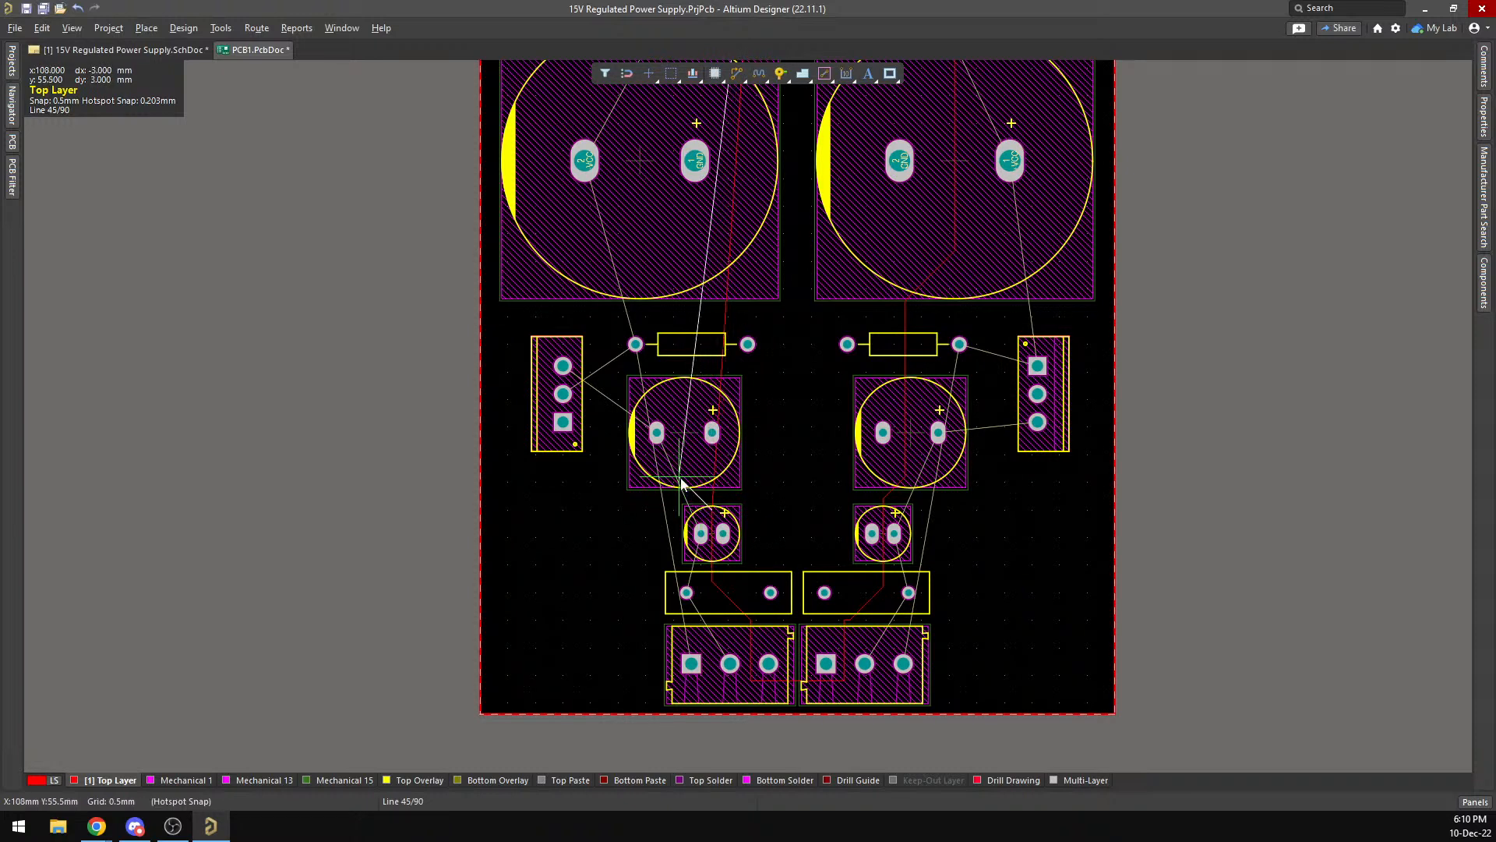
{"action": "key", "text": "space"}
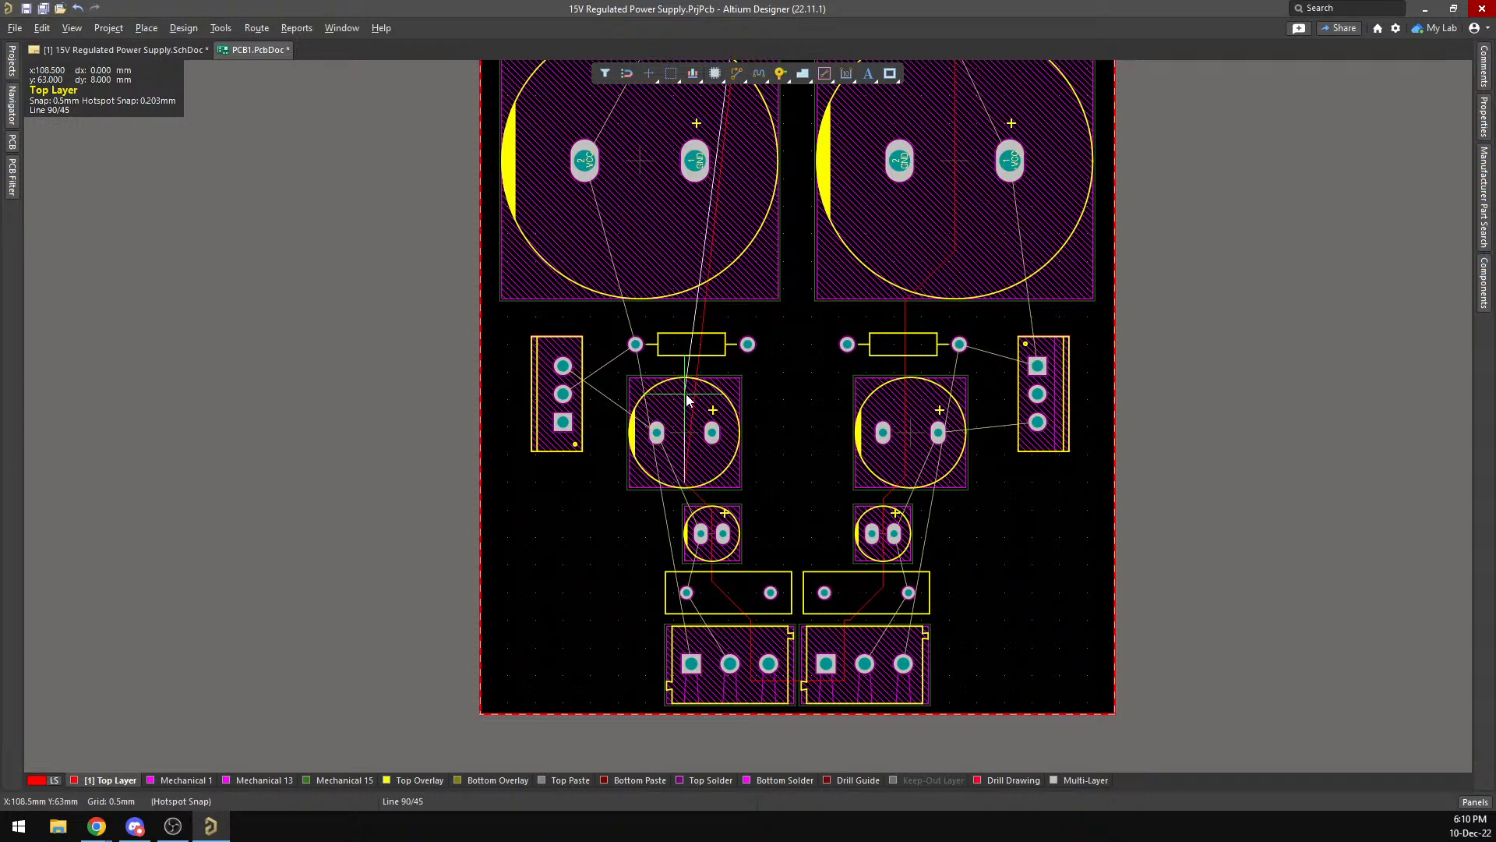
Carry the pour outline up around the left large capacitor's GND pad and close it at the input connector.
{"action": "scroll", "coordinate": [687, 400], "scroll_direction": "up", "scroll_amount": 2}
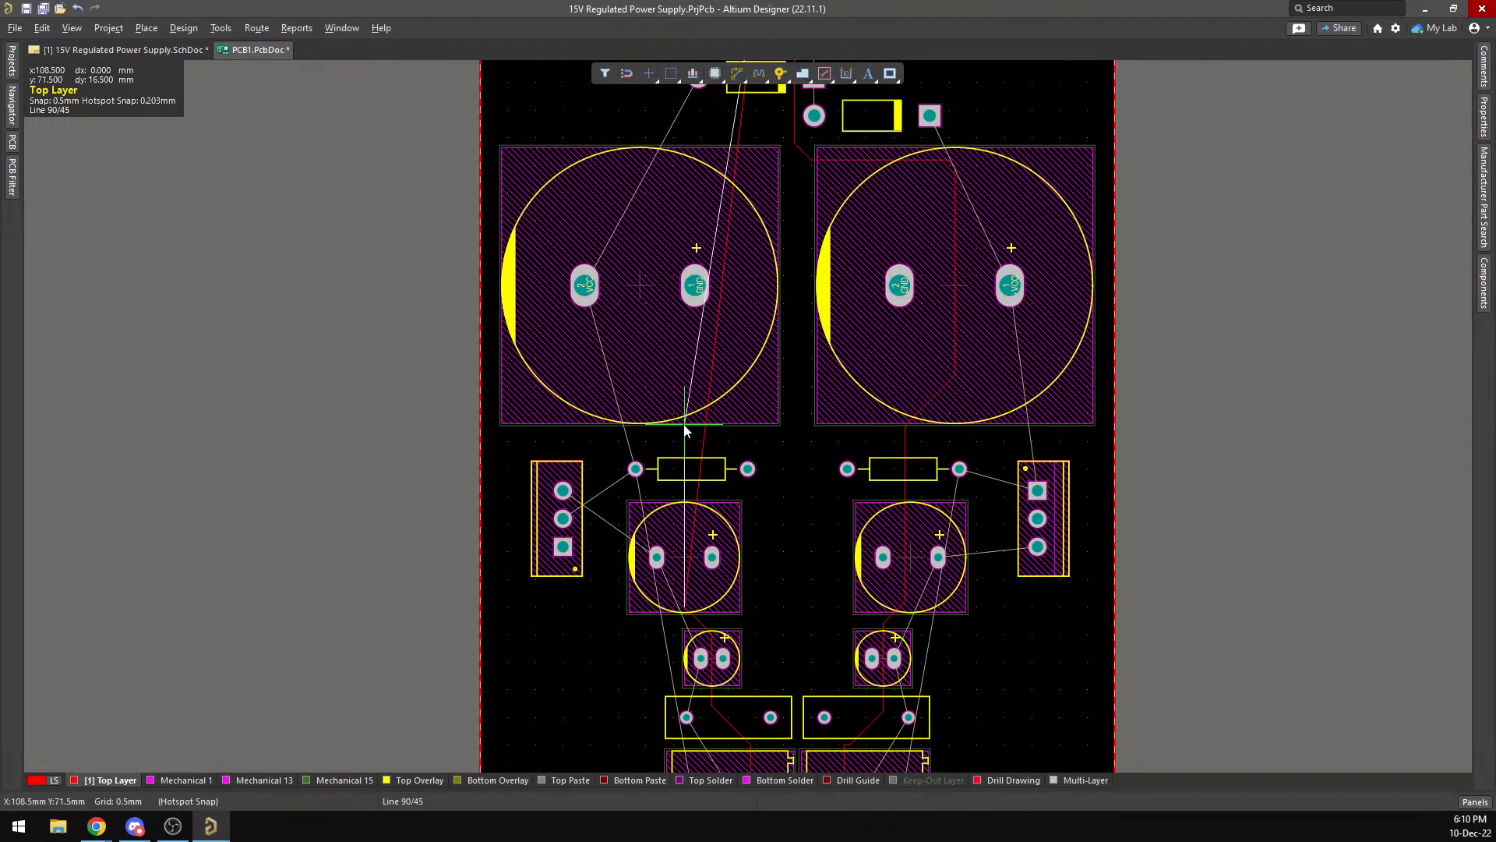
{"action": "key", "text": "space"}
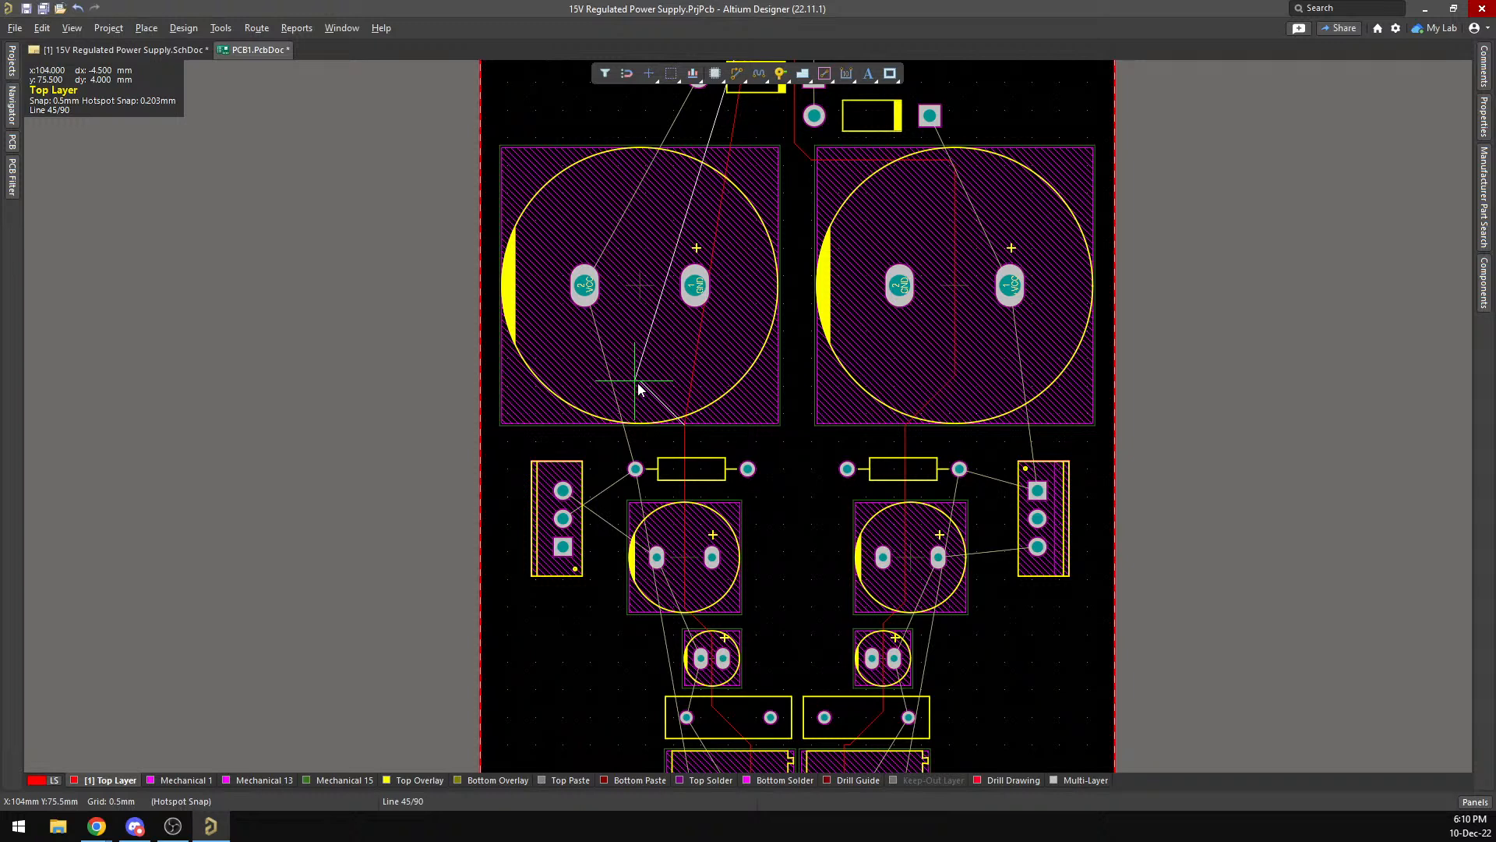
{"action": "key", "text": "space"}
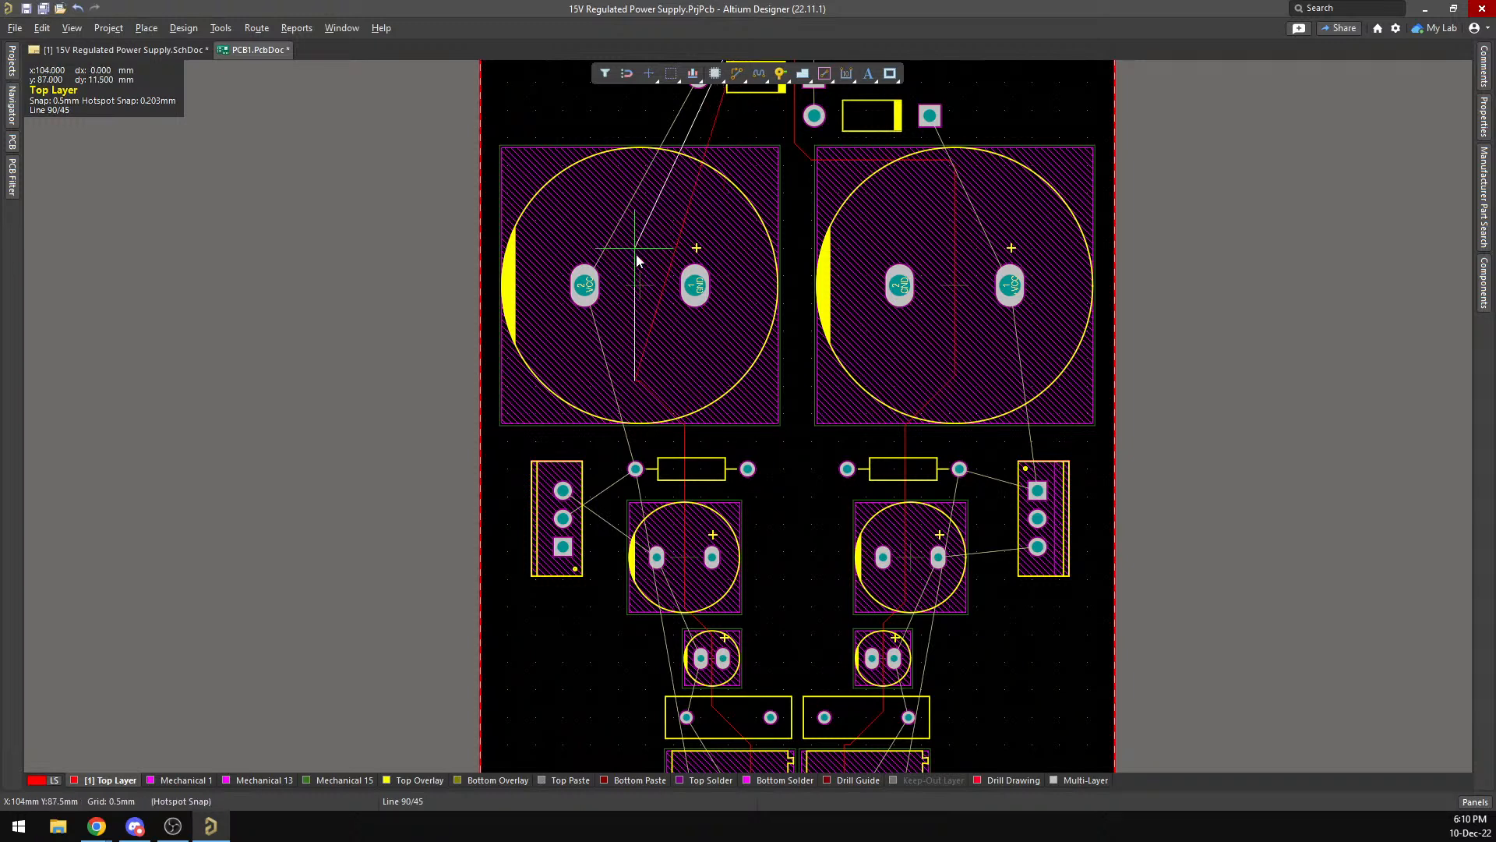
{"action": "scroll", "coordinate": [635, 261], "scroll_direction": "up", "scroll_amount": 1}
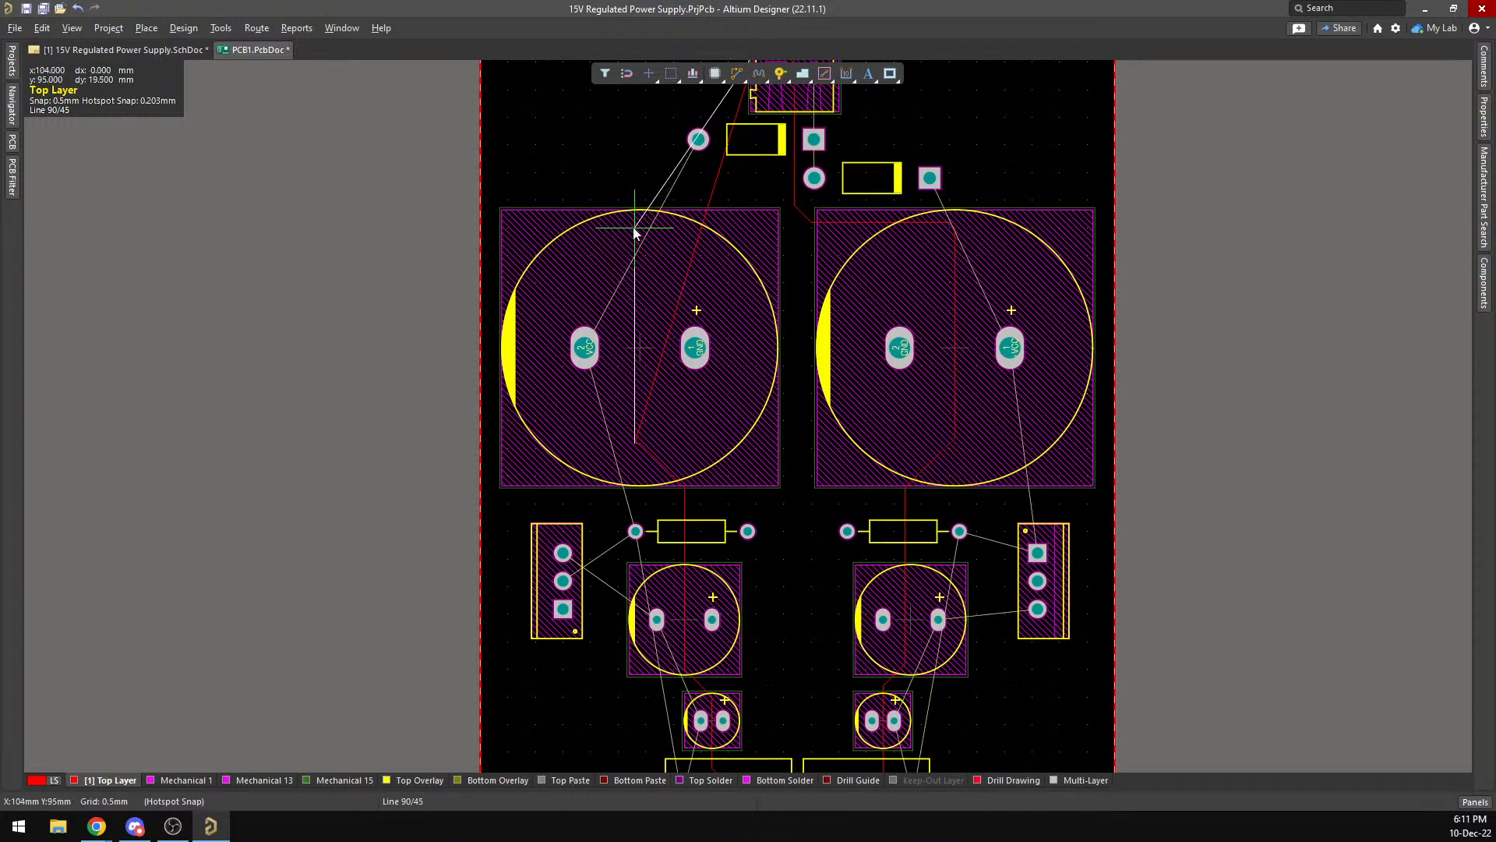
{"action": "left_click", "coordinate": [635, 230]}
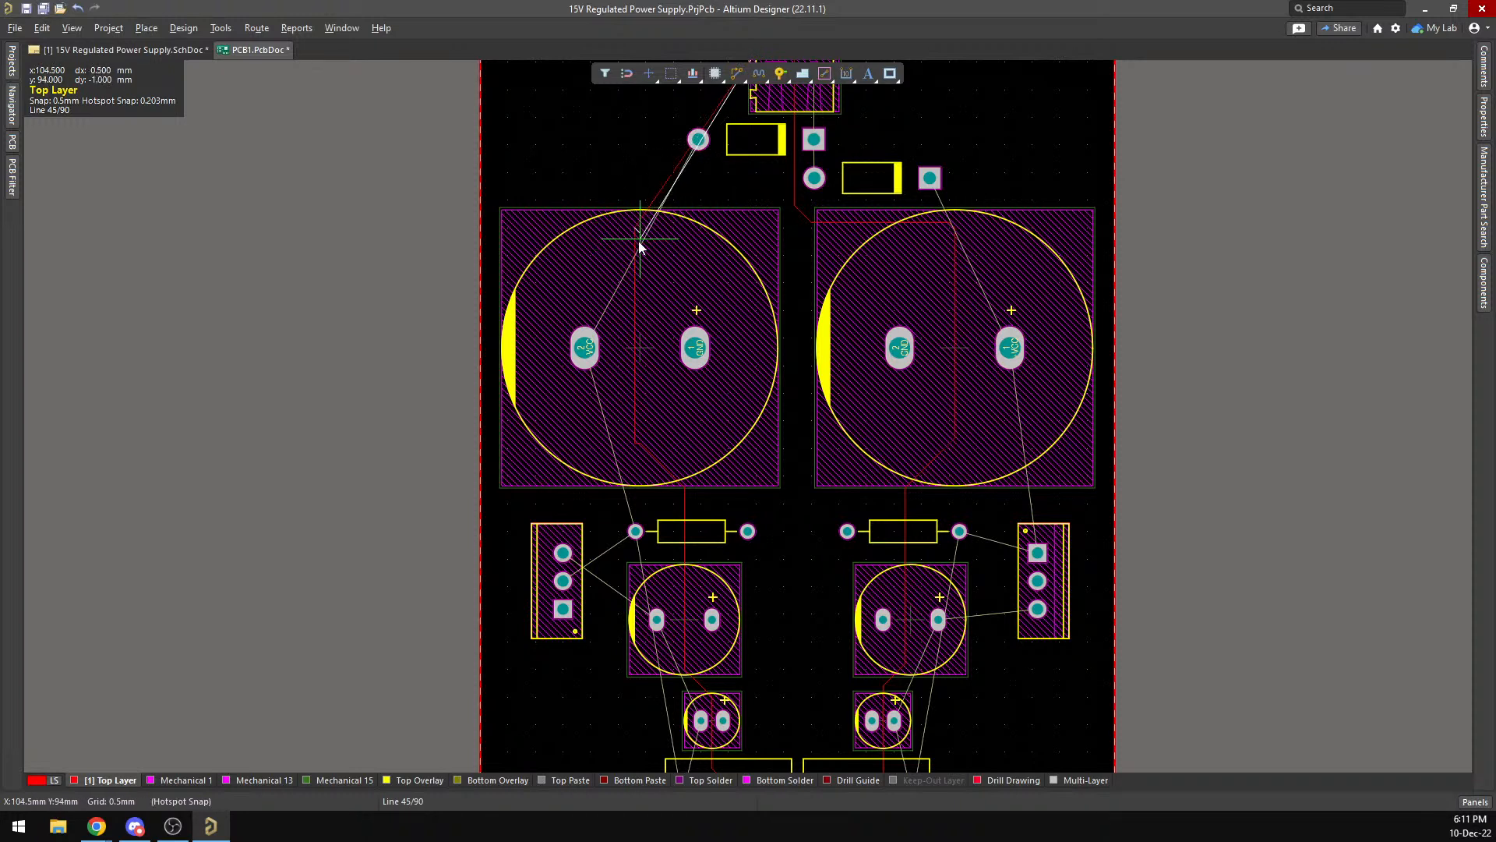
{"action": "scroll", "coordinate": [709, 234], "scroll_direction": "up", "scroll_amount": 2}
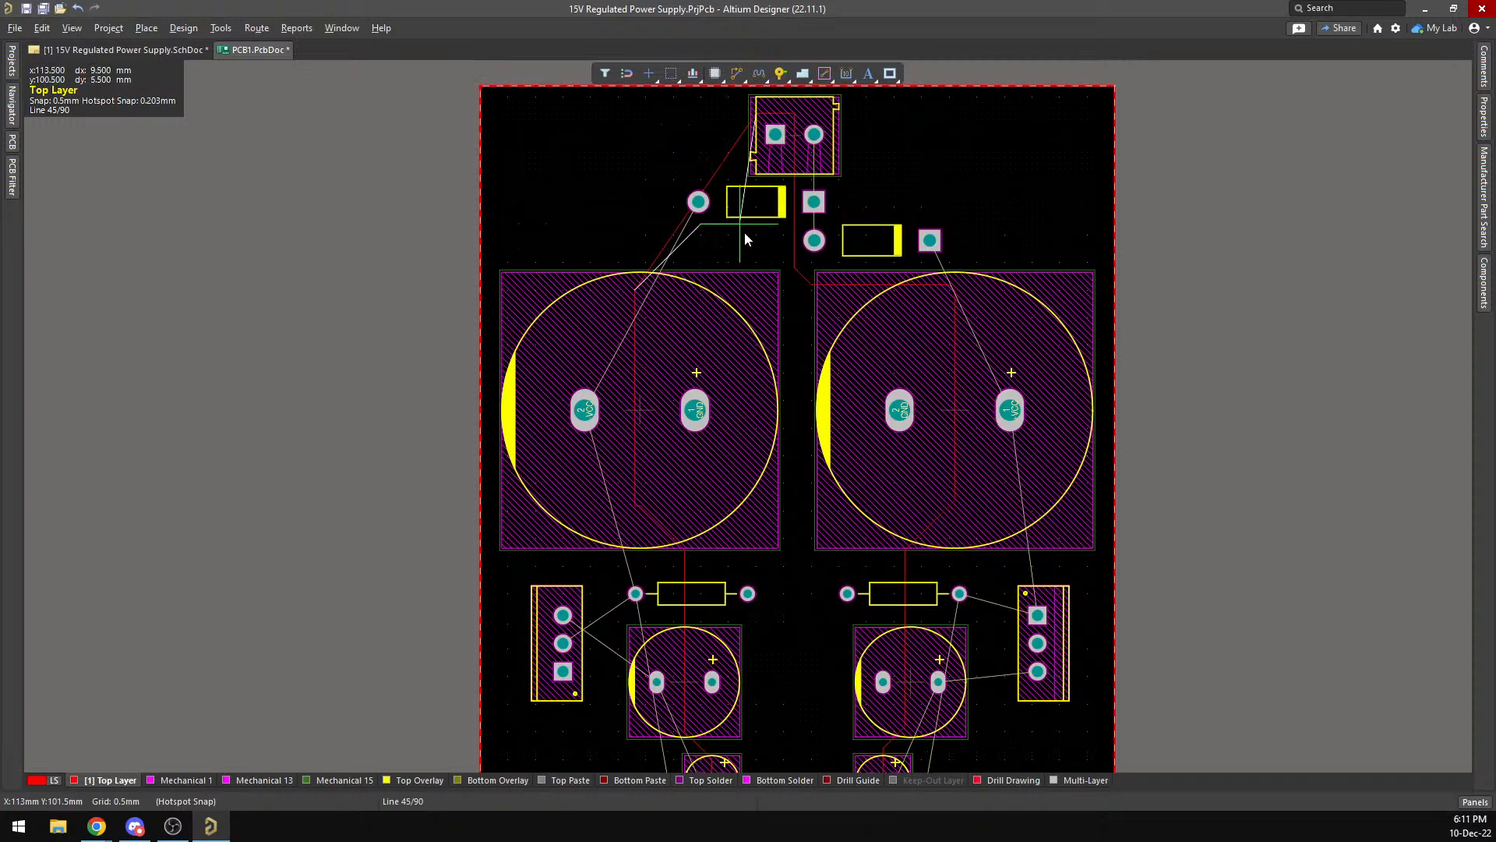
{"action": "scroll", "coordinate": [739, 231], "scroll_direction": "up", "scroll_amount": 3}
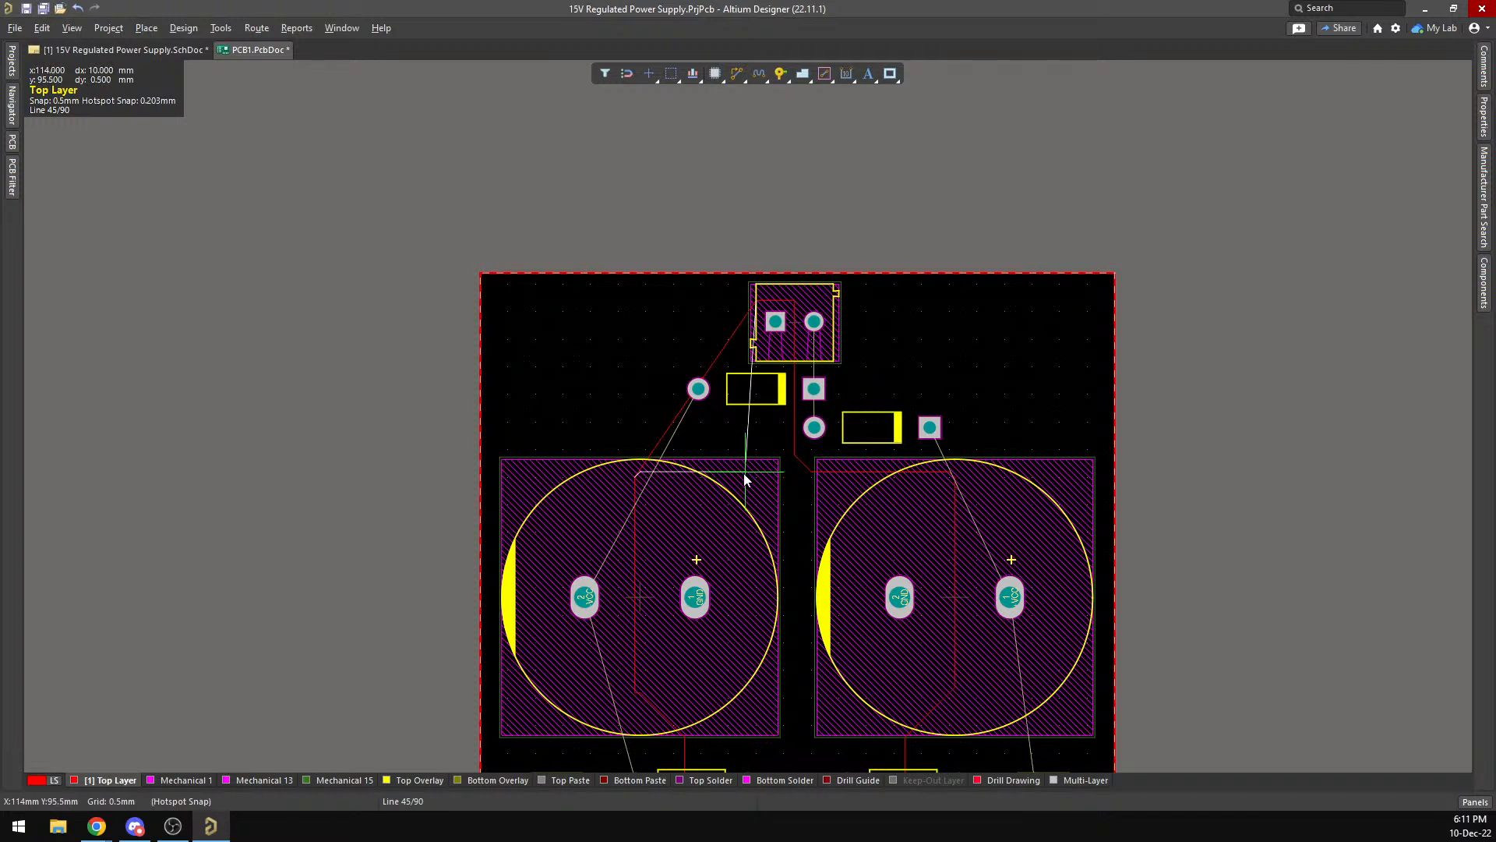
{"action": "key", "text": "space"}
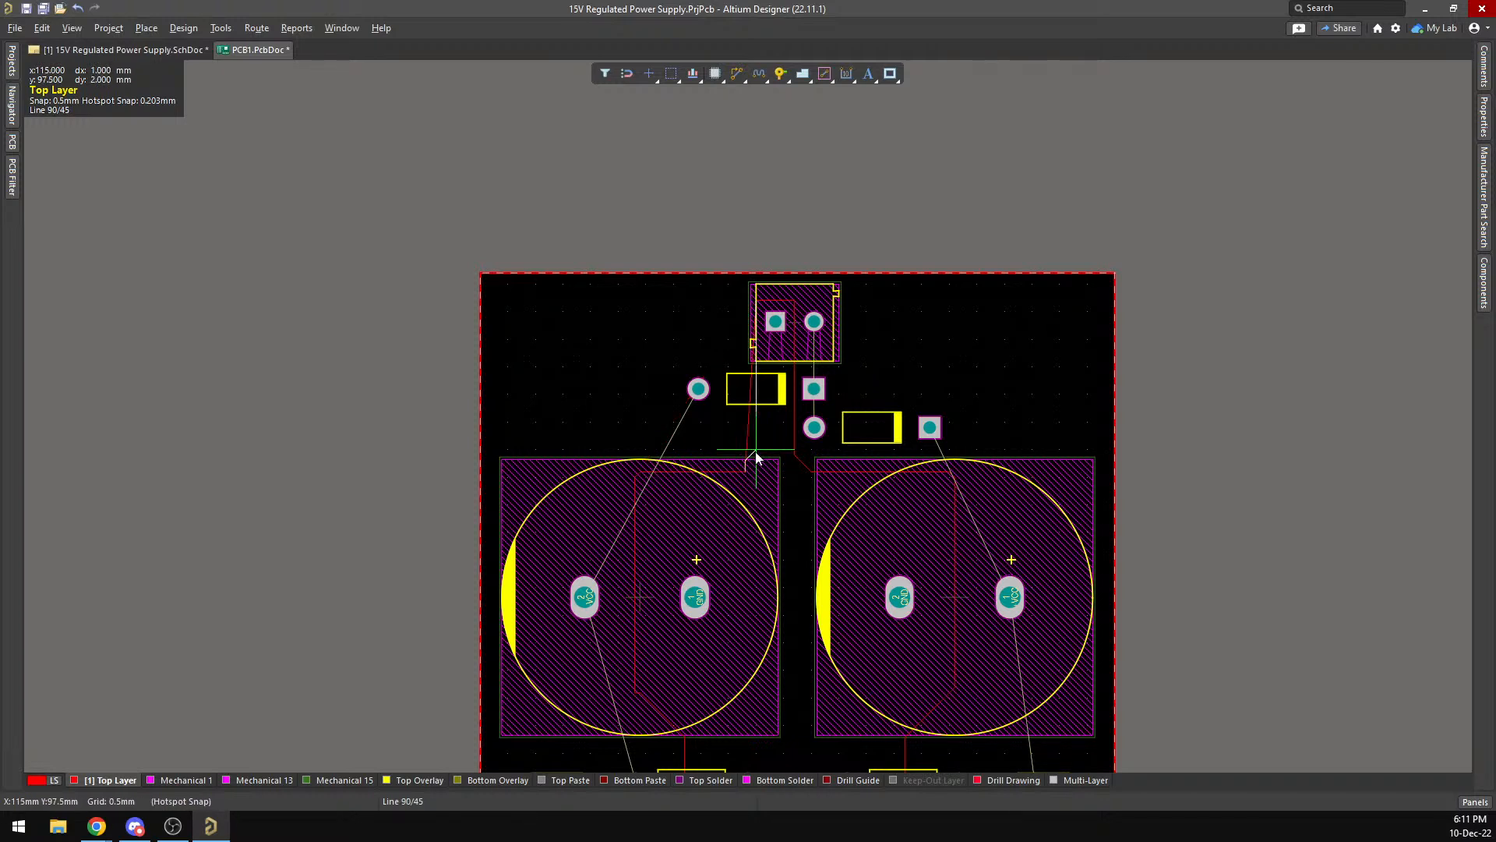
{"action": "left_click", "coordinate": [756, 451]}
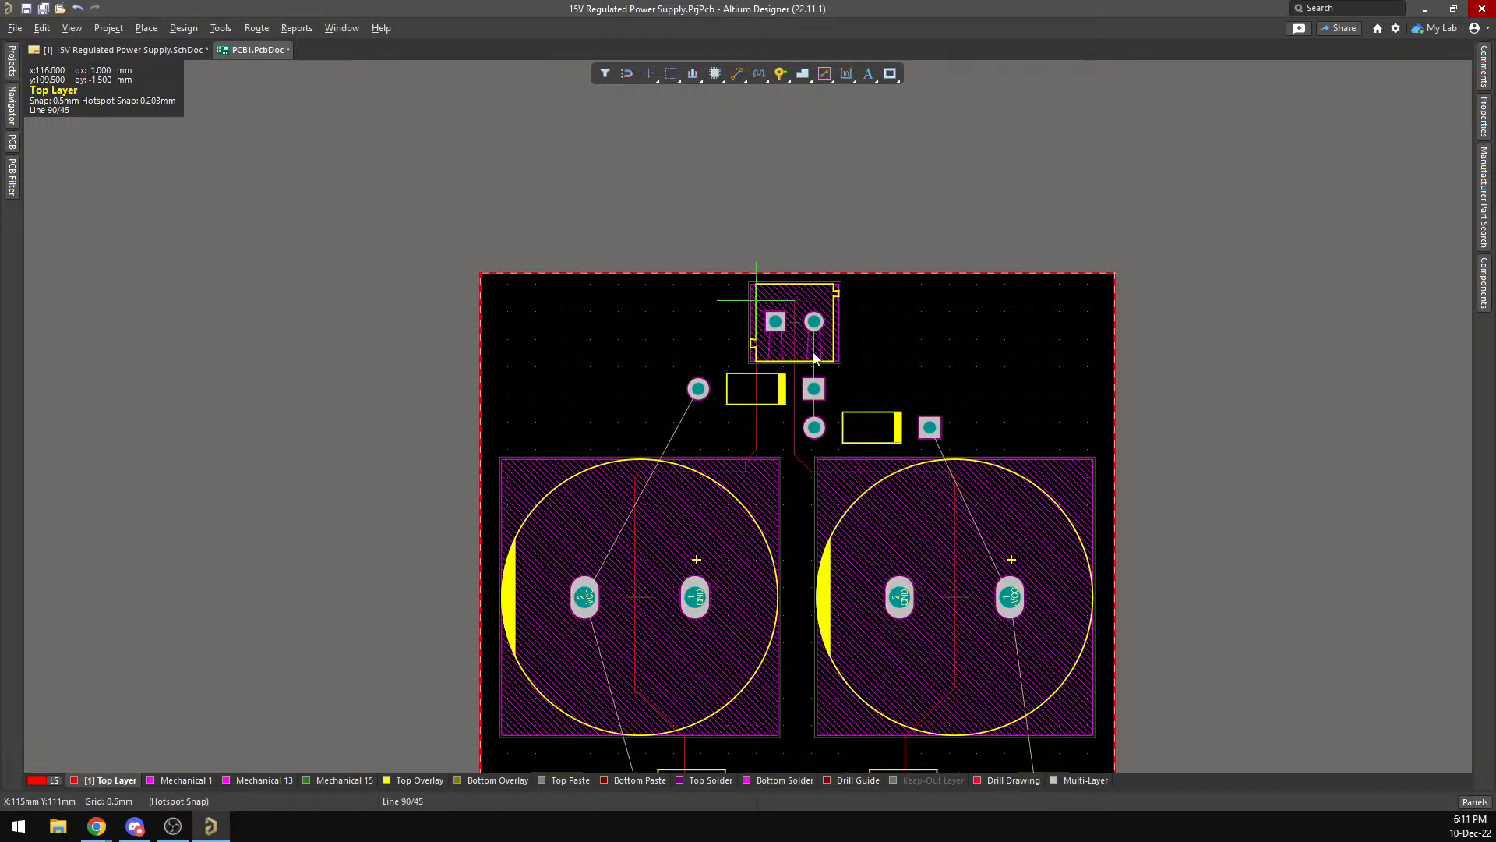
{"action": "right_click", "coordinate": [788, 310]}
{"action": "scroll", "coordinate": [788, 448], "scroll_direction": "down", "scroll_amount": 10}
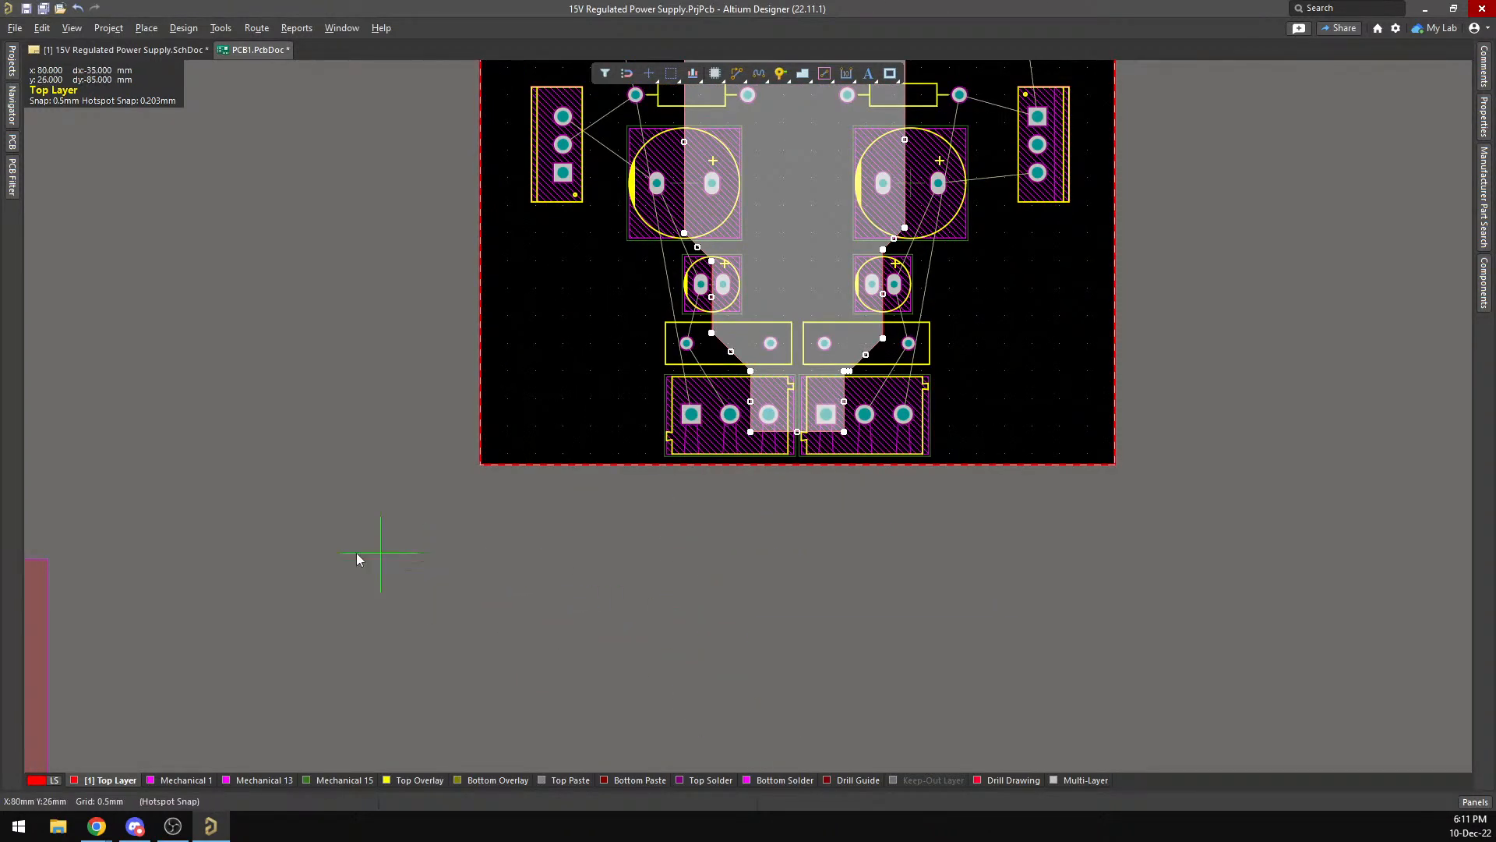
Delete the 15V Regulated Power Supply room lying outside the board's lower-left corner.
{"action": "scroll", "coordinate": [199, 555], "scroll_direction": "down", "scroll_amount": 1, "text": "ctrl"}
{"action": "scroll", "coordinate": [199, 553], "scroll_direction": "down", "scroll_amount": 1, "text": "ctrl"}
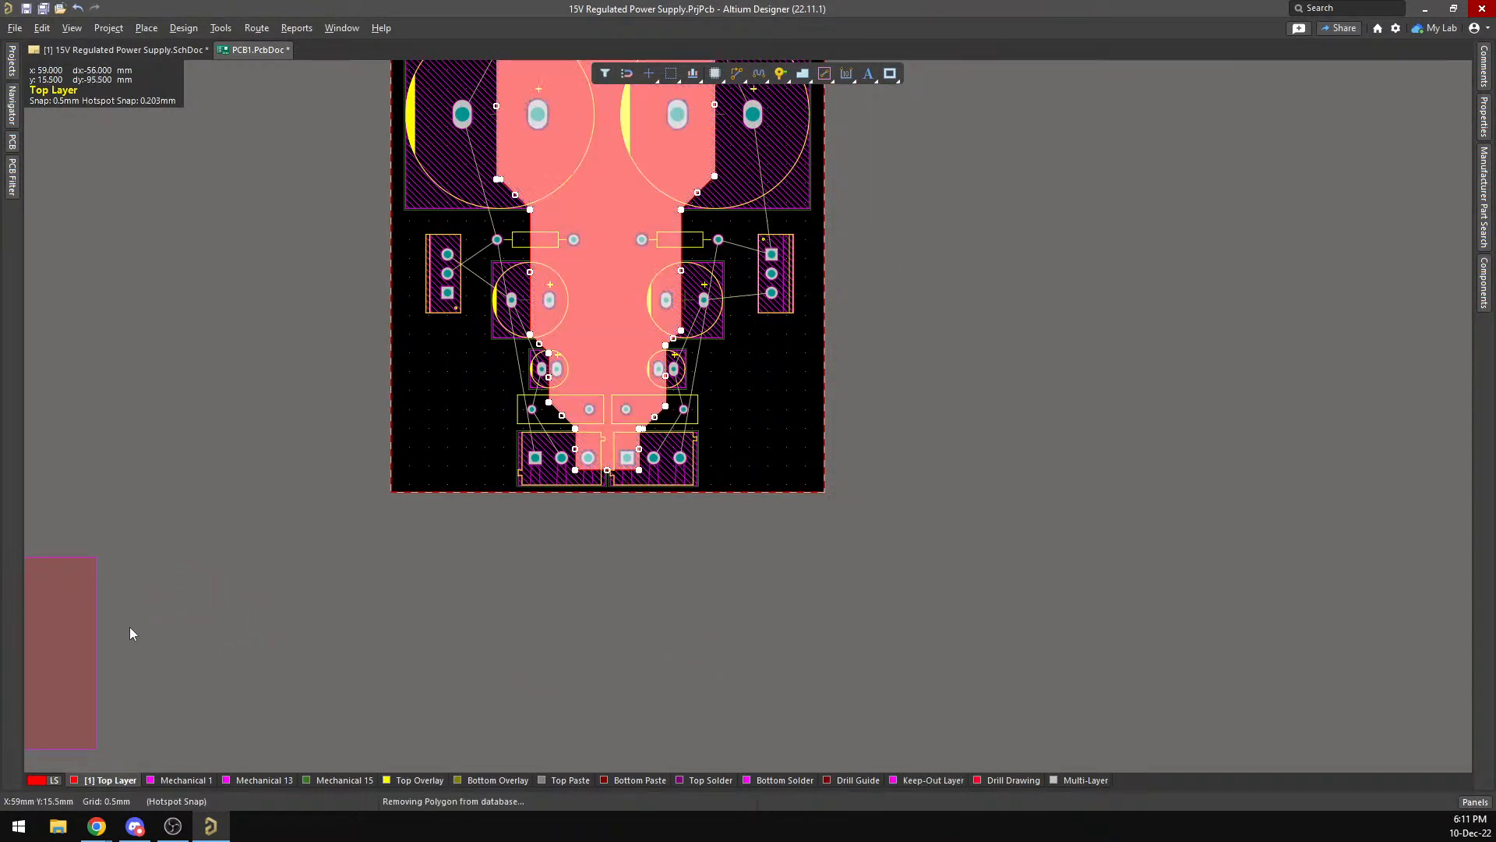
{"action": "left_click", "coordinate": [87, 633]}
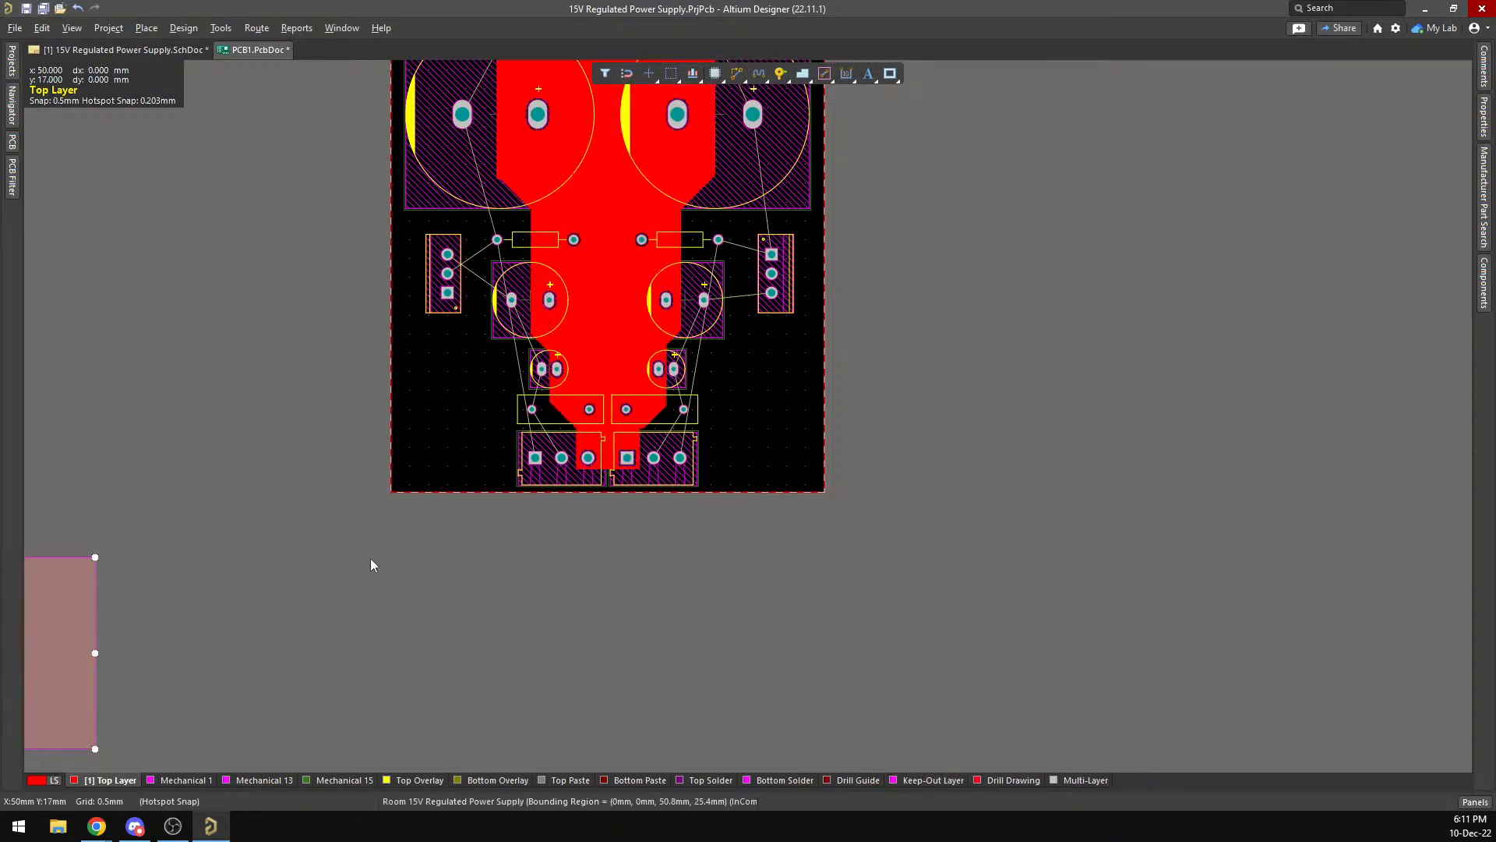
{"action": "key", "text": "Delete"}
{"action": "left_click_drag", "start_coordinate": [437, 575], "coordinate": [596, 645]}
{"action": "scroll", "coordinate": [614, 525], "scroll_direction": "up", "scroll_amount": 2}
Move the short vertical edge of the Top Layer polygon below the left diode into line with the left side of its narrow neck.
{"action": "left_click", "coordinate": [597, 486]}
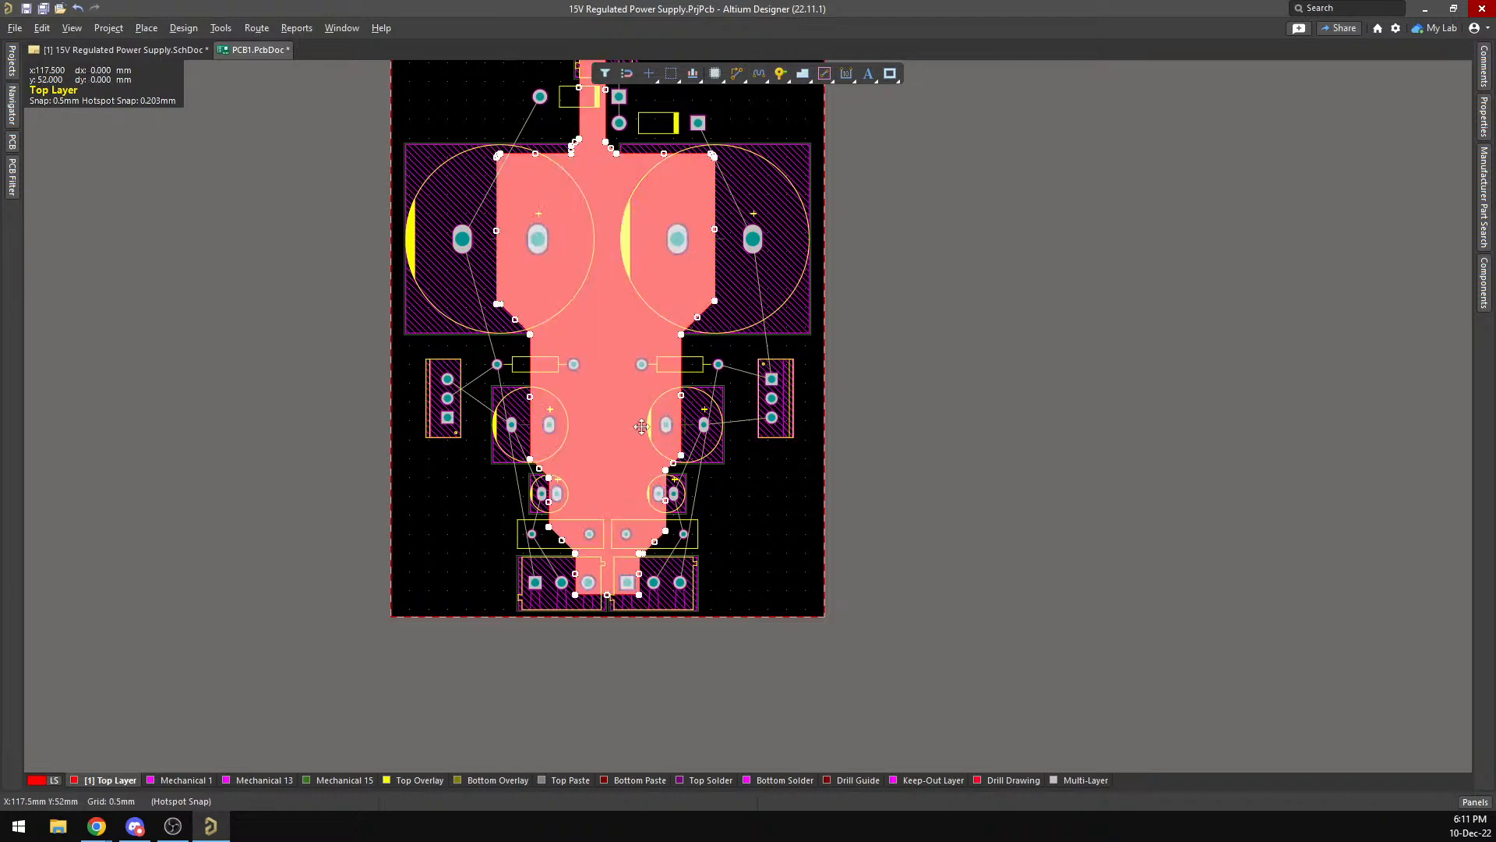
{"action": "scroll", "coordinate": [657, 441], "scroll_direction": "up", "scroll_amount": 2}
{"action": "scroll", "coordinate": [635, 377], "scroll_direction": "up", "scroll_amount": 4, "text": "ctrl"}
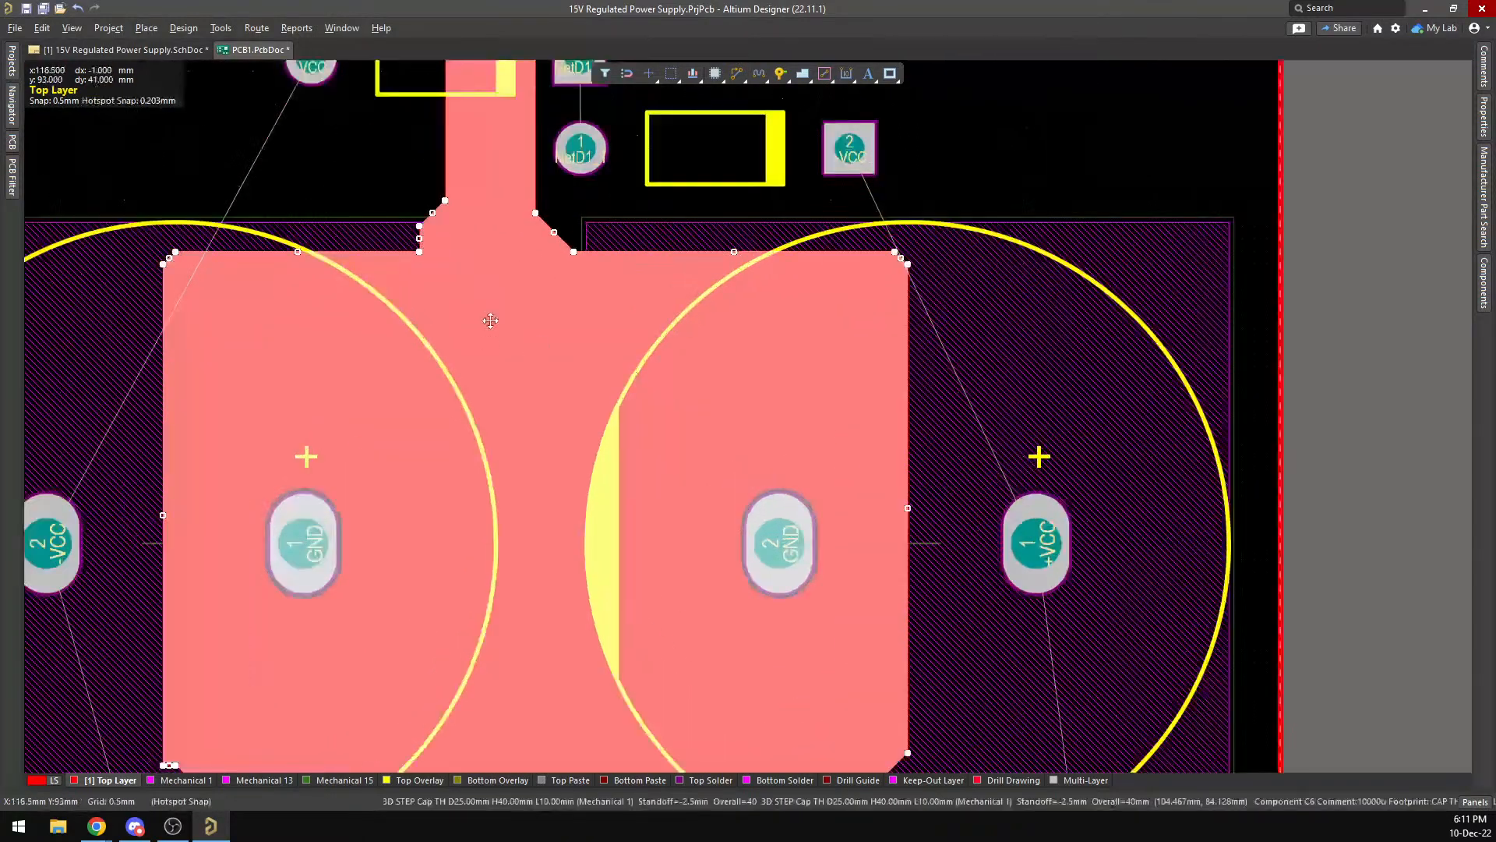
{"action": "scroll", "coordinate": [468, 389], "scroll_direction": "up", "scroll_amount": 5}
{"action": "scroll", "coordinate": [457, 533], "scroll_direction": "down", "scroll_amount": 2}
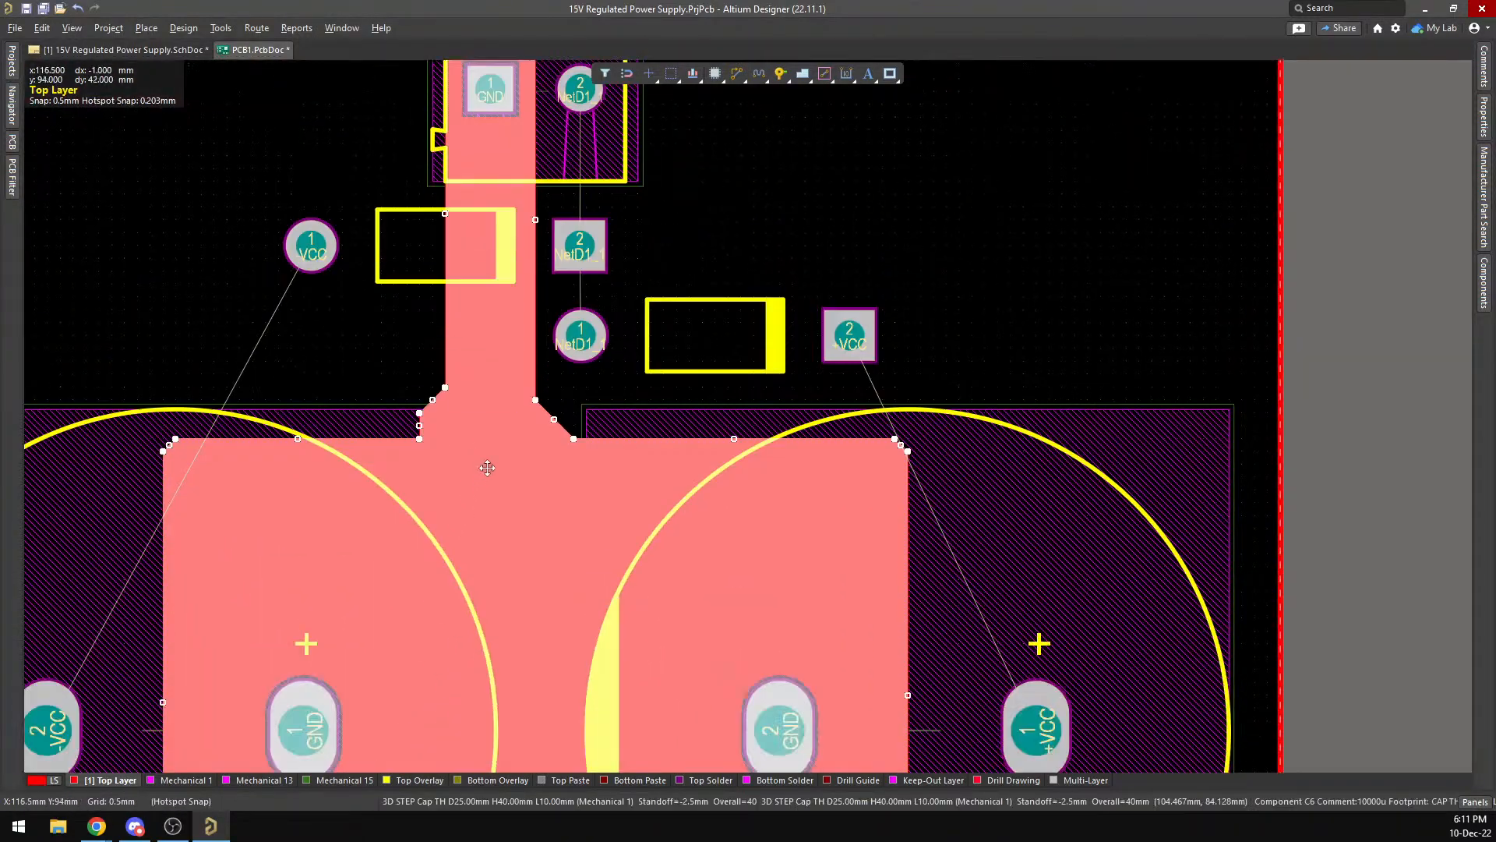
{"action": "left_click_drag", "start_coordinate": [419, 417], "coordinate": [445, 425]}
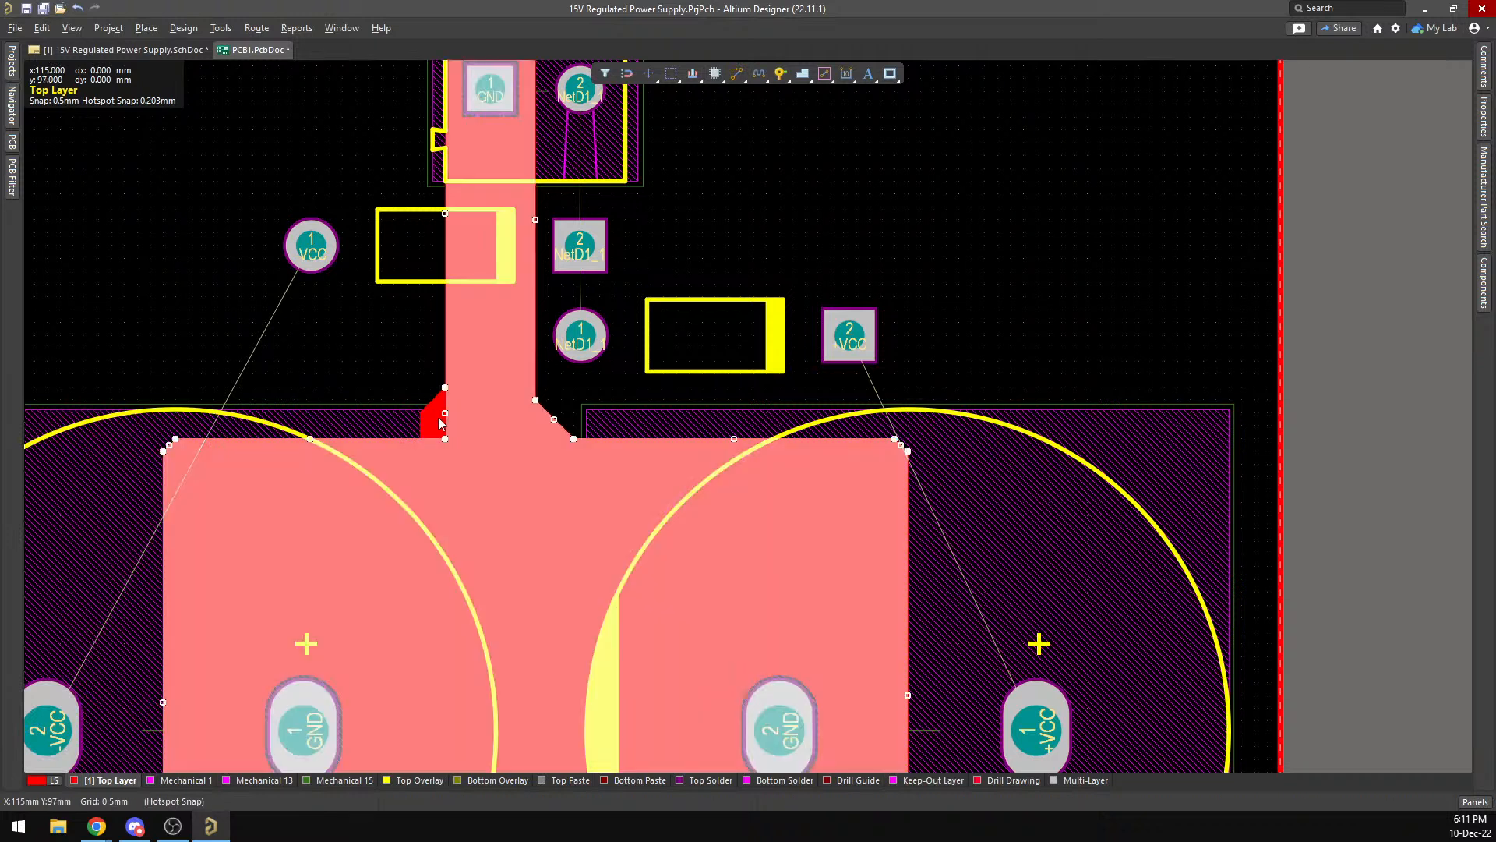
{"action": "left_click", "coordinate": [433, 421]}
{"action": "scroll", "coordinate": [431, 423], "scroll_direction": "down", "scroll_amount": 1}
{"action": "scroll", "coordinate": [432, 423], "scroll_direction": "down", "scroll_amount": 4, "text": "ctrl"}
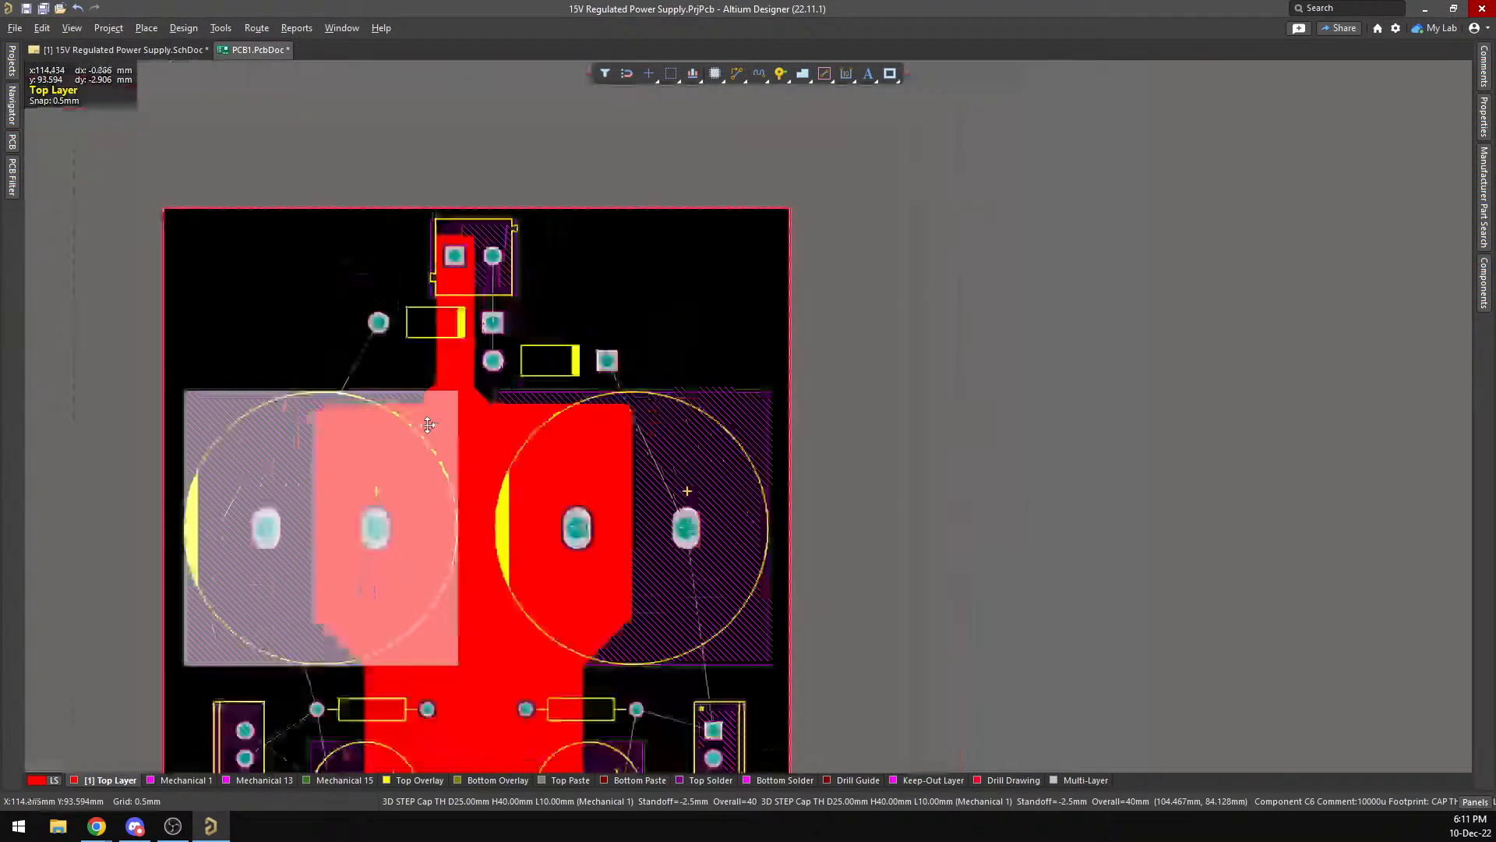
Slide the Top Layer pour's diagonal edge at the lower side of the left large capacitor slightly outward, filling its small notch.
{"action": "left_click", "coordinate": [461, 443]}
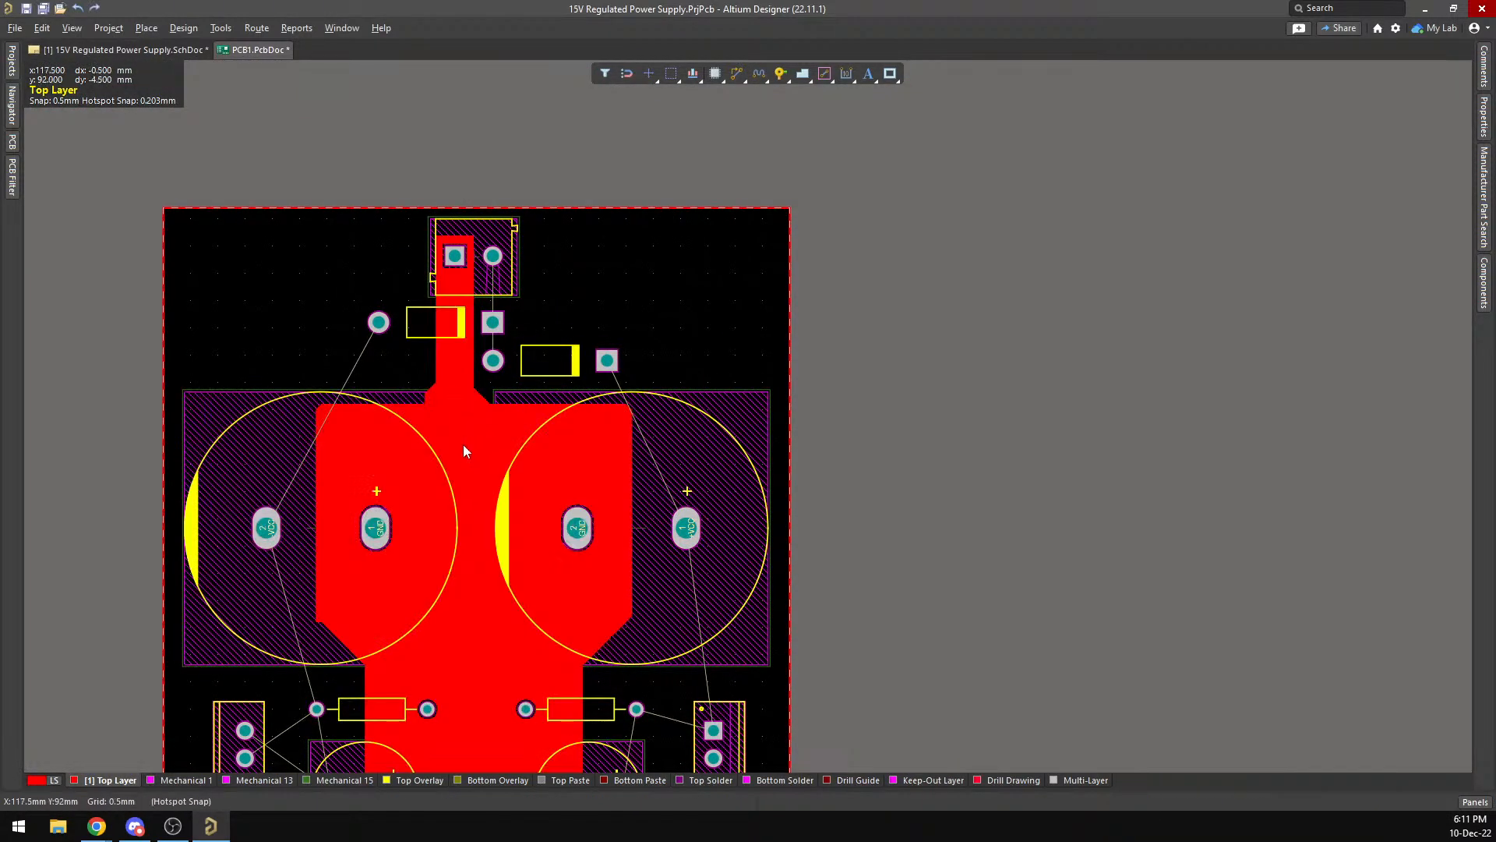
{"action": "scroll", "coordinate": [457, 451], "scroll_direction": "down", "scroll_amount": 3}
{"action": "scroll", "coordinate": [291, 395], "scroll_direction": "up", "scroll_amount": 2}
{"action": "scroll", "coordinate": [390, 502], "scroll_direction": "up", "scroll_amount": 5, "text": "ctrl"}
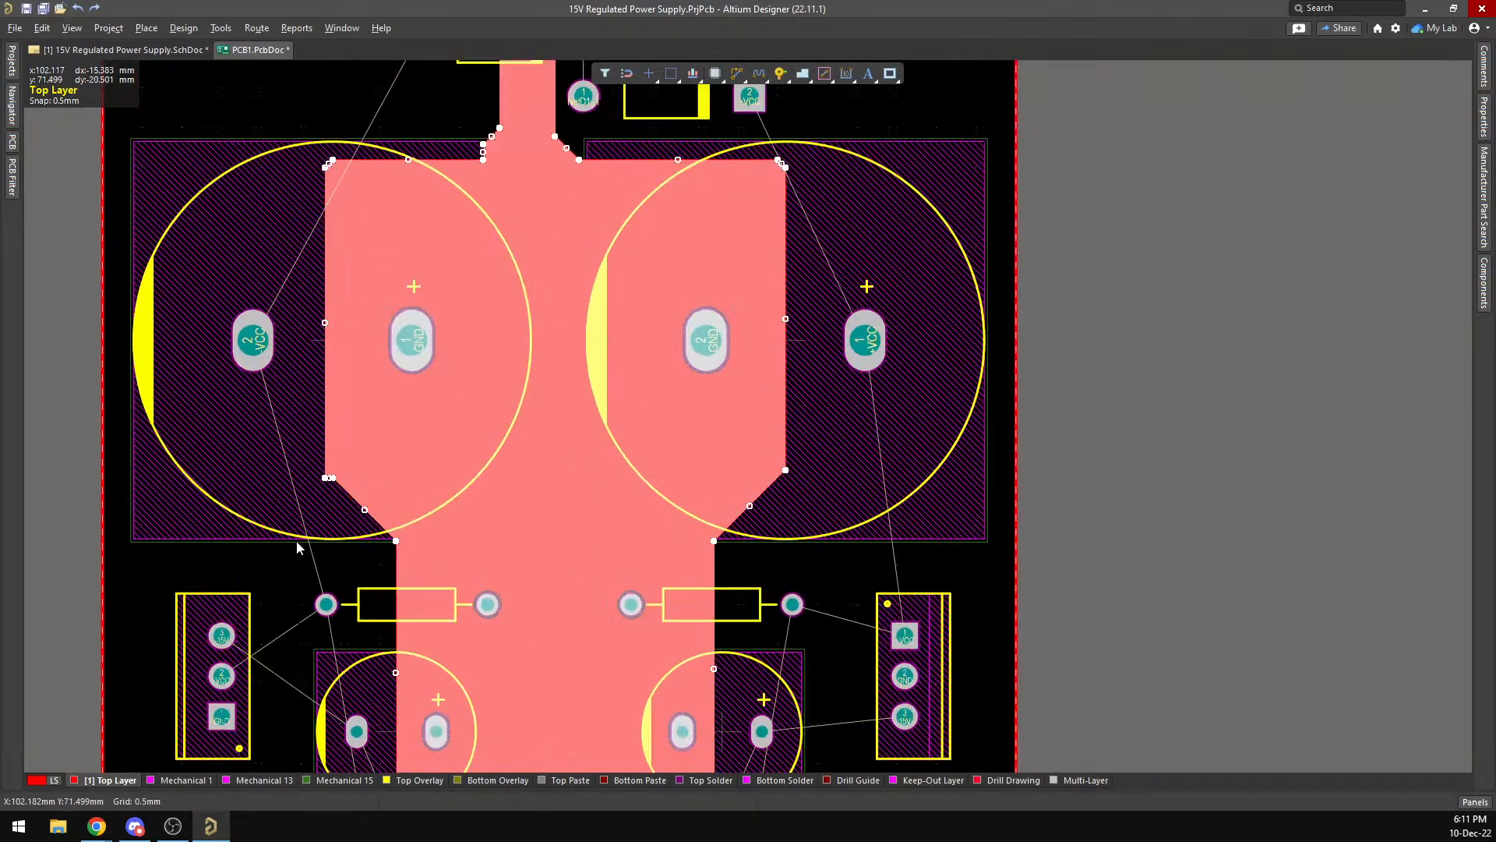
{"action": "left_click_drag", "start_coordinate": [405, 489], "coordinate": [395, 499]}
{"action": "scroll", "coordinate": [470, 398], "scroll_direction": "down", "scroll_amount": 5}
{"action": "scroll", "coordinate": [546, 381], "scroll_direction": "up", "scroll_amount": 4}
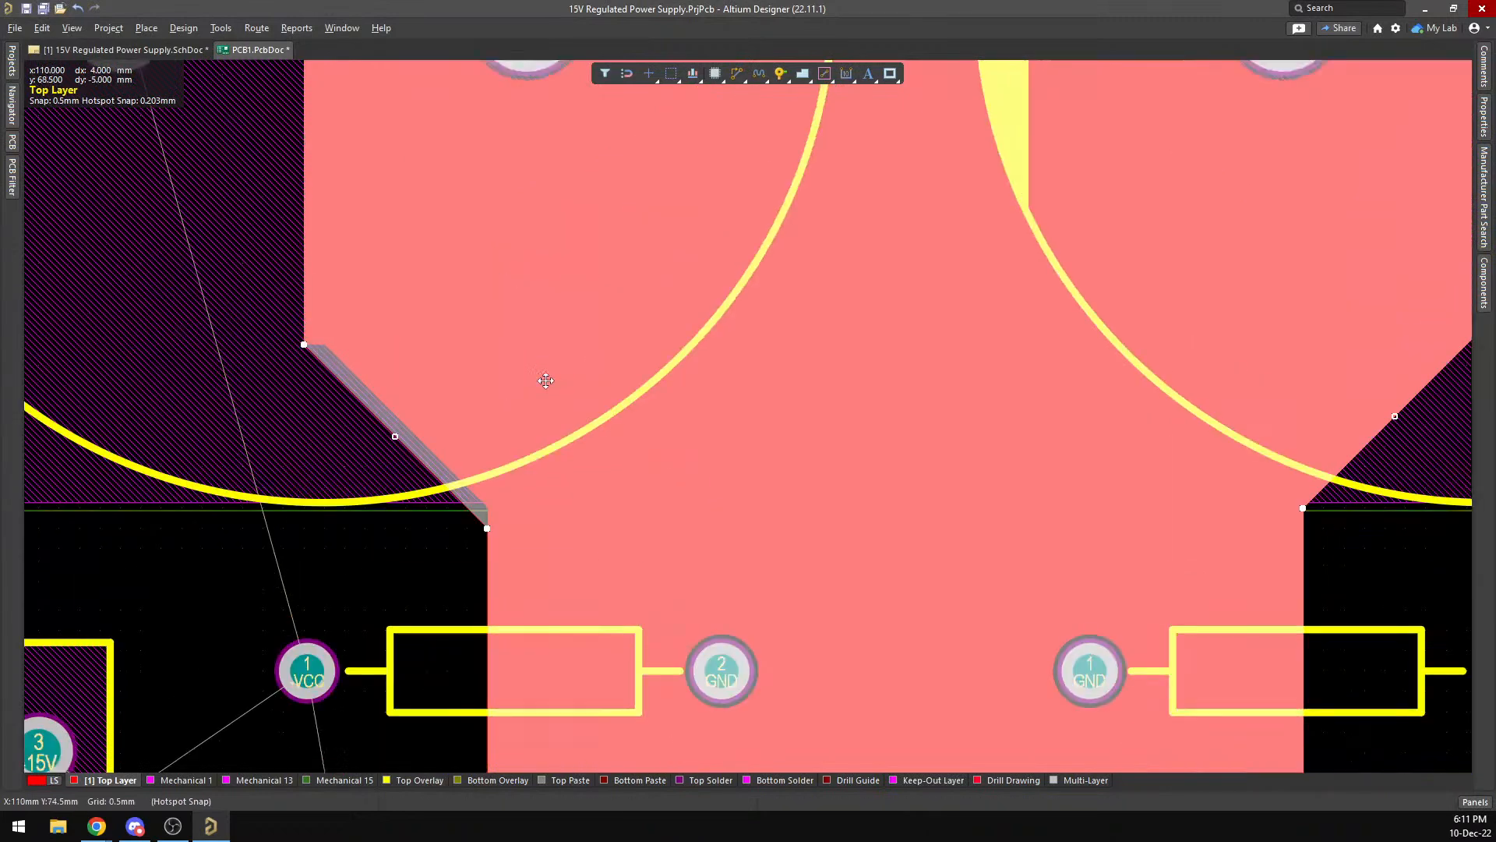
Slide the pour's diagonal edge above the right output connector inward to mirror the left diagonal and remove the short horizontal jog.
{"action": "scroll", "coordinate": [672, 446], "scroll_direction": "down", "scroll_amount": 3}
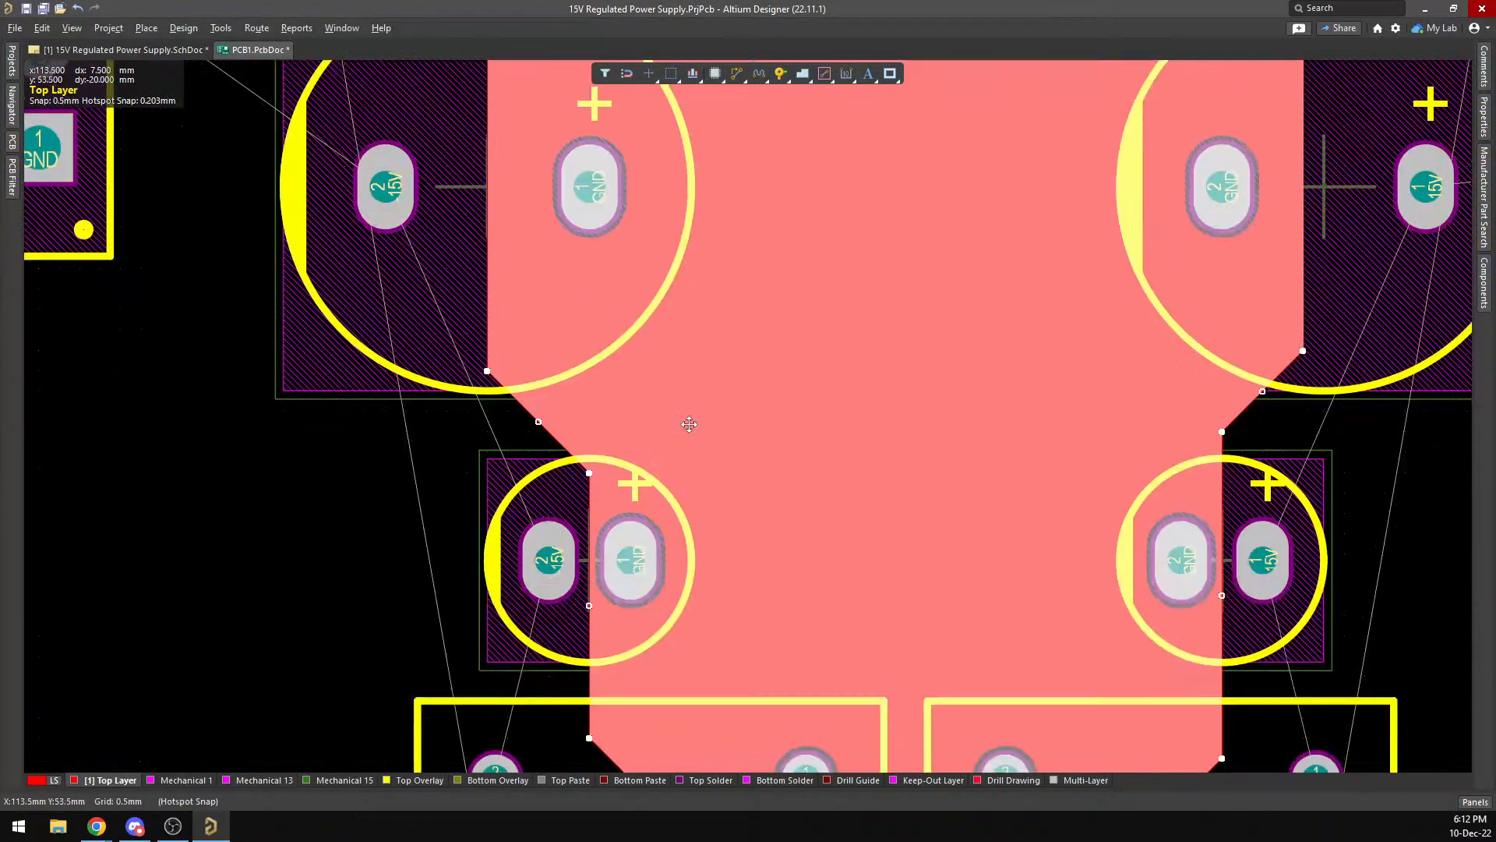
{"action": "scroll", "coordinate": [675, 440], "scroll_direction": "down", "scroll_amount": 2}
{"action": "scroll", "coordinate": [1234, 390], "scroll_direction": "down", "scroll_amount": 2}
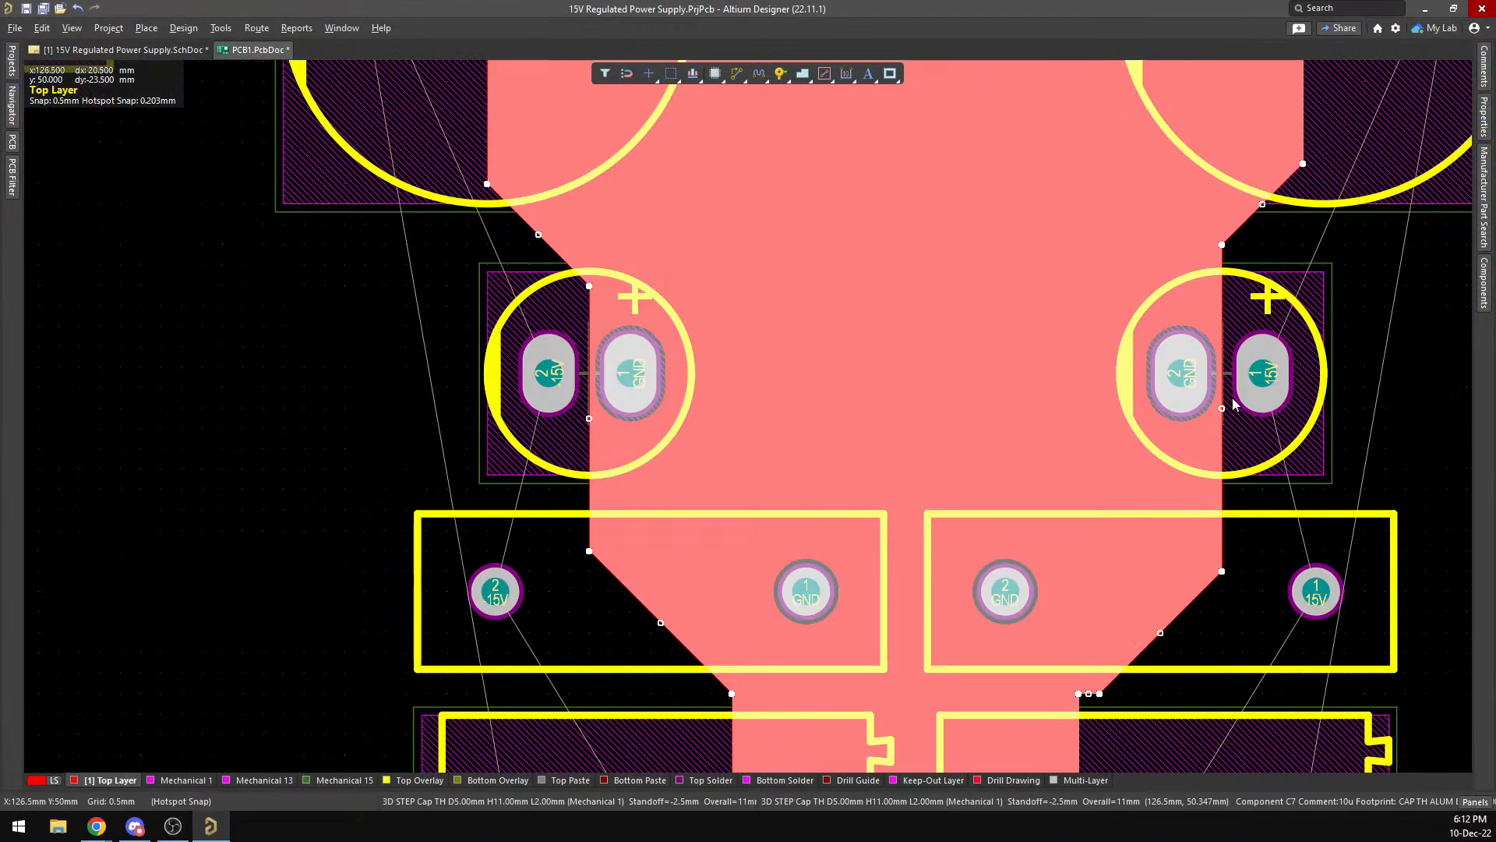
{"action": "scroll", "coordinate": [1234, 404], "scroll_direction": "down", "scroll_amount": 2}
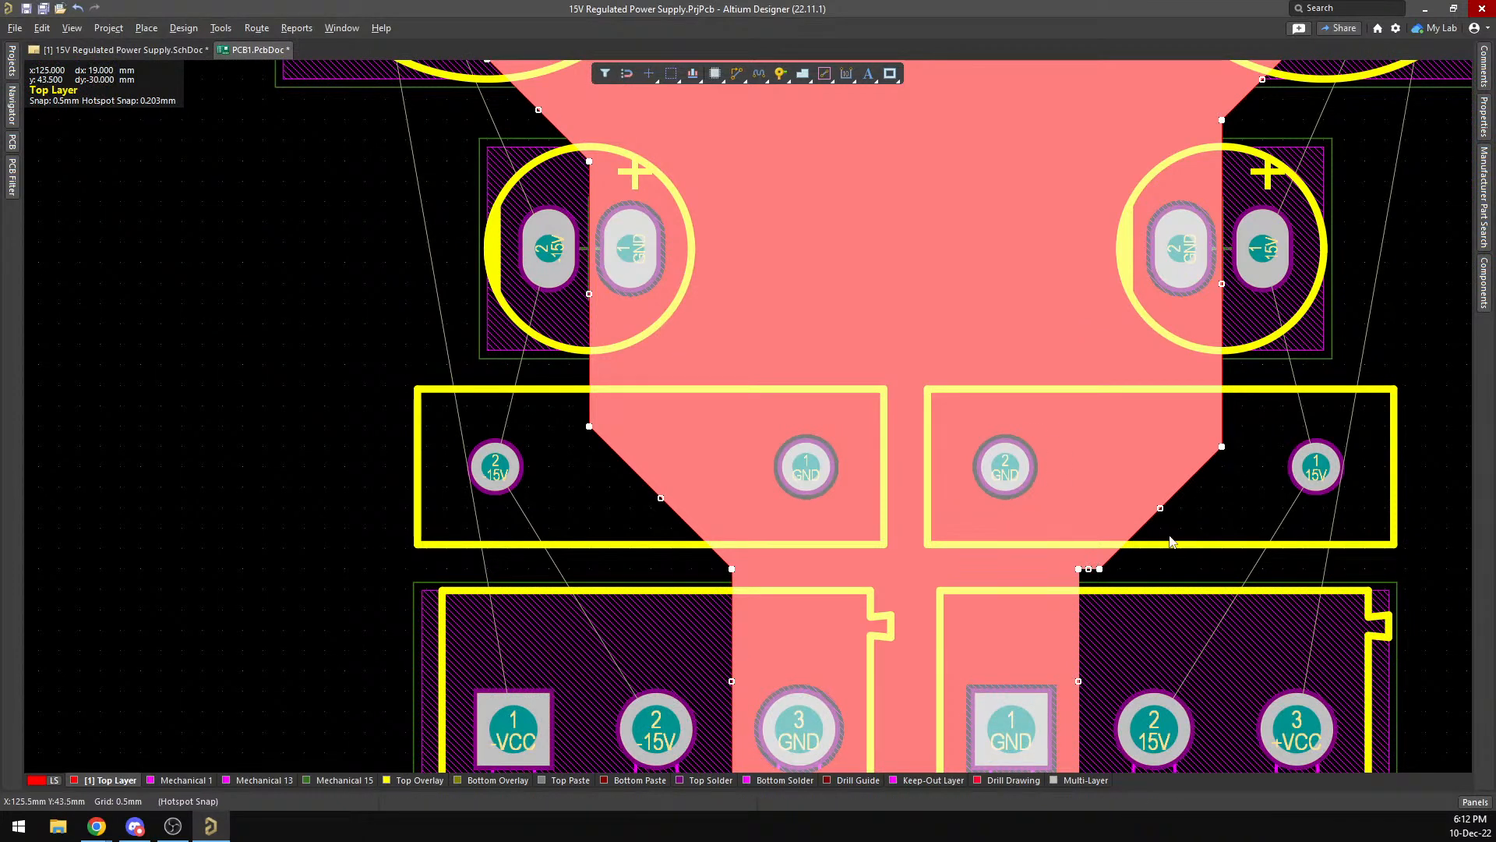
{"action": "left_click_drag", "start_coordinate": [1160, 508], "coordinate": [1150, 494]}
Slide the pour's vertical edge through the right medium capacitor outward by 0.5 mm.
{"action": "scroll", "coordinate": [1044, 535], "scroll_direction": "down", "scroll_amount": 5}
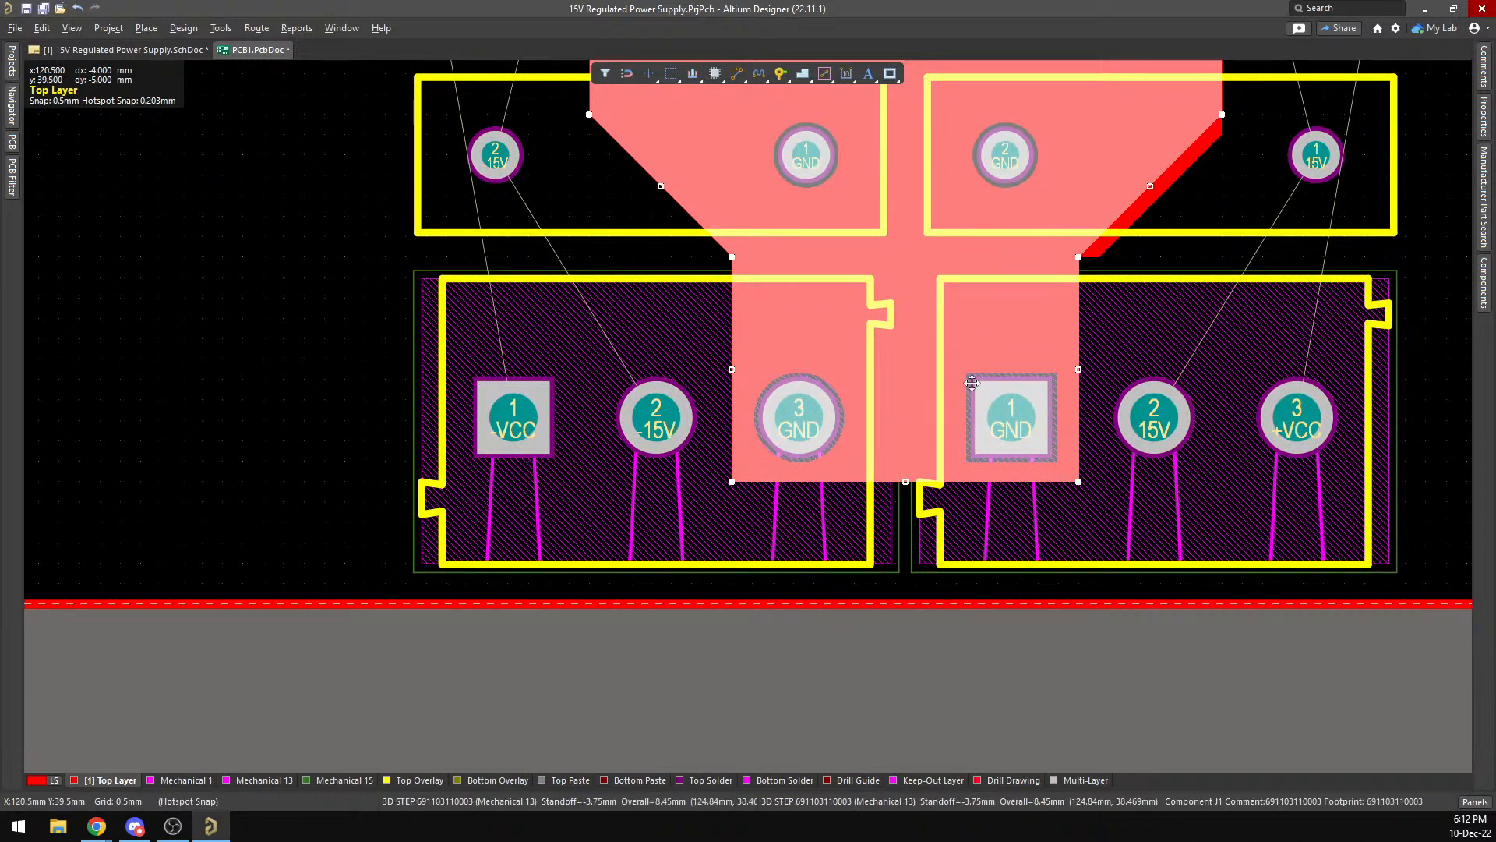
{"action": "scroll", "coordinate": [895, 455], "scroll_direction": "up", "scroll_amount": 5}
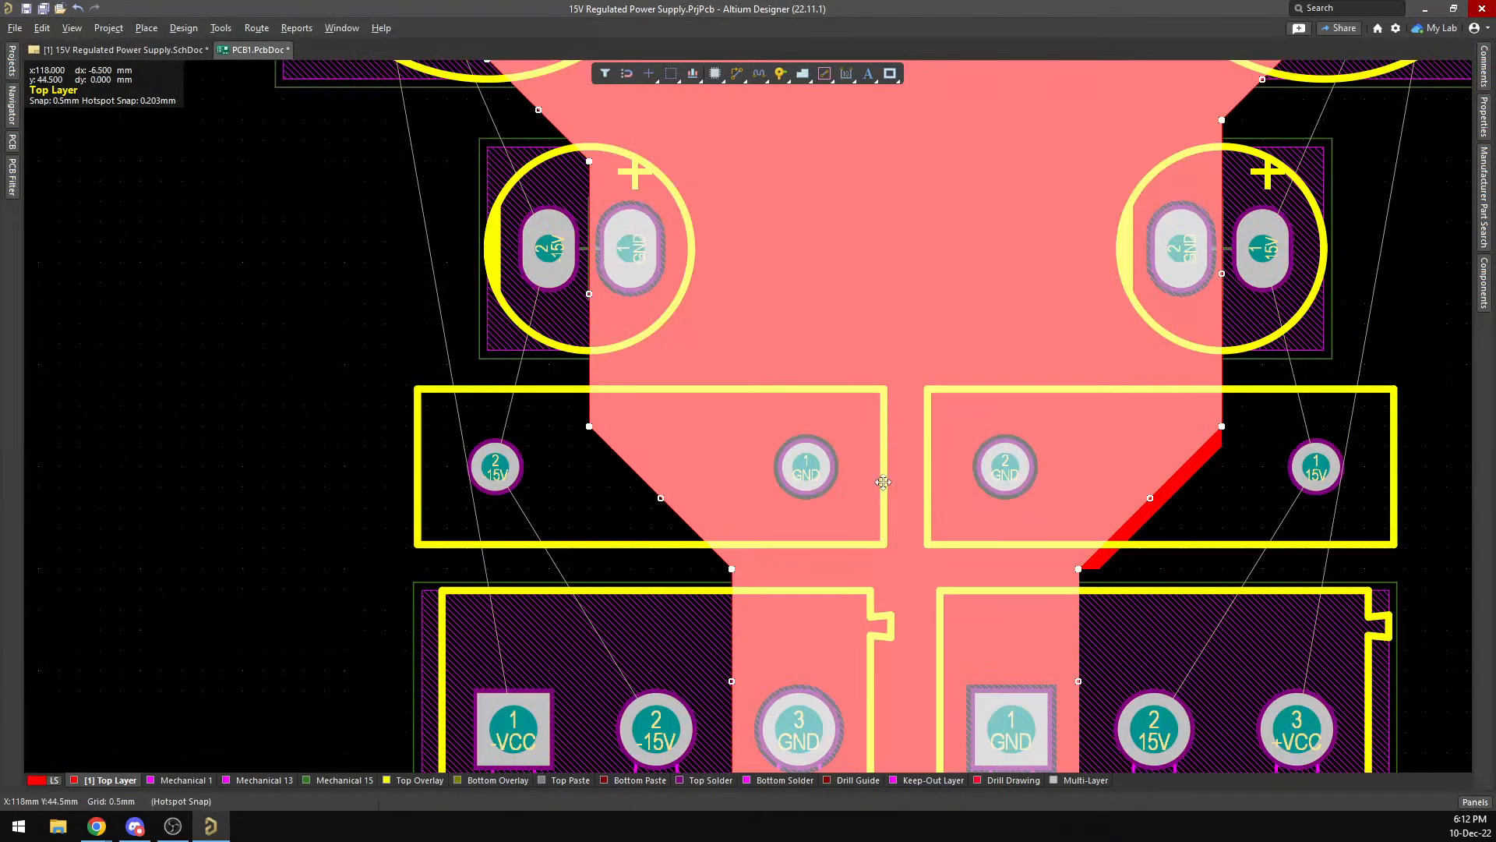
{"action": "scroll", "coordinate": [946, 430], "scroll_direction": "up", "scroll_amount": 4}
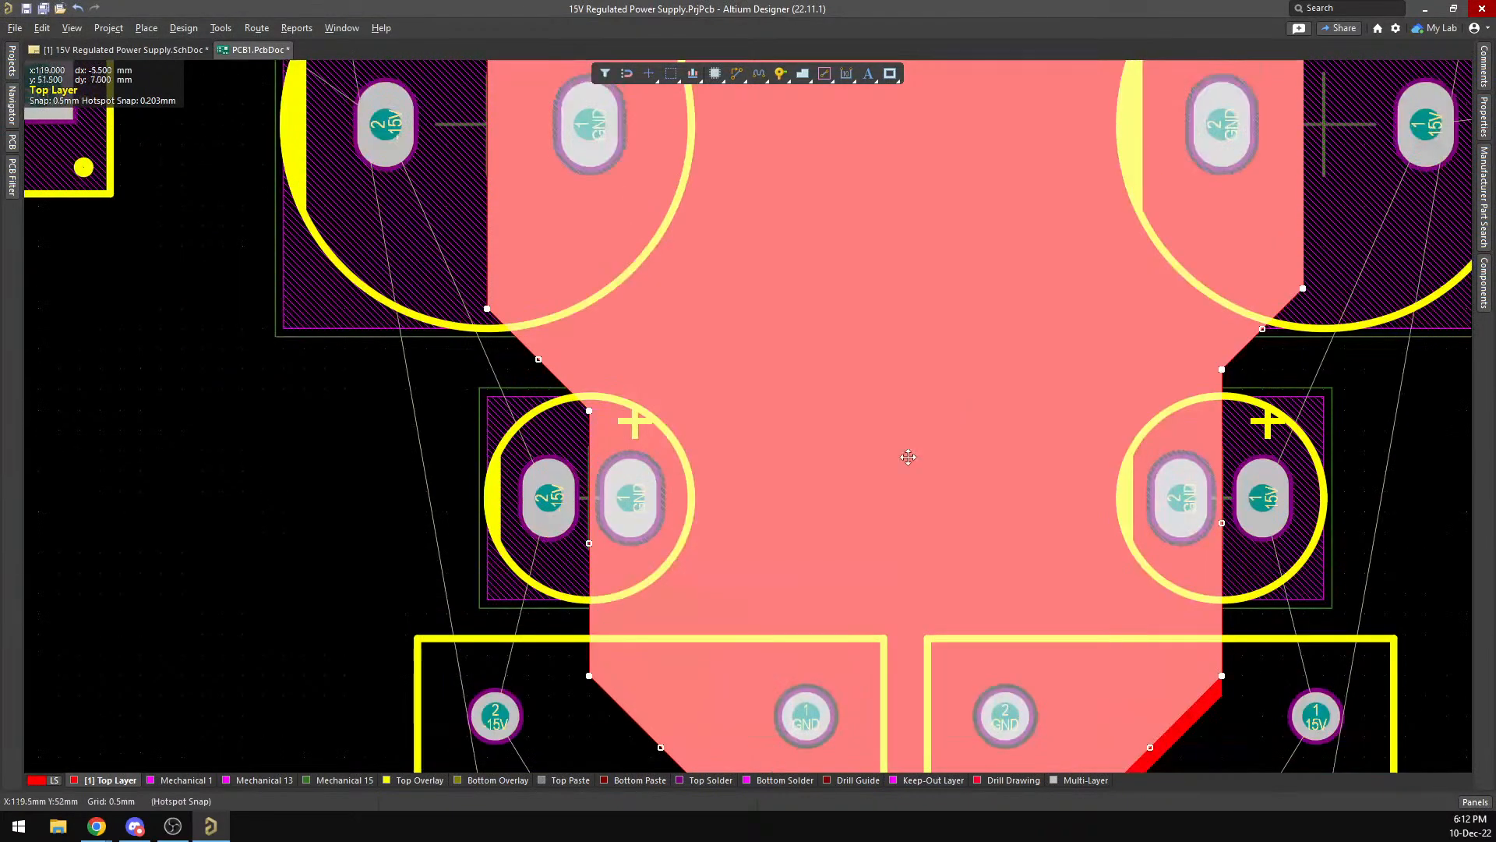
{"action": "scroll", "coordinate": [1293, 352], "scroll_direction": "up", "scroll_amount": 3}
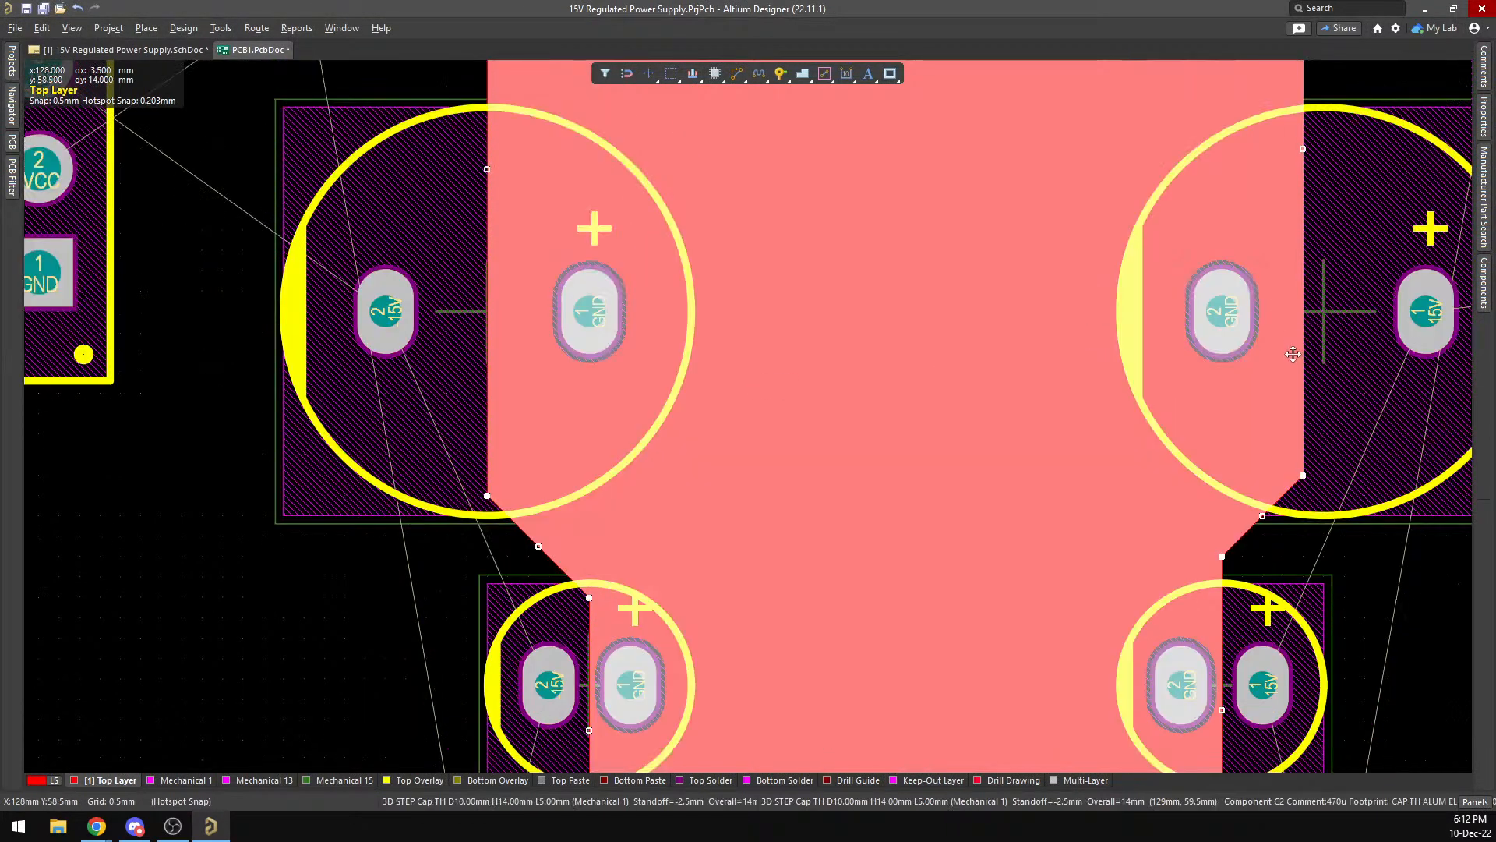
{"action": "left_click", "coordinate": [1301, 339]}
{"action": "left_click", "coordinate": [1052, 420]}
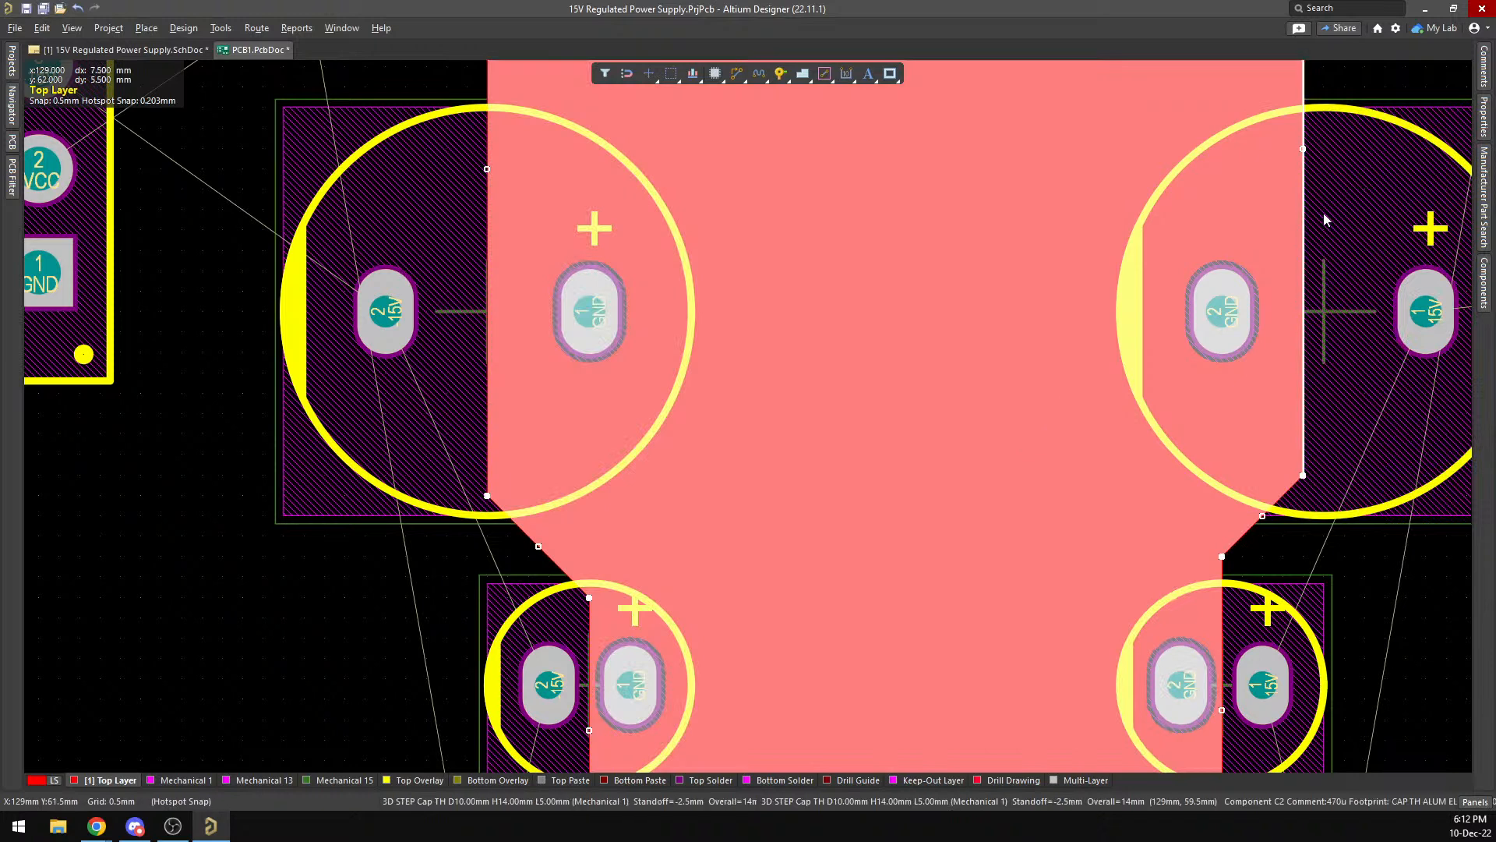
{"action": "left_click_drag", "start_coordinate": [1303, 148], "coordinate": [1323, 149]}
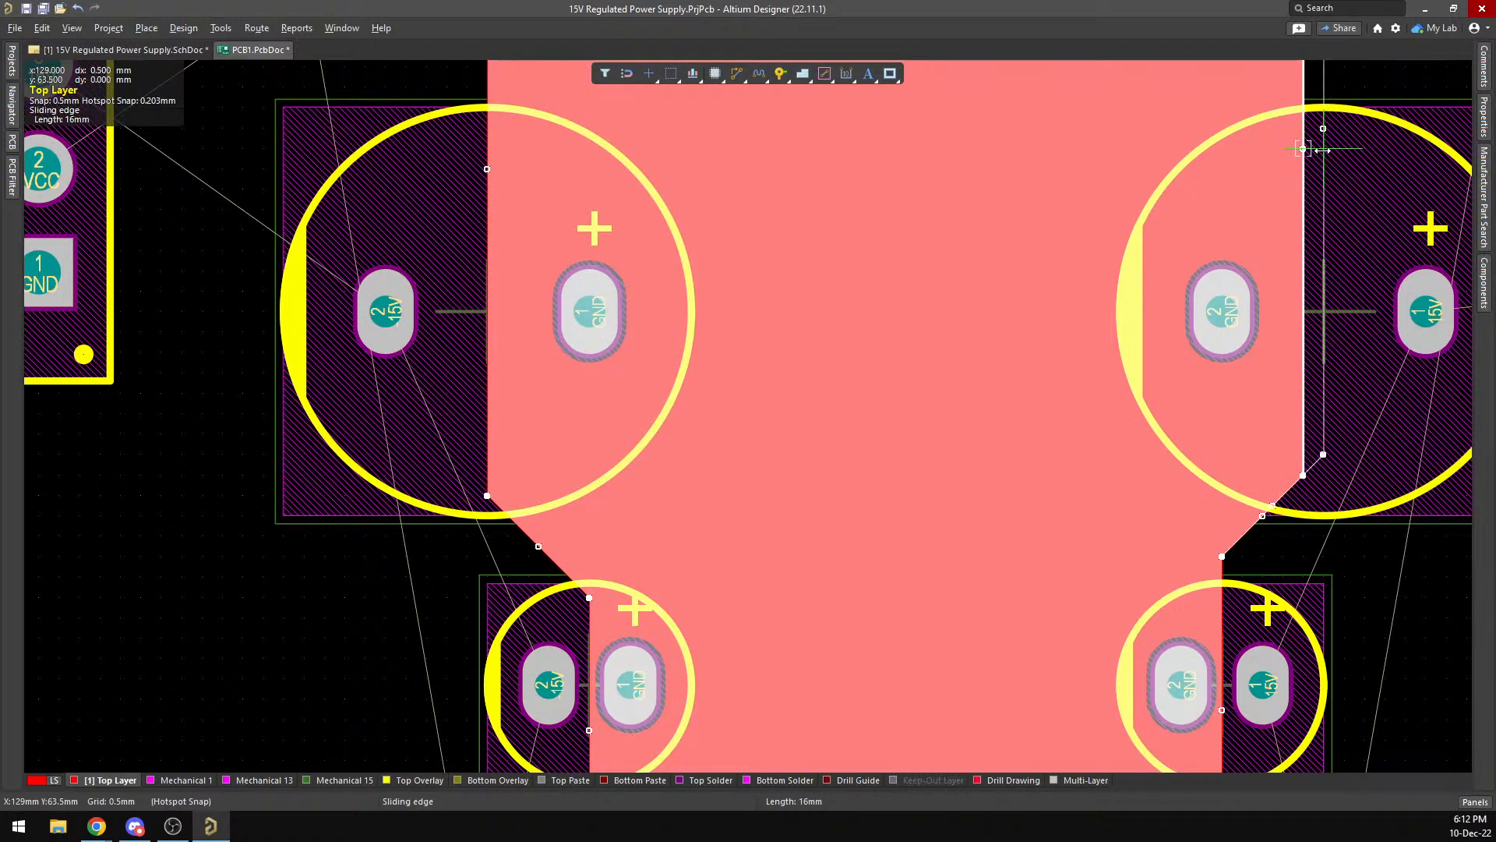
Move the corner vertex below the left diode in line with the neck's left side, replacing the stepped shoulder with a slope.
{"action": "scroll", "coordinate": [885, 357], "scroll_direction": "up", "scroll_amount": 8}
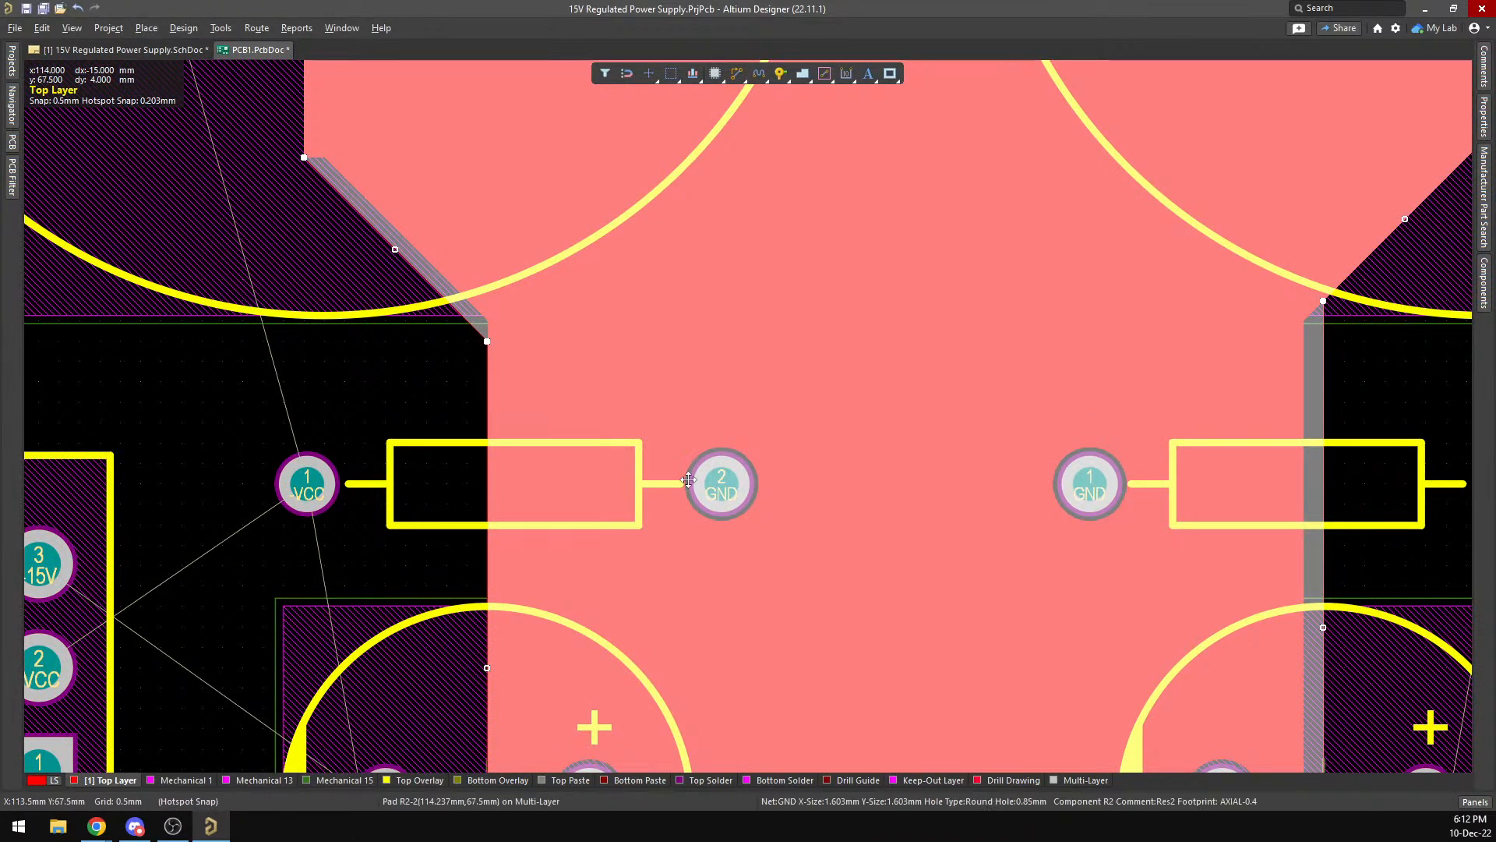
{"action": "scroll", "coordinate": [501, 280], "scroll_direction": "up", "scroll_amount": 4}
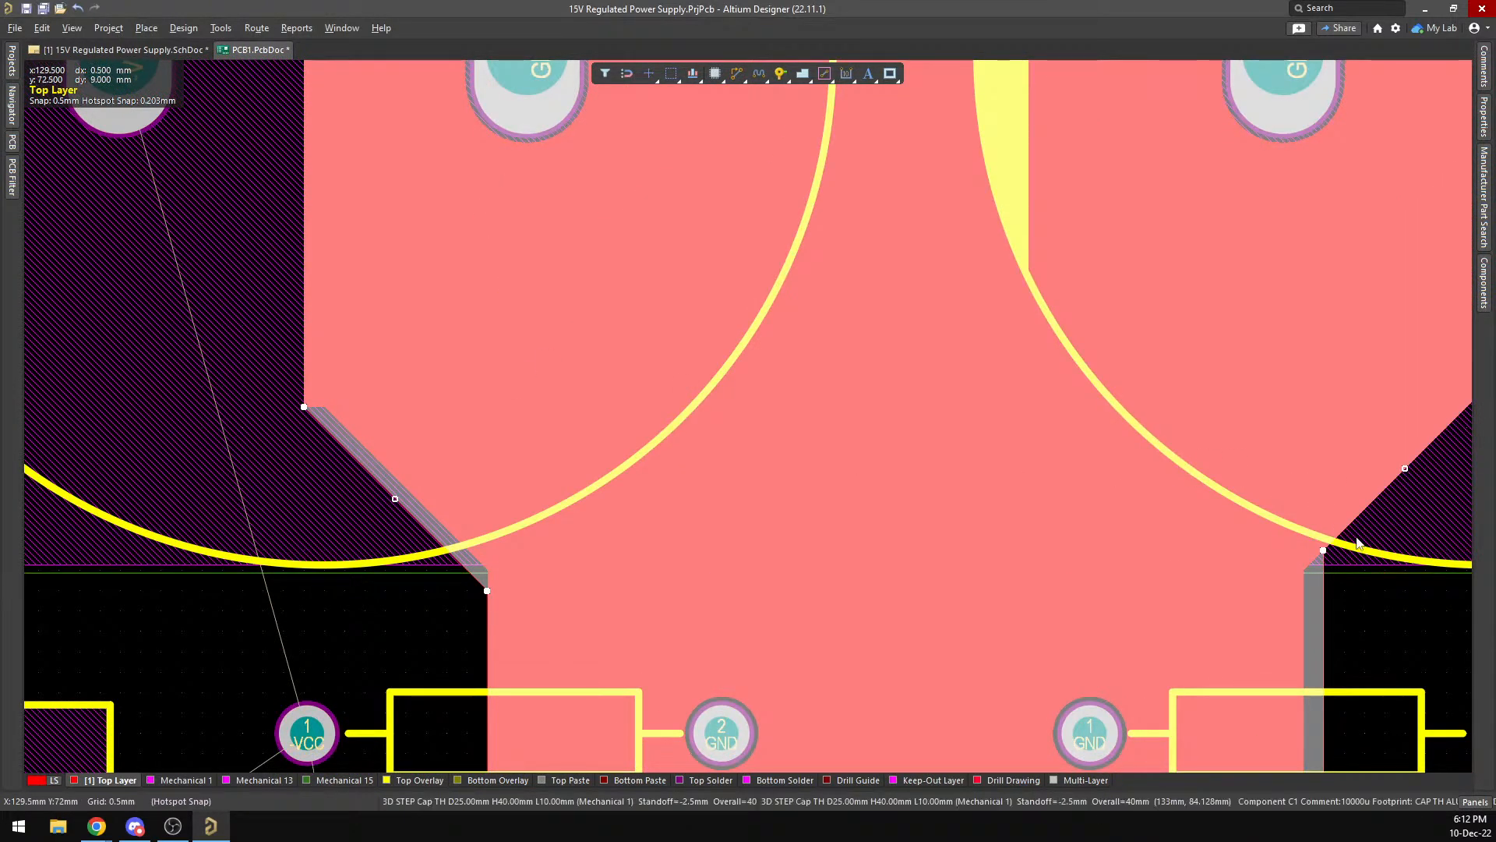
{"action": "scroll", "coordinate": [1018, 379], "scroll_direction": "up", "scroll_amount": 5}
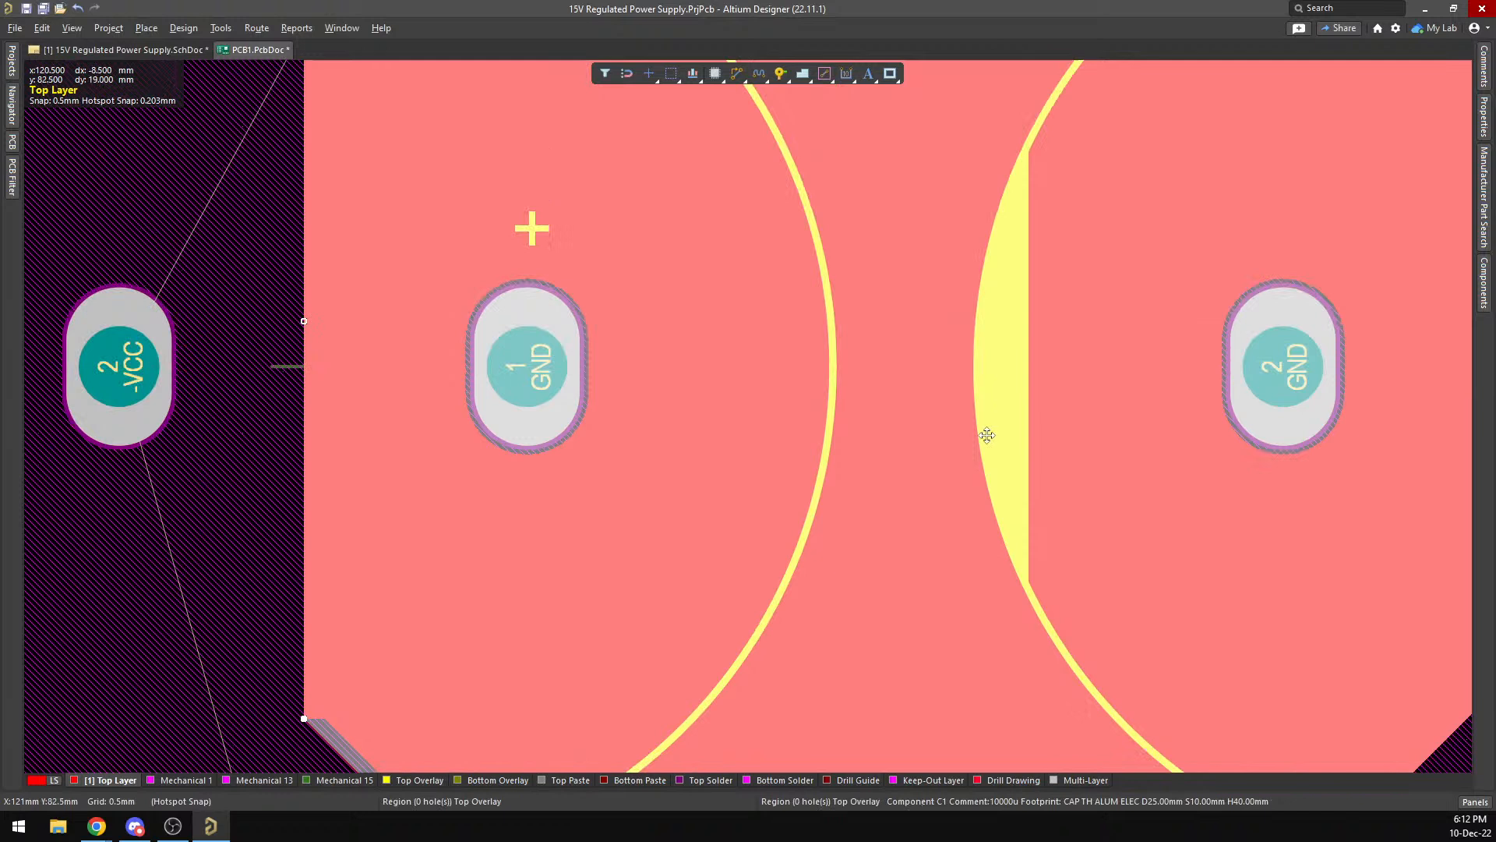
{"action": "scroll", "coordinate": [989, 433], "scroll_direction": "up", "scroll_amount": 7}
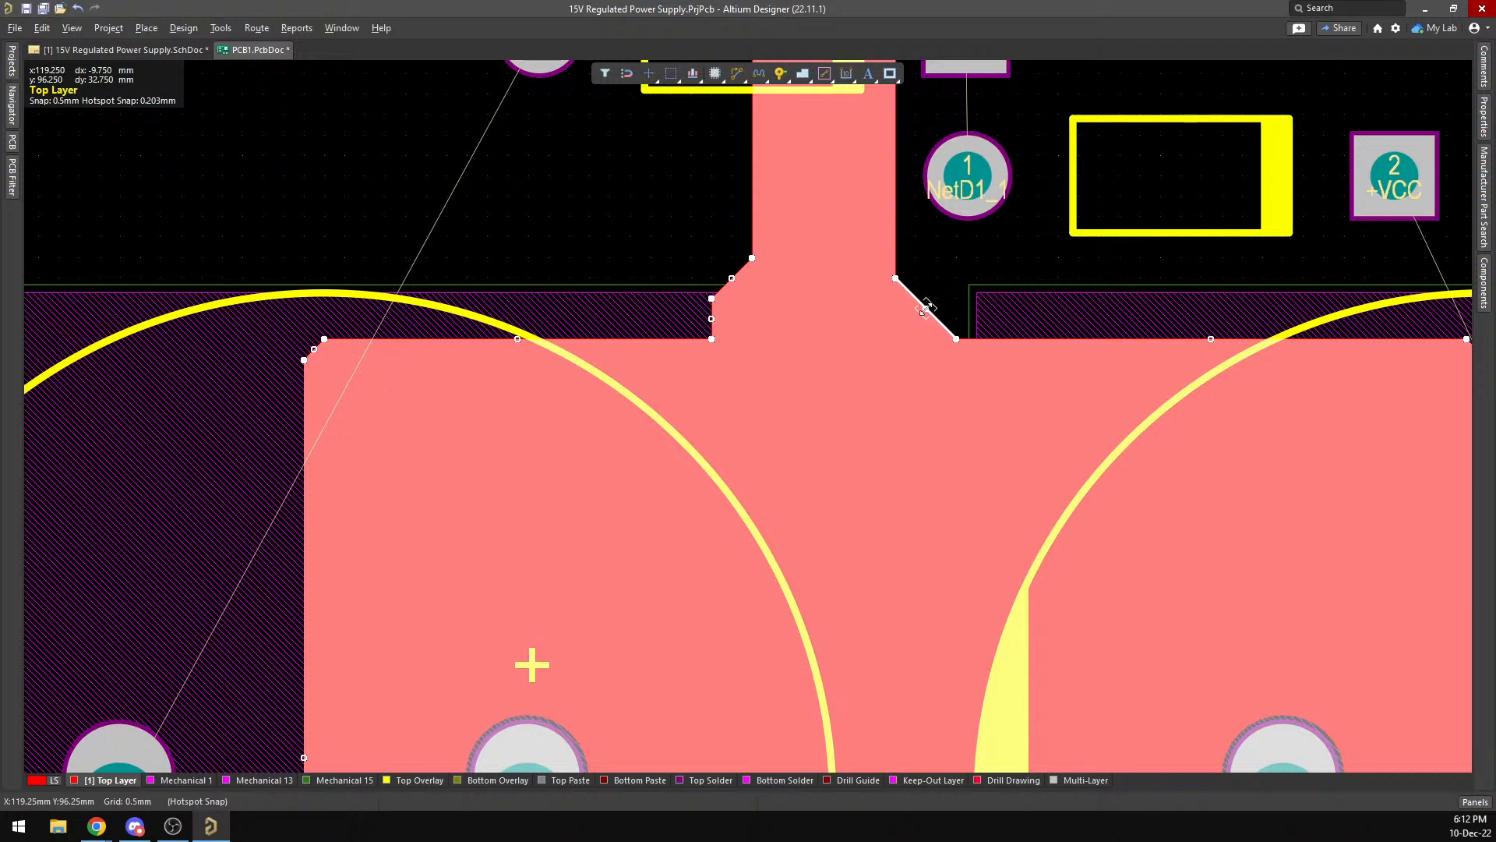
{"action": "scroll", "coordinate": [926, 310], "scroll_direction": "up", "scroll_amount": 8}
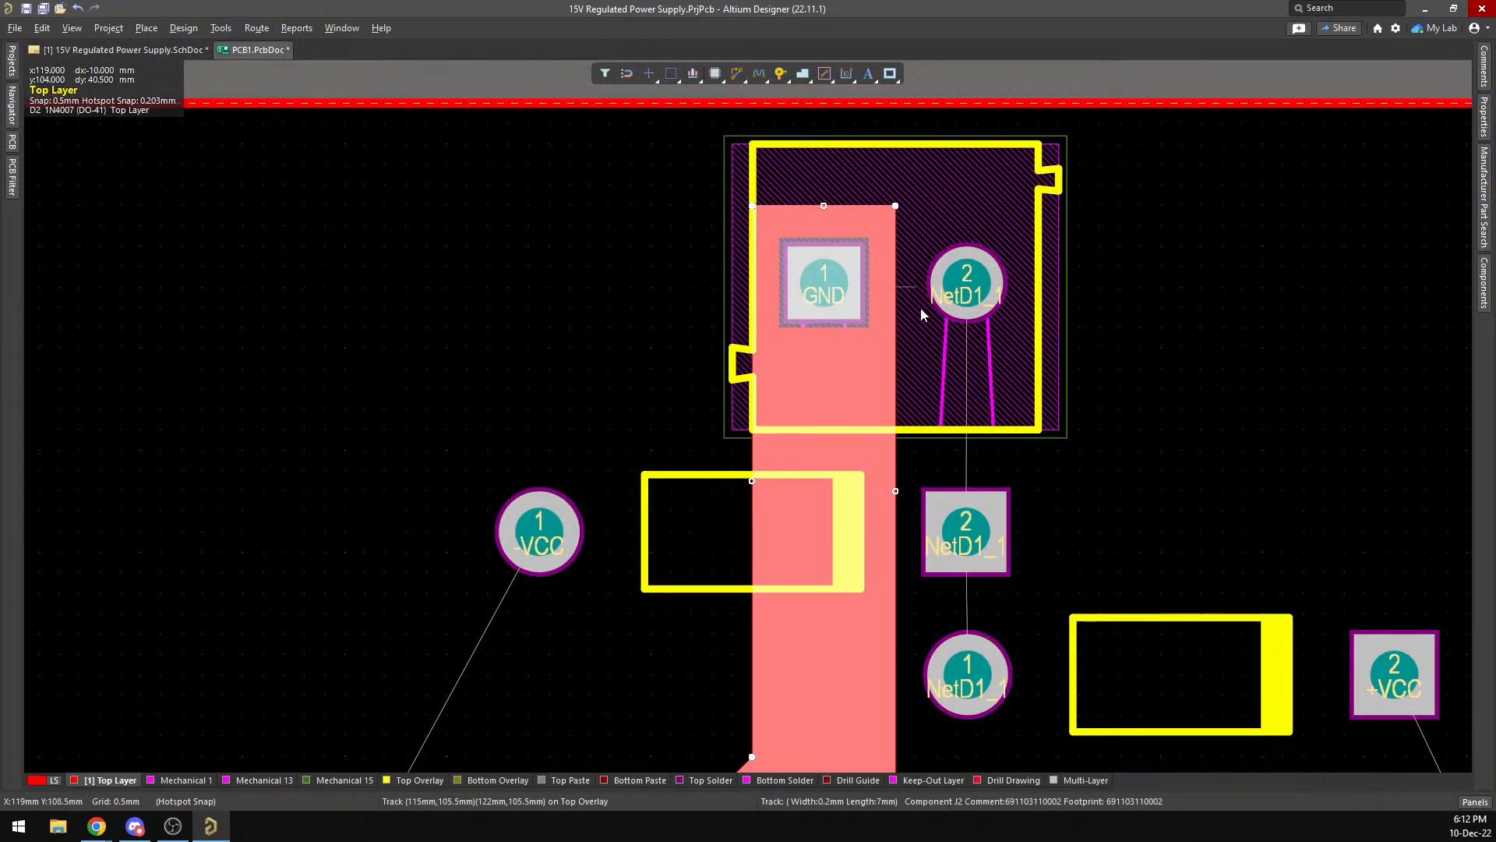
{"action": "mouse_move", "coordinate": [896, 205]}
{"action": "left_mouse_down"}
{"action": "mouse_move", "coordinate": [875, 230]}
{"action": "mouse_move", "coordinate": [891, 212]}
{"action": "left_mouse_up"}
{"action": "scroll", "coordinate": [844, 257], "scroll_direction": "down", "scroll_amount": 10}
{"action": "scroll", "coordinate": [839, 294], "scroll_direction": "up", "scroll_amount": 4}
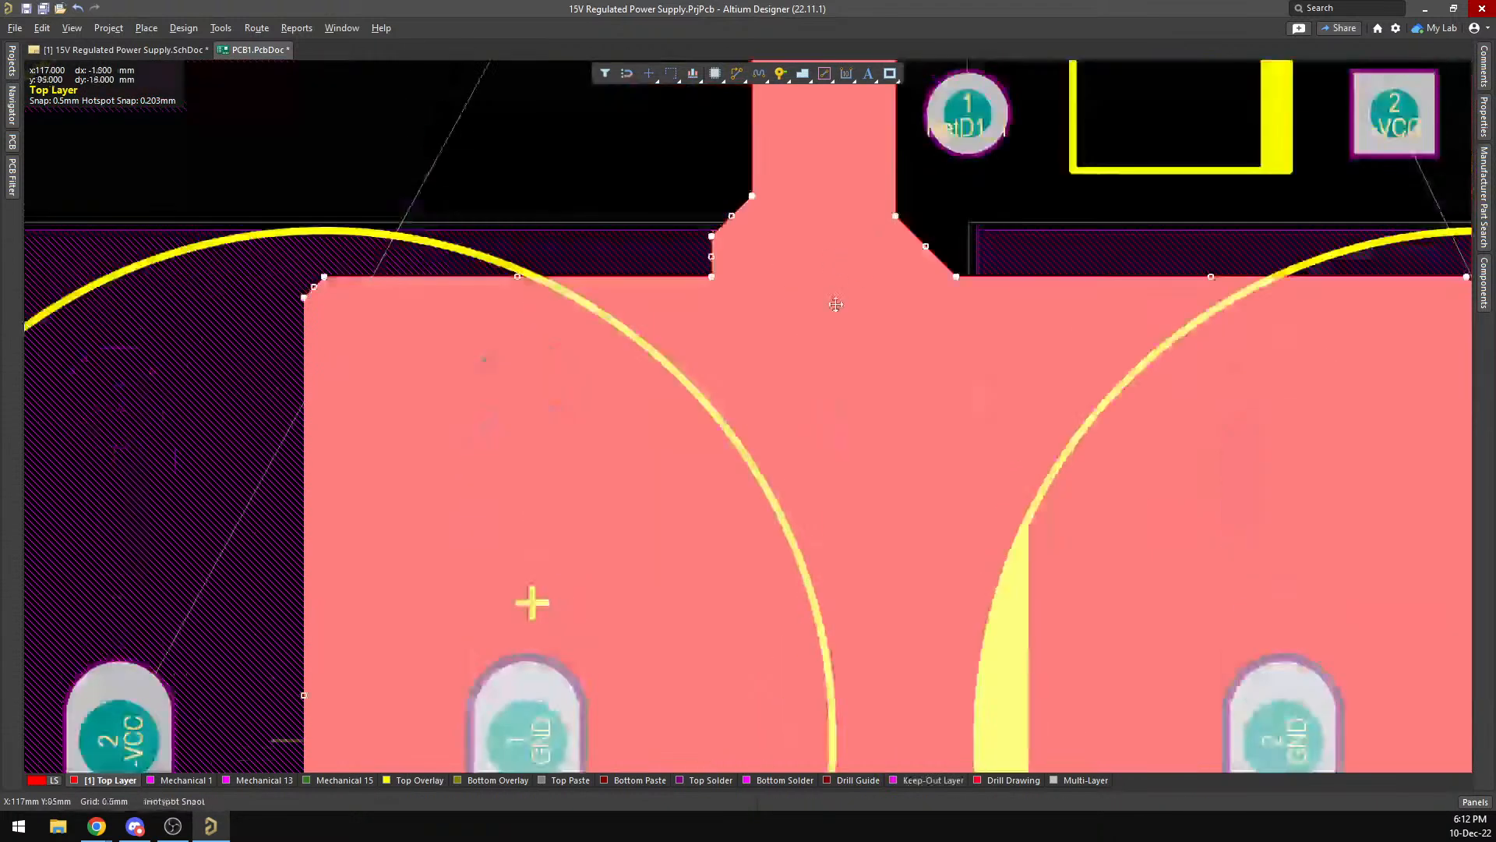
{"action": "scroll", "coordinate": [824, 370], "scroll_direction": "down", "scroll_amount": 1}
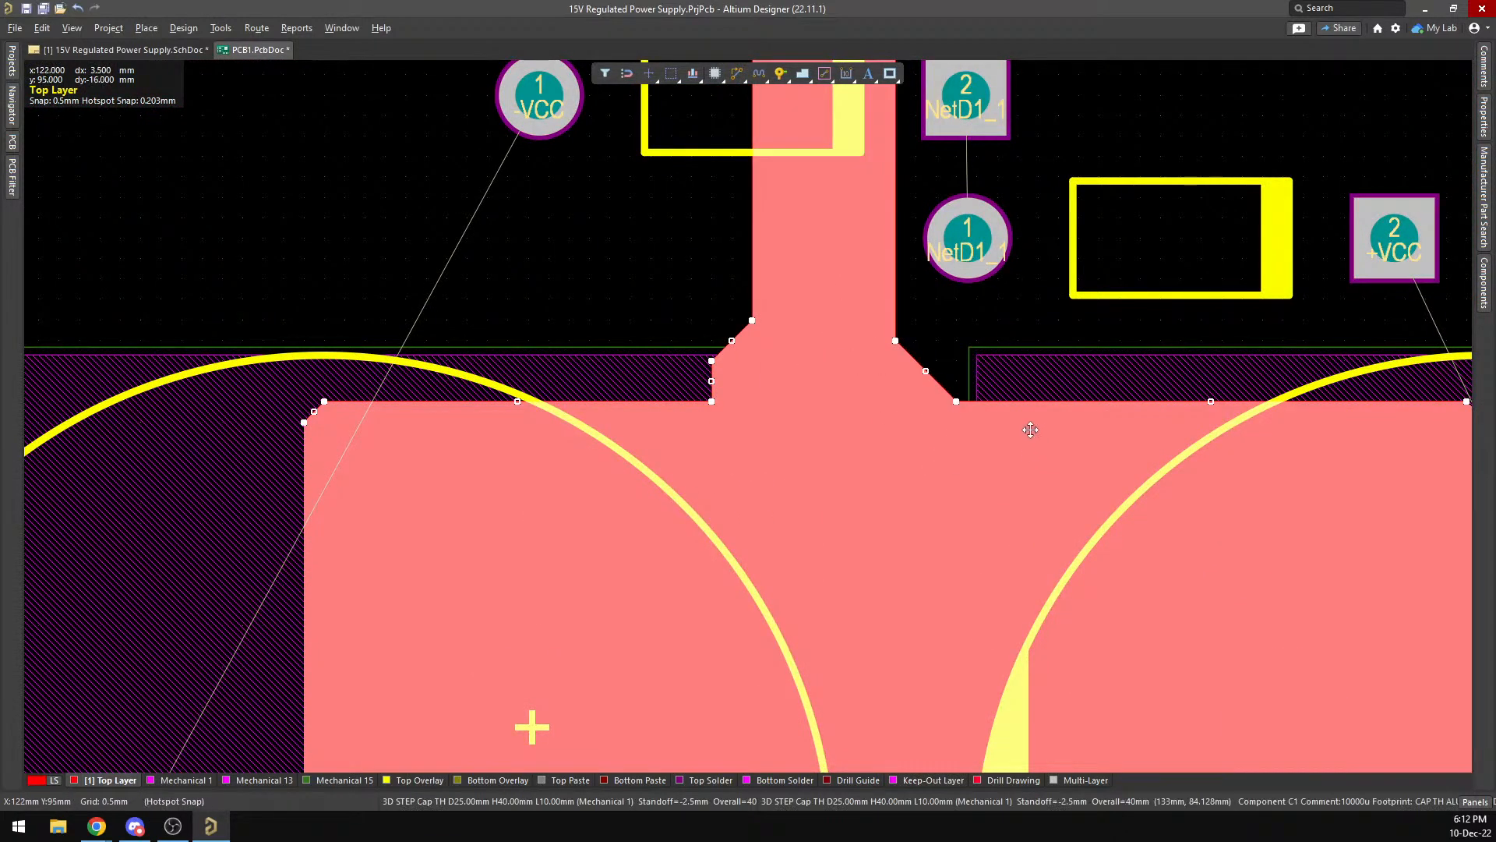
{"action": "right_click_drag", "start_coordinate": [1026, 438], "coordinate": [1200, 438]}
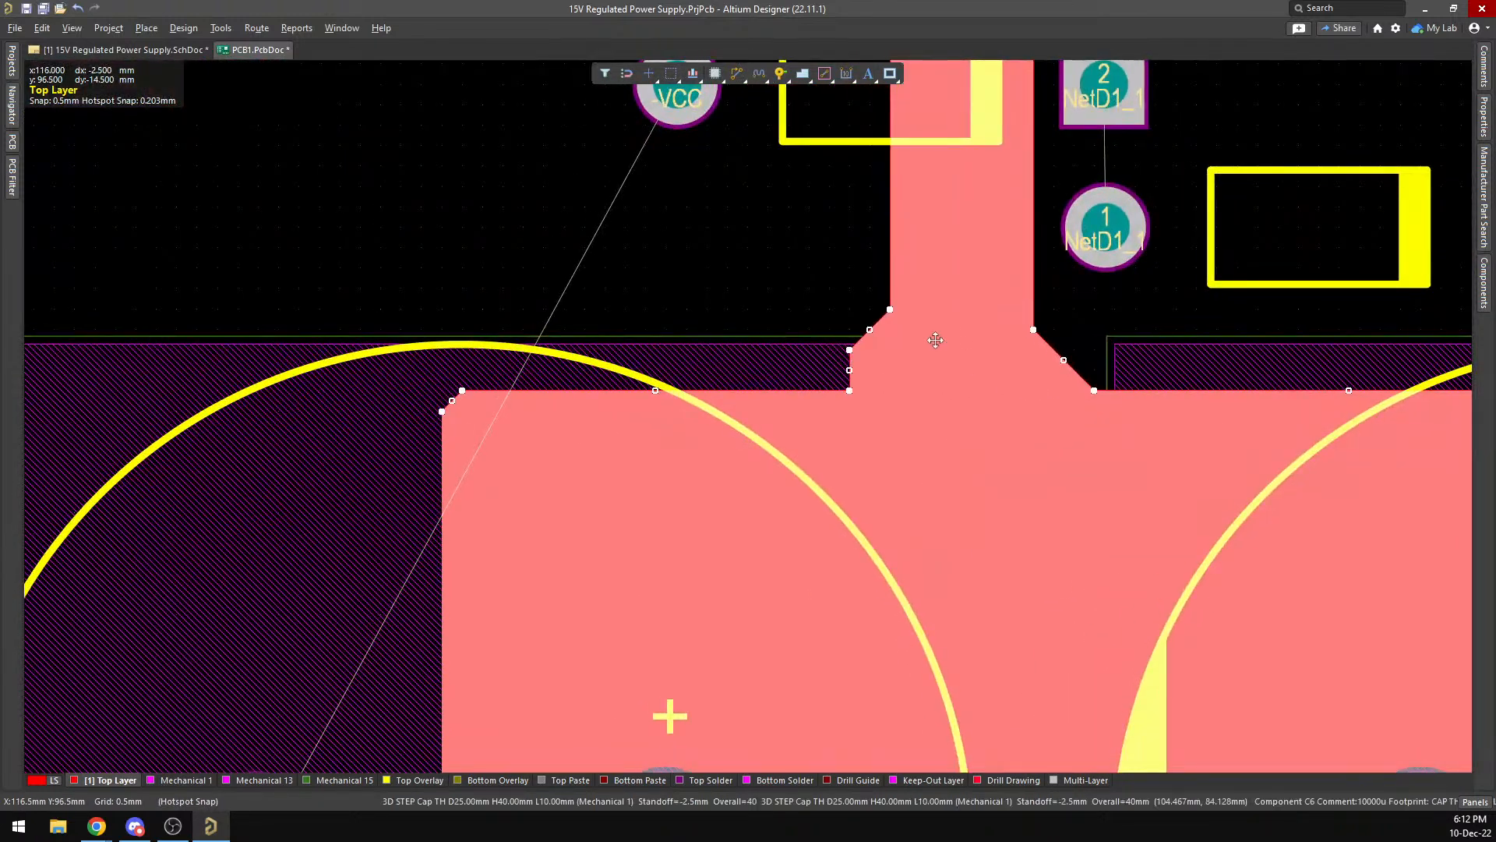
{"action": "left_click_drag", "start_coordinate": [851, 350], "coordinate": [890, 330]}
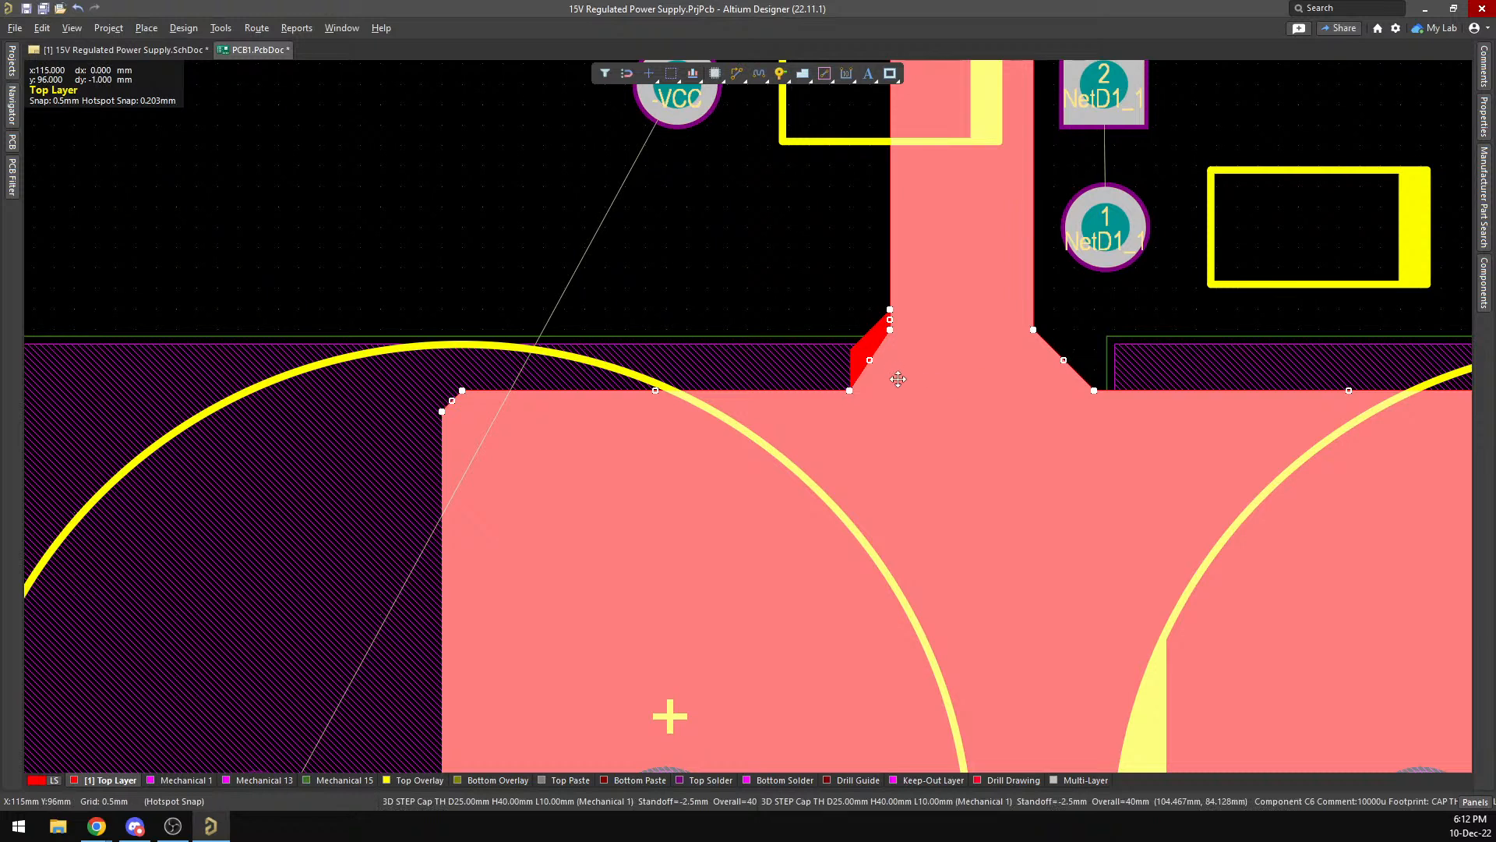
Repour the selected Top Layer polygon with its modified outline.
{"action": "right_click", "coordinate": [987, 377]}
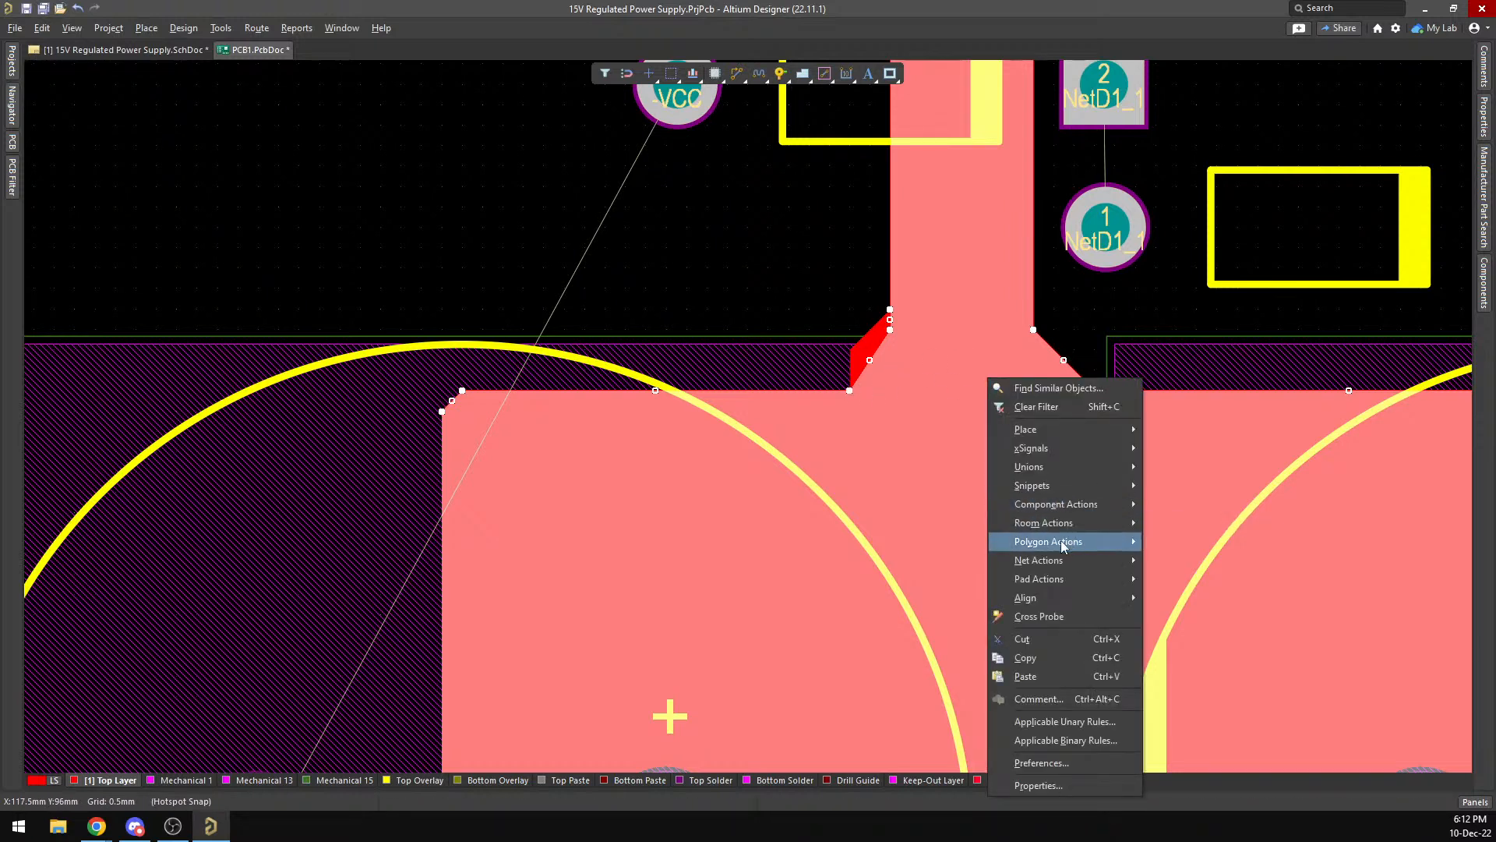
{"action": "mouse_move", "coordinate": [1063, 545]}
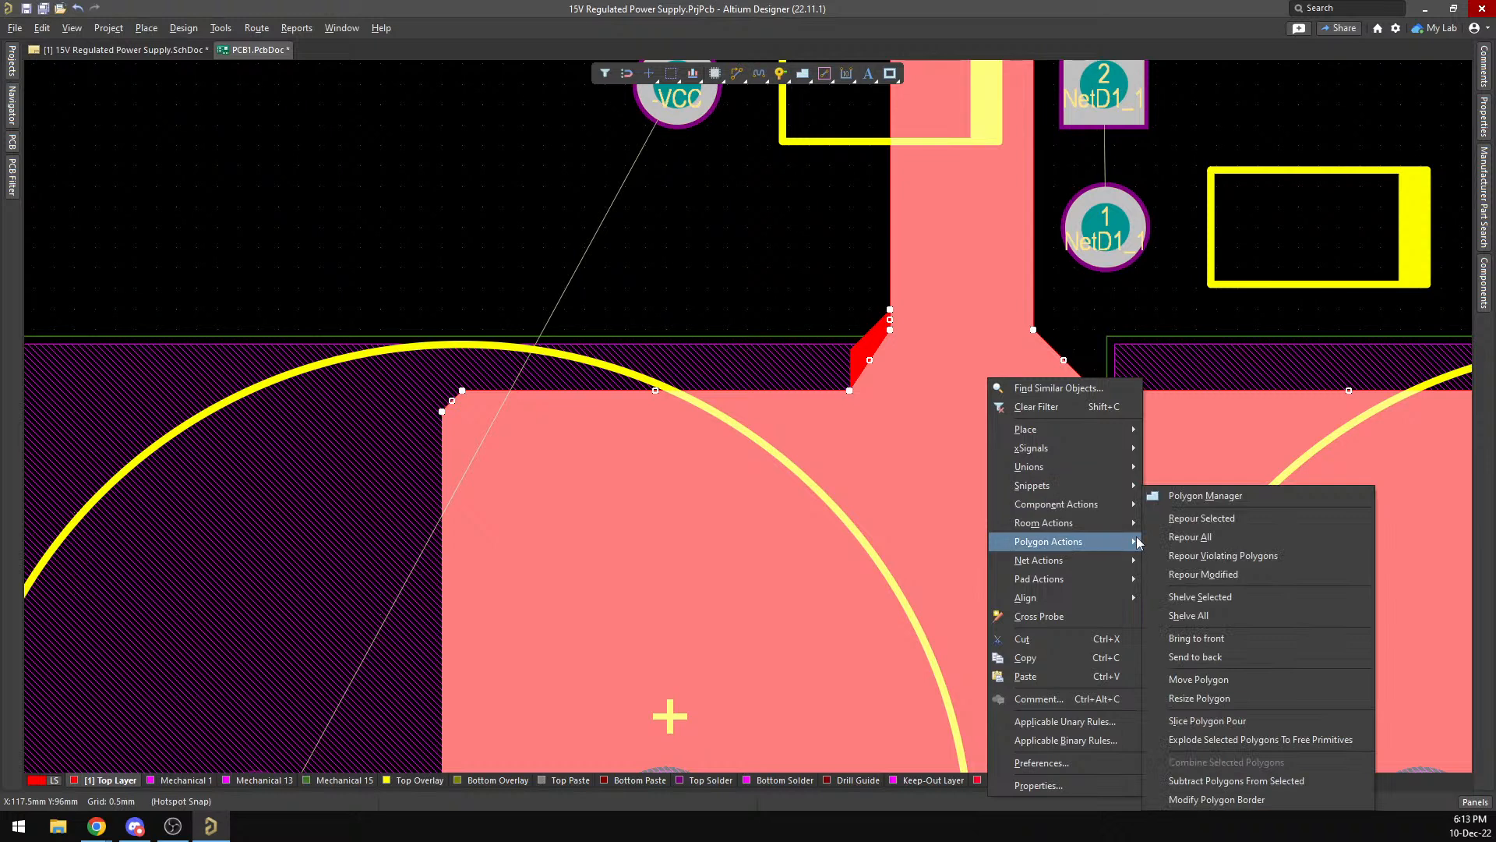
{"action": "left_click", "coordinate": [1200, 518]}
{"action": "scroll", "coordinate": [1046, 449], "scroll_direction": "down", "scroll_amount": 4}
{"action": "scroll", "coordinate": [1045, 450], "scroll_direction": "down", "scroll_amount": 3, "text": "ctrl"}
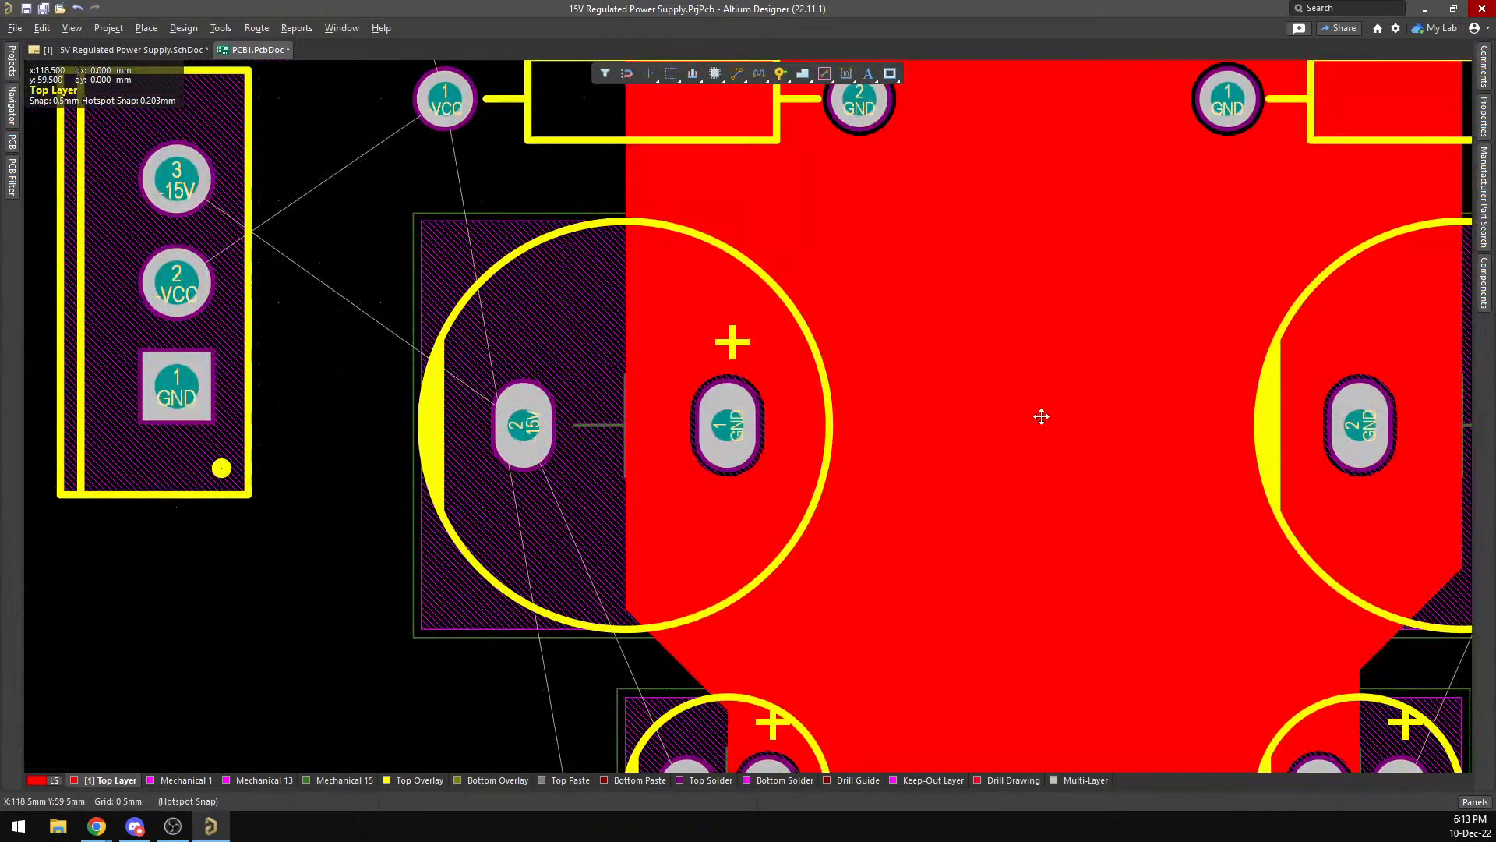
Assign the Top Layer polygon pour to the GND net in its properties and close the properties.
{"action": "right_click", "coordinate": [1043, 415]}
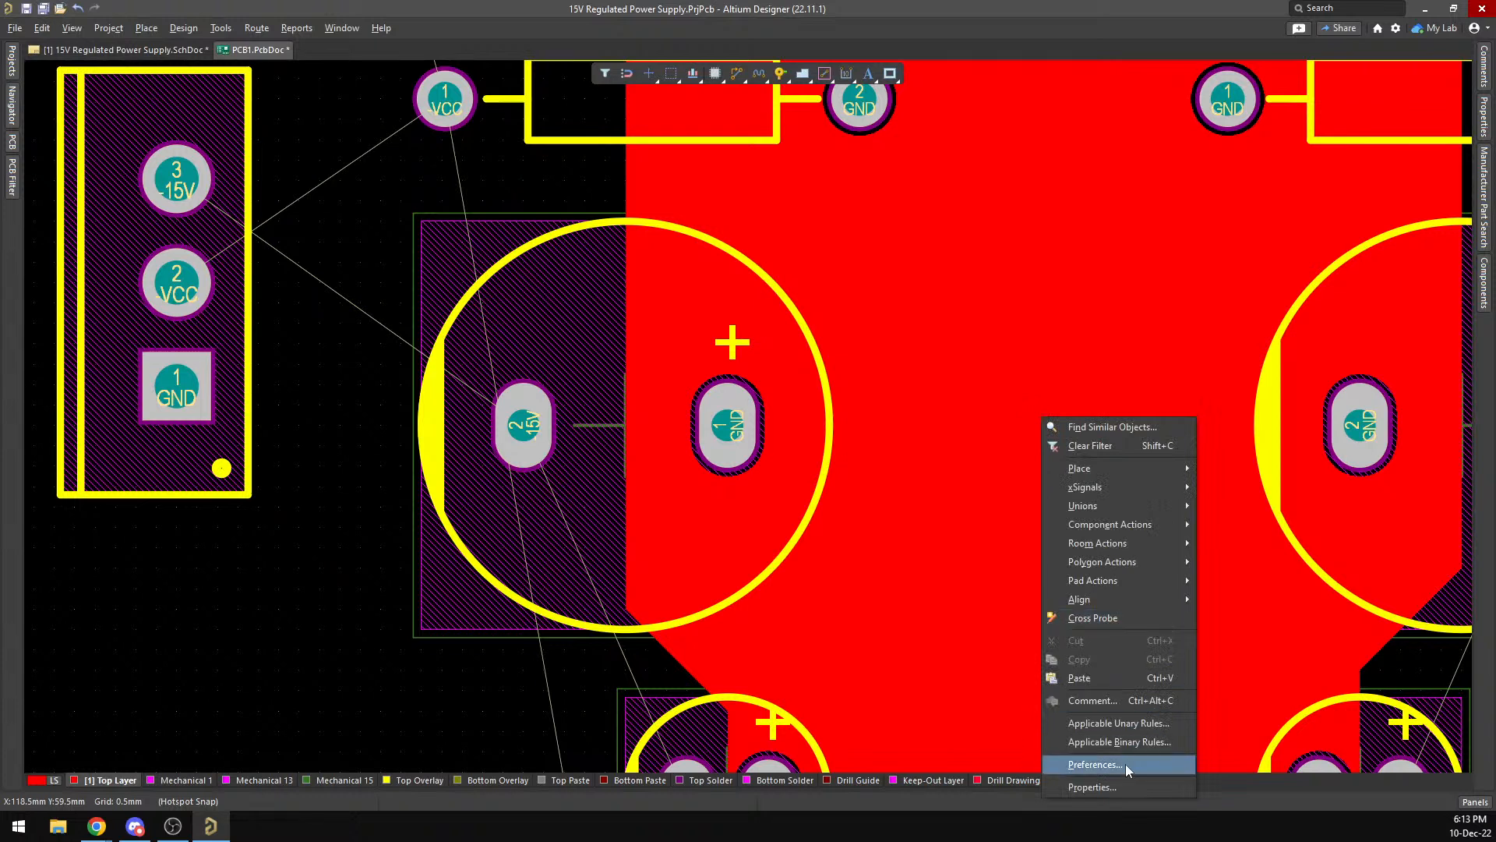
{"action": "left_click", "coordinate": [1111, 784]}
{"action": "left_click", "coordinate": [1443, 356]}
{"action": "left_click", "coordinate": [1429, 340]}
{"action": "left_click", "coordinate": [1429, 340]}
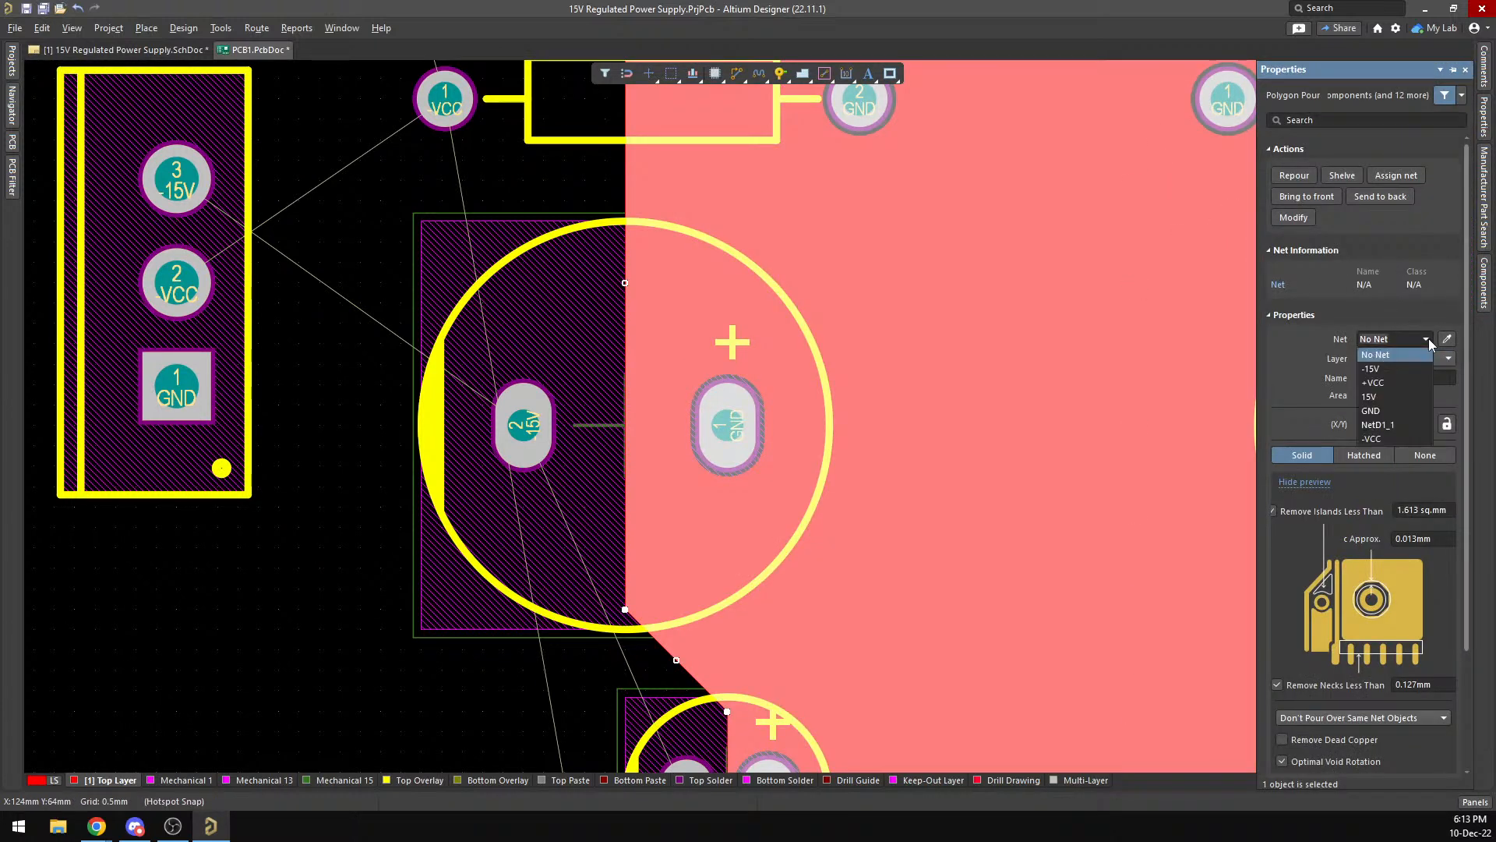
{"action": "left_click", "coordinate": [1397, 411]}
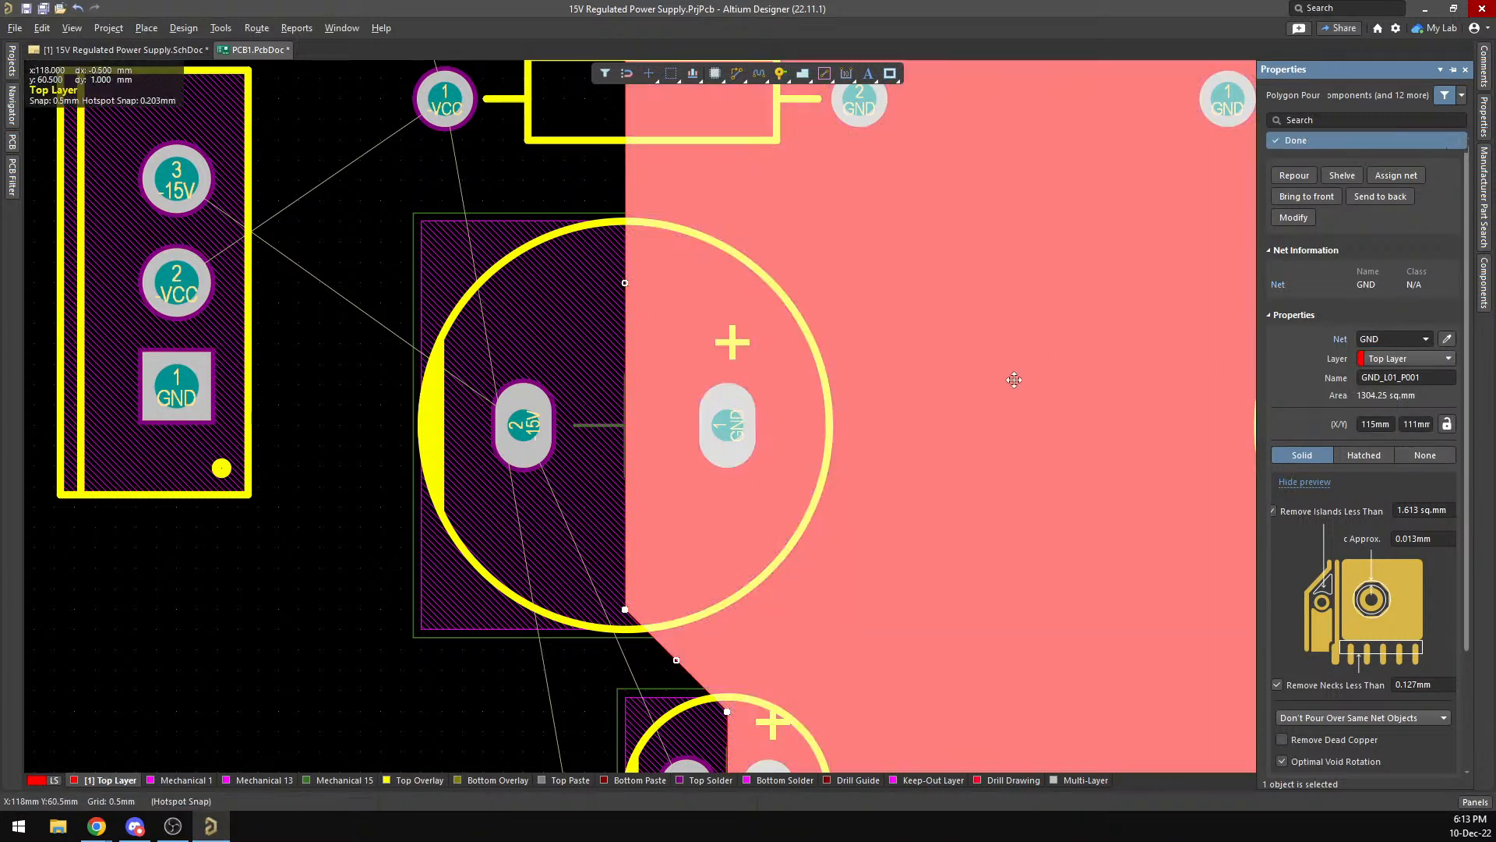
{"action": "scroll", "coordinate": [662, 326], "scroll_direction": "down", "scroll_amount": 10}
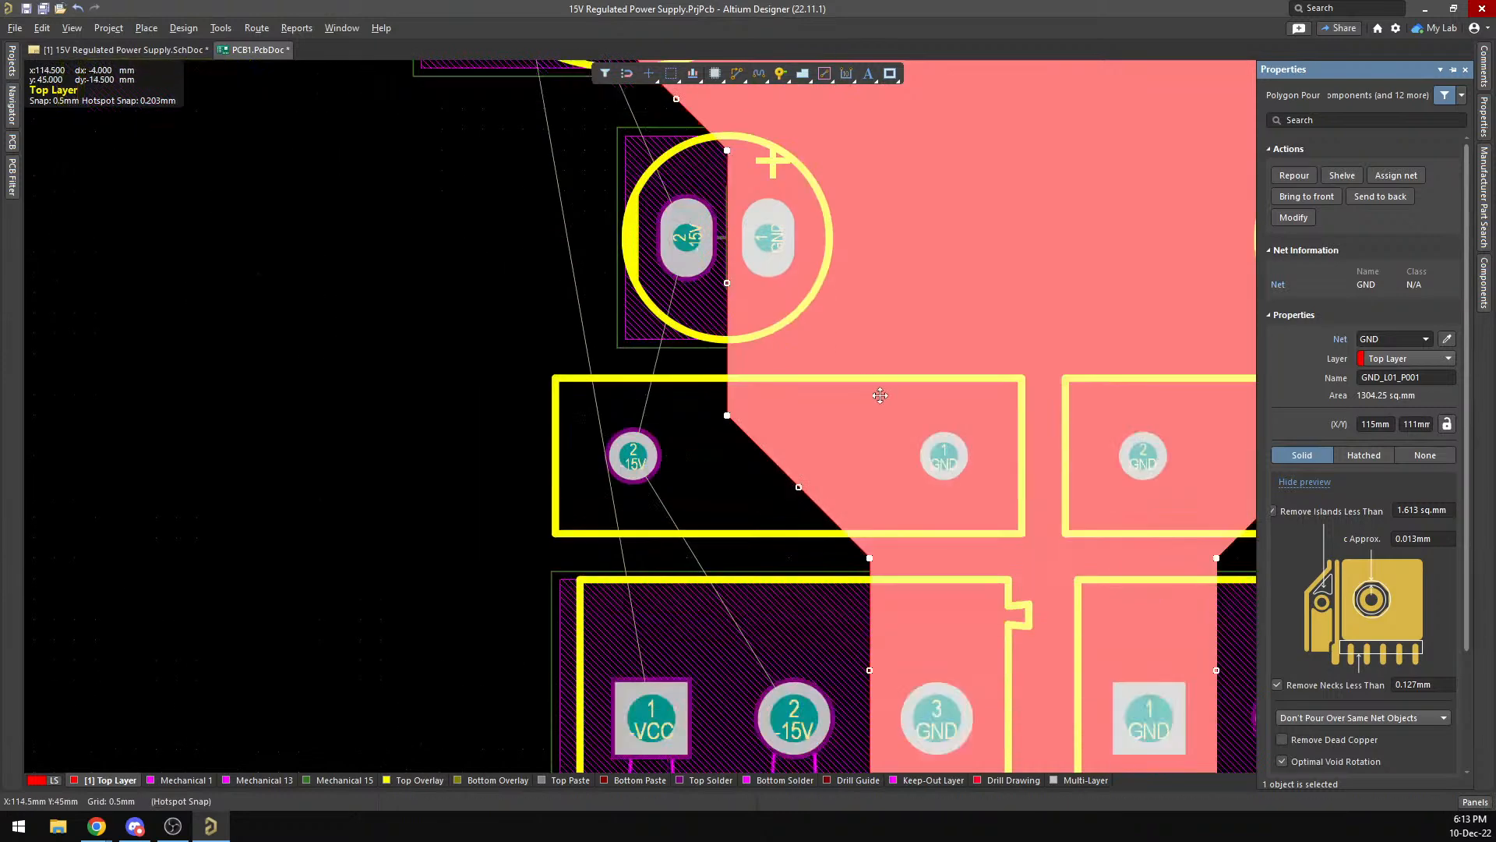
{"action": "scroll", "coordinate": [971, 433], "scroll_direction": "up", "scroll_amount": 5}
{"action": "scroll", "coordinate": [971, 433], "scroll_direction": "up", "scroll_amount": 2, "text": "ctrl"}
{"action": "scroll", "coordinate": [971, 433], "scroll_direction": "up", "scroll_amount": 1}
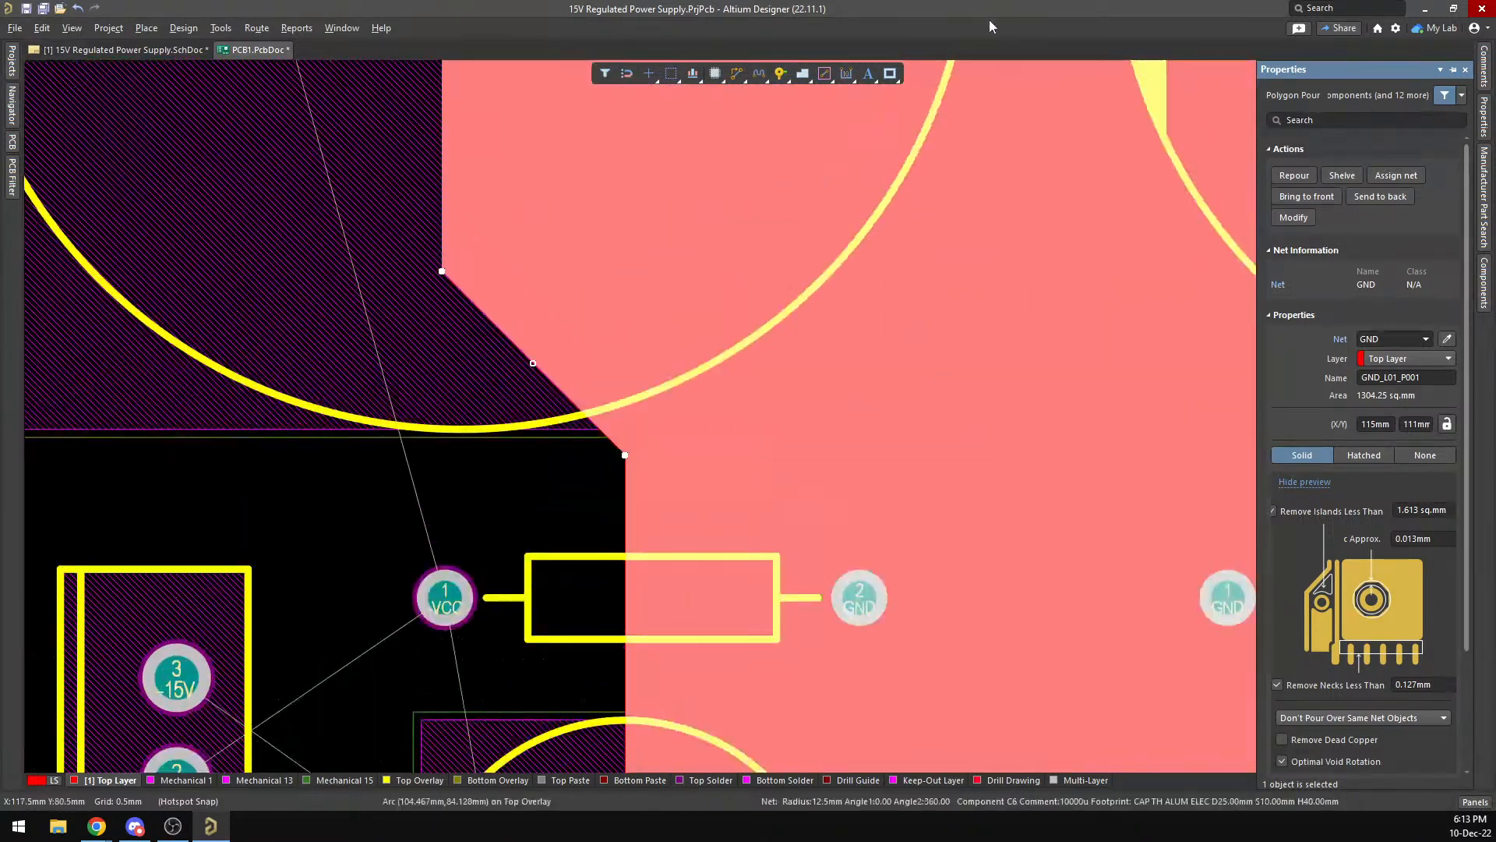
{"action": "left_click", "coordinate": [1466, 71]}
Move the lower vertex of the pour's left shoulder below the neck about 0.5 mm outward to match the right shoulder's slope.
{"action": "scroll", "coordinate": [789, 214], "scroll_direction": "up", "scroll_amount": 16}
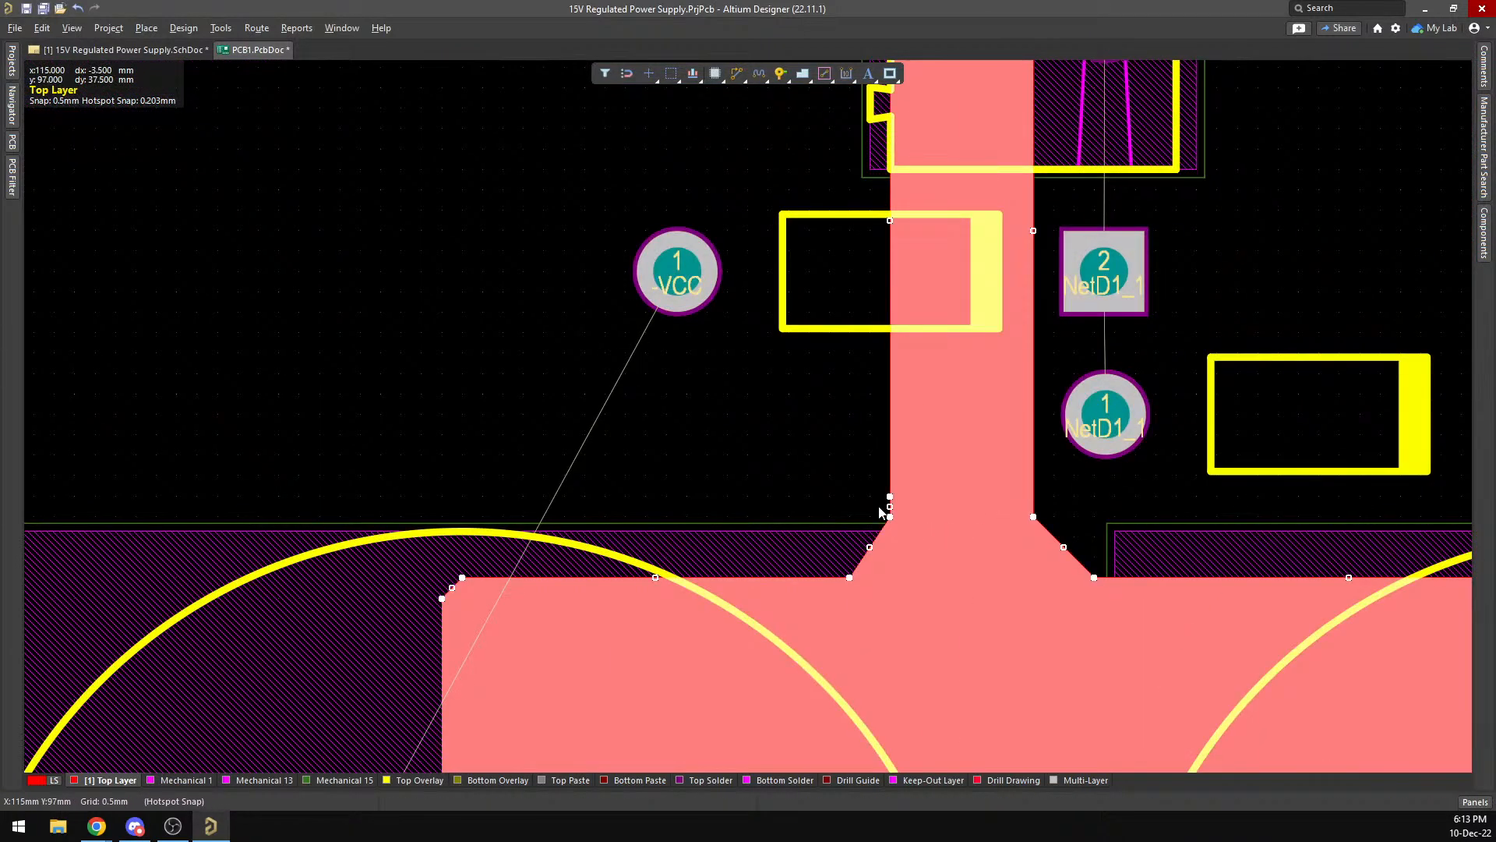
{"action": "left_click", "coordinate": [929, 440]}
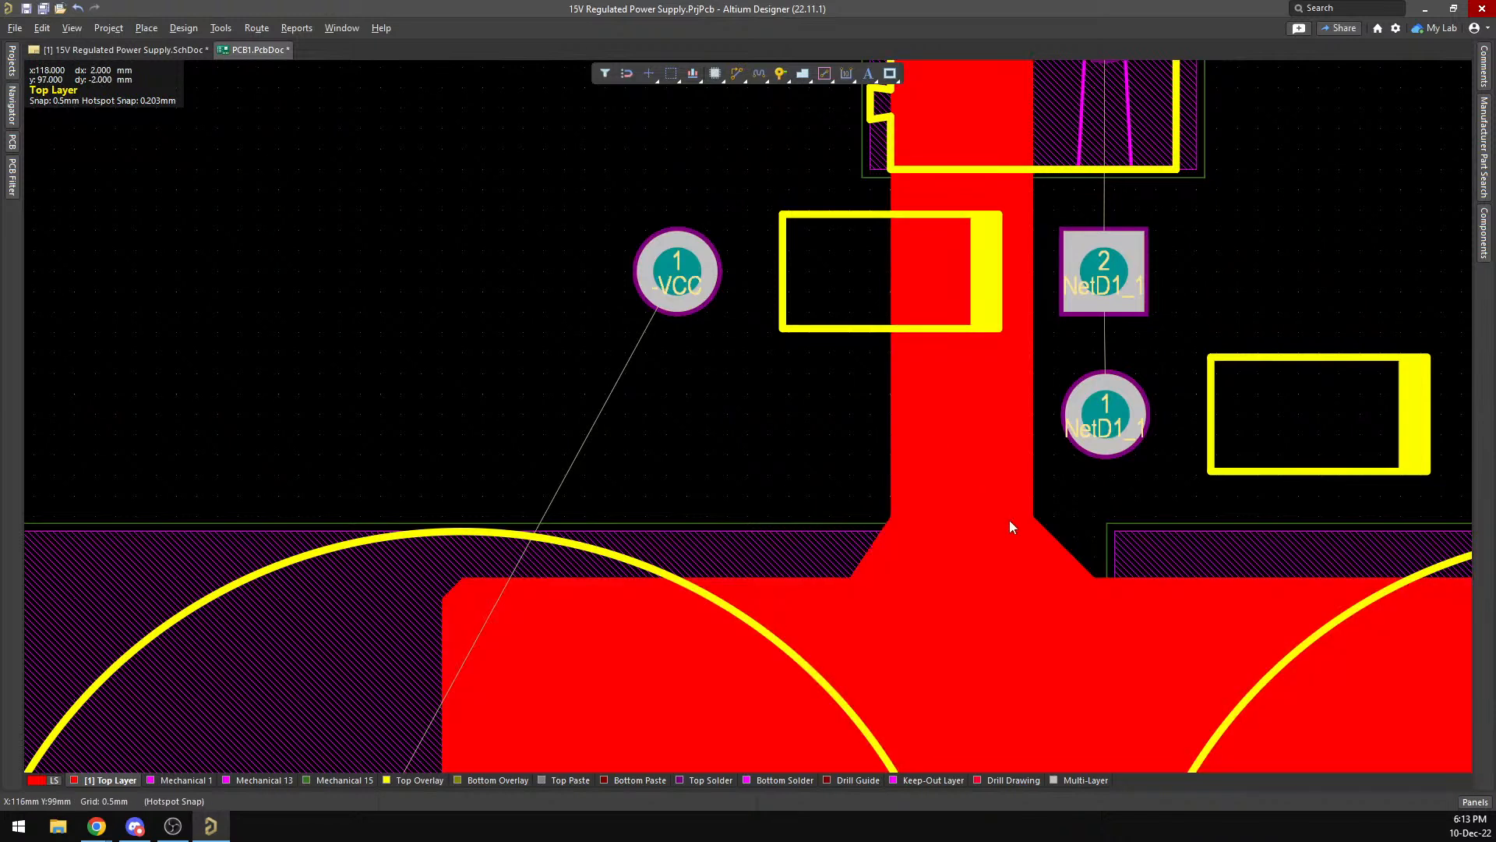
{"action": "scroll", "coordinate": [1027, 481], "scroll_direction": "down", "scroll_amount": 1}
{"action": "left_click", "coordinate": [1045, 482]}
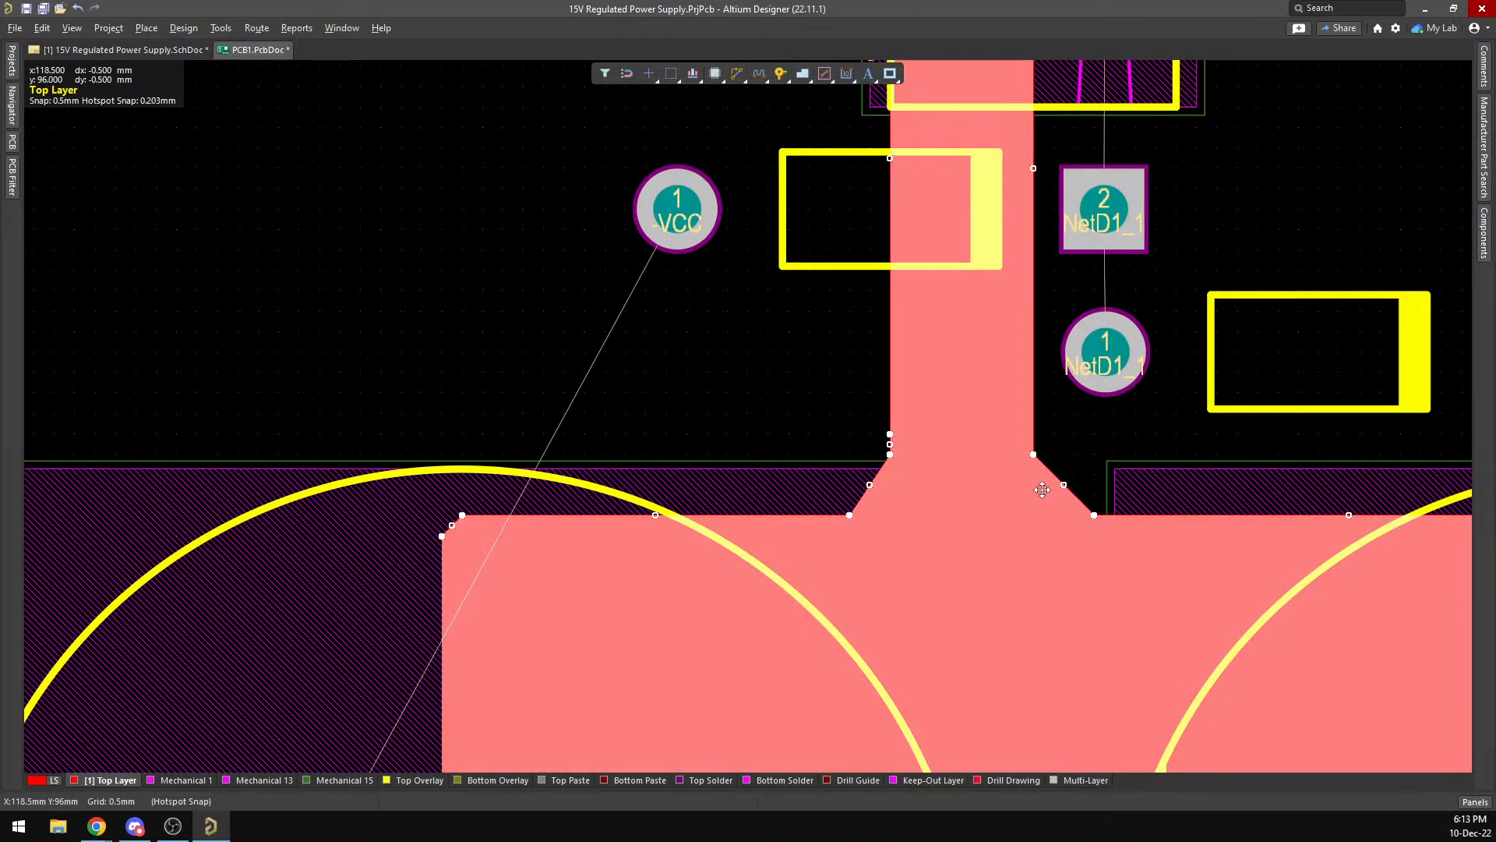
{"action": "mouse_move", "coordinate": [1064, 485]}
{"action": "left_mouse_down"}
{"action": "mouse_move", "coordinate": [1048, 500]}
{"action": "mouse_move", "coordinate": [1066, 483]}
{"action": "left_mouse_up"}
{"action": "left_click", "coordinate": [1029, 498]}
{"action": "left_click", "coordinate": [1091, 515]}
{"action": "left_click", "coordinate": [983, 502]}
{"action": "left_click", "coordinate": [901, 467]}
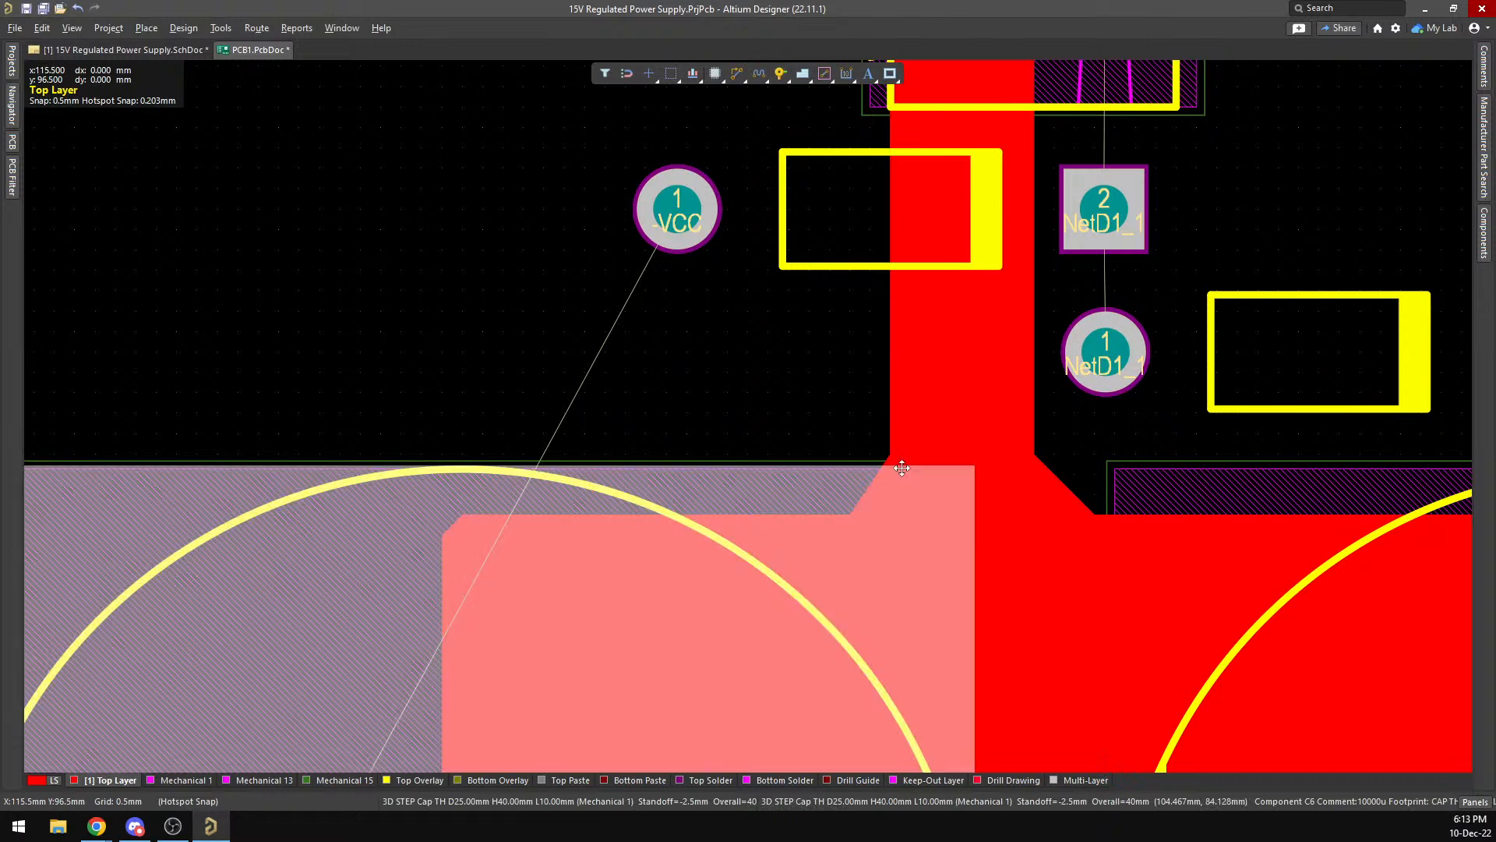
{"action": "left_click", "coordinate": [851, 514]}
{"action": "mouse_move", "coordinate": [848, 516]}
{"action": "left_mouse_down"}
{"action": "mouse_move", "coordinate": [814, 516]}
{"action": "mouse_move", "coordinate": [831, 515]}
{"action": "left_mouse_up"}
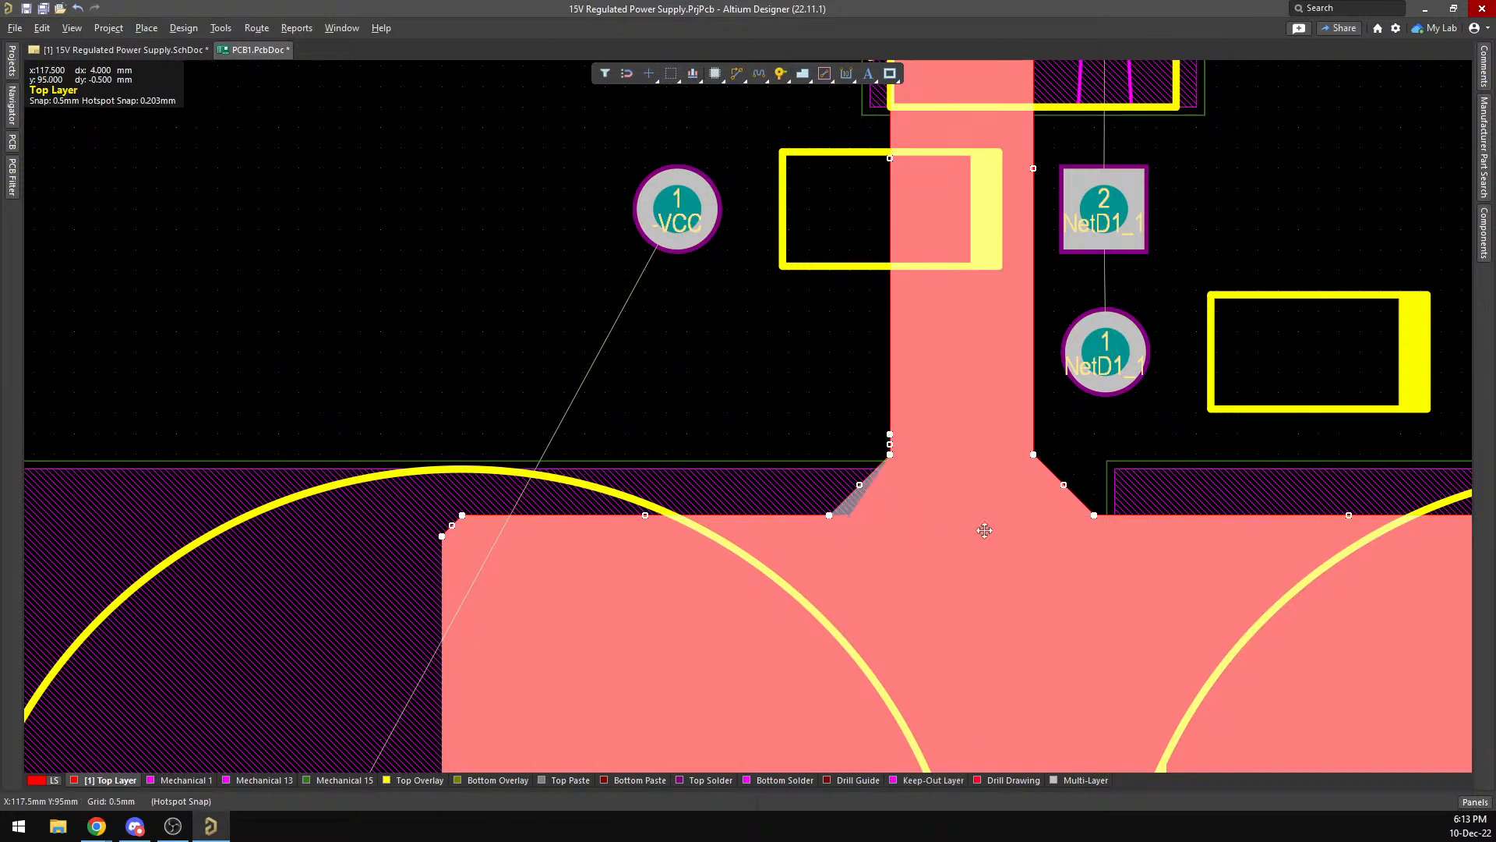
{"action": "right_click", "coordinate": [921, 456]}
{"action": "left_click", "coordinate": [915, 476]}
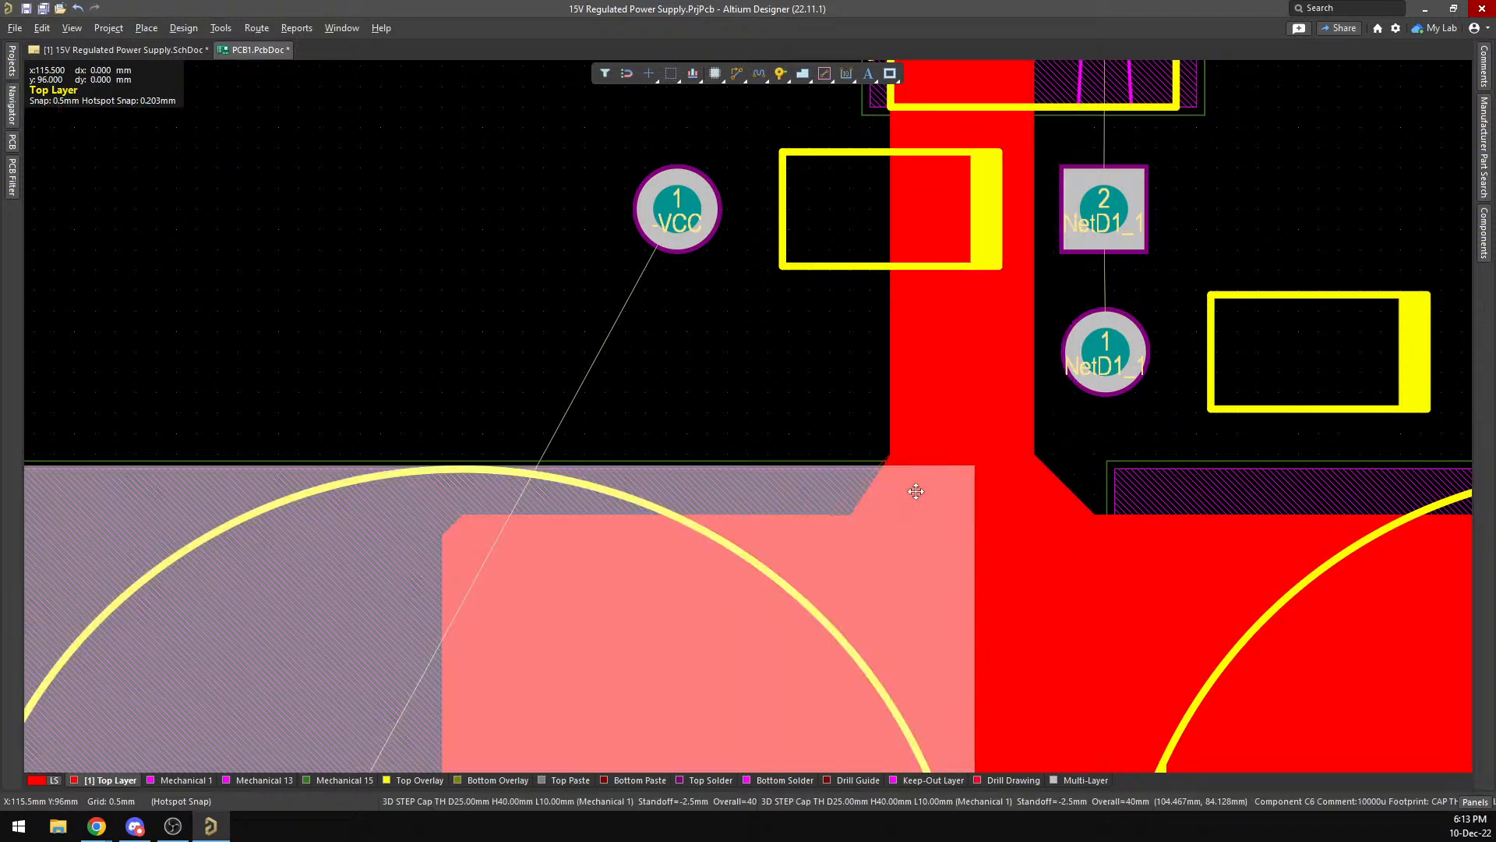
Repour the selected Top Layer polygon so it fills the reshaped left shoulder, and clear the selection.
{"action": "left_click", "coordinate": [955, 424]}
{"action": "right_click", "coordinate": [955, 424]}
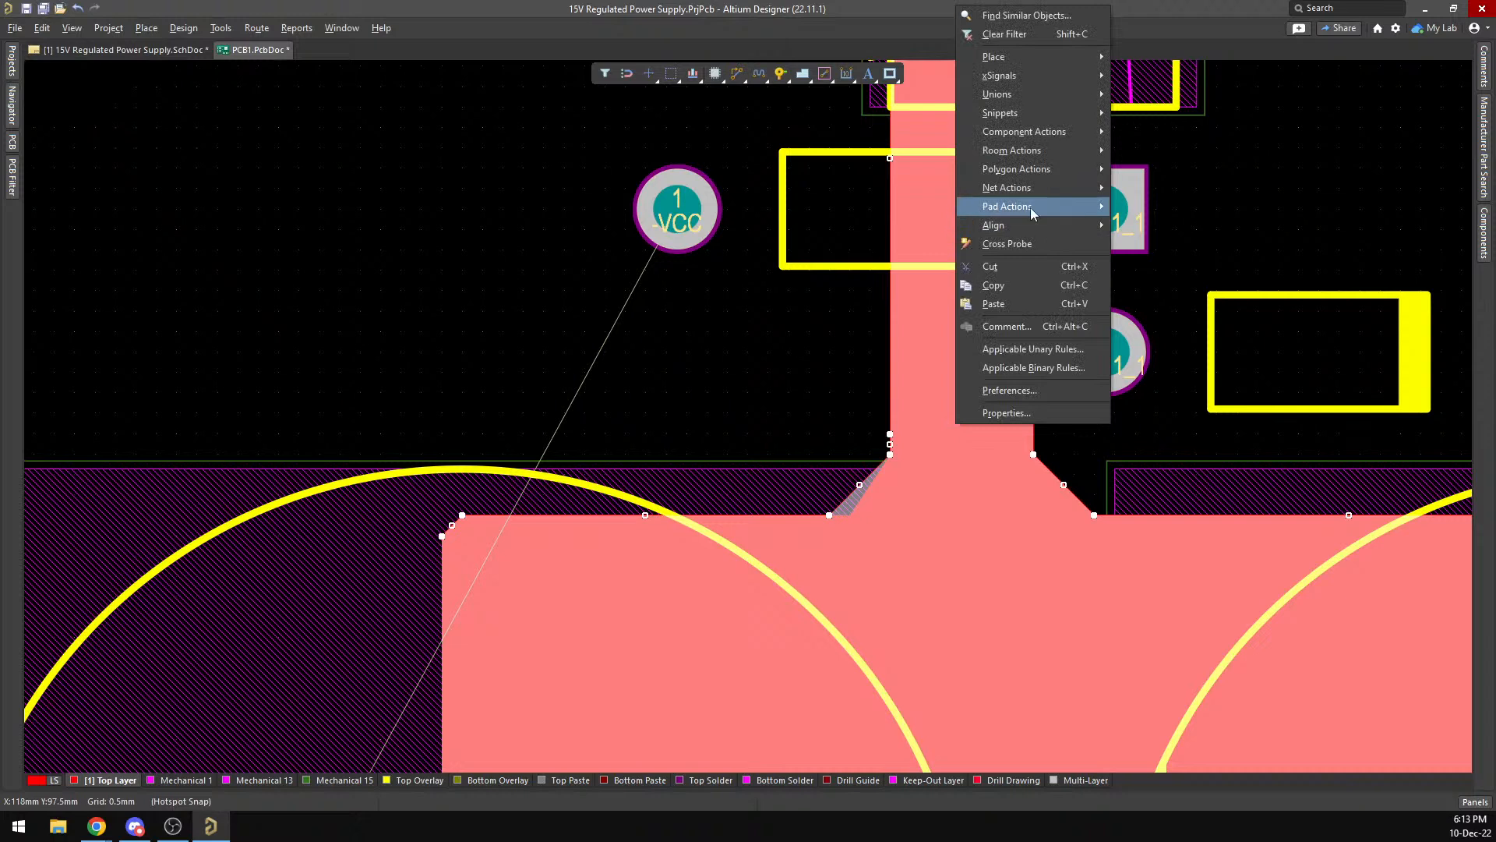
{"action": "mouse_move", "coordinate": [1039, 173]}
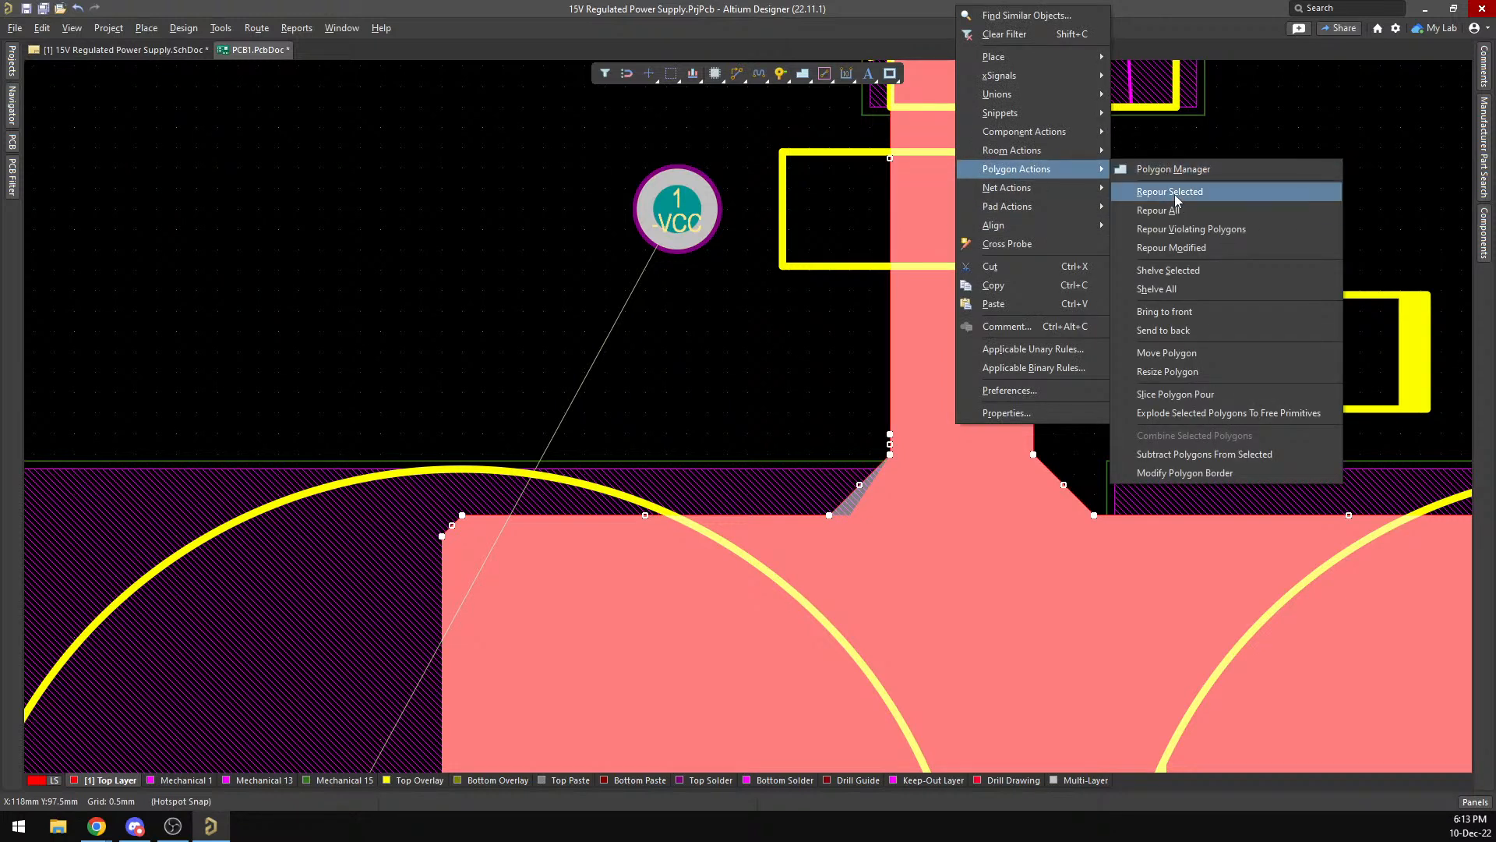
{"action": "left_click", "coordinate": [1169, 191]}
{"action": "scroll", "coordinate": [1002, 430], "scroll_direction": "down", "scroll_amount": 2}
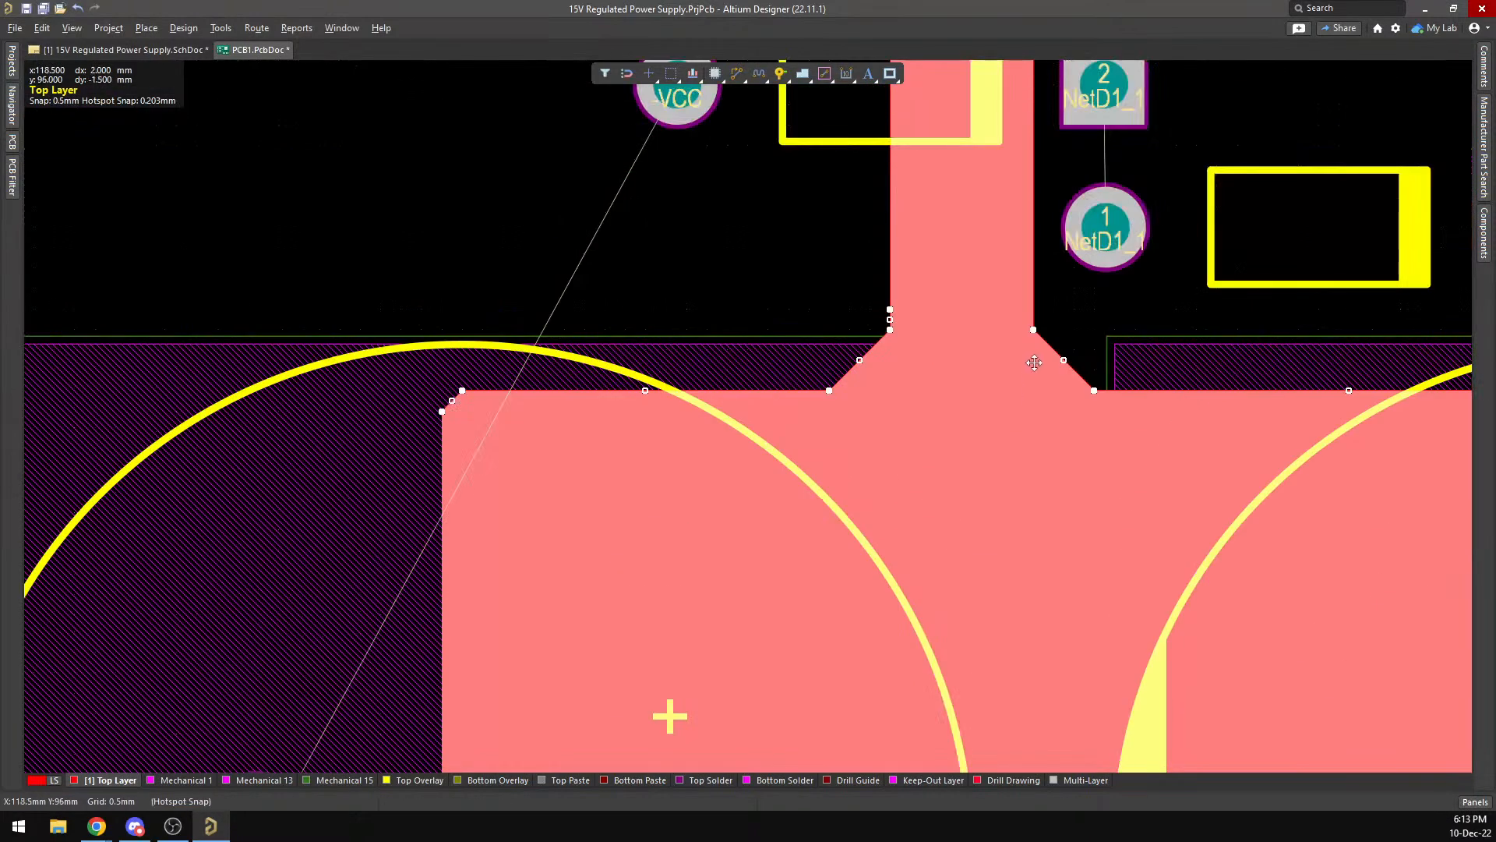
{"action": "left_click", "coordinate": [1087, 319]}
{"action": "scroll", "coordinate": [1005, 360], "scroll_direction": "down", "scroll_amount": 1}
{"action": "scroll", "coordinate": [1091, 334], "scroll_direction": "up", "scroll_amount": 3, "text": "ctrl"}
{"action": "scroll", "coordinate": [1080, 354], "scroll_direction": "up", "scroll_amount": 10}
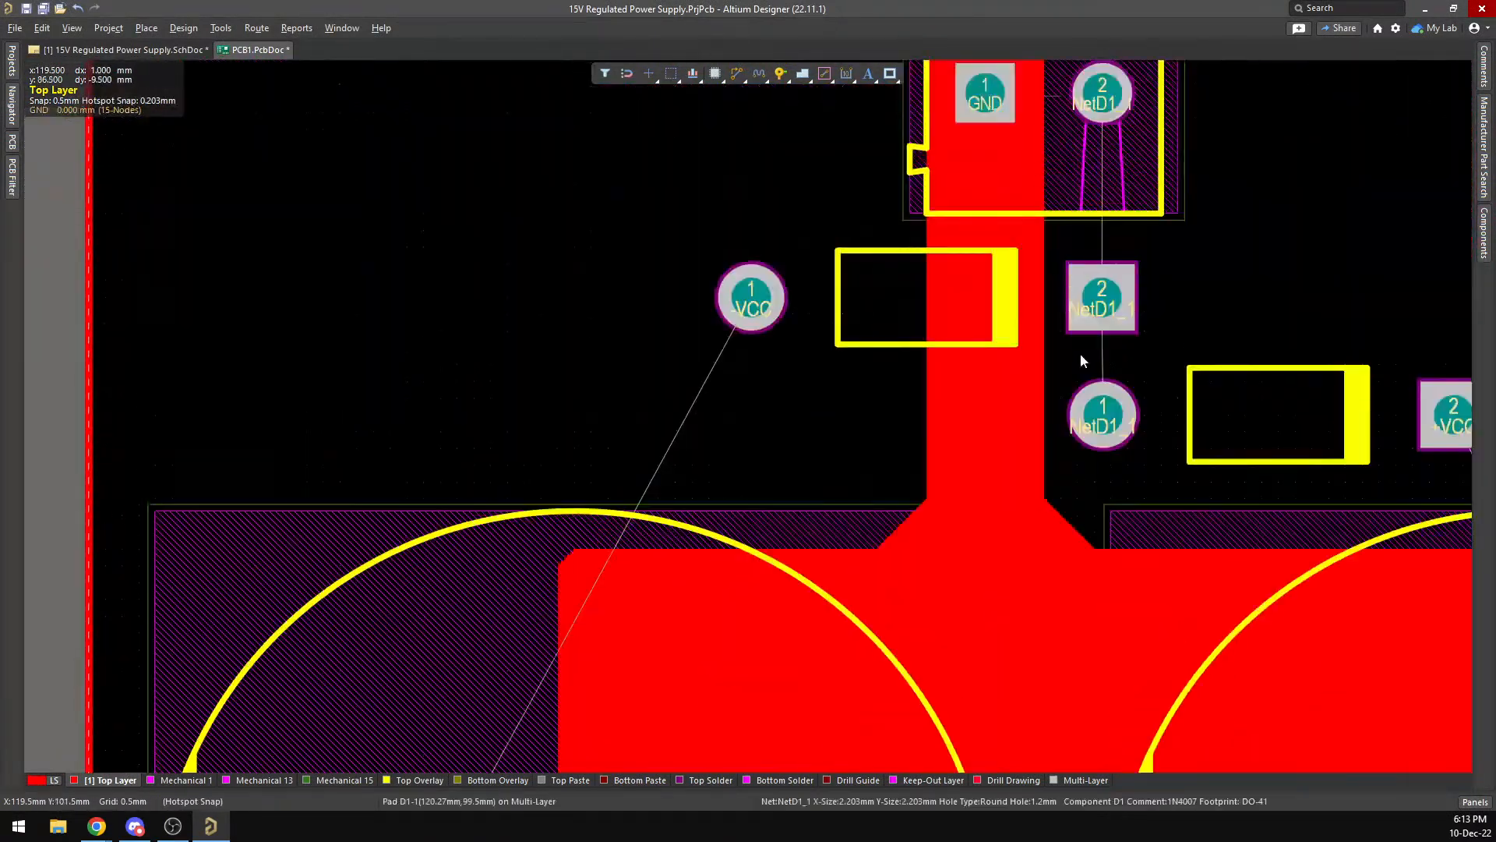
{"action": "scroll", "coordinate": [1103, 227], "scroll_direction": "down", "scroll_amount": 1}
{"action": "scroll", "coordinate": [1106, 257], "scroll_direction": "down", "scroll_amount": 1}
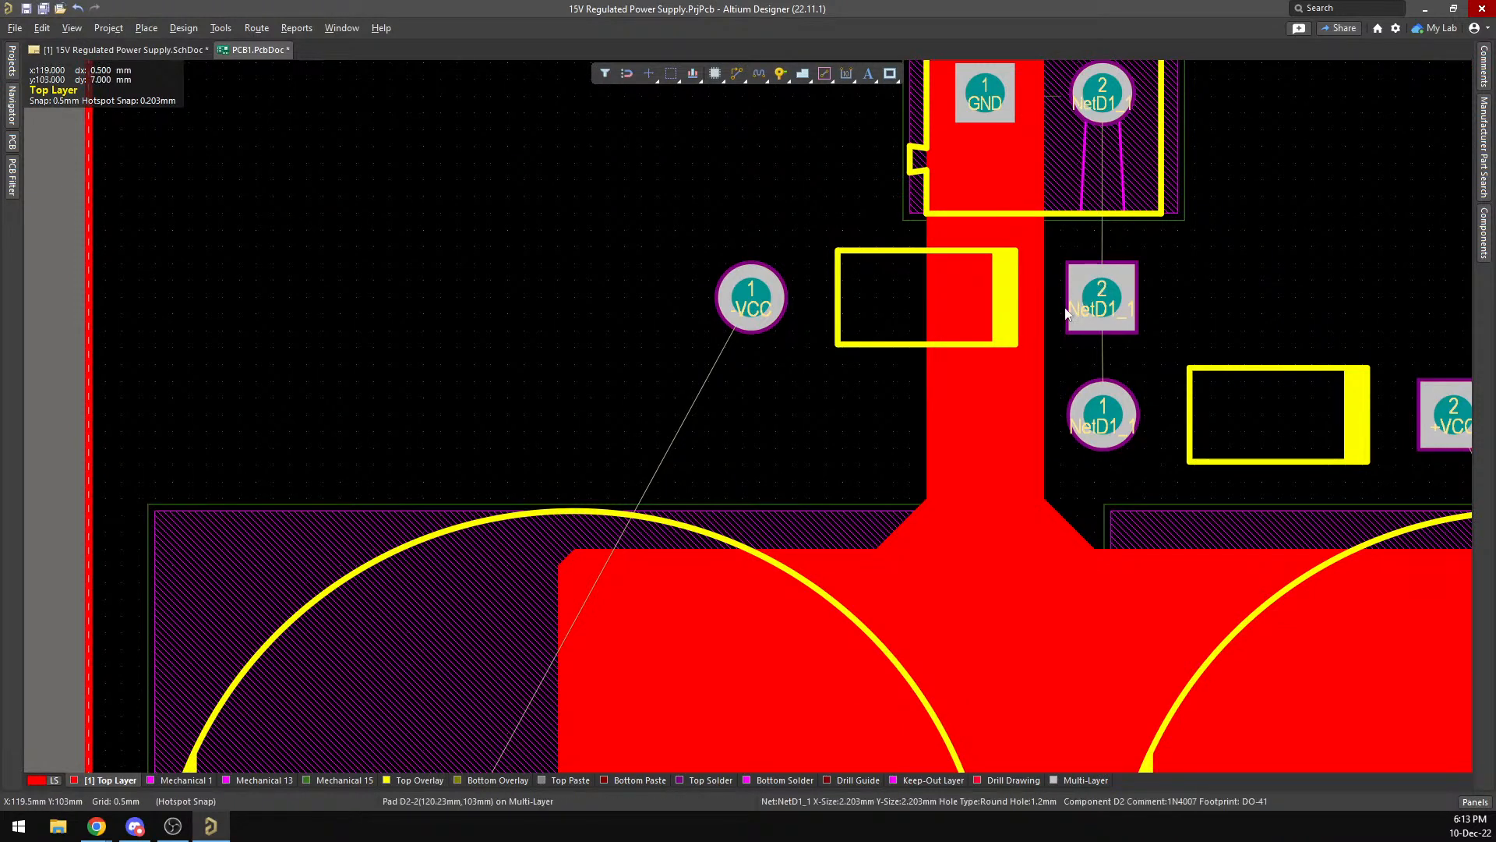
Try to narrow the pour's neck by moving its right edge 0.5 mm inward.
{"action": "left_click", "coordinate": [1023, 190]}
{"action": "left_click", "coordinate": [1030, 237]}
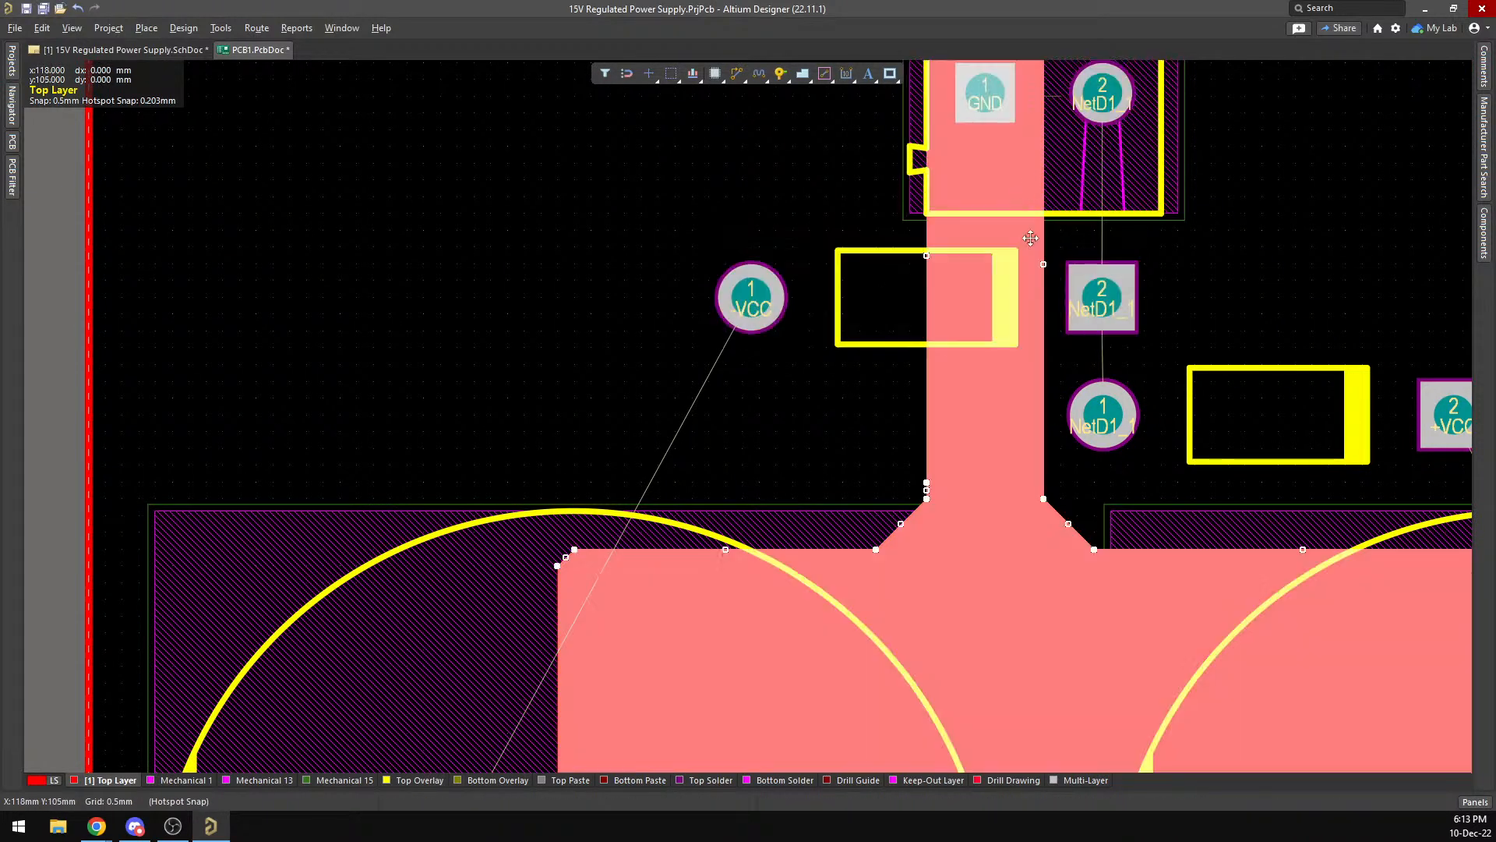
{"action": "left_click_drag", "start_coordinate": [1041, 264], "coordinate": [1027, 264]}
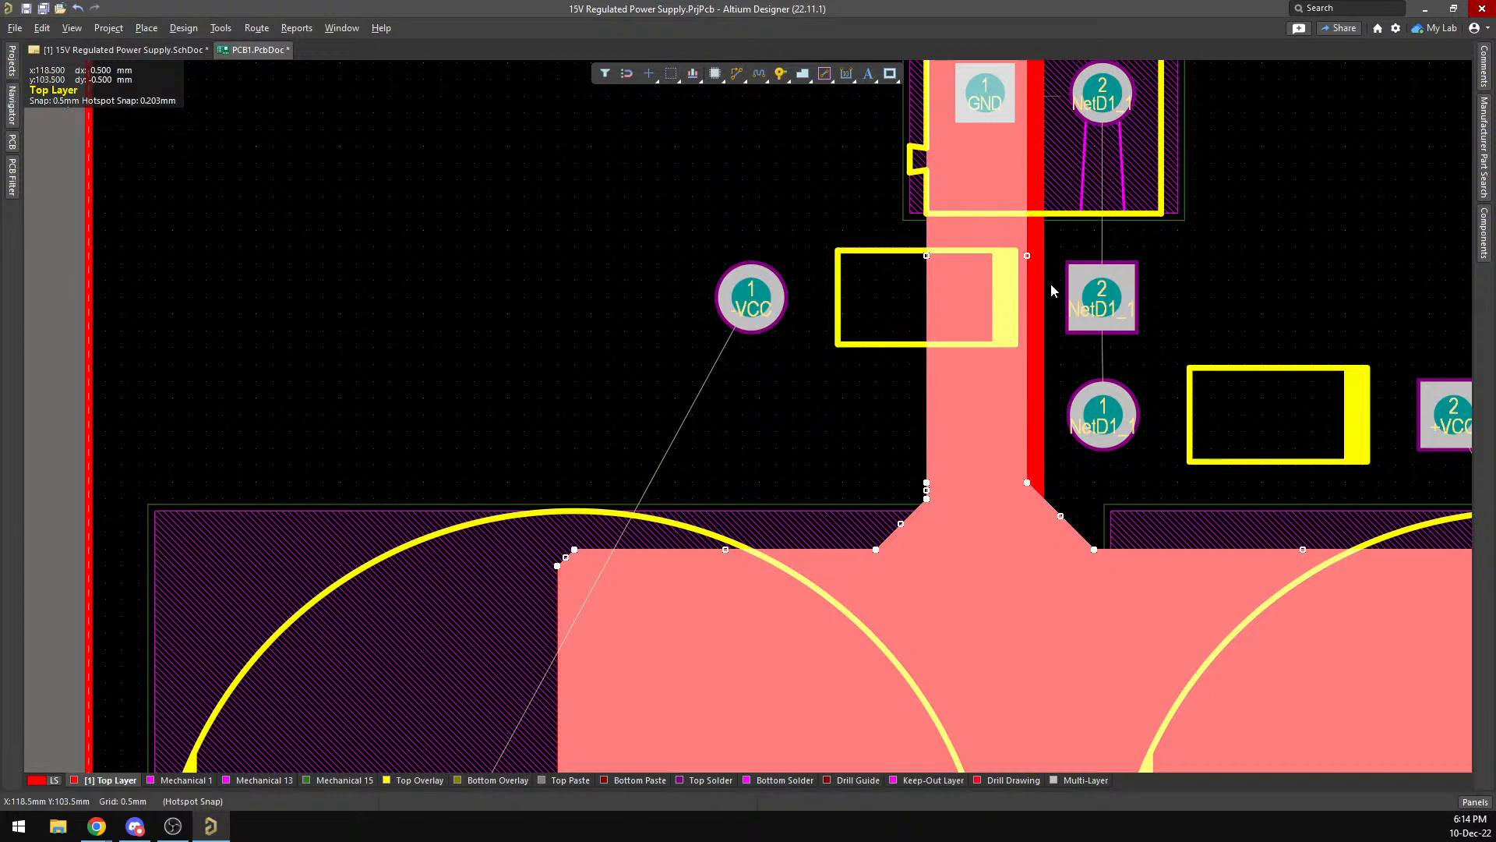
{"action": "scroll", "coordinate": [1054, 362], "scroll_direction": "up", "scroll_amount": 3}
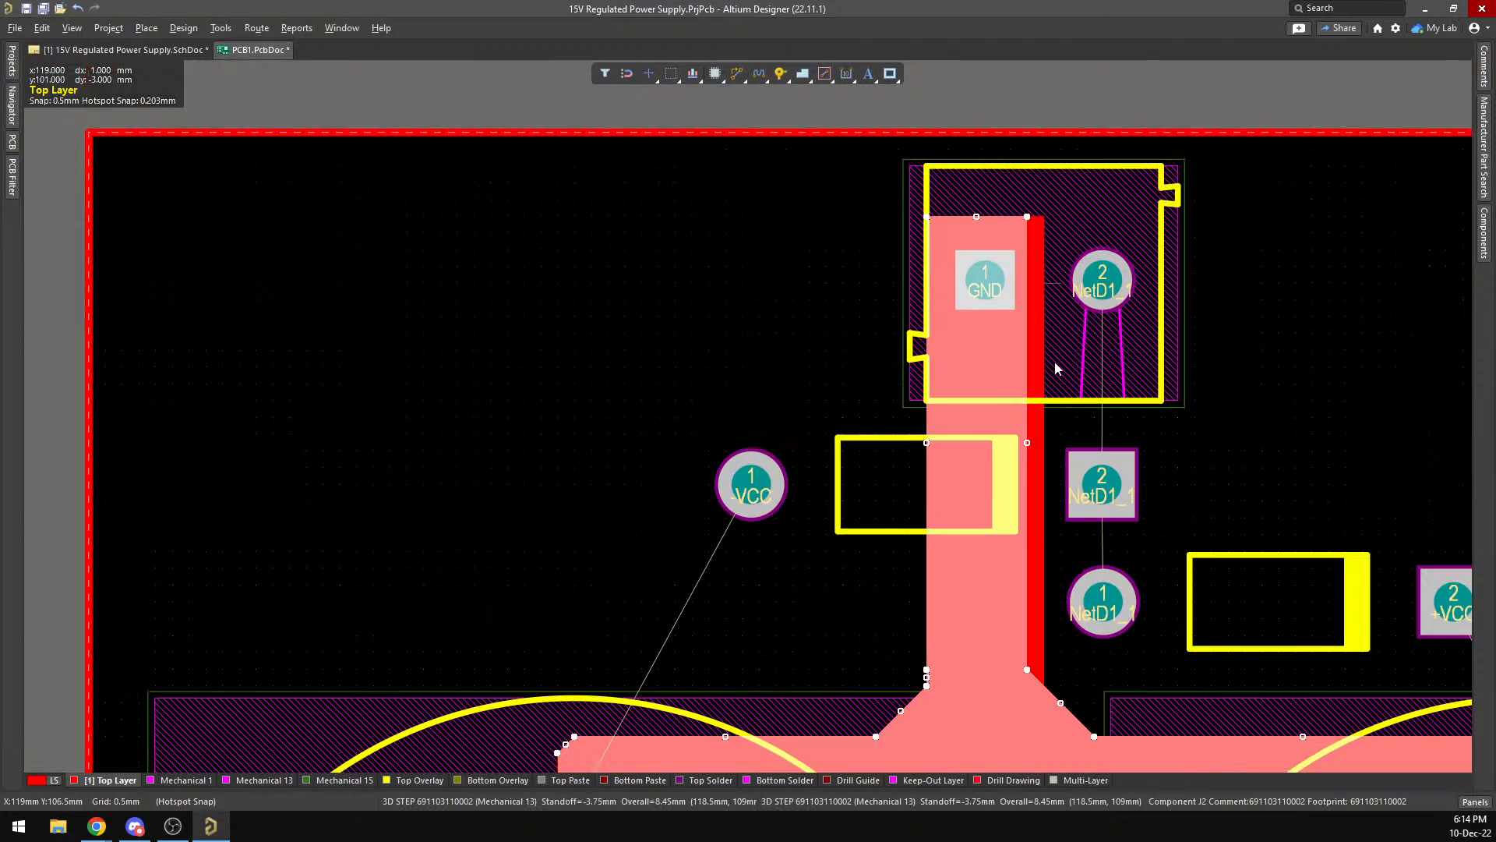
{"action": "left_click_drag", "start_coordinate": [1029, 445], "coordinate": [1044, 444]}
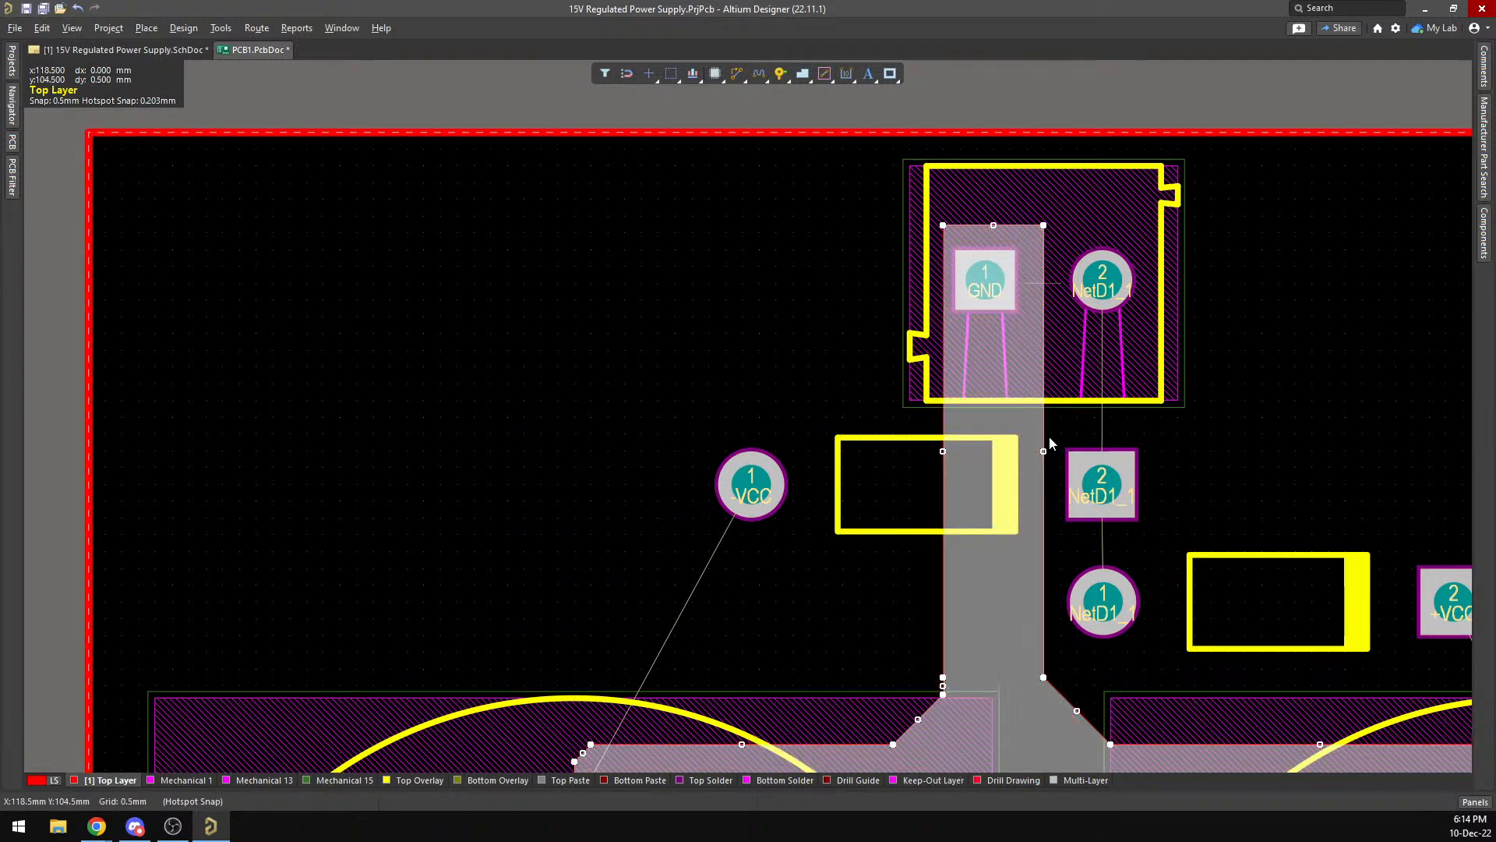
{"action": "left_click", "coordinate": [1194, 438]}
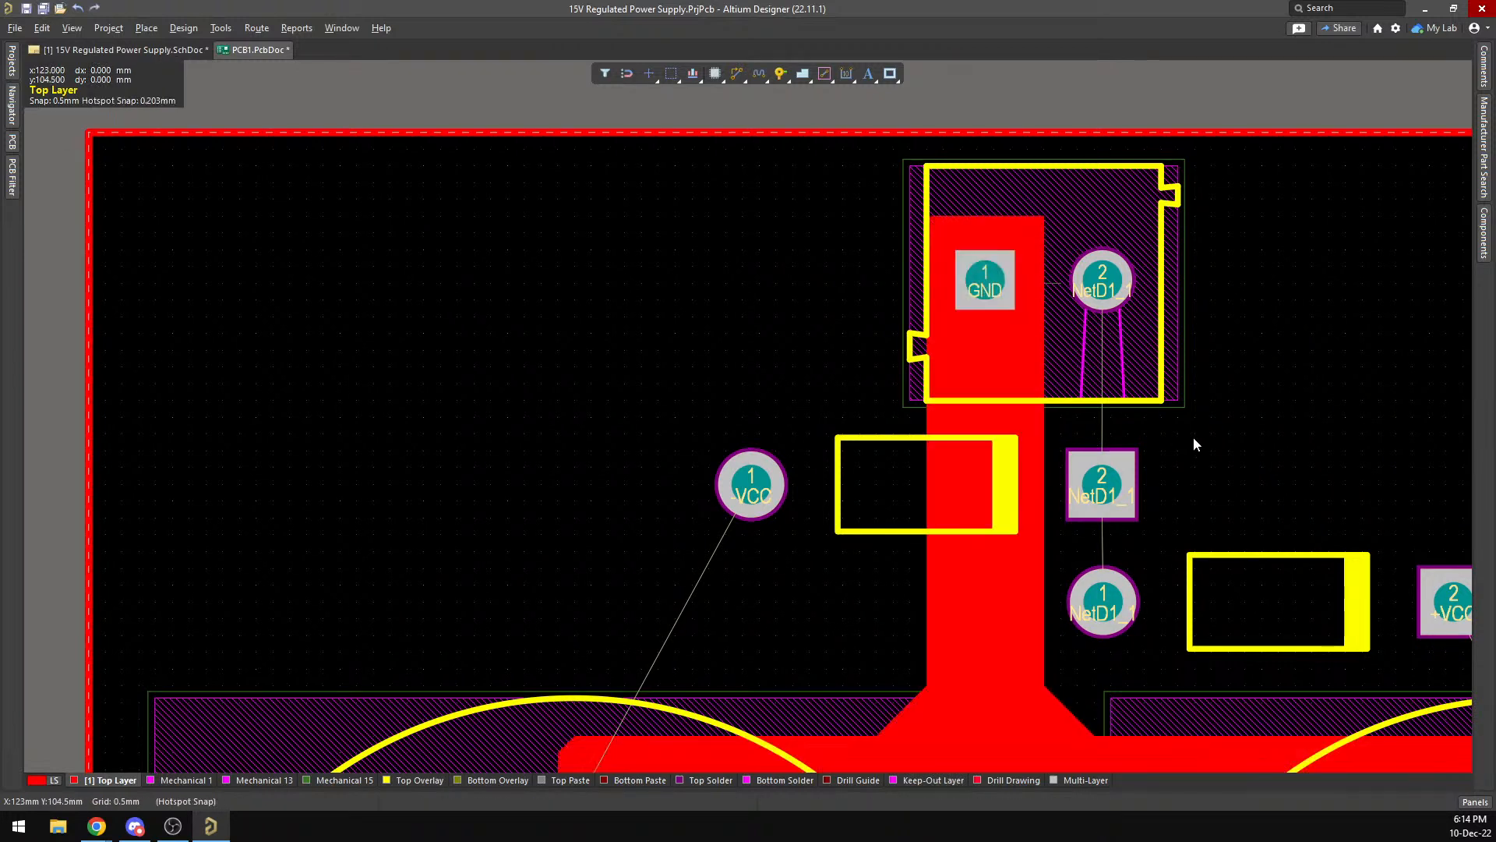
Move diodes D2 and D1 0.5 mm to the right, away from the GND pour's neck.
{"action": "left_click", "coordinate": [1099, 473]}
{"action": "left_click_drag", "start_coordinate": [1101, 475], "coordinate": [1130, 477]}
{"action": "left_click_drag", "start_coordinate": [932, 484], "coordinate": [1300, 602]}
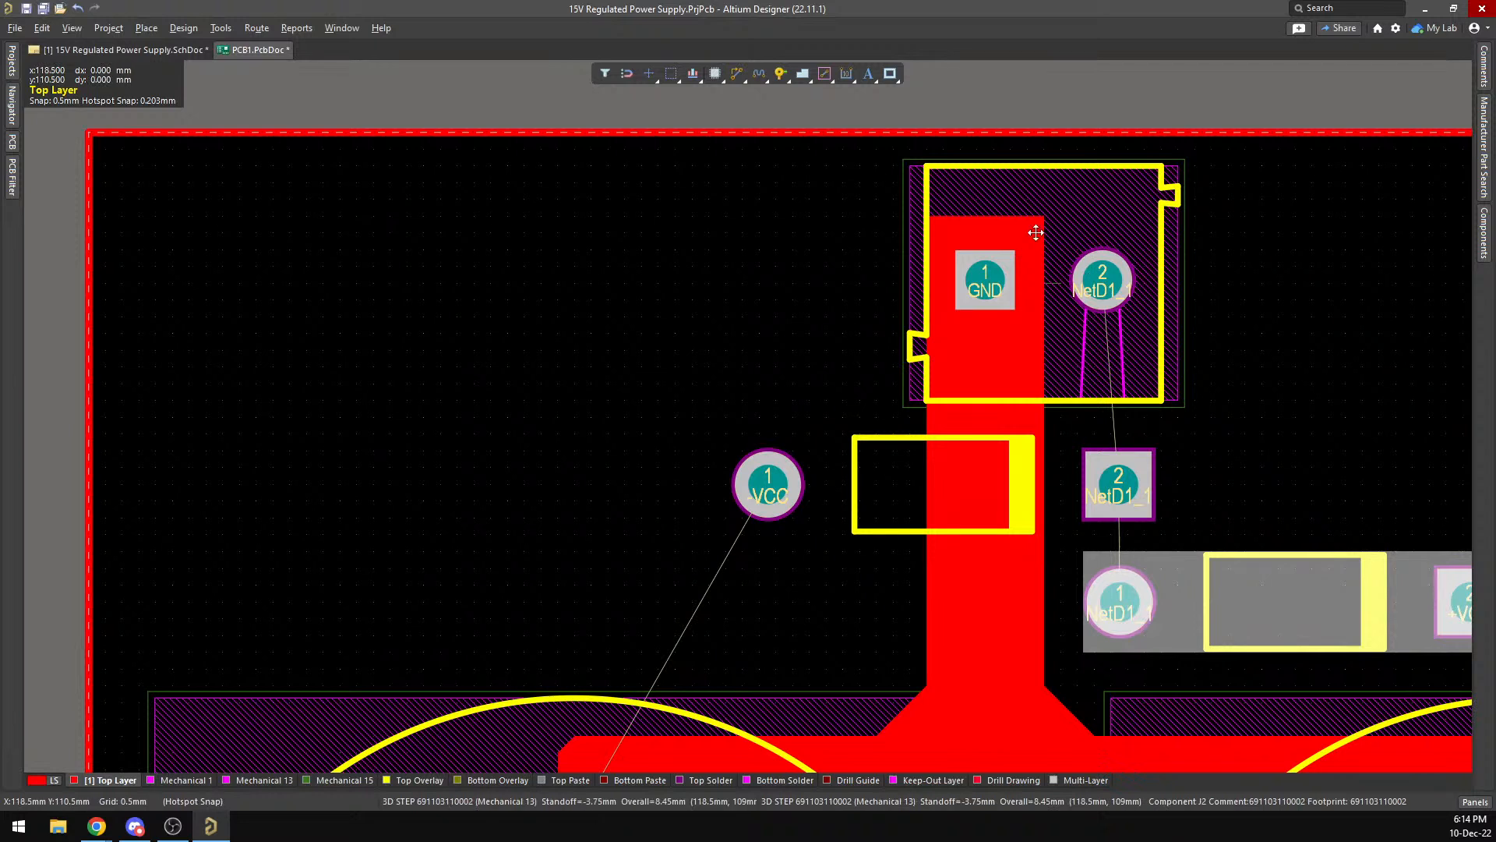
Set the snap grid to 0.25 mm for finer edits to the GND pour's outline.
{"action": "left_click", "coordinate": [1032, 424]}
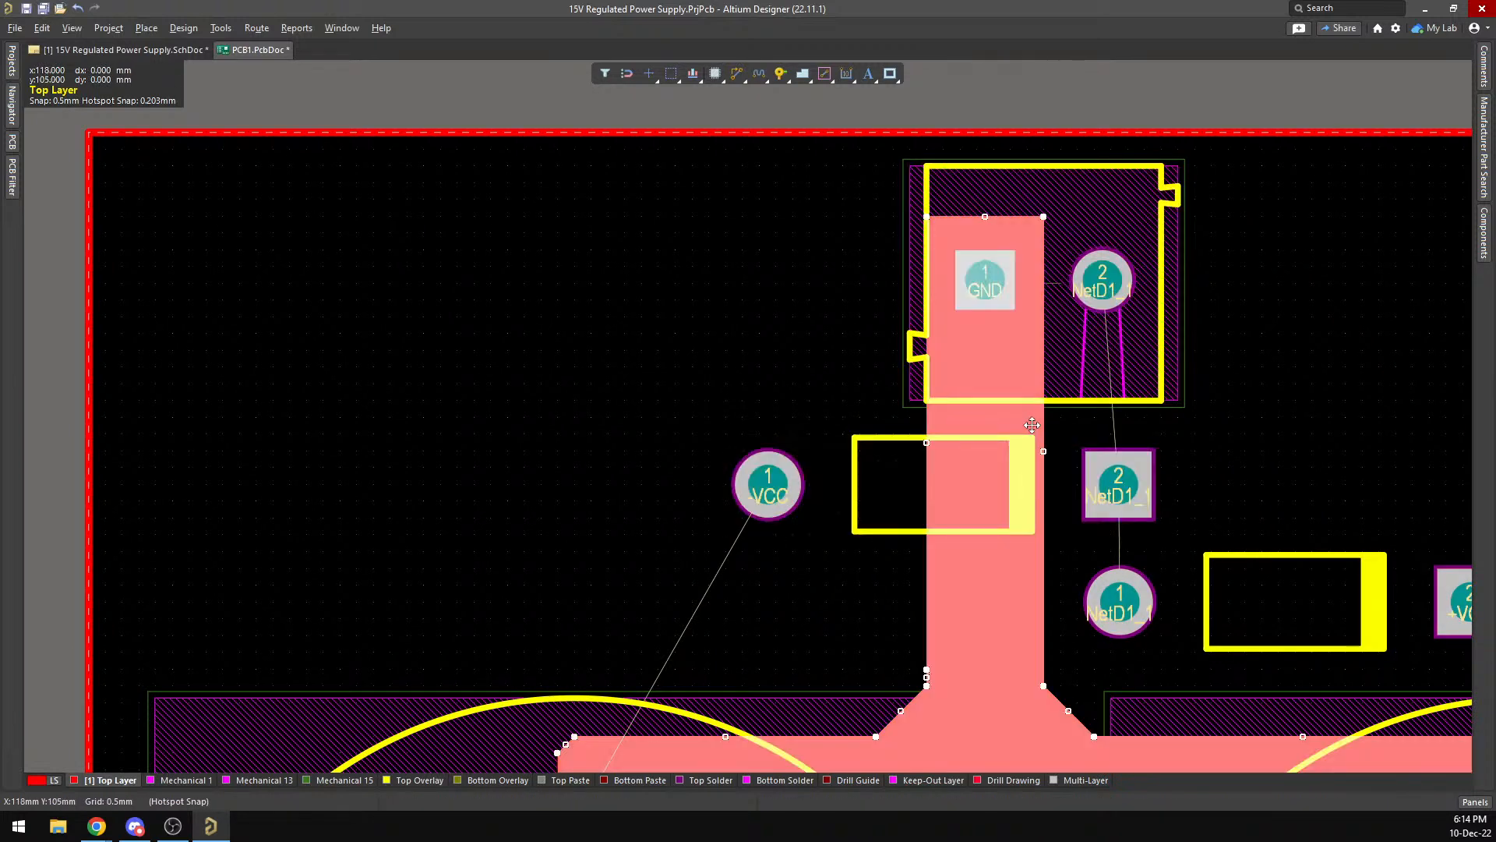
{"action": "mouse_move", "coordinate": [1044, 450]}
{"action": "left_mouse_down"}
{"action": "mouse_move", "coordinate": [1029, 451]}
{"action": "mouse_move", "coordinate": [1045, 451]}
{"action": "left_mouse_up"}
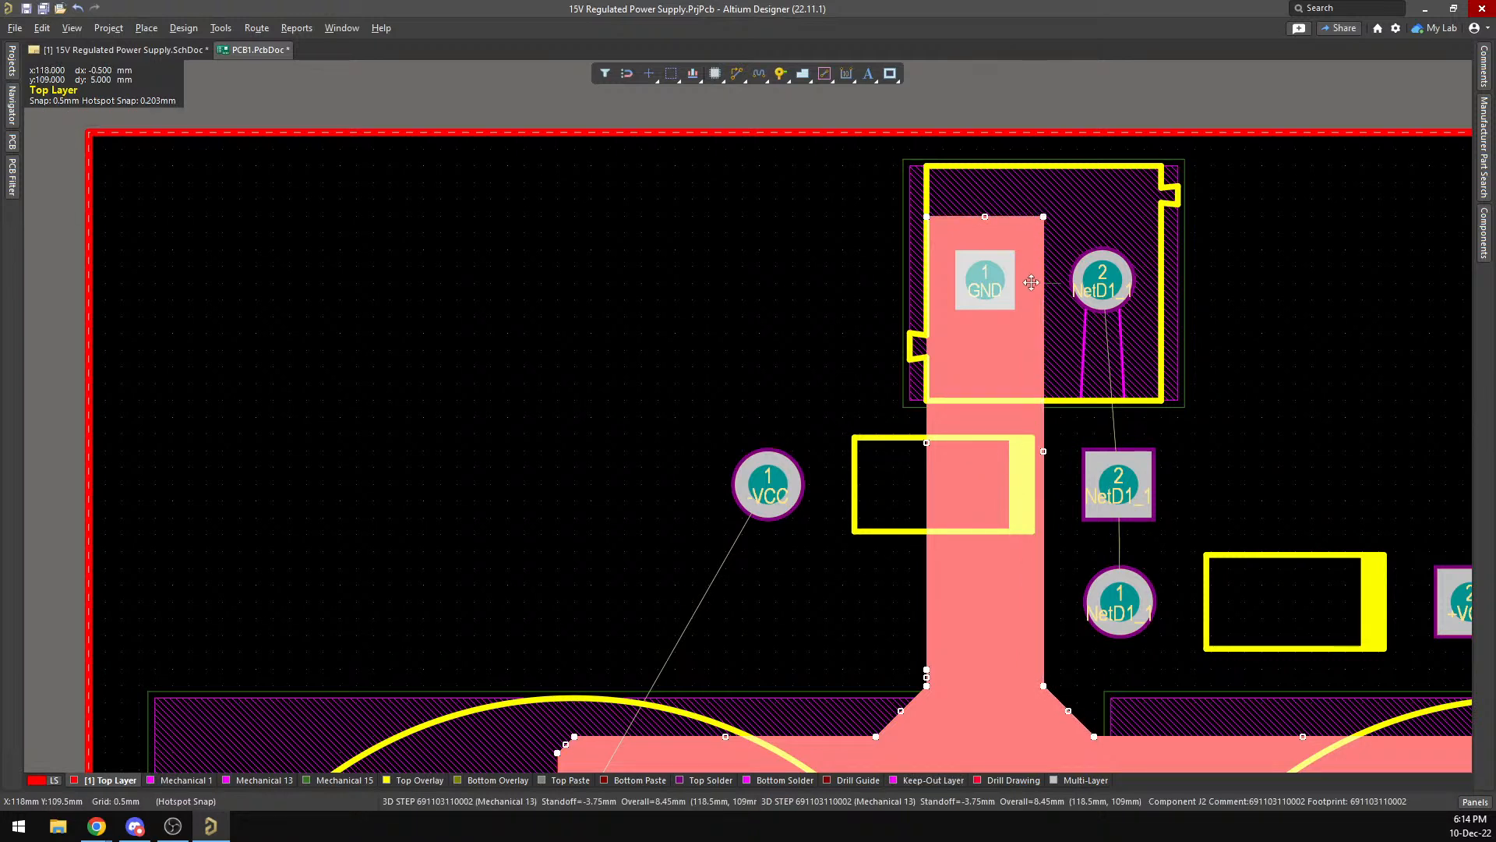
{"action": "left_click", "coordinate": [970, 434]}
{"action": "left_click", "coordinate": [966, 419]}
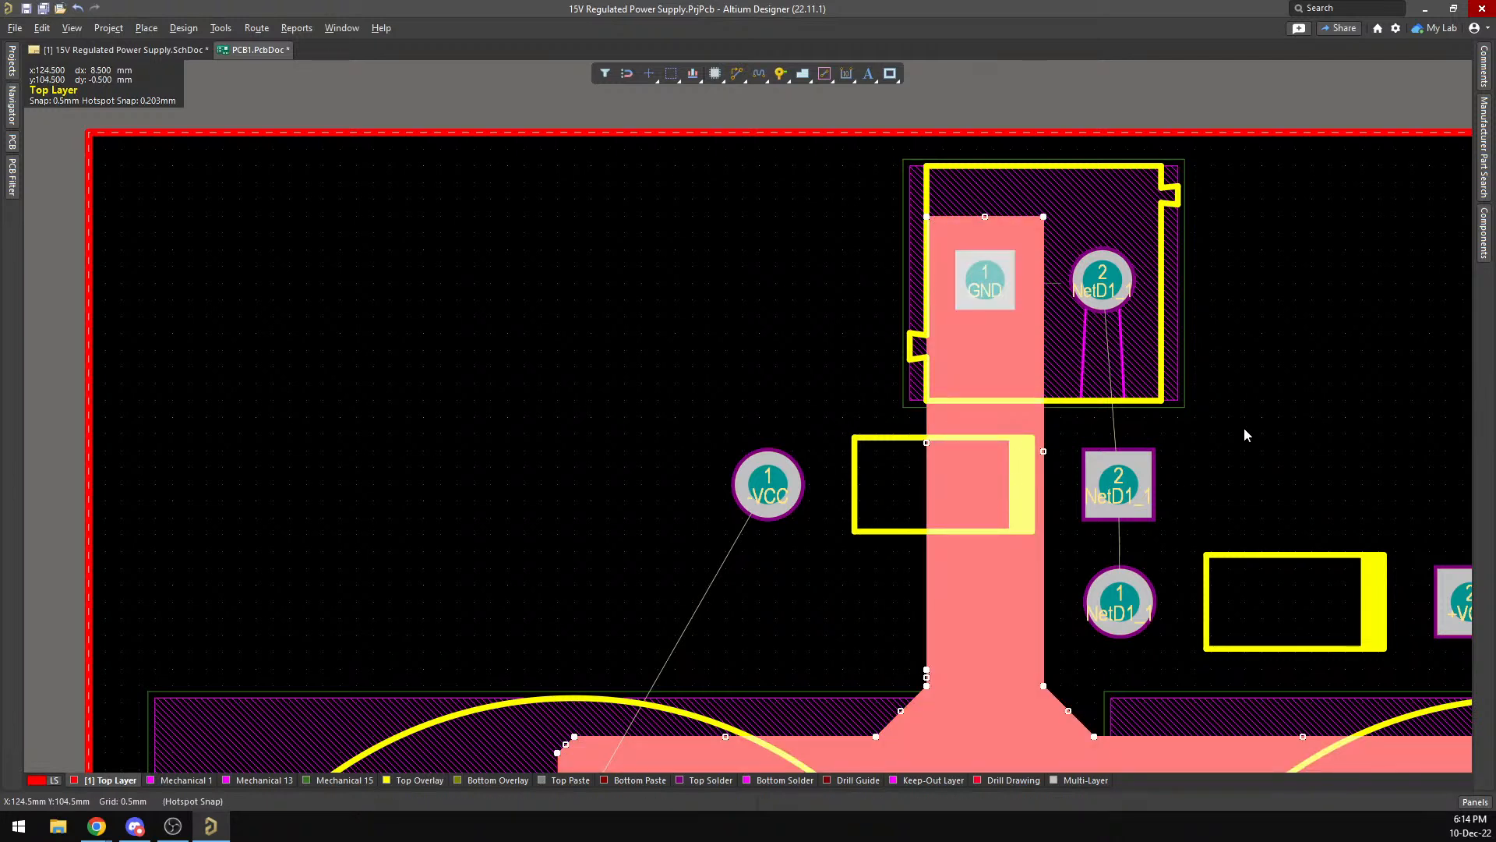
{"action": "key", "text": "g"}
{"action": "left_click", "coordinate": [1302, 604]}
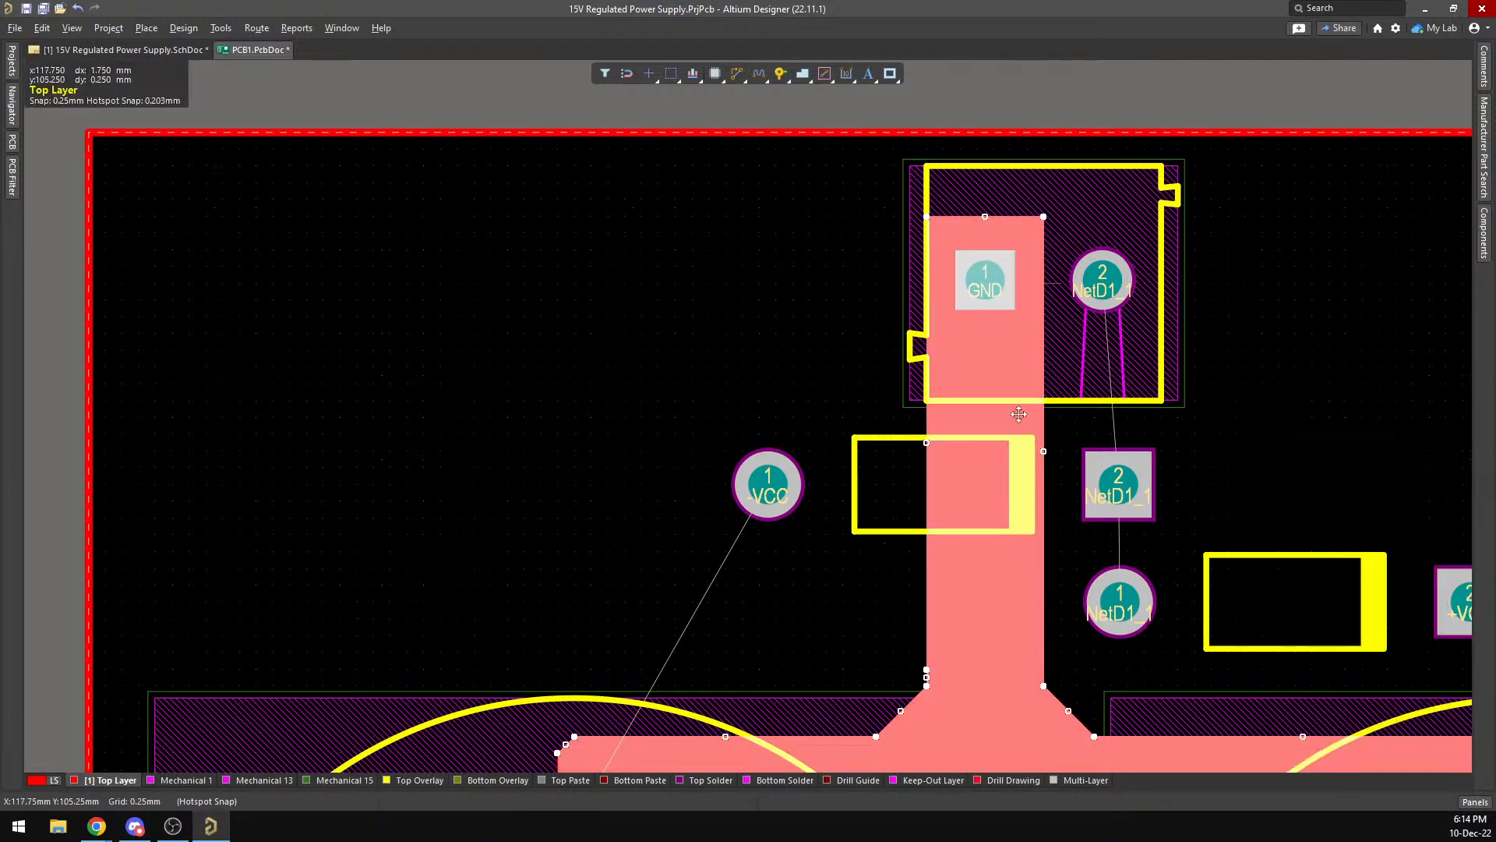
Move the left and right edges of the GND pour's neck 0.25 mm inward each.
{"action": "left_click", "coordinate": [1044, 434]}
{"action": "left_click", "coordinate": [1028, 425]}
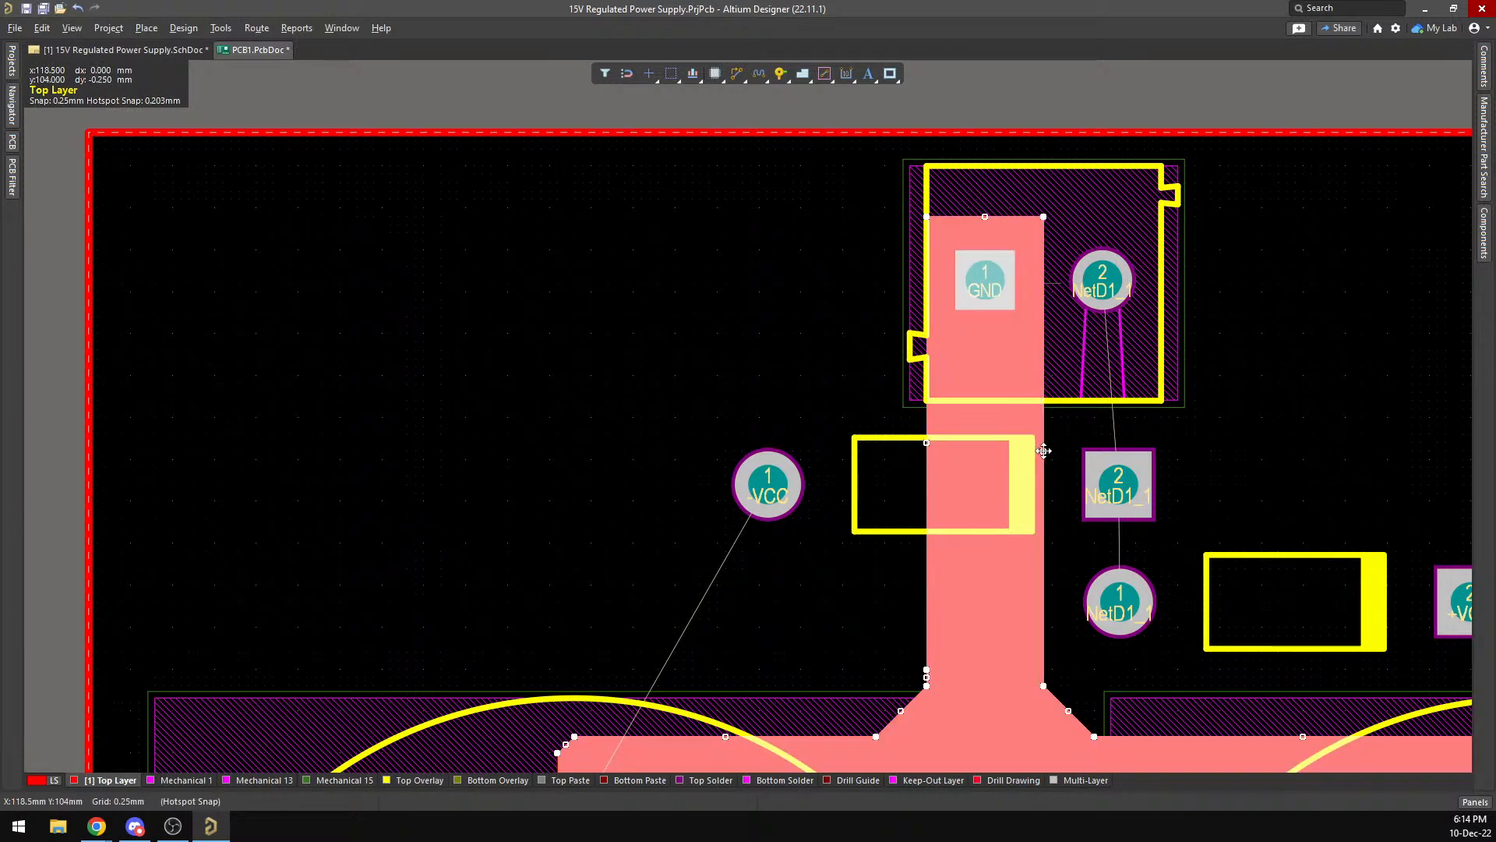
{"action": "left_click_drag", "start_coordinate": [1044, 453], "coordinate": [1035, 453]}
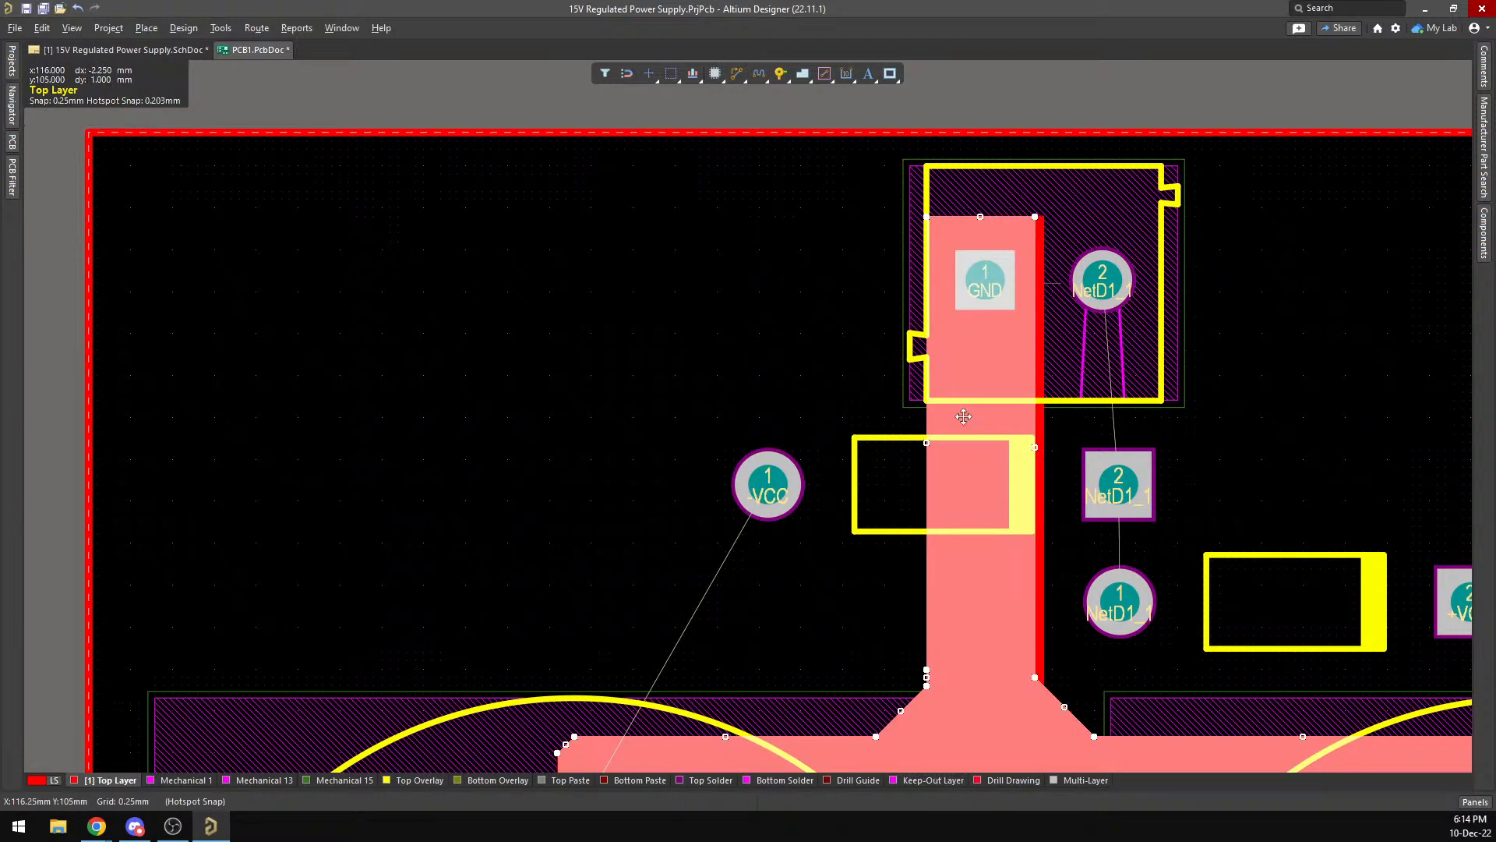
{"action": "left_click_drag", "start_coordinate": [927, 443], "coordinate": [935, 443]}
Repour the Top Layer GND polygon with its narrowed neck and clear the selection.
{"action": "left_click", "coordinate": [1061, 427]}
{"action": "left_click", "coordinate": [1010, 429]}
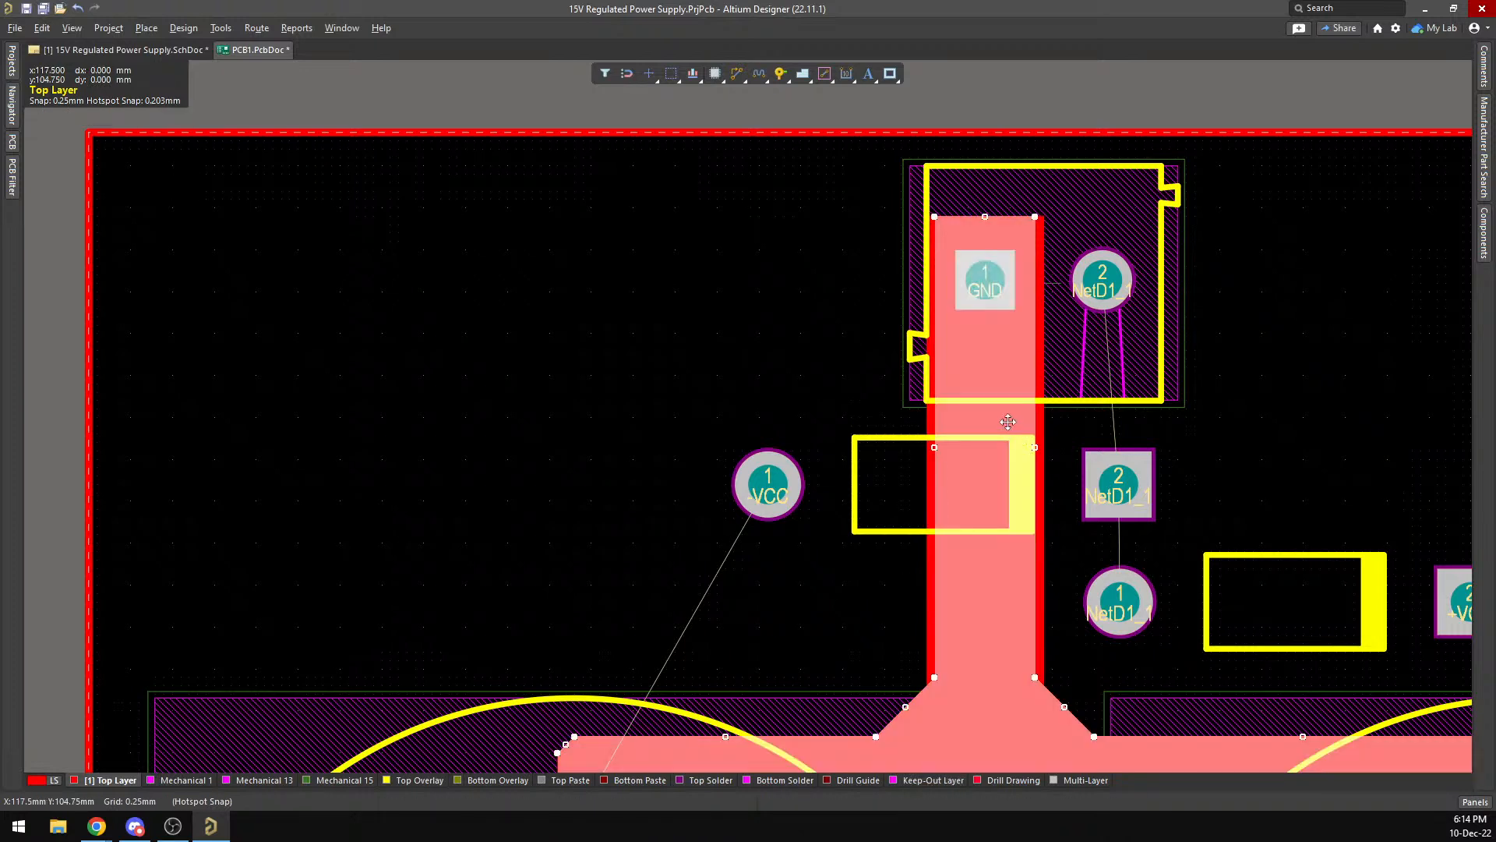
{"action": "right_click", "coordinate": [1007, 421]}
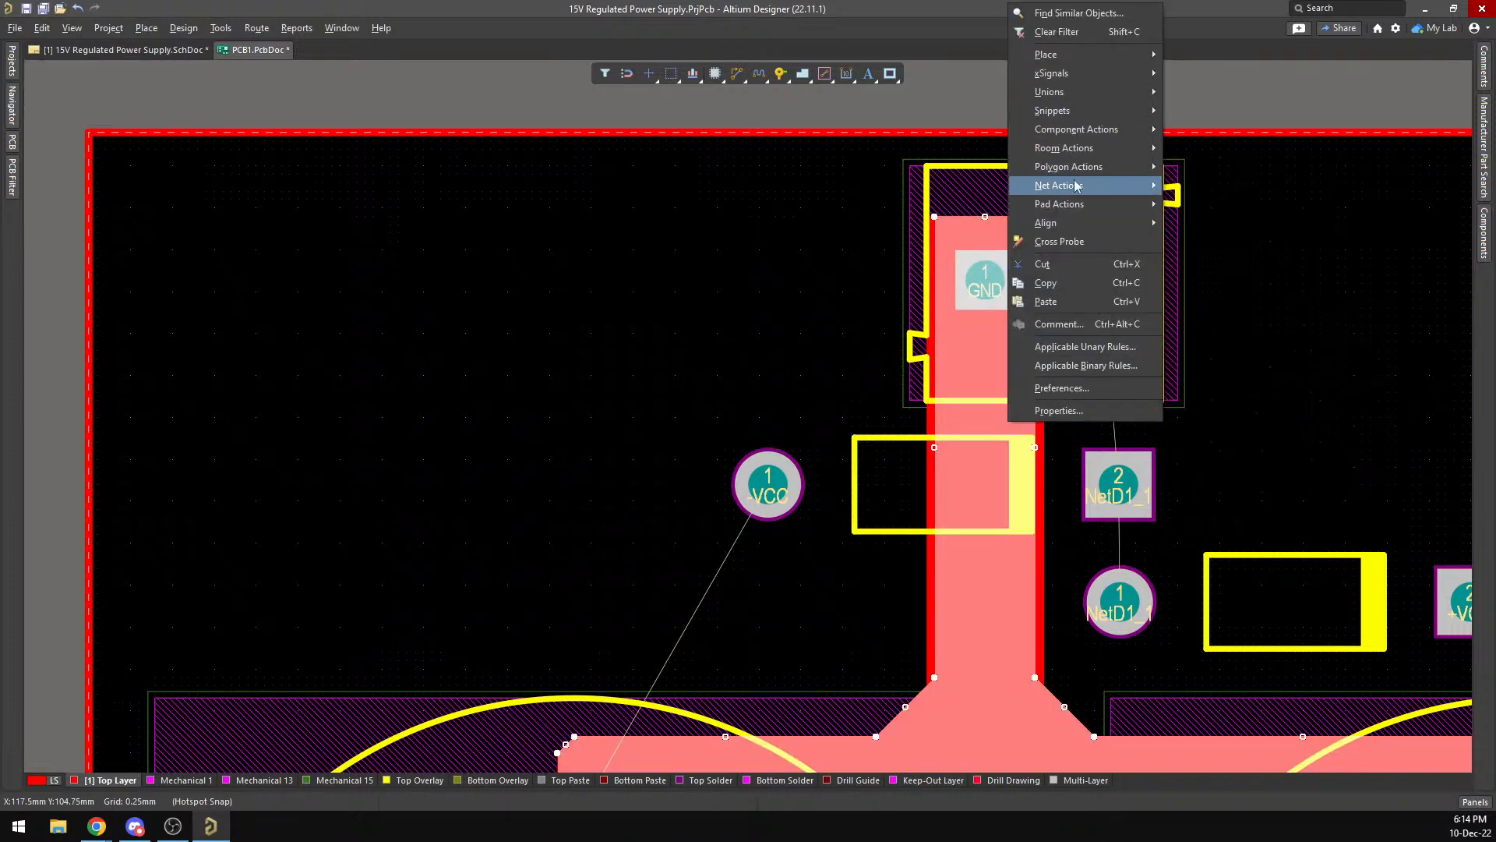
{"action": "mouse_move", "coordinate": [1083, 173]}
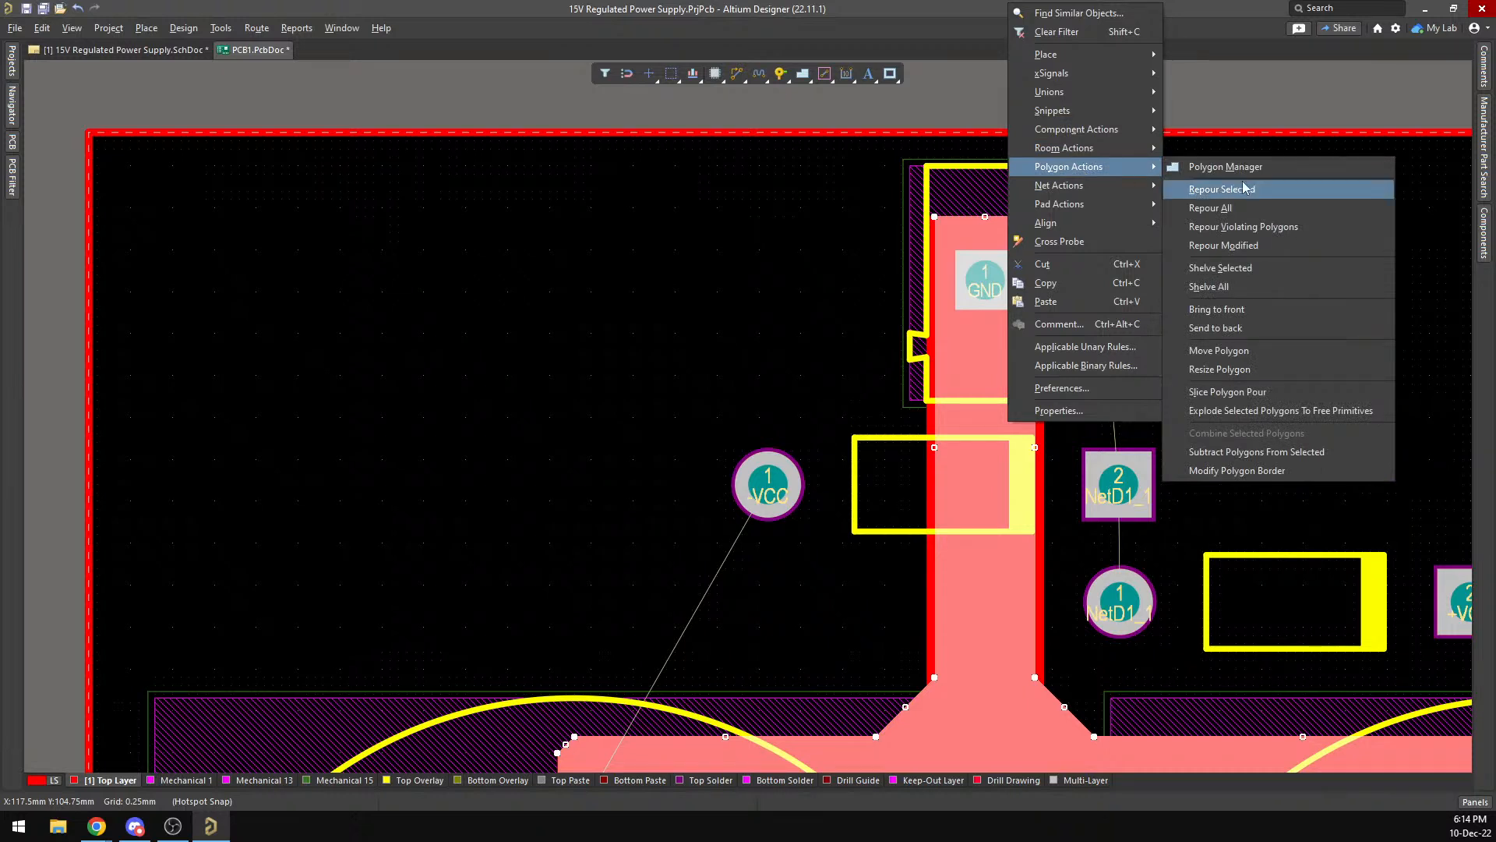
{"action": "left_click", "coordinate": [1240, 207]}
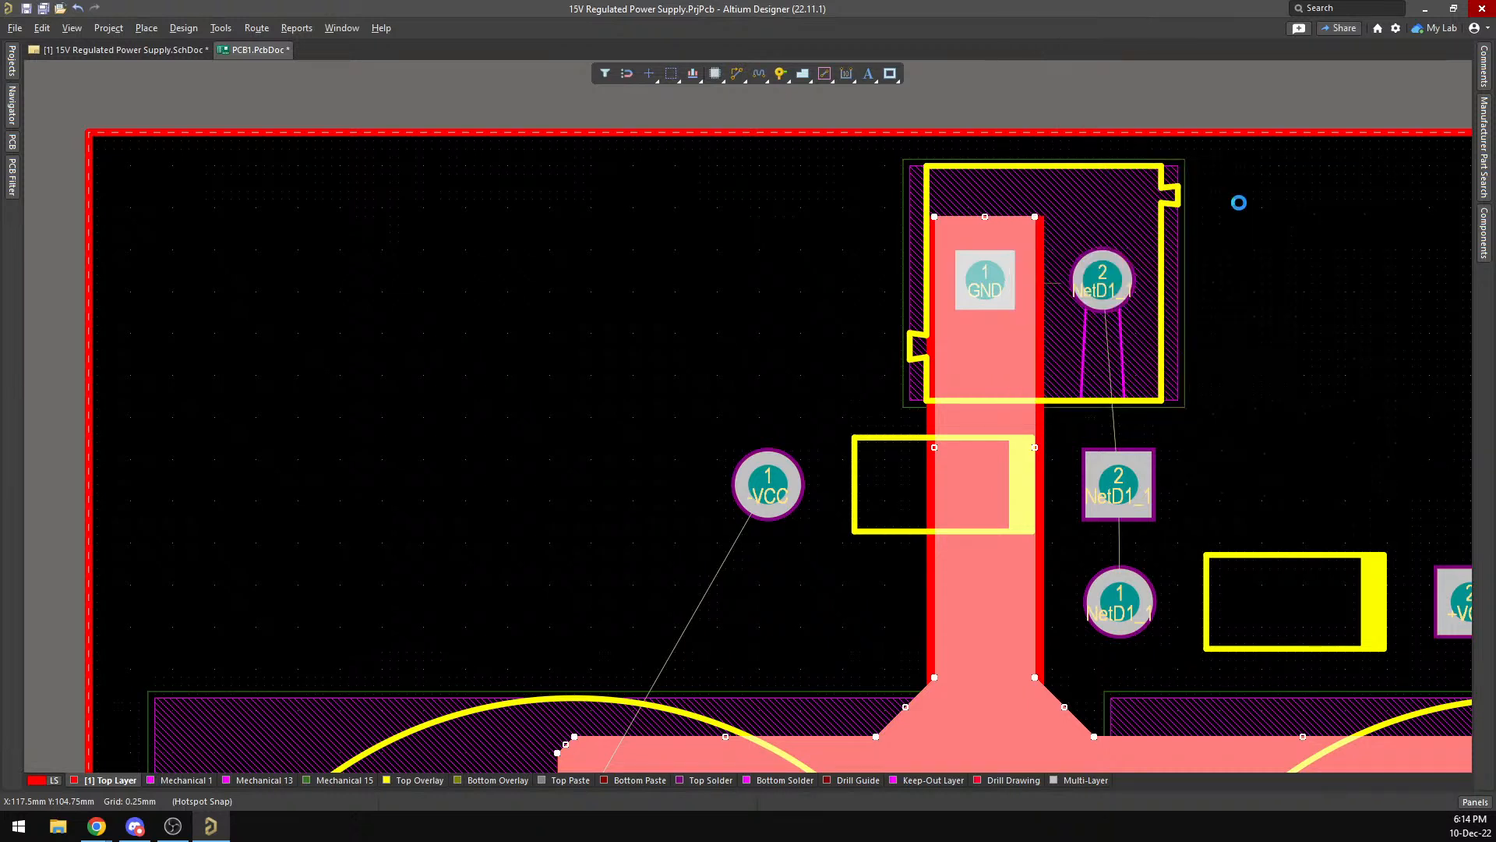
{"action": "left_click", "coordinate": [1232, 377]}
Lower the GND pour's top edge above connector J2's GND pad by 0.5 mm and repour the polygon.
{"action": "left_click", "coordinate": [983, 228]}
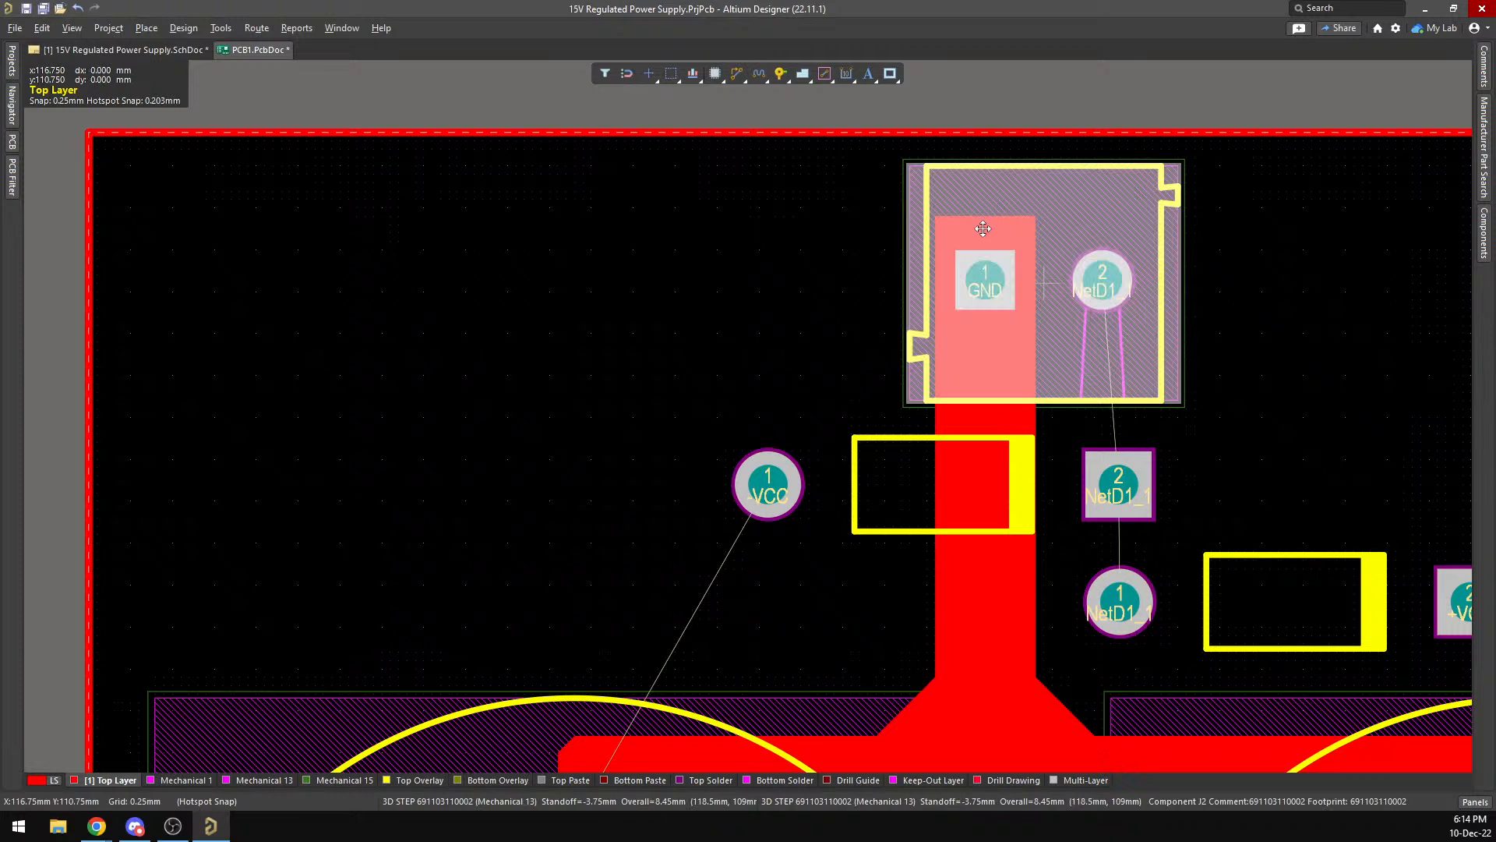
{"action": "left_click", "coordinate": [987, 418]}
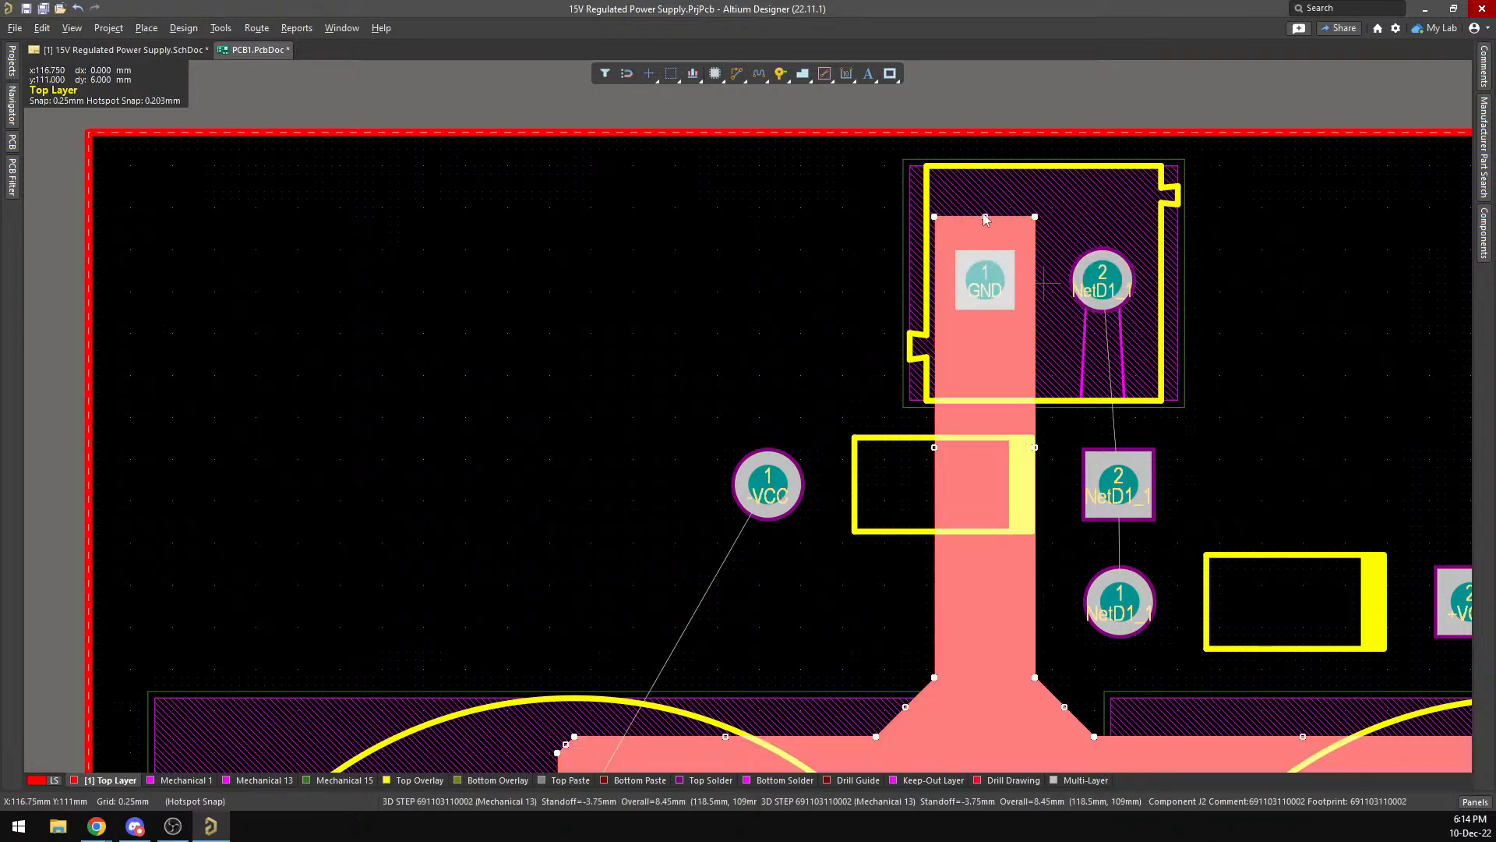
{"action": "left_click_drag", "start_coordinate": [984, 217], "coordinate": [986, 232]}
{"action": "right_click", "coordinate": [999, 385]}
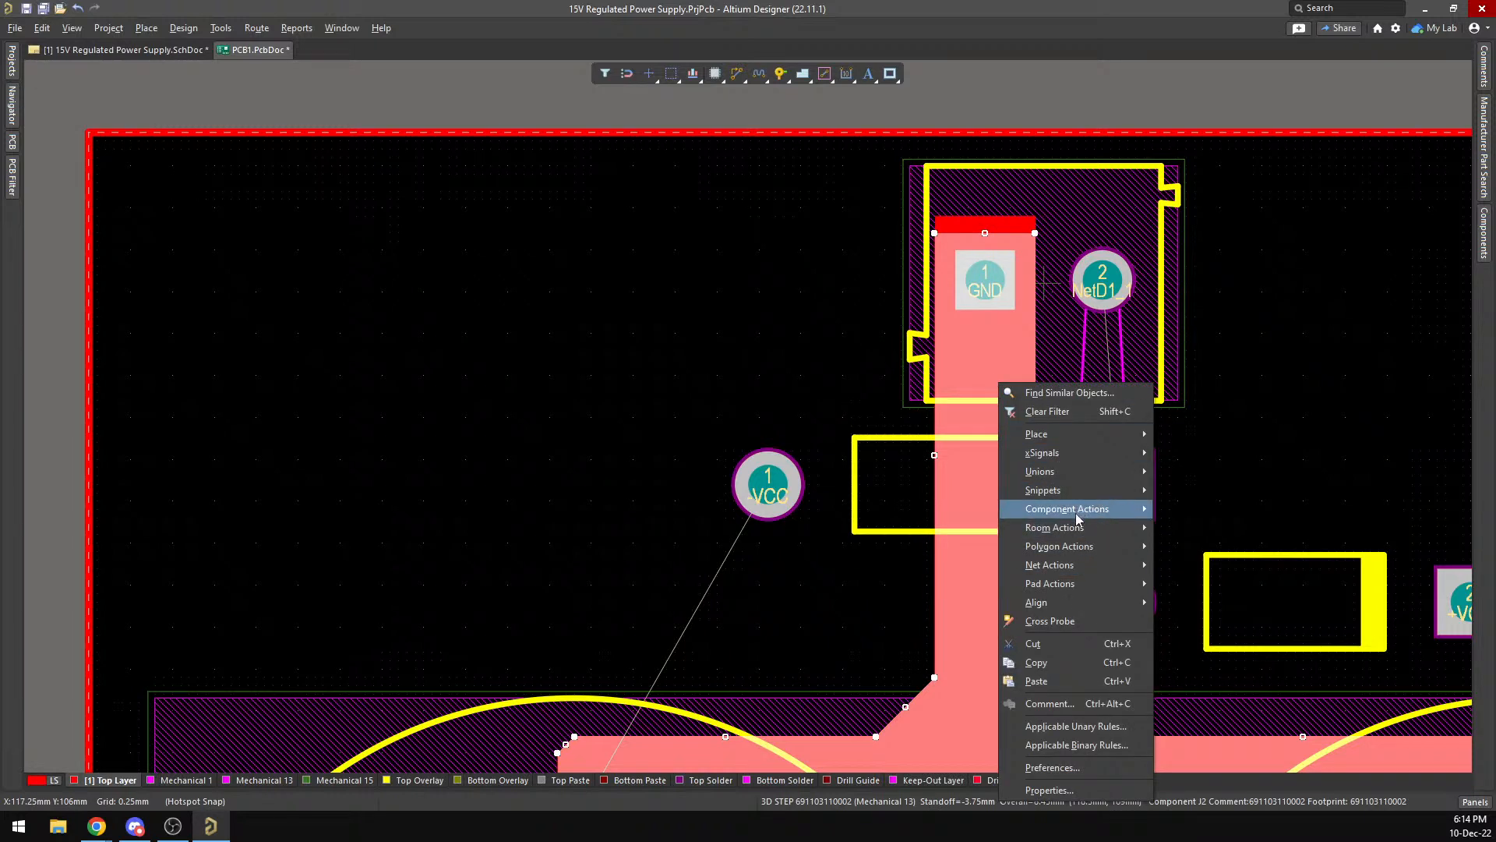
{"action": "mouse_move", "coordinate": [1066, 546]}
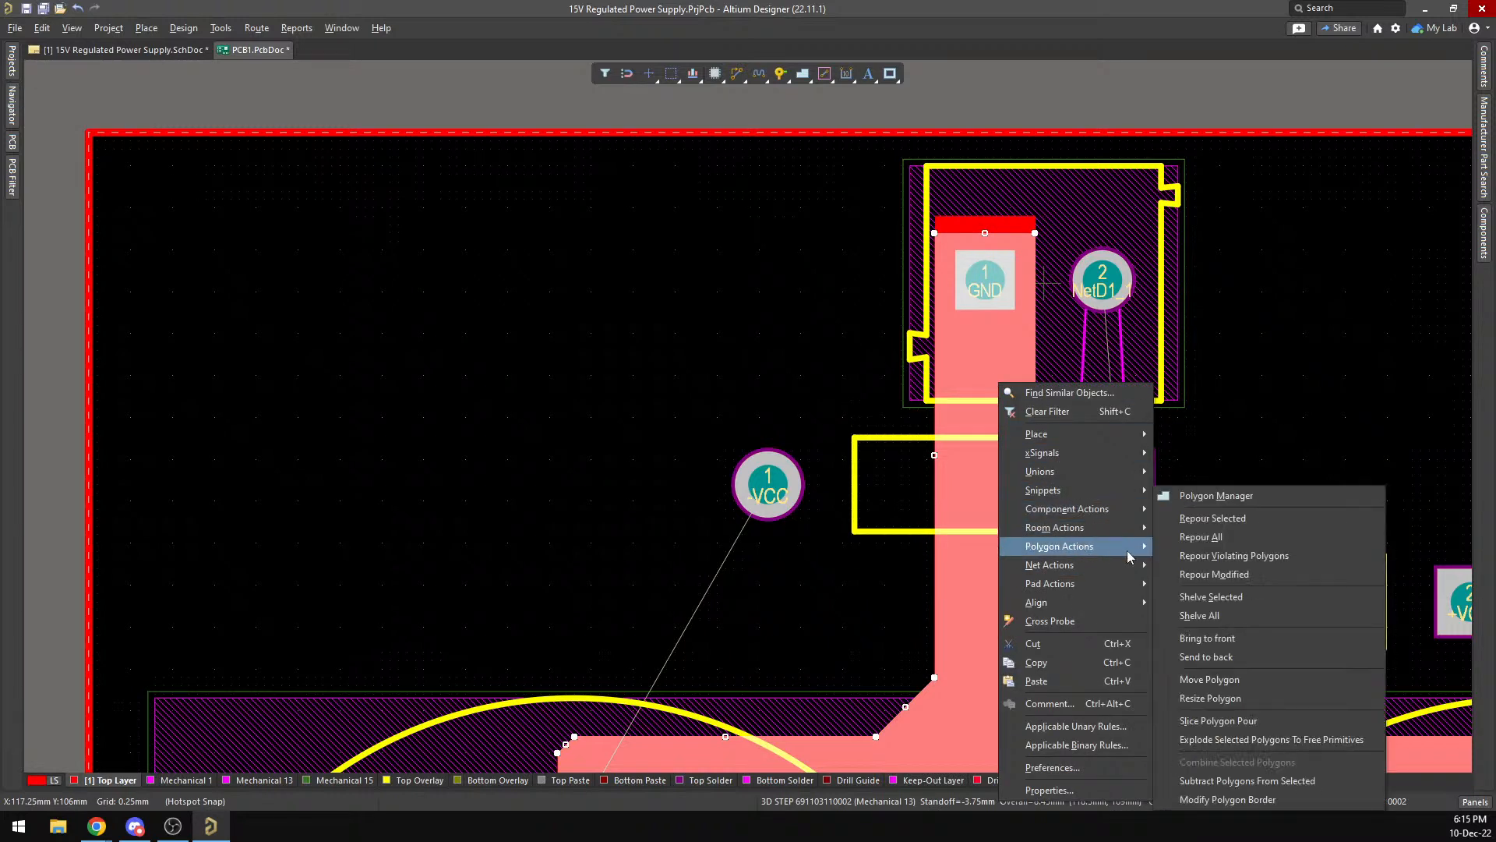
{"action": "left_click", "coordinate": [1200, 519]}
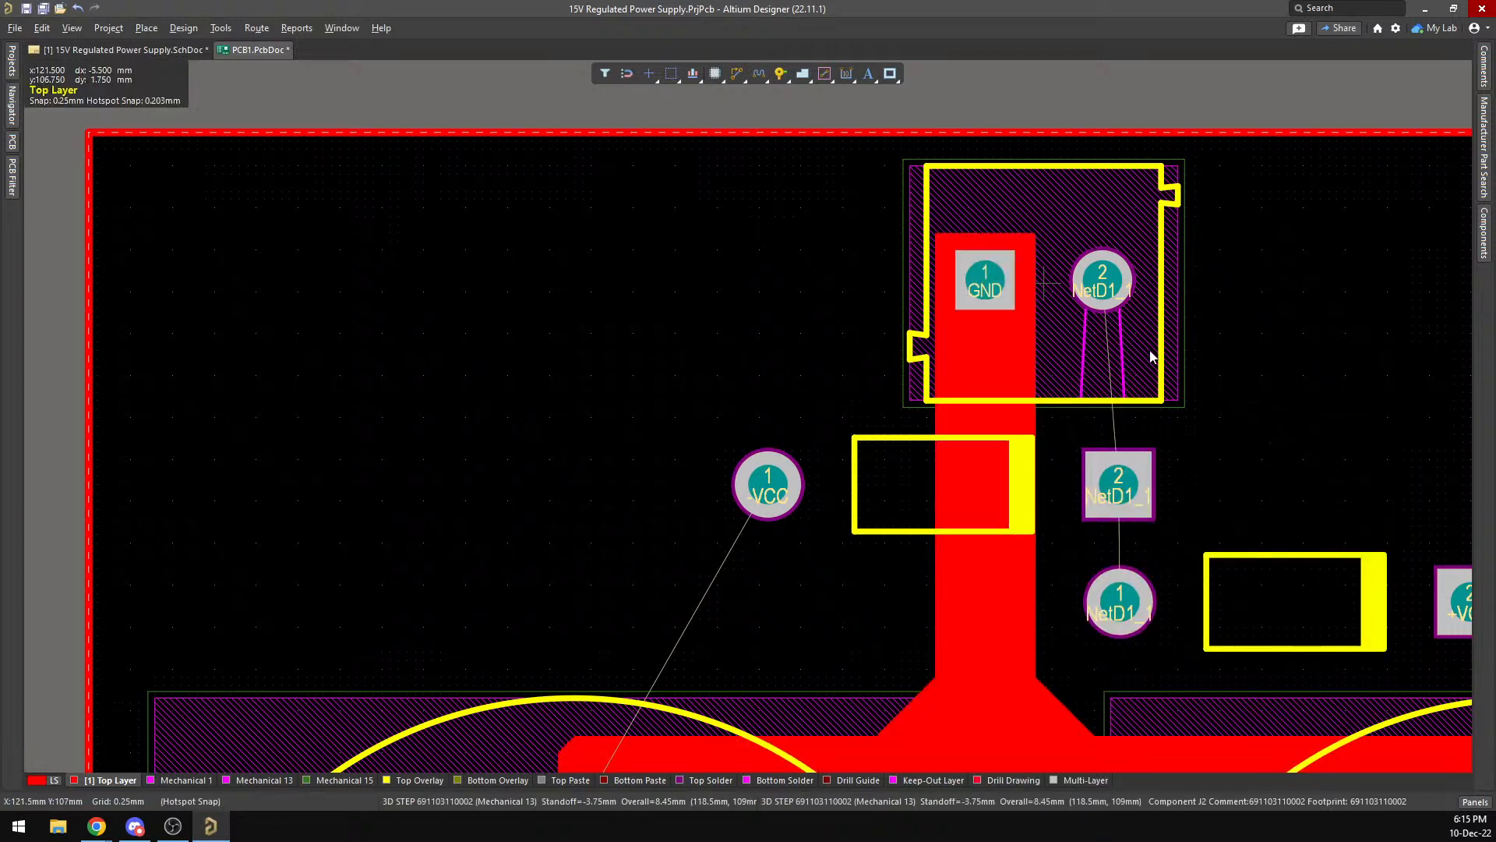
Measure the distance between the lower vertices of the GND pour's left and right shoulders.
{"action": "scroll", "coordinate": [1100, 372], "scroll_direction": "down", "scroll_amount": 2}
{"action": "scroll", "coordinate": [1101, 372], "scroll_direction": "up", "scroll_amount": 4}
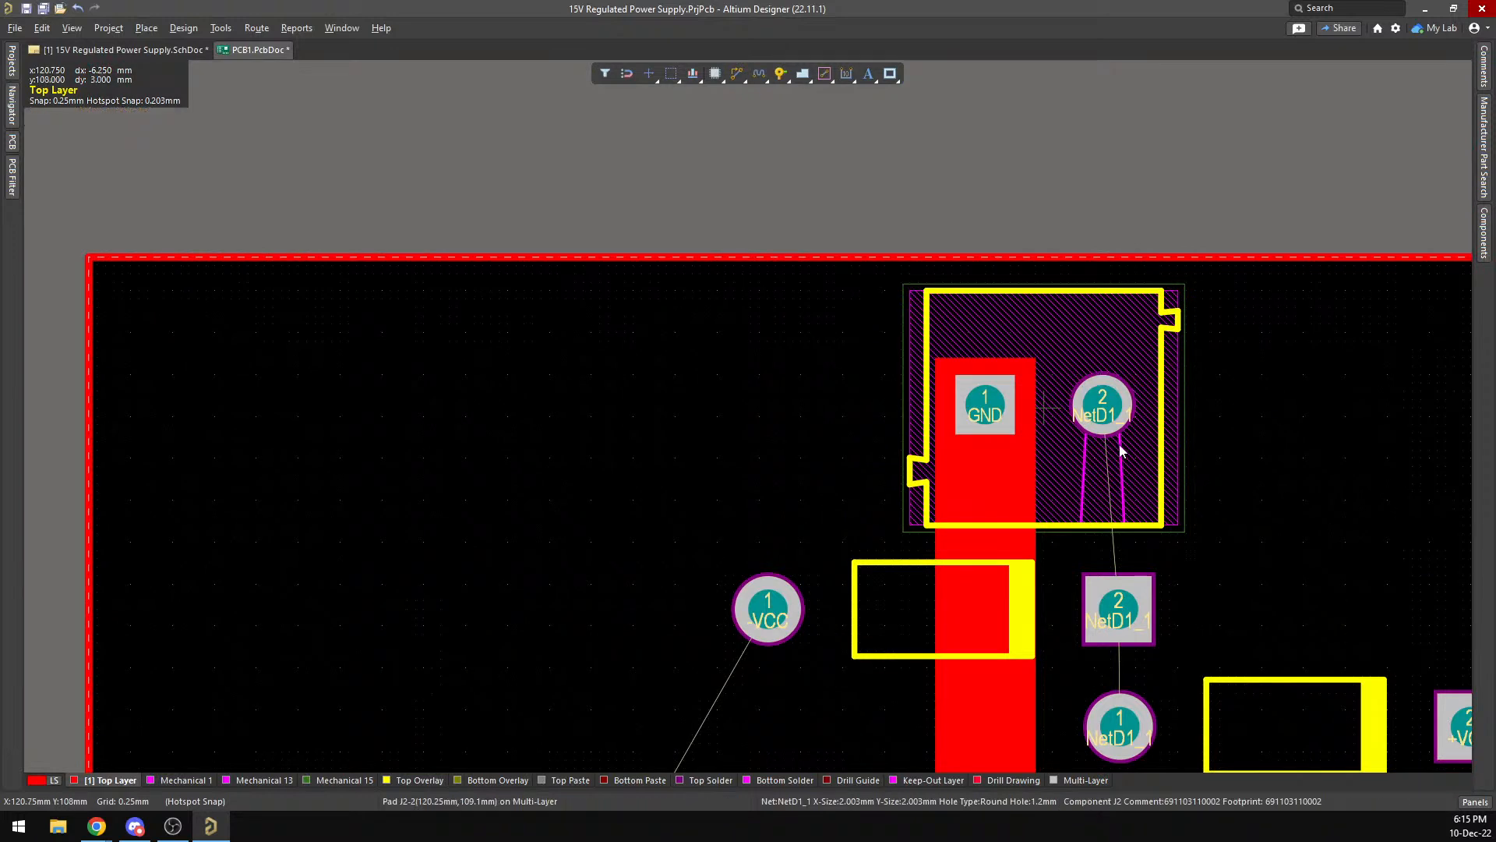
{"action": "scroll", "coordinate": [1130, 436], "scroll_direction": "down", "scroll_amount": 3}
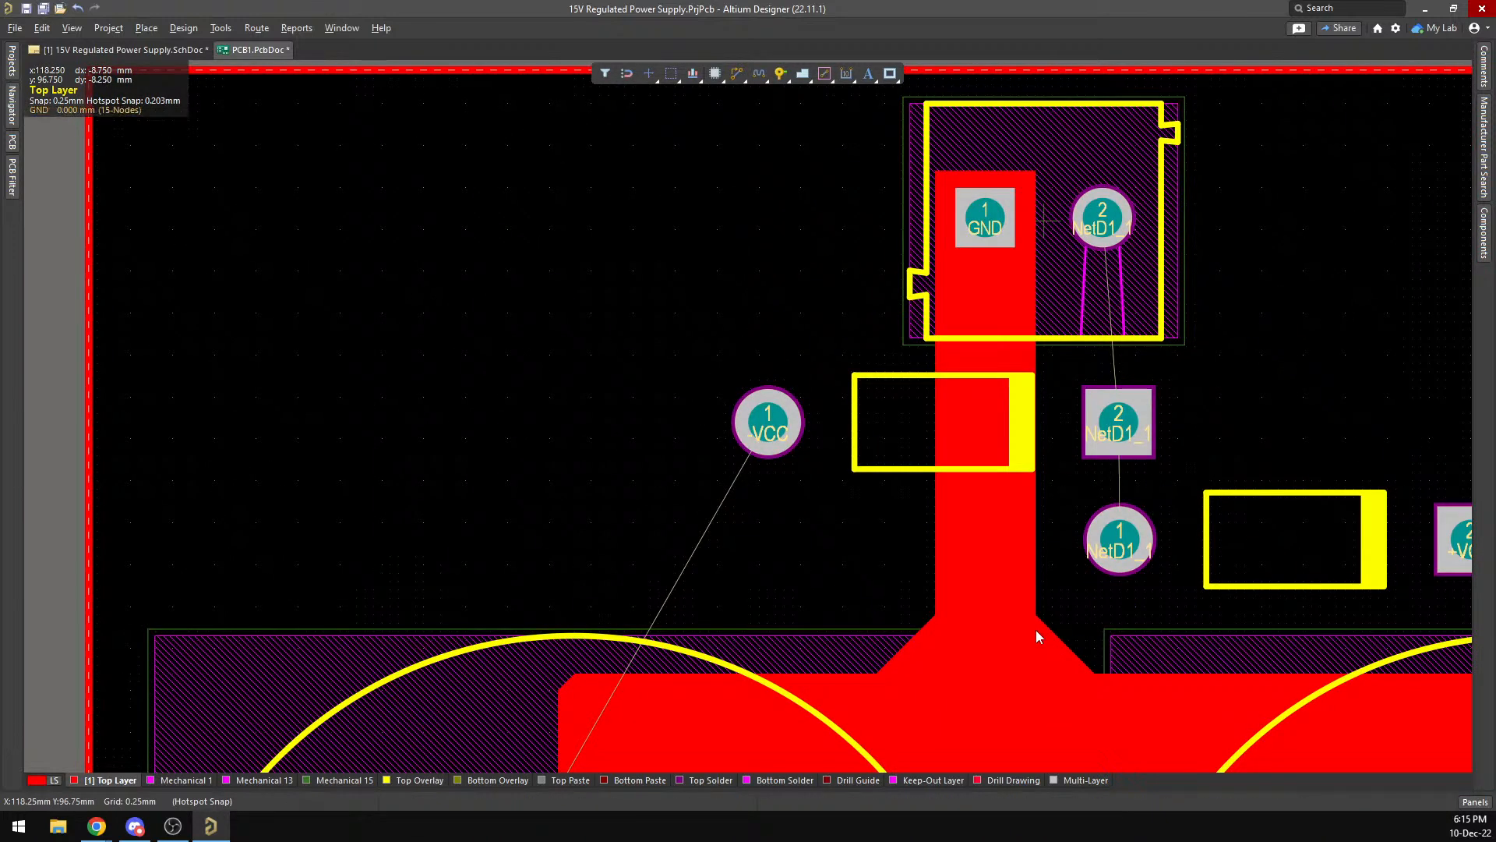
{"action": "left_click", "coordinate": [1046, 654]}
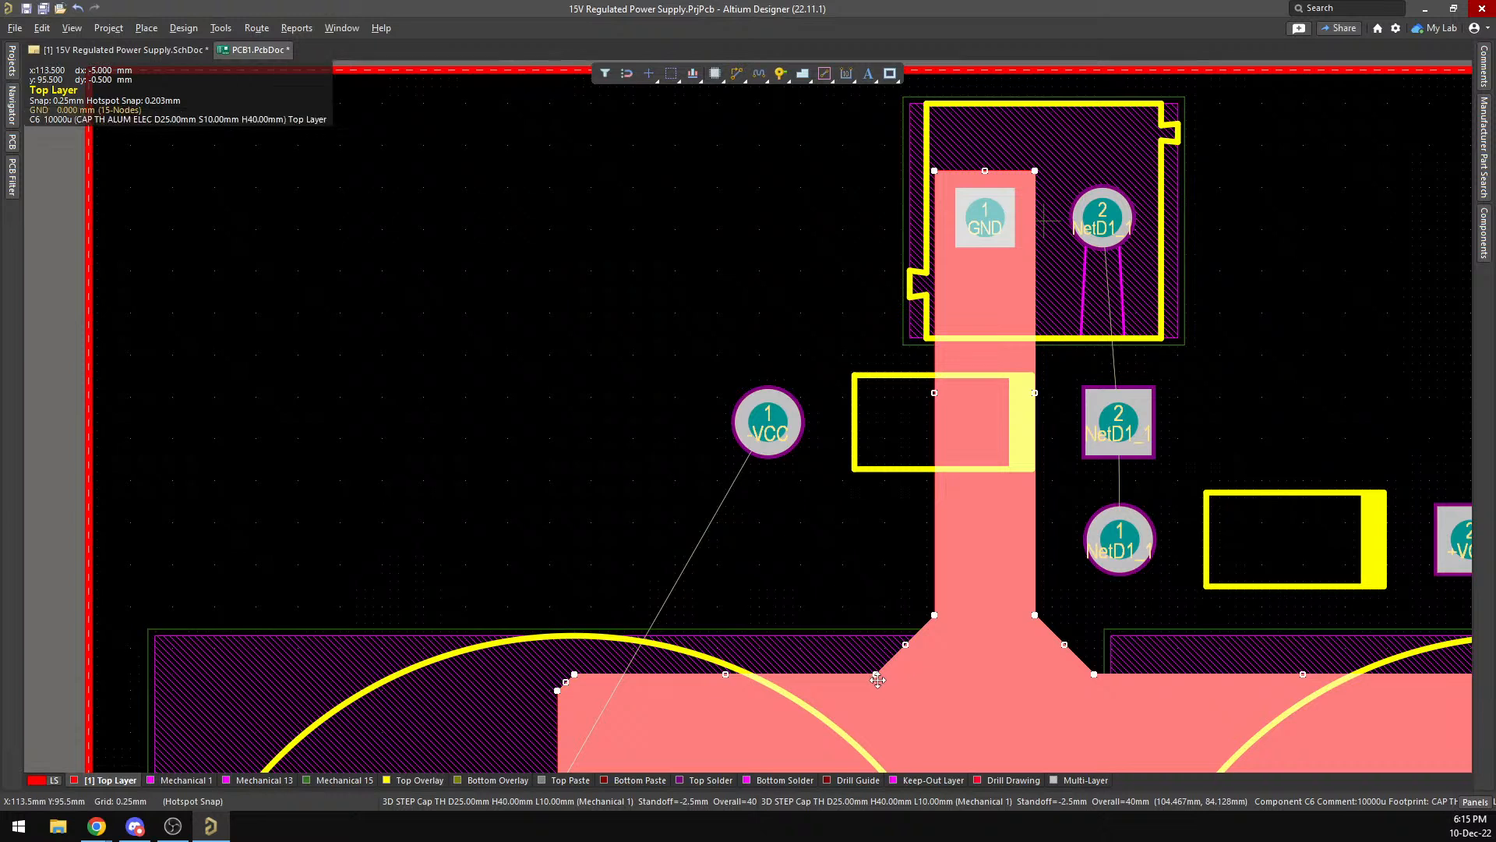
{"action": "key", "text": "ctrl+m"}
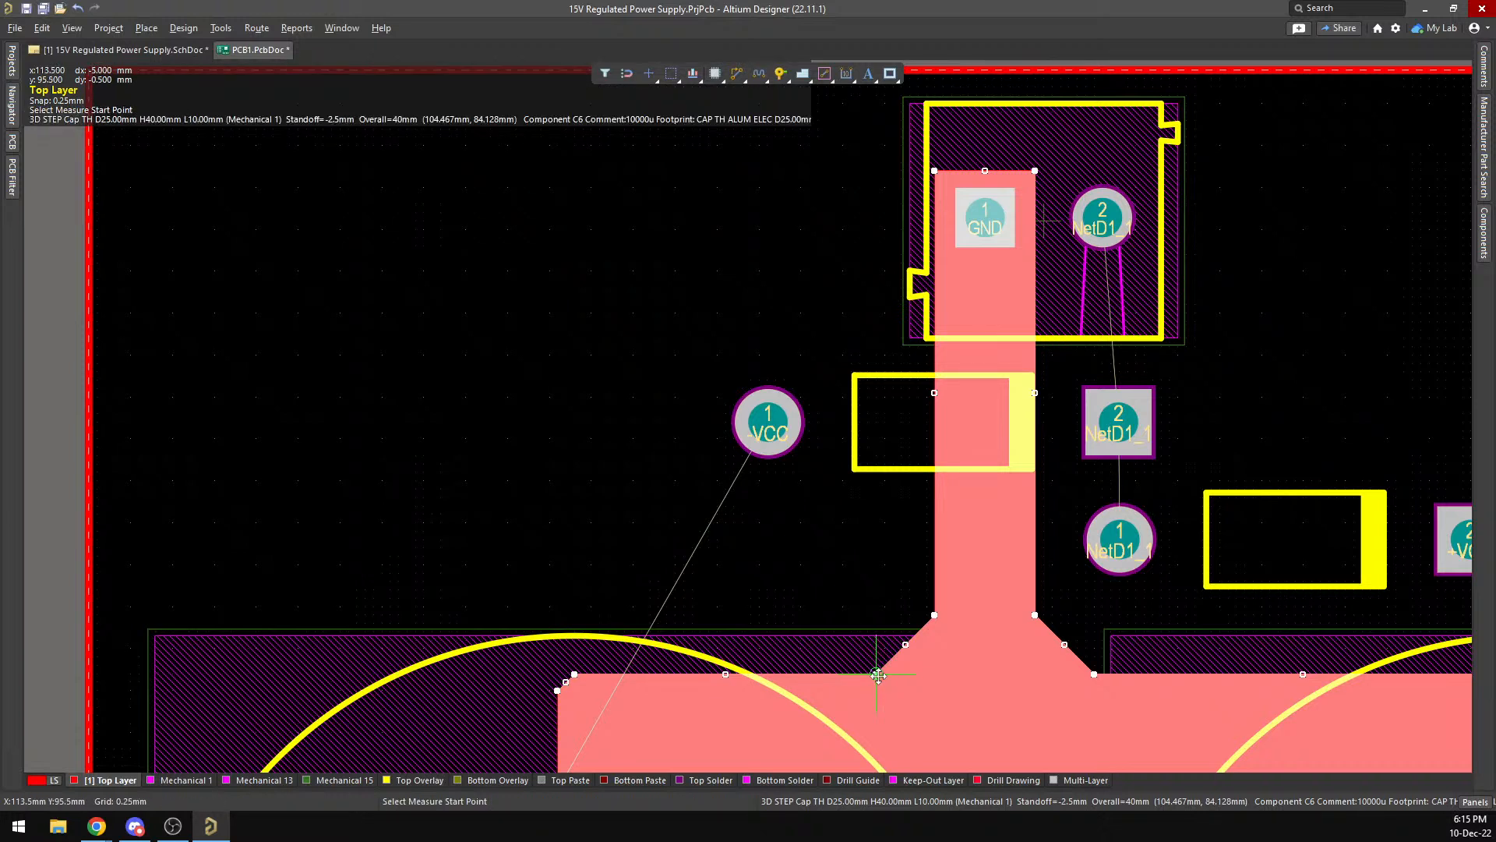
{"action": "left_click", "coordinate": [878, 675]}
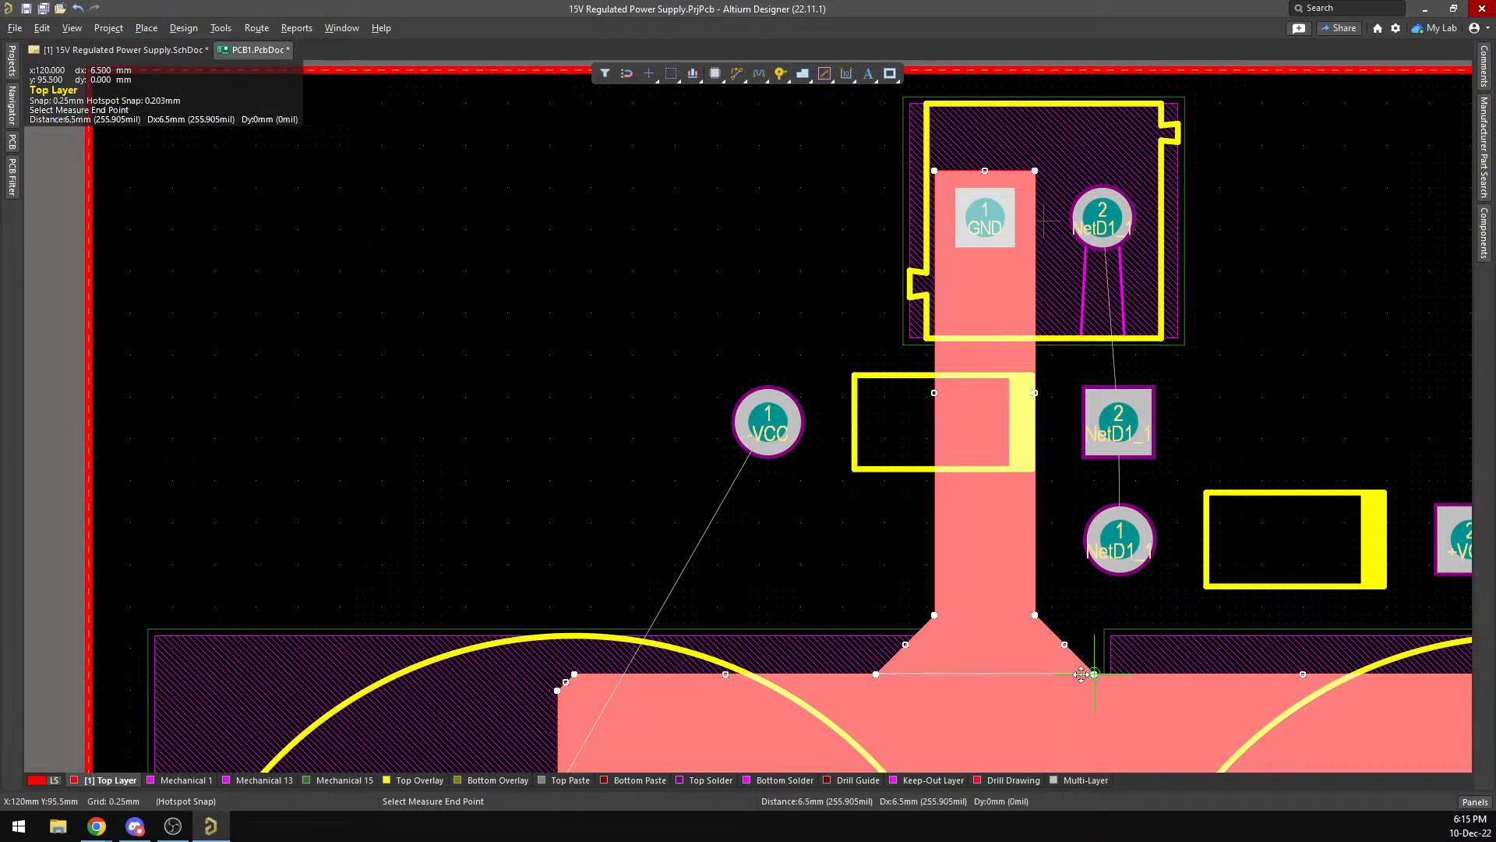
{"action": "key", "text": "Escape"}
{"action": "key", "text": "Escape"}
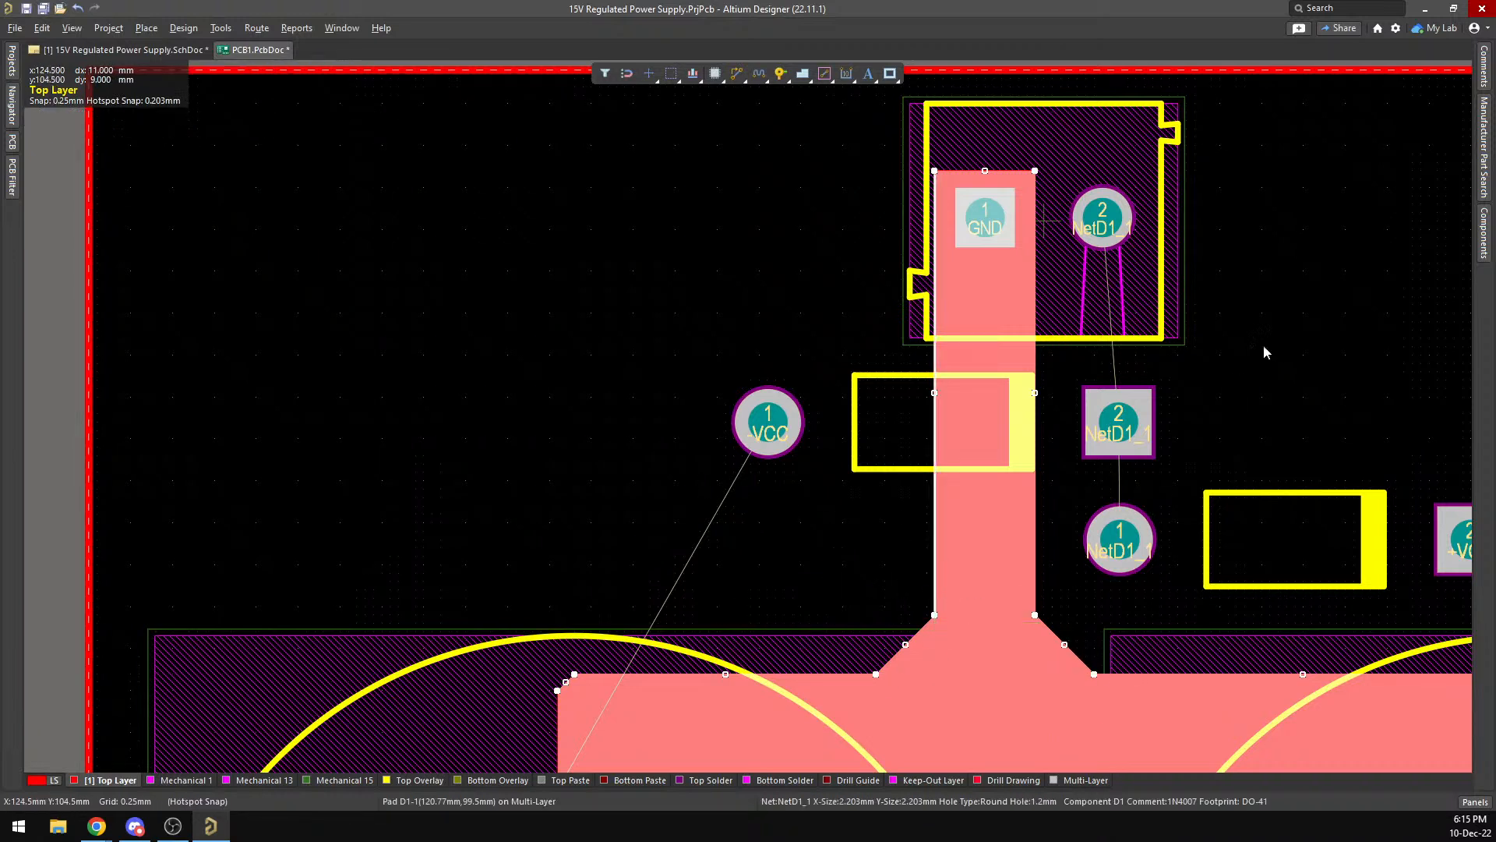
Outline a Top Layer polygon about 3.5 by 12.5 mm with chamfered corners around connector J2's NetD1_1 pad and the two NetD1_1 pads below it.
{"action": "scroll", "coordinate": [1211, 442], "scroll_direction": "up", "scroll_amount": 3}
{"action": "scroll", "coordinate": [1194, 442], "scroll_direction": "down", "scroll_amount": 2}
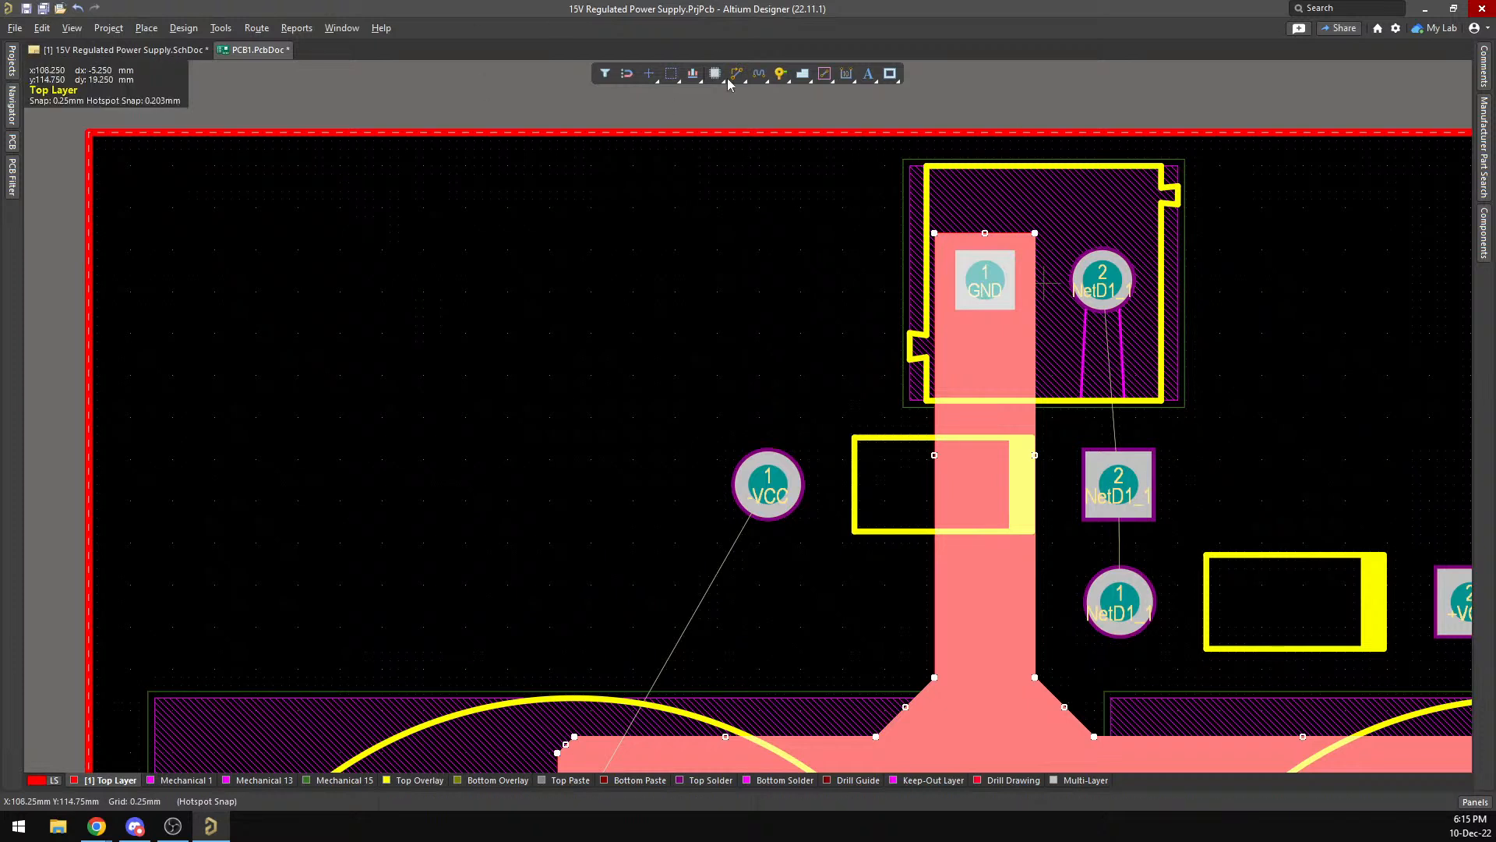
{"action": "left_click", "coordinate": [1061, 233]}
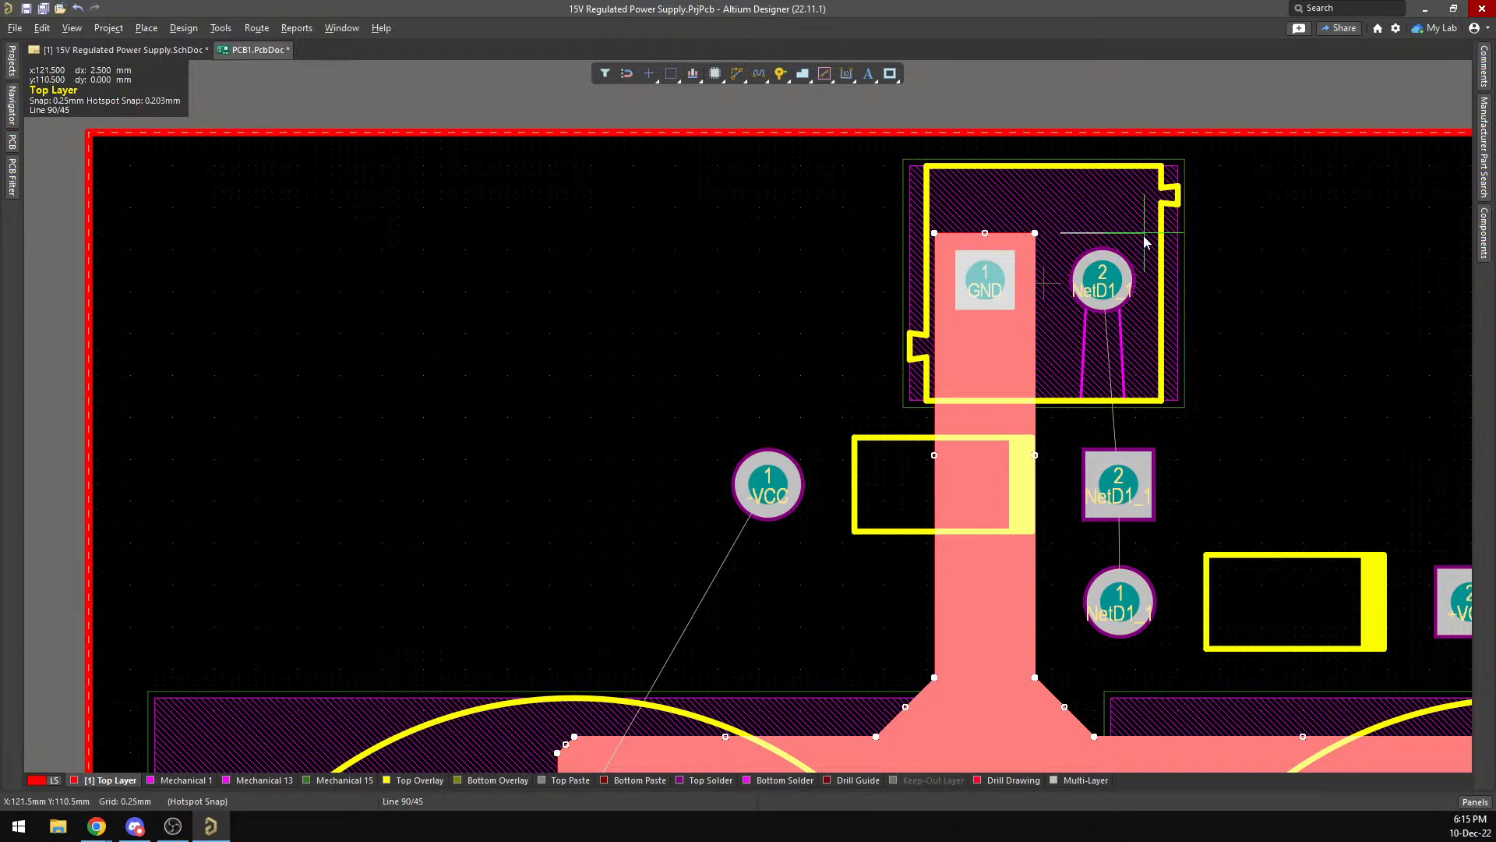
{"action": "left_click", "coordinate": [1143, 233]}
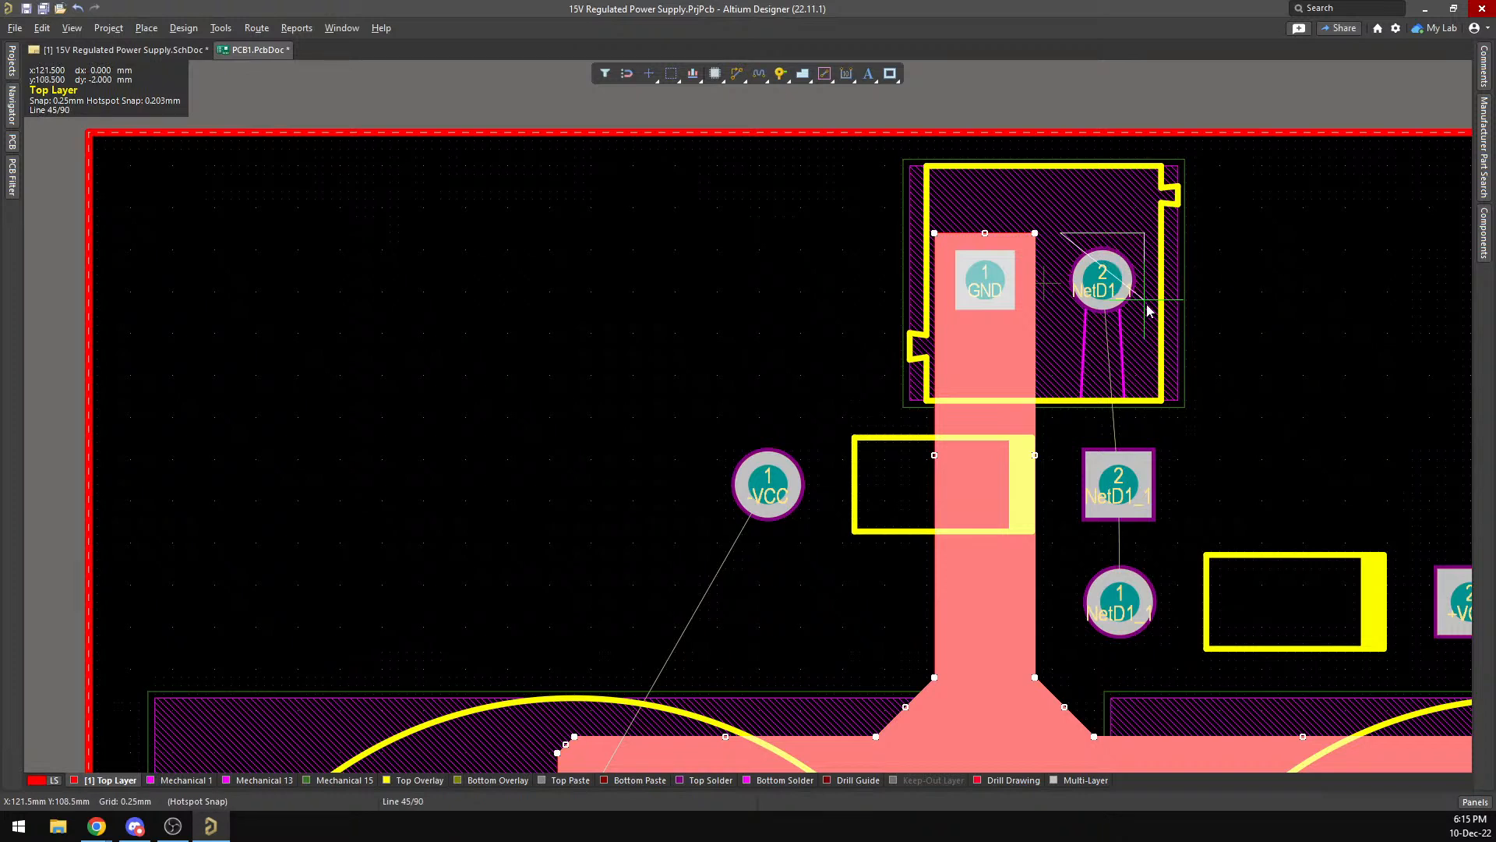
{"action": "left_click", "coordinate": [1146, 385]}
{"action": "left_click", "coordinate": [1171, 436]}
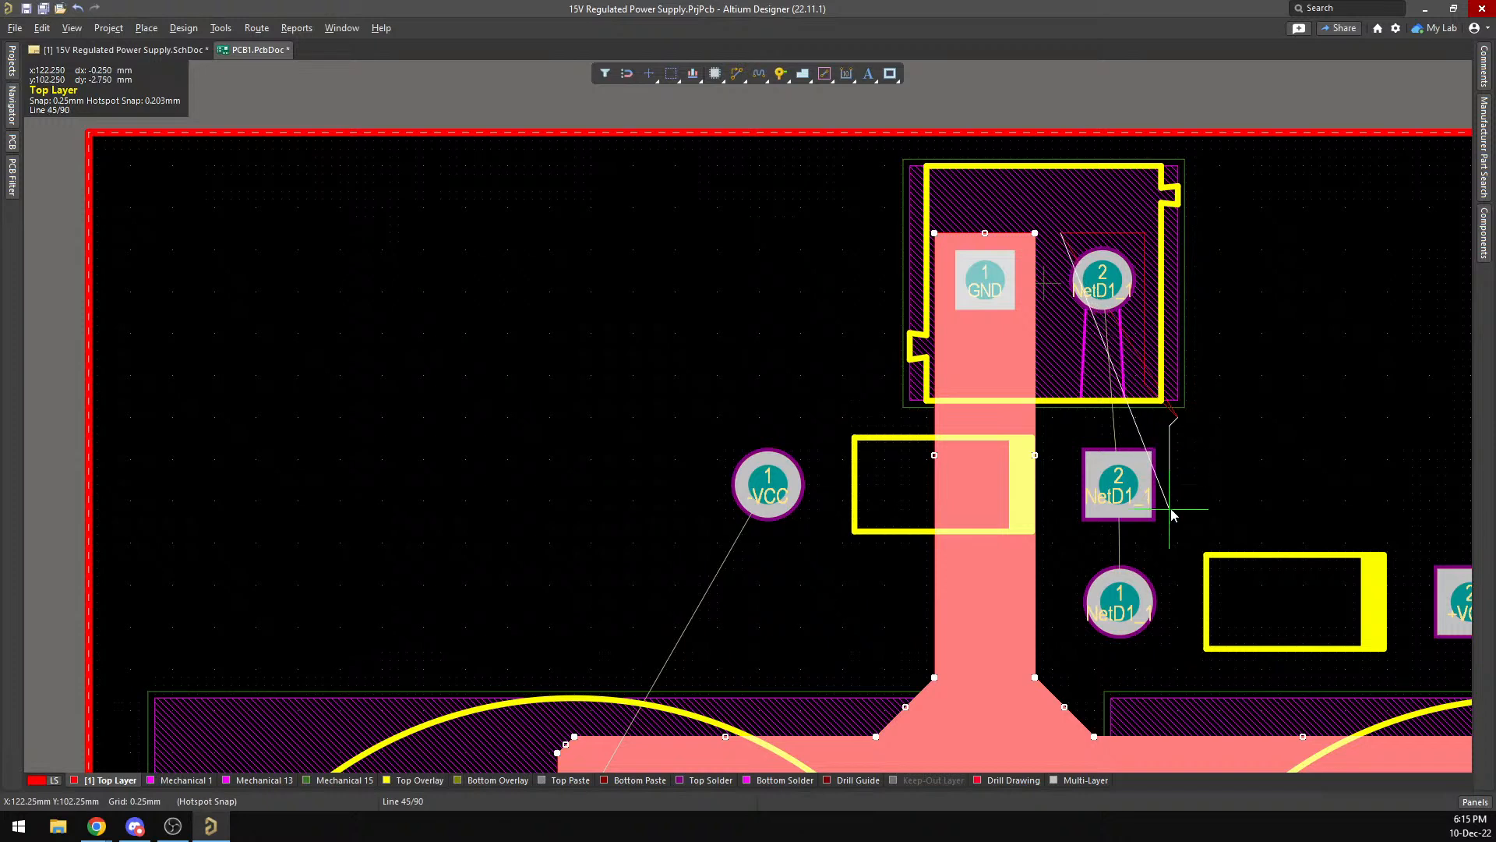
{"action": "left_click", "coordinate": [1178, 635]}
{"action": "key", "text": "space"}
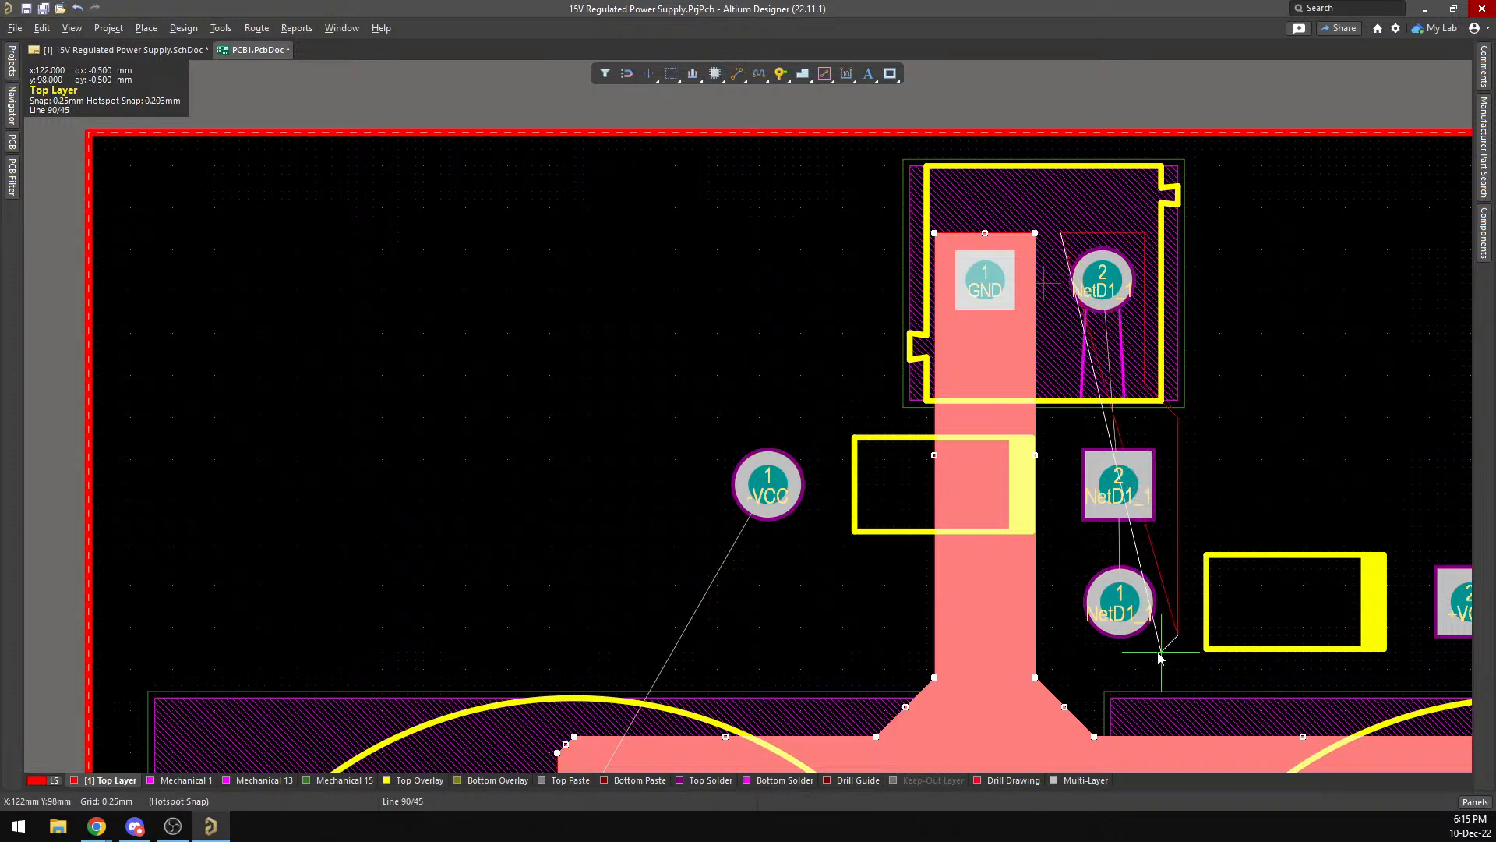
{"action": "left_click", "coordinate": [1159, 653]}
{"action": "left_click", "coordinate": [1086, 652]}
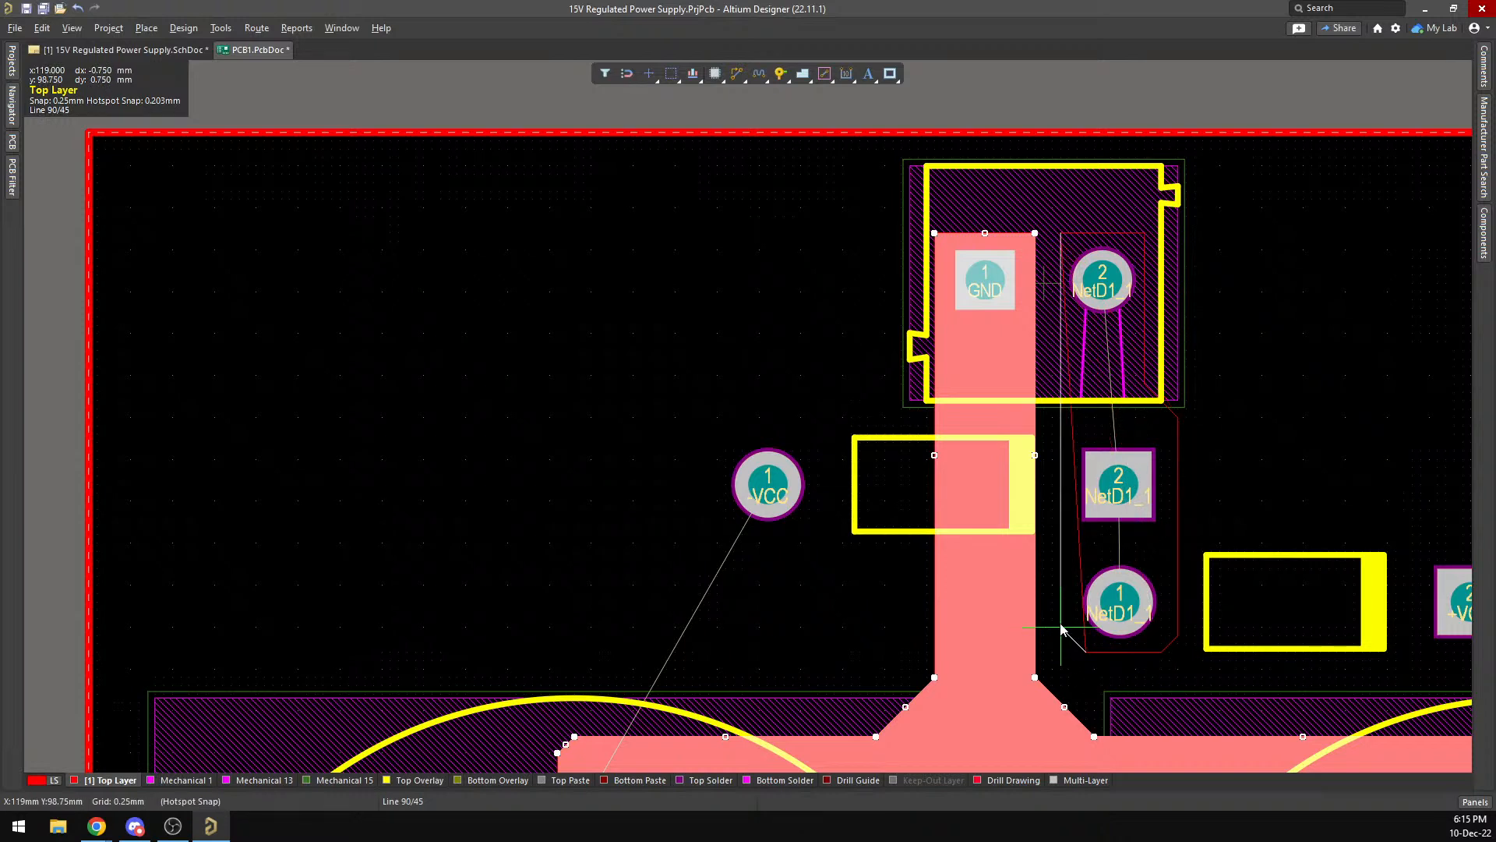
{"action": "left_click", "coordinate": [1061, 628]}
{"action": "left_click", "coordinate": [1061, 233]}
{"action": "right_click", "coordinate": [1144, 243]}
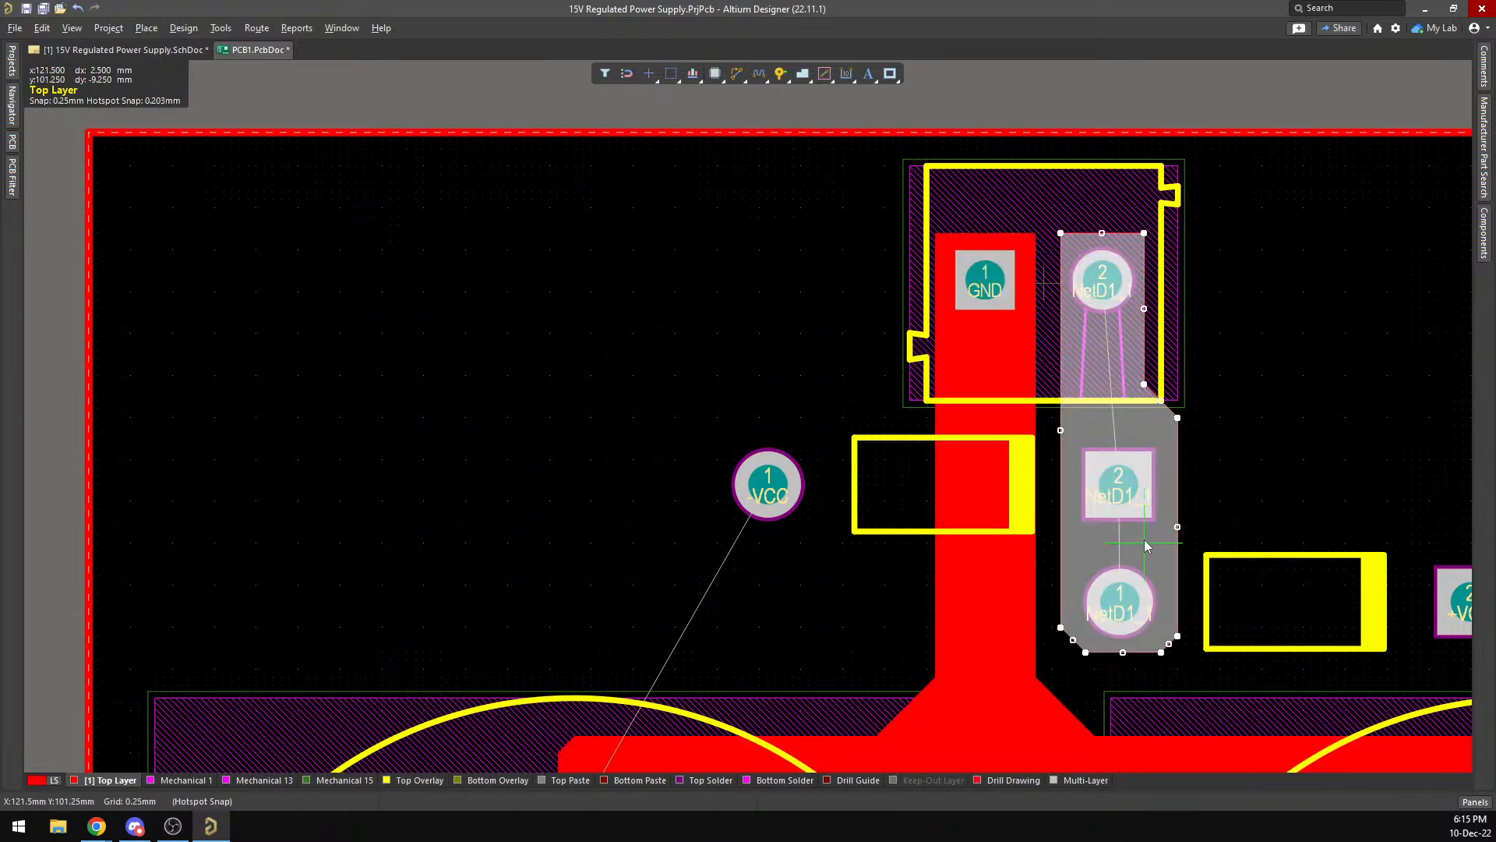
{"action": "right_click", "coordinate": [1144, 541]}
Assign net NetD1_1 to the new polygon, repour it and close its properties.
{"action": "left_click", "coordinate": [1229, 530]}
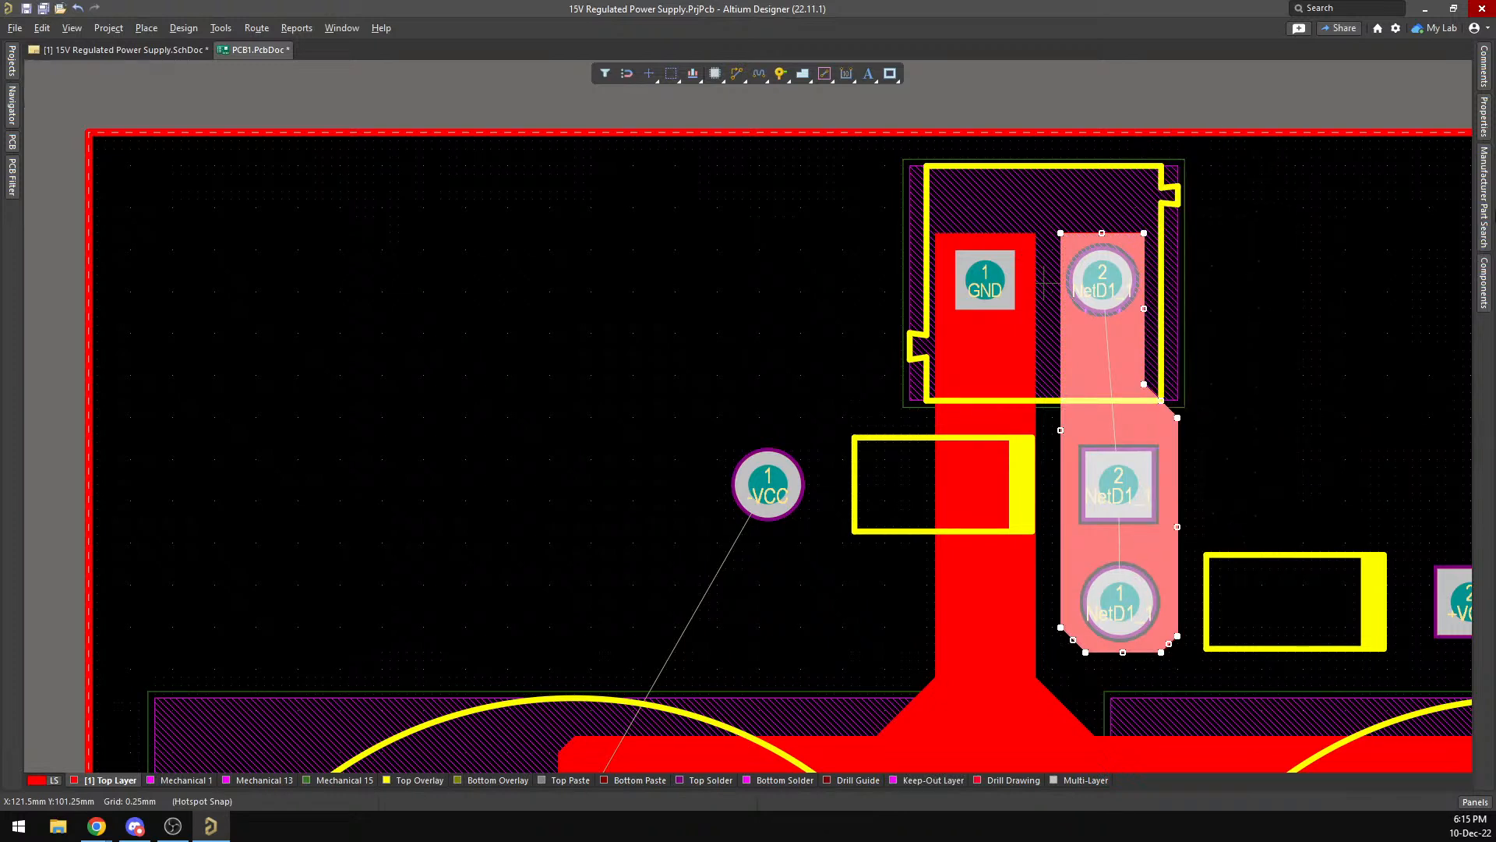
{"action": "left_click", "coordinate": [1443, 360]}
{"action": "left_click", "coordinate": [1427, 343]}
{"action": "left_click", "coordinate": [1428, 340]}
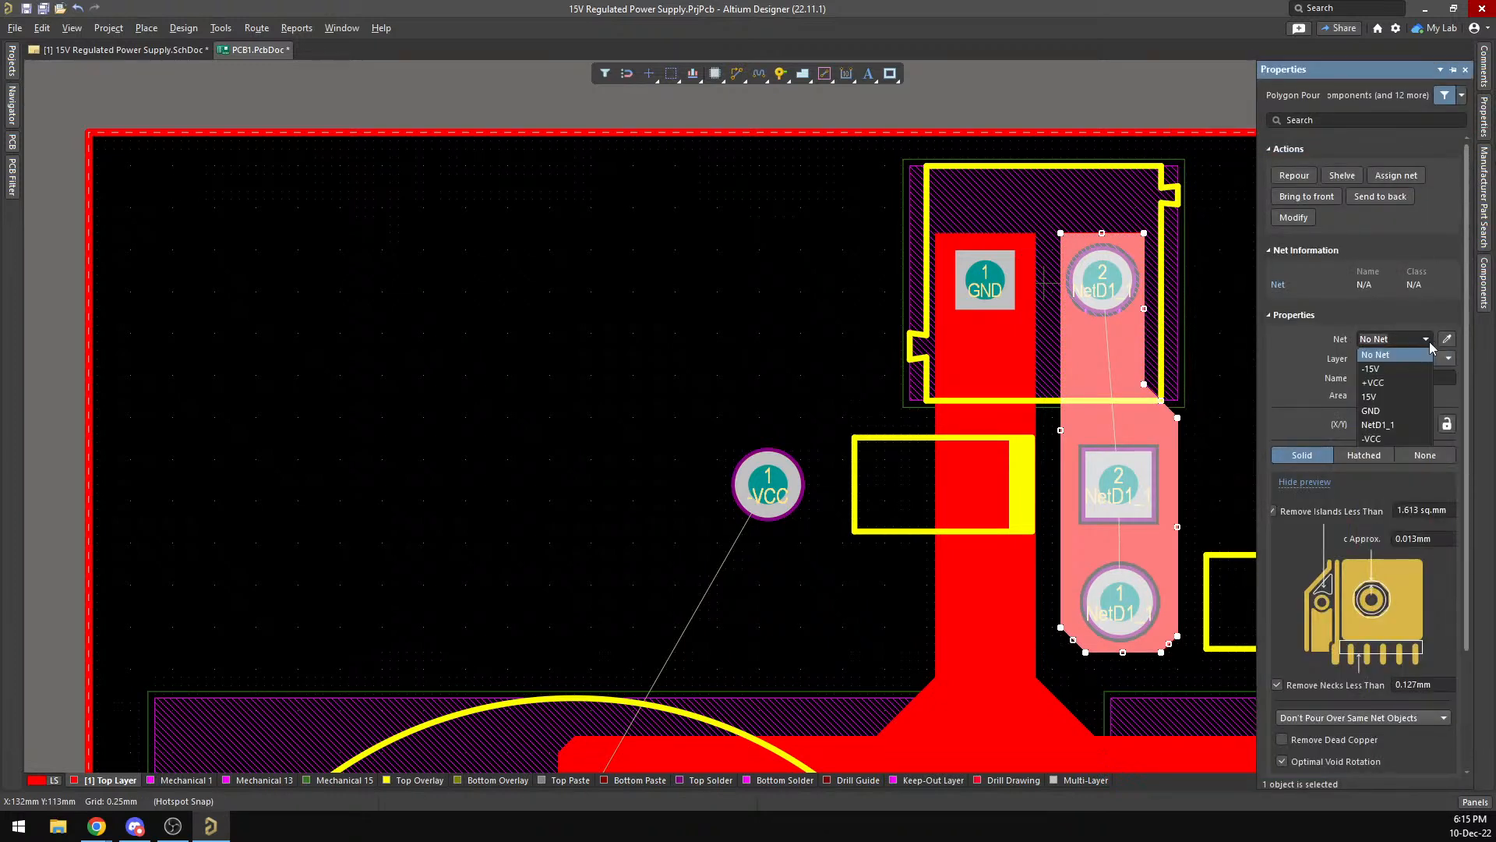
{"action": "left_click", "coordinate": [1415, 424]}
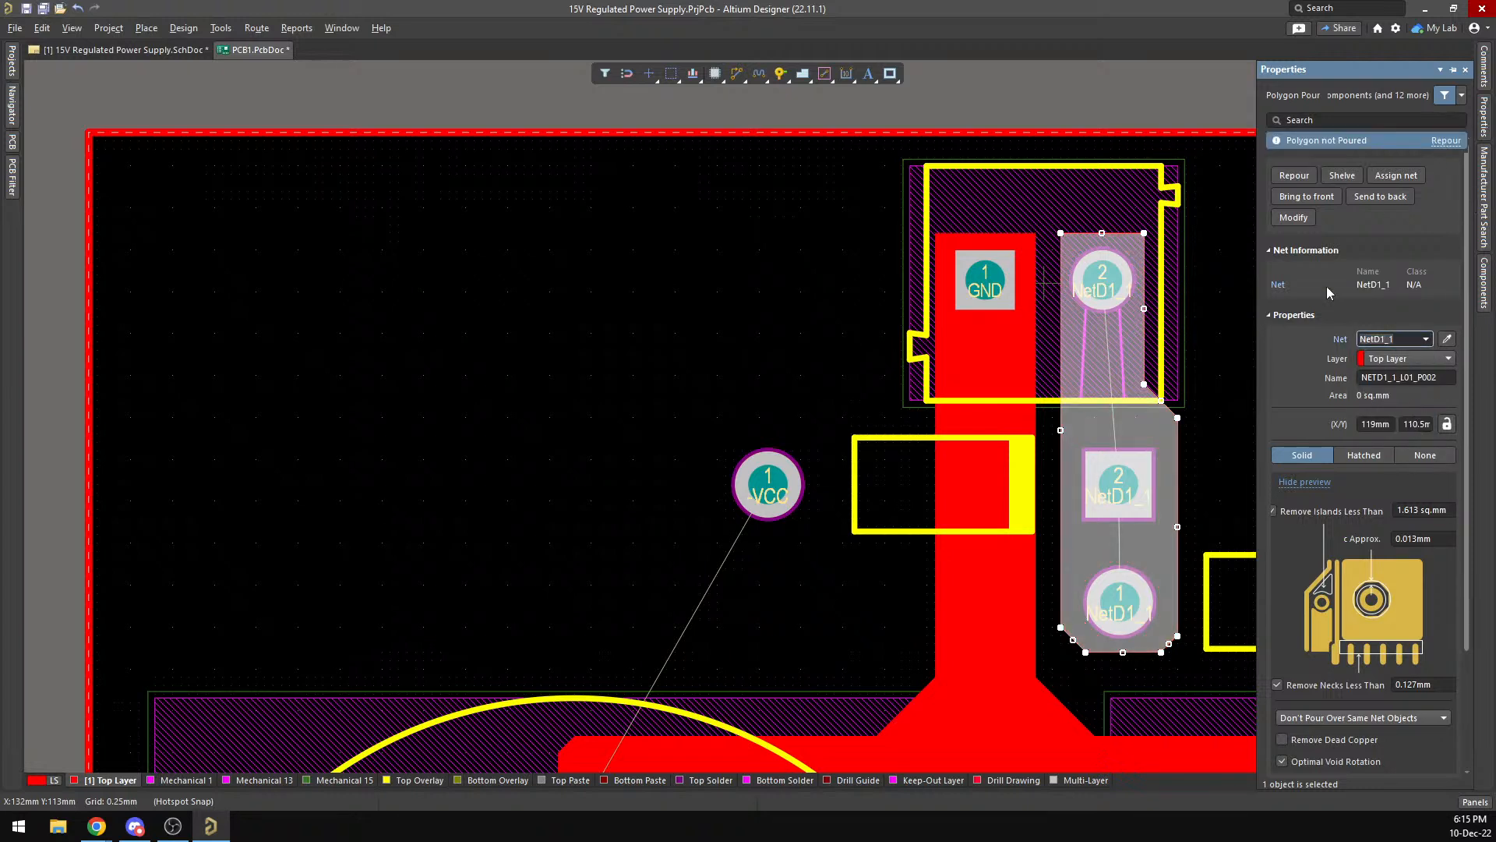
{"action": "left_click", "coordinate": [1445, 141]}
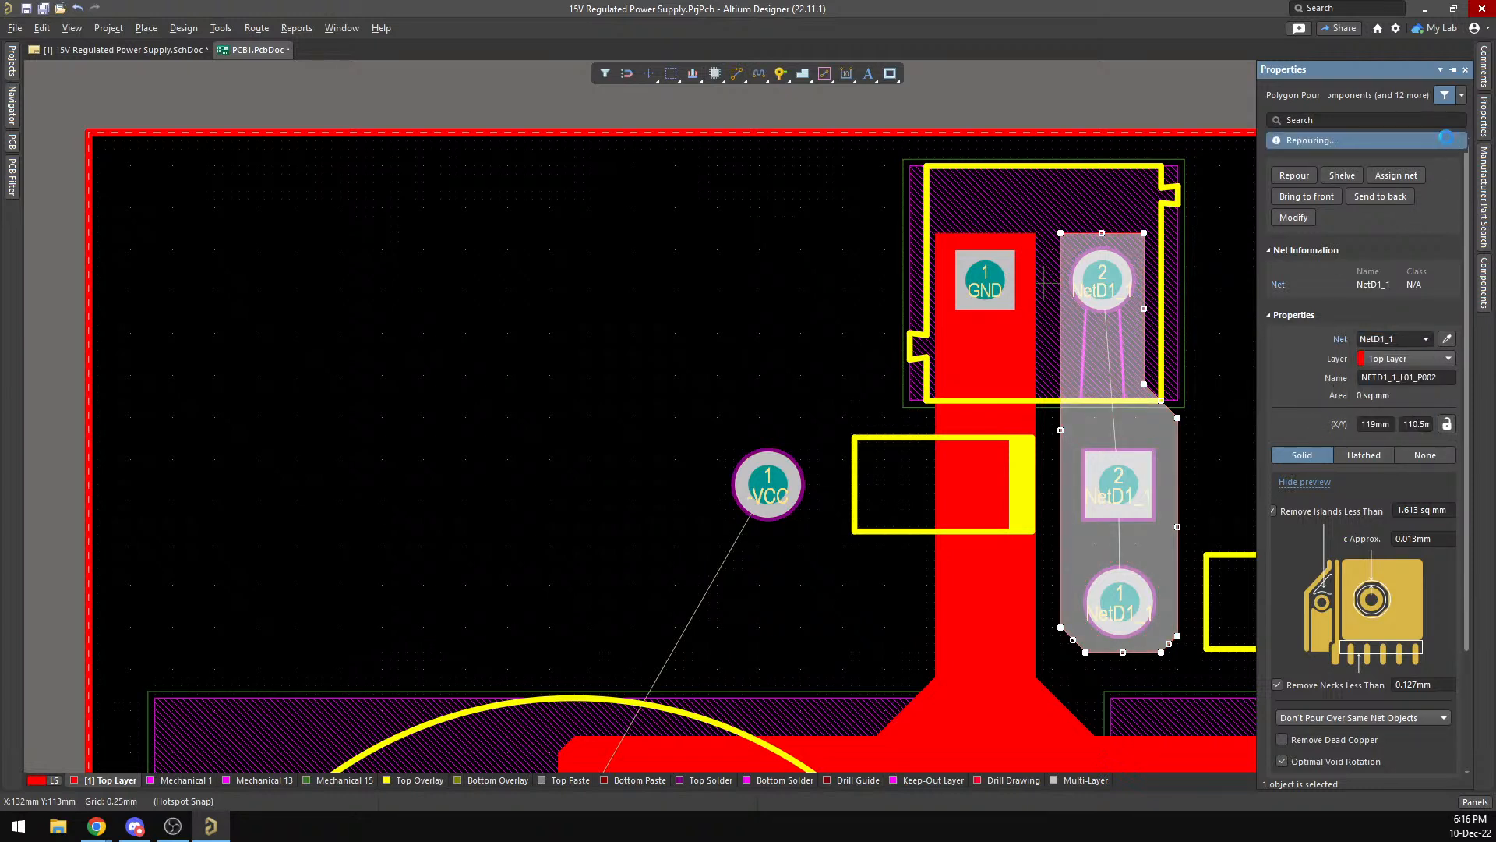
{"action": "left_click", "coordinate": [1139, 91]}
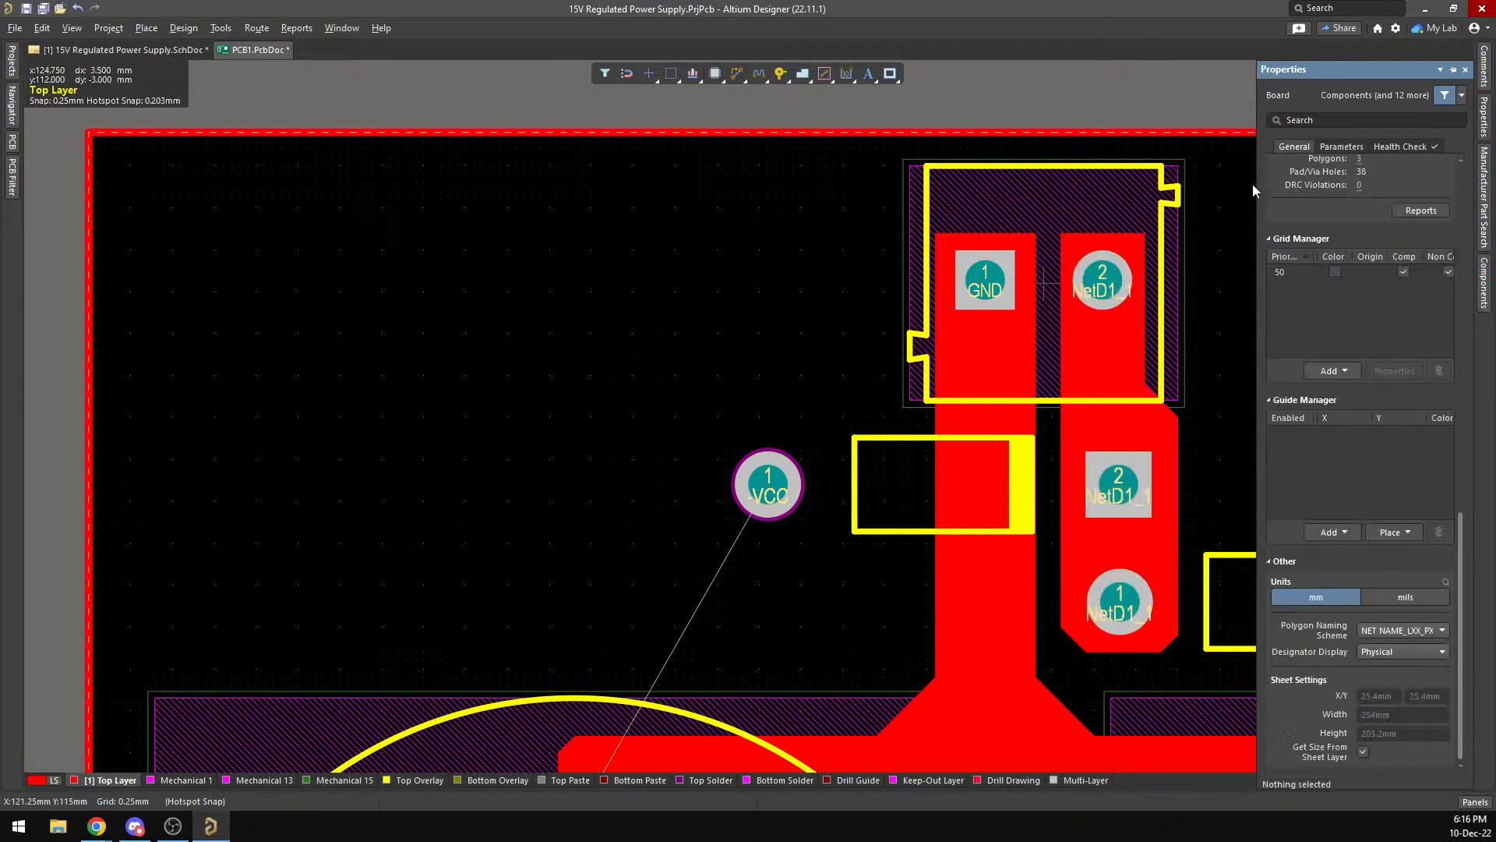
{"action": "scroll", "coordinate": [1239, 199], "scroll_direction": "down", "scroll_amount": 3}
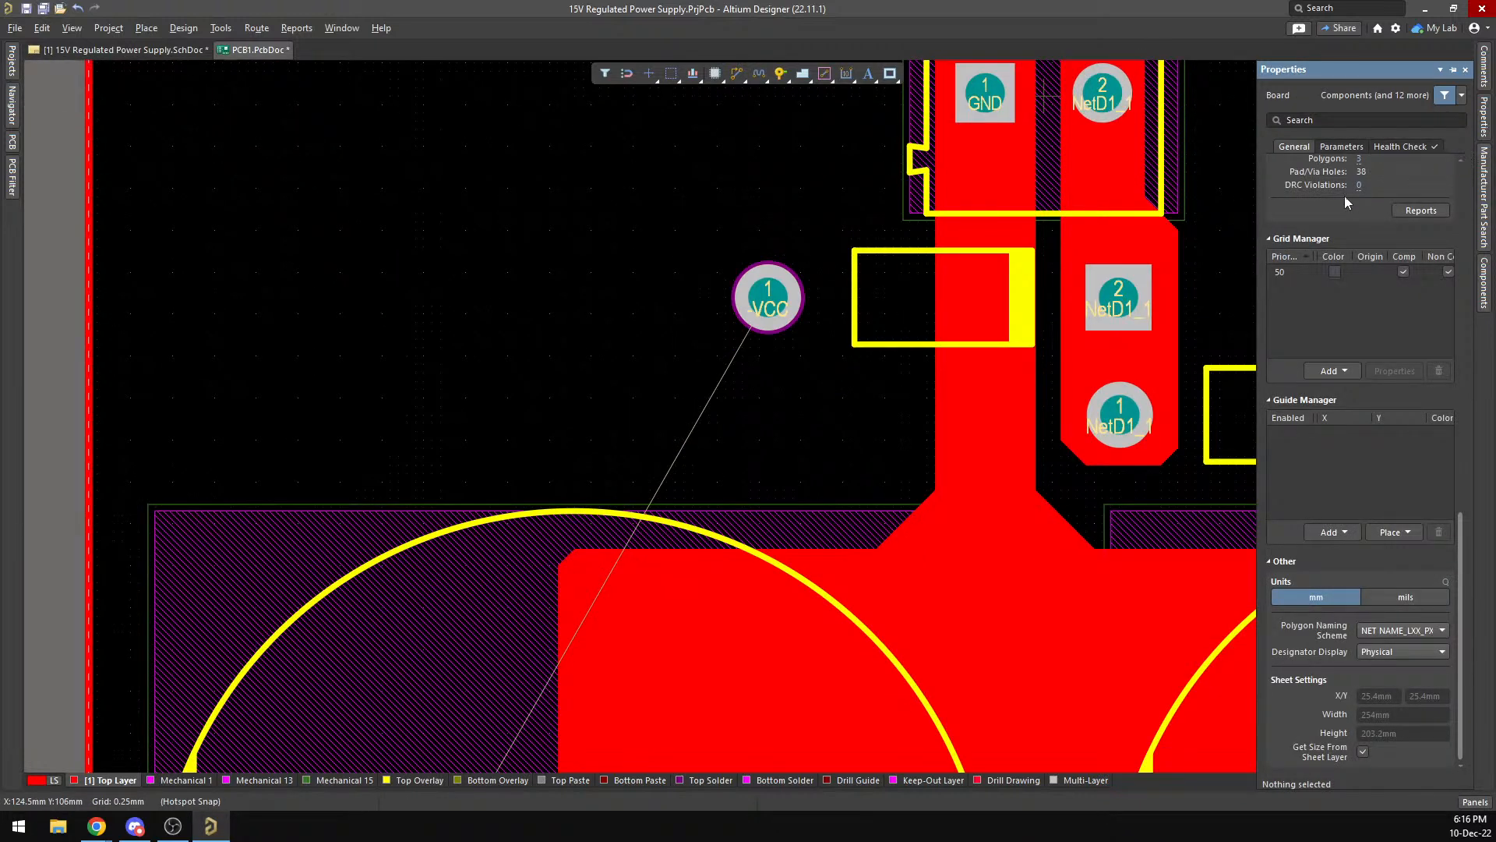
{"action": "scroll", "coordinate": [1354, 194], "scroll_direction": "up", "scroll_amount": 2}
{"action": "left_click", "coordinate": [1465, 70]}
Save the PCB document.
{"action": "scroll", "coordinate": [1360, 166], "scroll_direction": "down", "scroll_amount": 2}
{"action": "scroll", "coordinate": [1364, 179], "scroll_direction": "up", "scroll_amount": 5}
{"action": "scroll", "coordinate": [1362, 190], "scroll_direction": "down", "scroll_amount": 6}
{"action": "scroll", "coordinate": [1362, 191], "scroll_direction": "up", "scroll_amount": 3}
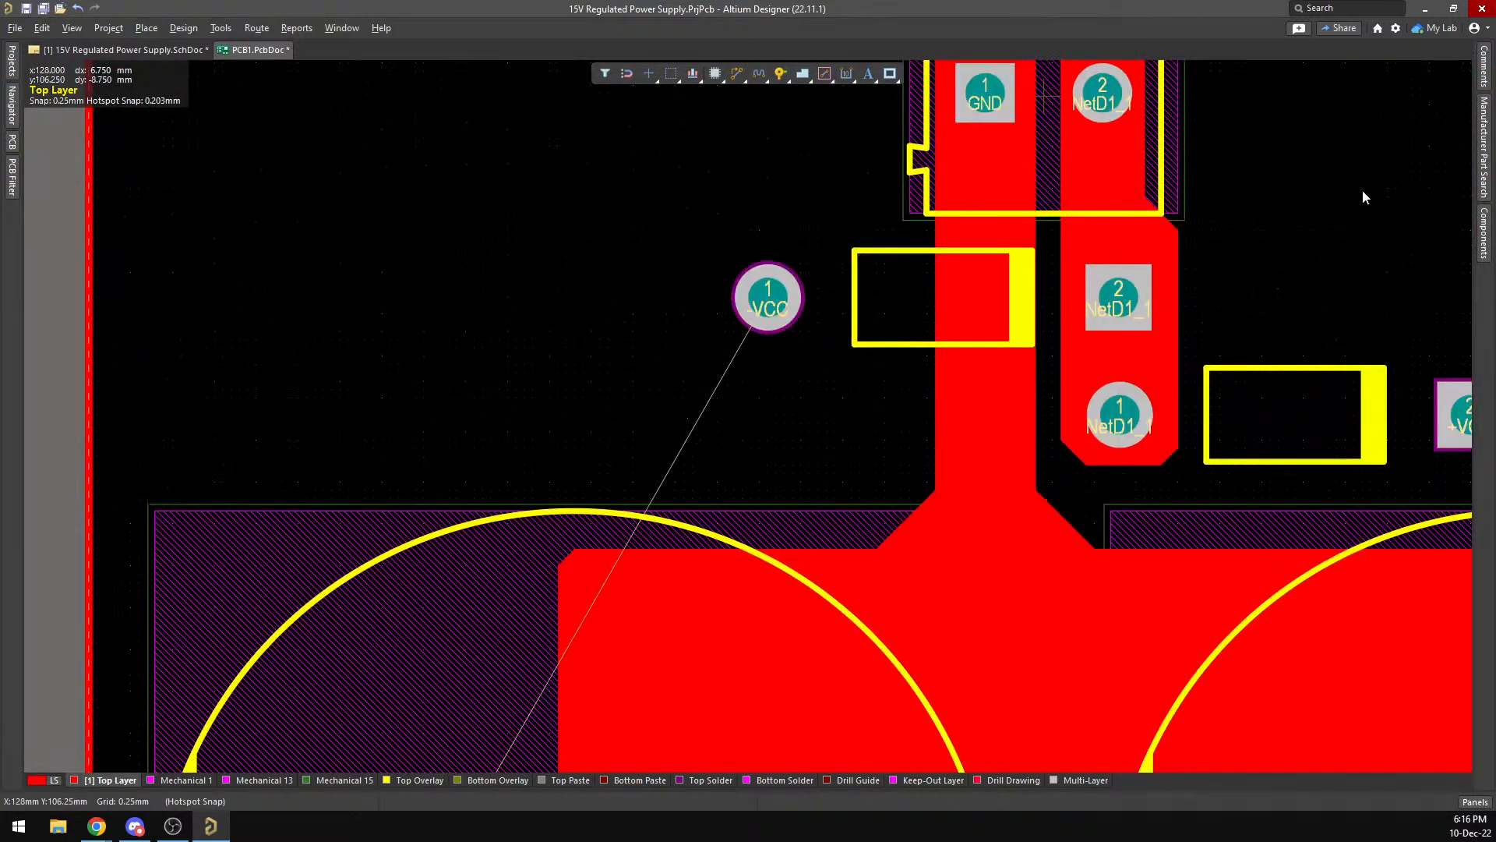
{"action": "key", "text": "ctrl+s"}
Examine the remaining unrouted connections around the regulators, resistors and capacitors on both sides of the GND pour.
{"action": "scroll", "coordinate": [1288, 202], "scroll_direction": "down", "scroll_amount": 6}
{"action": "scroll", "coordinate": [1151, 241], "scroll_direction": "down", "scroll_amount": 12}
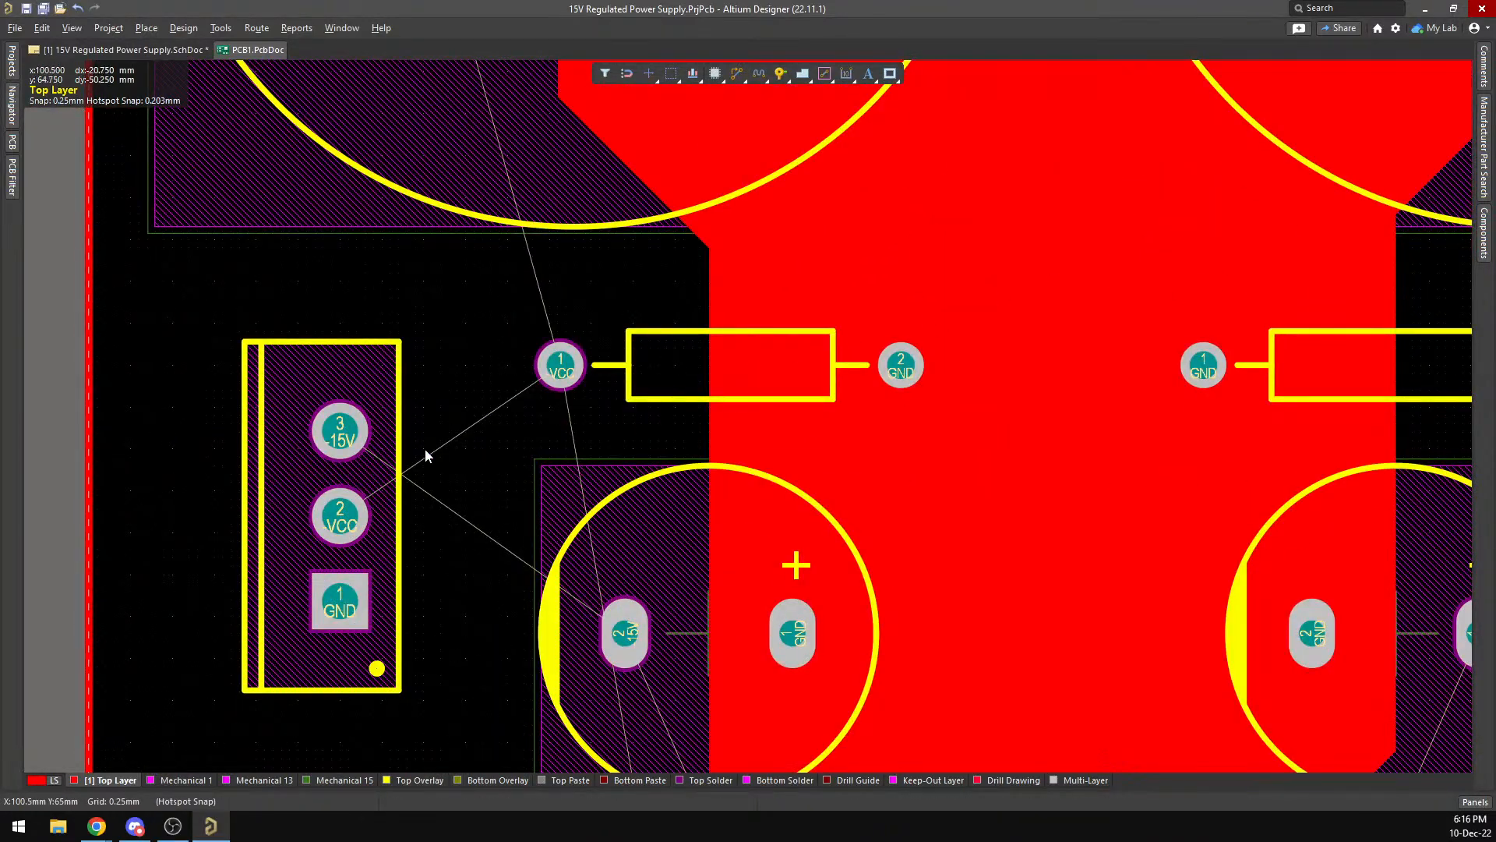
{"action": "scroll", "coordinate": [469, 456], "scroll_direction": "down", "scroll_amount": 4}
{"action": "scroll", "coordinate": [460, 260], "scroll_direction": "up", "scroll_amount": 4}
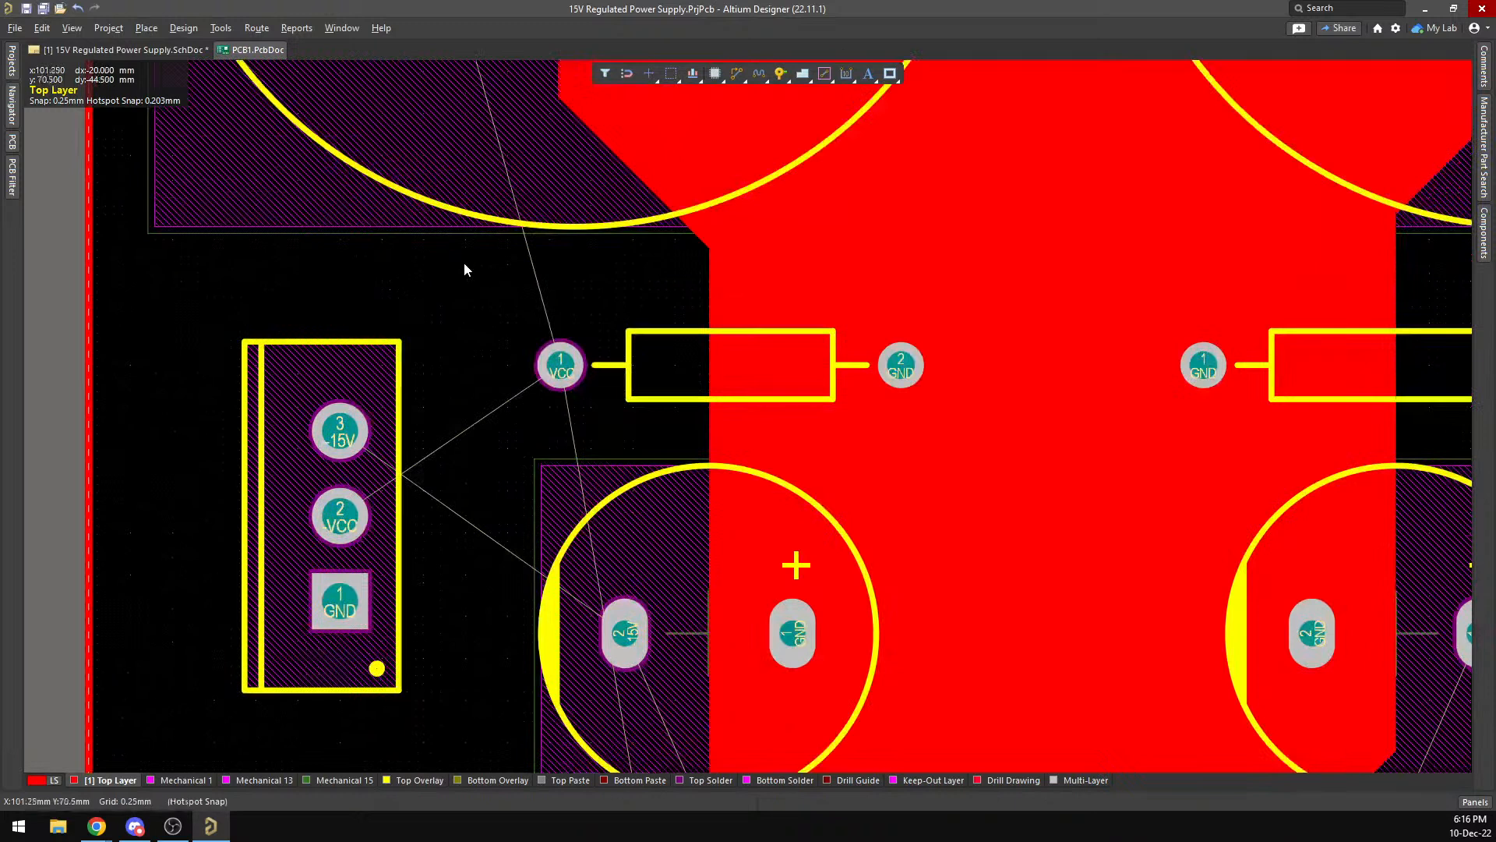
{"action": "left_click", "coordinate": [647, 365]}
{"action": "scroll", "coordinate": [514, 337], "scroll_direction": "up", "scroll_amount": 3}
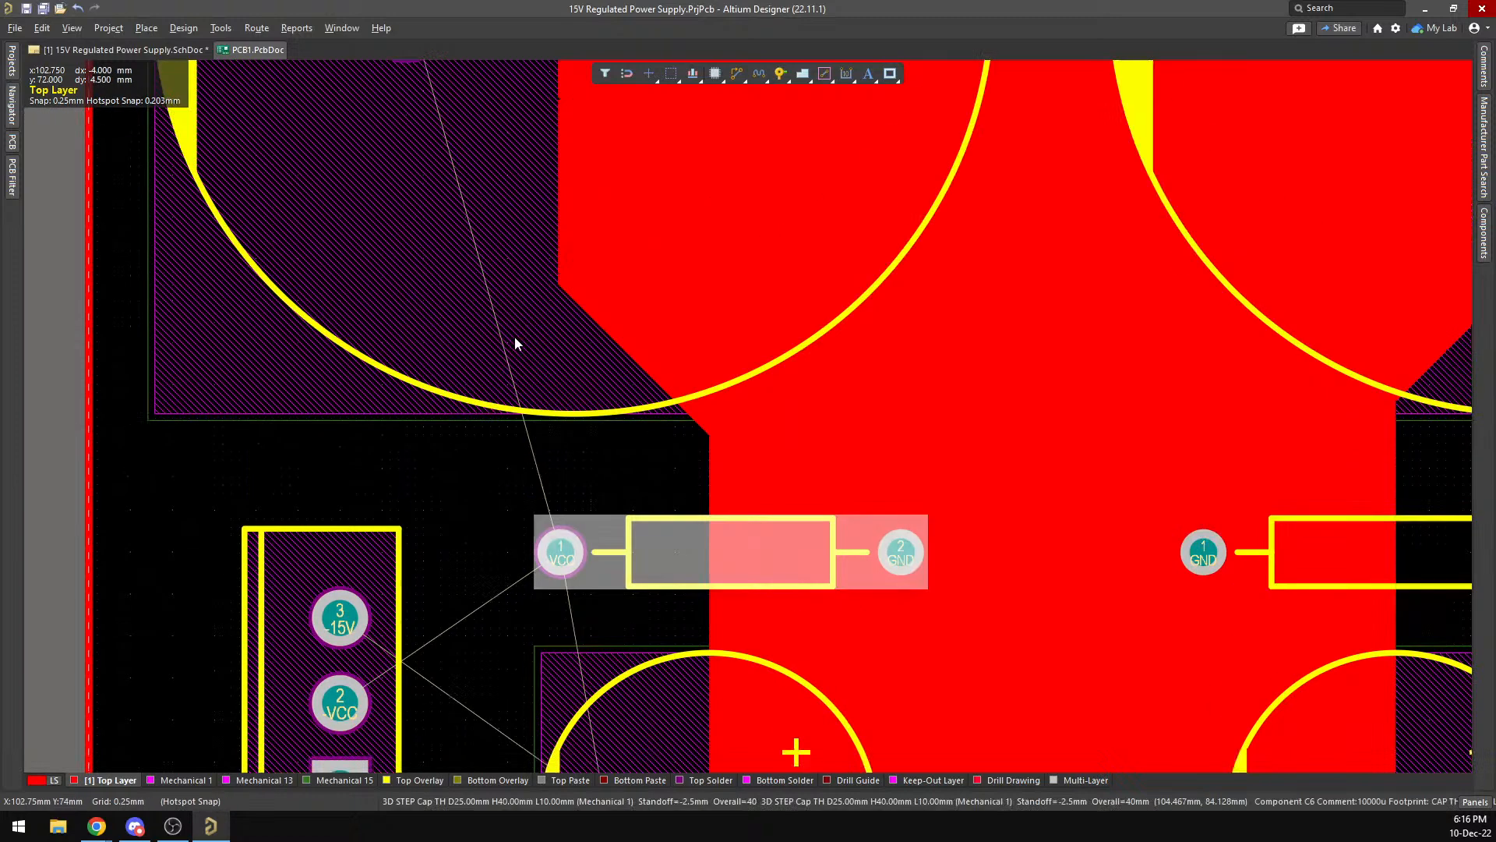
{"action": "scroll", "coordinate": [514, 337], "scroll_direction": "up", "scroll_amount": 3, "text": "ctrl"}
{"action": "scroll", "coordinate": [515, 343], "scroll_direction": "down", "scroll_amount": 3, "text": "ctrl"}
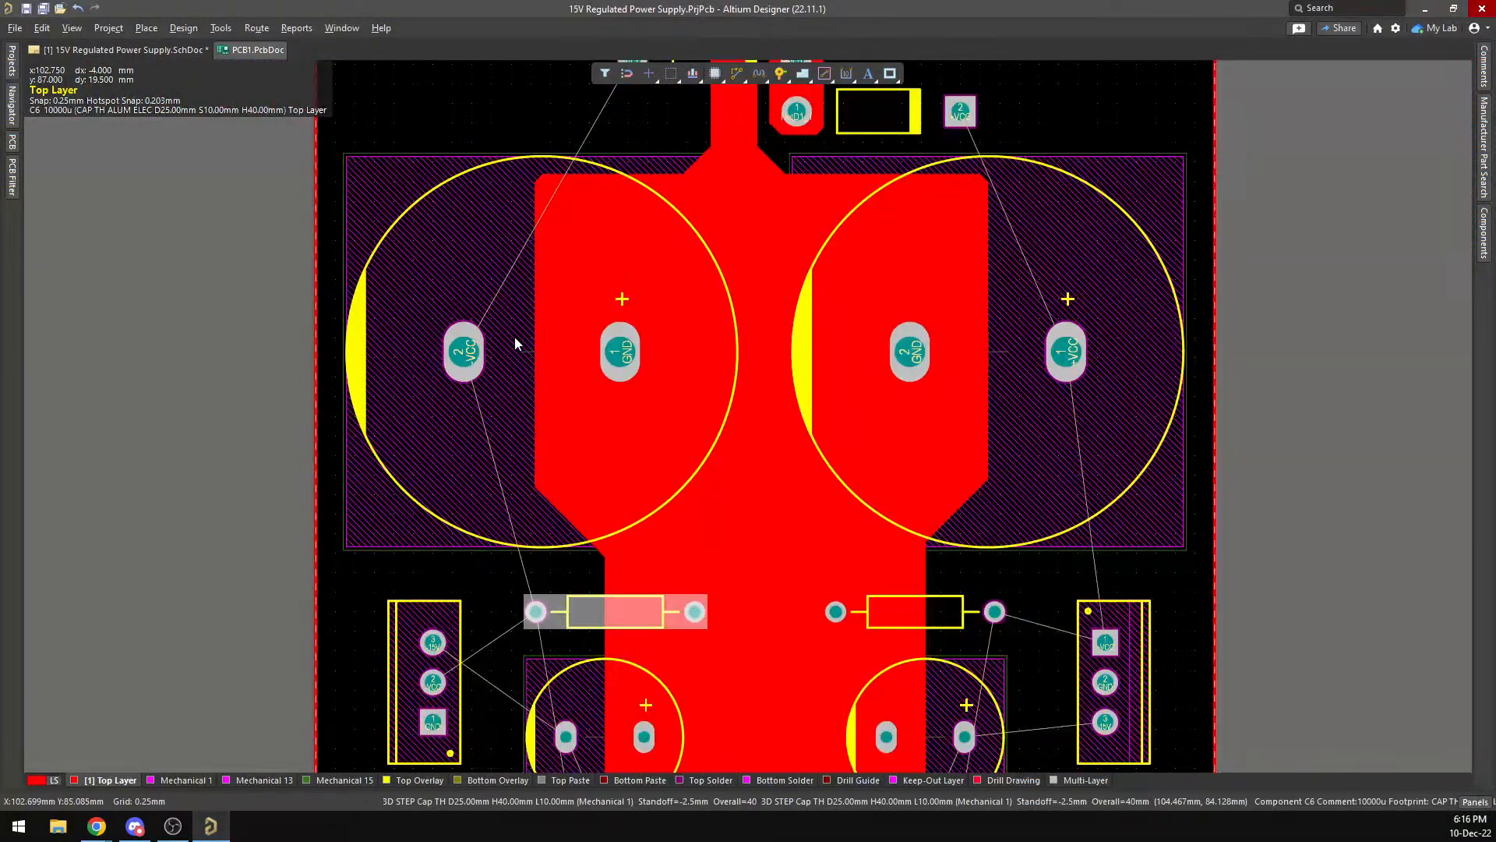
{"action": "scroll", "coordinate": [515, 342], "scroll_direction": "down", "scroll_amount": 3}
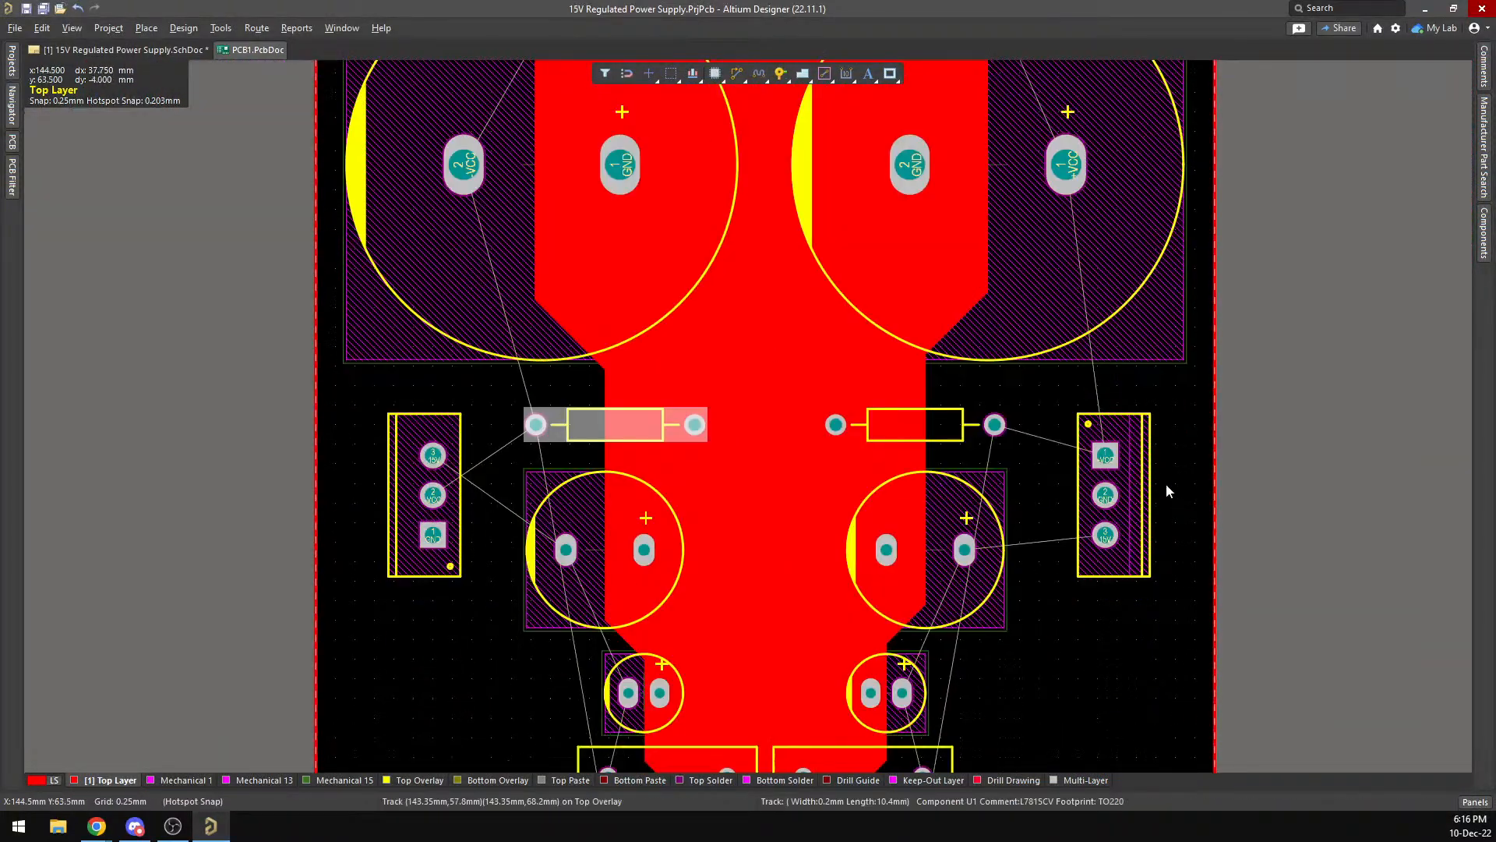
{"action": "scroll", "coordinate": [1111, 461], "scroll_direction": "down", "scroll_amount": 3}
{"action": "scroll", "coordinate": [1110, 460], "scroll_direction": "up", "scroll_amount": 8}
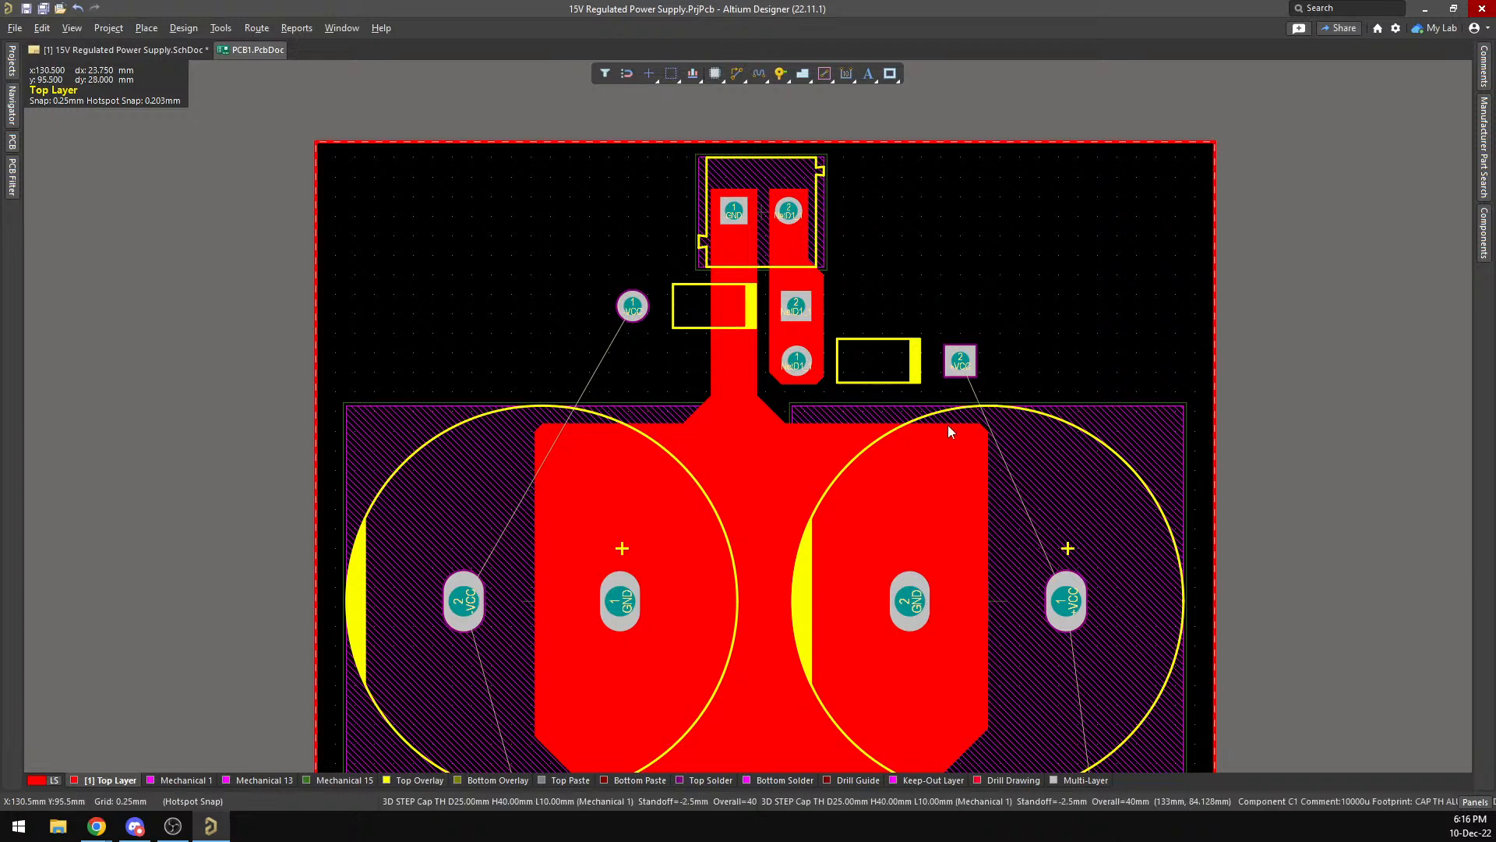
Try to lower the top edge of the GND pour's right shoulder.
{"action": "left_click", "coordinate": [803, 455]}
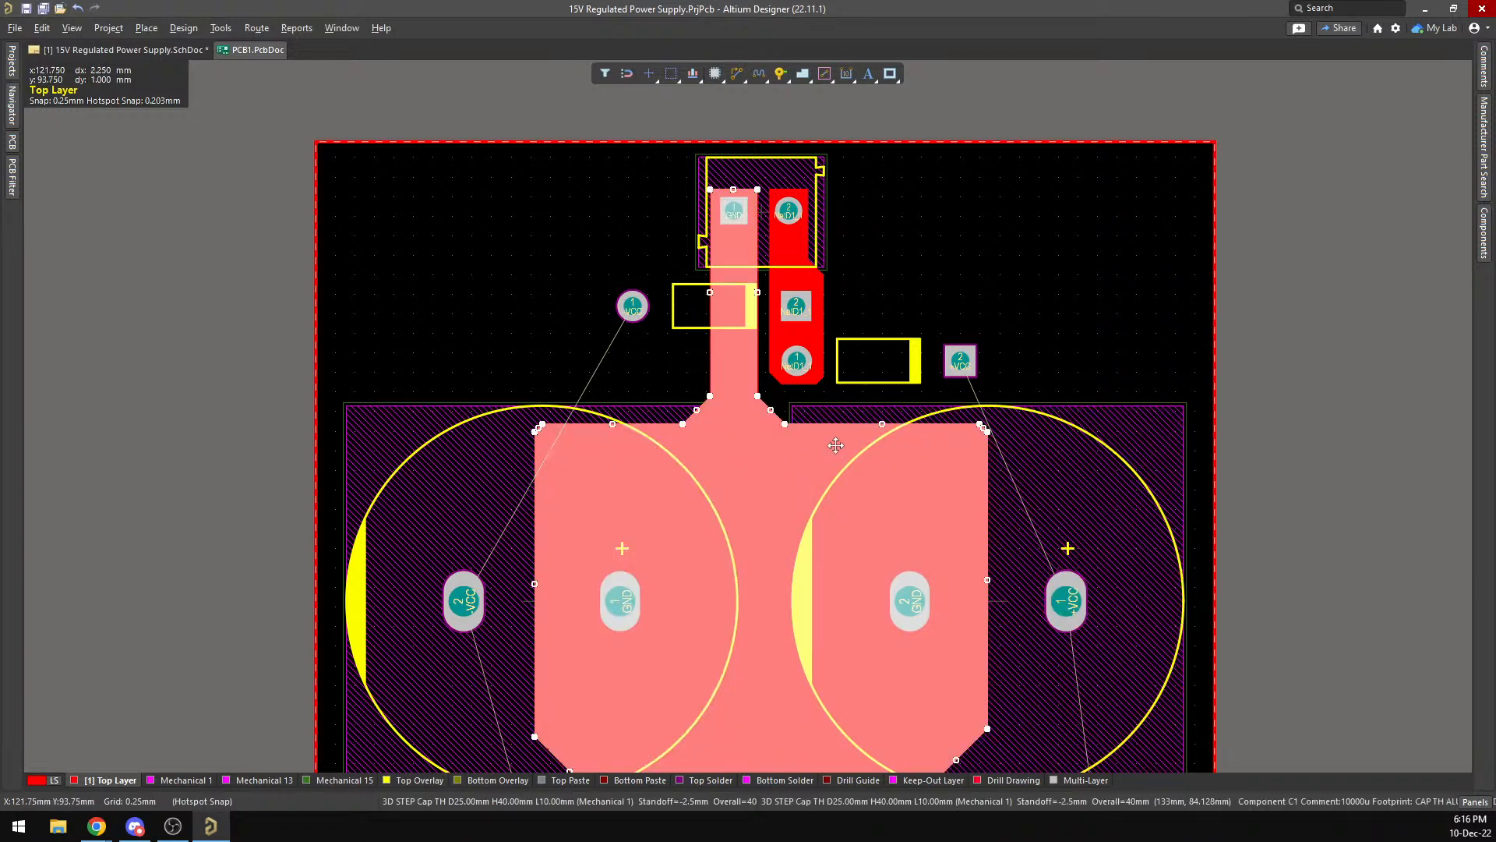
{"action": "scroll", "coordinate": [803, 456], "scroll_direction": "up", "scroll_amount": 1}
{"action": "left_click_drag", "start_coordinate": [882, 485], "coordinate": [886, 514]}
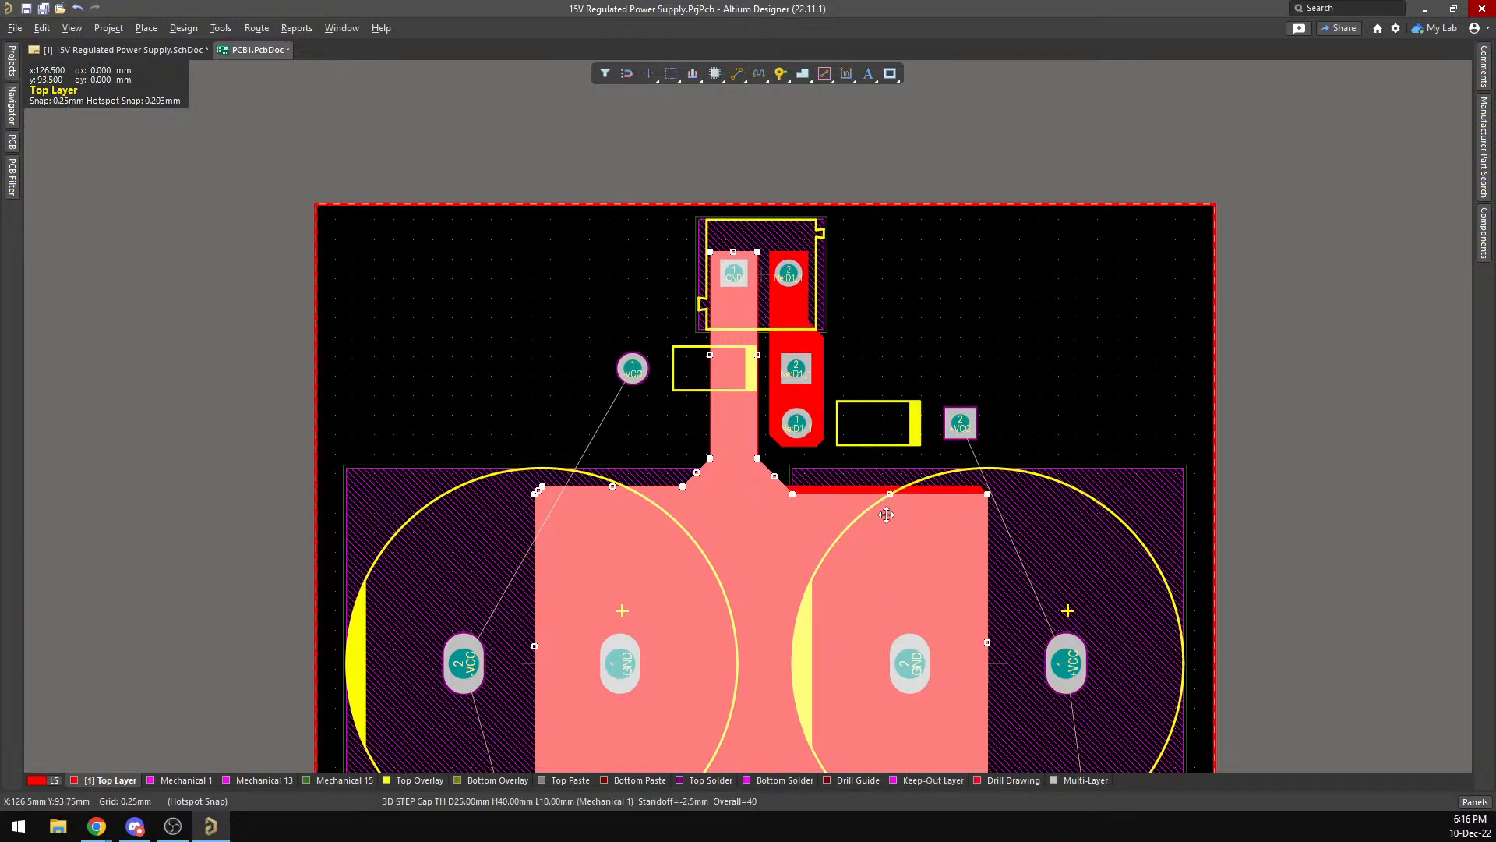
{"action": "left_click", "coordinate": [1038, 375]}
Inspect the copper pours from both sides of the board in 3D and return to the 2D view.
{"action": "scroll", "coordinate": [1155, 369], "scroll_direction": "down", "scroll_amount": 3}
{"action": "scroll", "coordinate": [1155, 369], "scroll_direction": "down", "scroll_amount": 3}
{"action": "scroll", "coordinate": [848, 327], "scroll_direction": "down", "scroll_amount": 2, "text": "ctrl"}
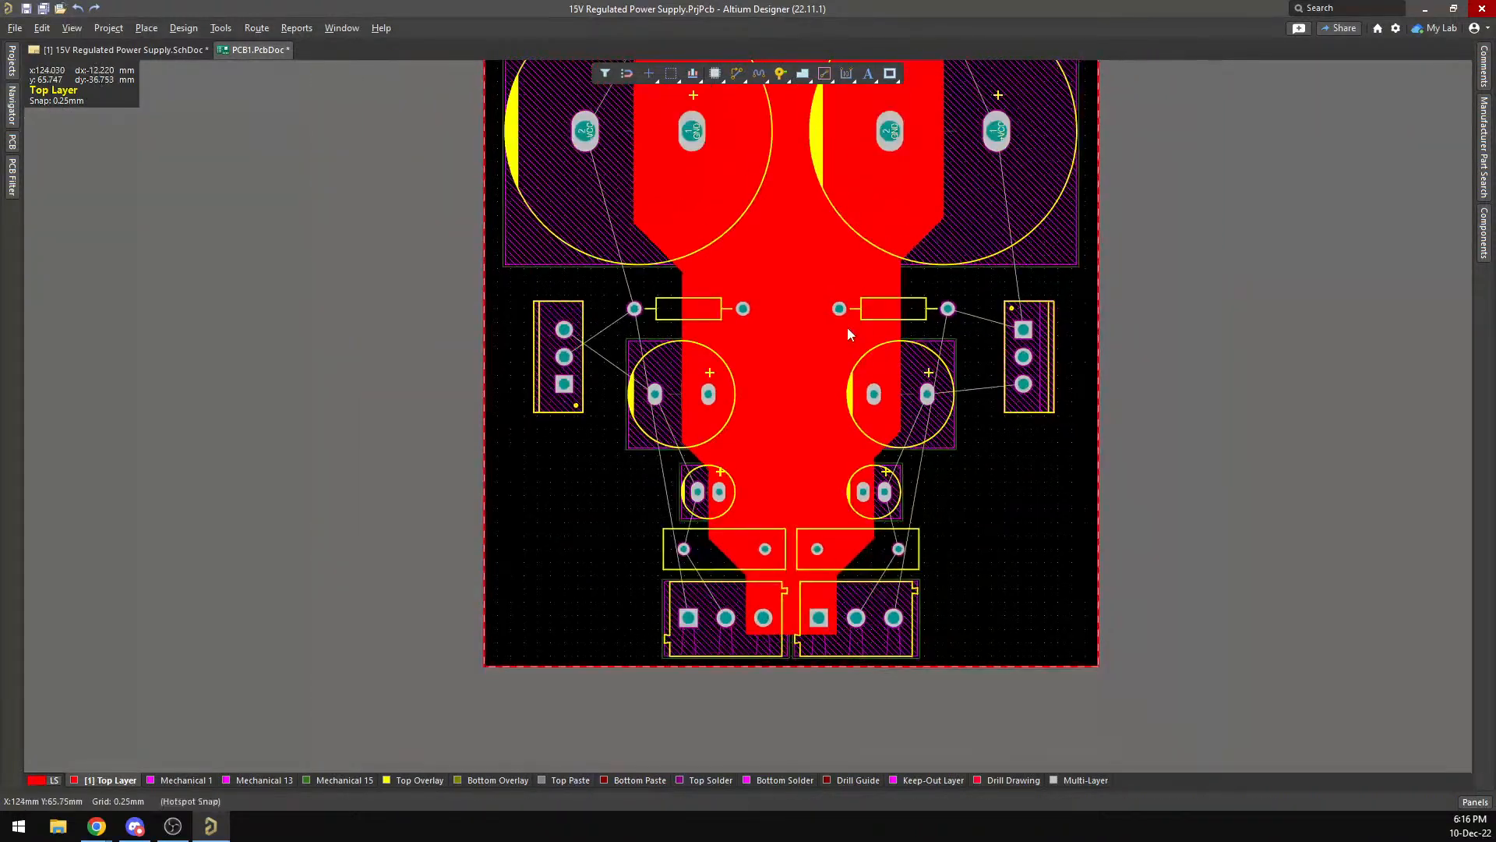
{"action": "key", "text": "3"}
{"action": "scroll", "coordinate": [862, 353], "scroll_direction": "down", "scroll_amount": 4}
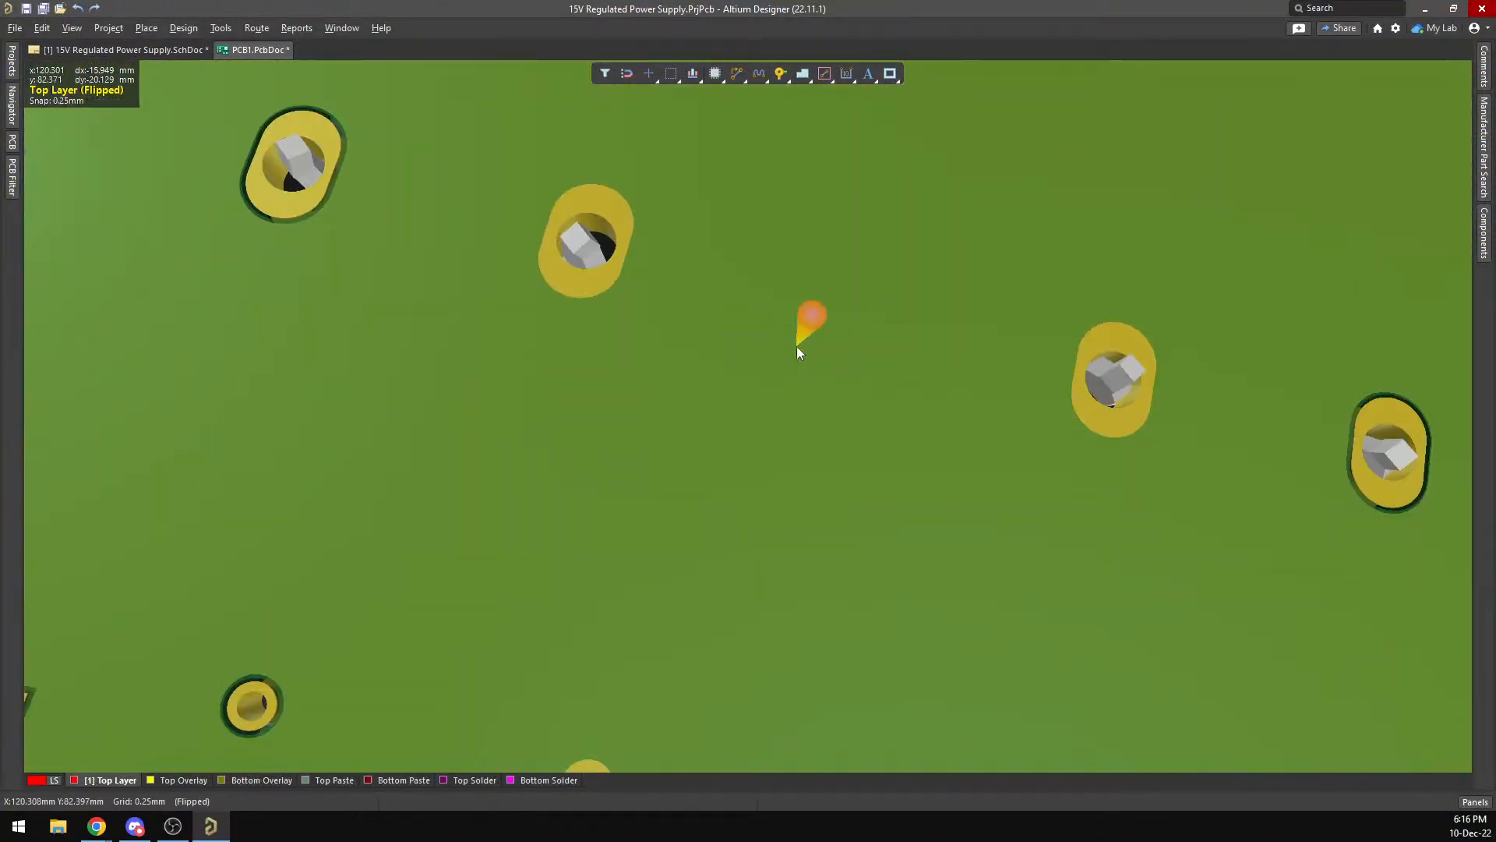
{"action": "scroll", "coordinate": [796, 346], "scroll_direction": "down", "scroll_amount": 4, "text": "ctrl"}
{"action": "right_click_drag", "start_coordinate": [780, 404], "coordinate": [1005, 320], "text": "shift"}
{"action": "right_click_drag", "start_coordinate": [916, 475], "coordinate": [820, 413], "text": "shift"}
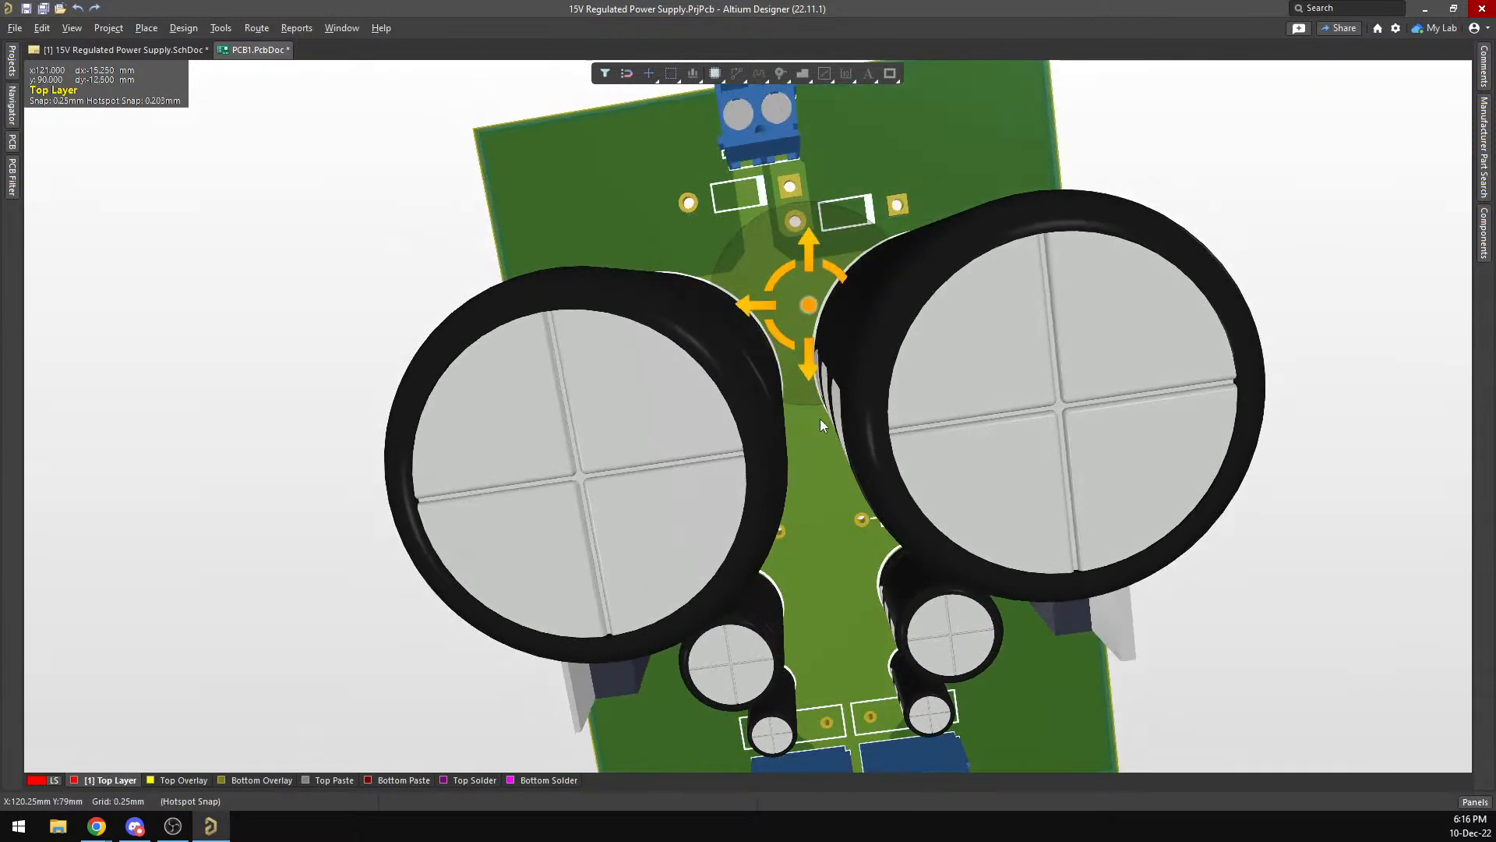
{"action": "right_click_drag", "start_coordinate": [790, 261], "coordinate": [803, 312], "text": "shift"}
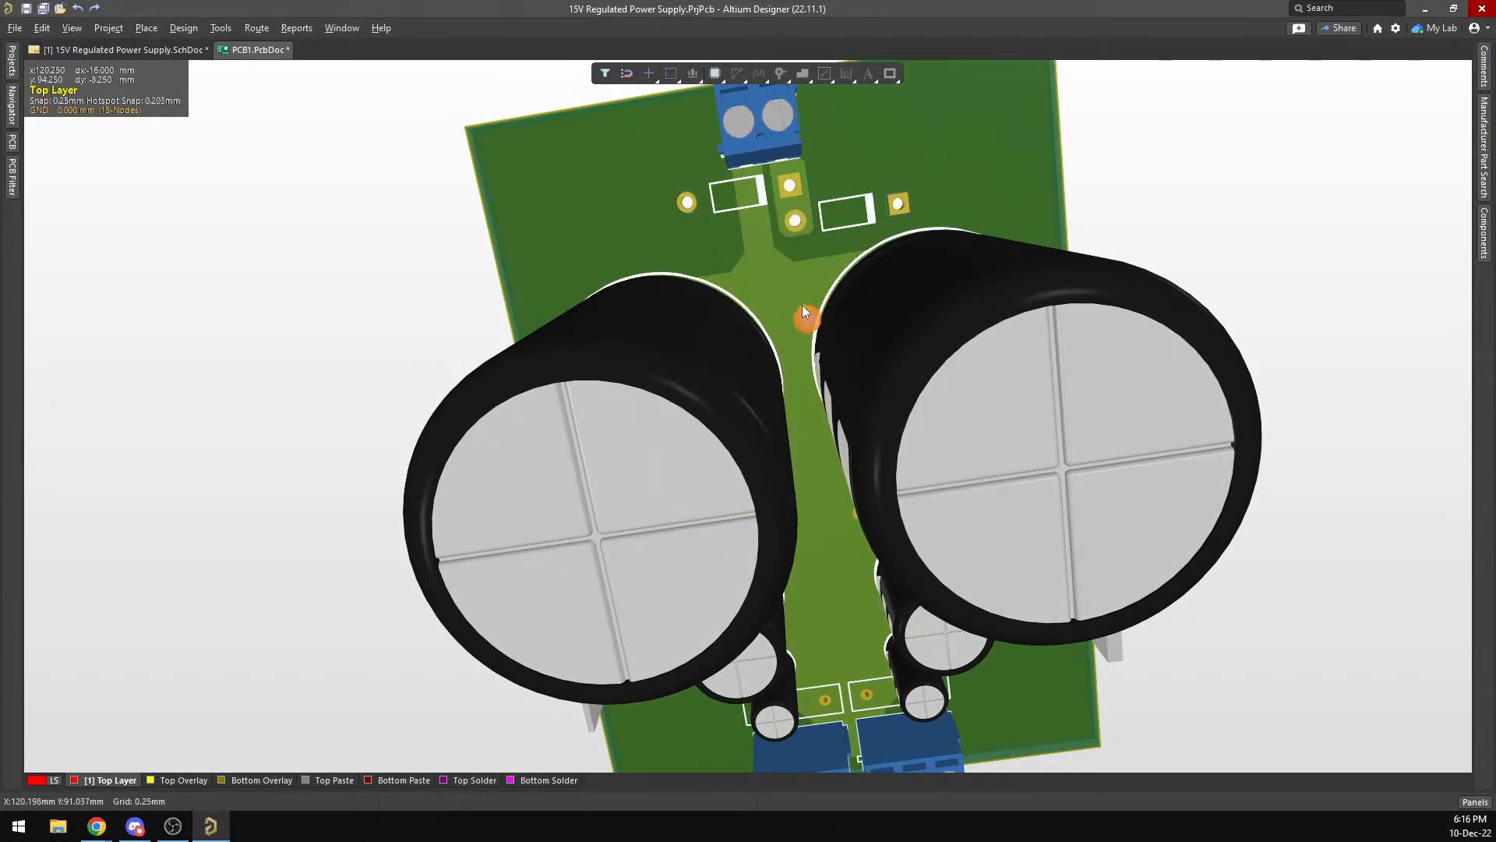
{"action": "key", "text": "2"}
Move both diagonal edges below the GND pour's neck outward so their endpoints shift about 0.75 mm, and repour all polygons.
{"action": "right_click_drag", "start_coordinate": [790, 246], "coordinate": [750, 586]}
{"action": "left_click", "coordinate": [738, 358]}
{"action": "scroll", "coordinate": [739, 359], "scroll_direction": "up", "scroll_amount": 2, "text": "ctrl"}
{"action": "scroll", "coordinate": [739, 358], "scroll_direction": "up", "scroll_amount": 3, "text": "ctrl"}
{"action": "left_click_drag", "start_coordinate": [803, 319], "coordinate": [815, 306]}
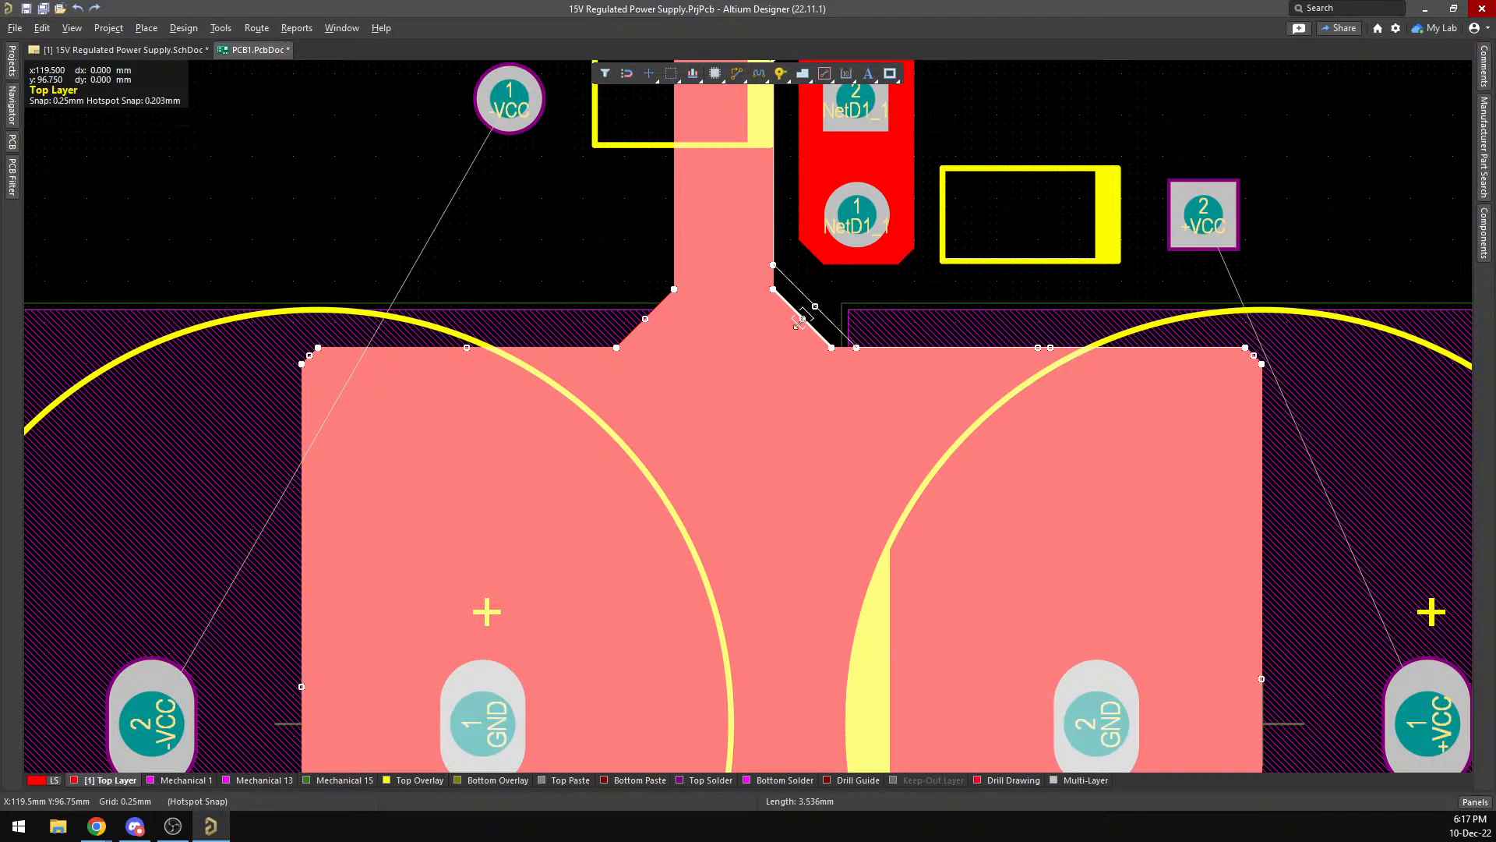
{"action": "left_click_drag", "start_coordinate": [639, 315], "coordinate": [628, 310]}
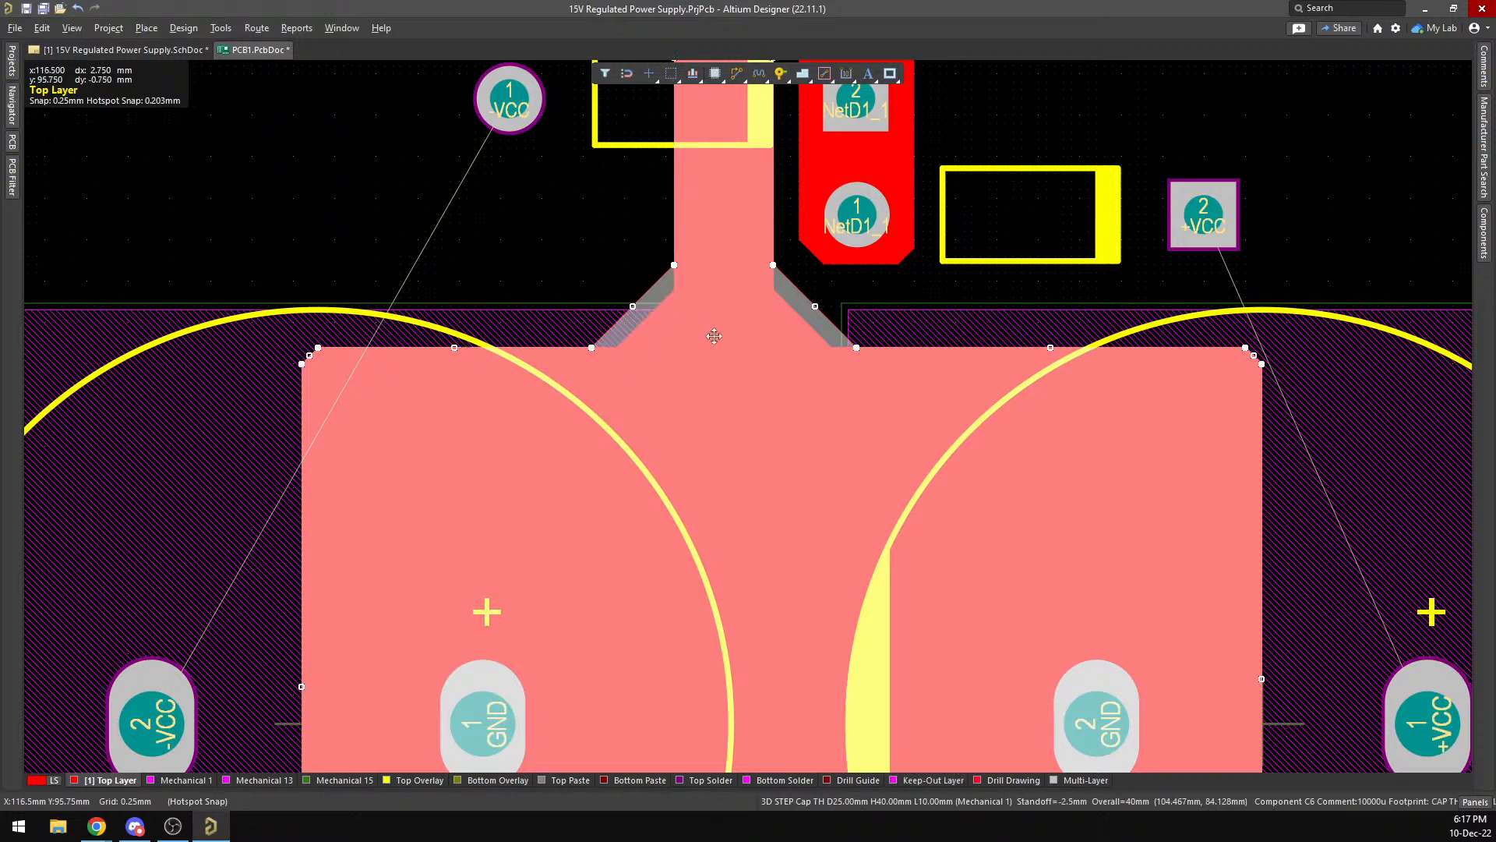
{"action": "right_click", "coordinate": [705, 287]}
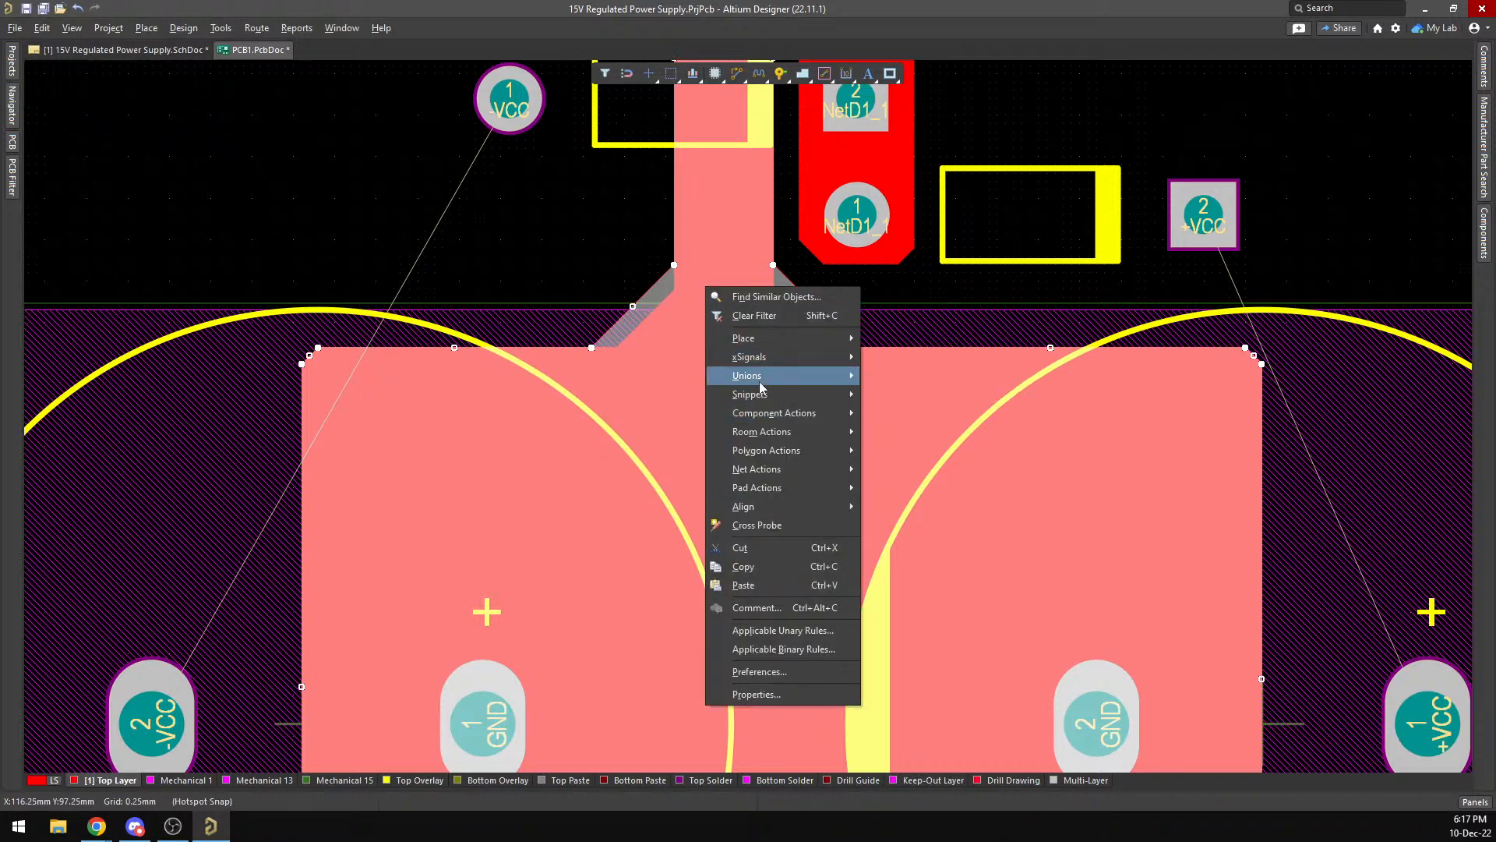
{"action": "mouse_move", "coordinate": [763, 454]}
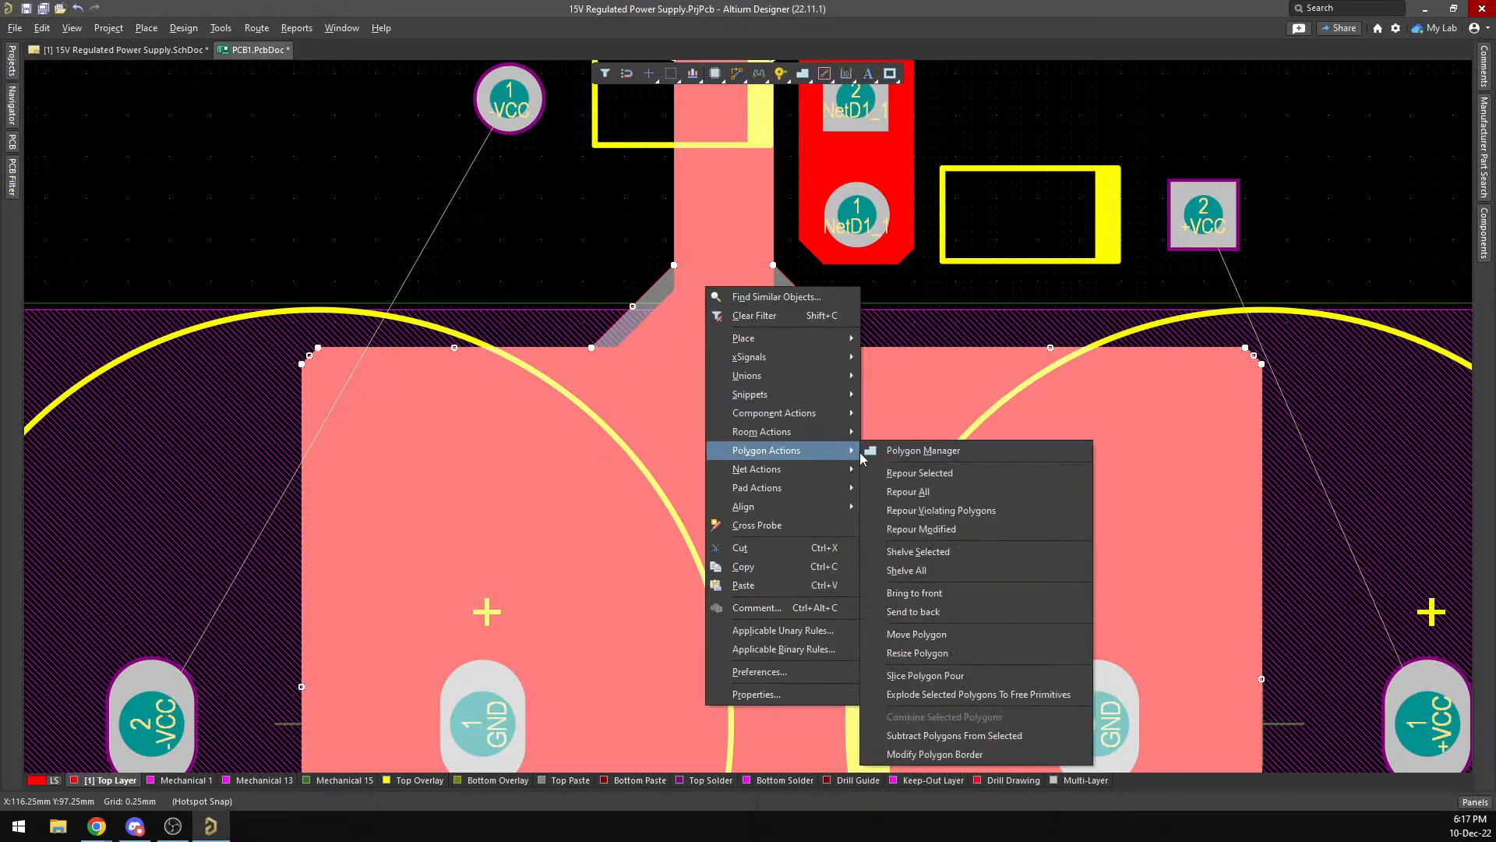
{"action": "left_click", "coordinate": [917, 492]}
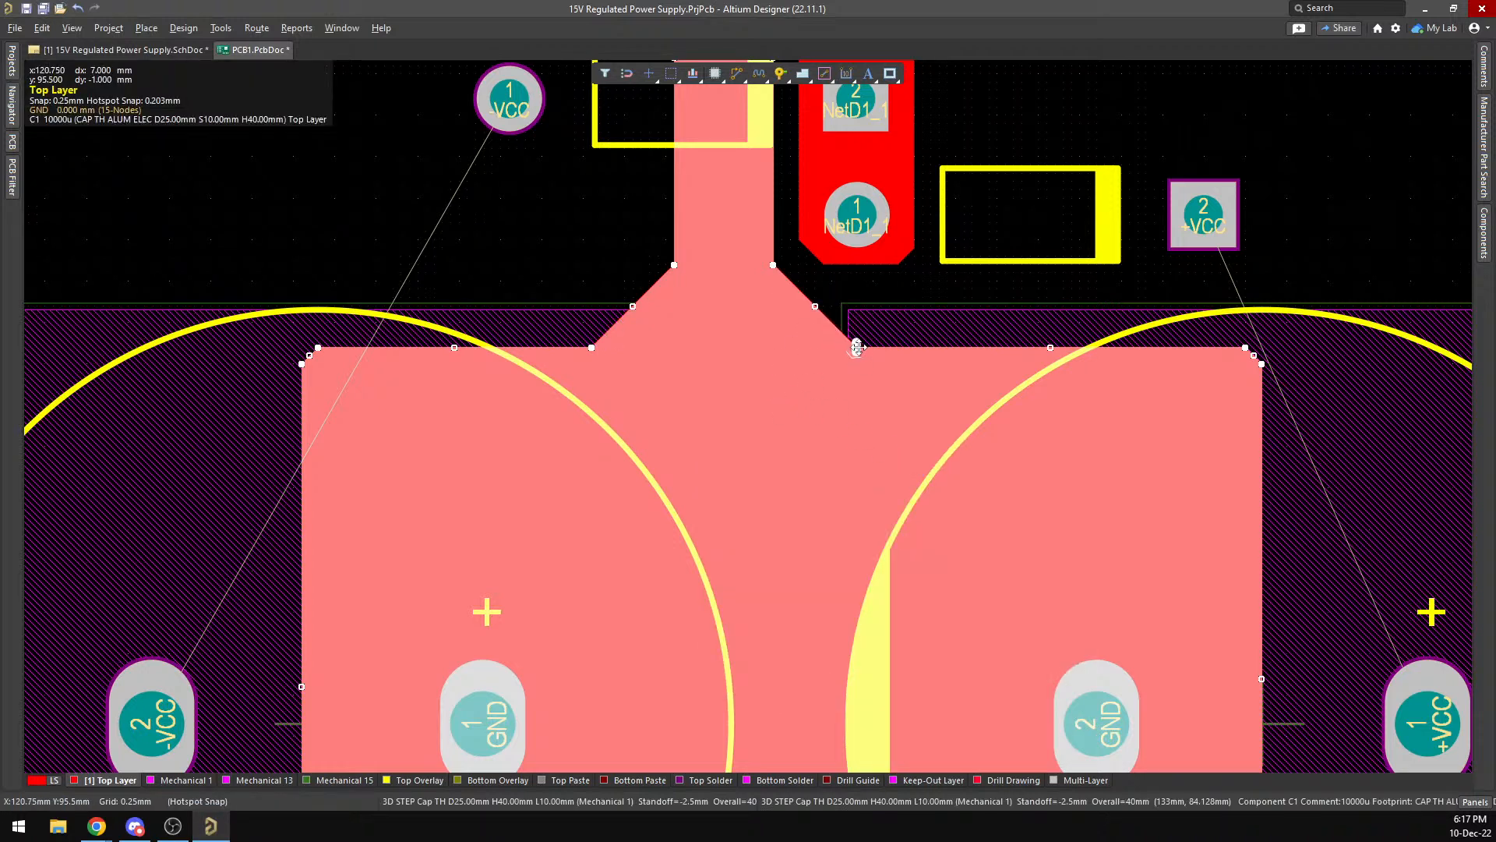
Move the lower vertices of the GND pour's two diagonal edges 0.25 mm inward each and repour the selected polygon.
{"action": "left_click_drag", "start_coordinate": [857, 347], "coordinate": [848, 346]}
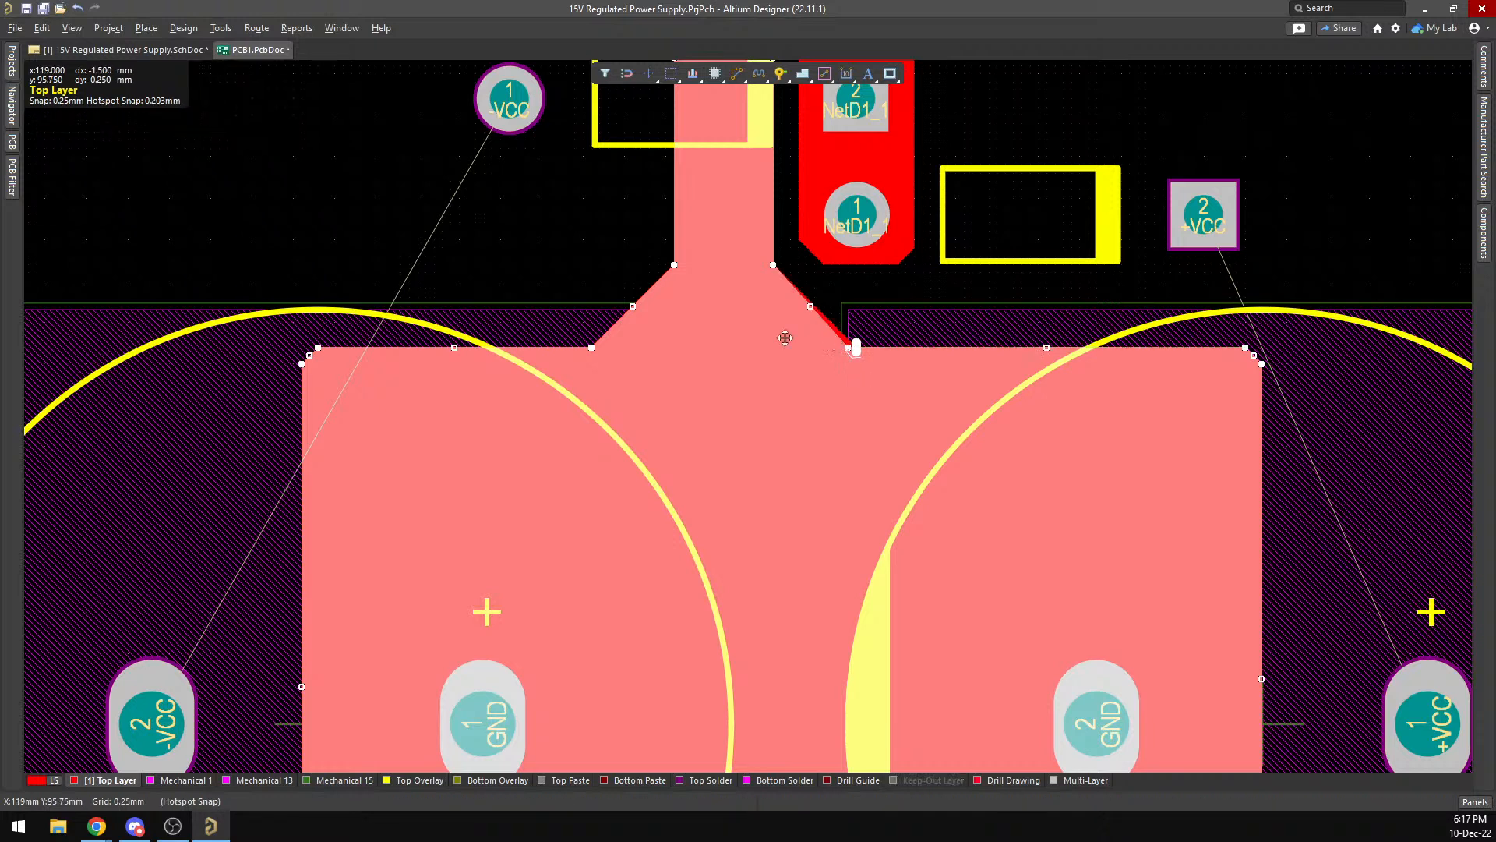
{"action": "left_click_drag", "start_coordinate": [592, 348], "coordinate": [600, 348]}
{"action": "left_click", "coordinate": [713, 312]}
{"action": "left_click", "coordinate": [764, 311]}
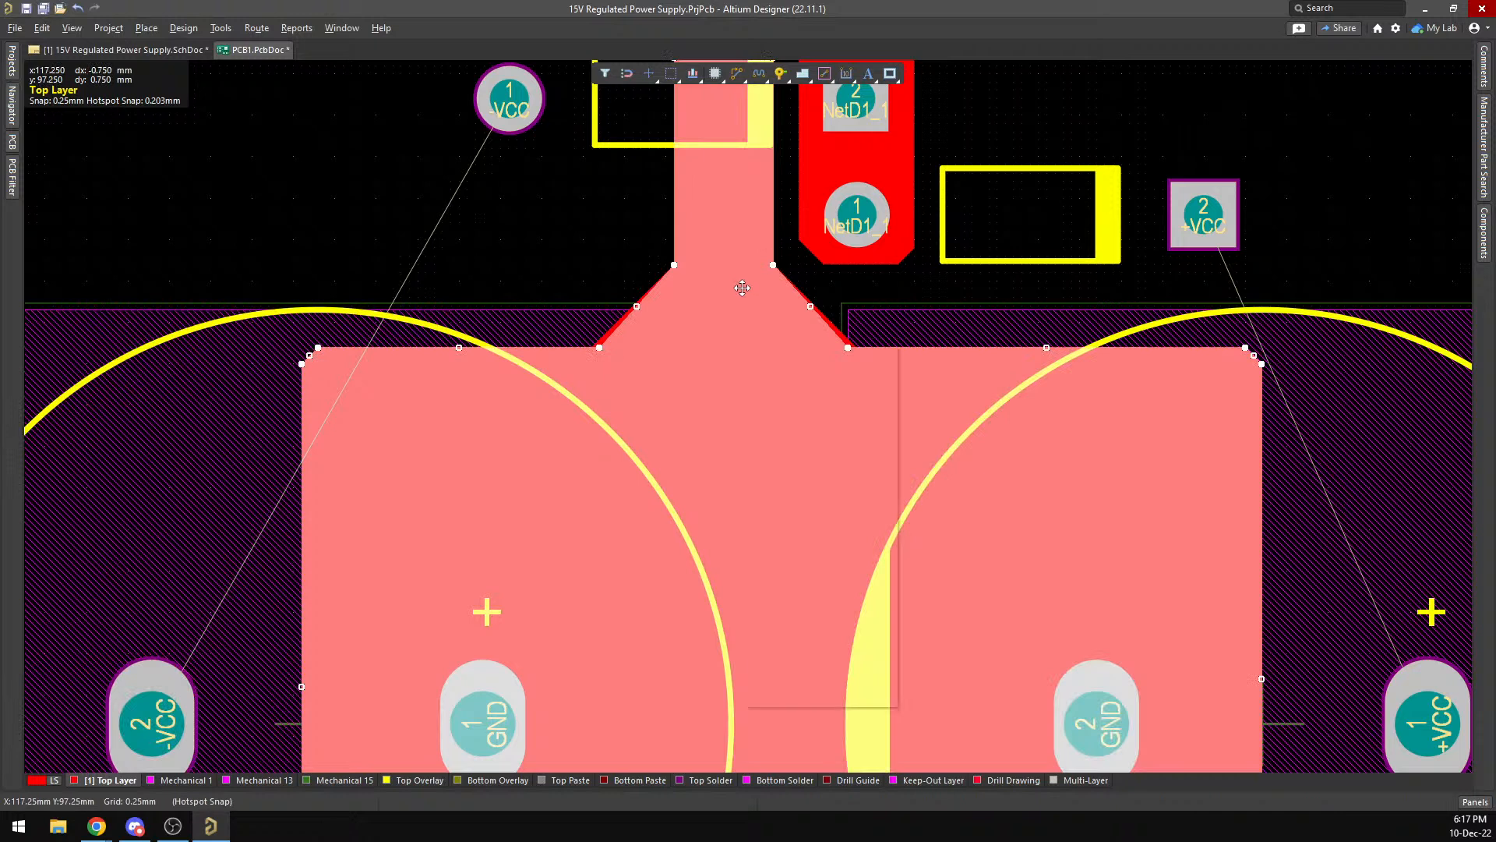
{"action": "right_click", "coordinate": [741, 285]}
{"action": "mouse_move", "coordinate": [852, 452]}
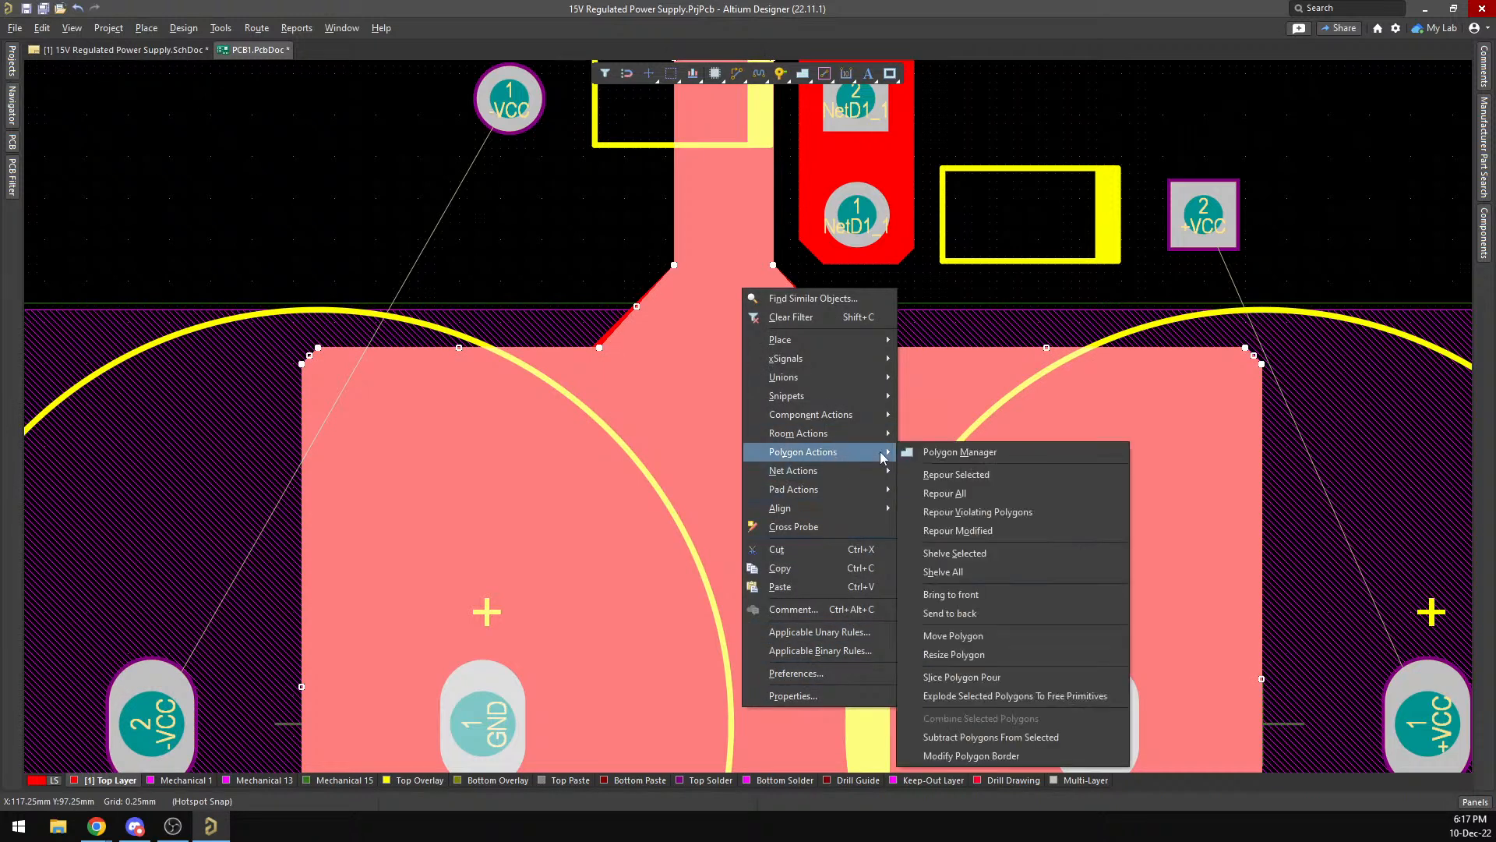
{"action": "left_click", "coordinate": [919, 468]}
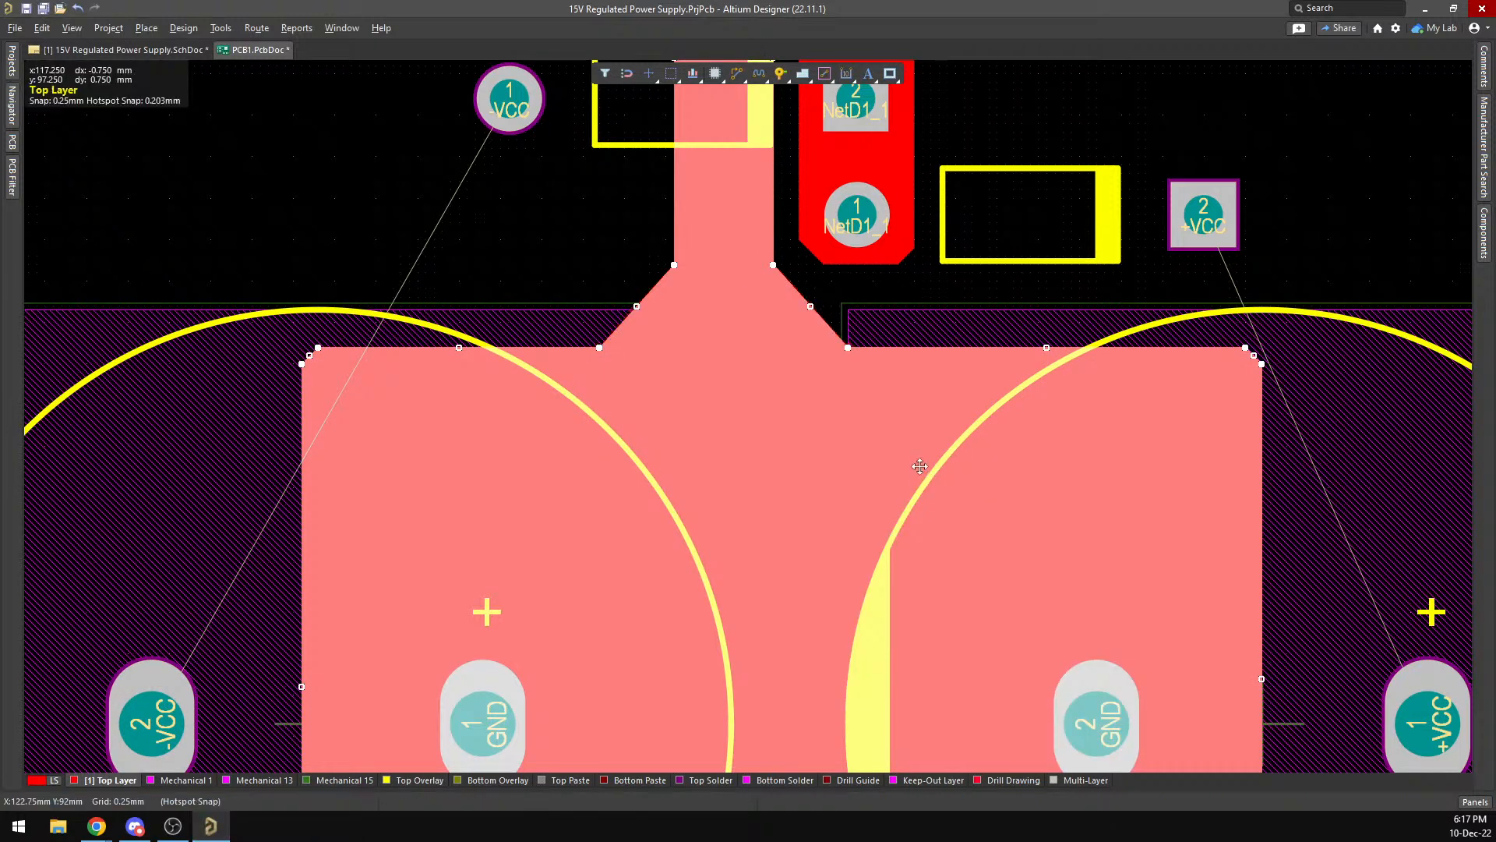
Clear the selection of the GND pour and save the PCB document.
{"action": "left_click", "coordinate": [912, 296]}
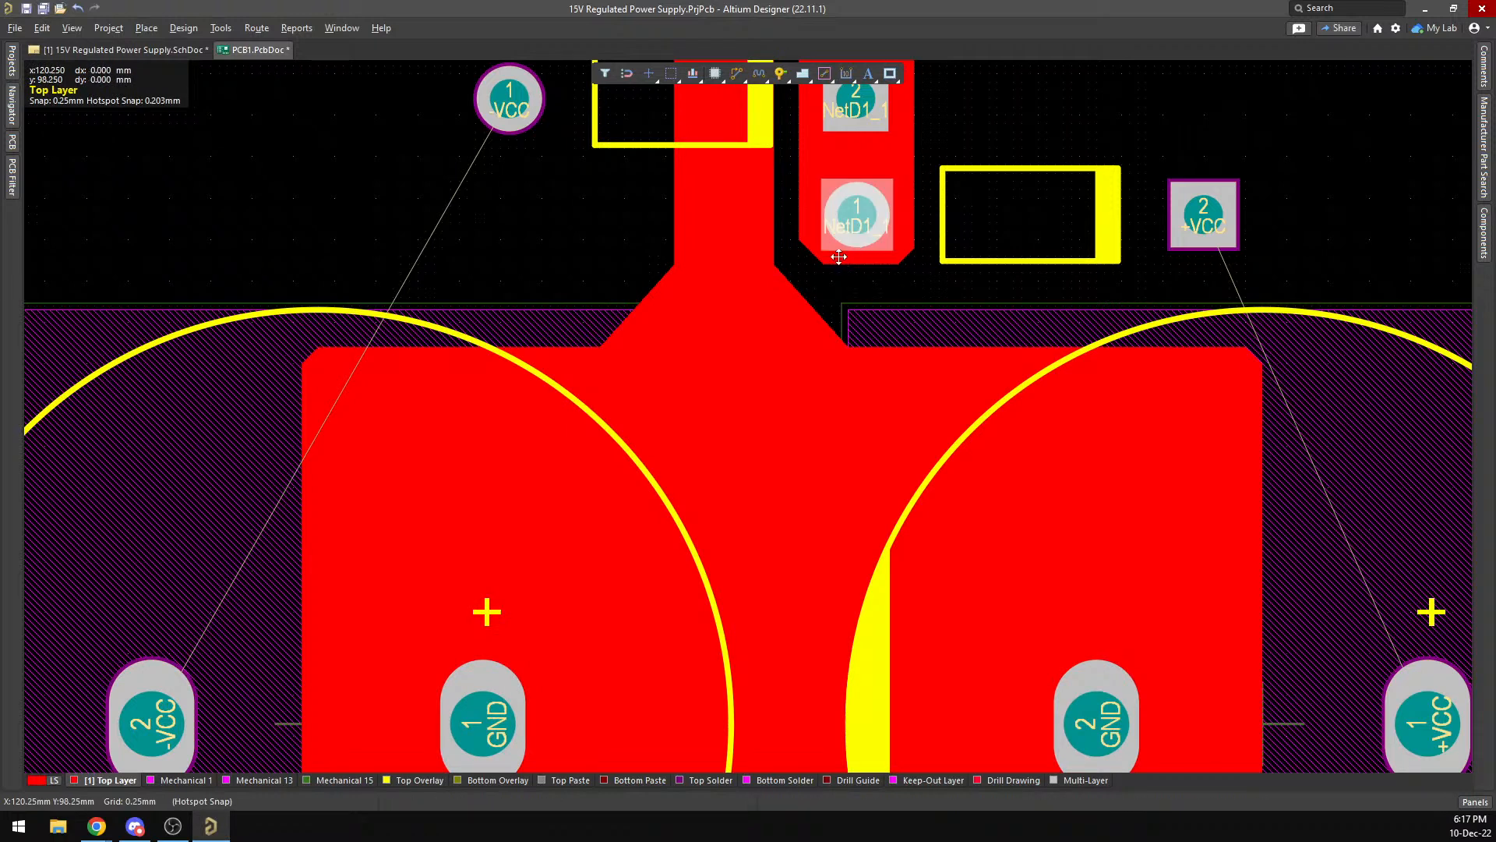
{"action": "left_click", "coordinate": [853, 257]}
{"action": "left_click", "coordinate": [880, 285]}
{"action": "scroll", "coordinate": [948, 326], "scroll_direction": "up", "scroll_amount": 4}
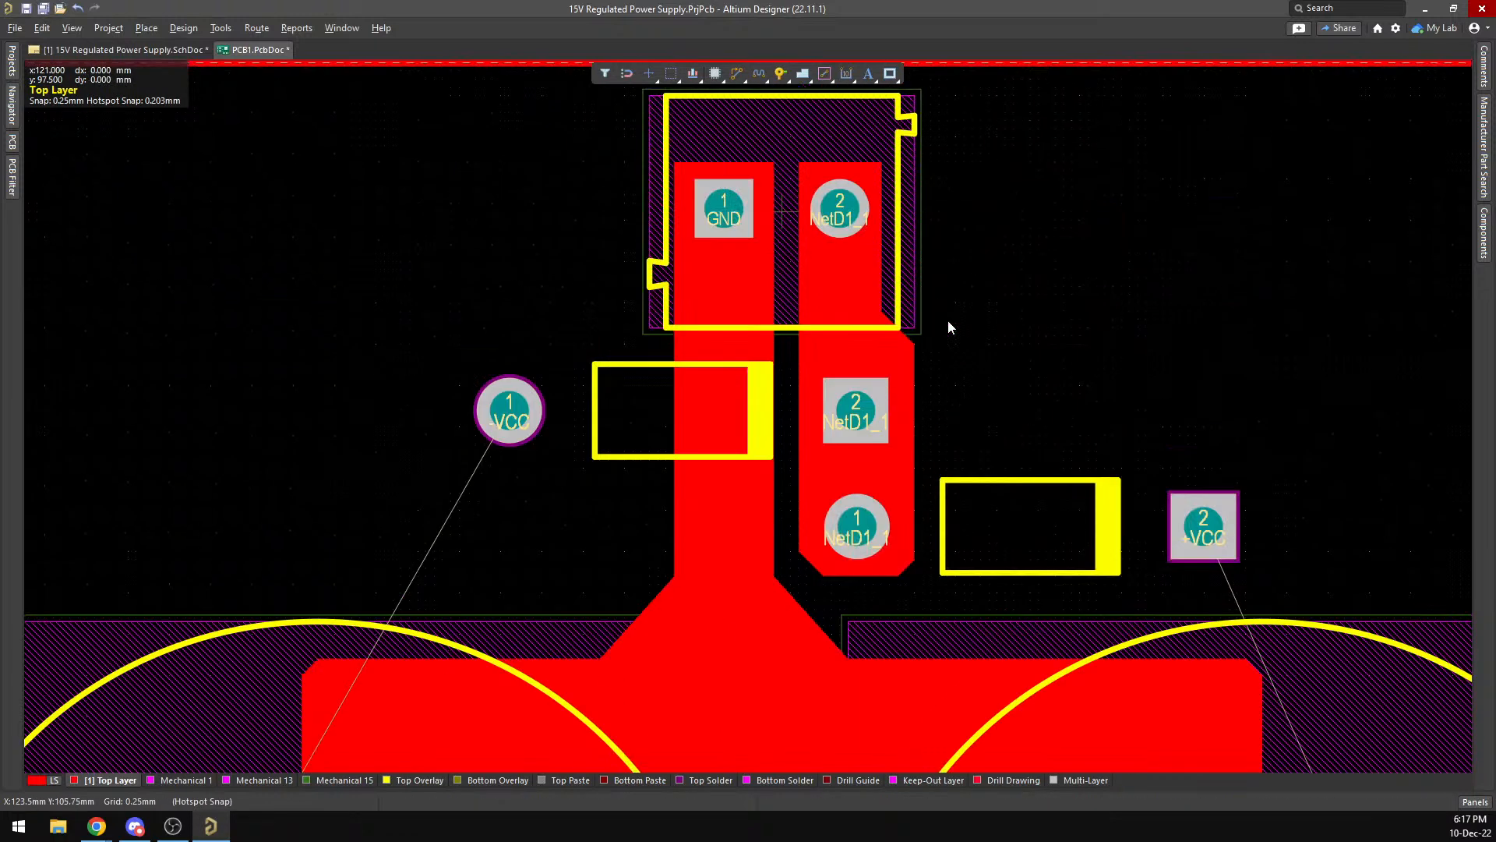
{"action": "scroll", "coordinate": [965, 380], "scroll_direction": "up", "scroll_amount": 1}
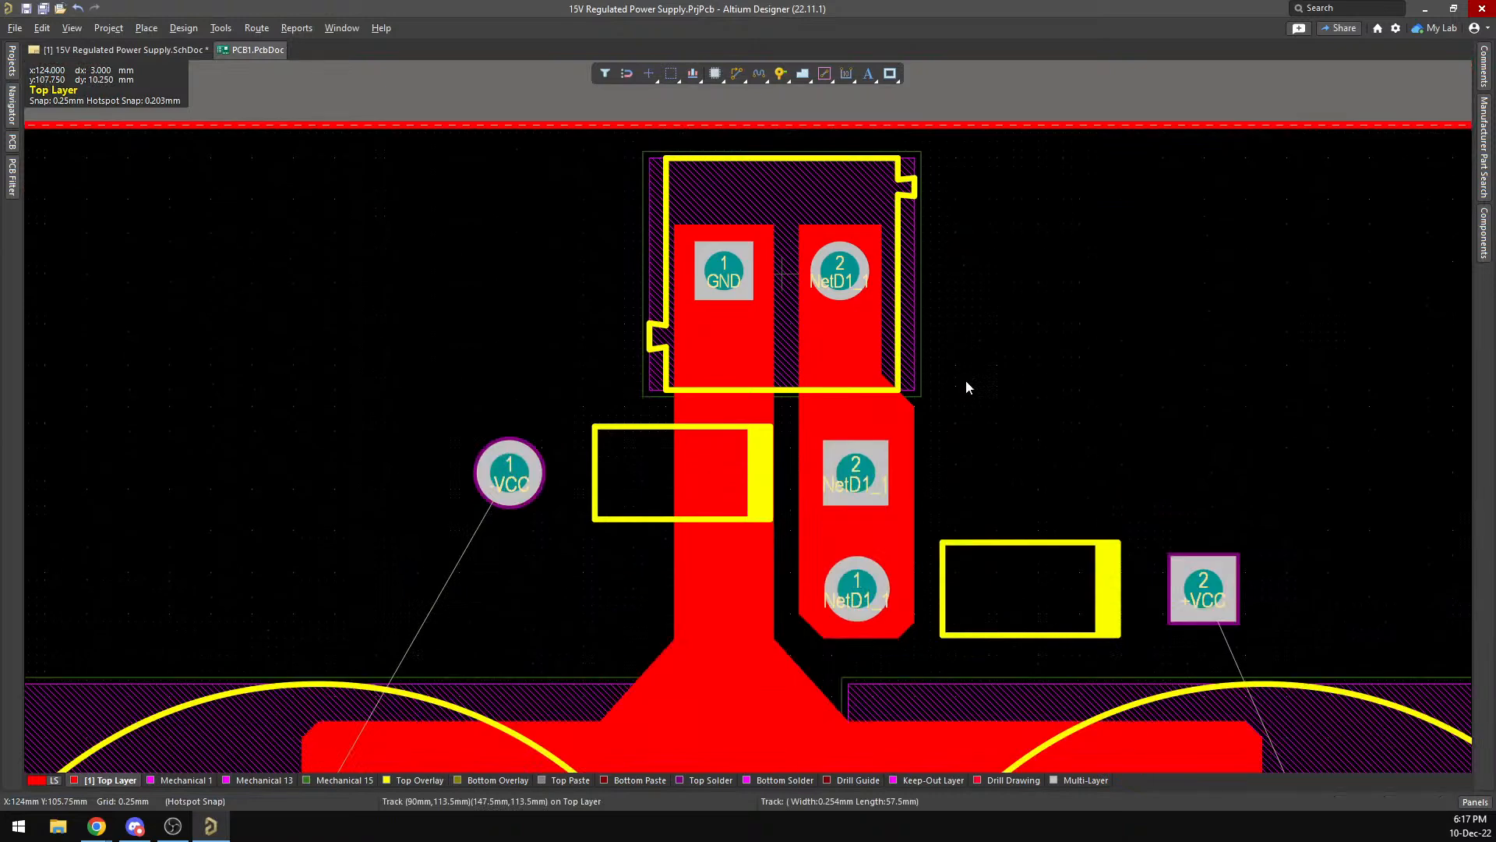
Begin a Top Layer polygon outline around the upper -VCC pad, starting near X 108.75, Y 105 mm and chamfering its lower corner.
{"action": "scroll", "coordinate": [1132, 399], "scroll_direction": "down", "scroll_amount": 4}
{"action": "scroll", "coordinate": [1132, 399], "scroll_direction": "down", "scroll_amount": 4, "text": "ctrl"}
{"action": "scroll", "coordinate": [943, 310], "scroll_direction": "up", "scroll_amount": 3, "text": "ctrl"}
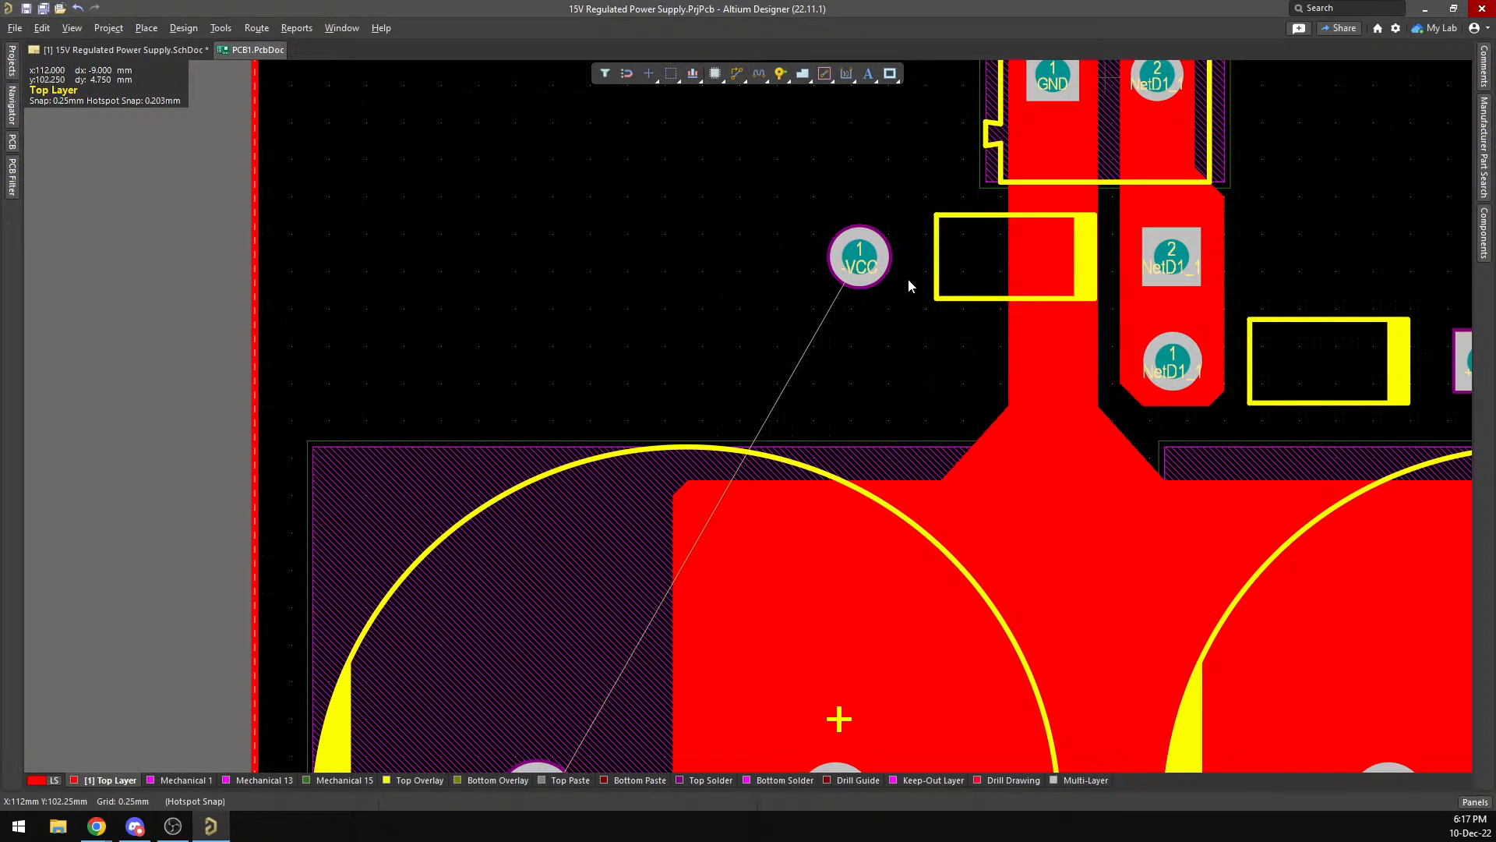
{"action": "scroll", "coordinate": [909, 278], "scroll_direction": "up", "scroll_amount": 3}
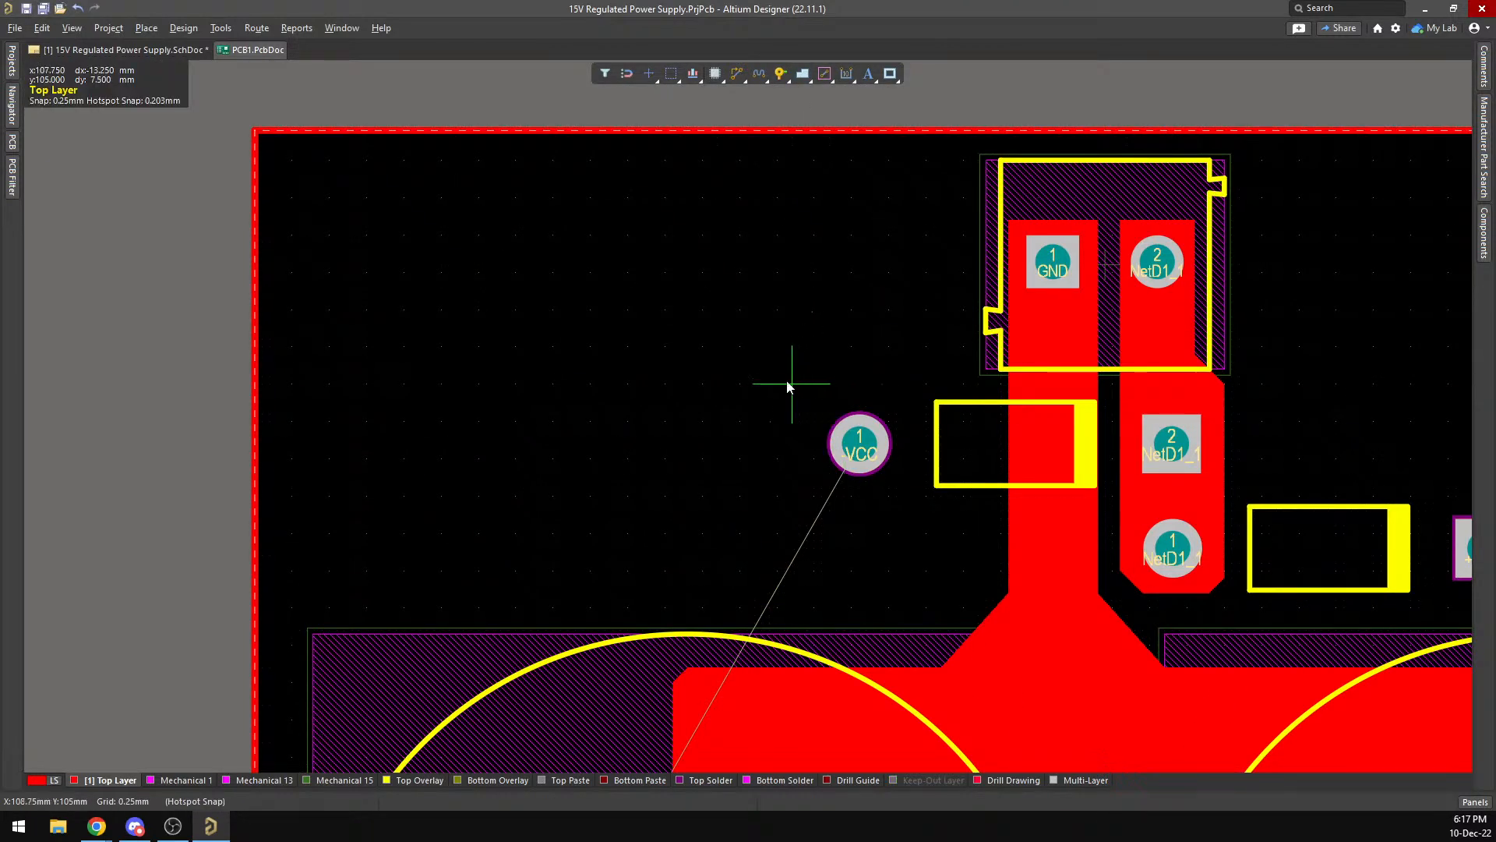
{"action": "left_click", "coordinate": [814, 384]}
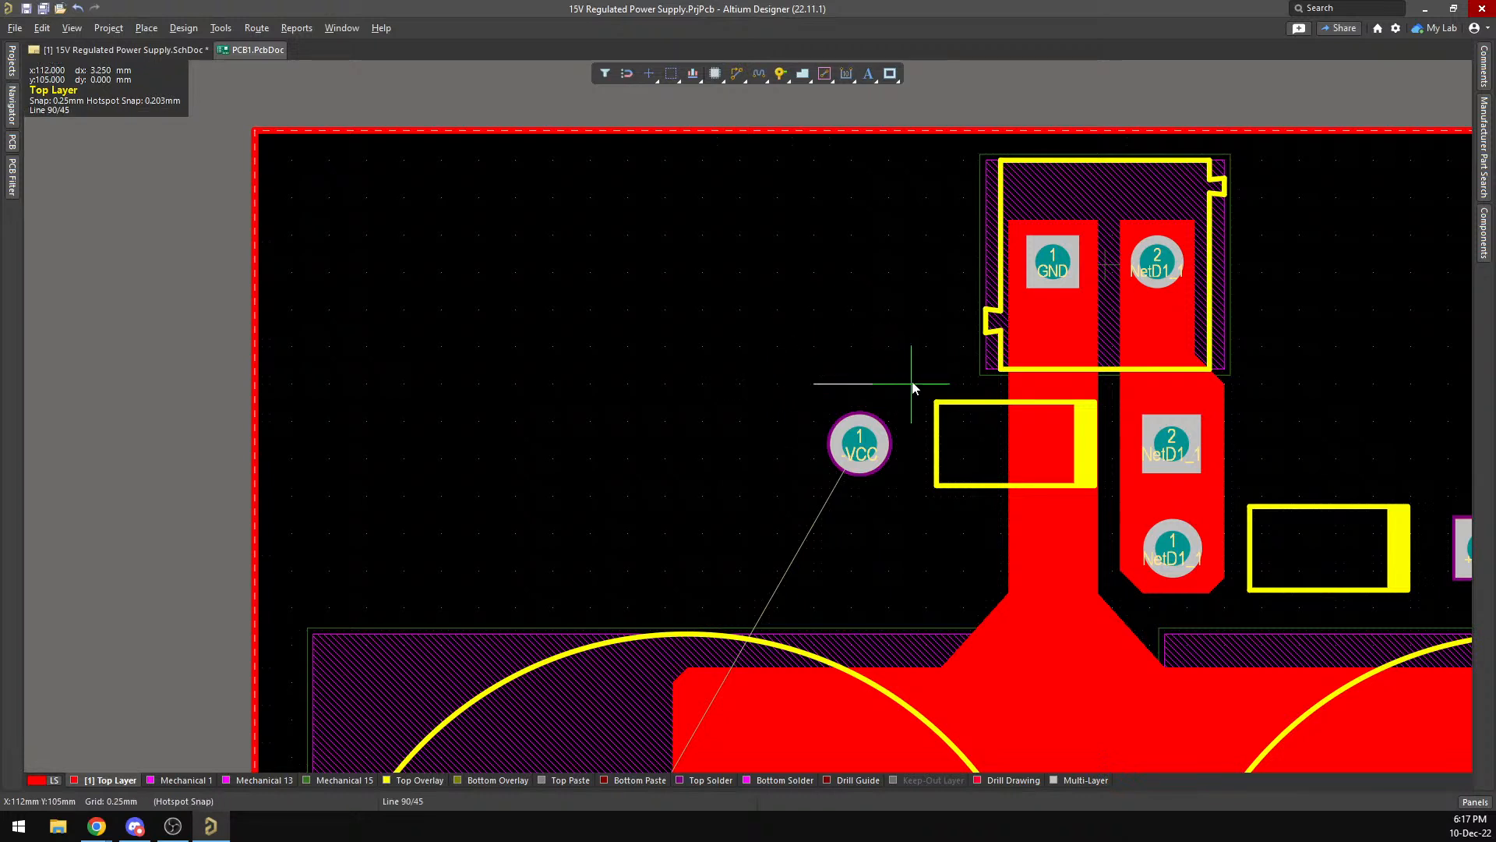
{"action": "left_click", "coordinate": [911, 519]}
{"action": "left_click", "coordinate": [829, 616]}
{"action": "key", "text": "space"}
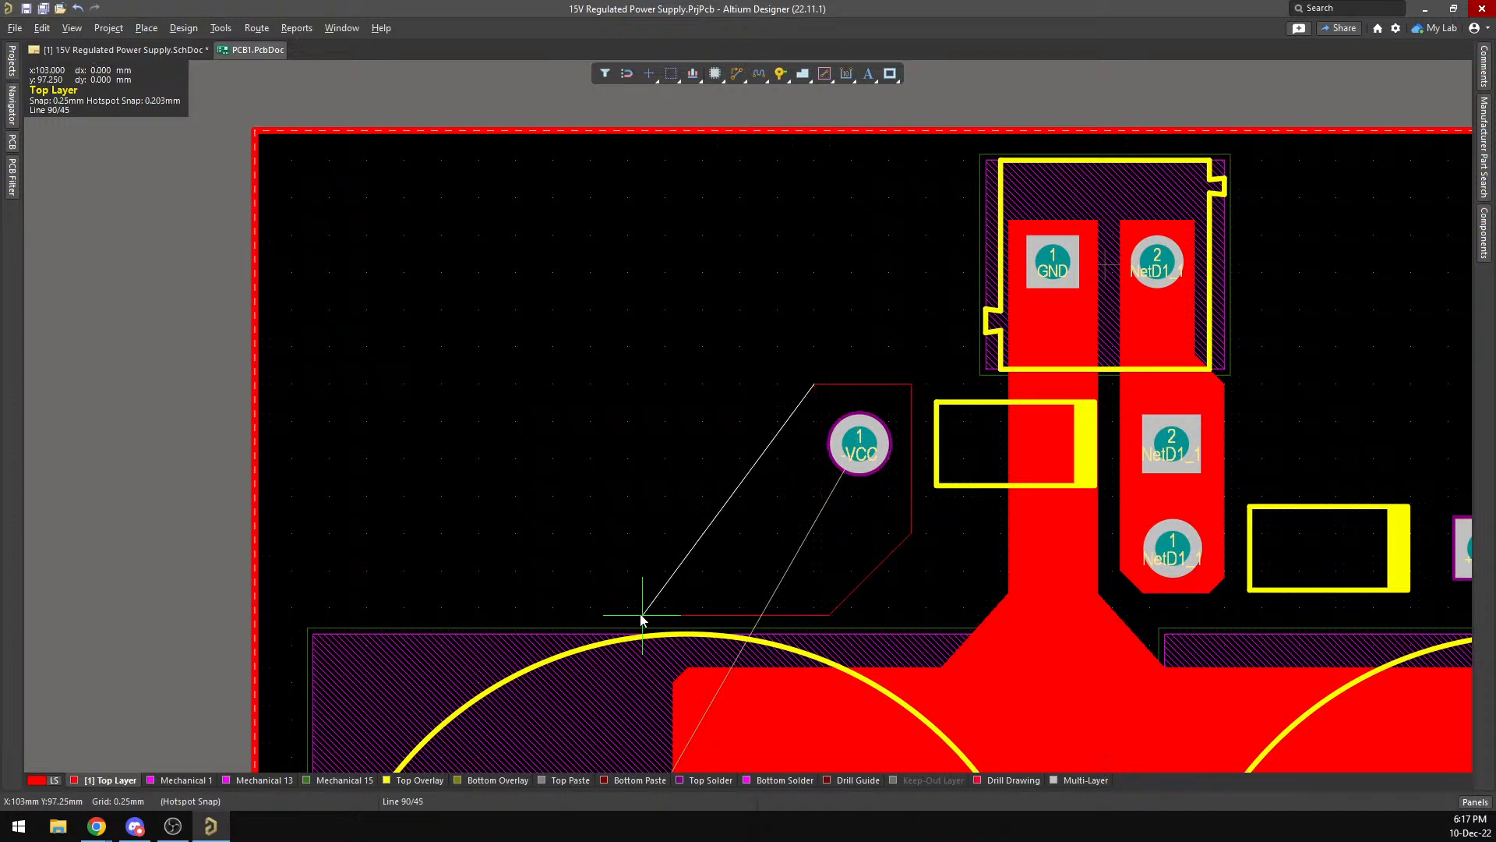
Continue the outline with a 45° corner and down alongside the GND pour to X 103, Y 75 mm, and finish the polygon.
{"action": "scroll", "coordinate": [641, 619], "scroll_direction": "down", "scroll_amount": 3}
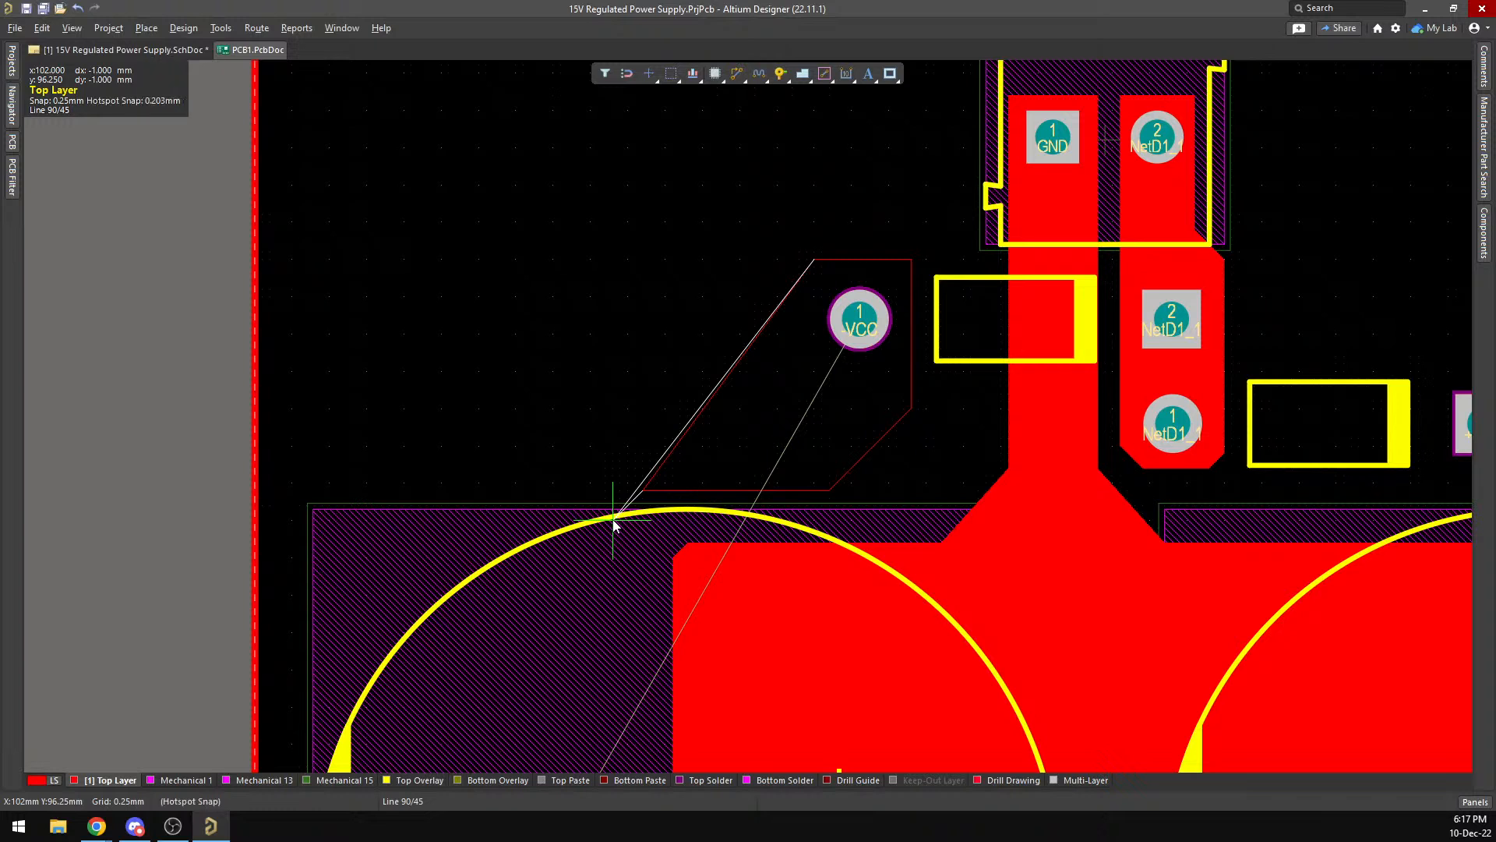
{"action": "left_click", "coordinate": [687, 491]}
{"action": "key", "text": "space"}
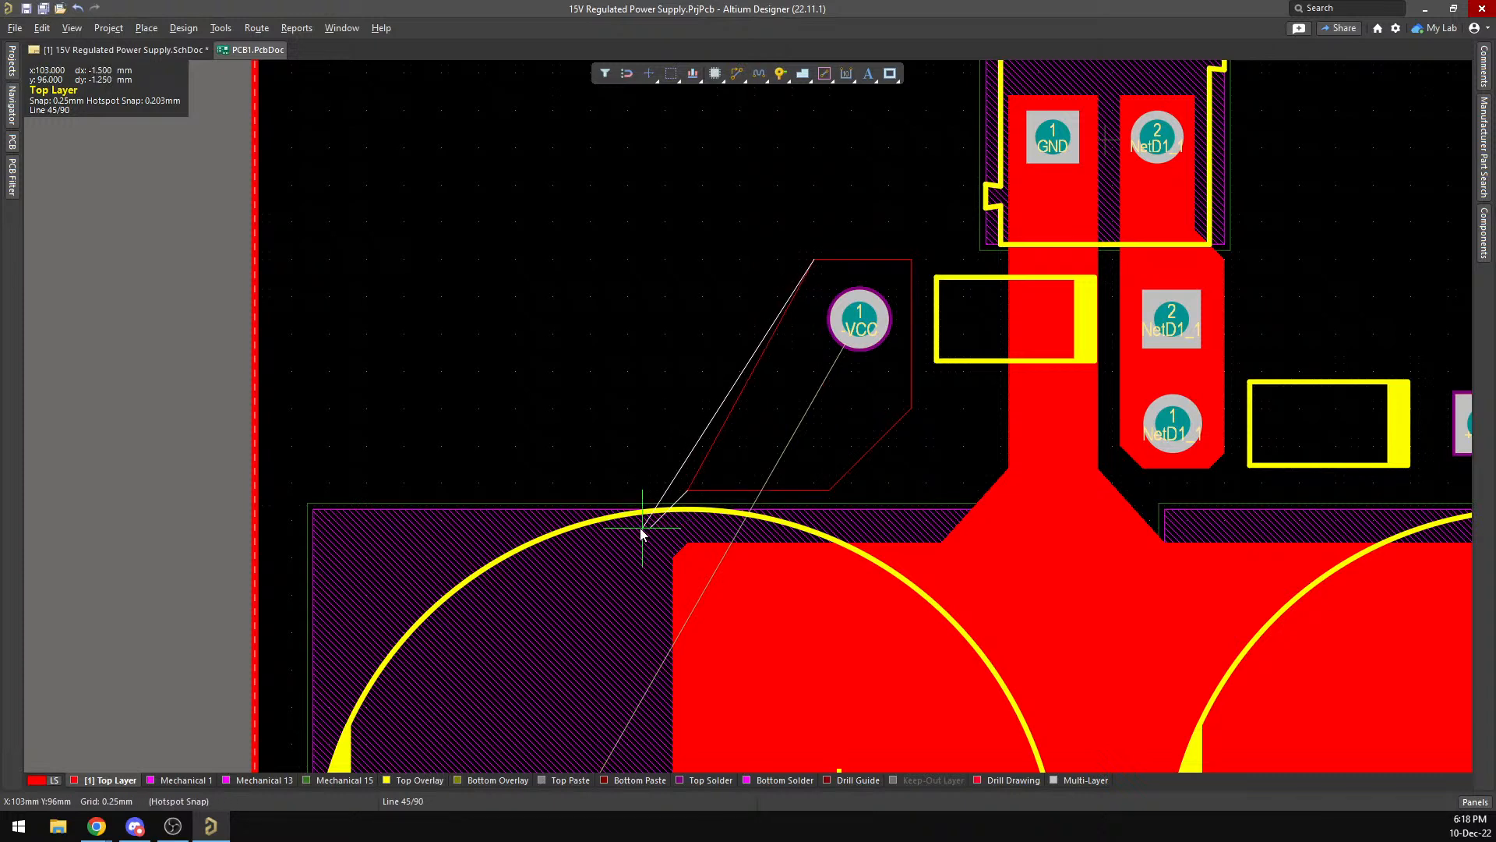
{"action": "scroll", "coordinate": [642, 538], "scroll_direction": "down", "scroll_amount": 10}
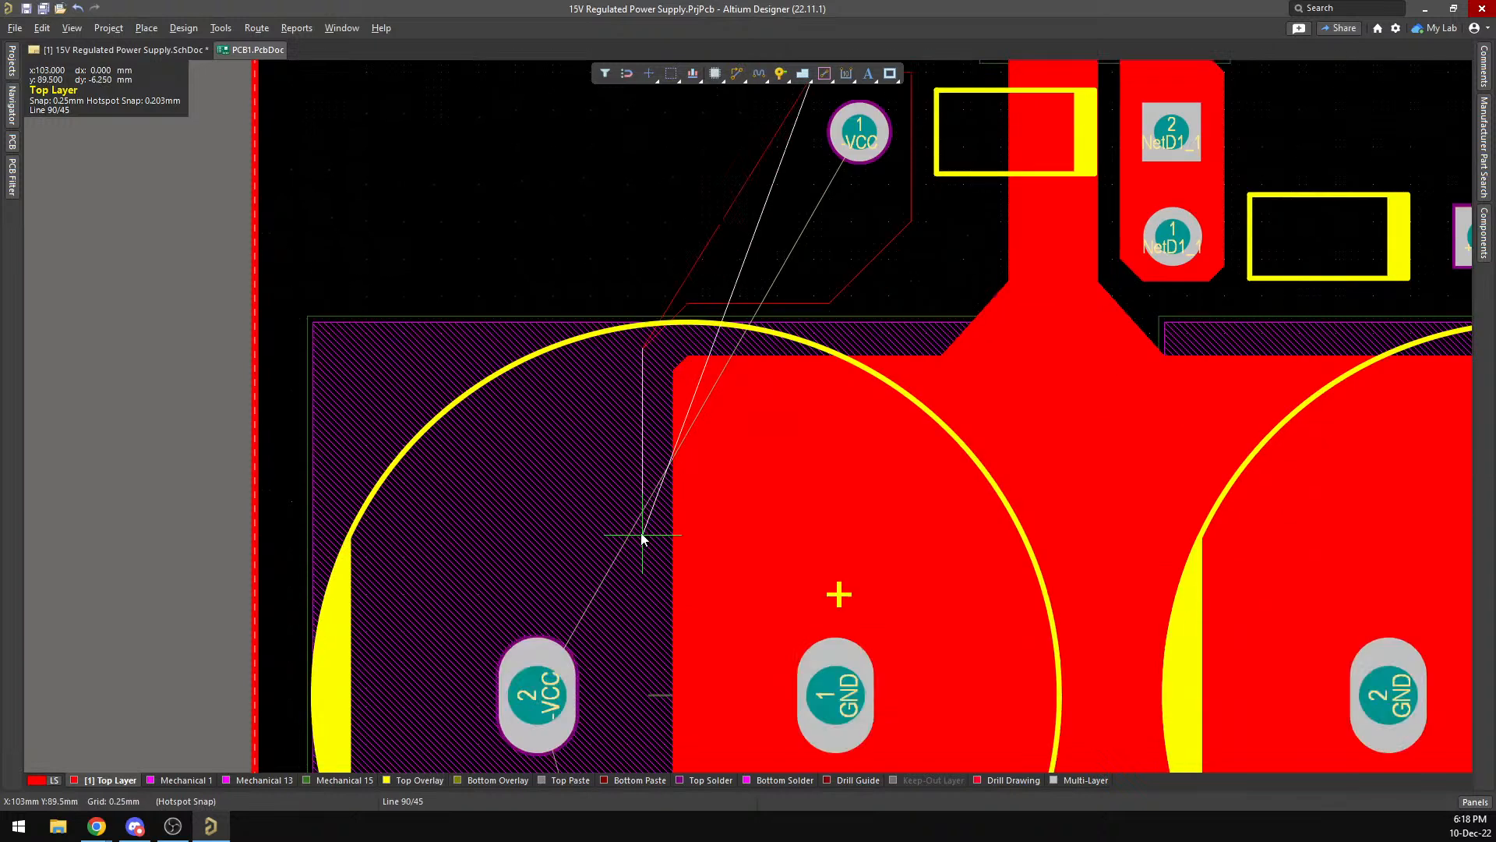
{"action": "key", "text": "space"}
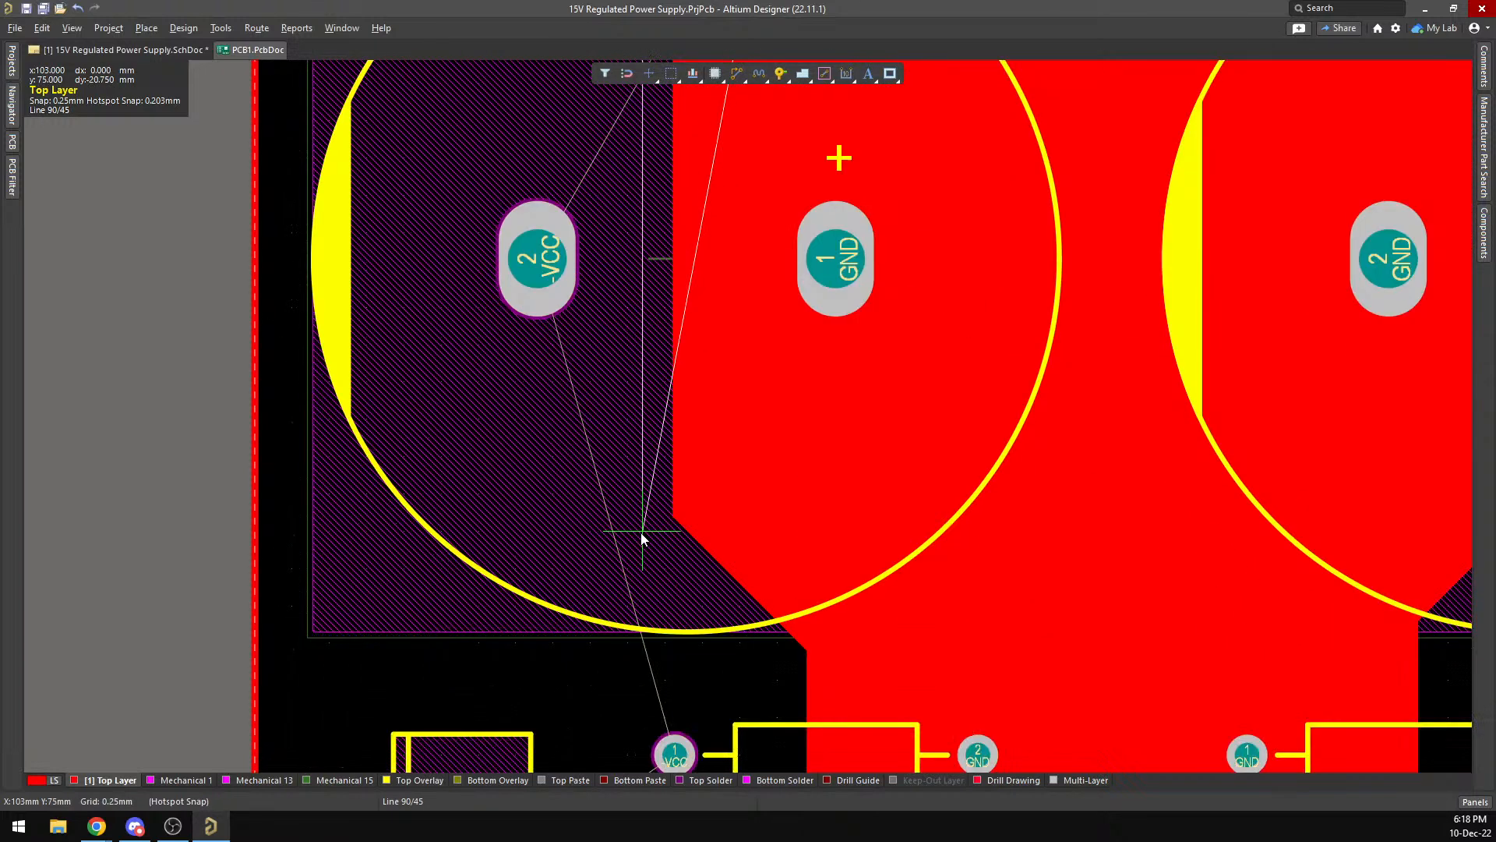
{"action": "left_click", "coordinate": [643, 537]}
{"action": "key", "text": "space"}
{"action": "scroll", "coordinate": [642, 537], "scroll_direction": "down", "scroll_amount": 2}
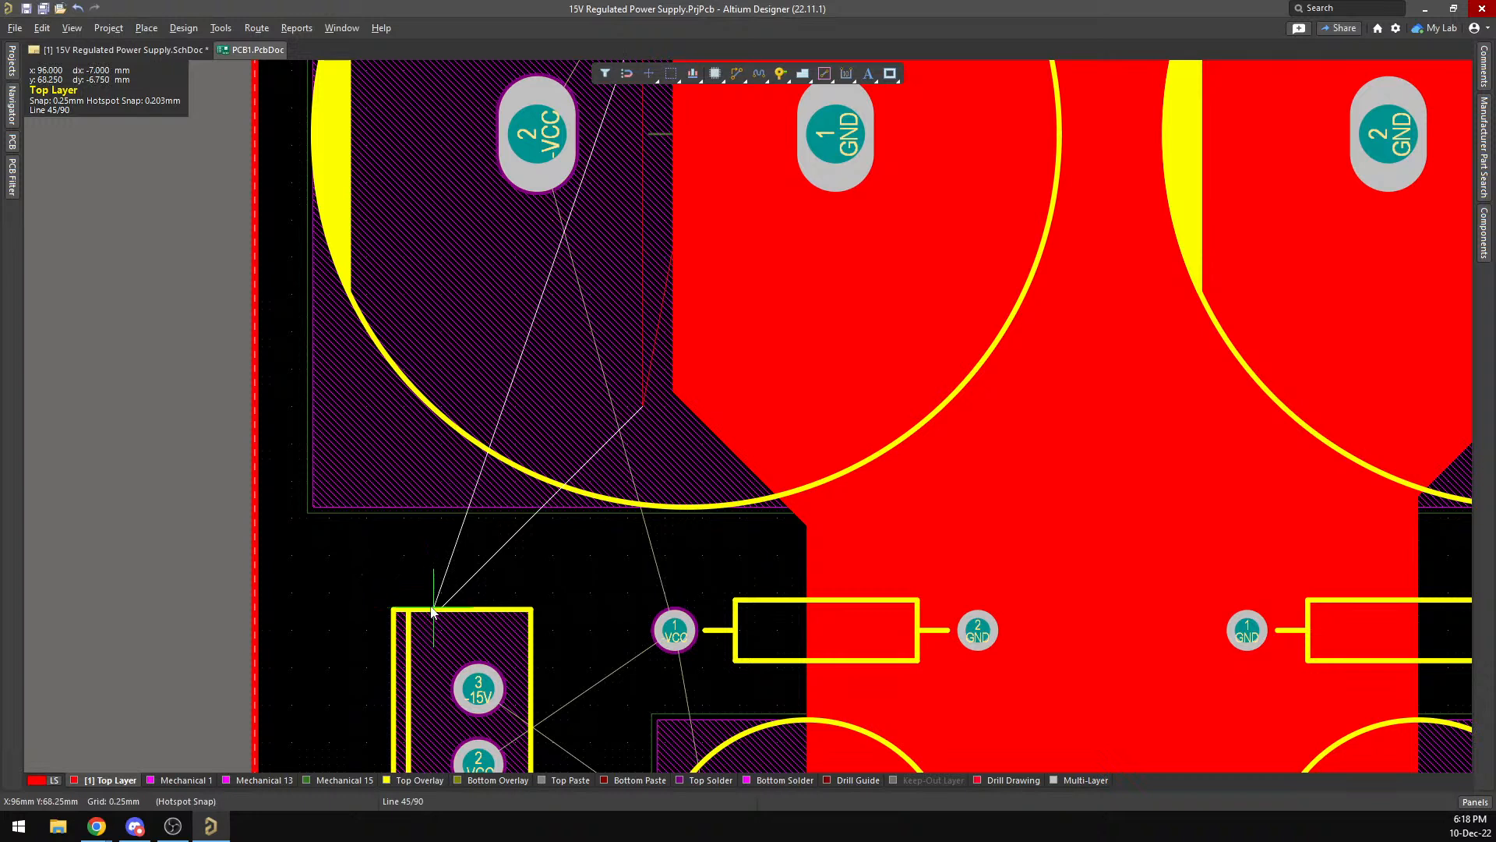
{"action": "right_click", "coordinate": [712, 574]}
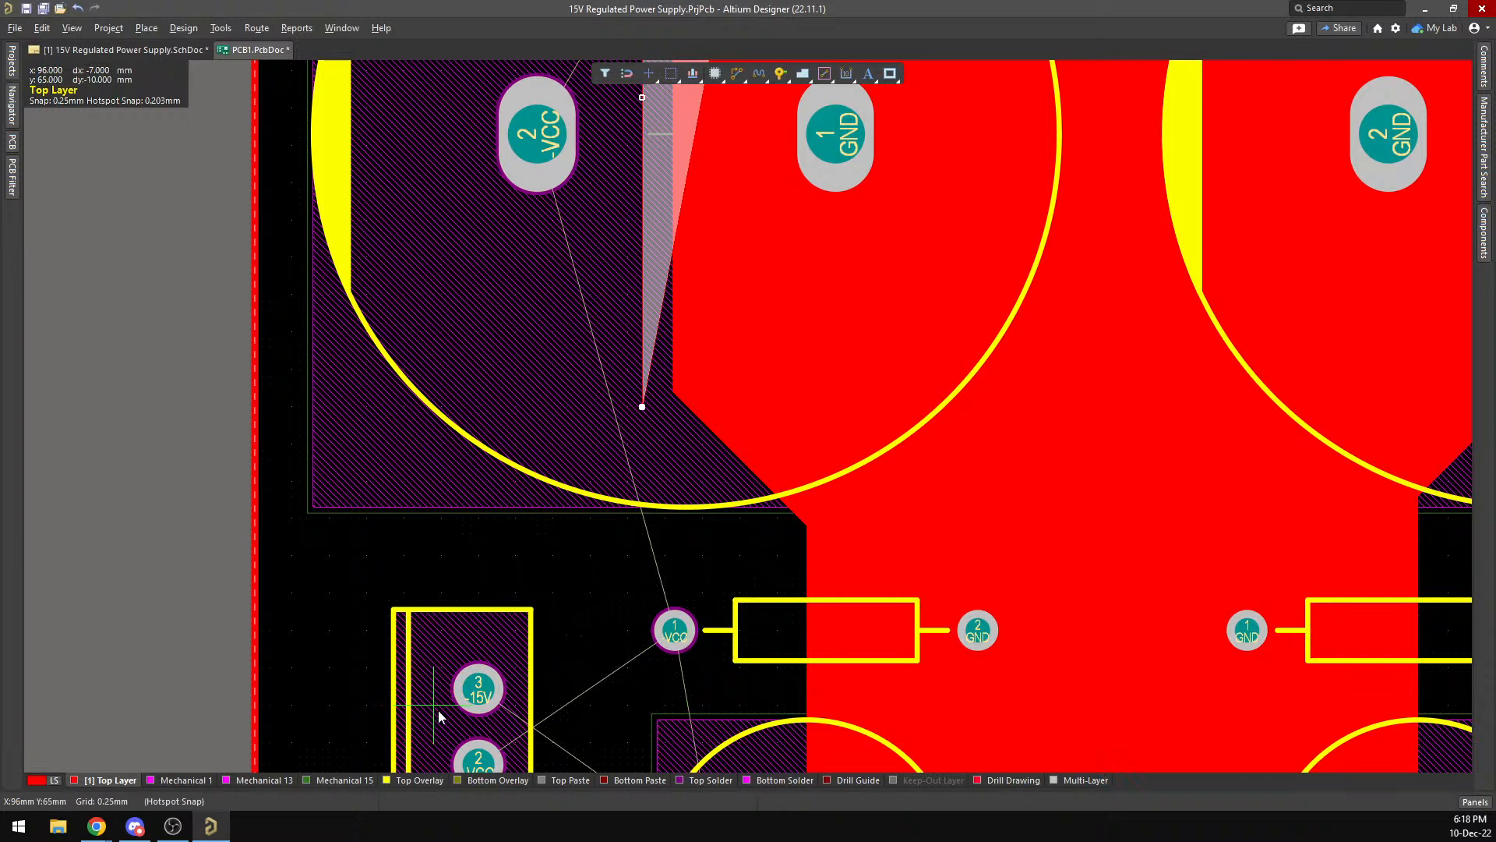
Set the snap grid to 0.500 mm.
{"action": "left_click", "coordinate": [788, 634]}
{"action": "key", "text": "g"}
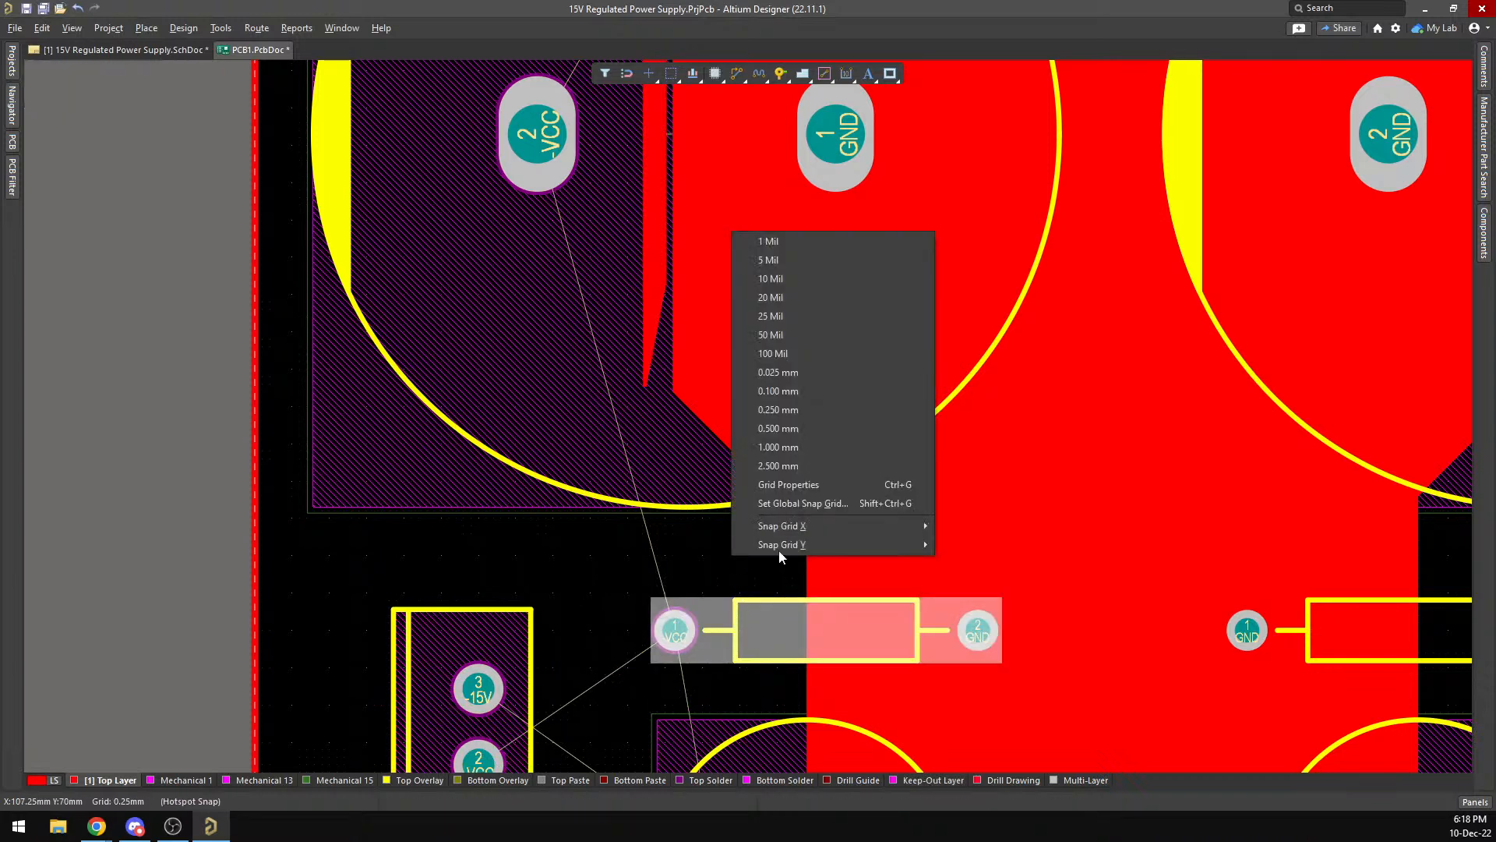
{"action": "left_click", "coordinate": [795, 428]}
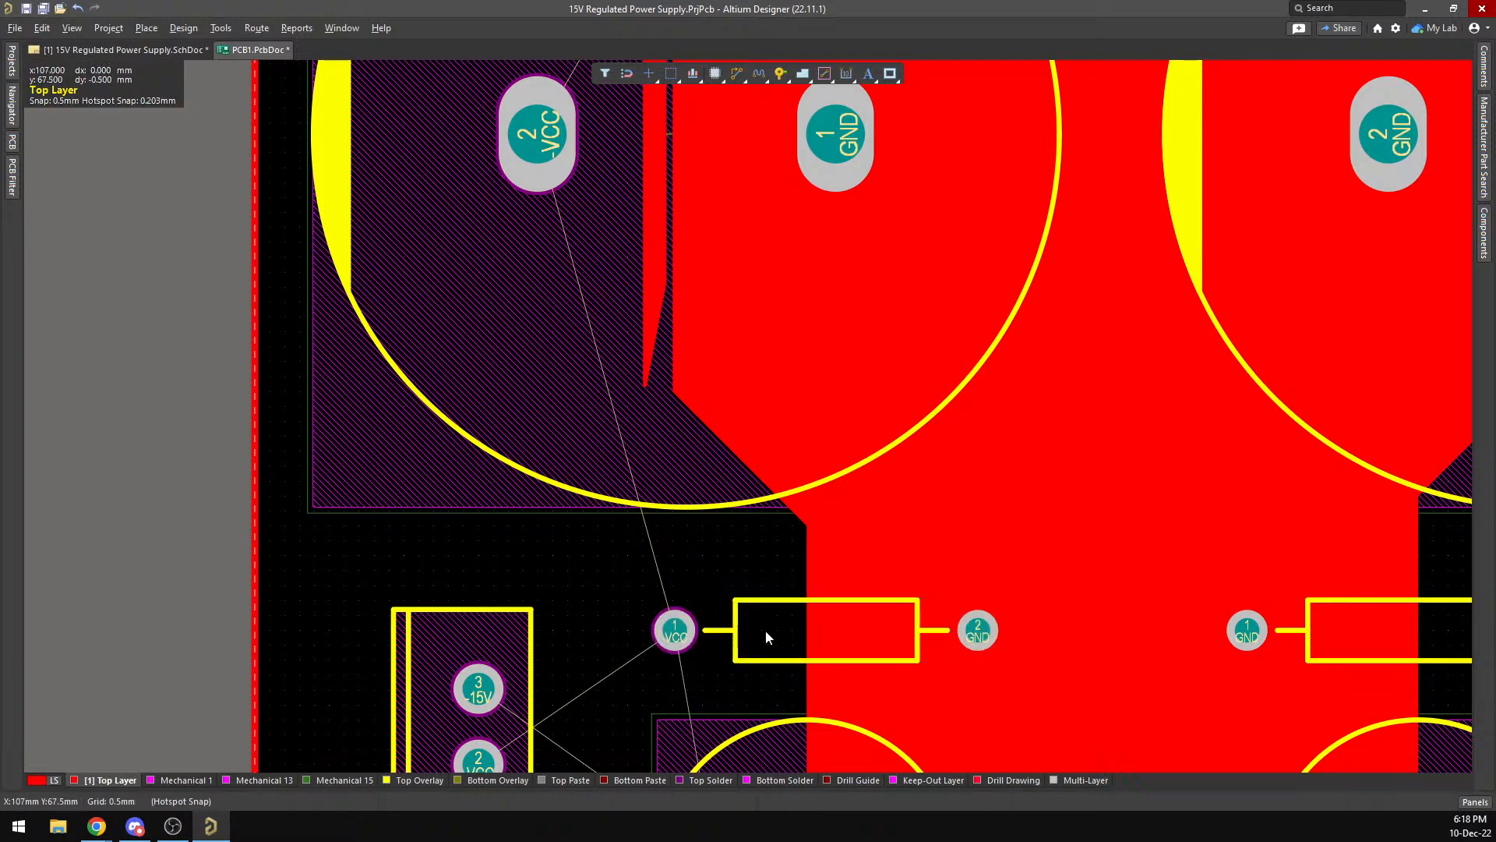
Try moving the resistor beside regulator U2 slightly up and to the right, and undo the move.
{"action": "left_click_drag", "start_coordinate": [764, 628], "coordinate": [835, 603]}
{"action": "scroll", "coordinate": [634, 584], "scroll_direction": "down", "scroll_amount": 4}
{"action": "scroll", "coordinate": [615, 572], "scroll_direction": "up", "scroll_amount": 1}
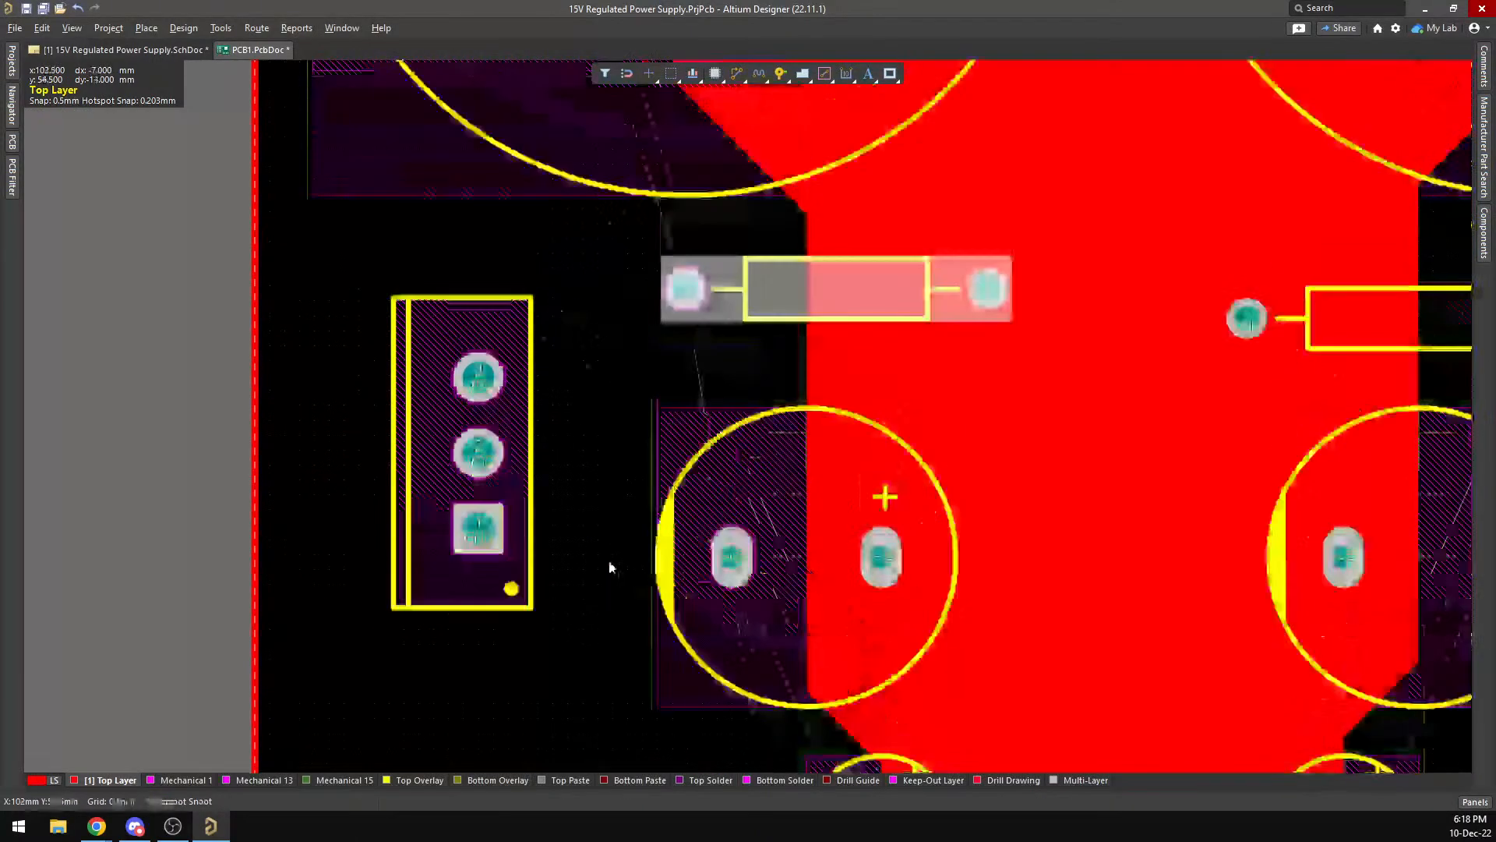
{"action": "scroll", "coordinate": [872, 525], "scroll_direction": "up", "scroll_amount": 2}
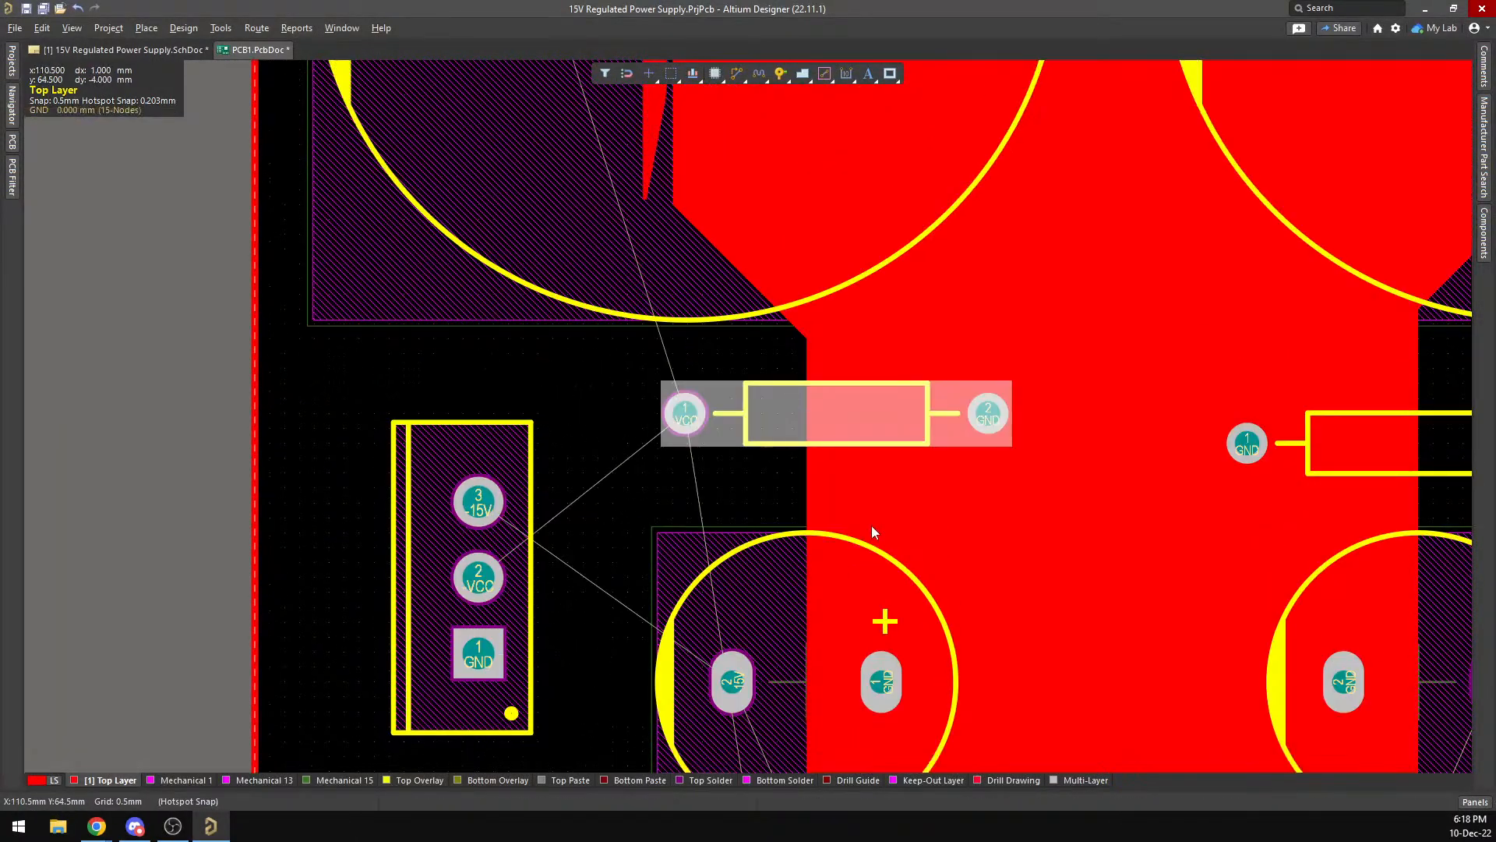
{"action": "key", "text": "ctrl+z"}
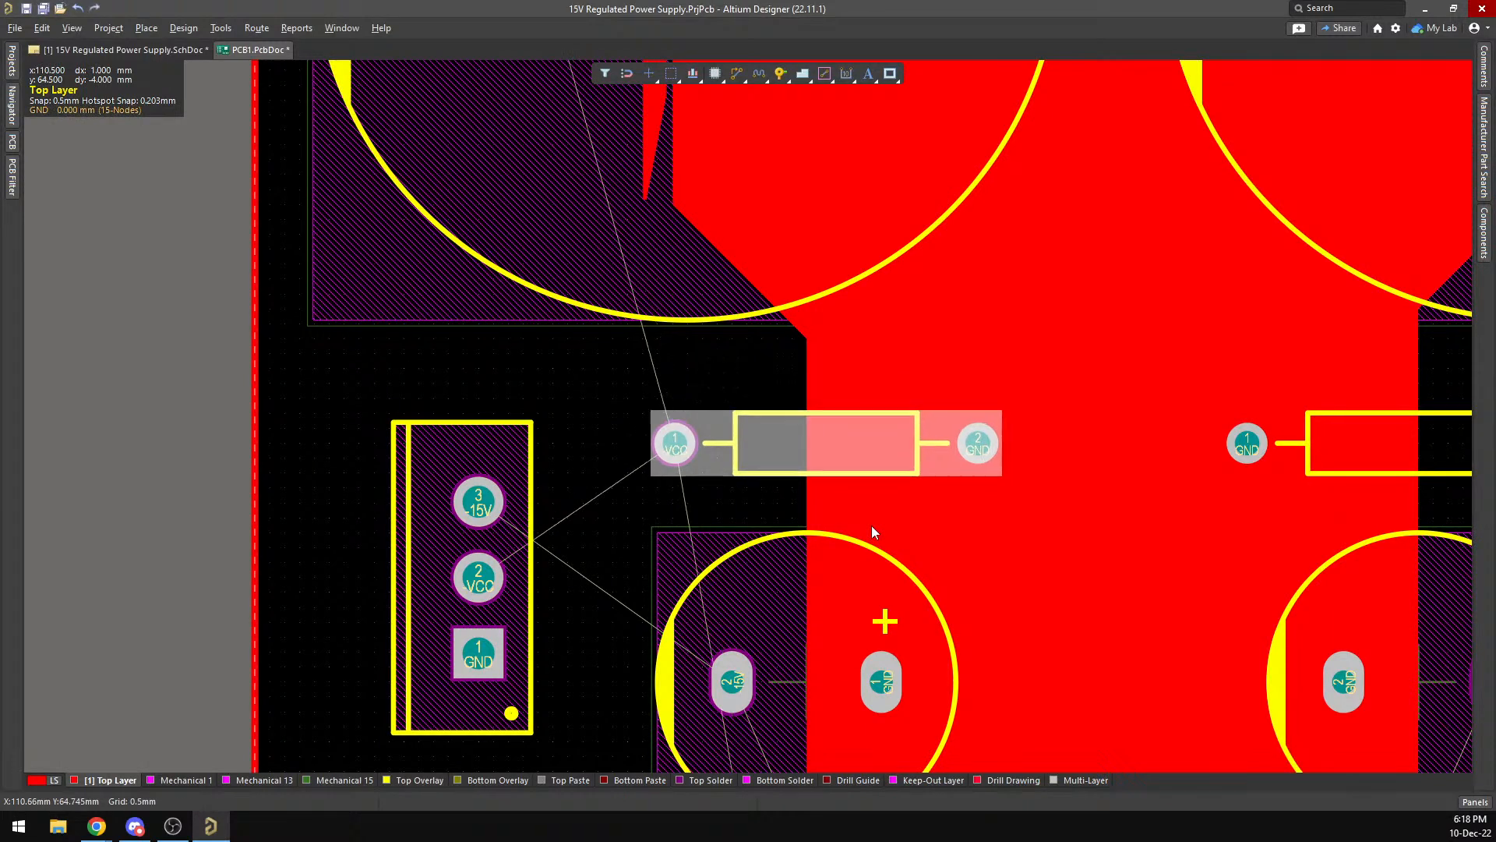
Move regulators U2 and U1 down 1.5 mm each to Y 61.5 mm.
{"action": "scroll", "coordinate": [541, 521], "scroll_direction": "down", "scroll_amount": 5}
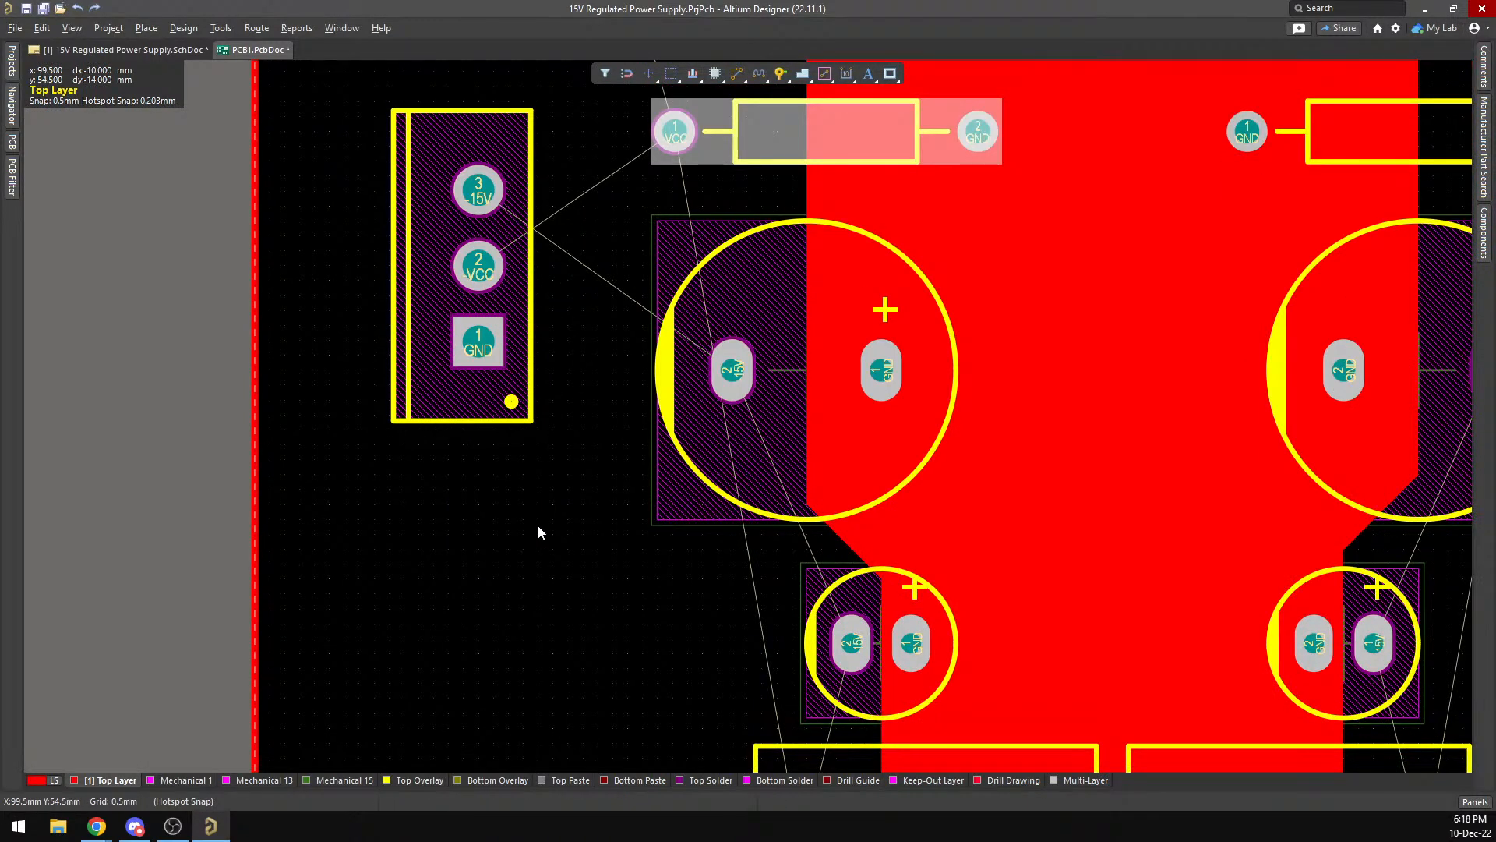
{"action": "scroll", "coordinate": [509, 327], "scroll_direction": "up", "scroll_amount": 3}
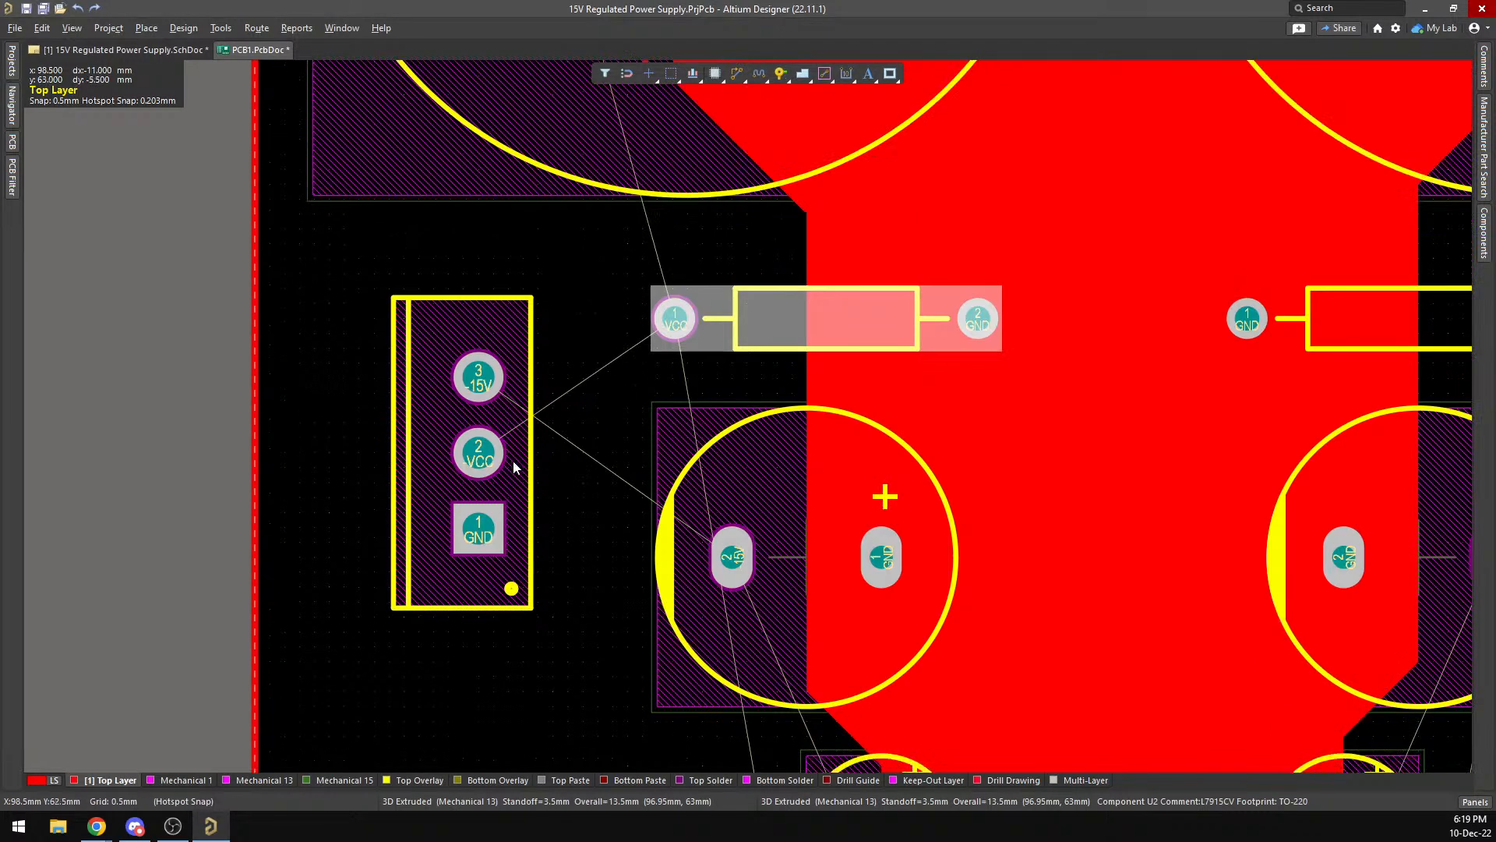
{"action": "scroll", "coordinate": [513, 468], "scroll_direction": "up", "scroll_amount": 2}
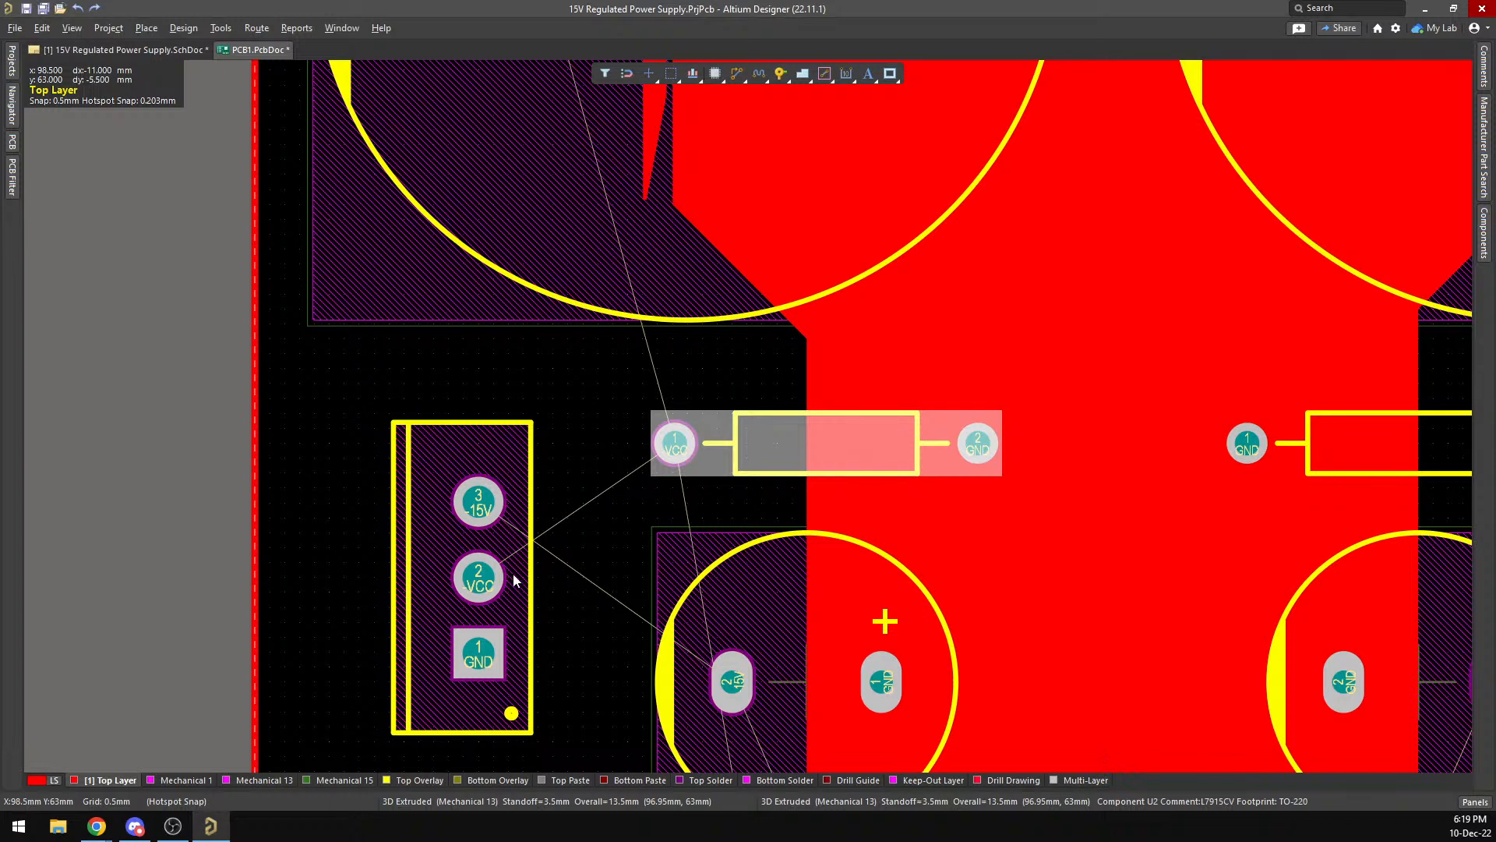
{"action": "scroll", "coordinate": [514, 576], "scroll_direction": "down", "scroll_amount": 7}
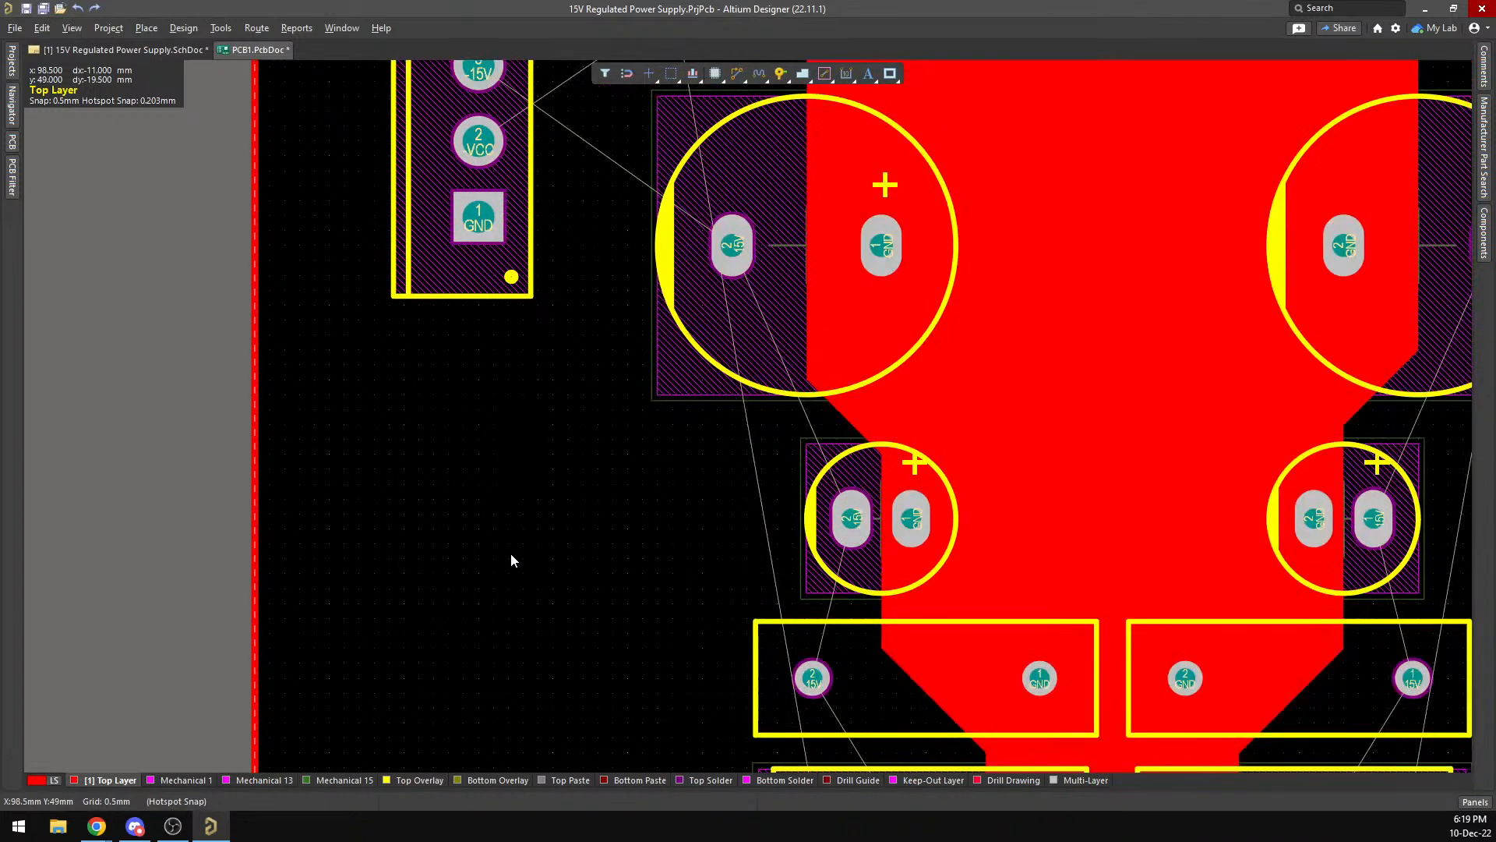
{"action": "scroll", "coordinate": [512, 554], "scroll_direction": "up", "scroll_amount": 4}
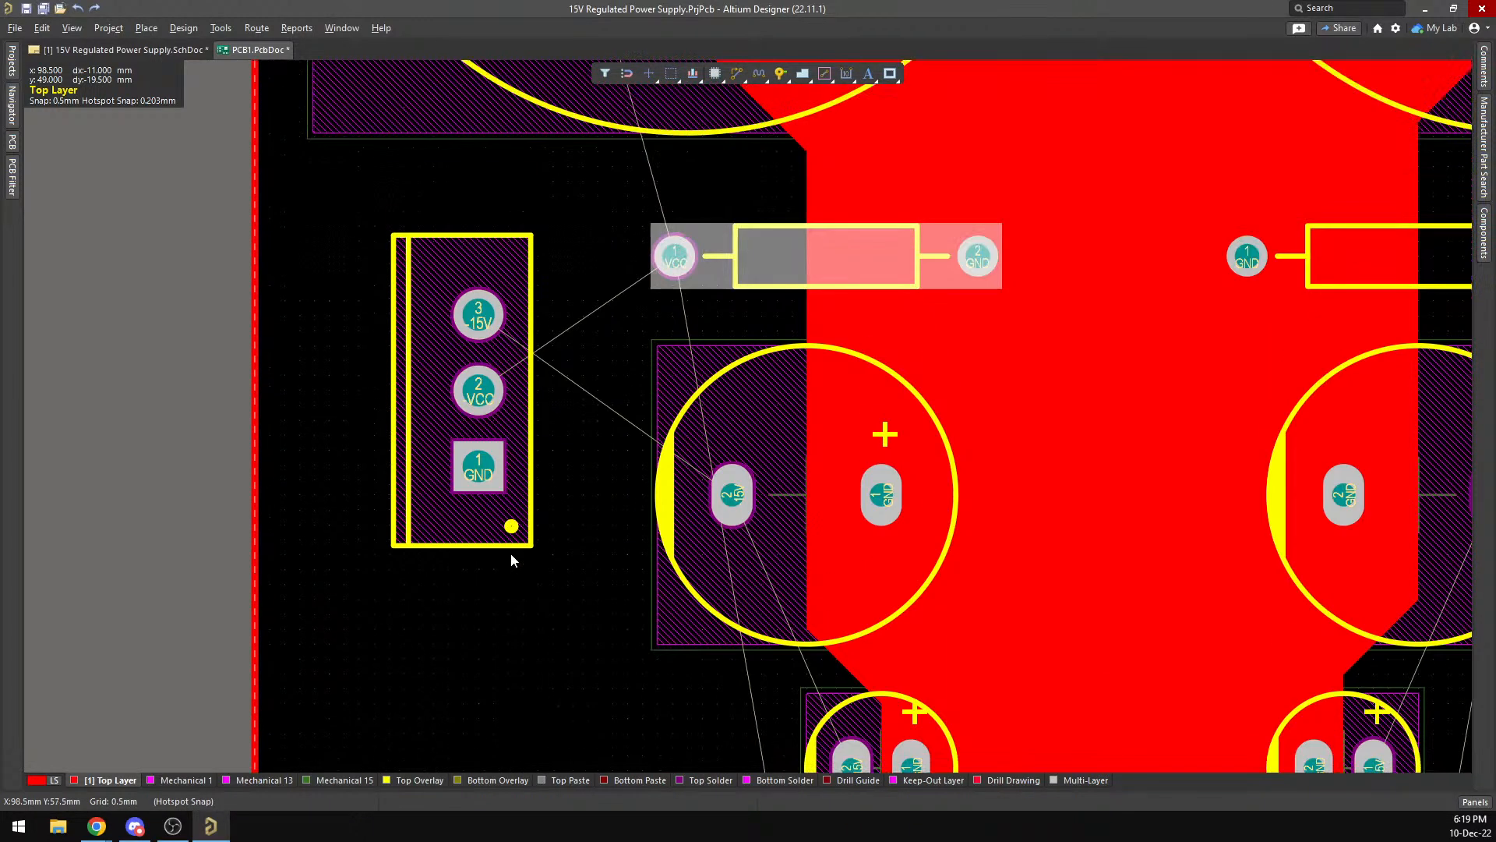
{"action": "double_click", "coordinate": [502, 422]}
{"action": "mouse_move", "coordinate": [502, 422]}
{"action": "left_mouse_down"}
{"action": "mouse_move", "coordinate": [477, 411]}
{"action": "mouse_move", "coordinate": [478, 439]}
{"action": "left_mouse_up"}
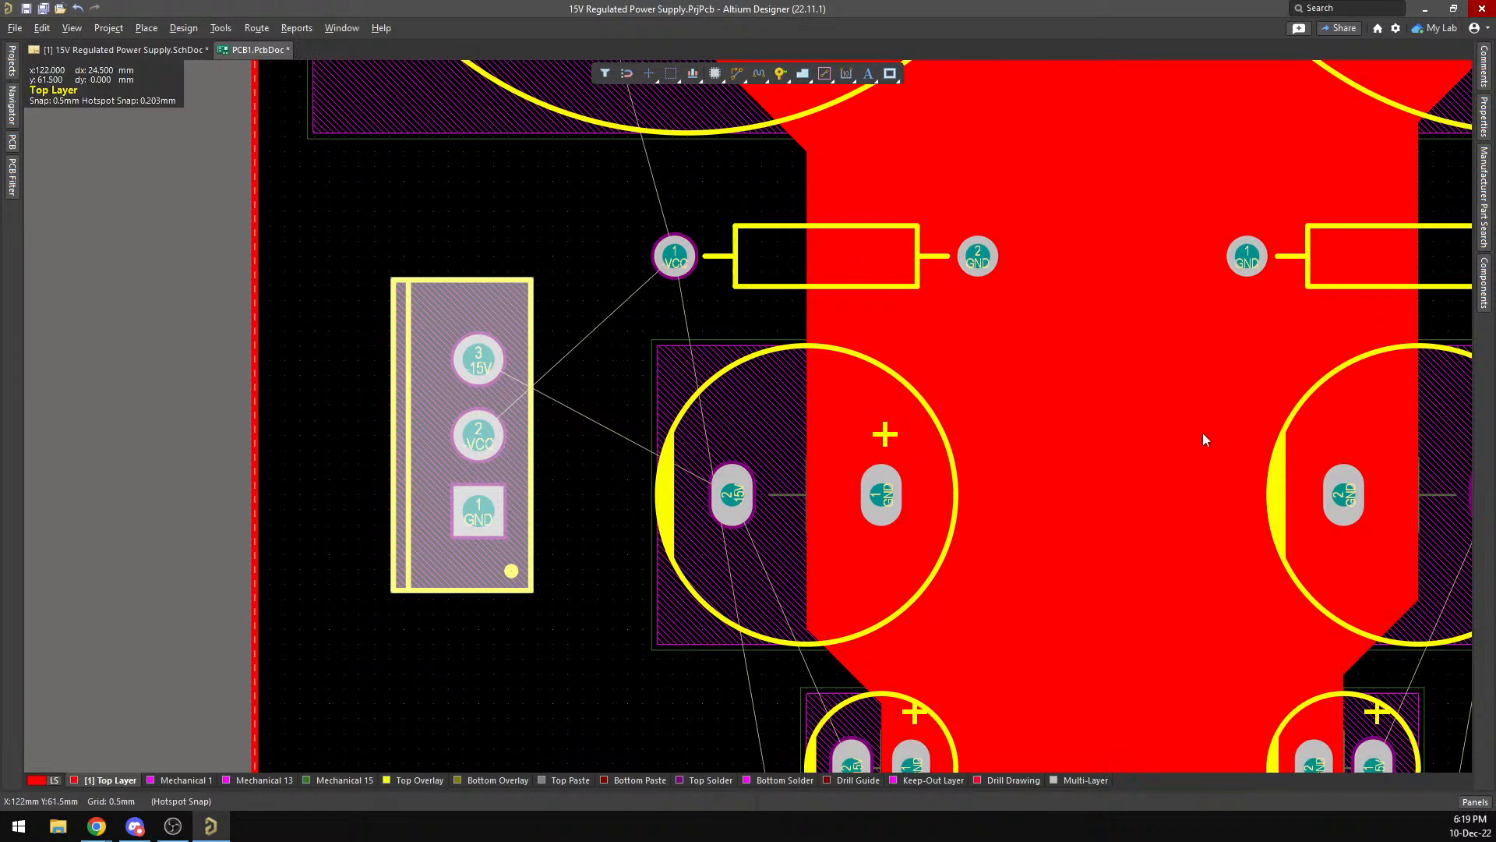
{"action": "right_click_drag", "start_coordinate": [1203, 434], "coordinate": [541, 395]}
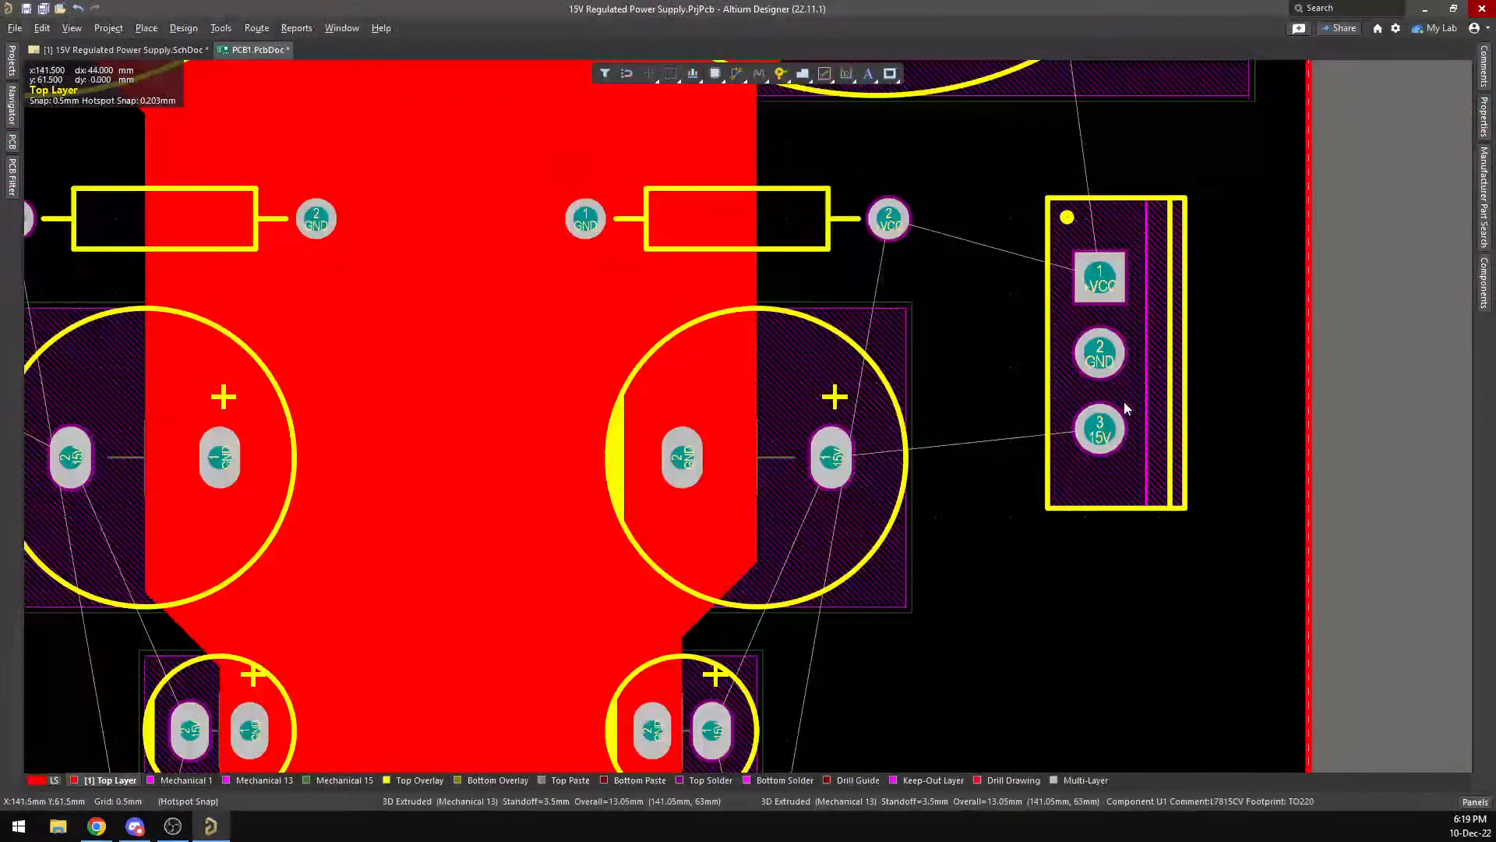
{"action": "mouse_move", "coordinate": [1125, 397]}
{"action": "left_mouse_down"}
{"action": "mouse_move", "coordinate": [1134, 386]}
{"action": "mouse_move", "coordinate": [1099, 366]}
{"action": "mouse_move", "coordinate": [1101, 399]}
{"action": "left_mouse_up"}
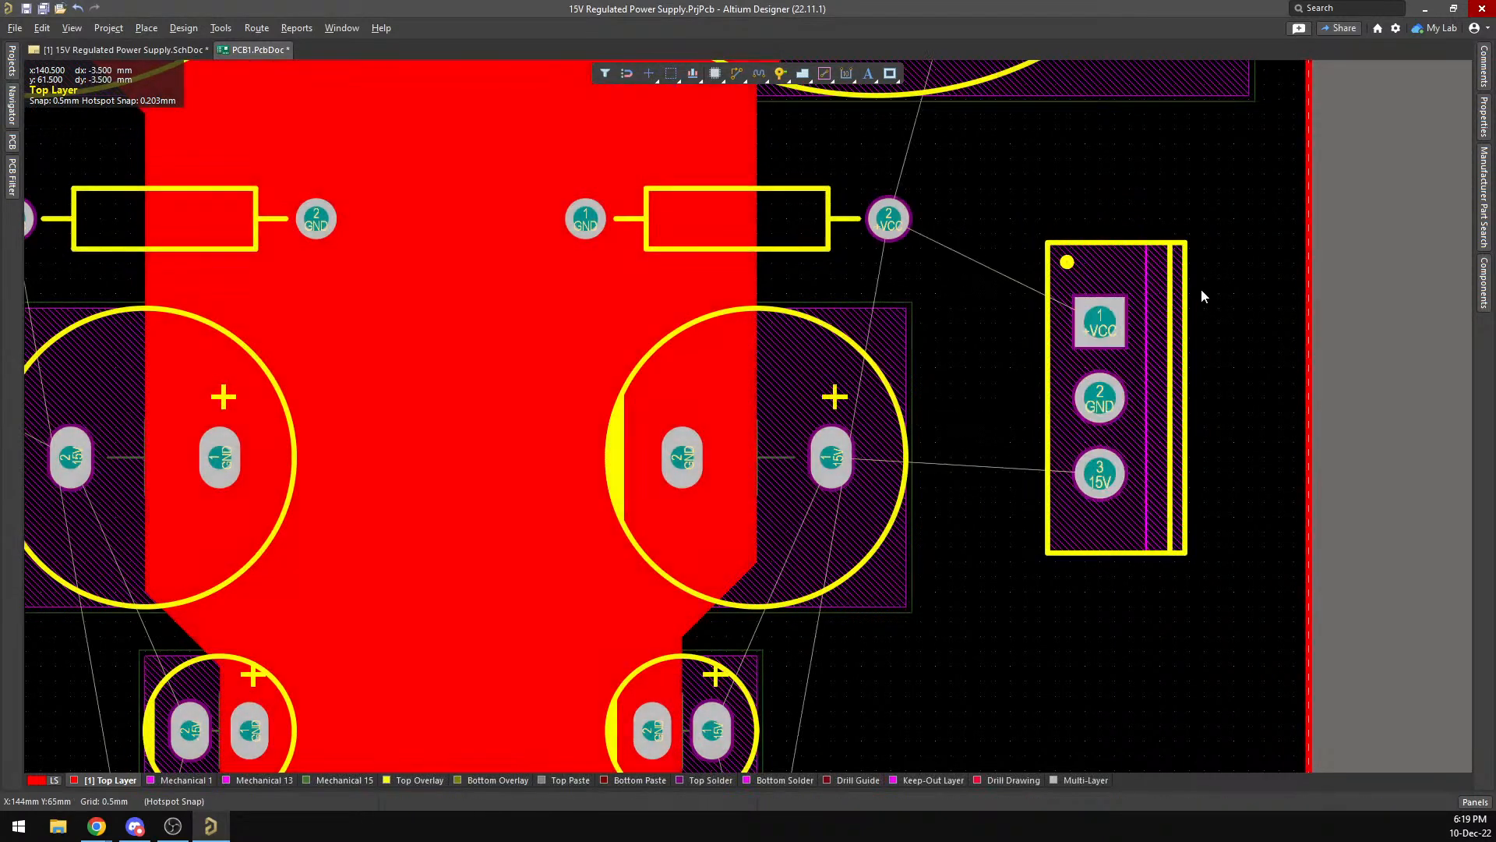
Select the newly drawn pour that runs between the large capacitor's -VCC pad and the GND pour.
{"action": "scroll", "coordinate": [943, 312], "scroll_direction": "up", "scroll_amount": 3}
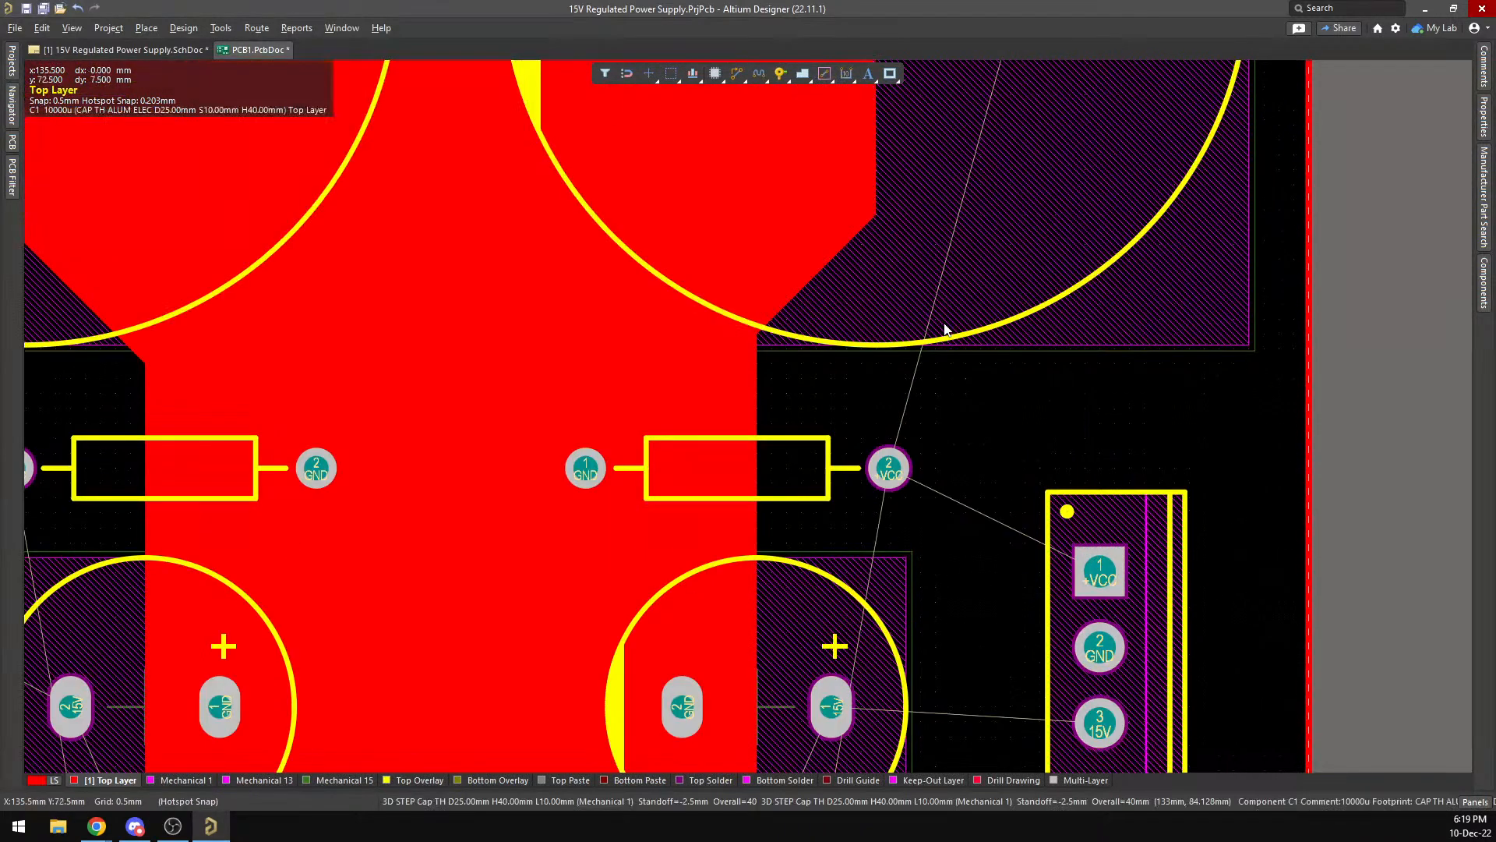
{"action": "scroll", "coordinate": [943, 321], "scroll_direction": "up", "scroll_amount": 8}
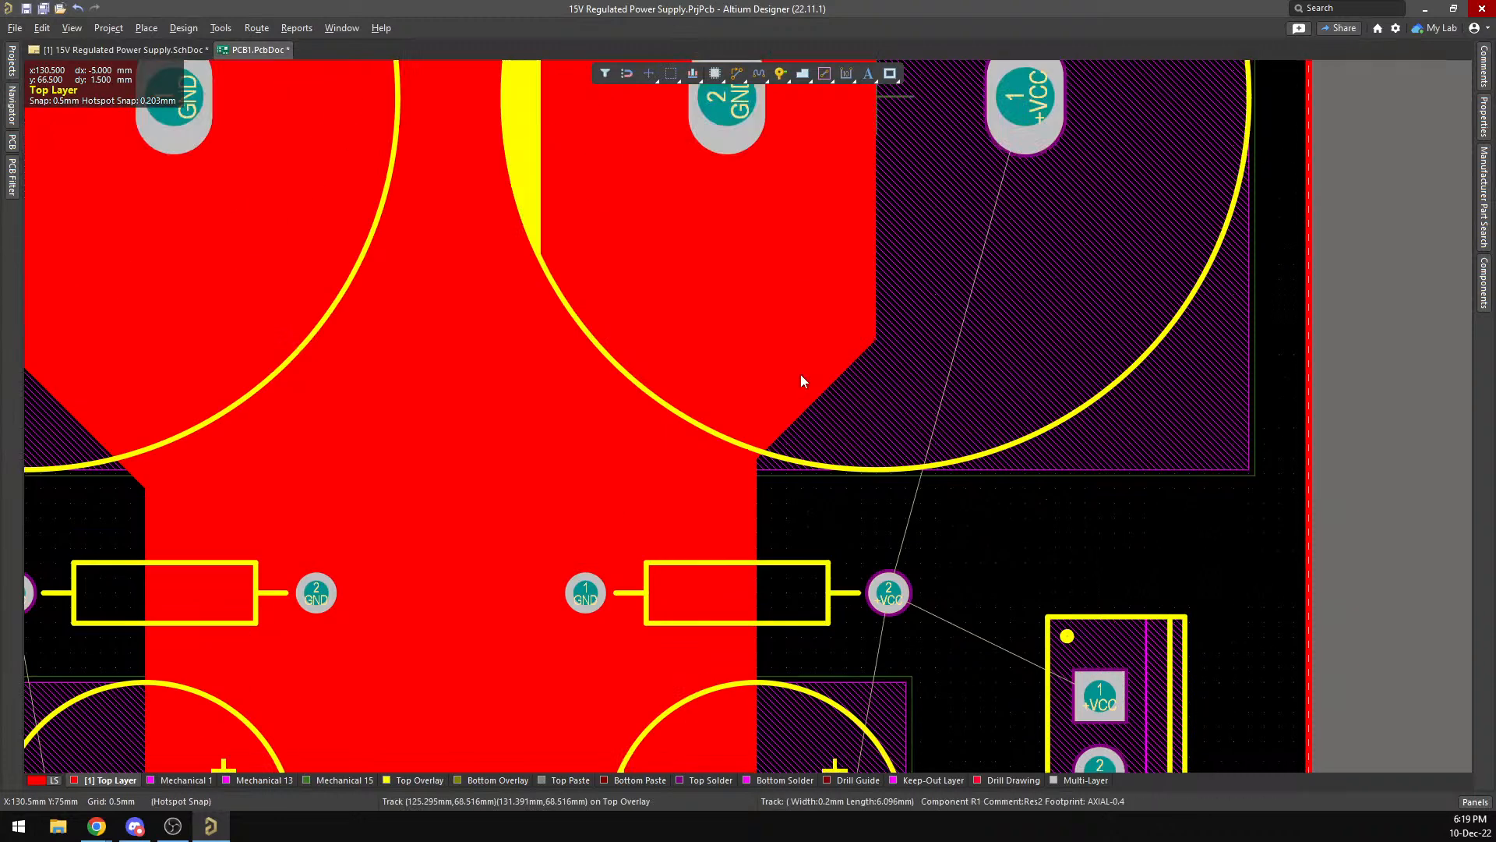
{"action": "right_click_drag", "start_coordinate": [929, 575], "coordinate": [1260, 559]}
{"action": "right_click_drag", "start_coordinate": [381, 554], "coordinate": [635, 561]}
{"action": "left_click", "coordinate": [578, 315]}
{"action": "scroll", "coordinate": [565, 313], "scroll_direction": "up", "scroll_amount": 12}
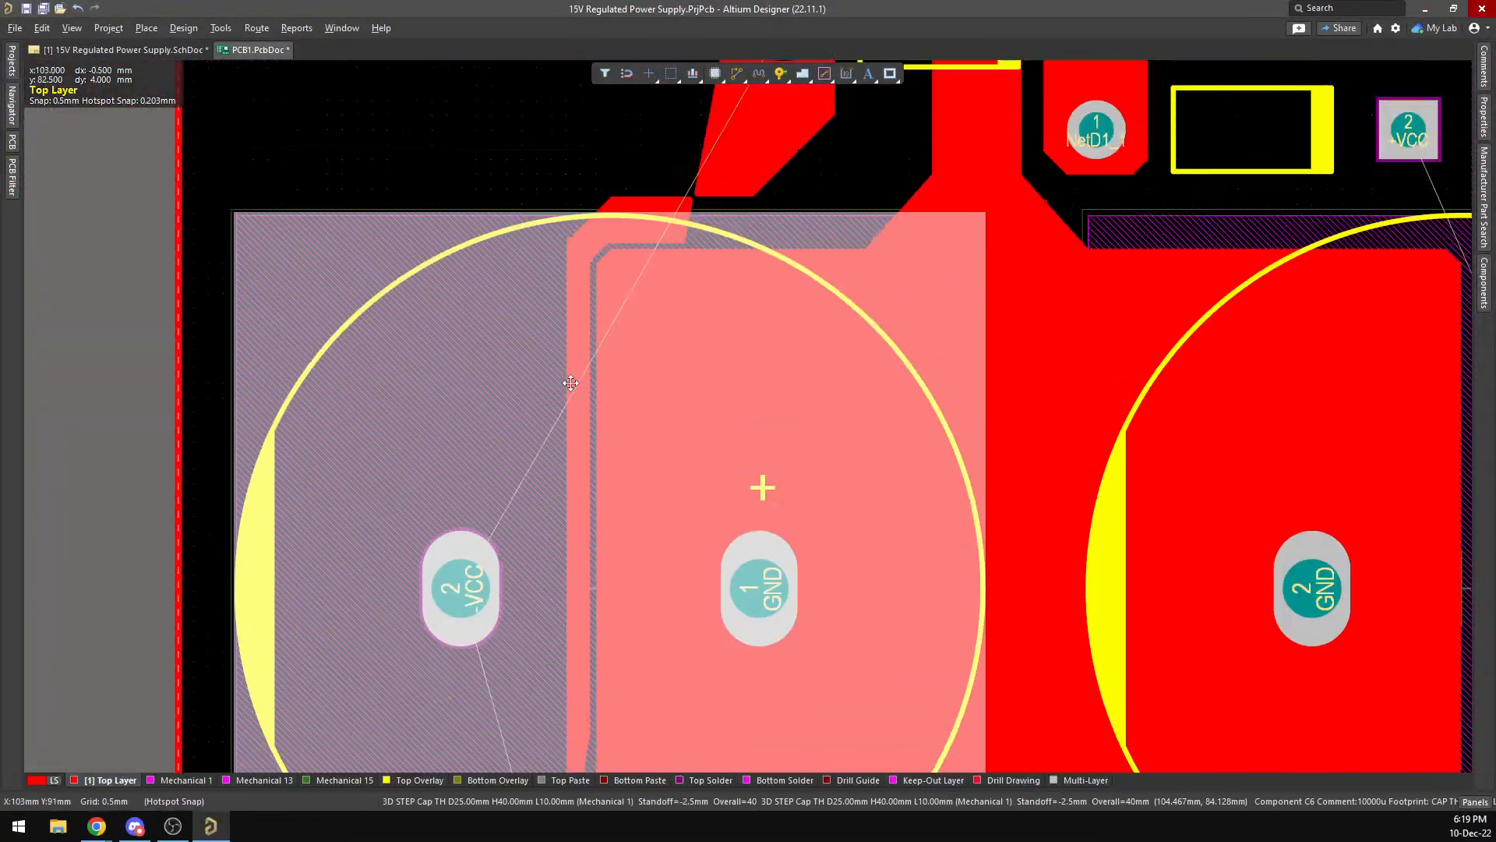
{"action": "left_click", "coordinate": [661, 271]}
{"action": "scroll", "coordinate": [661, 271], "scroll_direction": "down", "scroll_amount": 8}
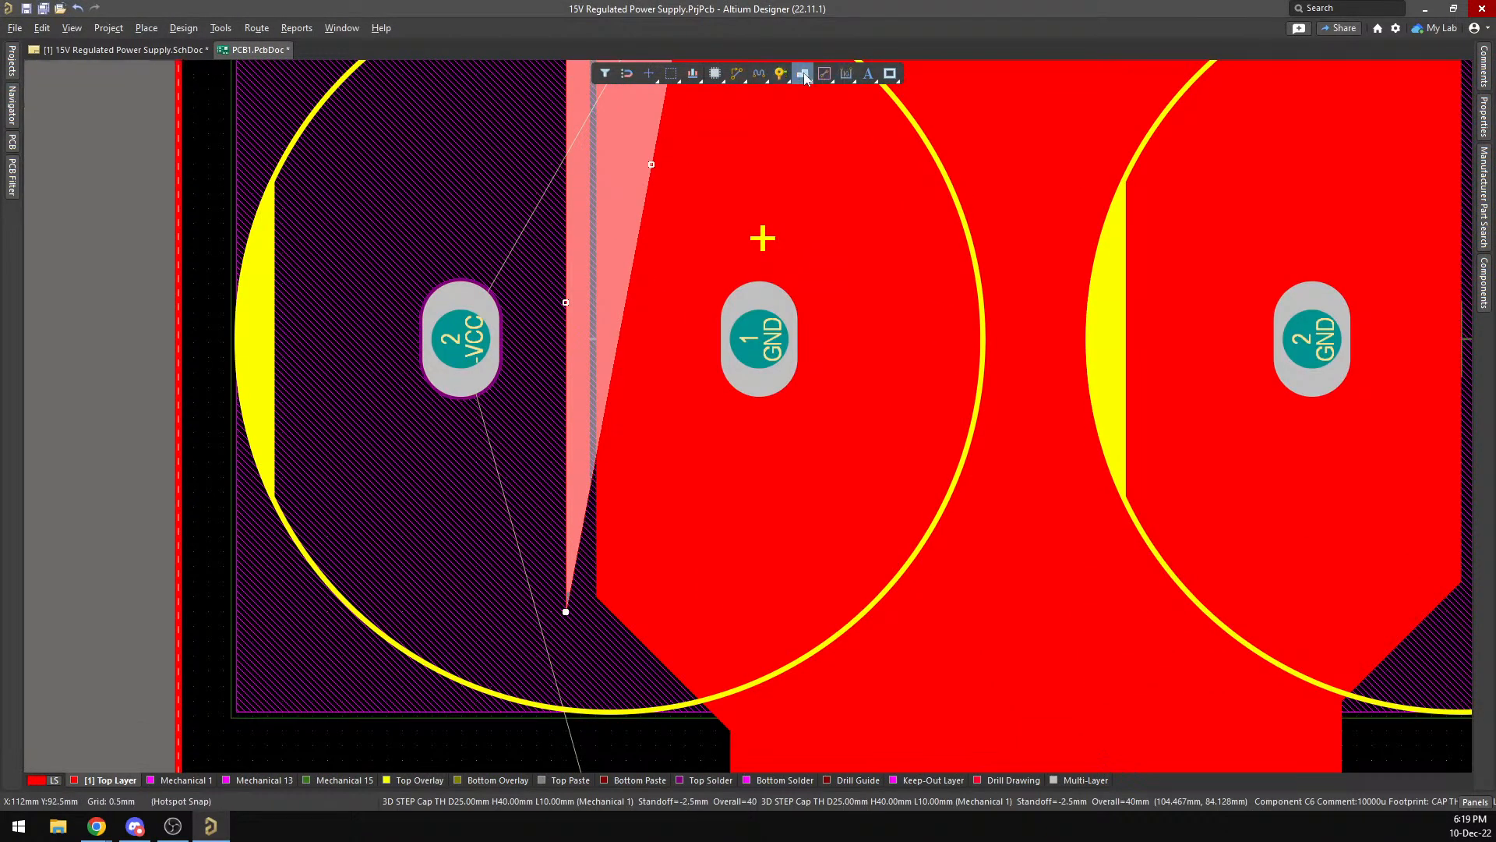
Begin a Top Layer polygon pour at the existing pour's lower corner, outlining it around the resistor's -VCC pad to the top of regulator U2.
{"action": "left_click", "coordinate": [803, 73]}
{"action": "scroll", "coordinate": [567, 608], "scroll_direction": "down", "scroll_amount": 5}
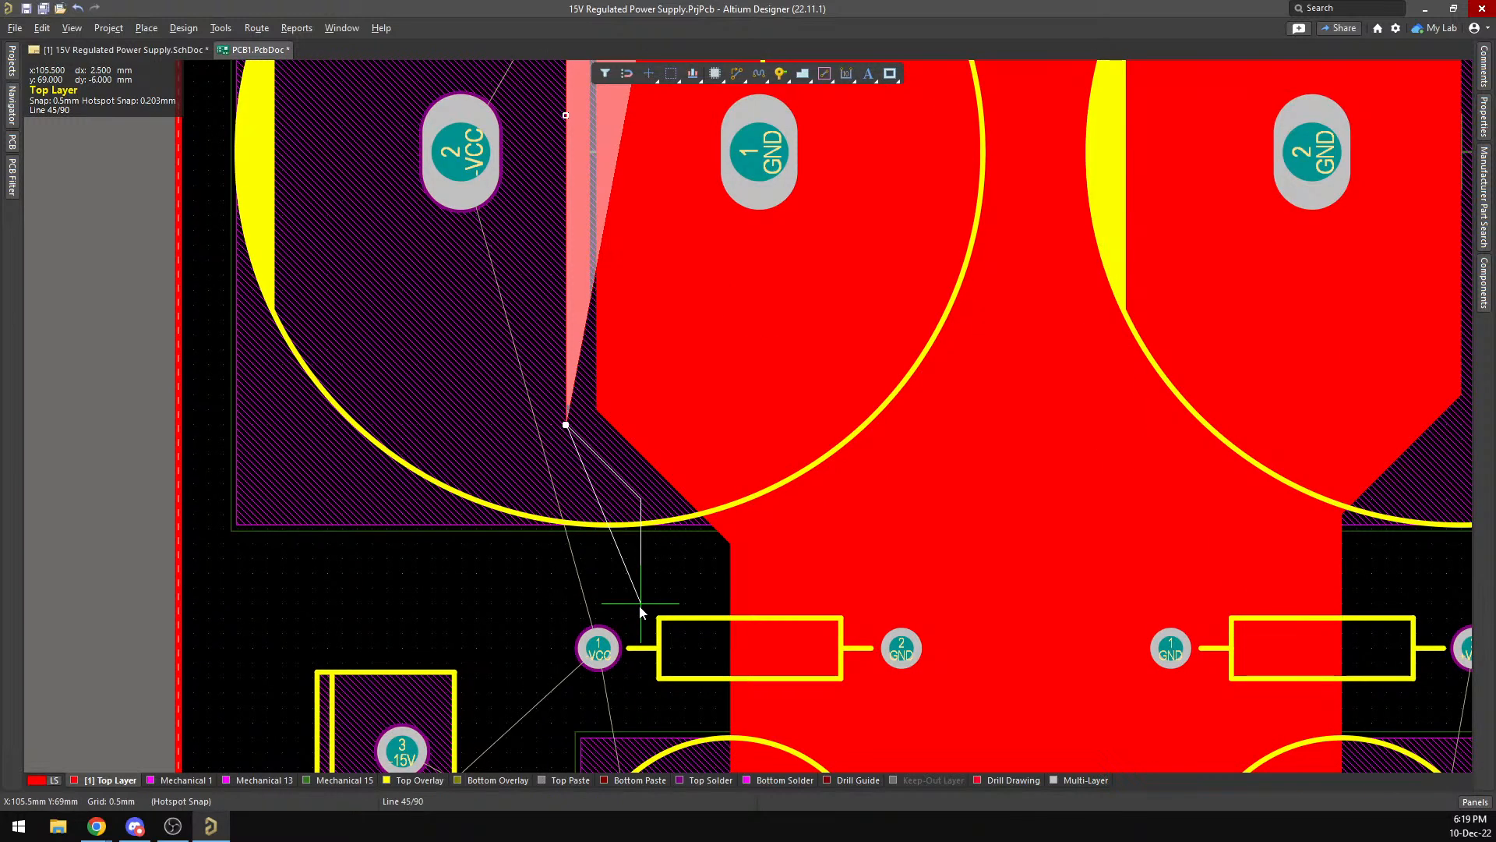
{"action": "left_click", "coordinate": [700, 673]}
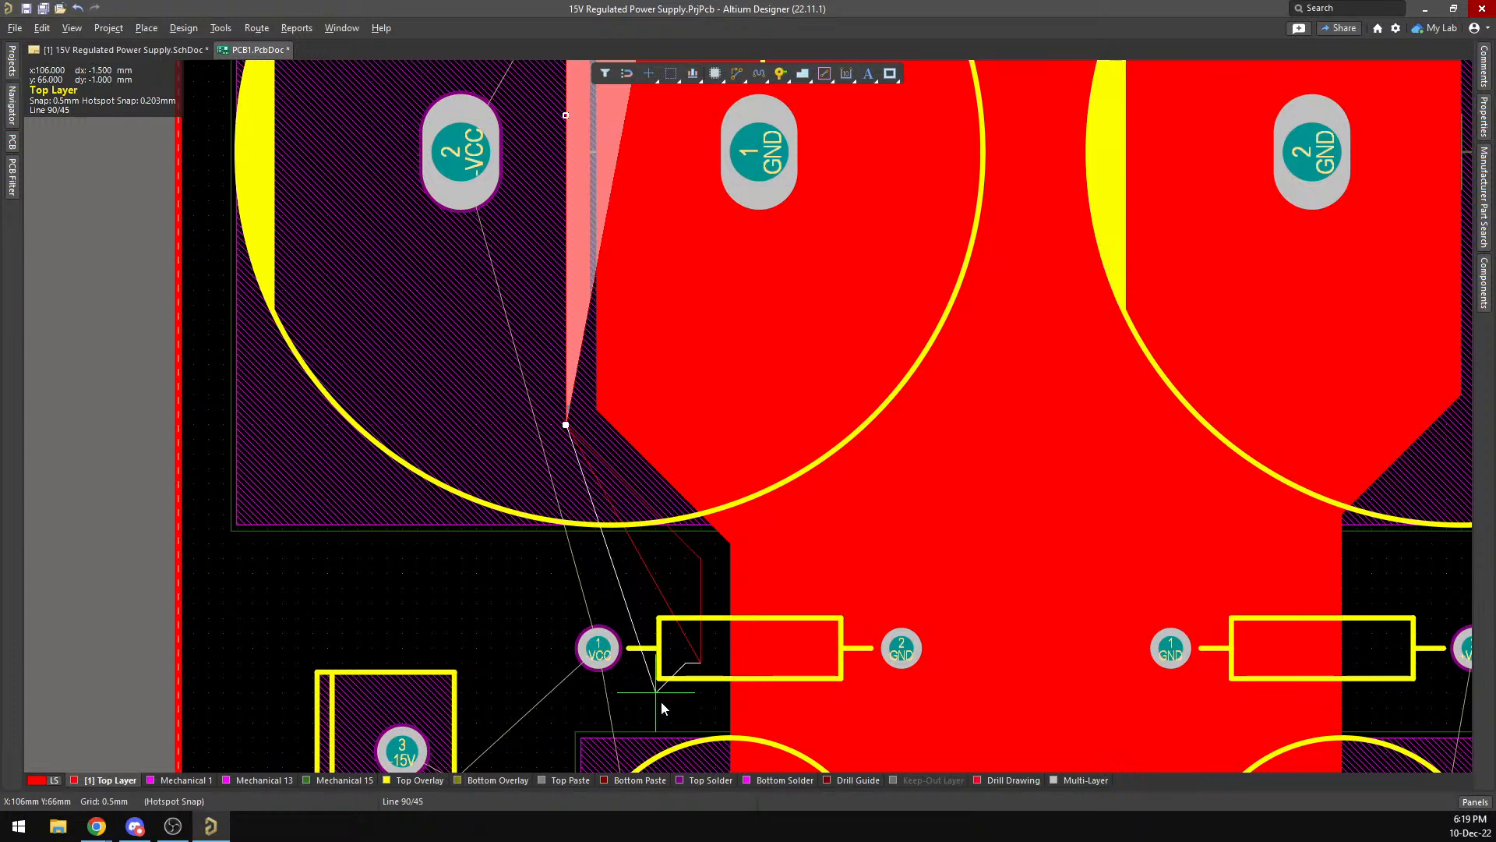
{"action": "left_click", "coordinate": [656, 708]}
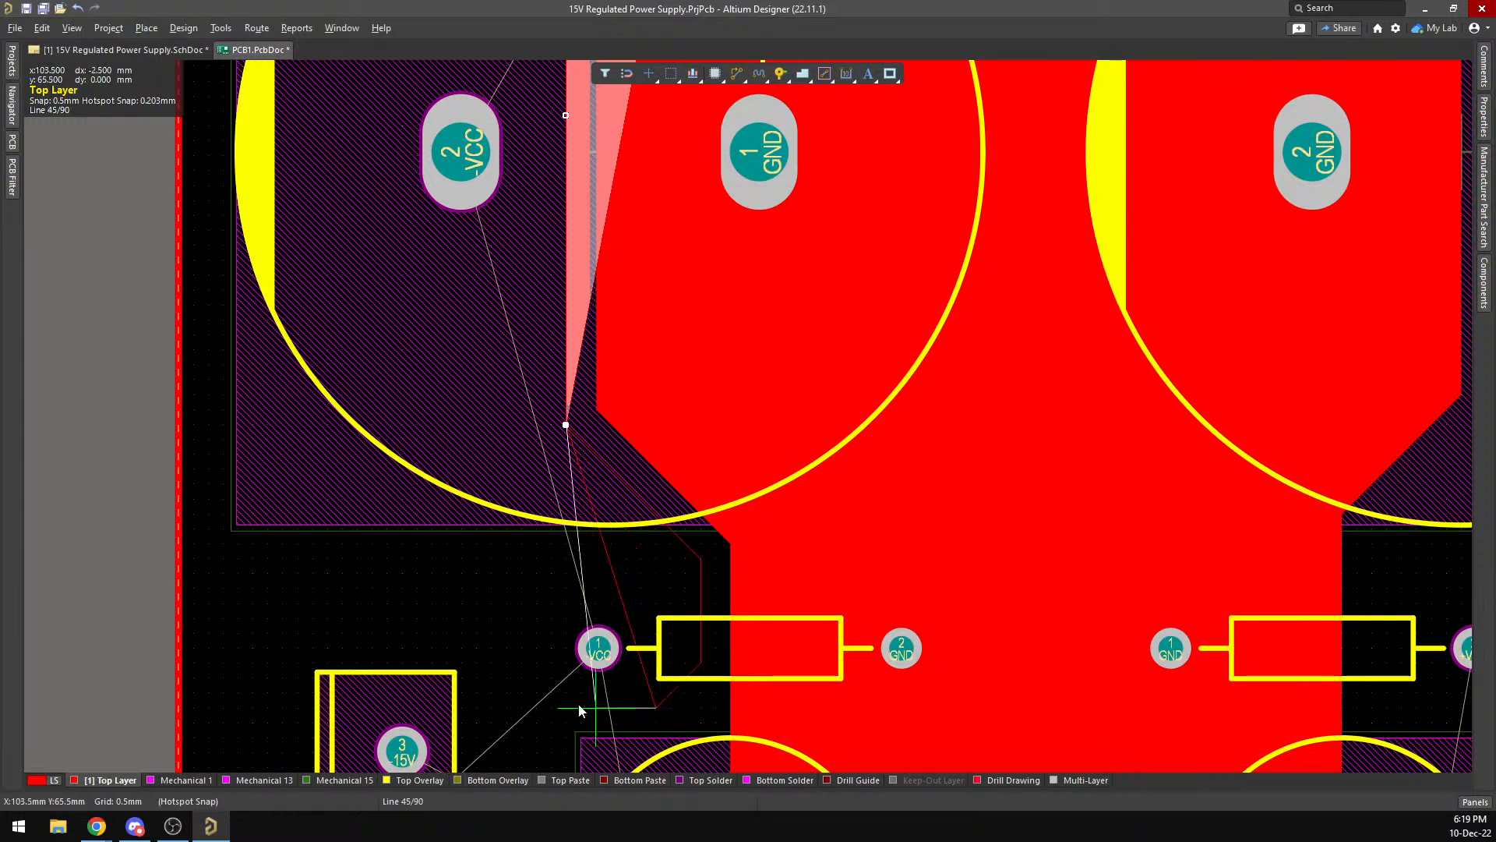
{"action": "left_click", "coordinate": [357, 708]}
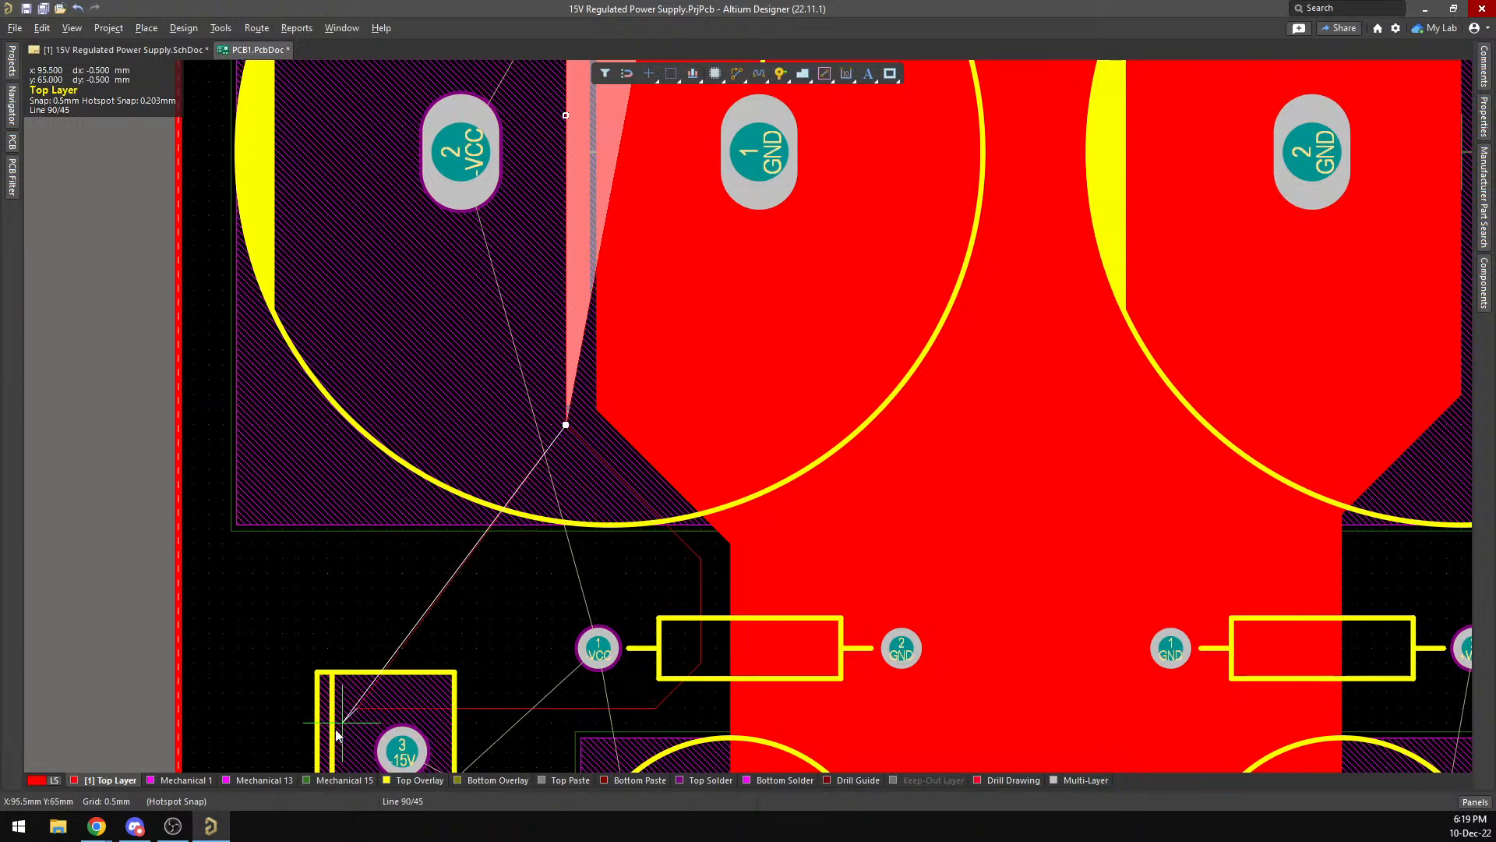
Set the snap grid to 0.250 mm and continue the pour outline around regulator U2's -VCC pin, between its -15V and GND pins.
{"action": "scroll", "coordinate": [332, 728], "scroll_direction": "down", "scroll_amount": 1}
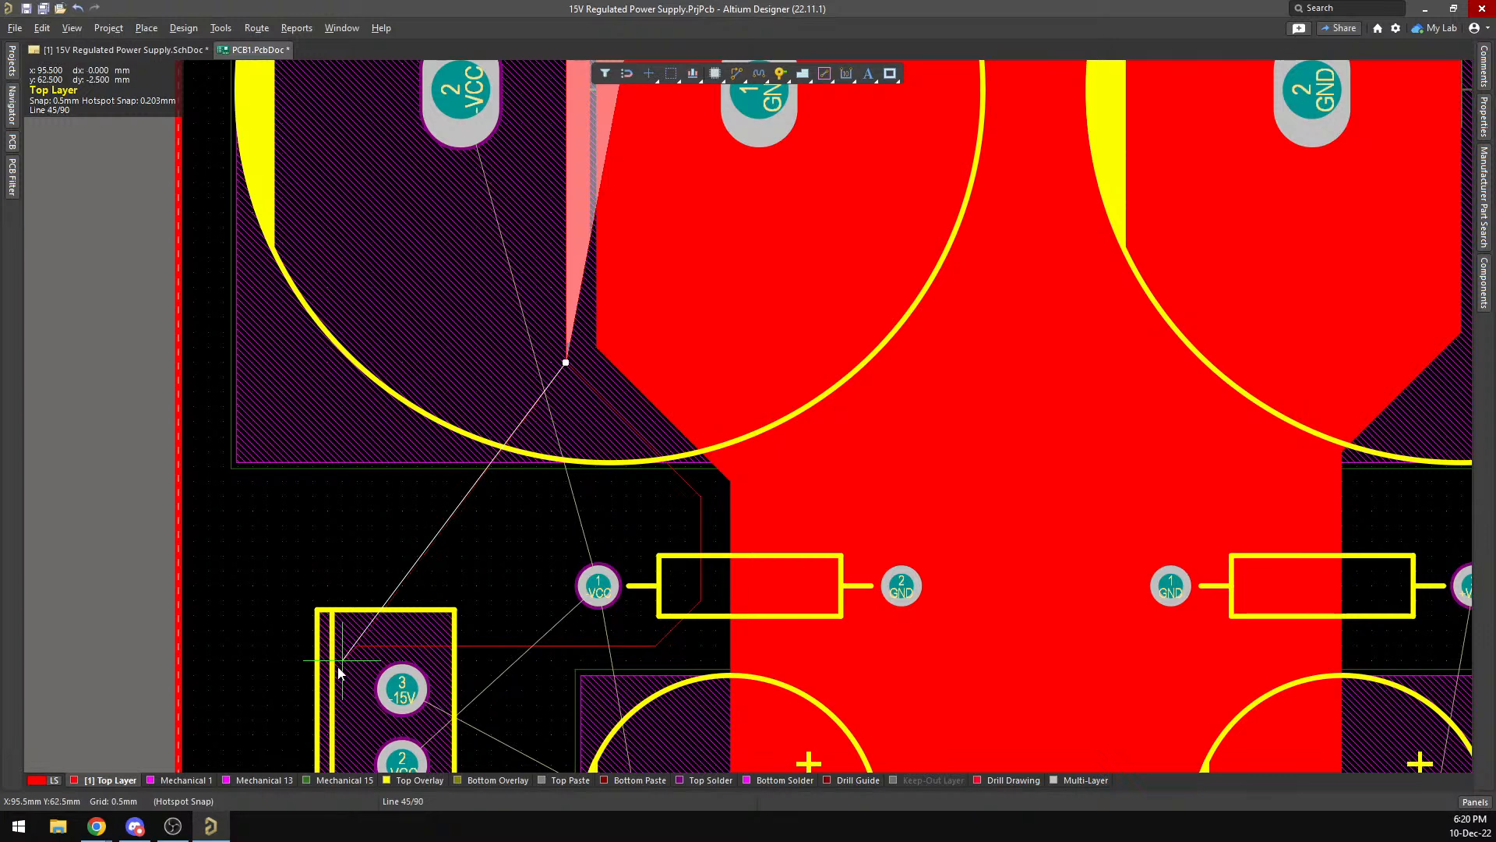
{"action": "scroll", "coordinate": [341, 670], "scroll_direction": "down", "scroll_amount": 2}
{"action": "key", "text": "space"}
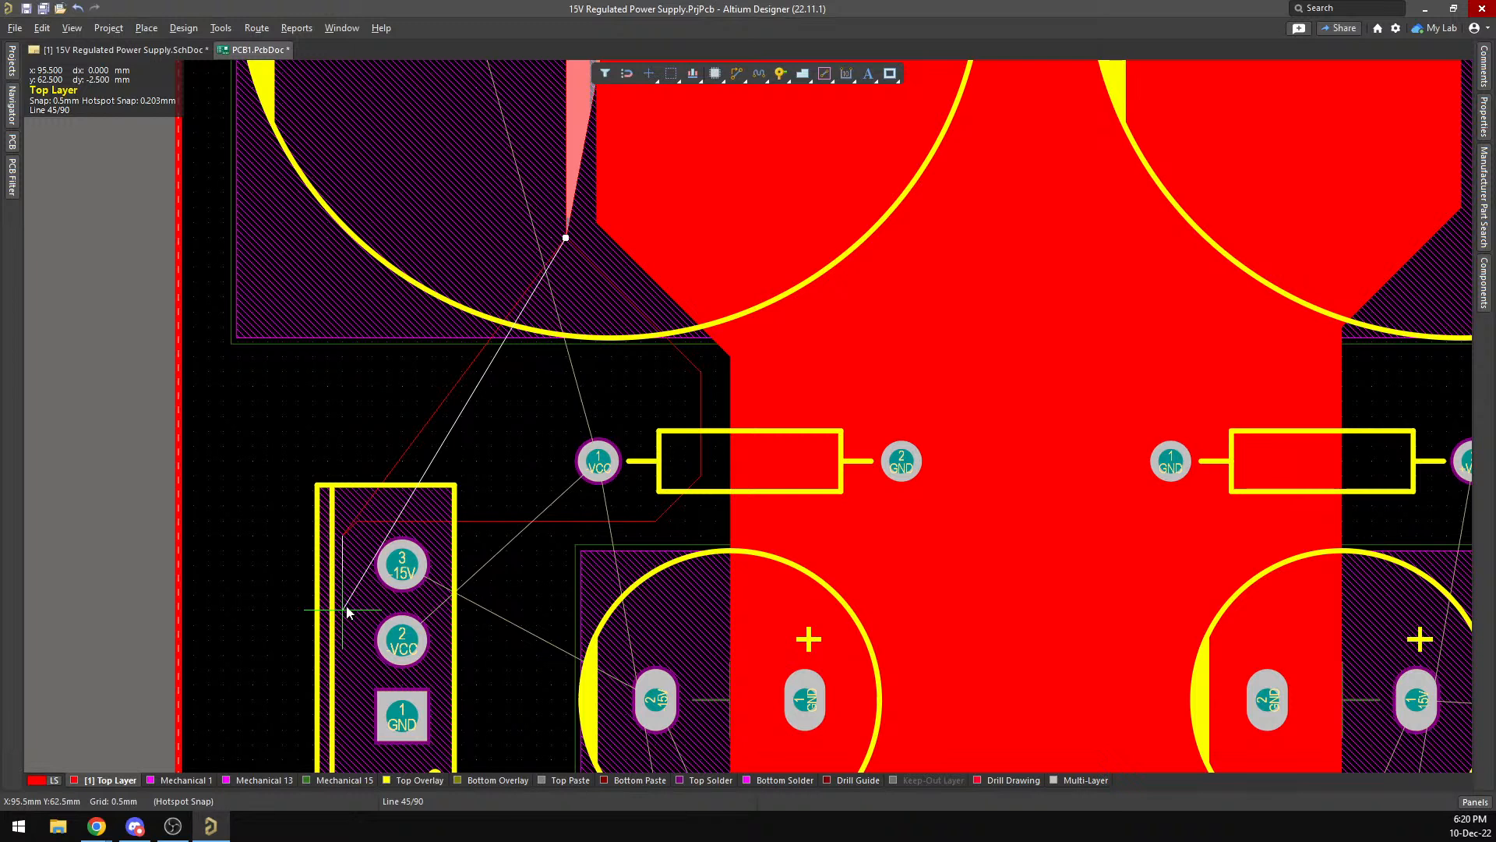
{"action": "key", "text": "g"}
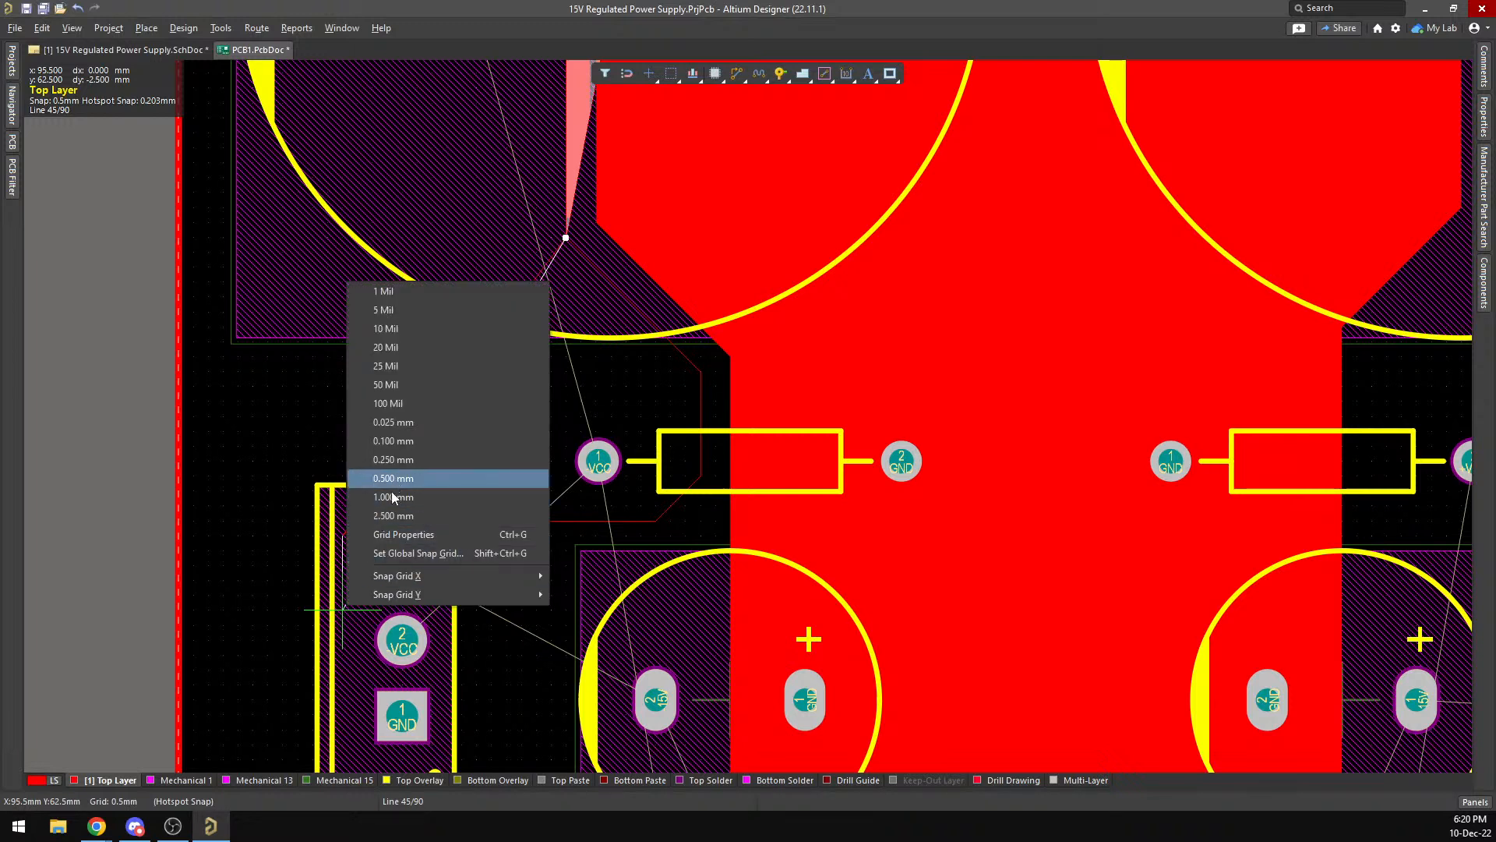
{"action": "left_click", "coordinate": [393, 459]}
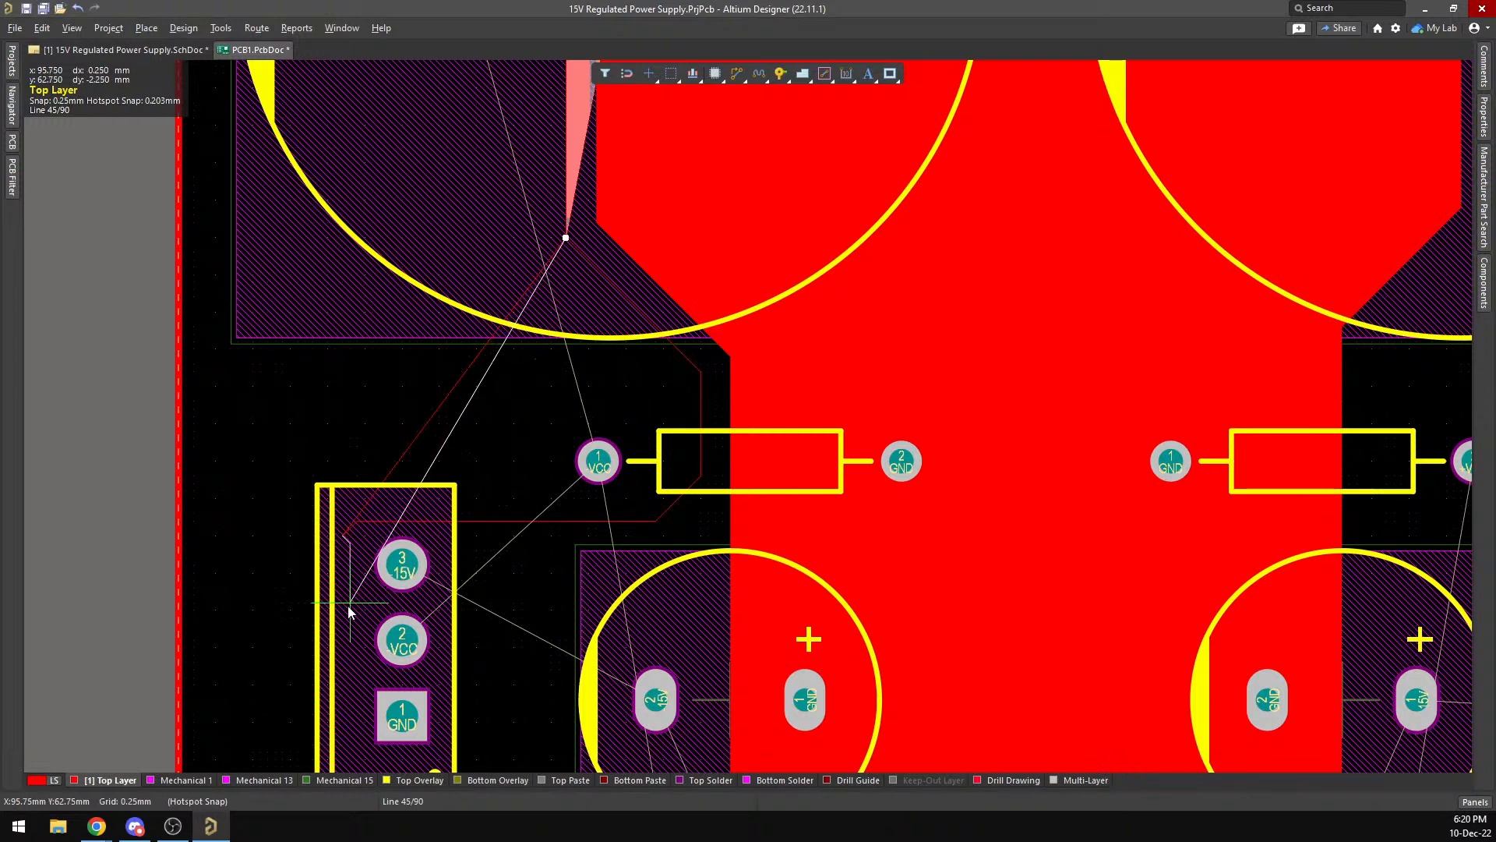
{"action": "key", "text": "space"}
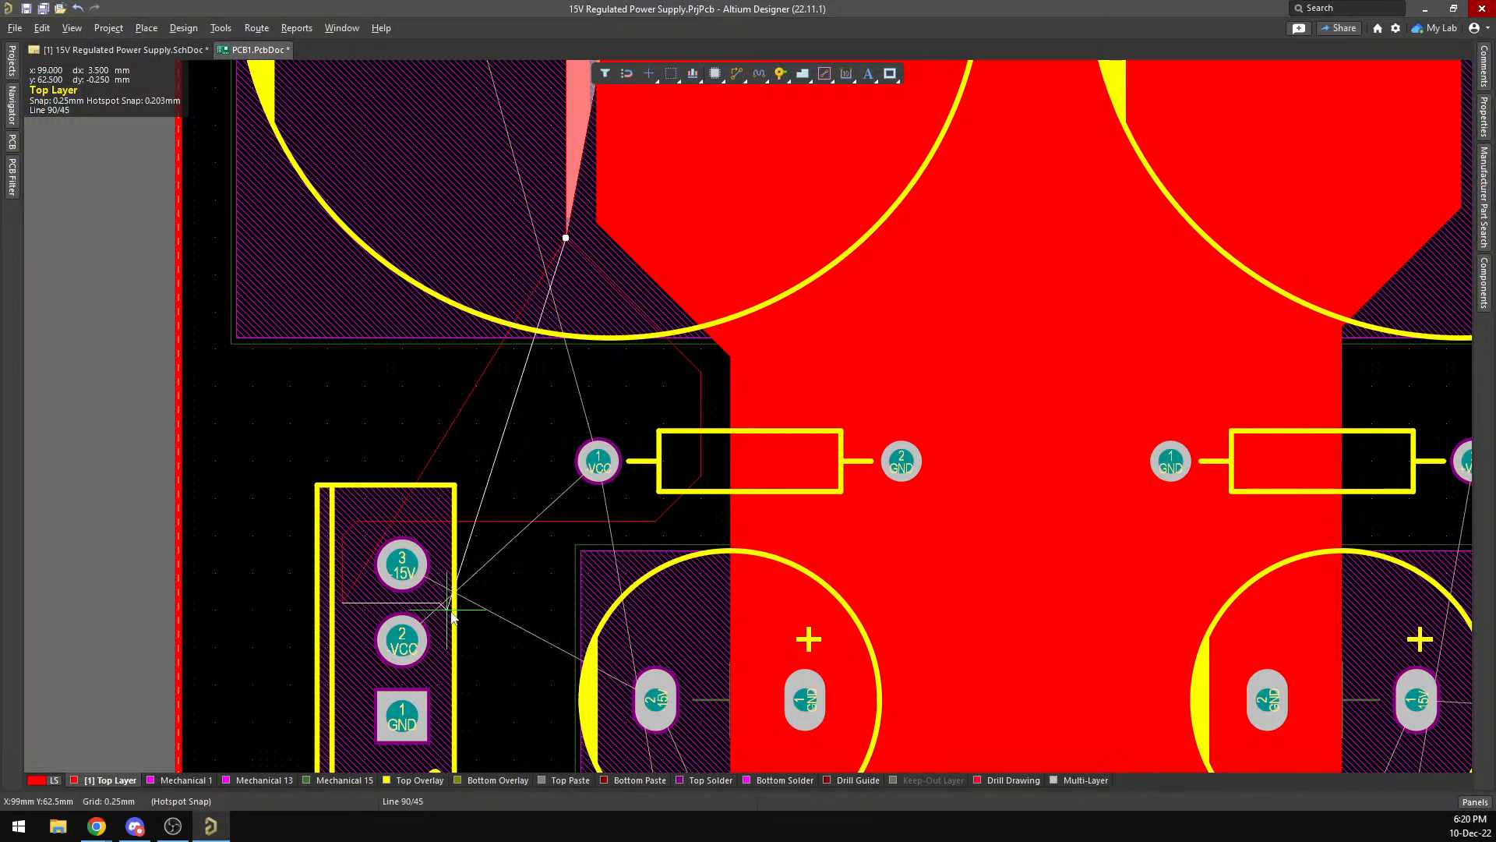
{"action": "key", "text": "space"}
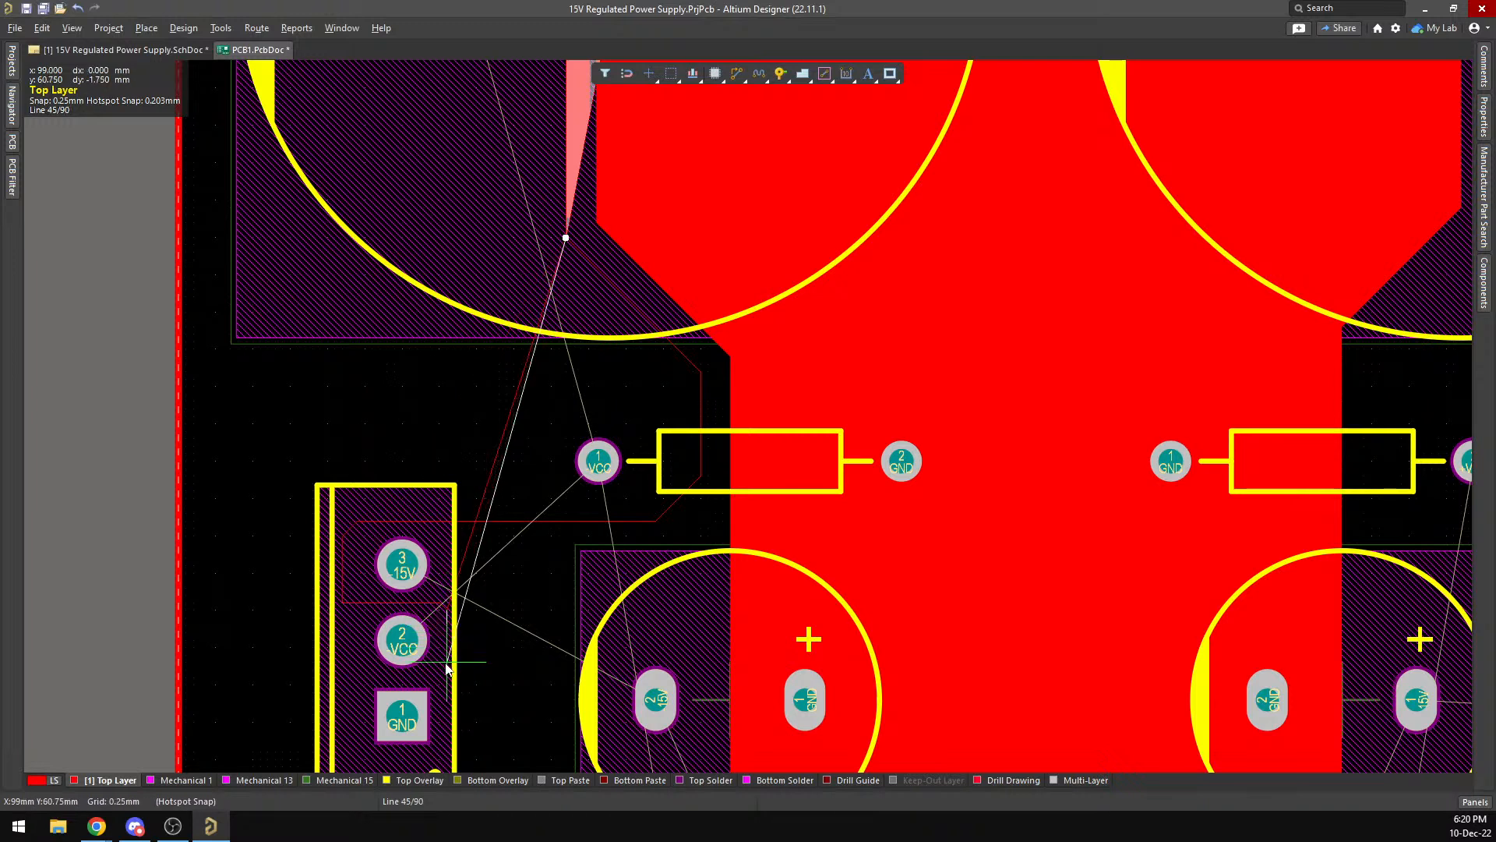
{"action": "key", "text": "space"}
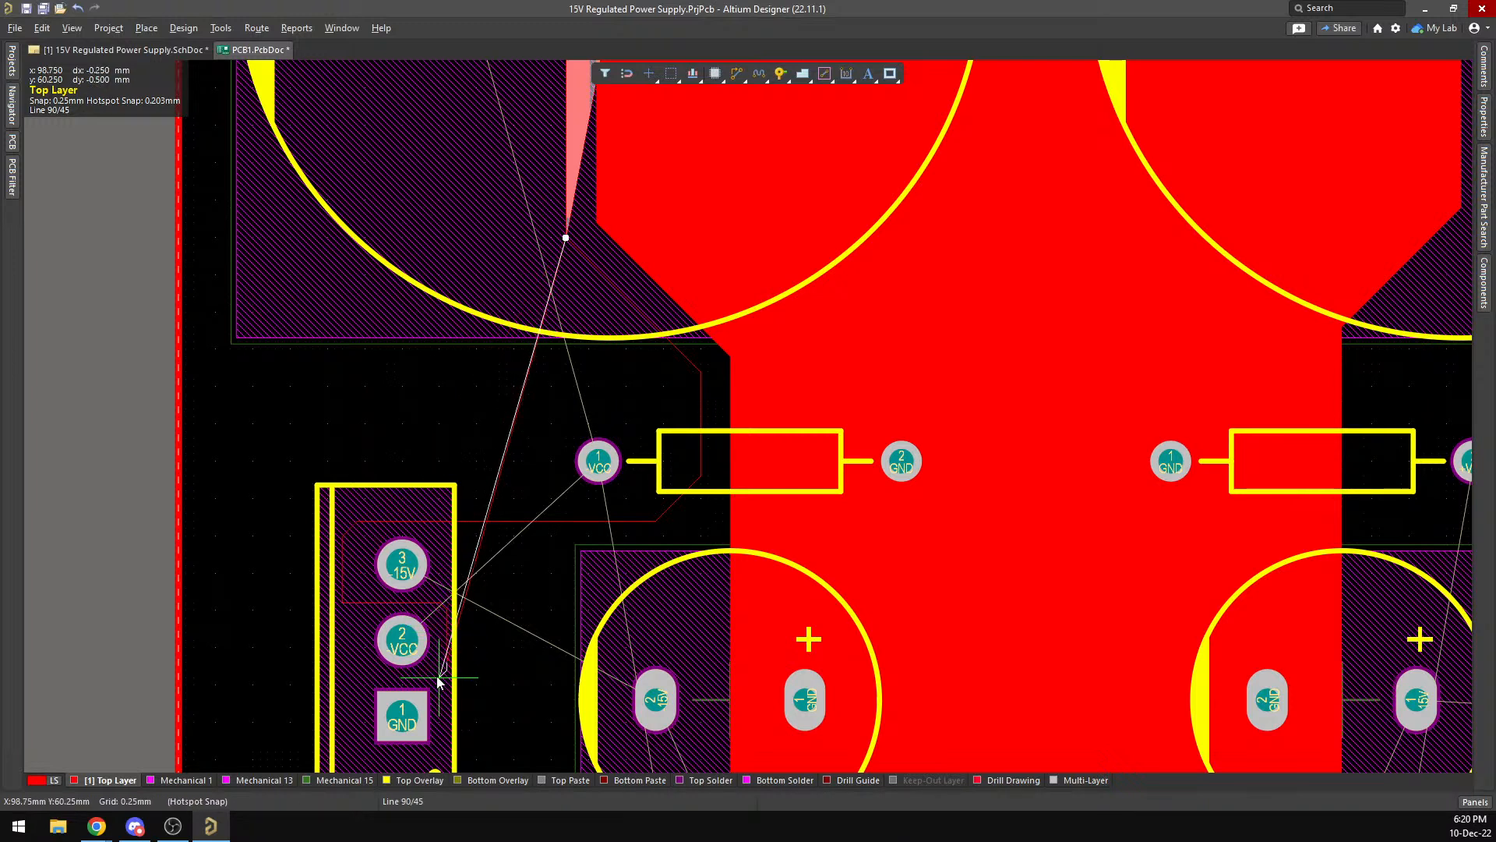
{"action": "key", "text": "space"}
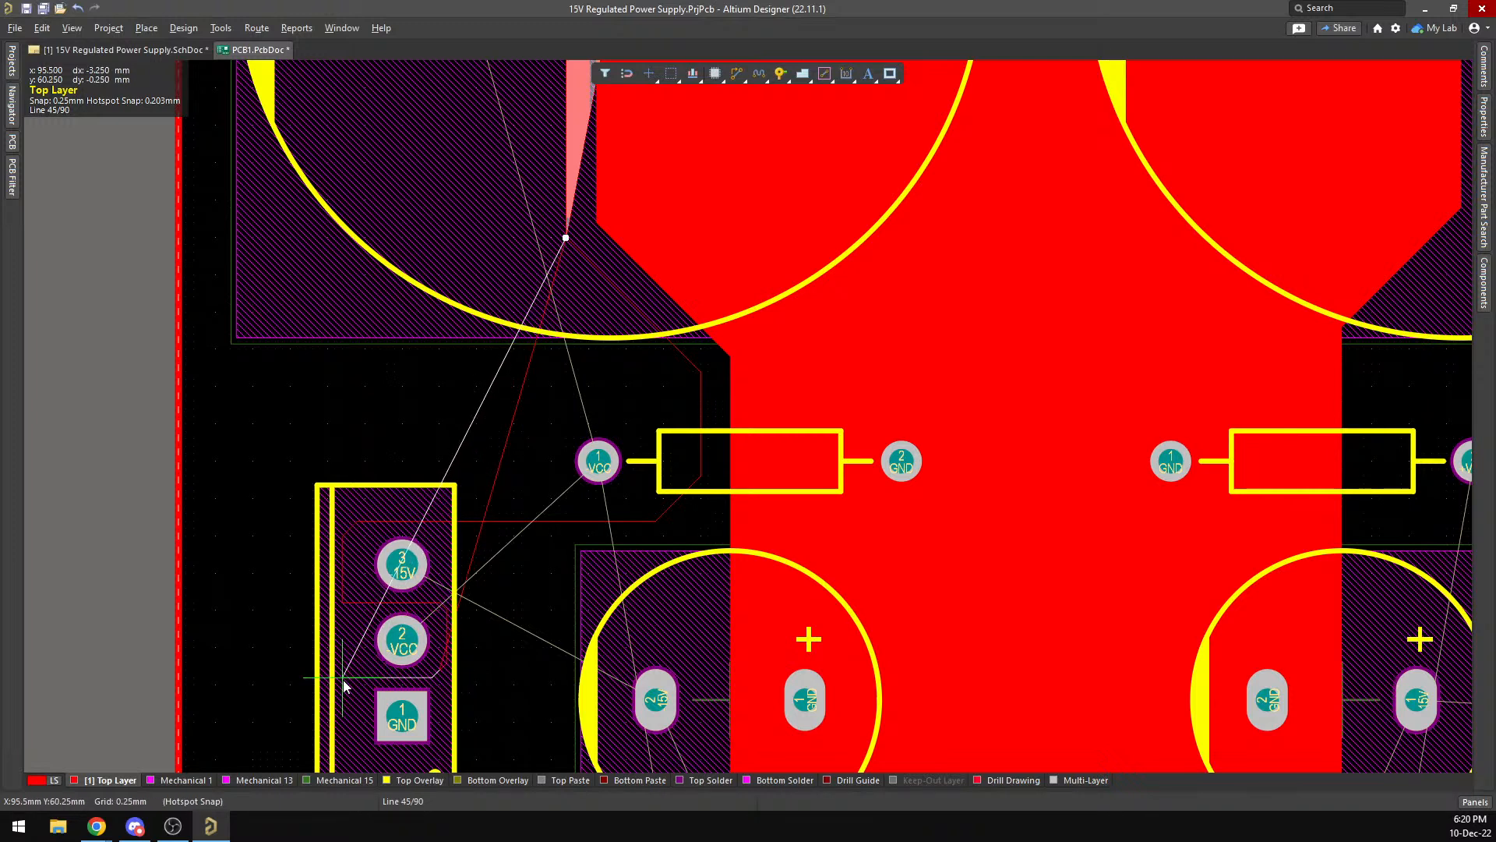
{"action": "key", "text": "space"}
Continue the pour outline past regulator U2's GND pin and down the board to just above the output connector's -VCC pad.
{"action": "scroll", "coordinate": [344, 686], "scroll_direction": "down", "scroll_amount": 2}
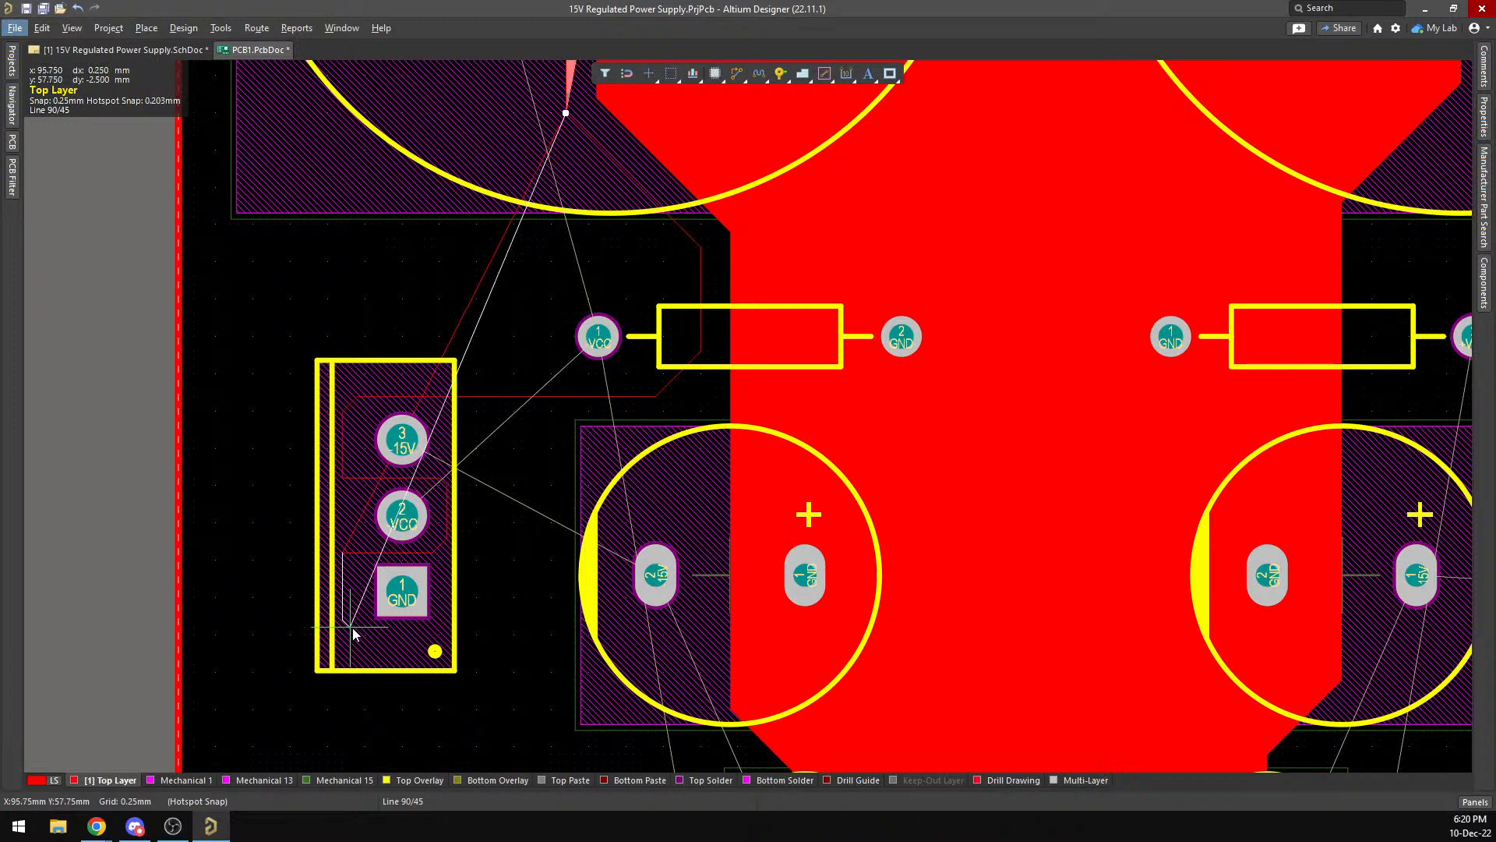
{"action": "left_click", "coordinate": [356, 635]}
{"action": "scroll", "coordinate": [358, 629], "scroll_direction": "down", "scroll_amount": 4}
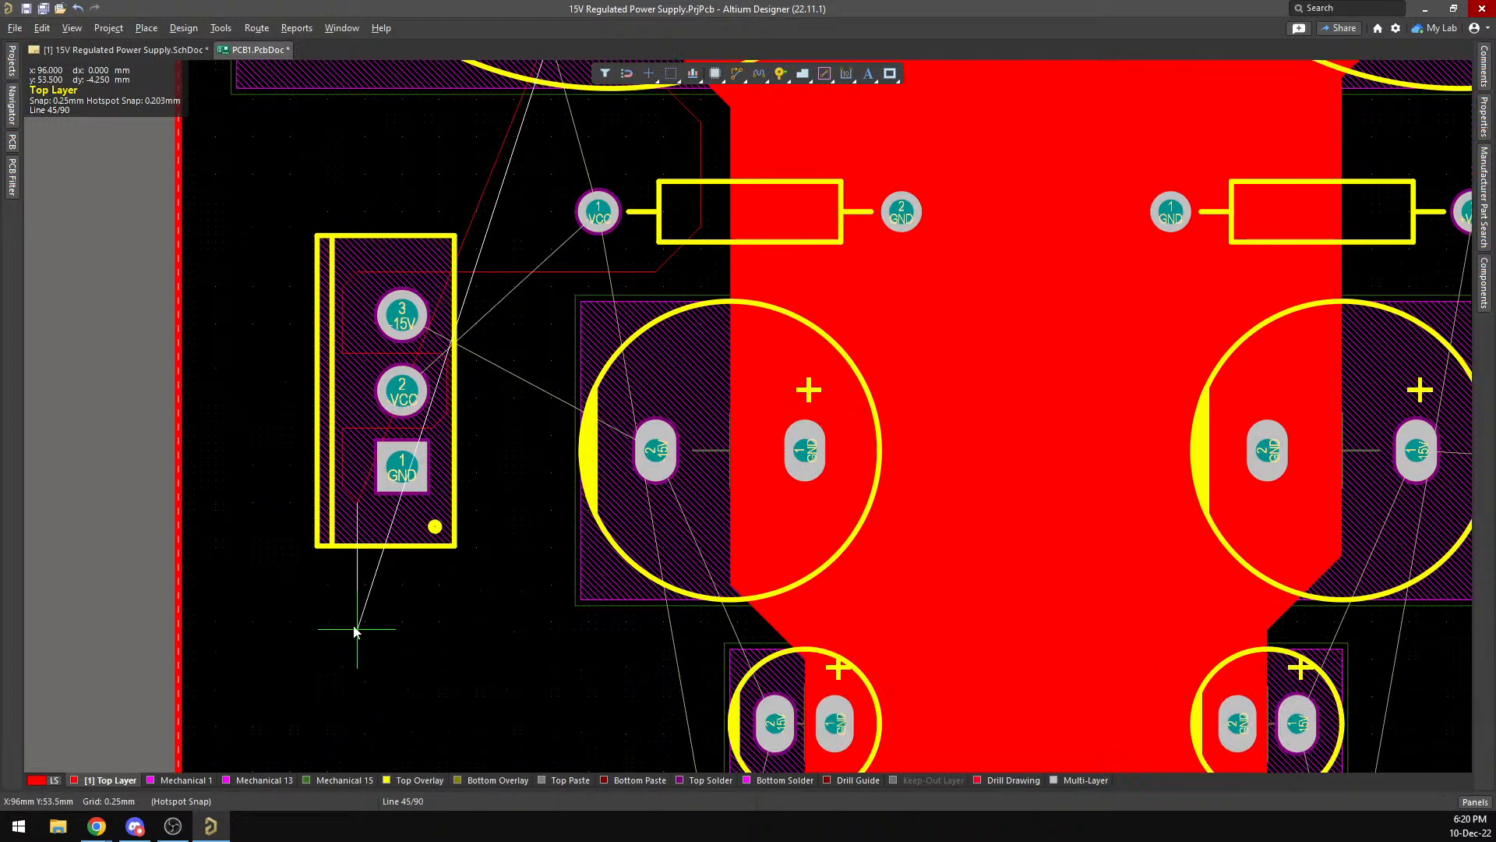
{"action": "scroll", "coordinate": [382, 604], "scroll_direction": "down", "scroll_amount": 3}
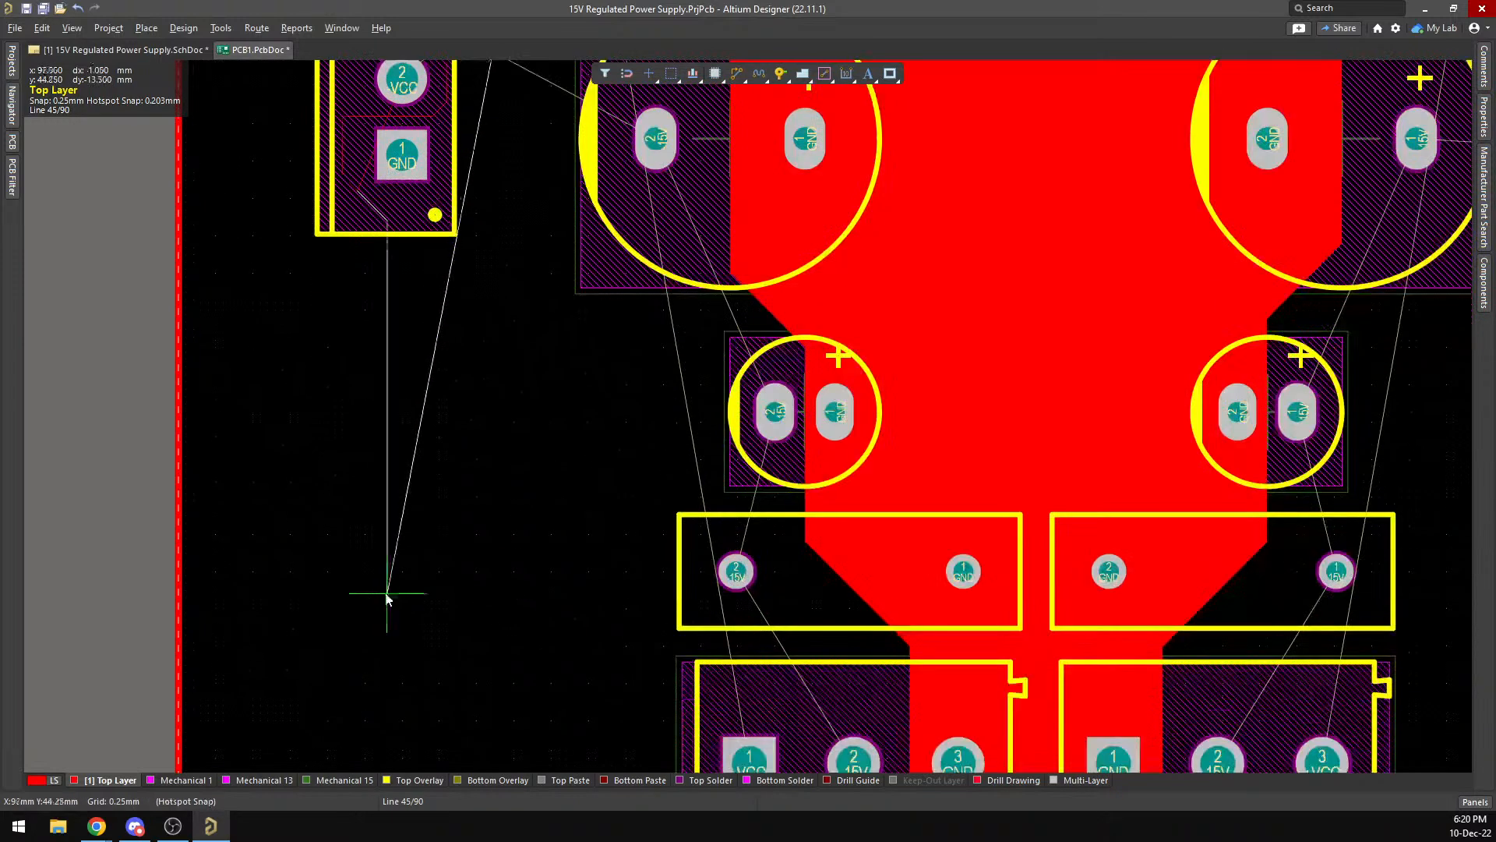
{"action": "scroll", "coordinate": [533, 627], "scroll_direction": "down", "scroll_amount": 2}
{"action": "scroll", "coordinate": [550, 619], "scroll_direction": "down", "scroll_amount": 1}
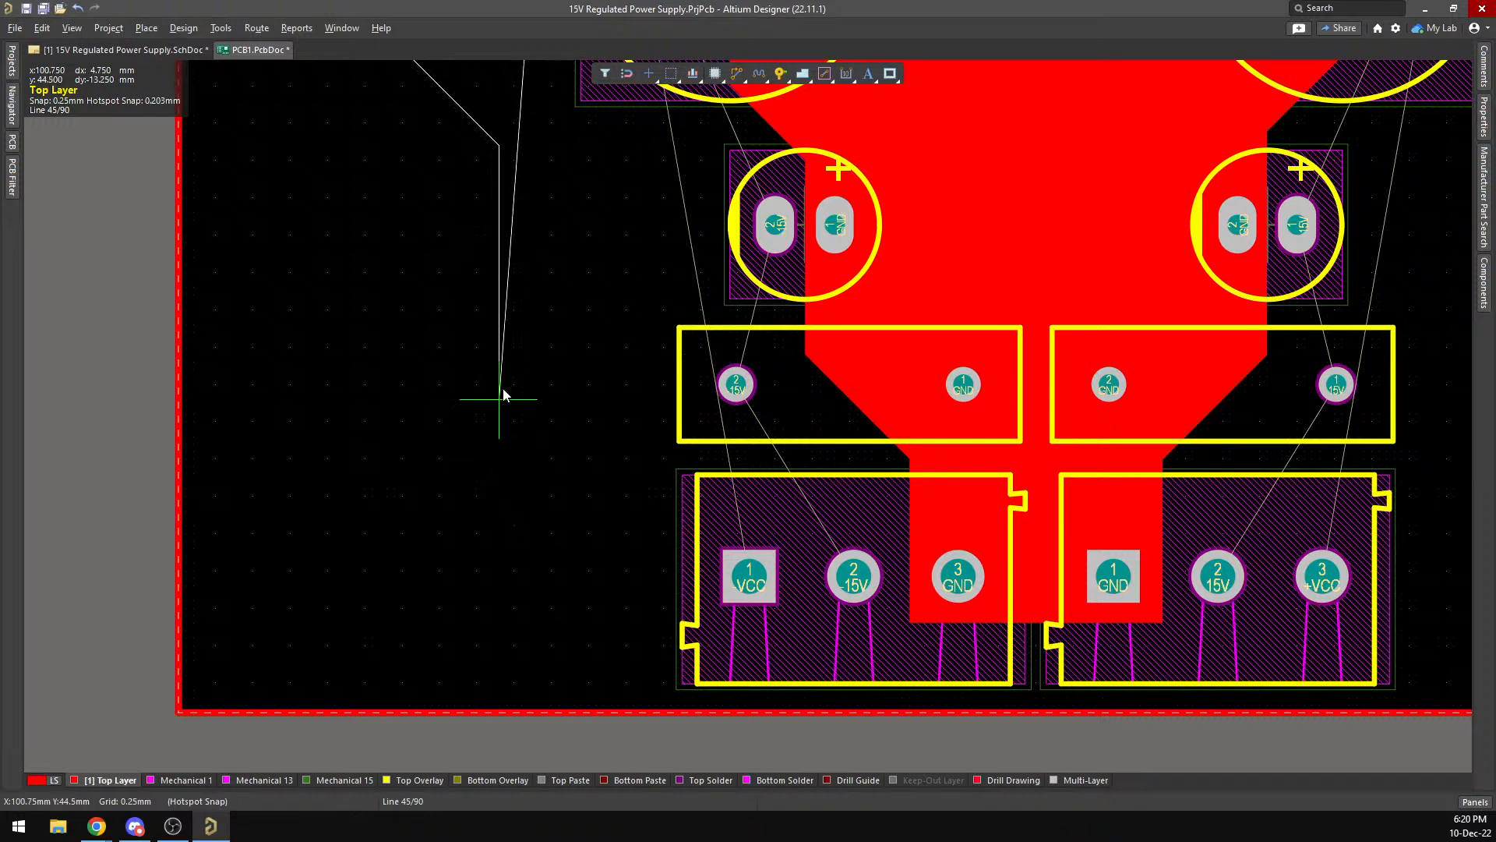
{"action": "left_click", "coordinate": [500, 368]}
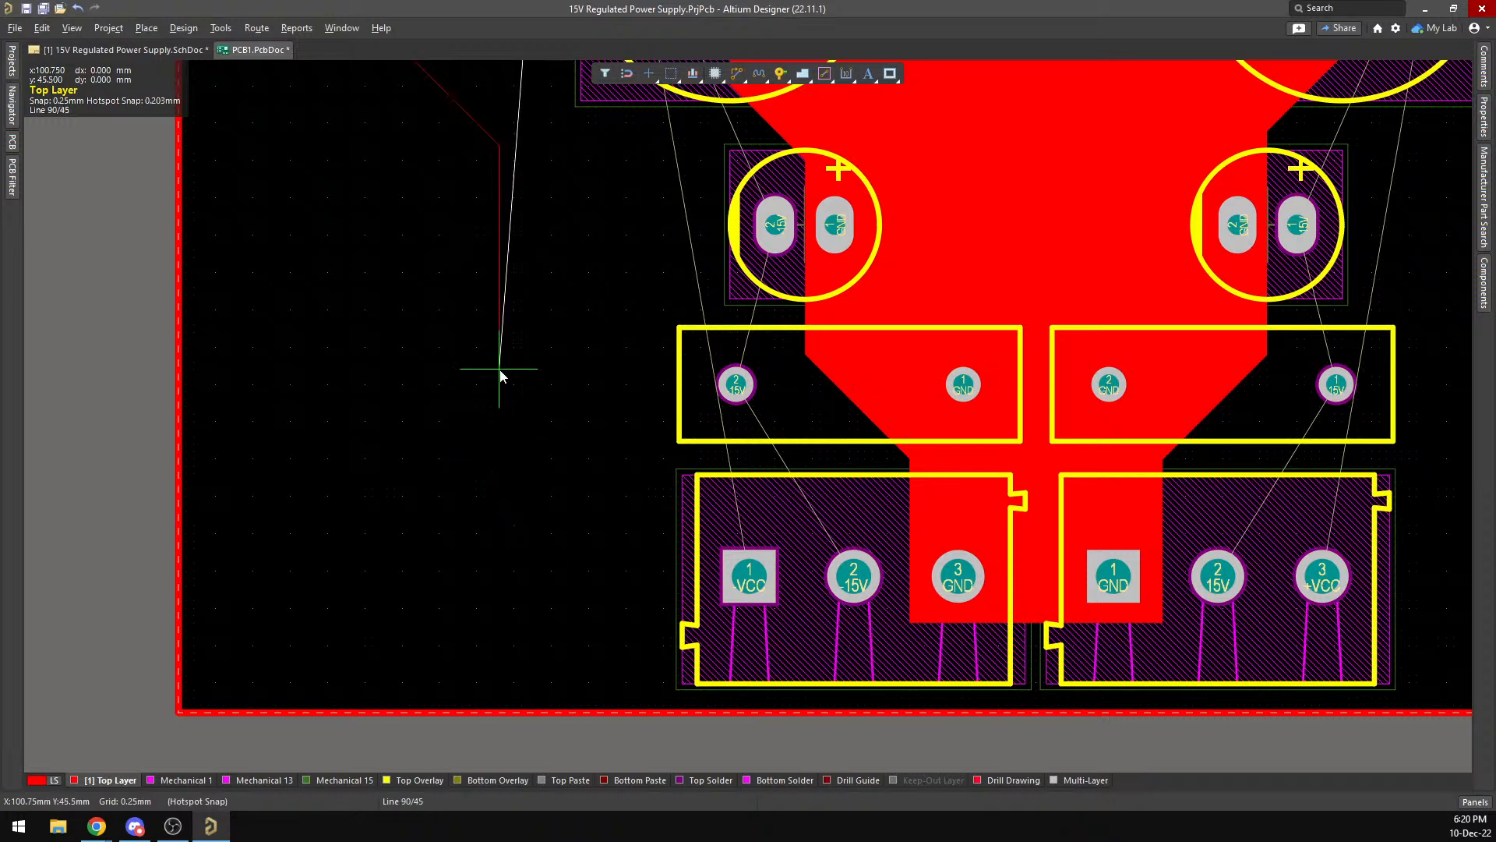
{"action": "left_click", "coordinate": [618, 489]}
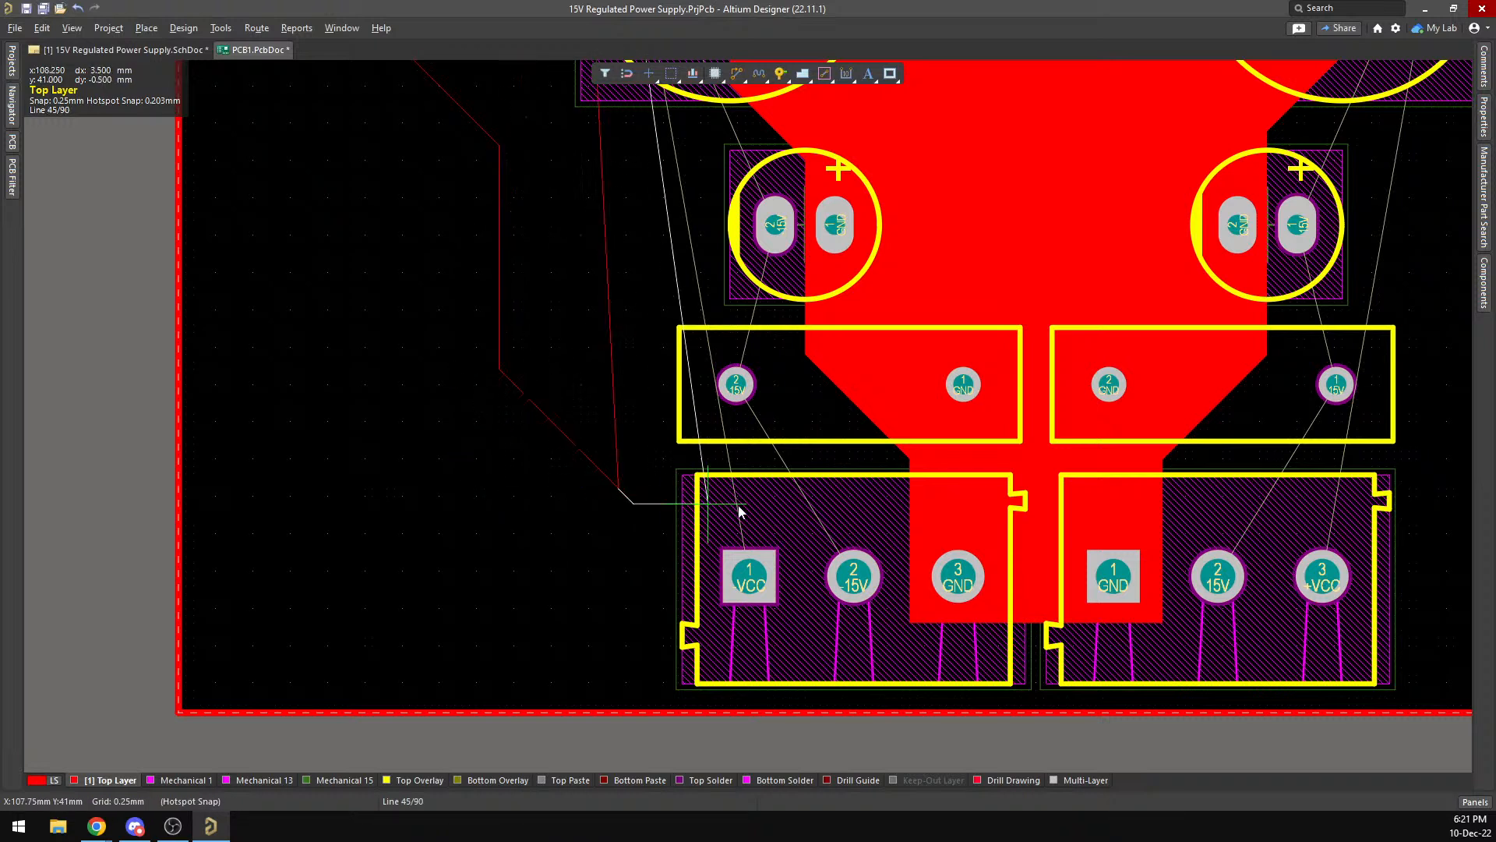
{"action": "left_click", "coordinate": [797, 504]}
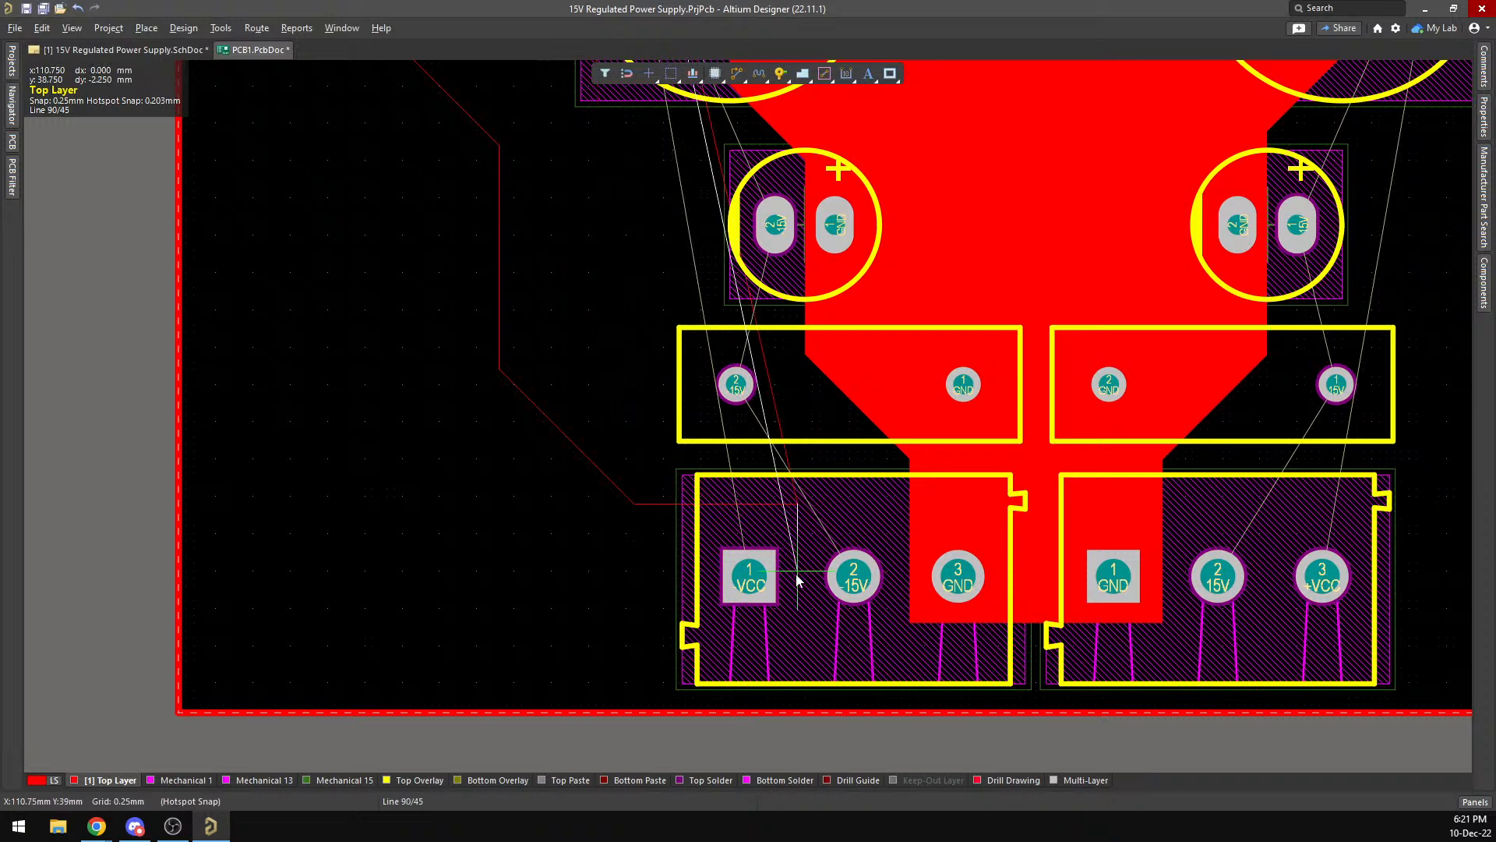
Wrap the pour outline around the output connector's -VCC pad, passing between it and the -15V pad and along the connector's lower edge.
{"action": "left_click", "coordinate": [796, 629]}
{"action": "key", "text": "space"}
{"action": "left_click", "coordinate": [433, 668]}
{"action": "key", "text": "space"}
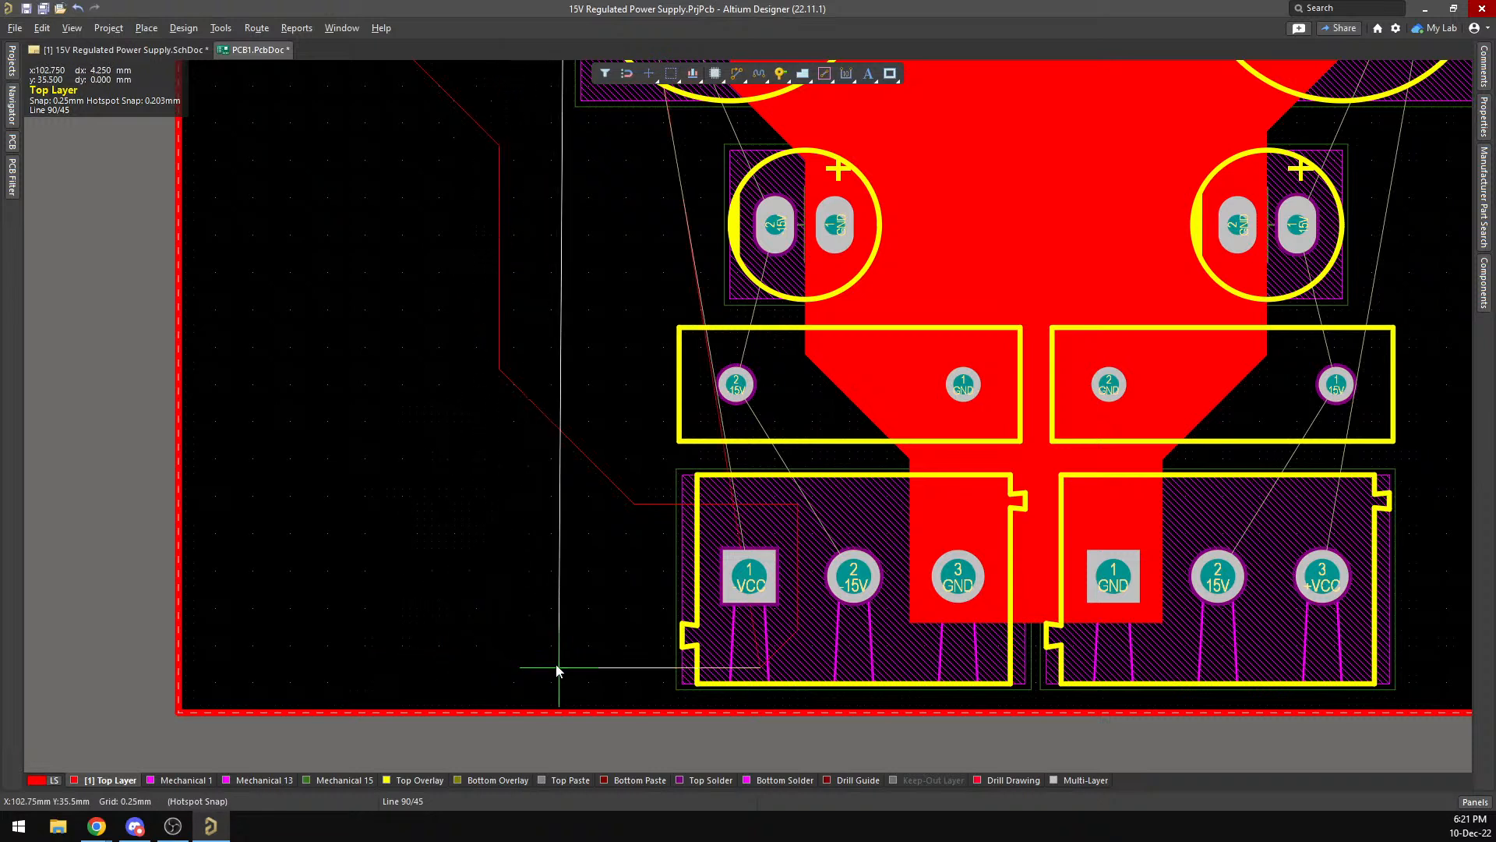
{"action": "left_click", "coordinate": [640, 667]}
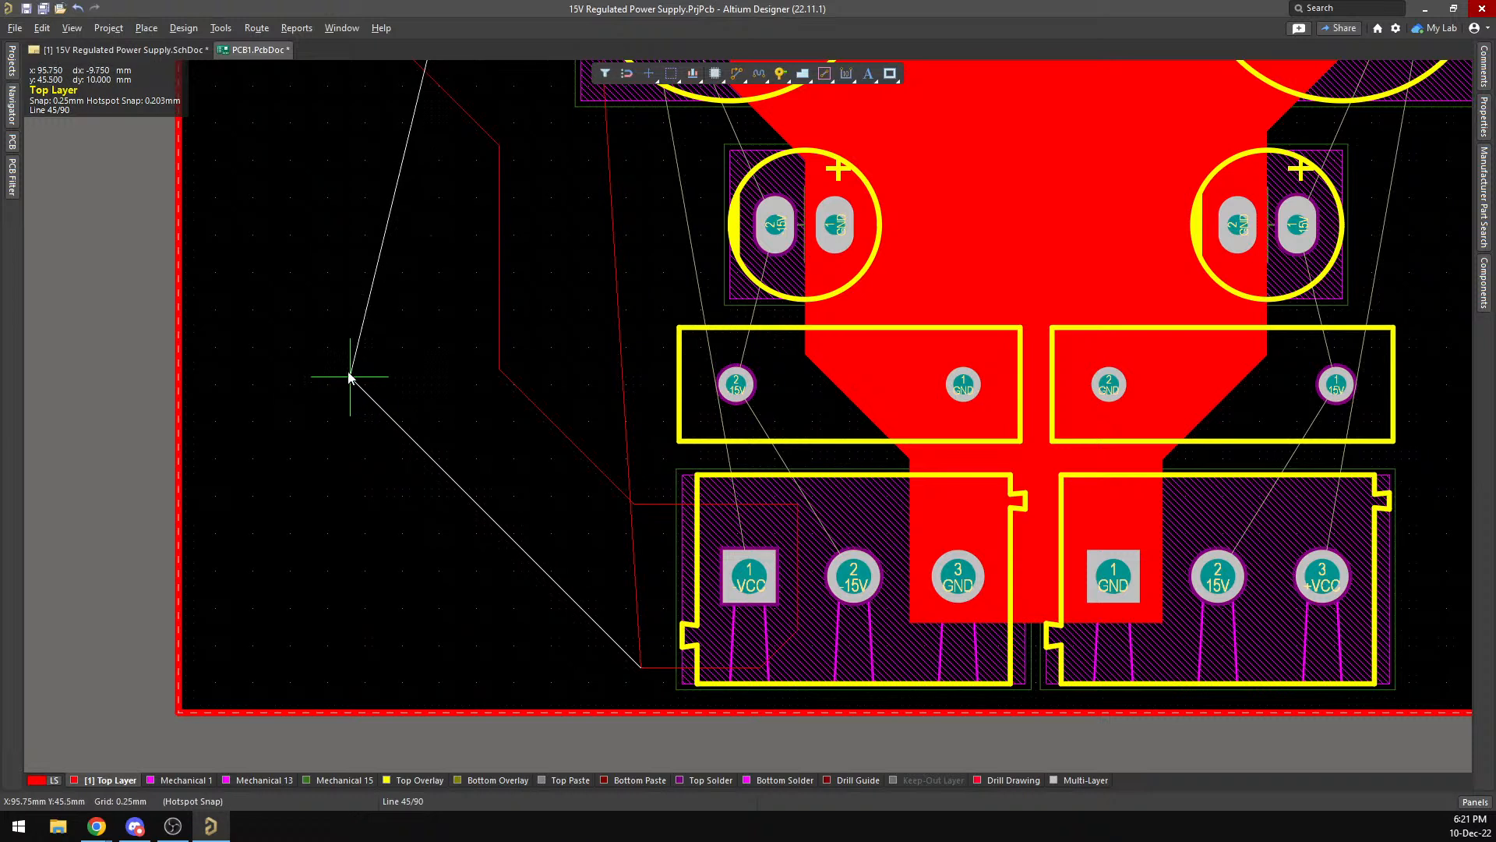
Bring the pour outline back up toward regulator U2 and along the board edge beside it to the large capacitor.
{"action": "scroll", "coordinate": [350, 373], "scroll_direction": "up", "scroll_amount": 3}
{"action": "scroll", "coordinate": [350, 373], "scroll_direction": "up", "scroll_amount": 1}
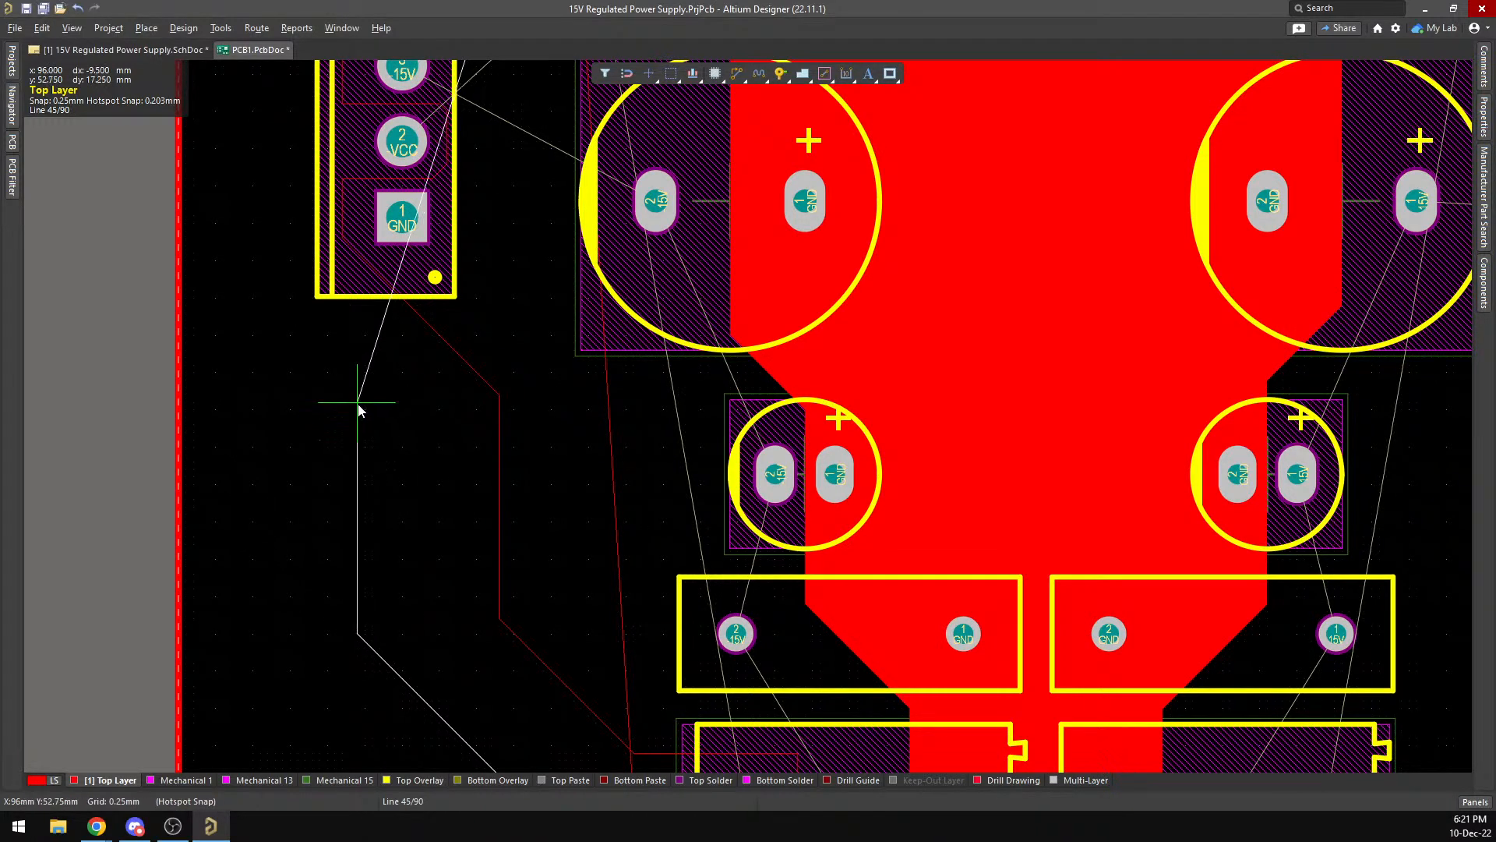
{"action": "left_click", "coordinate": [358, 395]}
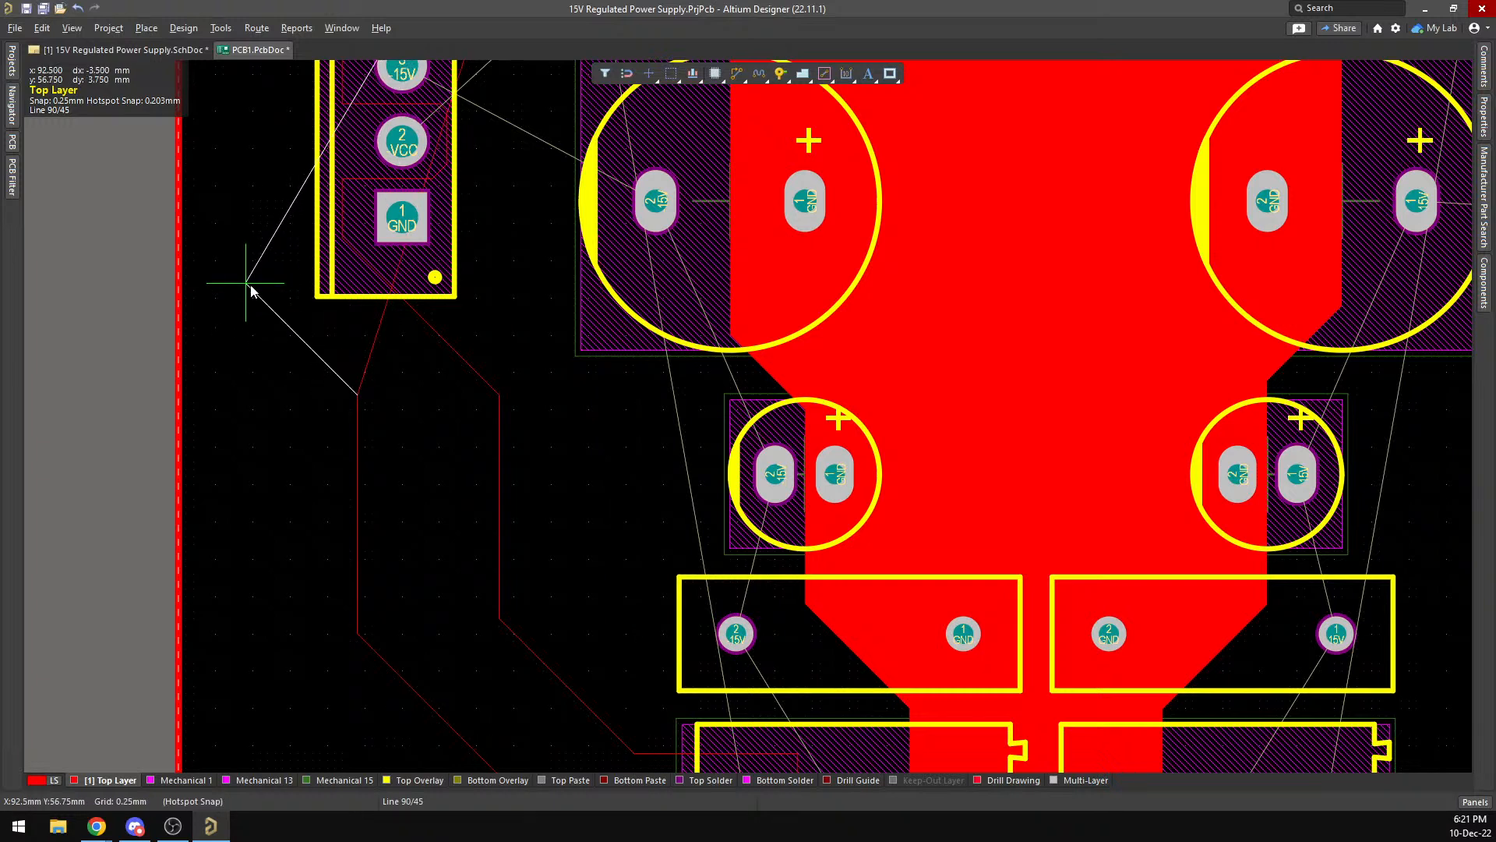
{"action": "scroll", "coordinate": [245, 291], "scroll_direction": "up", "scroll_amount": 6}
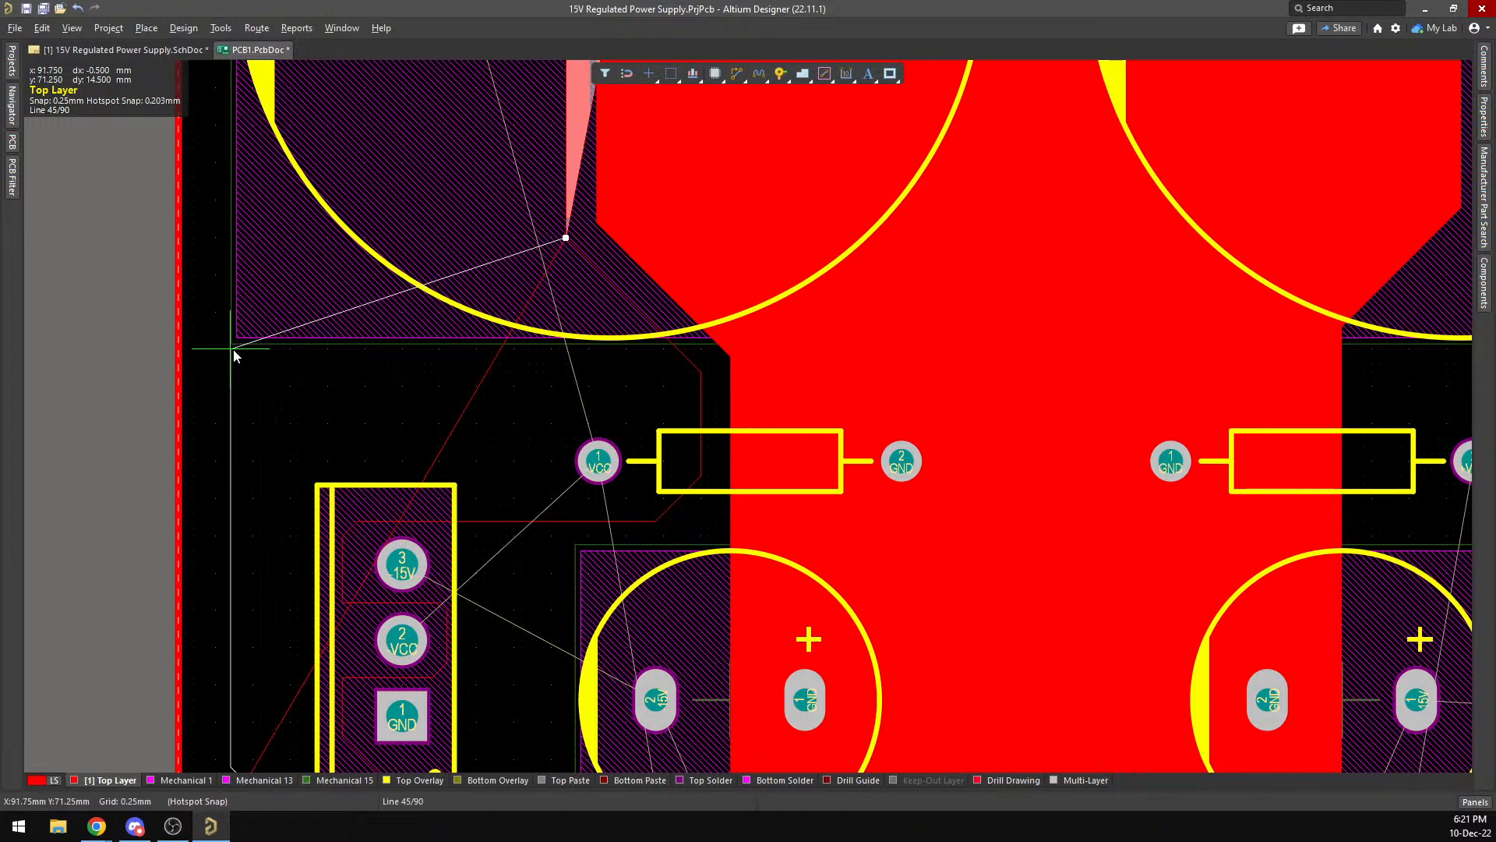
{"action": "key", "text": "space"}
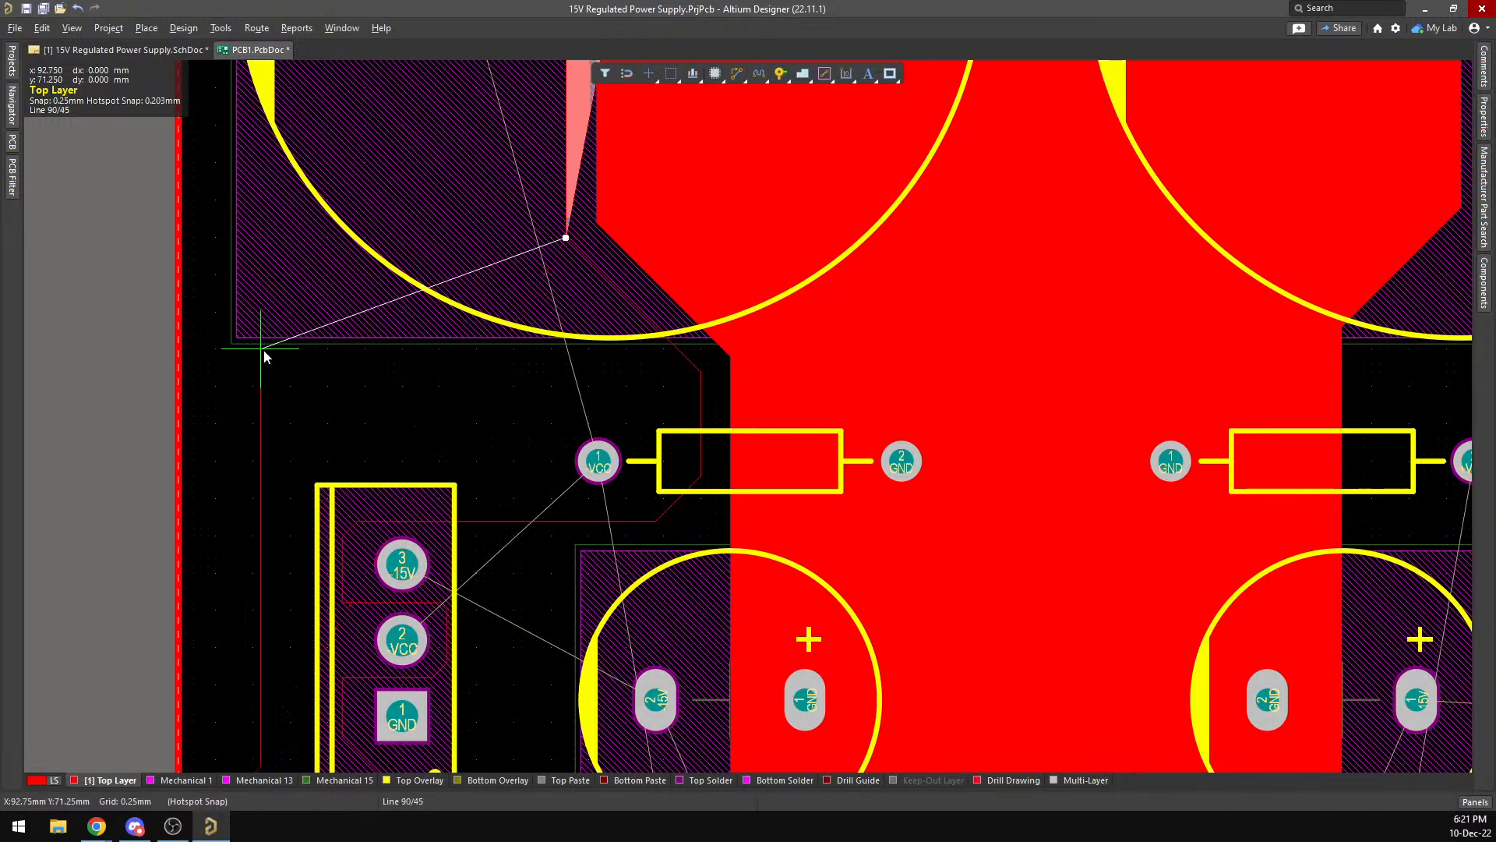
Carry the pour outline around the large capacitor's outer side to the existing -VCC pour's upper corner and finish the polygon.
{"action": "scroll", "coordinate": [264, 350], "scroll_direction": "up", "scroll_amount": 6}
{"action": "scroll", "coordinate": [264, 356], "scroll_direction": "up", "scroll_amount": 4}
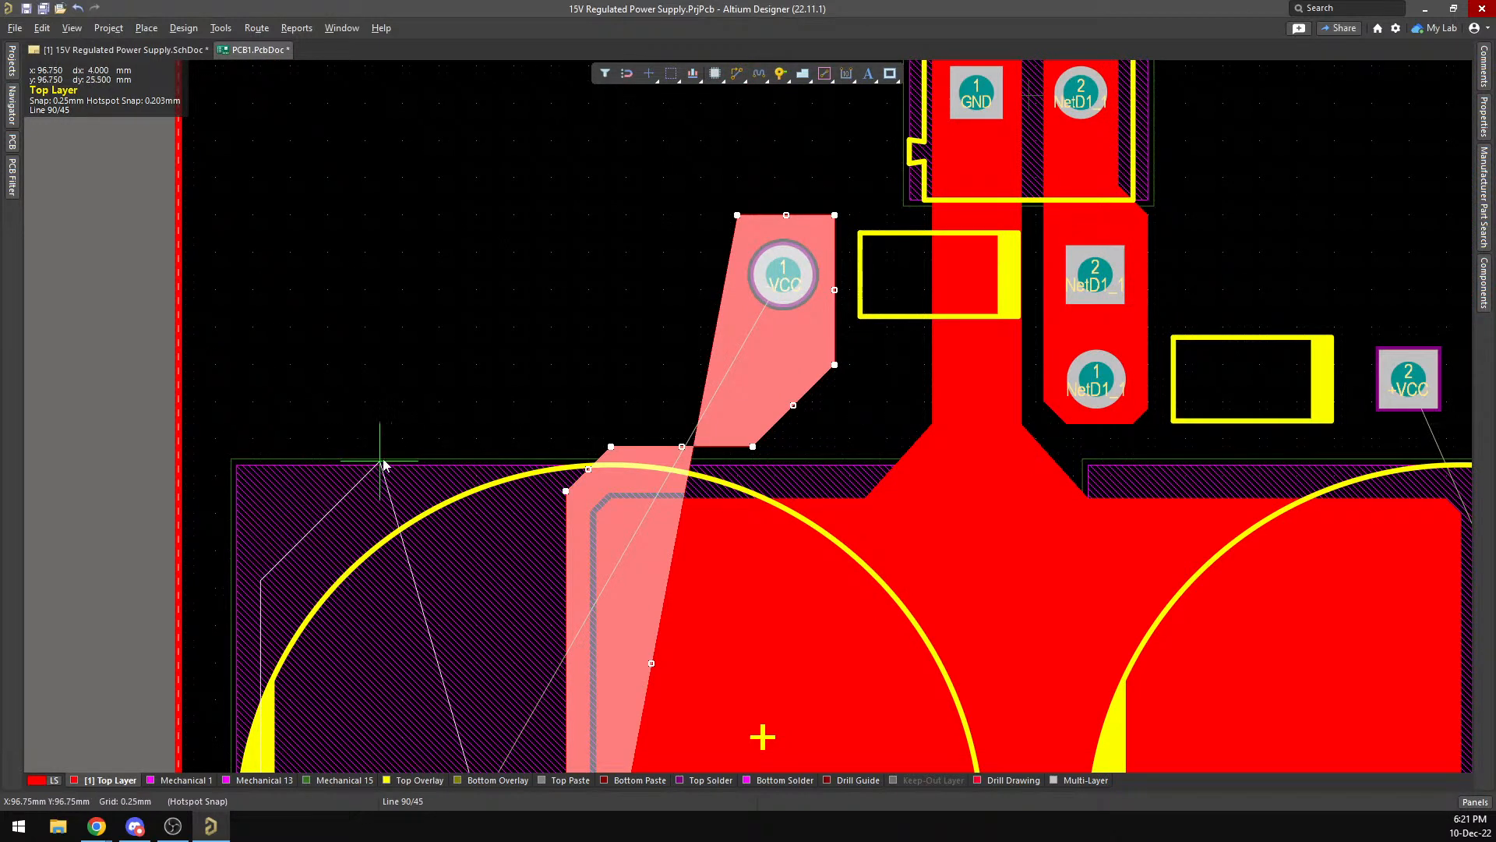
{"action": "left_click", "coordinate": [440, 442]}
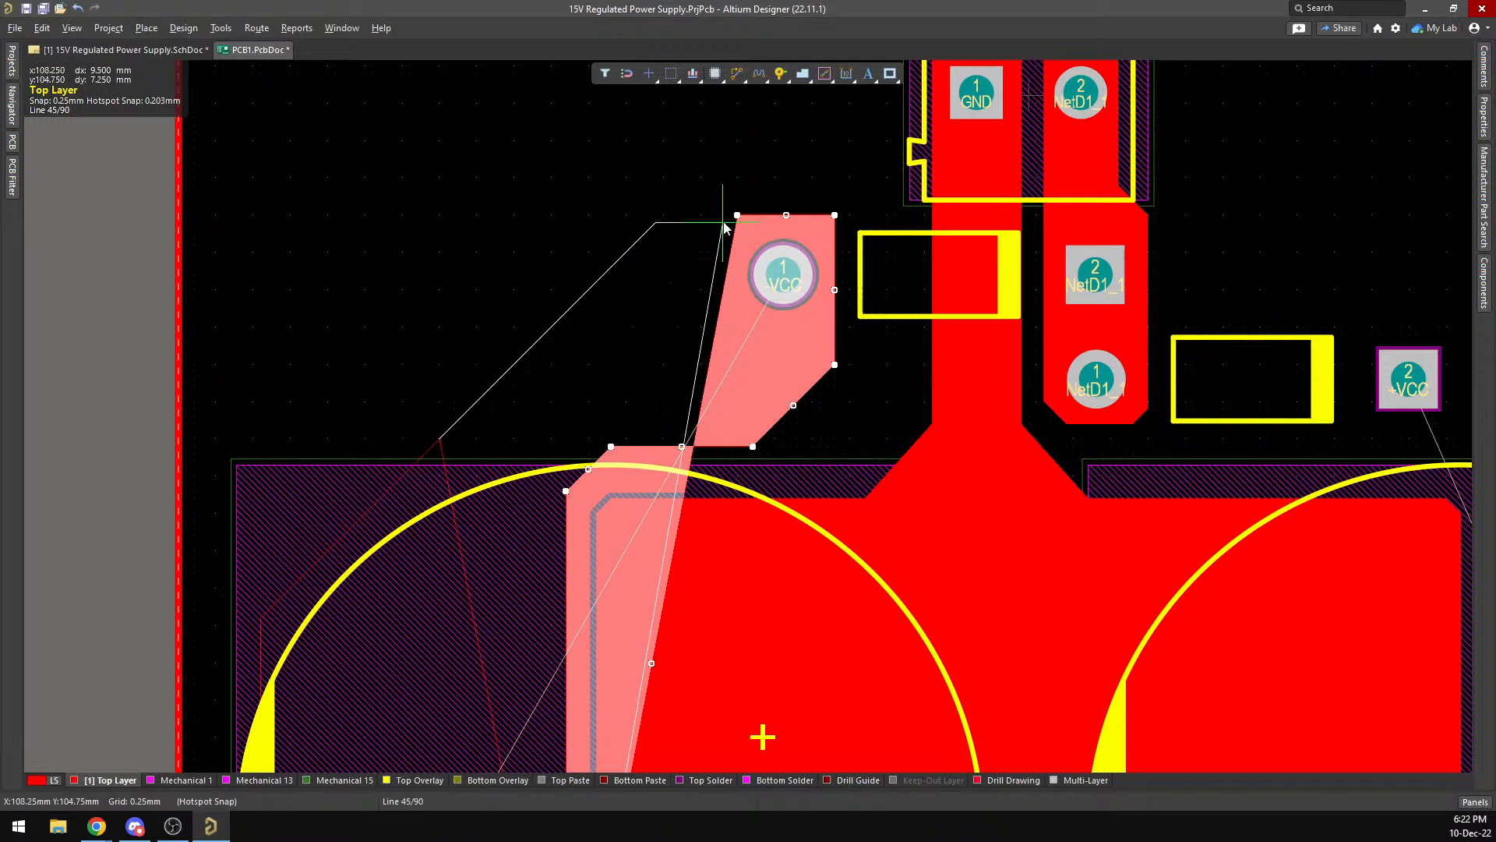
{"action": "left_click", "coordinate": [738, 215]}
{"action": "key", "text": "space"}
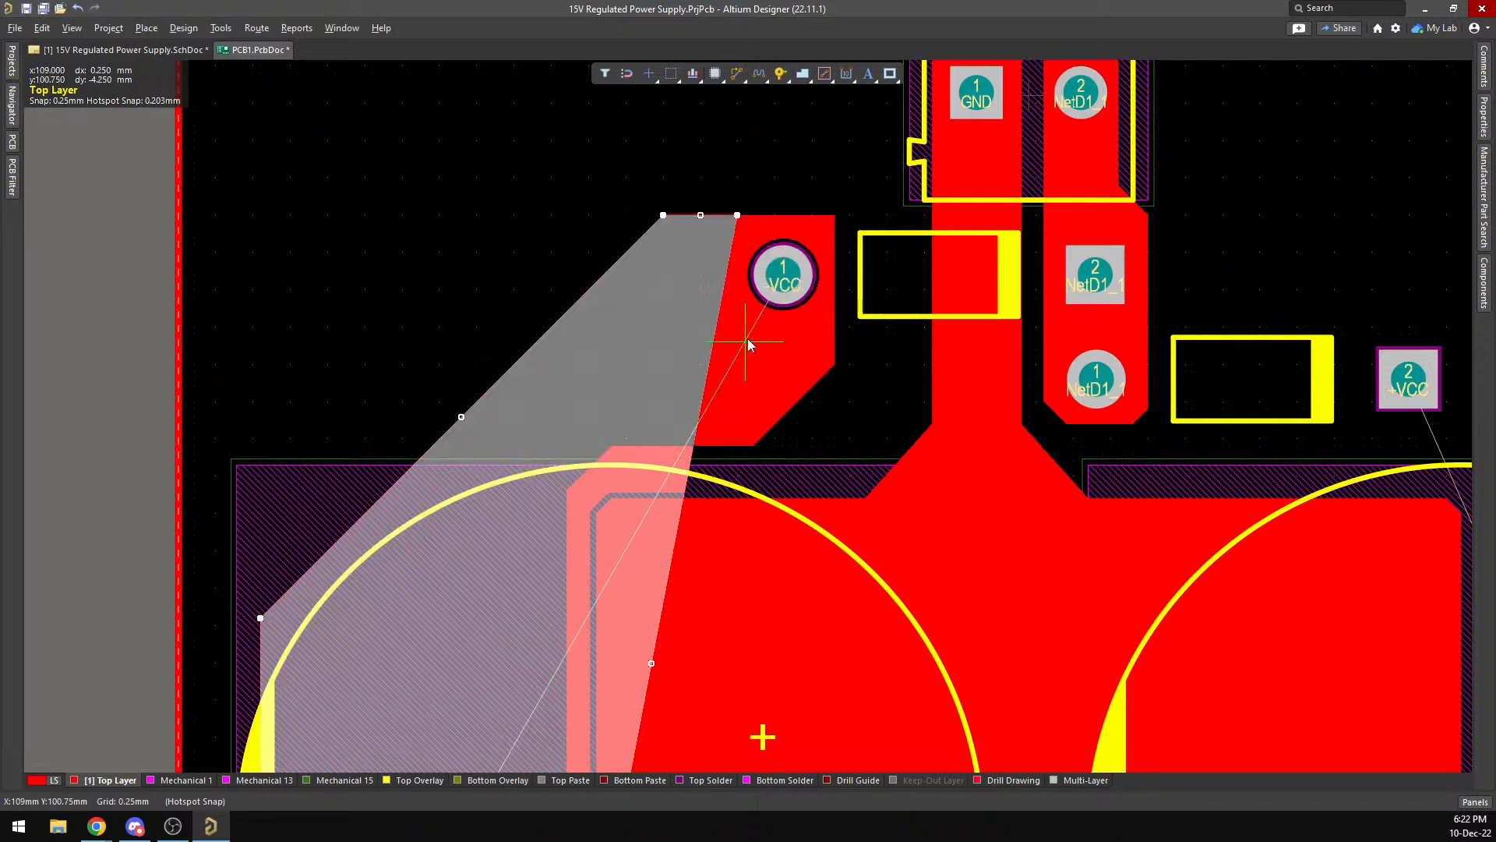
{"action": "left_click", "coordinate": [734, 363]}
{"action": "right_click", "coordinate": [734, 362]}
{"action": "key", "text": "Escape"}
Examine where the new pour meets the existing -VCC and GND pours around the large capacitor.
{"action": "left_click", "coordinate": [672, 369]}
{"action": "scroll", "coordinate": [680, 381], "scroll_direction": "down", "scroll_amount": 4}
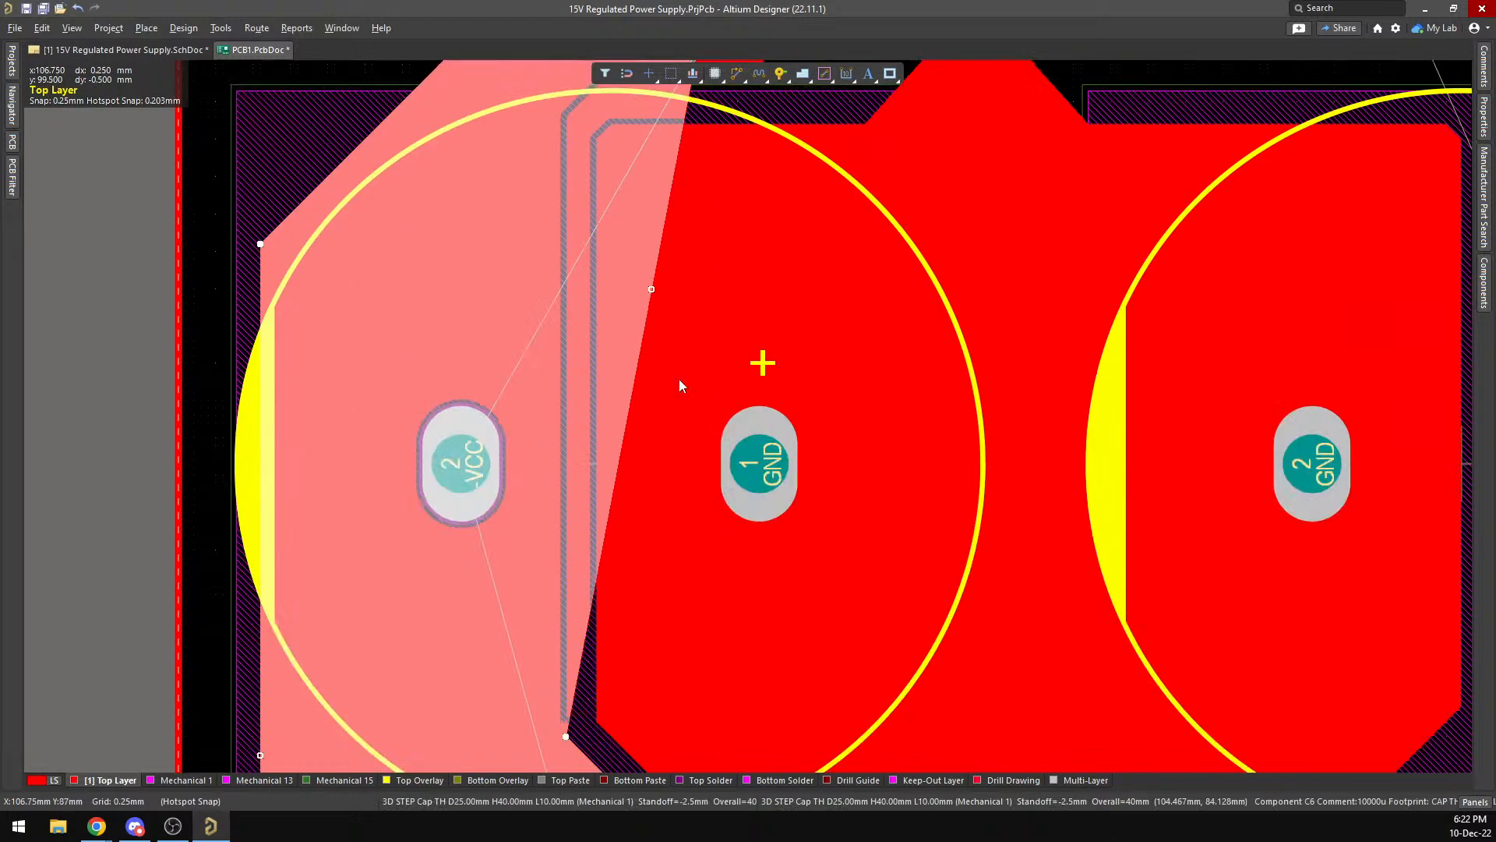
{"action": "scroll", "coordinate": [584, 398], "scroll_direction": "up", "scroll_amount": 3}
{"action": "scroll", "coordinate": [602, 414], "scroll_direction": "up", "scroll_amount": 1}
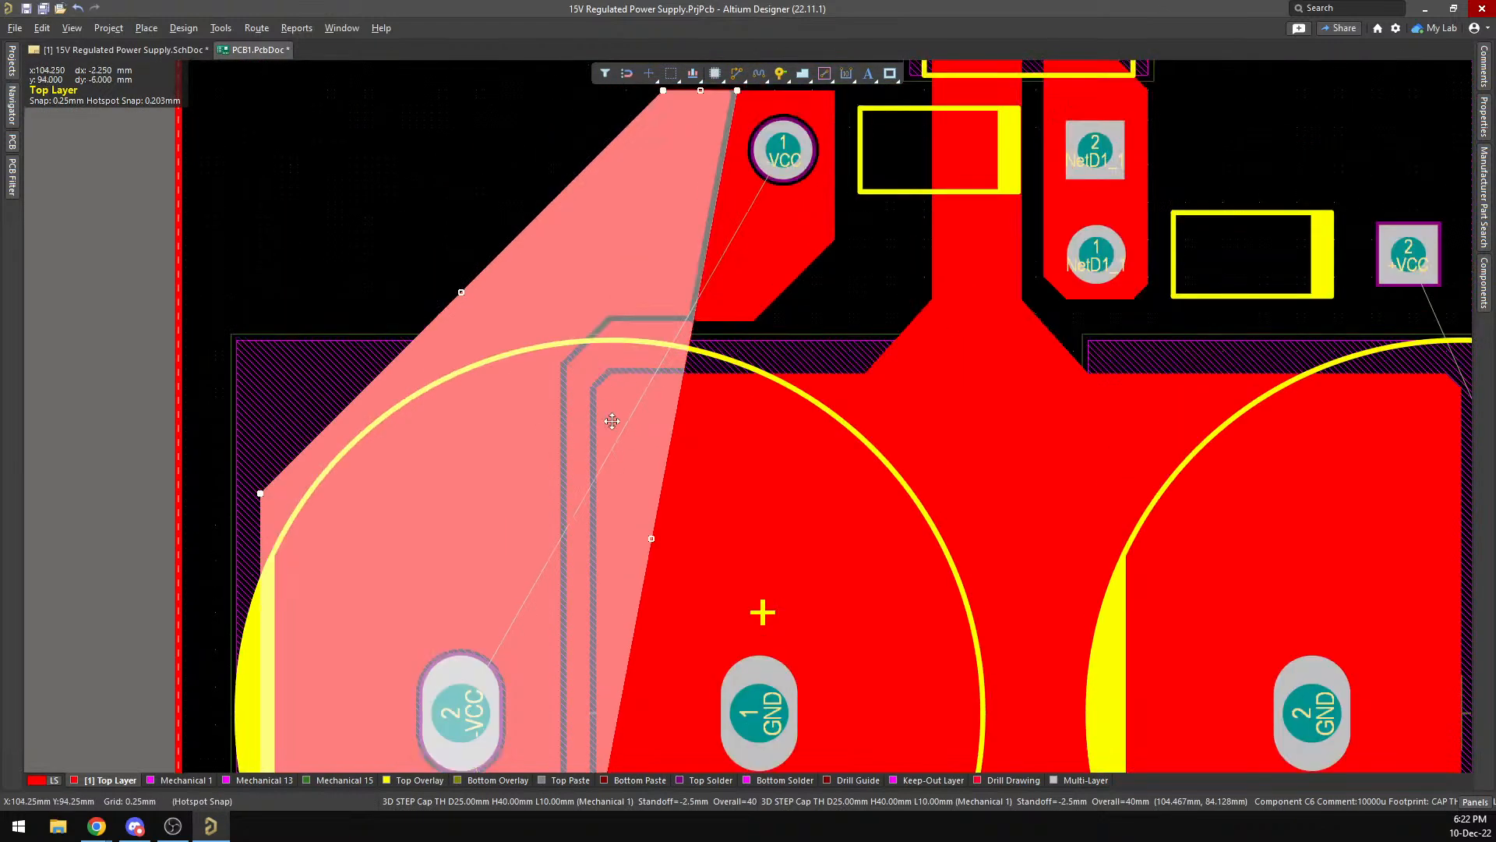
{"action": "scroll", "coordinate": [632, 423], "scroll_direction": "up", "scroll_amount": 1}
{"action": "scroll", "coordinate": [701, 389], "scroll_direction": "up", "scroll_amount": 2}
{"action": "scroll", "coordinate": [704, 403], "scroll_direction": "down", "scroll_amount": 2}
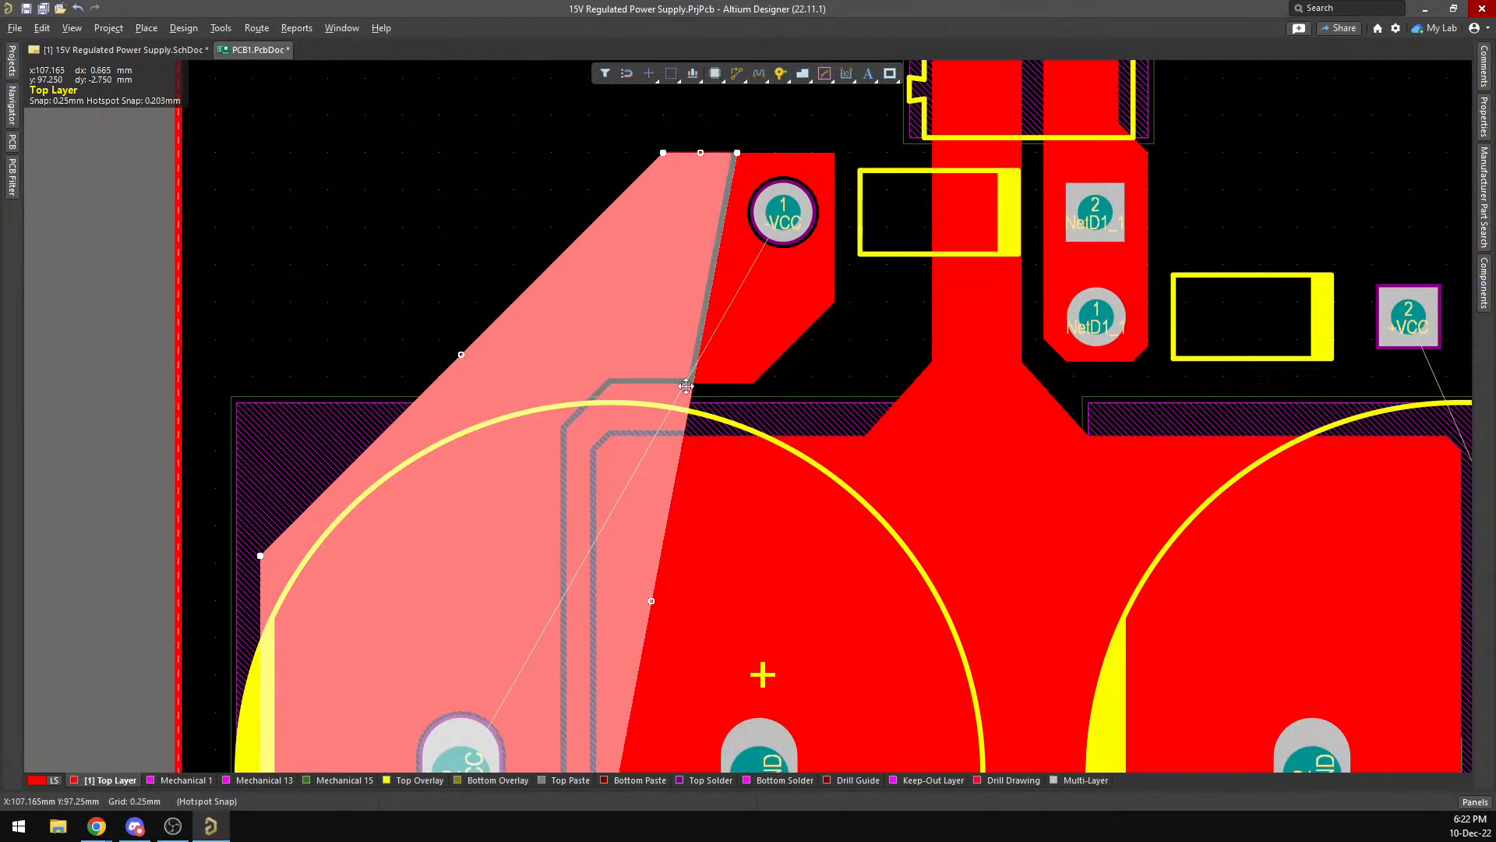
{"action": "scroll", "coordinate": [670, 407], "scroll_direction": "up", "scroll_amount": 1}
{"action": "scroll", "coordinate": [670, 407], "scroll_direction": "down", "scroll_amount": 6}
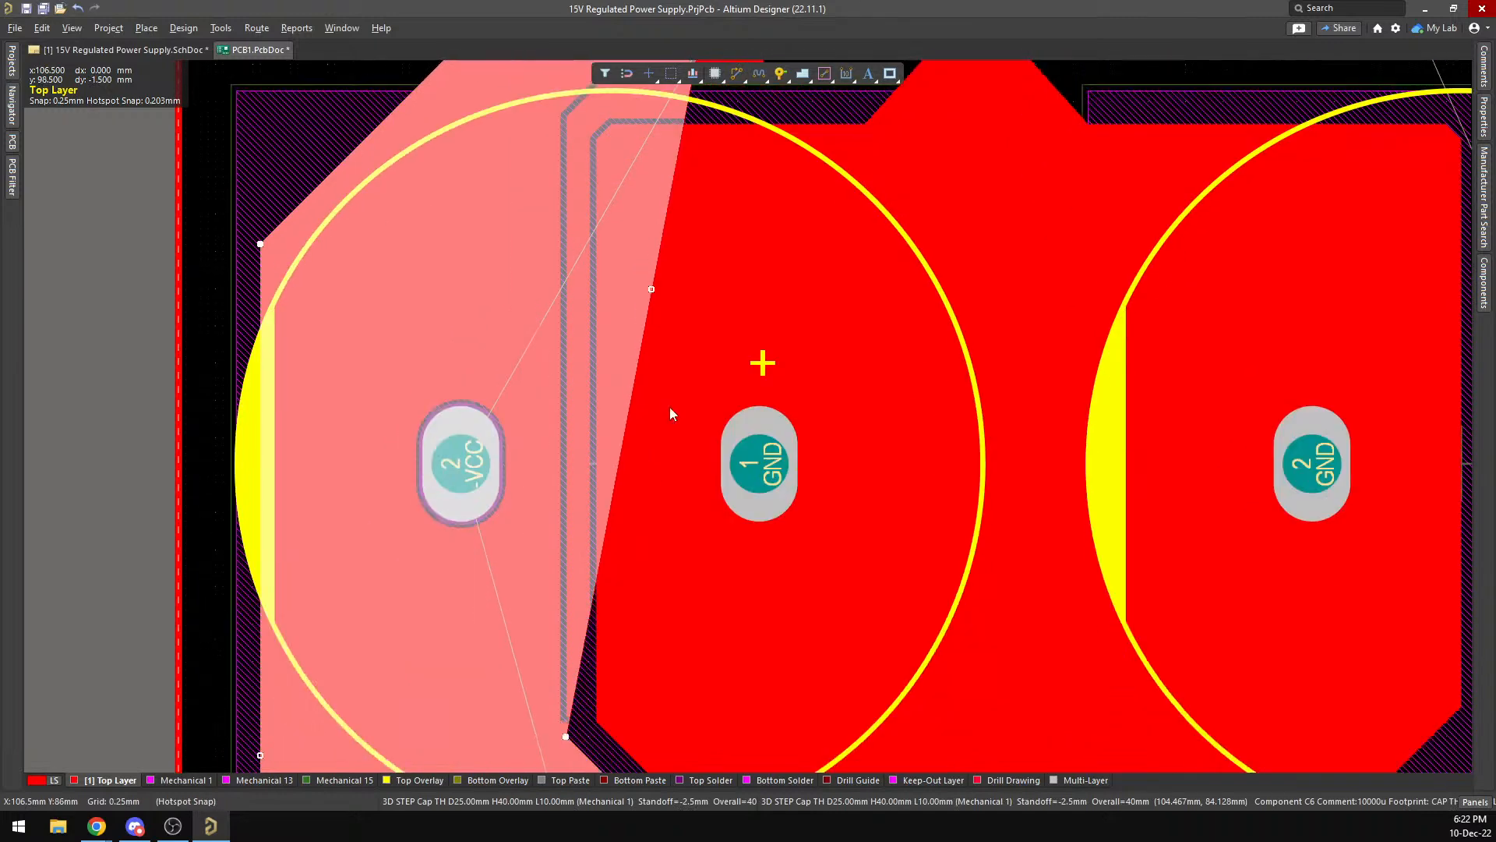
{"action": "scroll", "coordinate": [670, 404], "scroll_direction": "up", "scroll_amount": 3}
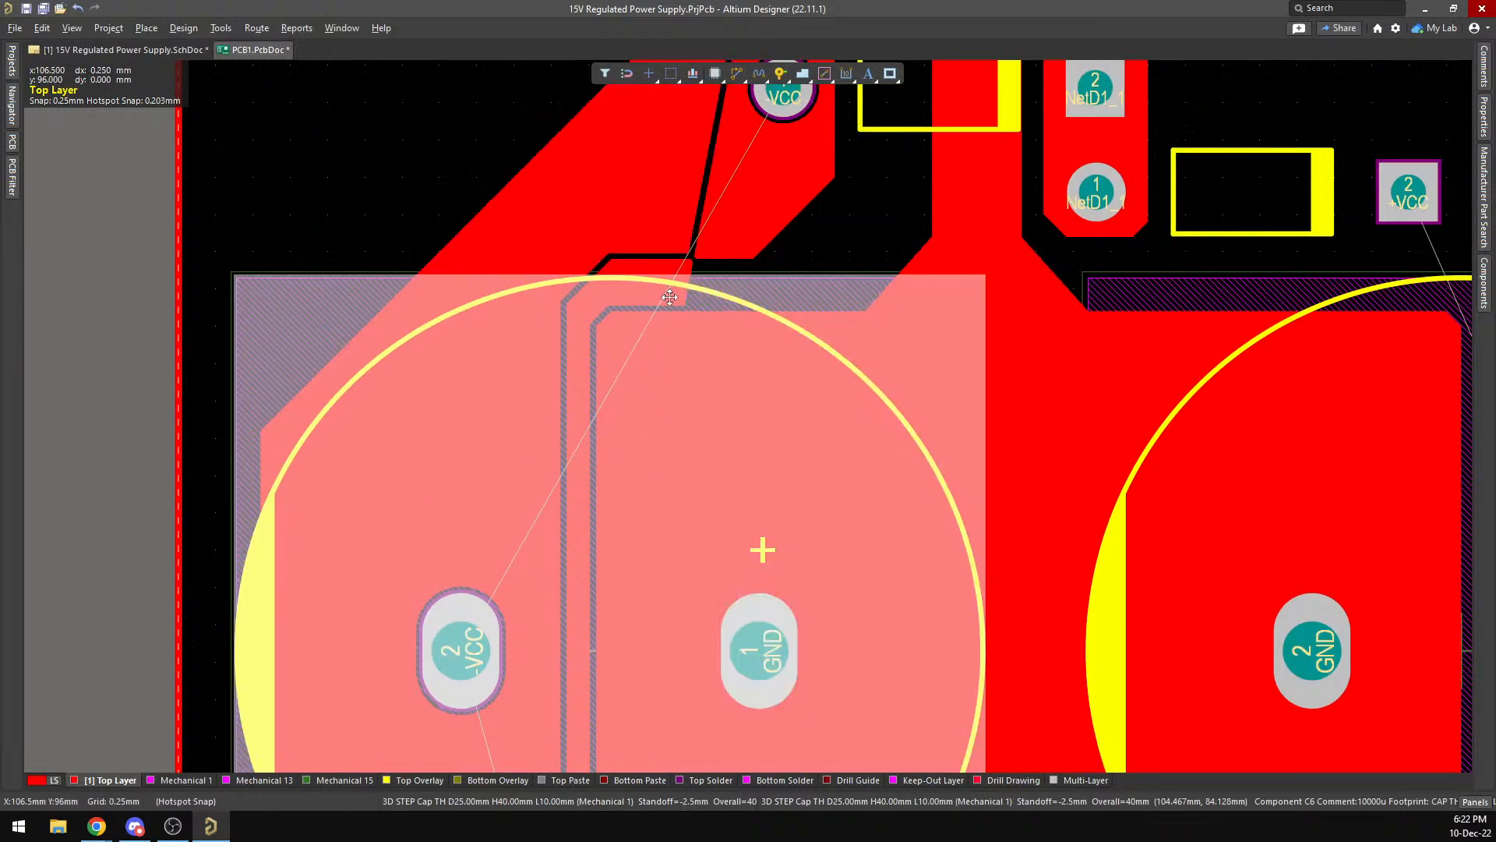
Try to slide the slanted edge of the small -VCC pour where it overlaps the new pour above the large capacitor.
{"action": "left_click", "coordinate": [724, 209]}
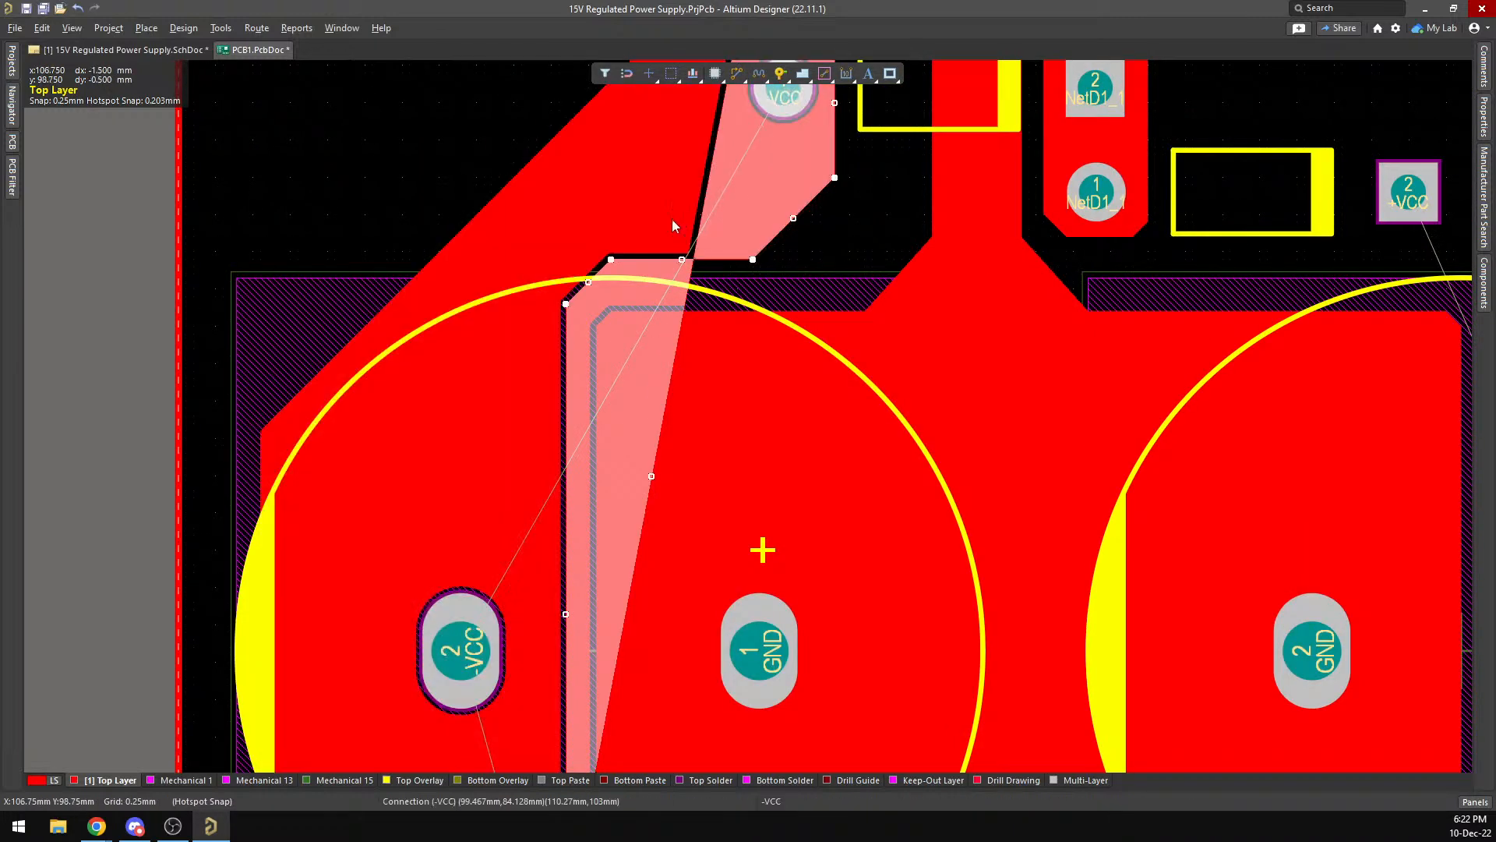
{"action": "left_click_drag", "start_coordinate": [651, 483], "coordinate": [468, 418]}
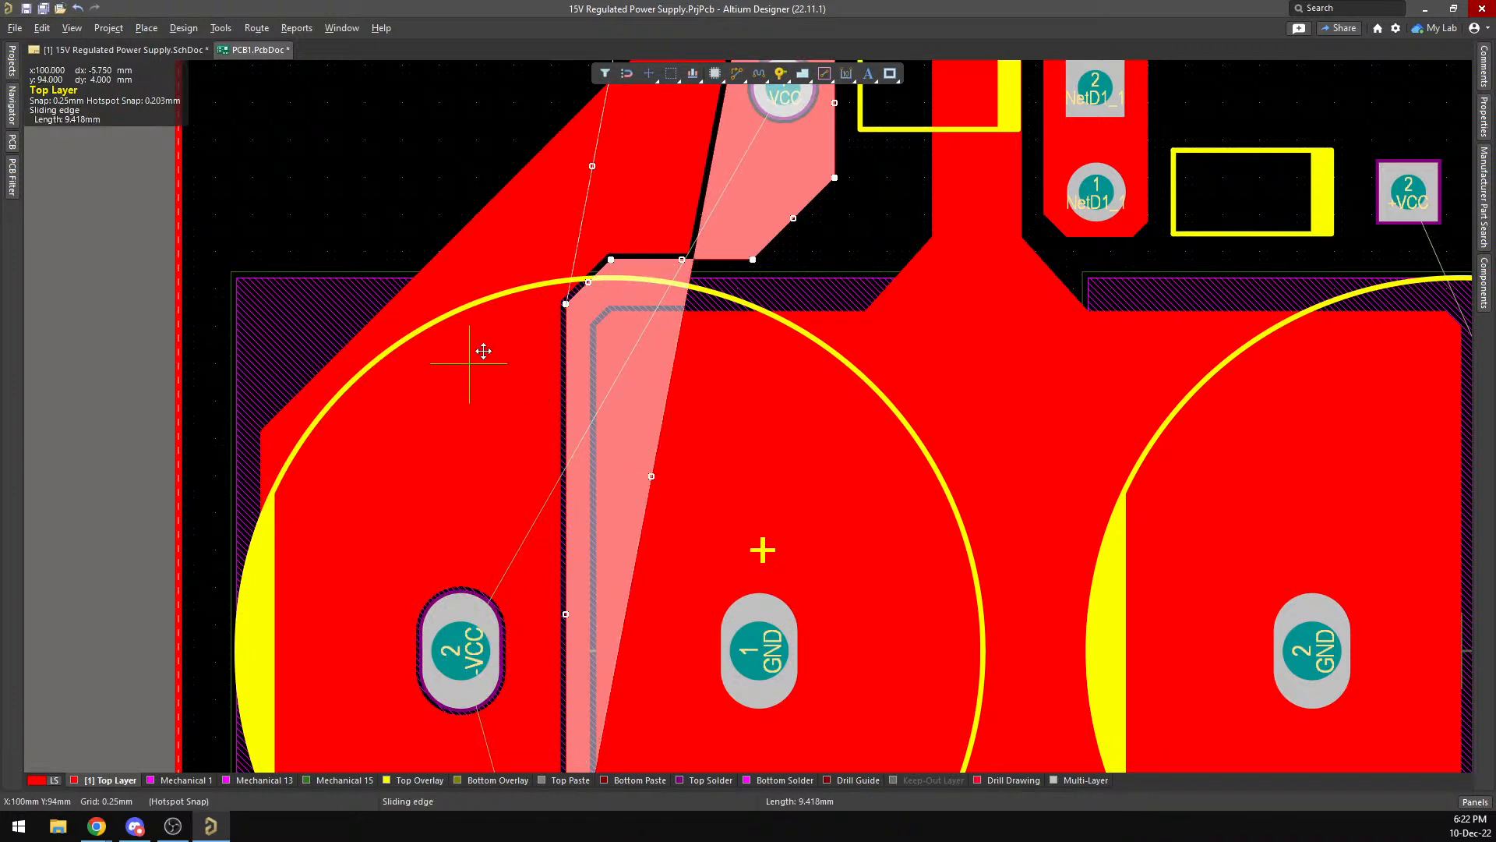
{"action": "left_click_drag", "start_coordinate": [474, 360], "coordinate": [565, 296]}
{"action": "left_click", "coordinate": [647, 282]}
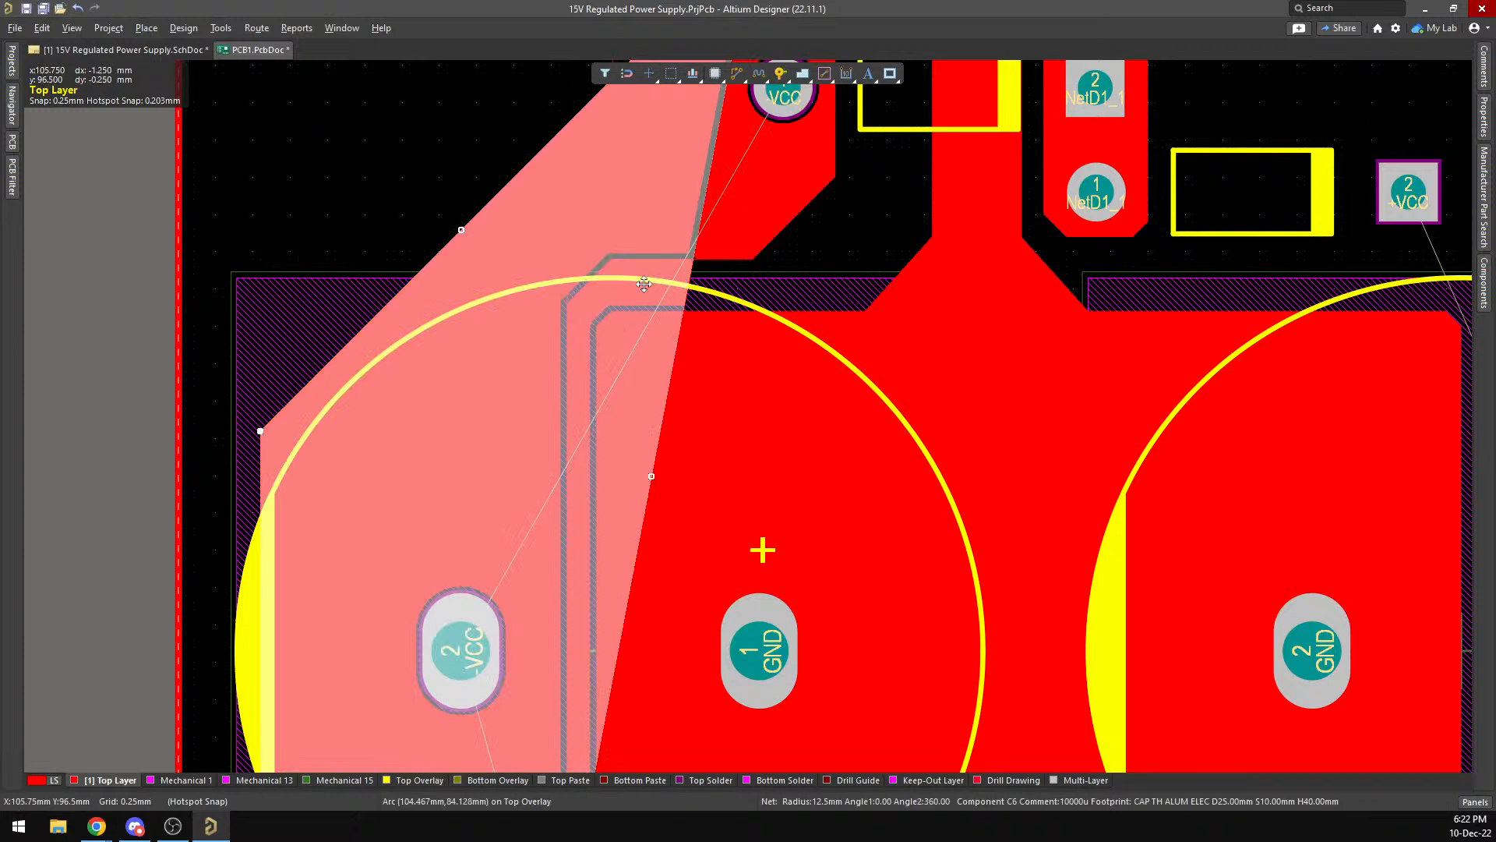
{"action": "left_click", "coordinate": [773, 226]}
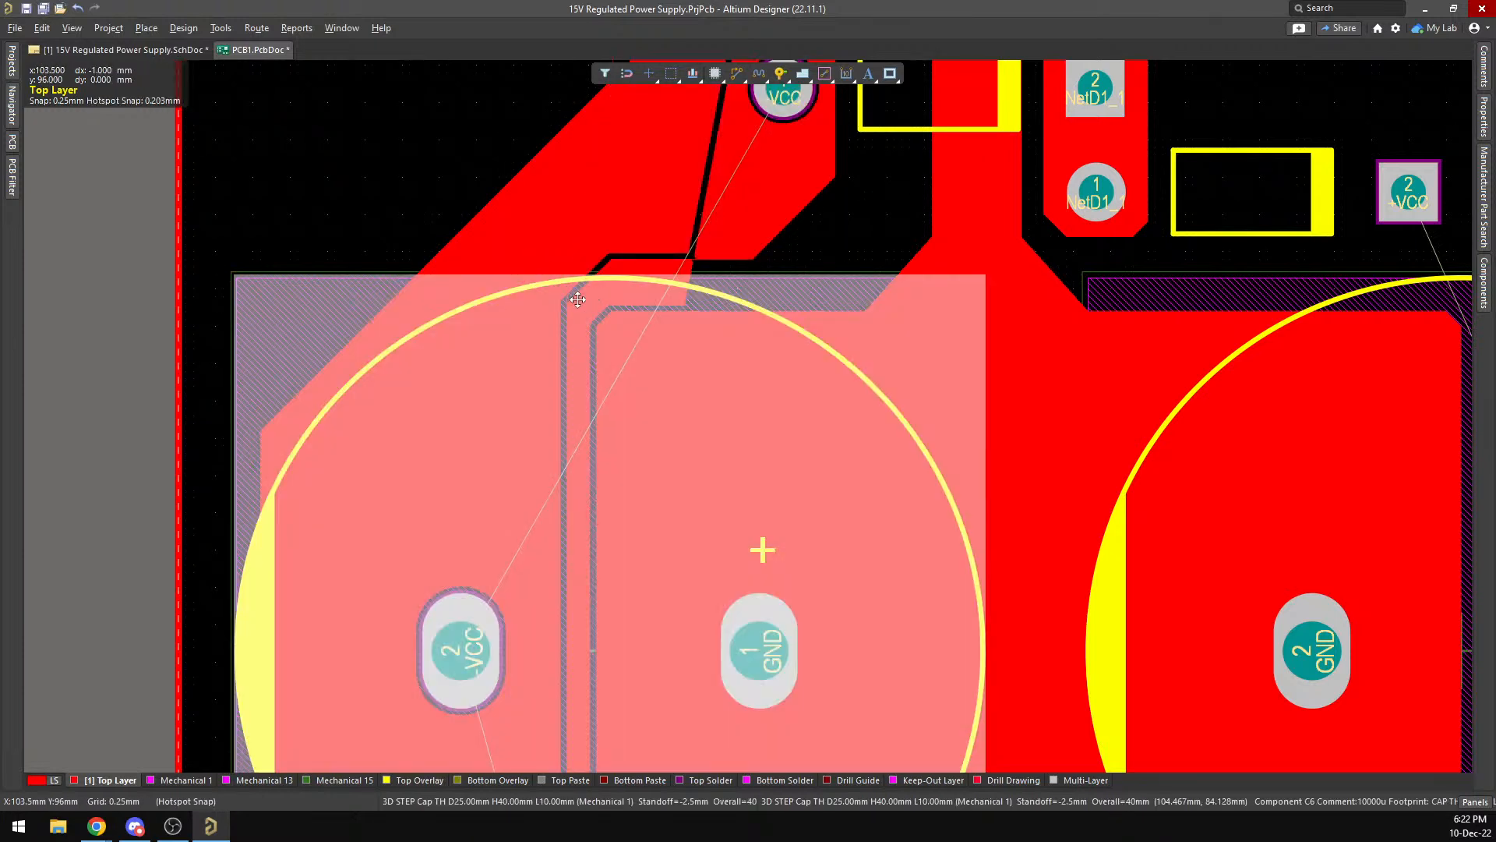
{"action": "left_click", "coordinate": [574, 261]}
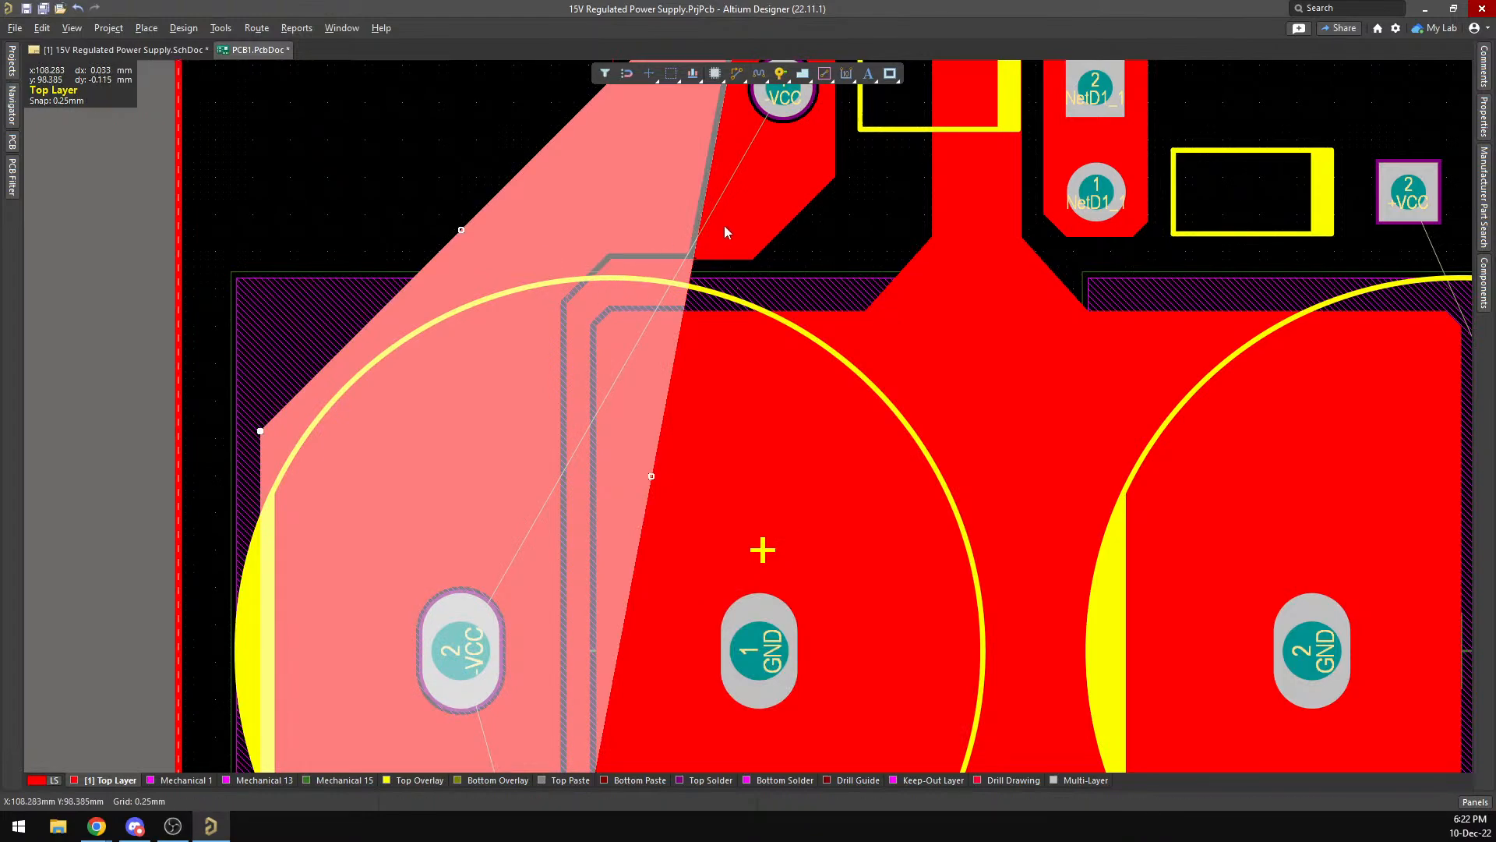
Examine the large pour's outline along the capacitor and regulator, including its slanted edge over the GND pour.
{"action": "scroll", "coordinate": [675, 279], "scroll_direction": "down", "scroll_amount": 10}
{"action": "scroll", "coordinate": [667, 310], "scroll_direction": "up", "scroll_amount": 4}
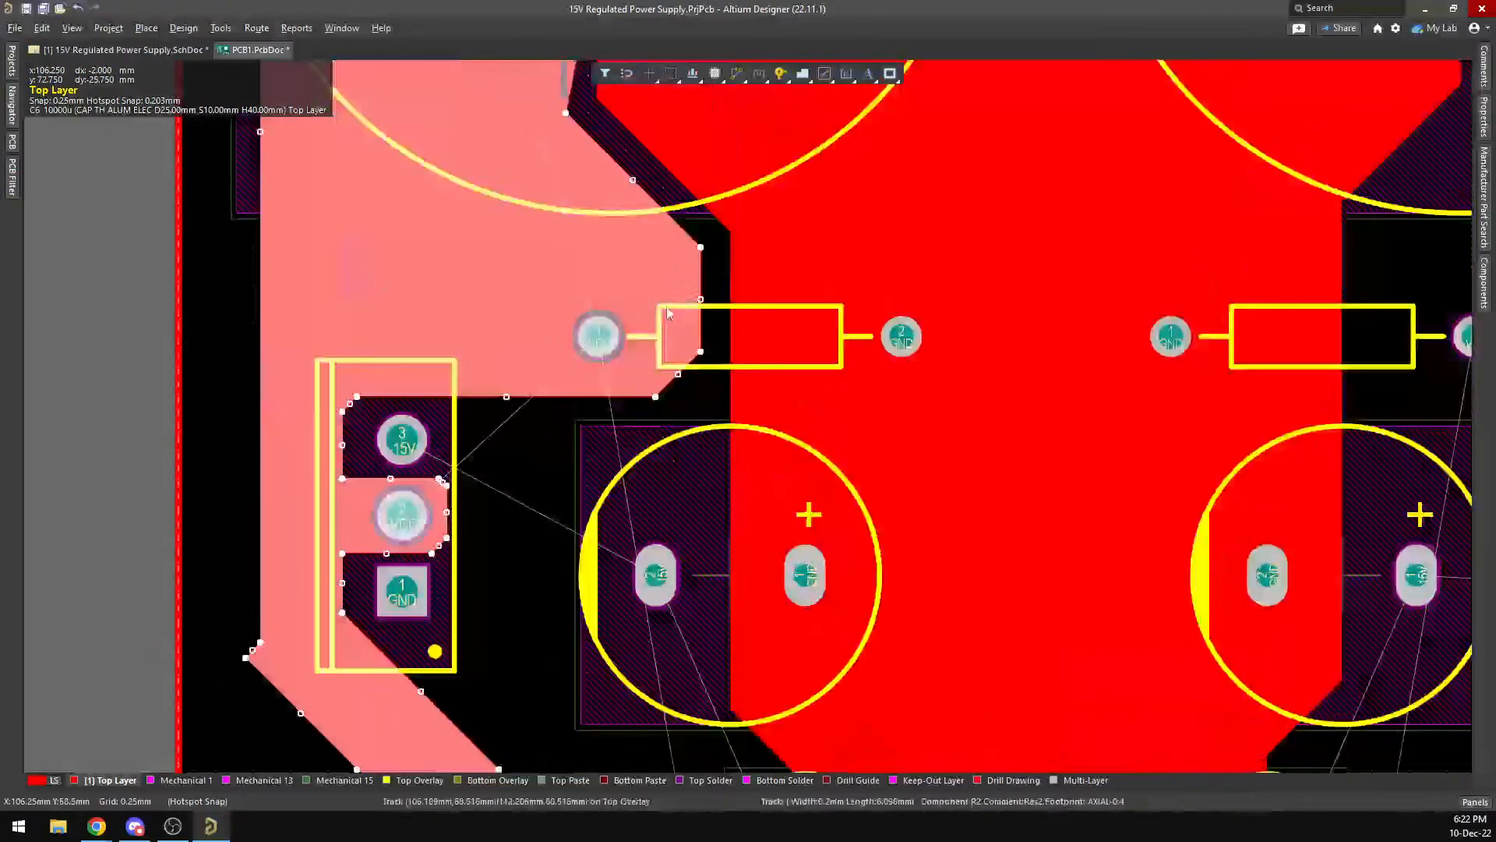
{"action": "scroll", "coordinate": [676, 391], "scroll_direction": "up", "scroll_amount": 2, "text": "ctrl"}
{"action": "scroll", "coordinate": [677, 391], "scroll_direction": "up", "scroll_amount": 2}
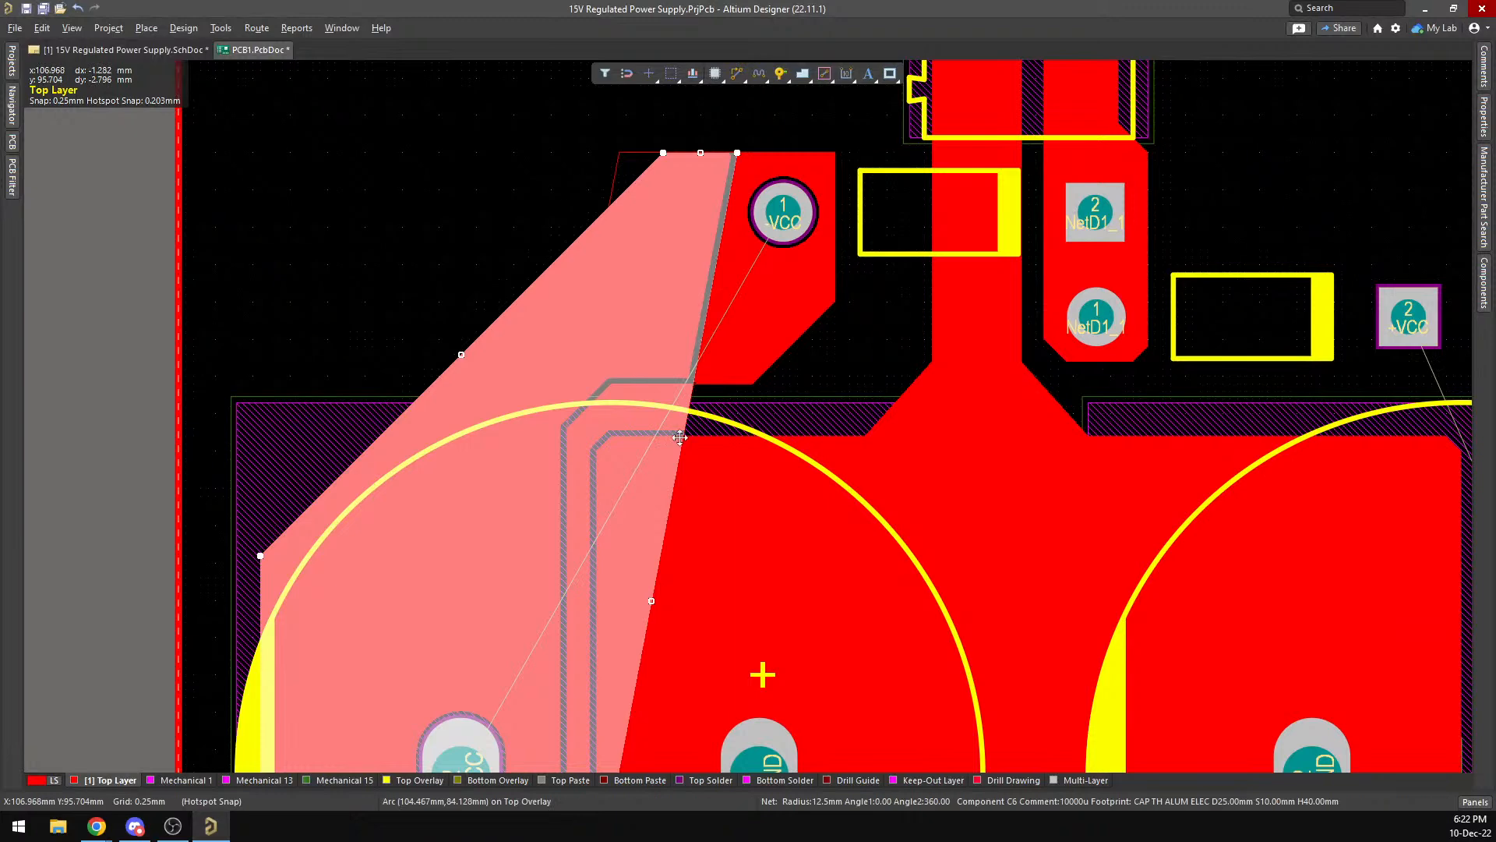
{"action": "scroll", "coordinate": [643, 433], "scroll_direction": "down", "scroll_amount": 6}
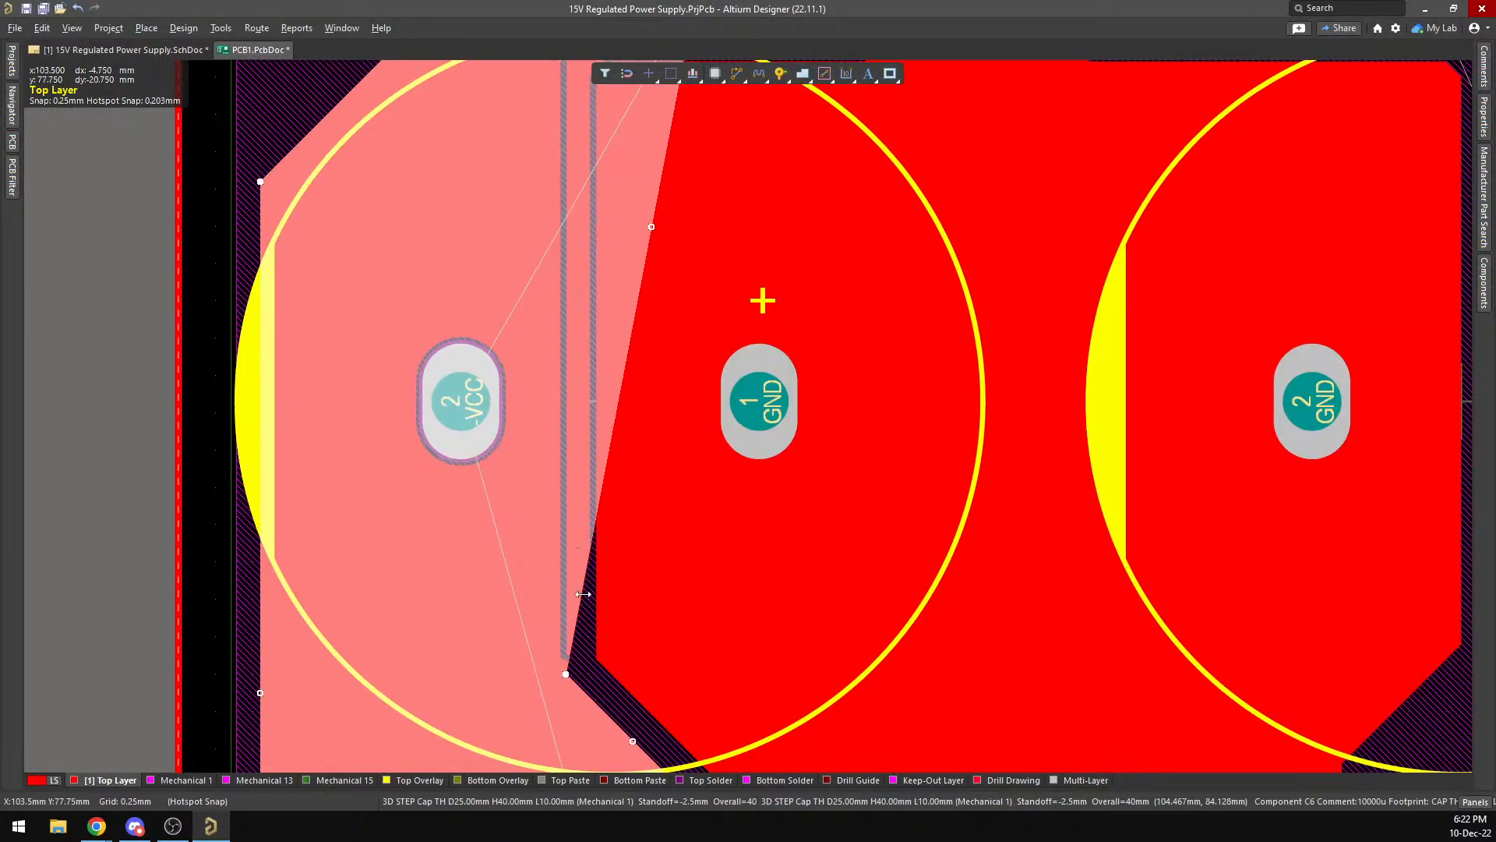
{"action": "left_click", "coordinate": [575, 561]}
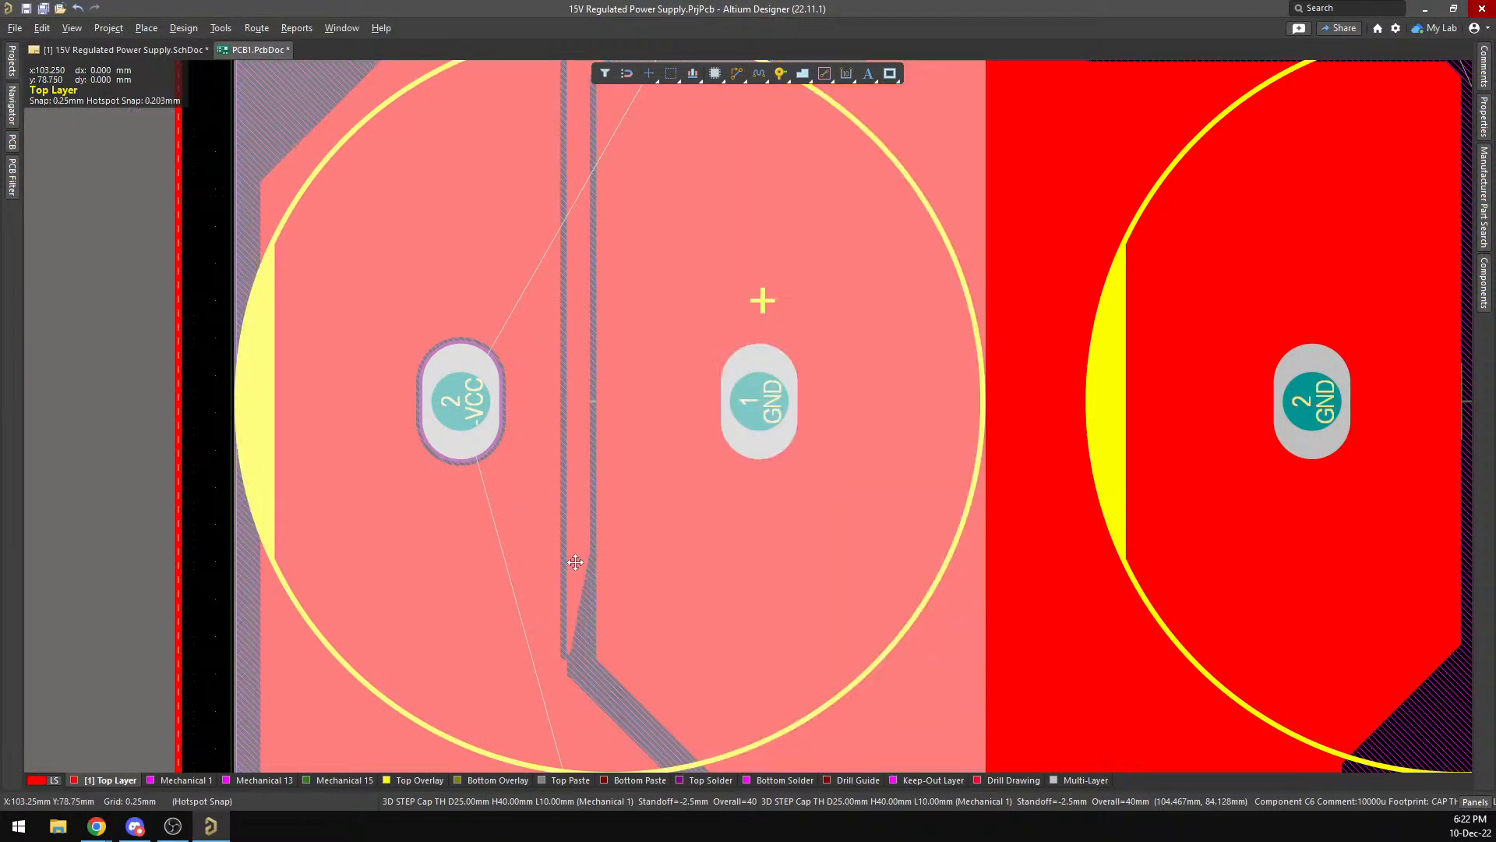
{"action": "left_click", "coordinate": [579, 500]}
{"action": "scroll", "coordinate": [579, 500], "scroll_direction": "up", "scroll_amount": 10}
{"action": "scroll", "coordinate": [744, 452], "scroll_direction": "down", "scroll_amount": 2}
Delete the small pour surrounding the -VCC pad above the large capacitor.
{"action": "left_click", "coordinate": [760, 436]}
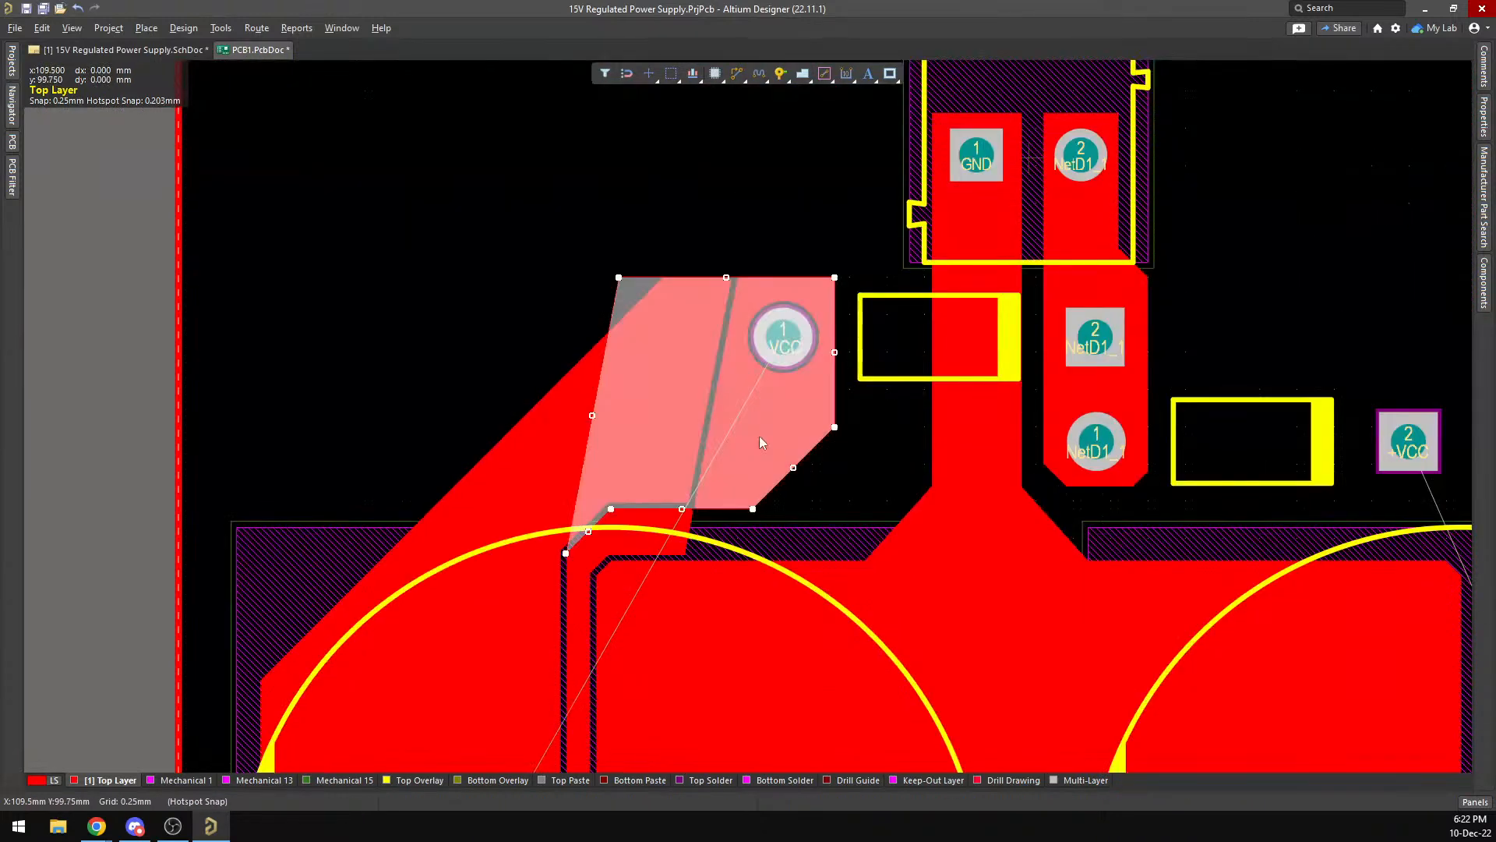
{"action": "scroll", "coordinate": [740, 444], "scroll_direction": "down", "scroll_amount": 4}
{"action": "key", "text": "Delete"}
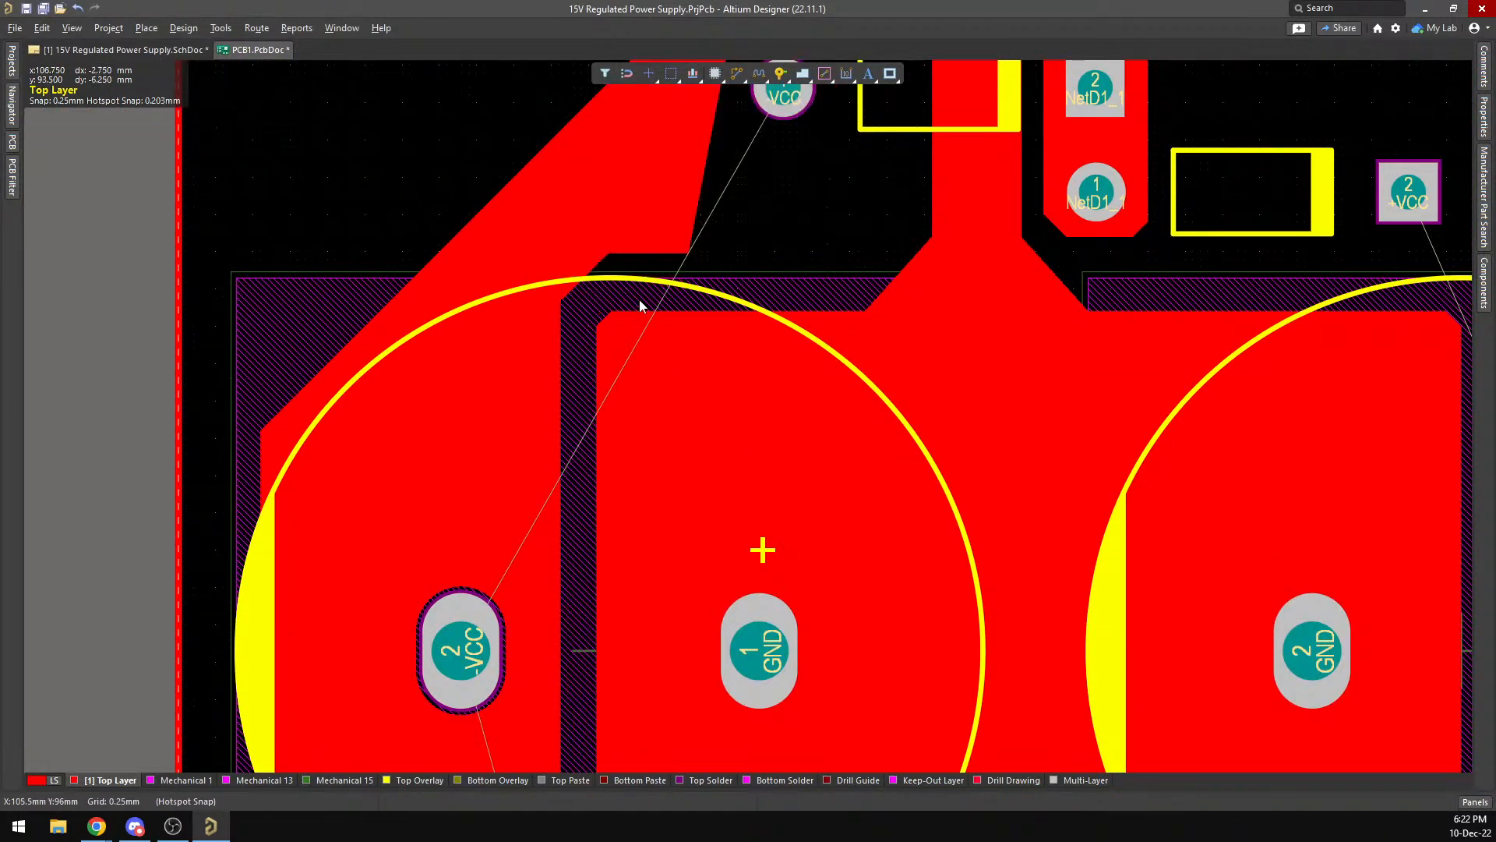
Move the large pour's inner corner beside the large capacitor slightly away from the GND pour.
{"action": "scroll", "coordinate": [653, 260], "scroll_direction": "up", "scroll_amount": 4}
{"action": "left_click", "coordinate": [688, 341]}
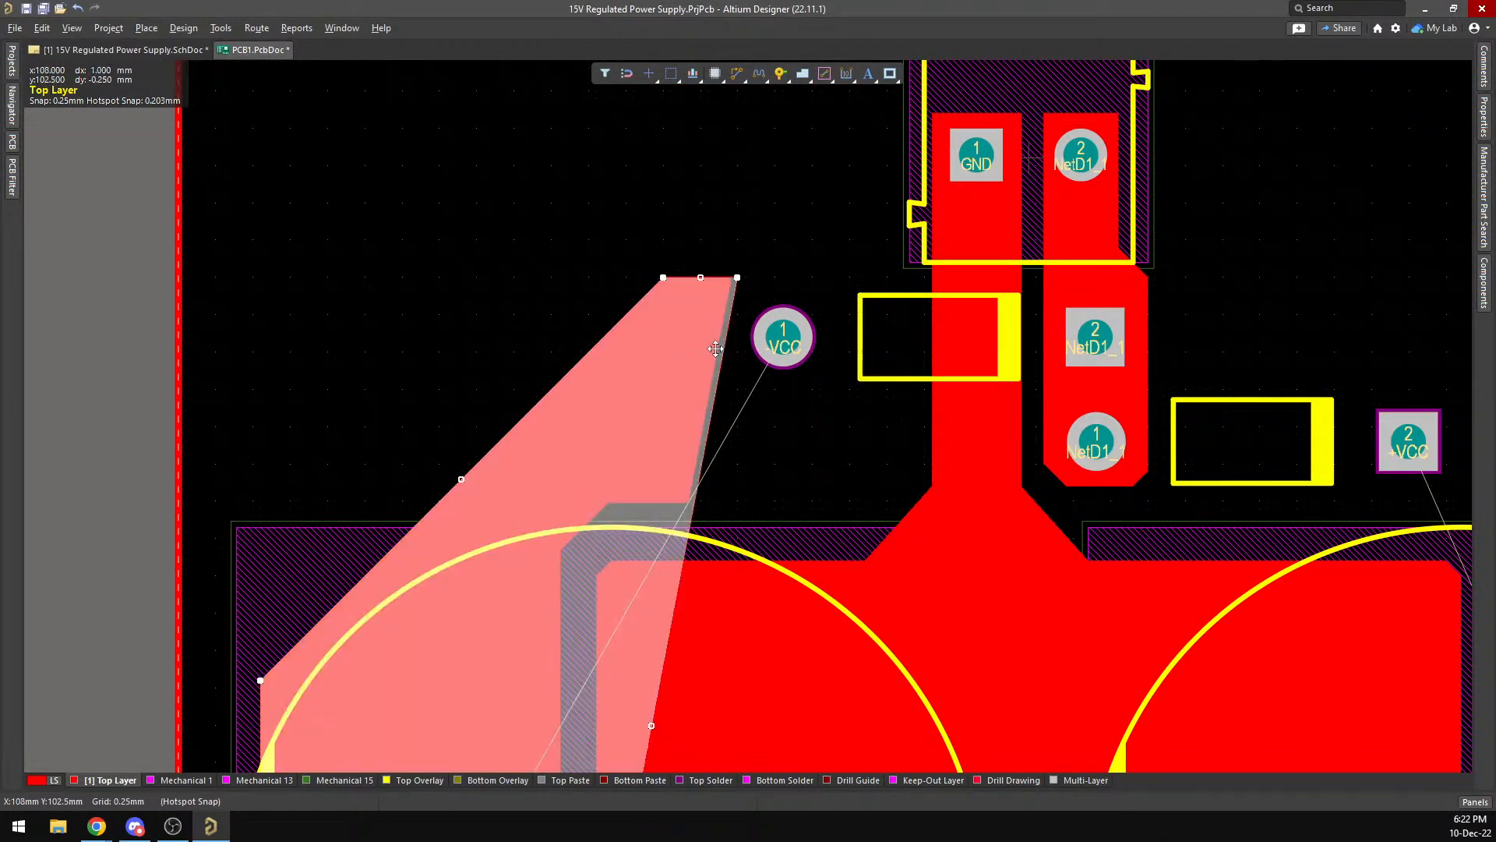
{"action": "scroll", "coordinate": [678, 370], "scroll_direction": "down", "scroll_amount": 10}
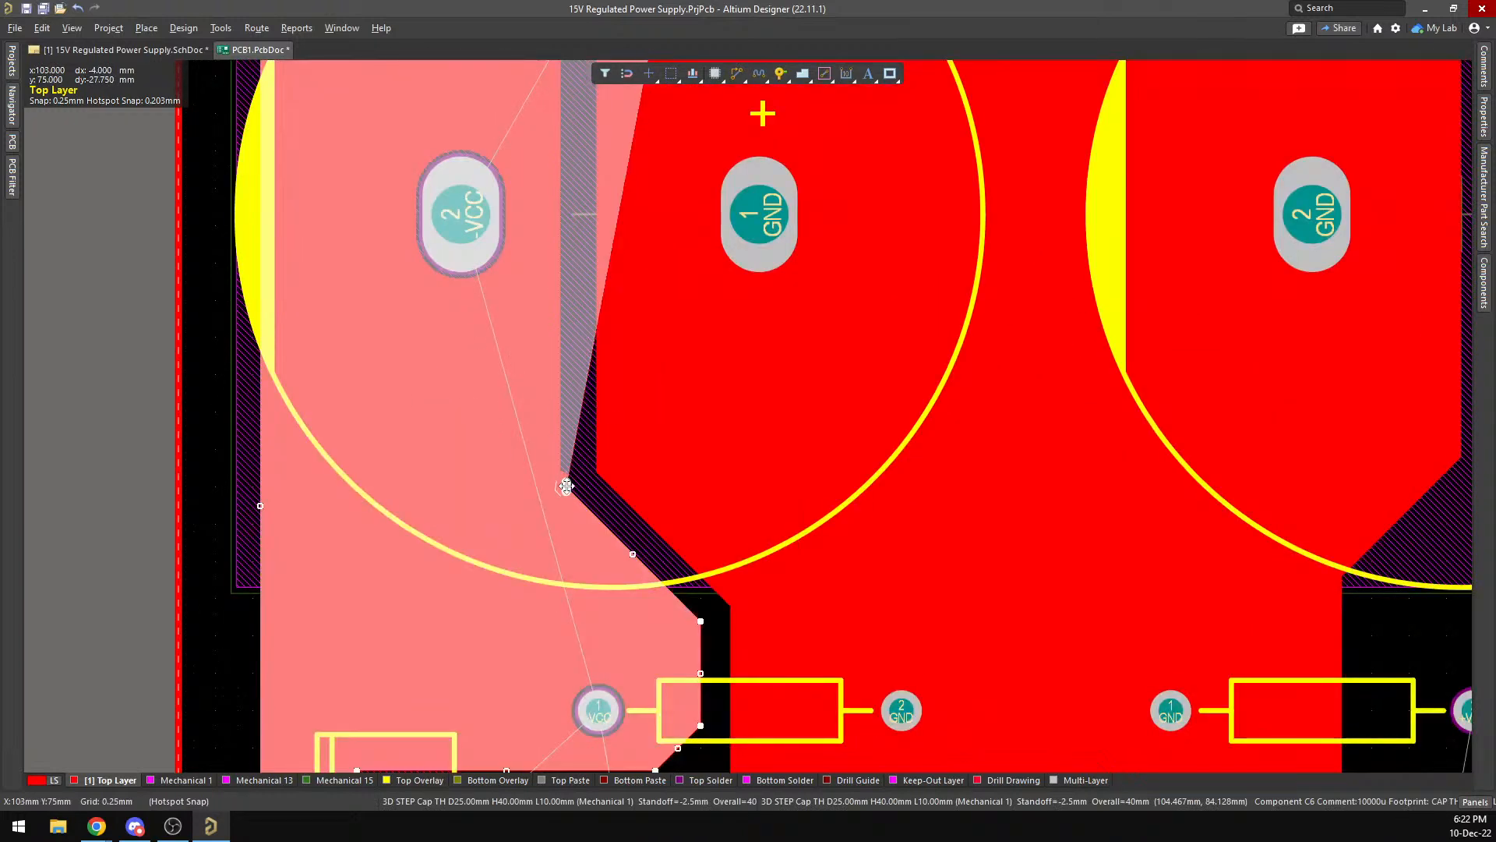
{"action": "left_click_drag", "start_coordinate": [564, 487], "coordinate": [559, 479]}
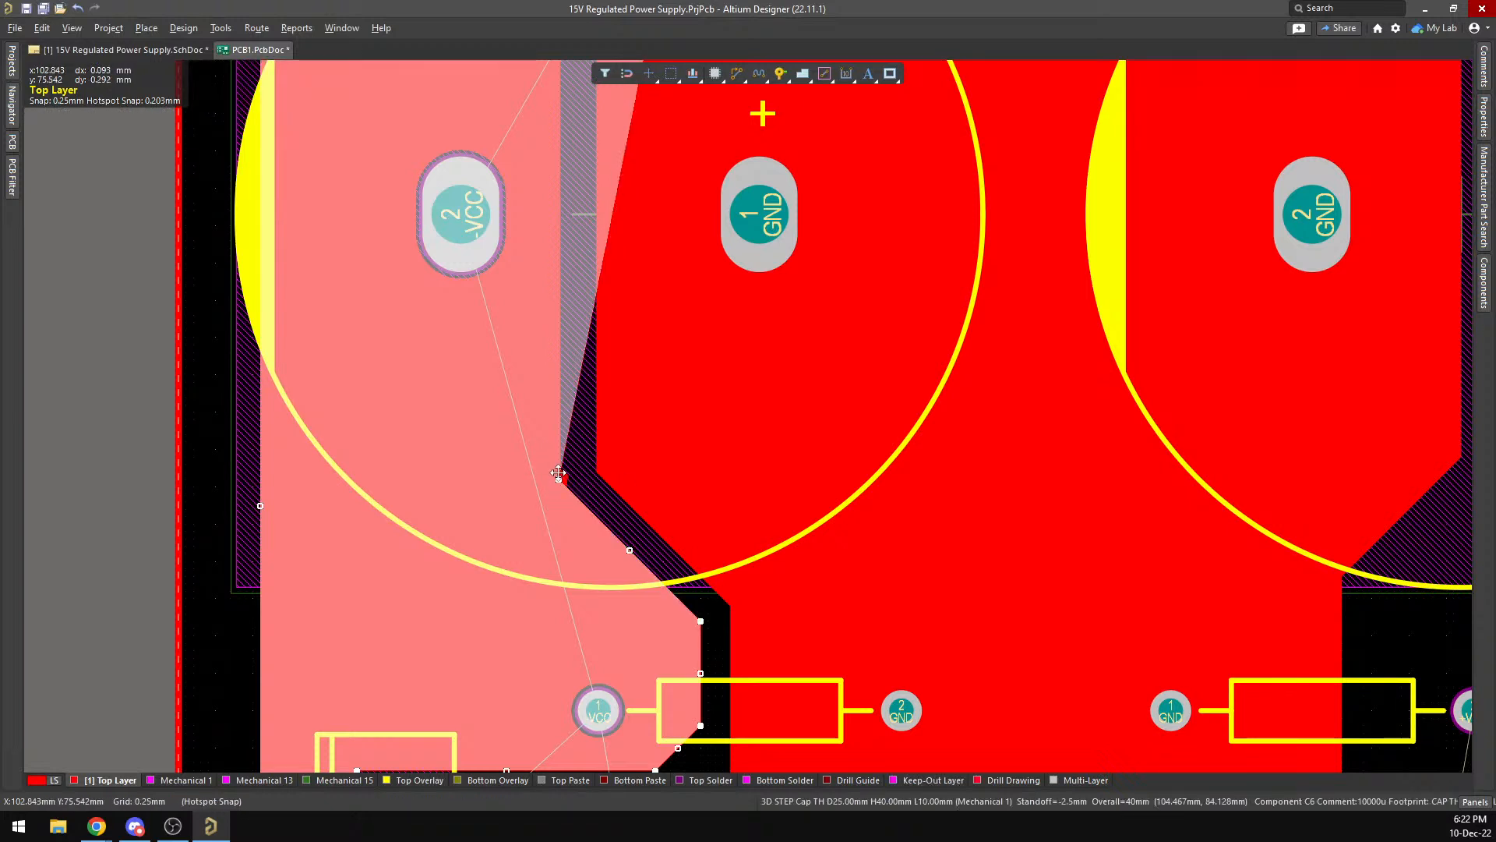
Draw a new polygon pour with one chamfered corner around the -VCC pad above the large capacitor, overlapping the large pour's slanted edge.
{"action": "scroll", "coordinate": [659, 402], "scroll_direction": "up", "scroll_amount": 4}
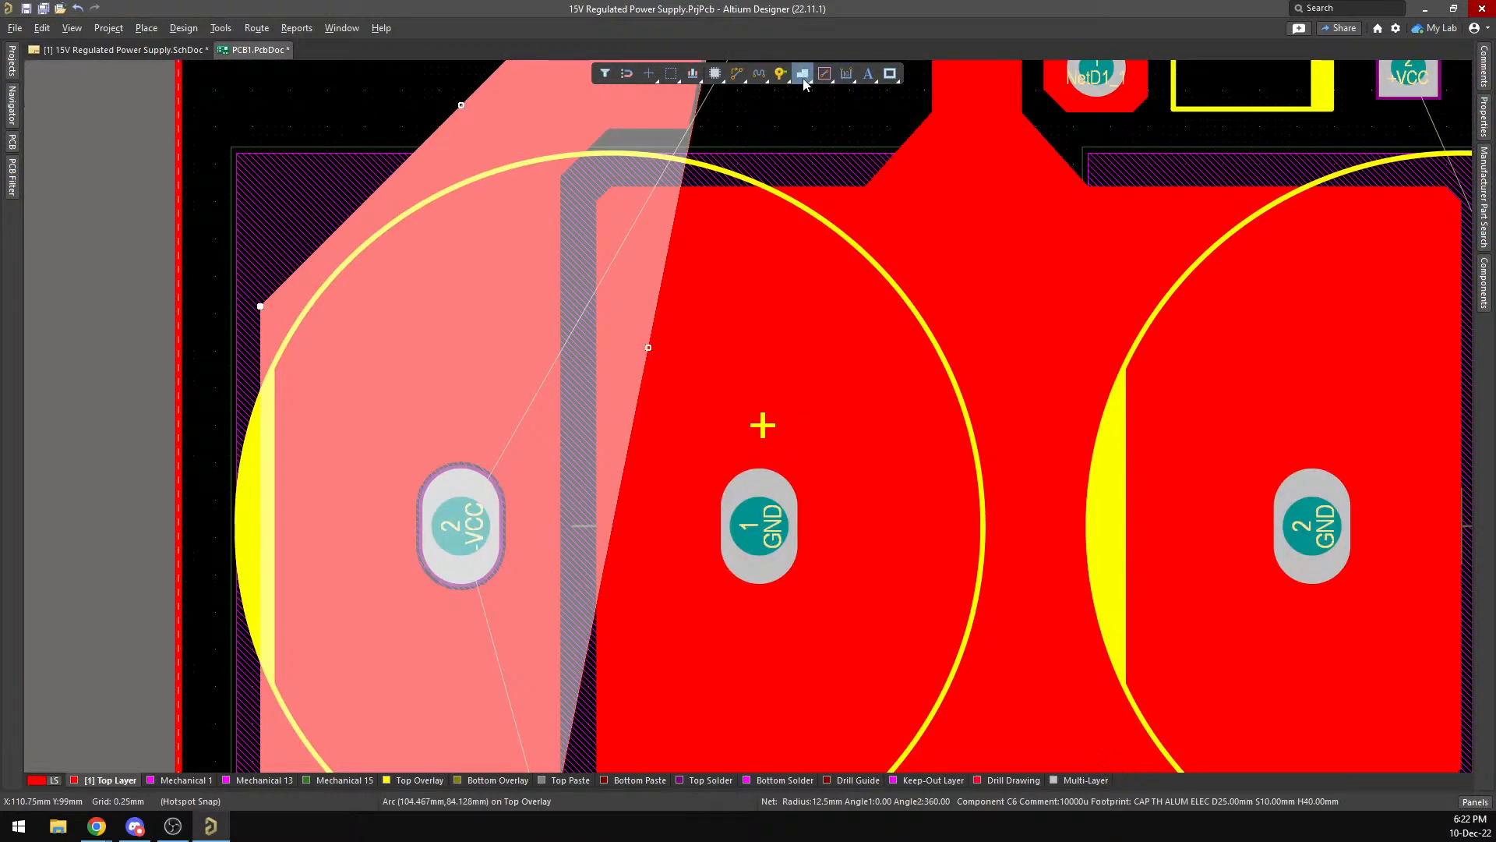
{"action": "scroll", "coordinate": [740, 131], "scroll_direction": "up", "scroll_amount": 3}
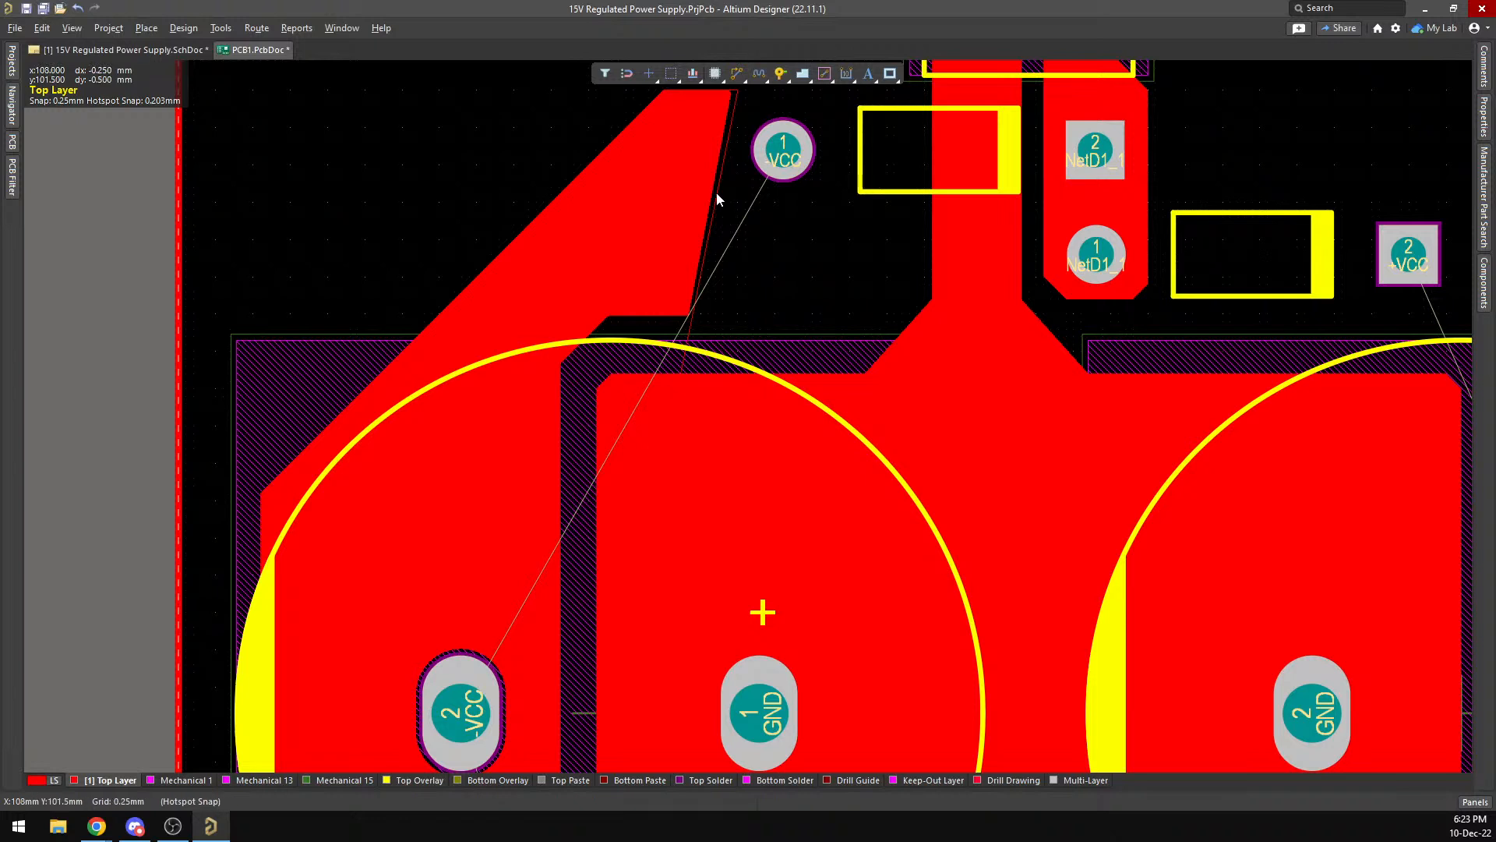
{"action": "left_click", "coordinate": [717, 200]}
{"action": "scroll", "coordinate": [778, 122], "scroll_direction": "up", "scroll_amount": 2}
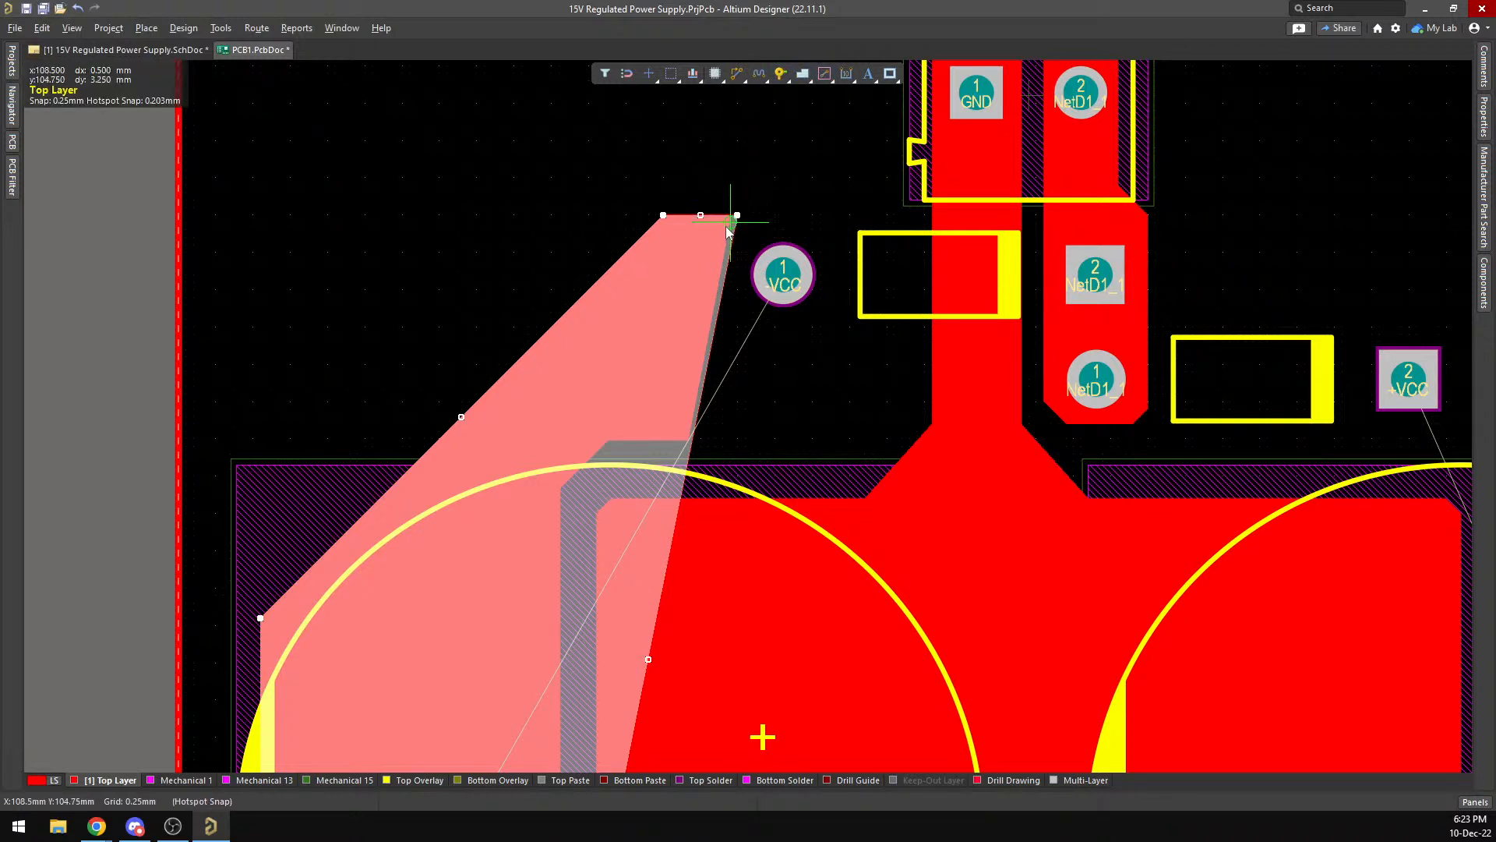
{"action": "left_click_drag", "start_coordinate": [727, 222], "coordinate": [690, 435]}
{"action": "key", "text": "space"}
{"action": "key", "text": "space"}
{"action": "left_click_drag", "start_coordinate": [677, 234], "coordinate": [686, 284]}
{"action": "key", "text": "space"}
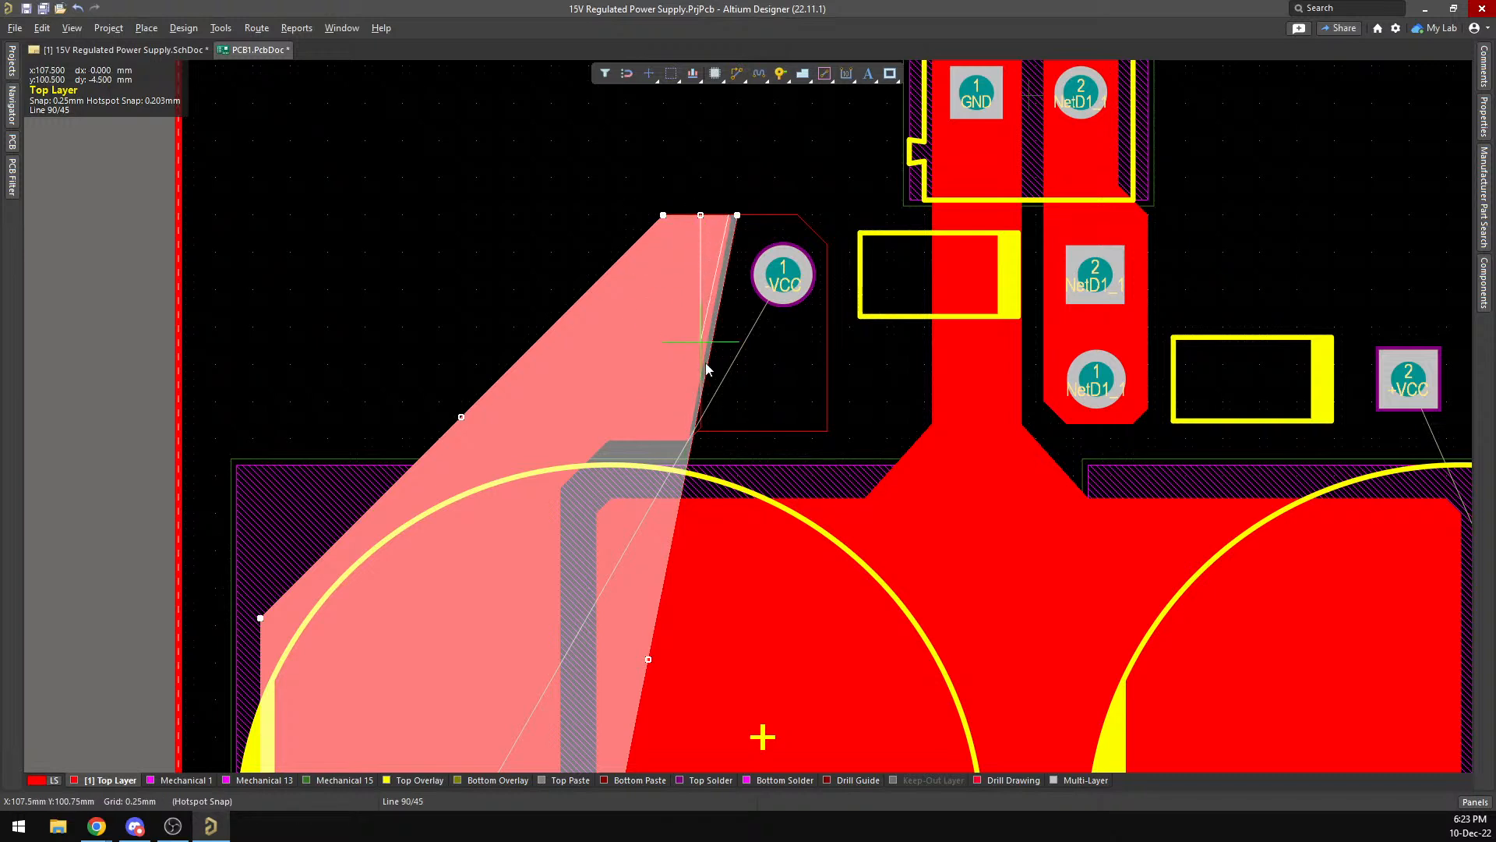
{"action": "right_click", "coordinate": [736, 365]}
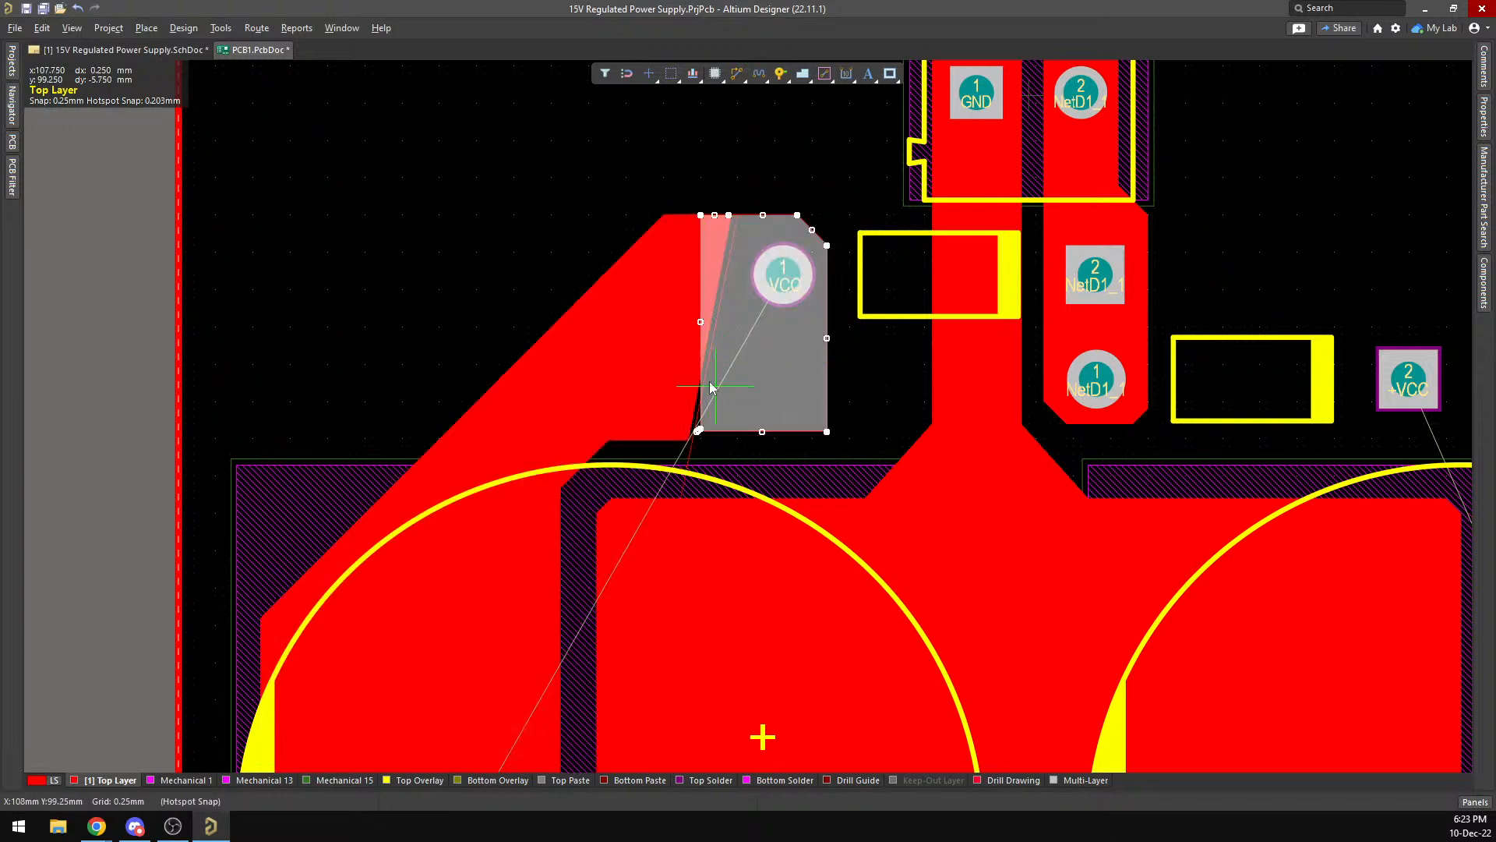
Slide the new small pour's vertical edge slightly further into the large pour.
{"action": "left_click_drag", "start_coordinate": [702, 321], "coordinate": [664, 319]}
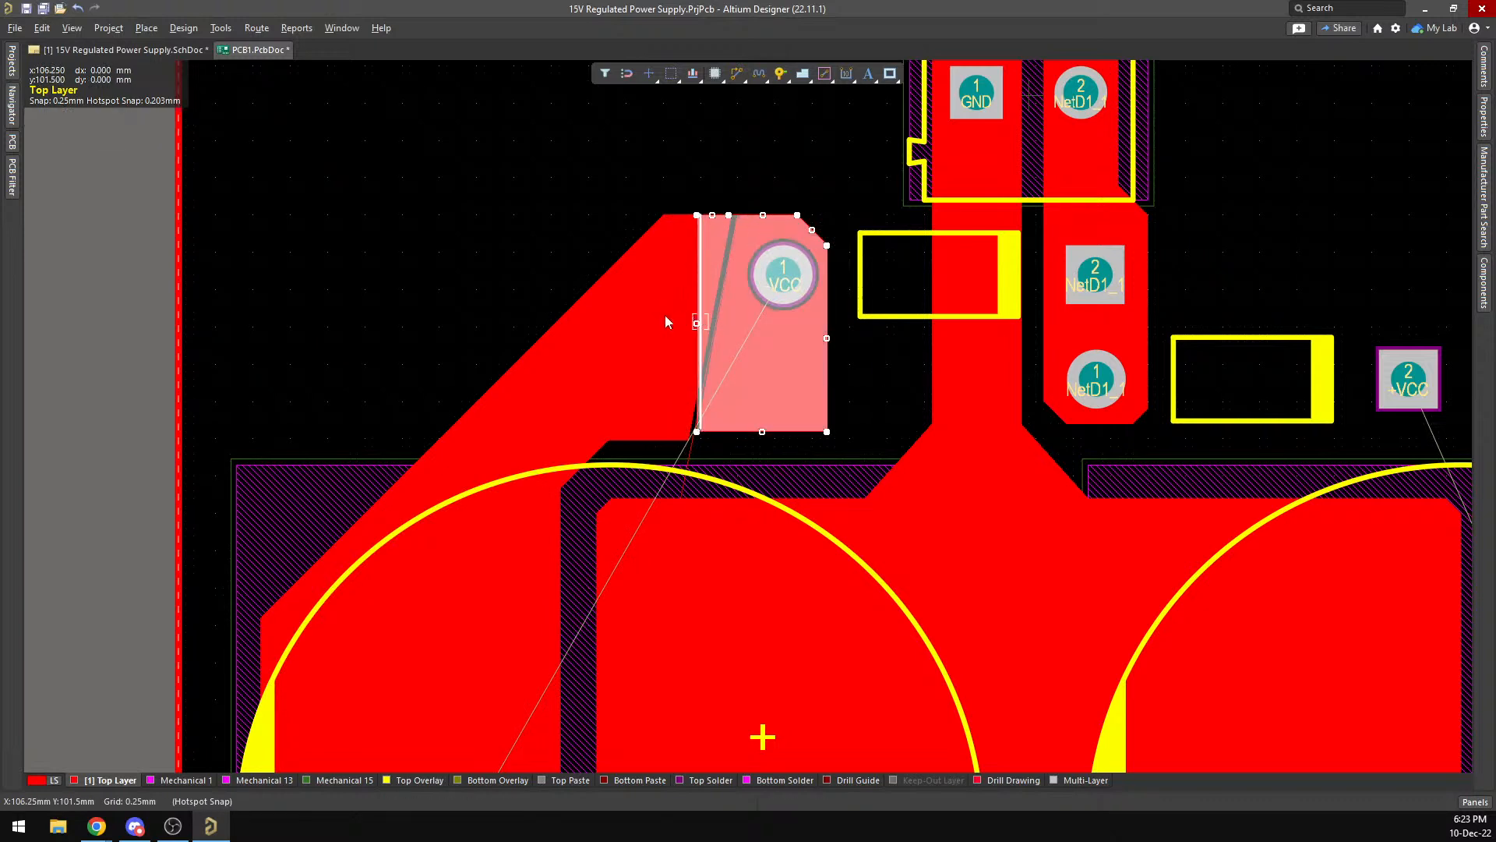
{"action": "left_click", "coordinate": [668, 317]}
{"action": "left_click", "coordinate": [747, 313]}
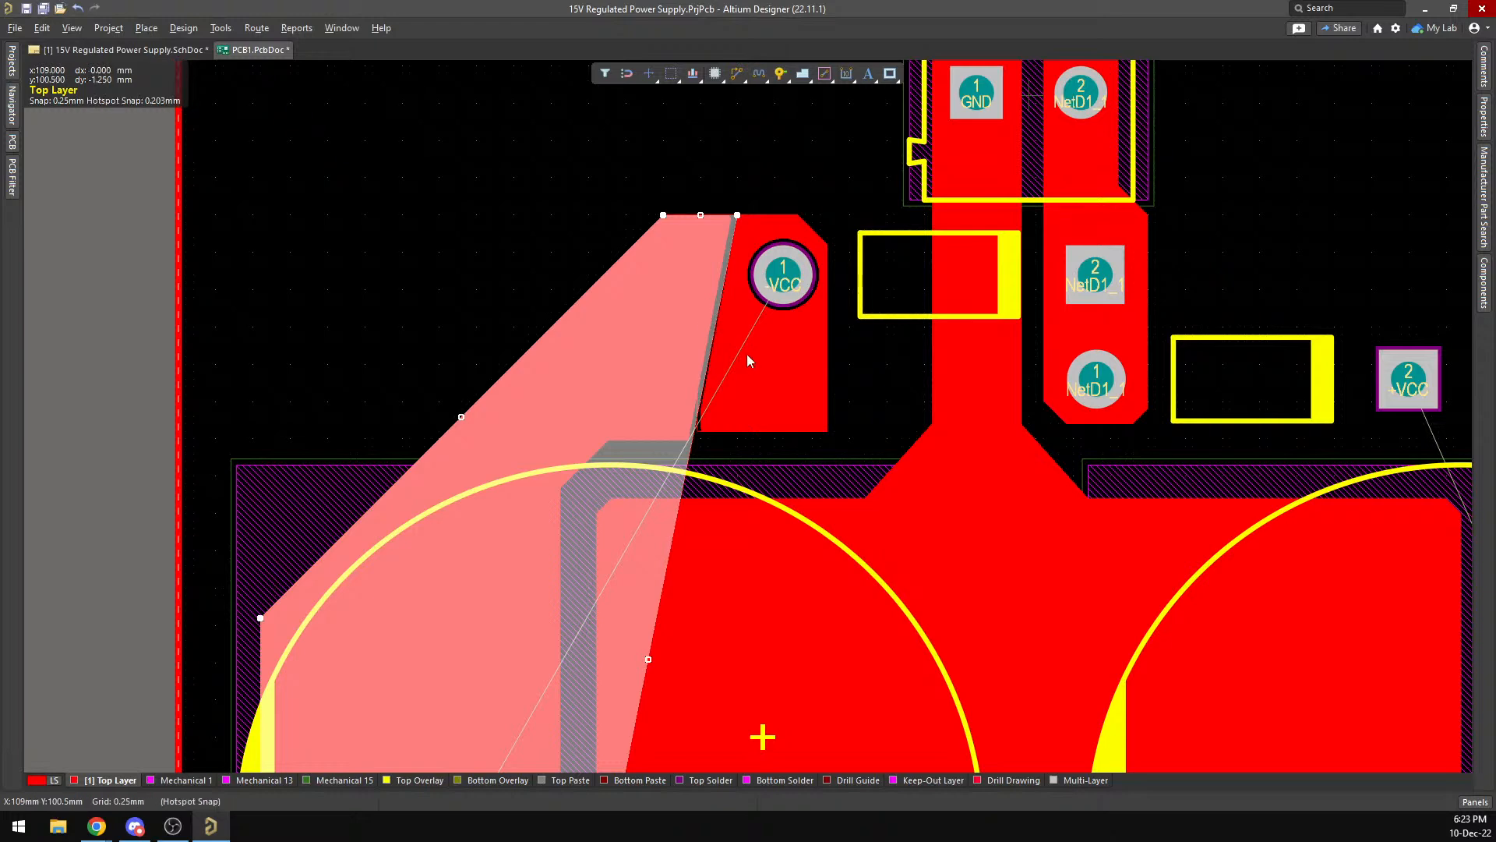
Assign the large pour beside the capacitor to the -VCC net and repour it.
{"action": "scroll", "coordinate": [694, 382], "scroll_direction": "down", "scroll_amount": 3}
{"action": "scroll", "coordinate": [691, 376], "scroll_direction": "down", "scroll_amount": 3}
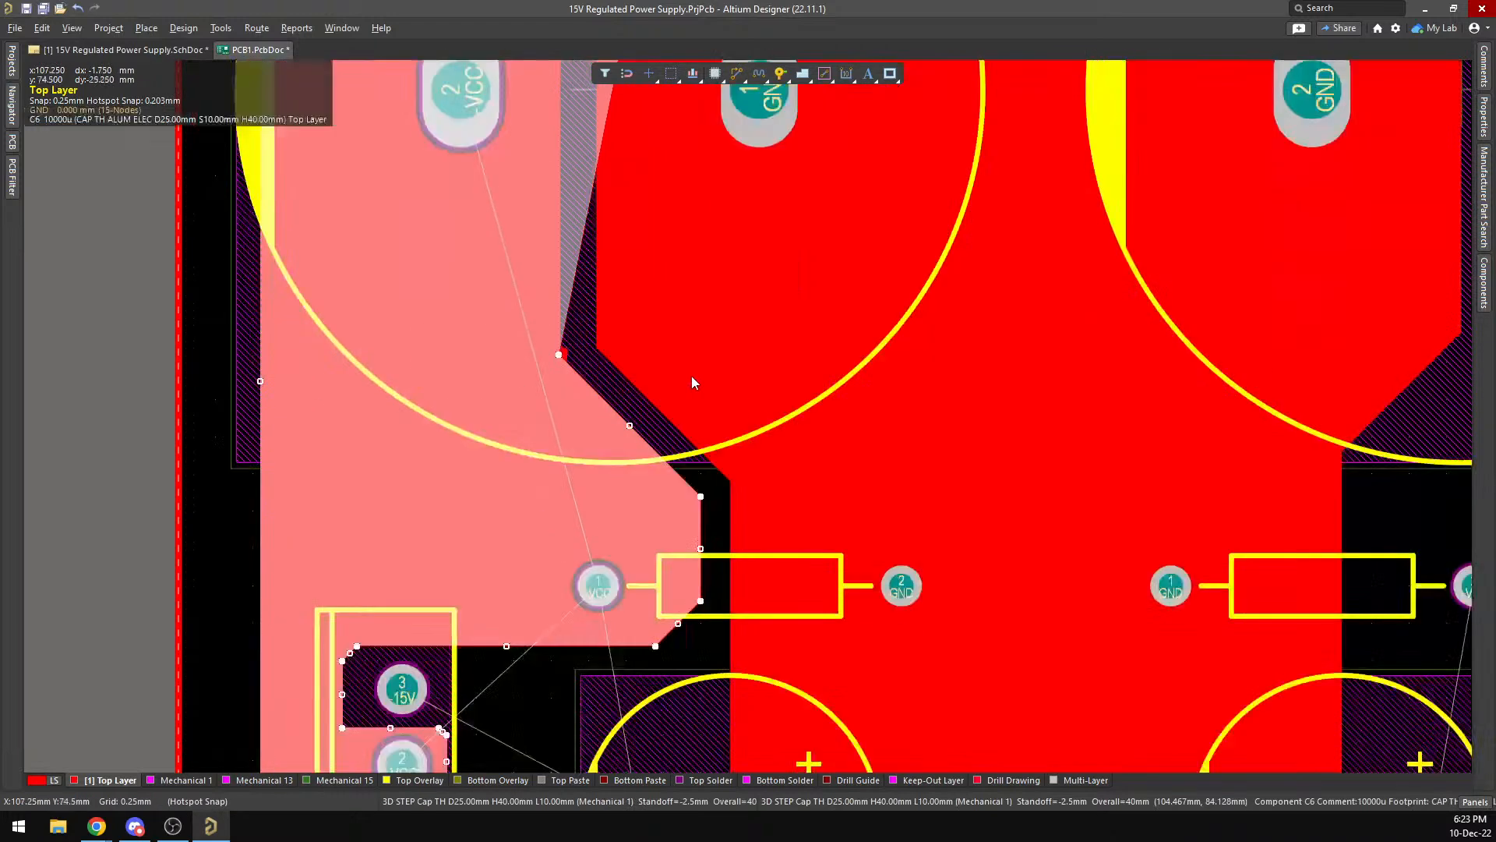
{"action": "scroll", "coordinate": [592, 441], "scroll_direction": "up", "scroll_amount": 1}
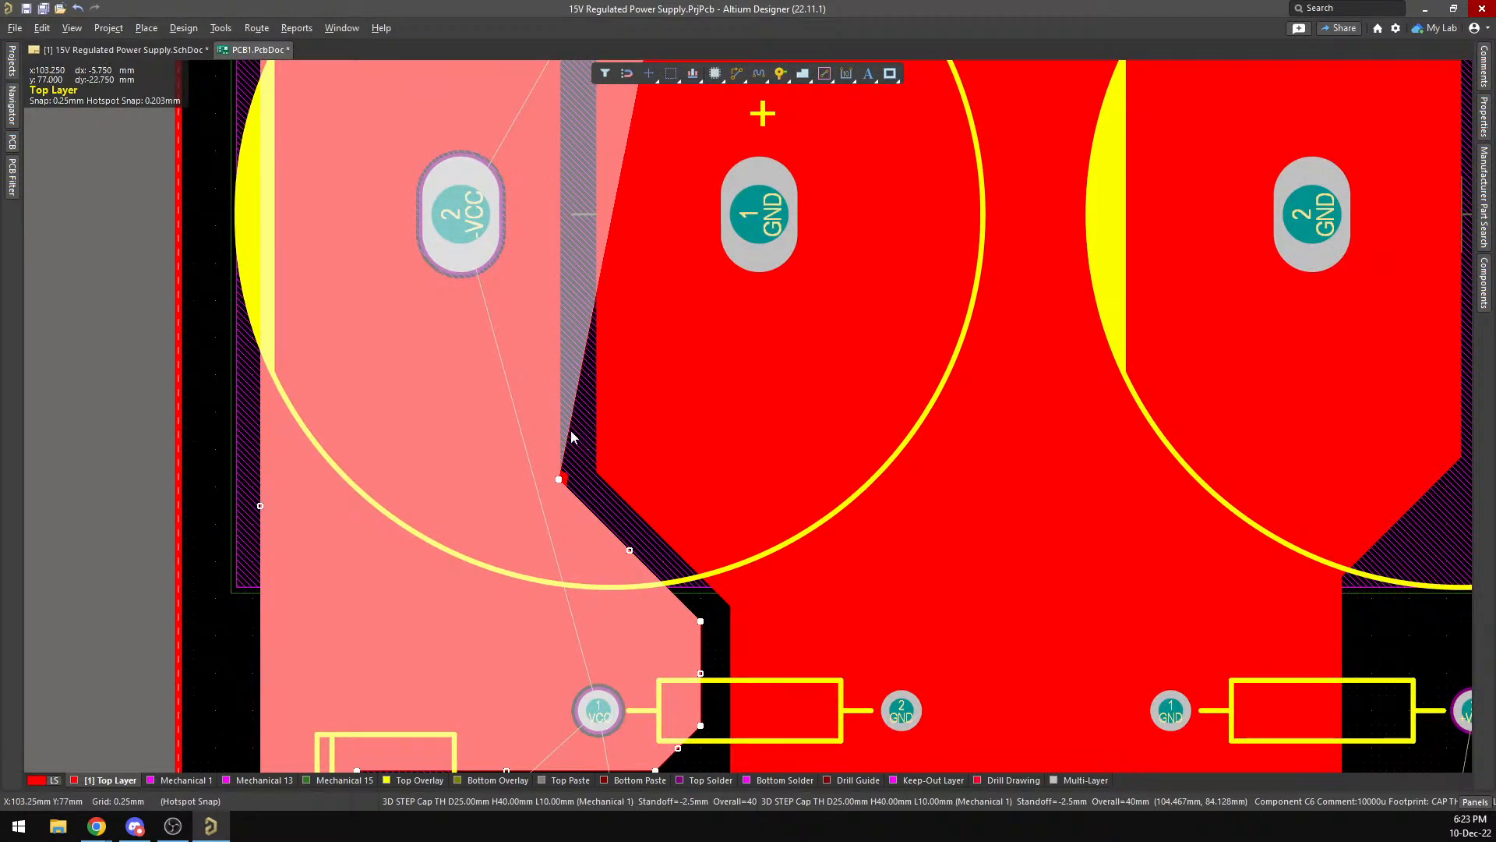
{"action": "left_click_drag", "start_coordinate": [564, 434], "coordinate": [570, 567]}
{"action": "right_click", "coordinate": [583, 620]}
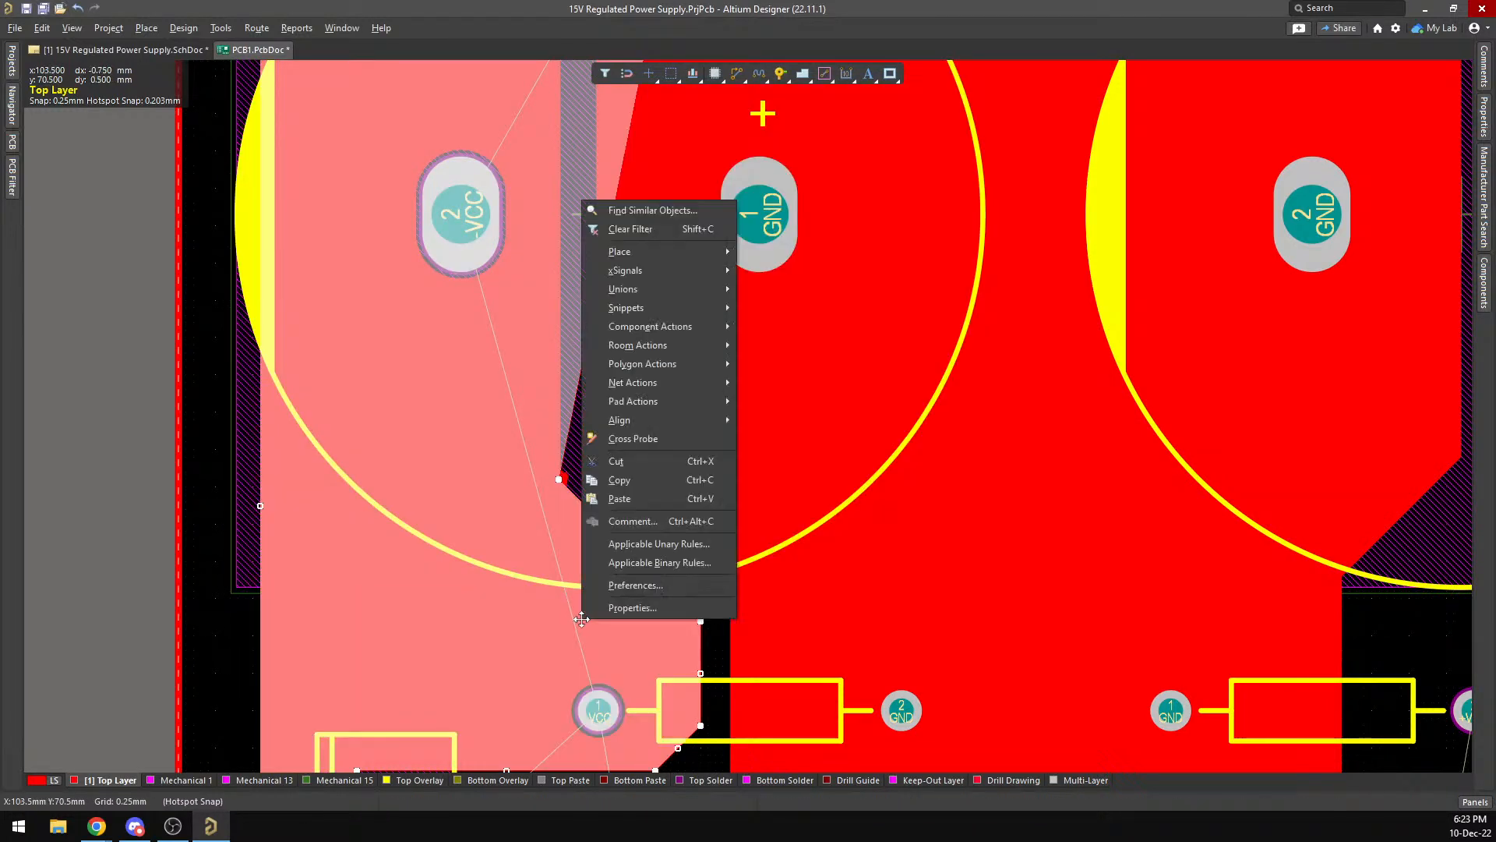
{"action": "left_click", "coordinate": [653, 607]}
{"action": "left_click", "coordinate": [1412, 358]}
{"action": "left_click", "coordinate": [1427, 339]}
{"action": "left_click", "coordinate": [1428, 340]}
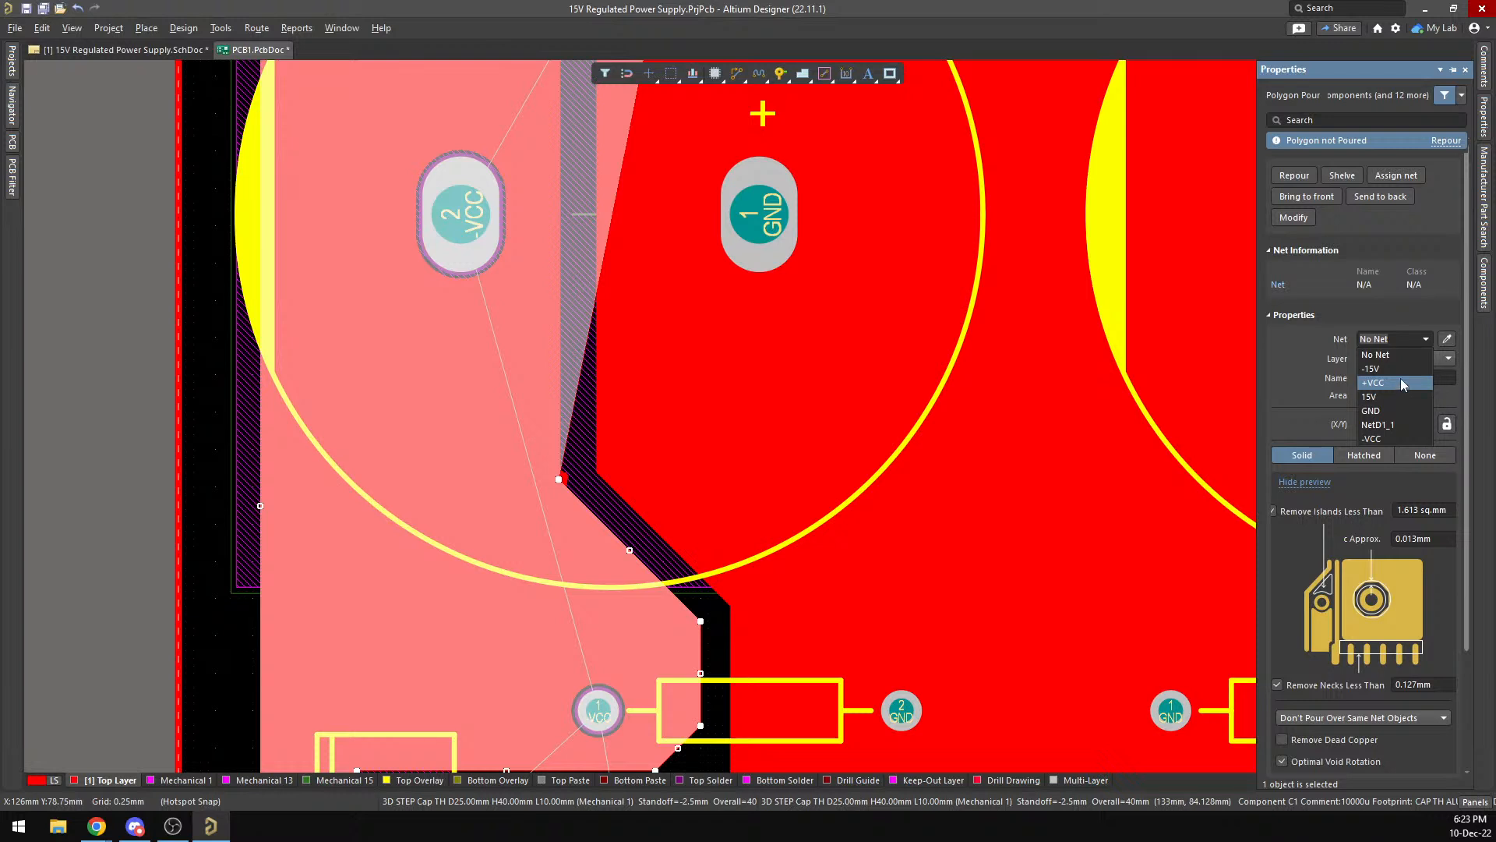
{"action": "left_click", "coordinate": [1392, 439]}
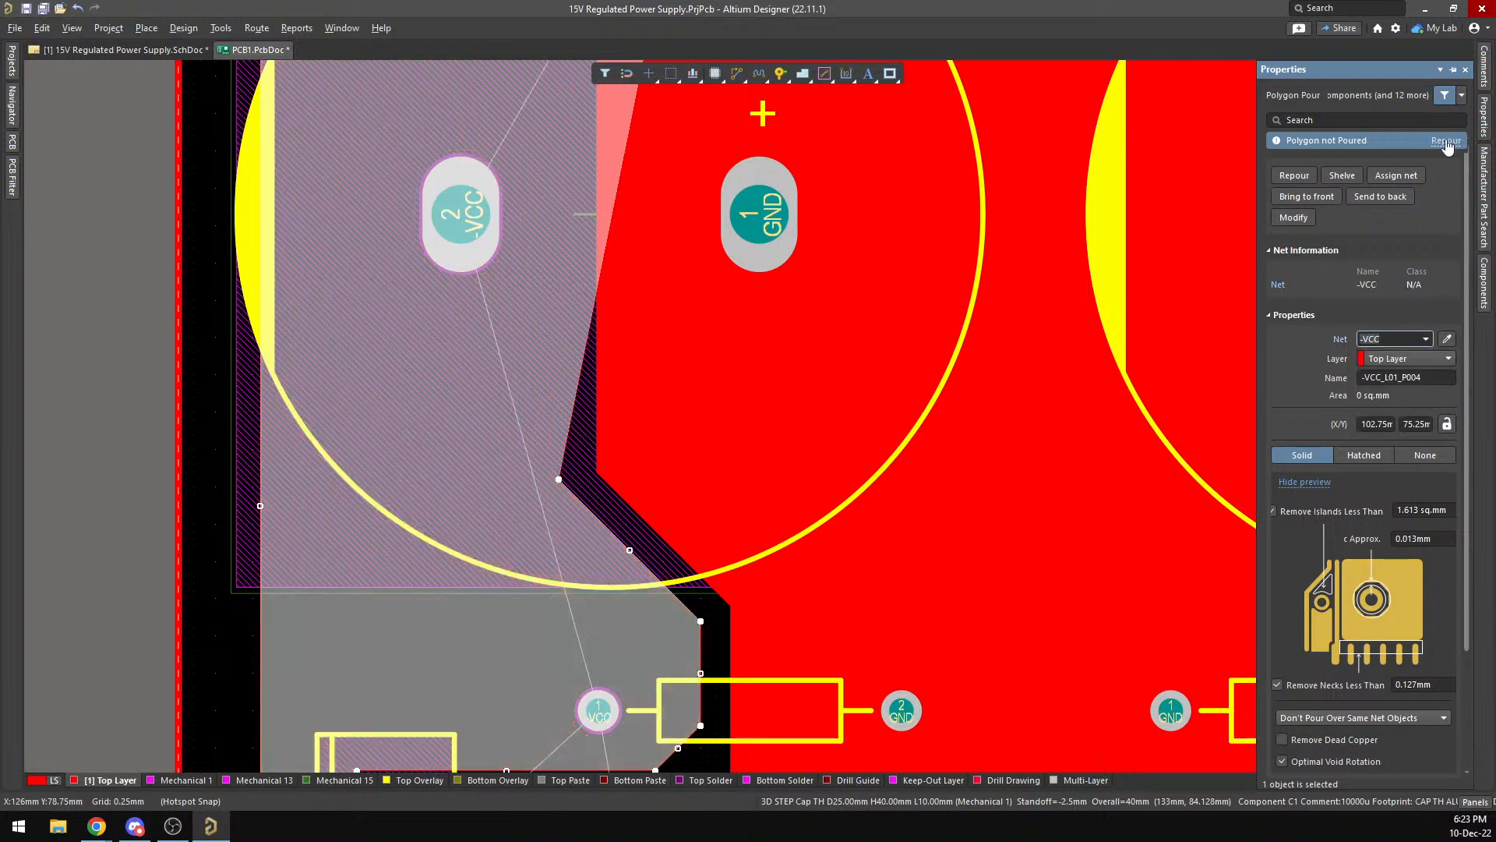
{"action": "left_click", "coordinate": [1453, 143]}
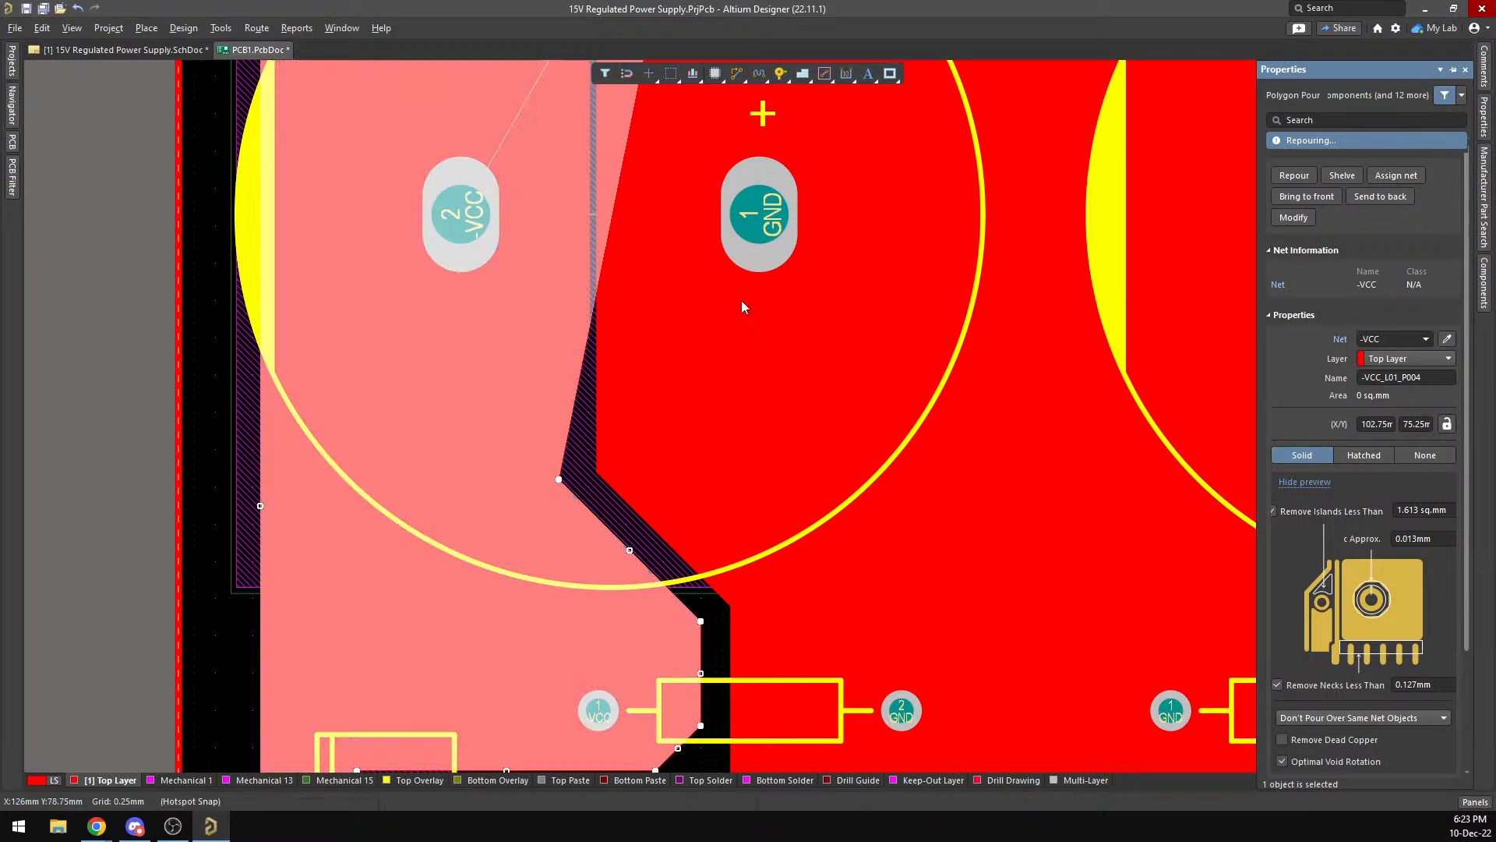
Examine how the repoured -VCC polygon meets the GND pour and the small pour around the large capacitor.
{"action": "scroll", "coordinate": [572, 347], "scroll_direction": "up", "scroll_amount": 5}
{"action": "scroll", "coordinate": [572, 347], "scroll_direction": "down", "scroll_amount": 5}
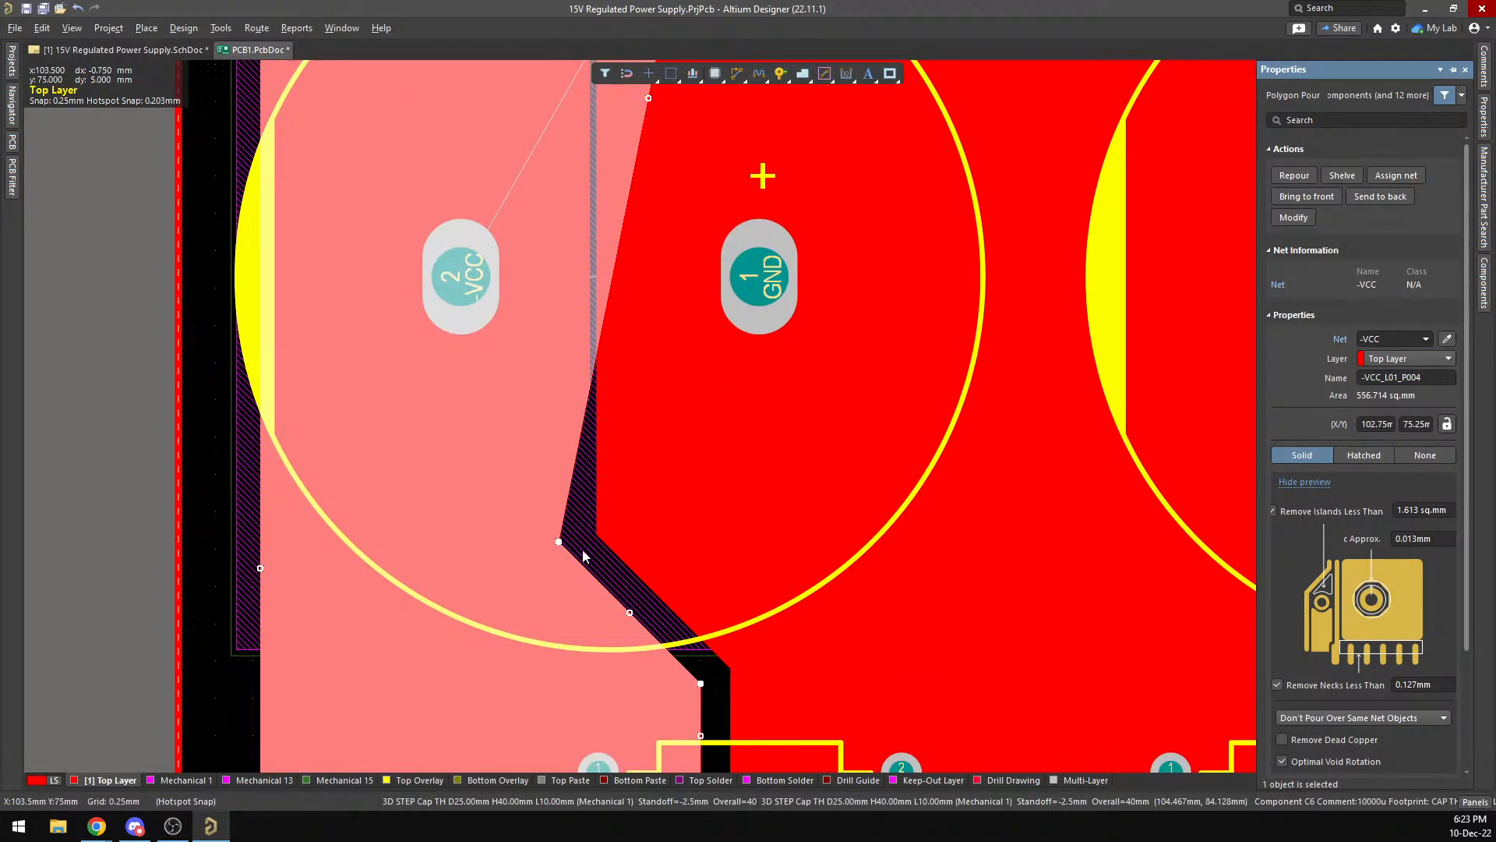
{"action": "left_click", "coordinate": [557, 371]}
{"action": "scroll", "coordinate": [559, 375], "scroll_direction": "up", "scroll_amount": 2}
{"action": "left_click", "coordinate": [549, 413]}
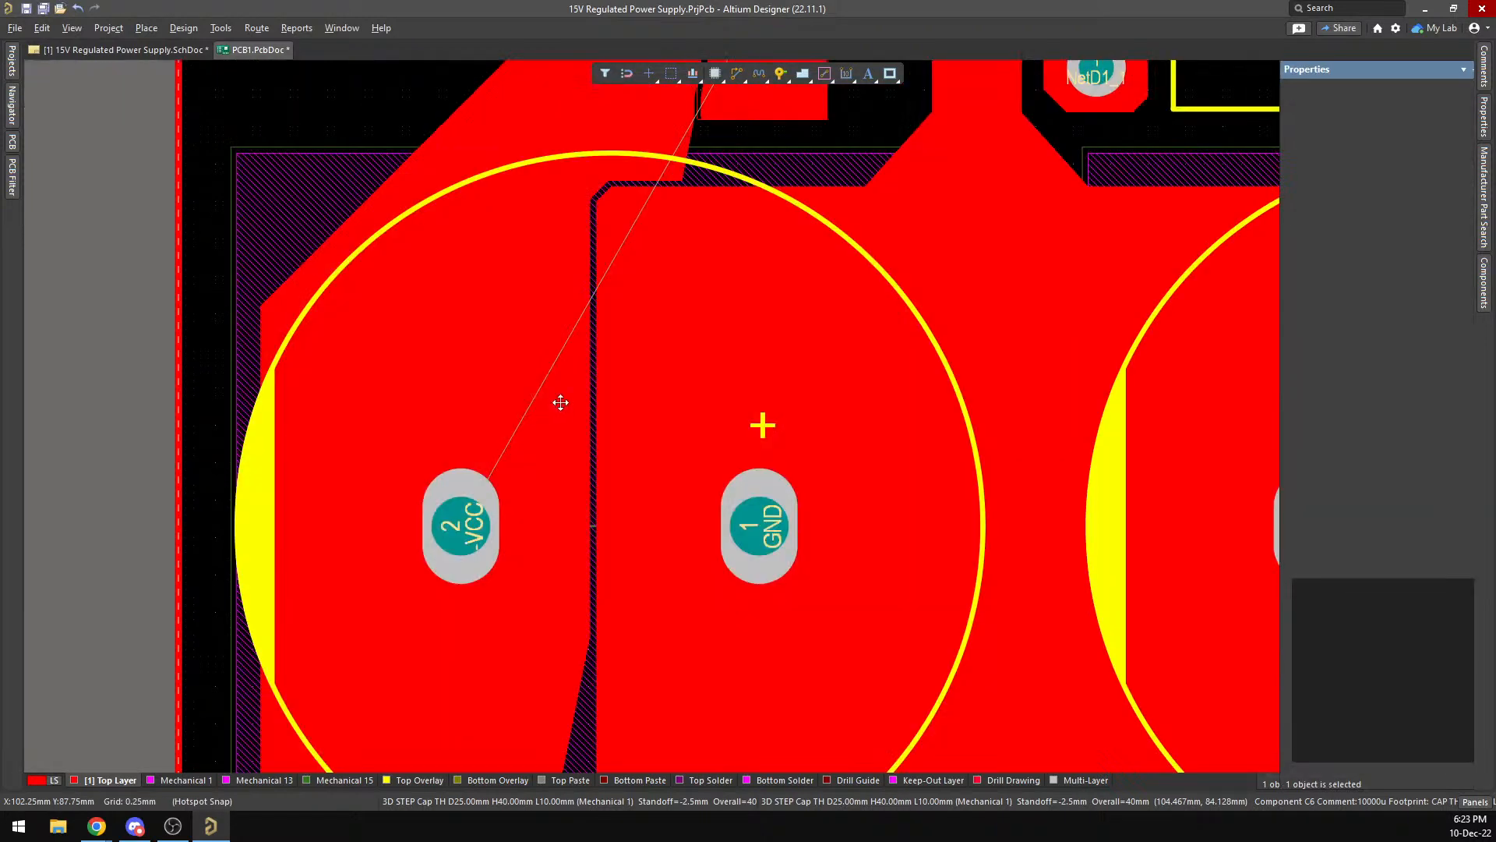
{"action": "left_click", "coordinate": [520, 390]}
{"action": "left_click", "coordinate": [636, 126]}
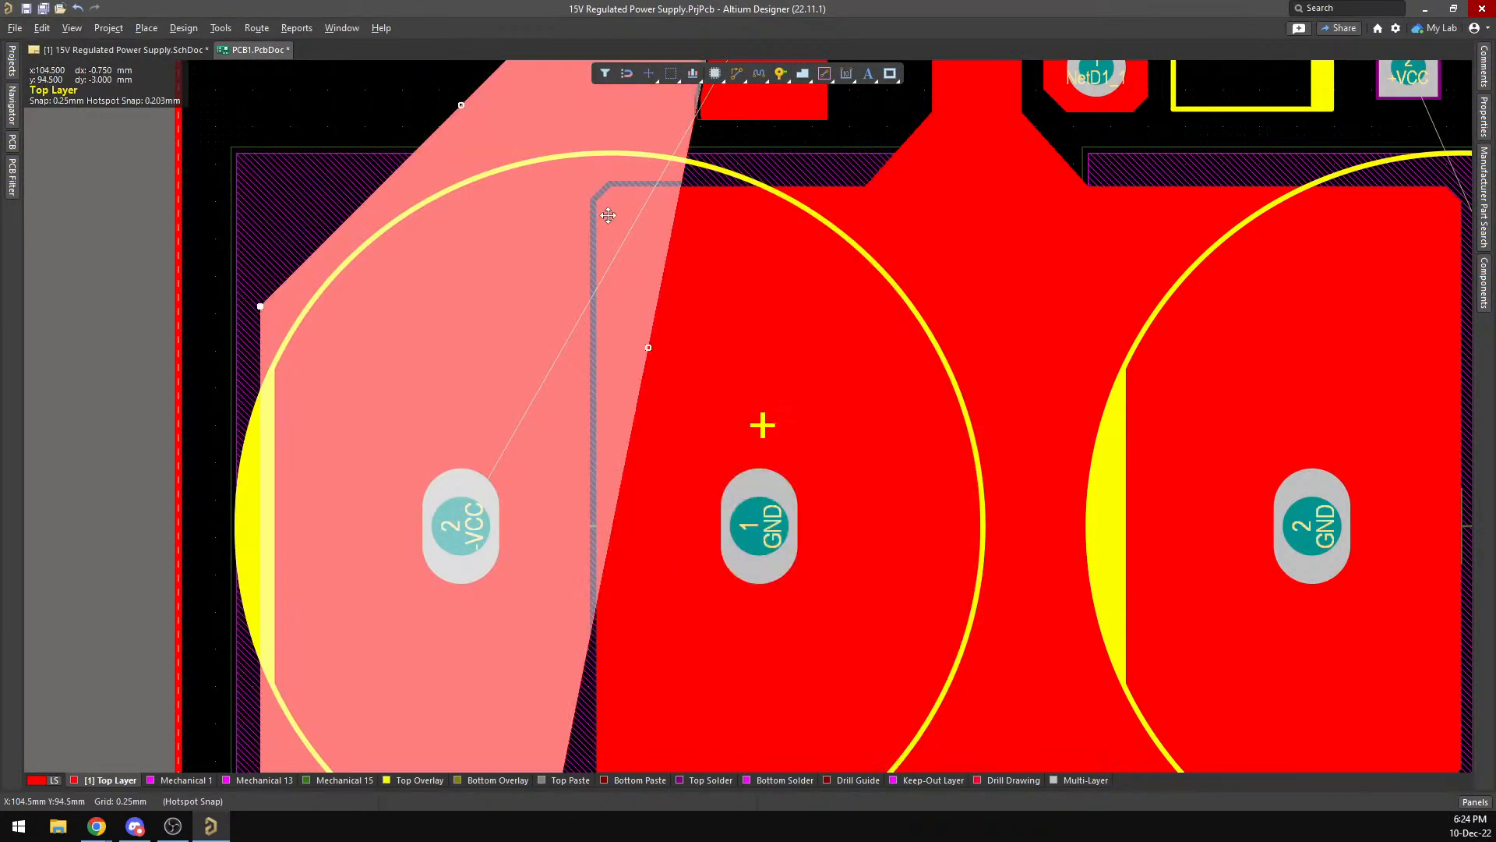
{"action": "scroll", "coordinate": [608, 215], "scroll_direction": "down", "scroll_amount": 3}
{"action": "scroll", "coordinate": [624, 266], "scroll_direction": "up", "scroll_amount": 2}
{"action": "scroll", "coordinate": [623, 266], "scroll_direction": "up", "scroll_amount": 1}
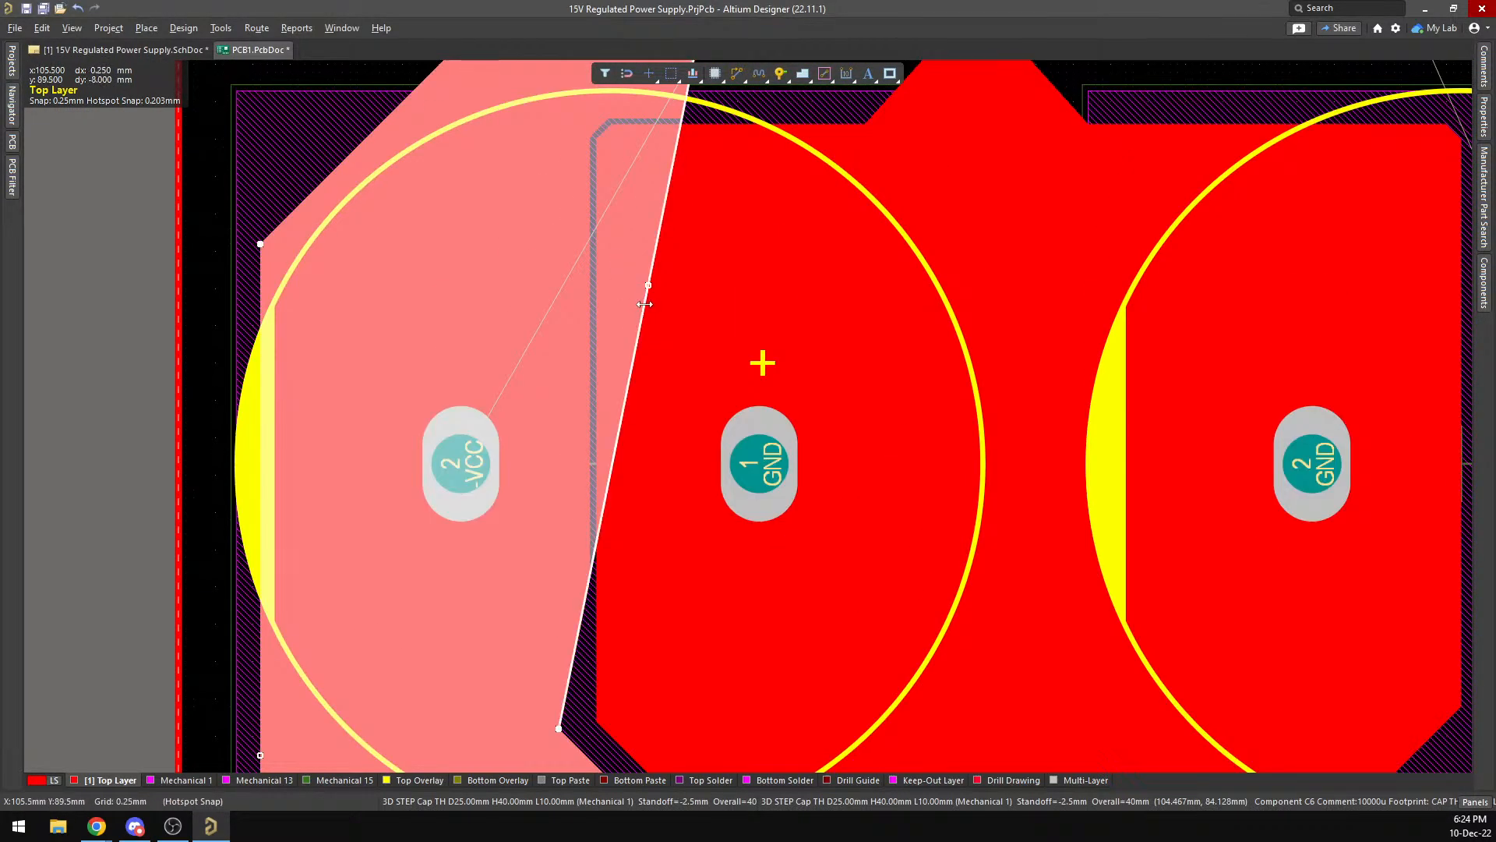
{"action": "left_click", "coordinate": [645, 308]}
{"action": "left_click", "coordinate": [554, 376]}
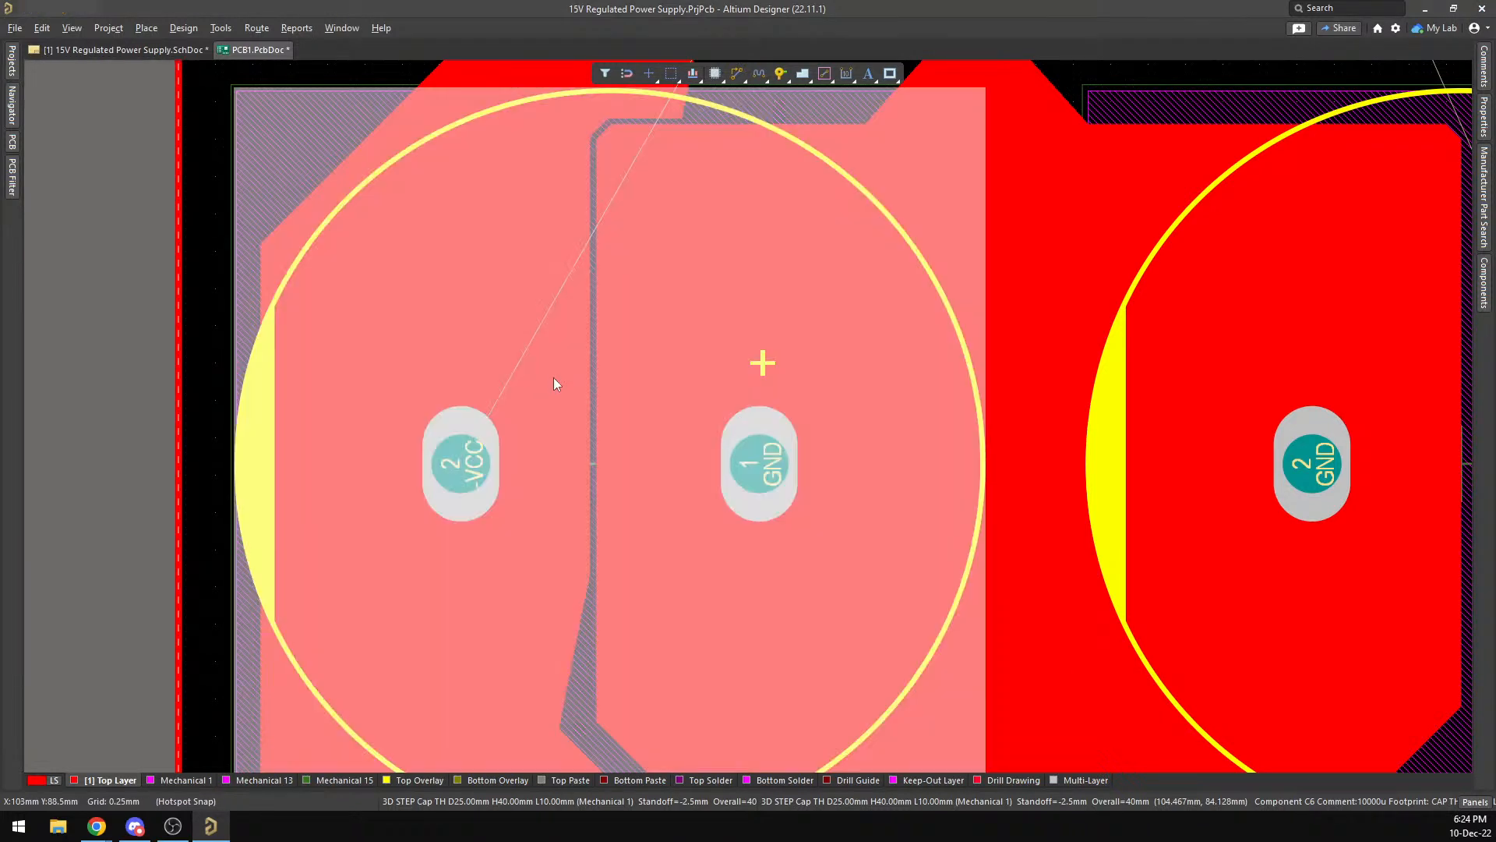
{"action": "scroll", "coordinate": [651, 276], "scroll_direction": "up", "scroll_amount": 5}
{"action": "left_click", "coordinate": [652, 278]}
{"action": "left_click", "coordinate": [725, 337]}
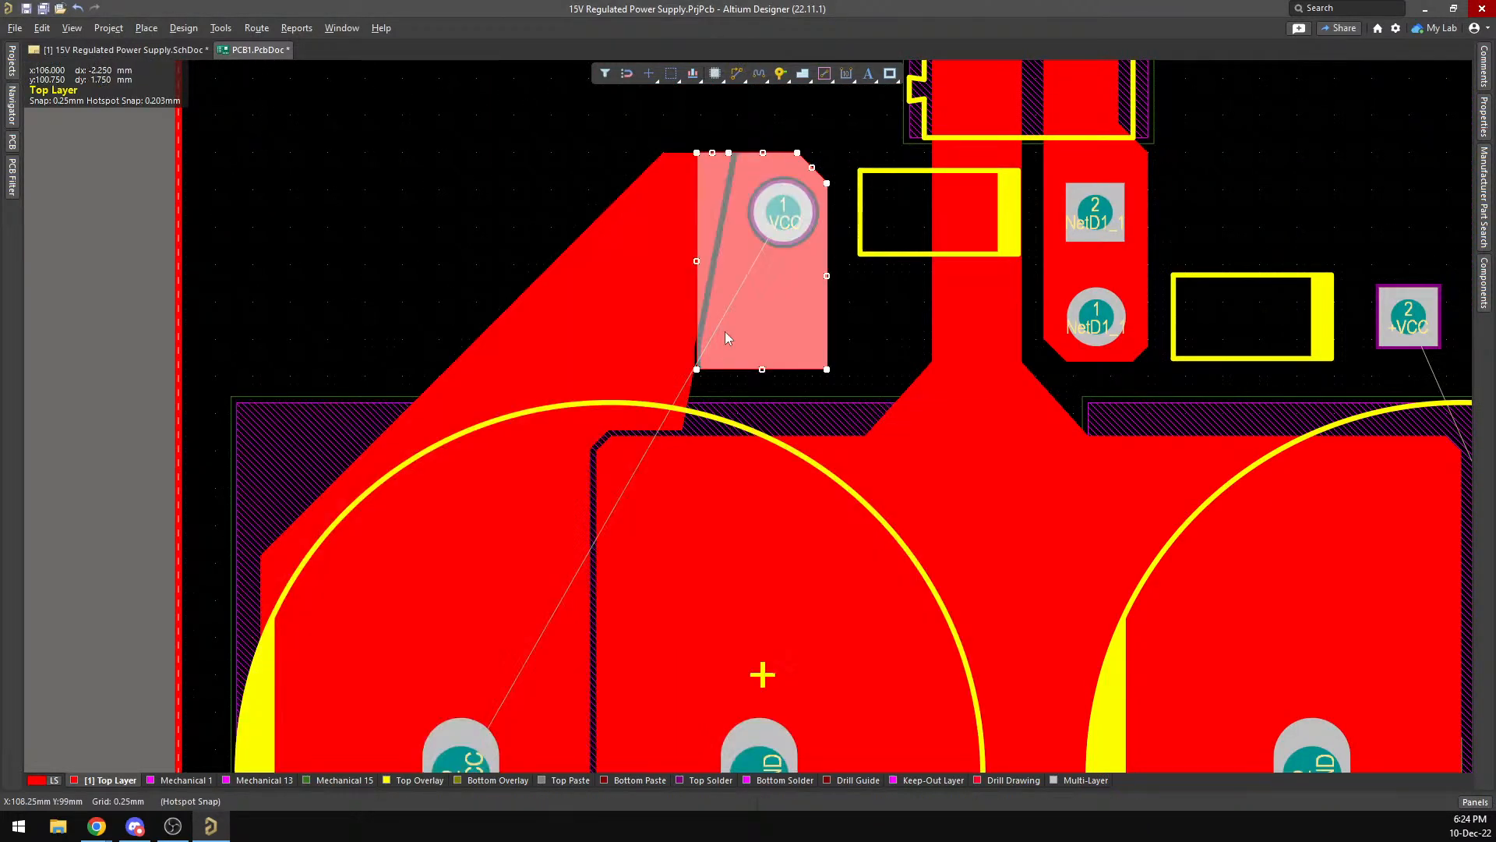
{"action": "left_click", "coordinate": [729, 312]}
{"action": "left_click", "coordinate": [729, 312]}
Delete the large -VCC pour that runs from the large capacitor past the regulator to the output connector.
{"action": "scroll", "coordinate": [628, 353], "scroll_direction": "down", "scroll_amount": 10}
{"action": "scroll", "coordinate": [614, 321], "scroll_direction": "down", "scroll_amount": 15}
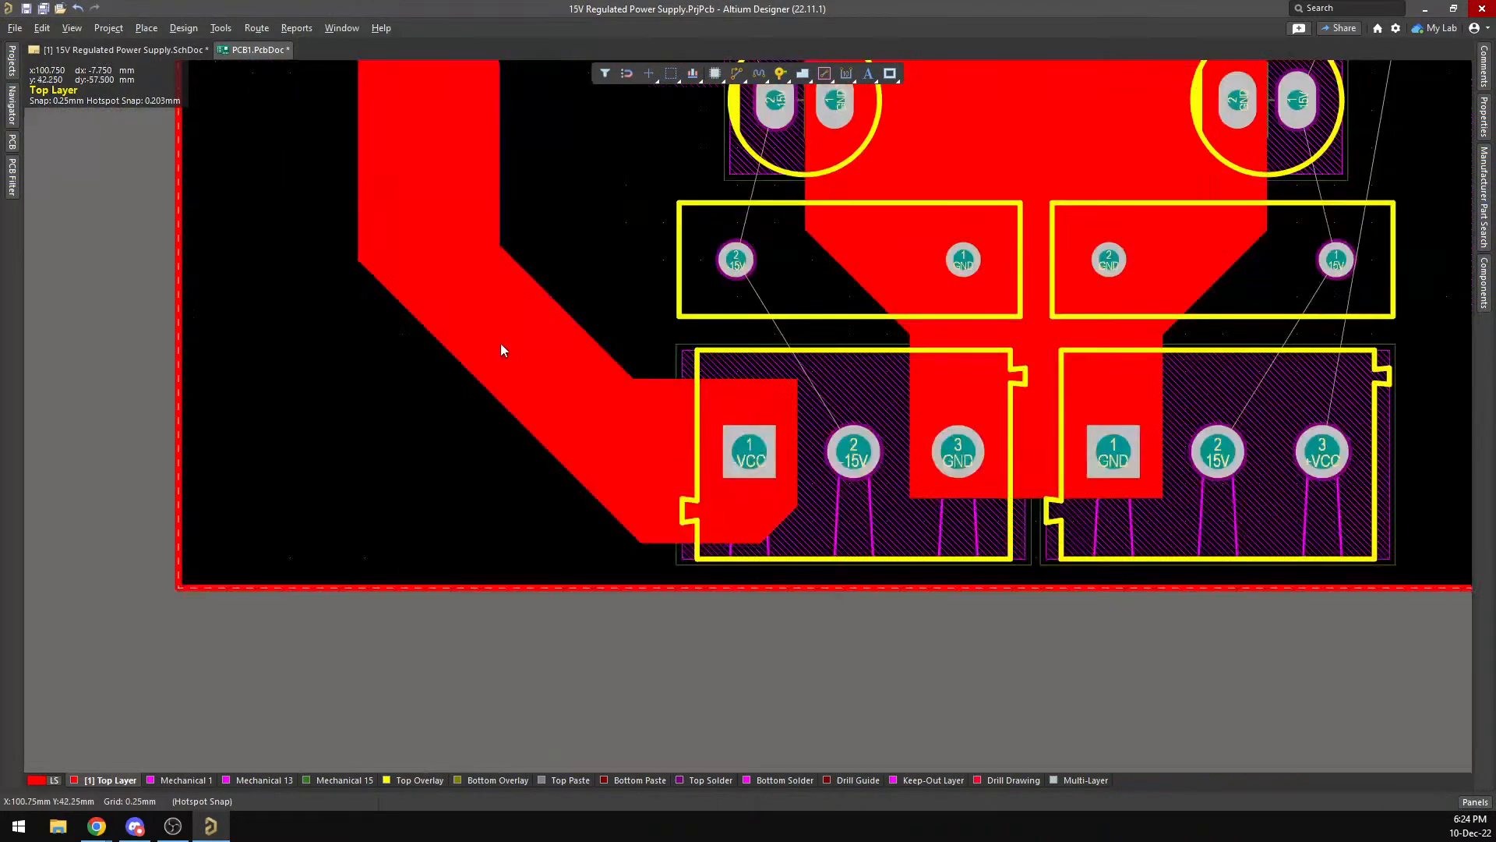
{"action": "left_click", "coordinate": [579, 346]}
{"action": "key", "text": "Delete"}
{"action": "scroll", "coordinate": [522, 288], "scroll_direction": "up", "scroll_amount": 20}
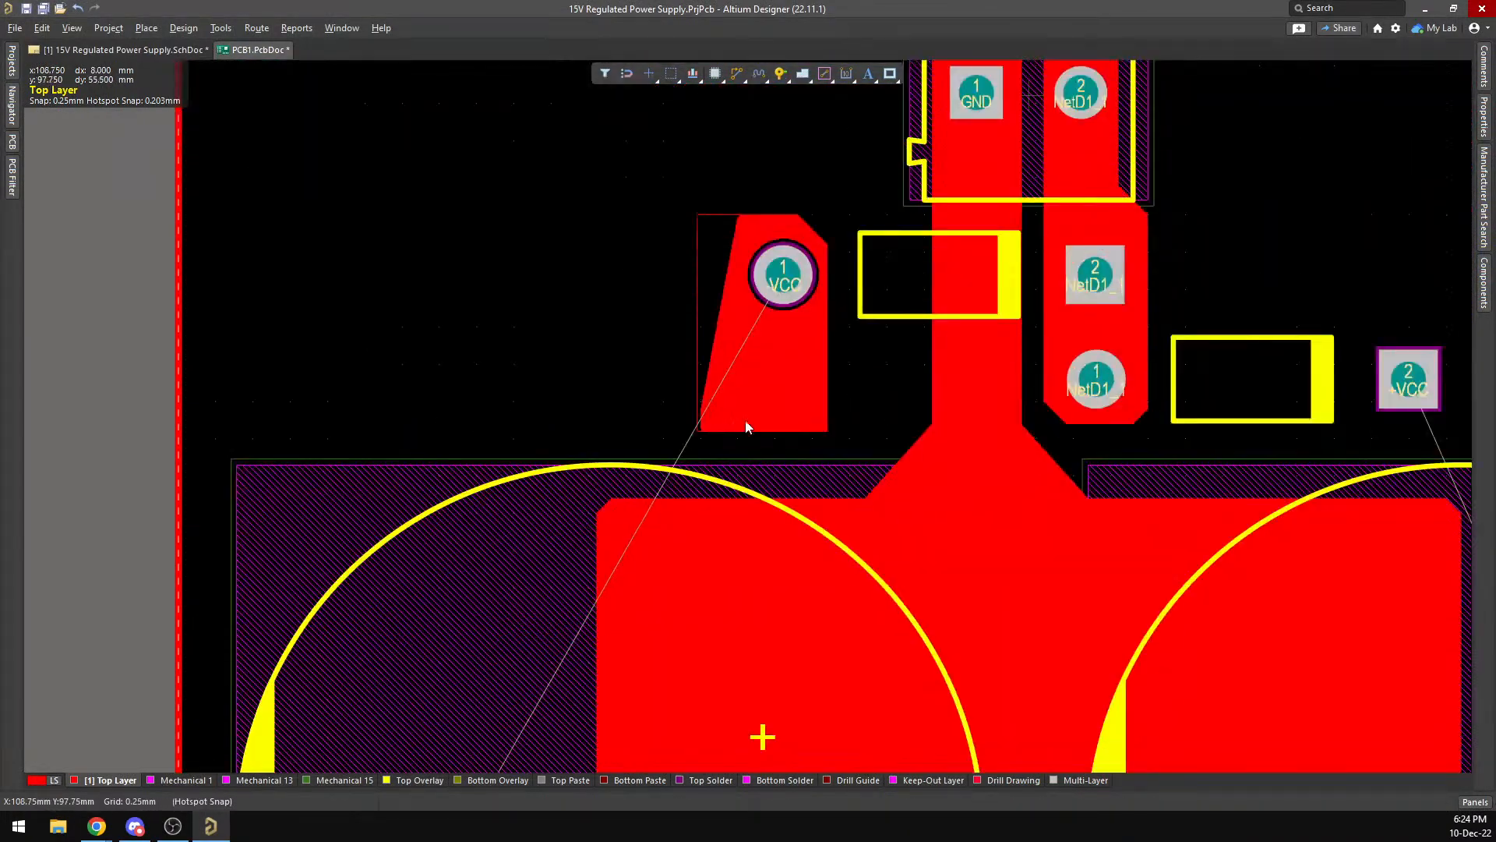
Delete the small polygon pour around the upper -VCC pad above the large capacitor.
{"action": "left_click", "coordinate": [745, 427]}
{"action": "key", "text": "Delete"}
{"action": "scroll", "coordinate": [535, 317], "scroll_direction": "down", "scroll_amount": 5}
{"action": "scroll", "coordinate": [536, 310], "scroll_direction": "up", "scroll_amount": 4}
{"action": "scroll", "coordinate": [457, 190], "scroll_direction": "down", "scroll_amount": 5}
{"action": "scroll", "coordinate": [645, 310], "scroll_direction": "up", "scroll_amount": 7}
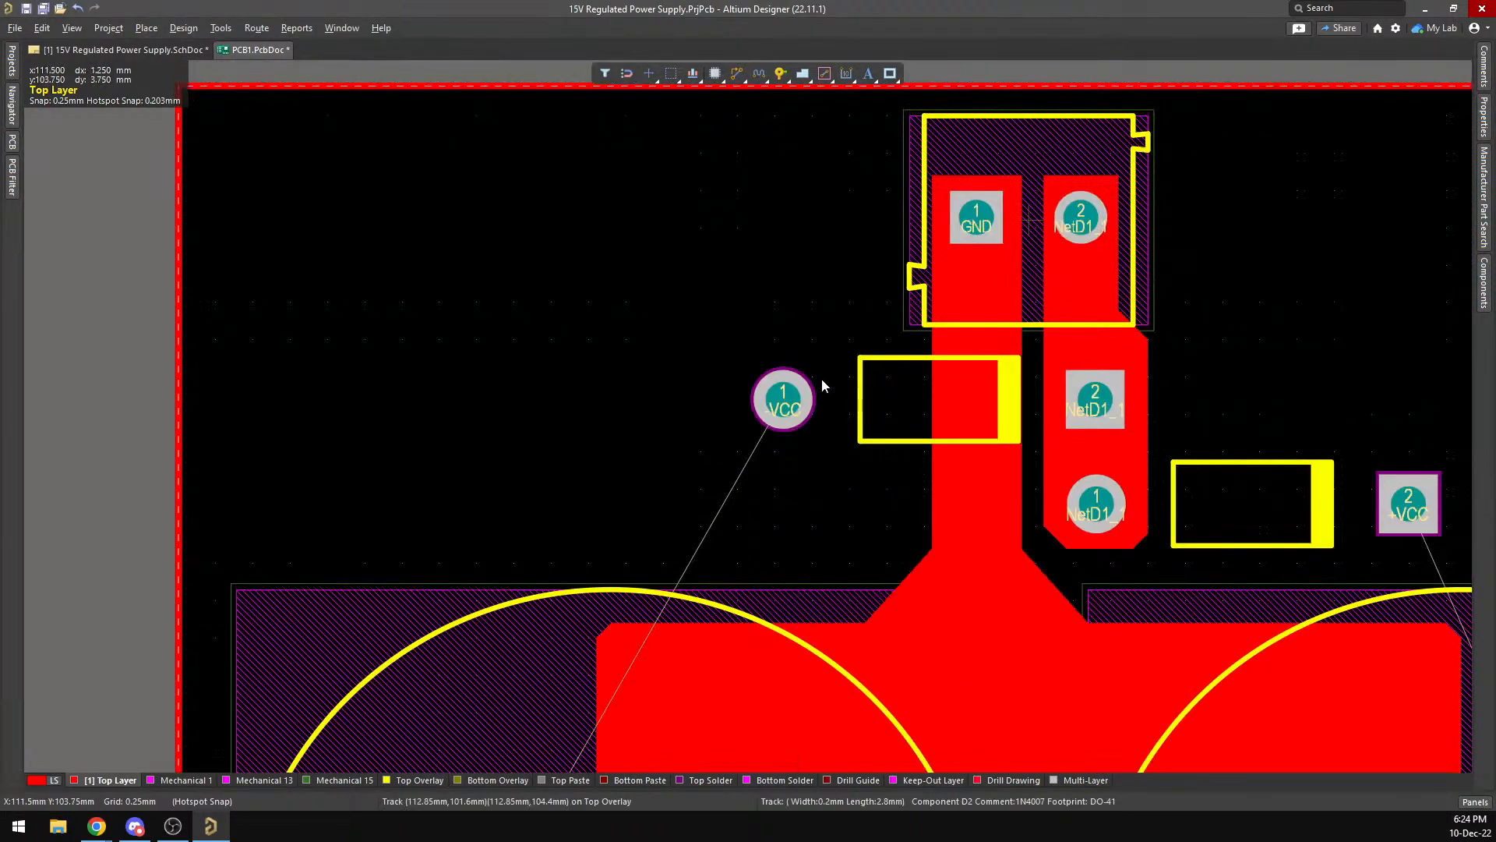
Start a new top-layer polygon pour, outlining around the upper -VCC pad and angling down toward the large capacitor.
{"action": "left_click", "coordinate": [803, 74]}
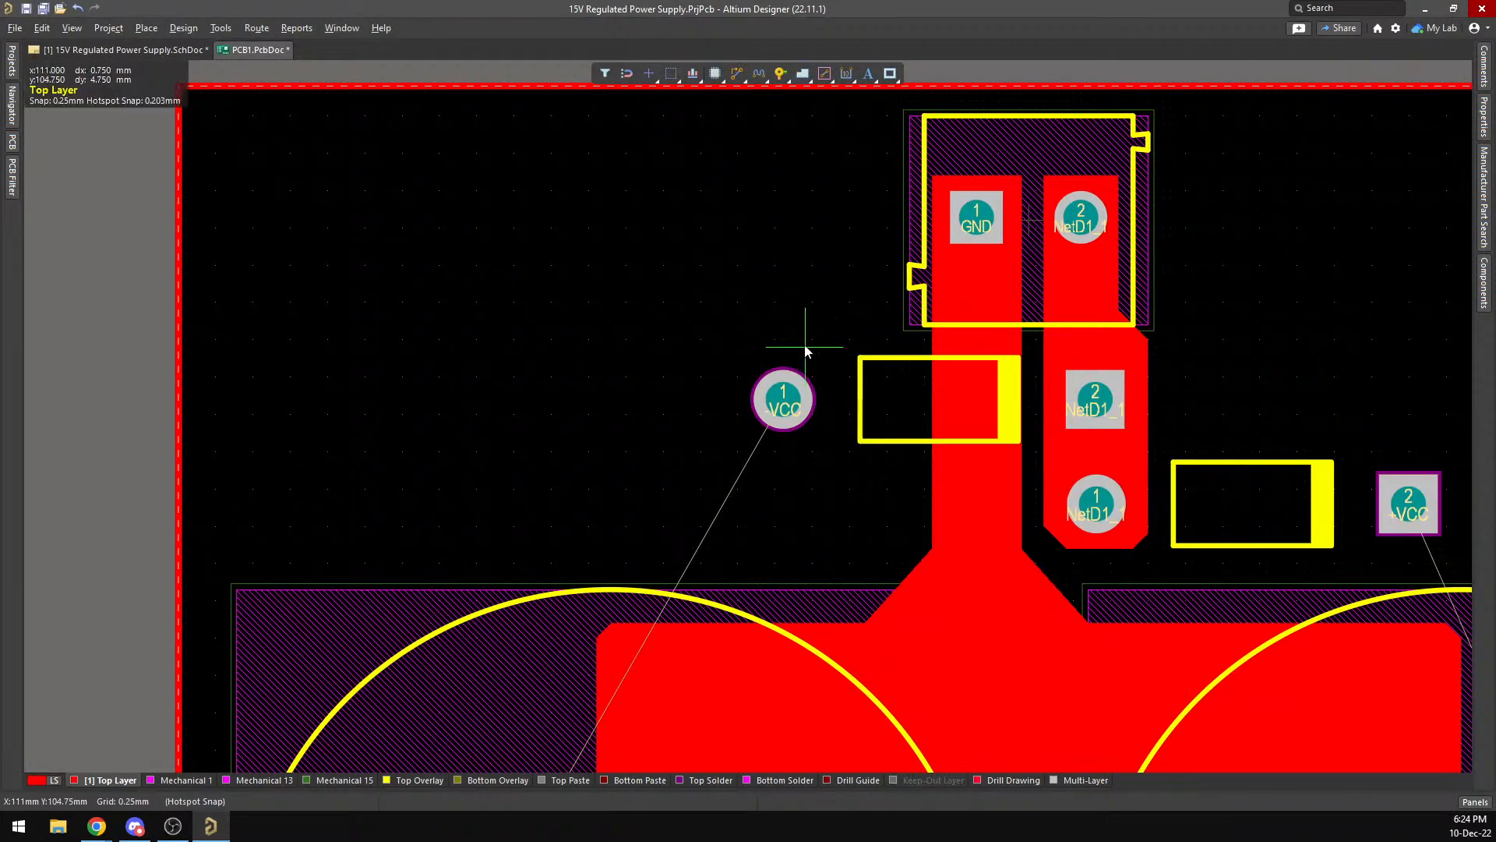
{"action": "left_click", "coordinate": [738, 339]}
{"action": "left_click", "coordinate": [849, 339]}
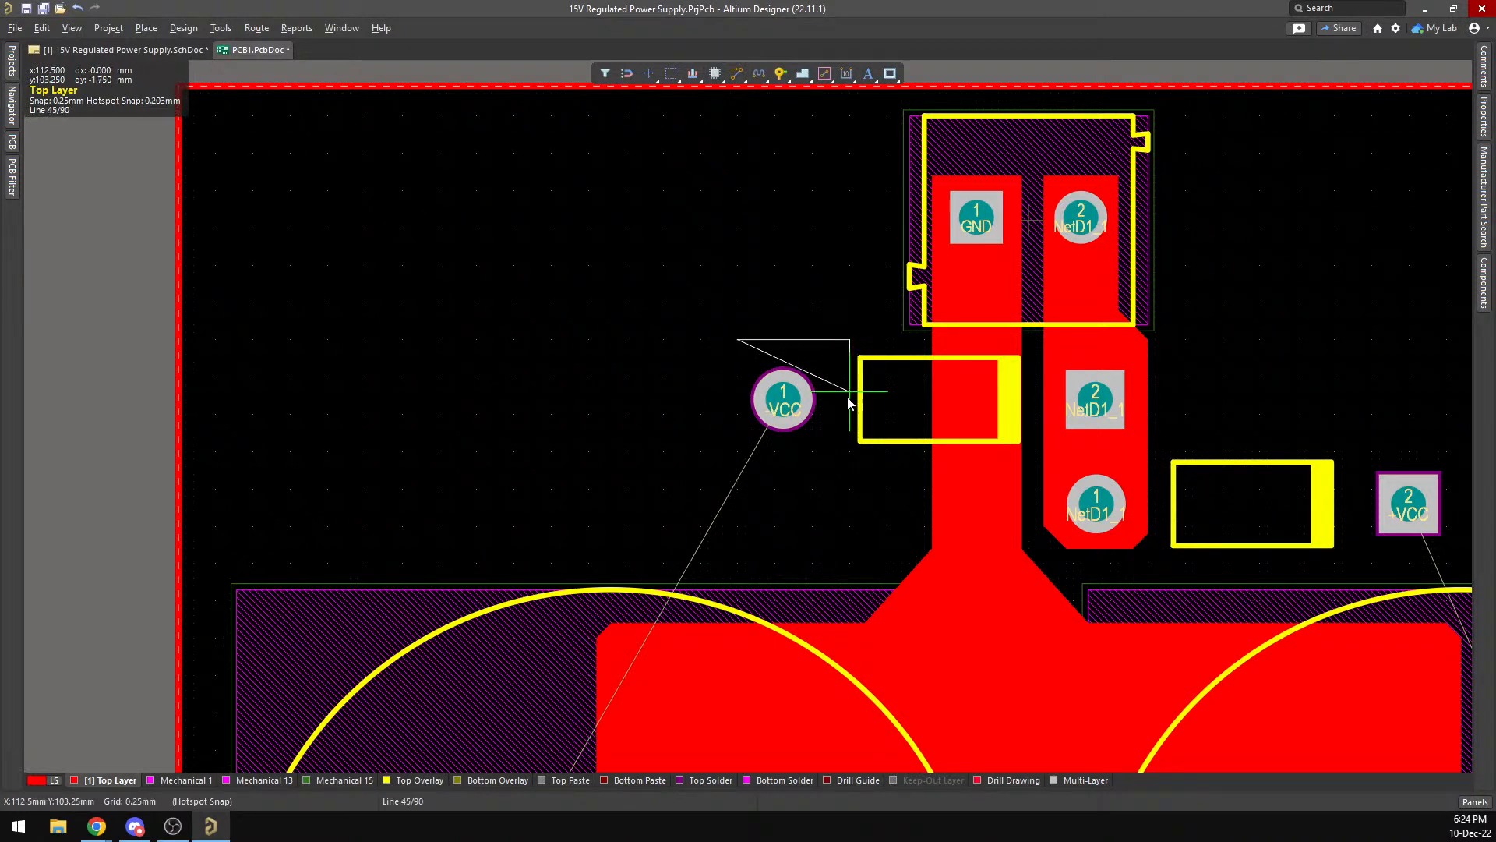
{"action": "left_click", "coordinate": [849, 452]}
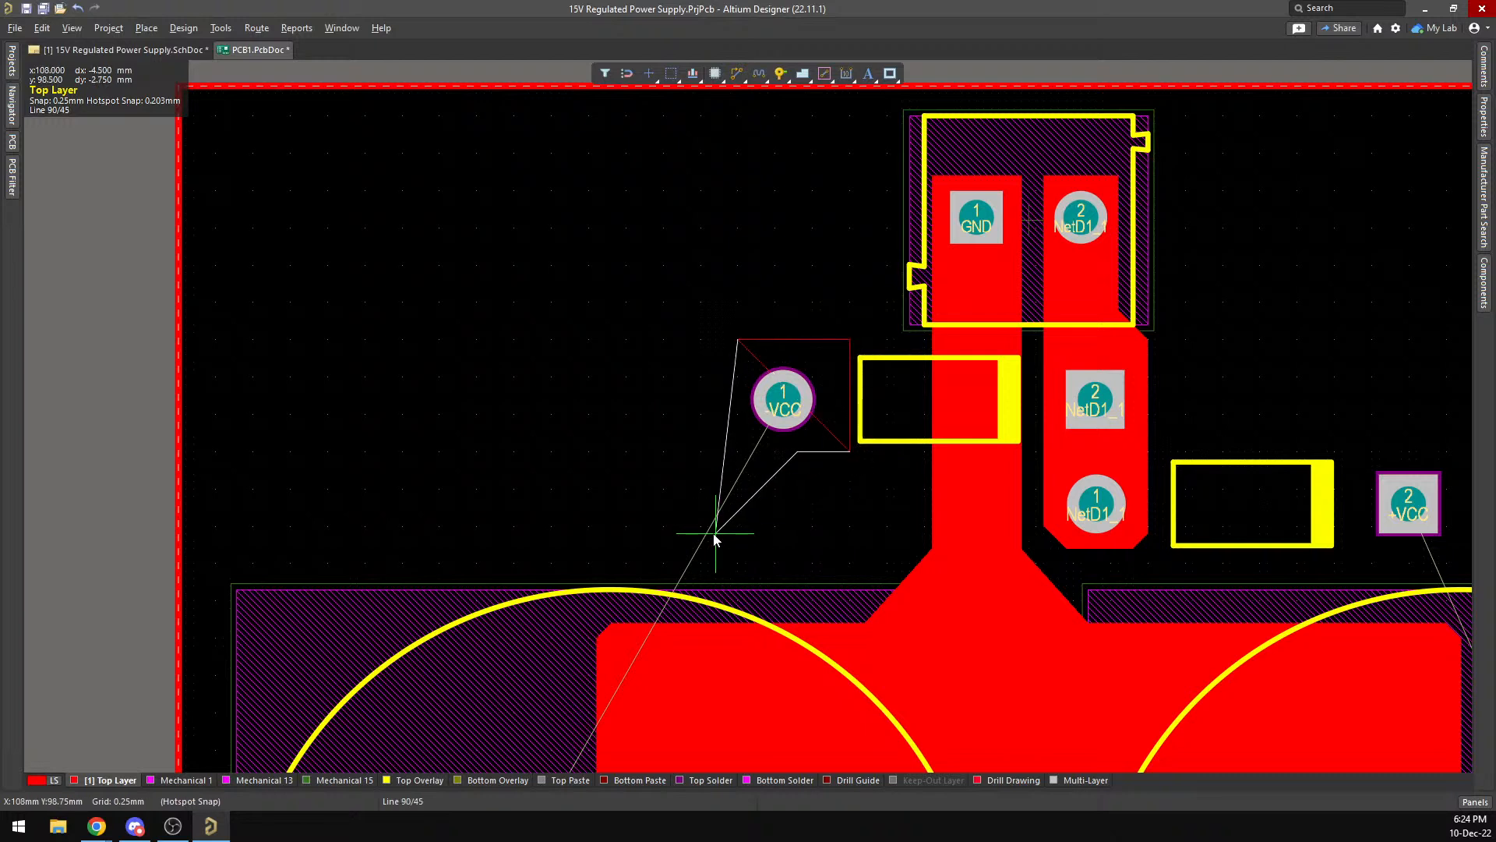
{"action": "left_click", "coordinate": [754, 550]}
Continue the pour outline down through the large capacitor, following the GND pour's edge to the -VCC resistor pad.
{"action": "key", "text": "space"}
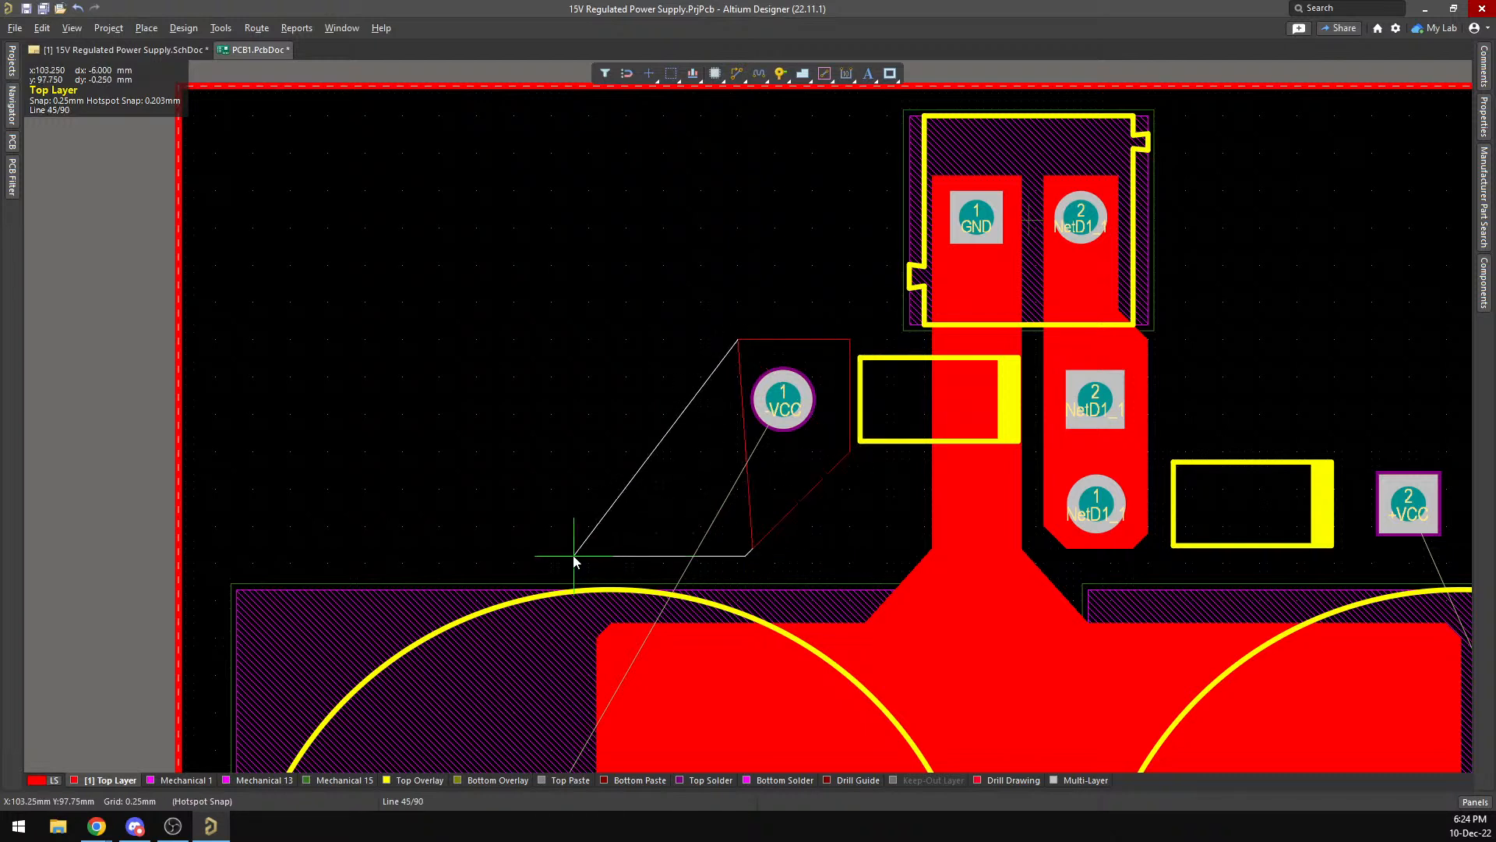
{"action": "scroll", "coordinate": [573, 559], "scroll_direction": "down", "scroll_amount": 8}
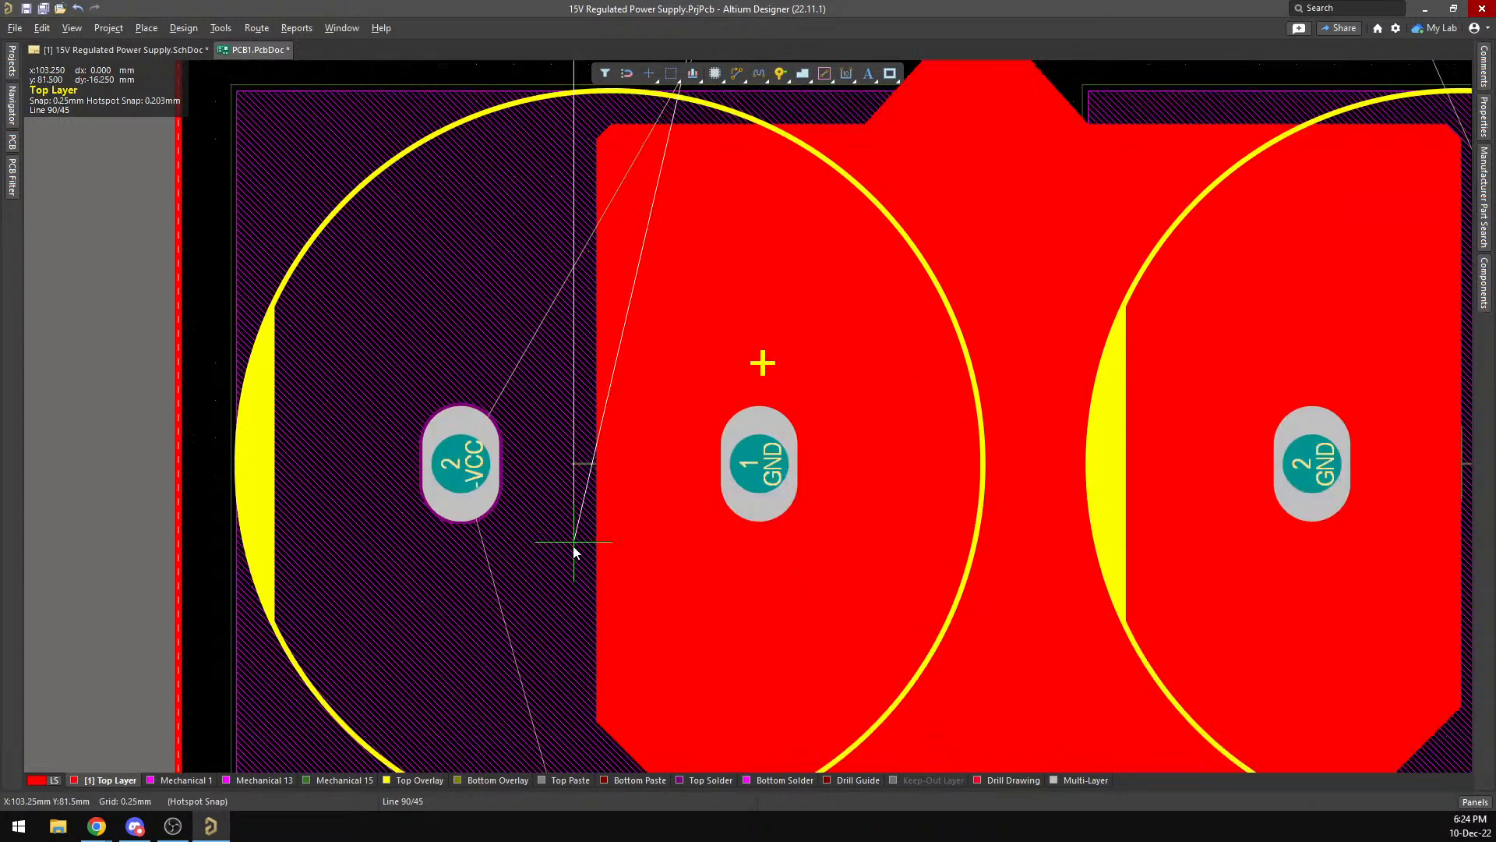
{"action": "left_click", "coordinate": [573, 552]}
{"action": "scroll", "coordinate": [573, 551], "scroll_direction": "down", "scroll_amount": 4}
{"action": "key", "text": "space"}
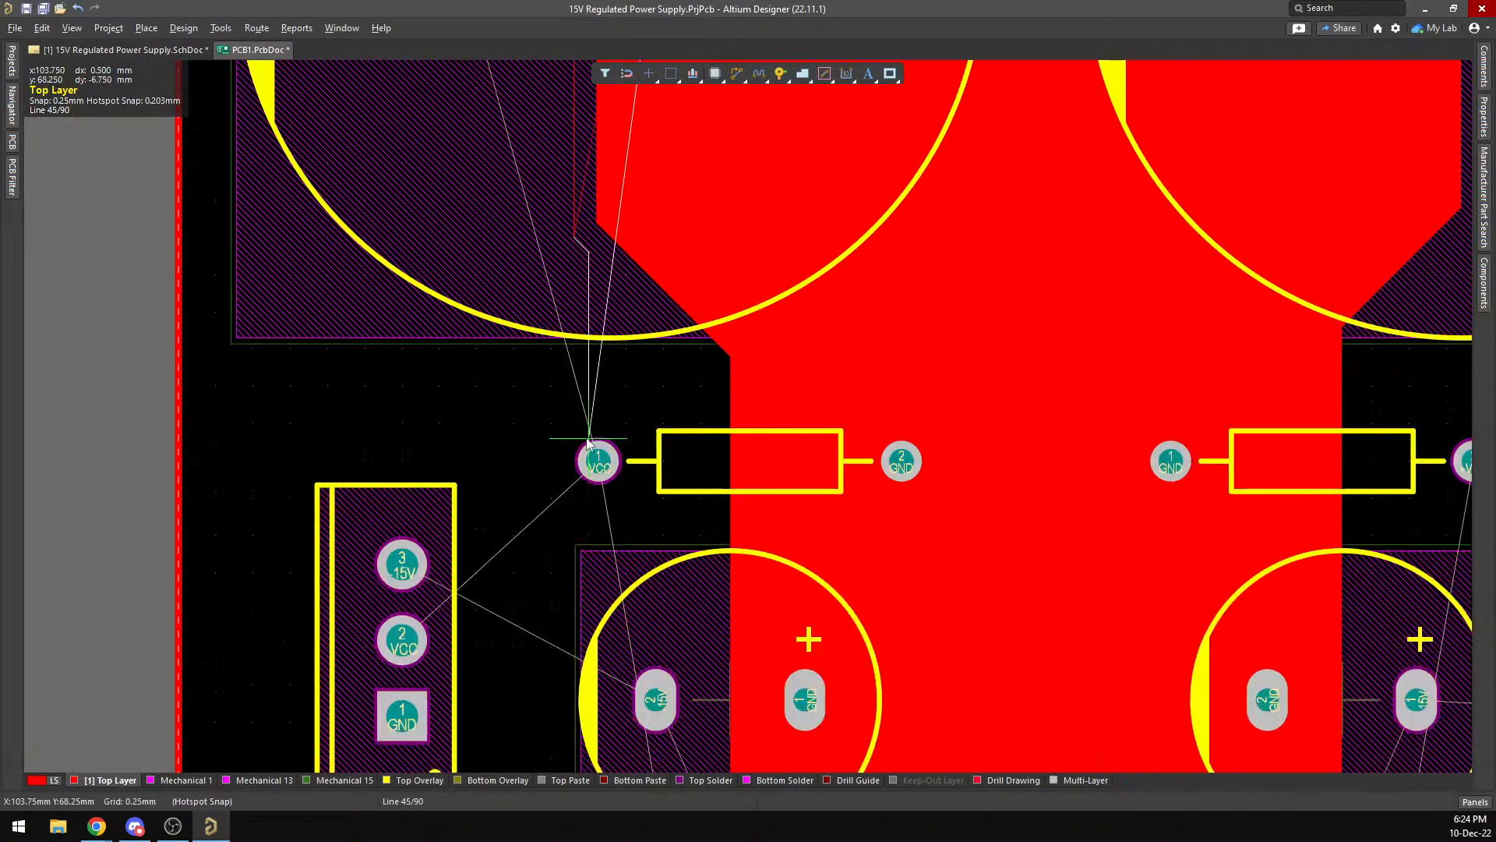
{"action": "left_click", "coordinate": [695, 448]}
Route the pour outline below the resistor's -VCC pad and across to the regulator, just above its -15V pad.
{"action": "key", "text": "space"}
{"action": "left_click", "coordinate": [687, 507]}
{"action": "key", "text": "space"}
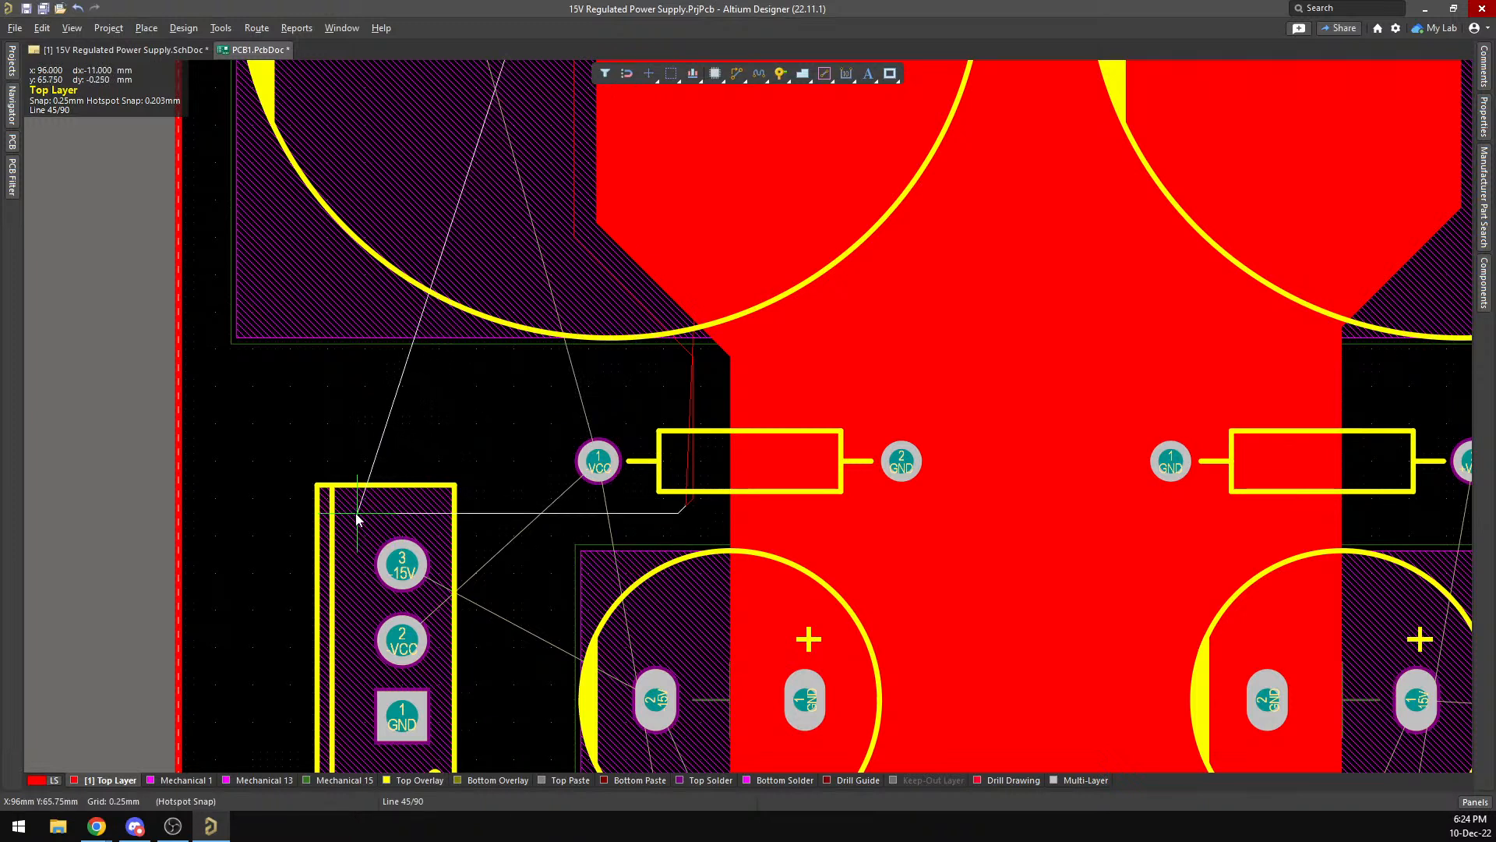
{"action": "left_click", "coordinate": [332, 522]}
{"action": "key", "text": "space"}
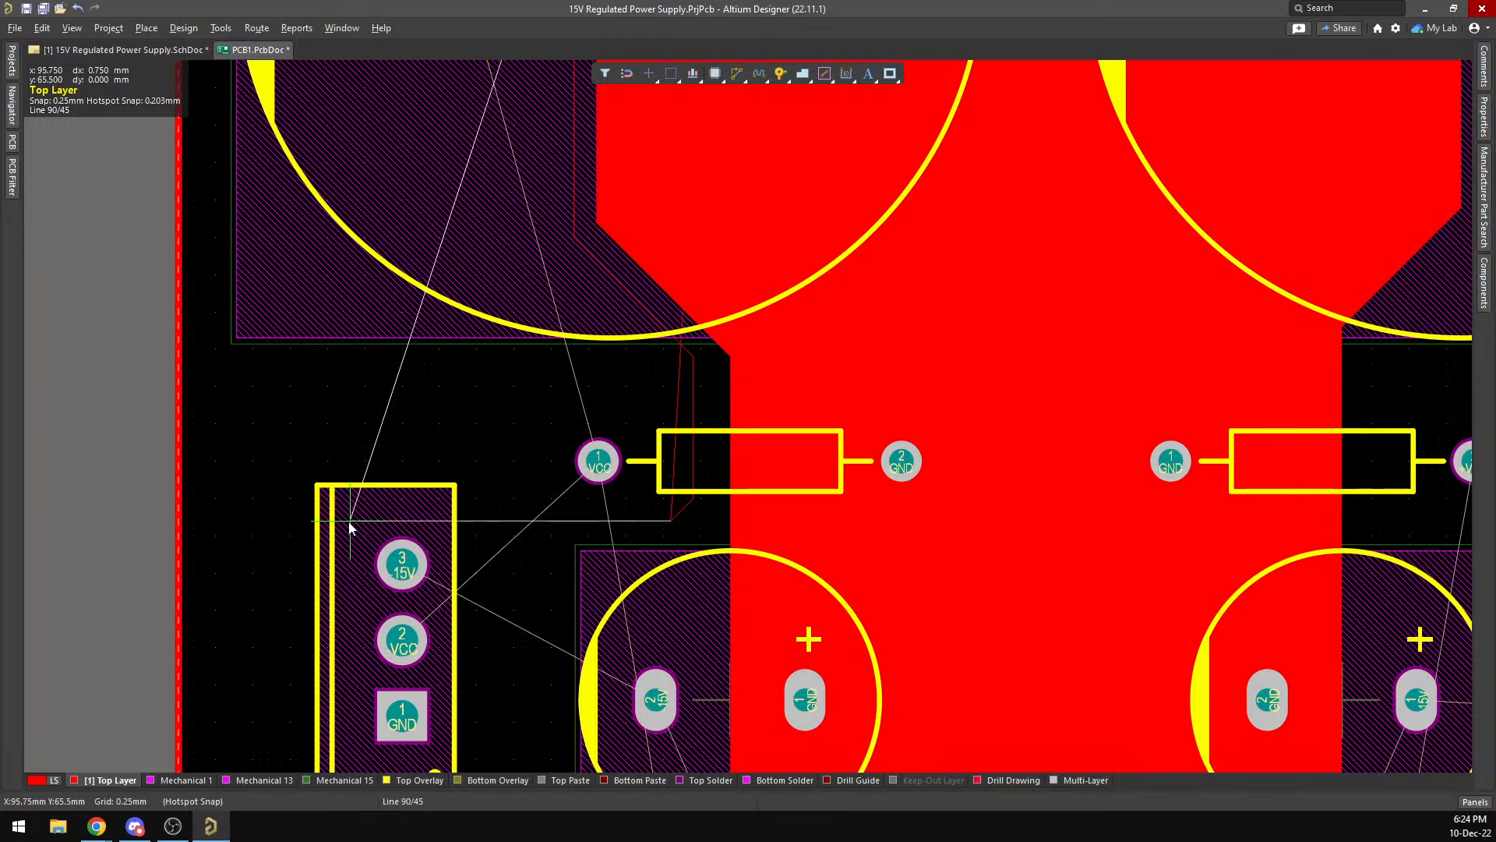
{"action": "key", "text": "space"}
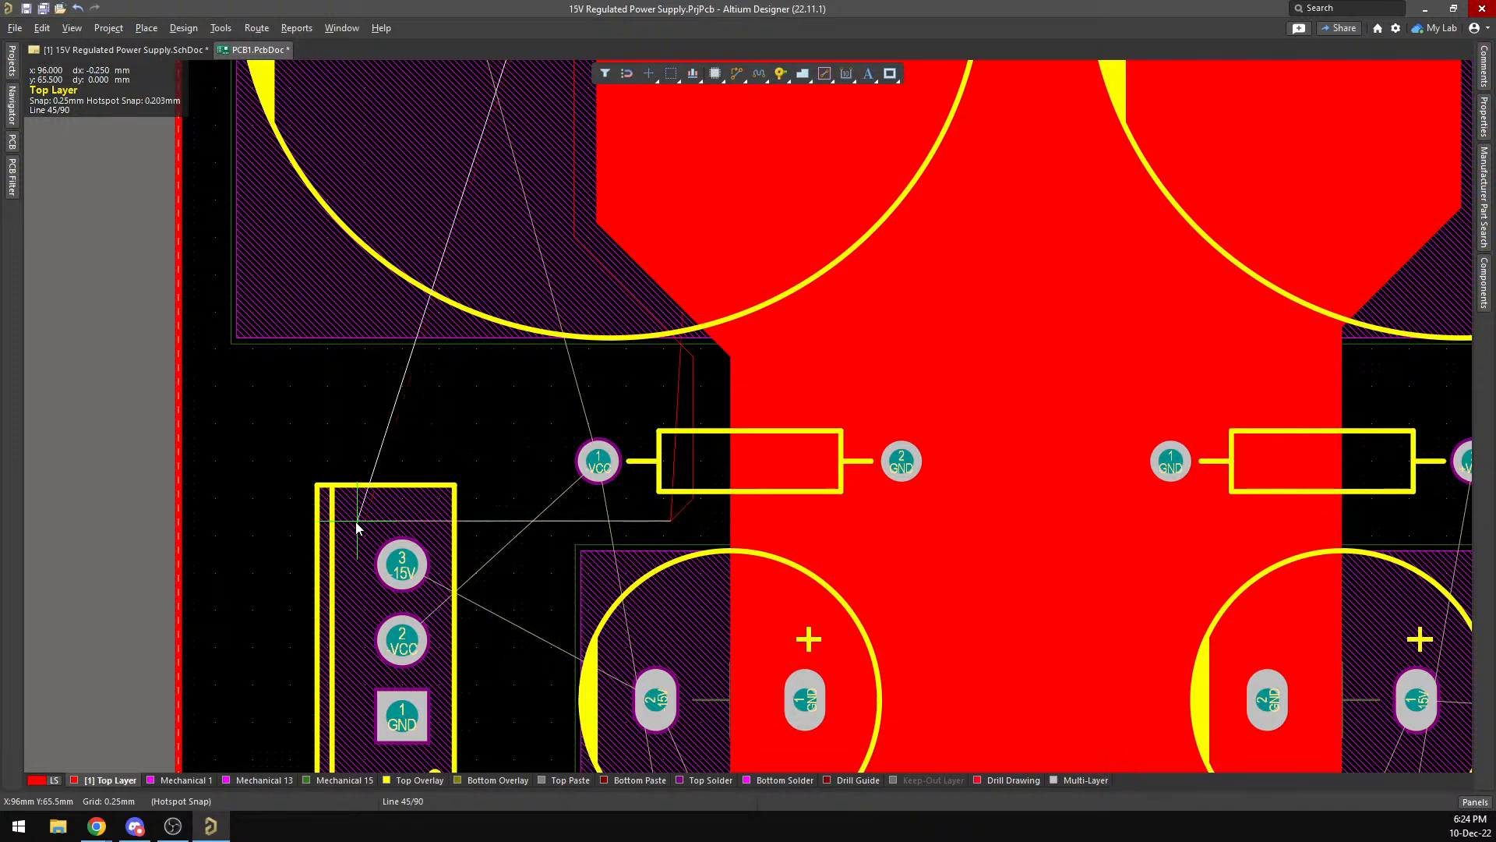
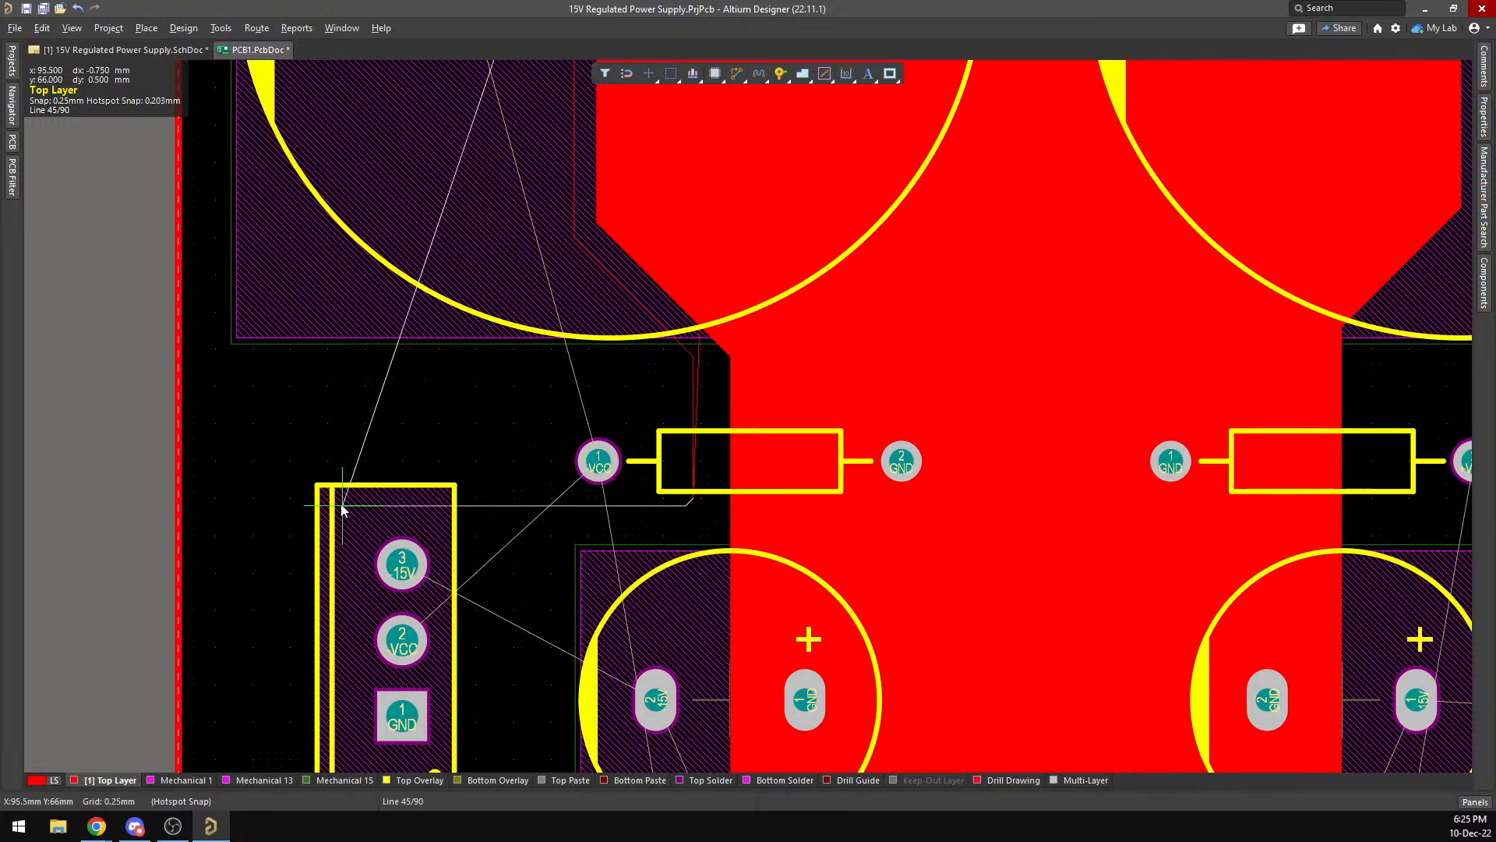
Outline the new top-layer polygon around the three-pin regulator's -VCC pad, keeping its -15V and GND pads outside the shape.
{"action": "scroll", "coordinate": [342, 515], "scroll_direction": "down", "scroll_amount": 2}
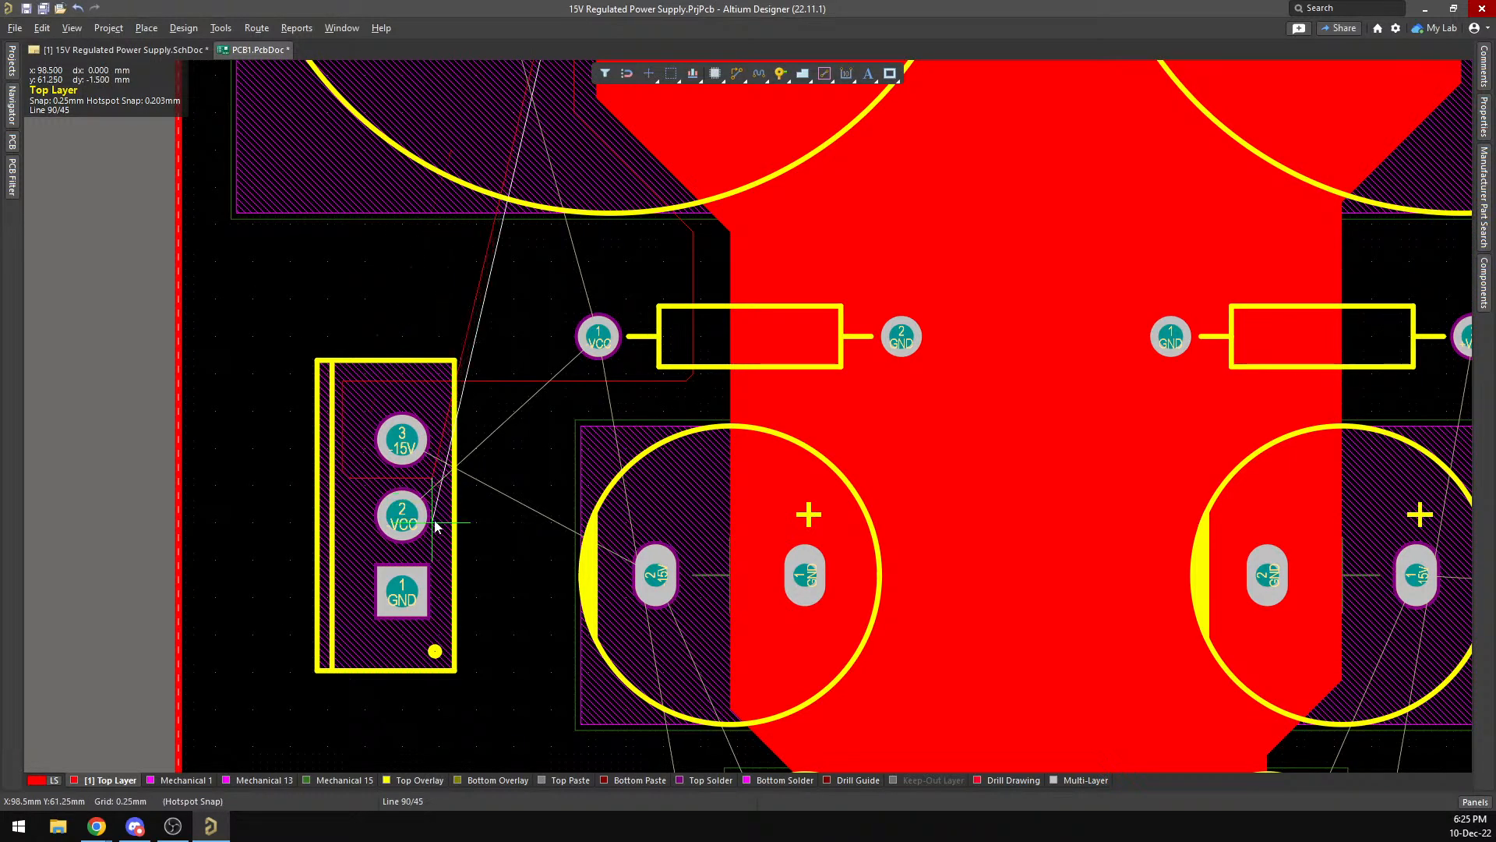
{"action": "key", "text": "space"}
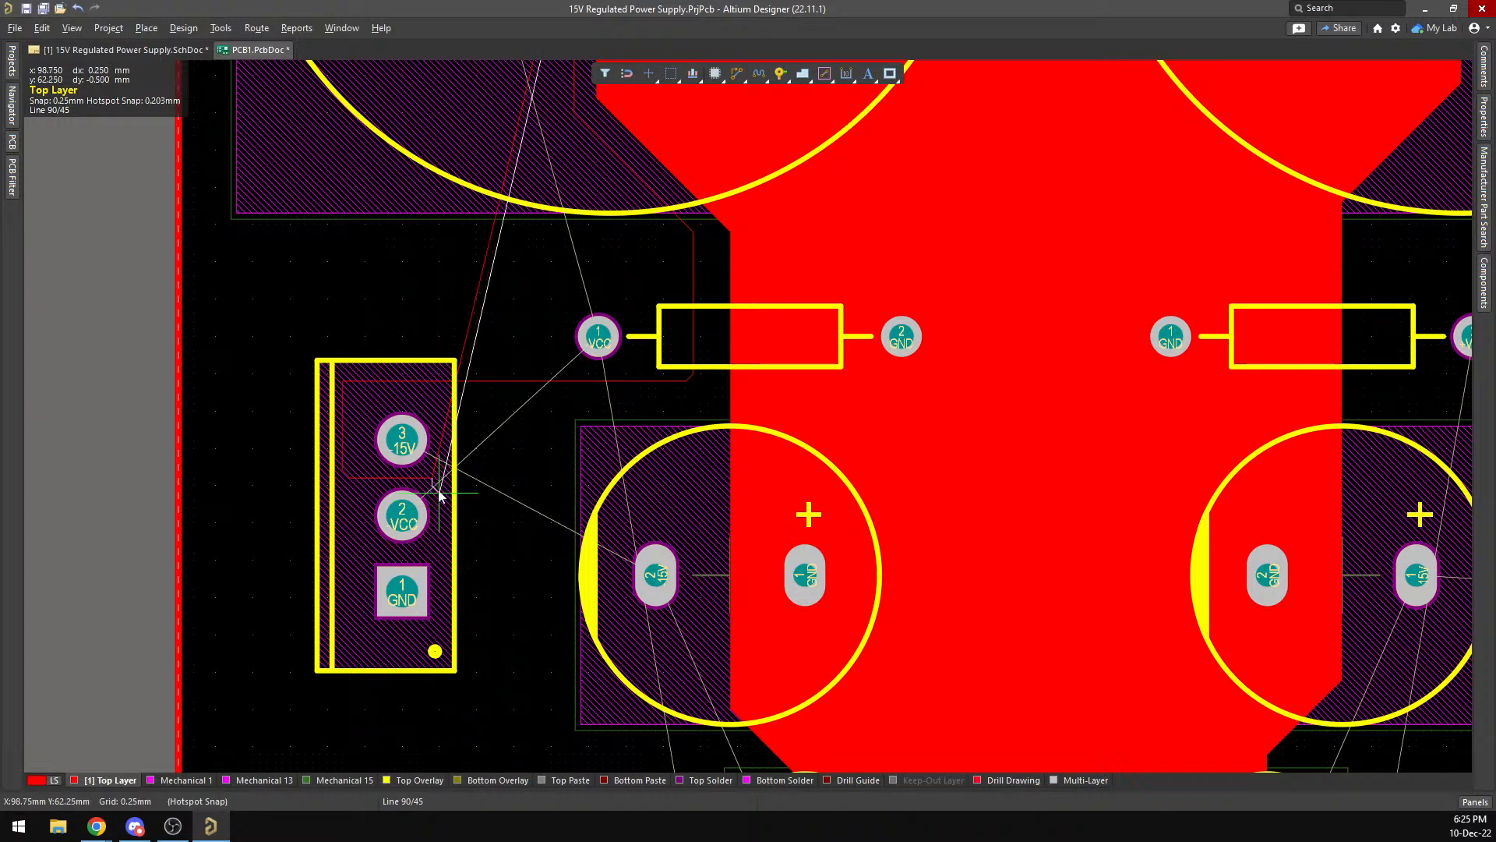
{"action": "key", "text": "space"}
{"action": "key", "text": "space"}
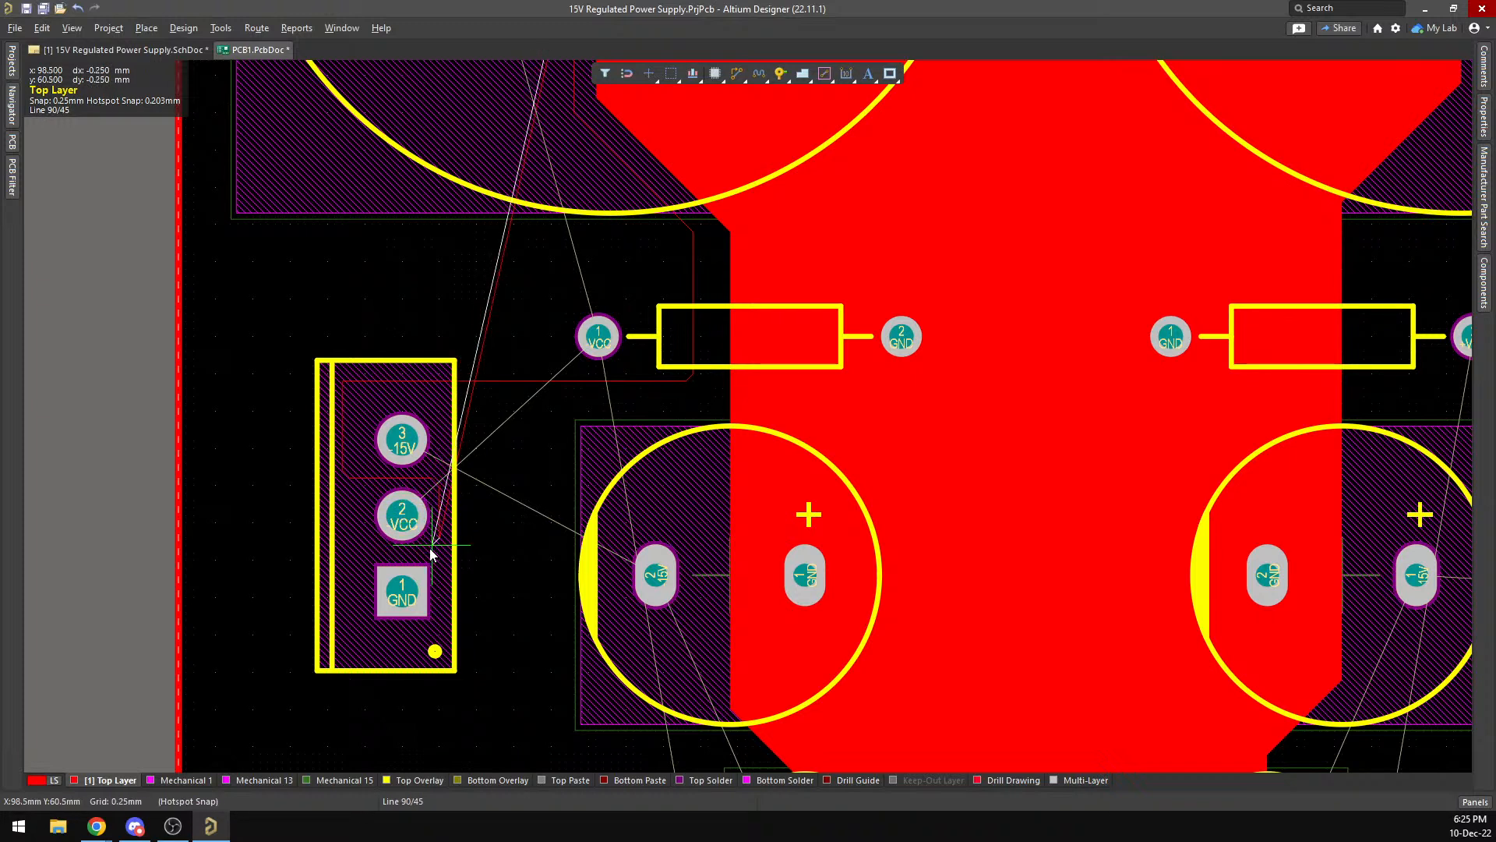
{"action": "key", "text": "space"}
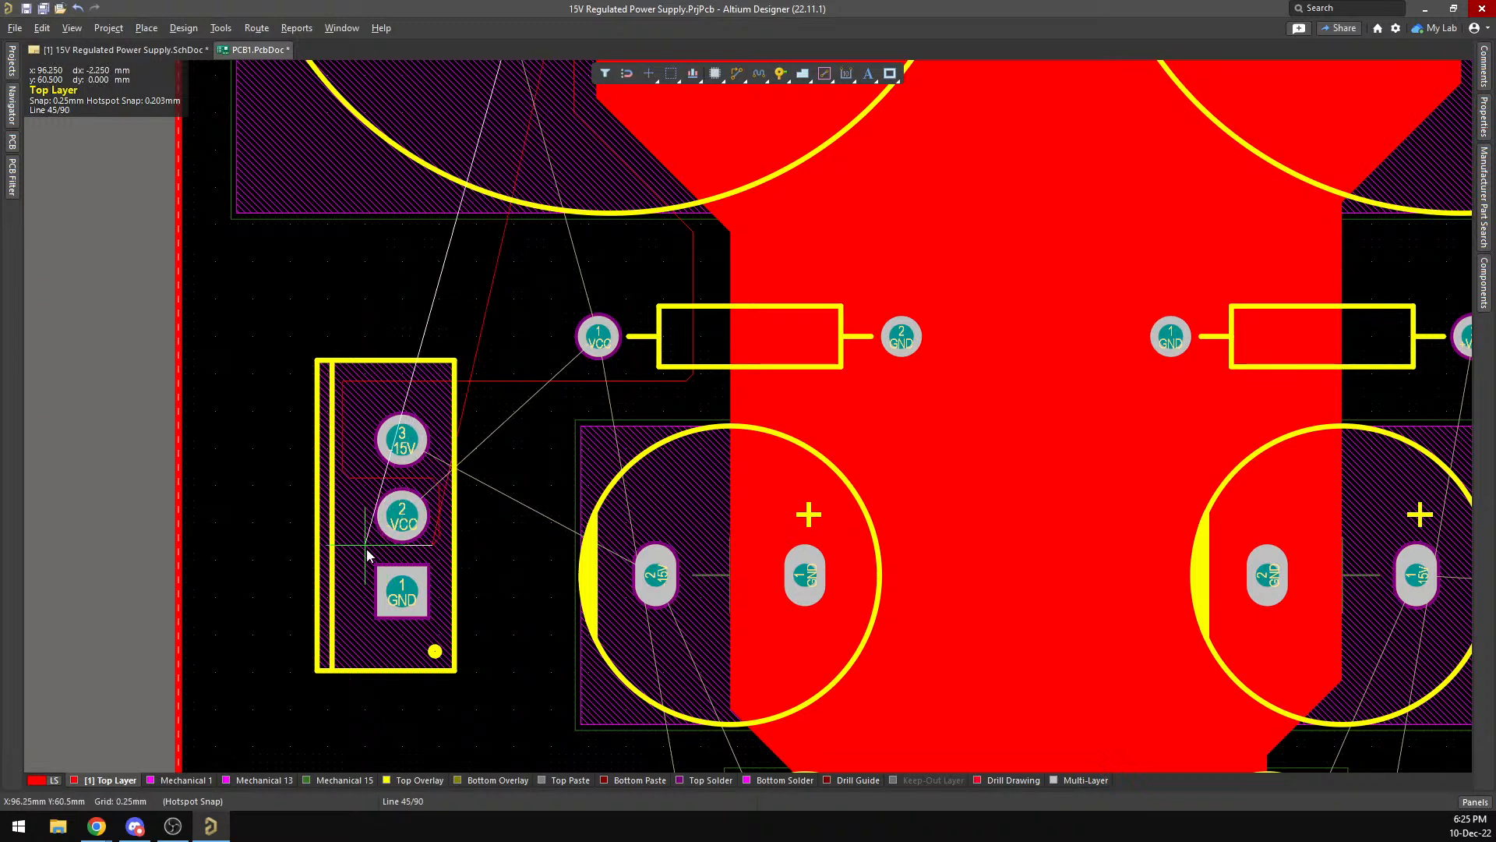
{"action": "key", "text": "space"}
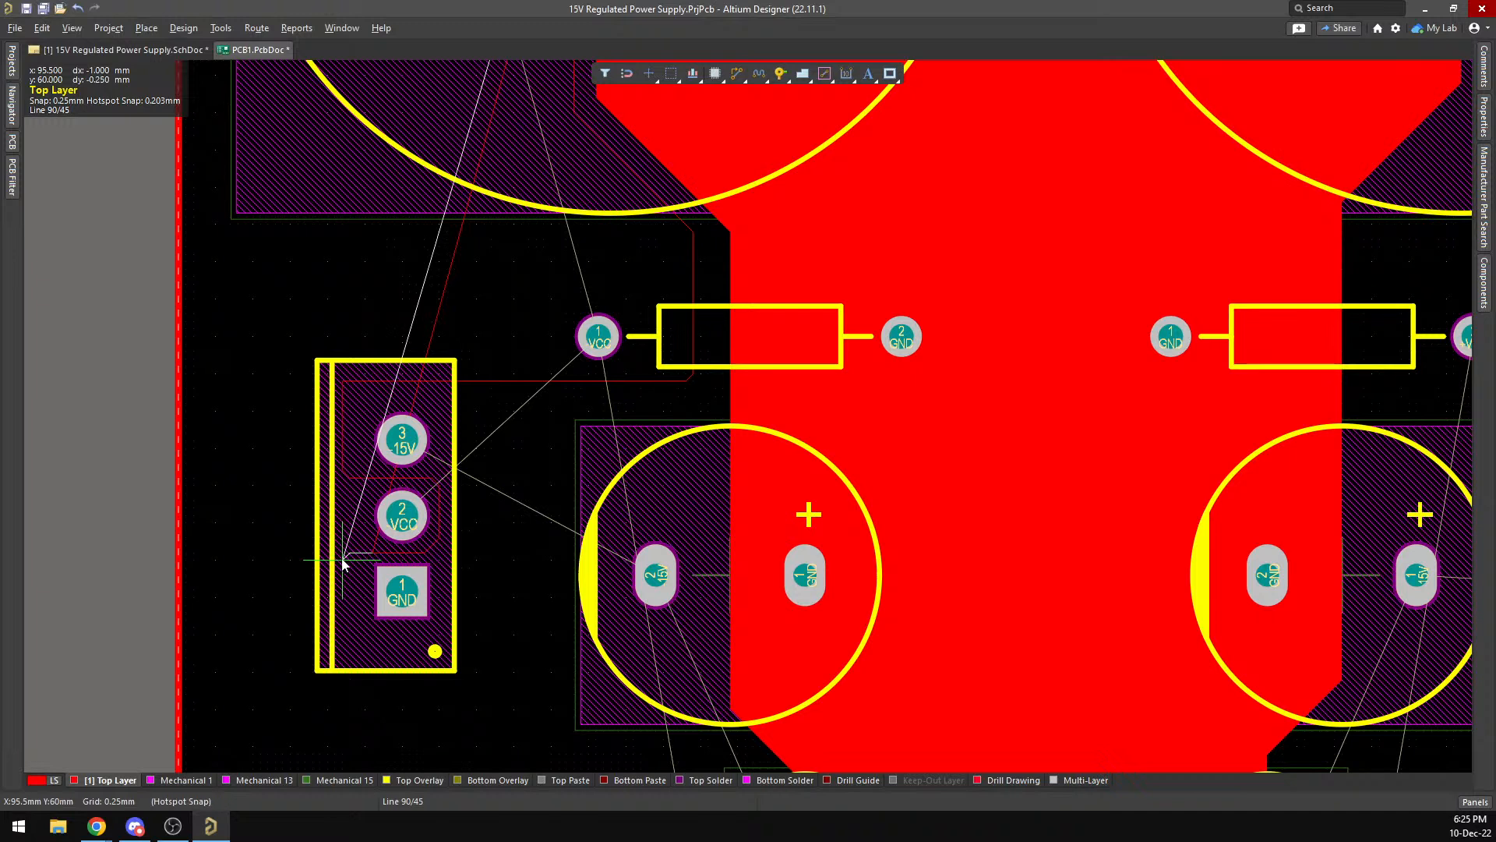
{"action": "key", "text": "space"}
Continue the polygon outline past the regulator's GND pad, diagonally down and across above the -VCC pad of the output connector.
{"action": "scroll", "coordinate": [343, 562], "scroll_direction": "down", "scroll_amount": 1}
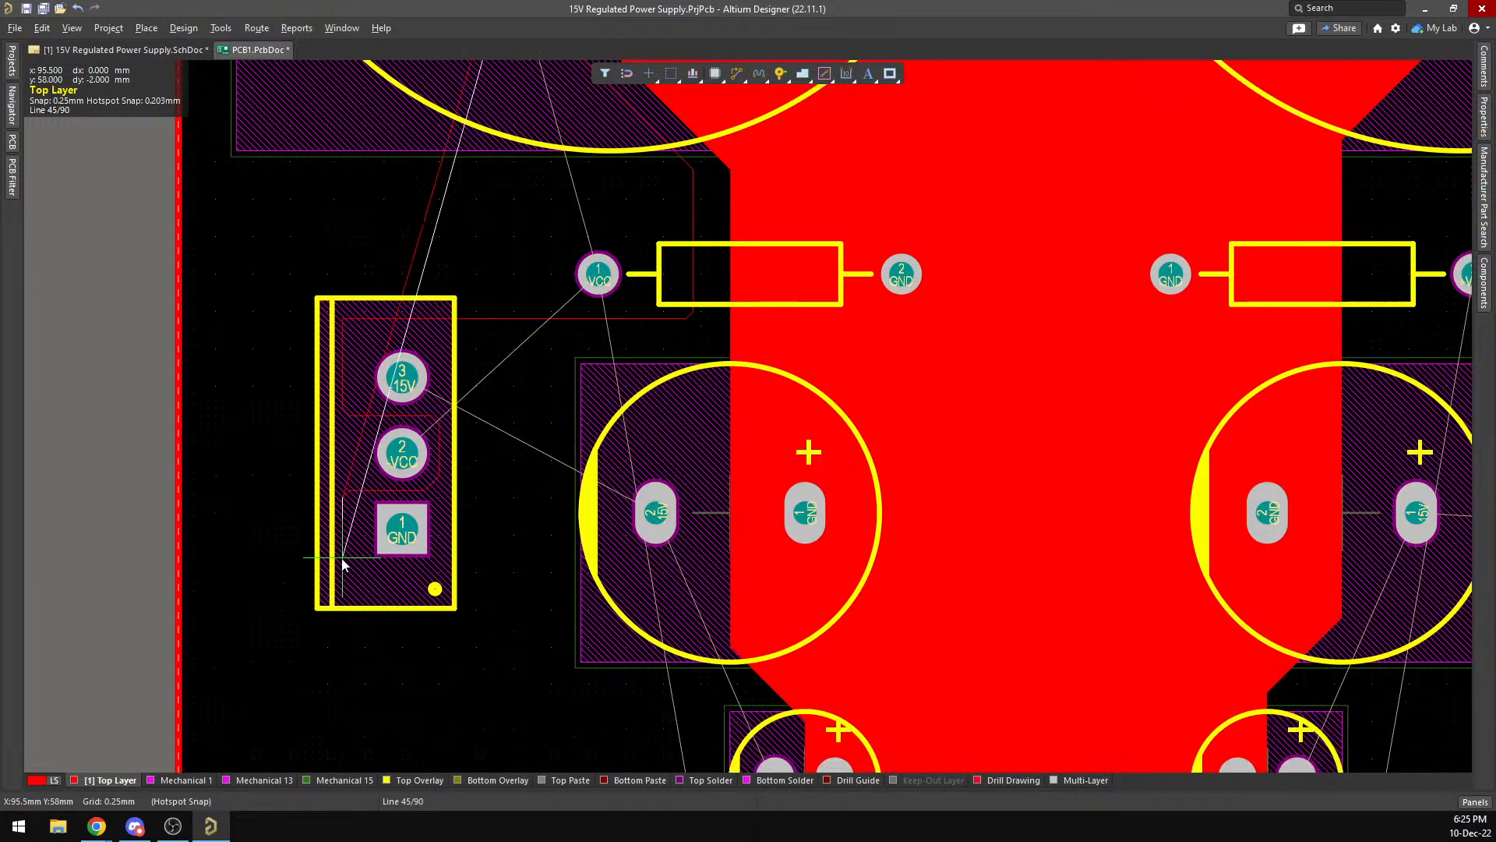
{"action": "scroll", "coordinate": [343, 565], "scroll_direction": "down", "scroll_amount": 2}
{"action": "key", "text": "space"}
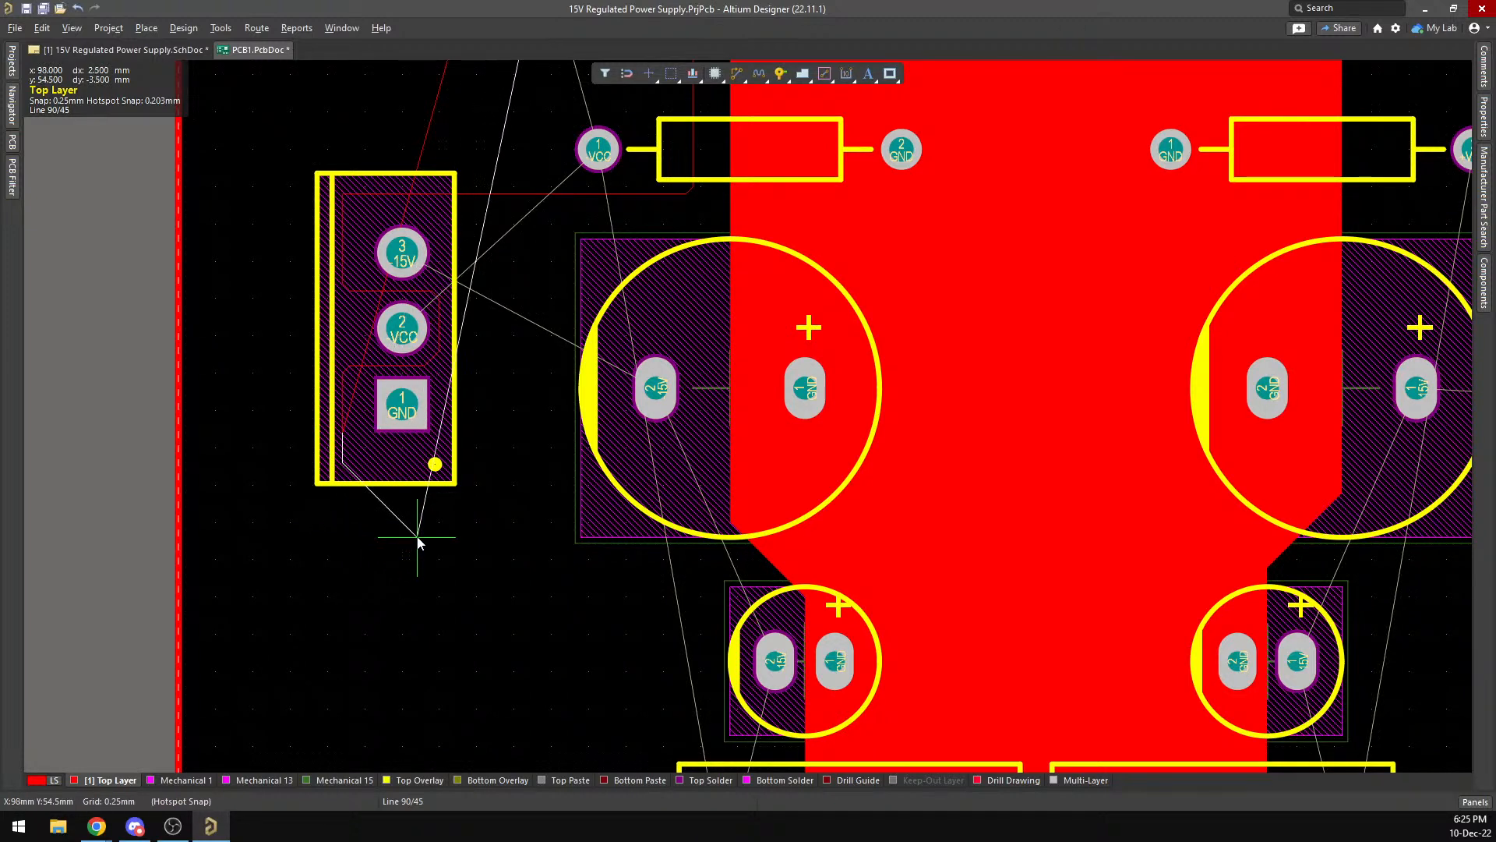
{"action": "left_click", "coordinate": [380, 530]}
{"action": "scroll", "coordinate": [380, 530], "scroll_direction": "down", "scroll_amount": 2}
{"action": "key", "text": "space"}
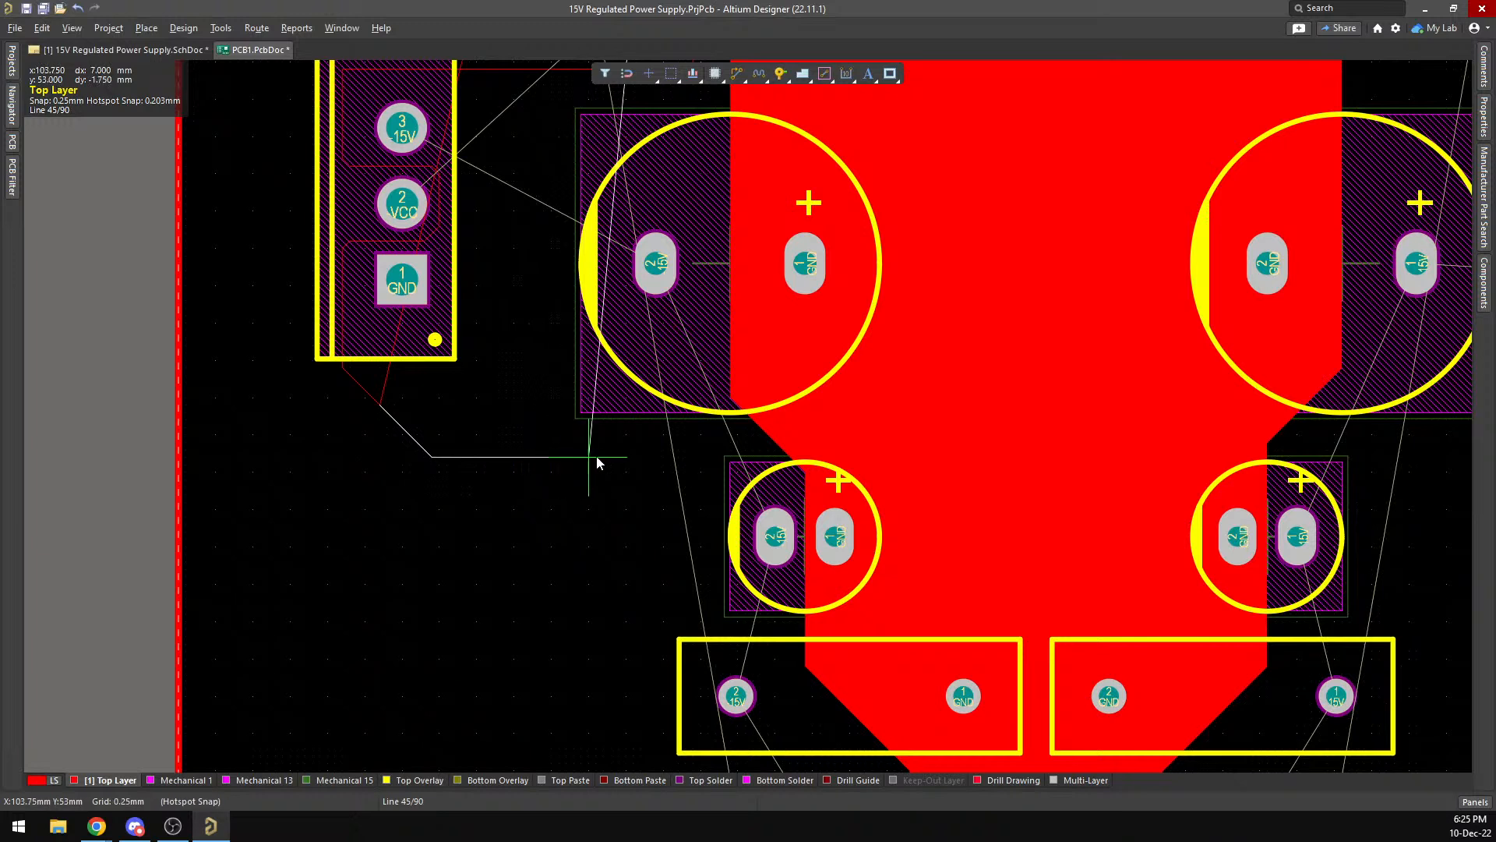
{"action": "scroll", "coordinate": [599, 463], "scroll_direction": "down", "scroll_amount": 3}
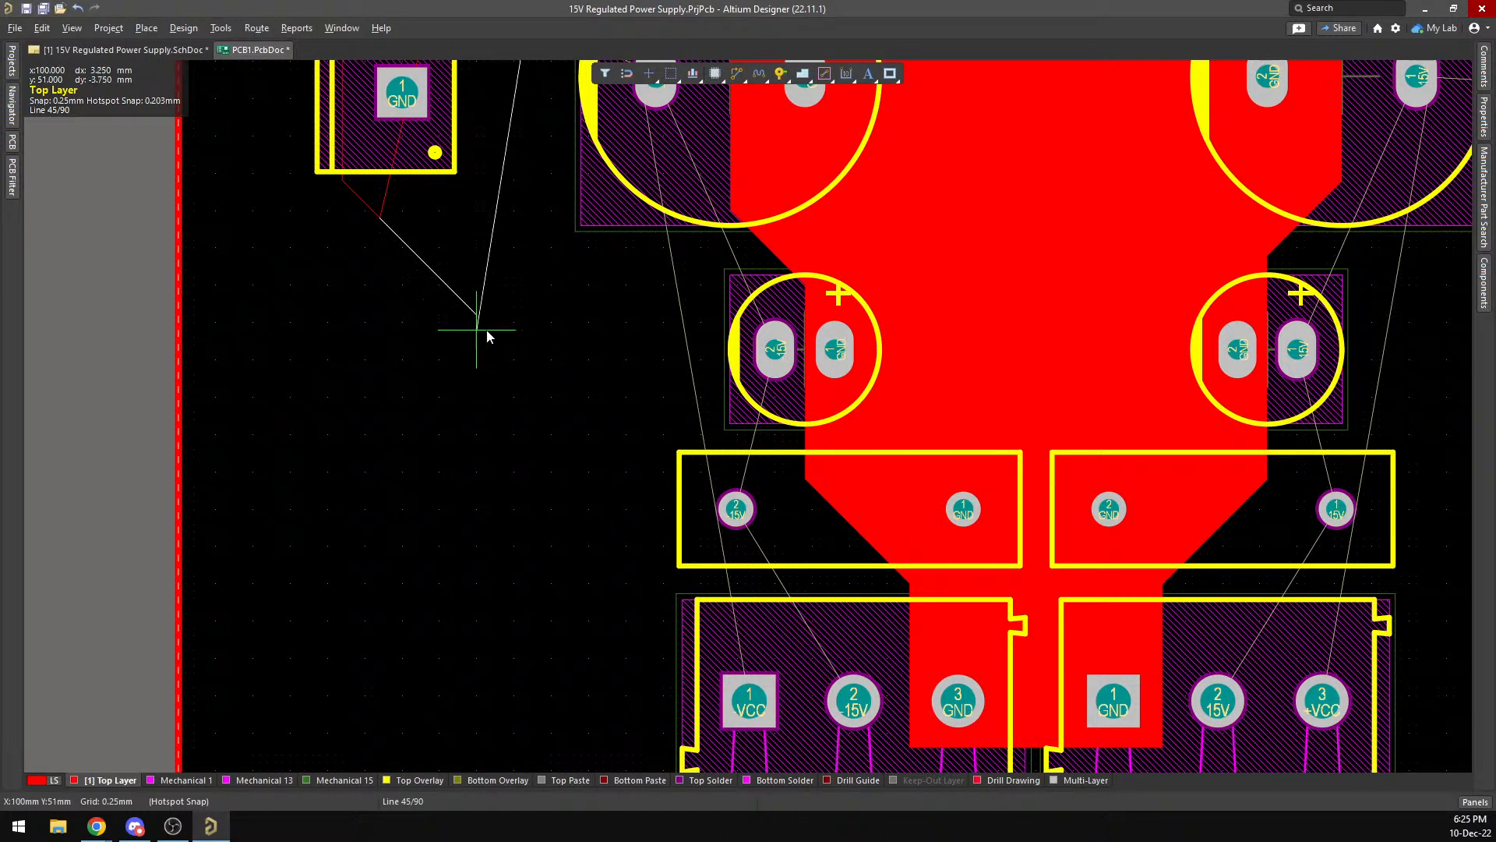
{"action": "scroll", "coordinate": [501, 333], "scroll_direction": "up", "scroll_amount": 2}
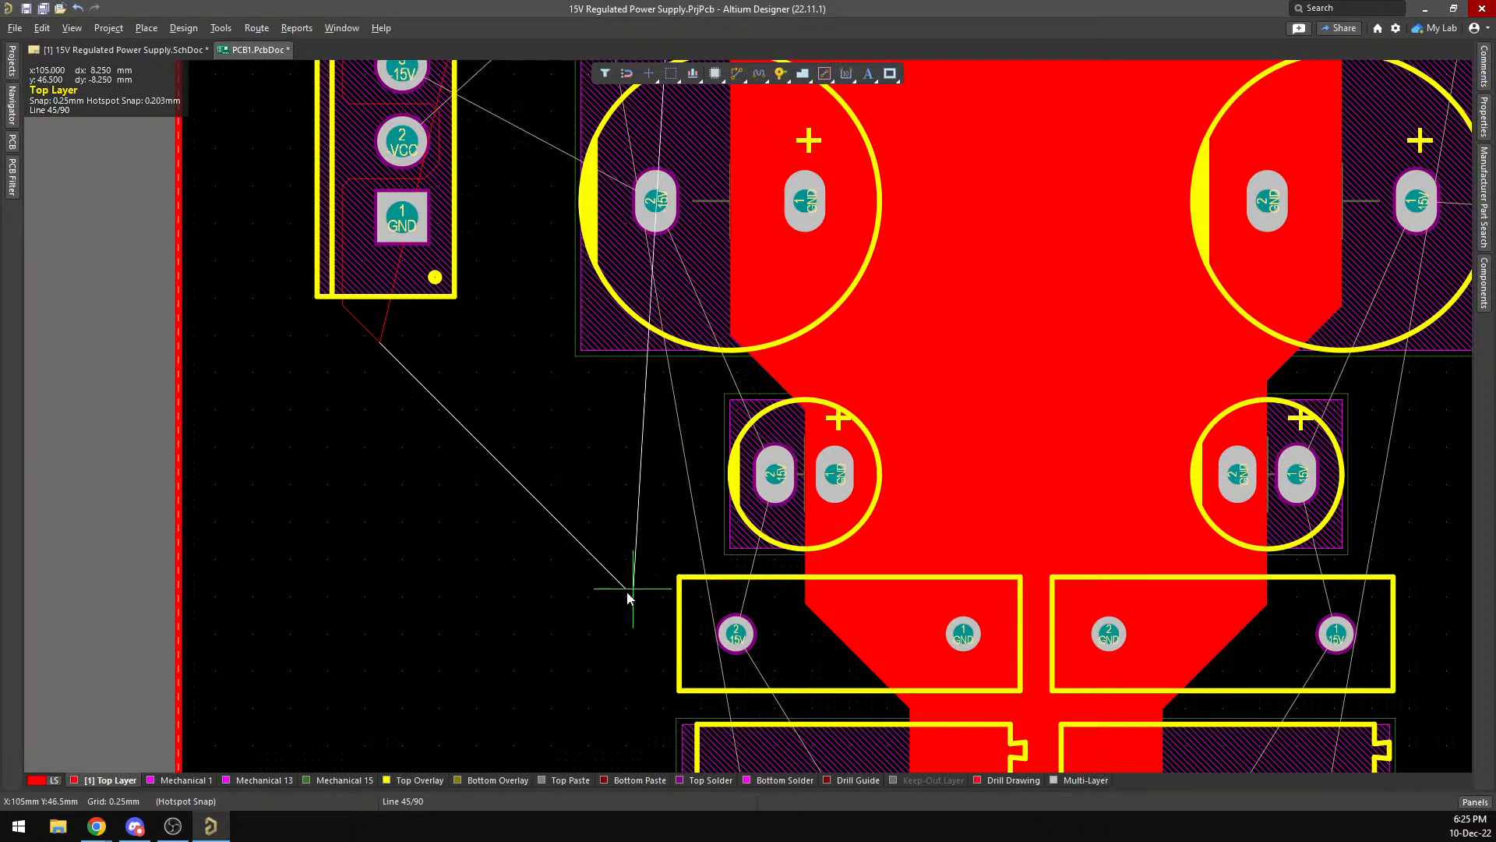
{"action": "scroll", "coordinate": [632, 589], "scroll_direction": "down", "scroll_amount": 3}
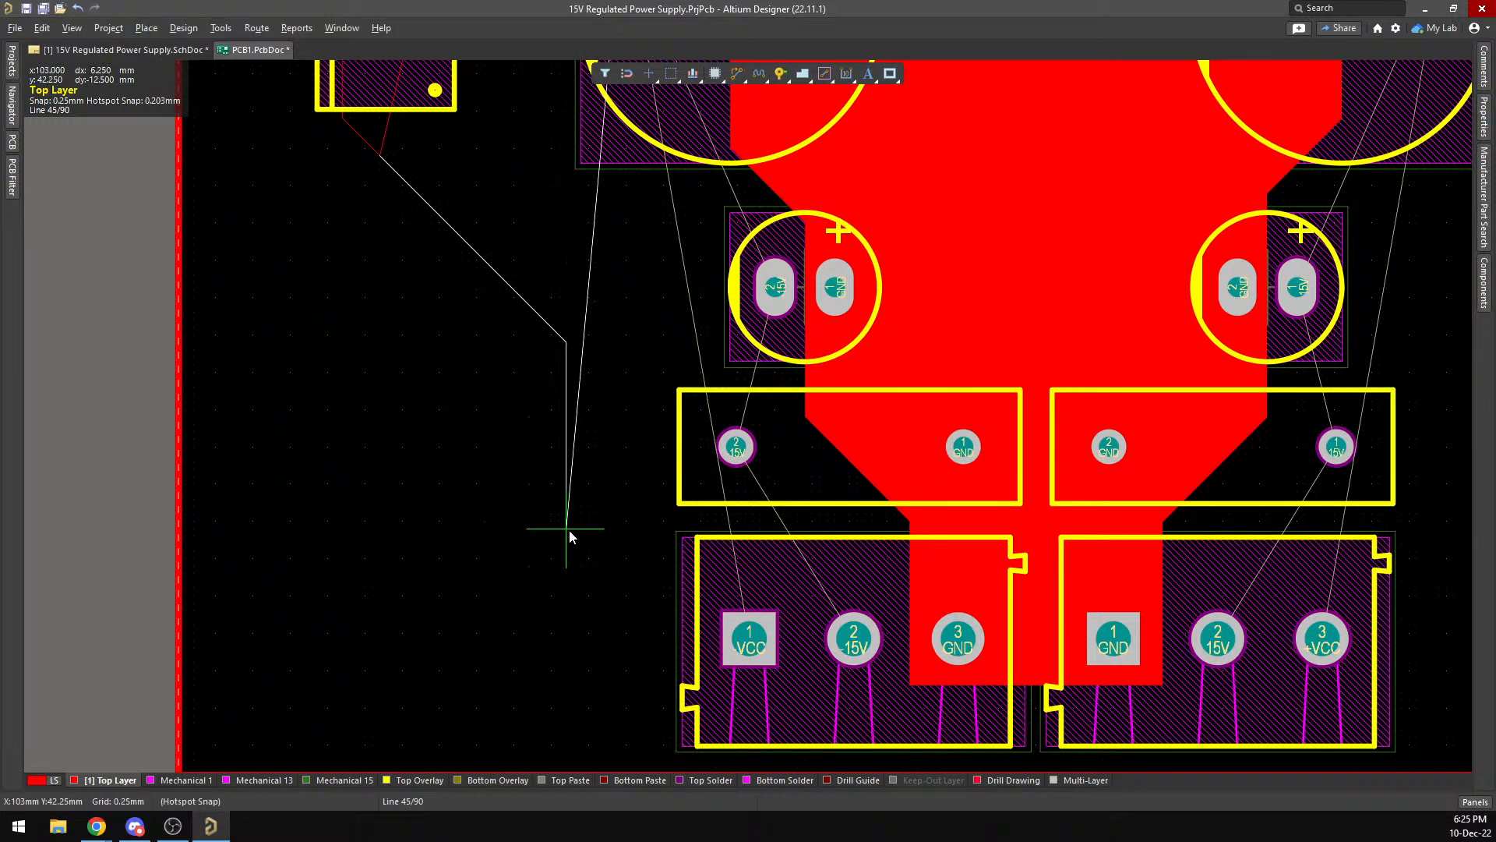
{"action": "left_click", "coordinate": [567, 528]}
{"action": "left_click", "coordinate": [627, 589]}
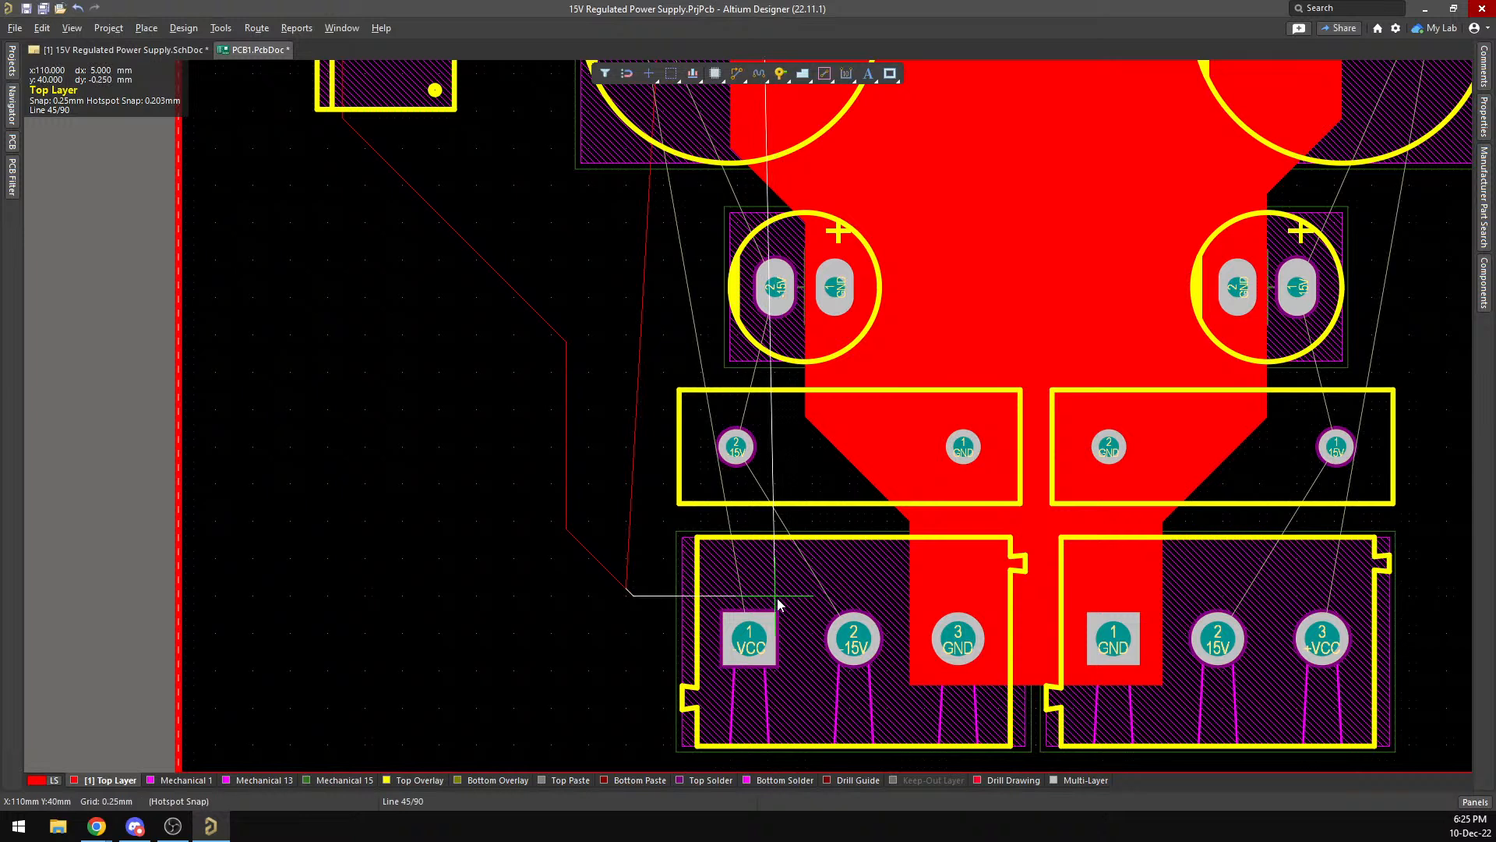
{"action": "left_click", "coordinate": [779, 597]}
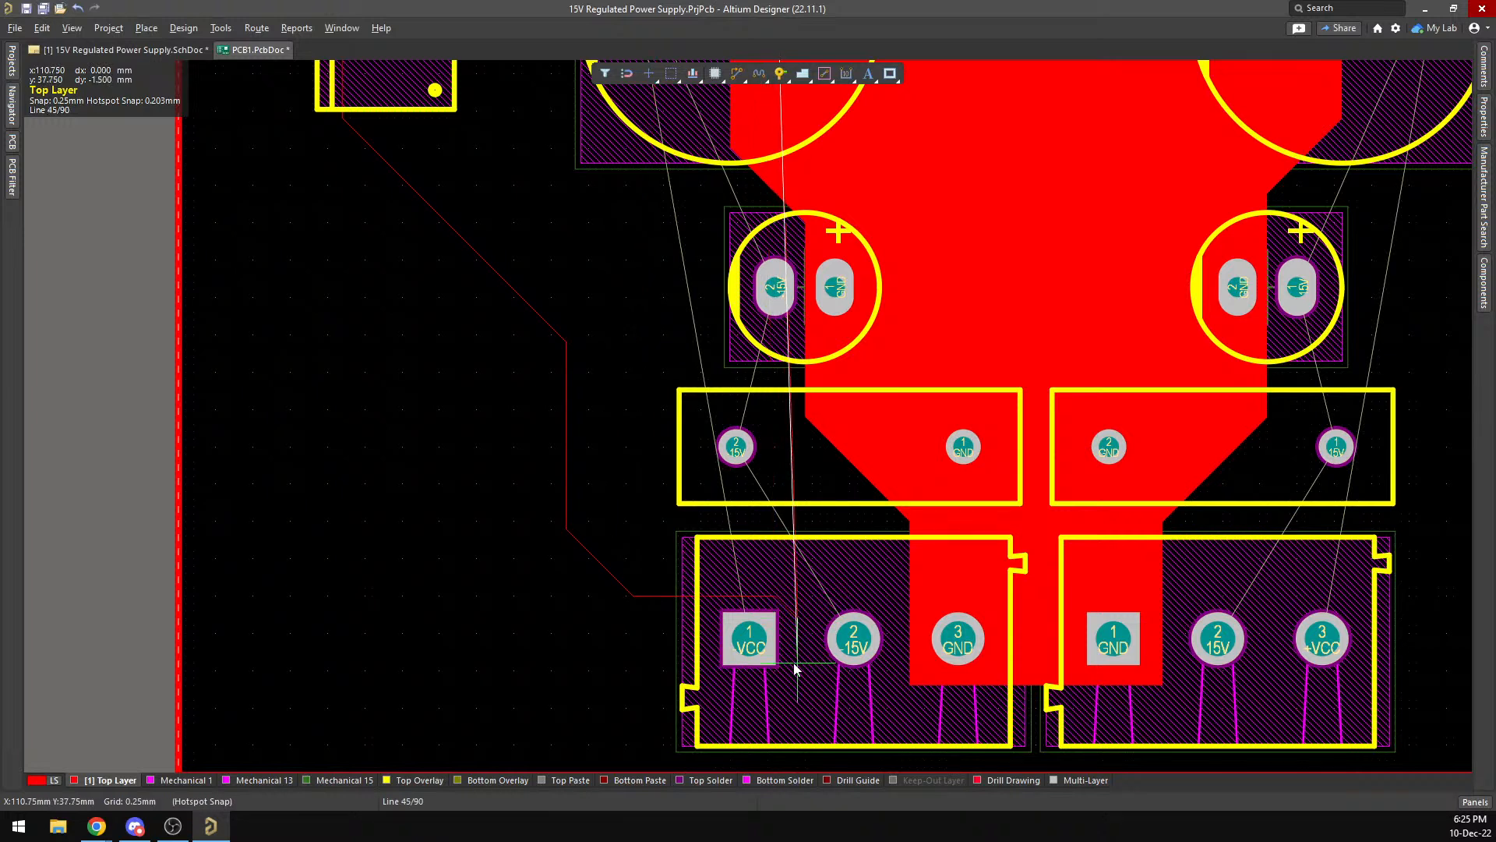
Wrap the polygon outline around the connector's -VCC pad and run it up along the left board edge to above the large capacitor.
{"action": "key", "text": "space"}
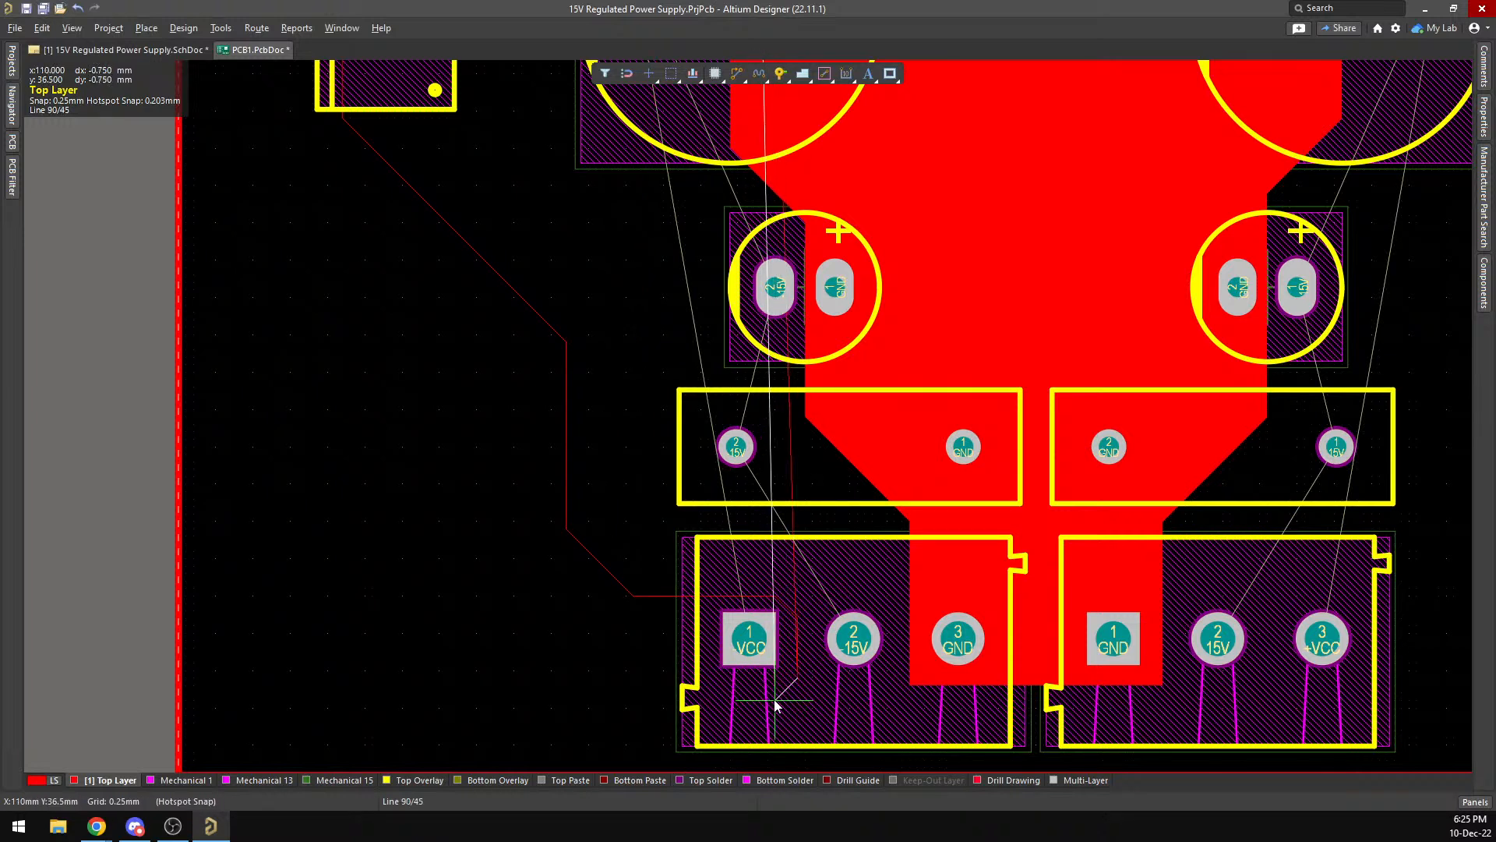
{"action": "key", "text": "space"}
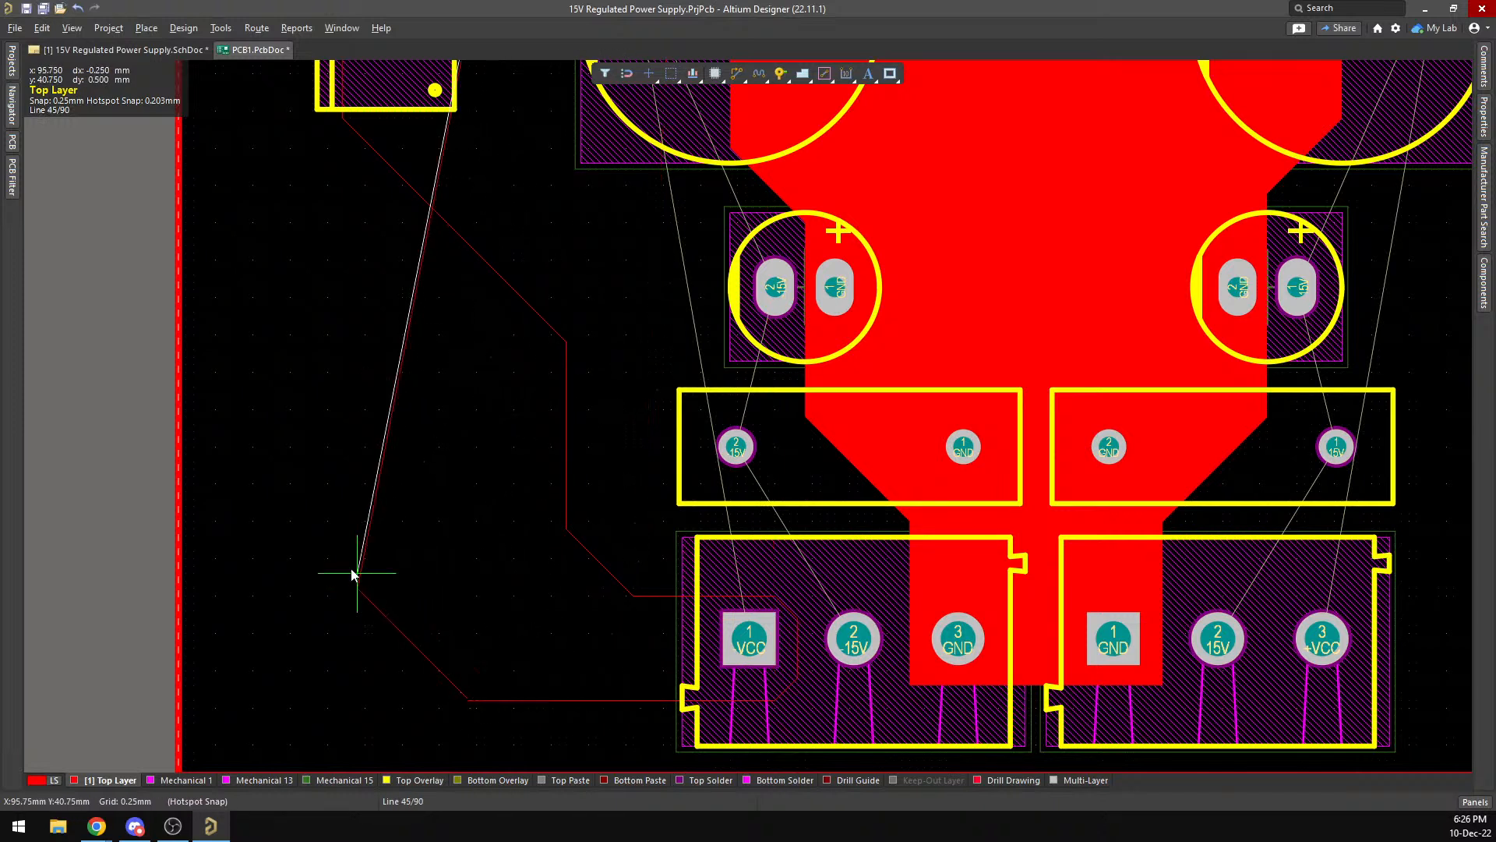
{"action": "scroll", "coordinate": [354, 530], "scroll_direction": "up", "scroll_amount": 4}
{"action": "key", "text": "space"}
{"action": "scroll", "coordinate": [270, 507], "scroll_direction": "up", "scroll_amount": 6}
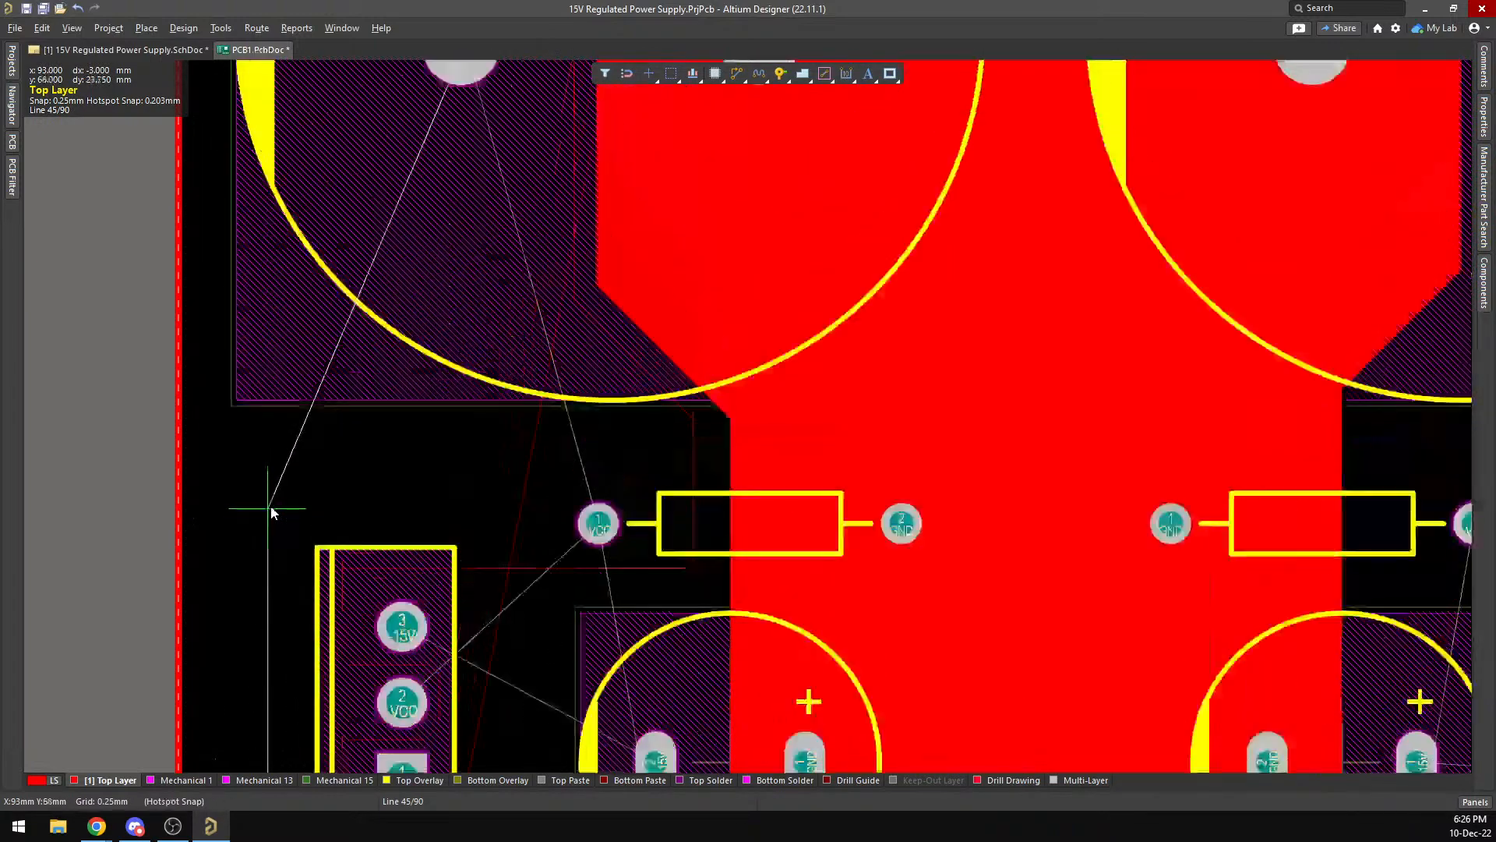
{"action": "scroll", "coordinate": [270, 507], "scroll_direction": "up", "scroll_amount": 4, "text": "ctrl"}
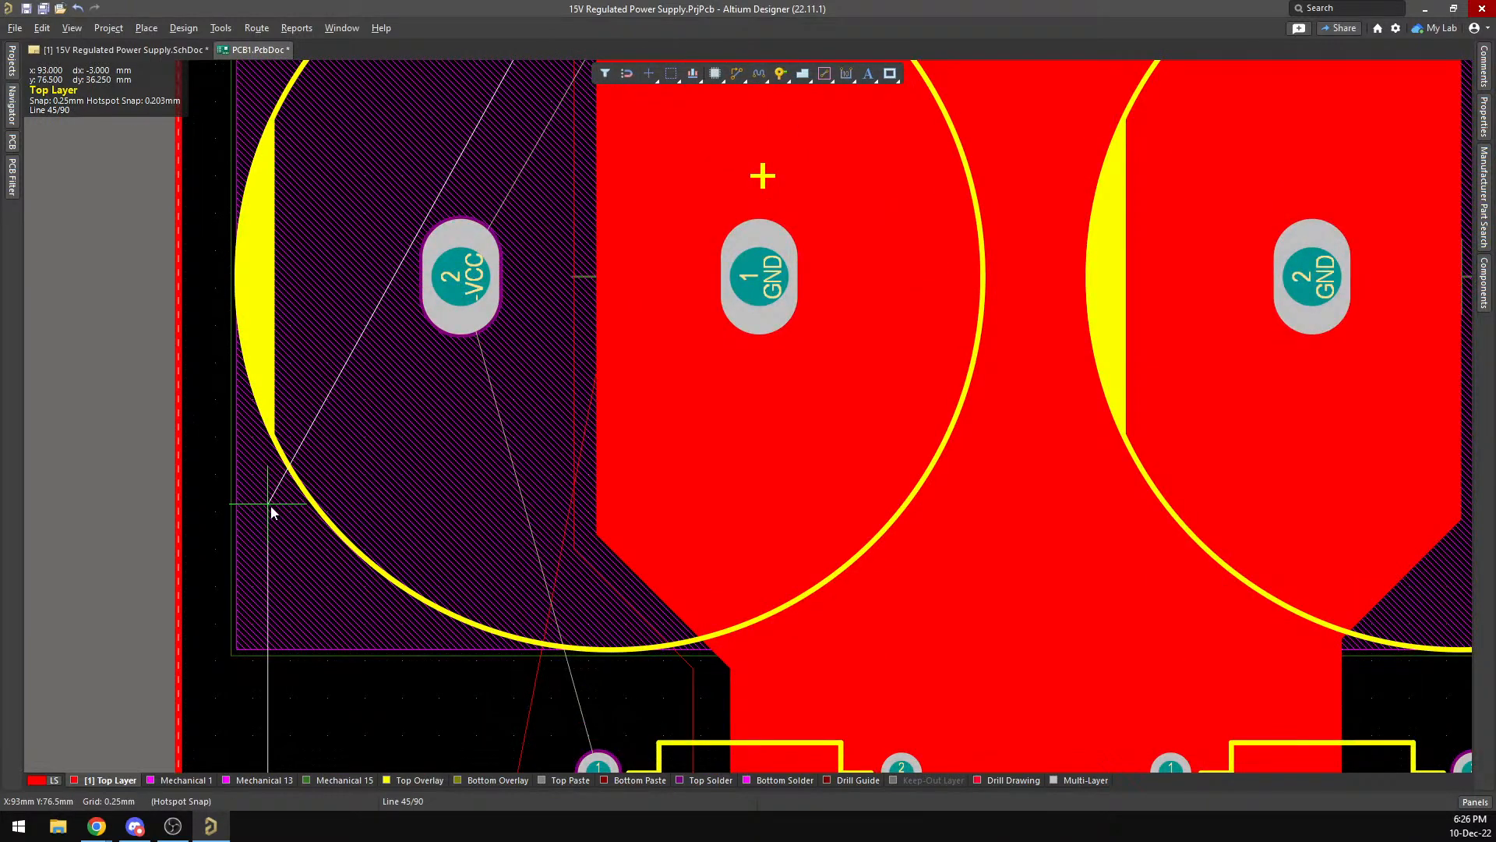
{"action": "scroll", "coordinate": [270, 506], "scroll_direction": "up", "scroll_amount": 8}
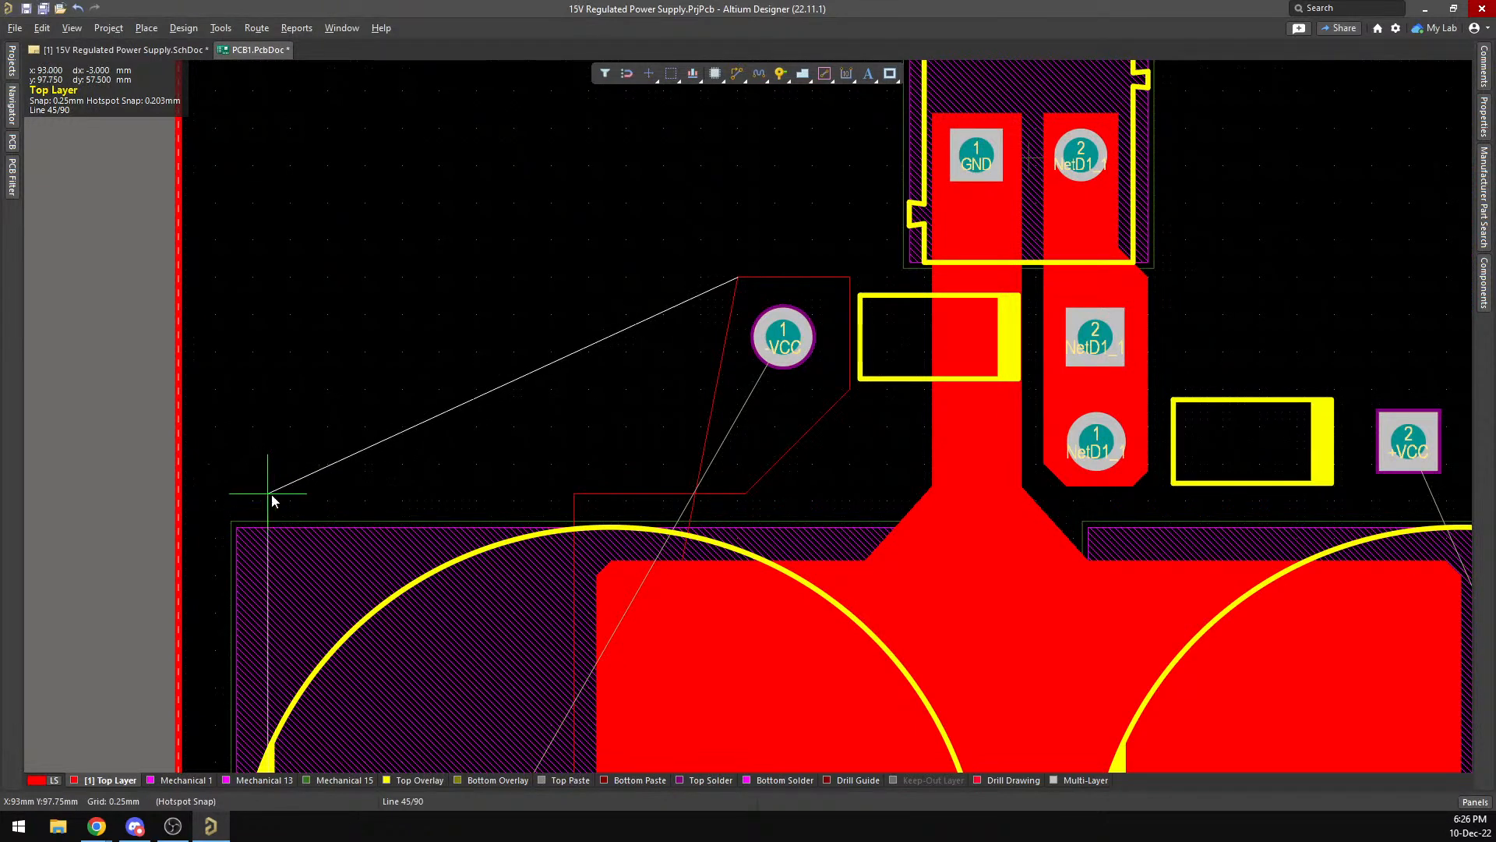
{"action": "left_click", "coordinate": [275, 493]}
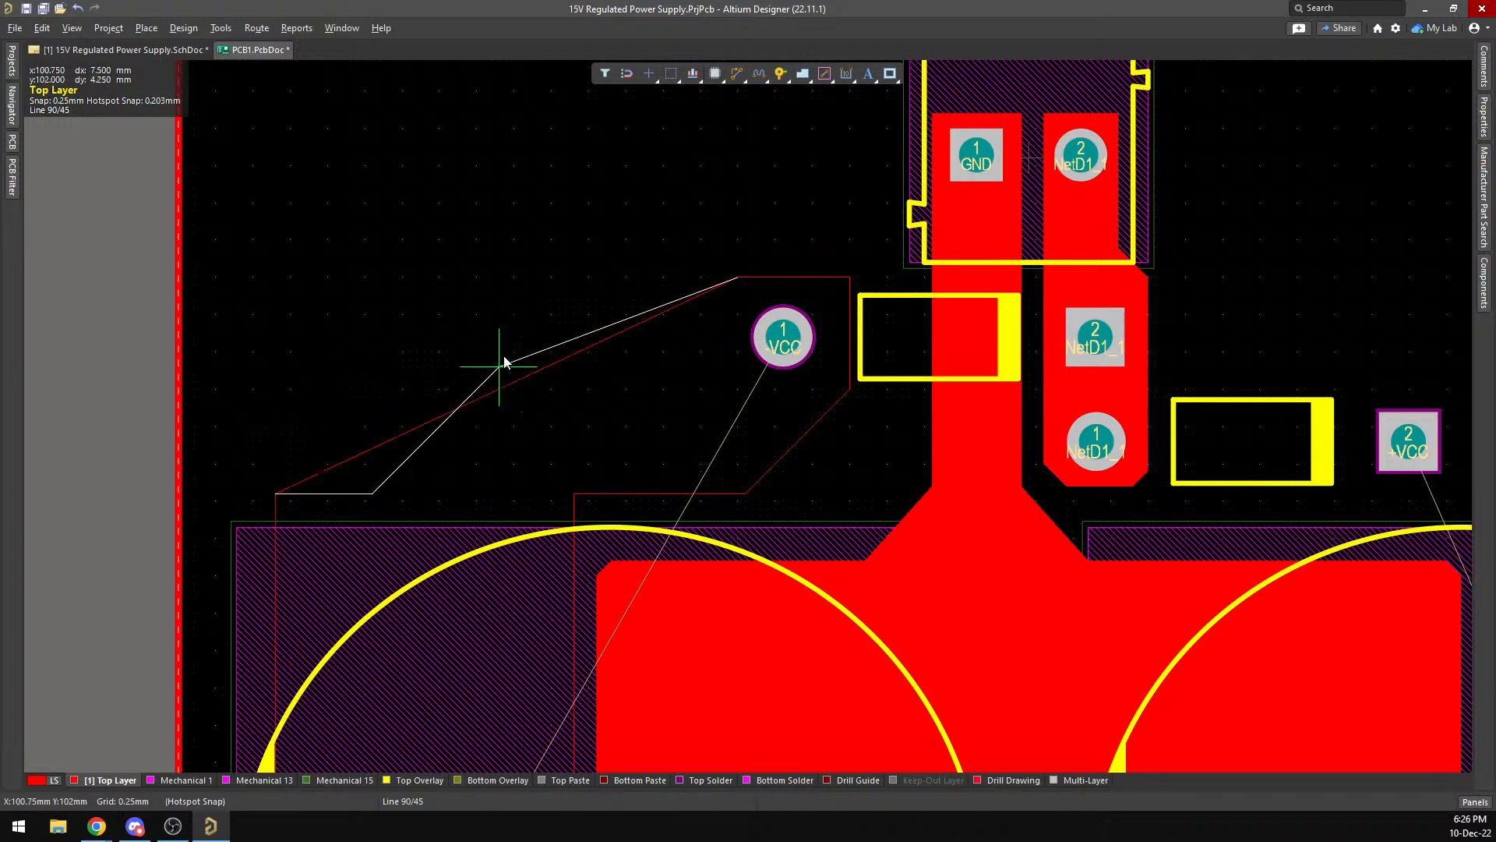
Close the polygon outline with a diagonal corner and a horizontal edge above the diode's -VCC pad.
{"action": "left_click", "coordinate": [416, 350]}
{"action": "key", "text": "space"}
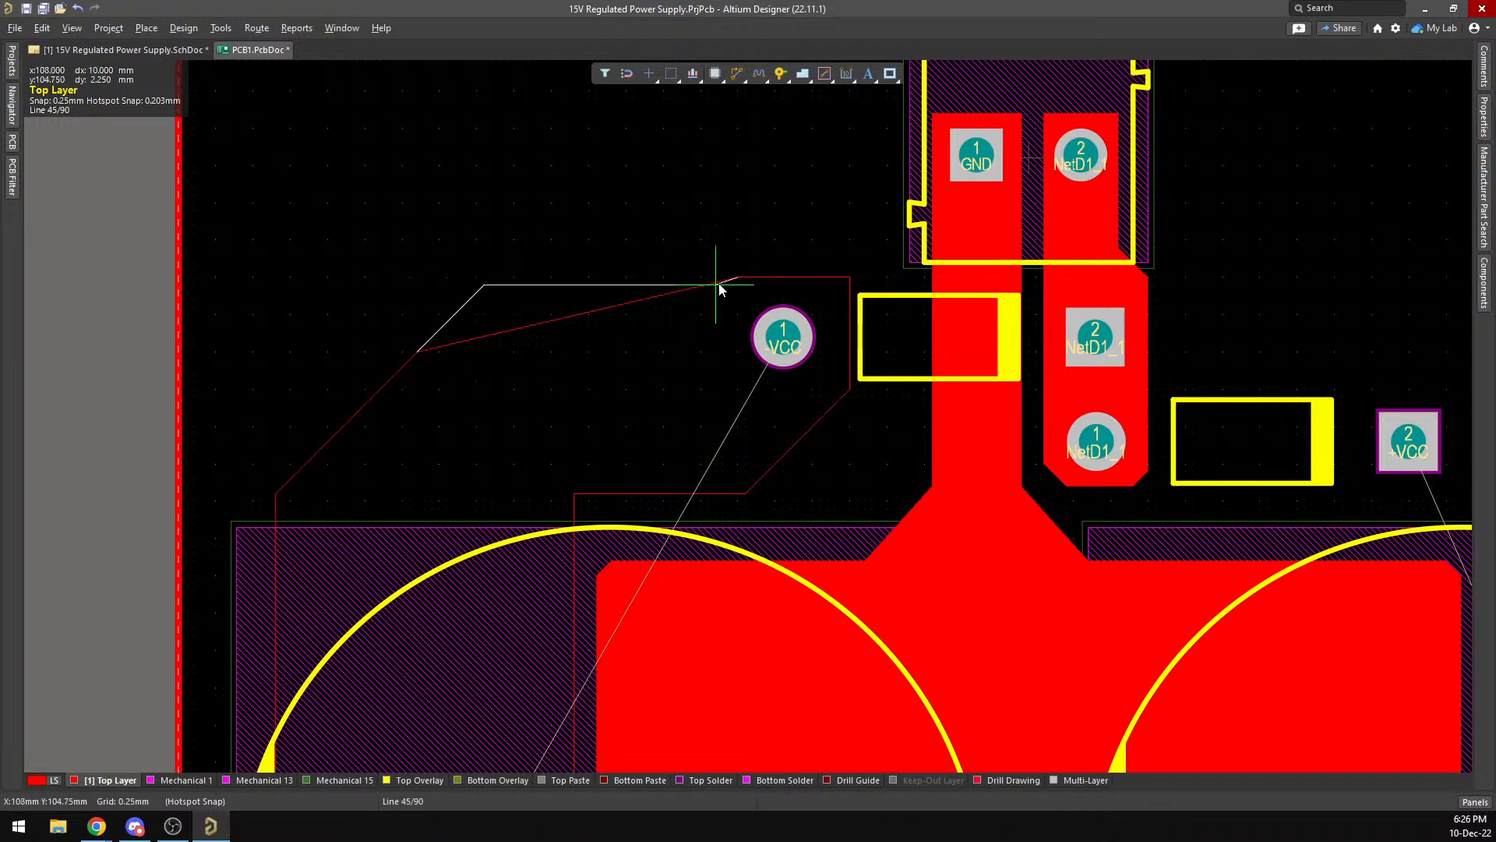
{"action": "left_click", "coordinate": [744, 277]}
{"action": "key", "text": "space"}
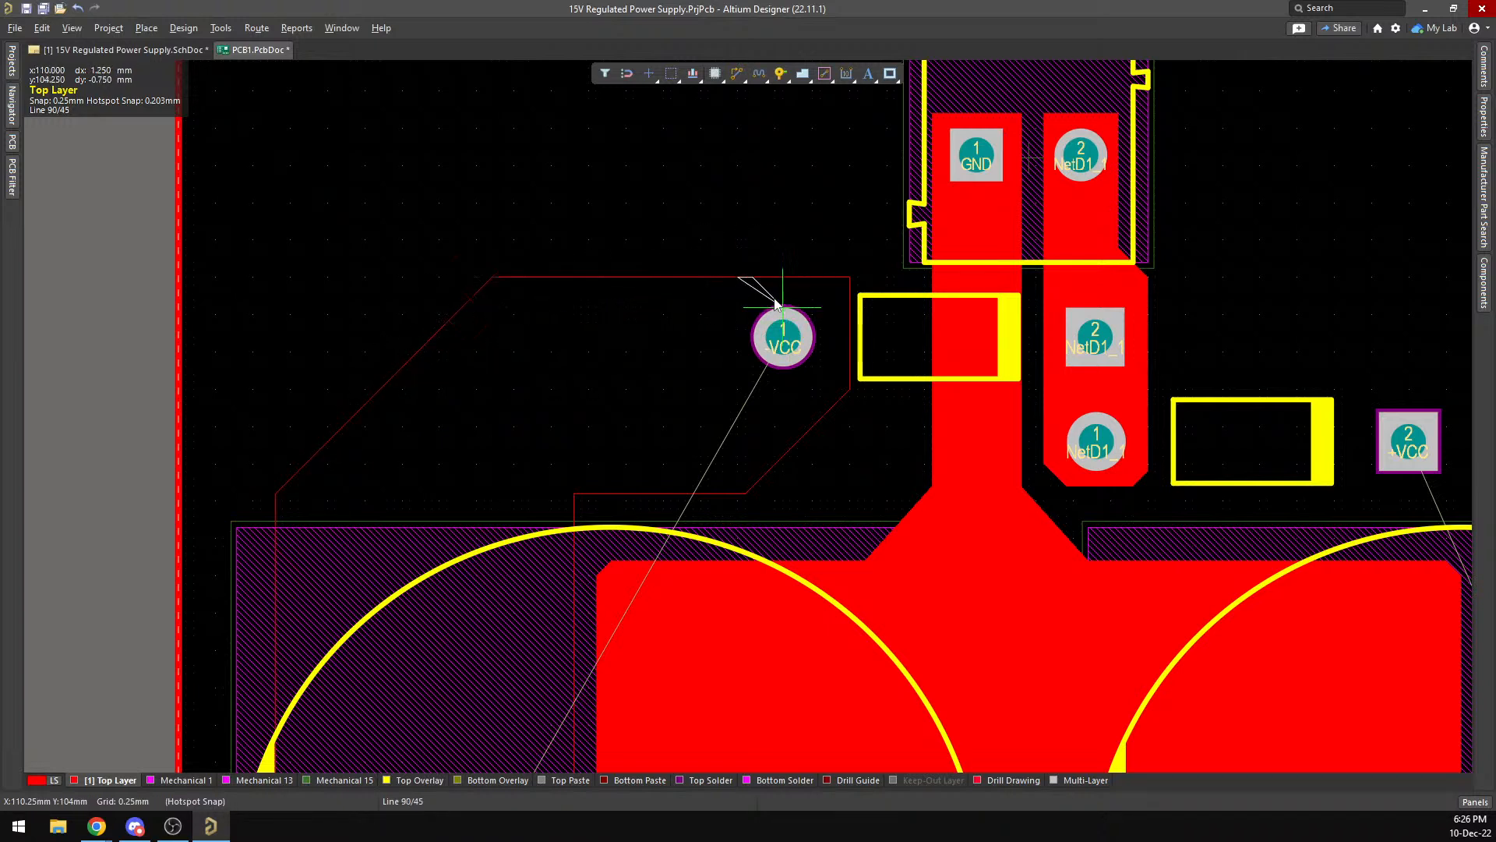
{"action": "right_click", "coordinate": [749, 307]}
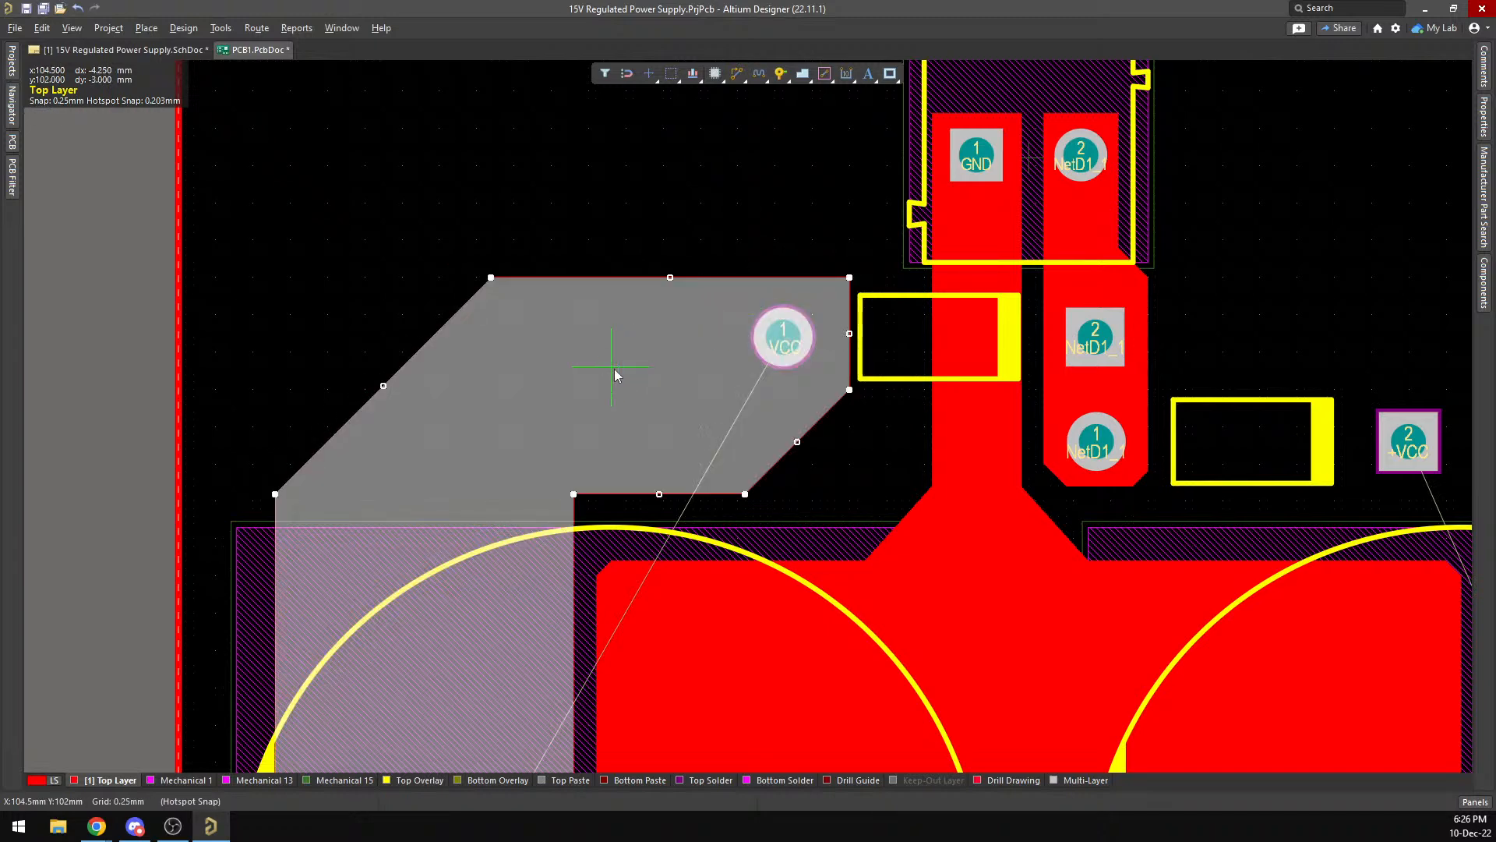
End polygon placement, assign the new polygon to the -VCC net and repour it.
{"action": "scroll", "coordinate": [615, 371], "scroll_direction": "down", "scroll_amount": 20}
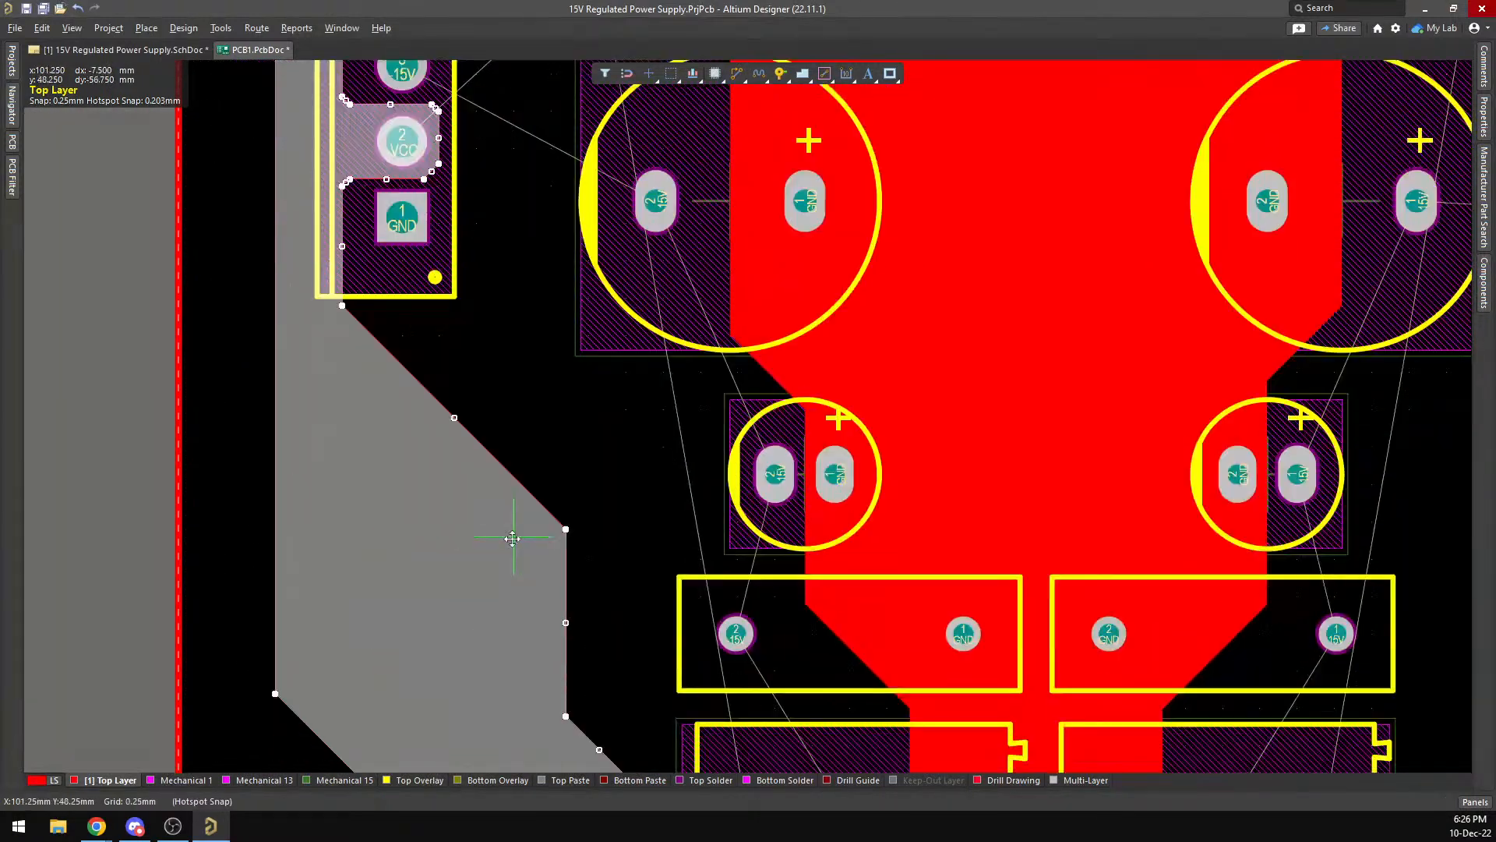
{"action": "scroll", "coordinate": [512, 538], "scroll_direction": "down", "scroll_amount": 3}
{"action": "scroll", "coordinate": [577, 461], "scroll_direction": "up", "scroll_amount": 6}
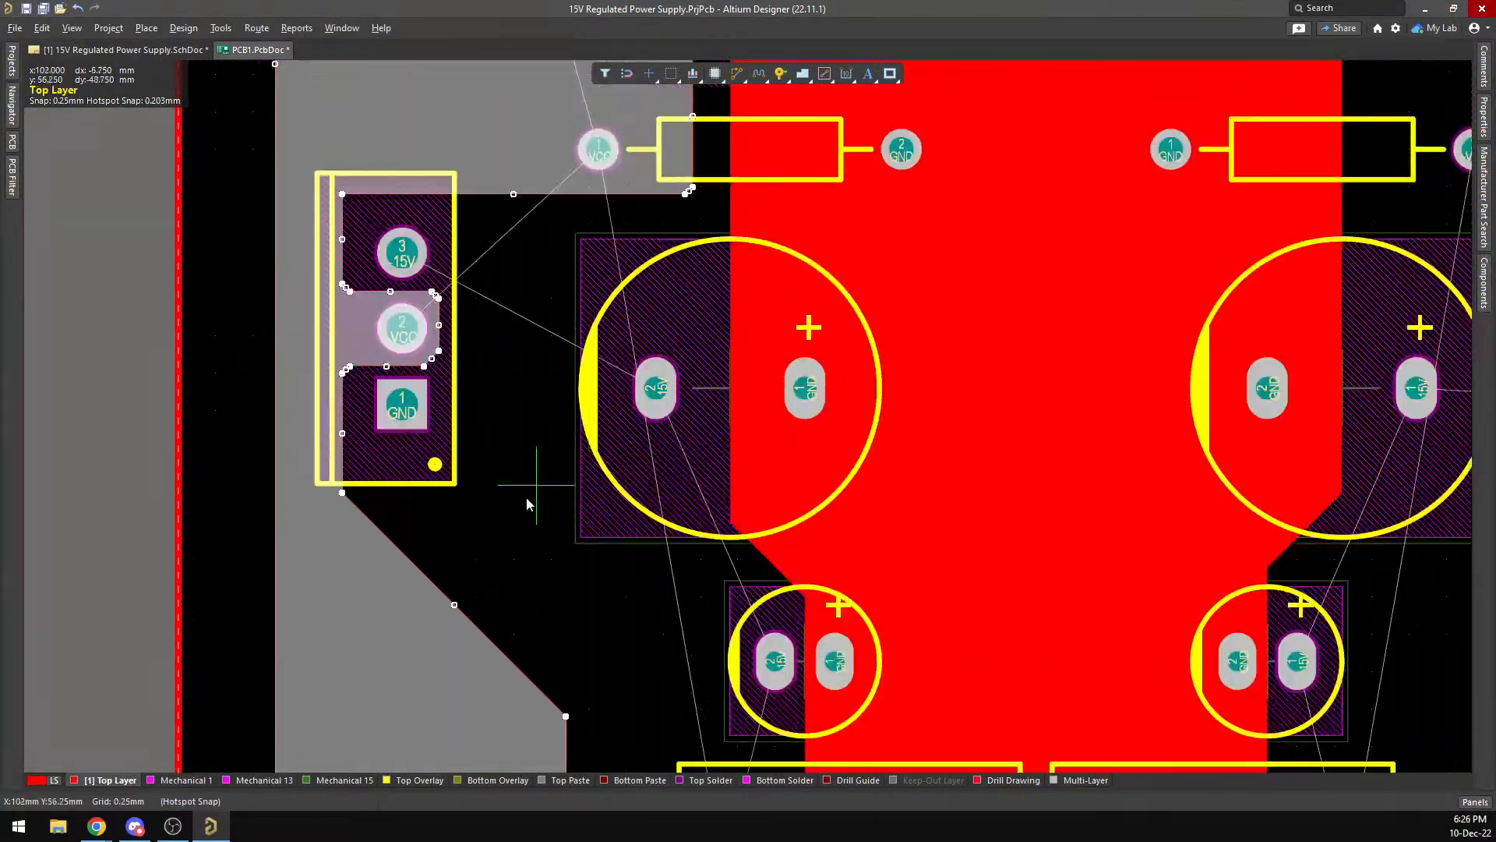
{"action": "right_click", "coordinate": [485, 495]}
{"action": "scroll", "coordinate": [359, 582], "scroll_direction": "up", "scroll_amount": 7}
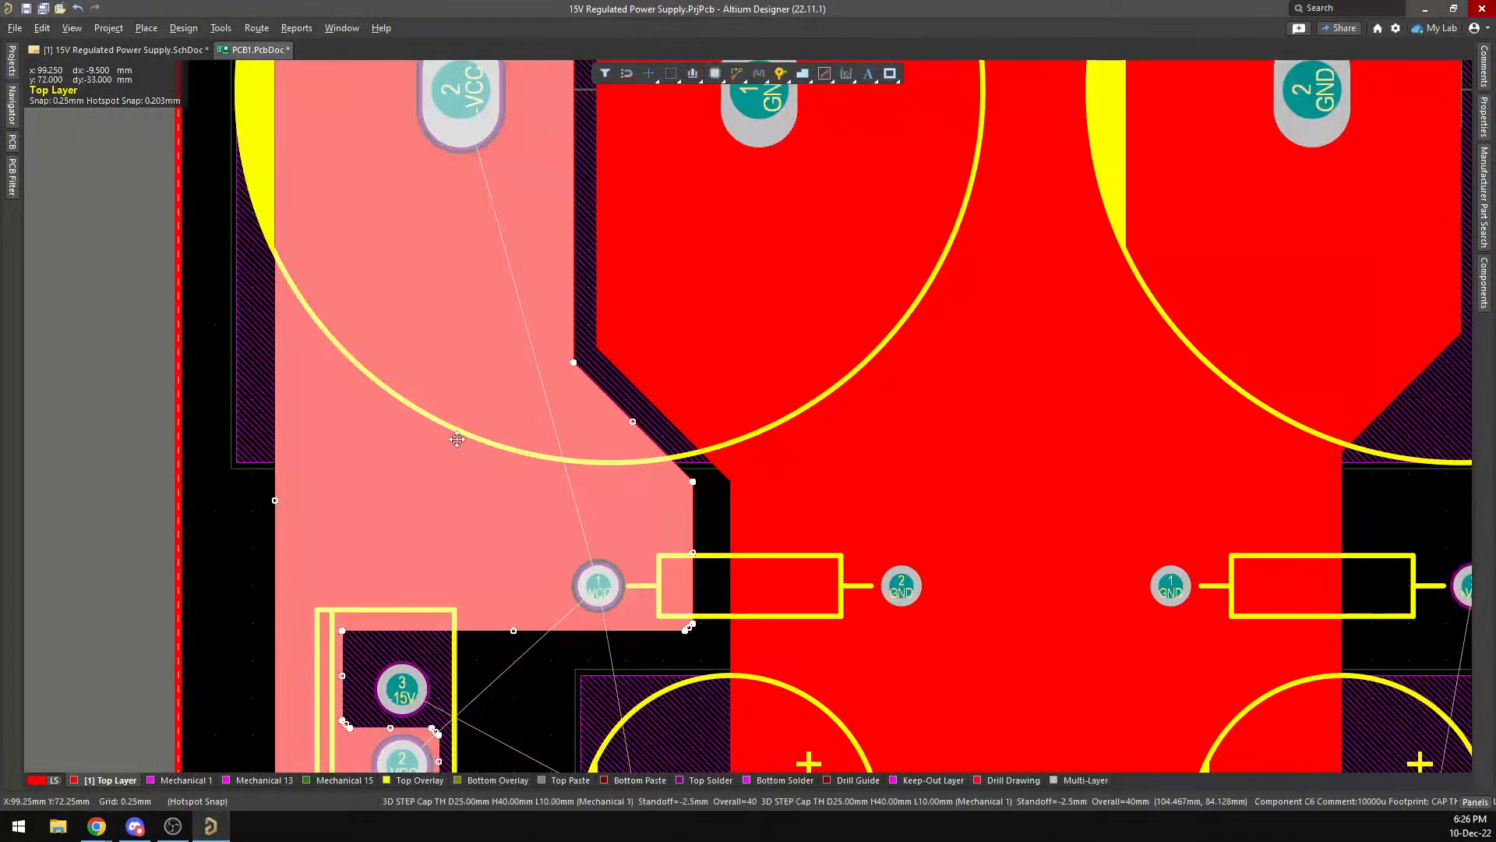
{"action": "right_click", "coordinate": [477, 364]}
{"action": "left_click", "coordinate": [538, 791]}
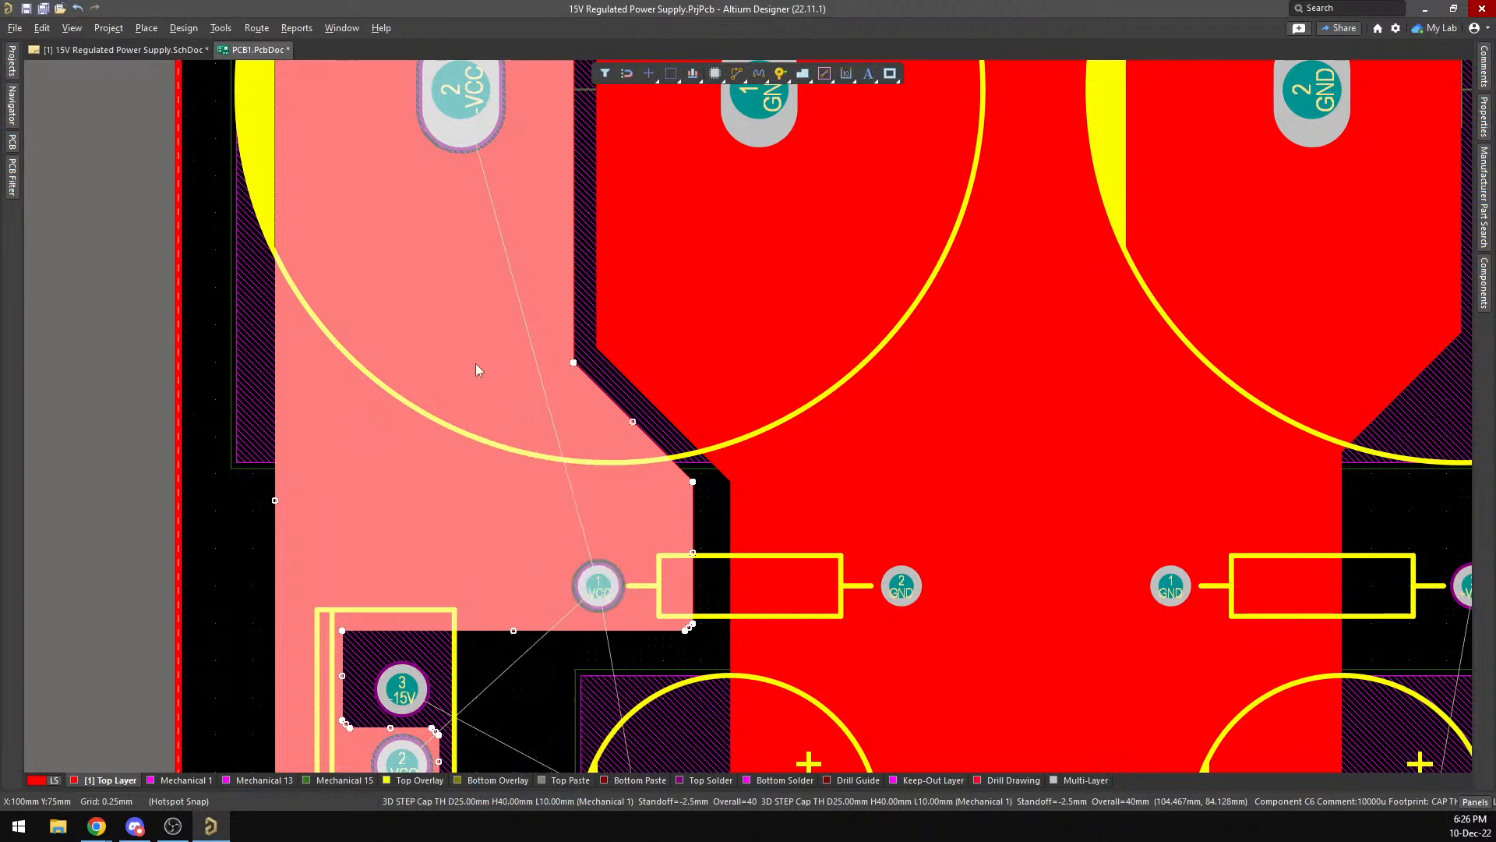
{"action": "left_click", "coordinate": [1446, 359]}
{"action": "left_click", "coordinate": [1428, 344]}
{"action": "left_click", "coordinate": [1426, 339]}
{"action": "left_click", "coordinate": [1375, 439]}
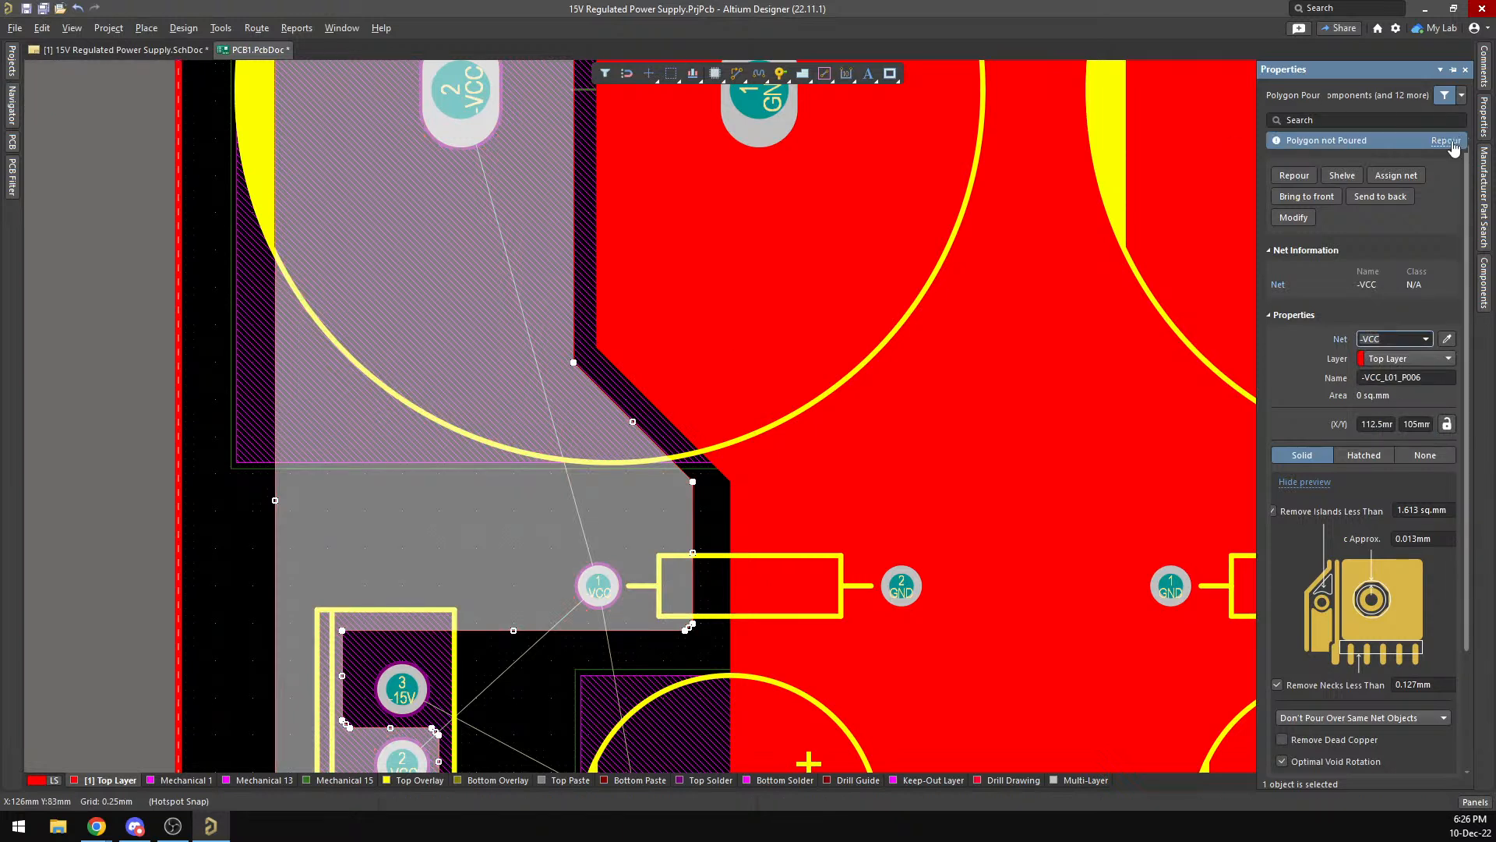
{"action": "left_click", "coordinate": [1446, 141]}
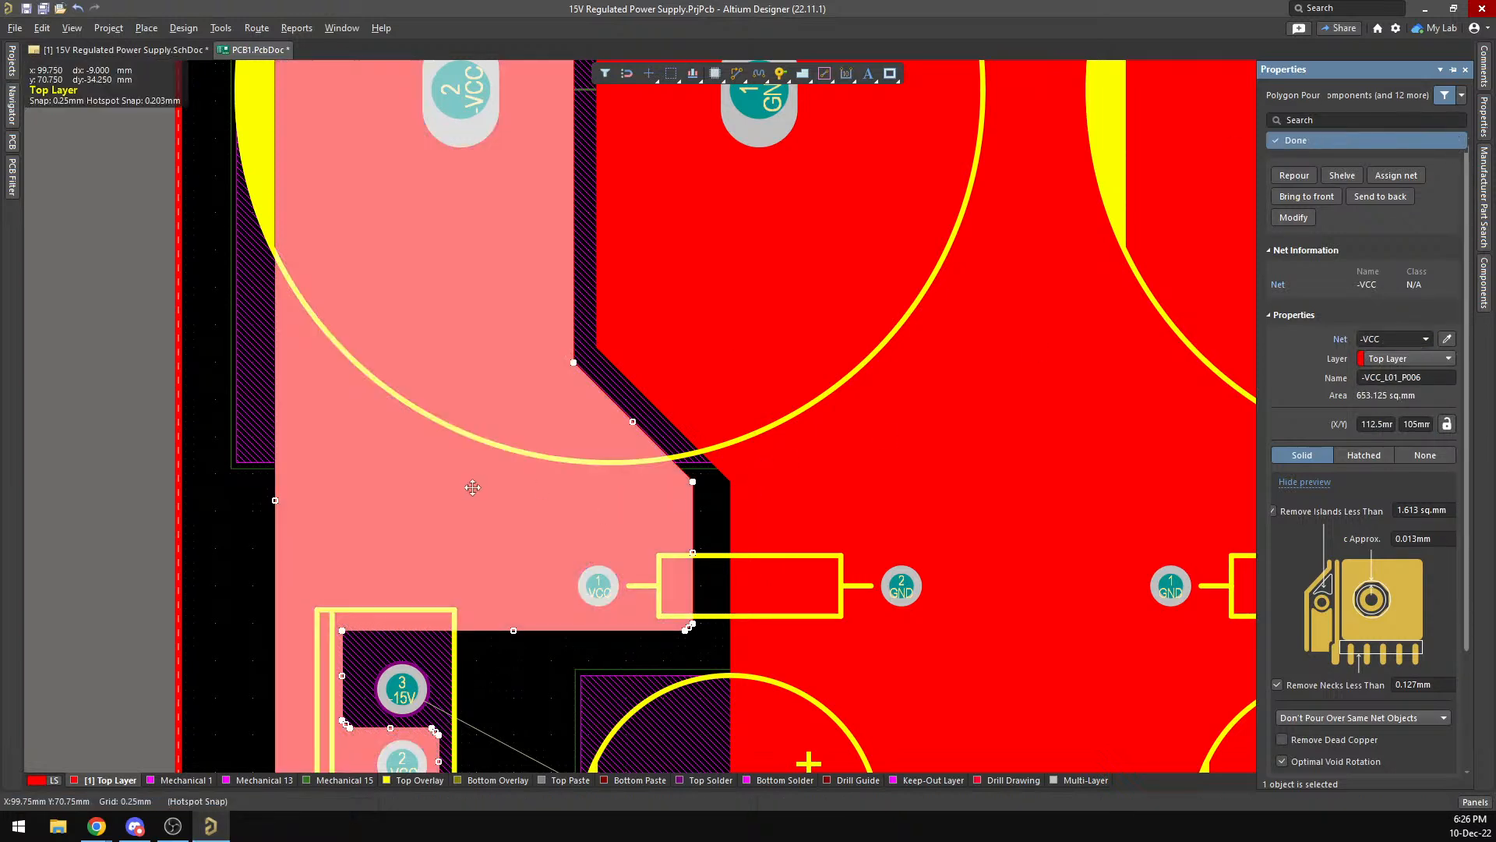
Move the -VCC polygon's lower-left diagonal edge outward to enlarge the copper near the board corner.
{"action": "scroll", "coordinate": [241, 548], "scroll_direction": "down", "scroll_amount": 10}
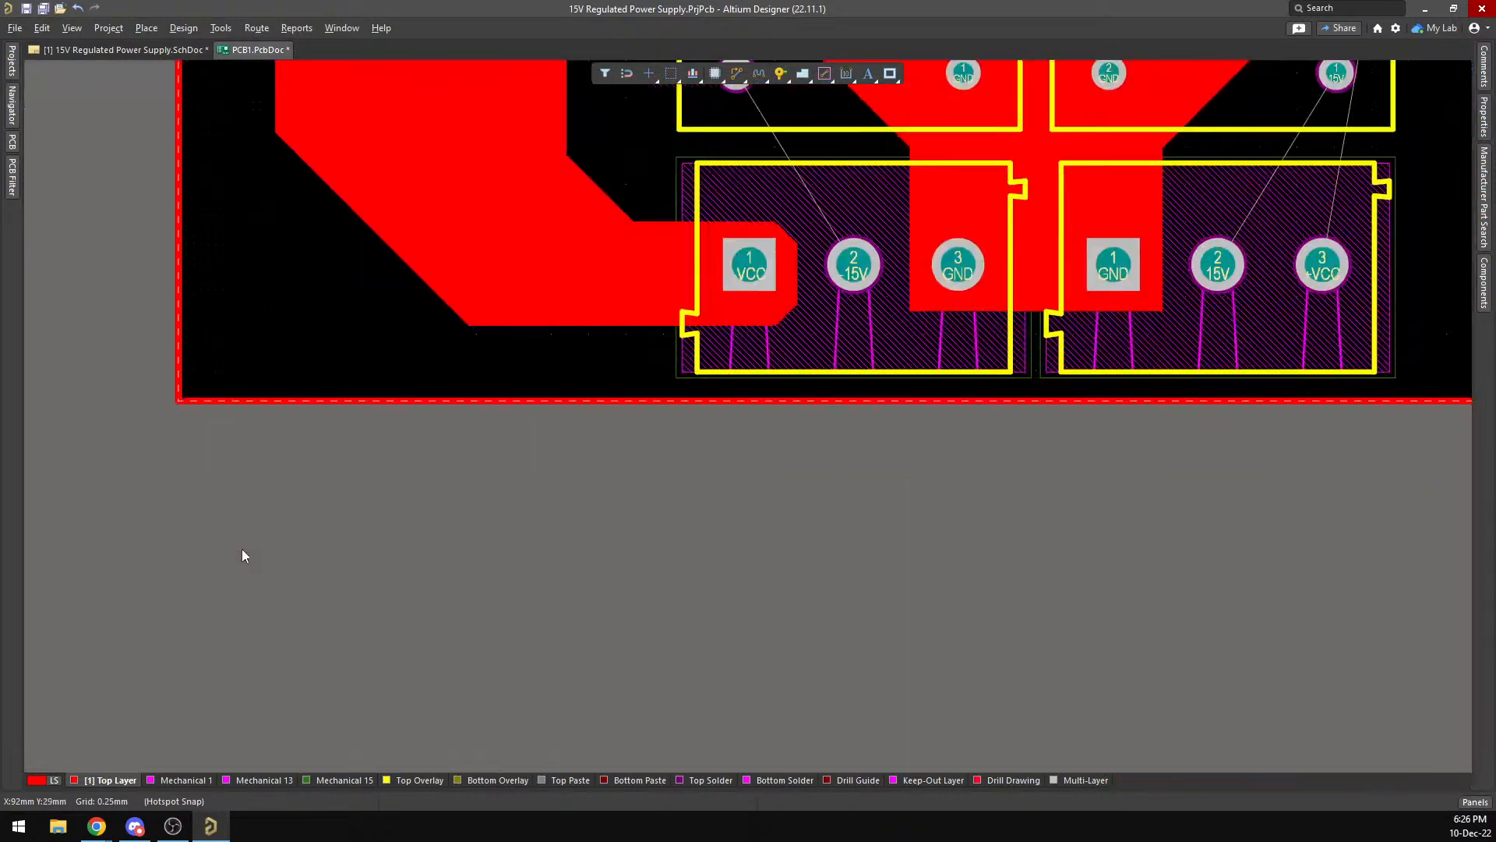
{"action": "scroll", "coordinate": [362, 550], "scroll_direction": "up", "scroll_amount": 5}
{"action": "scroll", "coordinate": [417, 580], "scroll_direction": "down", "scroll_amount": 3}
{"action": "scroll", "coordinate": [434, 494], "scroll_direction": "up", "scroll_amount": 3}
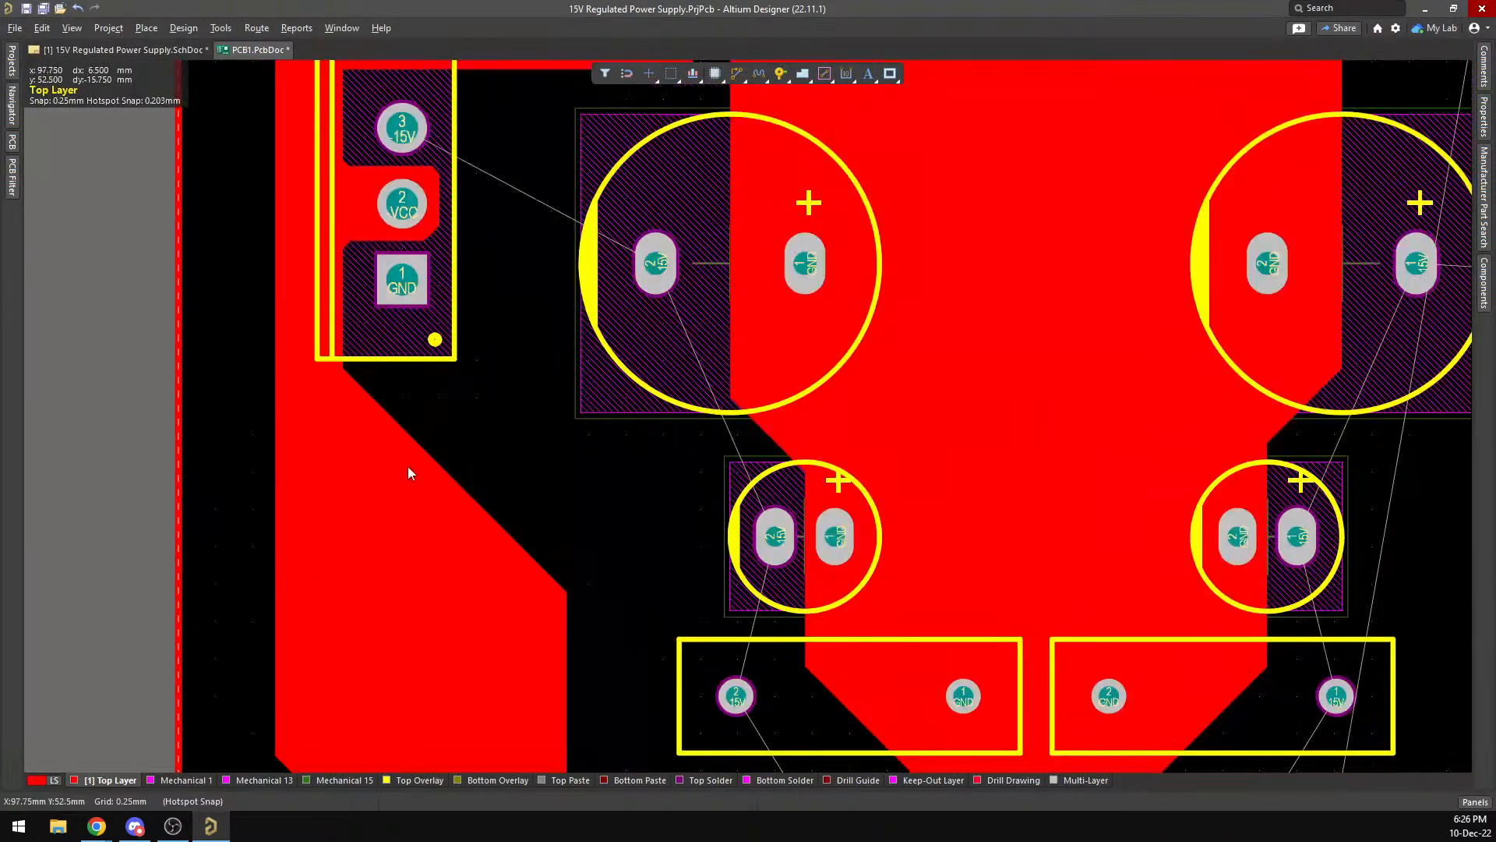
{"action": "left_click", "coordinate": [360, 441]}
{"action": "scroll", "coordinate": [374, 468], "scroll_direction": "up", "scroll_amount": 2}
{"action": "scroll", "coordinate": [374, 475], "scroll_direction": "down", "scroll_amount": 3}
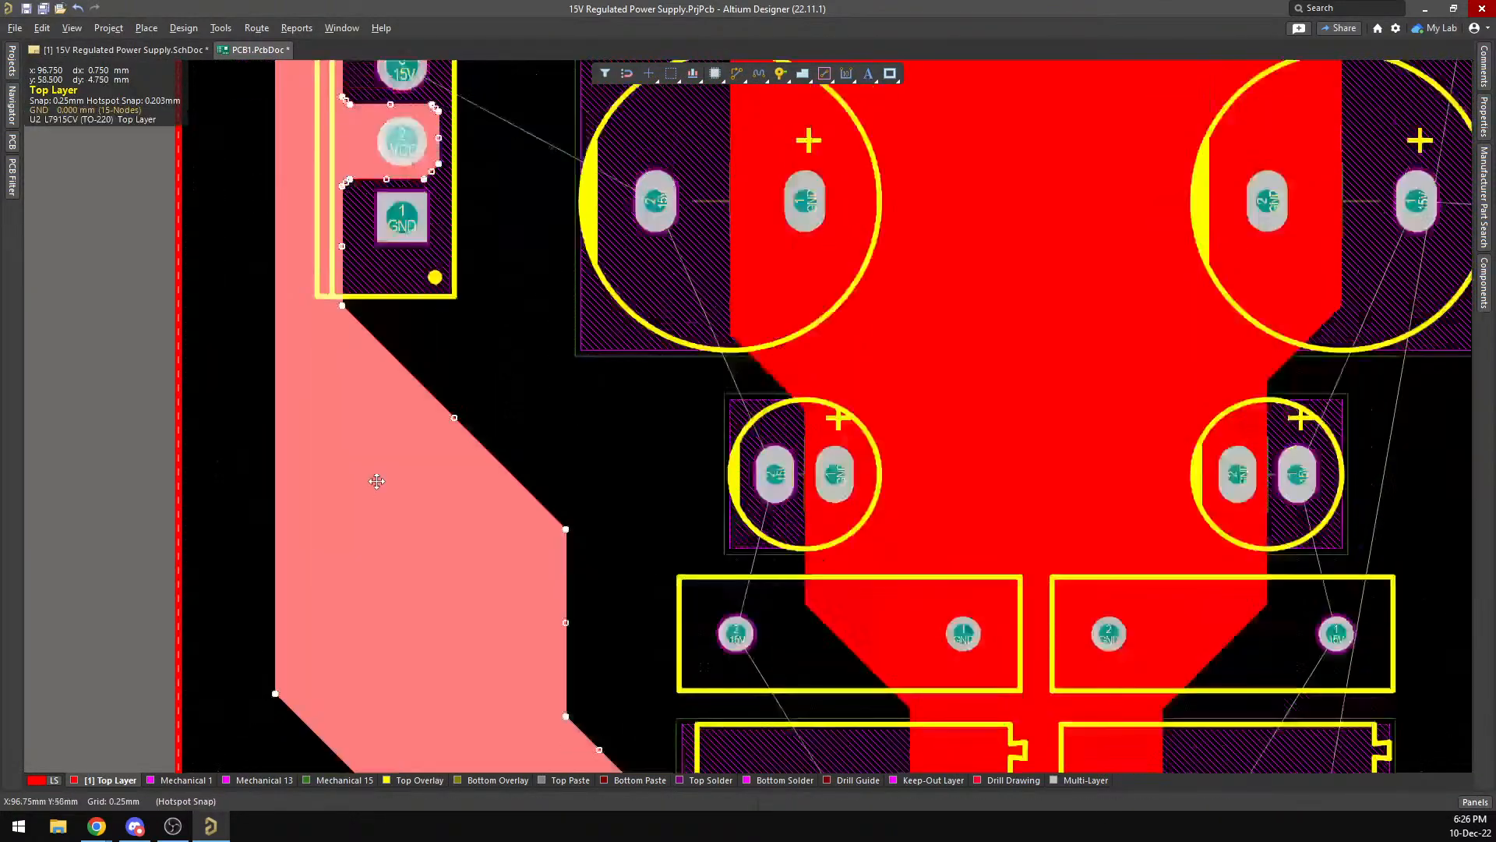
{"action": "scroll", "coordinate": [405, 497], "scroll_direction": "up", "scroll_amount": 1}
{"action": "scroll", "coordinate": [405, 497], "scroll_direction": "down", "scroll_amount": 5}
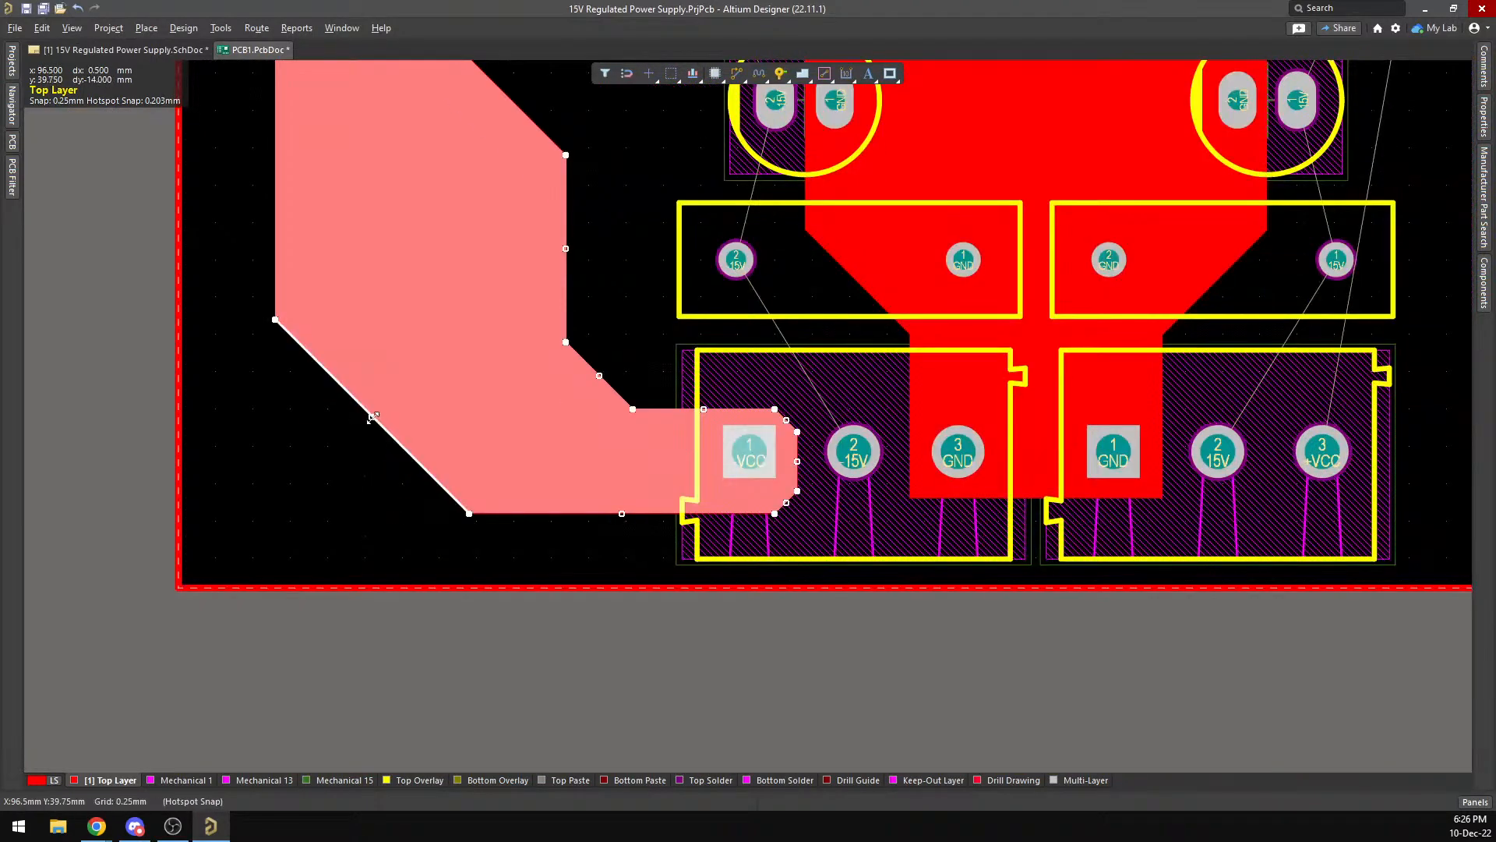
{"action": "left_click_drag", "start_coordinate": [355, 423], "coordinate": [324, 465]}
Move the -VCC polygon's inner vertical edge below the regulator inward to X 100.5 mm, narrowing the copper.
{"action": "scroll", "coordinate": [586, 401], "scroll_direction": "up", "scroll_amount": 2}
{"action": "scroll", "coordinate": [586, 402], "scroll_direction": "up", "scroll_amount": 3}
{"action": "scroll", "coordinate": [566, 529], "scroll_direction": "down", "scroll_amount": 2}
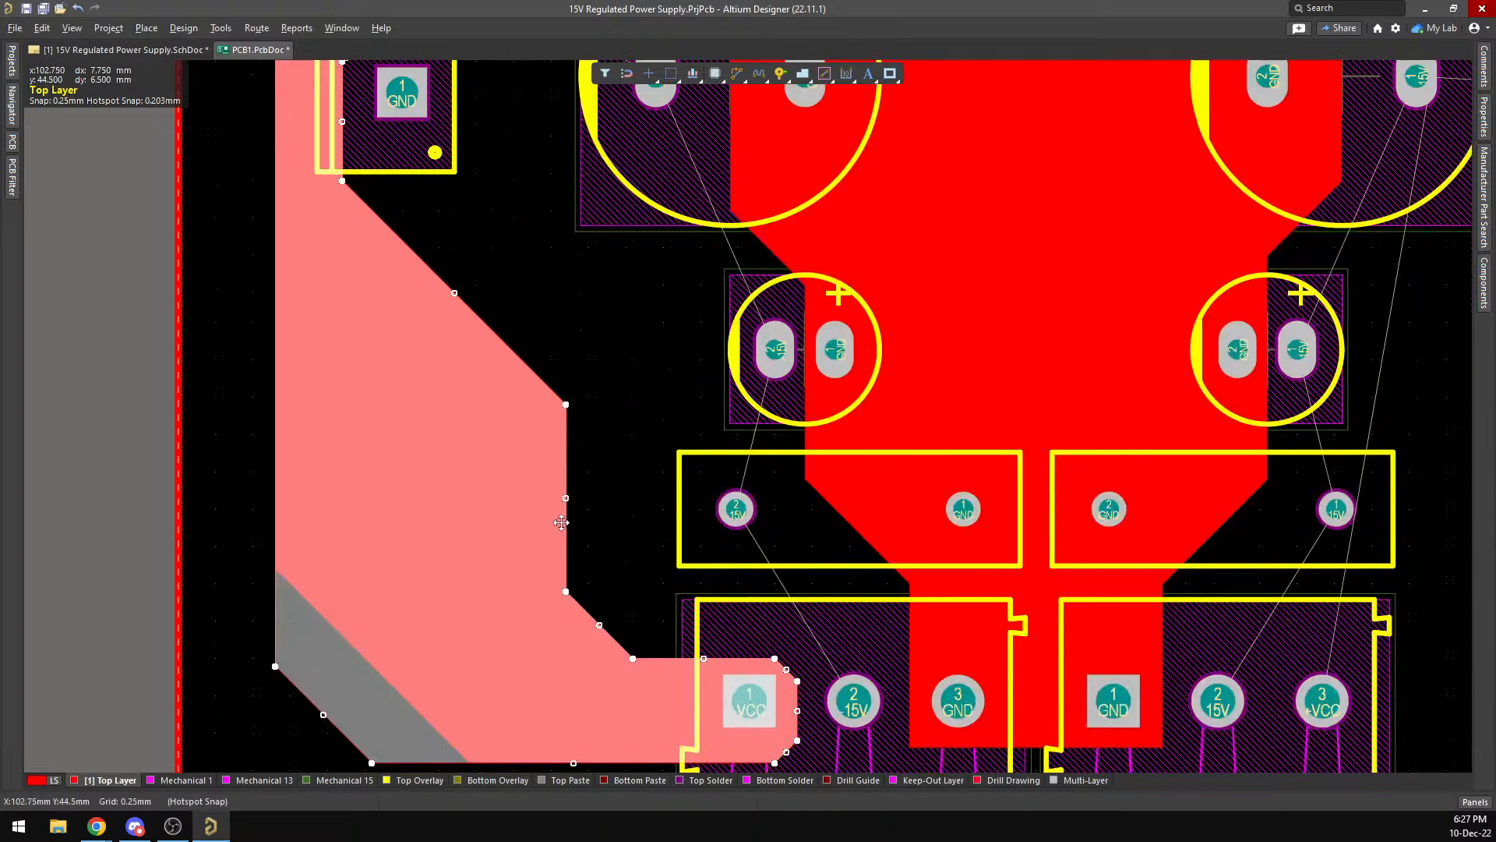
{"action": "left_click_drag", "start_coordinate": [565, 498], "coordinate": [493, 498]}
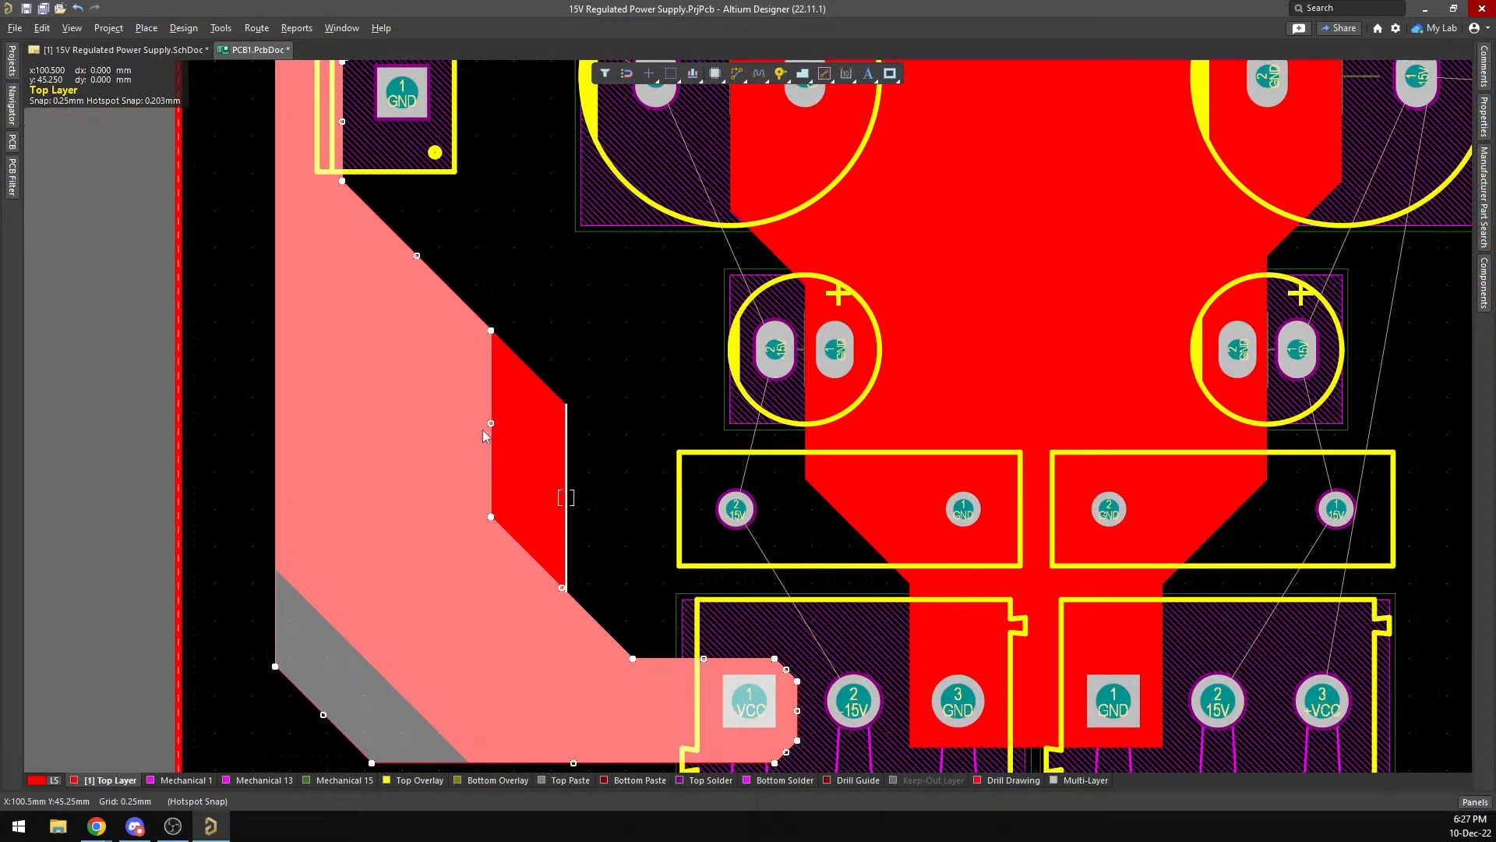
{"action": "scroll", "coordinate": [483, 429], "scroll_direction": "up", "scroll_amount": 8}
{"action": "scroll", "coordinate": [484, 430], "scroll_direction": "down", "scroll_amount": 9}
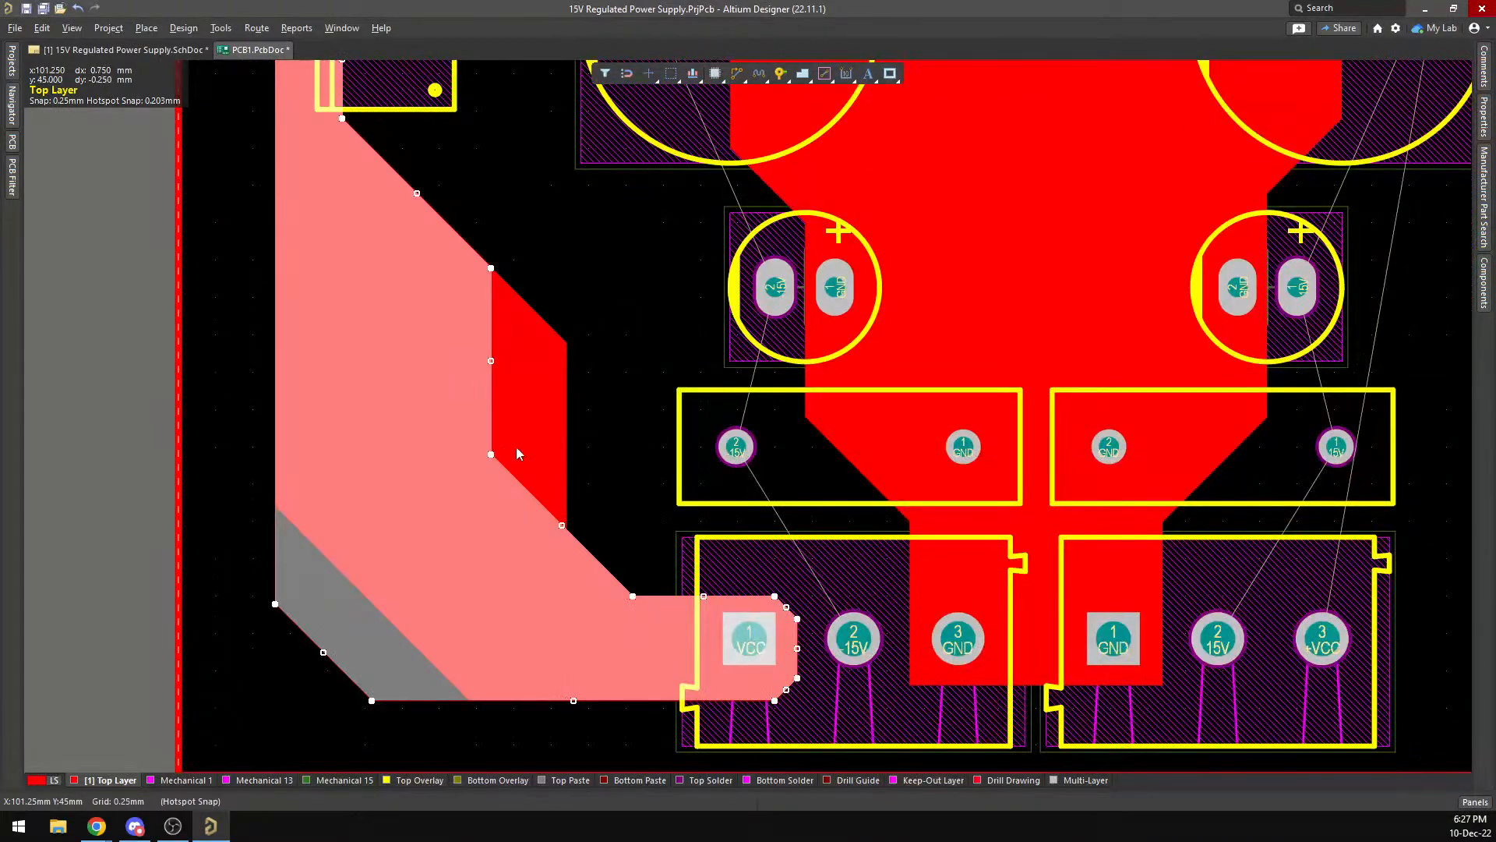
Move the -VCC polygon's vertical edge beside the regulator's GND pad closer to the pad, squaring off its upper inner corner.
{"action": "scroll", "coordinate": [654, 253], "scroll_direction": "up", "scroll_amount": 3}
{"action": "scroll", "coordinate": [655, 253], "scroll_direction": "up", "scroll_amount": 1}
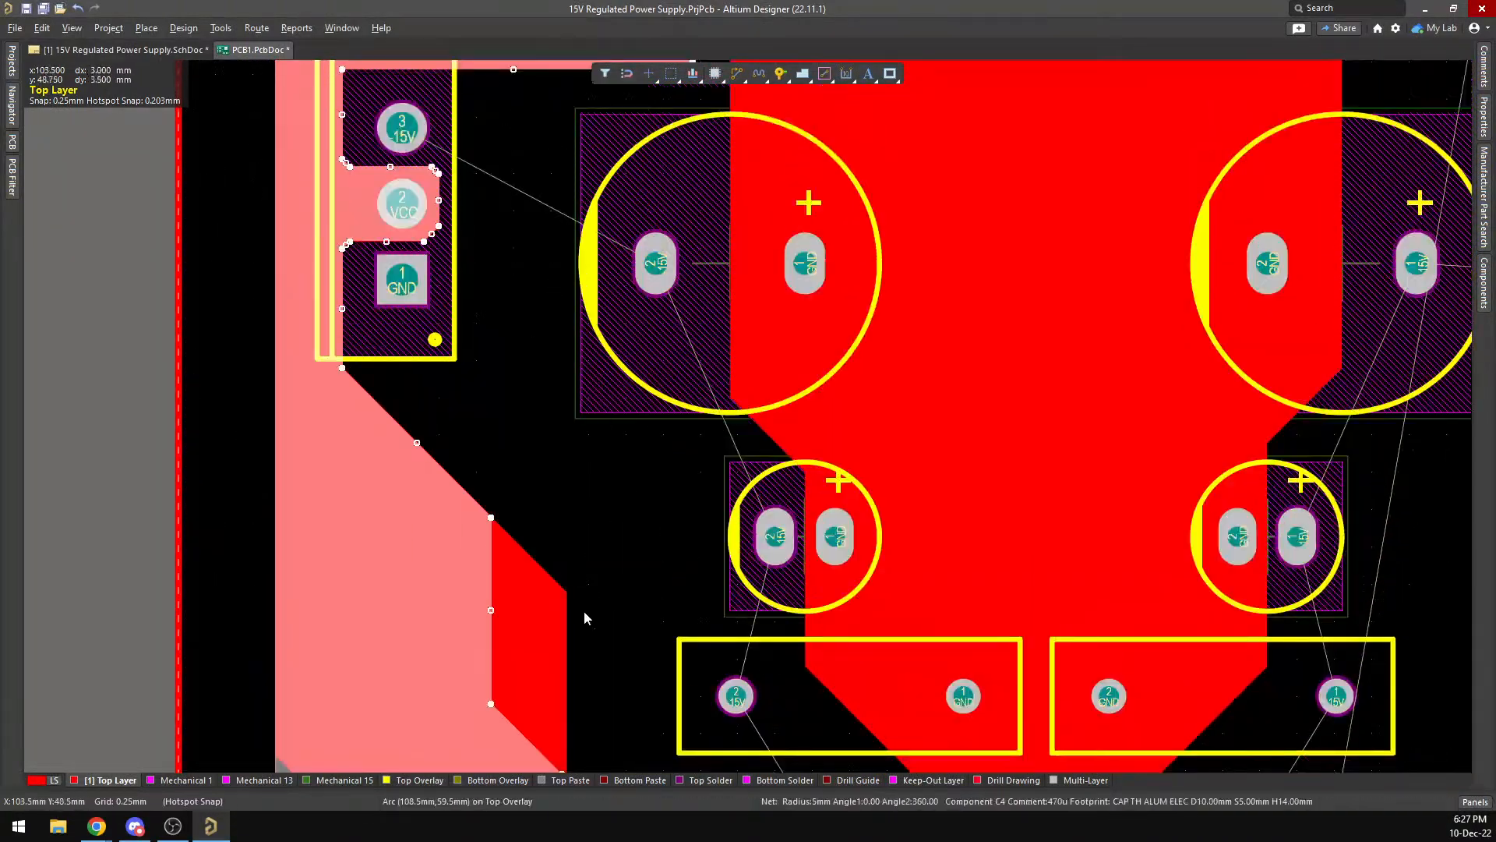
{"action": "scroll", "coordinate": [577, 566], "scroll_direction": "down", "scroll_amount": 5}
{"action": "scroll", "coordinate": [596, 518], "scroll_direction": "up", "scroll_amount": 6}
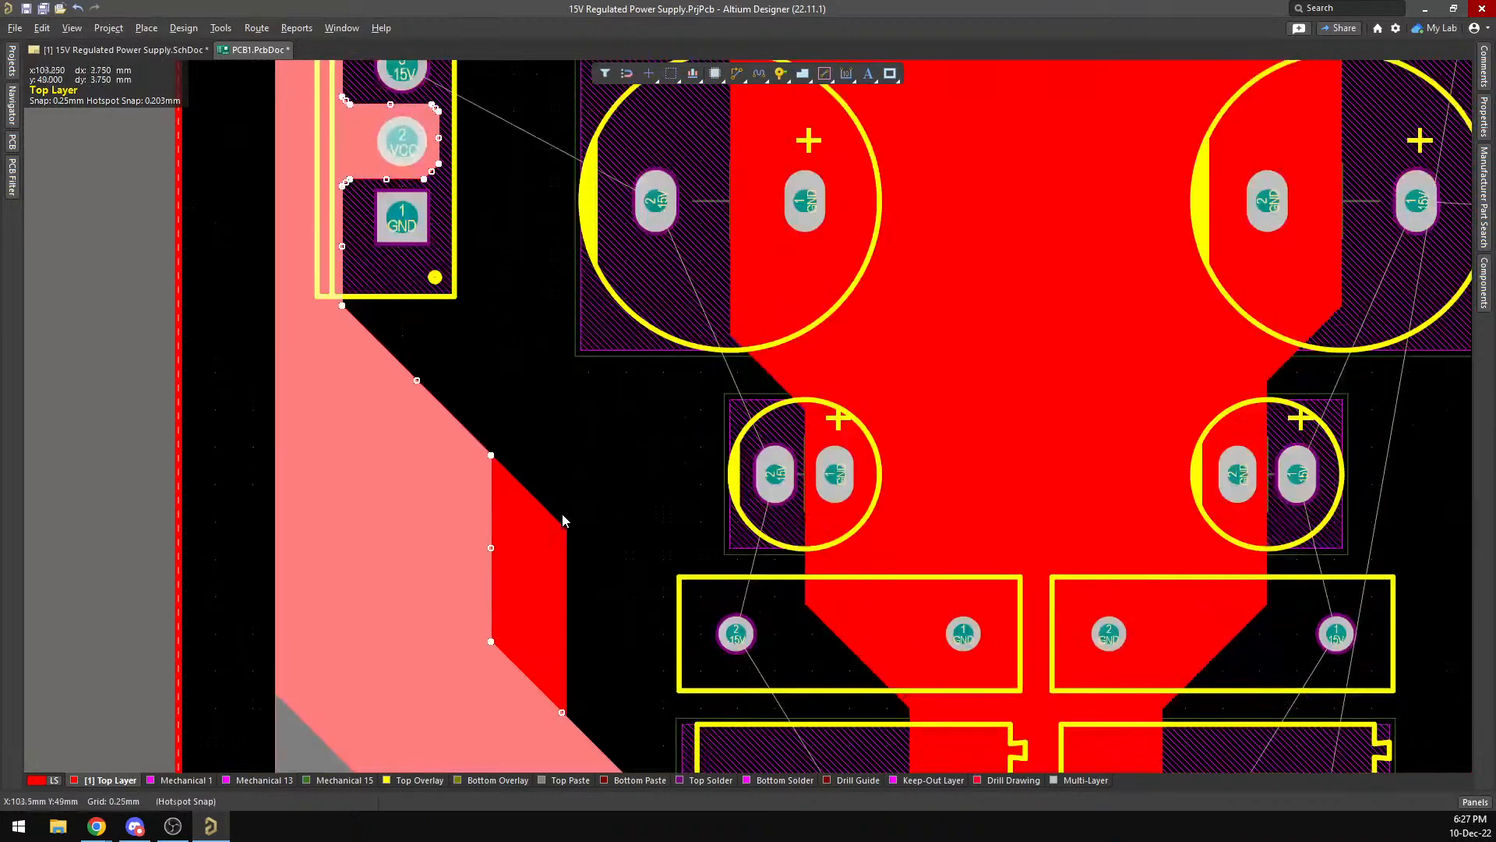
{"action": "mouse_move", "coordinate": [341, 365]}
{"action": "left_mouse_down"}
{"action": "mouse_move", "coordinate": [322, 372]}
{"action": "mouse_move", "coordinate": [350, 371]}
{"action": "left_mouse_up"}
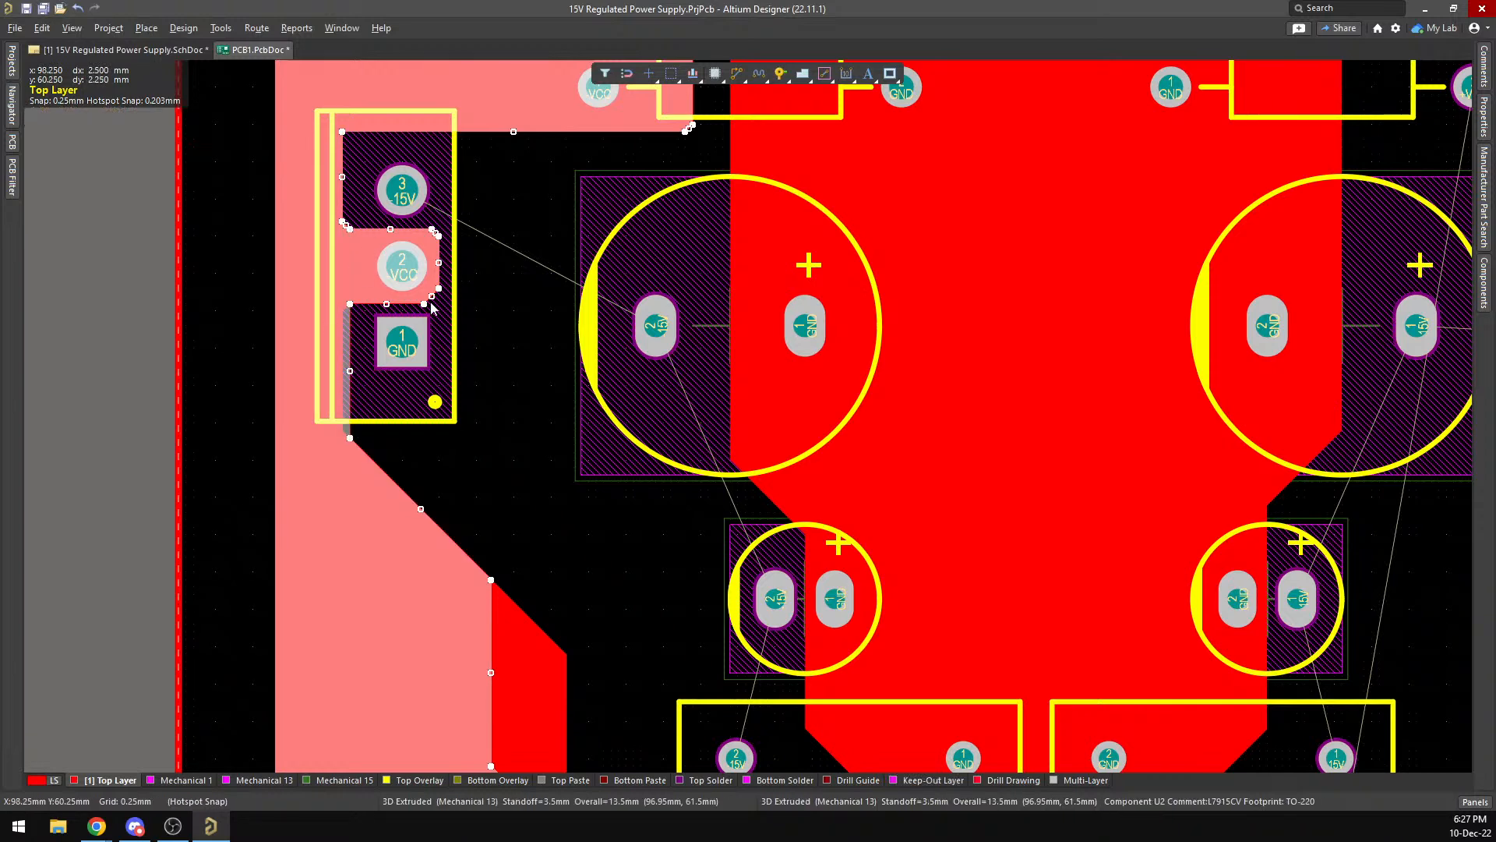
Try to raise the lower edge of the polygon's tab around the regulator's -VCC pad, and undo the move.
{"action": "scroll", "coordinate": [397, 505], "scroll_direction": "up", "scroll_amount": 3}
{"action": "scroll", "coordinate": [398, 505], "scroll_direction": "up", "scroll_amount": 1, "text": "ctrl"}
{"action": "scroll", "coordinate": [398, 505], "scroll_direction": "up", "scroll_amount": 4, "text": "ctrl"}
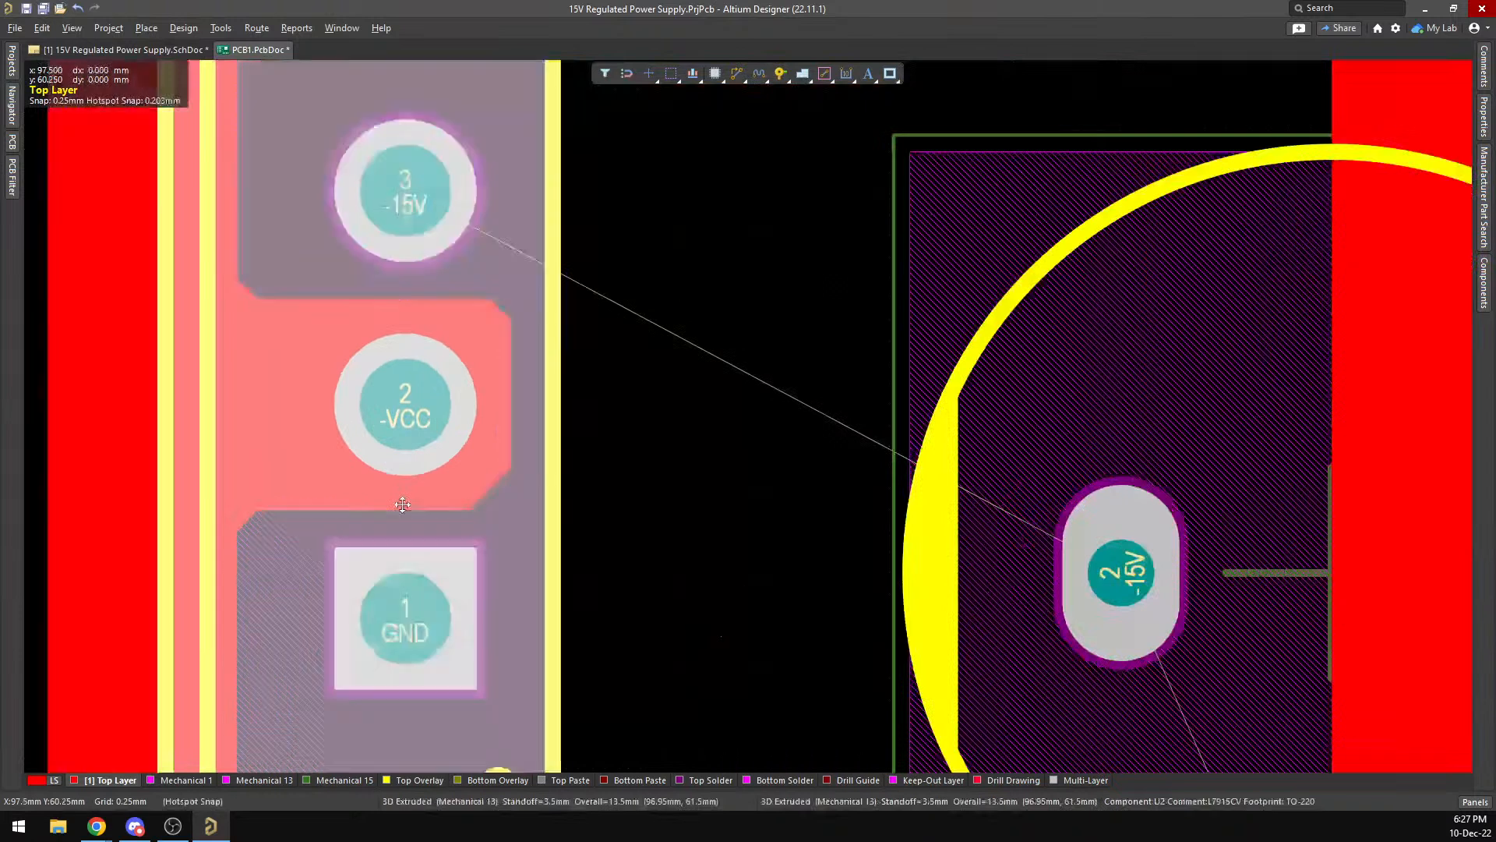
{"action": "left_click", "coordinate": [134, 479]}
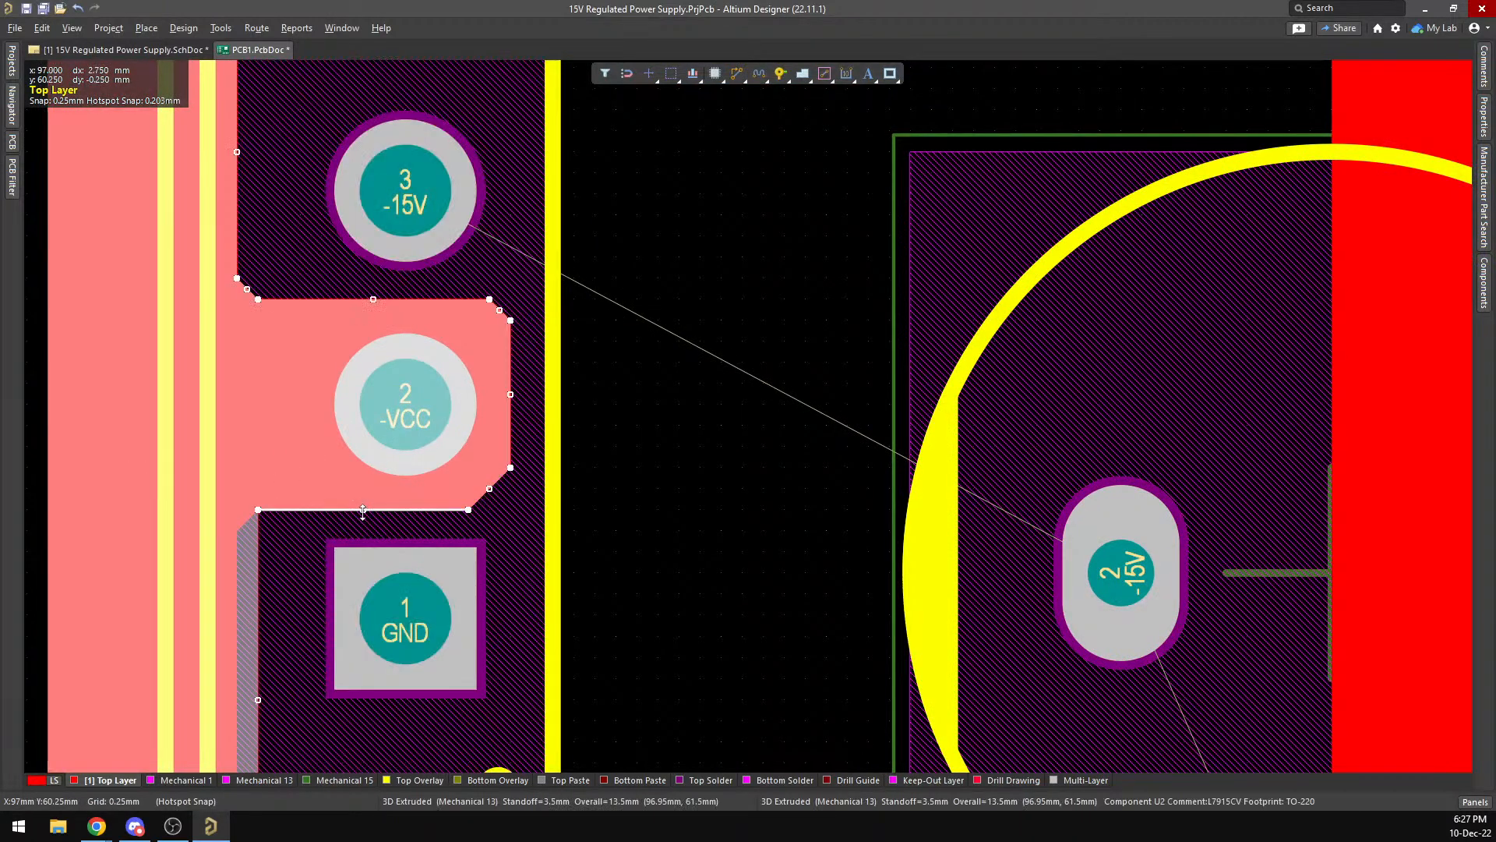
{"action": "left_click_drag", "start_coordinate": [364, 507], "coordinate": [363, 503]}
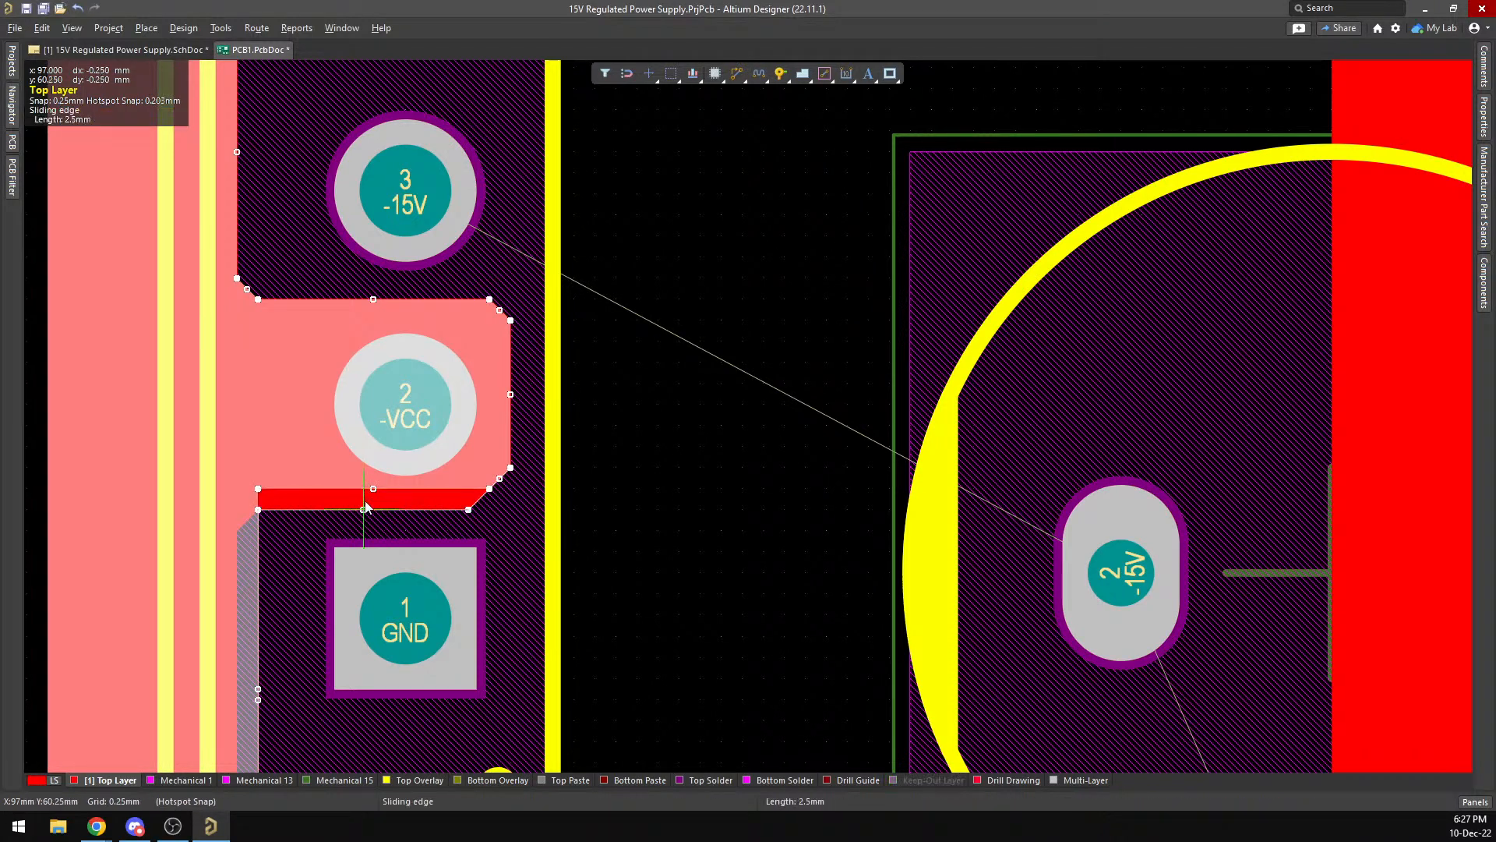
{"action": "key", "text": "ctrl+z"}
Try shrinking the tab's lower outer chamfer and moving the edge beside the GND pad away from it, and undo both changes.
{"action": "left_click_drag", "start_coordinate": [496, 503], "coordinate": [501, 501]}
{"action": "scroll", "coordinate": [387, 438], "scroll_direction": "up", "scroll_amount": 4}
{"action": "scroll", "coordinate": [387, 438], "scroll_direction": "down", "scroll_amount": 2}
{"action": "scroll", "coordinate": [388, 443], "scroll_direction": "down", "scroll_amount": 2}
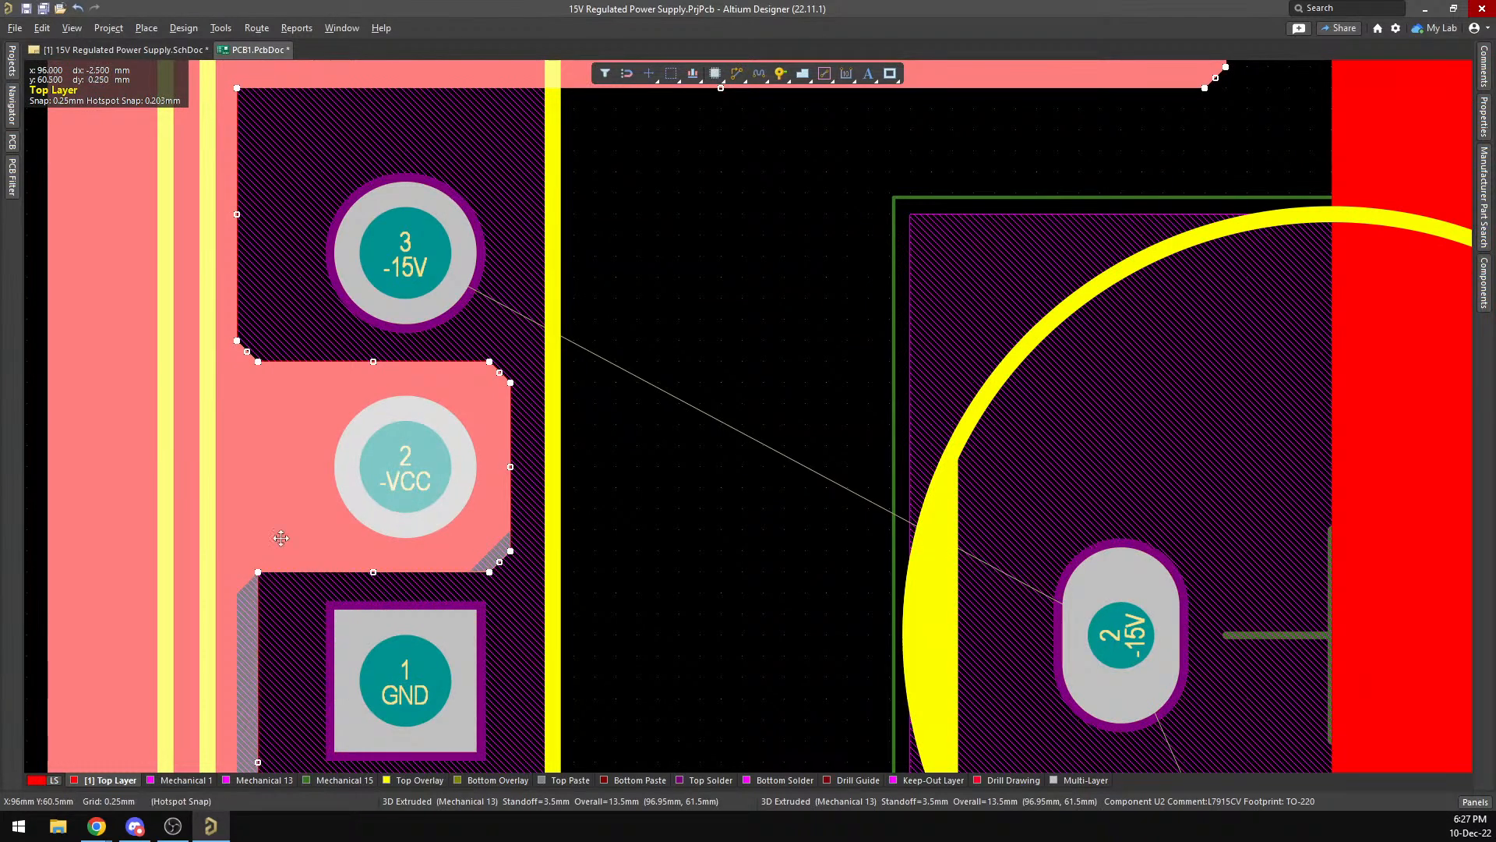
{"action": "scroll", "coordinate": [234, 317], "scroll_direction": "down", "scroll_amount": 2}
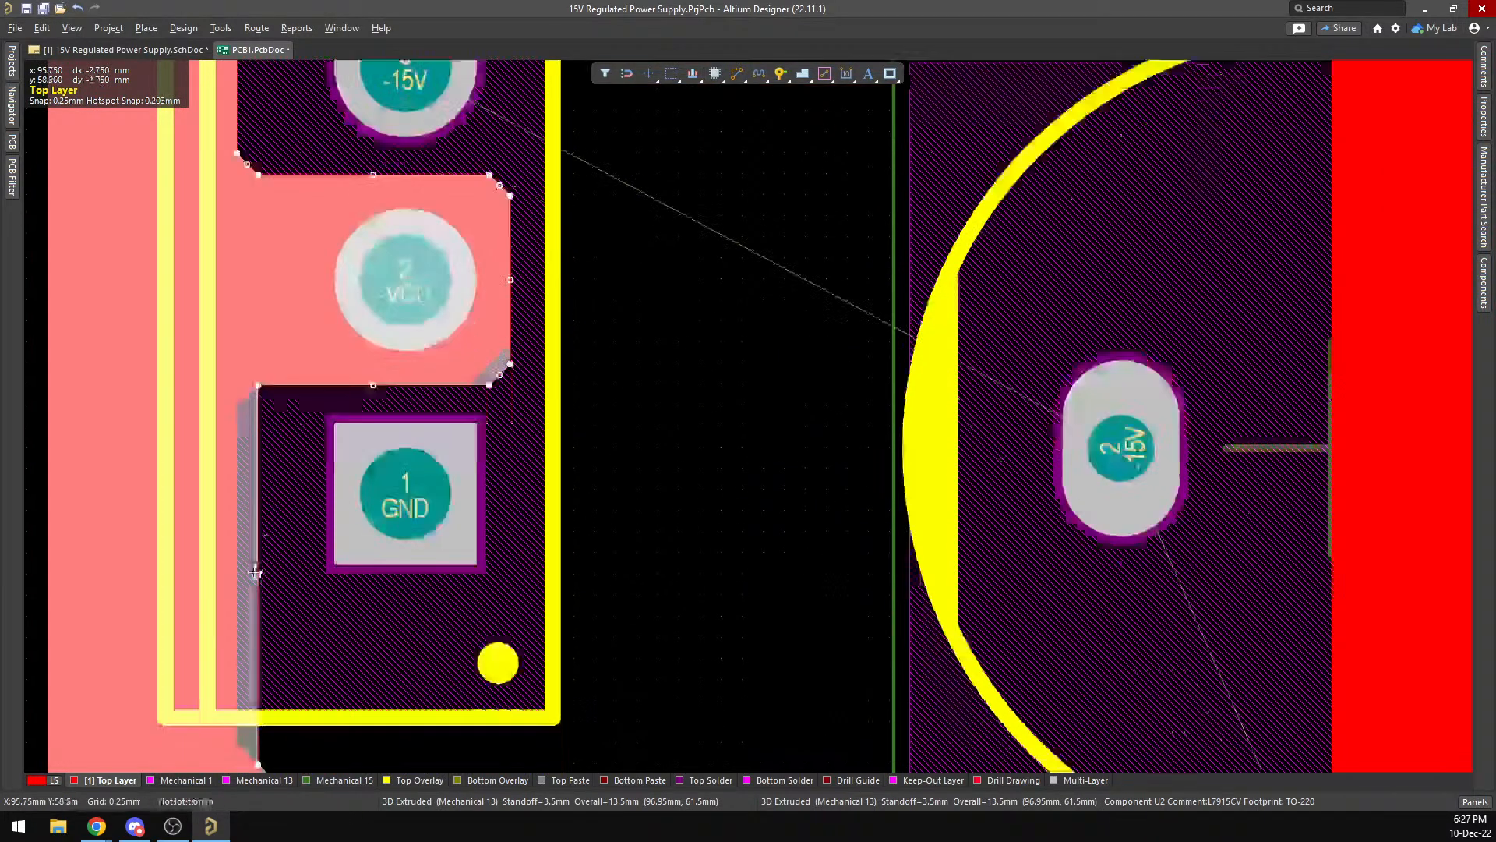
{"action": "left_click_drag", "start_coordinate": [256, 575], "coordinate": [237, 574]}
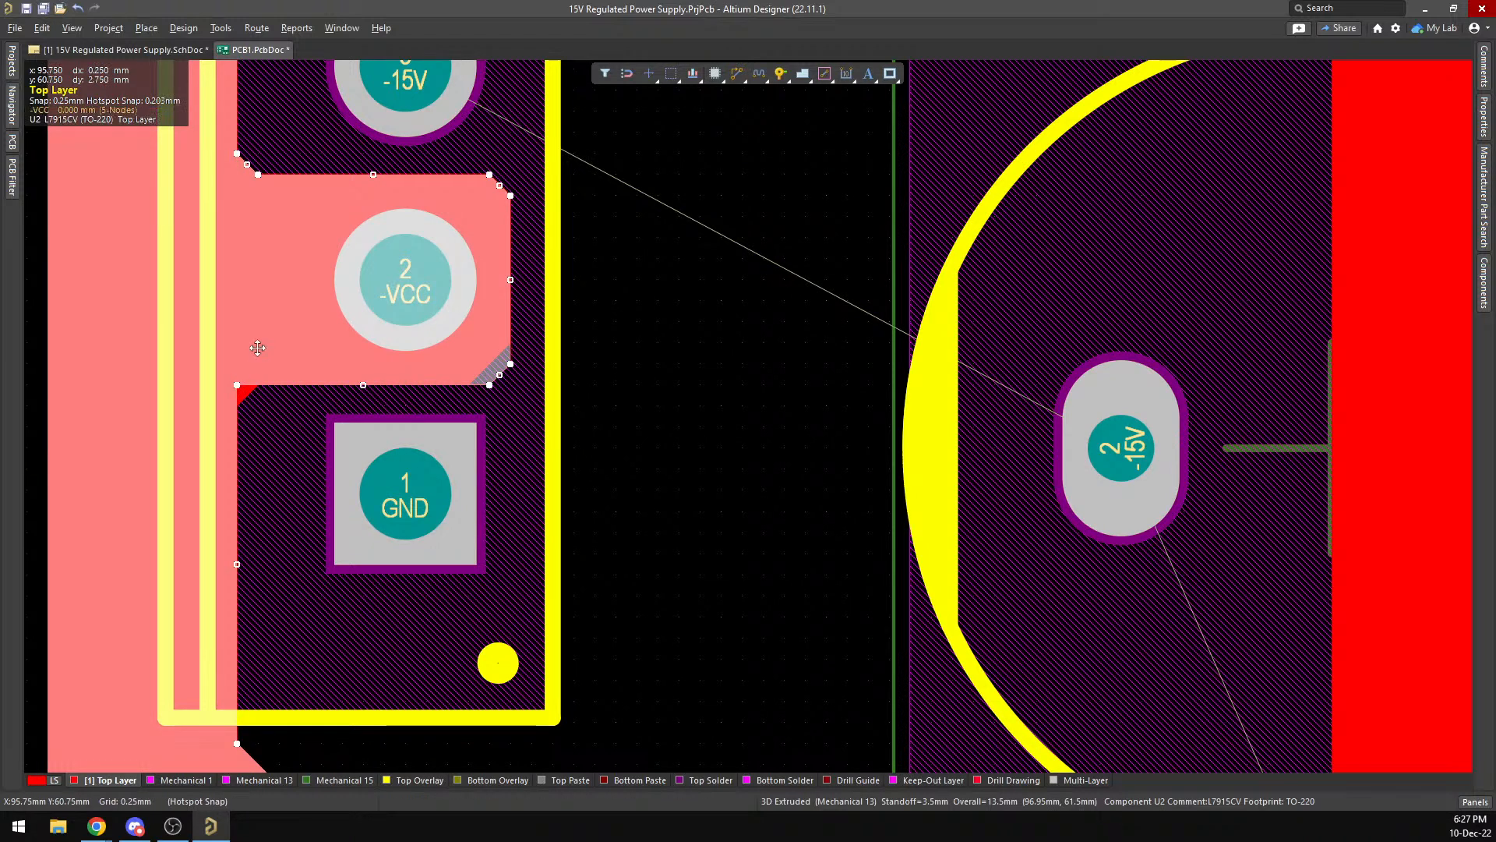
{"action": "mouse_move", "coordinate": [236, 385]}
{"action": "left_mouse_down"}
{"action": "mouse_move", "coordinate": [248, 398]}
{"action": "mouse_move", "coordinate": [237, 386]}
{"action": "left_mouse_up"}
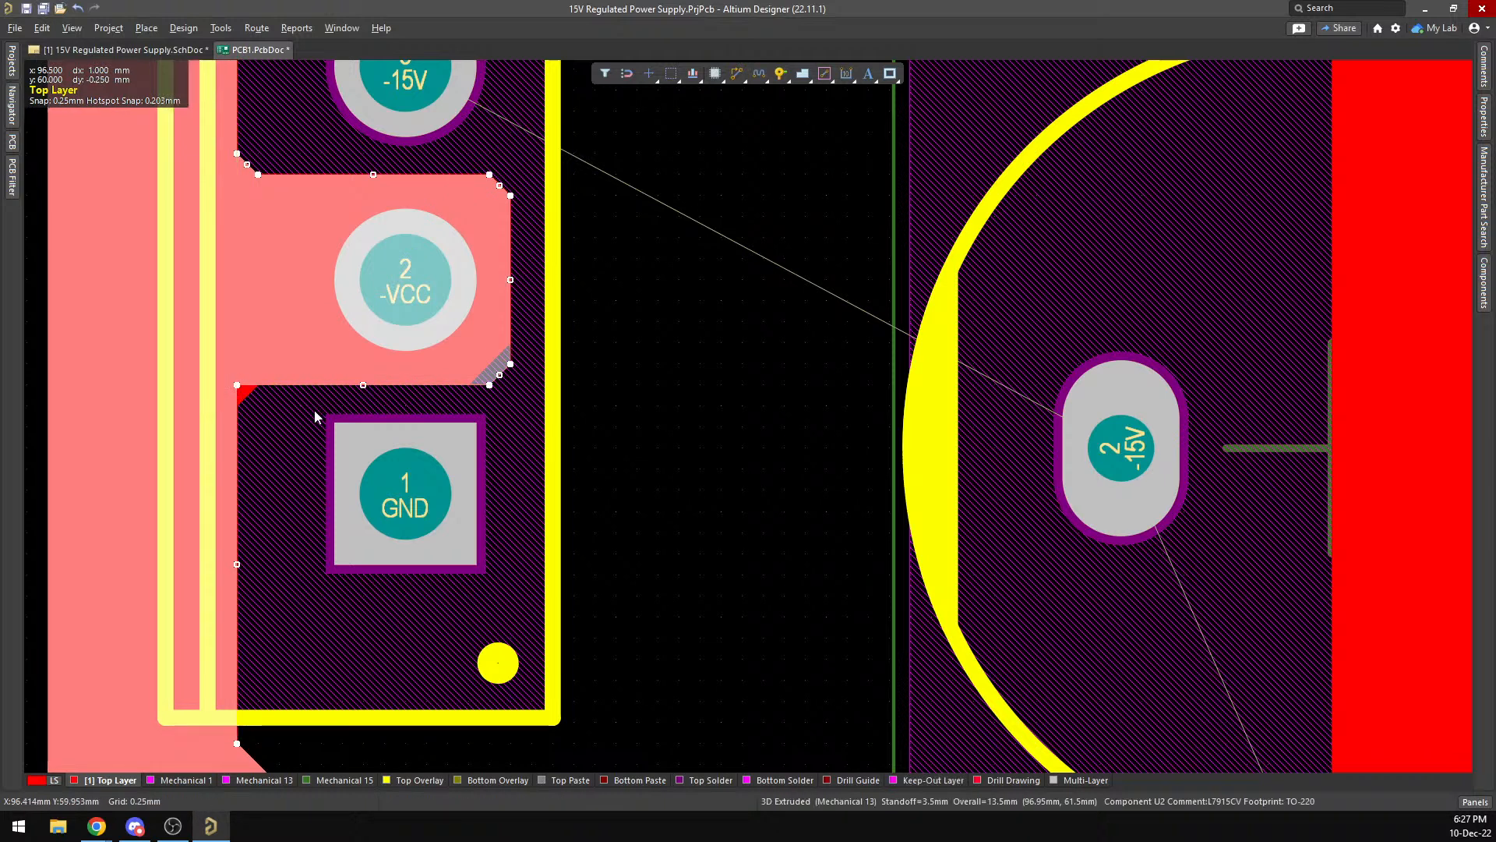
{"action": "key", "text": "ctrl+z"}
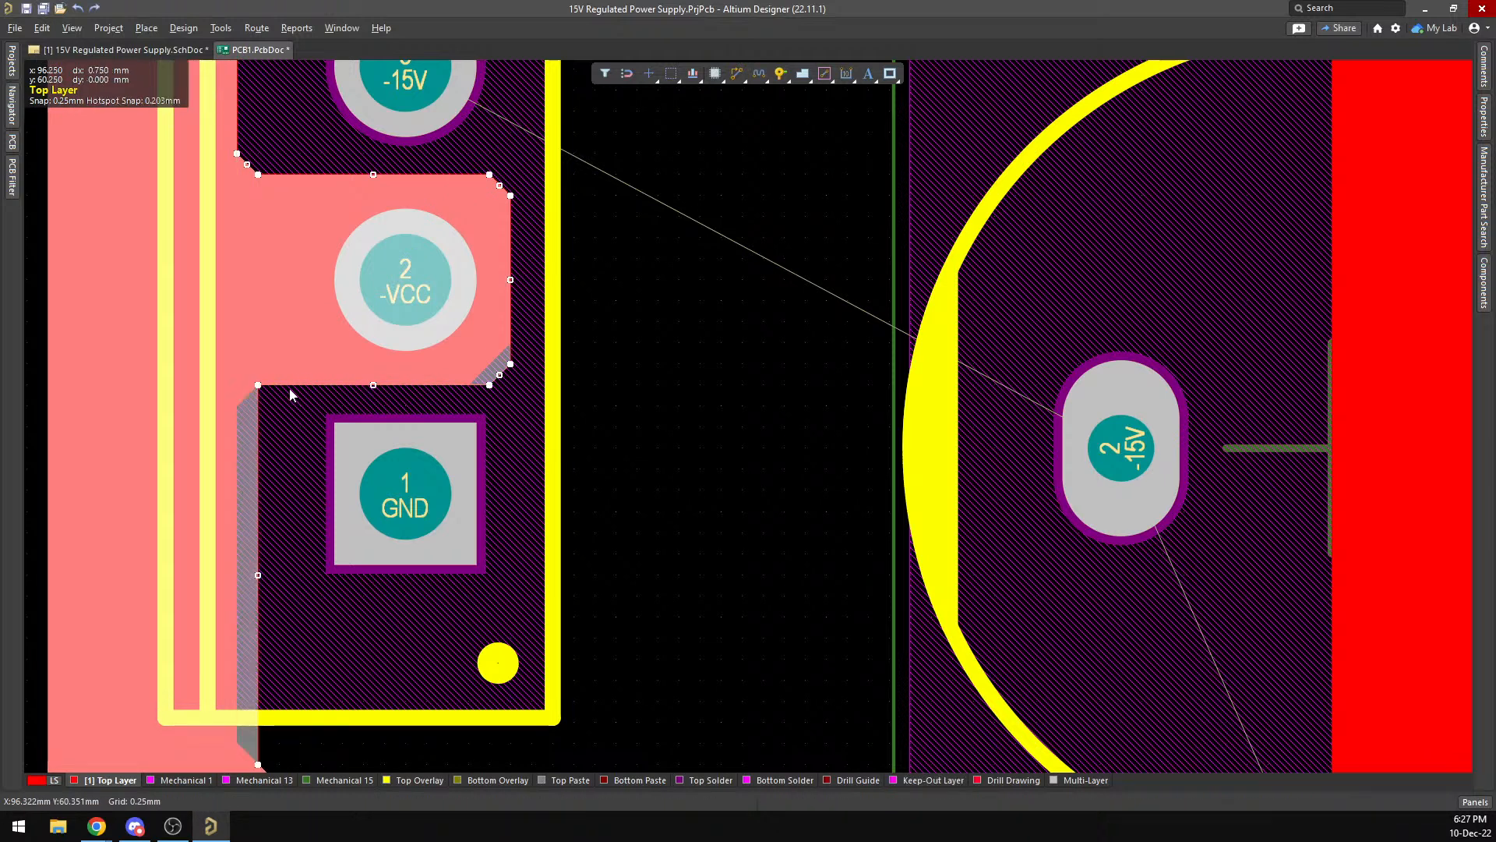
{"action": "key", "text": "ctrl+z"}
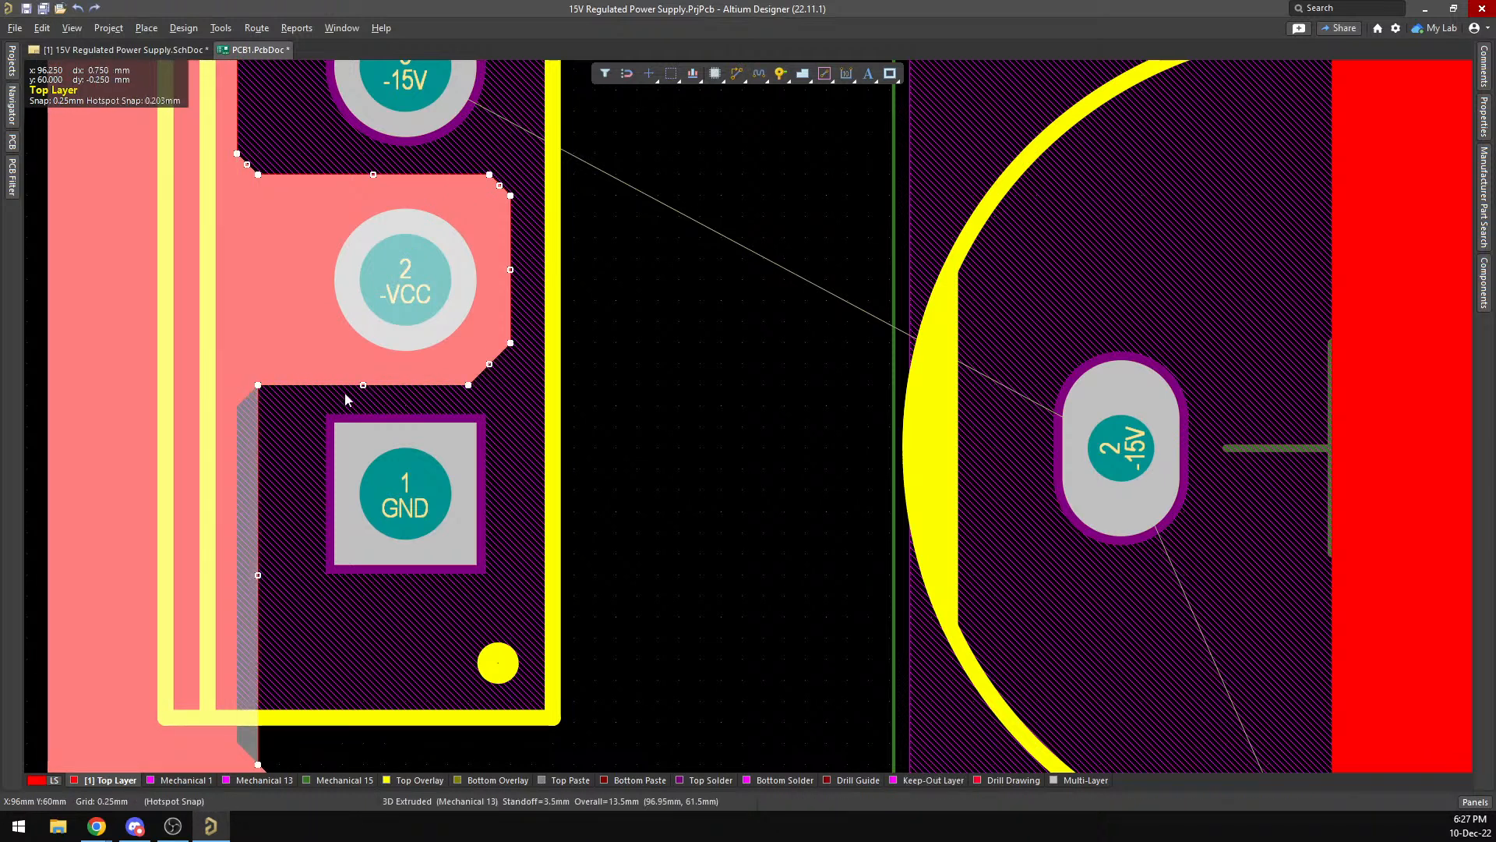
Shrink the lower outer chamfer of the tab around the regulator's -VCC pad and square off the tab's upper inner corner.
{"action": "left_click_drag", "start_coordinate": [487, 363], "coordinate": [490, 385]}
{"action": "scroll", "coordinate": [173, 289], "scroll_direction": "up", "scroll_amount": 2}
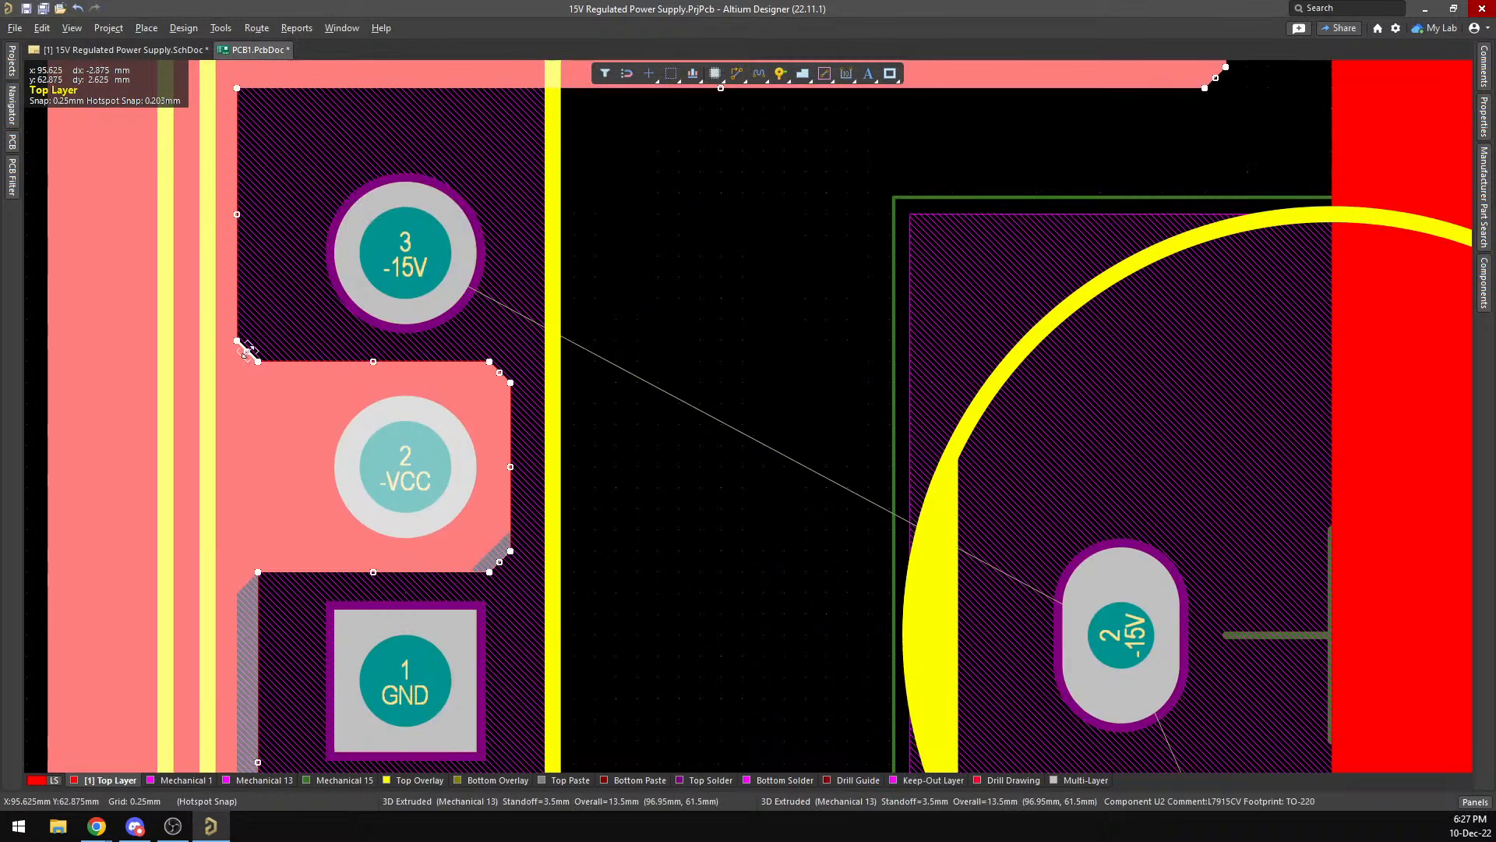
{"action": "left_click_drag", "start_coordinate": [240, 359], "coordinate": [237, 363]}
{"action": "scroll", "coordinate": [258, 419], "scroll_direction": "down", "scroll_amount": 4}
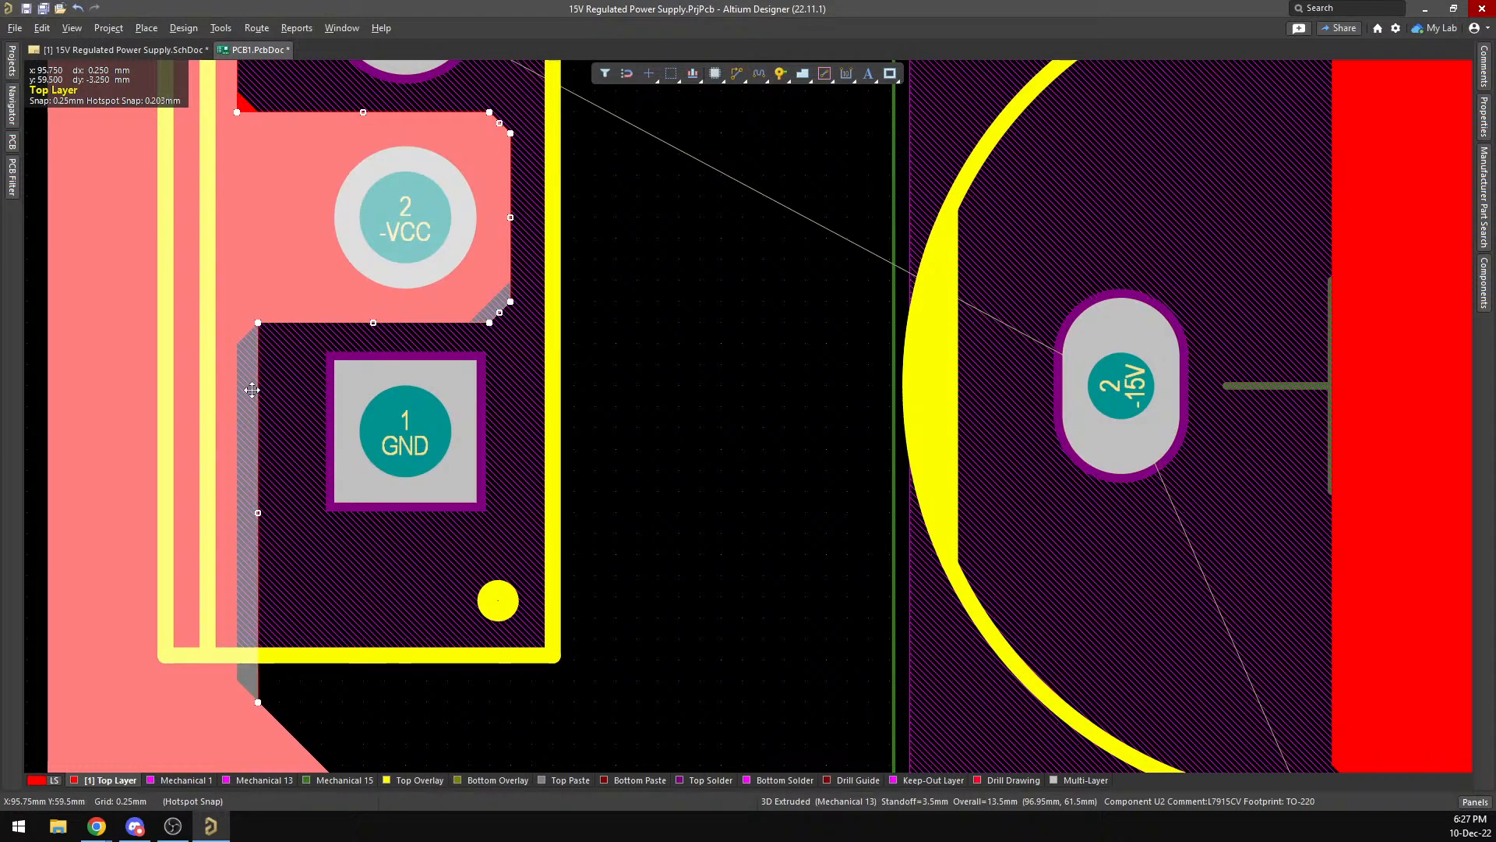
Move the polygon's vertical edge beside the regulator's GND pad away from it, aligning it with the edge beside the -15V pad.
{"action": "left_click_drag", "start_coordinate": [258, 374], "coordinate": [237, 365]}
{"action": "scroll", "coordinate": [251, 290], "scroll_direction": "up", "scroll_amount": 3}
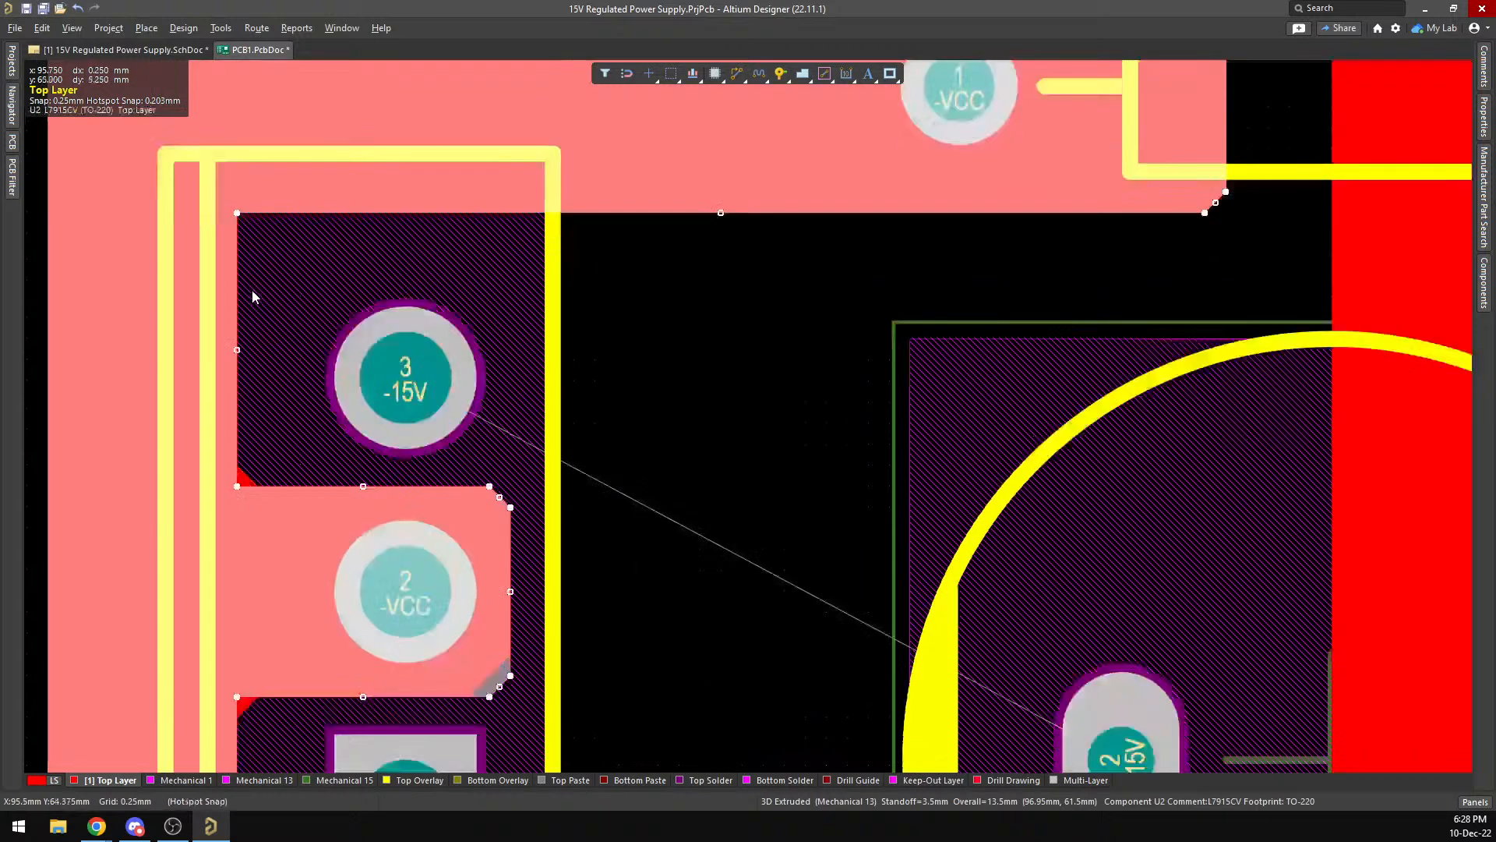
{"action": "left_click_drag", "start_coordinate": [237, 599], "coordinate": [240, 598]}
Move the diagonal corner edge below the diode's -VCC pad inward to enlarge the polygon's chamfer there.
{"action": "scroll", "coordinate": [268, 447], "scroll_direction": "up", "scroll_amount": 7}
{"action": "scroll", "coordinate": [268, 448], "scroll_direction": "down", "scroll_amount": 2}
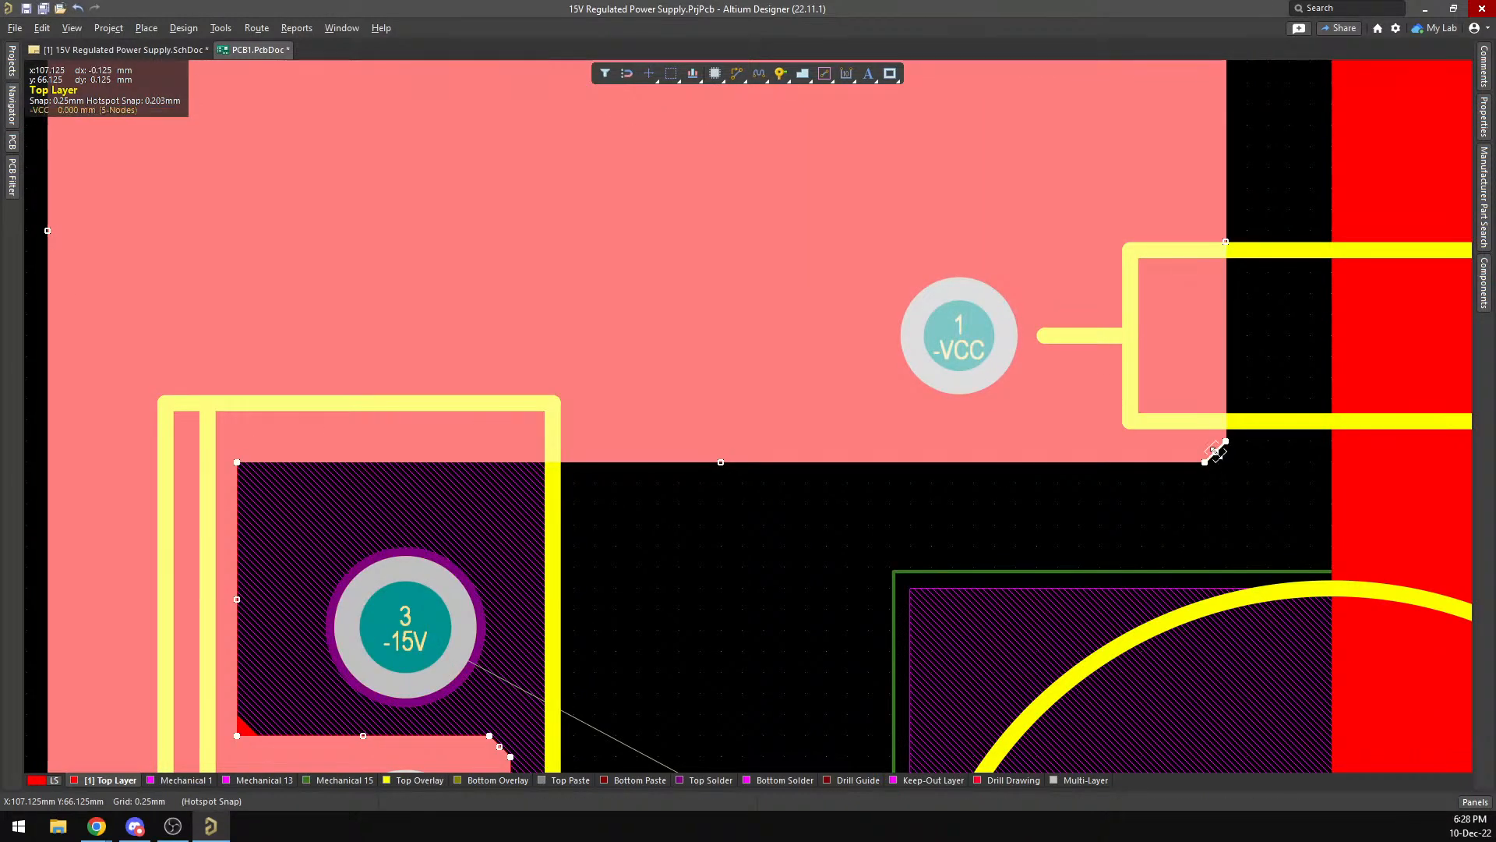
{"action": "scroll", "coordinate": [1063, 428], "scroll_direction": "up", "scroll_amount": 6}
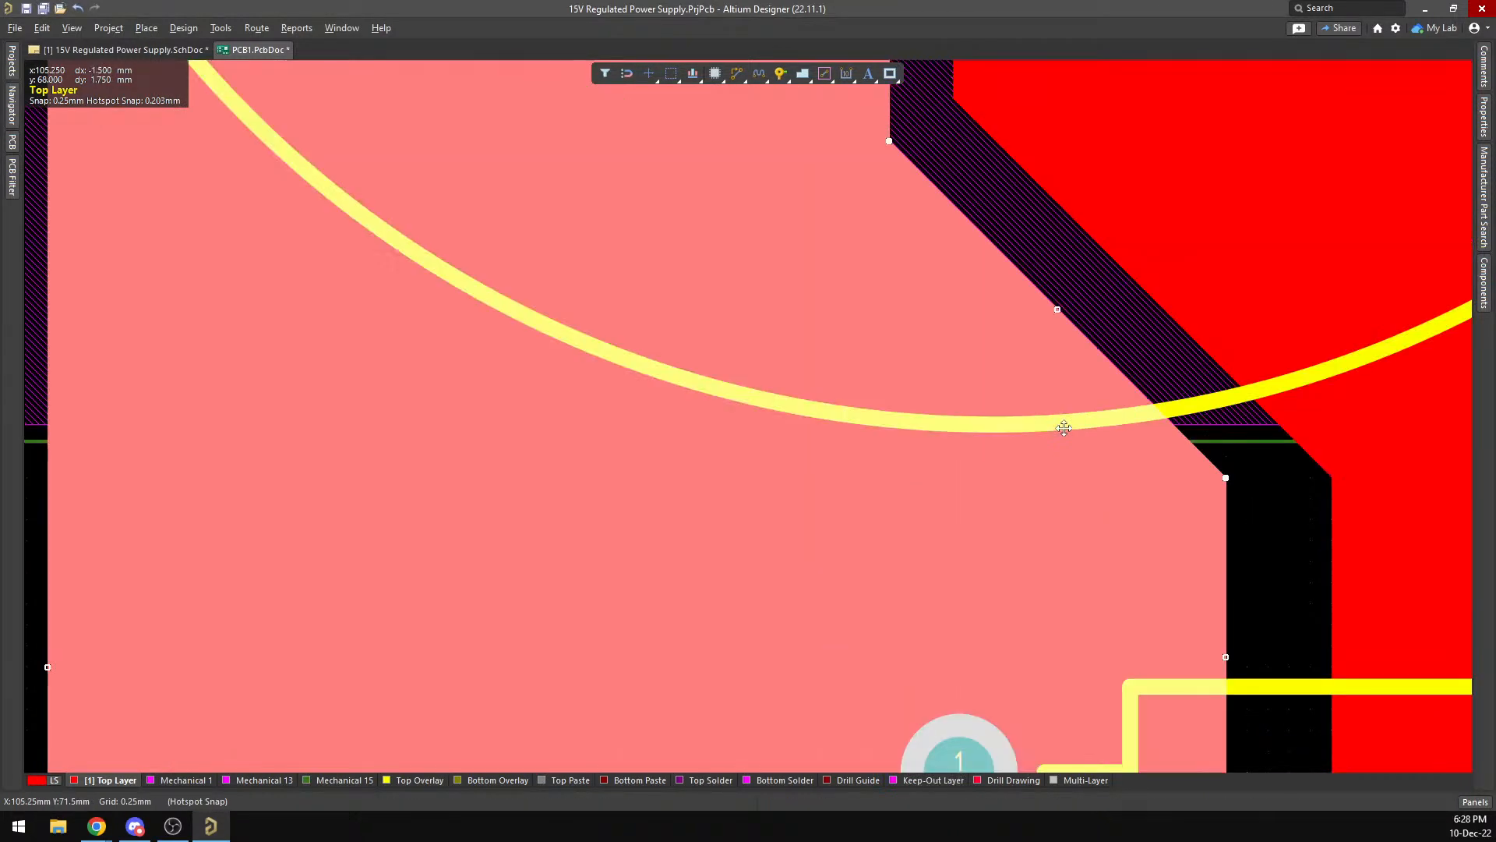
{"action": "scroll", "coordinate": [1064, 427], "scroll_direction": "up", "scroll_amount": 3}
{"action": "scroll", "coordinate": [1107, 436], "scroll_direction": "down", "scroll_amount": 4}
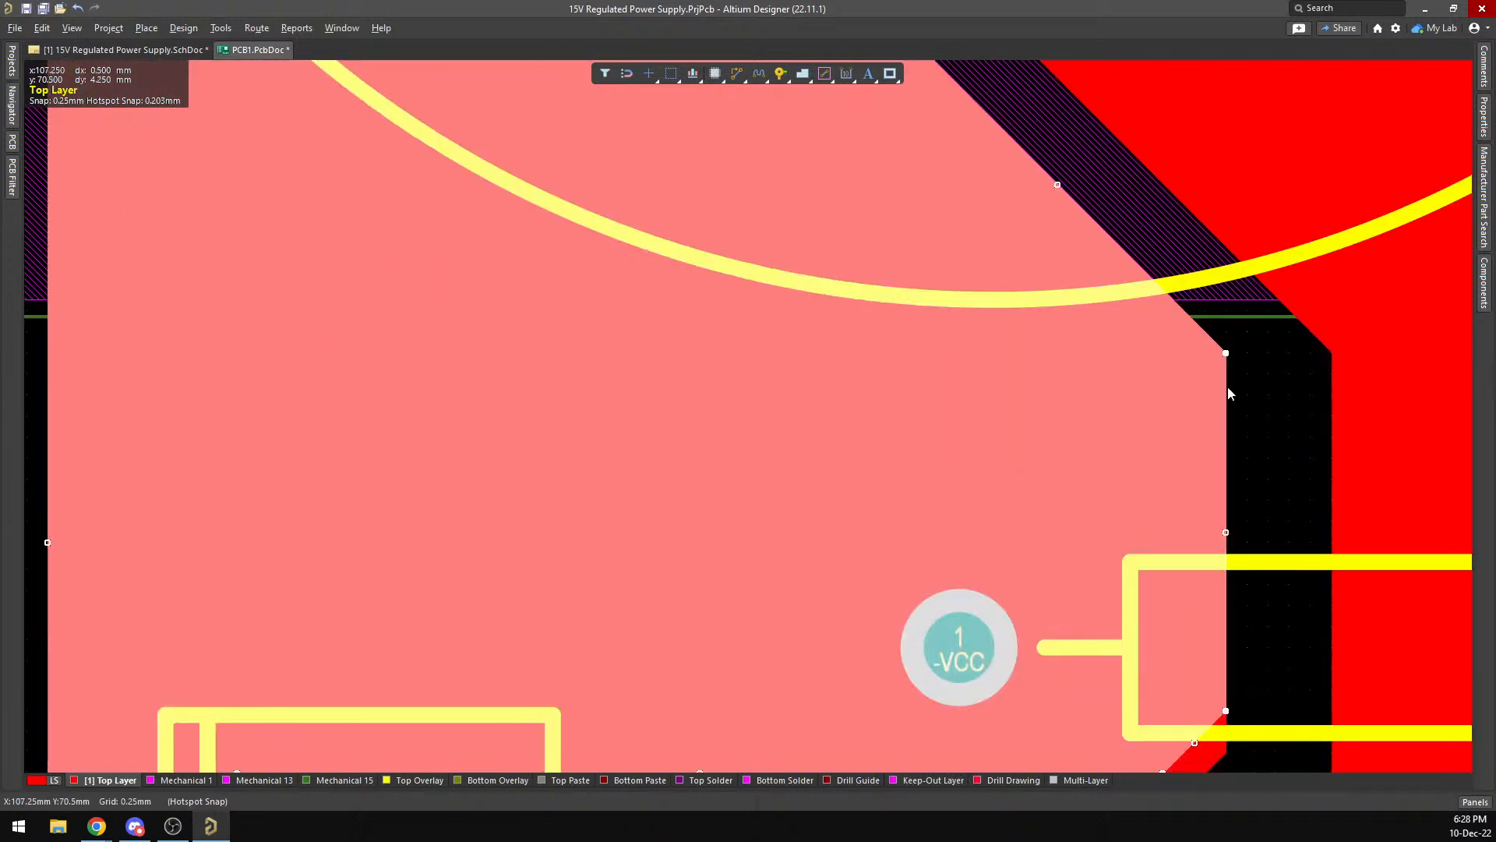
Try the polygon's vertical edge beside the diode's -VCC pad at X 107.5 mm, set the snap grid to 0.250 mm, and move the edge back.
{"action": "left_click", "coordinate": [1196, 385]}
{"action": "left_click", "coordinate": [1206, 416]}
{"action": "left_click_drag", "start_coordinate": [1226, 534], "coordinate": [1246, 547]}
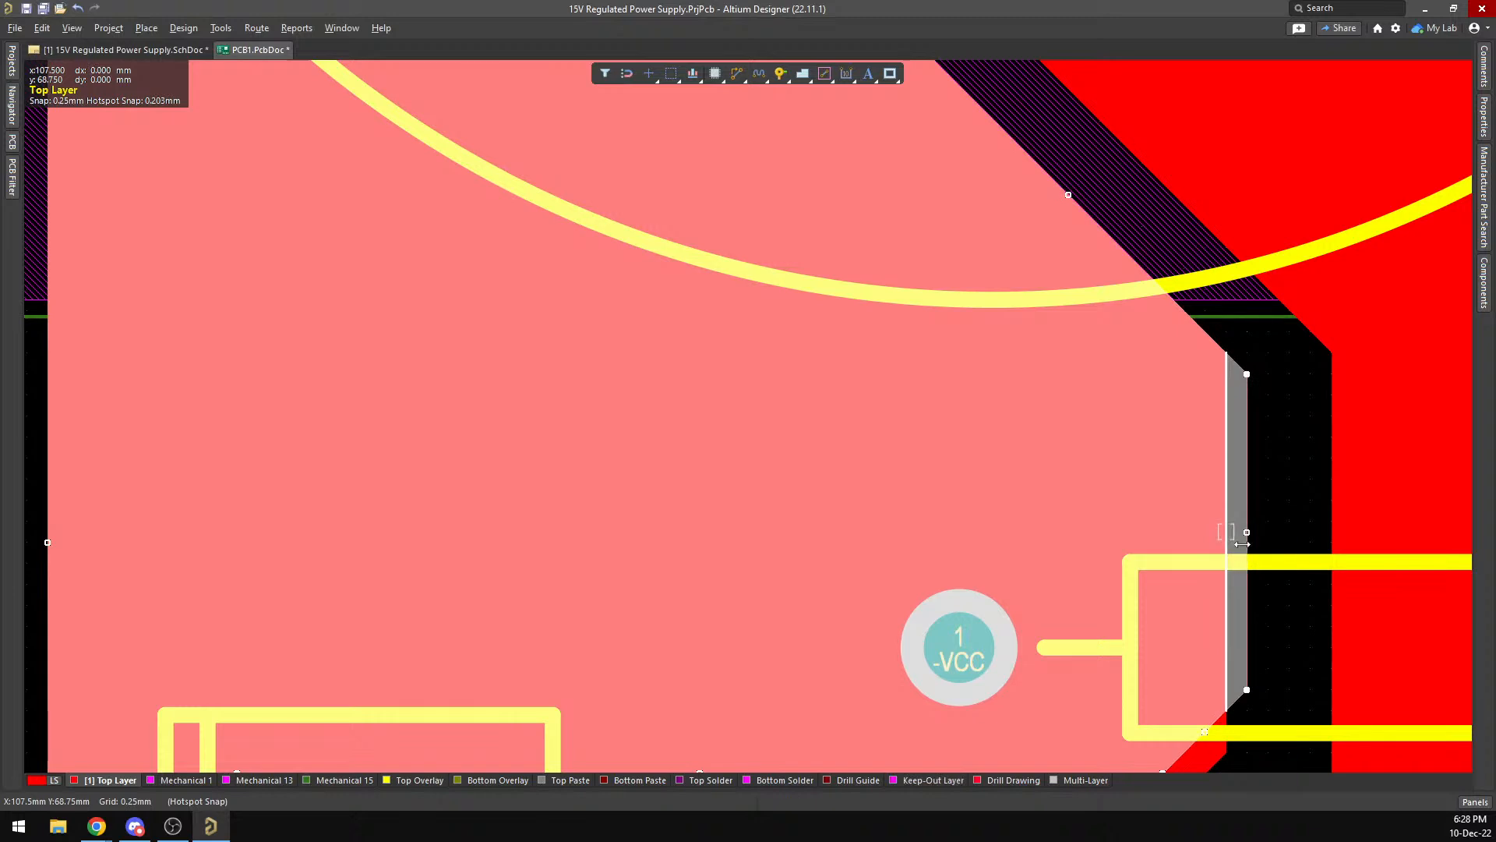
{"action": "key", "text": "g"}
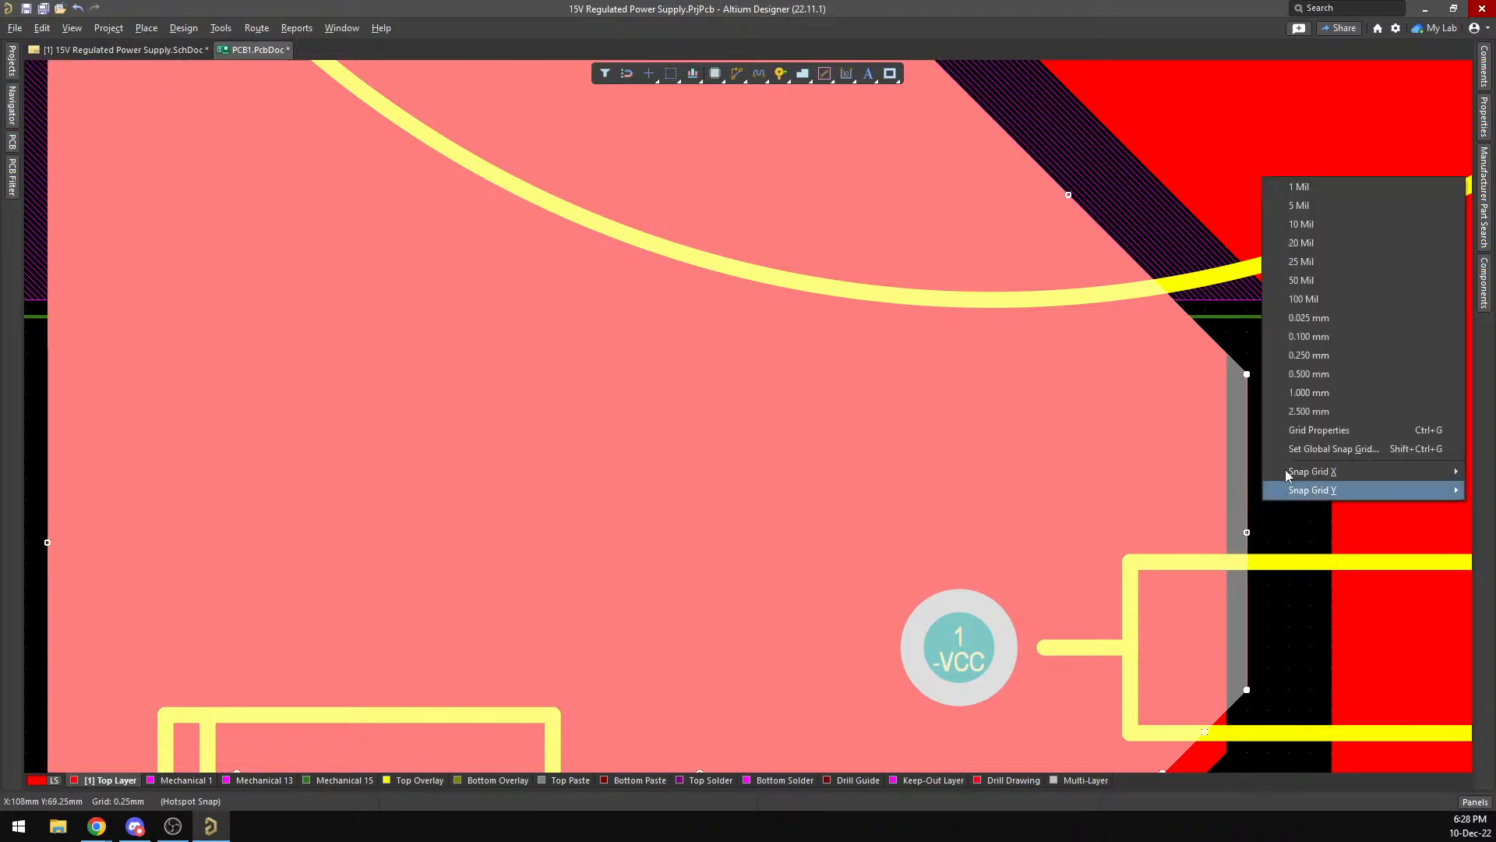
{"action": "left_click", "coordinate": [1306, 356]}
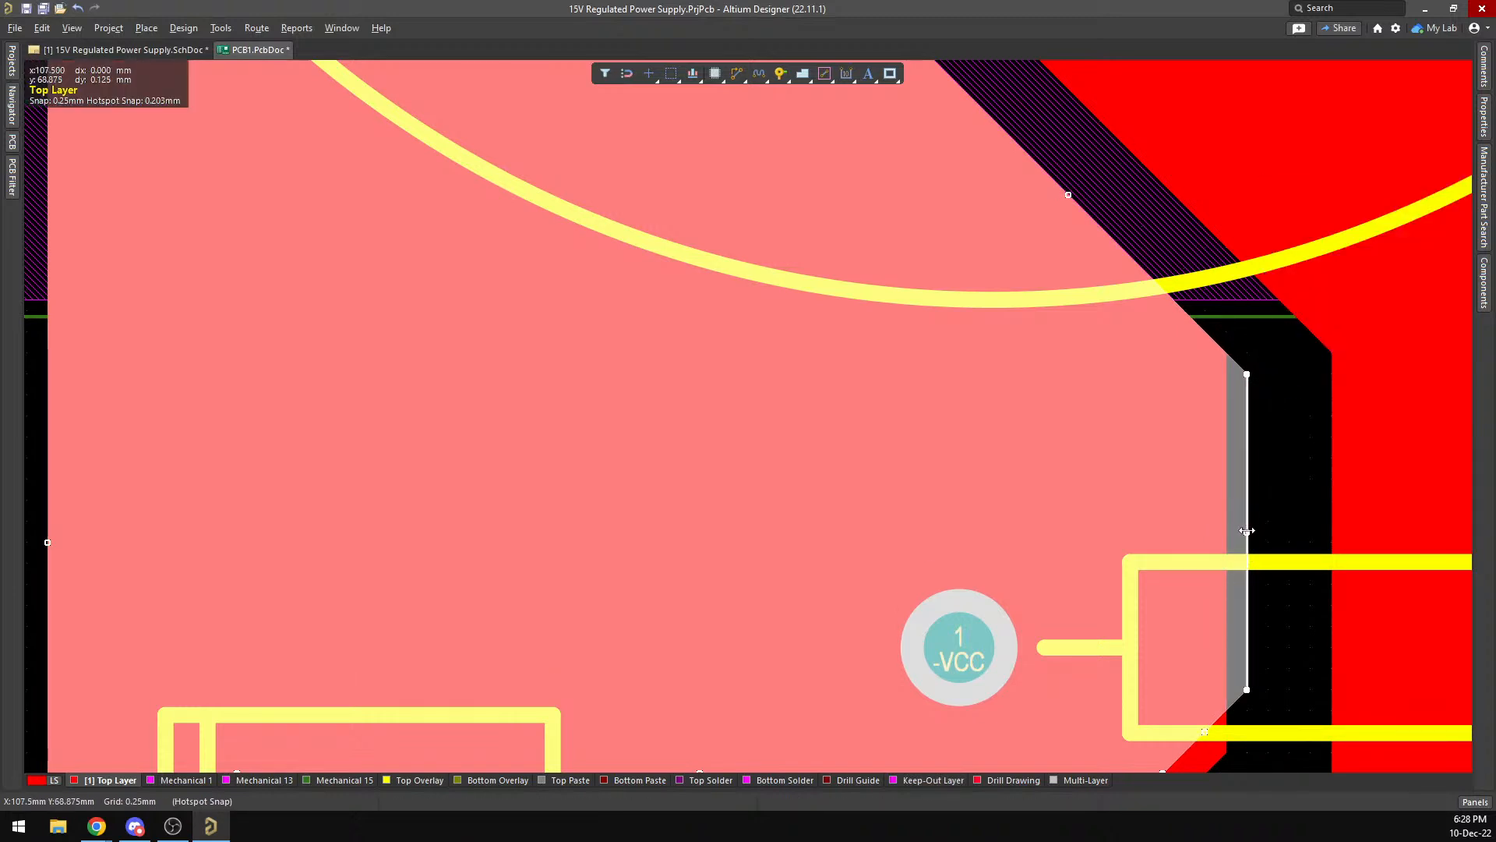
{"action": "left_click_drag", "start_coordinate": [1244, 533], "coordinate": [1226, 533]}
Lower the -VCC polygon's horizontal edge above the large filter capacitor by one 0.25 mm grid step.
{"action": "scroll", "coordinate": [1095, 419], "scroll_direction": "up", "scroll_amount": 15}
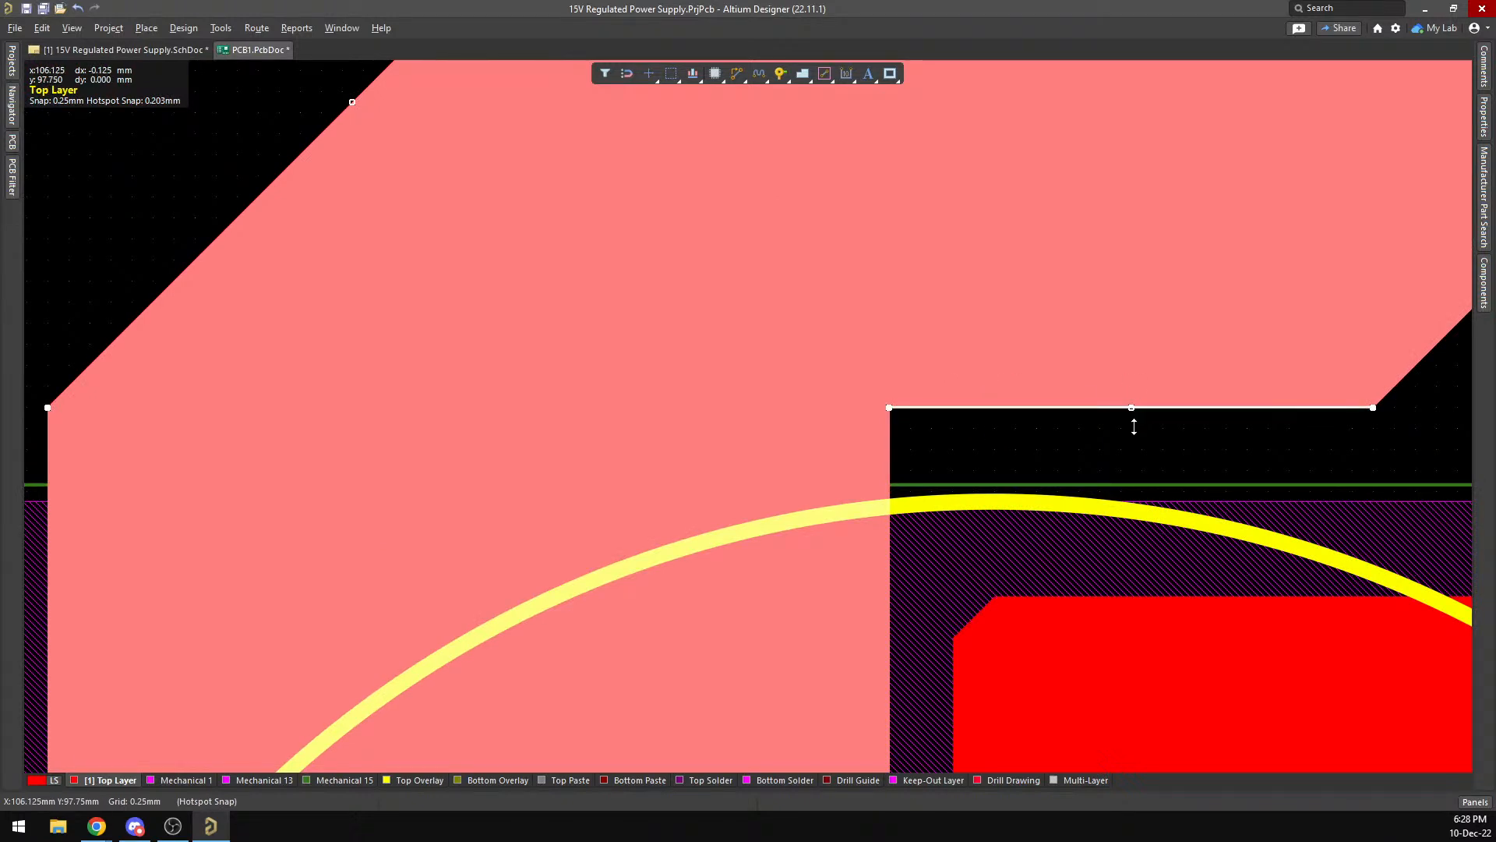
{"action": "left_click_drag", "start_coordinate": [1134, 419], "coordinate": [1141, 429]}
{"action": "left_click_drag", "start_coordinate": [1071, 329], "coordinate": [1070, 331]}
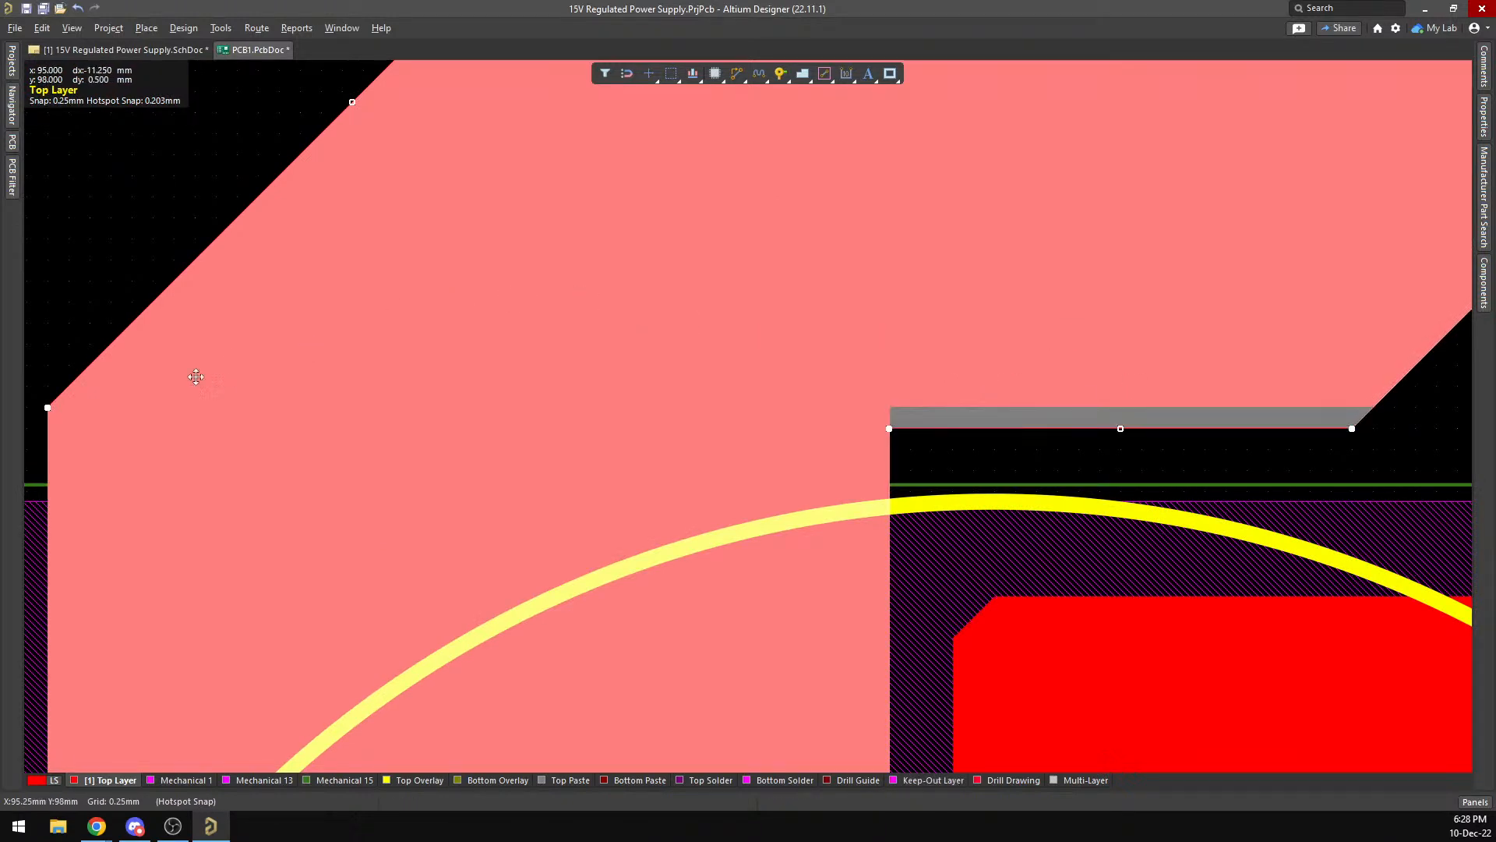
{"action": "left_click_drag", "start_coordinate": [198, 158], "coordinate": [171, 206]}
{"action": "right_click_drag", "start_coordinate": [294, 90], "coordinate": [199, 294]}
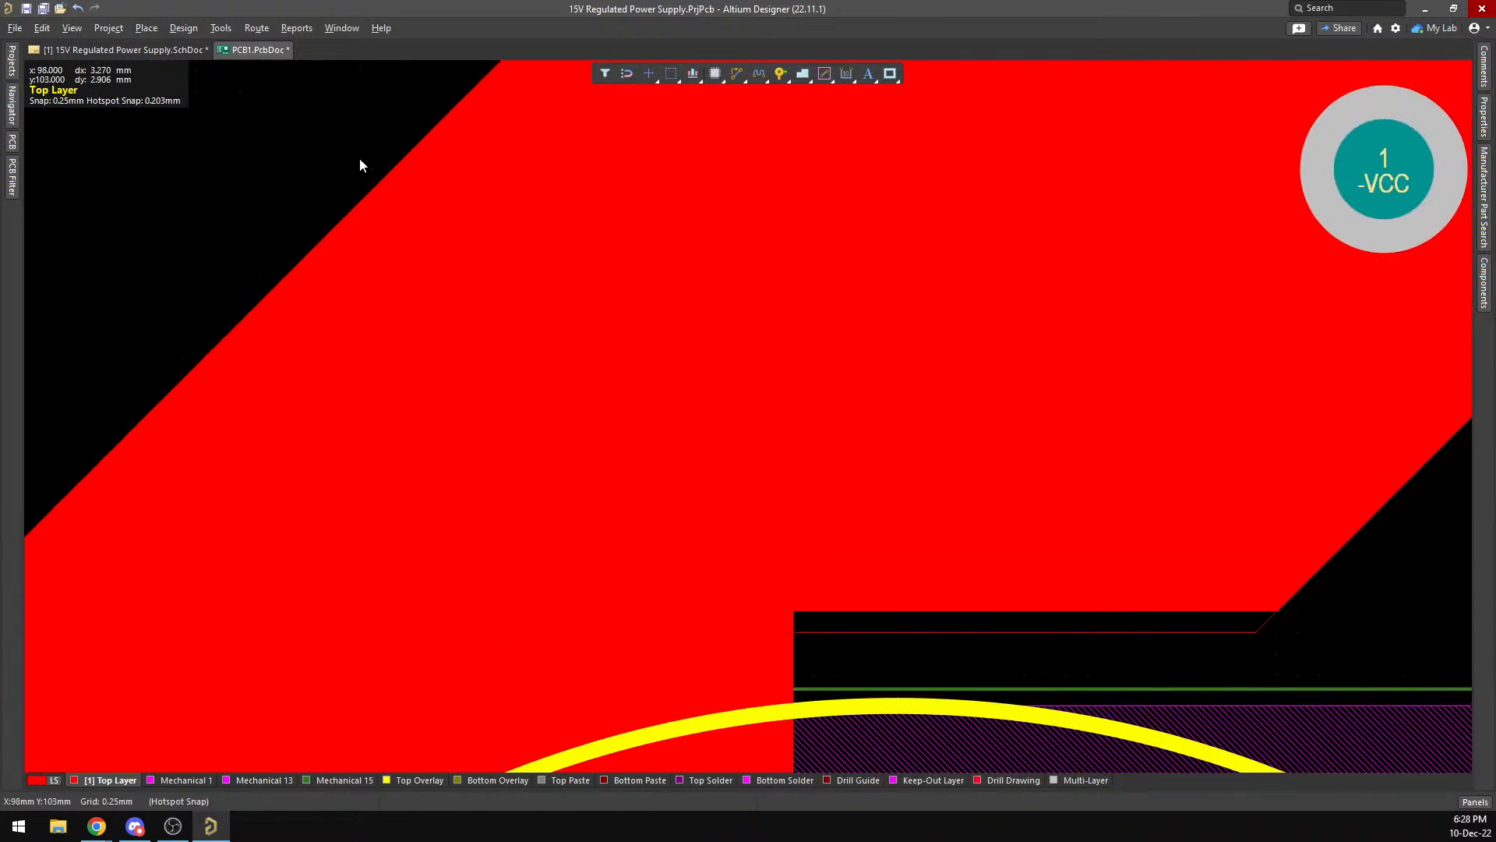
{"action": "right_click_drag", "start_coordinate": [421, 89], "coordinate": [170, 348]}
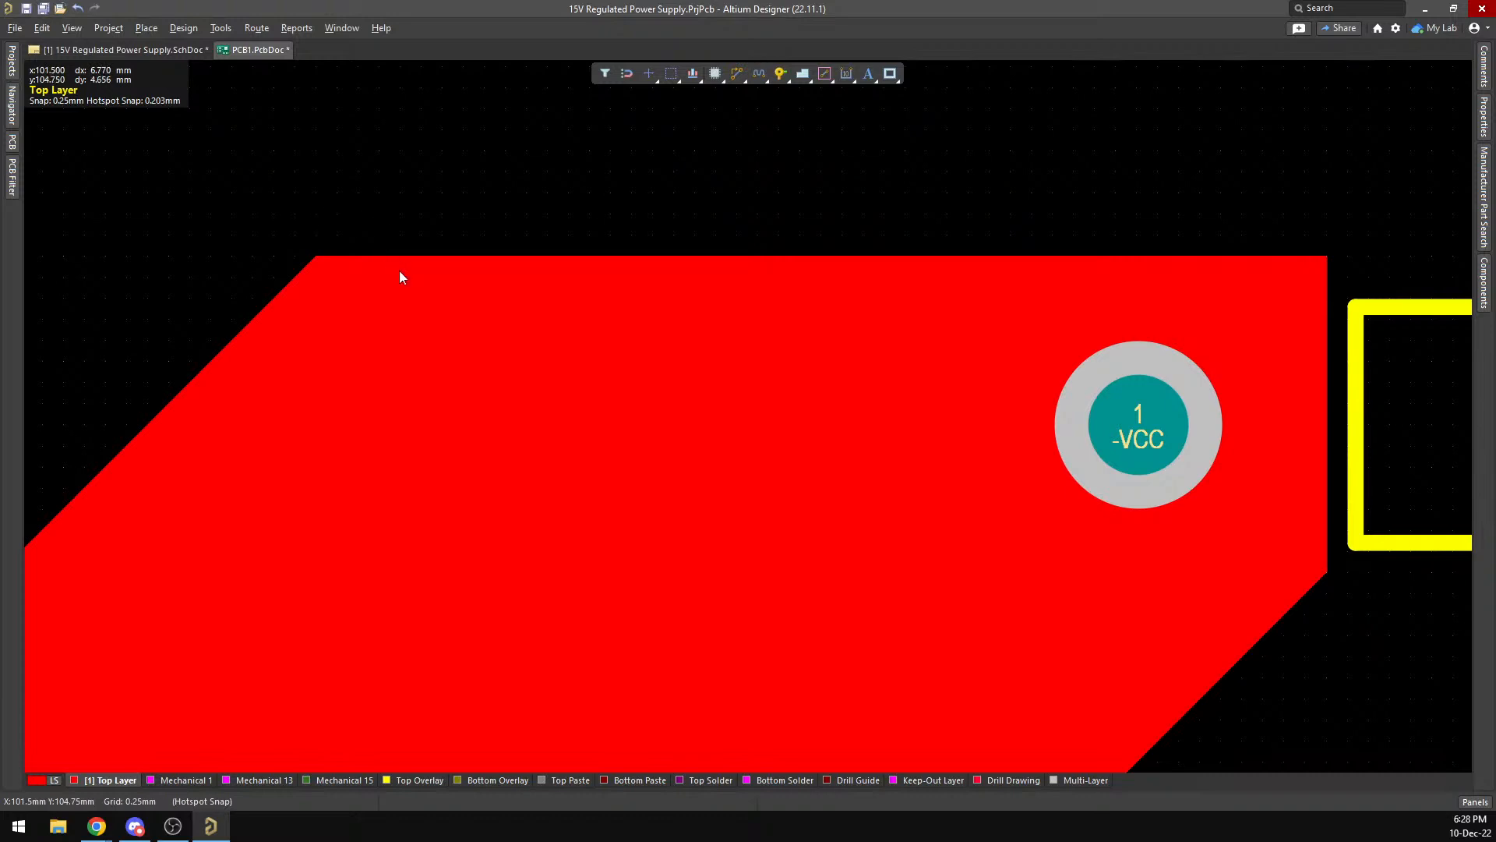
Select the modified -VCC polygon and repour it.
{"action": "scroll", "coordinate": [401, 249], "scroll_direction": "down", "scroll_amount": 4}
{"action": "left_click", "coordinate": [405, 219]}
{"action": "right_click", "coordinate": [405, 219]}
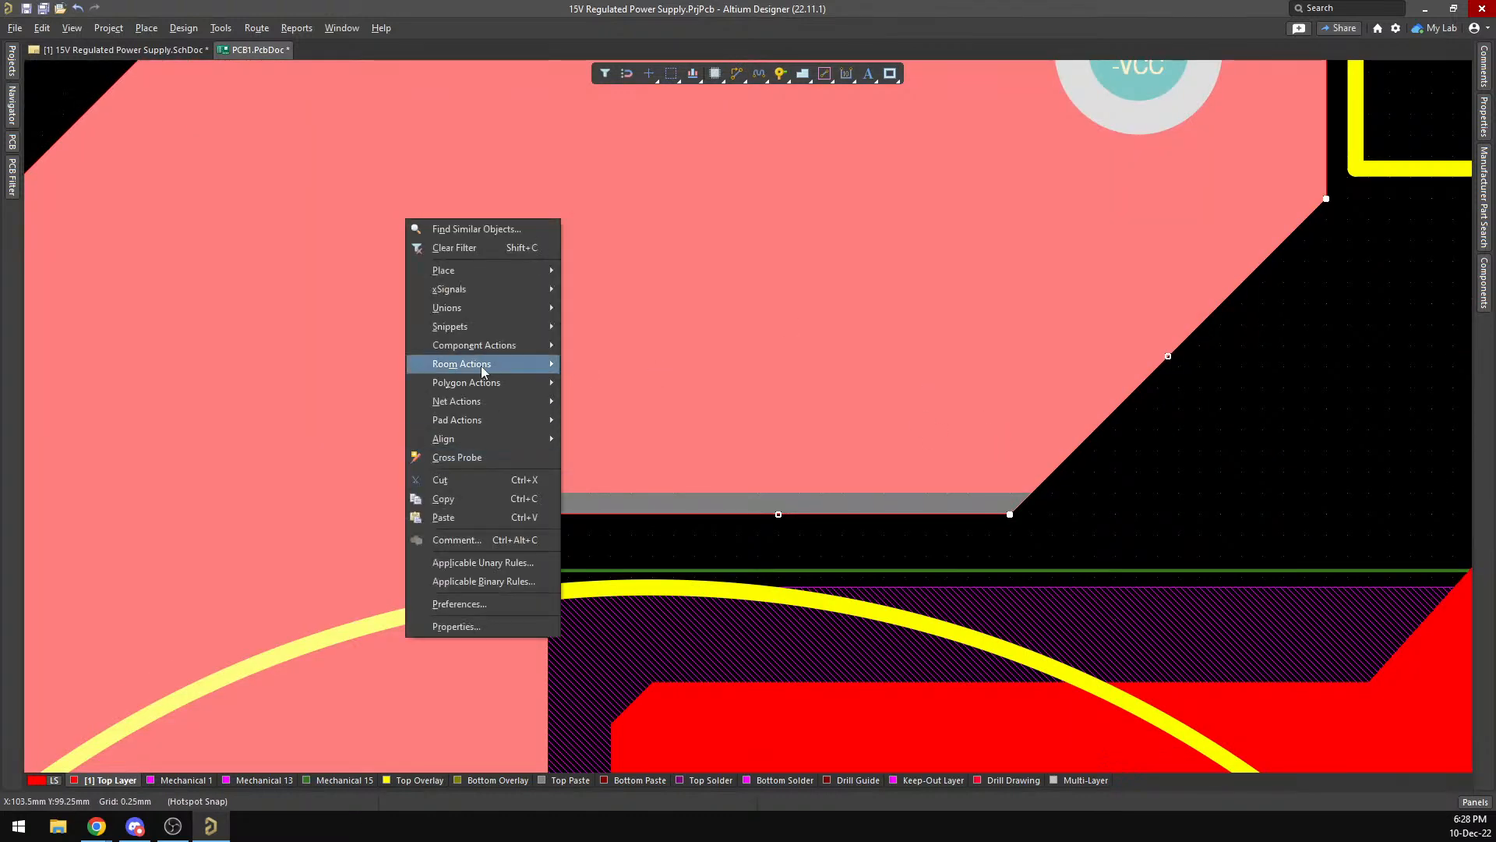
{"action": "mouse_move", "coordinate": [492, 381]}
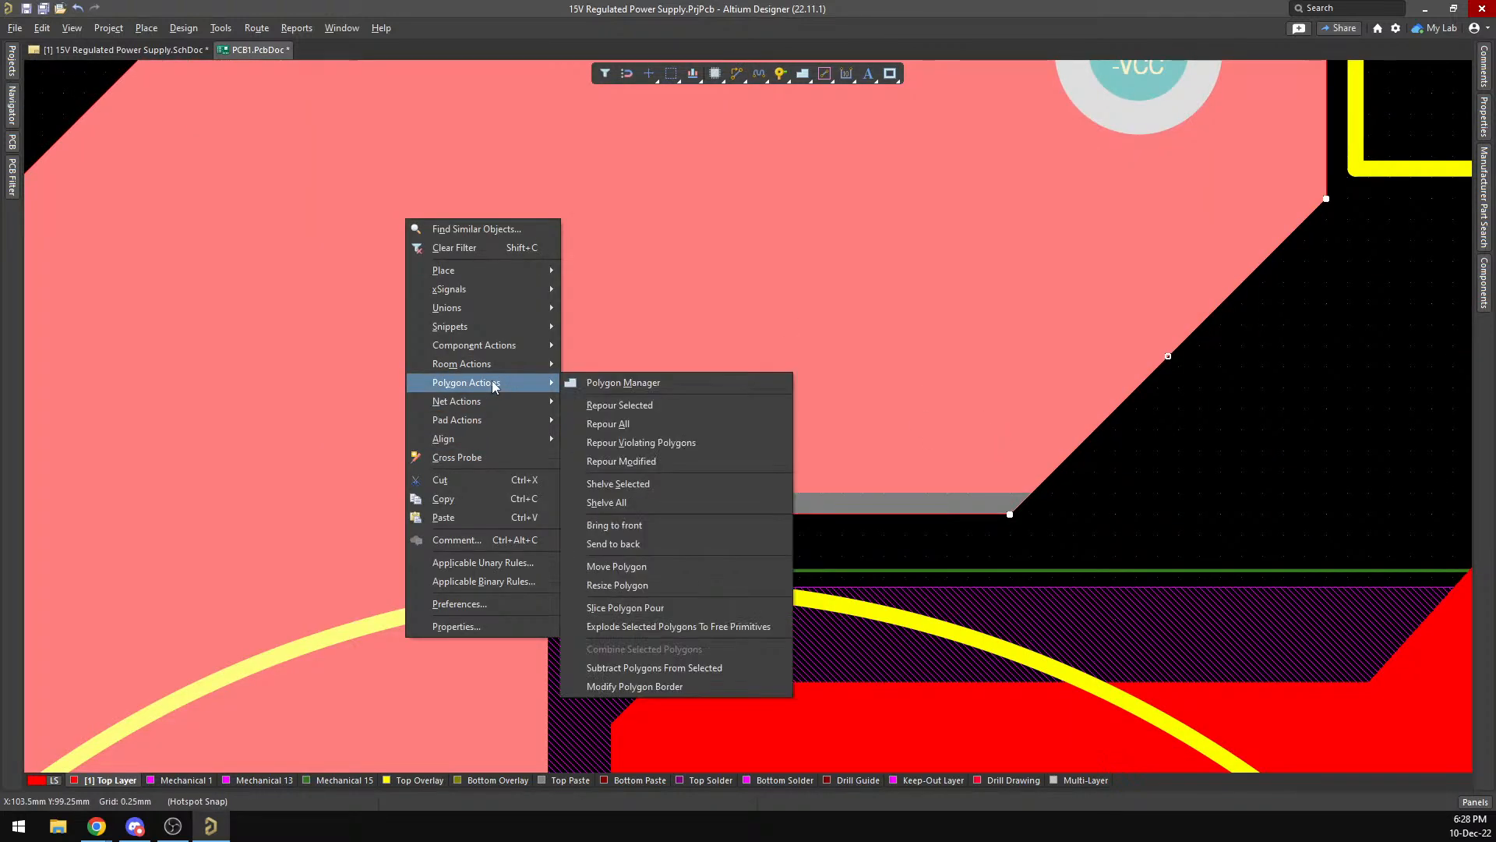
{"action": "left_click", "coordinate": [665, 404]}
Examine the repoured -VCC copper across the board and around the negative regulator's pads.
{"action": "scroll", "coordinate": [304, 335], "scroll_direction": "down", "scroll_amount": 5, "text": "ctrl"}
{"action": "scroll", "coordinate": [294, 356], "scroll_direction": "down", "scroll_amount": 2, "text": "ctrl"}
{"action": "right_click_drag", "start_coordinate": [700, 377], "coordinate": [828, 251]}
{"action": "right_click_drag", "start_coordinate": [904, 517], "coordinate": [1055, 243]}
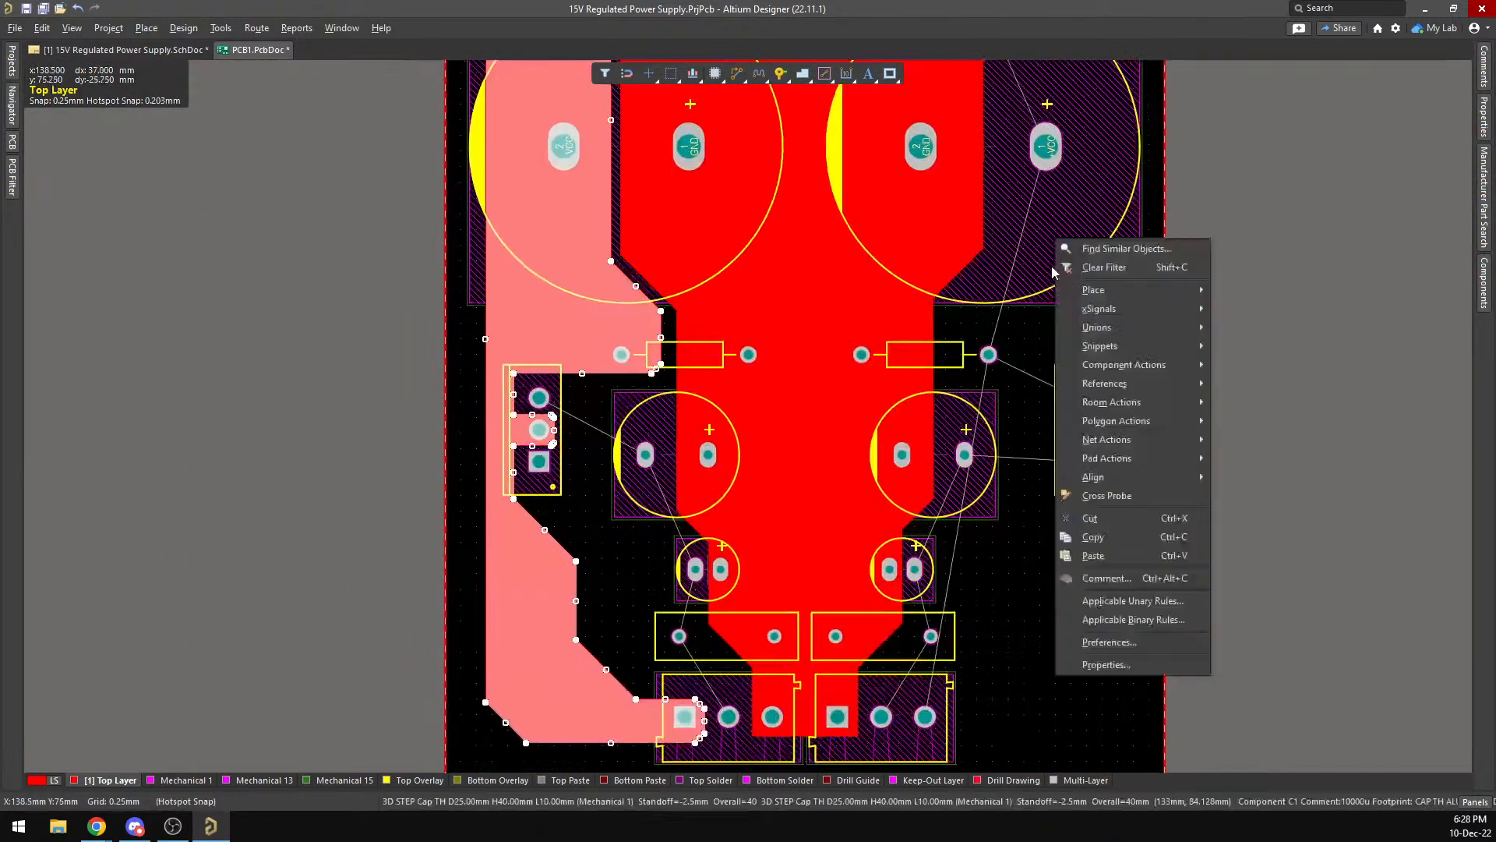
{"action": "left_click", "coordinate": [993, 686]}
{"action": "scroll", "coordinate": [1000, 616], "scroll_direction": "down", "scroll_amount": 2}
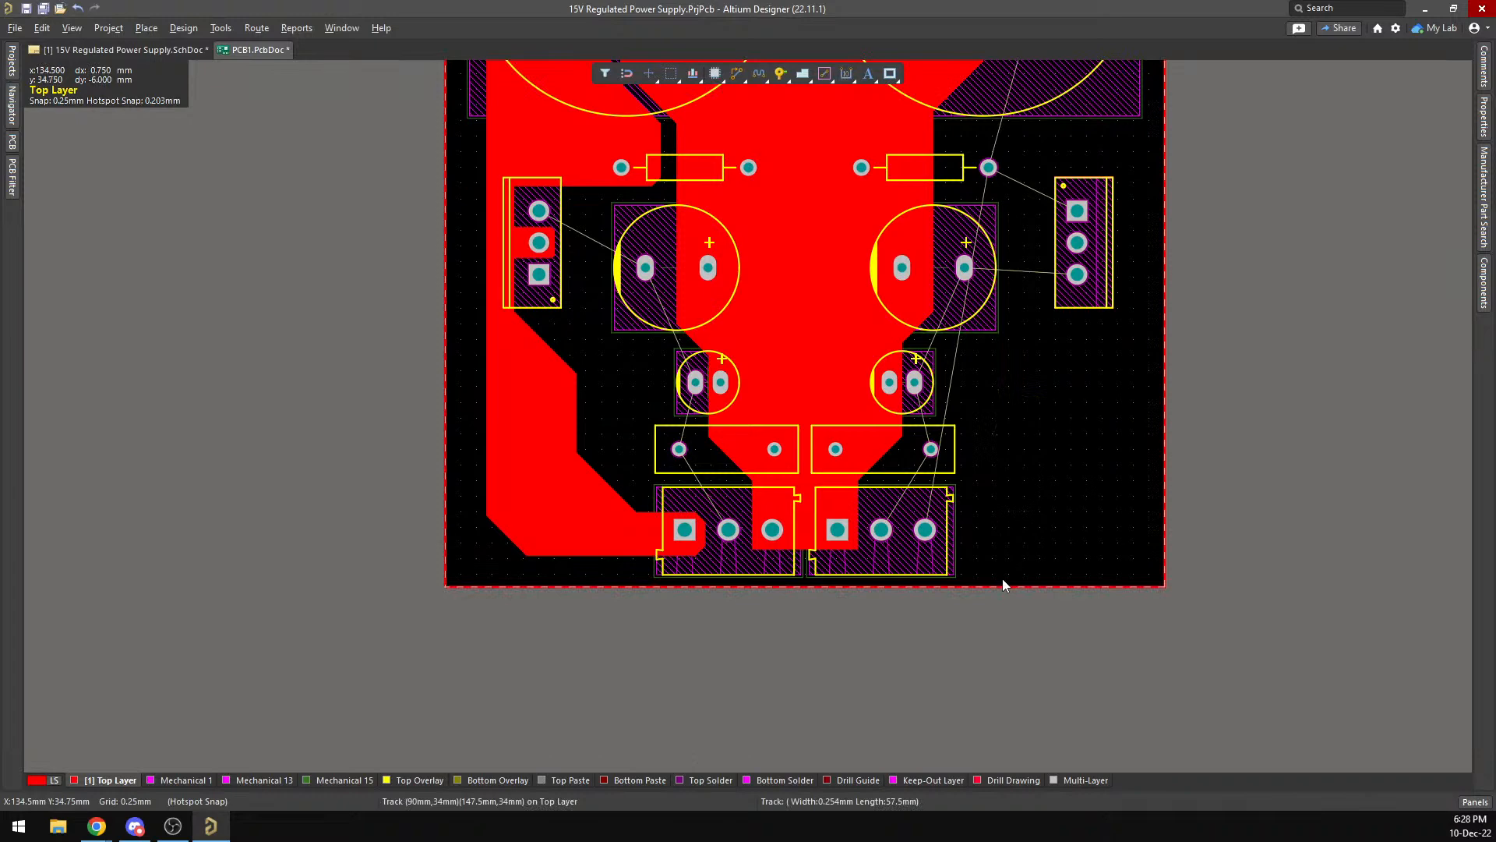
{"action": "scroll", "coordinate": [892, 388], "scroll_direction": "up", "scroll_amount": 3}
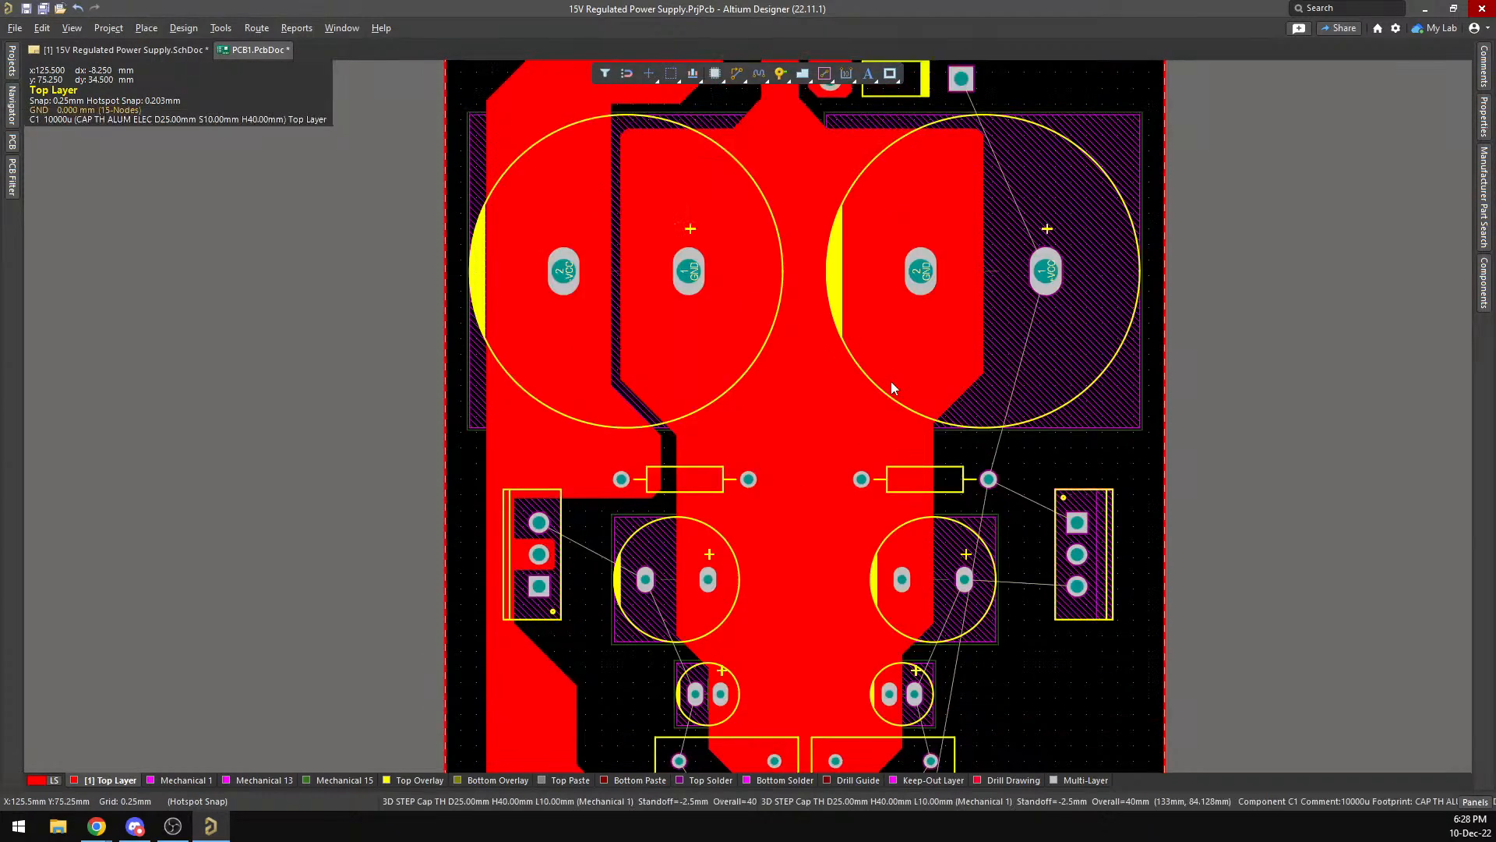
{"action": "scroll", "coordinate": [555, 545], "scroll_direction": "up", "scroll_amount": 1, "text": "ctrl"}
{"action": "scroll", "coordinate": [555, 545], "scroll_direction": "up", "scroll_amount": 5, "text": "ctrl"}
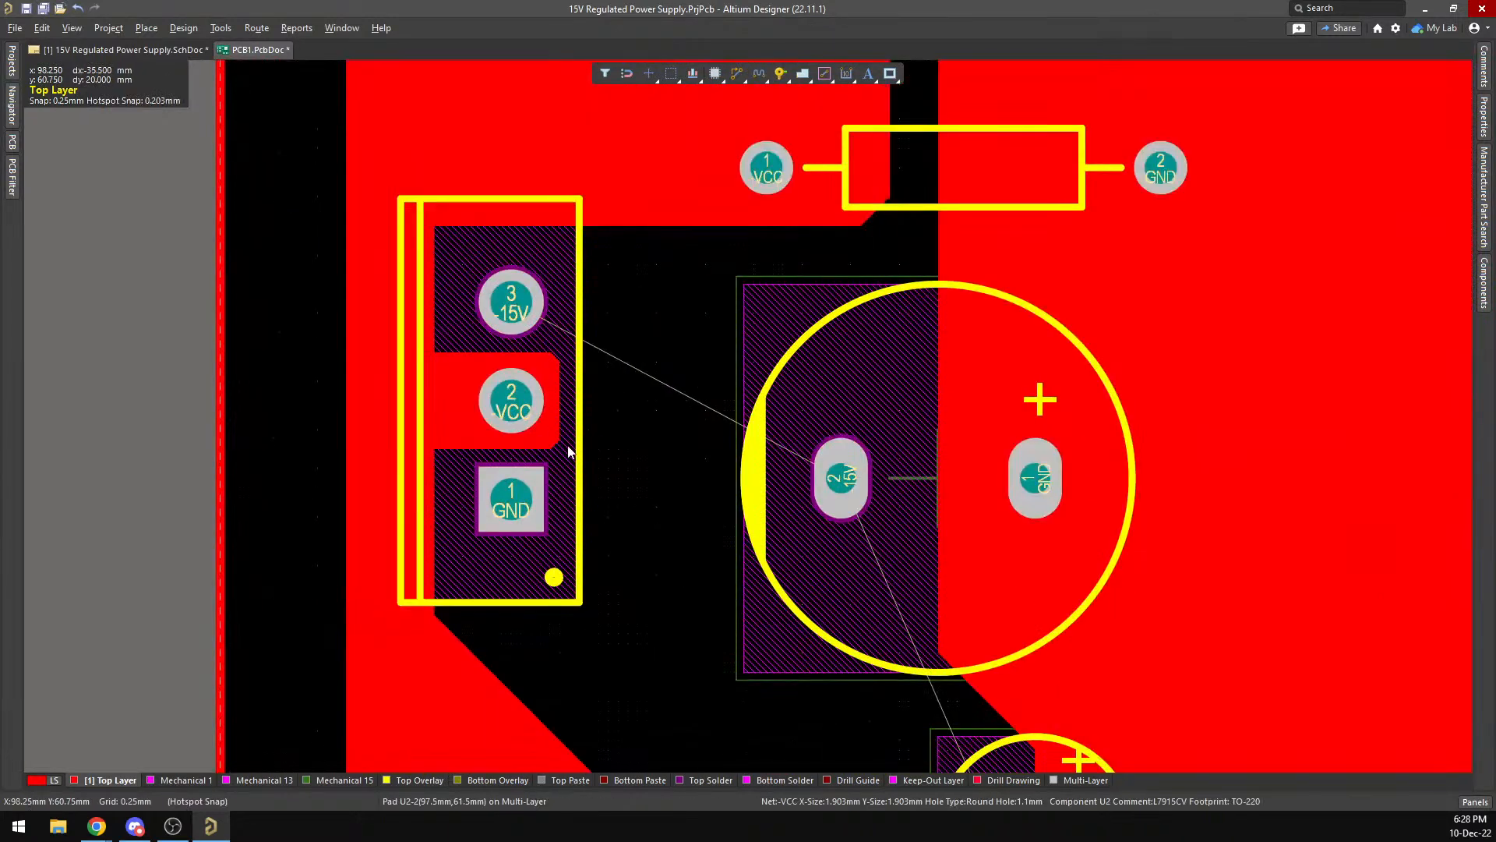
{"action": "left_click", "coordinate": [518, 362]}
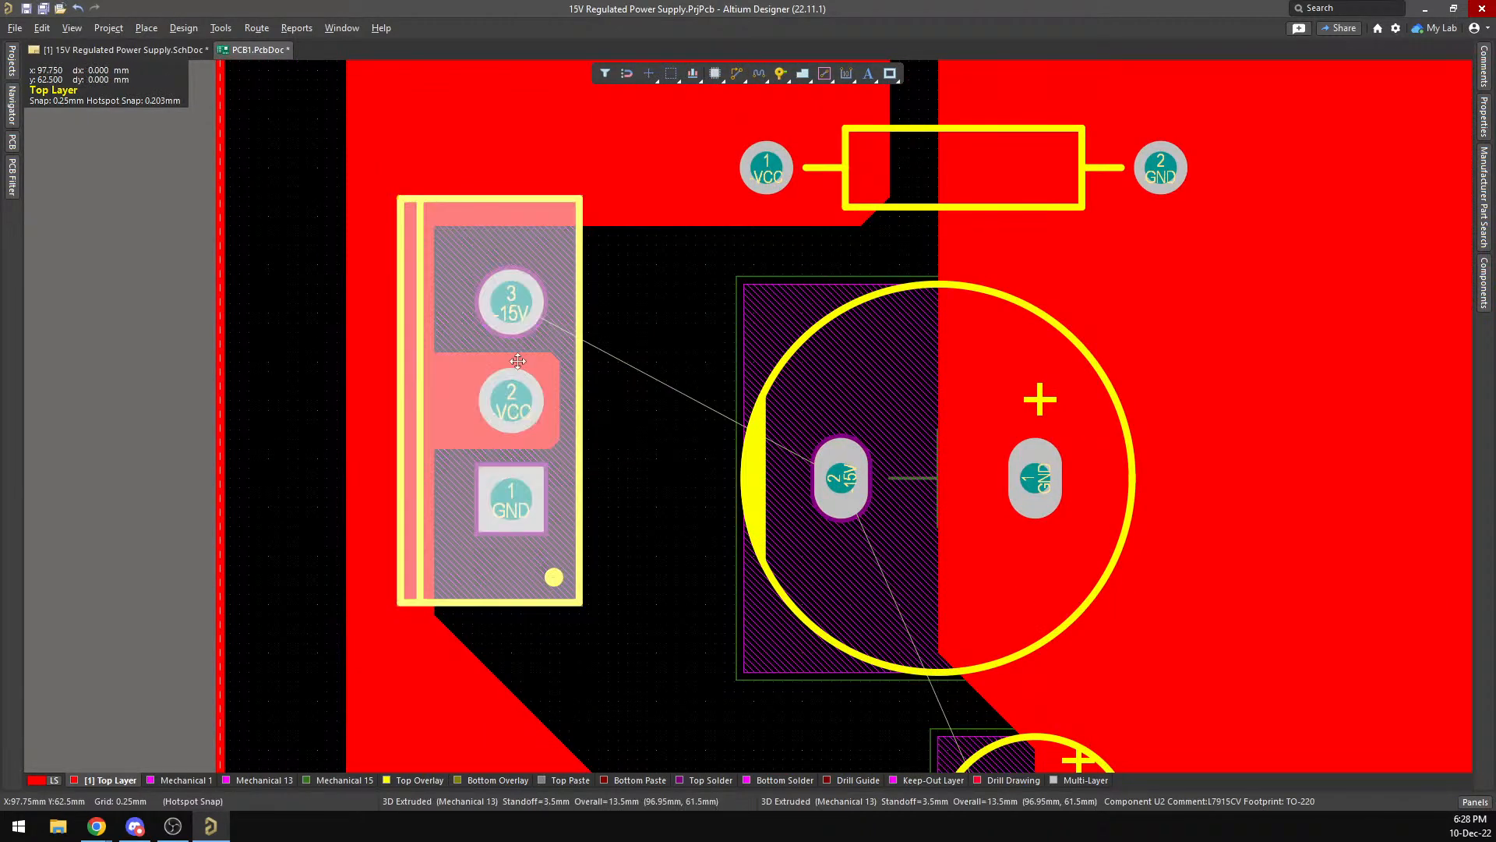
{"action": "left_click", "coordinate": [634, 387]}
{"action": "key", "text": "g"}
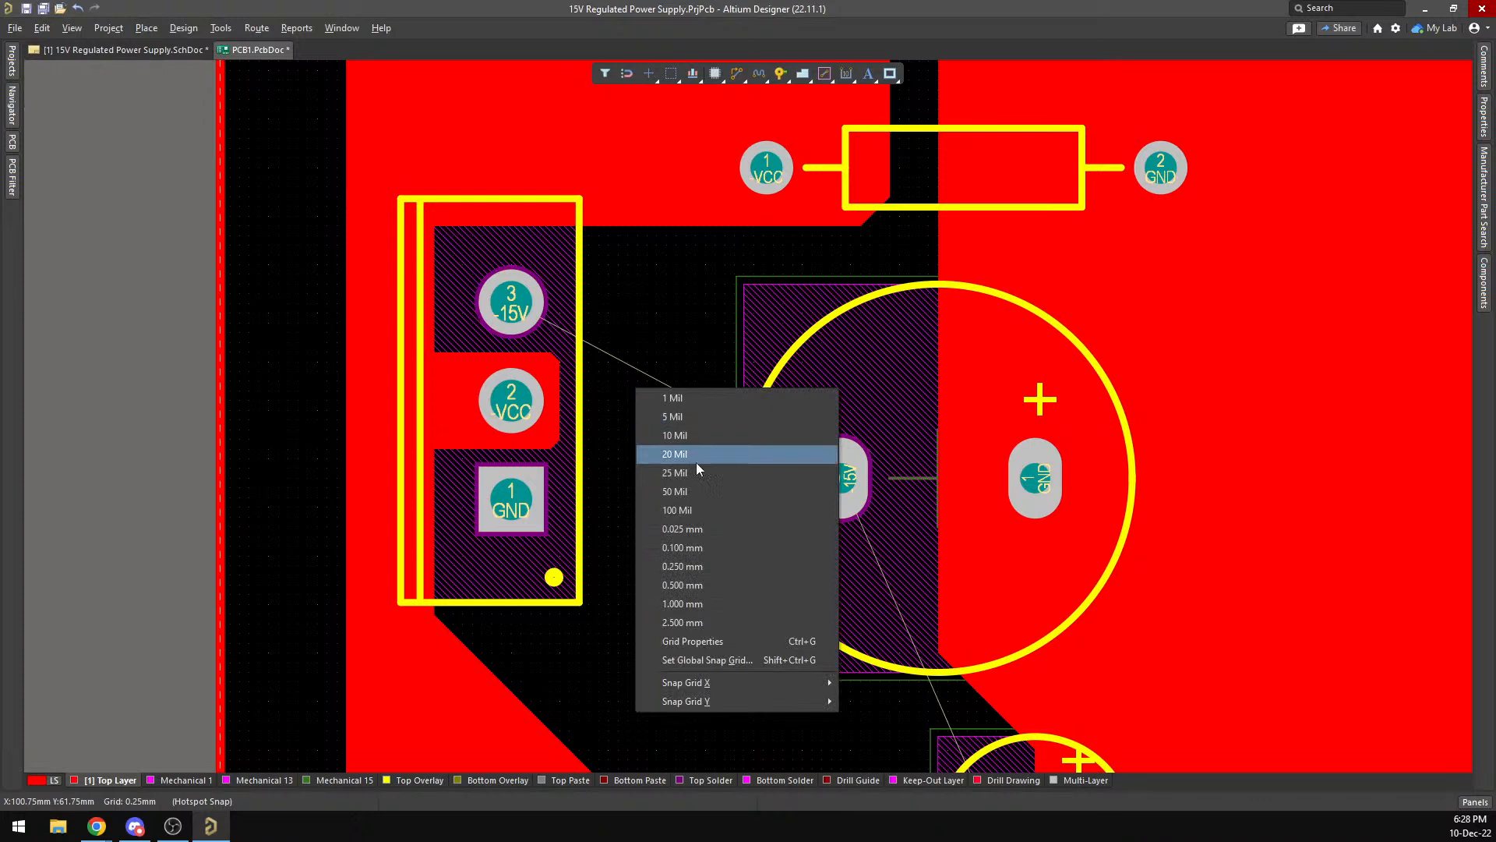
{"action": "left_click", "coordinate": [656, 324]}
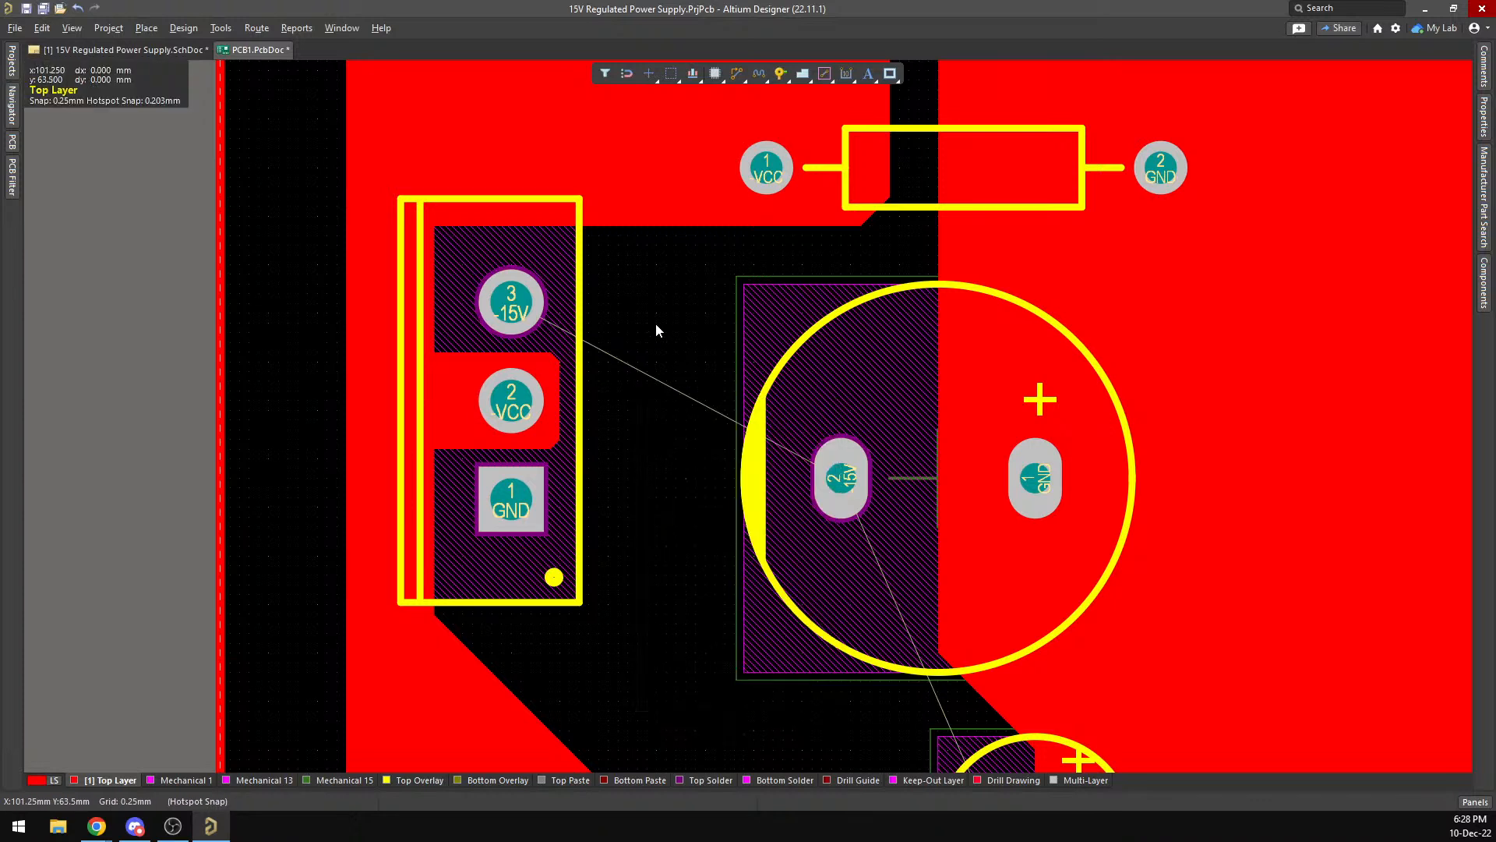
{"action": "left_click", "coordinate": [547, 432]}
{"action": "scroll", "coordinate": [591, 443], "scroll_direction": "down", "scroll_amount": 5}
{"action": "scroll", "coordinate": [589, 467], "scroll_direction": "up", "scroll_amount": 3}
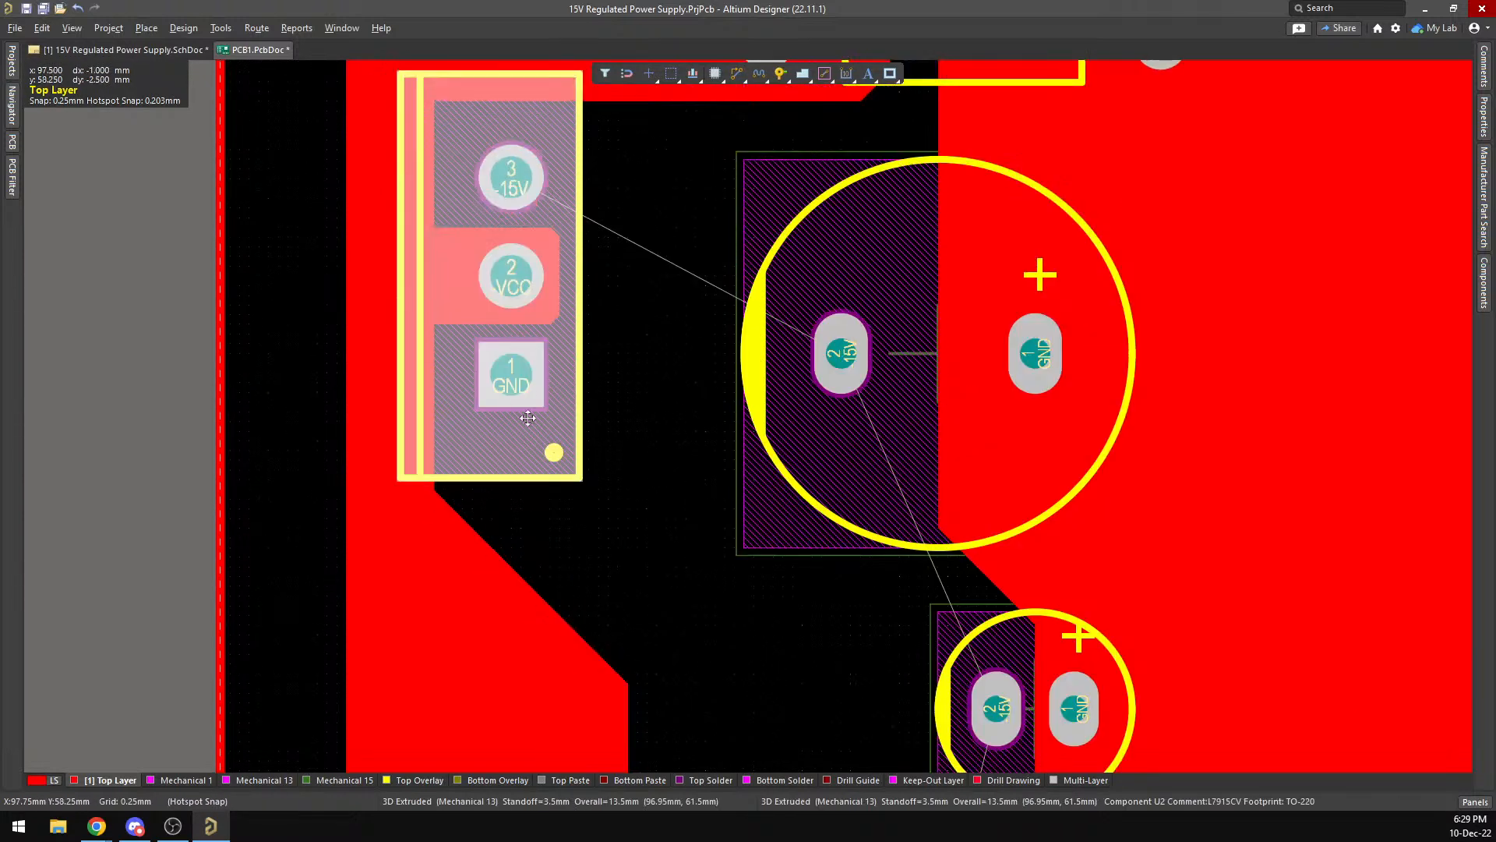
{"action": "scroll", "coordinate": [1025, 568], "scroll_direction": "down", "scroll_amount": 6}
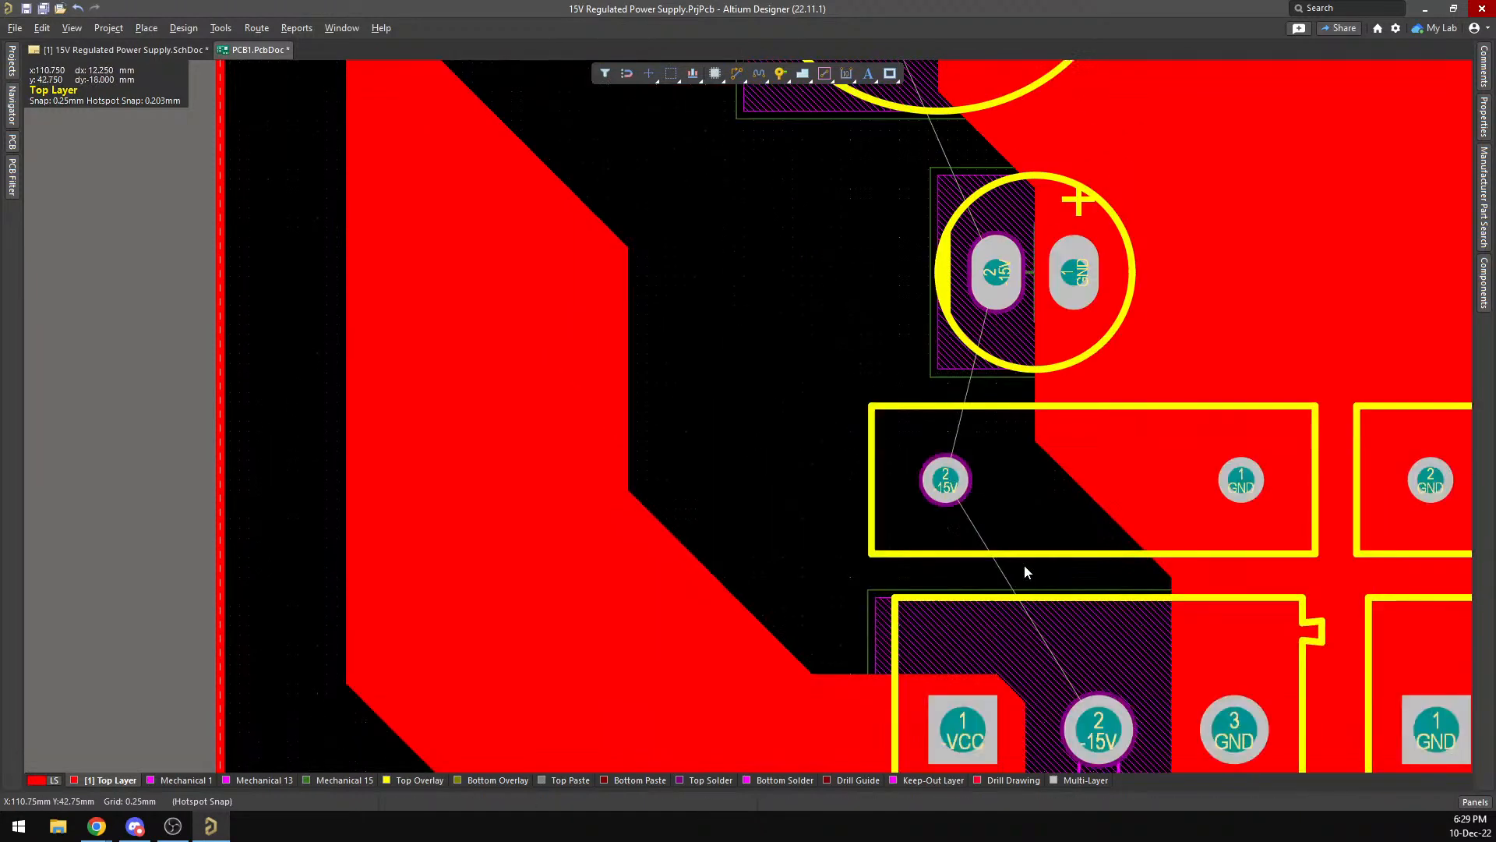
{"action": "scroll", "coordinate": [1091, 428], "scroll_direction": "up", "scroll_amount": 3}
{"action": "scroll", "coordinate": [1091, 428], "scroll_direction": "down", "scroll_amount": 1}
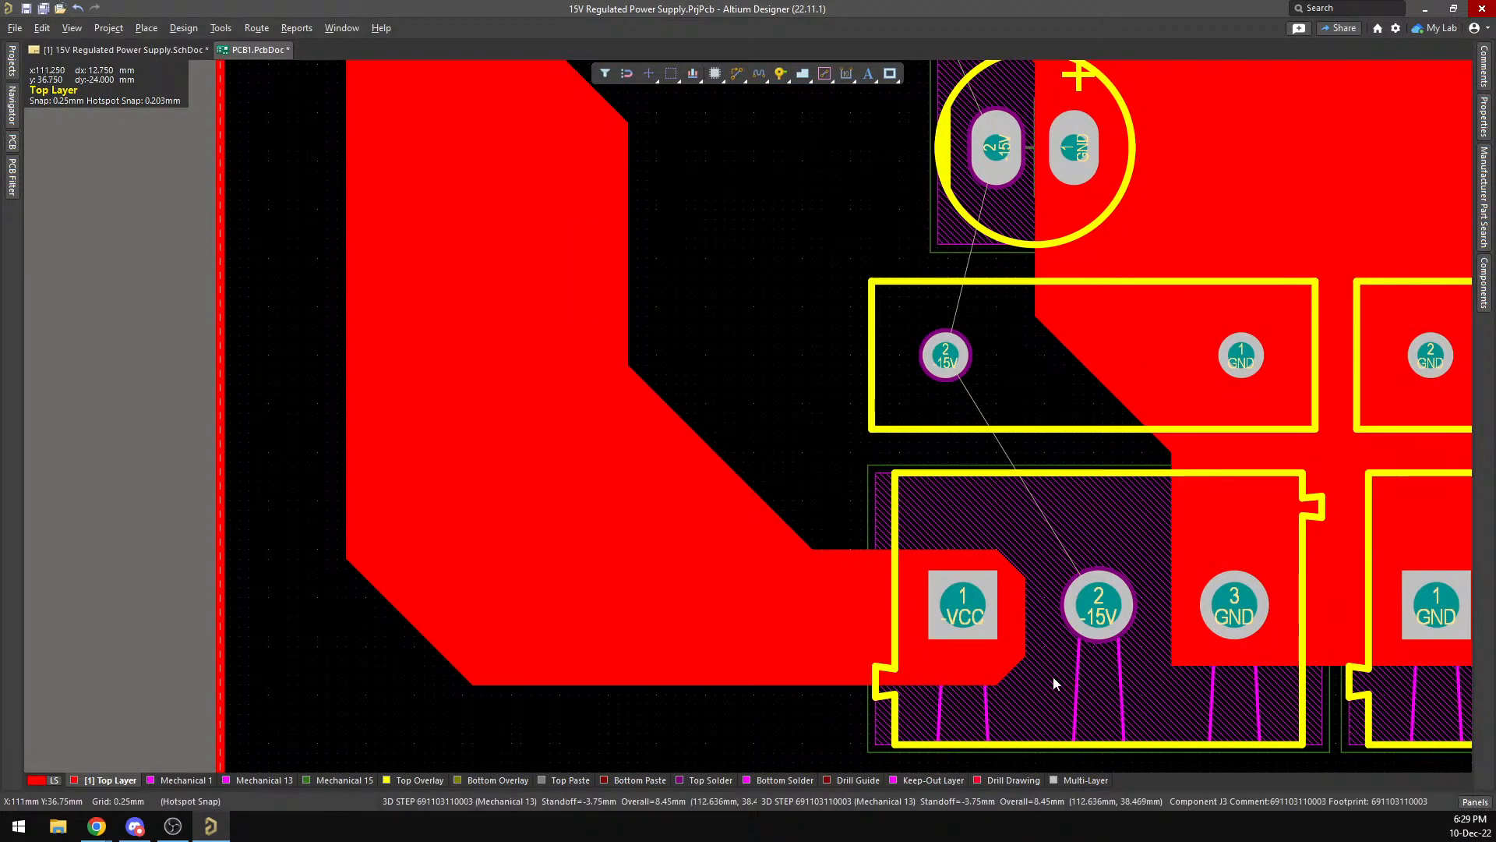
{"action": "scroll", "coordinate": [858, 424], "scroll_direction": "up", "scroll_amount": 5}
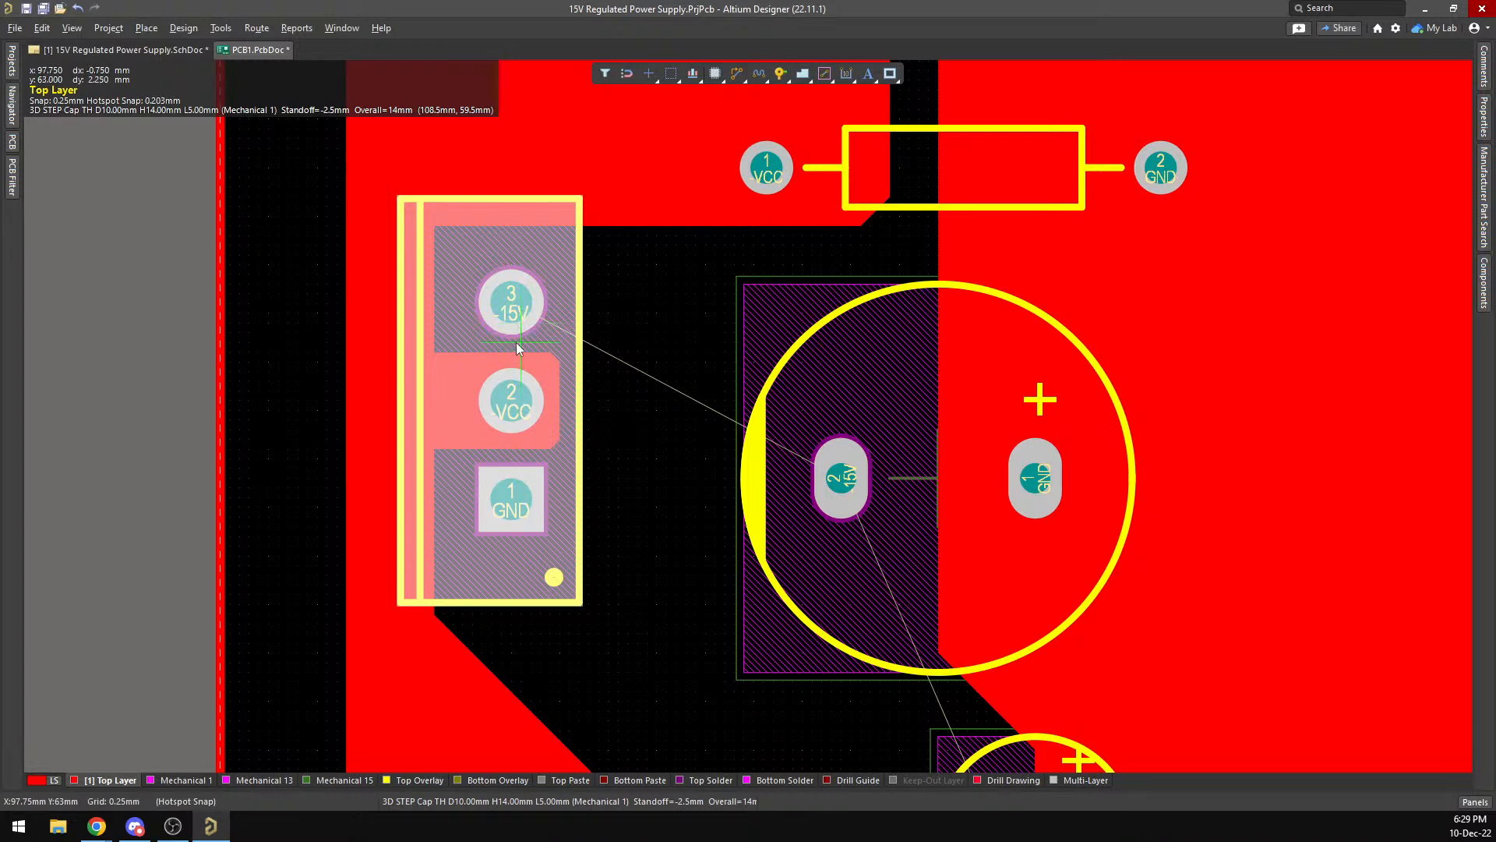
{"action": "left_click", "coordinate": [452, 333]}
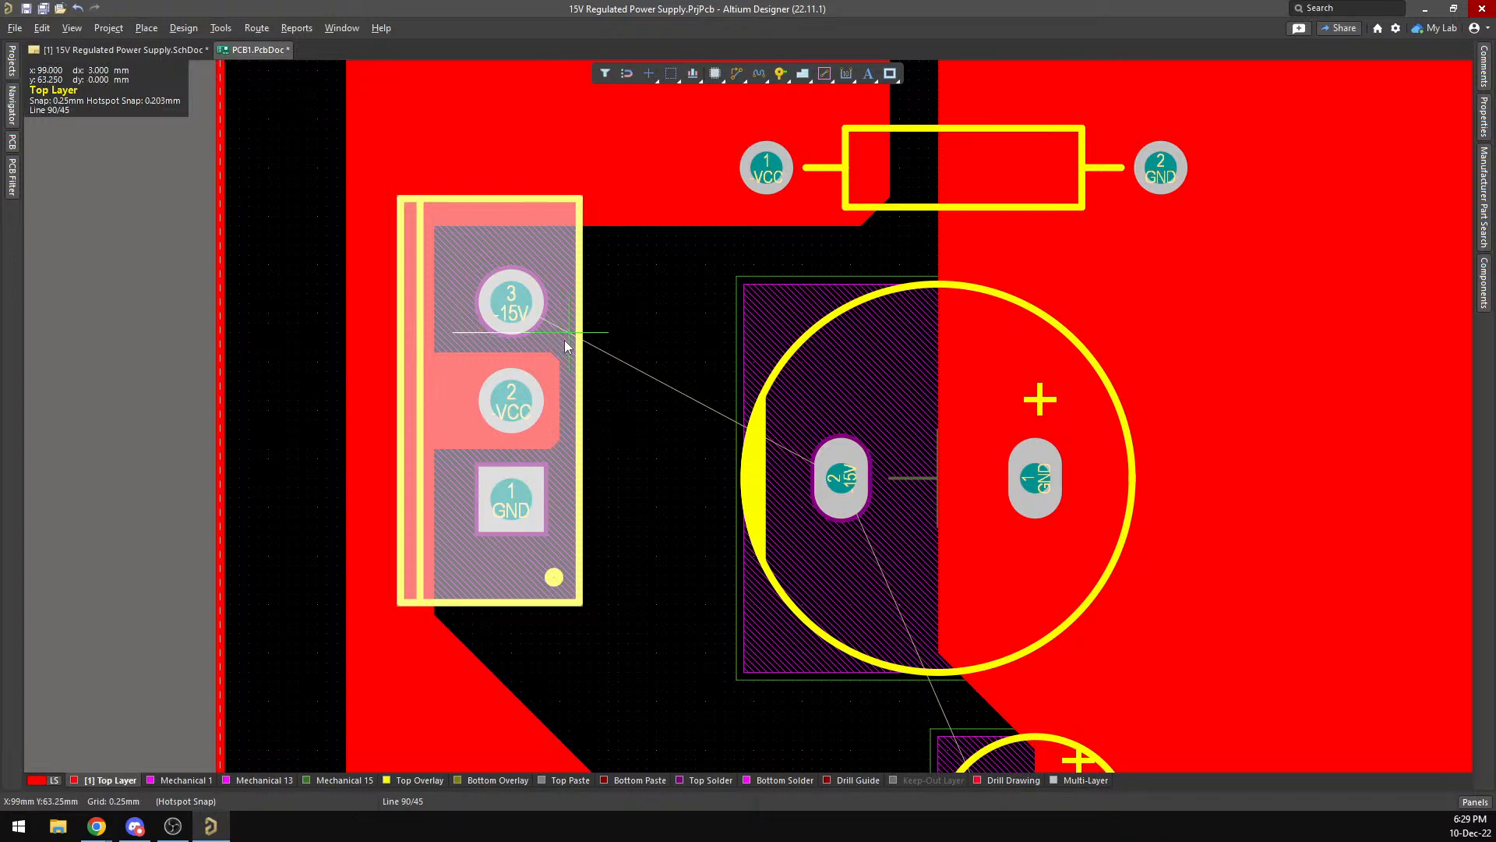
{"action": "right_click", "coordinate": [461, 341]}
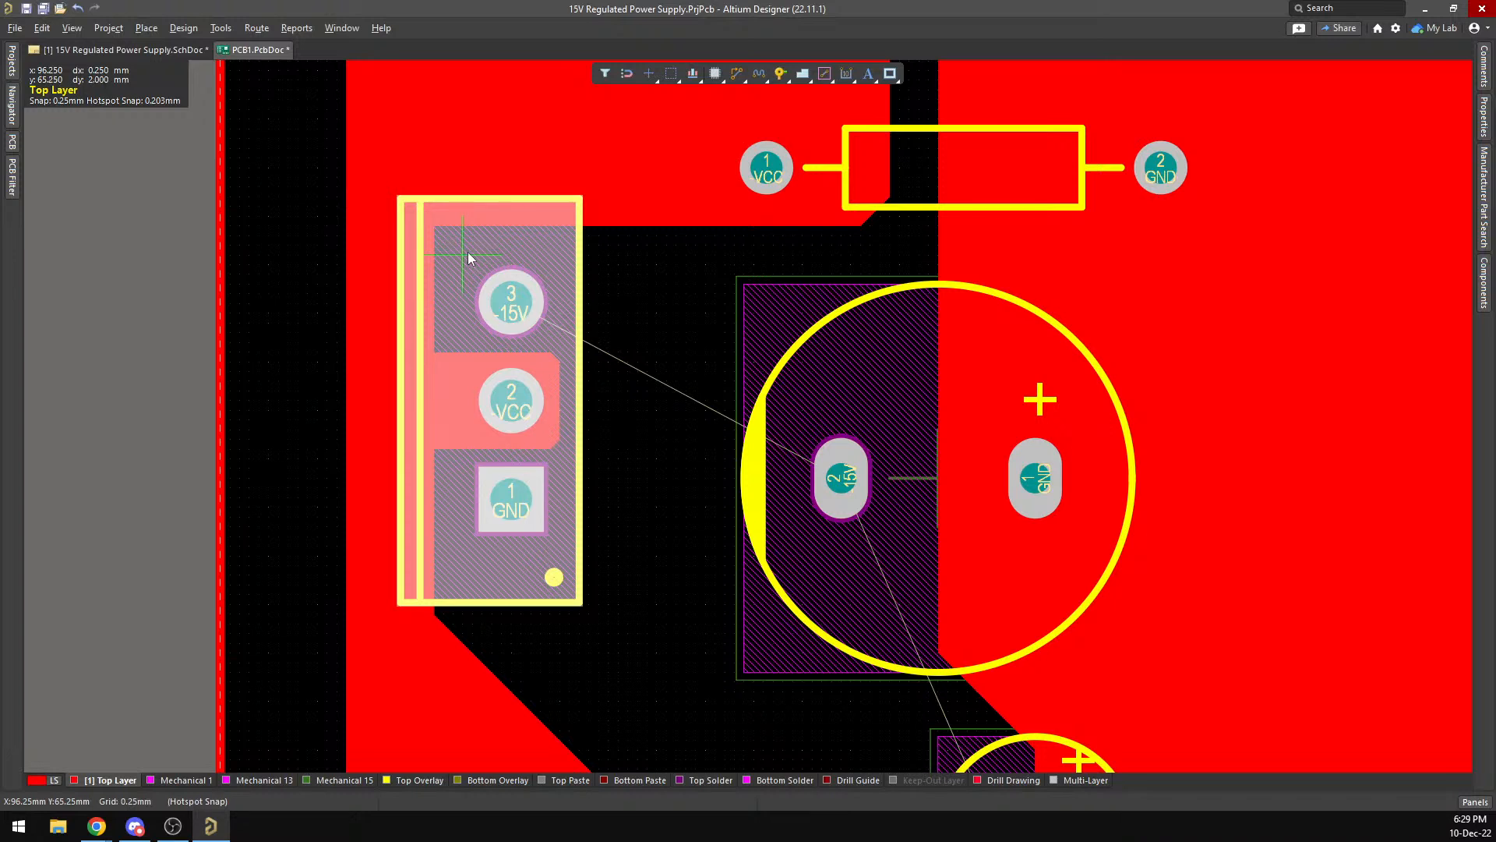
{"action": "right_click", "coordinate": [540, 375]}
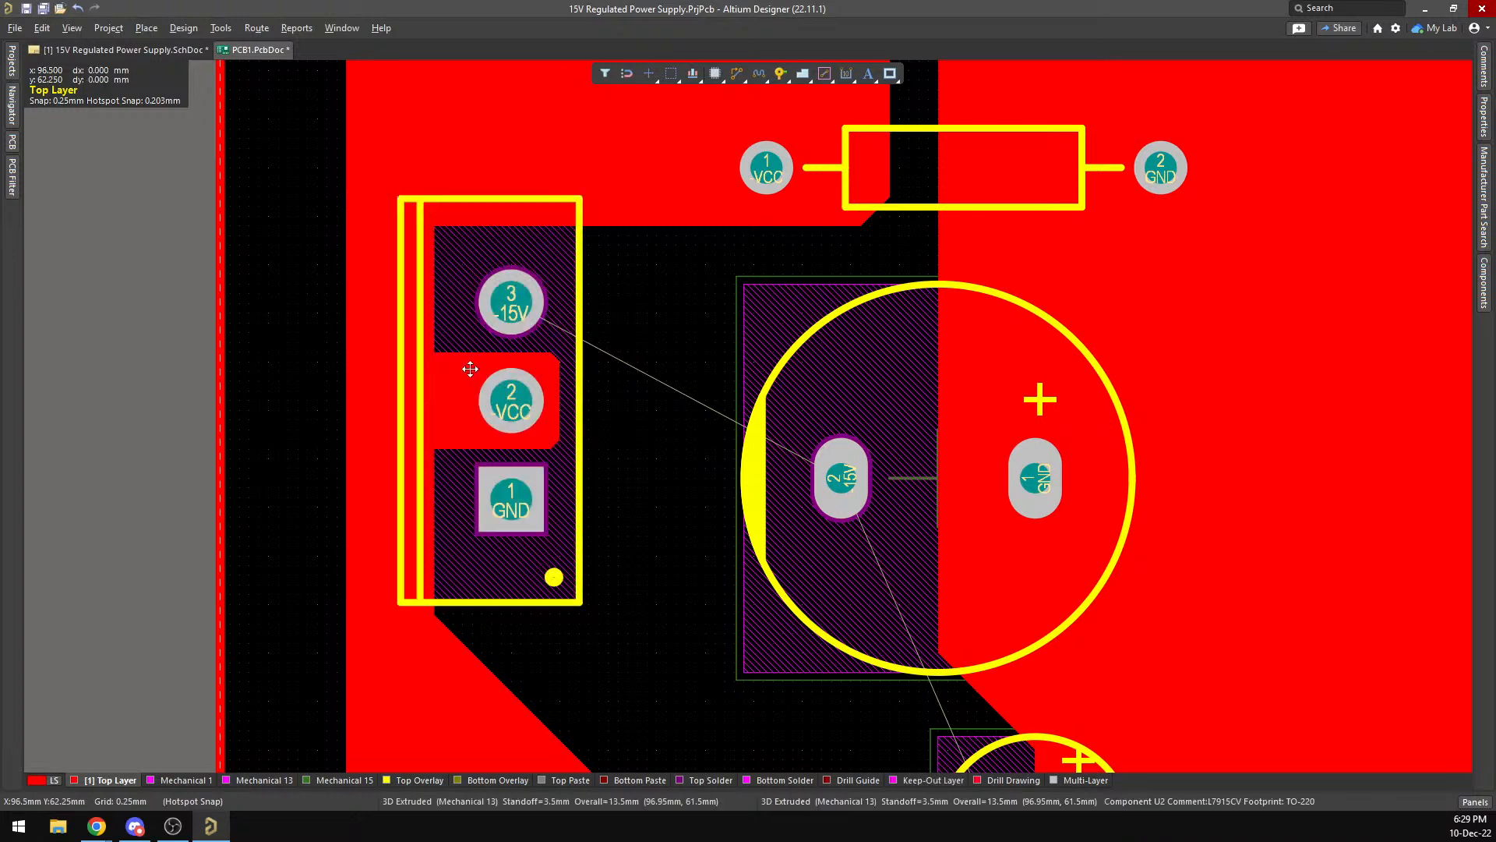
Narrow the -VCC polygon's finger around the negative regulator's middle pad by moving its upper and lower edges inward one 0.25 mm grid step each.
{"action": "left_click", "coordinate": [370, 397]}
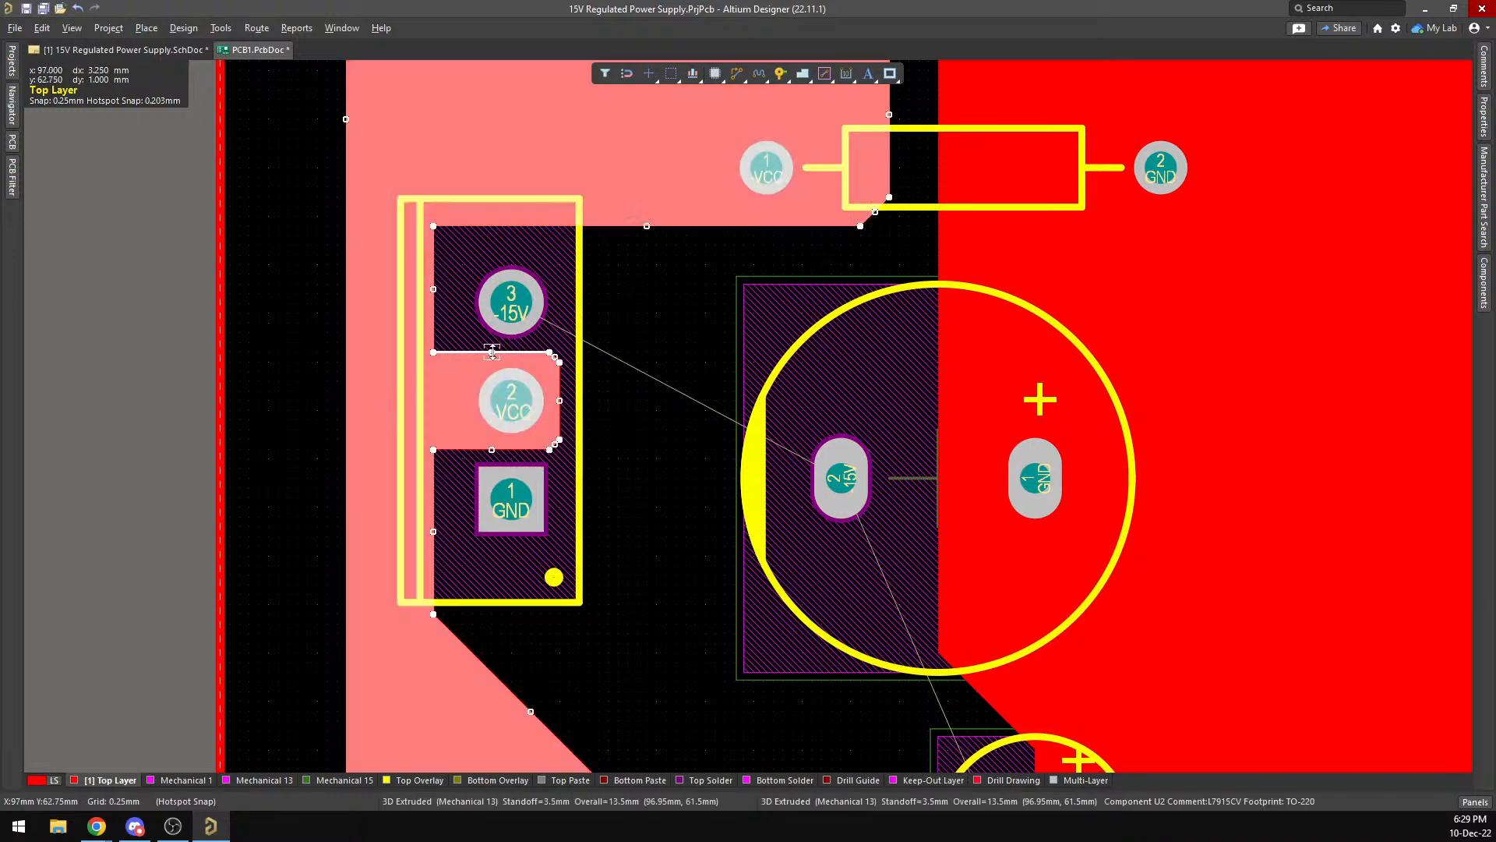
{"action": "left_click_drag", "start_coordinate": [491, 355], "coordinate": [559, 381]}
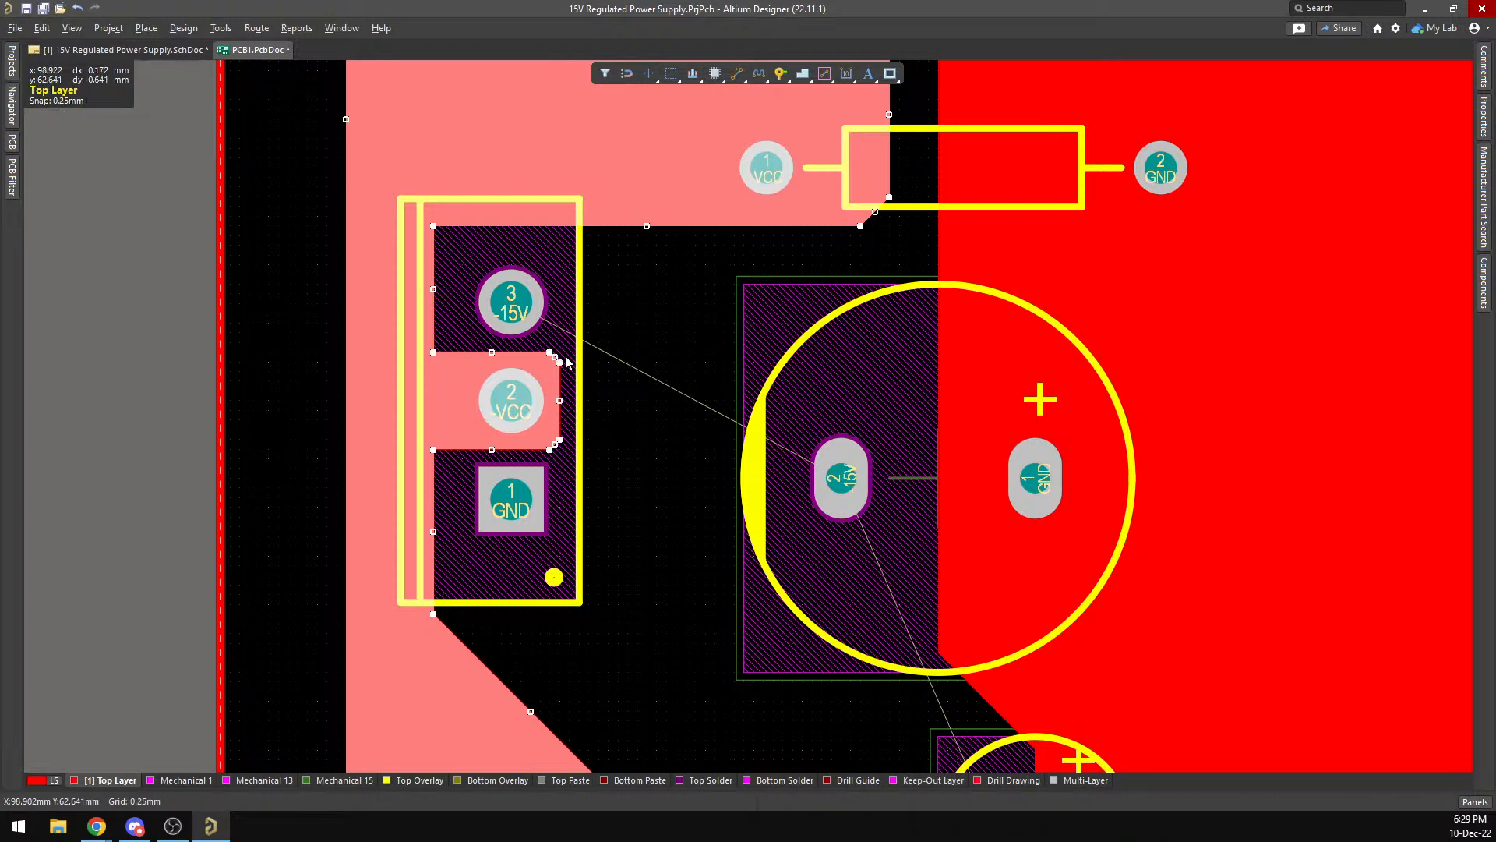
{"action": "scroll", "coordinate": [518, 431], "scroll_direction": "up", "scroll_amount": 2}
{"action": "scroll", "coordinate": [517, 431], "scroll_direction": "up", "scroll_amount": 2, "text": "ctrl"}
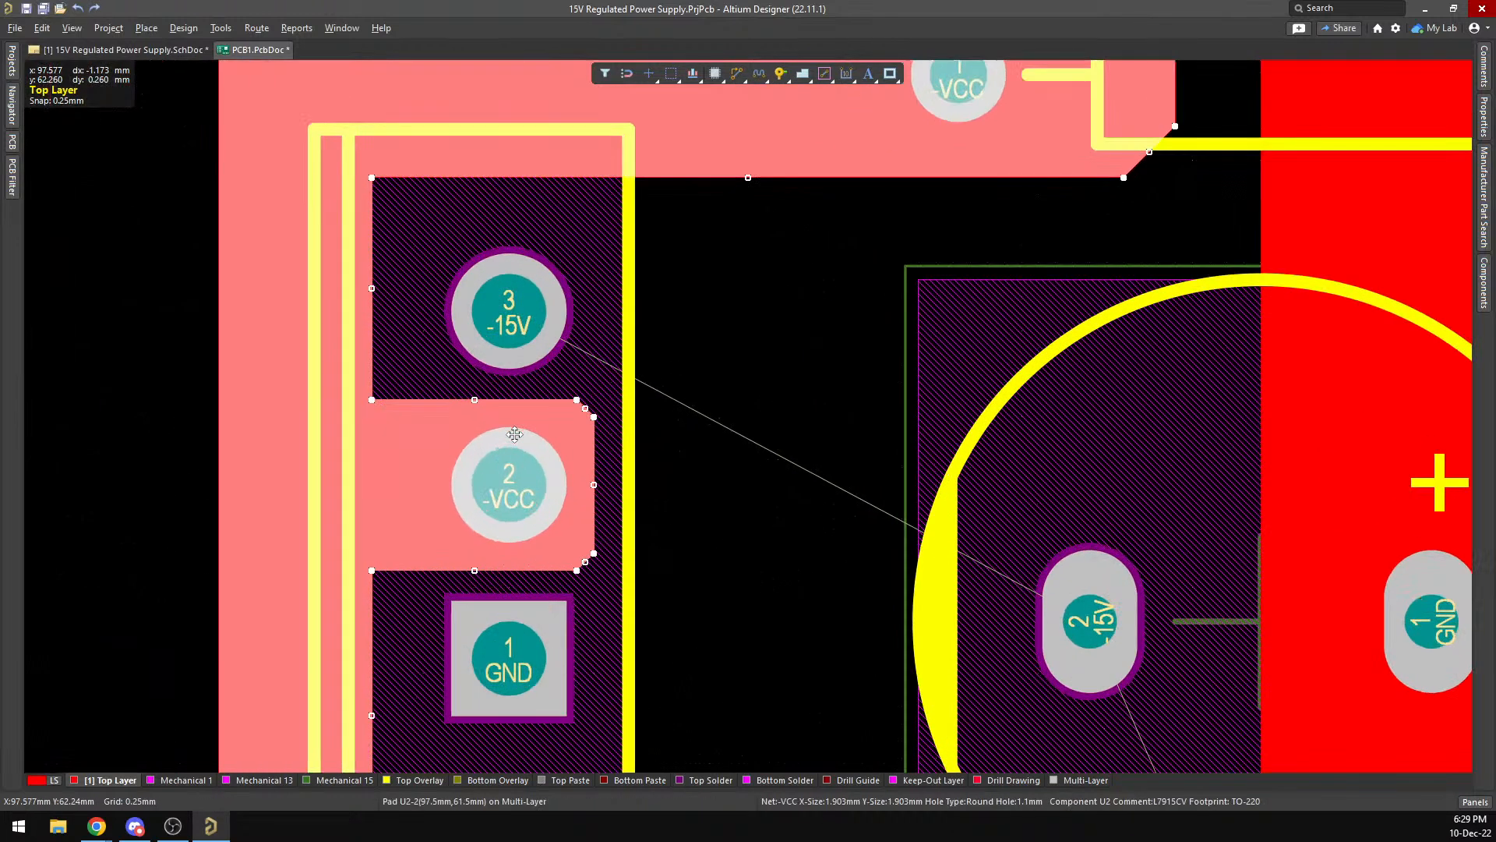
{"action": "left_click_drag", "start_coordinate": [491, 415], "coordinate": [475, 417]}
{"action": "left_click_drag", "start_coordinate": [475, 569], "coordinate": [474, 553]}
{"action": "left_click", "coordinate": [475, 553]}
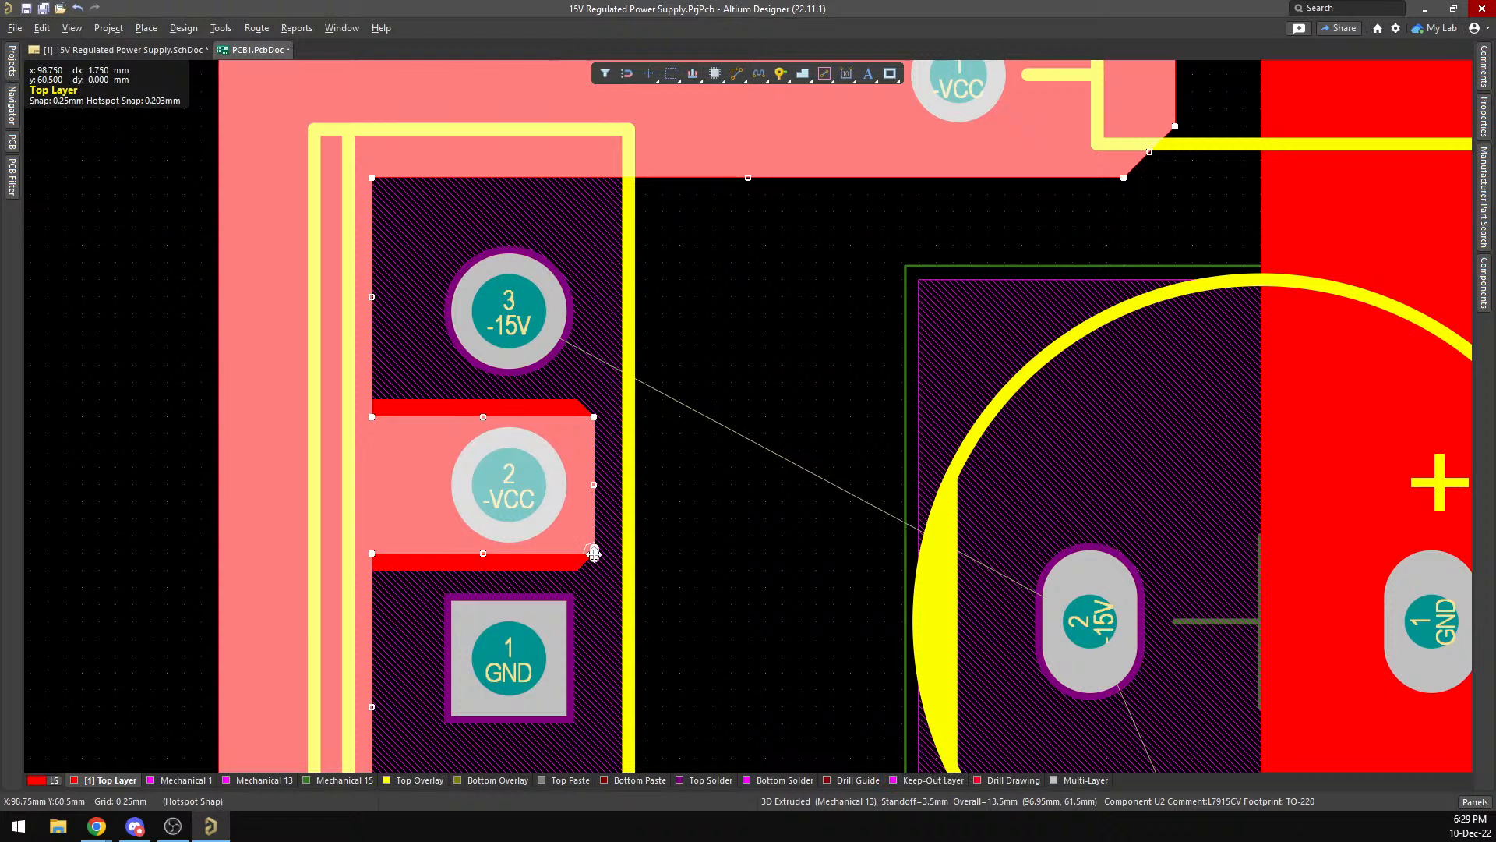
{"action": "left_click_drag", "start_coordinate": [594, 553], "coordinate": [593, 553]}
{"action": "scroll", "coordinate": [593, 553], "scroll_direction": "up", "scroll_amount": 4, "text": "ctrl"}
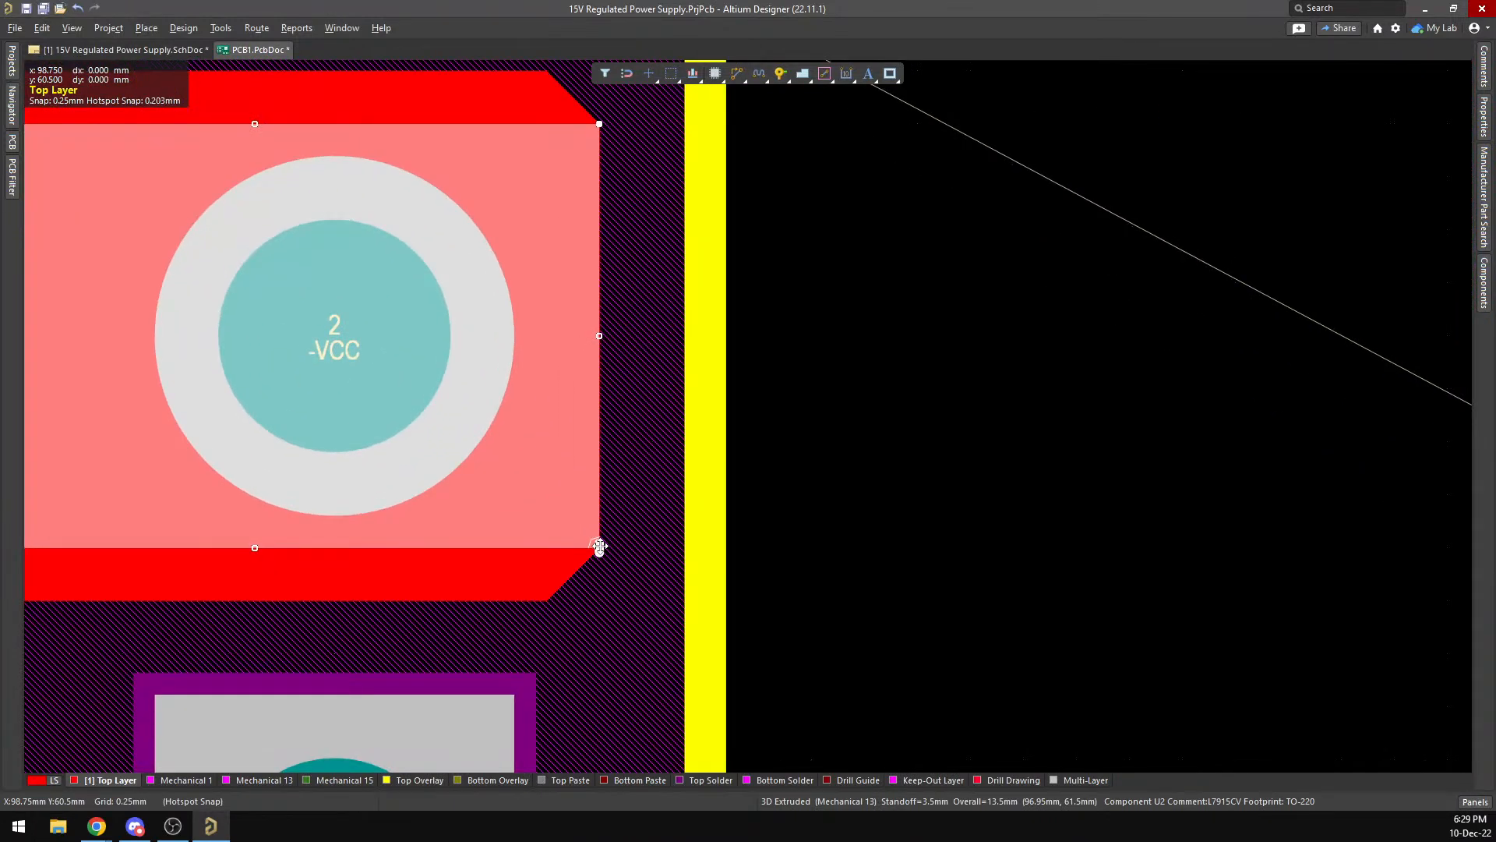
{"action": "left_click", "coordinate": [601, 553]}
{"action": "left_click", "coordinate": [595, 545]}
{"action": "scroll", "coordinate": [433, 450], "scroll_direction": "down", "scroll_amount": 6, "text": "ctrl"}
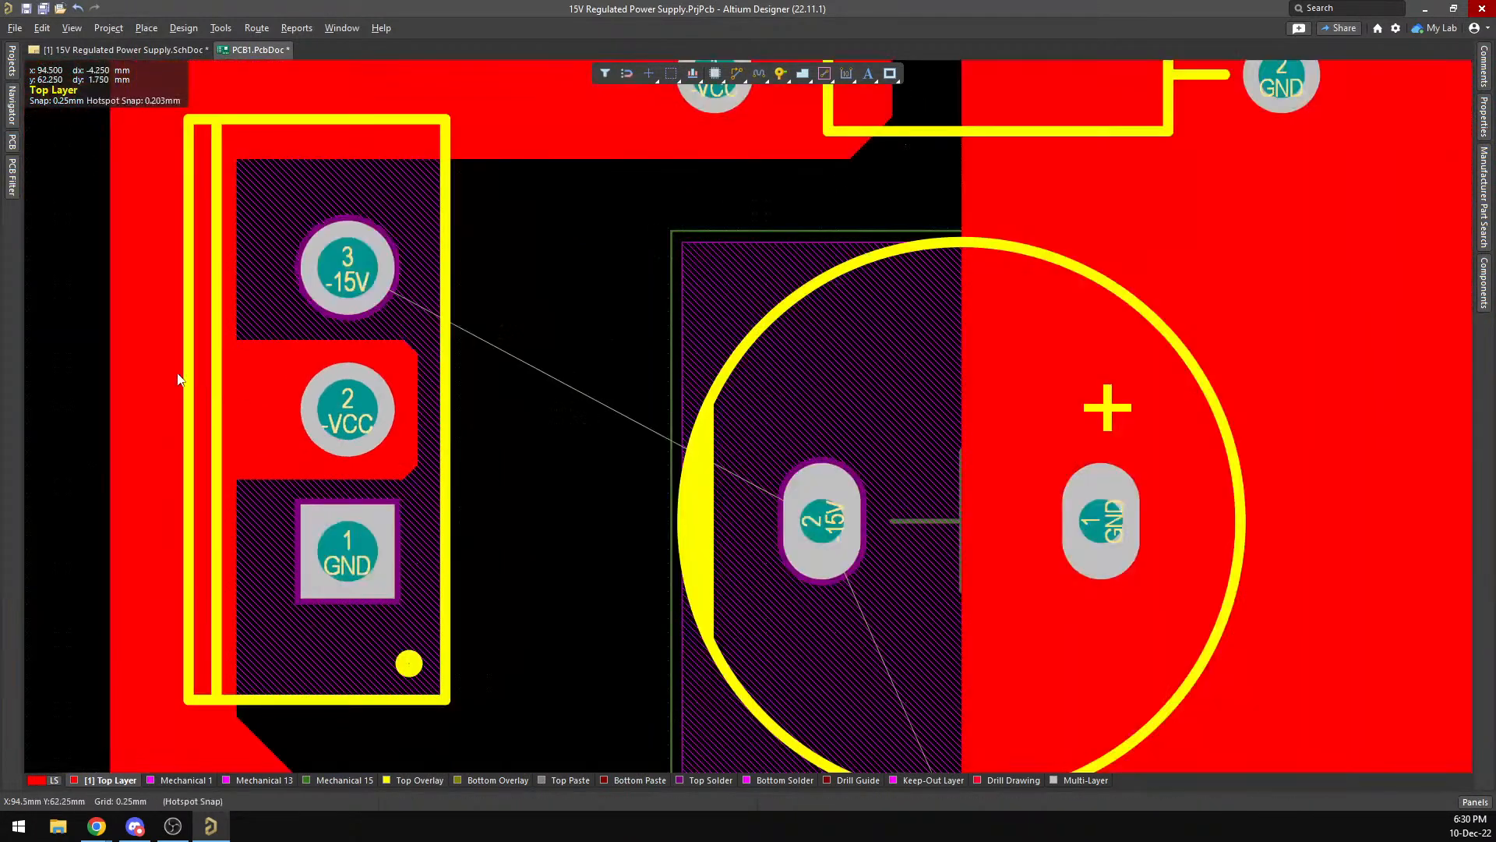
Select the -VCC polygon with the narrowed finger and repour it.
{"action": "left_click", "coordinate": [161, 372]}
{"action": "right_click", "coordinate": [160, 372]}
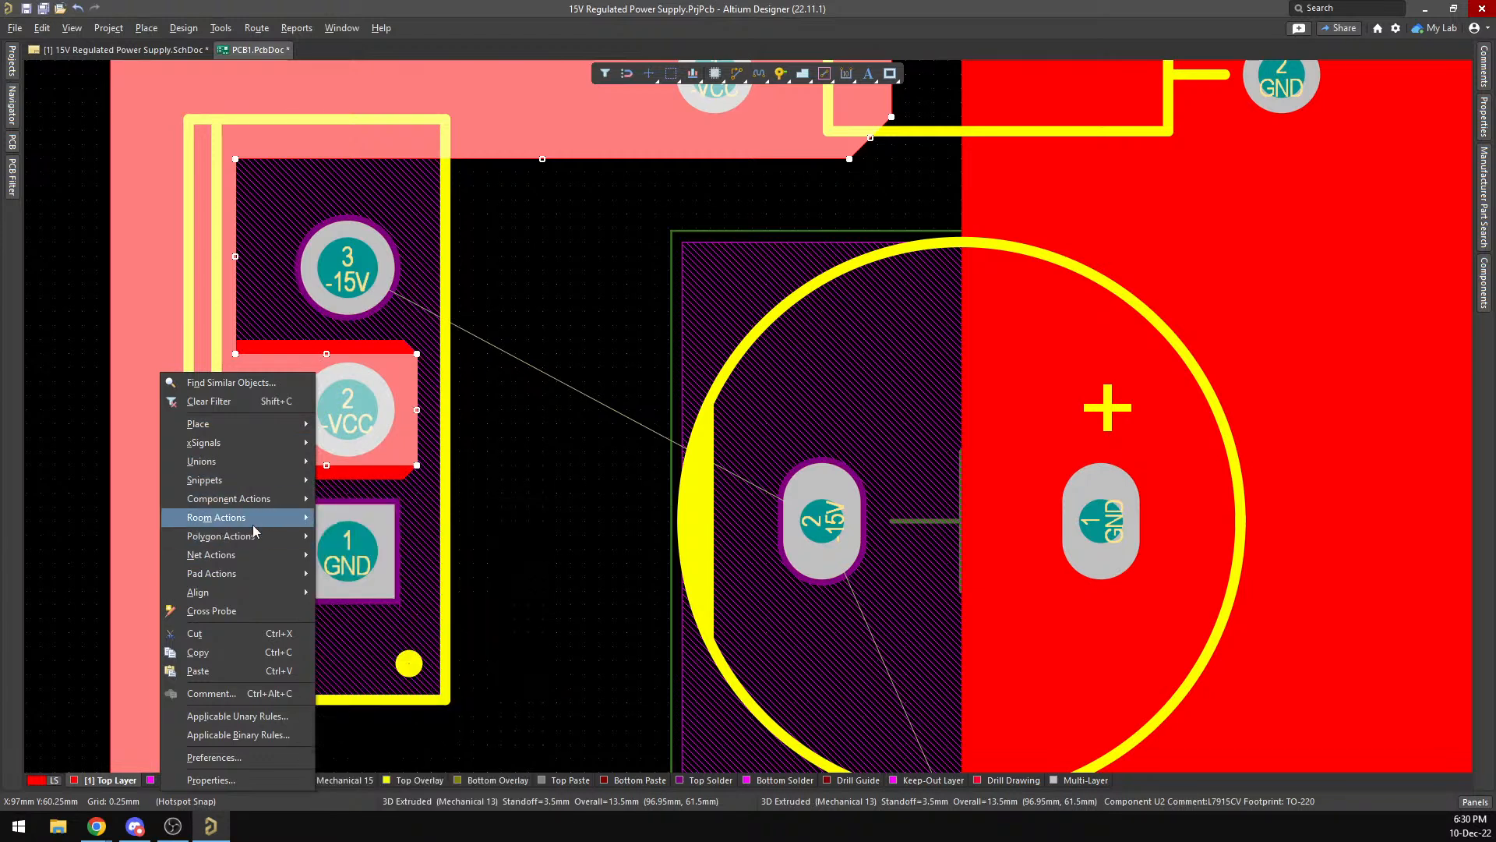
{"action": "mouse_move", "coordinate": [282, 536]}
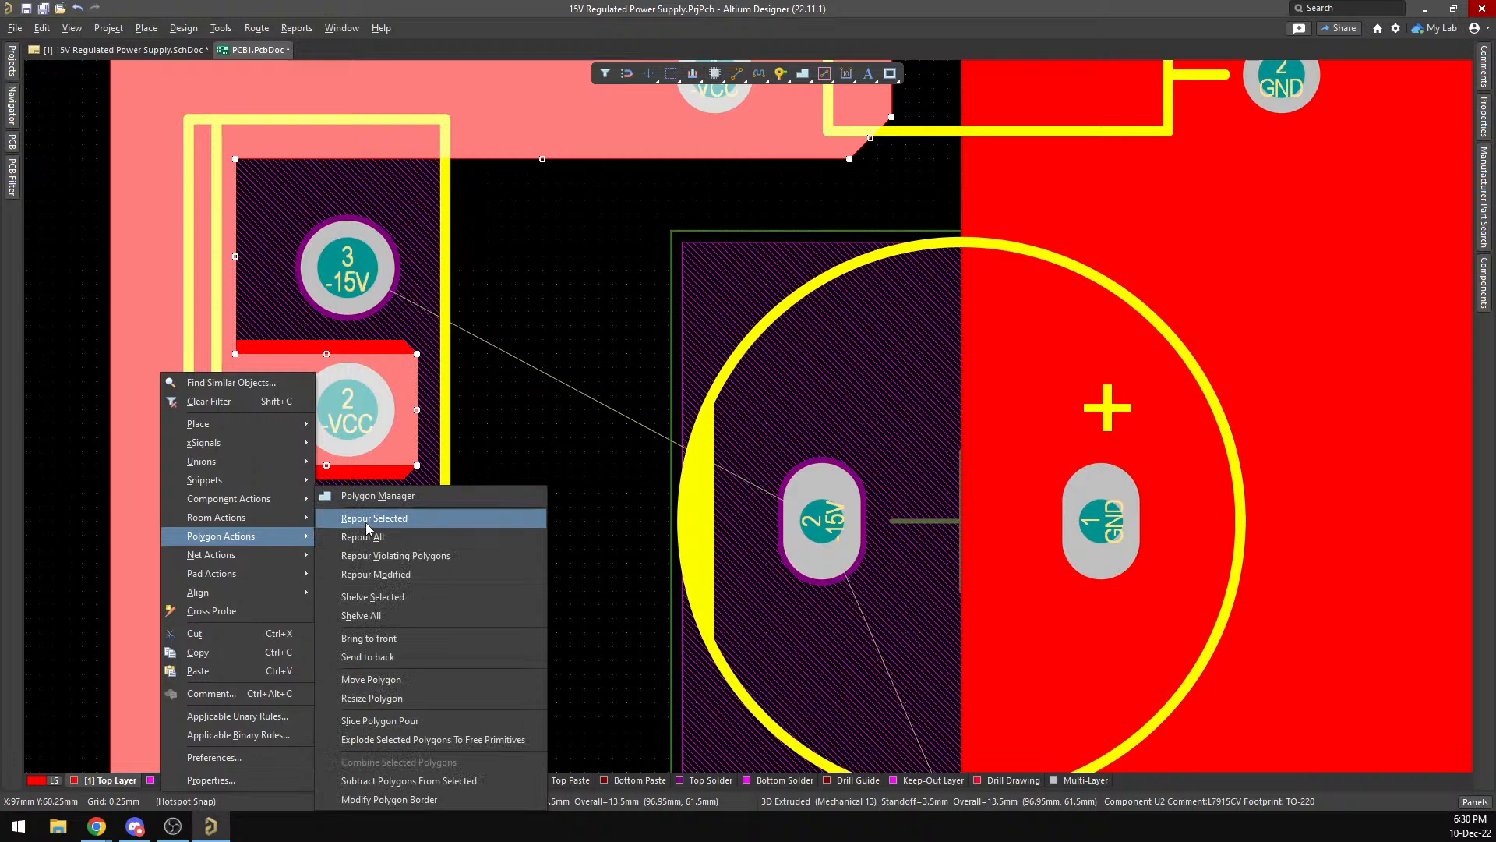
{"action": "left_click", "coordinate": [366, 520]}
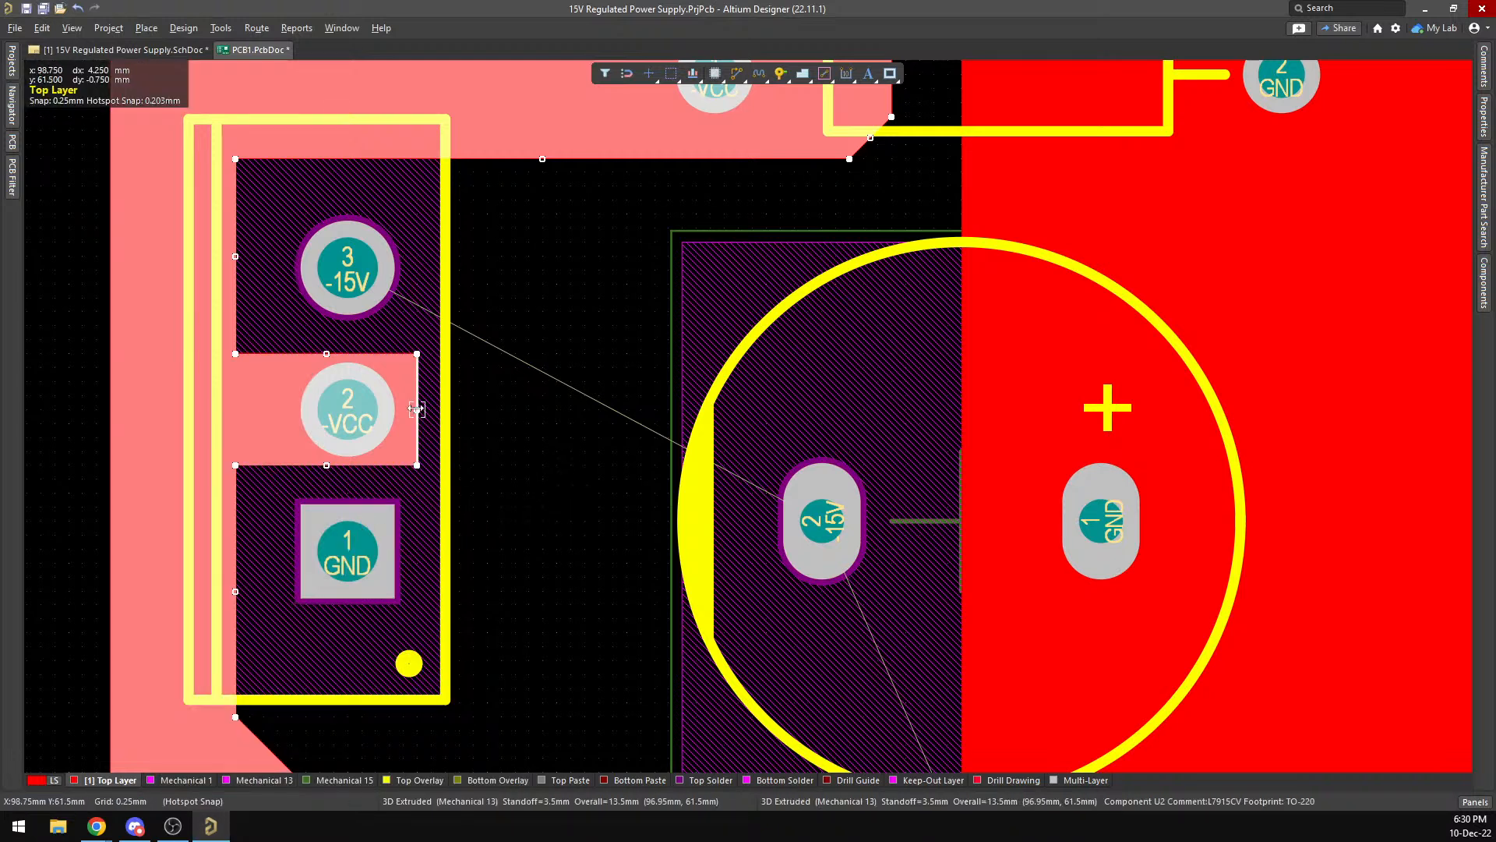
Pull the end edge of the -VCC finger at the regulator's middle pad in to X 98.5 mm and repour the polygon.
{"action": "left_click_drag", "start_coordinate": [417, 409], "coordinate": [405, 411]}
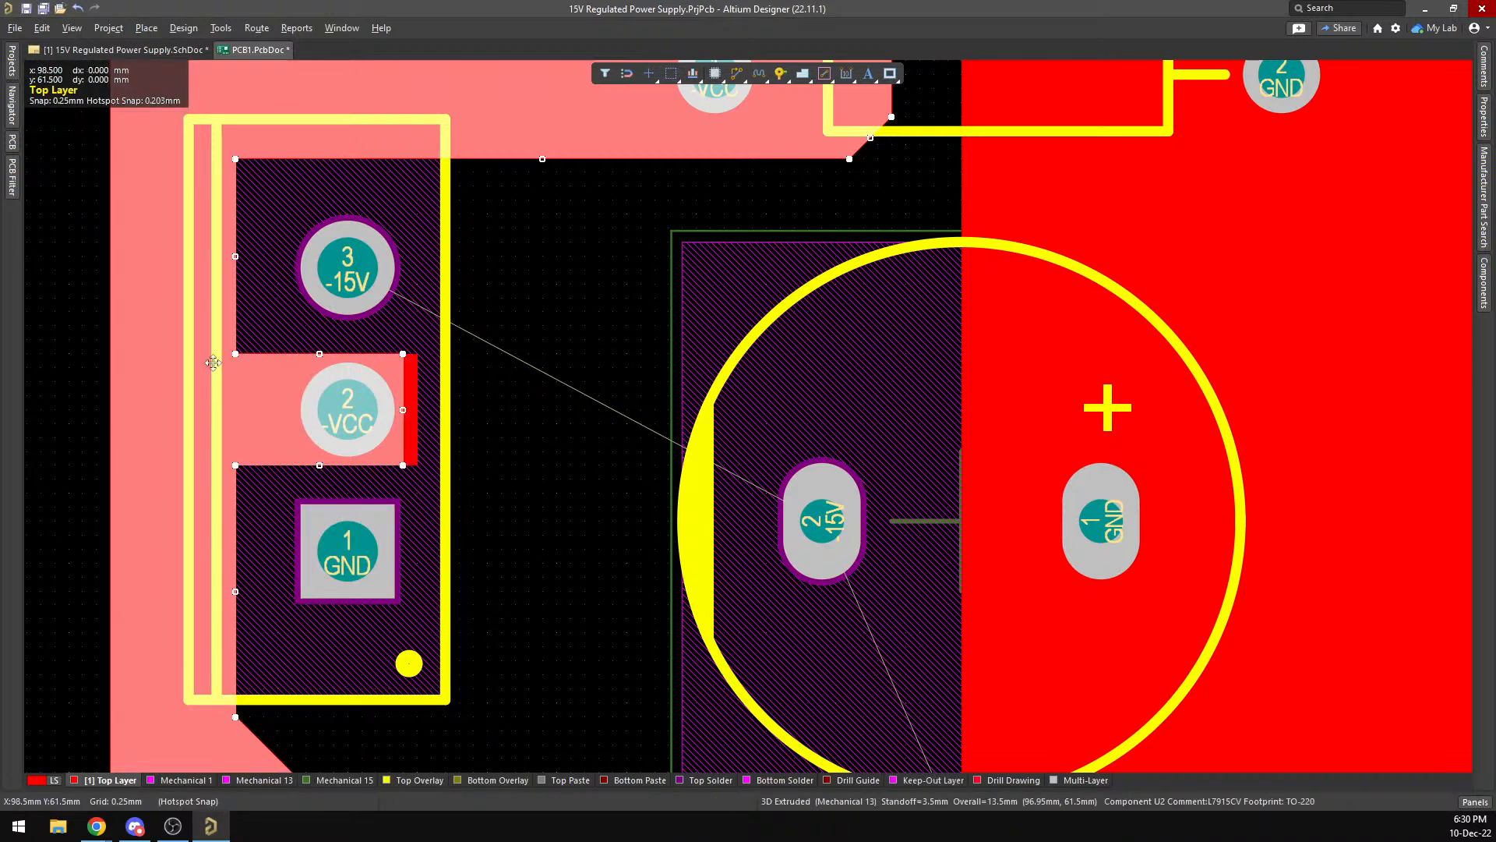
{"action": "right_click", "coordinate": [130, 394]}
{"action": "left_click", "coordinate": [133, 348]}
{"action": "right_click", "coordinate": [133, 342]}
{"action": "left_click", "coordinate": [132, 321]}
{"action": "right_click", "coordinate": [133, 312]}
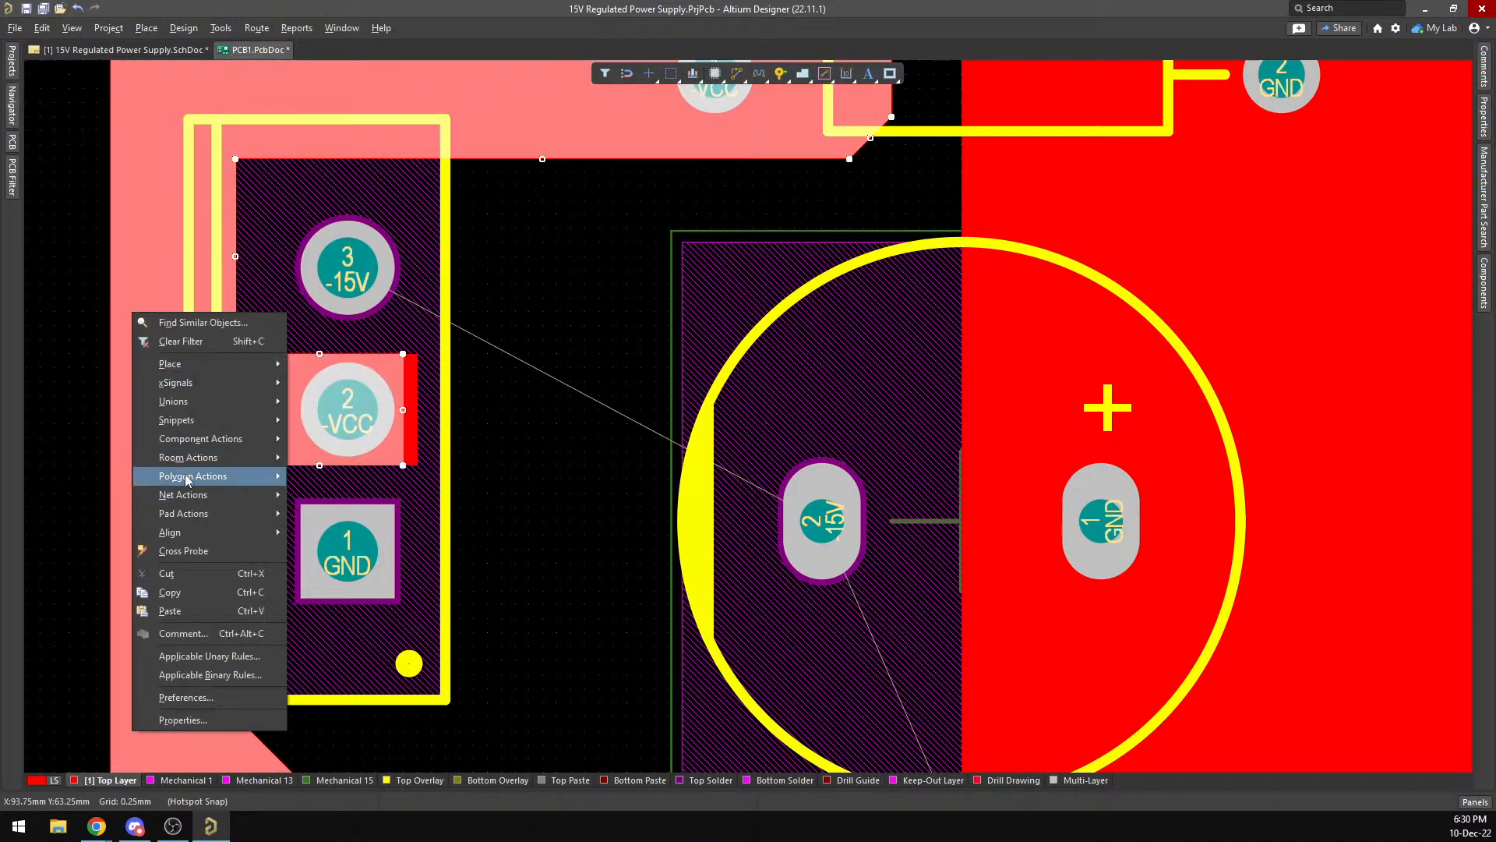
{"action": "mouse_move", "coordinate": [234, 476]}
{"action": "left_click", "coordinate": [440, 516]}
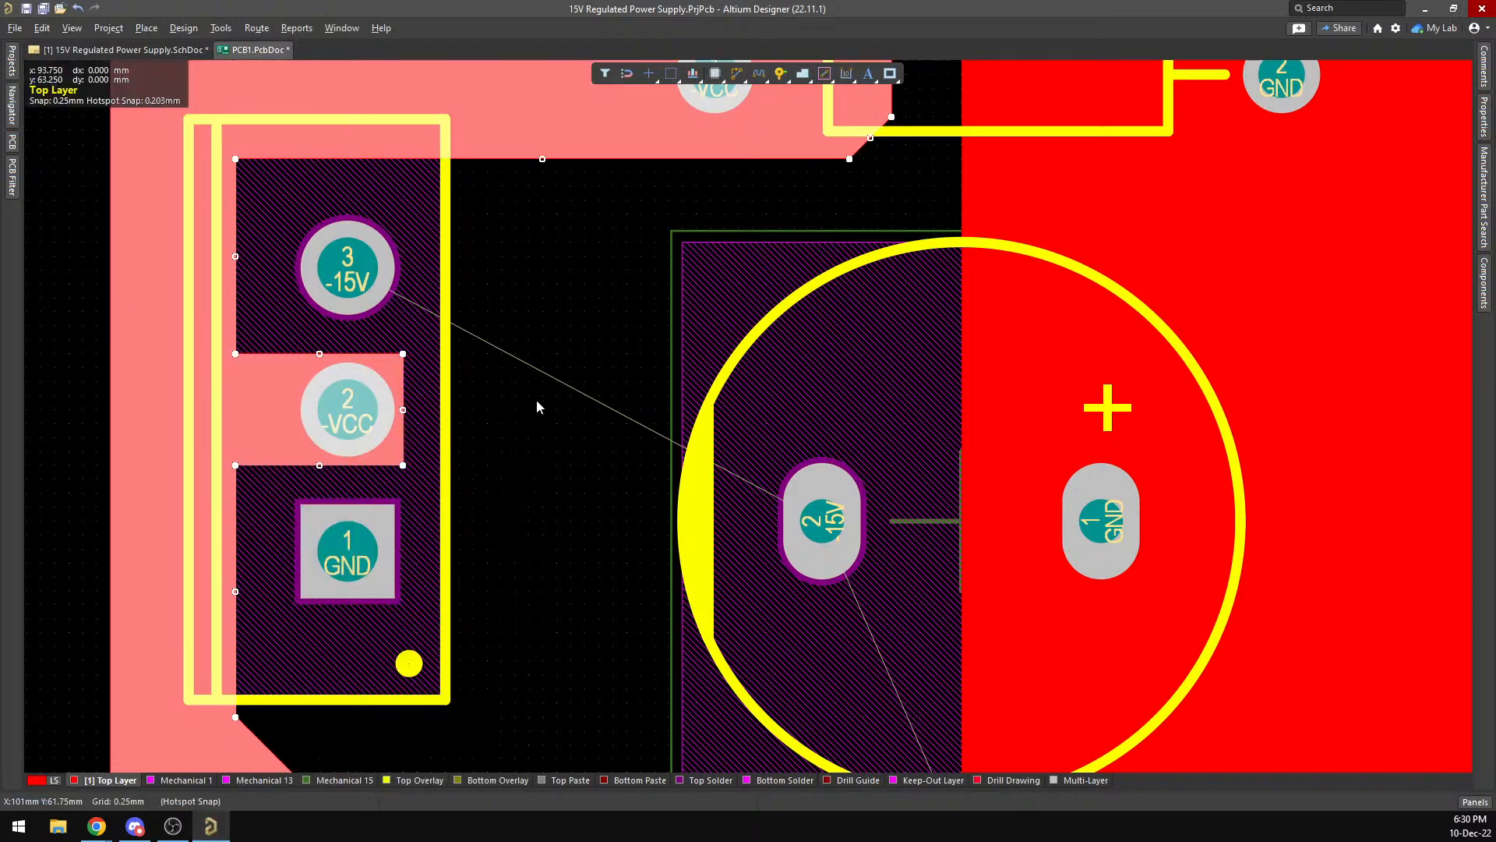
Set the snap grid to 0.100 mm.
{"action": "key", "text": "g"}
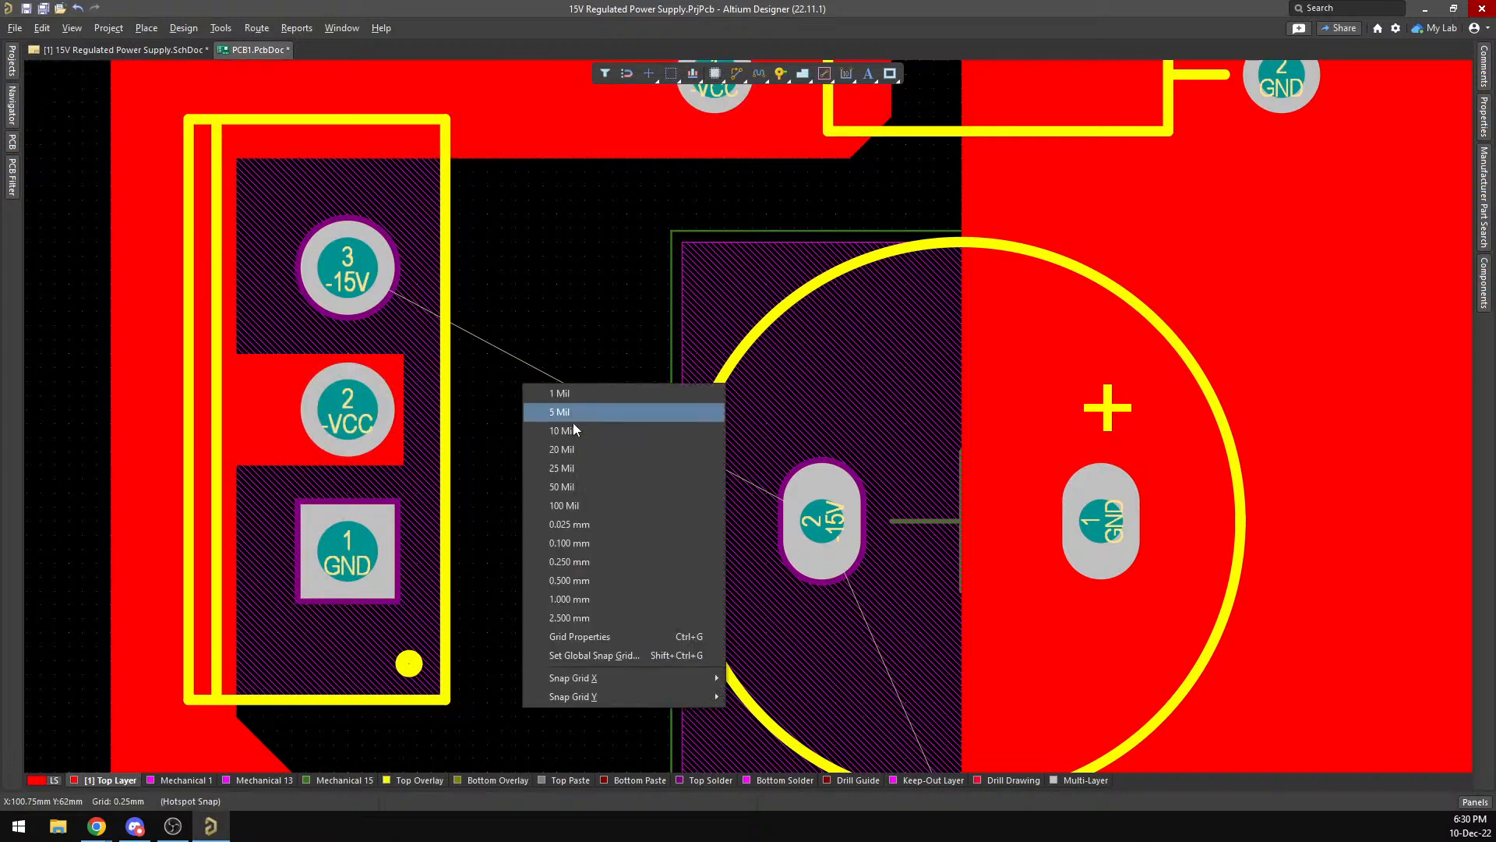
{"action": "left_click", "coordinate": [582, 542]}
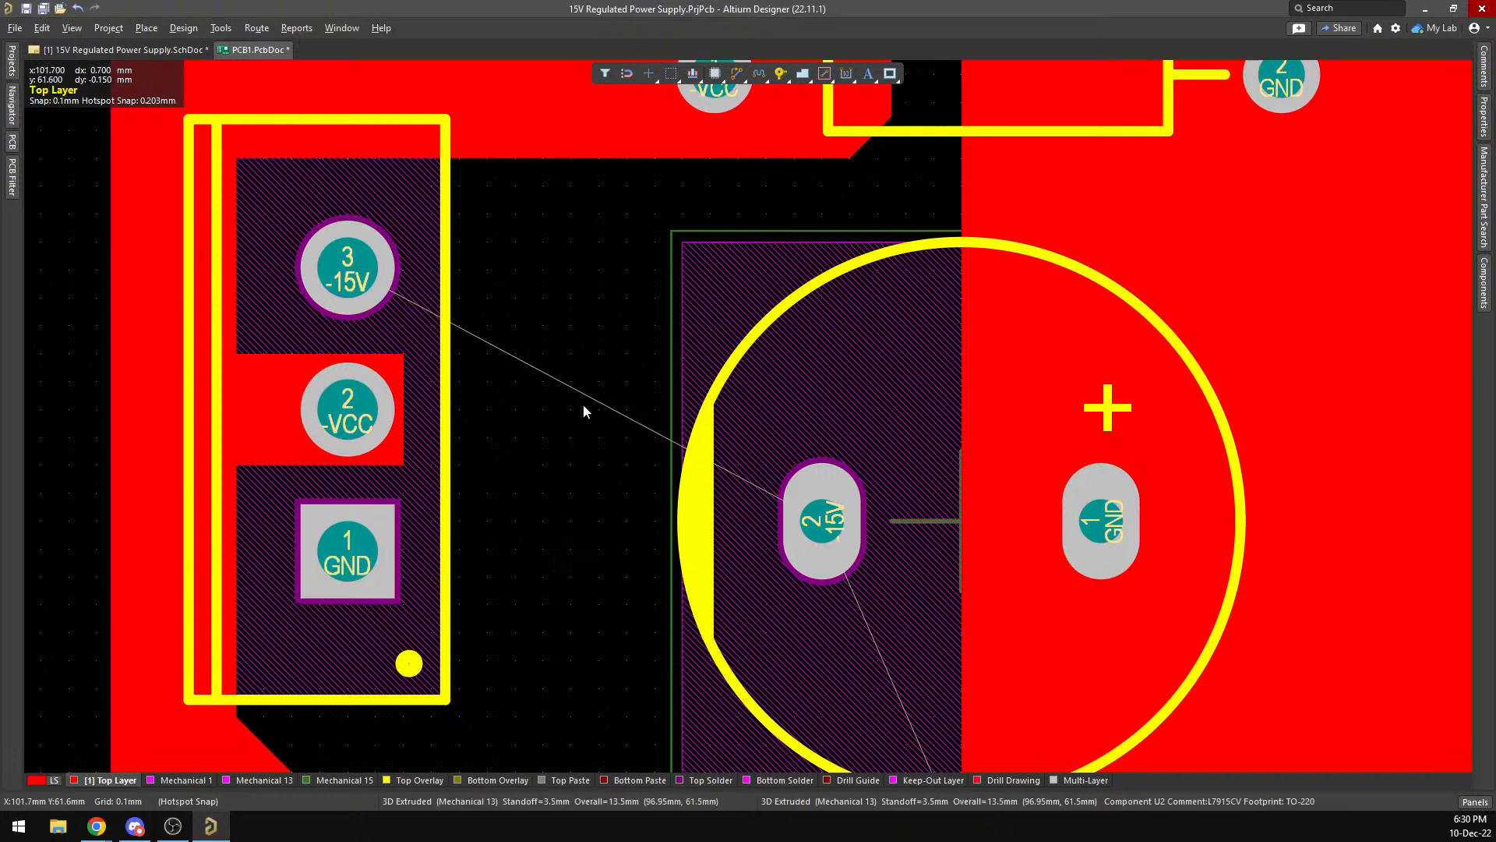
Examine the -VCC copper and the unrouted +VCC pads from the regulators up to the input connector and diodes.
{"action": "scroll", "coordinate": [584, 411], "scroll_direction": "down", "scroll_amount": 5}
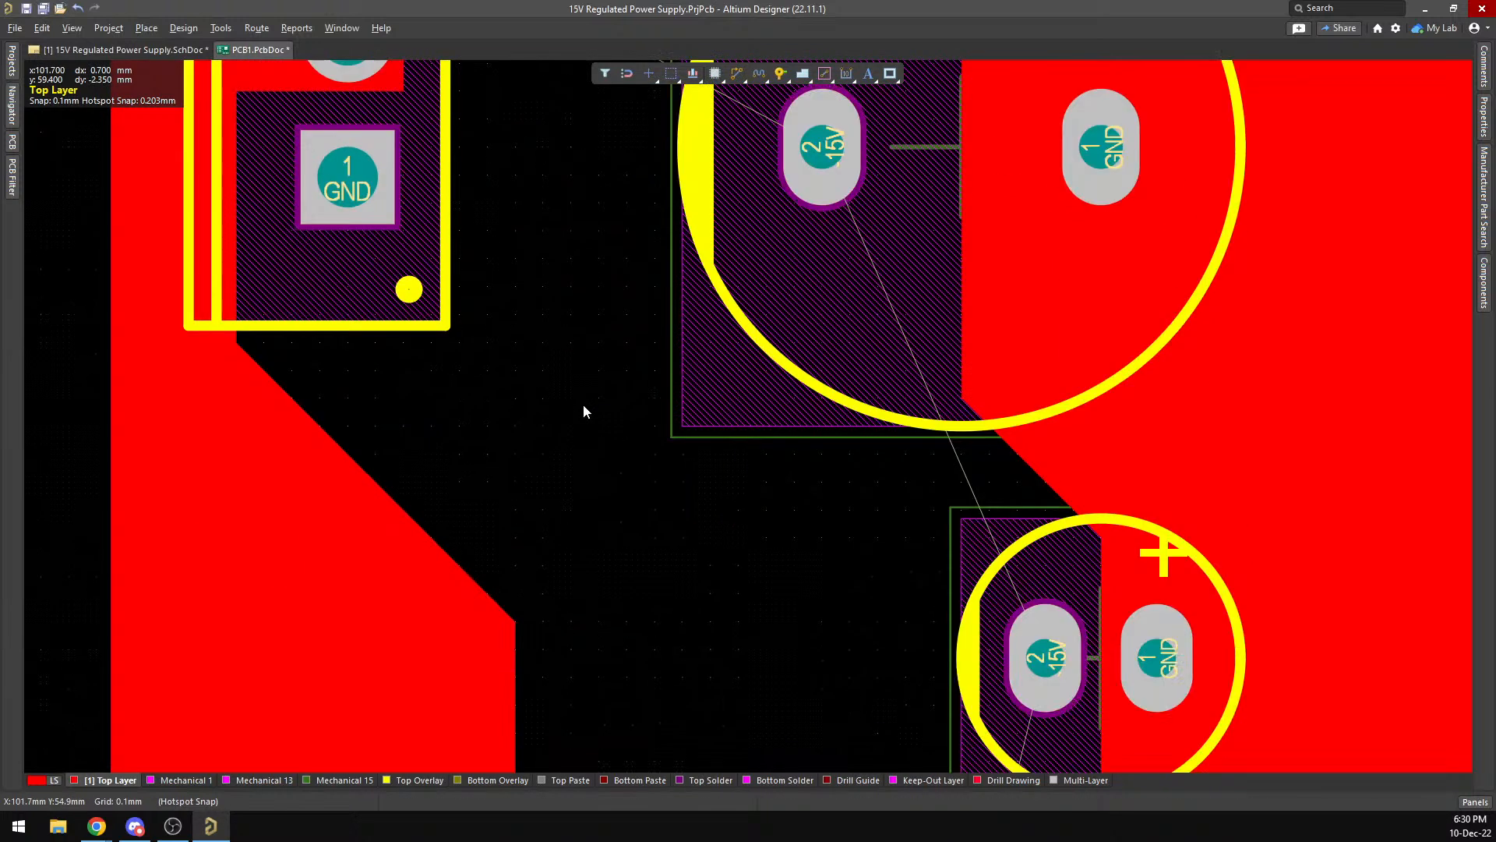
{"action": "scroll", "coordinate": [584, 407], "scroll_direction": "up", "scroll_amount": 6}
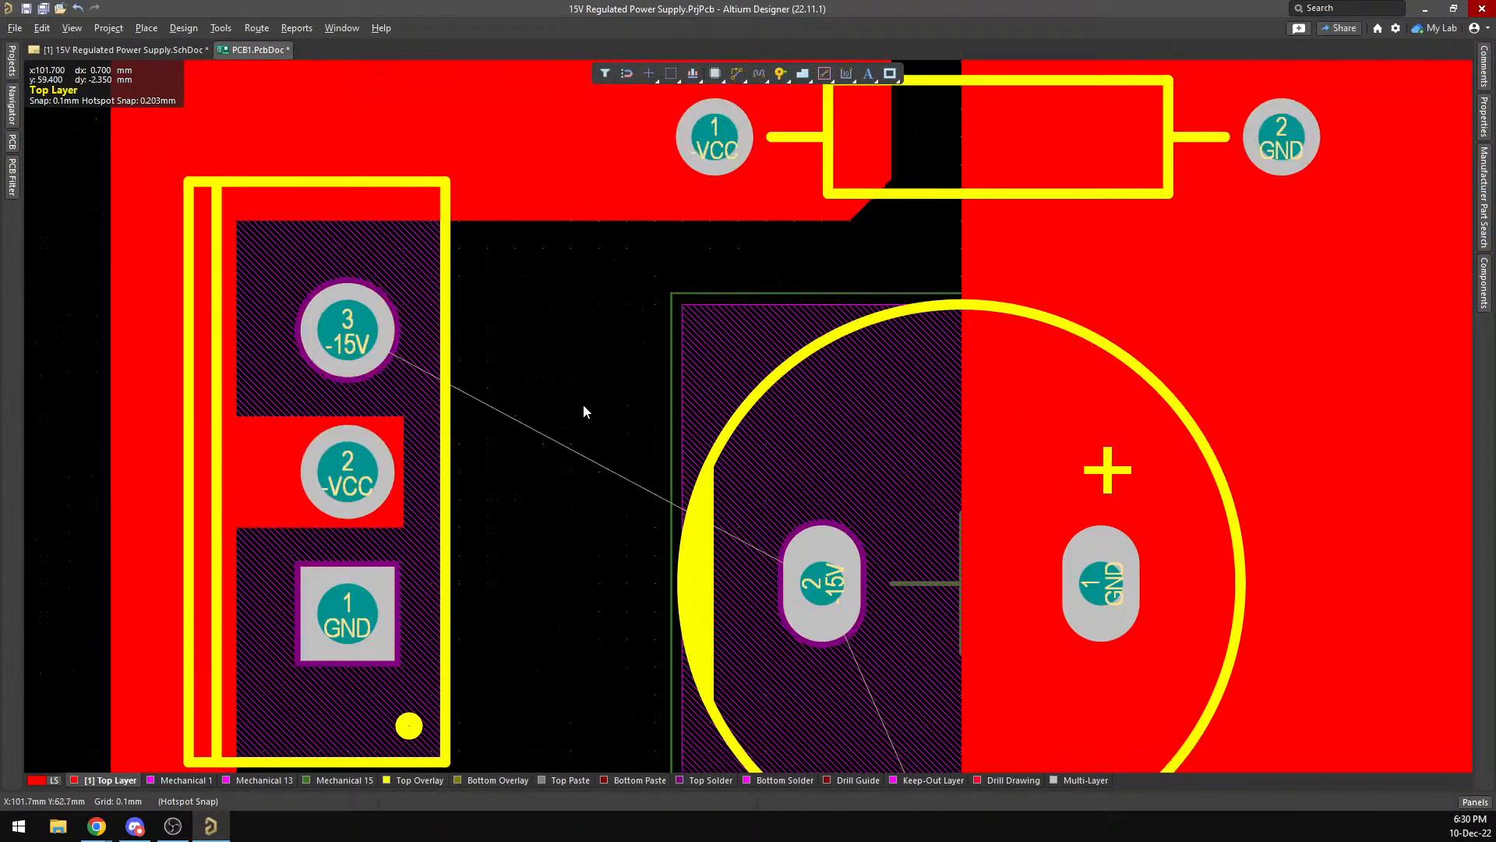
{"action": "scroll", "coordinate": [584, 411], "scroll_direction": "up", "scroll_amount": 3}
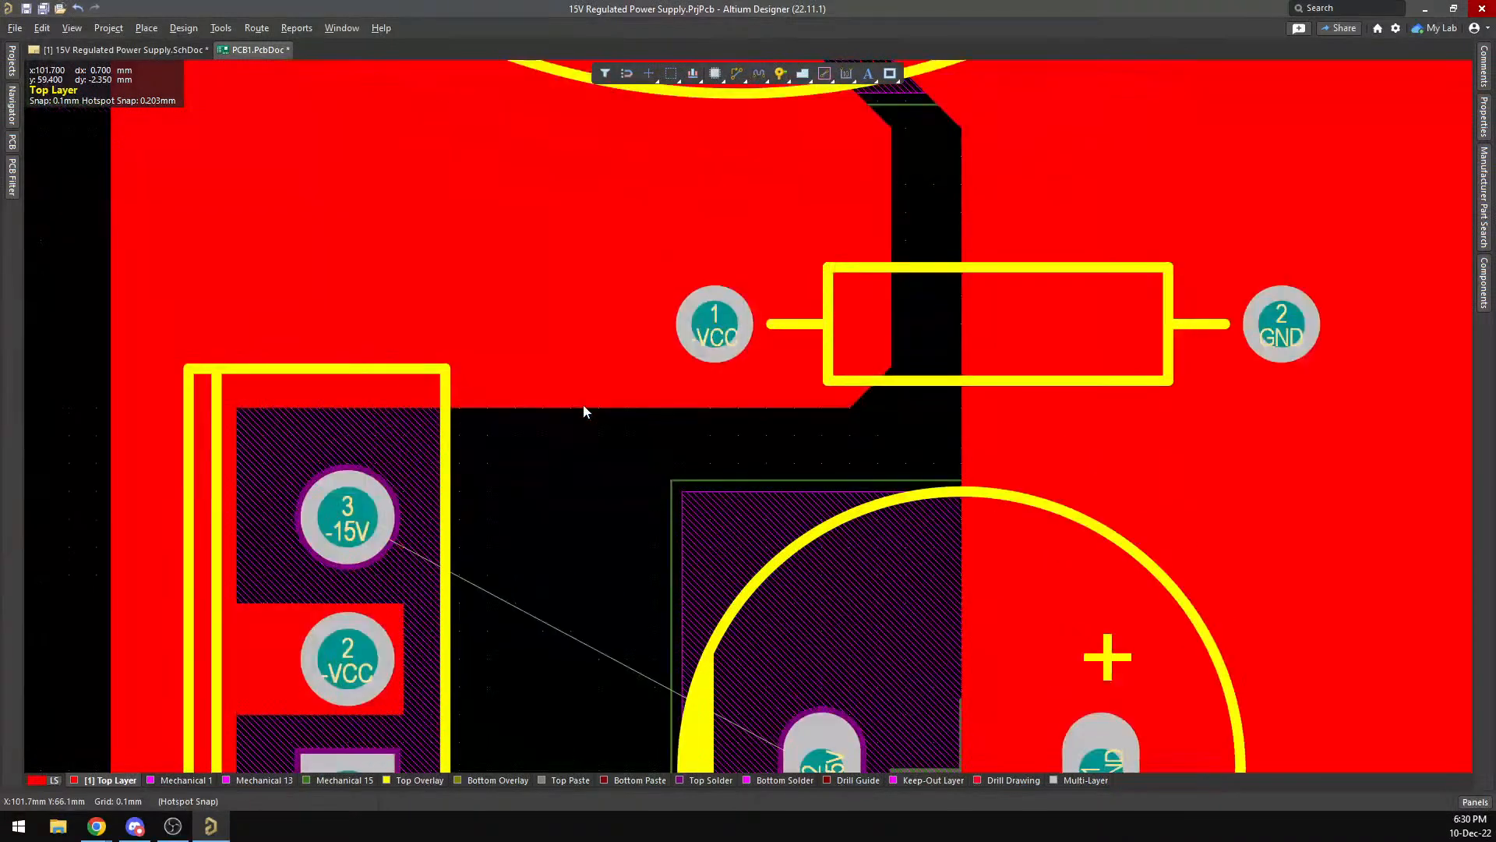
{"action": "scroll", "coordinate": [584, 406], "scroll_direction": "down", "scroll_amount": 4}
{"action": "scroll", "coordinate": [583, 406], "scroll_direction": "down", "scroll_amount": 8, "text": "ctrl"}
{"action": "right_click_drag", "start_coordinate": [1083, 529], "coordinate": [812, 463]}
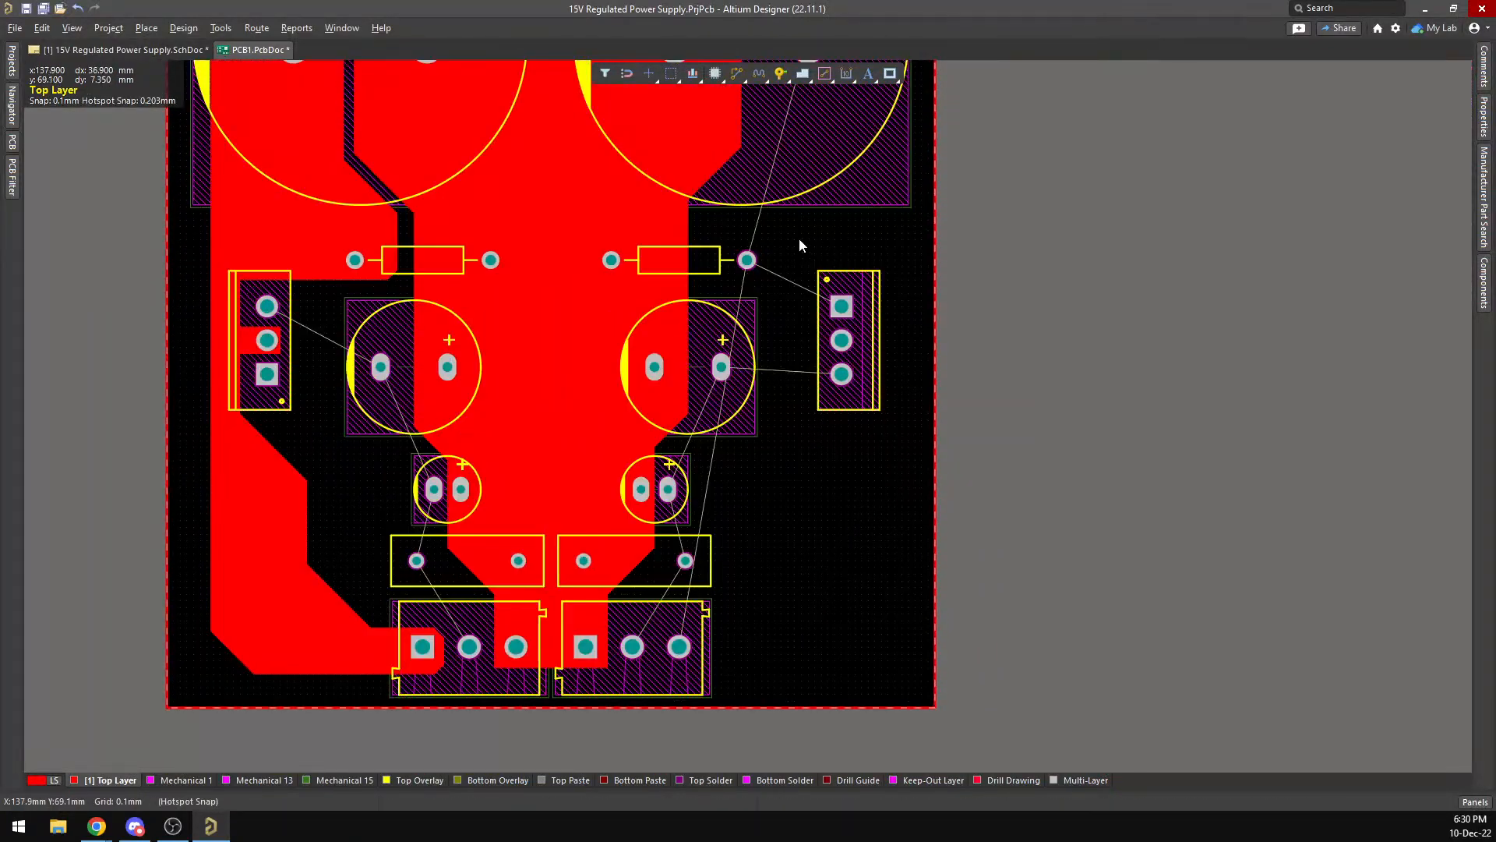
{"action": "scroll", "coordinate": [742, 348], "scroll_direction": "up", "scroll_amount": 10}
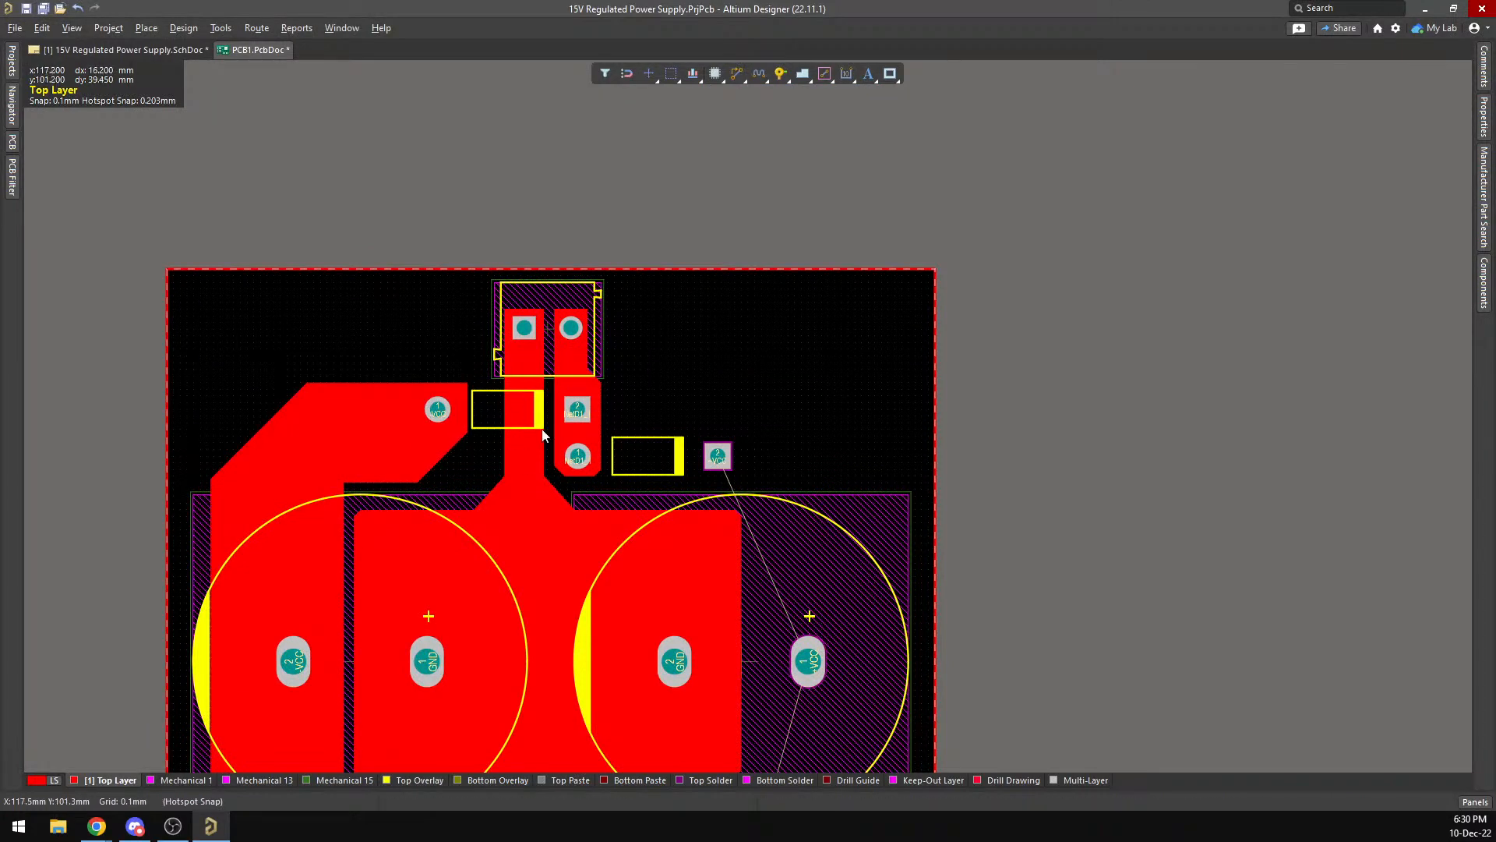
{"action": "scroll", "coordinate": [475, 438], "scroll_direction": "up", "scroll_amount": 2}
{"action": "scroll", "coordinate": [433, 557], "scroll_direction": "up", "scroll_amount": 4, "text": "ctrl"}
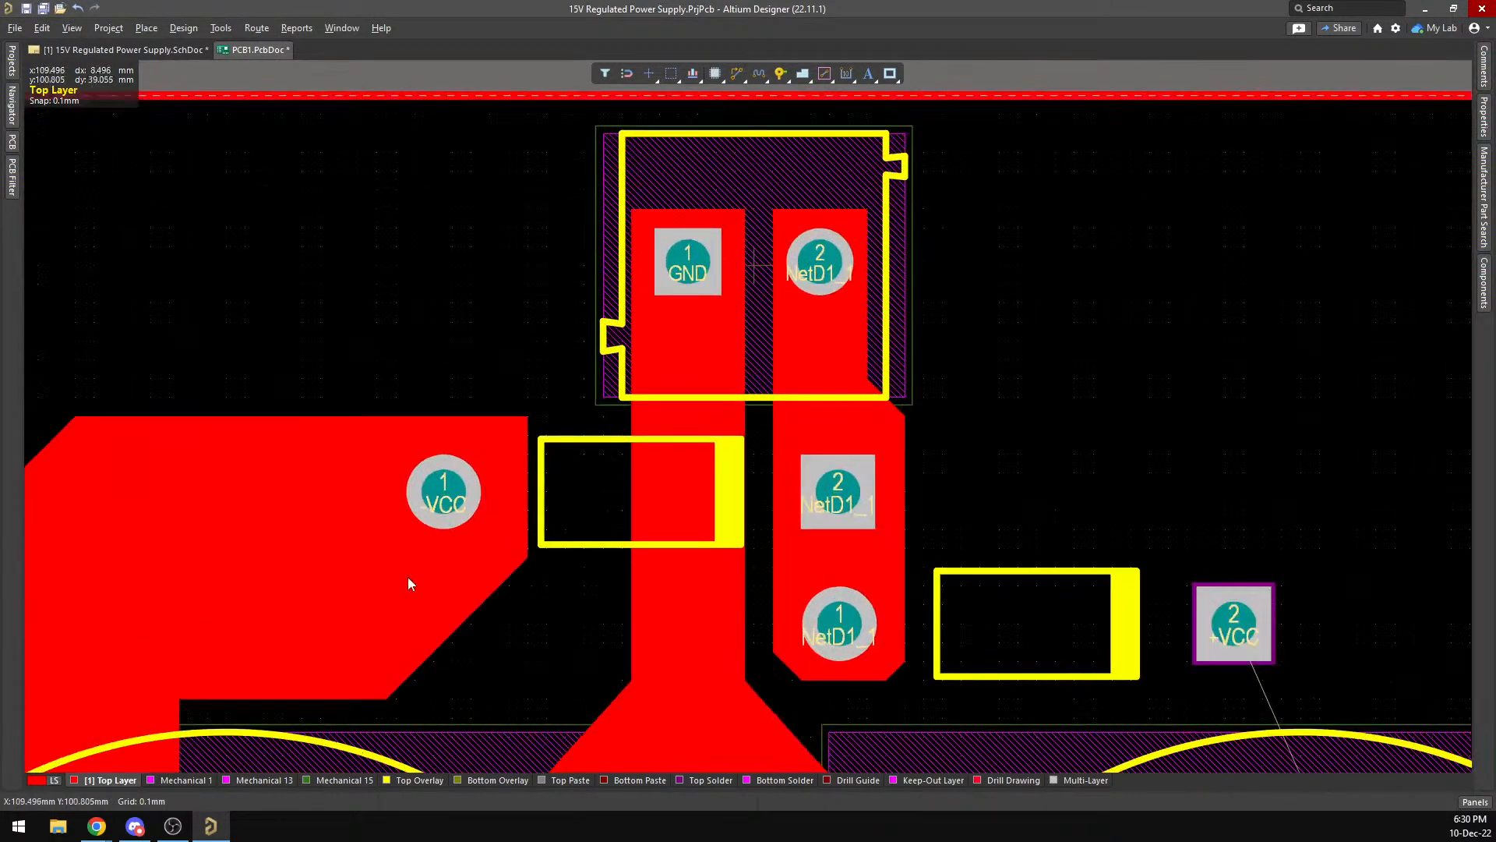
Try reshaping the -VCC polygon's diagonal and vertical edges beside the diode's -VCC pad, and undo both moves.
{"action": "left_click", "coordinate": [456, 596]}
{"action": "left_click_drag", "start_coordinate": [458, 630], "coordinate": [490, 643]}
{"action": "key", "text": "ctrl+z"}
{"action": "left_click_drag", "start_coordinate": [529, 487], "coordinate": [596, 491]}
{"action": "key", "text": "ctrl+z"}
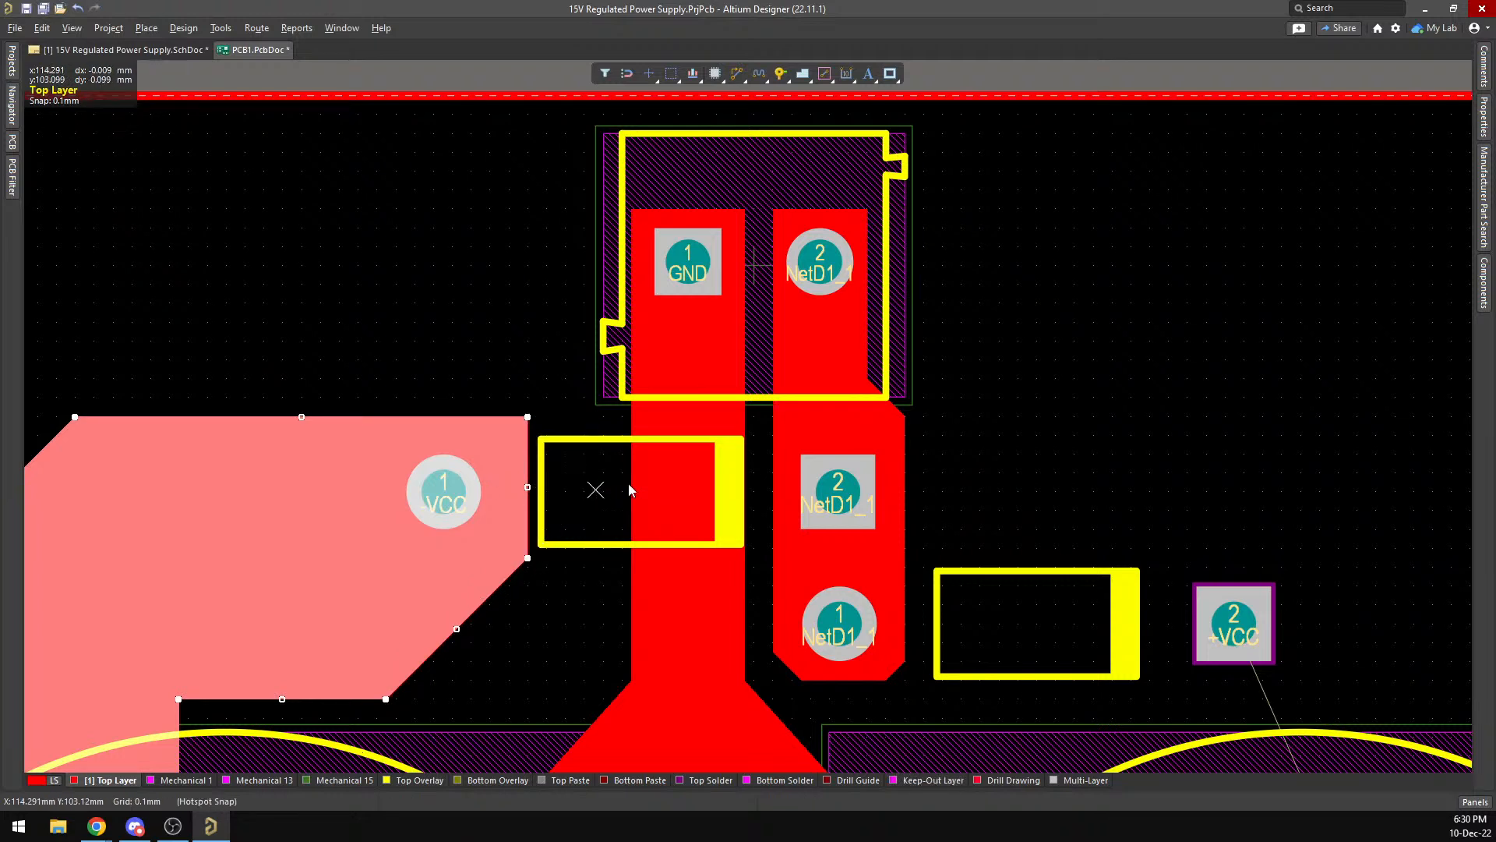
Start a top-layer polygon outline above the diode's +VCC pad and run its outer edge down beside the large capacitor to the positive regulator.
{"action": "left_click", "coordinate": [1052, 434]}
{"action": "scroll", "coordinate": [1015, 413], "scroll_direction": "down", "scroll_amount": 1}
{"action": "scroll", "coordinate": [1015, 413], "scroll_direction": "down", "scroll_amount": 2, "text": "ctrl"}
{"action": "left_click_drag", "start_coordinate": [1218, 399], "coordinate": [991, 360]}
{"action": "right_click_drag", "start_coordinate": [1211, 306], "coordinate": [887, 93]}
{"action": "scroll", "coordinate": [790, 230], "scroll_direction": "up", "scroll_amount": 1}
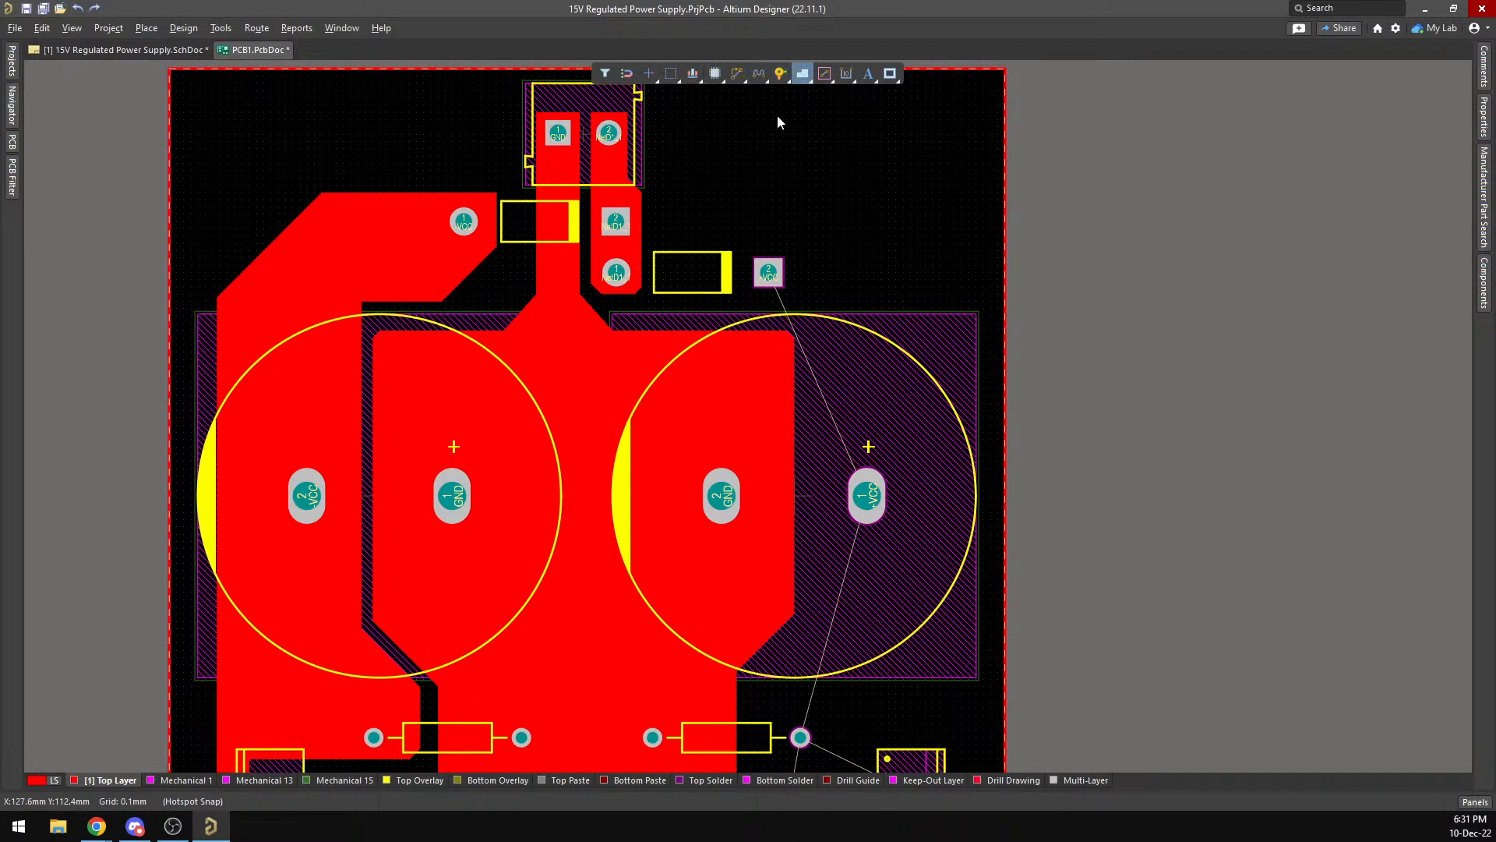
{"action": "left_click", "coordinate": [803, 73]}
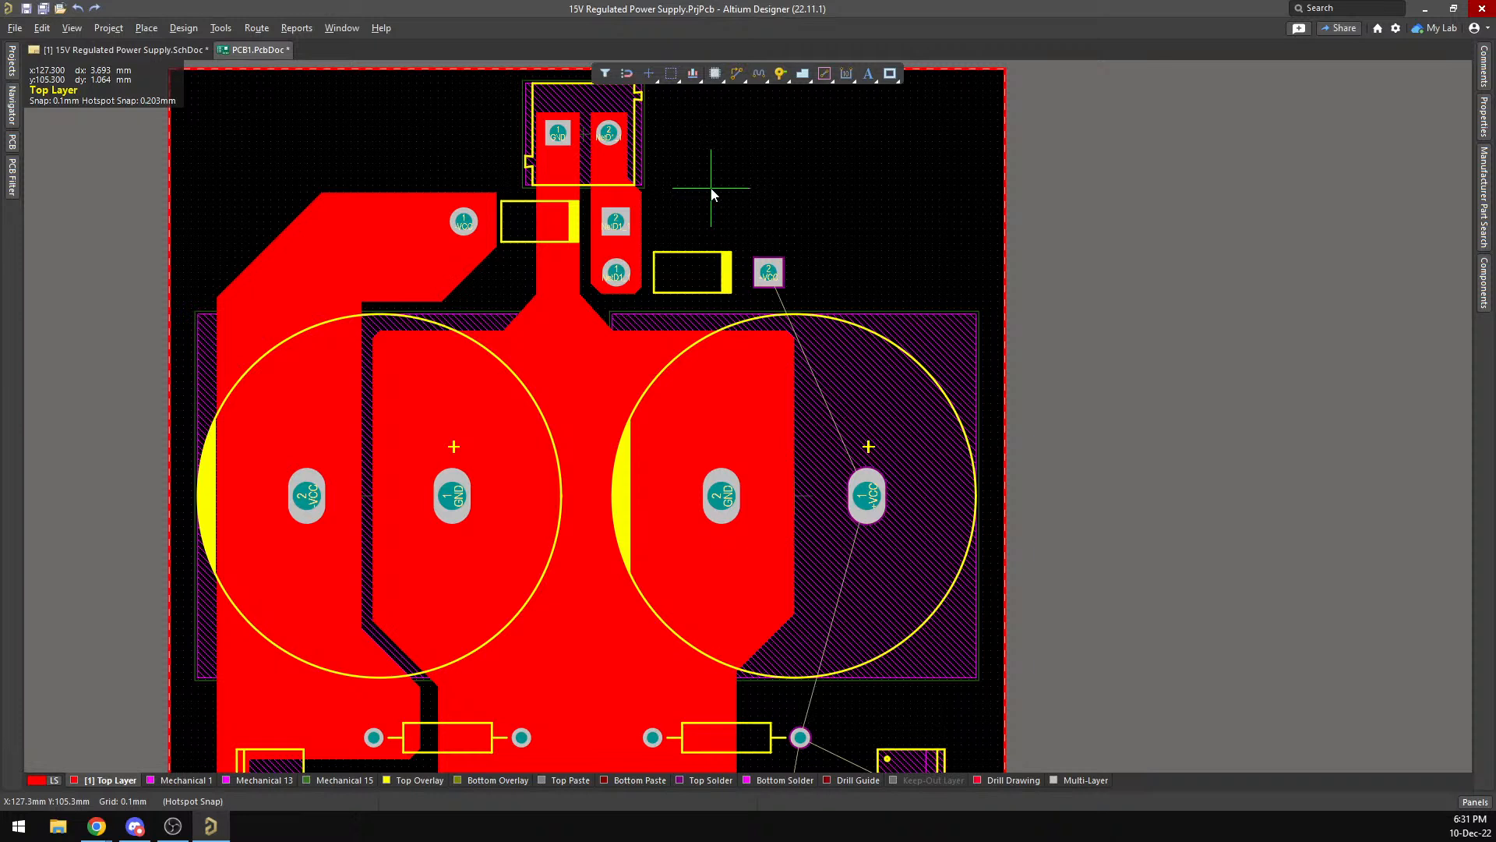
{"action": "left_click", "coordinate": [728, 243]}
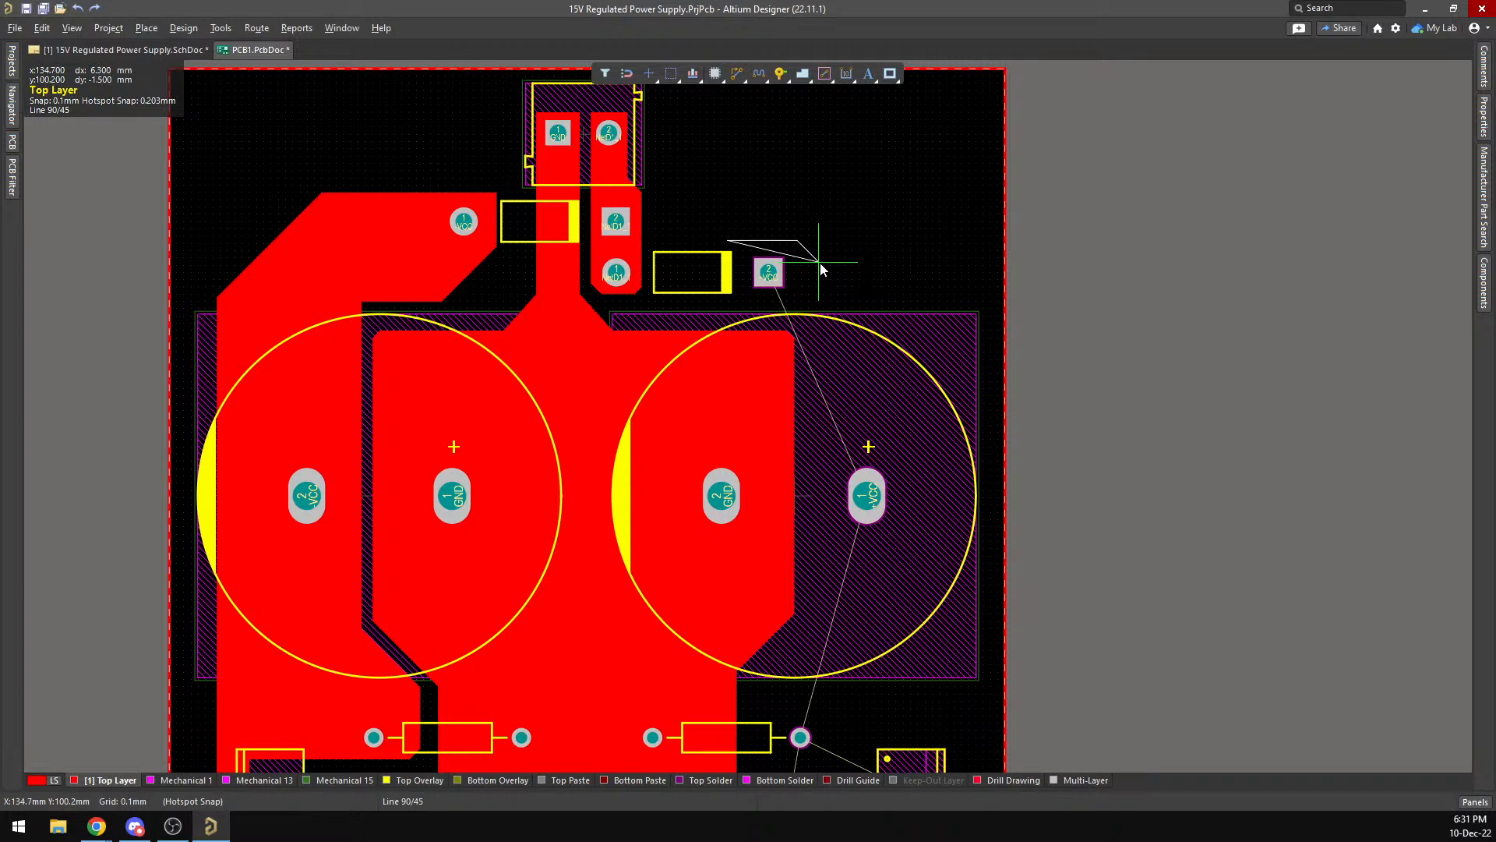
{"action": "left_click", "coordinate": [840, 241]}
{"action": "key", "text": "space"}
{"action": "scroll", "coordinate": [956, 382], "scroll_direction": "down", "scroll_amount": 8}
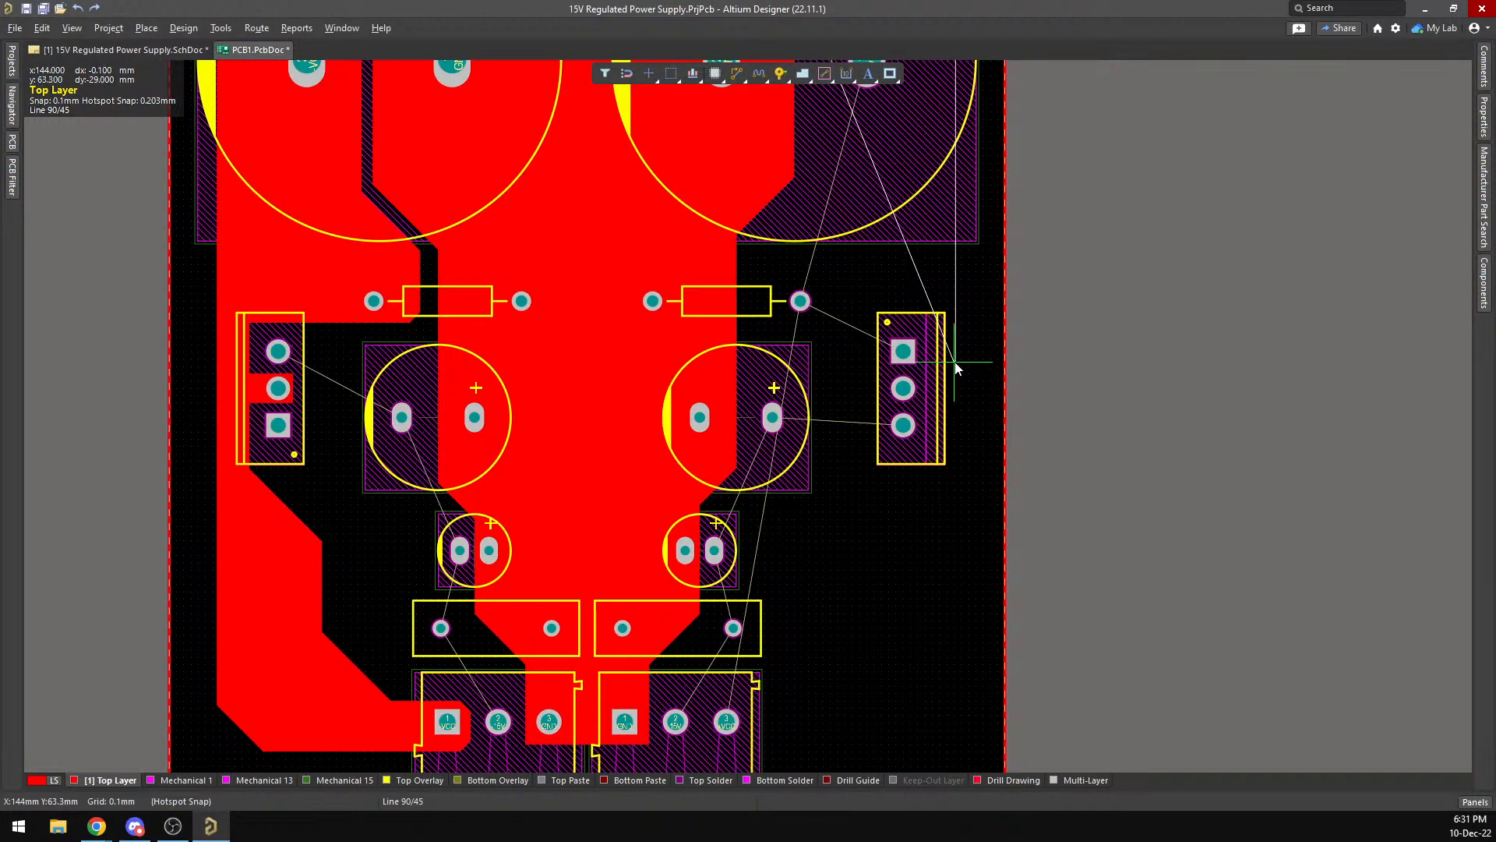
Continue the polygon outline beneath the positive regulator's +VCC pad and below the resistor's +VCC pad to near the GND copper.
{"action": "key", "text": "space"}
{"action": "key", "text": "space"}
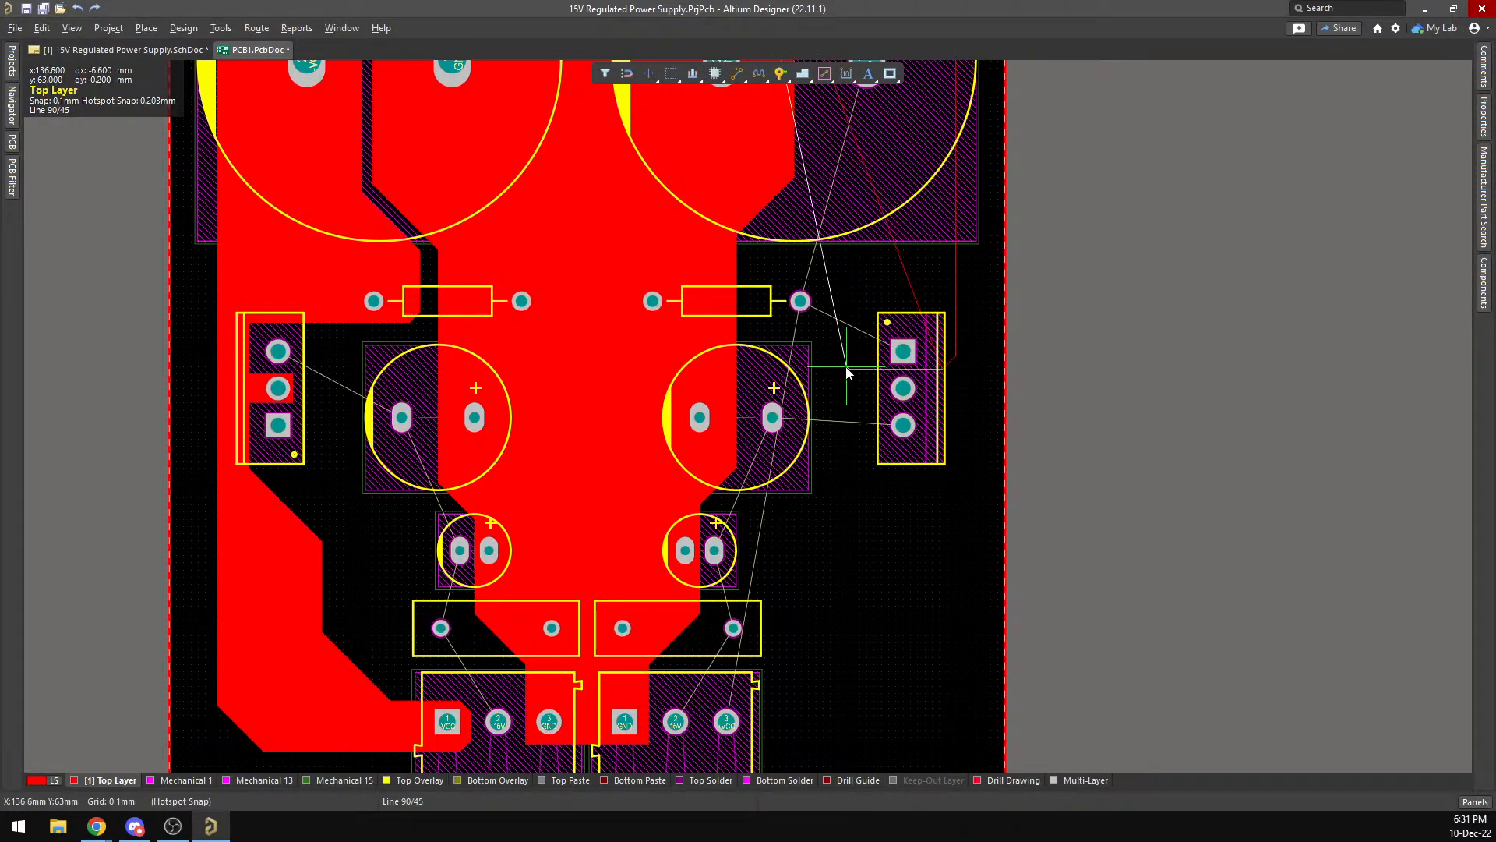
{"action": "key", "text": "space"}
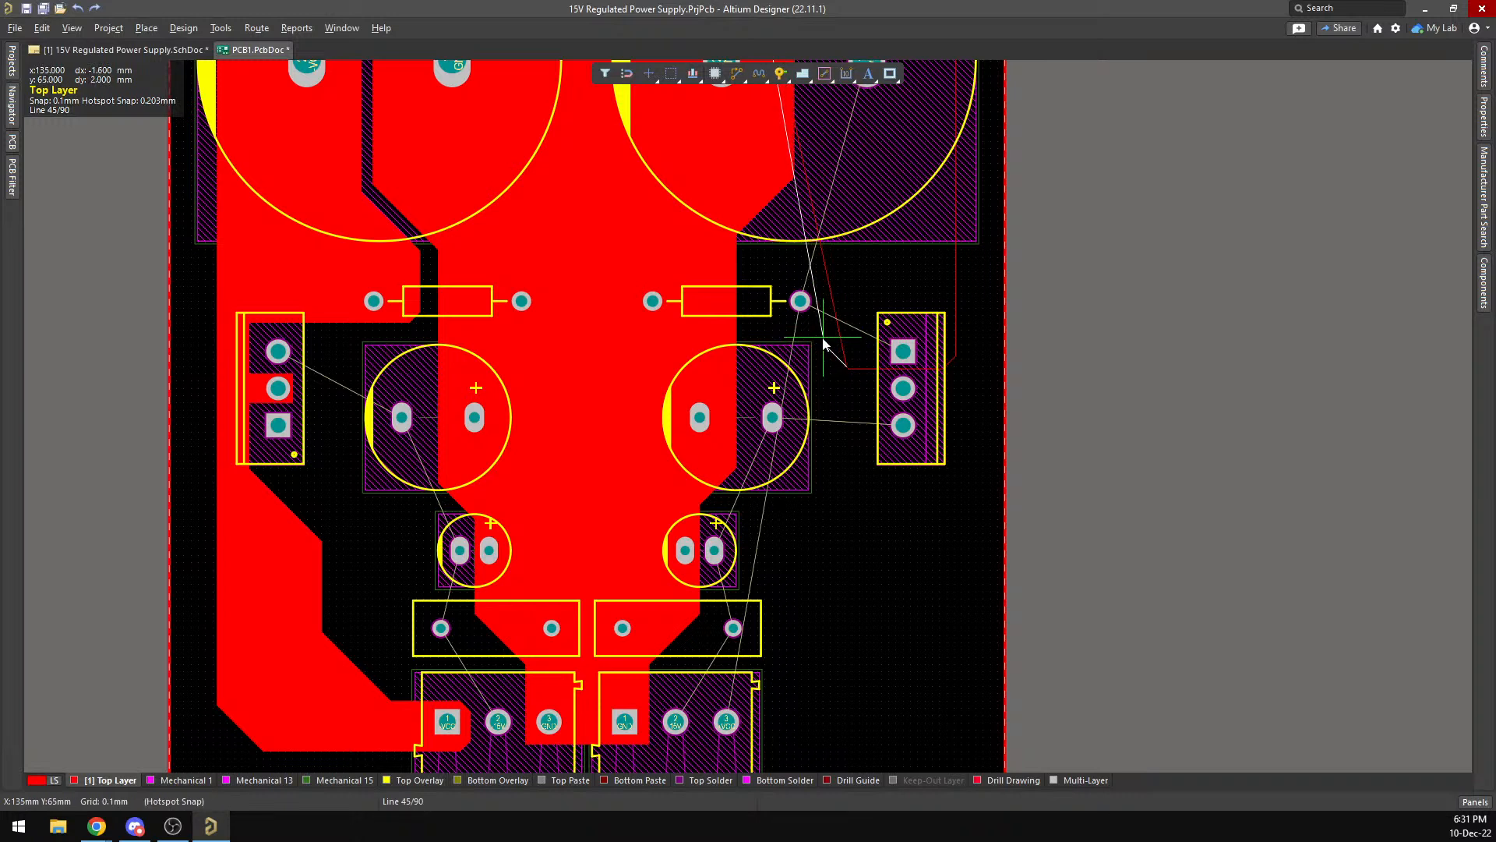
{"action": "key", "text": "space"}
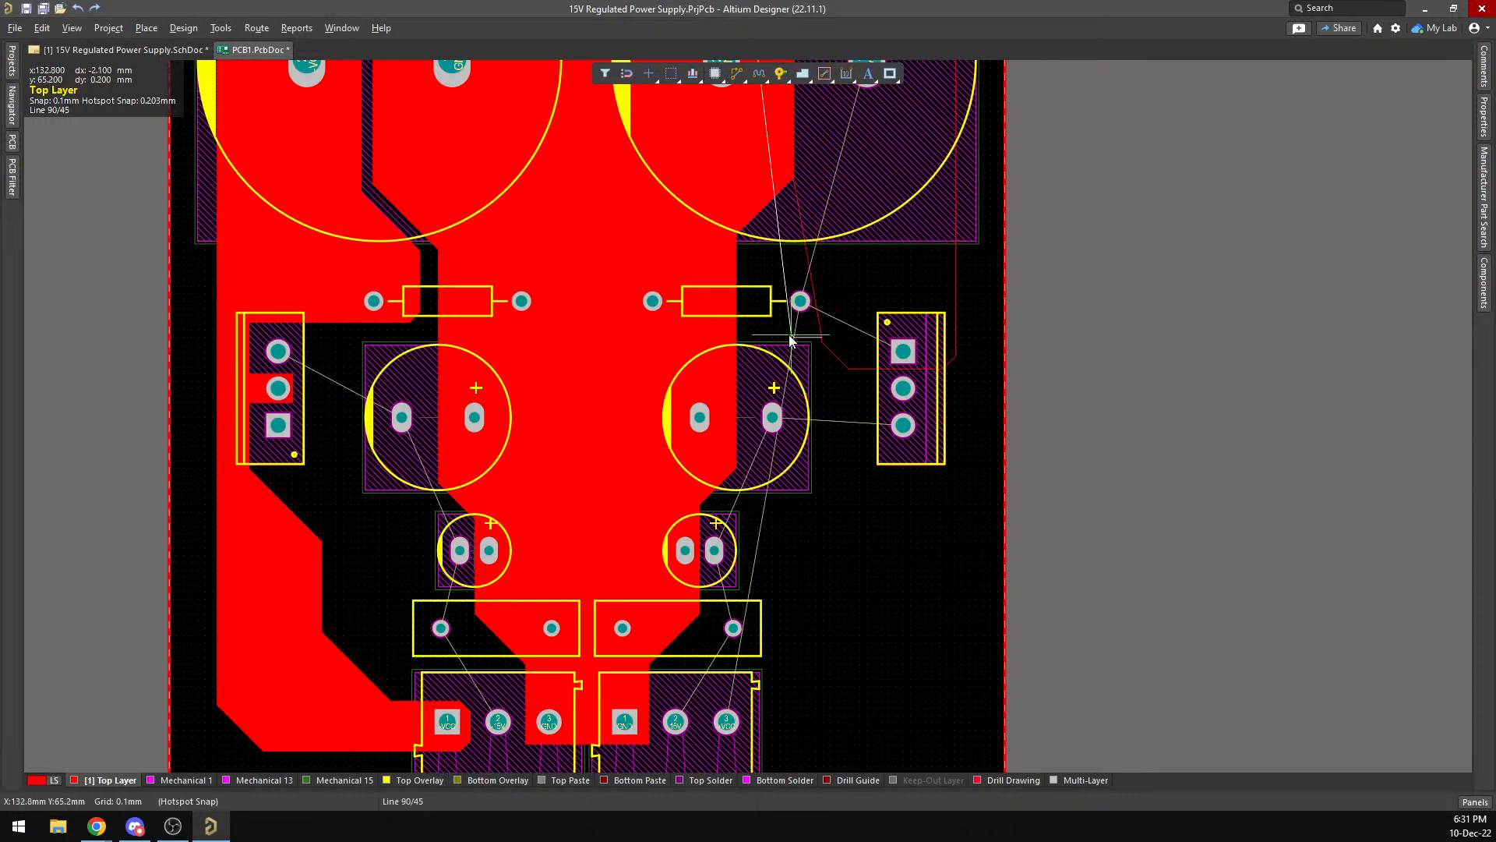
{"action": "scroll", "coordinate": [782, 330], "scroll_direction": "up", "scroll_amount": 5, "text": "ctrl"}
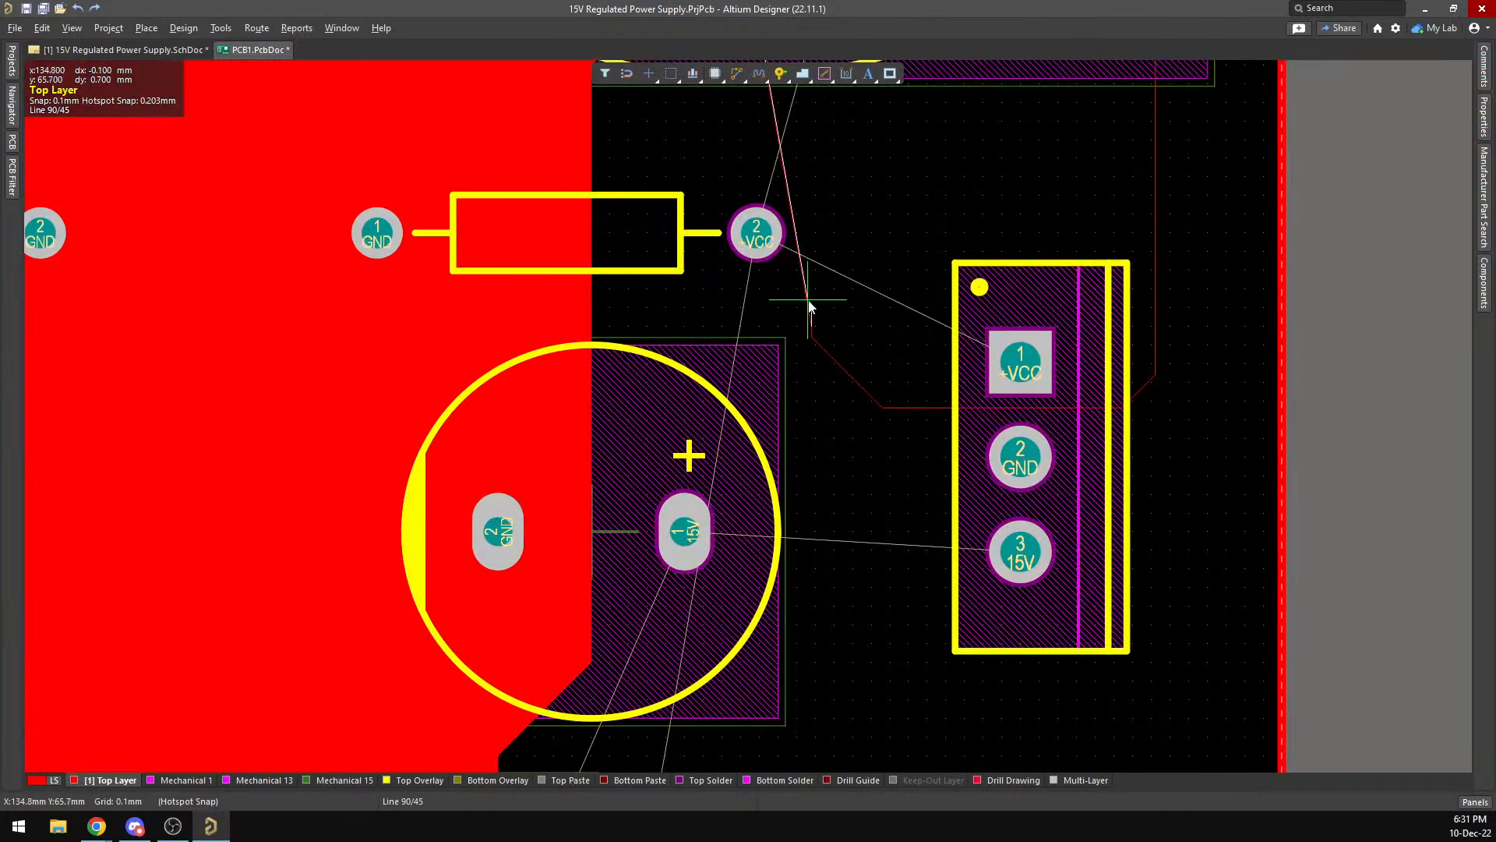
{"action": "key", "text": "space"}
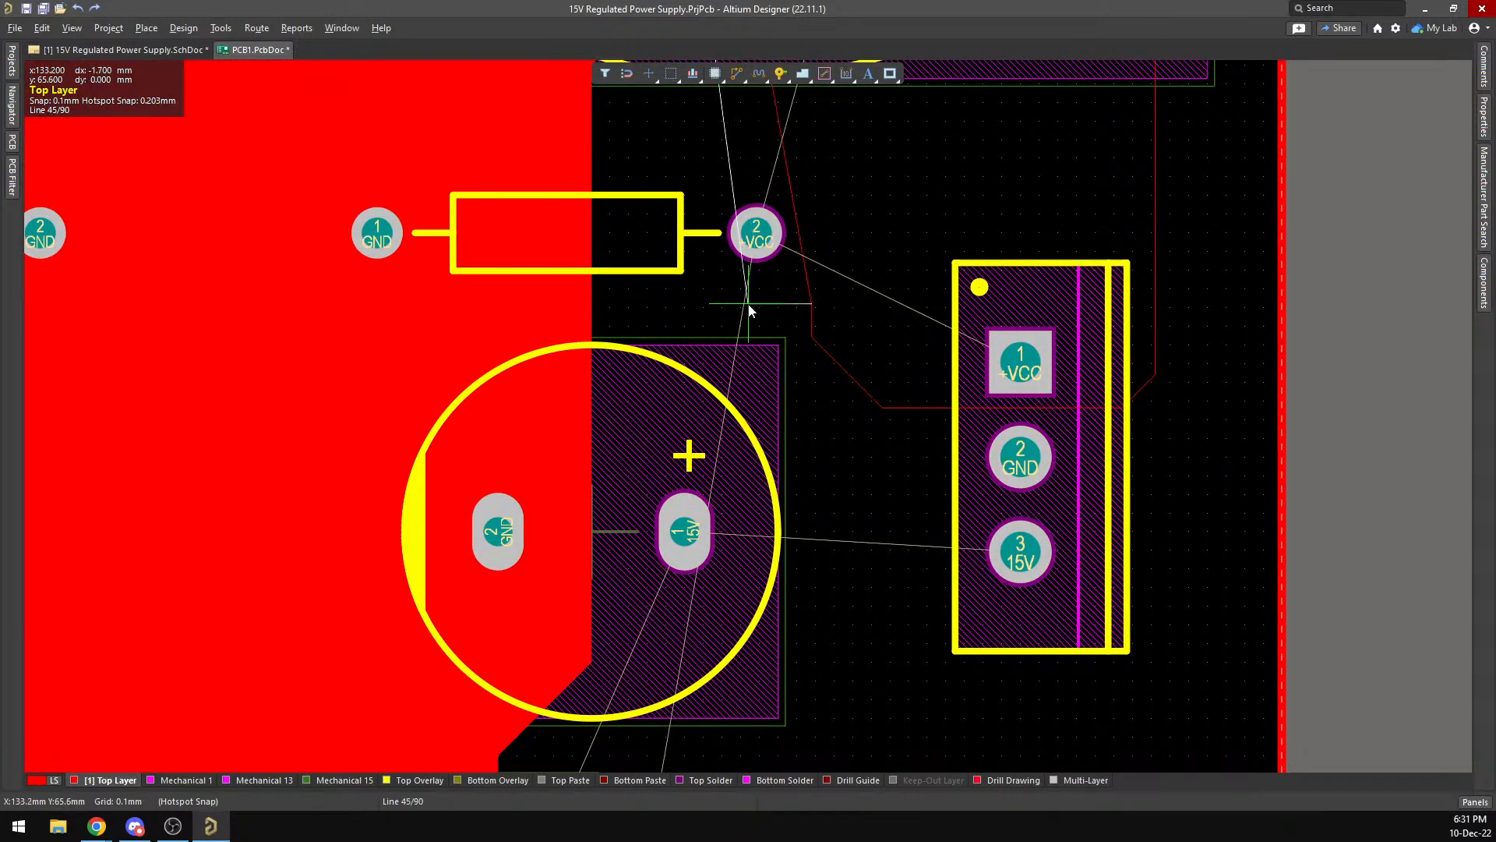
{"action": "key", "text": "space"}
{"action": "scroll", "coordinate": [646, 306], "scroll_direction": "down", "scroll_amount": 1}
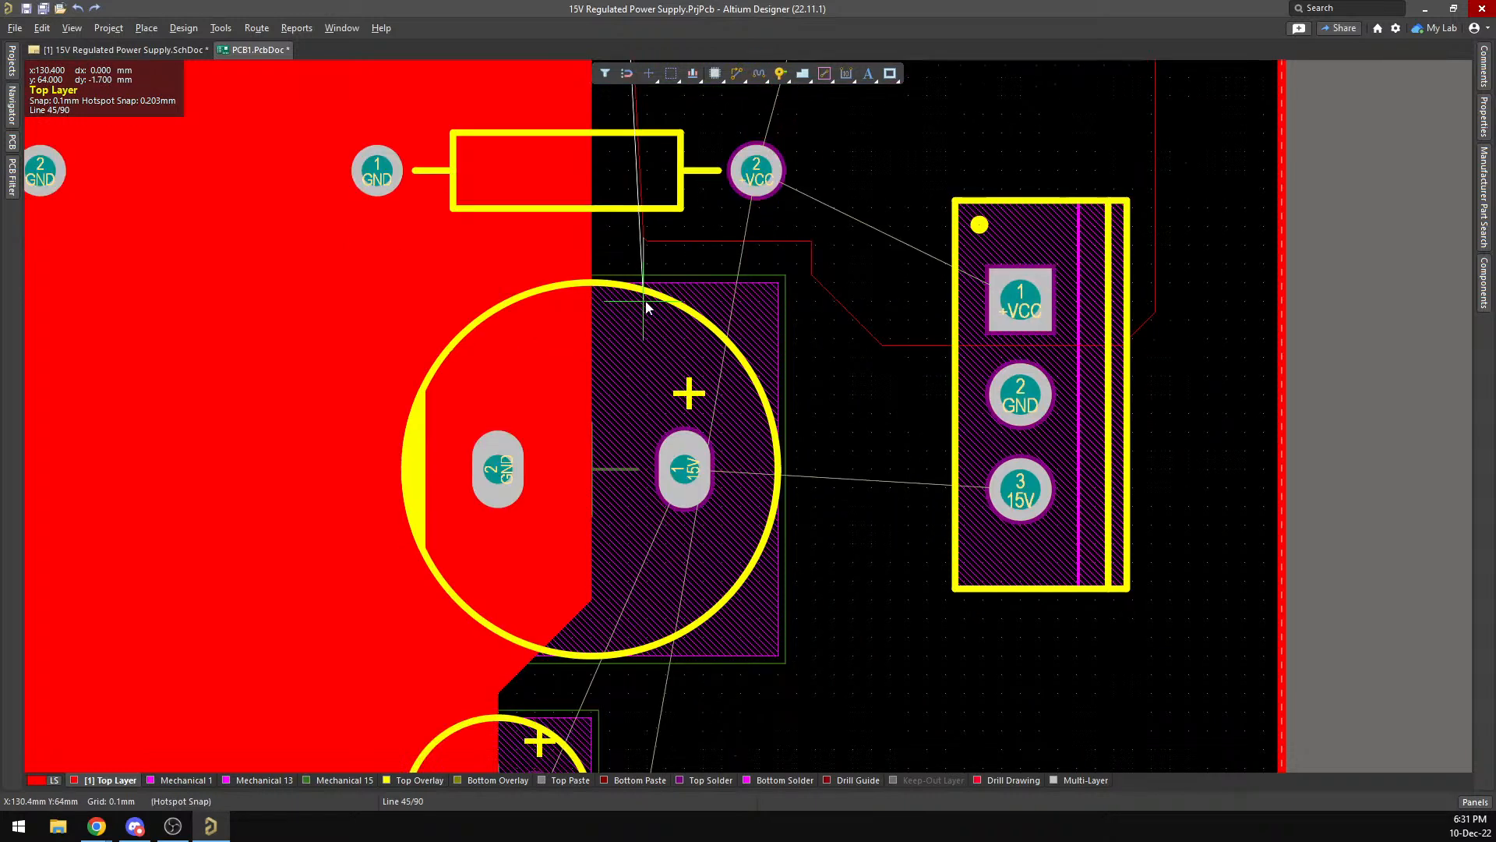
Run the outline's inner edge up alongside the GND copper, following its diagonal and passing between the large capacitor's pads.
{"action": "scroll", "coordinate": [646, 308], "scroll_direction": "up", "scroll_amount": 5}
{"action": "key", "text": "space"}
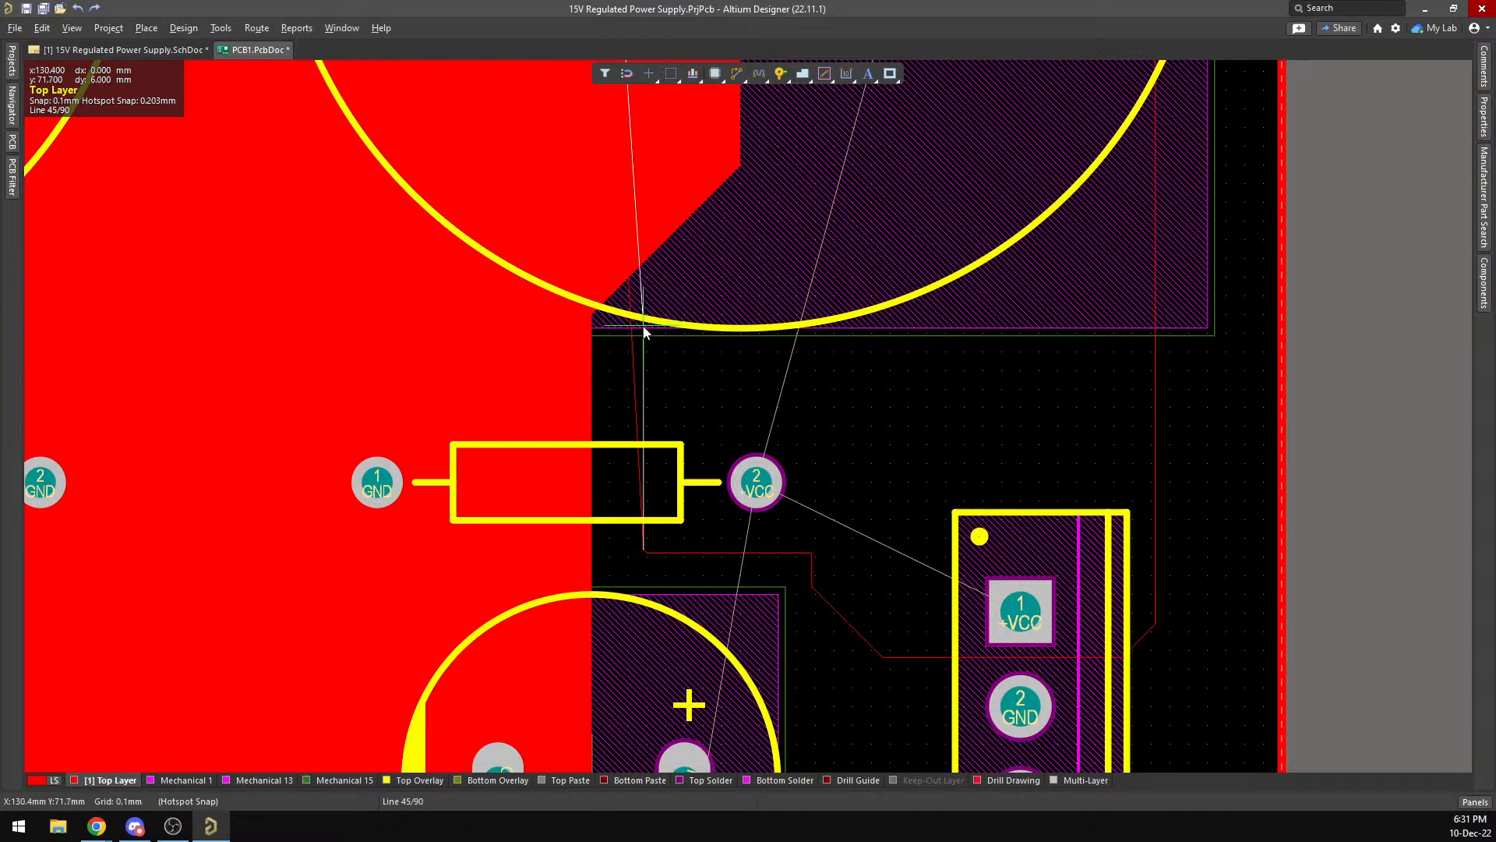
{"action": "left_click", "coordinate": [648, 363]}
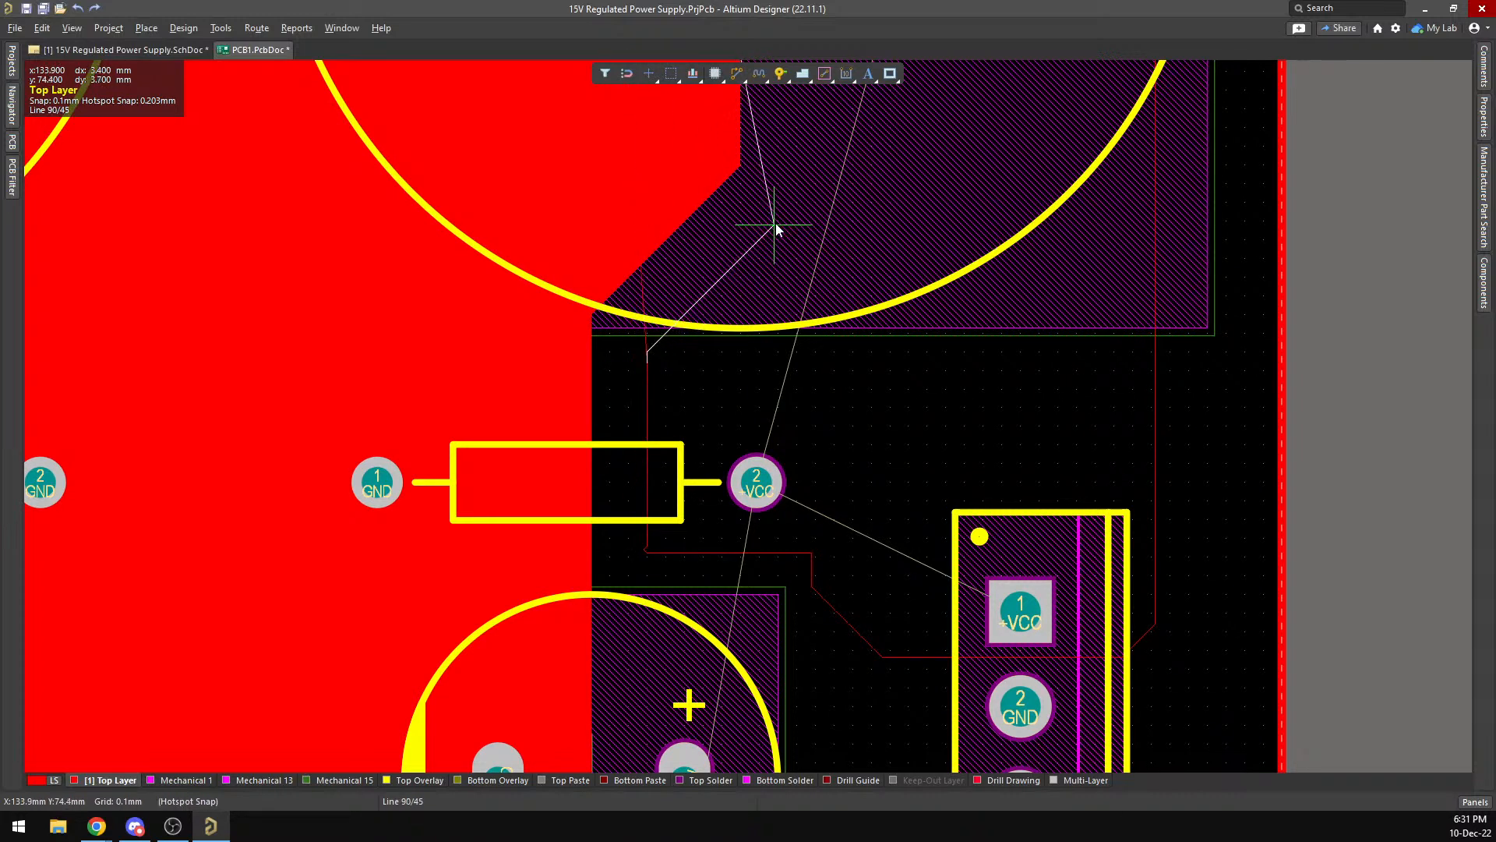
{"action": "left_click", "coordinate": [775, 222]}
{"action": "scroll", "coordinate": [775, 221], "scroll_direction": "up", "scroll_amount": 15}
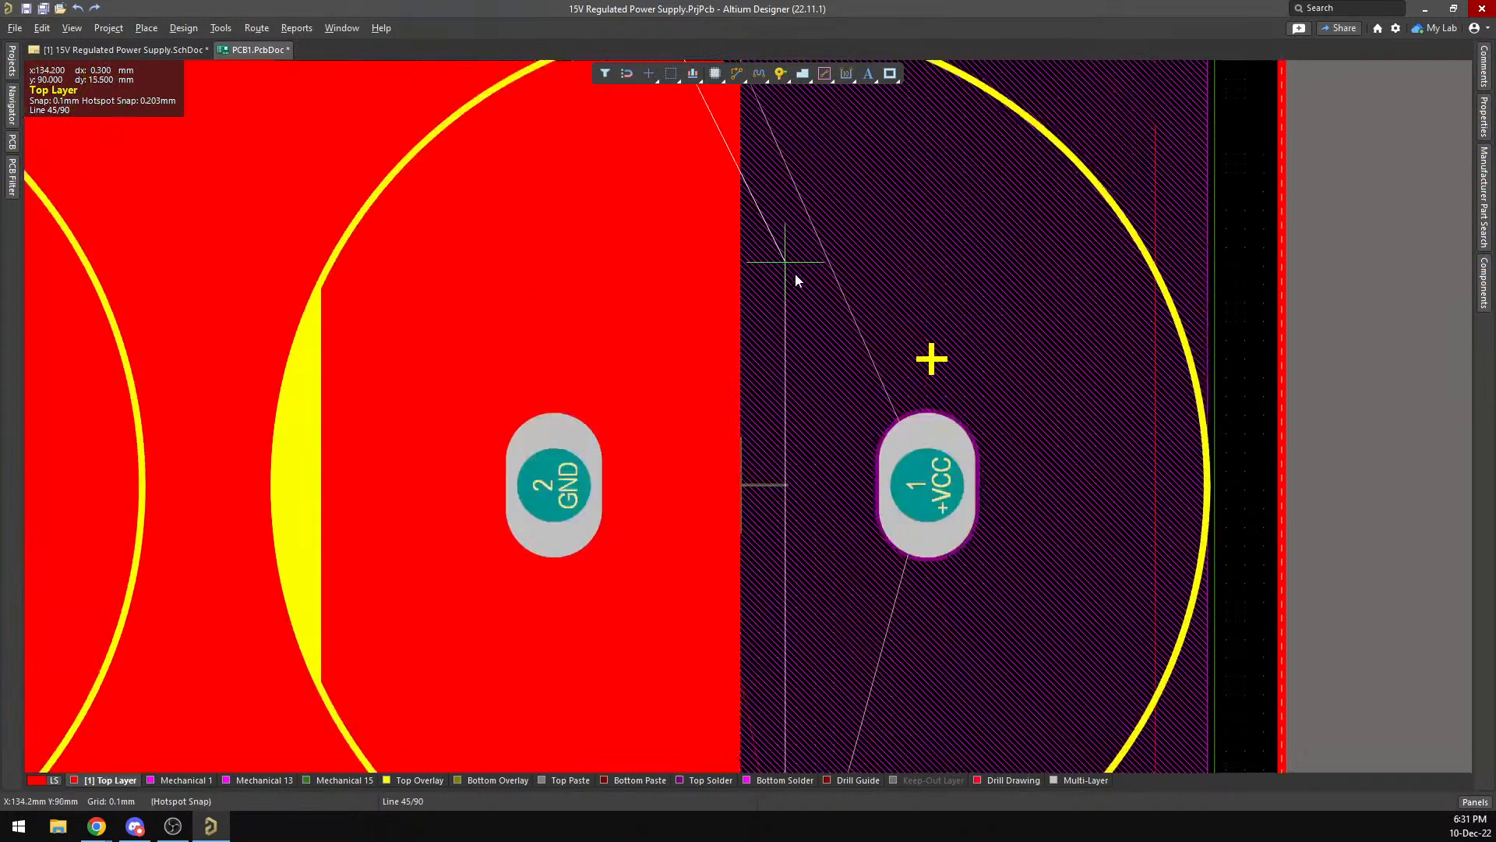
{"action": "left_click", "coordinate": [790, 380]}
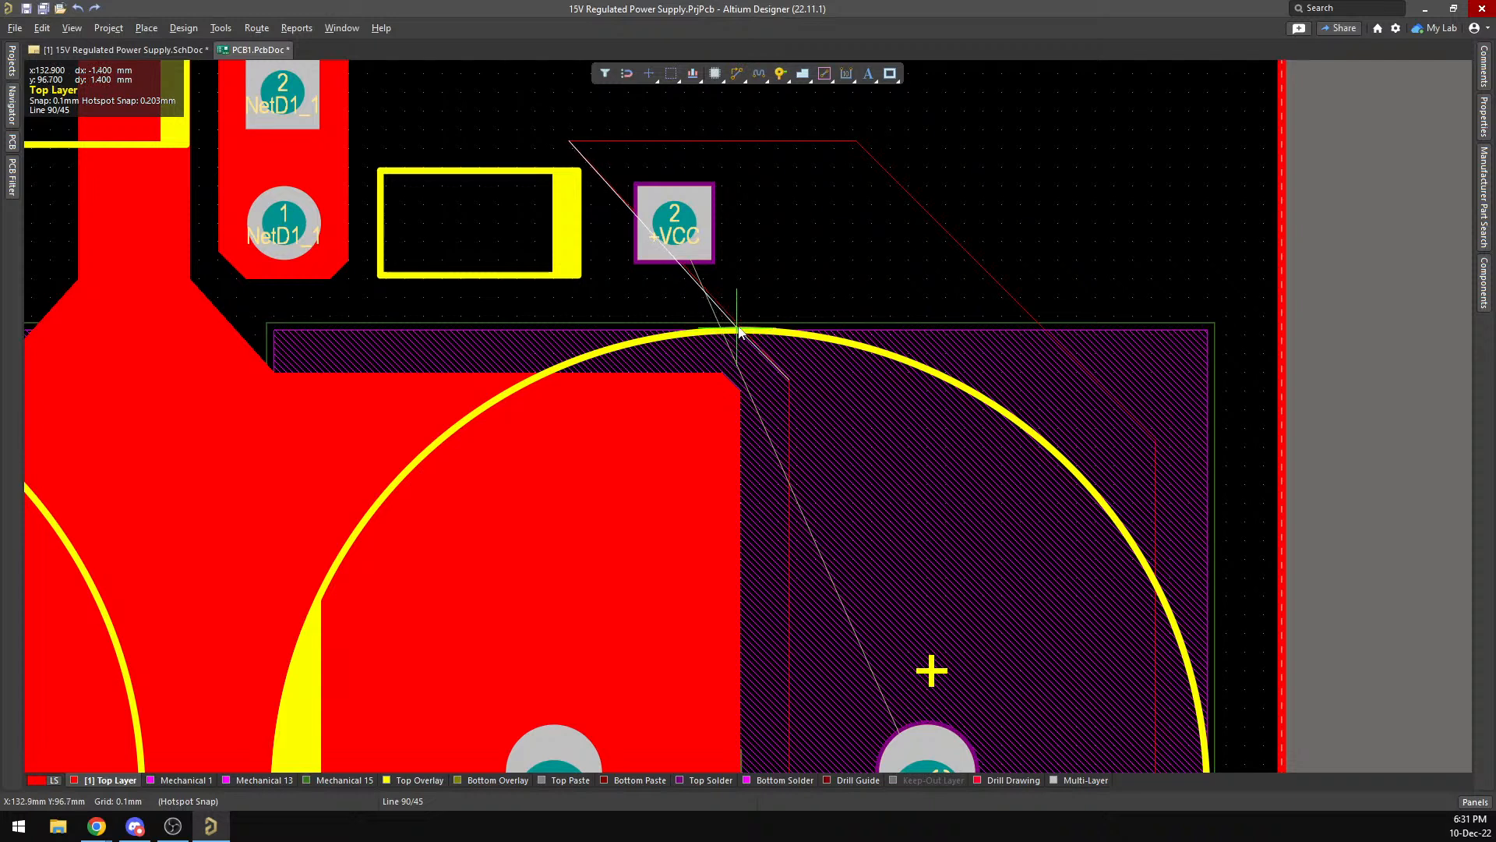
Route the outline diagonally around and below the diode's +VCC pad, returning to the starting corner to close the polygon.
{"action": "left_click", "coordinate": [739, 332]}
{"action": "key", "text": "space"}
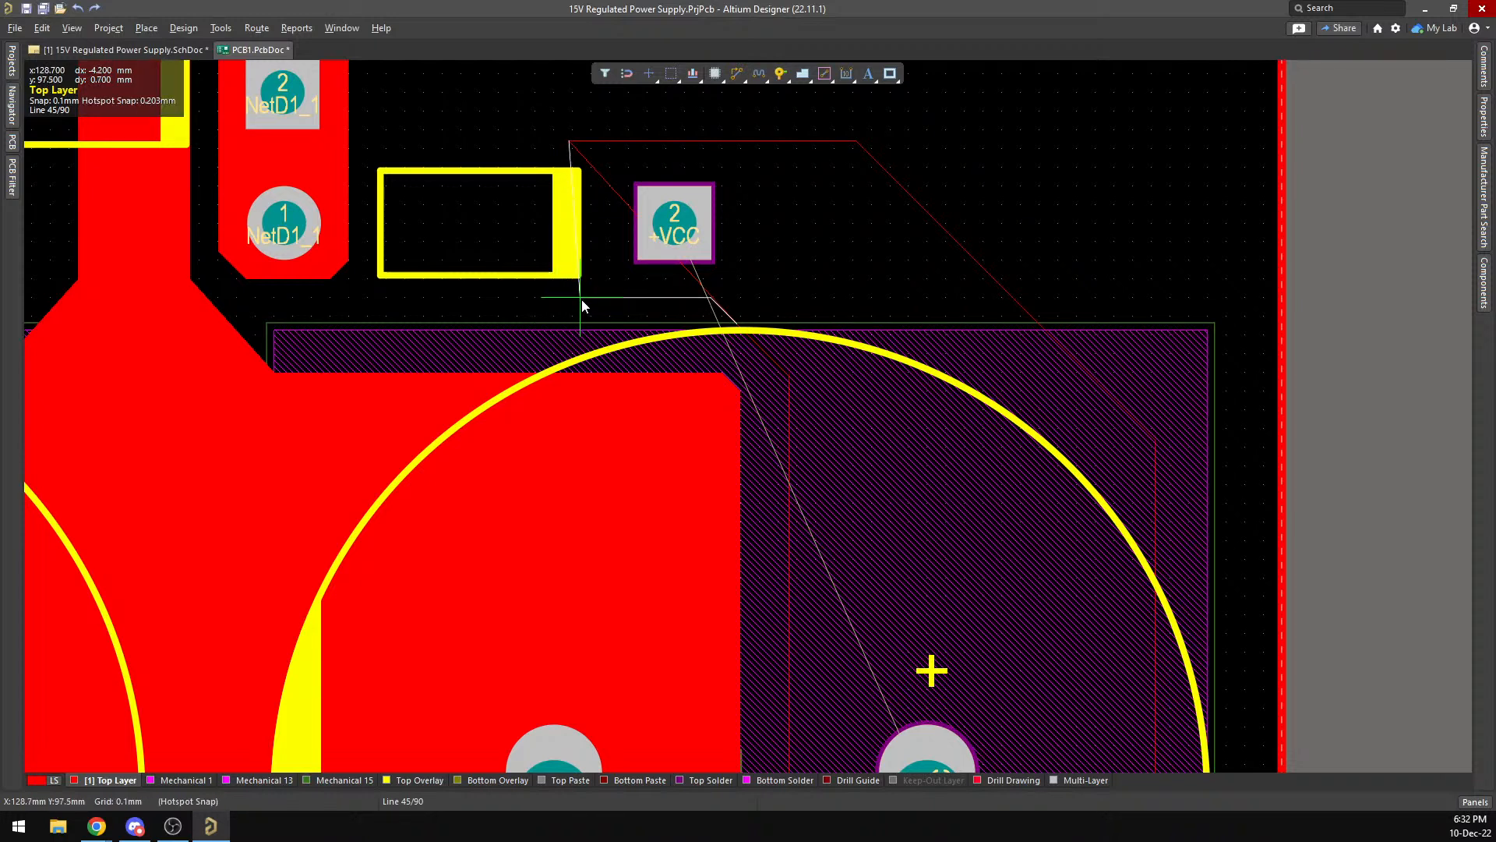
{"action": "key", "text": "alt"}
{"action": "left_click", "coordinate": [574, 312]}
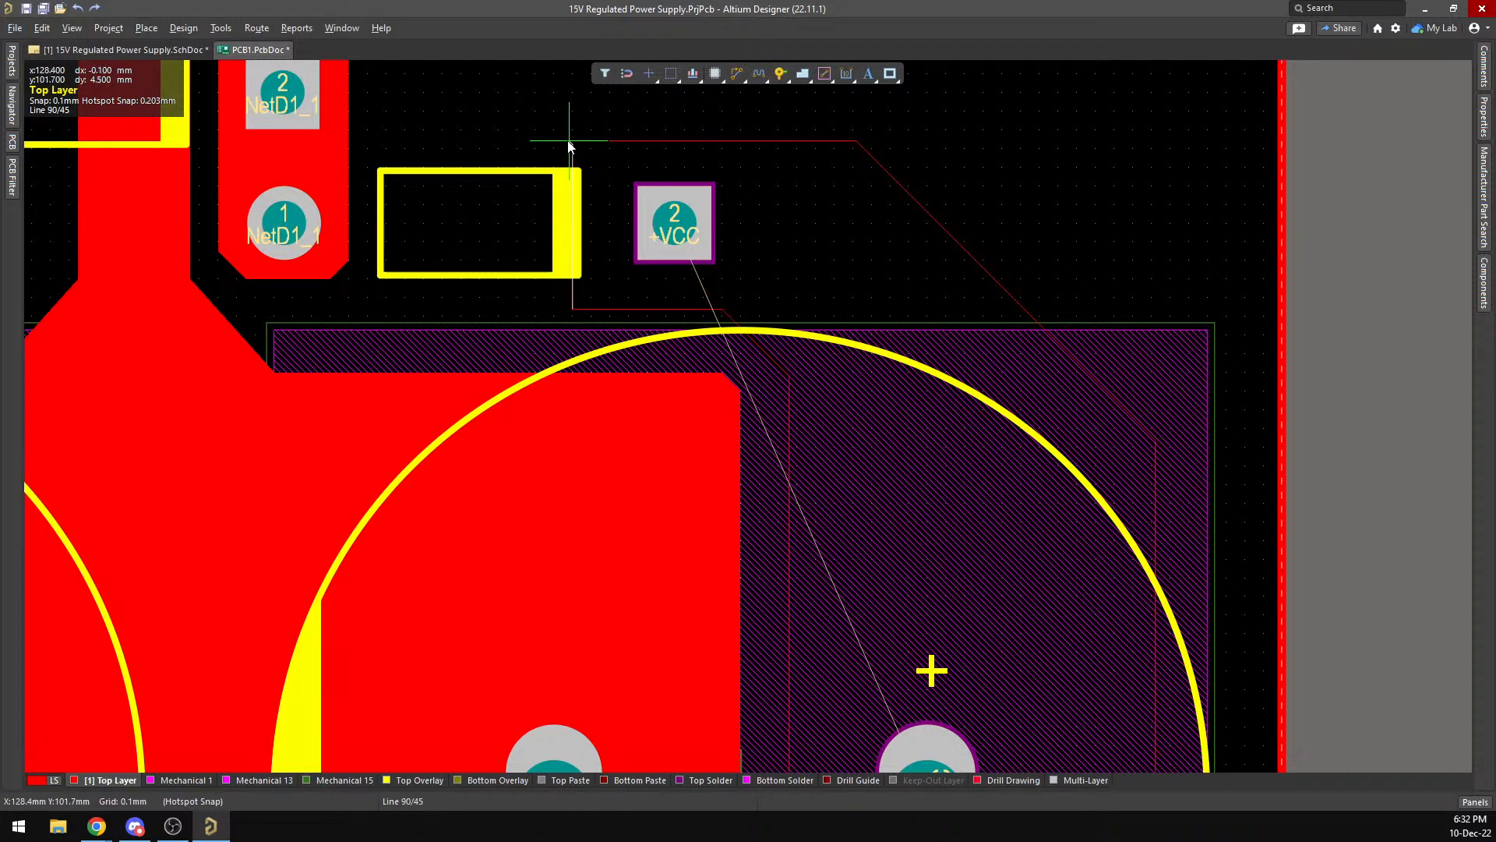
{"action": "right_click", "coordinate": [704, 204]}
{"action": "scroll", "coordinate": [586, 219], "scroll_direction": "up", "scroll_amount": 2}
{"action": "scroll", "coordinate": [588, 231], "scroll_direction": "down", "scroll_amount": 2}
Move the polygon's vertical edge at the diode body slightly outward to line up with its upper corner.
{"action": "scroll", "coordinate": [588, 231], "scroll_direction": "up", "scroll_amount": 3, "text": "ctrl"}
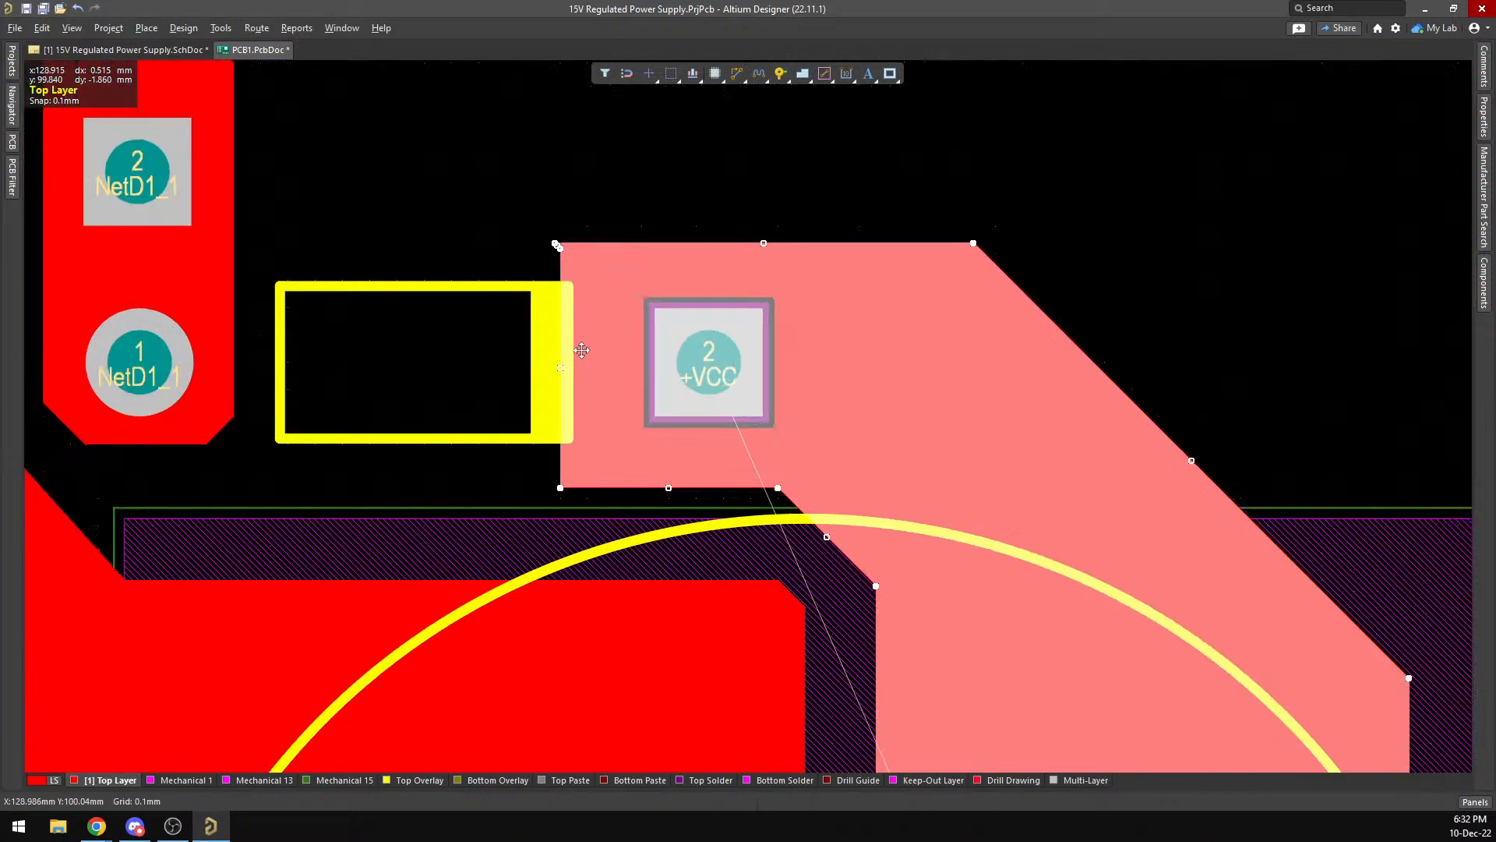
{"action": "scroll", "coordinate": [588, 364], "scroll_direction": "up", "scroll_amount": 1, "text": "ctrl"}
{"action": "left_click_drag", "start_coordinate": [540, 374], "coordinate": [500, 376]}
{"action": "scroll", "coordinate": [985, 265], "scroll_direction": "down", "scroll_amount": 5}
{"action": "scroll", "coordinate": [1300, 302], "scroll_direction": "down", "scroll_amount": 5, "text": "ctrl"}
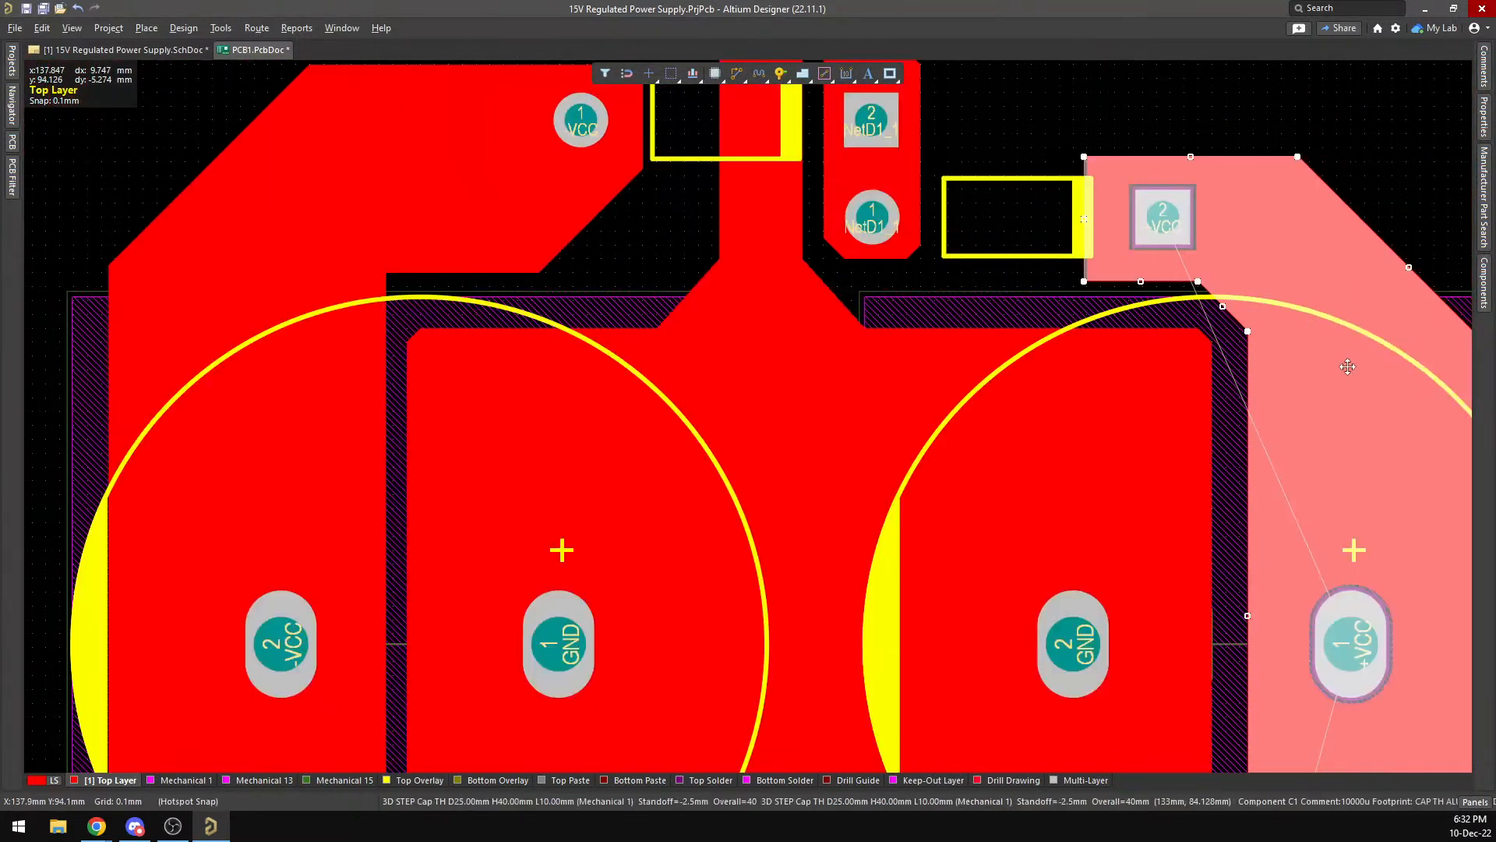
Move the polygon's outer diagonal edge between the diode and the large capacitor outward to widen the copper.
{"action": "right_click_drag", "start_coordinate": [1439, 167], "coordinate": [864, 81]}
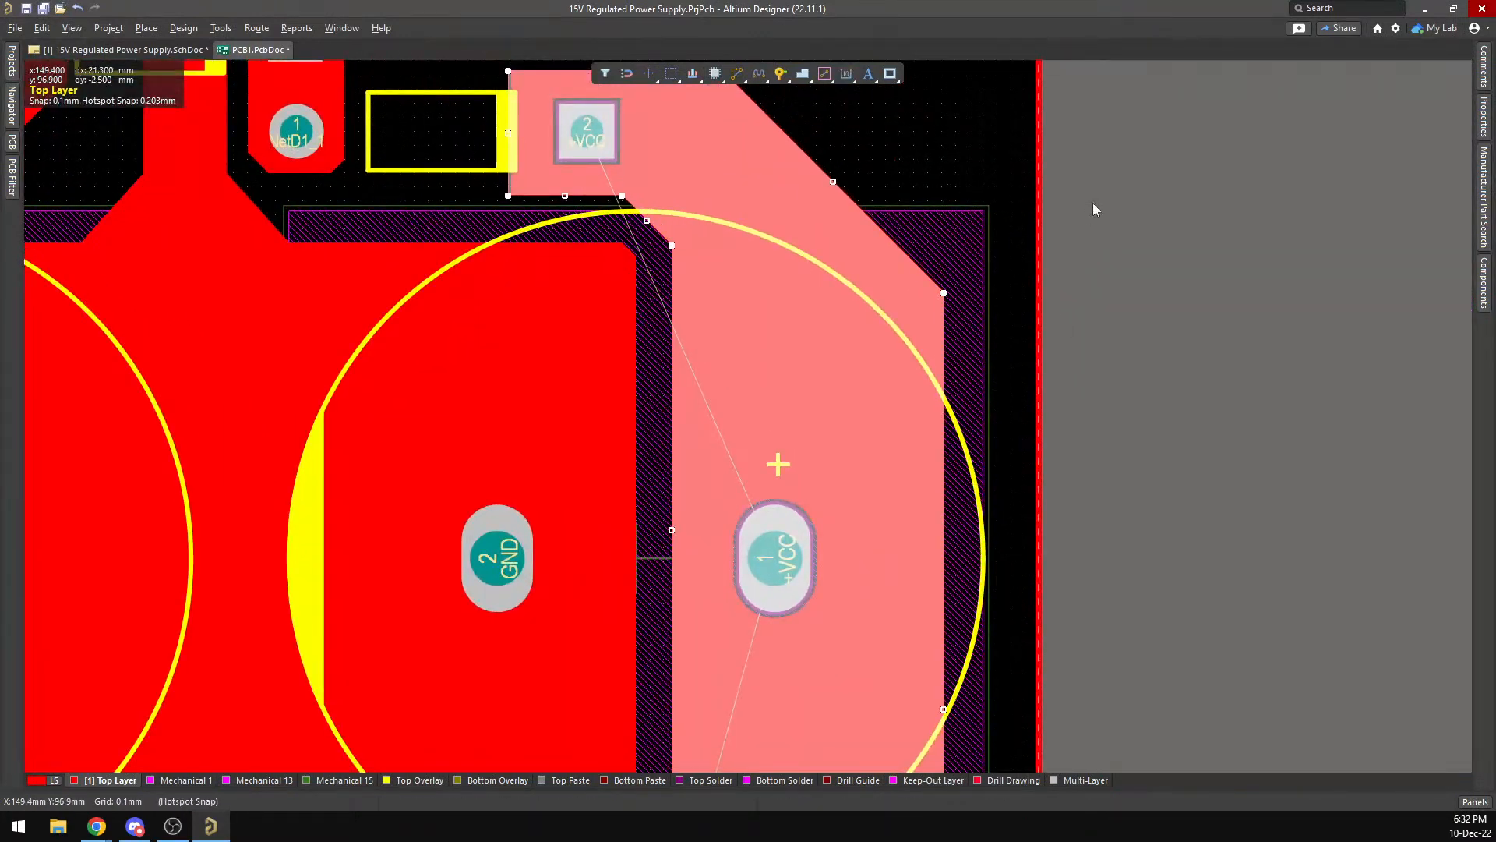
{"action": "right_click_drag", "start_coordinate": [1094, 209], "coordinate": [1128, 461]}
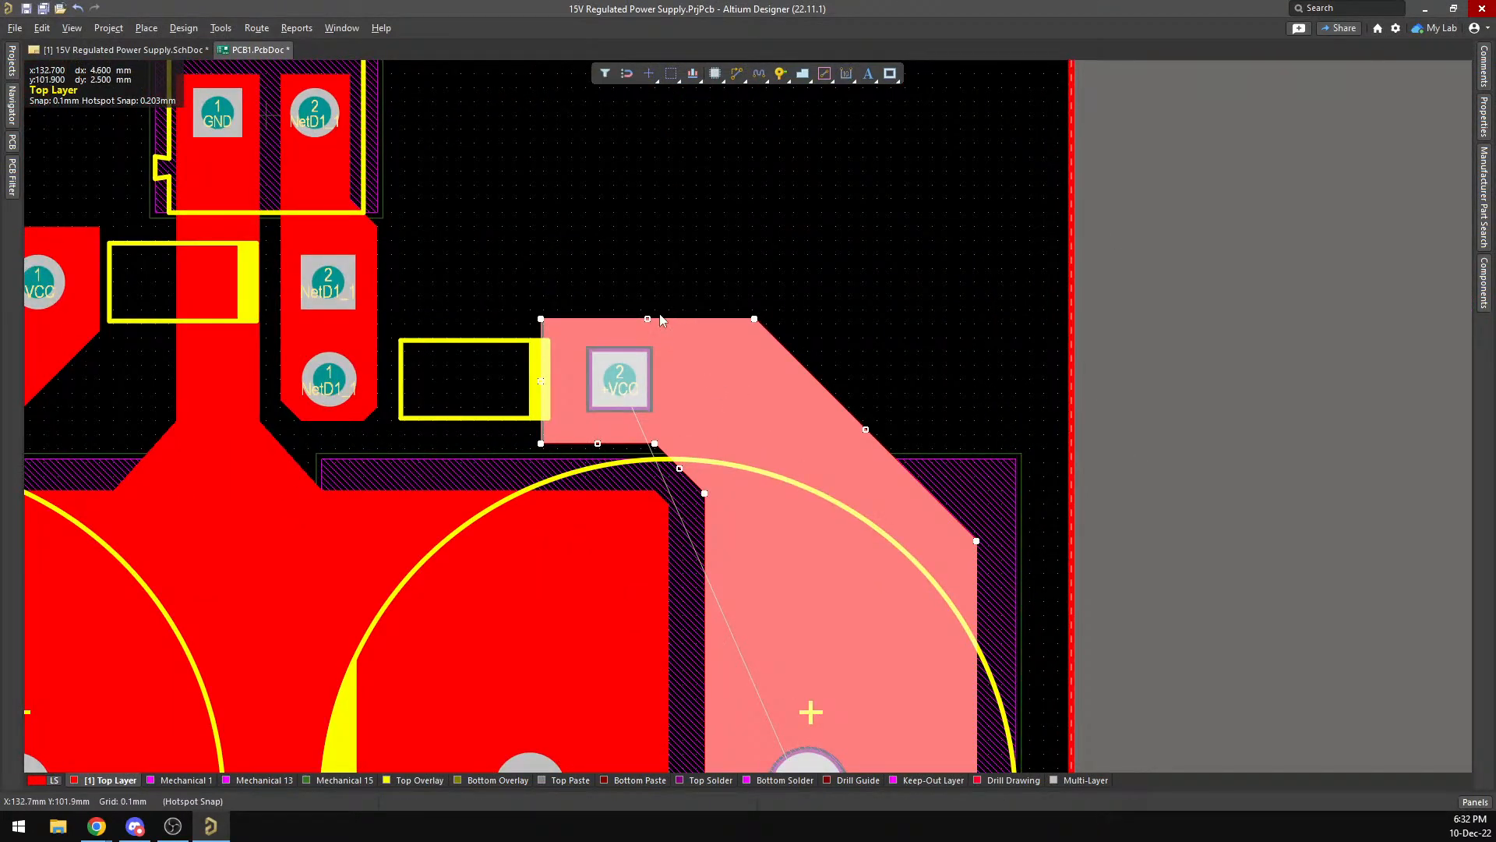
{"action": "scroll", "coordinate": [881, 385], "scroll_direction": "down", "scroll_amount": 3}
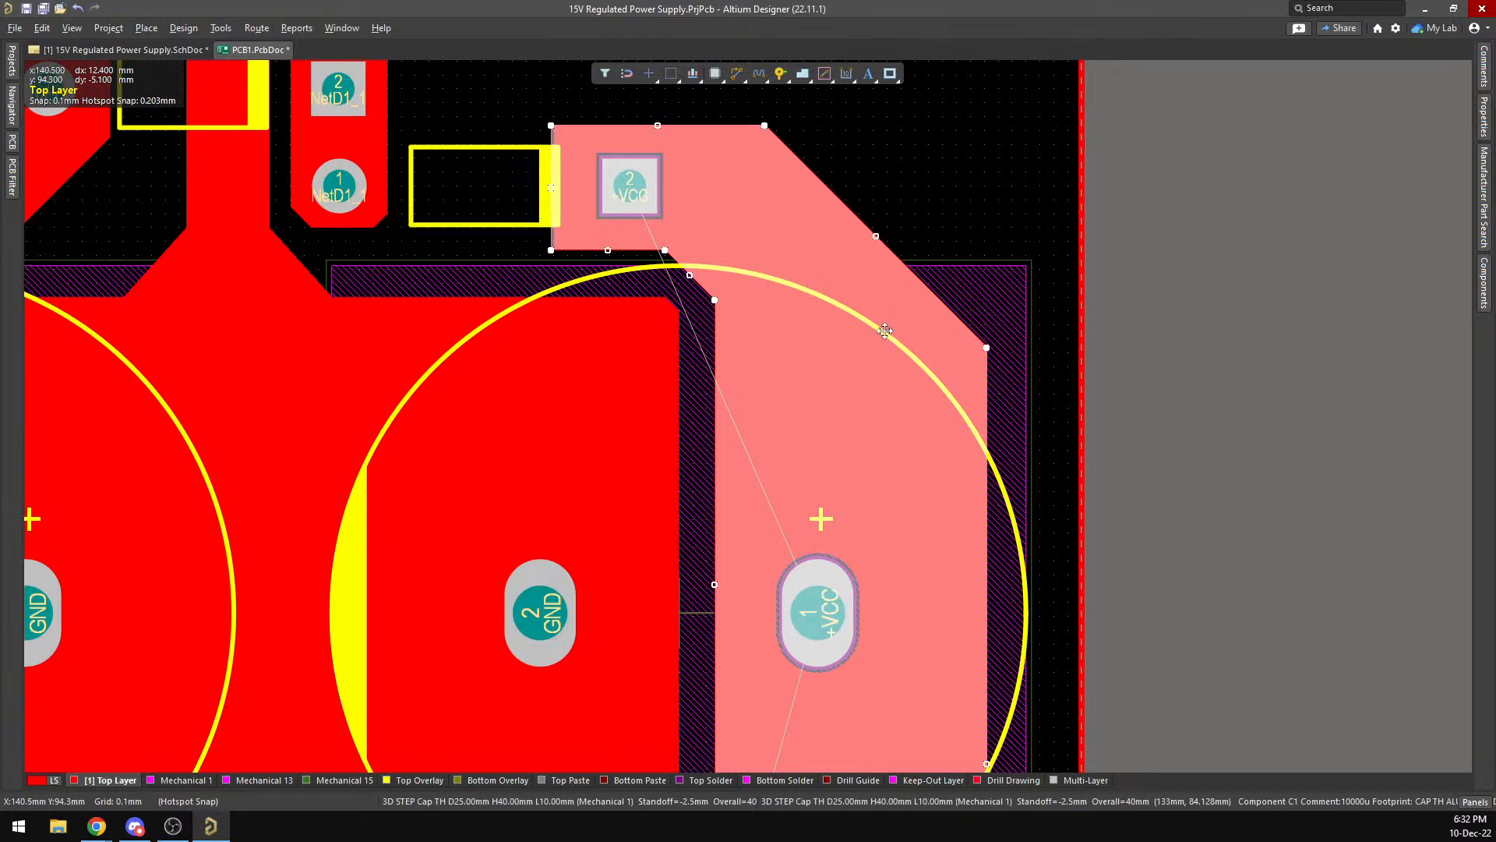
{"action": "left_click", "coordinate": [876, 234]}
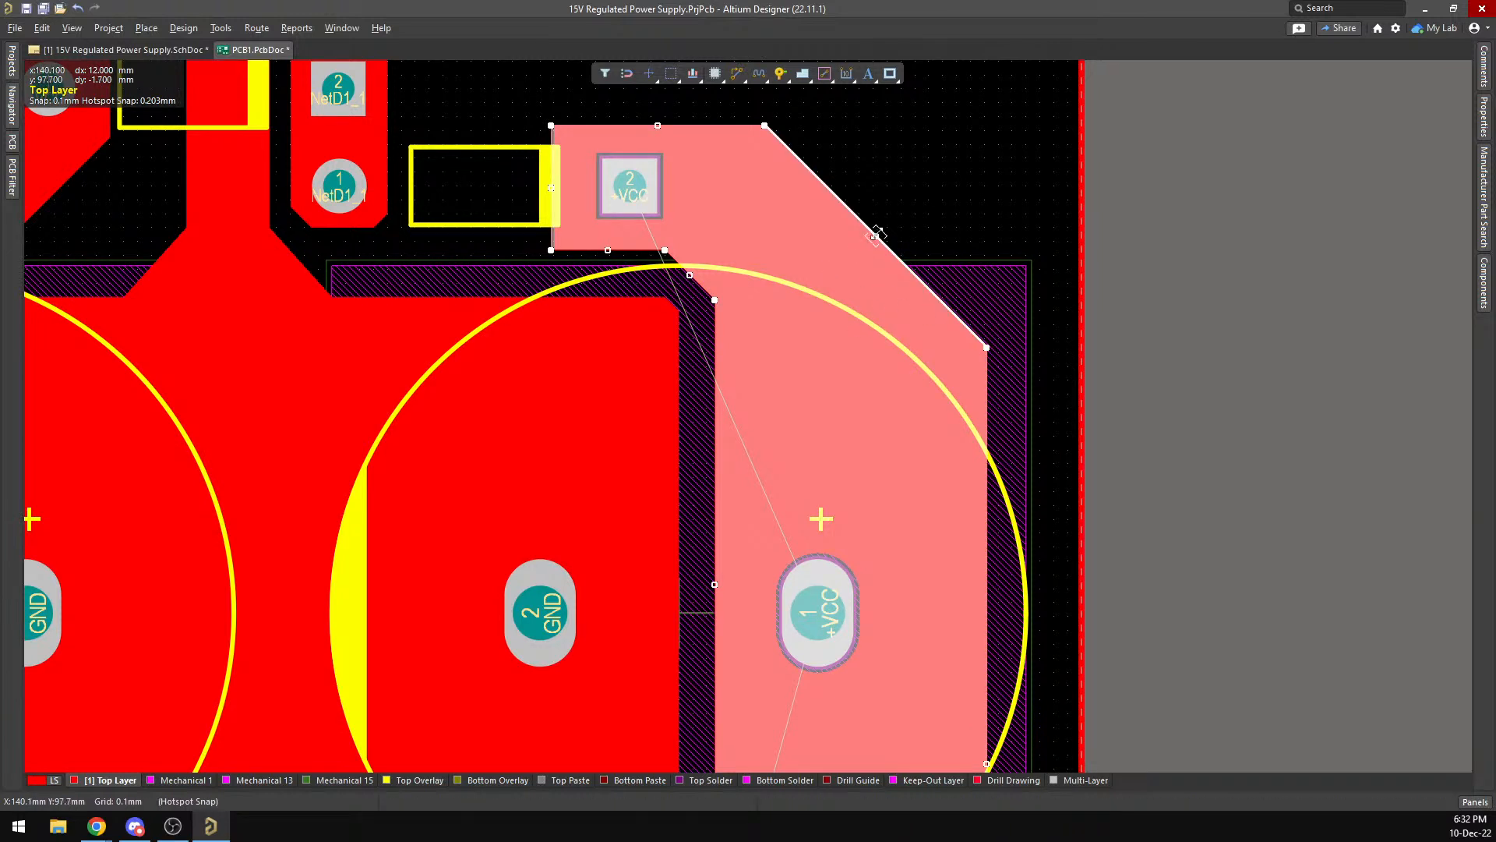
{"action": "left_click_drag", "start_coordinate": [875, 235], "coordinate": [942, 207]}
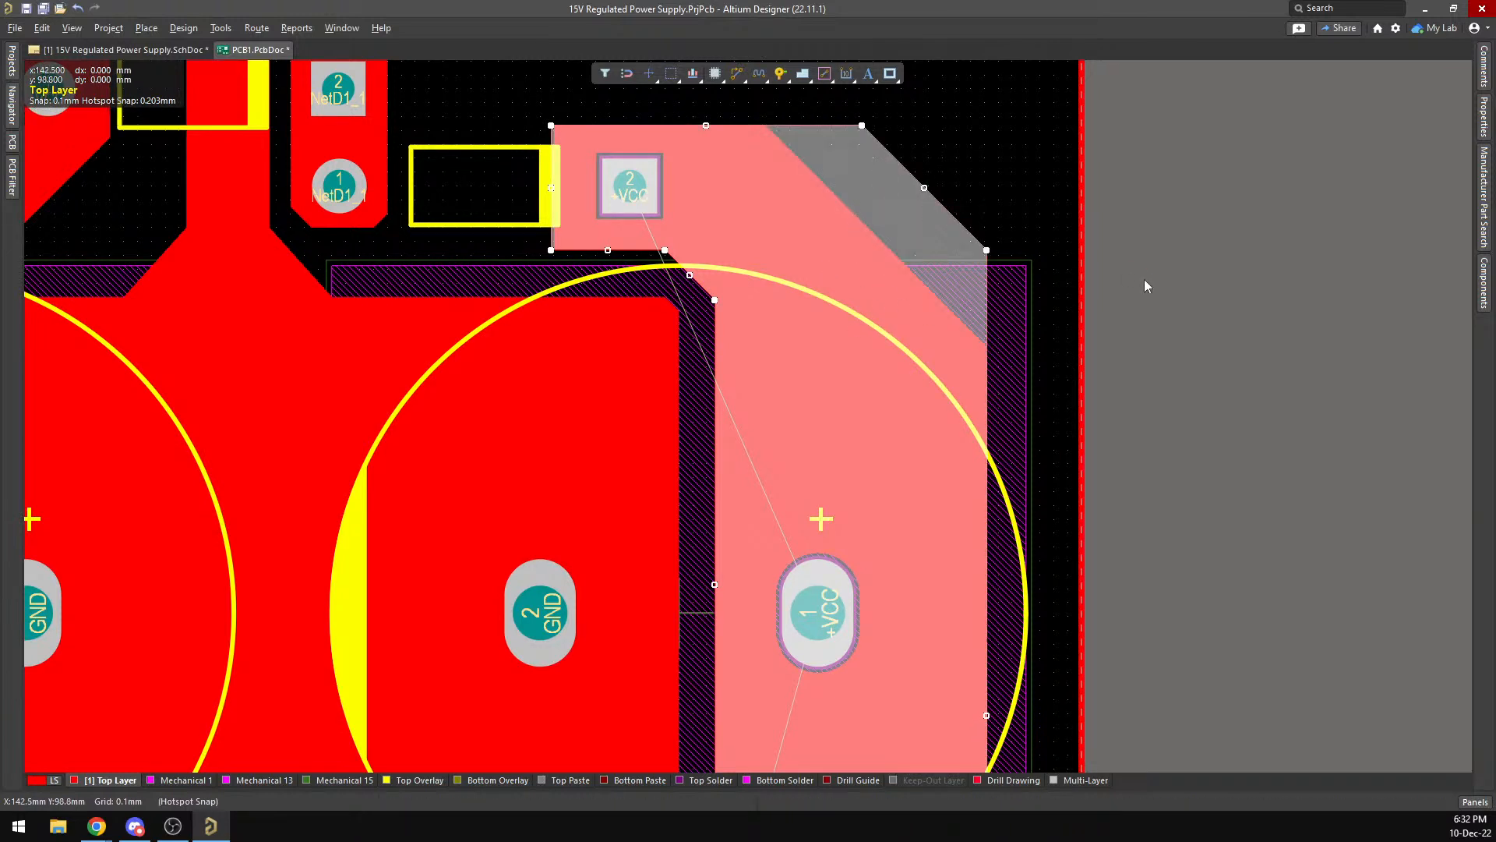
Shift the polygon's horizontal edge between the regulator's +VCC and GND pads slightly towards the GND pad.
{"action": "scroll", "coordinate": [907, 295], "scroll_direction": "down", "scroll_amount": 7}
{"action": "scroll", "coordinate": [907, 295], "scroll_direction": "down", "scroll_amount": 5}
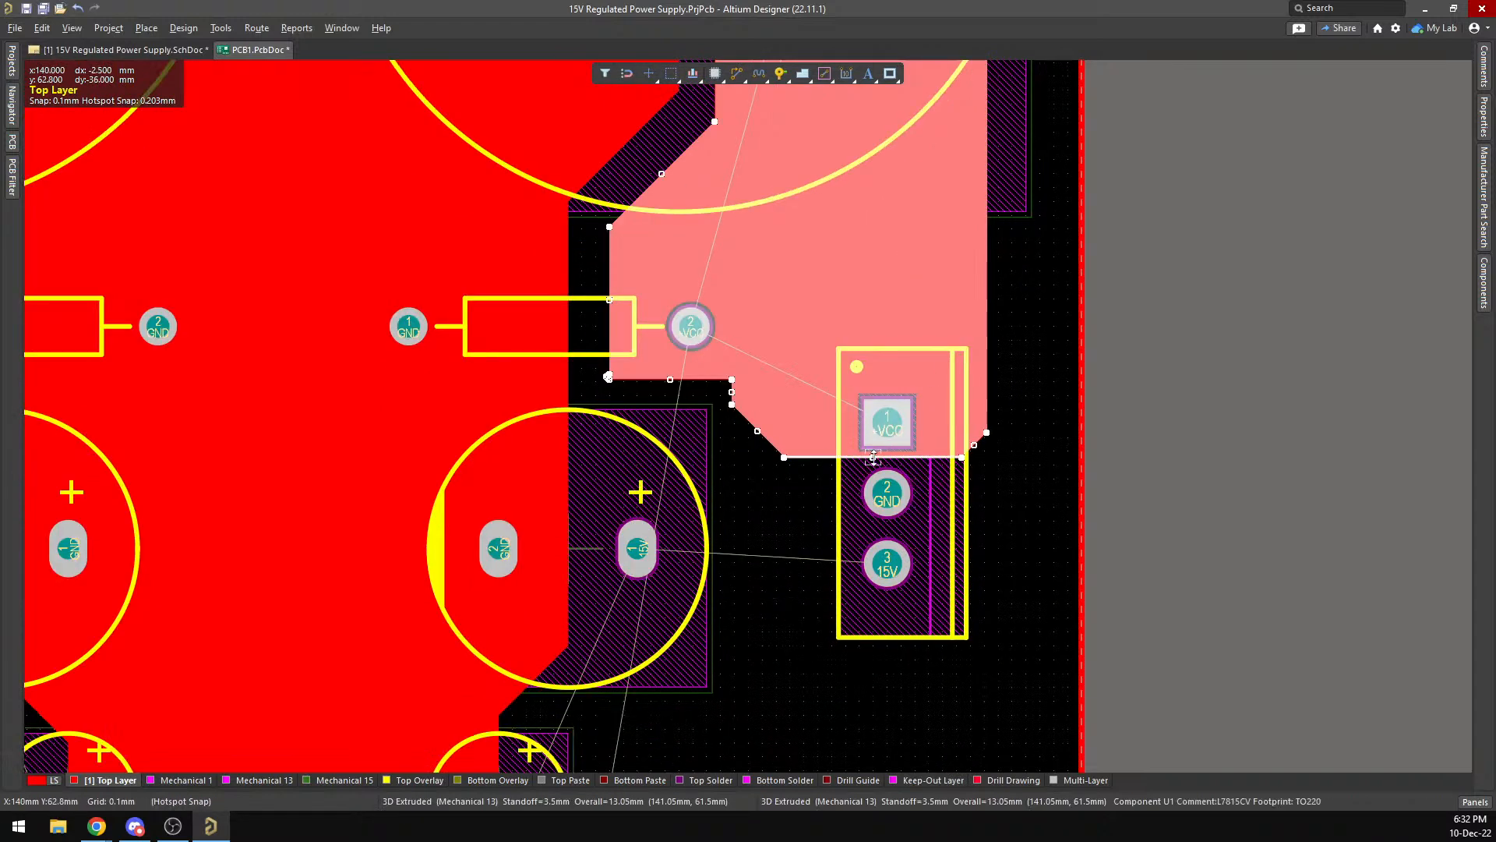
{"action": "scroll", "coordinate": [888, 477], "scroll_direction": "up", "scroll_amount": 3, "text": "ctrl"}
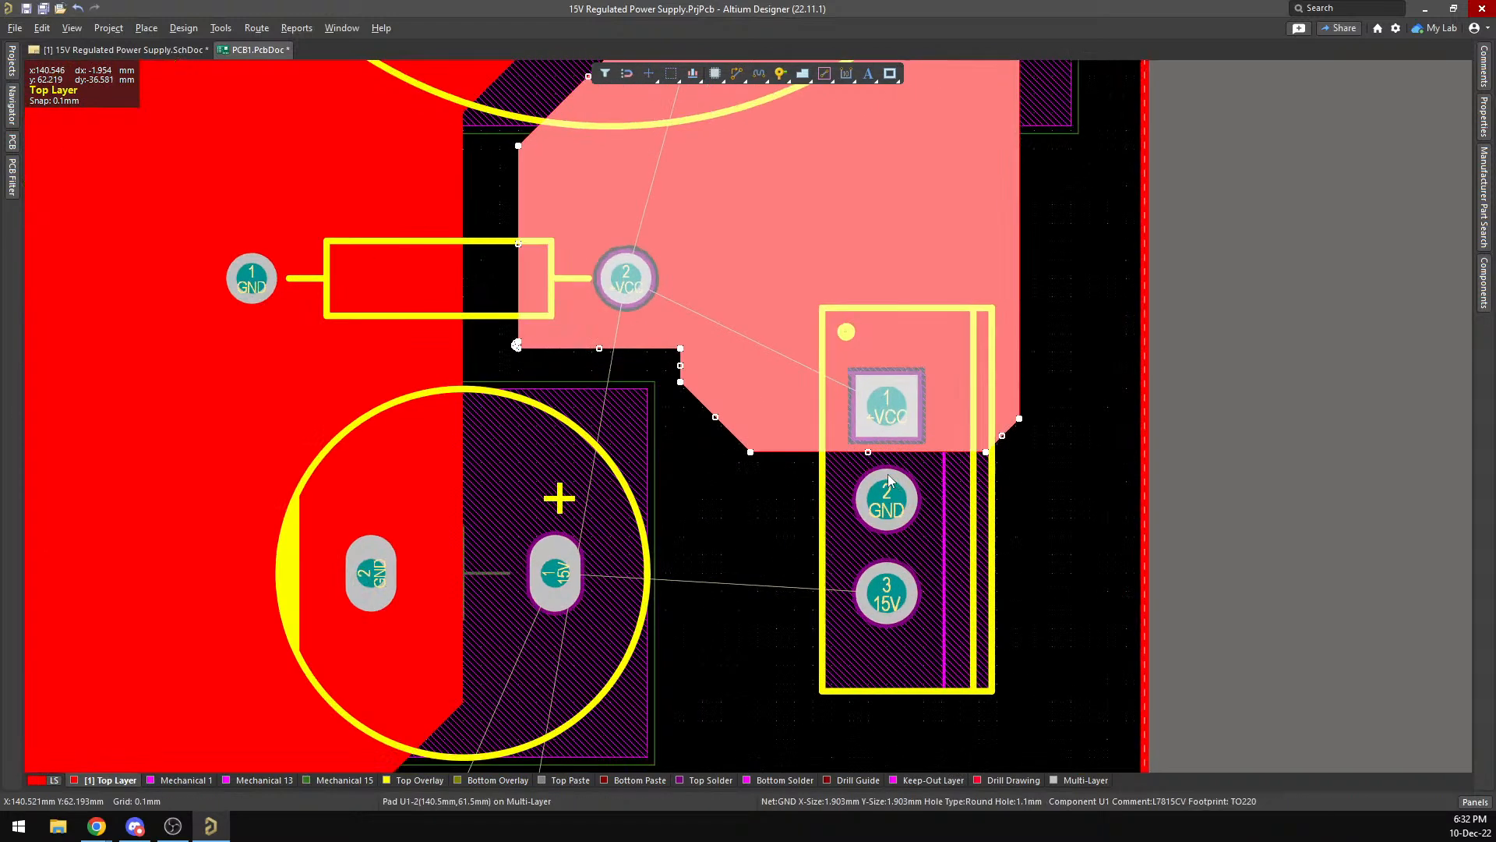
{"action": "left_click_drag", "start_coordinate": [851, 431], "coordinate": [848, 431]}
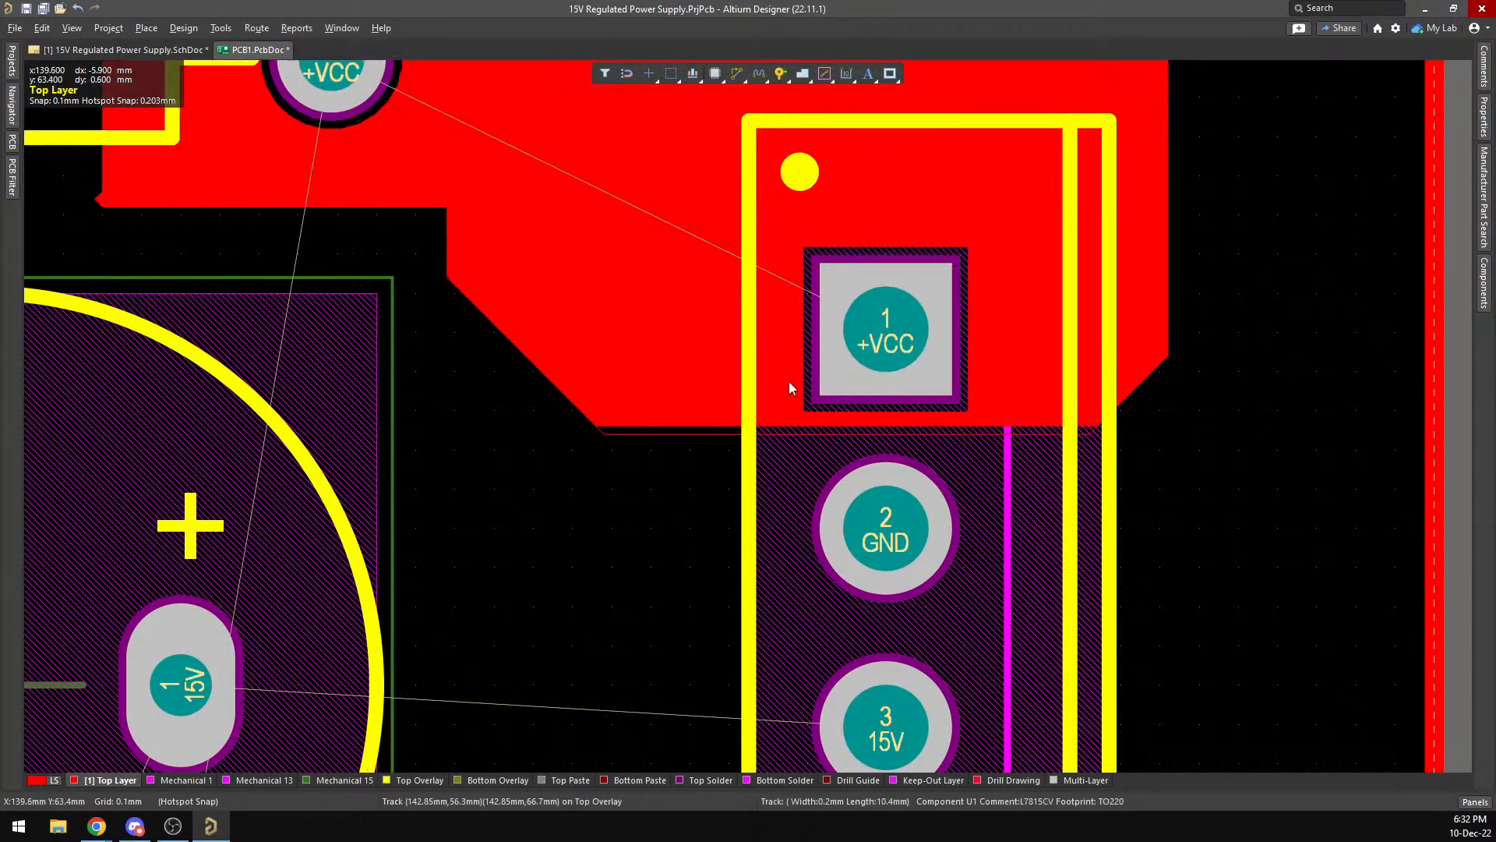
Bring the stray vertex at the polygon's corner below the resistor into line with its vertical edge.
{"action": "scroll", "coordinate": [597, 362], "scroll_direction": "up", "scroll_amount": 7}
{"action": "scroll", "coordinate": [597, 362], "scroll_direction": "down", "scroll_amount": 3}
{"action": "left_click", "coordinate": [96, 447]}
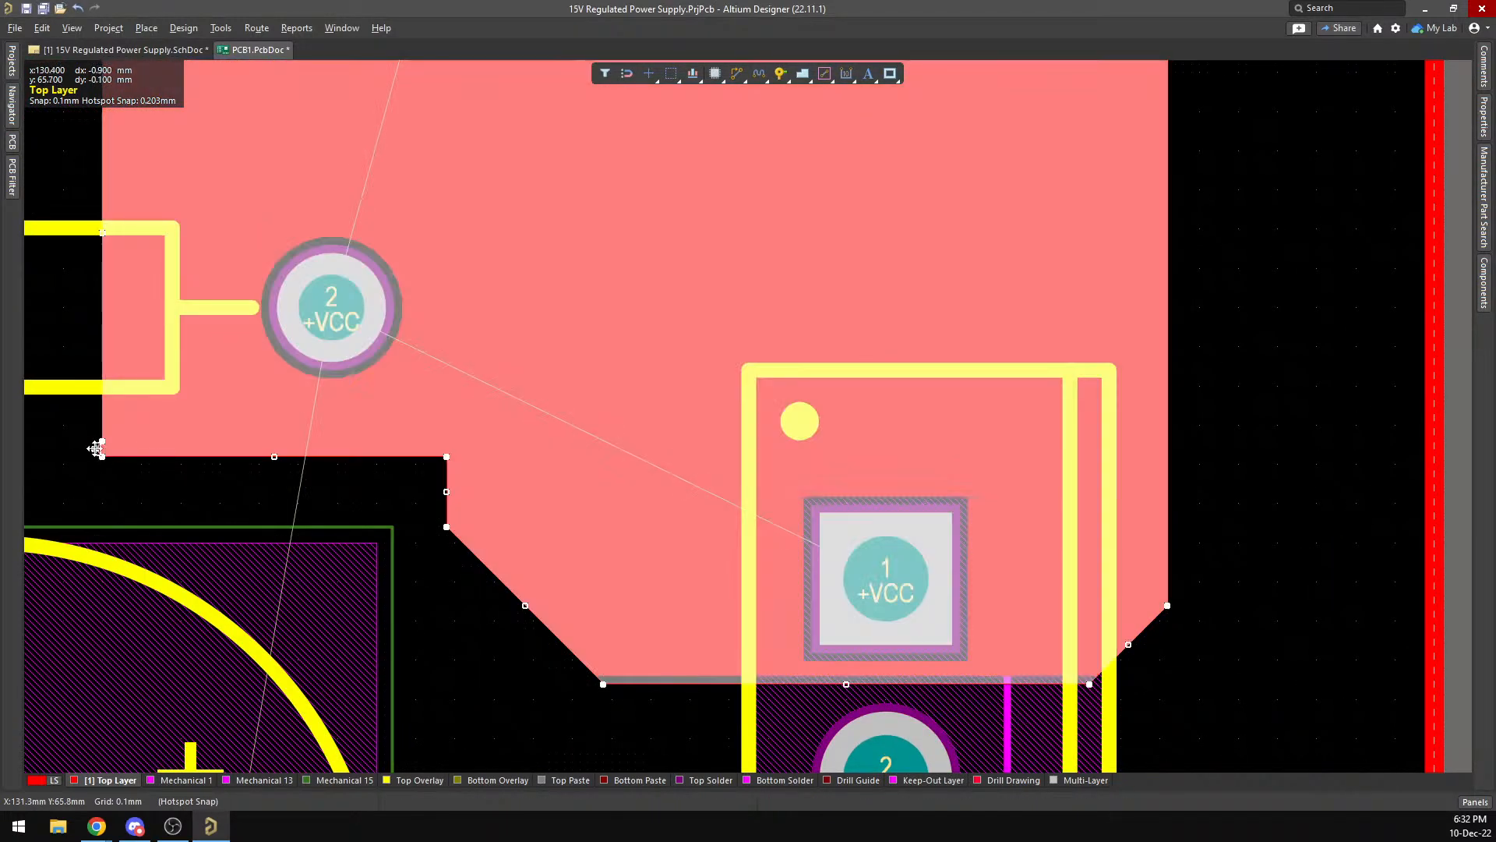
{"action": "left_click_drag", "start_coordinate": [100, 449], "coordinate": [126, 447]}
{"action": "scroll", "coordinate": [118, 448], "scroll_direction": "up", "scroll_amount": 1}
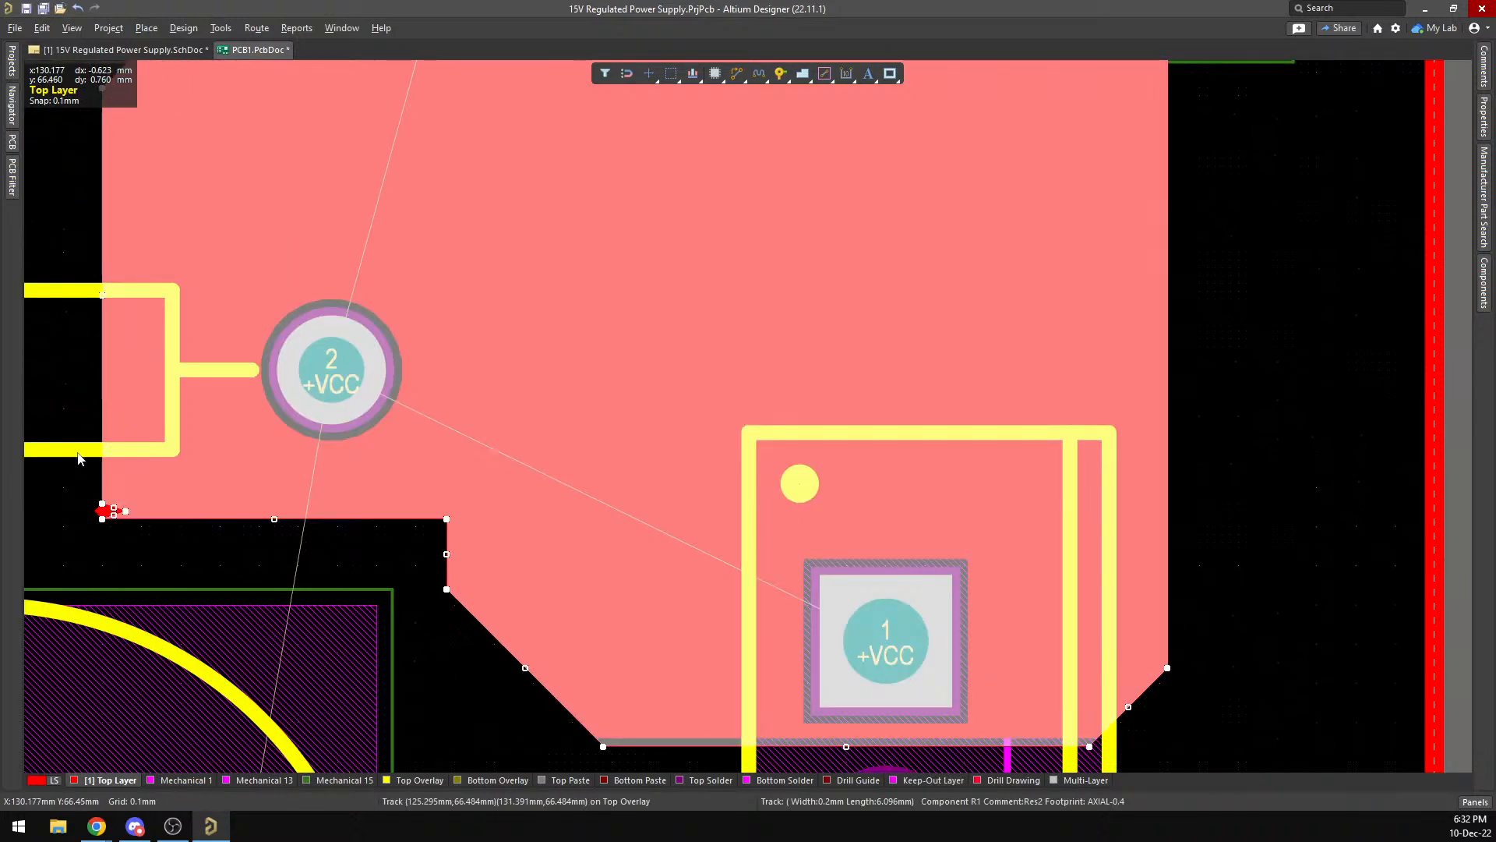
{"action": "scroll", "coordinate": [85, 457], "scroll_direction": "down", "scroll_amount": 3, "text": "ctrl"}
{"action": "scroll", "coordinate": [84, 456], "scroll_direction": "up", "scroll_amount": 6, "text": "ctrl"}
{"action": "scroll", "coordinate": [121, 466], "scroll_direction": "up", "scroll_amount": 2, "text": "ctrl"}
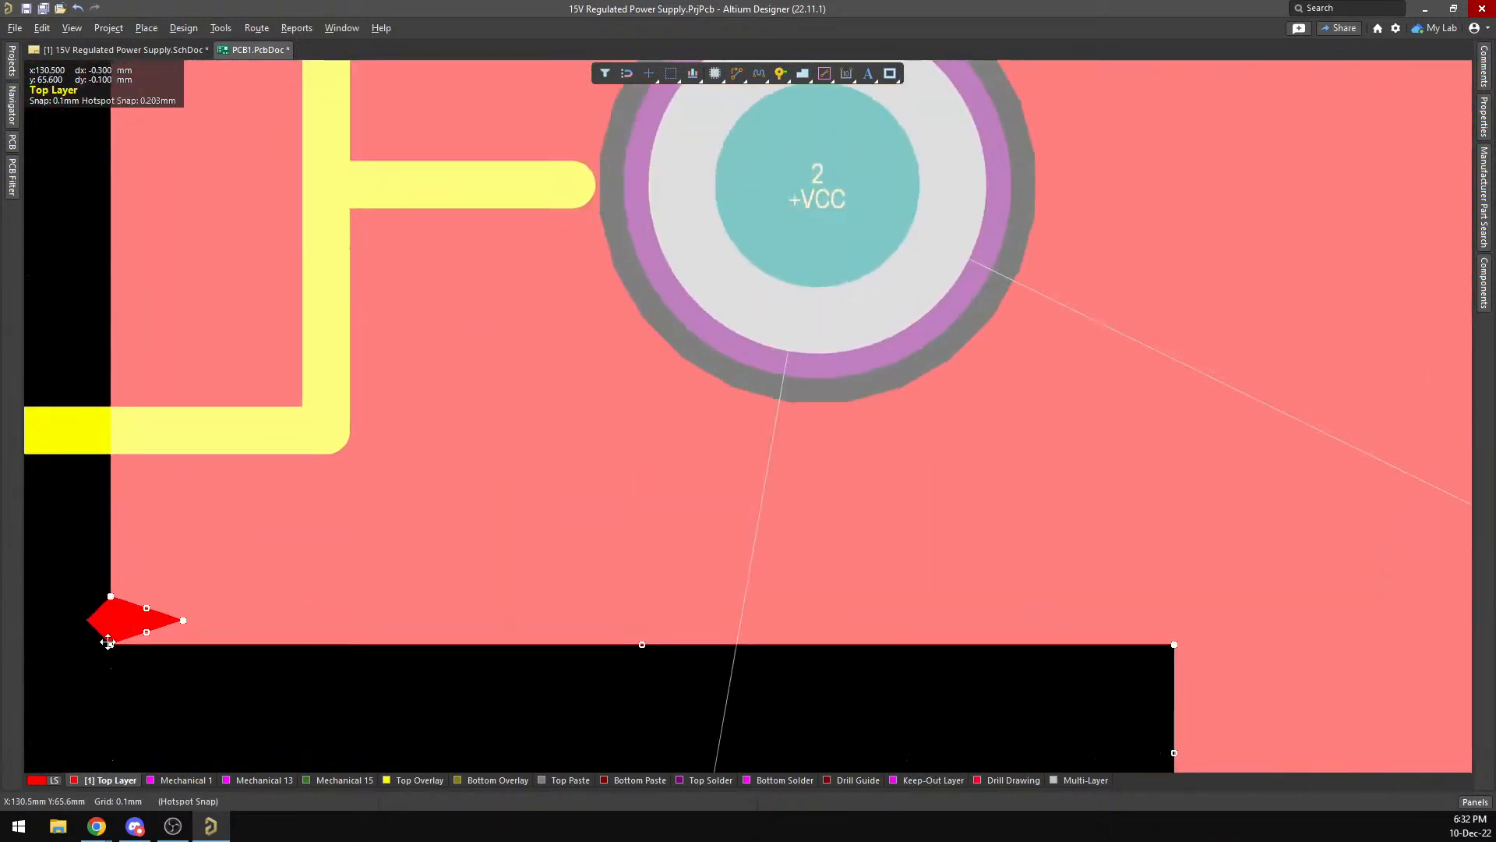
{"action": "left_click_drag", "start_coordinate": [111, 640], "coordinate": [111, 597]}
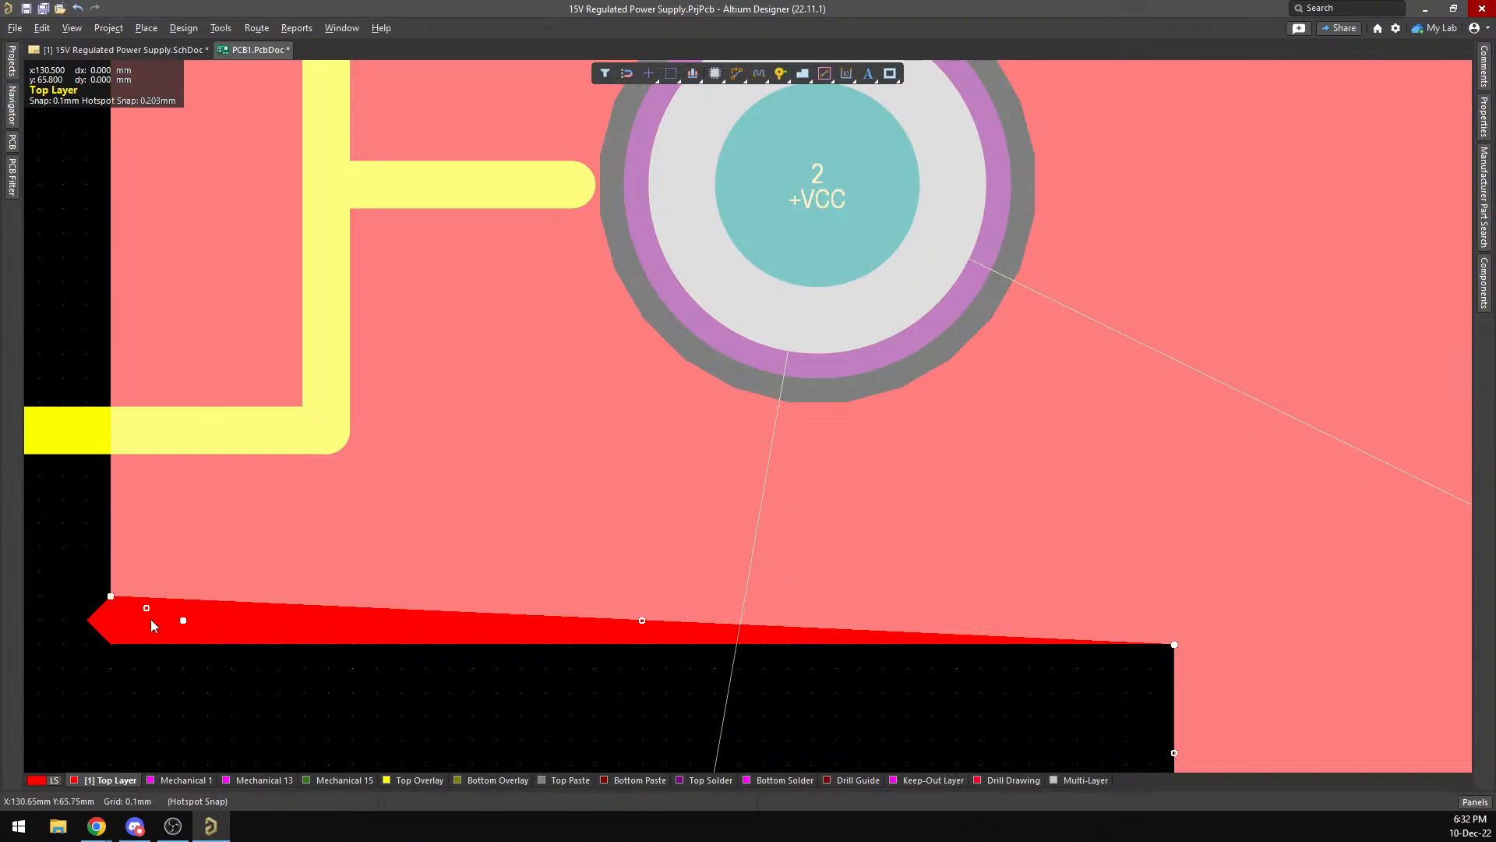
{"action": "key", "text": "ctrl+z"}
{"action": "left_click_drag", "start_coordinate": [104, 616], "coordinate": [87, 620]}
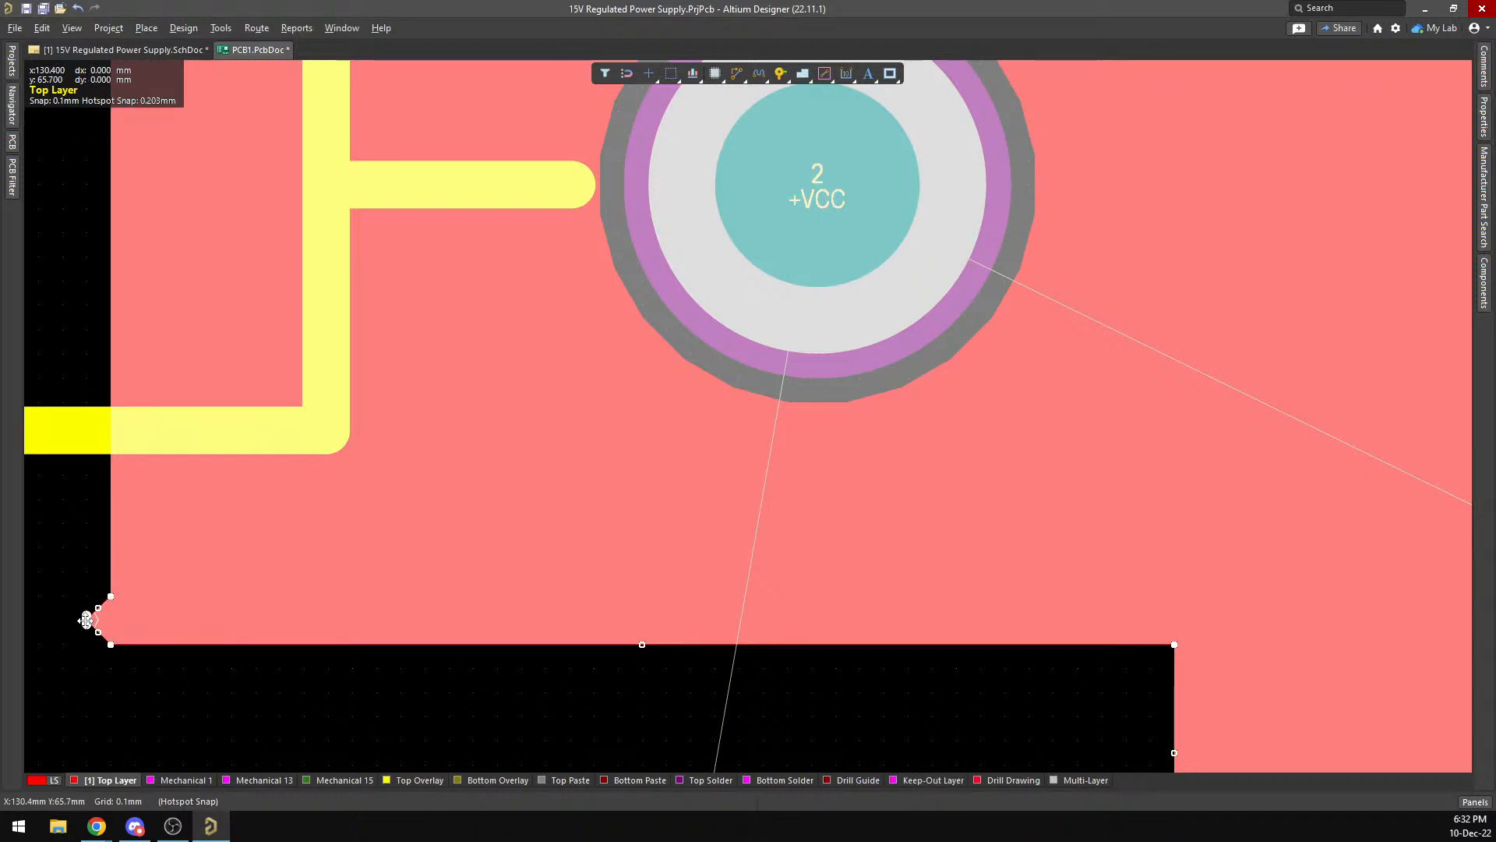
Assign the new top-layer polygon to the +VCC net in its properties and try to repour it.
{"action": "right_click", "coordinate": [268, 556]}
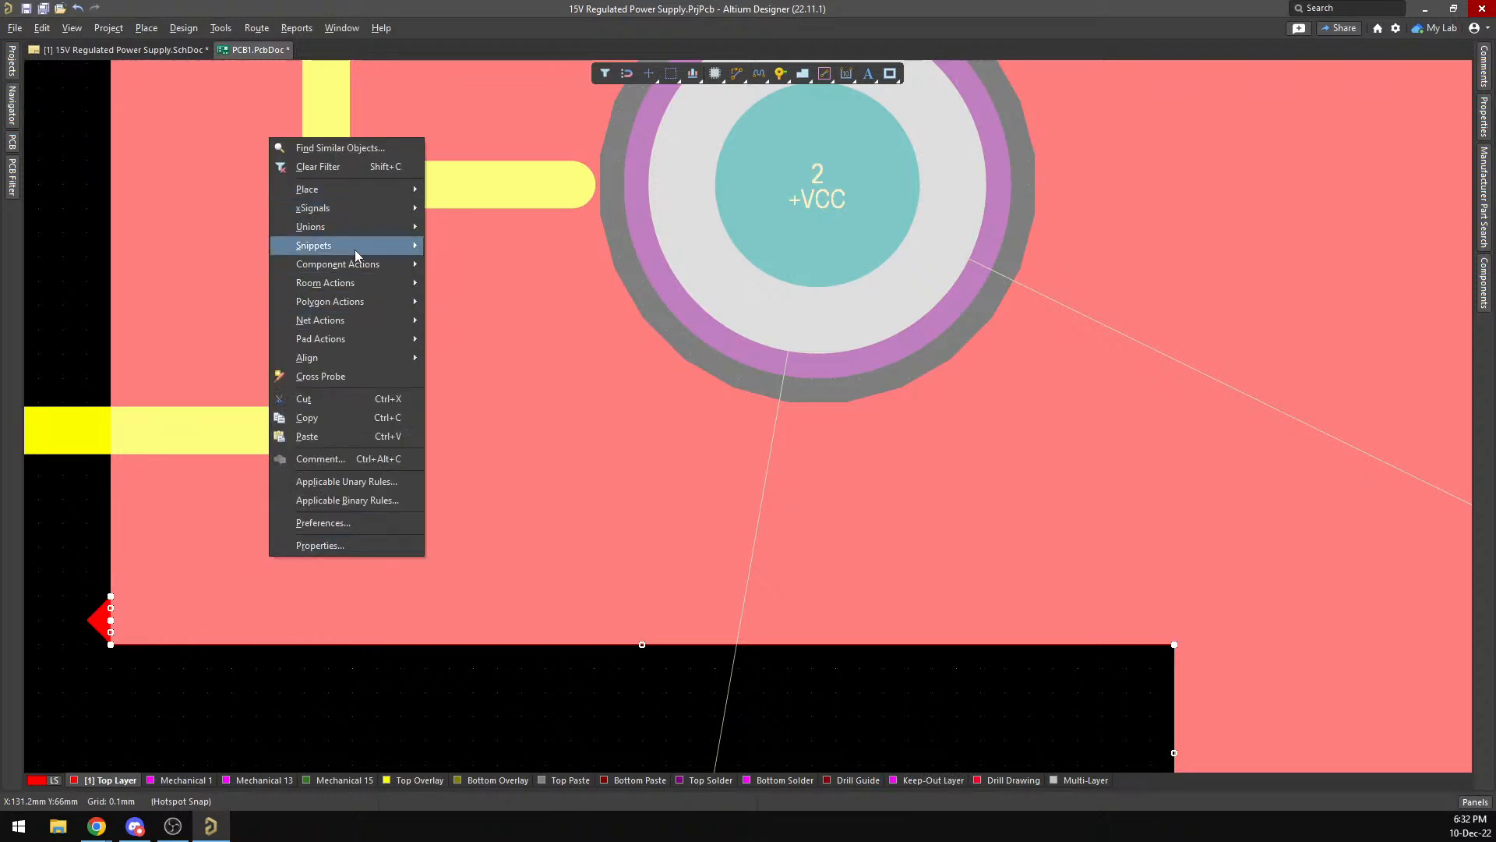
{"action": "left_click", "coordinate": [343, 545]}
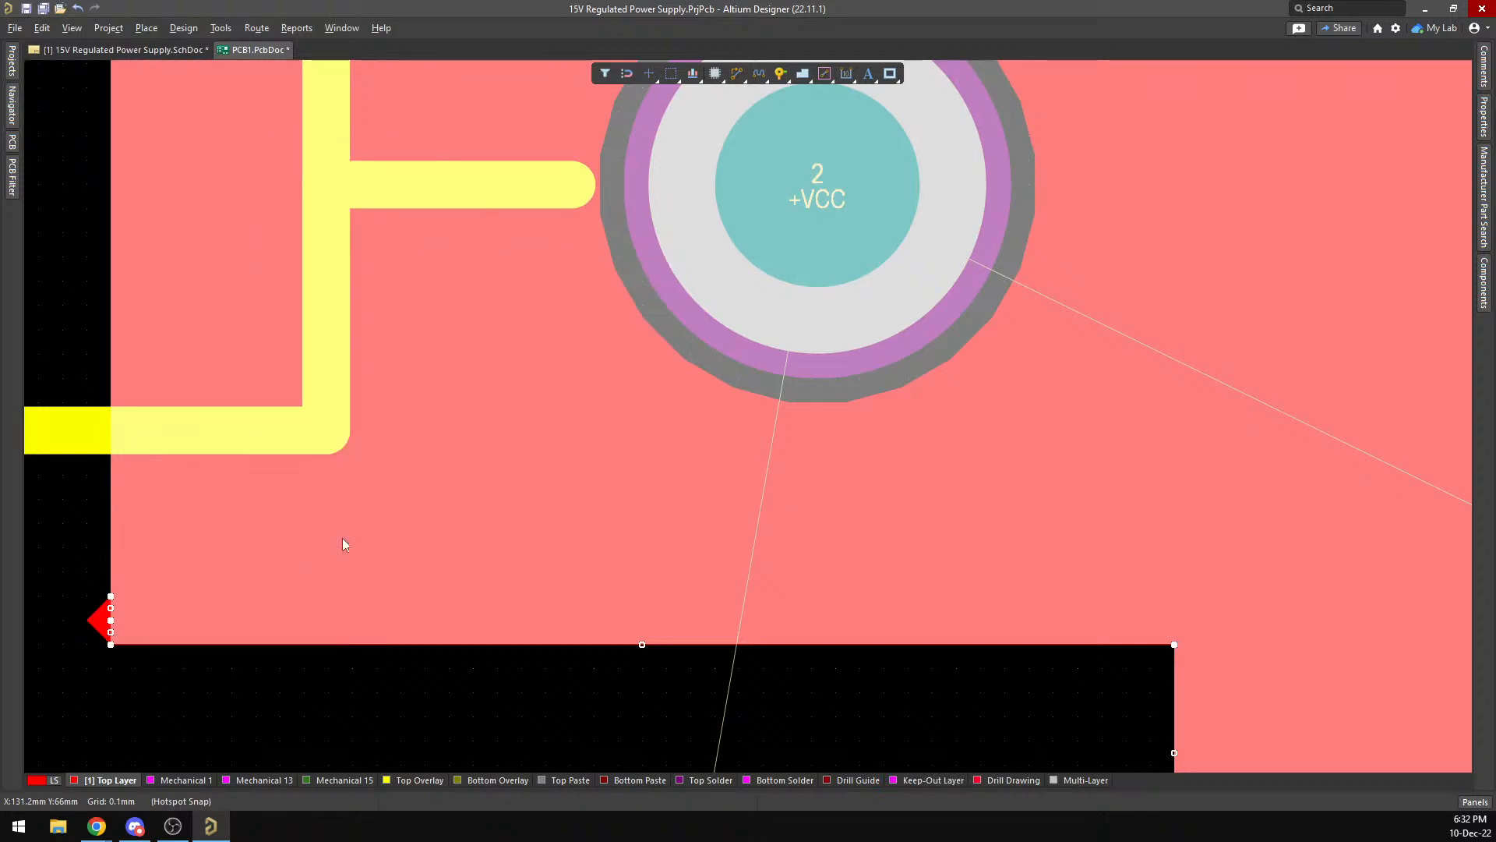
{"action": "left_click", "coordinate": [1418, 357]}
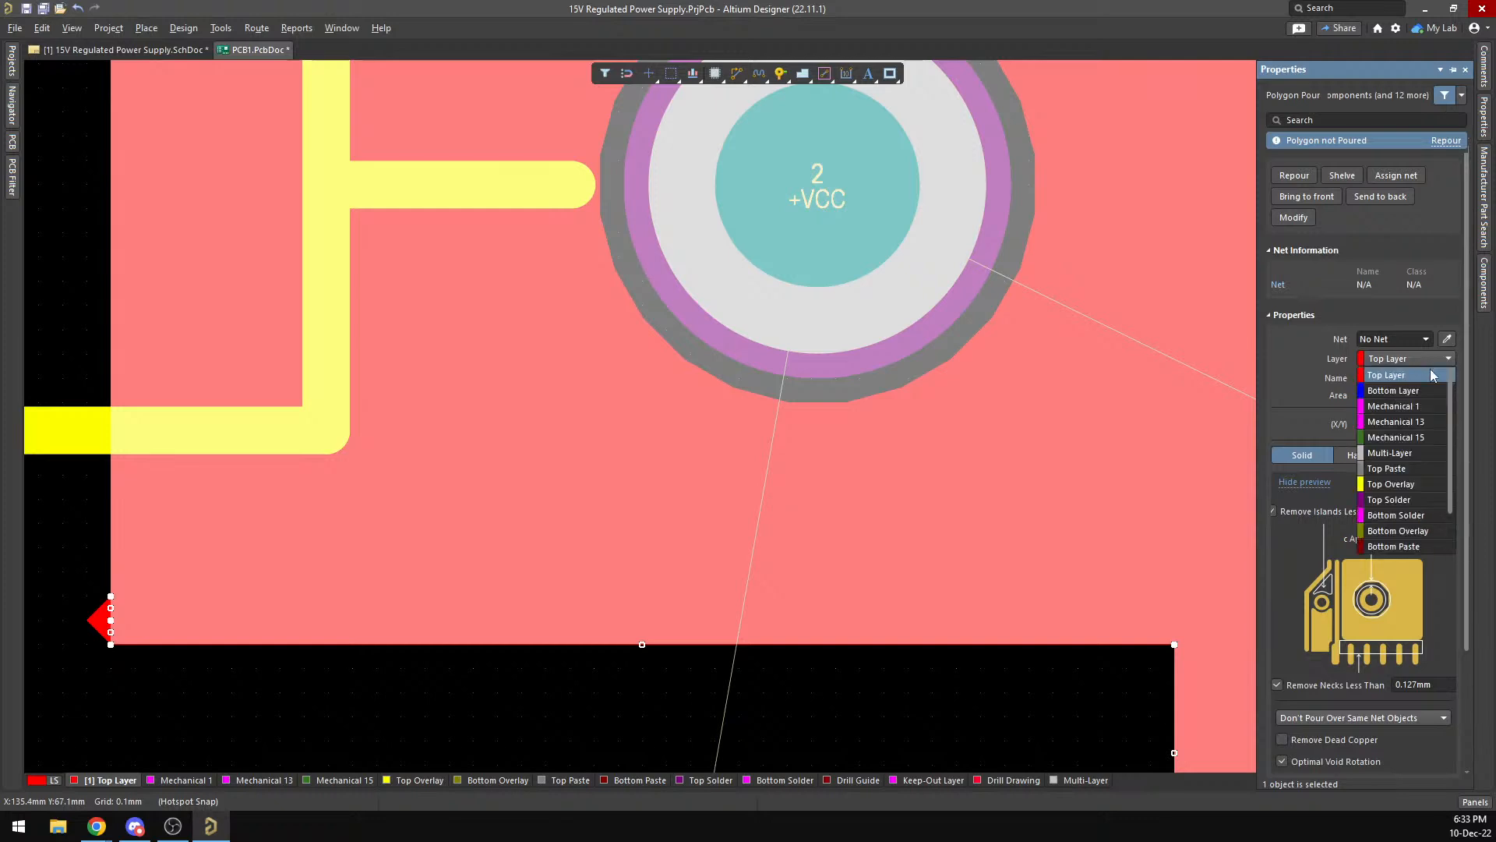
{"action": "left_click", "coordinate": [1426, 337]}
{"action": "left_click", "coordinate": [1429, 338]}
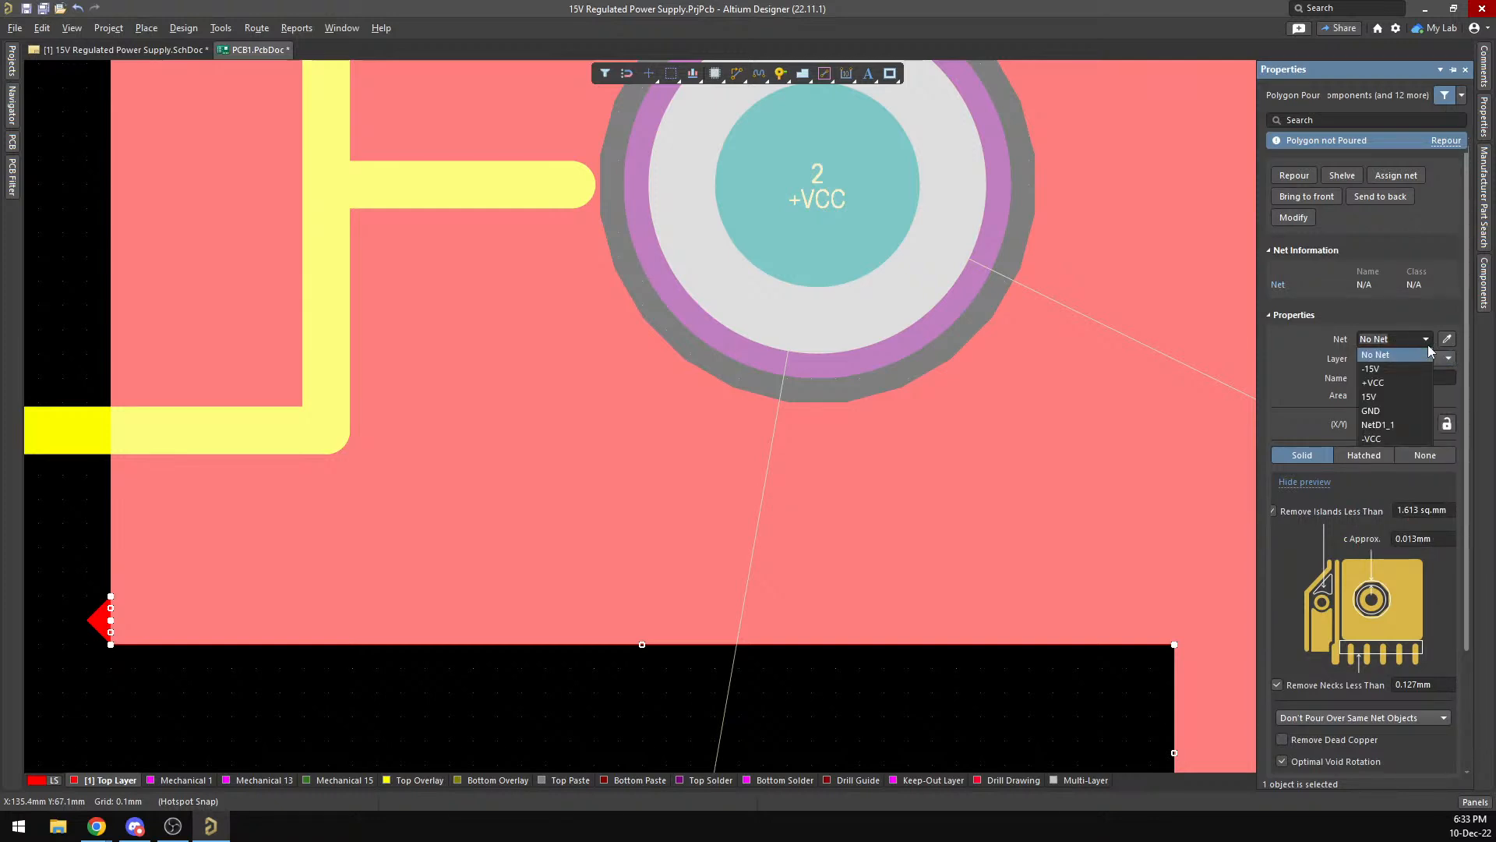
{"action": "left_click", "coordinate": [1405, 397]}
{"action": "scroll", "coordinate": [1406, 345], "scroll_direction": "up", "scroll_amount": 1}
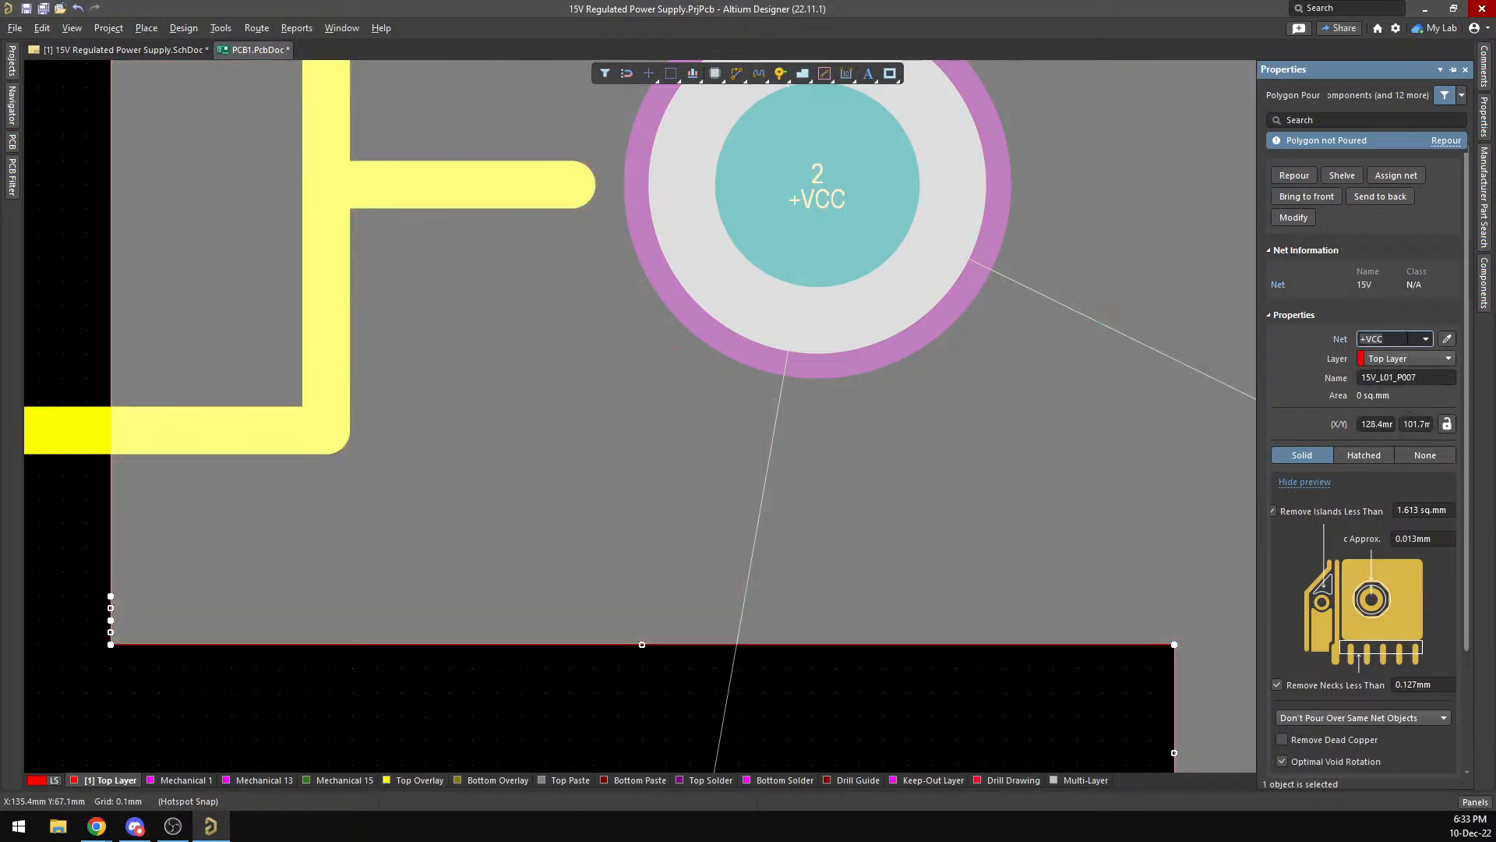
{"action": "left_click", "coordinate": [1450, 144]}
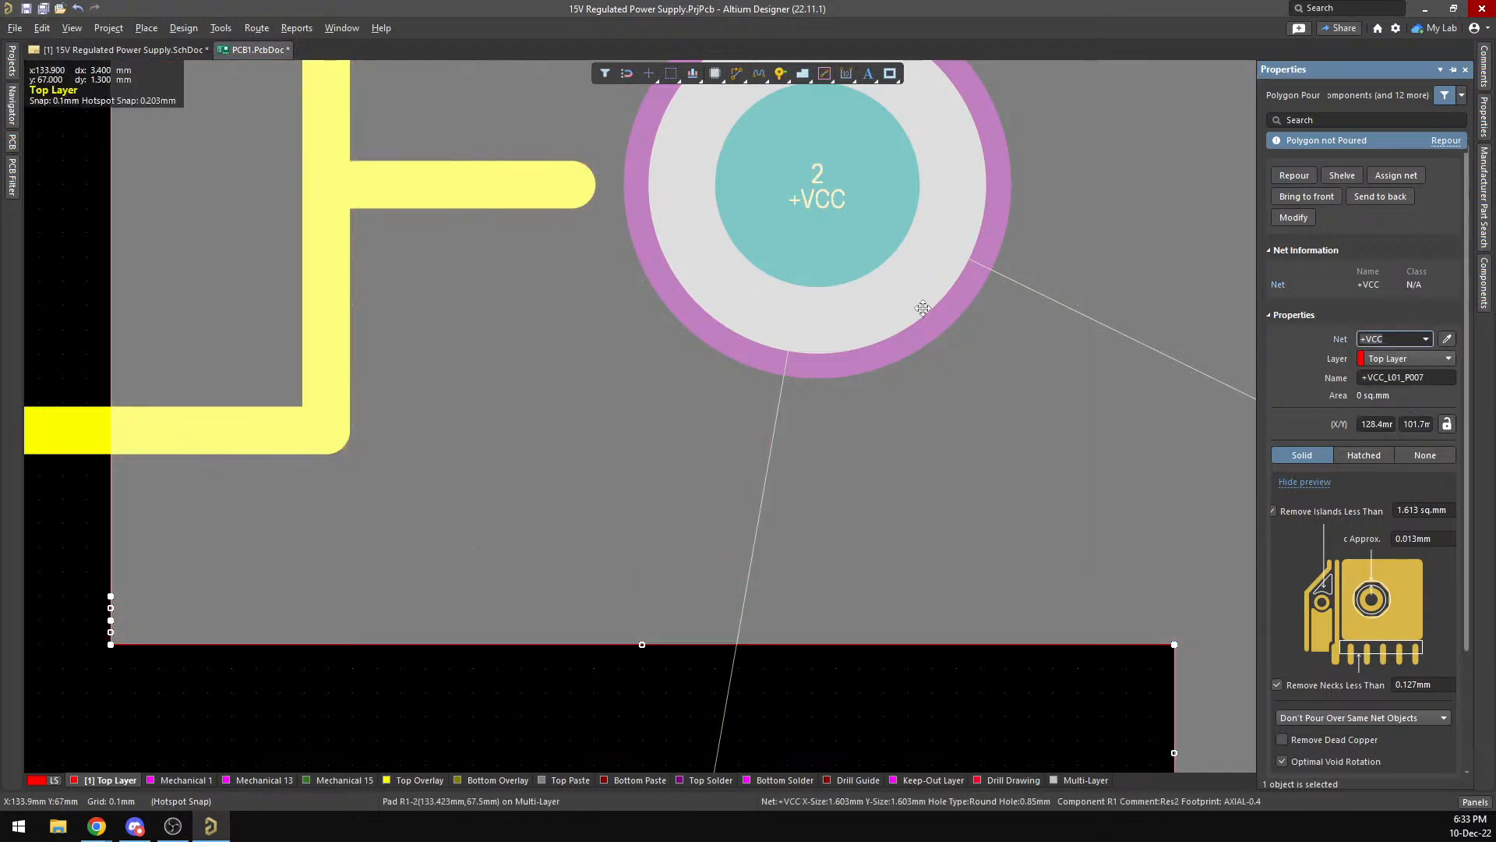
{"action": "left_click", "coordinate": [1429, 340]}
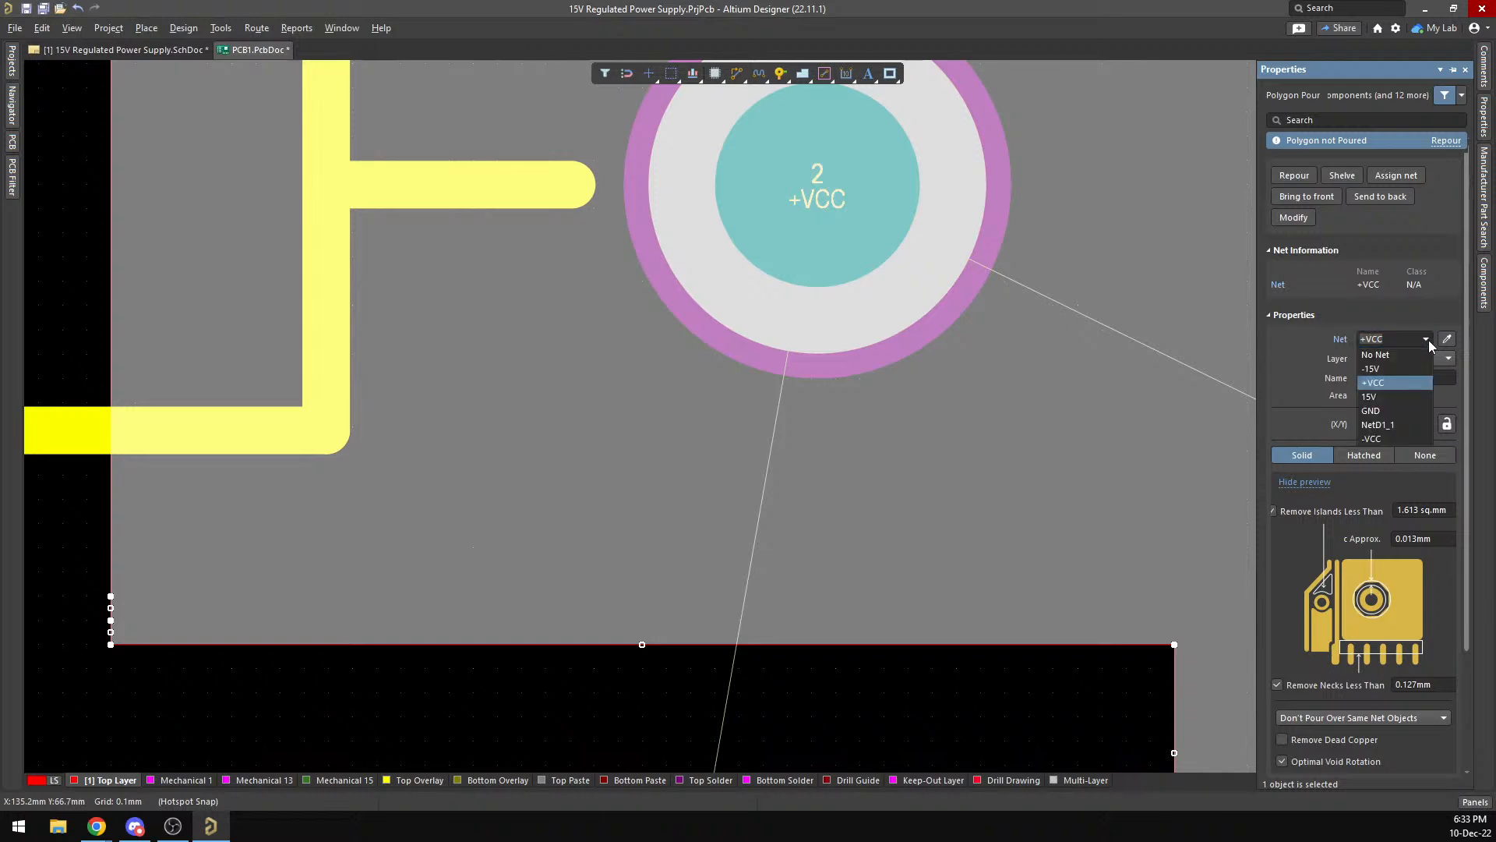
{"action": "left_click", "coordinate": [1396, 385]}
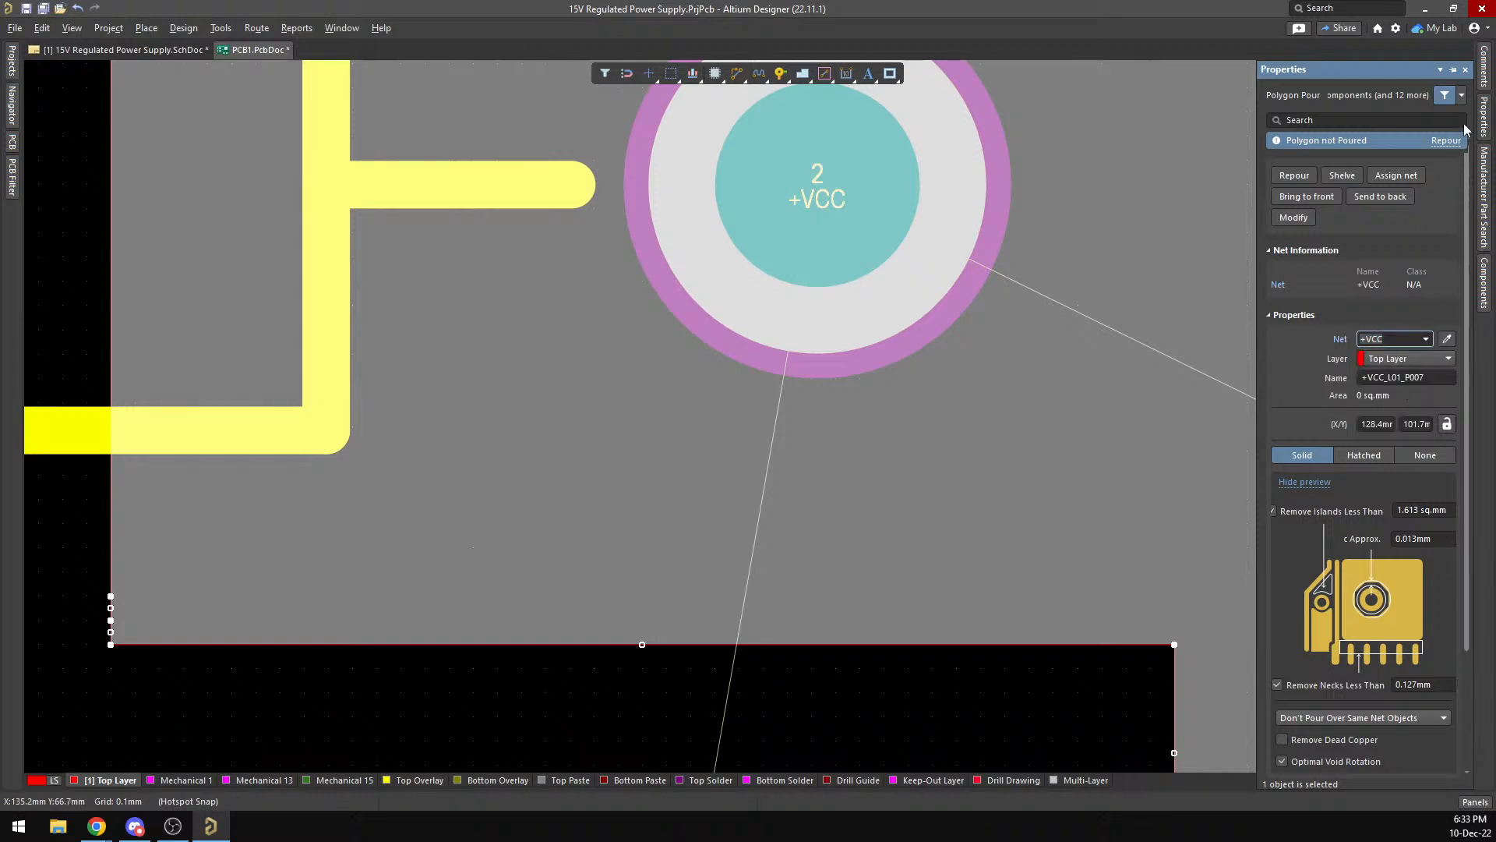
Repour the top-layer +VCC polygon and clear the selection.
{"action": "left_click", "coordinate": [1446, 141]}
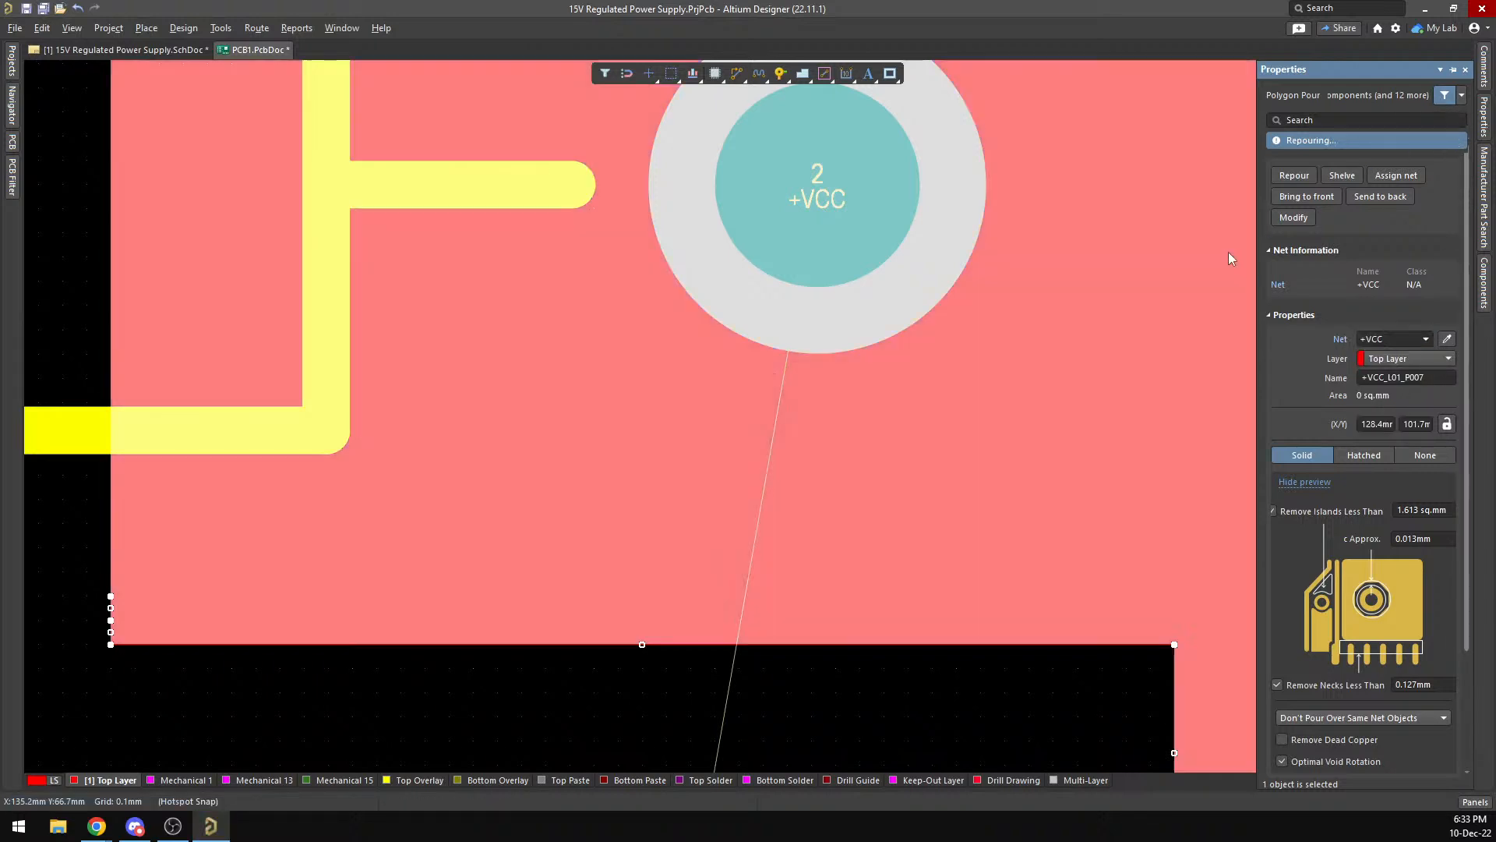
{"action": "scroll", "coordinate": [1053, 300], "scroll_direction": "down", "scroll_amount": 3, "text": "ctrl"}
{"action": "scroll", "coordinate": [1054, 300], "scroll_direction": "down", "scroll_amount": 6, "text": "ctrl"}
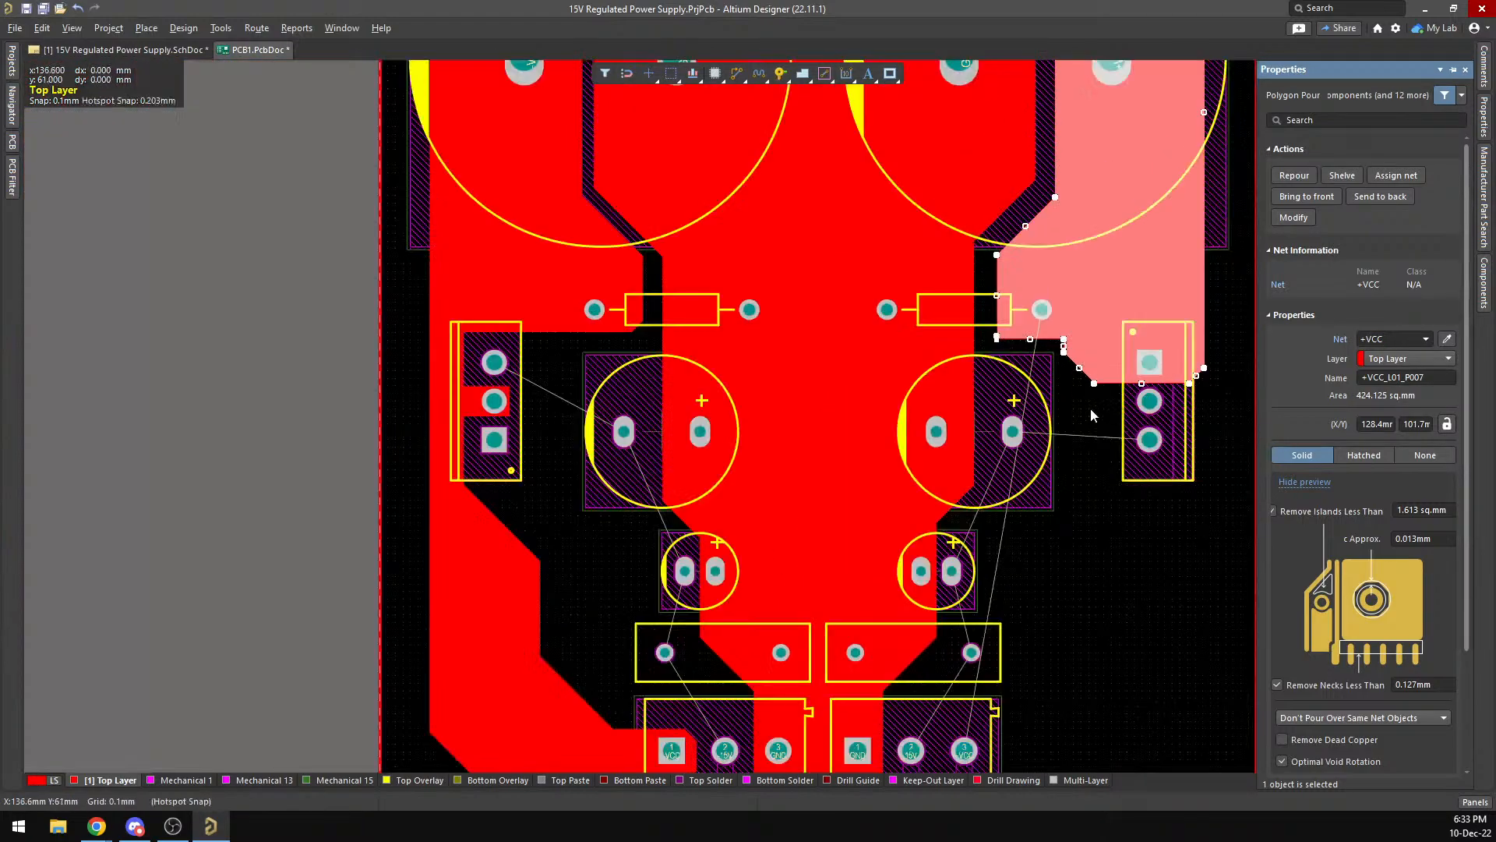
{"action": "left_click", "coordinate": [1099, 400]}
Move the +VCC polygon's diagonal edge towards the regulator and its horizontal edge below the resistor's +VCC pad towards the capacitor.
{"action": "scroll", "coordinate": [1101, 398], "scroll_direction": "up", "scroll_amount": 3, "text": "ctrl"}
{"action": "scroll", "coordinate": [1102, 399], "scroll_direction": "up", "scroll_amount": 4, "text": "ctrl"}
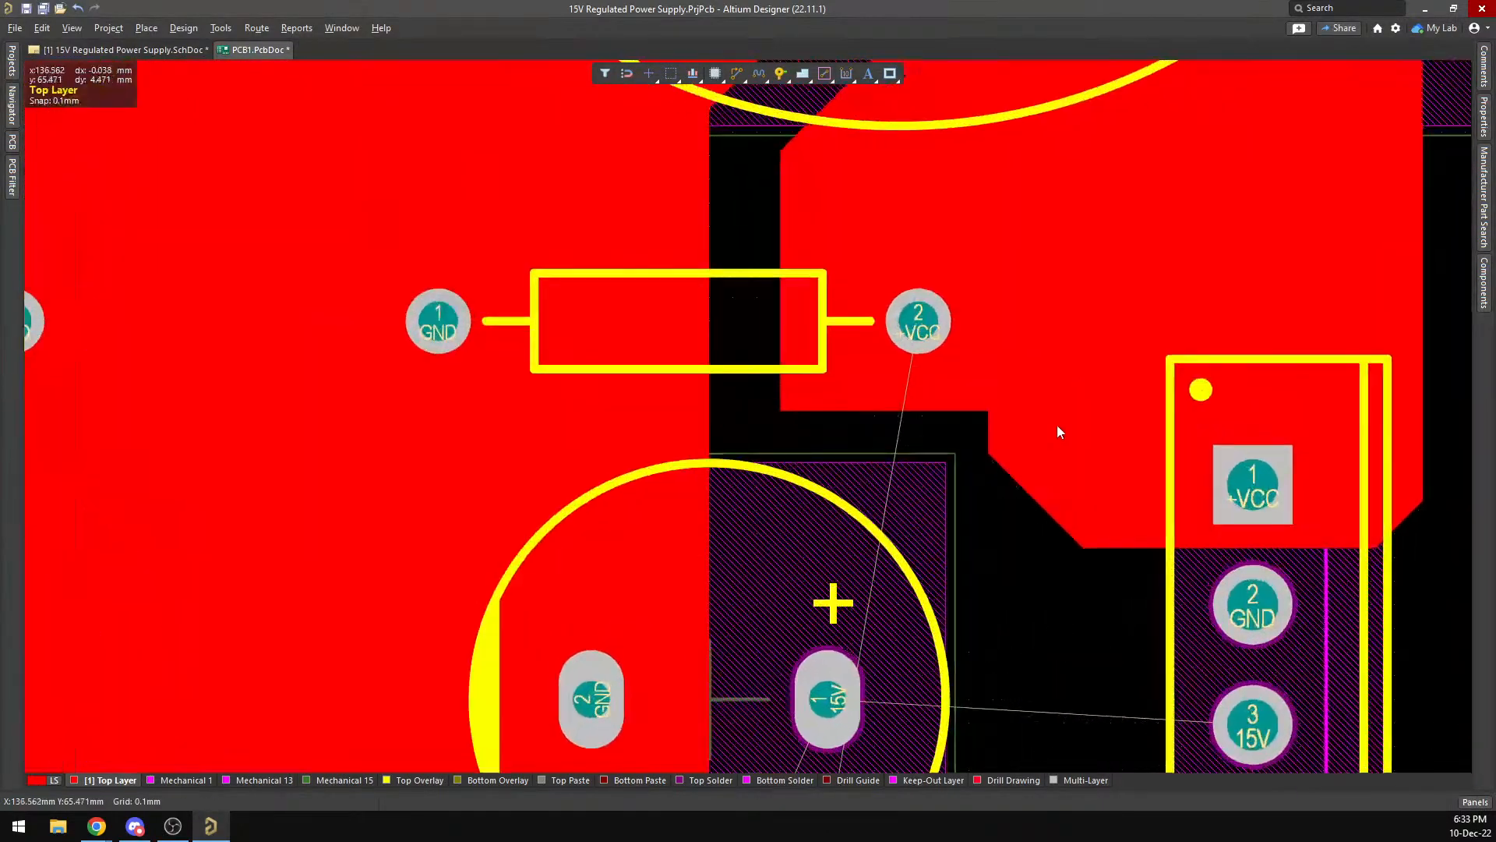
{"action": "left_click", "coordinate": [1030, 444]}
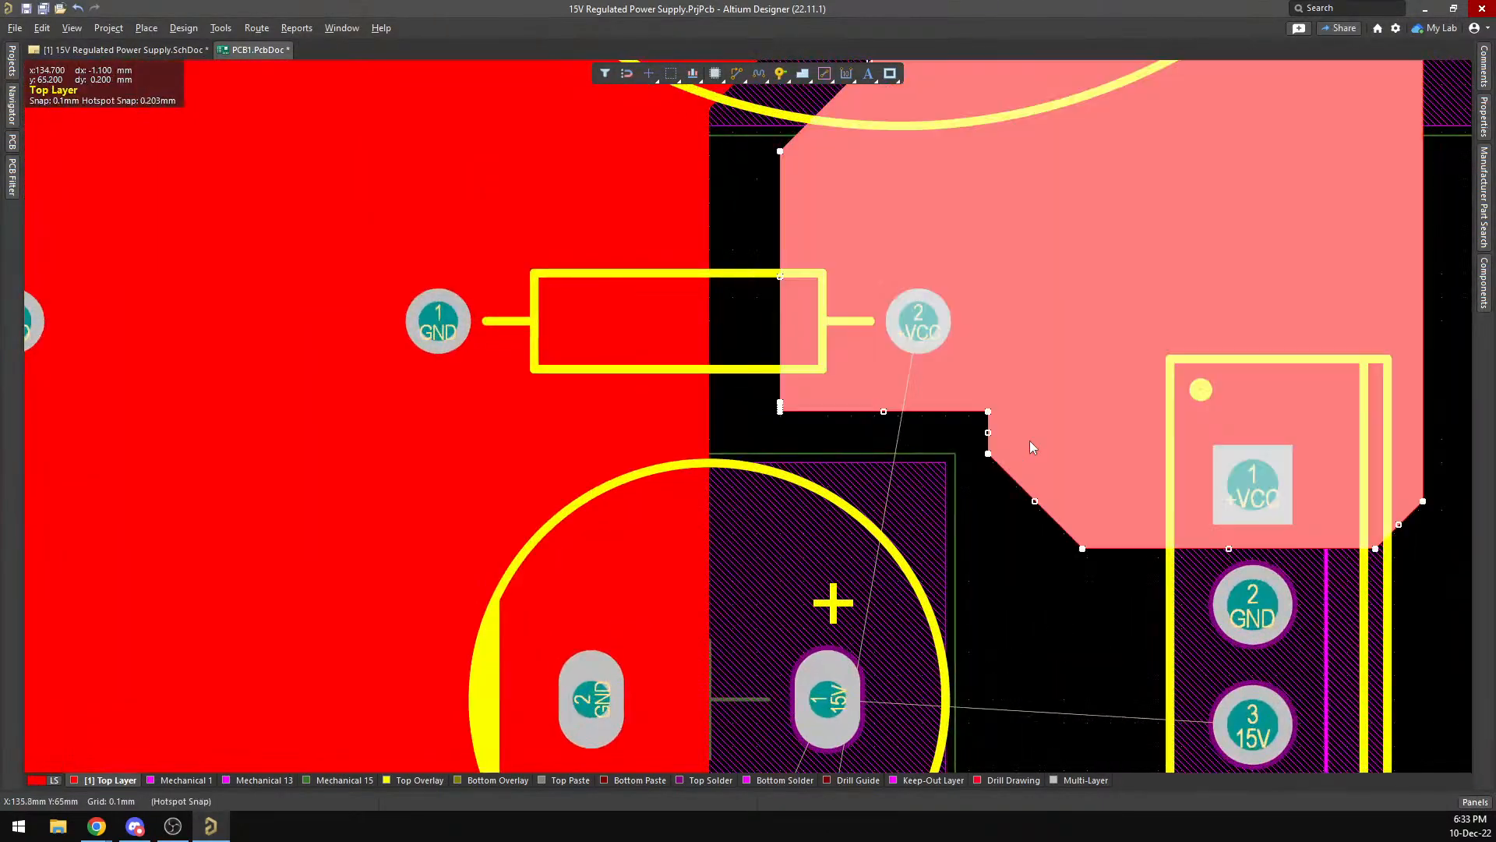
{"action": "left_click_drag", "start_coordinate": [1037, 498], "coordinate": [1069, 487]}
{"action": "left_click", "coordinate": [889, 411]}
{"action": "left_click", "coordinate": [880, 408]}
{"action": "left_click_drag", "start_coordinate": [882, 410], "coordinate": [888, 431]}
{"action": "left_click", "coordinate": [1080, 311]}
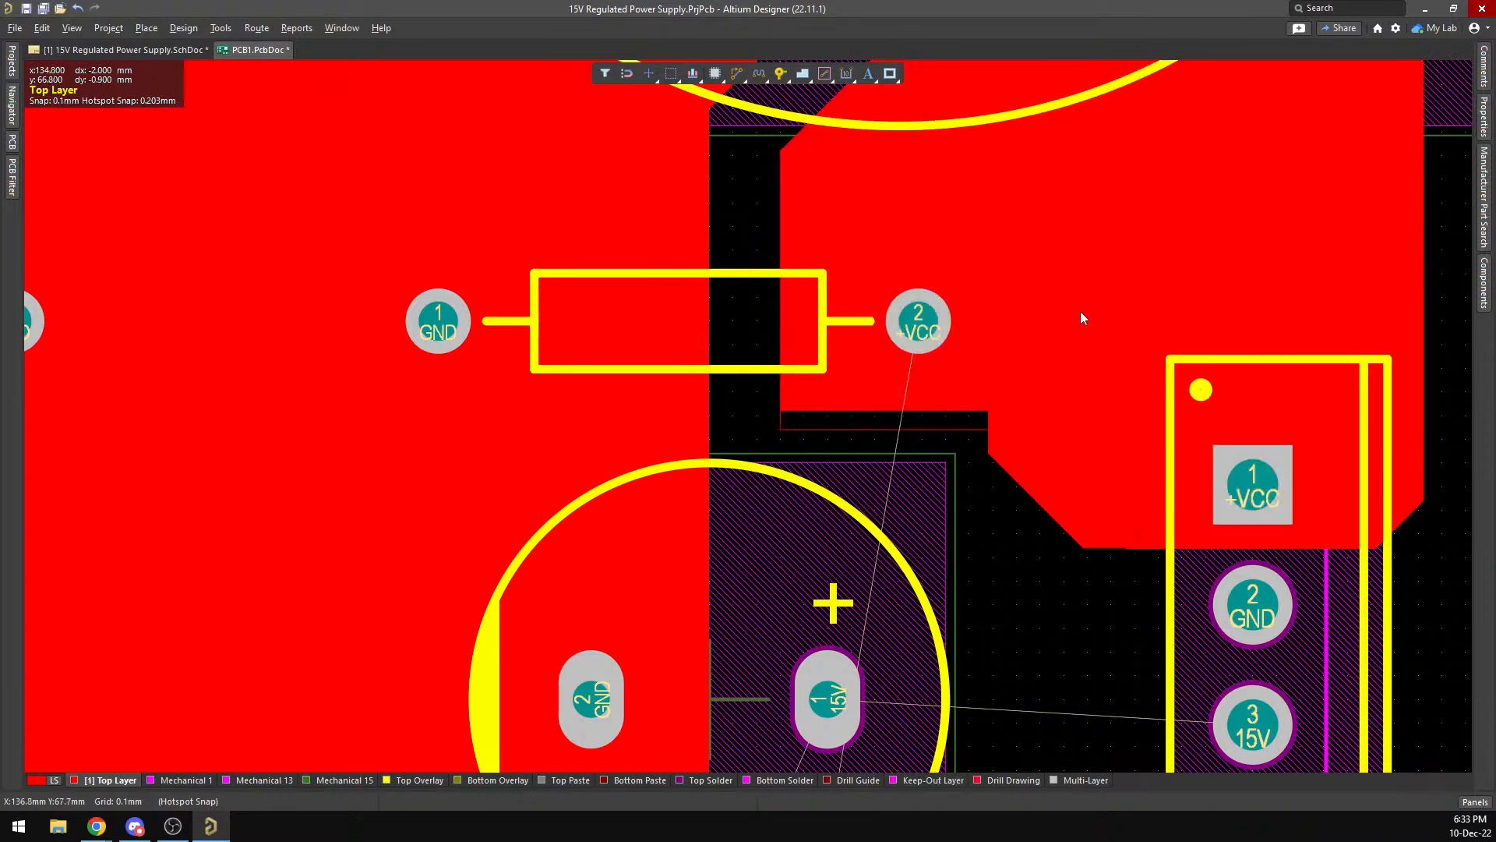
Repour the reshaped +VCC polygon from its properties.
{"action": "right_click", "coordinate": [1080, 311]}
{"action": "left_click", "coordinate": [1131, 718]}
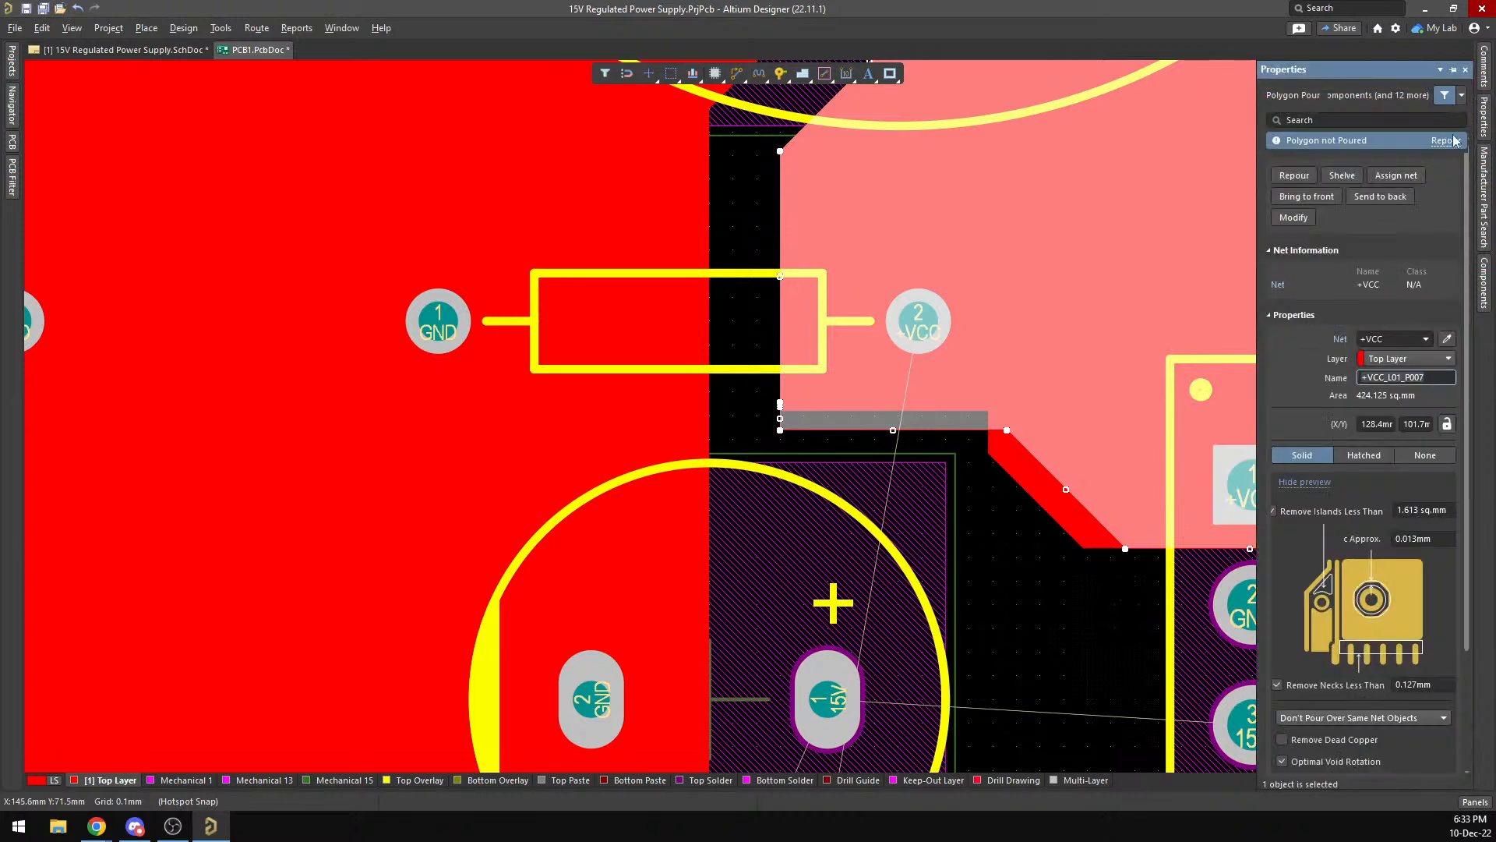
{"action": "left_click", "coordinate": [983, 467]}
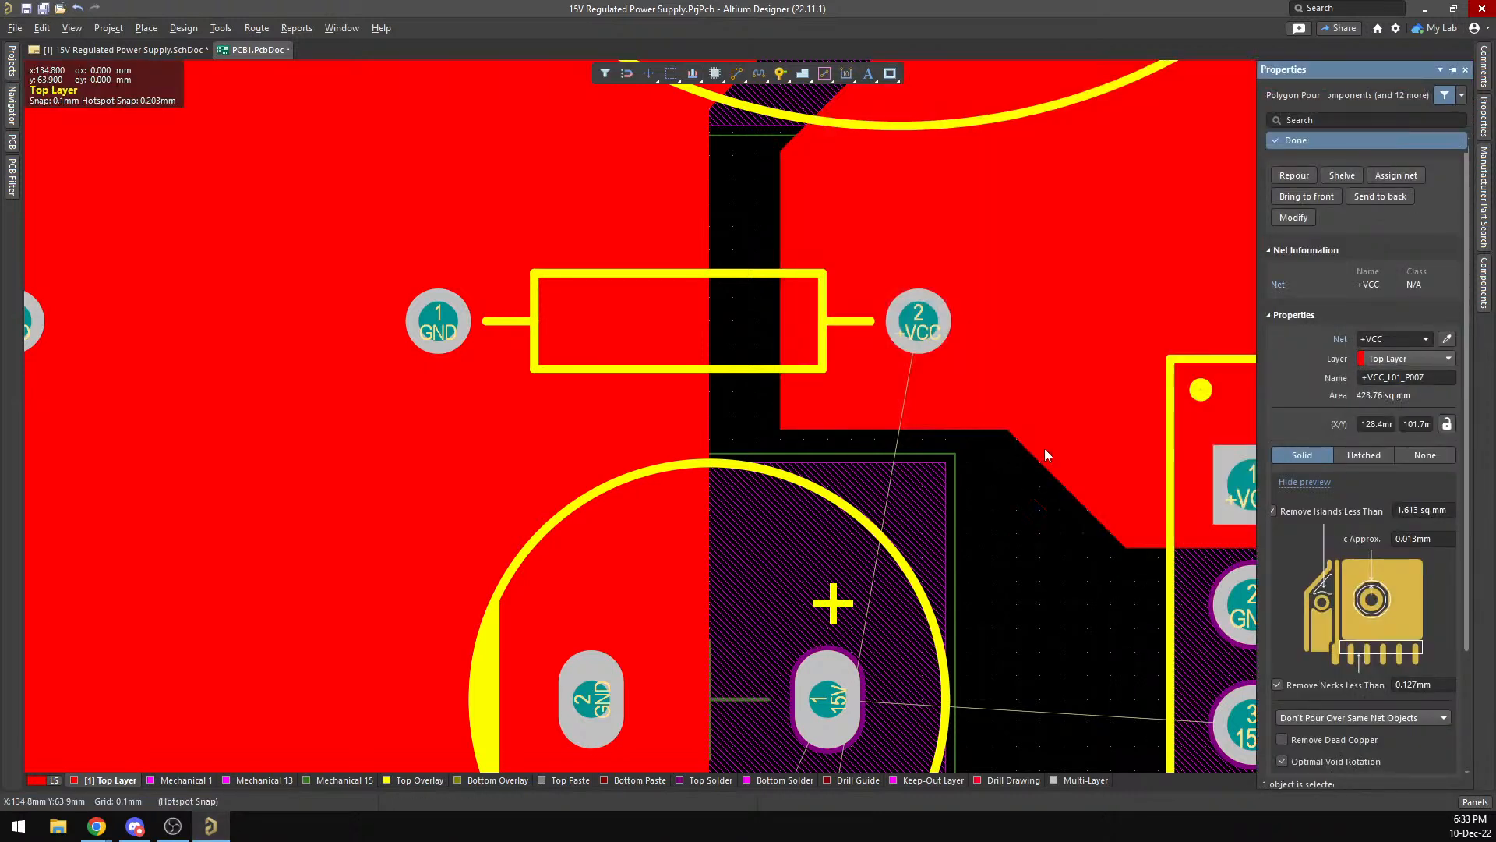
Shift the +VCC polygon's vertical edge beside the diode closer to the diode's pad, with the snap grid set to 0.250 mm.
{"action": "scroll", "coordinate": [1039, 427], "scroll_direction": "down", "scroll_amount": 5, "text": "ctrl"}
{"action": "scroll", "coordinate": [1078, 521], "scroll_direction": "up", "scroll_amount": 4}
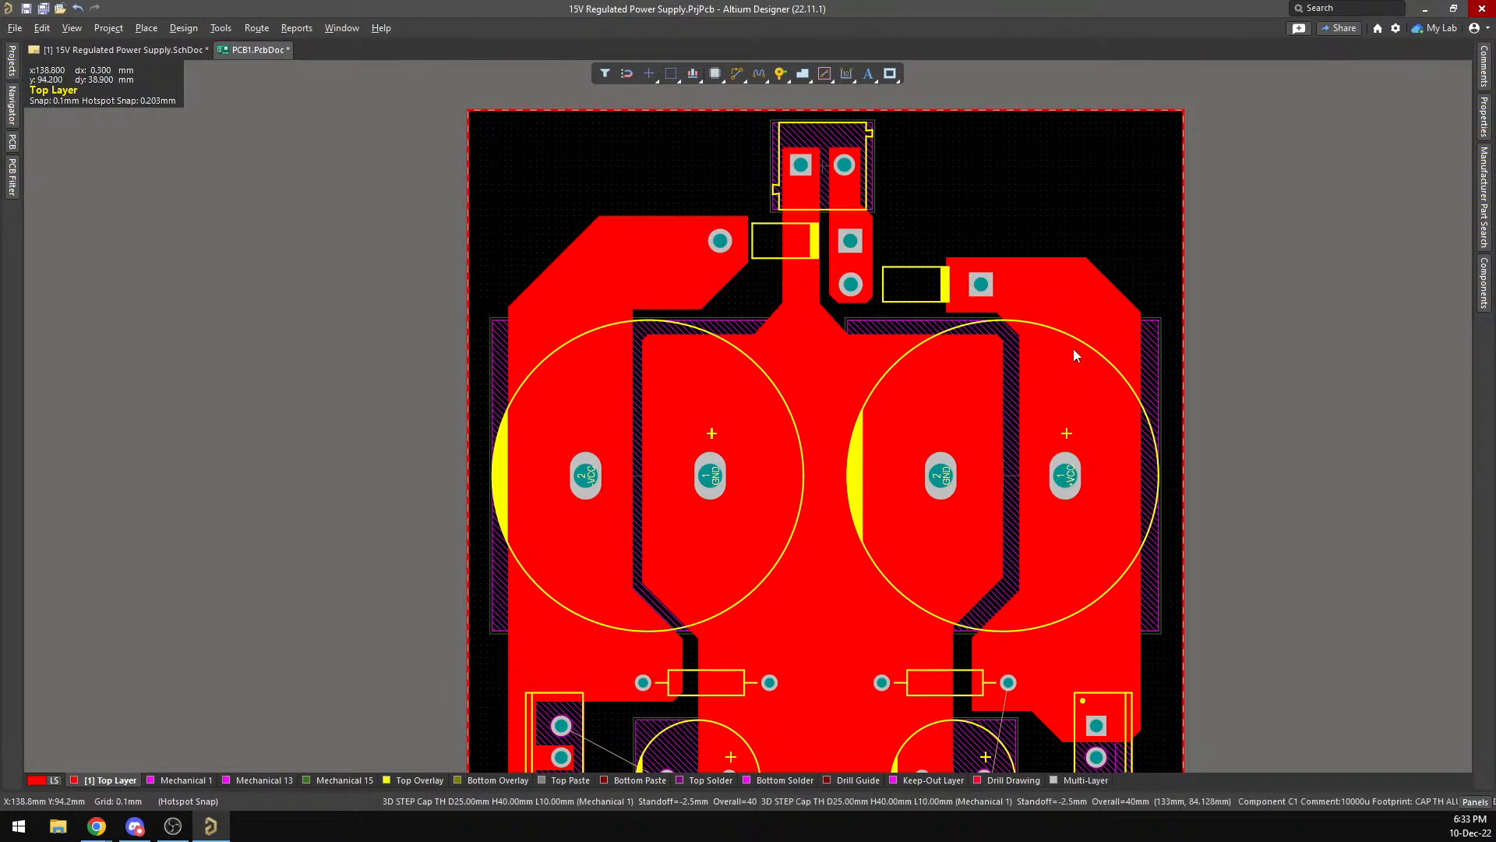
{"action": "left_click", "coordinate": [1035, 409]}
{"action": "scroll", "coordinate": [1044, 436], "scroll_direction": "up", "scroll_amount": 4}
{"action": "left_click", "coordinate": [1049, 565]}
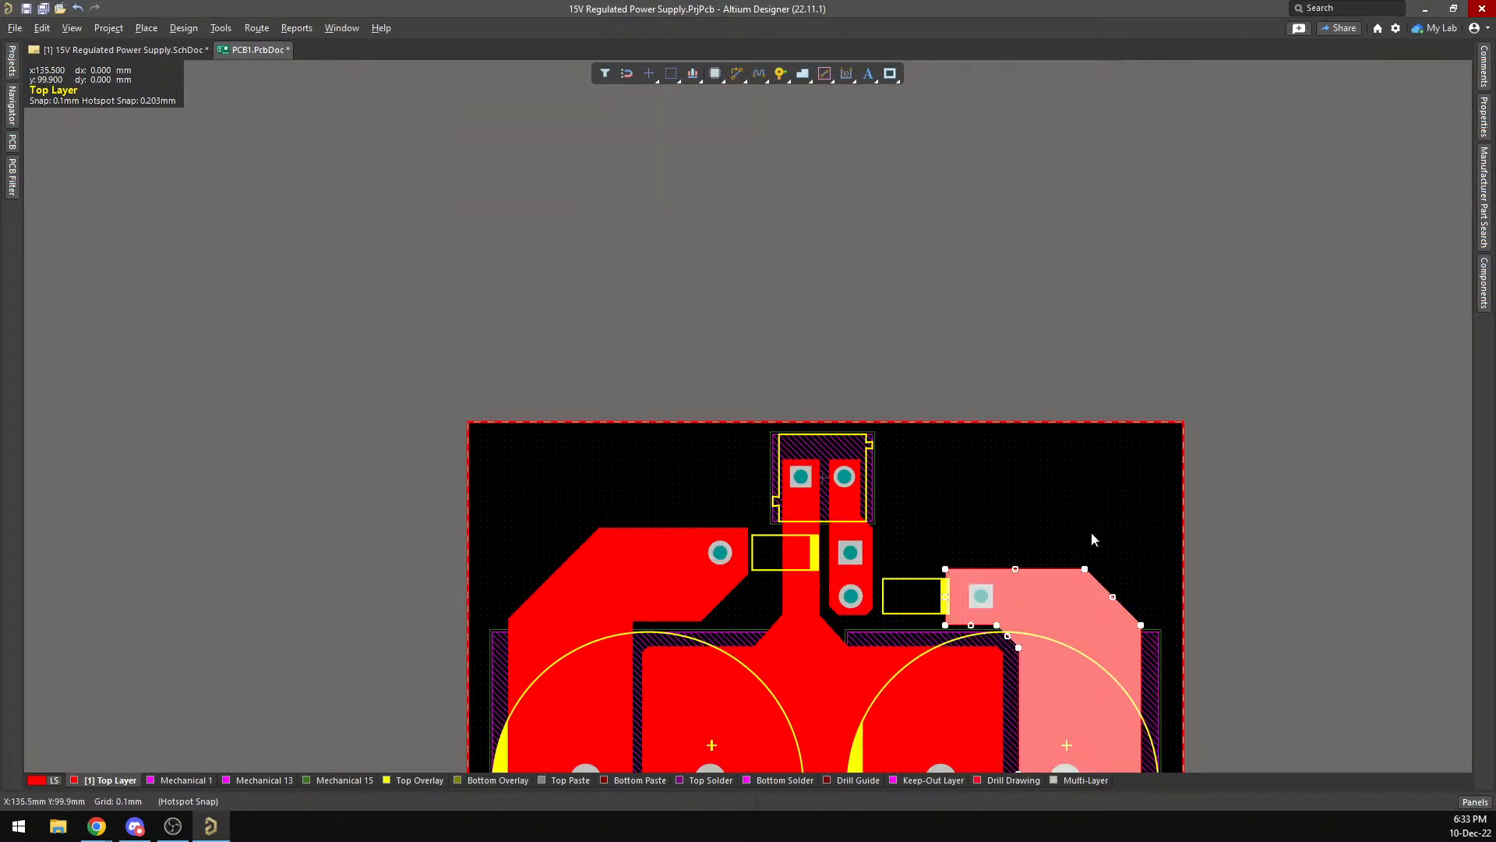
{"action": "scroll", "coordinate": [1044, 561], "scroll_direction": "down", "scroll_amount": 3}
{"action": "left_click_drag", "start_coordinate": [950, 348], "coordinate": [956, 347]}
{"action": "key", "text": "g"}
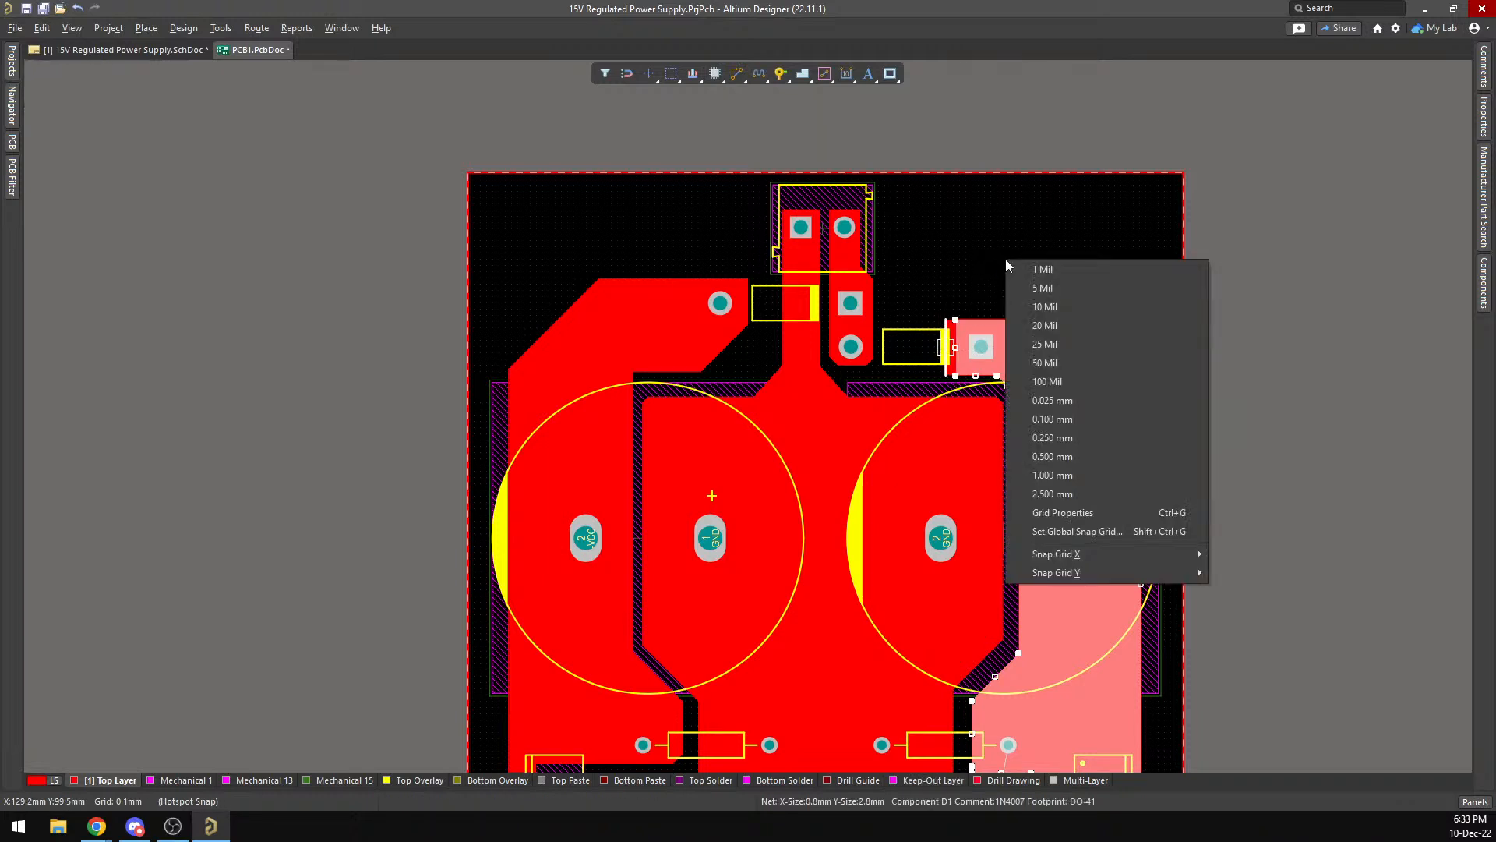
{"action": "left_click", "coordinate": [1074, 441]}
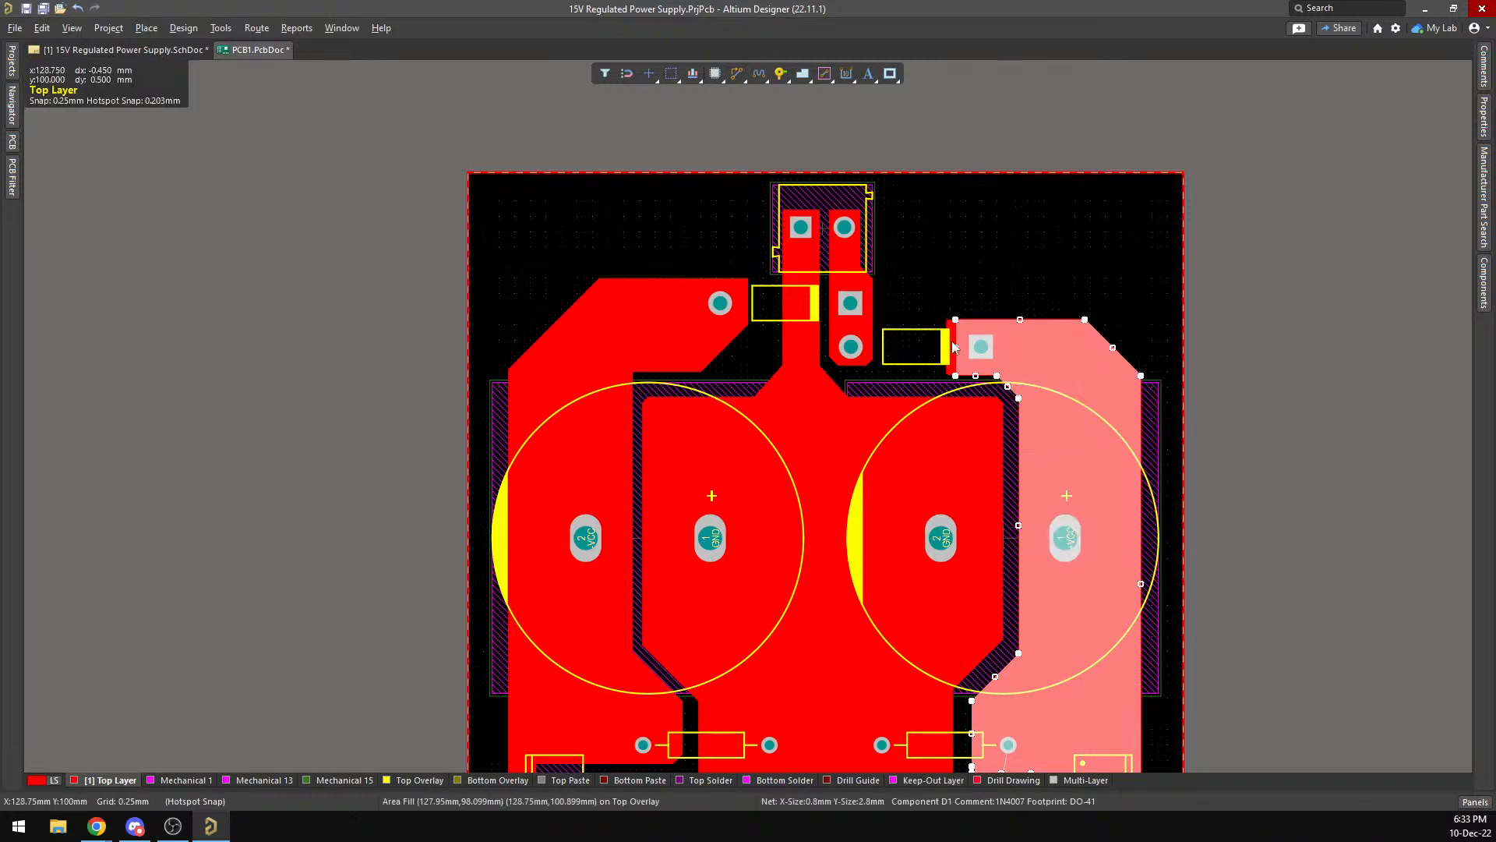
{"action": "left_click_drag", "start_coordinate": [956, 347], "coordinate": [955, 347]}
Repour the +VCC polygon with its moved diode-side edge from its properties.
{"action": "right_click", "coordinate": [1029, 359]}
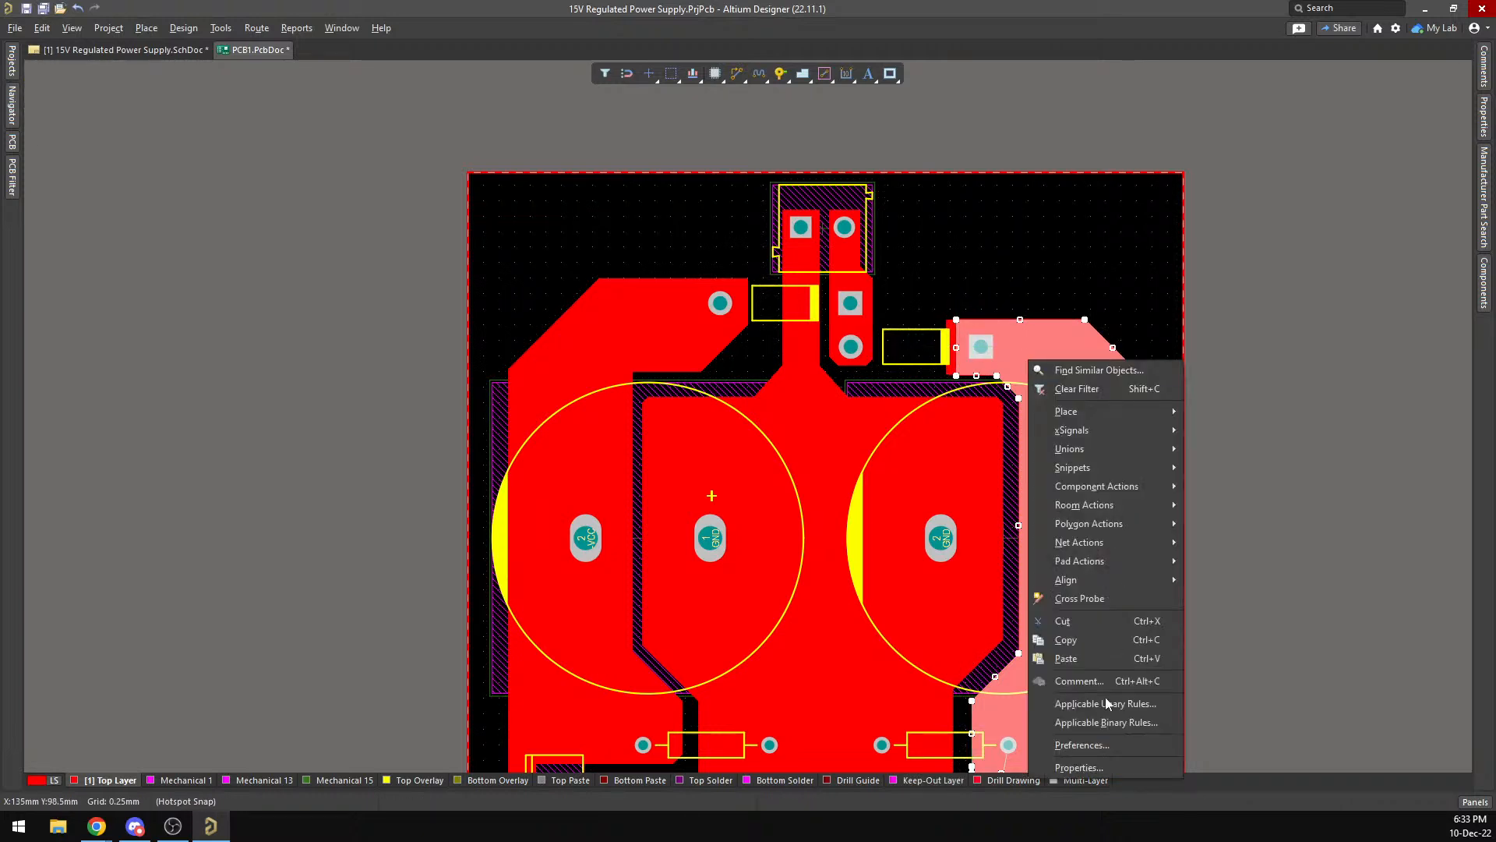
{"action": "left_click", "coordinate": [1108, 767]}
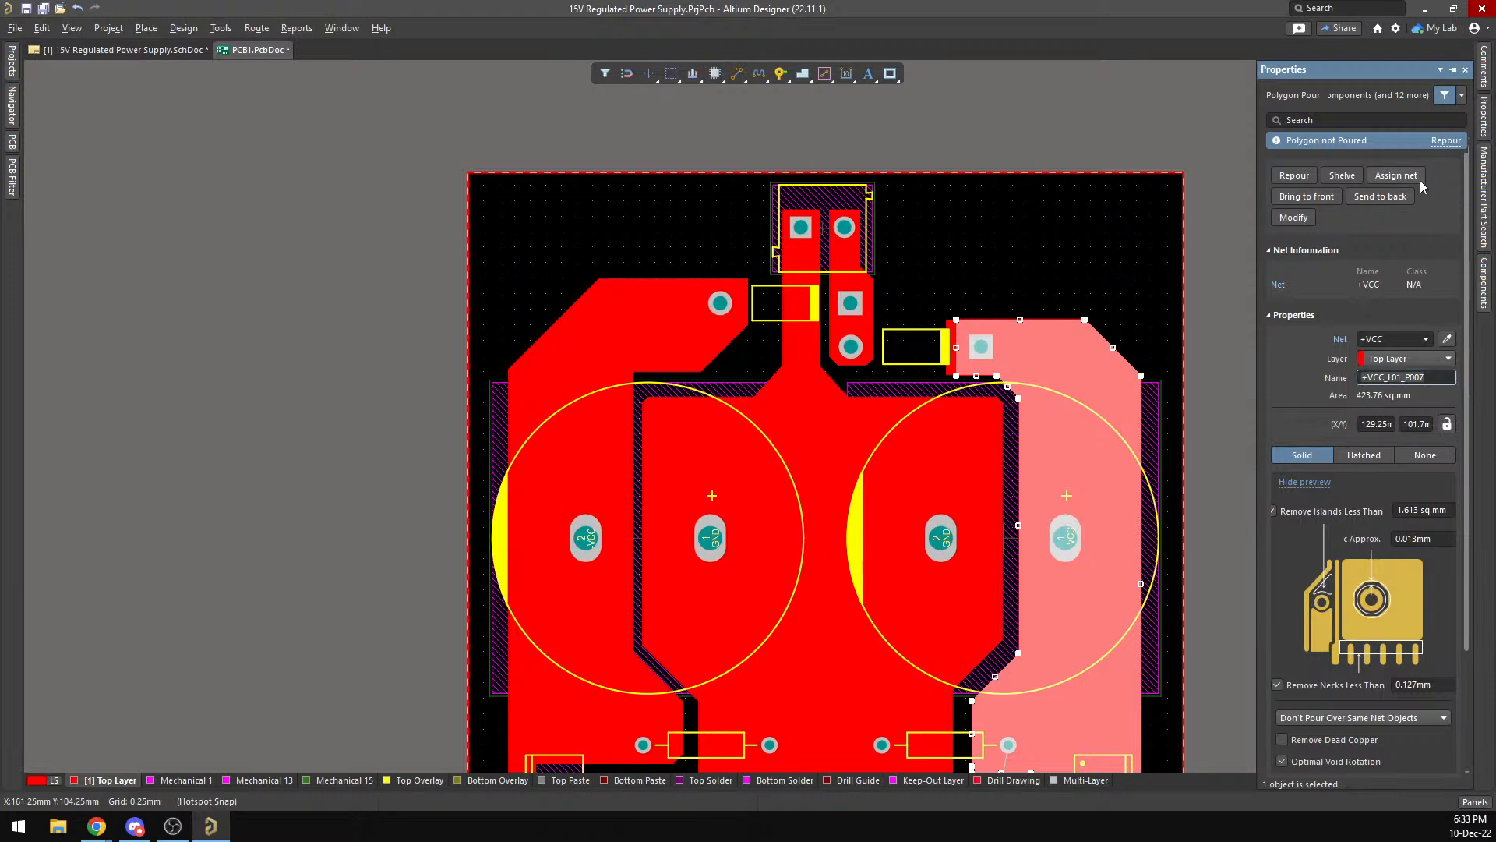
{"action": "left_click", "coordinate": [1082, 226]}
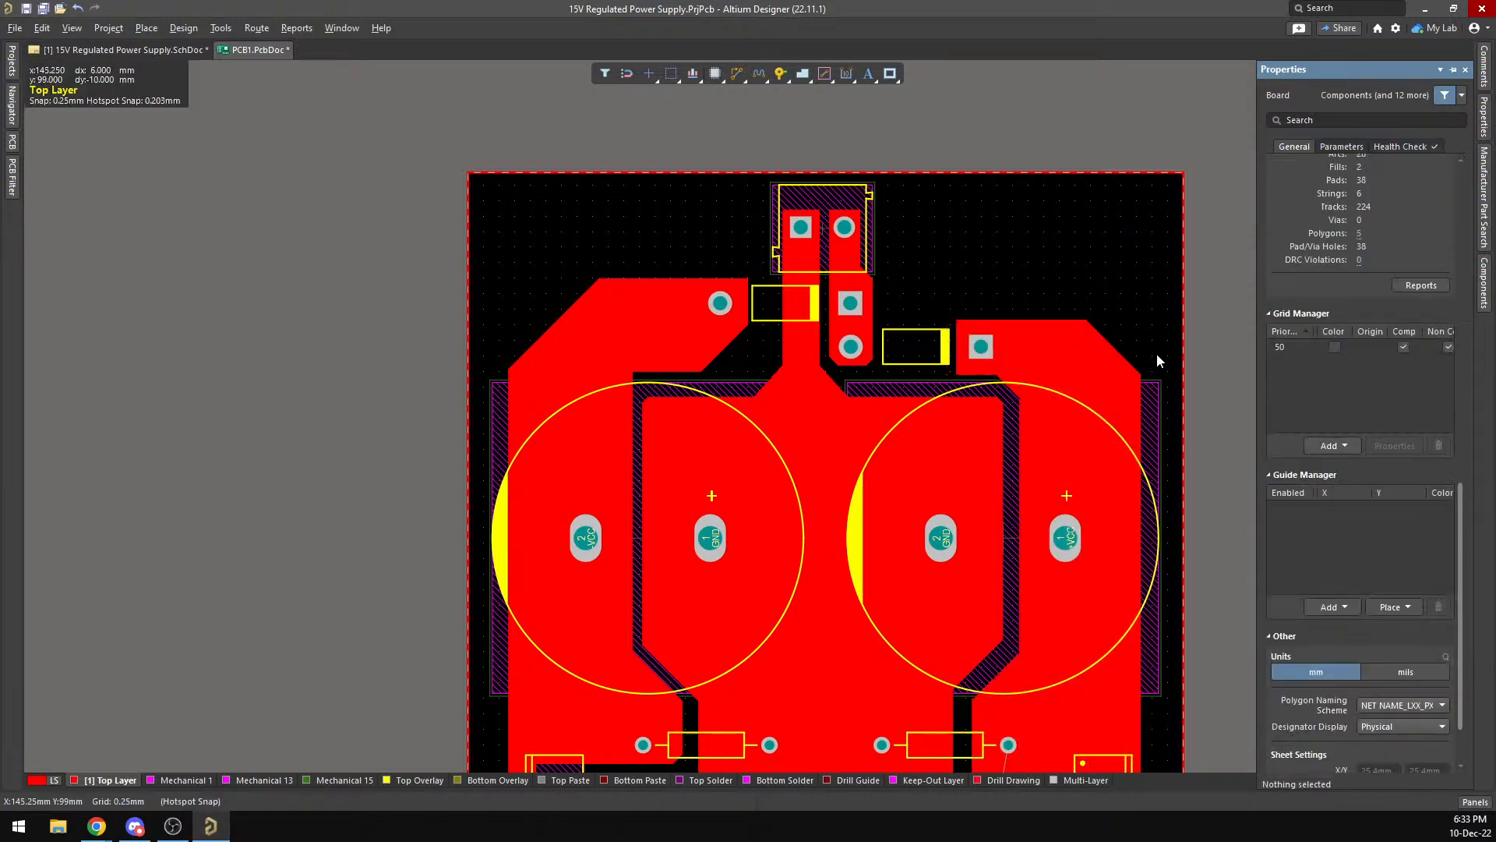
Start a top-layer polygon at the +VCC copper beside the regulator and outline its outer side along the board edge to the output connector's +VCC pad.
{"action": "scroll", "coordinate": [1157, 356], "scroll_direction": "down", "scroll_amount": 3}
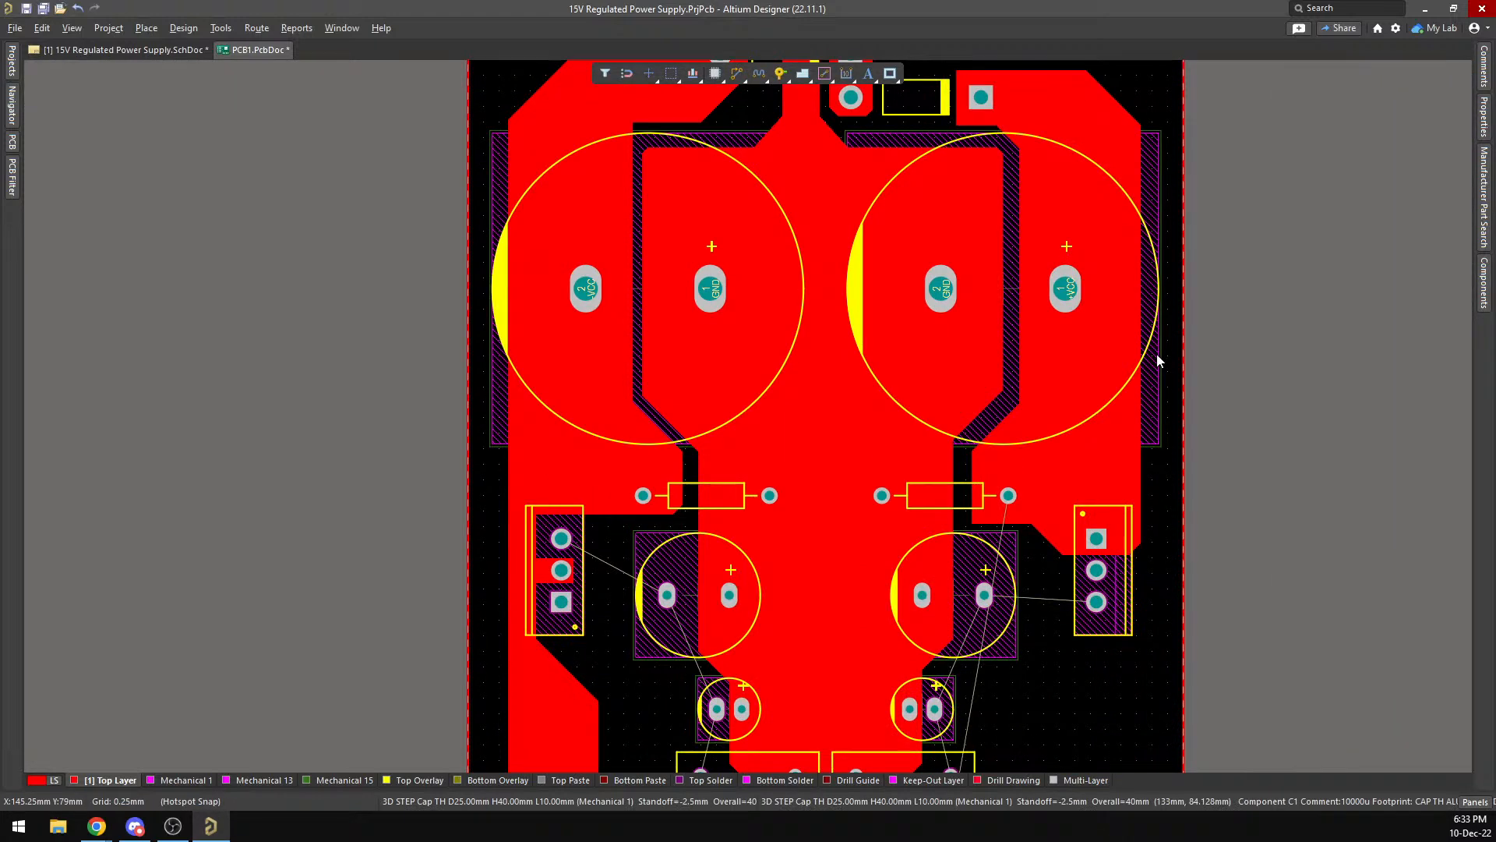
{"action": "scroll", "coordinate": [1156, 355], "scroll_direction": "down", "scroll_amount": 2}
{"action": "scroll", "coordinate": [1050, 514], "scroll_direction": "up", "scroll_amount": 1}
{"action": "scroll", "coordinate": [1050, 514], "scroll_direction": "down", "scroll_amount": 2}
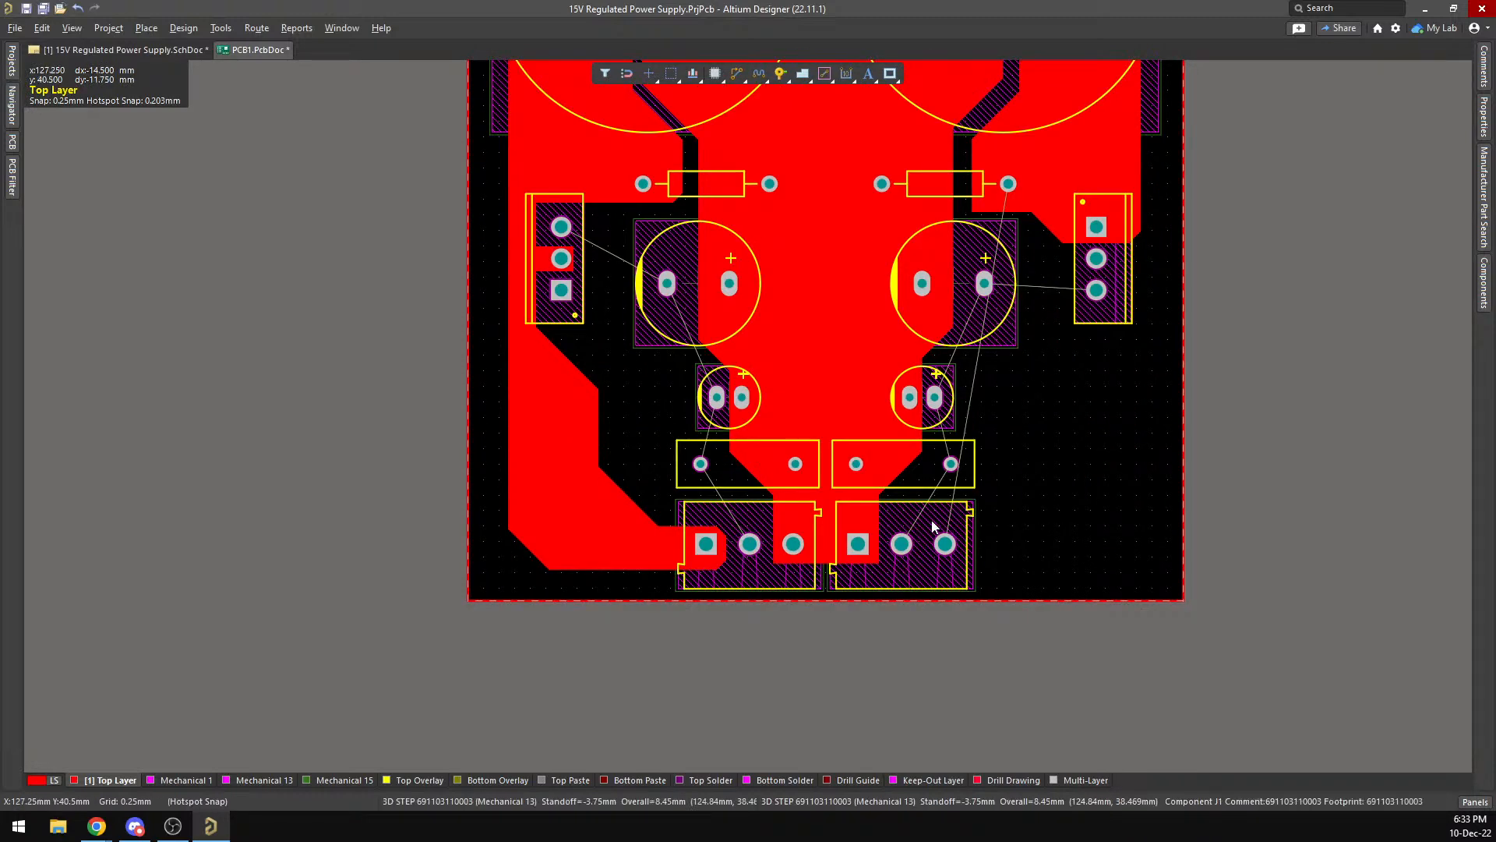
{"action": "scroll", "coordinate": [1142, 257], "scroll_direction": "up", "scroll_amount": 1}
{"action": "scroll", "coordinate": [1091, 335], "scroll_direction": "down", "scroll_amount": 1}
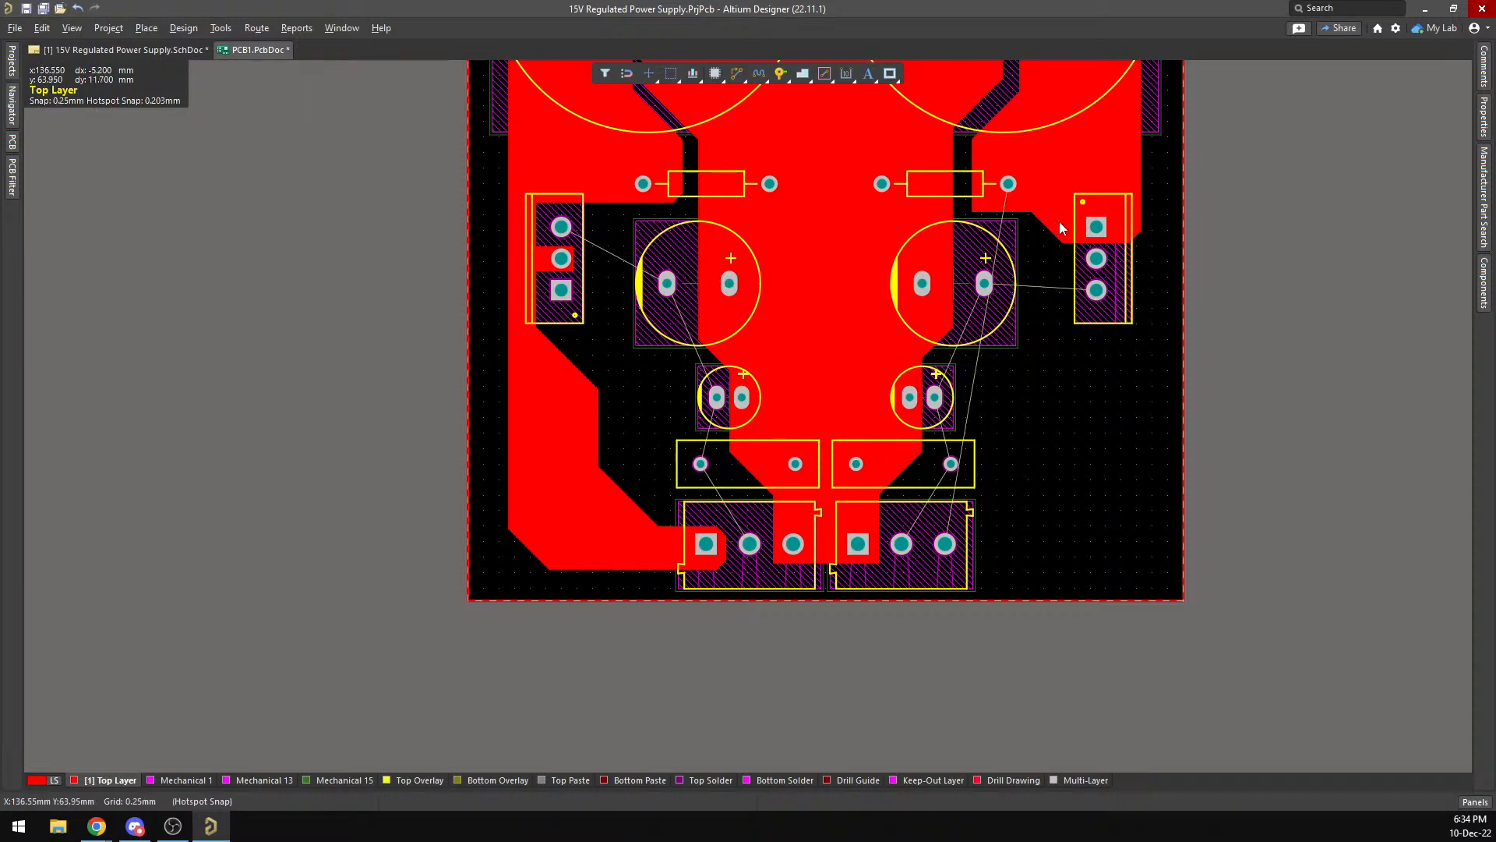
{"action": "left_click", "coordinate": [1143, 152]}
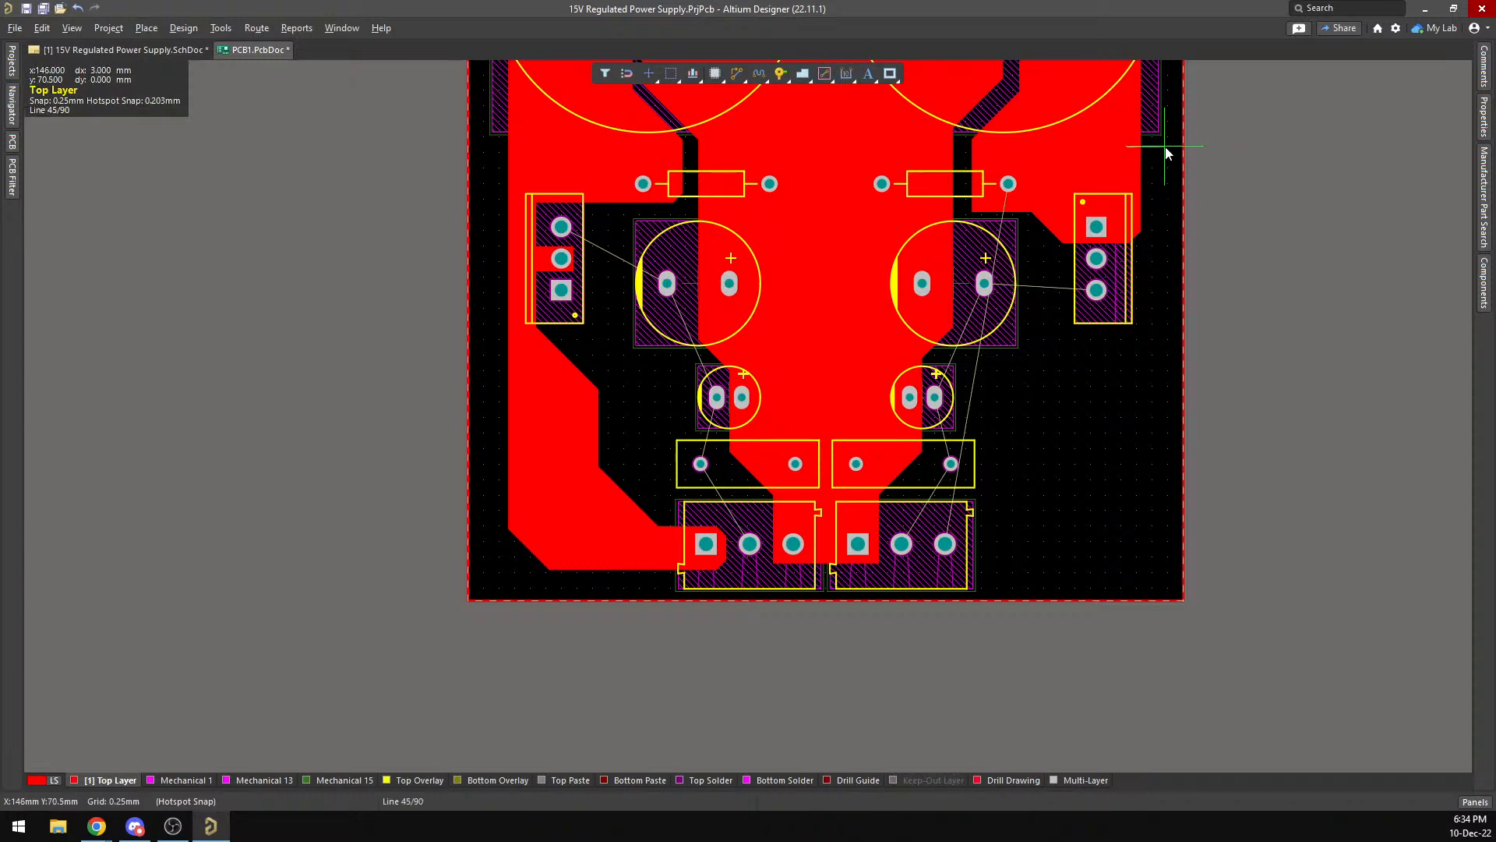
{"action": "left_click", "coordinate": [1161, 153]}
{"action": "key", "text": "space"}
{"action": "key", "text": "space"}
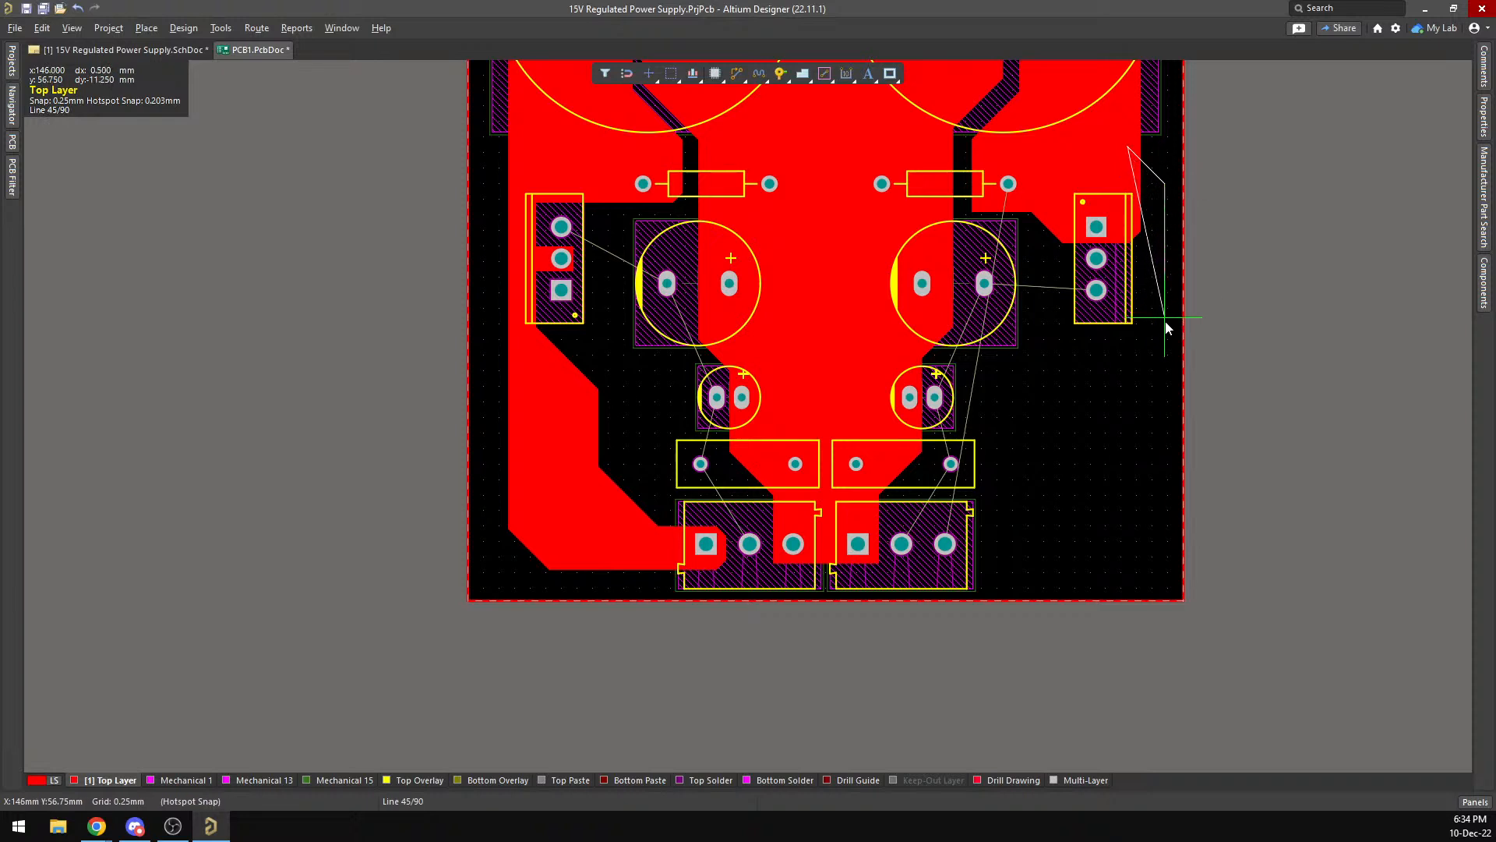
{"action": "left_click", "coordinate": [1159, 424]}
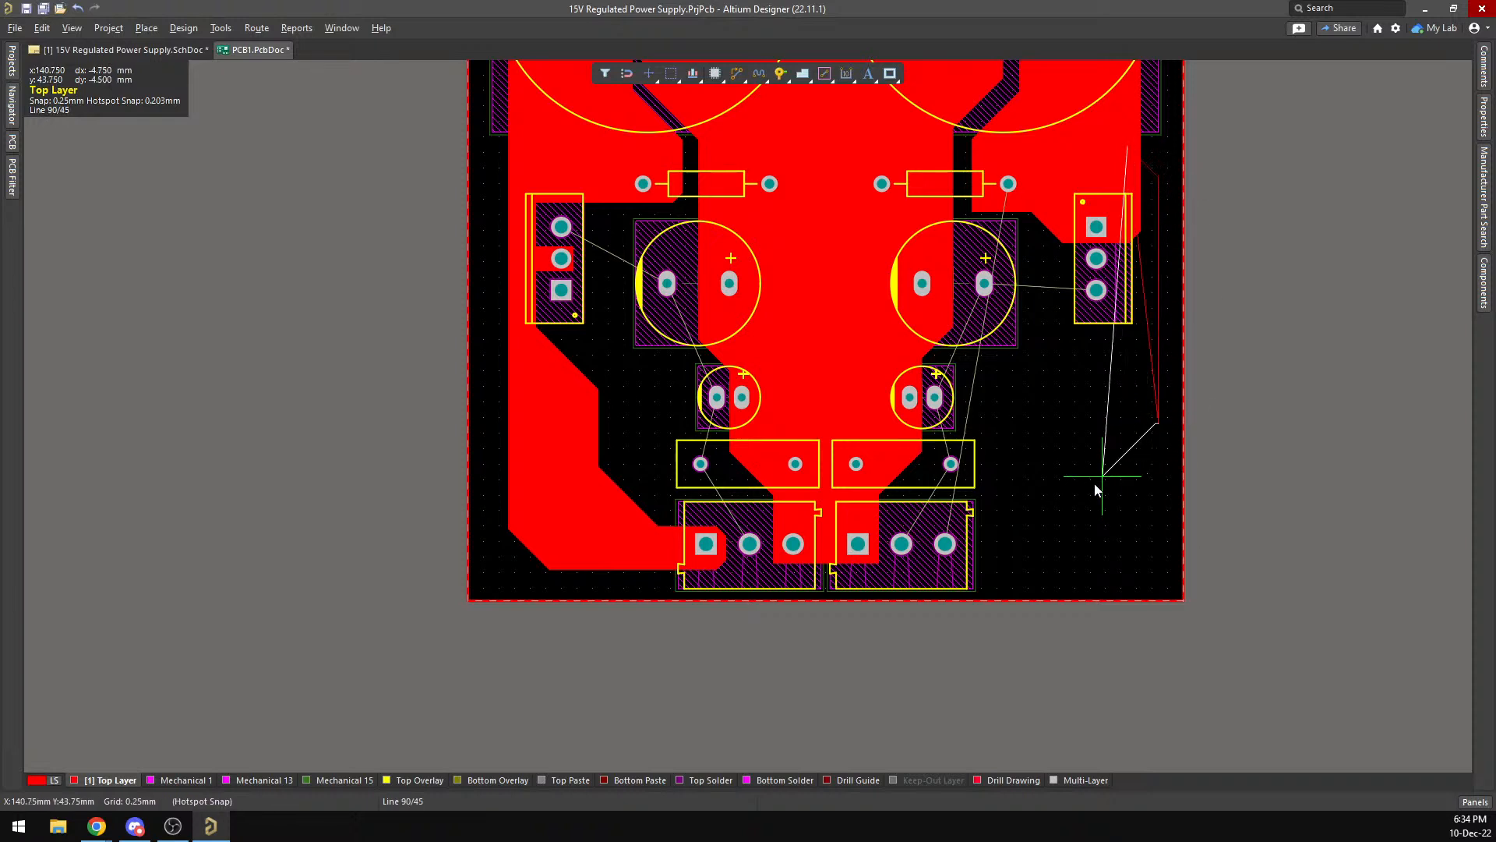
{"action": "left_click", "coordinate": [1064, 520]}
{"action": "key", "text": "space"}
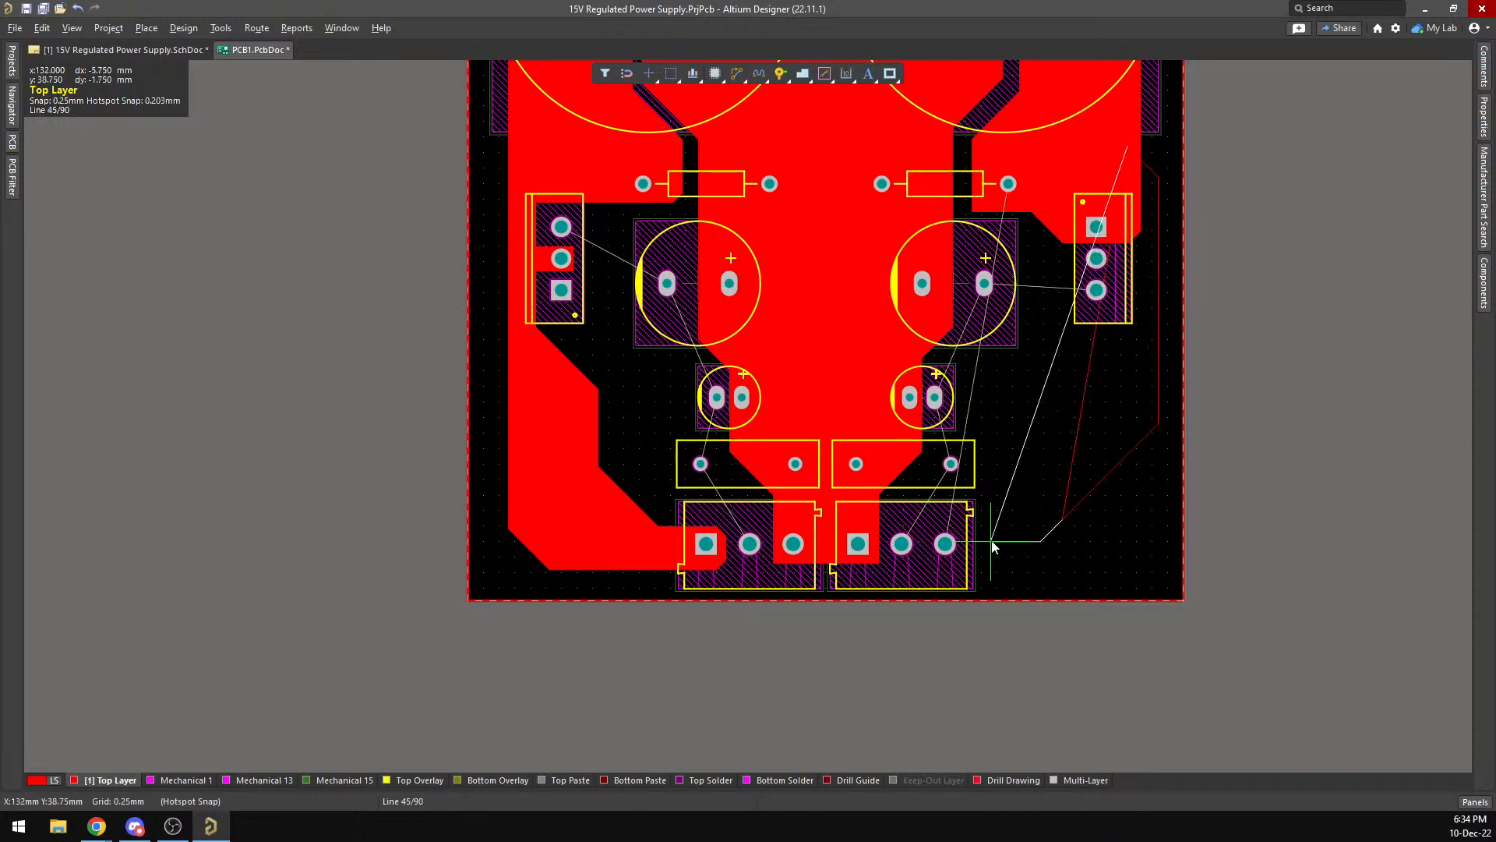
{"action": "left_click", "coordinate": [925, 557]}
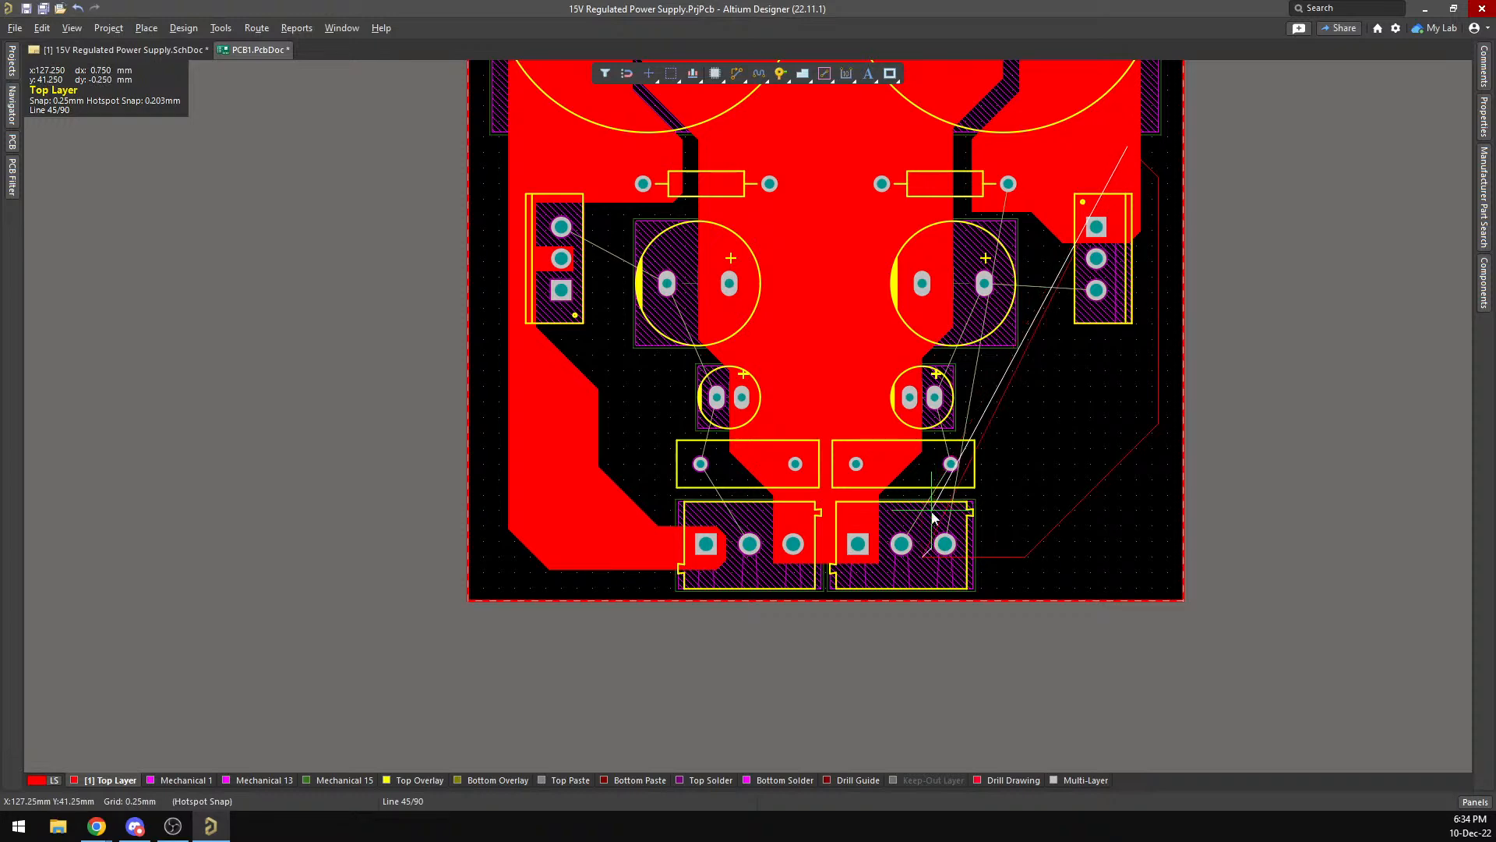
Outline the polygon's inner side around the connector's +VCC pad and back up past the regulator, closing it inside the existing +VCC copper.
{"action": "scroll", "coordinate": [927, 512], "scroll_direction": "up", "scroll_amount": 2, "text": "ctrl"}
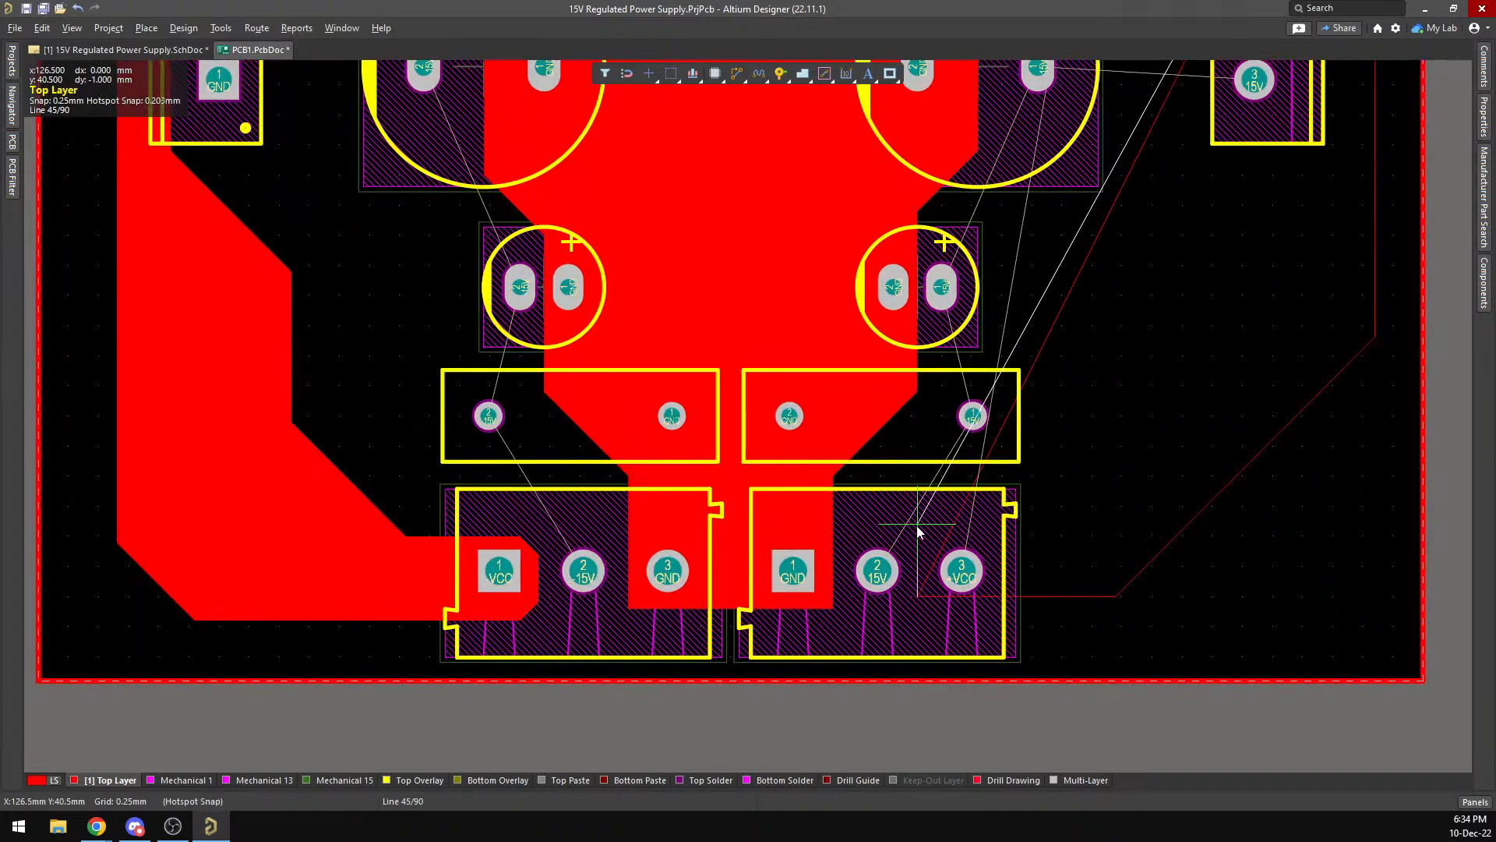
{"action": "key", "text": "space"}
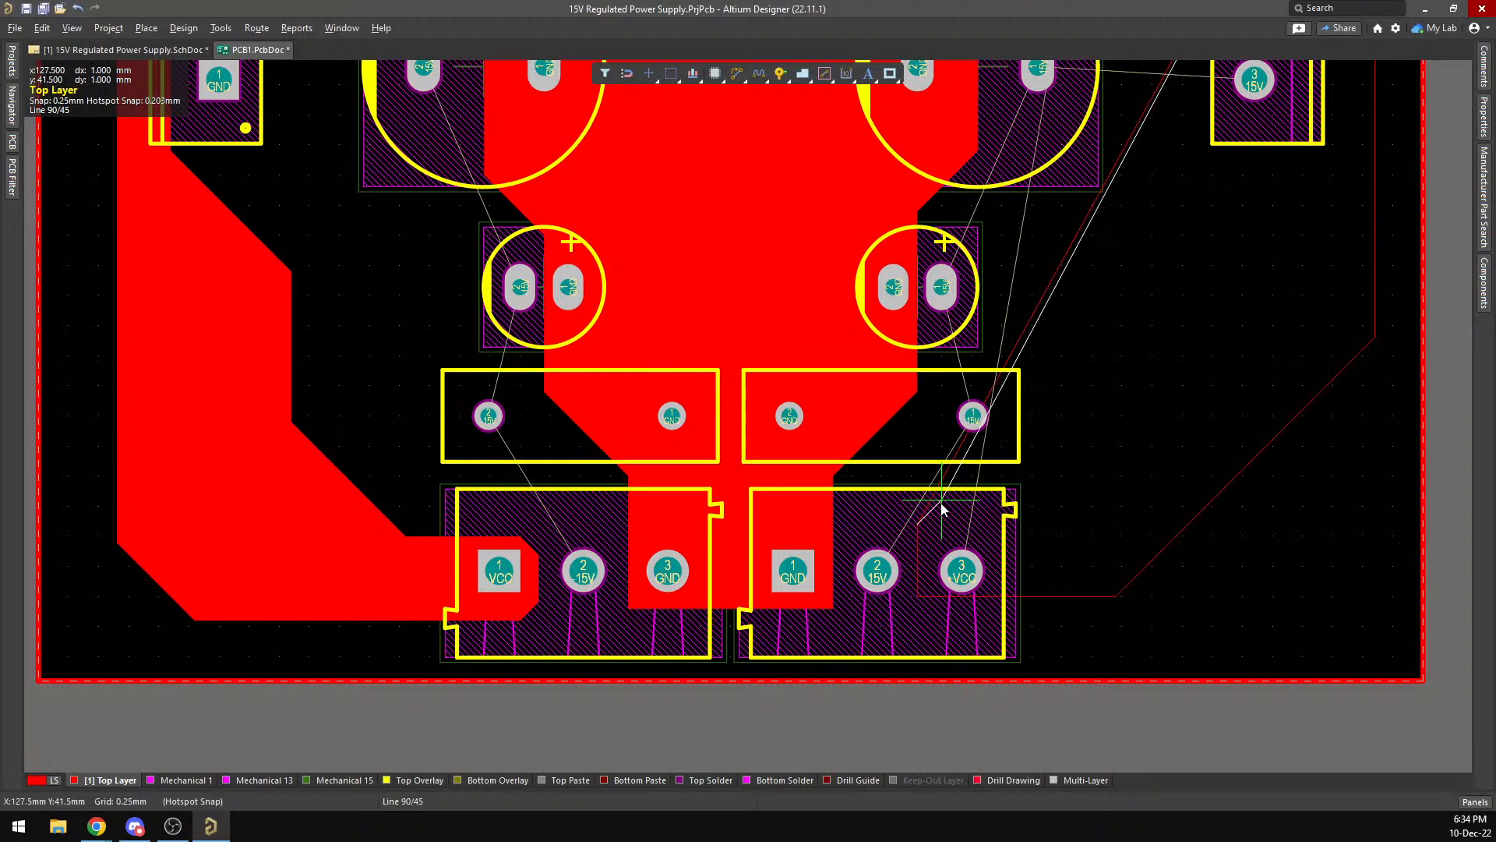
{"action": "key", "text": "space"}
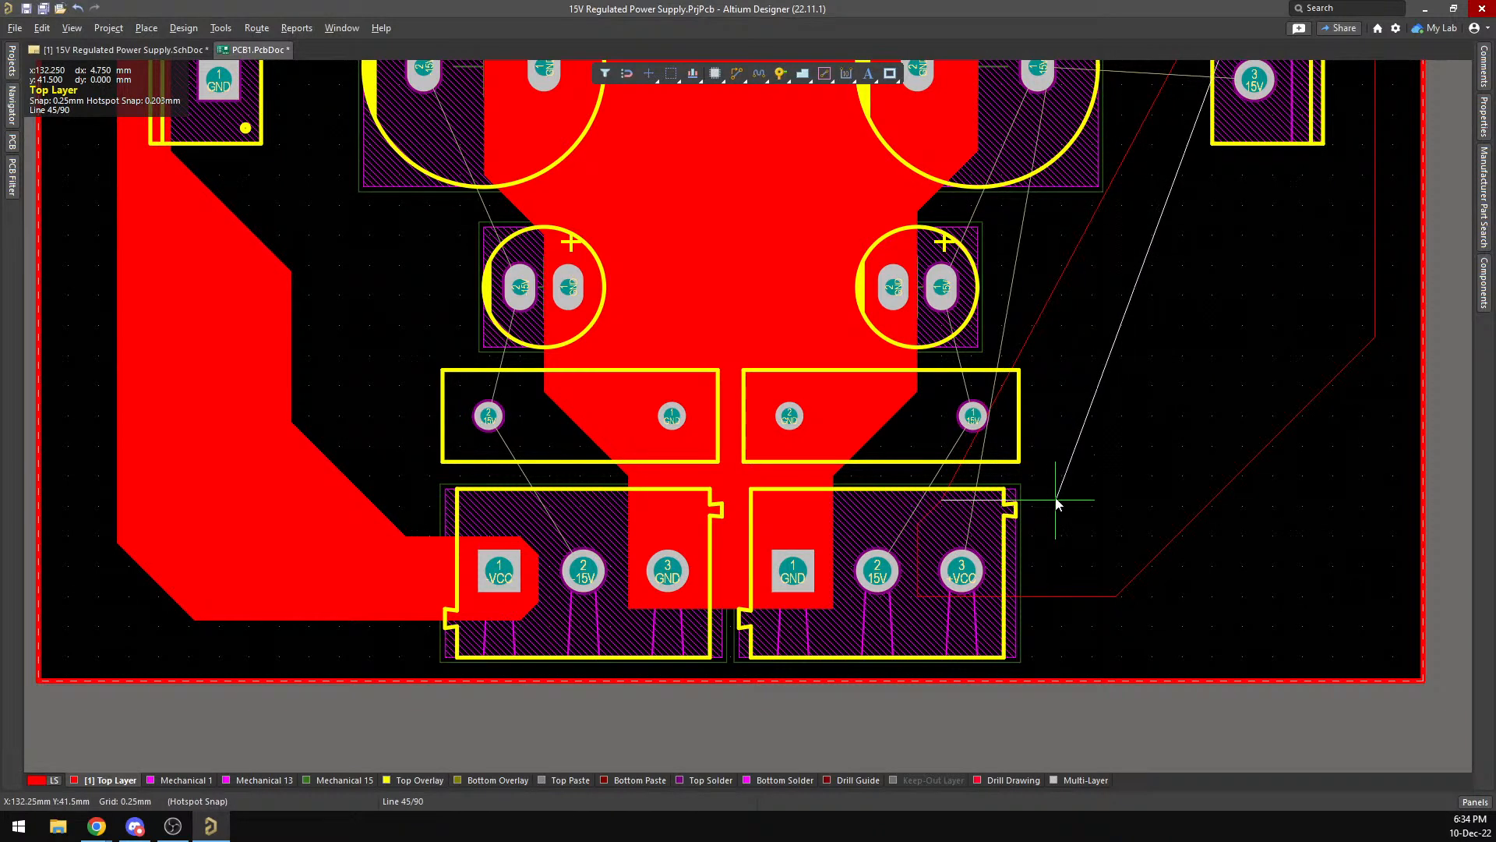
{"action": "key", "text": "space"}
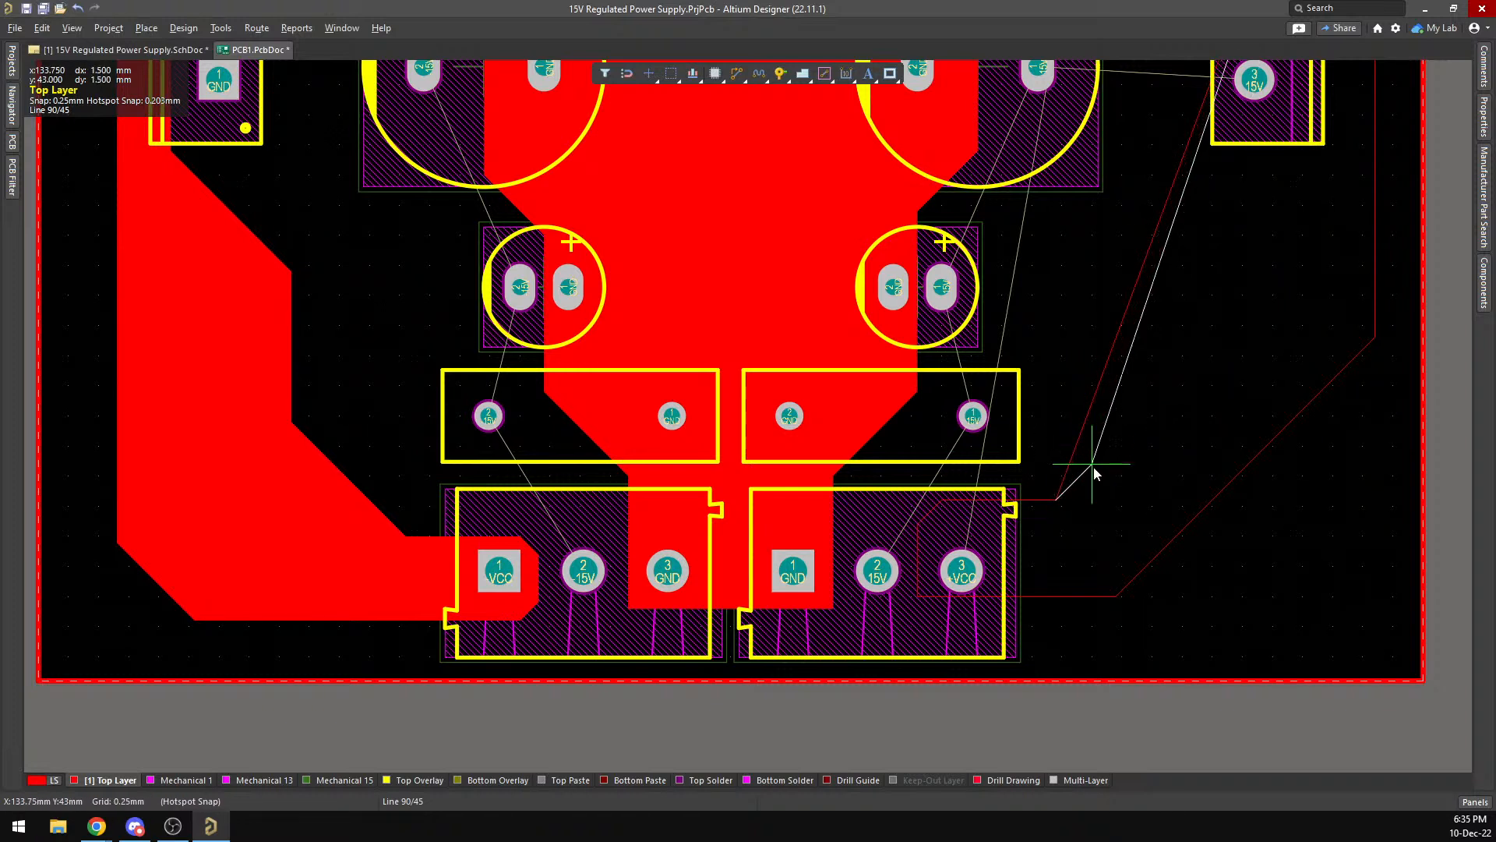
{"action": "left_click", "coordinate": [1122, 436]}
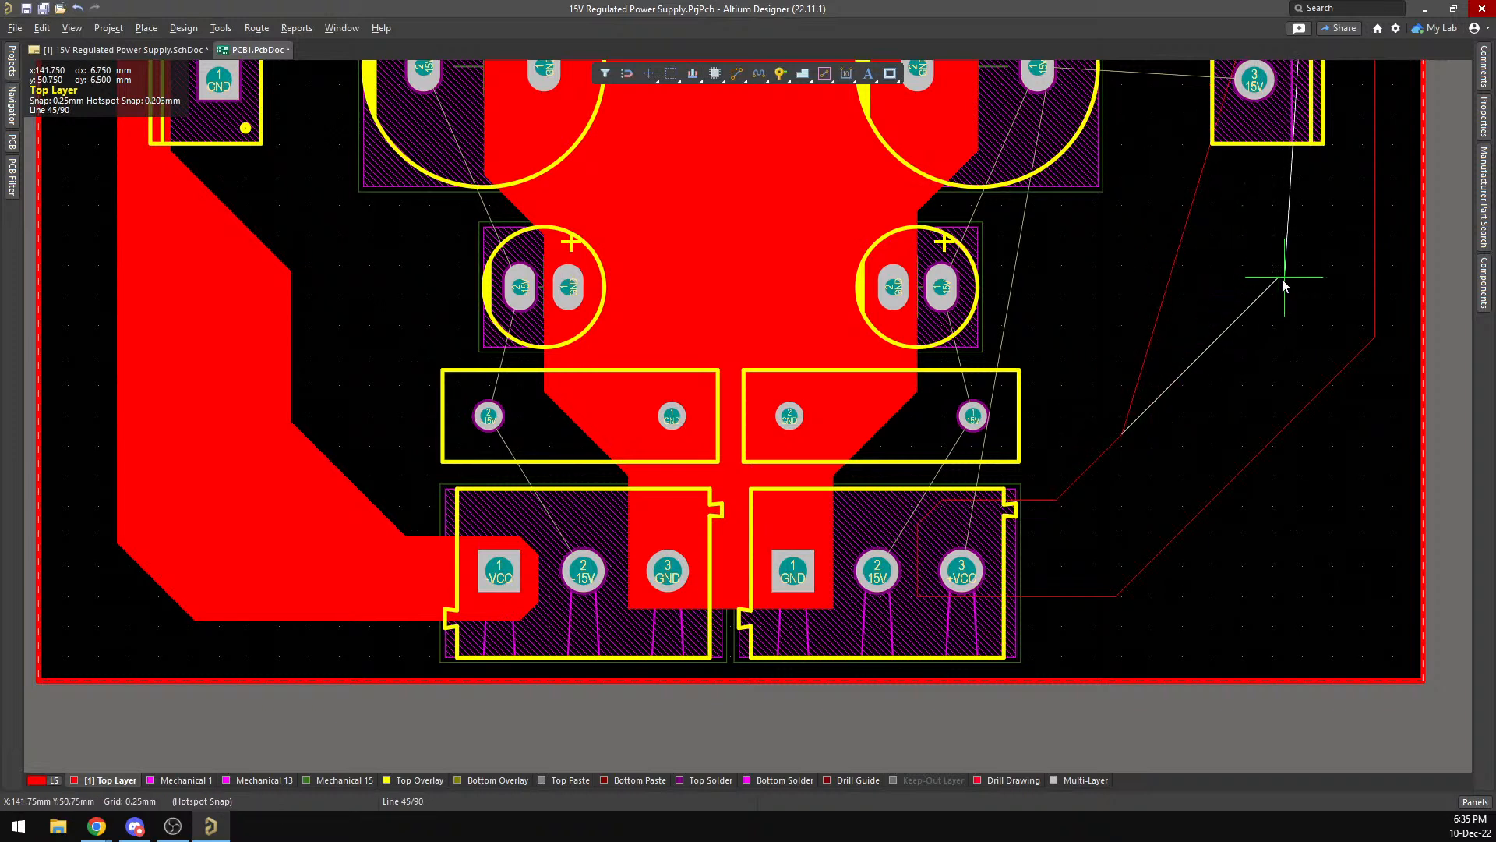
{"action": "scroll", "coordinate": [1289, 283], "scroll_direction": "up", "scroll_amount": 3}
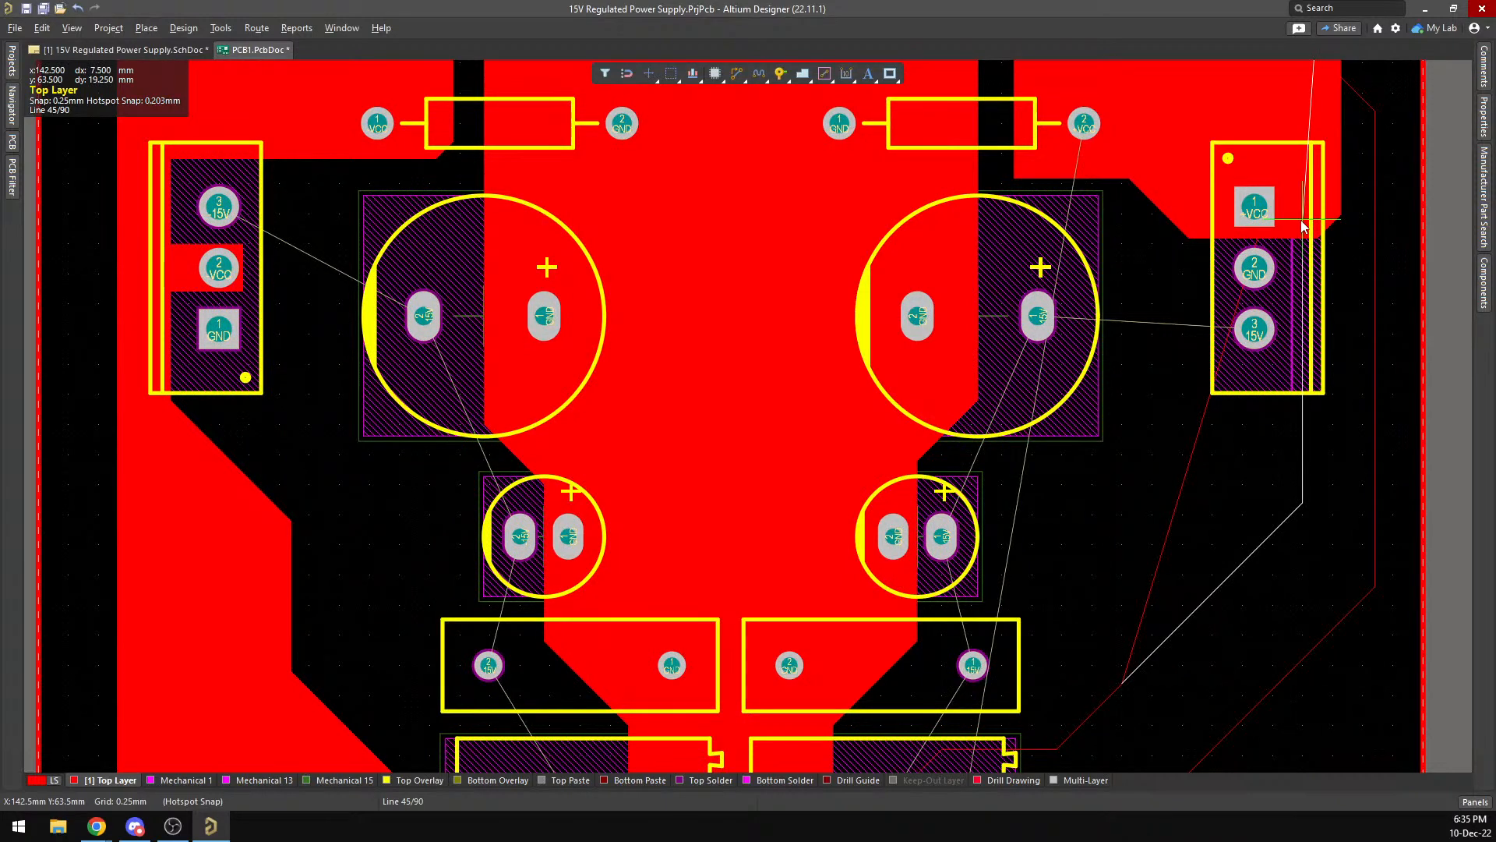
{"action": "key", "text": "space"}
{"action": "scroll", "coordinate": [1304, 230], "scroll_direction": "up", "scroll_amount": 3}
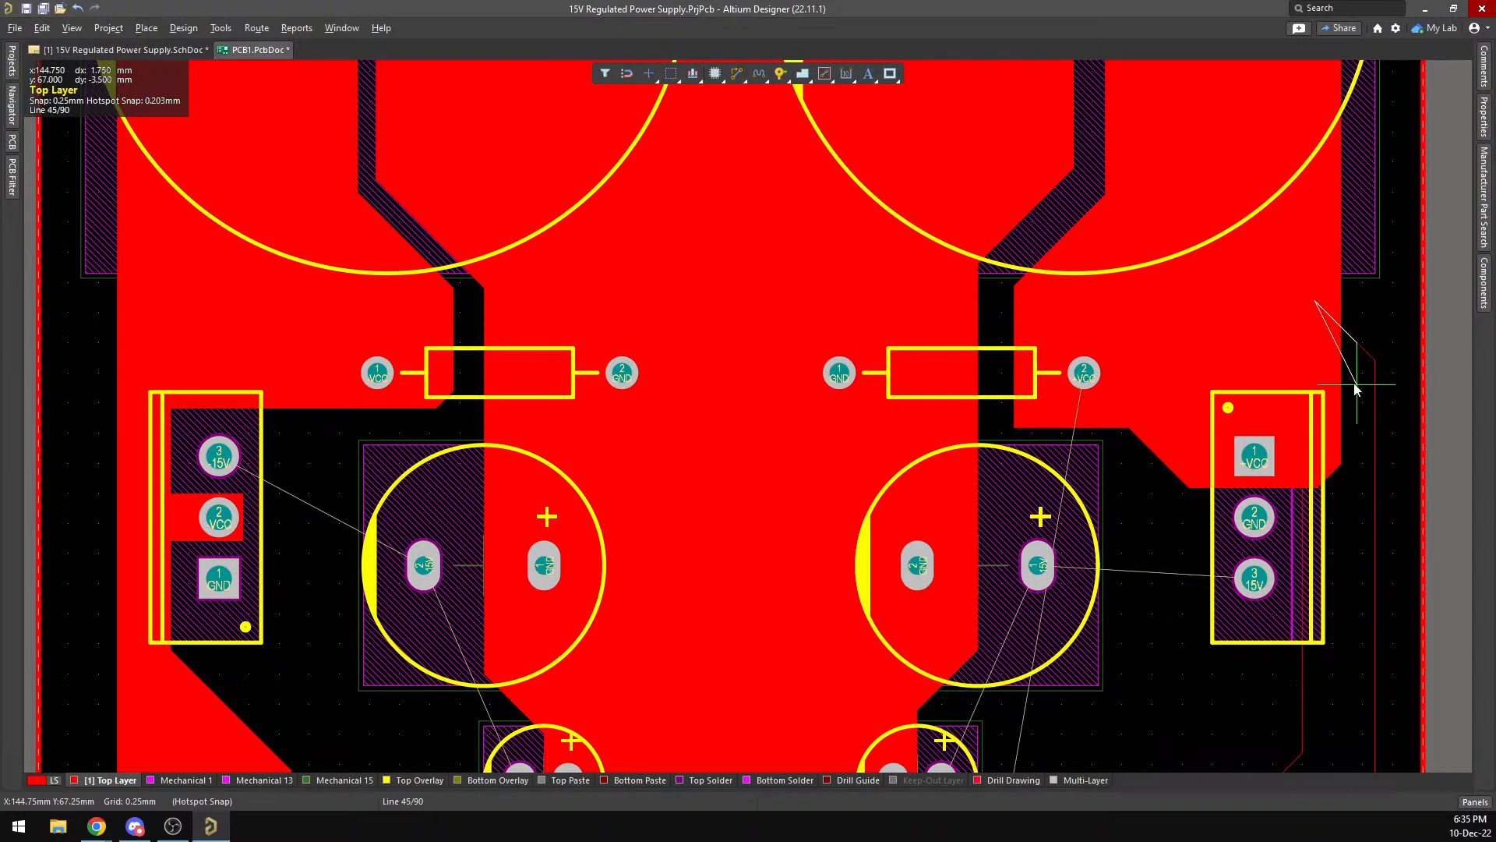
{"action": "right_click", "coordinate": [1312, 434]}
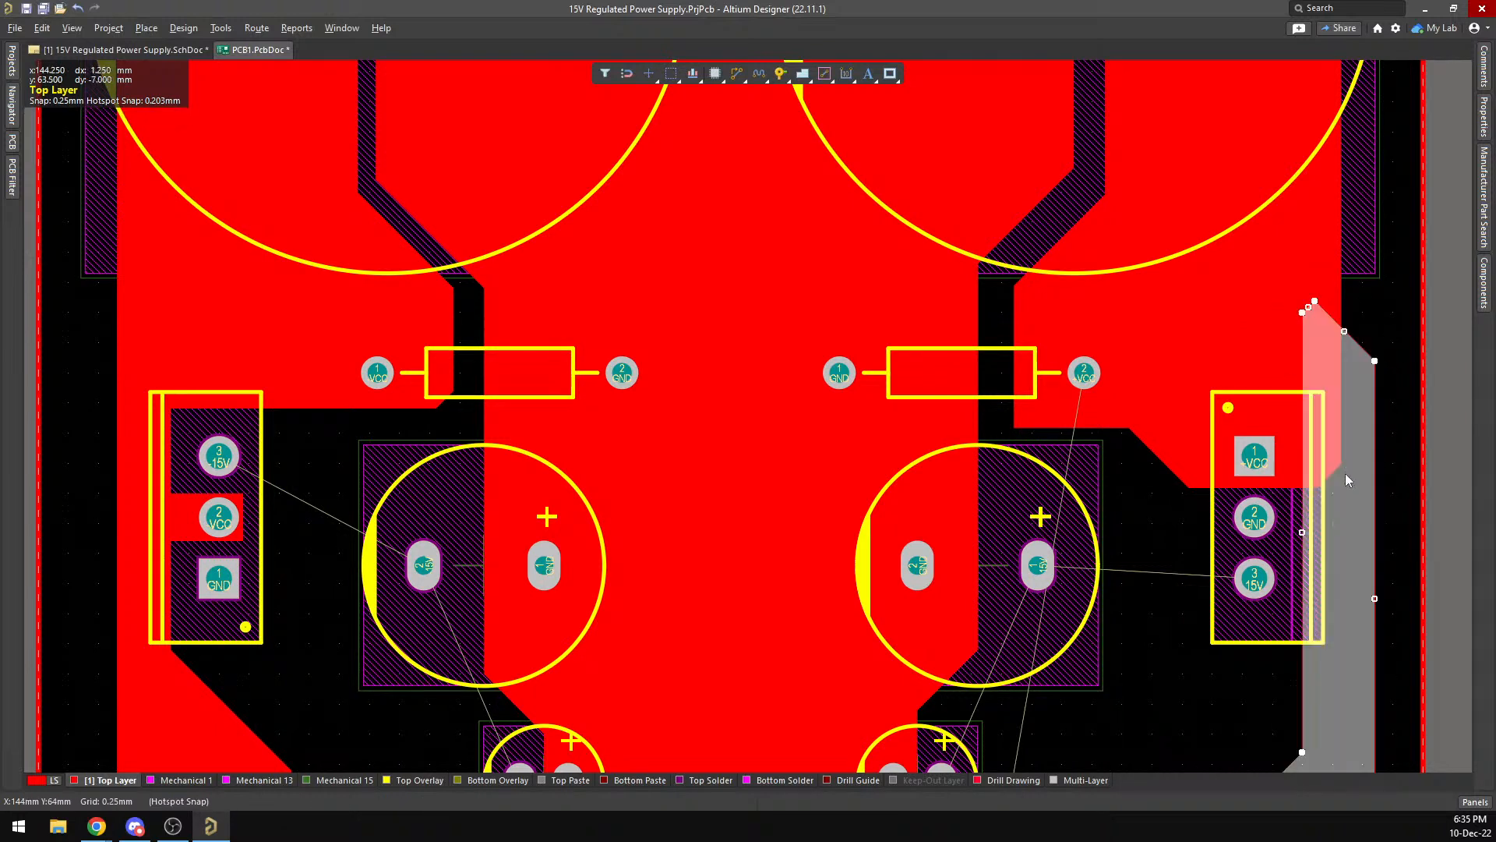
Assign the new polygon running to the output connector to the +VCC net in its properties.
{"action": "right_click", "coordinate": [1344, 410]}
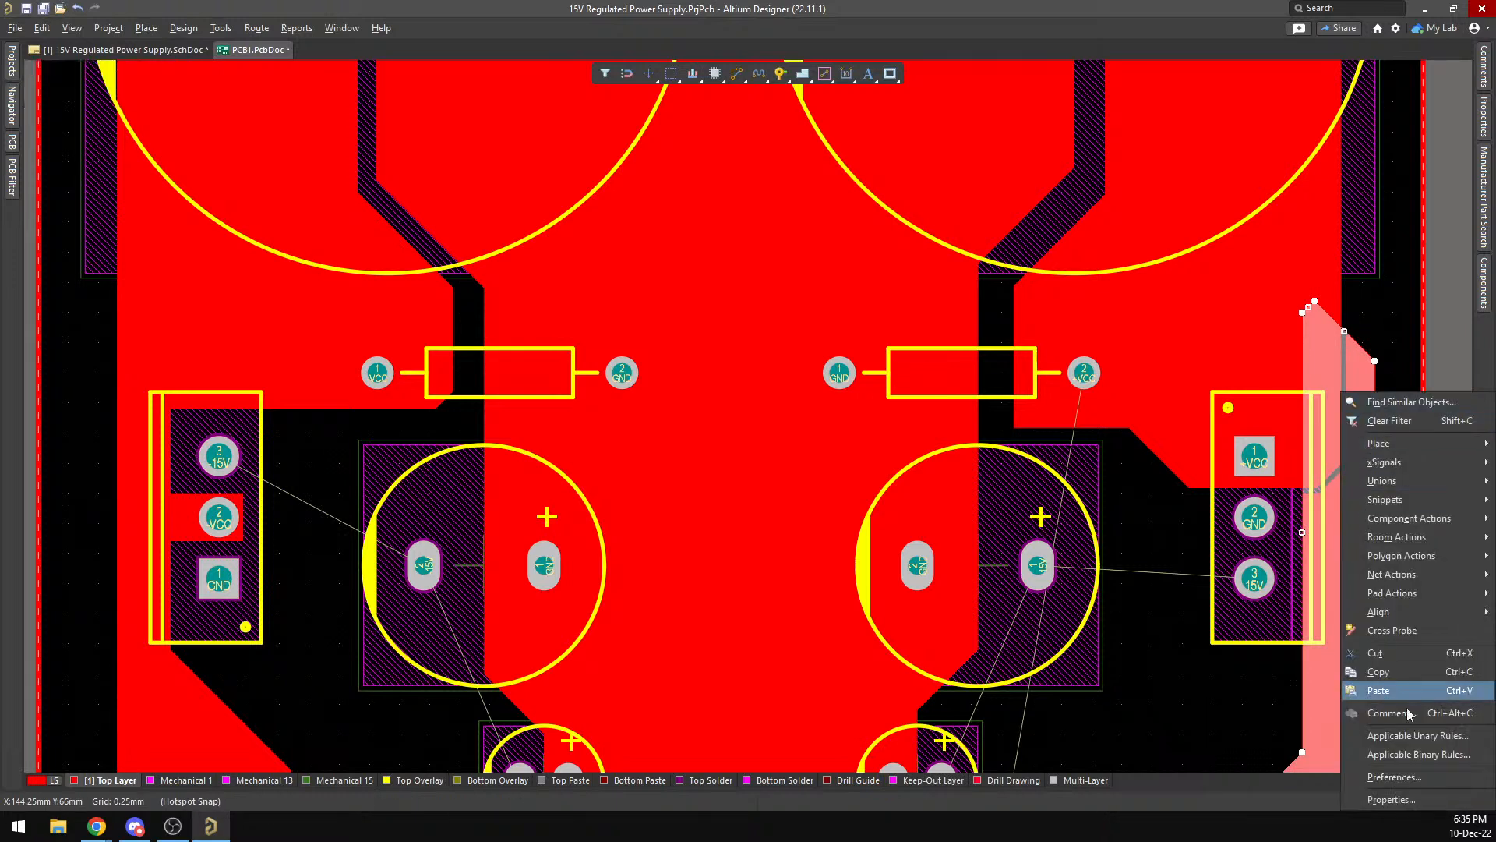
{"action": "left_click", "coordinate": [1390, 800]}
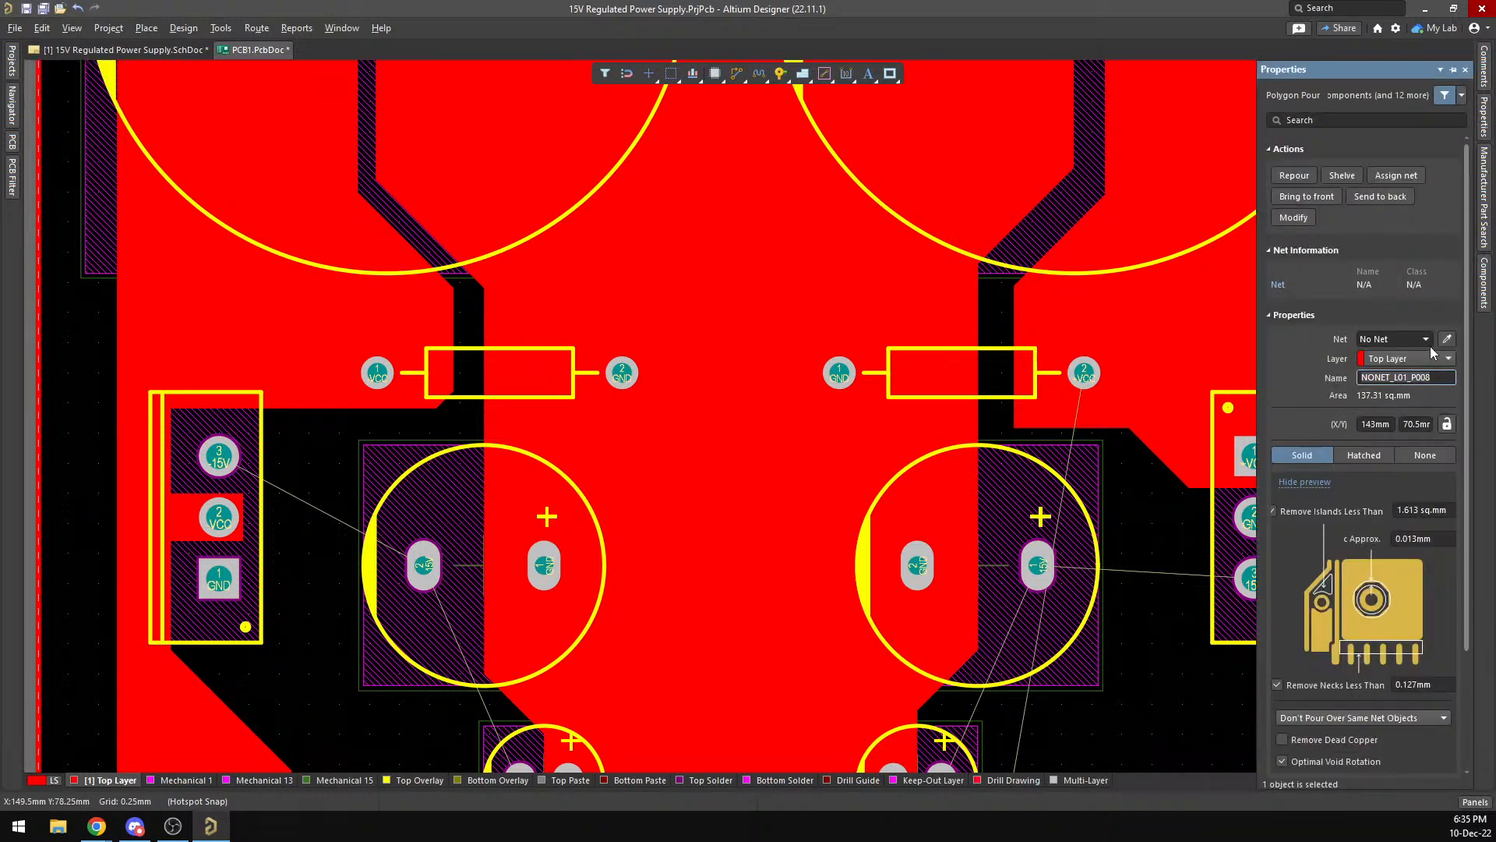
{"action": "left_click", "coordinate": [1426, 339]}
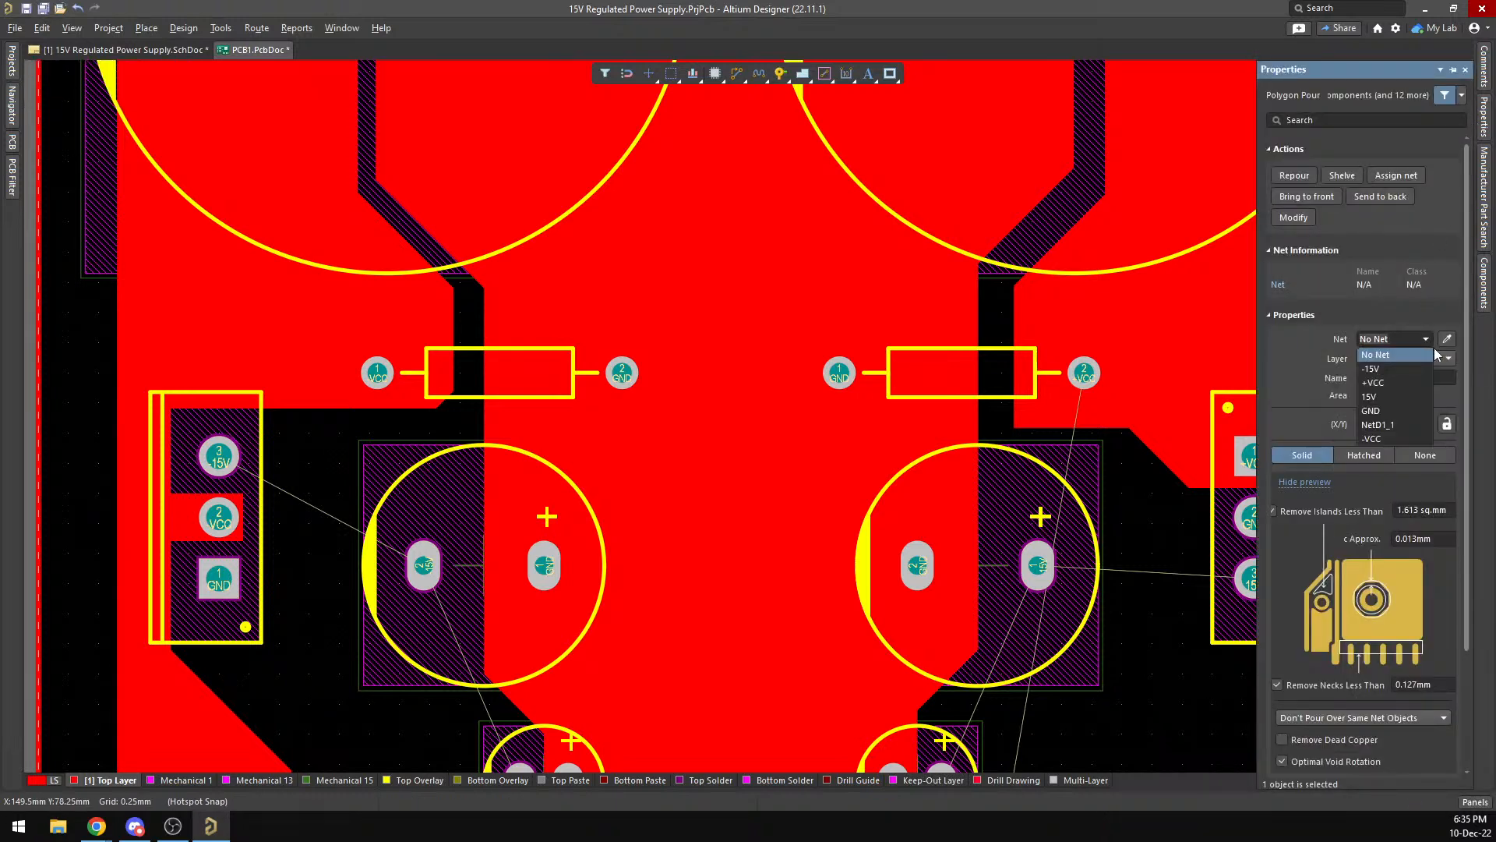
{"action": "left_click", "coordinate": [1400, 381]}
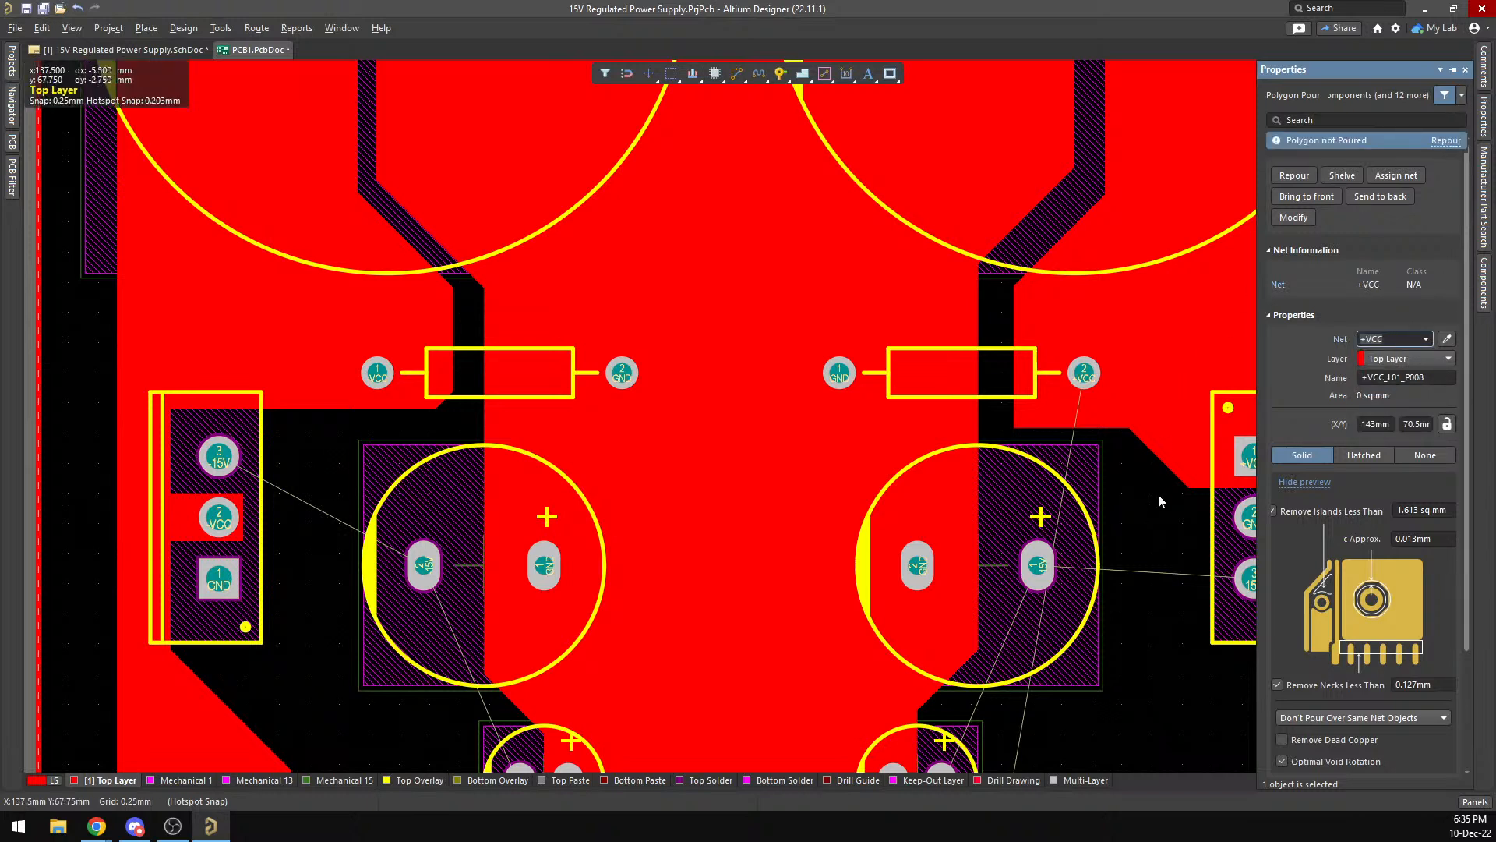
{"action": "left_click", "coordinate": [1114, 513]}
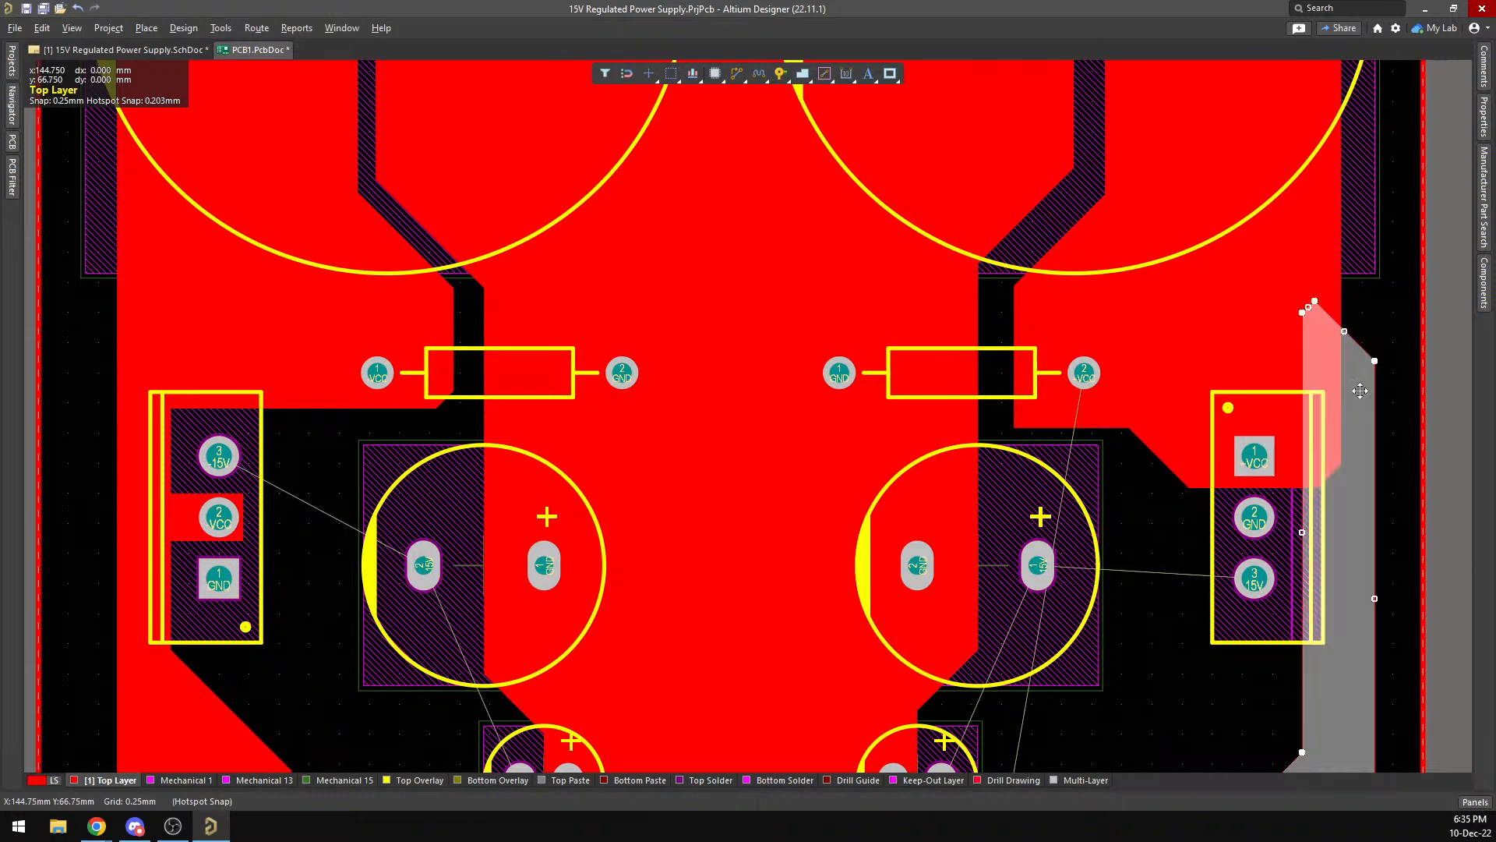
Repour the new +VCC polygon that runs to the output connector from its properties.
{"action": "right_click", "coordinate": [1359, 391]}
{"action": "left_click", "coordinate": [1391, 797]}
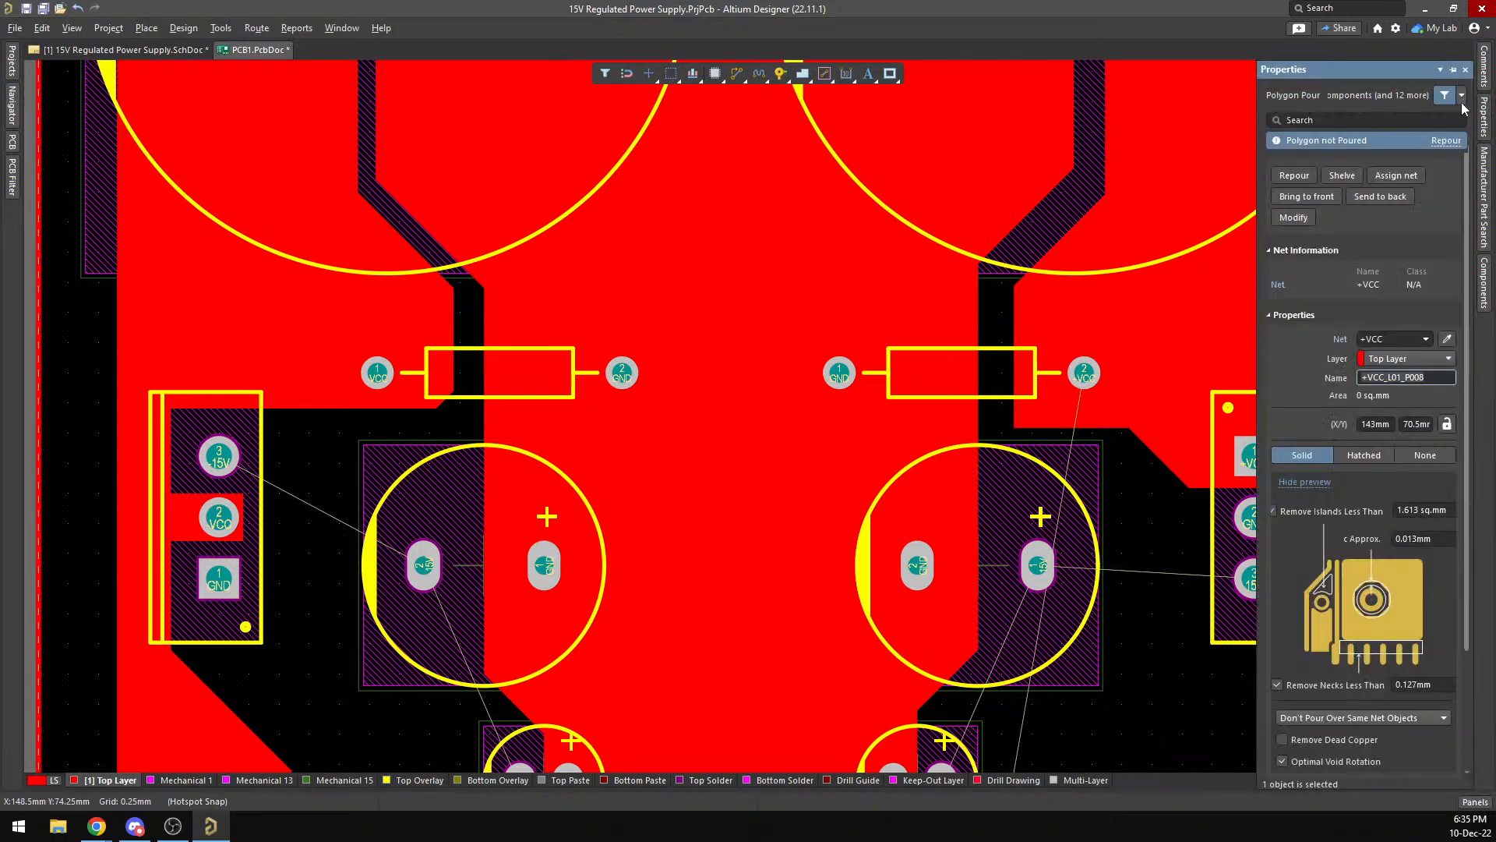
{"action": "left_click", "coordinate": [1451, 141]}
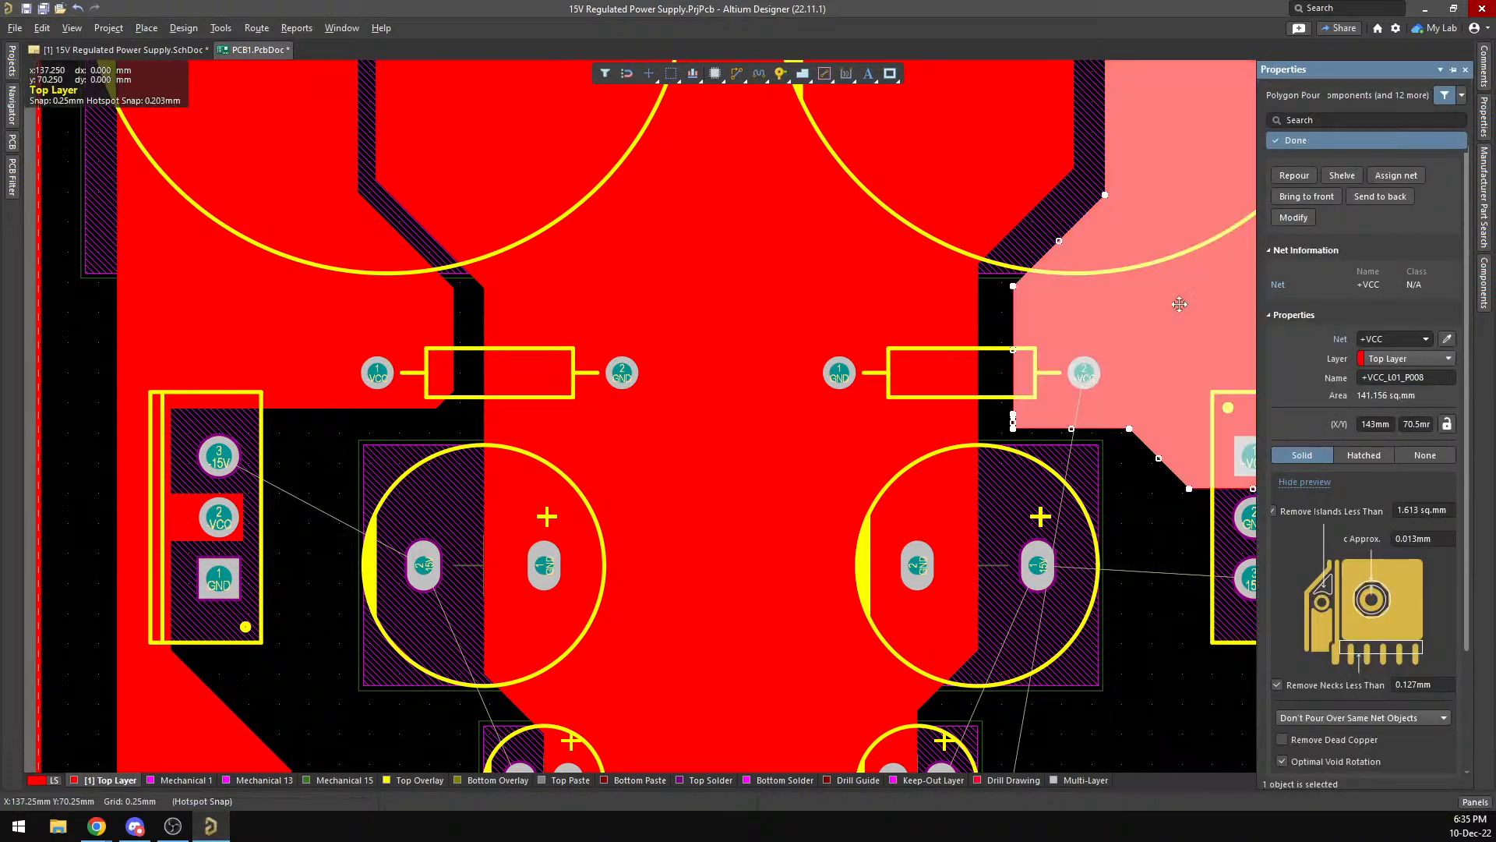
{"action": "left_click", "coordinate": [1136, 533]}
{"action": "scroll", "coordinate": [1153, 522], "scroll_direction": "down", "scroll_amount": 1}
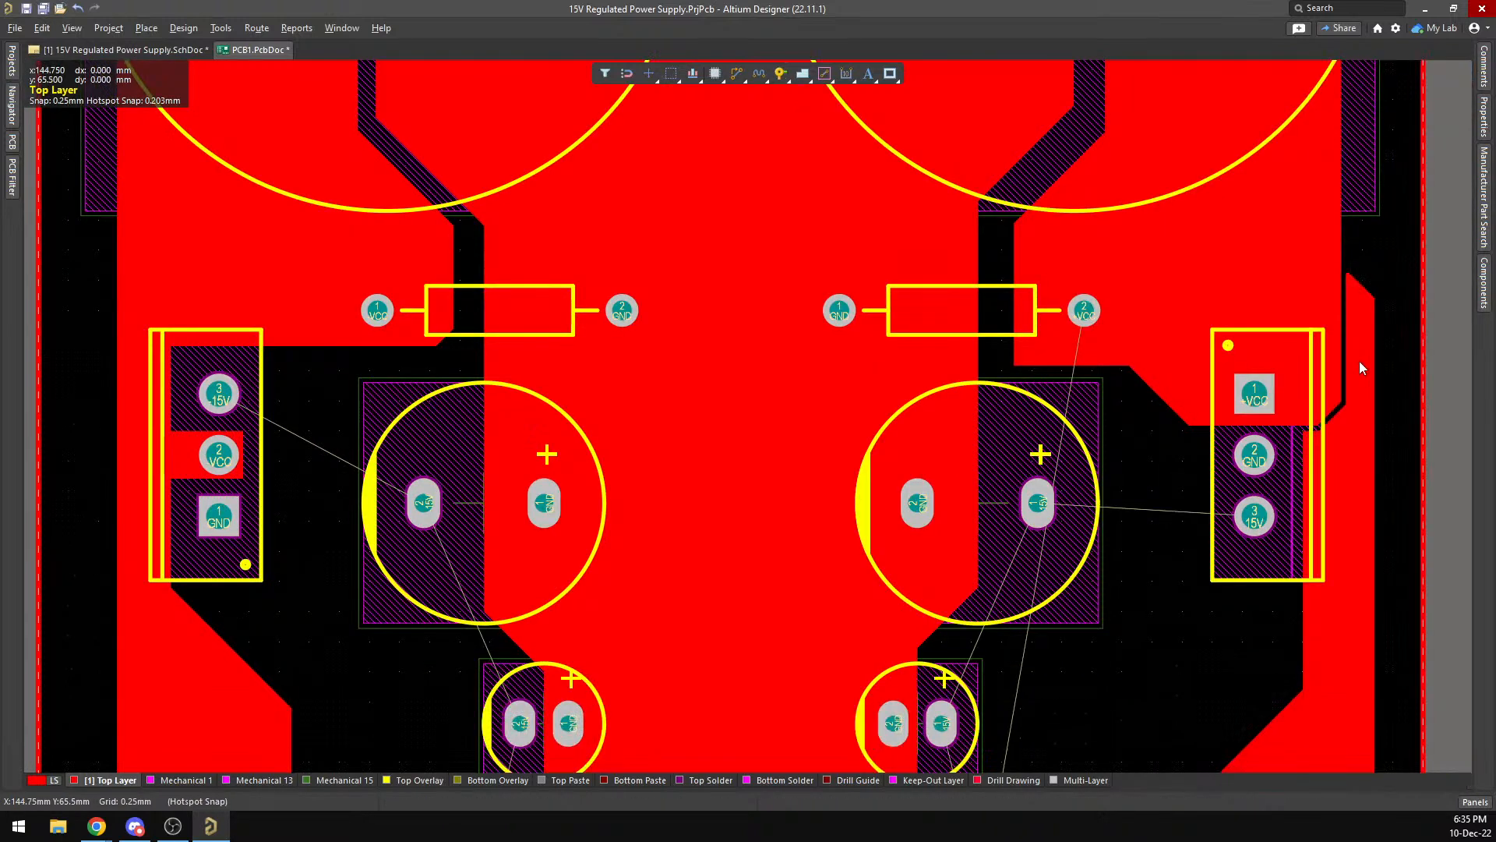
Set the connector-side +VCC polygon to Pour Over All Same Net Objects and repour it.
{"action": "left_click", "coordinate": [1358, 362]}
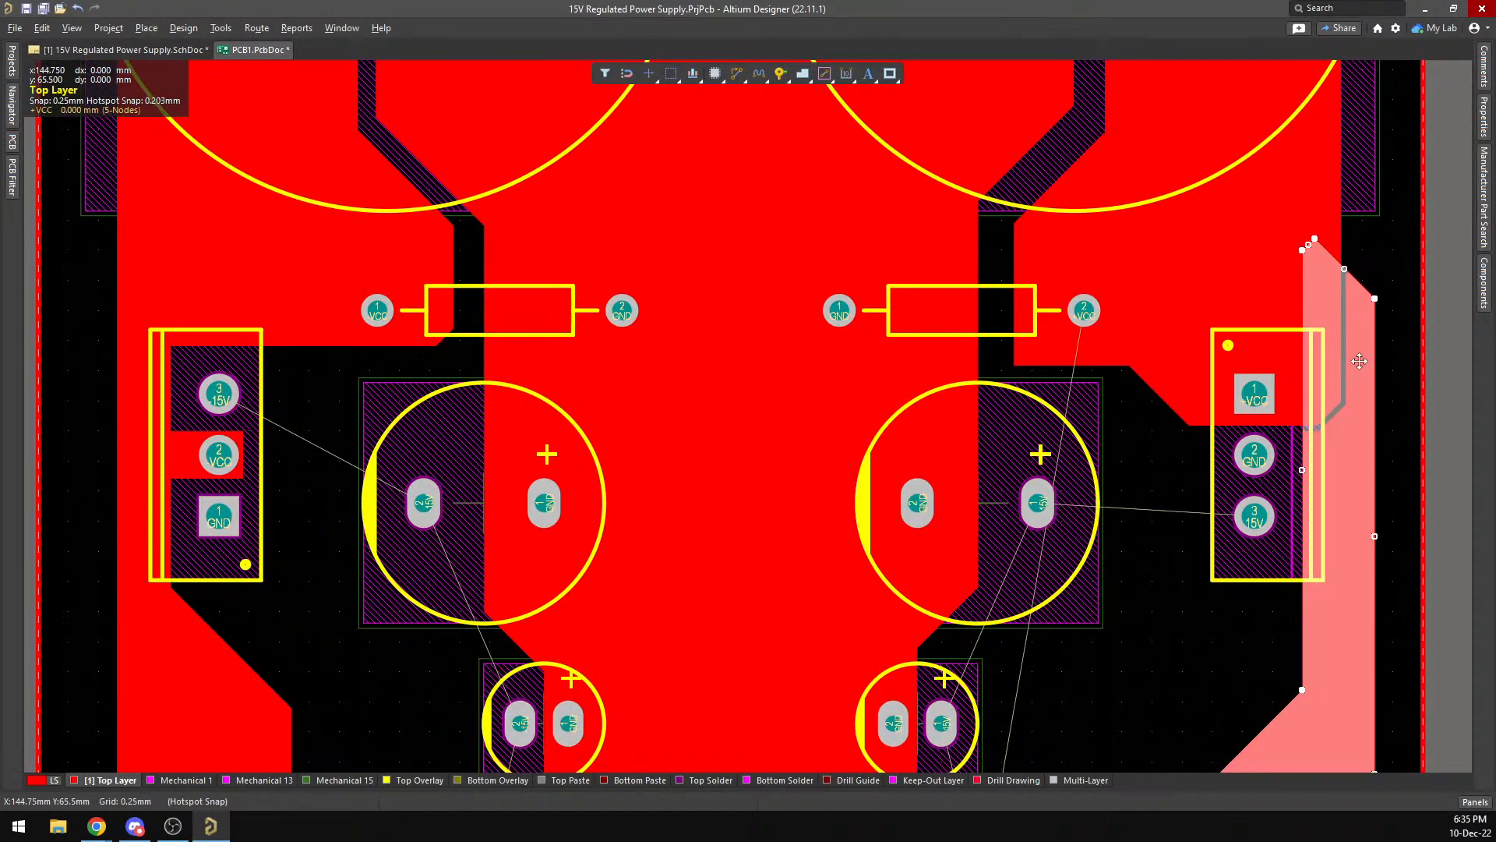
{"action": "right_click", "coordinate": [1360, 362]}
{"action": "left_click", "coordinate": [1395, 766]}
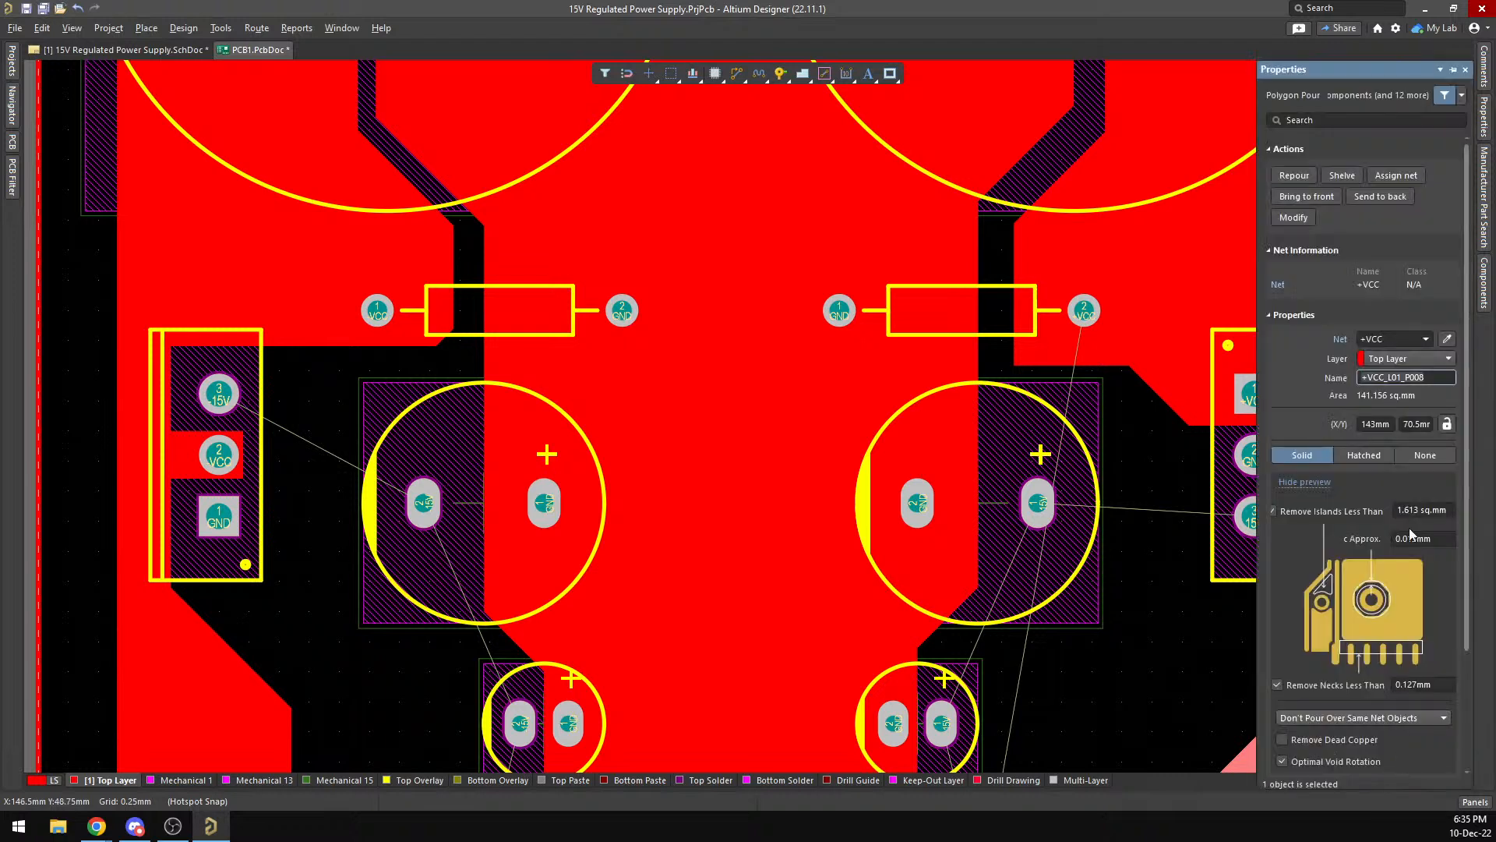
{"action": "left_click", "coordinate": [1399, 644]}
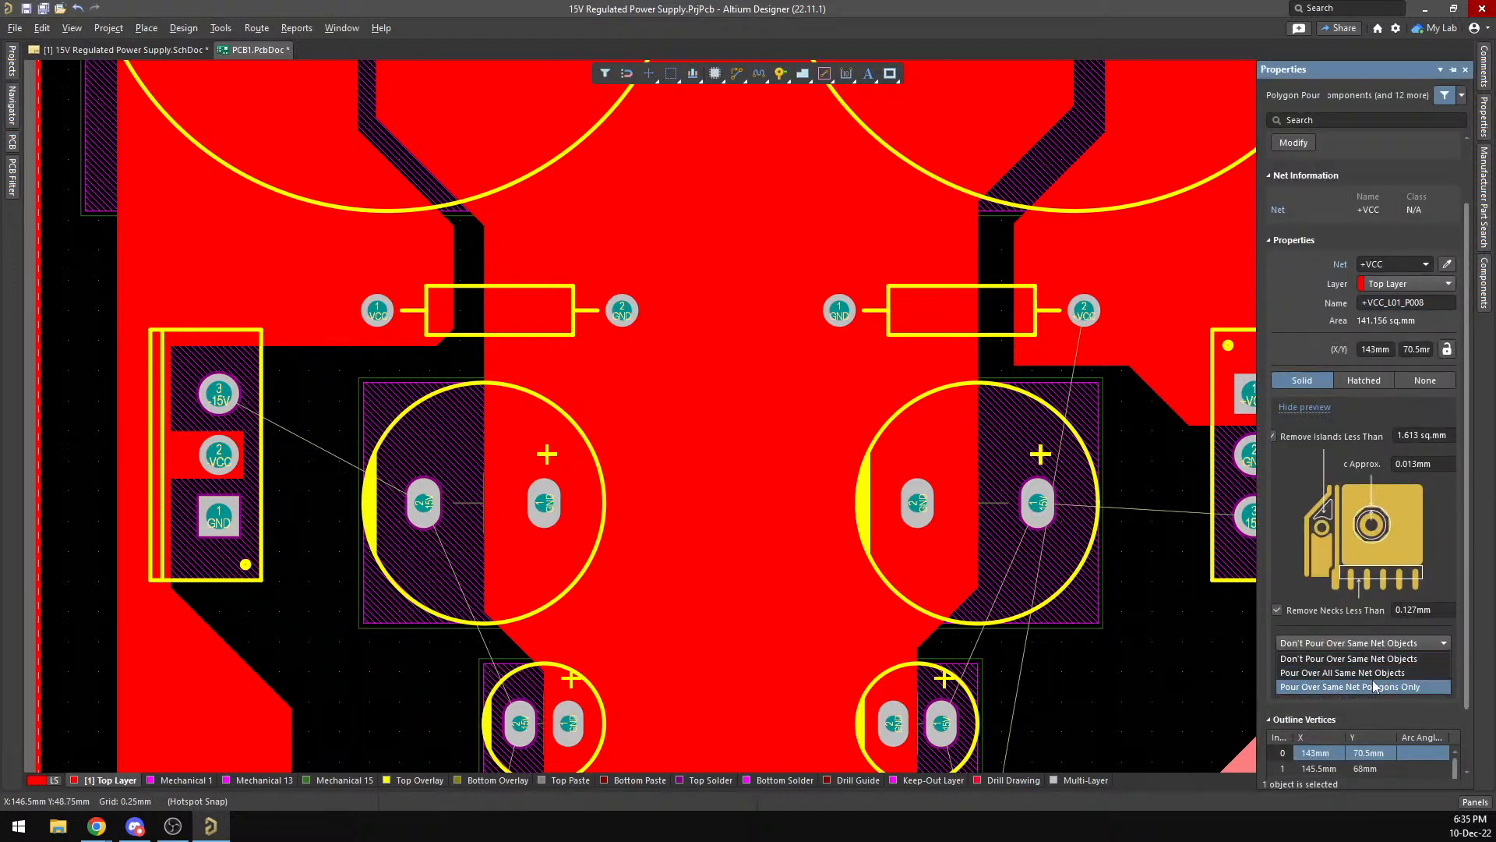
{"action": "left_click", "coordinate": [1423, 674]}
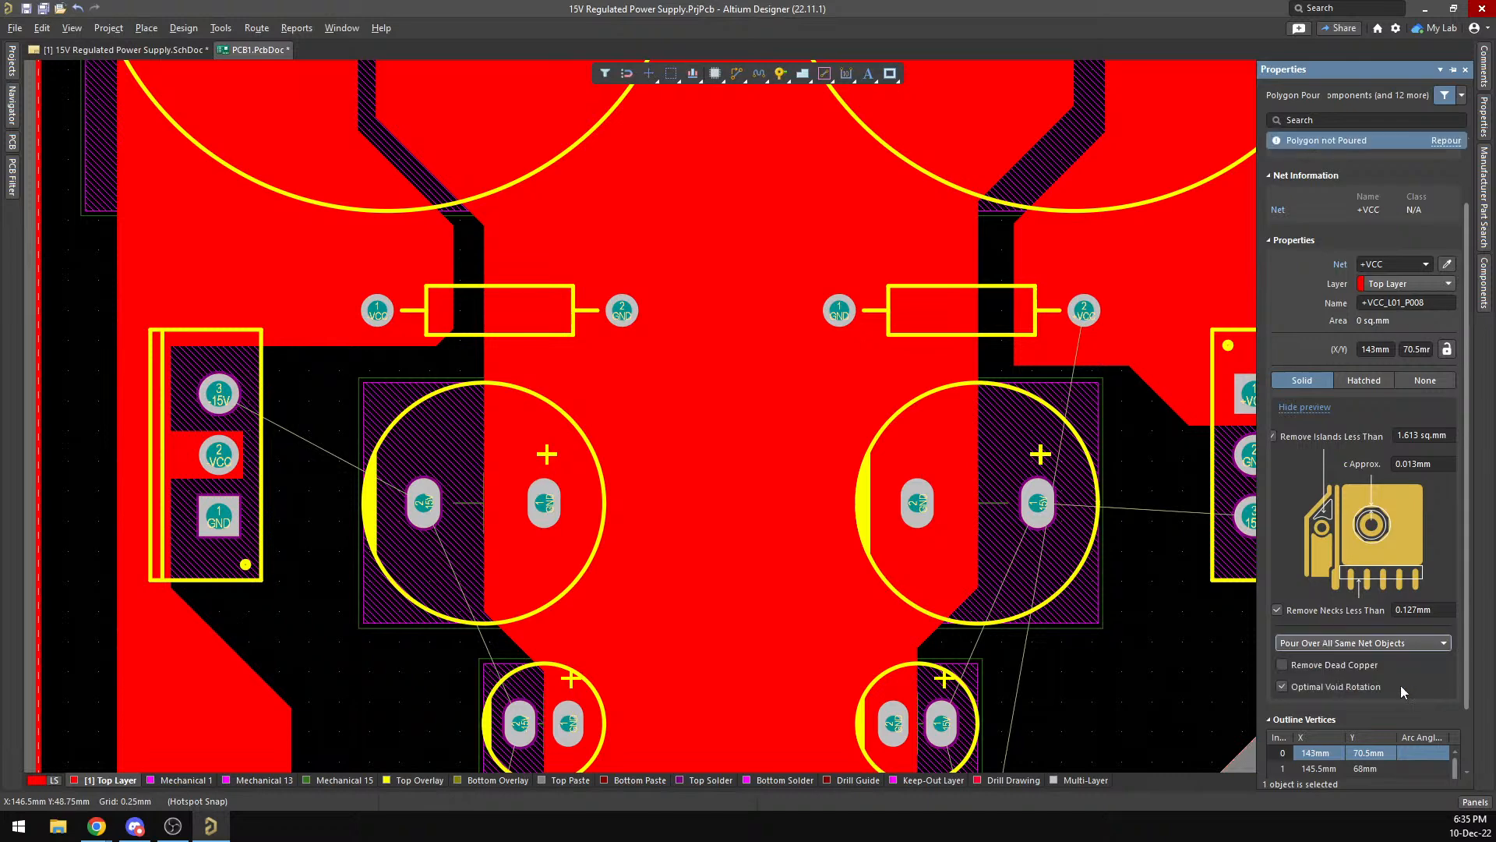
{"action": "left_click", "coordinate": [1198, 628]}
{"action": "scroll", "coordinate": [1381, 491], "scroll_direction": "down", "scroll_amount": 4, "text": "ctrl"}
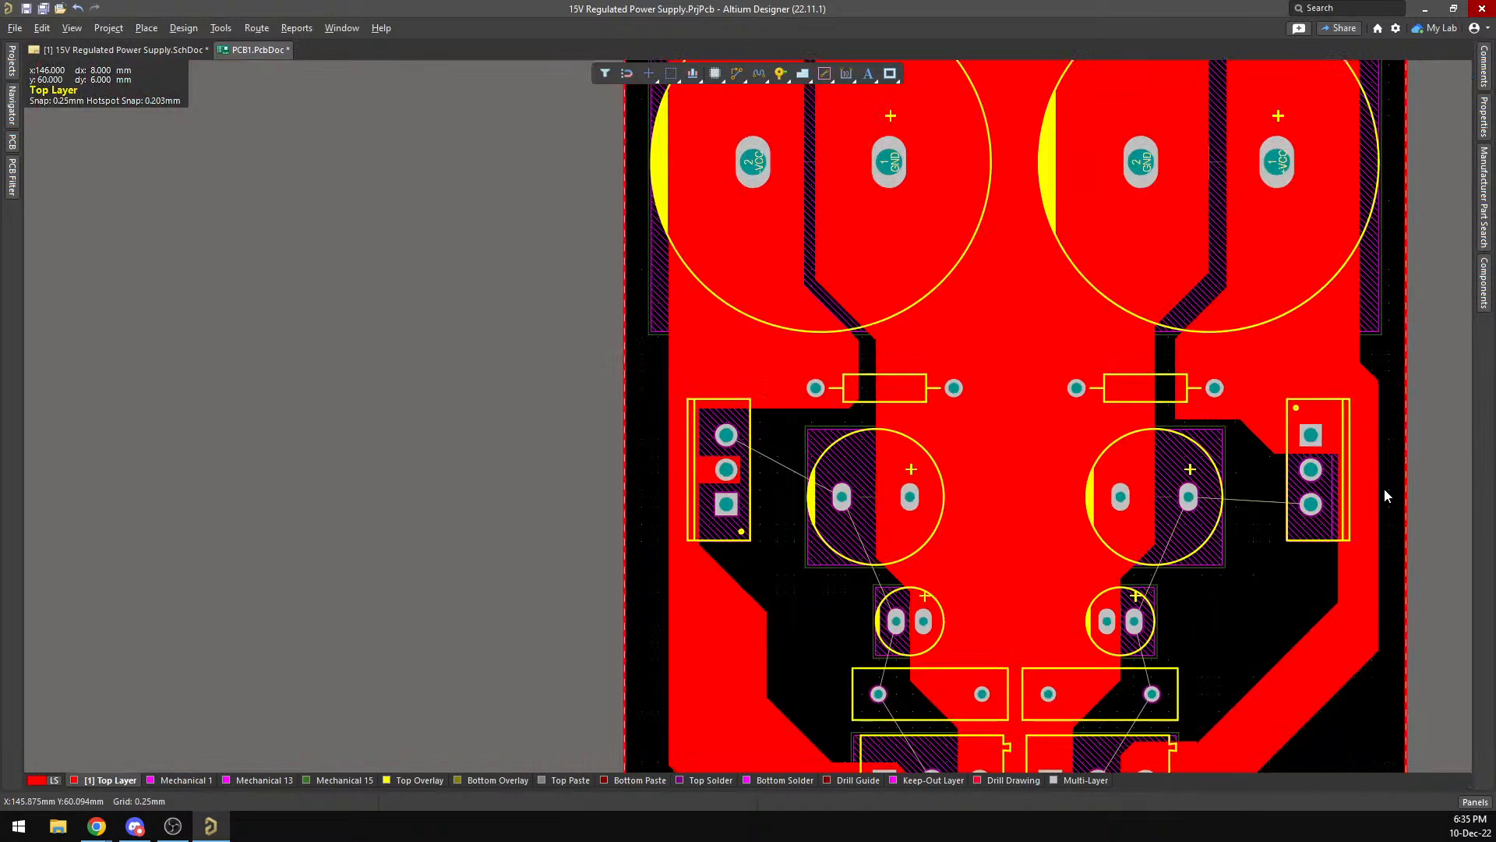
Select the connector-side +VCC polygon and move its outer diagonal edge outward toward the board corner.
{"action": "scroll", "coordinate": [1376, 522], "scroll_direction": "down", "scroll_amount": 1}
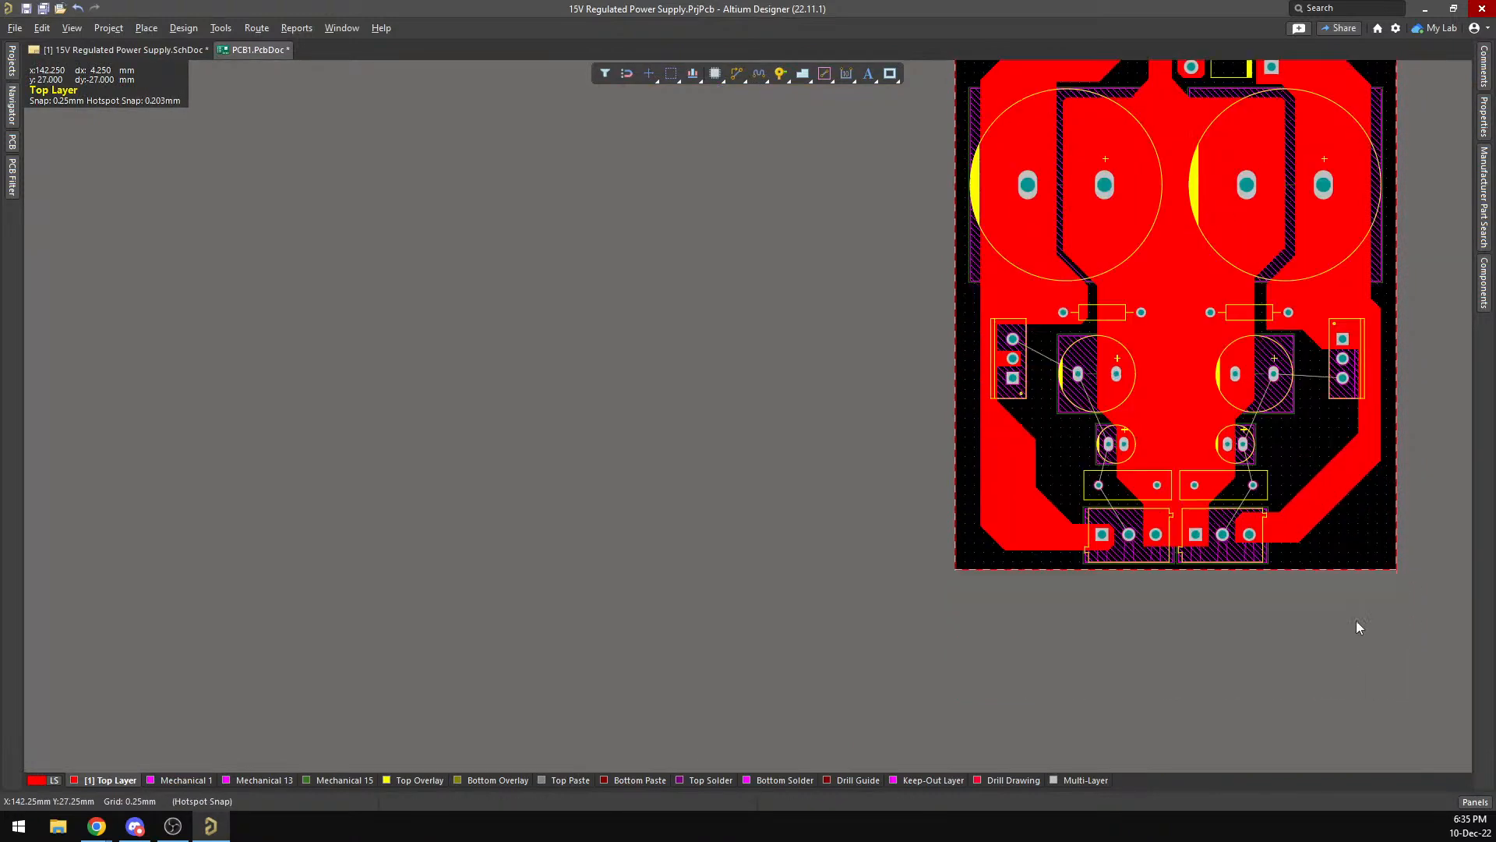
{"action": "scroll", "coordinate": [1376, 521], "scroll_direction": "up", "scroll_amount": 3, "text": "ctrl"}
{"action": "scroll", "coordinate": [1330, 522], "scroll_direction": "up", "scroll_amount": 2, "text": "ctrl"}
{"action": "left_click", "coordinate": [1251, 471]}
{"action": "left_click_drag", "start_coordinate": [1252, 471], "coordinate": [1342, 525]}
{"action": "scroll", "coordinate": [1316, 494], "scroll_direction": "up", "scroll_amount": 1}
{"action": "scroll", "coordinate": [1315, 491], "scroll_direction": "up", "scroll_amount": 11}
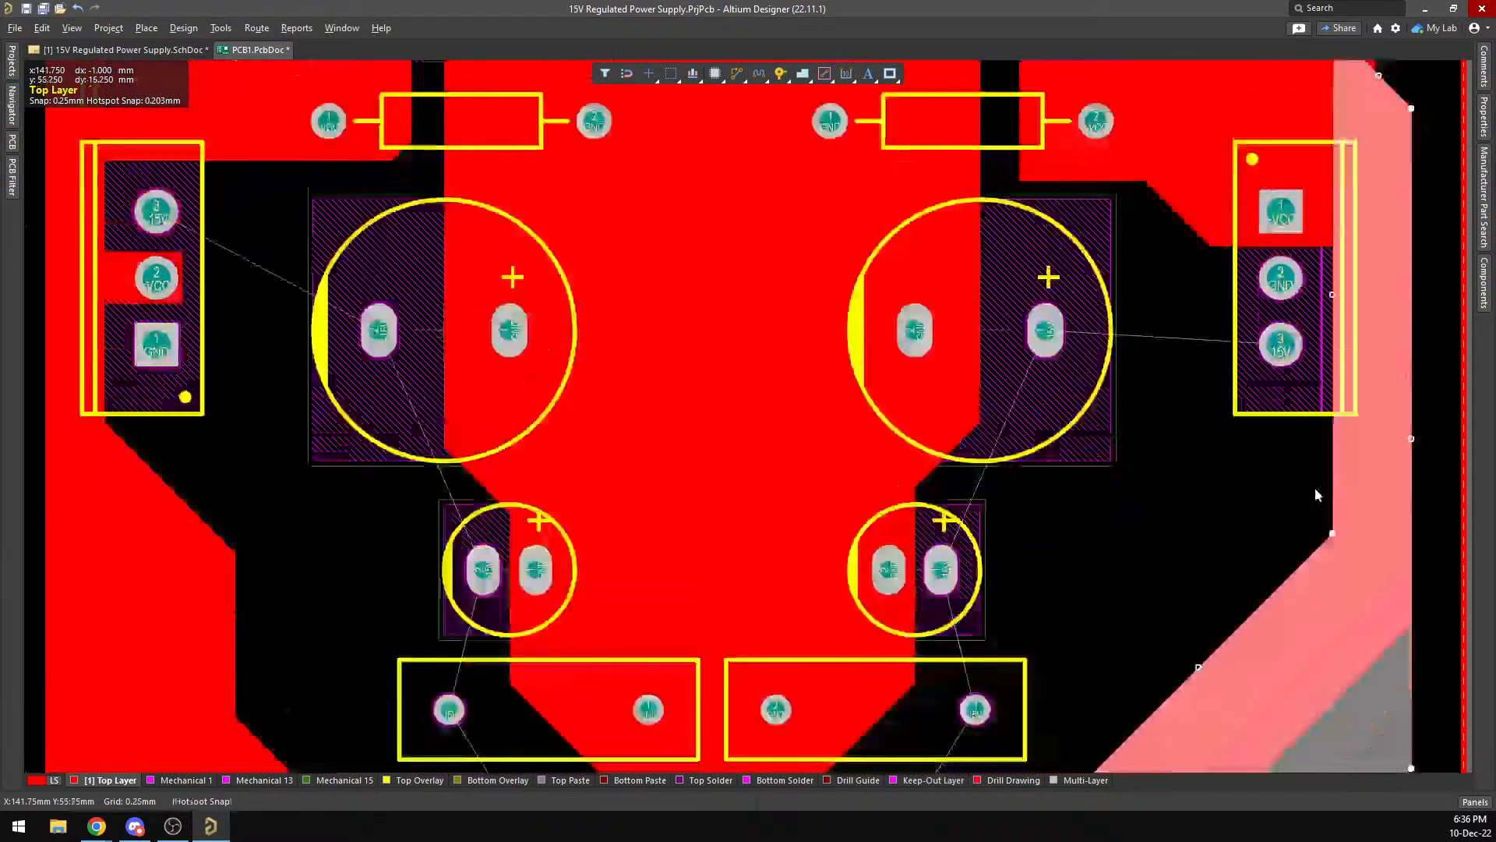
Repour the +VCC polygon with its widened diagonal section from its properties.
{"action": "scroll", "coordinate": [1325, 506], "scroll_direction": "down", "scroll_amount": 5}
{"action": "scroll", "coordinate": [1332, 521], "scroll_direction": "down", "scroll_amount": 3}
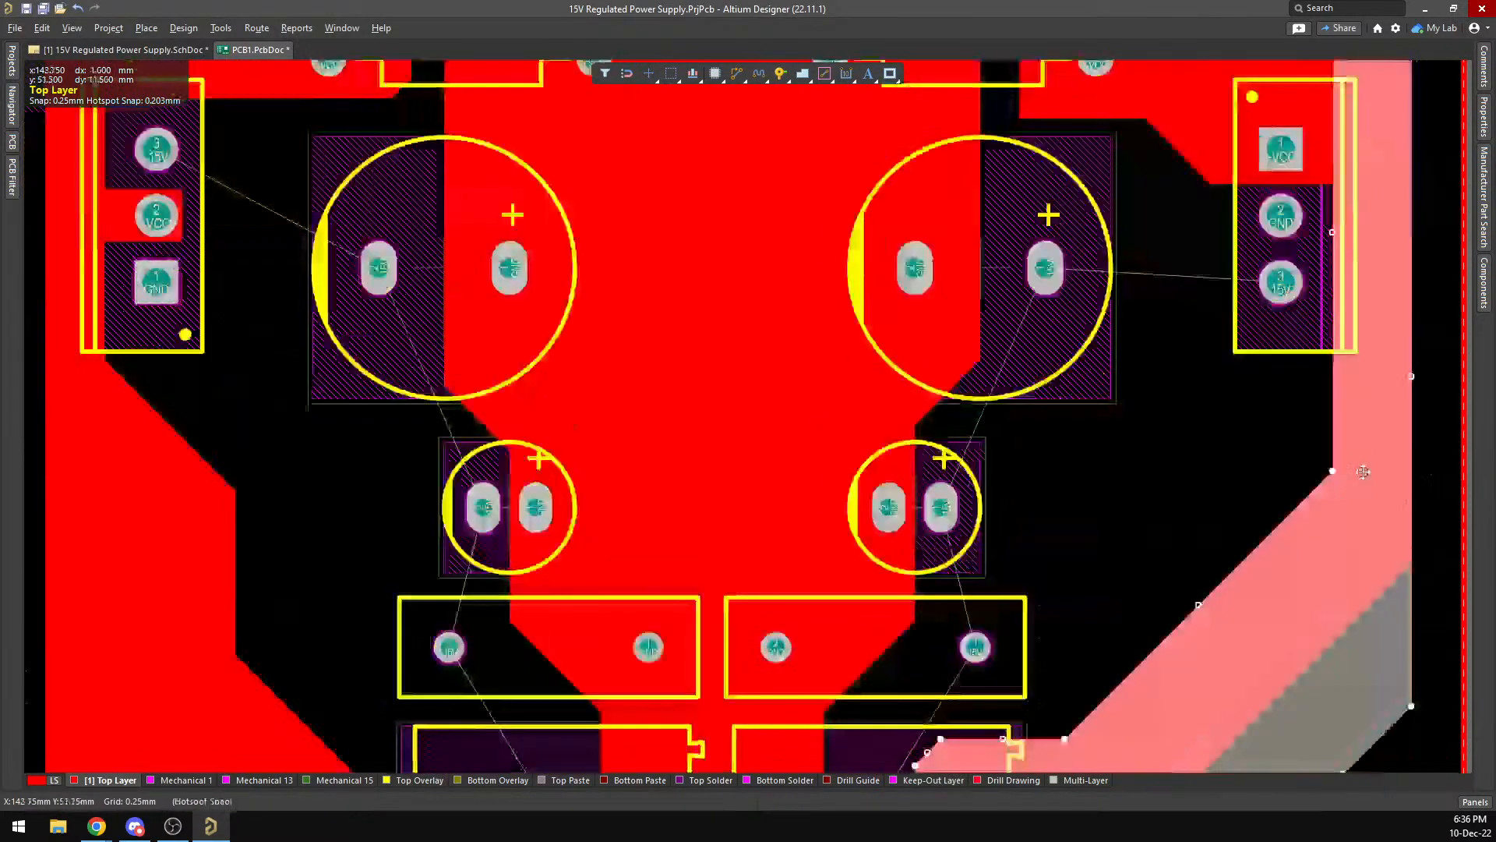
{"action": "right_click", "coordinate": [1403, 429]}
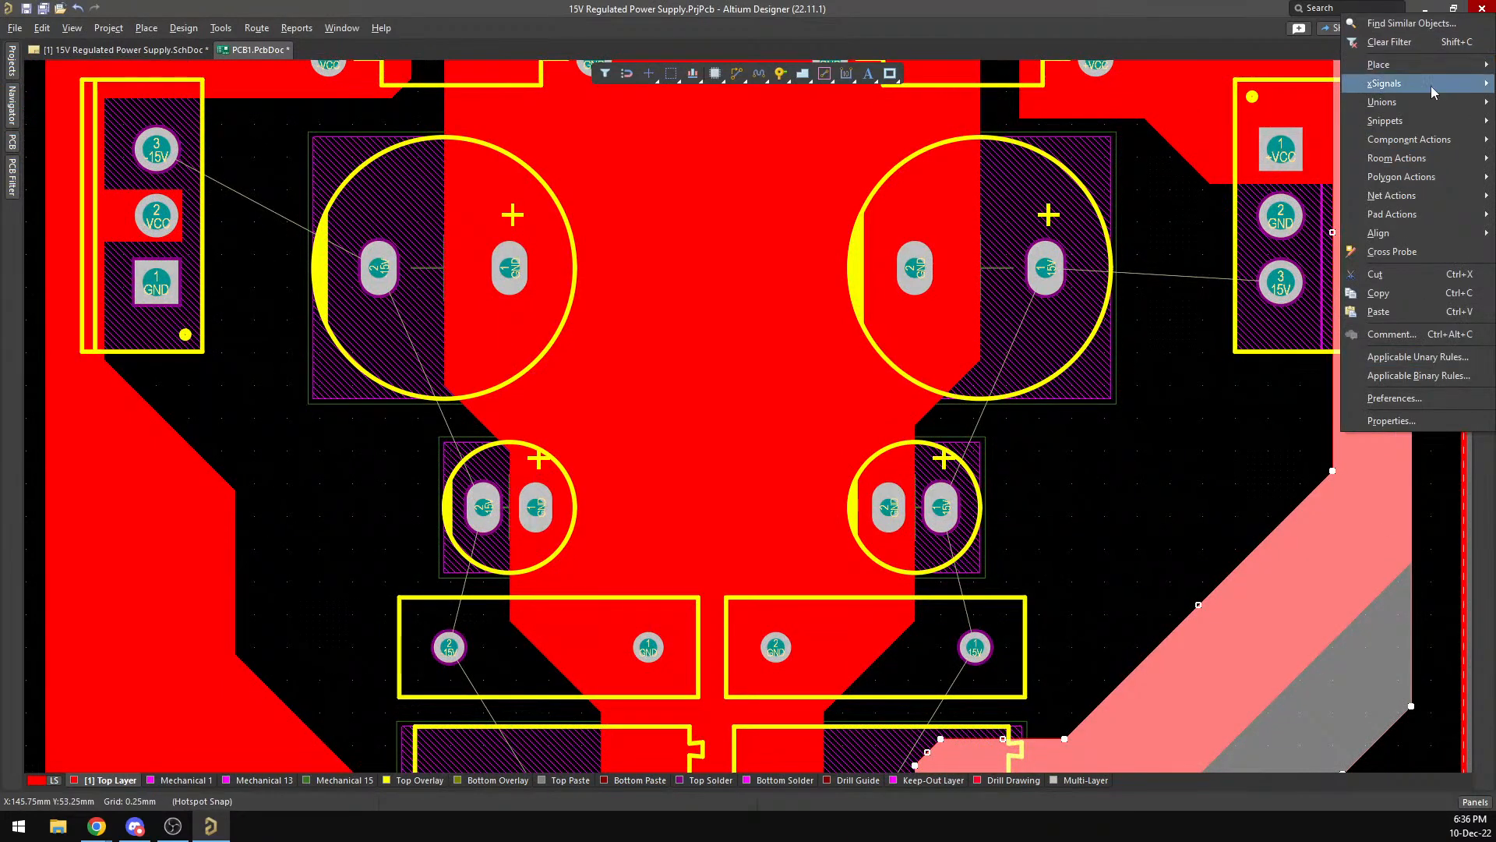
{"action": "mouse_move", "coordinate": [1422, 118]}
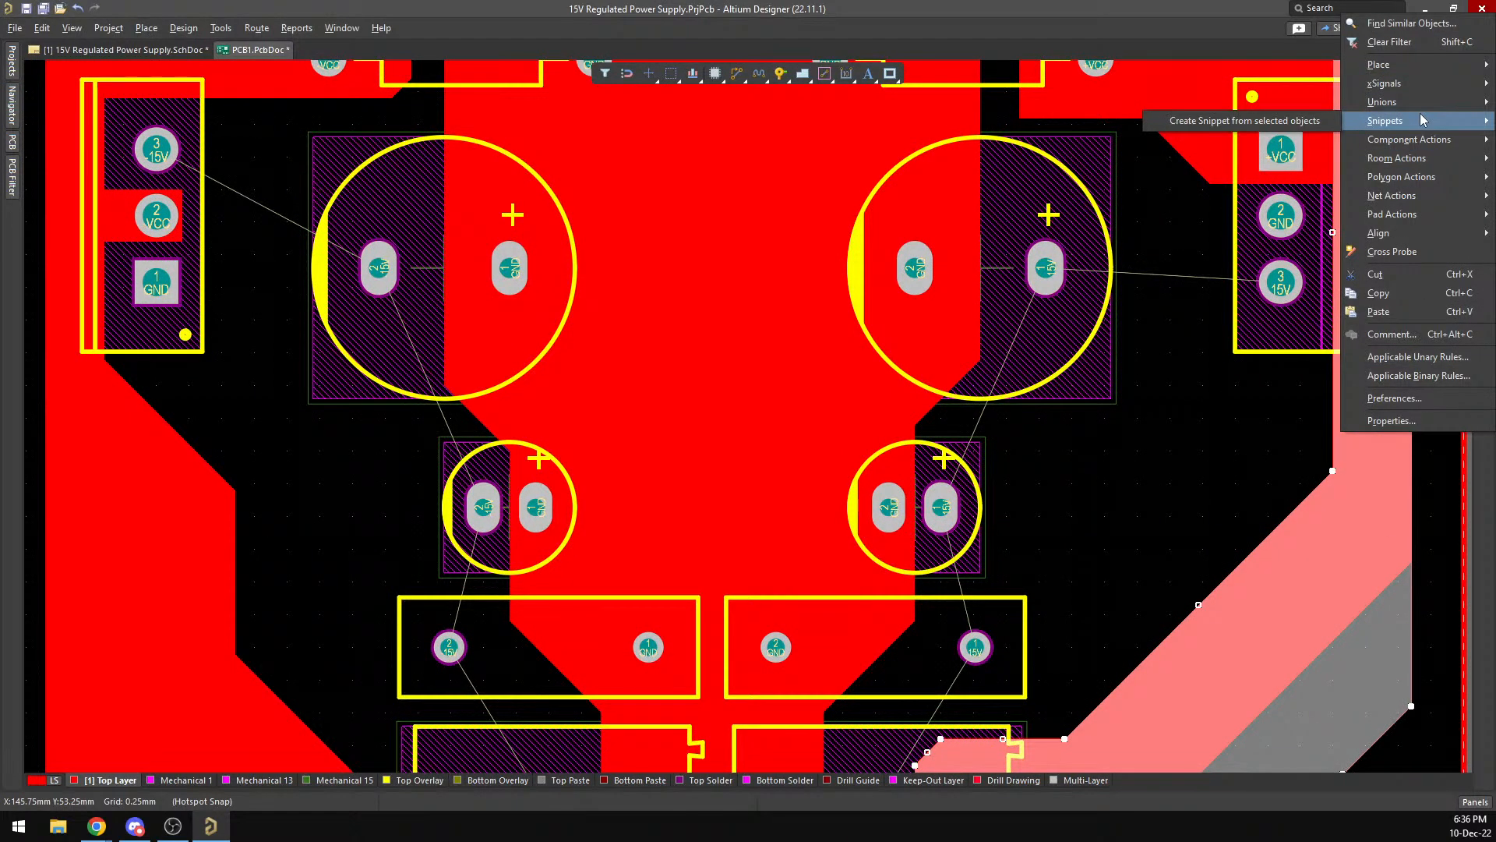
{"action": "left_click", "coordinate": [1386, 423]}
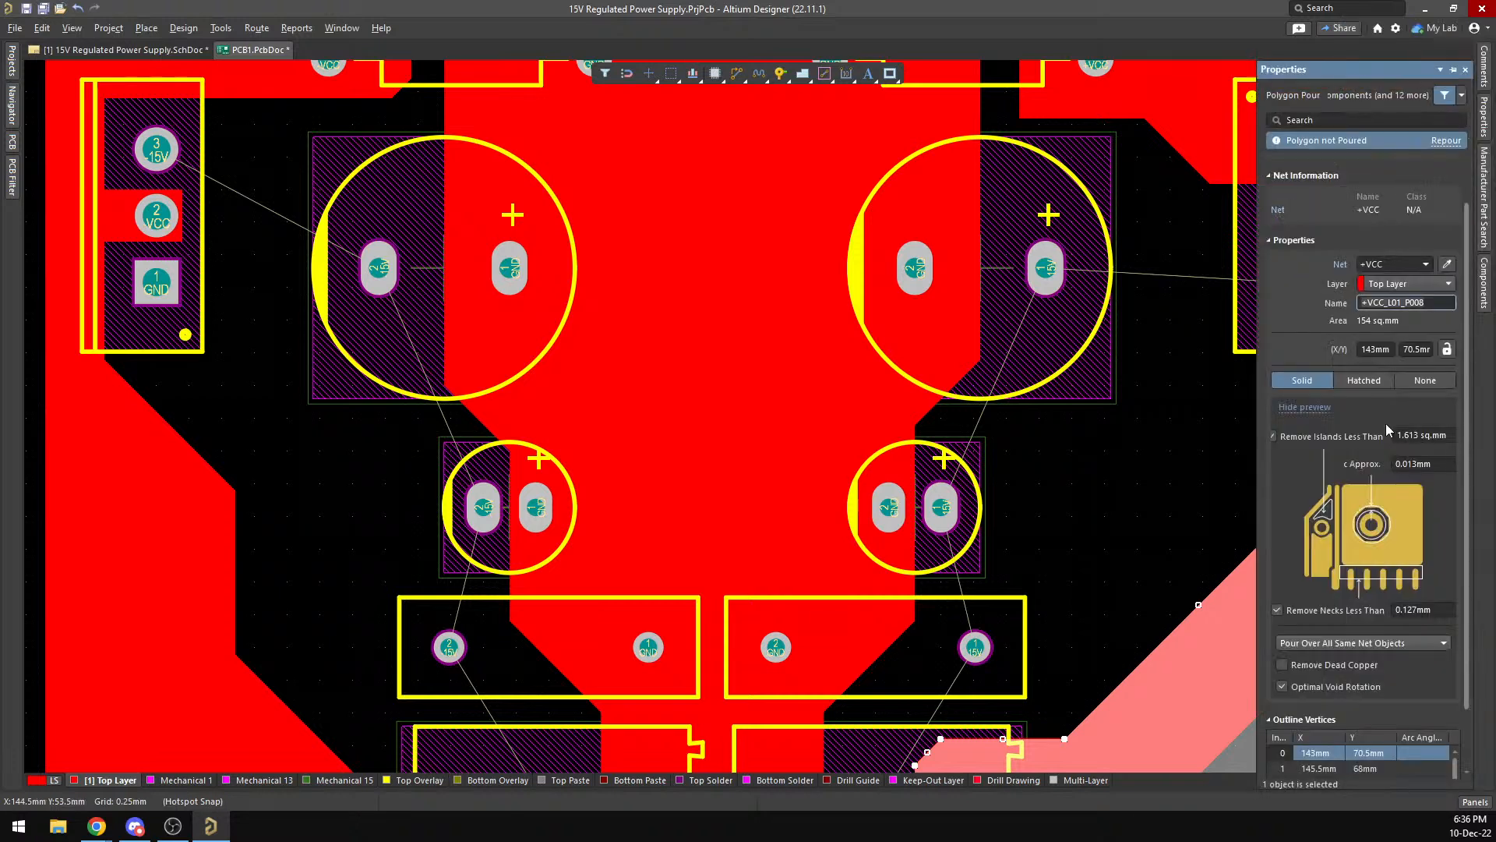
{"action": "left_click", "coordinate": [1172, 437]}
{"action": "scroll", "coordinate": [1122, 380], "scroll_direction": "up", "scroll_amount": 2}
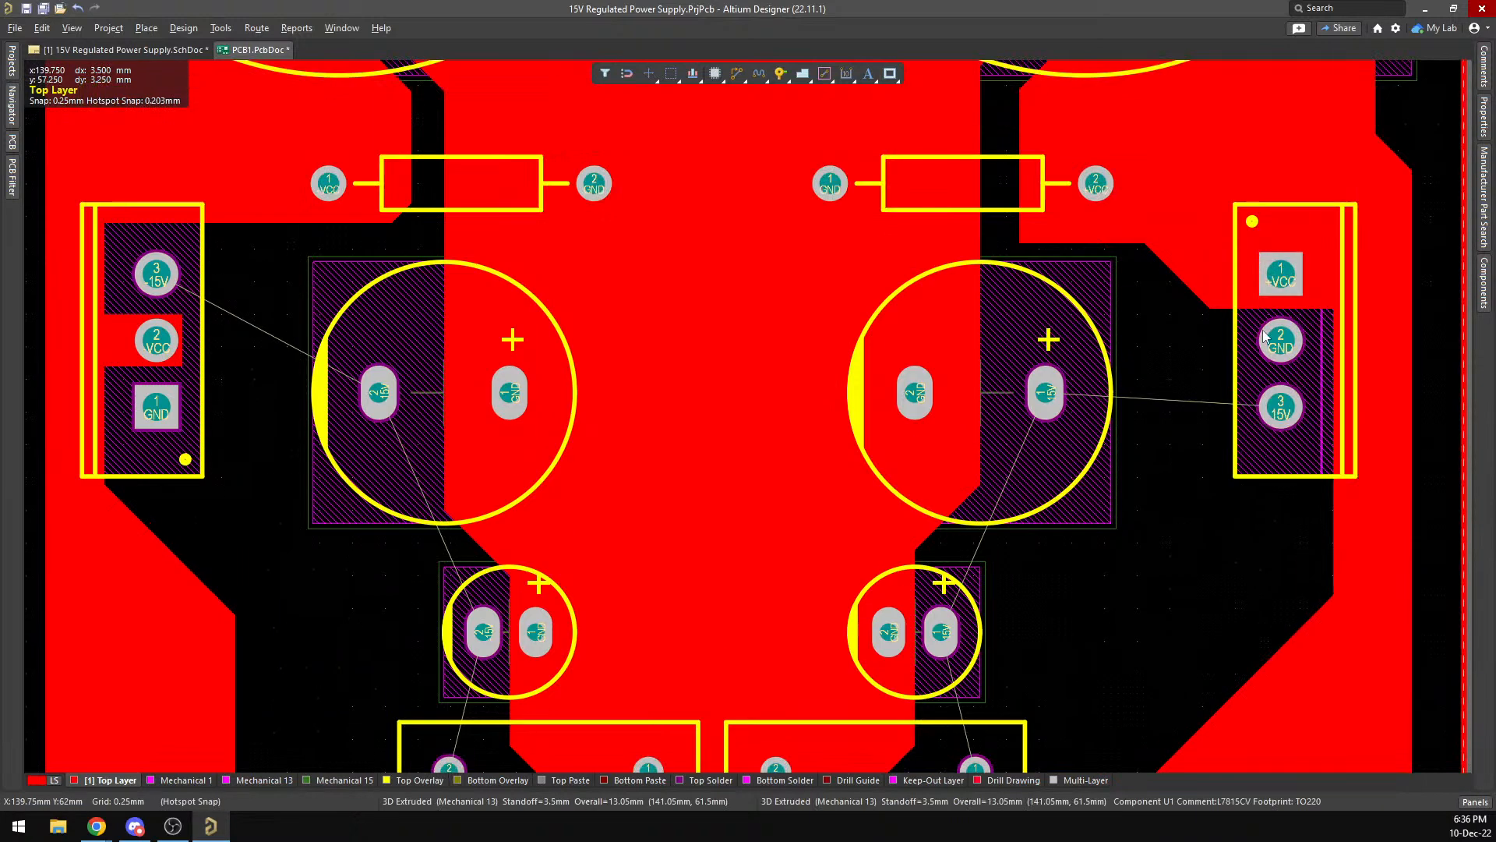
Start a top-layer polygon at the negative regulator's -15V pad and outline its outer side past the capacitors and resistor toward the output connector.
{"action": "scroll", "coordinate": [978, 421], "scroll_direction": "down", "scroll_amount": 2}
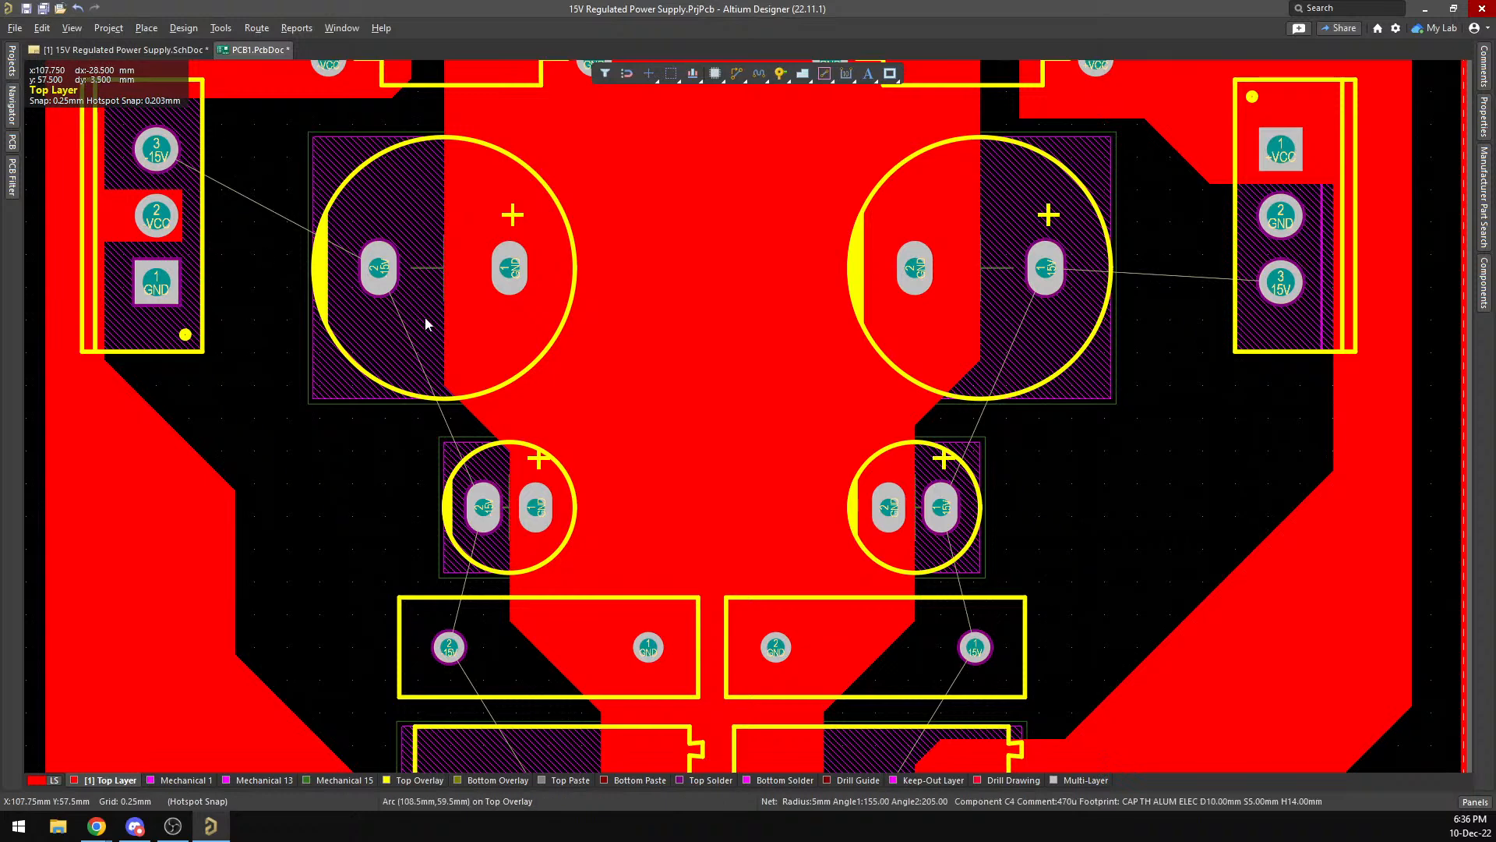
{"action": "scroll", "coordinate": [413, 312], "scroll_direction": "down", "scroll_amount": 3}
{"action": "scroll", "coordinate": [402, 309], "scroll_direction": "up", "scroll_amount": 4}
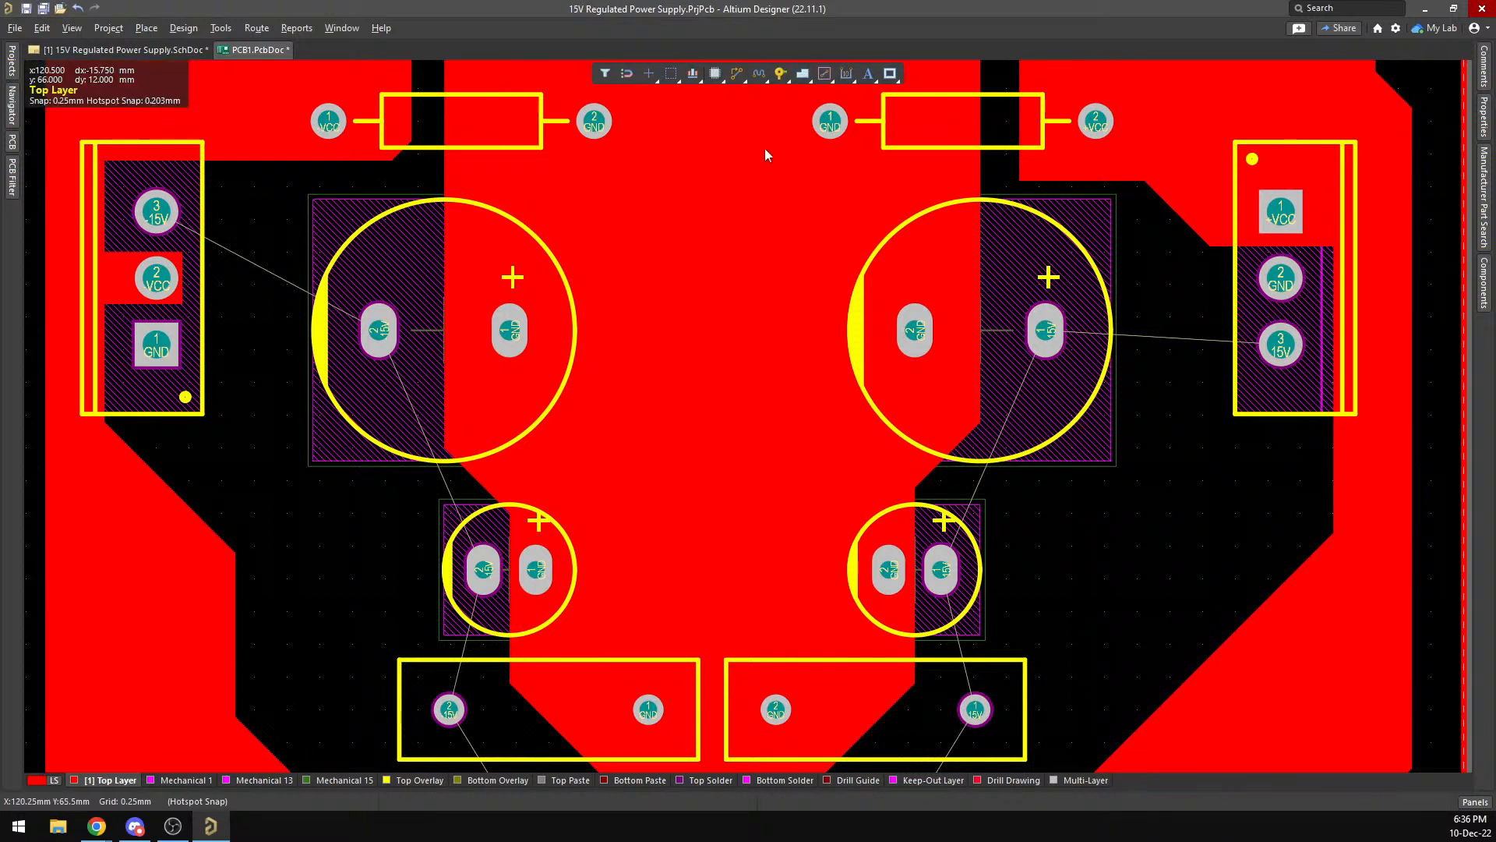
{"action": "left_click", "coordinate": [117, 178]}
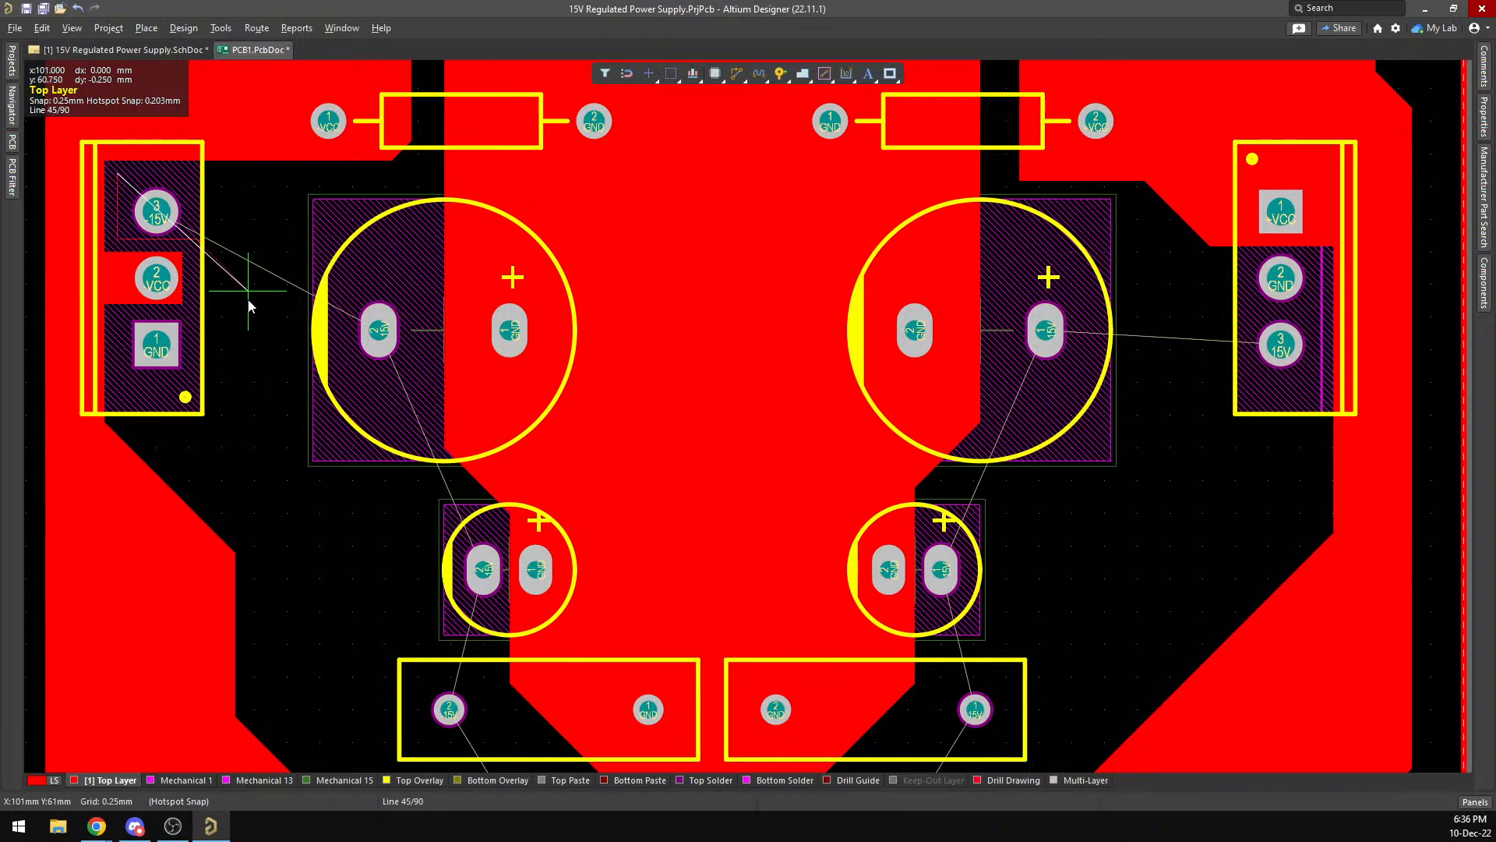
{"action": "scroll", "coordinate": [250, 304], "scroll_direction": "down", "scroll_amount": 3}
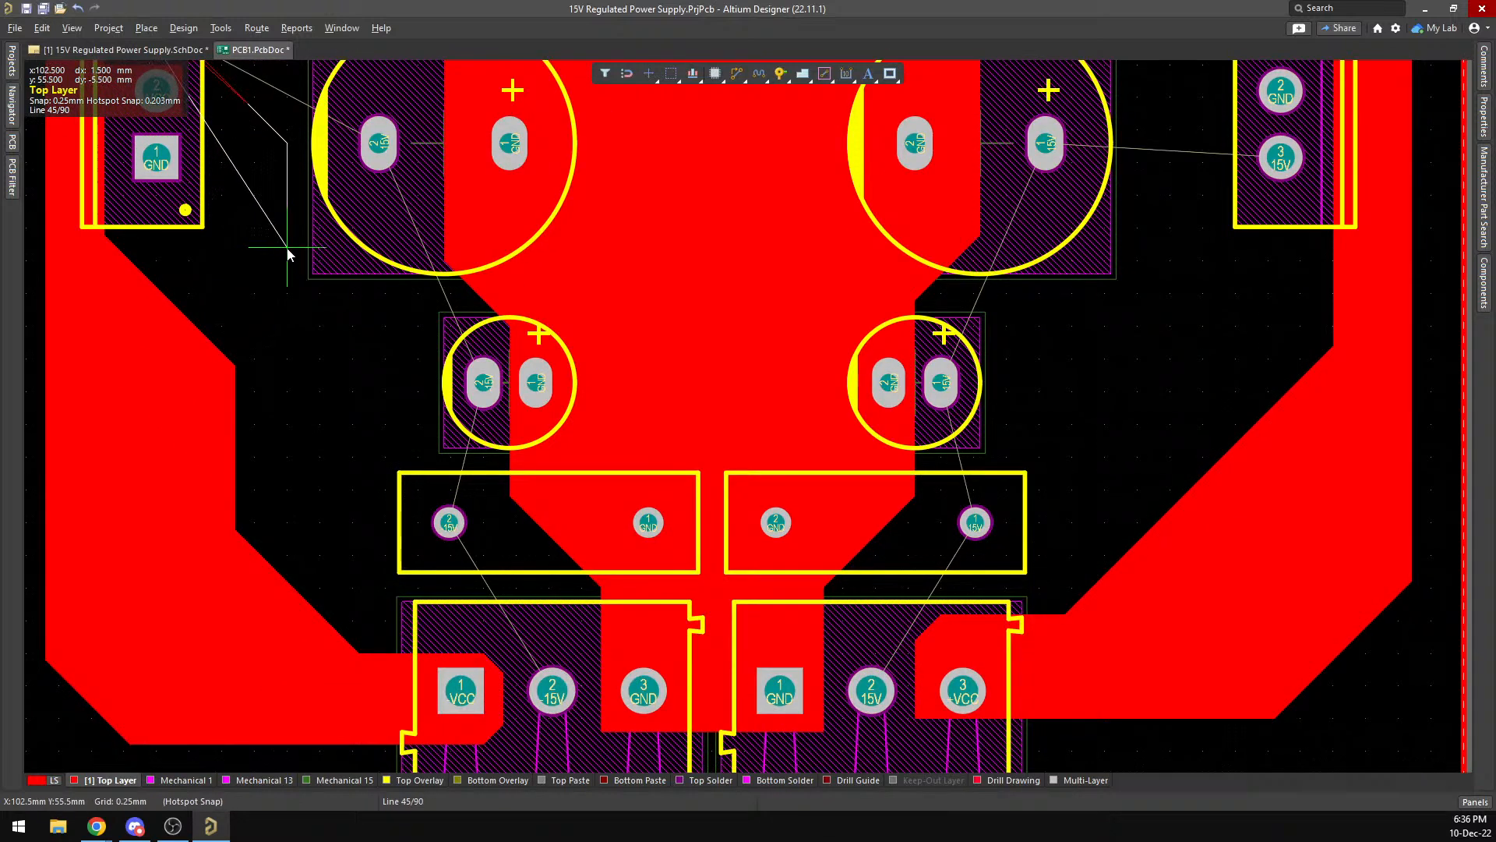
{"action": "key", "text": "space"}
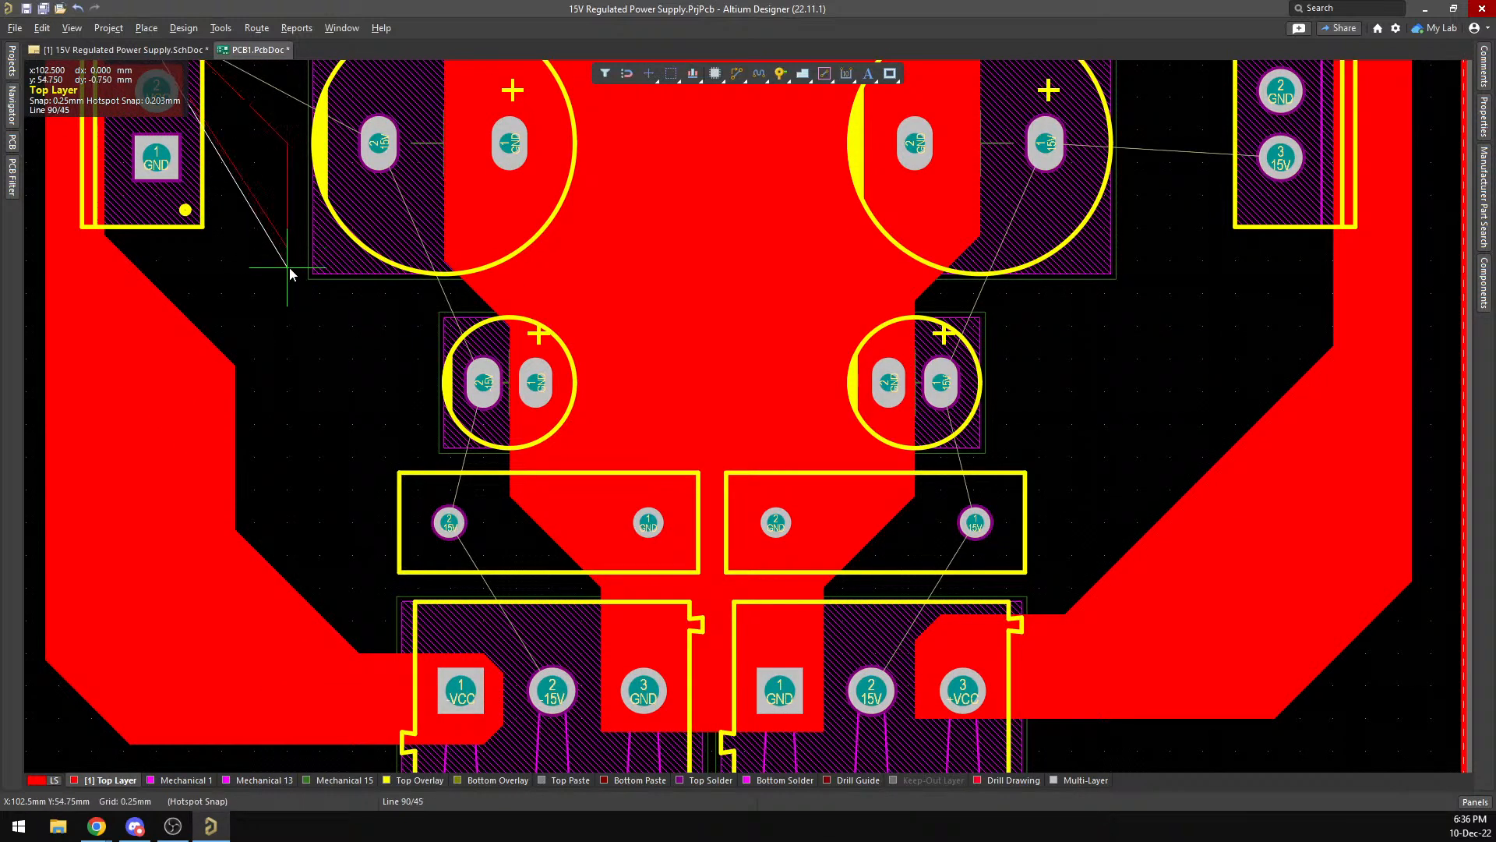
{"action": "key", "text": "space"}
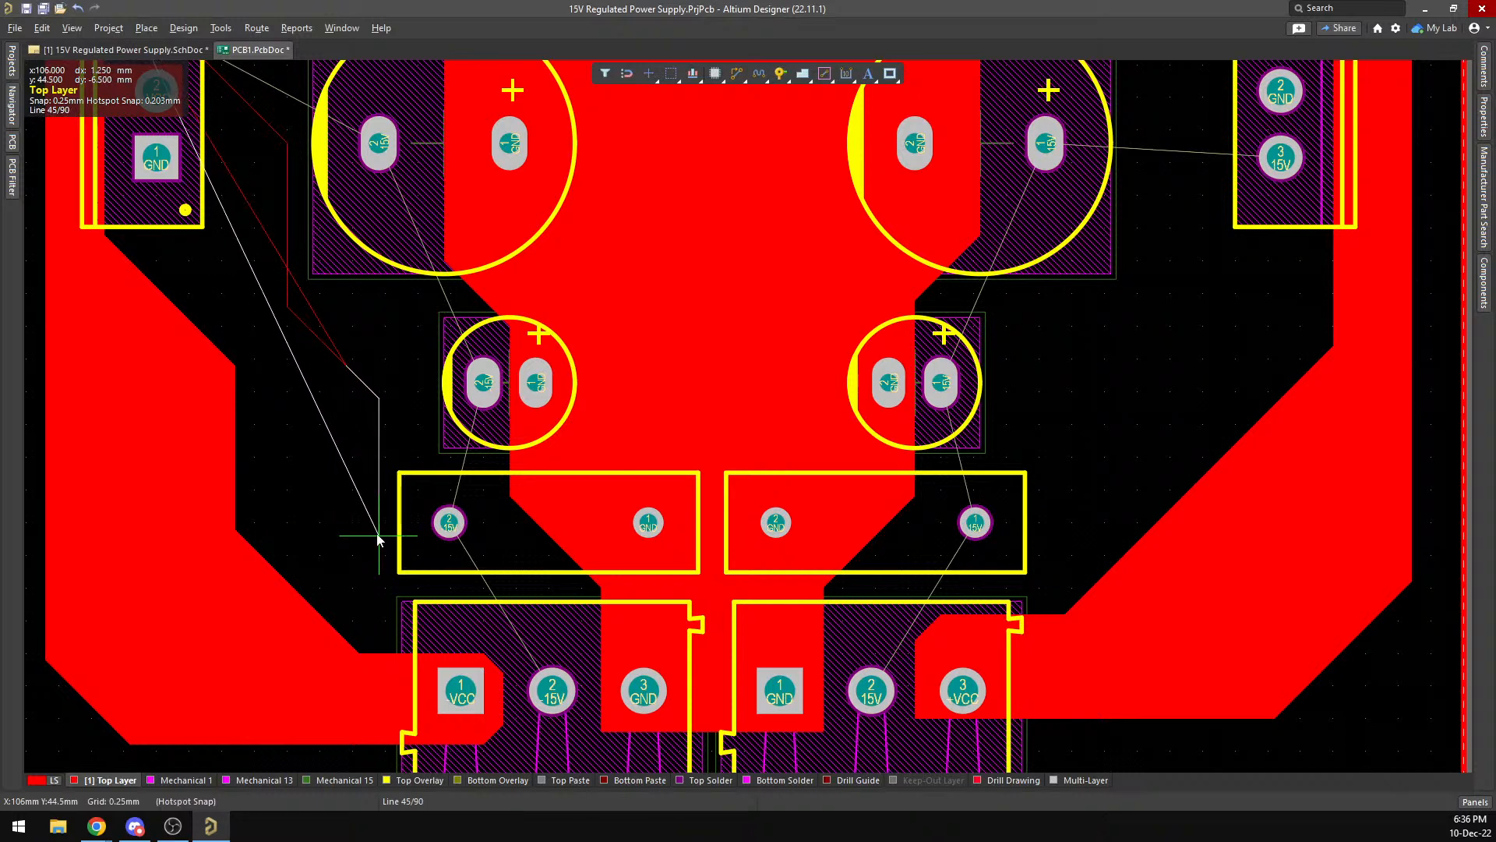
{"action": "key", "text": "space"}
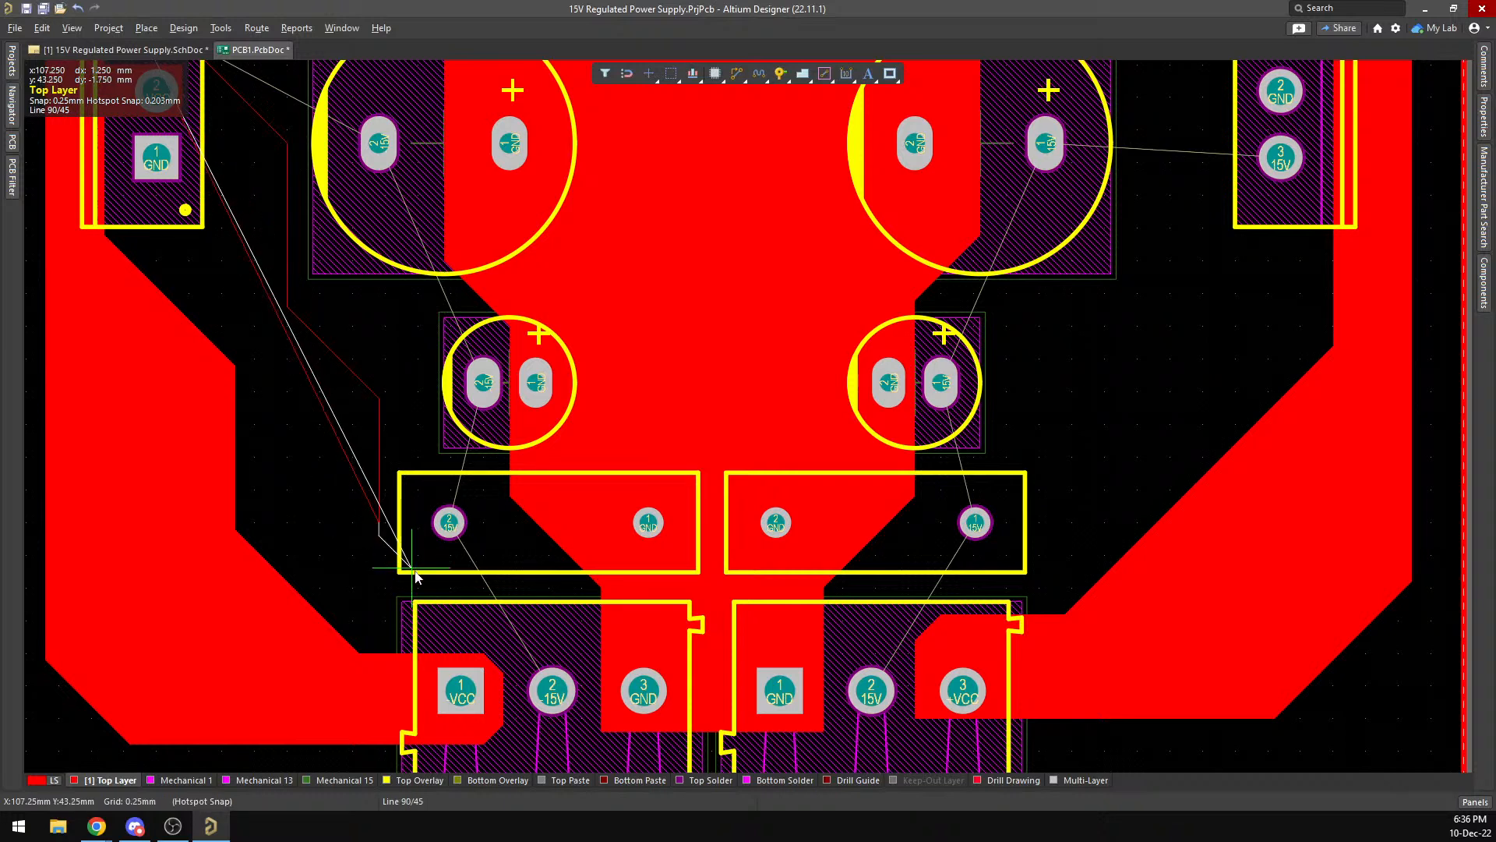
{"action": "left_click", "coordinate": [444, 613]}
{"action": "left_click", "coordinate": [503, 614]}
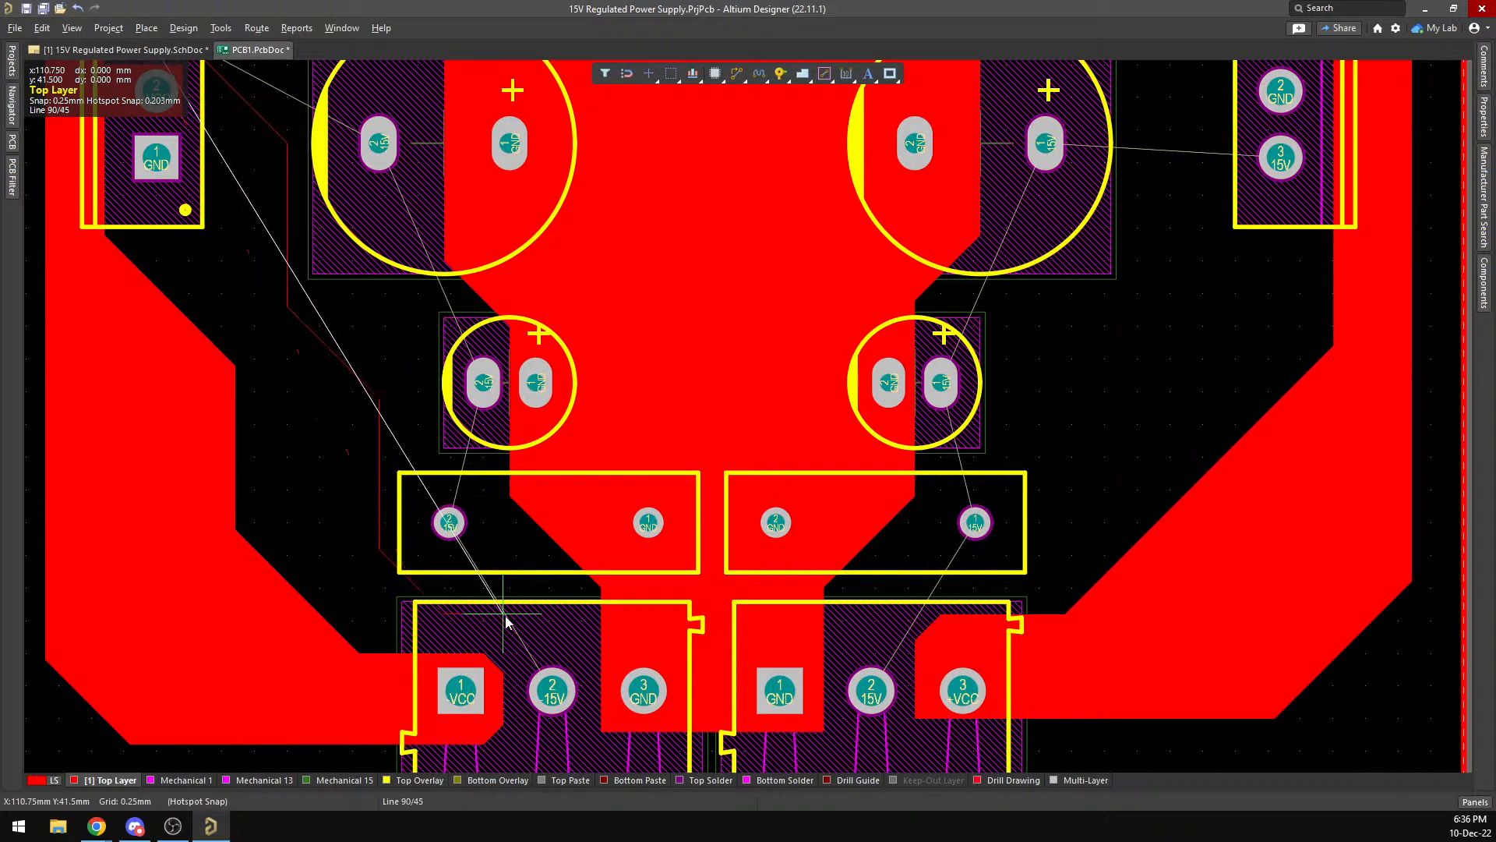
{"action": "scroll", "coordinate": [511, 627], "scroll_direction": "down", "scroll_amount": 2}
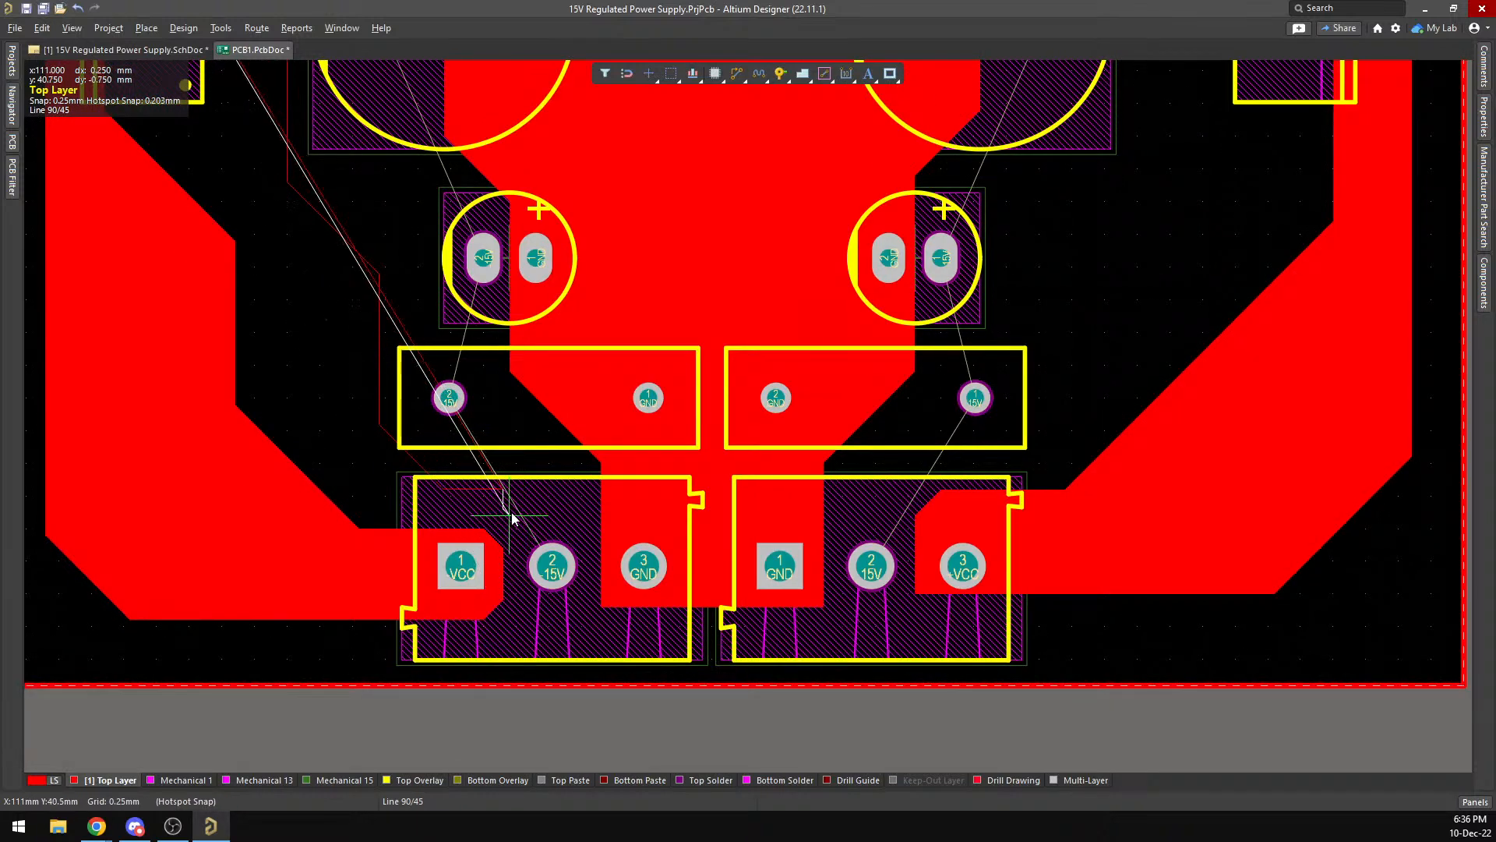
Outline the -15V polygon around the output connector's -15V pad, between the -VCC and GND copper.
{"action": "left_click", "coordinate": [523, 601]}
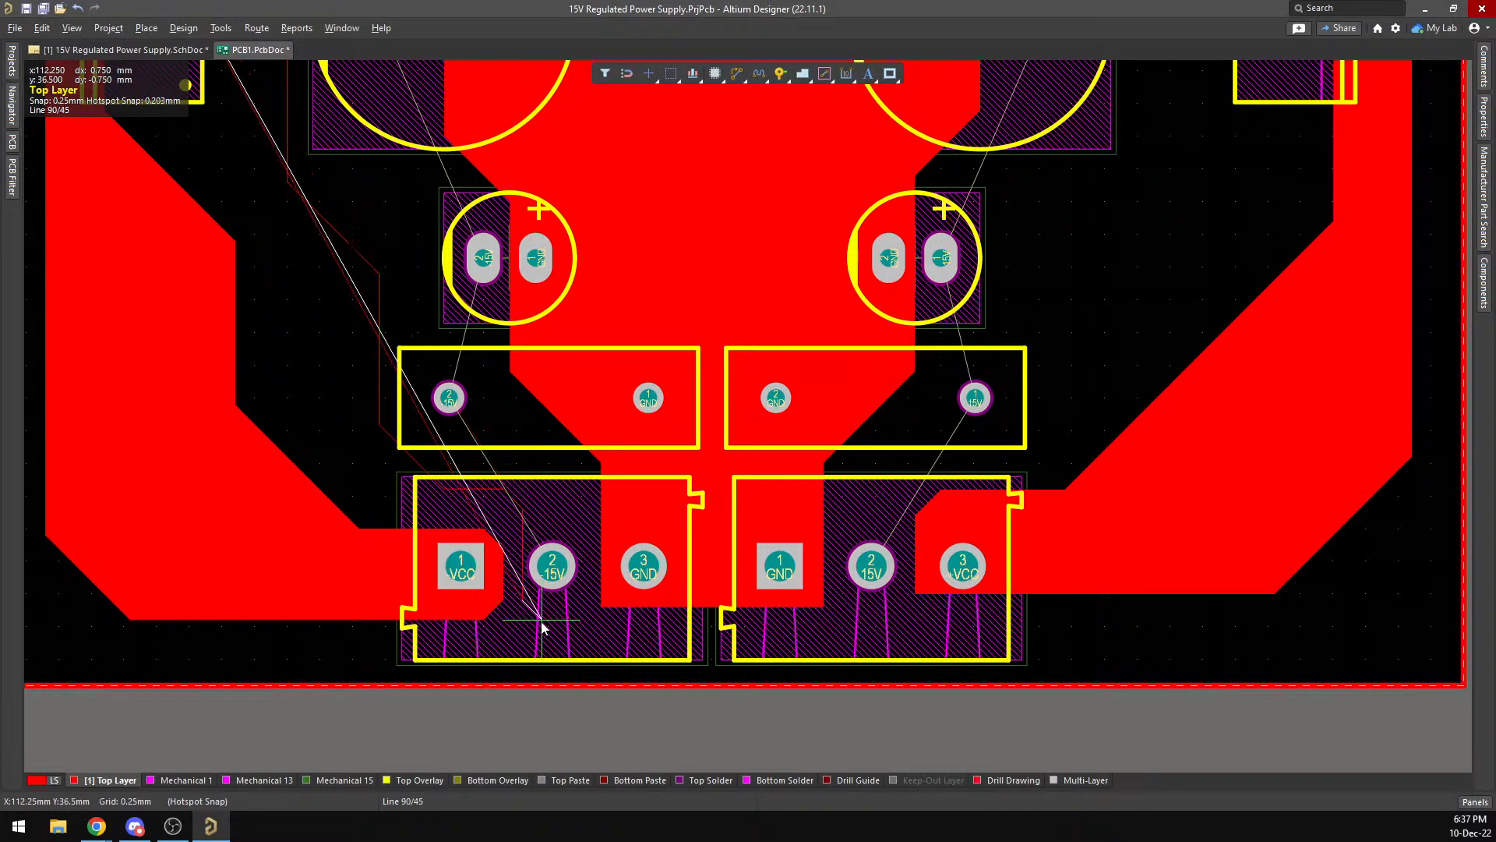
{"action": "left_click", "coordinate": [543, 628]}
{"action": "key", "text": "space"}
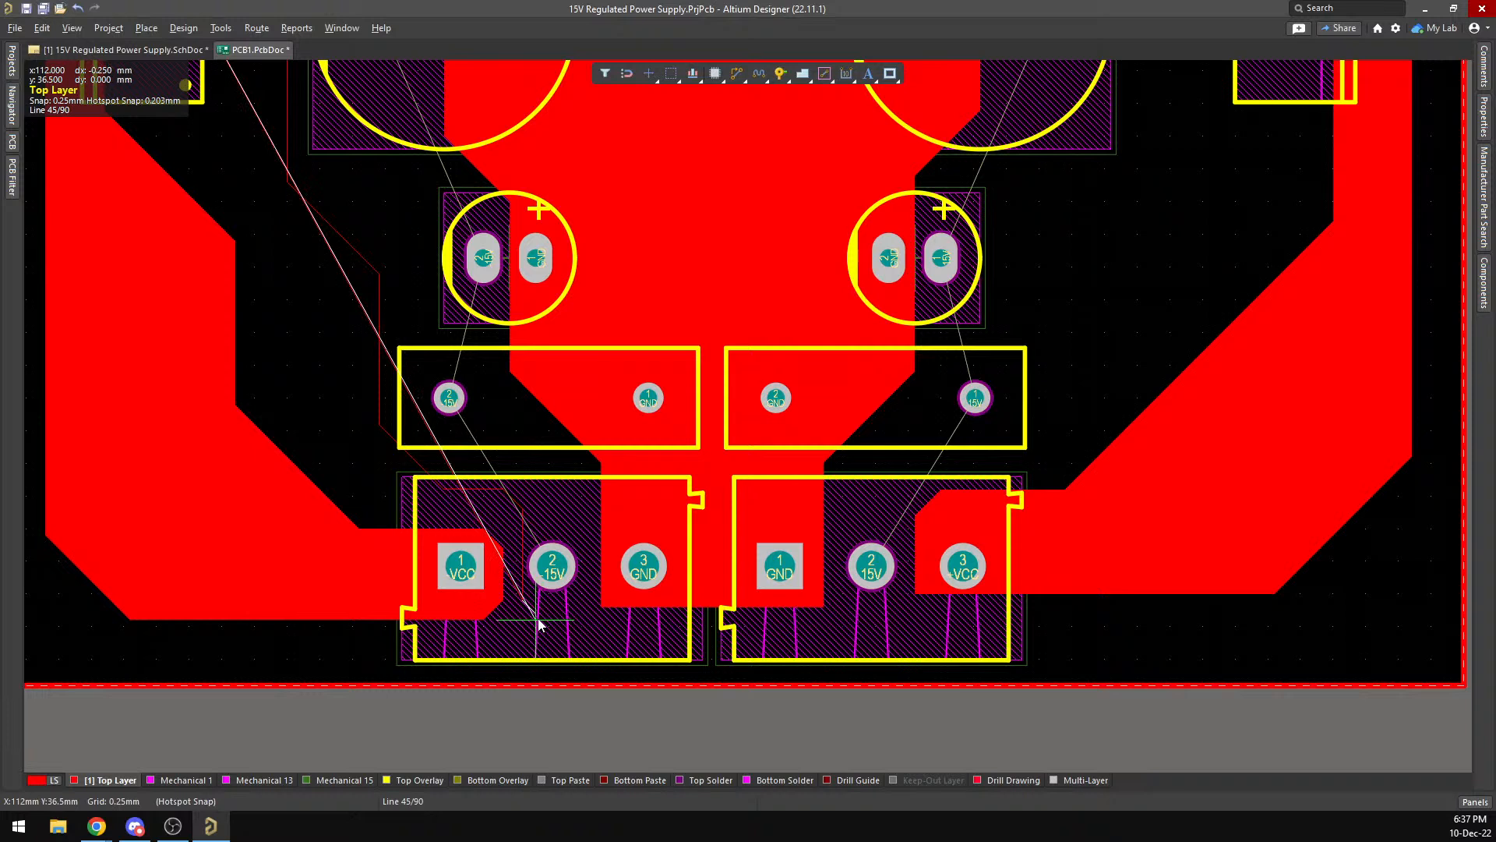
{"action": "left_click", "coordinate": [578, 621]}
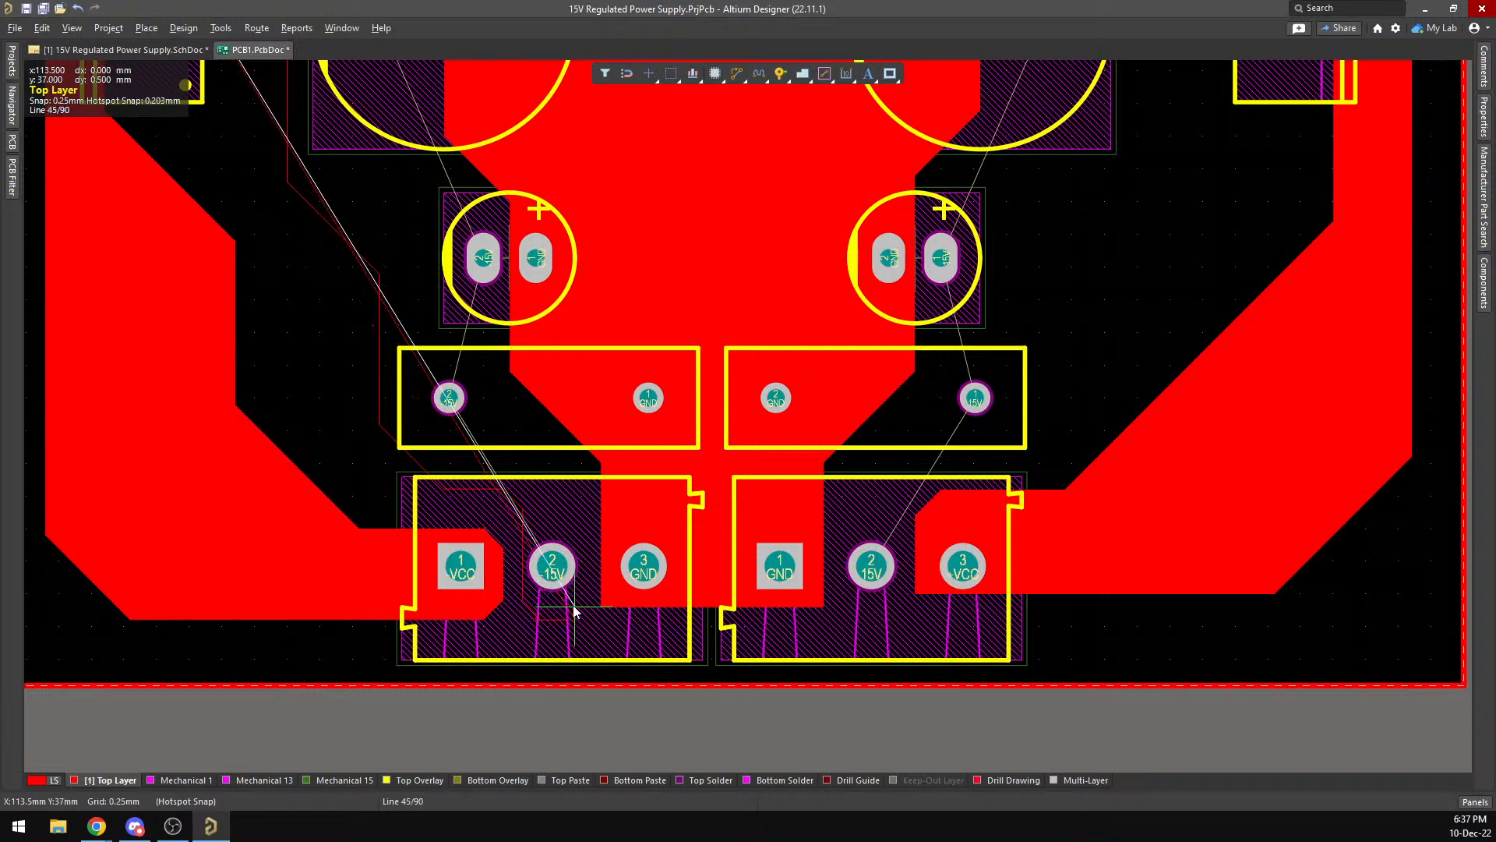
{"action": "left_click", "coordinate": [590, 510]}
Outline the polygon's inner side from the connector back up alongside the GND copper, past the resistor and small capacitor.
{"action": "key", "text": "space"}
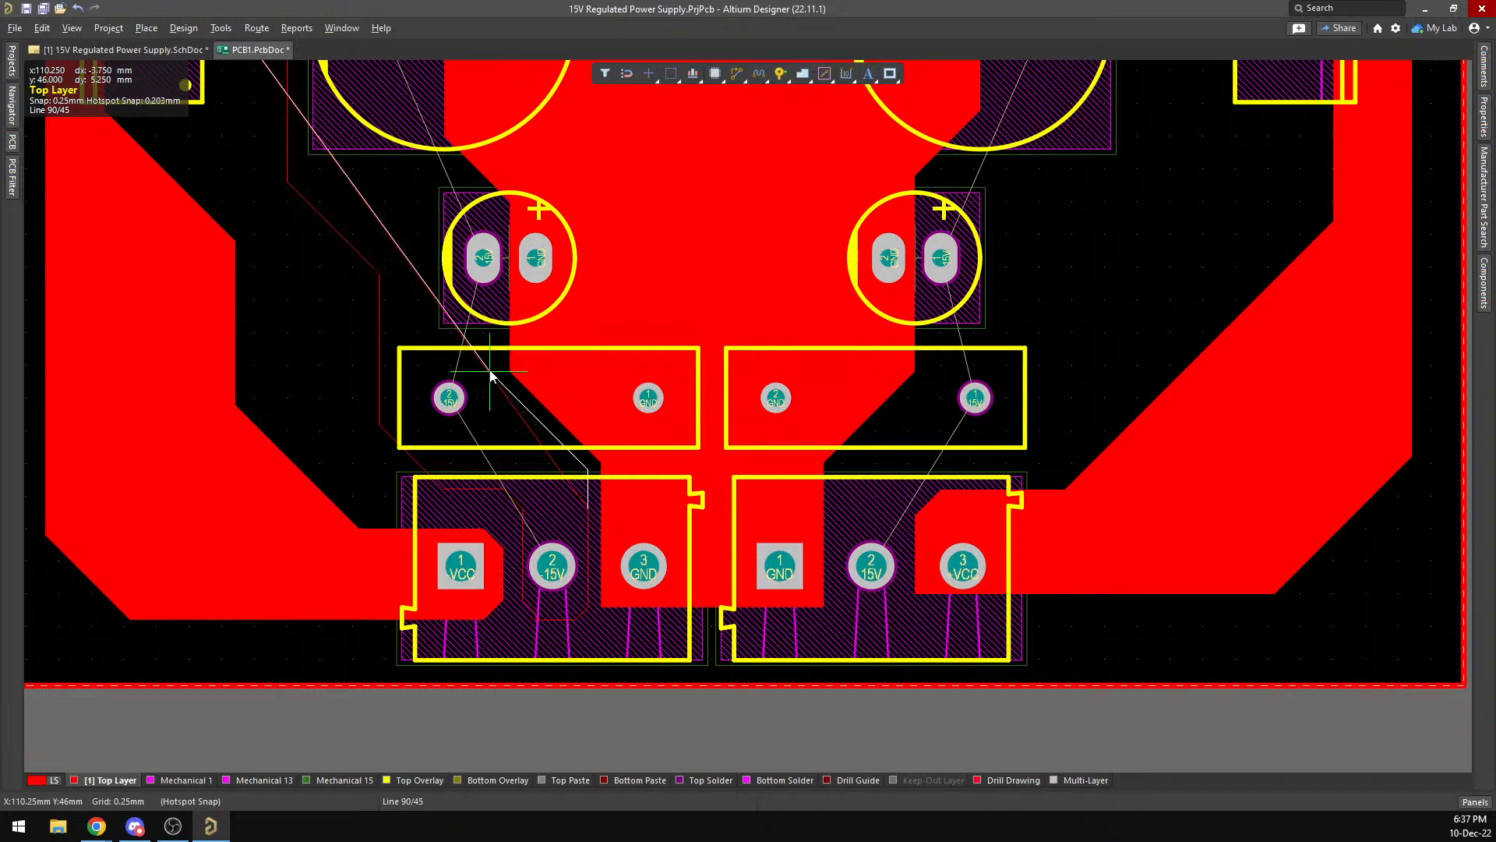
{"action": "left_click", "coordinate": [490, 375]}
{"action": "key", "text": "space"}
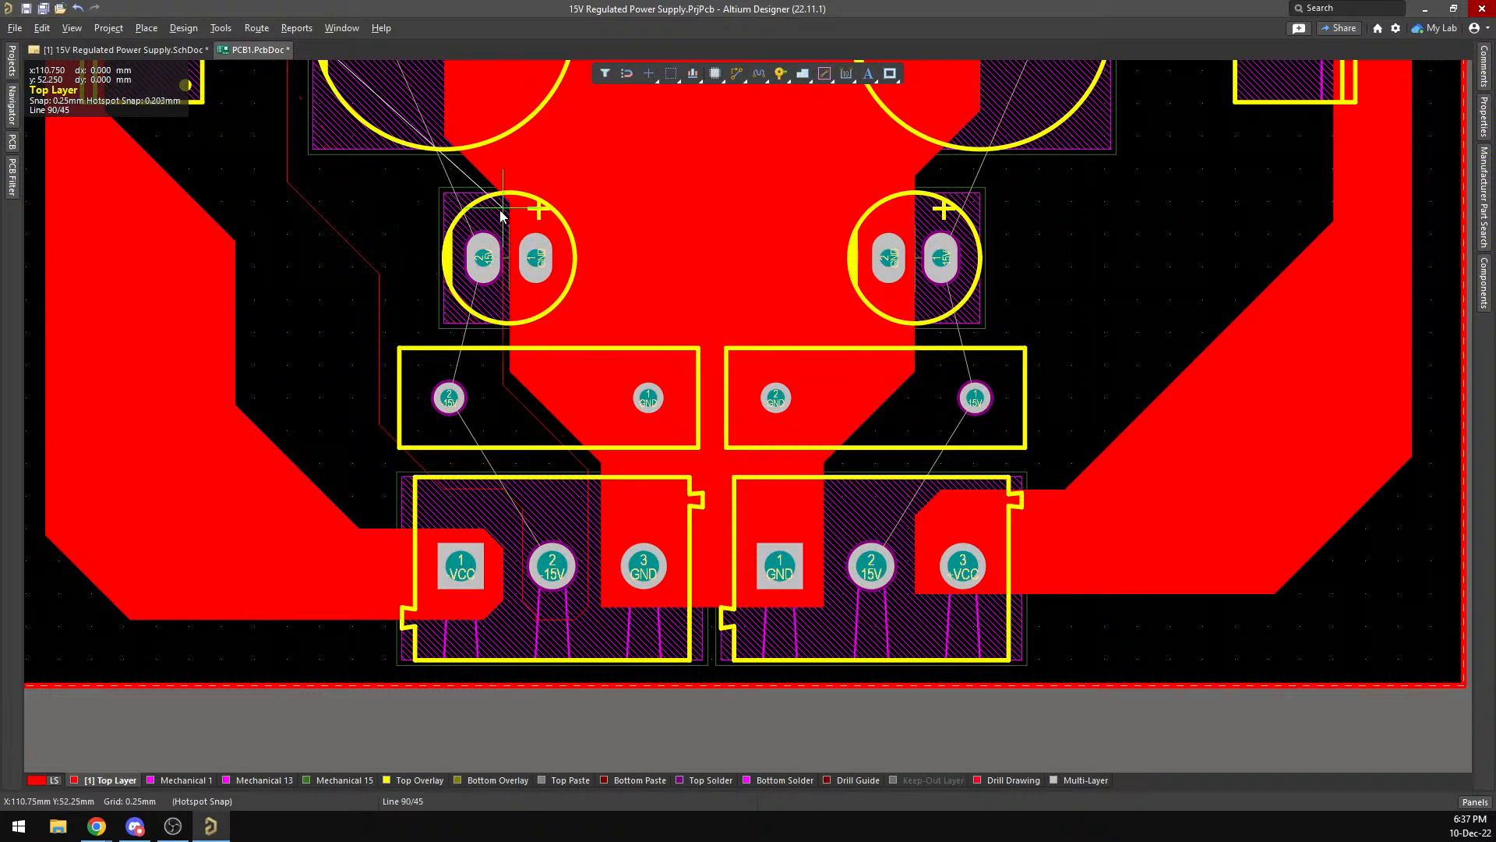
{"action": "scroll", "coordinate": [427, 161], "scroll_direction": "up", "scroll_amount": 3}
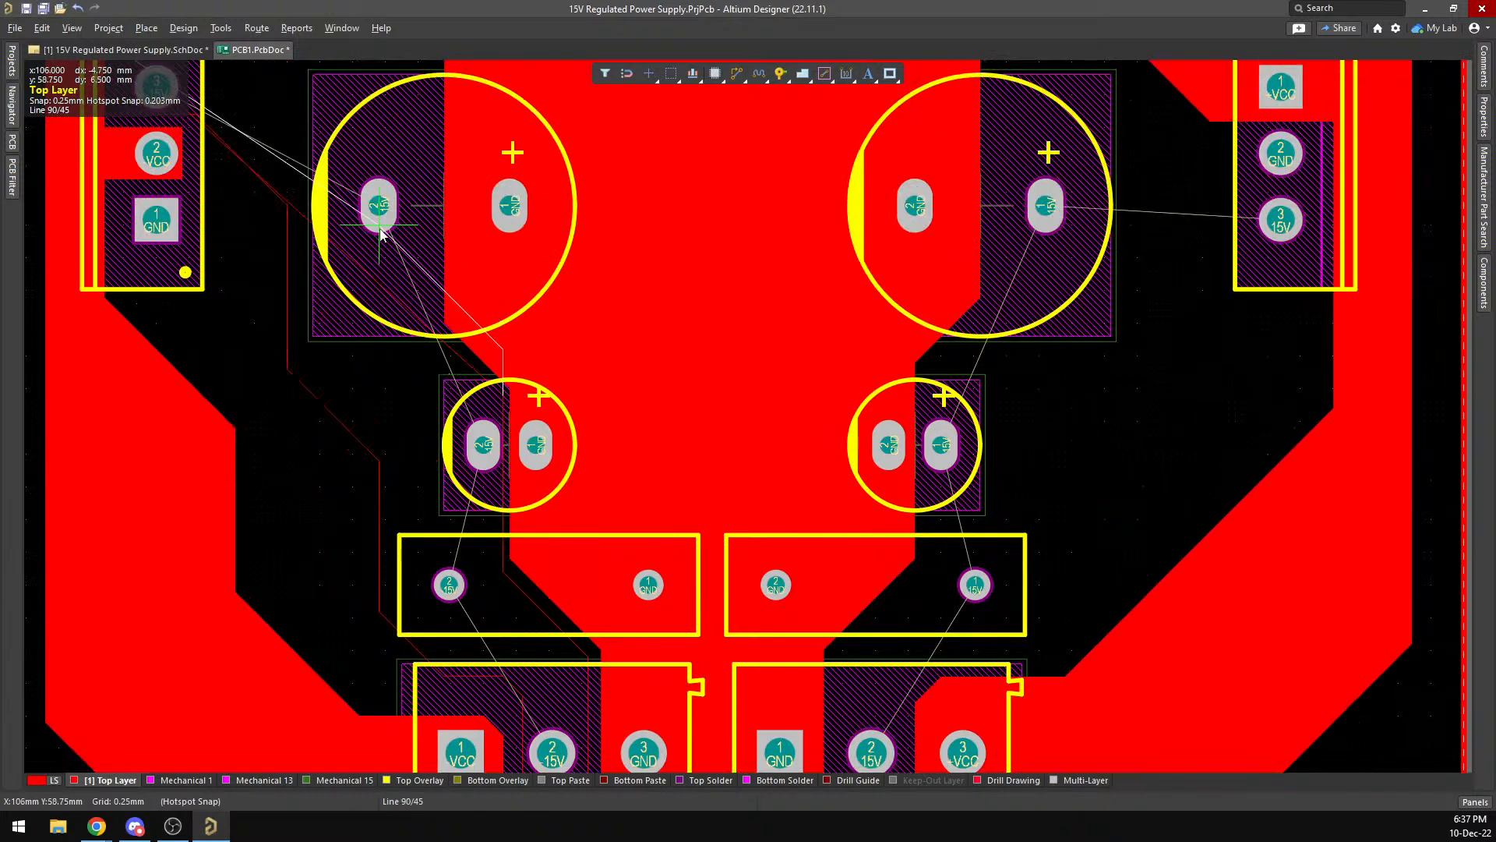
{"action": "left_click", "coordinate": [416, 316]}
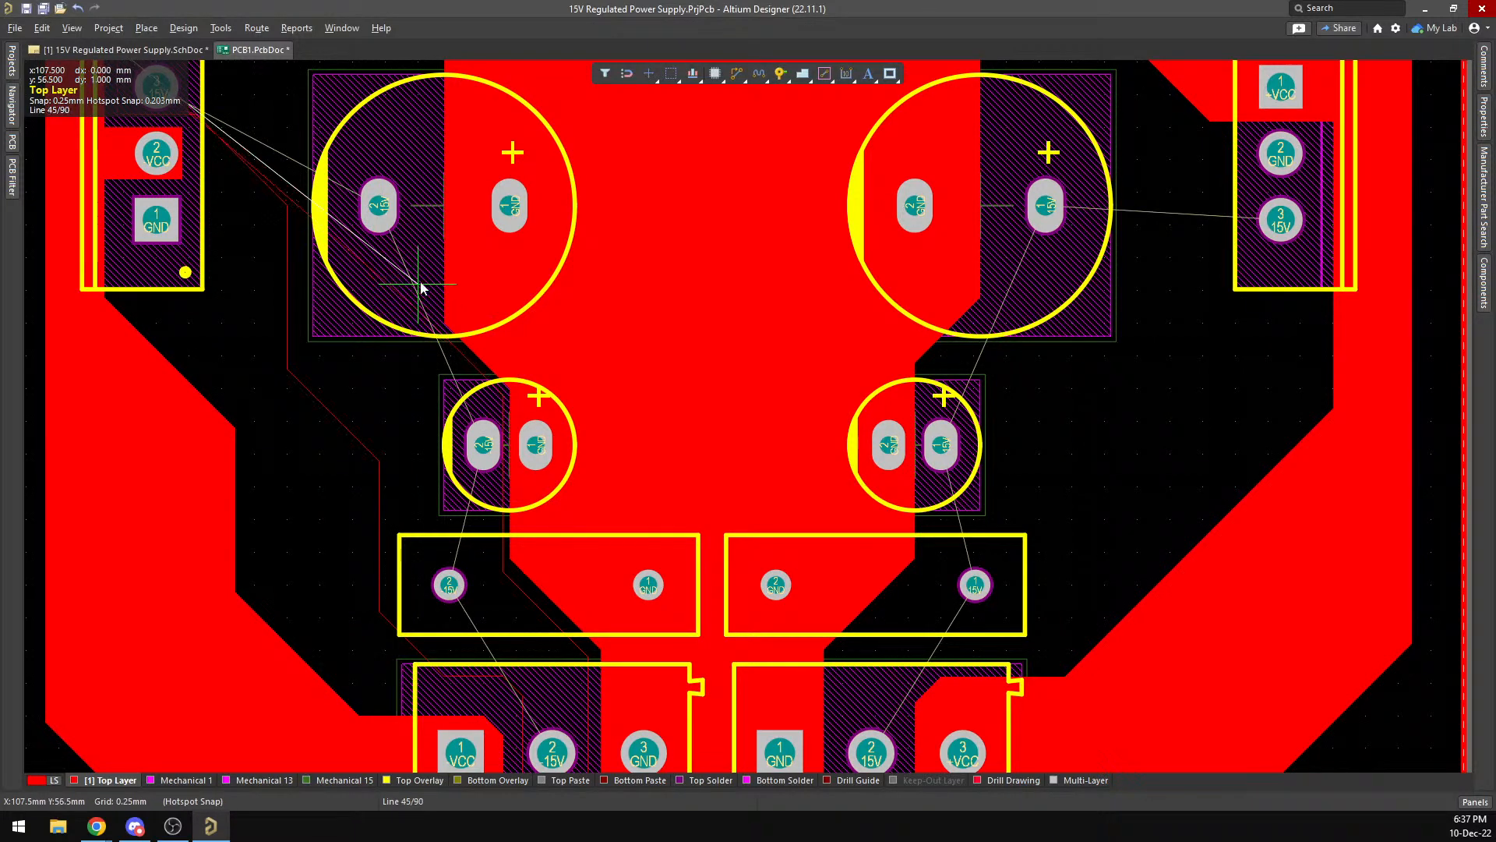
Continue the outline up past the large capacitor and close the polygon above the regulator's -15V pad.
{"action": "scroll", "coordinate": [424, 289], "scroll_direction": "up", "scroll_amount": 4}
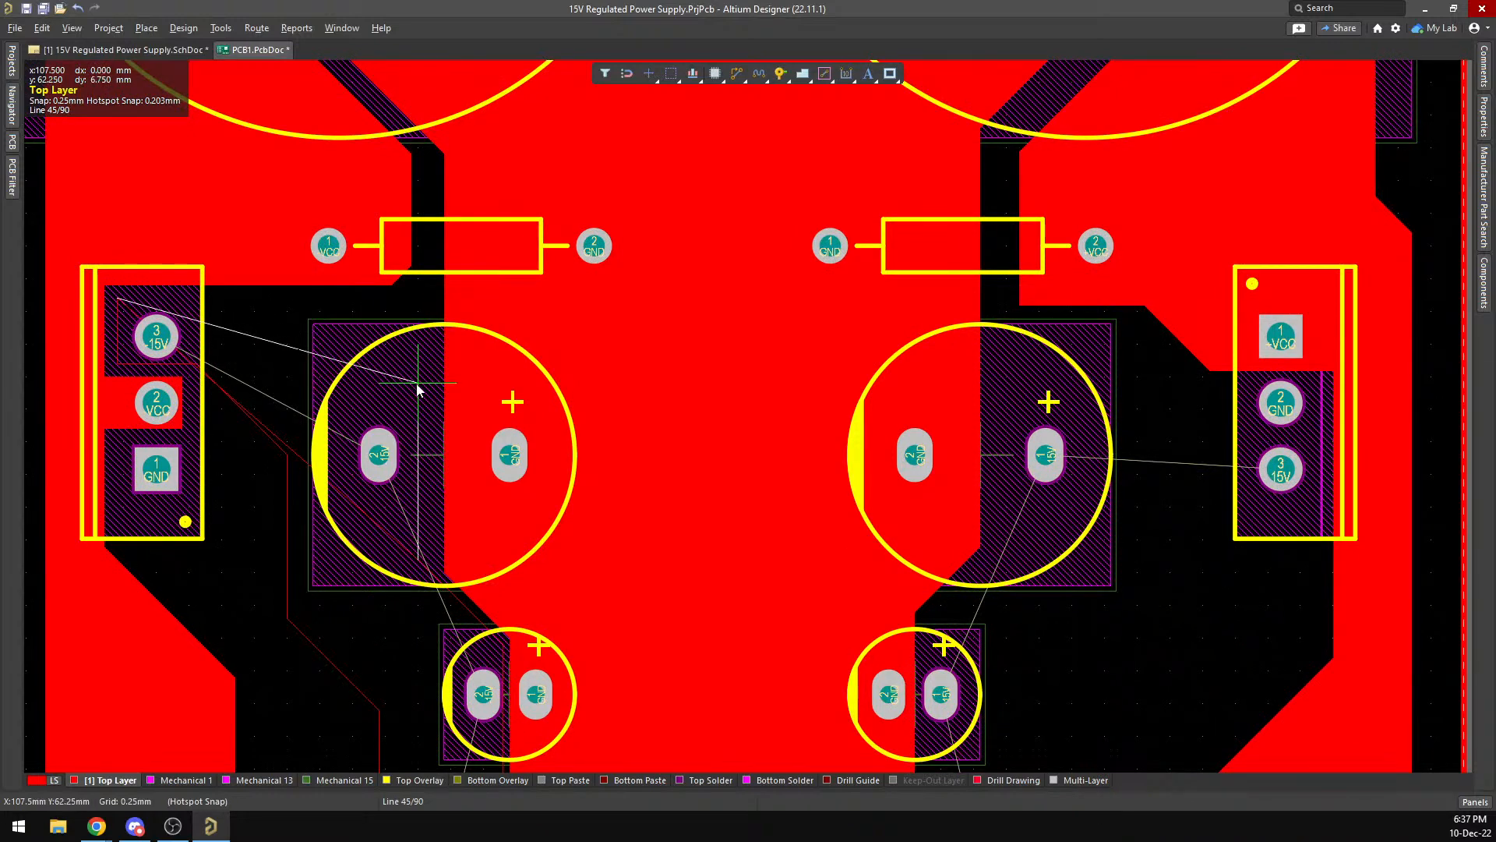
{"action": "scroll", "coordinate": [412, 382], "scroll_direction": "up", "scroll_amount": 2}
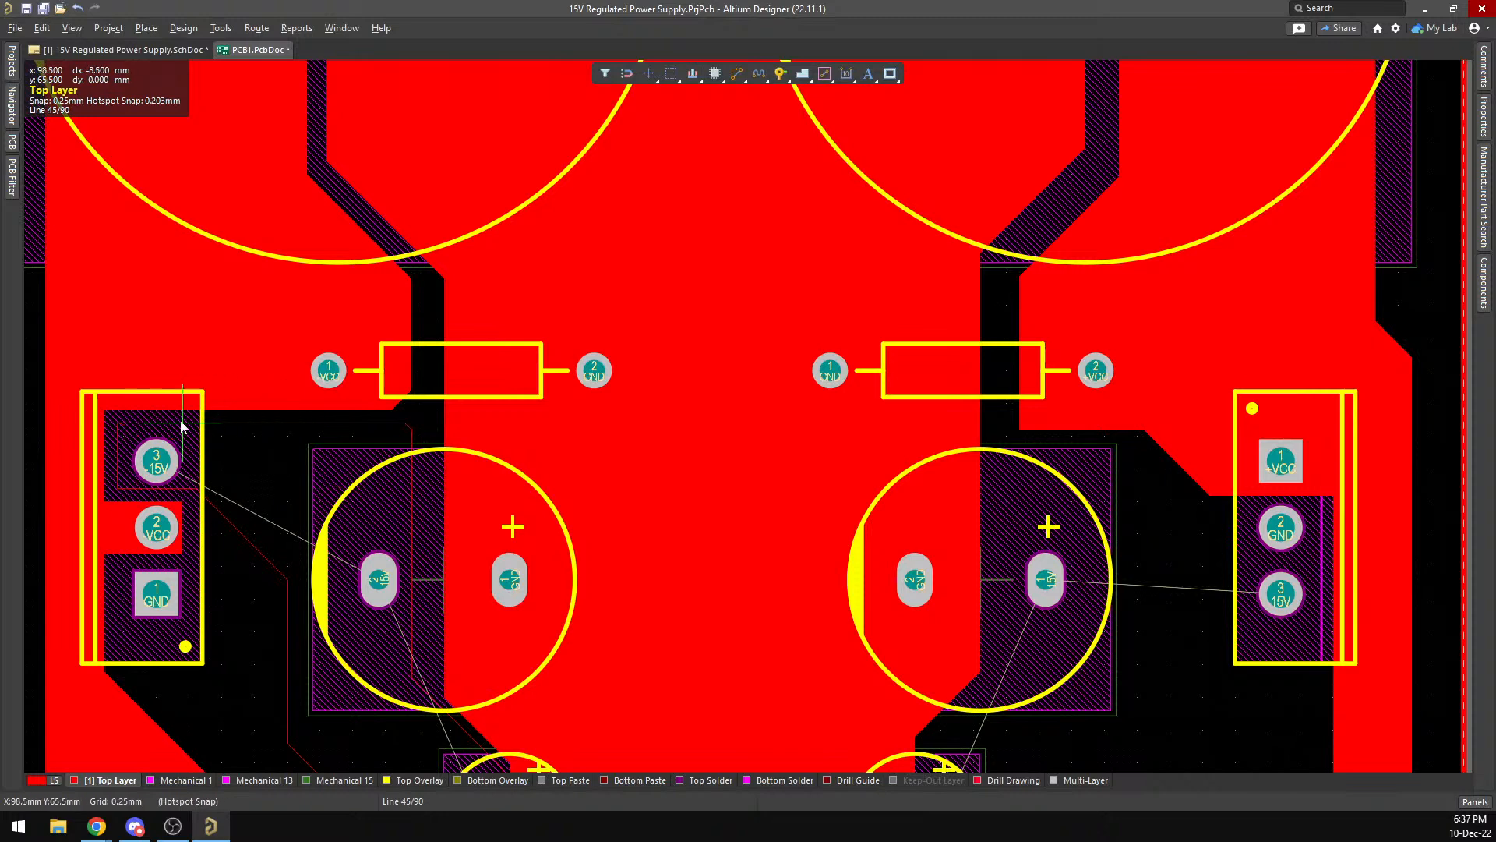
{"action": "left_click", "coordinate": [121, 423]}
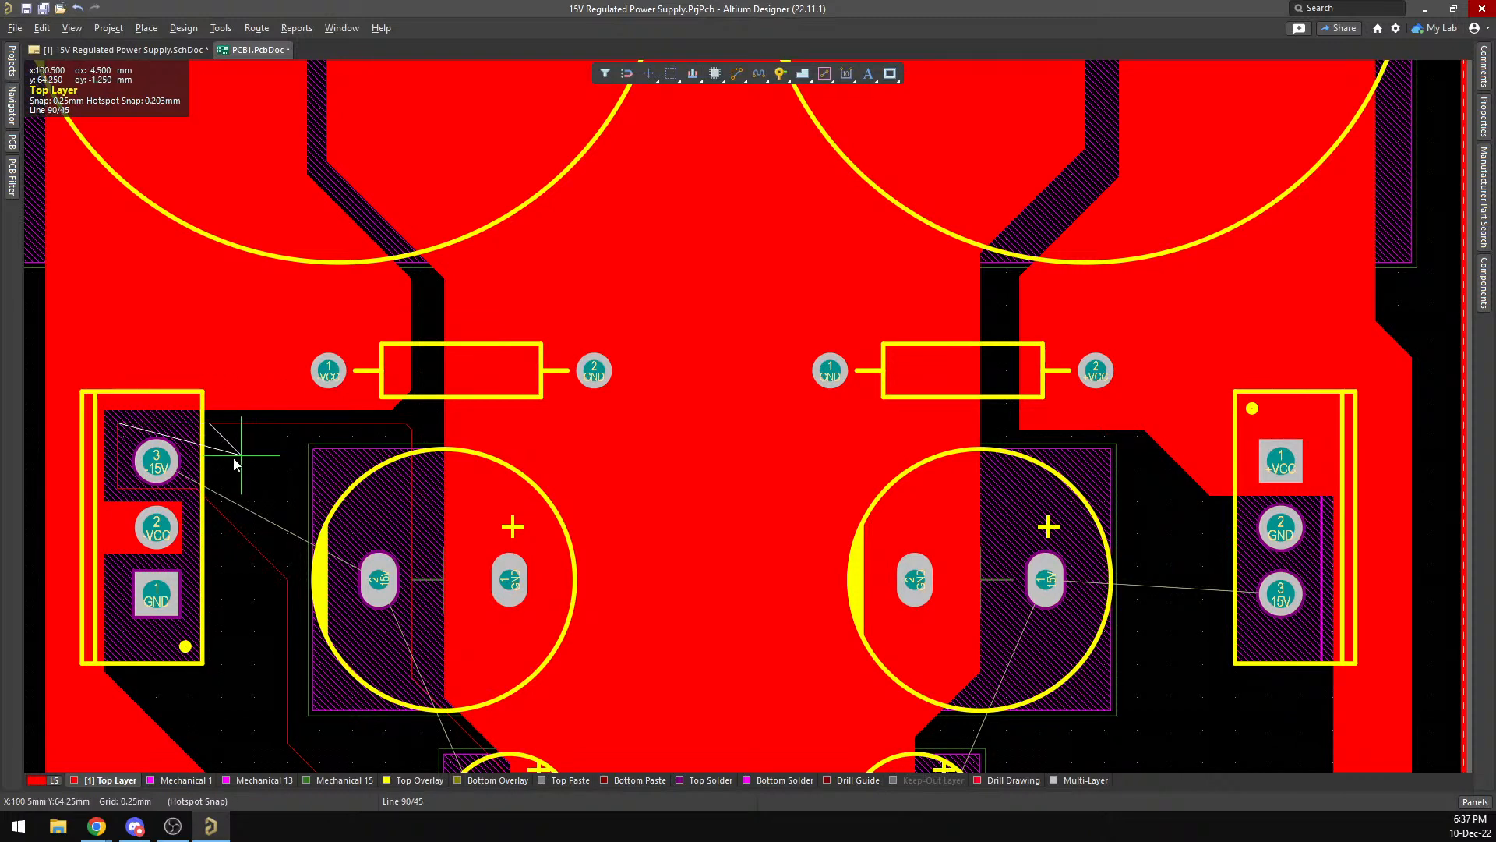
{"action": "right_click", "coordinate": [266, 475]}
{"action": "scroll", "coordinate": [290, 452], "scroll_direction": "down", "scroll_amount": 5}
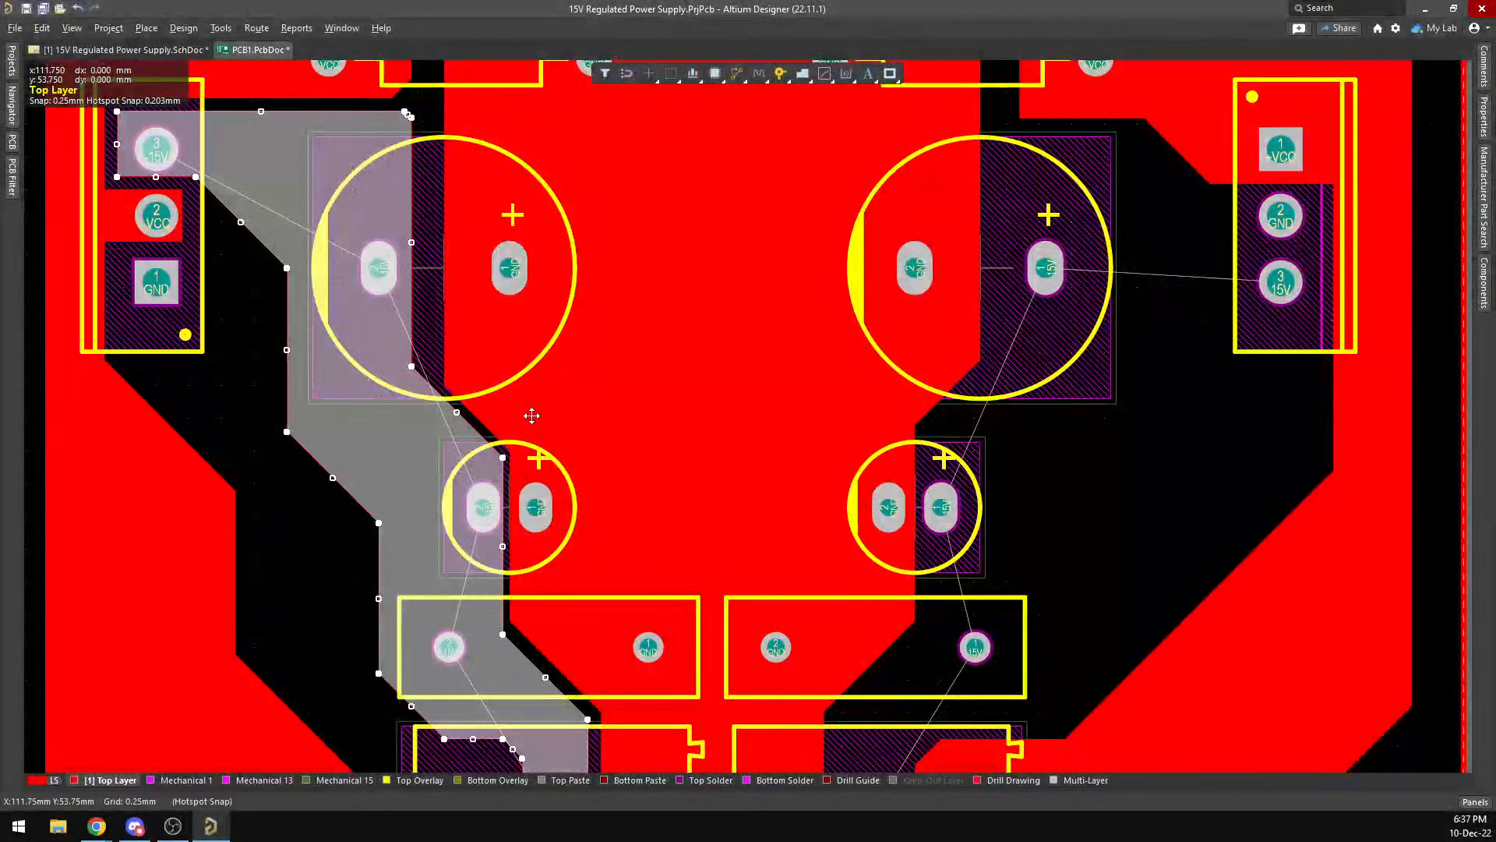
Finish placing the -15V polygon and move the GND polygon's vertical edge beside the small capacitor slightly away from it.
{"action": "right_click", "coordinate": [478, 387]}
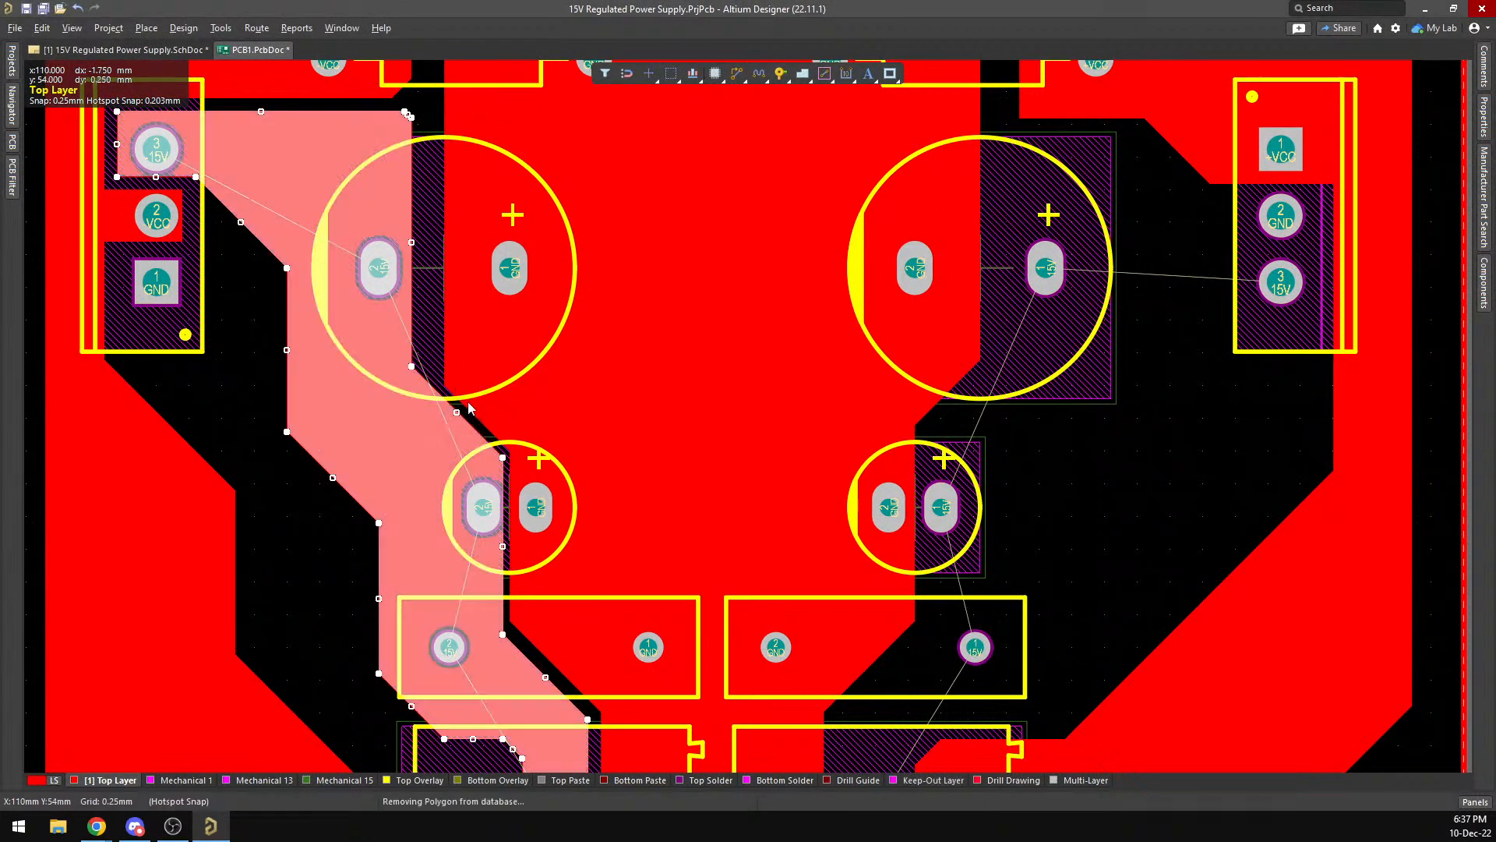
{"action": "left_click", "coordinate": [491, 403]}
{"action": "left_click", "coordinate": [507, 423]}
{"action": "scroll", "coordinate": [533, 450], "scroll_direction": "up", "scroll_amount": 1}
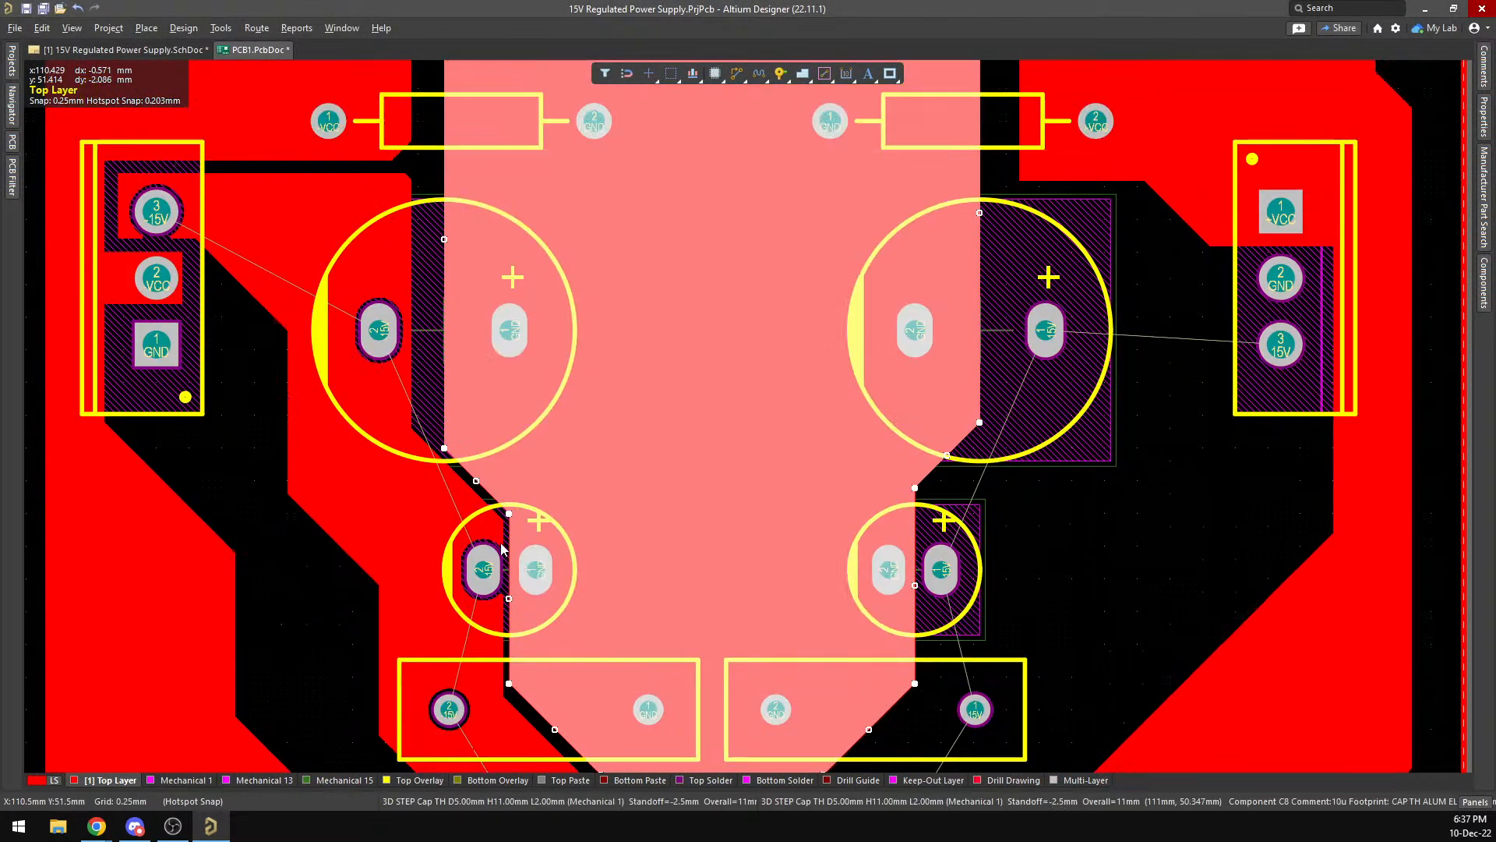
{"action": "scroll", "coordinate": [529, 429], "scroll_direction": "down", "scroll_amount": 1}
{"action": "scroll", "coordinate": [521, 404], "scroll_direction": "up", "scroll_amount": 2}
{"action": "scroll", "coordinate": [465, 487], "scroll_direction": "down", "scroll_amount": 1}
{"action": "scroll", "coordinate": [459, 468], "scroll_direction": "up", "scroll_amount": 2, "text": "ctrl"}
{"action": "scroll", "coordinate": [459, 474], "scroll_direction": "up", "scroll_amount": 2, "text": "ctrl"}
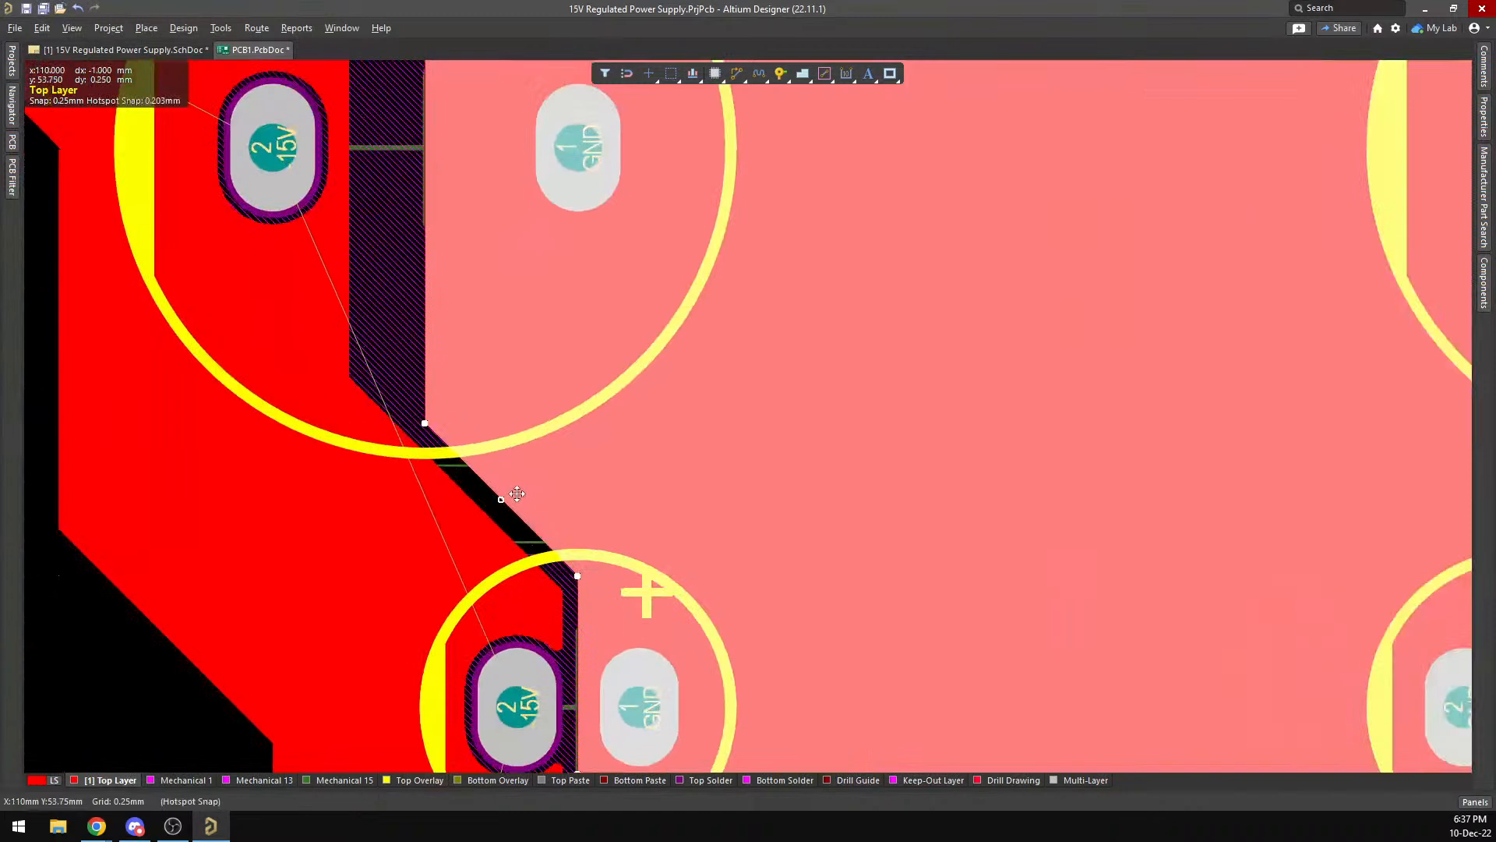
{"action": "scroll", "coordinate": [545, 499], "scroll_direction": "down", "scroll_amount": 3}
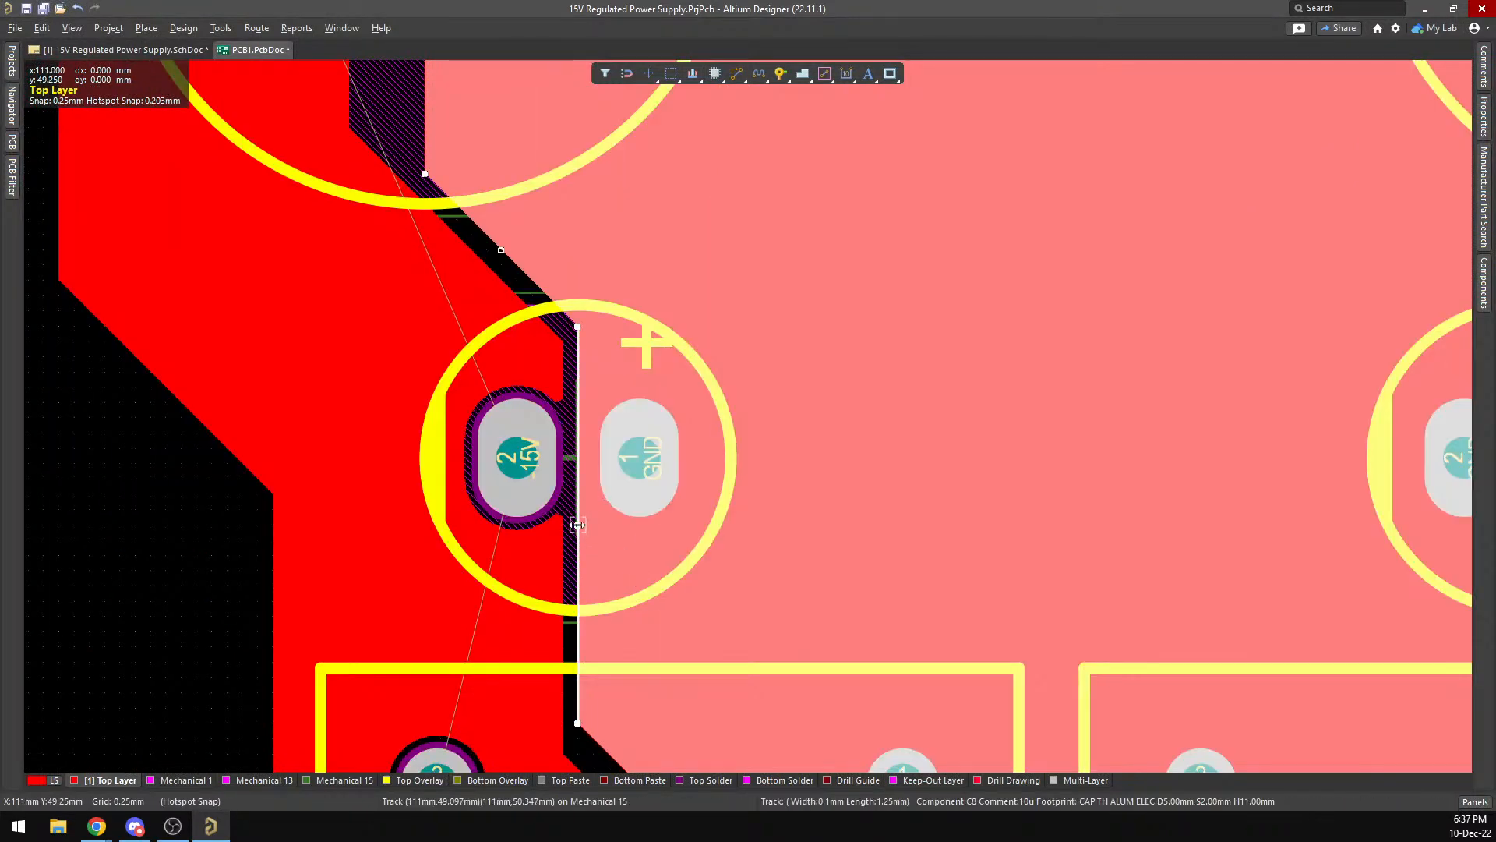
{"action": "left_click", "coordinate": [580, 526]}
{"action": "left_click", "coordinate": [593, 526]}
Shift the GND polygon's diagonal edge between the large and small capacitors back from the -15V copper.
{"action": "scroll", "coordinate": [514, 503], "scroll_direction": "up", "scroll_amount": 3}
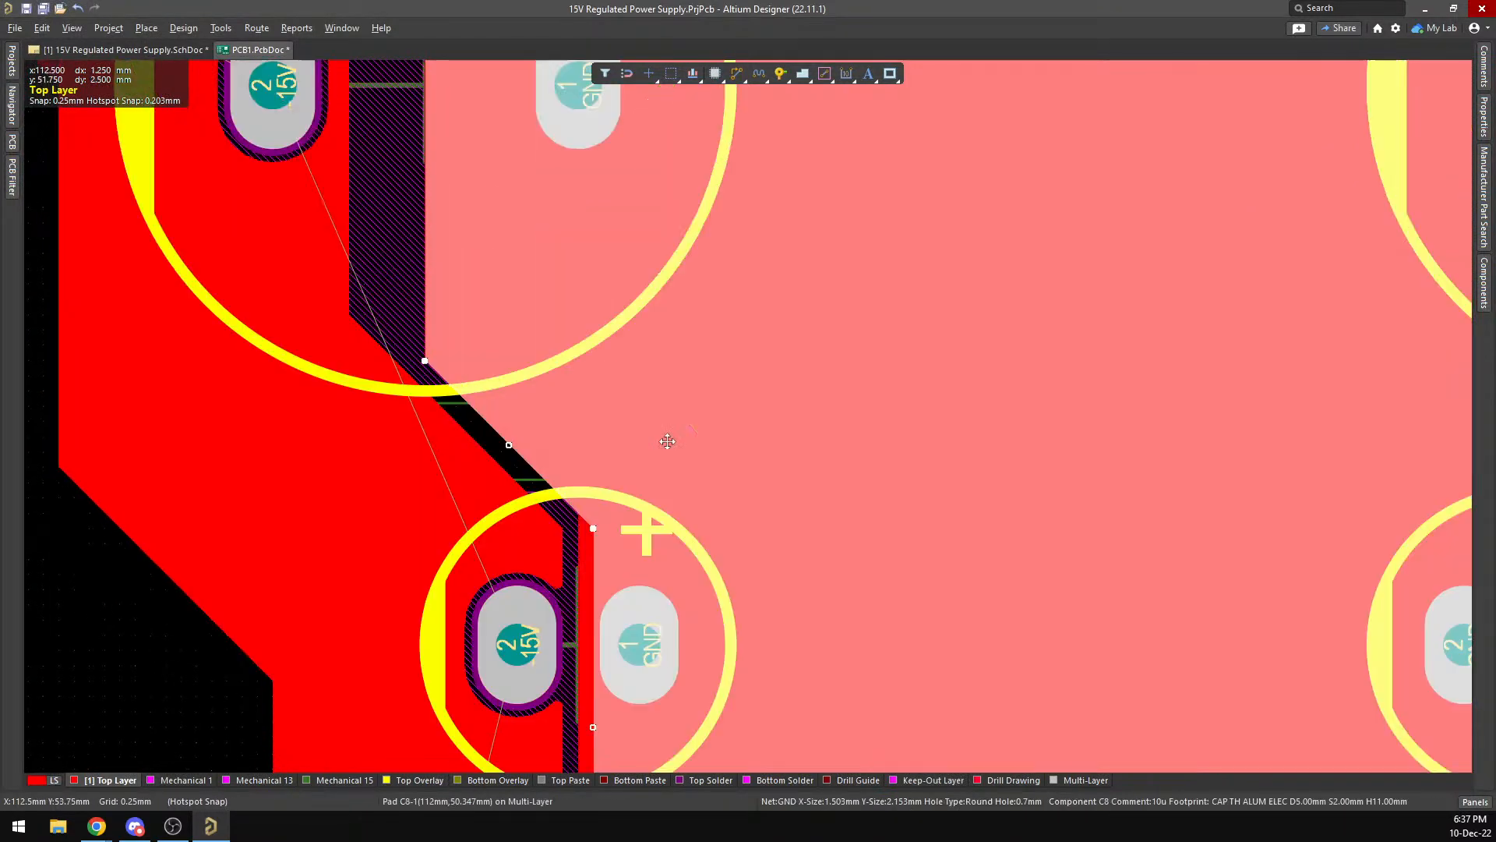
{"action": "left_click", "coordinate": [512, 508]}
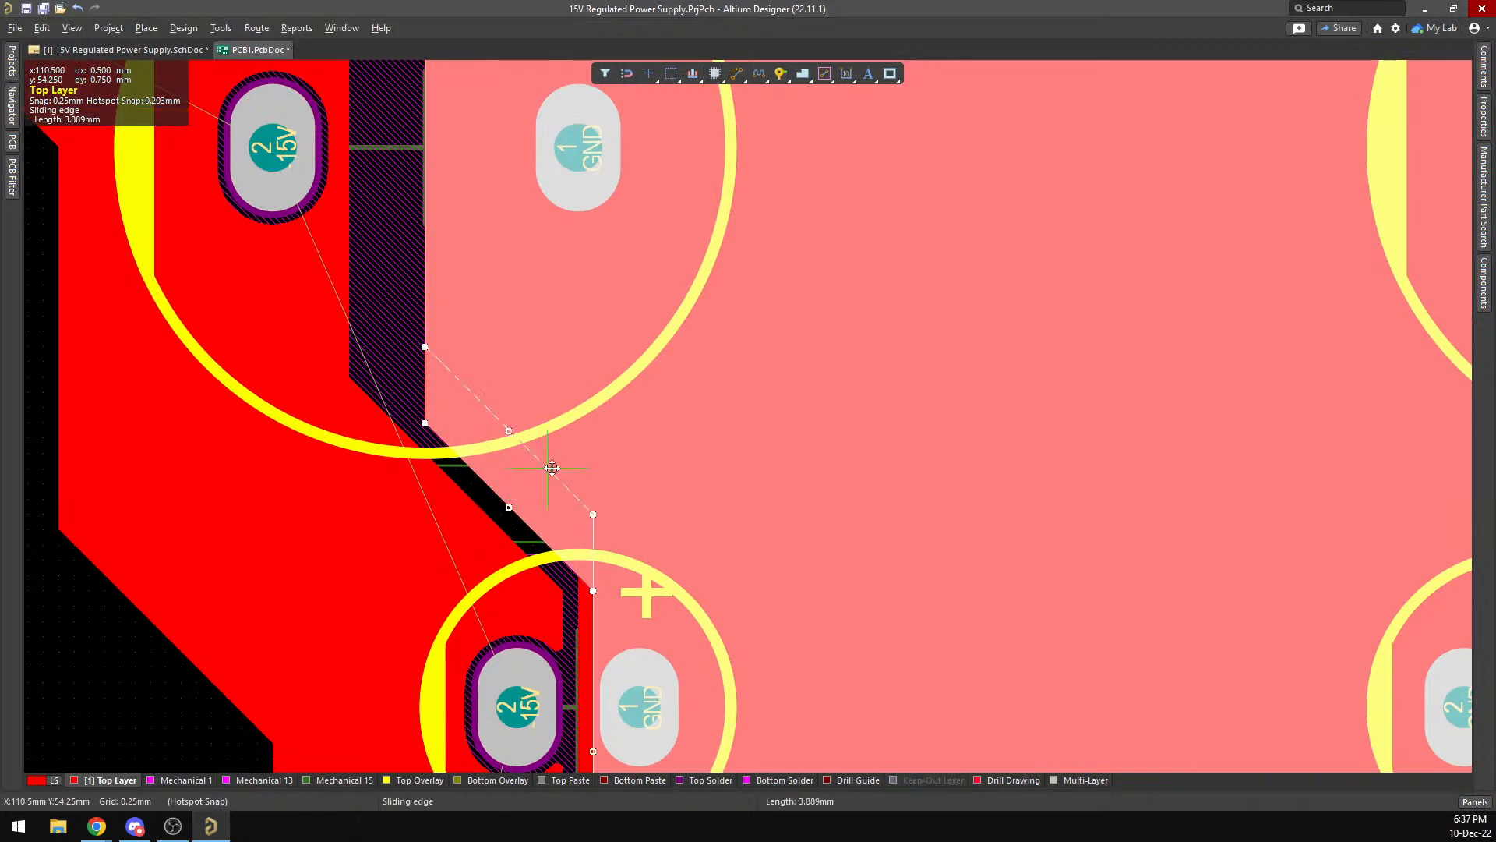
{"action": "left_click", "coordinate": [563, 458]}
{"action": "scroll", "coordinate": [514, 453], "scroll_direction": "up", "scroll_amount": 7}
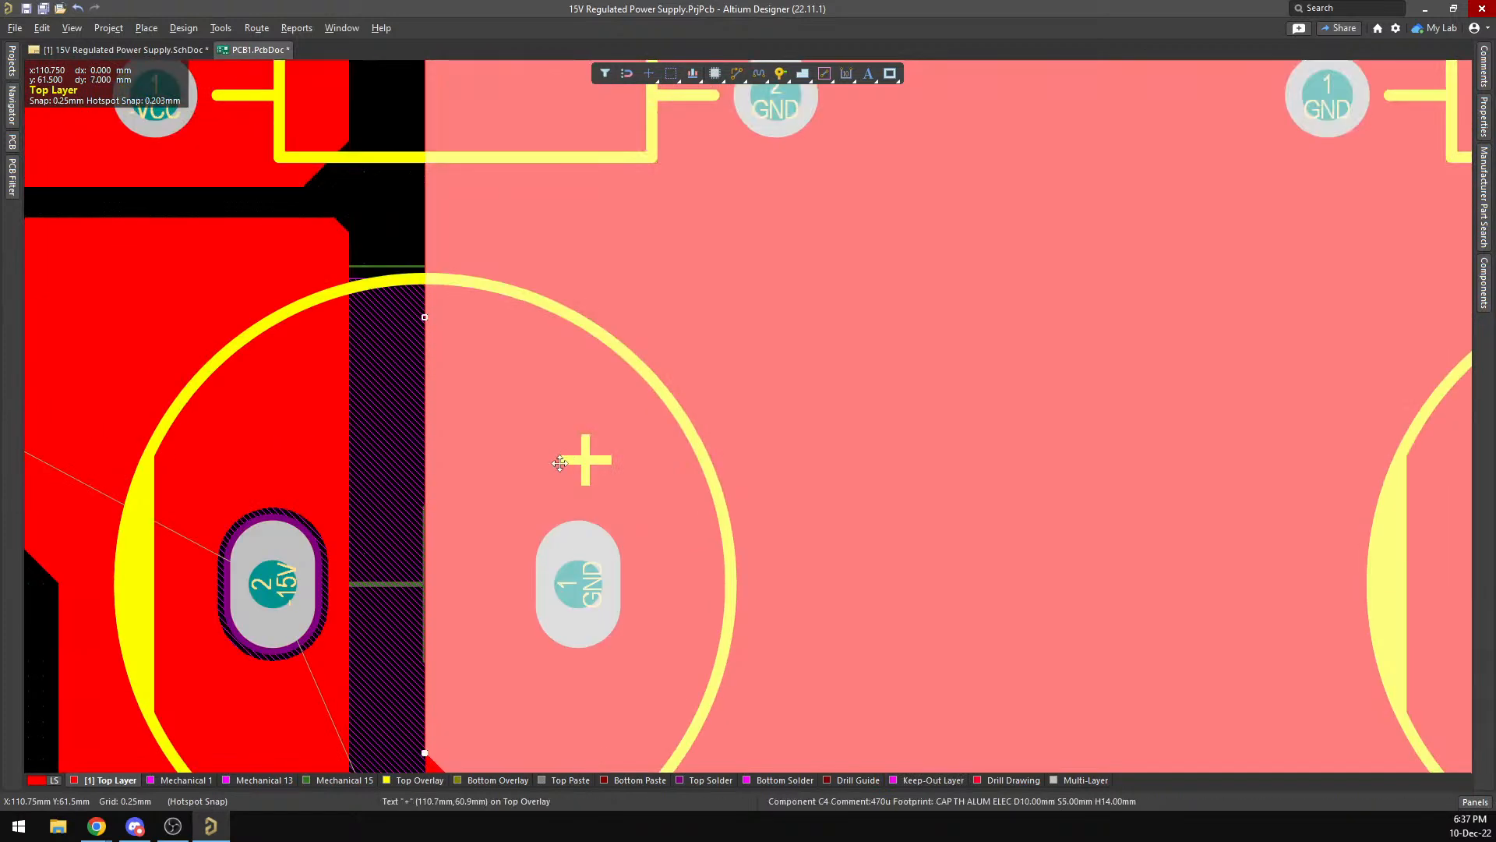
Enlarge the chamfer on the -15V polygon's upper inner corner to match the adjacent -VCC polygon's chamfer.
{"action": "left_click", "coordinate": [335, 411]}
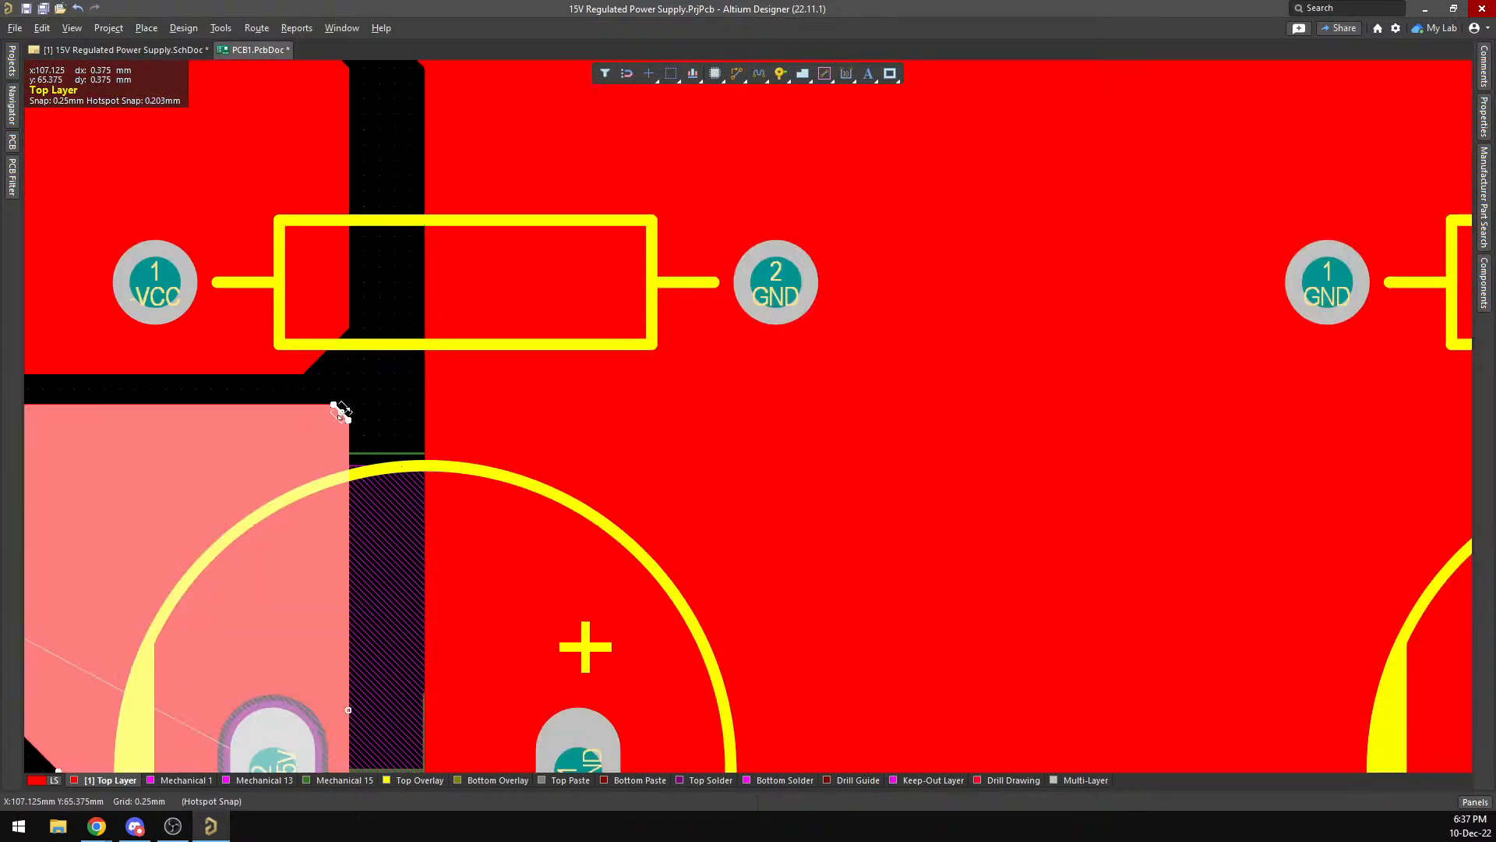
{"action": "left_click", "coordinate": [340, 412]}
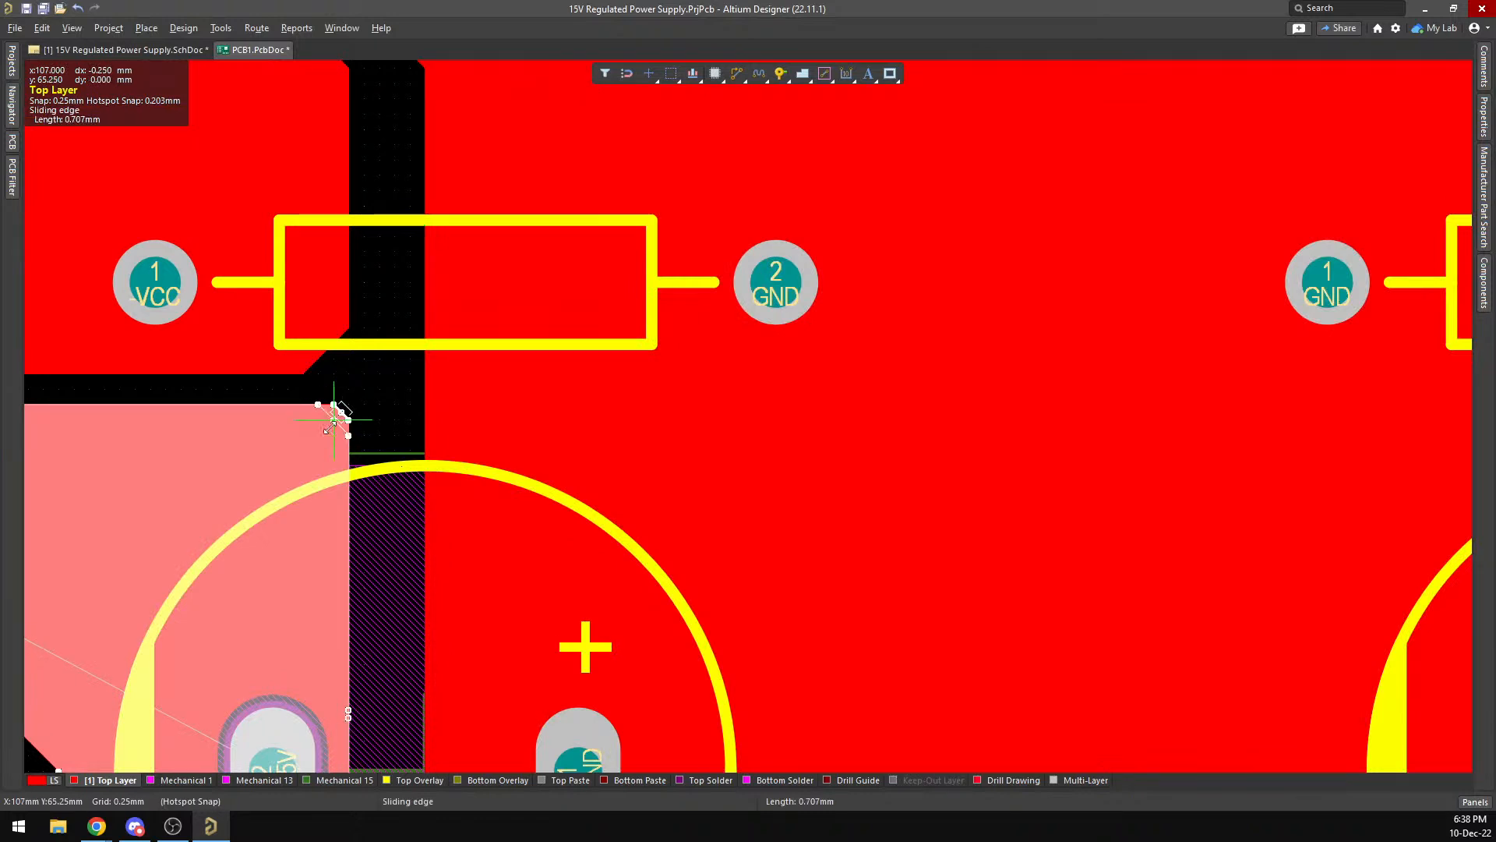
{"action": "left_click", "coordinate": [326, 427]}
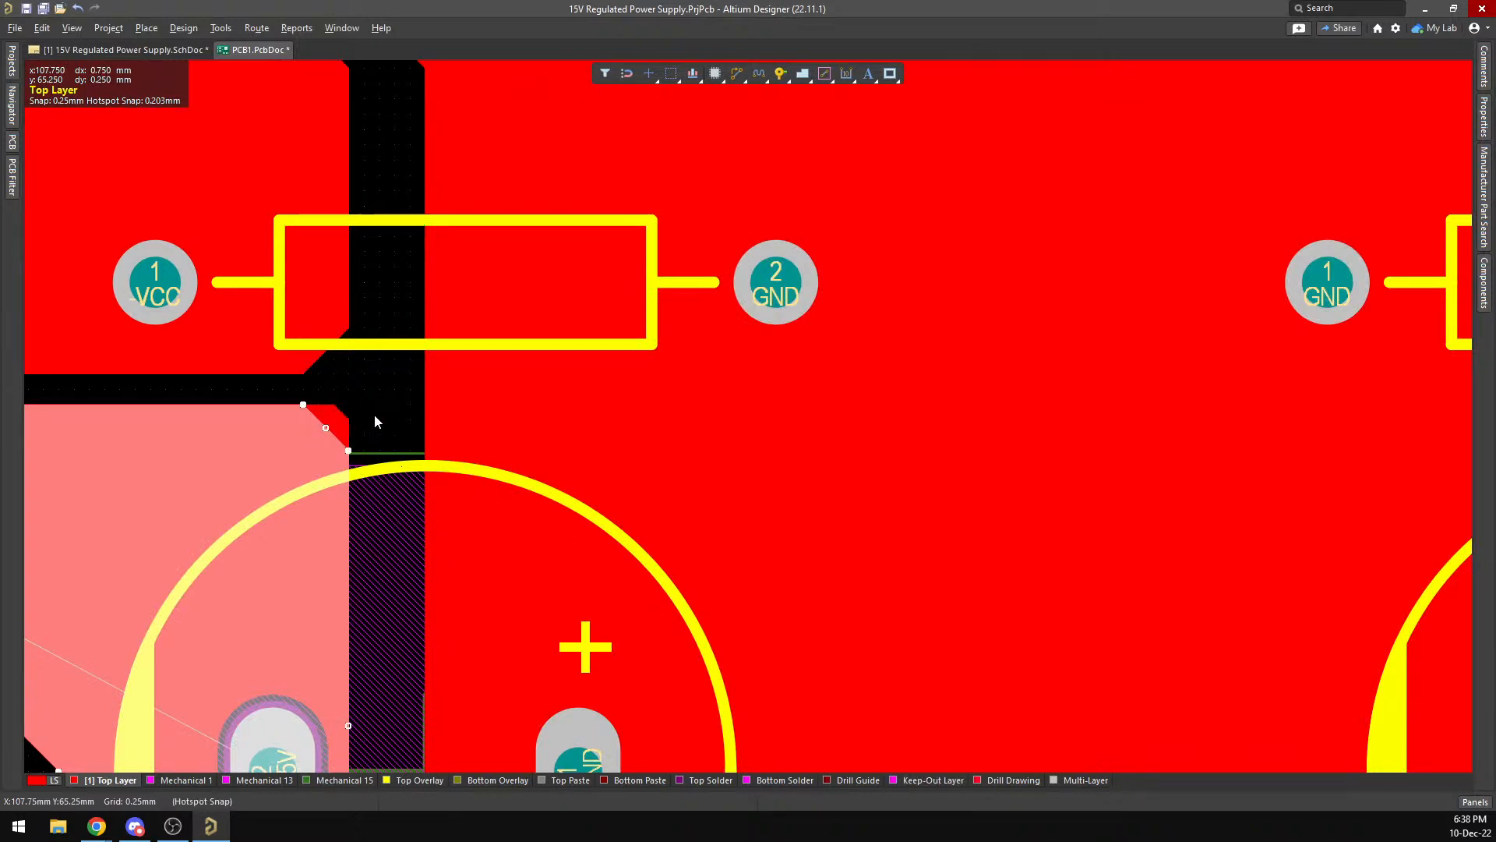
{"action": "scroll", "coordinate": [428, 431], "scroll_direction": "up", "scroll_amount": 5}
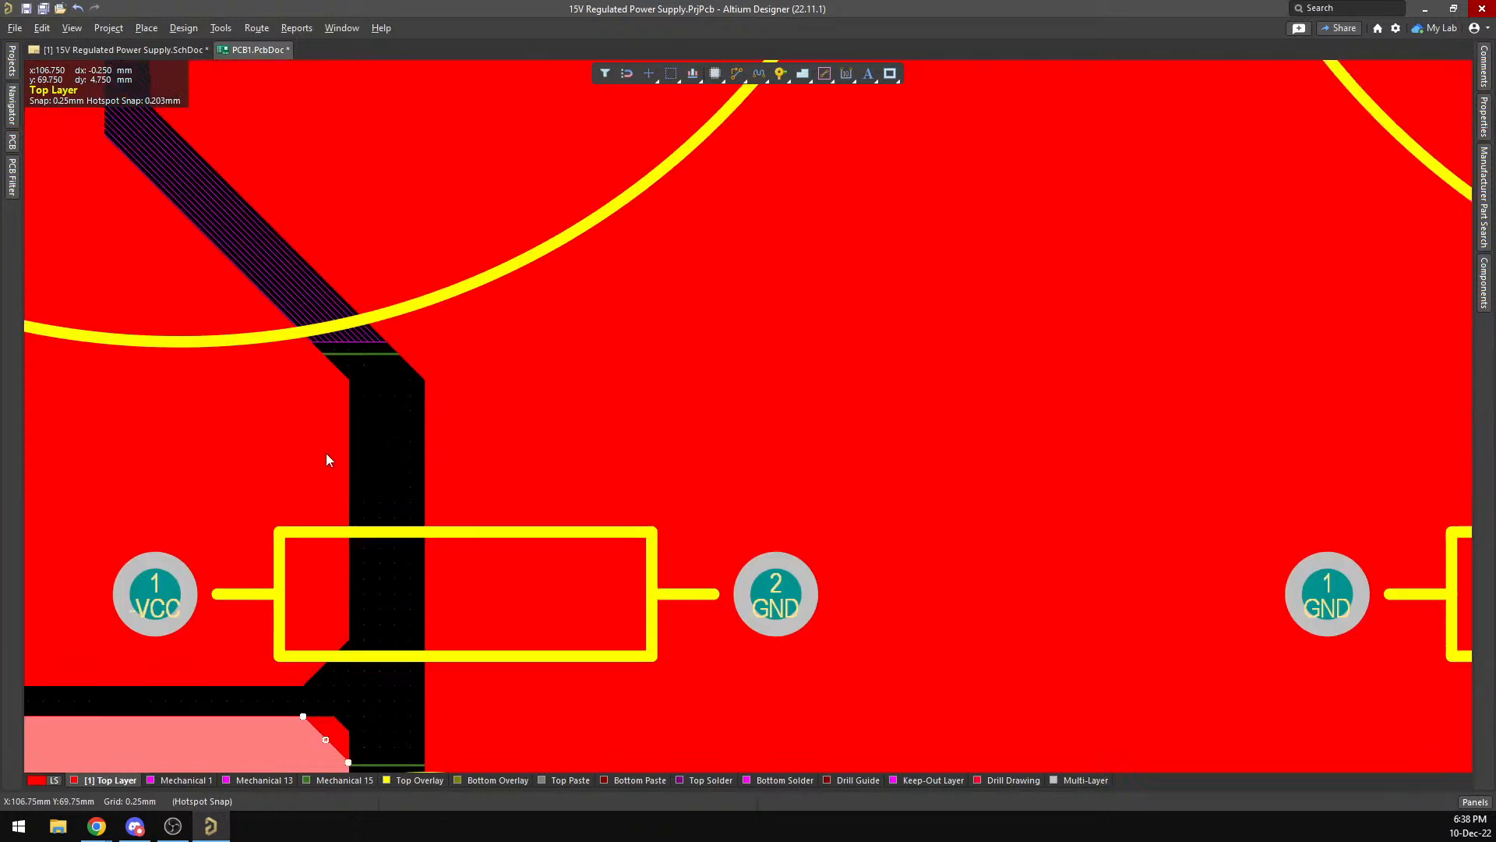
{"action": "left_click", "coordinate": [341, 474]}
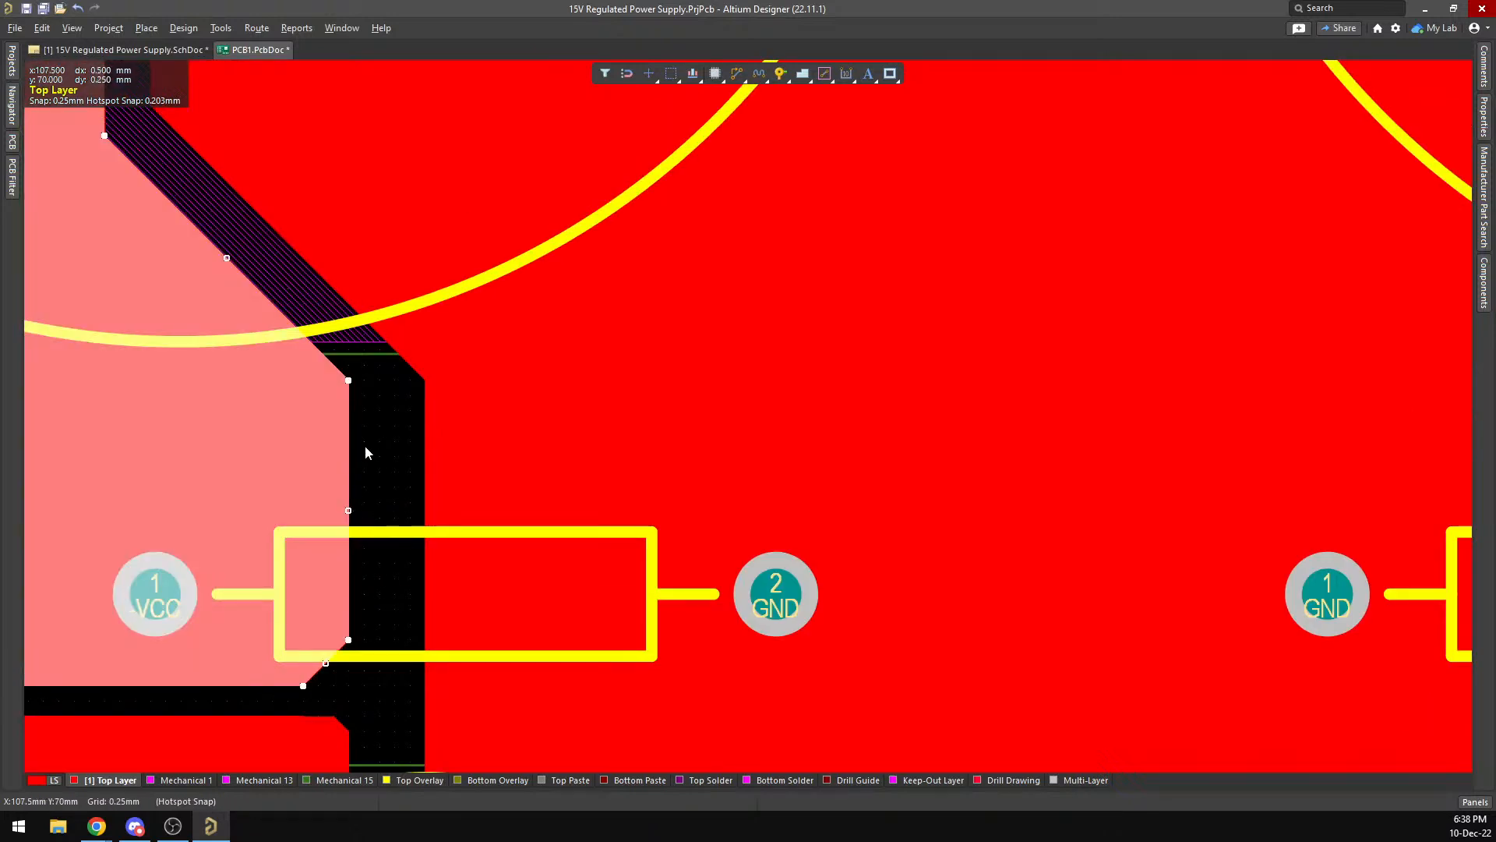
Widen the -15V polygon toward the -VCC copper at the output connector and shift its outer diagonal edge below the resistor outward.
{"action": "scroll", "coordinate": [366, 453], "scroll_direction": "down", "scroll_amount": 5, "text": "ctrl"}
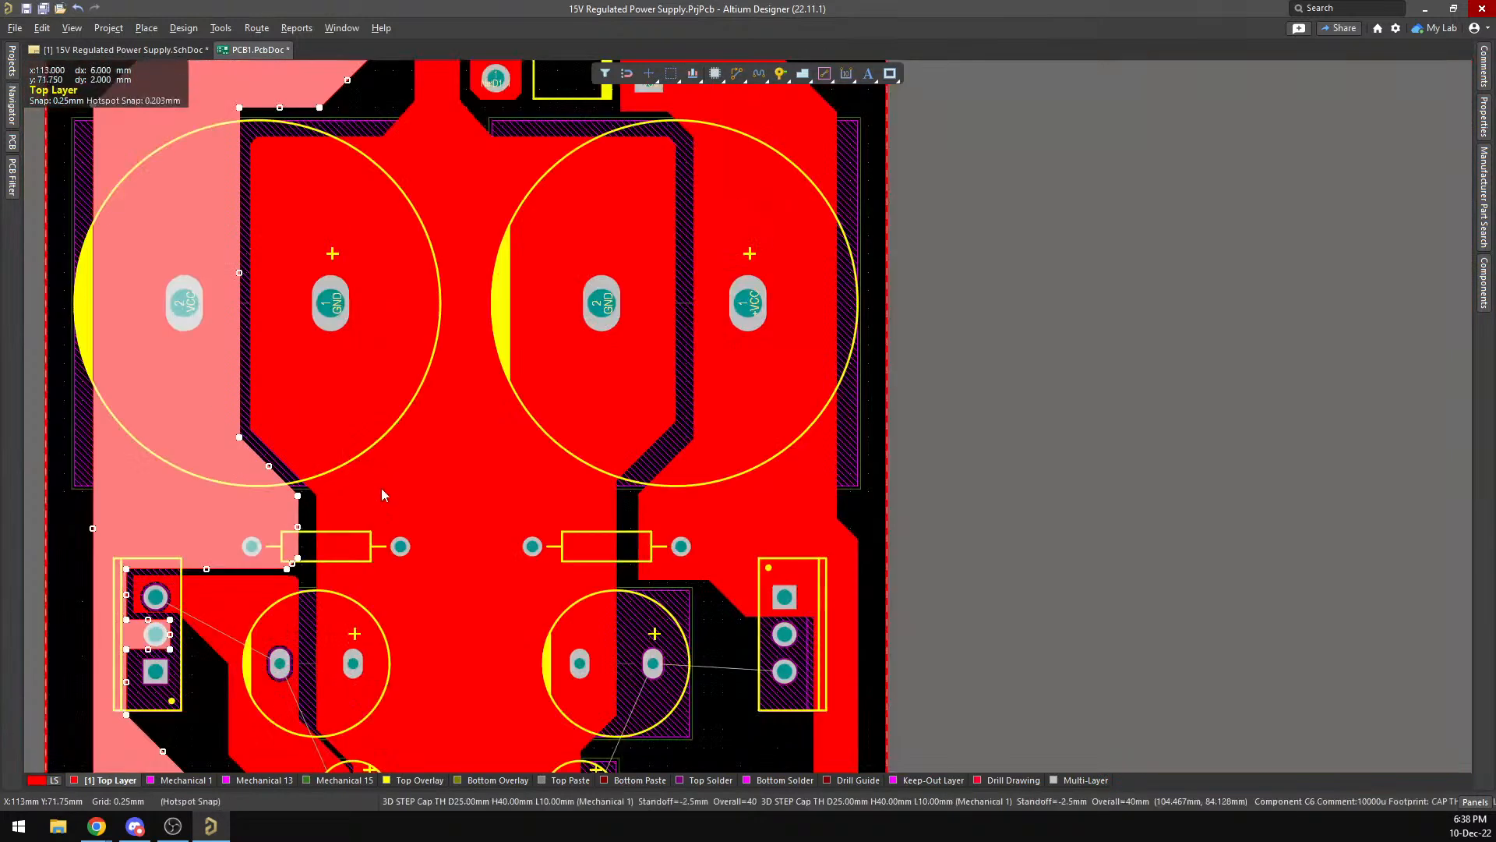
{"action": "right_click_drag", "start_coordinate": [381, 488], "coordinate": [627, 270]}
{"action": "scroll", "coordinate": [521, 442], "scroll_direction": "up", "scroll_amount": 6, "text": "ctrl"}
{"action": "scroll", "coordinate": [575, 413], "scroll_direction": "down", "scroll_amount": 4}
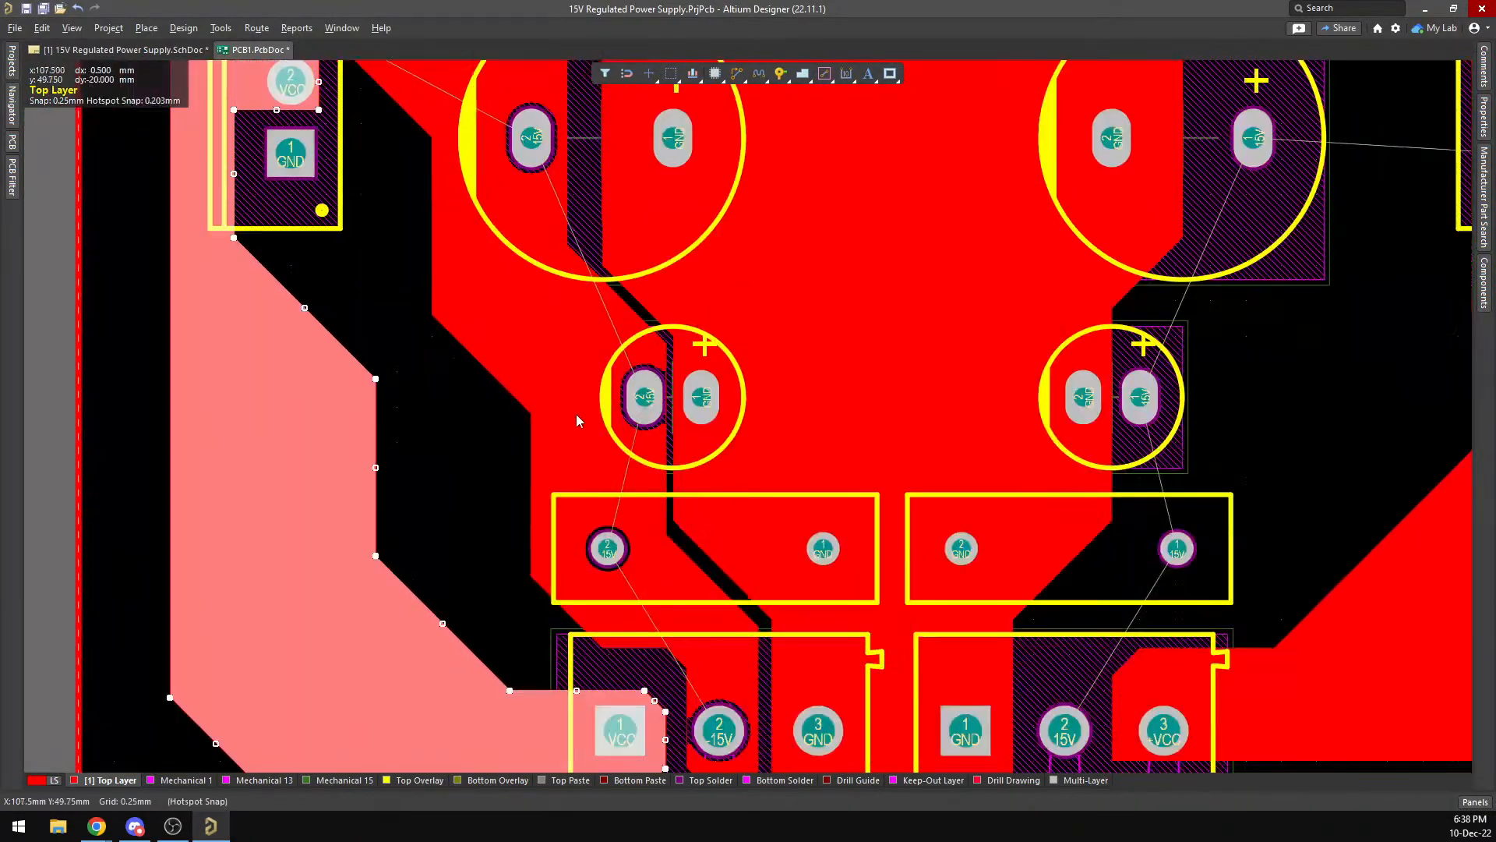
{"action": "scroll", "coordinate": [575, 414], "scroll_direction": "down", "scroll_amount": 2}
{"action": "left_click", "coordinate": [696, 578]}
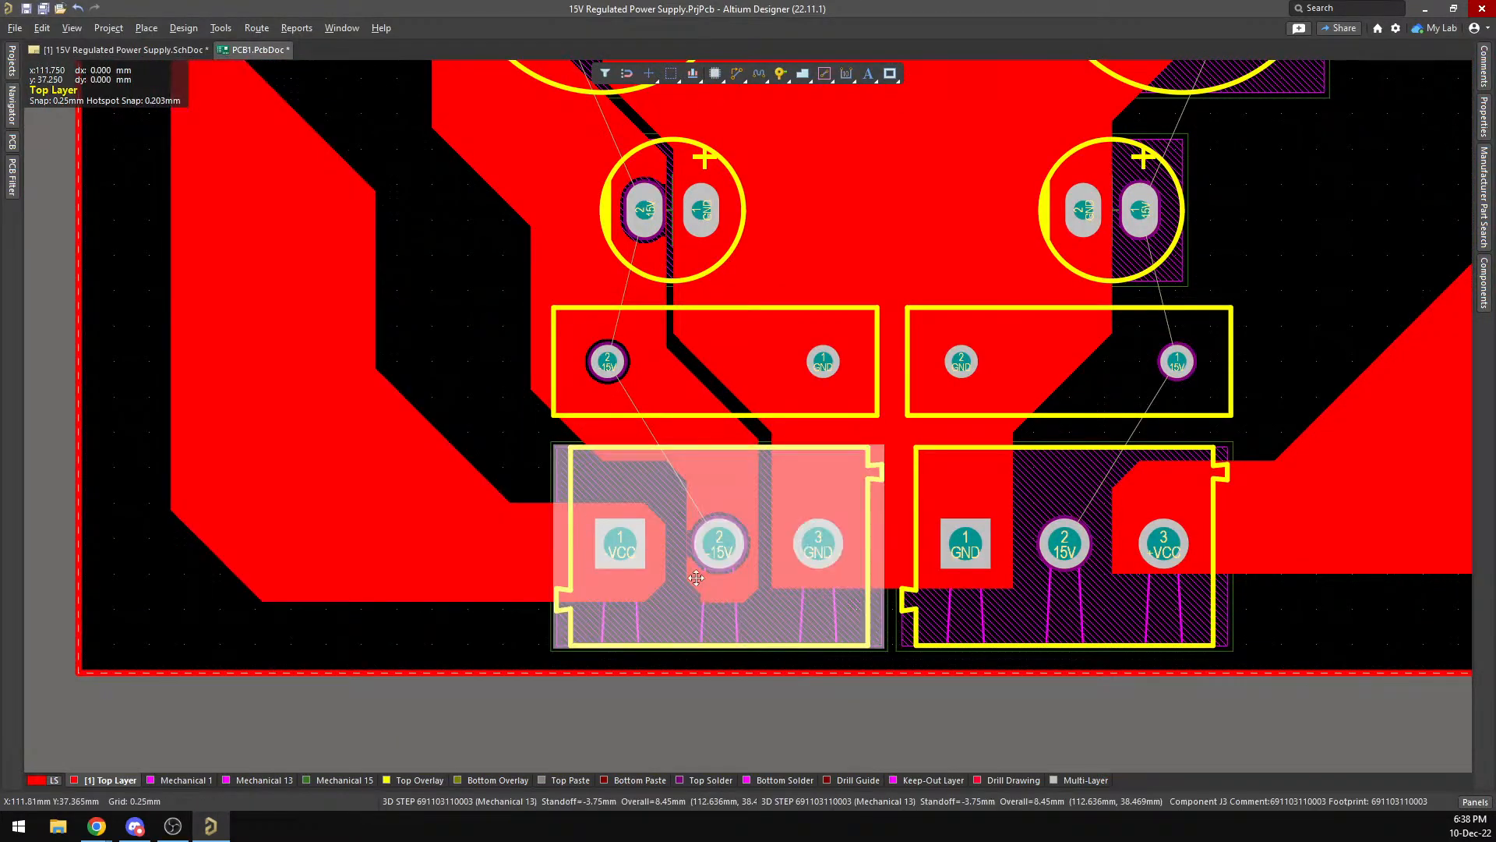
{"action": "scroll", "coordinate": [695, 577], "scroll_direction": "up", "scroll_amount": 4, "text": "ctrl"}
{"action": "left_click", "coordinate": [725, 282]}
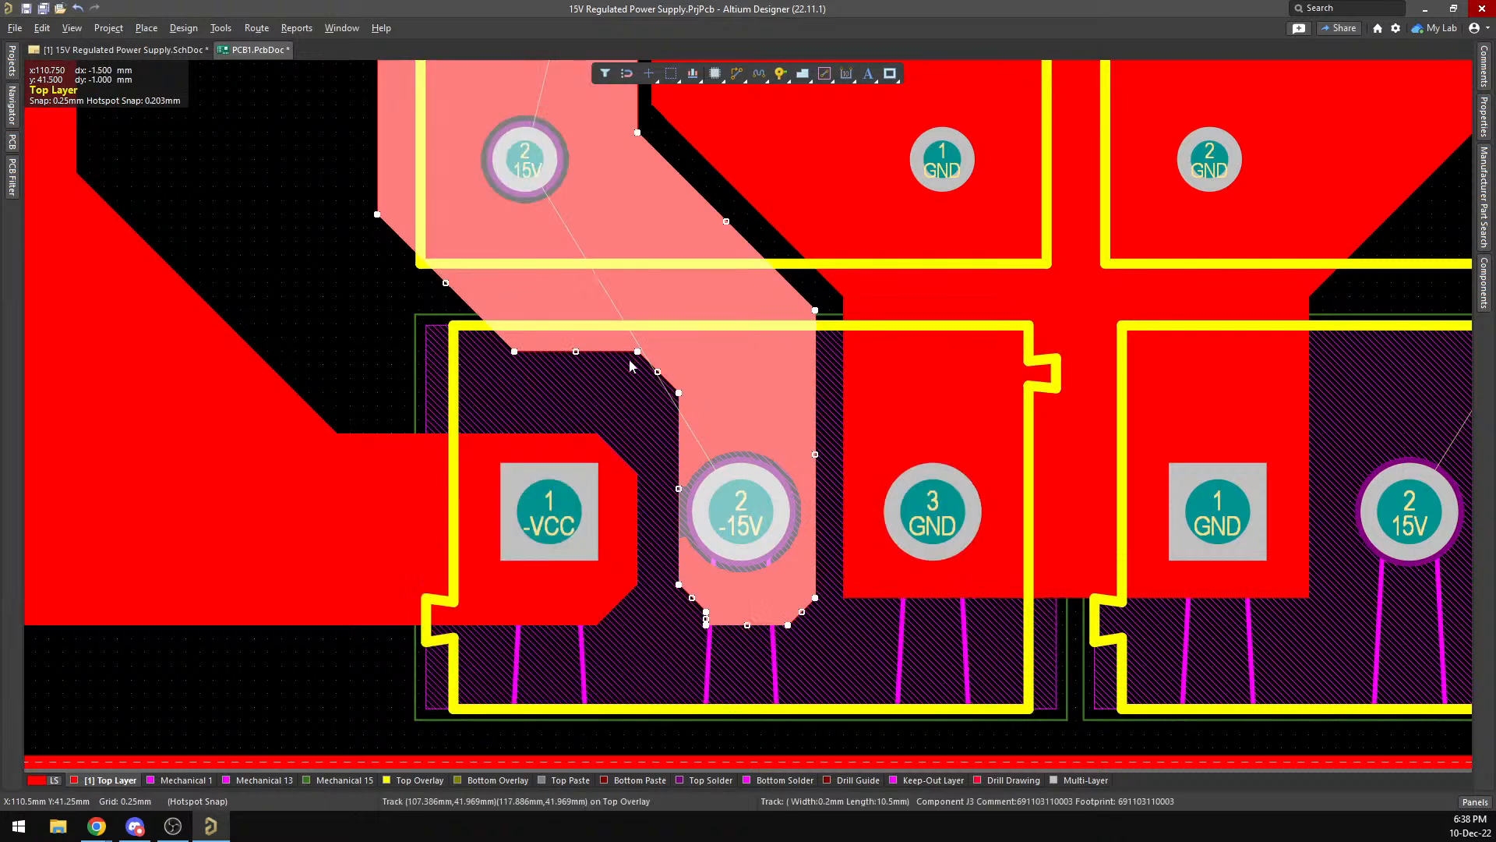
{"action": "left_click_drag", "start_coordinate": [657, 373], "coordinate": [653, 393]}
{"action": "mouse_move", "coordinate": [671, 507]}
{"action": "left_mouse_down"}
{"action": "mouse_move", "coordinate": [694, 508]}
{"action": "mouse_move", "coordinate": [665, 491]}
{"action": "left_mouse_up"}
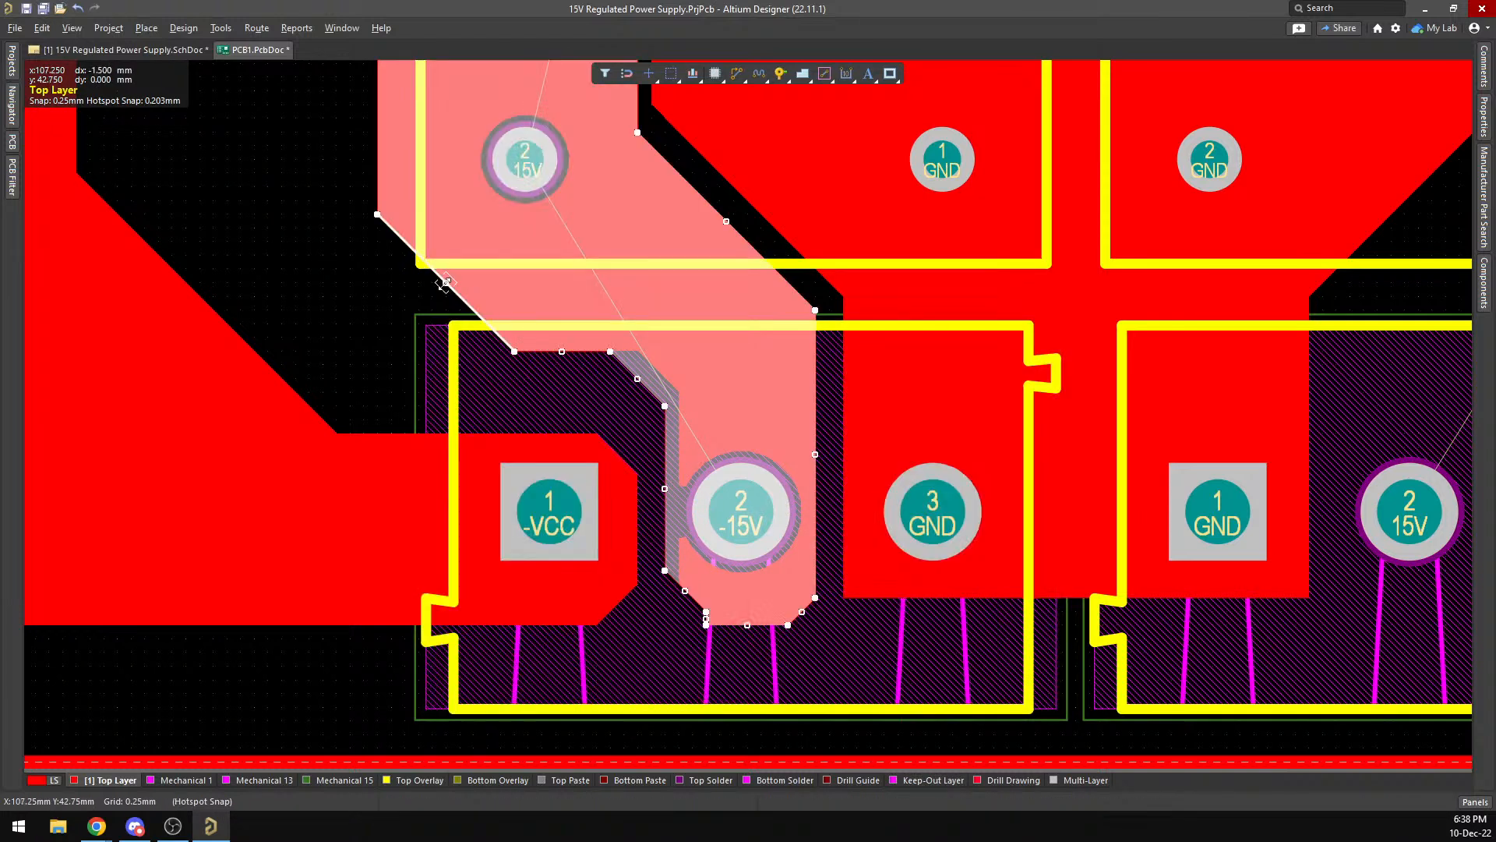
{"action": "left_click_drag", "start_coordinate": [447, 283], "coordinate": [417, 311]}
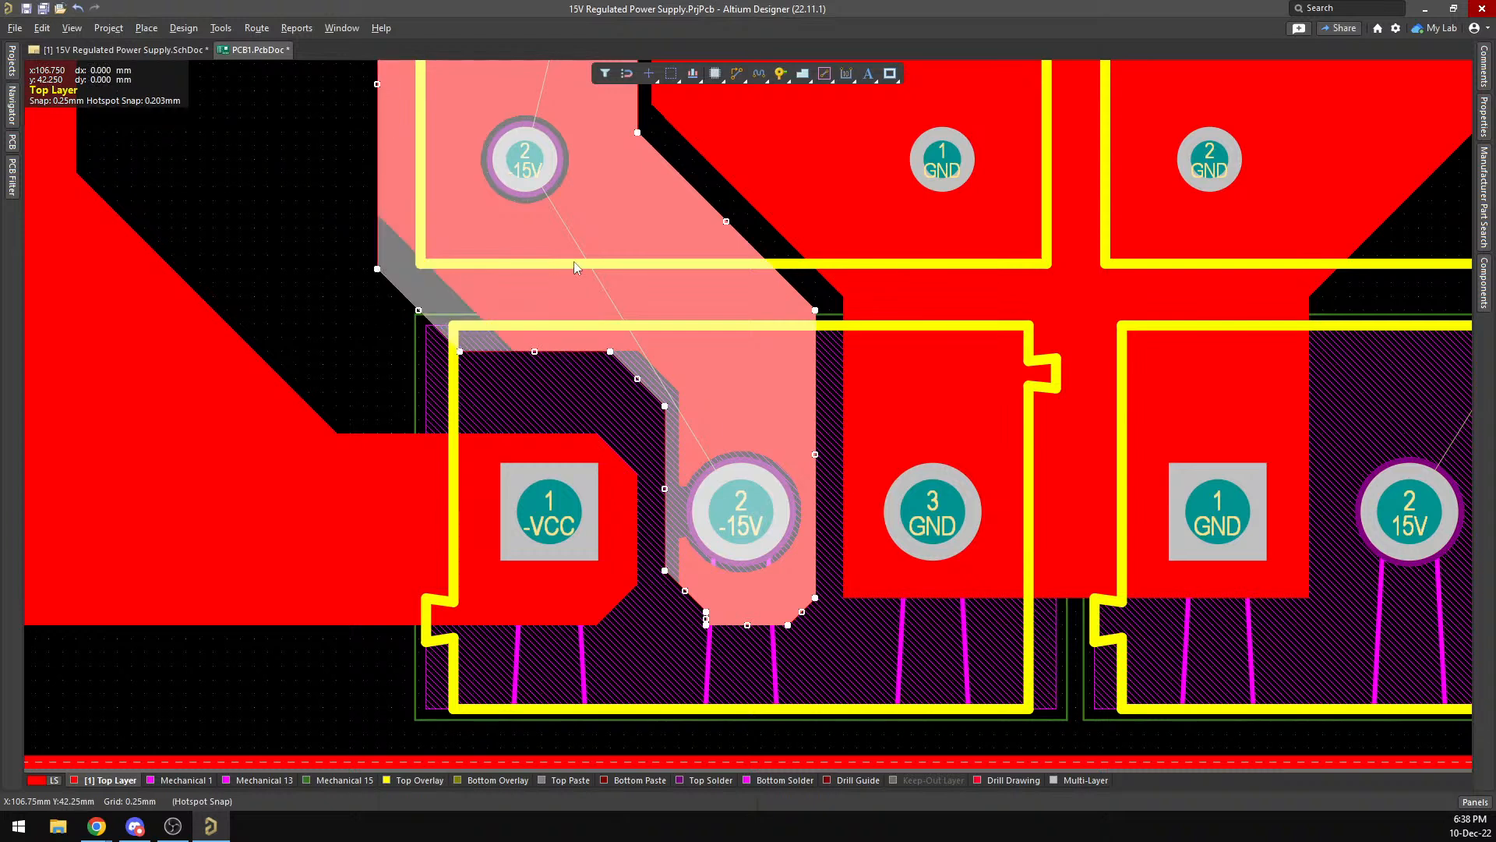
Move the GND polygon's diagonal edge below the left resistor inward, away from the -15V copper.
{"action": "scroll", "coordinate": [573, 261], "scroll_direction": "up", "scroll_amount": 4}
{"action": "scroll", "coordinate": [574, 261], "scroll_direction": "down", "scroll_amount": 2}
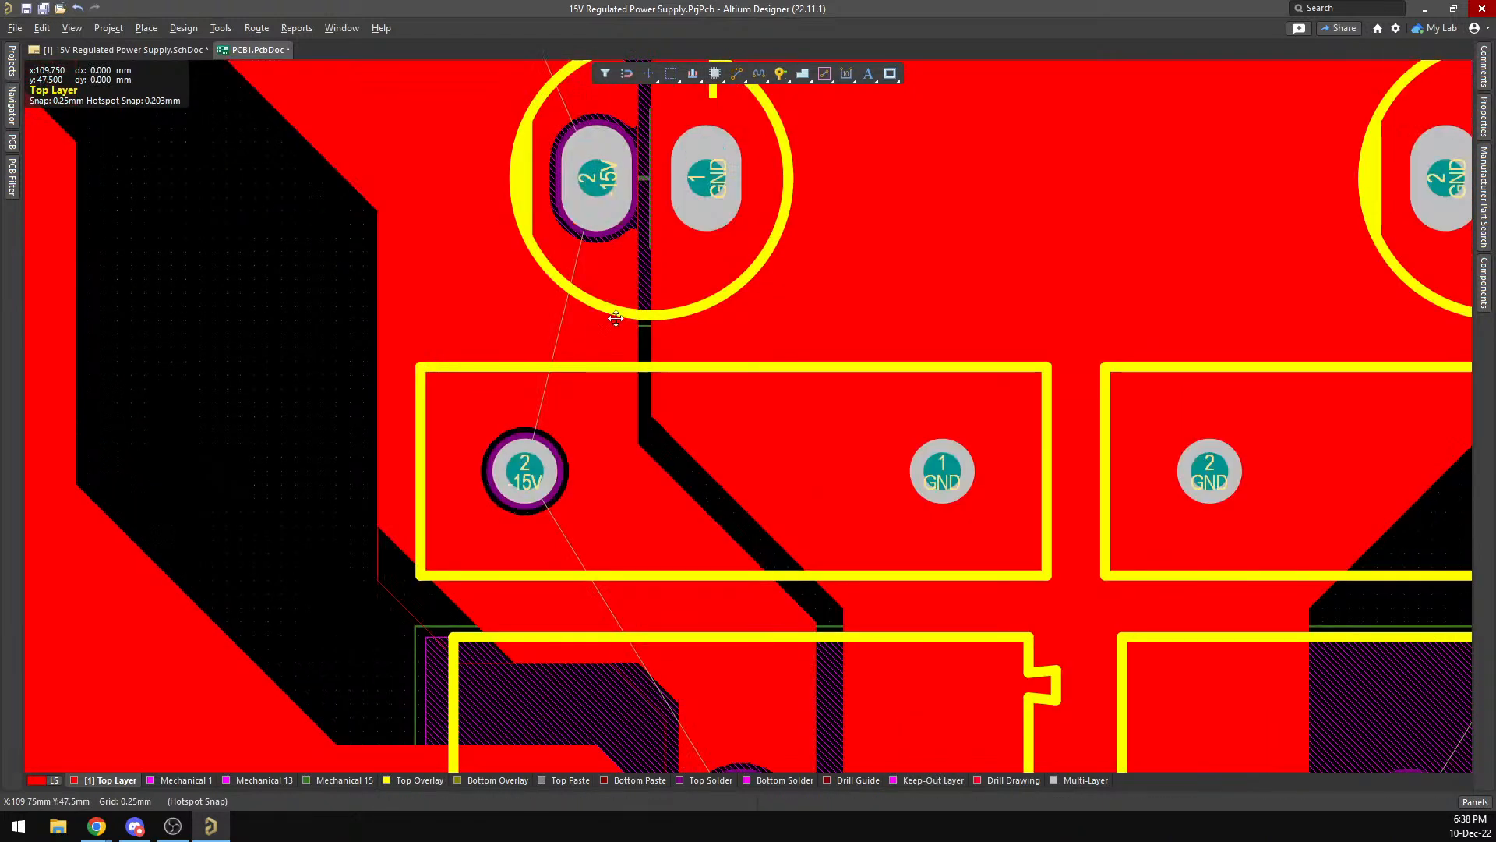
{"action": "left_click", "coordinate": [691, 454]}
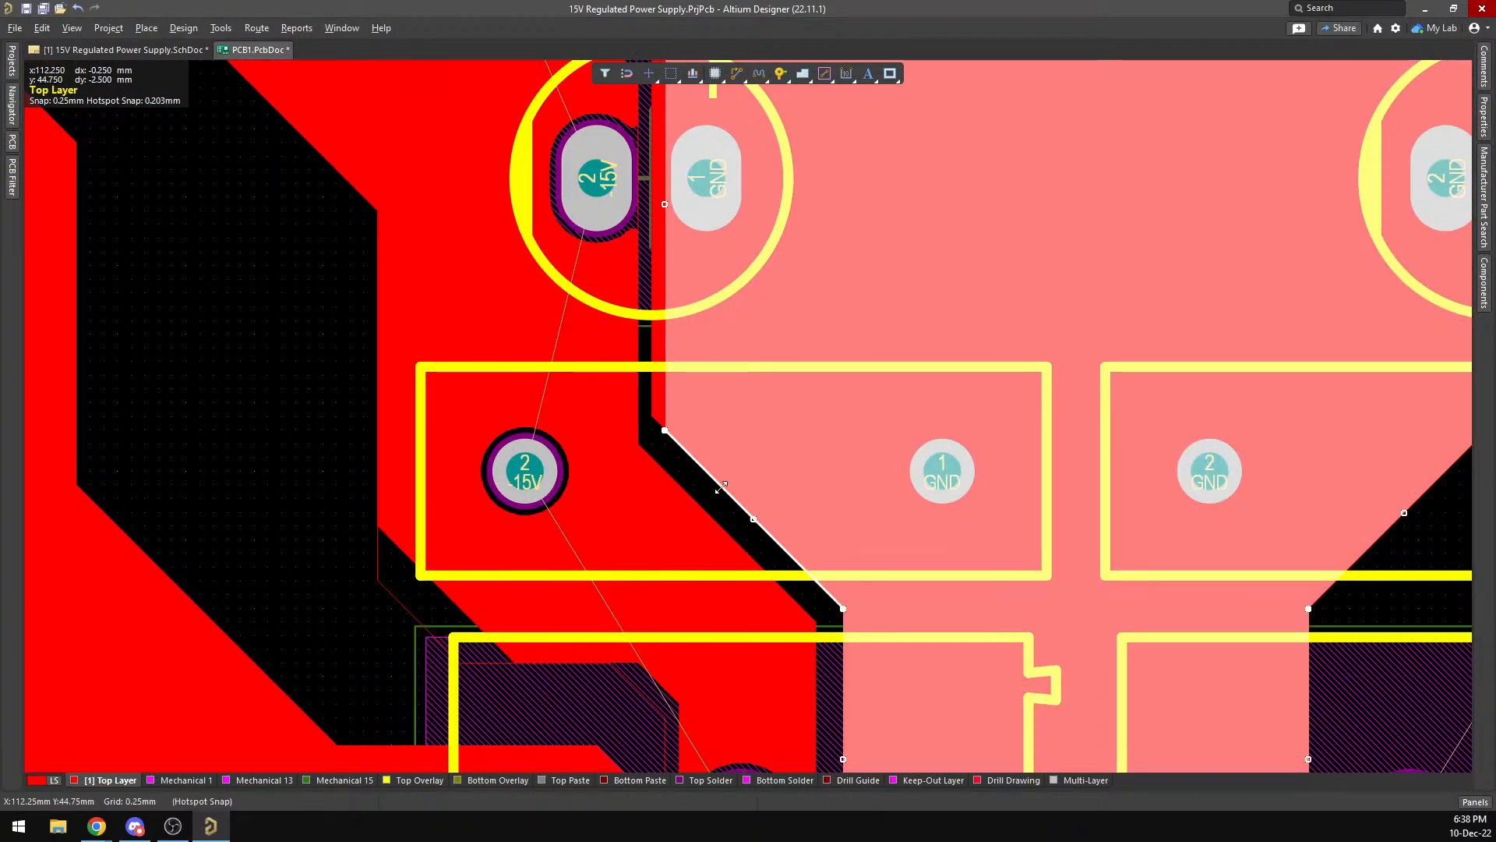
{"action": "left_click_drag", "start_coordinate": [752, 505], "coordinate": [806, 478]}
{"action": "scroll", "coordinate": [896, 468], "scroll_direction": "down", "scroll_amount": 6}
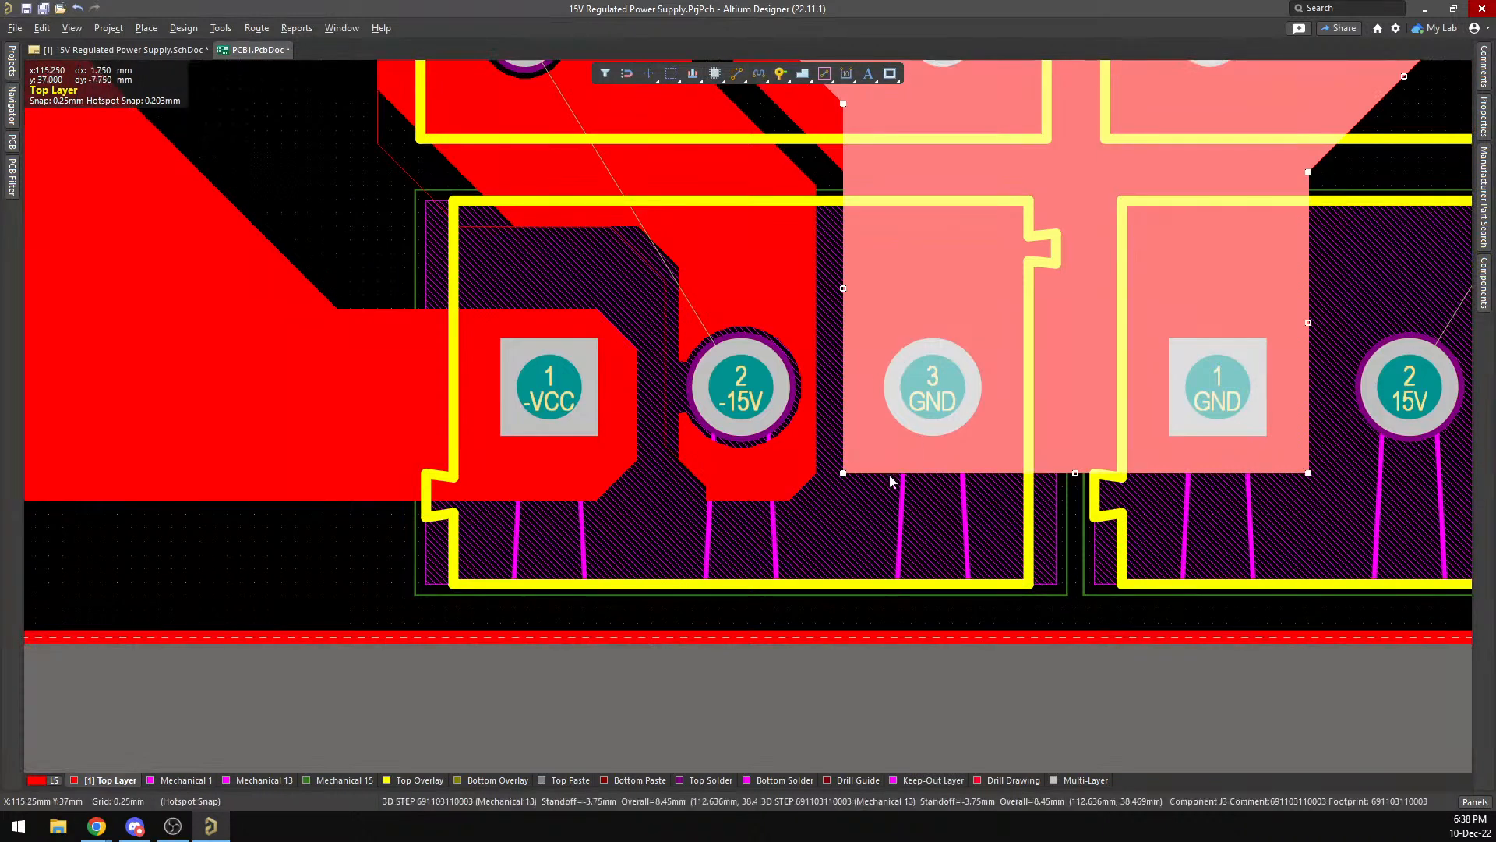
Clean up the -15V polygon's lower chamfer beside the connector's -15V pad, keeping the edge facing -VCC at its widened position.
{"action": "left_click", "coordinate": [1083, 451]}
{"action": "left_click", "coordinate": [762, 483]}
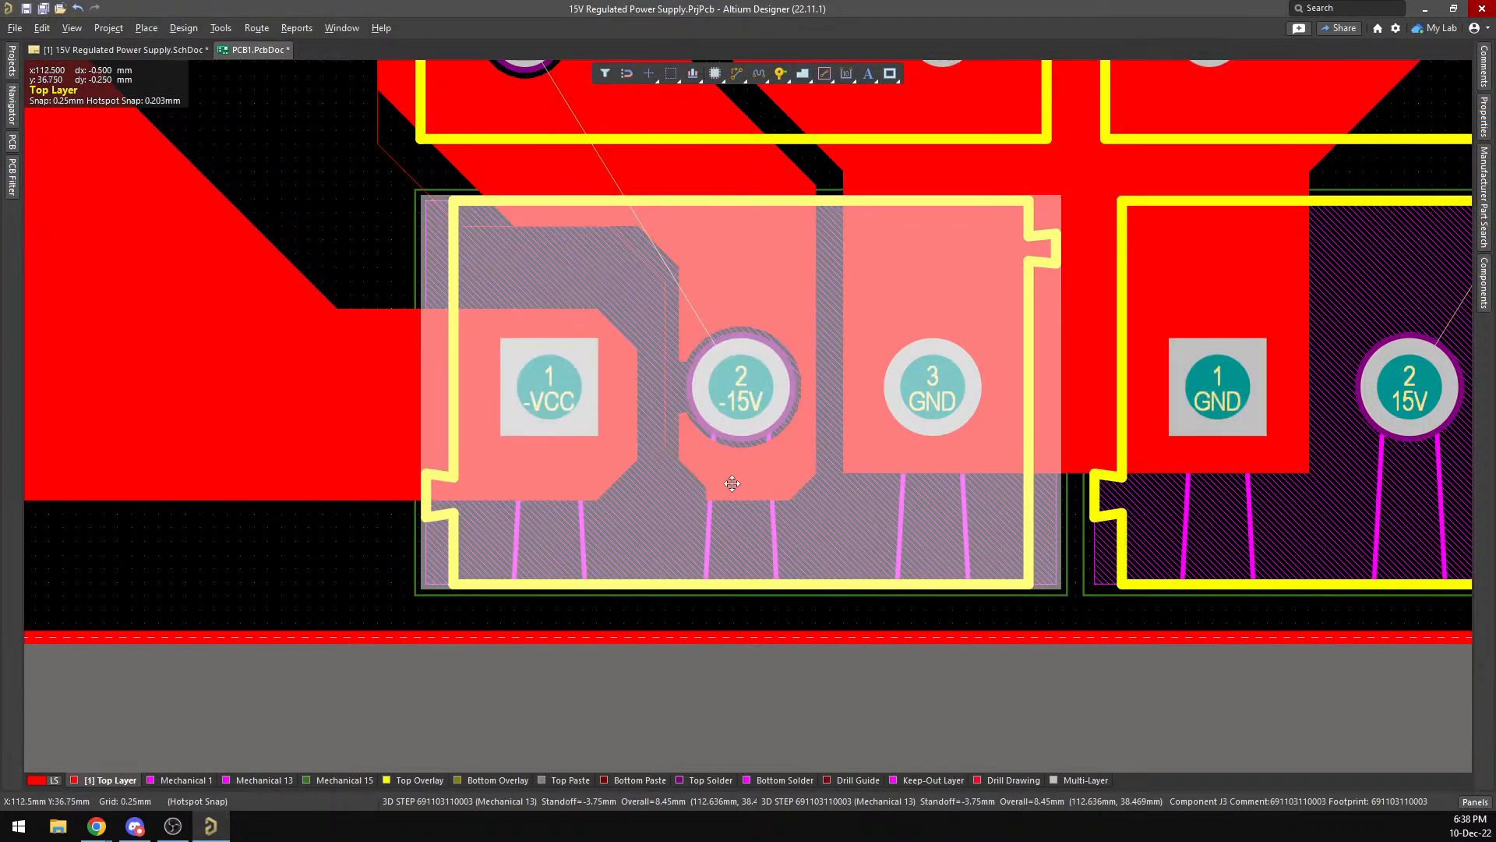
{"action": "left_click", "coordinate": [700, 473]}
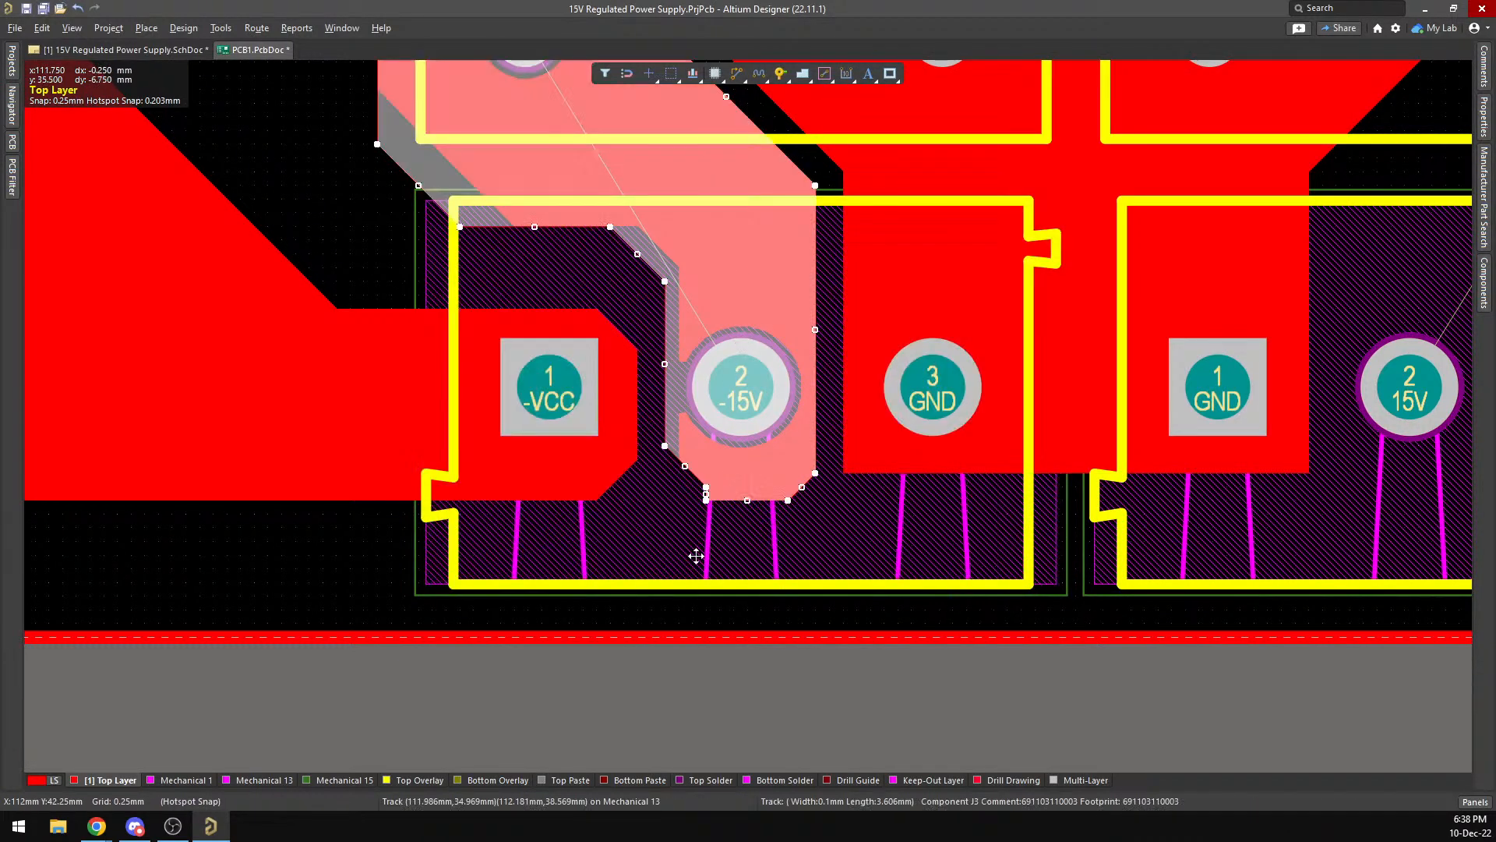
{"action": "left_click_drag", "start_coordinate": [685, 465], "coordinate": [682, 473]}
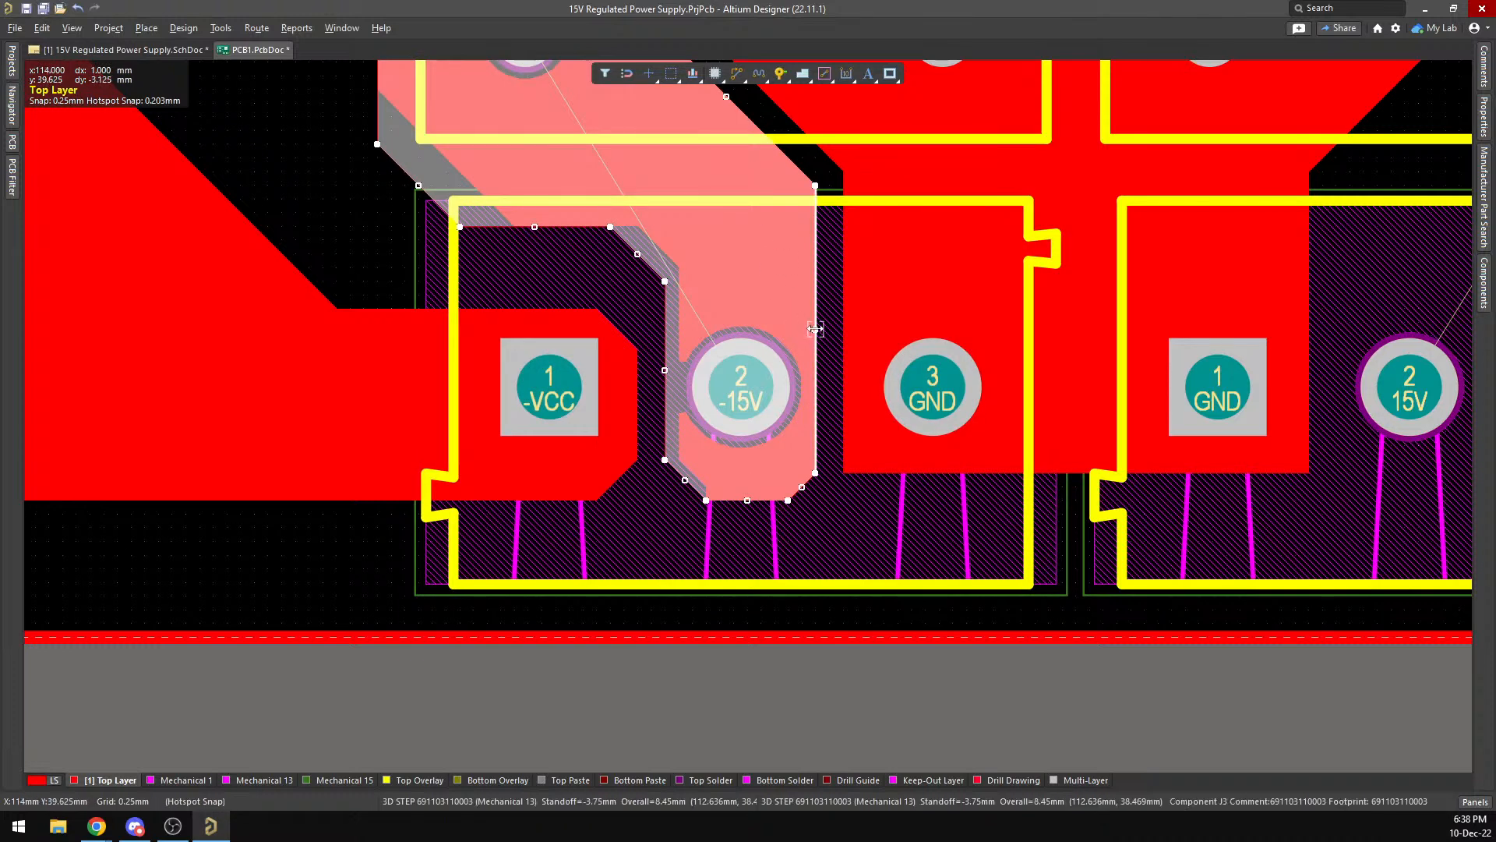
{"action": "left_click_drag", "start_coordinate": [665, 369], "coordinate": [677, 385]}
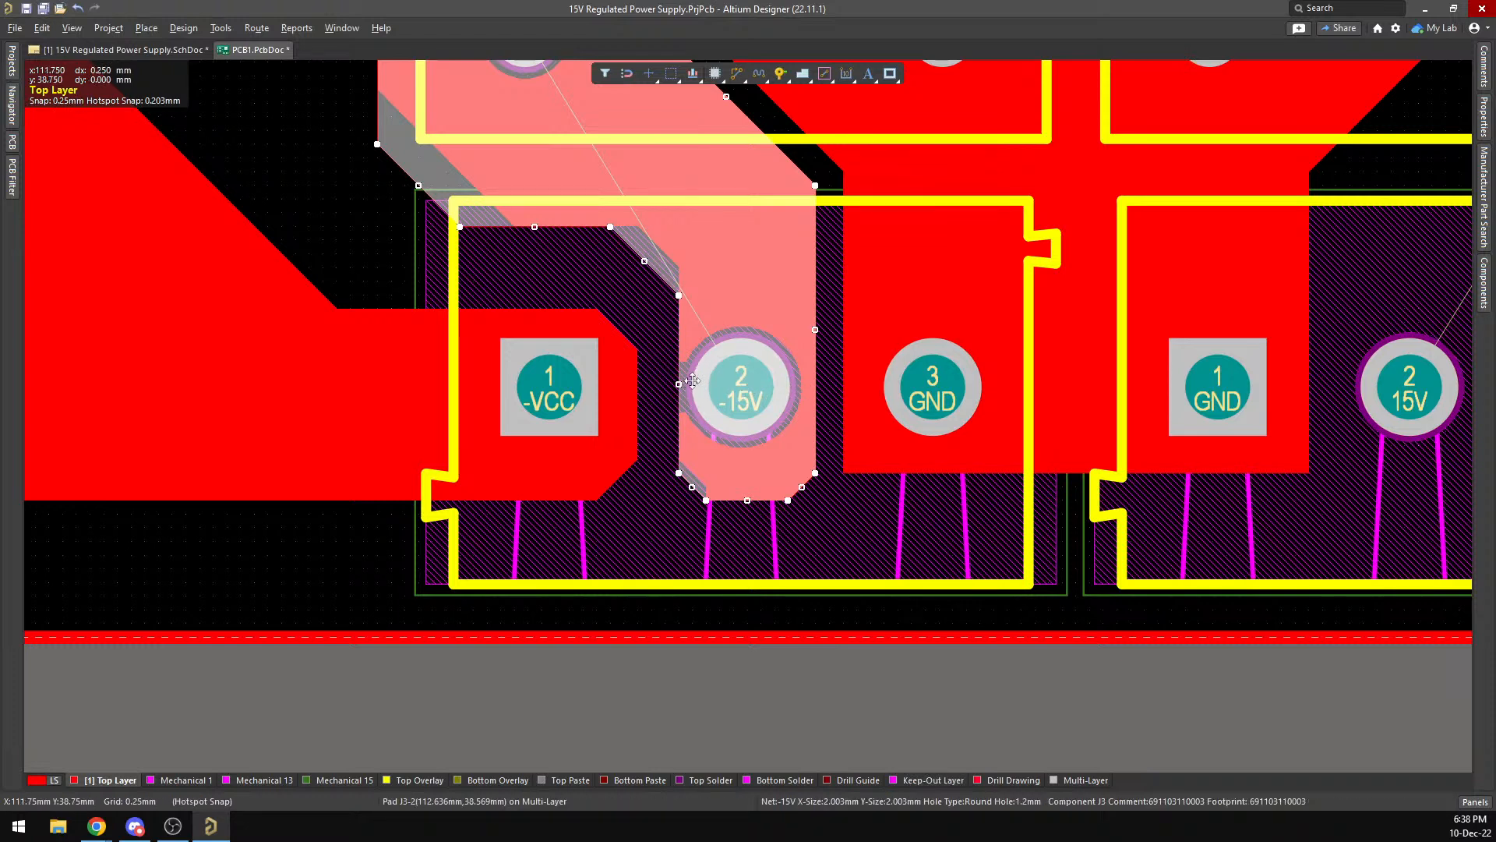
{"action": "left_click_drag", "start_coordinate": [680, 384], "coordinate": [665, 390]}
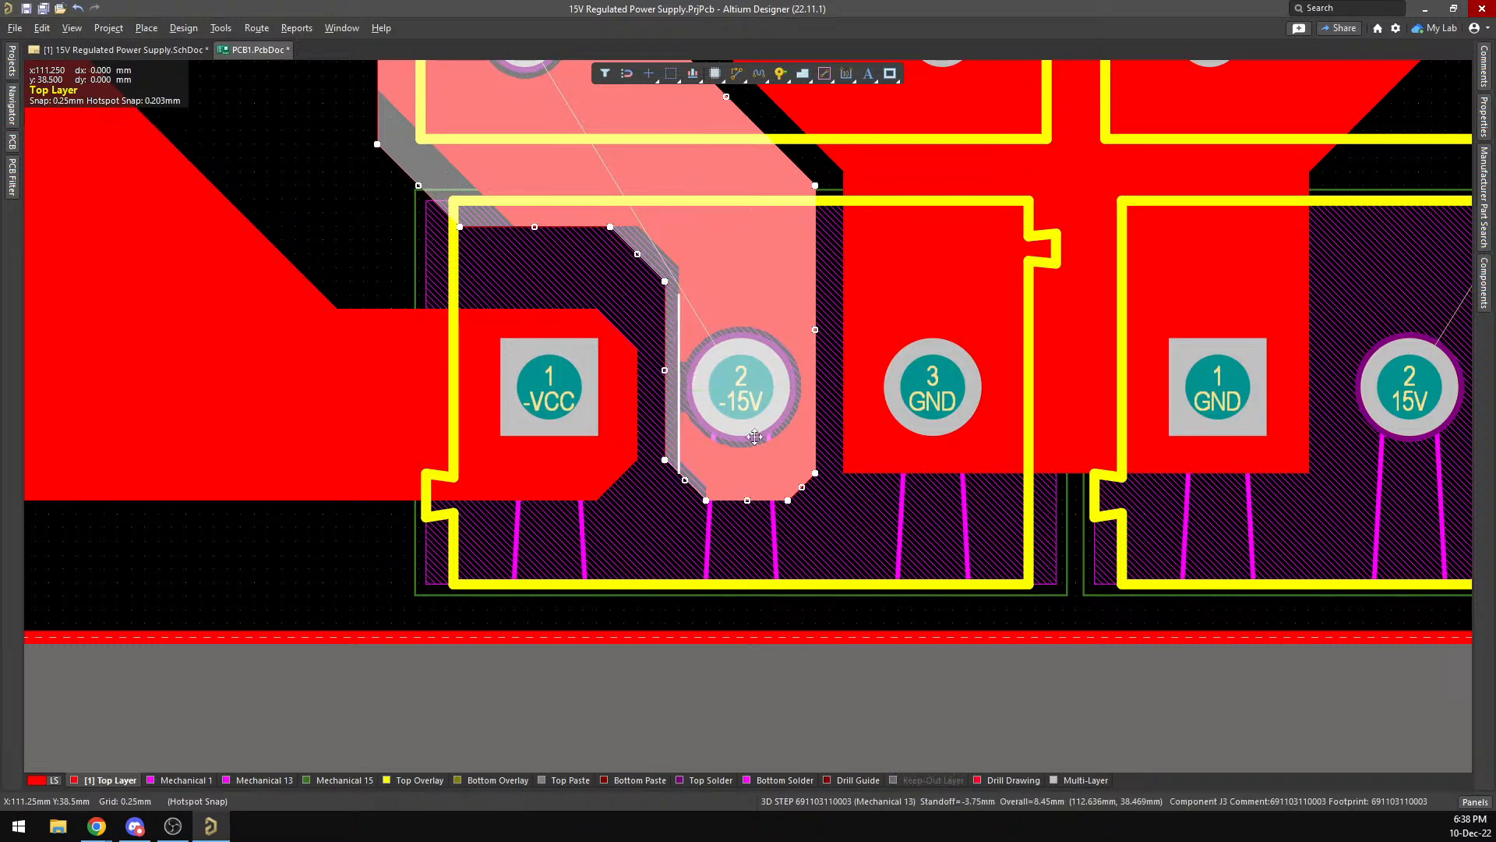
Assign the polygon to the -15V net and repour it.
{"action": "scroll", "coordinate": [773, 415], "scroll_direction": "up", "scroll_amount": 4}
{"action": "right_click", "coordinate": [525, 427]}
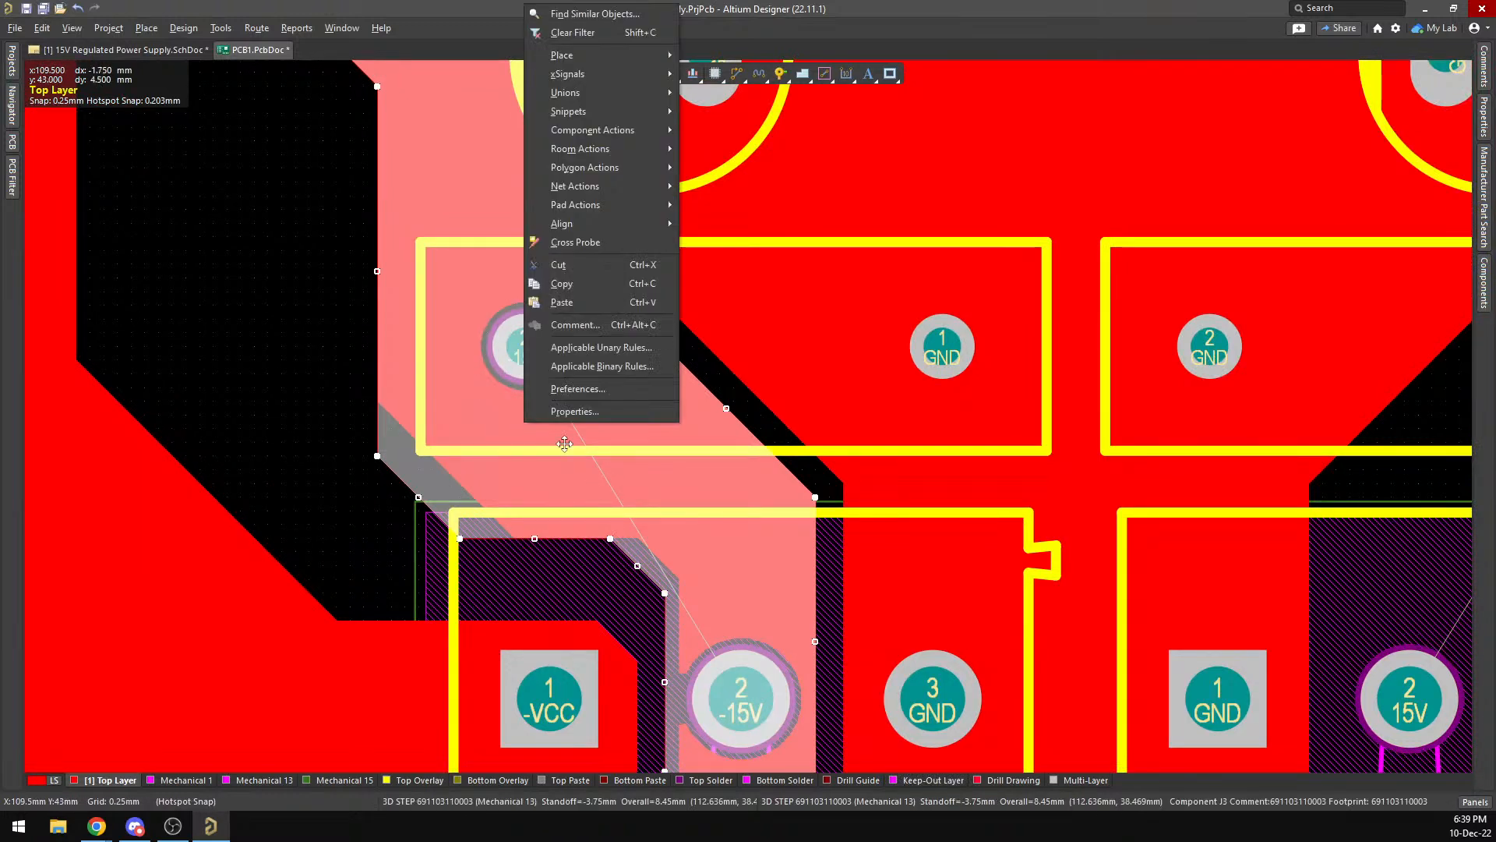
{"action": "key", "text": "Escape"}
{"action": "left_click", "coordinate": [1484, 117]}
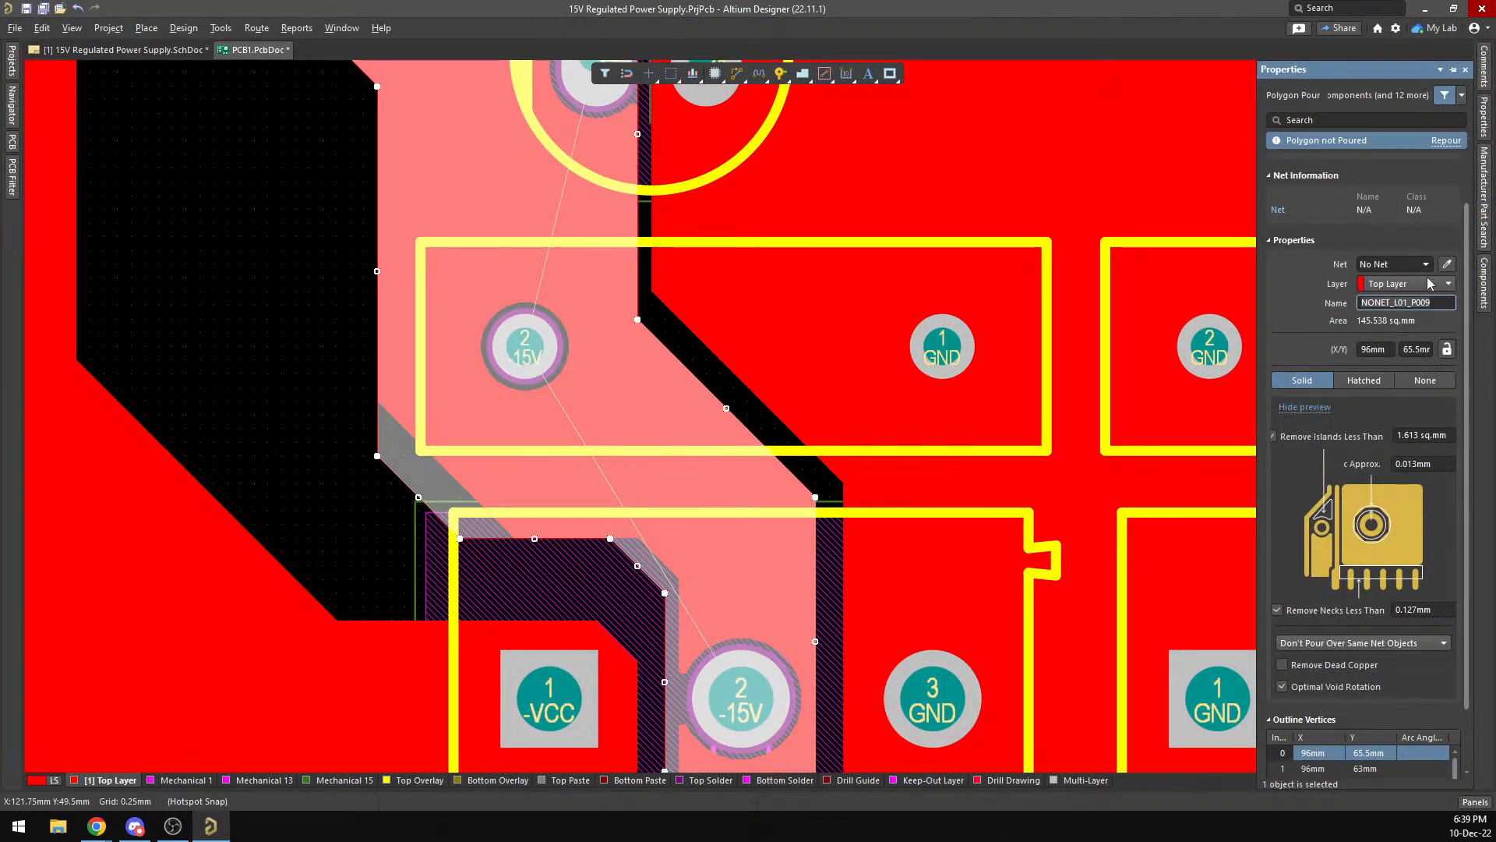
{"action": "left_click", "coordinate": [1434, 283]}
{"action": "left_click", "coordinate": [1408, 263]}
{"action": "left_click", "coordinate": [1407, 263]}
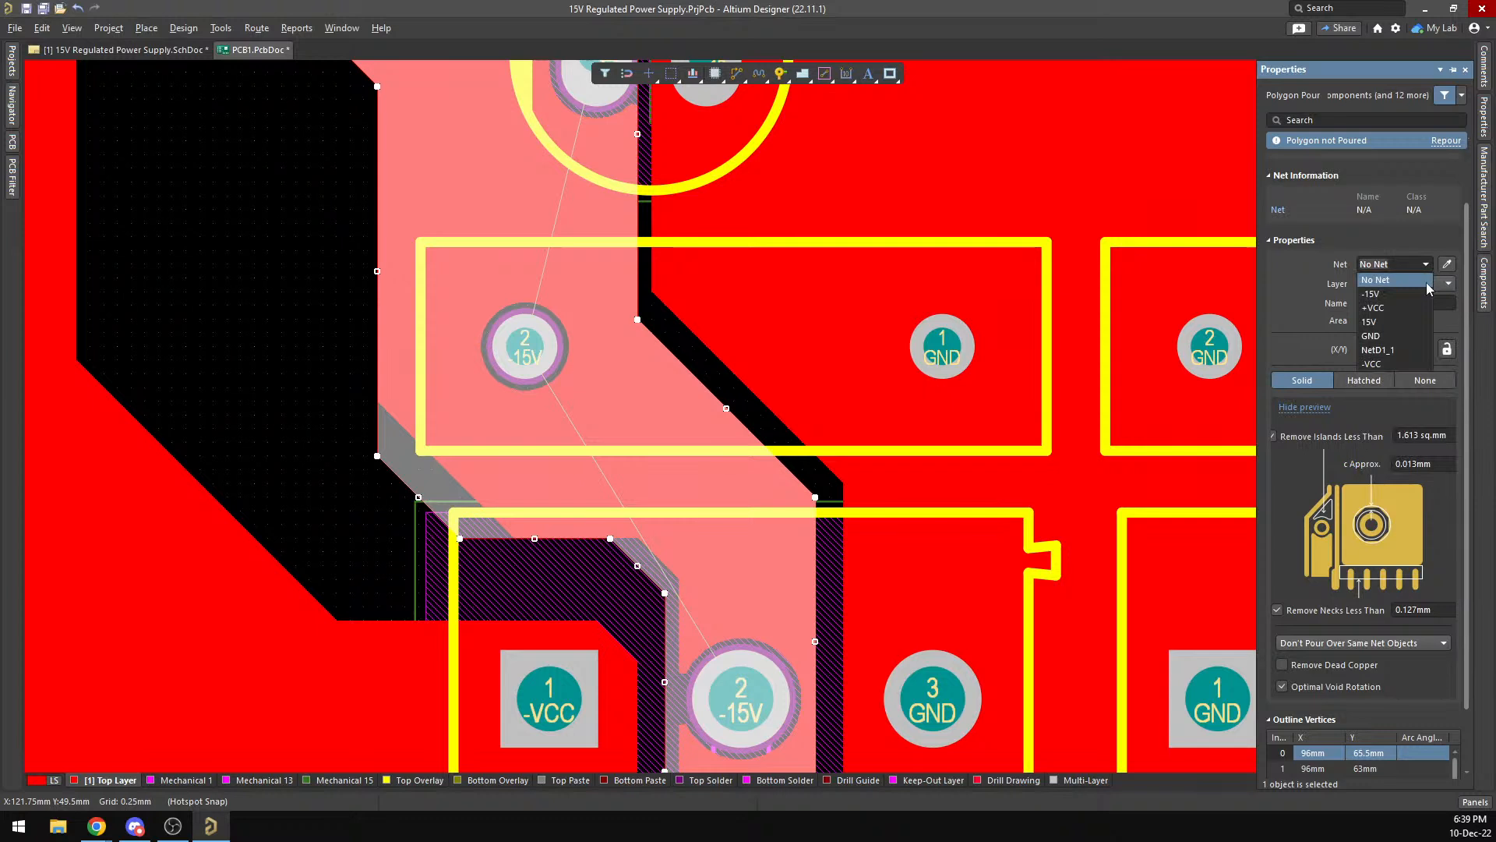
{"action": "left_click", "coordinate": [1406, 294]}
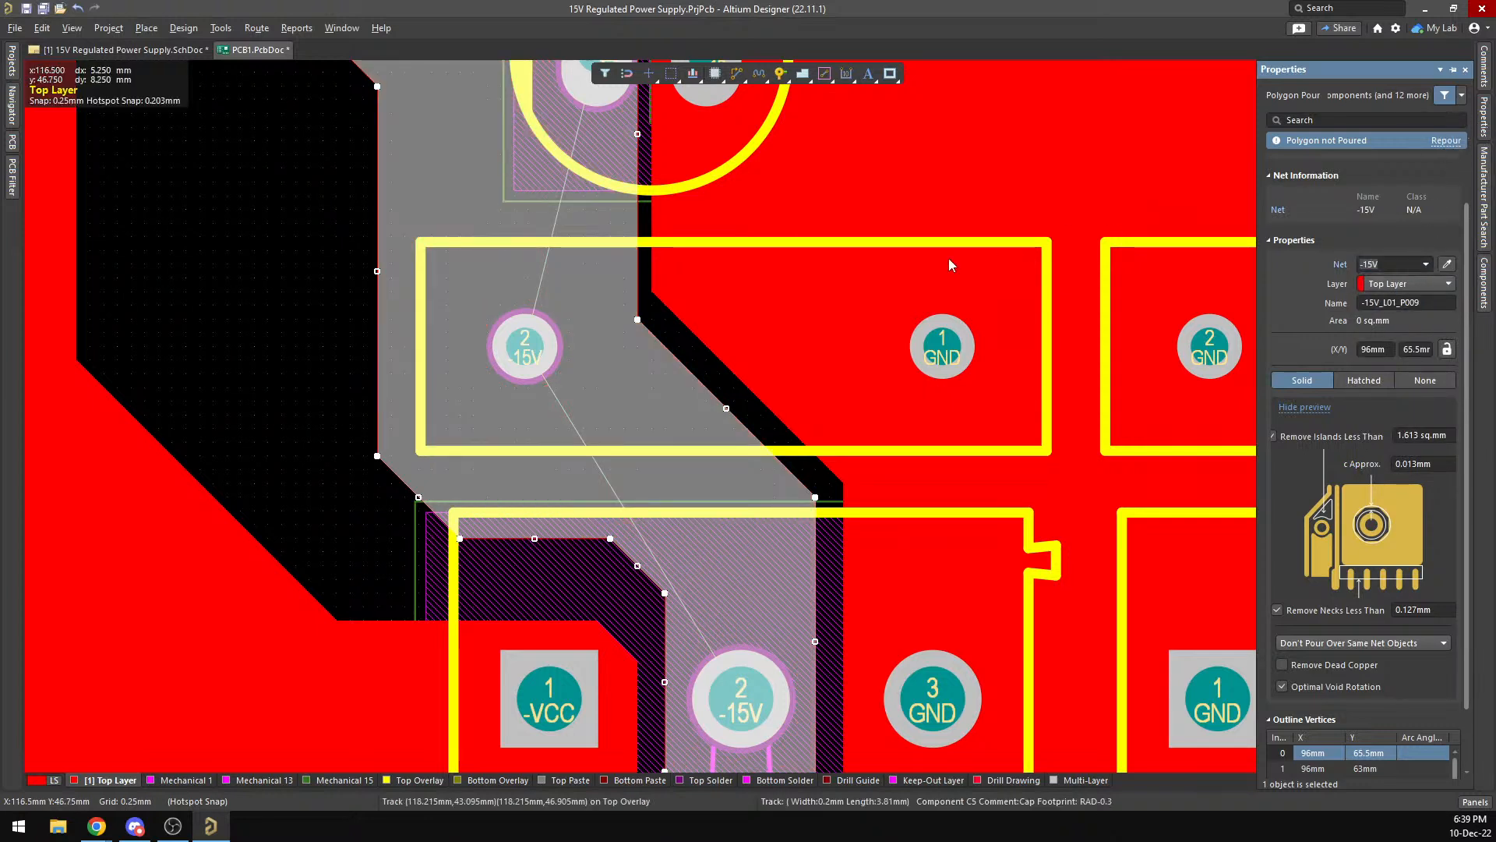
{"action": "left_click", "coordinate": [1448, 141]}
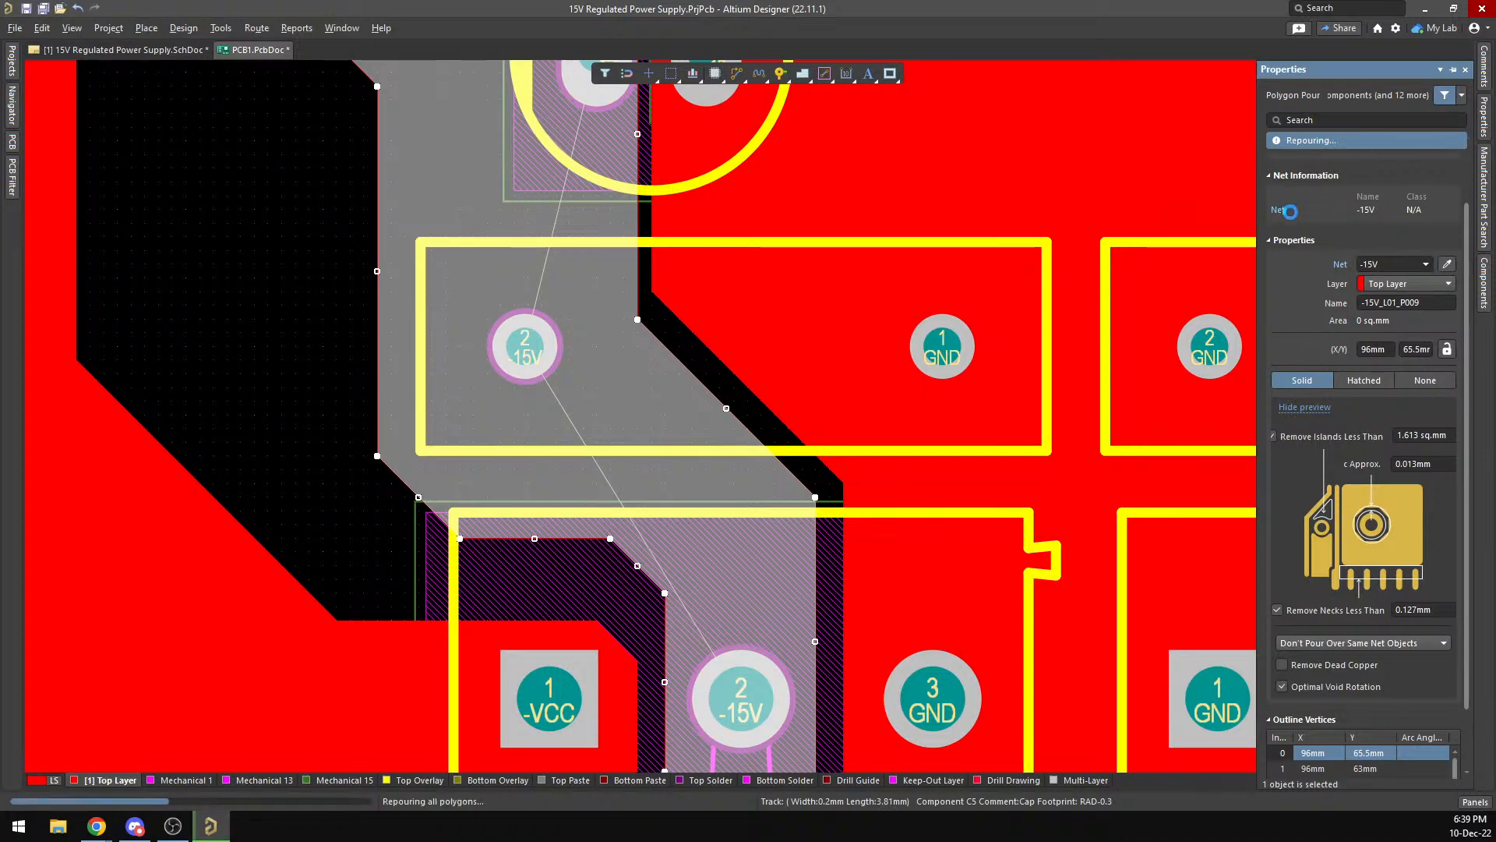
{"action": "scroll", "coordinate": [569, 253], "scroll_direction": "down", "scroll_amount": 3}
{"action": "left_click", "coordinate": [319, 216]}
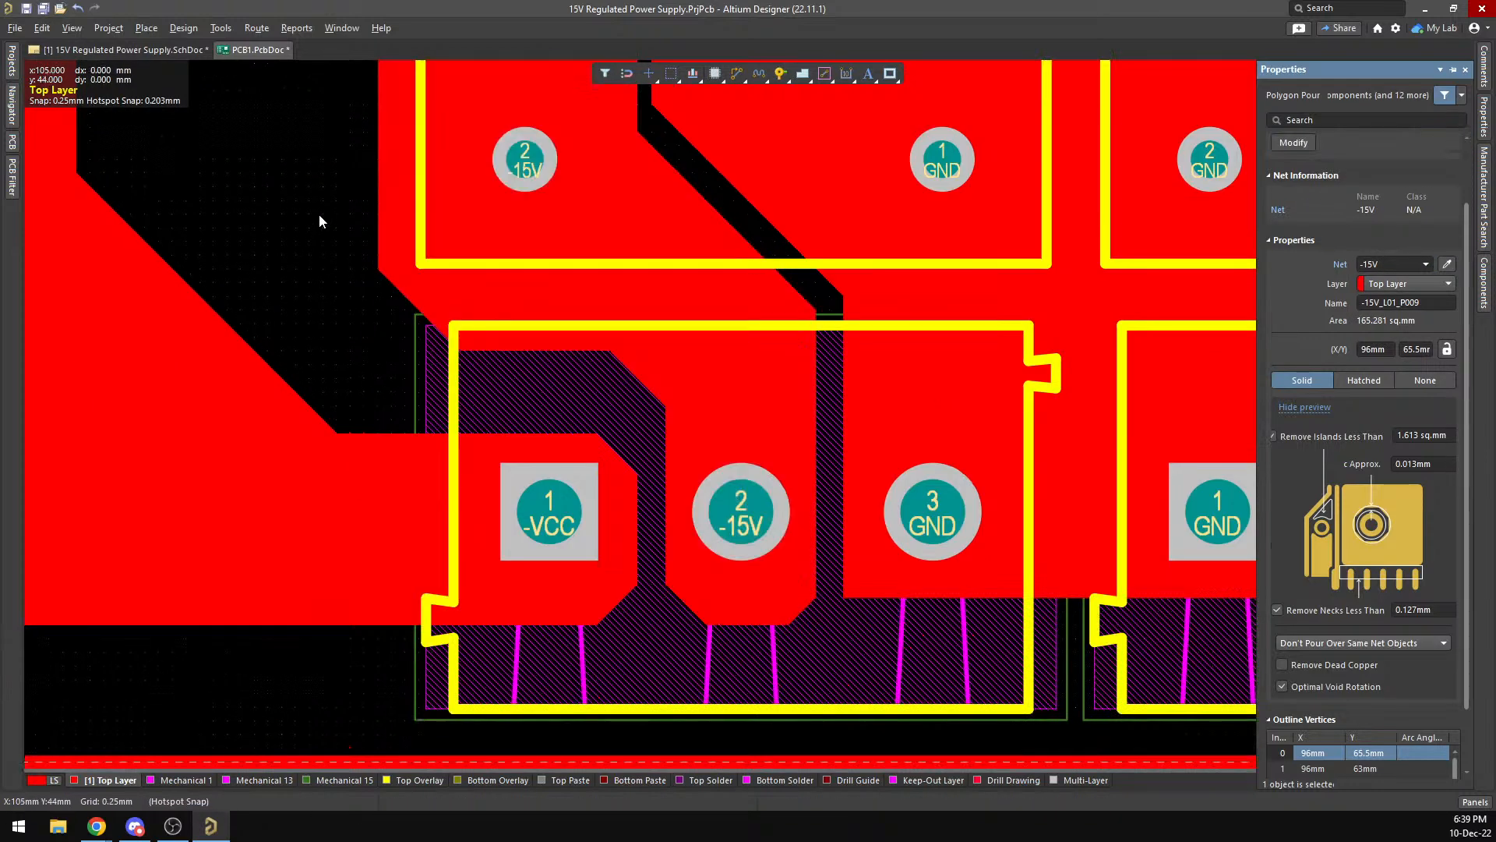
Extend the GND polygon's lower edge at the output connectors down level with the -15V and -VCC copper.
{"action": "scroll", "coordinate": [316, 215], "scroll_direction": "down", "scroll_amount": 2}
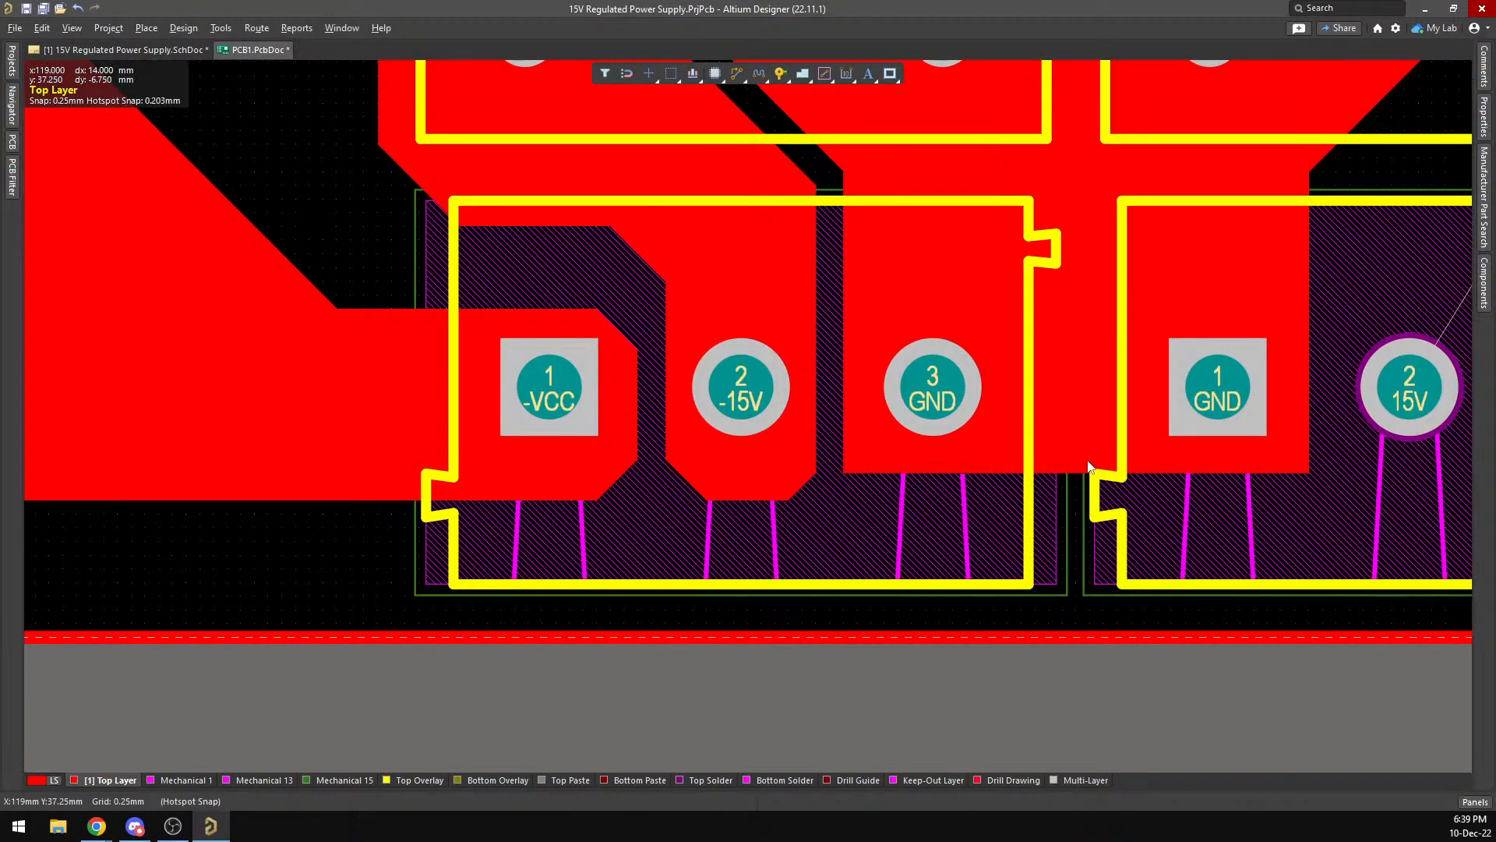
{"action": "left_click", "coordinate": [1083, 460]}
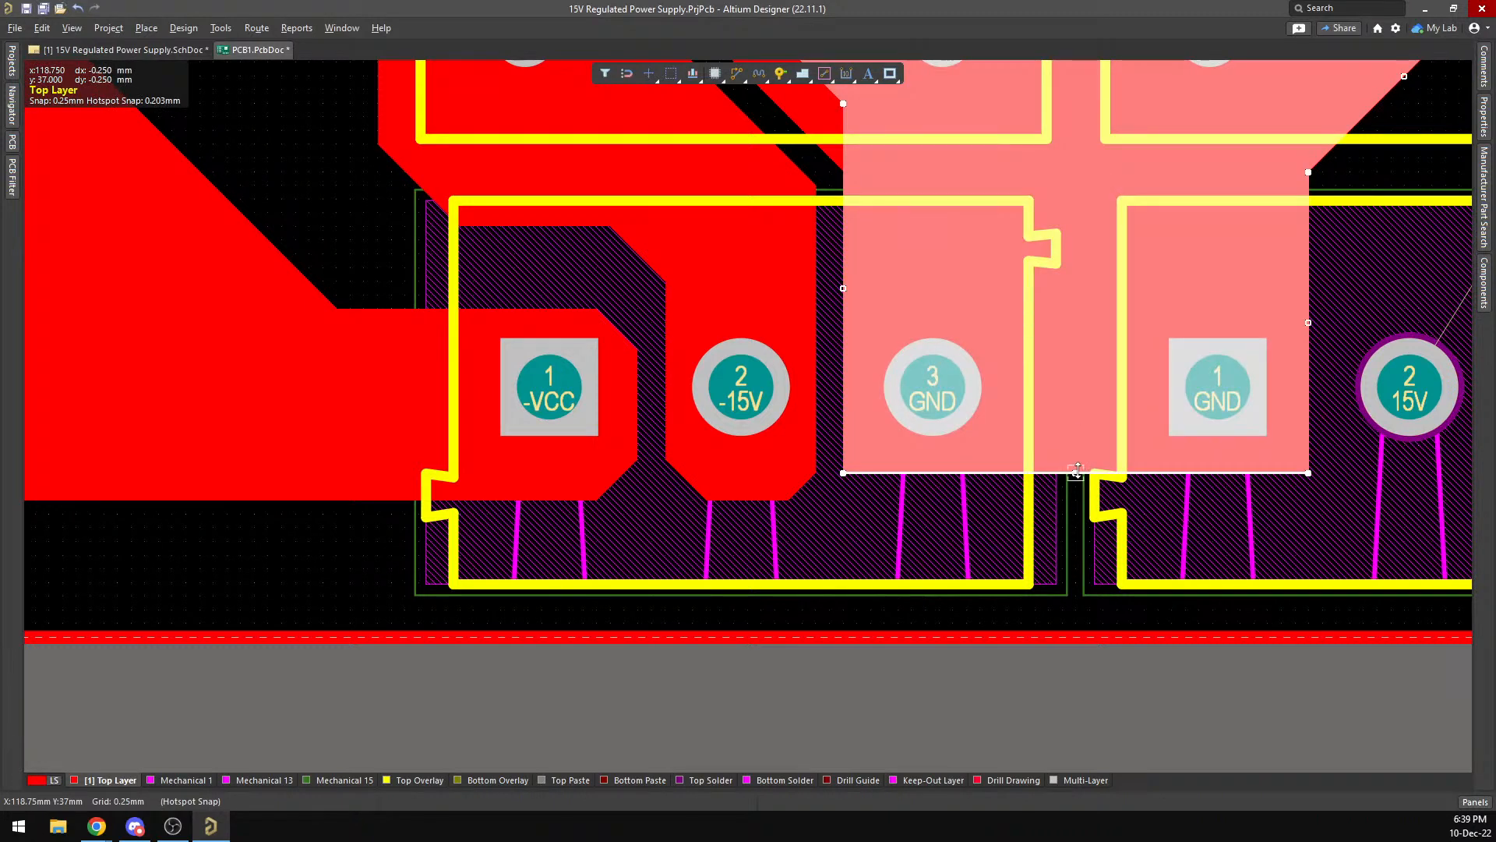
{"action": "left_click", "coordinate": [843, 472]}
{"action": "key", "text": "shift+space"}
{"action": "left_click", "coordinate": [1071, 499]}
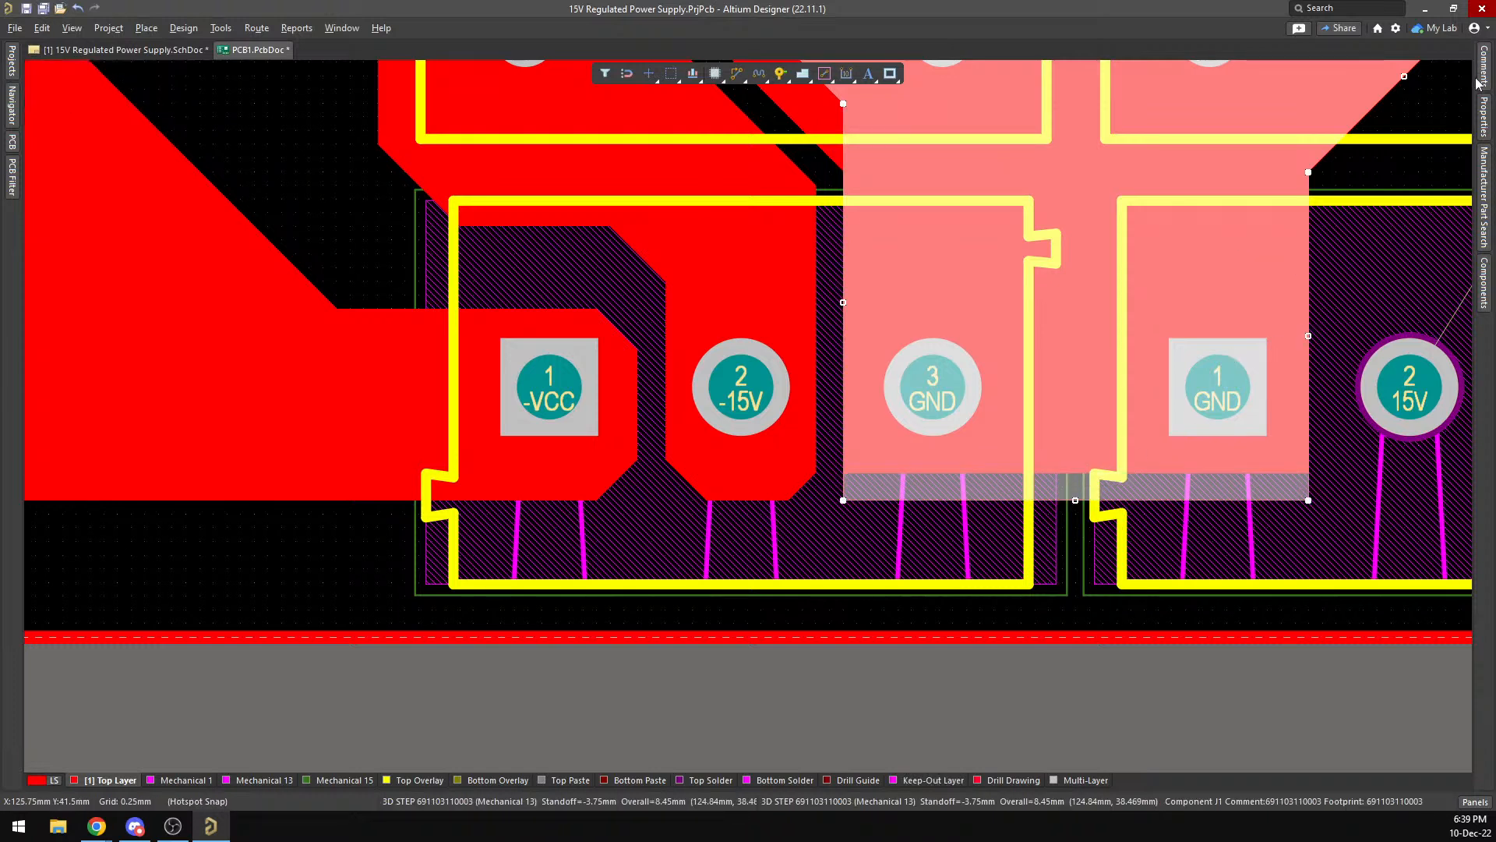
Repour the GND polygon so its copper fills down to the extended lower edge at the output connectors.
{"action": "right_click", "coordinate": [1096, 272]}
{"action": "left_click", "coordinate": [1107, 682]}
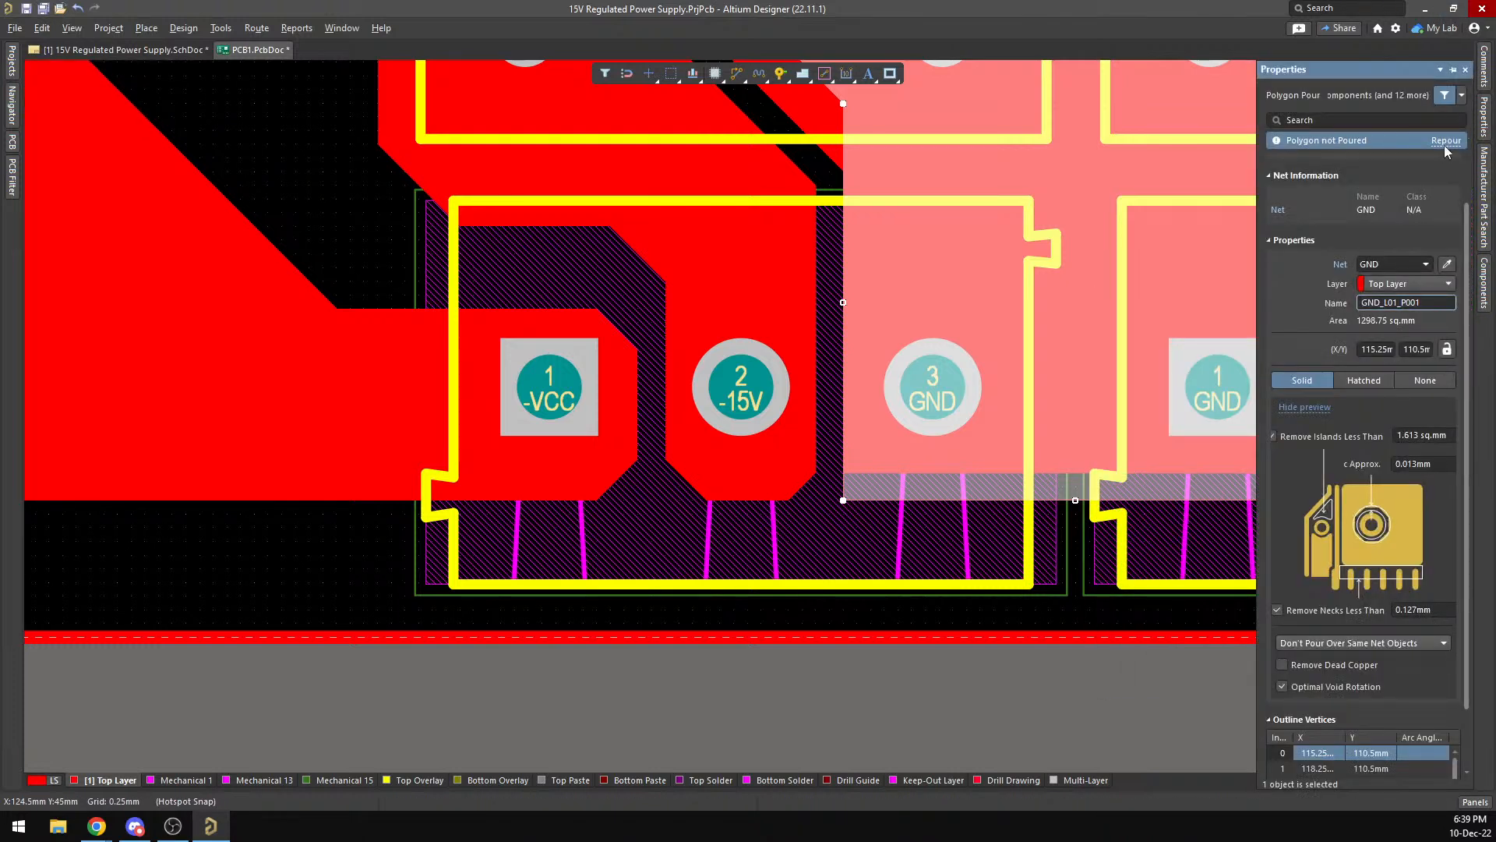
{"action": "left_click", "coordinate": [1062, 626]}
Inspect the board in 3D from several angles, checking the capacitors, regulators, output connectors and copper areas, and return to the 2D layout.
{"action": "scroll", "coordinate": [1024, 287], "scroll_direction": "down", "scroll_amount": 5, "text": "ctrl"}
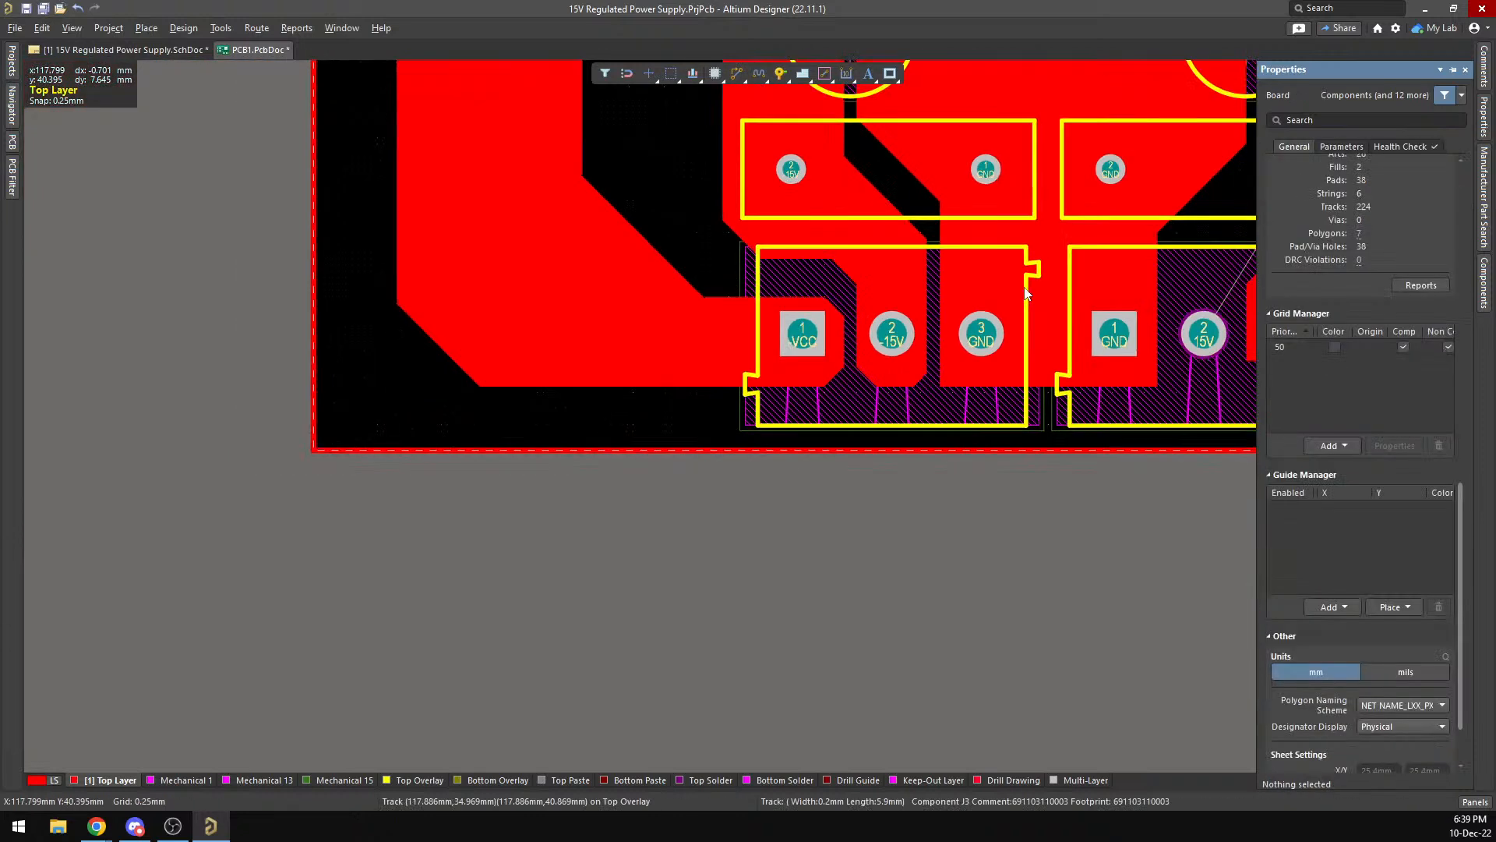
{"action": "scroll", "coordinate": [1024, 287], "scroll_direction": "up", "scroll_amount": 3}
{"action": "scroll", "coordinate": [1023, 287], "scroll_direction": "up", "scroll_amount": 2}
{"action": "scroll", "coordinate": [1024, 287], "scroll_direction": "down", "scroll_amount": 2, "text": "ctrl"}
{"action": "right_click_drag", "start_coordinate": [1354, 277], "coordinate": [1131, 470]}
{"action": "key", "text": "3"}
{"action": "right_click_drag", "start_coordinate": [826, 611], "coordinate": [809, 394], "text": "shift"}
{"action": "scroll", "coordinate": [811, 394], "scroll_direction": "up", "scroll_amount": 5, "text": "ctrl"}
{"action": "scroll", "coordinate": [812, 394], "scroll_direction": "down", "scroll_amount": 5, "text": "ctrl"}
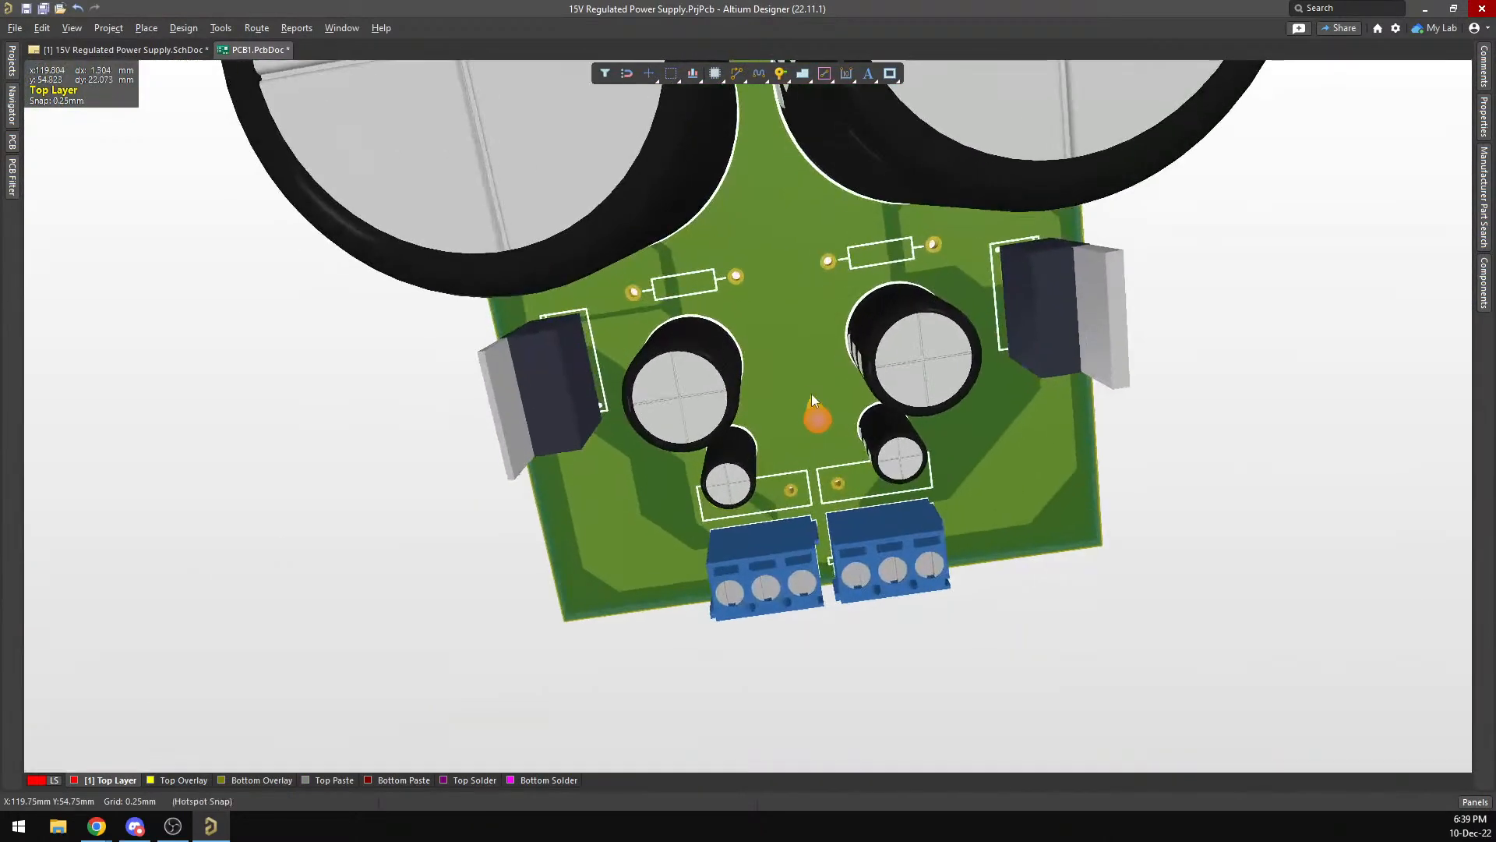
{"action": "scroll", "coordinate": [836, 375], "scroll_direction": "up", "scroll_amount": 5, "text": "ctrl"}
{"action": "scroll", "coordinate": [836, 374], "scroll_direction": "down", "scroll_amount": 4, "text": "ctrl"}
{"action": "right_click_drag", "start_coordinate": [830, 374], "coordinate": [862, 171], "text": "shift"}
{"action": "right_click_drag", "start_coordinate": [1013, 370], "coordinate": [1089, 334]}
{"action": "scroll", "coordinate": [960, 307], "scroll_direction": "down", "scroll_amount": 4, "text": "ctrl"}
{"action": "right_click_drag", "start_coordinate": [1196, 237], "coordinate": [840, 566]}
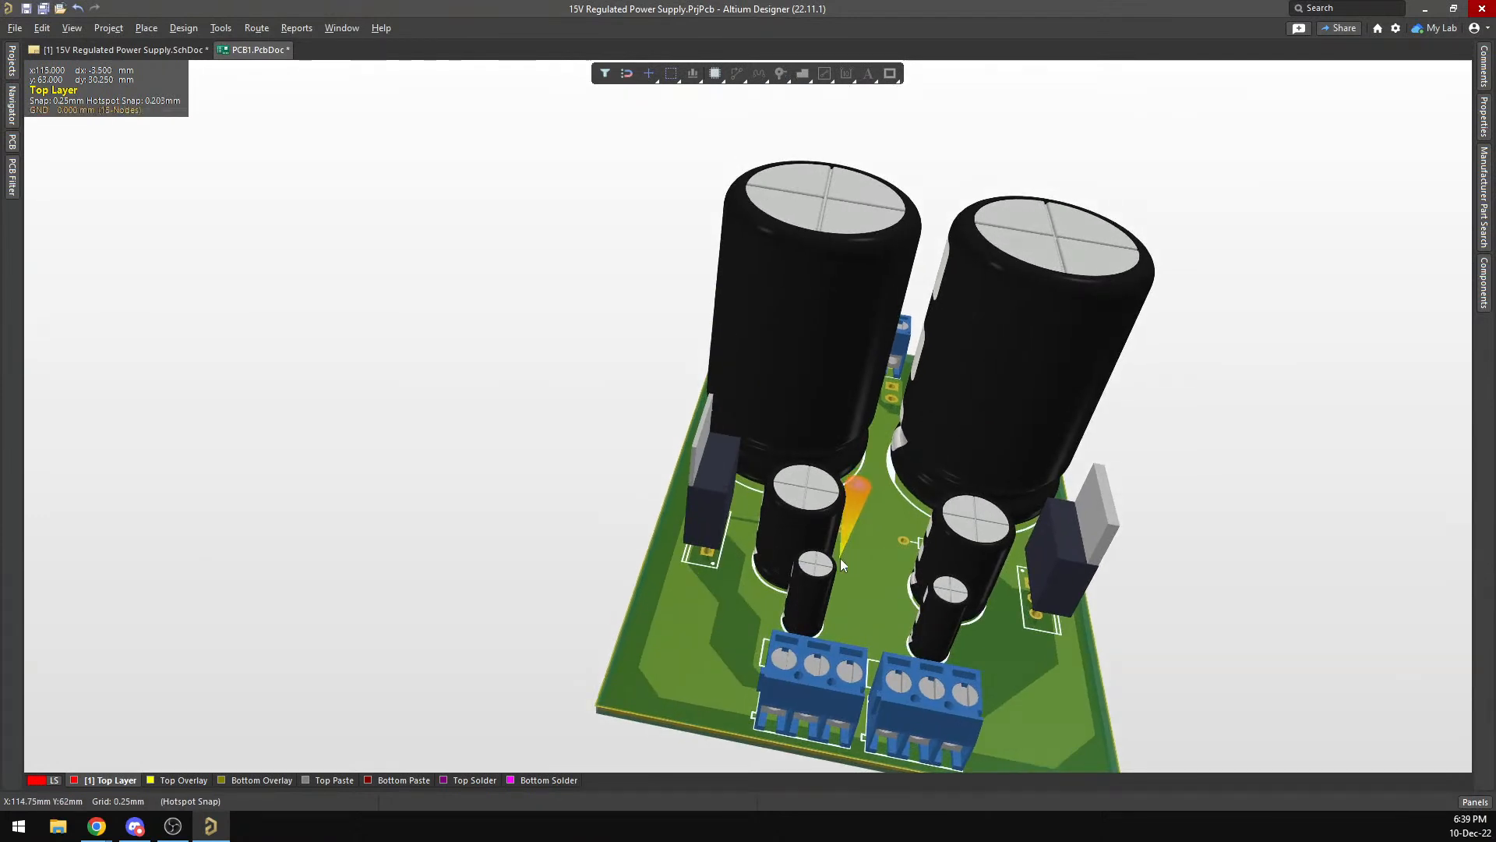
{"action": "scroll", "coordinate": [758, 591], "scroll_direction": "down", "scroll_amount": 3}
{"action": "scroll", "coordinate": [759, 591], "scroll_direction": "up", "scroll_amount": 3}
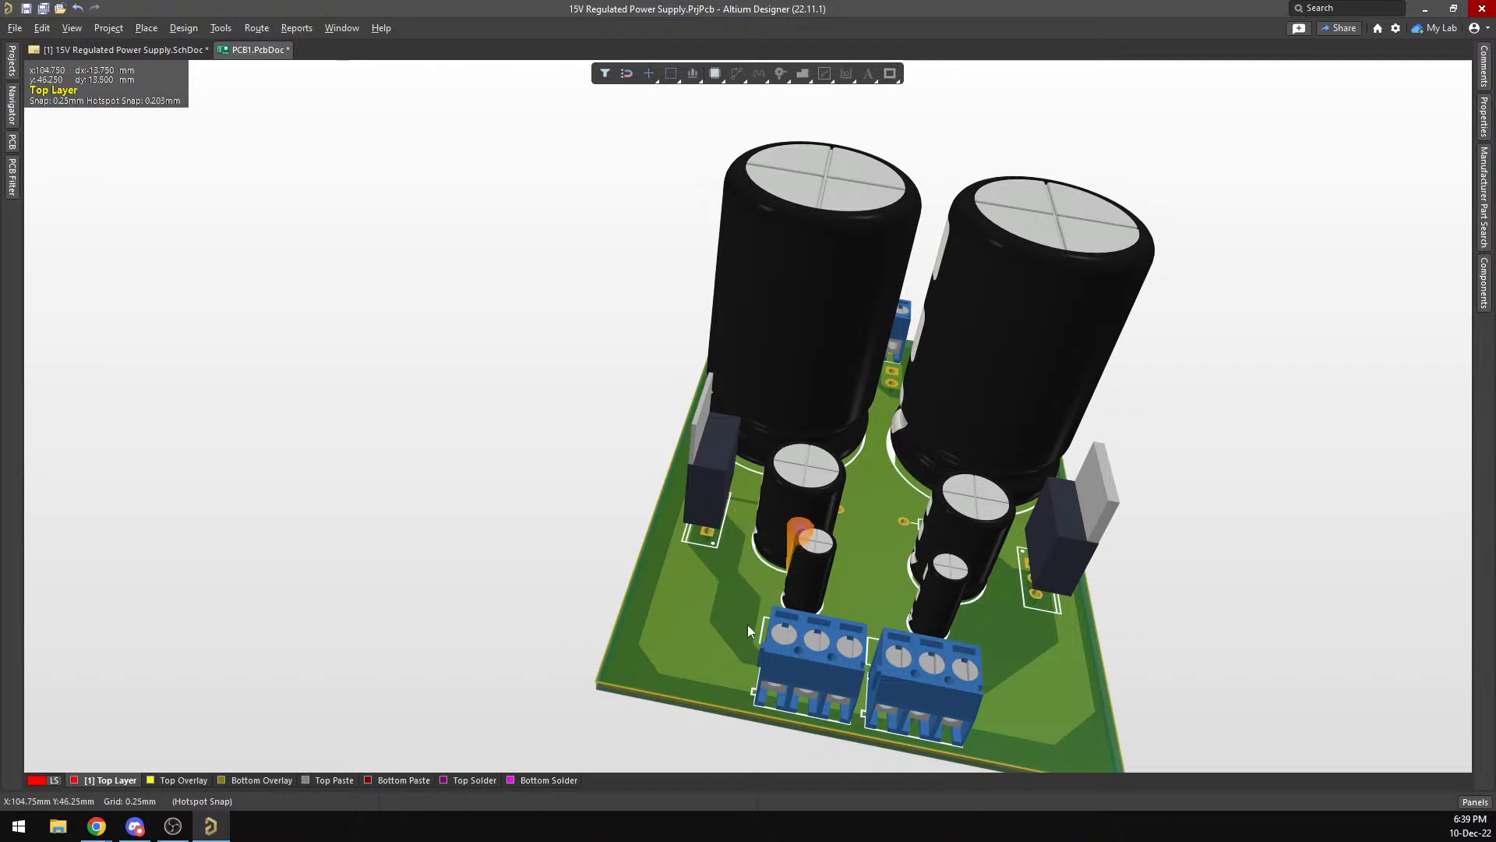
{"action": "right_click_drag", "start_coordinate": [898, 576], "coordinate": [806, 806], "text": "shift"}
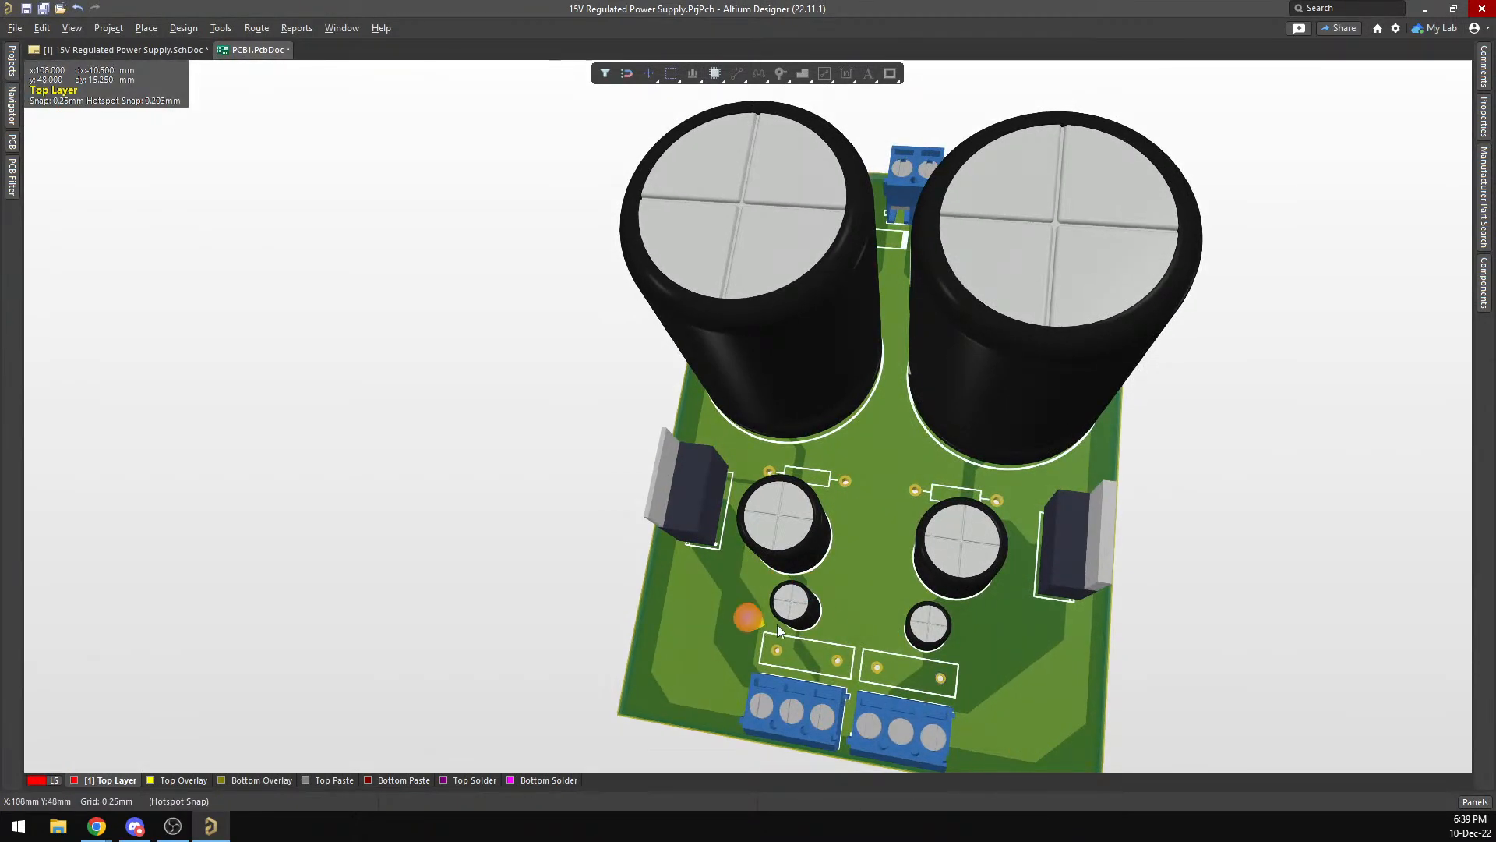
{"action": "key", "text": "2"}
Widen the -15V polygon by moving its vertical edge above the output connector outward toward the -VCC copper, and repour it.
{"action": "left_click", "coordinate": [685, 506]}
{"action": "scroll", "coordinate": [675, 530], "scroll_direction": "up", "scroll_amount": 5, "text": "ctrl"}
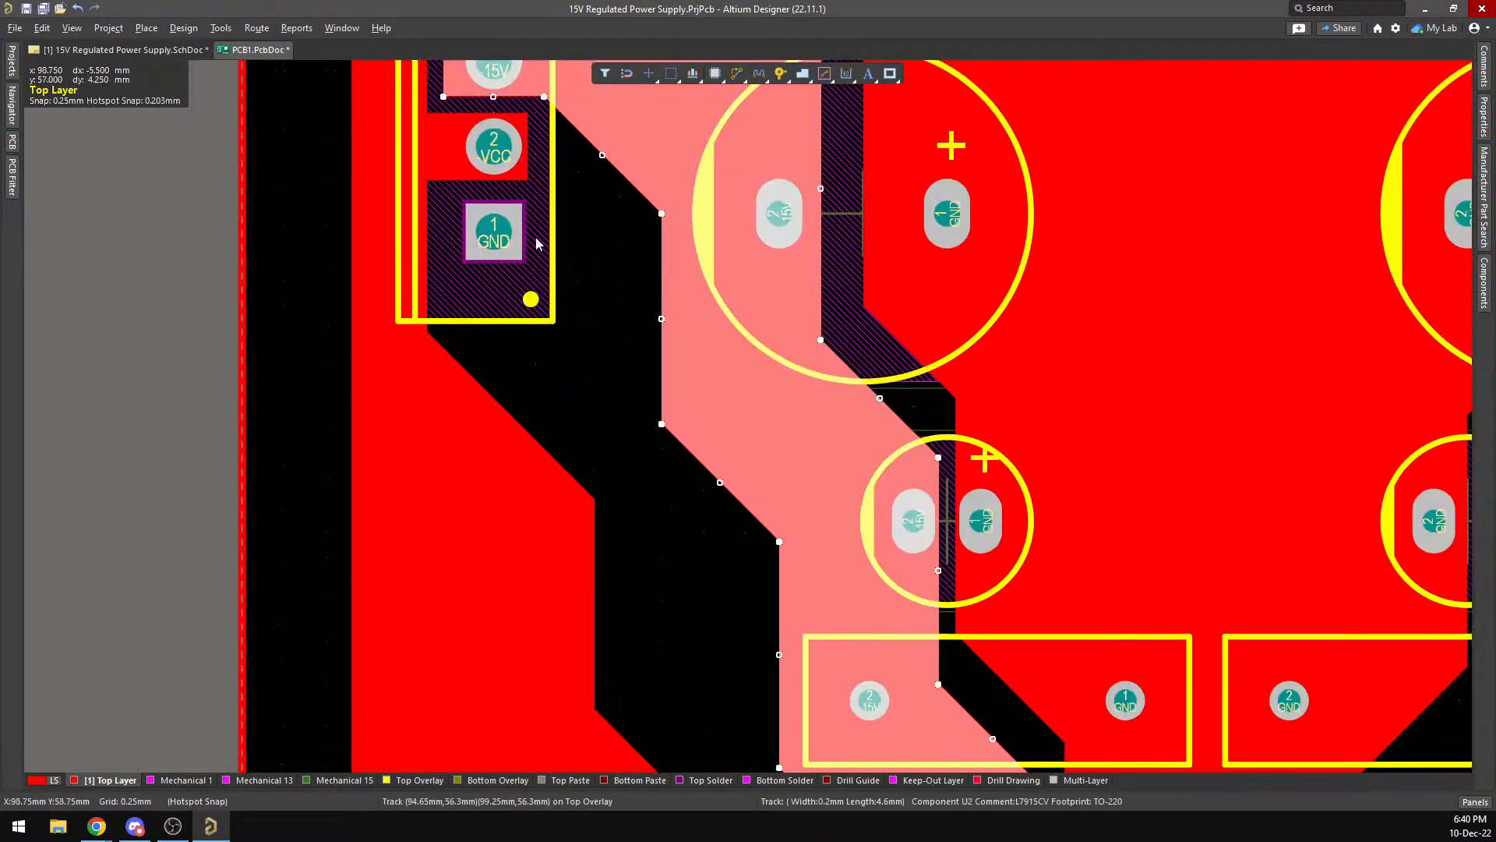
{"action": "scroll", "coordinate": [734, 449], "scroll_direction": "up", "scroll_amount": 1}
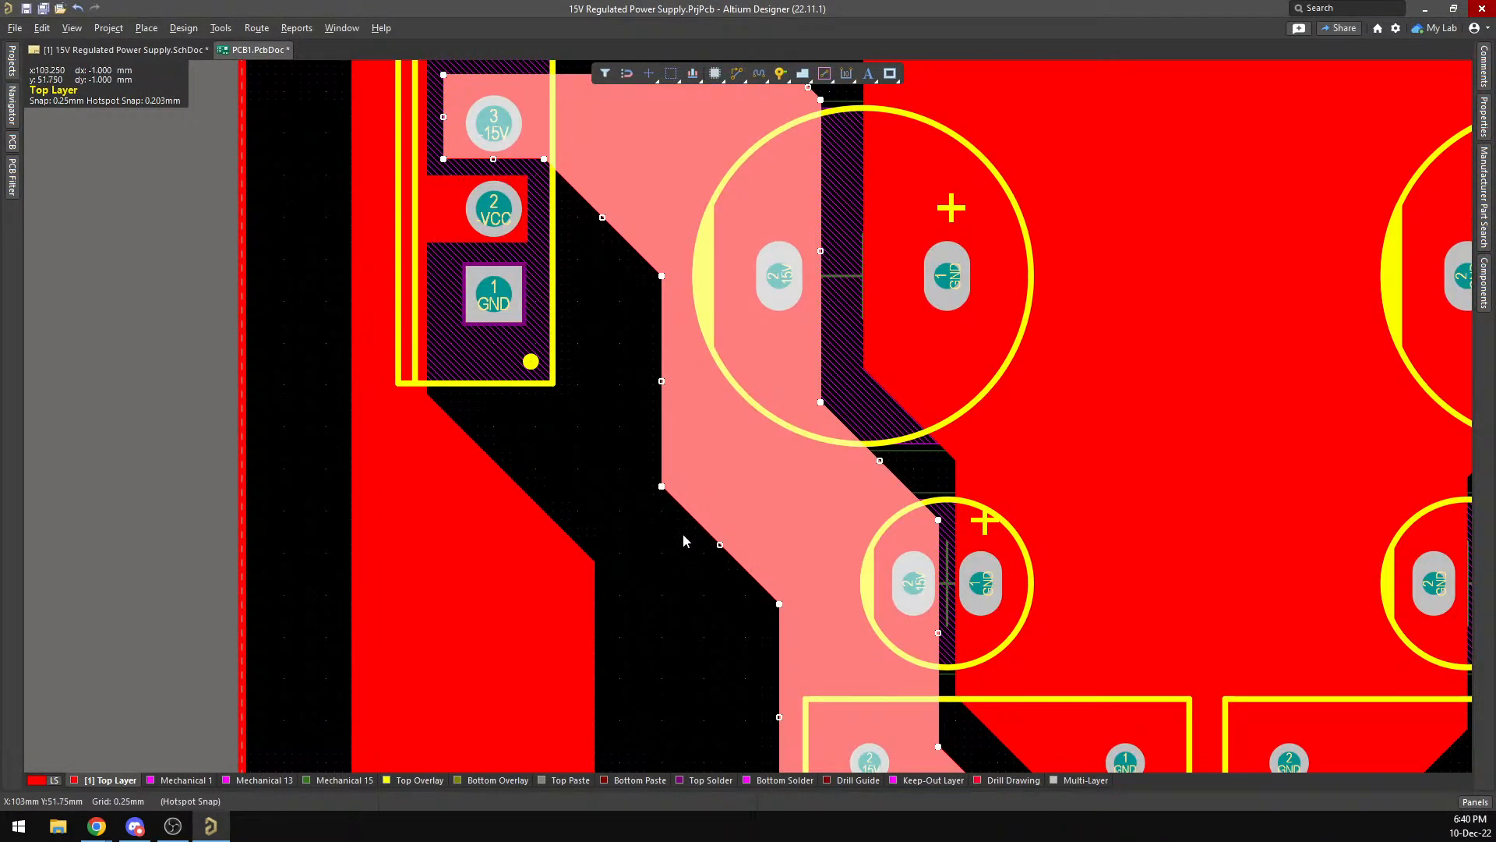
{"action": "scroll", "coordinate": [682, 535], "scroll_direction": "down", "scroll_amount": 2}
{"action": "scroll", "coordinate": [682, 533], "scroll_direction": "up", "scroll_amount": 3}
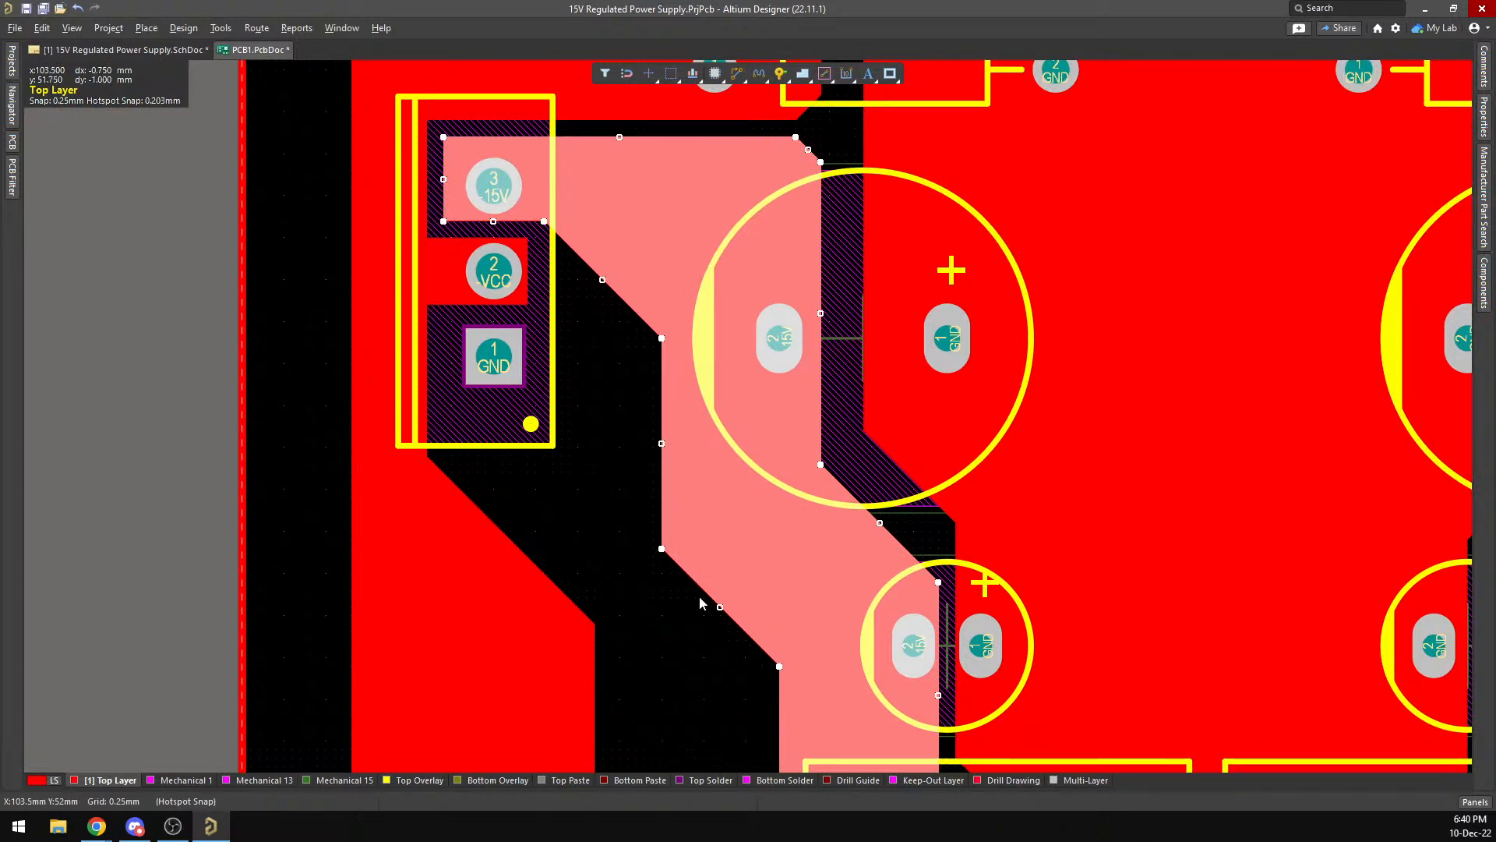
{"action": "scroll", "coordinate": [648, 620], "scroll_direction": "down", "scroll_amount": 4}
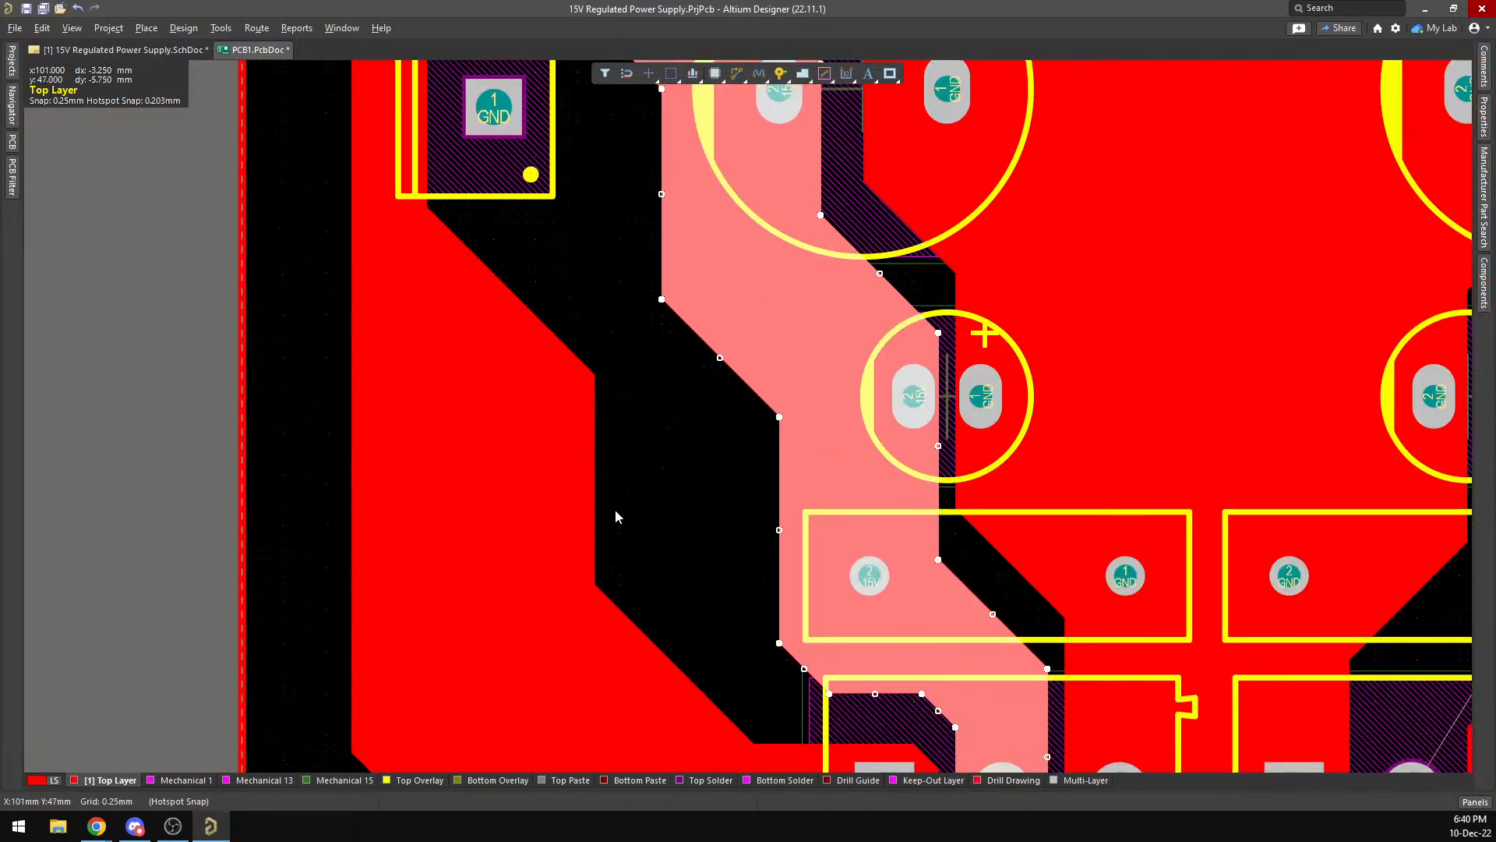
{"action": "scroll", "coordinate": [615, 509], "scroll_direction": "up", "scroll_amount": 2}
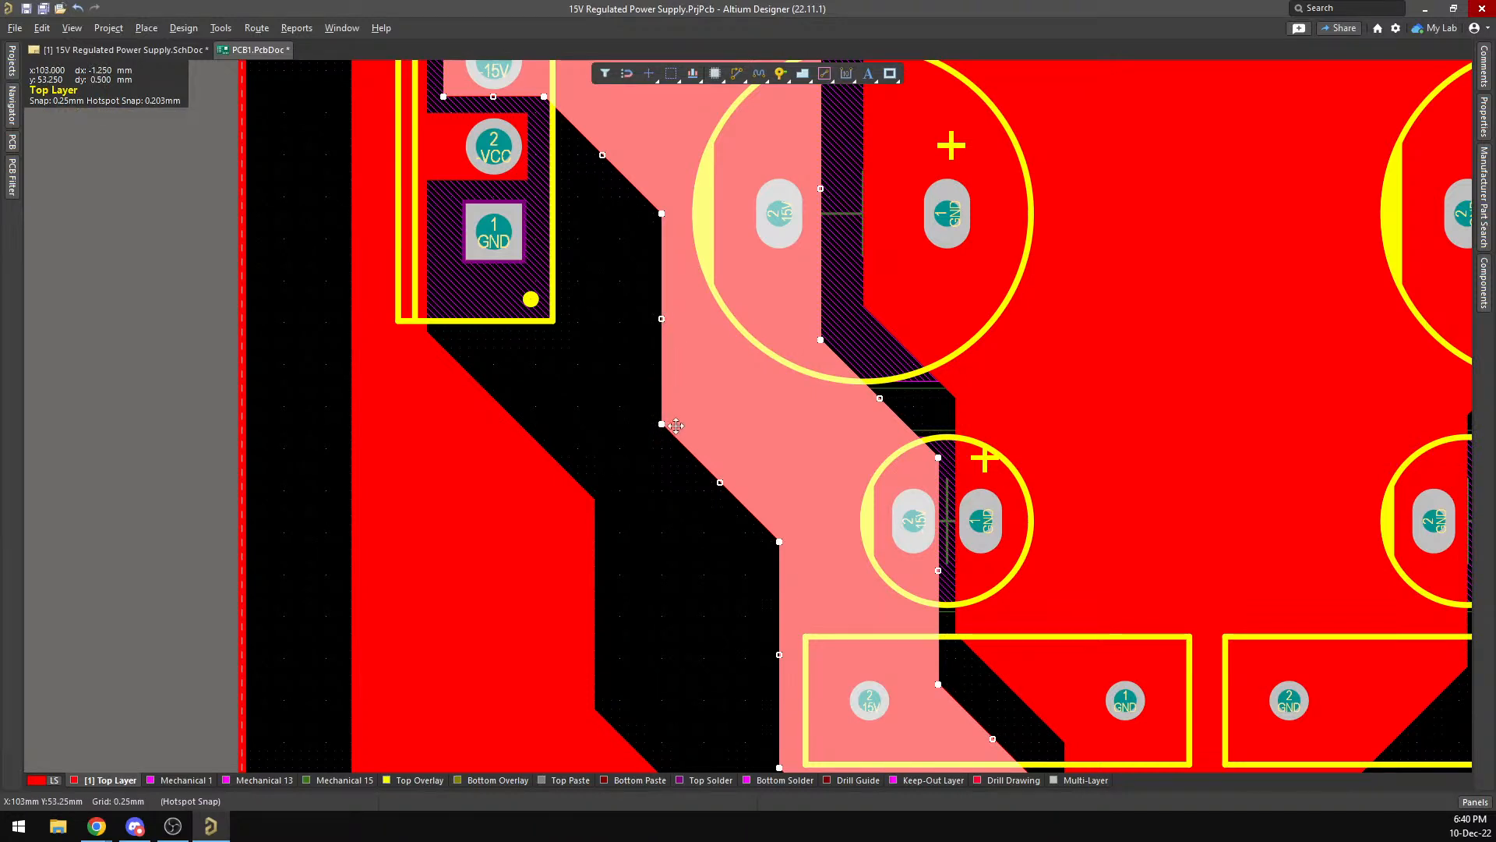
{"action": "left_click", "coordinate": [583, 506]}
{"action": "scroll", "coordinate": [583, 505], "scroll_direction": "down", "scroll_amount": 2}
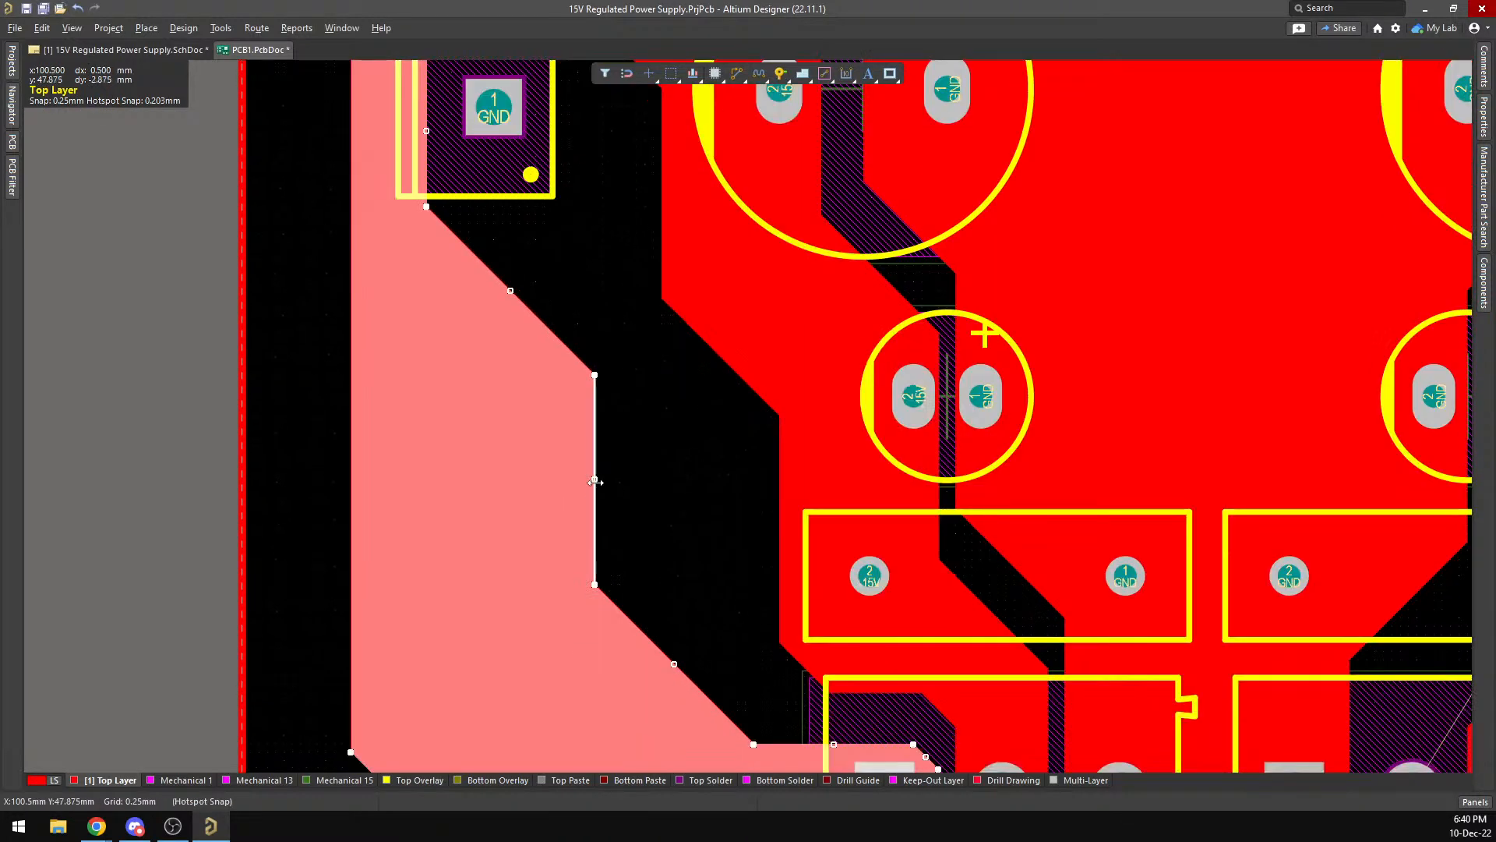
{"action": "left_click", "coordinate": [791, 480]}
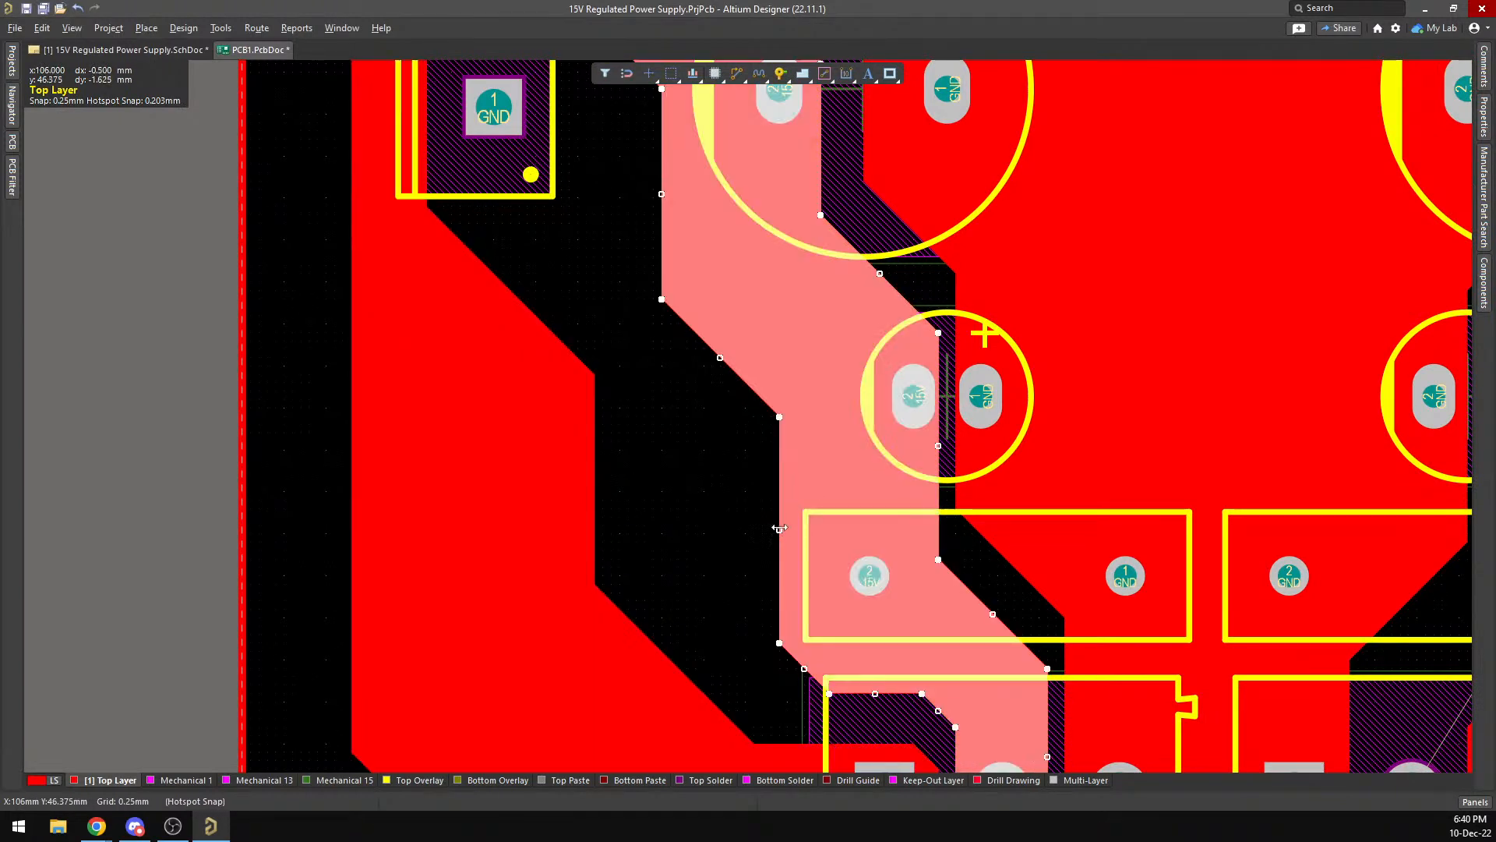
{"action": "left_click_drag", "start_coordinate": [780, 528], "coordinate": [727, 529]}
{"action": "right_click", "coordinate": [821, 446]}
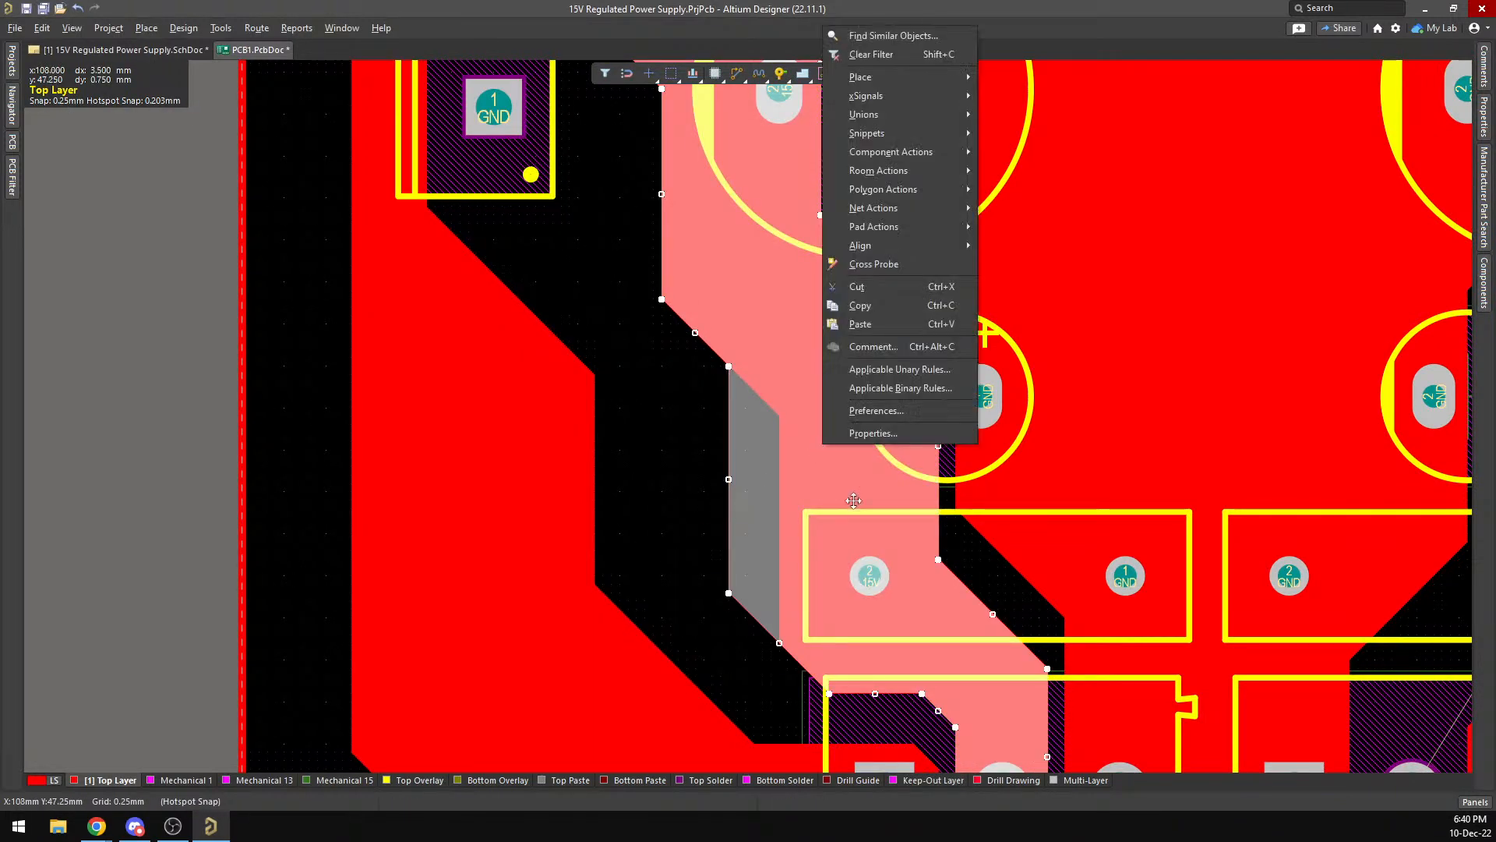
{"action": "left_click", "coordinate": [865, 437]}
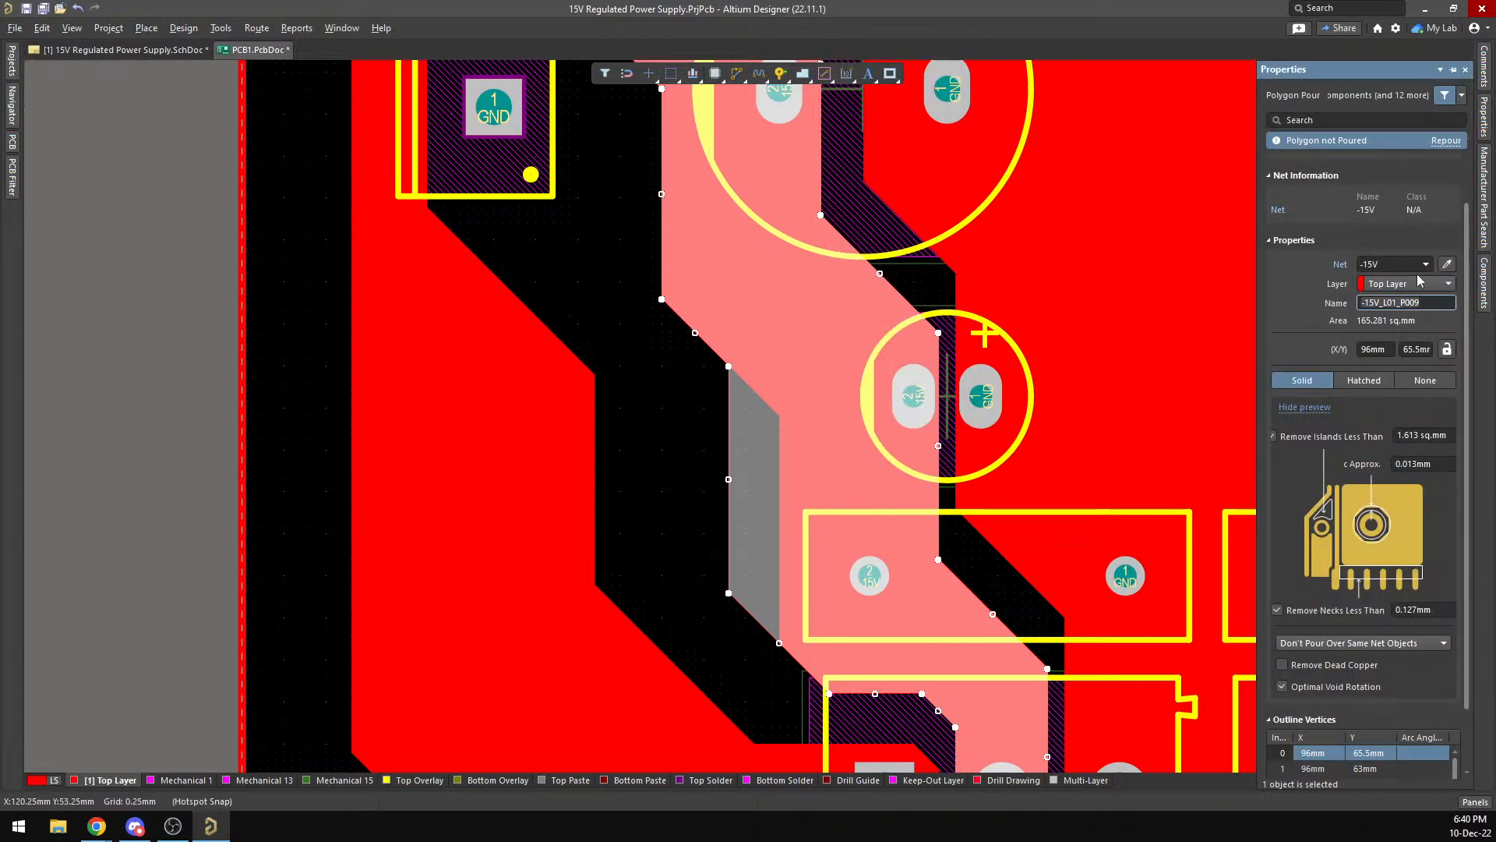
{"action": "left_click", "coordinate": [653, 439]}
Extend the +VCC polygon's lower edge at the right output connector down toward the level of the GND copper and repour it.
{"action": "scroll", "coordinate": [721, 416], "scroll_direction": "down", "scroll_amount": 4, "text": "ctrl"}
{"action": "right_click_drag", "start_coordinate": [1135, 431], "coordinate": [906, 727]}
{"action": "mouse_move", "coordinate": [892, 177]}
{"action": "right_mouse_down"}
{"action": "mouse_move", "coordinate": [886, 407]}
{"action": "mouse_move", "coordinate": [888, 180]}
{"action": "mouse_move", "coordinate": [871, 177]}
{"action": "right_mouse_up"}
{"action": "scroll", "coordinate": [892, 592], "scroll_direction": "down", "scroll_amount": 3}
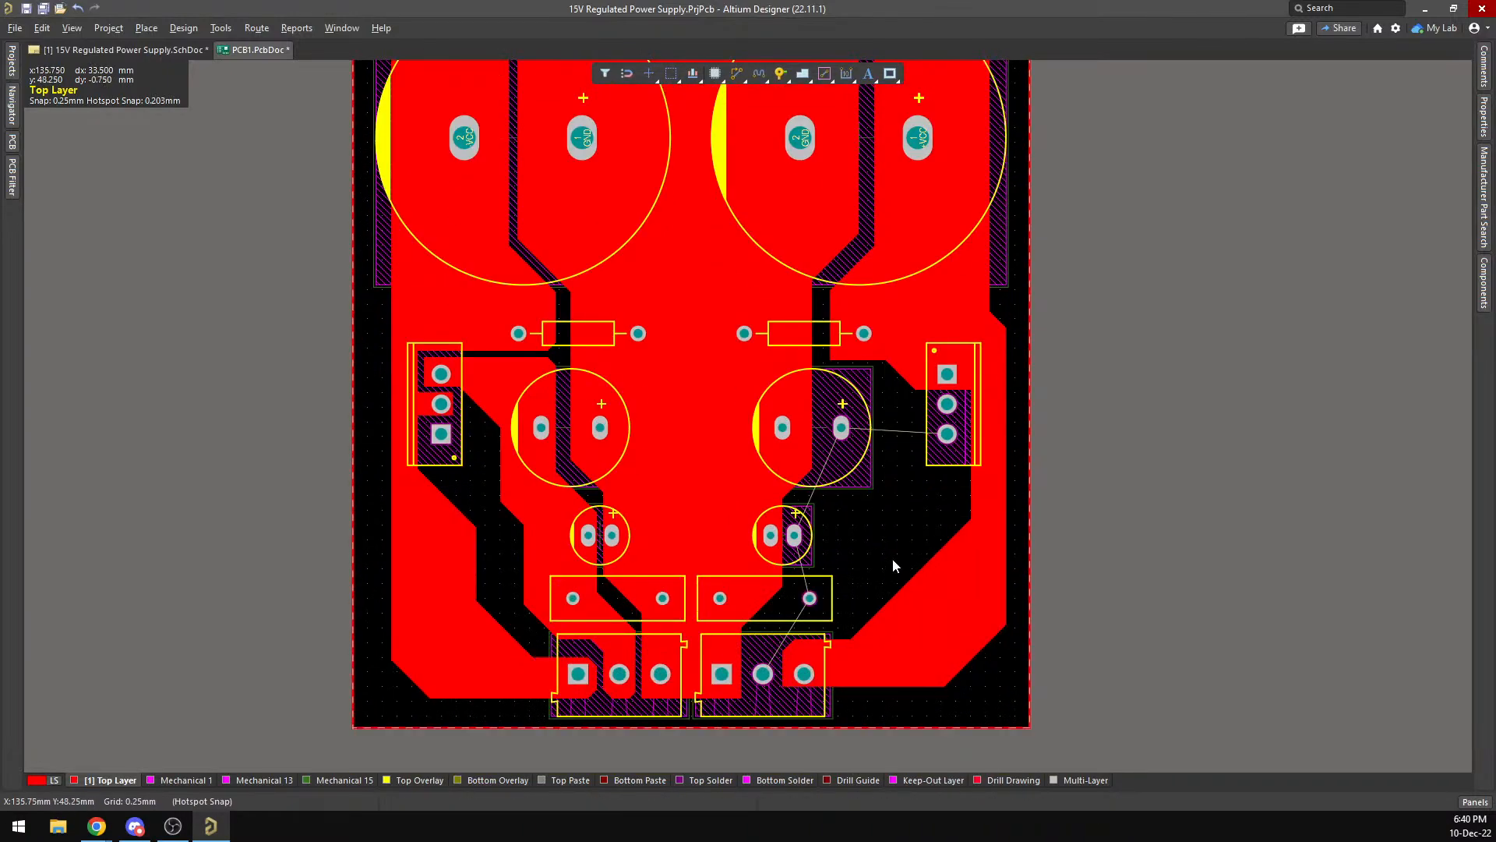
{"action": "scroll", "coordinate": [881, 477], "scroll_direction": "up", "scroll_amount": 2, "text": "ctrl"}
{"action": "scroll", "coordinate": [852, 390], "scroll_direction": "down", "scroll_amount": 2}
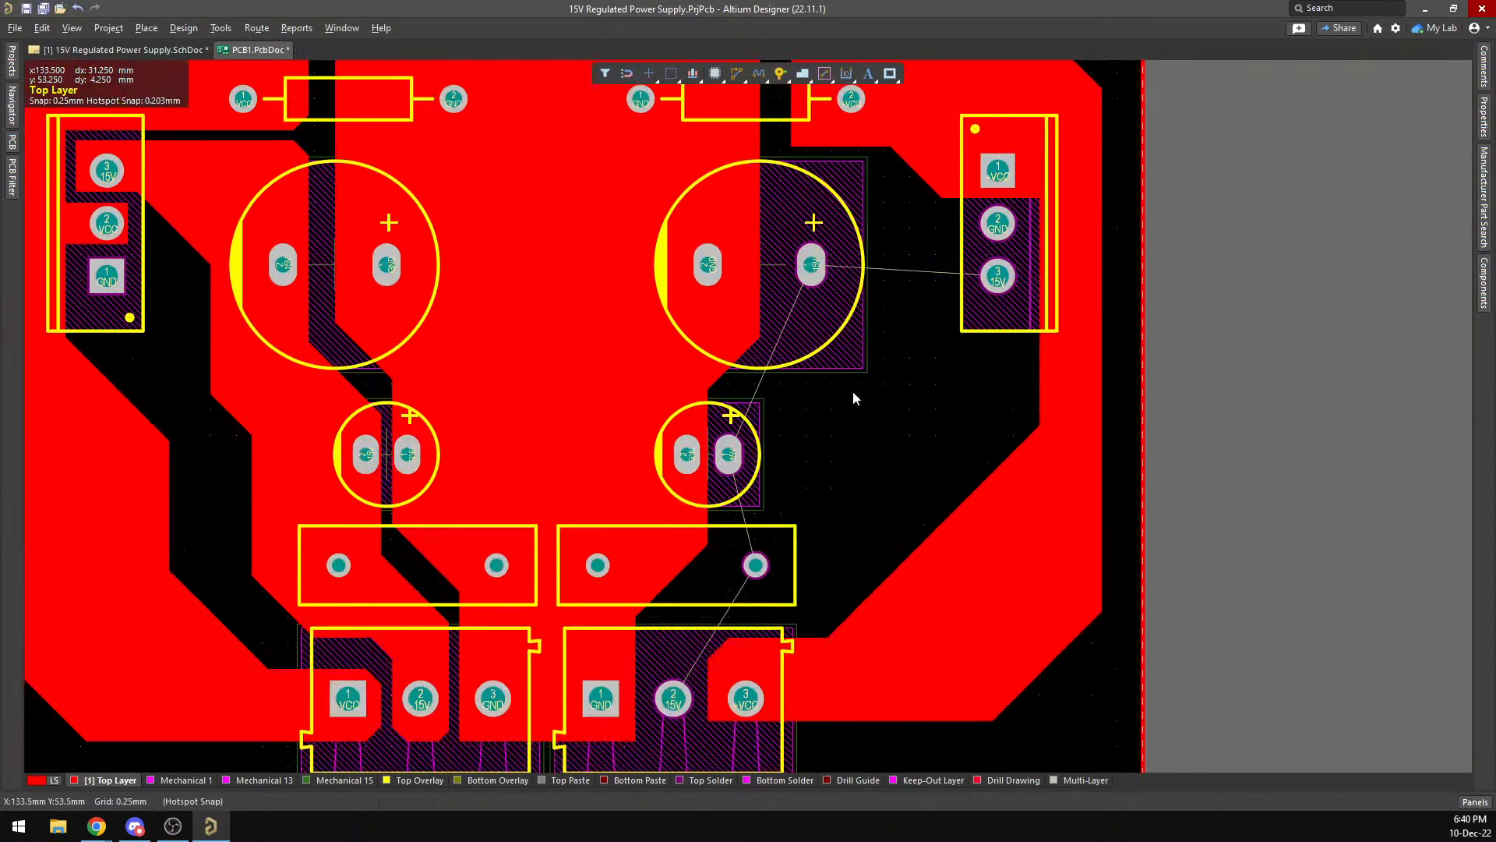
{"action": "scroll", "coordinate": [845, 399], "scroll_direction": "up", "scroll_amount": 2, "text": "ctrl"}
{"action": "scroll", "coordinate": [796, 429], "scroll_direction": "down", "scroll_amount": 2}
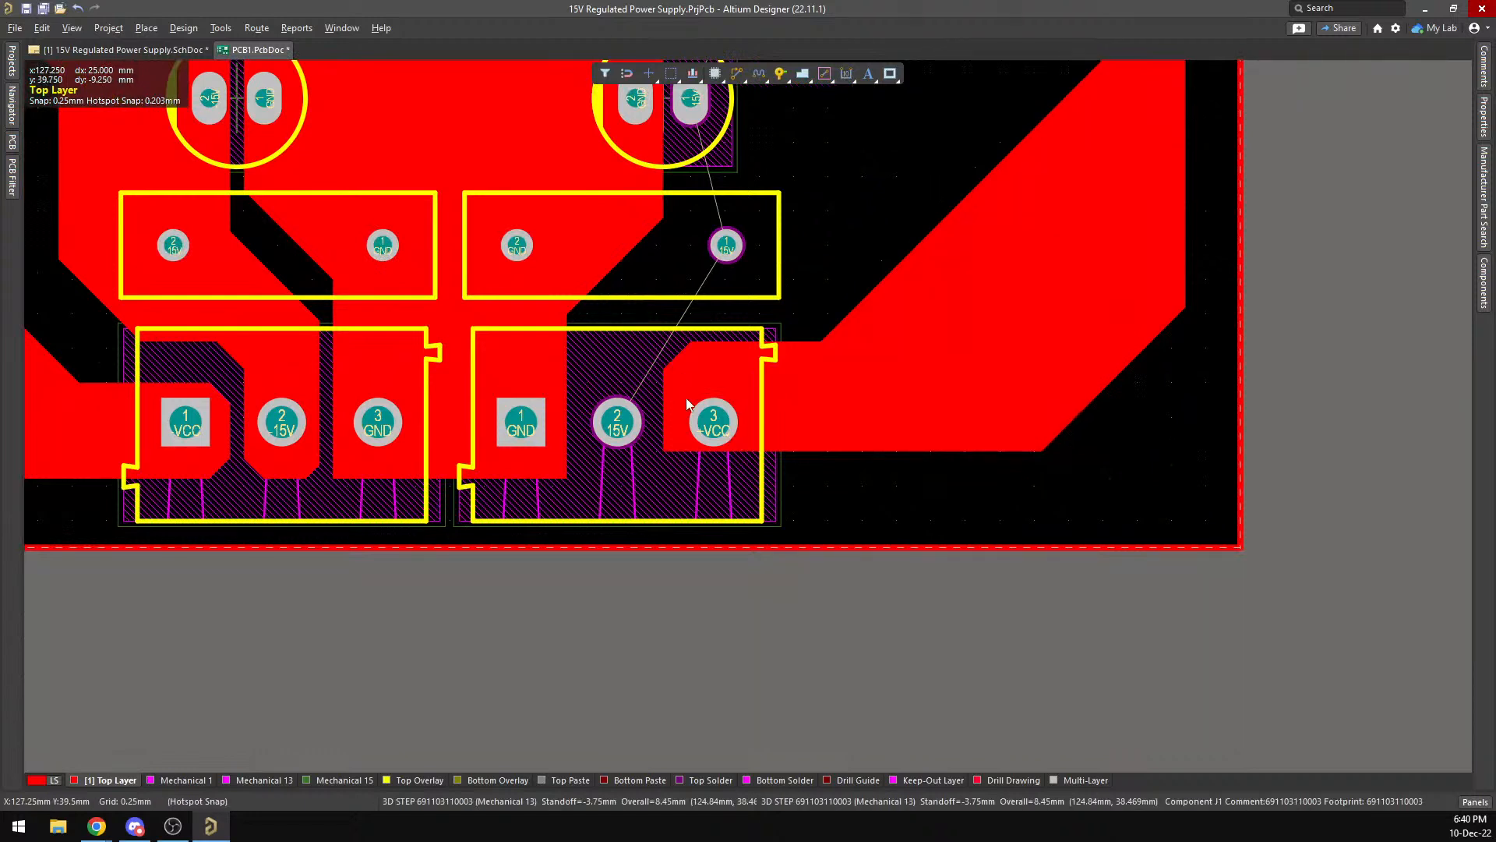
{"action": "left_click", "coordinate": [793, 434]}
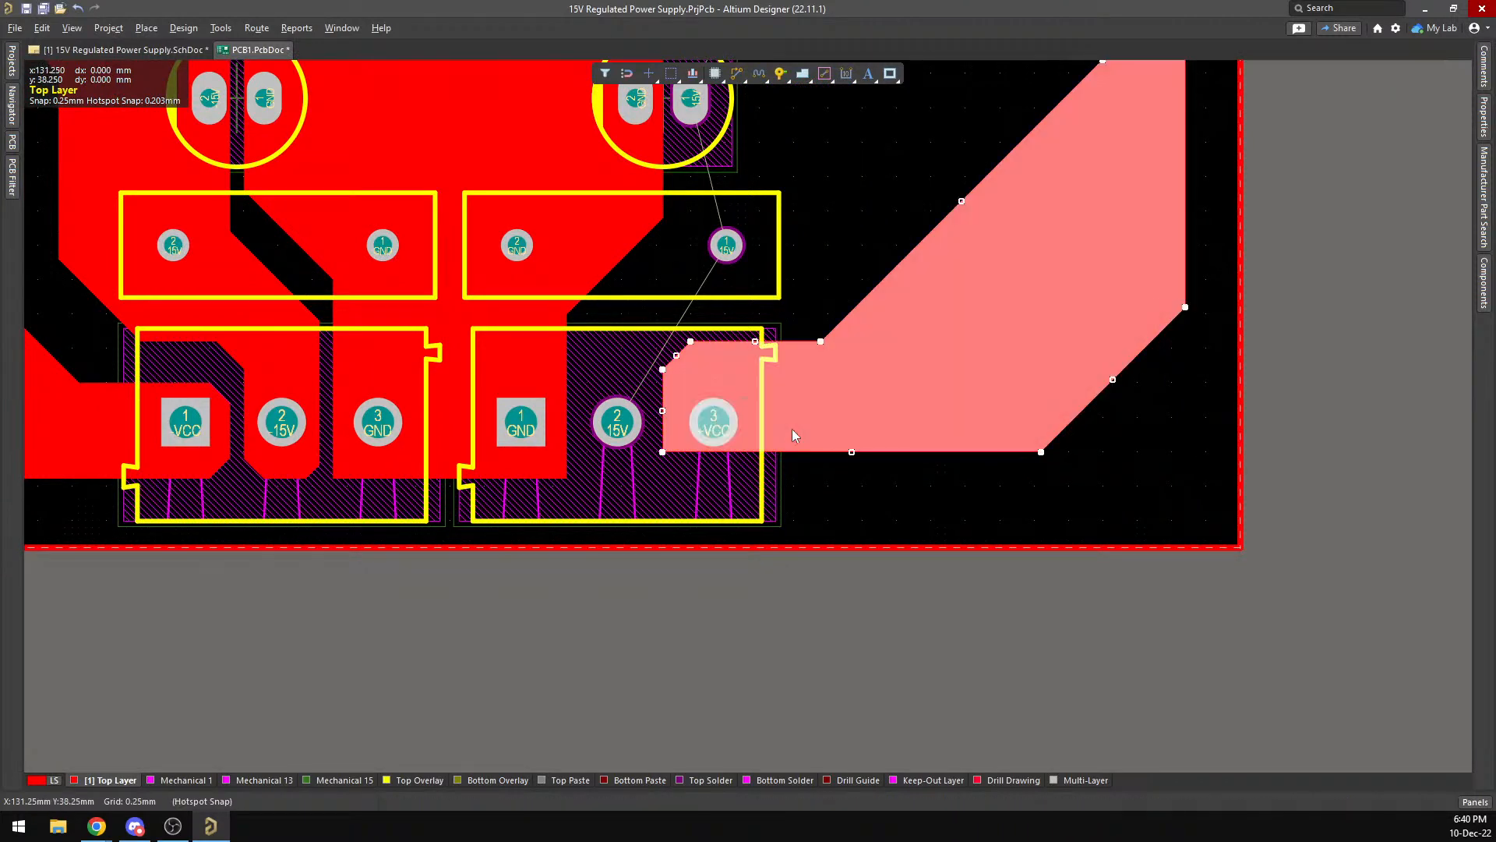
{"action": "left_click_drag", "start_coordinate": [852, 451], "coordinate": [848, 472]}
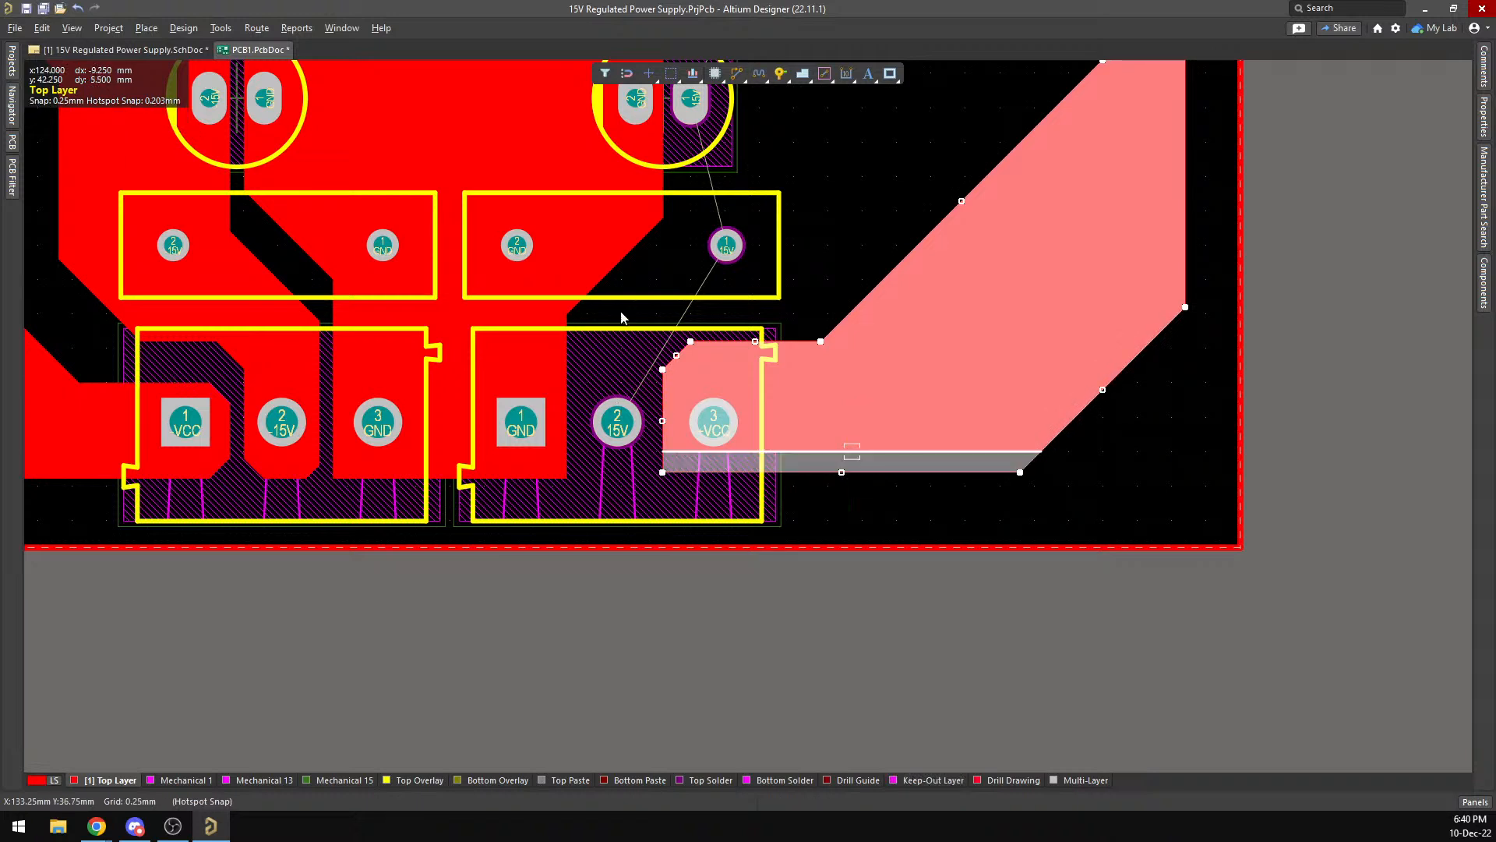
{"action": "right_click", "coordinate": [868, 386]}
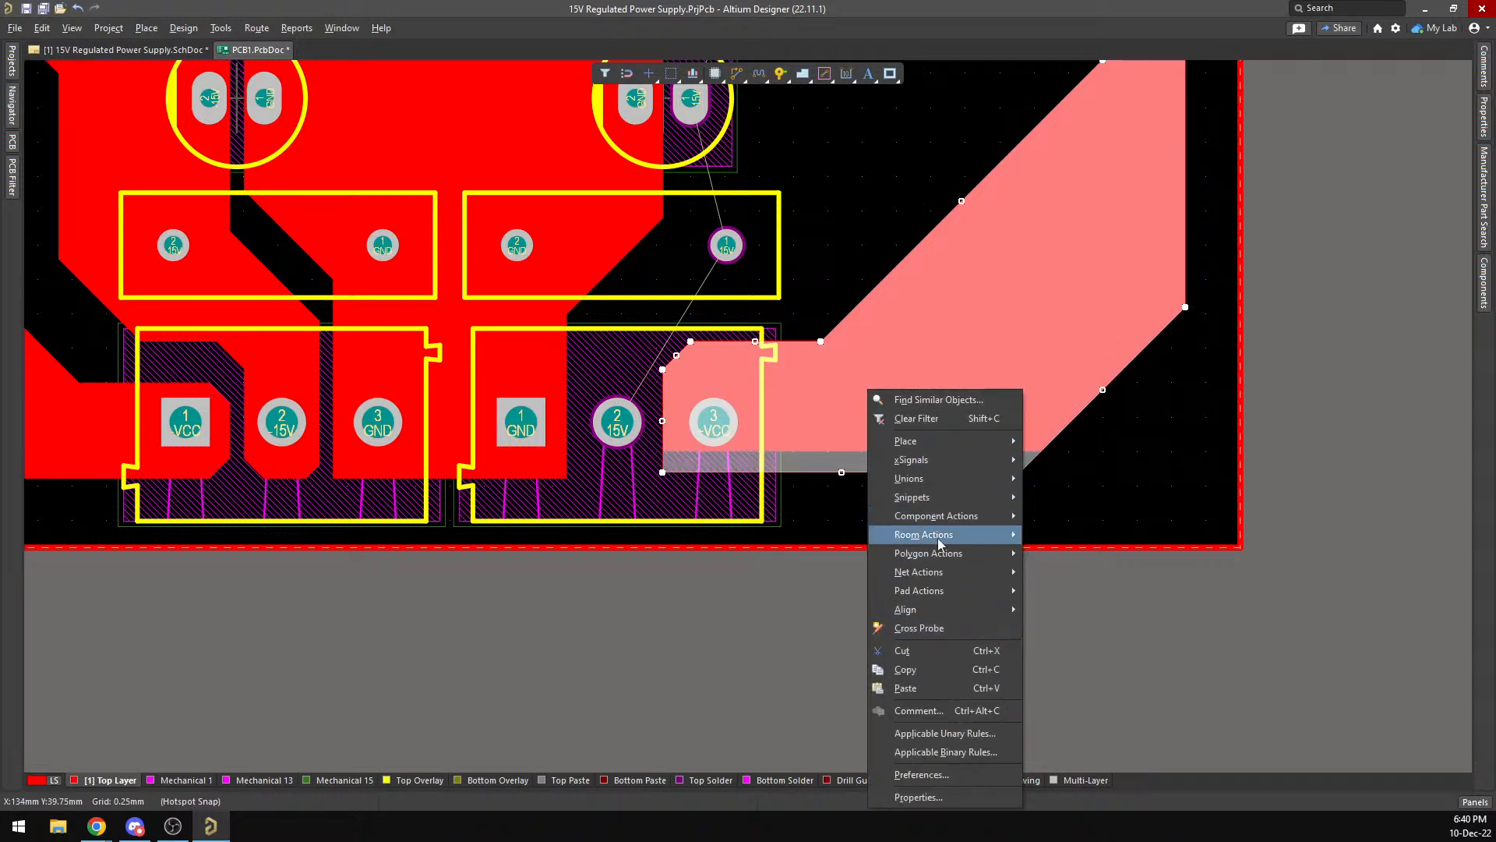
{"action": "mouse_move", "coordinate": [935, 553]}
{"action": "left_click", "coordinate": [1078, 538]}
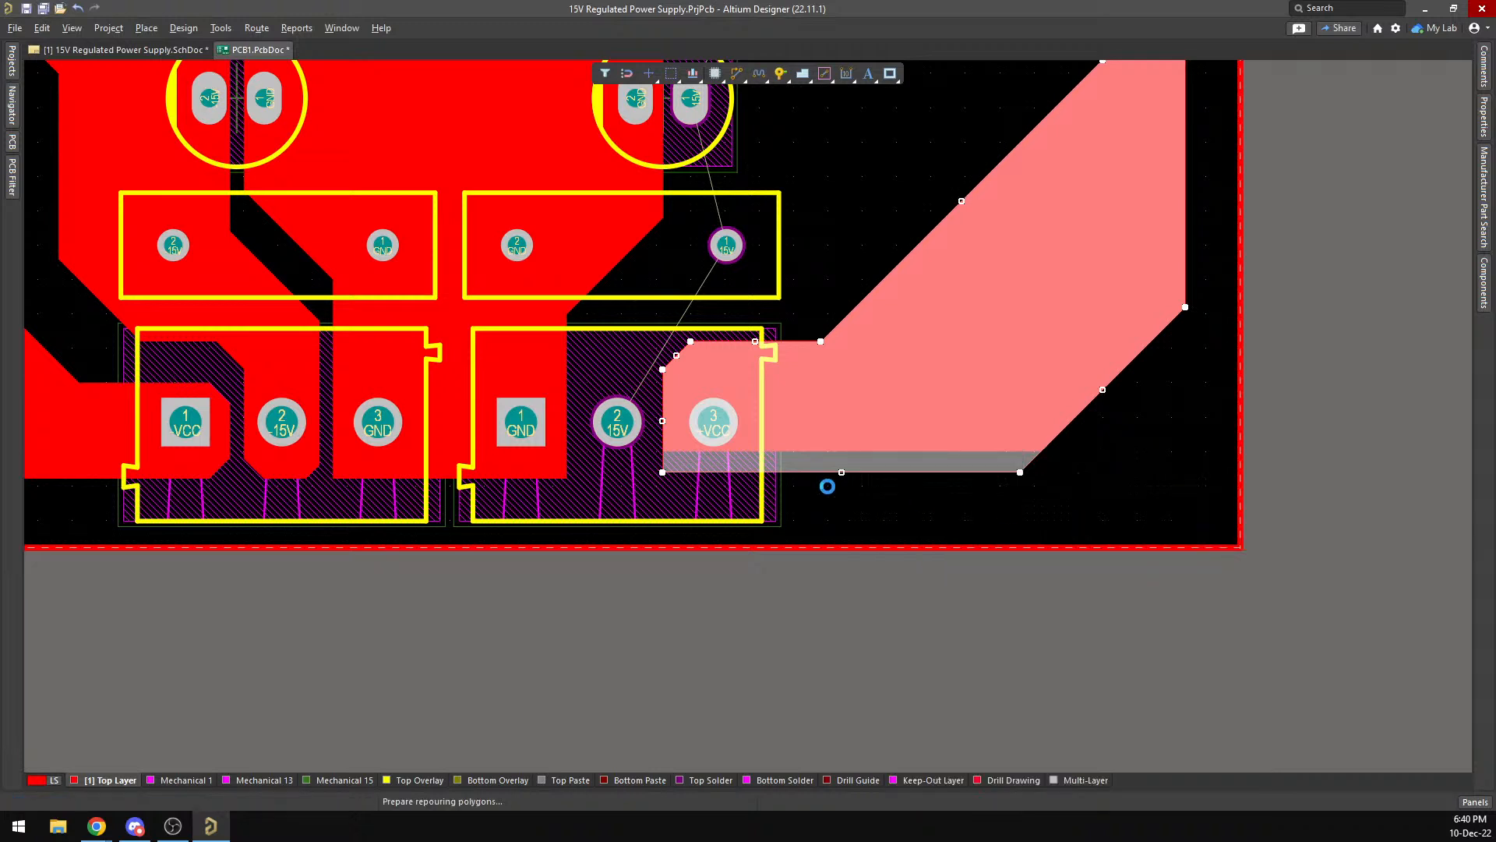
Move the +VCC polygon's edge facing the connector's 15V pad slightly away from that pad and repour the polygon.
{"action": "right_click_drag", "start_coordinate": [488, 511], "coordinate": [704, 537]}
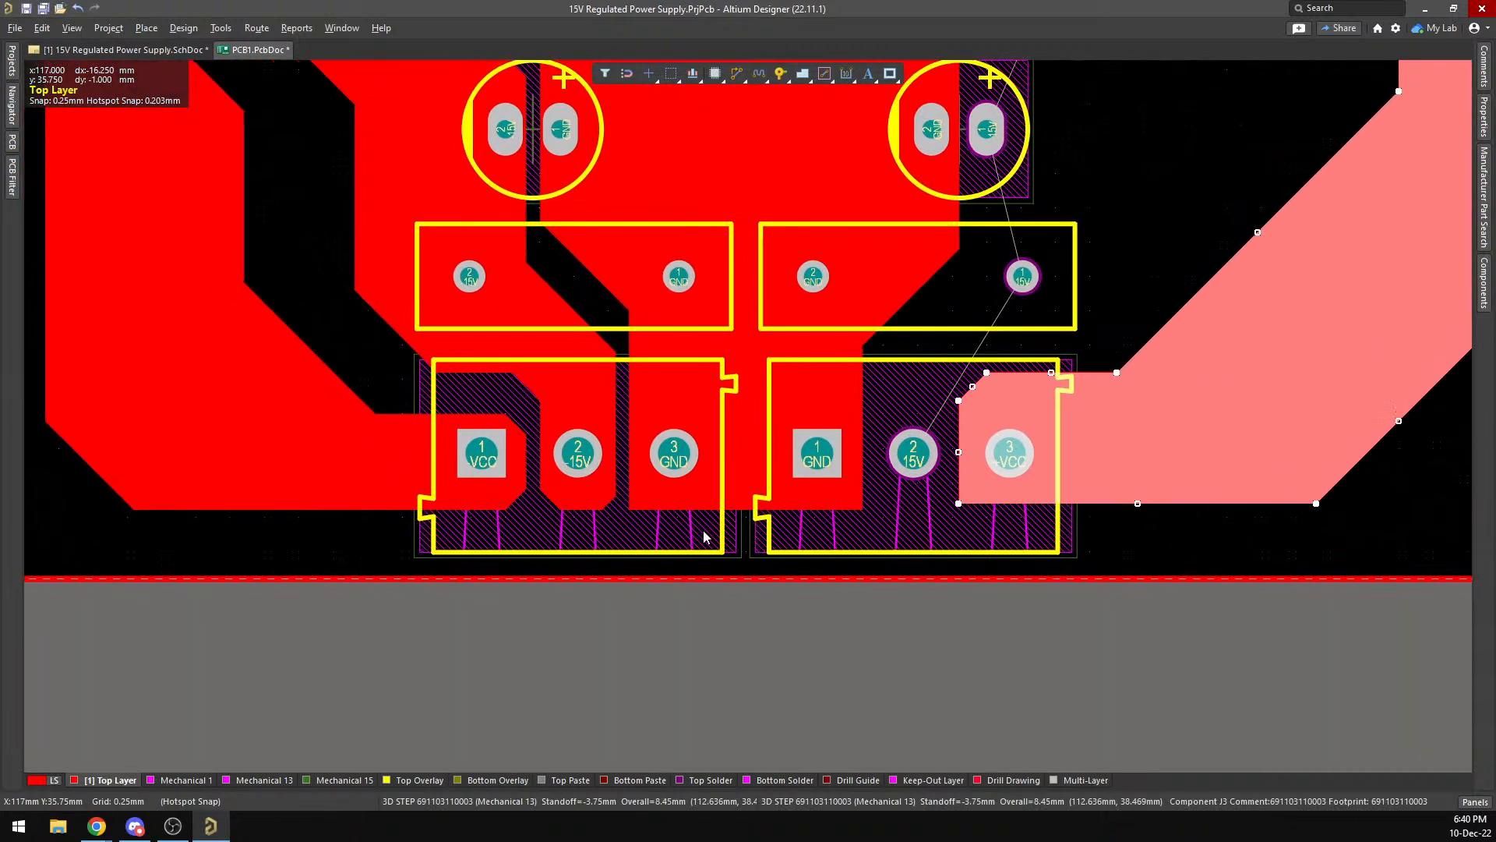
{"action": "left_click", "coordinate": [626, 492]}
{"action": "left_click", "coordinate": [742, 490]}
{"action": "left_click", "coordinate": [754, 474]}
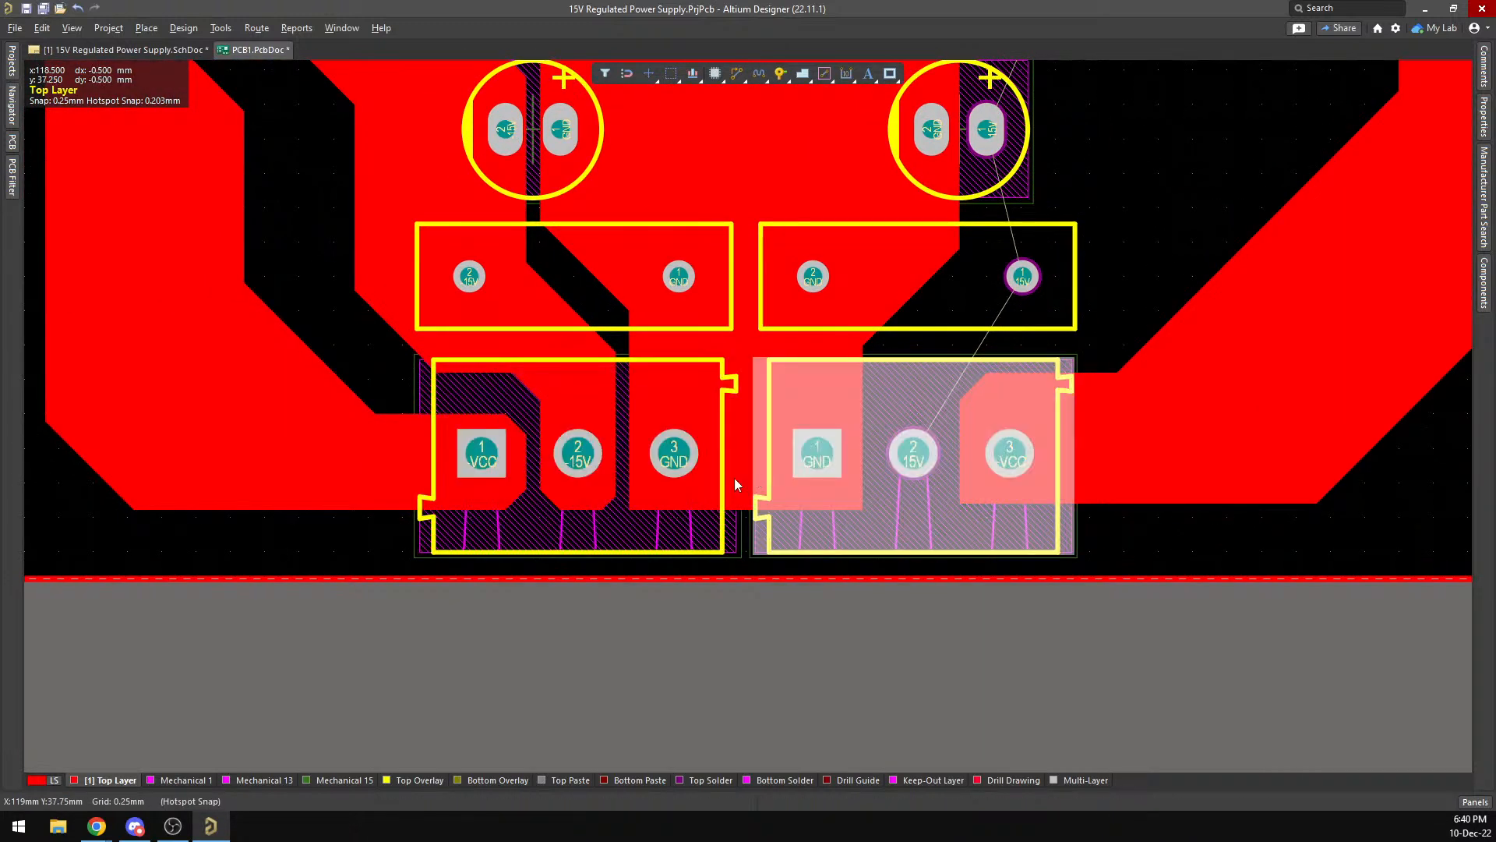
{"action": "left_click", "coordinate": [1110, 455]}
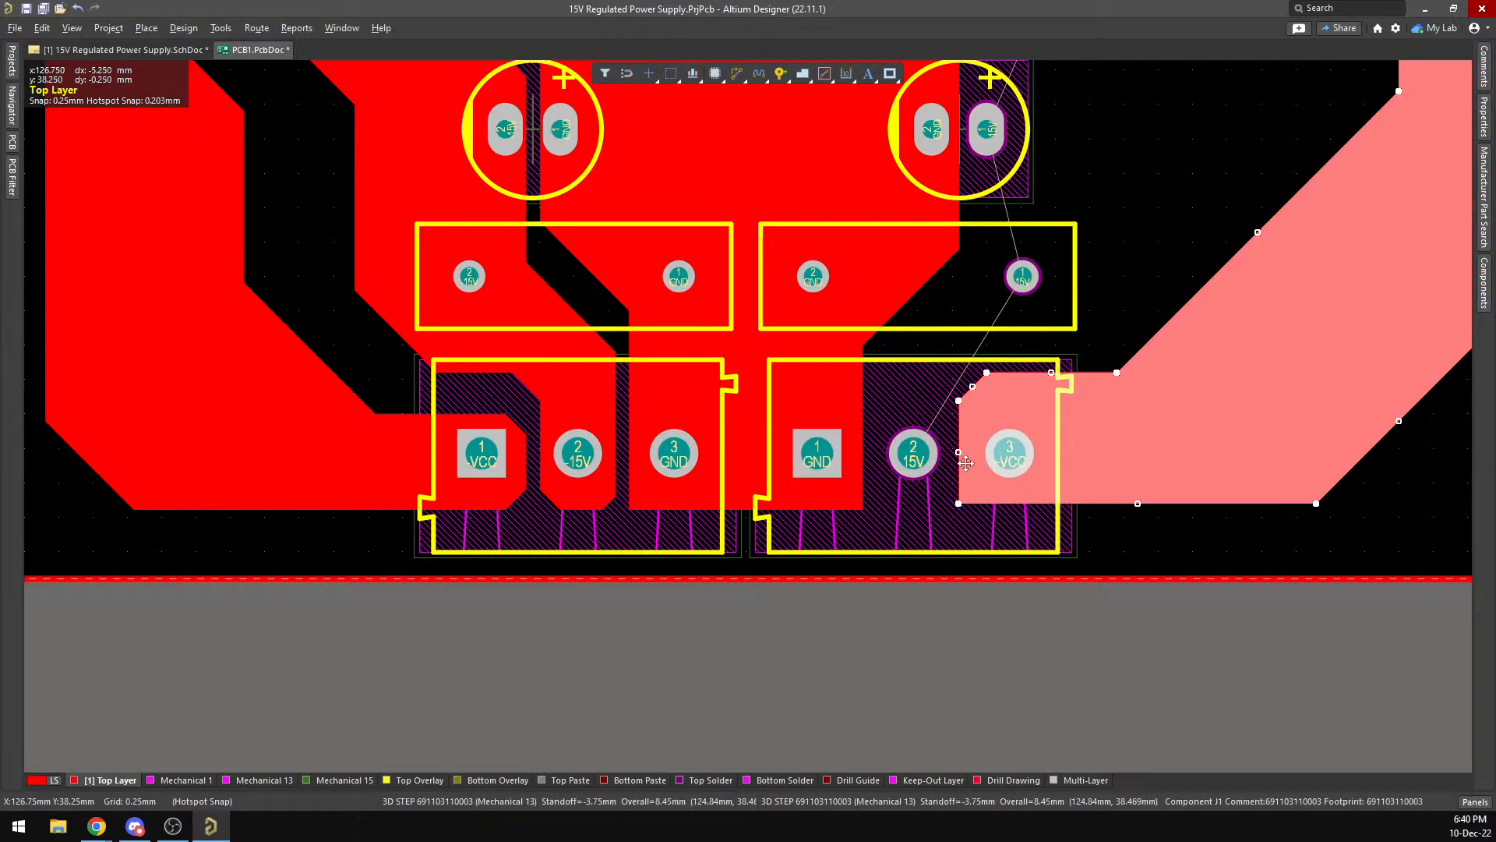
{"action": "left_click_drag", "start_coordinate": [968, 450], "coordinate": [965, 446]}
{"action": "right_click", "coordinate": [1117, 425]}
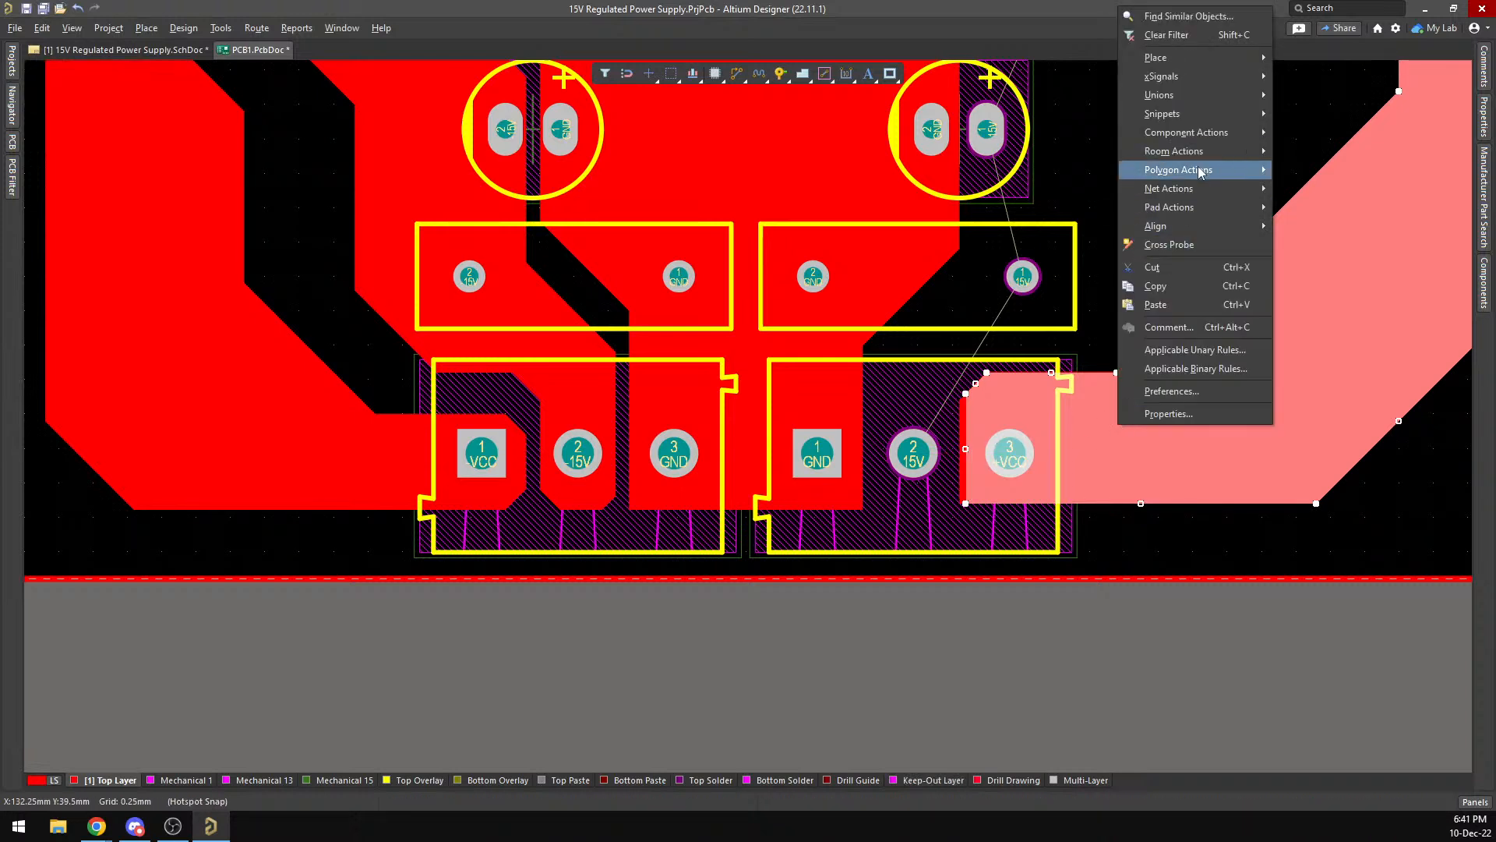
{"action": "mouse_move", "coordinate": [1149, 170]}
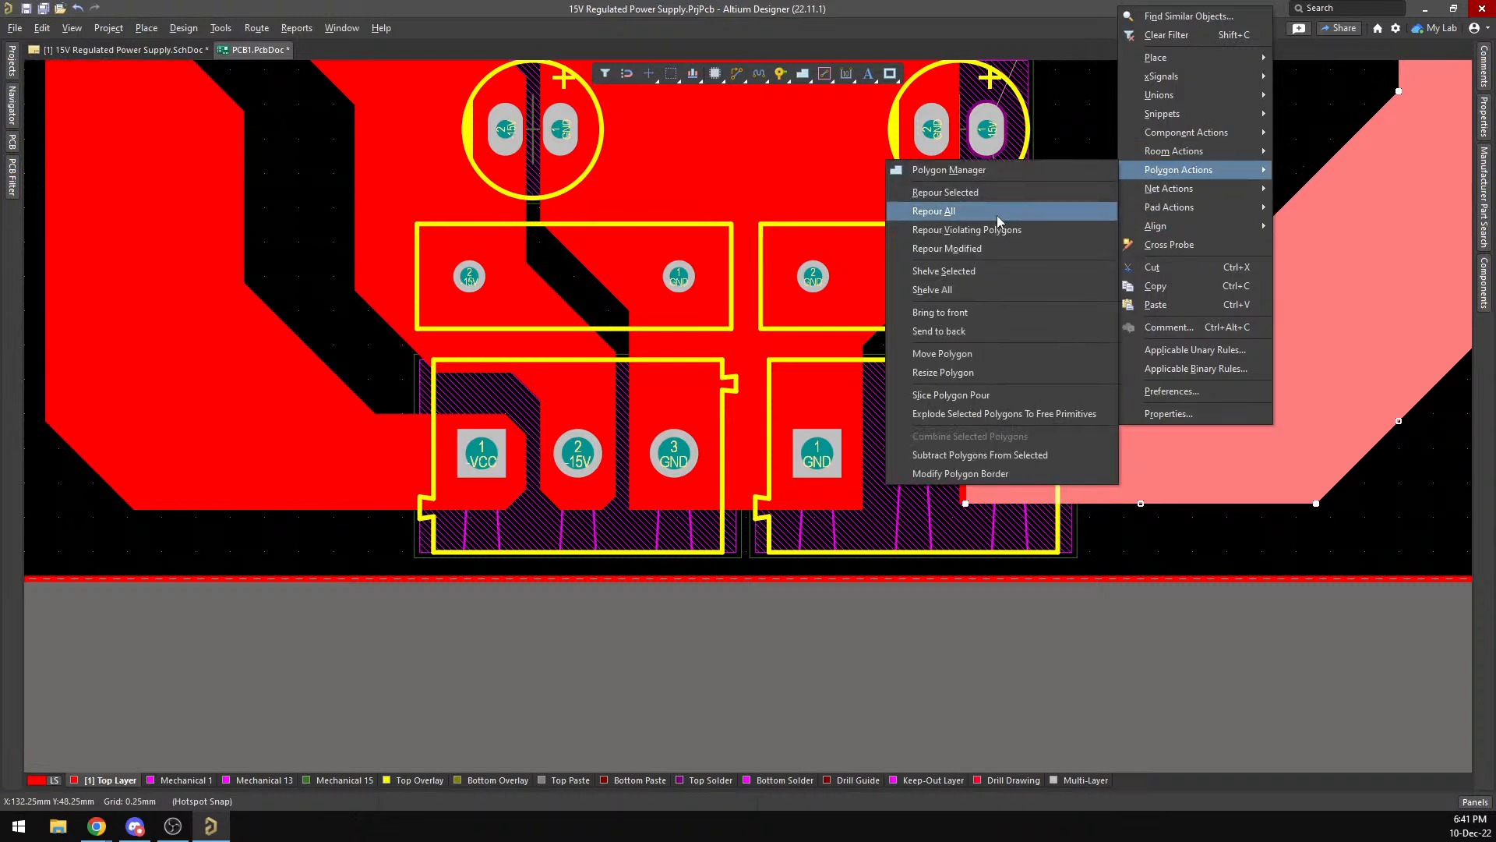
{"action": "left_click", "coordinate": [1010, 194]}
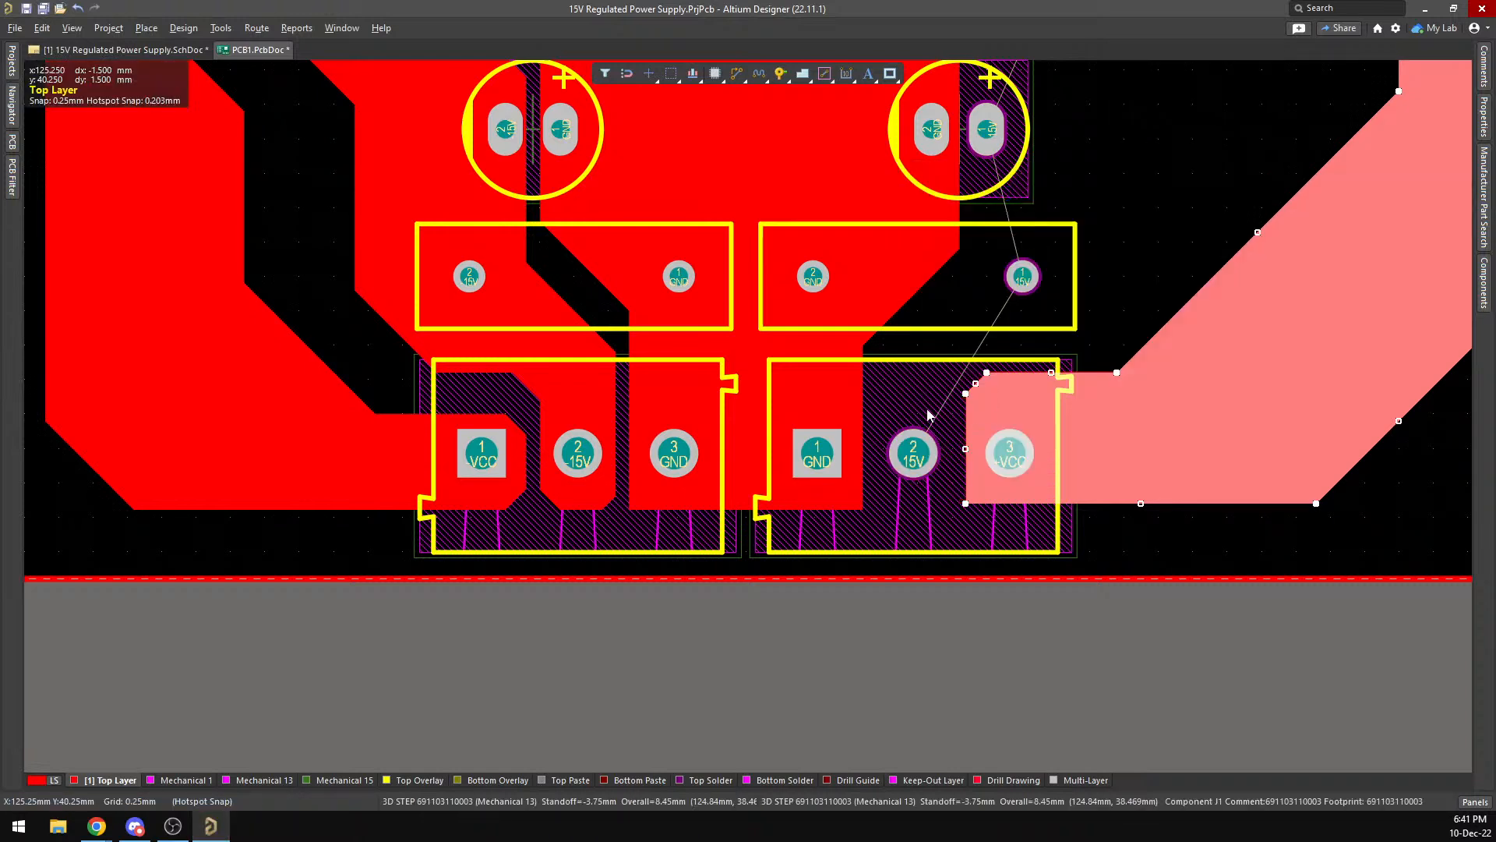
Start a top-layer polygon outline at the right large capacitor's 15V pad, passing around the regulator's 15V pin and down beside the +VCC copper.
{"action": "scroll", "coordinate": [932, 389], "scroll_direction": "down", "scroll_amount": 2}
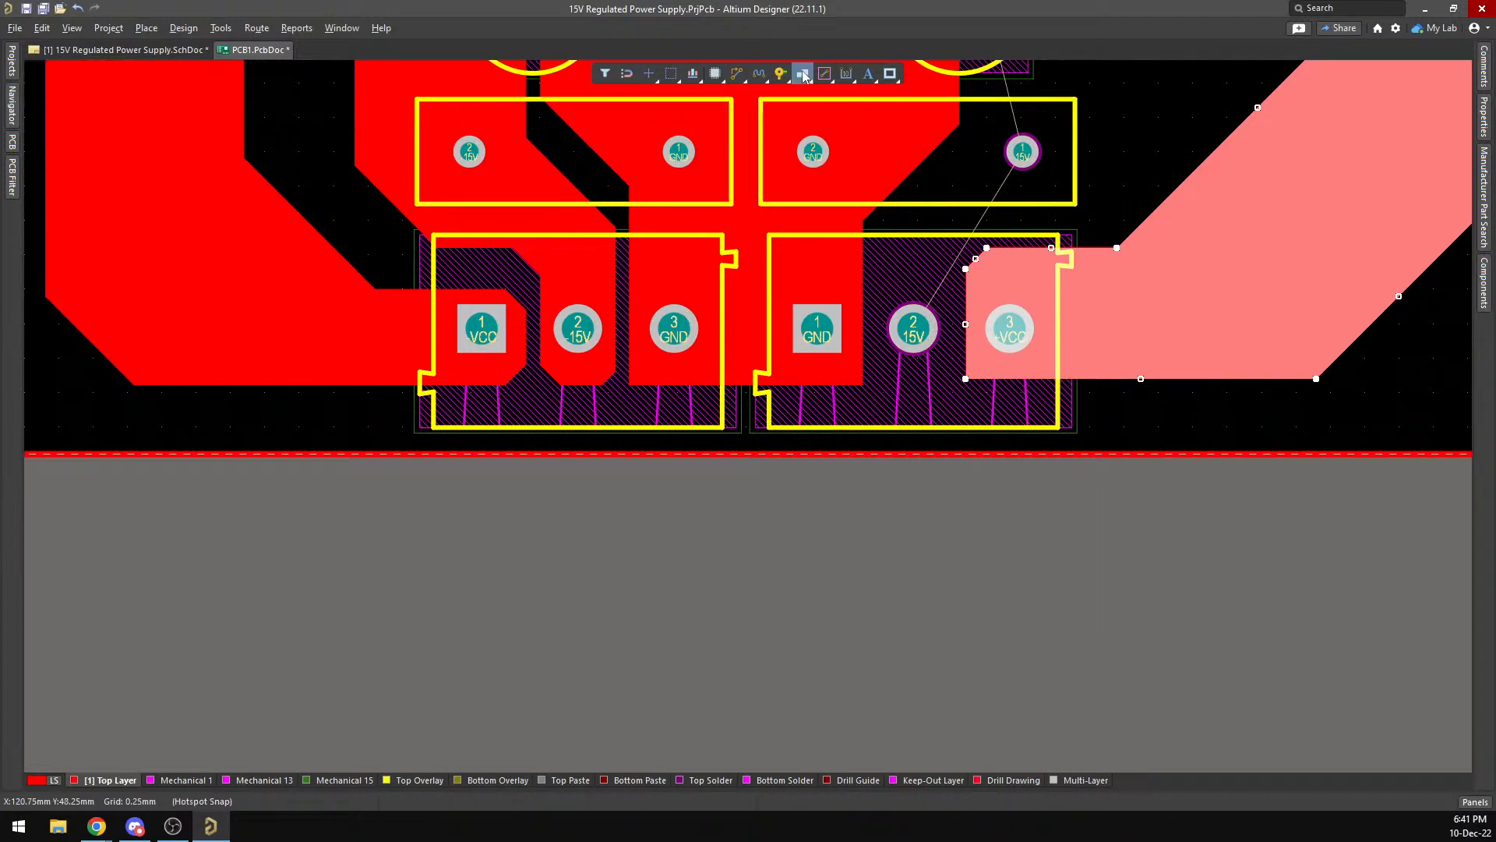
{"action": "scroll", "coordinate": [1140, 315], "scroll_direction": "up", "scroll_amount": 10}
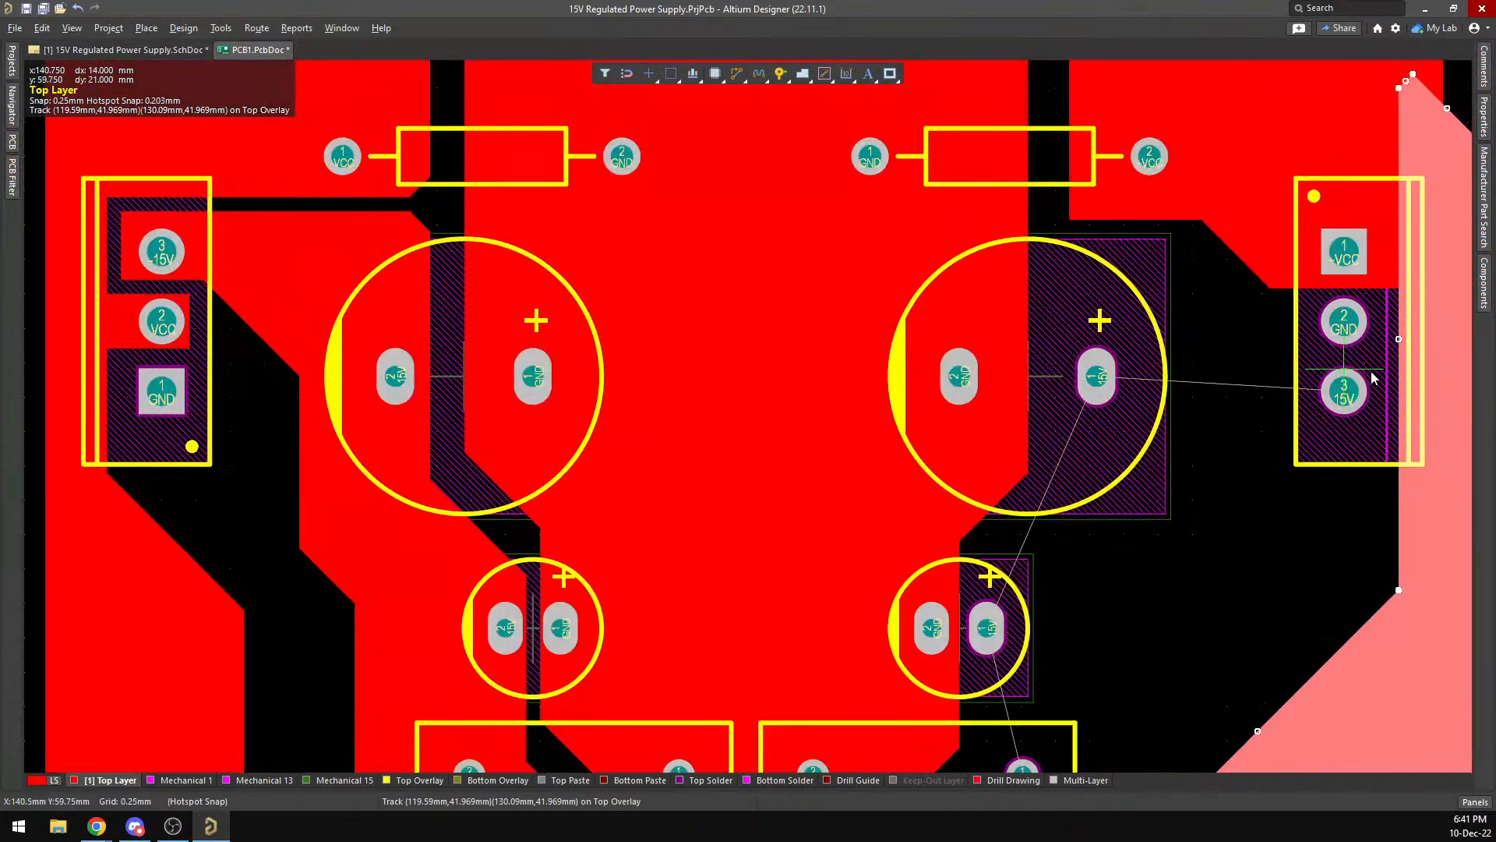
{"action": "left_click", "coordinate": [1069, 328]}
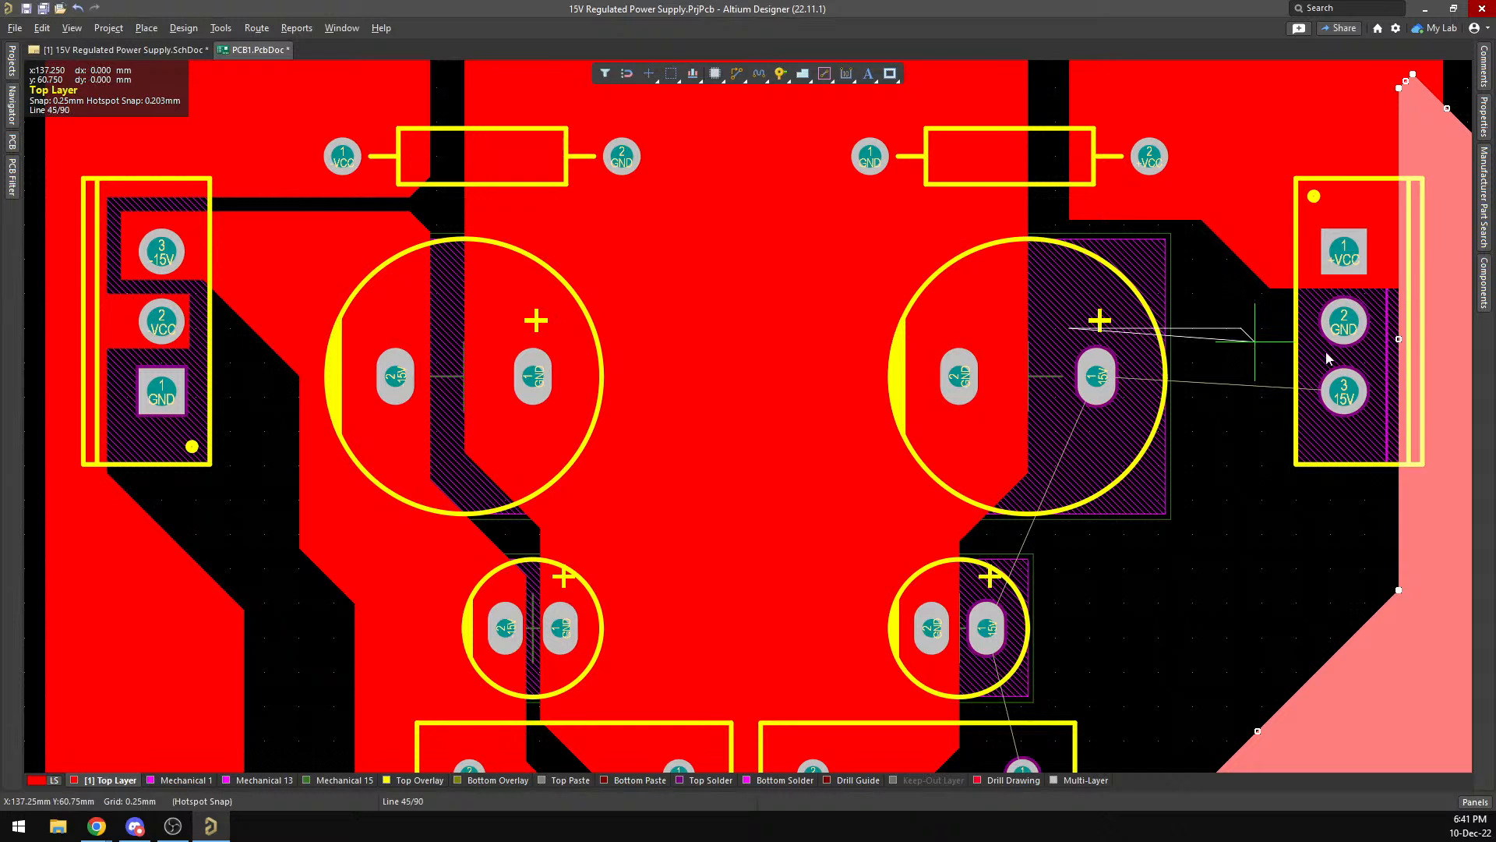
{"action": "key", "text": "space"}
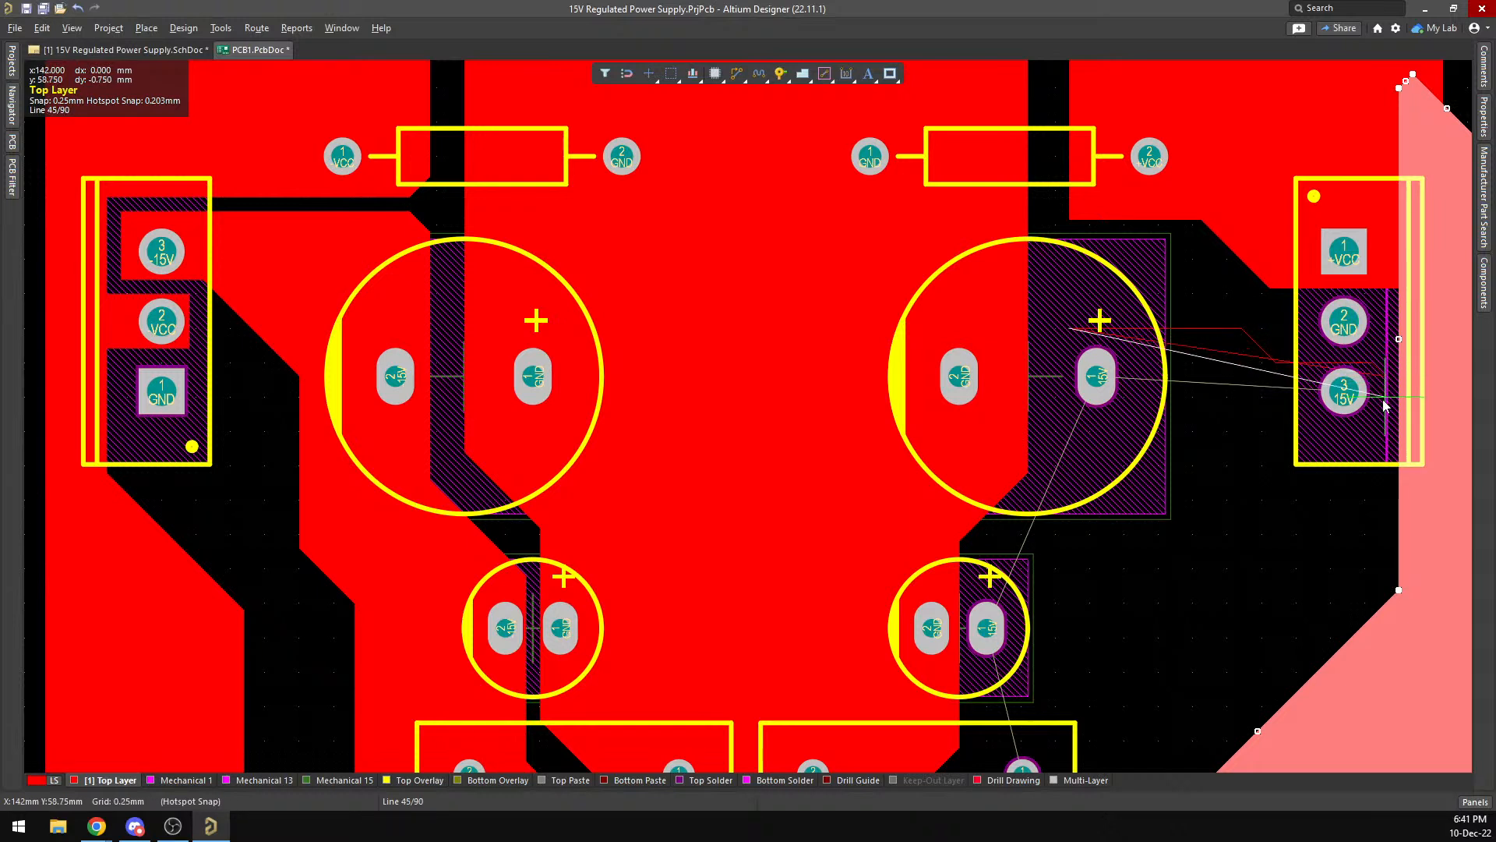
{"action": "left_click", "coordinate": [1371, 458]}
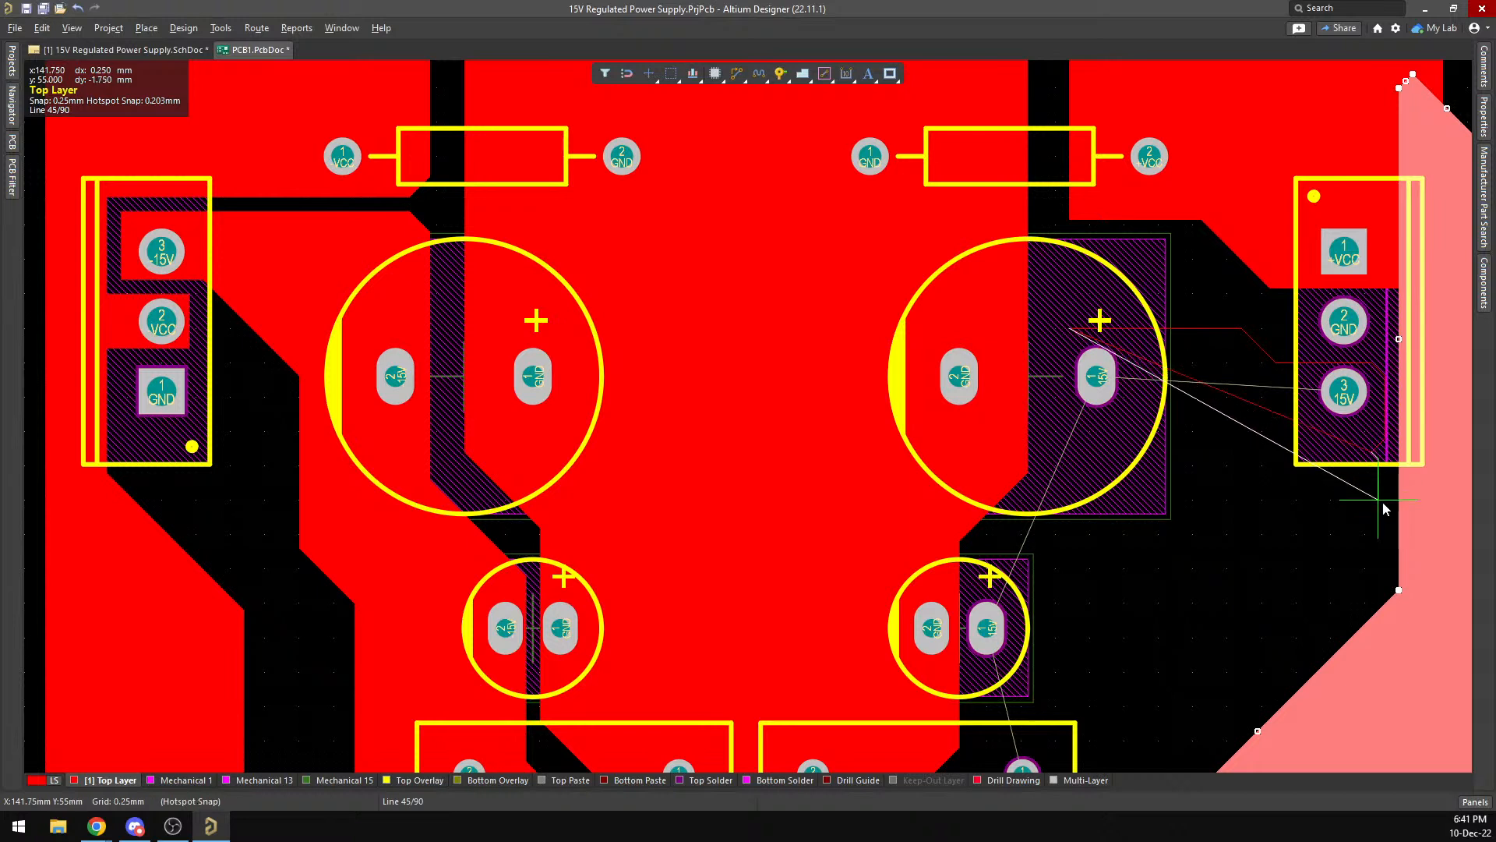
{"action": "left_click", "coordinate": [1387, 543]}
{"action": "scroll", "coordinate": [1379, 535], "scroll_direction": "down", "scroll_amount": 3}
{"action": "key", "text": "space"}
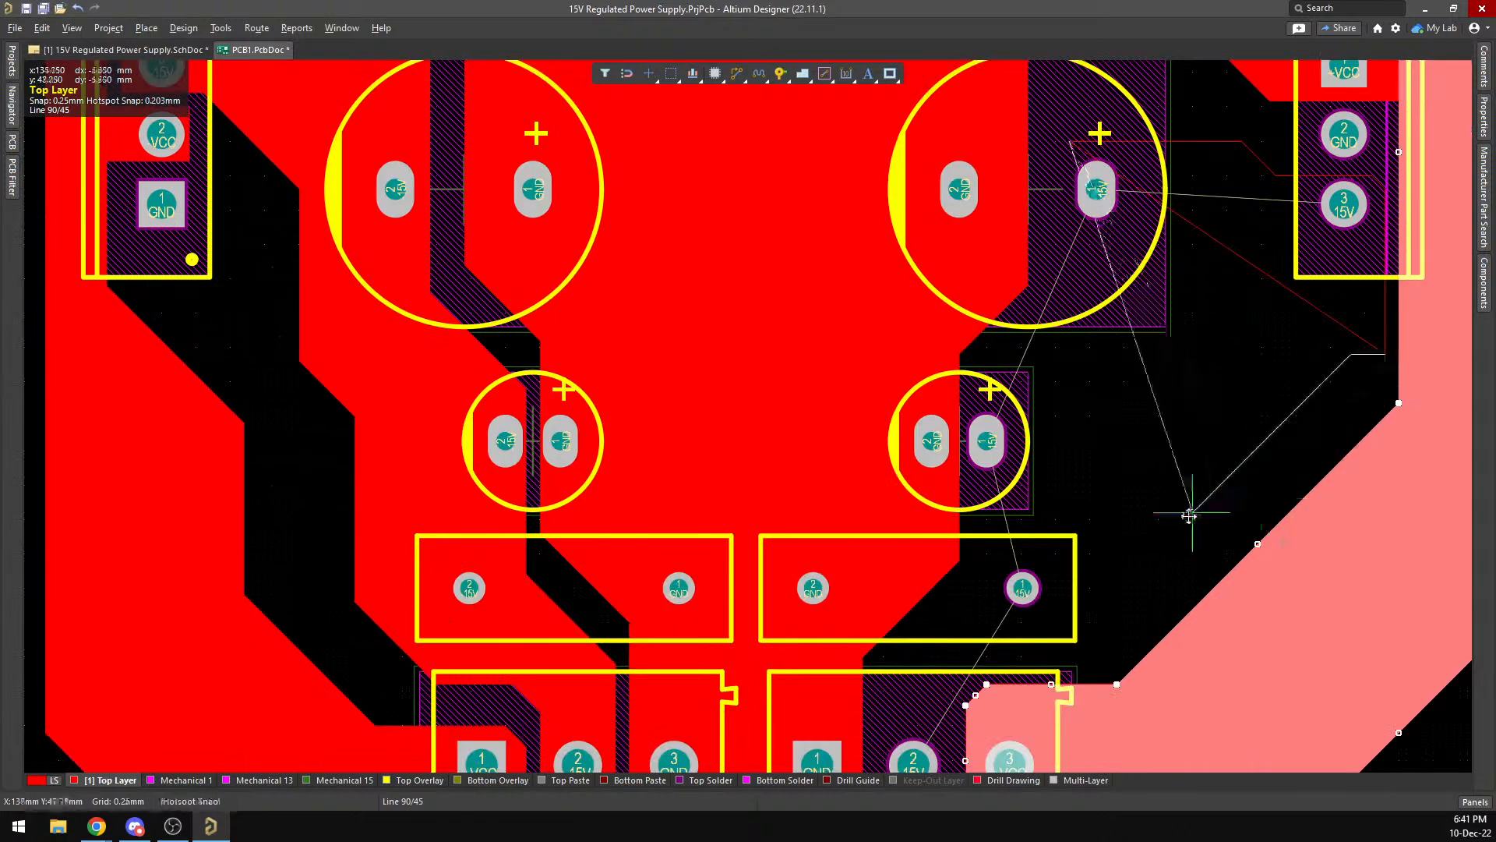
Continue the outline diagonally along the +VCC copper, below the rectangular capacitor's 15V pad, and down around the right output connector's 15V pad.
{"action": "left_click", "coordinate": [1164, 575]}
{"action": "key", "text": "space"}
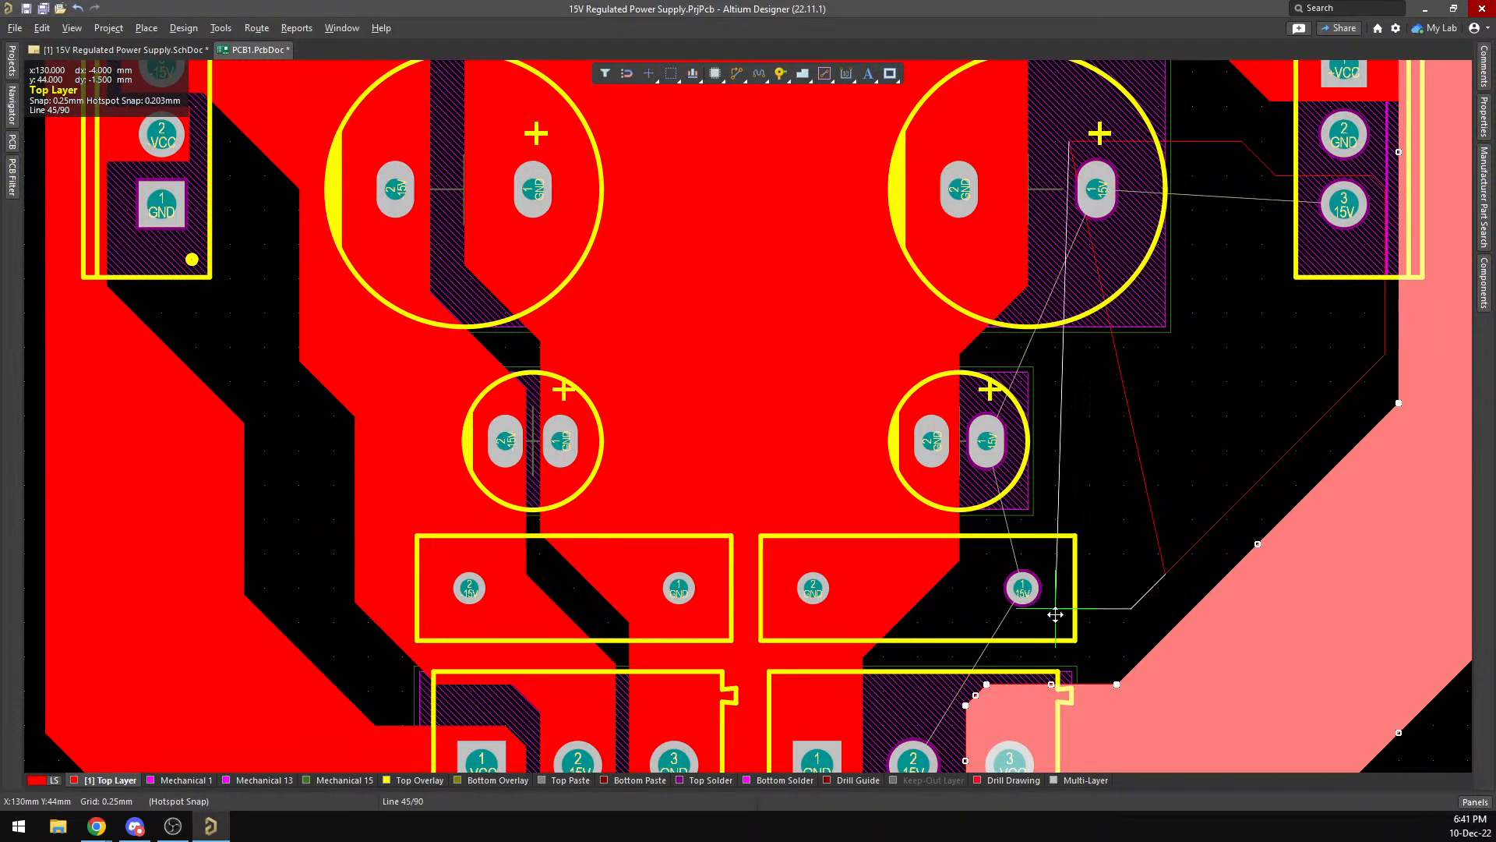
{"action": "left_click", "coordinate": [1041, 622]}
{"action": "key", "text": "space"}
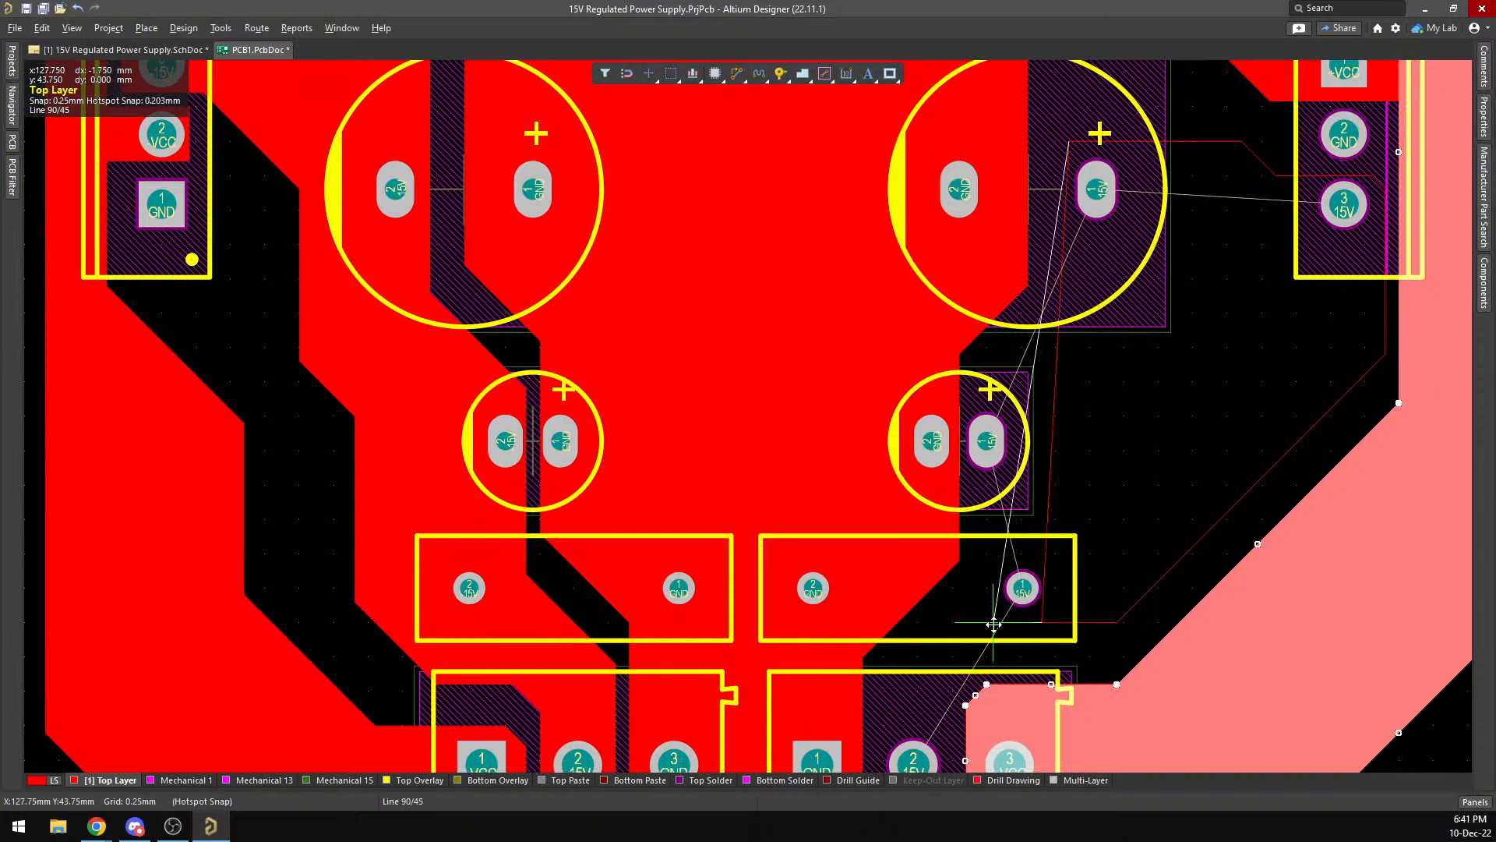
{"action": "left_click", "coordinate": [961, 626]}
{"action": "key", "text": "space"}
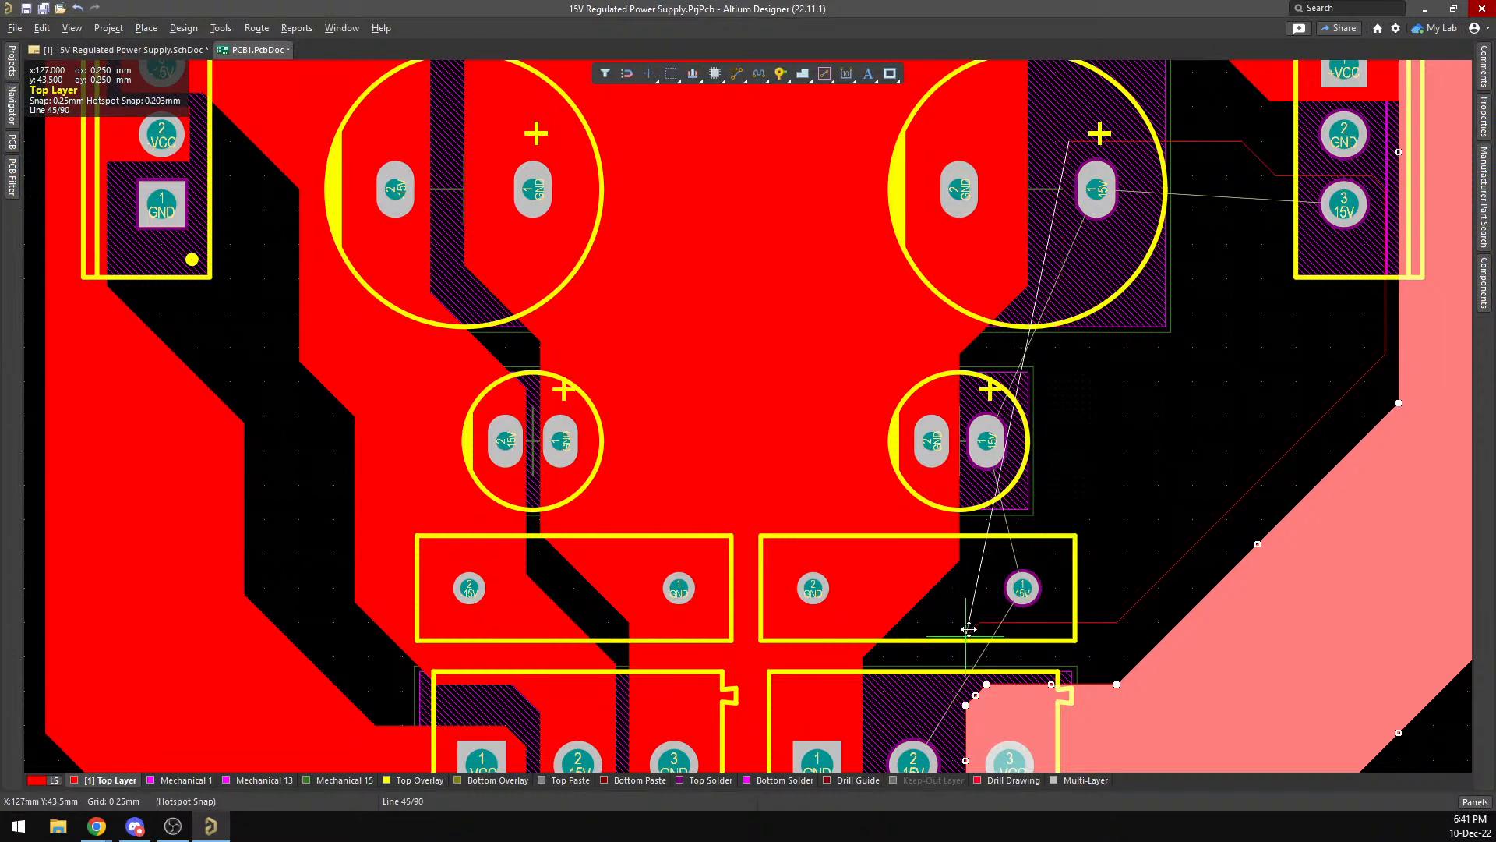
{"action": "scroll", "coordinate": [961, 626], "scroll_direction": "down", "scroll_amount": 1}
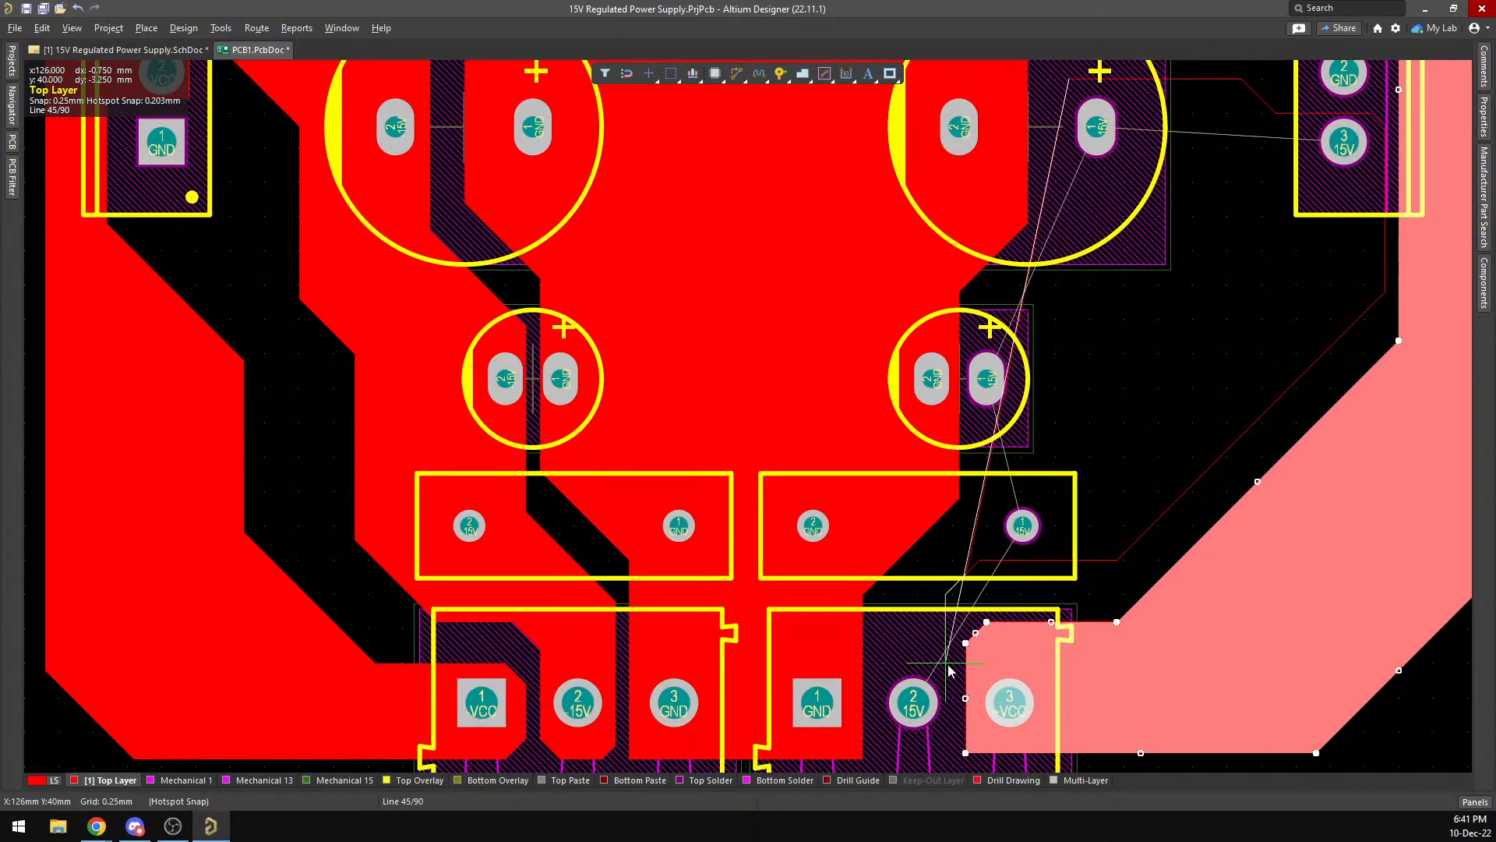
{"action": "scroll", "coordinate": [954, 690], "scroll_direction": "down", "scroll_amount": 1}
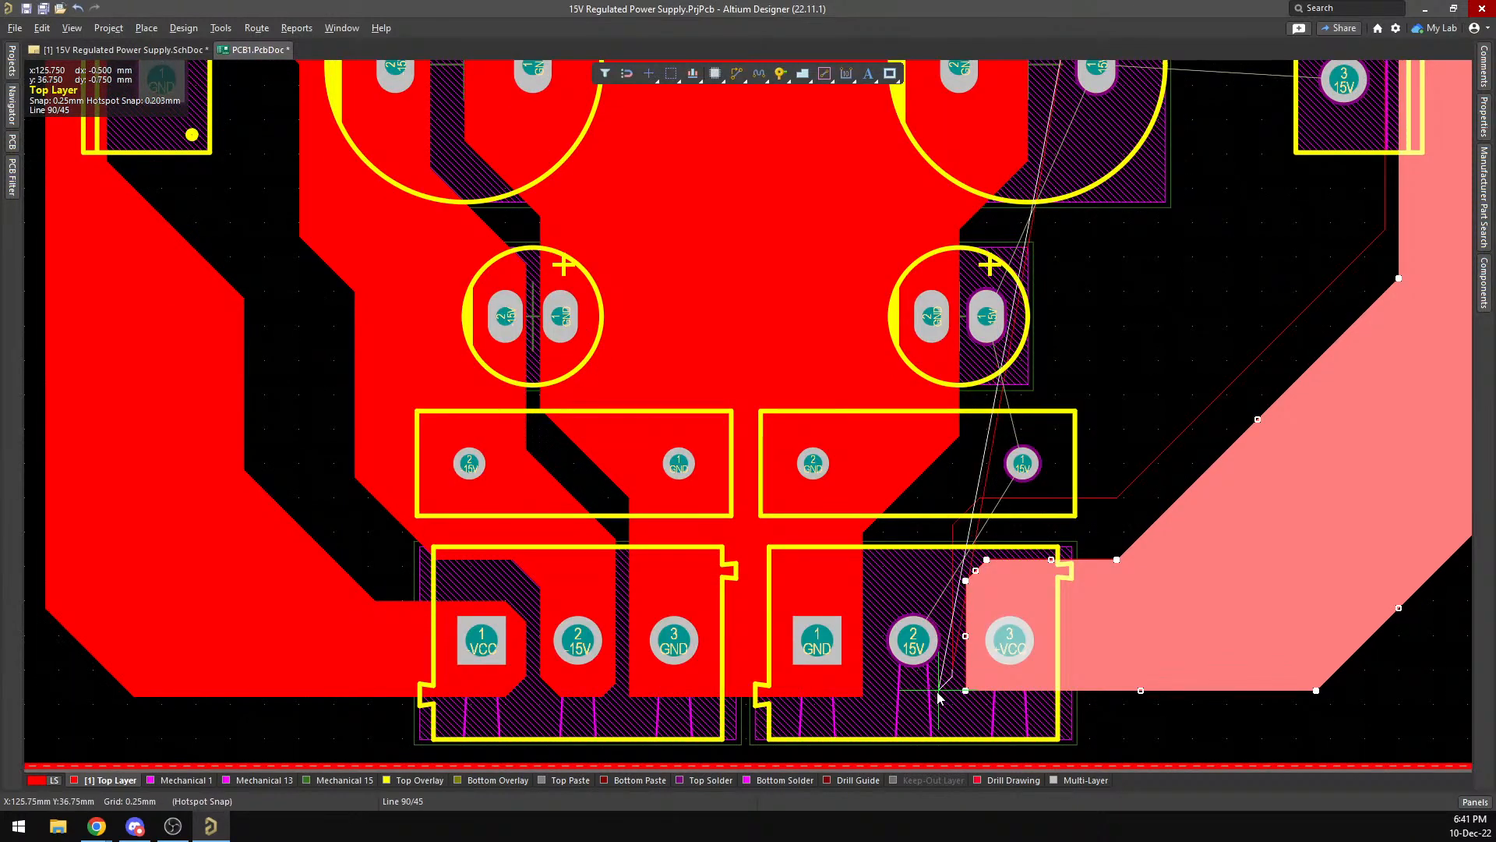
{"action": "key", "text": "space"}
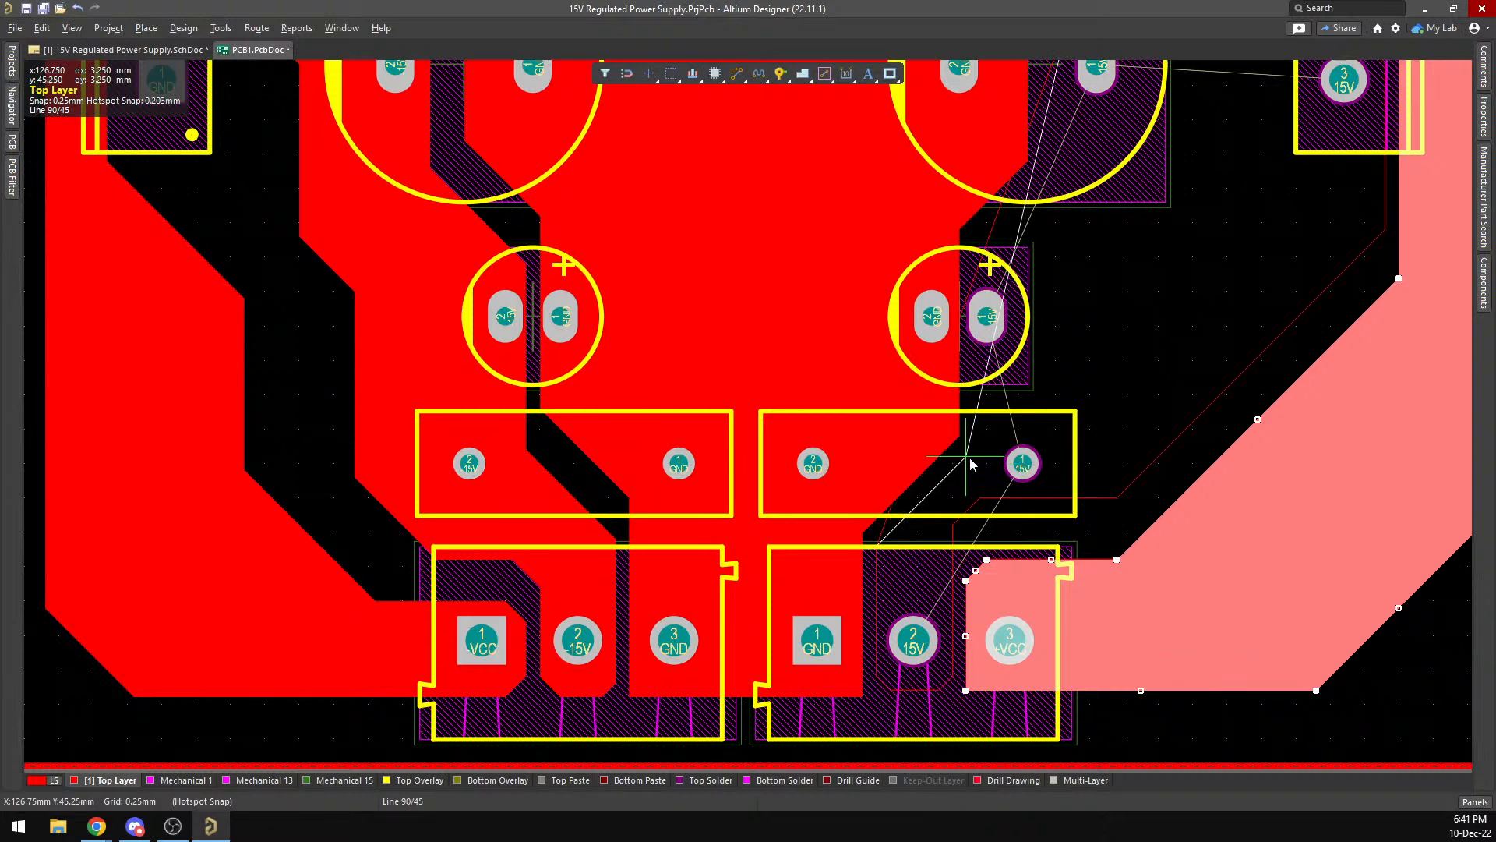
Close the polygon outline by following the GND copper past the small capacitor and back to its start at the large capacitor.
{"action": "scroll", "coordinate": [970, 465], "scroll_direction": "up", "scroll_amount": 3}
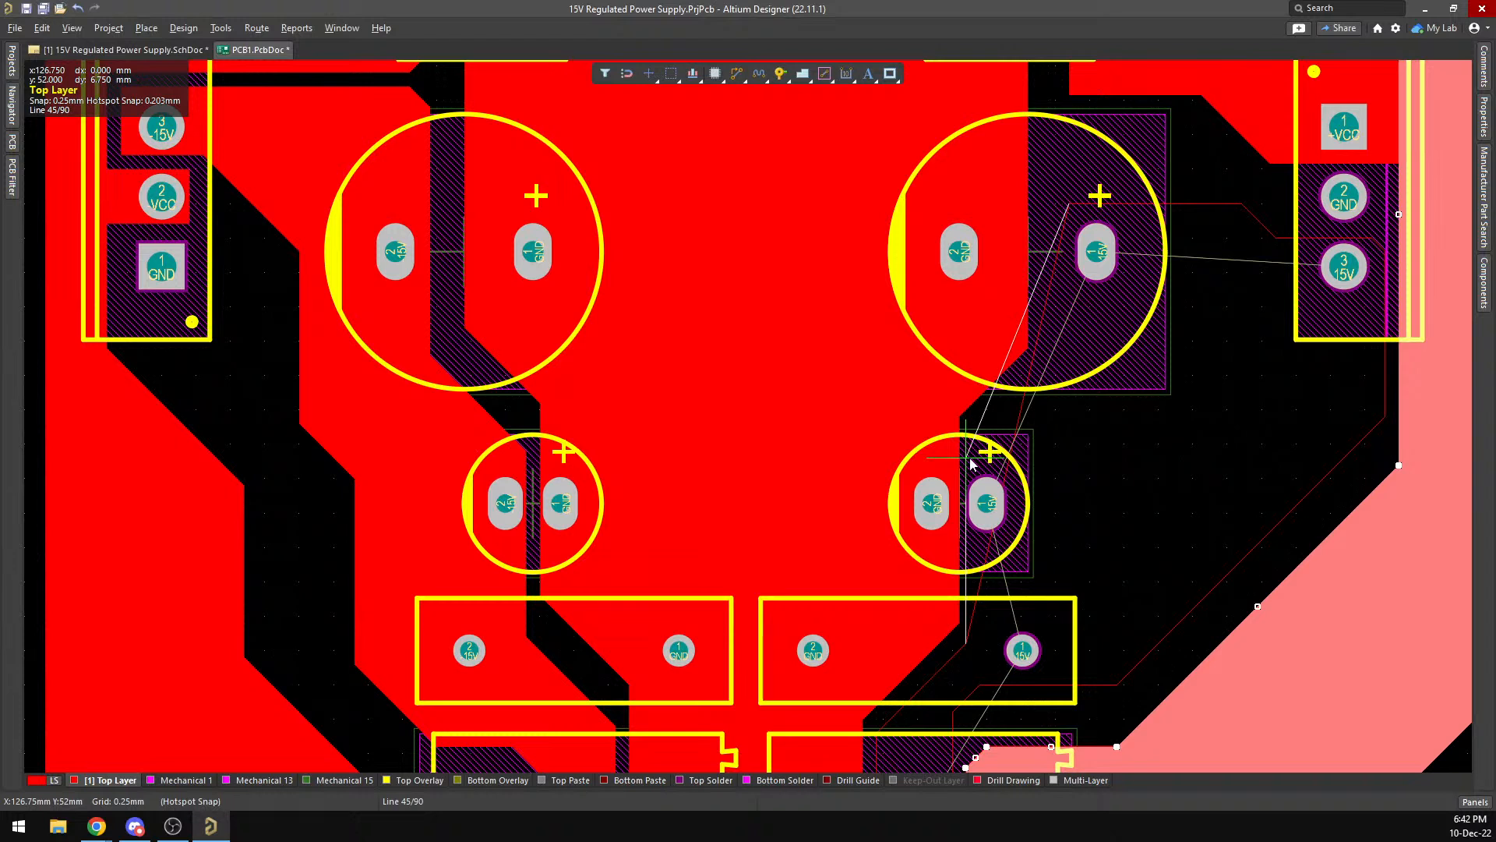
{"action": "scroll", "coordinate": [970, 465], "scroll_direction": "up", "scroll_amount": 1}
{"action": "scroll", "coordinate": [970, 464], "scroll_direction": "down", "scroll_amount": 1}
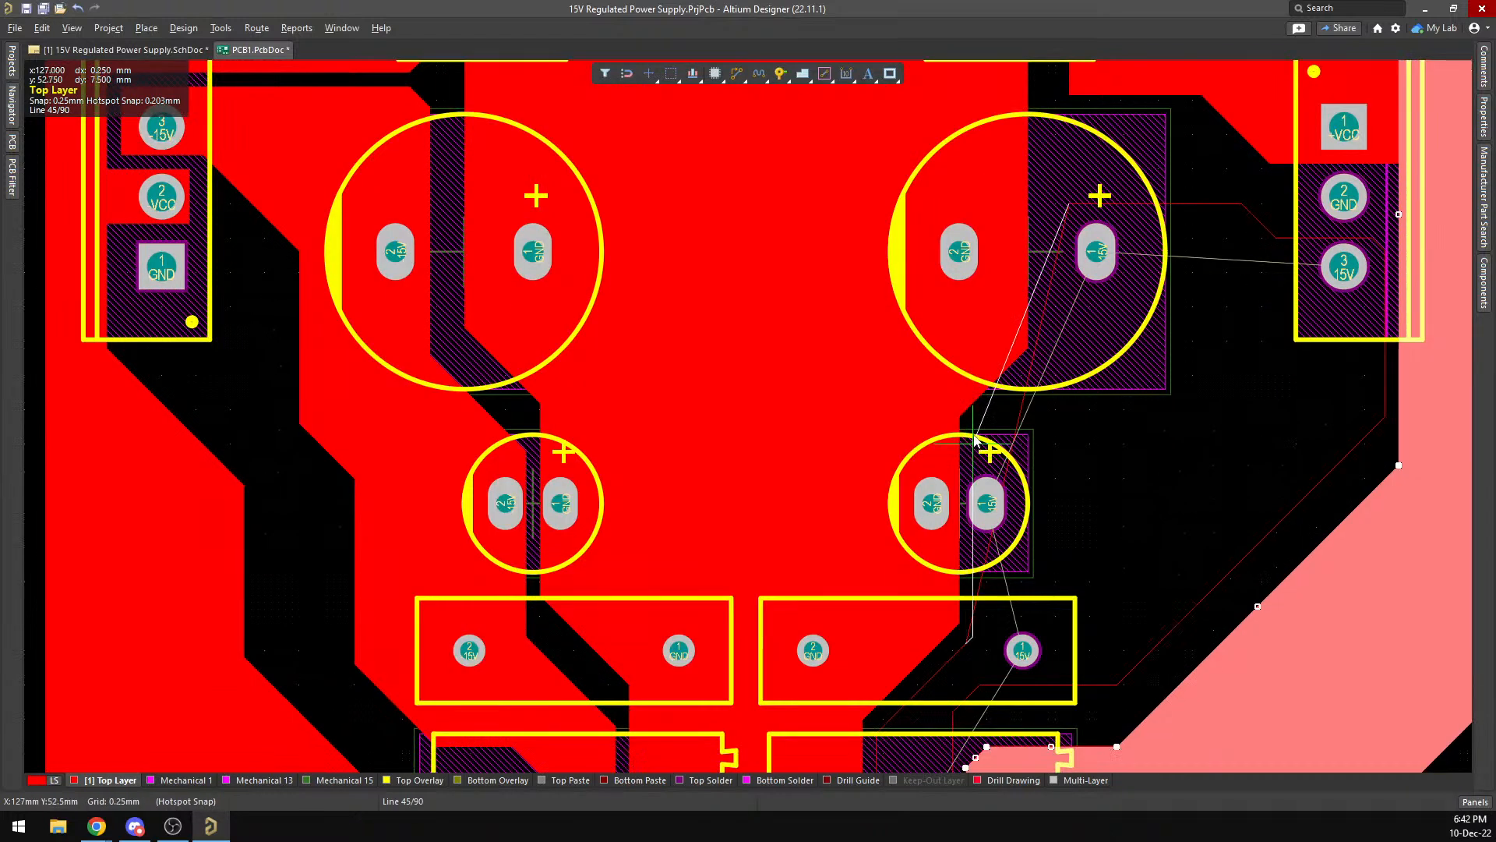
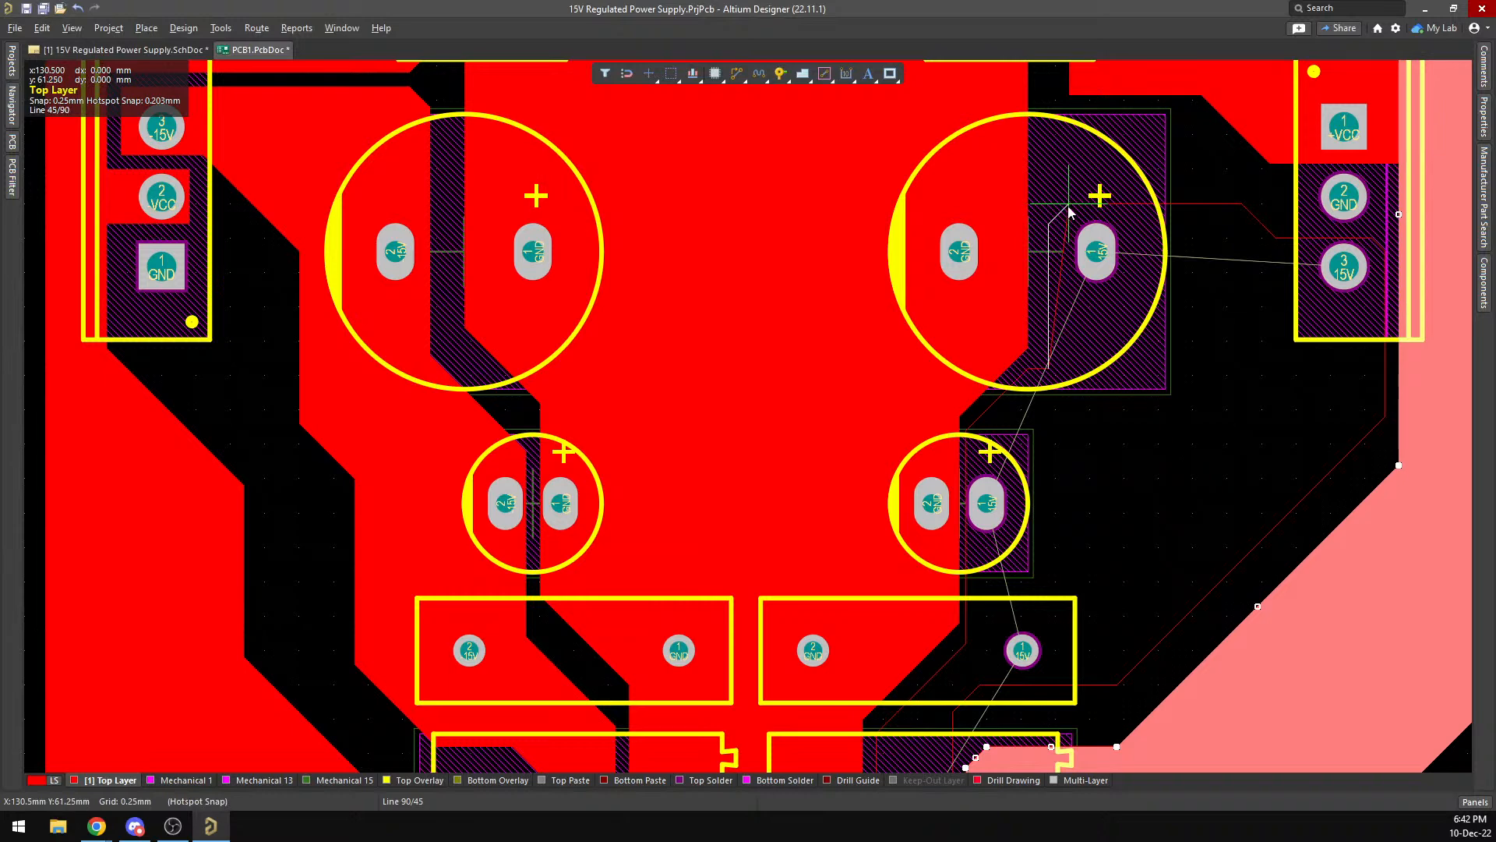
{"action": "right_click", "coordinate": [1171, 282]}
Move the GND polygon's vertical edge inside the right small capacitor slightly away from the new polygon.
{"action": "scroll", "coordinate": [1152, 302], "scroll_direction": "down", "scroll_amount": 4}
{"action": "scroll", "coordinate": [1013, 304], "scroll_direction": "down", "scroll_amount": 1}
{"action": "scroll", "coordinate": [1003, 303], "scroll_direction": "up", "scroll_amount": 1}
{"action": "left_click", "coordinate": [876, 359]}
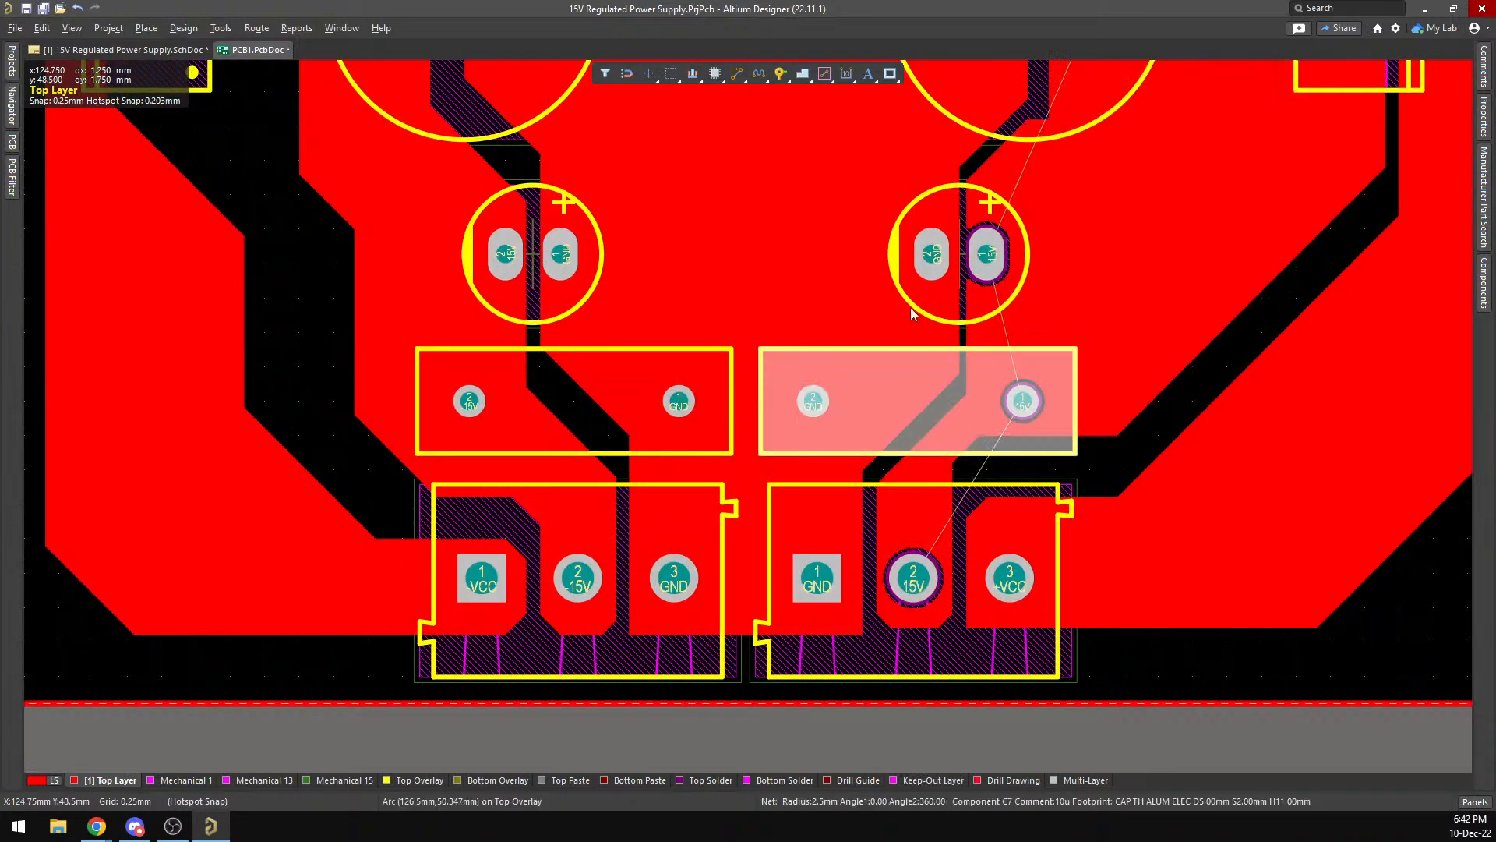
{"action": "left_click", "coordinate": [915, 308]}
{"action": "left_click", "coordinate": [928, 340]}
{"action": "scroll", "coordinate": [927, 337], "scroll_direction": "up", "scroll_amount": 3}
{"action": "left_click_drag", "start_coordinate": [959, 457], "coordinate": [952, 458]}
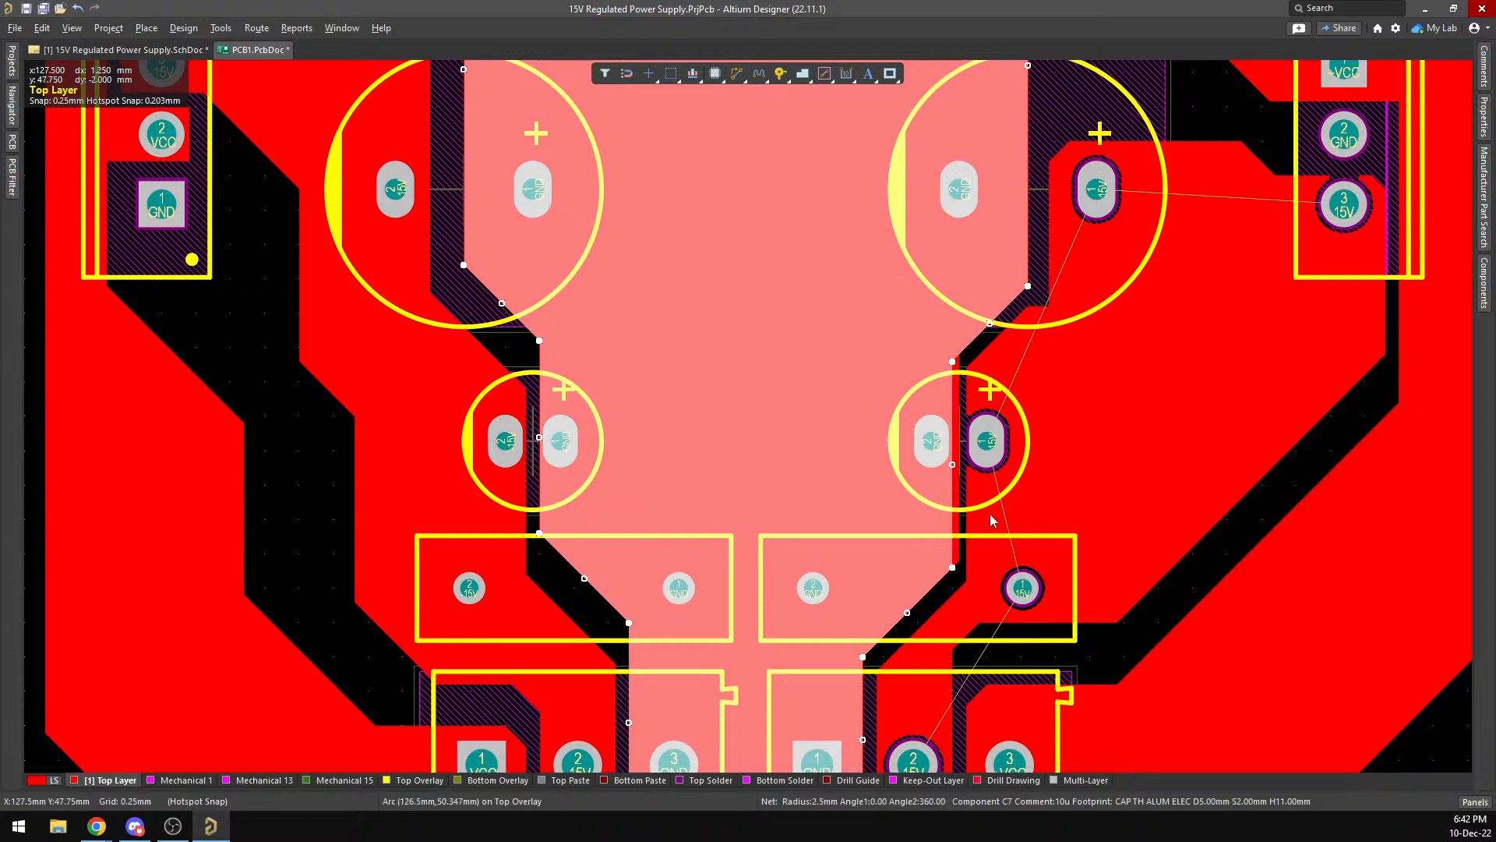
Assign the new polygon to the 15V net and repour it.
{"action": "left_click", "coordinate": [1052, 394]}
{"action": "scroll", "coordinate": [1065, 403], "scroll_direction": "down", "scroll_amount": 2}
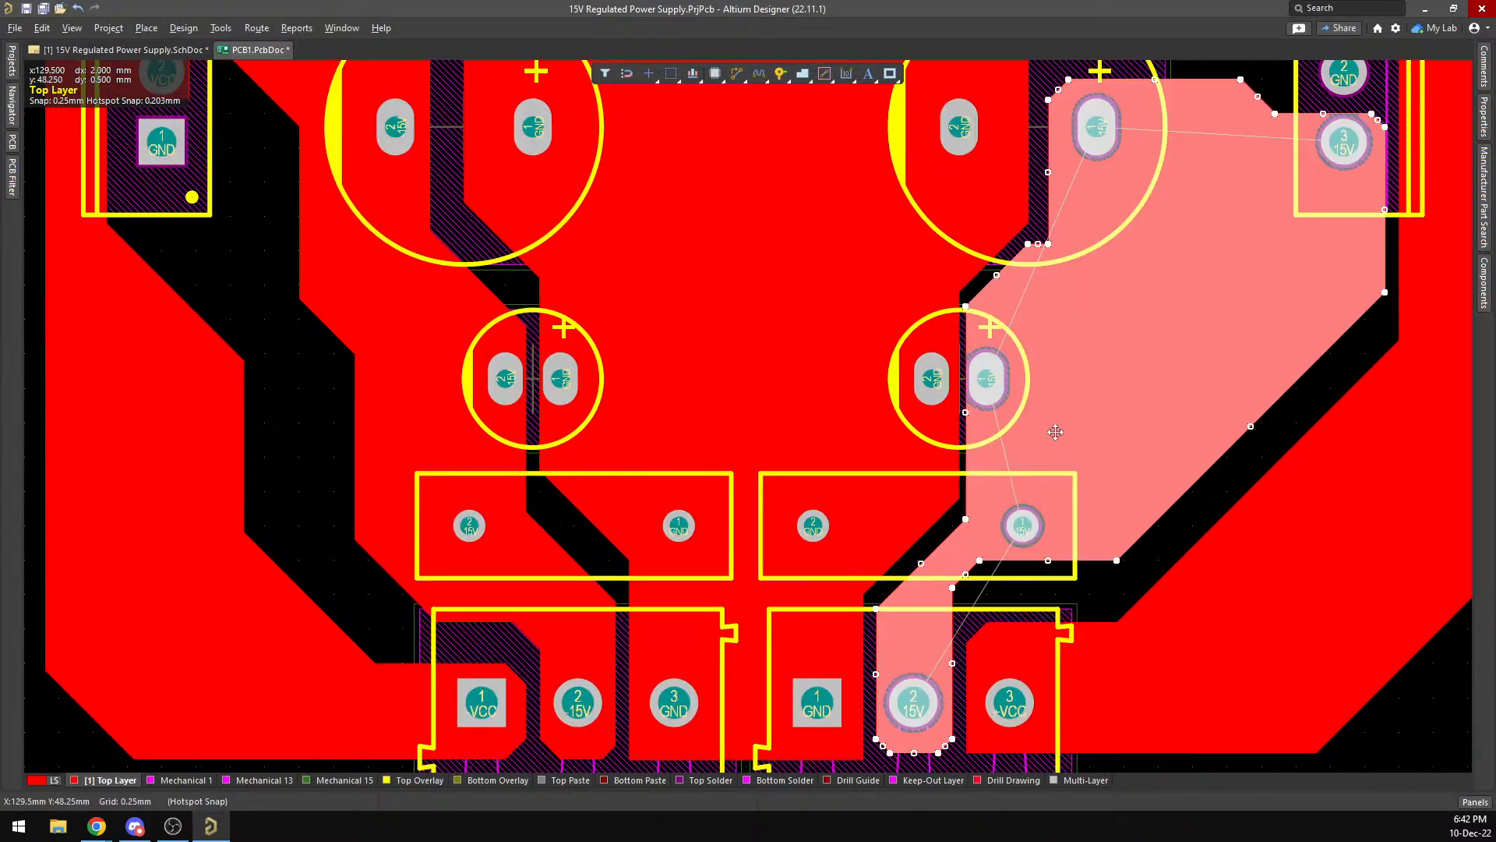
{"action": "right_click", "coordinate": [1147, 352]}
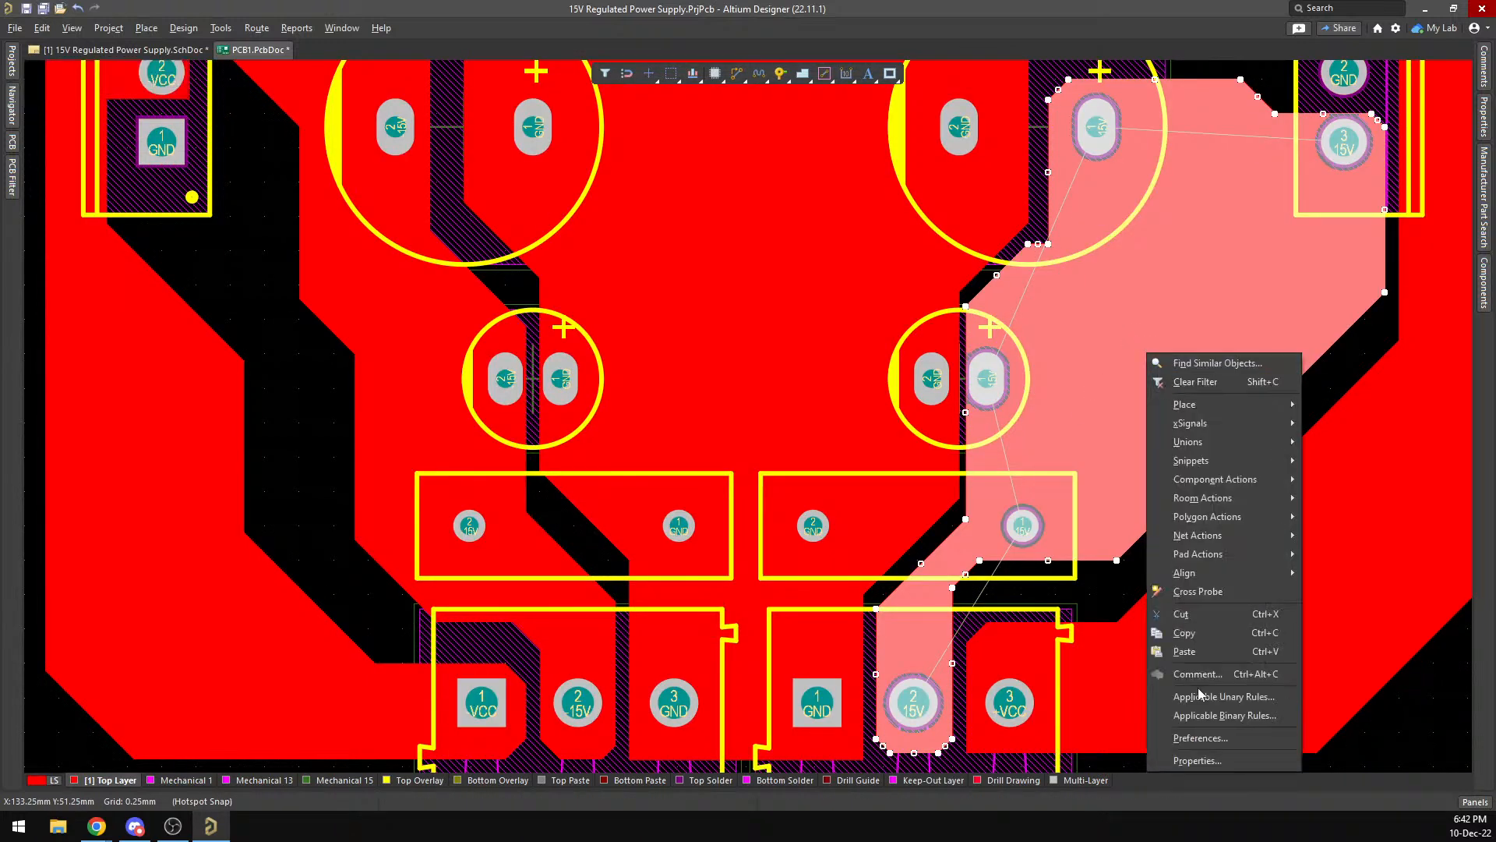
{"action": "left_click", "coordinate": [1204, 762]}
{"action": "left_click", "coordinate": [1429, 265]}
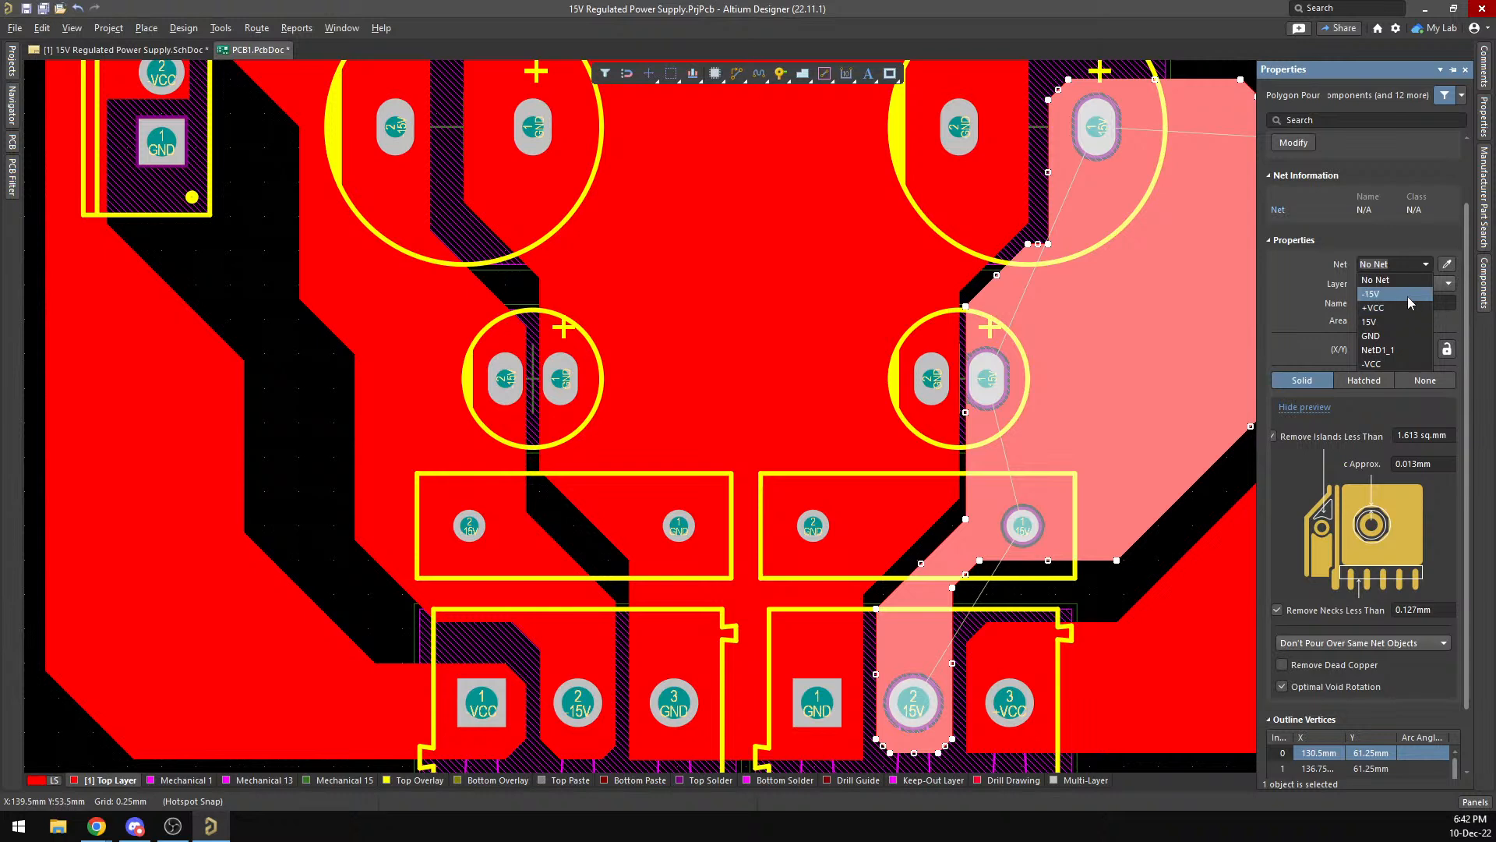
{"action": "left_click", "coordinate": [1407, 321]}
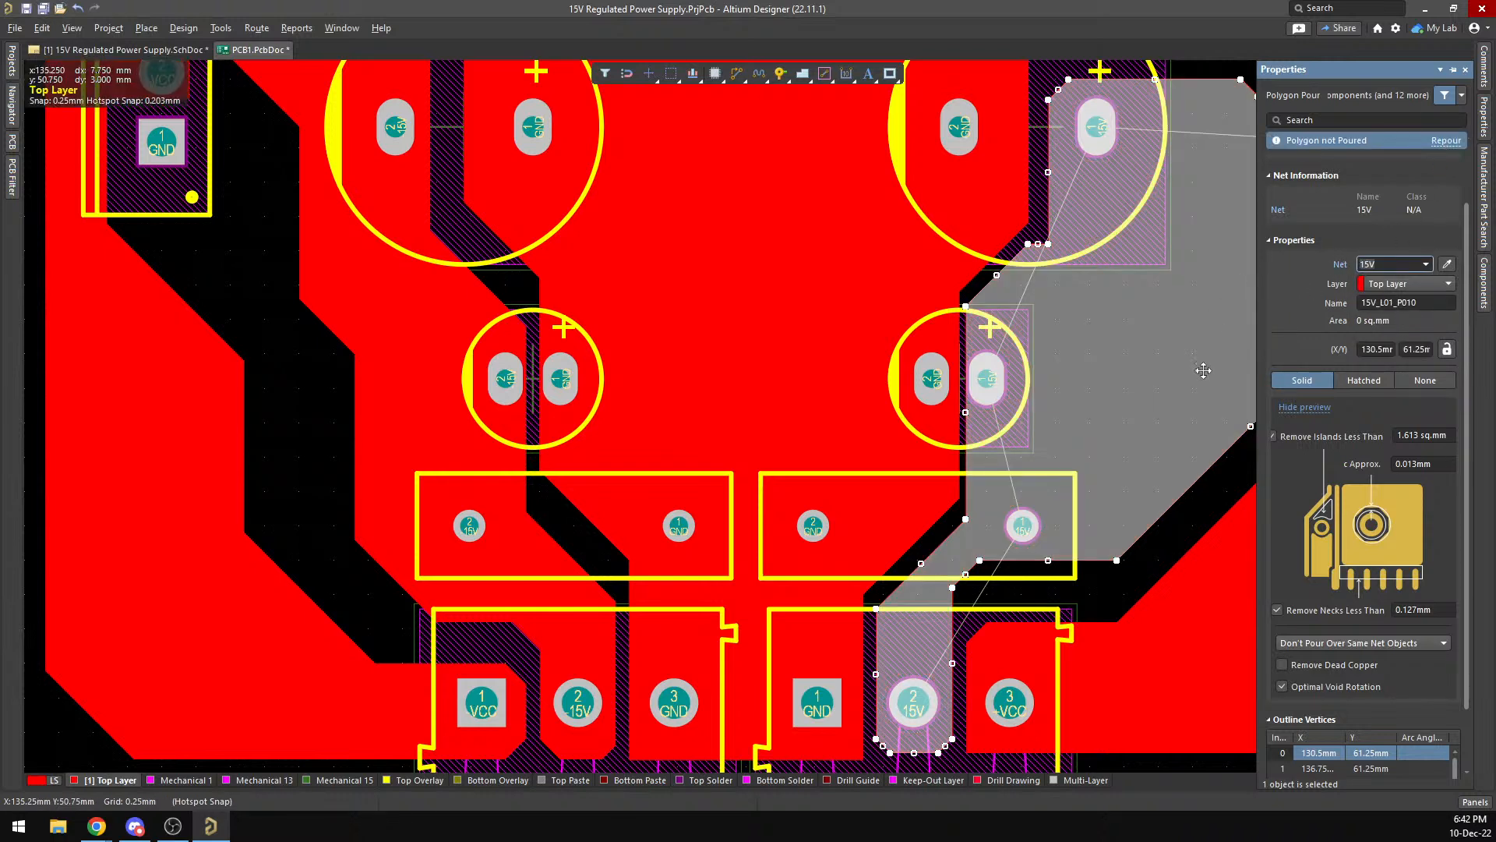
{"action": "left_click", "coordinate": [1443, 142]}
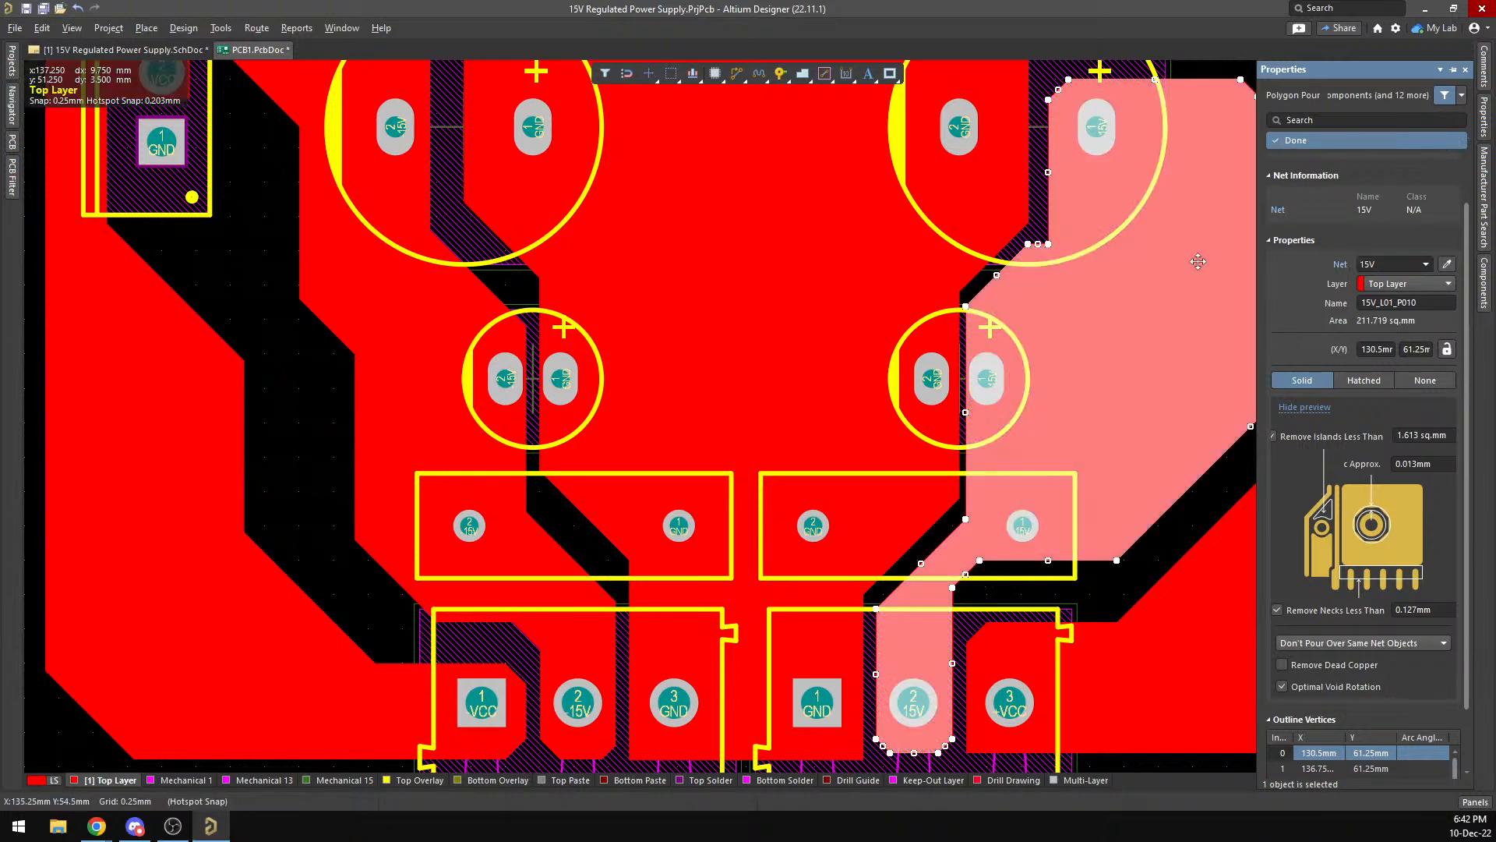
Enlarge the 15V polygon's angled corner just above the right output connector, moving it toward the +VCC copper, and repour the polygon.
{"action": "scroll", "coordinate": [1159, 257], "scroll_direction": "down", "scroll_amount": 3}
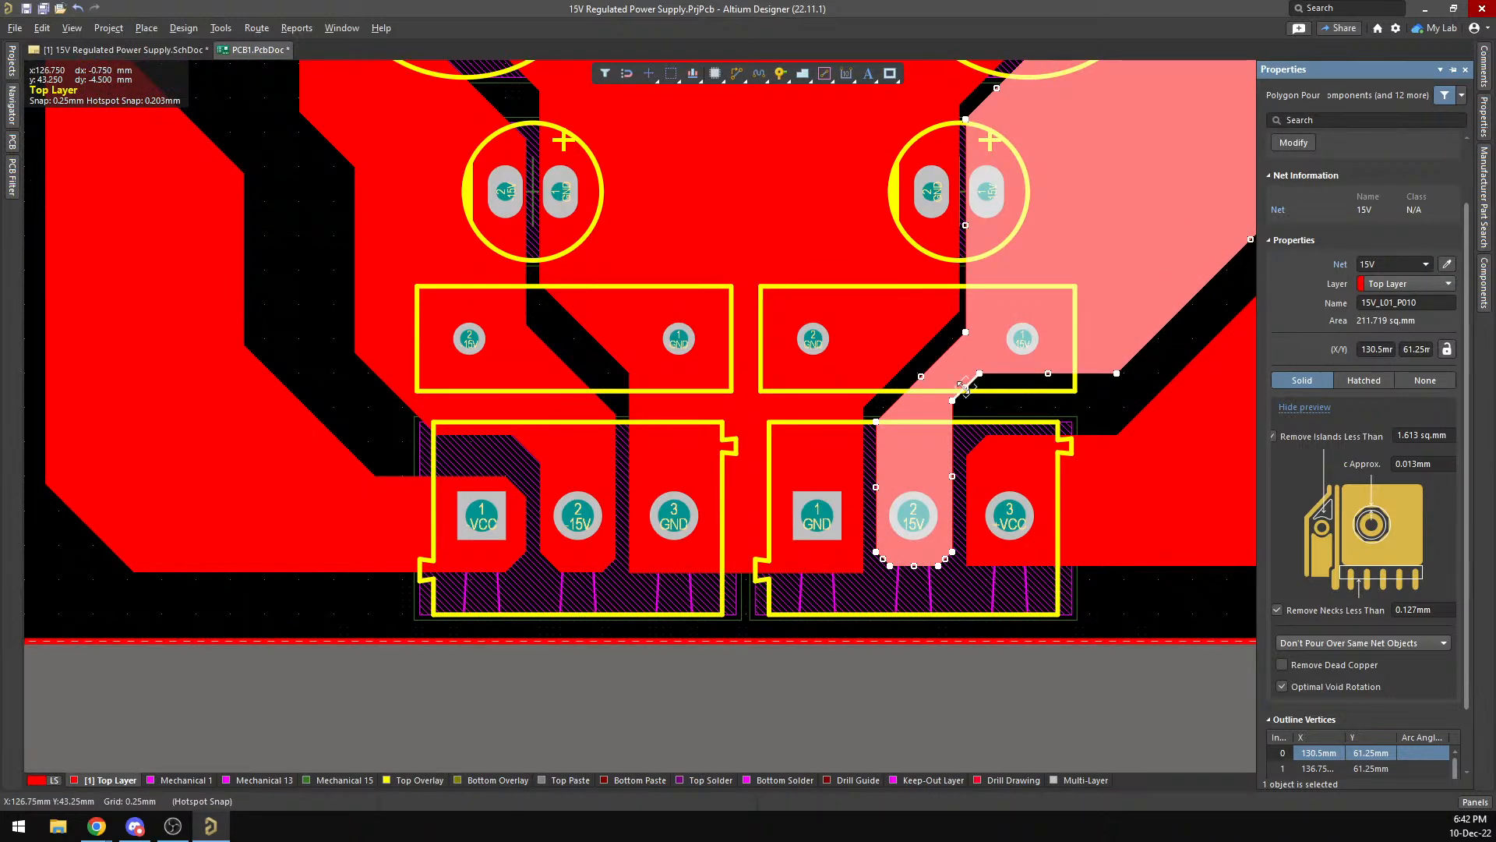
{"action": "left_click_drag", "start_coordinate": [973, 411], "coordinate": [984, 411]}
{"action": "right_click", "coordinate": [1125, 269]}
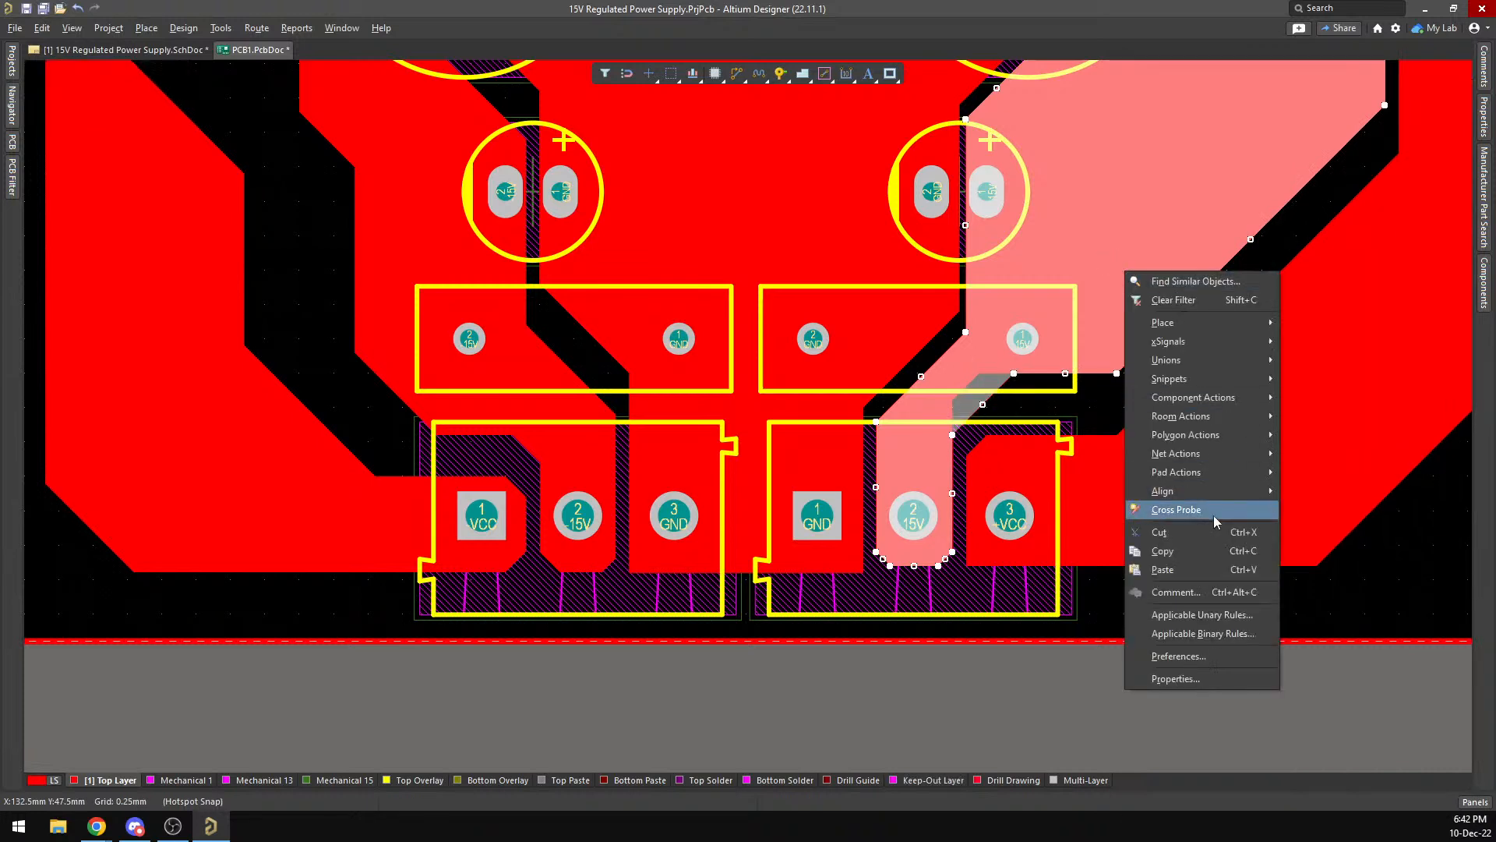
{"action": "mouse_move", "coordinate": [1209, 437]}
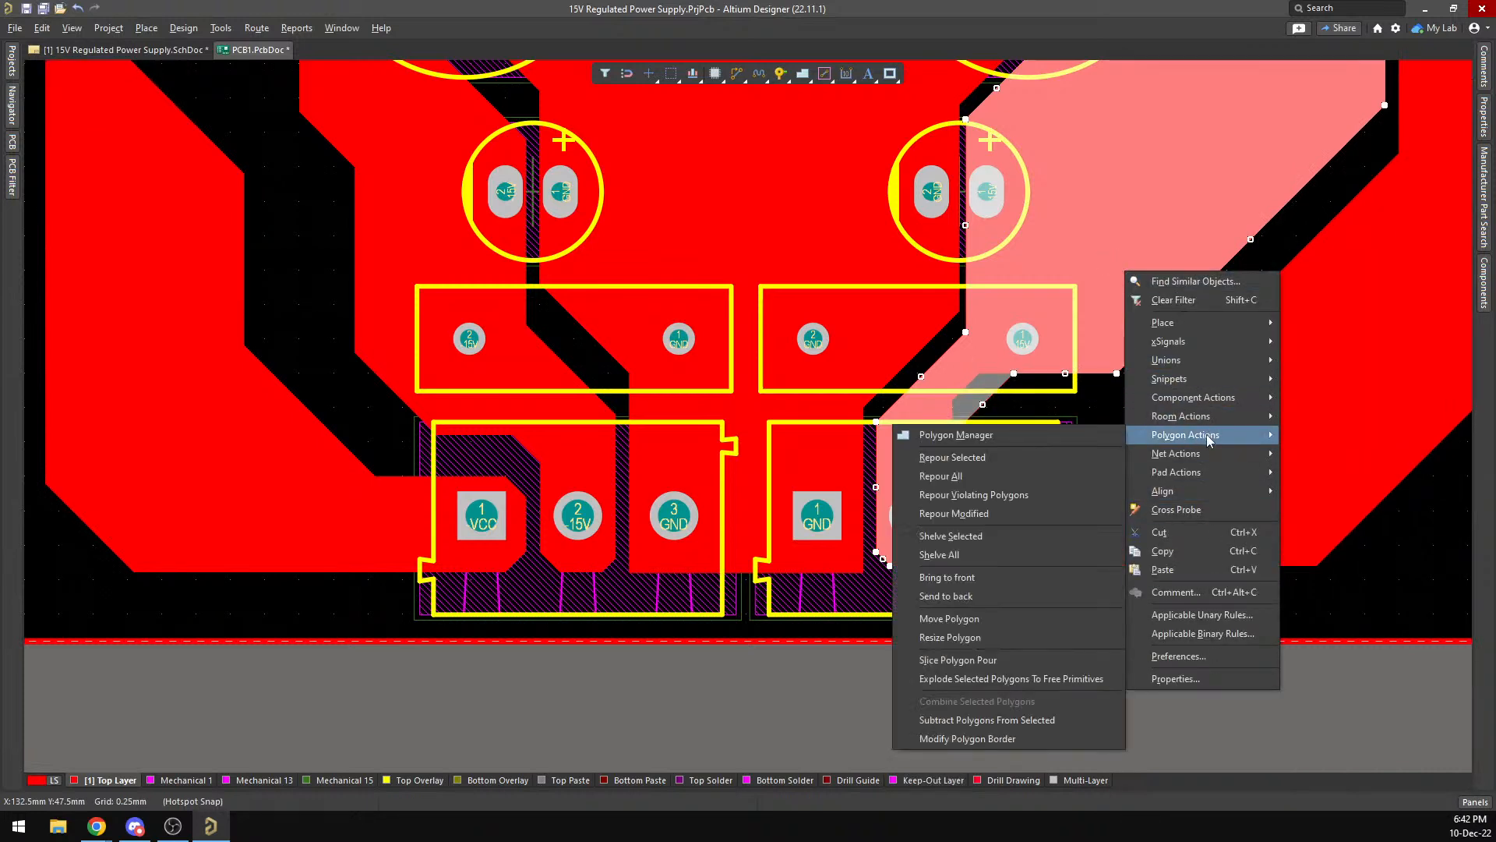
{"action": "left_click", "coordinate": [1016, 457]}
{"action": "scroll", "coordinate": [1115, 345], "scroll_direction": "up", "scroll_amount": 2}
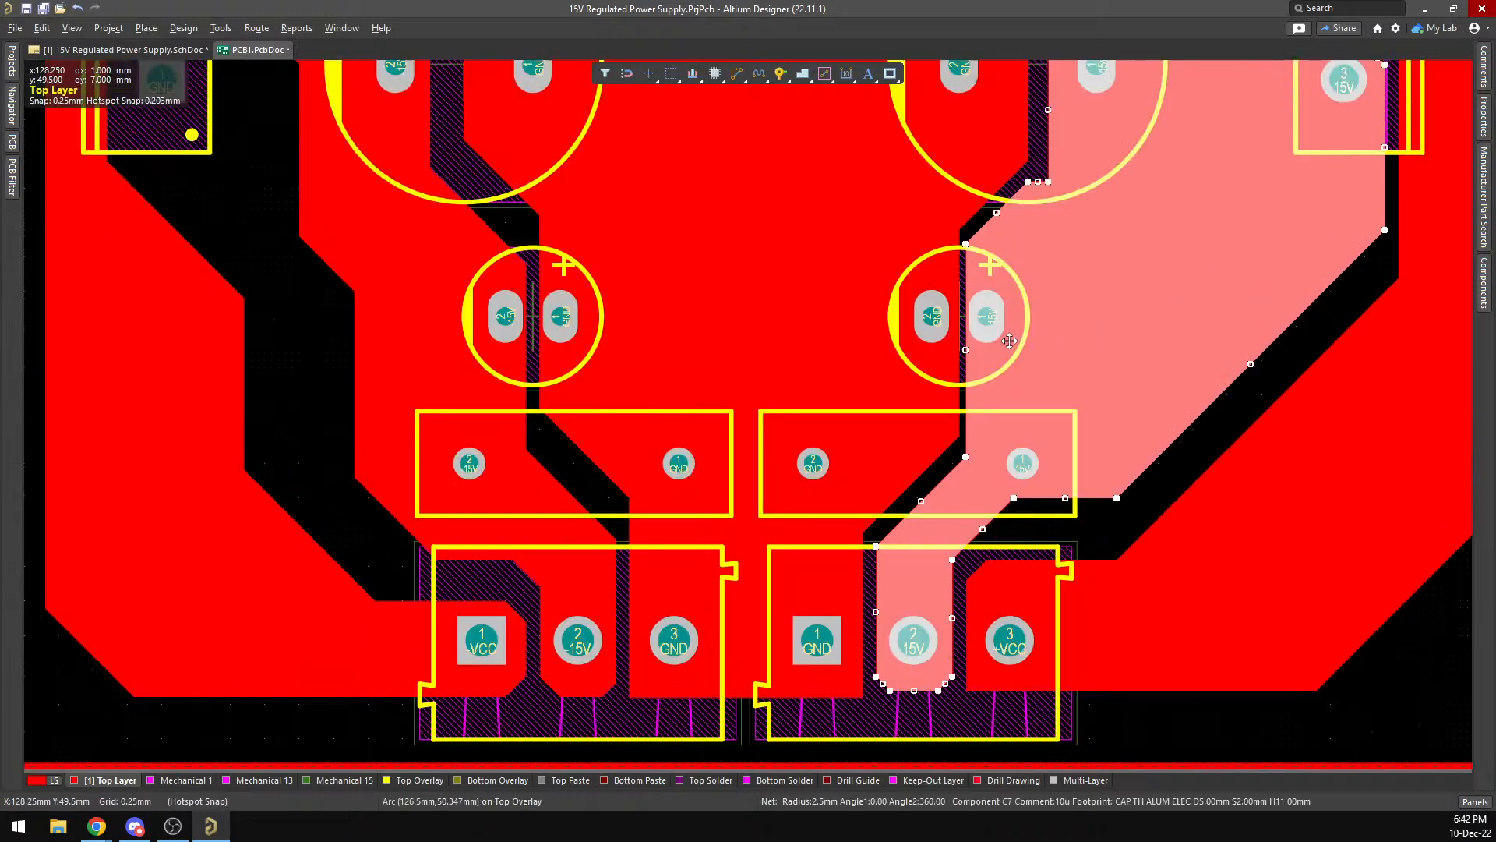
Select the modified GND polygon and repour it.
{"action": "left_click", "coordinate": [957, 367]}
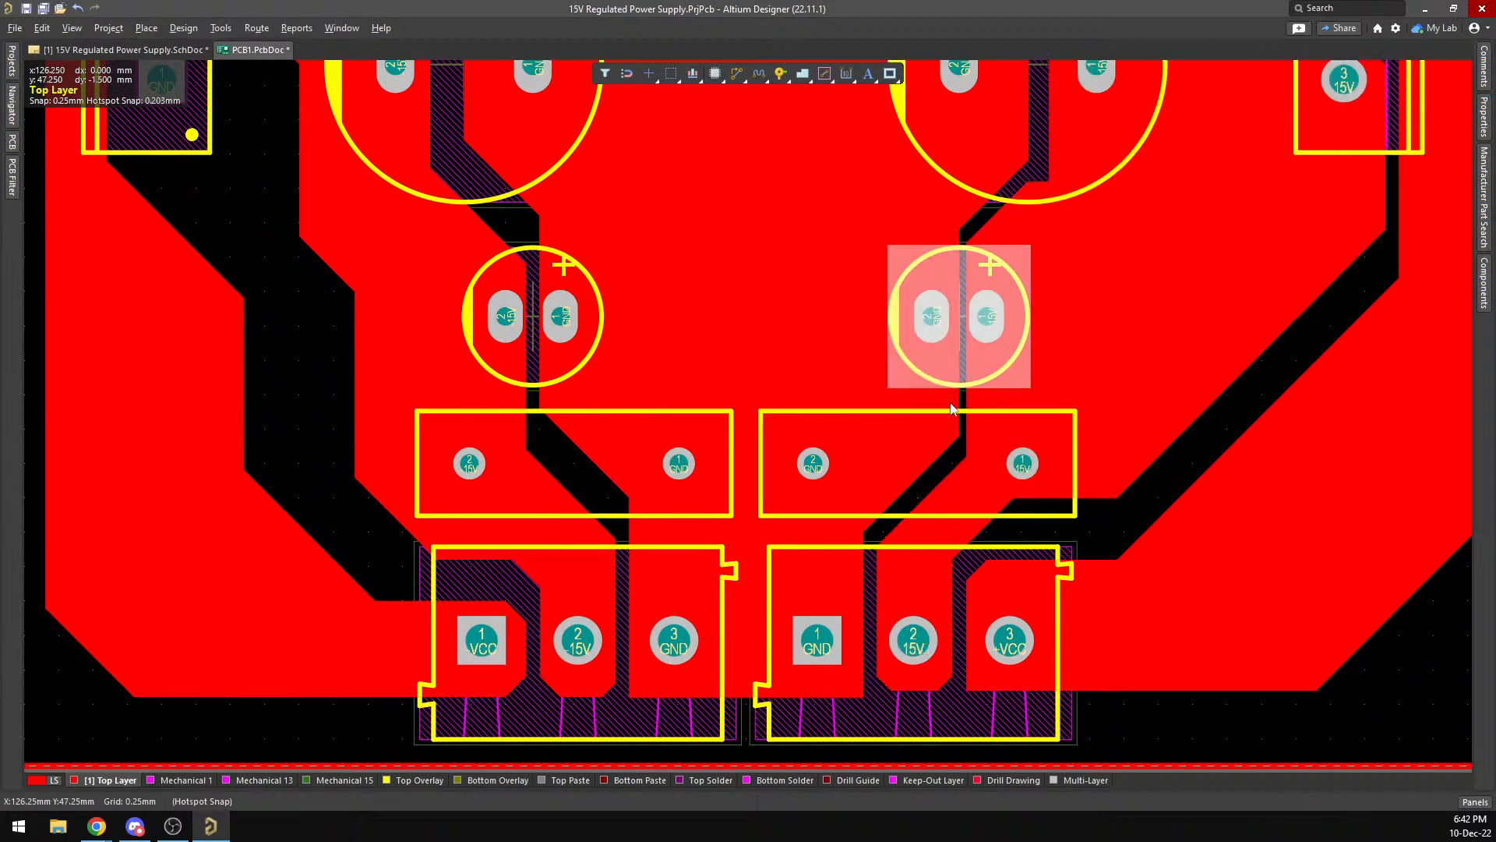
{"action": "left_click", "coordinate": [960, 409]}
{"action": "right_click", "coordinate": [930, 365]}
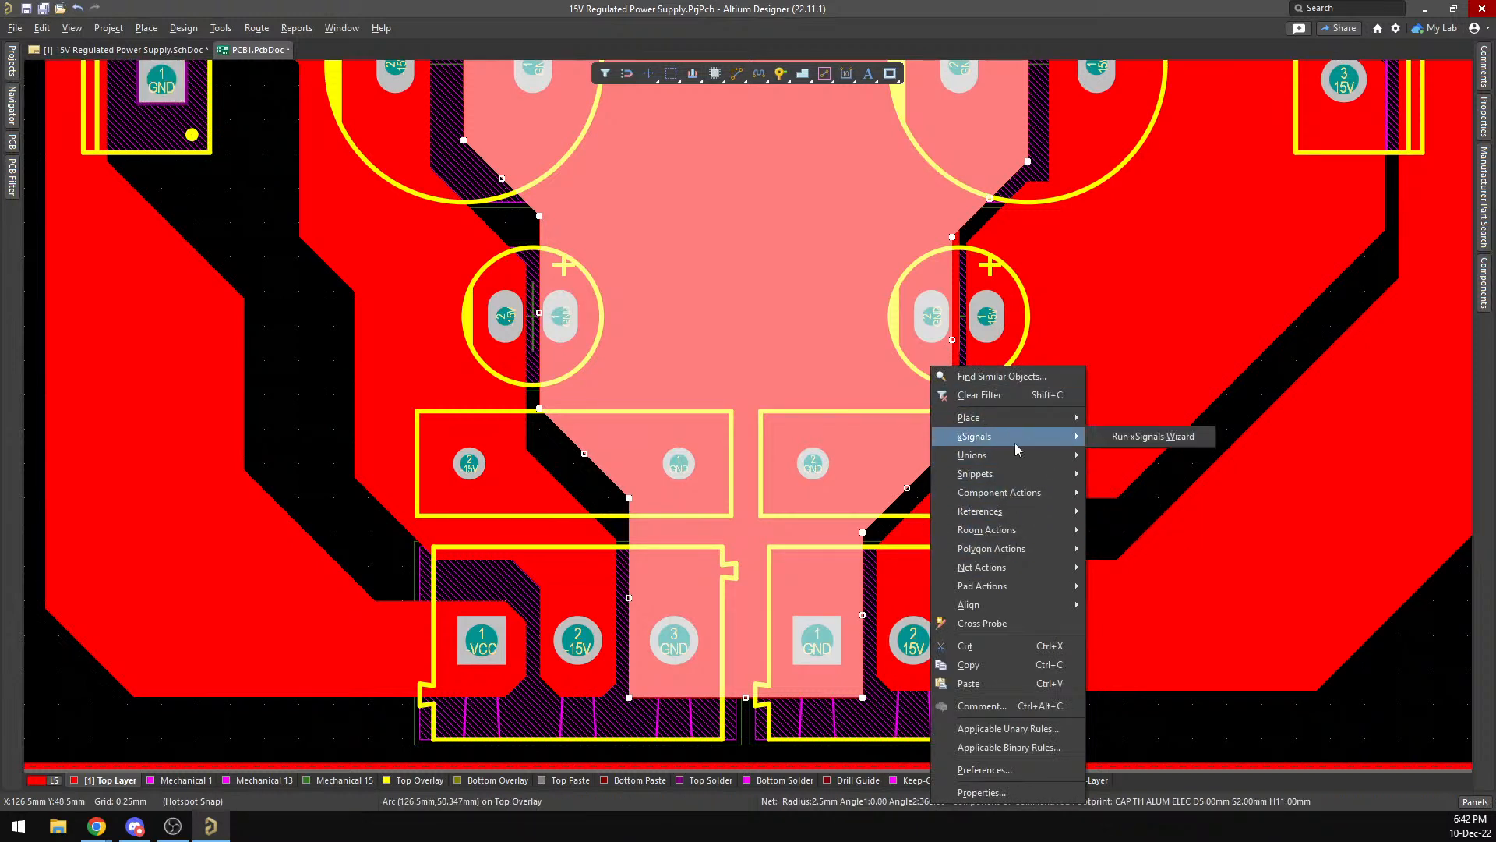
{"action": "mouse_move", "coordinate": [1023, 549]}
{"action": "left_click", "coordinate": [1163, 526]}
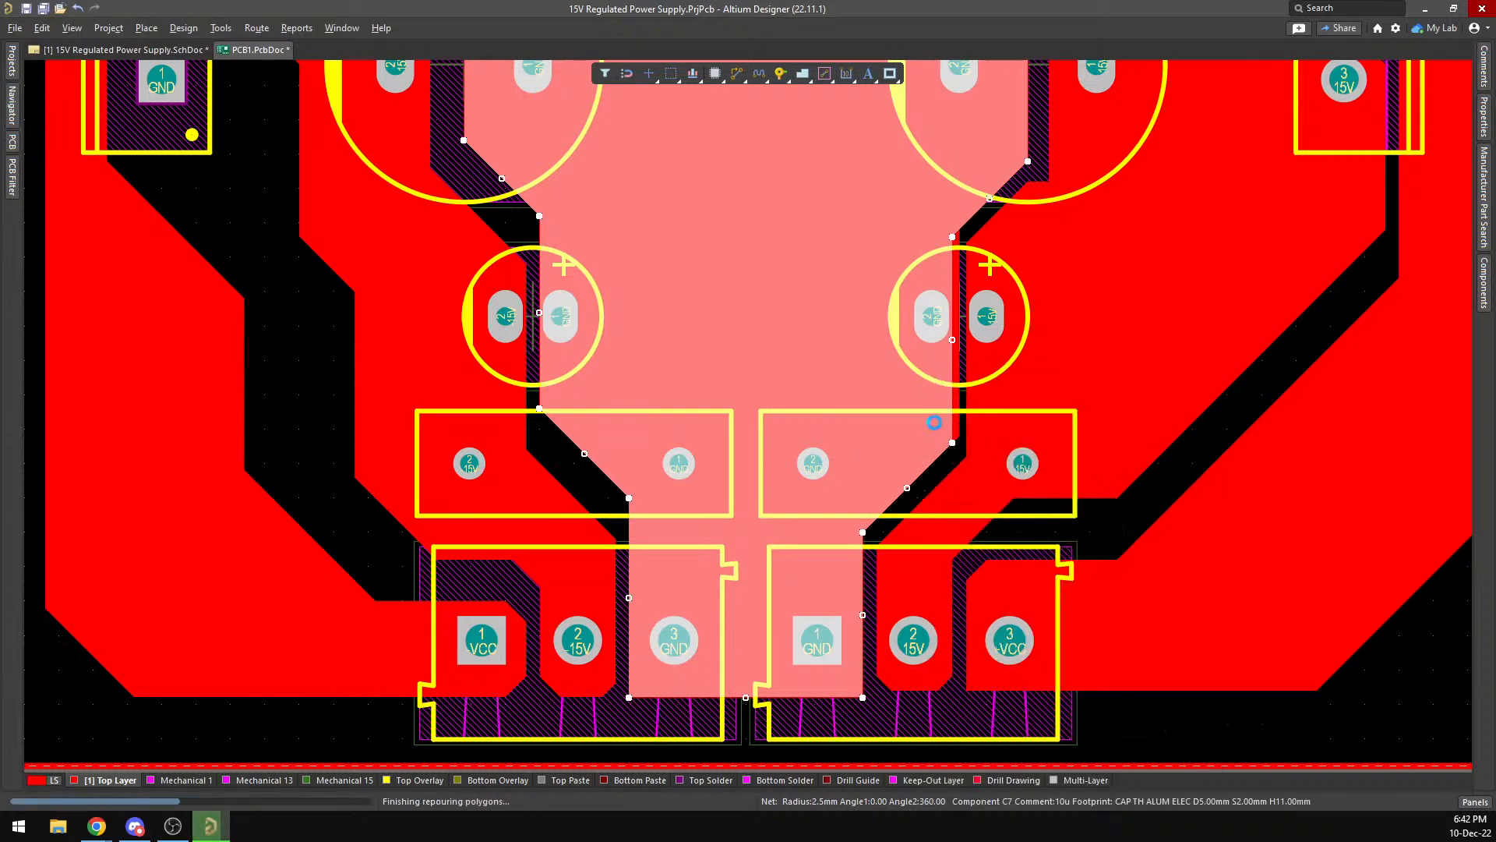
Move the 15V polygon's diagonal edge between the right large and small capacitors away from the GND copper, and repour the polygon.
{"action": "scroll", "coordinate": [1047, 467], "scroll_direction": "up", "scroll_amount": 5}
{"action": "left_click", "coordinate": [1041, 438]}
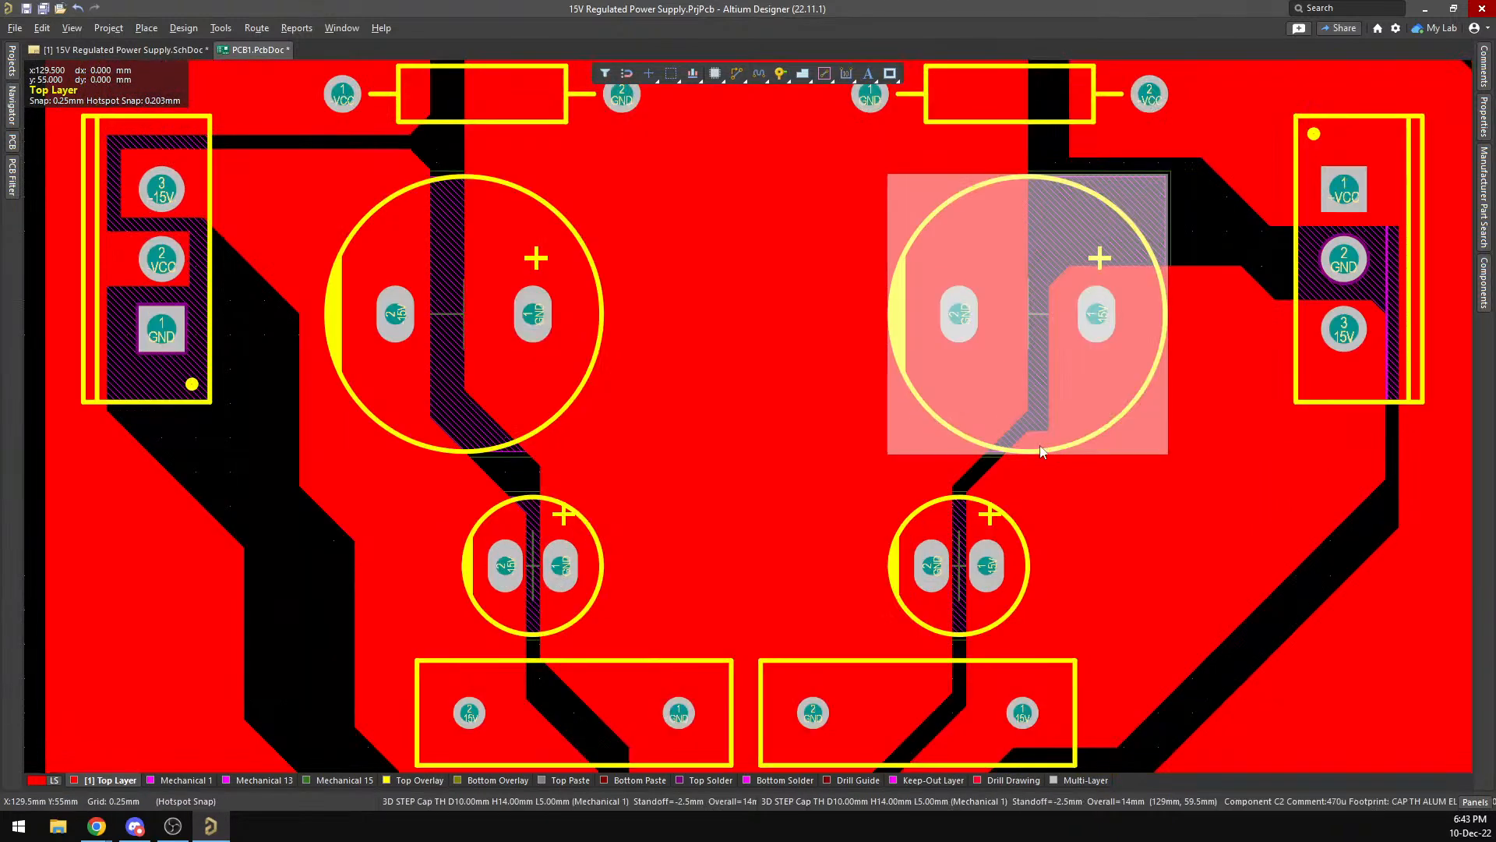
{"action": "left_click", "coordinate": [1017, 469]}
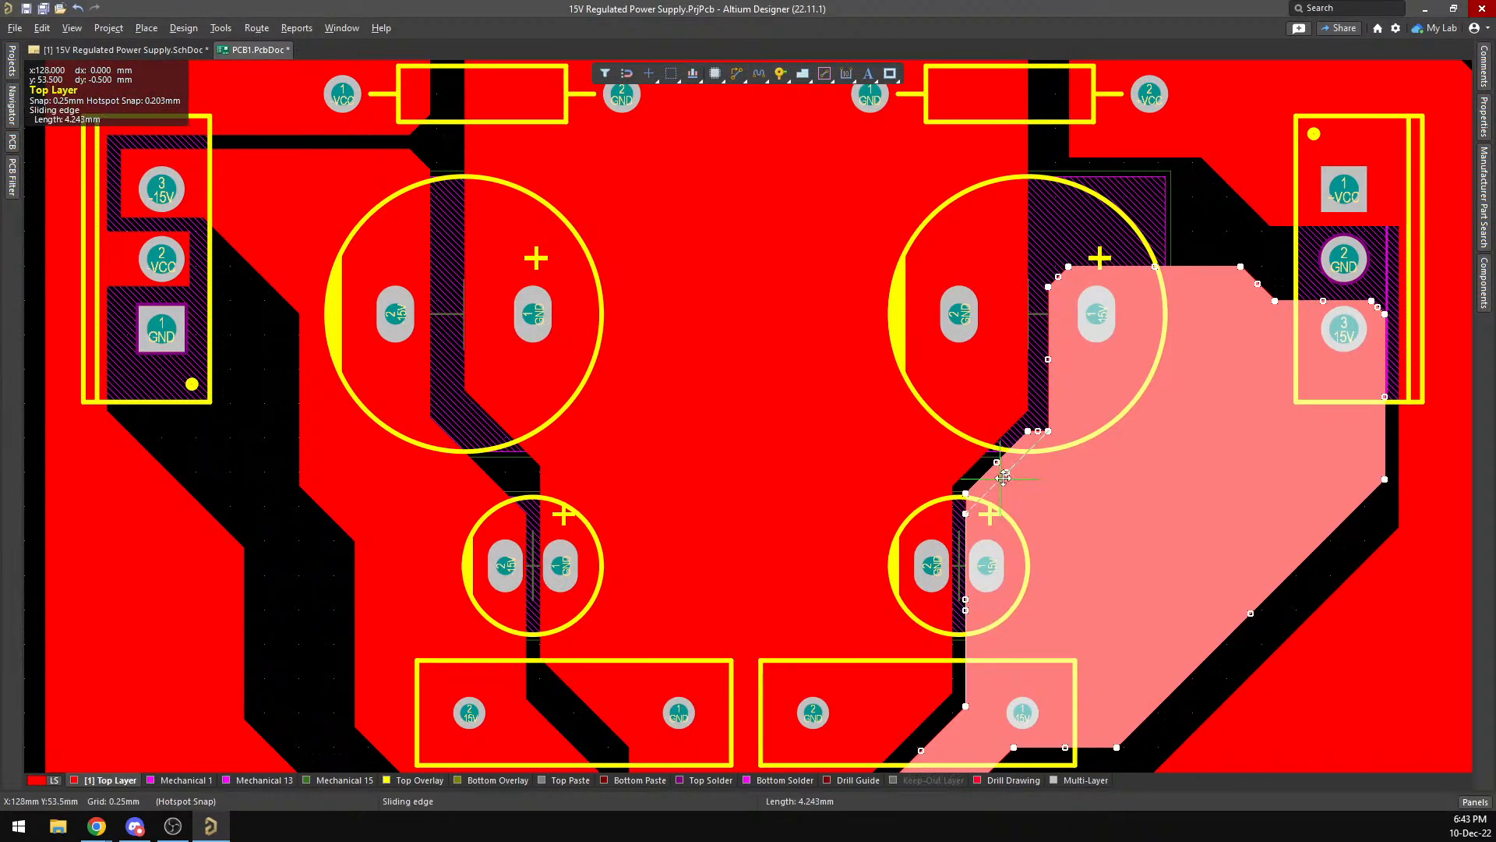
{"action": "left_click", "coordinate": [1085, 461]}
{"action": "left_click", "coordinate": [1085, 486]}
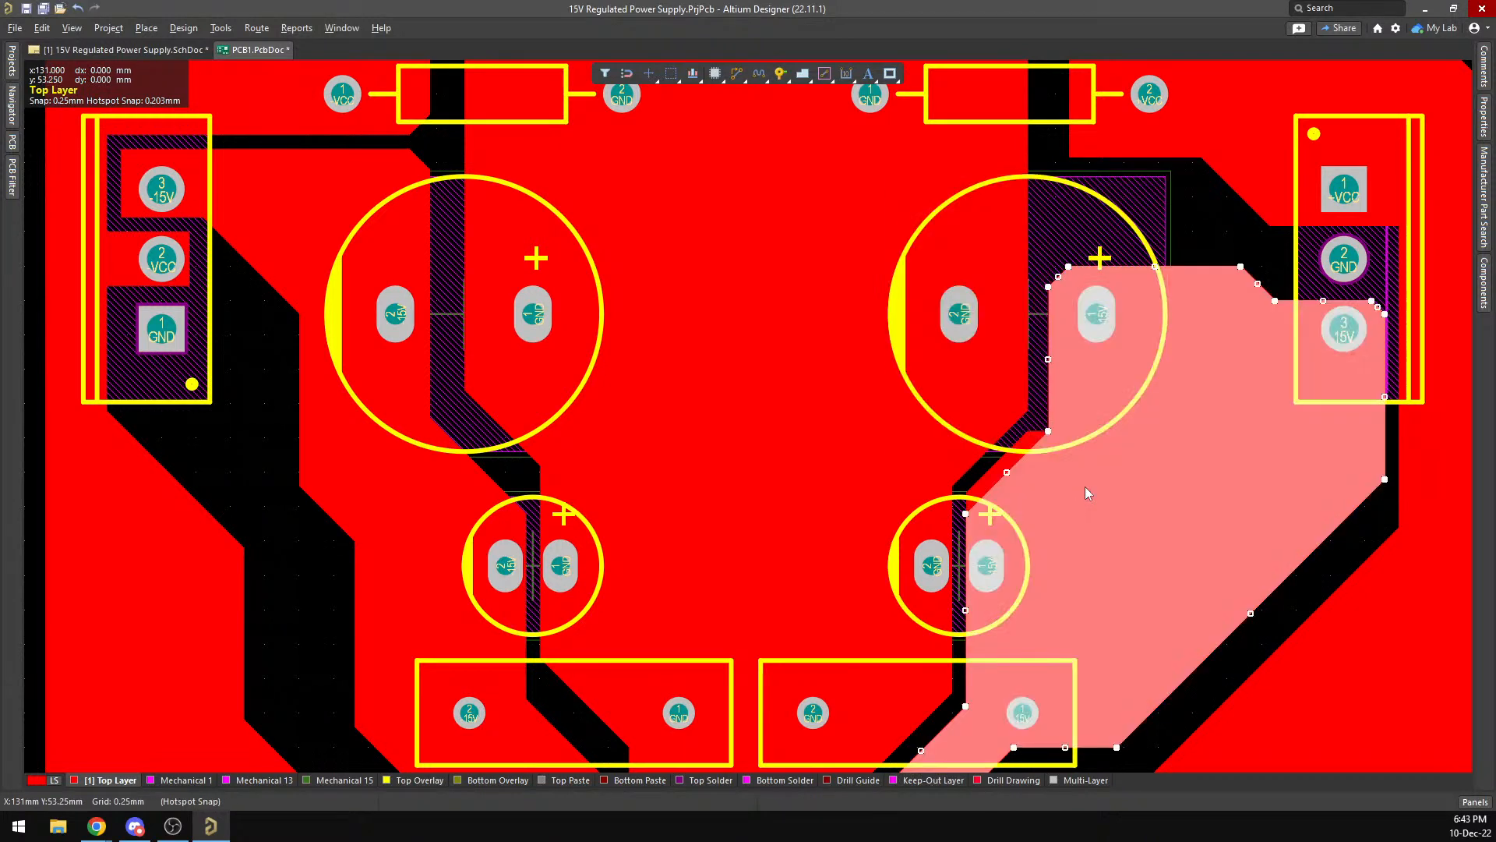
{"action": "right_click", "coordinate": [1084, 486]}
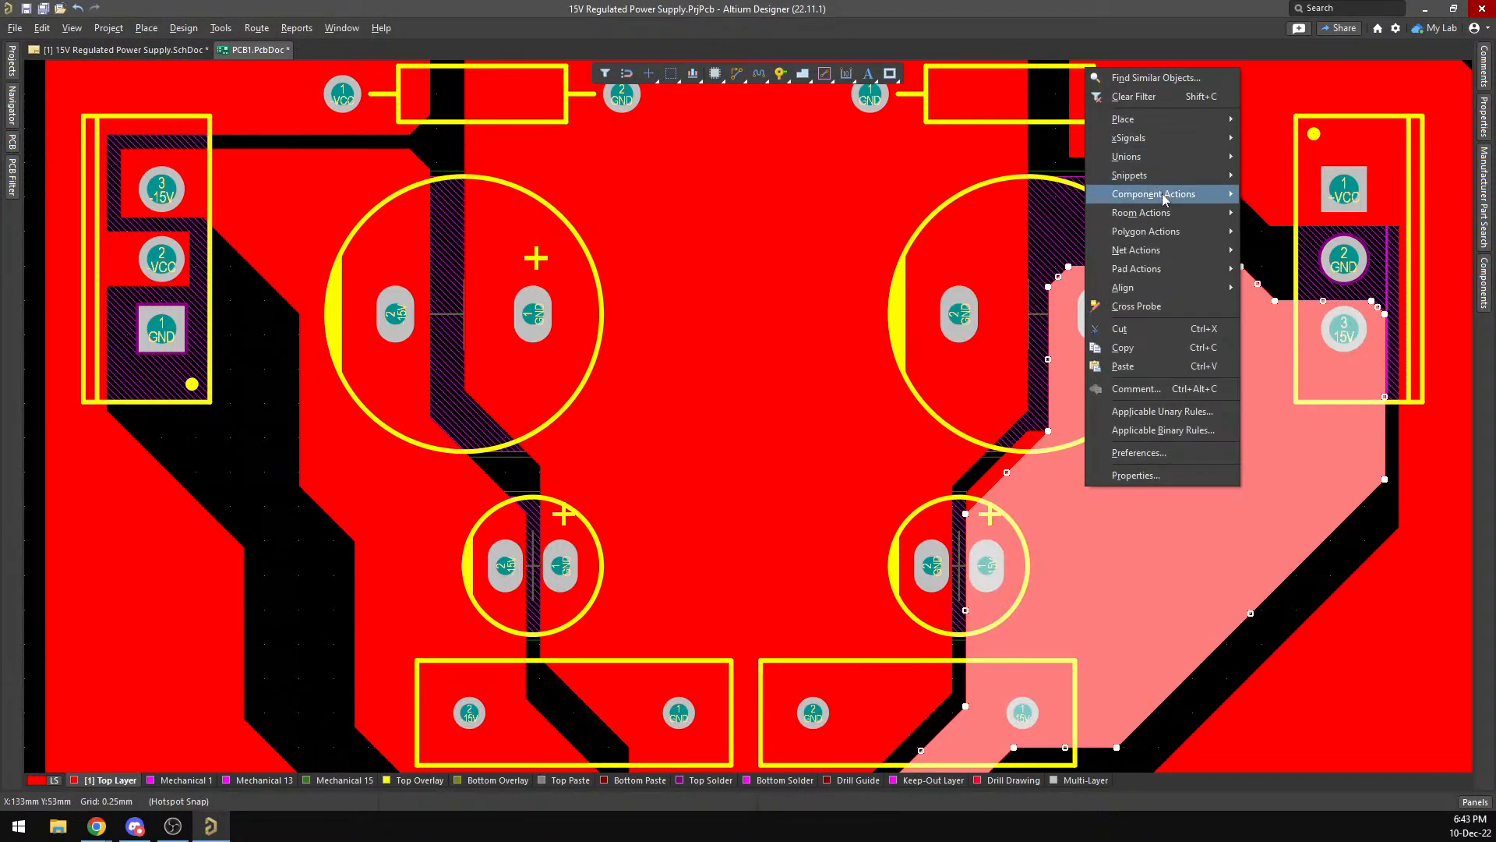
{"action": "mouse_move", "coordinate": [1230, 234]}
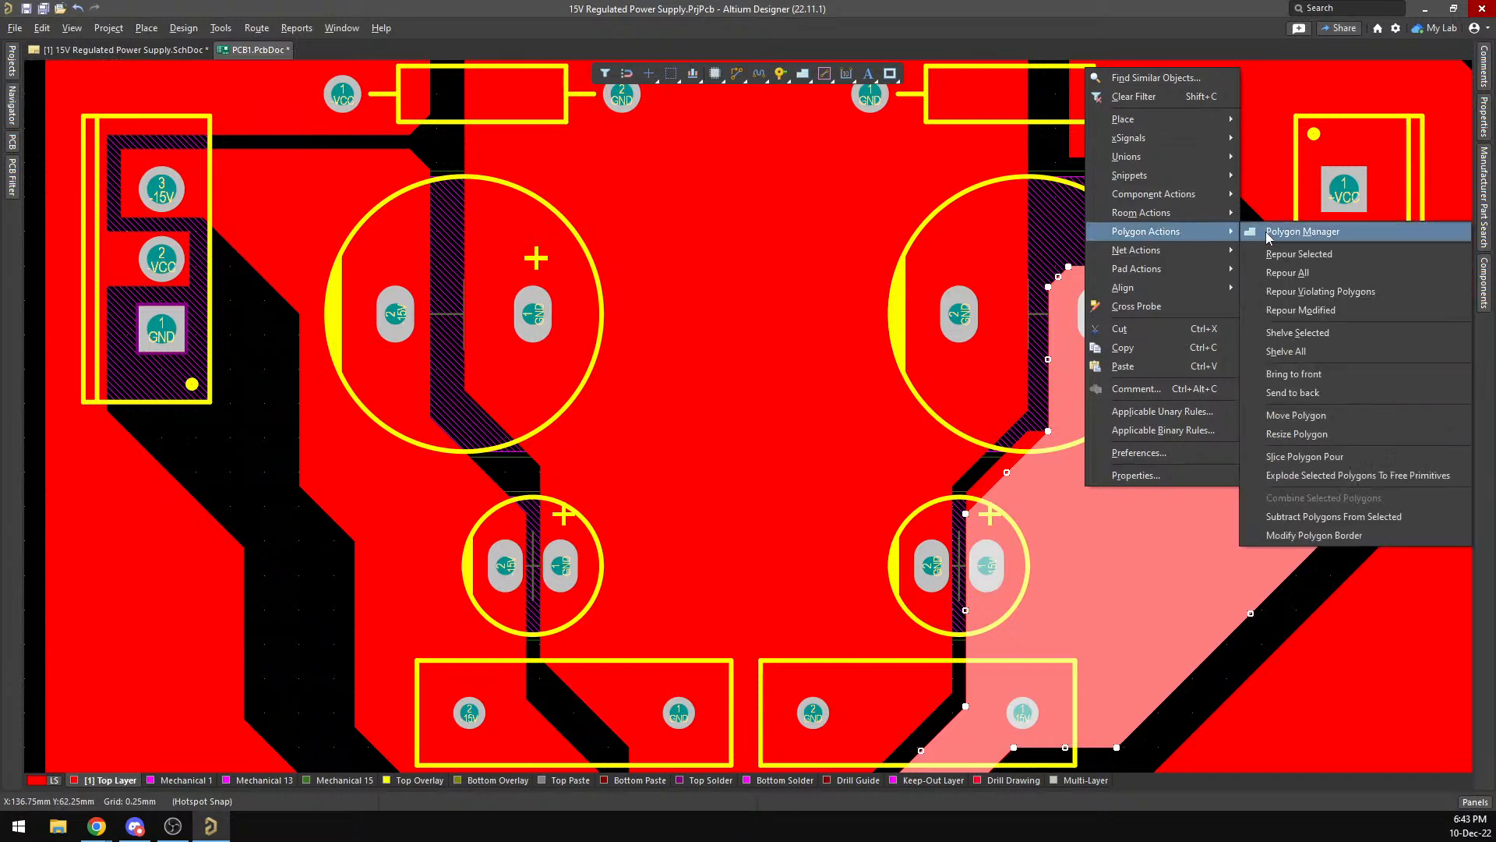
{"action": "left_click", "coordinate": [1274, 255]}
{"action": "scroll", "coordinate": [928, 250], "scroll_direction": "down", "scroll_amount": 3, "text": "ctrl"}
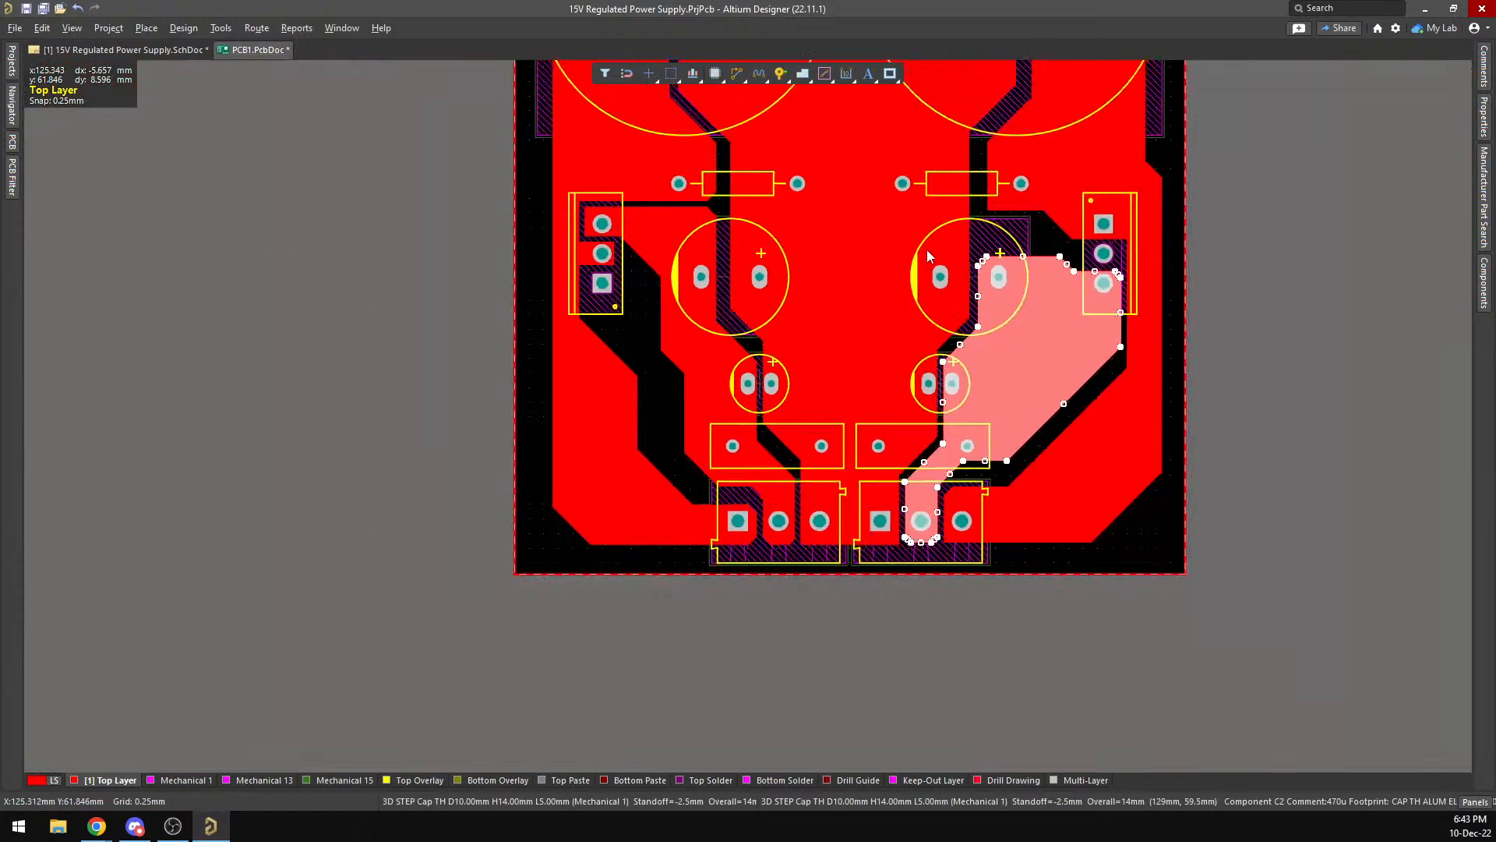
Inspect both sides of the board in 3D, and return to the 2D layout around the output connectors.
{"action": "scroll", "coordinate": [928, 250], "scroll_direction": "up", "scroll_amount": 4}
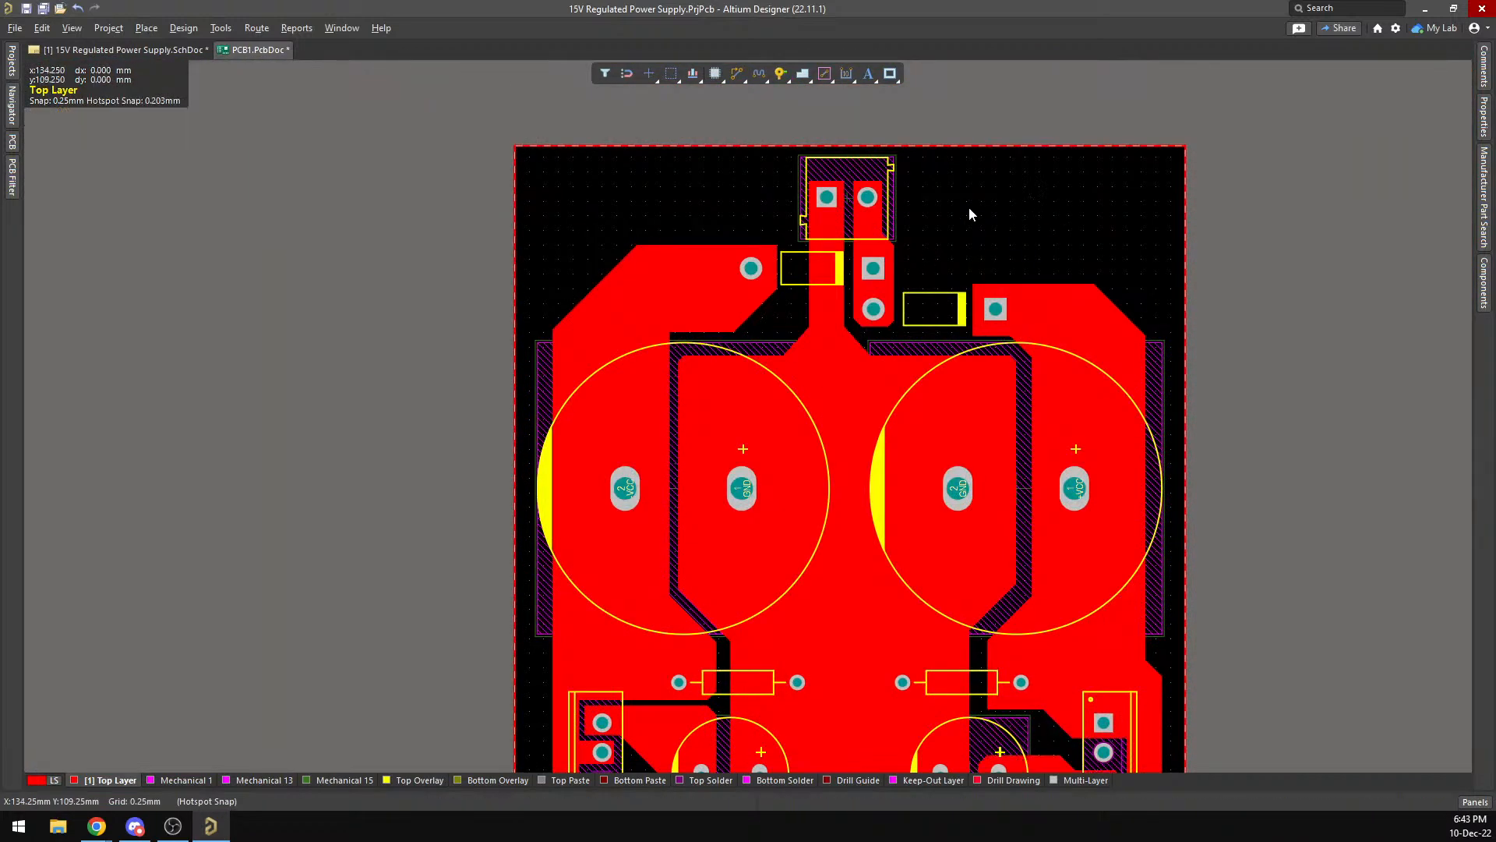
{"action": "scroll", "coordinate": [993, 204], "scroll_direction": "down", "scroll_amount": 4}
{"action": "key", "text": "3"}
{"action": "right_click_drag", "start_coordinate": [978, 375], "coordinate": [695, 377]}
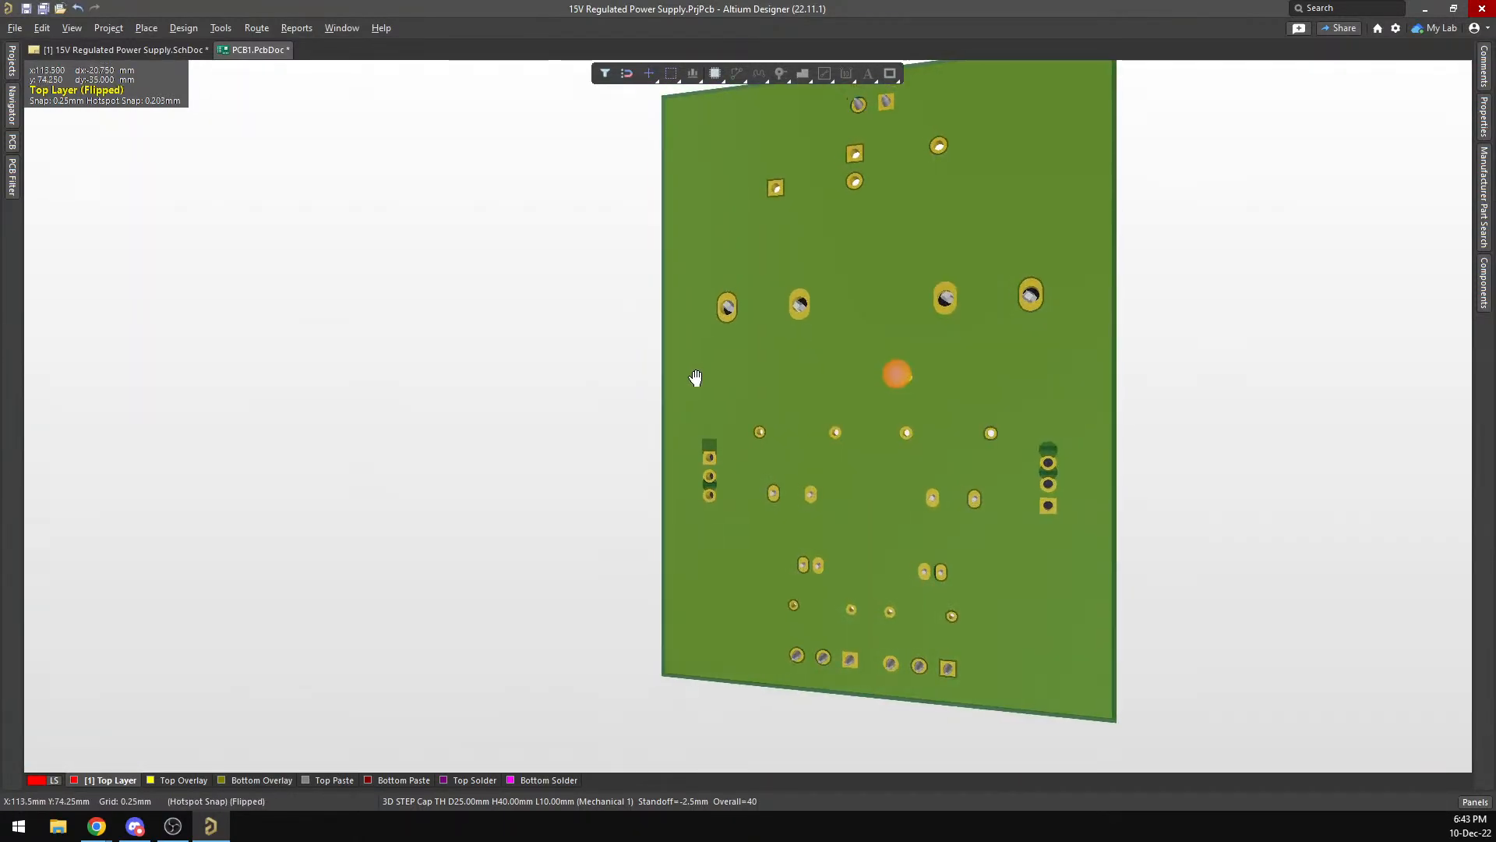
{"action": "right_click_drag", "start_coordinate": [842, 404], "coordinate": [911, 459], "text": "shift"}
{"action": "key", "text": "2"}
{"action": "scroll", "coordinate": [904, 341], "scroll_direction": "down", "scroll_amount": 3}
{"action": "scroll", "coordinate": [904, 341], "scroll_direction": "up", "scroll_amount": 1}
{"action": "scroll", "coordinate": [756, 360], "scroll_direction": "down", "scroll_amount": 1}
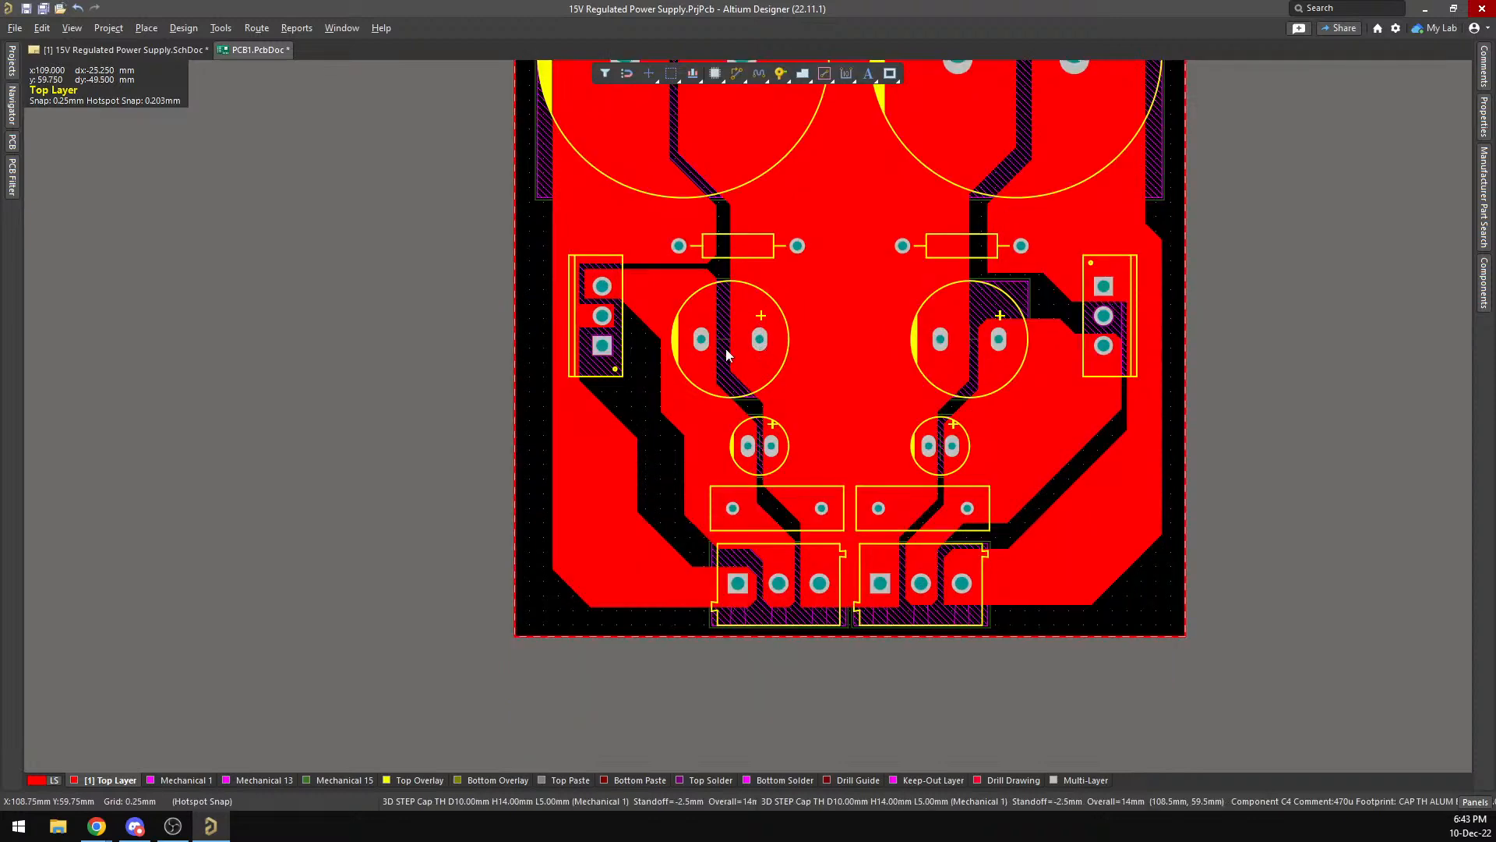
Try to widen the gap between the -VCC and GND polygons at the left large capacitor by moving the vertical edge.
{"action": "left_click", "coordinate": [698, 217]}
{"action": "scroll", "coordinate": [712, 326], "scroll_direction": "up", "scroll_amount": 3}
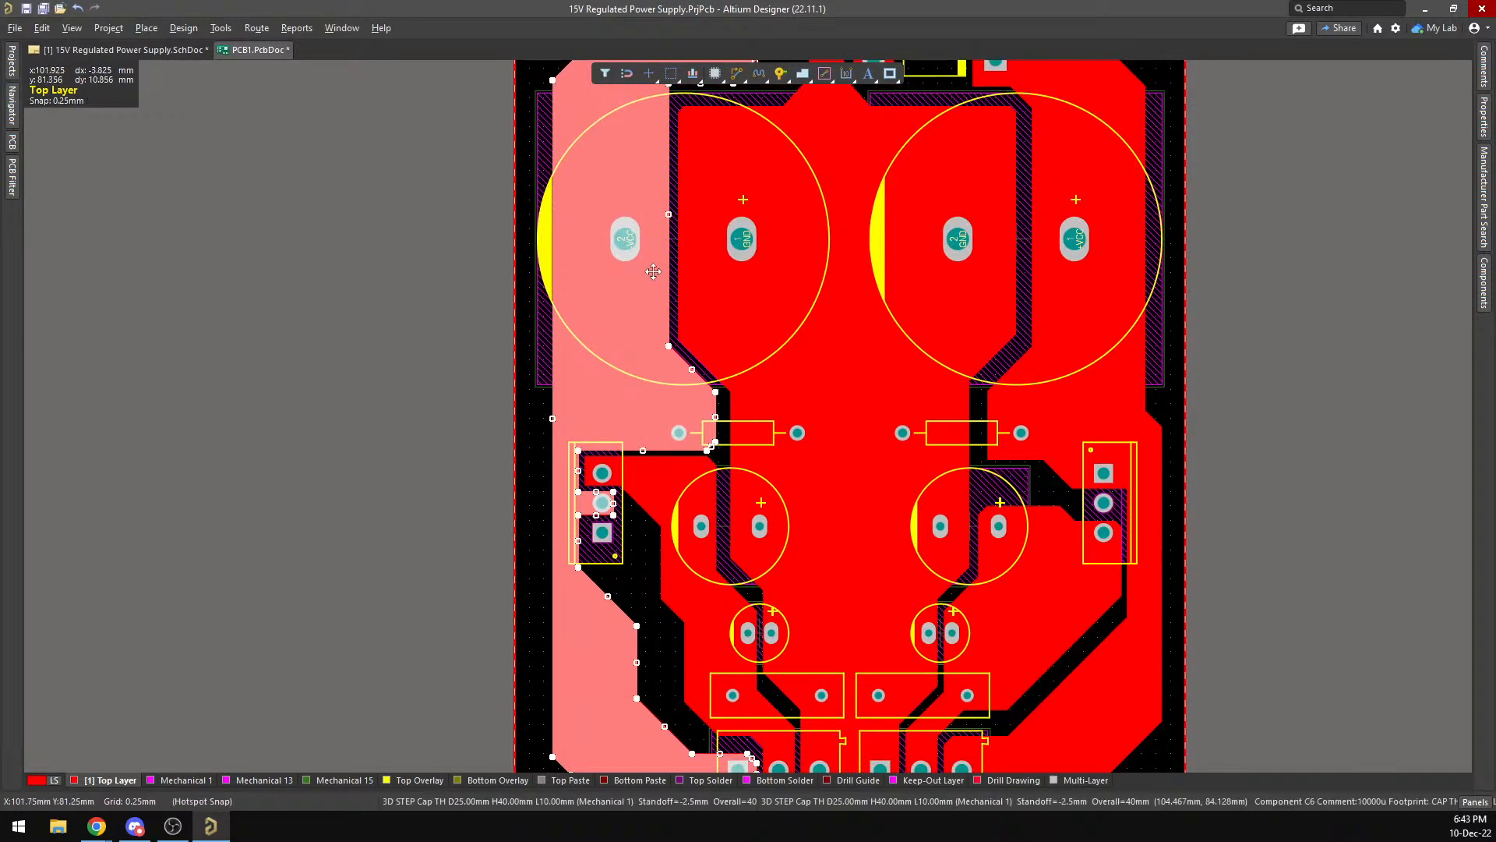
{"action": "left_click", "coordinate": [668, 214]}
{"action": "scroll", "coordinate": [672, 312], "scroll_direction": "up", "scroll_amount": 3}
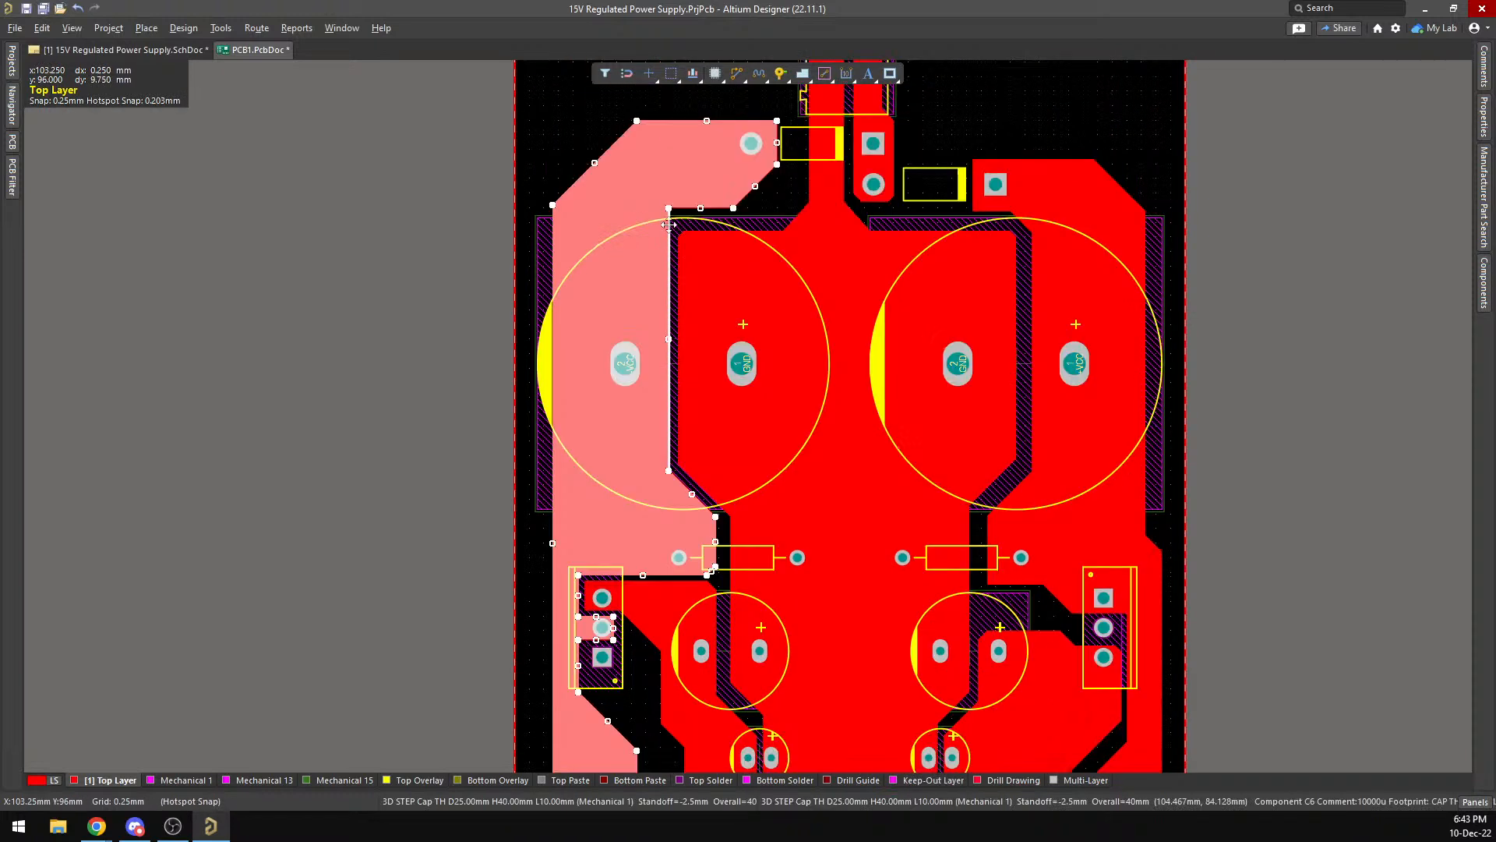
{"action": "left_click_drag", "start_coordinate": [668, 403], "coordinate": [653, 403]}
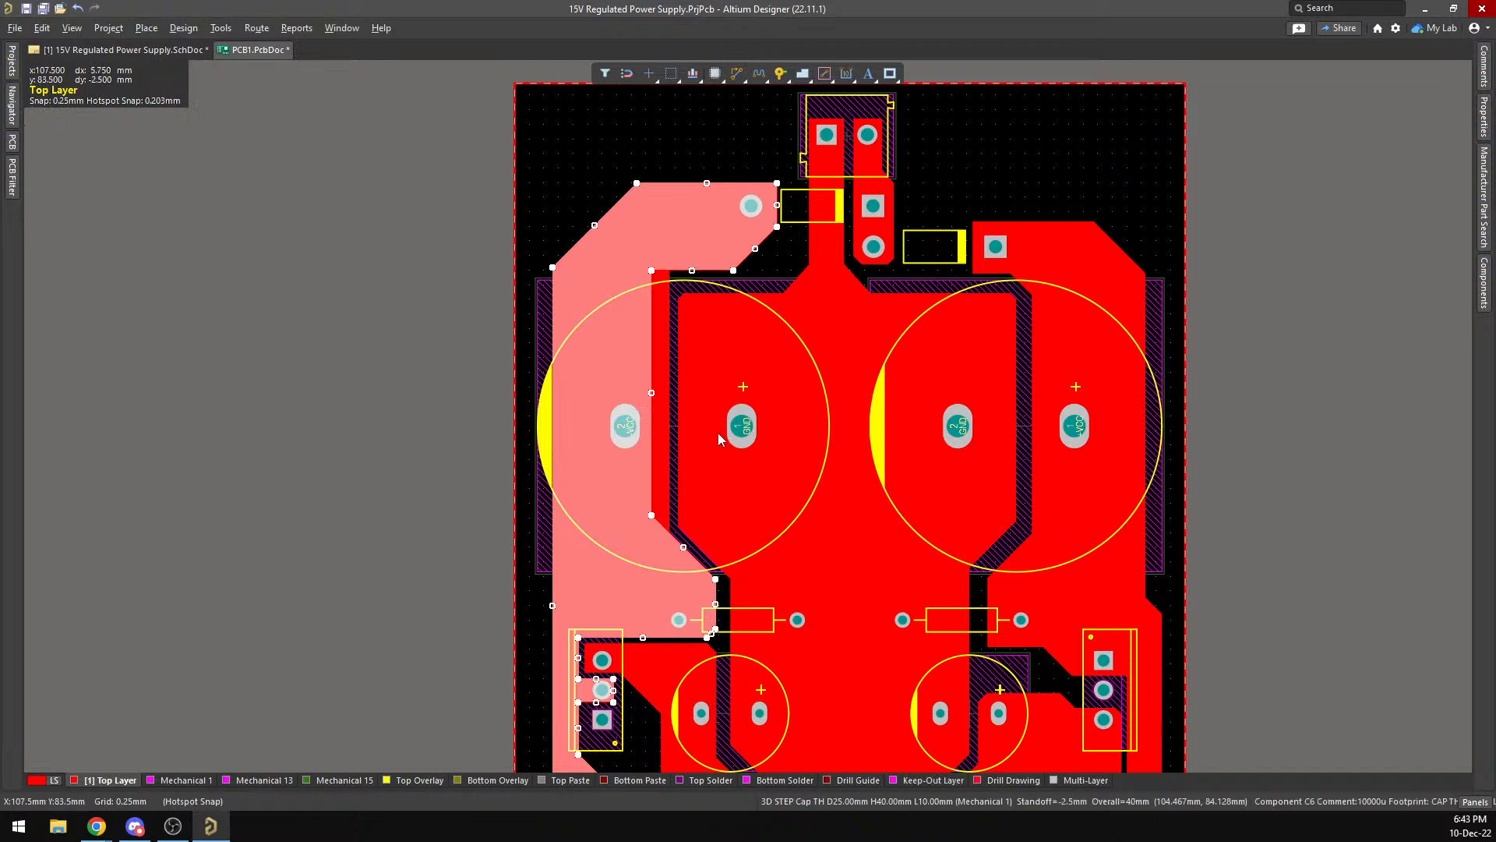
{"action": "left_click", "coordinate": [692, 427]}
{"action": "left_click", "coordinate": [769, 613]}
{"action": "left_click", "coordinate": [781, 568]}
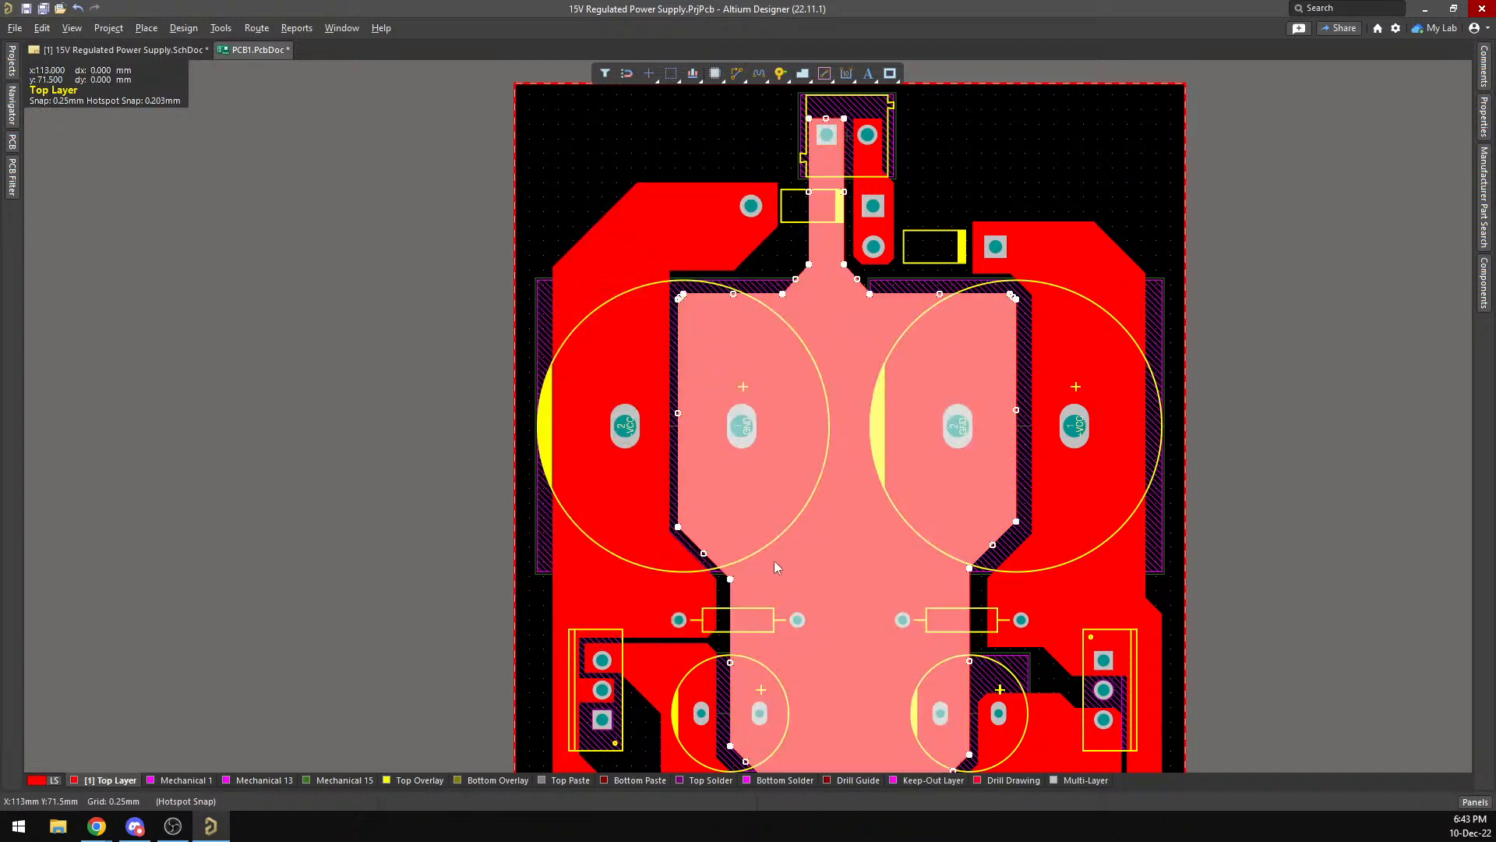
{"action": "left_click_drag", "start_coordinate": [678, 411], "coordinate": [681, 412]}
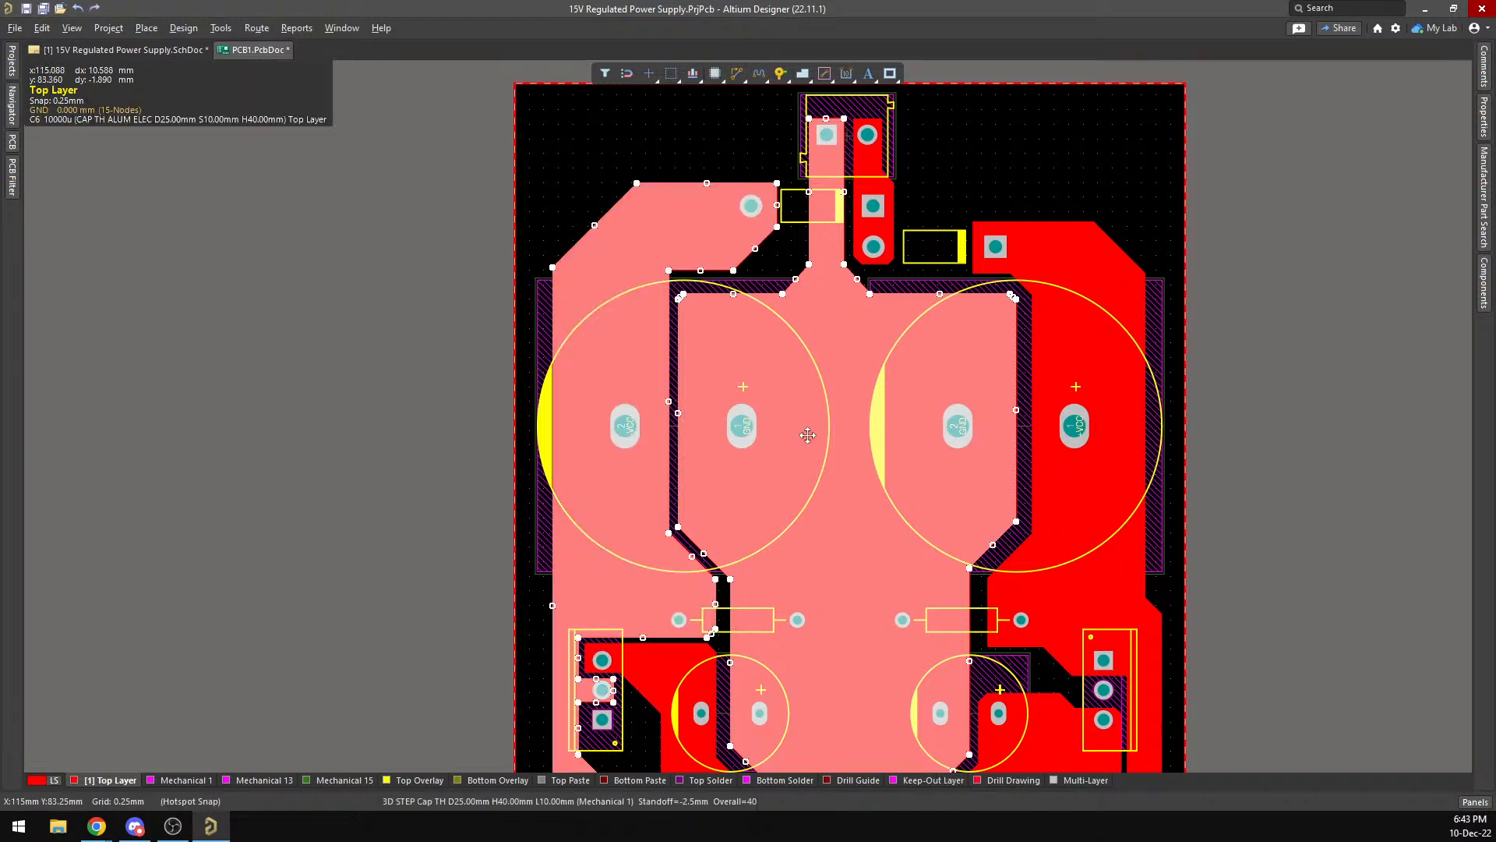
Check the gaps between the -VCC, GND and left output polygons along the board.
{"action": "scroll", "coordinate": [807, 435], "scroll_direction": "down", "scroll_amount": 4}
{"action": "scroll", "coordinate": [753, 477], "scroll_direction": "down", "scroll_amount": 2}
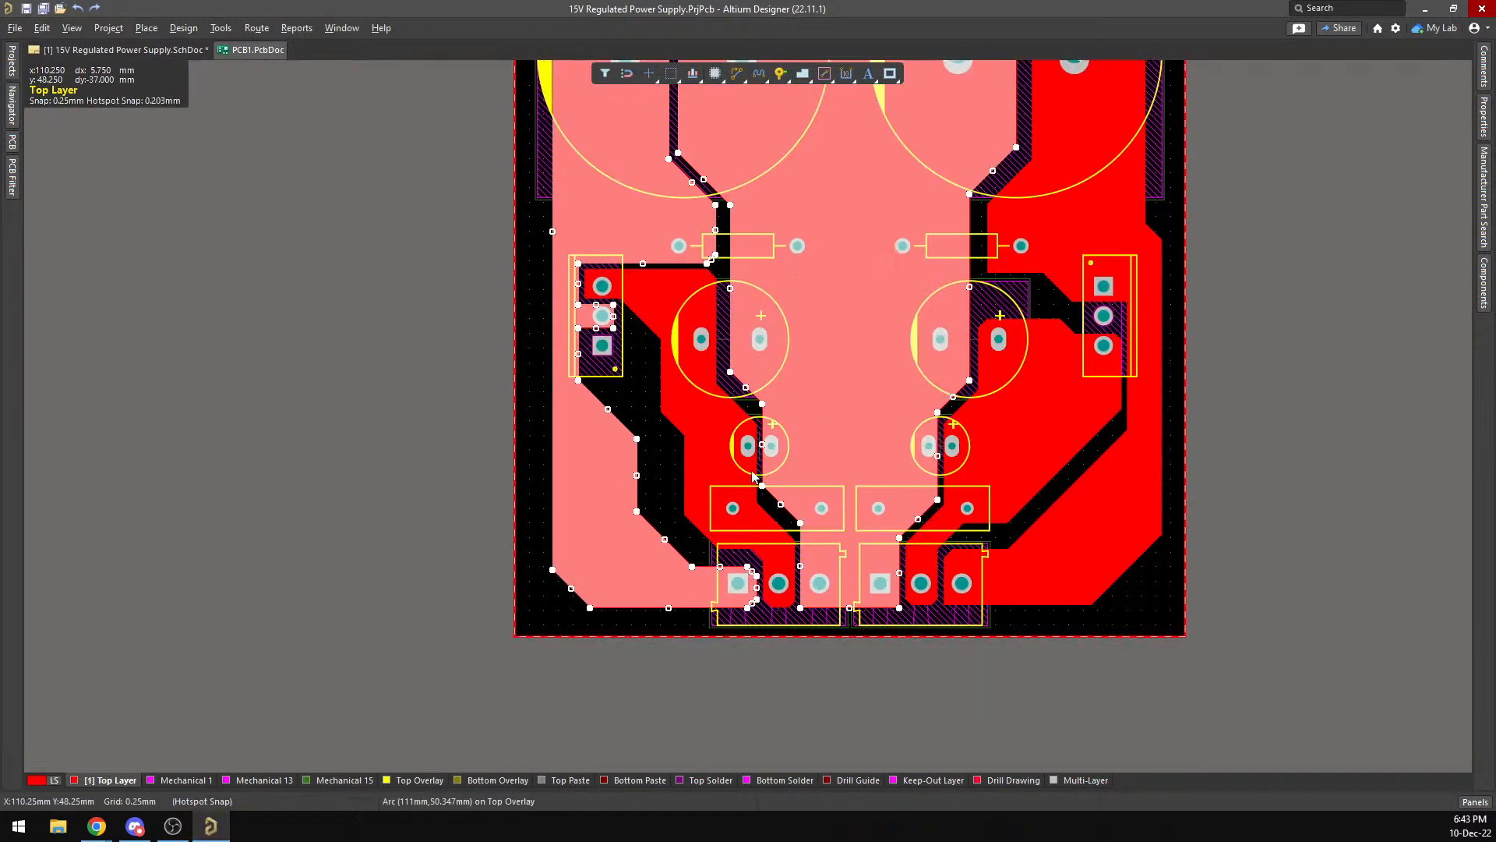
{"action": "scroll", "coordinate": [740, 387], "scroll_direction": "up", "scroll_amount": 1}
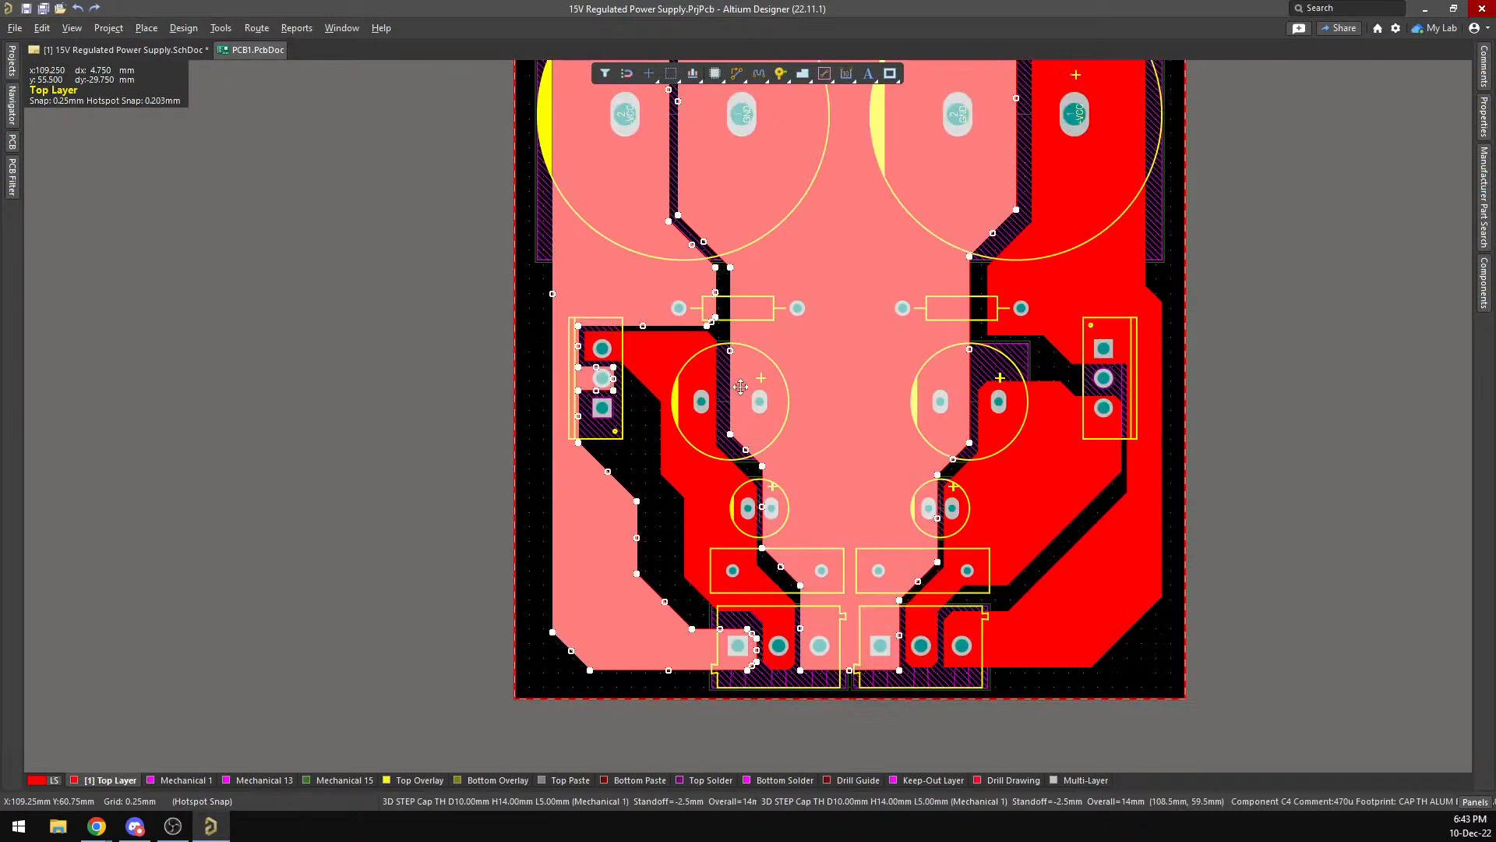
{"action": "left_click", "coordinate": [706, 350]}
{"action": "left_click", "coordinate": [703, 337]}
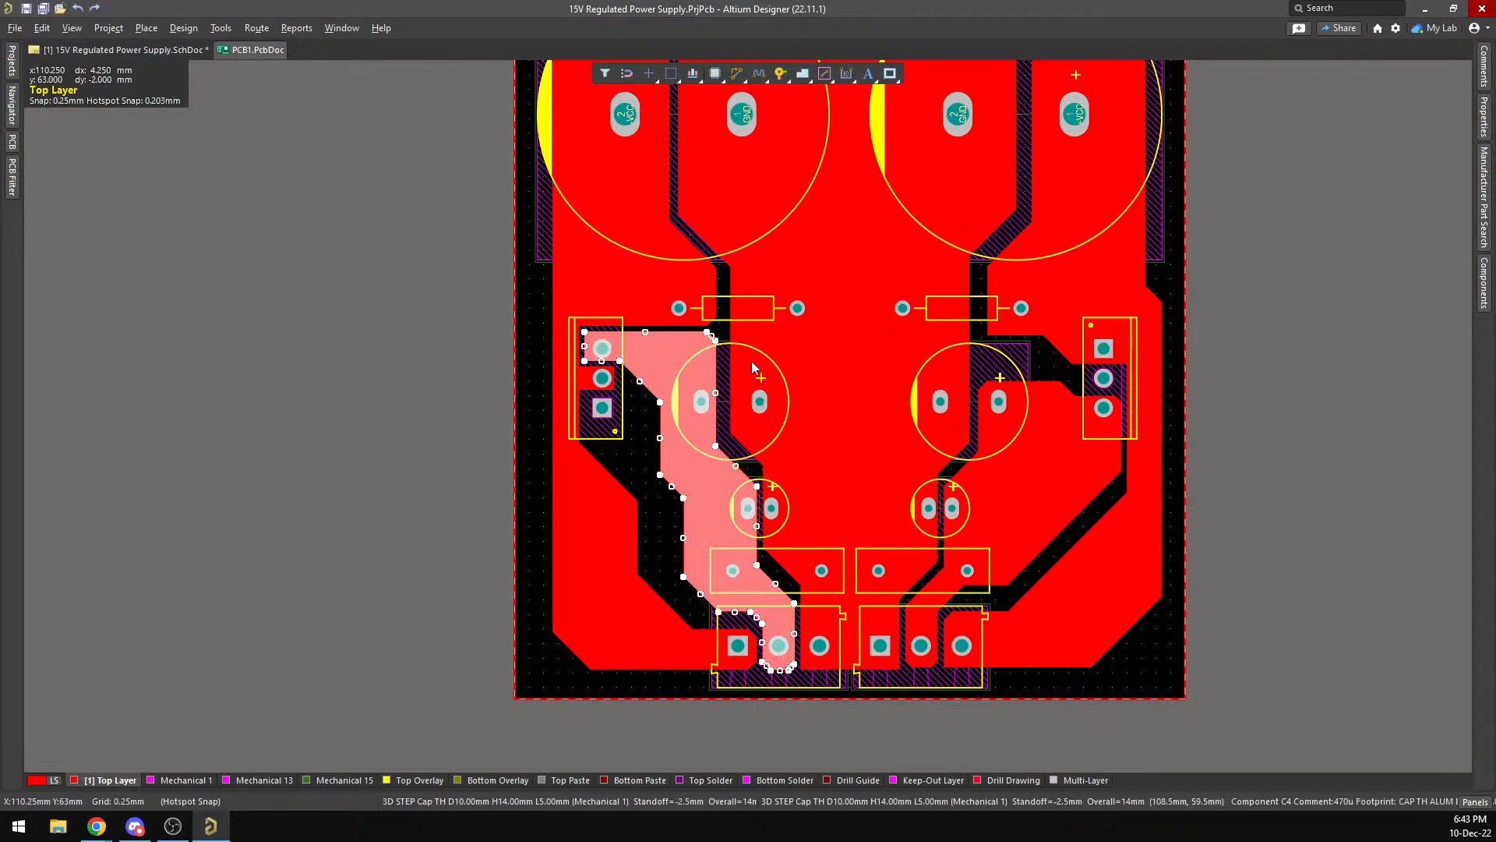
{"action": "scroll", "coordinate": [750, 389], "scroll_direction": "down", "scroll_amount": 4}
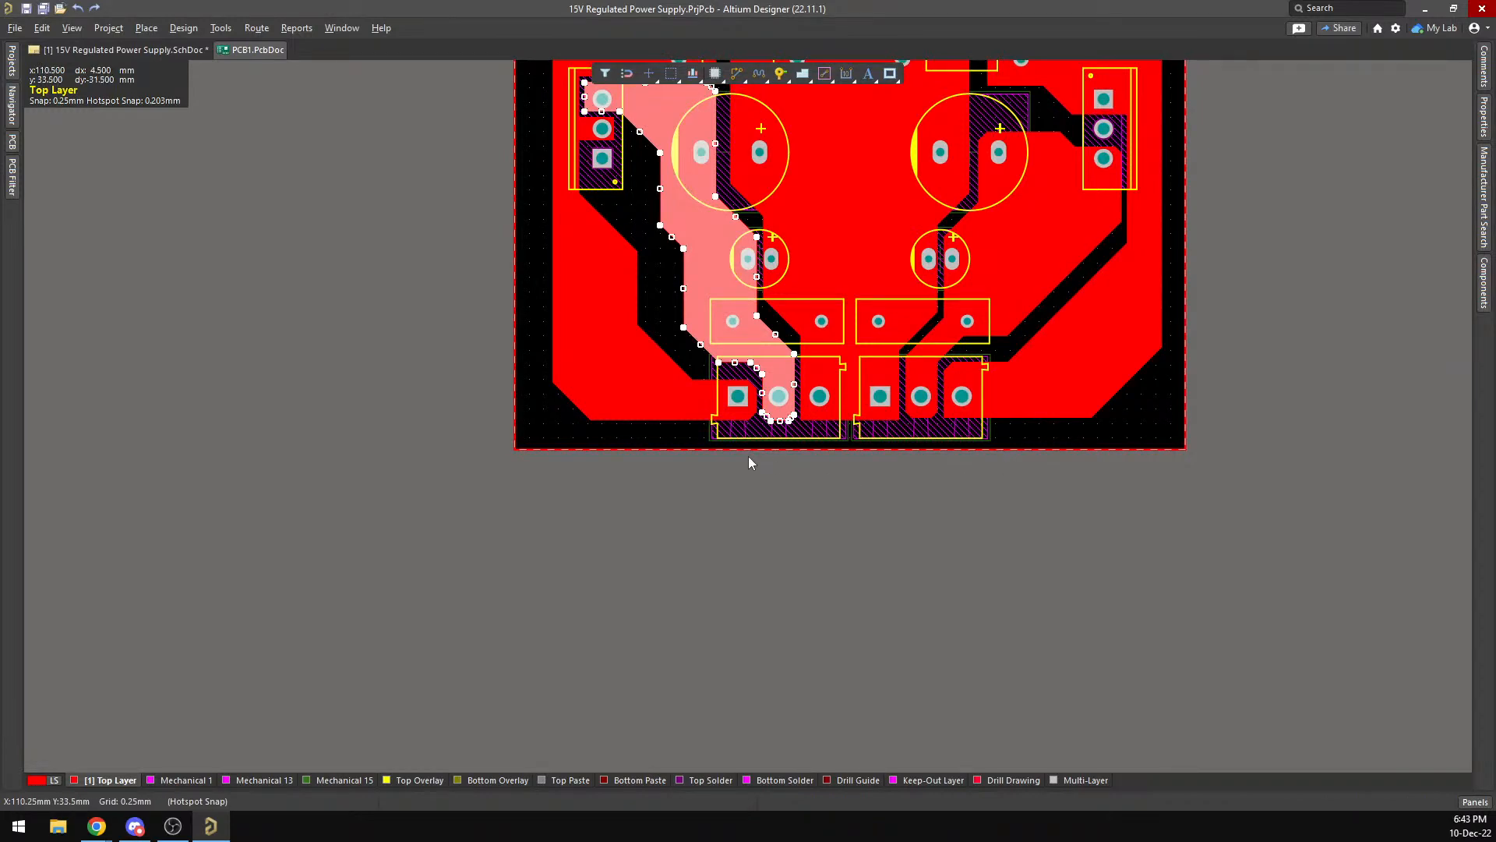
{"action": "scroll", "coordinate": [774, 466], "scroll_direction": "up", "scroll_amount": 10}
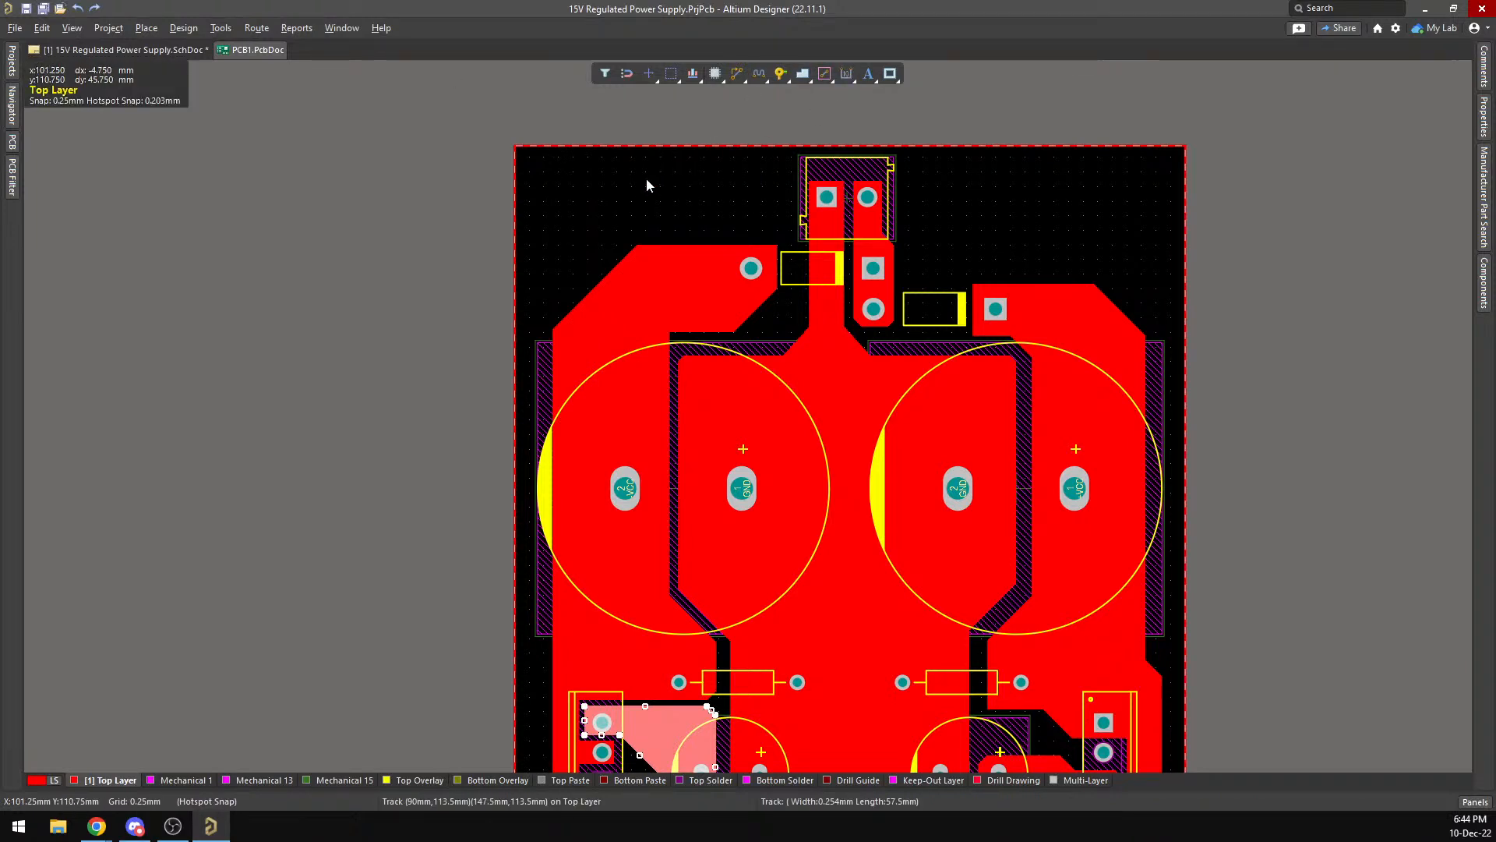
Set the snap grid to 0.5 mm and draw a rectangular Top Layer polygon pour 0.5 mm inside the whole board outline.
{"action": "key", "text": "g"}
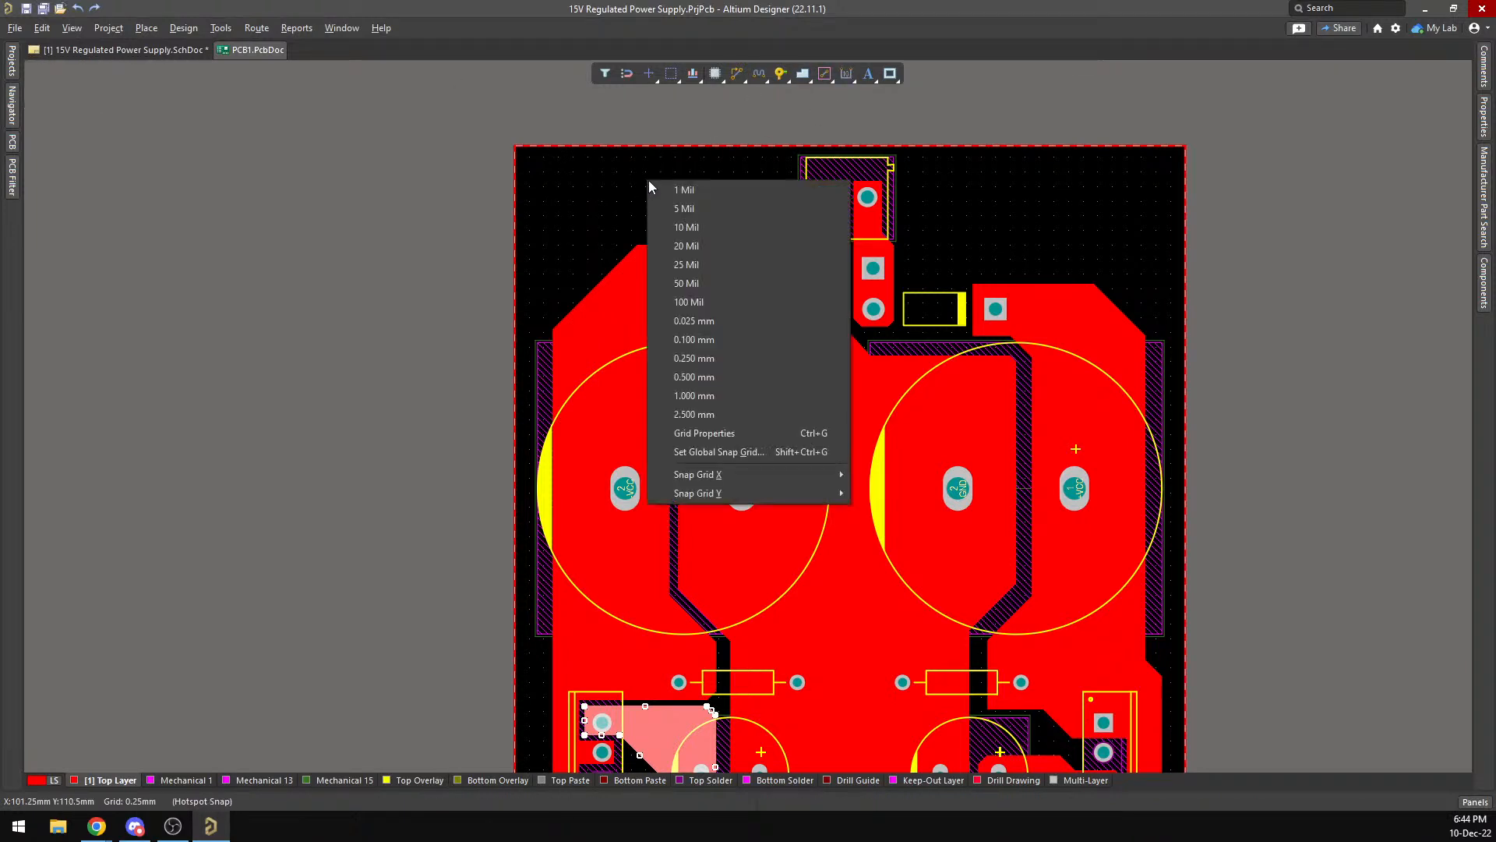
{"action": "left_click", "coordinate": [709, 378]}
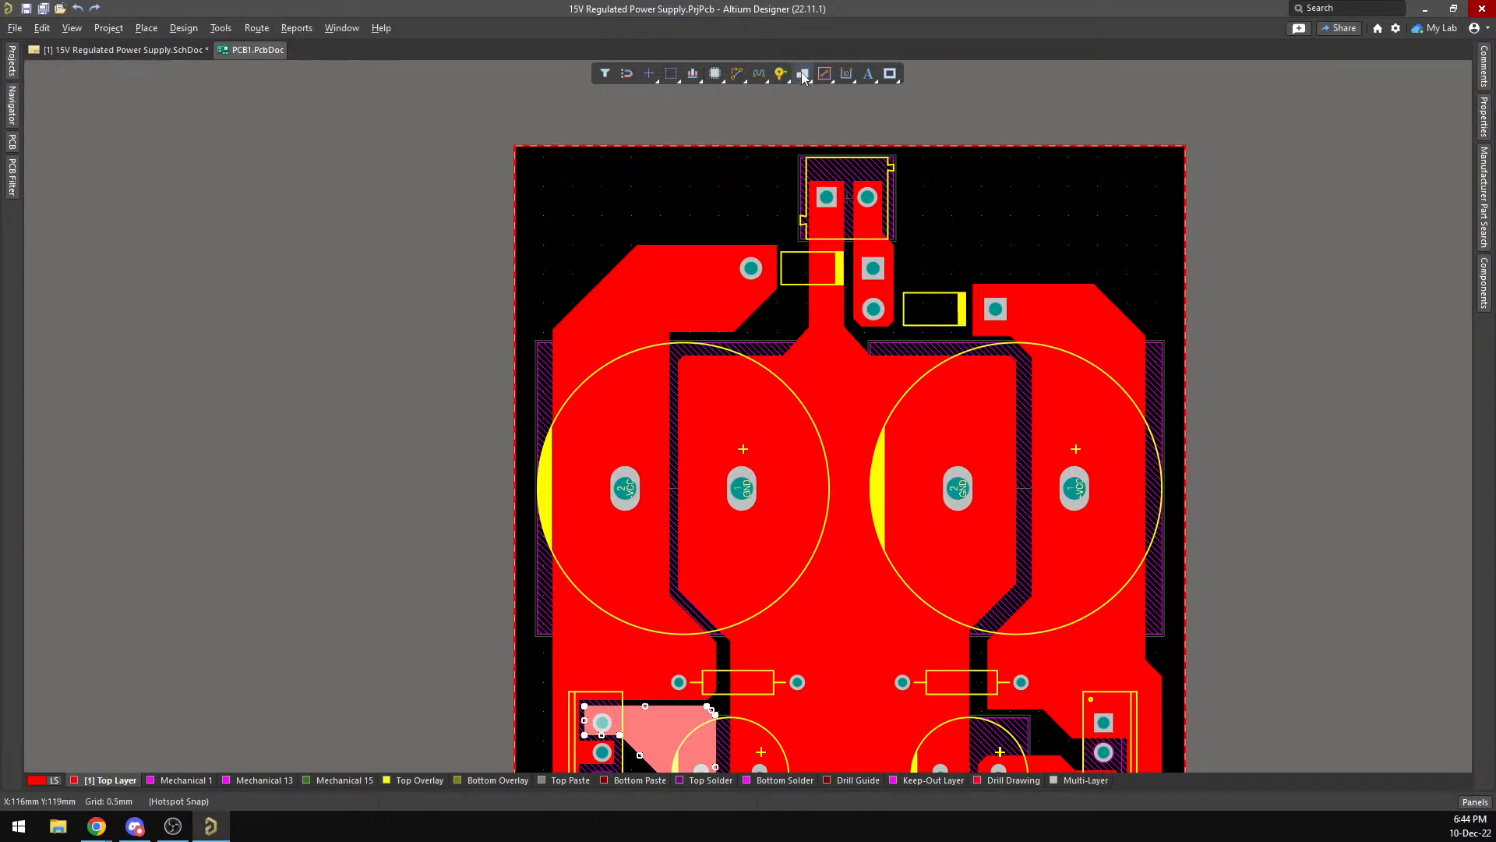
{"action": "left_click", "coordinate": [521, 153]}
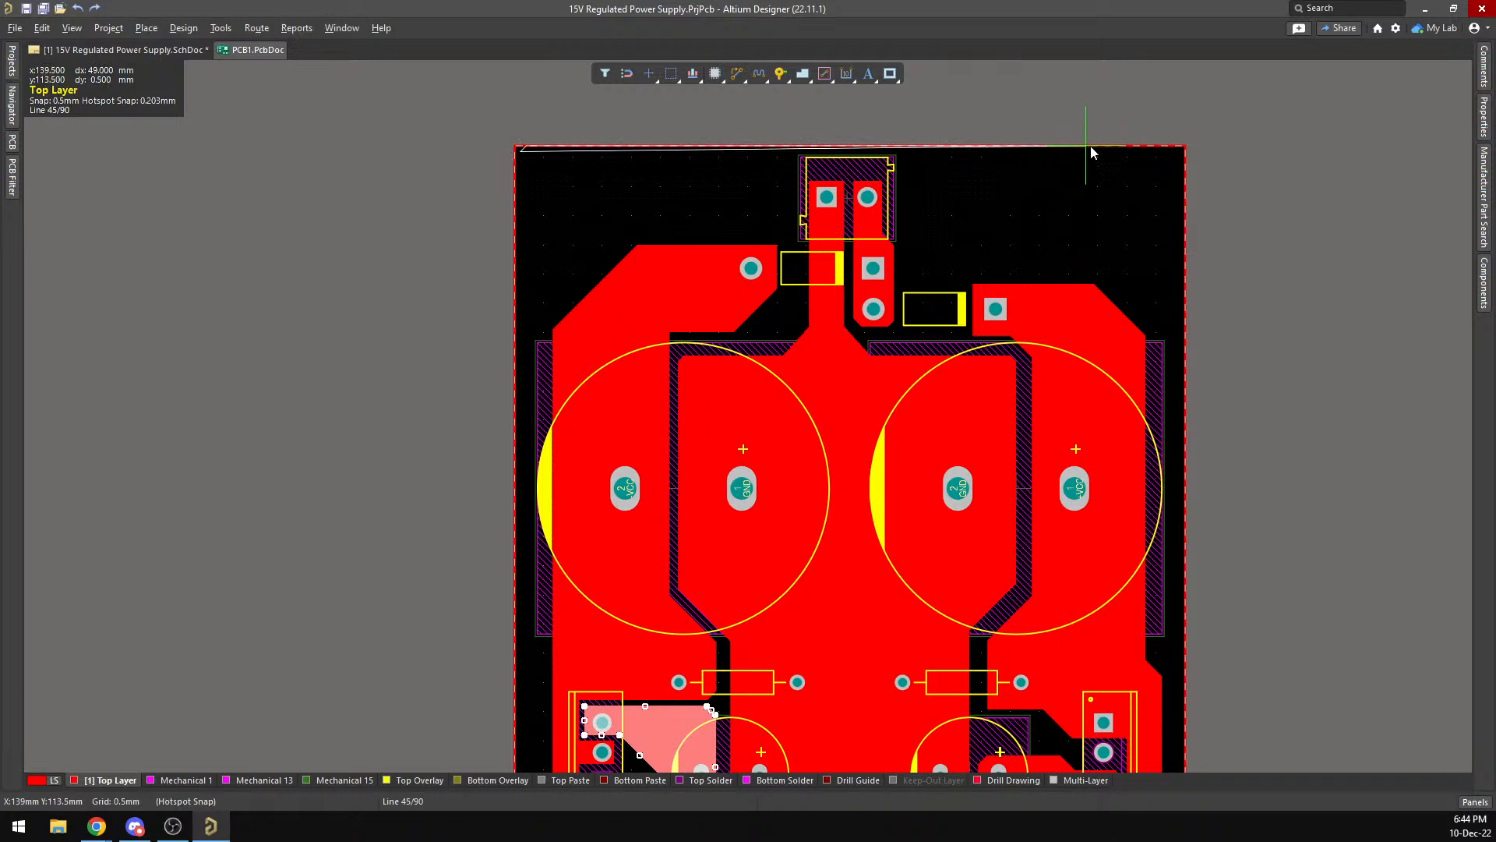
{"action": "left_click", "coordinate": [1179, 154]}
{"action": "scroll", "coordinate": [1173, 160], "scroll_direction": "down", "scroll_amount": 10}
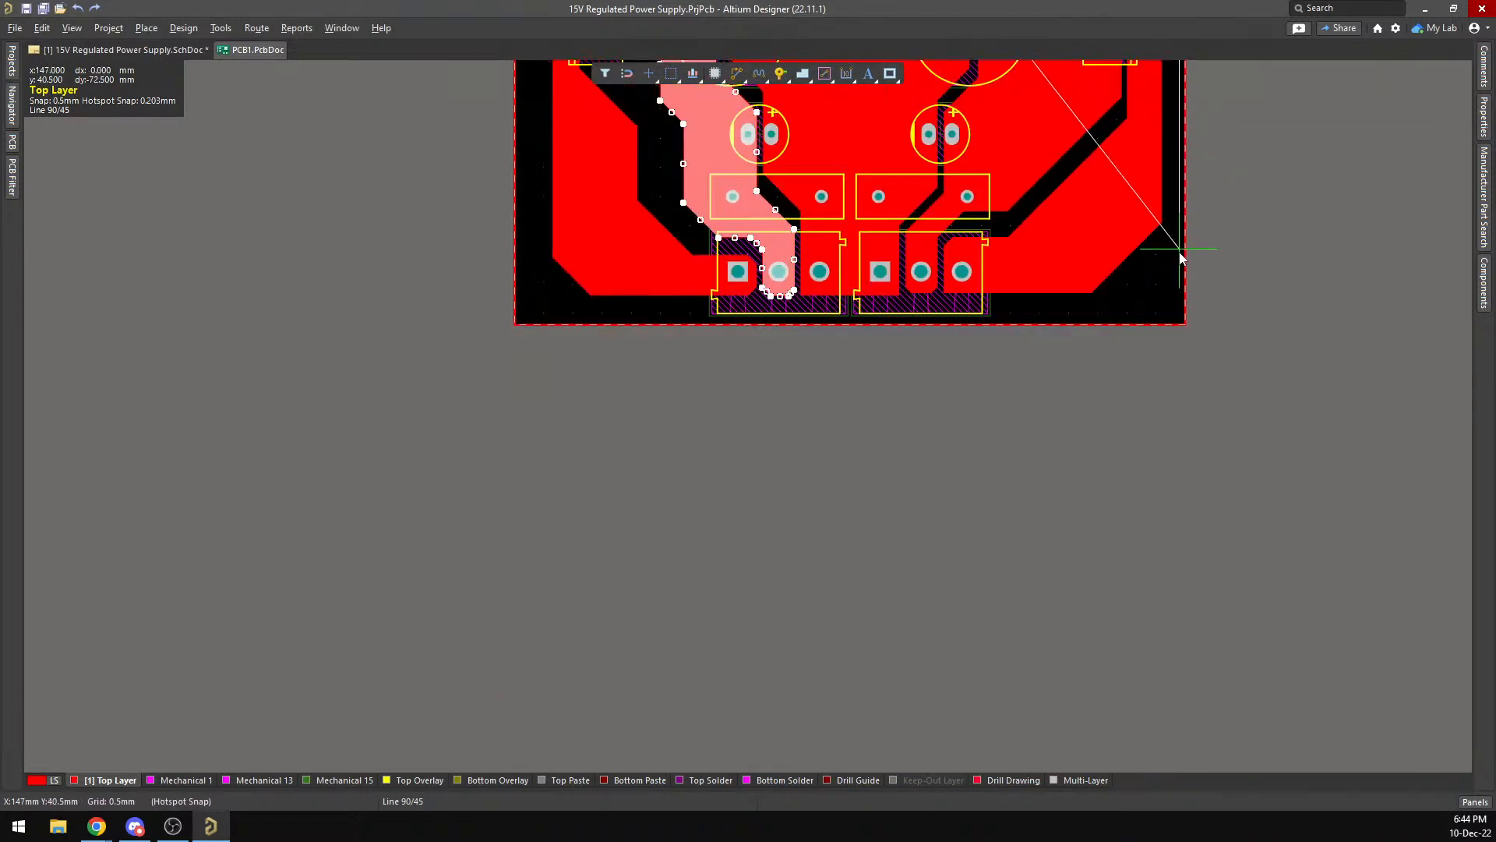
{"action": "scroll", "coordinate": [1181, 254], "scroll_direction": "down", "scroll_amount": 2}
{"action": "left_click", "coordinate": [1181, 257]}
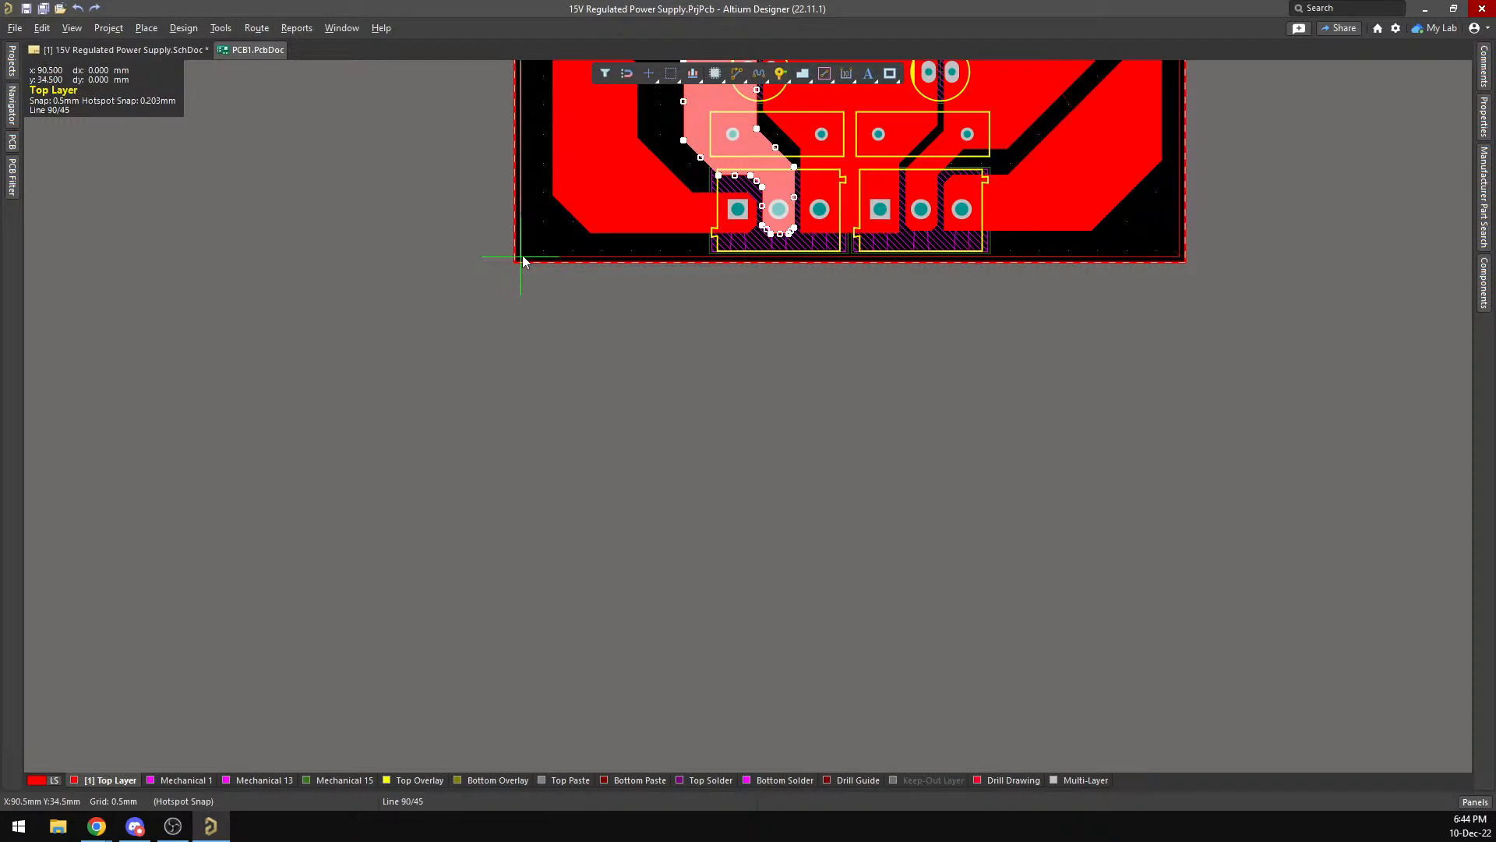
{"action": "scroll", "coordinate": [522, 261], "scroll_direction": "up", "scroll_amount": 15}
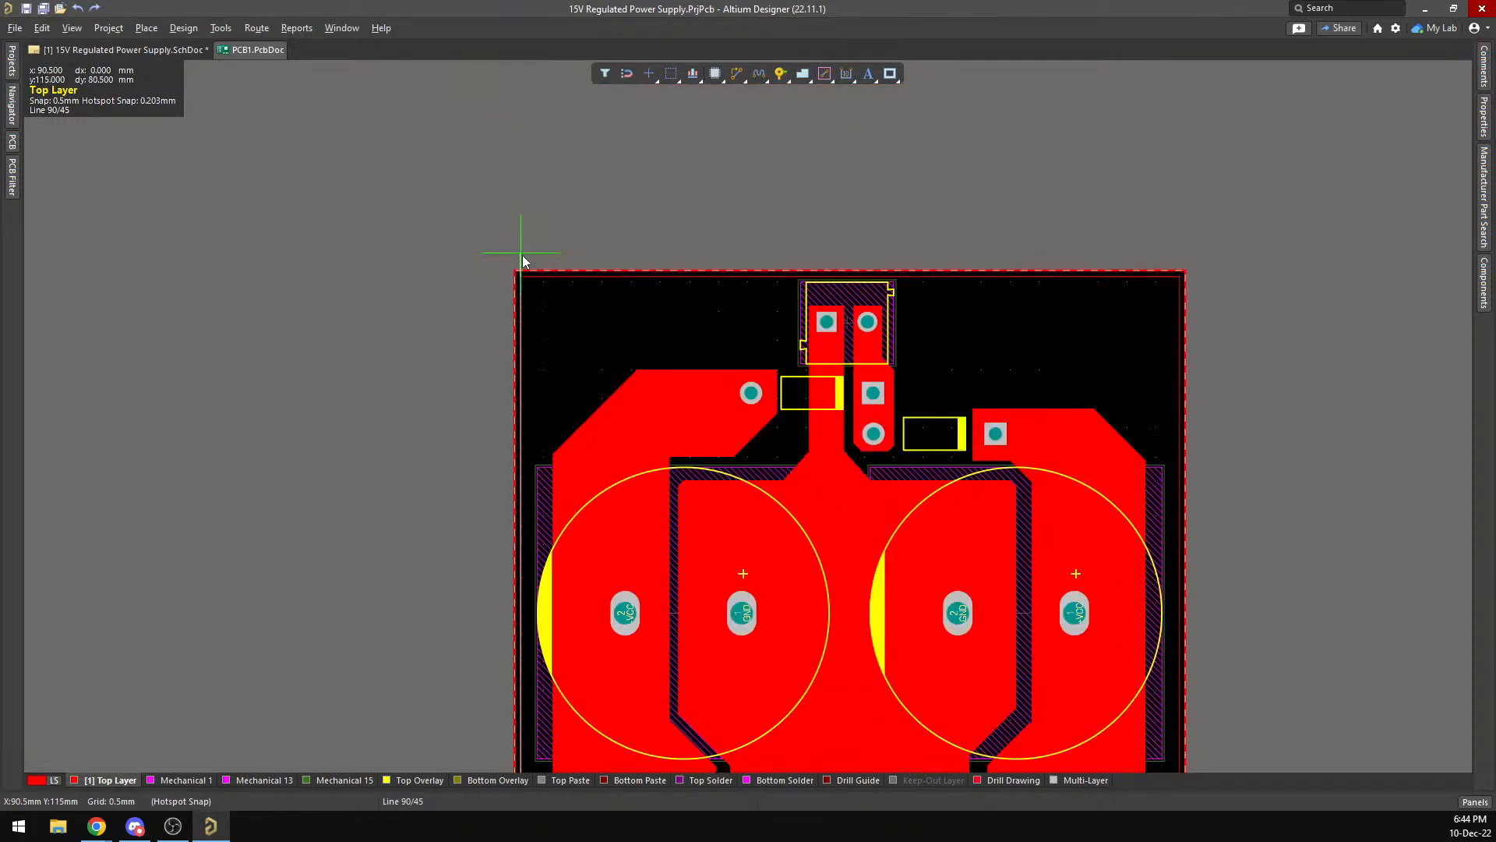
{"action": "left_click", "coordinate": [522, 276]}
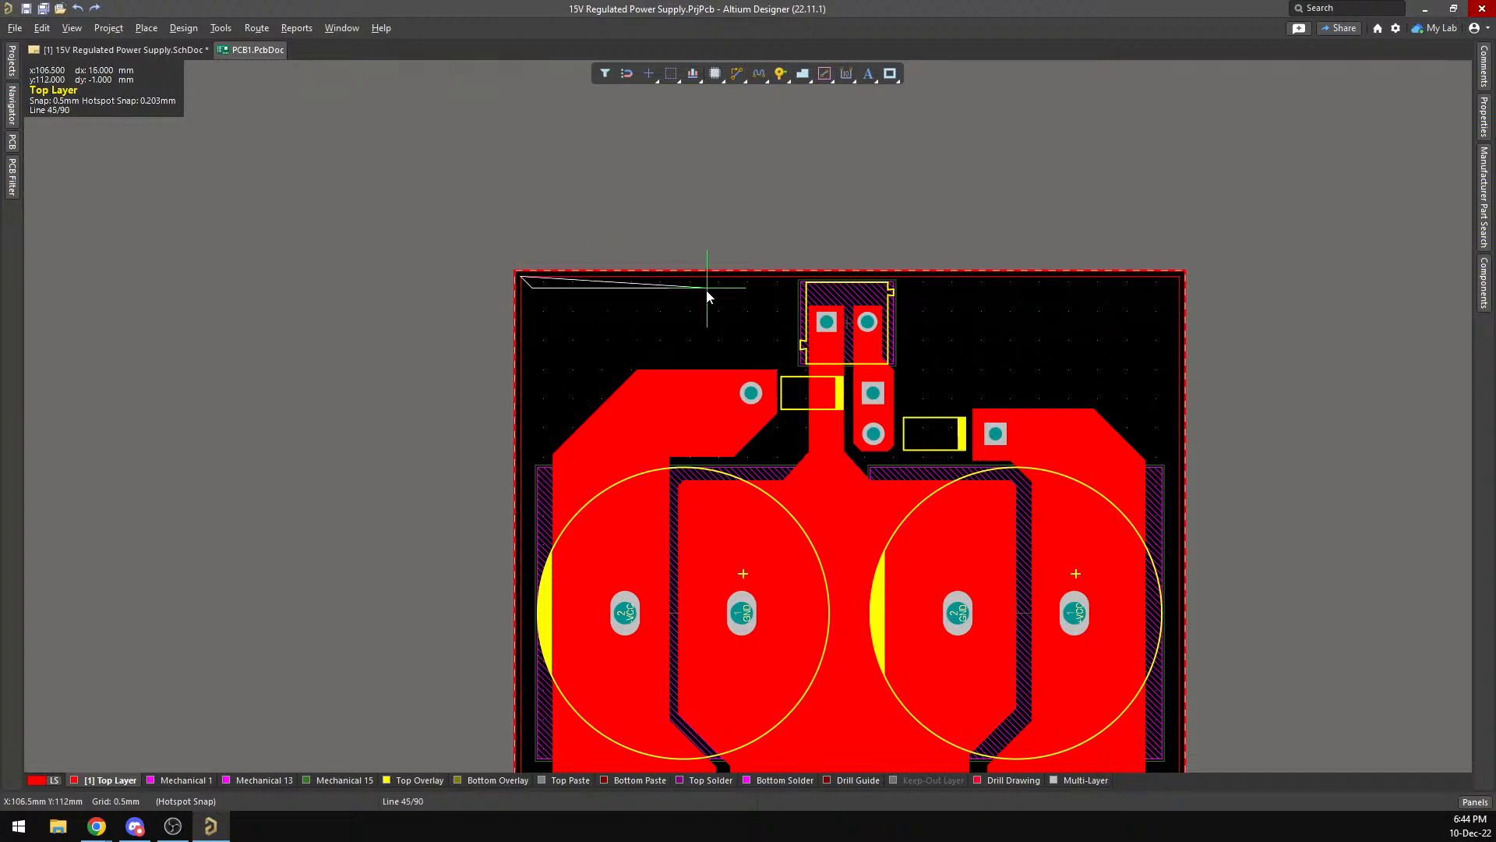
{"action": "right_click", "coordinate": [601, 301]}
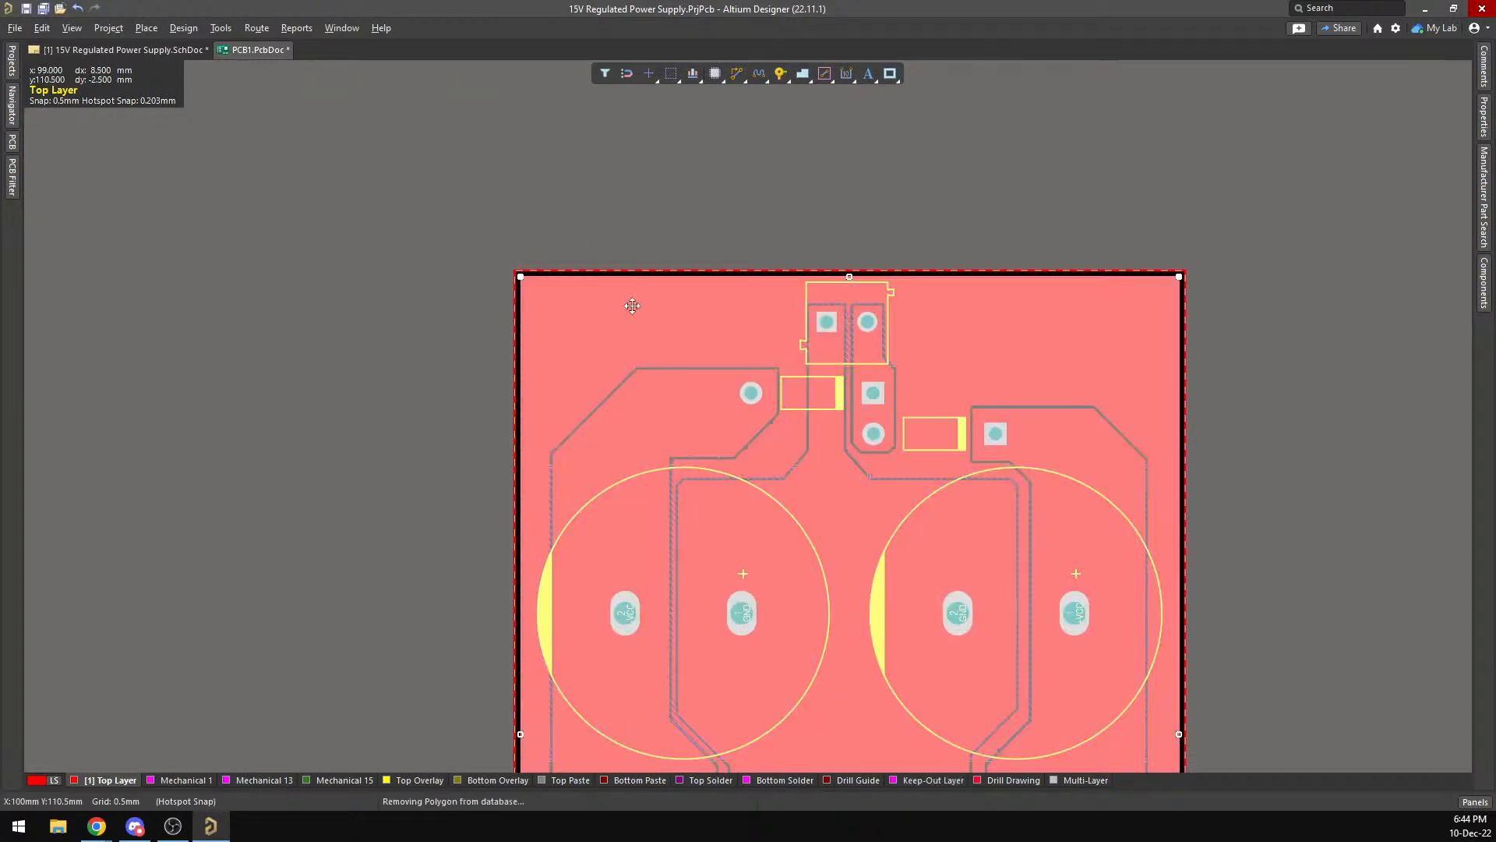
Assign the board-wide polygon to the GND net and repour it.
{"action": "right_click", "coordinate": [631, 306]}
{"action": "scroll", "coordinate": [818, 531], "scroll_direction": "down", "scroll_amount": 2}
{"action": "scroll", "coordinate": [818, 531], "scroll_direction": "down", "scroll_amount": 2}
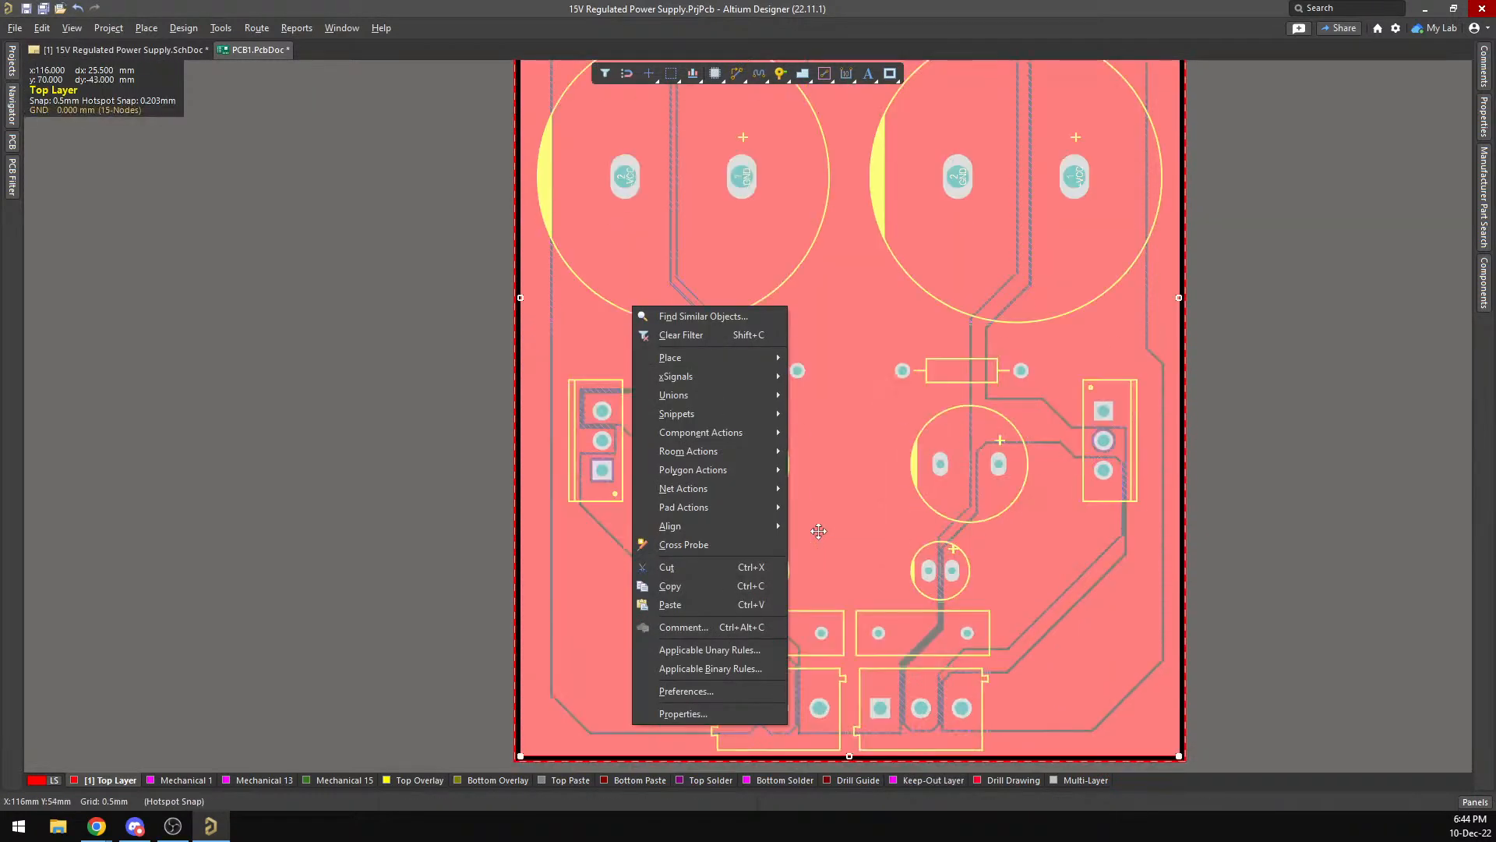
{"action": "left_click", "coordinate": [705, 713]}
{"action": "left_click", "coordinate": [1426, 267]}
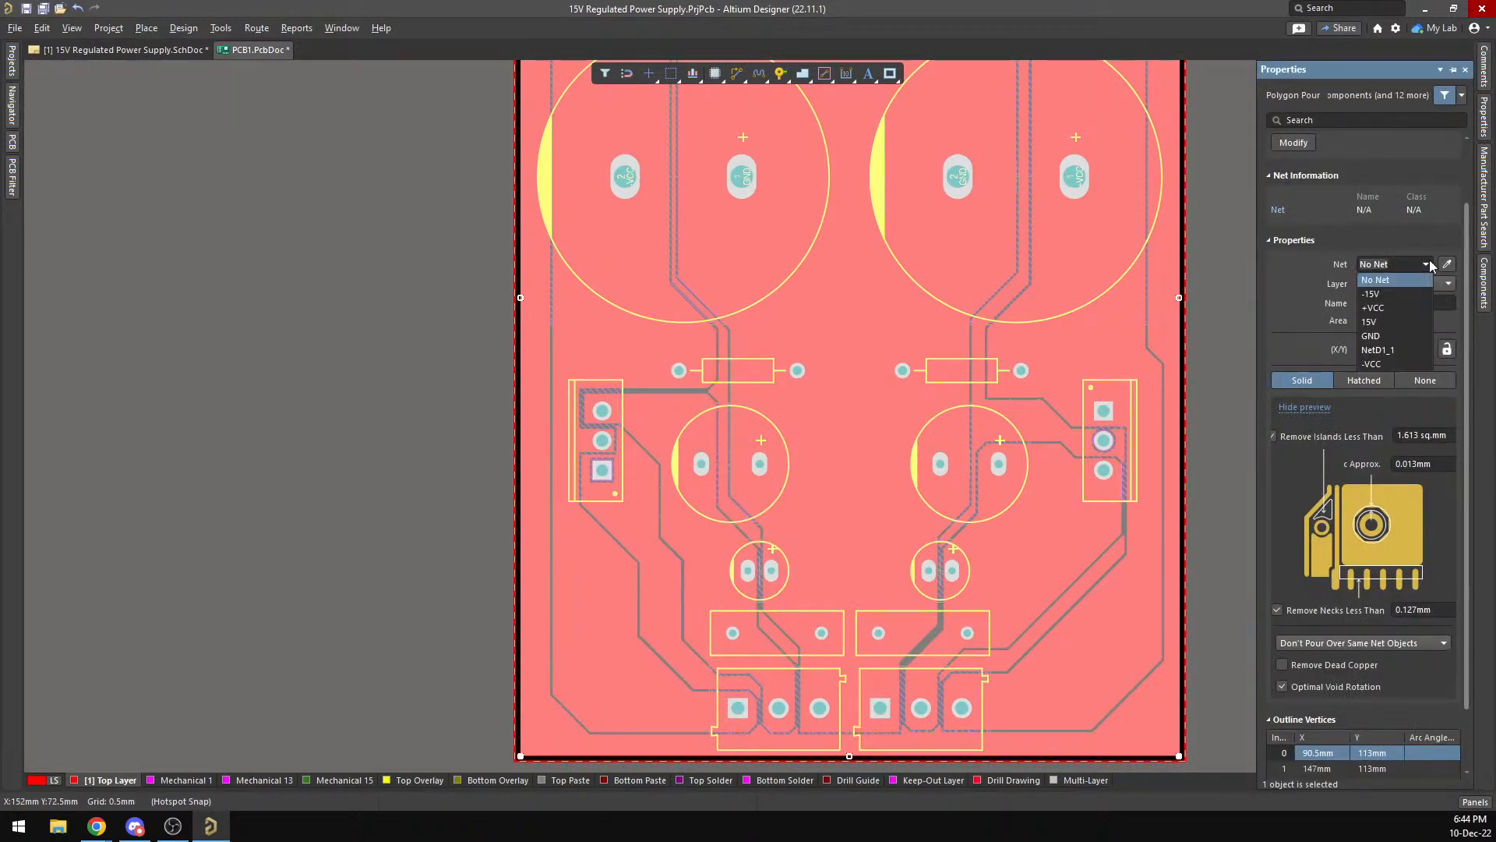
{"action": "left_click", "coordinate": [1411, 348]}
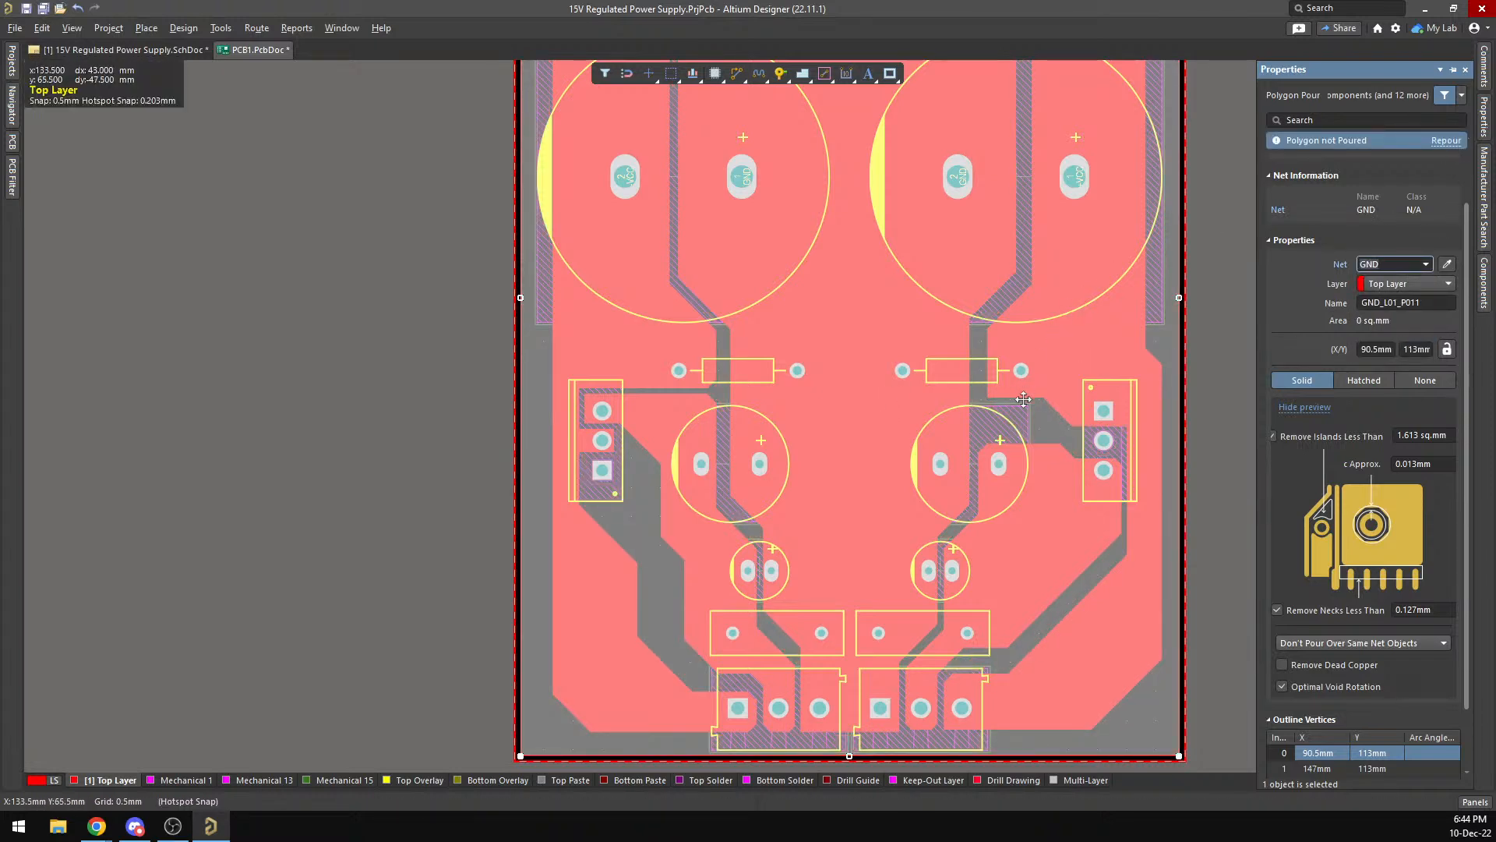
{"action": "left_click", "coordinate": [1446, 141]}
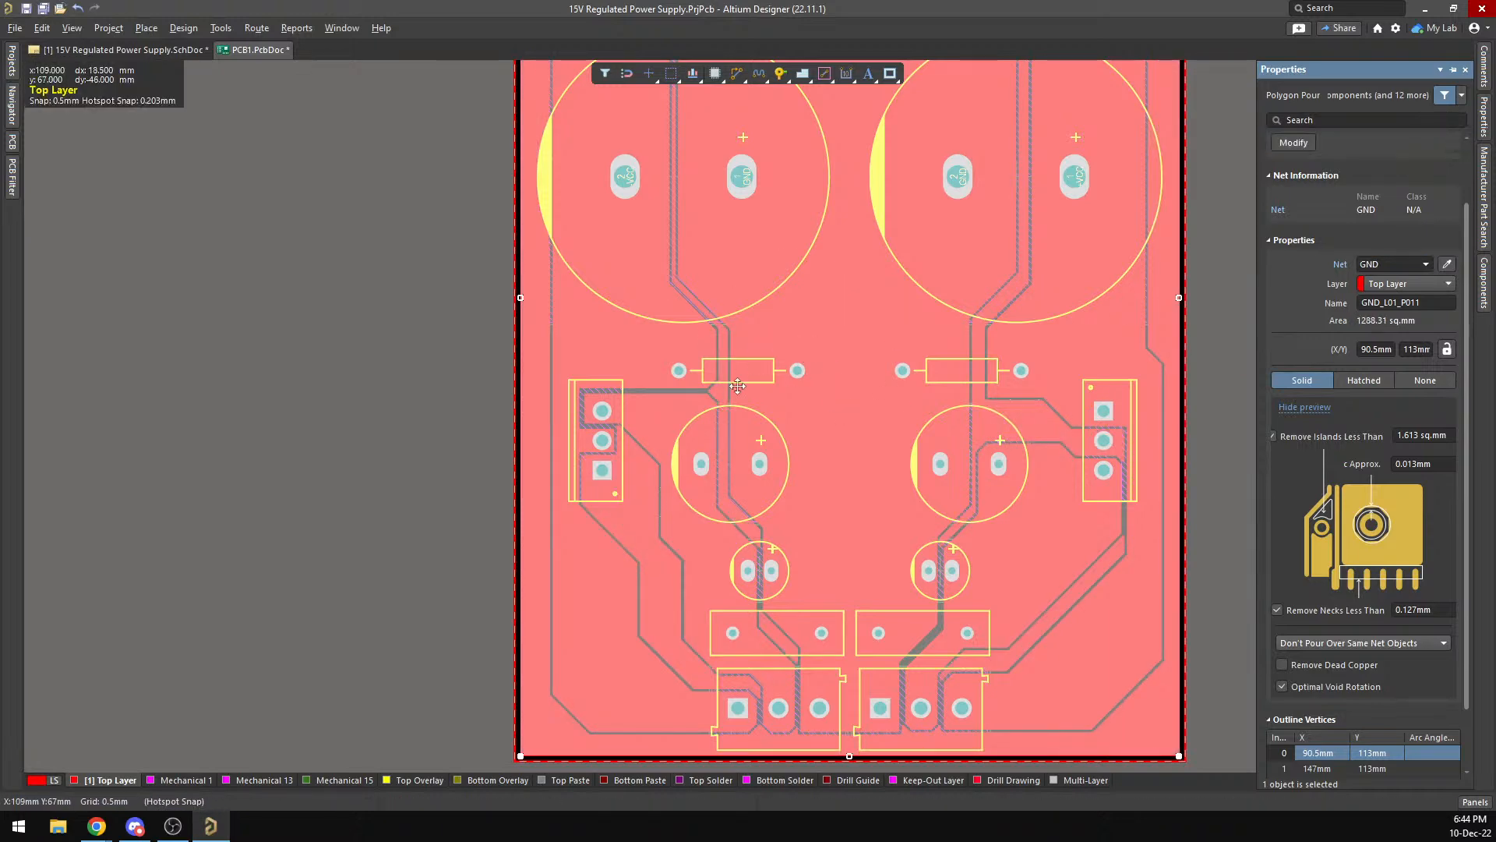
Examine the repoured GND copper across the board, and view the populated board in 3D from above.
{"action": "scroll", "coordinate": [734, 325], "scroll_direction": "up", "scroll_amount": 5}
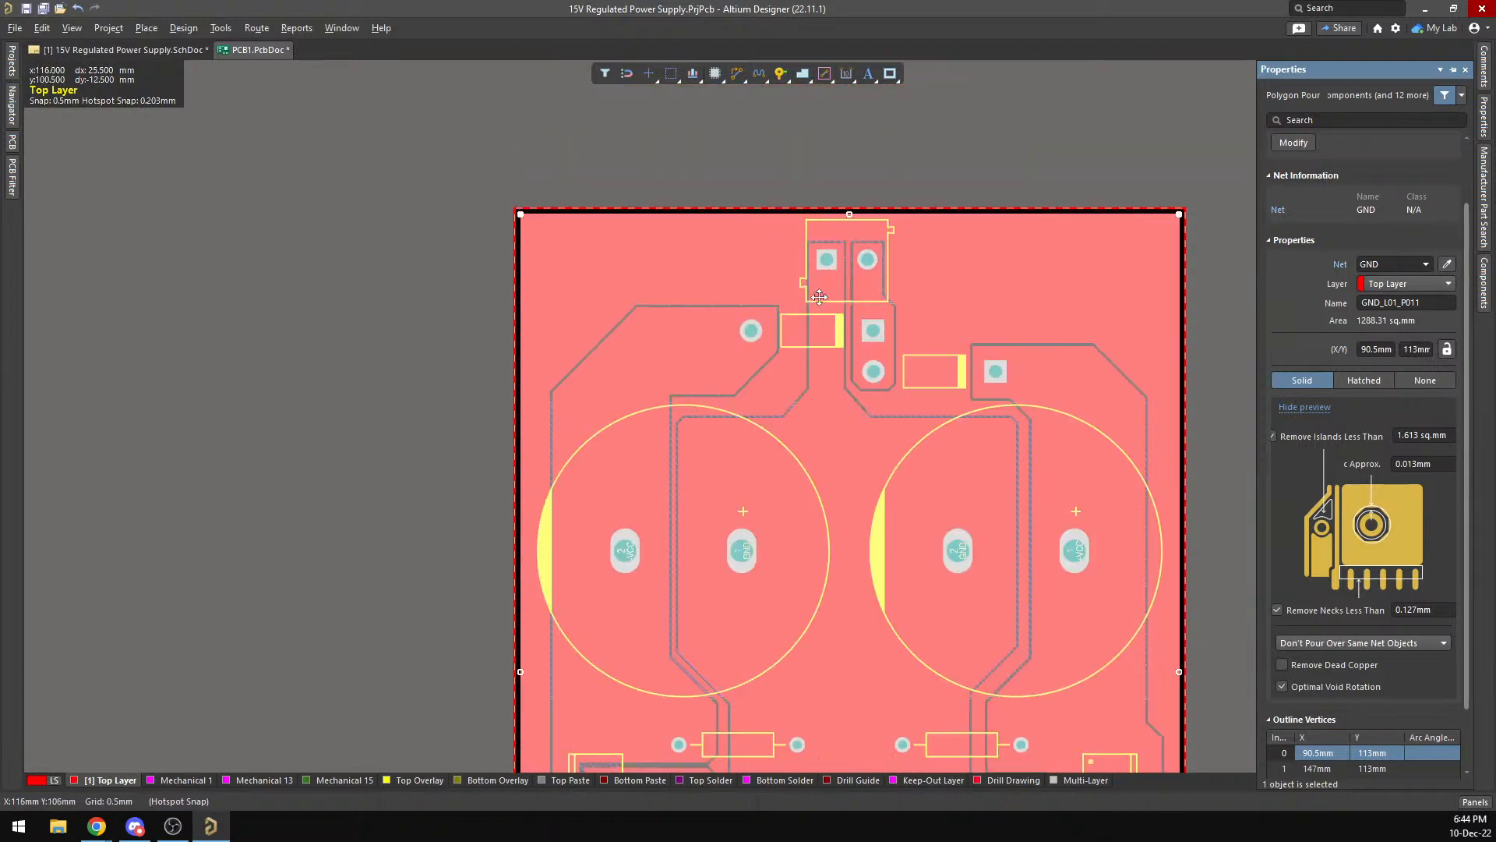
{"action": "scroll", "coordinate": [819, 297], "scroll_direction": "down", "scroll_amount": 7}
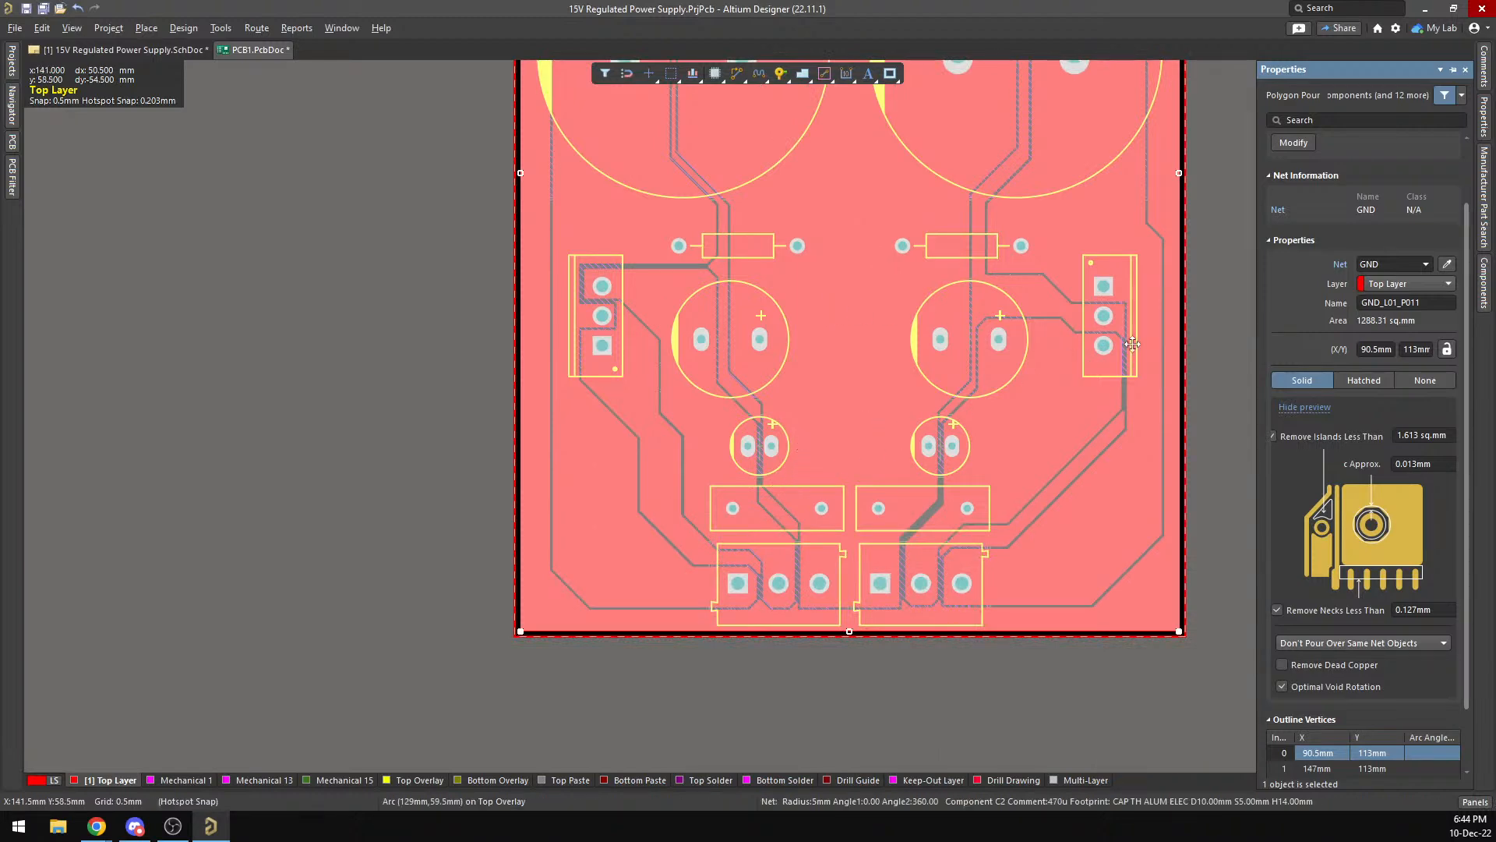
{"action": "left_click", "coordinate": [1226, 281]}
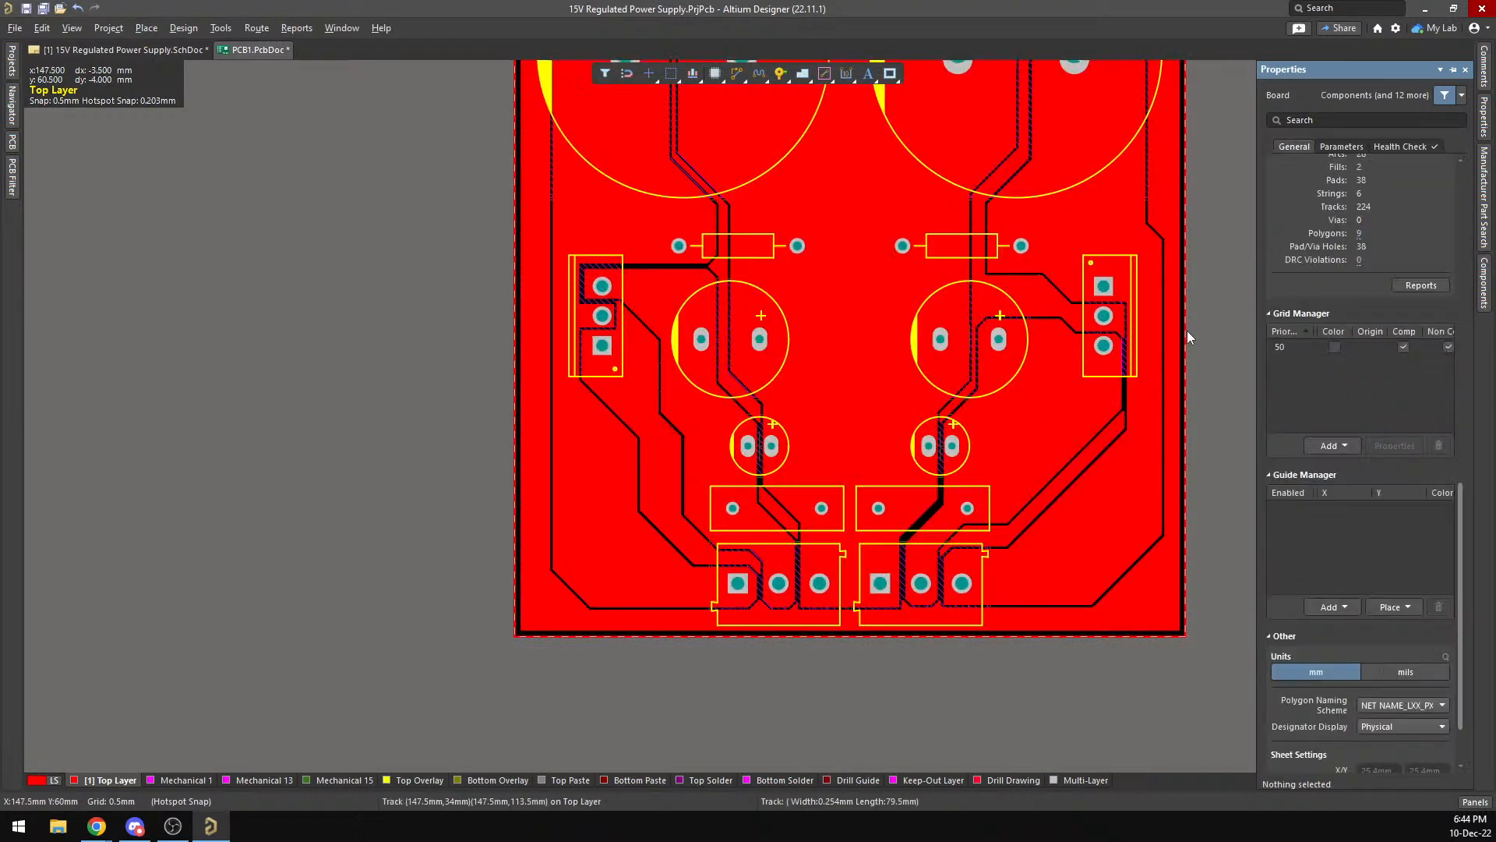
{"action": "scroll", "coordinate": [1130, 320], "scroll_direction": "up", "scroll_amount": 4}
{"action": "key", "text": "3"}
{"action": "right_click_drag", "start_coordinate": [1041, 349], "coordinate": [979, 452], "text": "shift"}
{"action": "right_click", "coordinate": [978, 452]}
{"action": "right_click", "coordinate": [844, 506]}
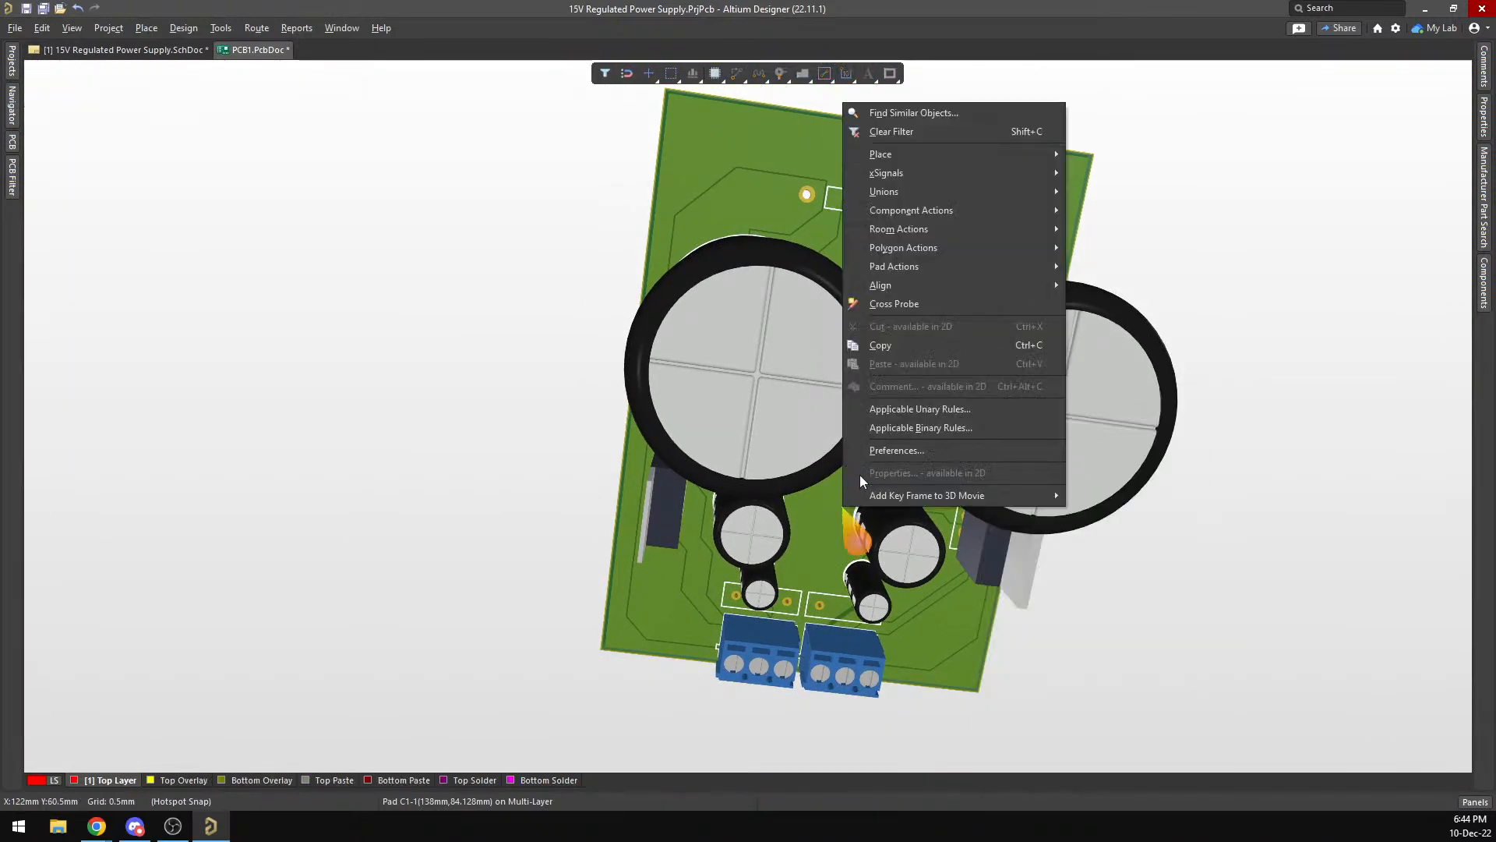
{"action": "right_click", "coordinate": [792, 492]}
{"action": "left_click", "coordinate": [1247, 304]}
{"action": "right_click_drag", "start_coordinate": [827, 465], "coordinate": [796, 394], "text": "shift"}
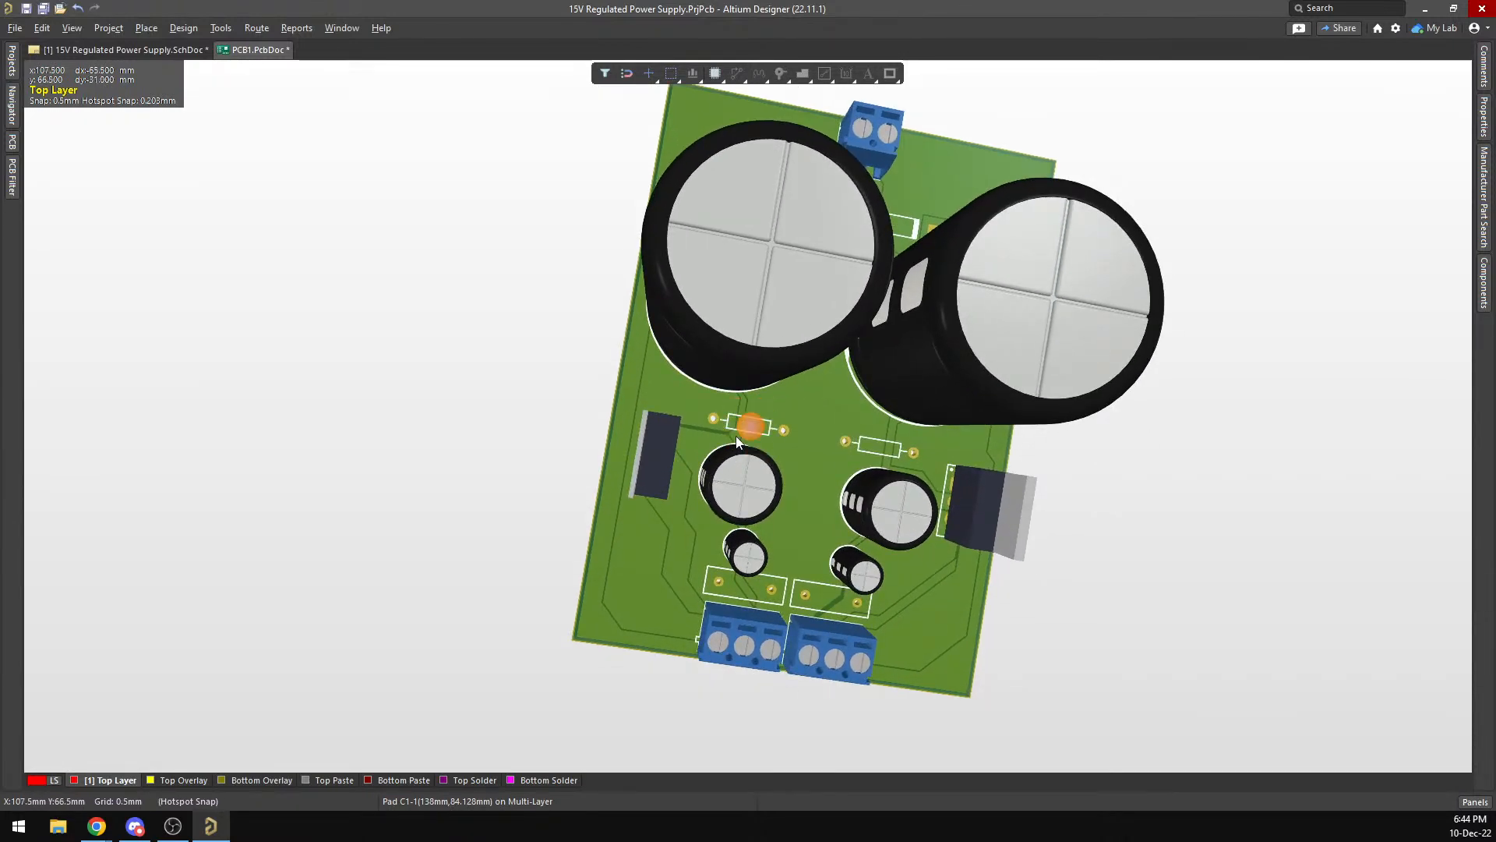
{"action": "key", "text": "2"}
Examine close up the gaps between the board-wide GND pour and the existing polygons around the left capacitors and resistor.
{"action": "scroll", "coordinate": [741, 489], "scroll_direction": "down", "scroll_amount": 3}
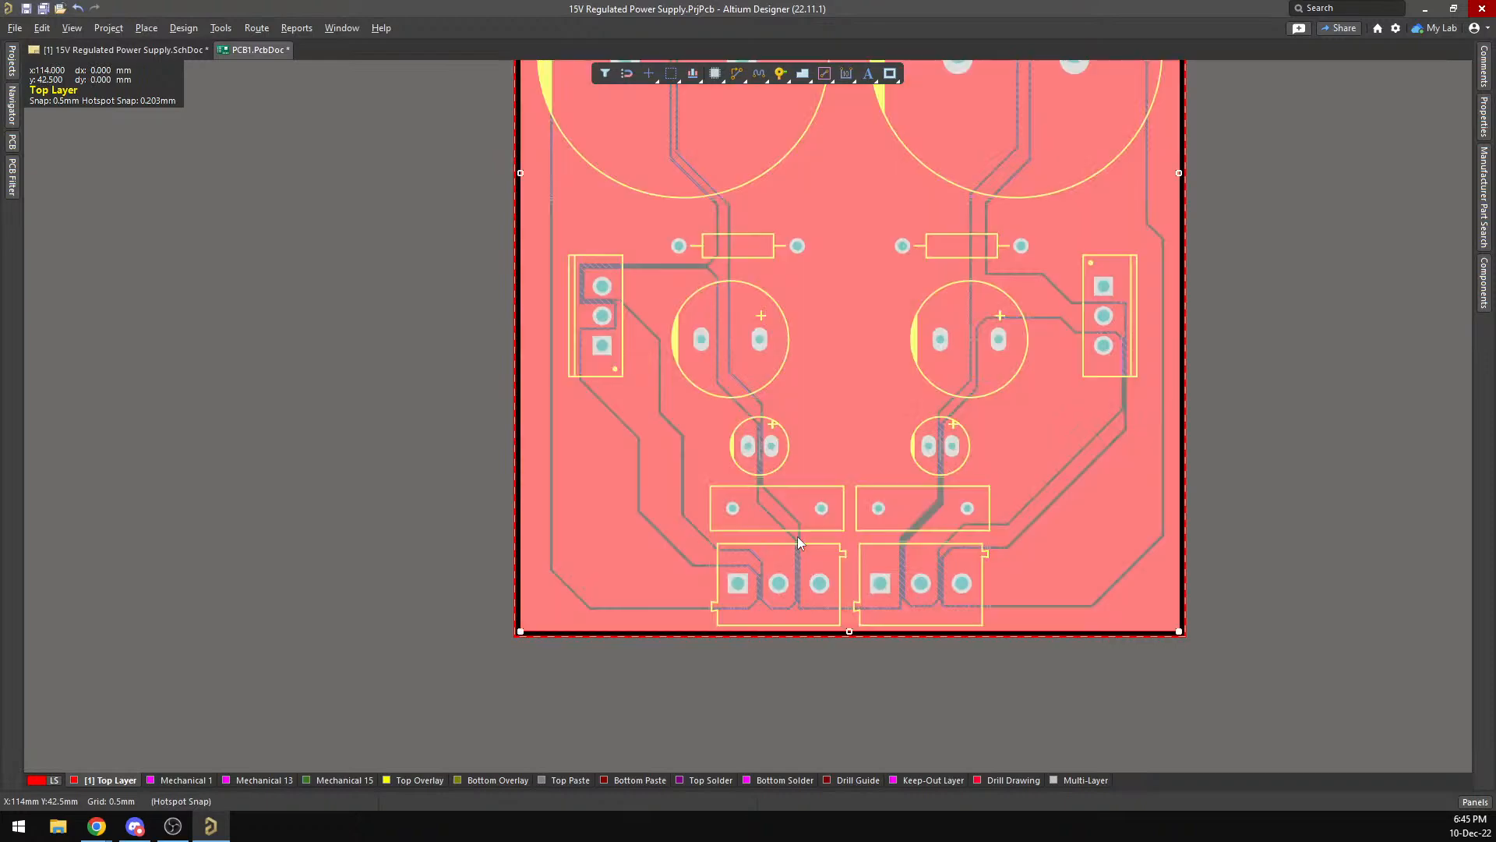
{"action": "scroll", "coordinate": [796, 536], "scroll_direction": "up", "scroll_amount": 5, "text": "ctrl"}
{"action": "scroll", "coordinate": [787, 485], "scroll_direction": "up", "scroll_amount": 8}
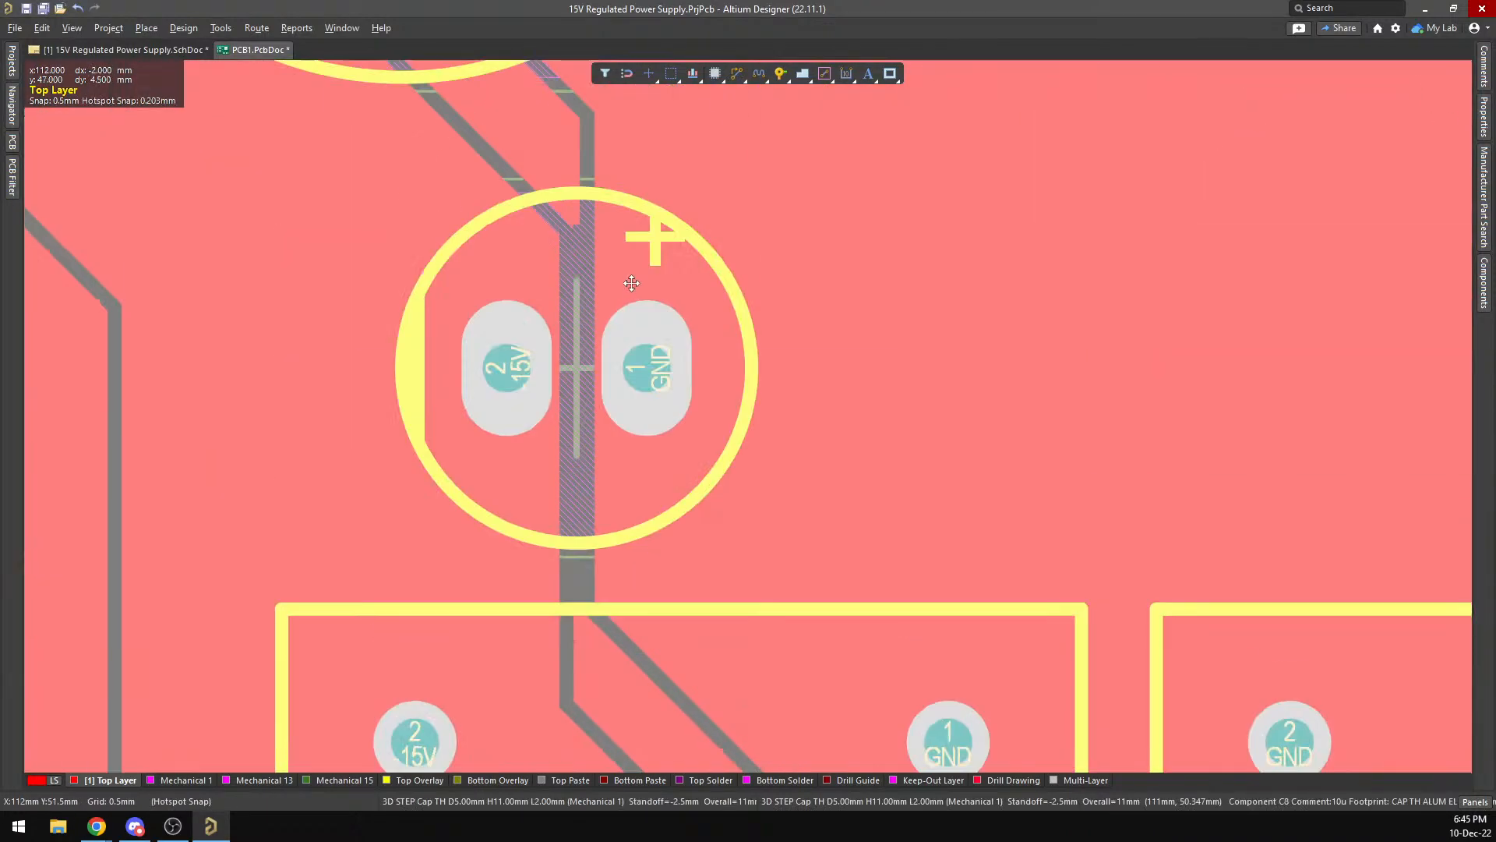
{"action": "scroll", "coordinate": [632, 297], "scroll_direction": "up", "scroll_amount": 3, "text": "ctrl"}
{"action": "scroll", "coordinate": [627, 298], "scroll_direction": "up", "scroll_amount": 5}
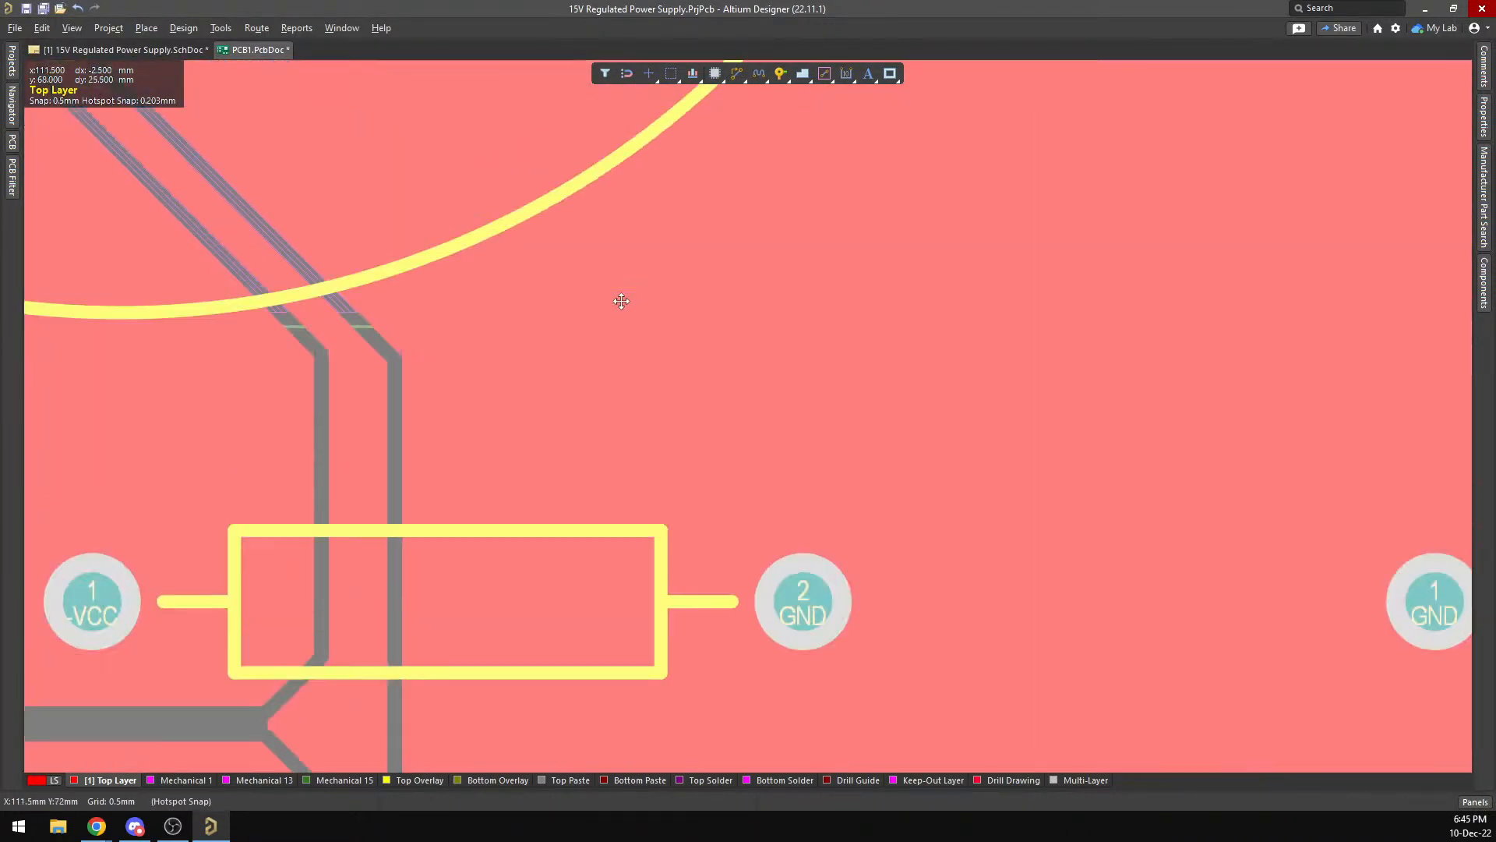
{"action": "scroll", "coordinate": [327, 320], "scroll_direction": "down", "scroll_amount": 6, "text": "ctrl"}
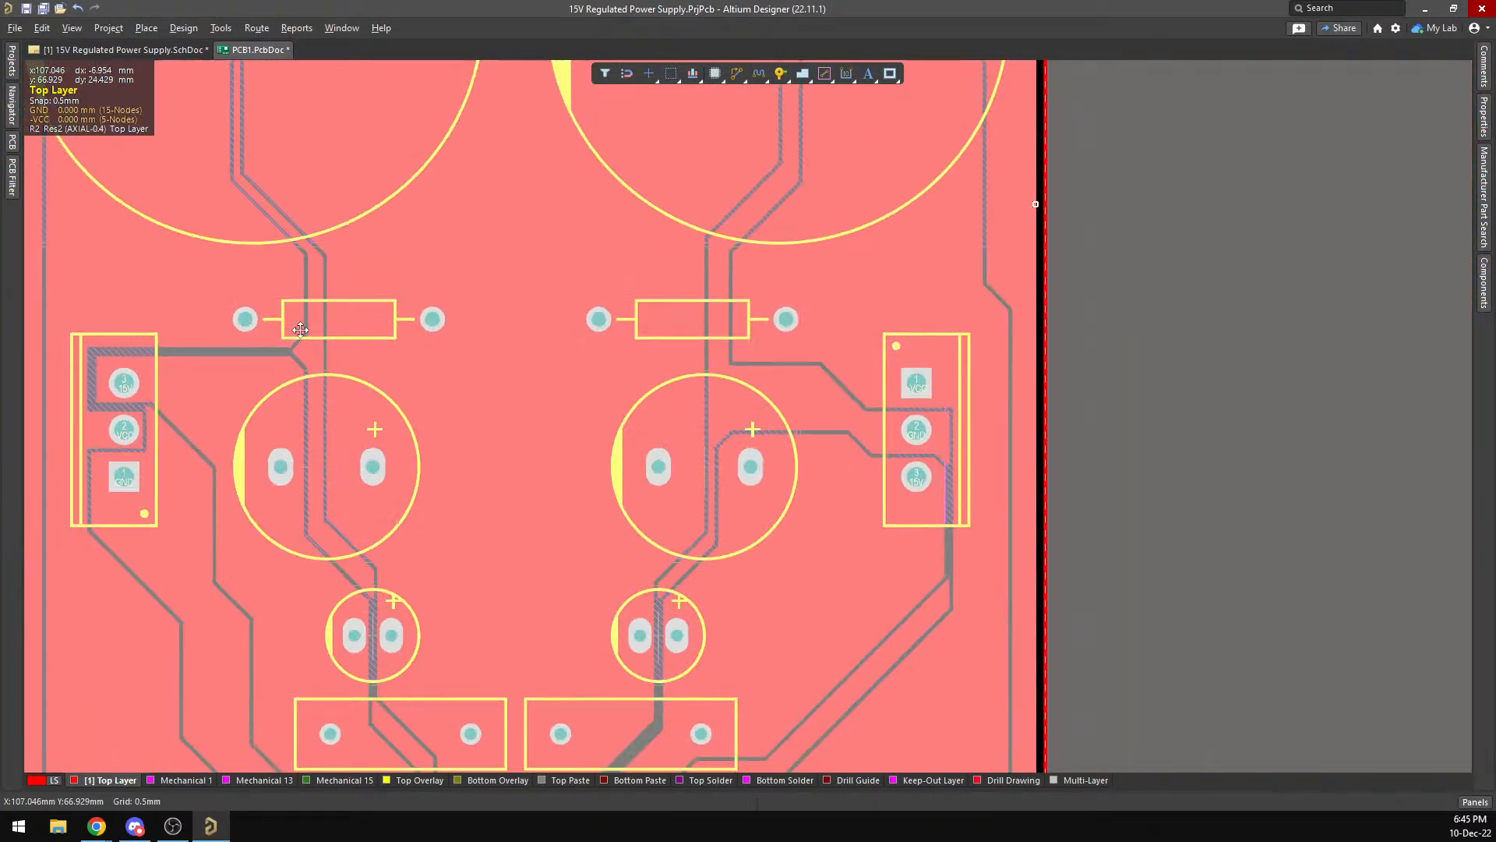
{"action": "right_click_drag", "start_coordinate": [434, 367], "coordinate": [808, 317]}
{"action": "scroll", "coordinate": [811, 288], "scroll_direction": "down", "scroll_amount": 4, "text": "ctrl"}
{"action": "scroll", "coordinate": [819, 286], "scroll_direction": "up", "scroll_amount": 8}
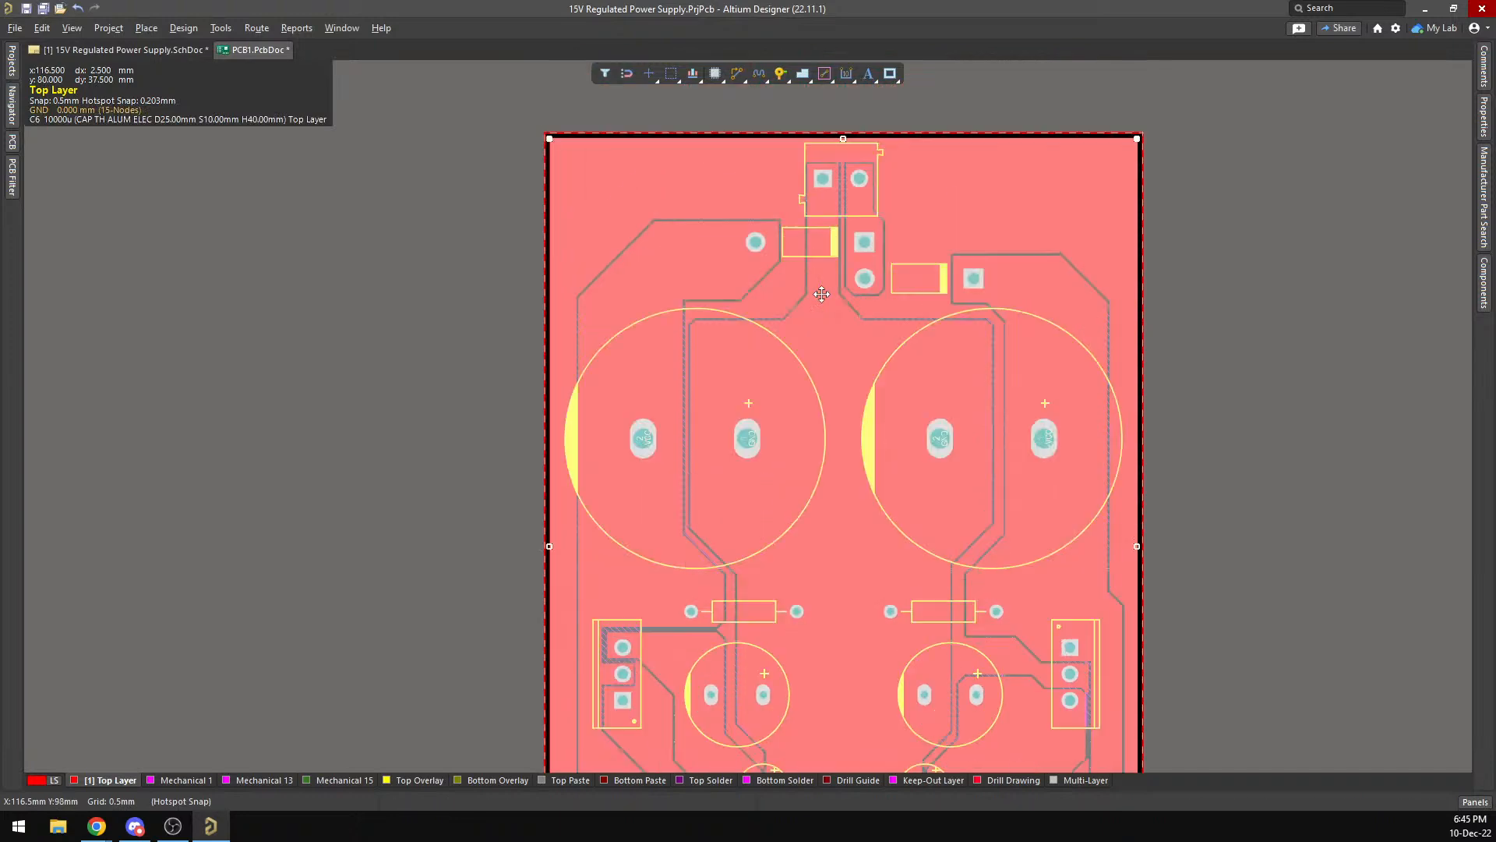
Examine the GND pour down the board and inspect the populated board in 3D at an angle.
{"action": "scroll", "coordinate": [890, 208], "scroll_direction": "down", "scroll_amount": 3}
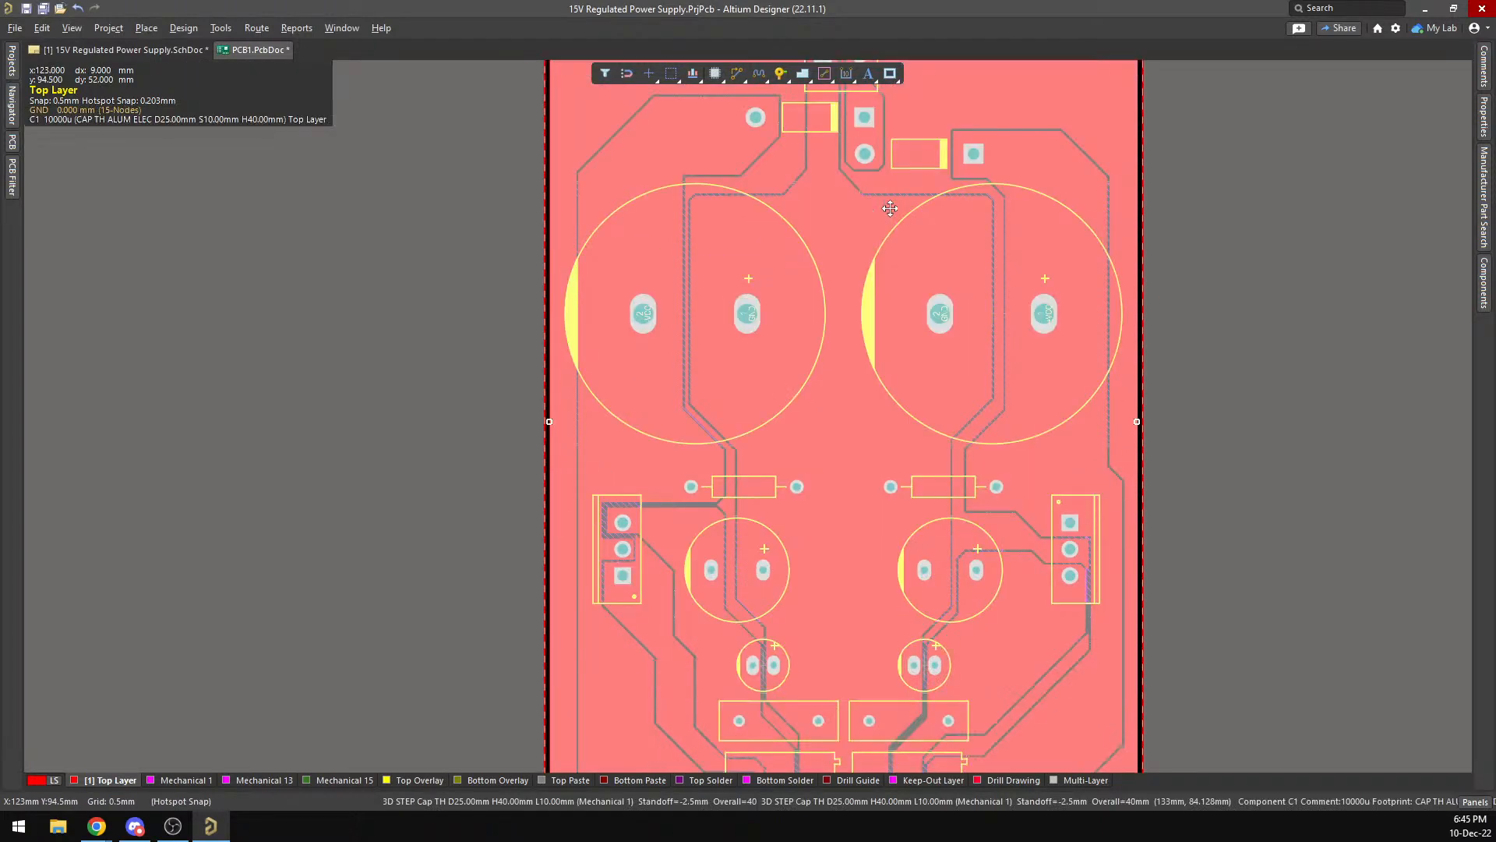
{"action": "key", "text": "3"}
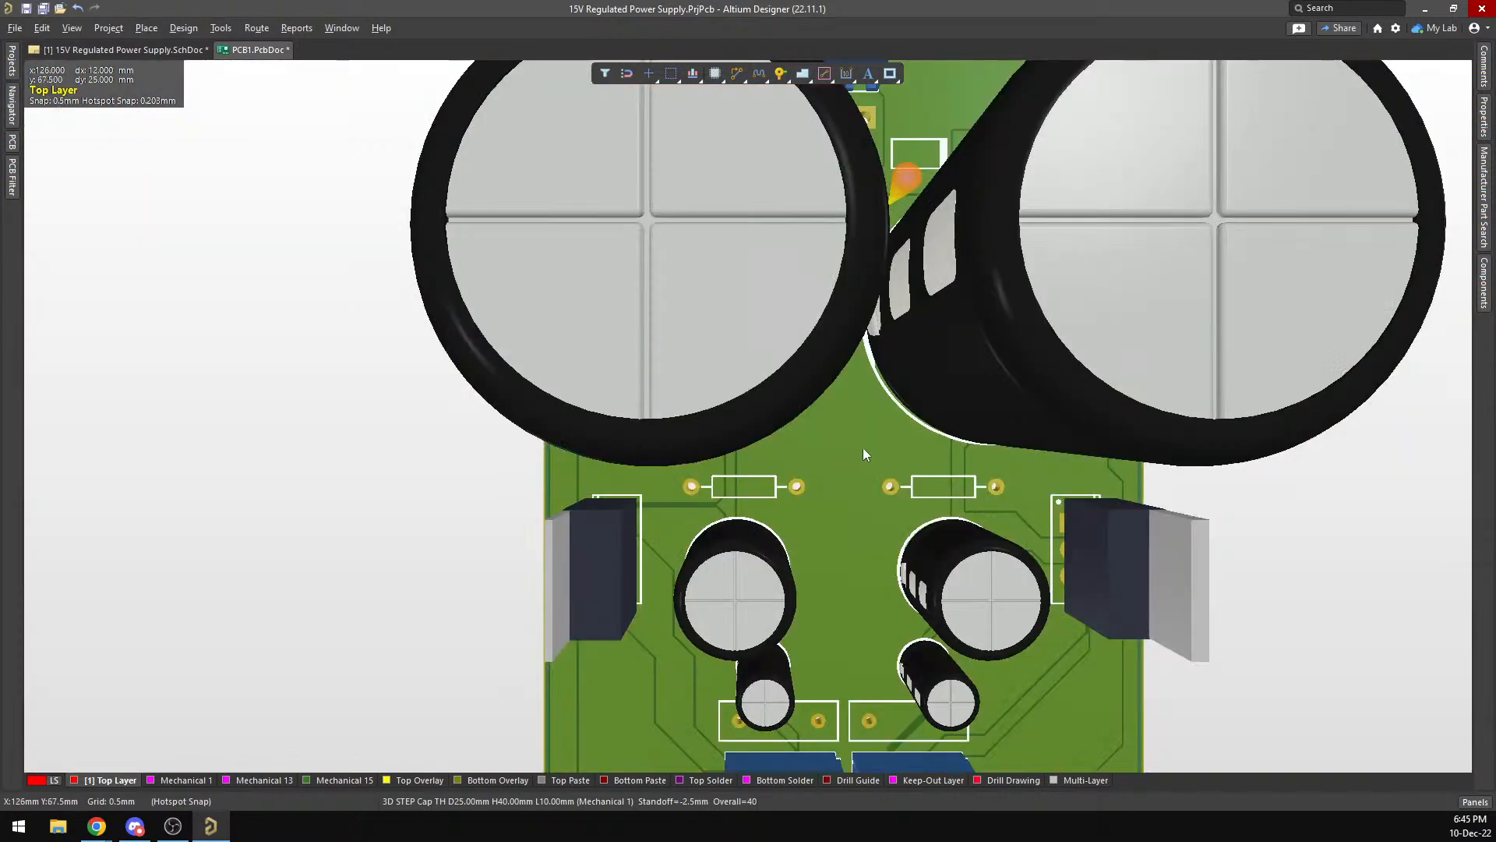
{"action": "right_click_drag", "start_coordinate": [720, 450], "coordinate": [724, 651], "text": "shift"}
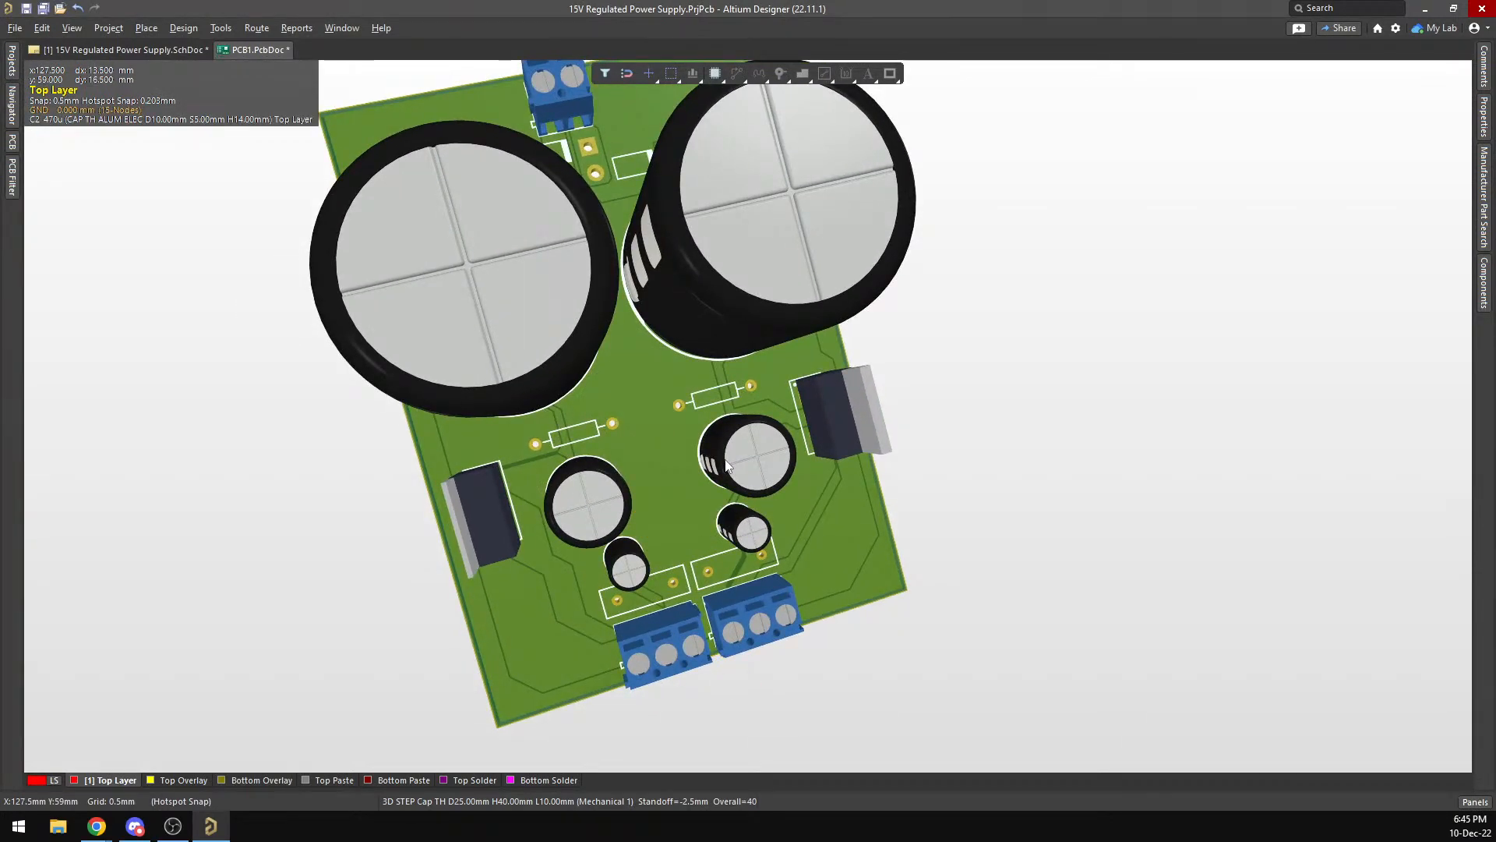
Try to move the upper edge of the -15V polygon beside the left regulator slightly upward.
{"action": "key", "text": "2"}
{"action": "scroll", "coordinate": [662, 520], "scroll_direction": "up", "scroll_amount": 2, "text": "ctrl"}
{"action": "scroll", "coordinate": [661, 530], "scroll_direction": "down", "scroll_amount": 3}
{"action": "left_click", "coordinate": [661, 530]}
{"action": "scroll", "coordinate": [678, 514], "scroll_direction": "up", "scroll_amount": 5, "text": "ctrl"}
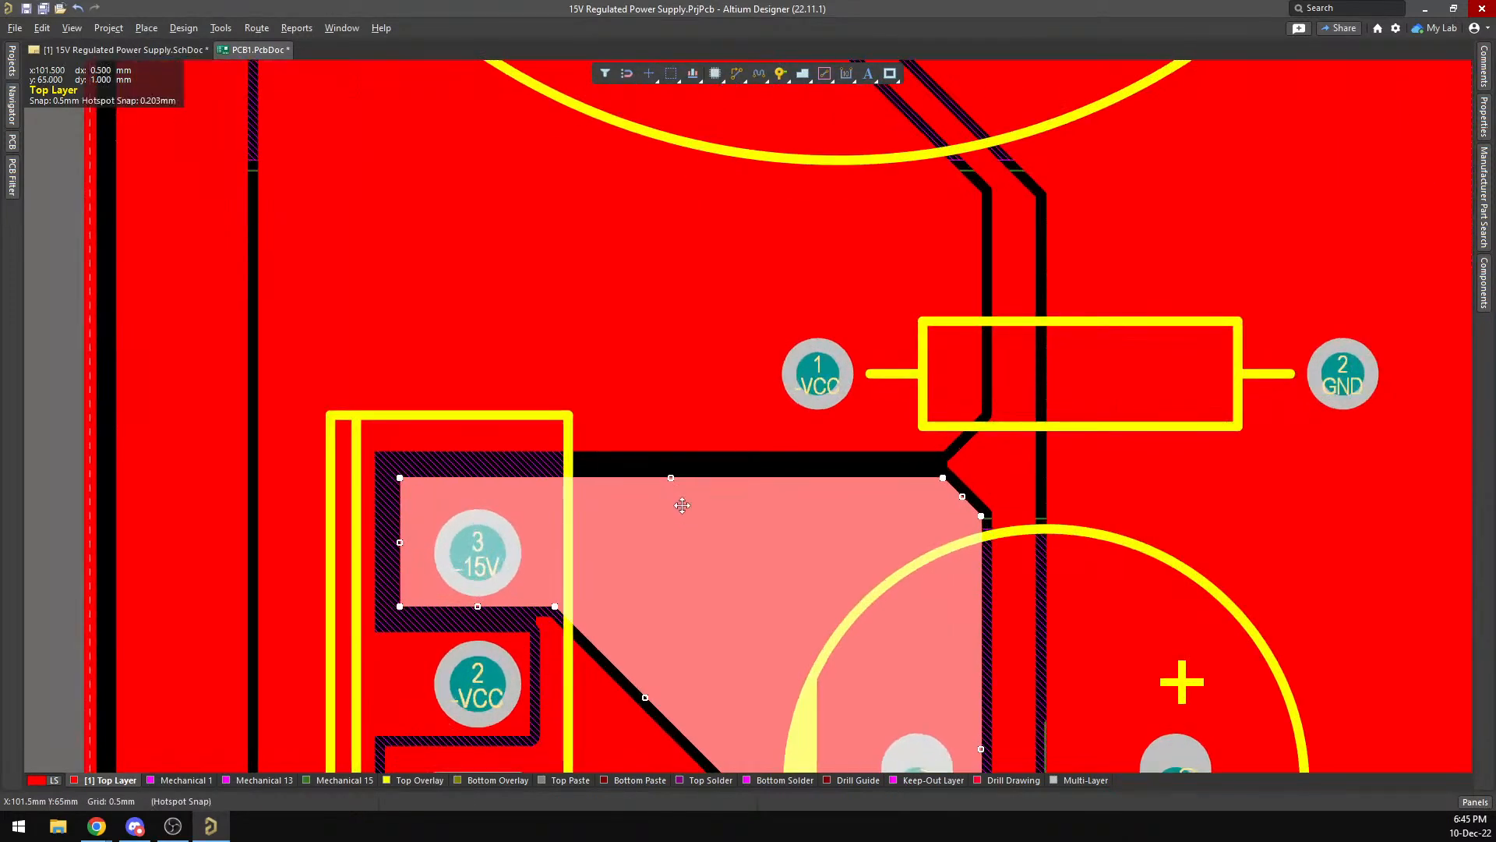
{"action": "mouse_move", "coordinate": [670, 477]}
{"action": "left_mouse_down"}
{"action": "mouse_move", "coordinate": [667, 450]}
{"action": "mouse_move", "coordinate": [667, 470]}
{"action": "left_mouse_up"}
{"action": "scroll", "coordinate": [694, 468], "scroll_direction": "down", "scroll_amount": 4}
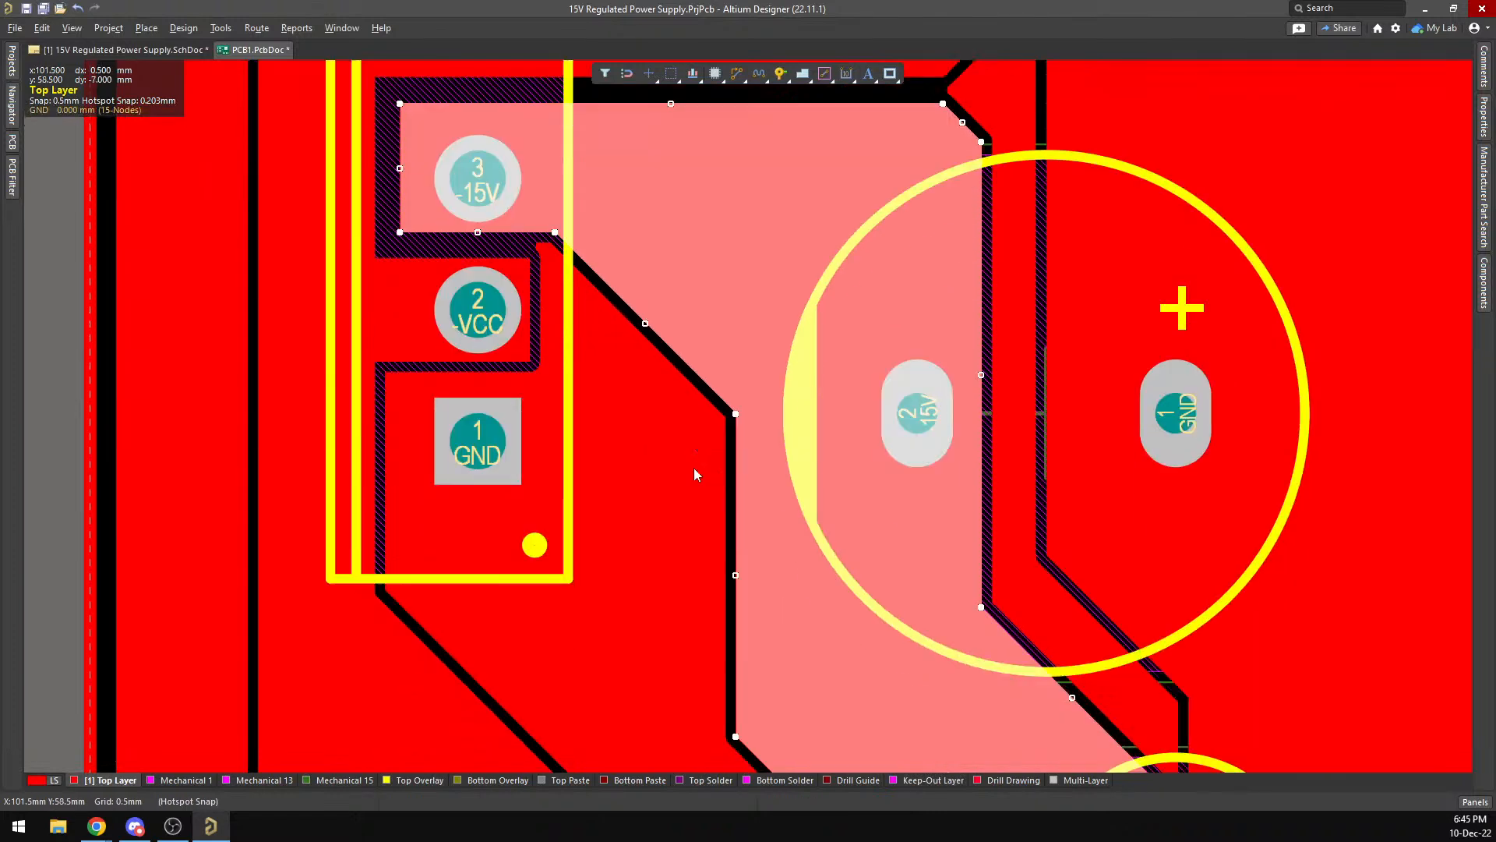
Repour all polygons on the board.
{"action": "left_click", "coordinate": [283, 30]}
{"action": "mouse_move", "coordinate": [220, 29]}
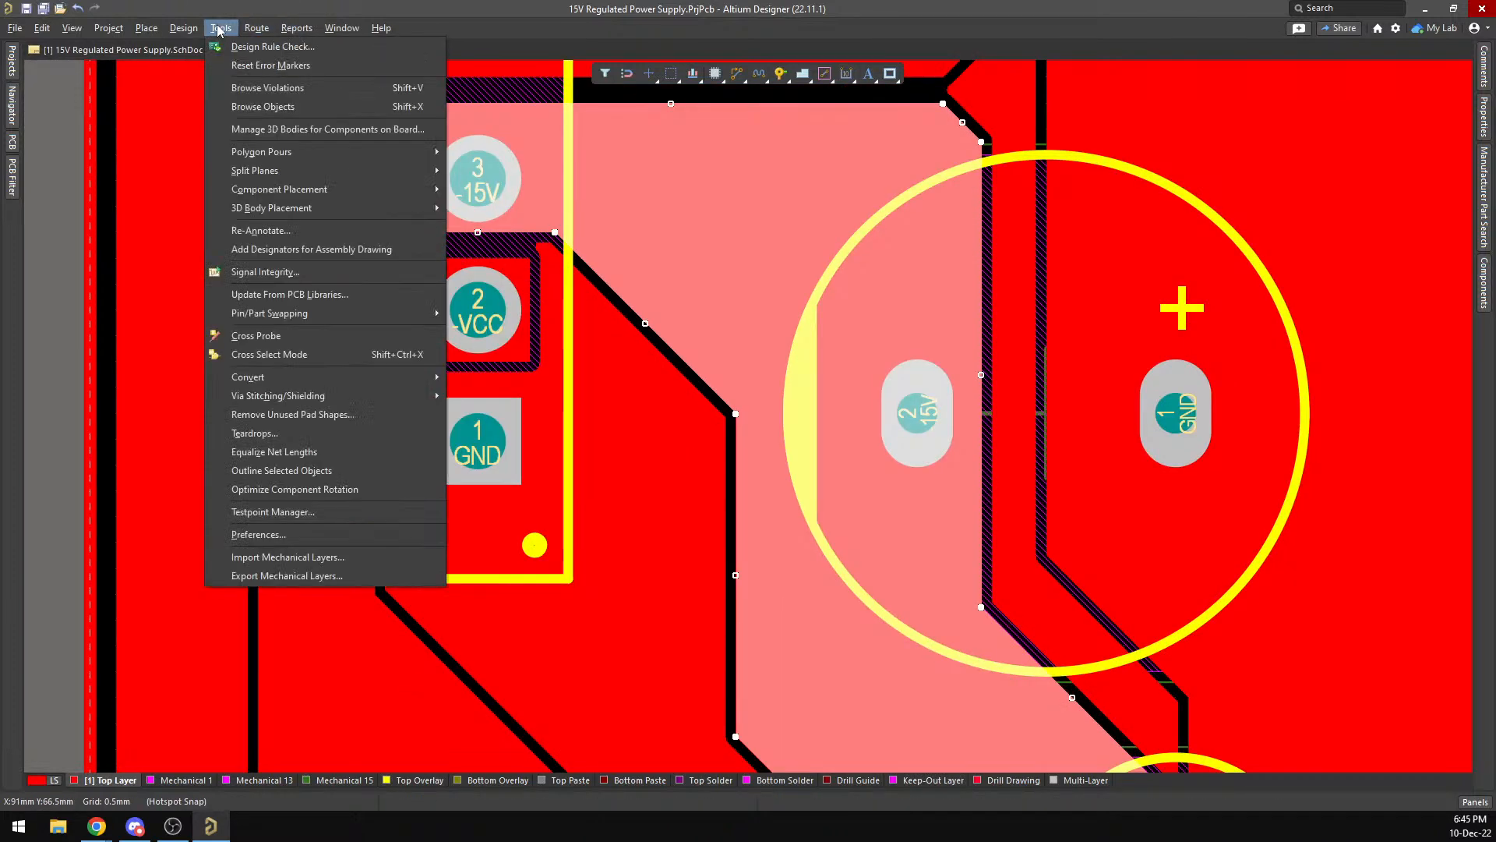
{"action": "mouse_move", "coordinate": [288, 30]}
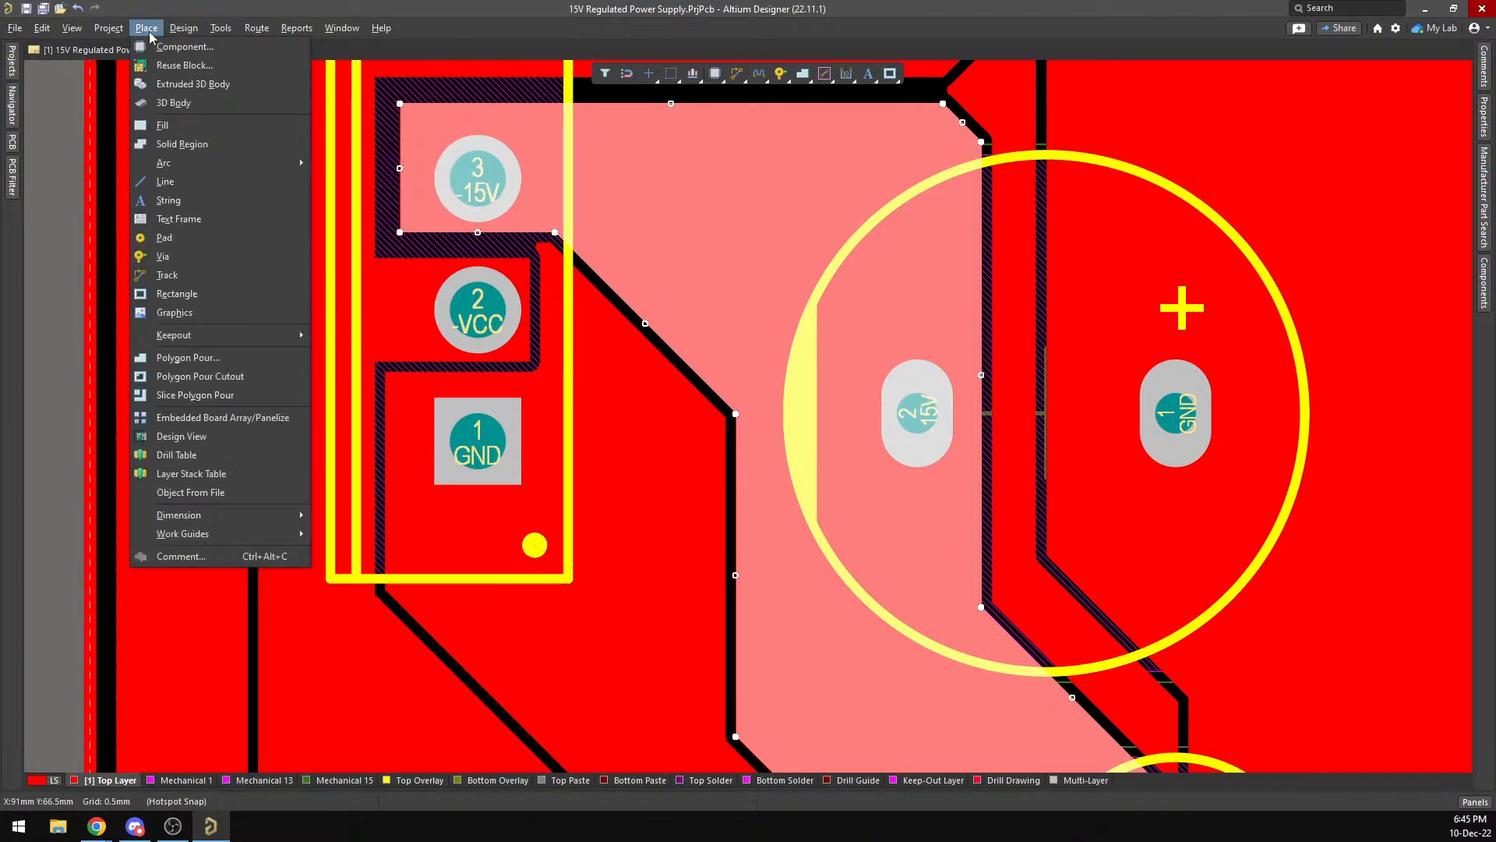
{"action": "mouse_move", "coordinate": [276, 152]}
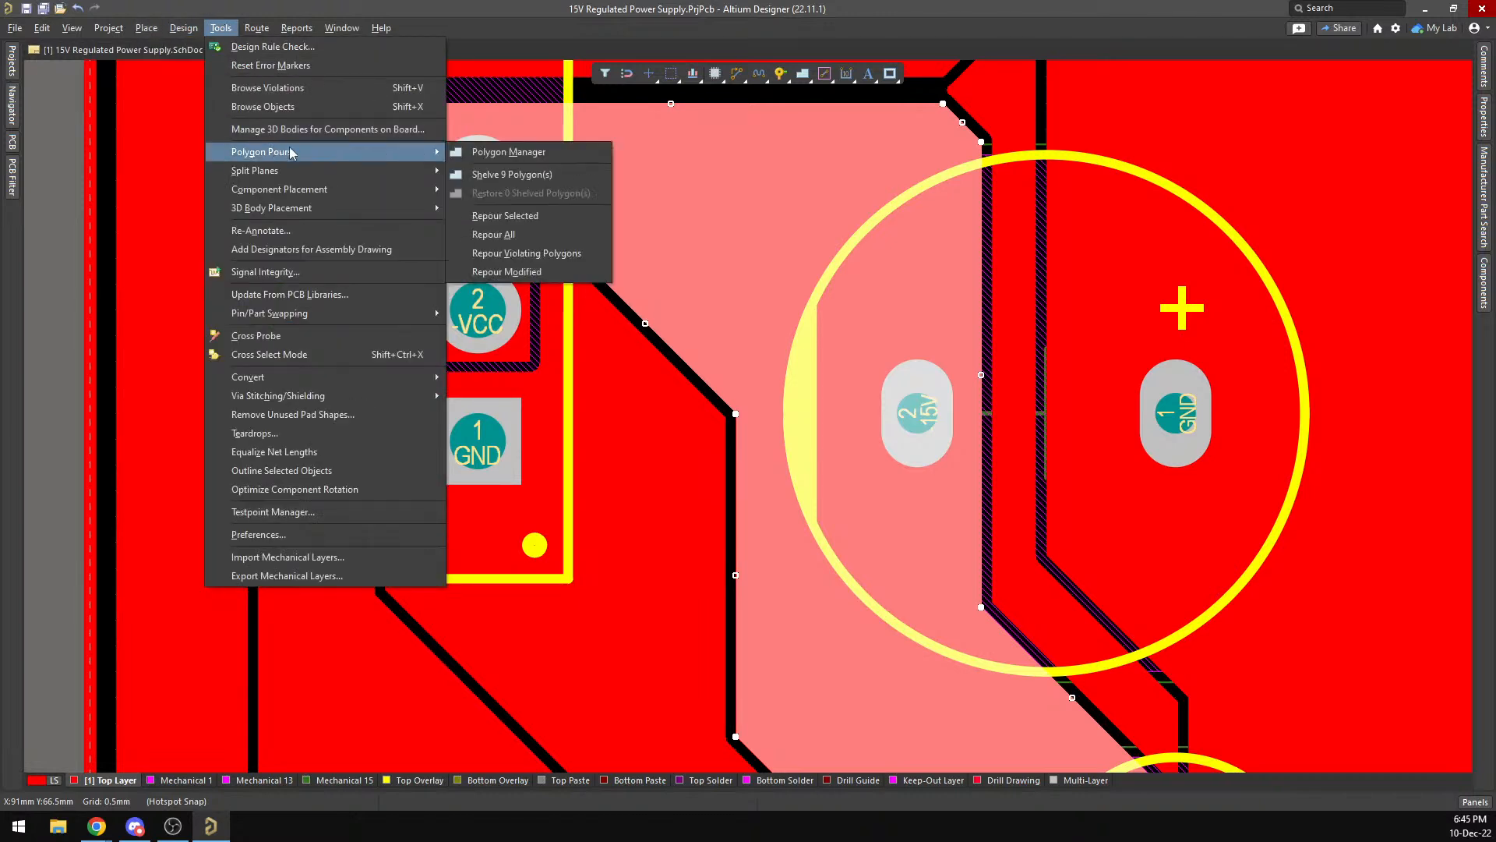
{"action": "left_click", "coordinate": [498, 233]}
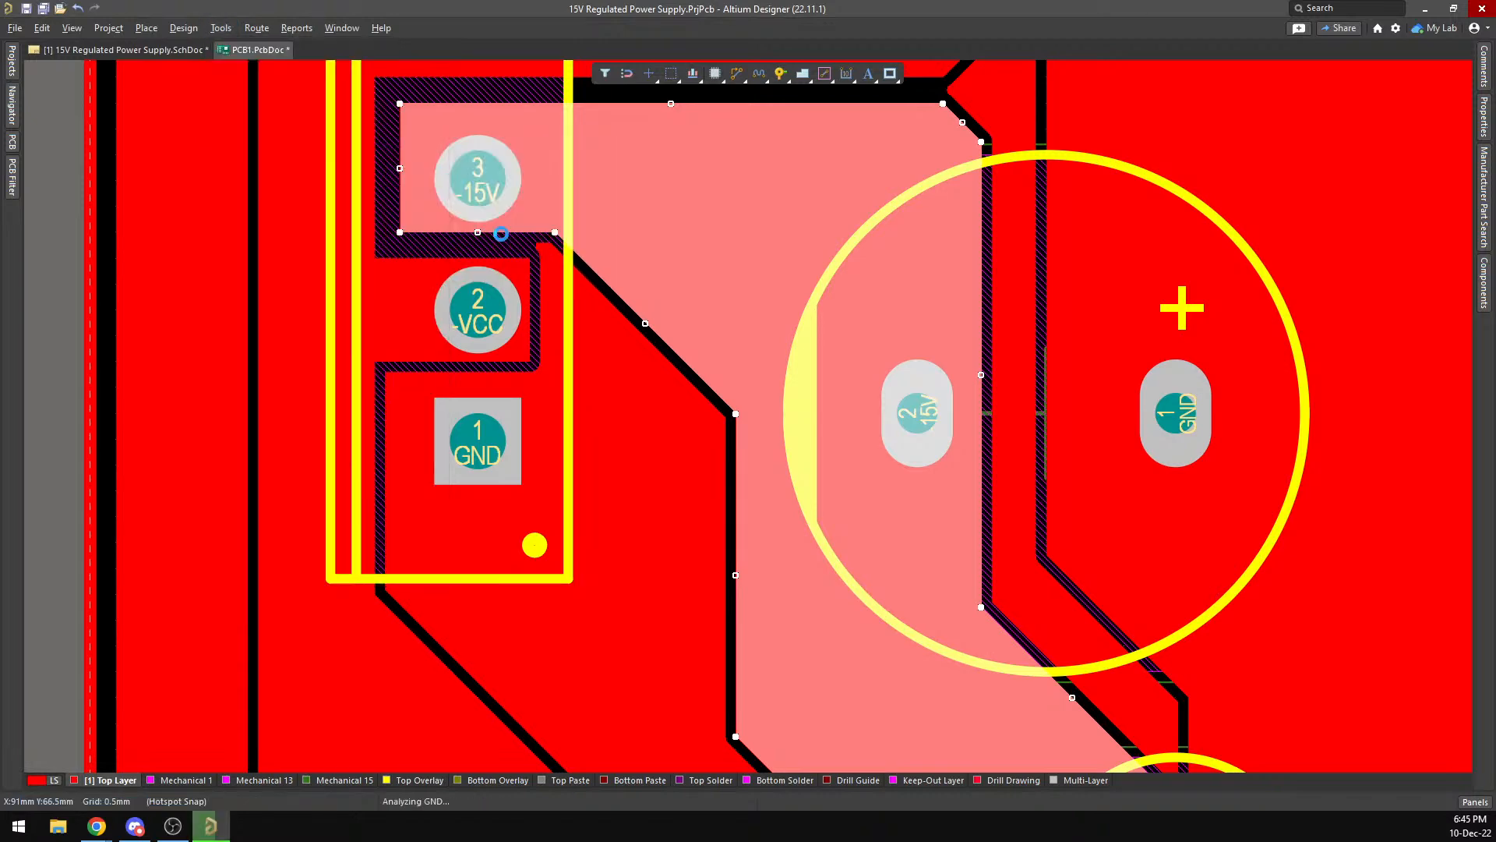
Examine the repoured copper across the whole board in 2D and view the populated board in 3D from above.
{"action": "scroll", "coordinate": [502, 233], "scroll_direction": "down", "scroll_amount": 6, "text": "ctrl"}
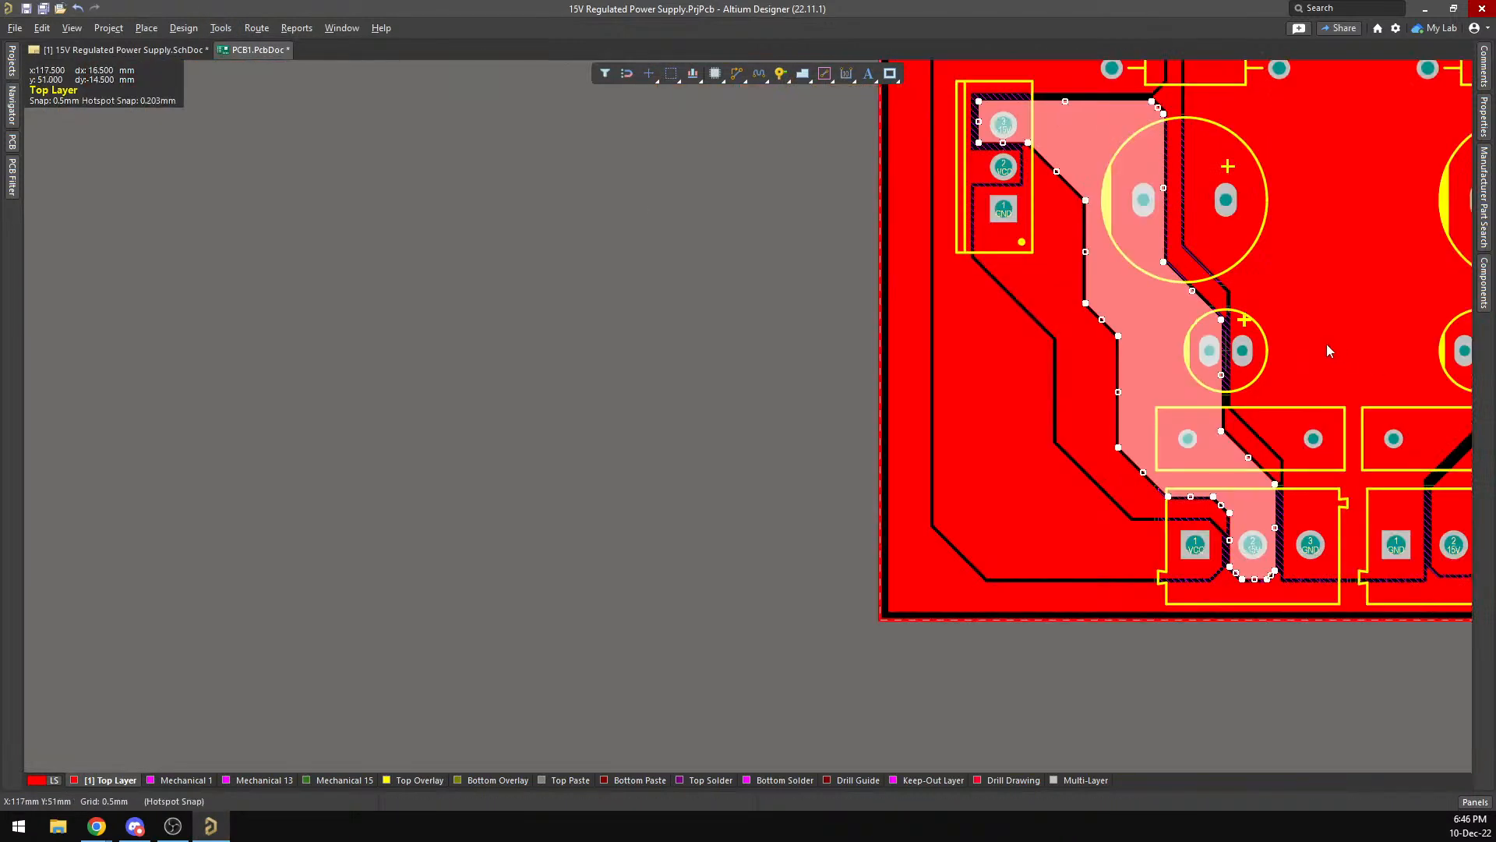
{"action": "right_click_drag", "start_coordinate": [1311, 320], "coordinate": [689, 553]}
{"action": "right_click_drag", "start_coordinate": [891, 369], "coordinate": [955, 502]}
{"action": "right_click_drag", "start_coordinate": [955, 397], "coordinate": [895, 279]}
{"action": "scroll", "coordinate": [821, 319], "scroll_direction": "down", "scroll_amount": 3, "text": "ctrl"}
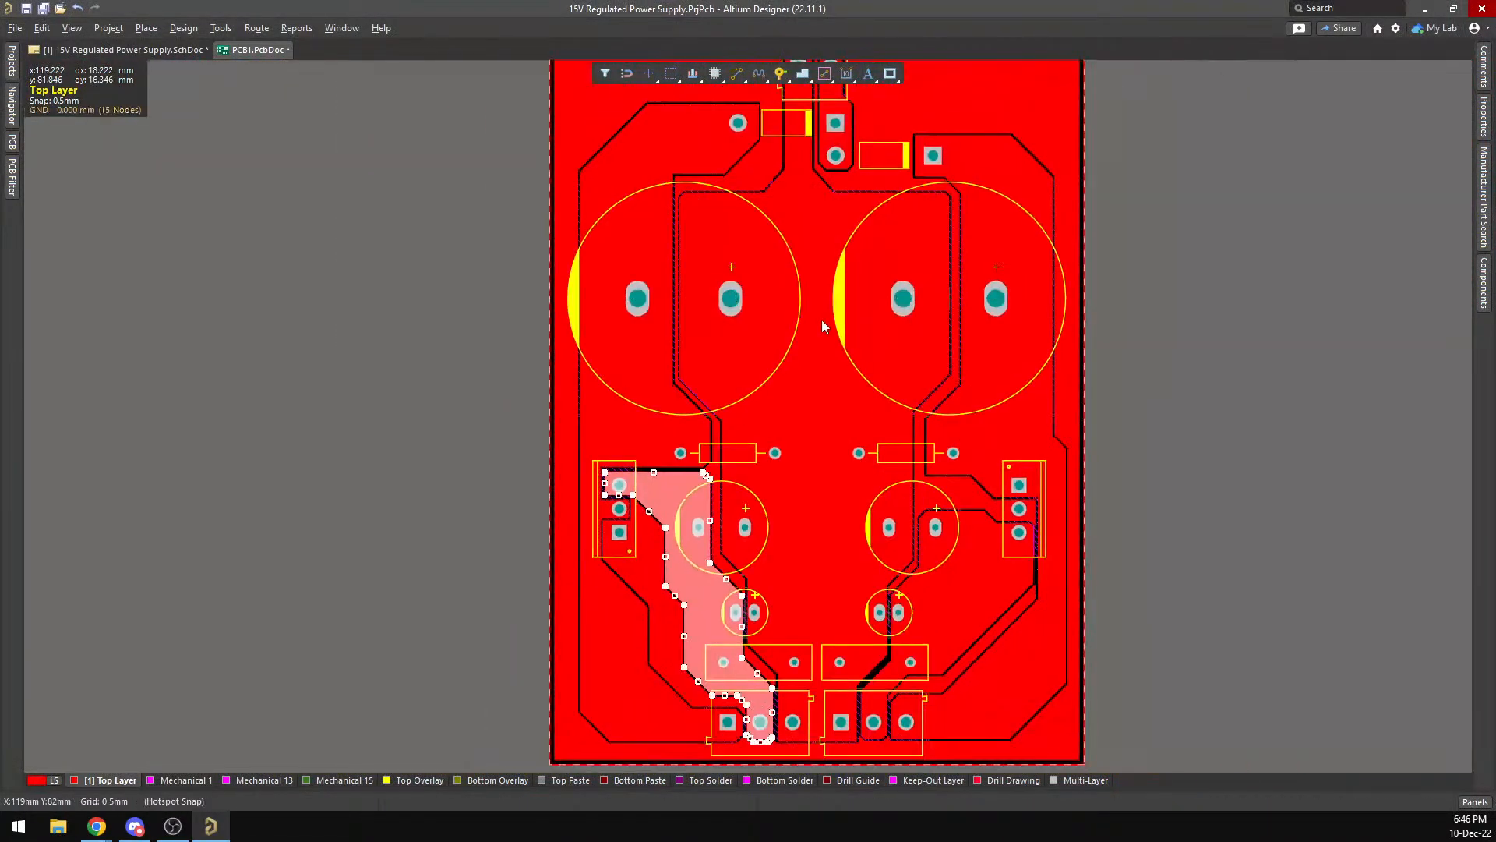
{"action": "key", "text": "3"}
{"action": "right_click_drag", "start_coordinate": [834, 288], "coordinate": [830, 396], "text": "shift"}
{"action": "scroll", "coordinate": [801, 391], "scroll_direction": "down", "scroll_amount": 5, "text": "ctrl"}
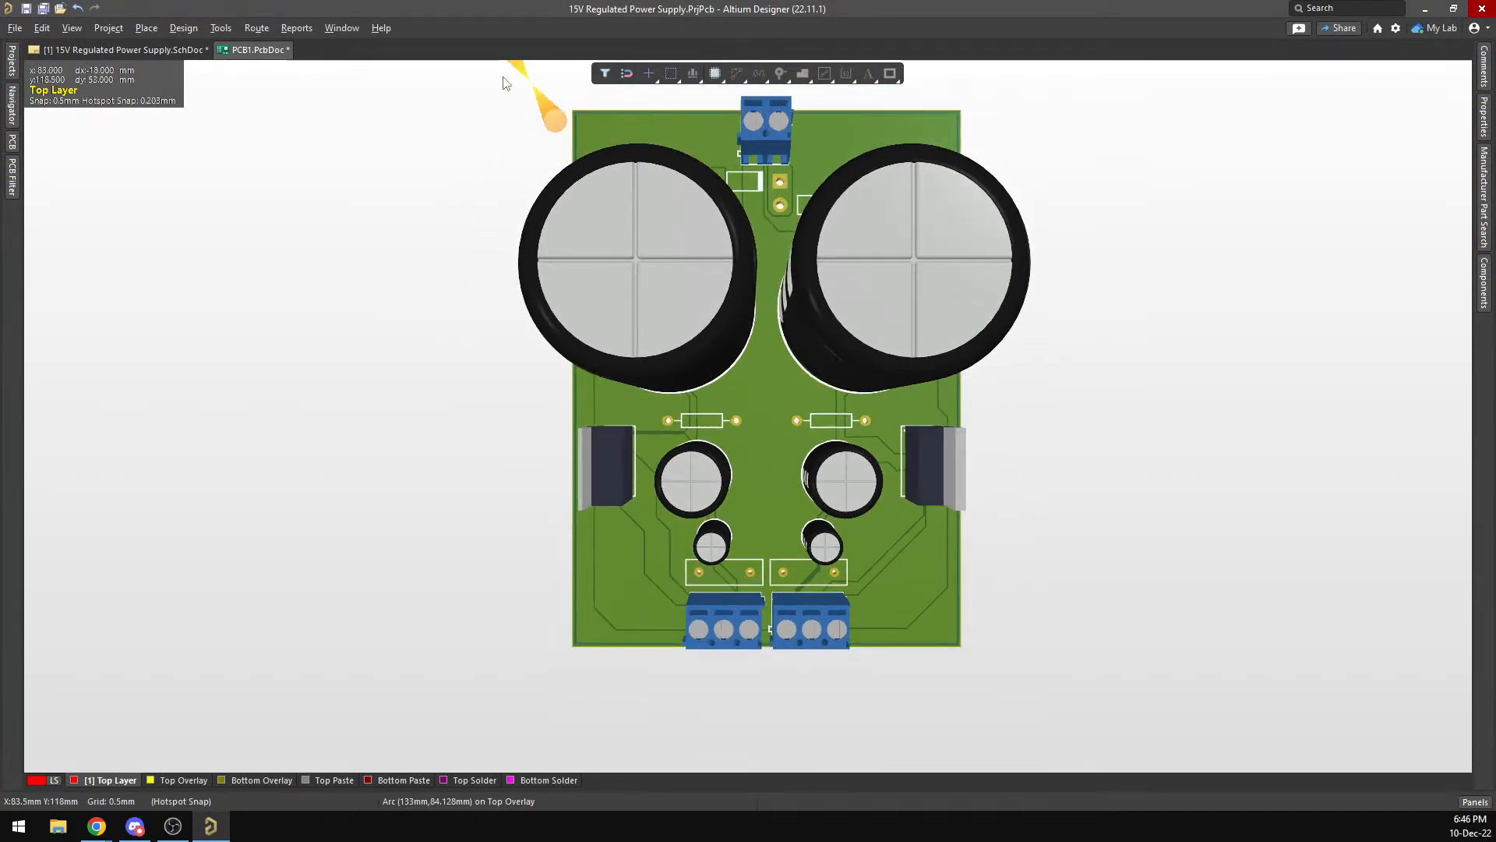
Save the PCB document.
{"action": "left_click", "coordinate": [220, 28]}
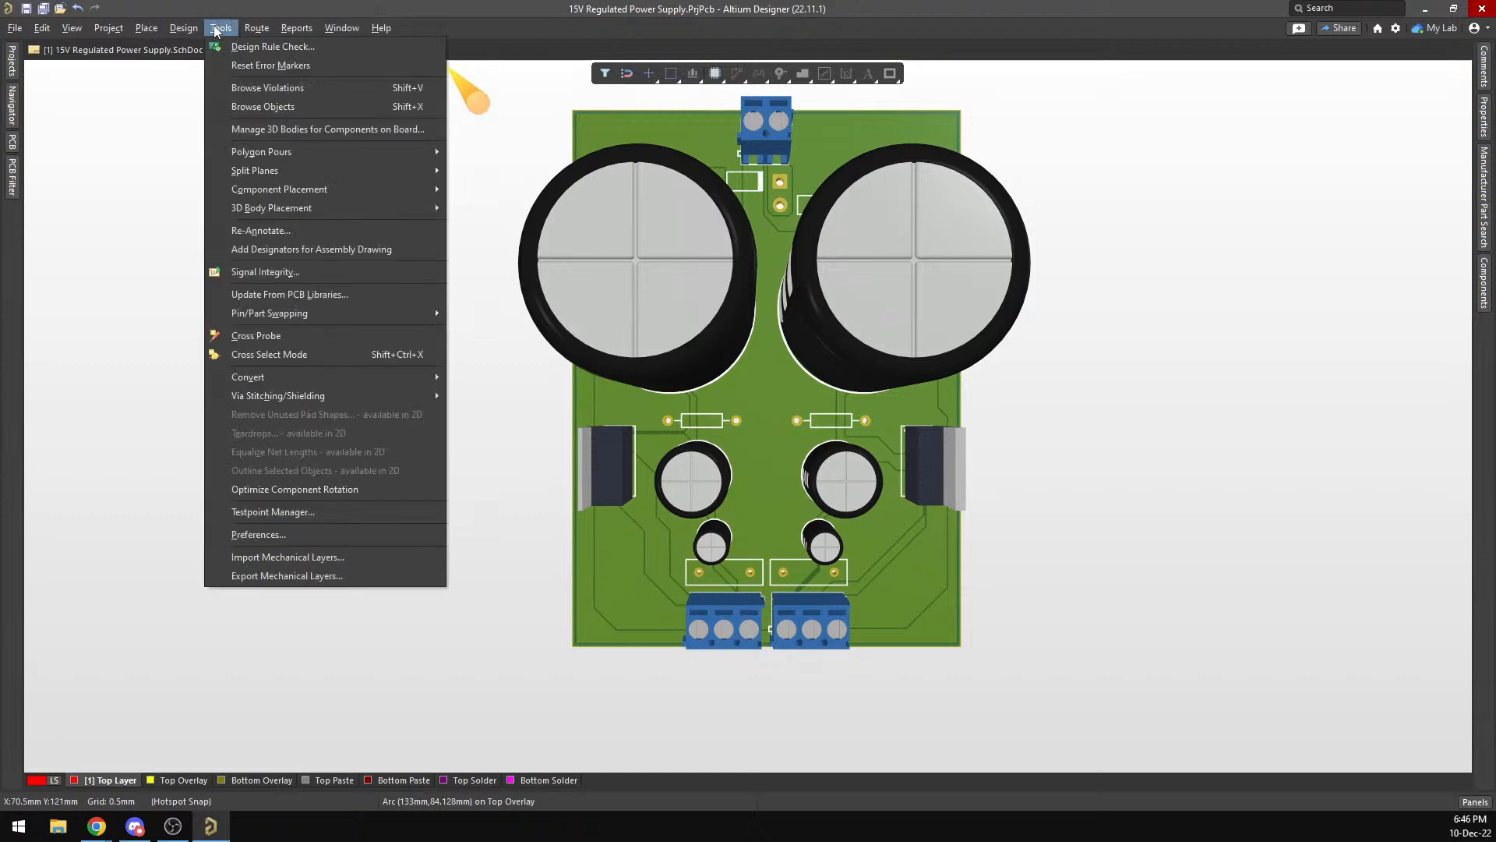
{"action": "key", "text": "Escape"}
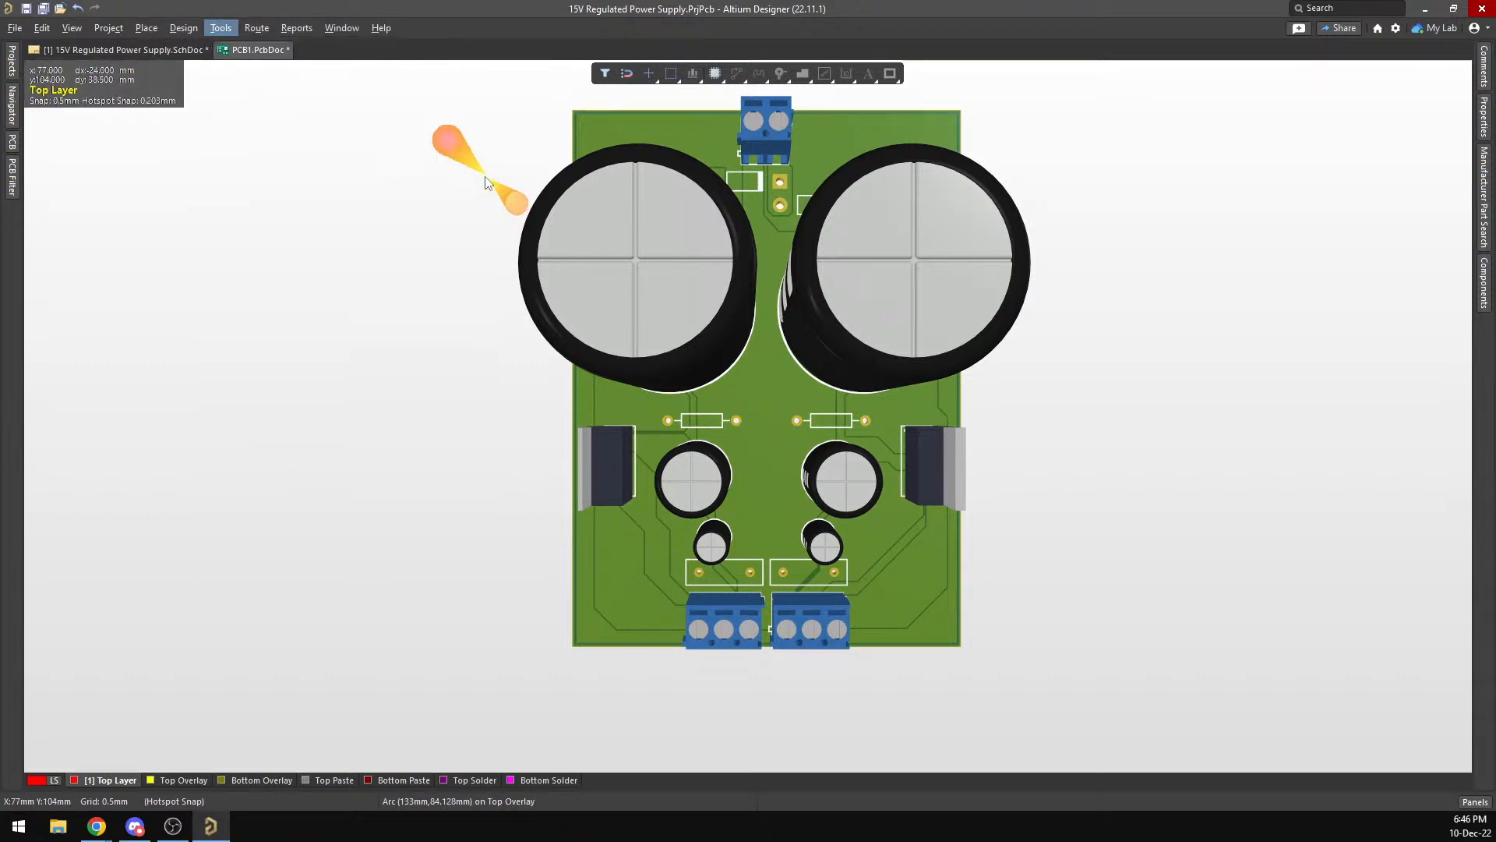
{"action": "left_click", "coordinate": [221, 28]}
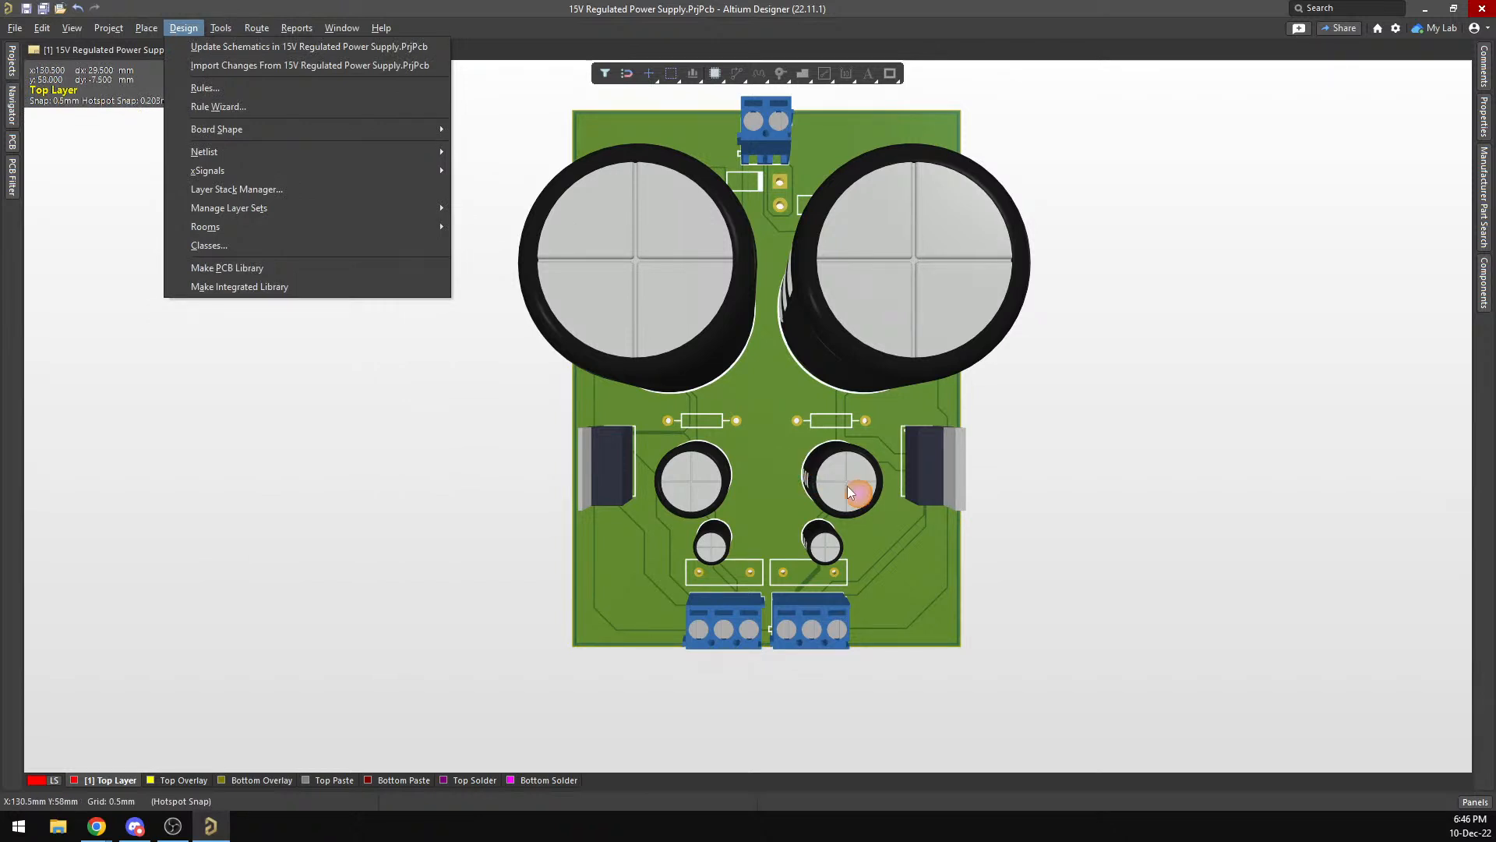
{"action": "key", "text": "Escape"}
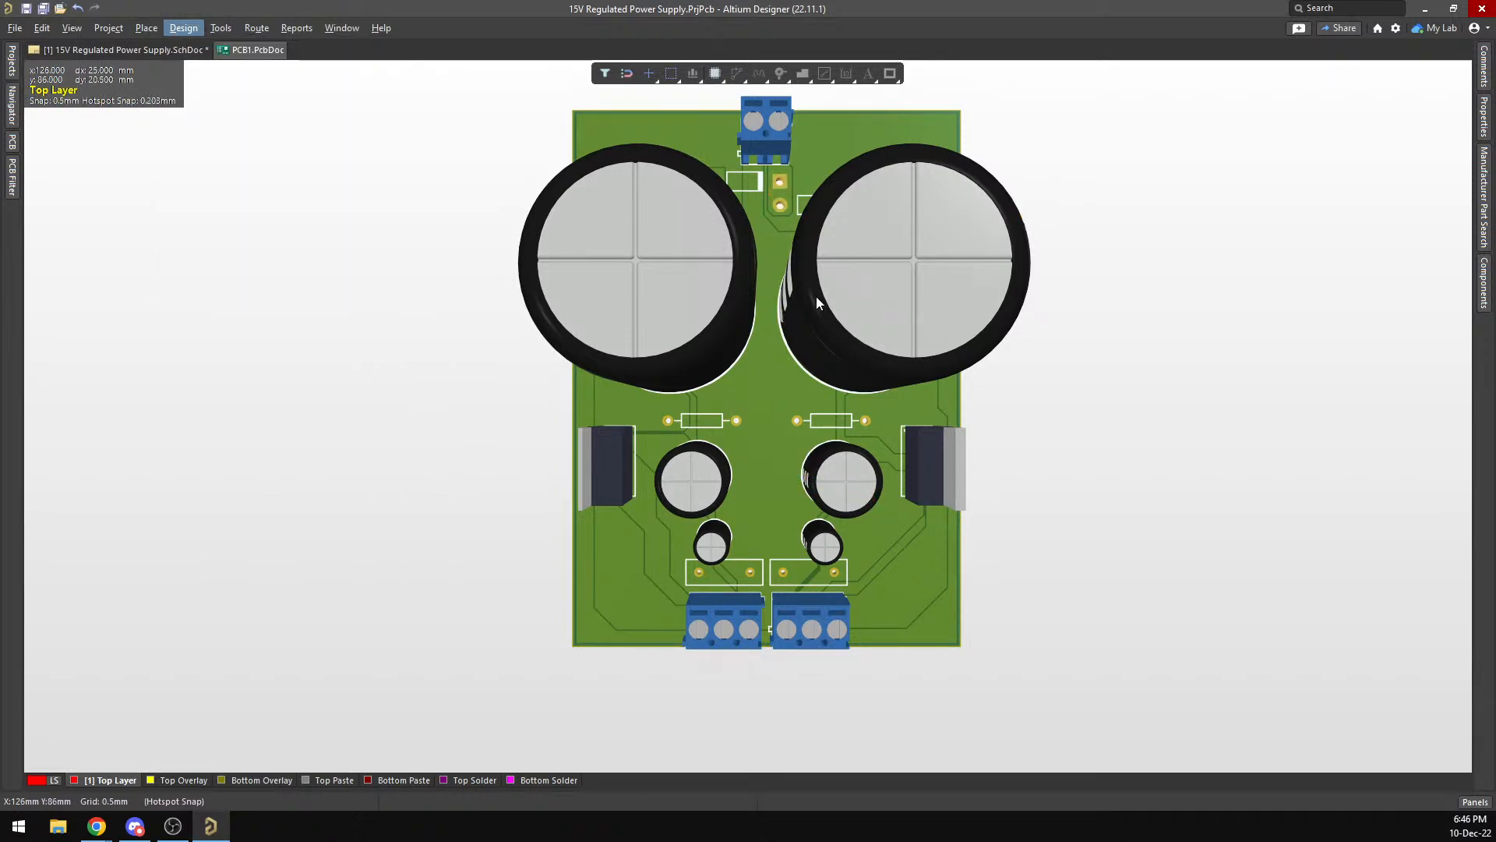
{"action": "key", "text": "ctrl"}
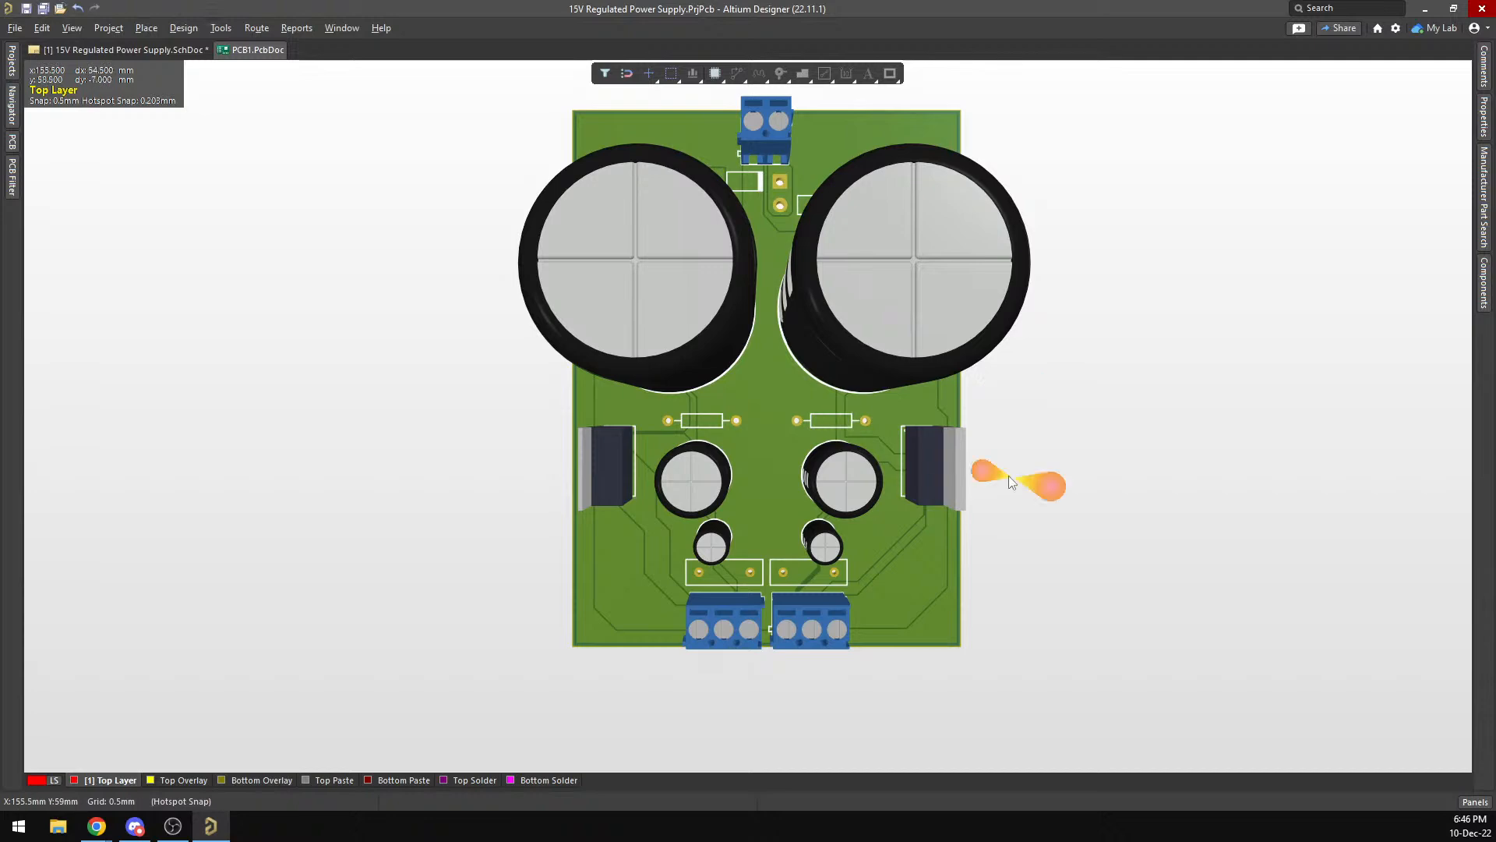
Examine the central GND polygon and its gaps to neighbouring polygons, from the output terminals up to the large capacitors.
{"action": "key", "text": "2"}
{"action": "scroll", "coordinate": [777, 390], "scroll_direction": "up", "scroll_amount": 1, "text": "ctrl"}
{"action": "scroll", "coordinate": [780, 475], "scroll_direction": "down", "scroll_amount": 2}
{"action": "scroll", "coordinate": [784, 494], "scroll_direction": "up", "scroll_amount": 3, "text": "ctrl"}
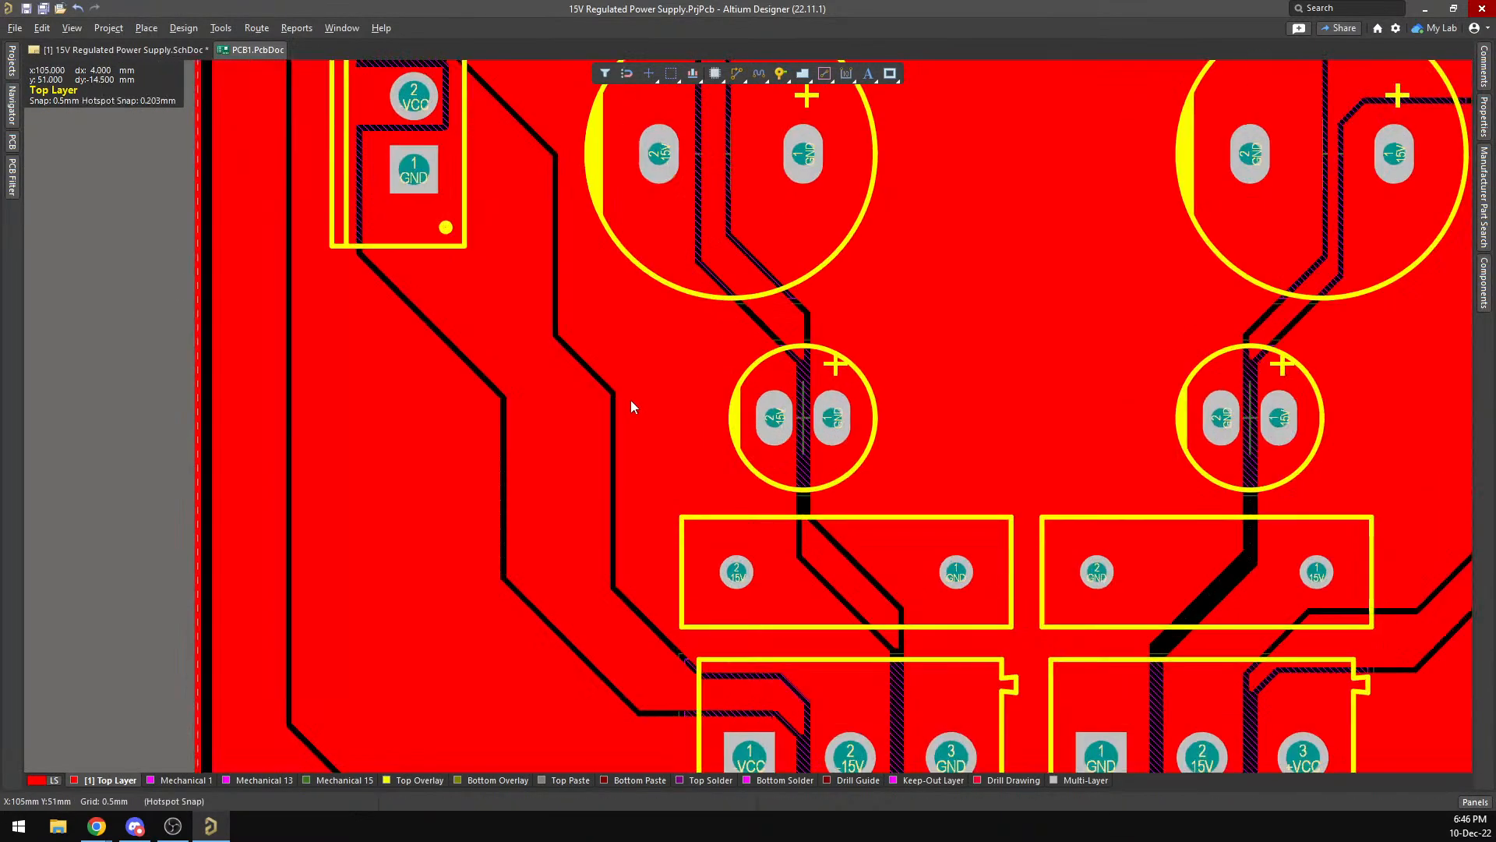
{"action": "left_click", "coordinate": [713, 408]}
{"action": "left_click", "coordinate": [888, 314]}
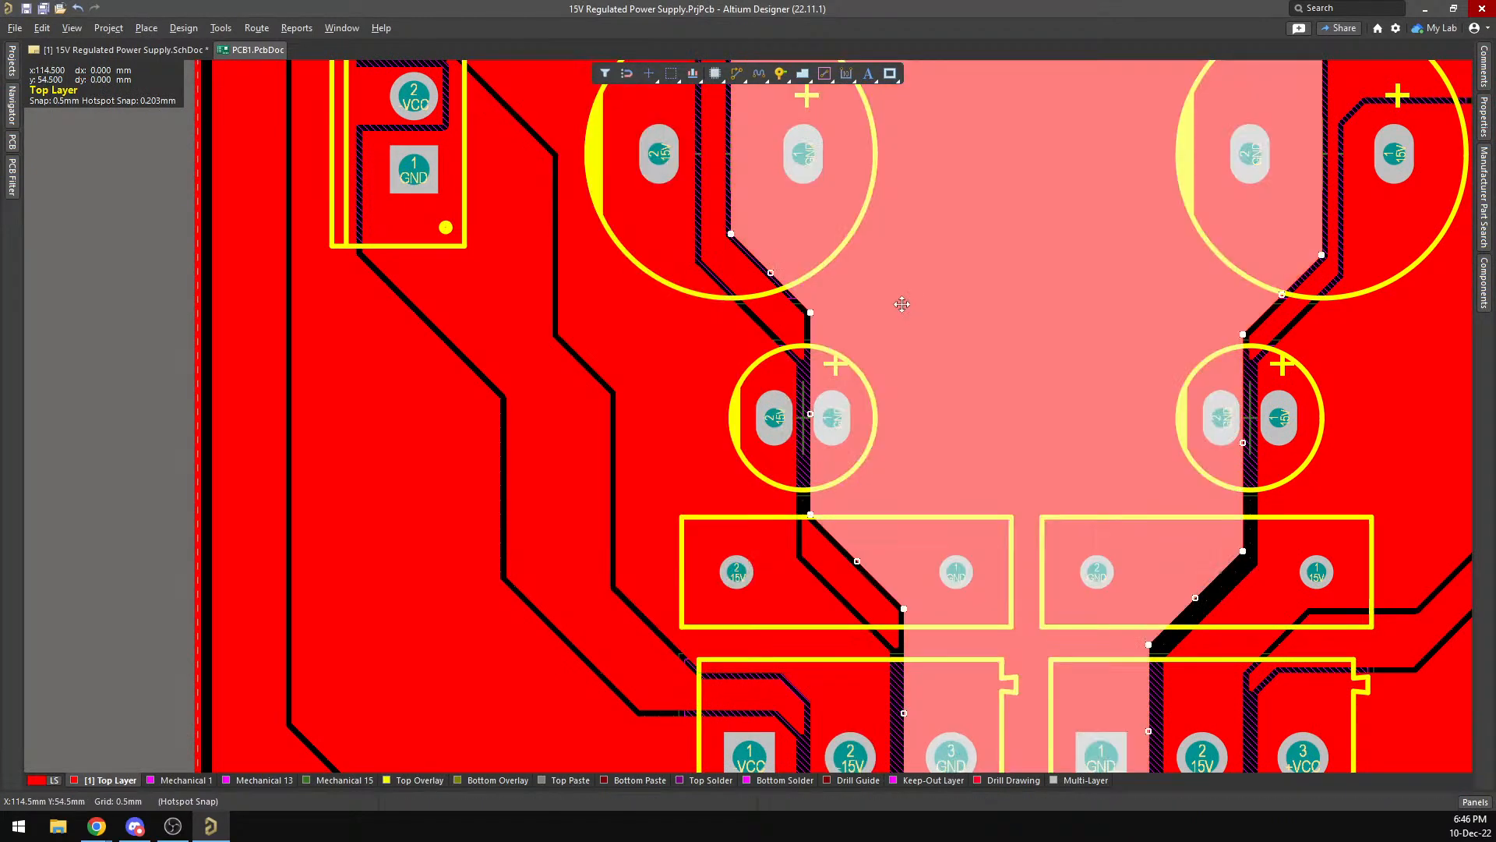
{"action": "scroll", "coordinate": [881, 328], "scroll_direction": "up", "scroll_amount": 3}
{"action": "scroll", "coordinate": [874, 343], "scroll_direction": "up", "scroll_amount": 5}
{"action": "scroll", "coordinate": [874, 344], "scroll_direction": "down", "scroll_amount": 7}
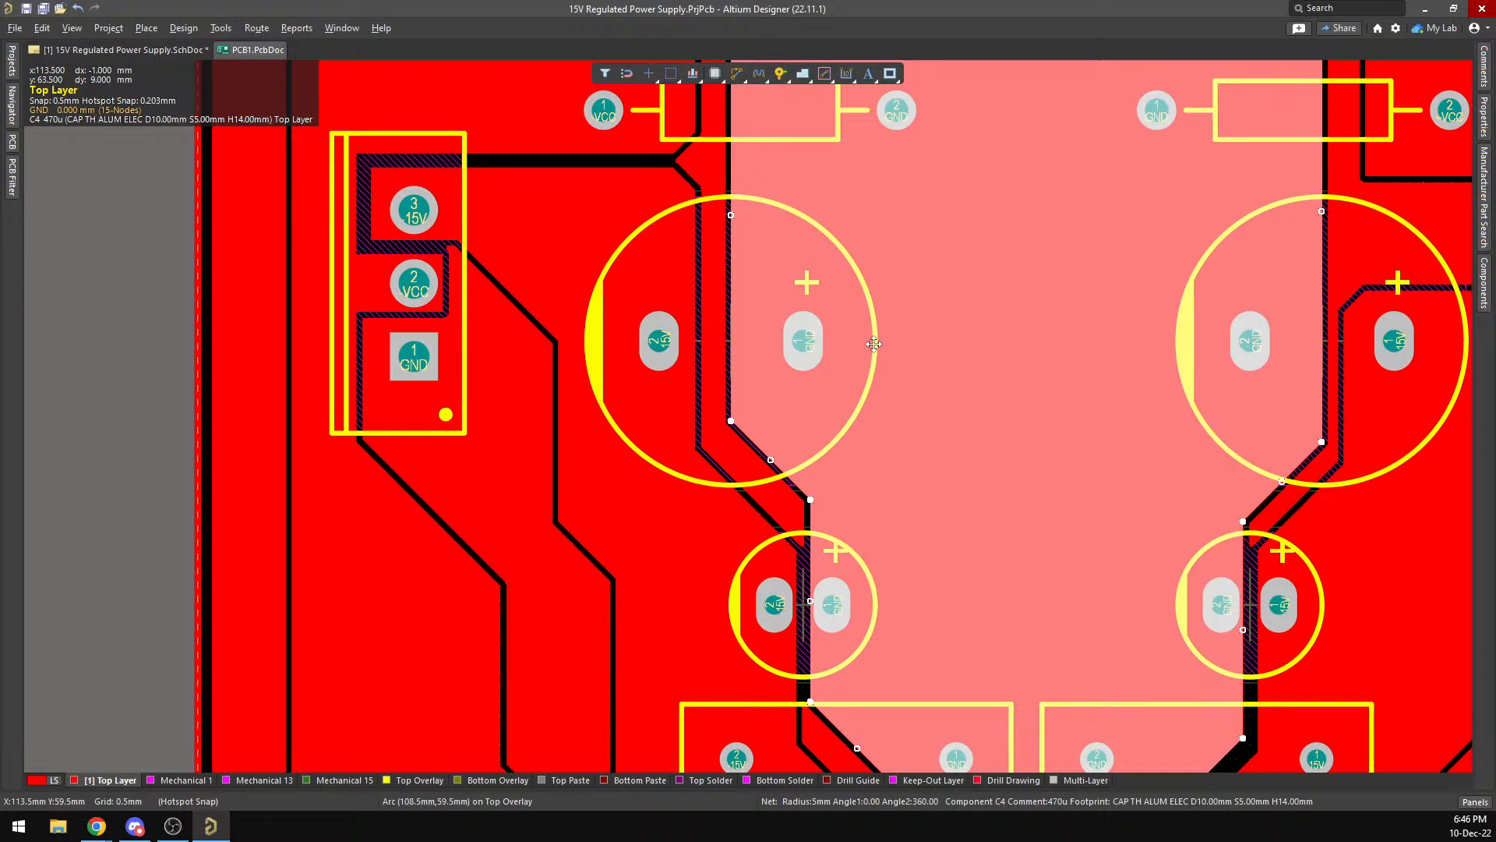
{"action": "scroll", "coordinate": [873, 344], "scroll_direction": "down", "scroll_amount": 4}
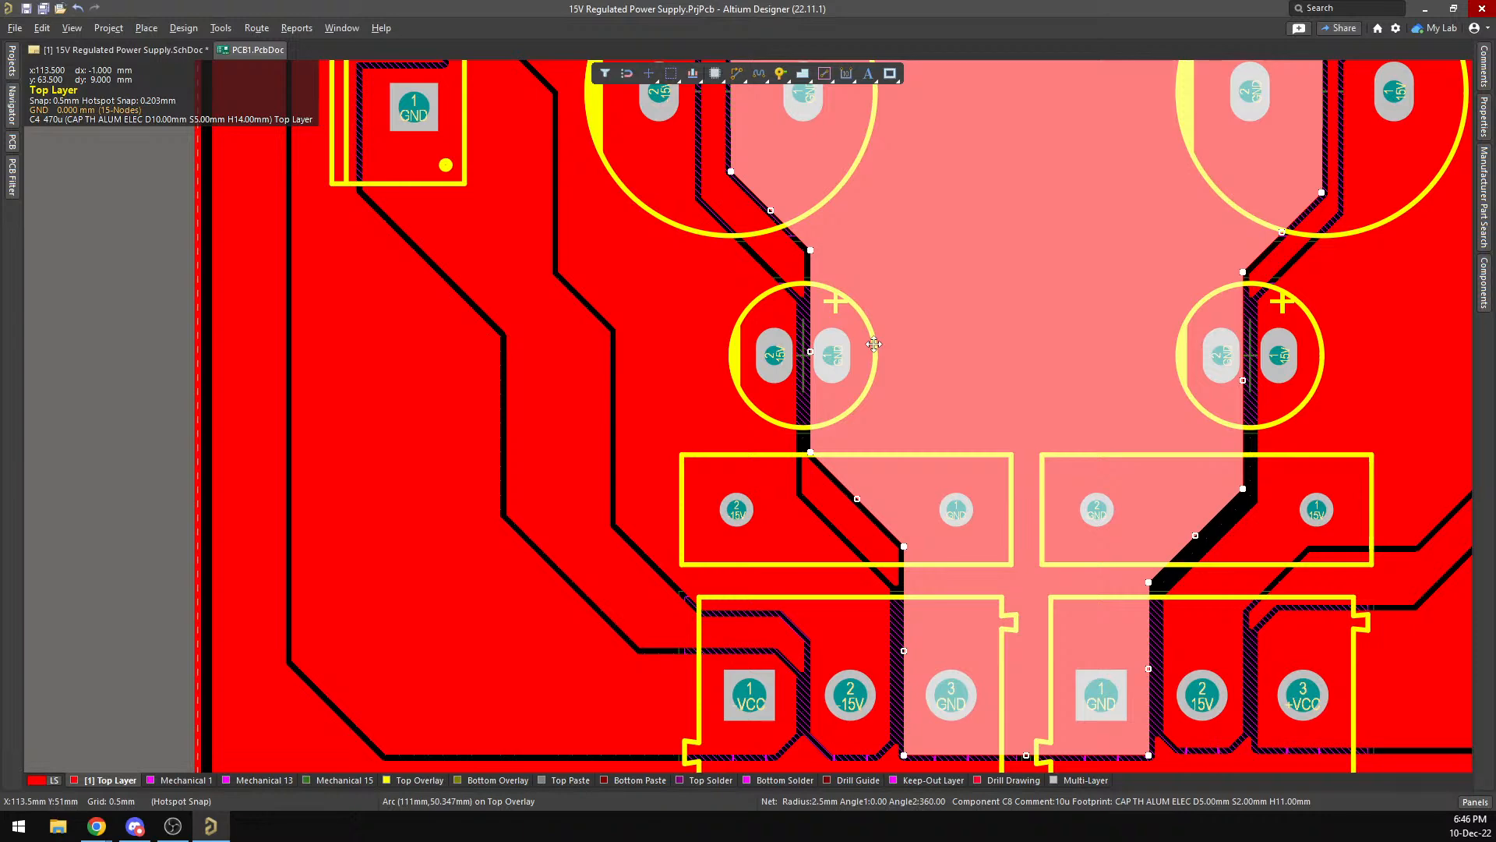
{"action": "scroll", "coordinate": [874, 344], "scroll_direction": "down", "scroll_amount": 4}
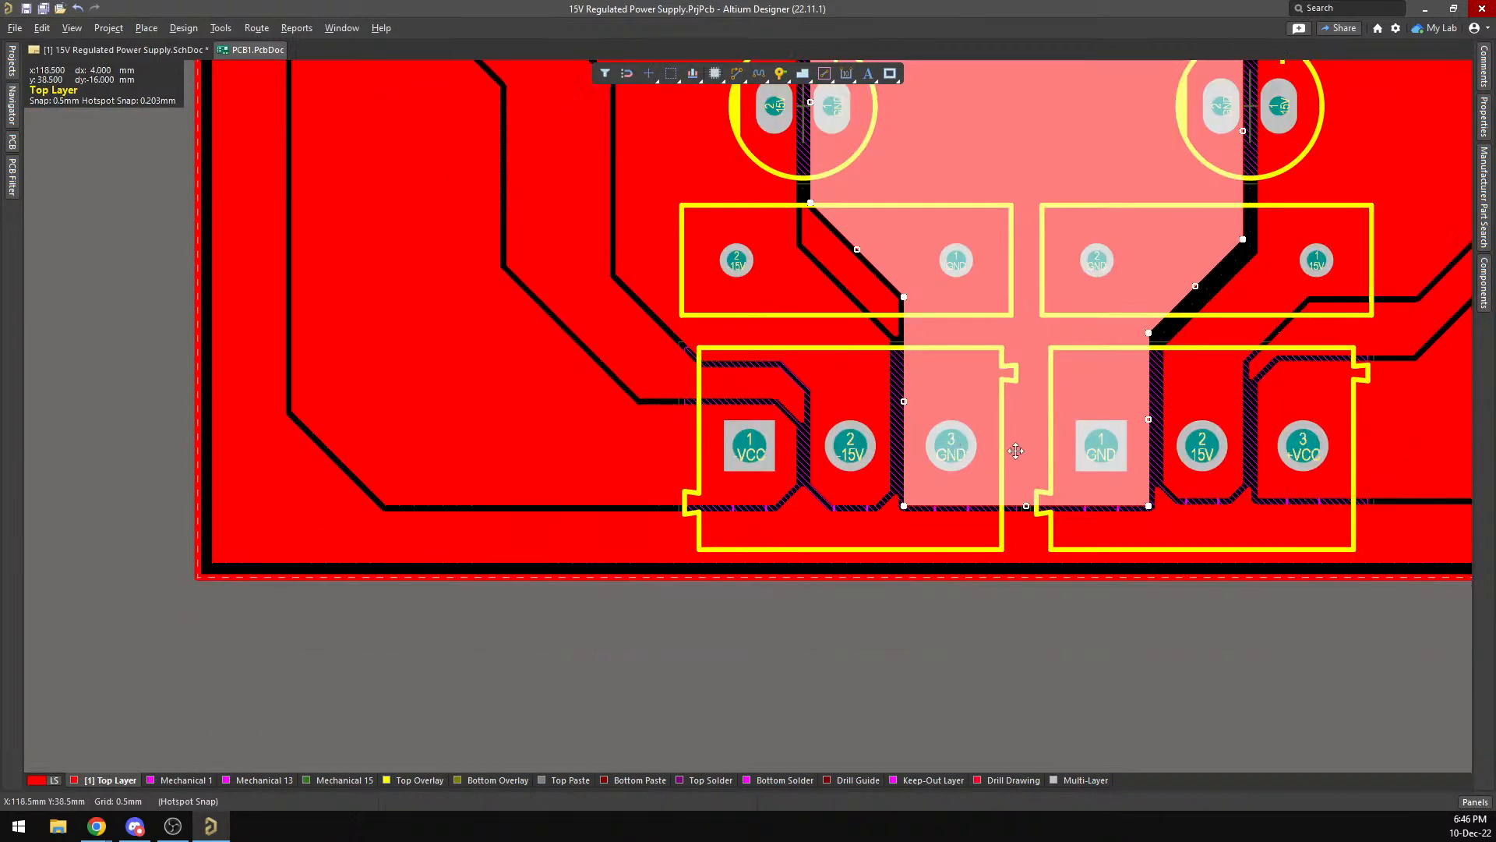
{"action": "scroll", "coordinate": [1053, 499], "scroll_direction": "up", "scroll_amount": 2}
{"action": "scroll", "coordinate": [1053, 499], "scroll_direction": "up", "scroll_amount": 4}
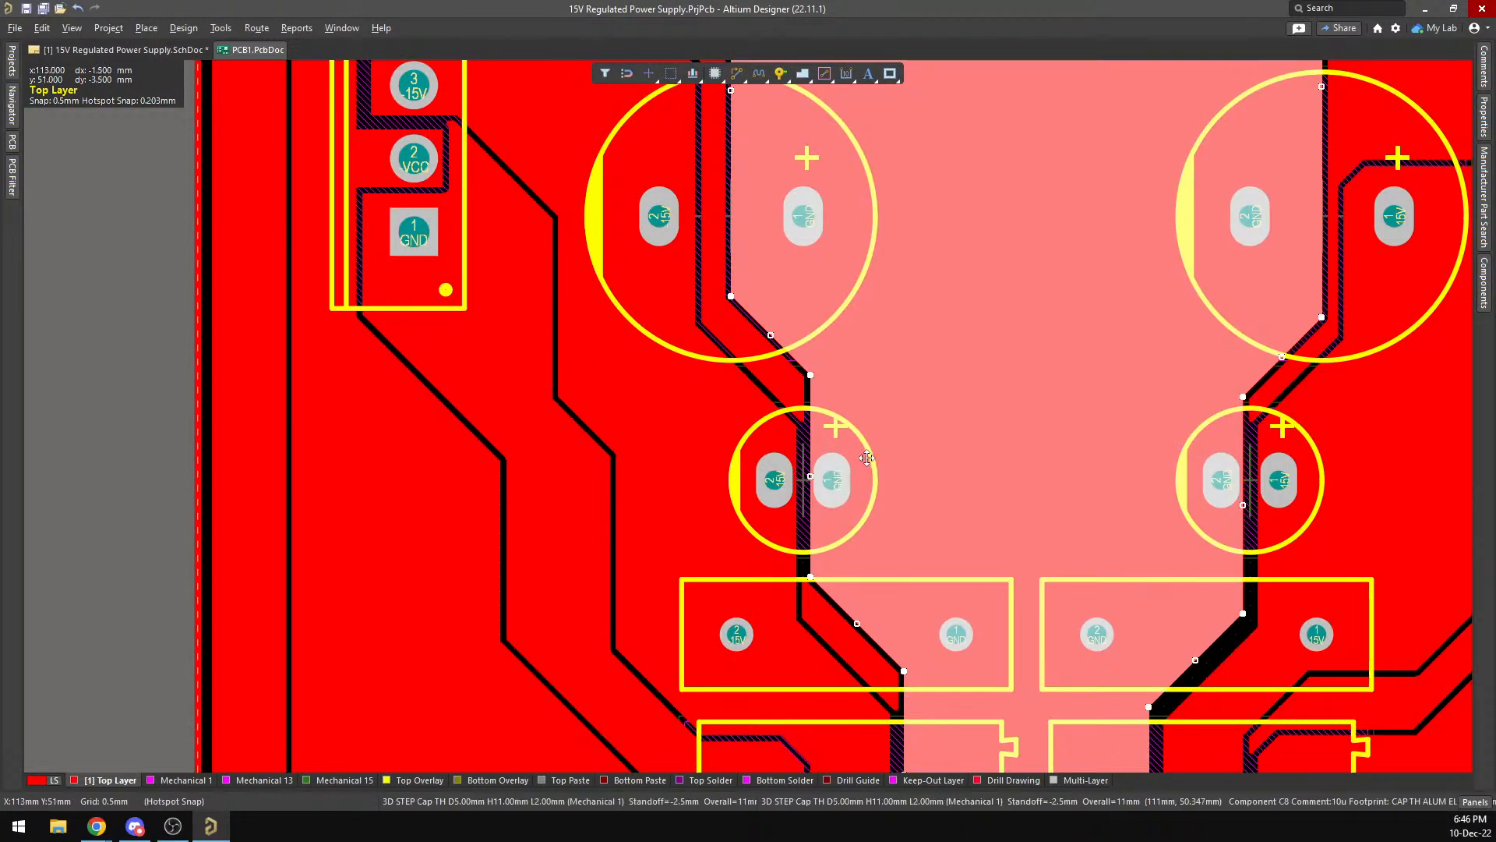
{"action": "scroll", "coordinate": [798, 421], "scroll_direction": "up", "scroll_amount": 3}
{"action": "scroll", "coordinate": [1131, 326], "scroll_direction": "up", "scroll_amount": 5}
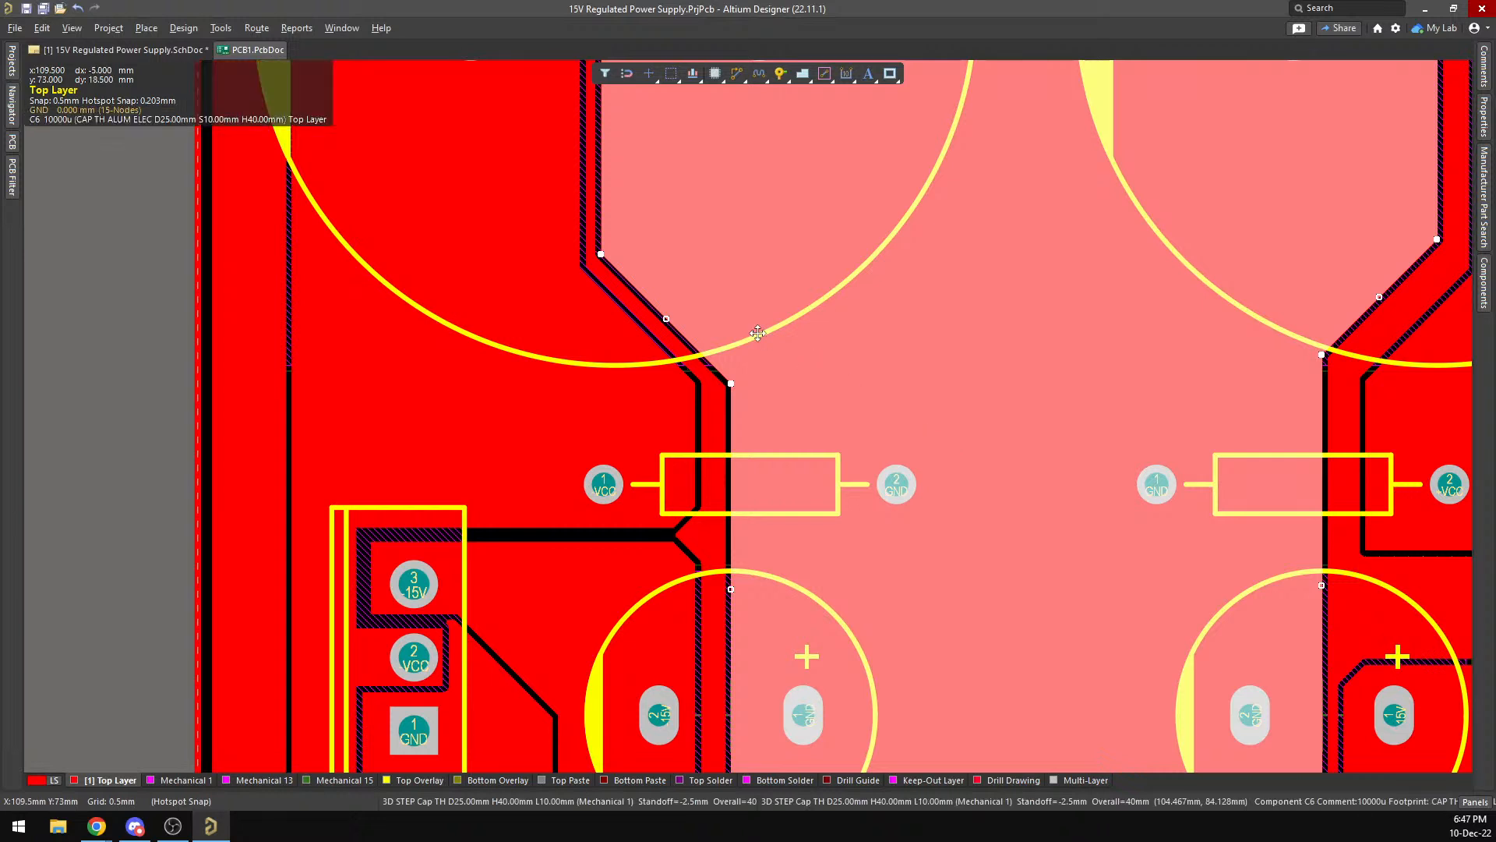
Inspect the populated board in 3D from the side and along its edge, including the component heights and protruding pins.
{"action": "key", "text": "3"}
{"action": "mouse_move", "coordinate": [819, 444]}
{"action": "right_mouse_down", "text": "shift"}
{"action": "mouse_move", "coordinate": [779, 298]}
{"action": "mouse_move", "coordinate": [783, 473]}
{"action": "mouse_move", "coordinate": [1042, 488]}
{"action": "right_mouse_up", "text": "shift"}
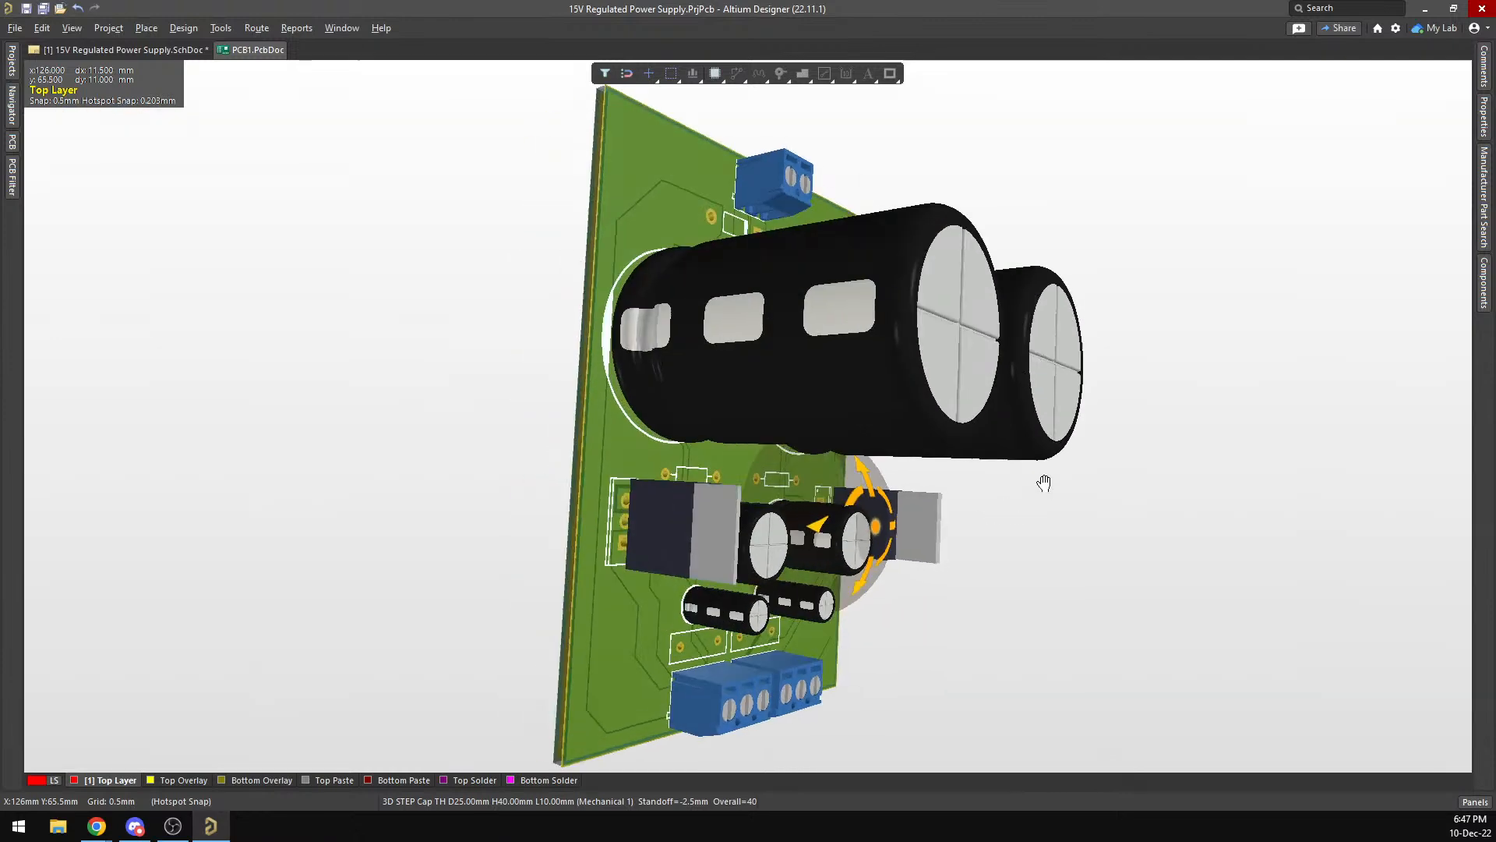
{"action": "mouse_move", "coordinate": [671, 475]}
{"action": "right_mouse_down", "text": "shift"}
{"action": "mouse_move", "coordinate": [966, 479]}
{"action": "mouse_move", "coordinate": [1006, 453]}
{"action": "right_mouse_up", "text": "shift"}
{"action": "right_click_drag", "start_coordinate": [676, 501], "coordinate": [458, 478], "text": "shift"}
{"action": "right_click_drag", "start_coordinate": [807, 525], "coordinate": [896, 582]}
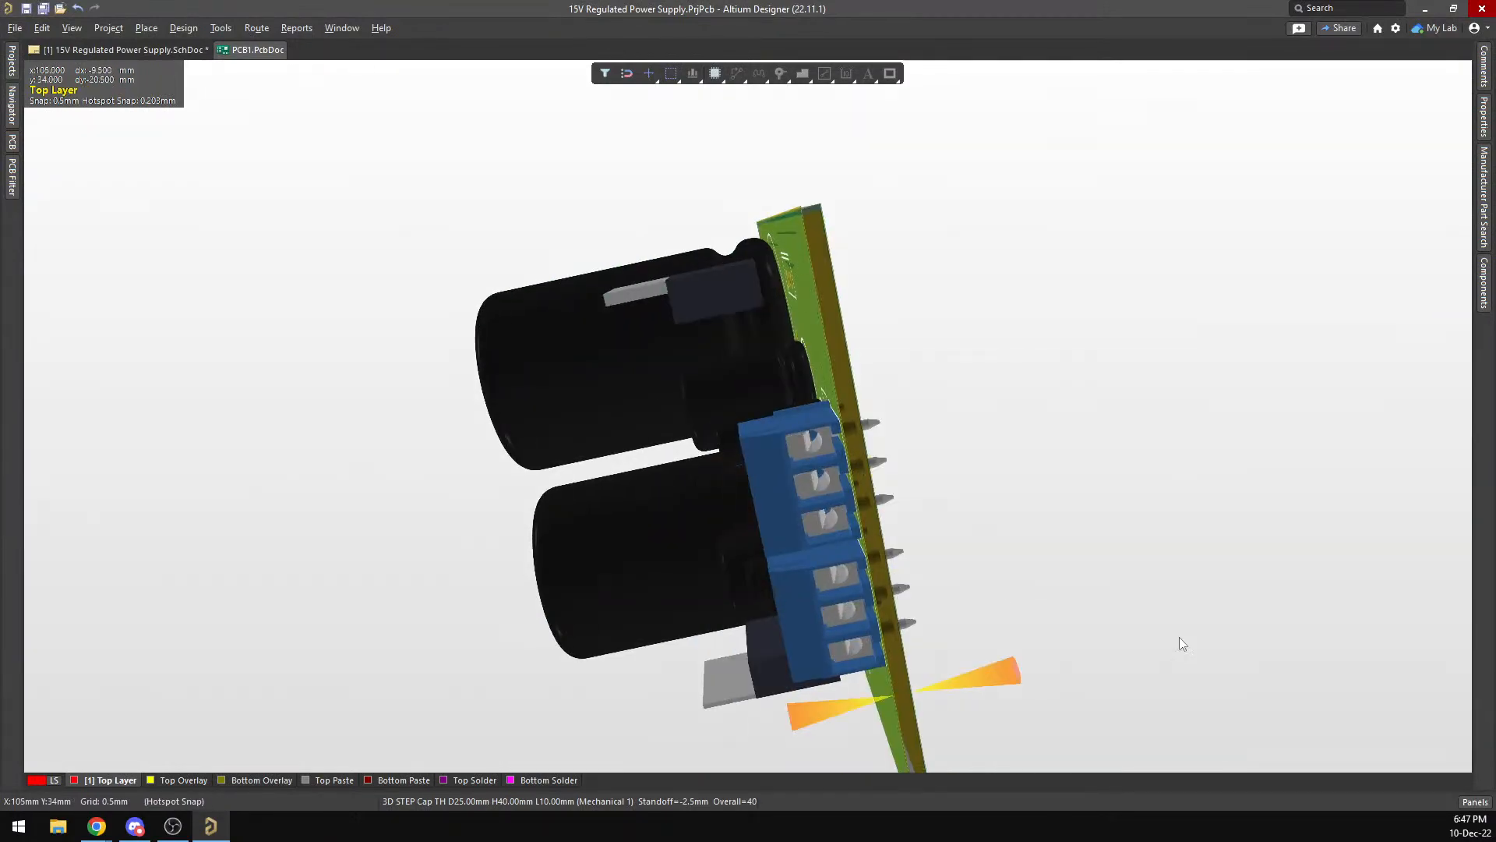
Run a design rule check on the PCB and generate the verification report.
{"action": "key", "text": "2"}
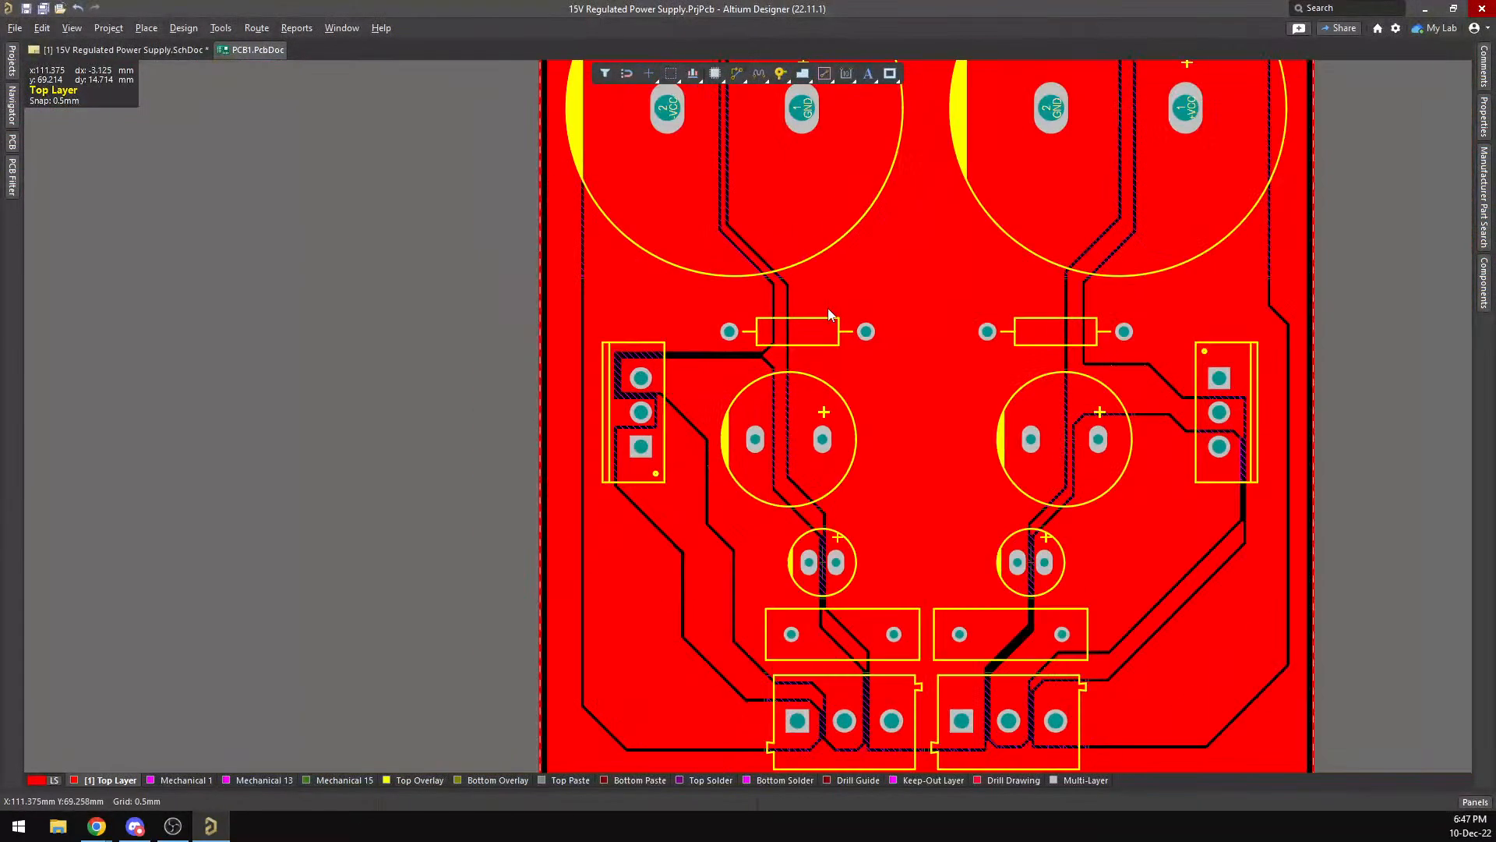
{"action": "left_click", "coordinate": [201, 28]}
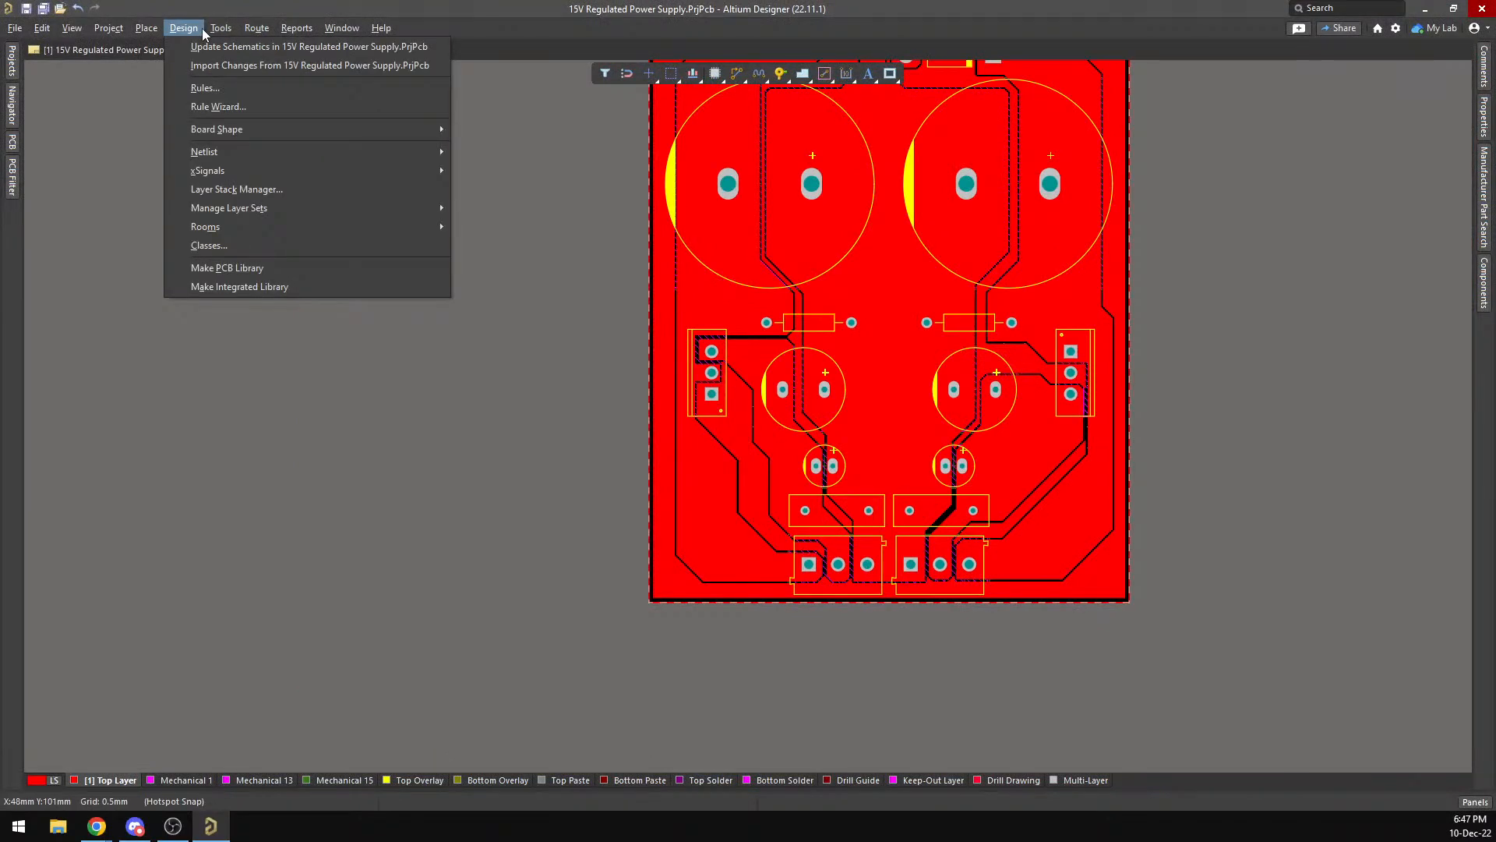
{"action": "mouse_move", "coordinate": [212, 27]}
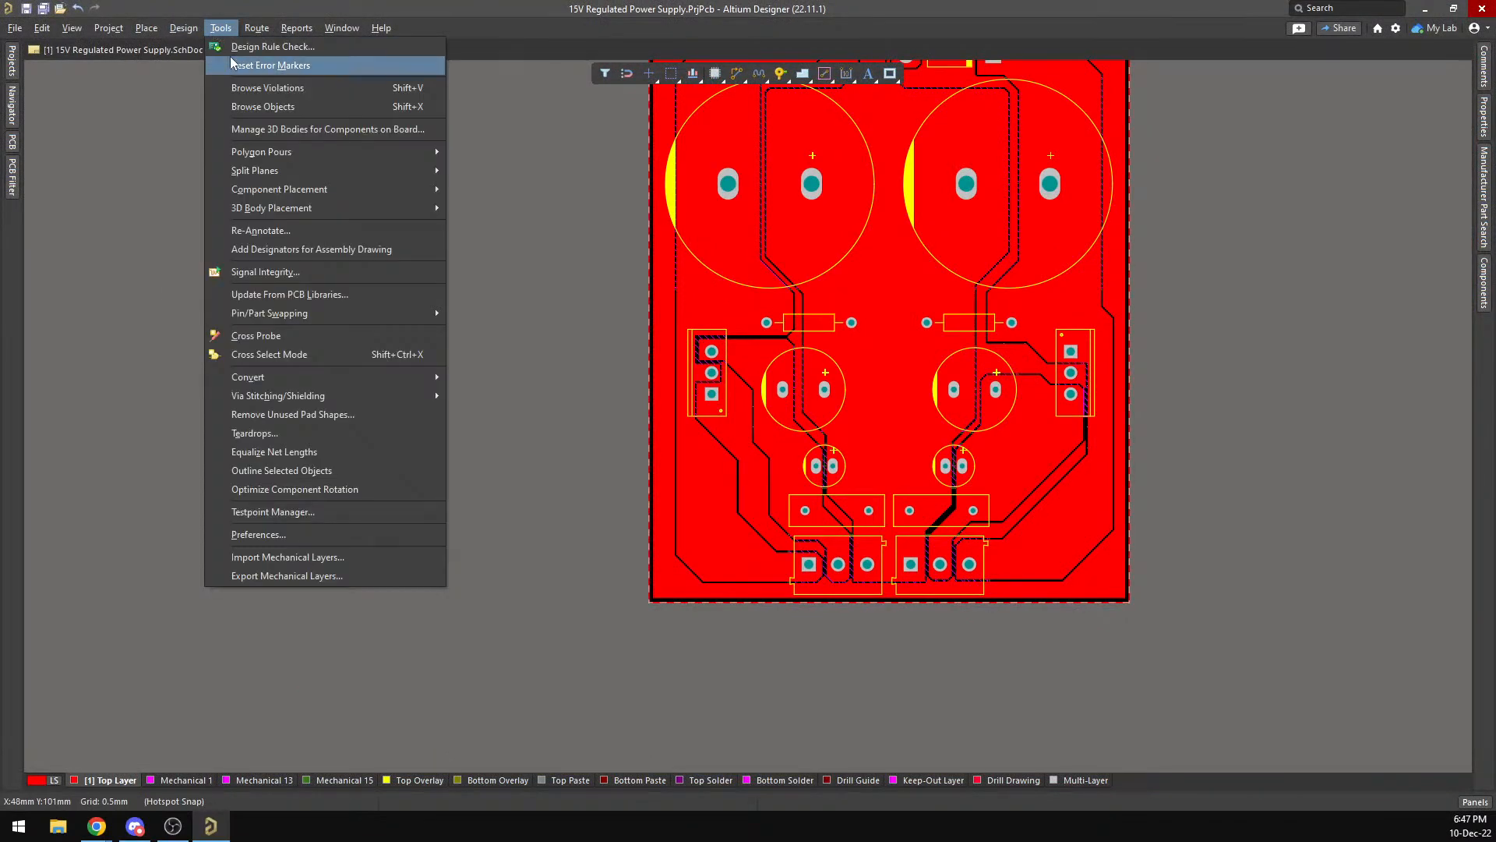
{"action": "left_click", "coordinate": [243, 66]}
{"action": "left_click", "coordinate": [221, 28]}
{"action": "left_click", "coordinate": [255, 65]}
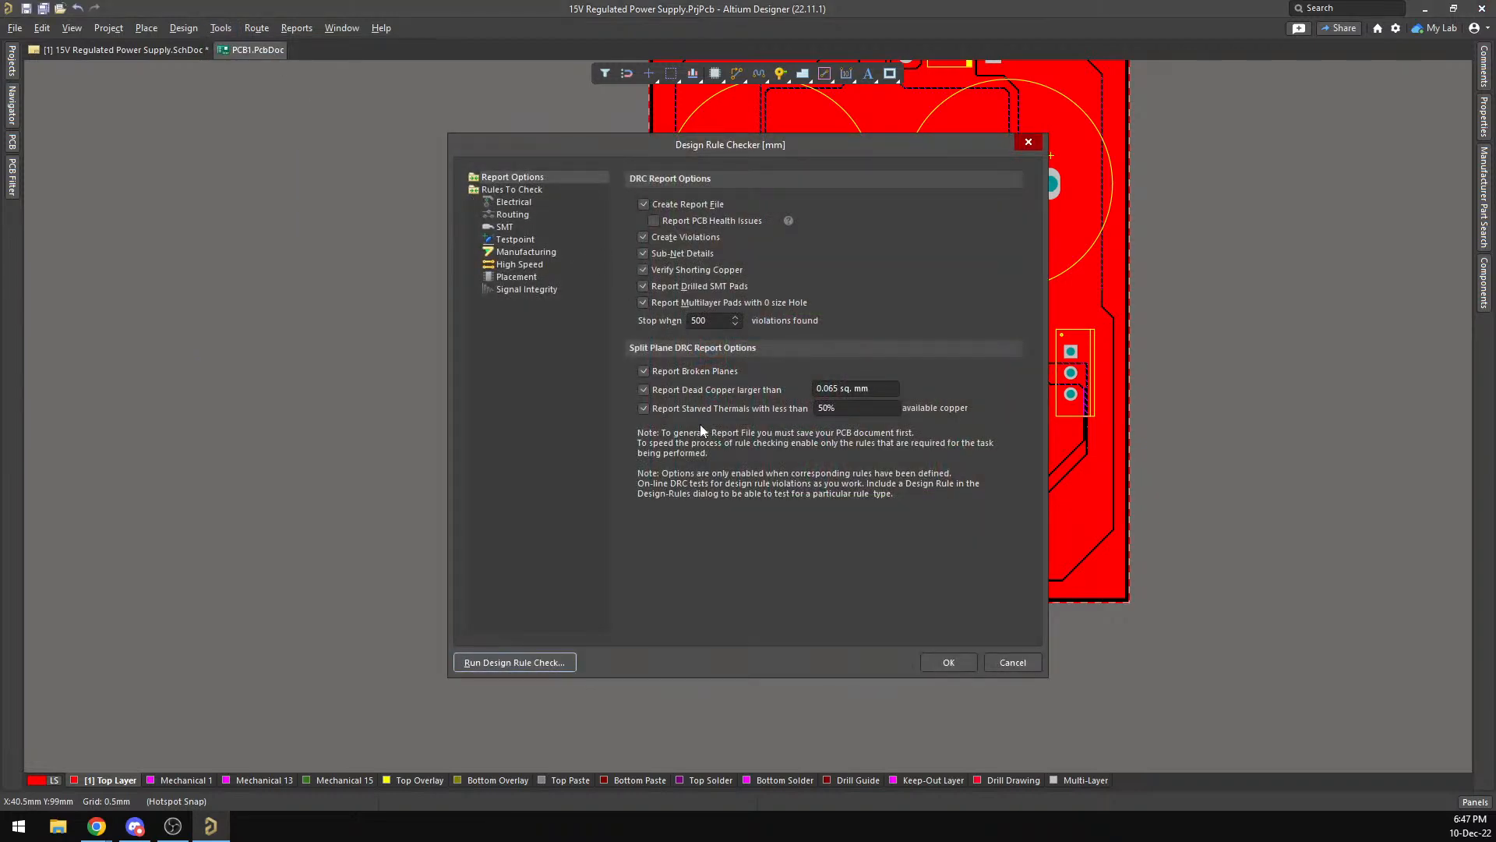
{"action": "left_click", "coordinate": [551, 659]}
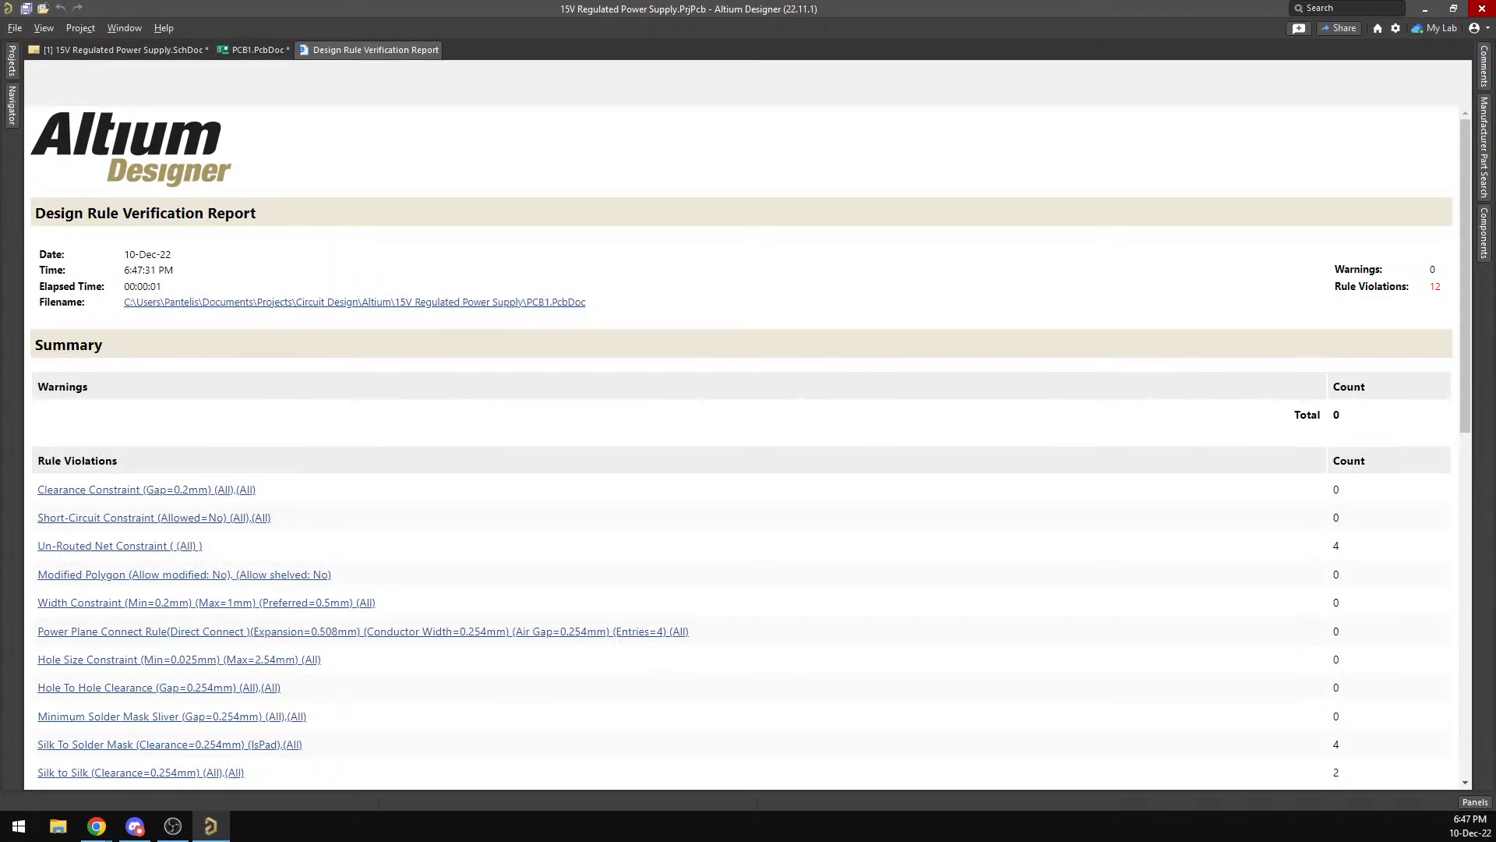
Review the rule violations in the verification report, starting with the Un-Routed Net Constraint entries, and compare them with the board layout.
{"action": "scroll", "coordinate": [918, 501], "scroll_direction": "down", "scroll_amount": 2}
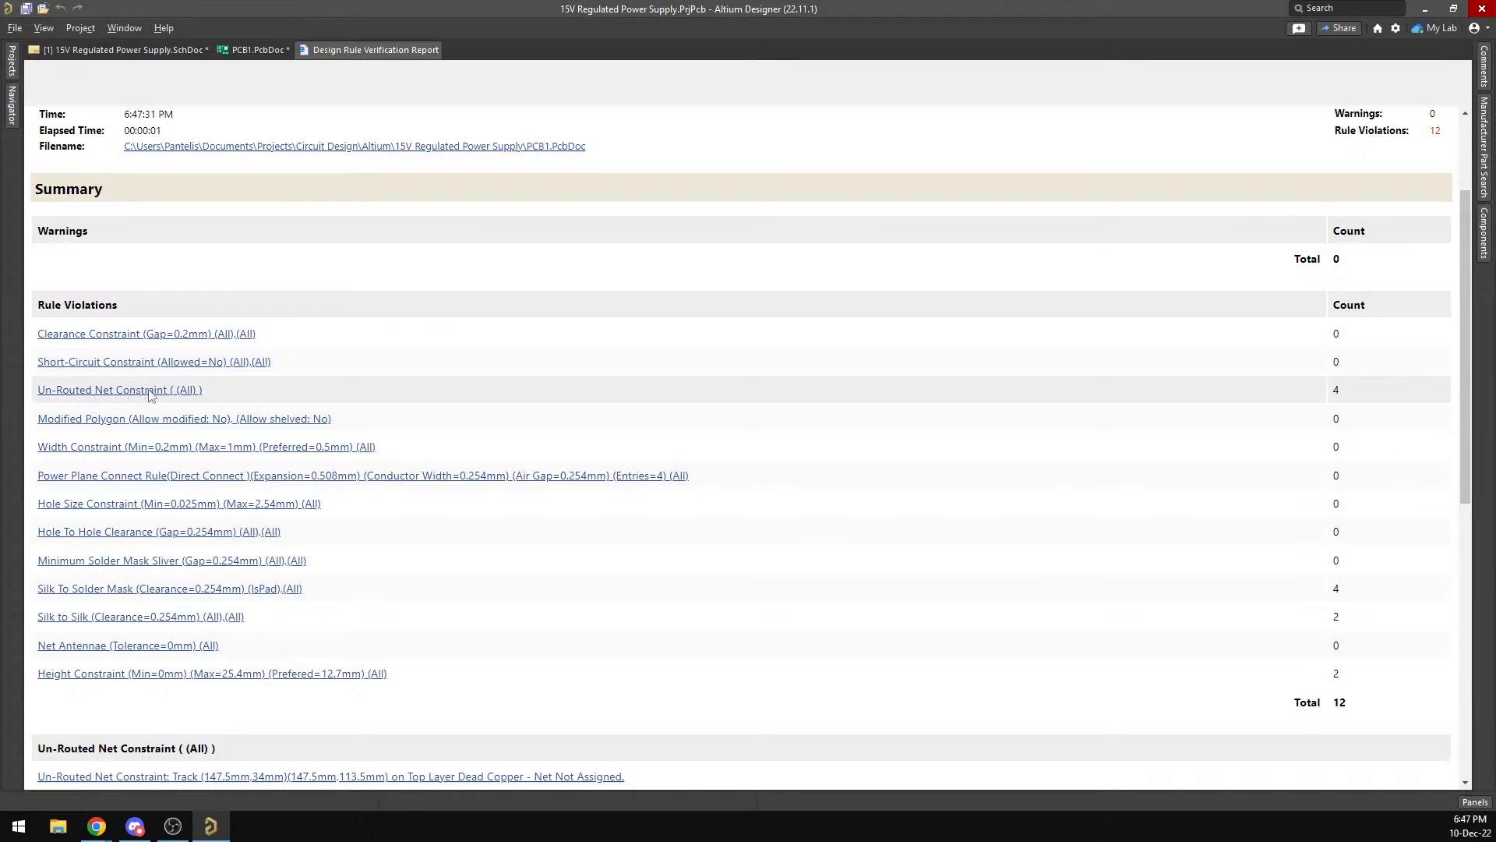
{"action": "left_click", "coordinate": [150, 390]}
{"action": "left_click", "coordinate": [246, 181]}
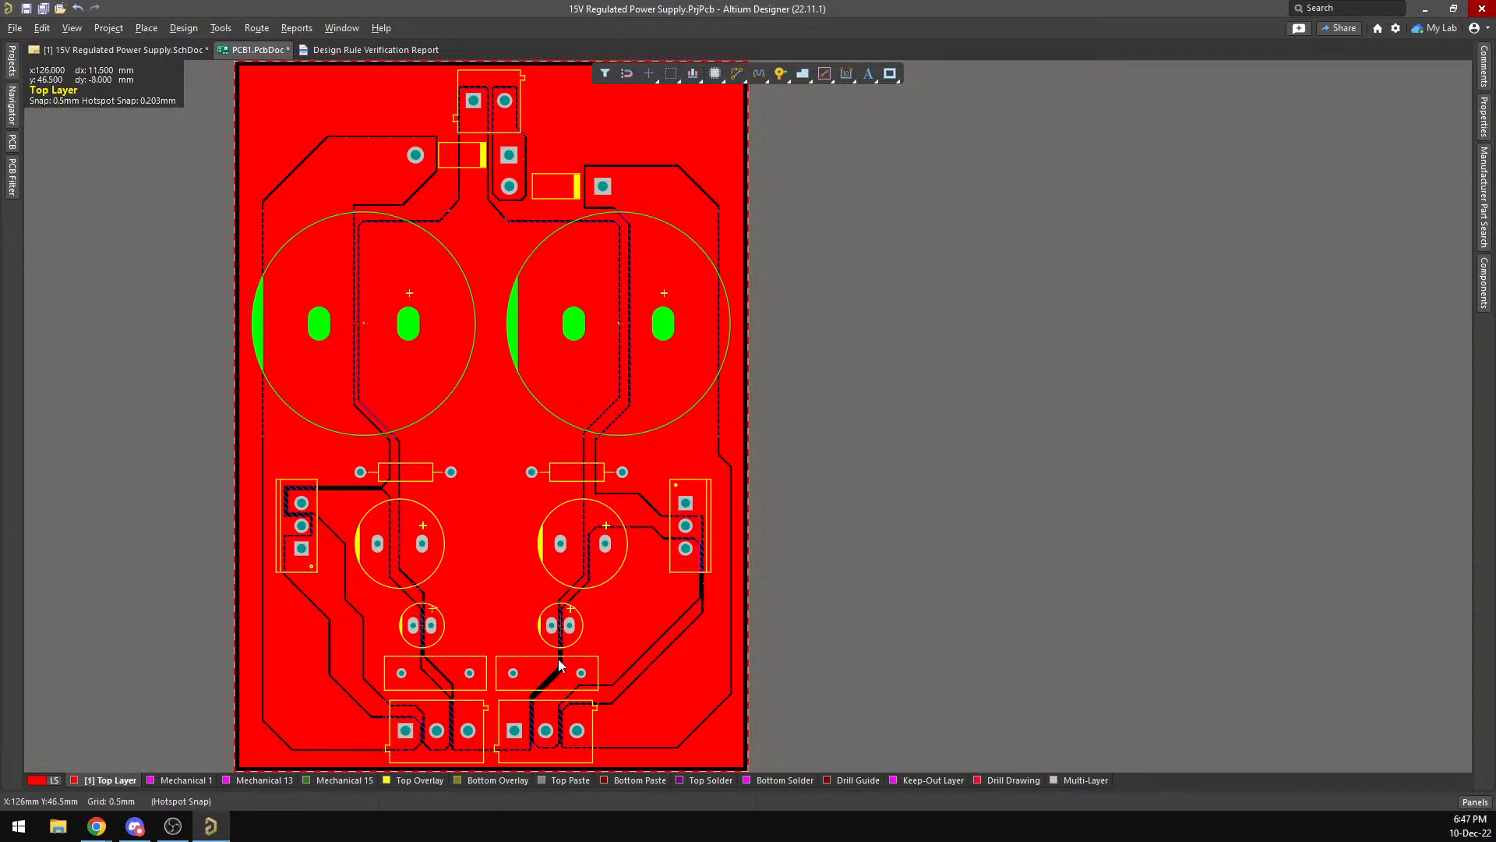
{"action": "left_click", "coordinate": [374, 50]}
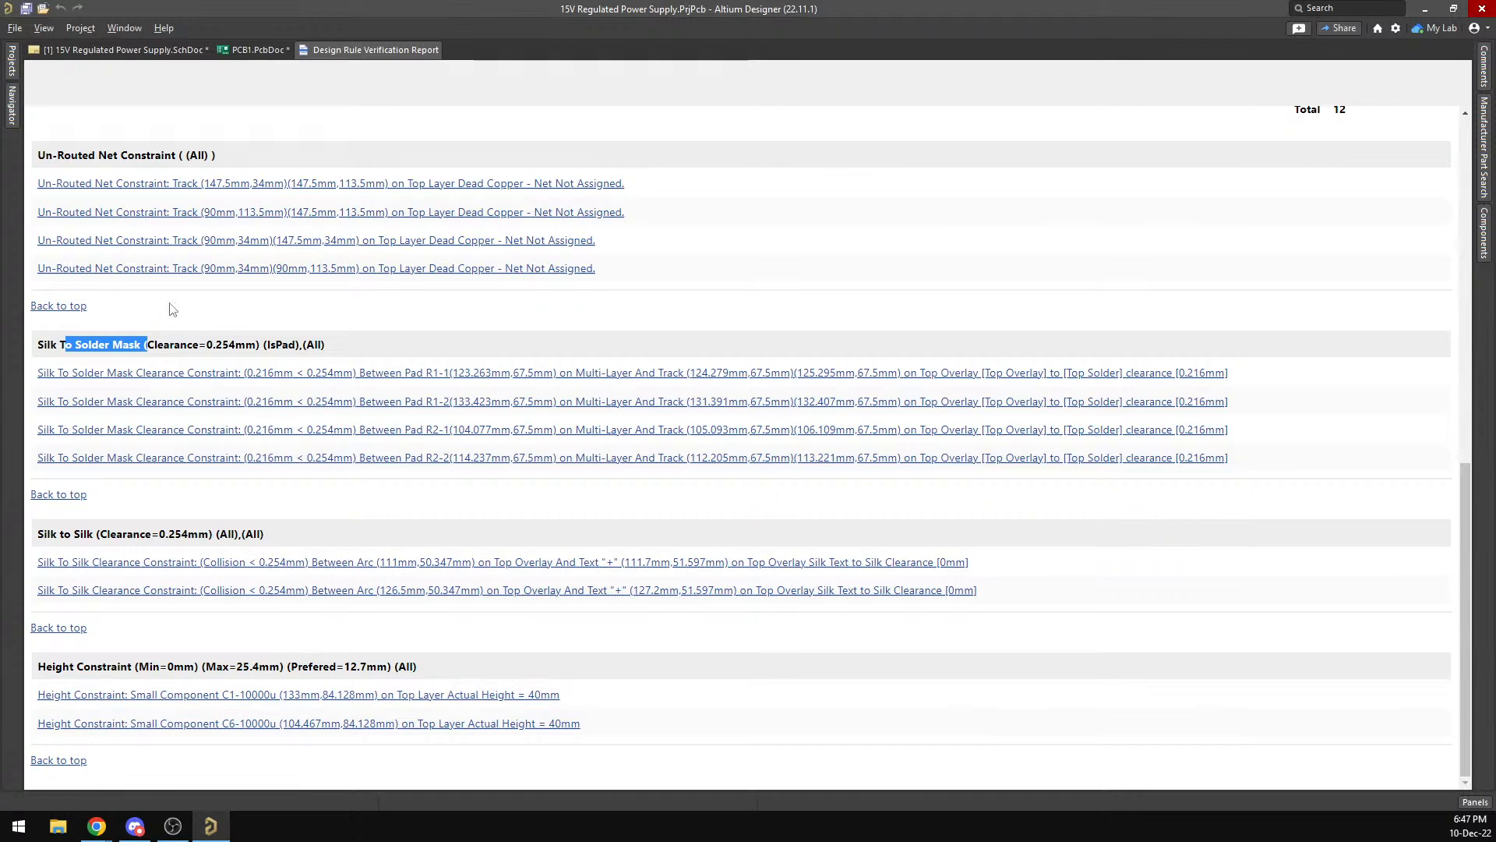
{"action": "left_click", "coordinate": [91, 308]}
{"action": "scroll", "coordinate": [514, 308], "scroll_direction": "up", "scroll_amount": 5}
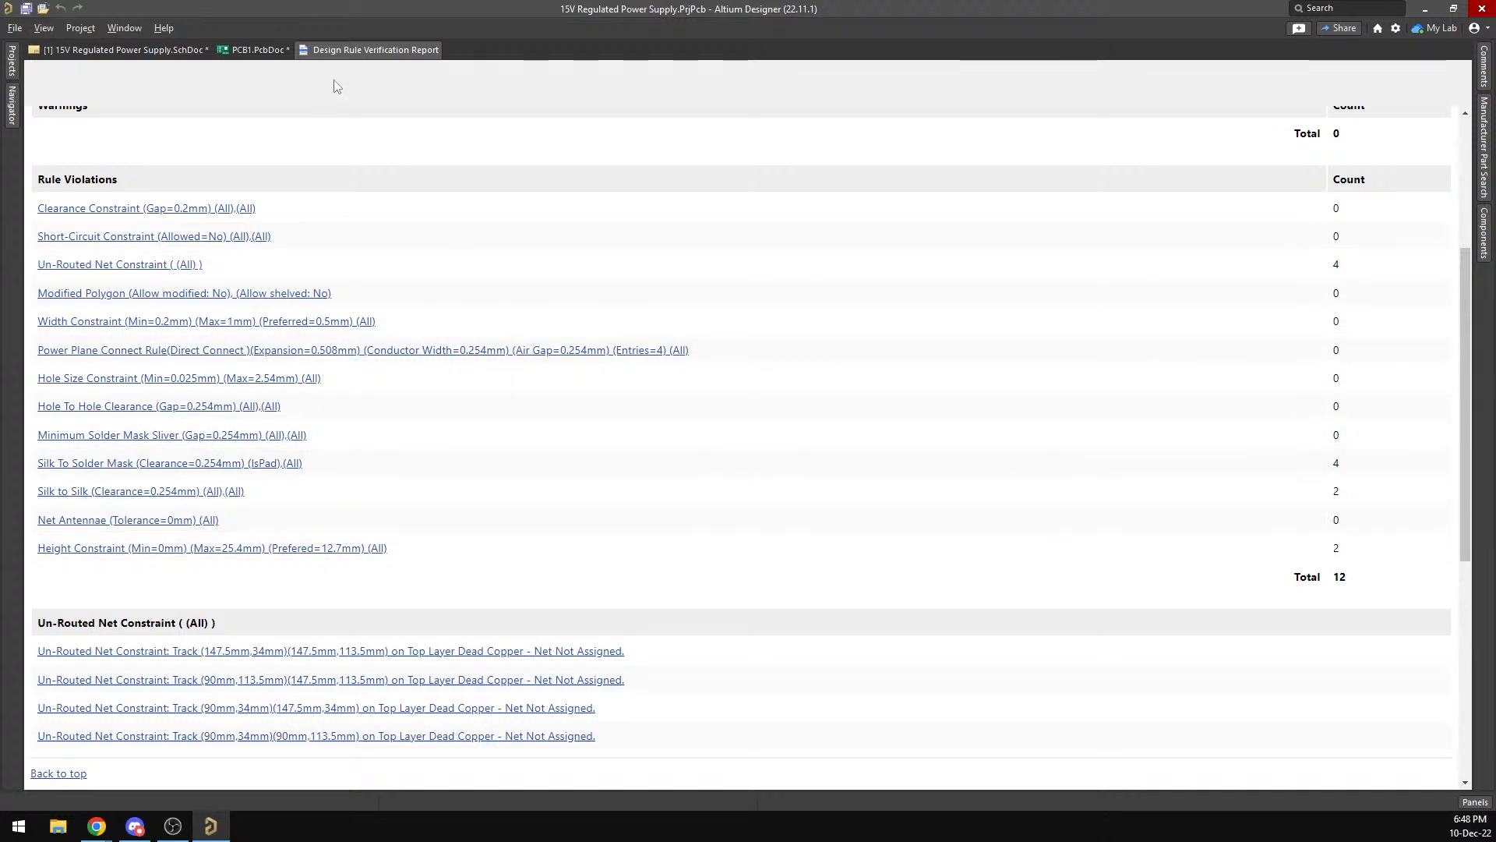
Return to the PCB layout in 3D and reset the rule violation error markers on the board.
{"action": "left_click", "coordinate": [258, 52]}
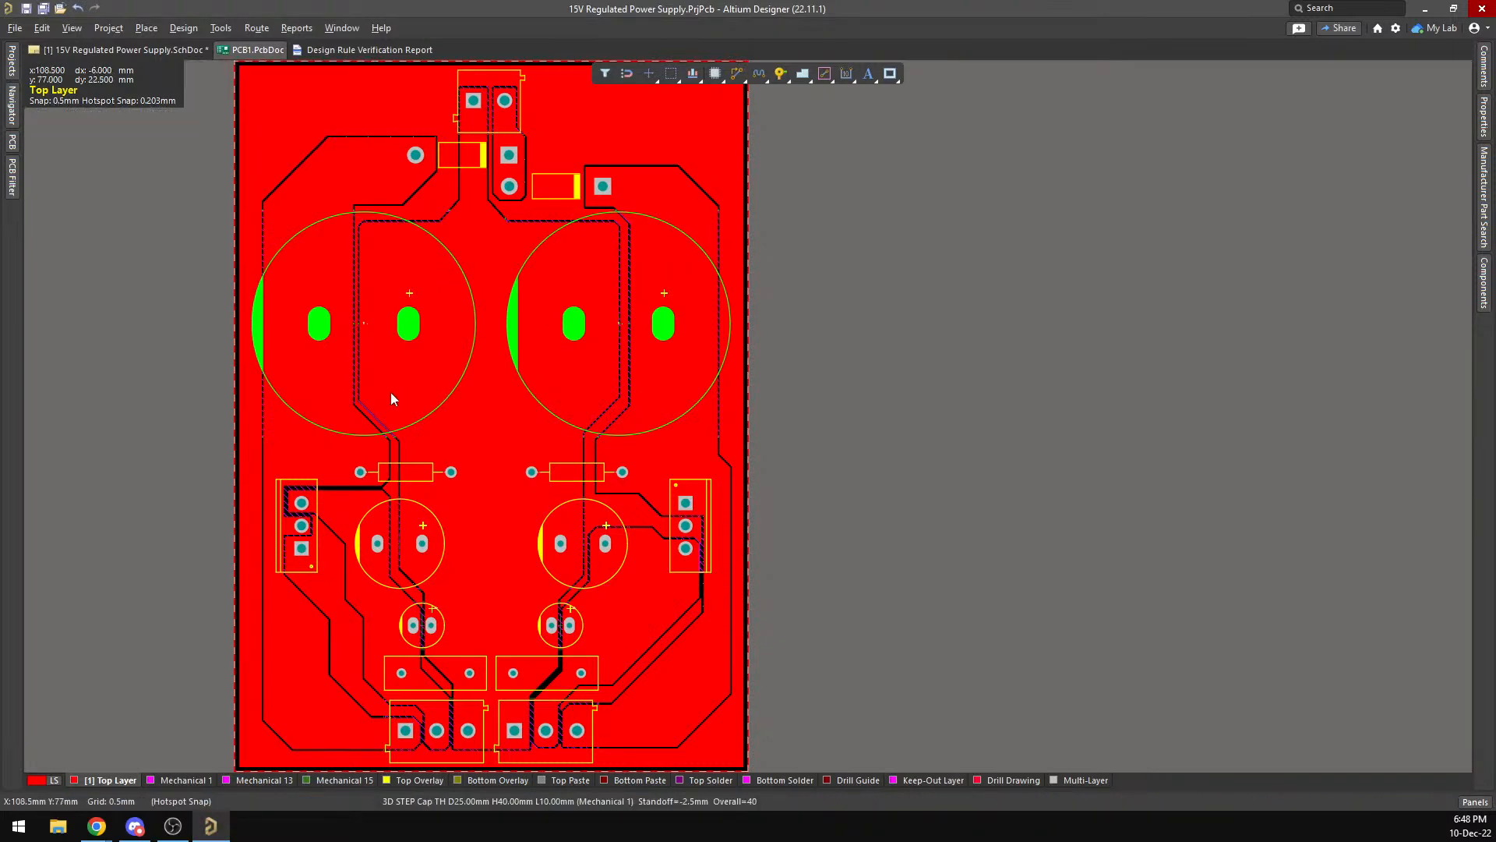
{"action": "key", "text": "3"}
{"action": "right_click_drag", "start_coordinate": [861, 339], "coordinate": [1006, 263]}
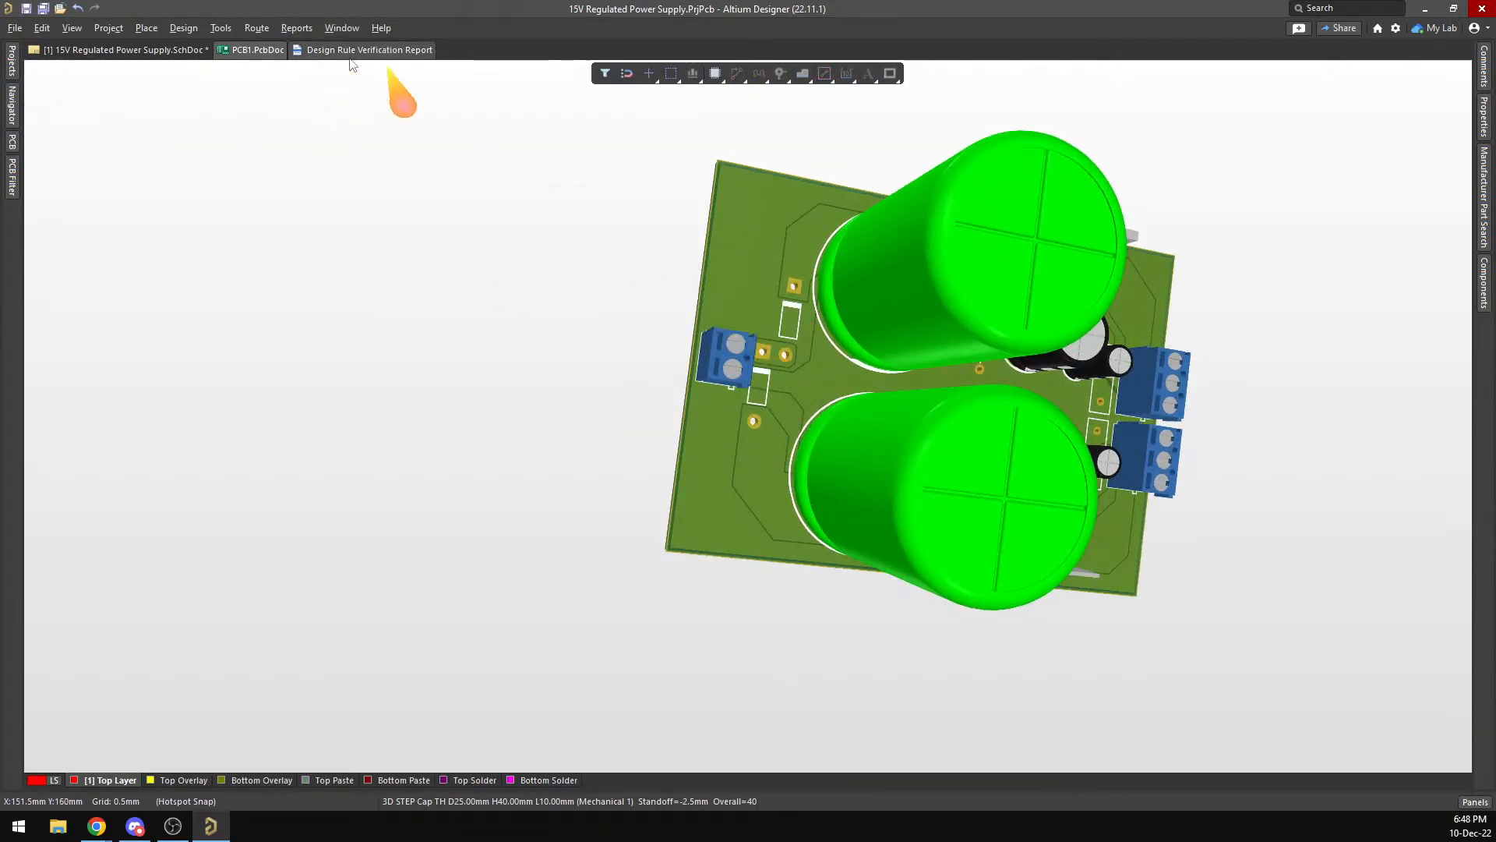
{"action": "left_click", "coordinate": [212, 34]}
{"action": "mouse_move", "coordinate": [222, 31]}
{"action": "left_click", "coordinate": [224, 66]}
Check the board in 3D without the error highlighting and save the PCB document.
{"action": "right_click_drag", "start_coordinate": [432, 413], "coordinate": [154, 308]}
{"action": "right_click_drag", "start_coordinate": [428, 471], "coordinate": [533, 373], "text": "shift"}
{"action": "right_click_drag", "start_coordinate": [872, 463], "coordinate": [843, 518], "text": "shift"}
{"action": "scroll", "coordinate": [848, 504], "scroll_direction": "down", "scroll_amount": 4, "text": "ctrl"}
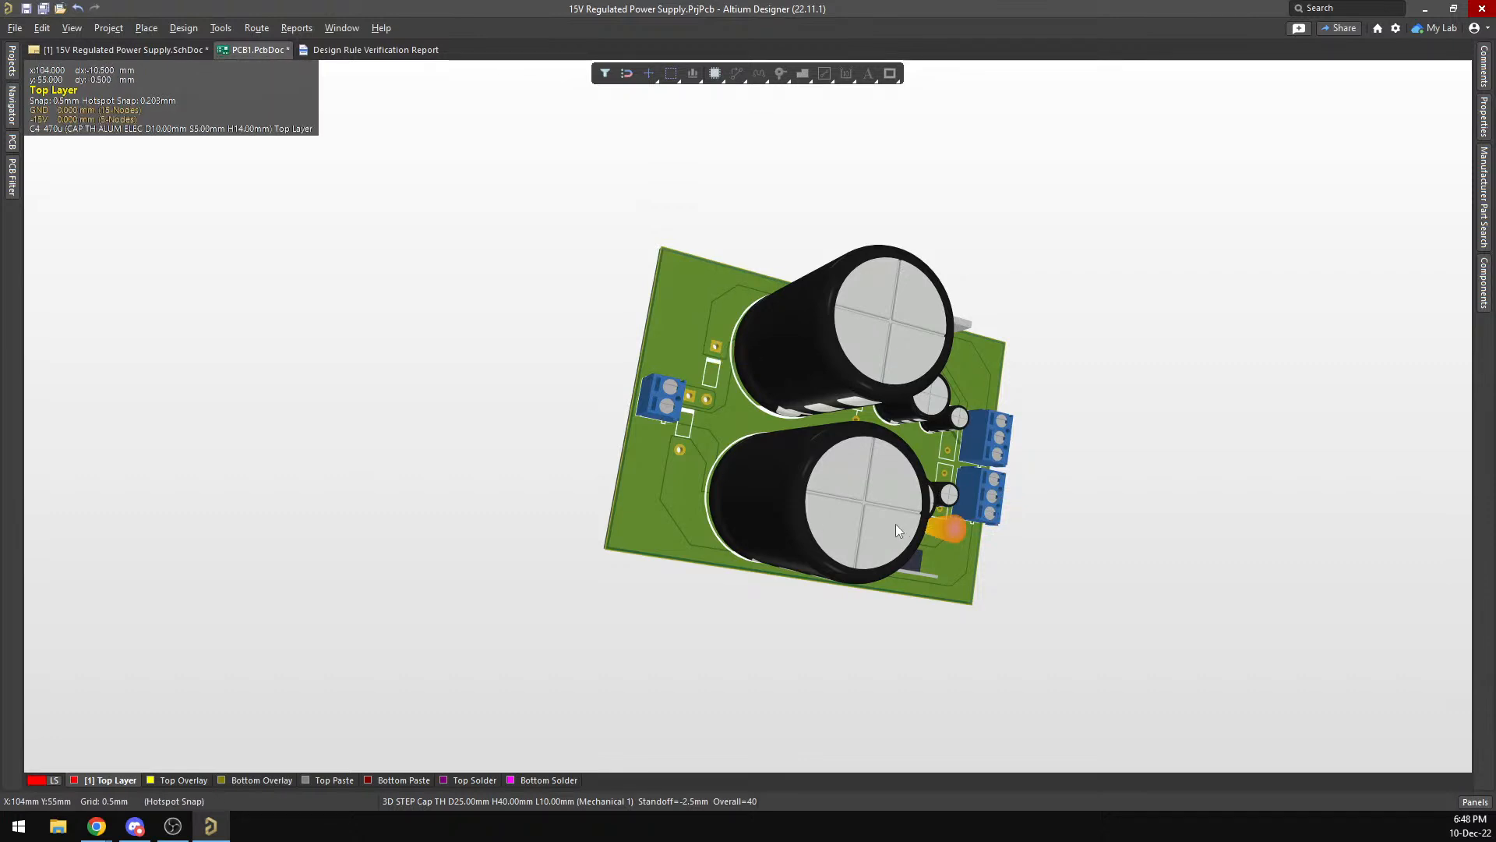
{"action": "key", "text": "ctrl+s"}
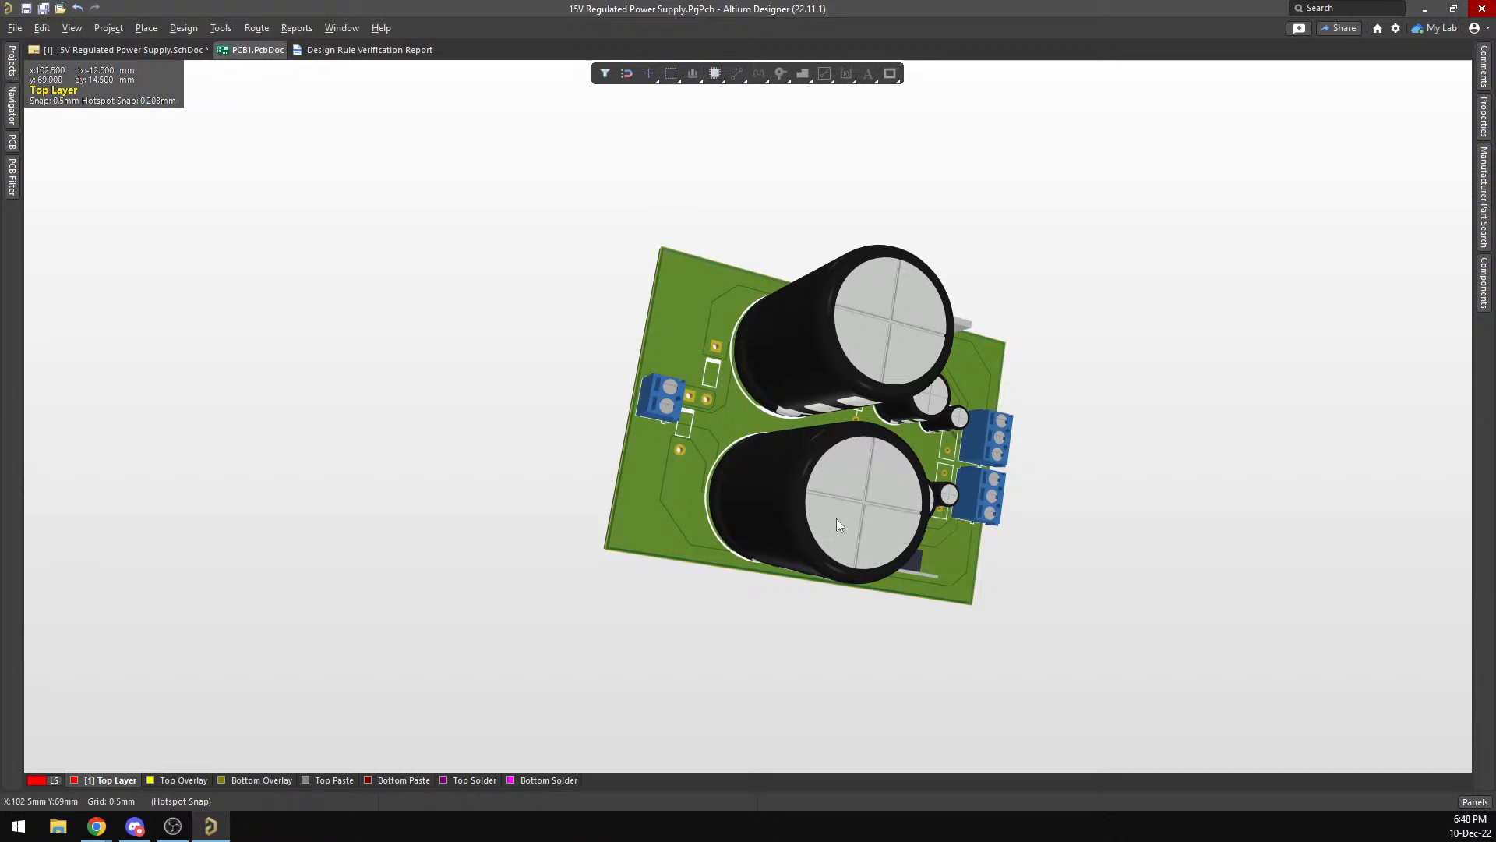
{"action": "right_click_drag", "start_coordinate": [873, 463], "coordinate": [669, 484], "text": "shift"}
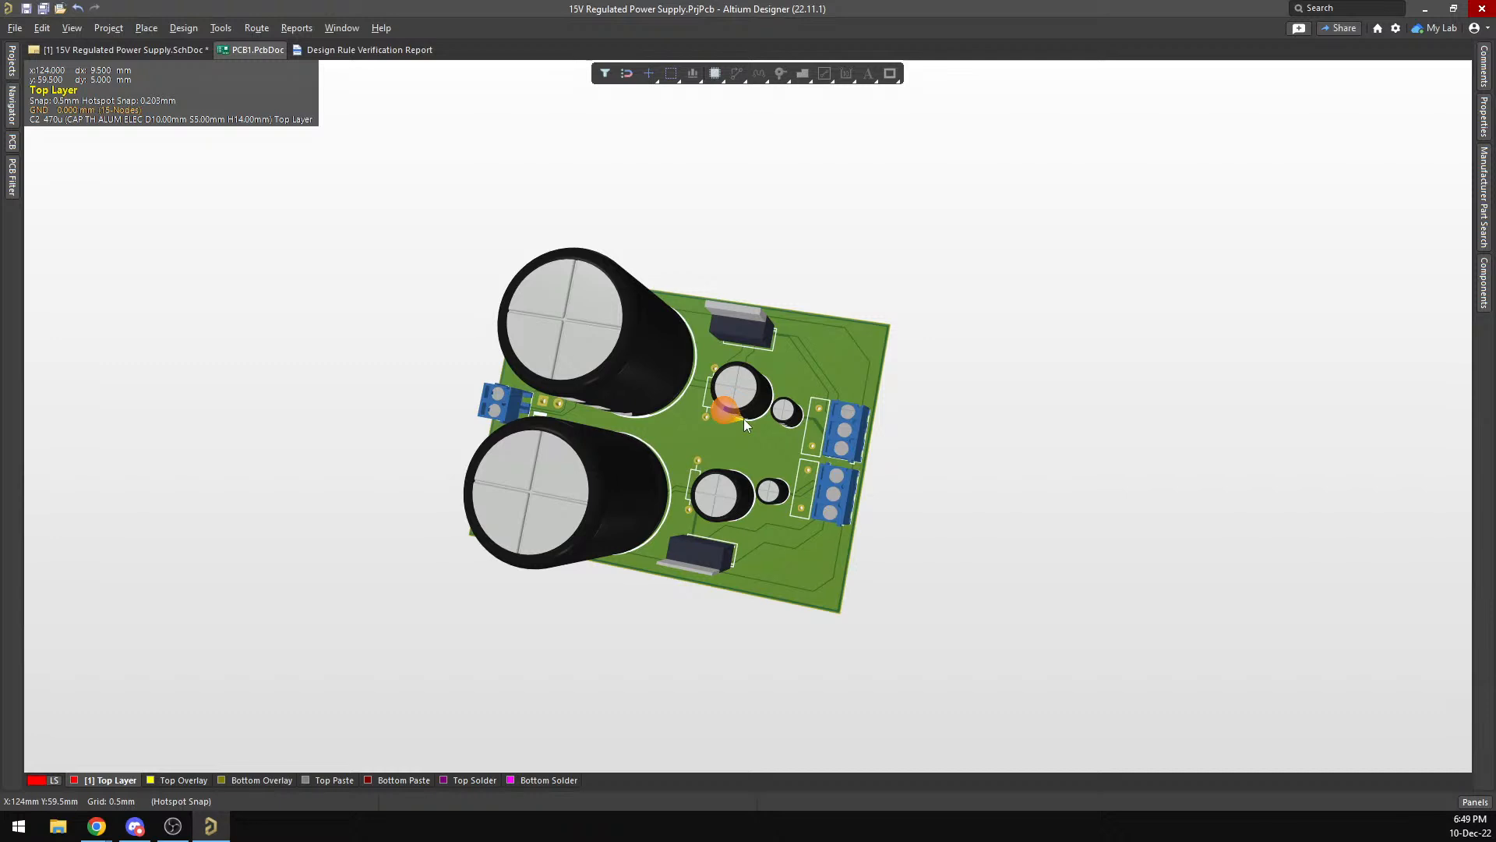
{"action": "right_click_drag", "start_coordinate": [628, 461], "coordinate": [903, 508], "text": "shift"}
{"action": "right_click_drag", "start_coordinate": [662, 456], "coordinate": [569, 456], "text": "shift"}
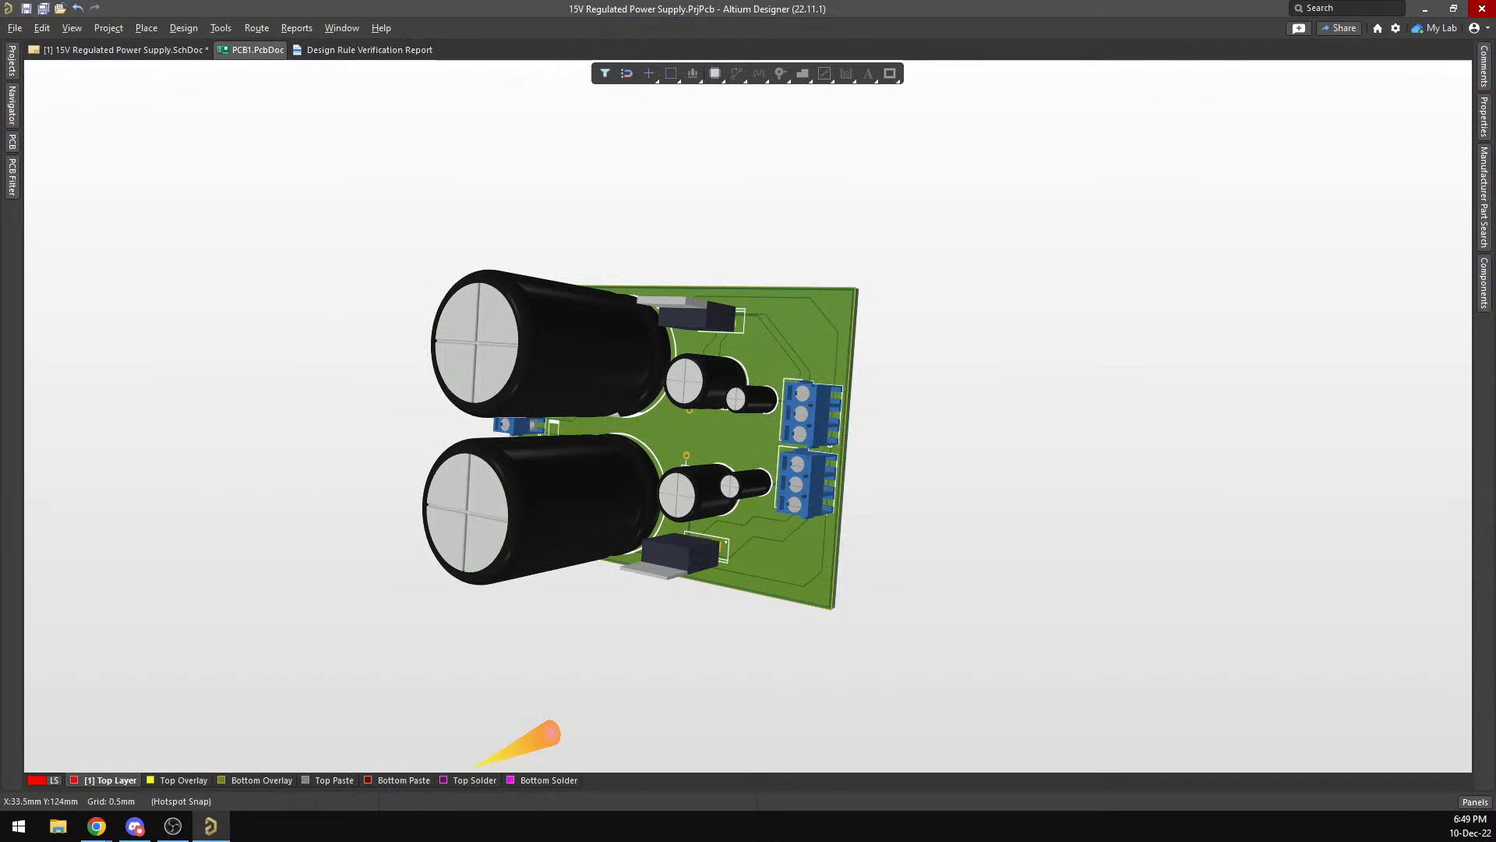
{"action": "key", "text": "alt+Tab"}
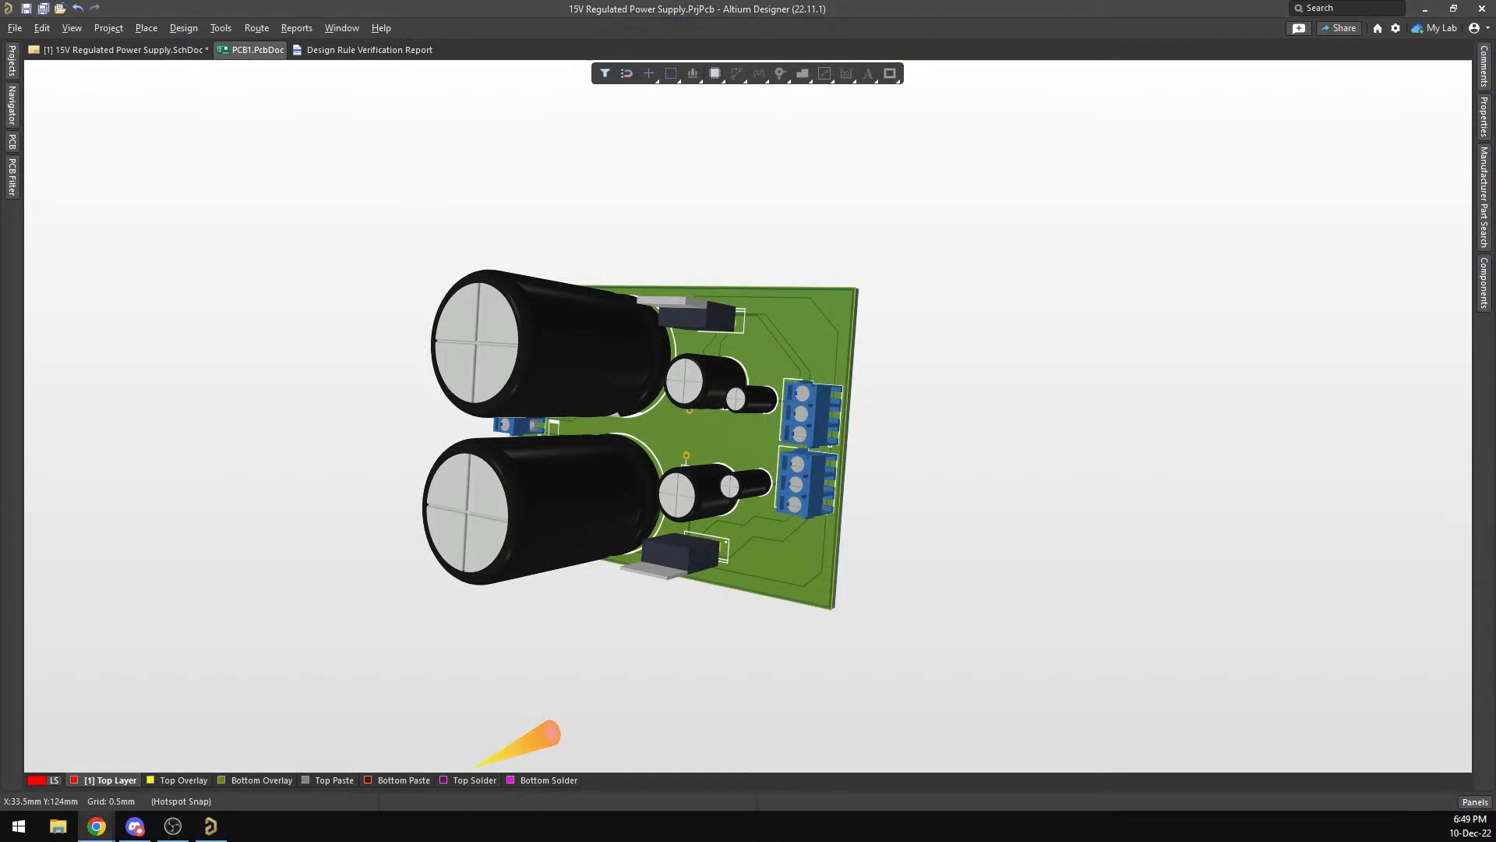